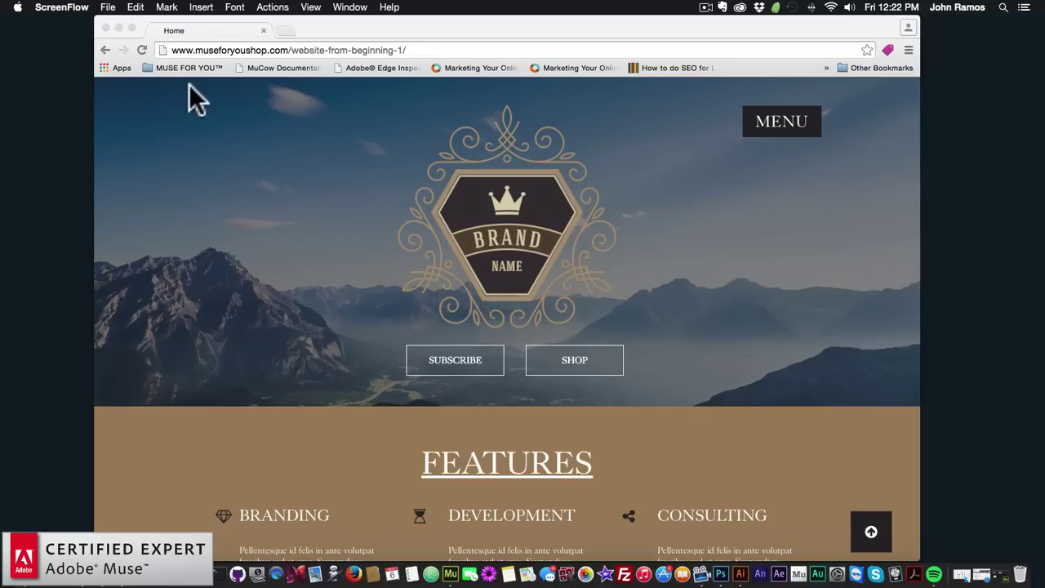
# Scroll the brand home page in Chrome from the header through Features, Works, team and contact to the footer
pyautogui.click(141, 50)
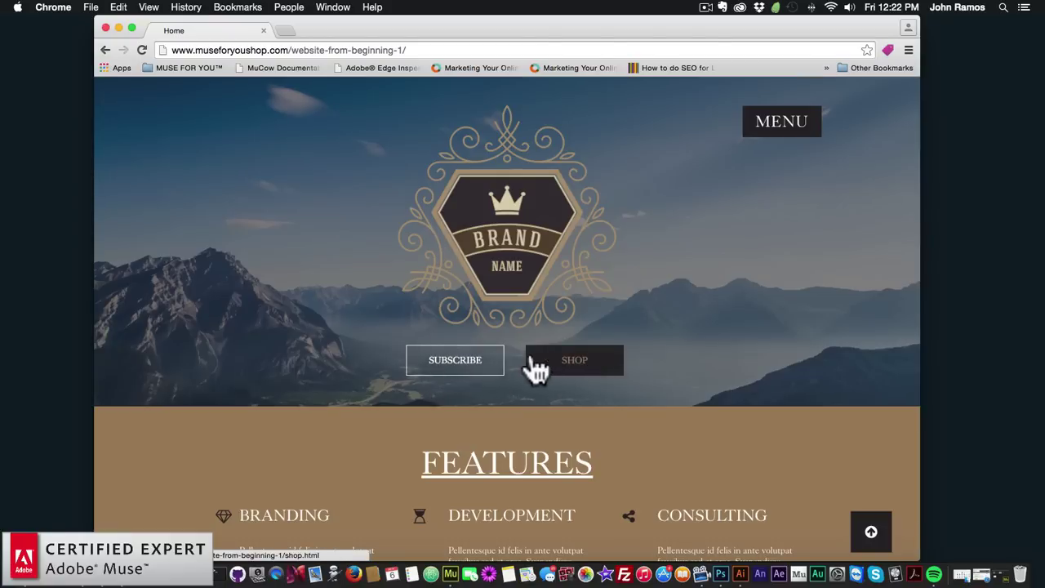
pyautogui.scroll(-5, 375, 335)
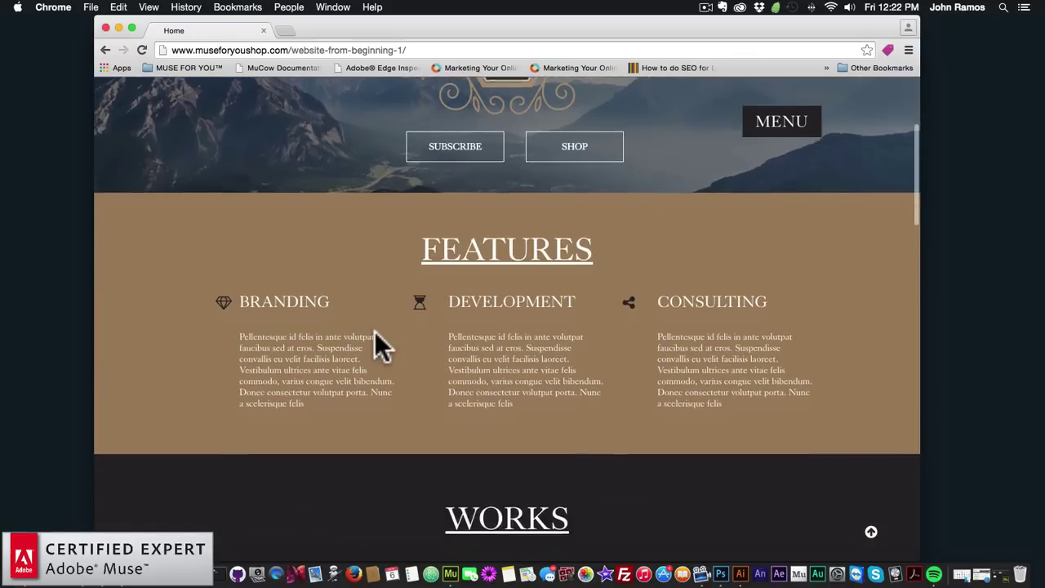
pyautogui.scroll(-2, 375, 330)
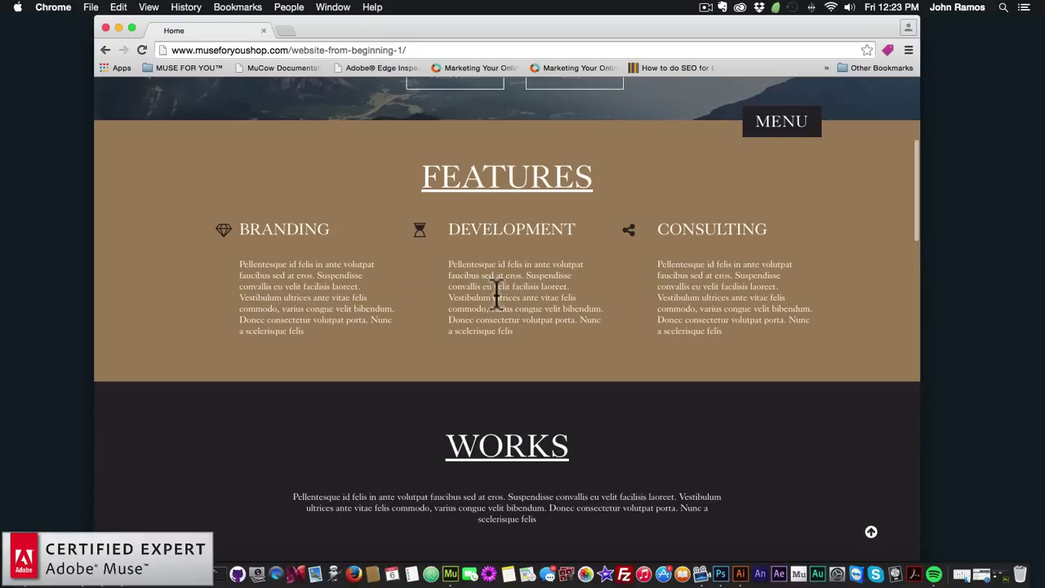
pyautogui.scroll(-1, 494, 292)
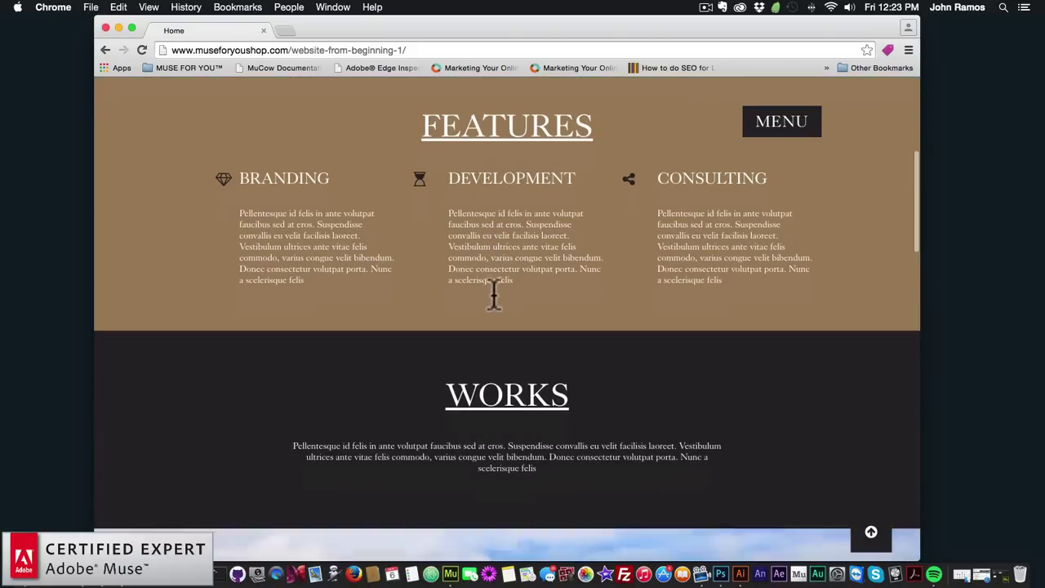
pyautogui.scroll(-3, 492, 289)
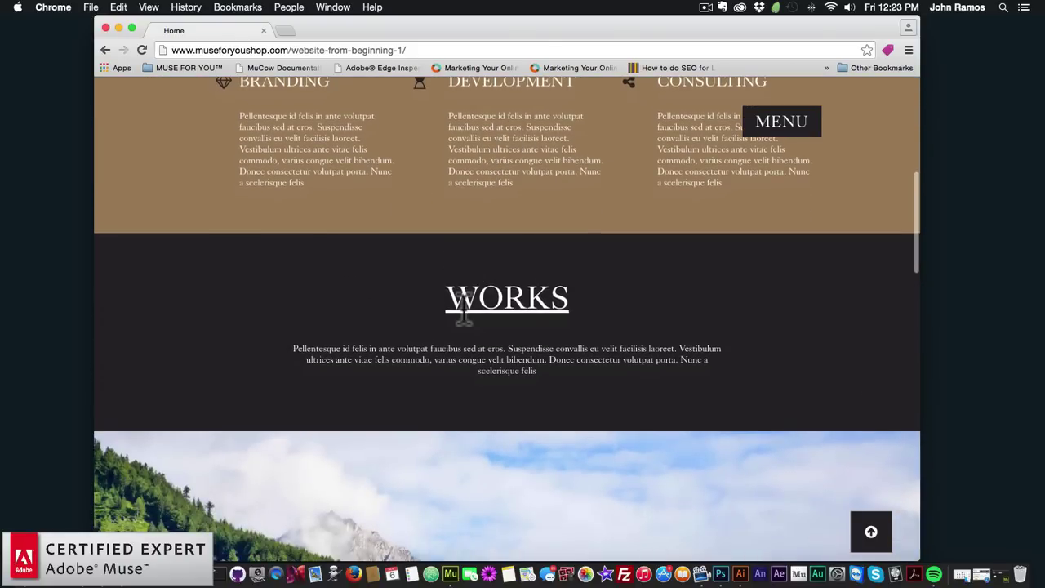
pyautogui.scroll(-1, 457, 294)
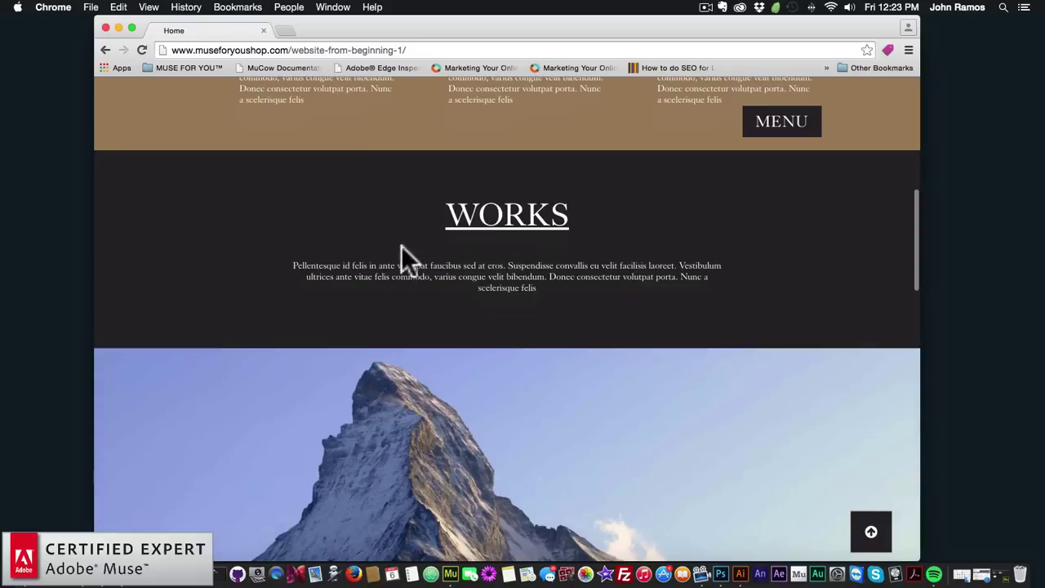
pyautogui.scroll(-1, 539, 284)
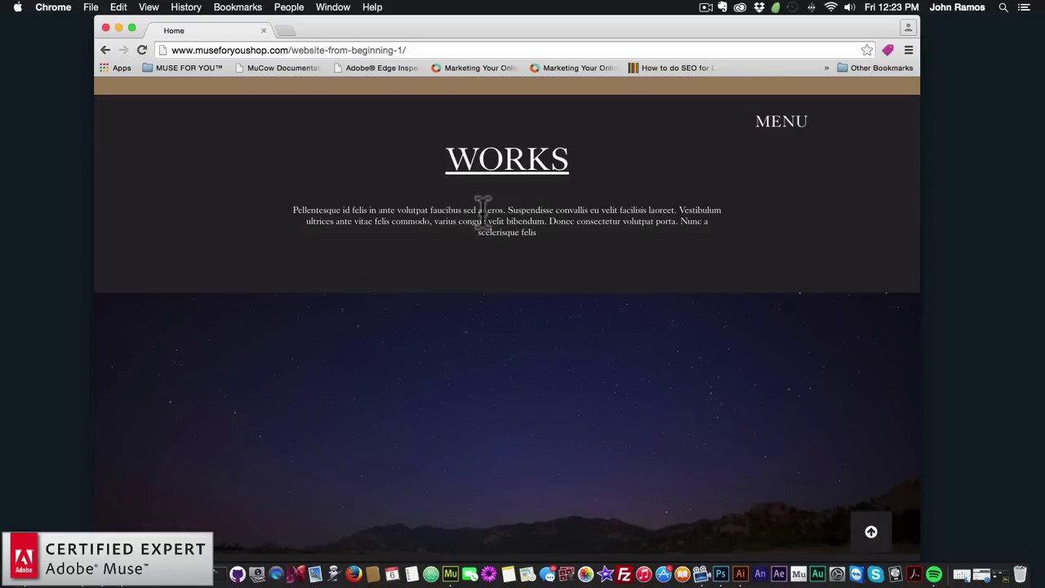
pyautogui.scroll(-2, 483, 216)
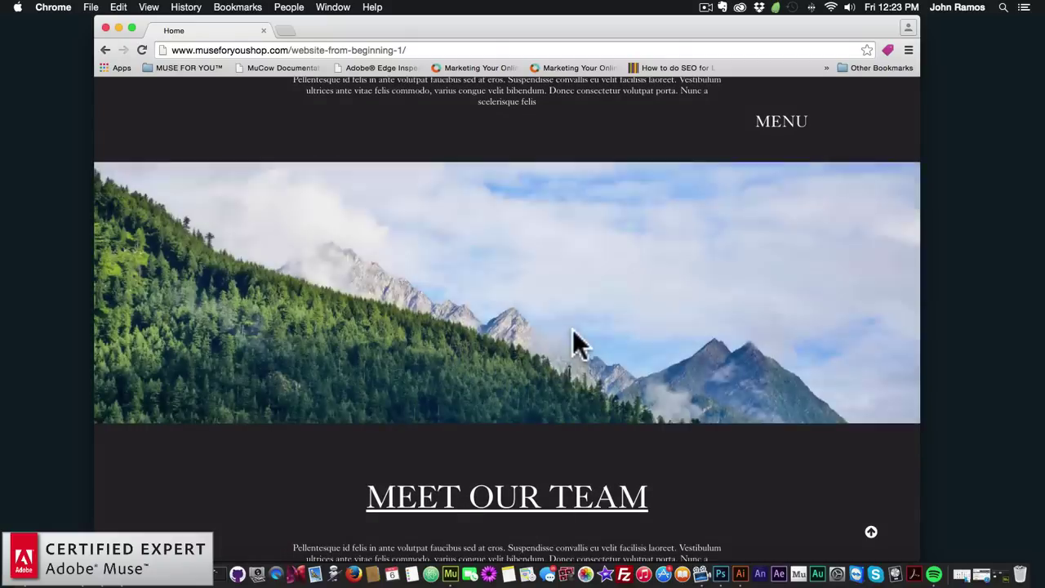
pyautogui.scroll(-2, 572, 329)
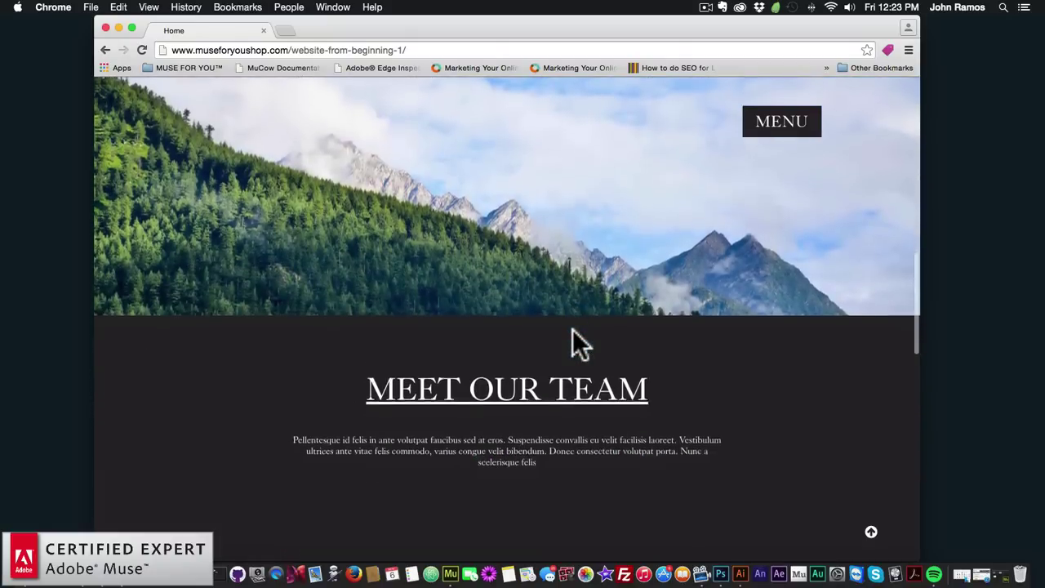
pyautogui.scroll(-5, 572, 330)
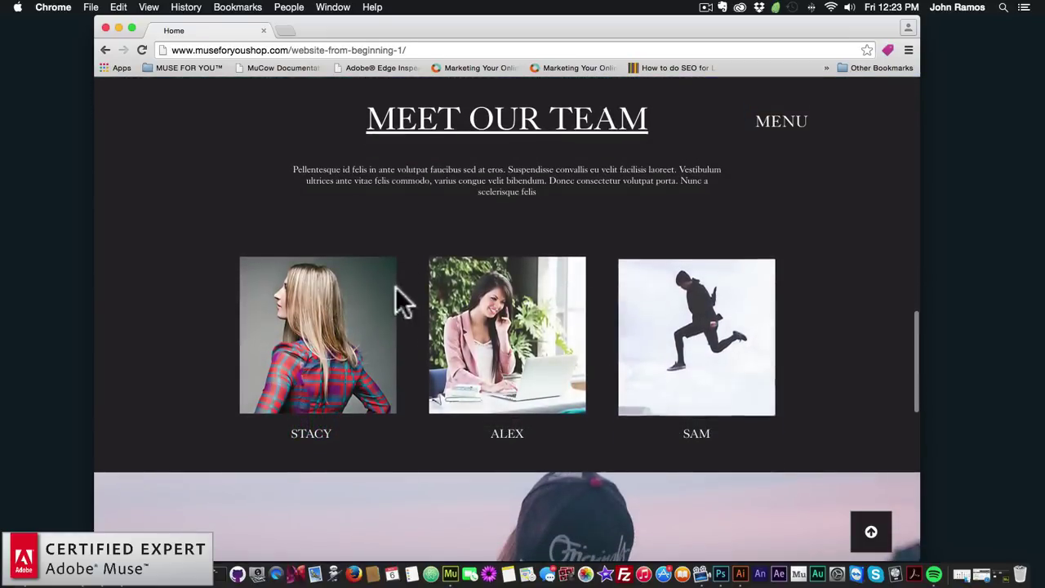
pyautogui.scroll(-1, 554, 335)
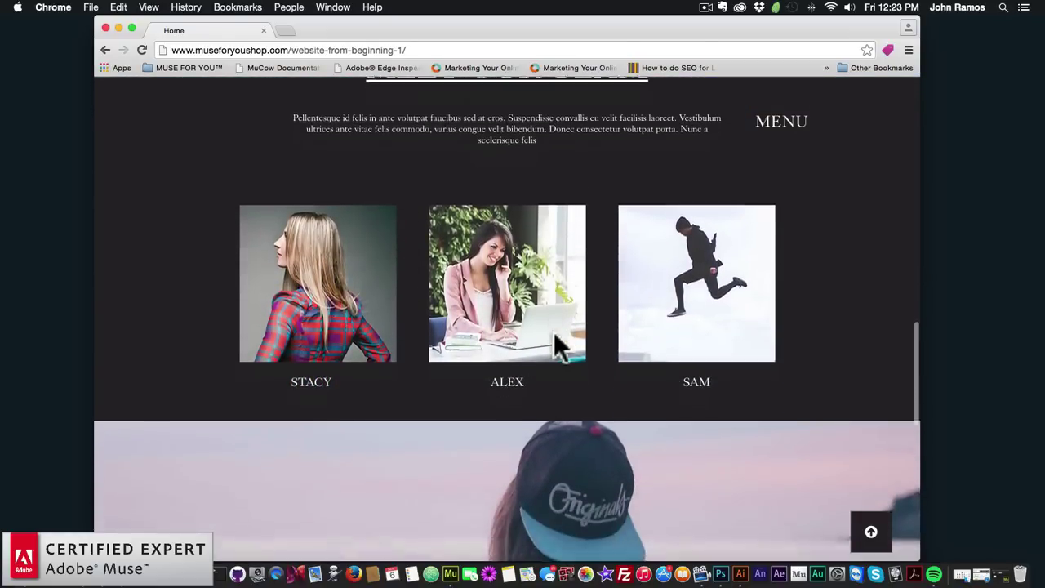
pyautogui.scroll(-8, 554, 333)
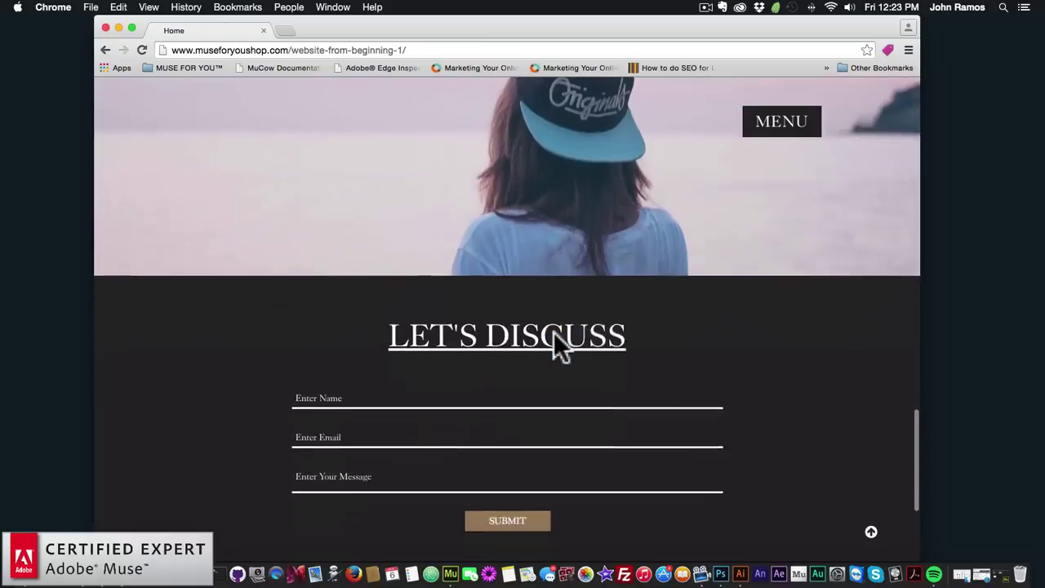
pyautogui.scroll(-2, 555, 335)
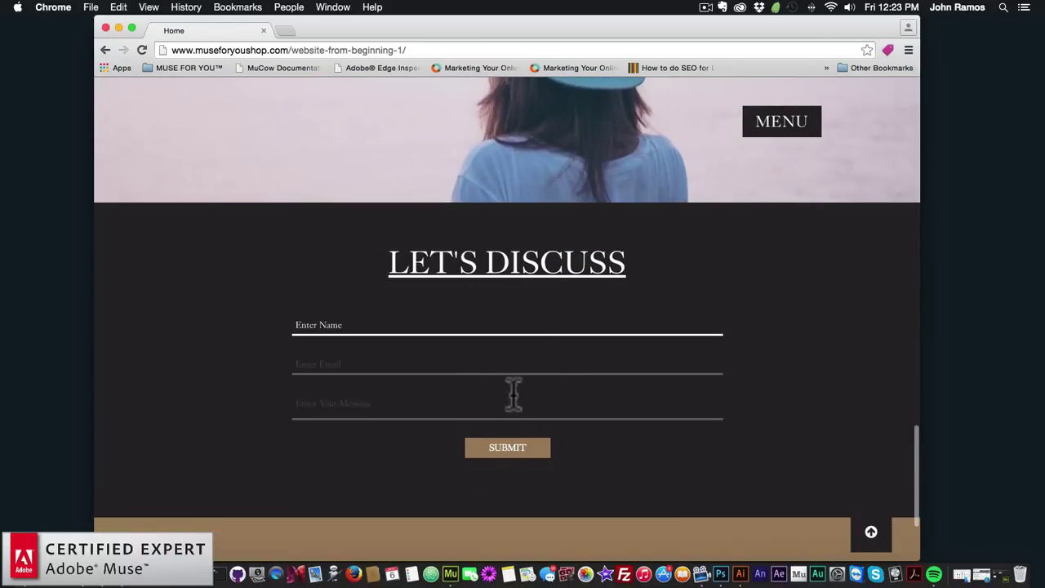
pyautogui.scroll(-4, 423, 425)
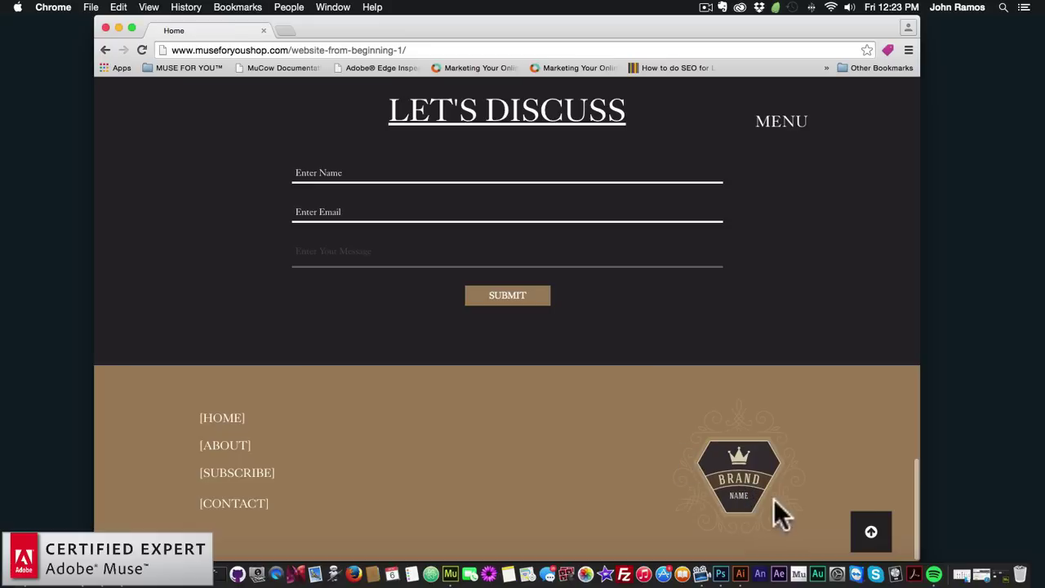
# Jump back to the top, try the MENU overlay, then go to About and open its menu
pyautogui.click(871, 532)
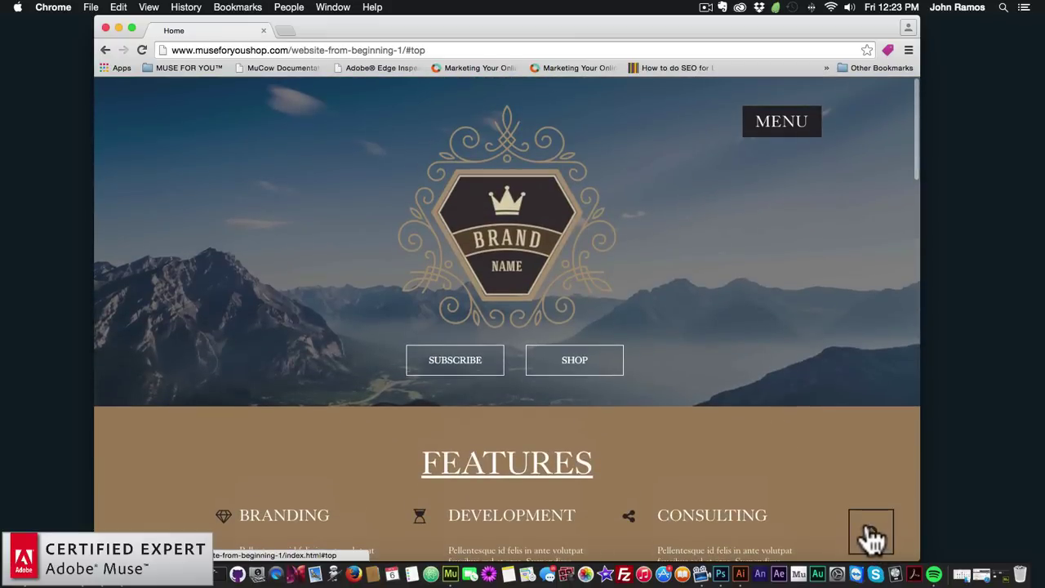
pyautogui.click(778, 126)
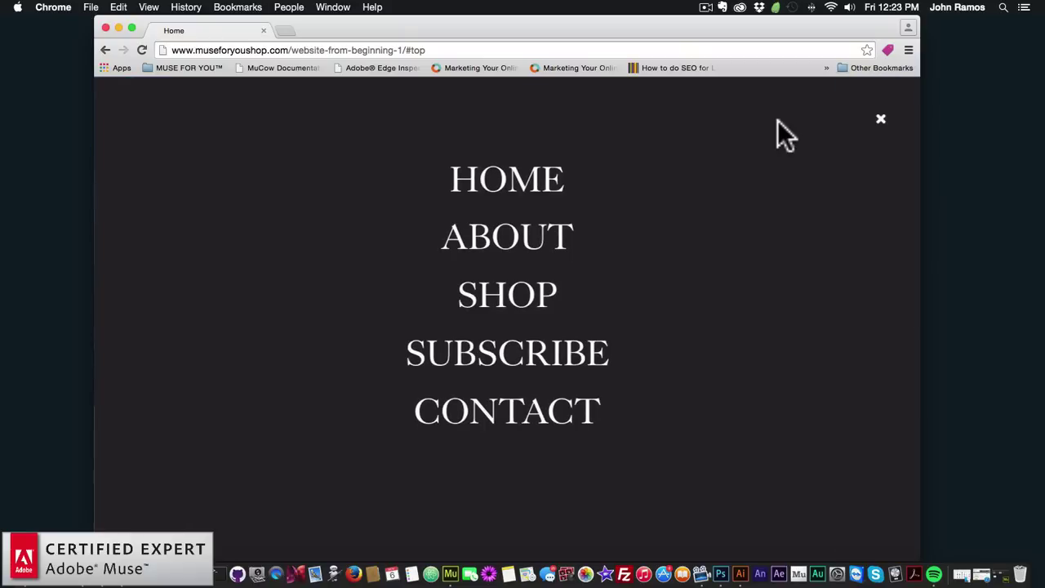
pyautogui.click(880, 120)
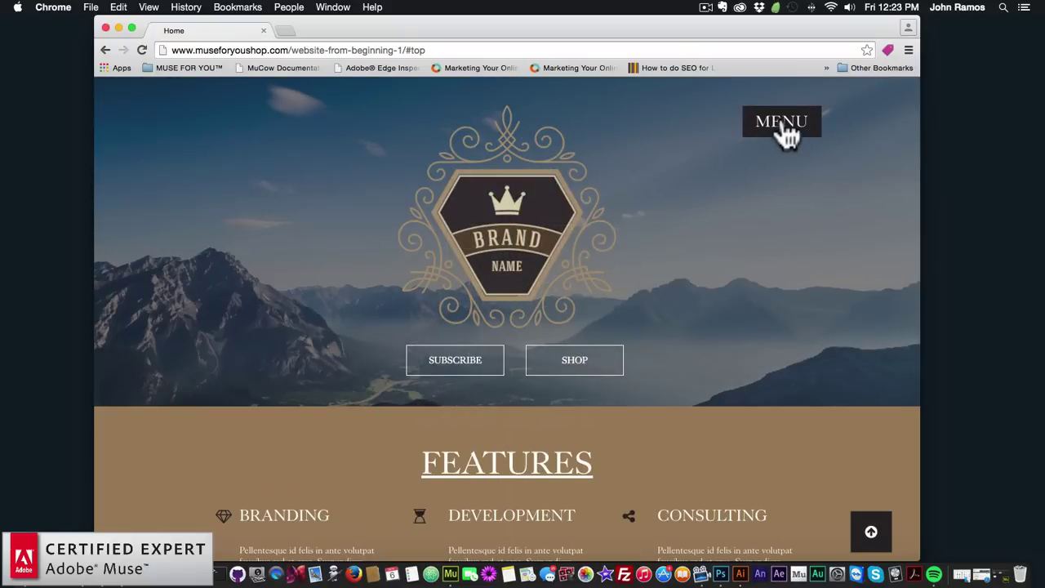
pyautogui.click(781, 127)
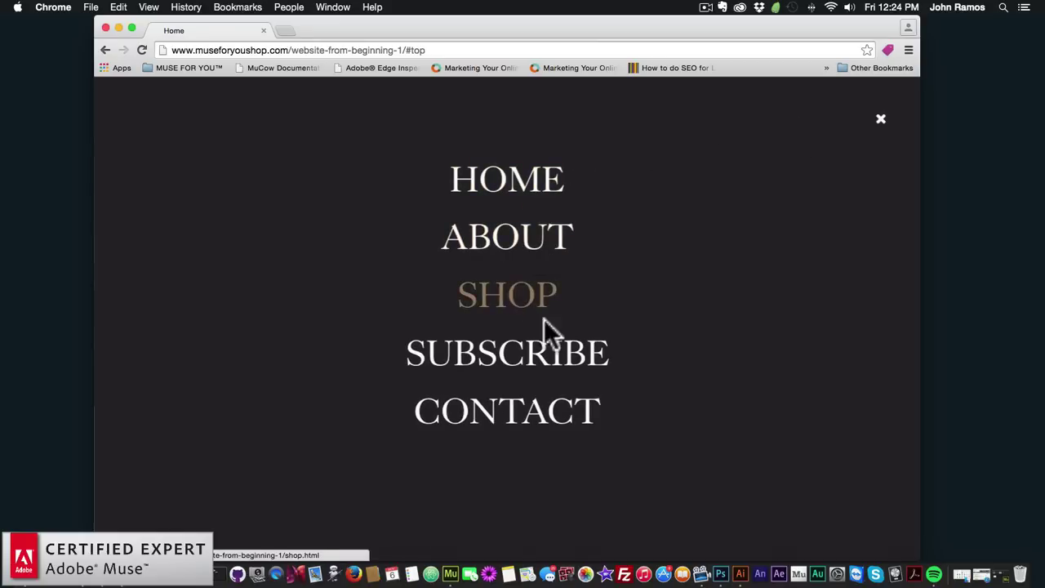
pyautogui.click(523, 247)
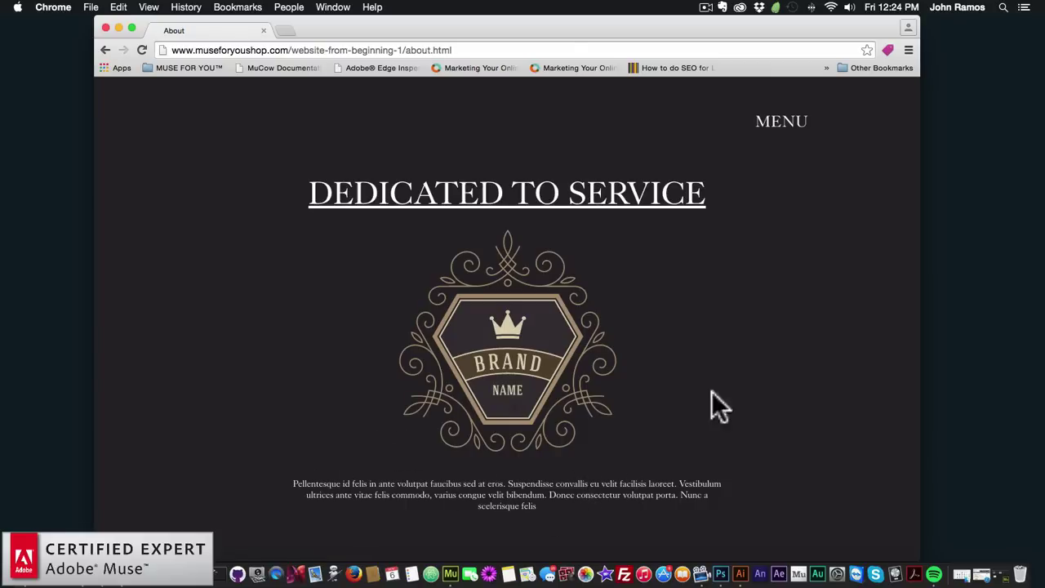
pyautogui.click(783, 122)
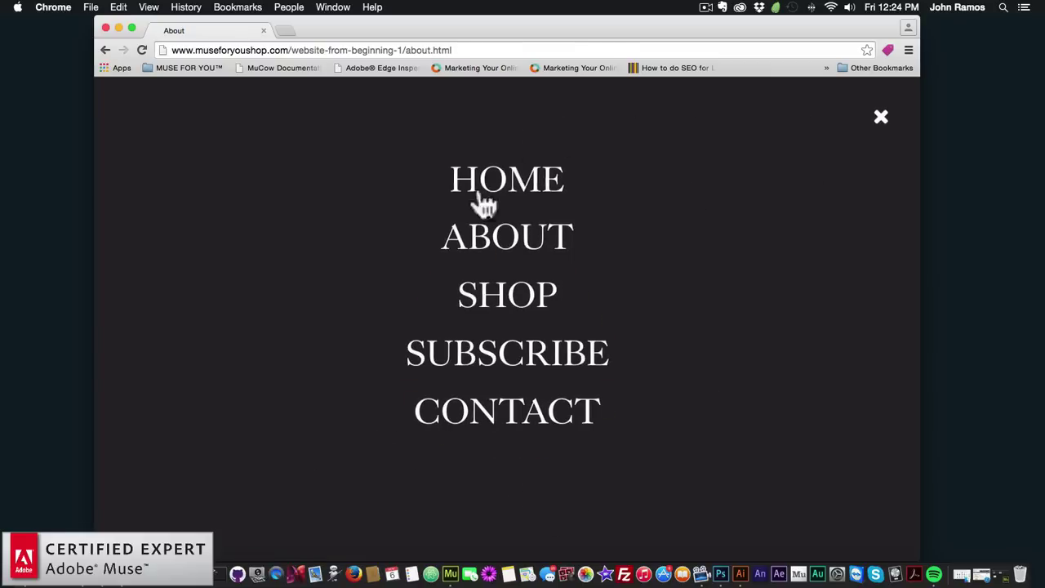
# Go to the Shop page and scroll down to its products
pyautogui.click(516, 308)
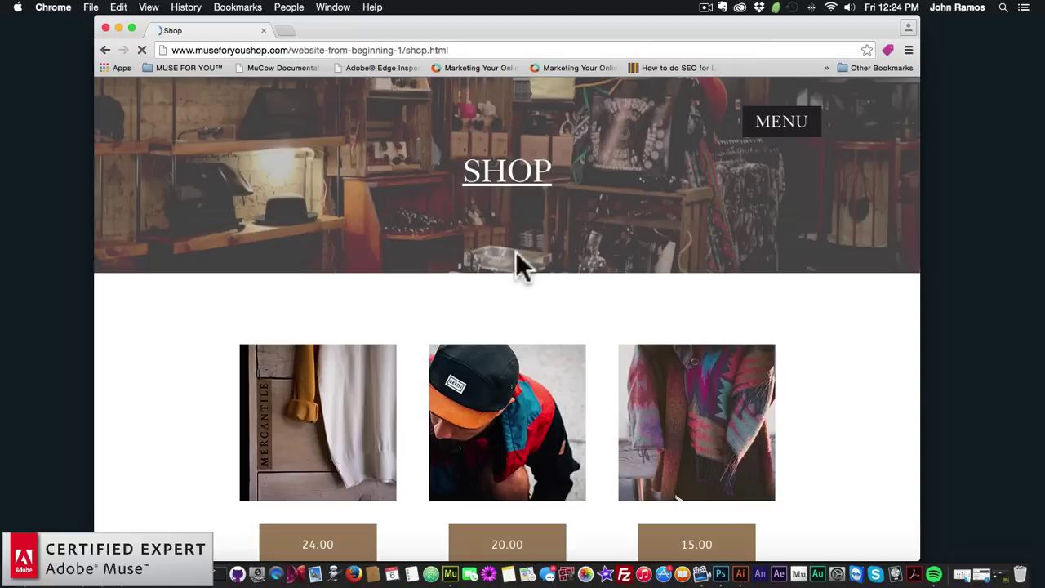
pyautogui.scroll(-2, 392, 270)
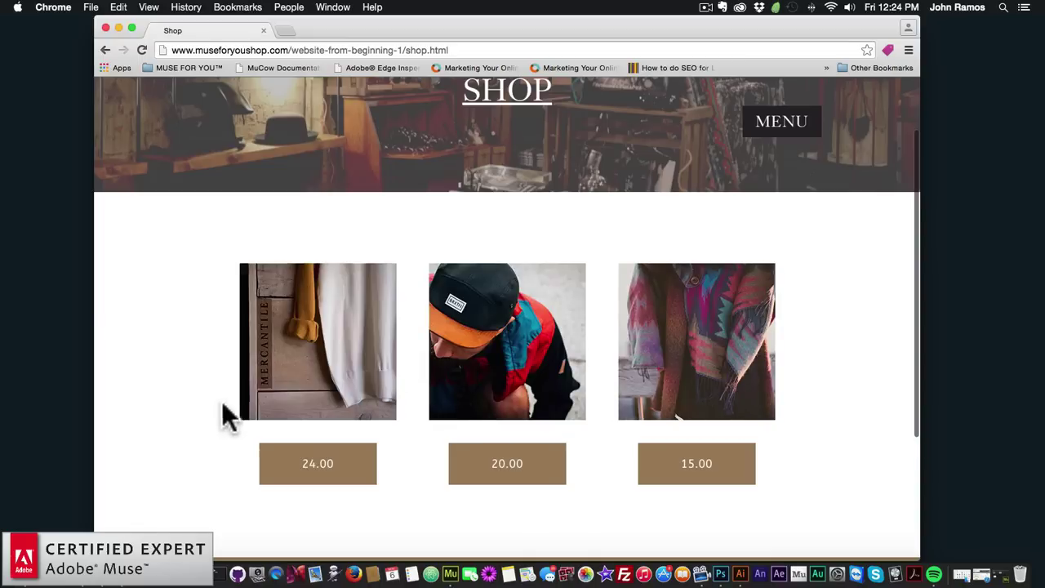
pyautogui.scroll(-2, 217, 425)
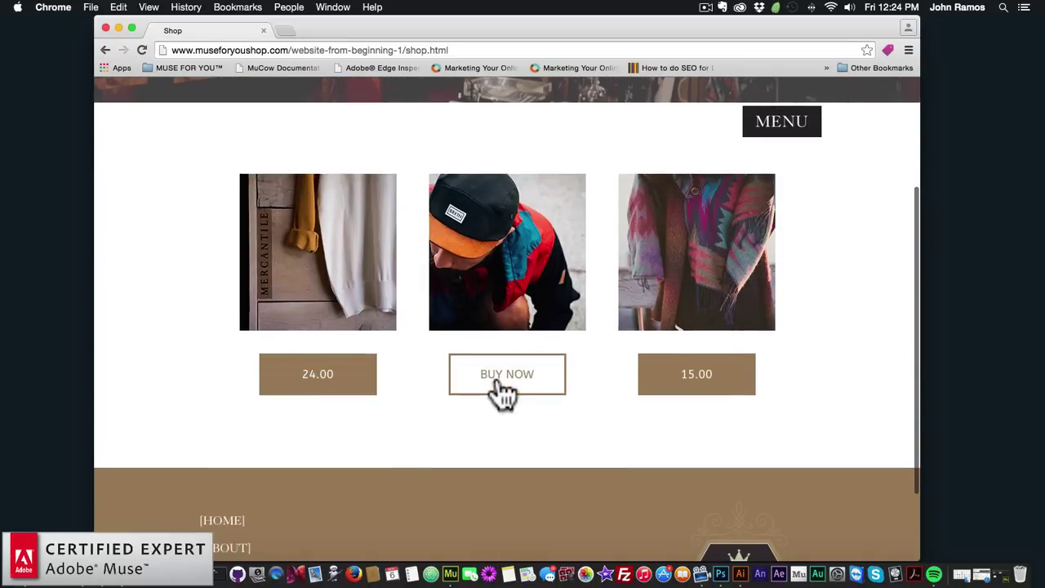
# Test the 24.00 and 15.00 scarf buy buttons' PayPal checkouts, returning to Shop after each
pyautogui.click(323, 382)
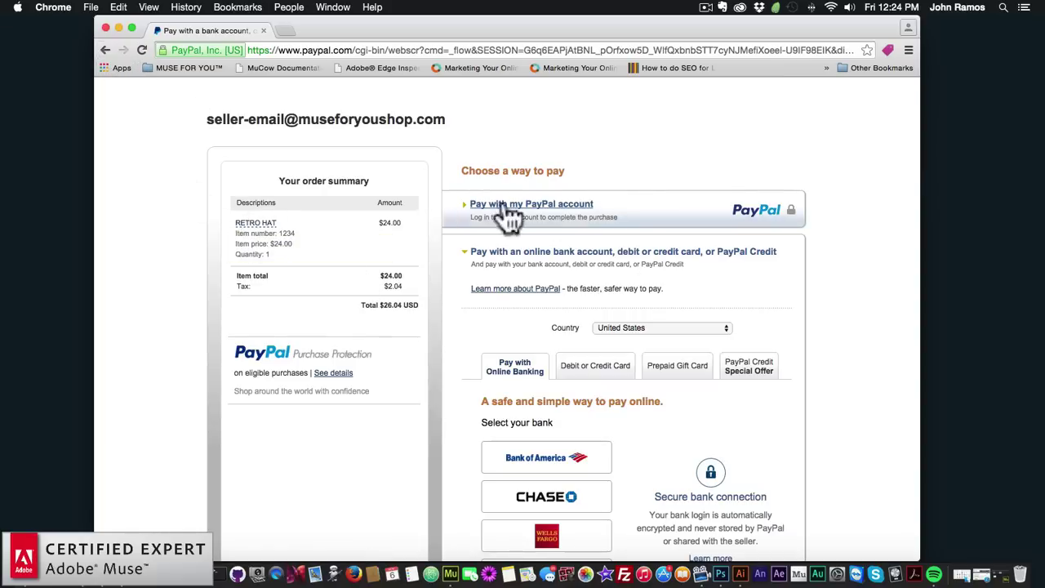
pyautogui.click(108, 51)
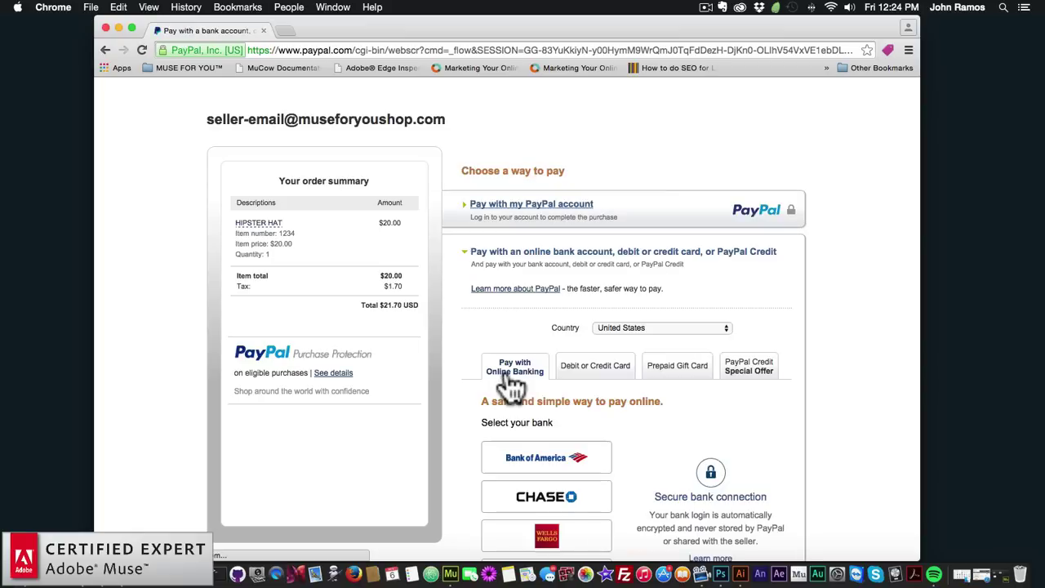
pyautogui.click(107, 50)
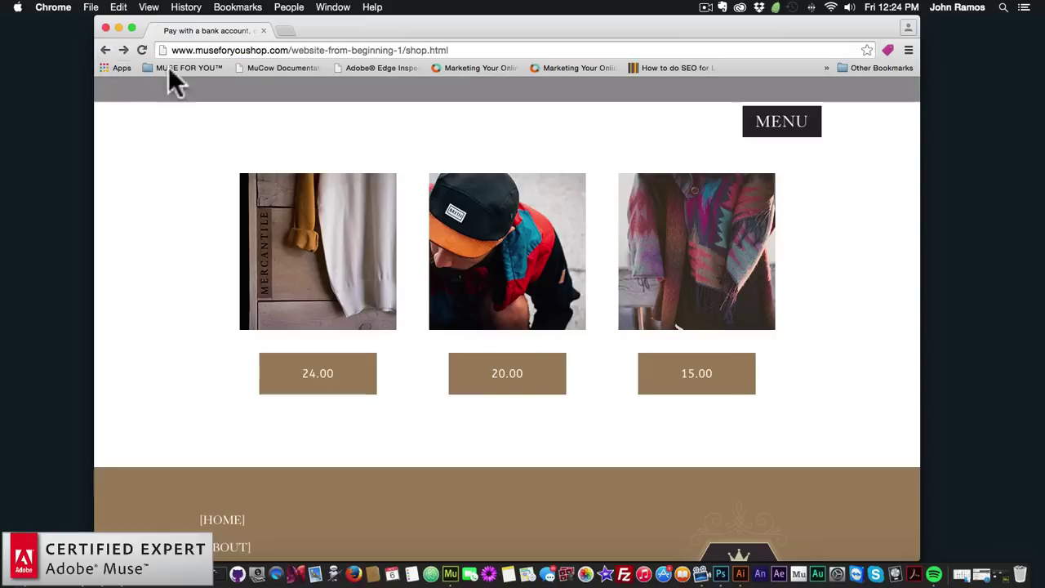
pyautogui.click(701, 382)
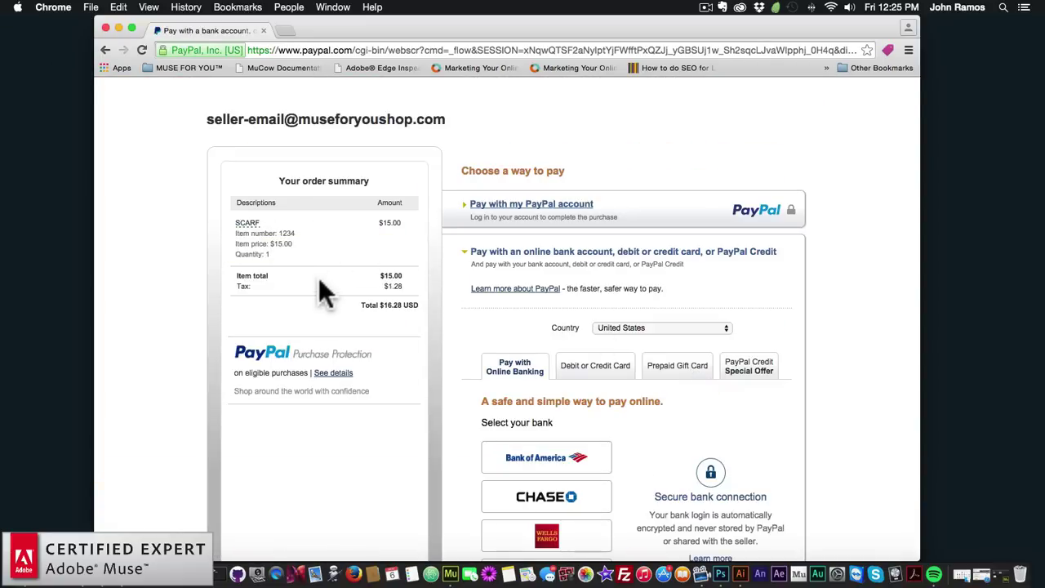
pyautogui.click(106, 49)
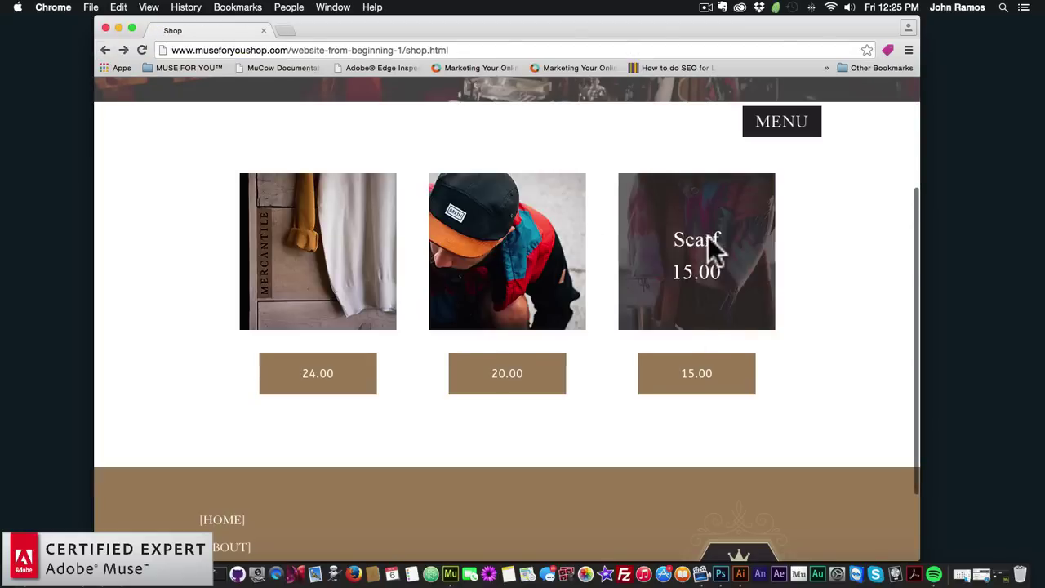
pyautogui.scroll(-3, 571, 282)
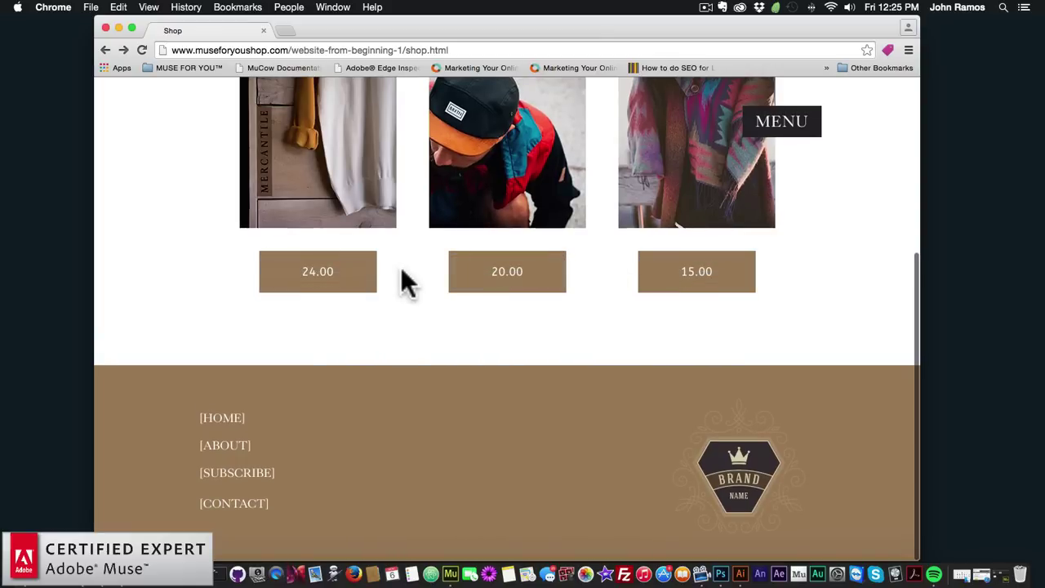
pyautogui.scroll(5, 446, 430)
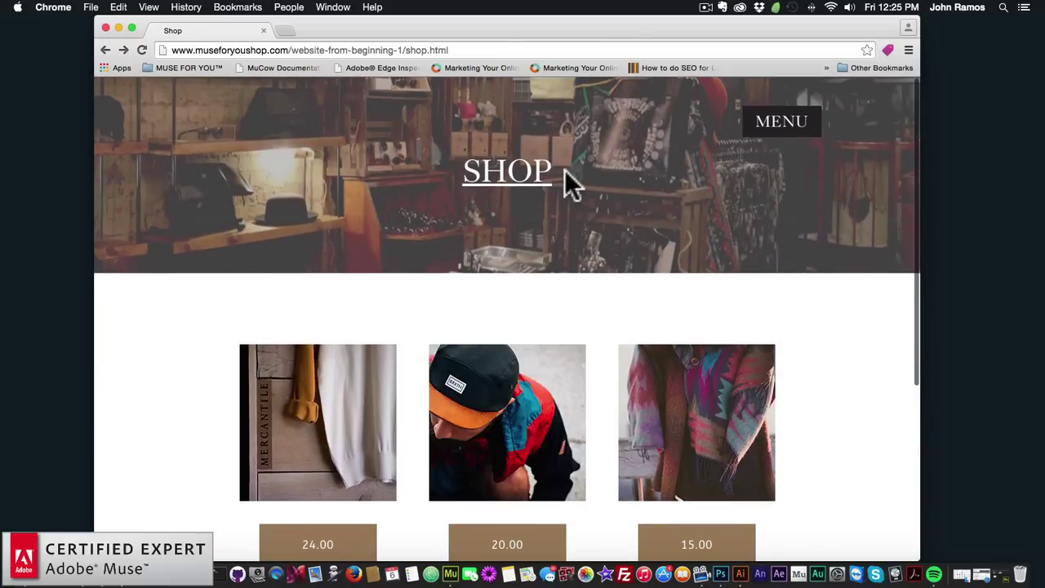
# Go to the Subscribe page and try its First Name and Email Address fields
pyautogui.click(781, 122)
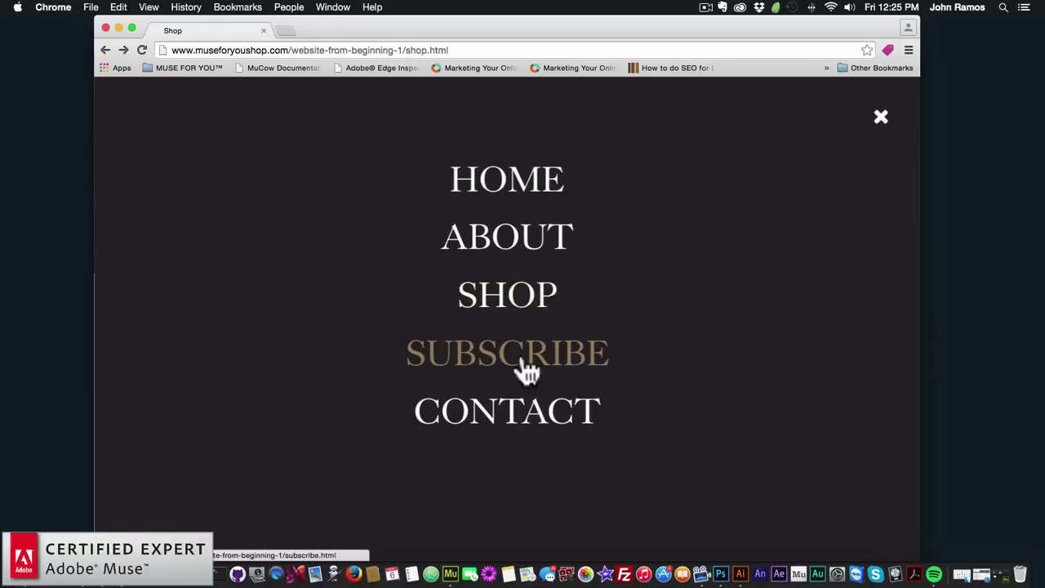
pyautogui.click(524, 359)
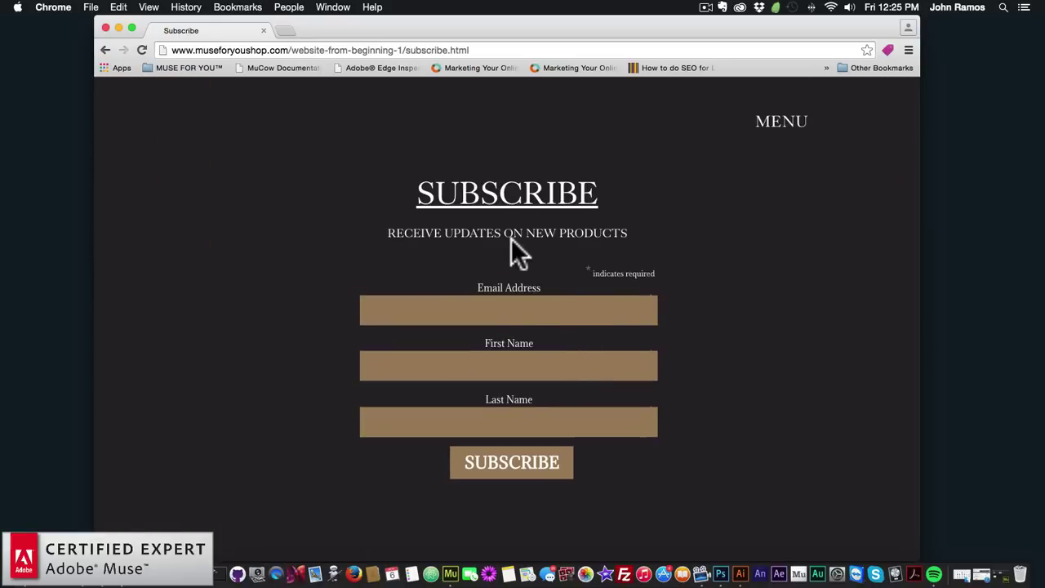
pyautogui.click(485, 364)
pyautogui.click(523, 305)
pyautogui.scroll(-5, 606, 259)
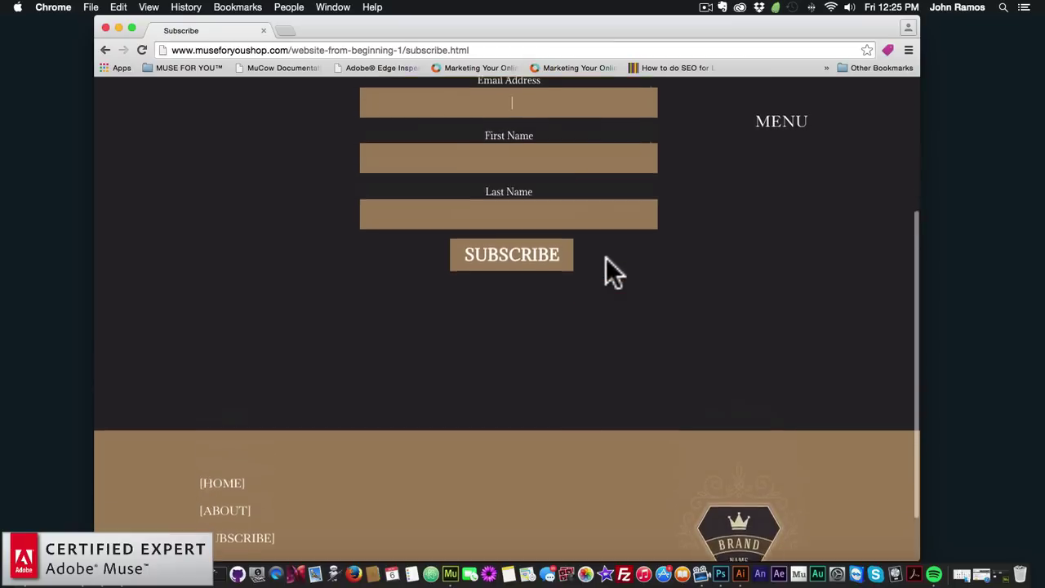
pyautogui.scroll(-2, 606, 261)
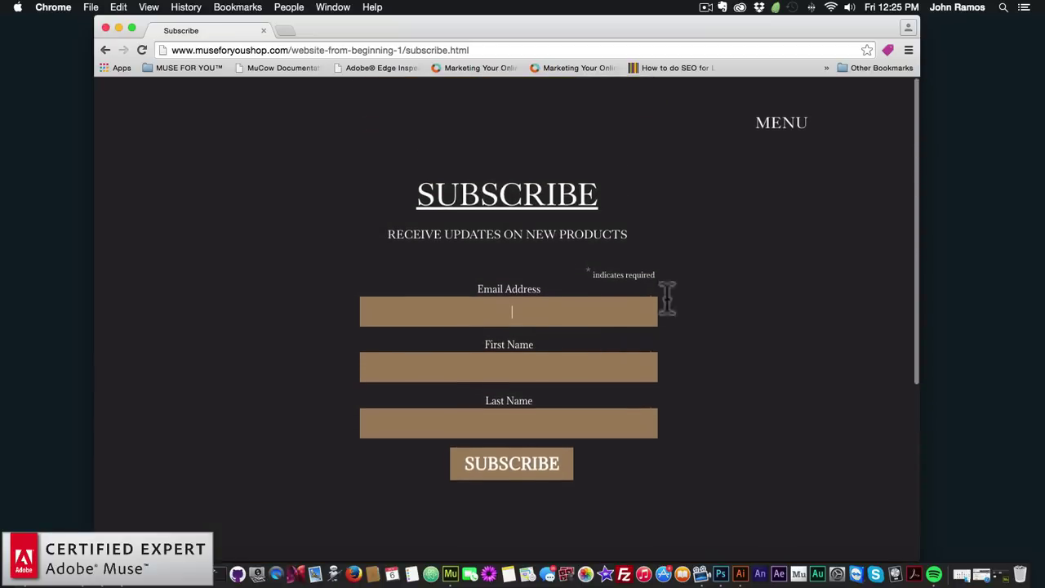
# Move to the Contact page, try its name and message fields, and reopen the menu
pyautogui.click(780, 124)
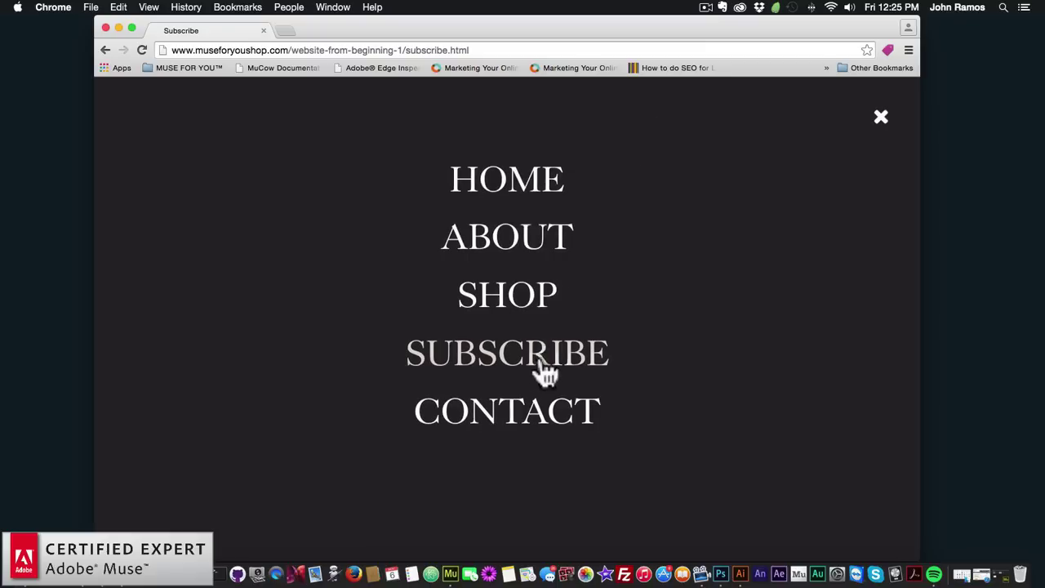
pyautogui.click(535, 412)
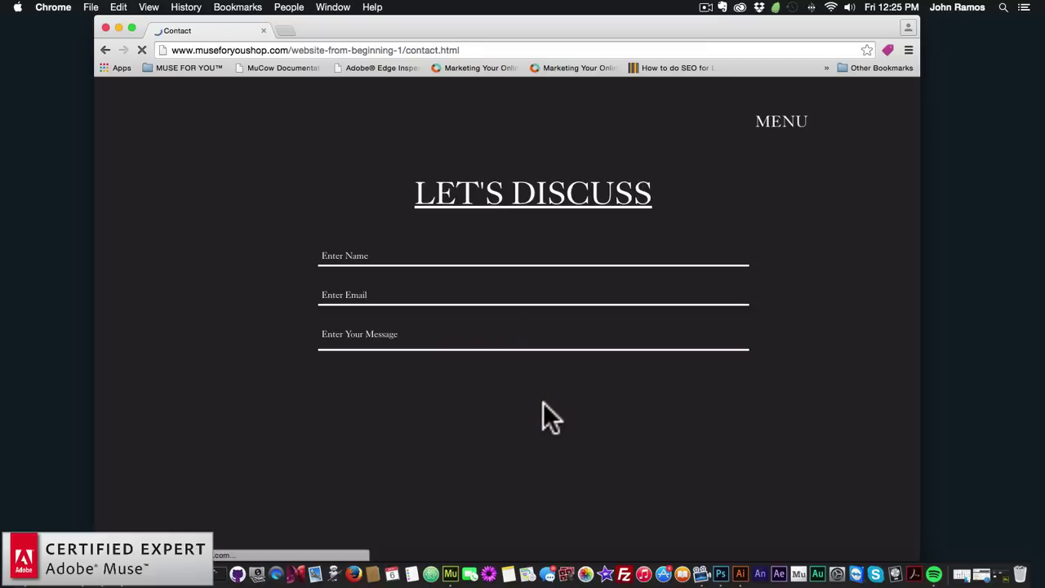
pyautogui.click(513, 256)
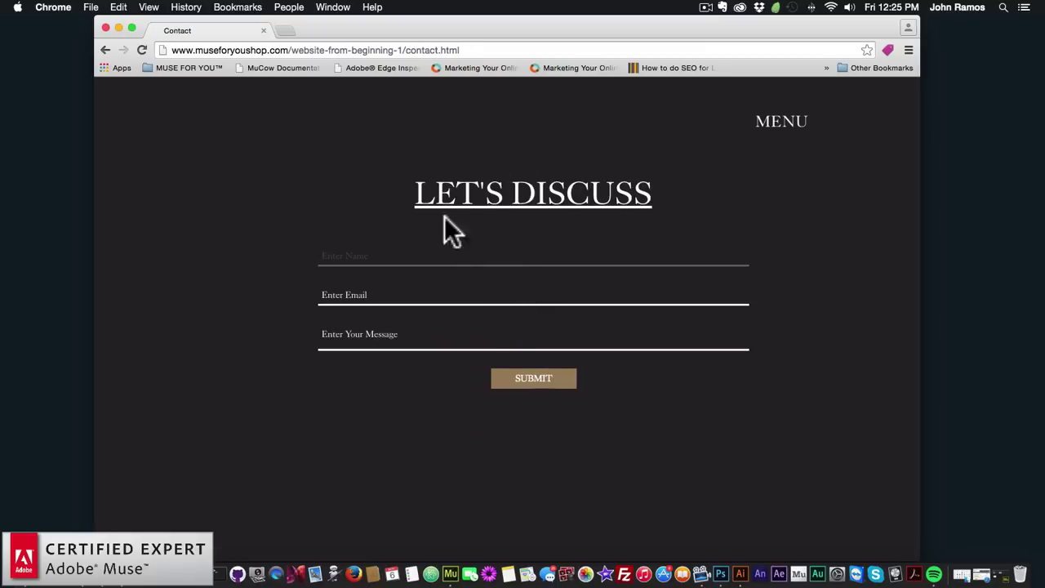
pyautogui.click(488, 336)
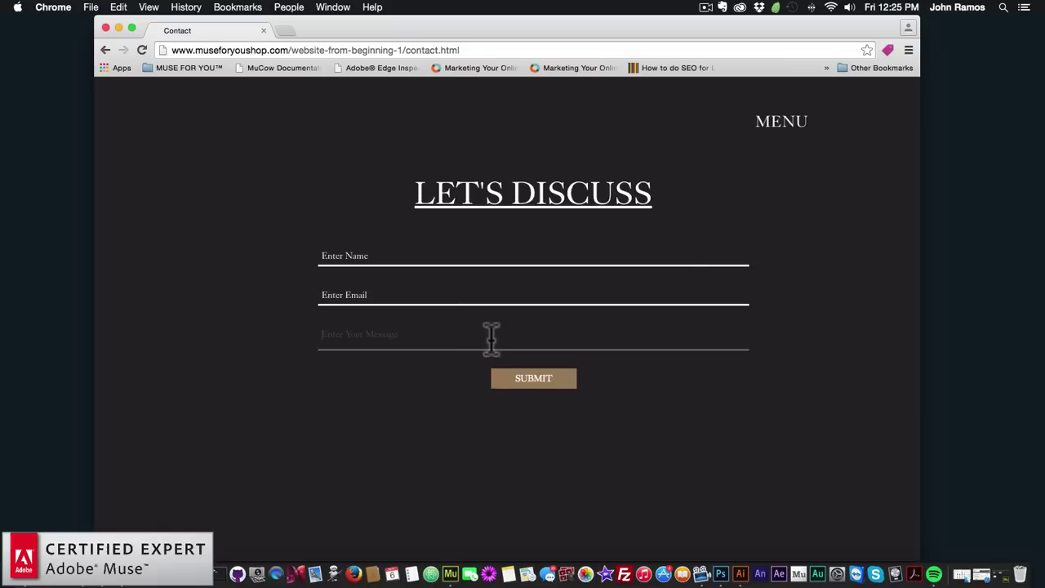
pyautogui.click(772, 133)
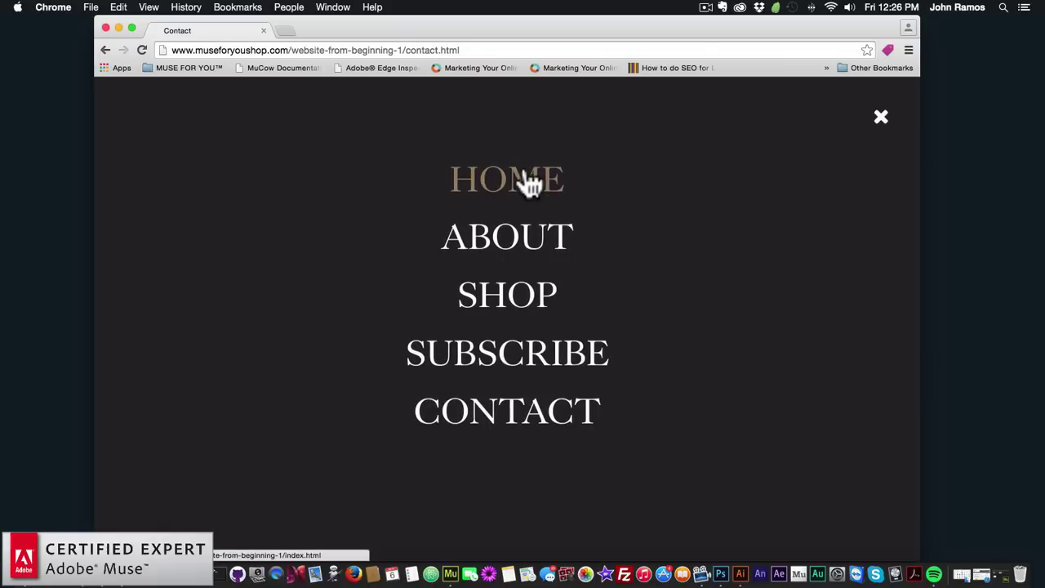
# Go to Home and scroll through its FEATURES, WORKS, team and contact sections and back up
pyautogui.click(529, 180)
pyautogui.scroll(-10, 615, 221)
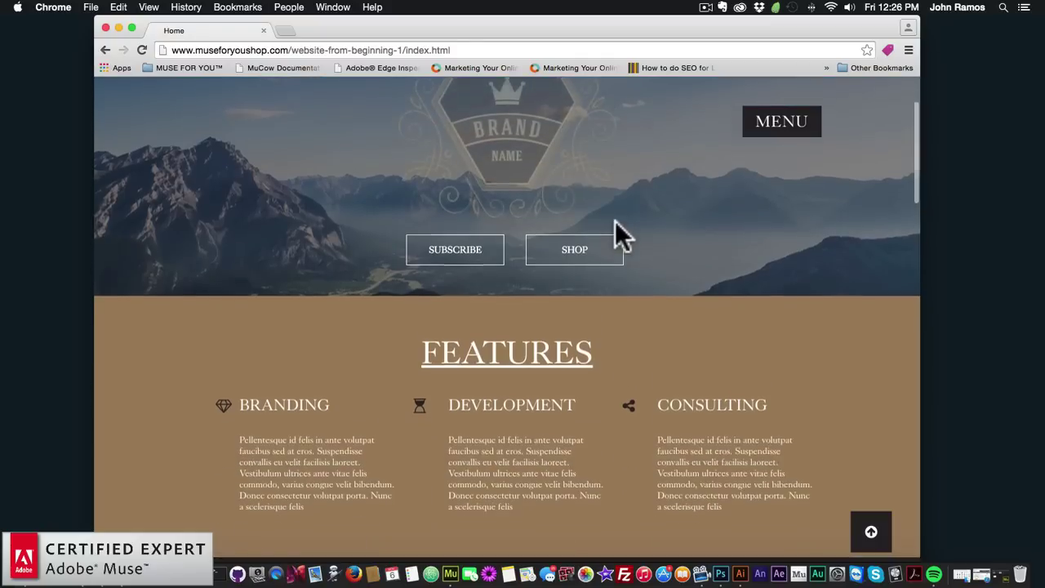
pyautogui.scroll(-7, 615, 220)
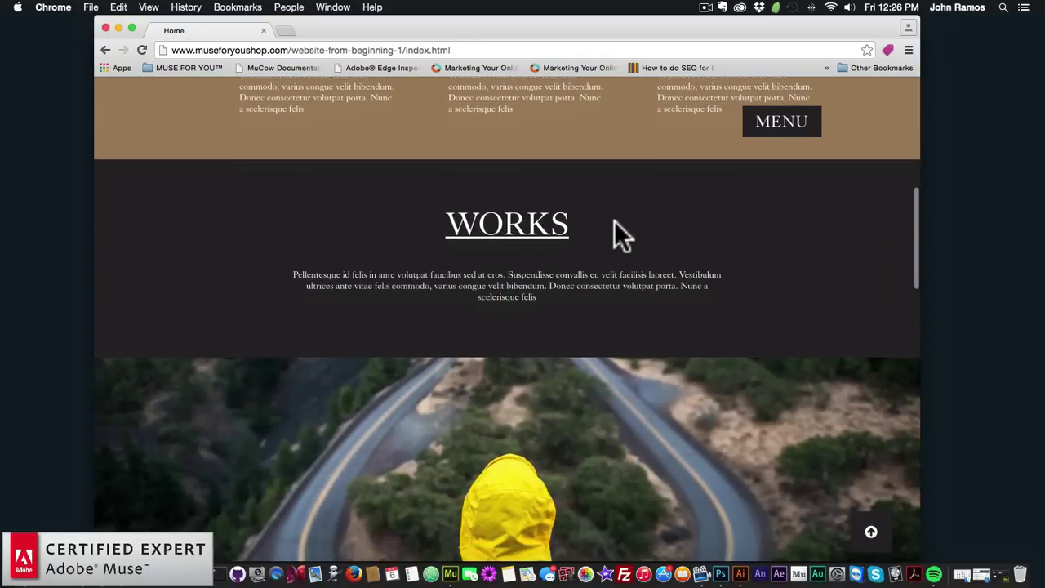
pyautogui.scroll(-10, 612, 223)
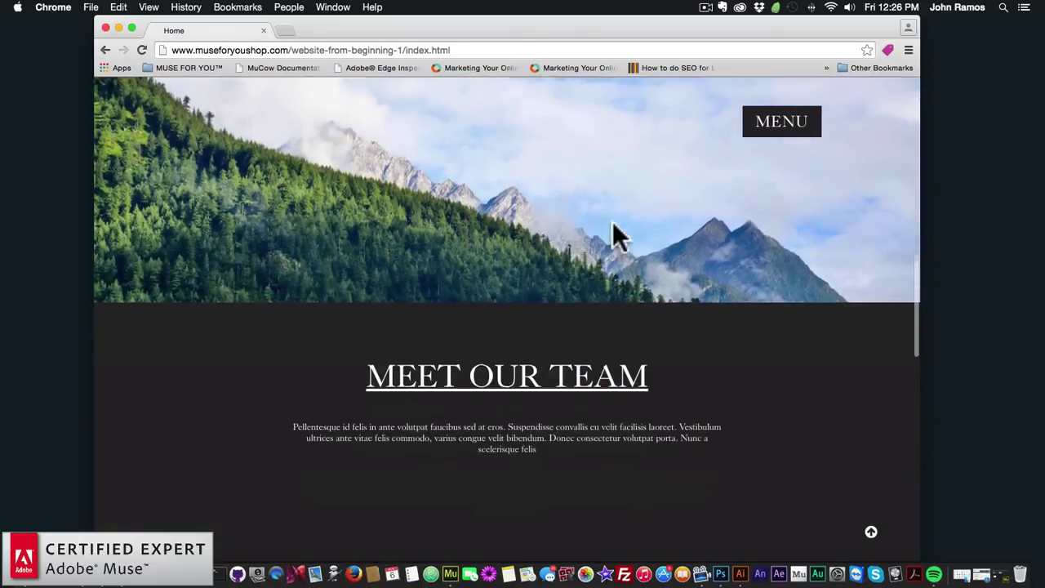
pyautogui.scroll(-5, 613, 221)
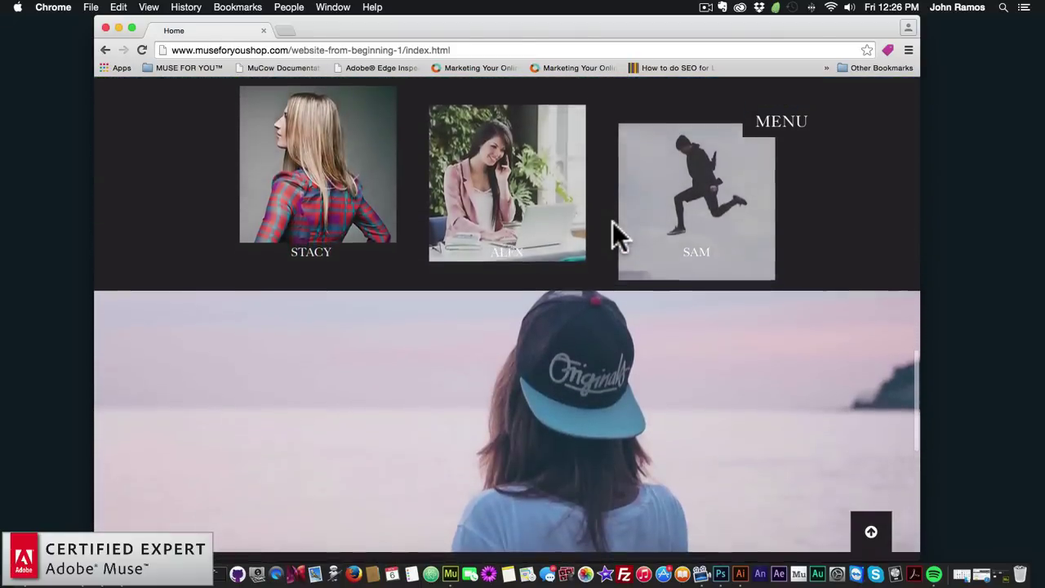
pyautogui.scroll(4, 612, 221)
pyautogui.scroll(-3, 612, 221)
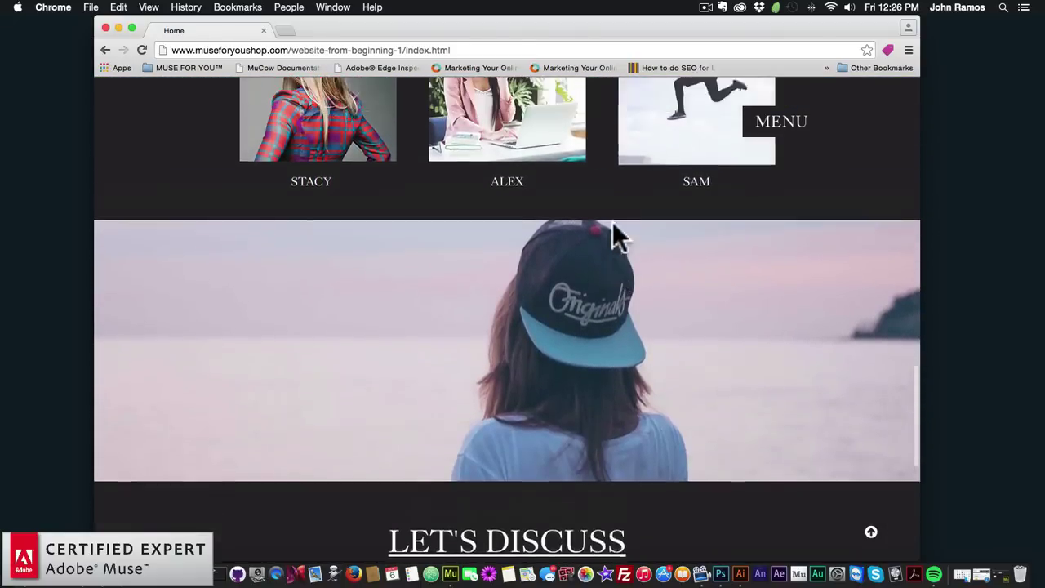
pyautogui.scroll(9, 613, 221)
pyautogui.scroll(-9, 613, 221)
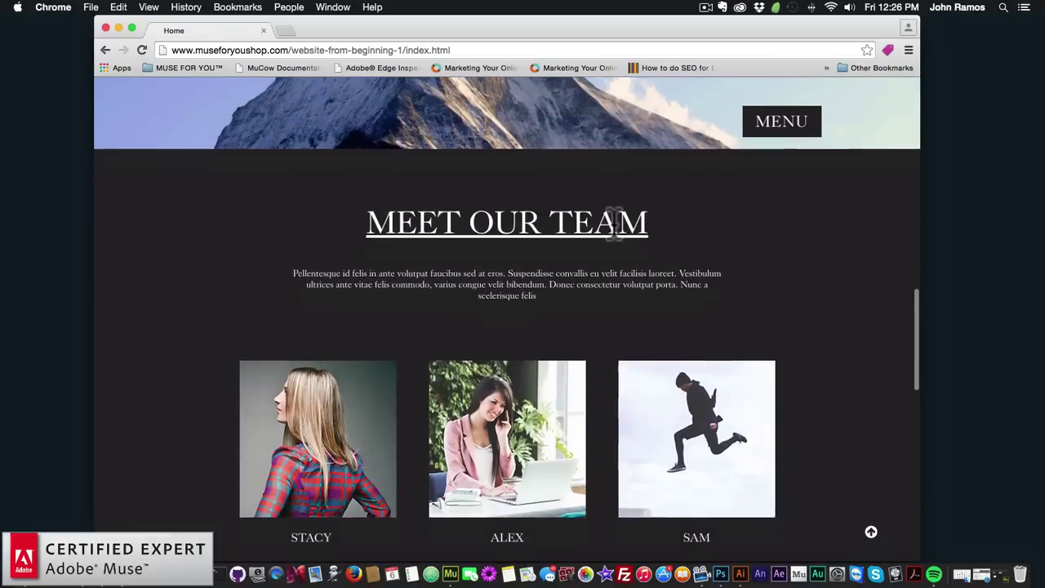
pyautogui.scroll(-6, 612, 221)
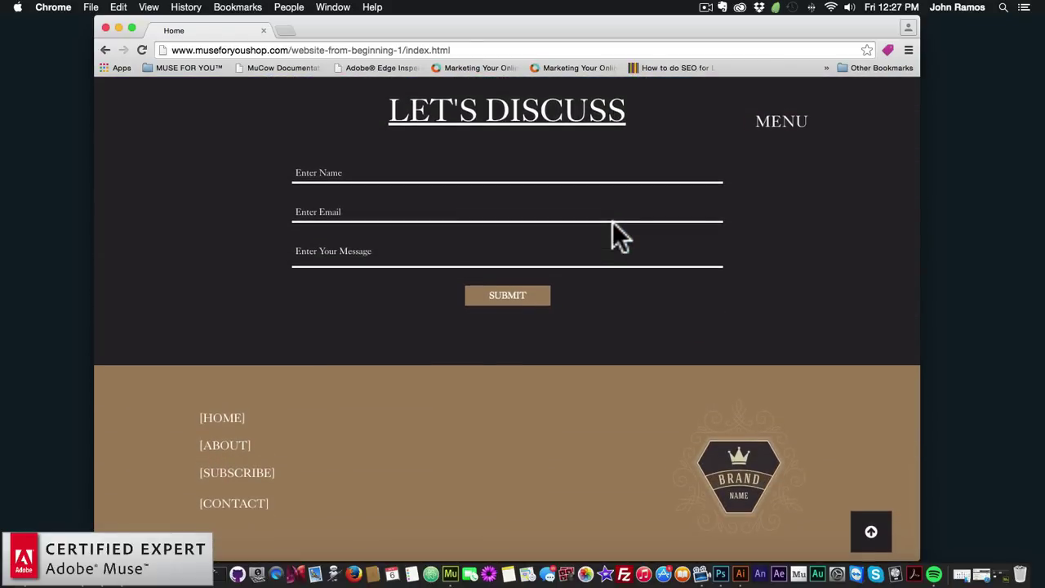
pyautogui.scroll(9, 613, 223)
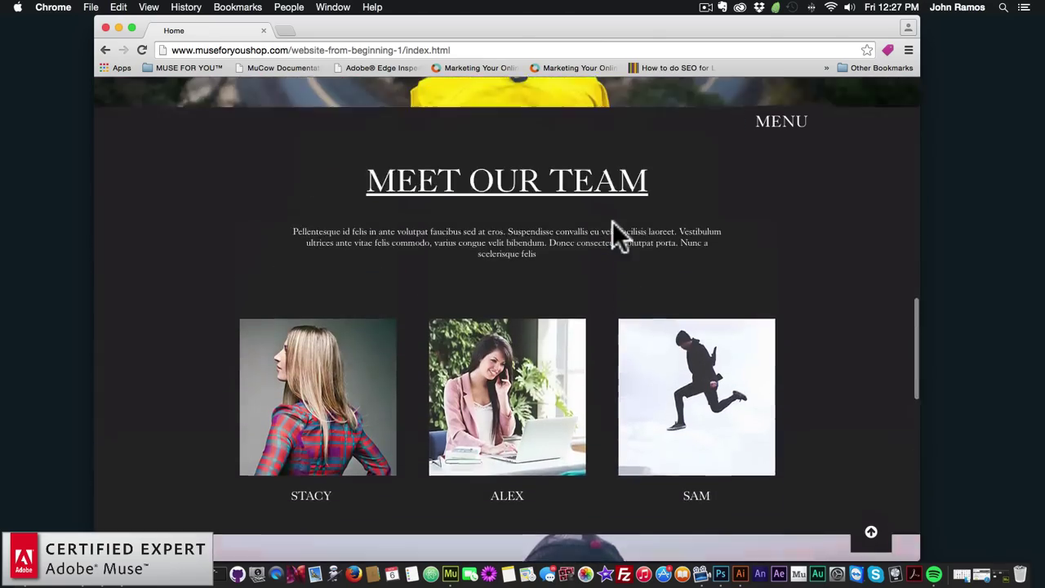
pyautogui.scroll(10, 612, 221)
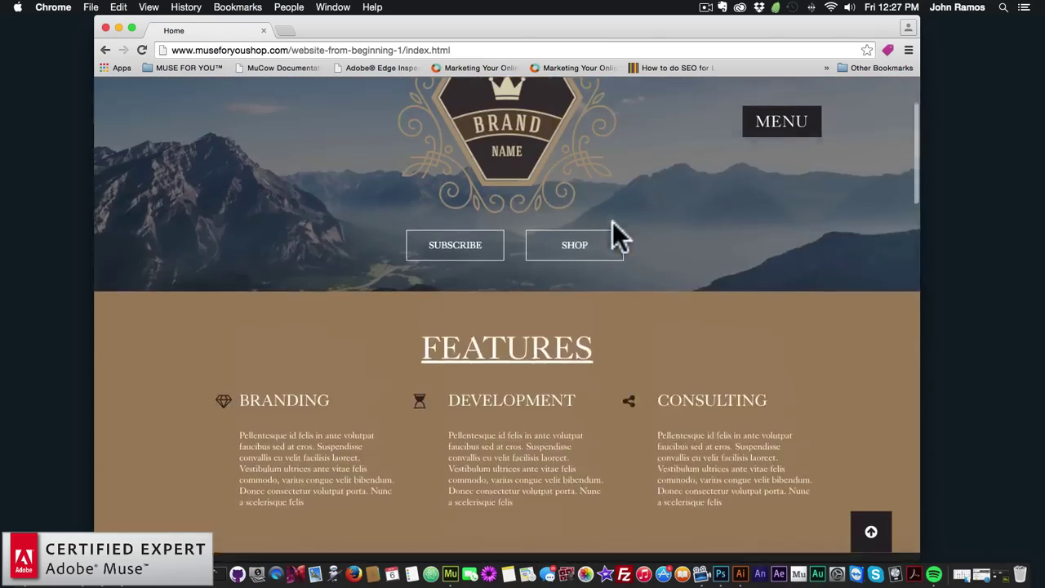
pyautogui.scroll(2, 612, 221)
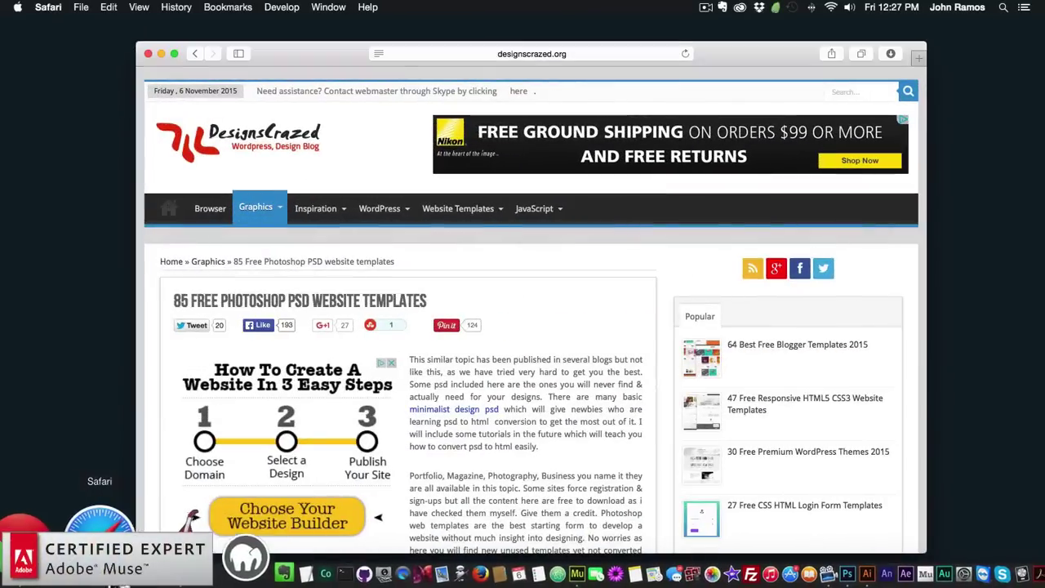
# Scroll the designscrazed.org free PSD templates article down to the Brandi one-page template preview
pyautogui.scroll(-8, 302, 412)
pyautogui.scroll(-10, 299, 401)
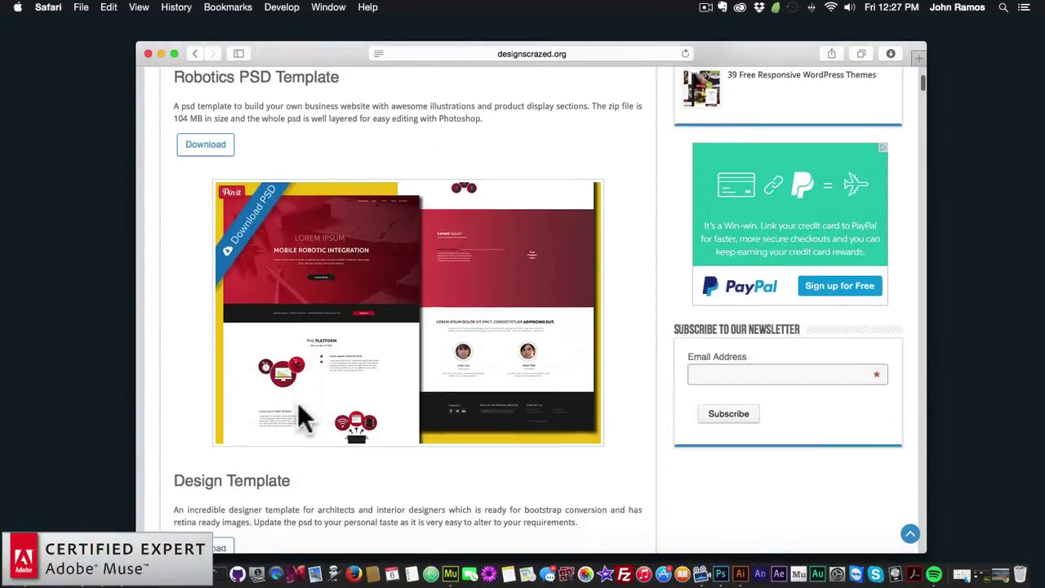
pyautogui.scroll(10, 298, 401)
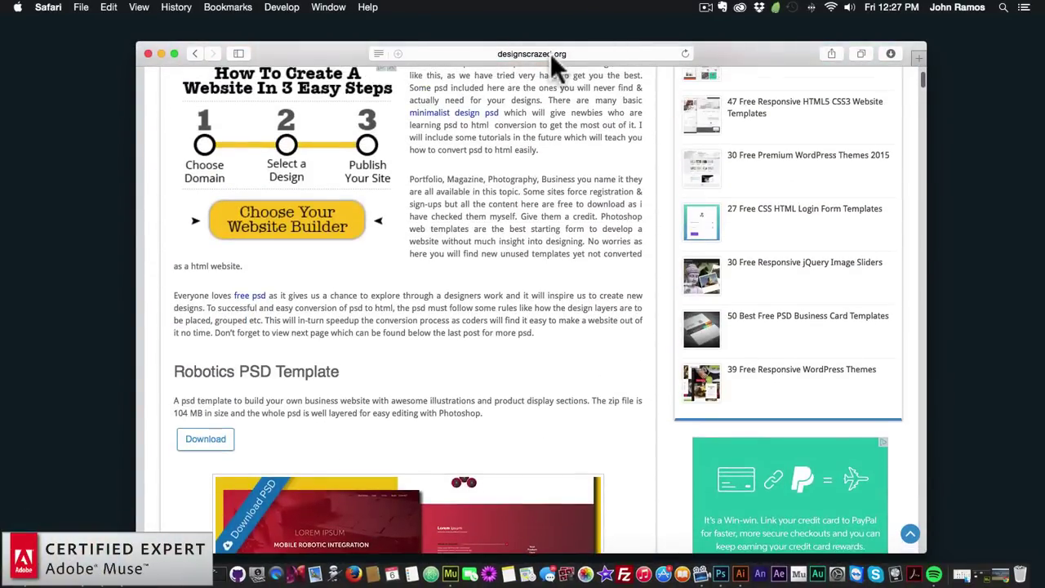
pyautogui.click(550, 53)
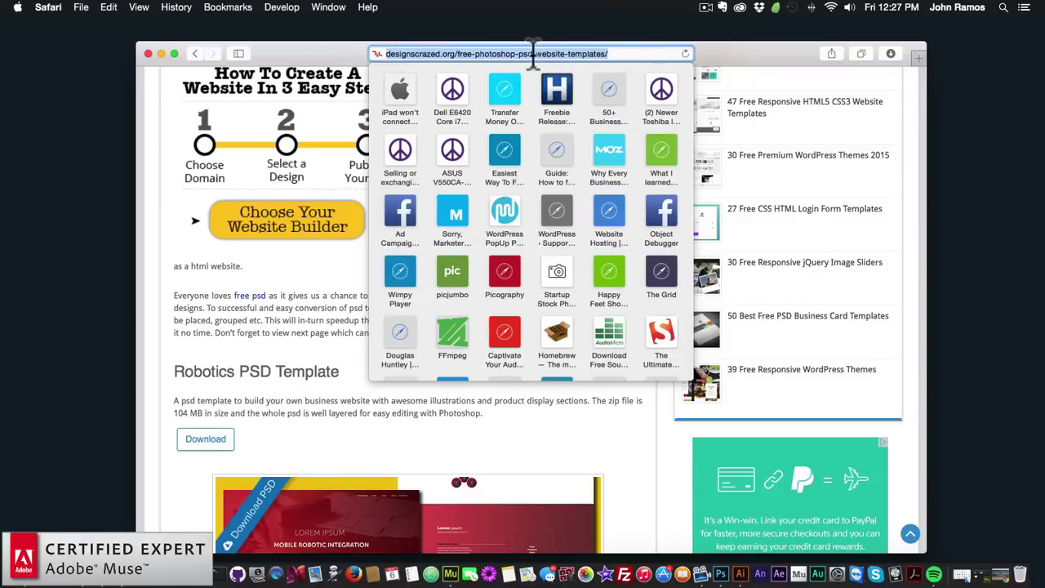
pyautogui.click(331, 320)
pyautogui.scroll(-3, 342, 331)
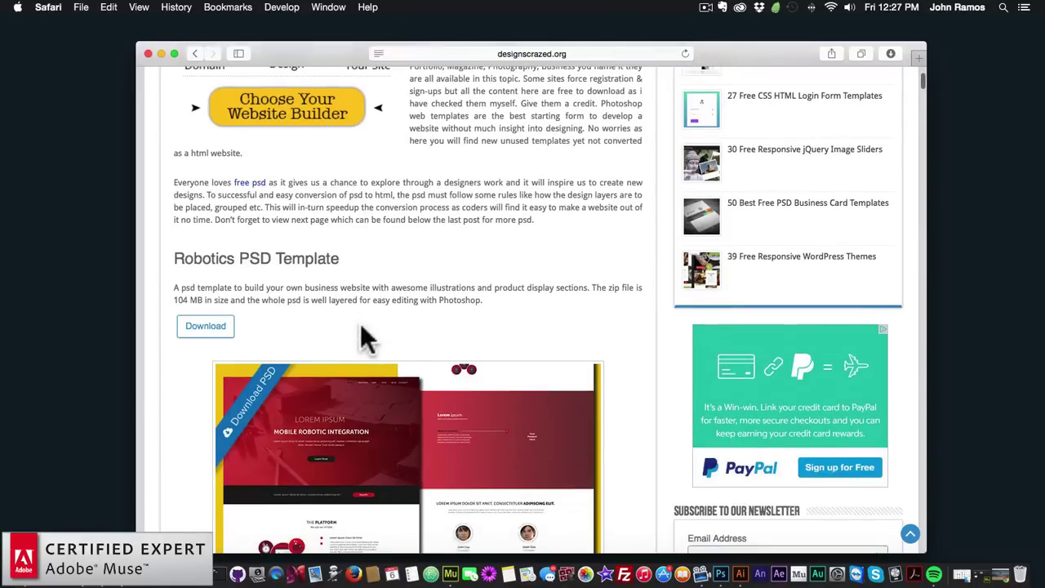
pyautogui.scroll(-15, 362, 318)
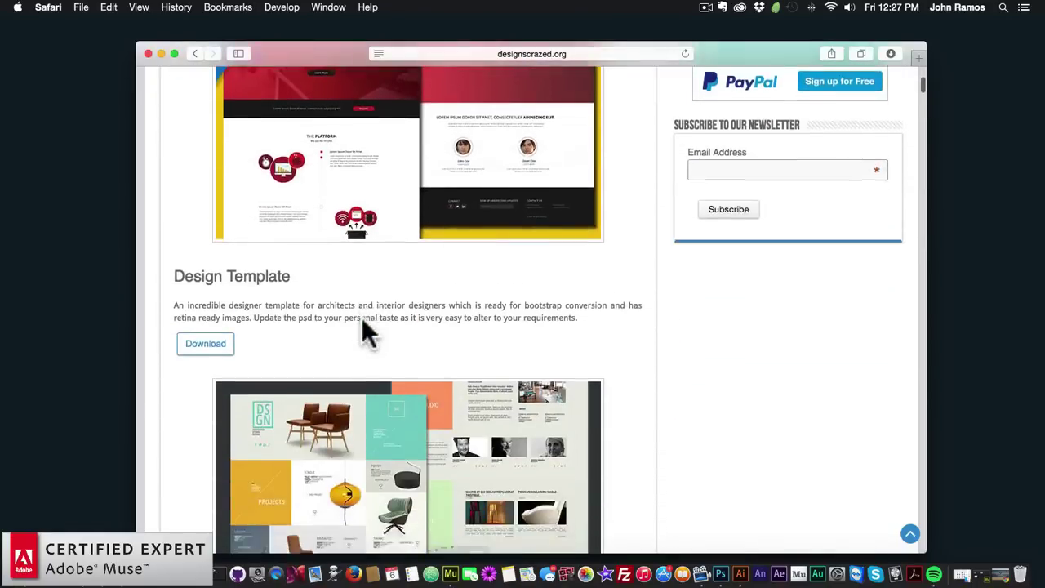
pyautogui.scroll(-20, 361, 318)
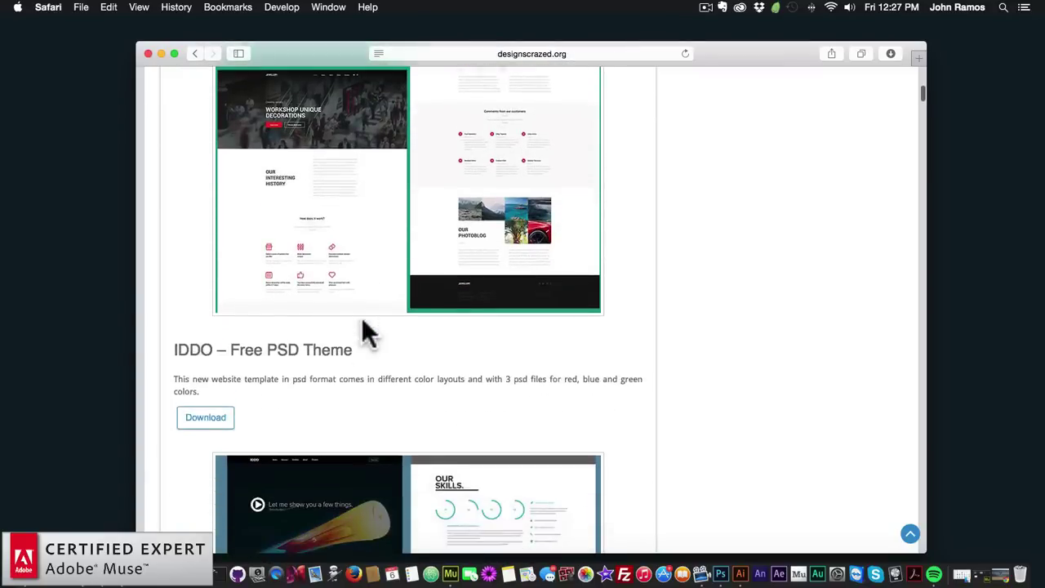
pyautogui.scroll(-20, 361, 318)
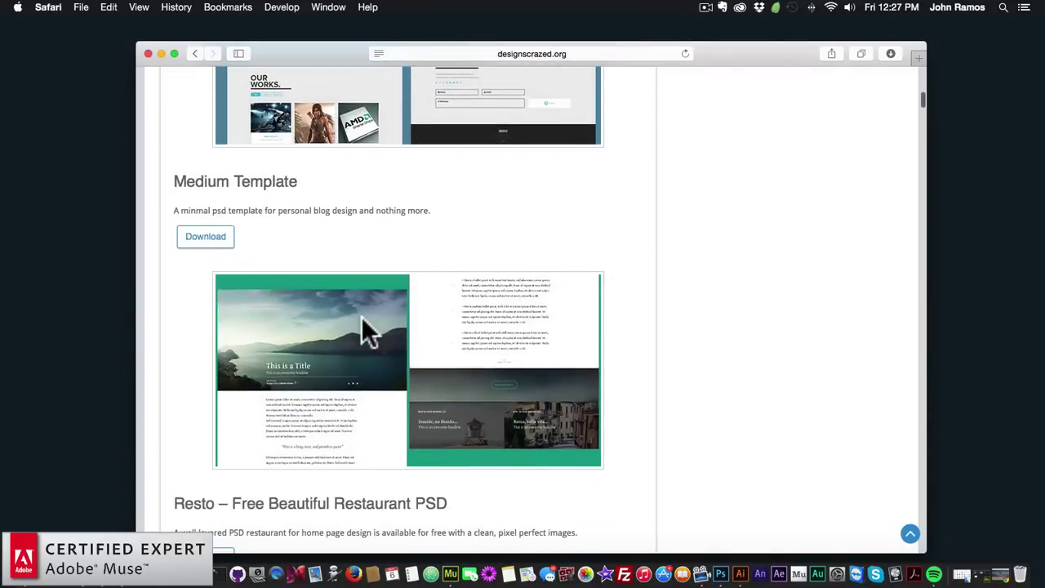
pyautogui.scroll(-20, 361, 318)
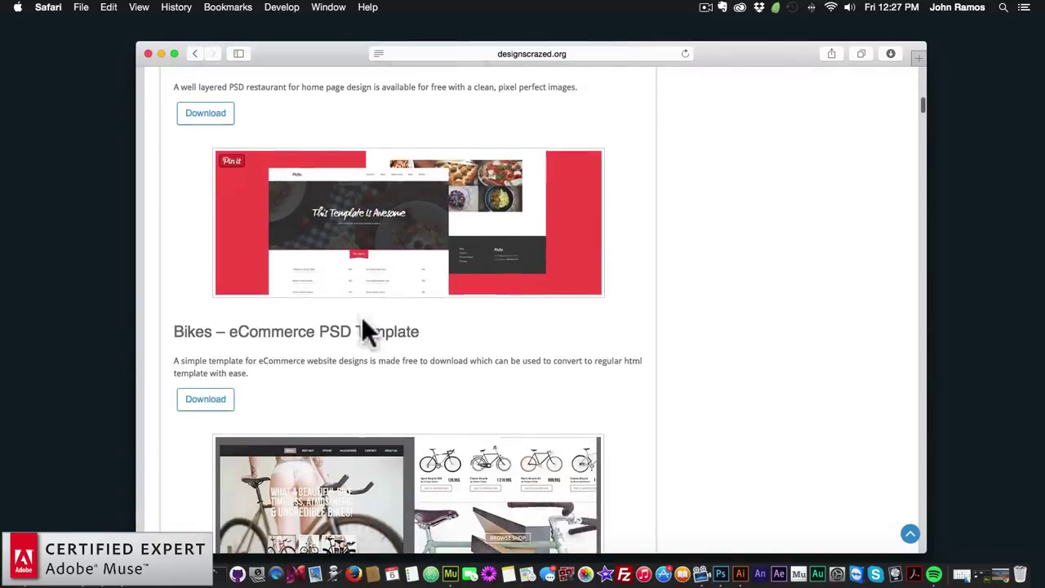
pyautogui.scroll(-20, 362, 317)
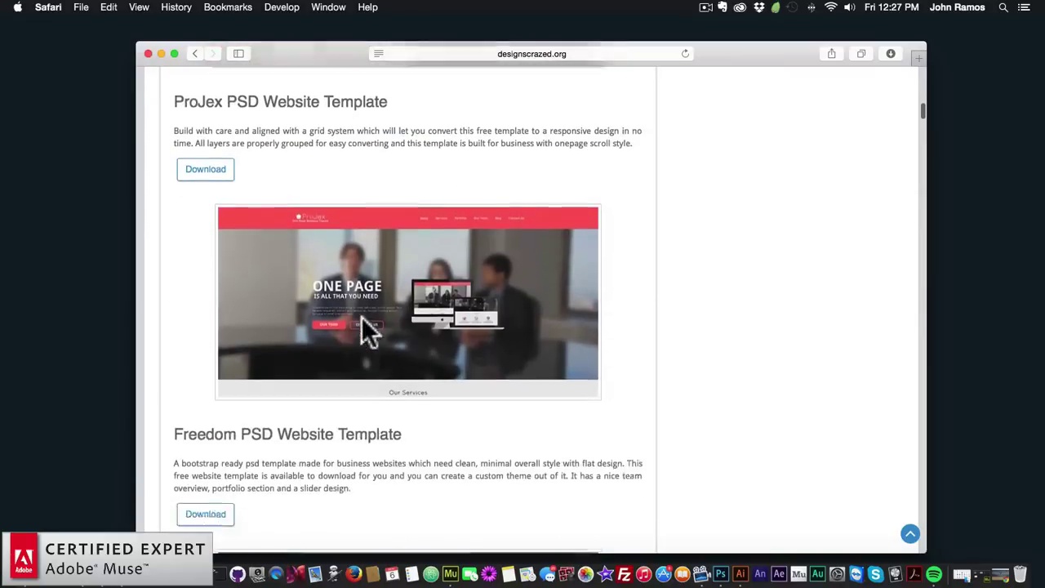
pyautogui.scroll(-20, 362, 317)
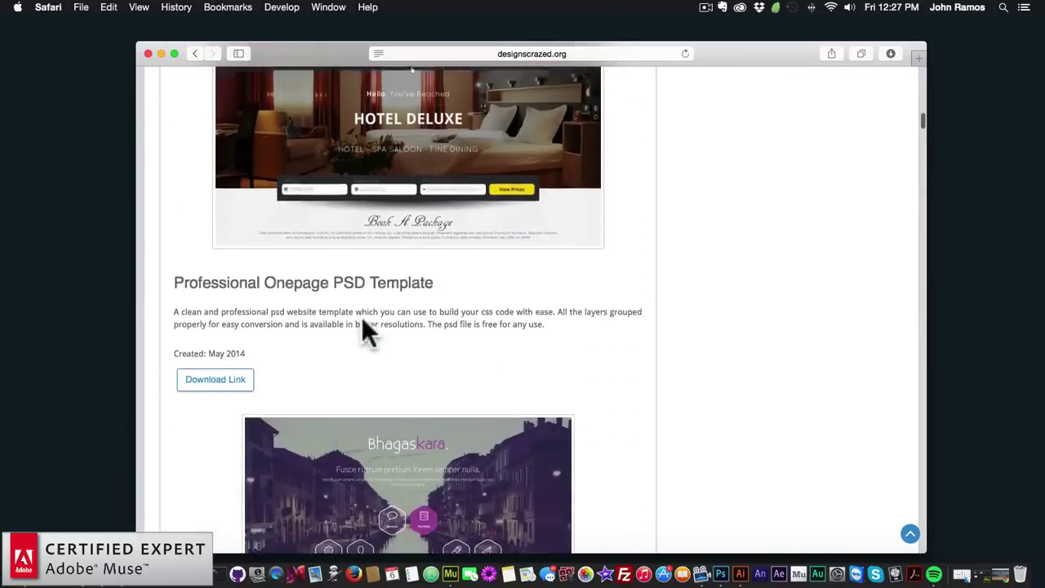
pyautogui.scroll(-20, 363, 327)
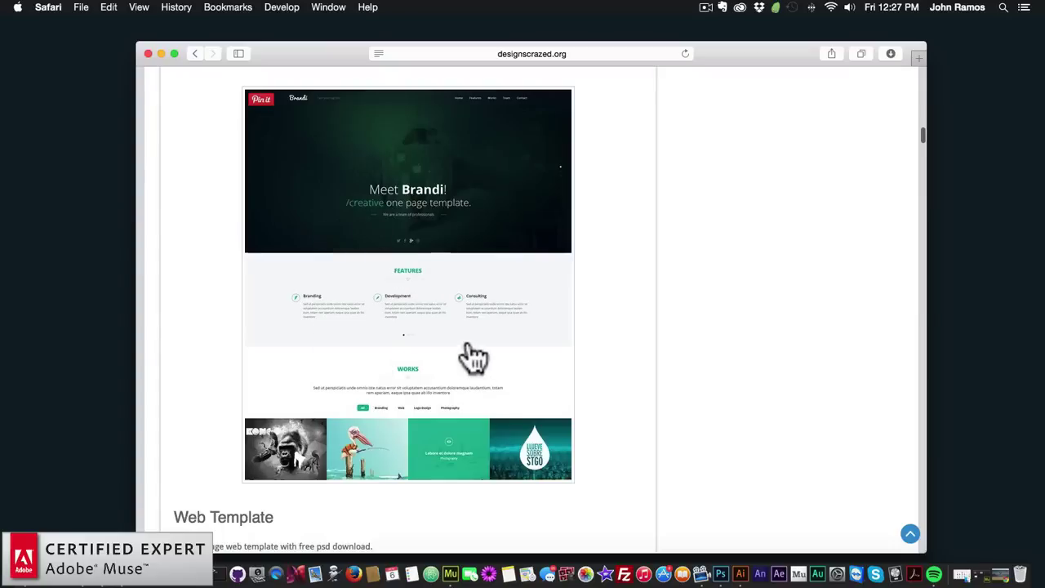
pyautogui.scroll(-2, 433, 351)
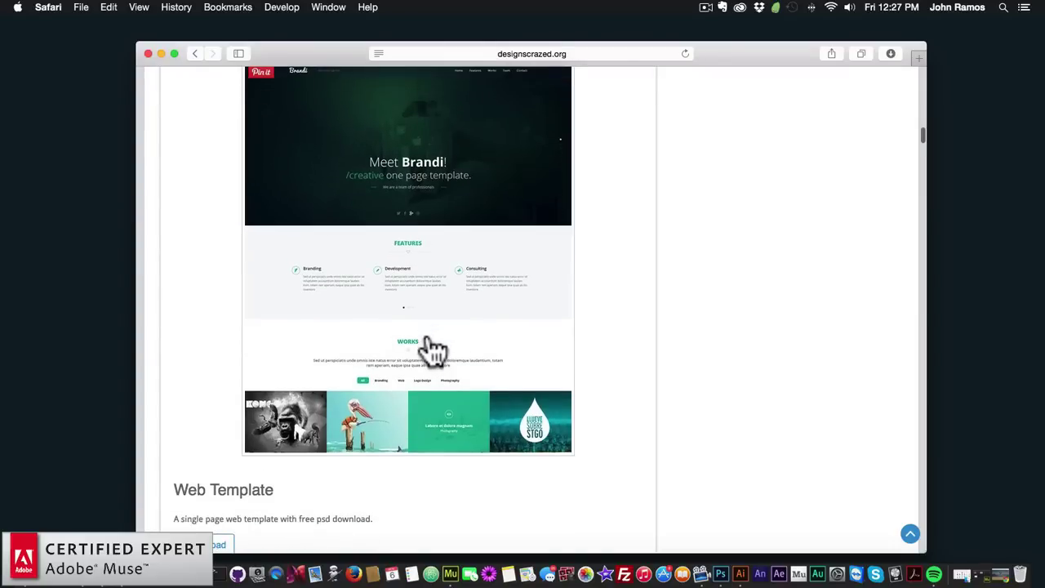
# Switch to Muse's blank 960 Grid site and show its Home page and A-Master in Plan view
pyautogui.click(451, 540)
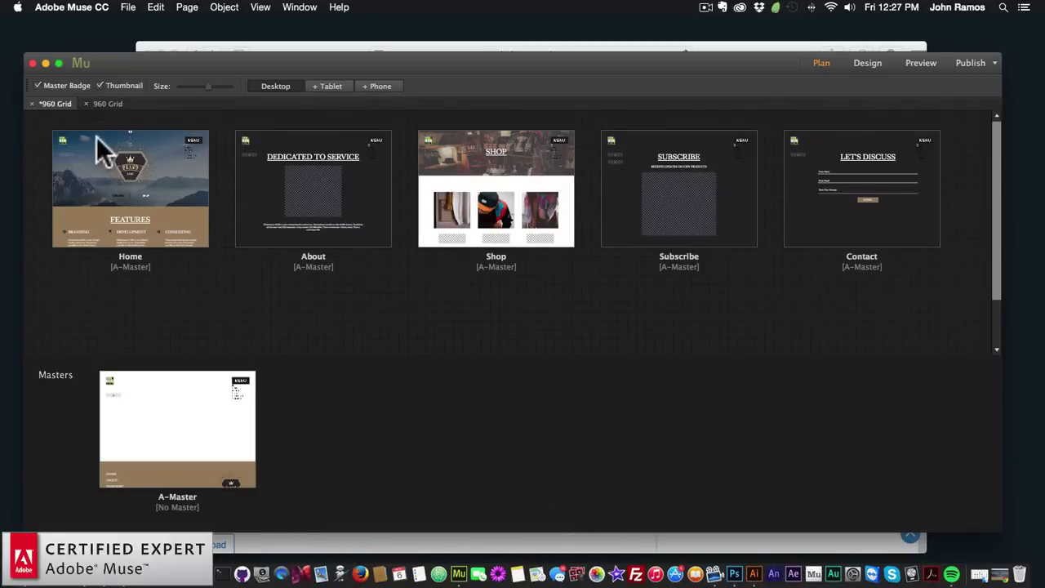
pyautogui.click(109, 104)
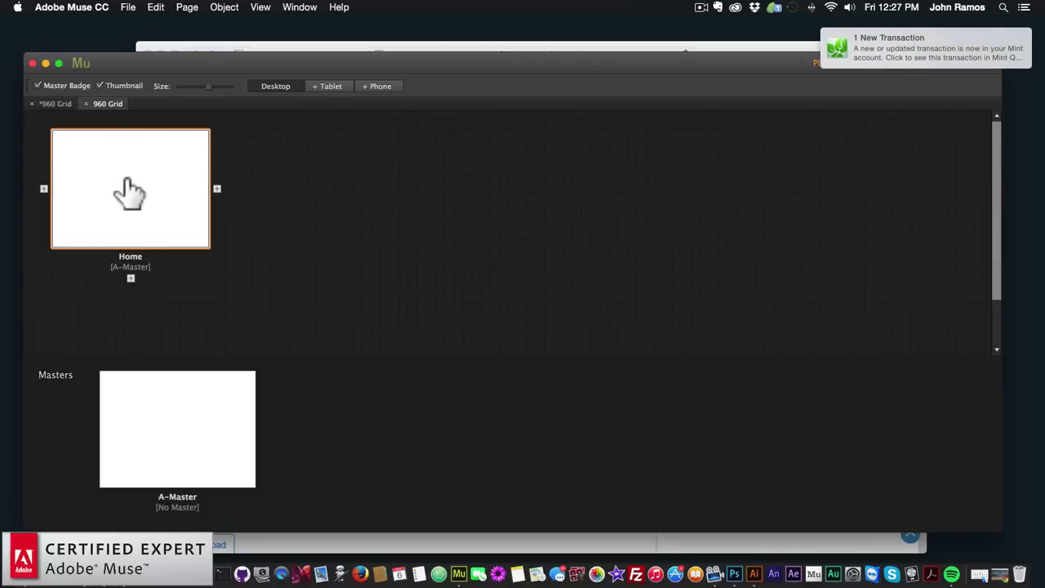
pyautogui.doubleClick(129, 193)
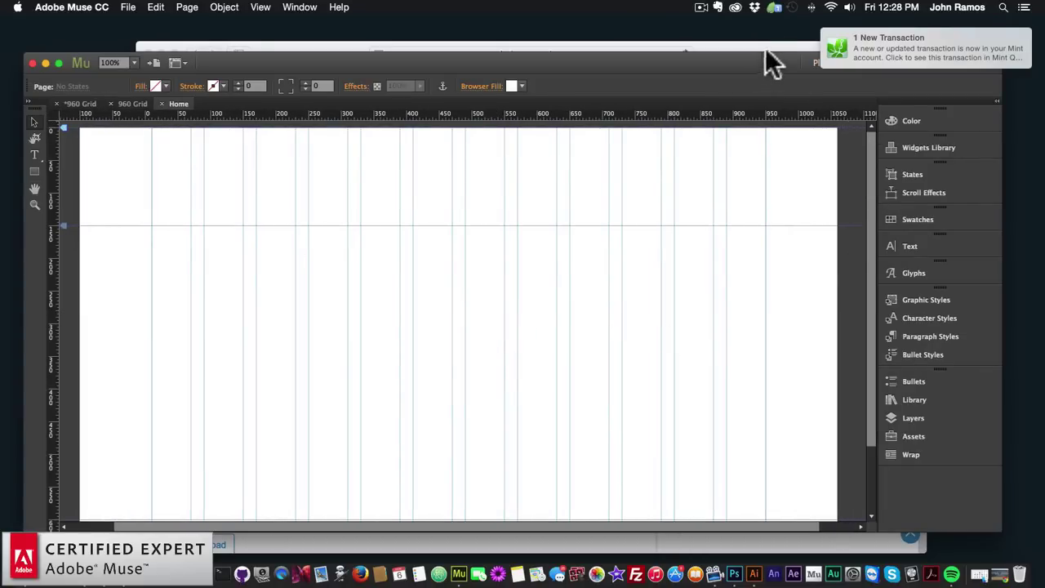
pyautogui.click(813, 61)
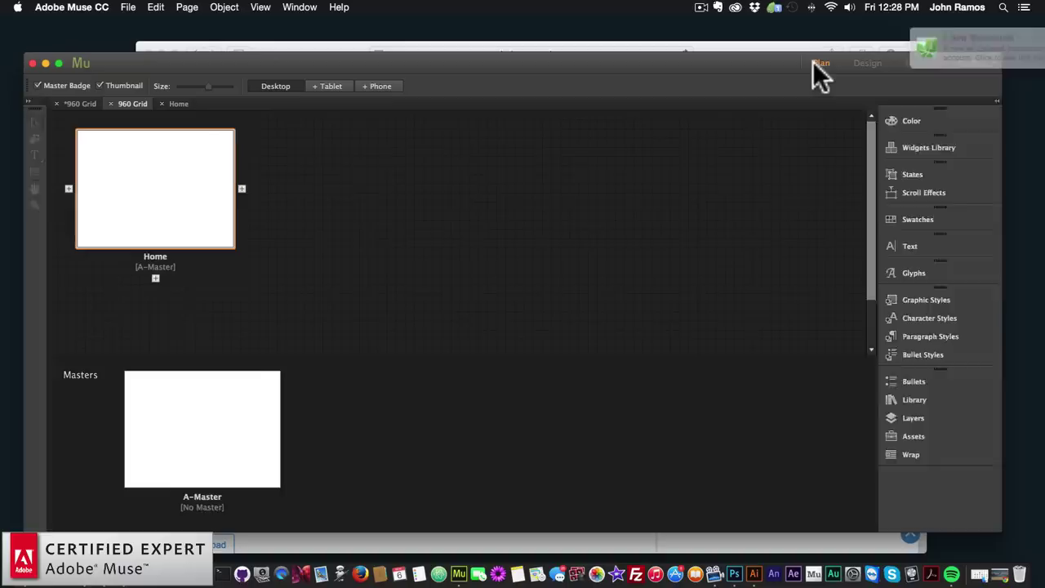
pyautogui.moveTo(151, 198)
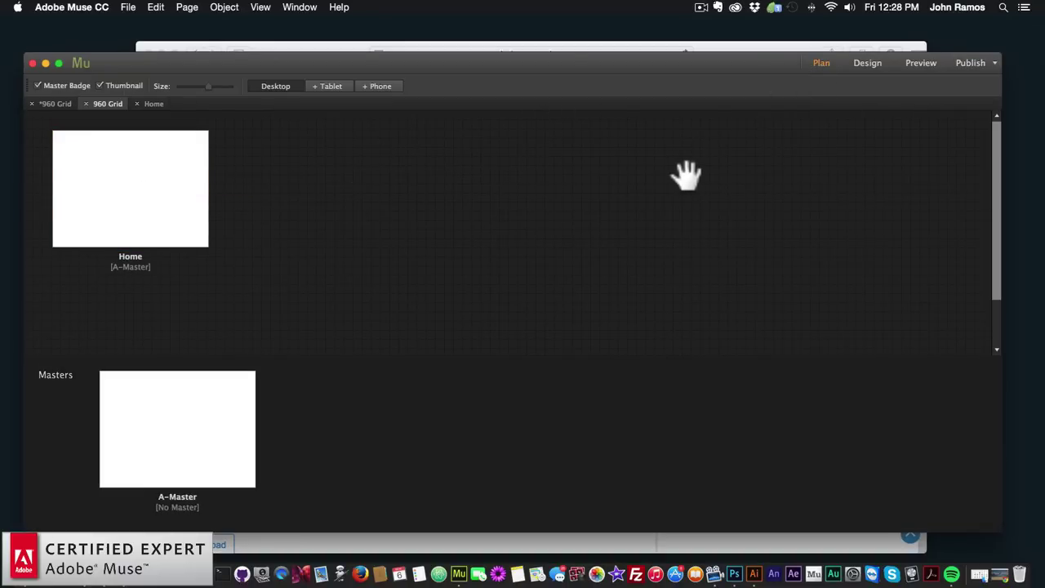
# Duplicate the Home page once and check the reference website before returning to Plan view
pyautogui.rightClick(139, 174)
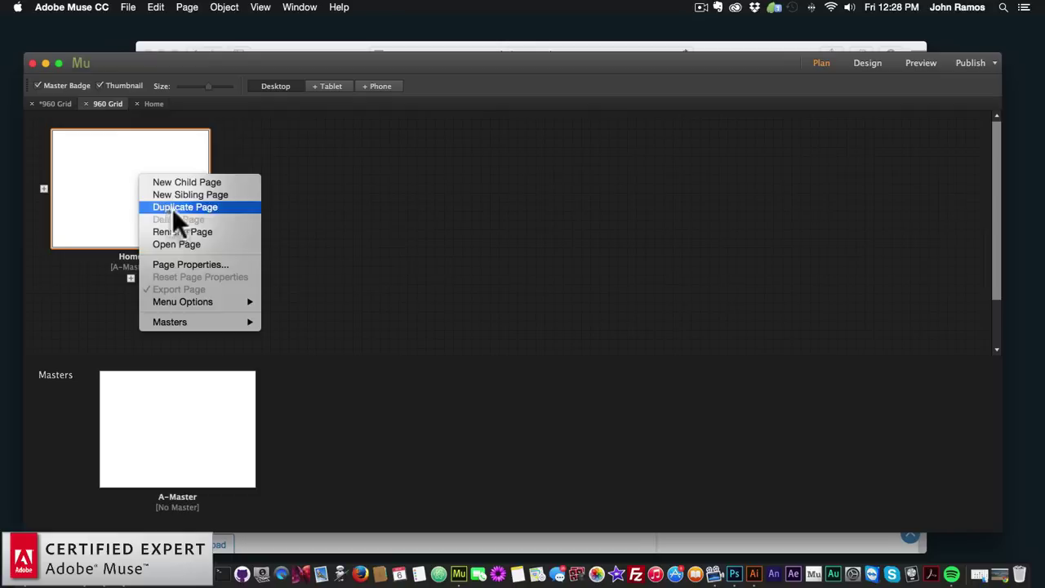
pyautogui.click(173, 208)
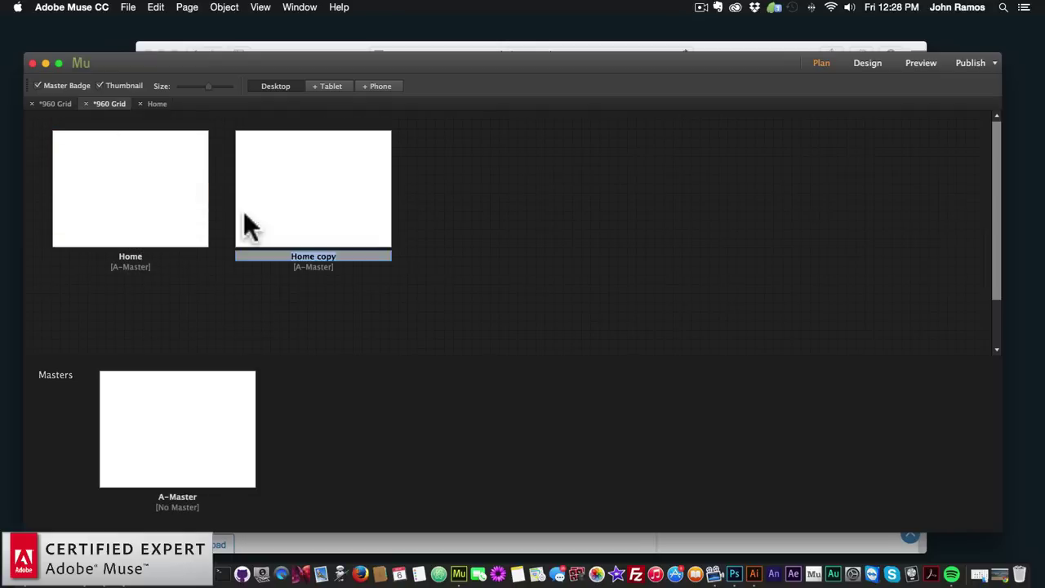
pyautogui.doubleClick(149, 162)
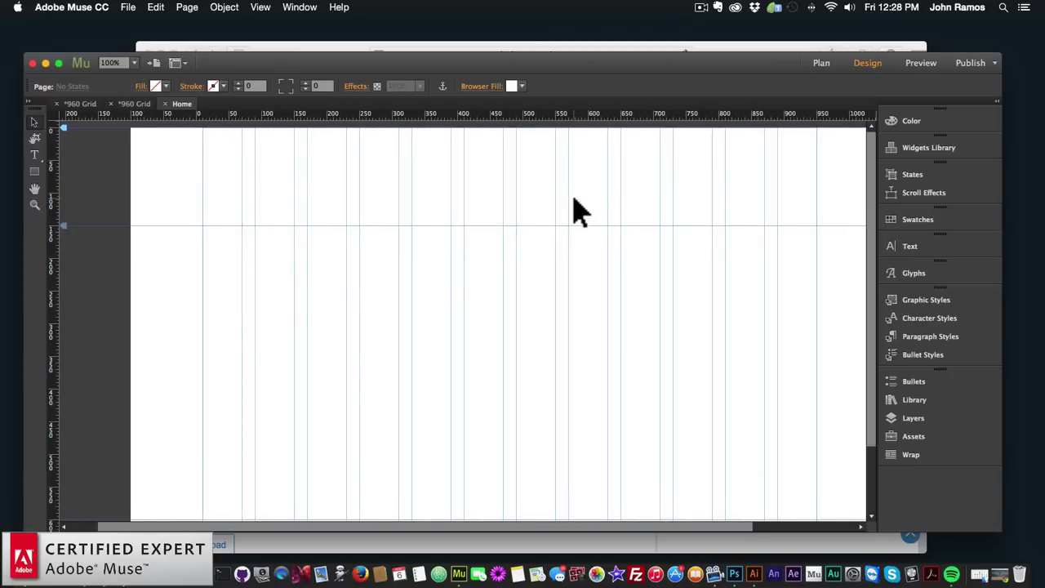
pyautogui.hscroll(3, 575, 208)
pyautogui.click(743, 47)
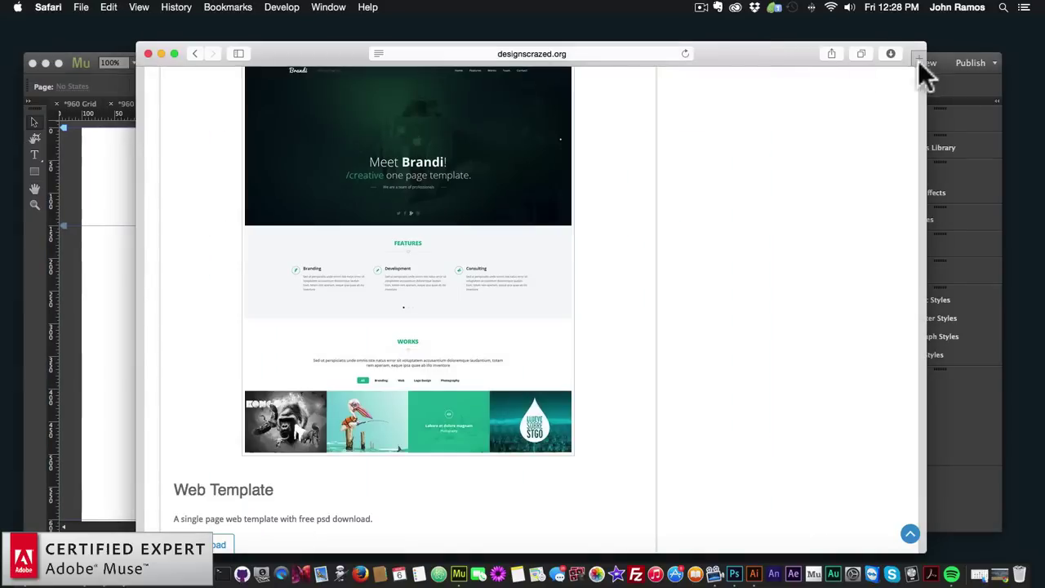
pyautogui.click(96, 57)
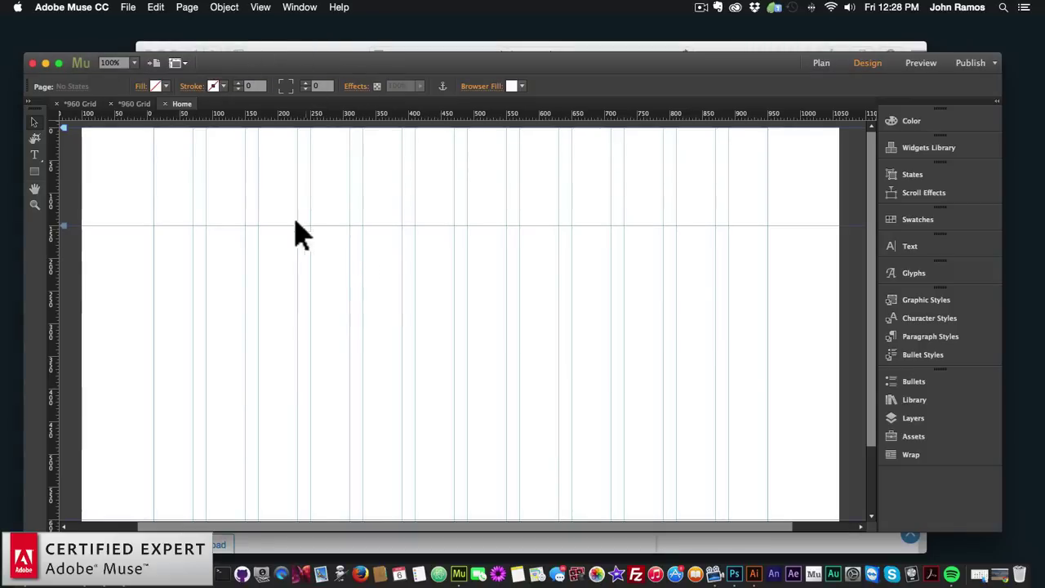
pyautogui.click(821, 63)
# Duplicate the newest copy three more times, giving four copies of Home
pyautogui.click(347, 187)
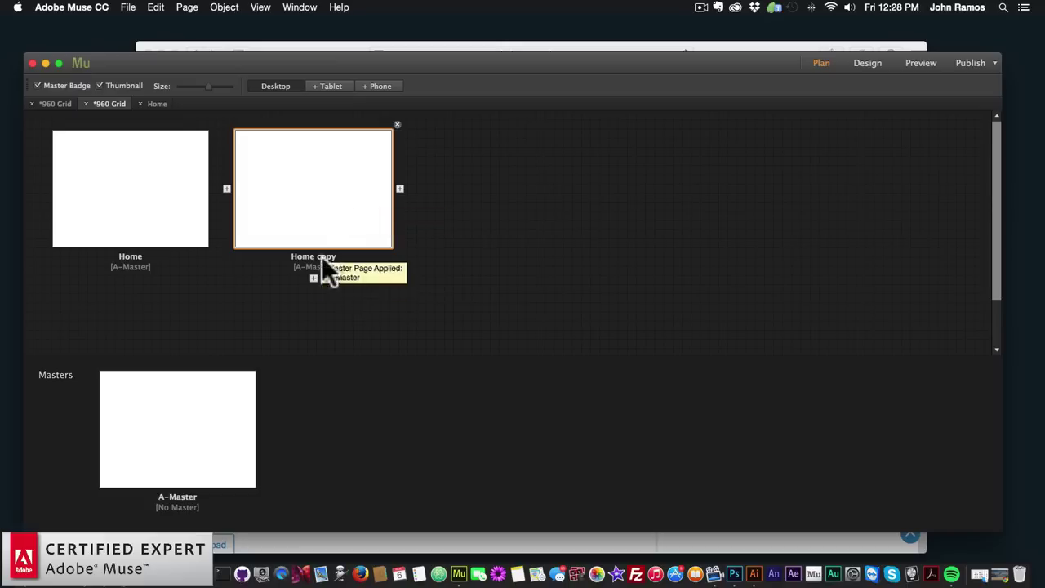
pyautogui.rightClick(325, 182)
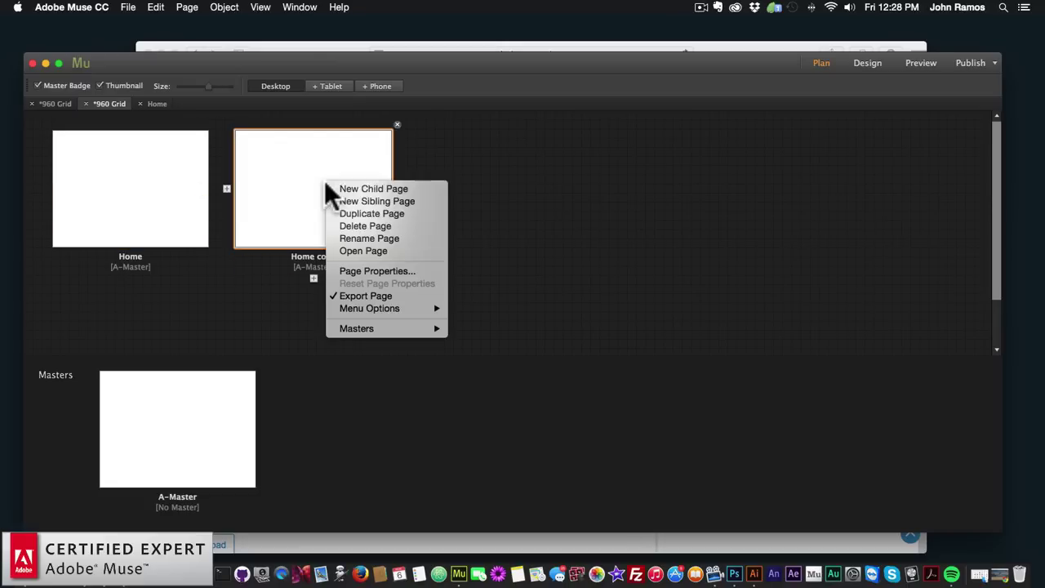
pyautogui.click(361, 211)
pyautogui.rightClick(477, 174)
pyautogui.click(514, 209)
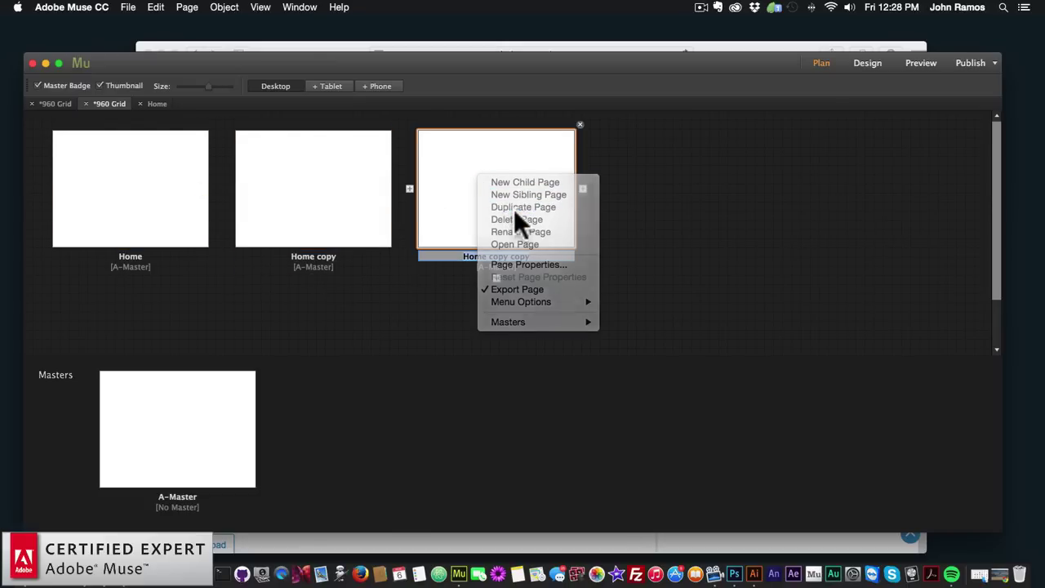
pyautogui.rightClick(665, 181)
pyautogui.click(694, 214)
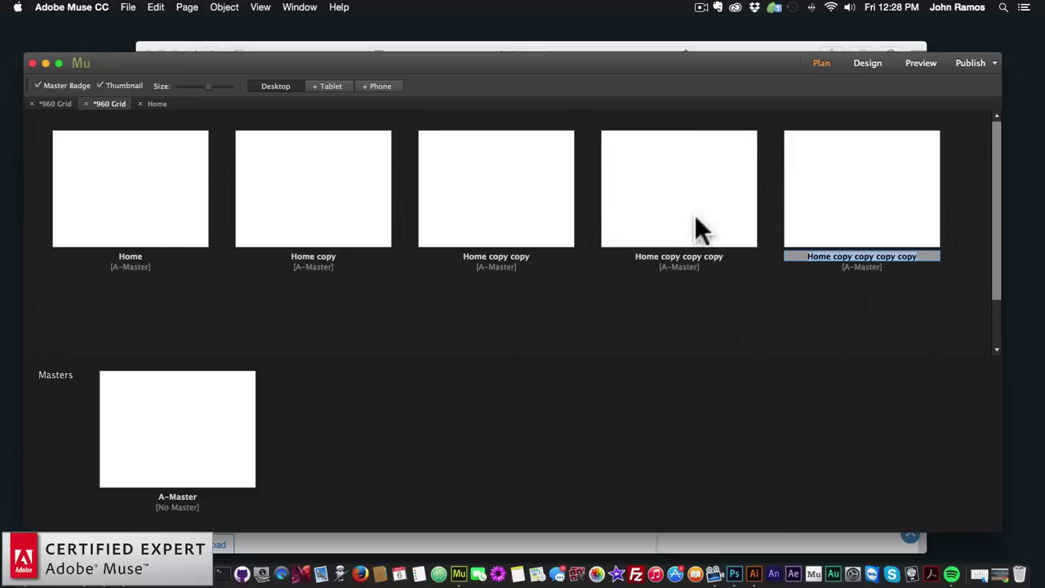
pyautogui.click(309, 255)
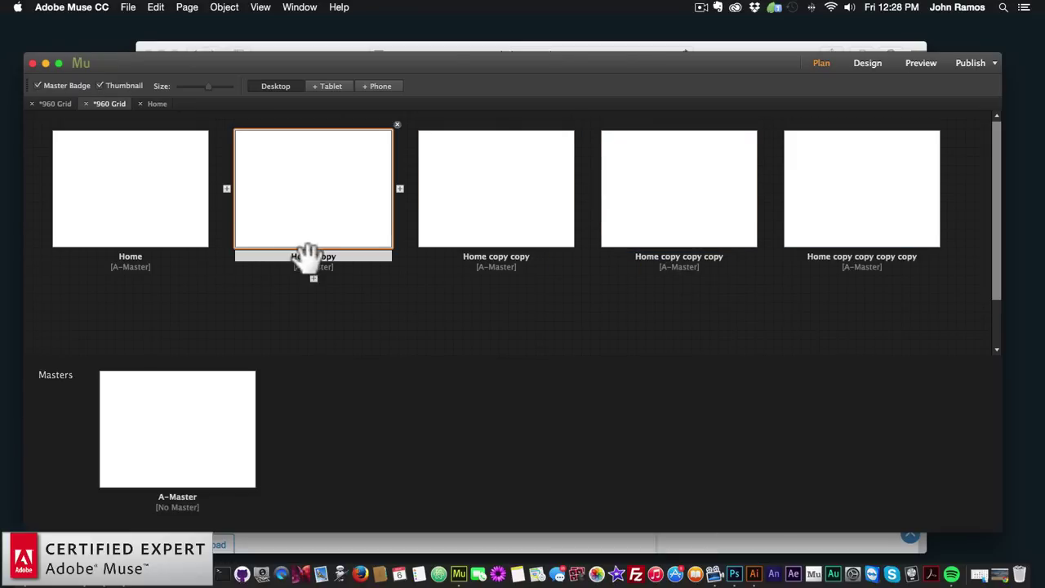
pyautogui.doubleClick(308, 255)
# Name the first two copies About and Shop
pyautogui.write('About')
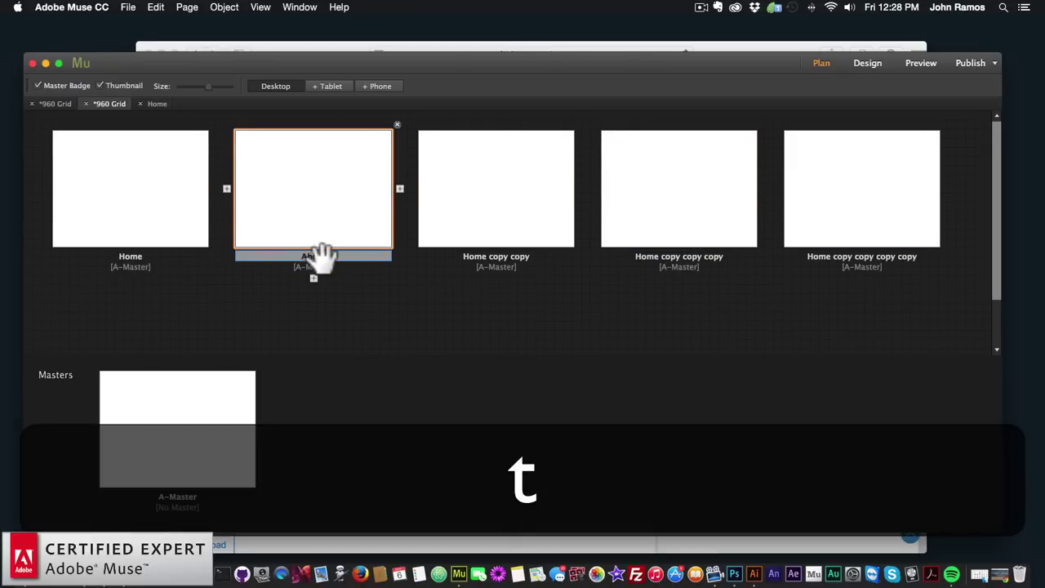
pyautogui.click(490, 246)
pyautogui.doubleClick(489, 258)
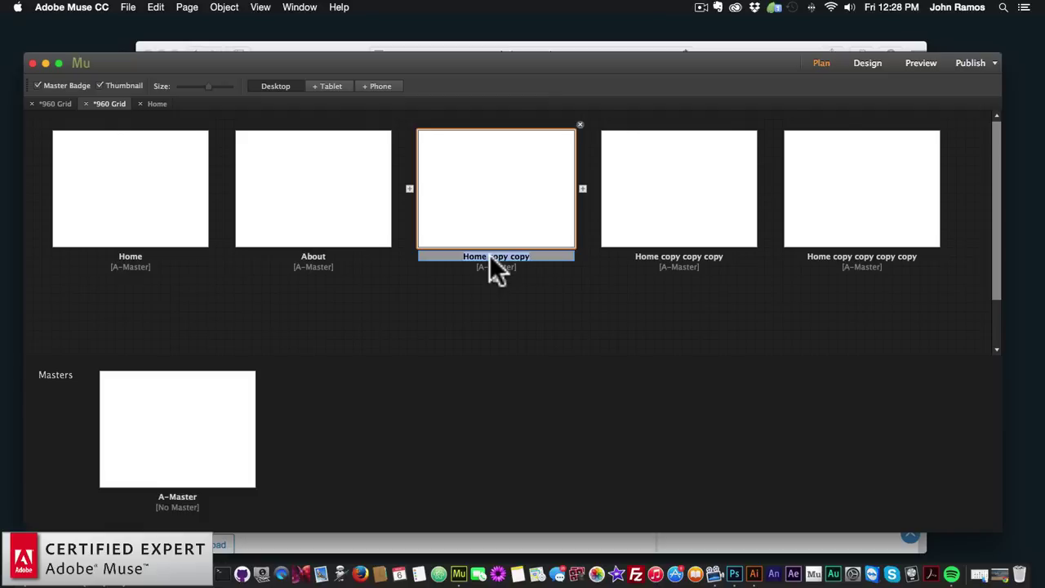
pyautogui.write('Sub')
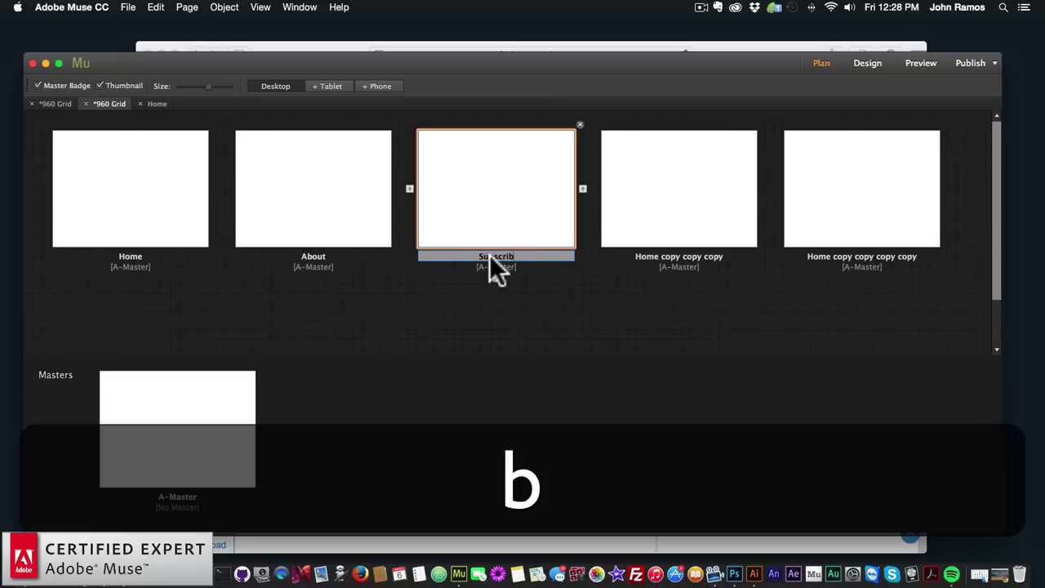
pyautogui.write('scrib')
pyautogui.press('BackSpace')
pyautogui.press('BackSpace')
pyautogui.press('BackSpace')
pyautogui.write('Shop')
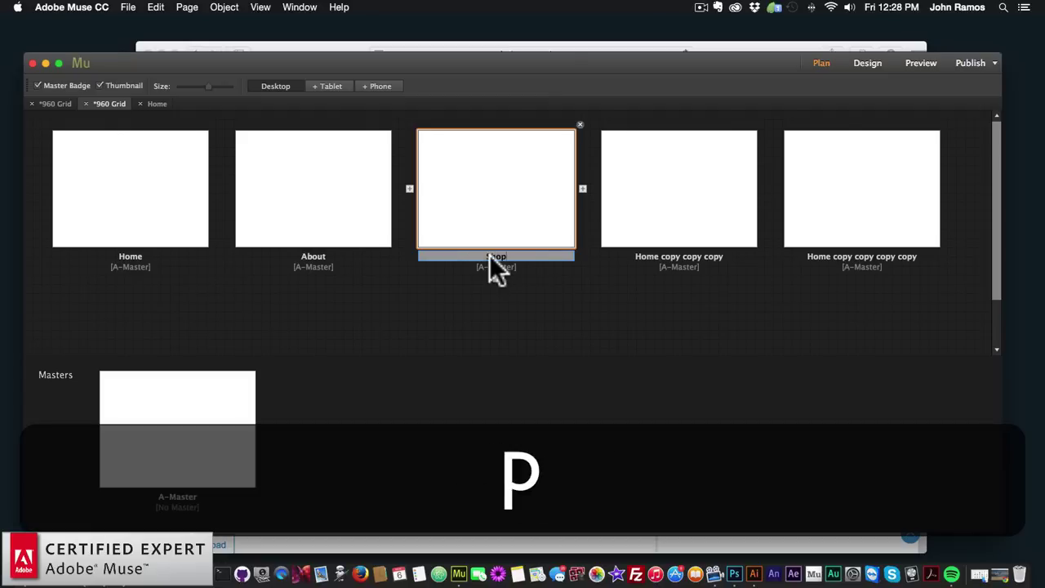
pyautogui.press('Return')
# Name the remaining two copies Subscribe and Contact
pyautogui.click(666, 253)
pyautogui.doubleClick(666, 254)
pyautogui.write('Subsc')
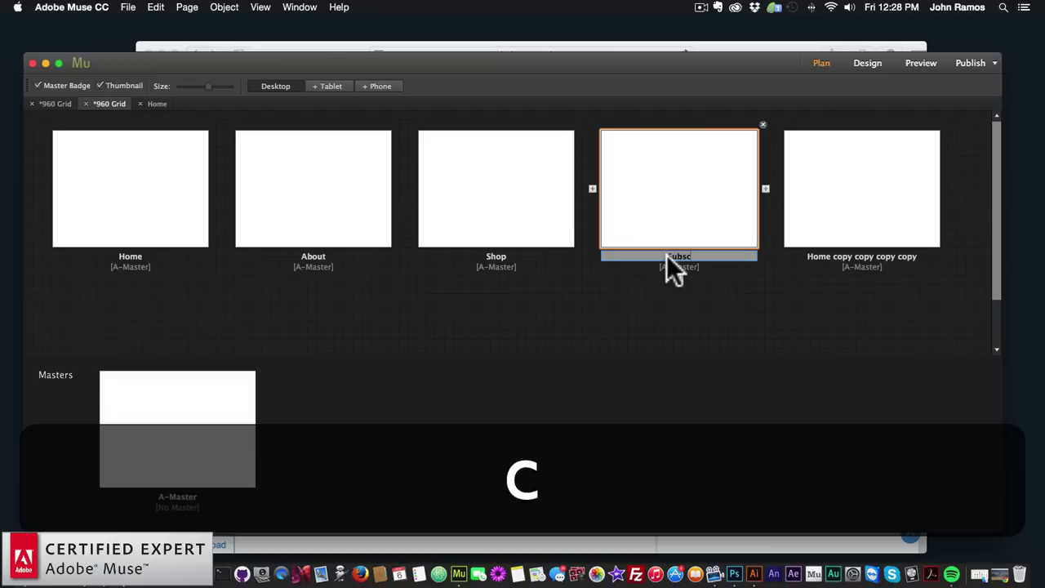
pyautogui.press('BackSpace')
pyautogui.write('cribe')
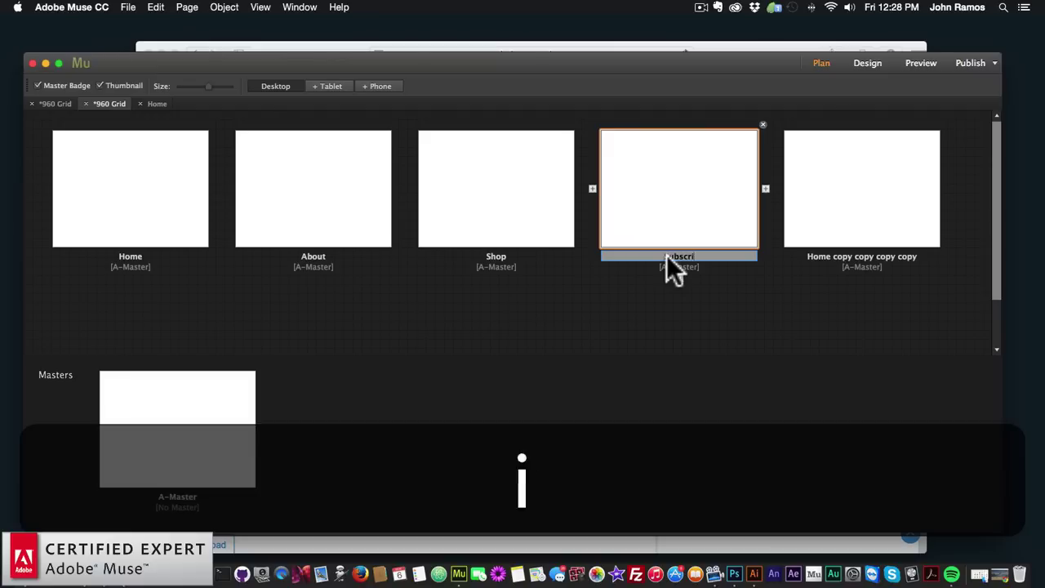
pyautogui.press('Return')
pyautogui.click(789, 267)
pyautogui.doubleClick(828, 255)
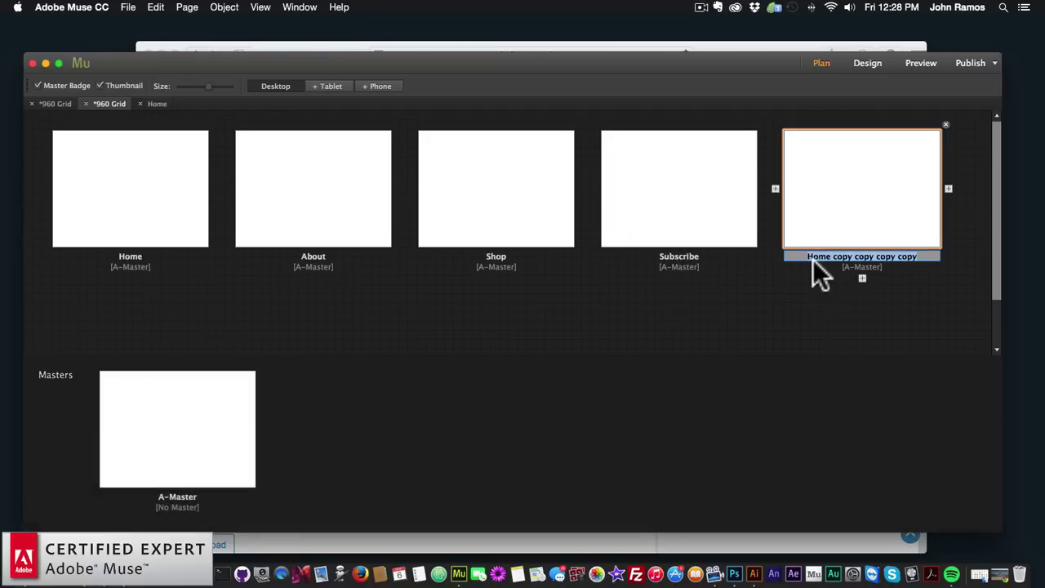
pyautogui.write('Contact')
pyautogui.press('Return')
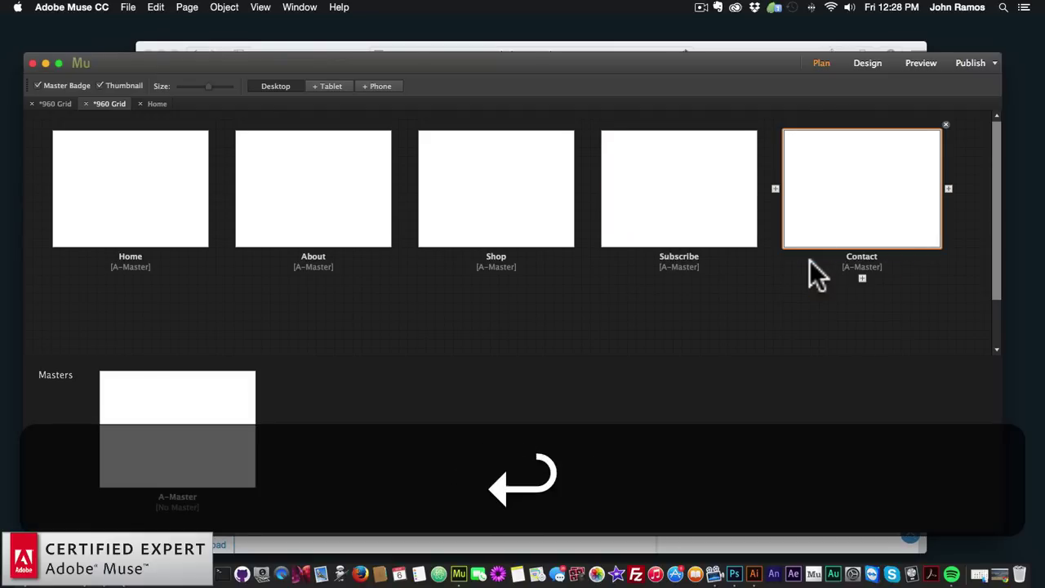
pyautogui.click(233, 204)
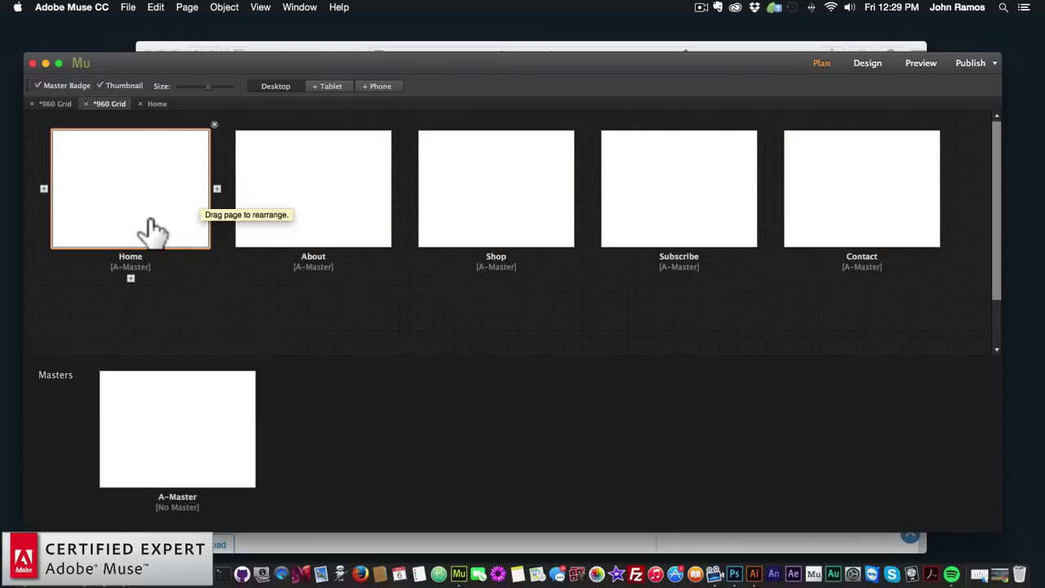
# Open the Home page zoomed out to 50% and minimize the Safari reference window
pyautogui.doubleClick(145, 190)
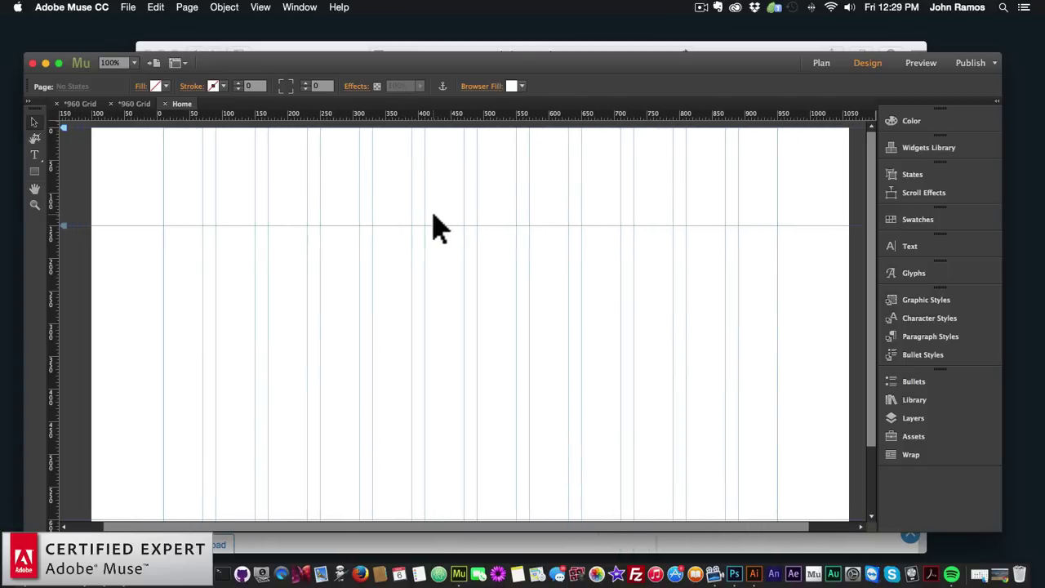
pyautogui.press('super+minus')
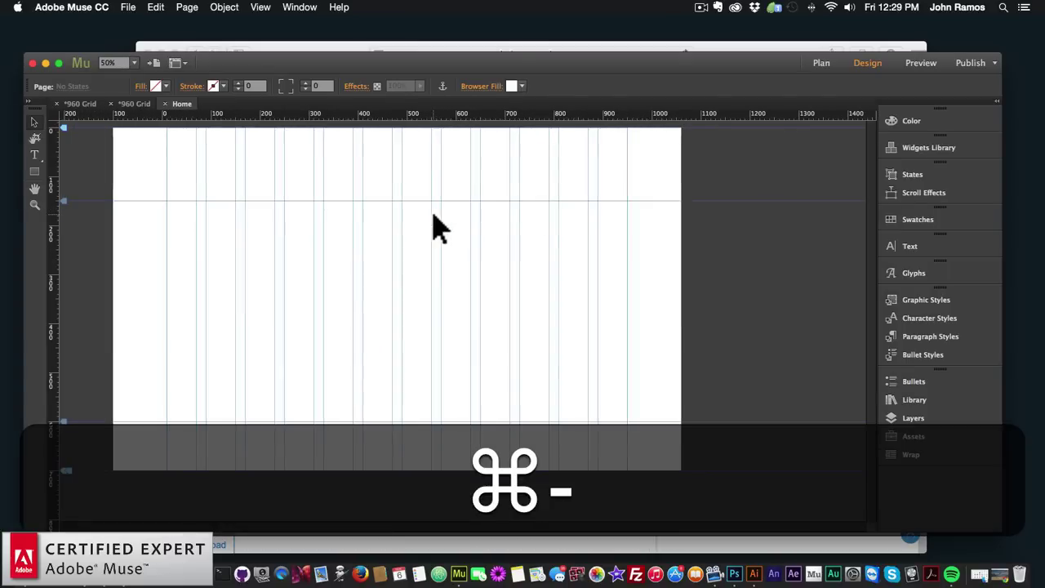
pyautogui.press('super+minus')
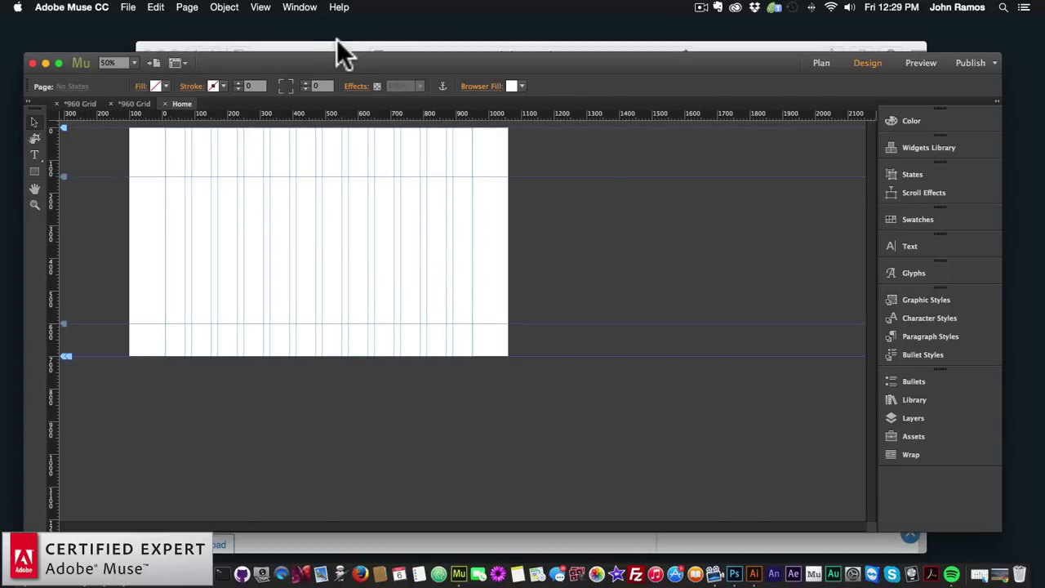
pyautogui.click(333, 44)
pyautogui.click(161, 54)
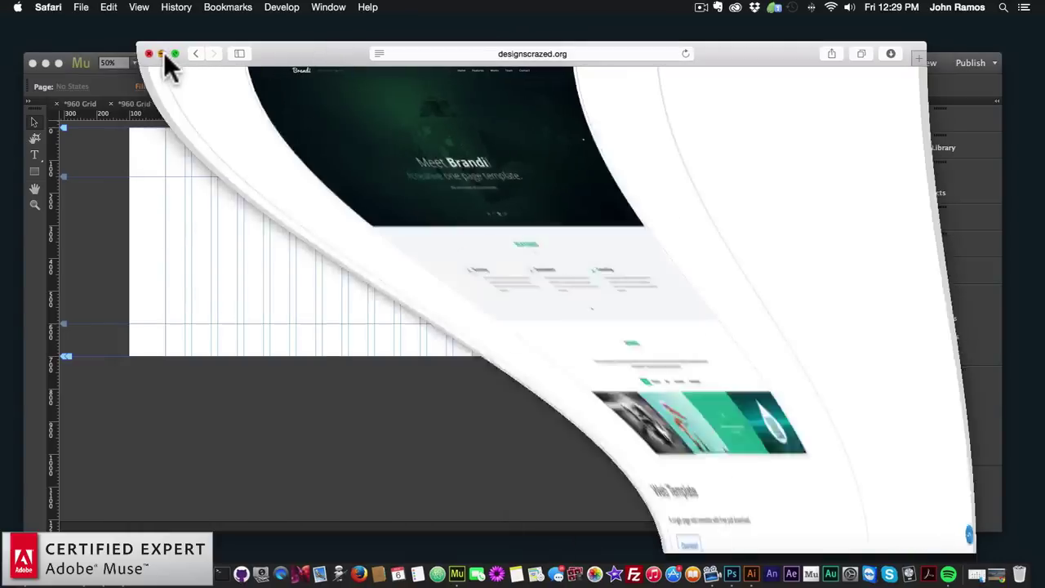
# Open the brandi_psd folder inside website2 in Finder
pyautogui.click(40, 532)
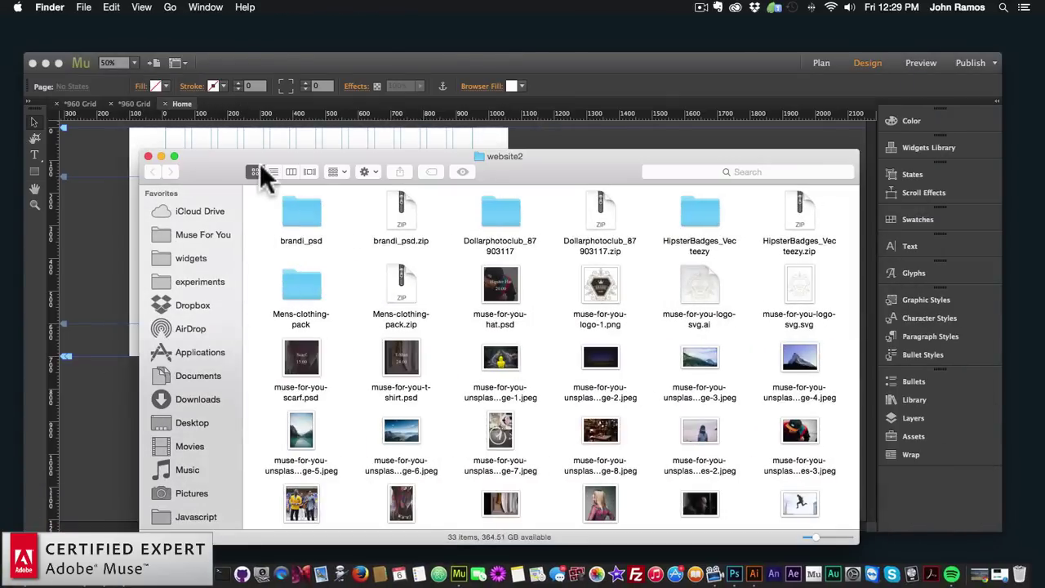
pyautogui.scroll(-3, 623, 384)
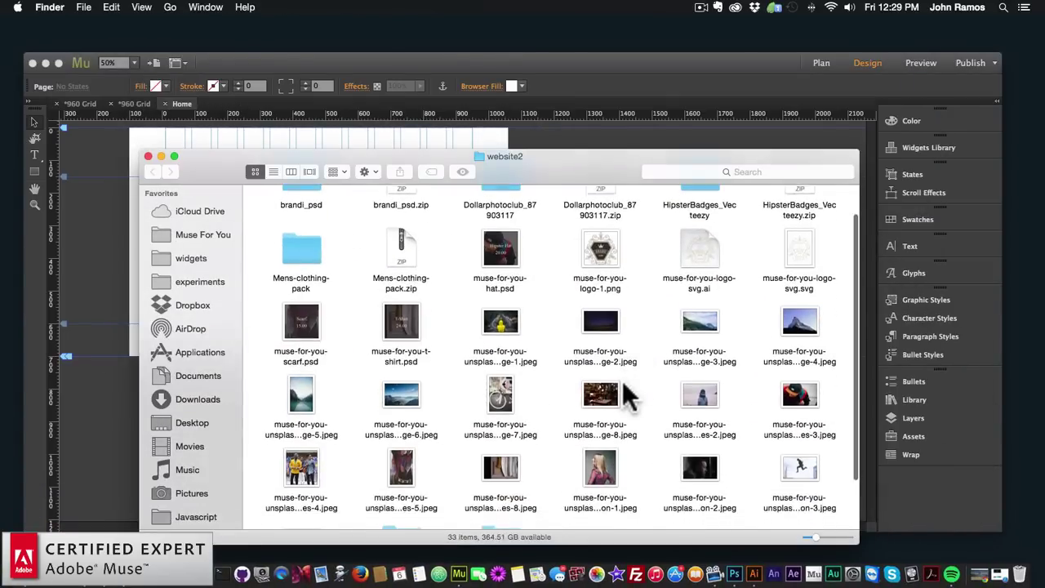
pyautogui.scroll(2, 593, 384)
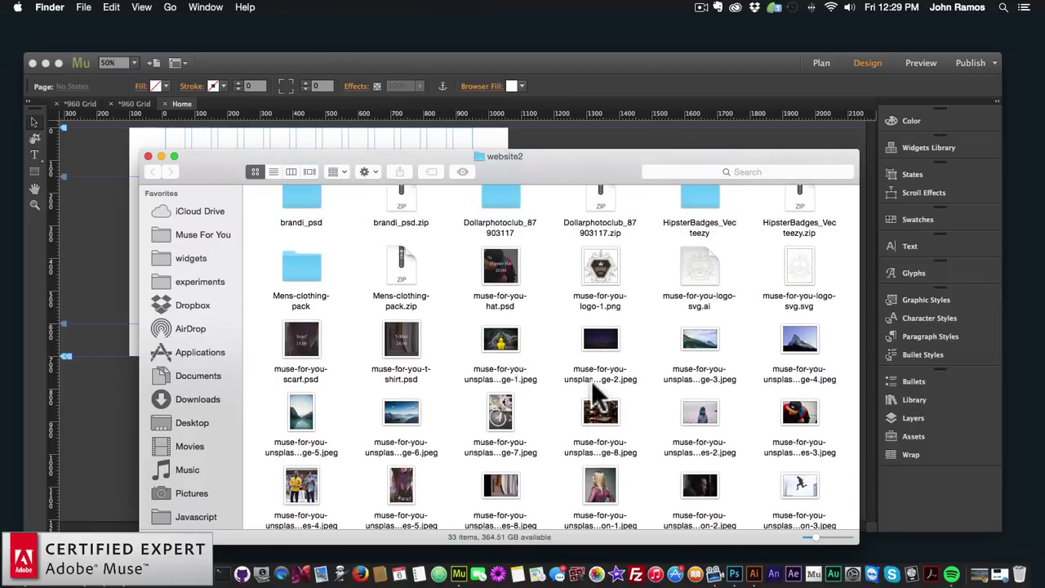
pyautogui.scroll(-3, 592, 384)
pyautogui.scroll(3, 596, 396)
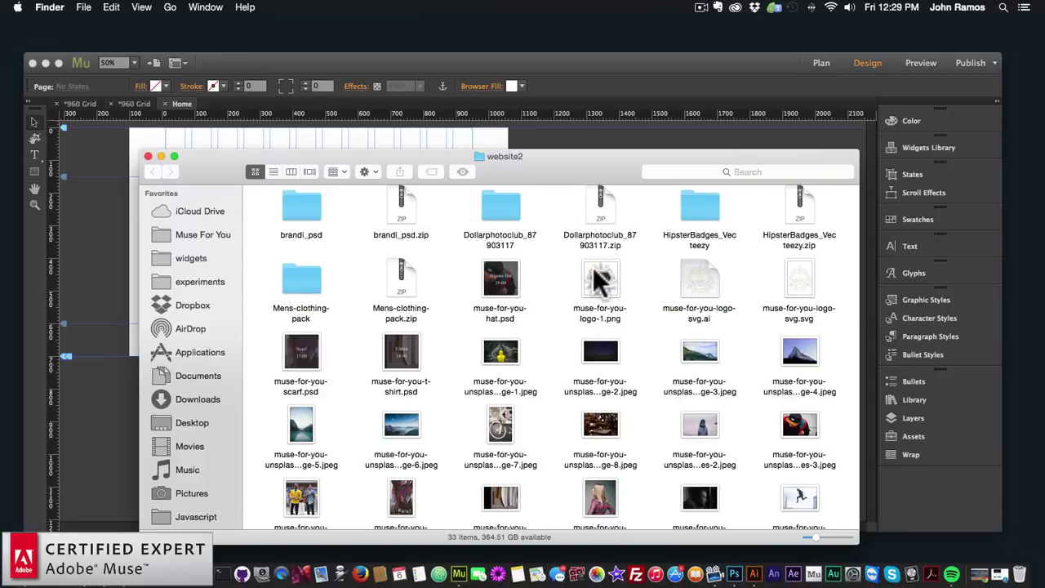
pyautogui.scroll(-3, 591, 266)
pyautogui.scroll(3, 572, 269)
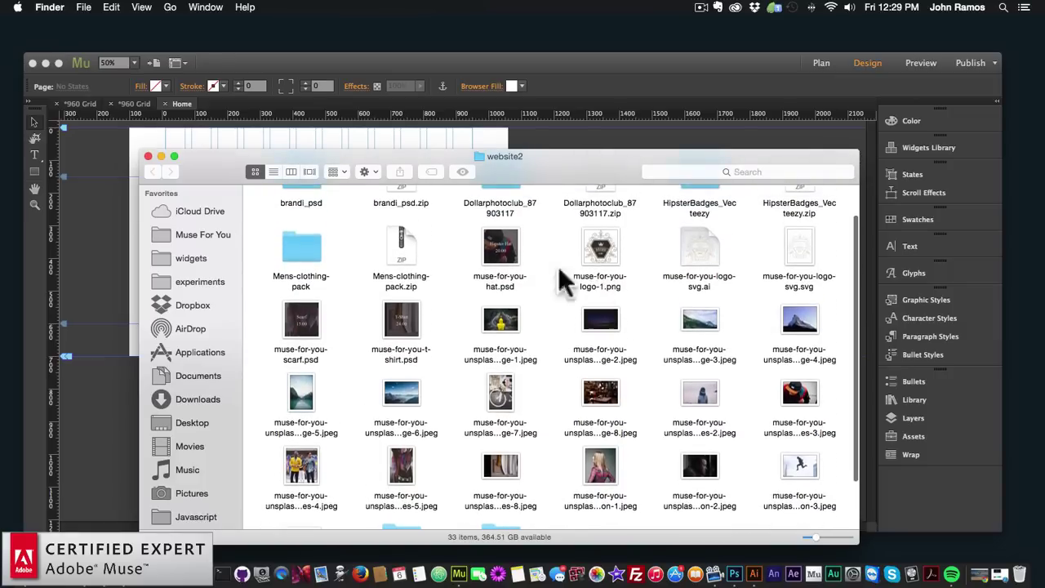
pyautogui.doubleClick(290, 233)
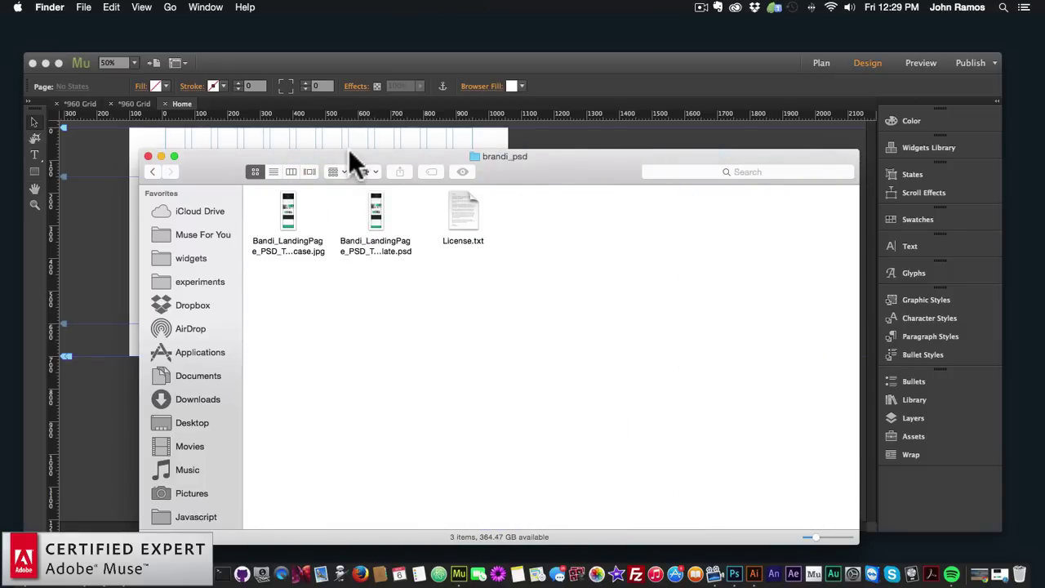
pyautogui.moveTo(350, 153); pyautogui.dragTo(383, 248)
# Drag the Brandi landing-page preview JPG onto the Muse page
pyautogui.click(411, 302)
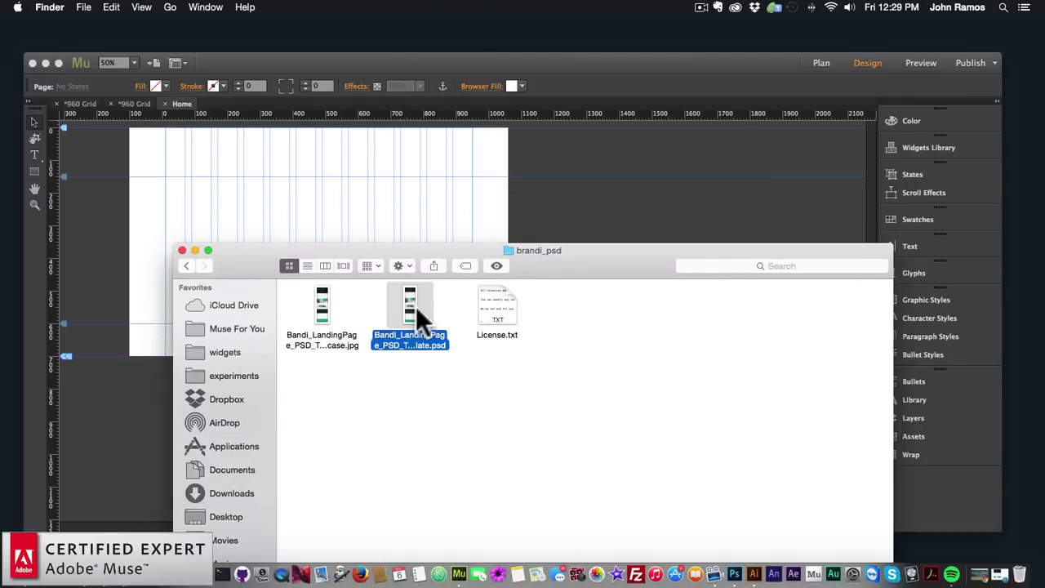
pyautogui.click(324, 304)
pyautogui.moveTo(319, 308); pyautogui.dragTo(595, 189)
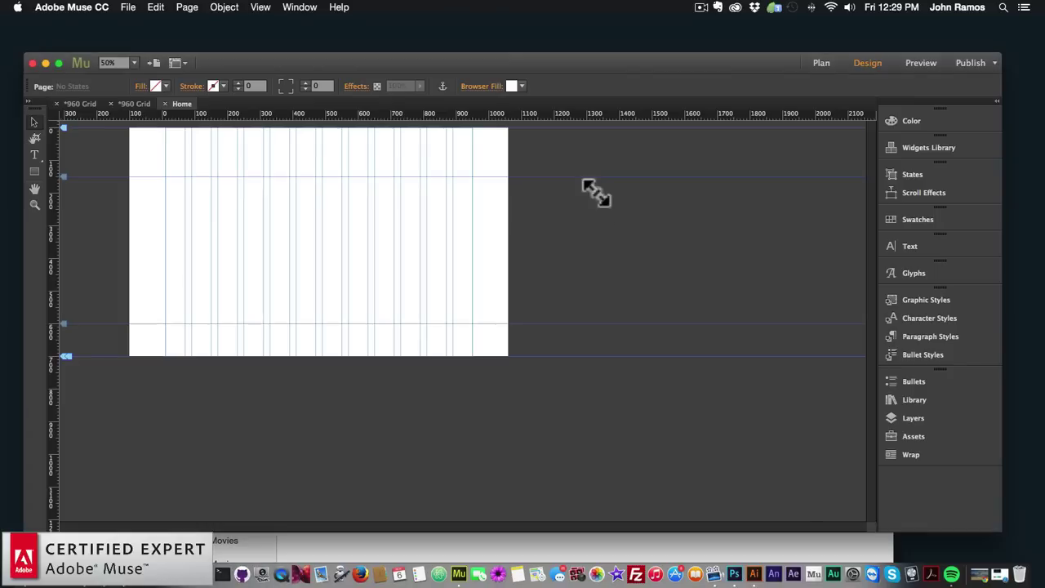
# Place the Brandi mockup image beside the 960 grid at X 1290, Y 0
pyautogui.moveTo(665, 257); pyautogui.dragTo(663, 237)
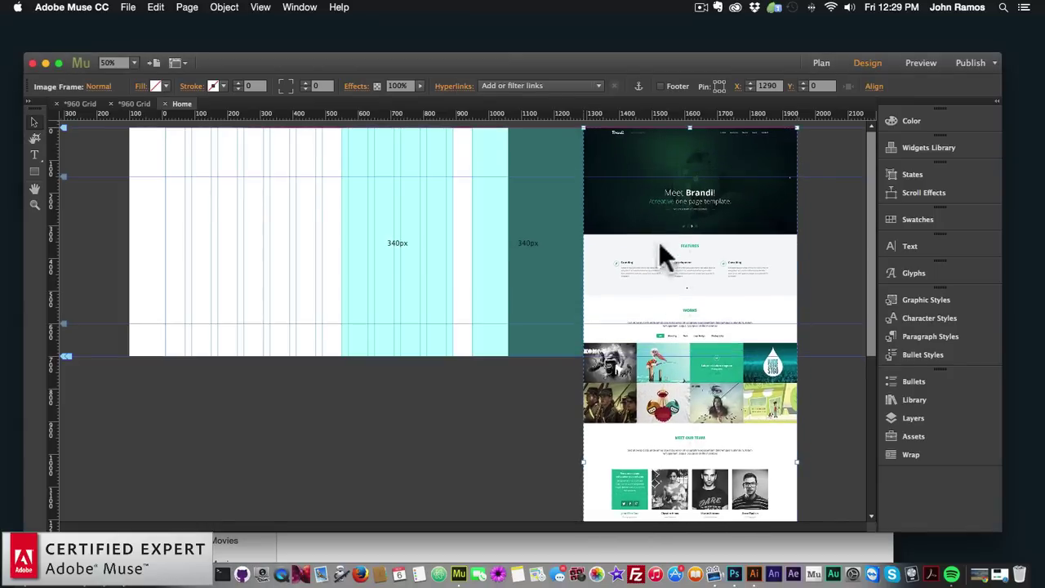
pyautogui.scroll(-5, 665, 303)
pyautogui.scroll(5, 666, 310)
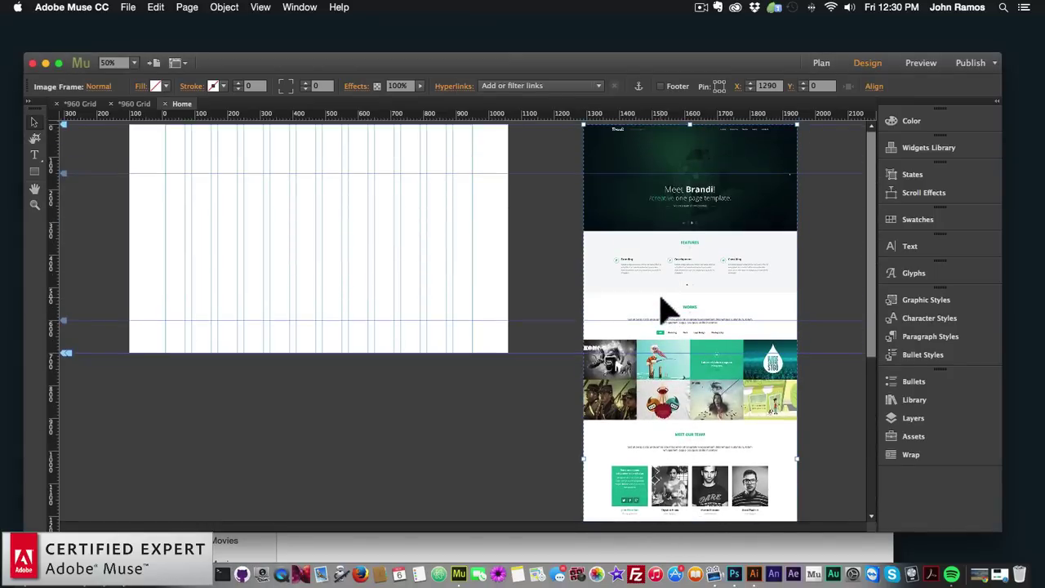
pyautogui.scroll(-1, 648, 273)
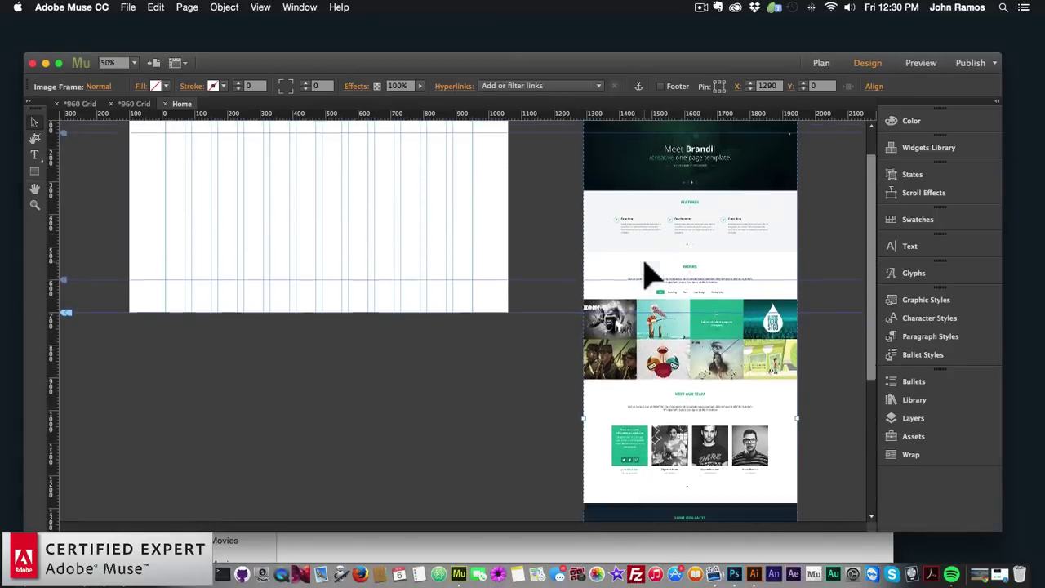
pyautogui.scroll(1, 648, 275)
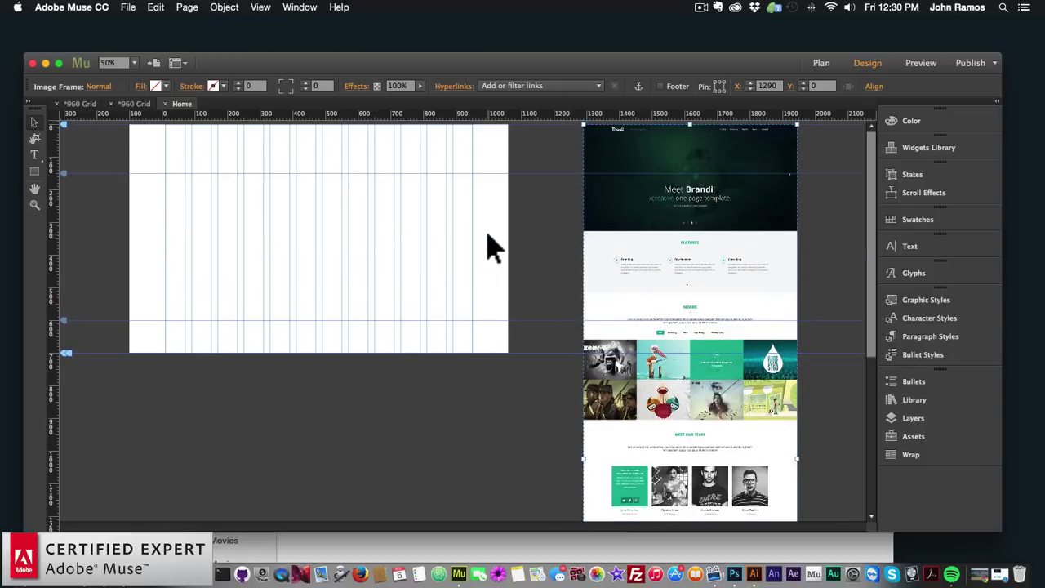
pyautogui.scroll(-8, 601, 255)
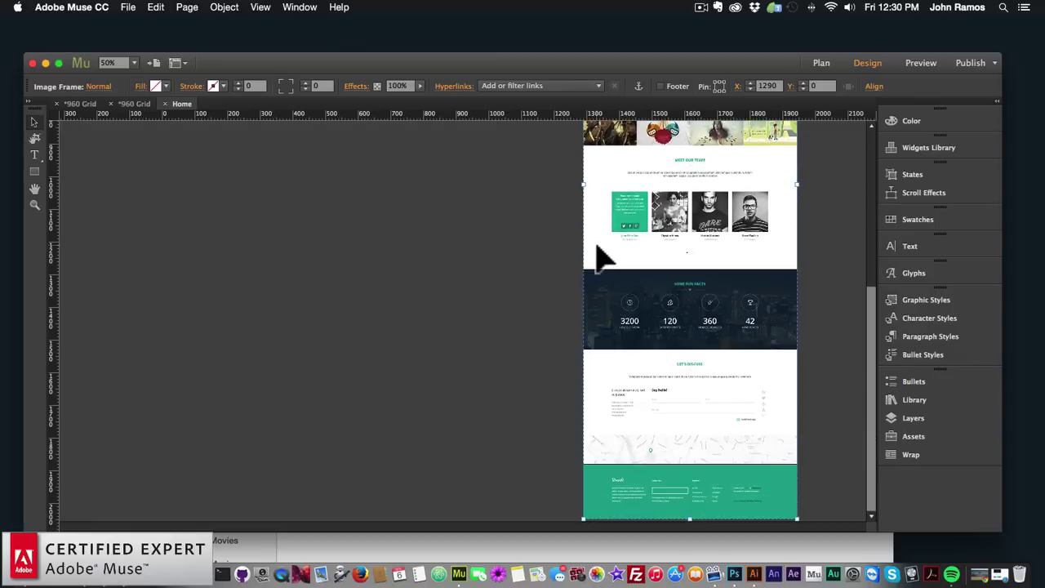
pyautogui.scroll(8, 600, 256)
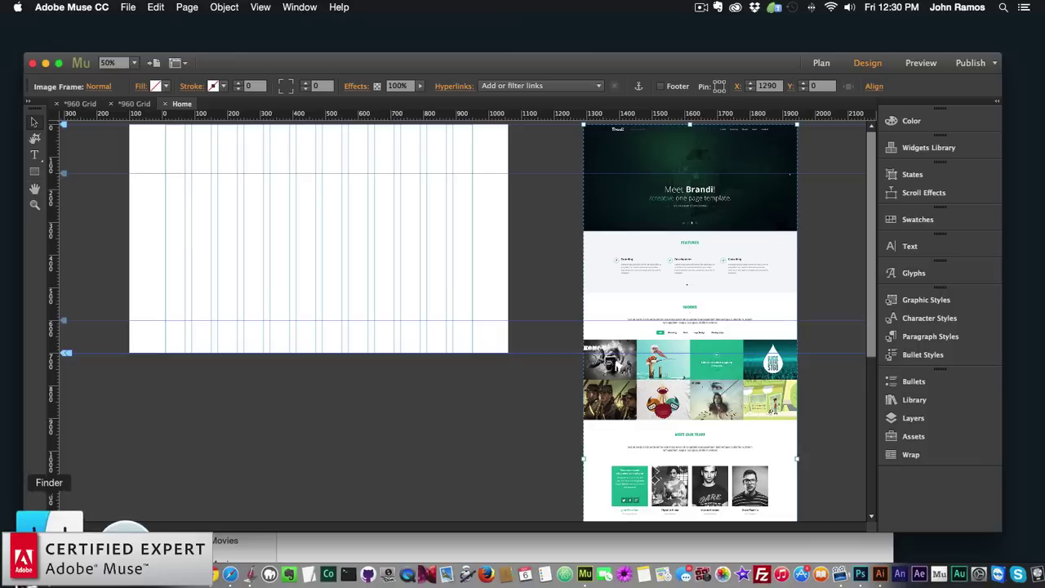
pyautogui.click(41, 574)
# Go back to website2 and open the Dollarphotoclub_87903117 folder
pyautogui.click(187, 266)
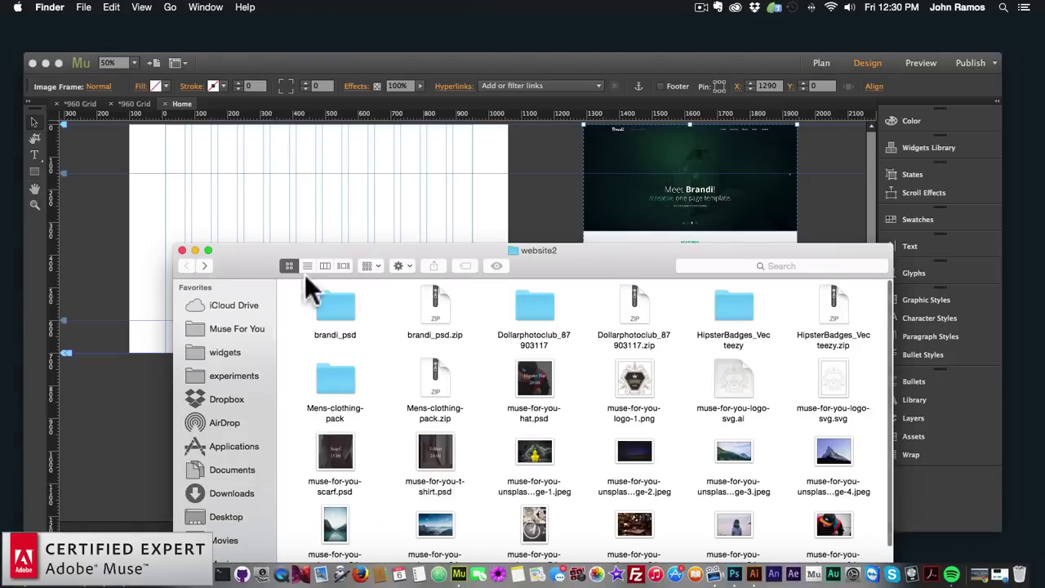
pyautogui.moveTo(575, 258); pyautogui.dragTo(561, 200)
pyautogui.click(628, 330)
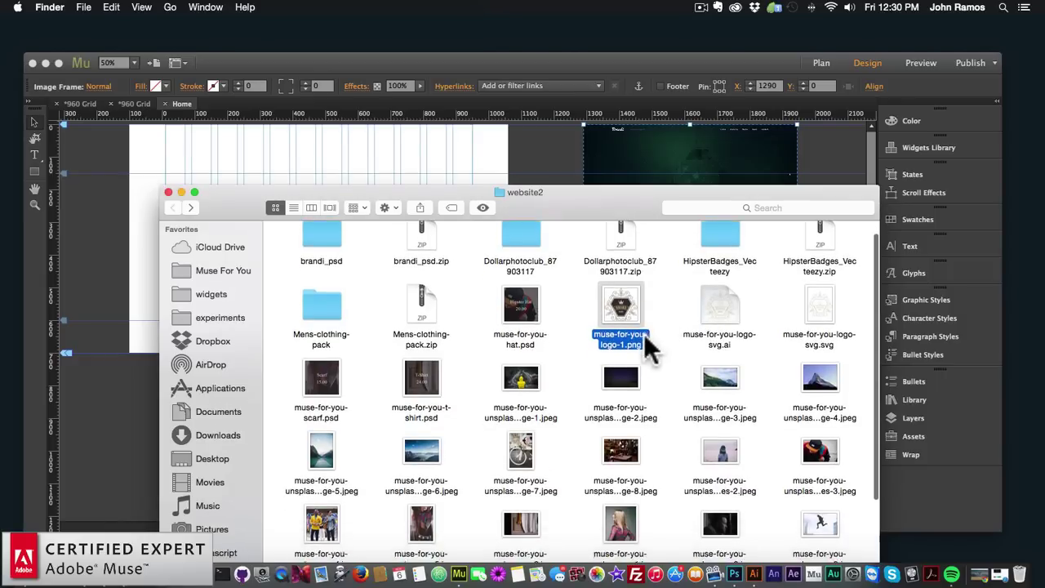
pyautogui.doubleClick(522, 259)
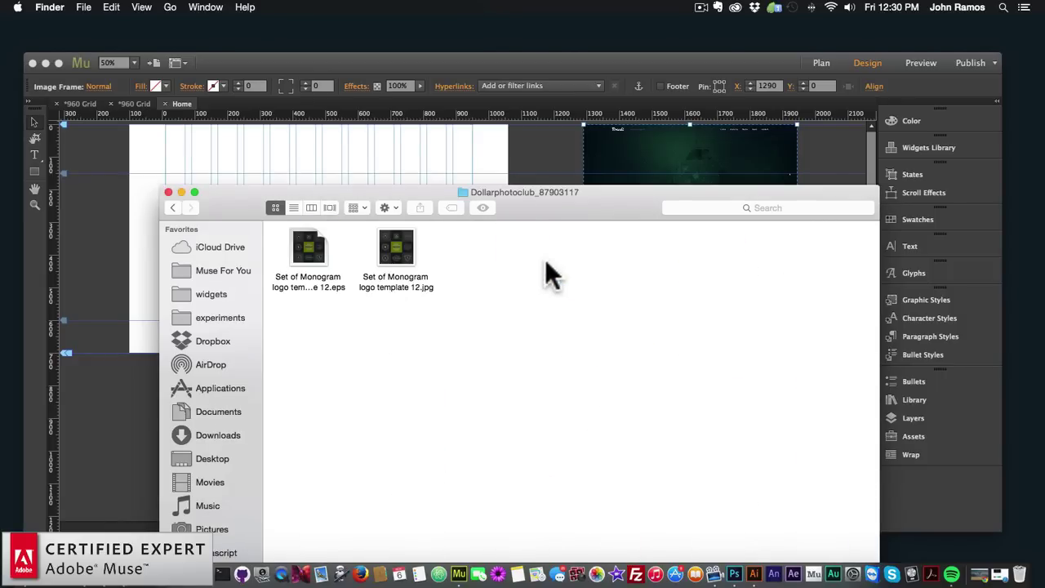
# Open the Set of Monogram logo template 12 EPS in Adobe Illustrator CC 2015
pyautogui.click(311, 245)
pyautogui.rightClick(312, 240)
pyautogui.moveTo(430, 260)
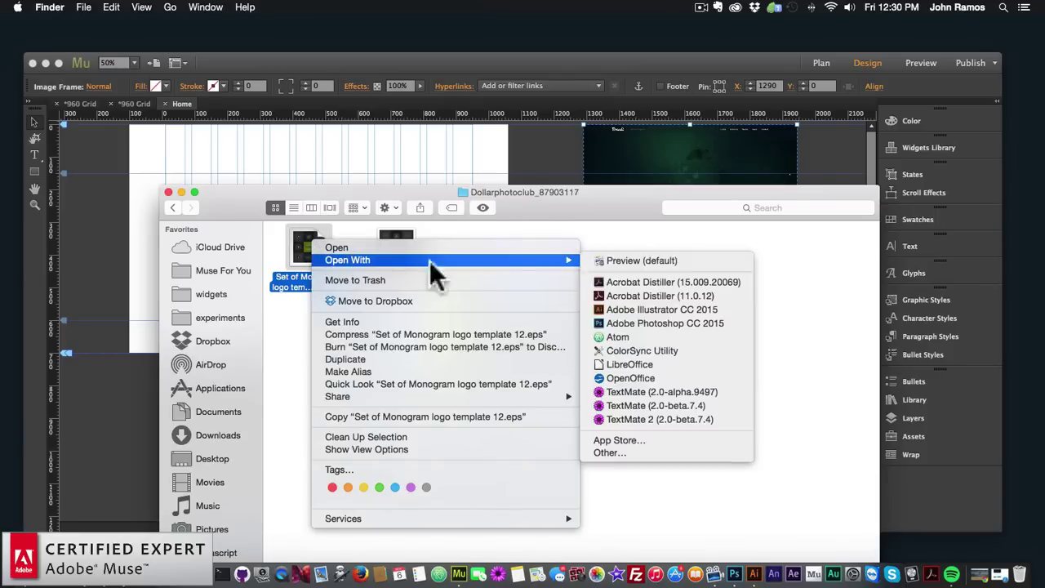
pyautogui.click(633, 309)
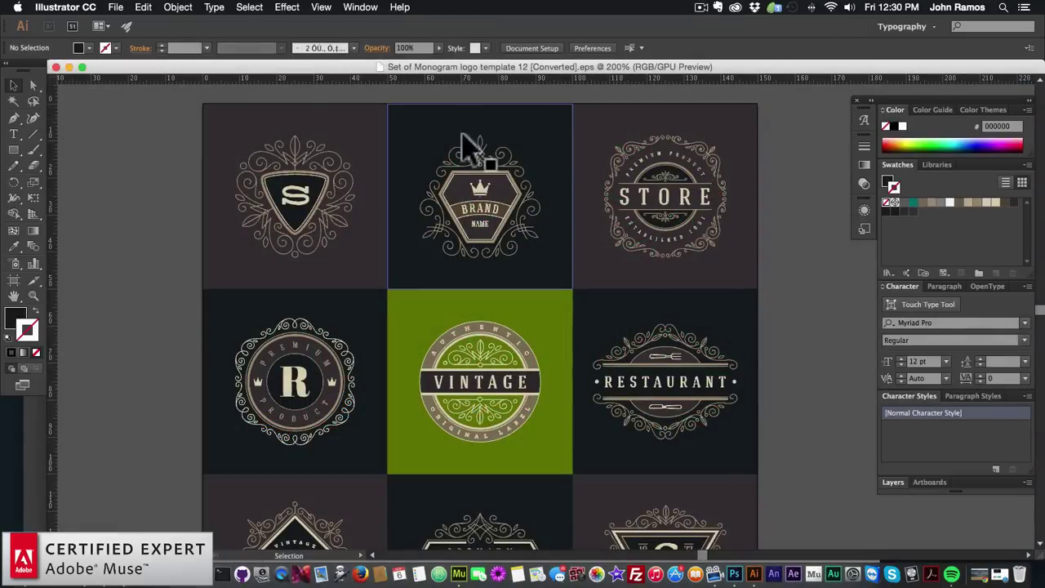
# Delete the dark tile and brown background rectangles behind the BRAND logo
pyautogui.click(474, 131)
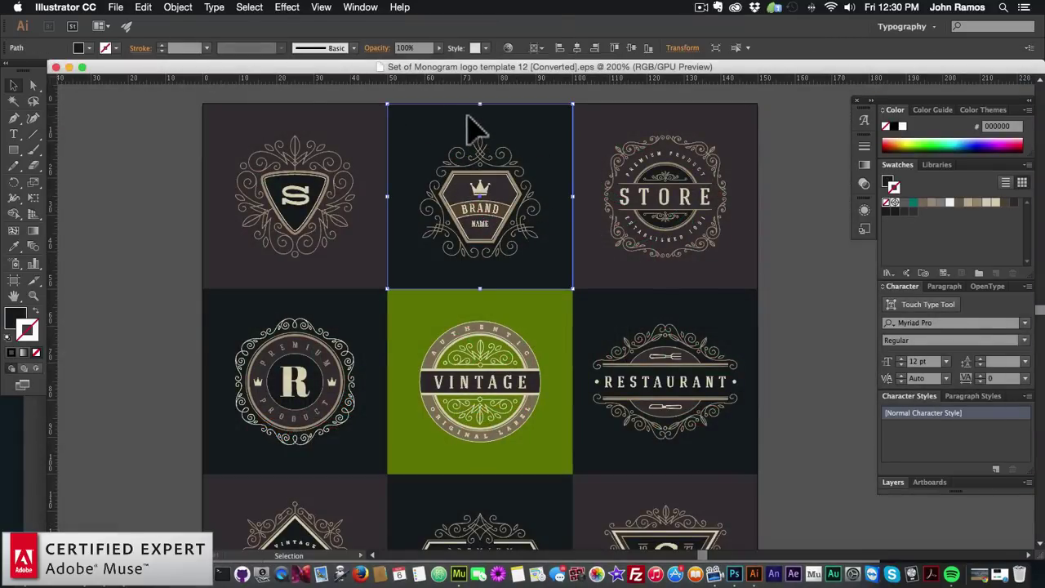
pyautogui.press('BackSpace')
pyautogui.click(475, 118)
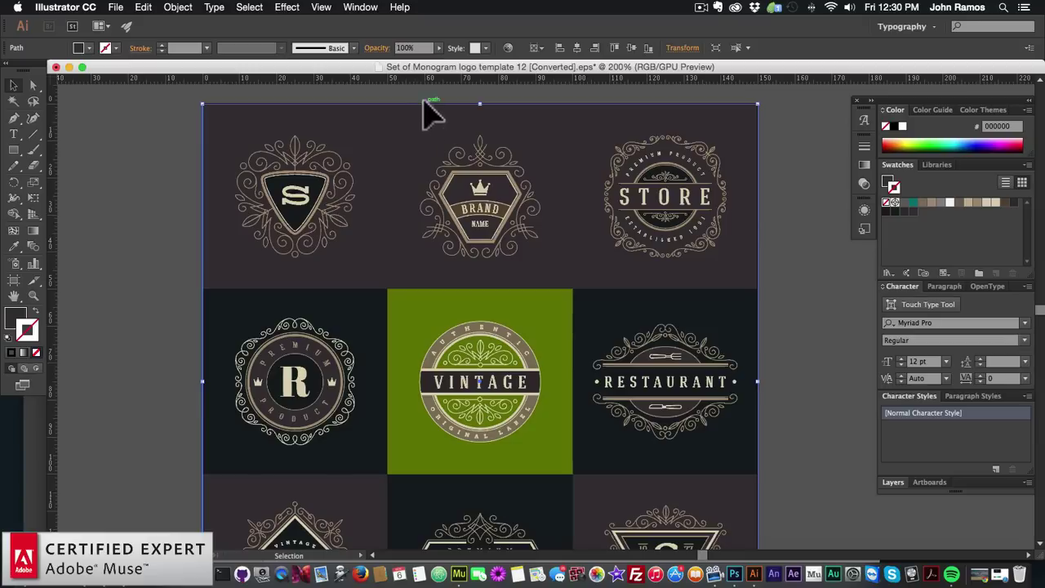
pyautogui.press('BackSpace')
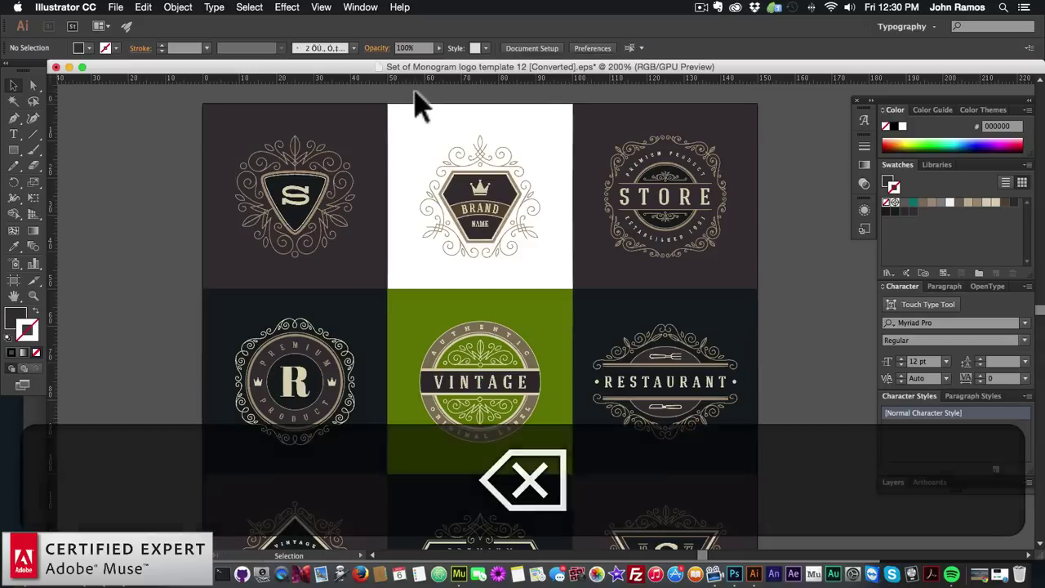
# Marquee-select the whole BRAND NAME logo and copy it
pyautogui.moveTo(409, 104); pyautogui.dragTo(555, 277)
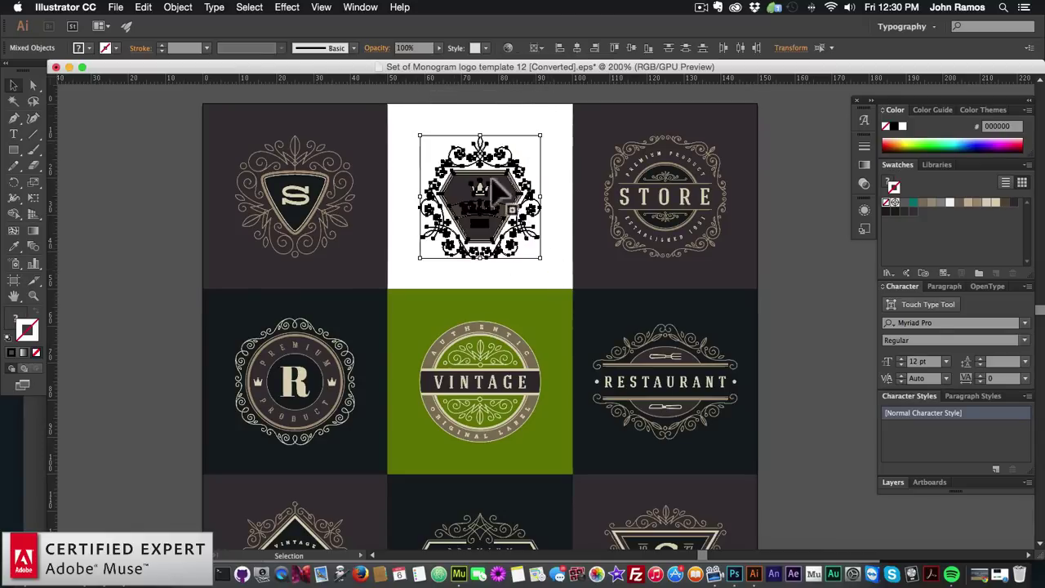
pyautogui.moveTo(400, 96); pyautogui.dragTo(552, 273)
pyautogui.press('super+c')
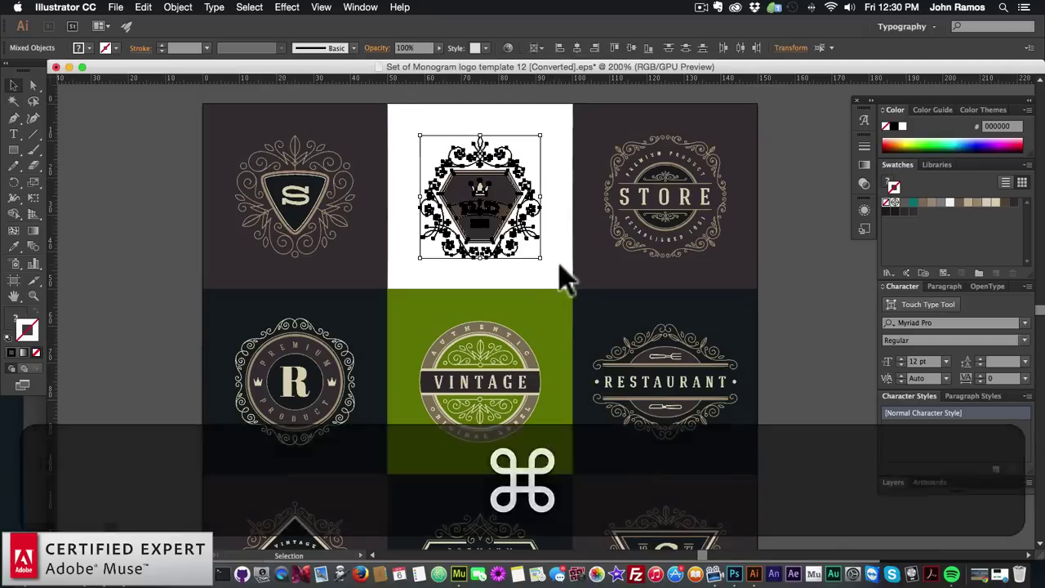
pyautogui.press('super+c')
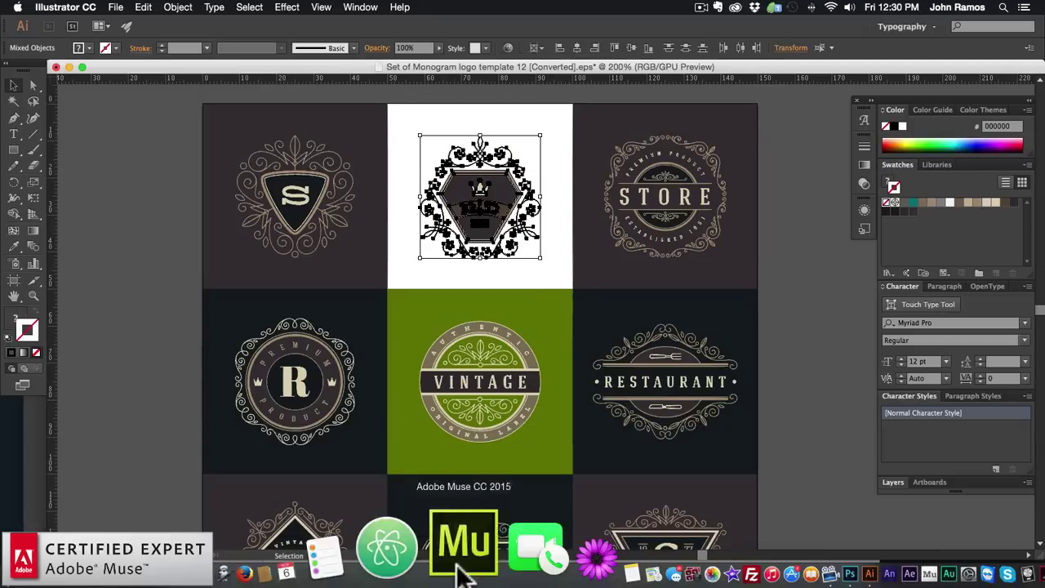
# Paste the BRAND logo into Muse and position it at X 330, Y 78
pyautogui.click(461, 568)
pyautogui.press('super+v')
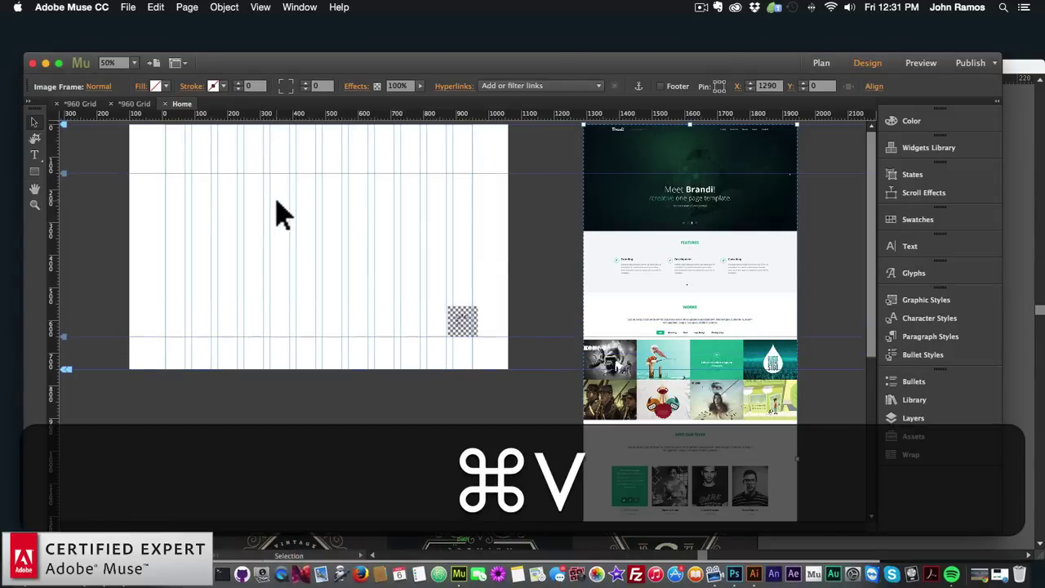
pyautogui.moveTo(463, 325); pyautogui.dragTo(387, 267)
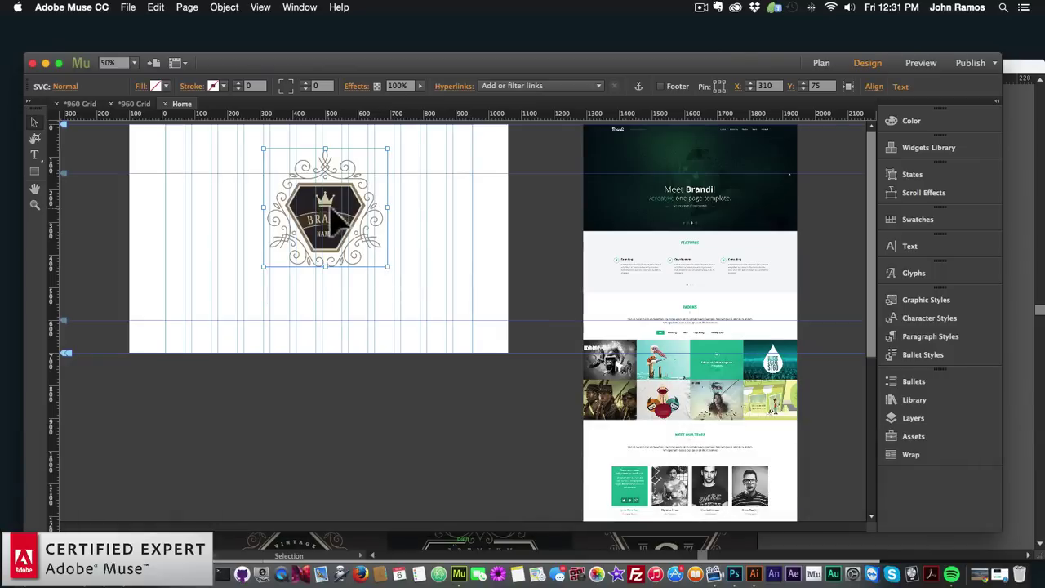
pyautogui.moveTo(335, 219)
pyautogui.mouseDown()
pyautogui.moveTo(355, 225)
pyautogui.moveTo(341, 223)
pyautogui.moveTo(336, 208)
pyautogui.mouseUp()
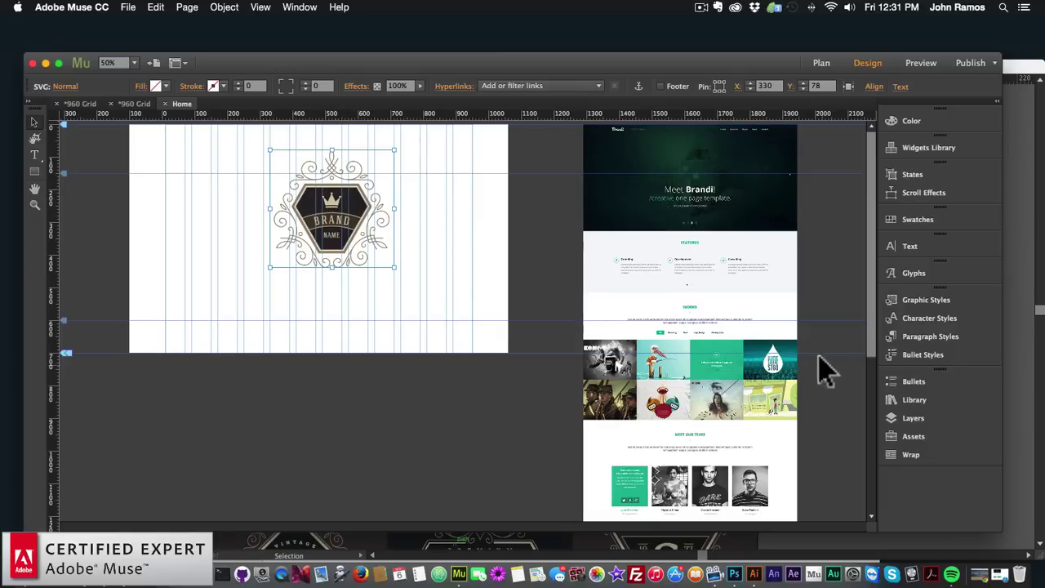
pyautogui.click(34, 205)
pyautogui.click(304, 227)
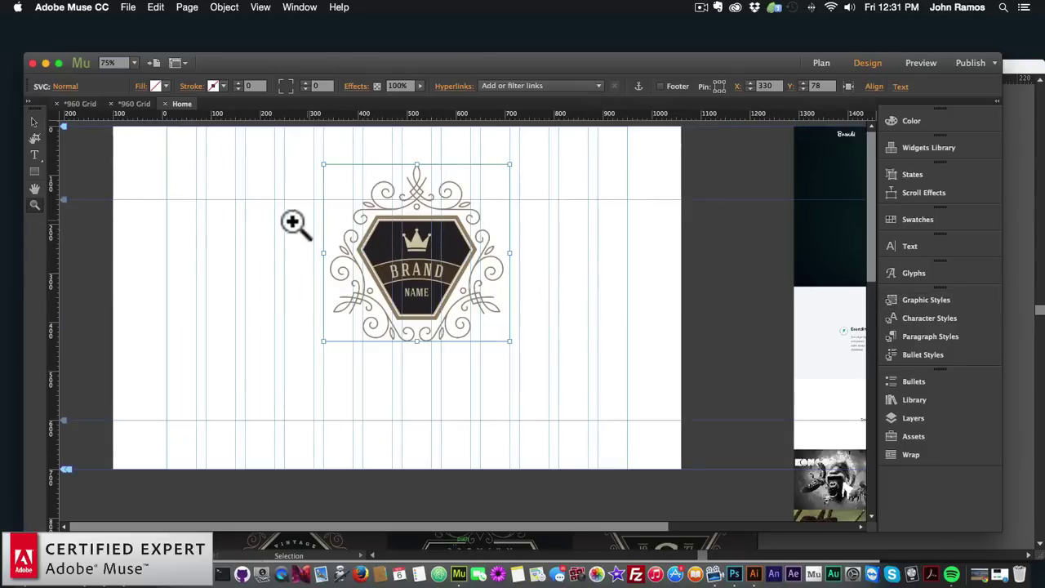
pyautogui.click(34, 122)
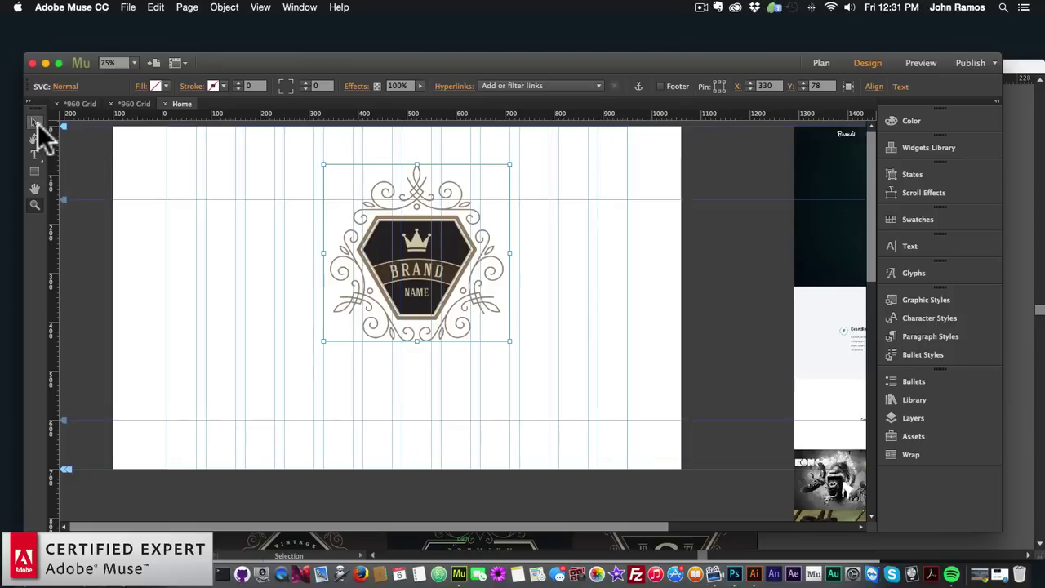
pyautogui.click(201, 208)
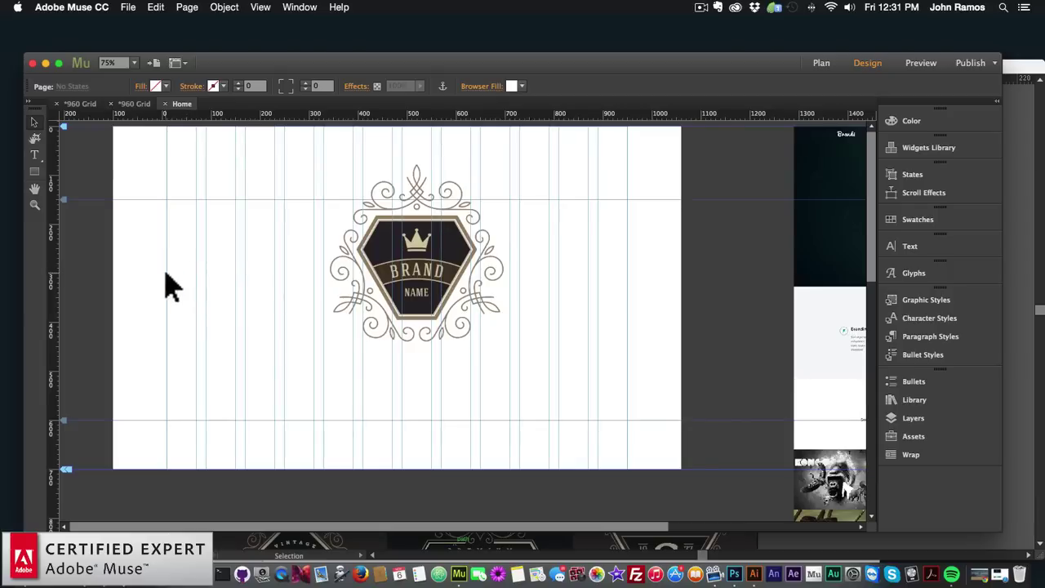
# Sample the logo's tan A08463 colour and save it as a swatch
pyautogui.click(520, 85)
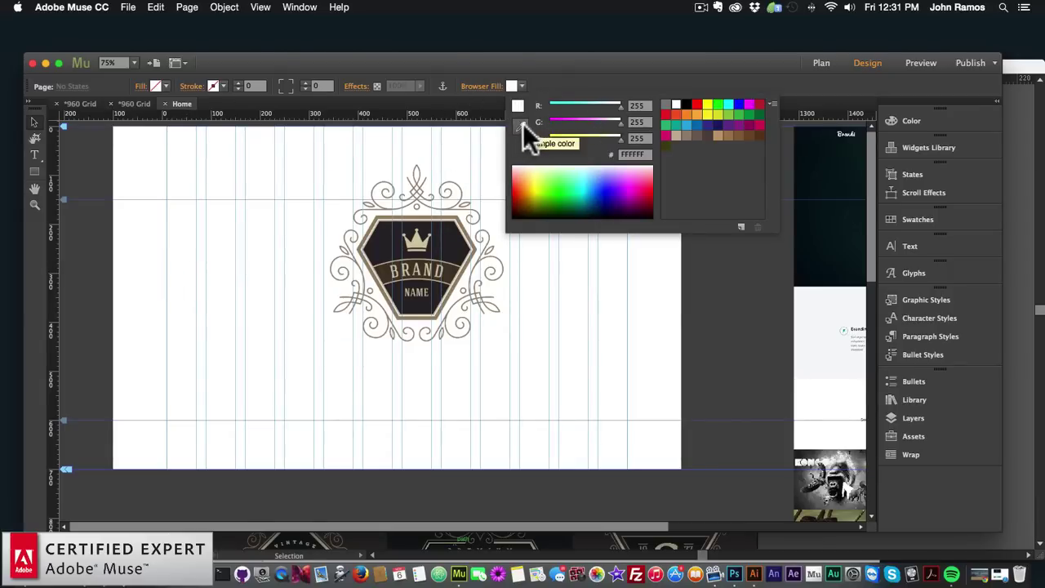
pyautogui.click(520, 124)
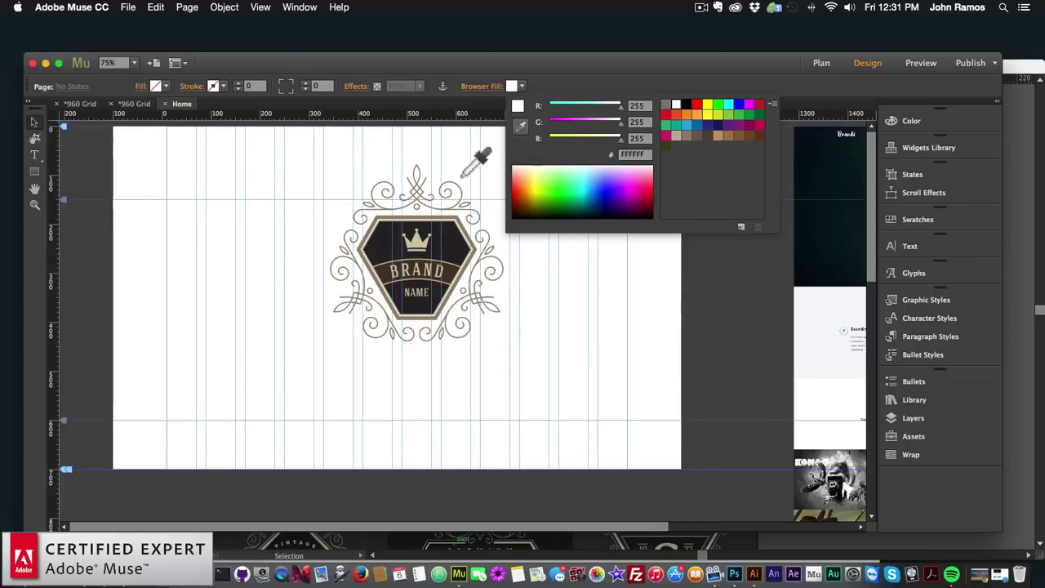
pyautogui.click(424, 214)
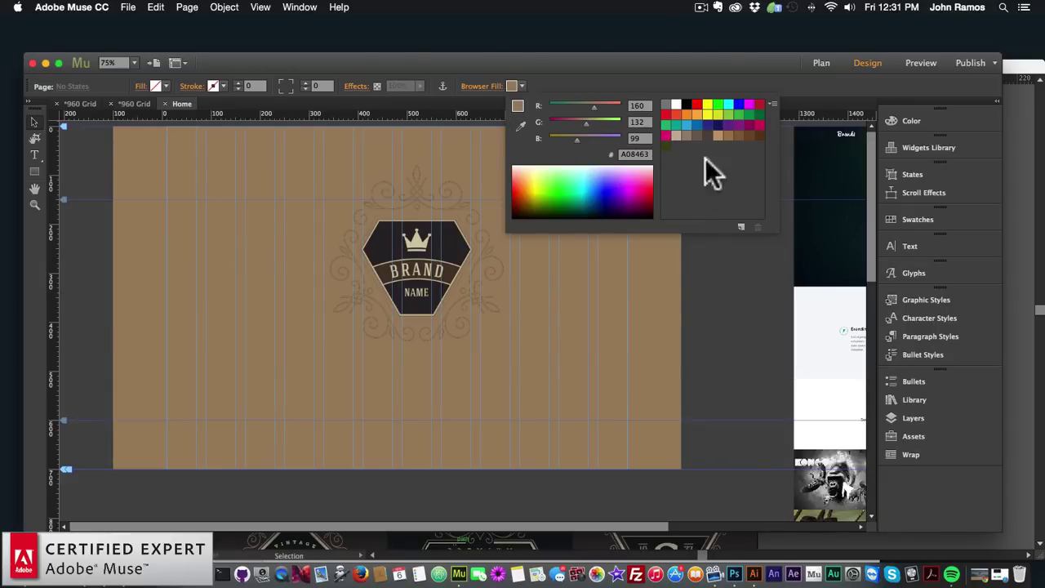
pyautogui.click(740, 226)
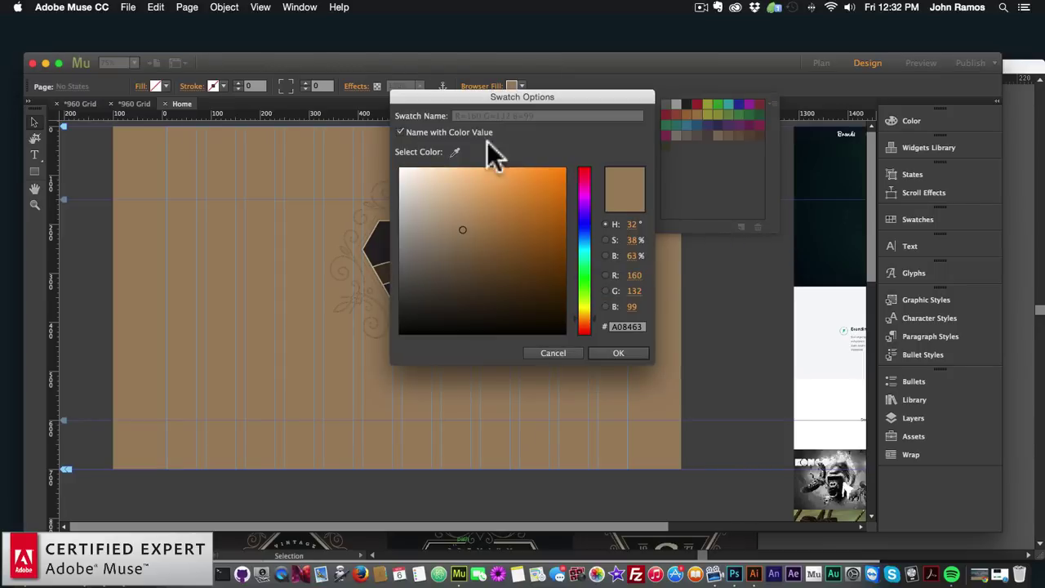
pyautogui.click(621, 353)
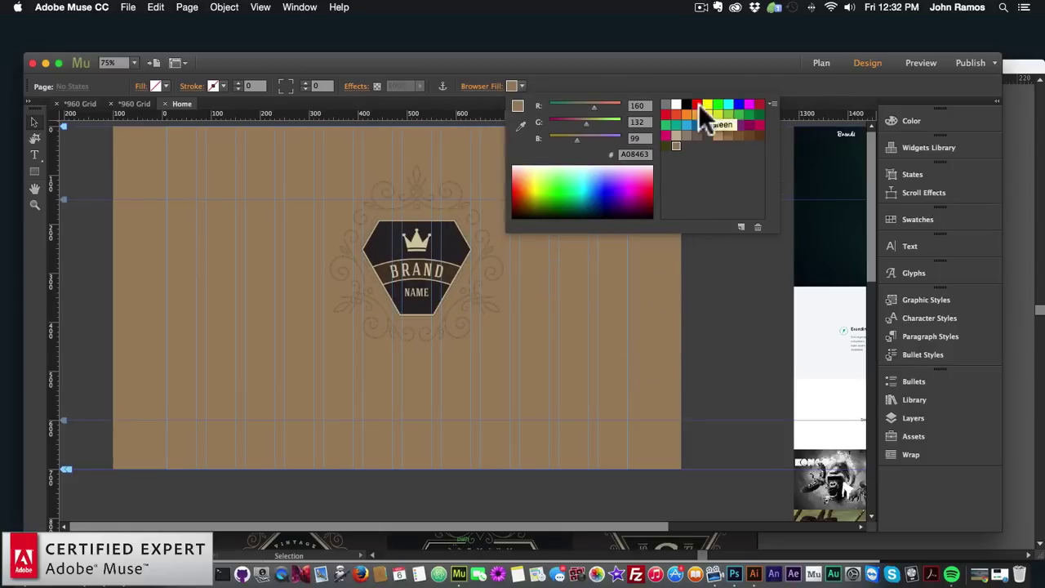
# Sample the logo's dark 292528 colour and save it as a swatch
pyautogui.click(518, 123)
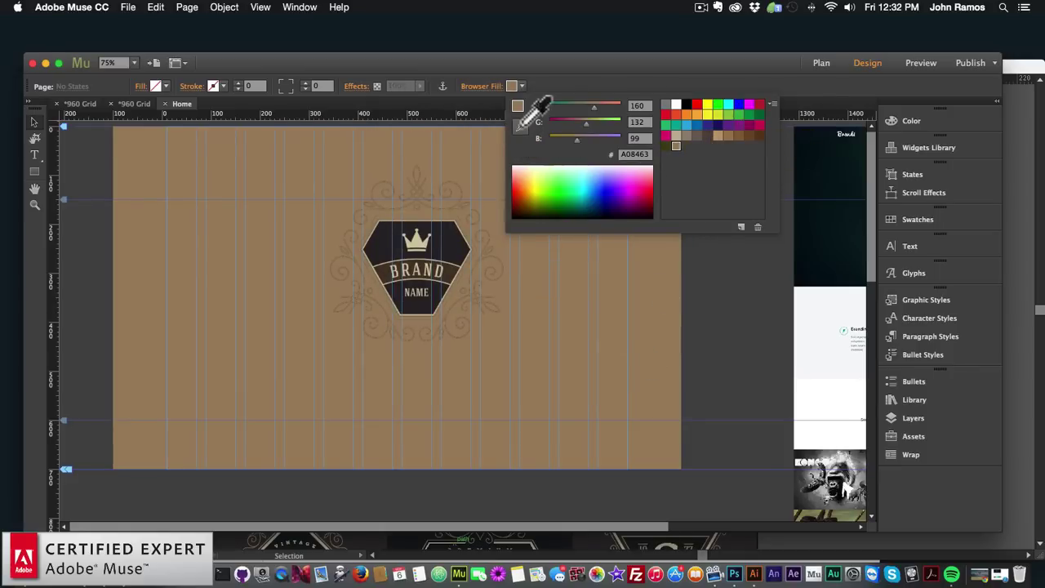
pyautogui.click(446, 245)
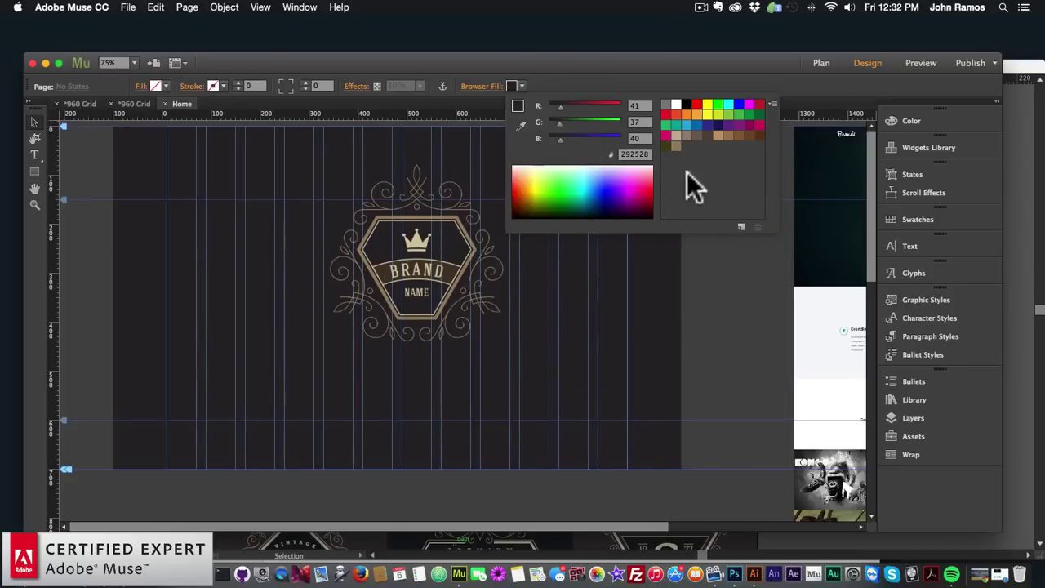
pyautogui.click(740, 227)
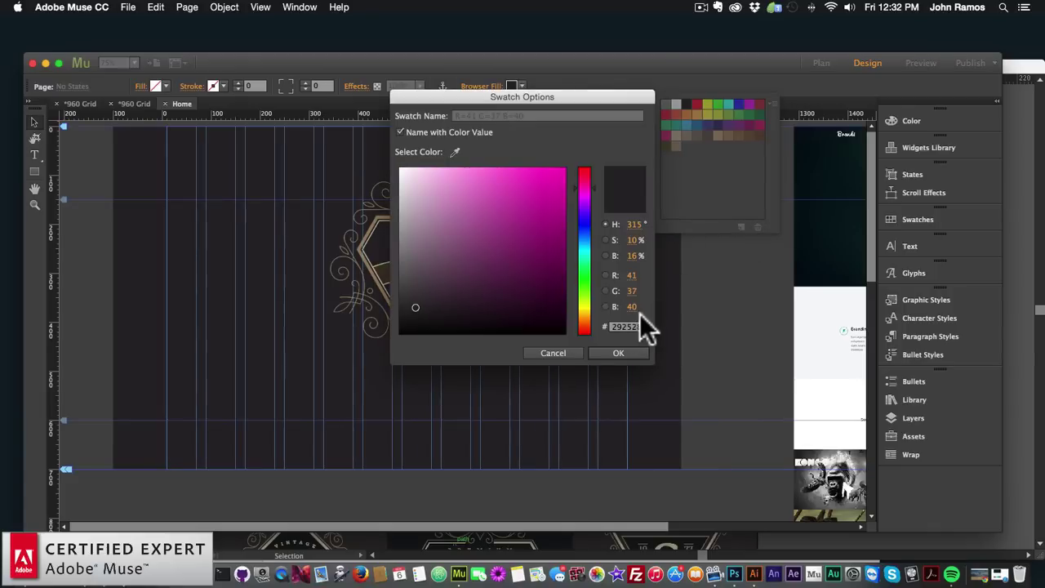
pyautogui.click(620, 352)
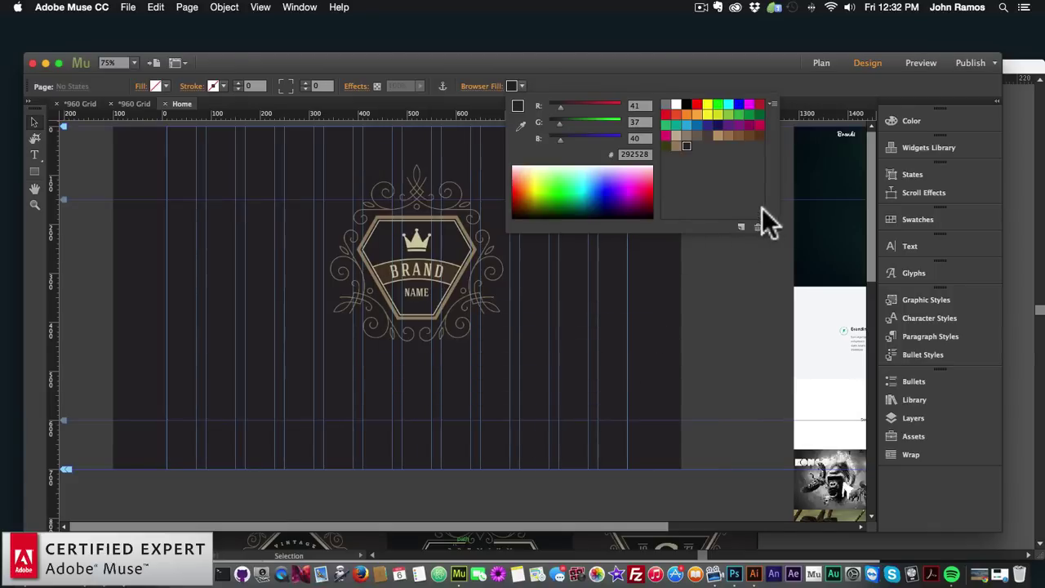
# Set the page background to white FFFFFF and nudge the logo to Y 79
pyautogui.click(676, 104)
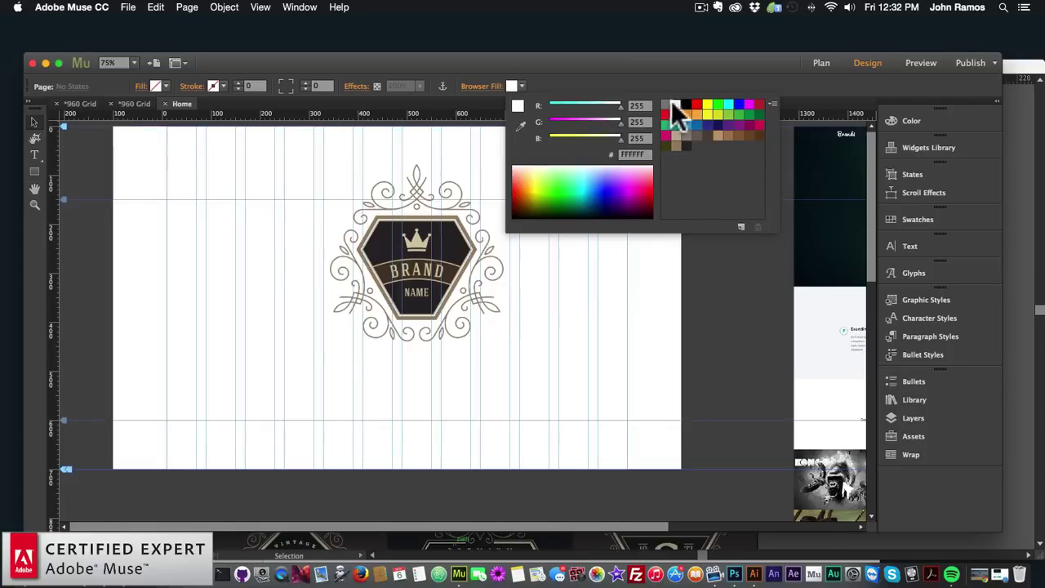
pyautogui.click(555, 368)
pyautogui.click(425, 270)
pyautogui.moveTo(422, 264); pyautogui.dragTo(425, 260)
# Raise the logo slightly and draw a rectangle across the page from its top-left corner
pyautogui.press('super+z')
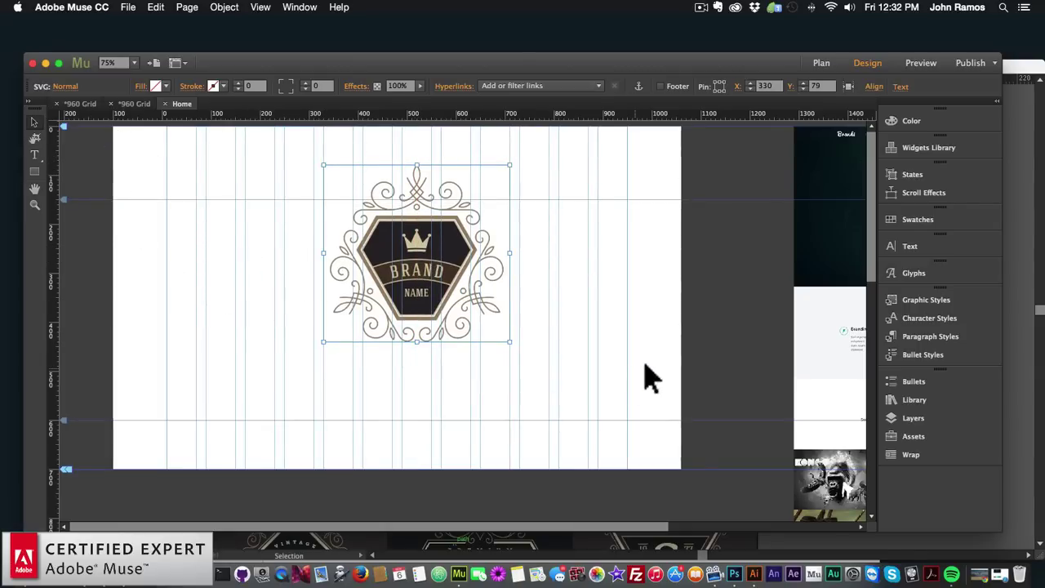
pyautogui.moveTo(377, 257); pyautogui.dragTo(379, 249)
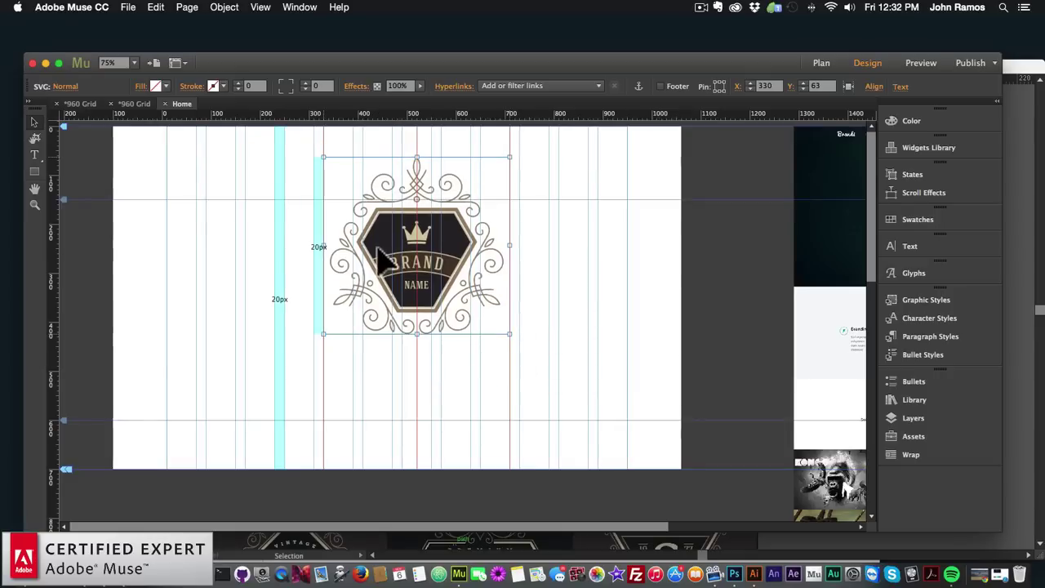
pyautogui.click(33, 171)
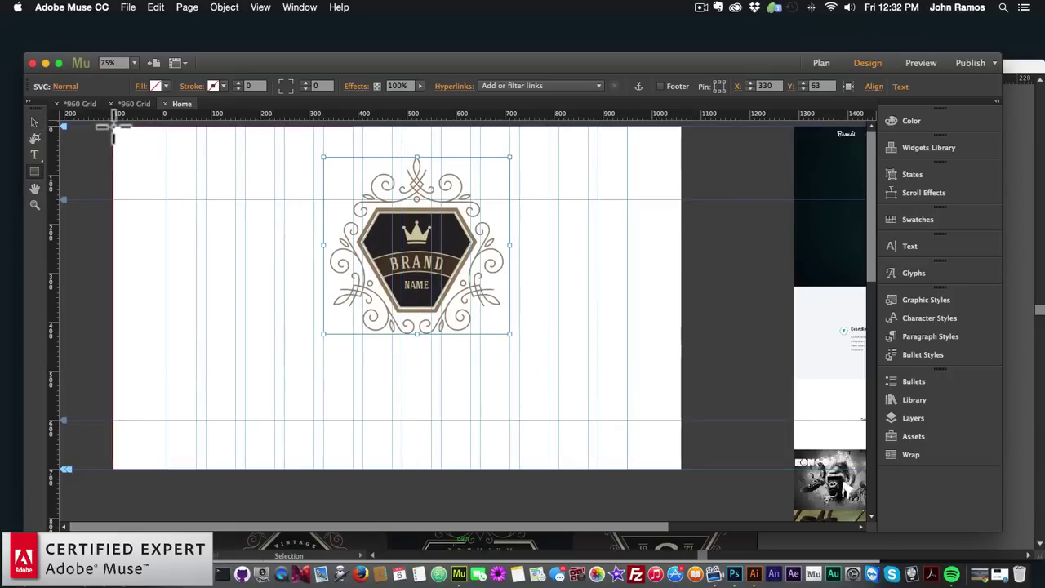
pyautogui.moveTo(113, 127); pyautogui.dragTo(681, 382)
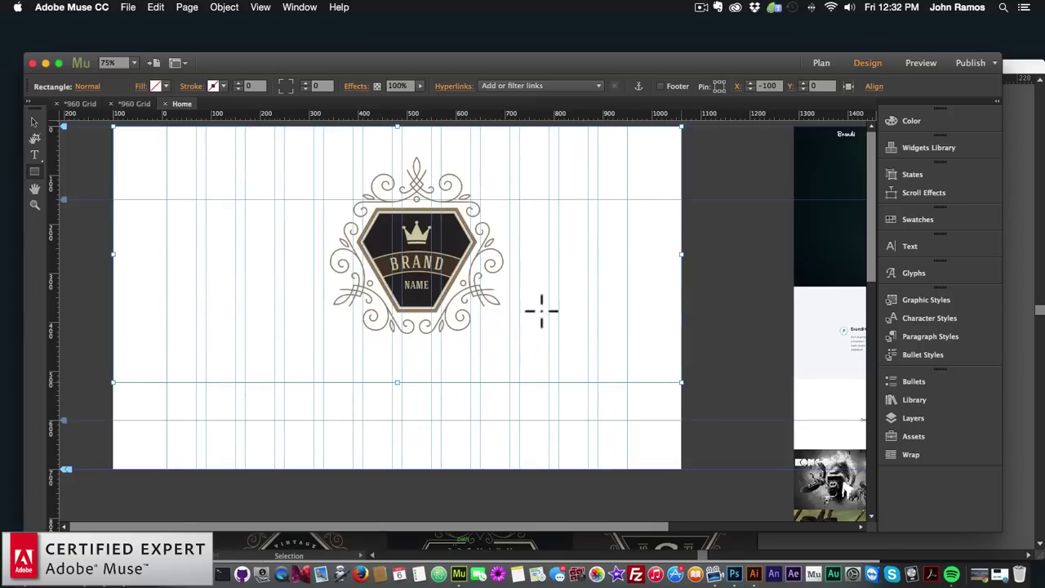
# Set the header rectangle's height to 500 px
pyautogui.click(31, 118)
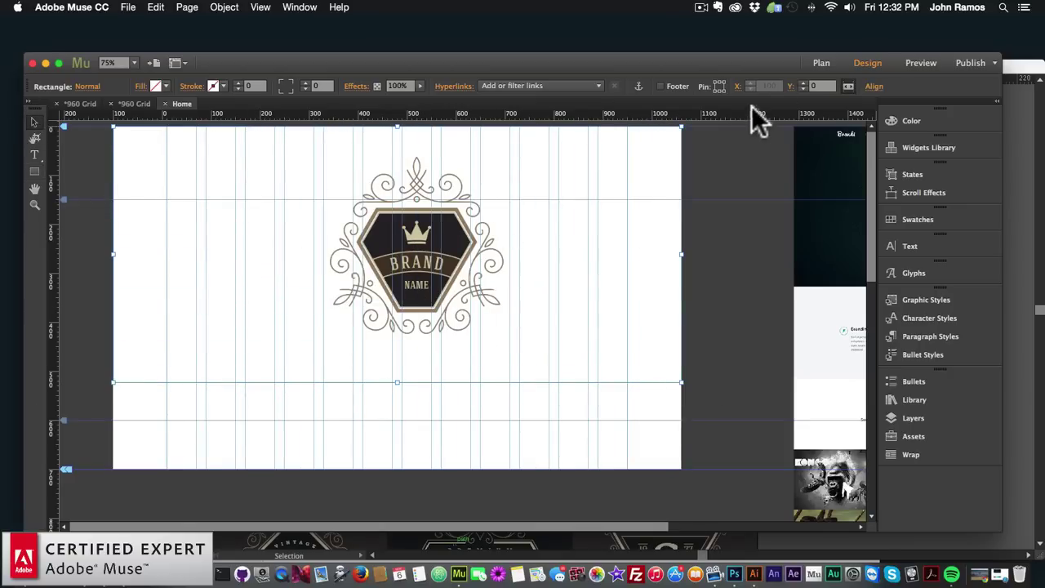
pyautogui.click(793, 87)
pyautogui.click(906, 127)
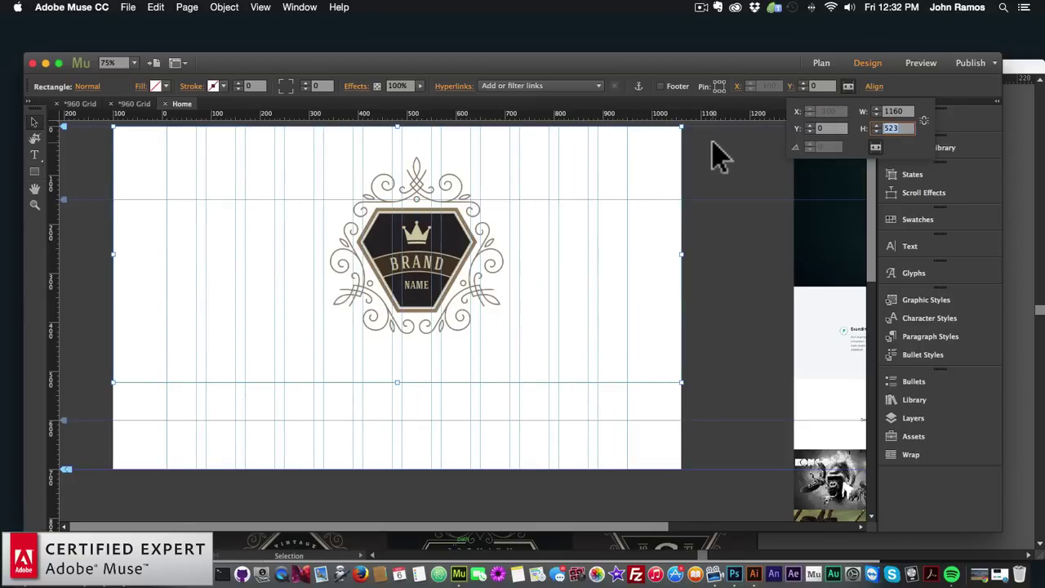
pyautogui.write('500')
pyautogui.press('Return')
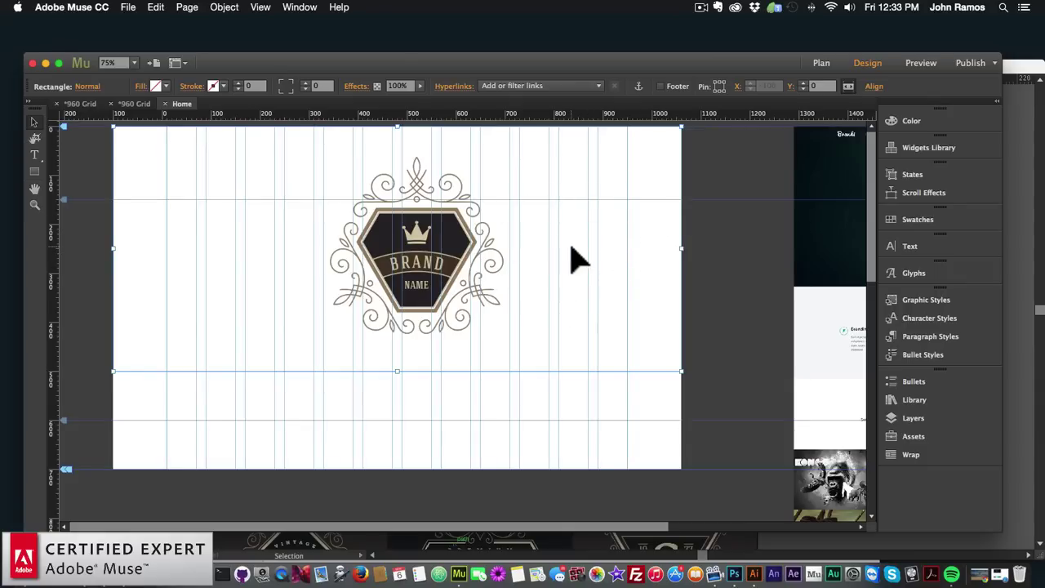
# Fill the header rectangle with the ge-6 mountain photo using Scale To Fill
pyautogui.click(150, 86)
pyautogui.click(201, 201)
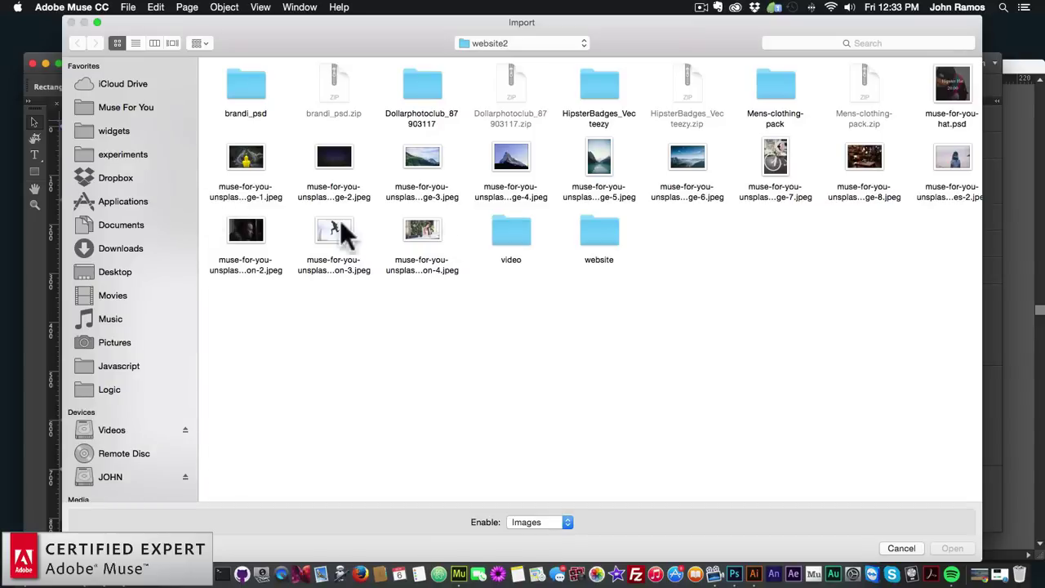
pyautogui.doubleClick(685, 156)
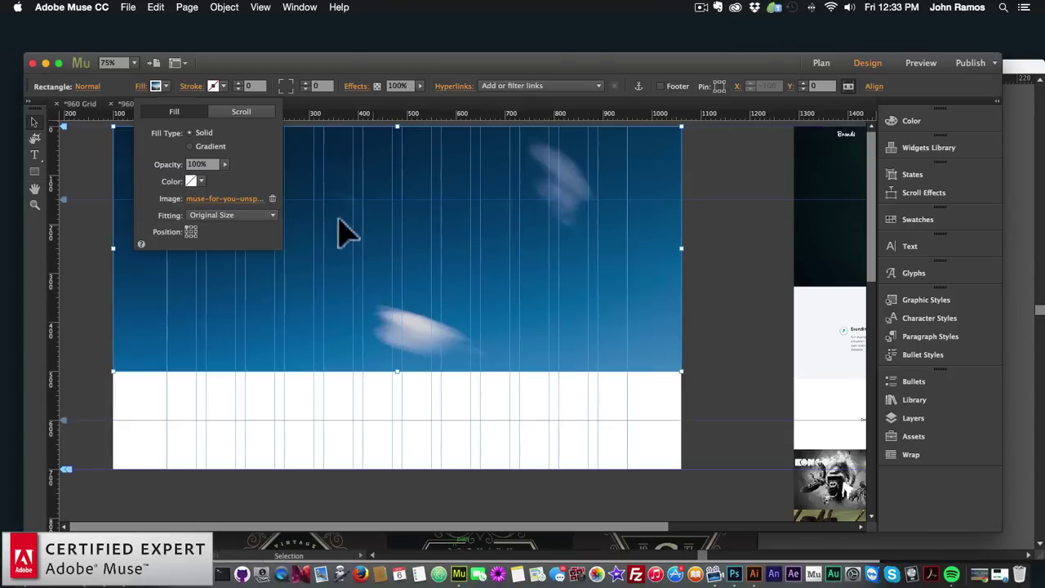
pyautogui.click(231, 215)
pyautogui.click(226, 228)
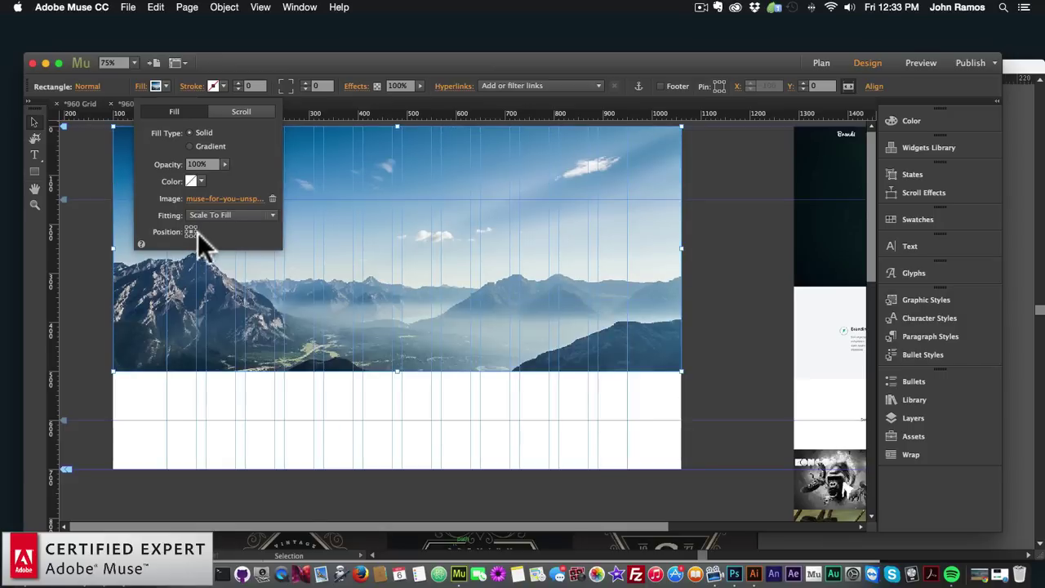
pyautogui.click(383, 273)
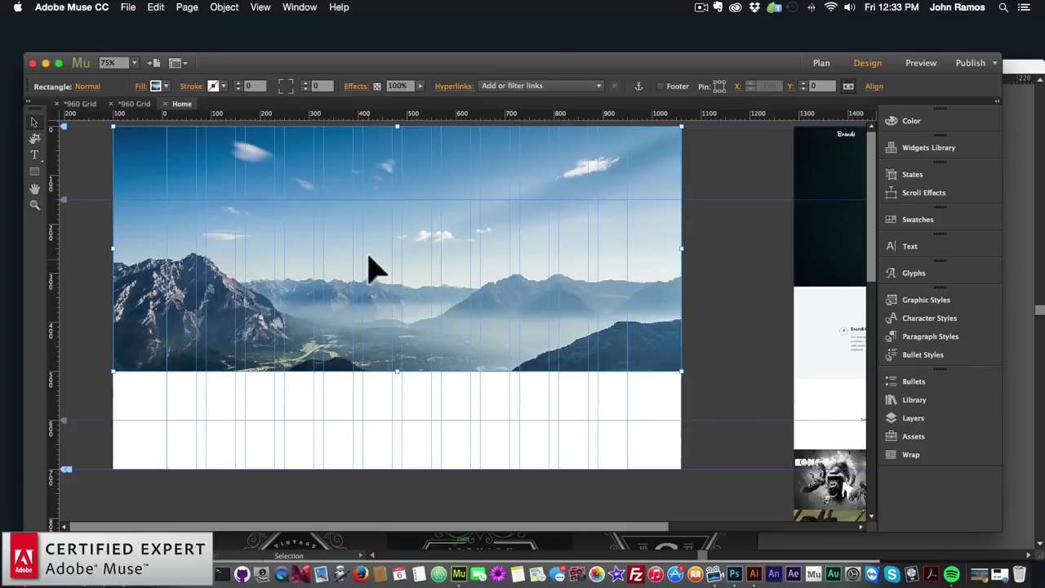
# Send the mountain image to the back and move the SVG logo to the top of Layer 1
pyautogui.rightClick(374, 212)
pyautogui.moveTo(500, 317)
pyautogui.click(558, 328)
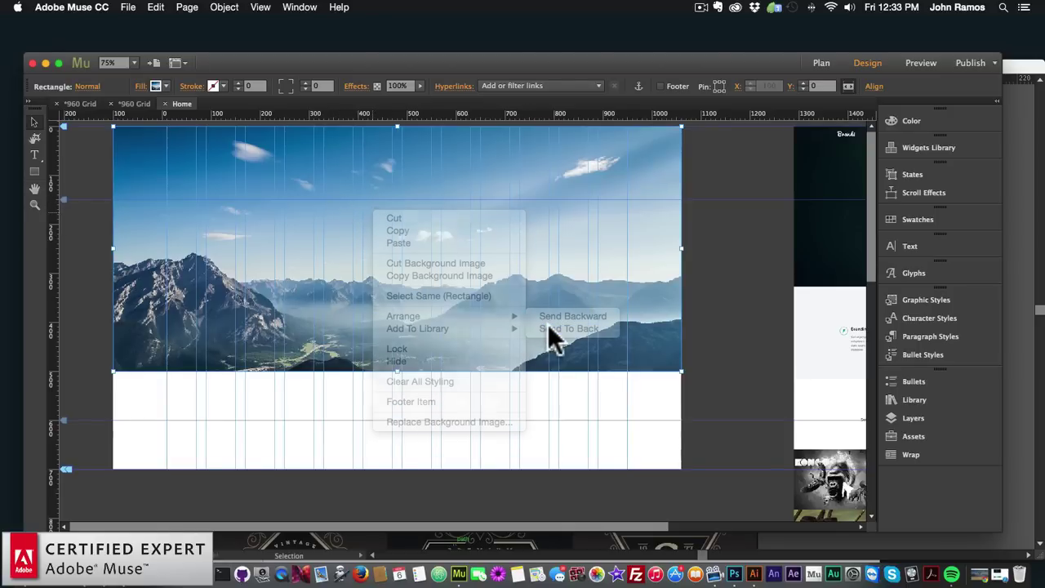
pyautogui.click(907, 416)
pyautogui.click(625, 128)
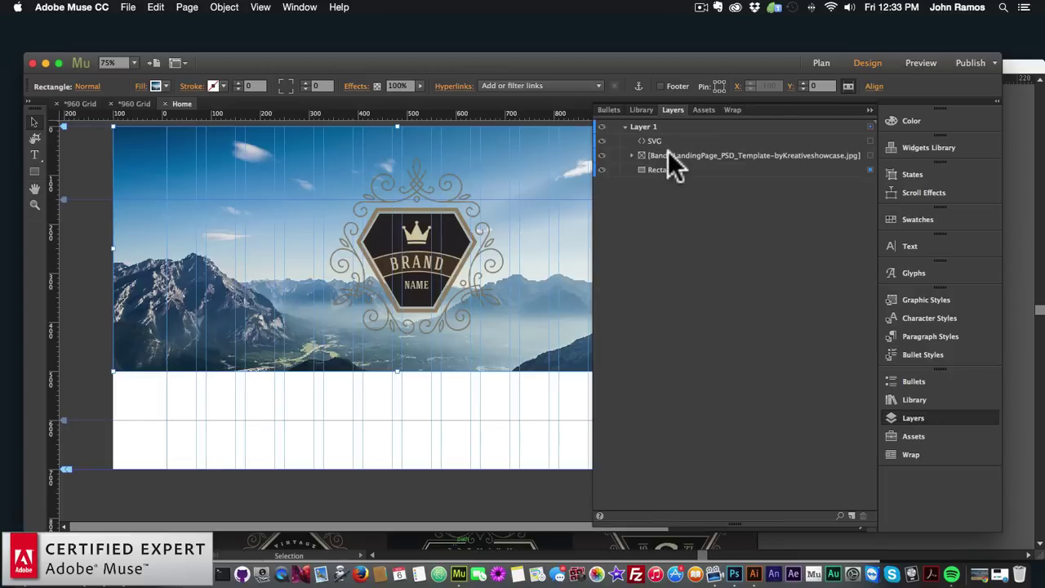
pyautogui.moveTo(659, 142)
pyautogui.mouseDown()
pyautogui.moveTo(659, 168)
pyautogui.moveTo(659, 136)
pyautogui.mouseUp()
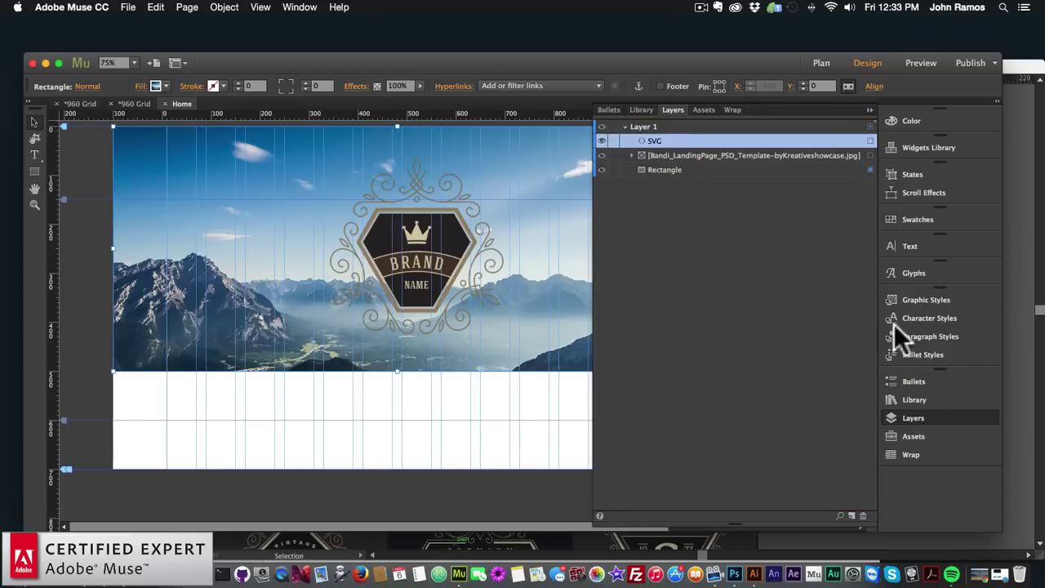
pyautogui.click(913, 417)
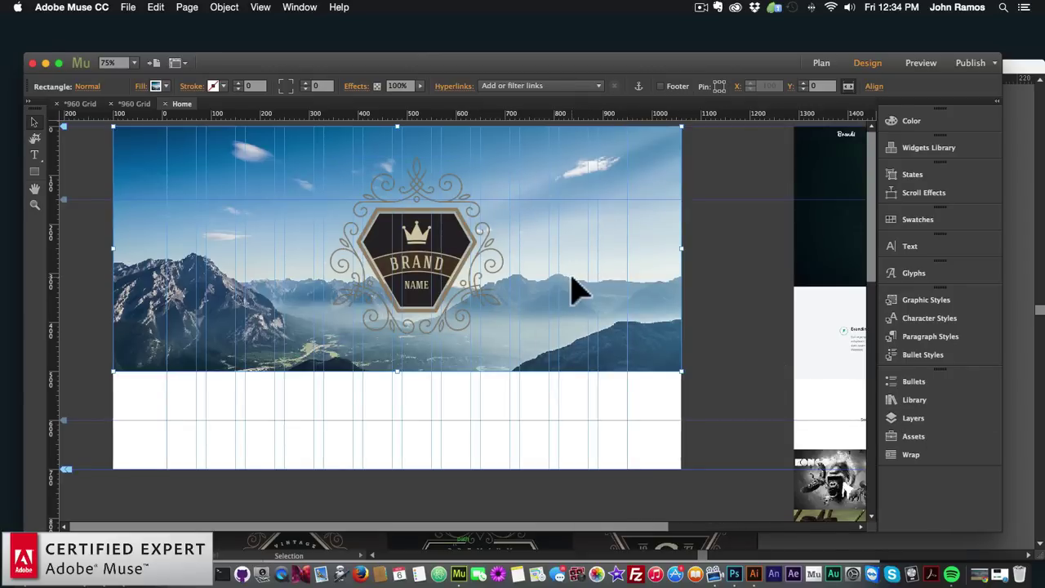
# Set the header fill to 60% opacity over the dark #292528 colour
pyautogui.click(143, 87)
pyautogui.click(226, 164)
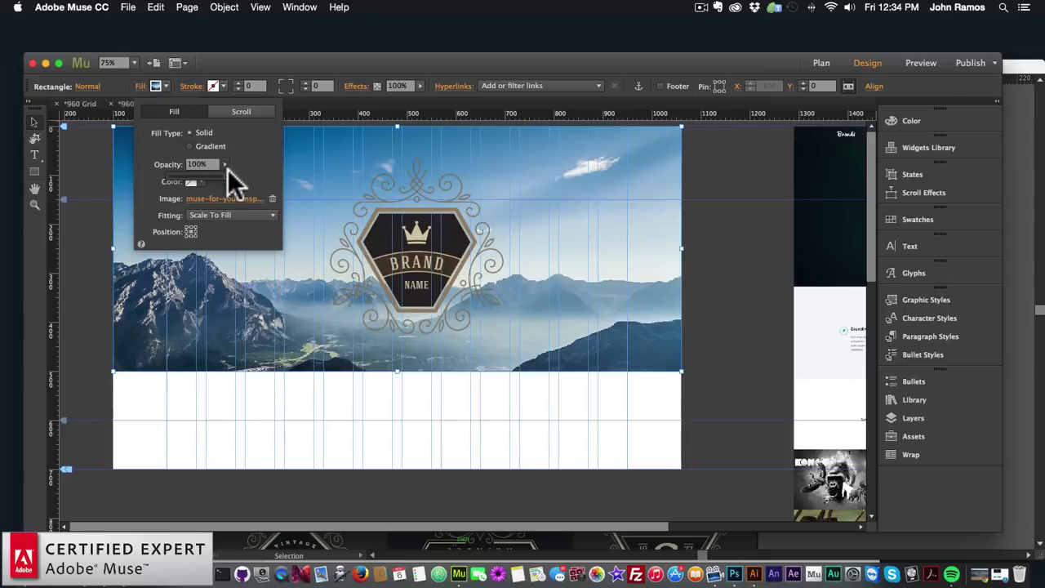
pyautogui.moveTo(203, 174); pyautogui.dragTo(202, 174)
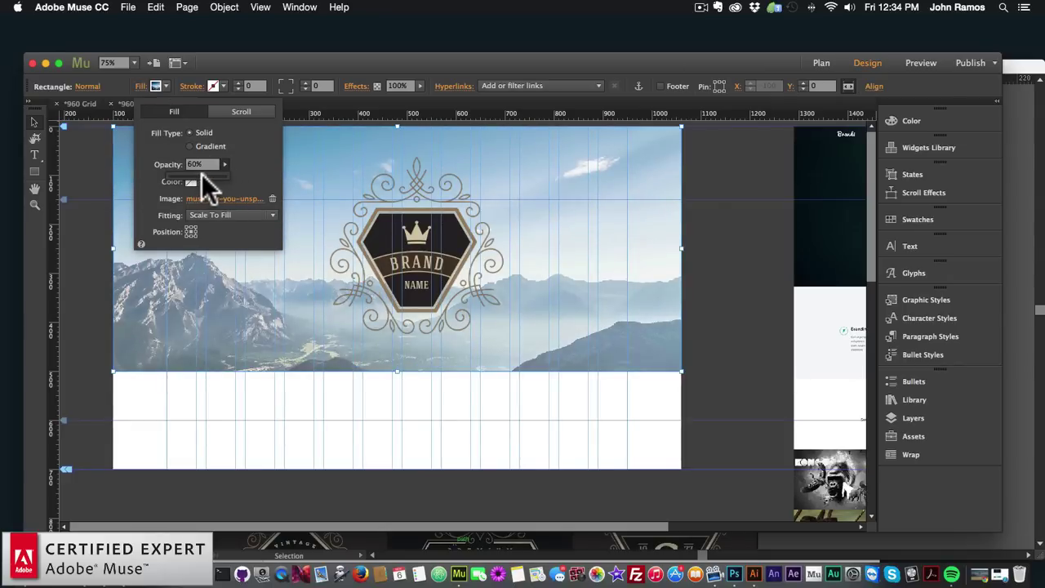
pyautogui.click(243, 166)
pyautogui.click(203, 181)
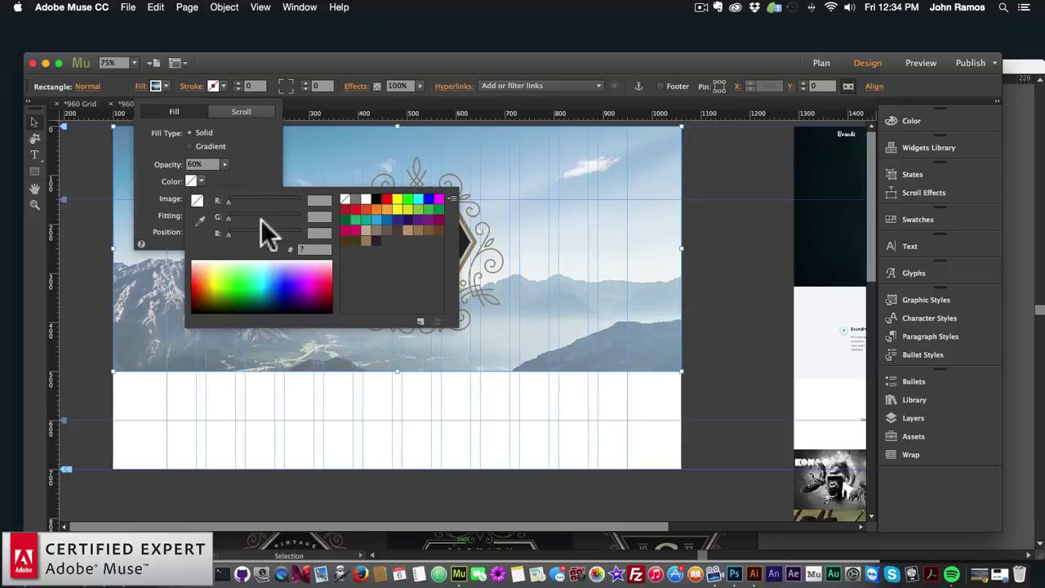
pyautogui.click(375, 239)
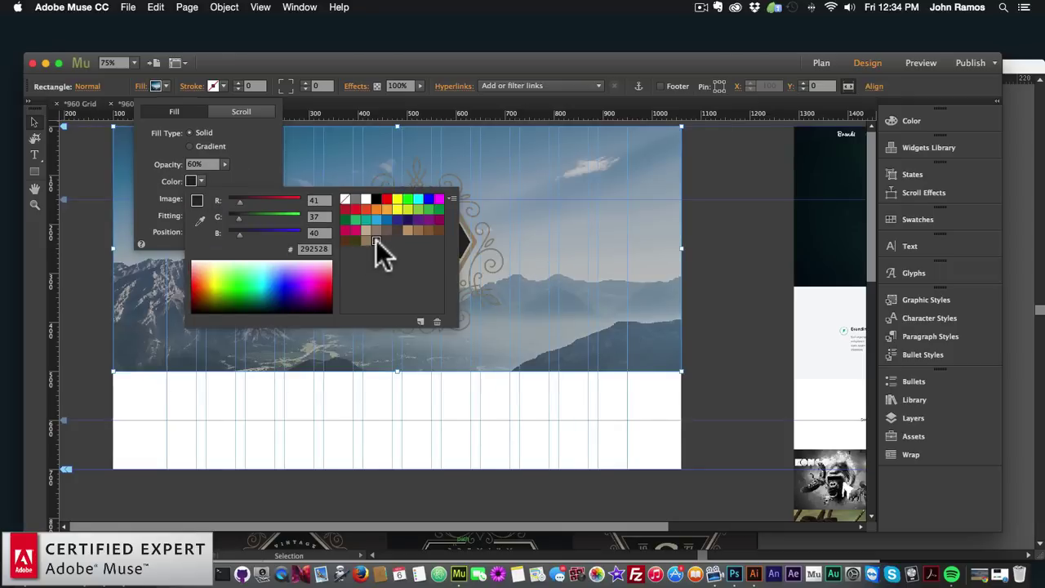
pyautogui.click(555, 293)
pyautogui.click(527, 303)
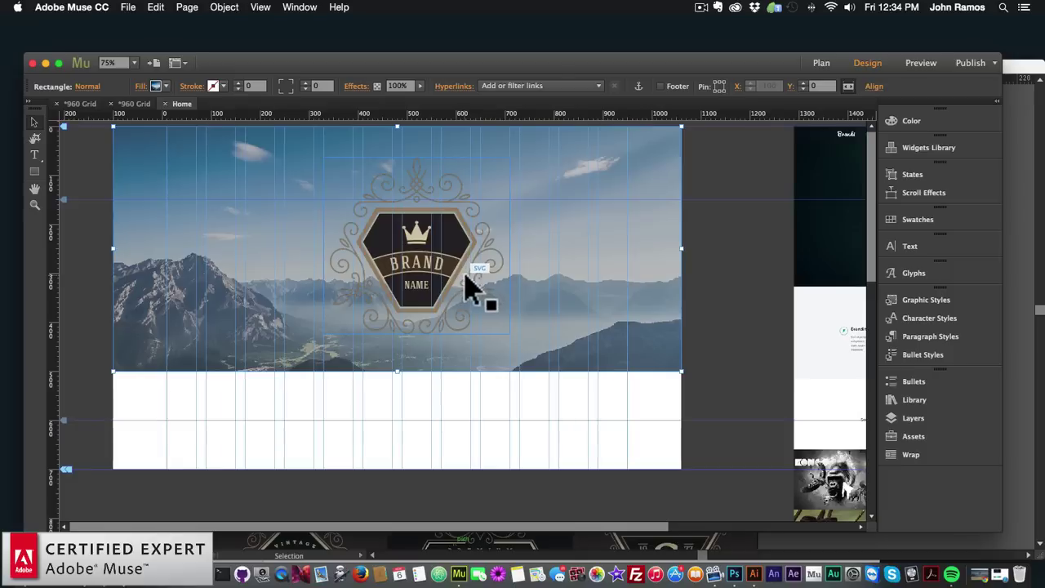
# Draw a page-width rectangle just below the mountain header, starting at Y 500
pyautogui.scroll(-3, 473, 286)
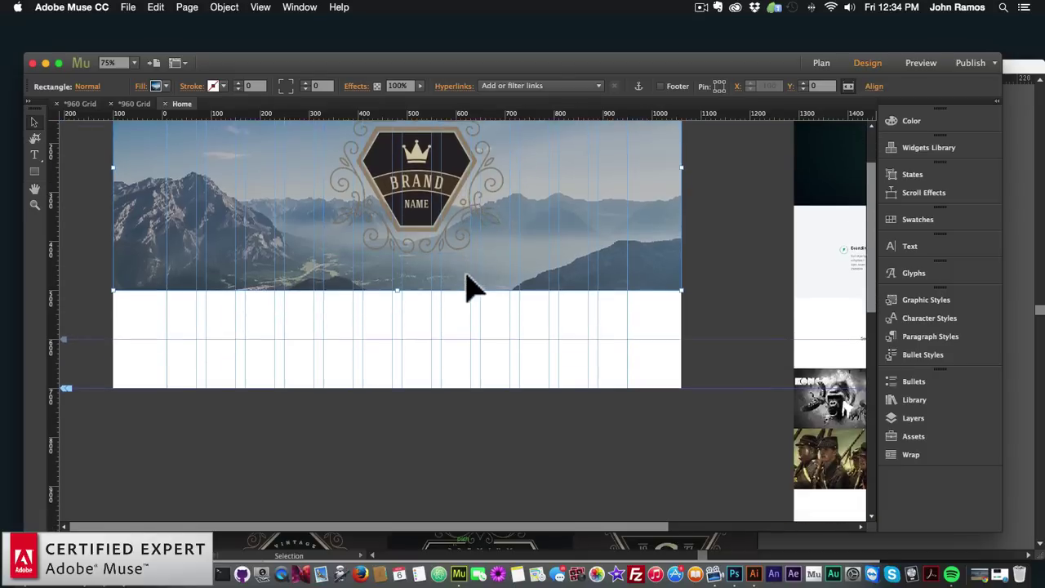
pyautogui.scroll(2, 469, 286)
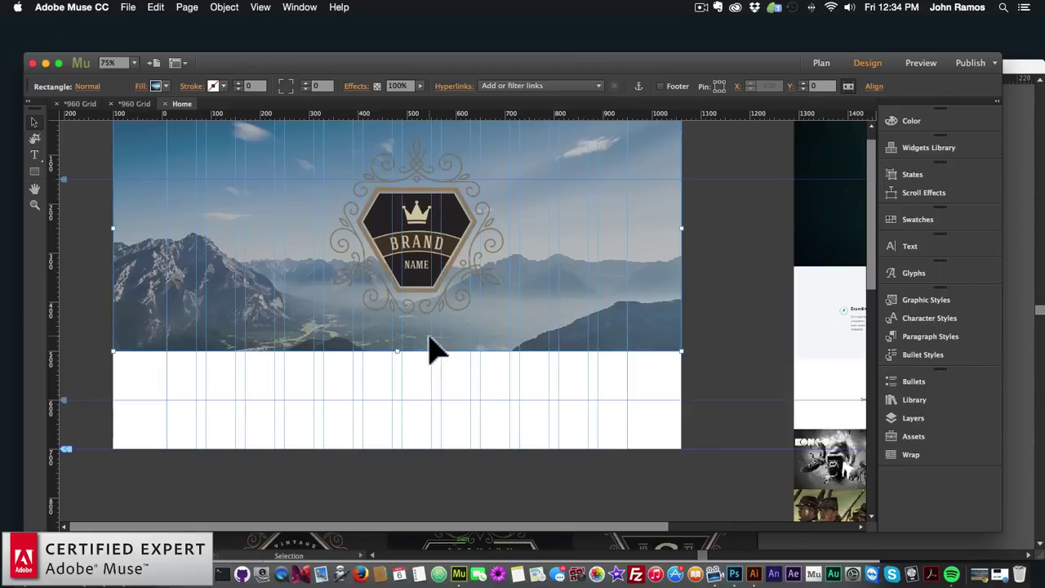
pyautogui.click(36, 173)
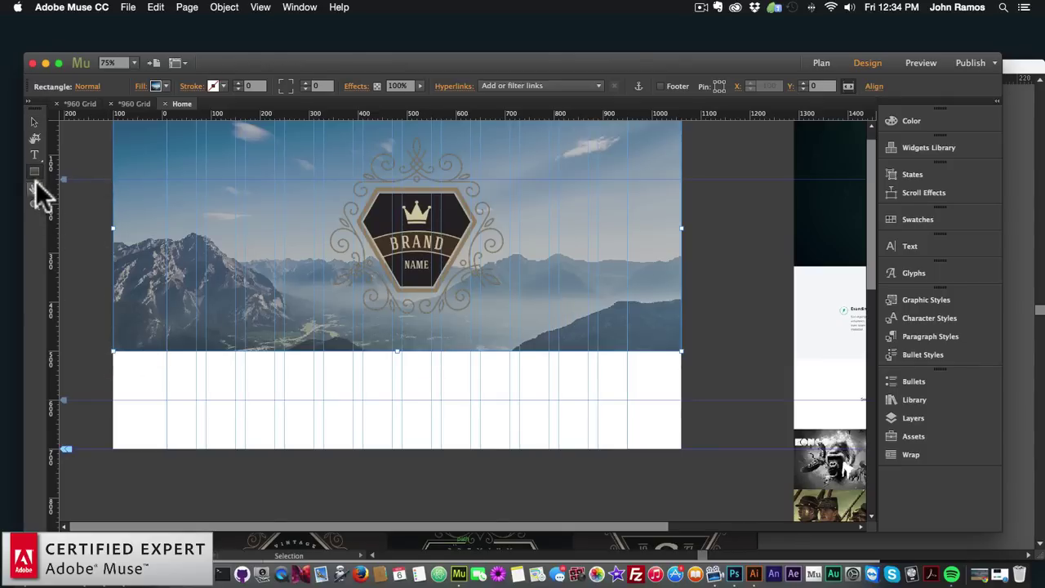
pyautogui.moveTo(111, 351); pyautogui.dragTo(682, 487)
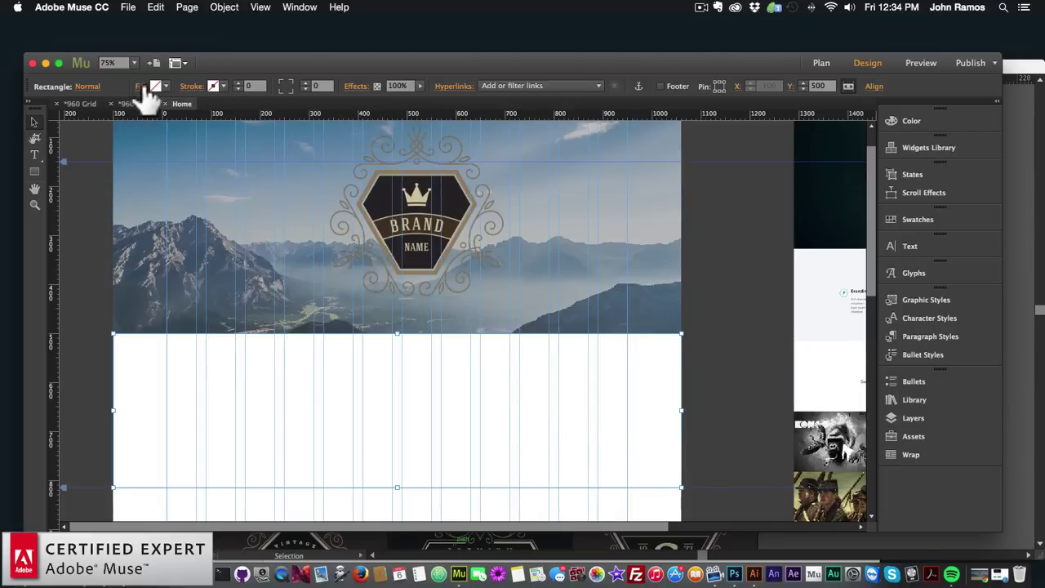
# Fill the new rectangle brown
pyautogui.click(165, 87)
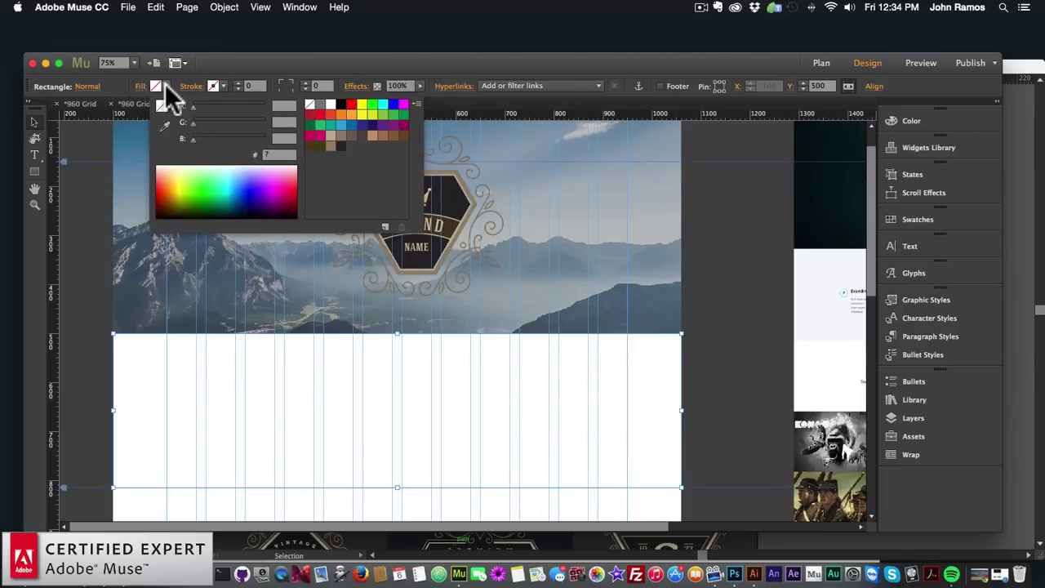
pyautogui.click(329, 145)
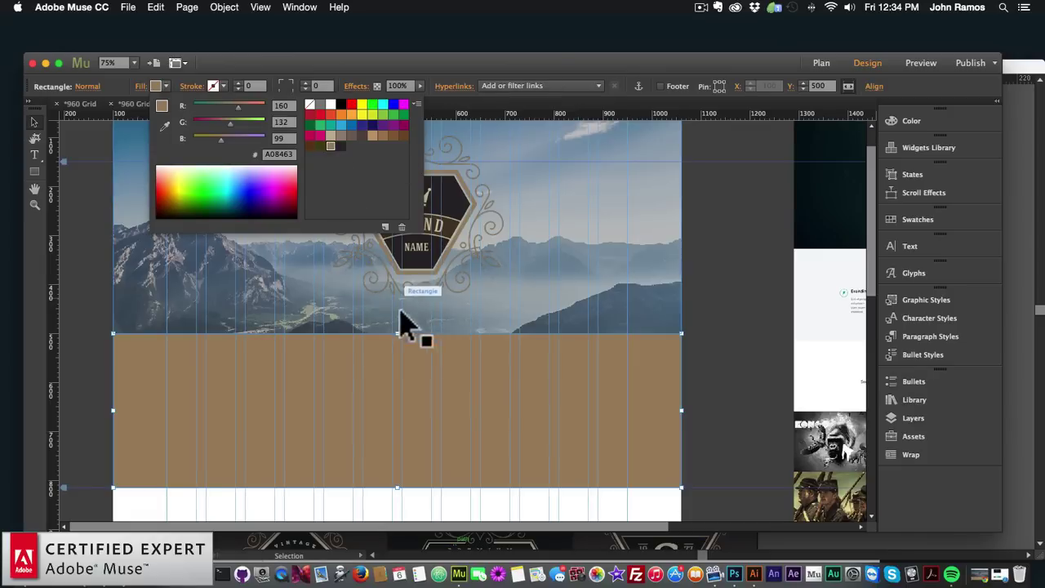
pyautogui.click(704, 371)
# Set the brown band's height to 300 px, making it 1160 × 300
pyautogui.click(405, 468)
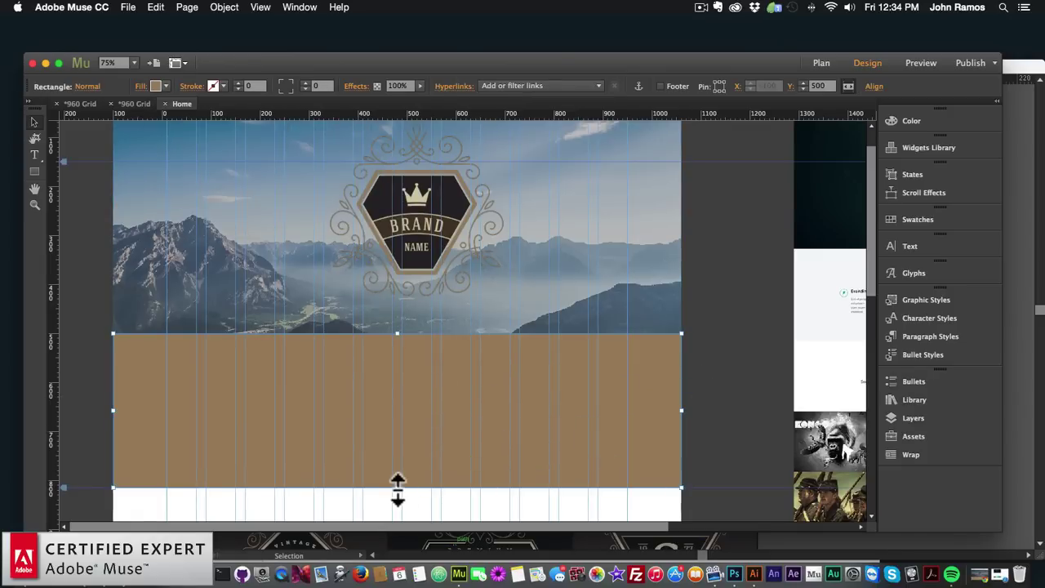
pyautogui.press('super+z')
pyautogui.moveTo(397, 488); pyautogui.dragTo(400, 473)
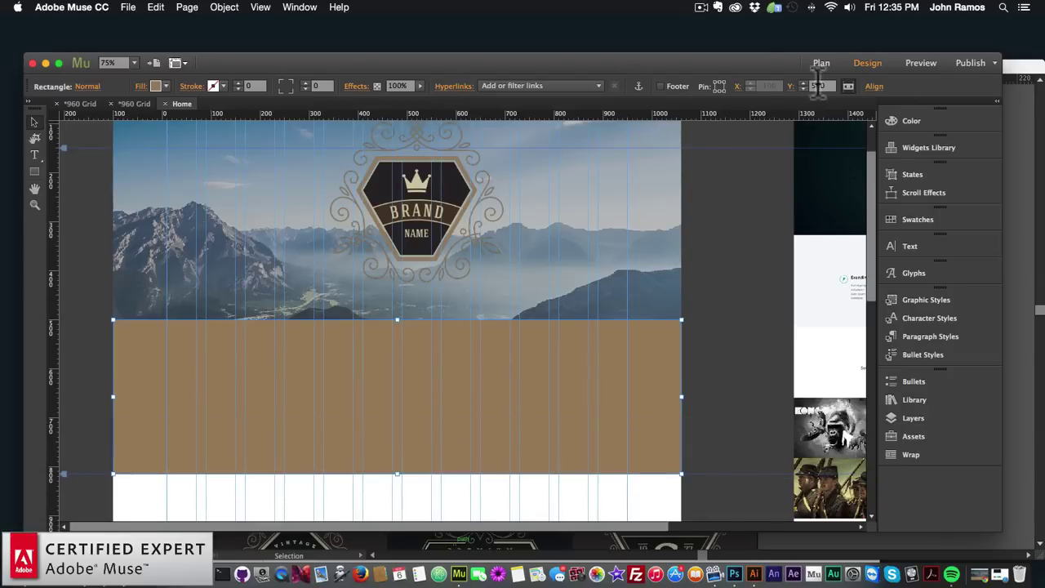
pyautogui.moveTo(801, 90)
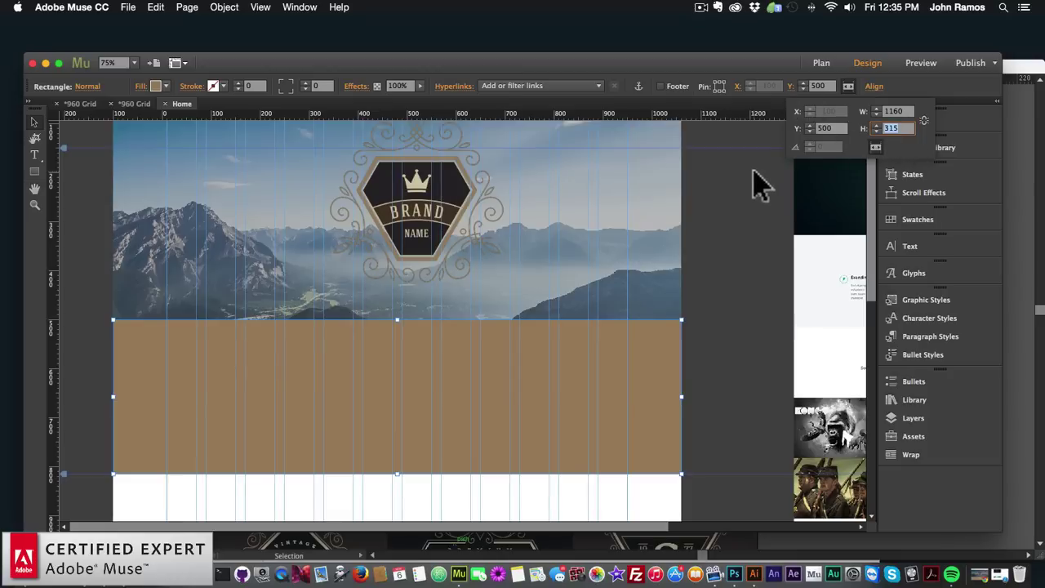
pyautogui.write('300')
pyautogui.press('Return')
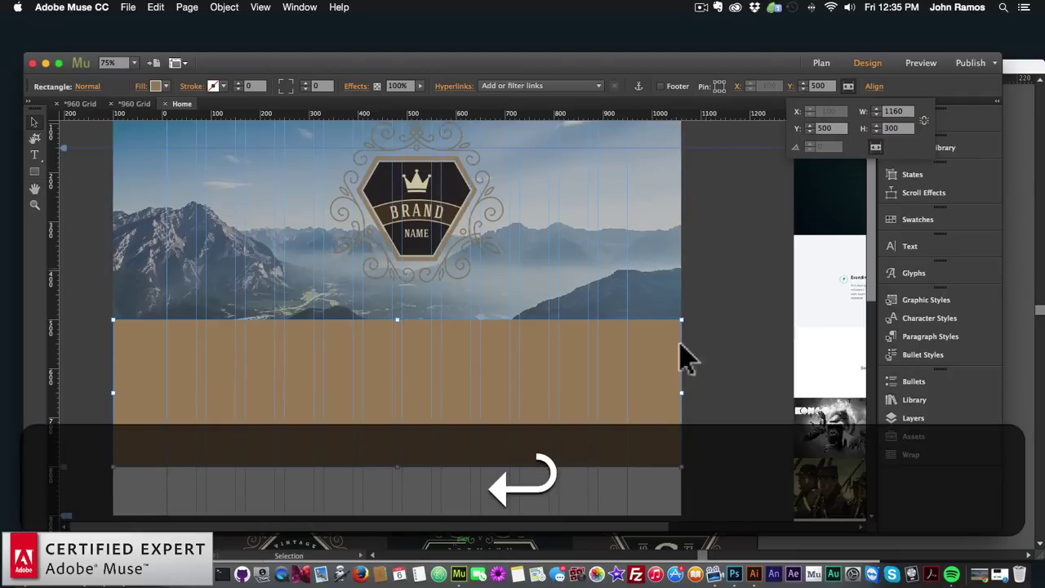
pyautogui.click(724, 390)
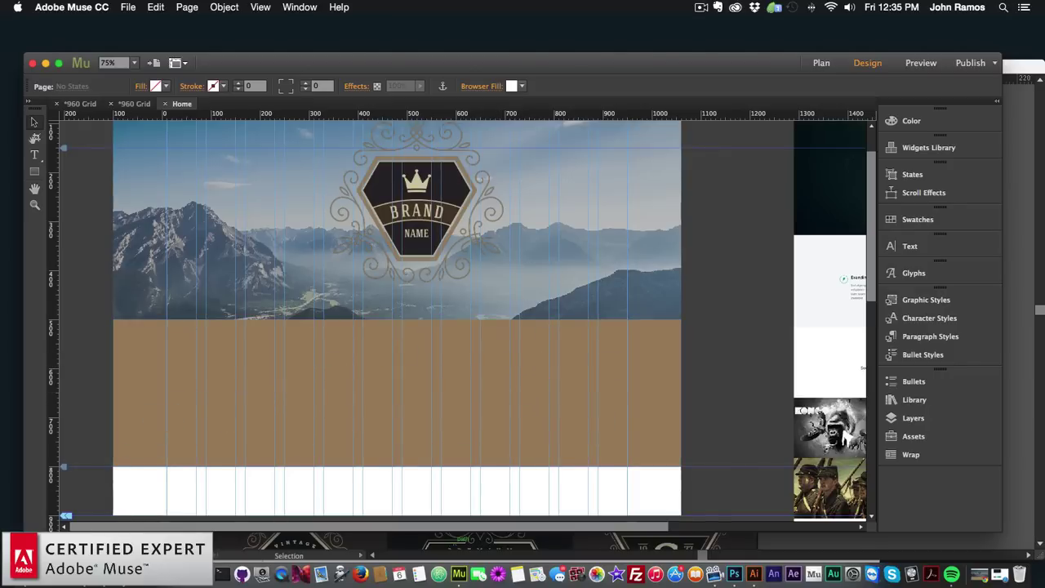
# In a new Chrome tab, search 'lorem ipsum' and open lipsum.com
pyautogui.click(88, 527)
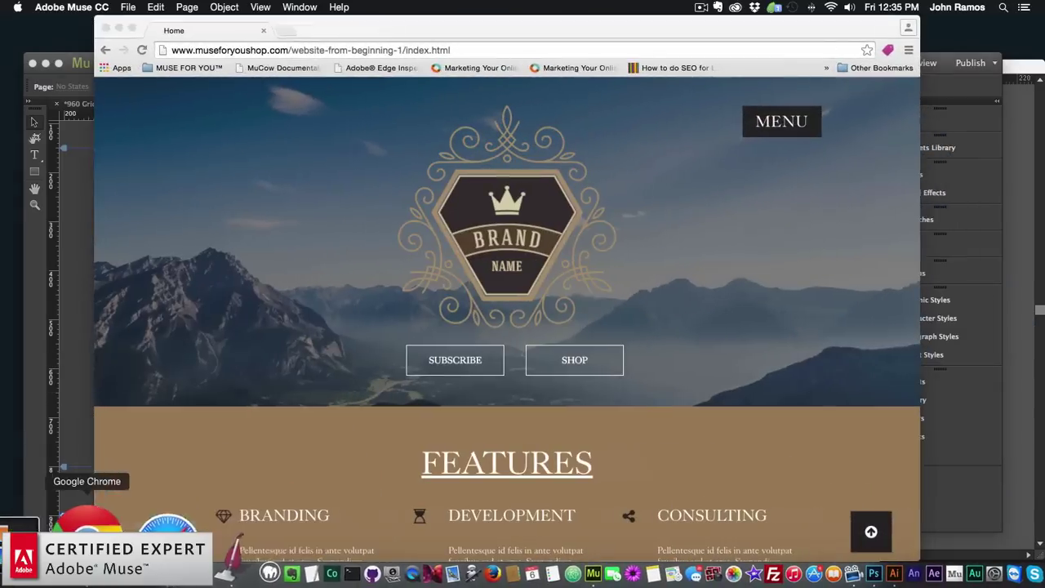
pyautogui.click(286, 30)
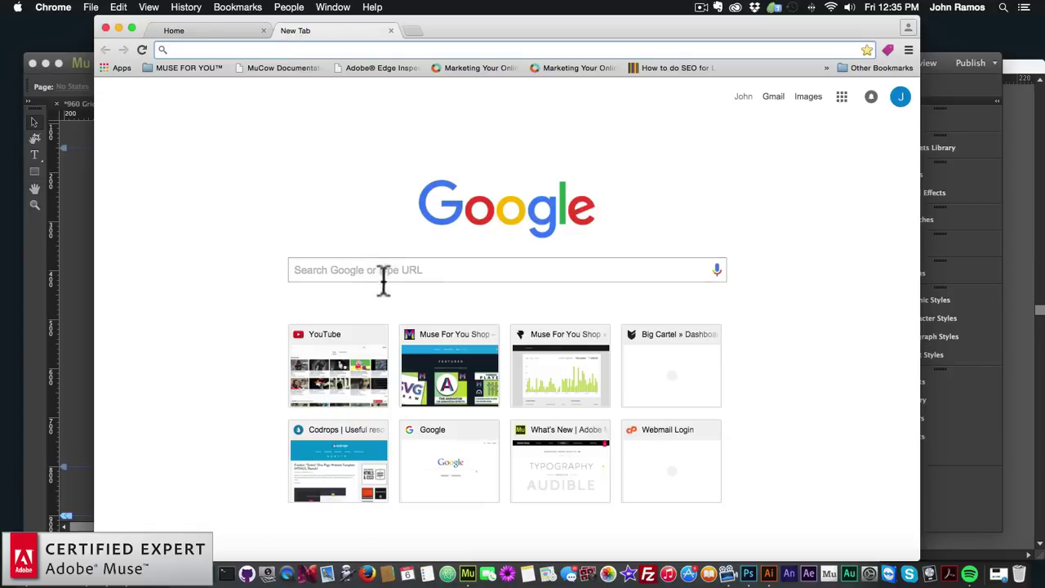
pyautogui.click(378, 271)
pyautogui.write('lorem ipsum')
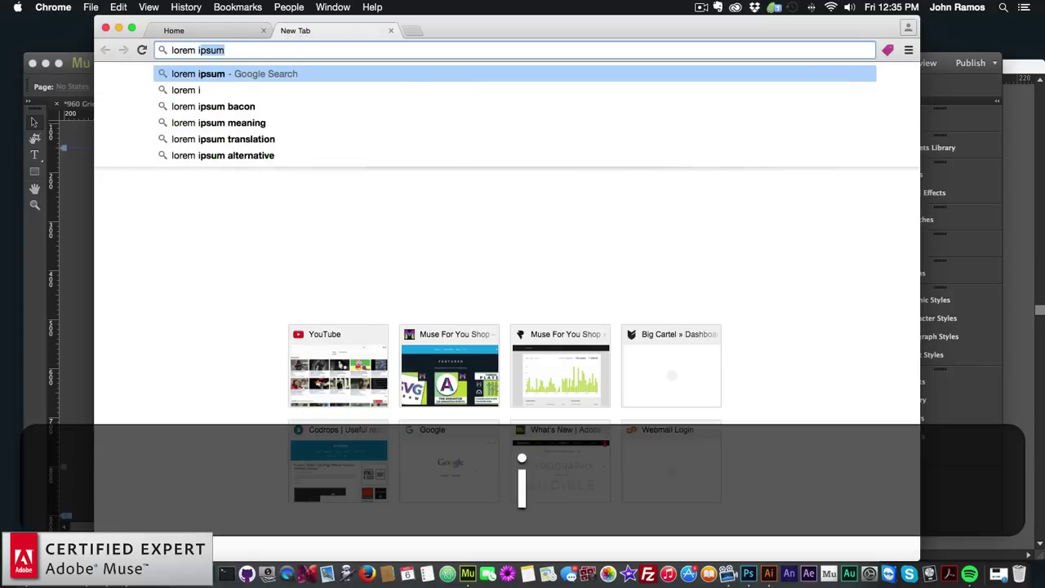
pyautogui.press('Return')
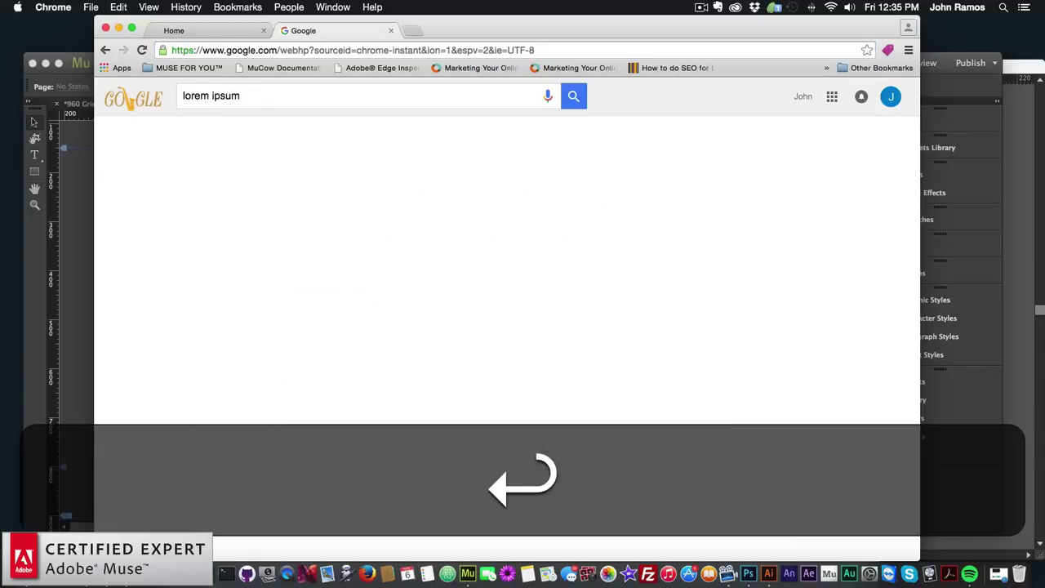
pyautogui.click(299, 196)
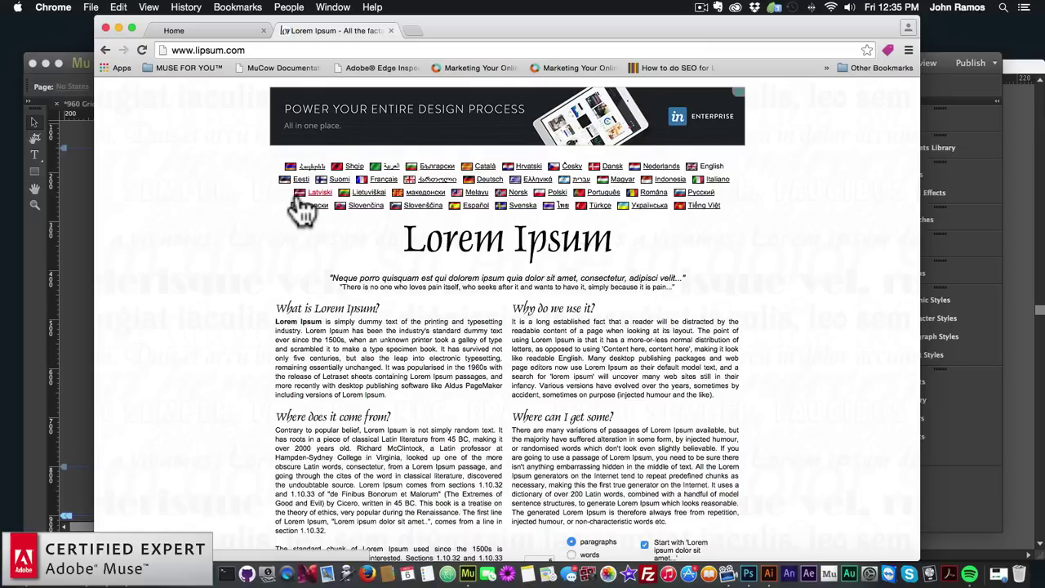
# Generate Lorem Ipsum text, copy the first paragraph and paste it into Muse
pyautogui.scroll(-5, 327, 294)
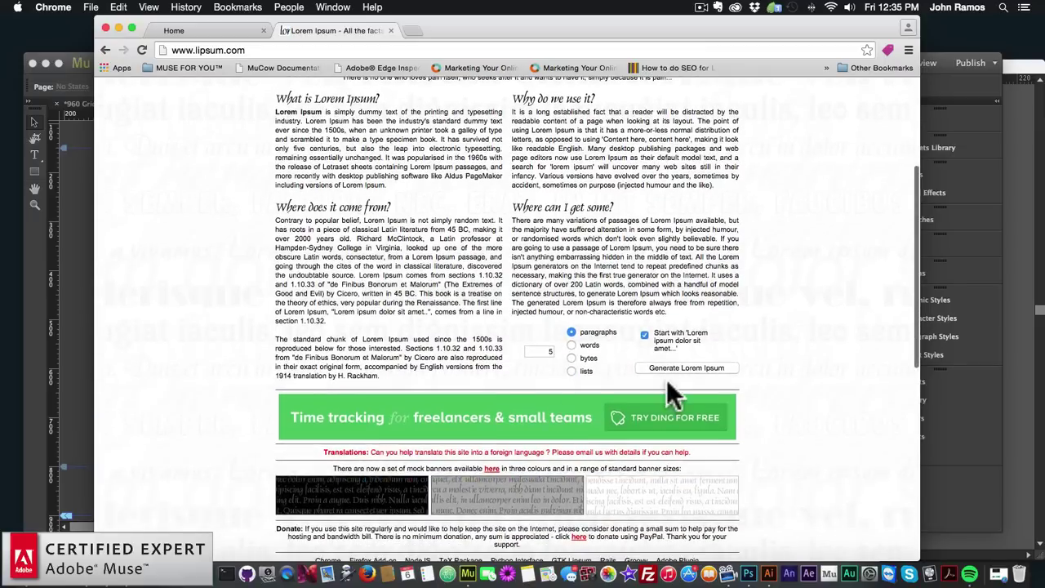
pyautogui.click(674, 366)
pyautogui.click(689, 367)
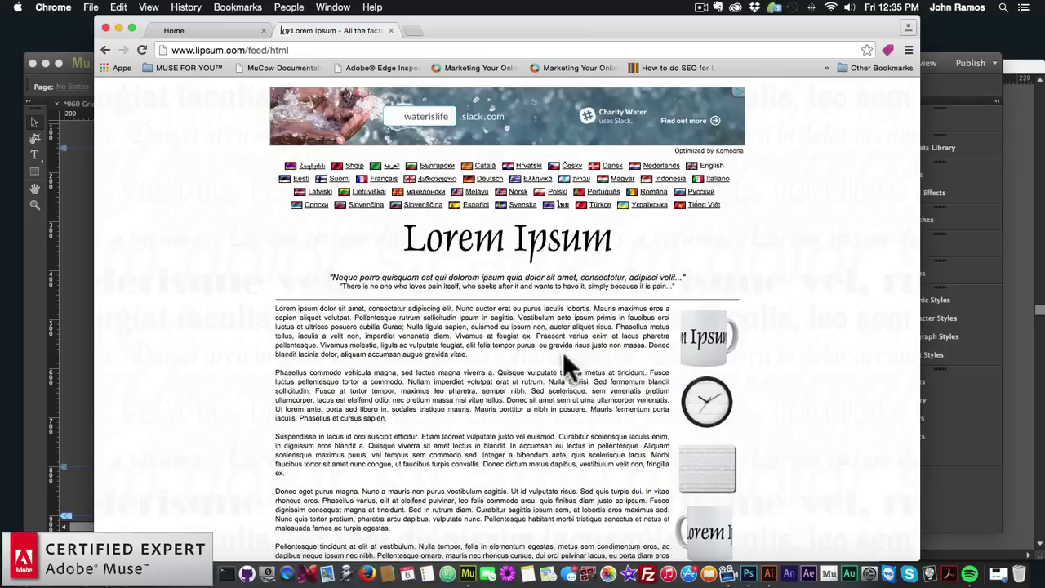
pyautogui.moveTo(477, 358); pyautogui.dragTo(270, 308)
pyautogui.press('super+c')
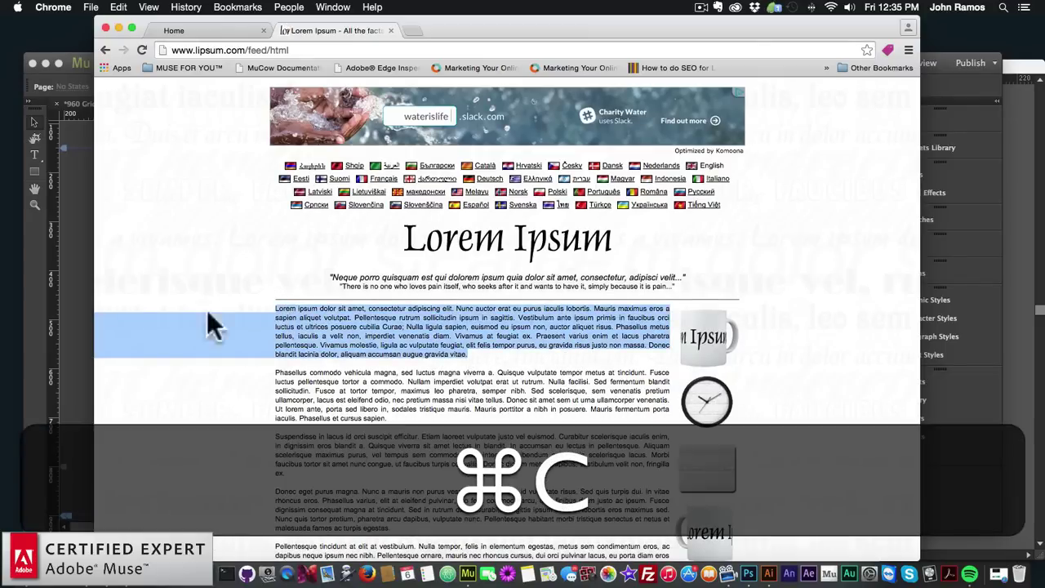
pyautogui.click(73, 280)
pyautogui.press('super+v')
# Move the pasted text onto the brown band and delete everything after 'sagittis.'
pyautogui.moveTo(422, 392); pyautogui.dragTo(334, 401)
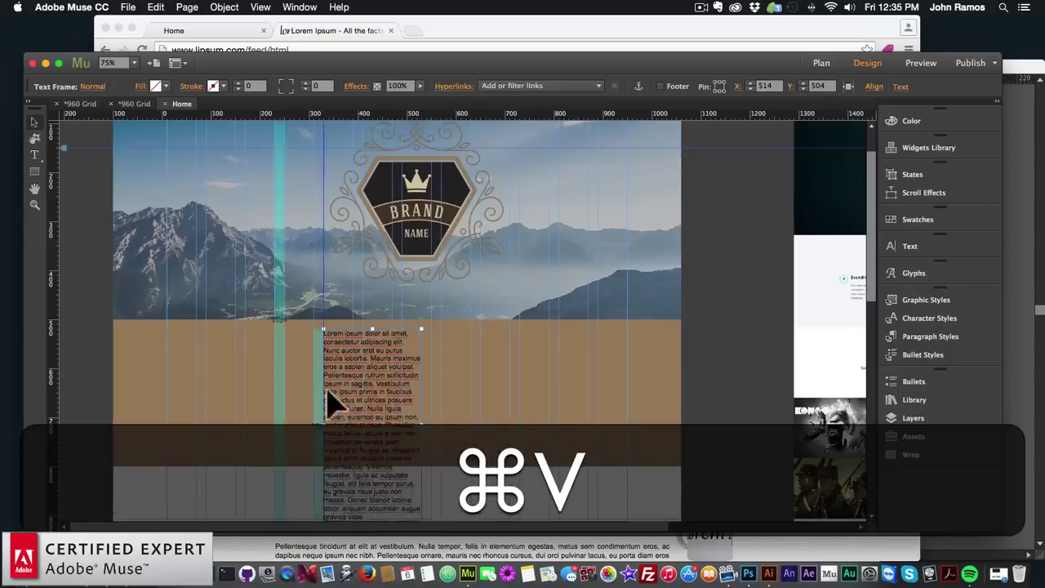
pyautogui.moveTo(401, 425); pyautogui.dragTo(534, 422)
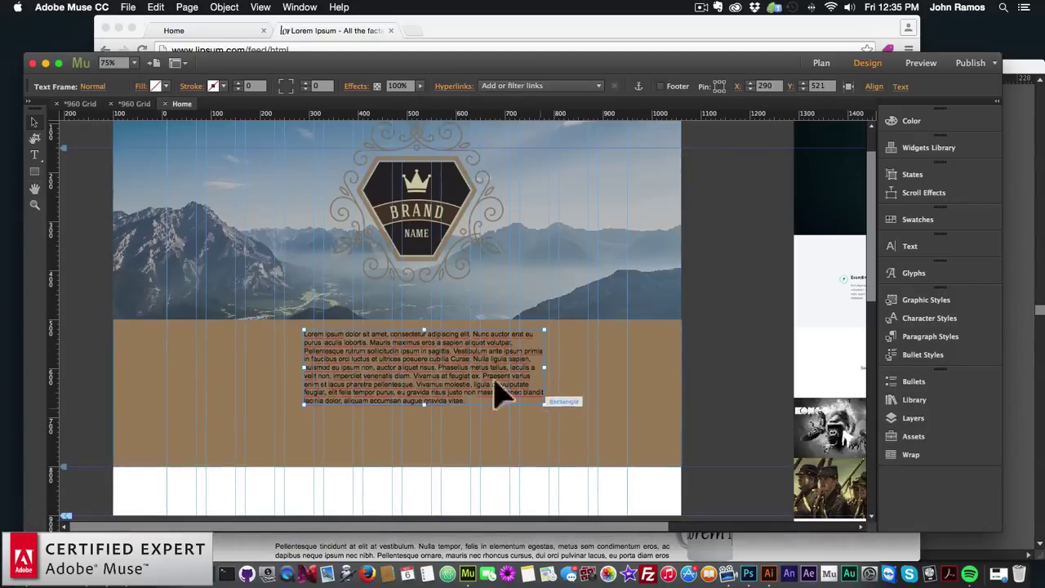
pyautogui.moveTo(444, 374); pyautogui.dragTo(347, 392)
pyautogui.doubleClick(365, 457)
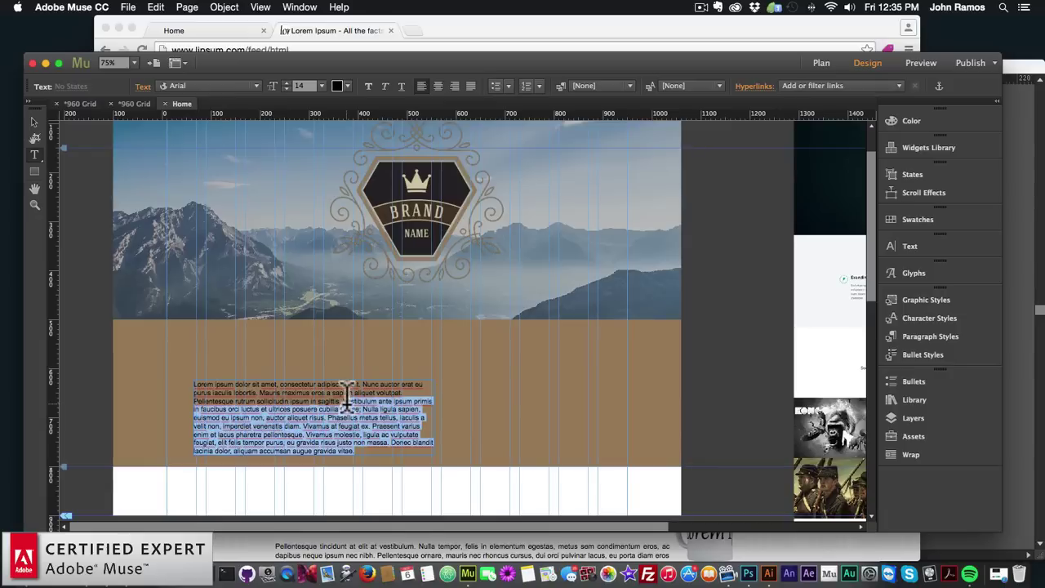
pyautogui.press('BackSpace')
# Narrow the text frame to wrap into five lines and position it left on the band
pyautogui.click(32, 125)
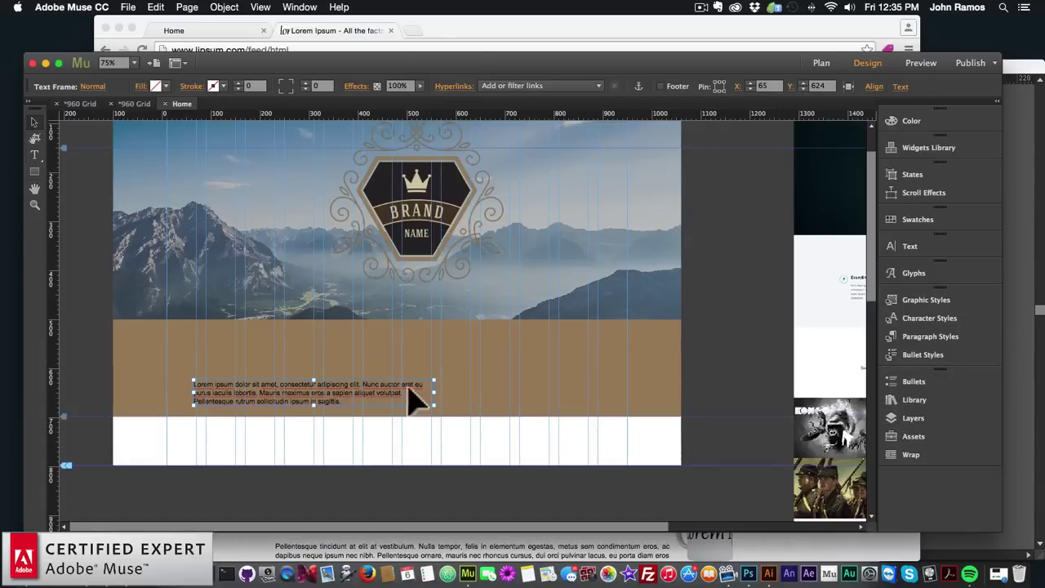
pyautogui.moveTo(434, 392); pyautogui.dragTo(253, 397)
pyautogui.click(421, 381)
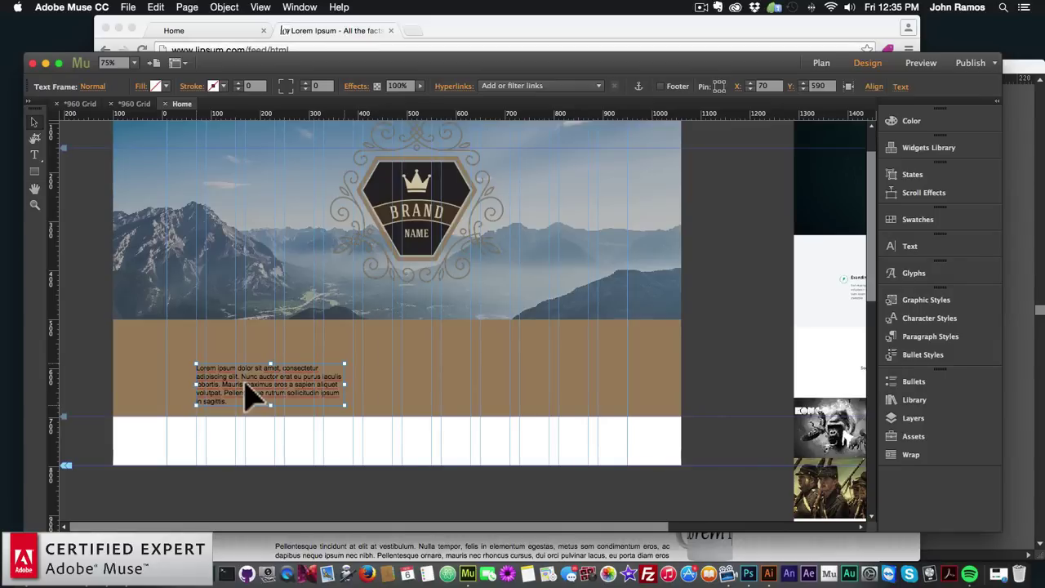
pyautogui.doubleClick(253, 396)
pyautogui.press('super+a')
pyautogui.click(222, 84)
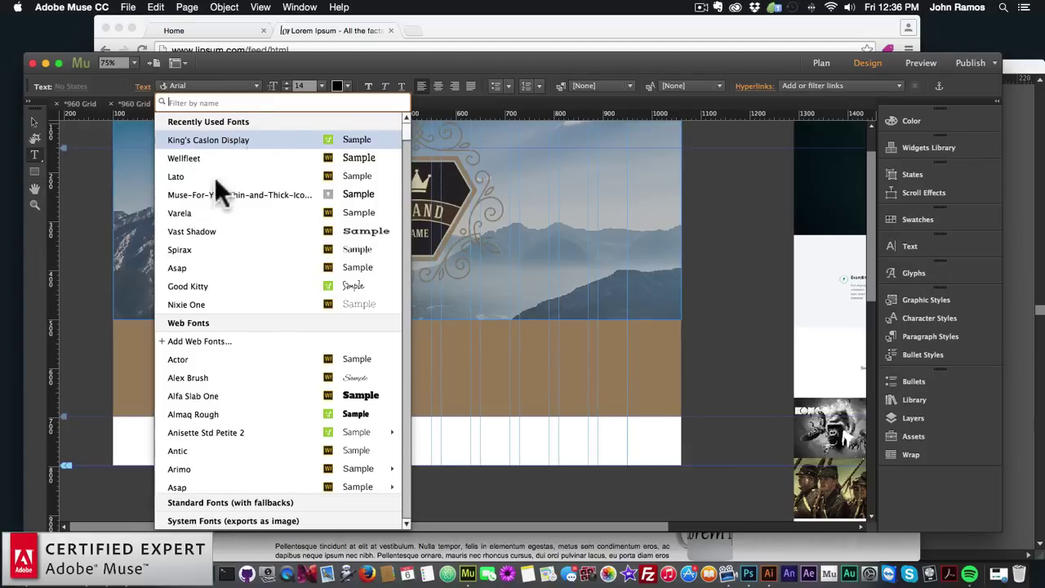
pyautogui.click(198, 337)
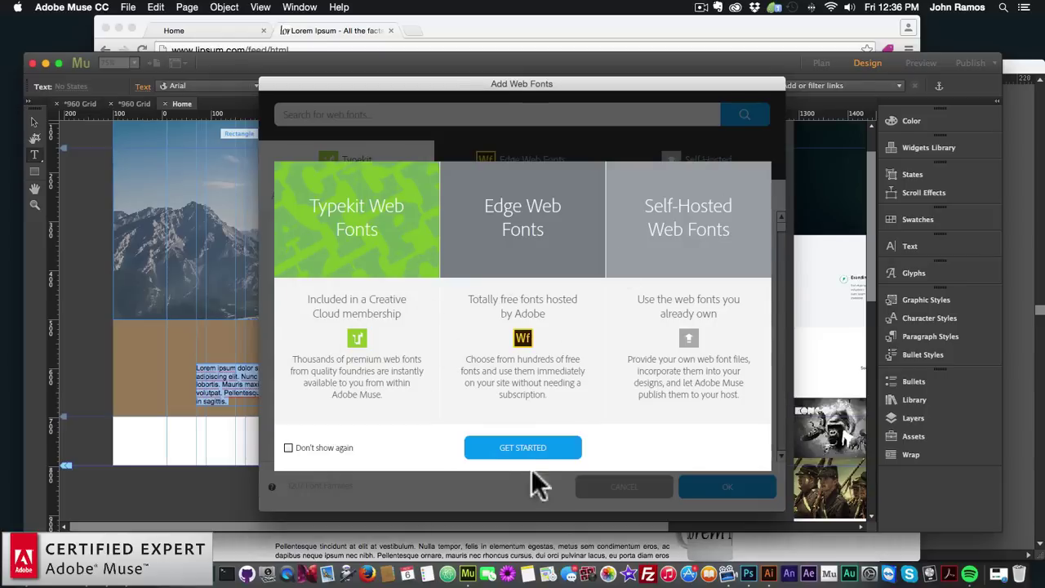
pyautogui.click(526, 448)
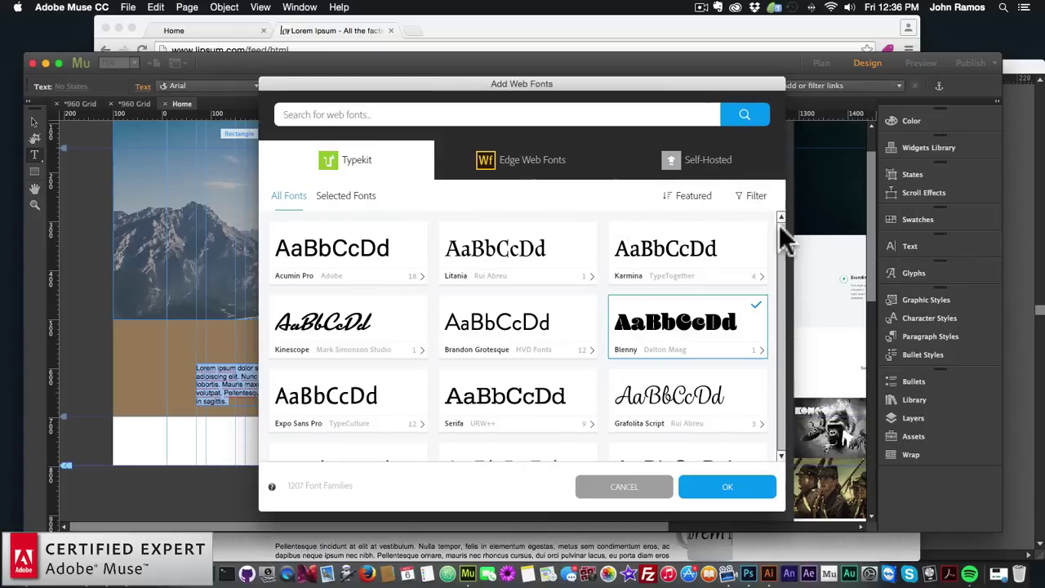
pyautogui.moveTo(782, 226); pyautogui.dragTo(781, 305)
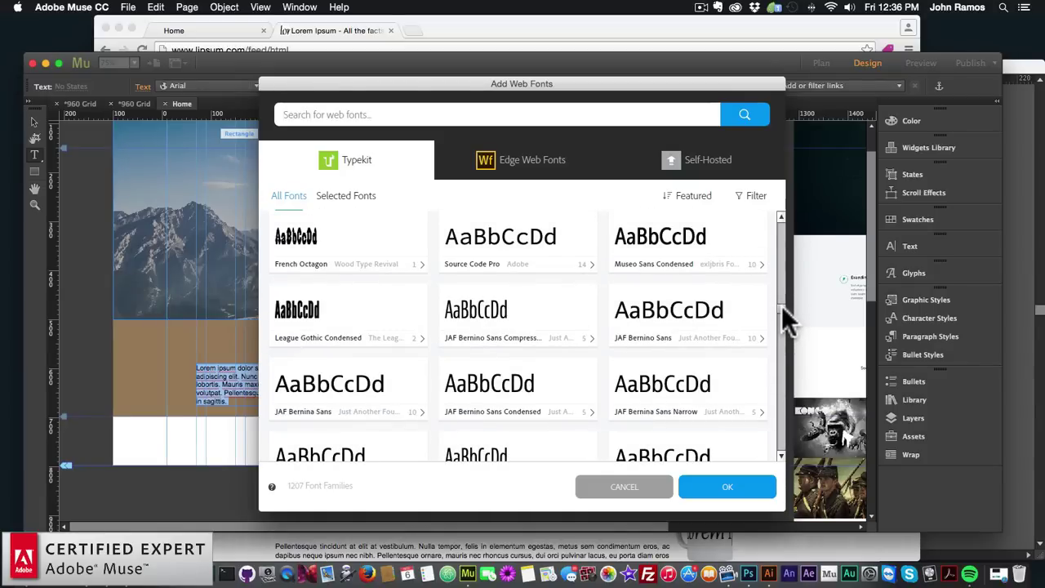
pyautogui.moveTo(782, 306); pyautogui.dragTo(784, 215)
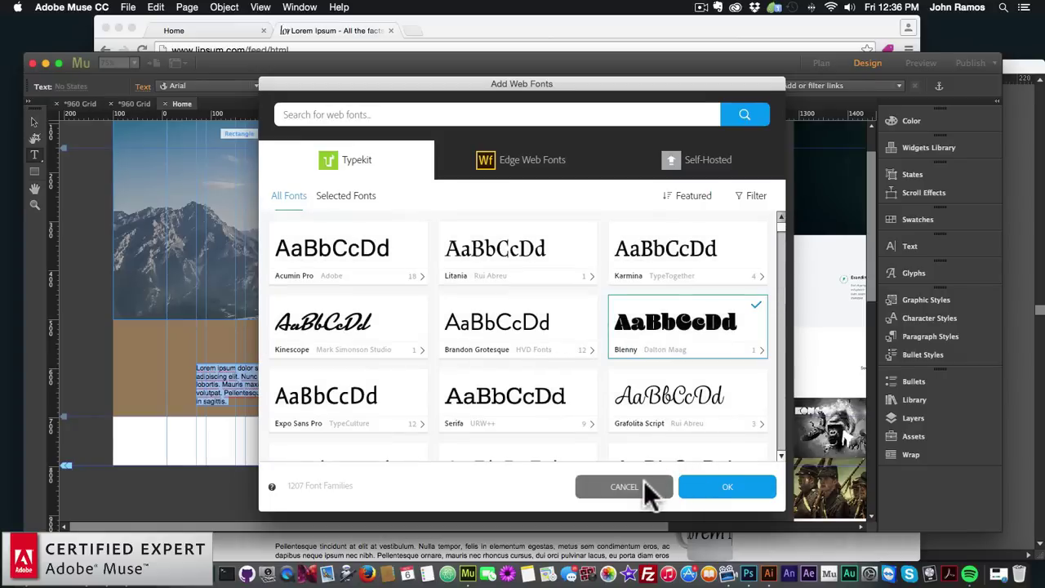
pyautogui.click(624, 487)
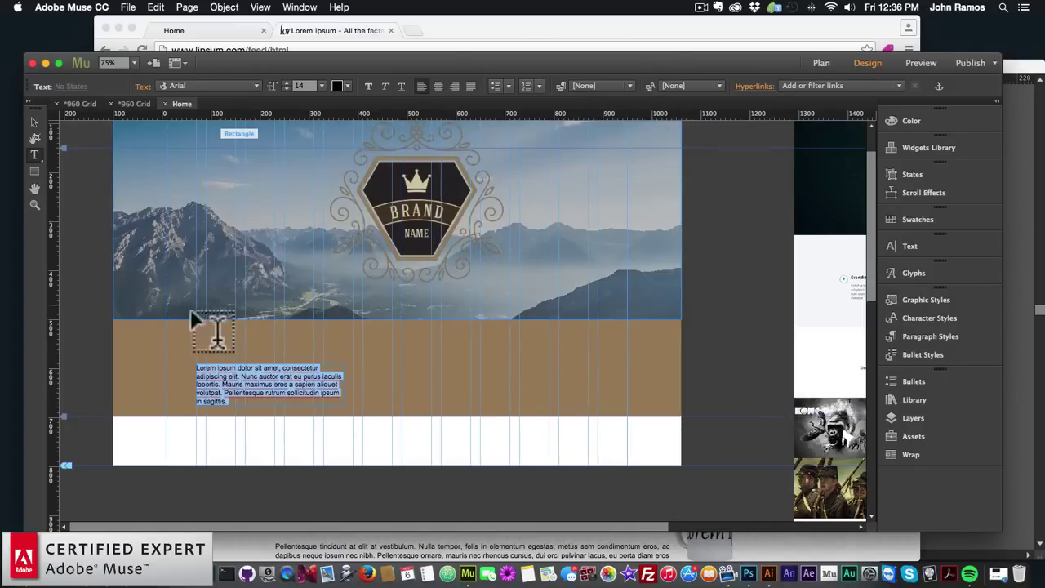
pyautogui.click(234, 384)
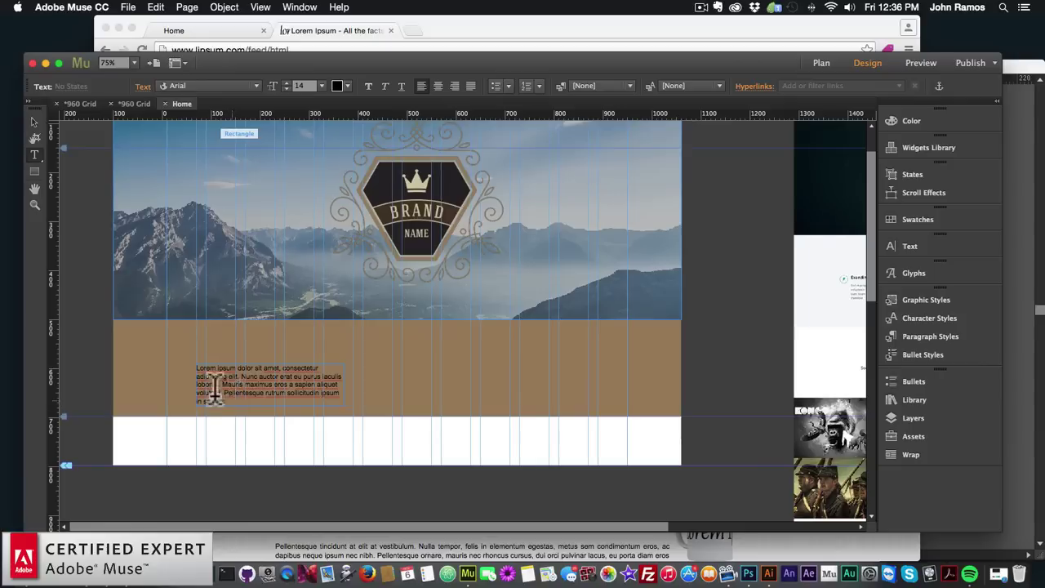
# Make the Lorem Ipsum paragraph white in King's Caslon Display
pyautogui.moveTo(228, 401); pyautogui.dragTo(191, 359)
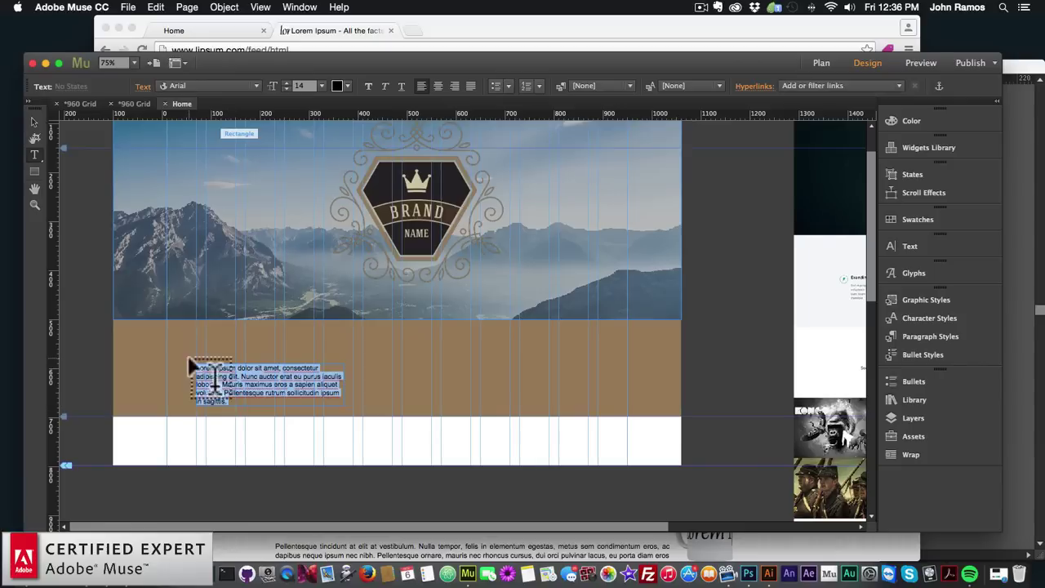
pyautogui.click(341, 86)
pyautogui.click(511, 104)
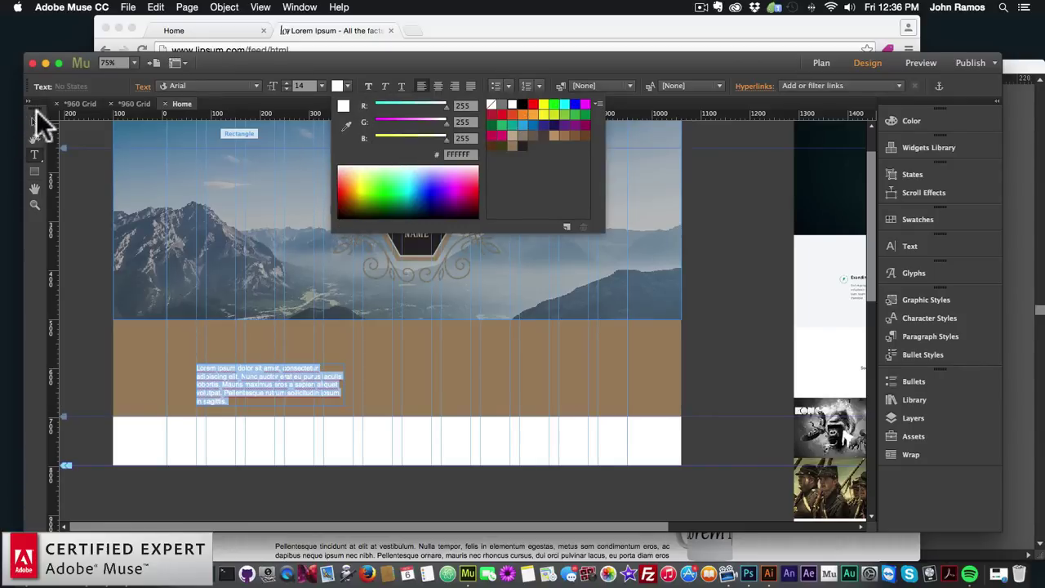
pyautogui.click(204, 84)
pyautogui.click(221, 88)
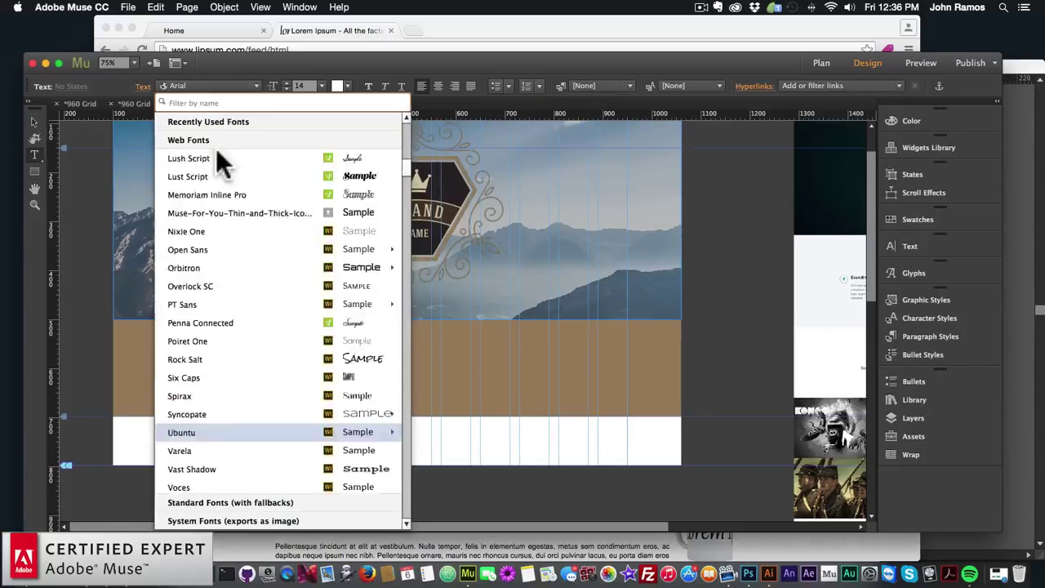
pyautogui.click(211, 140)
# Extend the brown band downward and lower the text frame to Y 597
pyautogui.click(35, 122)
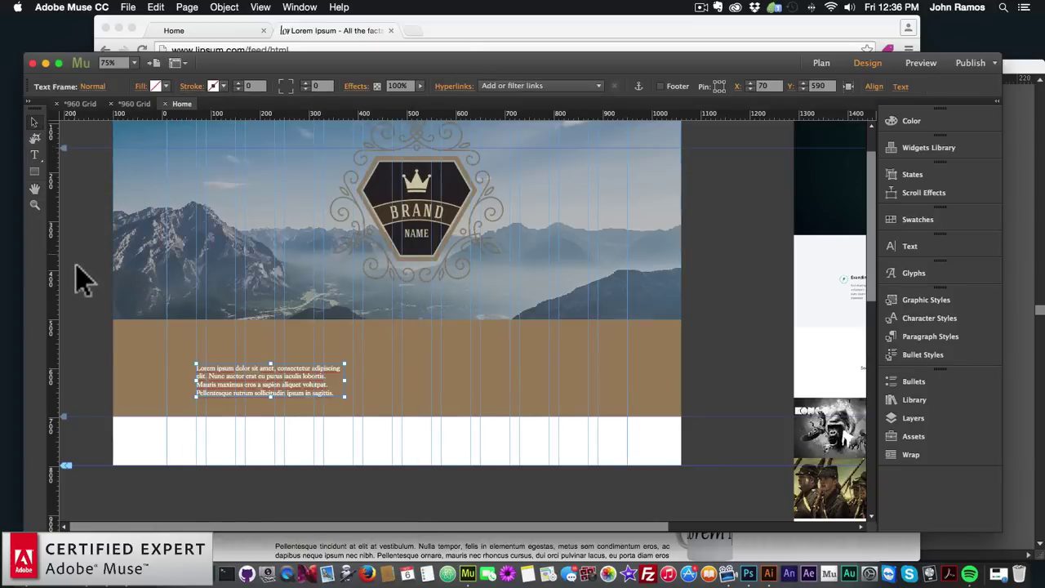
pyautogui.click(77, 275)
pyautogui.click(249, 396)
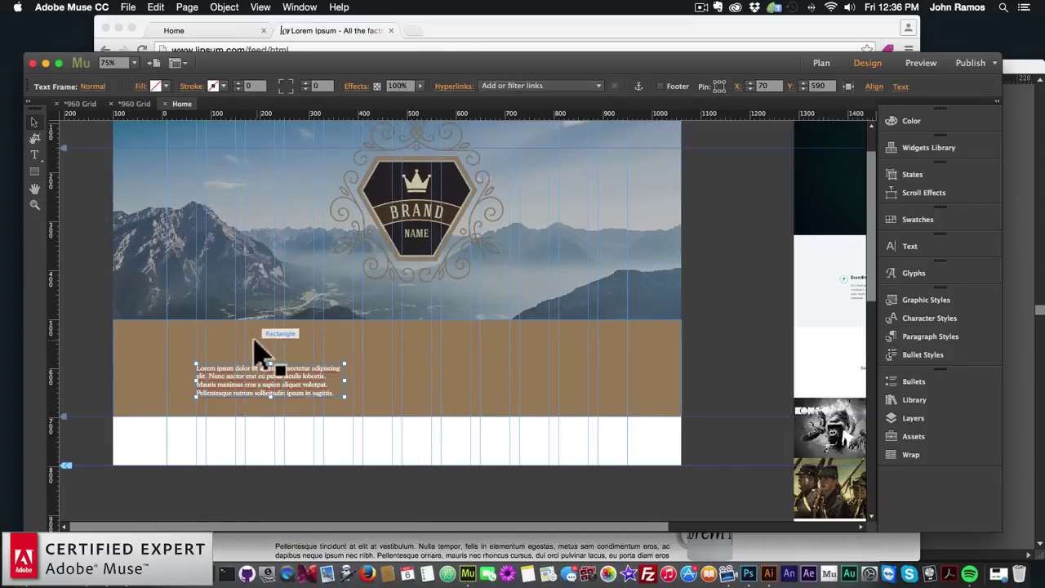
pyautogui.click(326, 408)
pyautogui.moveTo(398, 416); pyautogui.dragTo(394, 482)
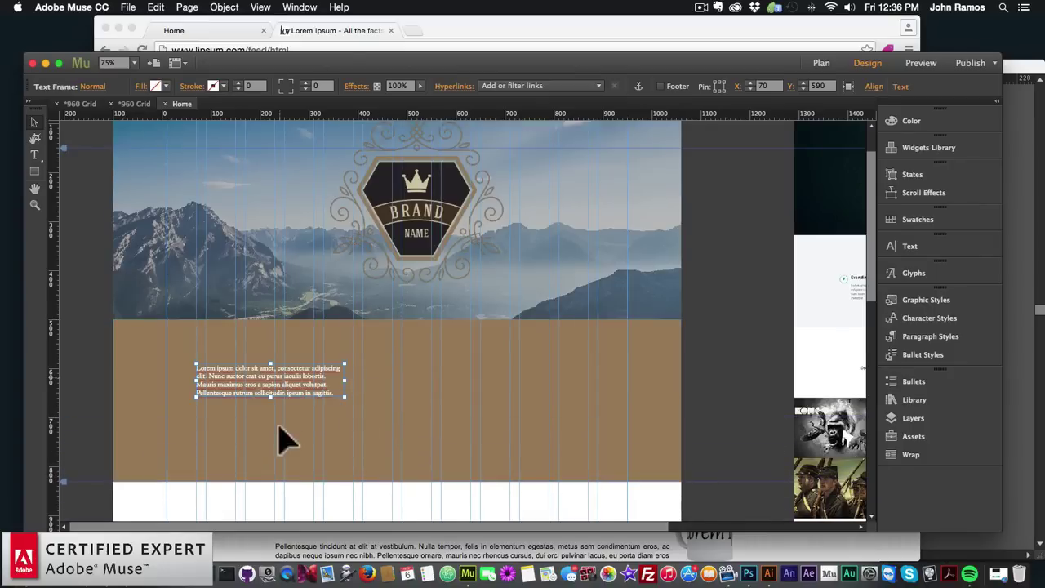
pyautogui.moveTo(296, 392); pyautogui.dragTo(298, 452)
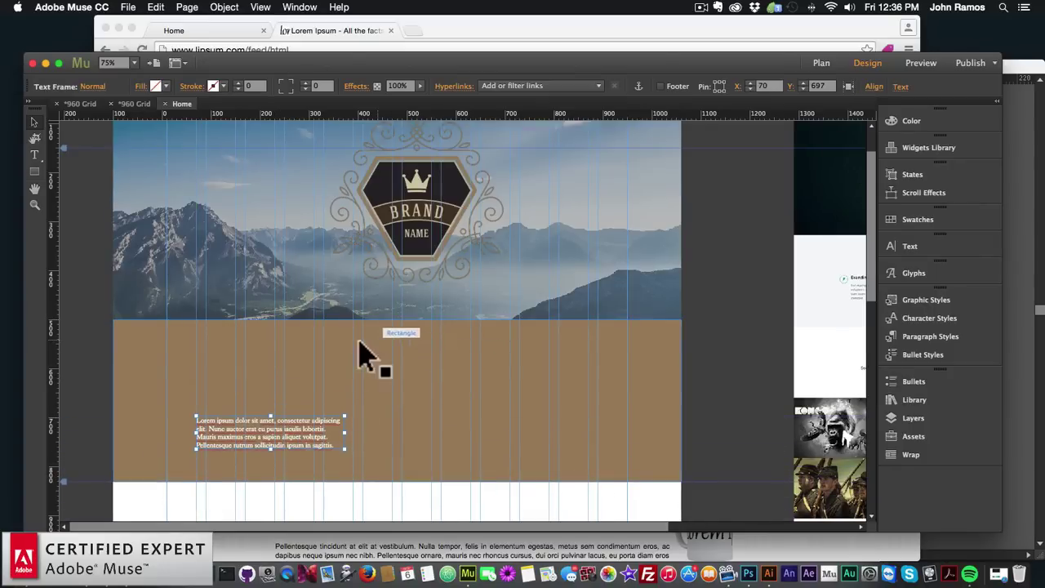
pyautogui.click(83, 102)
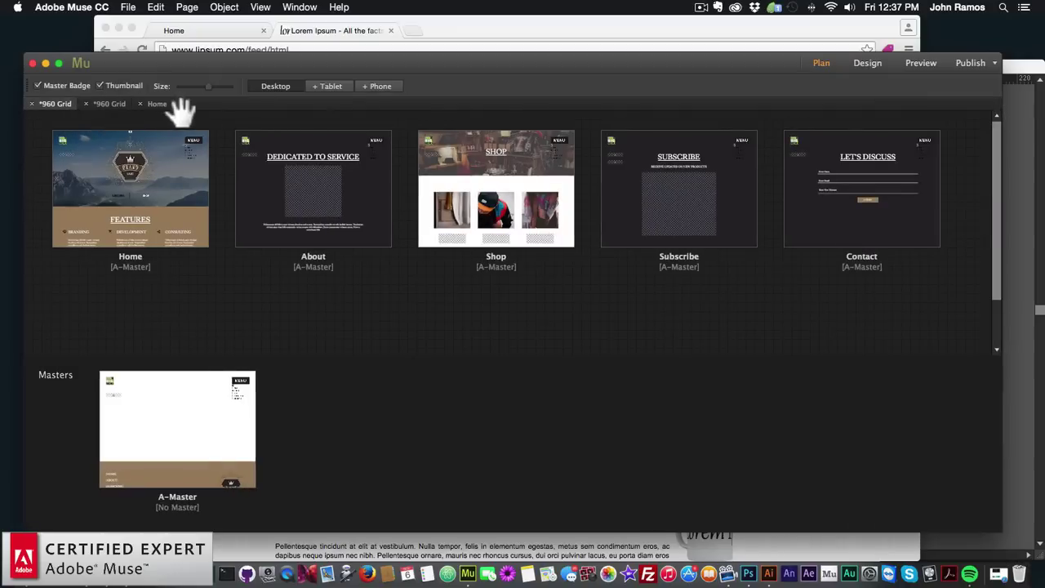
pyautogui.click(160, 104)
pyautogui.click(34, 154)
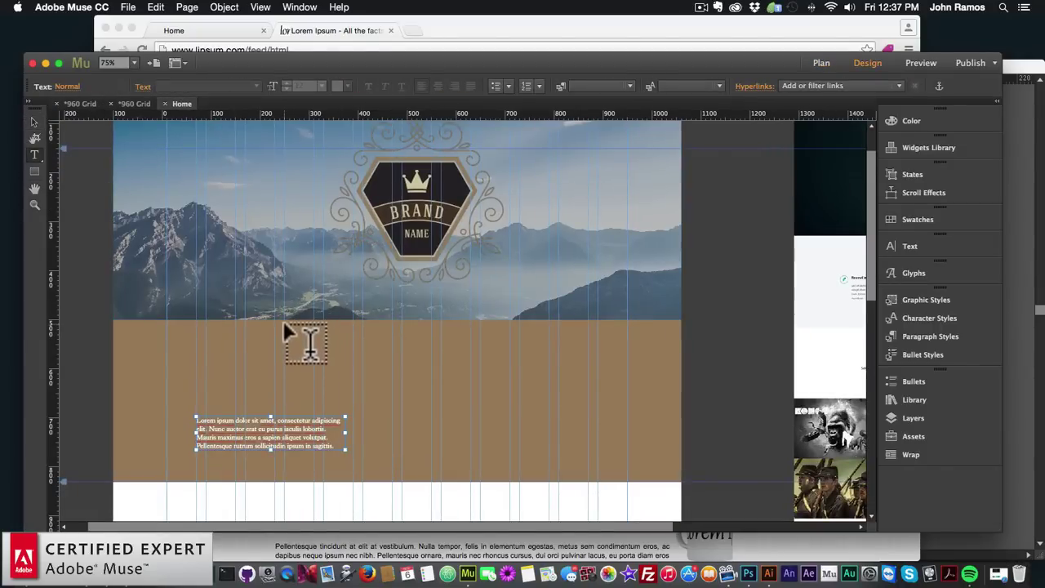
# Add a FEATURES text frame at the top of the brown band, sized 48 pt
pyautogui.moveTo(284, 324); pyautogui.dragTo(551, 382)
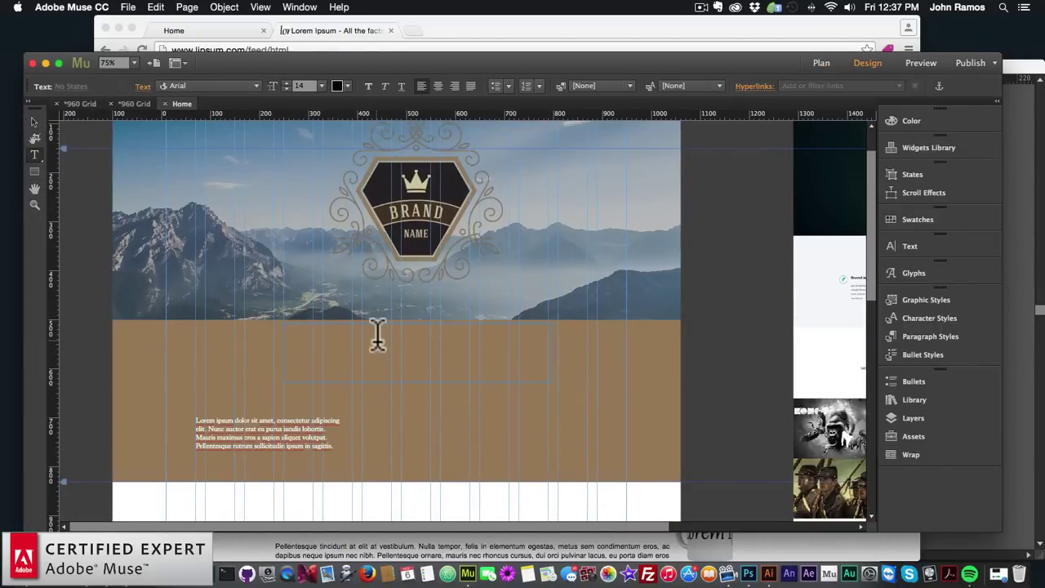
pyautogui.write('FEATURES')
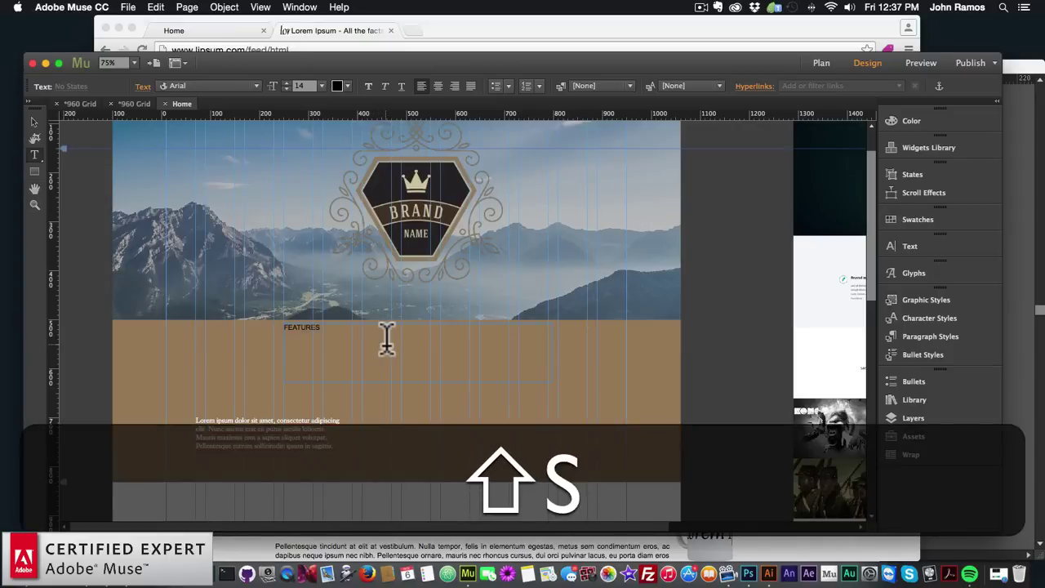
pyautogui.press('shift+super+a')
pyautogui.click(321, 86)
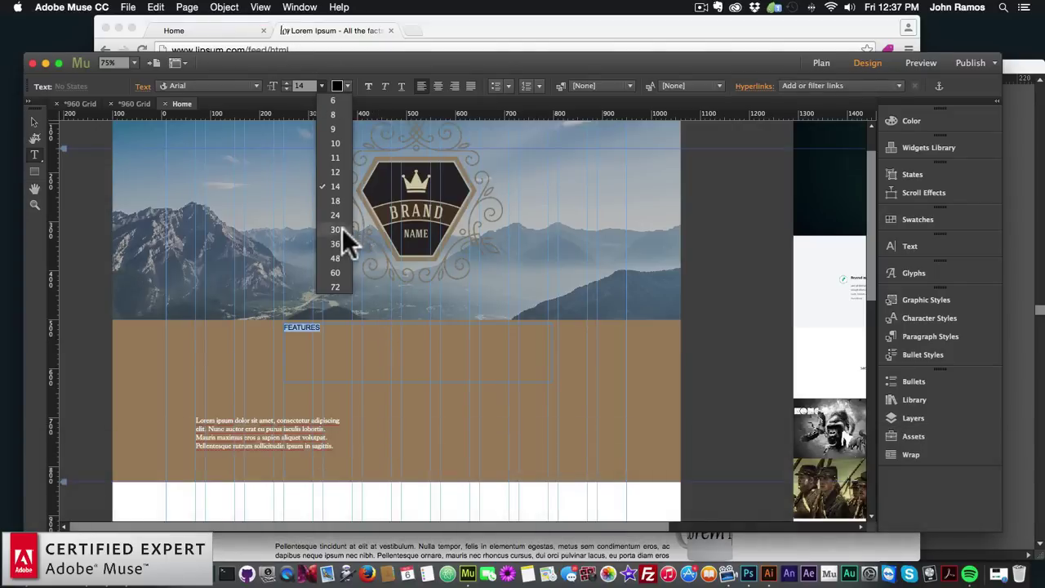
pyautogui.click(342, 229)
pyautogui.click(321, 85)
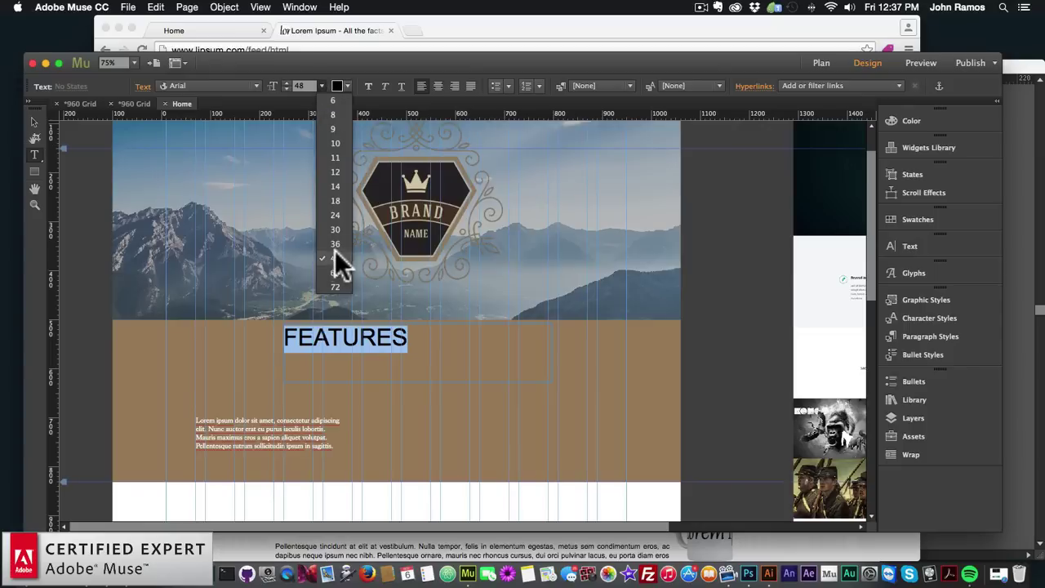
pyautogui.click(339, 264)
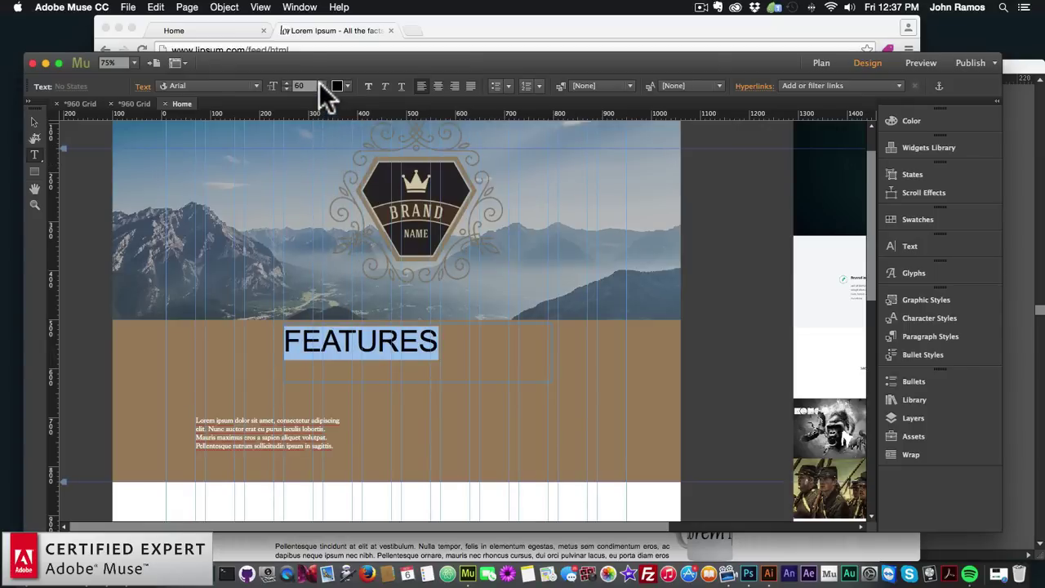
pyautogui.click(320, 85)
pyautogui.click(345, 257)
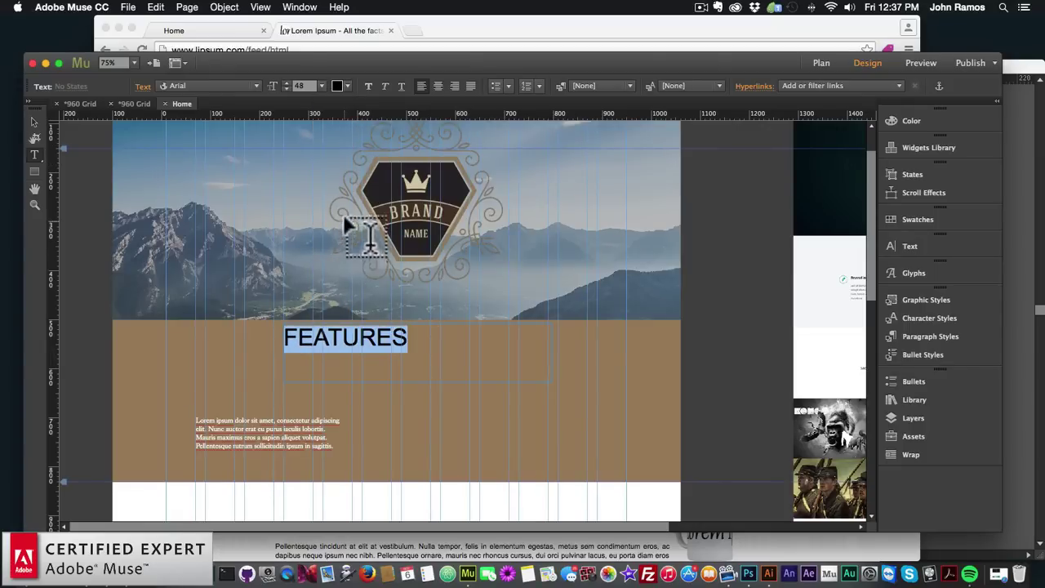
# Make FEATURES white, King's Caslon Display, underlined and centred
pyautogui.click(346, 85)
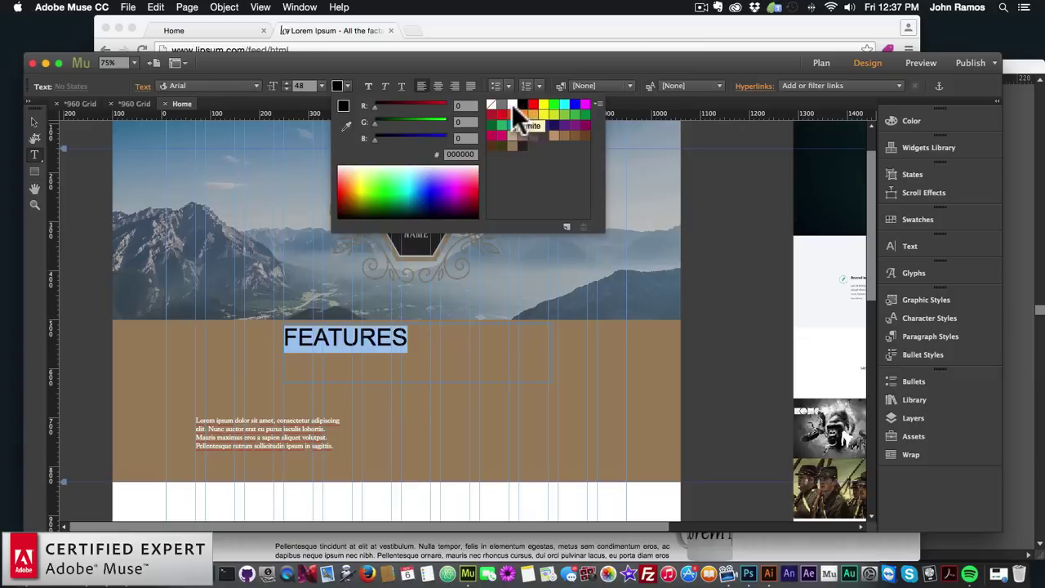
pyautogui.click(512, 103)
pyautogui.click(257, 85)
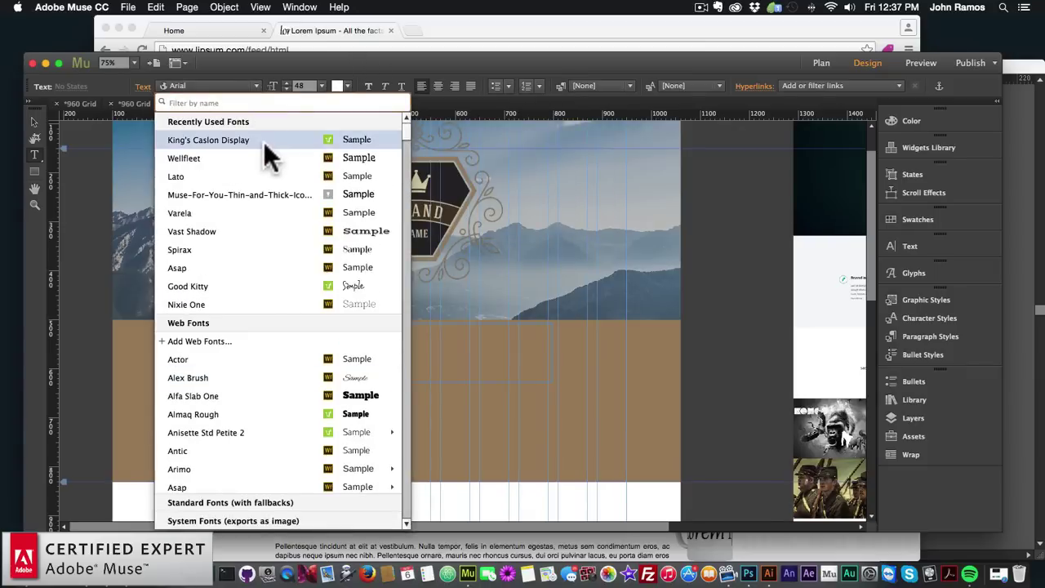
pyautogui.click(231, 141)
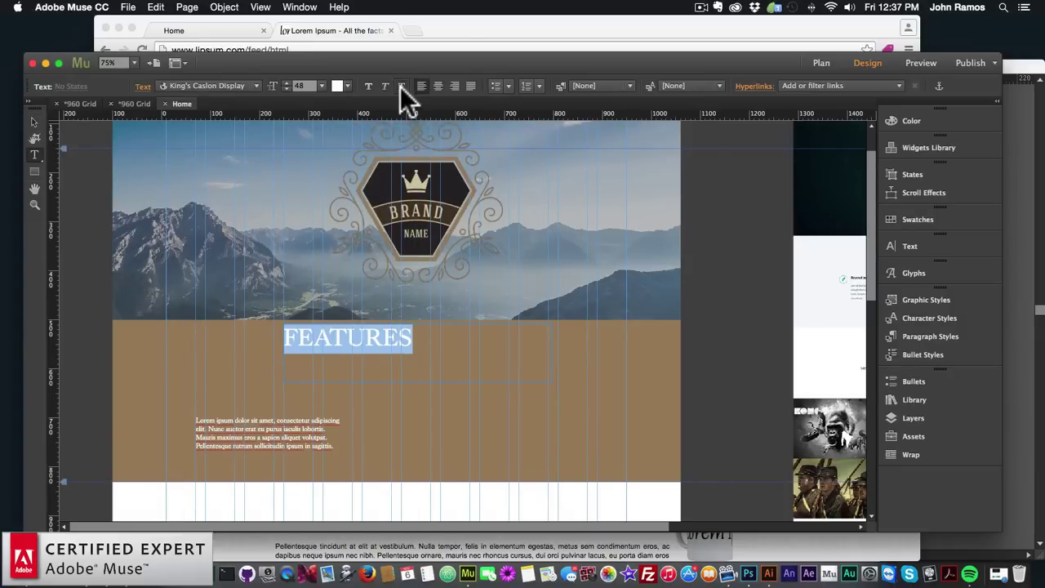
pyautogui.click(33, 122)
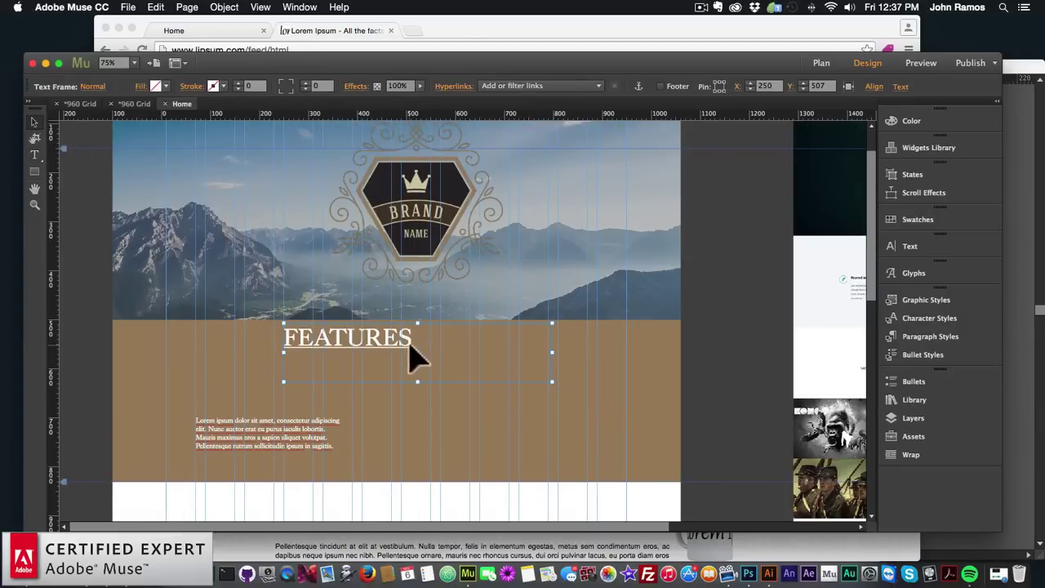
pyautogui.press('super+a')
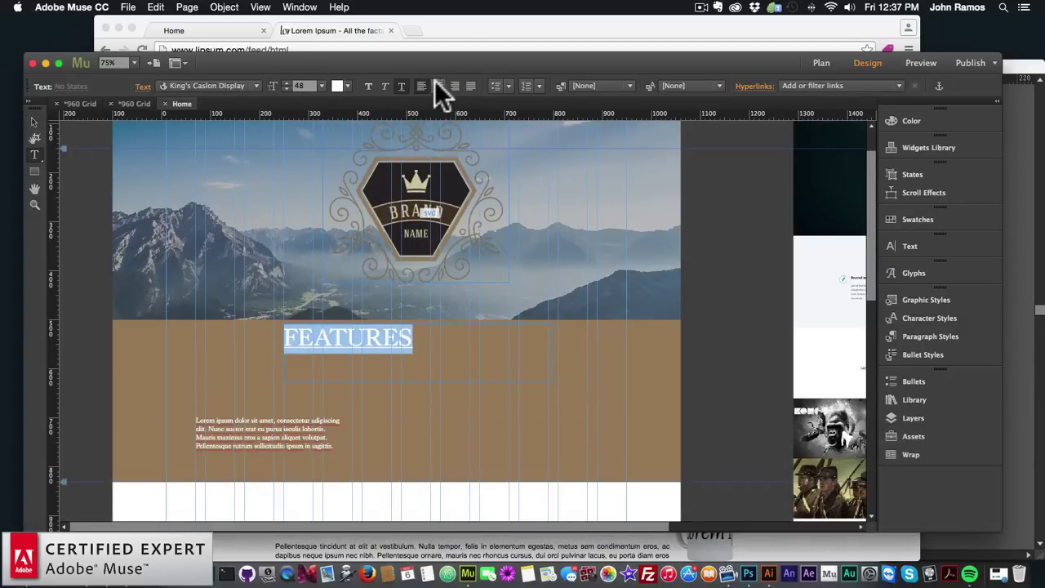
pyautogui.click(438, 86)
pyautogui.press('t')
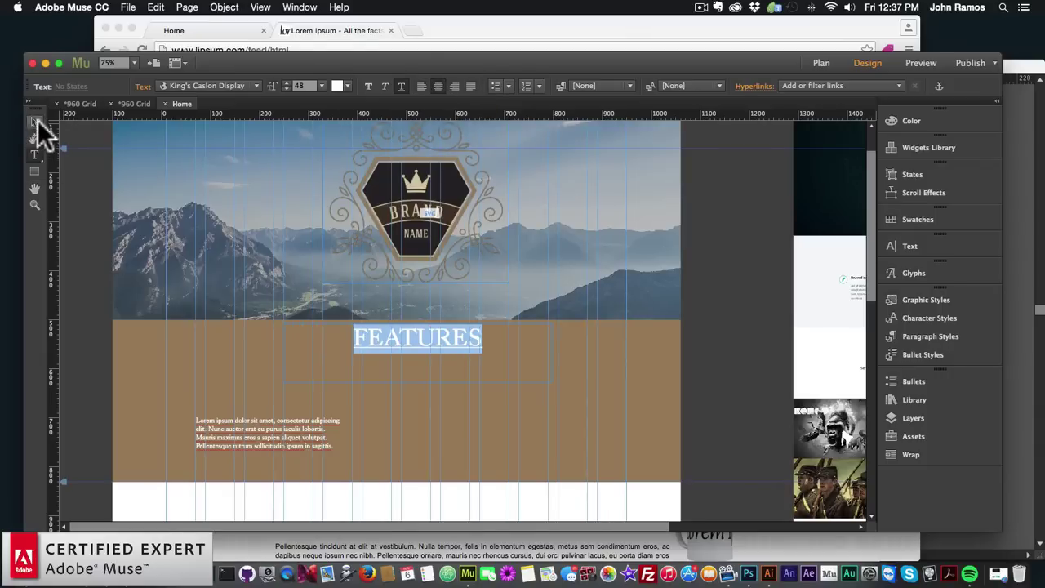
# Reposition and trim the FEATURES frame to X 251, Y 519, and move the body text lower
pyautogui.click(33, 122)
pyautogui.moveTo(416, 354); pyautogui.dragTo(415, 359)
pyautogui.moveTo(283, 359); pyautogui.dragTo(312, 362)
pyautogui.click(280, 440)
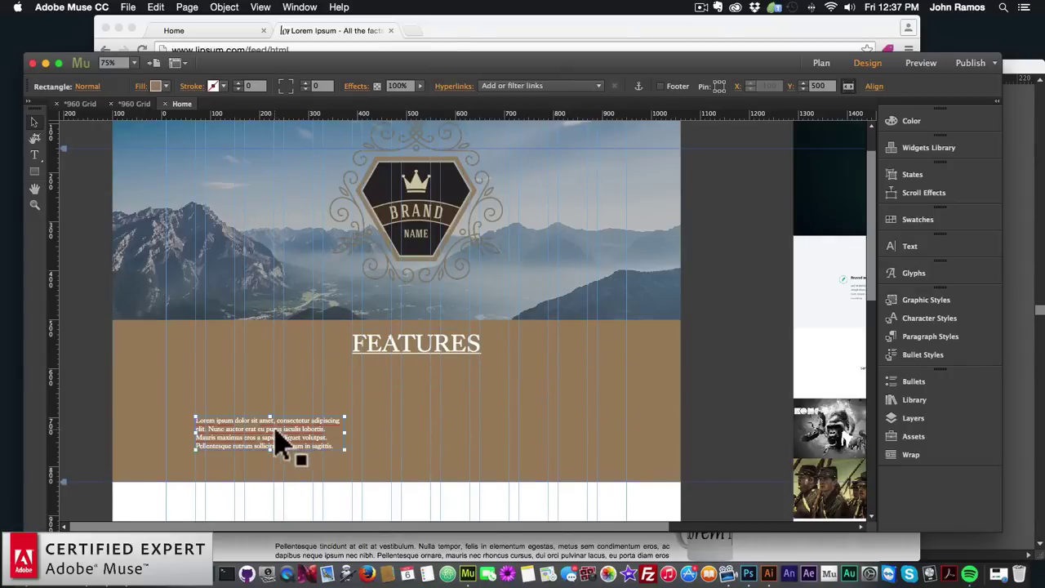
pyautogui.click(424, 369)
pyautogui.moveTo(418, 390); pyautogui.dragTo(417, 359)
pyautogui.moveTo(280, 443); pyautogui.dragTo(281, 459)
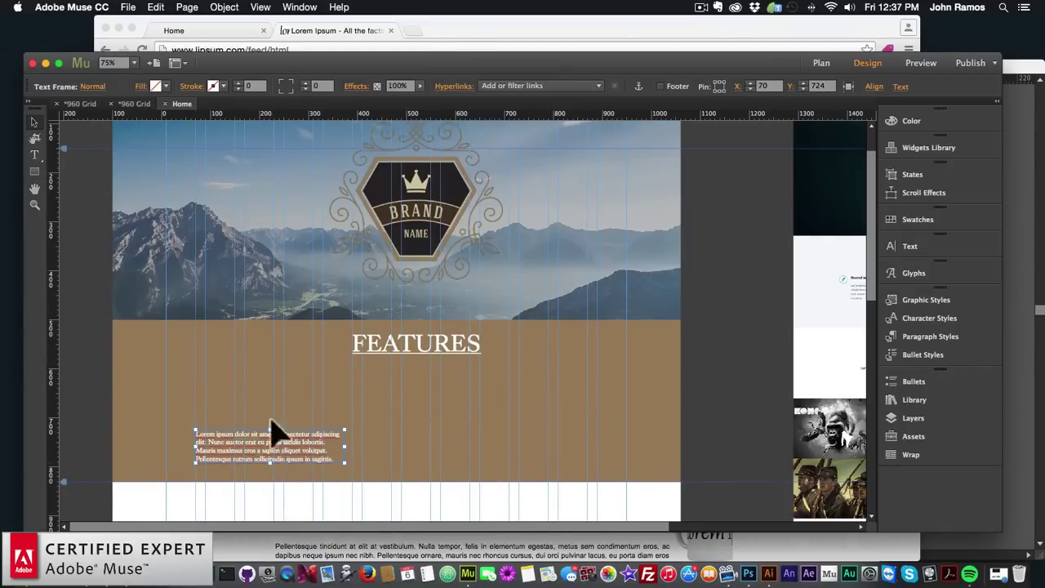
pyautogui.click(413, 359)
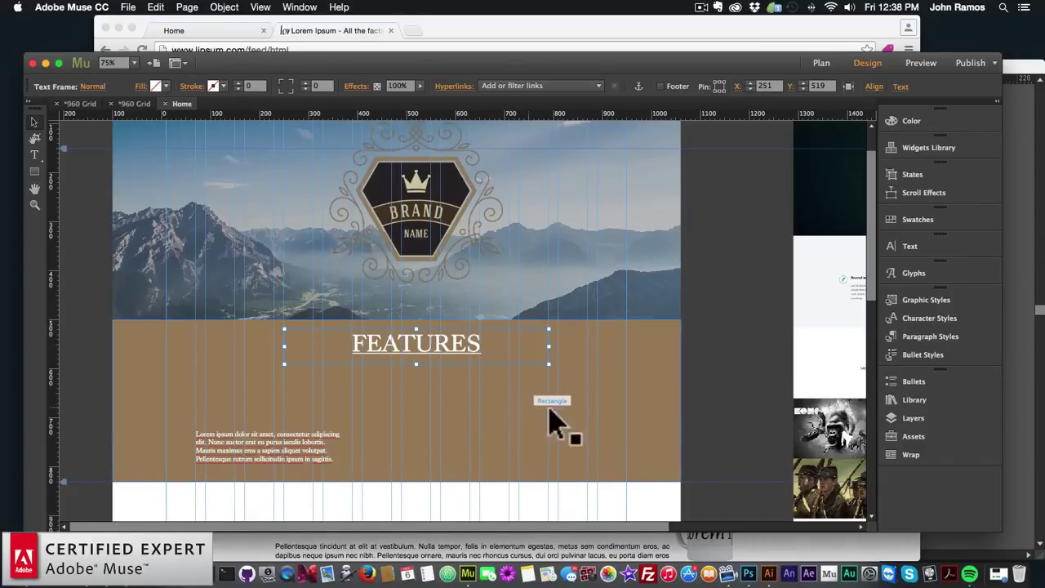
# Create a paragraph style from FEATURES named h2 with the <h2> Subhead tag
pyautogui.click(916, 337)
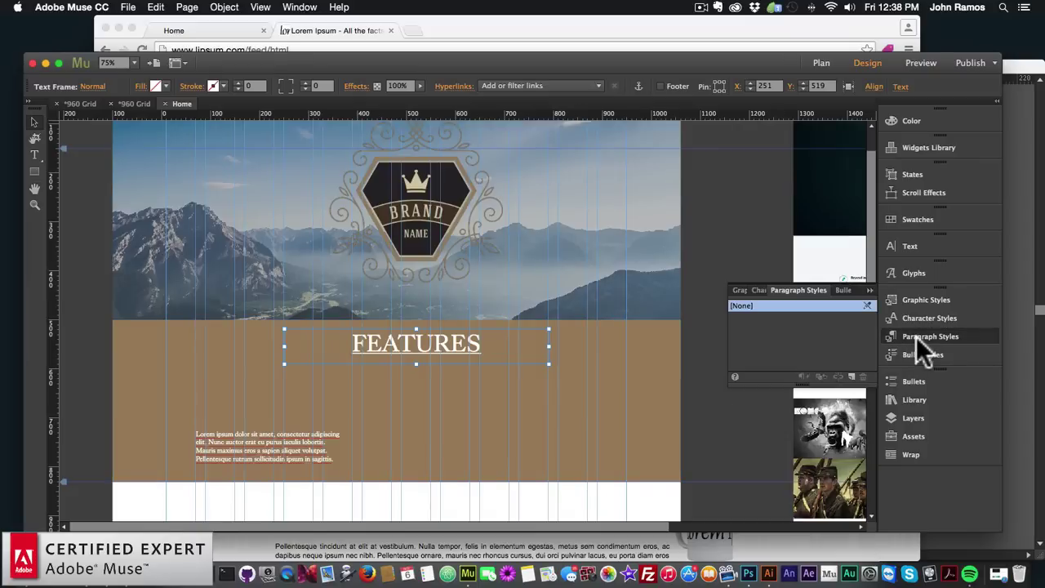
pyautogui.click(852, 374)
pyautogui.click(760, 318)
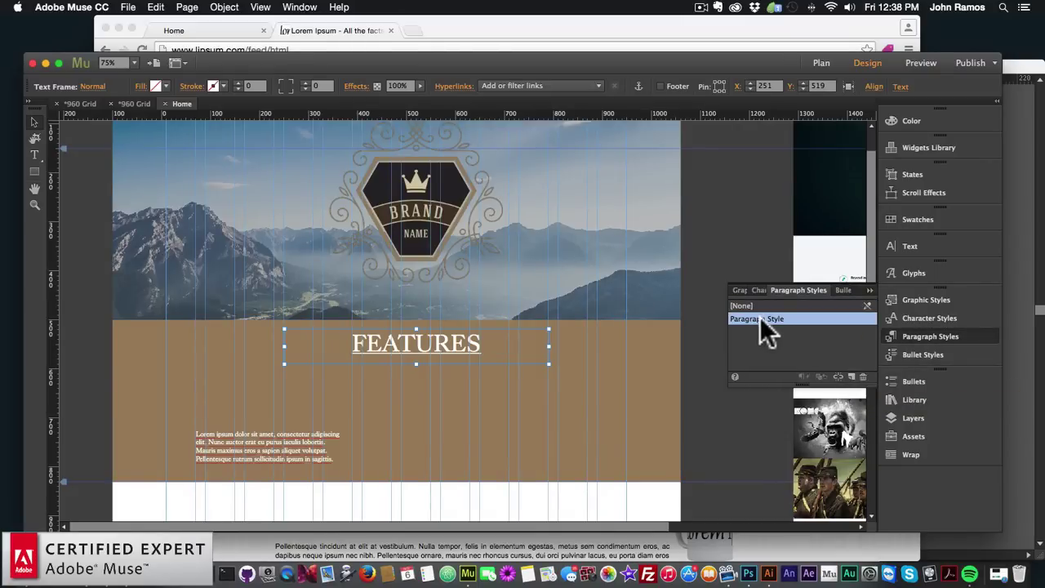
pyautogui.doubleClick(768, 317)
pyautogui.click(502, 268)
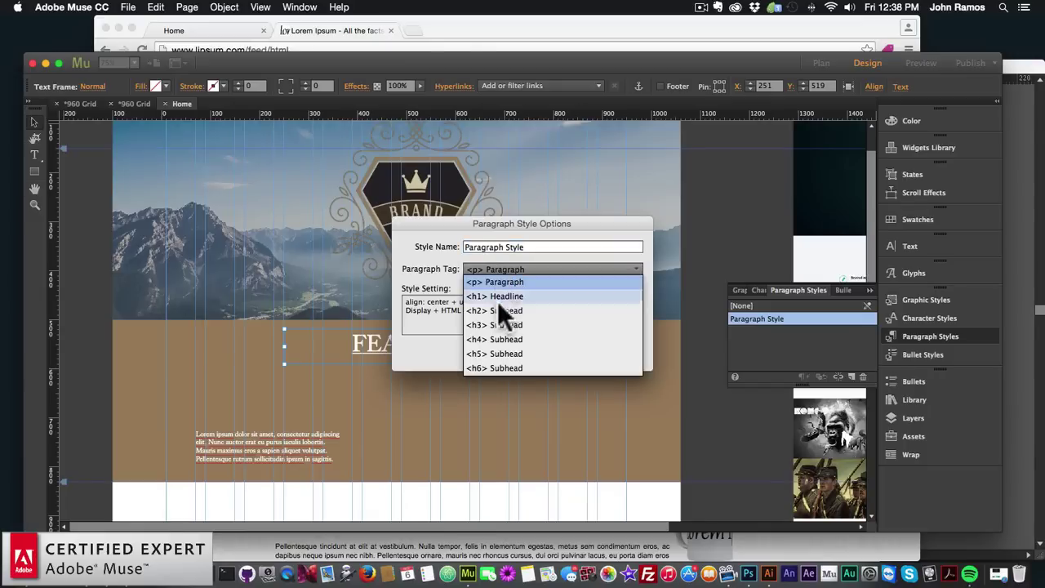
pyautogui.click(498, 310)
pyautogui.click(539, 246)
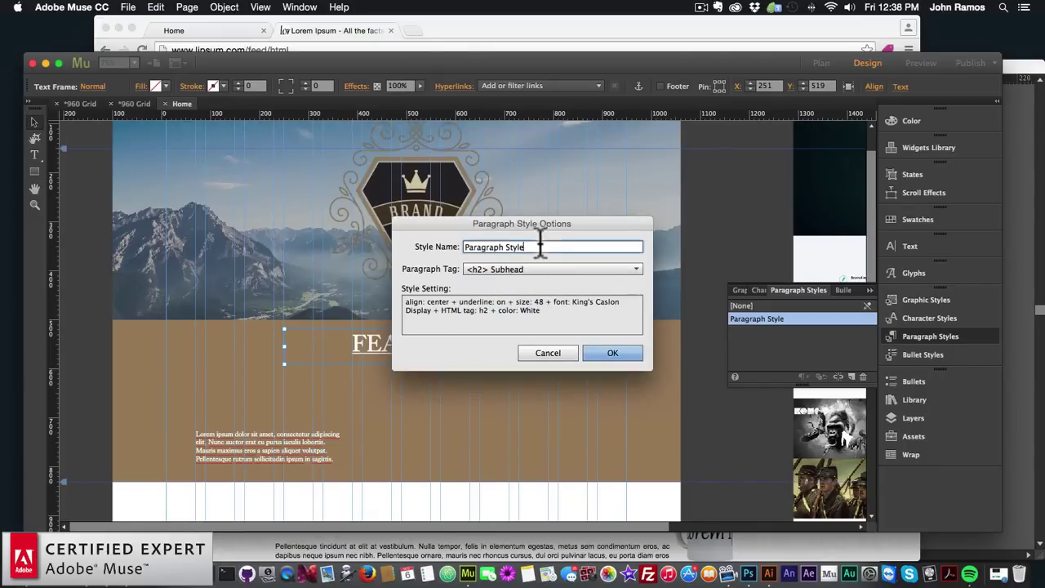
pyautogui.write('h2')
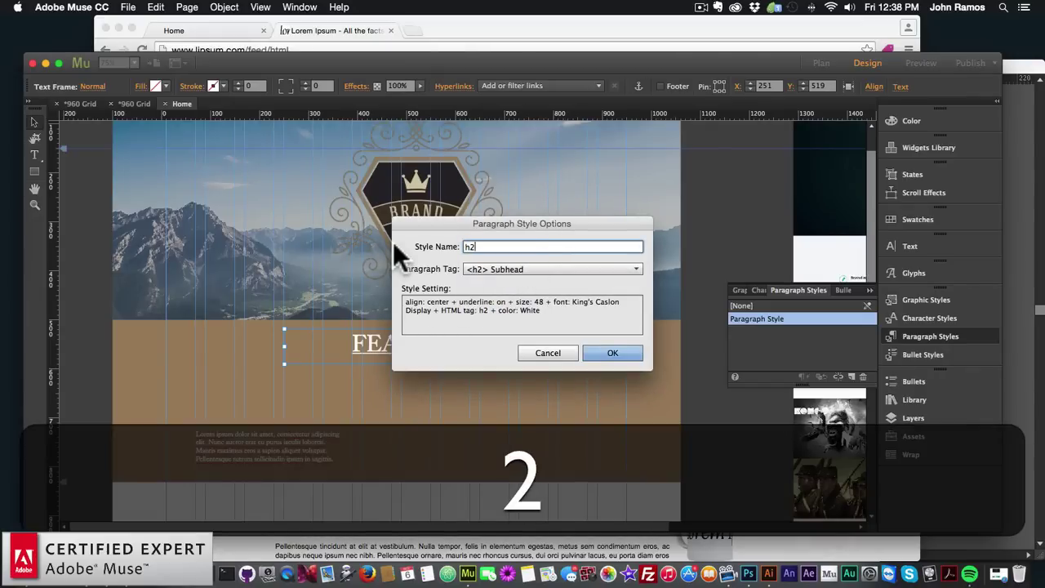
pyautogui.click(618, 355)
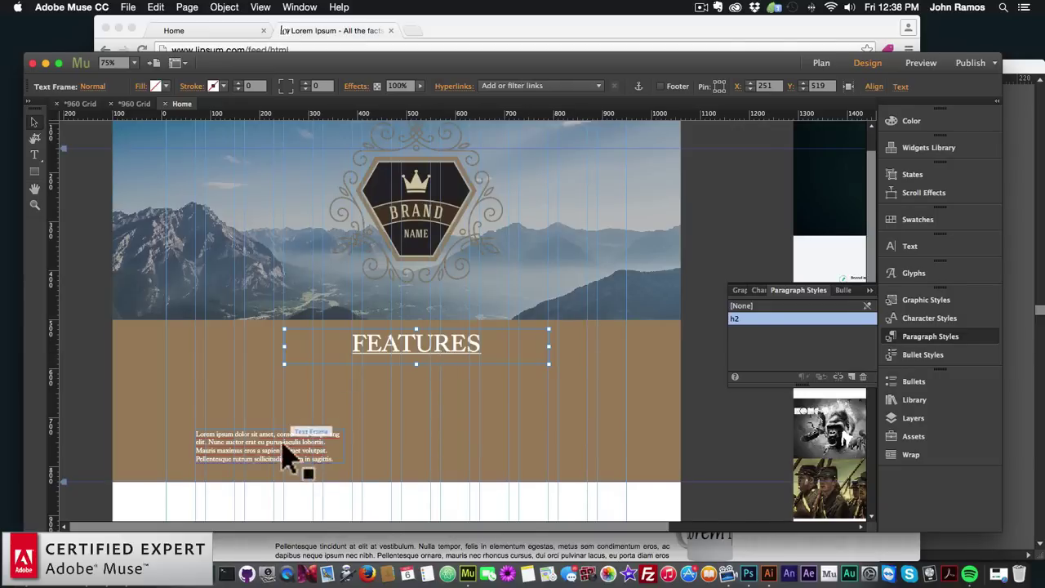
# Add a BRANDING text frame above the body text
pyautogui.click(291, 415)
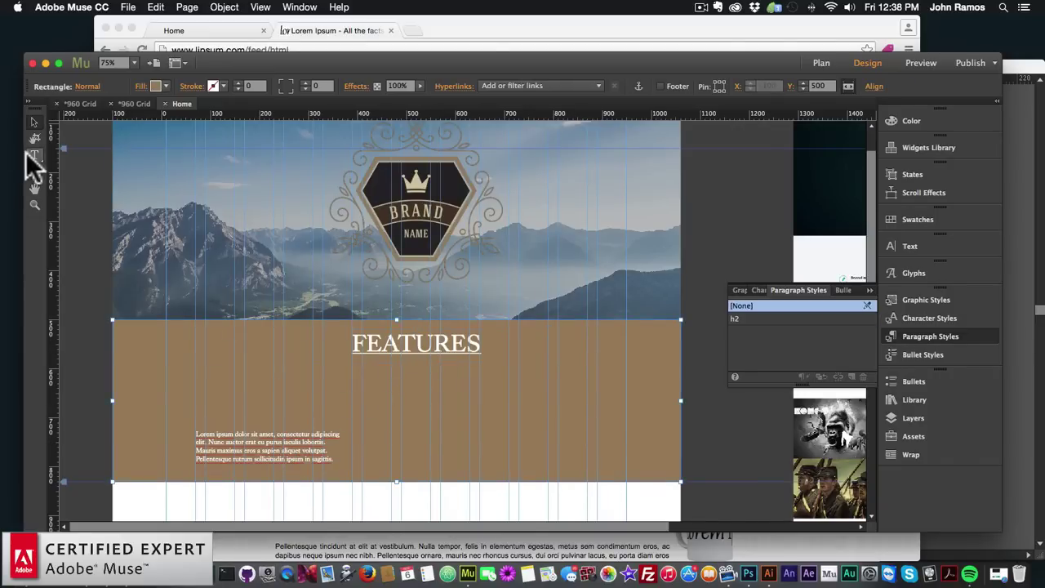
pyautogui.click(34, 154)
pyautogui.moveTo(196, 389); pyautogui.dragTo(327, 413)
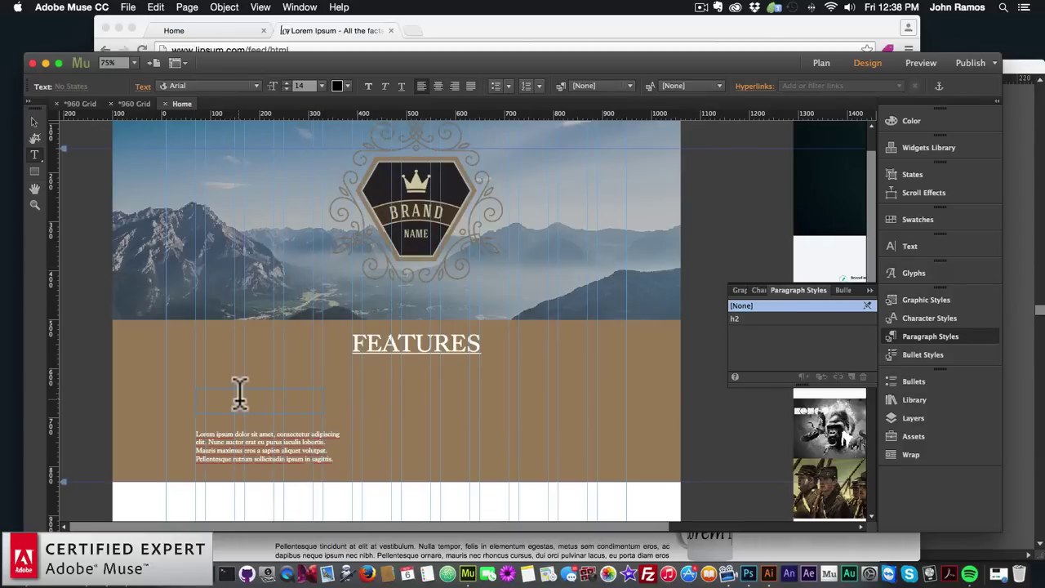
pyautogui.write('BRANDING')
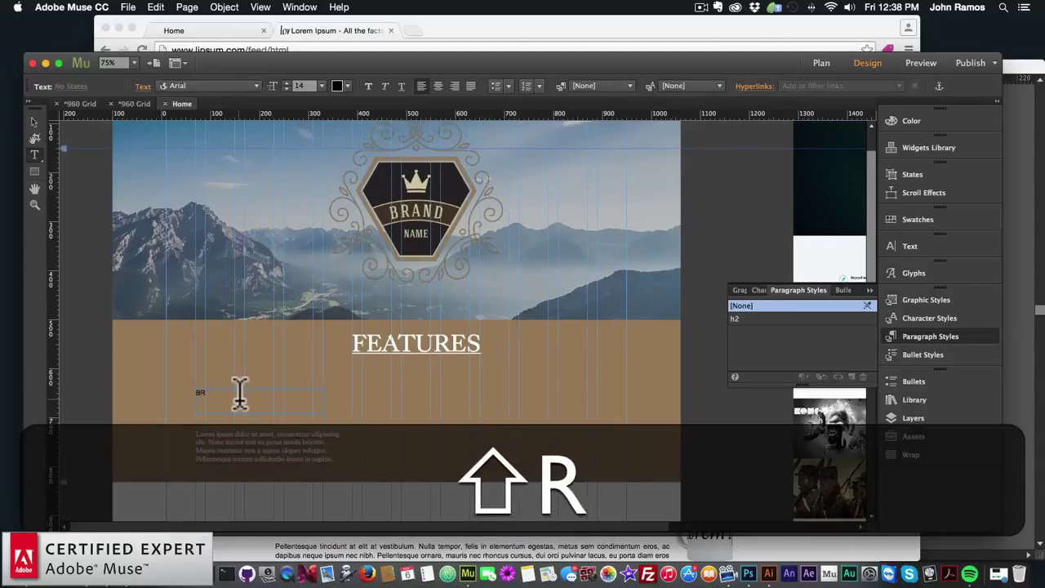
pyautogui.press('super+shift+a')
pyautogui.press('super+a')
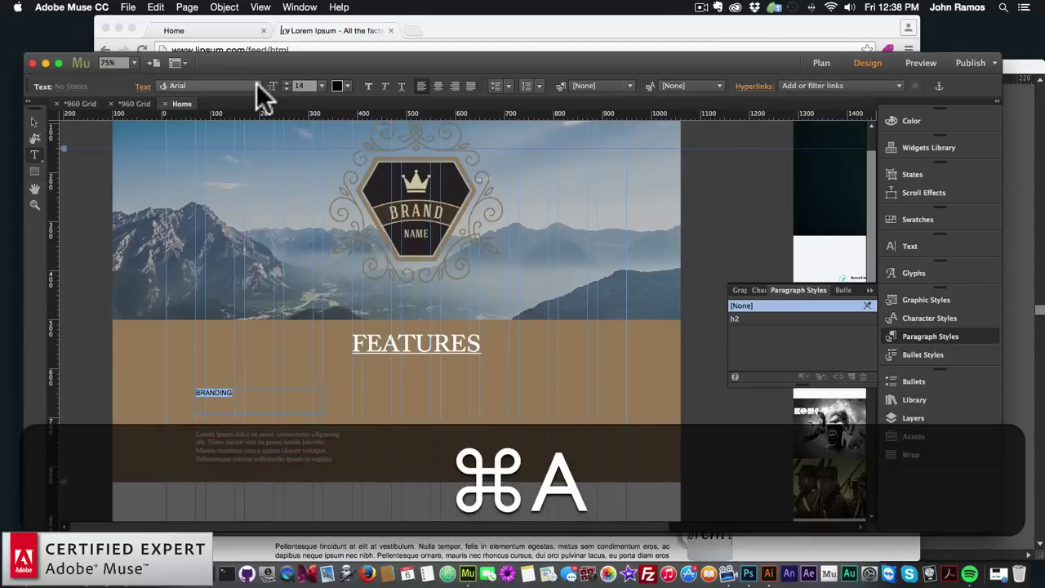
# Make BRANDING 24 pt white King's Caslon Display
pyautogui.click(256, 83)
pyautogui.press('Escape')
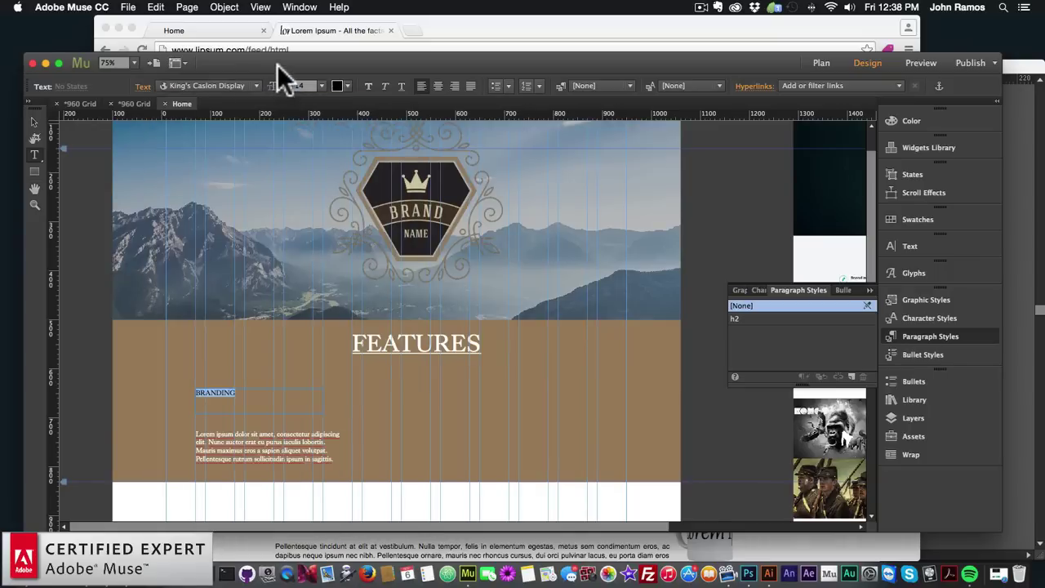
pyautogui.click(323, 88)
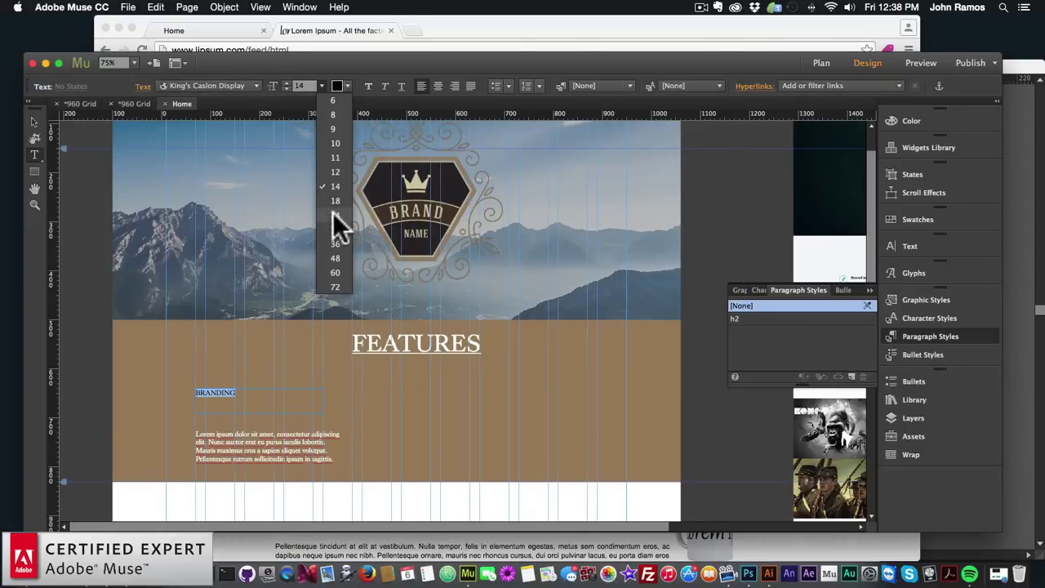
pyautogui.click(333, 214)
pyautogui.click(347, 86)
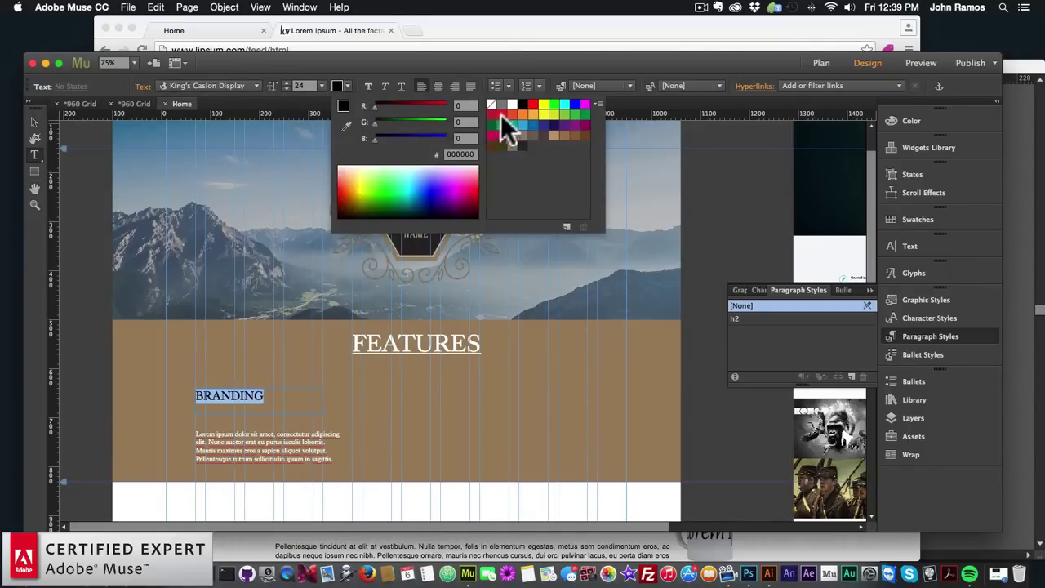
pyautogui.click(510, 103)
# Move the Lorem Ipsum paragraph up directly beneath BRANDING
pyautogui.click(33, 122)
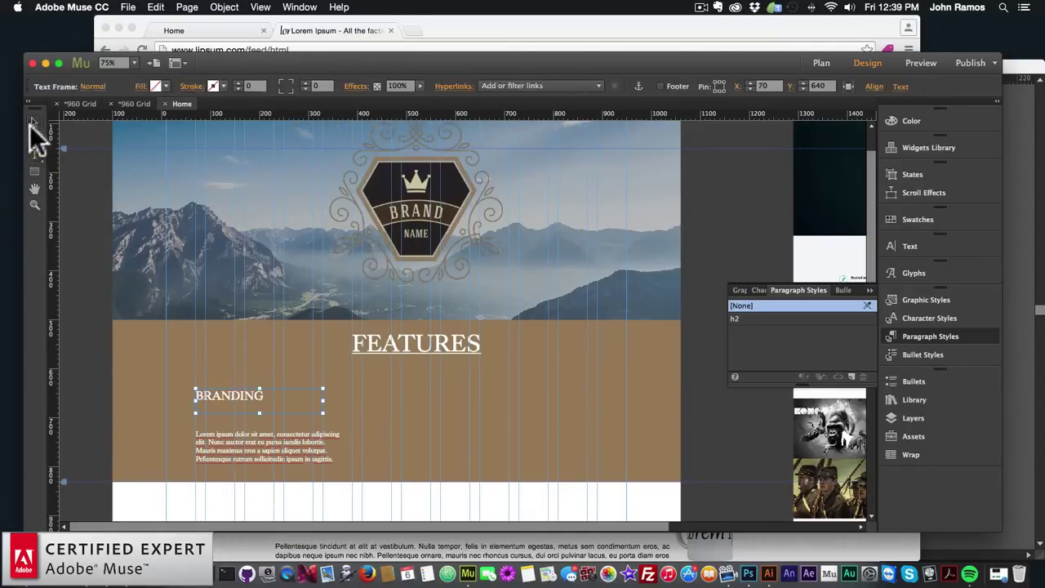
pyautogui.moveTo(243, 461); pyautogui.dragTo(233, 400)
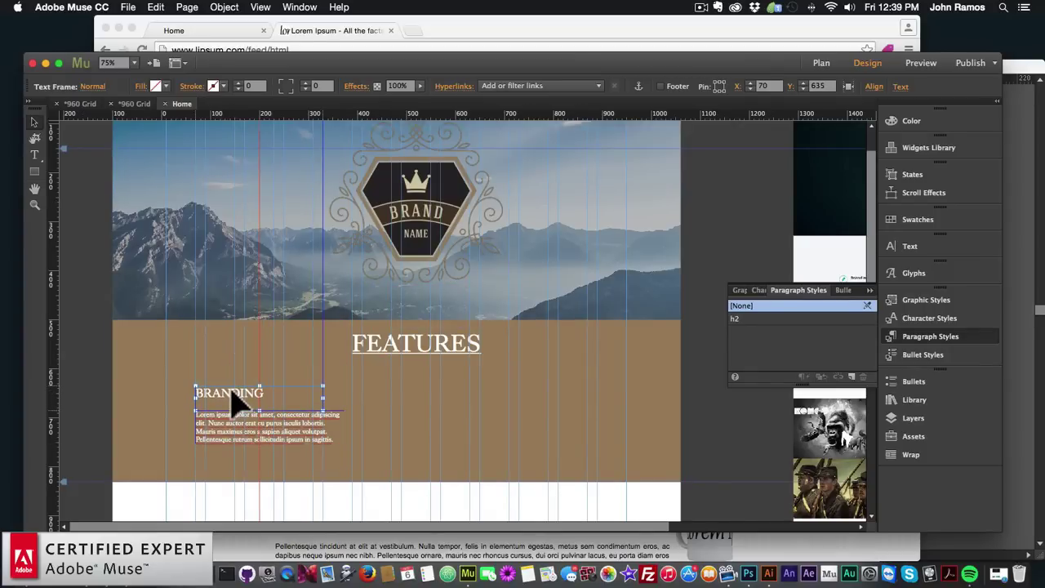
pyautogui.click(163, 370)
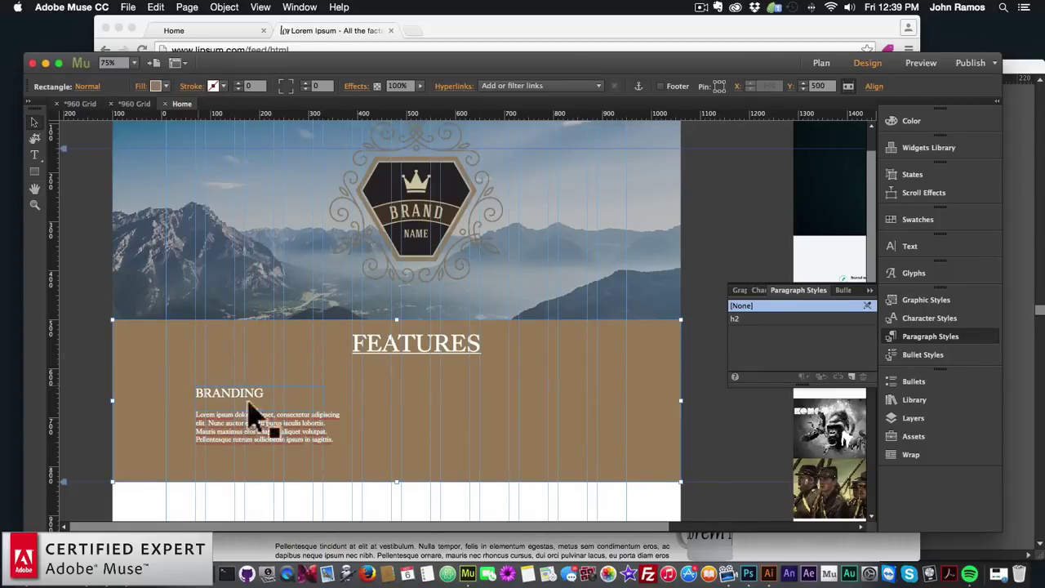
pyautogui.click(272, 397)
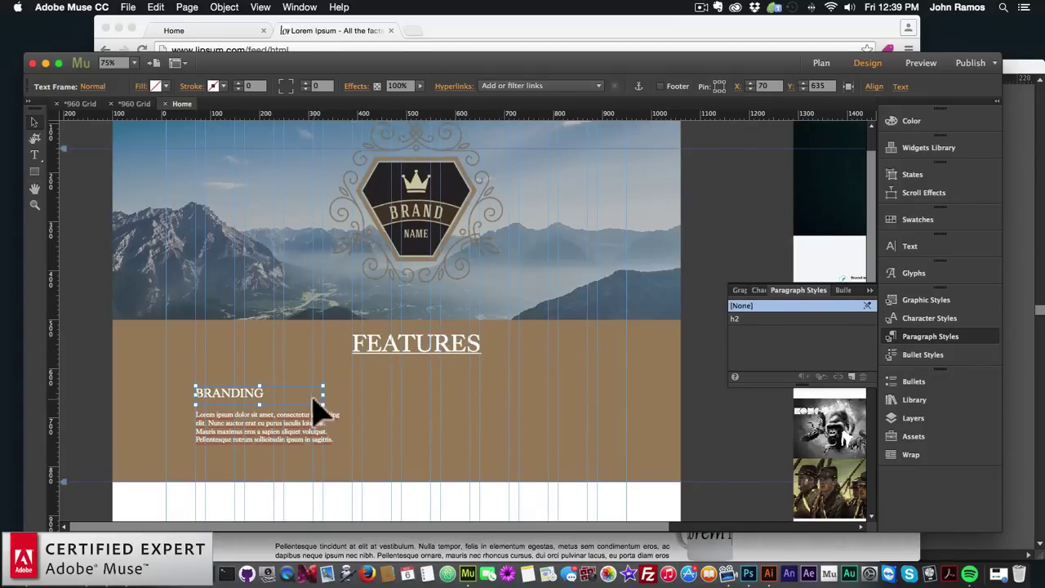
# Narrow BRANDING to 247 px and save its formatting as style h3 with the <h3> Subhead tag
pyautogui.moveTo(324, 396); pyautogui.dragTo(312, 396)
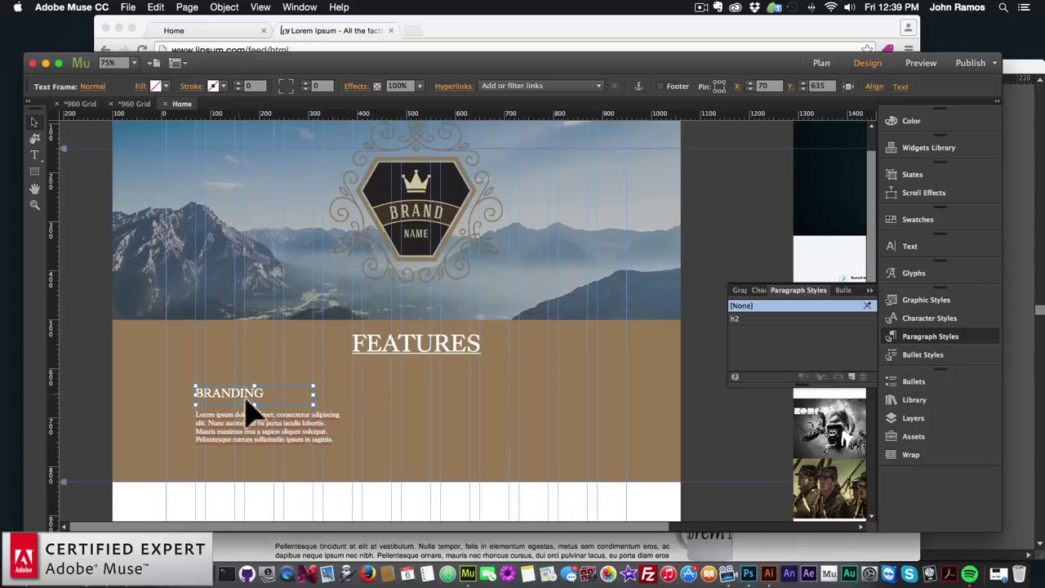
pyautogui.click(851, 377)
pyautogui.doubleClick(767, 331)
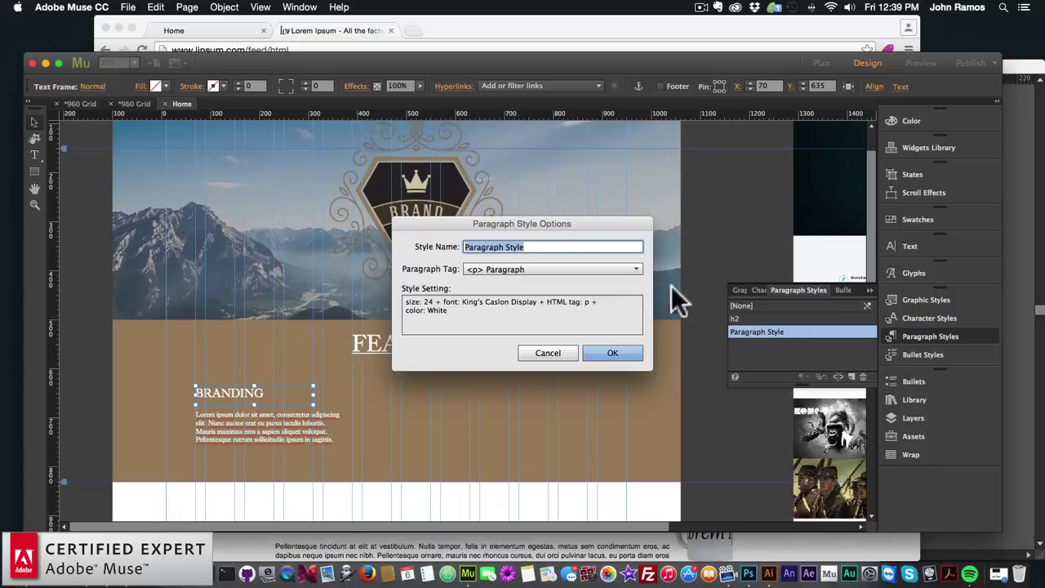
pyautogui.write('h3')
pyautogui.click(536, 269)
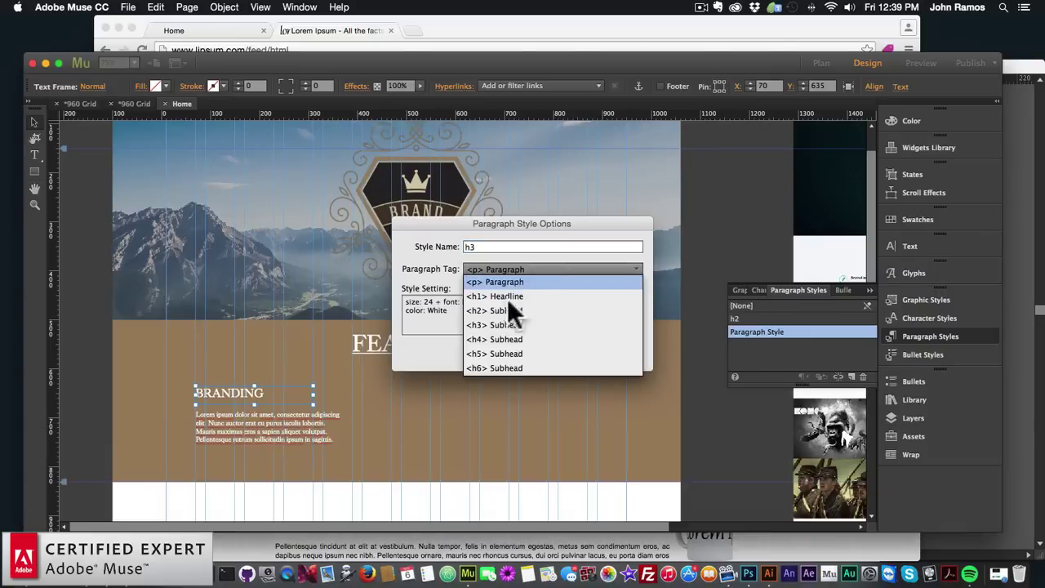
pyautogui.click(521, 323)
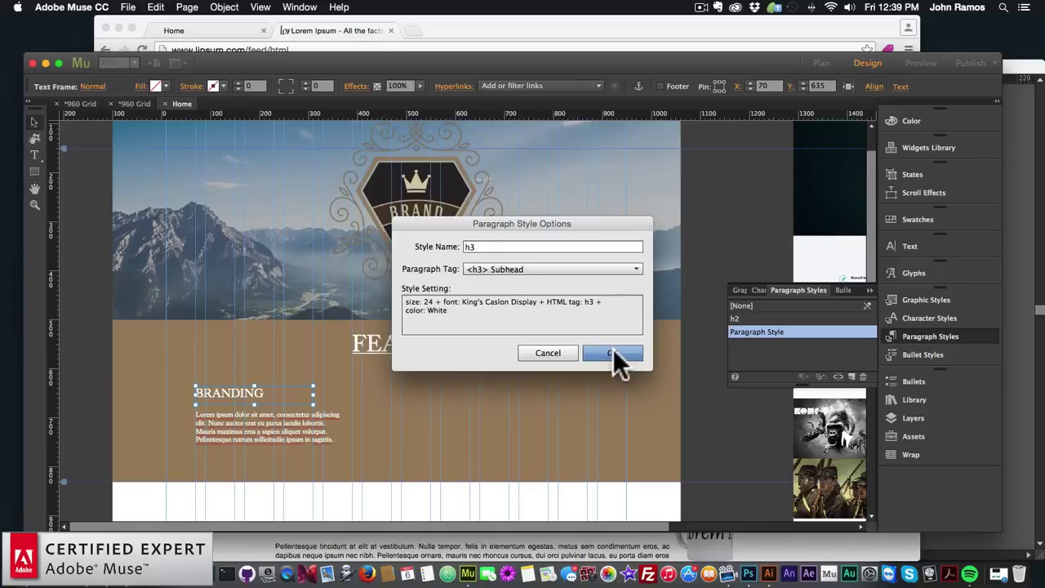
pyautogui.click(613, 353)
# Paste a copy of the BRANDING heading
pyautogui.click(416, 419)
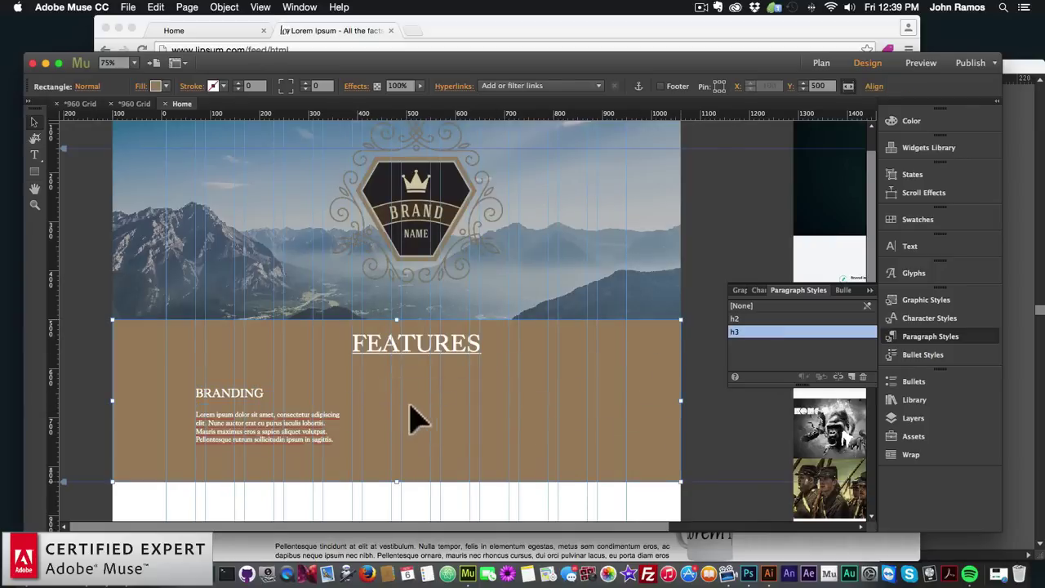
pyautogui.click(265, 399)
pyautogui.press('super+v')
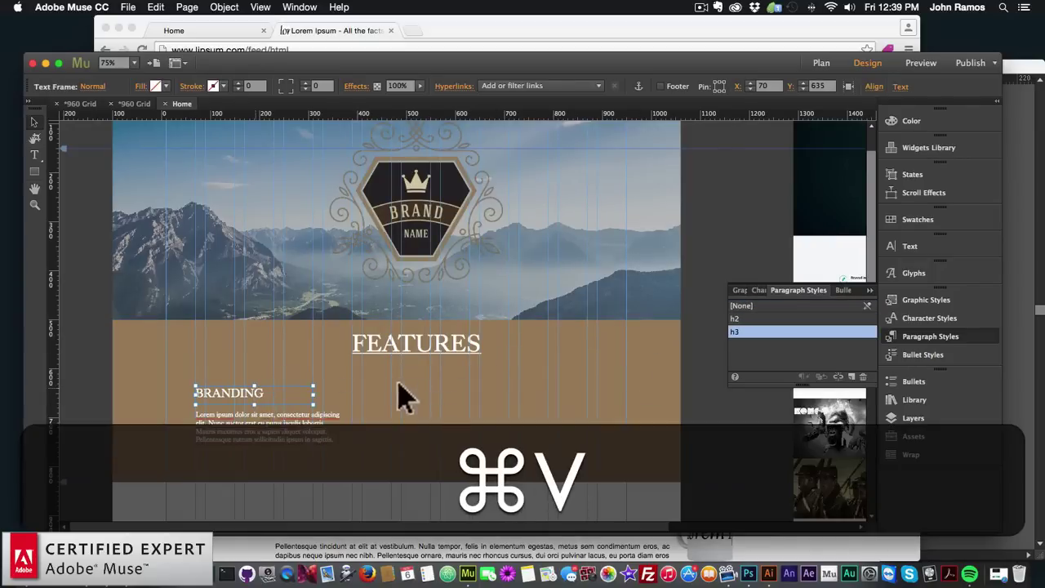
# Place BRANDING copies in the middle and right columns, retyped as DEVELOPMENT and CONSULTING
pyautogui.moveTo(441, 331); pyautogui.dragTo(396, 401)
pyautogui.press('super+v')
pyautogui.moveTo(436, 331); pyautogui.dragTo(544, 400)
pyautogui.moveTo(399, 393); pyautogui.dragTo(390, 395)
pyautogui.doubleClick(399, 393)
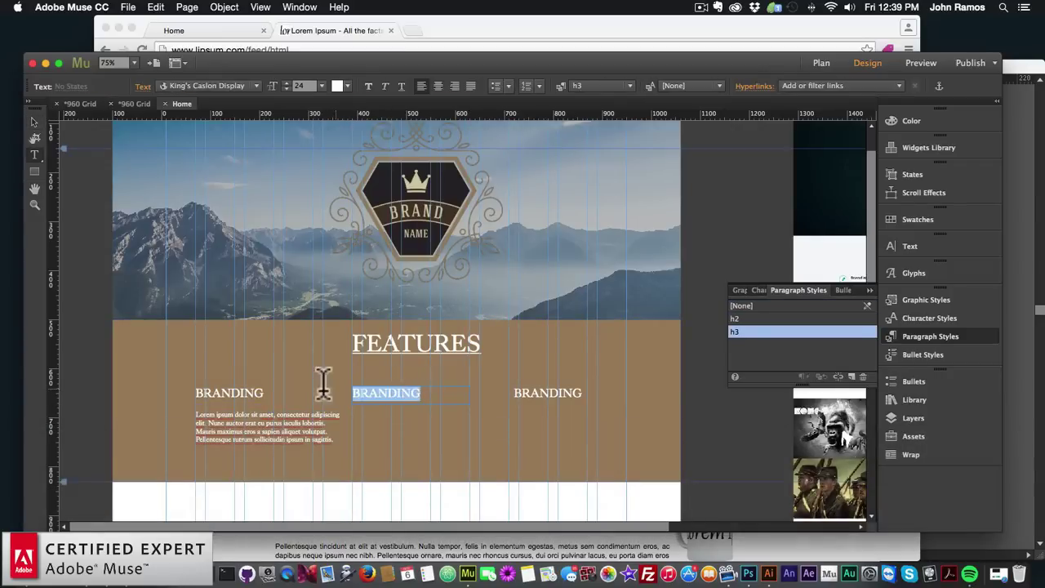
pyautogui.write('DEVELOPMENT')
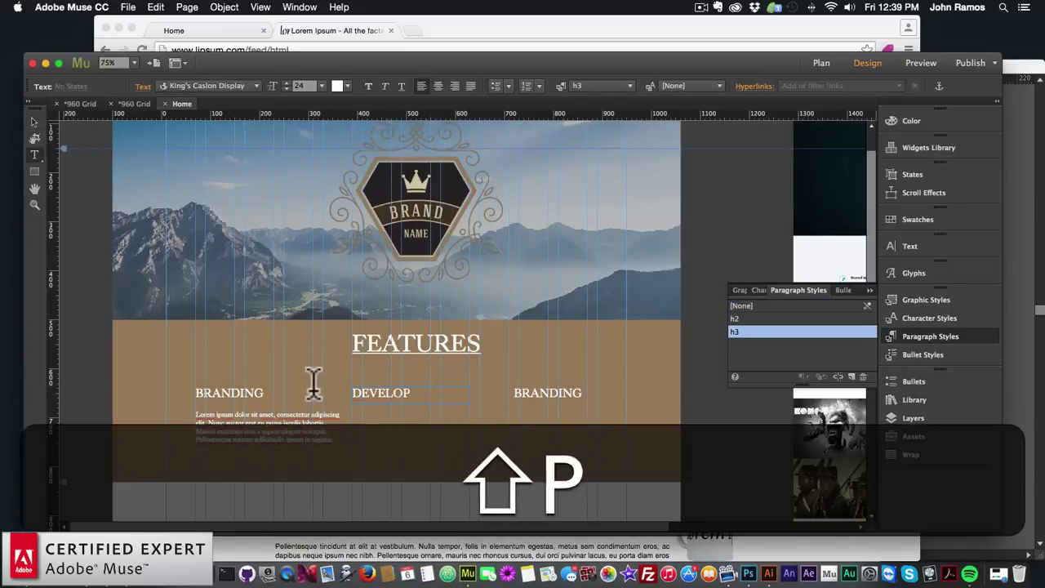
pyautogui.click(569, 394)
pyautogui.press('super+a')
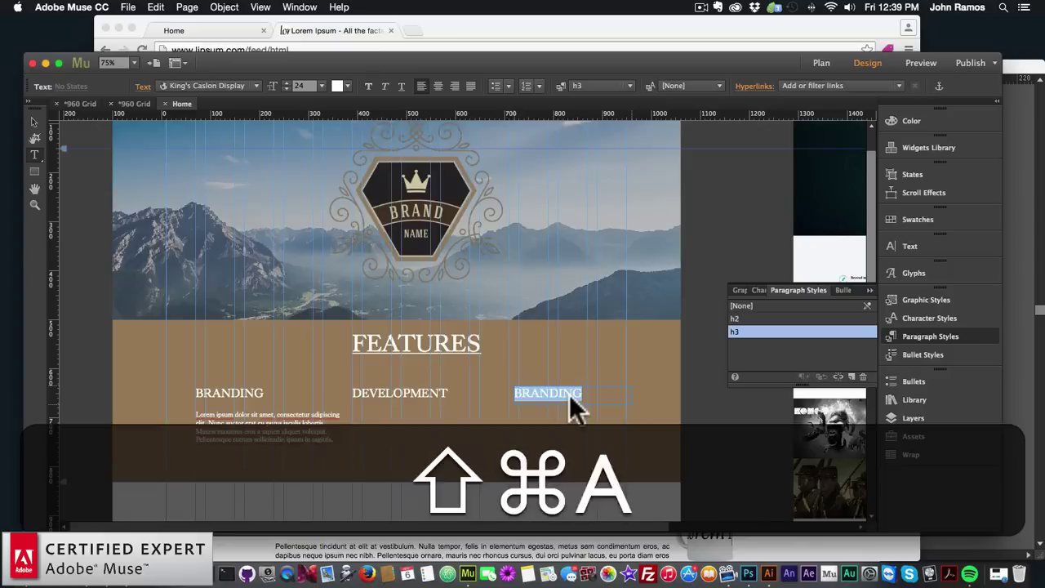
pyautogui.write('CONSULTING')
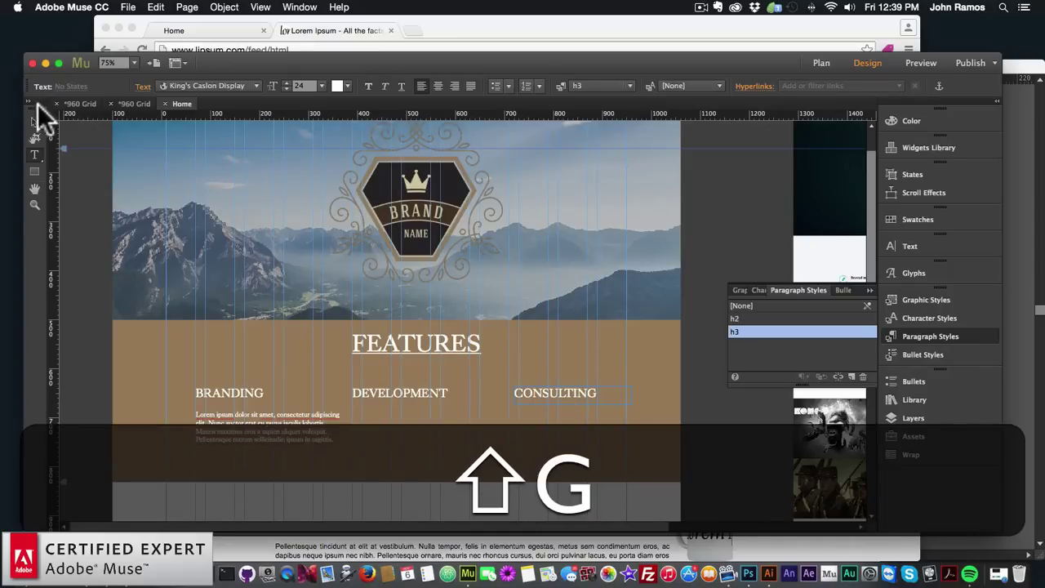
pyautogui.click(33, 122)
# Narrow the lorem paragraph to its column and paste copies under DEVELOPMENT and CONSULTING
pyautogui.click(341, 423)
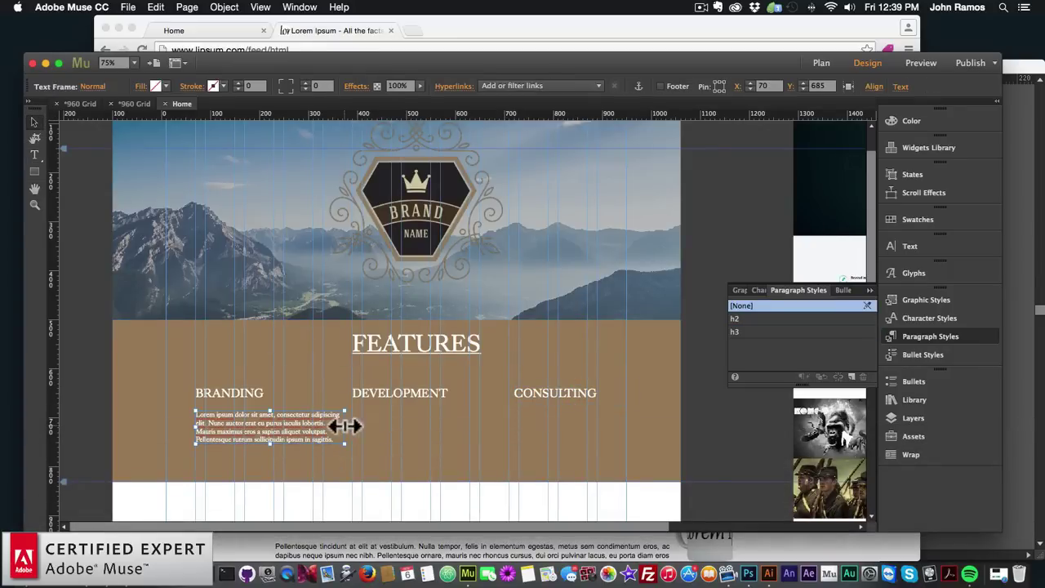
pyautogui.moveTo(345, 425); pyautogui.dragTo(307, 433)
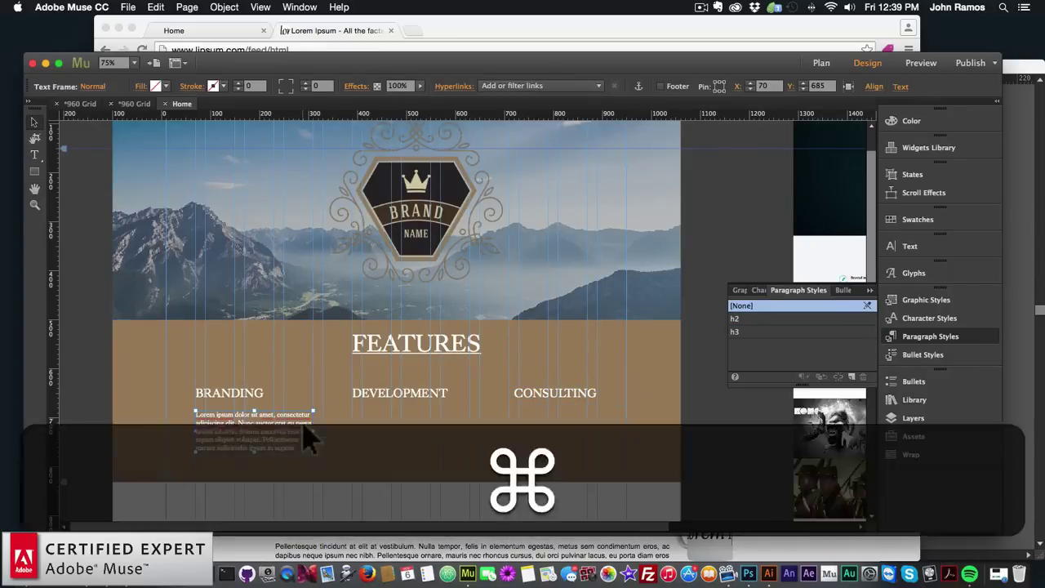
pyautogui.press('super+v')
pyautogui.moveTo(395, 340); pyautogui.dragTo(377, 453)
pyautogui.press('super+v')
pyautogui.moveTo(436, 334); pyautogui.dragTo(543, 445)
pyautogui.click(413, 400)
pyautogui.click(536, 395)
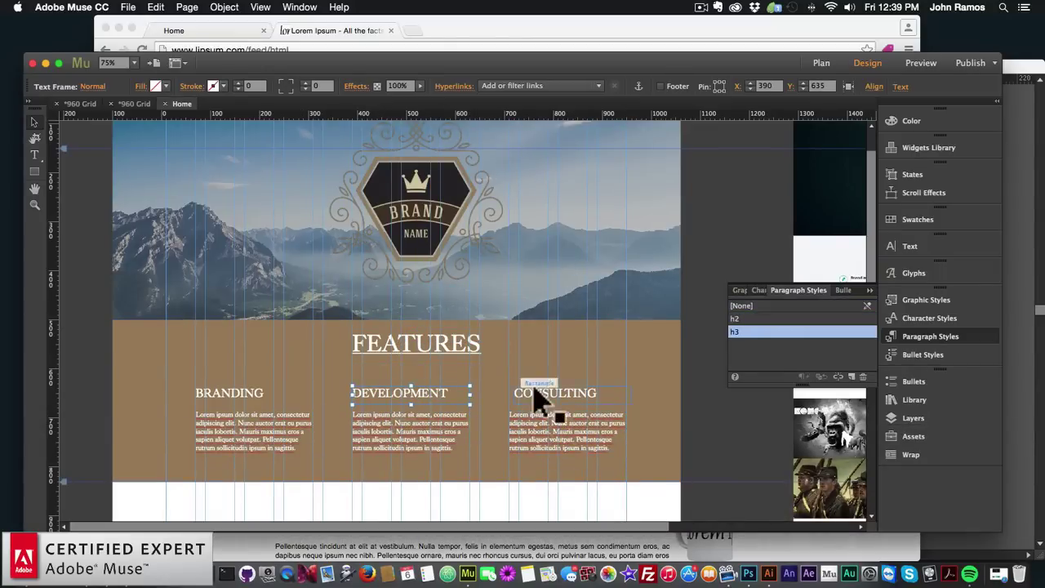
pyautogui.click(252, 400)
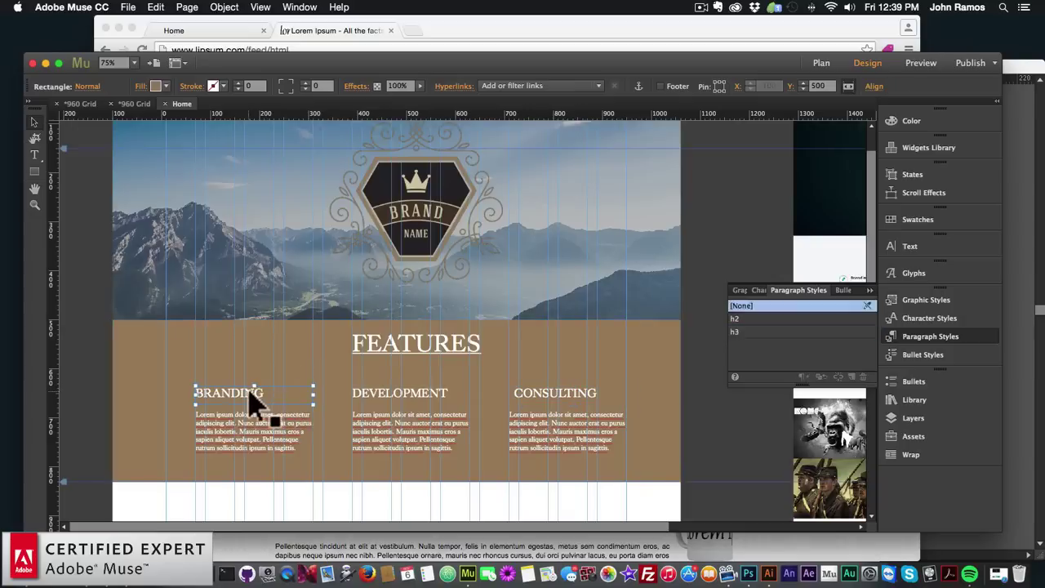
# Select the FEATURES heading and the brown FEATURES band on the working Home page
pyautogui.click(402, 361)
pyautogui.click(257, 350)
pyautogui.scroll(-3, 275, 380)
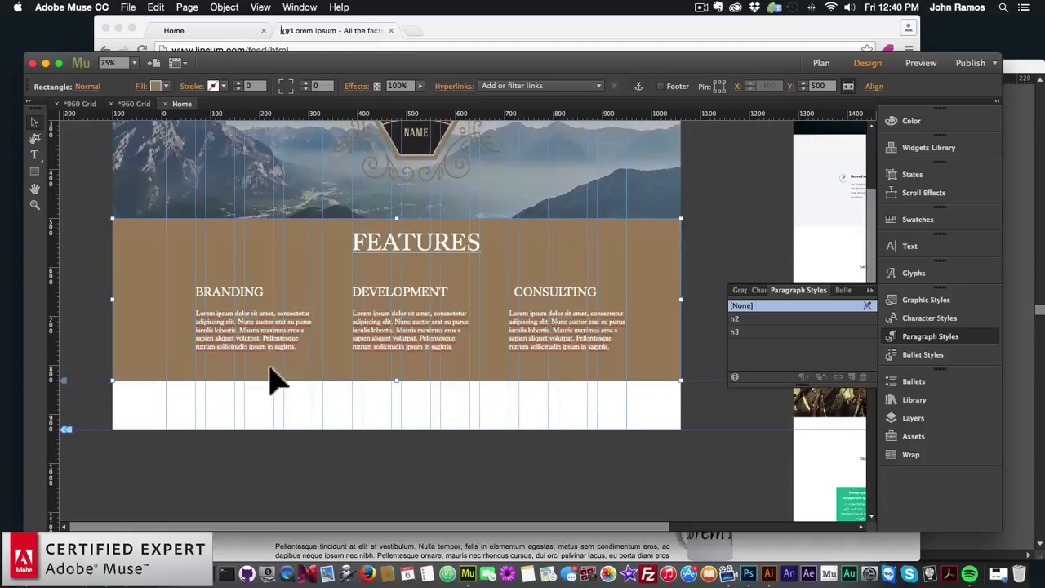
pyautogui.scroll(2, 275, 381)
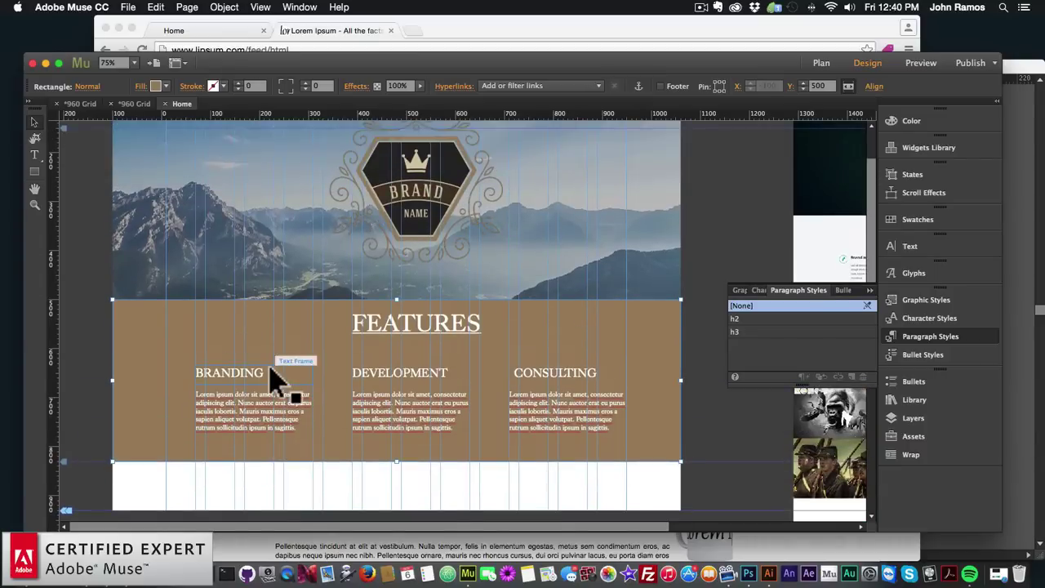
pyautogui.click(436, 327)
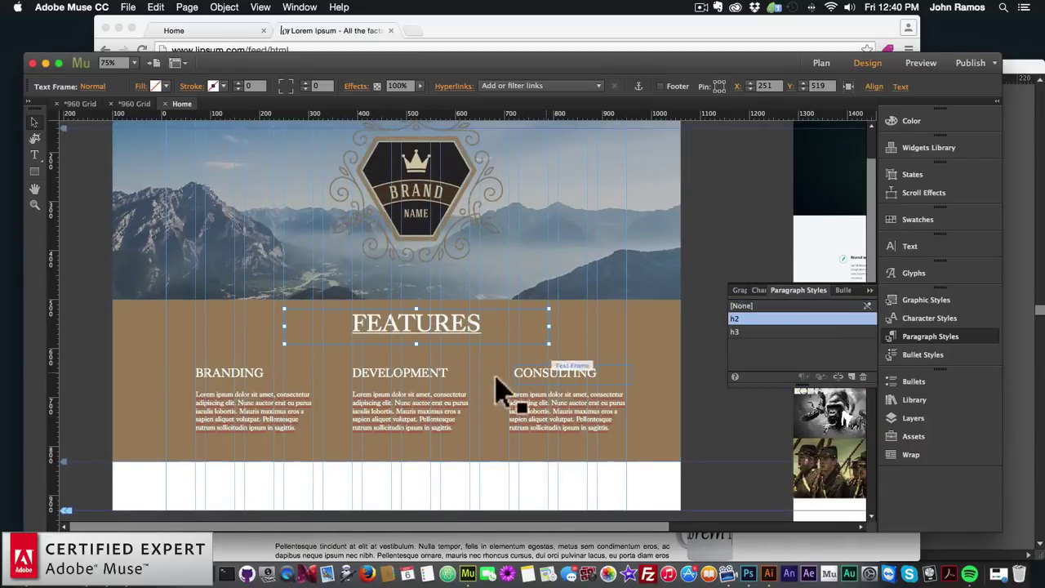
# Open the other 960 Grid site's Home page and scroll to review its WORKS section
pyautogui.click(79, 102)
pyautogui.doubleClick(139, 182)
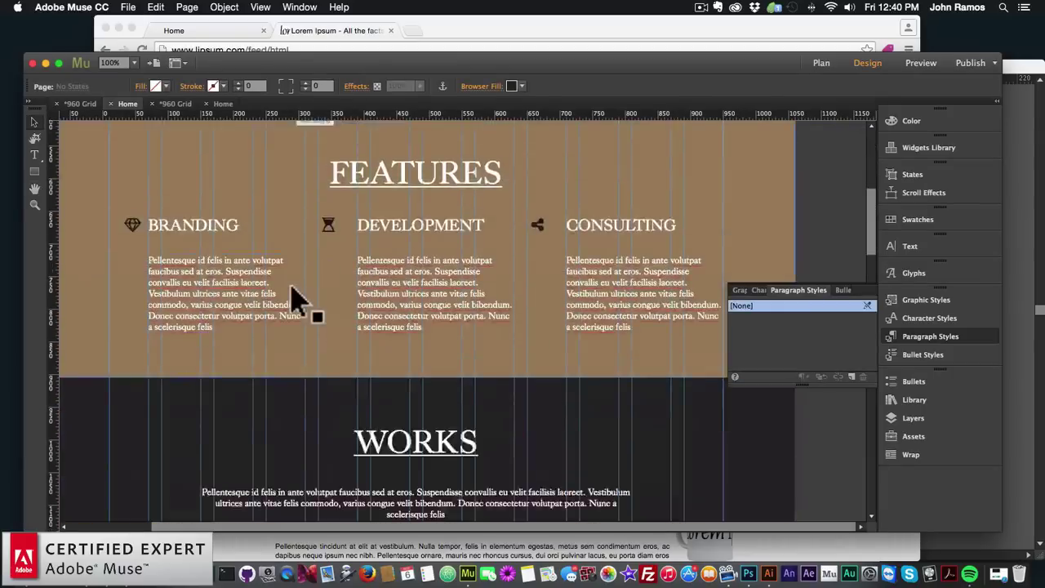
pyautogui.scroll(-3, 294, 298)
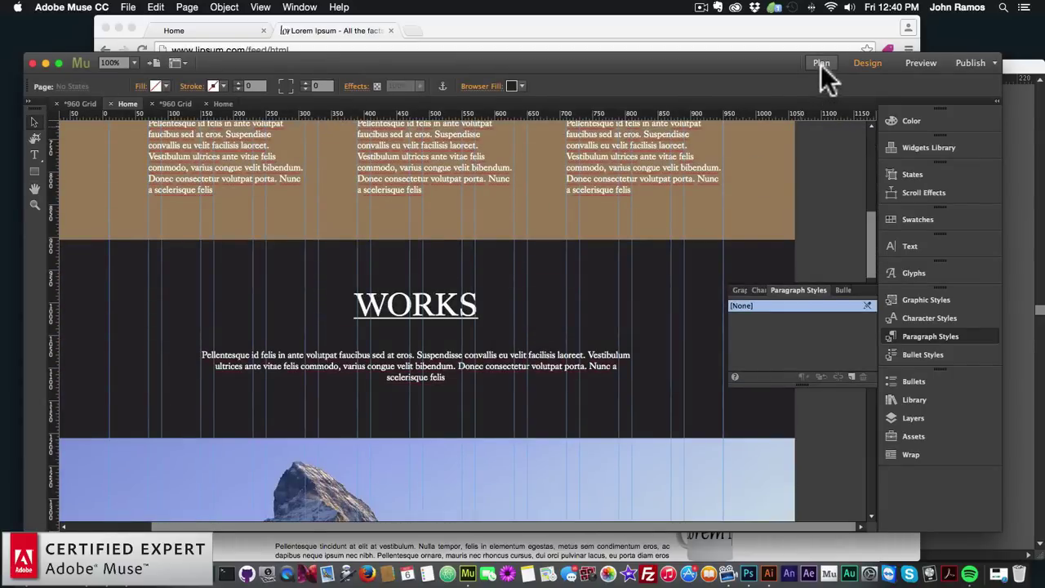
# Return to the working site's Home page and select the brown FEATURES band rectangle
pyautogui.click(820, 64)
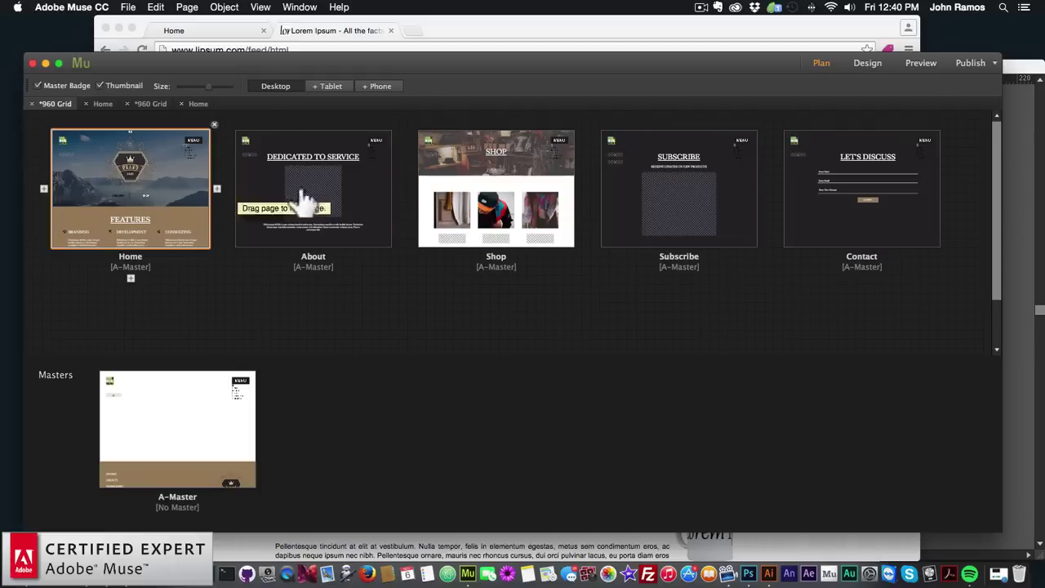
pyautogui.click(150, 103)
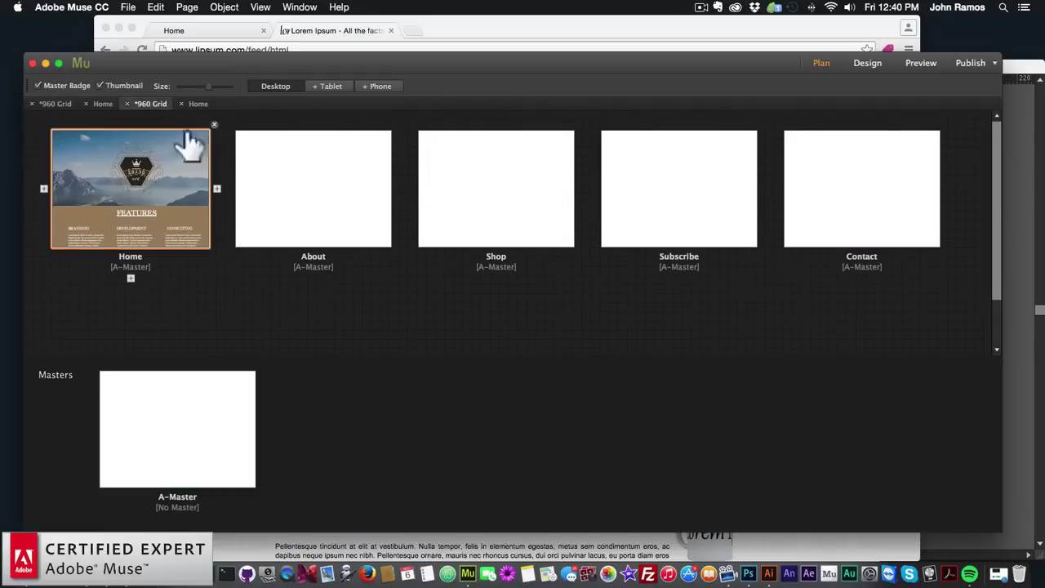
pyautogui.doubleClick(180, 196)
pyautogui.click(187, 343)
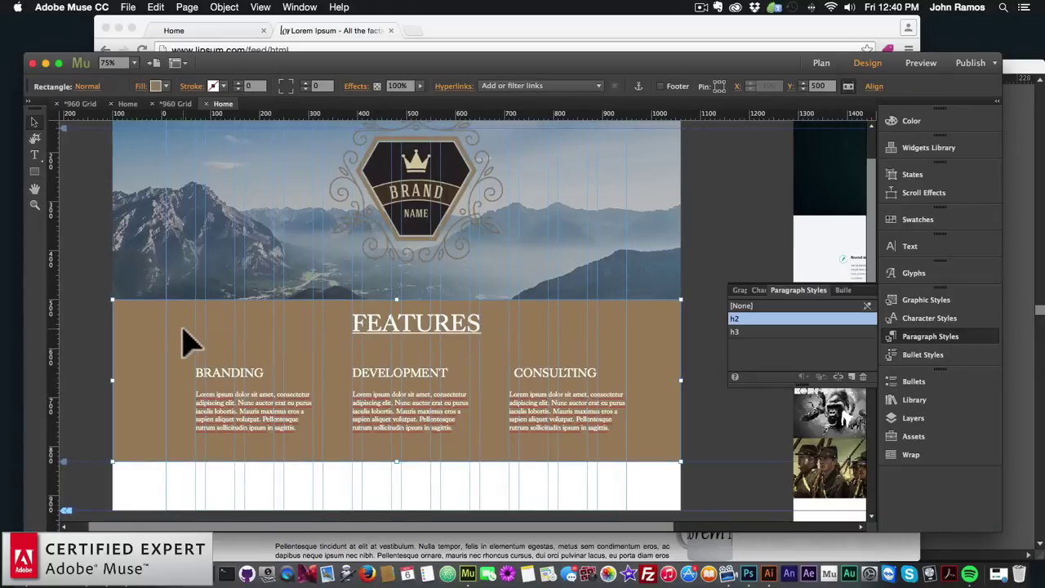
# Paste a copy of the brown band below FEATURES and give it a dark fill
pyautogui.press('super+v')
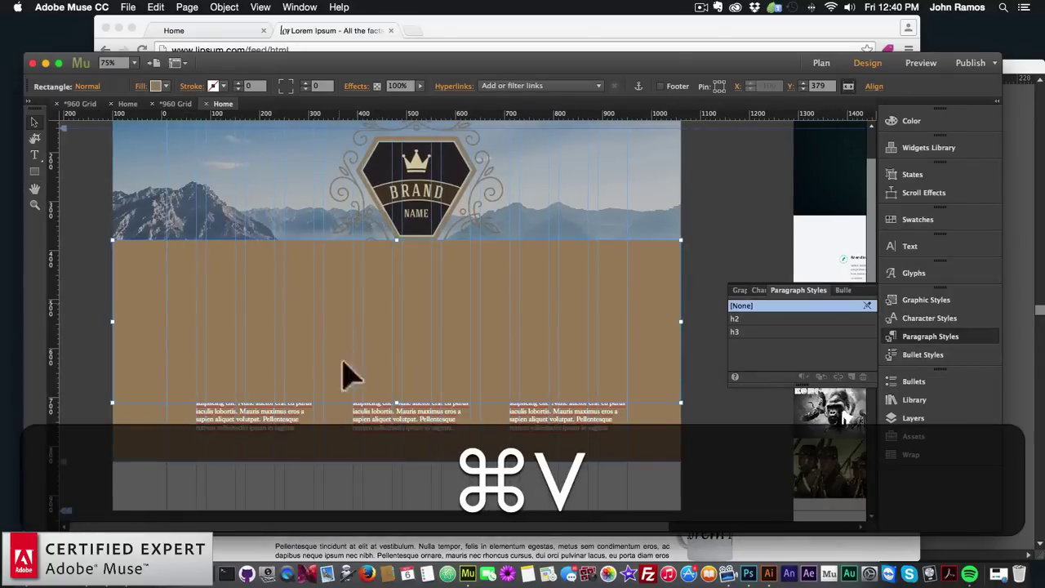
pyautogui.scroll(-5, 357, 502)
pyautogui.scroll(3, 384, 303)
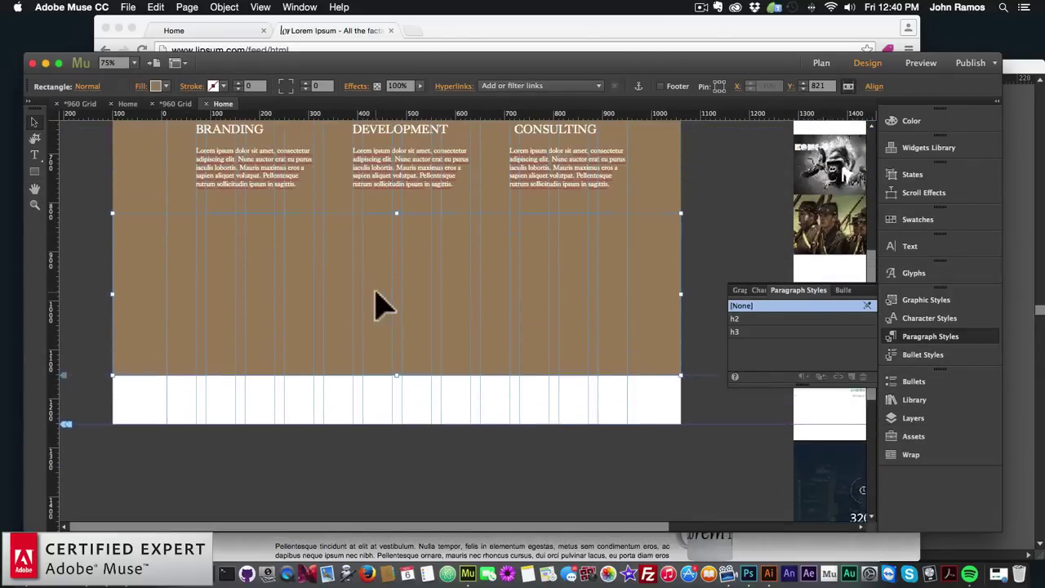
pyautogui.hotkey('shift', 'Up')
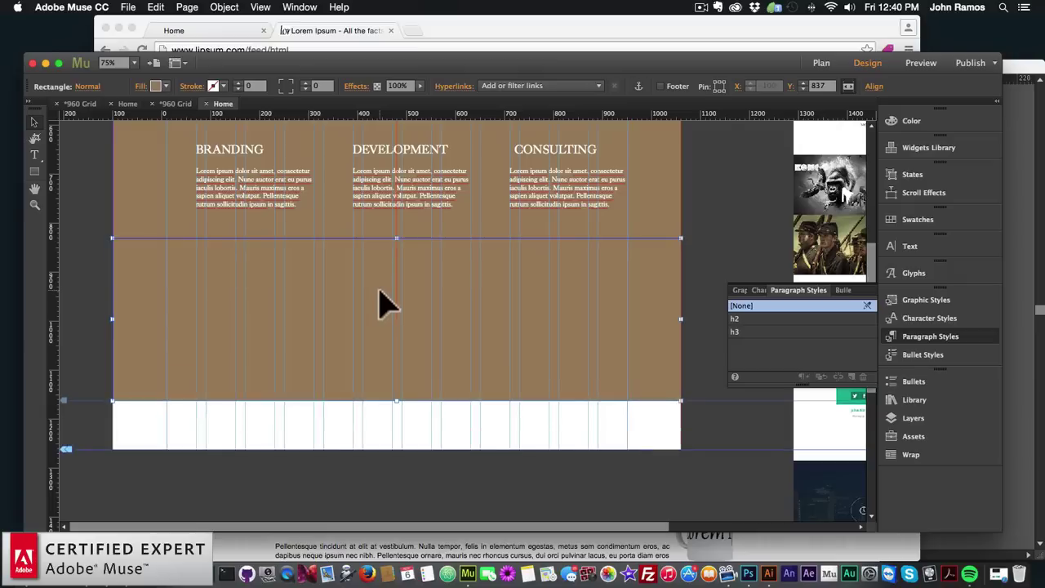
pyautogui.press('Up')
pyautogui.click(156, 87)
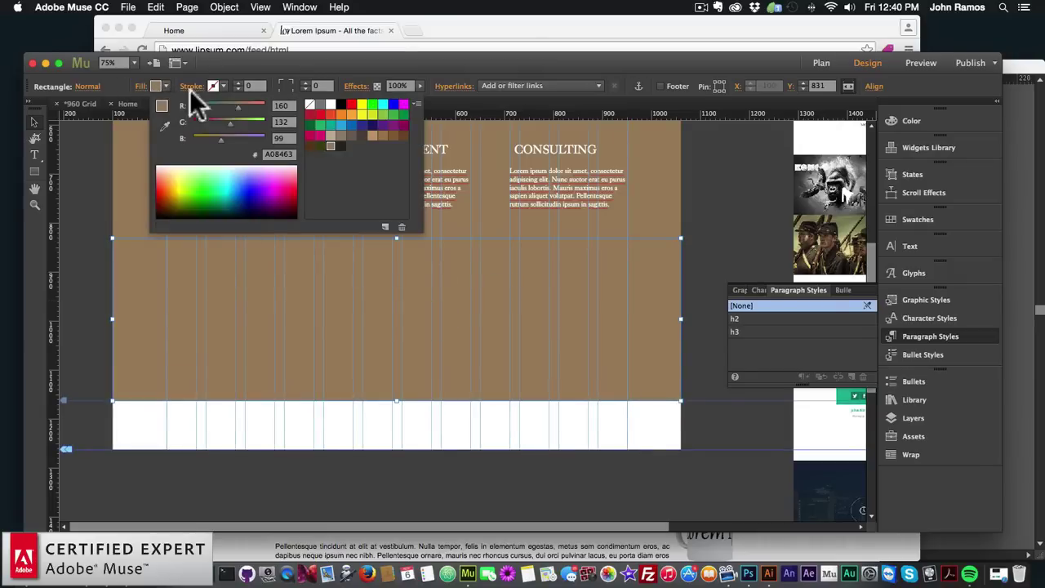
pyautogui.click(342, 146)
pyautogui.click(693, 296)
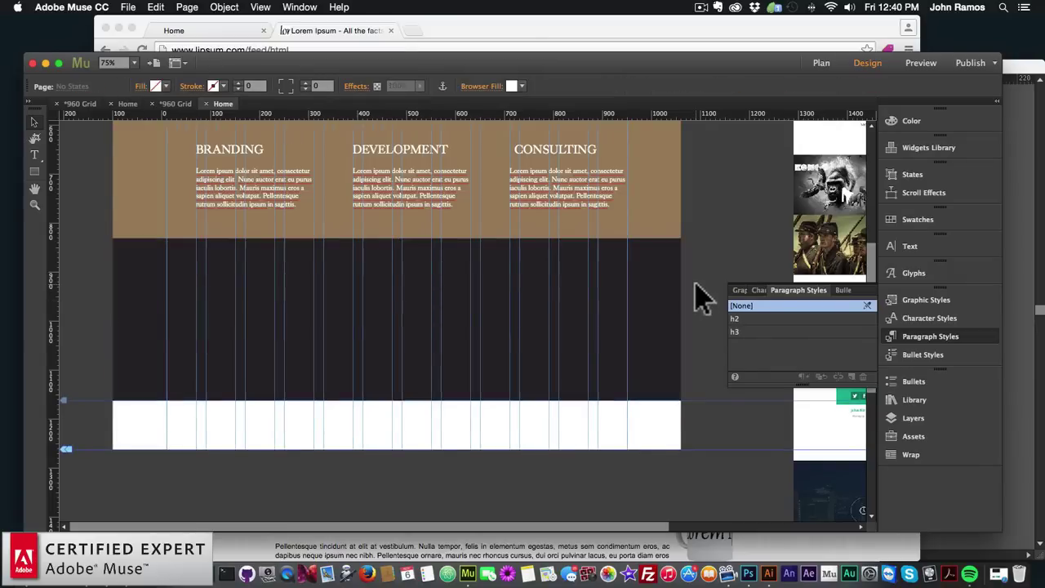
# Copy the FEATURES heading into the dark band and retype it as WORKS
pyautogui.scroll(2, 701, 298)
pyautogui.scroll(1, 700, 298)
pyautogui.click(412, 188)
pyautogui.press('super+c')
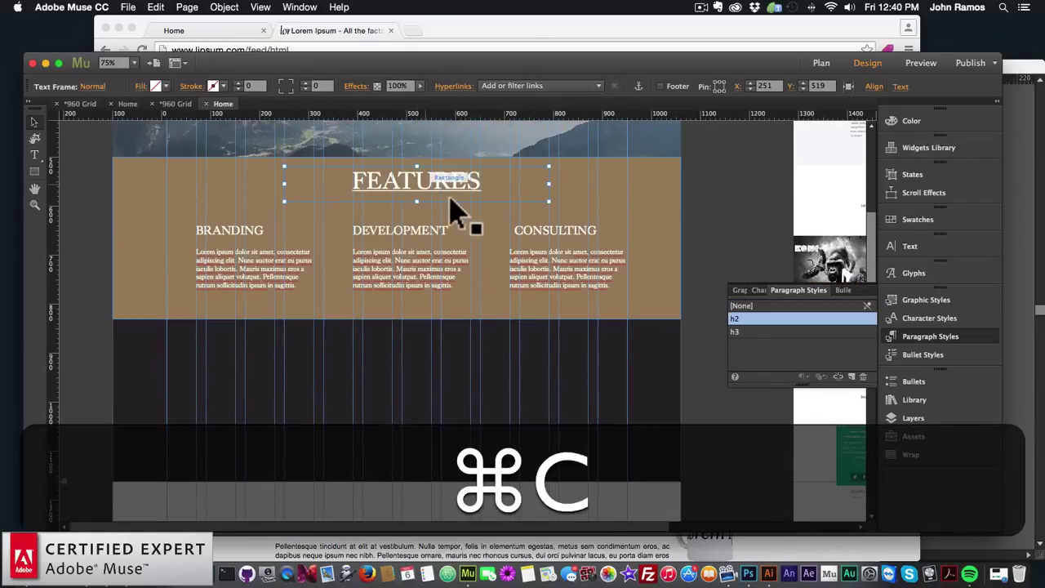
pyautogui.press('super+v')
pyautogui.moveTo(445, 334); pyautogui.dragTo(420, 371)
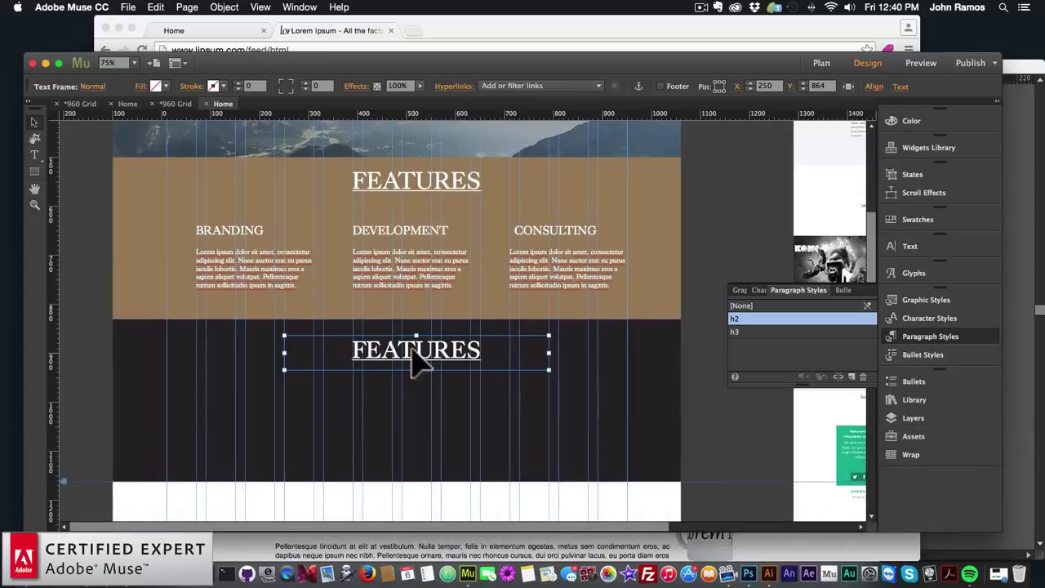
pyautogui.doubleClick(488, 353)
pyautogui.moveTo(488, 352); pyautogui.dragTo(235, 334)
pyautogui.write('WORKS')
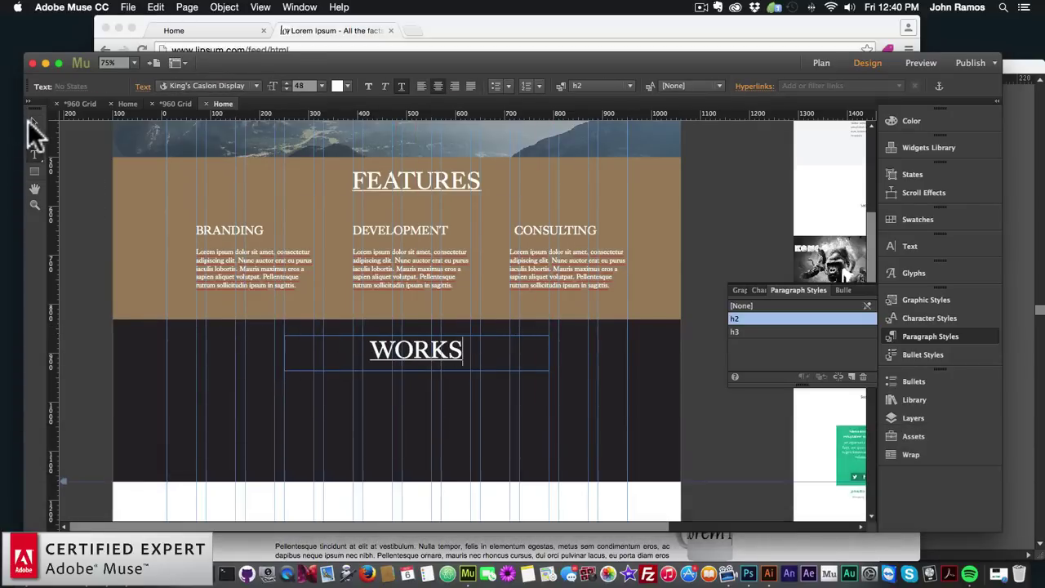
pyautogui.click(34, 122)
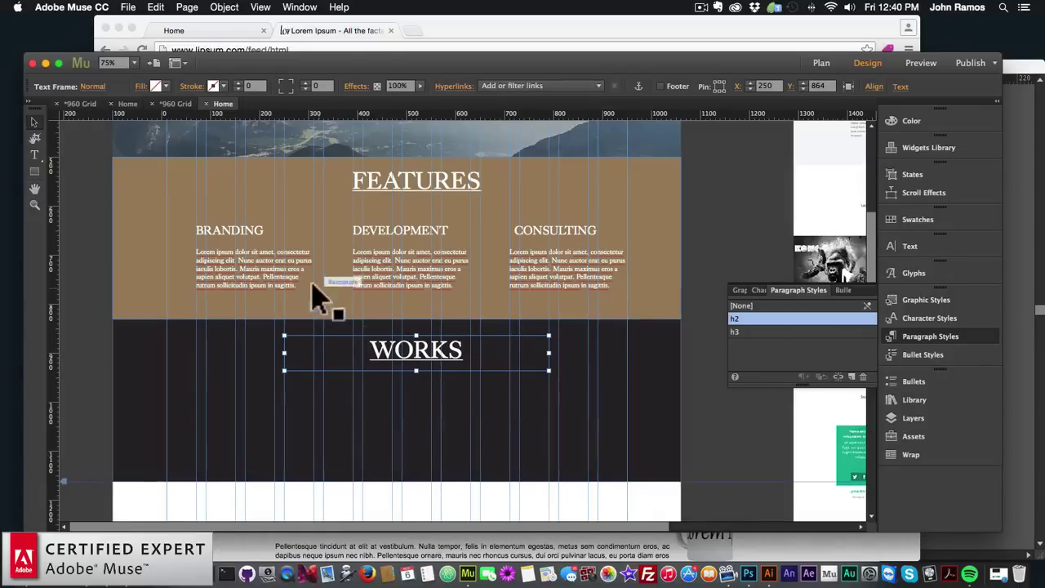
# Copy the lorem paragraph from BRANDING below WORKS and widen it to 600 px
pyautogui.click(275, 286)
pyautogui.press('super+c')
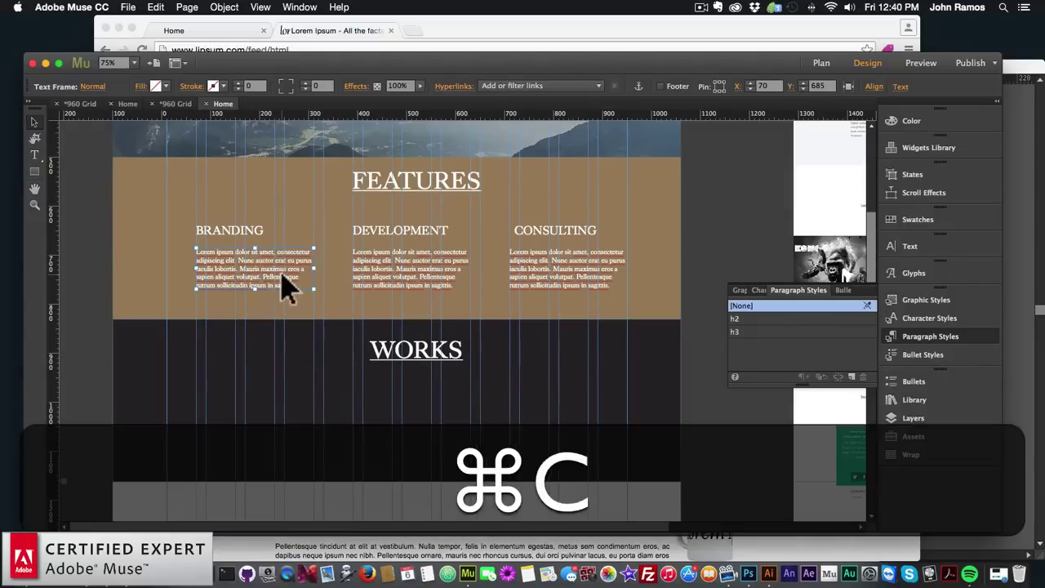
pyautogui.press('super+v')
pyautogui.moveTo(447, 328); pyautogui.dragTo(299, 416)
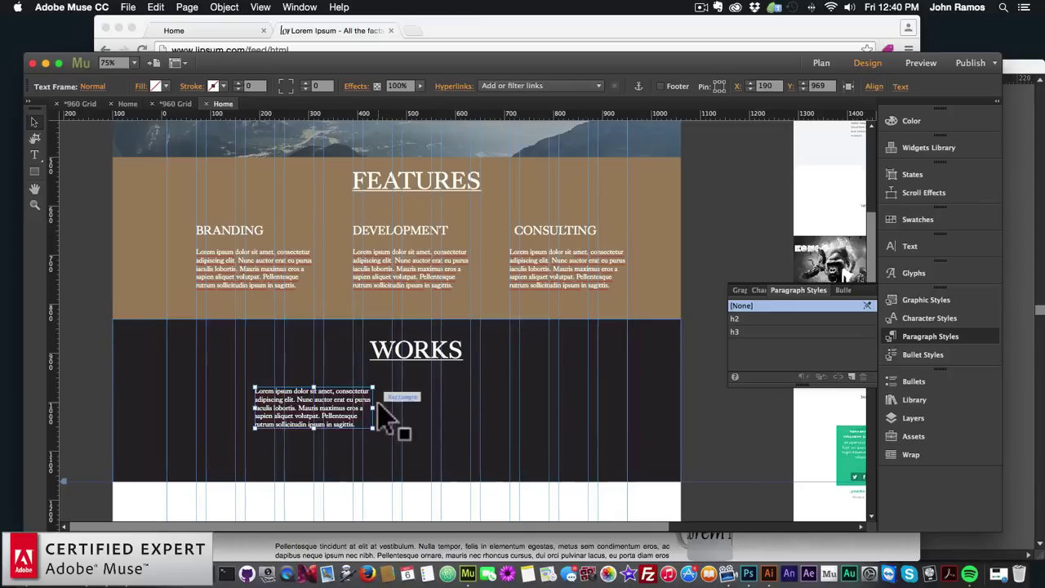
pyautogui.moveTo(373, 408); pyautogui.dragTo(579, 408)
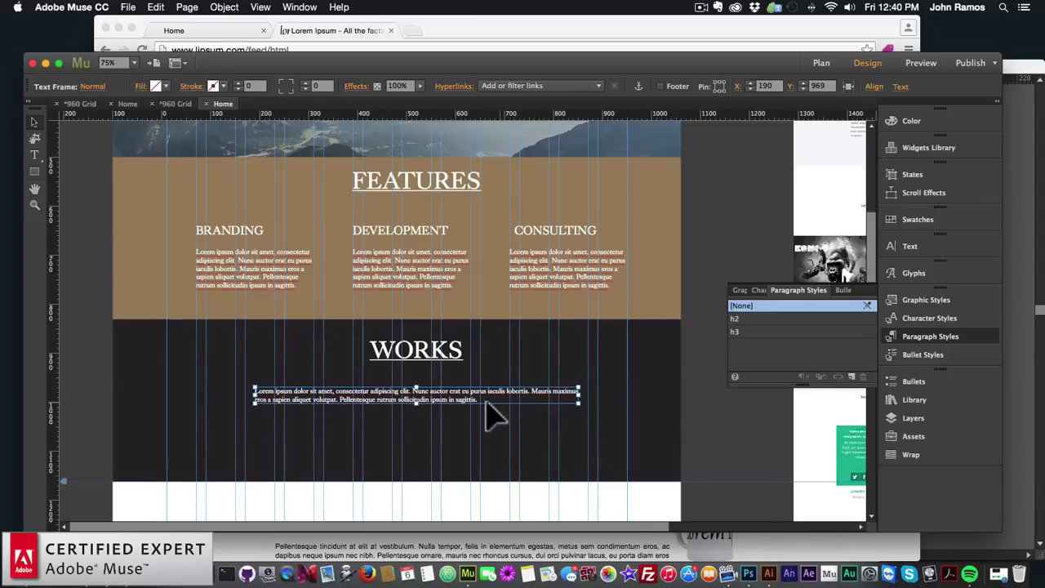
# Centre-align the paragraph text and move it up under the WORKS heading
pyautogui.doubleClick(489, 400)
pyautogui.press('super+a')
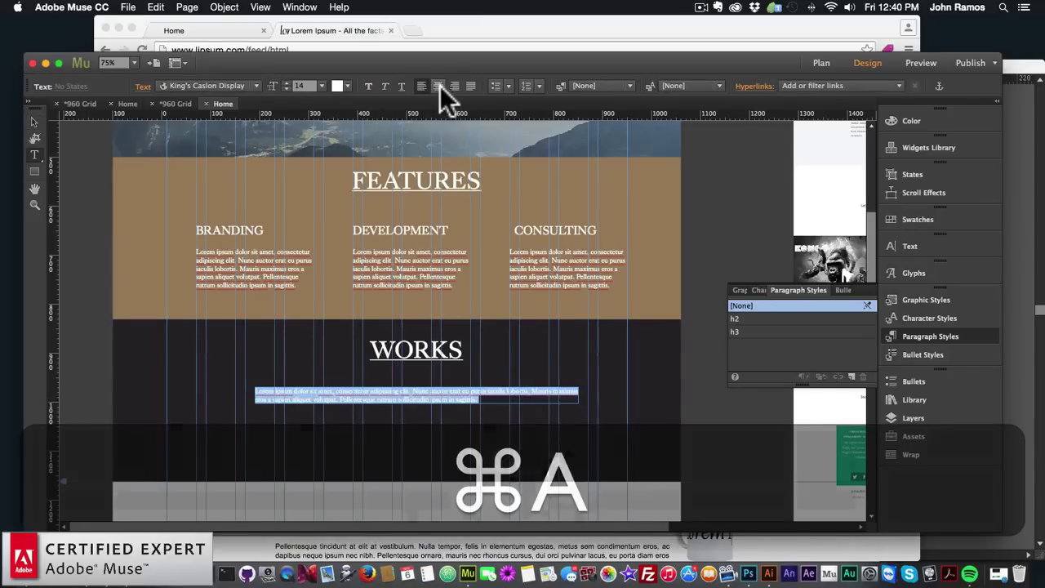
pyautogui.click(437, 86)
pyautogui.click(34, 123)
pyautogui.moveTo(425, 408)
pyautogui.mouseDown()
pyautogui.moveTo(416, 401)
pyautogui.moveTo(438, 404)
pyautogui.mouseUp()
# Select the WORKS heading and paragraph together and nudge them into place inside the dark band
pyautogui.keyDown('shift'); pyautogui.click(421, 351); pyautogui.keyUp('shift')
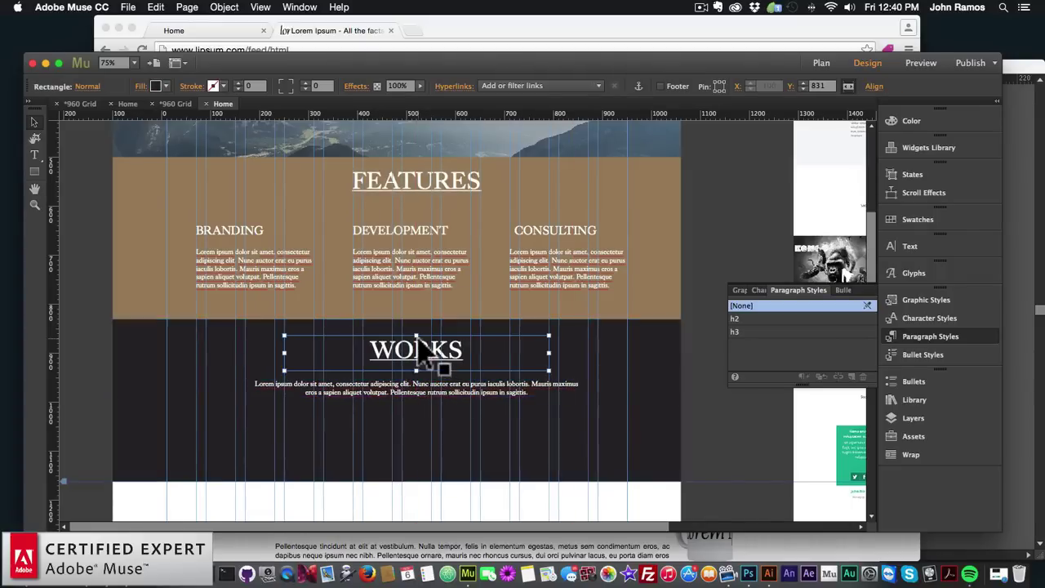
pyautogui.moveTo(421, 351); pyautogui.dragTo(426, 359)
pyautogui.click(439, 448)
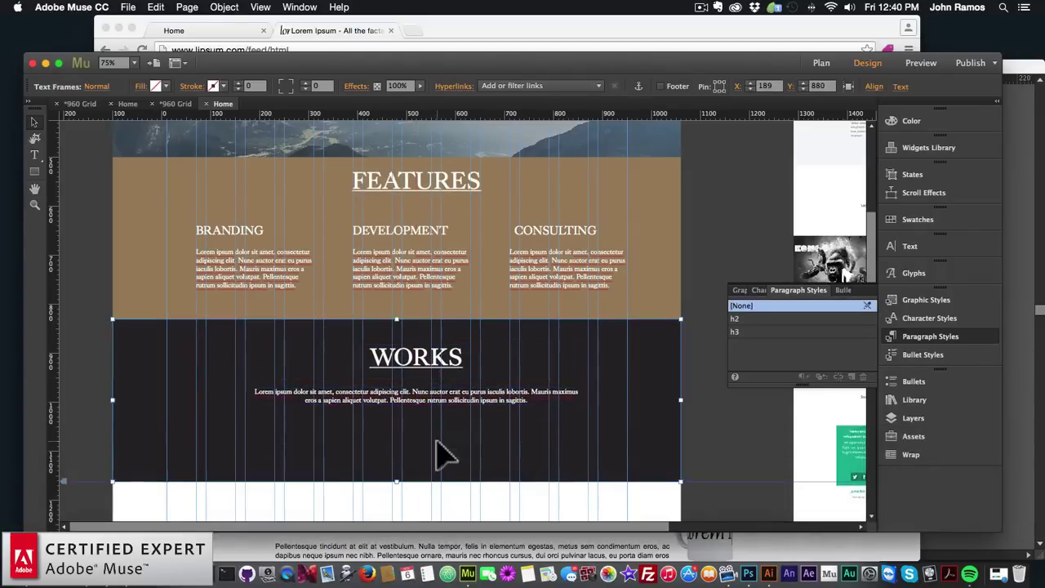
pyautogui.scroll(3, 396, 363)
pyautogui.scroll(-5, 396, 363)
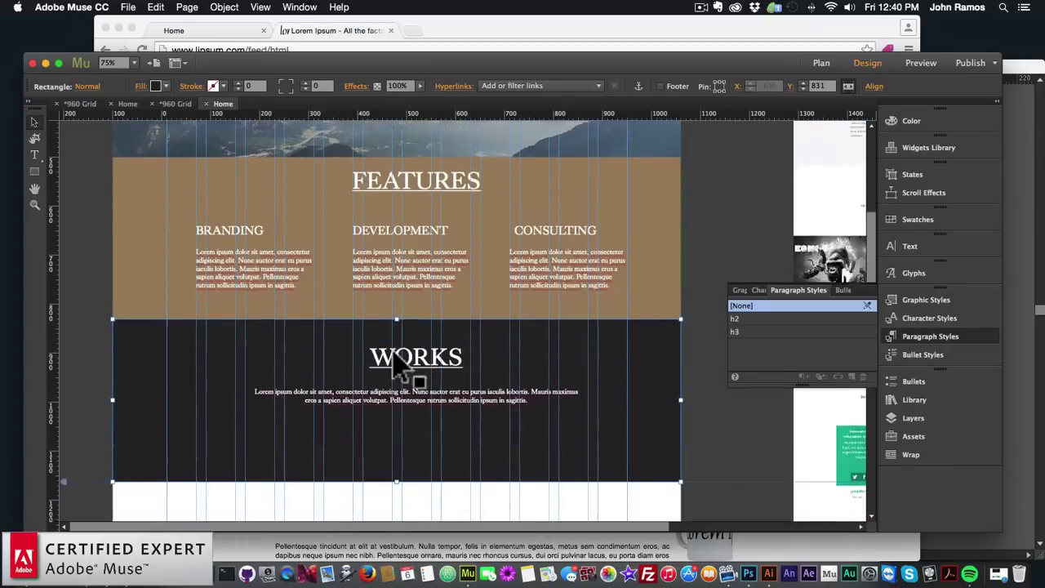
pyautogui.click(418, 333)
pyautogui.keyDown('shift'); pyautogui.click(420, 349); pyautogui.keyUp('shift')
pyautogui.moveTo(421, 319); pyautogui.dragTo(421, 324)
pyautogui.click(418, 421)
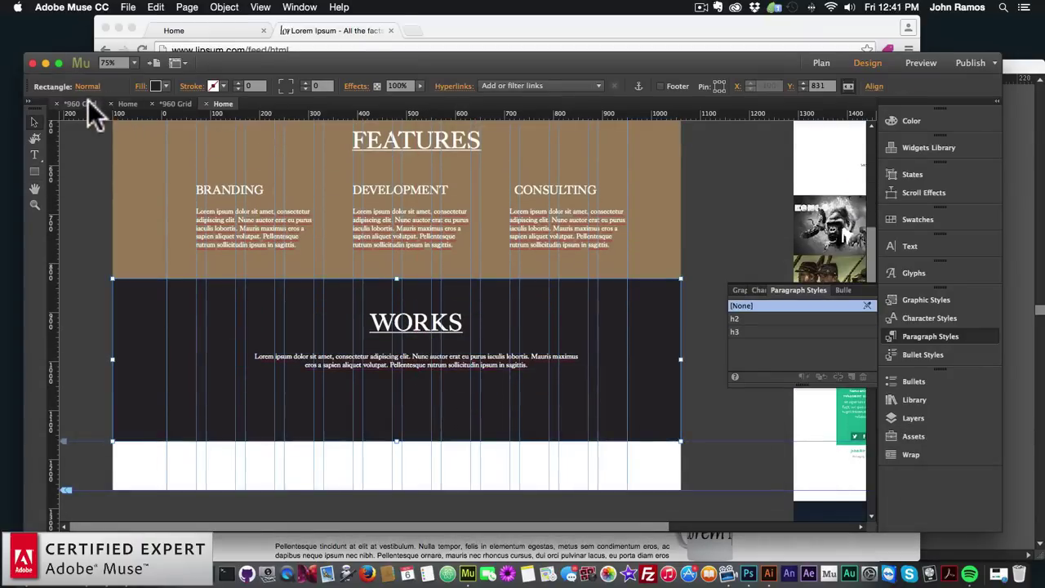
# Review the reference site's Home page, then reopen the working Home page for editing
pyautogui.click(87, 104)
pyautogui.doubleClick(146, 158)
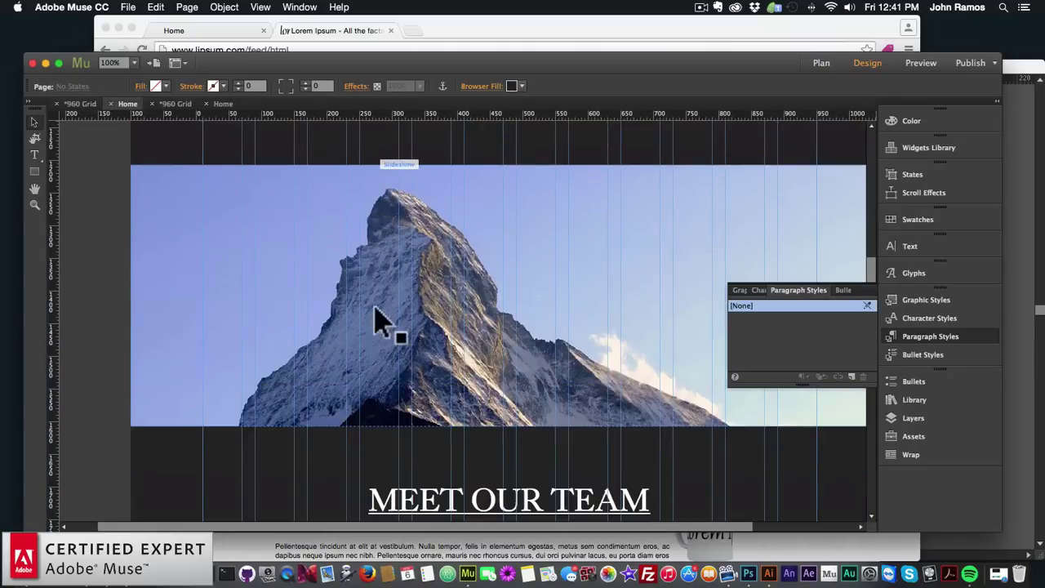
pyautogui.scroll(-10, 406, 286)
pyautogui.scroll(10, 405, 285)
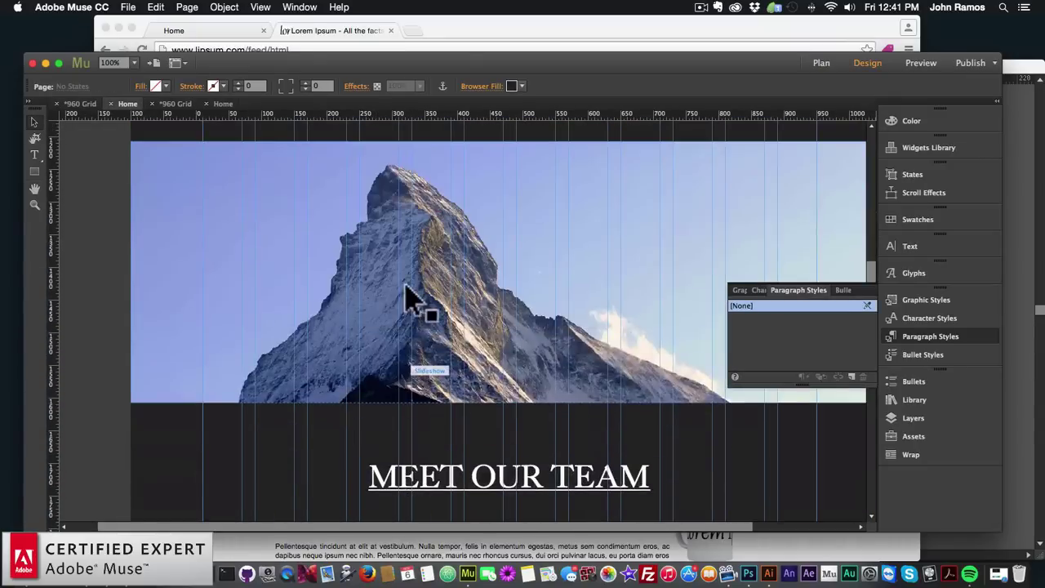
pyautogui.click(821, 65)
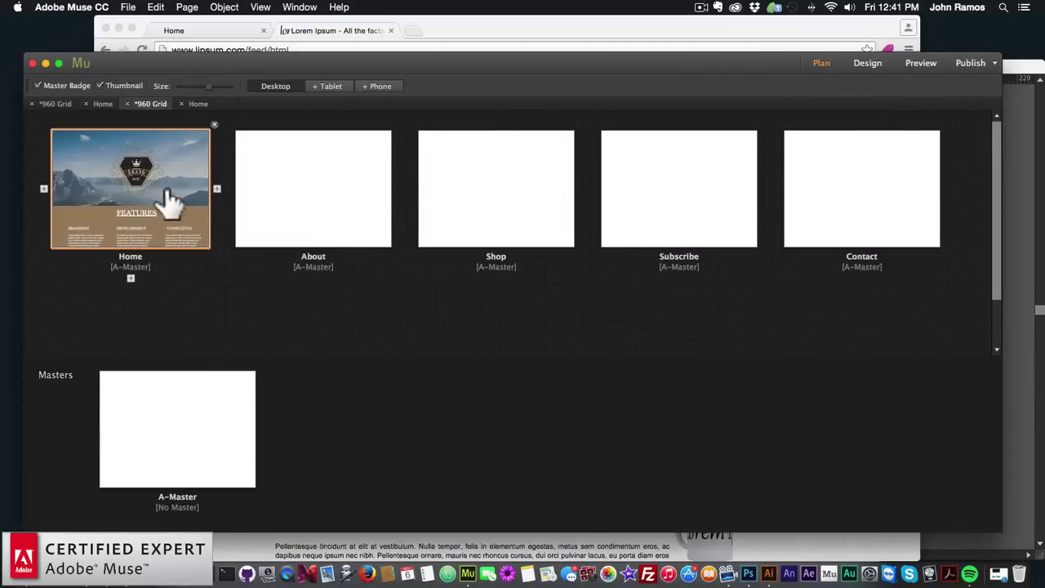
pyautogui.doubleClick(168, 205)
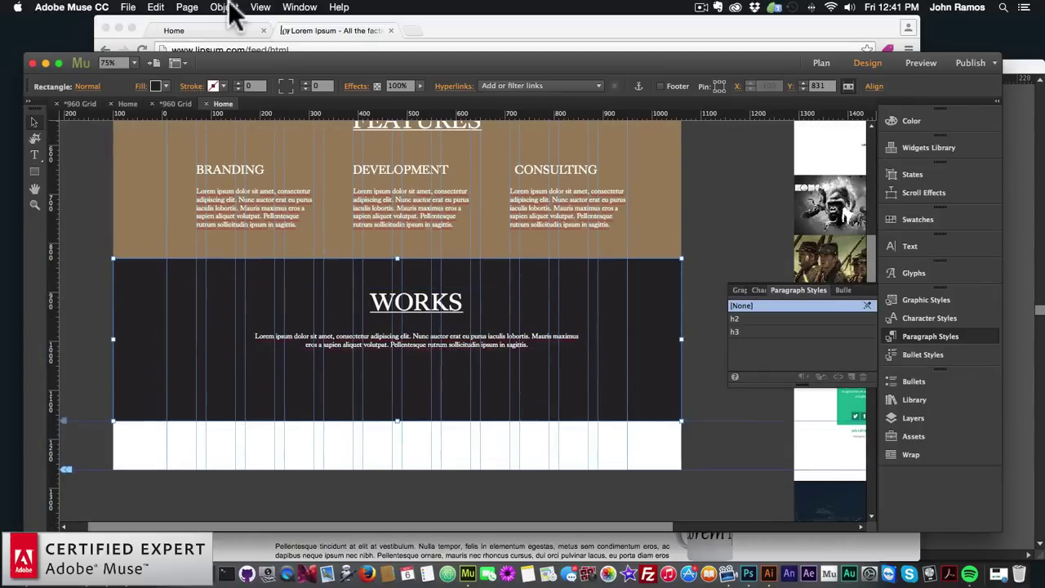
# Insert a slideshow widget beneath the WORKS band and shift its cactus image left
pyautogui.click(231, 8)
pyautogui.moveTo(278, 228)
pyautogui.moveTo(412, 267)
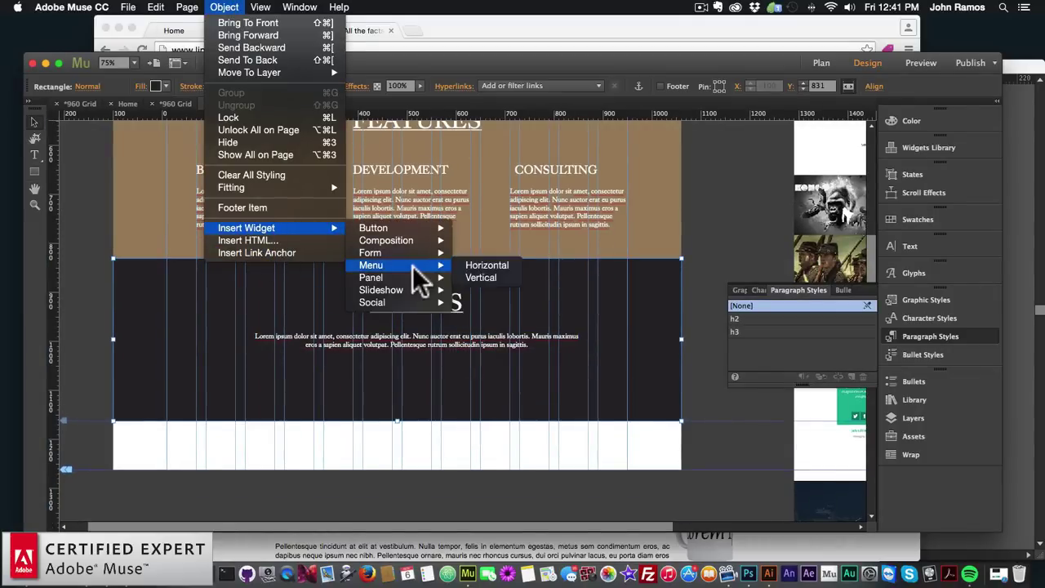
pyautogui.moveTo(400, 292)
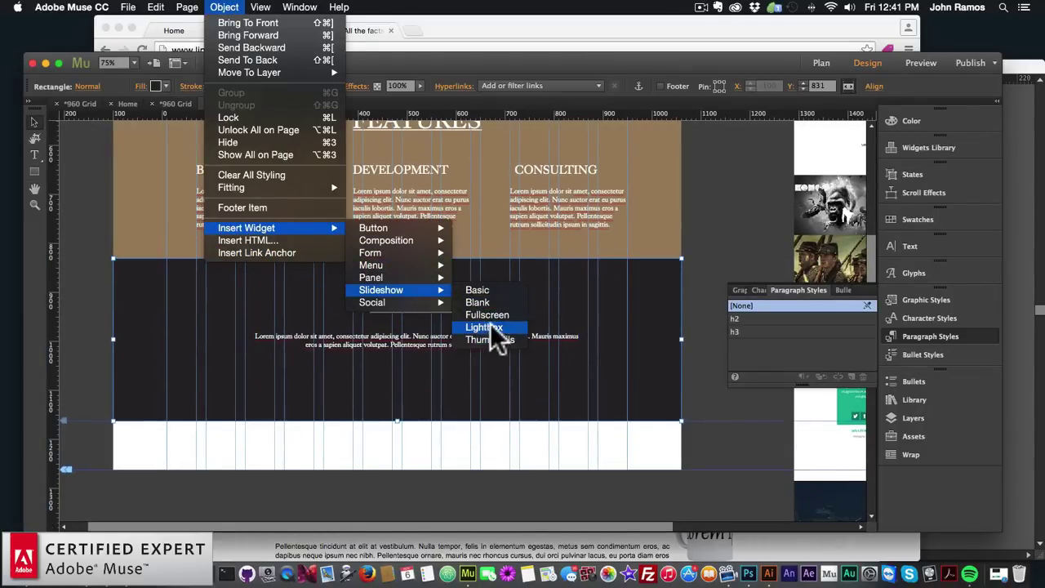
pyautogui.click(486, 287)
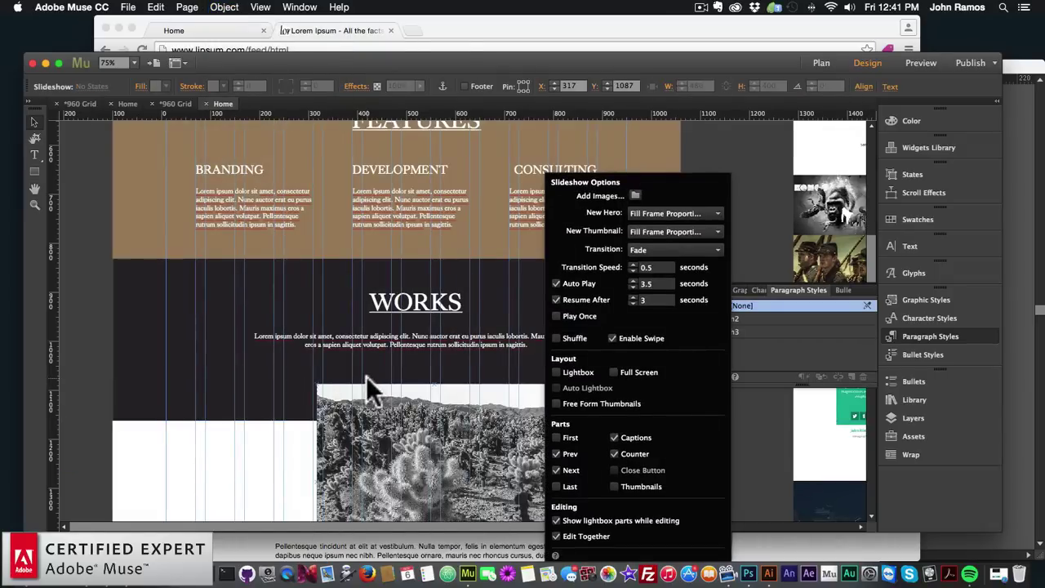
pyautogui.click(325, 391)
pyautogui.scroll(-5, 351, 368)
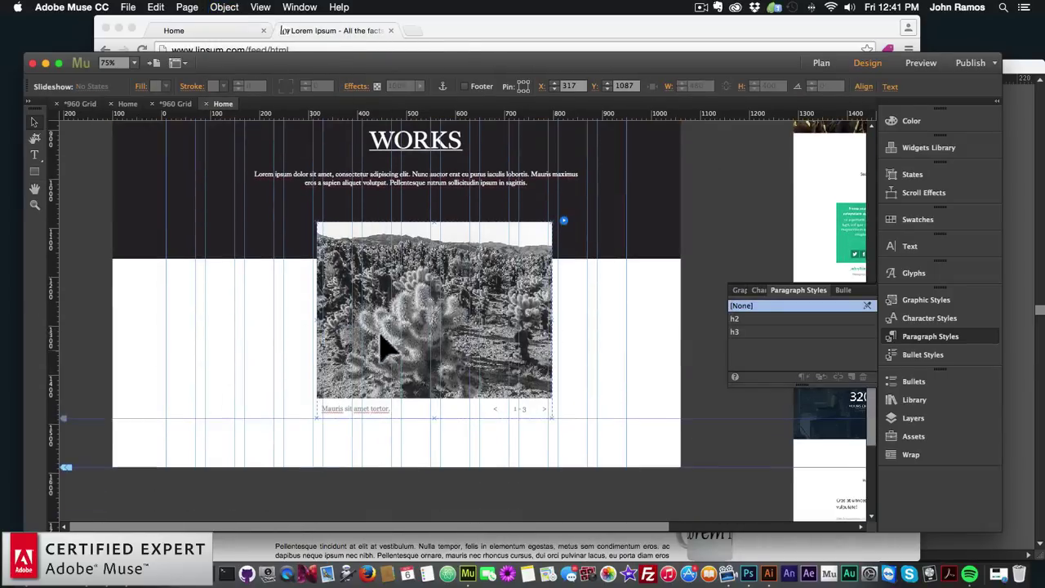
pyautogui.click(392, 339)
pyautogui.moveTo(383, 338); pyautogui.dragTo(302, 351)
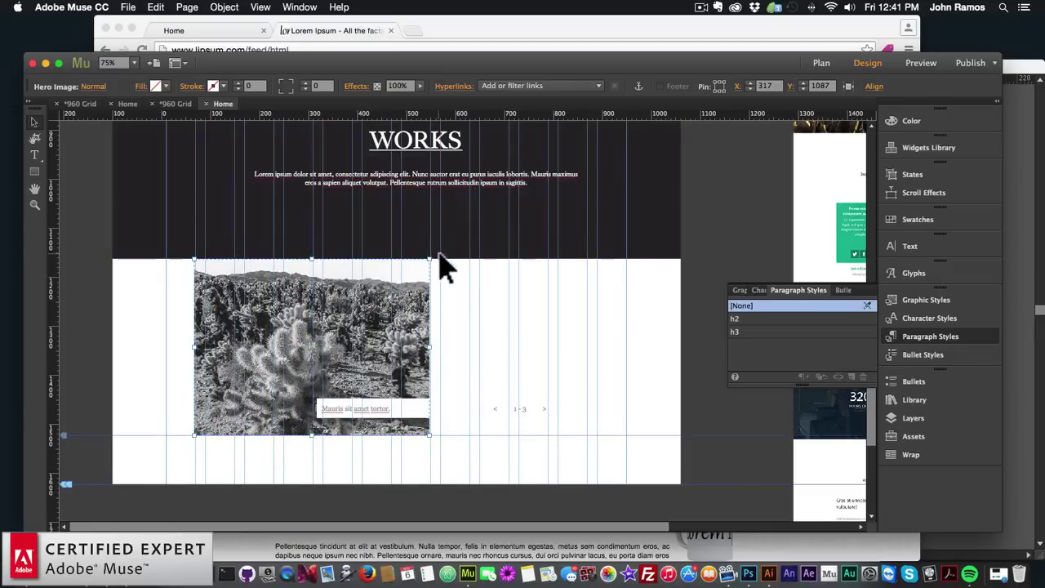
# Turn off the slideshow's Prev, Next, Captions and Counter, and stretch the cactus image to full browser width
pyautogui.click(439, 260)
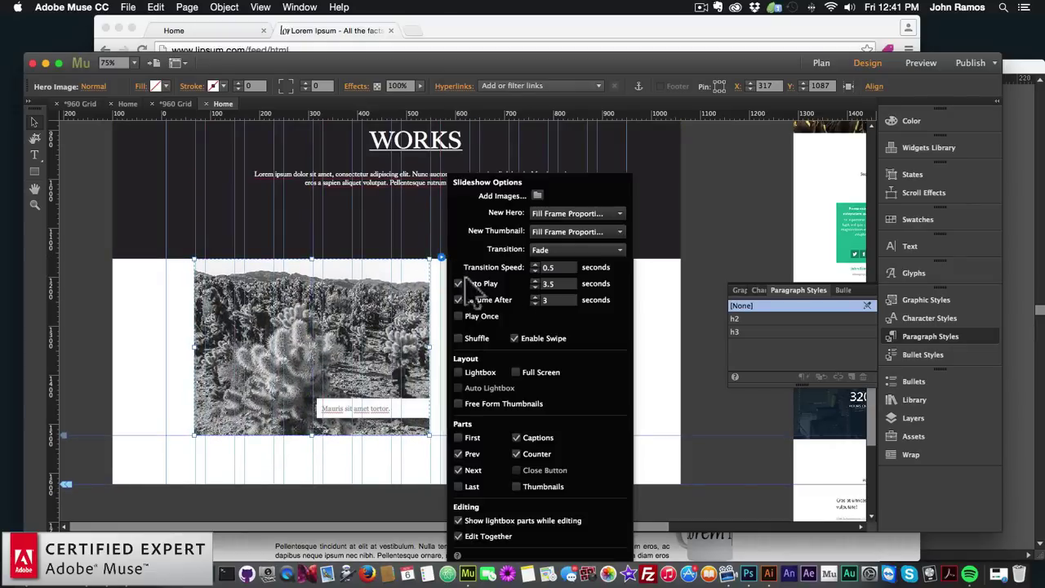
pyautogui.click(458, 454)
pyautogui.click(458, 470)
pyautogui.click(516, 438)
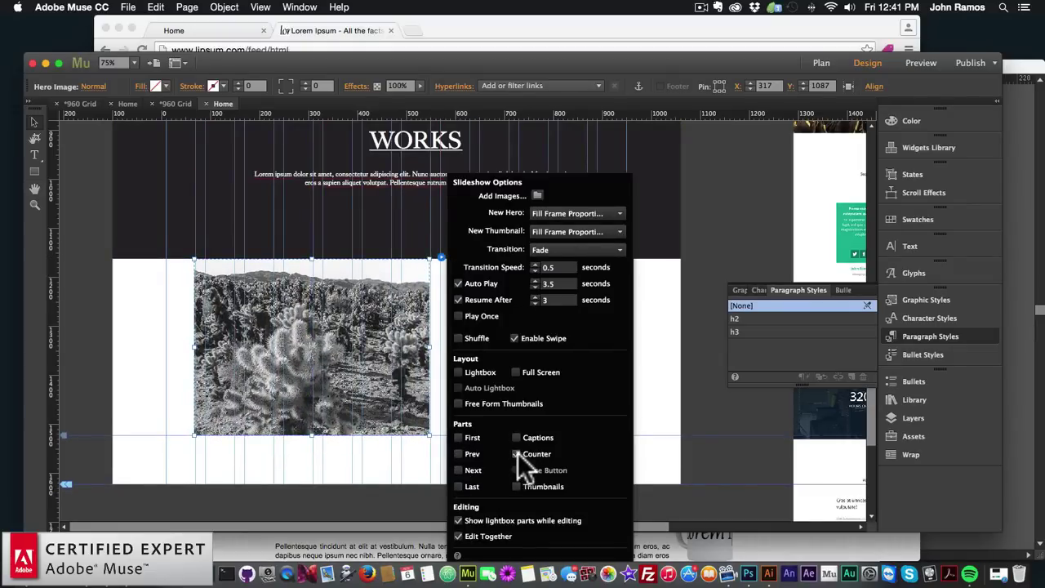
pyautogui.click(516, 454)
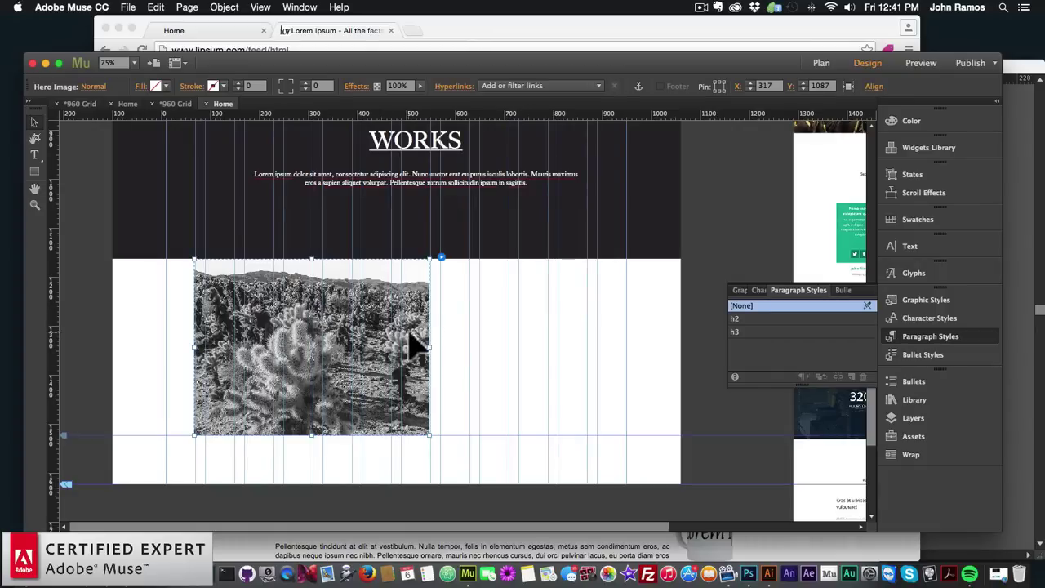
pyautogui.click(845, 85)
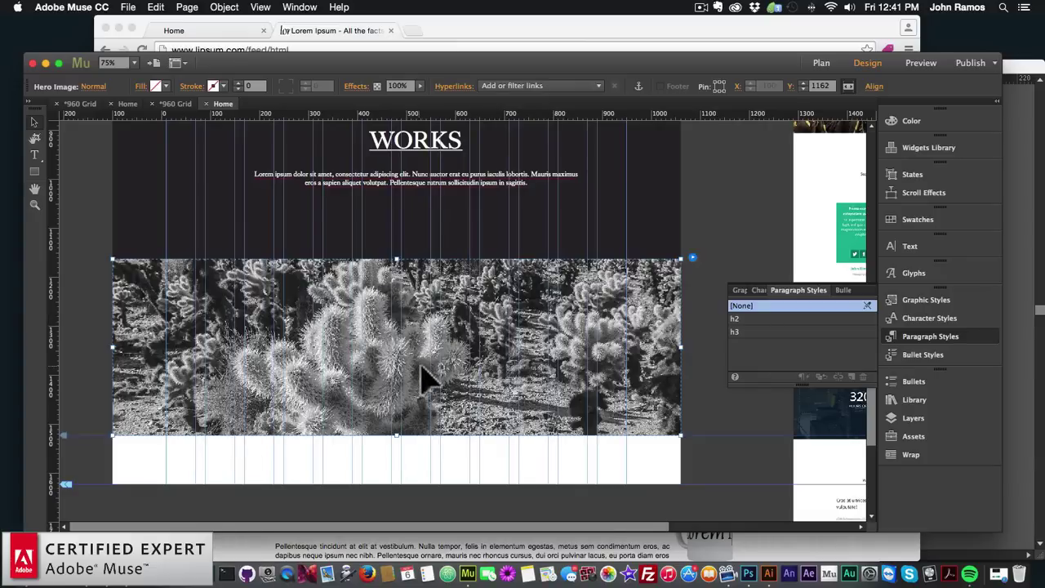
# Add three more photos to the slideshow through Add Images in Slideshow Options
pyautogui.click(692, 258)
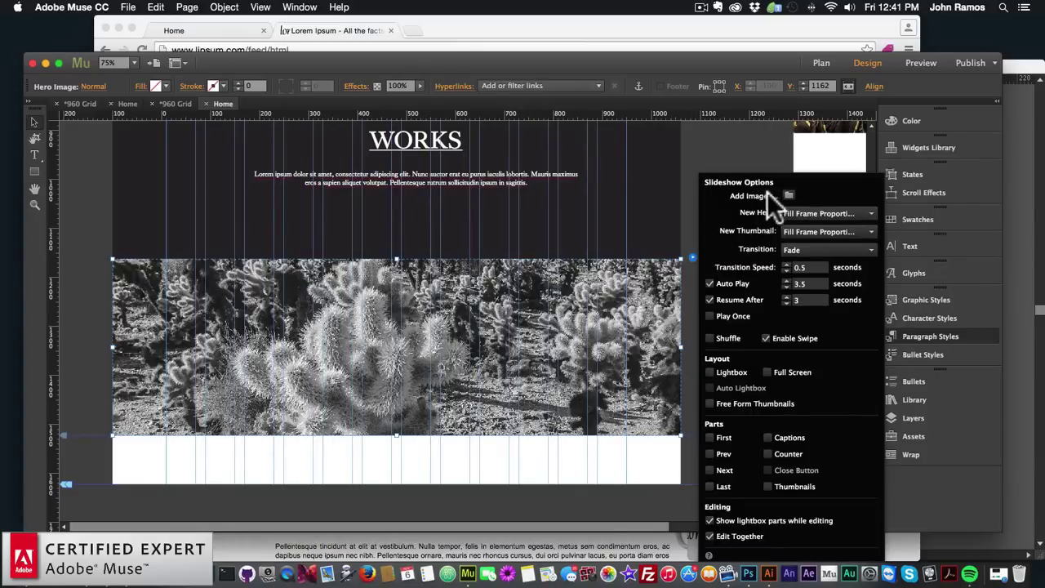
pyautogui.click(789, 194)
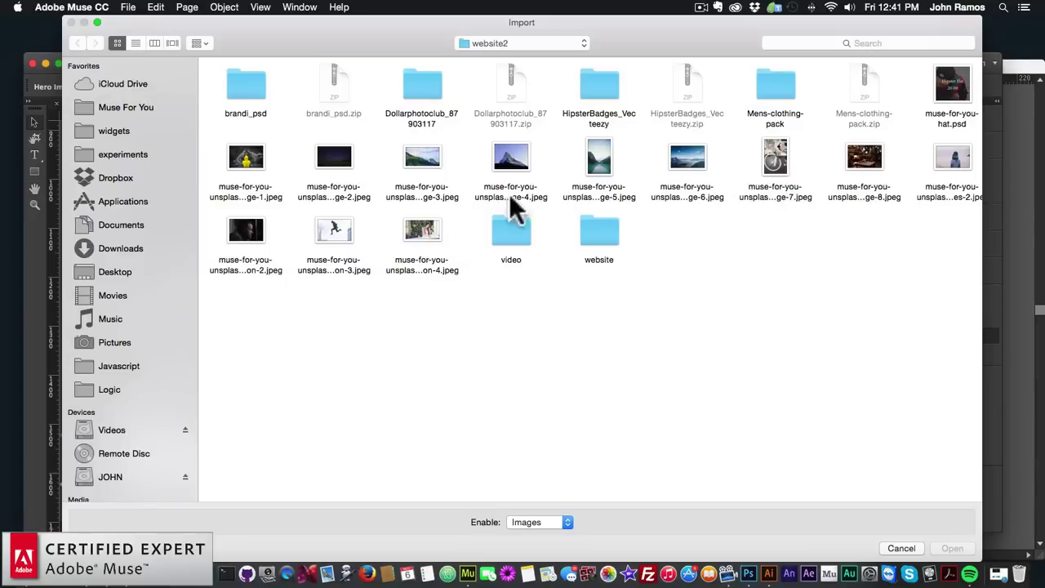
pyautogui.click(425, 158)
pyautogui.keyDown('super'); pyautogui.click(509, 163); pyautogui.keyUp('super')
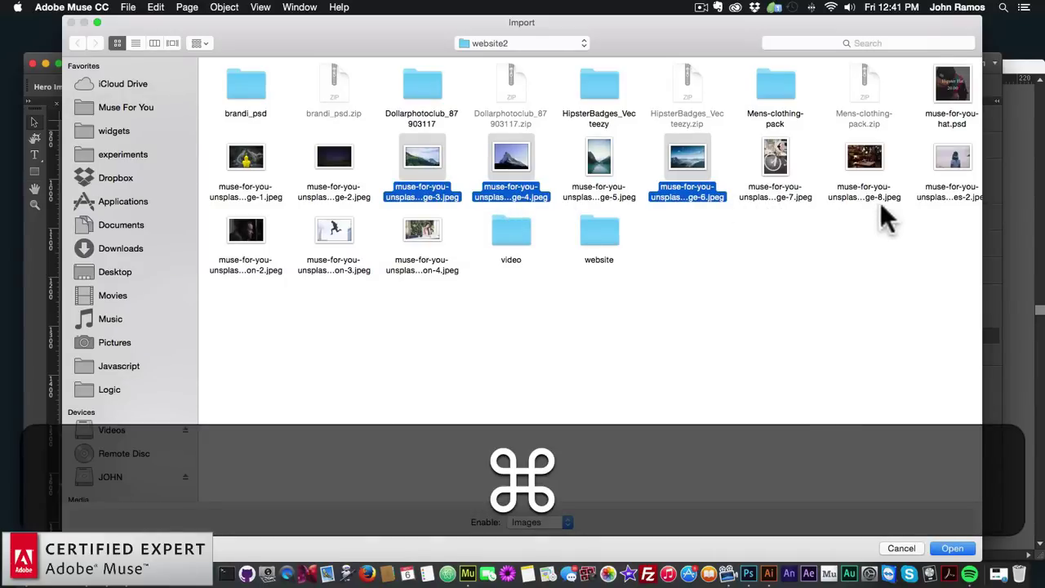
pyautogui.keyDown('super'); pyautogui.click(953, 162); pyautogui.keyUp('super')
pyautogui.click(952, 549)
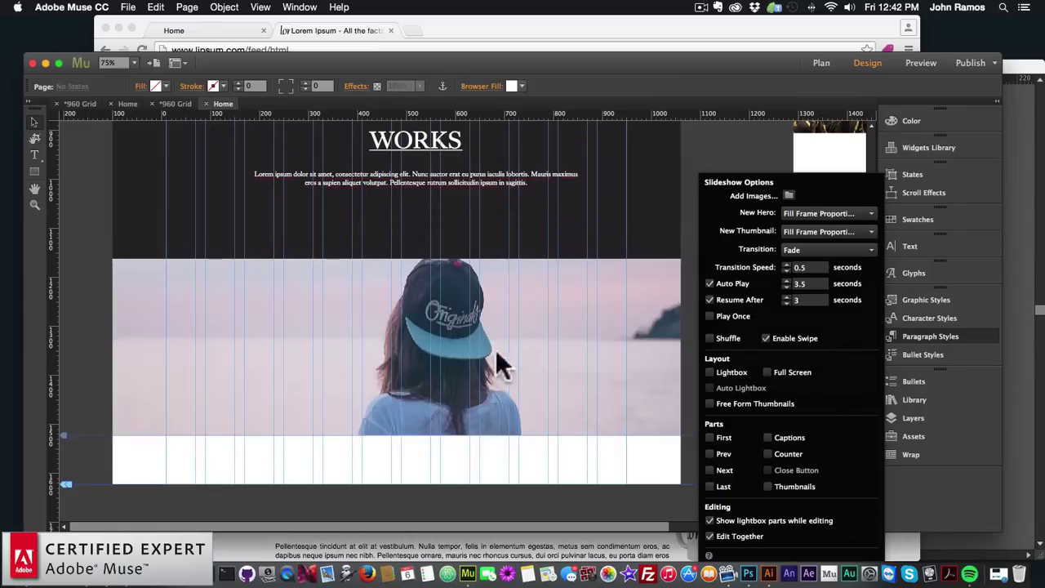
# Turn on Auto Play in the slideshow's options
pyautogui.click(435, 351)
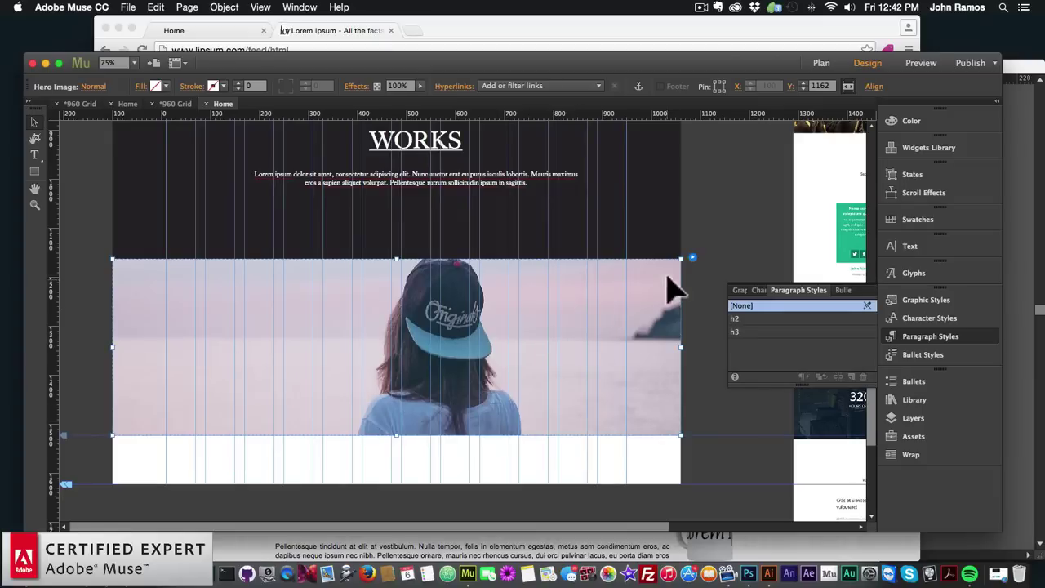
pyautogui.click(693, 257)
pyautogui.click(733, 283)
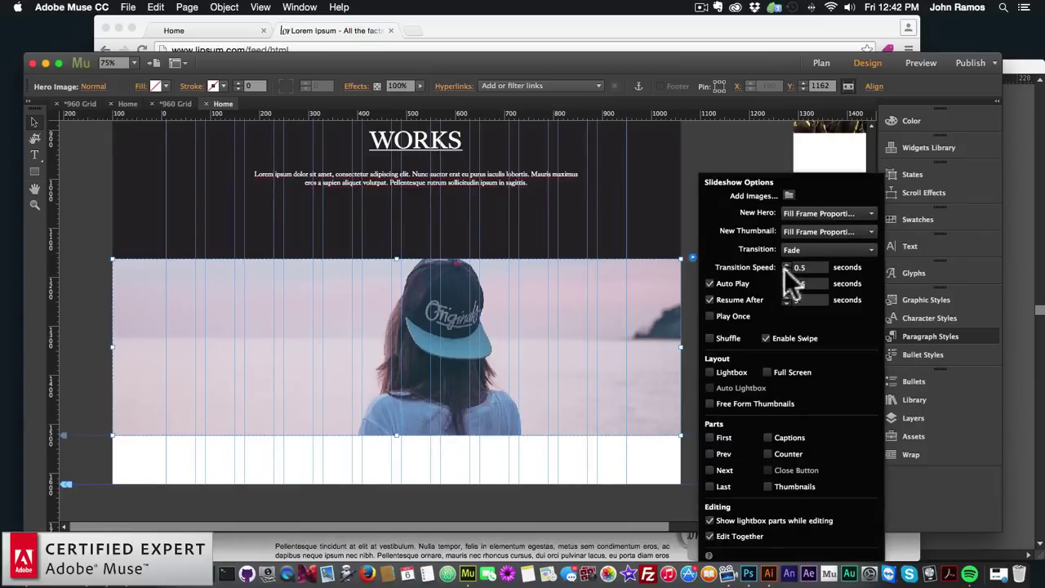
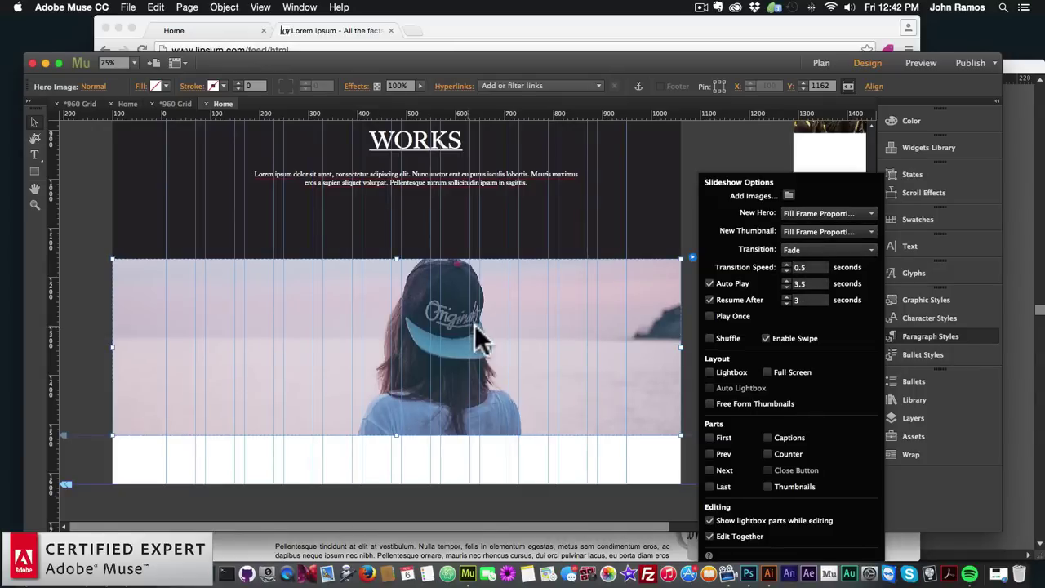
# Close Slideshow Options and briefly check the slideshow's position and size in the Transform popup
pyautogui.click(508, 365)
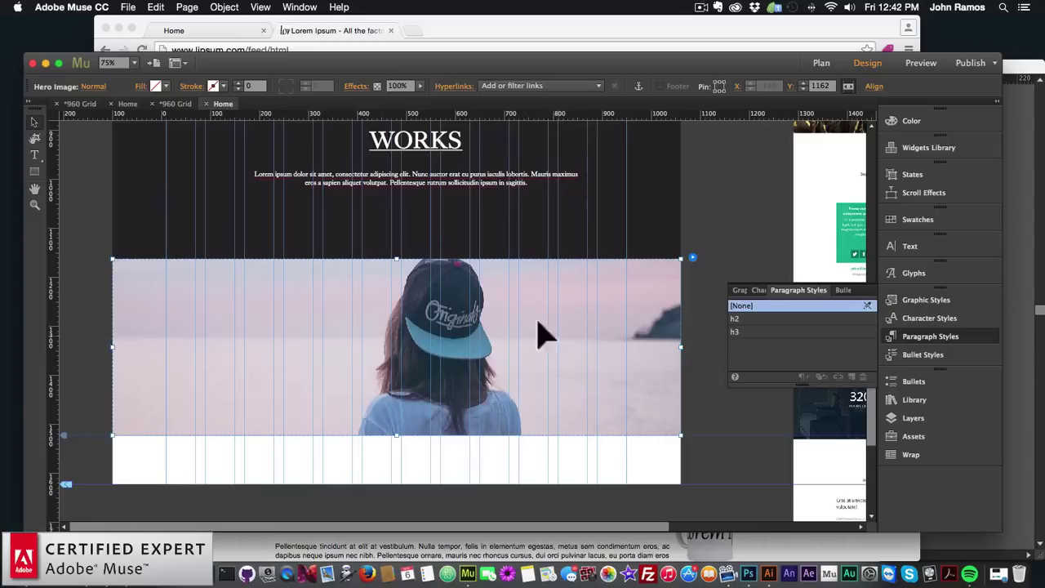
pyautogui.click(789, 87)
pyautogui.click(791, 90)
# Switch to the other 960 Grid site and view its page plan
pyautogui.click(77, 105)
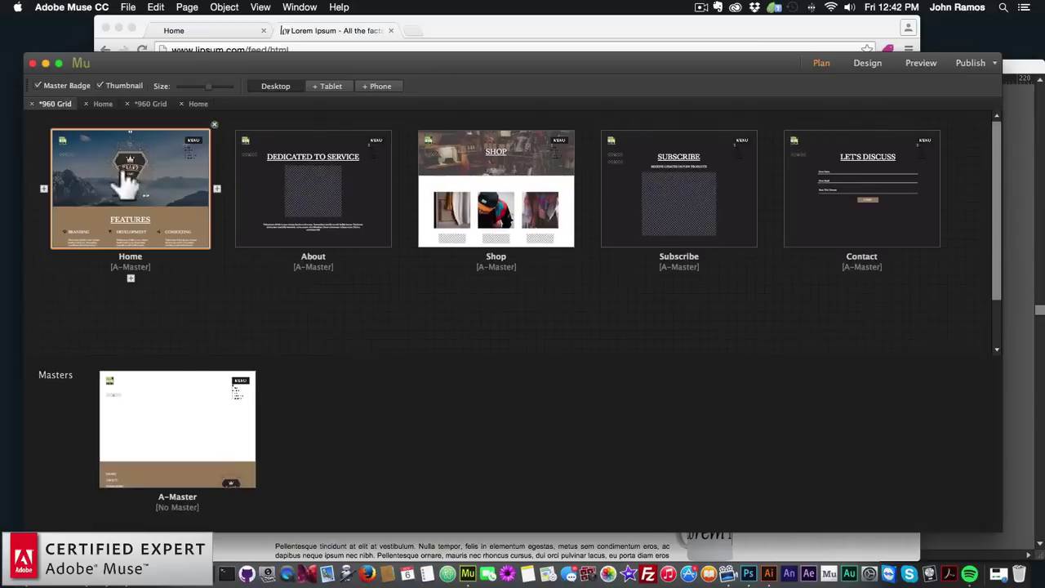
pyautogui.scroll(-9, 302, 250)
pyautogui.scroll(5, 303, 250)
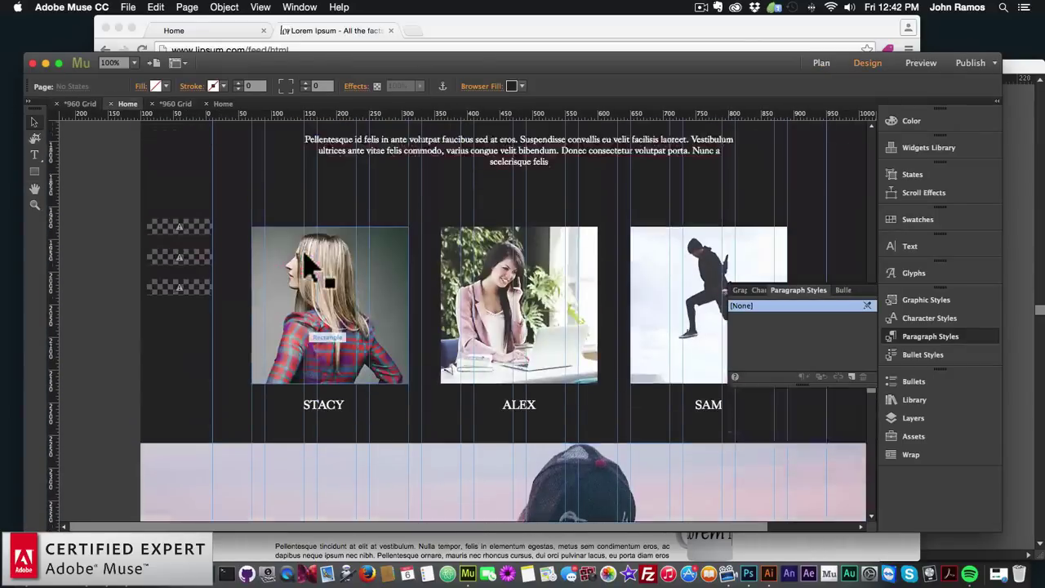
pyautogui.click(820, 64)
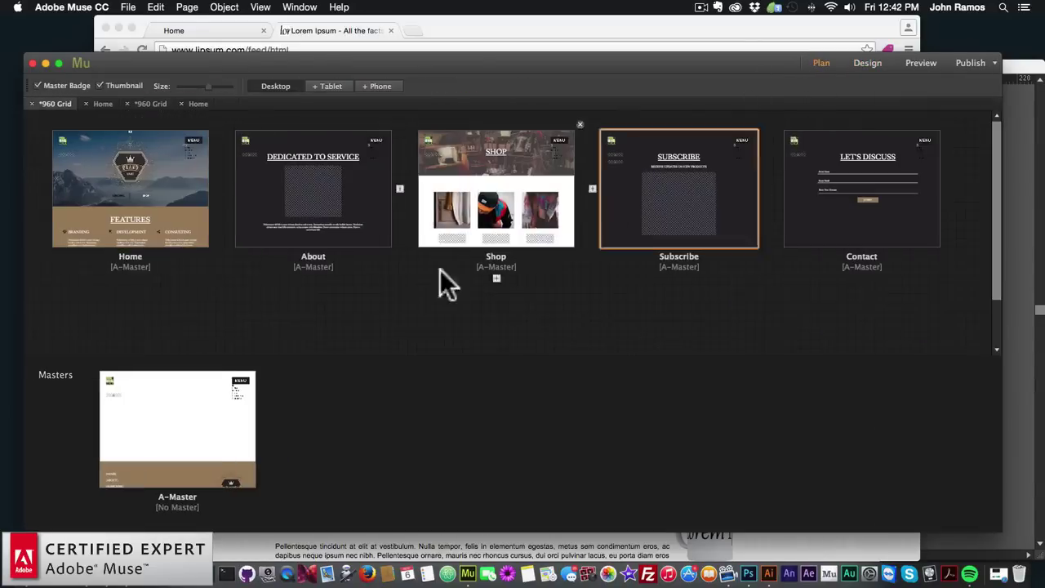
# Return to the brand site and open its Home page in Design view
pyautogui.click(103, 105)
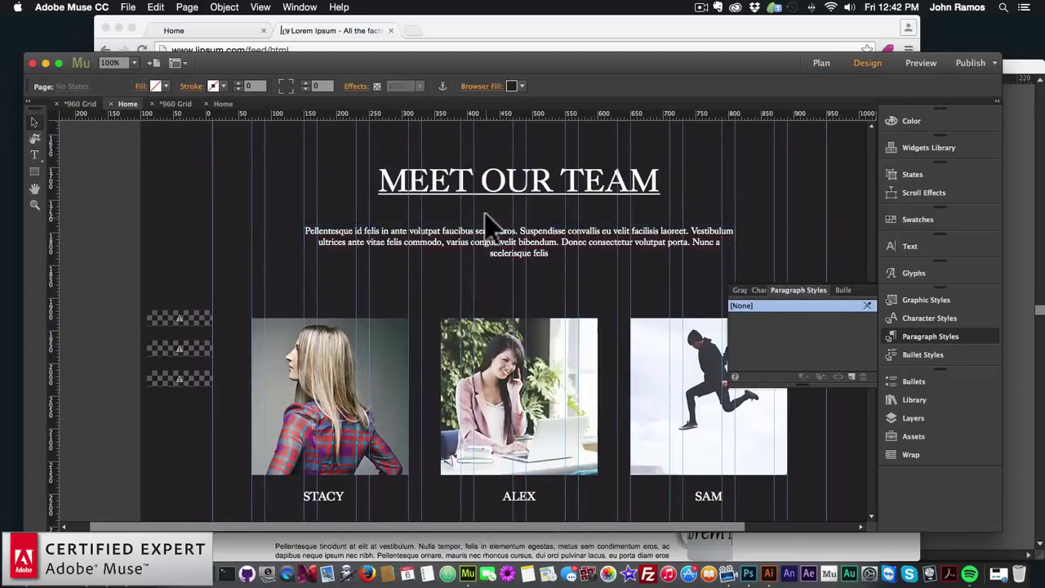
pyautogui.scroll(5, 489, 222)
pyautogui.click(172, 103)
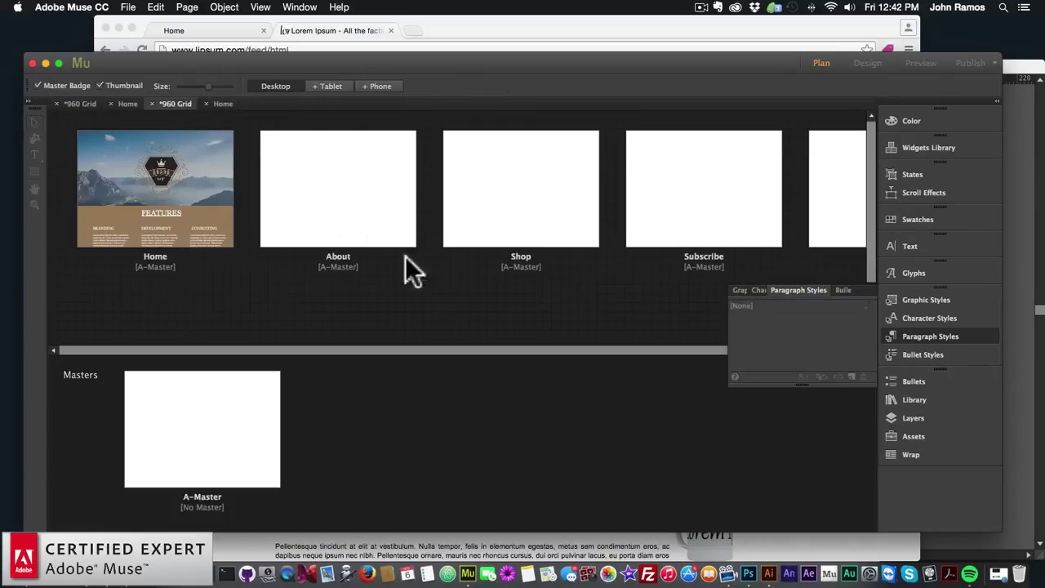
pyautogui.doubleClick(178, 219)
pyautogui.scroll(8, 499, 306)
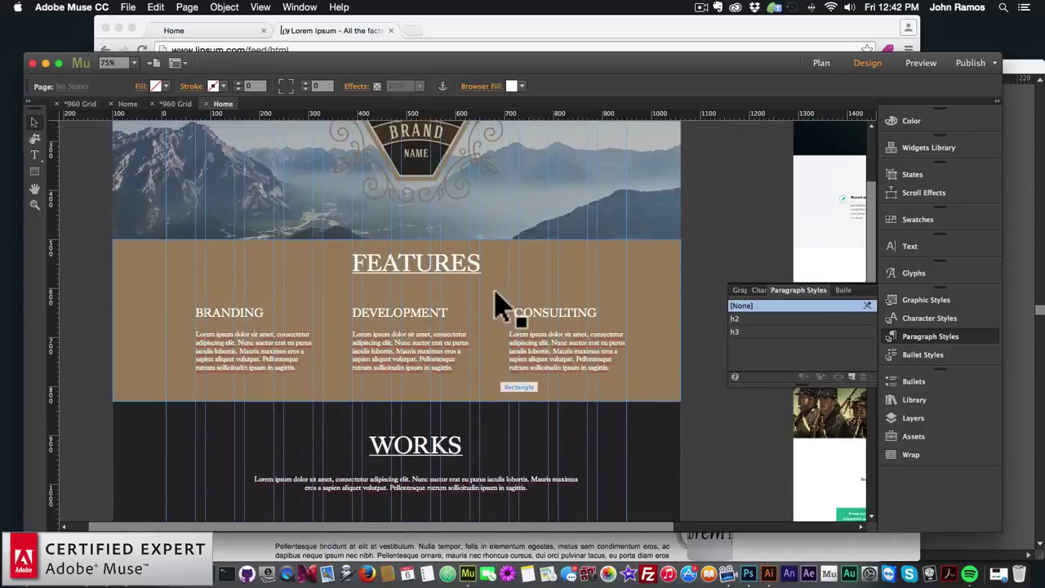
pyautogui.scroll(-2, 499, 304)
# Paste a copy of the WORKS heading into the white strip, then delete it
pyautogui.click(462, 390)
pyautogui.press('super+c')
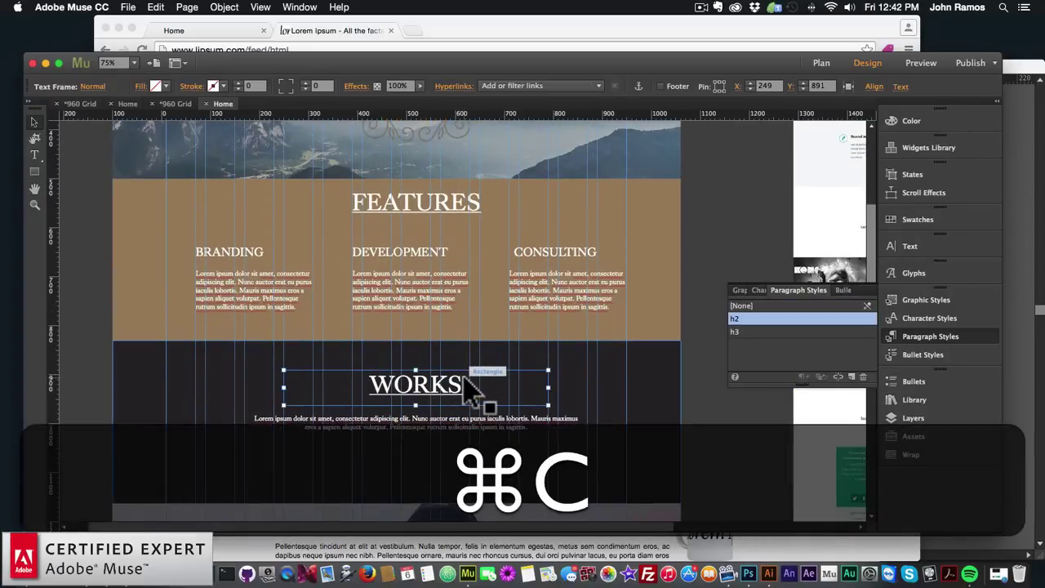
pyautogui.scroll(-10, 469, 389)
pyautogui.press('super+v')
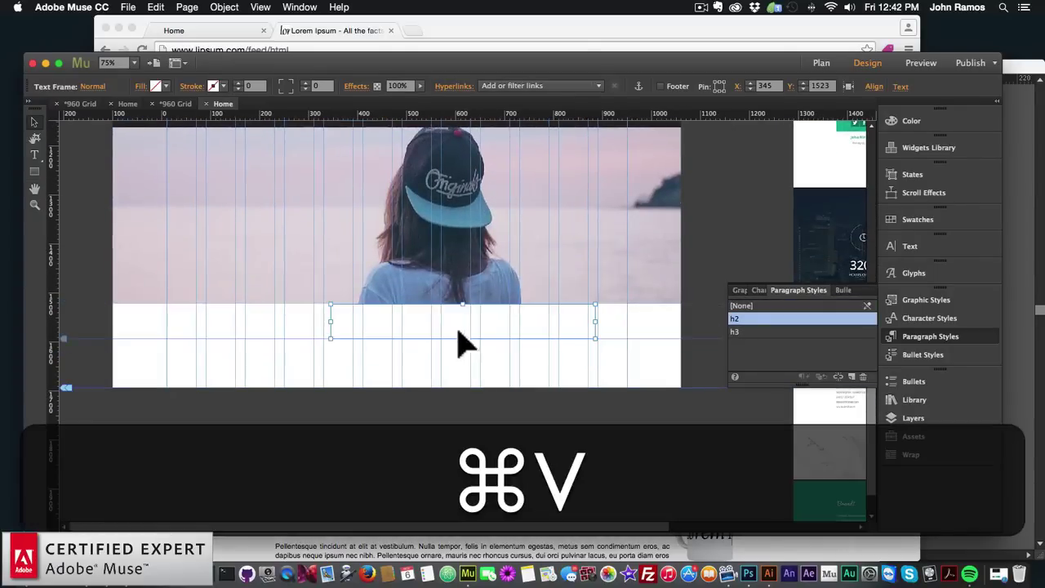
pyautogui.moveTo(459, 342); pyautogui.dragTo(420, 350)
pyautogui.press('BackSpace')
pyautogui.scroll(5, 457, 349)
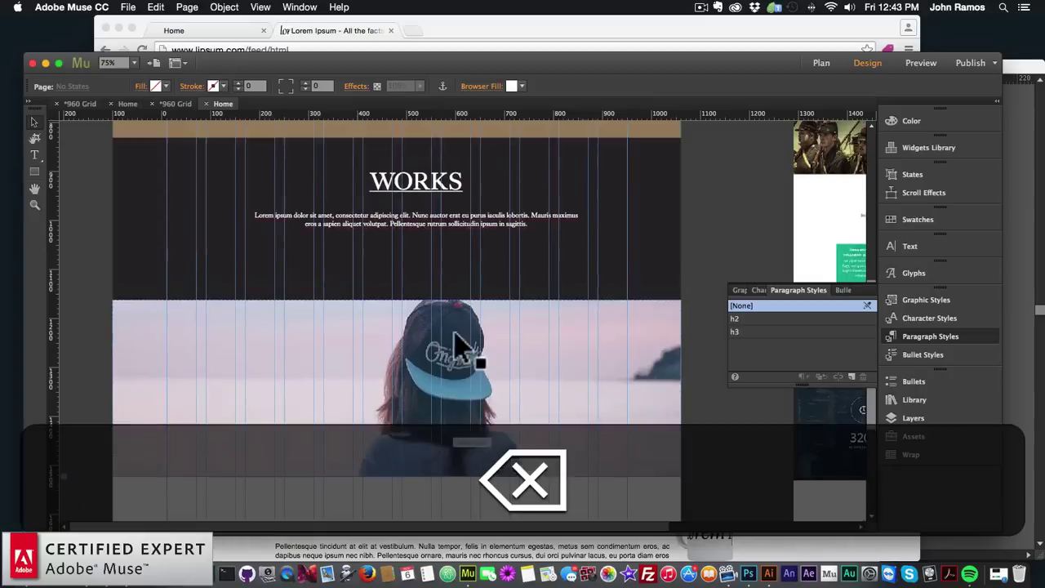
# Duplicate the dark Works rectangle below the photo and set its height to 250
pyautogui.click(579, 283)
pyautogui.press('super+c')
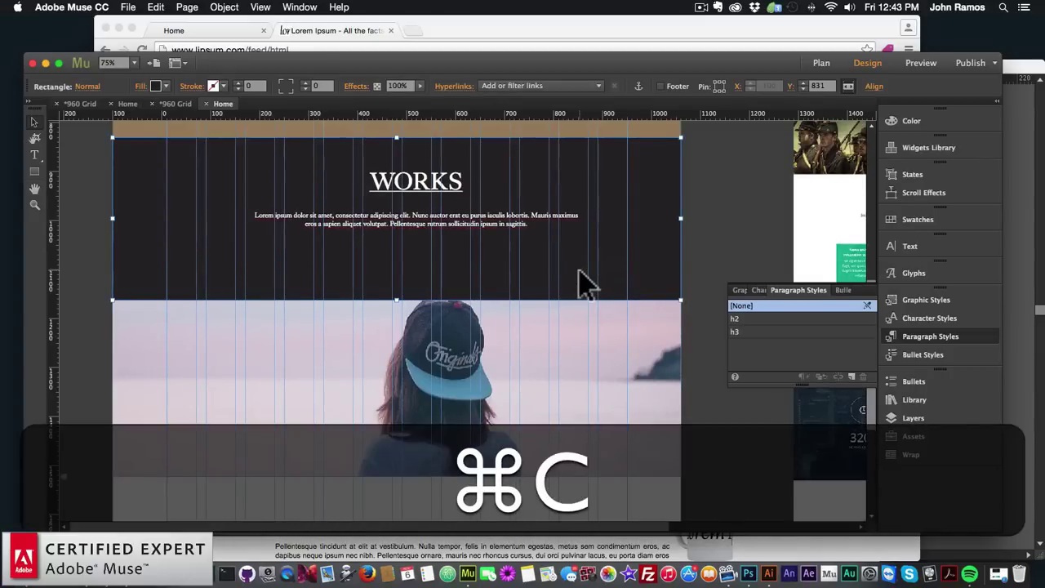
pyautogui.press('super+v')
pyautogui.moveTo(474, 310); pyautogui.dragTo(466, 420)
pyautogui.scroll(-4, 445, 415)
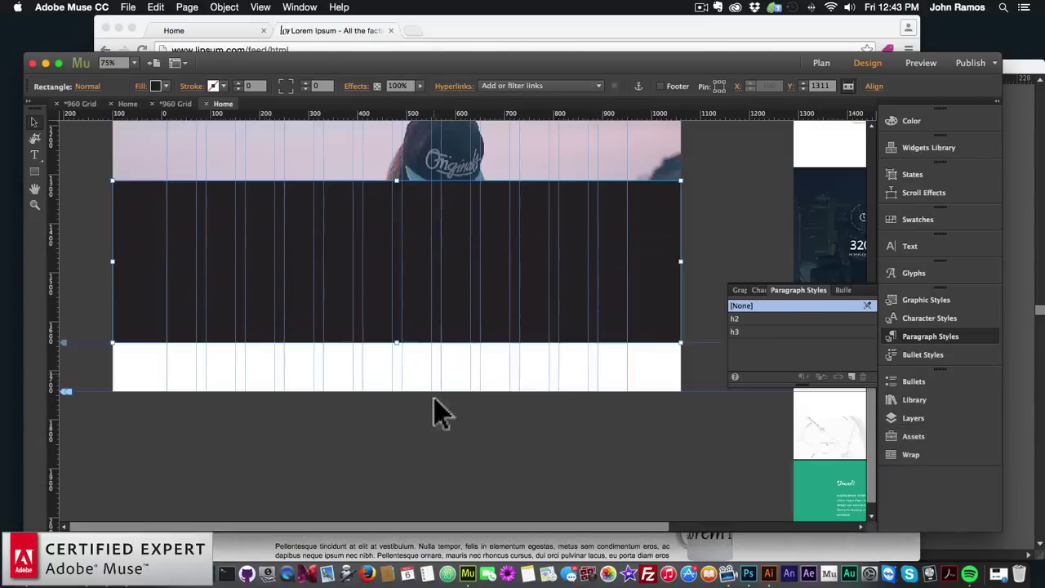
pyautogui.moveTo(449, 277); pyautogui.dragTo(450, 373)
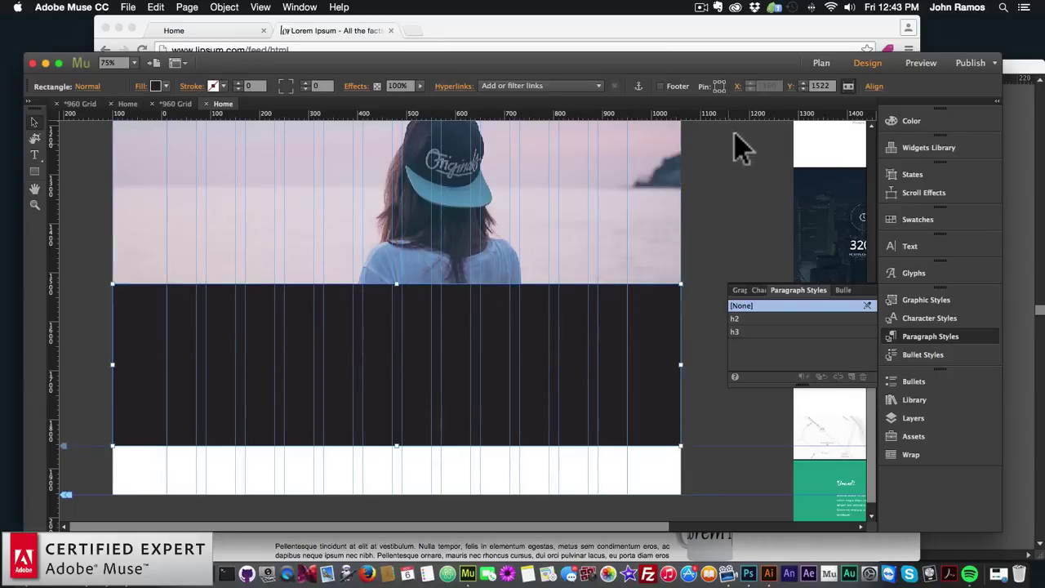
pyautogui.click(788, 88)
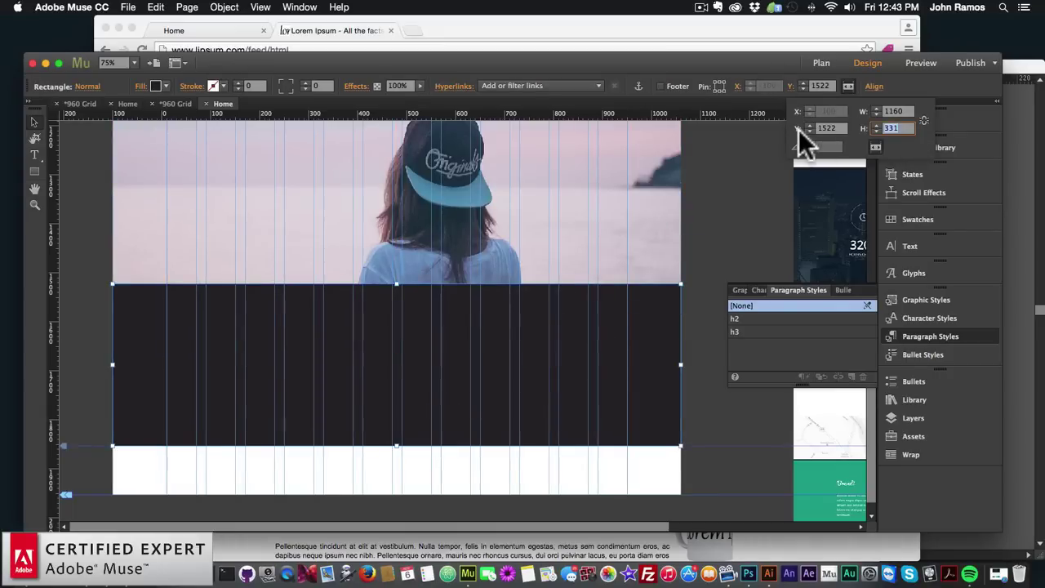
pyautogui.write('250')
pyautogui.press('Return')
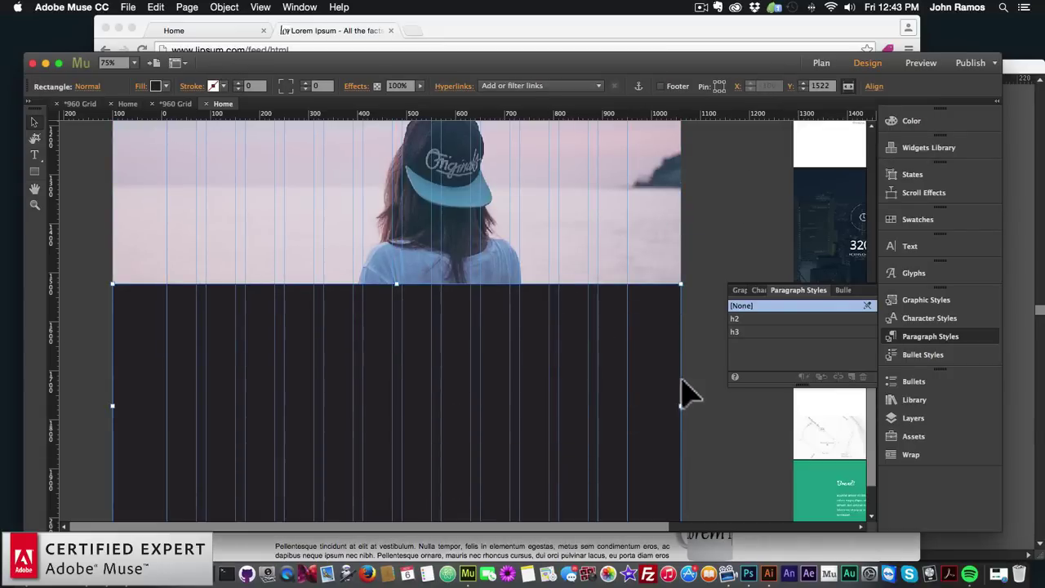
pyautogui.scroll(-2, 698, 396)
pyautogui.scroll(10, 700, 397)
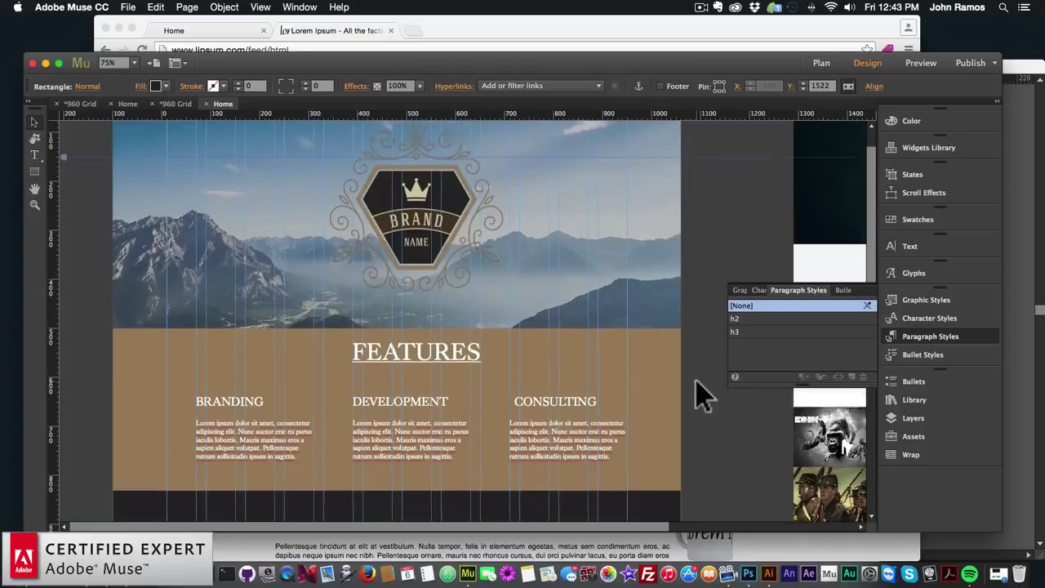
# Try heights of 300, then 400, on the brown Features band
pyautogui.click(640, 379)
pyautogui.click(793, 84)
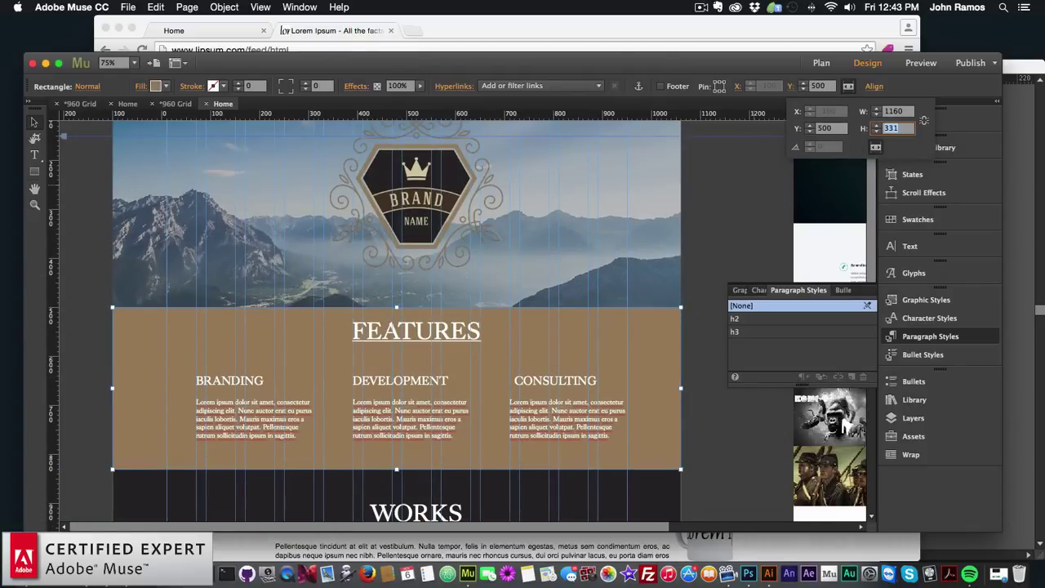
pyautogui.write('300')
pyautogui.press('Return')
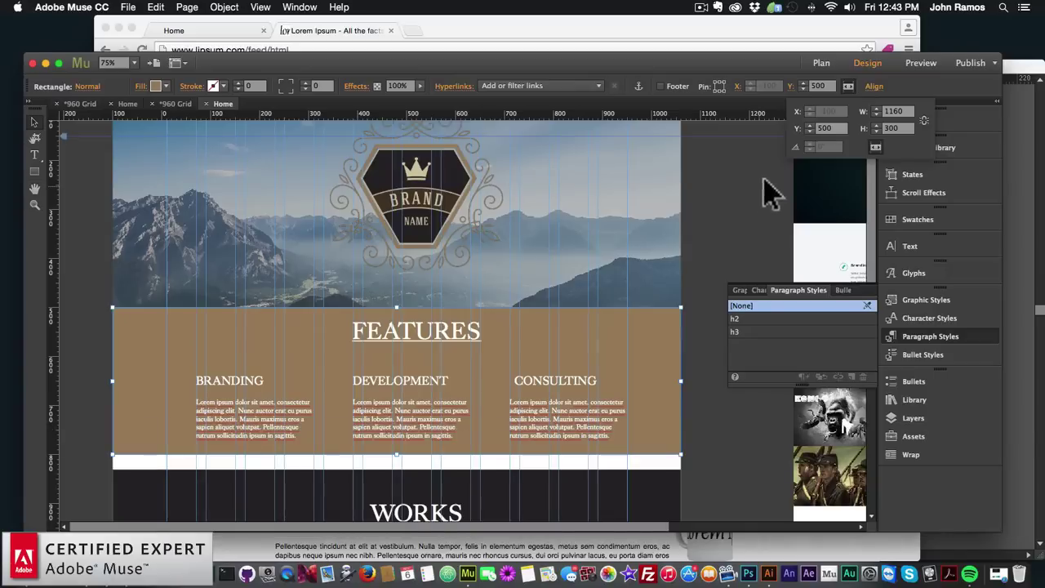
pyautogui.write('400')
pyautogui.press('Return')
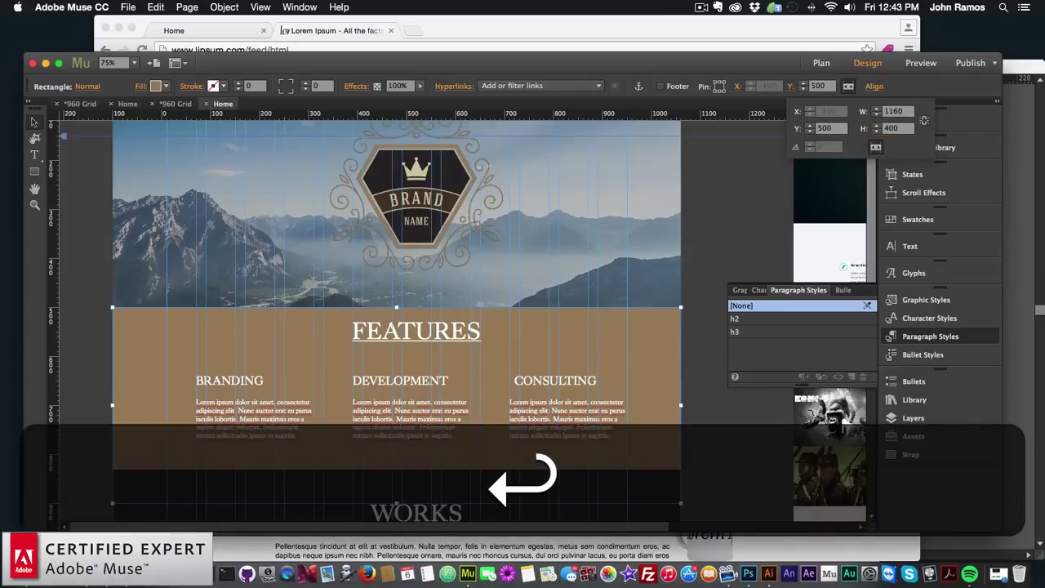
# Select the Works section contents with its heading and move them further down
pyautogui.scroll(-2, 723, 417)
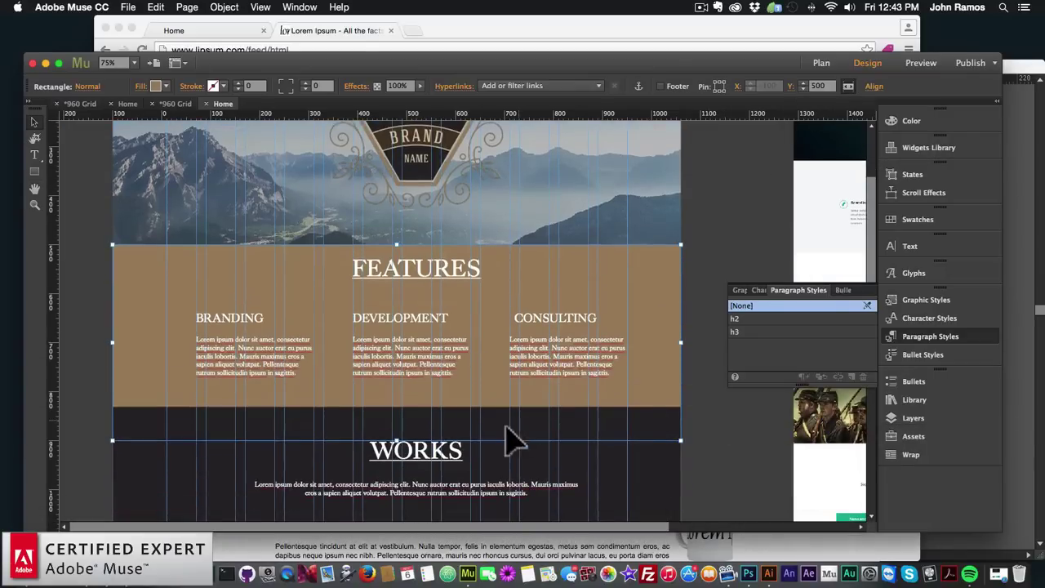
pyautogui.scroll(-6, 514, 434)
pyautogui.moveTo(707, 287); pyautogui.dragTo(272, 420)
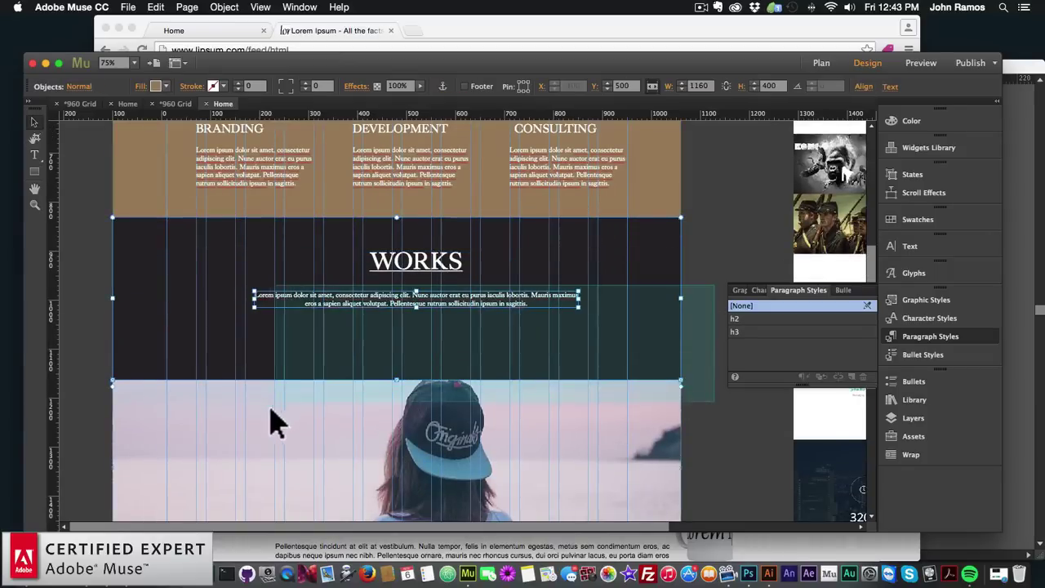
pyautogui.keyDown('shift'); pyautogui.click(420, 275); pyautogui.keyUp('shift')
pyautogui.moveTo(613, 296); pyautogui.dragTo(613, 335)
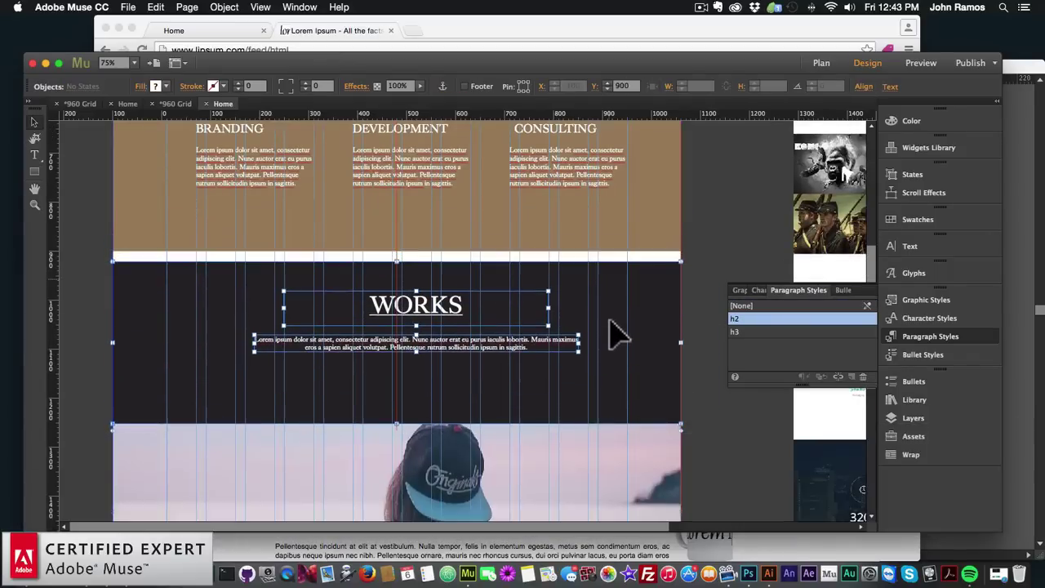
# Set the Features band to 350 tall and butt the Works band beneath it at 350
pyautogui.click(583, 234)
pyautogui.click(812, 84)
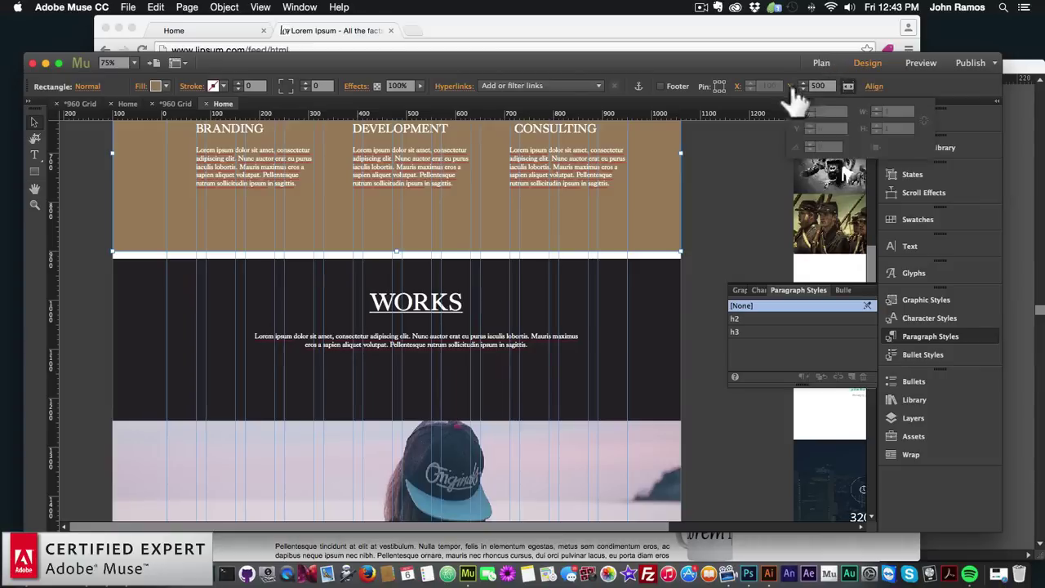
pyautogui.click(893, 127)
pyautogui.write('3')
pyautogui.press('Return')
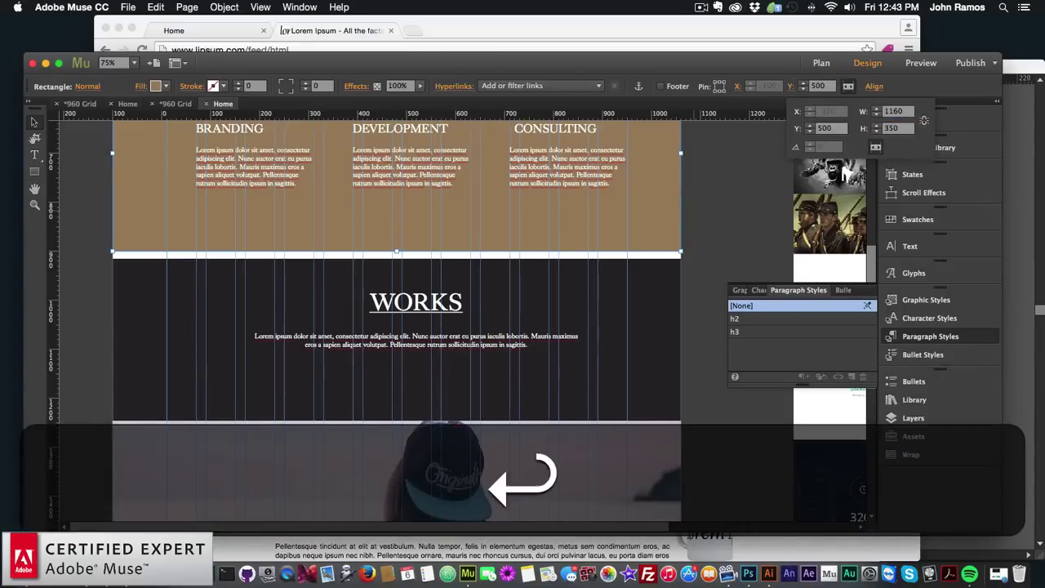
pyautogui.moveTo(628, 334); pyautogui.dragTo(612, 289)
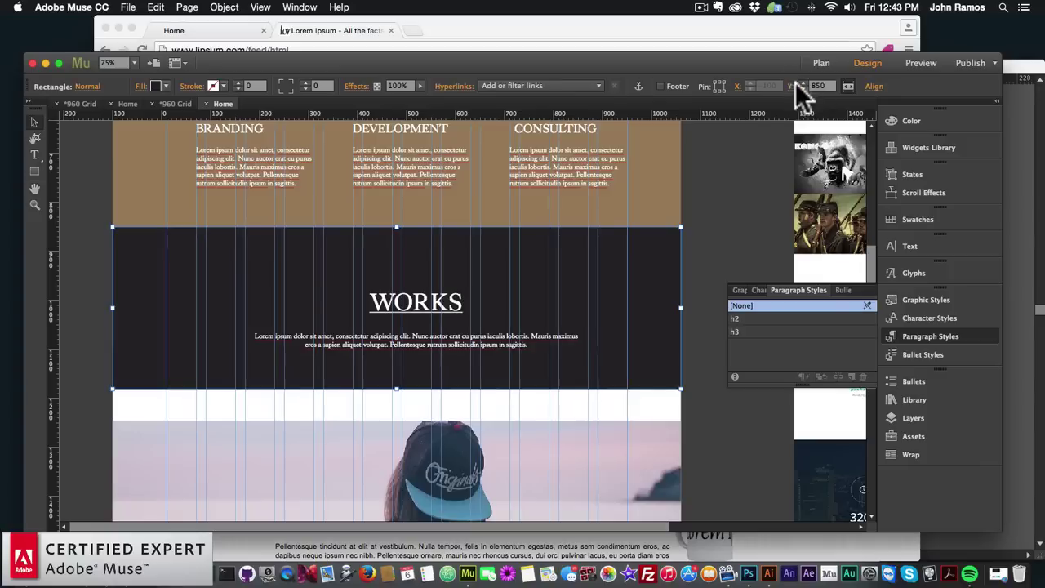
pyautogui.click(786, 82)
pyautogui.write('350')
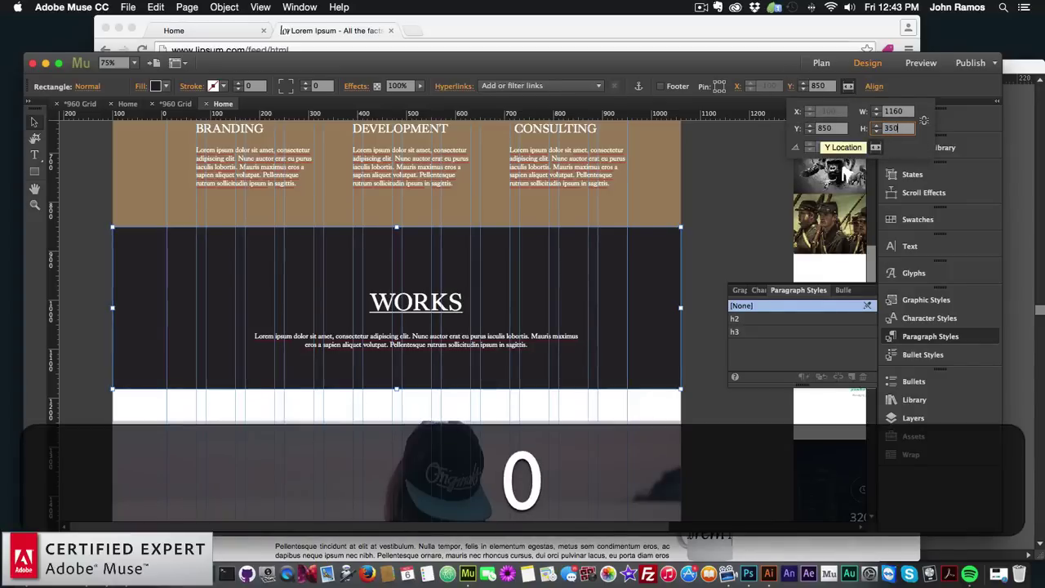
pyautogui.press('Return')
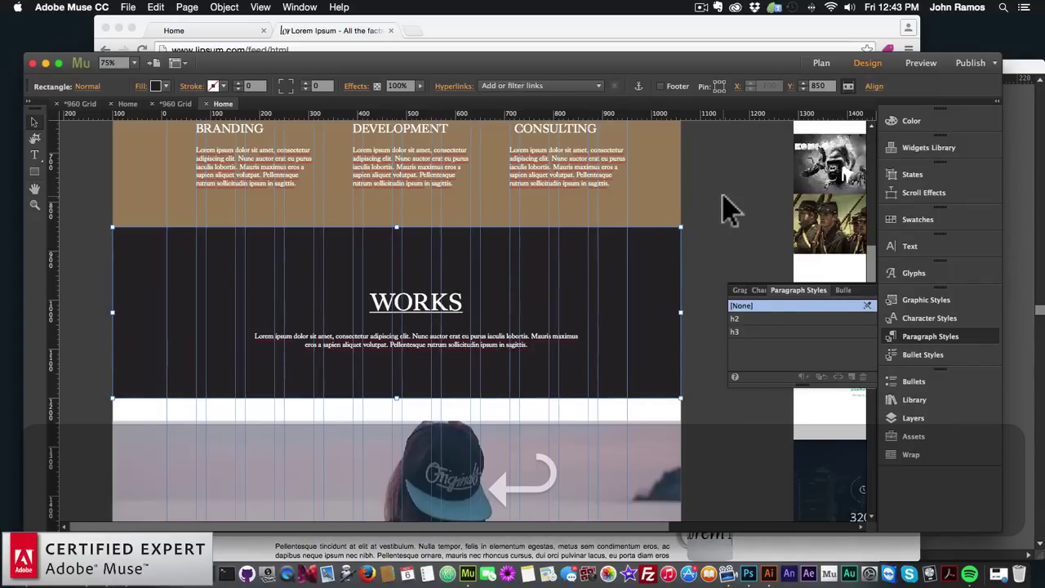
# Raise the WORKS heading and body text to fit the repositioned dark band
pyautogui.scroll(2, 702, 217)
pyautogui.click(421, 359)
pyautogui.keyDown('shift'); pyautogui.click(425, 398); pyautogui.keyUp('shift')
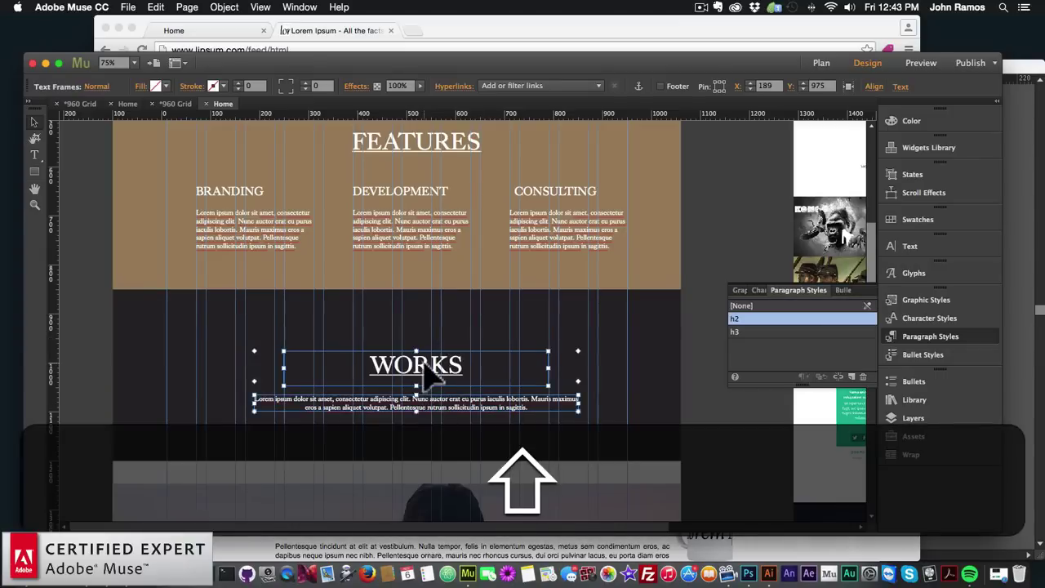
pyautogui.moveTo(432, 369); pyautogui.dragTo(425, 326)
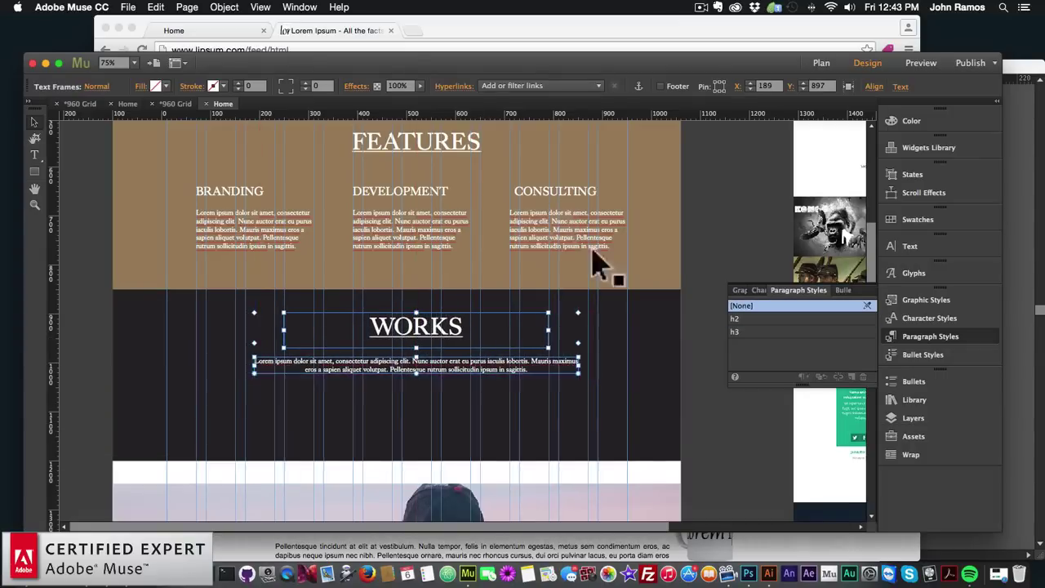
pyautogui.click(644, 292)
pyautogui.scroll(1, 627, 346)
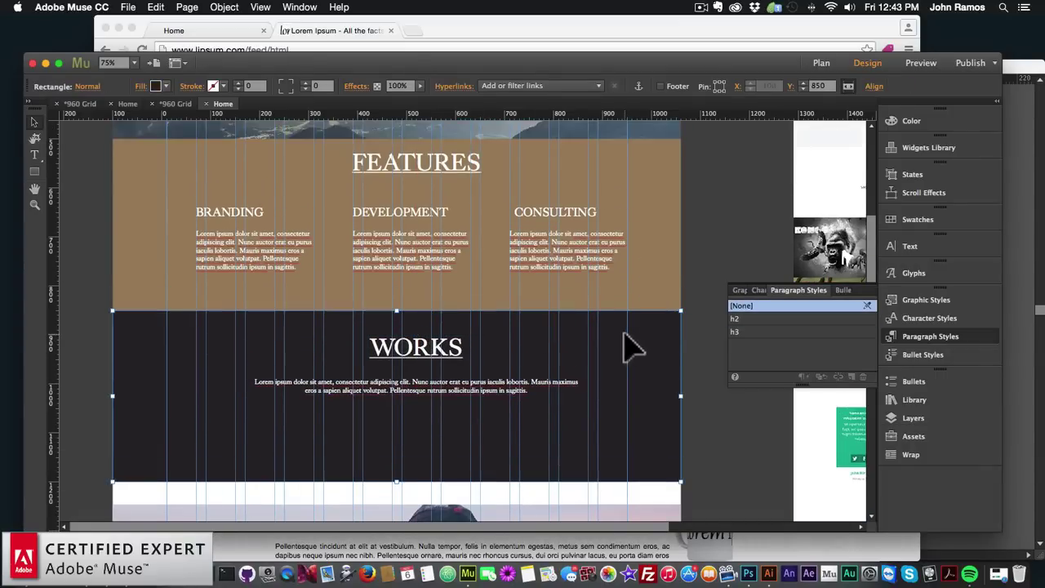
pyautogui.scroll(-10, 630, 345)
# Nudge the dark rectangle below the girl-in-cap slideshow slightly into place
pyautogui.click(514, 292)
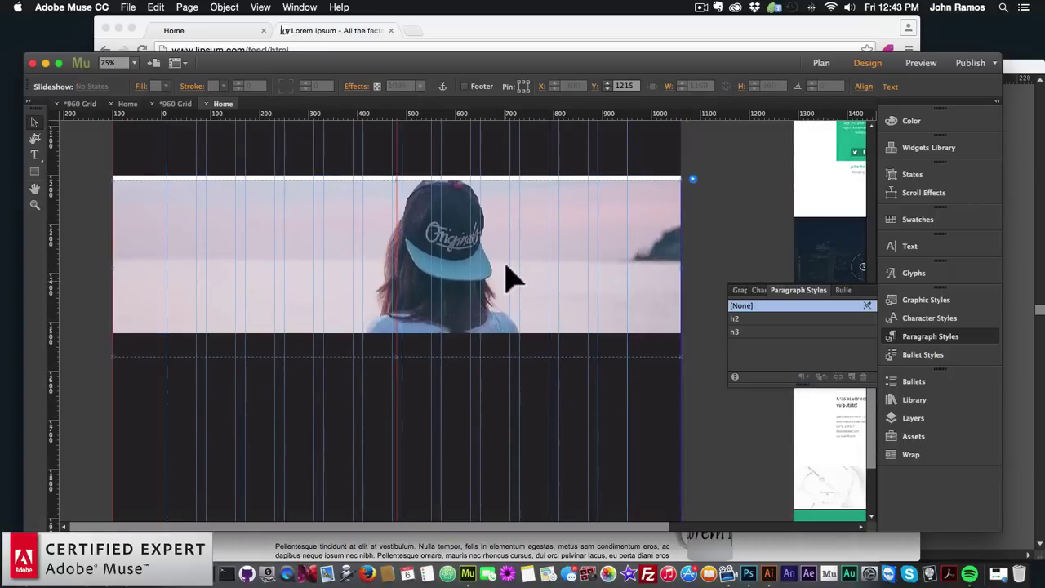
pyautogui.click(502, 402)
pyautogui.moveTo(509, 408)
pyautogui.mouseDown()
pyautogui.moveTo(515, 424)
pyautogui.moveTo(507, 398)
pyautogui.mouseUp()
pyautogui.scroll(-4, 515, 392)
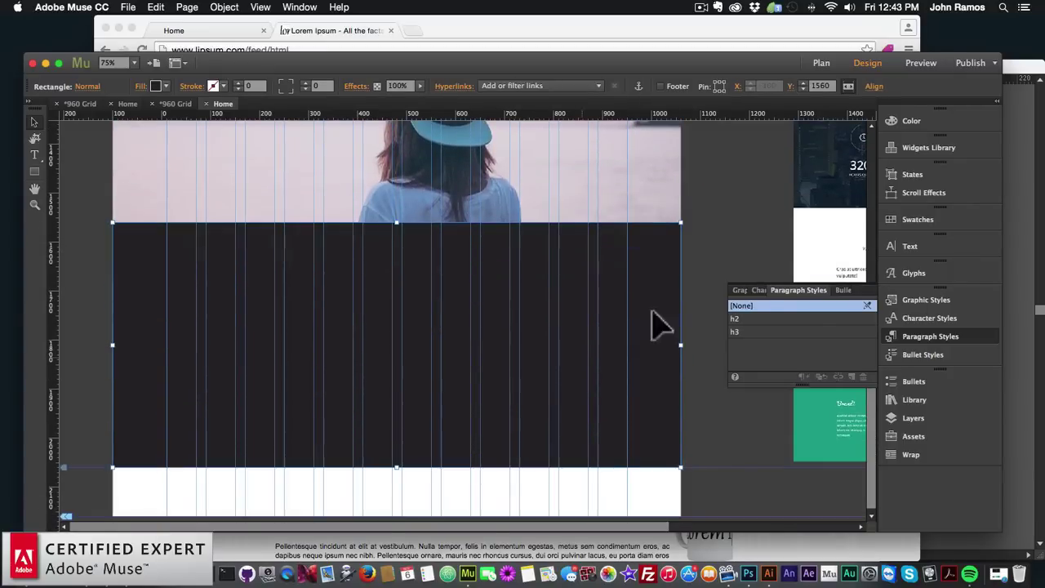
pyautogui.scroll(8, 651, 328)
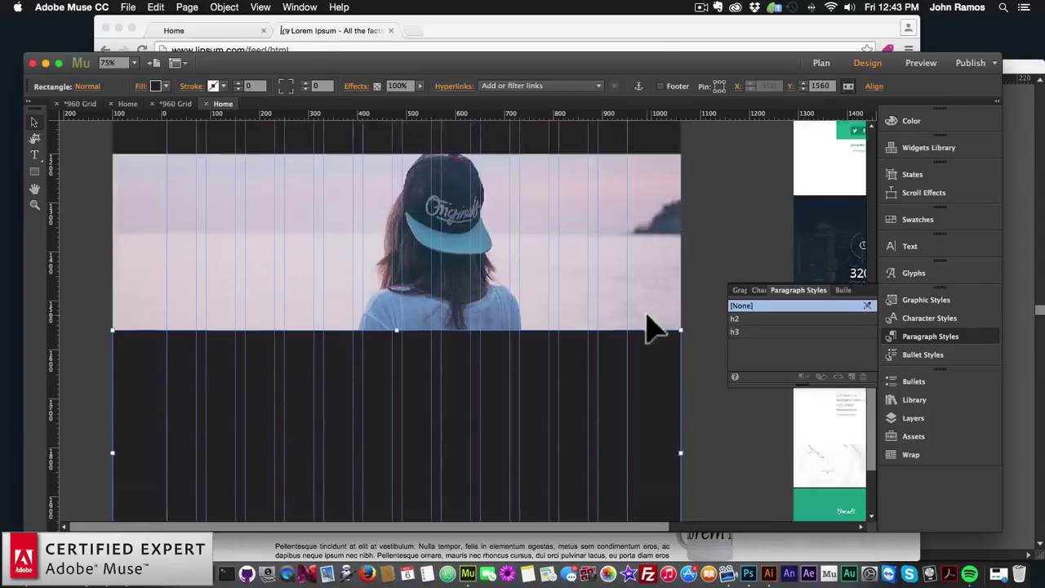
# Paste a copy of the WORKS heading below the hat photo and retype it as MEET OUR TEAM
pyautogui.click(427, 183)
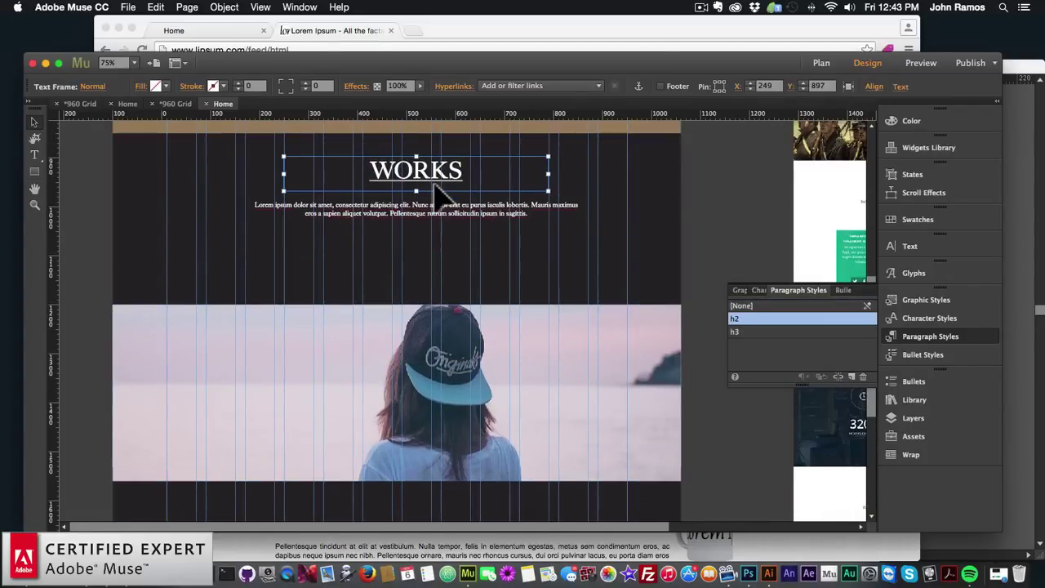
pyautogui.press('super+c')
pyautogui.scroll(-7, 478, 234)
pyautogui.press('super+v')
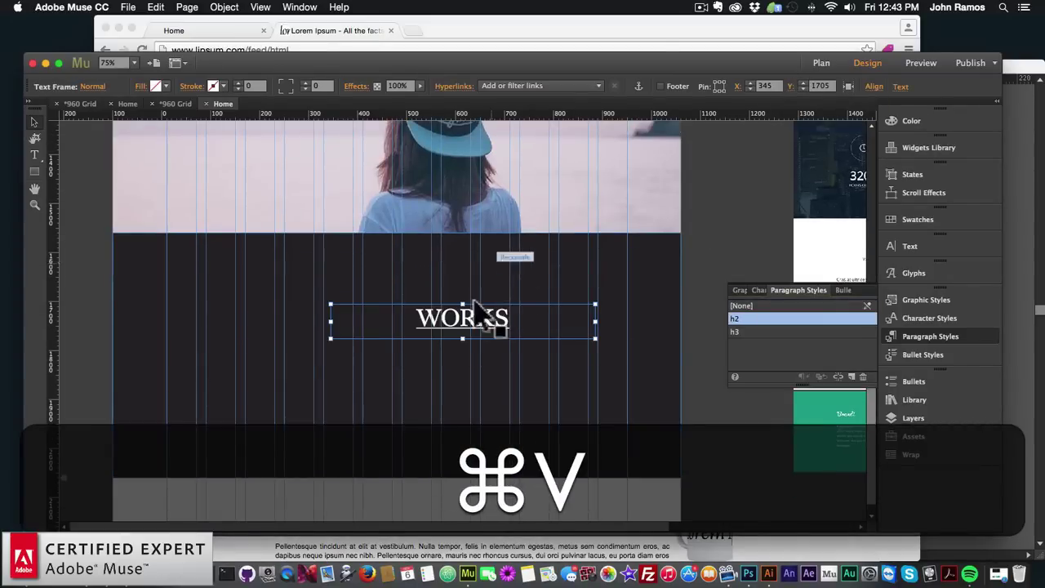
pyautogui.moveTo(458, 306); pyautogui.dragTo(414, 265)
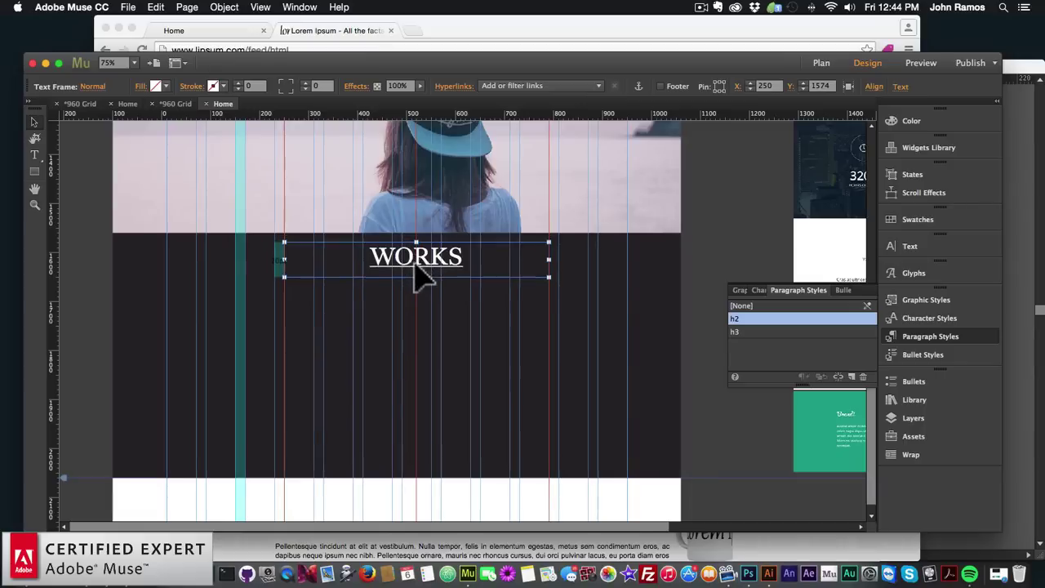
pyautogui.doubleClick(411, 255)
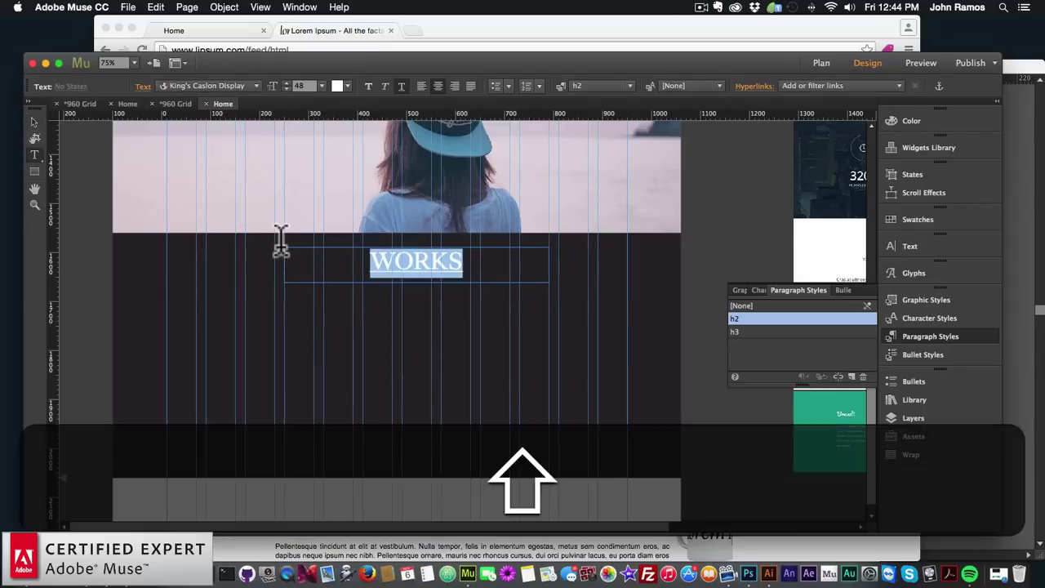
pyautogui.write('MEET OUR TEAM')
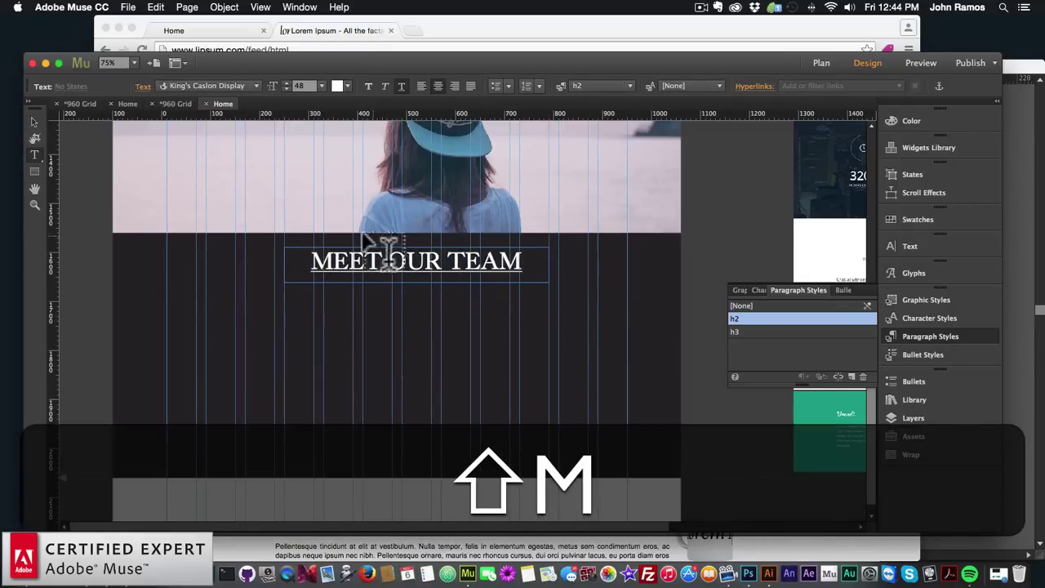
# Lower the MEET OUR TEAM heading and draw a grid-aligned square frame beneath it
pyautogui.click(33, 122)
pyautogui.click(303, 291)
pyautogui.moveTo(414, 259); pyautogui.dragTo(416, 283)
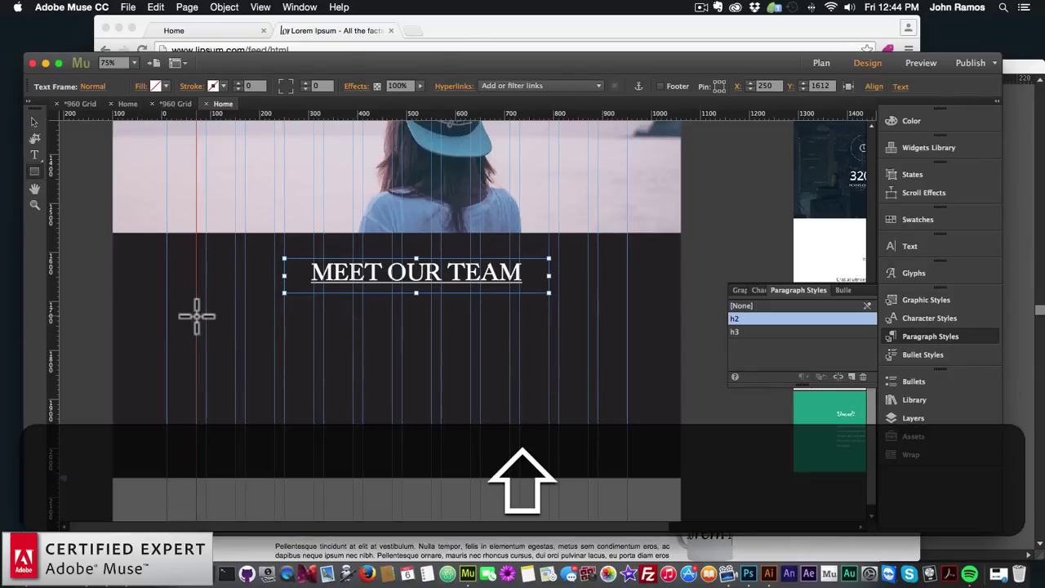
pyautogui.moveTo(195, 315)
pyautogui.mouseDown()
pyautogui.moveTo(234, 352)
pyautogui.moveTo(314, 399)
pyautogui.moveTo(252, 380)
pyautogui.mouseUp()
pyautogui.click(38, 120)
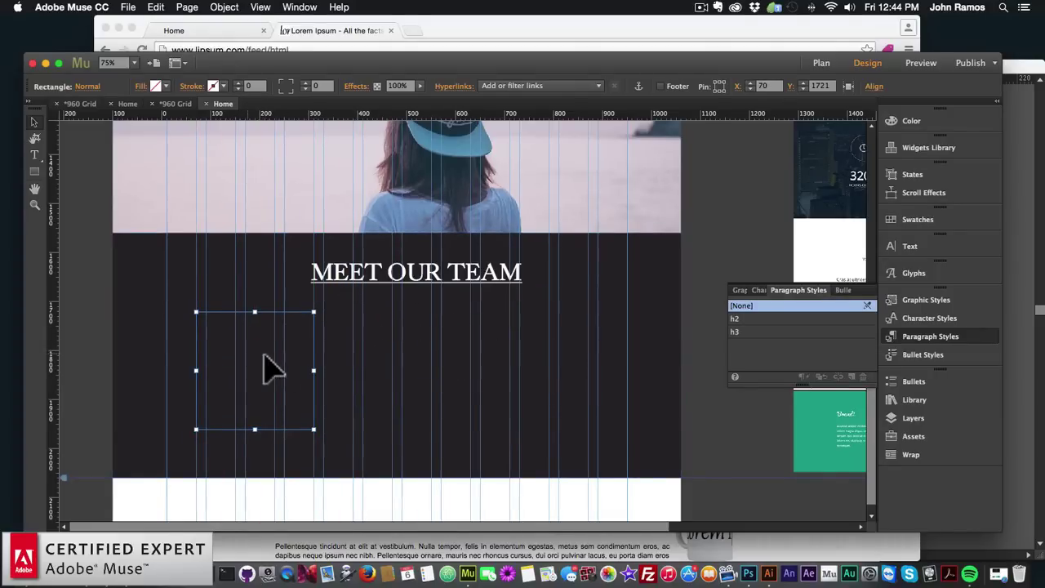
pyautogui.moveTo(268, 366); pyautogui.dragTo(243, 367)
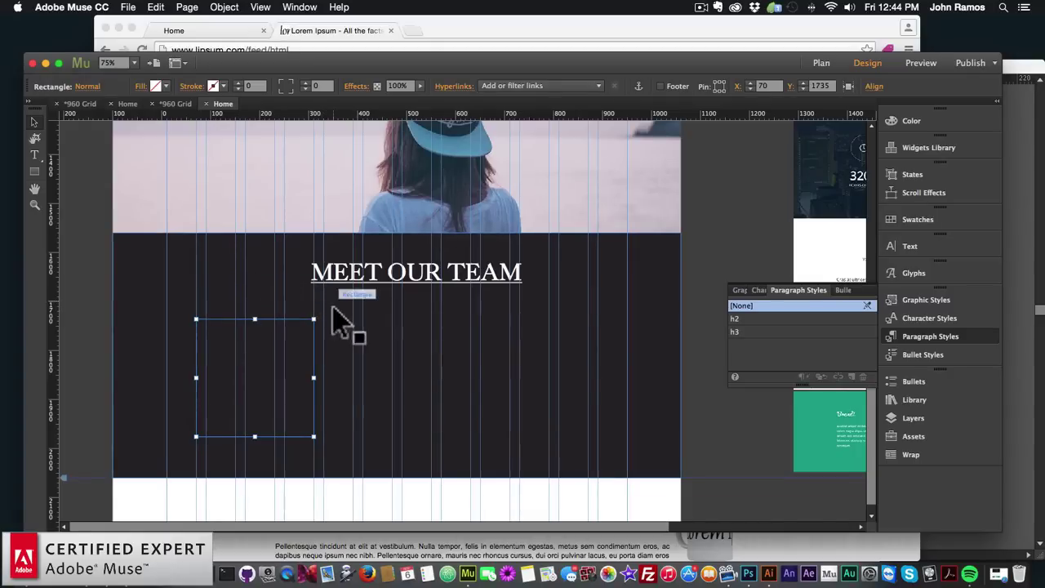
# Paste copies of the square, then undo and delete the extras, keeping the left one
pyautogui.click(252, 357)
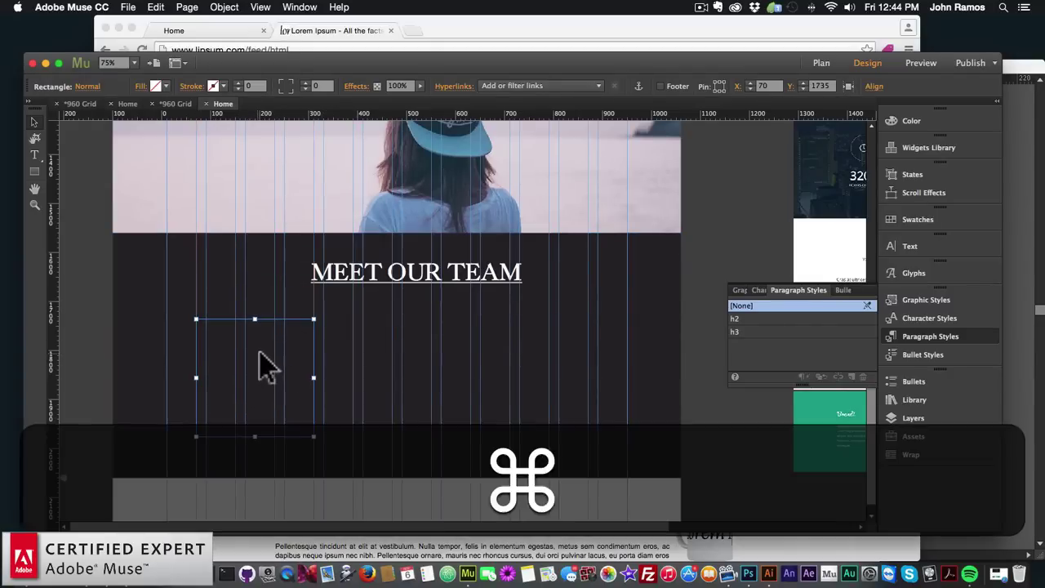
pyautogui.press('super+v')
pyautogui.moveTo(439, 330); pyautogui.dragTo(425, 377)
pyautogui.press('super+v')
pyautogui.press('super+z')
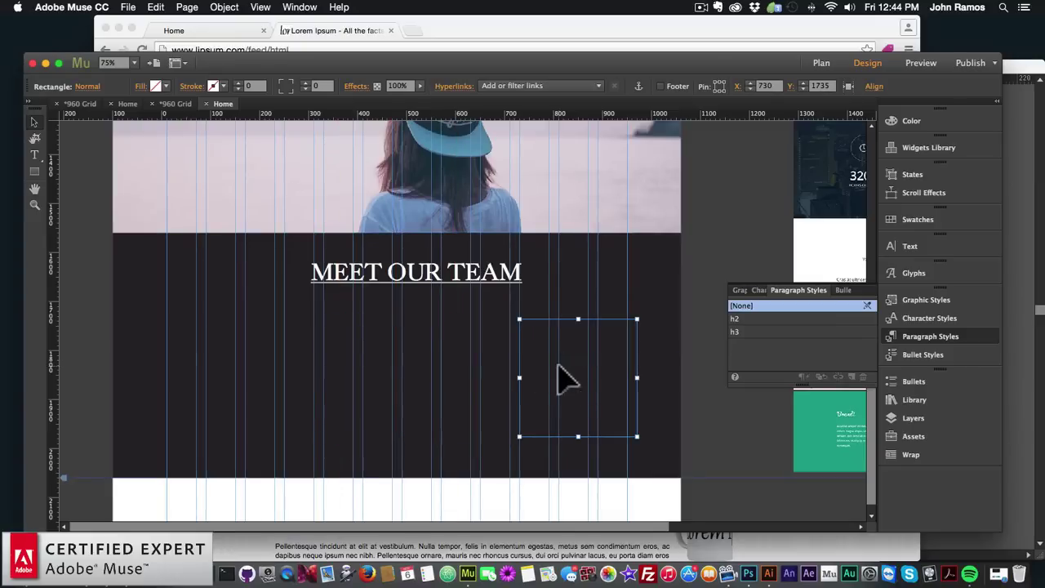
pyautogui.click(262, 357)
pyautogui.click(556, 365)
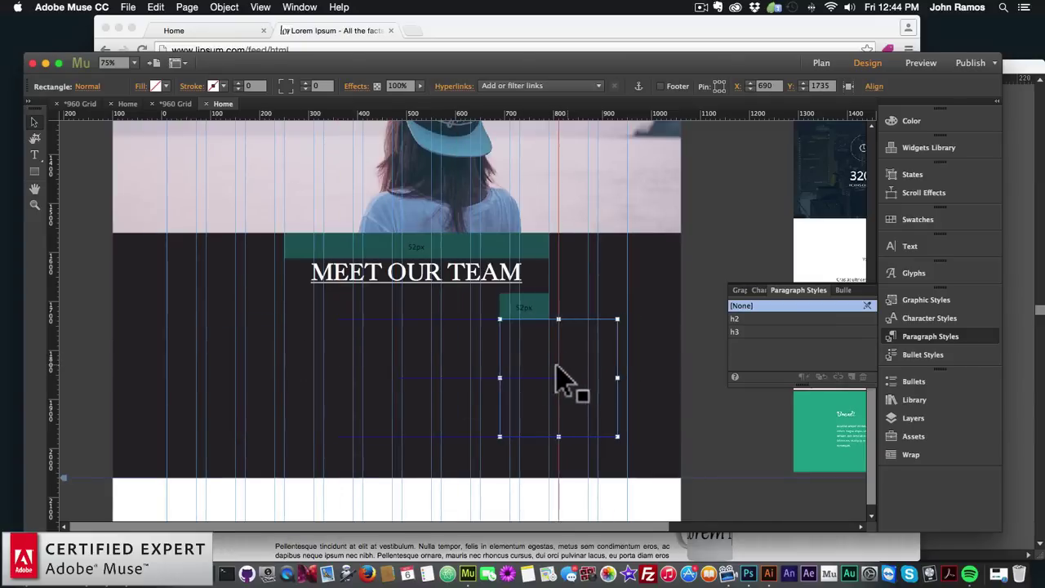
pyautogui.press('BackSpace')
pyautogui.click(261, 357)
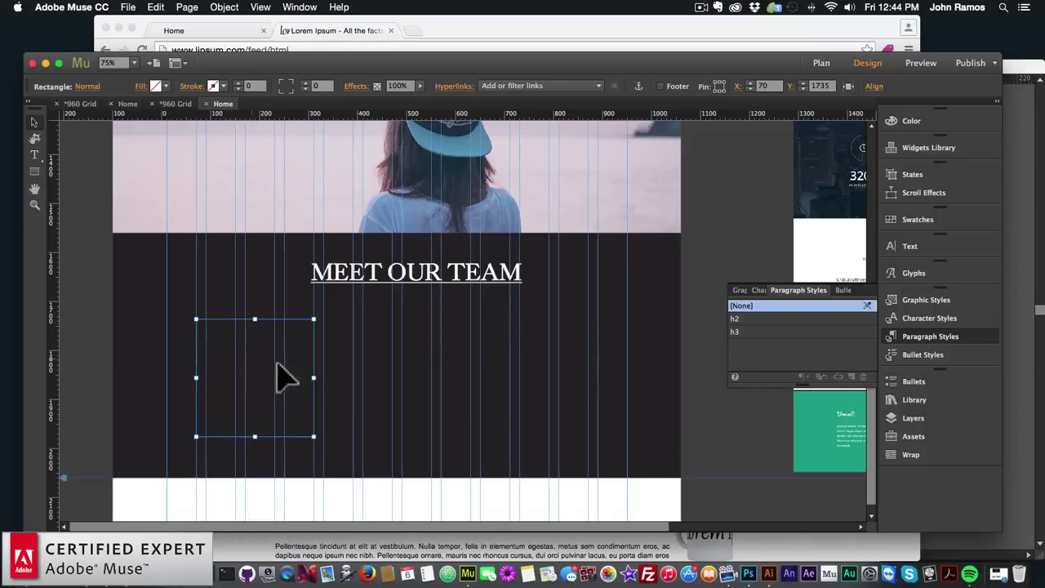
# Fill the first square with the person-1 photo using Scale To Fill fitting
pyautogui.click(142, 87)
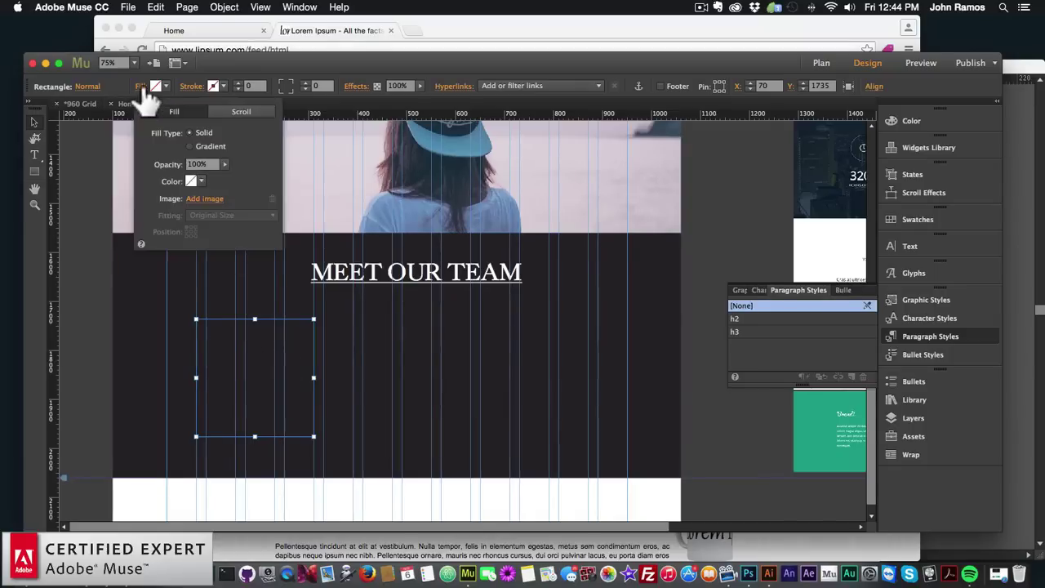
pyautogui.click(204, 198)
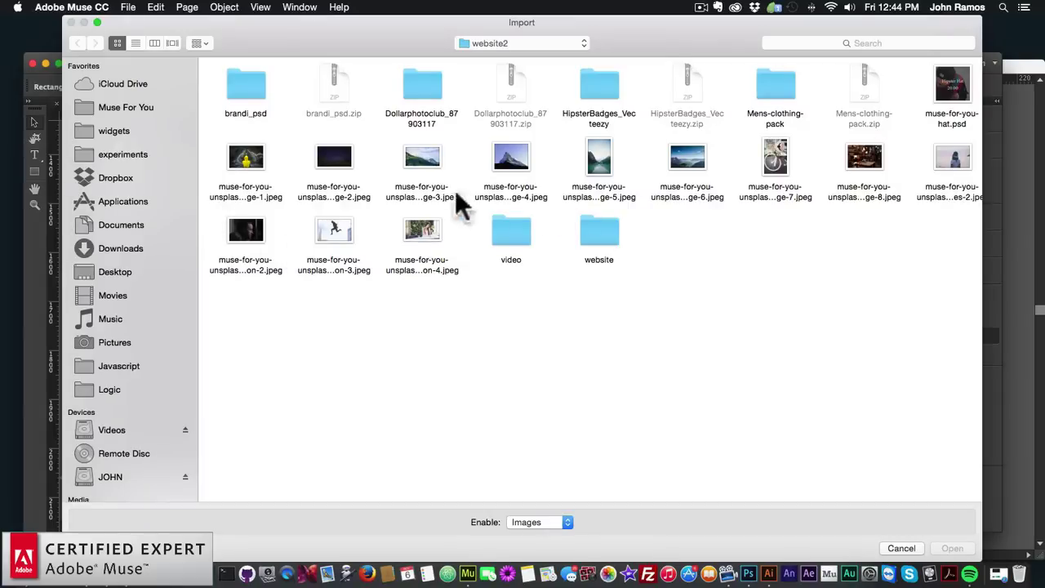
pyautogui.click(141, 42)
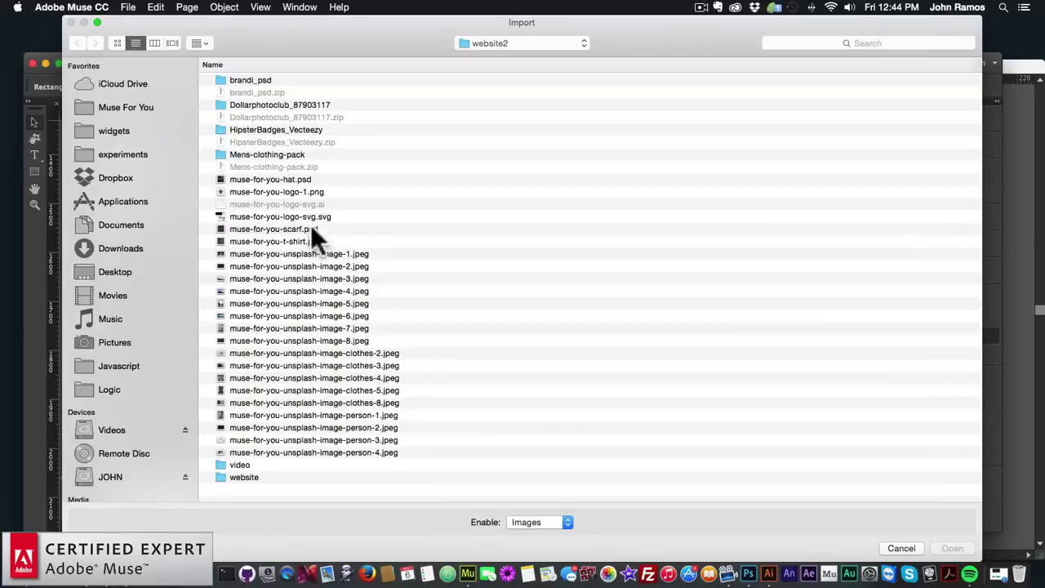
pyautogui.doubleClick(352, 414)
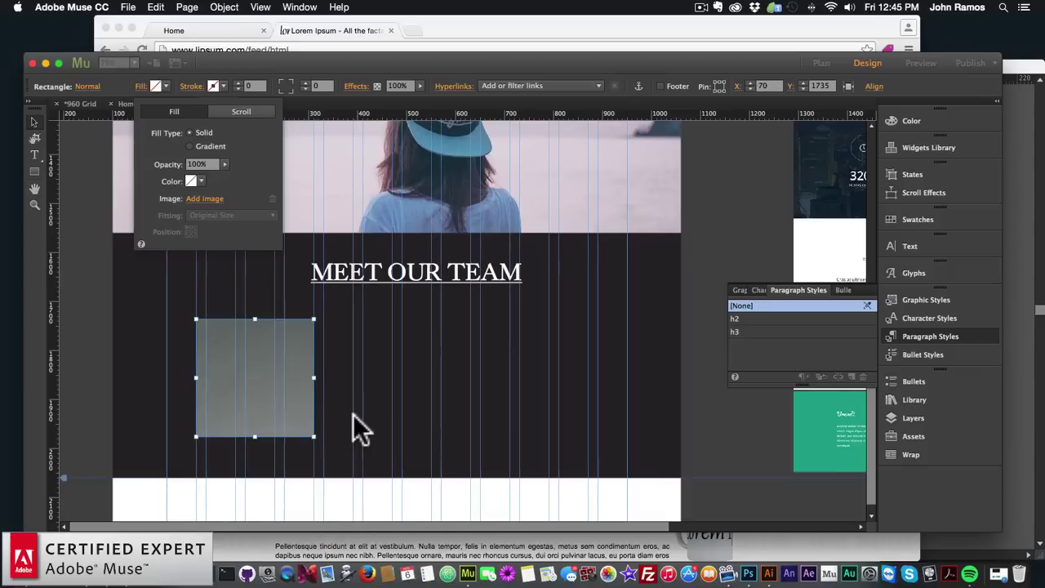
pyautogui.click(221, 214)
pyautogui.click(220, 228)
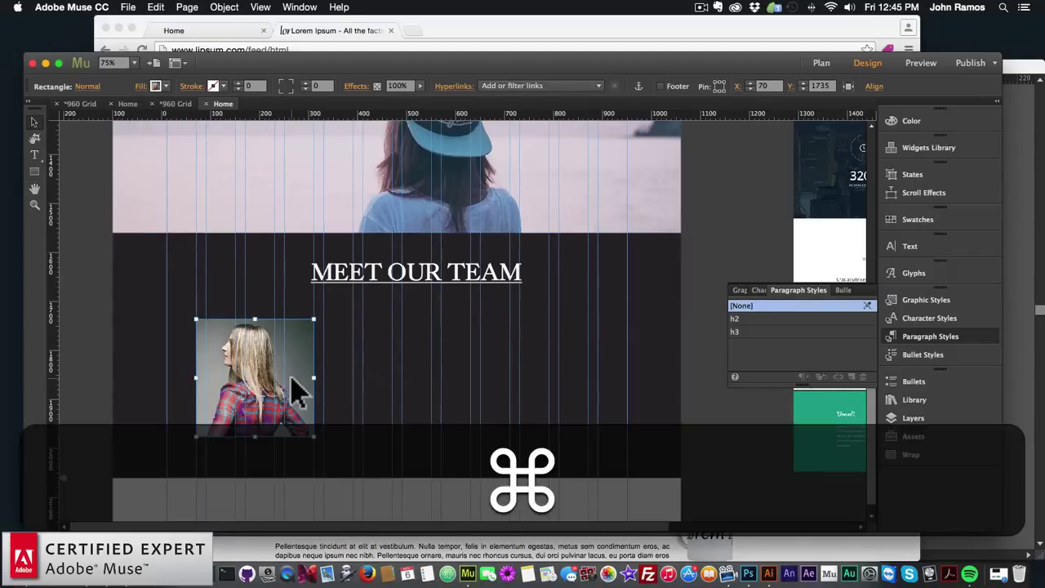
# Paste a second photo square beside it and fill it with the person-3 photo
pyautogui.press('super+v')
pyautogui.moveTo(457, 345); pyautogui.dragTo(405, 390)
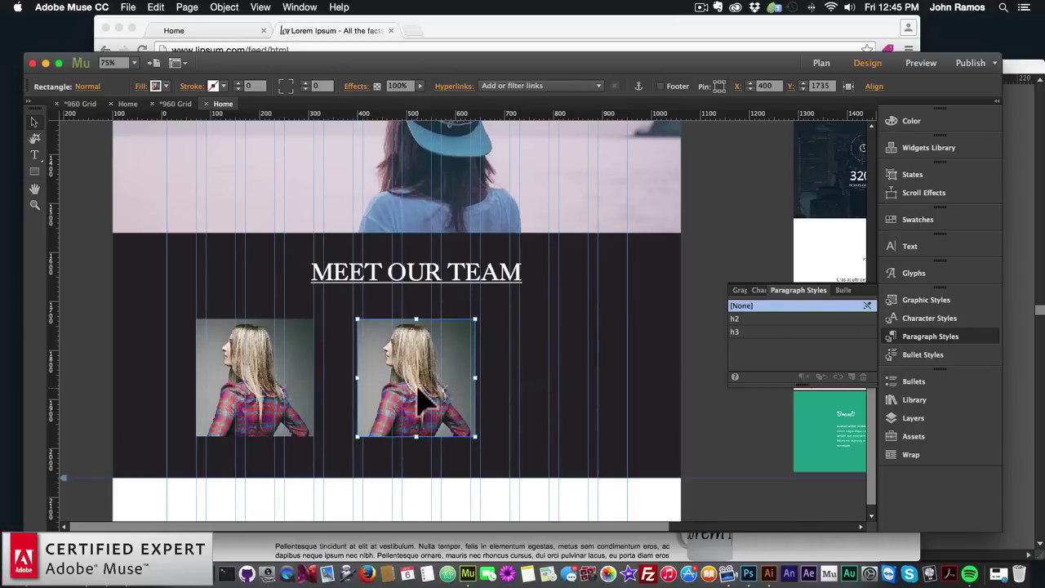
pyautogui.click(155, 86)
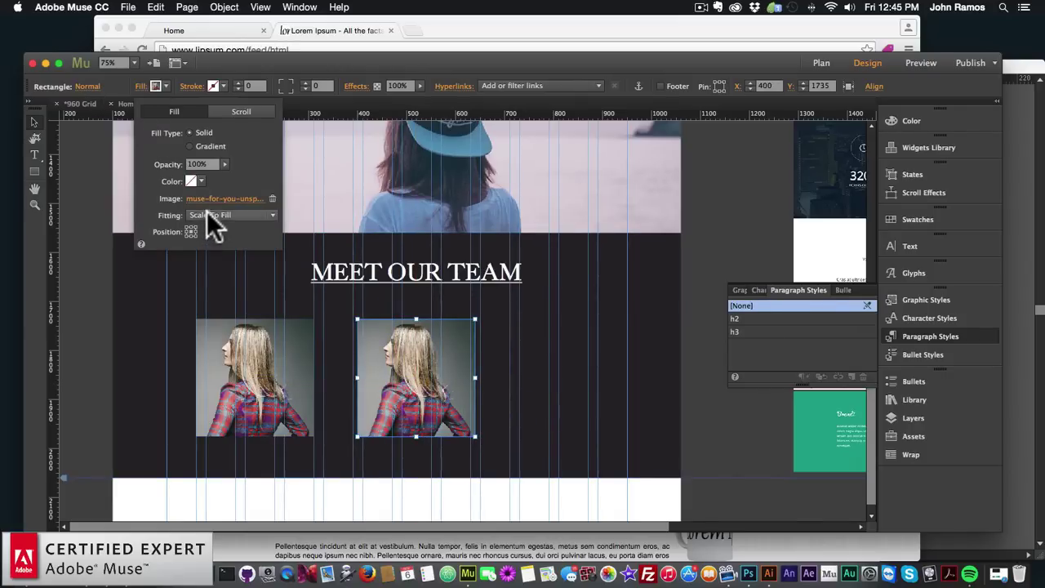
pyautogui.click(209, 198)
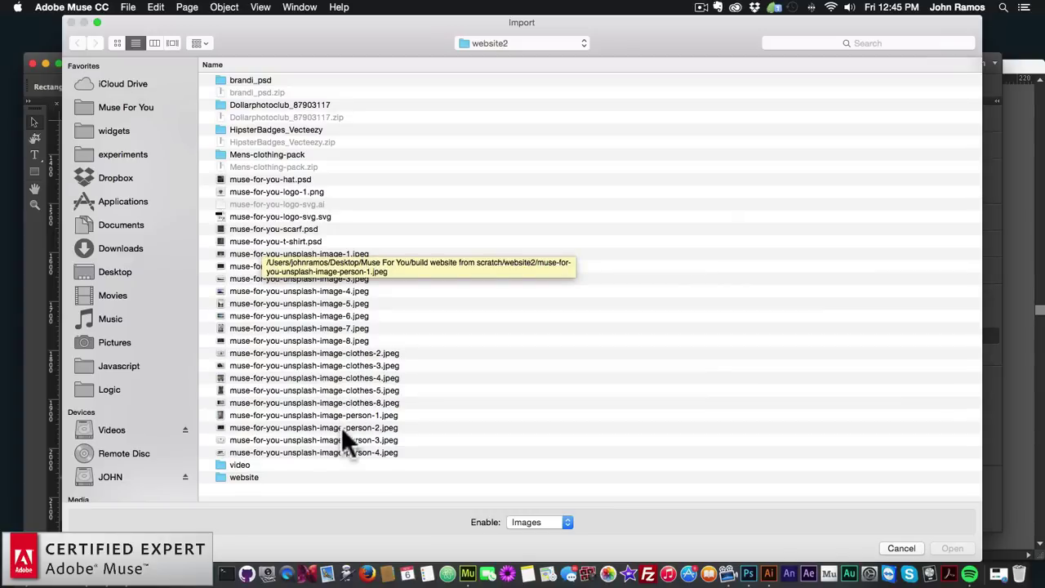
pyautogui.click(341, 426)
pyautogui.click(341, 439)
pyautogui.press('Return')
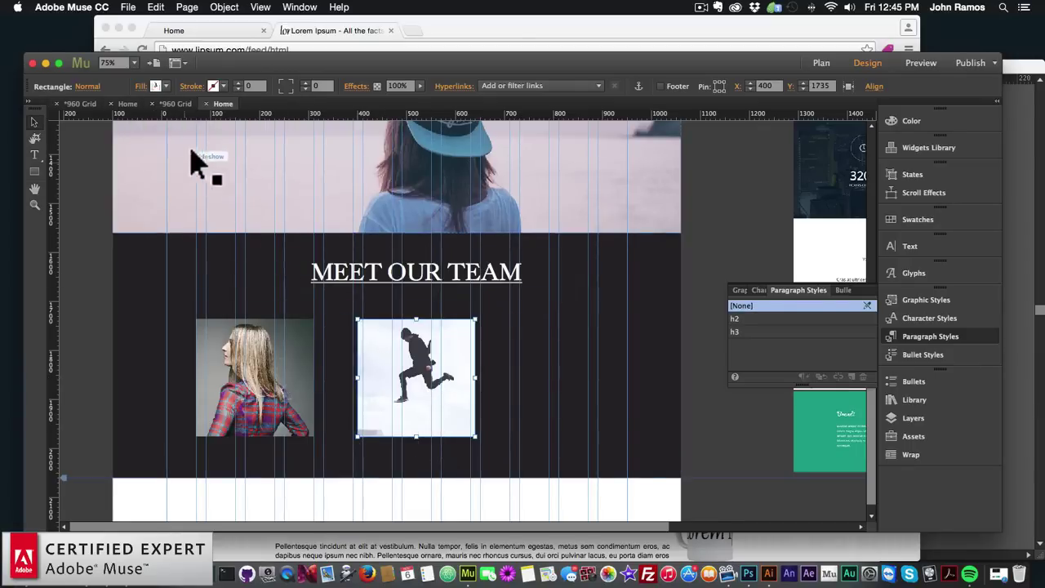
# Paste a third square and space the three frames evenly in a row
pyautogui.press('super+v')
pyautogui.moveTo(447, 331); pyautogui.dragTo(524, 386)
pyautogui.click(421, 379)
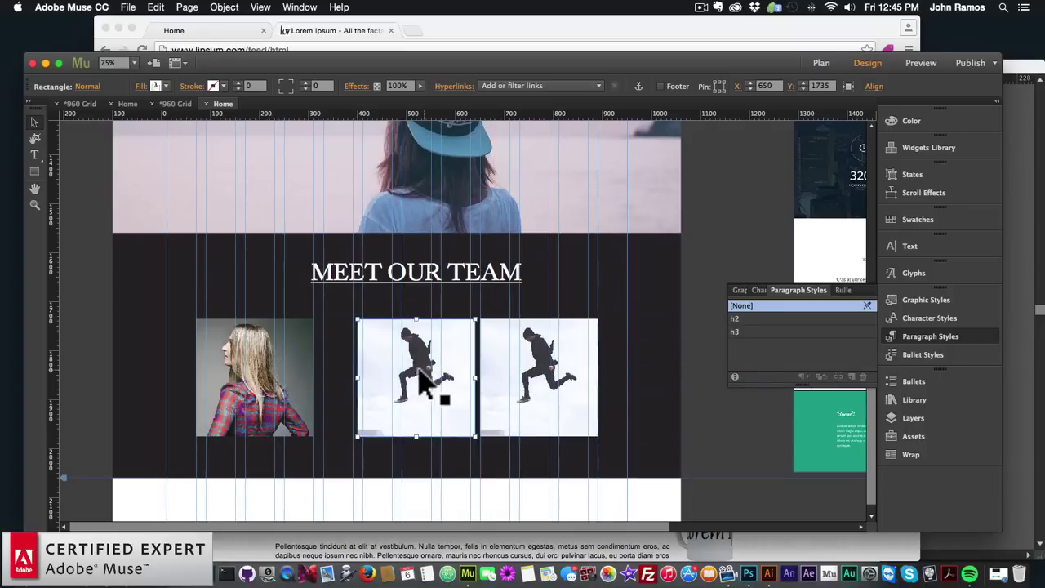
pyautogui.moveTo(421, 379); pyautogui.dragTo(407, 380)
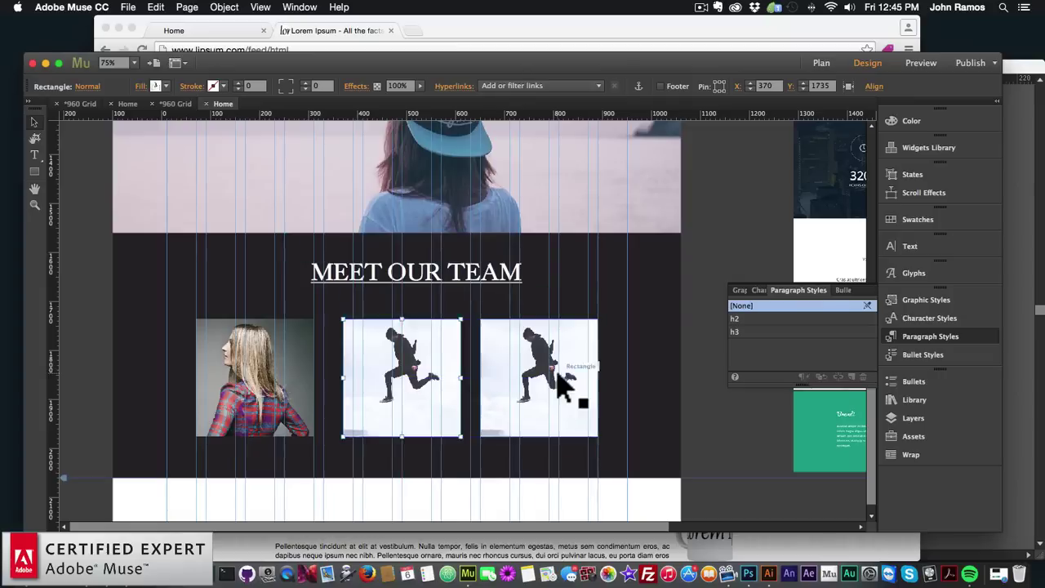
pyautogui.moveTo(557, 383)
pyautogui.mouseDown()
pyautogui.moveTo(592, 385)
pyautogui.moveTo(575, 384)
pyautogui.mouseUp()
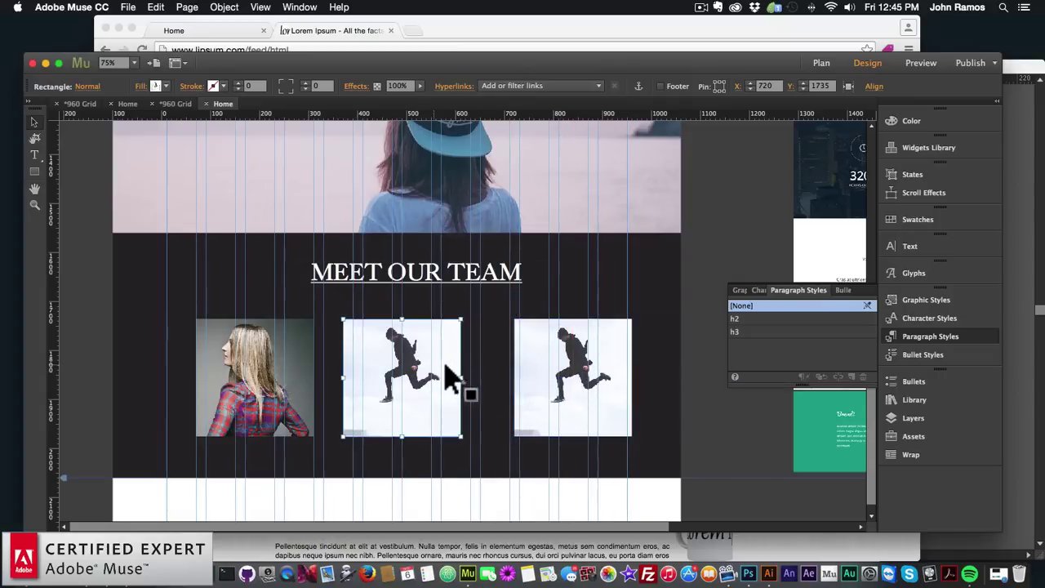
pyautogui.moveTo(450, 380); pyautogui.dragTo(448, 377)
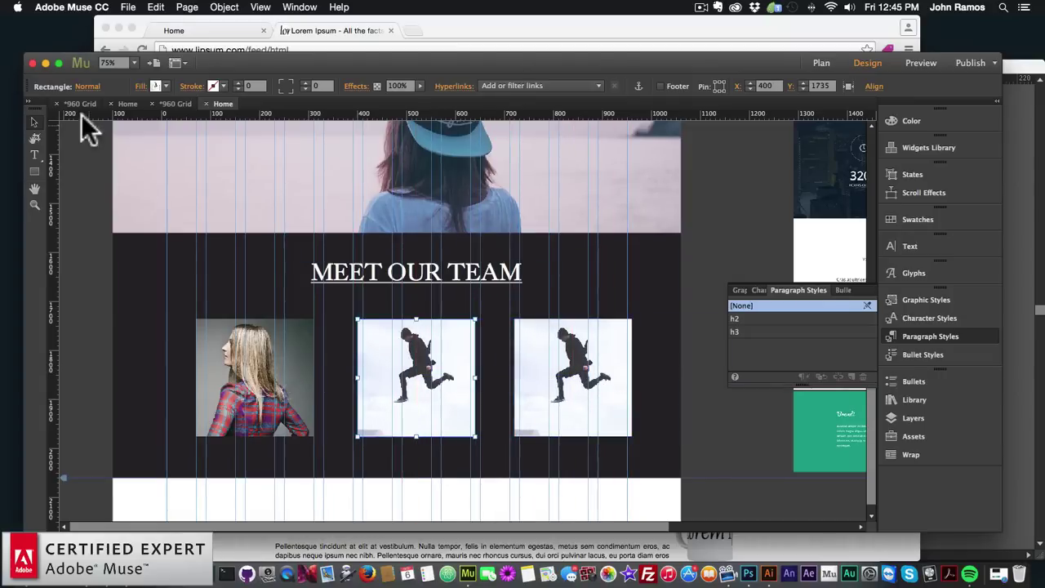
# Refill the middle square with the person-4 photo, even the gaps, and centre the heading above
pyautogui.click(141, 85)
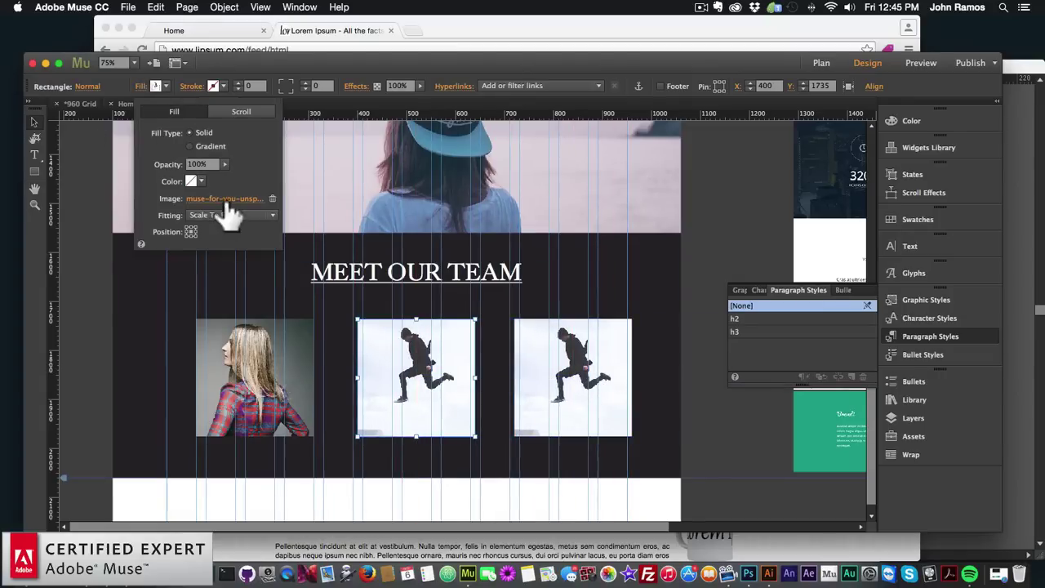
pyautogui.click(223, 198)
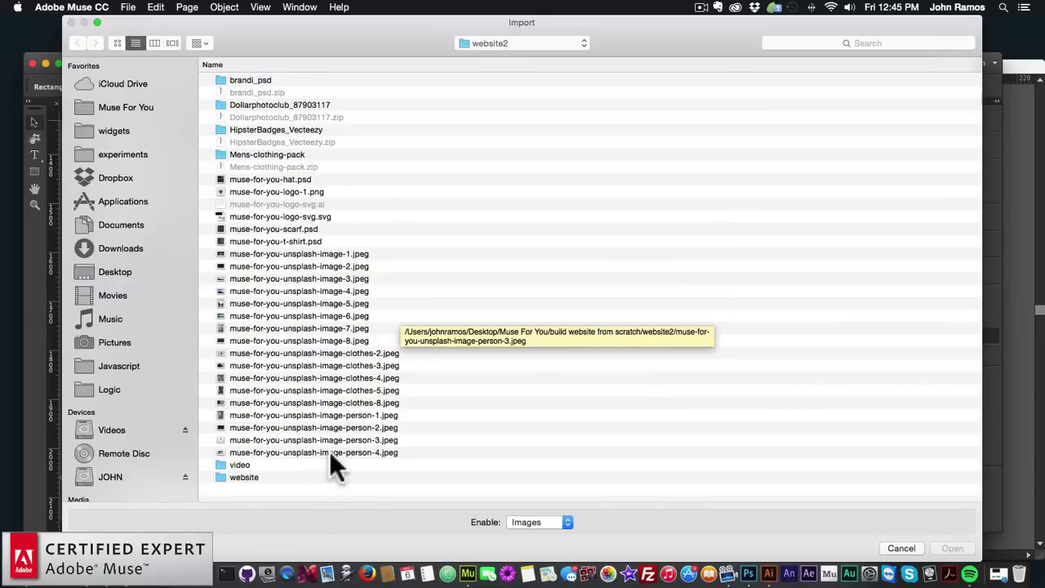
pyautogui.doubleClick(329, 453)
pyautogui.click(307, 349)
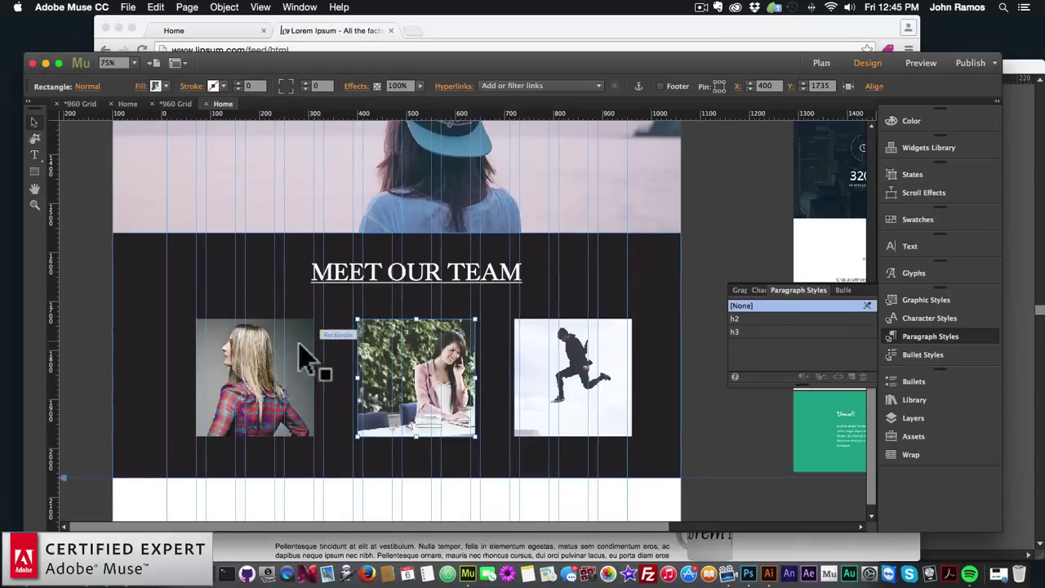
pyautogui.moveTo(245, 350); pyautogui.dragTo(258, 367)
pyautogui.moveTo(377, 390); pyautogui.dragTo(417, 387)
pyautogui.moveTo(547, 392); pyautogui.dragTo(523, 393)
pyautogui.moveTo(415, 395); pyautogui.dragTo(396, 392)
pyautogui.moveTo(431, 299)
pyautogui.mouseDown()
pyautogui.moveTo(413, 285)
pyautogui.moveTo(424, 285)
pyautogui.moveTo(415, 297)
pyautogui.mouseUp()
# Select the three team photos and shift them slightly to the right
pyautogui.click(416, 307)
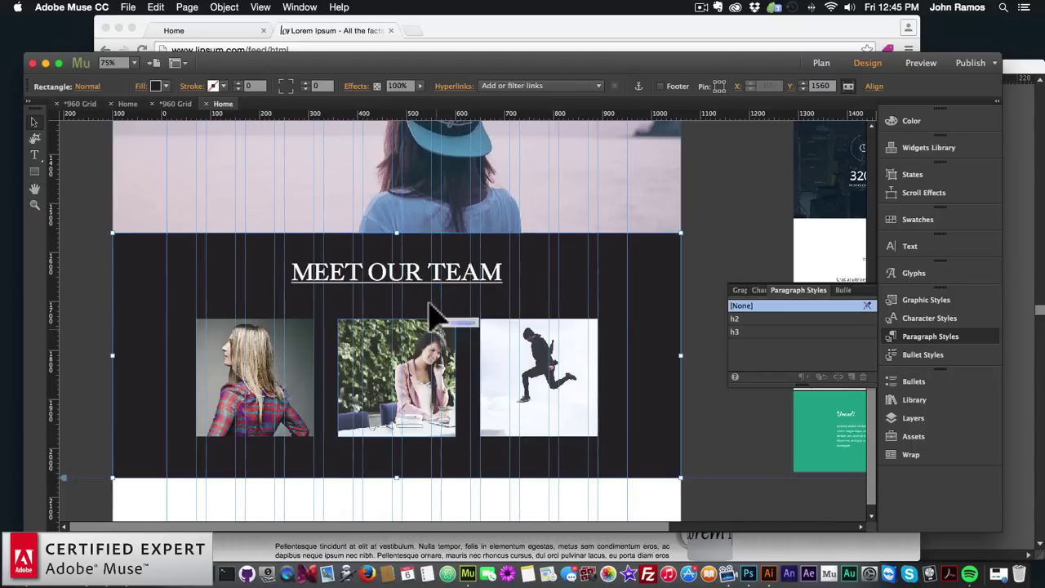
pyautogui.scroll(1, 367, 363)
pyautogui.click(309, 418)
pyautogui.keyDown('shift'); pyautogui.click(433, 412); pyautogui.keyUp('shift')
pyautogui.keyDown('shift'); pyautogui.click(517, 399); pyautogui.keyUp('shift')
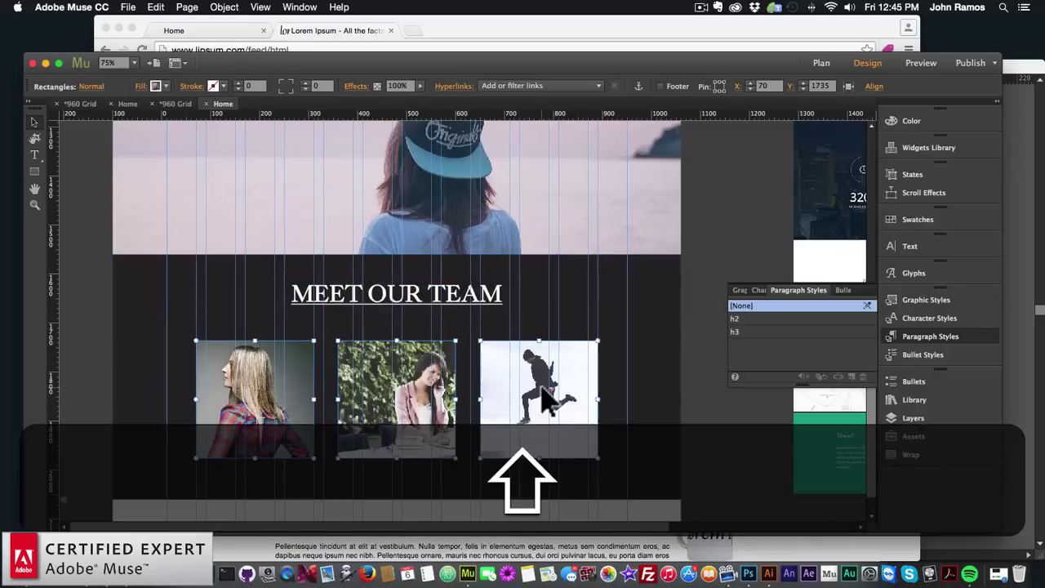
pyautogui.moveTo(518, 400); pyautogui.dragTo(547, 407)
pyautogui.click(553, 338)
pyautogui.scroll(3, 432, 313)
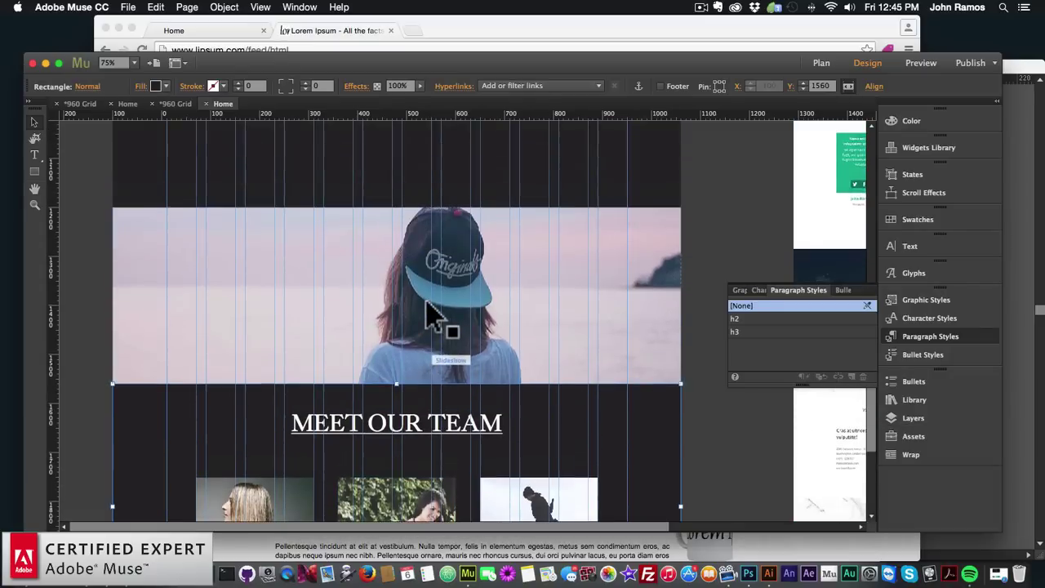
pyautogui.scroll(1, 430, 312)
# Copy the WORKS intro paragraph and place the copy below MEET OUR TEAM
pyautogui.click(397, 201)
pyautogui.press('super+c')
pyautogui.press('super+v')
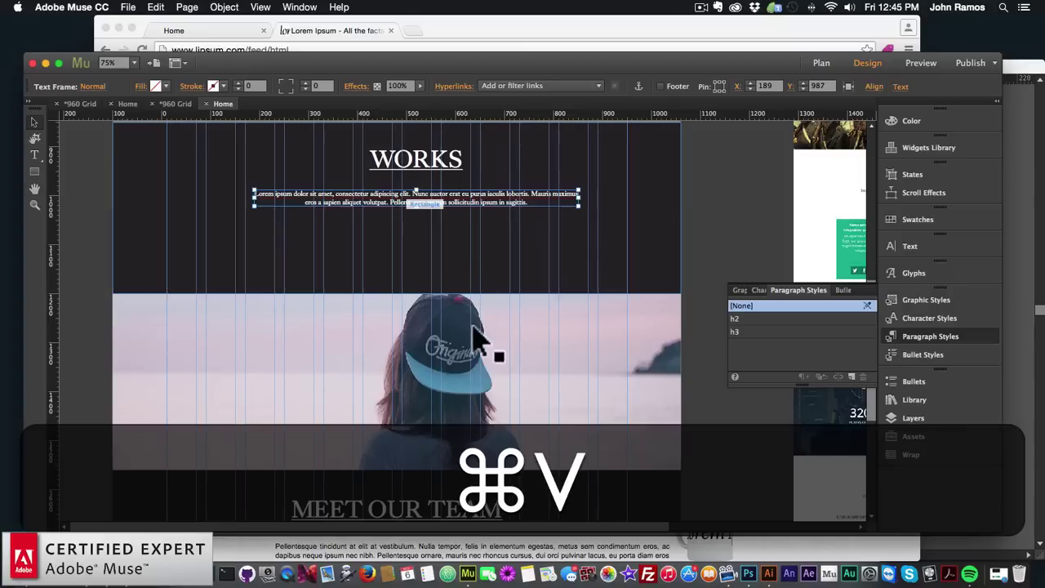
pyautogui.moveTo(432, 338); pyautogui.dragTo(424, 473)
pyautogui.scroll(-4, 441, 359)
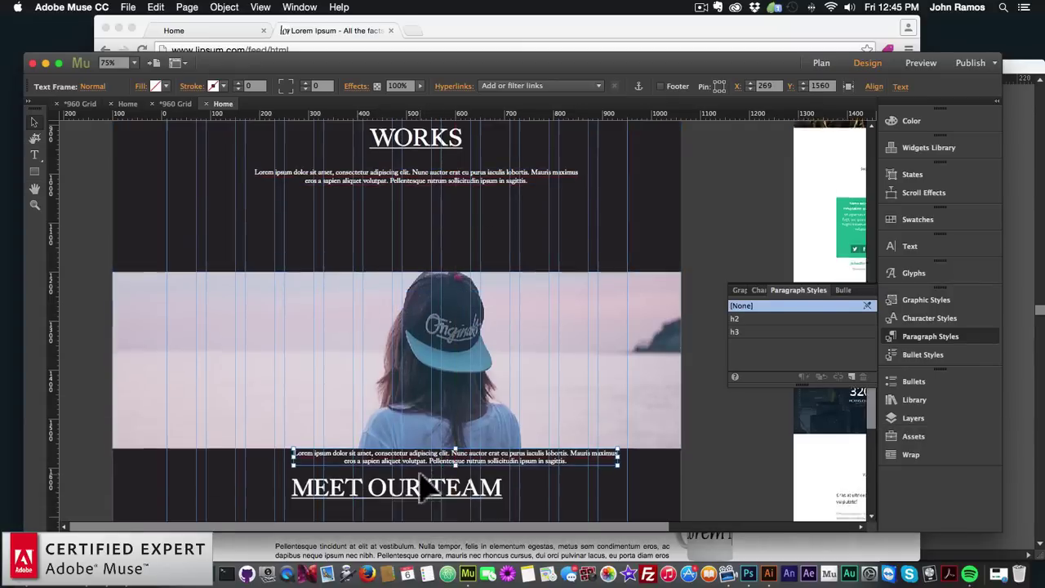
pyautogui.moveTo(432, 284); pyautogui.dragTo(421, 346)
# Drag the dark team band's bottom edge to resize it to about 599 px tall
pyautogui.click(595, 368)
pyautogui.scroll(-2, 454, 467)
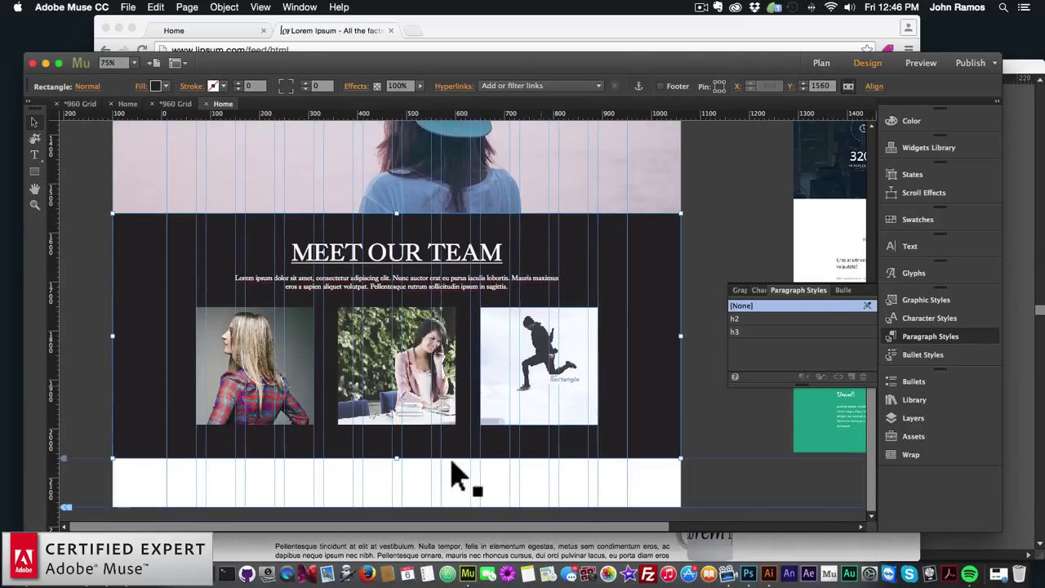
pyautogui.moveTo(396, 457)
pyautogui.mouseDown()
pyautogui.moveTo(397, 487)
pyautogui.moveTo(401, 445)
pyautogui.mouseUp()
# Move the three team photos down slightly together
pyautogui.click(407, 352)
pyautogui.keyDown('shift'); pyautogui.click(292, 304); pyautogui.keyUp('shift')
pyautogui.keyDown('shift'); pyautogui.click(538, 287); pyautogui.keyUp('shift')
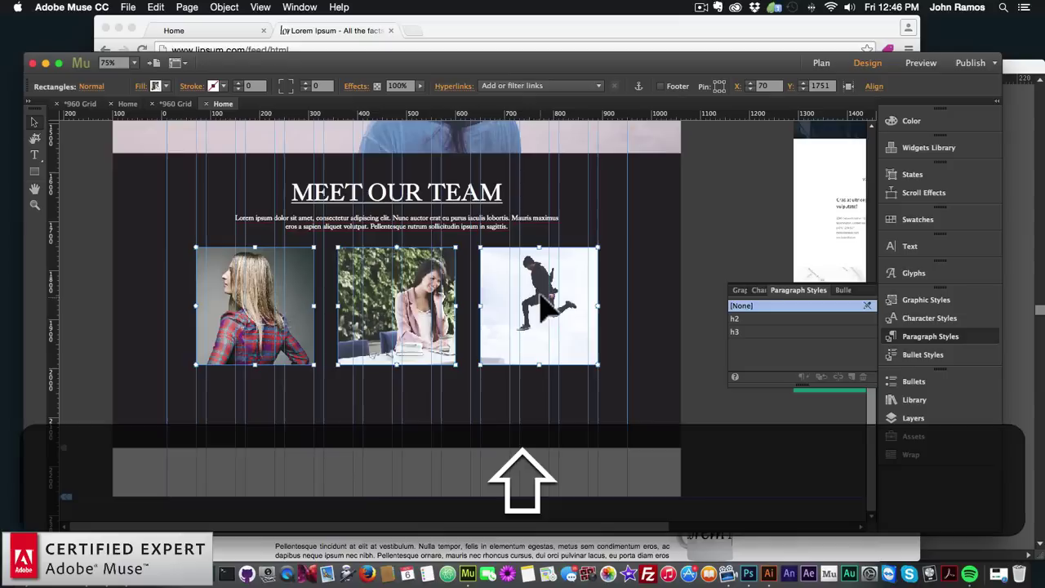
pyautogui.moveTo(538, 287); pyautogui.dragTo(533, 316)
pyautogui.click(431, 240)
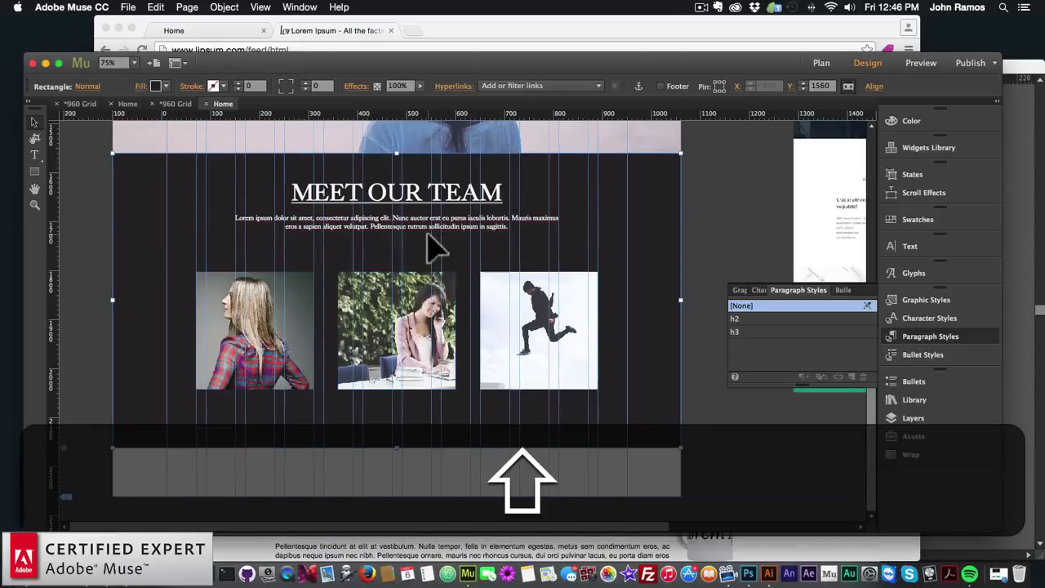
# Add a SAM label under the first photo in white 18pt King's Caslon Display
pyautogui.click(34, 154)
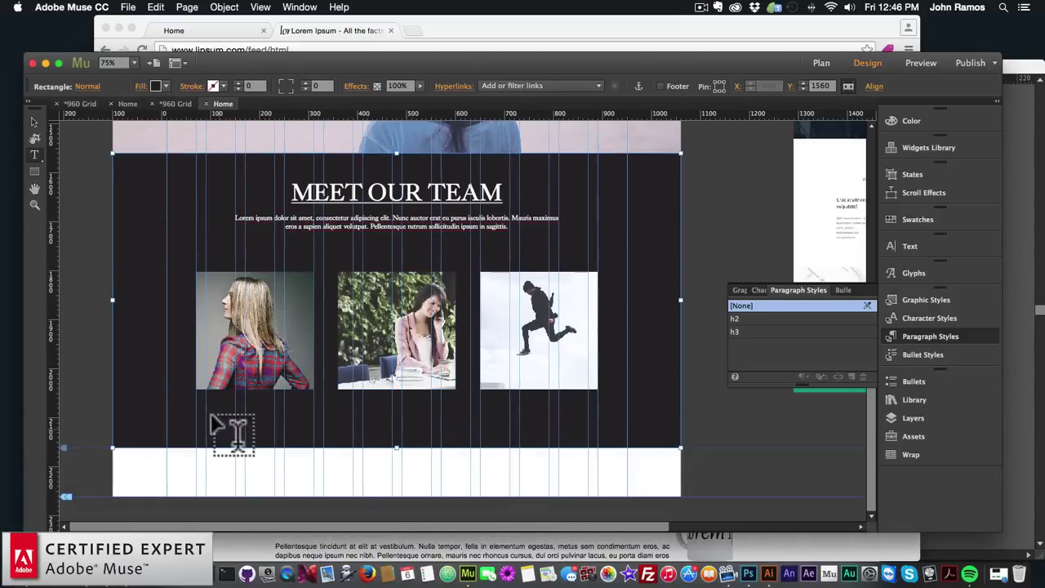
pyautogui.moveTo(196, 395); pyautogui.dragTo(255, 405)
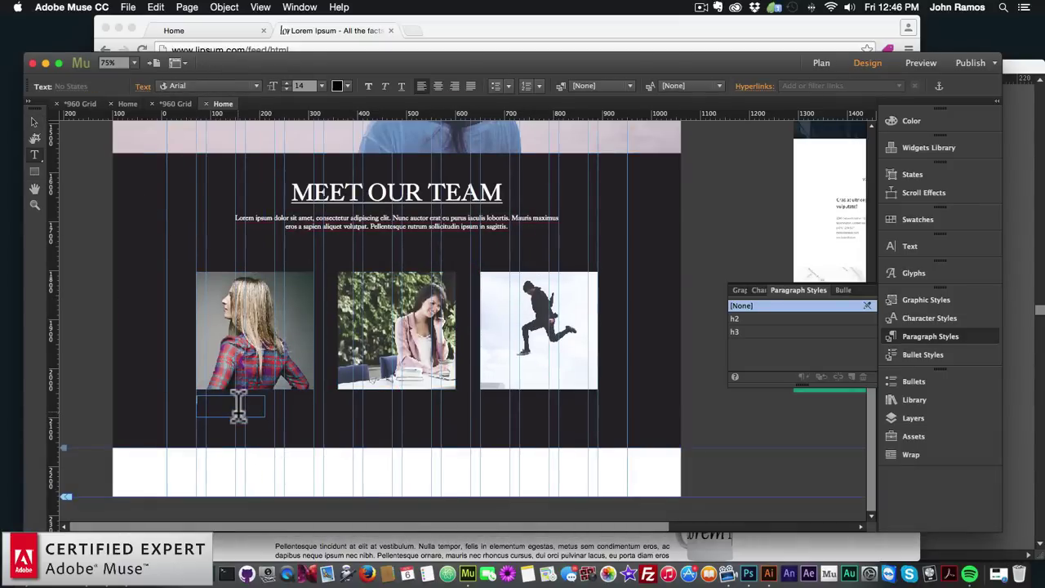
pyautogui.write('SM')
pyautogui.press('super+a')
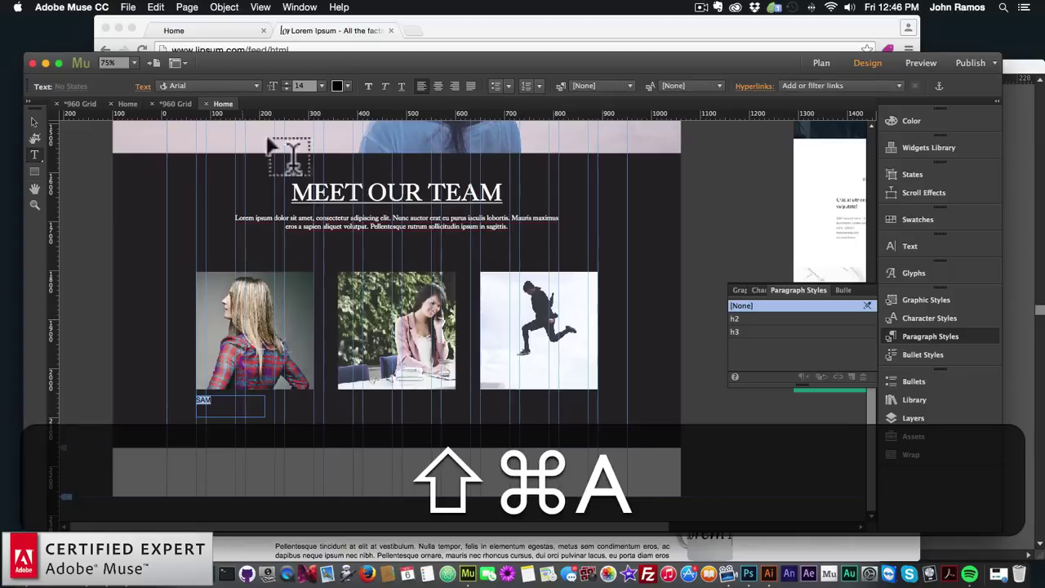
pyautogui.click(255, 86)
pyautogui.click(300, 81)
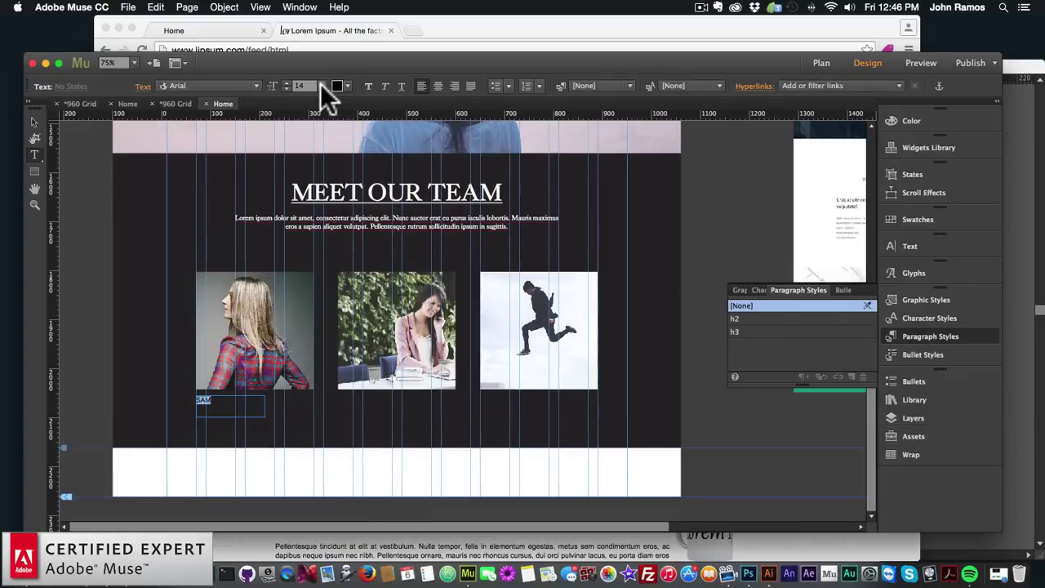
pyautogui.click(347, 85)
pyautogui.click(488, 99)
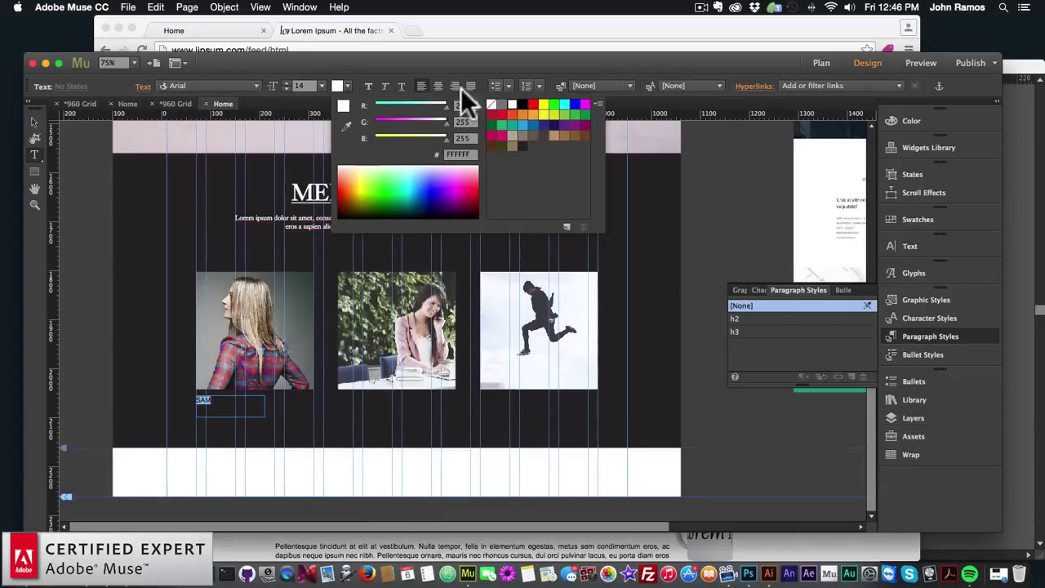
pyautogui.click(252, 84)
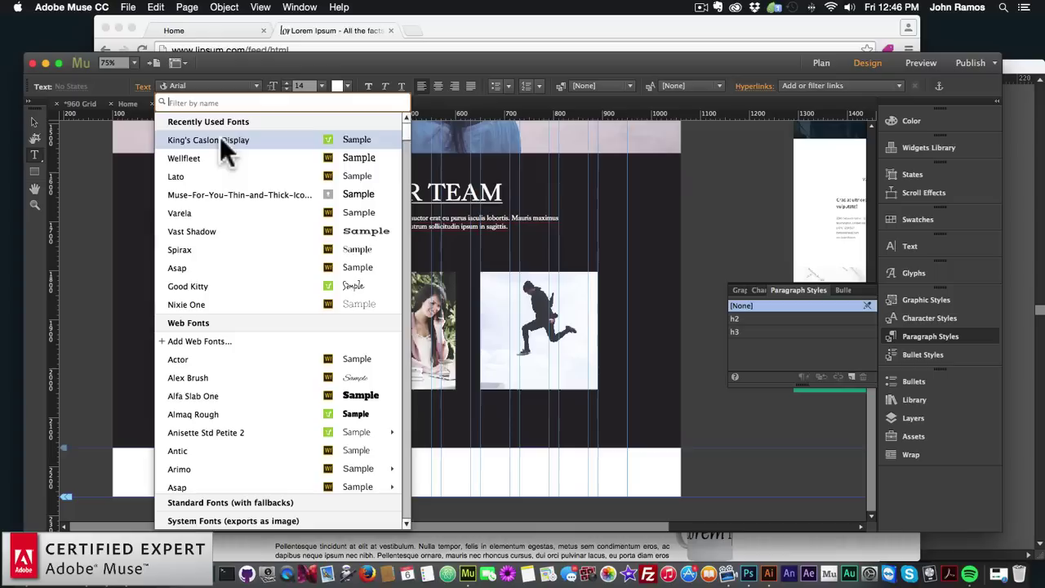
pyautogui.click(268, 83)
pyautogui.click(320, 85)
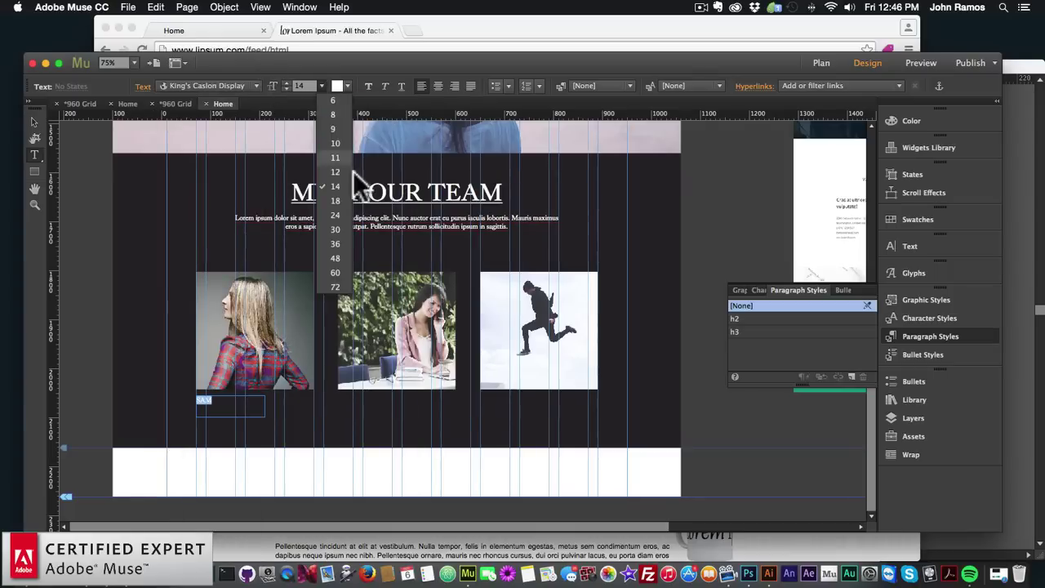
pyautogui.click(341, 205)
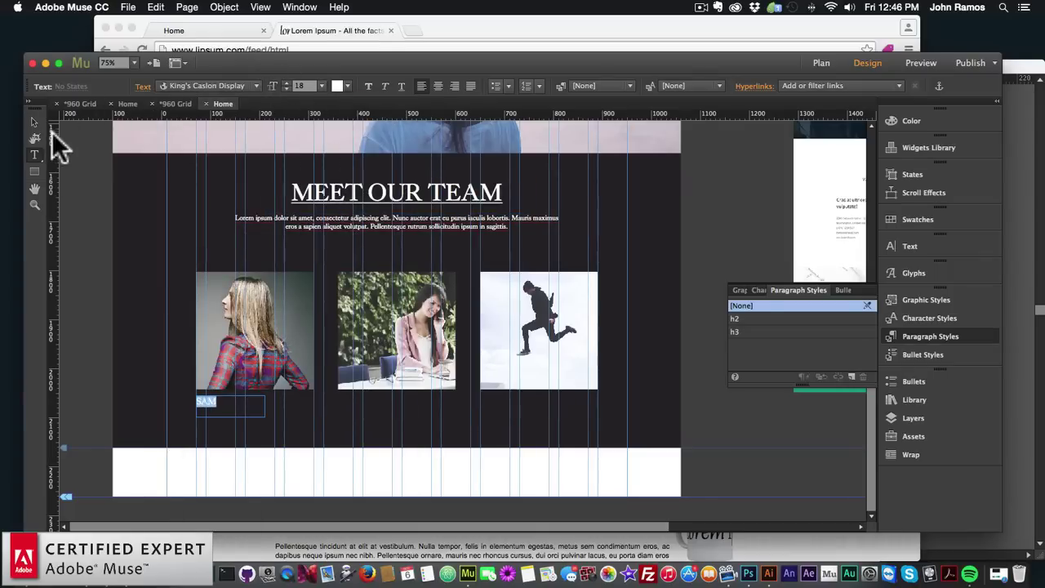
# Centre-align the SAM text and centre the label under the first photo
pyautogui.click(34, 121)
pyautogui.doubleClick(249, 406)
pyautogui.press('super+a')
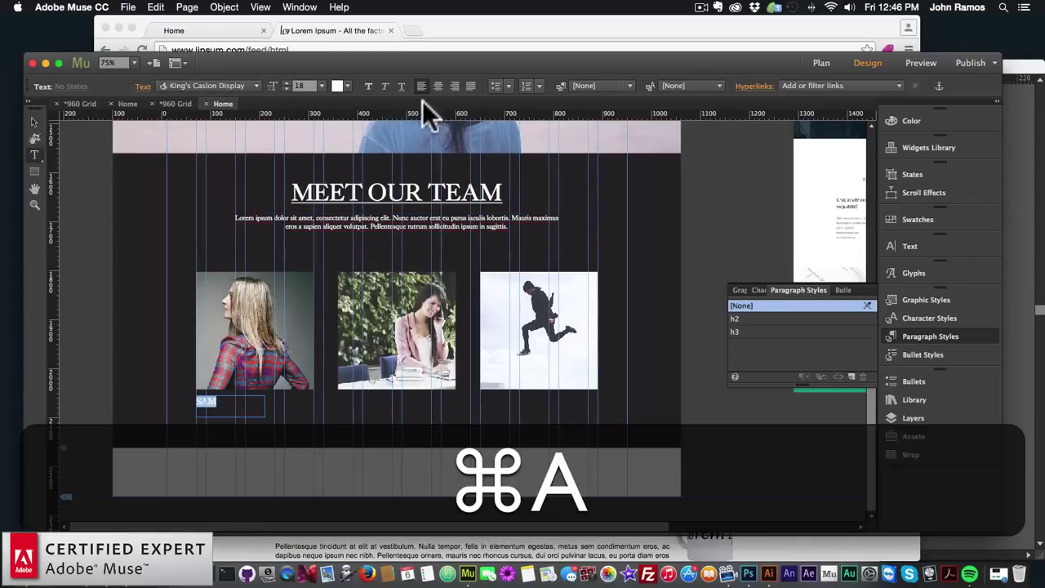
pyautogui.click(438, 86)
pyautogui.click(34, 122)
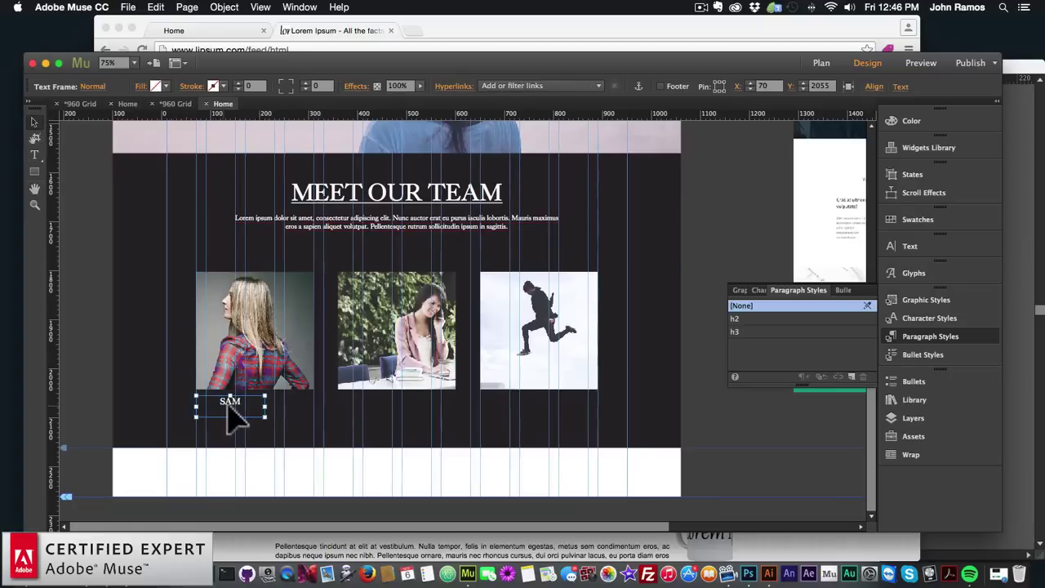
pyautogui.moveTo(234, 415); pyautogui.dragTo(257, 409)
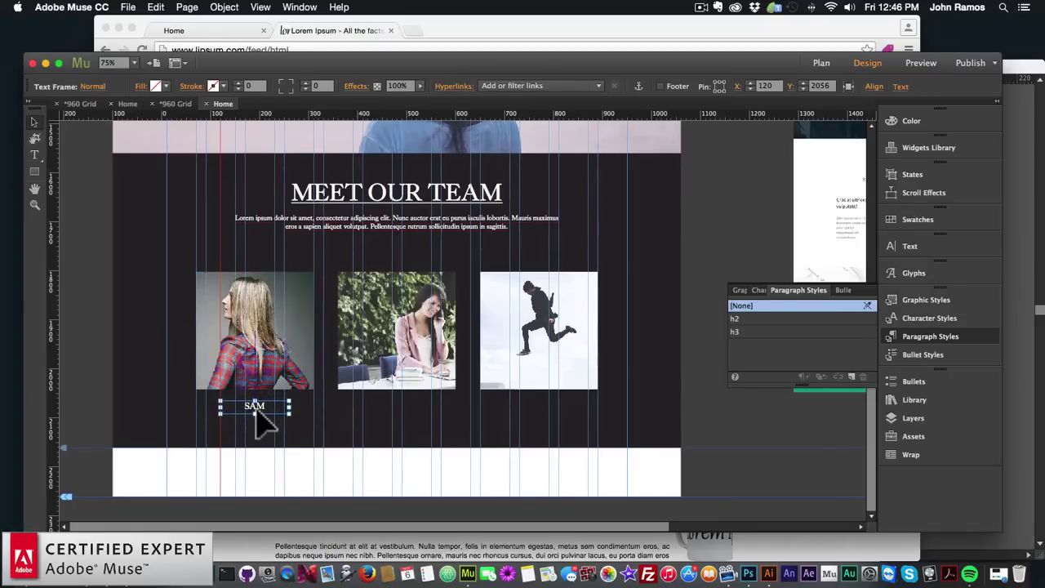
# Paste a copy of the label under the second photo and change it to ALEX
pyautogui.press('super+v')
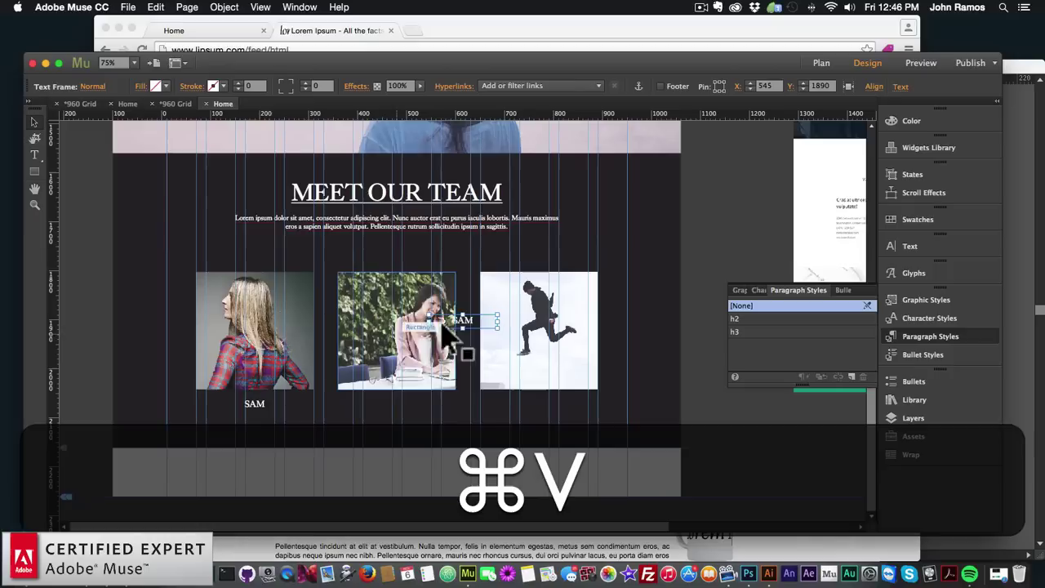
pyautogui.moveTo(450, 331); pyautogui.dragTo(391, 398)
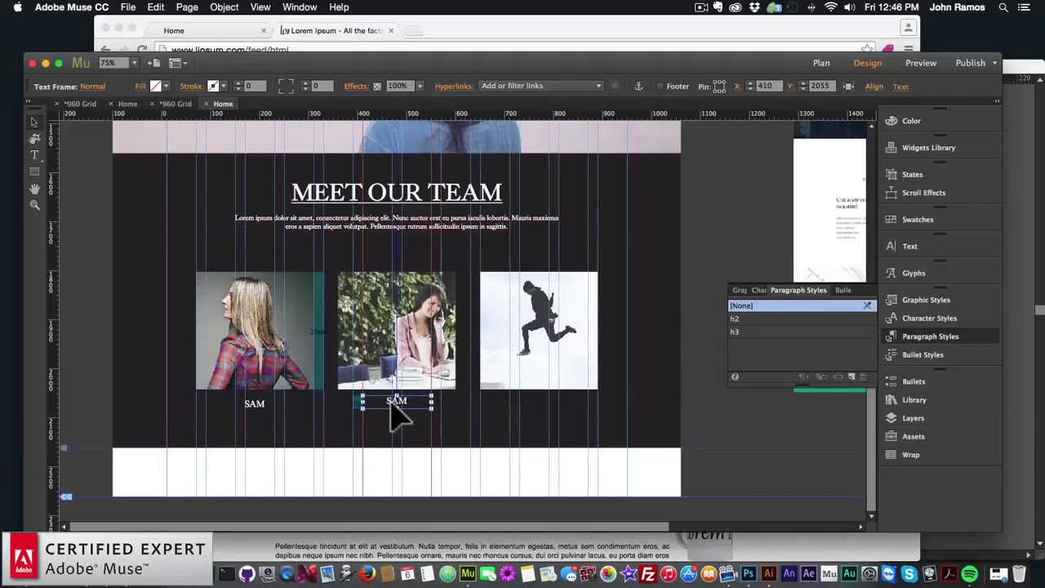
pyautogui.doubleClick(390, 406)
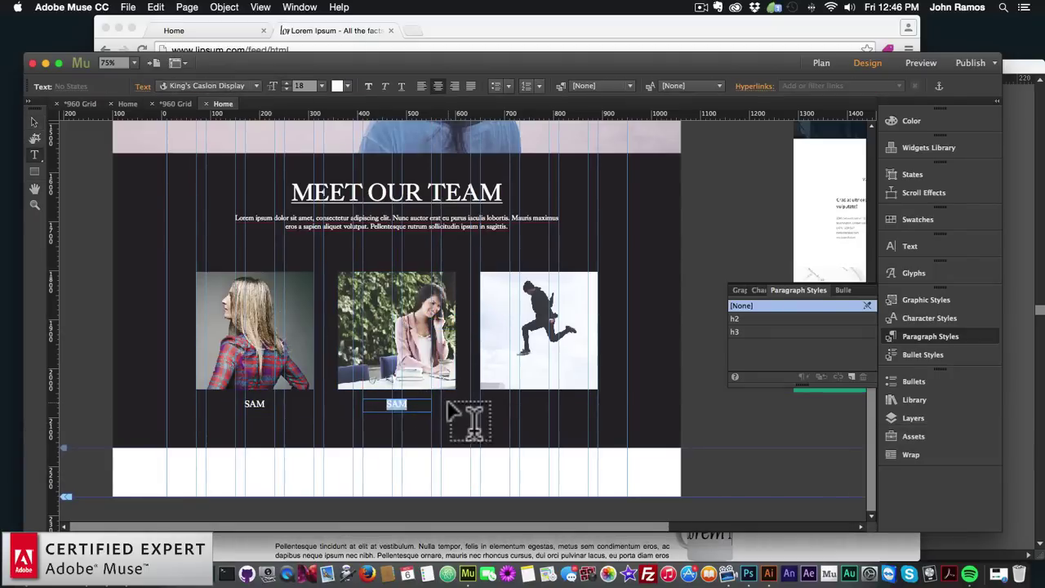
pyautogui.write('ALEX')
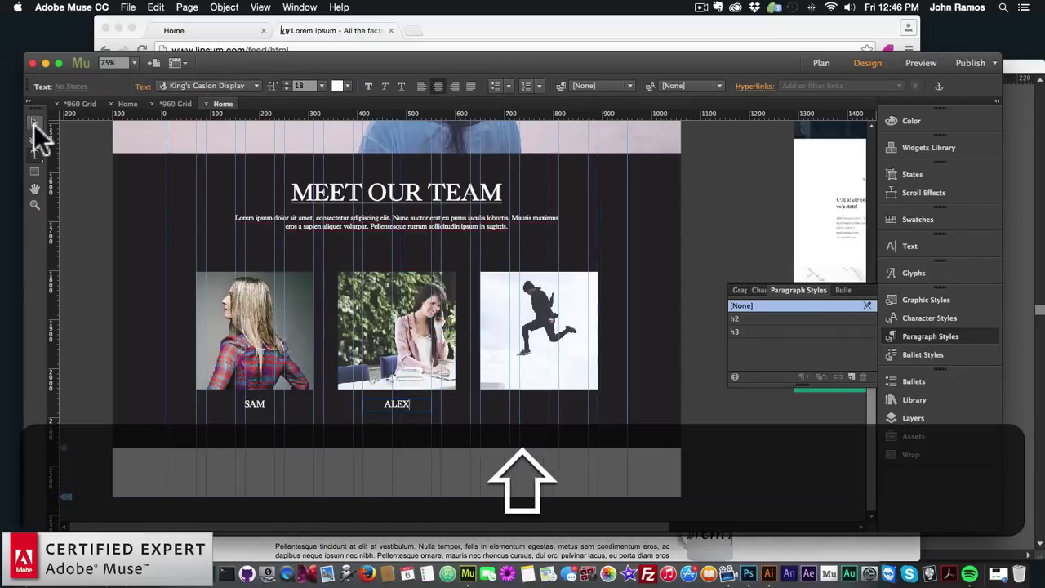
pyautogui.click(34, 124)
# Paste another copy under the third photo, change it to MAX, and align it with the others
pyautogui.press('super+v')
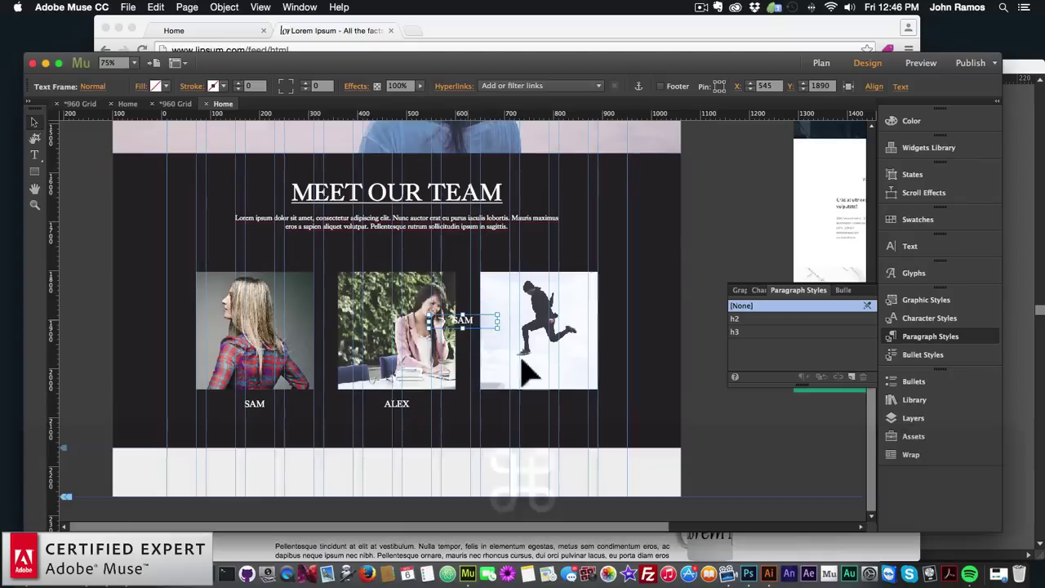
pyautogui.moveTo(462, 321); pyautogui.dragTo(541, 406)
pyautogui.doubleClick(539, 404)
pyautogui.write('MAX')
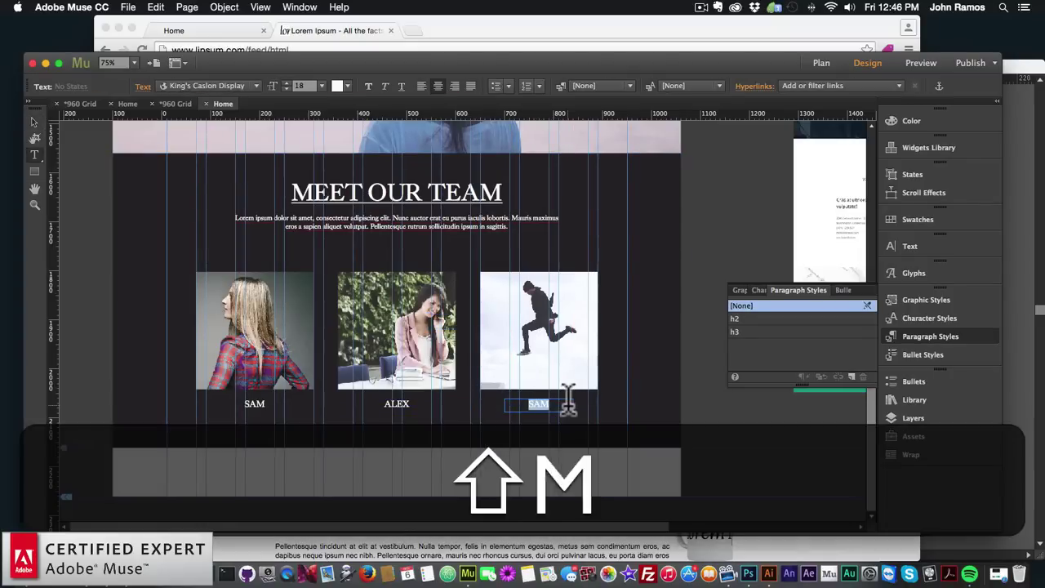
pyautogui.click(34, 121)
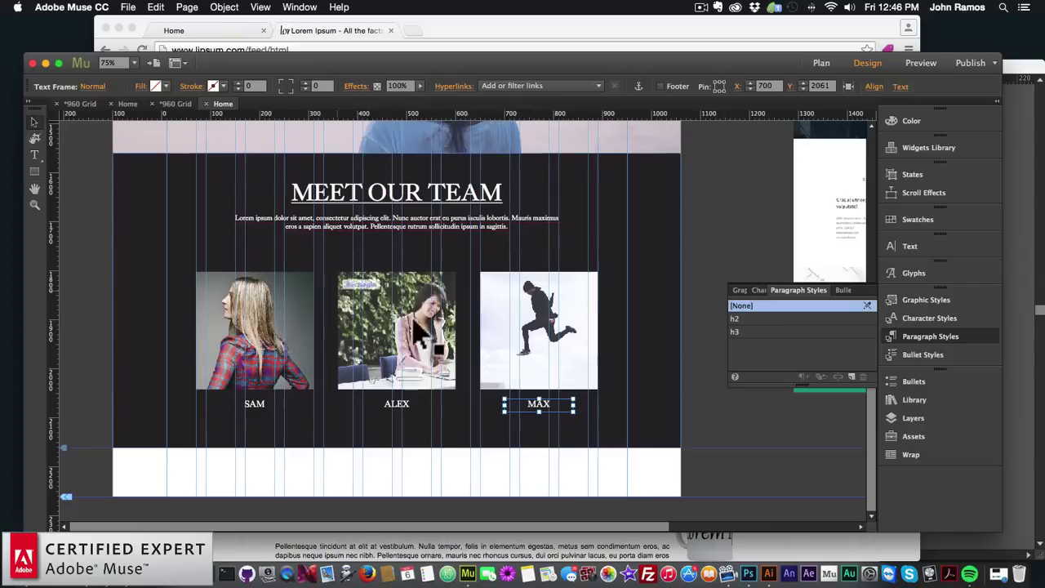
pyautogui.click(554, 426)
pyautogui.click(541, 404)
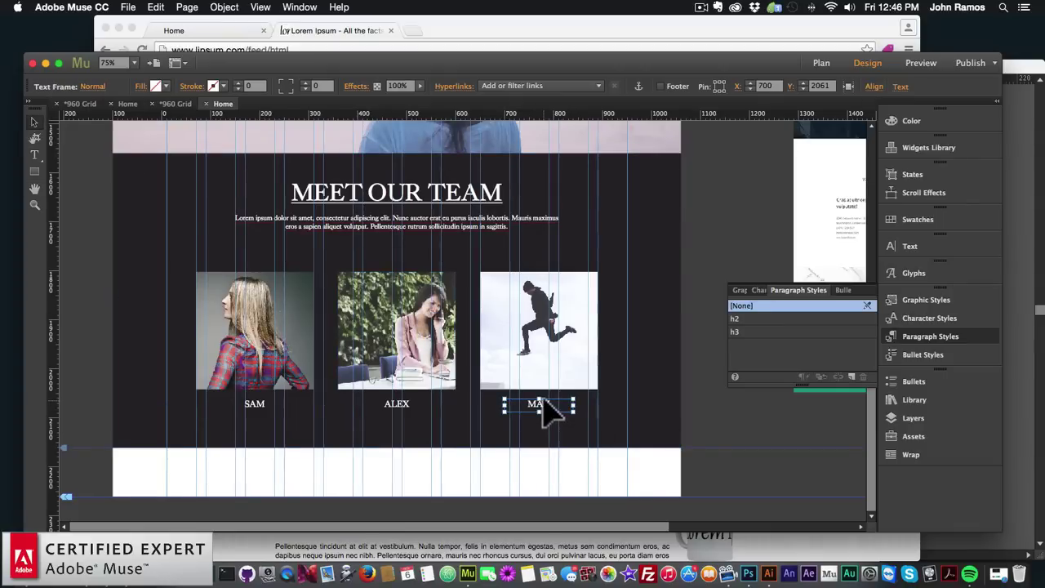
pyautogui.moveTo(541, 401); pyautogui.dragTo(542, 397)
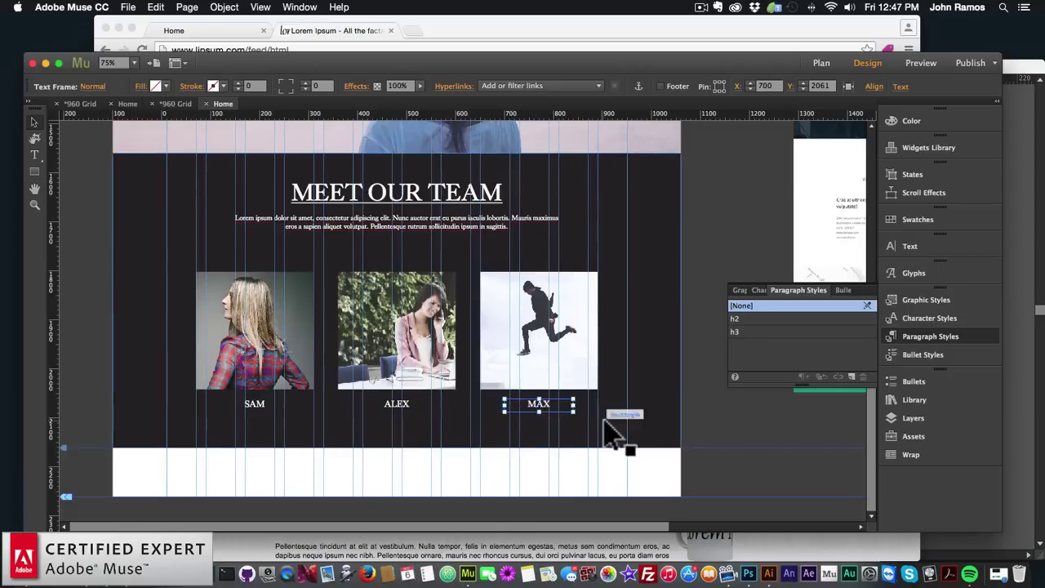
pyautogui.click(310, 400)
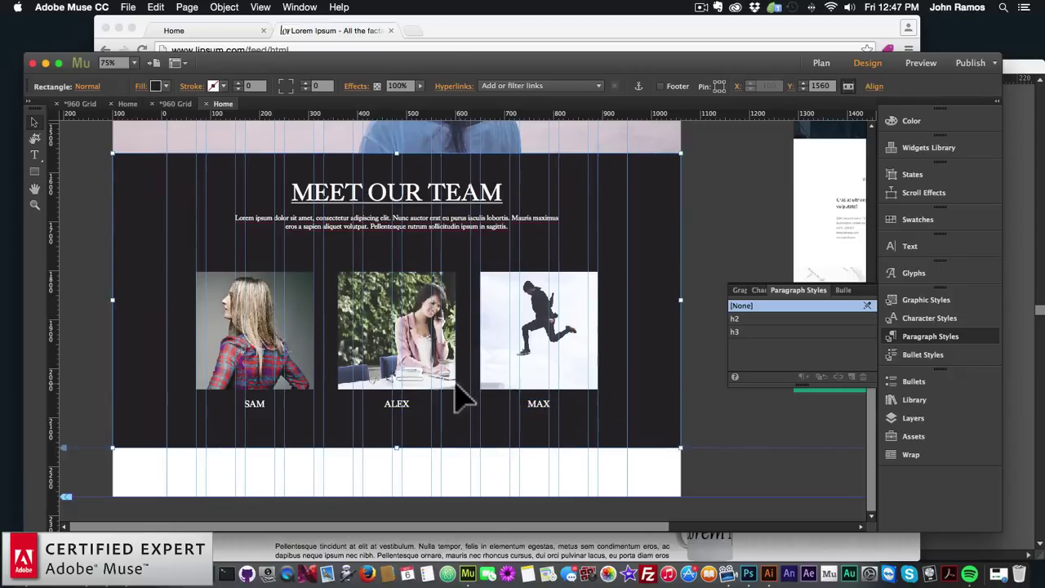
pyautogui.click(81, 104)
pyautogui.doubleClick(141, 191)
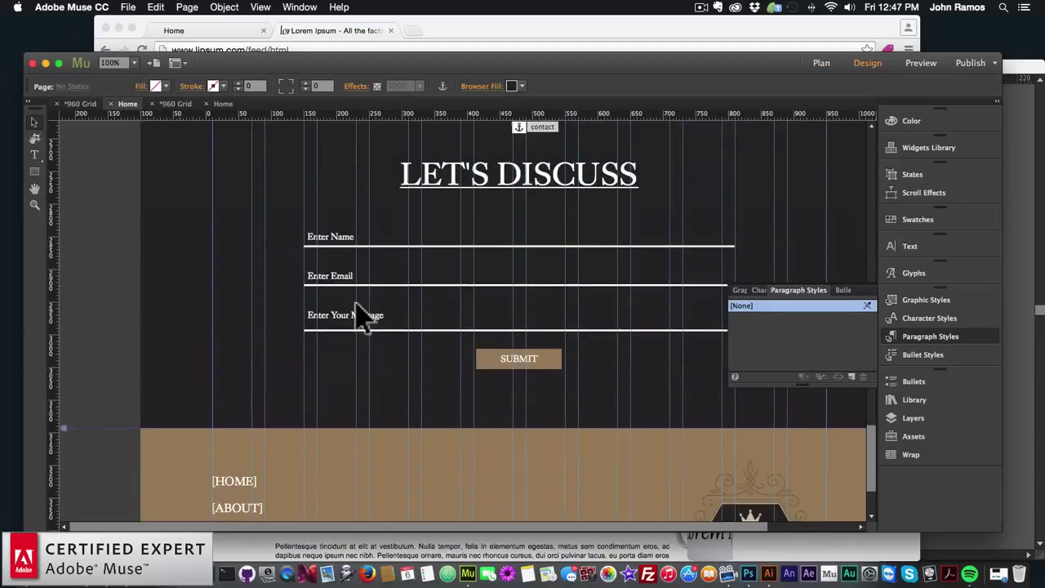
pyautogui.scroll(8, 359, 308)
pyautogui.scroll(-2, 363, 310)
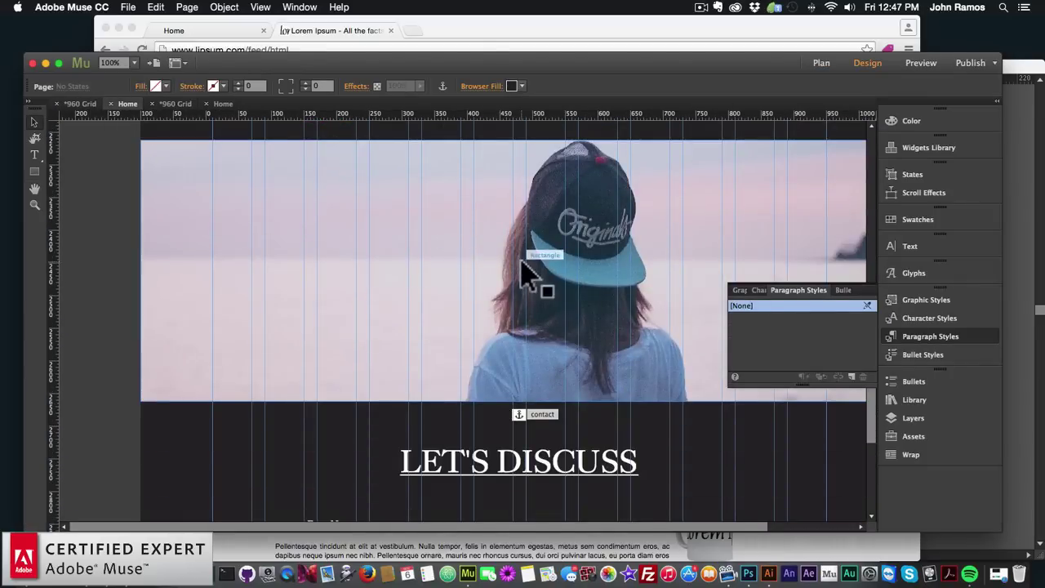
pyautogui.scroll(-8, 581, 354)
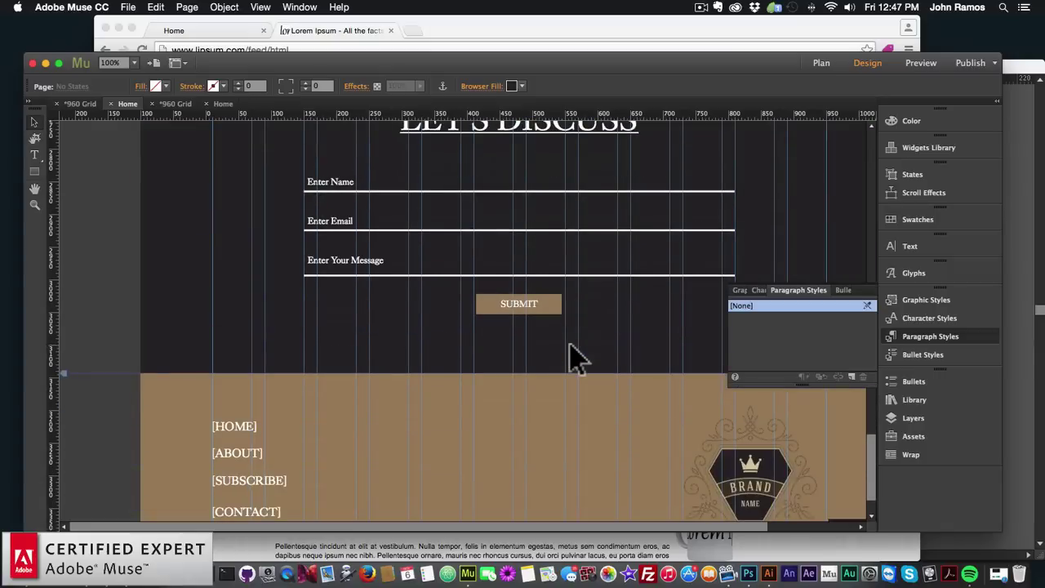
pyautogui.scroll(3, 575, 356)
pyautogui.click(821, 63)
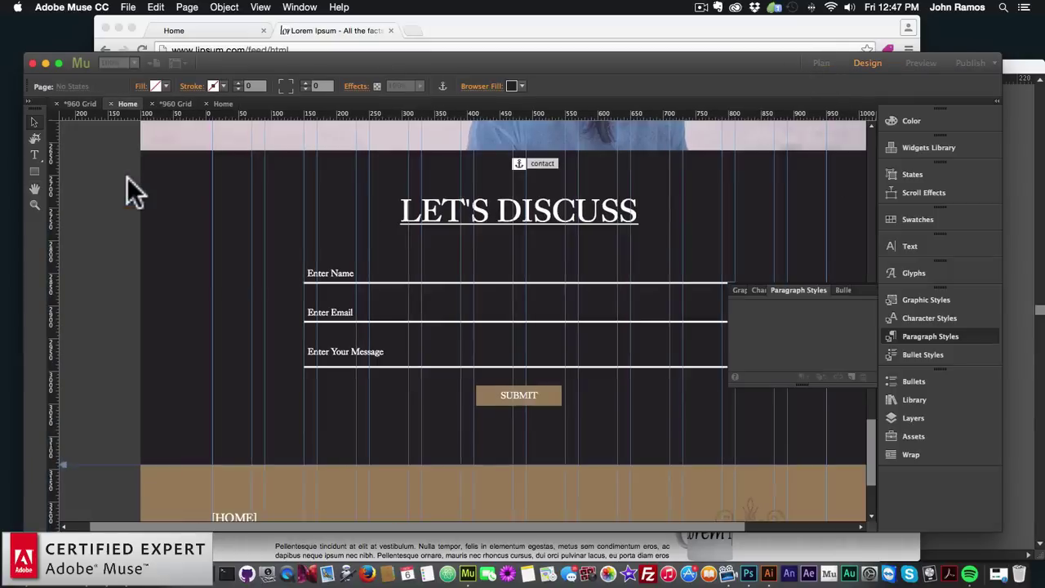
pyautogui.click(823, 63)
pyautogui.click(198, 104)
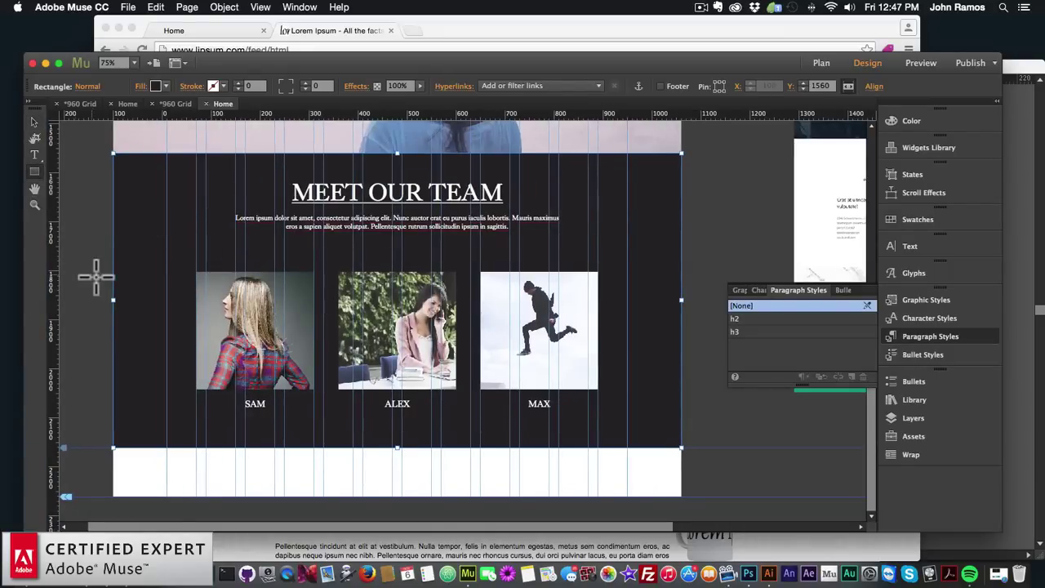
pyautogui.moveTo(104, 438); pyautogui.dragTo(680, 489)
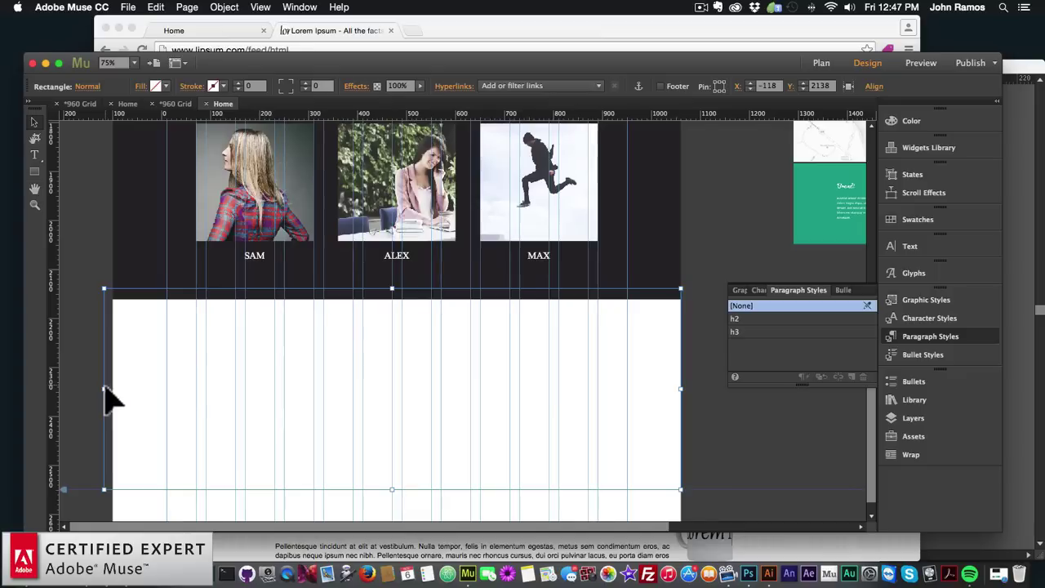
# Resize the white rectangle to the page edge and up to the team section
pyautogui.moveTo(104, 389)
pyautogui.mouseDown()
pyautogui.moveTo(128, 392)
pyautogui.moveTo(113, 390)
pyautogui.mouseUp()
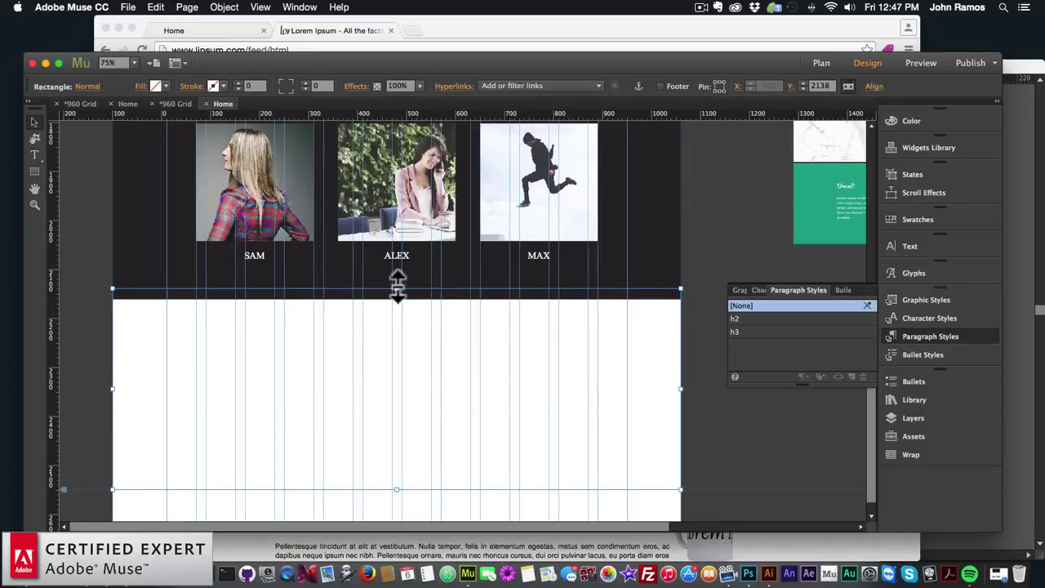
pyautogui.moveTo(397, 287); pyautogui.dragTo(397, 300)
pyautogui.moveTo(397, 490)
pyautogui.mouseDown()
pyautogui.moveTo(403, 448)
pyautogui.moveTo(404, 470)
pyautogui.mouseUp()
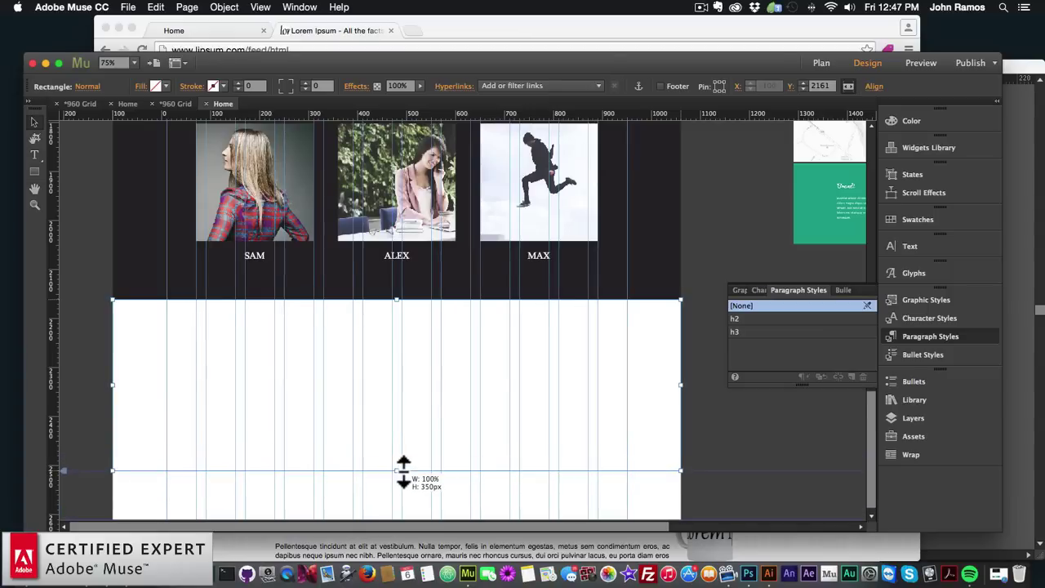
# Fill the rectangle with the girl-in-cap photo using Scale To Fill fitting
pyautogui.click(154, 86)
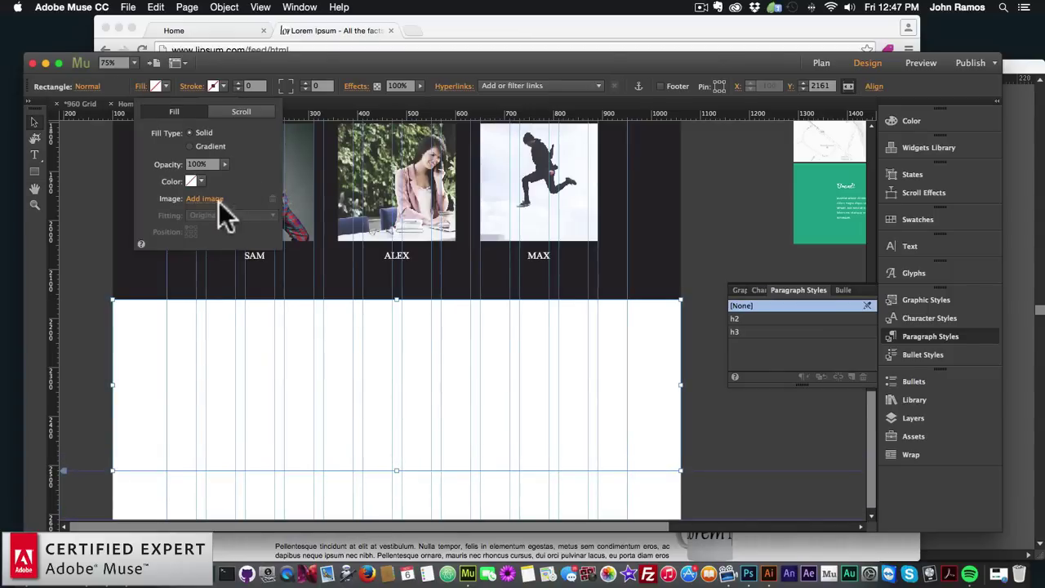
pyautogui.click(219, 206)
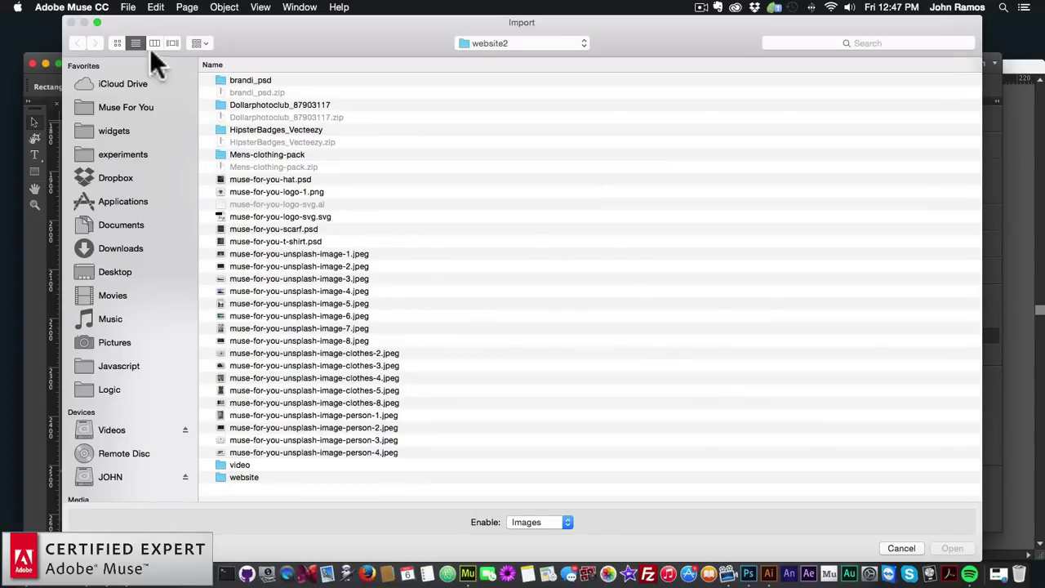
pyautogui.press('super+1')
pyautogui.doubleClick(952, 159)
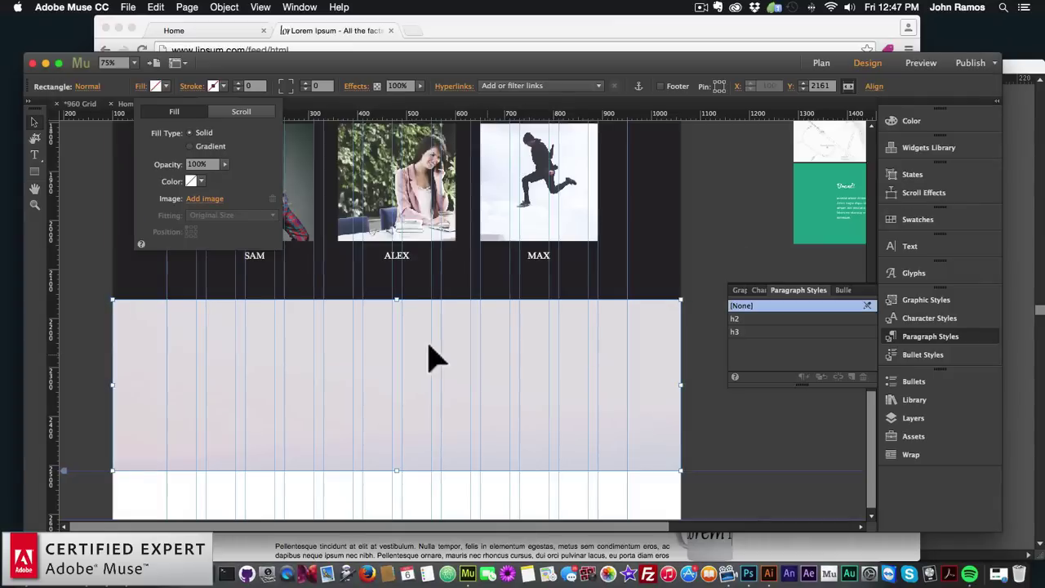
pyautogui.click(233, 215)
pyautogui.click(217, 222)
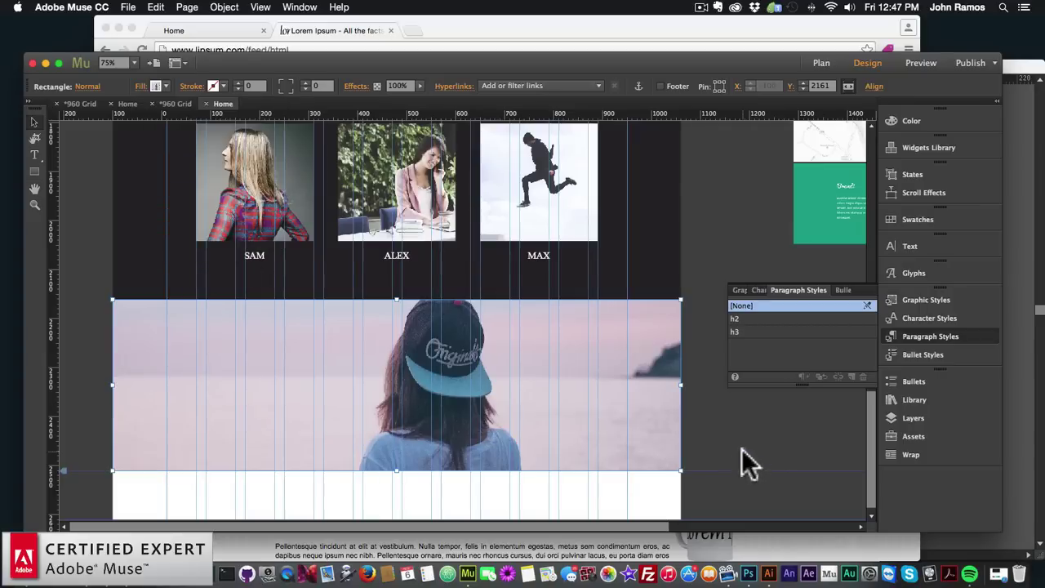
pyautogui.click(673, 206)
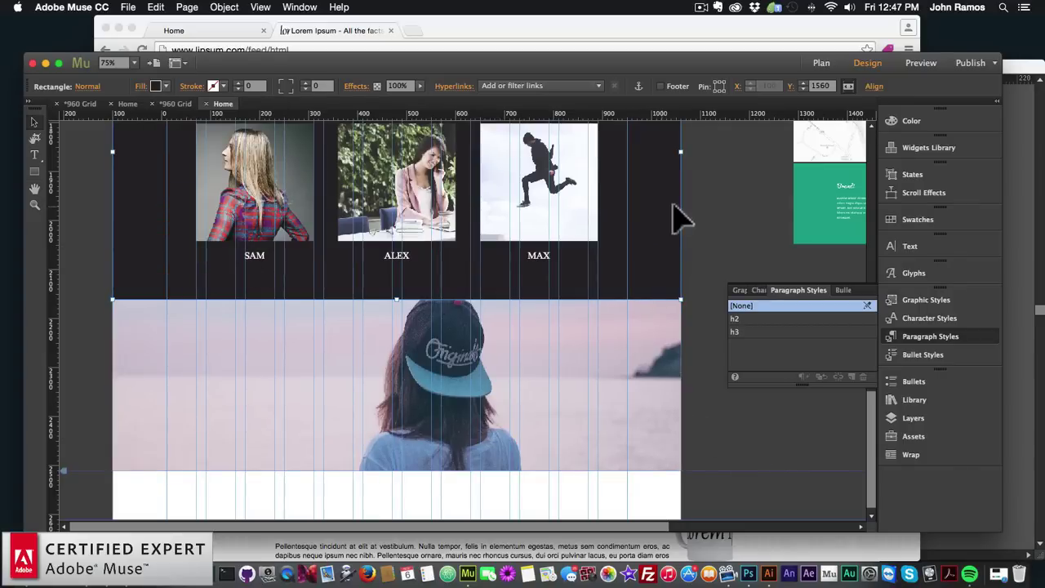
# Paste a copy of the dark team section below the photo
pyautogui.press('super+v')
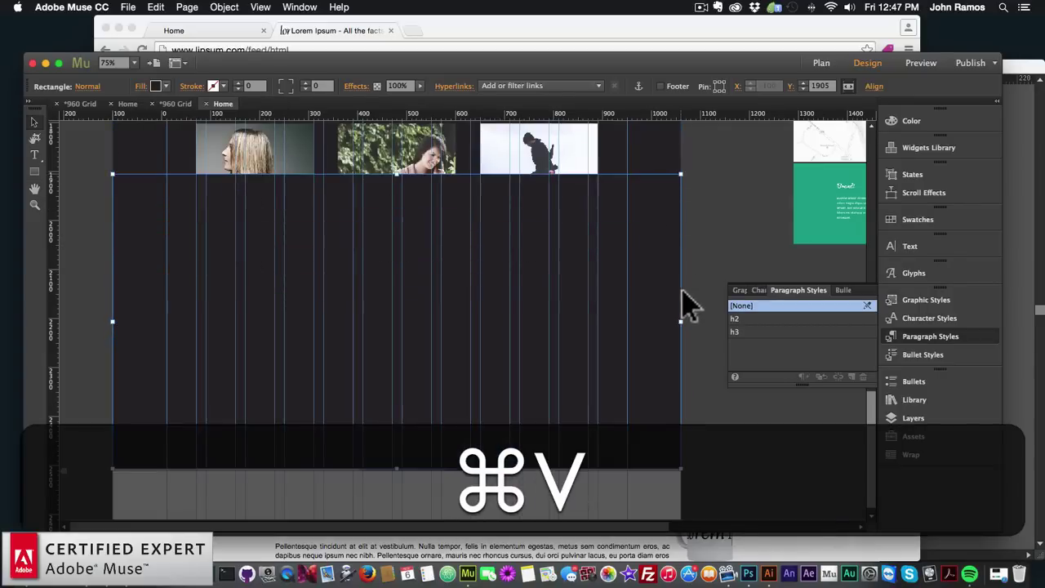
pyautogui.moveTo(576, 390); pyautogui.dragTo(529, 345)
pyautogui.click(704, 350)
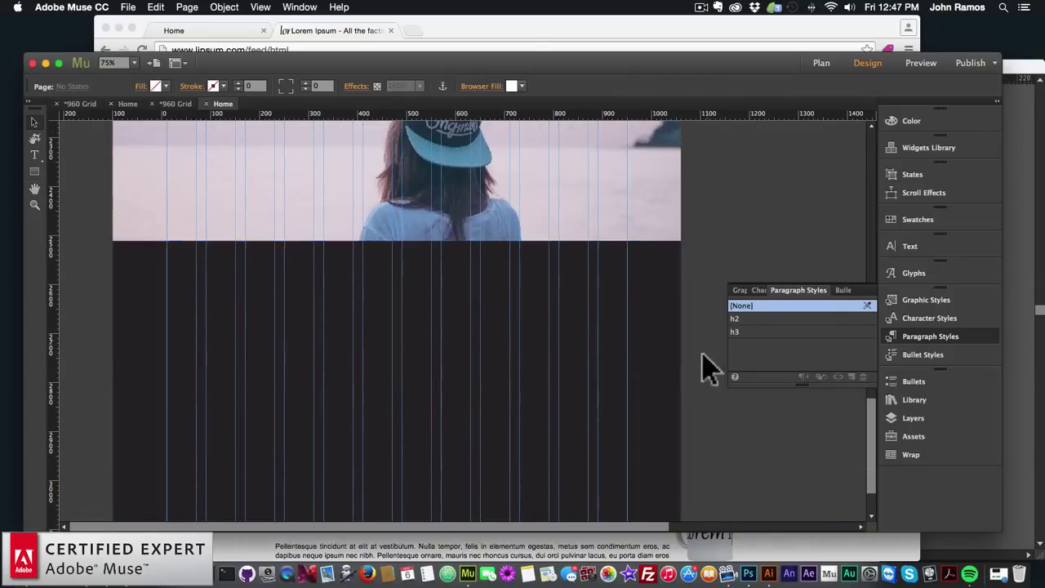
pyautogui.scroll(5, 417, 355)
pyautogui.scroll(7, 384, 374)
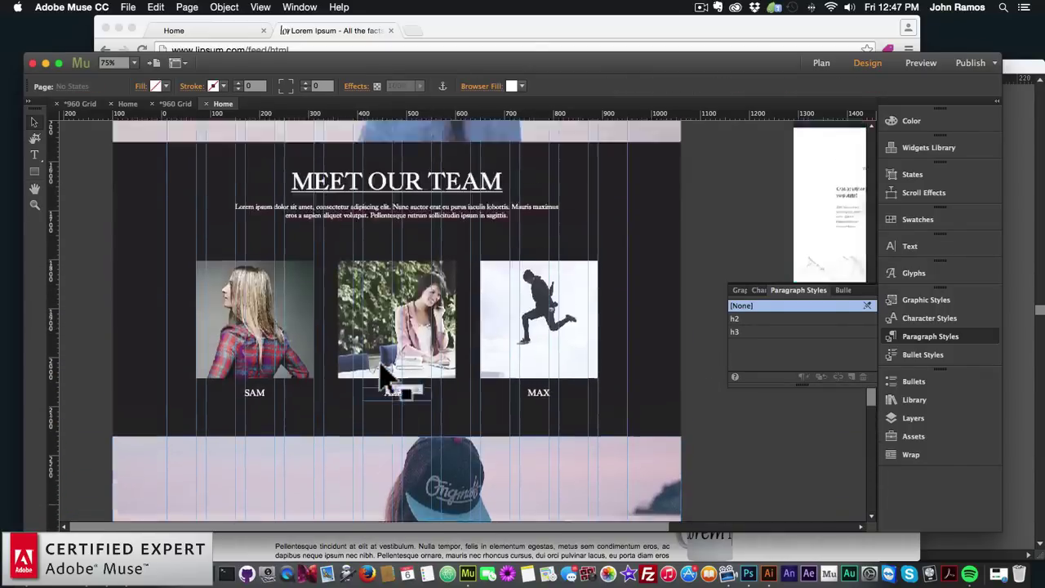
# Copy the MEET OUR TEAM heading into the new section, centred at its top
pyautogui.click(413, 279)
pyautogui.press('super+c')
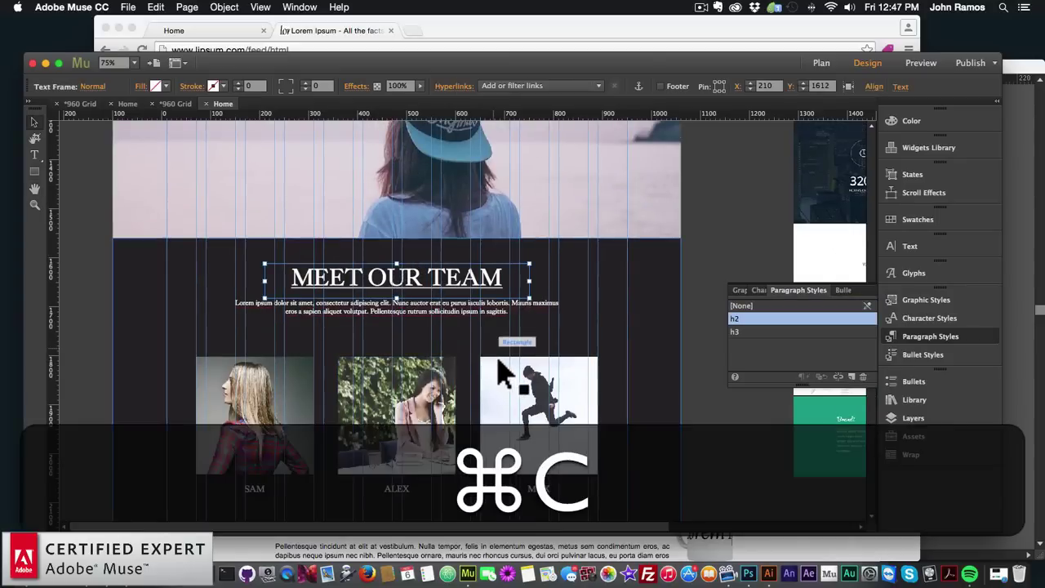
pyautogui.scroll(-10, 500, 371)
pyautogui.press('super+v')
pyautogui.moveTo(465, 323); pyautogui.dragTo(403, 236)
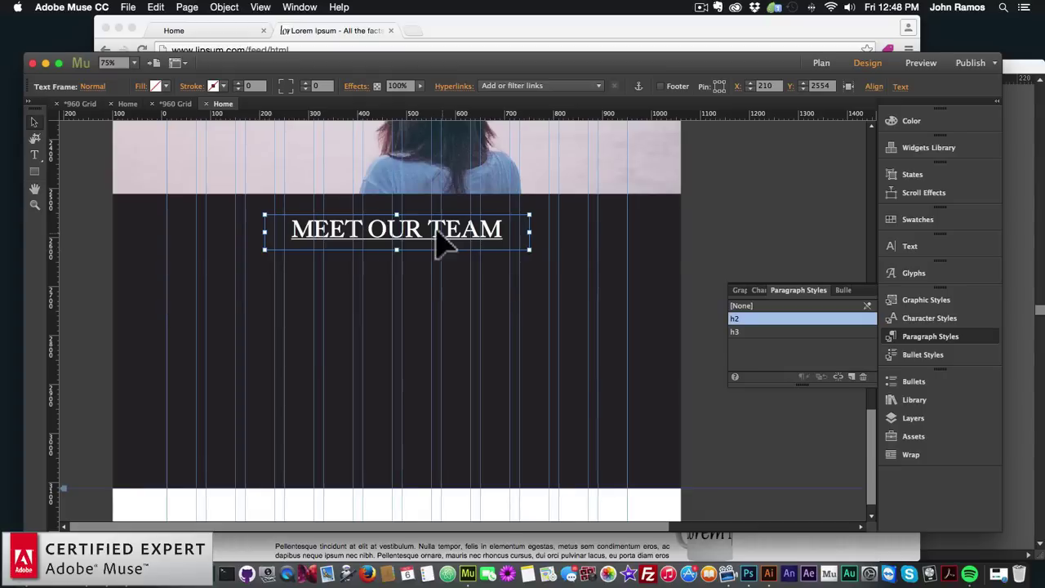
pyautogui.moveTo(441, 245)
pyautogui.mouseDown()
pyautogui.moveTo(416, 238)
pyautogui.moveTo(436, 241)
pyautogui.mouseUp()
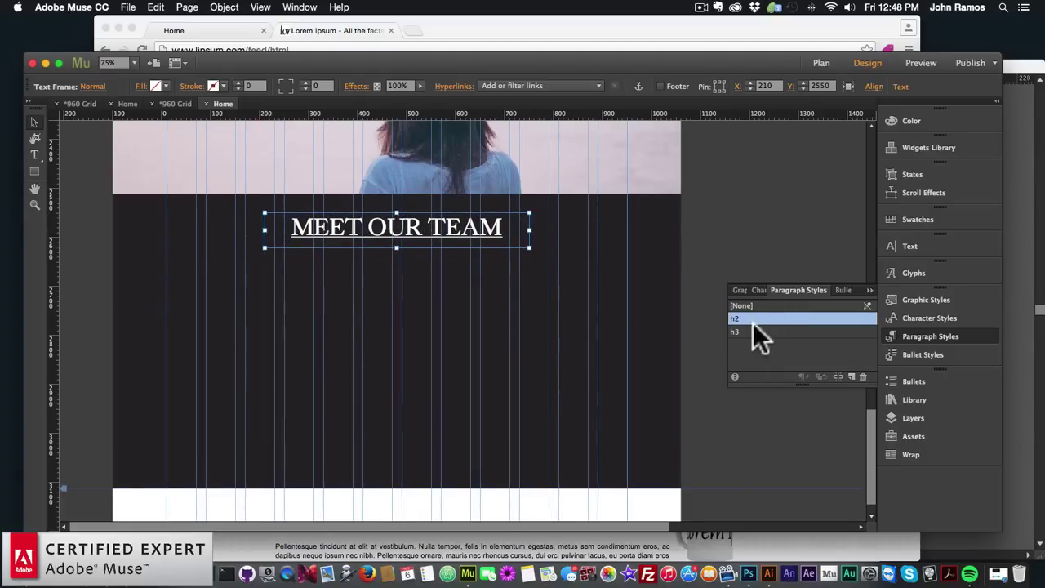
# Change the copied heading's text to LET'S DISCUSS
pyautogui.doubleClick(416, 231)
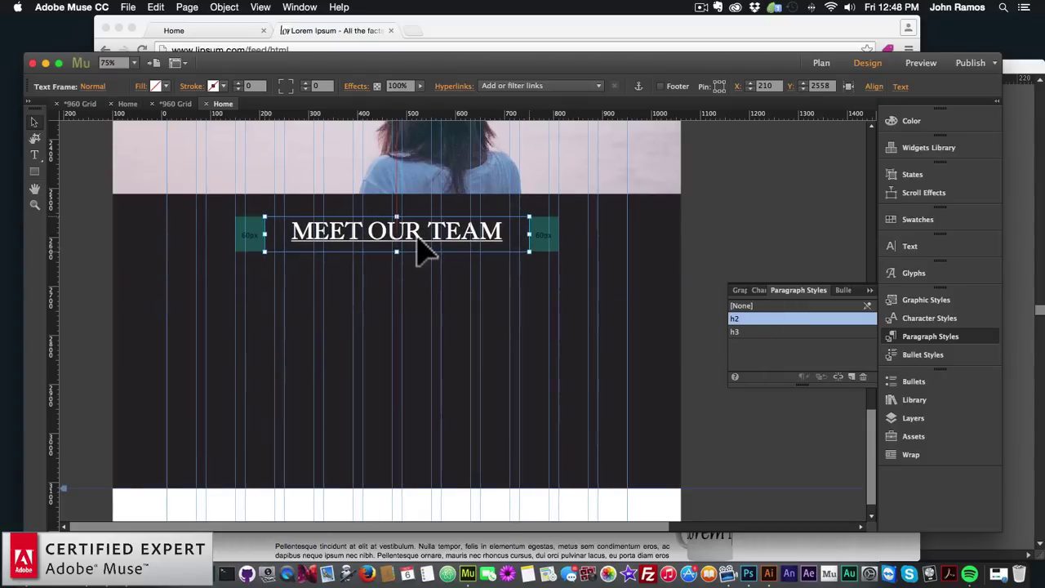
pyautogui.moveTo(450, 215); pyautogui.dragTo(222, 215)
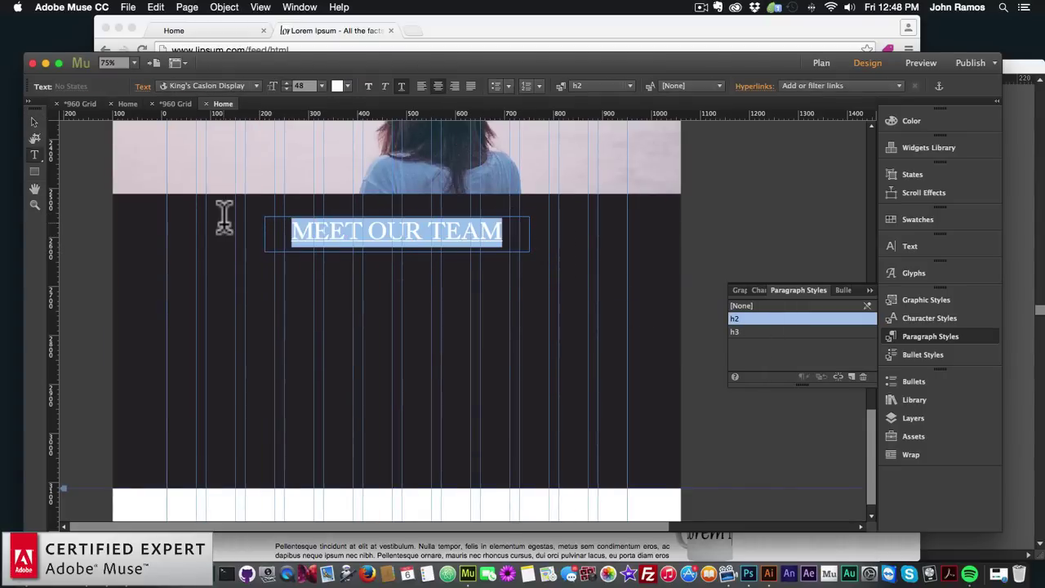
pyautogui.write("LET'")
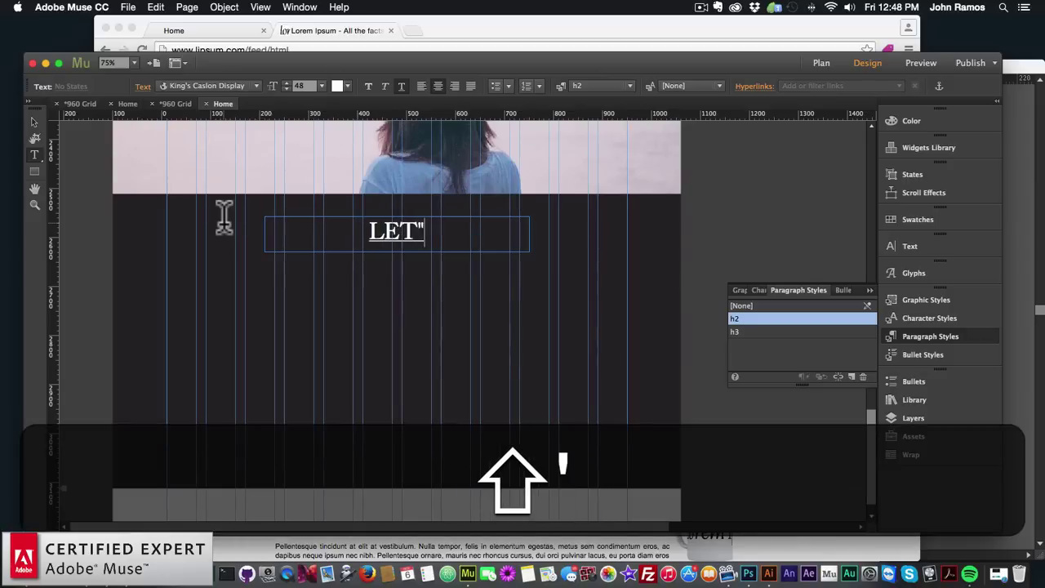
pyautogui.write('S DISCUSS')
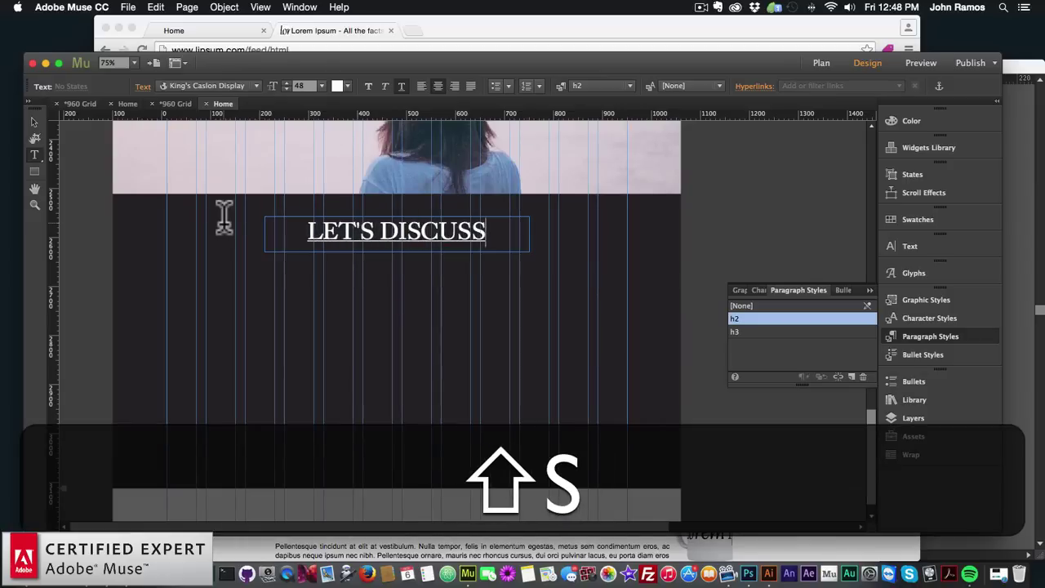
pyautogui.click(34, 122)
pyautogui.click(223, 273)
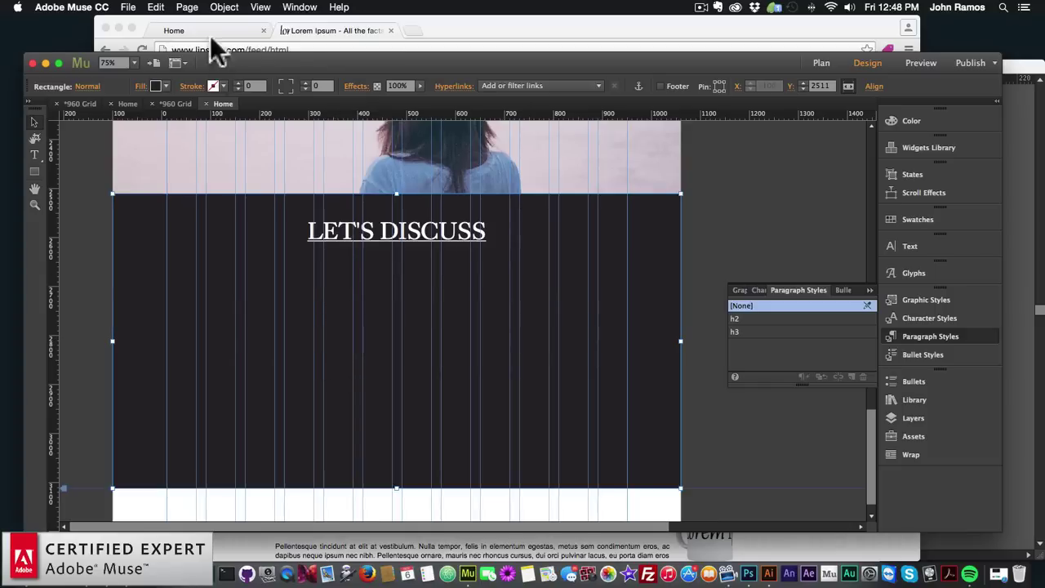
pyautogui.click(224, 7)
# Insert a simple contact form widget below the LET'S DISCUSS heading
pyautogui.moveTo(269, 230)
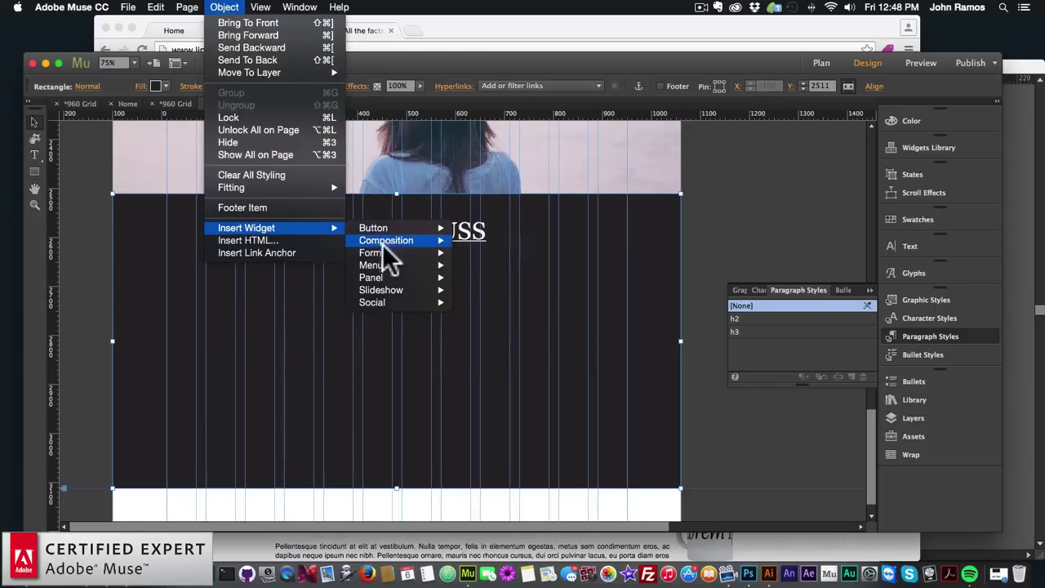
pyautogui.moveTo(381, 311)
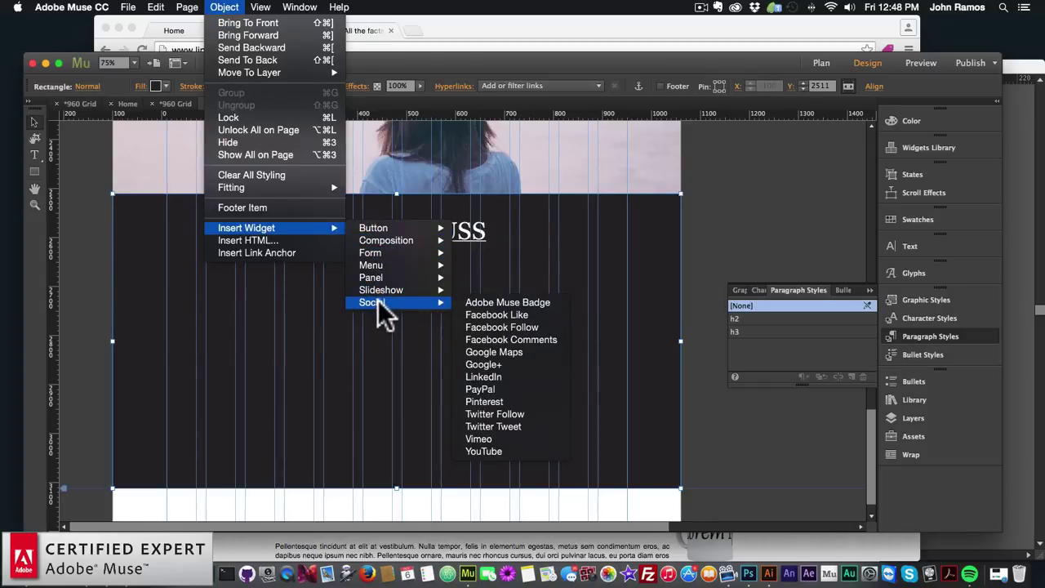
pyautogui.moveTo(383, 254)
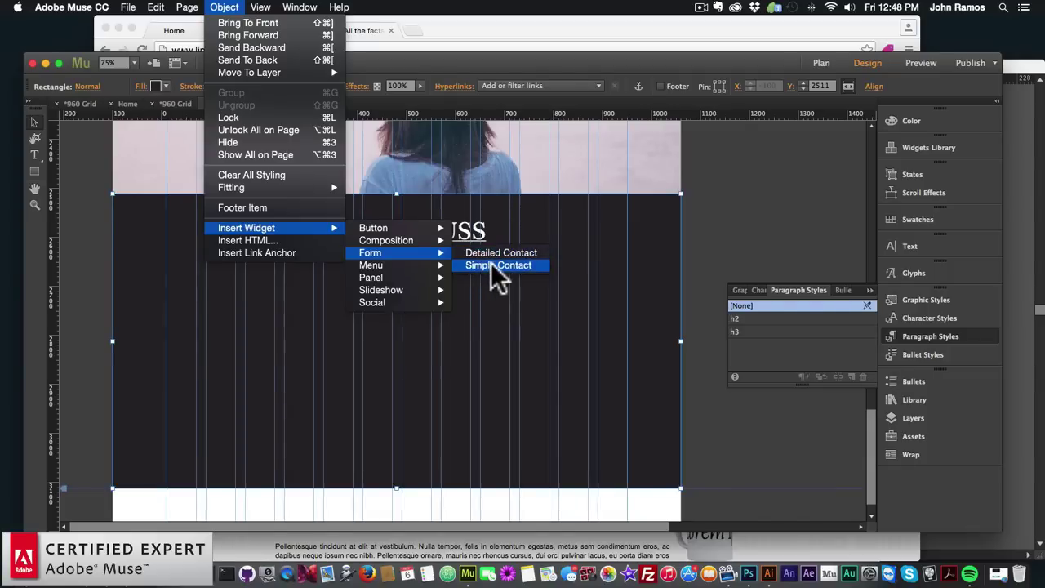
pyautogui.click(496, 266)
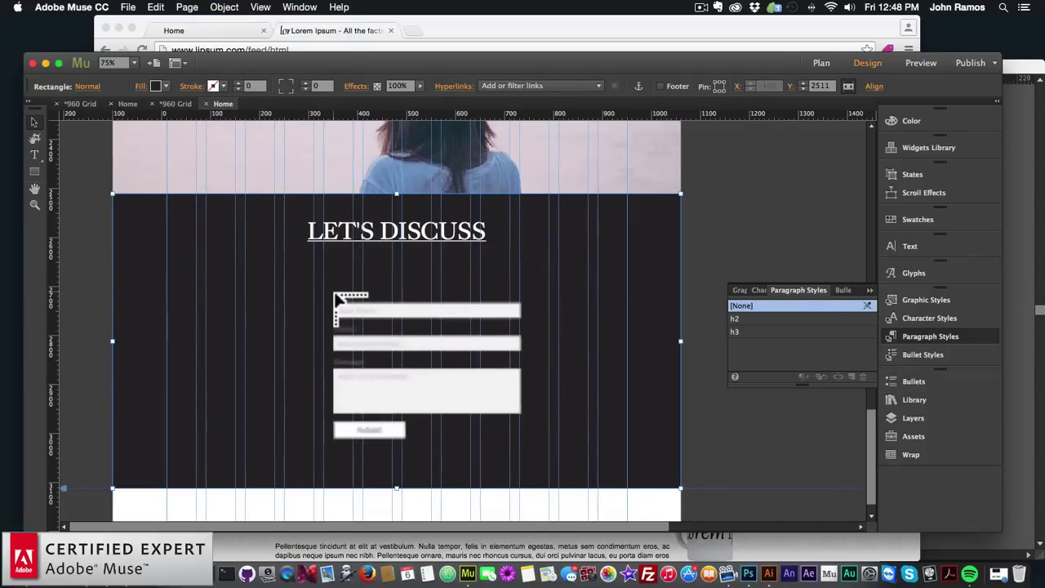
pyautogui.click(333, 289)
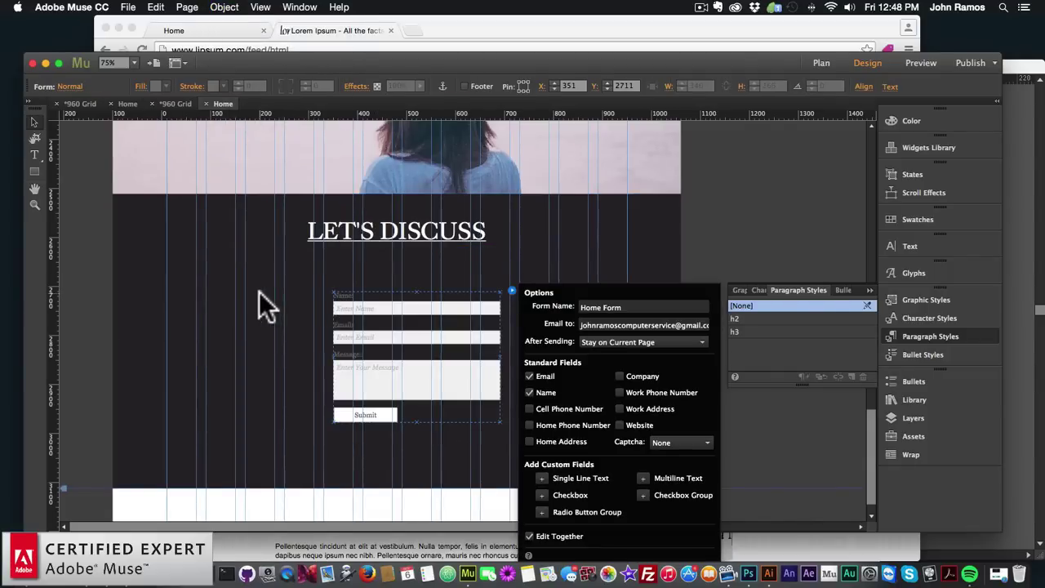
pyautogui.click(259, 291)
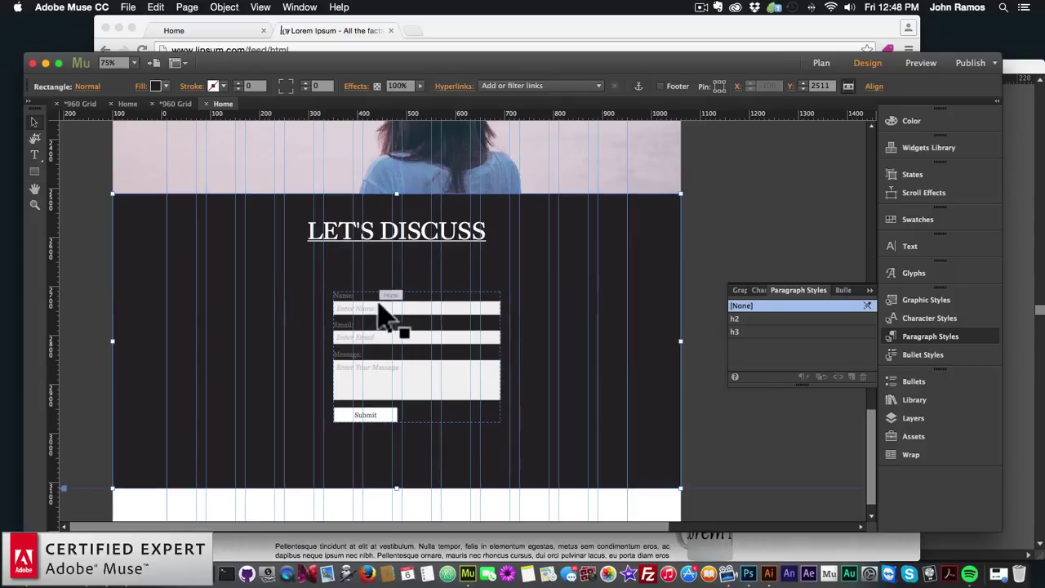
pyautogui.click(397, 315)
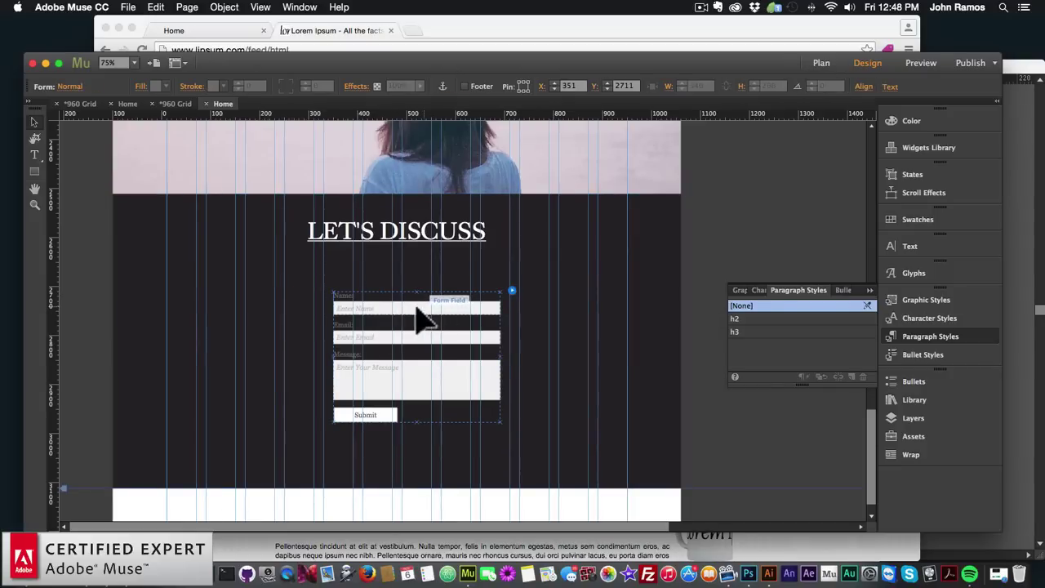
pyautogui.click(296, 327)
pyautogui.click(401, 322)
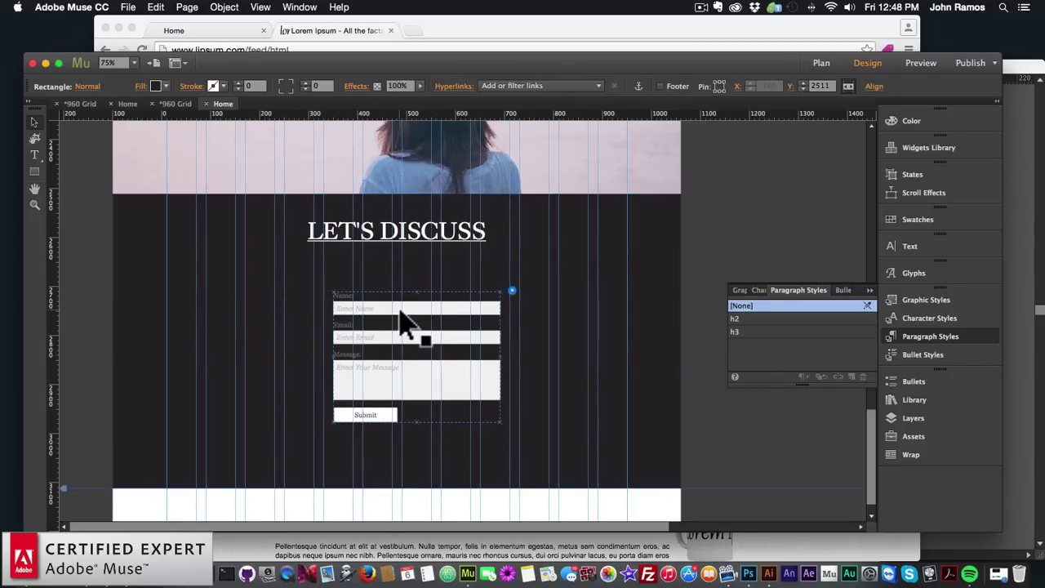
# Widen the Name input to 580 px on both sides
pyautogui.click(360, 317)
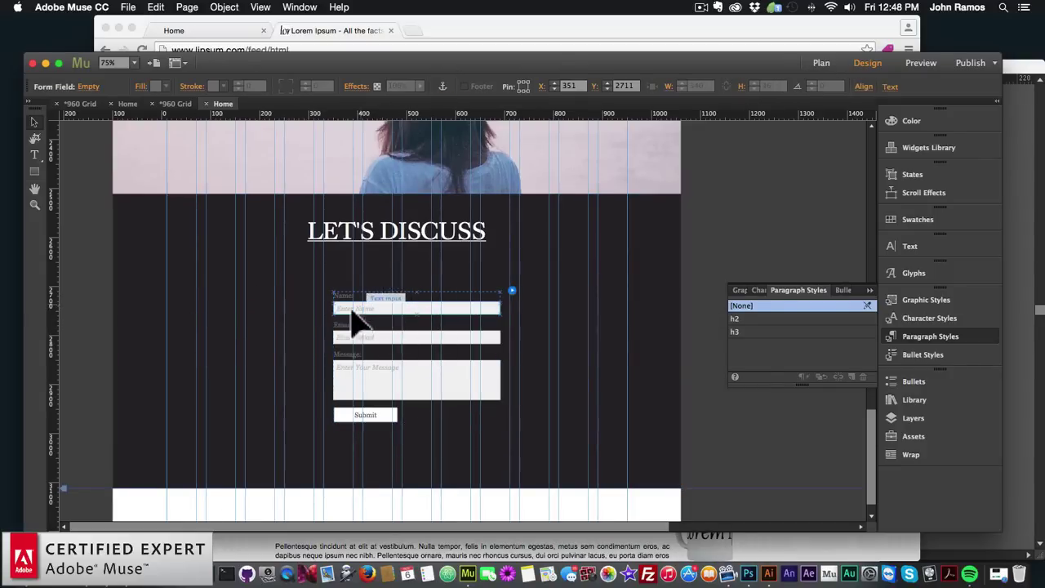
pyautogui.click(422, 286)
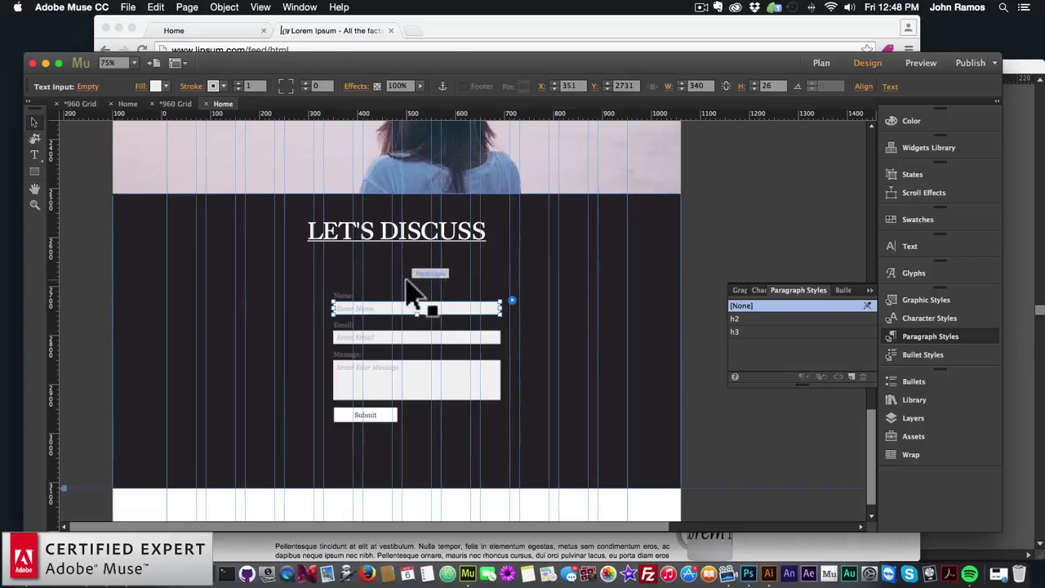
pyautogui.click(403, 313)
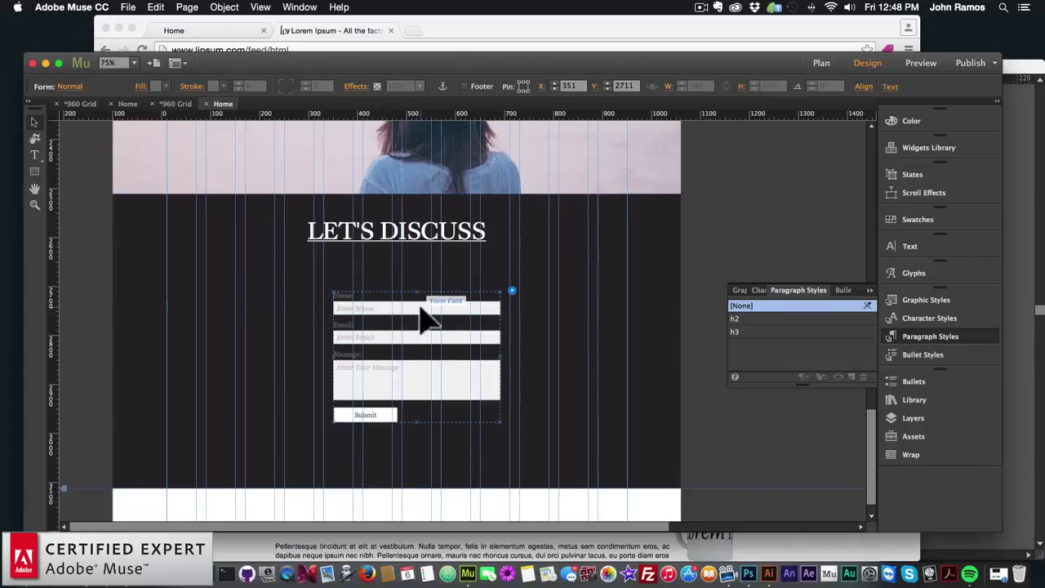
pyautogui.click(439, 311)
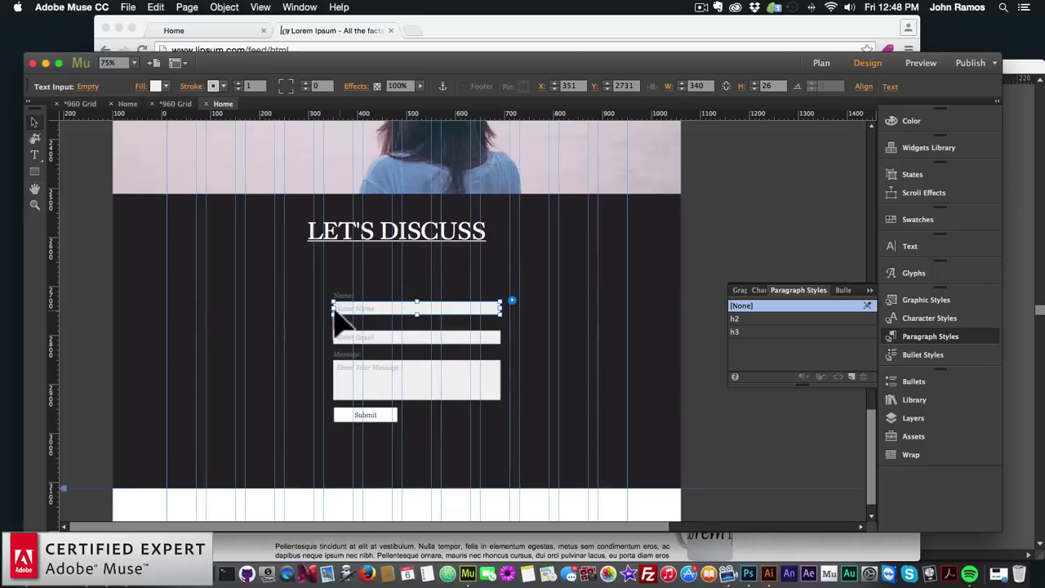
pyautogui.moveTo(334, 308); pyautogui.dragTo(273, 308)
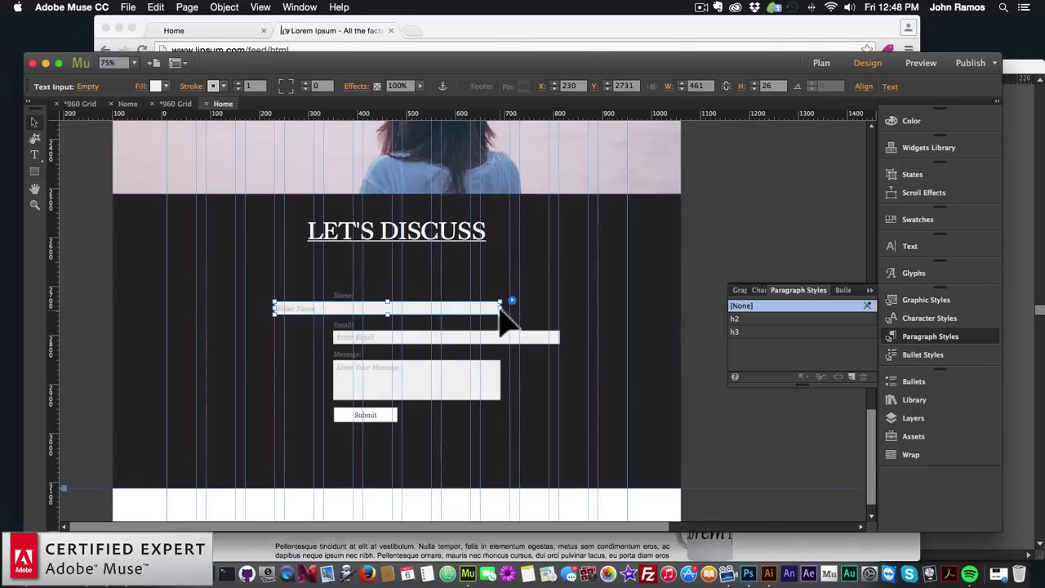
pyautogui.moveTo(500, 308); pyautogui.dragTo(560, 311)
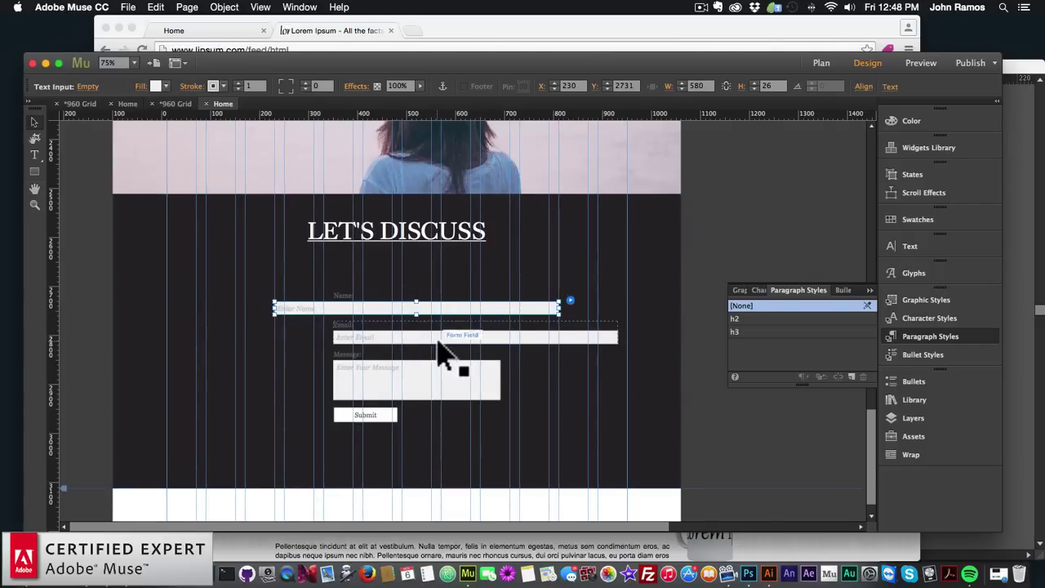
# Widen the Email input to 580 px, lined up under the Name input
pyautogui.click(450, 338)
pyautogui.moveTo(445, 340); pyautogui.dragTo(416, 344)
pyautogui.click(421, 320)
pyautogui.click(406, 308)
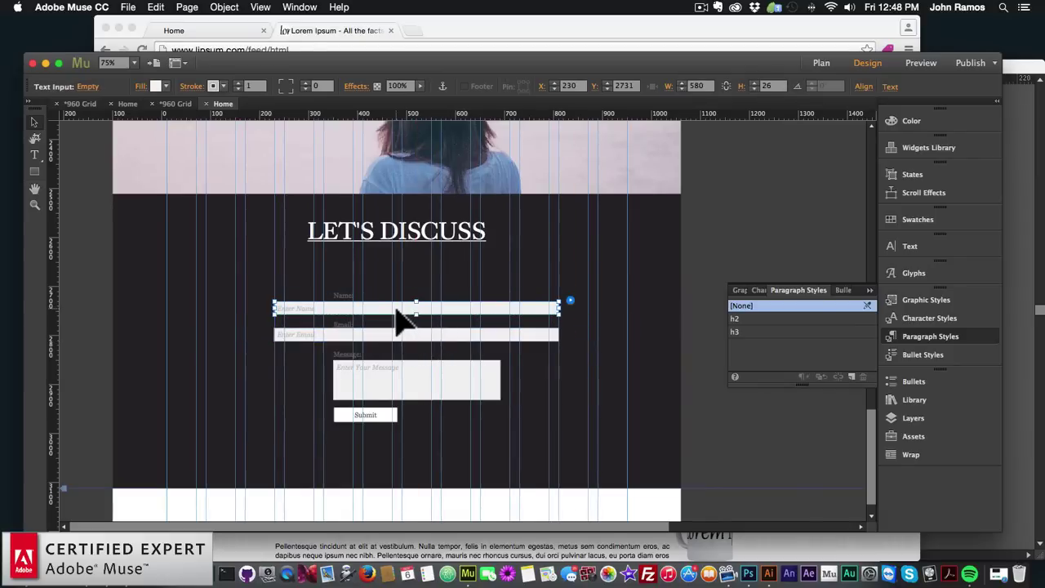
pyautogui.click(156, 86)
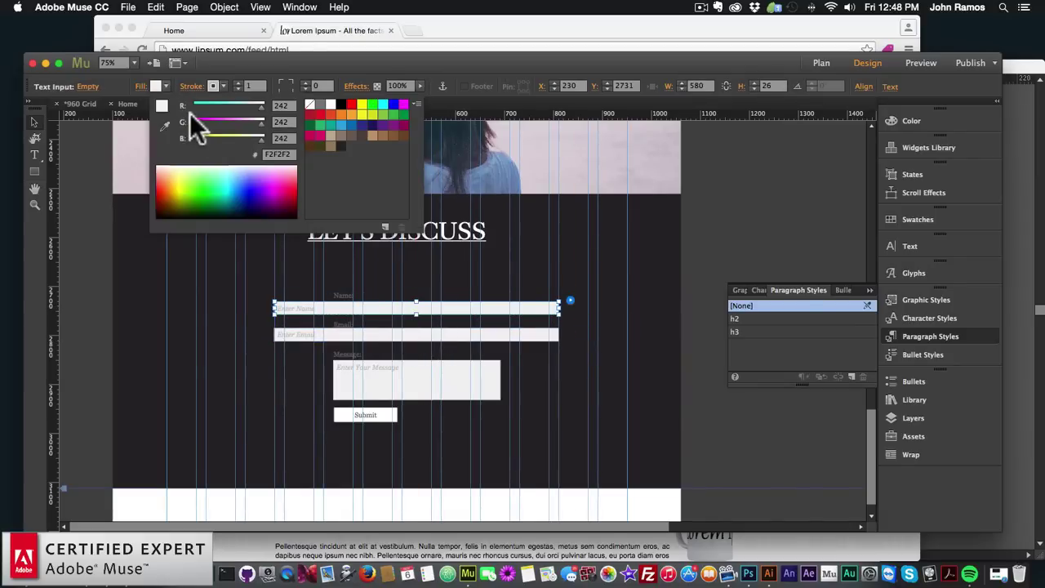
# Give the inputs no fill and a white 3 px border
pyautogui.click(308, 104)
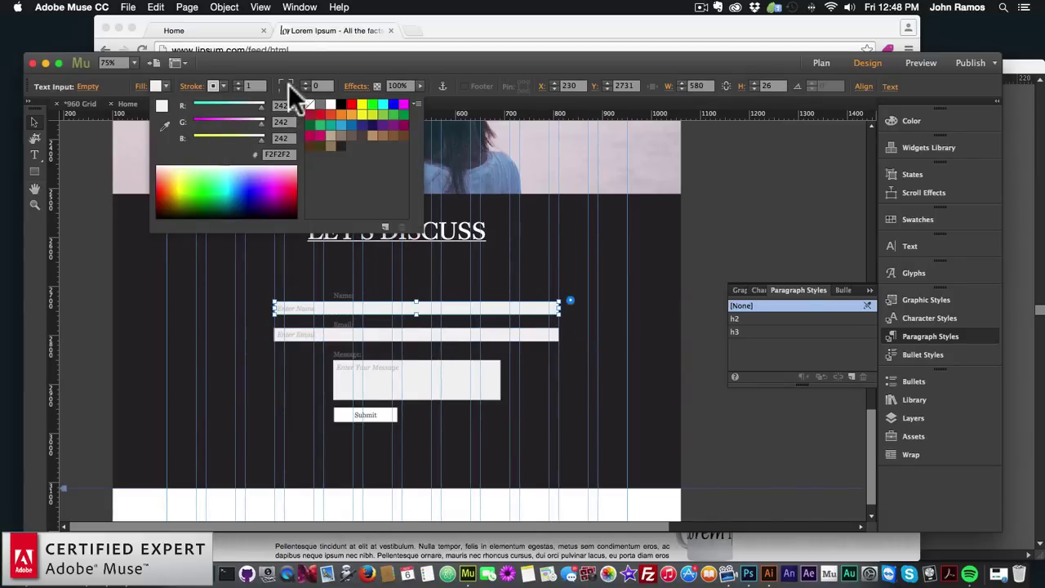
pyautogui.click(238, 87)
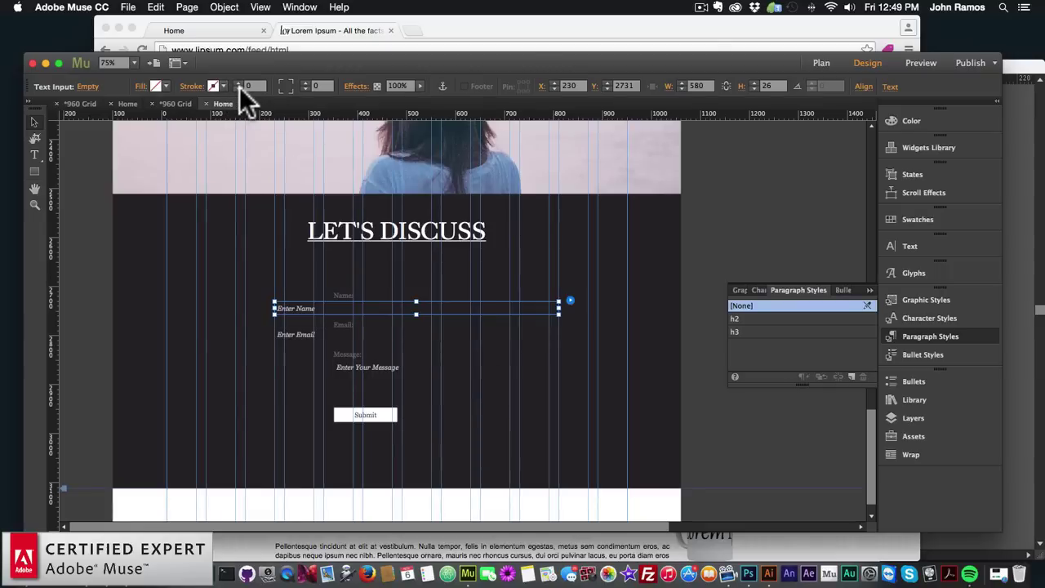
pyautogui.click(193, 87)
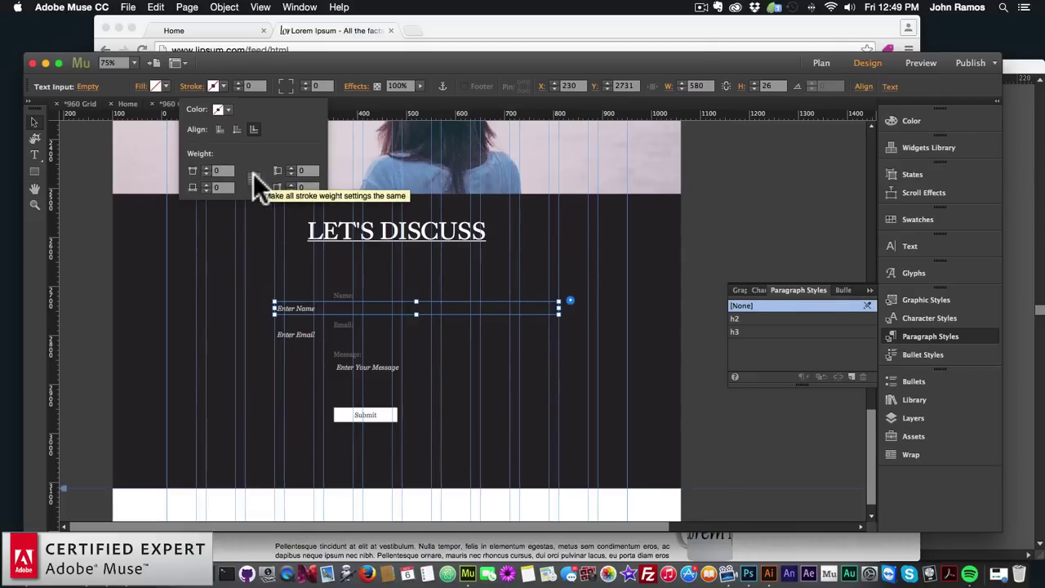
pyautogui.click(206, 167)
pyautogui.click(205, 167)
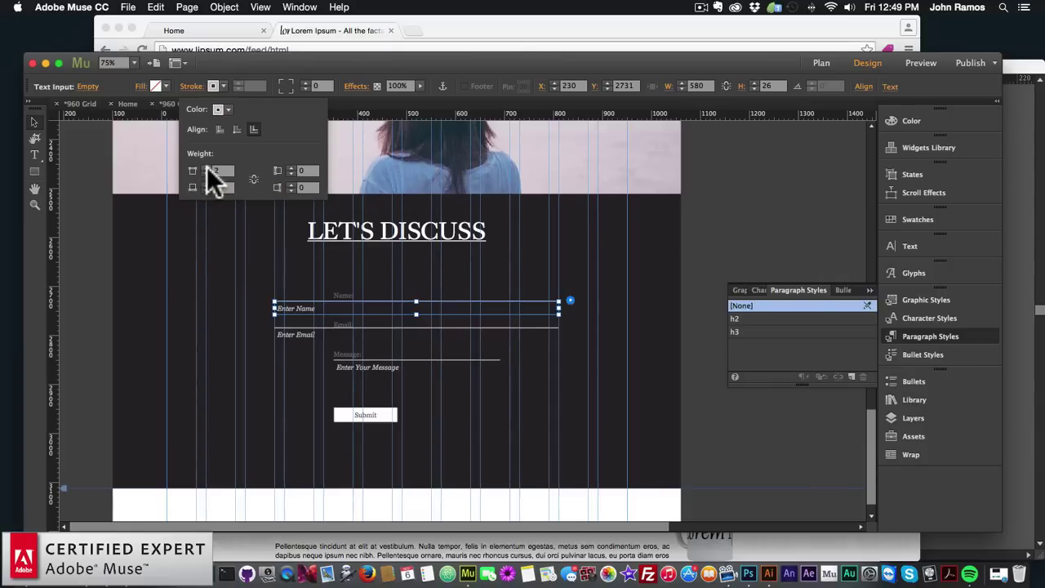
pyautogui.click(205, 167)
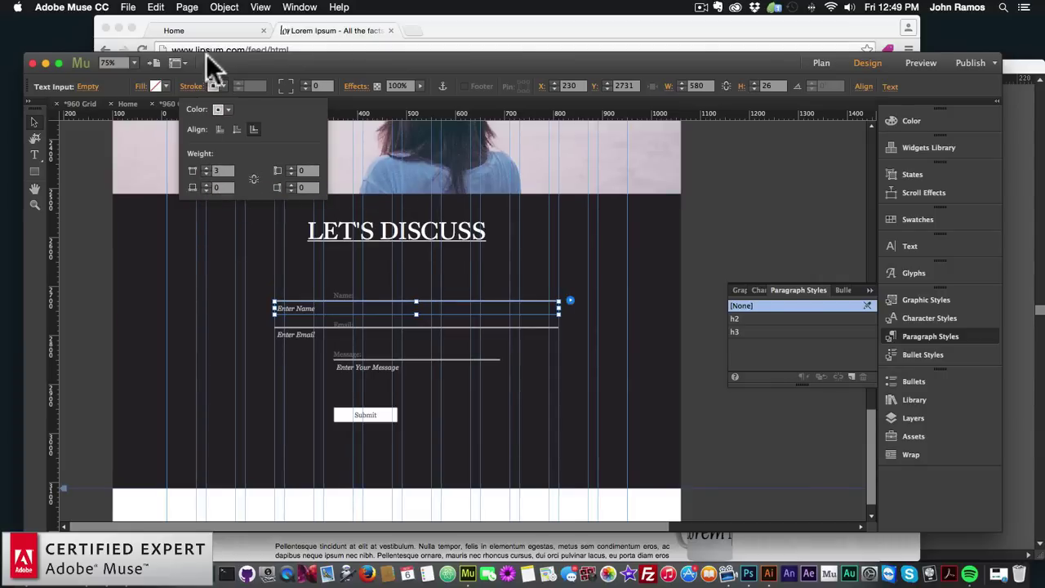
pyautogui.click(216, 86)
pyautogui.click(389, 104)
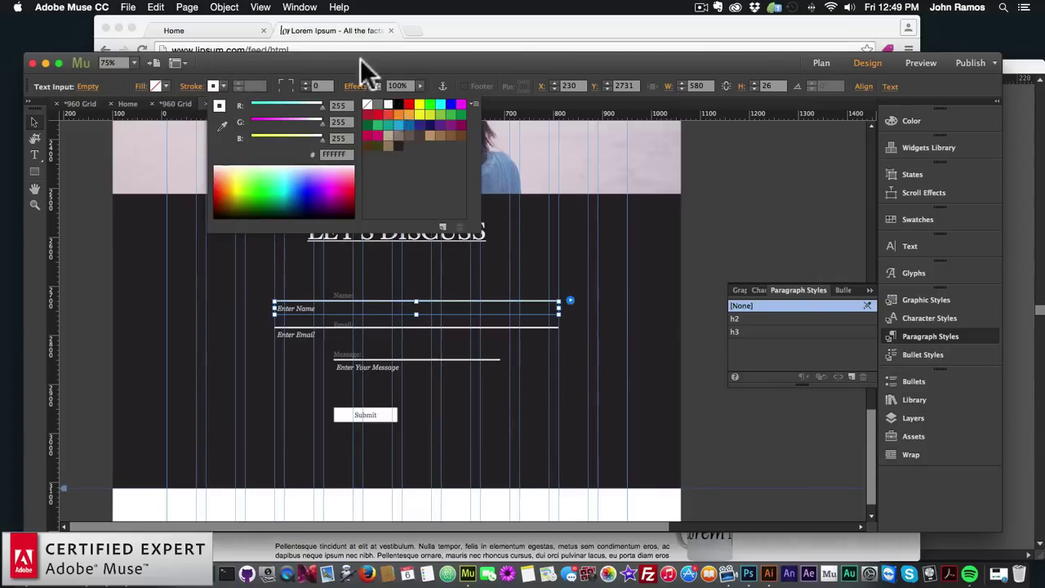
# Stretch the Message box to 580 px wide, matching the other inputs
pyautogui.click(351, 377)
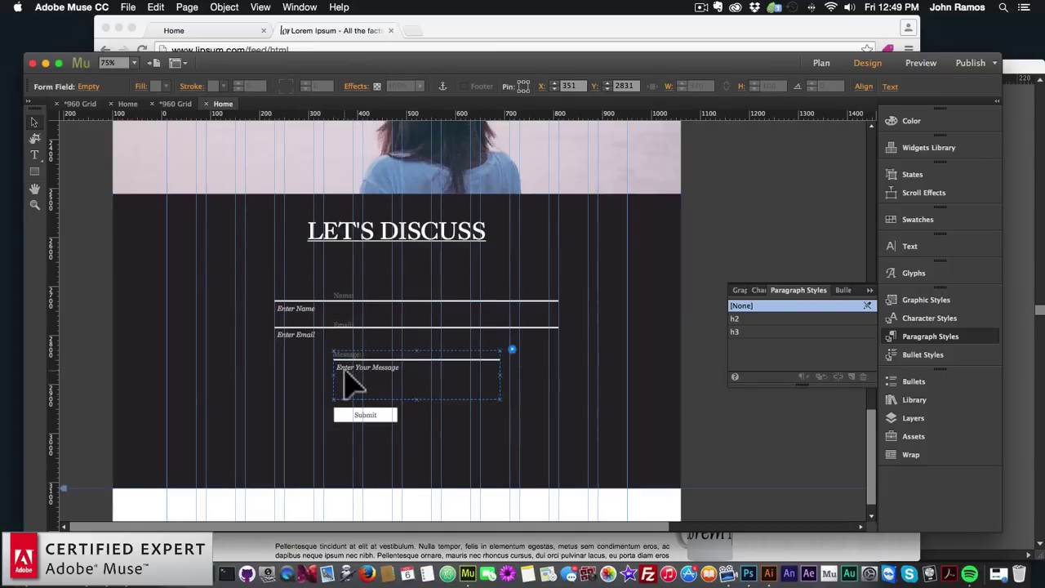
pyautogui.moveTo(333, 380); pyautogui.dragTo(274, 379)
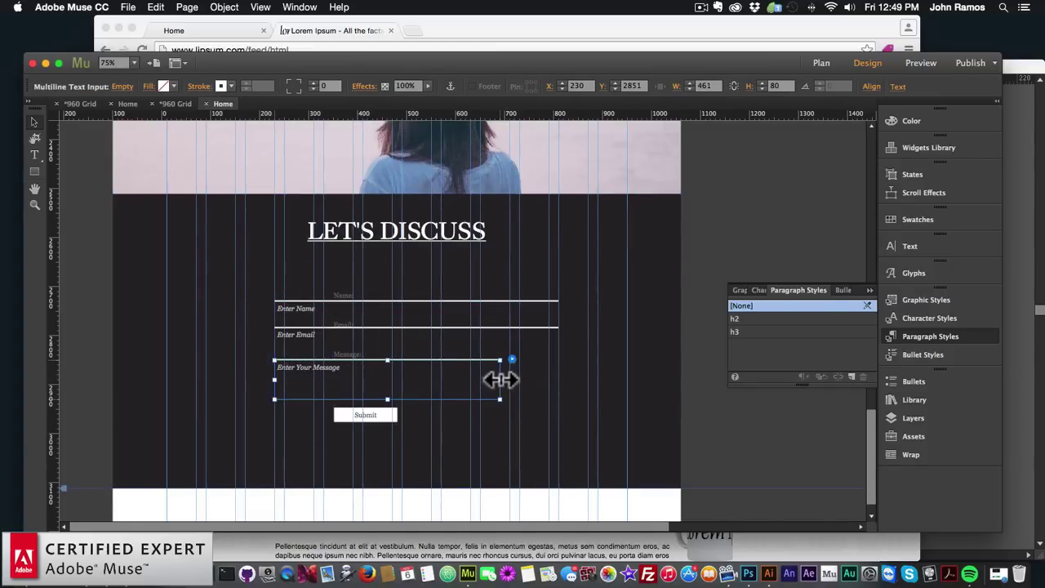
pyautogui.moveTo(501, 379); pyautogui.dragTo(555, 384)
pyautogui.click(450, 396)
pyautogui.click(416, 357)
# Delete the Message, Email and Name labels from the form
pyautogui.click(381, 357)
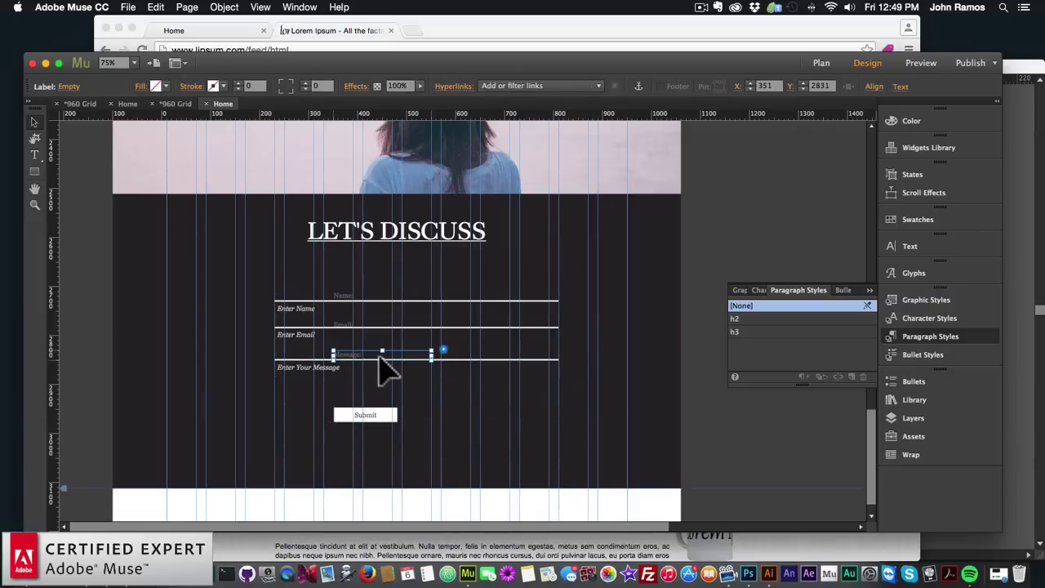
pyautogui.press('BackSpace')
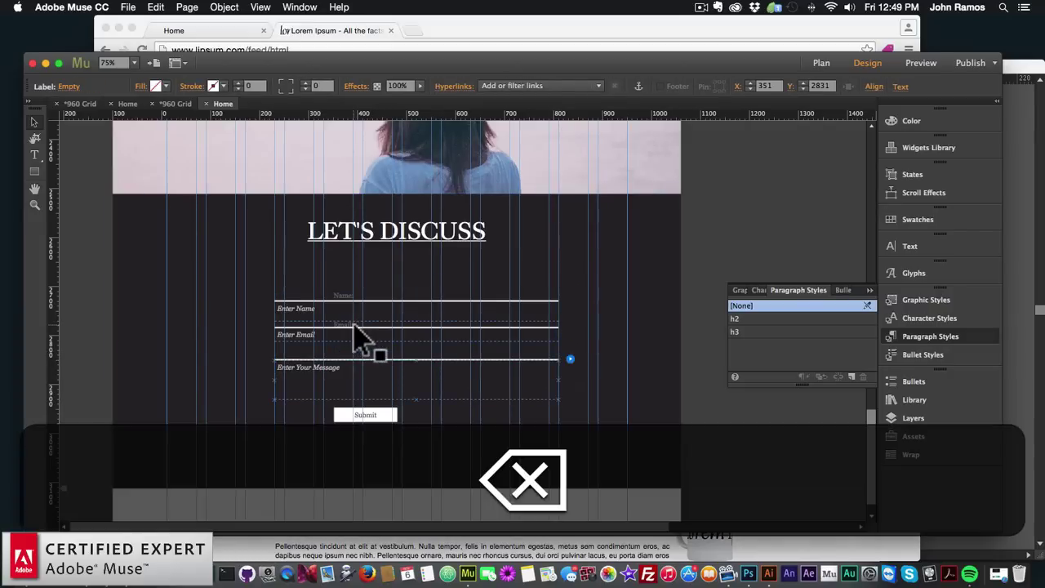
pyautogui.click(347, 323)
pyautogui.click(342, 324)
pyautogui.click(347, 324)
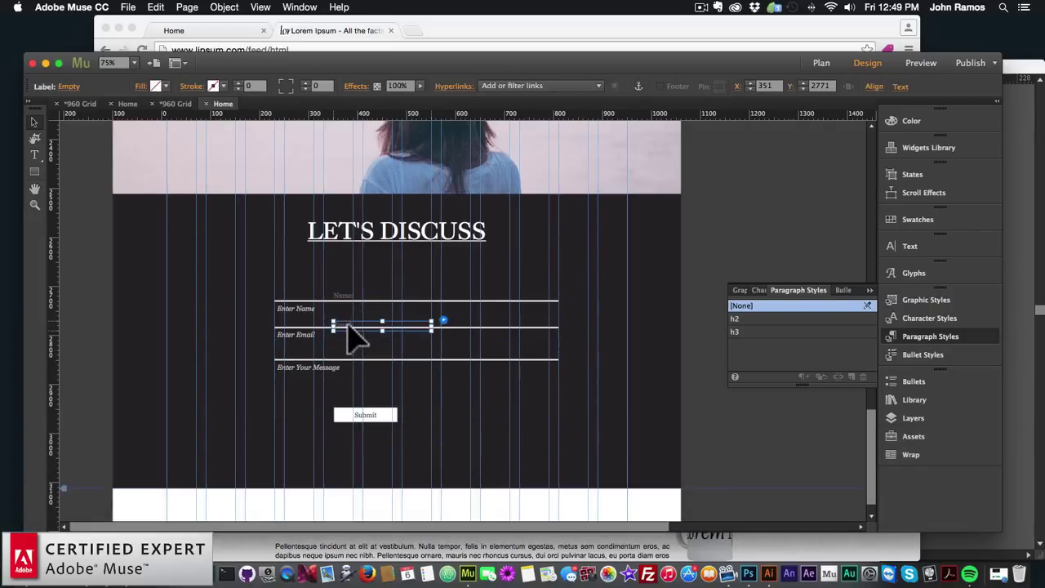
pyautogui.press('BackSpace')
pyautogui.click(347, 295)
pyautogui.click(333, 296)
pyautogui.press('BackSpace')
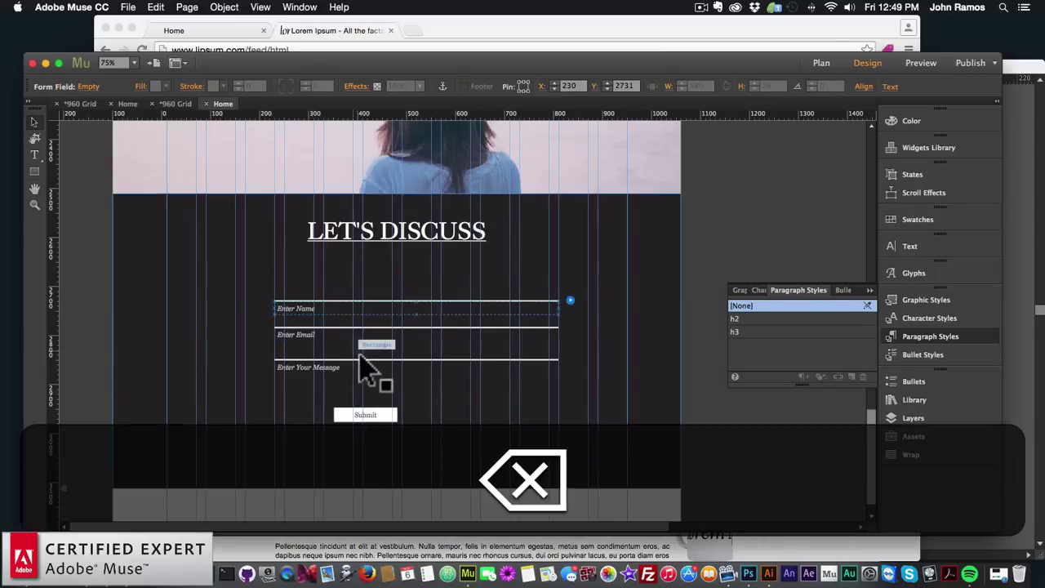
# Centre the Submit button under the input fields
pyautogui.click(414, 373)
pyautogui.click(355, 400)
pyautogui.click(366, 422)
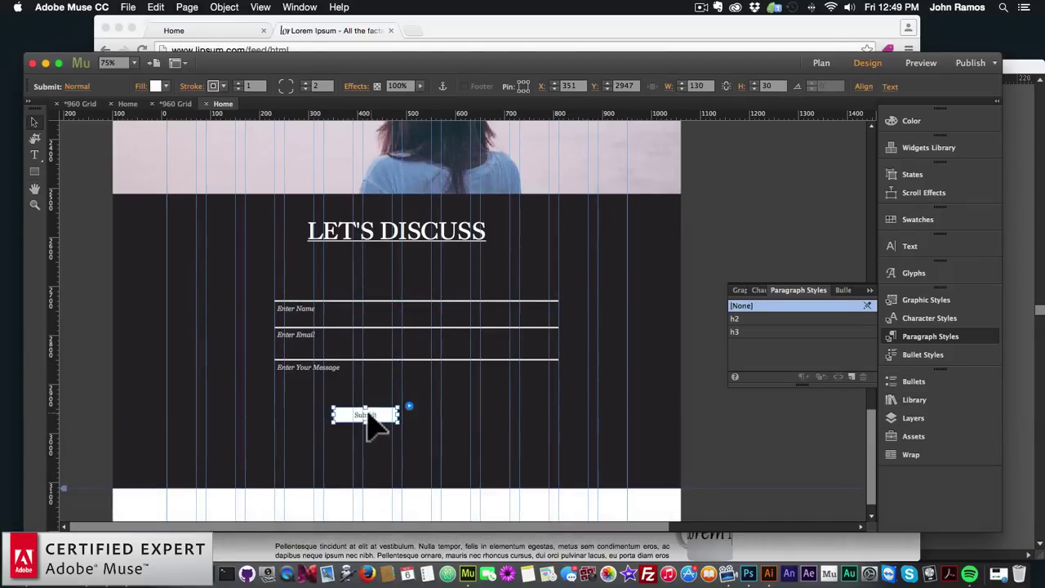
pyautogui.moveTo(373, 427); pyautogui.dragTo(414, 427)
pyautogui.click(447, 457)
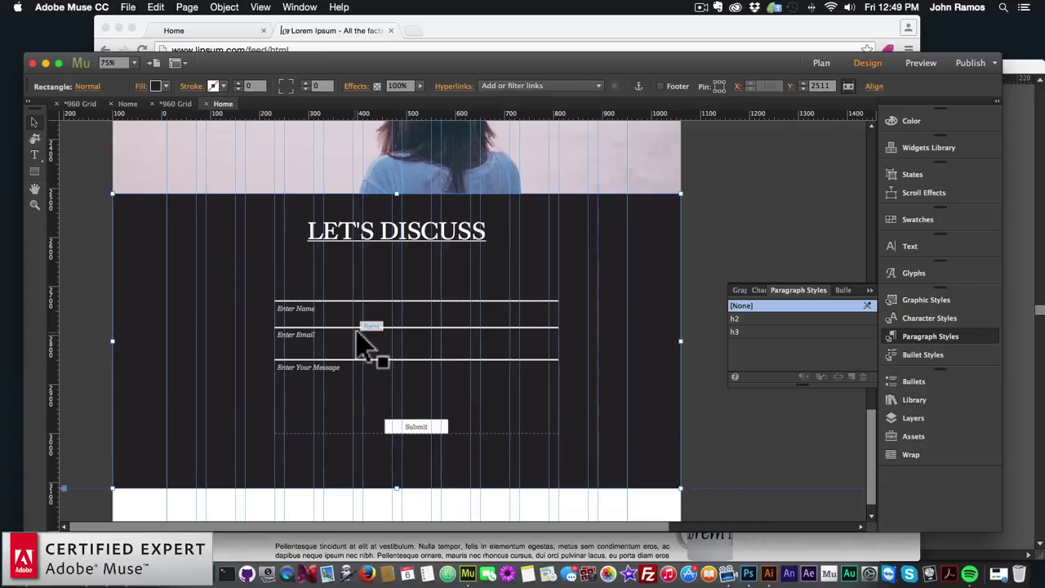
# Remove the top and right borders, leaving white 3 px bottom underlines
pyautogui.click(305, 309)
pyautogui.click(295, 293)
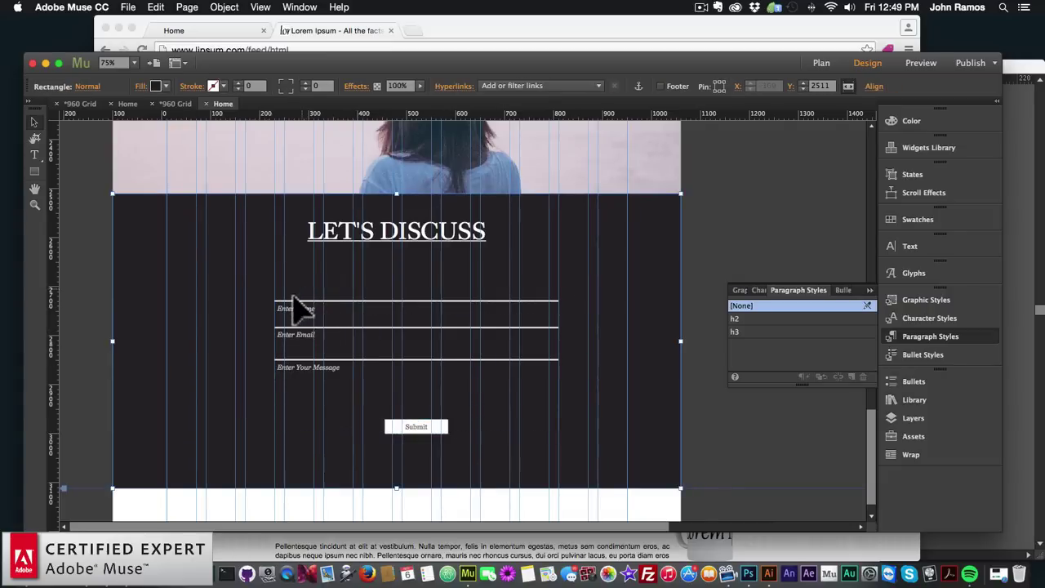
pyautogui.click(294, 307)
pyautogui.click(304, 322)
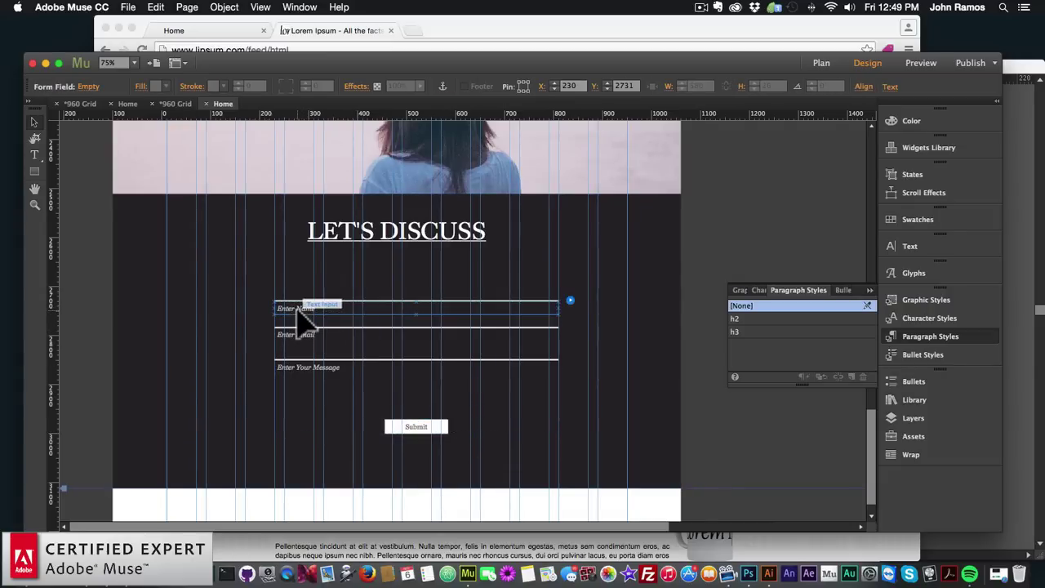
pyautogui.click(365, 315)
pyautogui.click(191, 86)
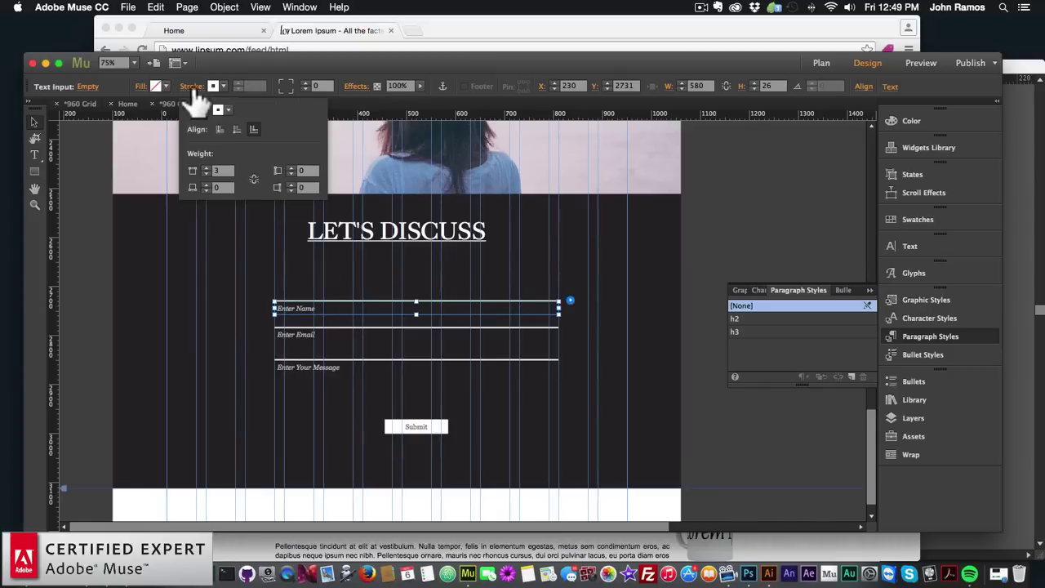
pyautogui.click(205, 173)
pyautogui.click(205, 173)
pyautogui.click(205, 173)
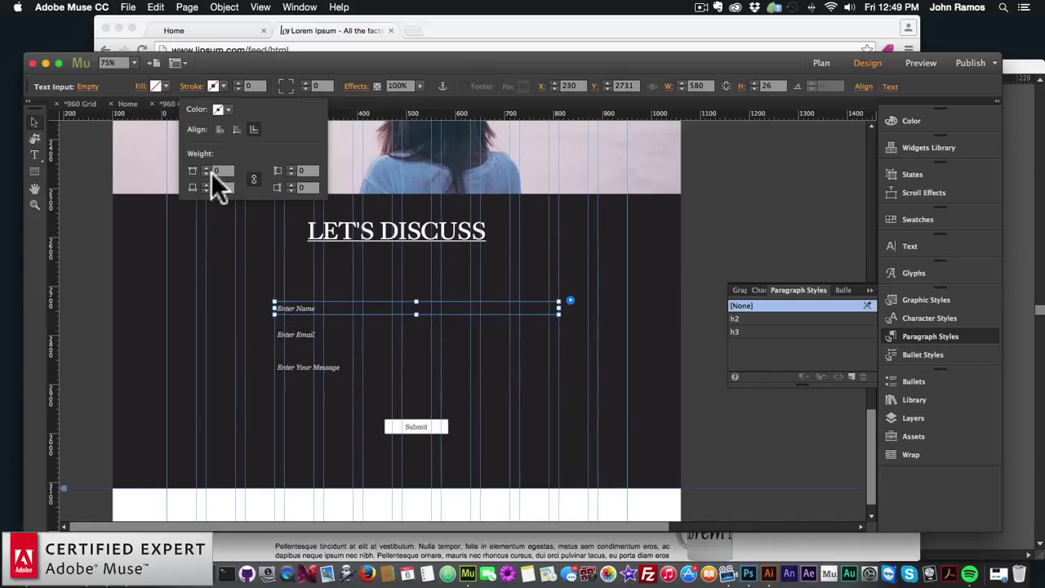
pyautogui.click(204, 183)
pyautogui.click(204, 183)
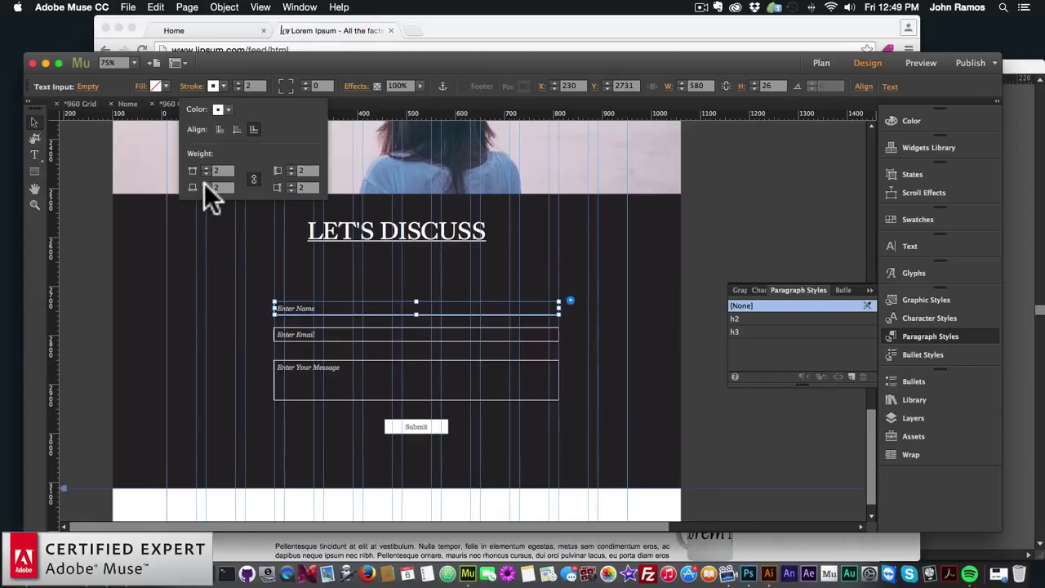
pyautogui.click(204, 182)
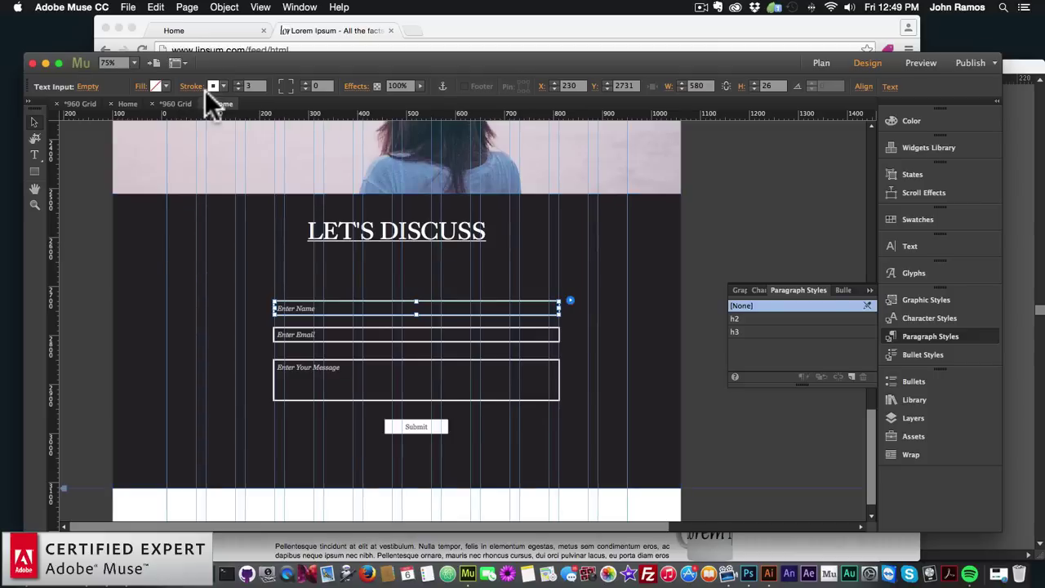
pyautogui.click(192, 86)
pyautogui.click(205, 173)
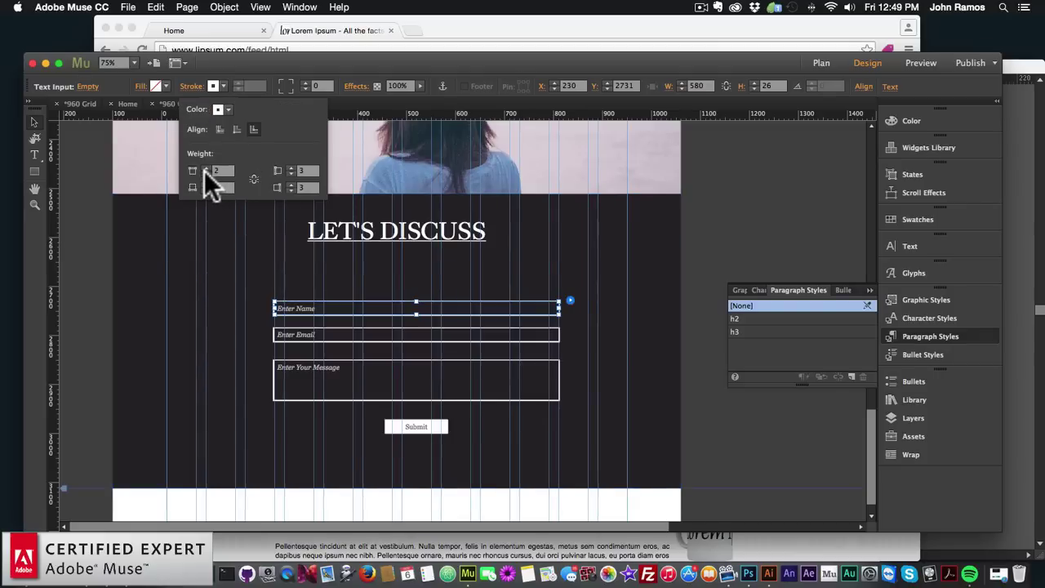
pyautogui.click(205, 173)
pyautogui.click(205, 173)
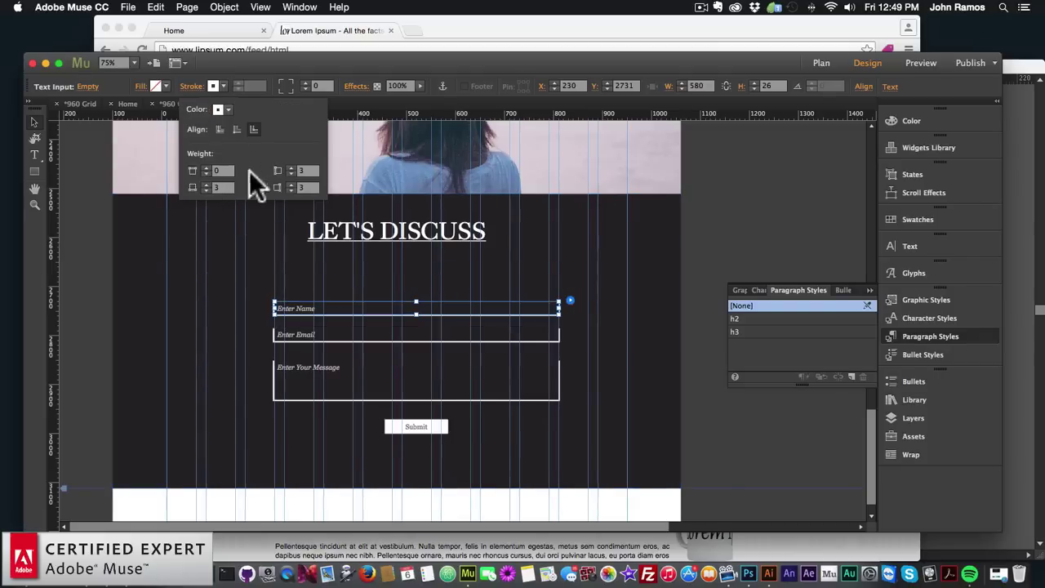
pyautogui.click(290, 190)
pyautogui.click(291, 190)
pyautogui.click(291, 191)
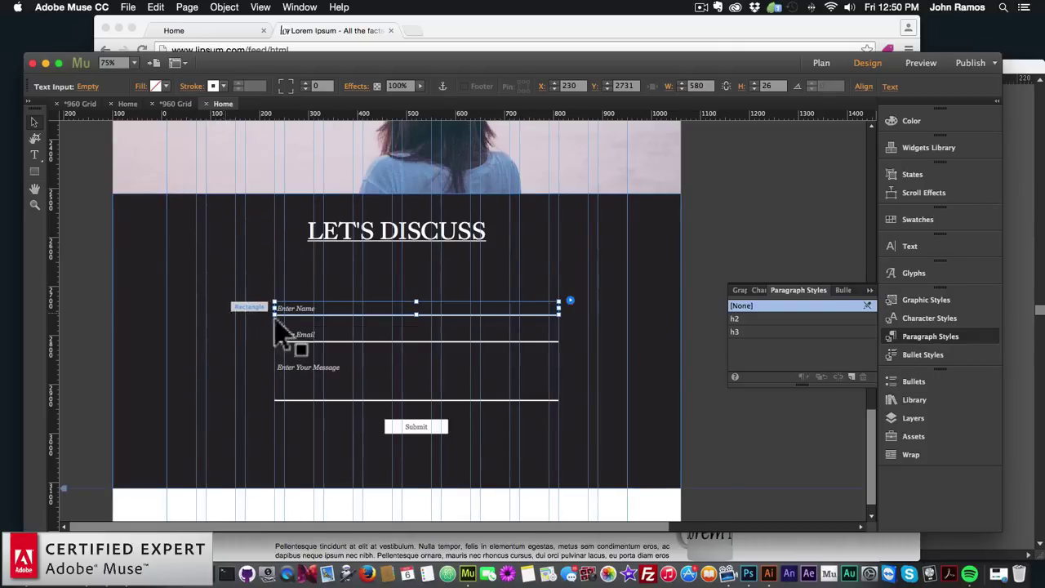
# Move the message field up closer to the Email input
pyautogui.click(344, 393)
pyautogui.moveTo(348, 393); pyautogui.dragTo(347, 384)
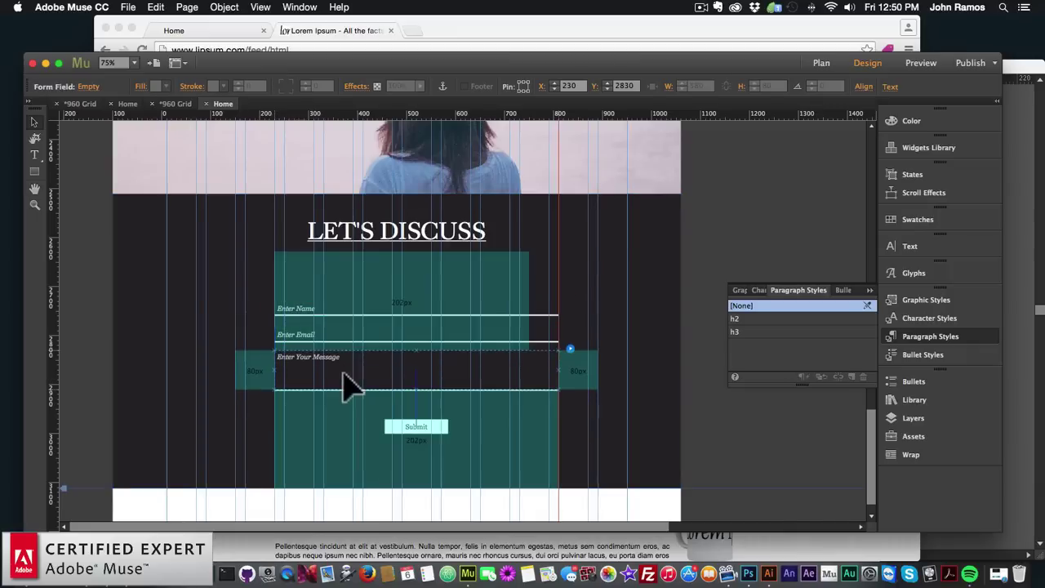
pyautogui.click(201, 373)
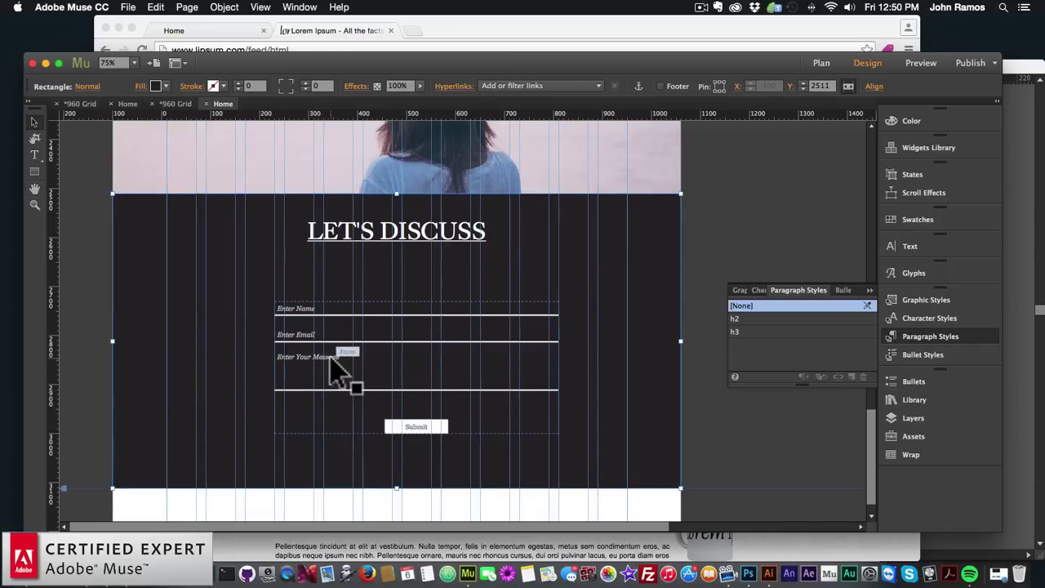
pyautogui.click(304, 309)
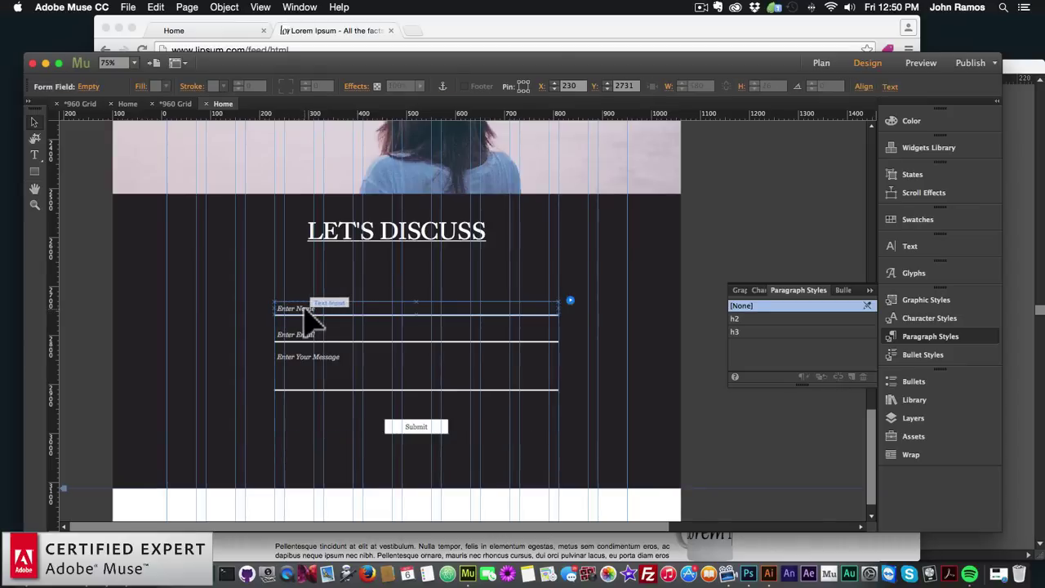
# Make the Enter Name placeholder text white in King's Caslon Display
pyautogui.doubleClick(303, 307)
pyautogui.moveTo(338, 310); pyautogui.dragTo(258, 315)
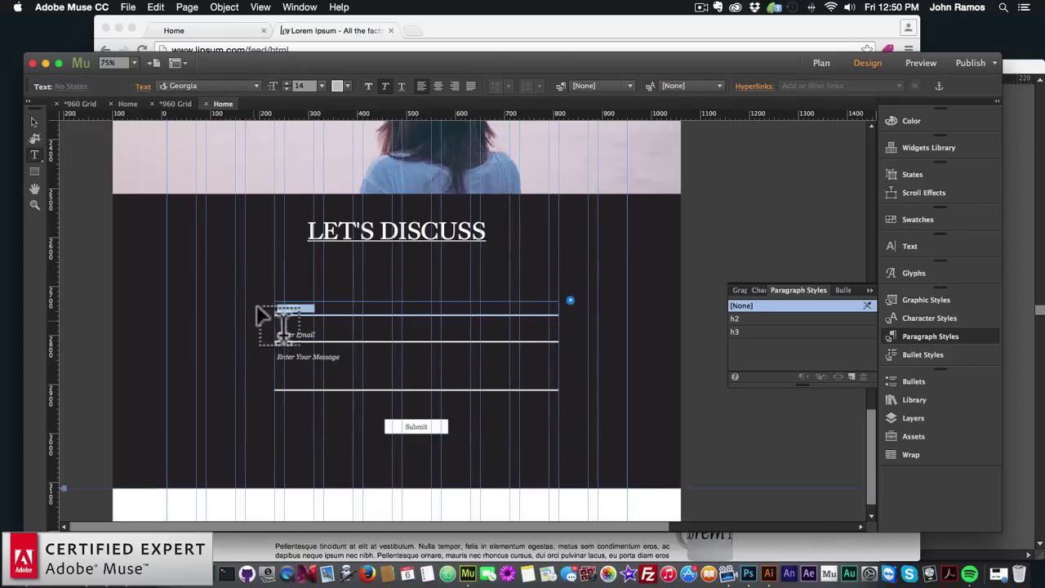
pyautogui.click(349, 84)
pyautogui.click(514, 101)
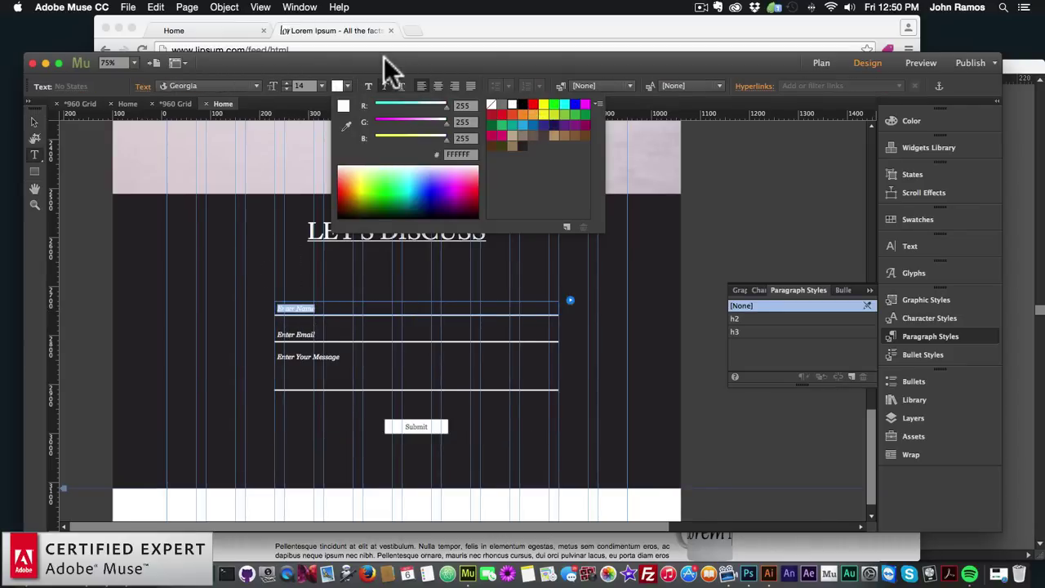
pyautogui.click(257, 87)
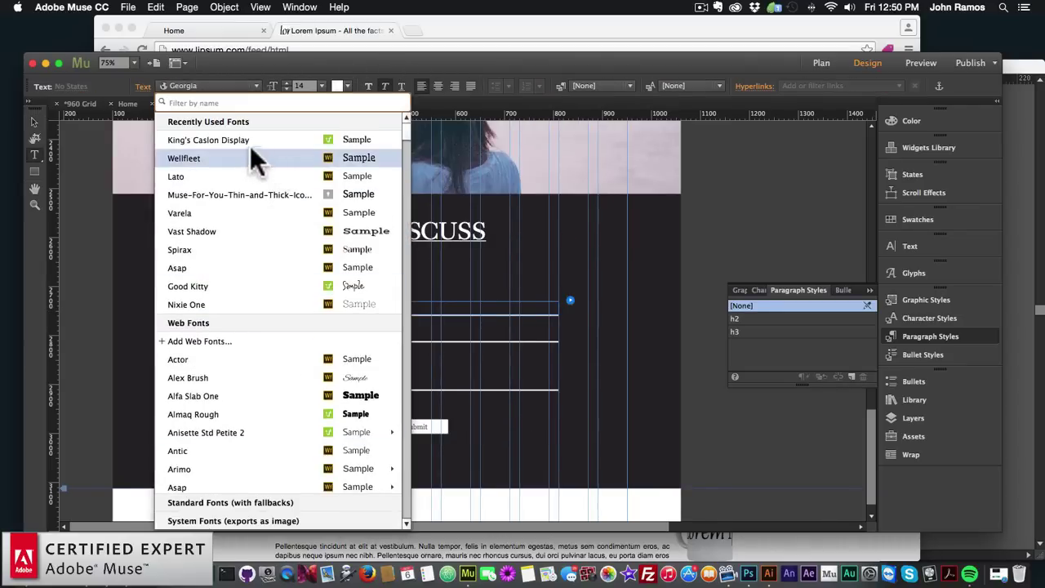
pyautogui.click(249, 139)
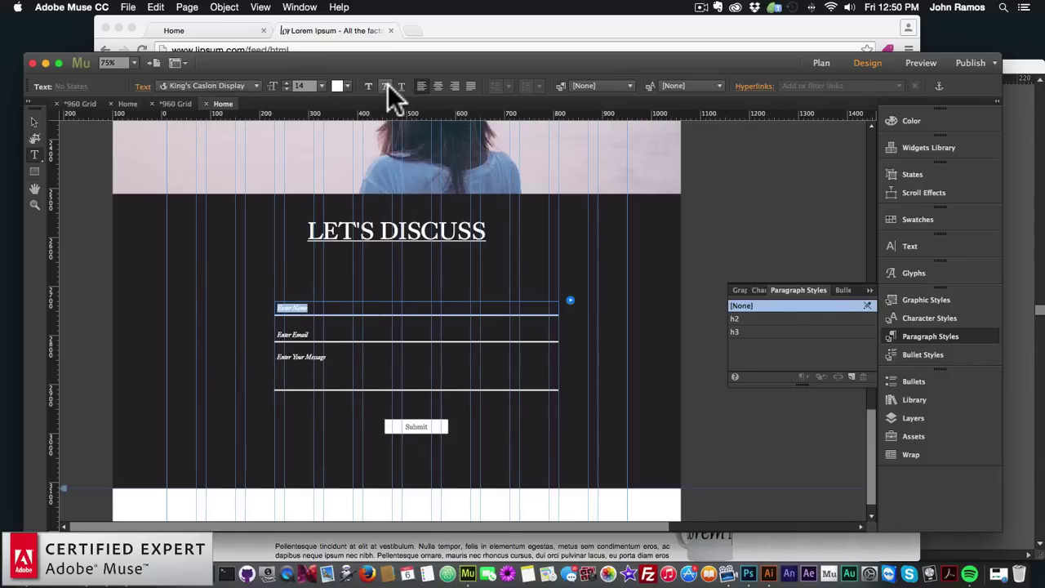
pyautogui.click(34, 122)
# Move the contact form up about 32 px and left to centre it under LET'S DISCUSS
pyautogui.click(141, 244)
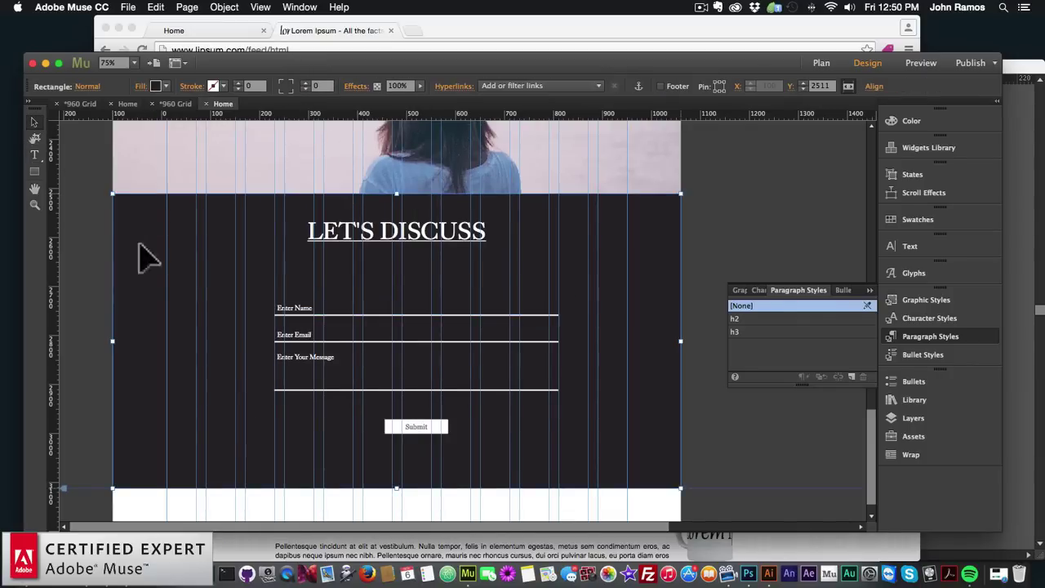
pyautogui.moveTo(397, 359); pyautogui.dragTo(389, 336)
pyautogui.click(441, 240)
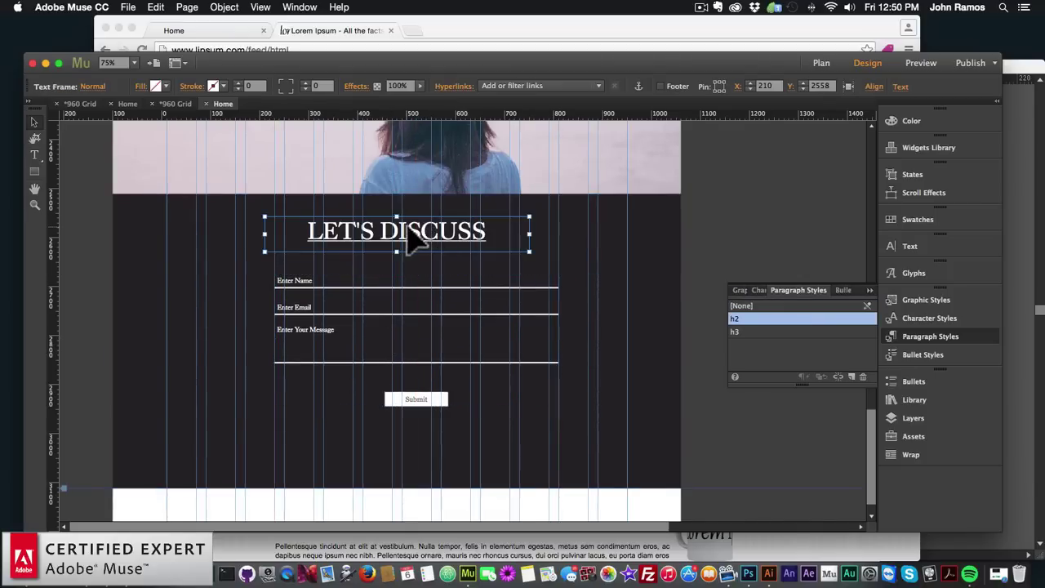
pyautogui.moveTo(408, 234)
pyautogui.mouseDown()
pyautogui.moveTo(432, 239)
pyautogui.moveTo(411, 230)
pyautogui.moveTo(400, 242)
pyautogui.mouseUp()
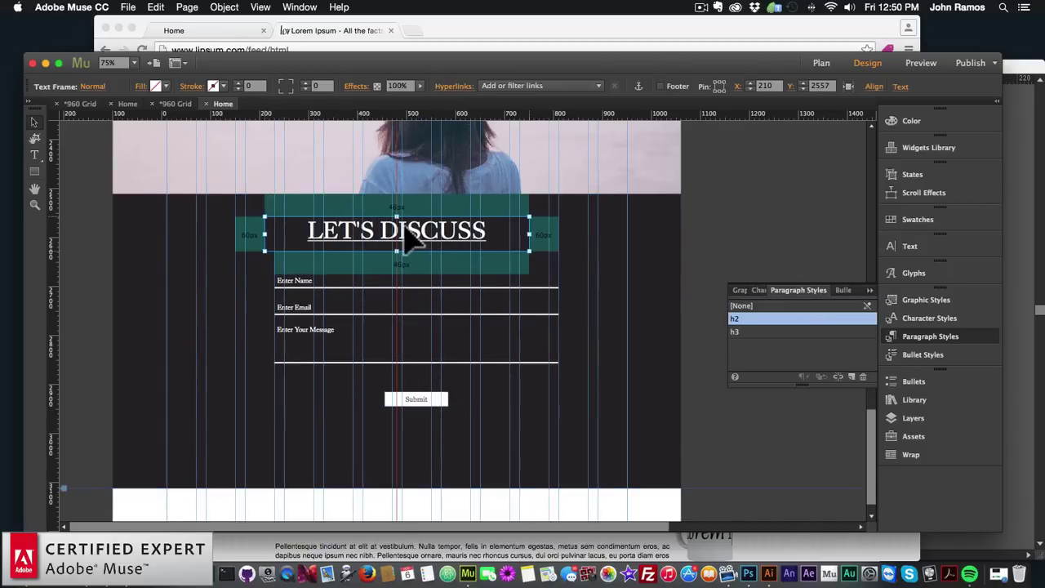
pyautogui.click(412, 265)
pyautogui.moveTo(416, 298)
pyautogui.mouseDown()
pyautogui.moveTo(427, 289)
pyautogui.moveTo(408, 298)
pyautogui.mouseUp()
pyautogui.click(485, 443)
# Fill the Submit button with tan
pyautogui.click(414, 415)
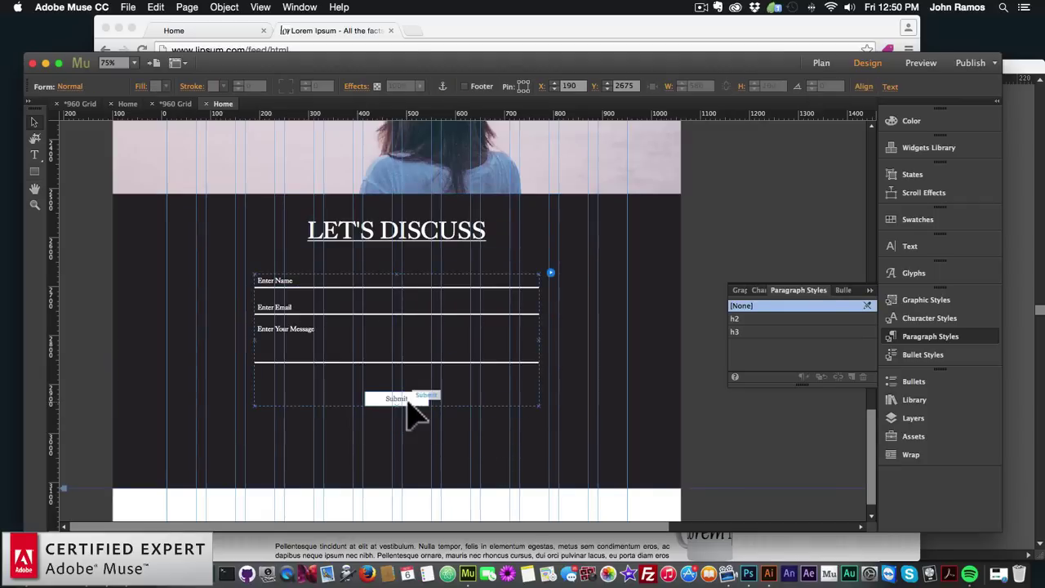
pyautogui.click(400, 406)
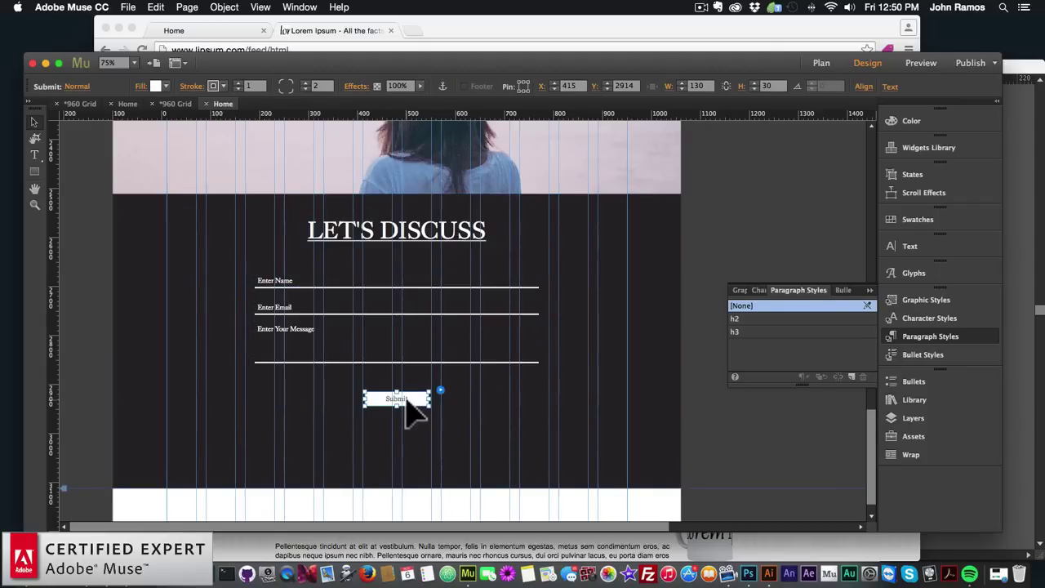
pyautogui.click(160, 83)
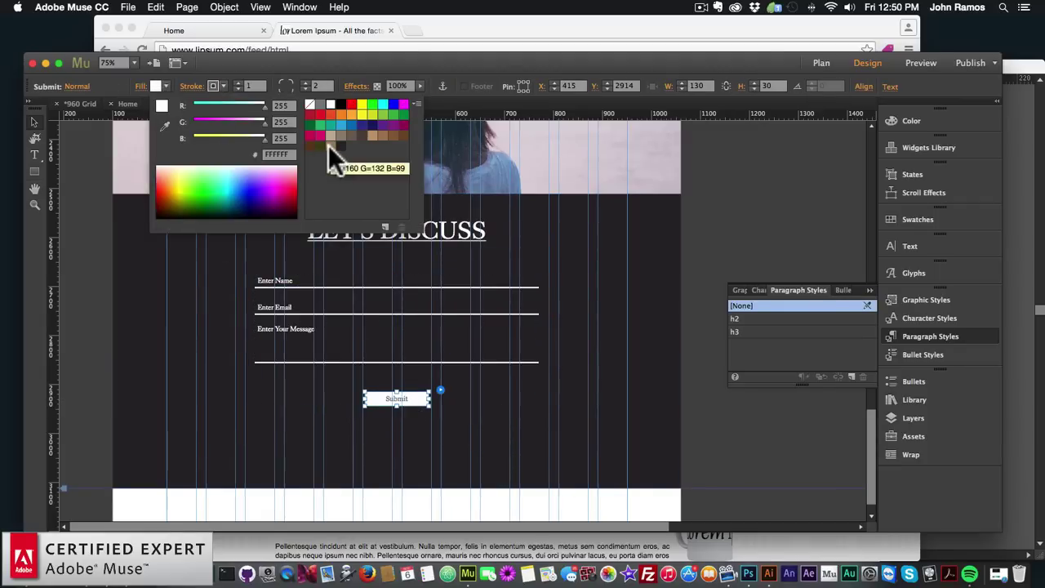
pyautogui.click(329, 146)
pyautogui.click(398, 413)
# Make the Submit label white King's Caslon Display at size 18
pyautogui.doubleClick(396, 398)
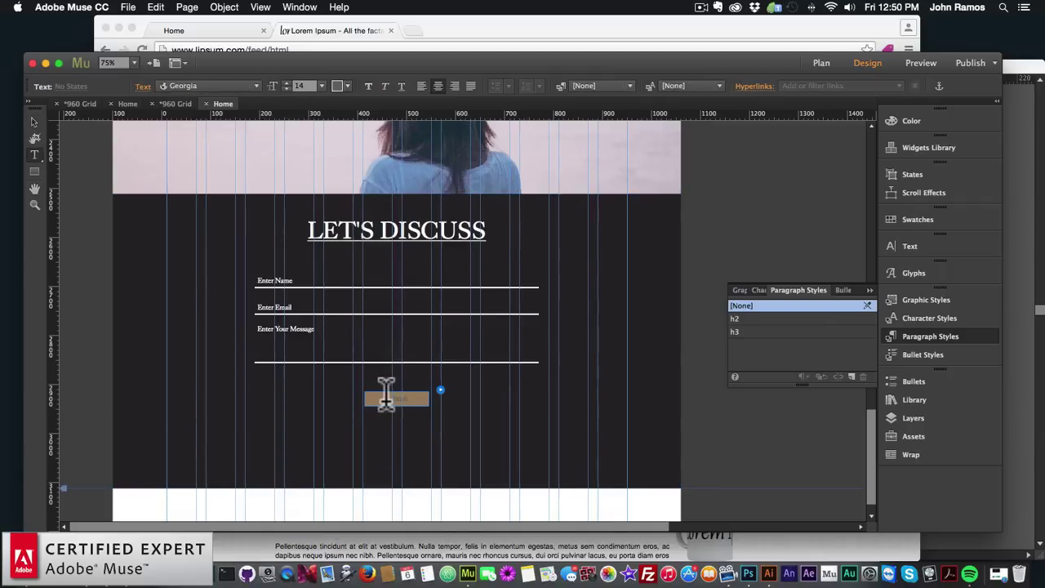
pyautogui.click(330, 86)
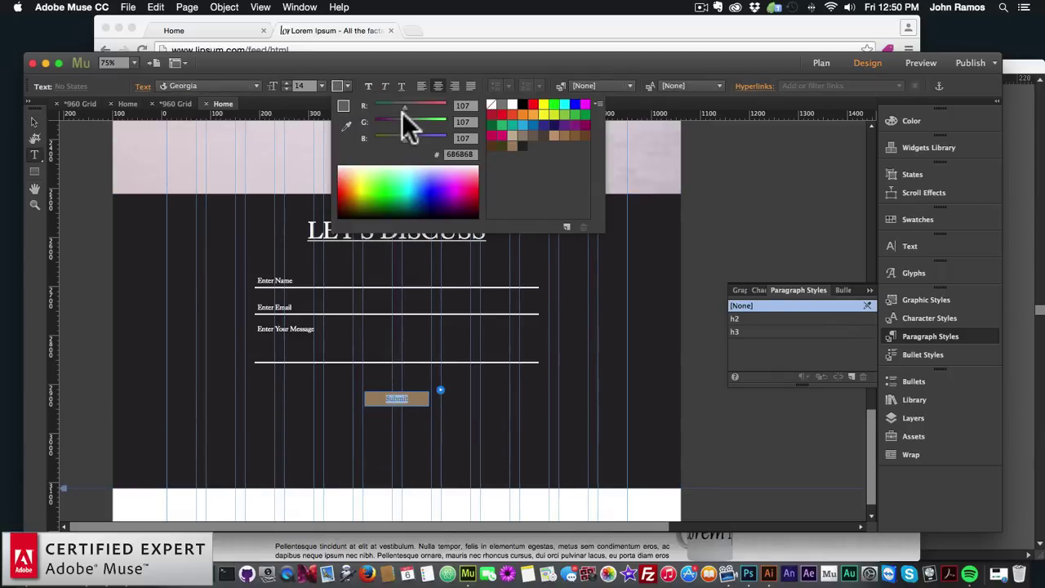
pyautogui.click(503, 101)
pyautogui.click(188, 83)
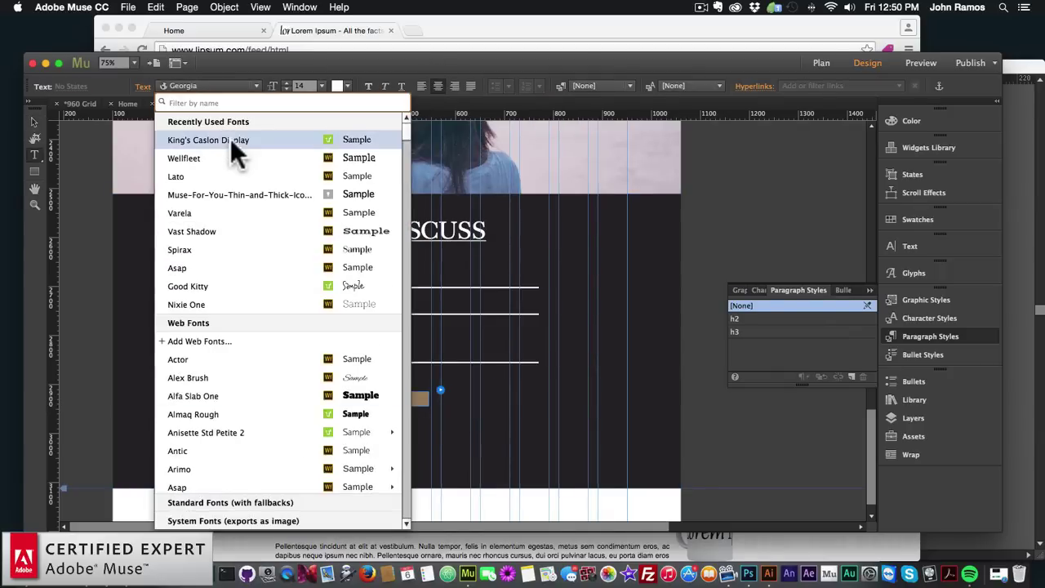
pyautogui.click(222, 139)
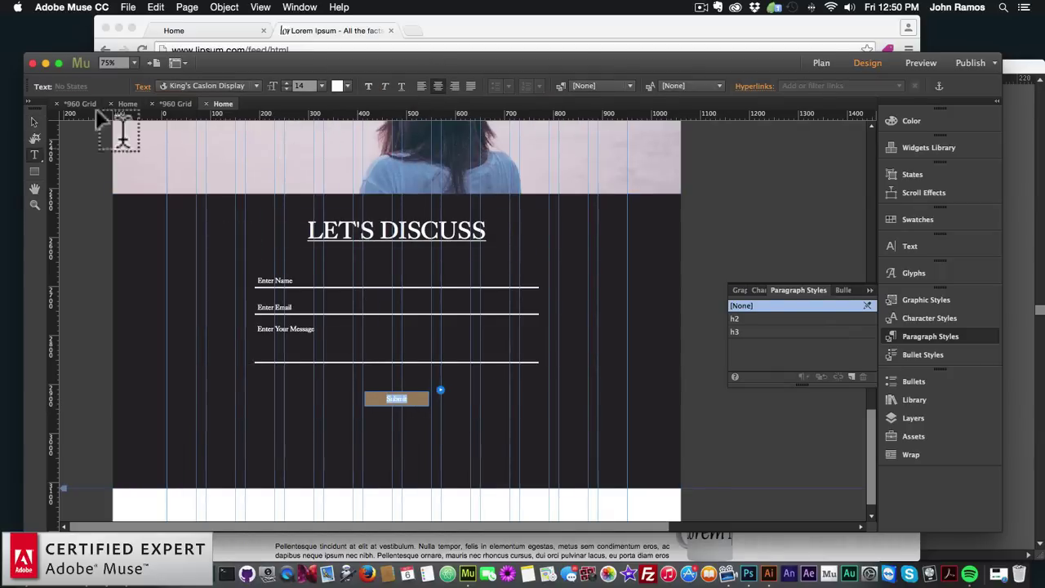
pyautogui.click(322, 86)
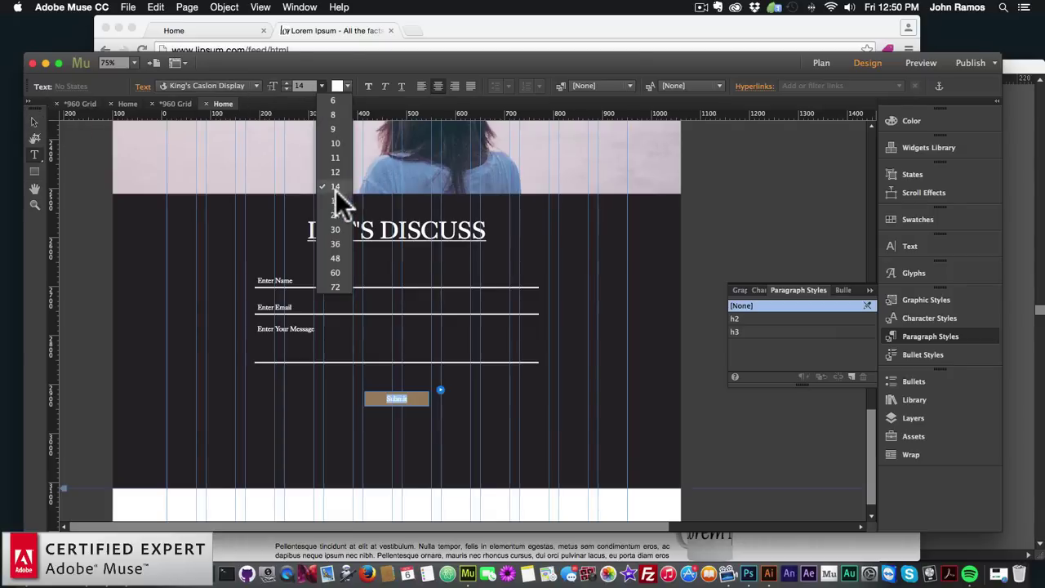
pyautogui.click(335, 204)
pyautogui.click(34, 121)
# Give the Submit button square corners (radius 0) and a tan stroke
pyautogui.click(326, 343)
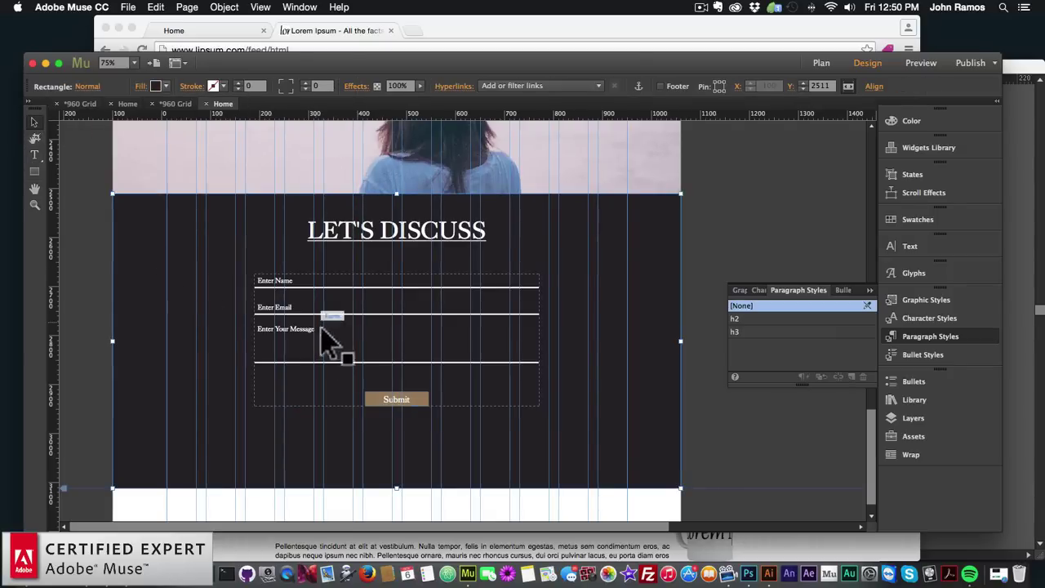
pyautogui.click(427, 408)
pyautogui.click(427, 408)
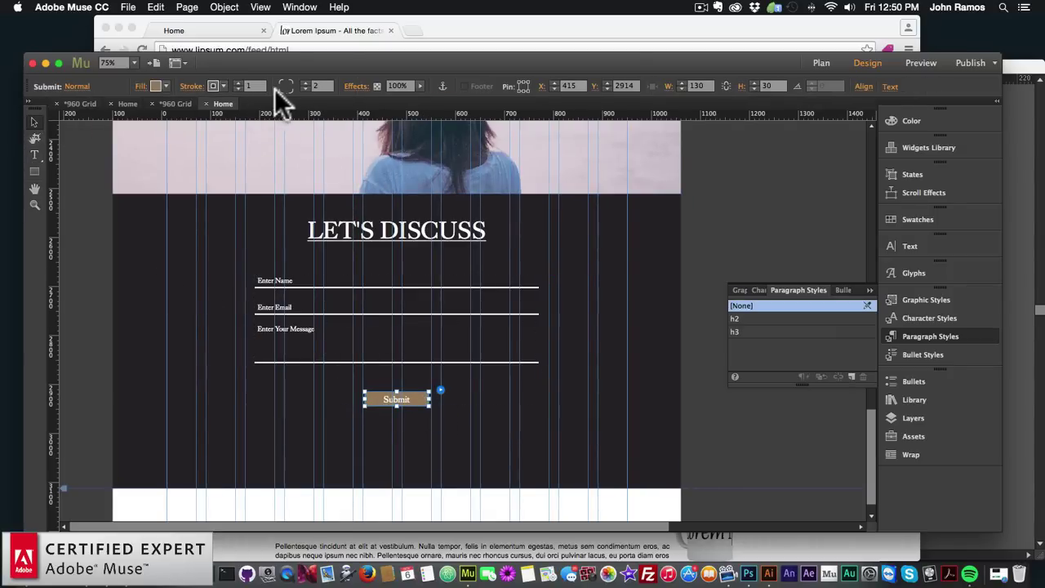
pyautogui.moveTo(295, 81); pyautogui.dragTo(291, 89)
pyautogui.click(226, 85)
pyautogui.click(388, 146)
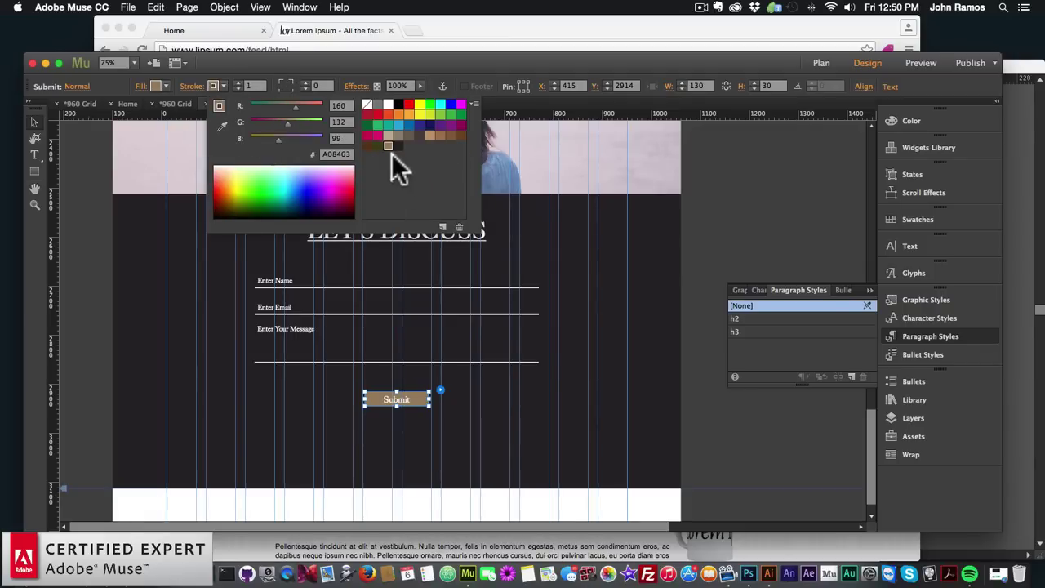
pyautogui.click(277, 408)
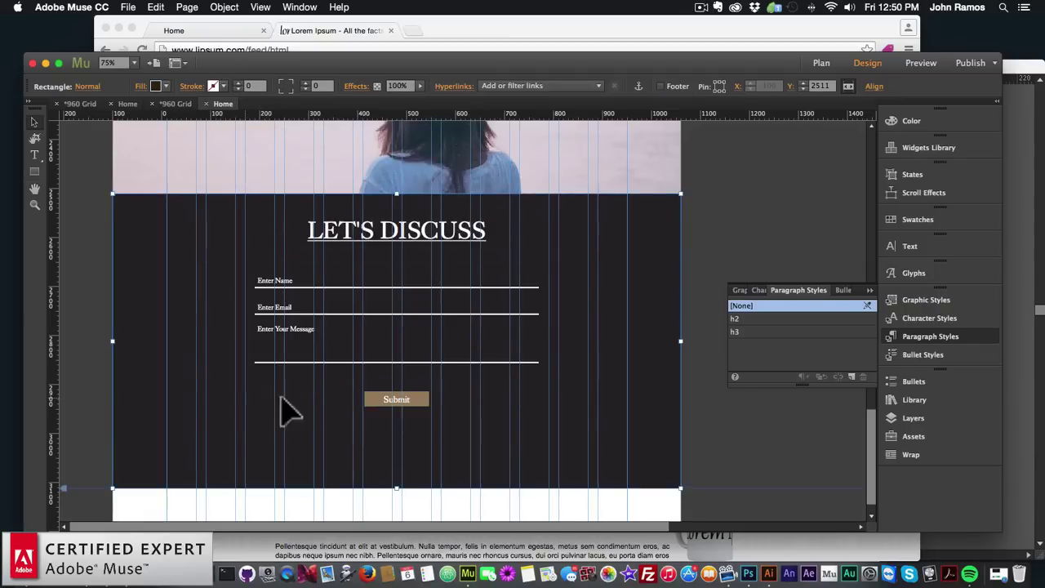
# Retype the button label as SUBMIT in caps and enlarge it to 24
pyautogui.click(420, 408)
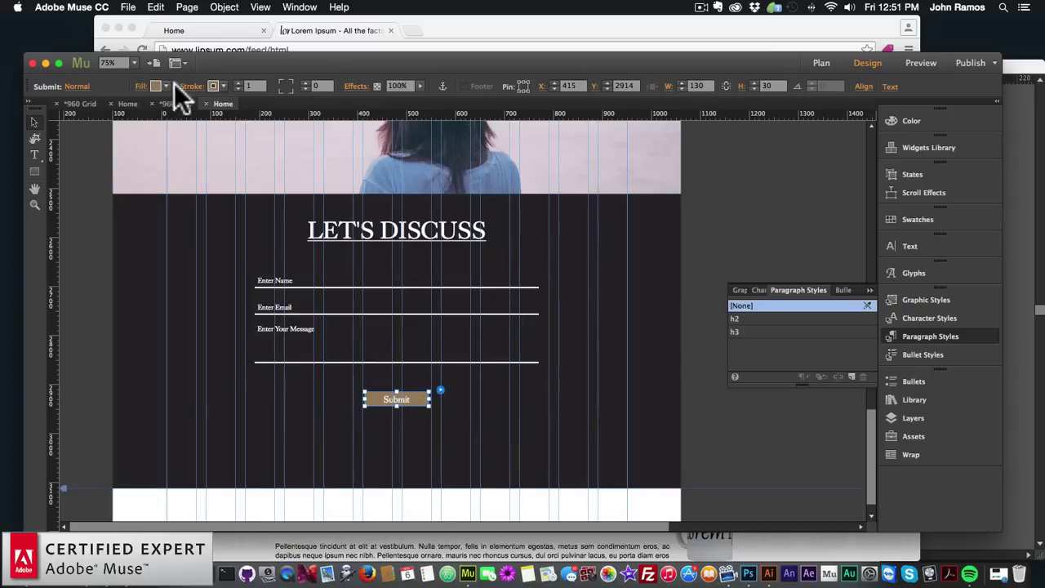
pyautogui.doubleClick(410, 397)
pyautogui.doubleClick(410, 398)
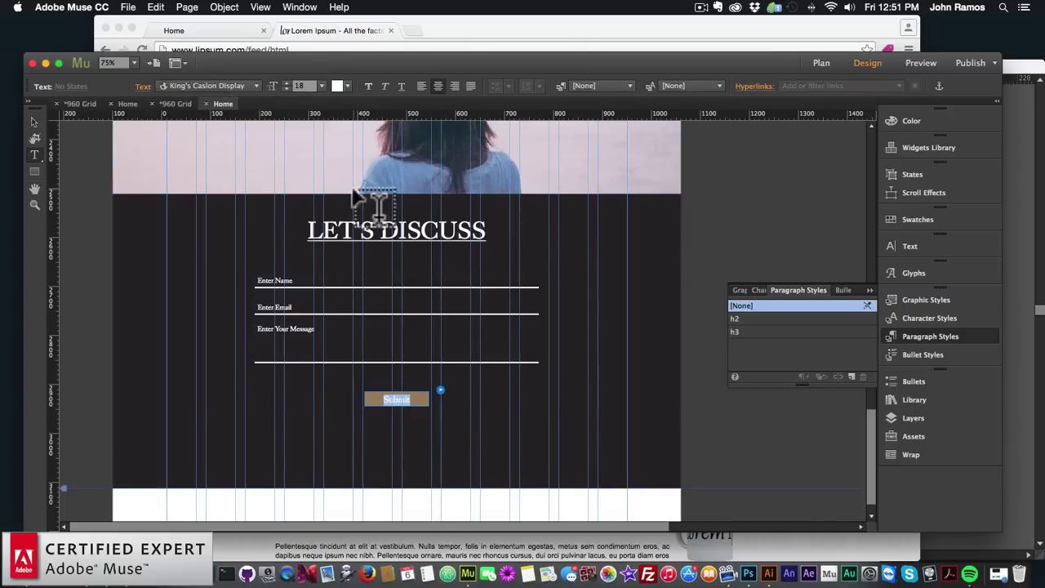
pyautogui.write('SUBMIT')
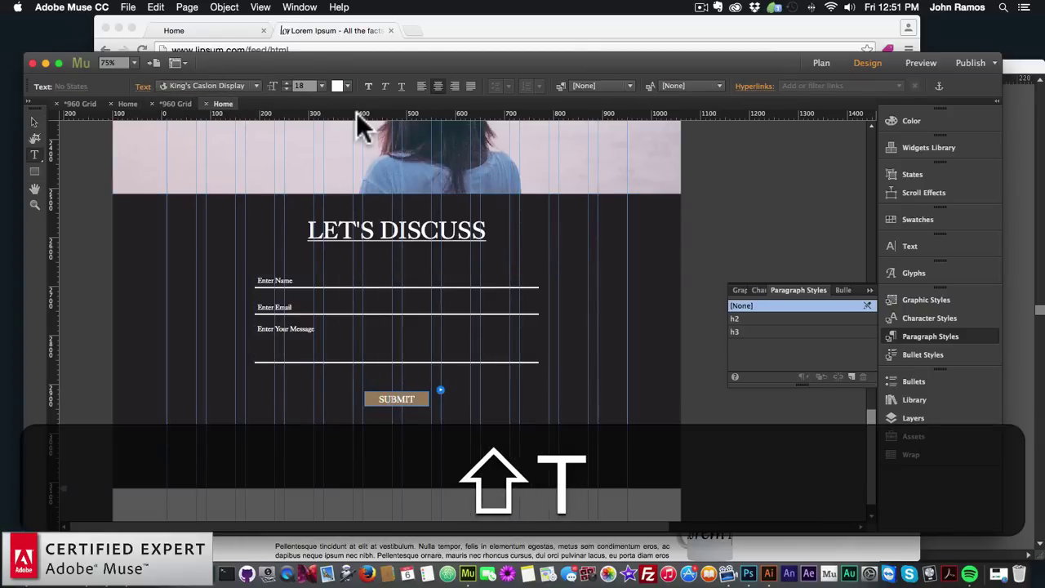
pyautogui.click(32, 122)
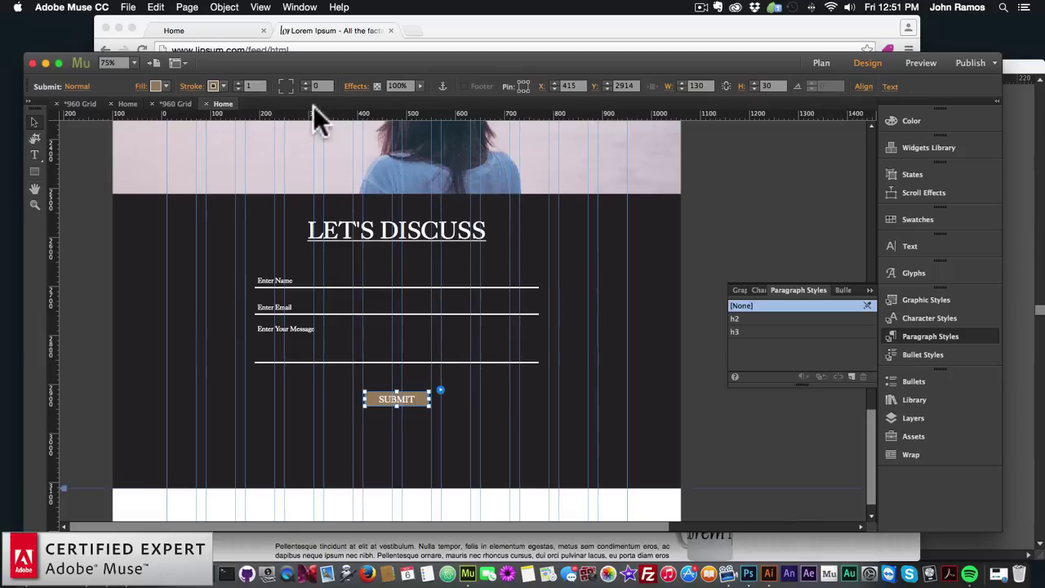
pyautogui.doubleClick(394, 398)
pyautogui.press('super+a')
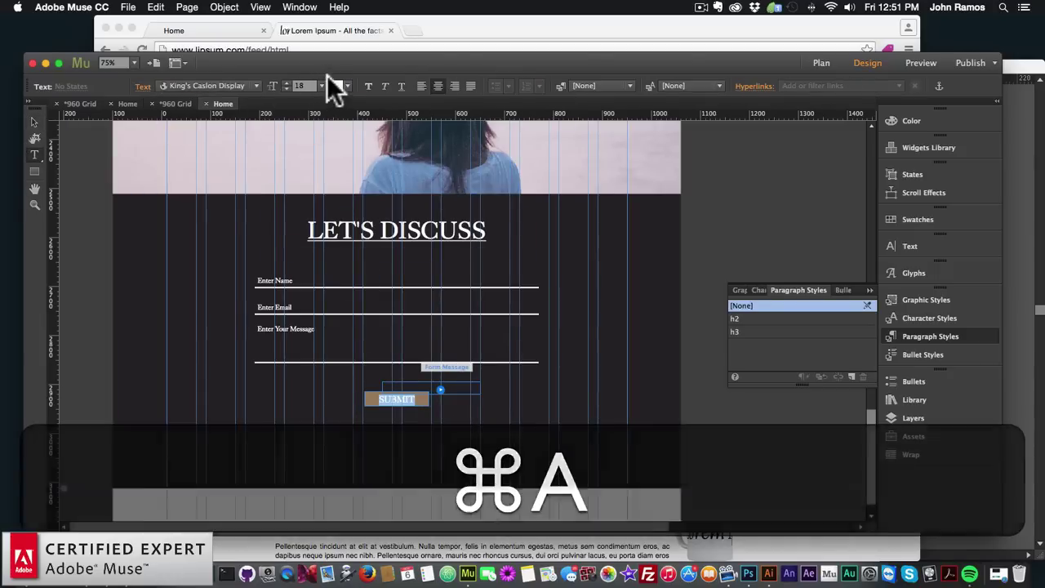
pyautogui.click(321, 86)
pyautogui.click(334, 215)
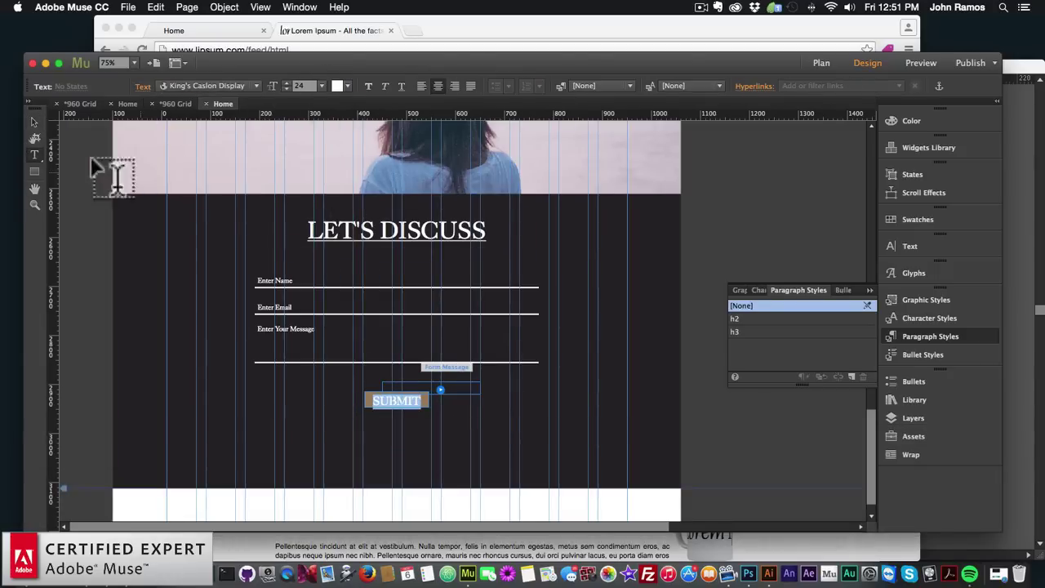
pyautogui.click(33, 122)
# Make the SUBMIT button taller, about 39 px high
pyautogui.click(390, 404)
pyautogui.click(400, 406)
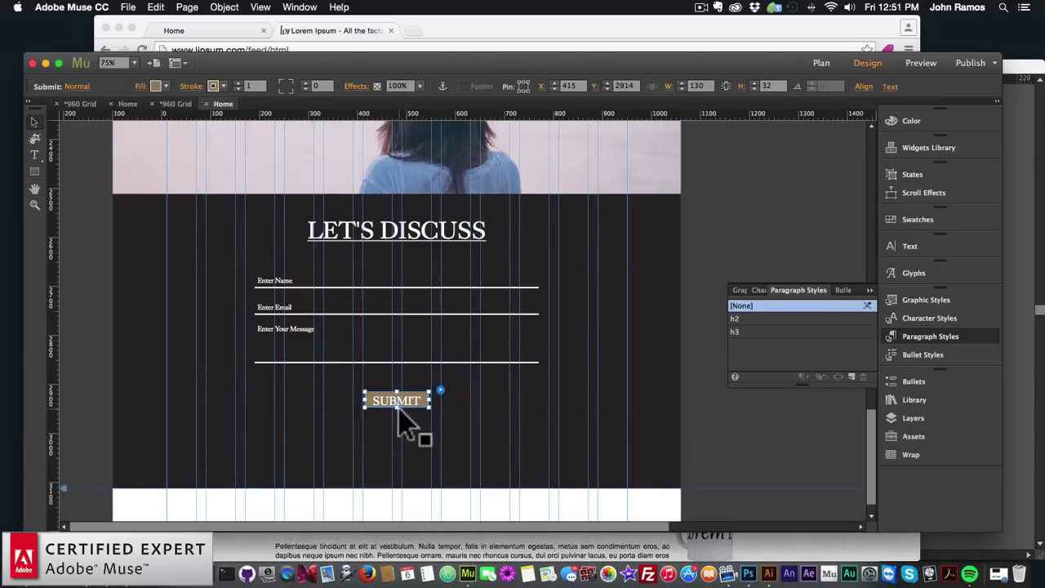
pyautogui.moveTo(395, 406); pyautogui.dragTo(396, 409)
pyautogui.click(393, 433)
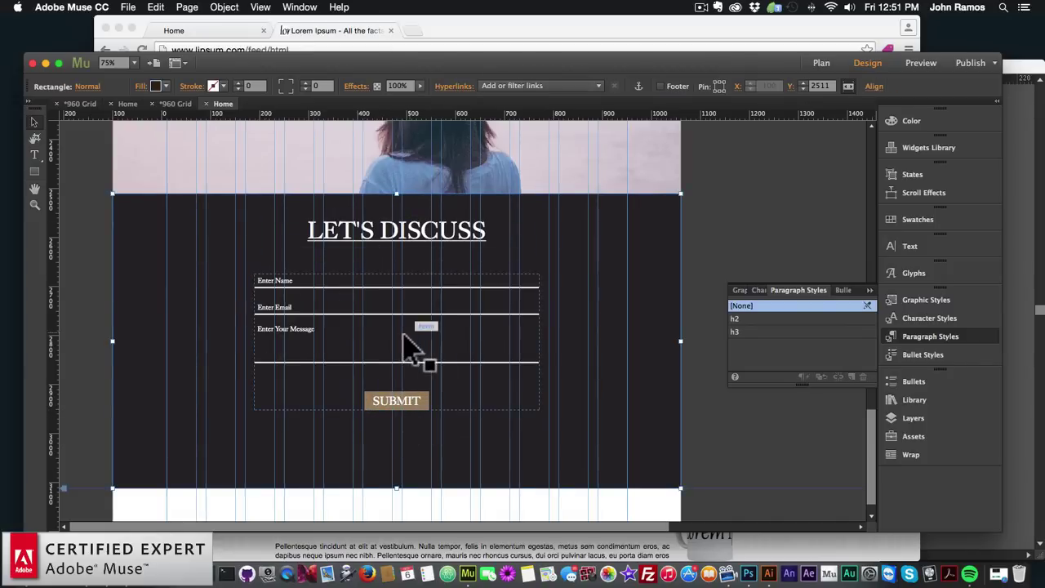
# In the form's Options, keep After Sending on the current page and open the Captcha list
pyautogui.click(489, 304)
pyautogui.click(551, 272)
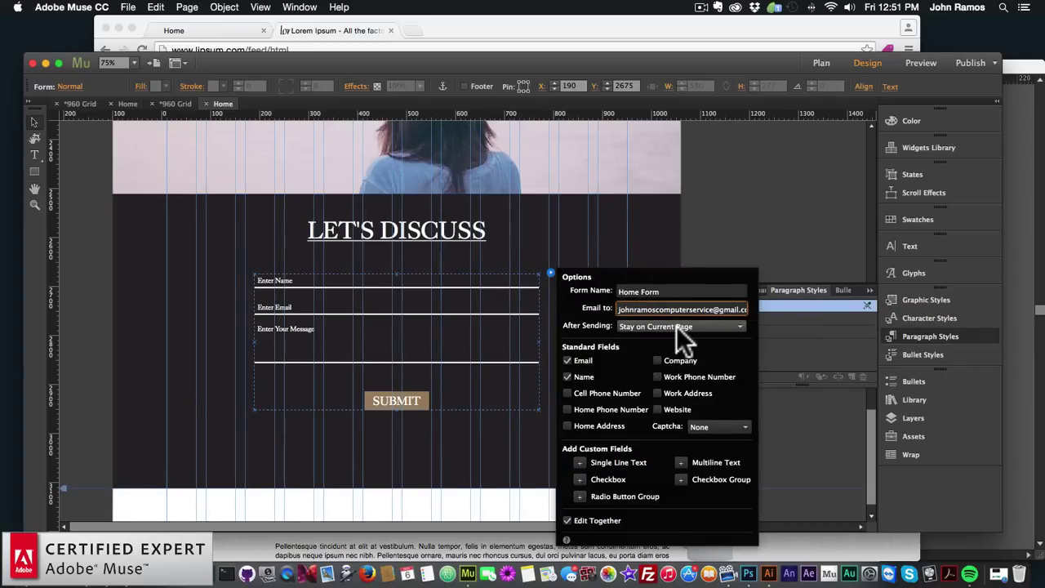
pyautogui.click(658, 325)
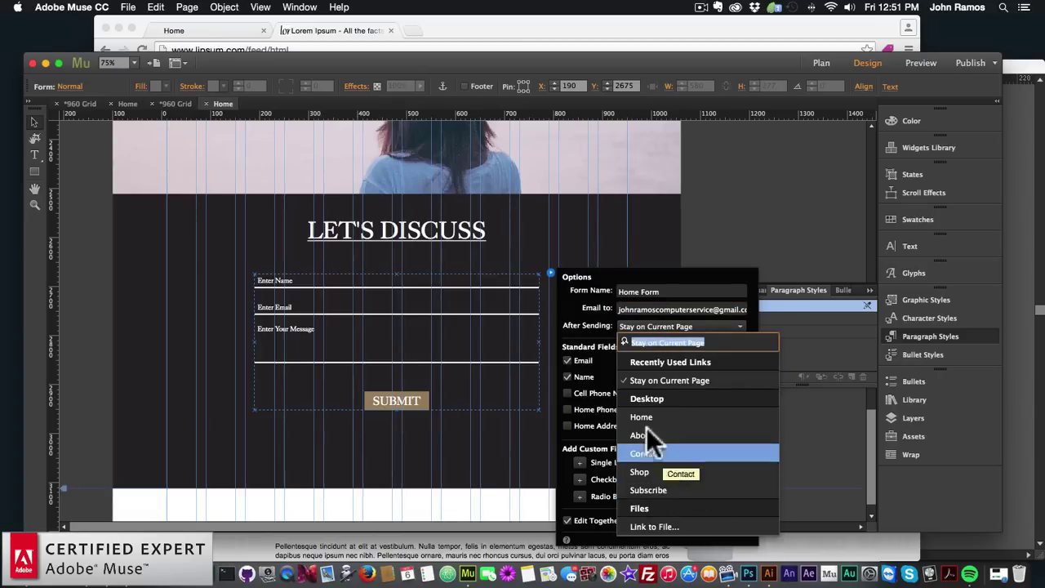
pyautogui.click(605, 304)
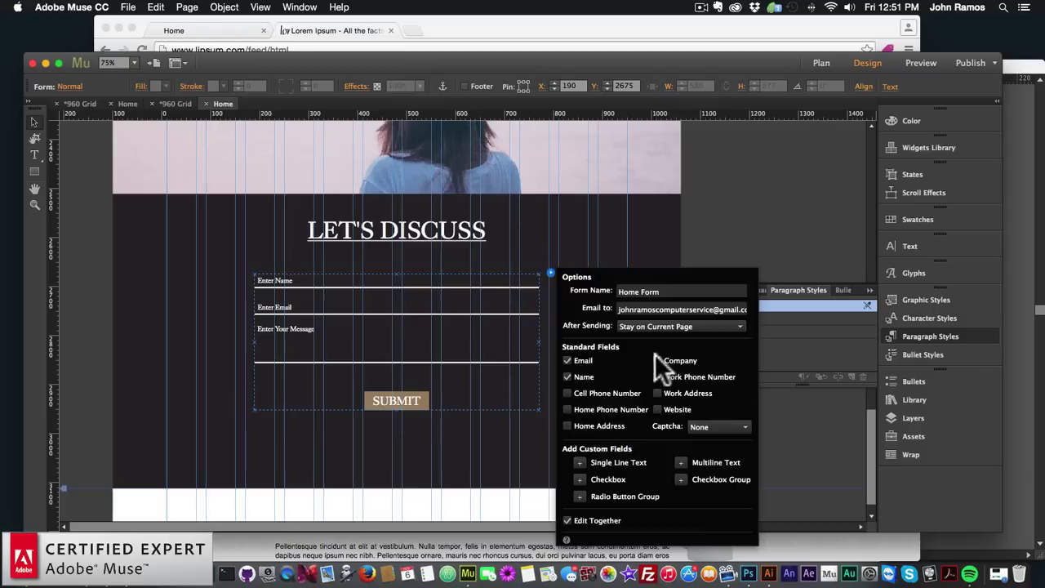
pyautogui.click(702, 424)
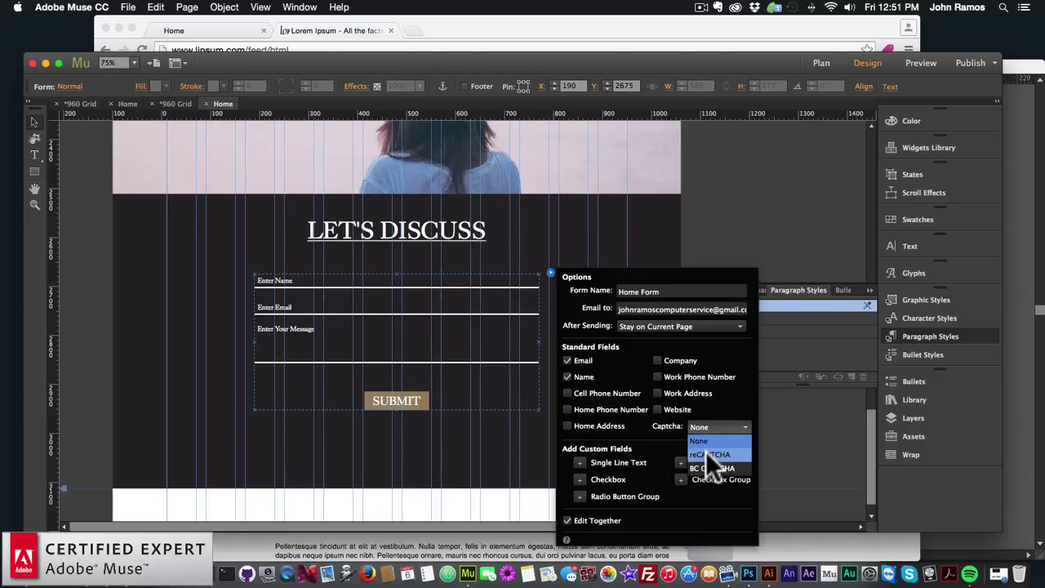
pyautogui.click(693, 426)
pyautogui.click(707, 425)
# Add a reCAPTCHA check and leave its public and private key fields empty
pyautogui.click(701, 454)
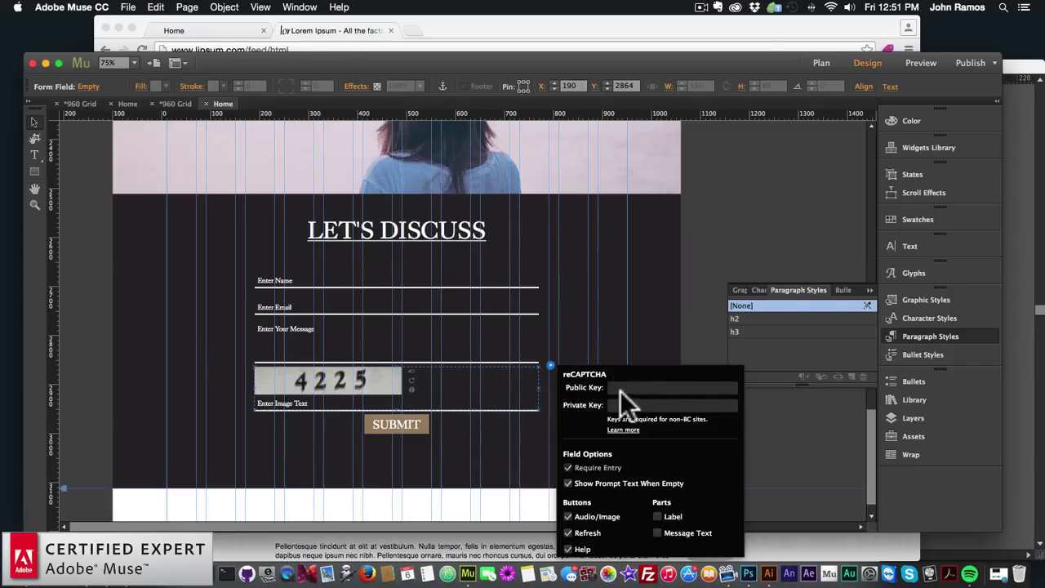
pyautogui.moveTo(622, 392)
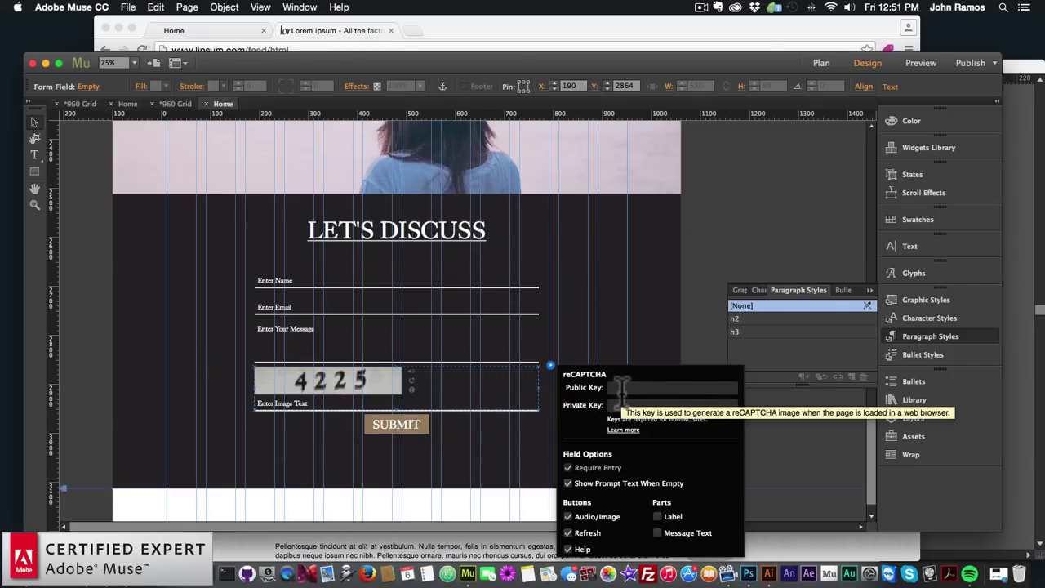
pyautogui.click(611, 389)
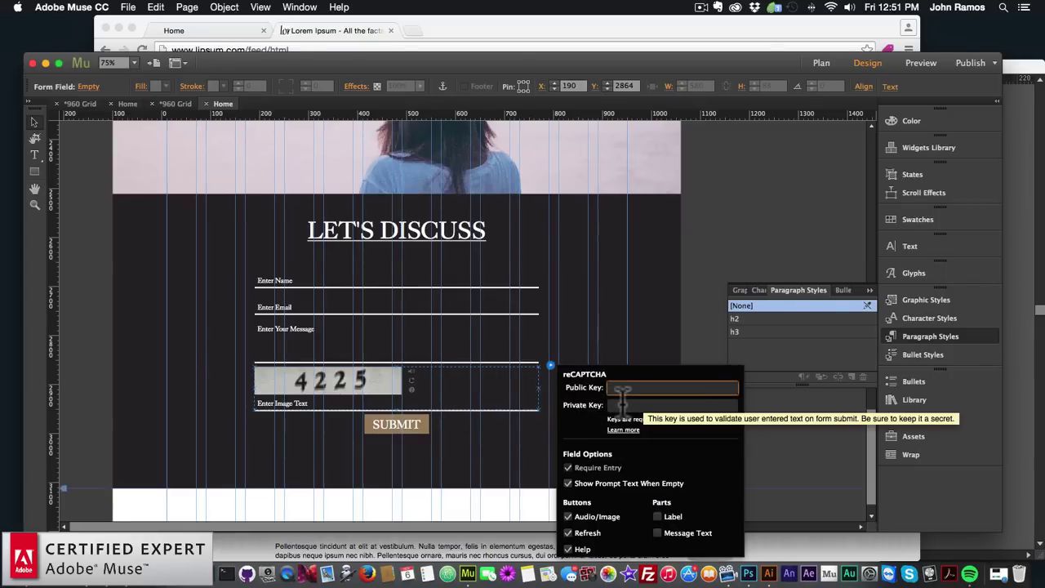
pyautogui.click(622, 404)
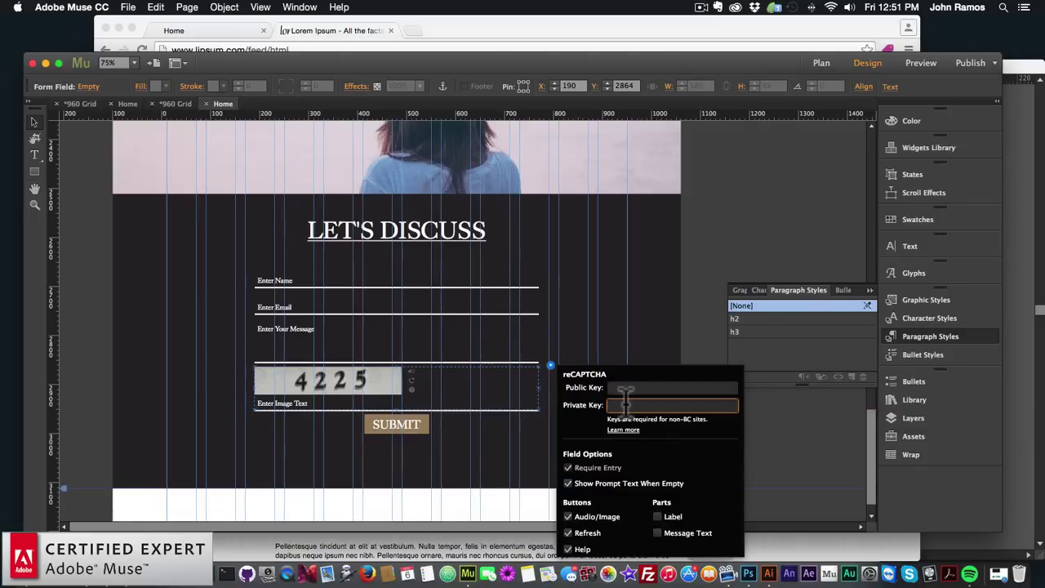
pyautogui.click(614, 389)
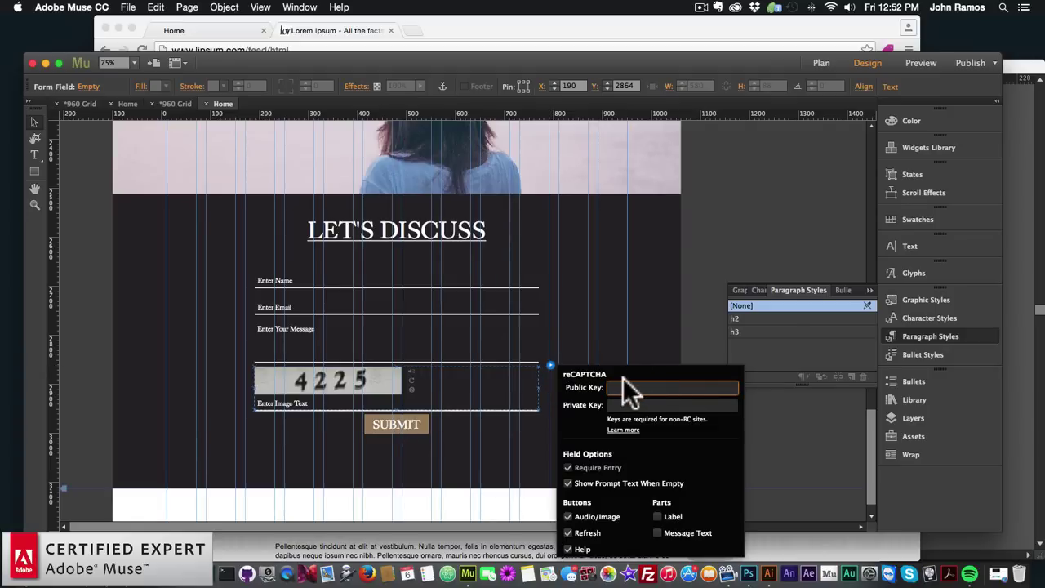
pyautogui.click(551, 365)
pyautogui.click(550, 365)
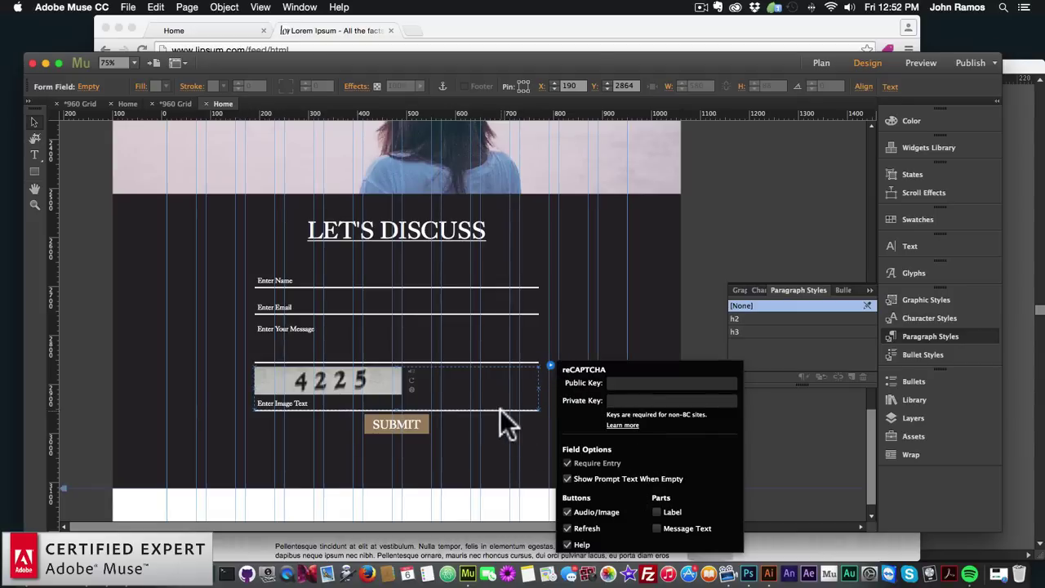
# Set the contact form's Captcha option to None
pyautogui.click(500, 306)
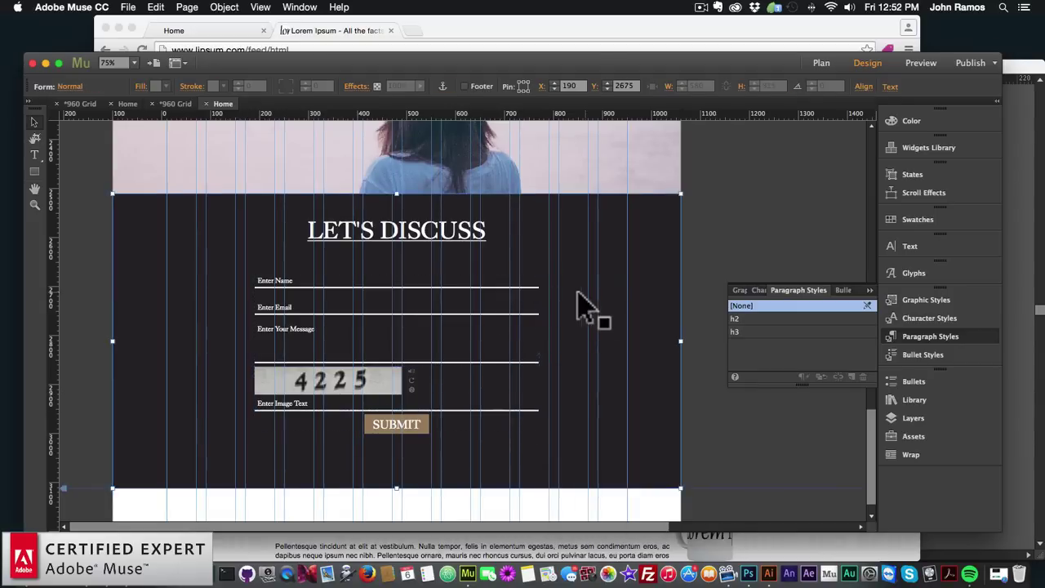
pyautogui.click(551, 273)
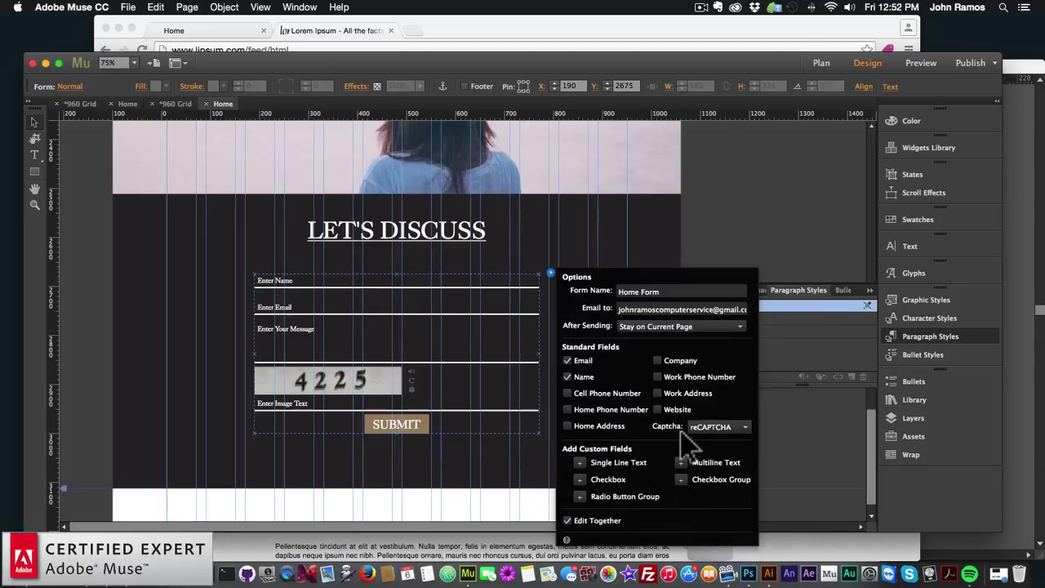
pyautogui.click(700, 428)
pyautogui.click(699, 436)
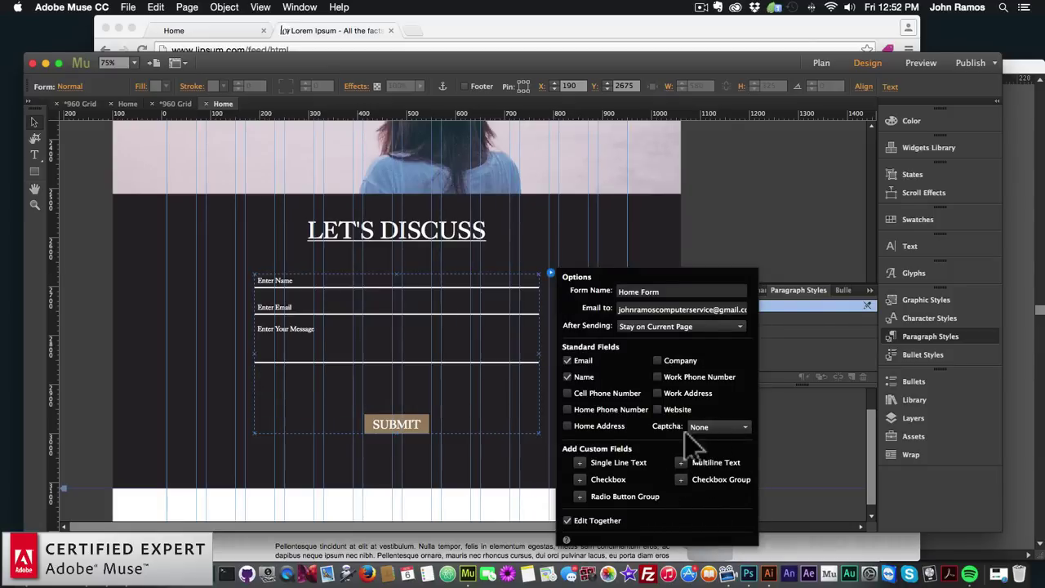
pyautogui.click(453, 473)
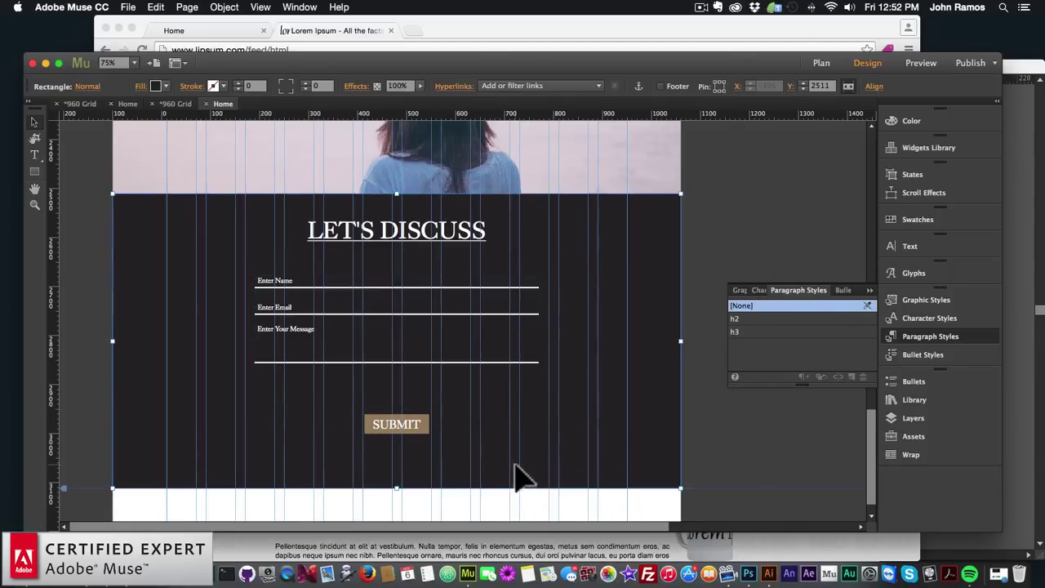
# Scroll over the page and zoom the canvas out to 50% with Cmd+minus
pyautogui.scroll(-1, 518, 479)
pyautogui.scroll(5, 532, 465)
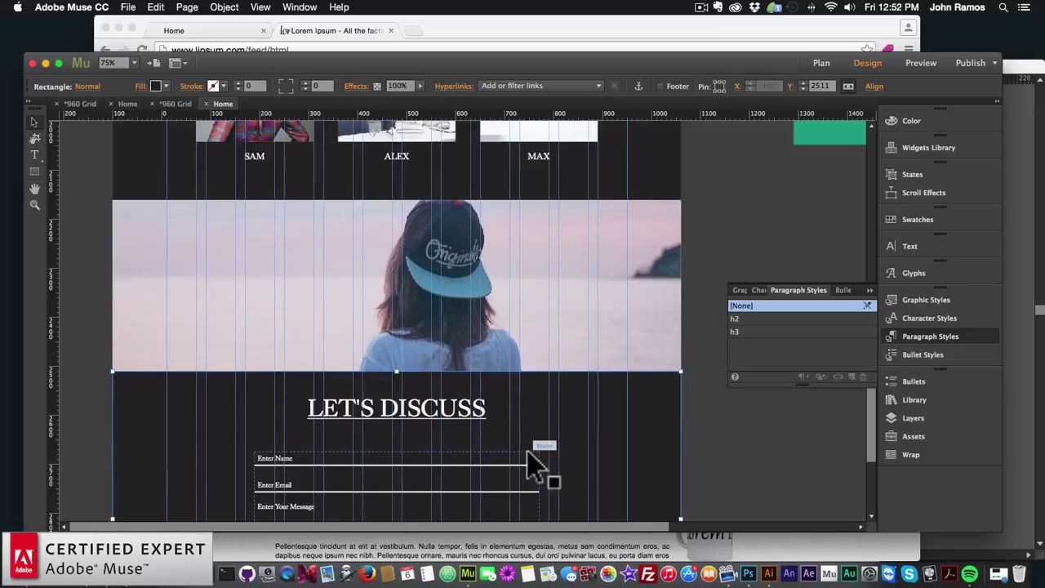
pyautogui.scroll(-4, 532, 465)
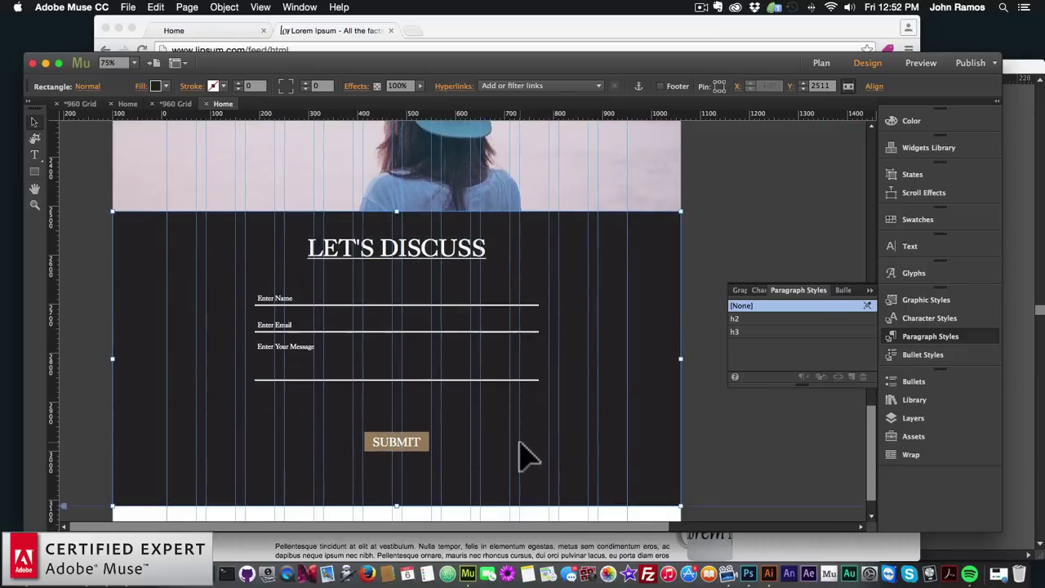
pyautogui.scroll(5, 527, 457)
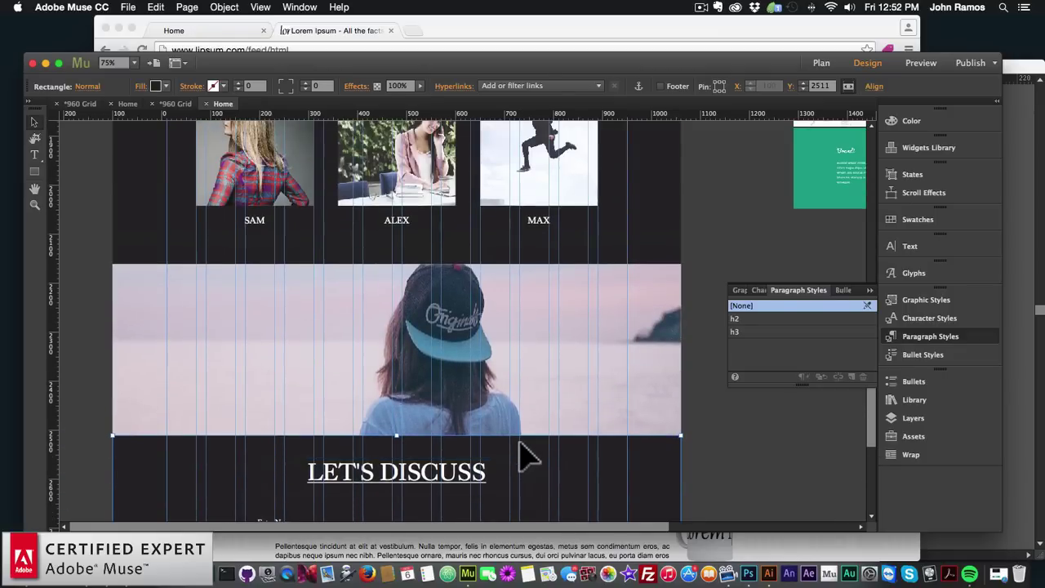
pyautogui.scroll(15, 526, 457)
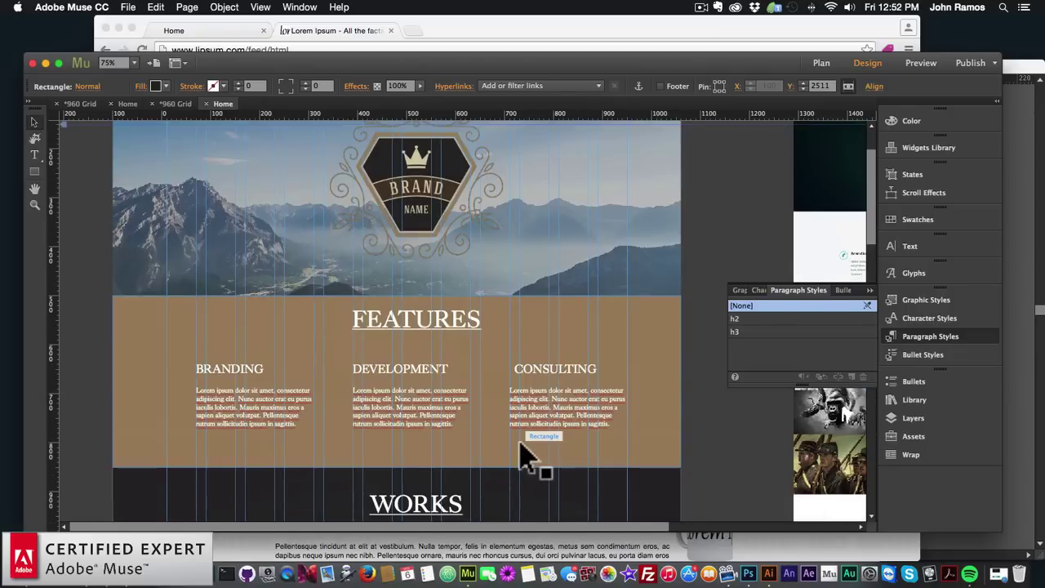
pyautogui.press('super+minus')
# Nudge the Brandi reference screenshot slightly beside the page
pyautogui.scroll(10, 612, 415)
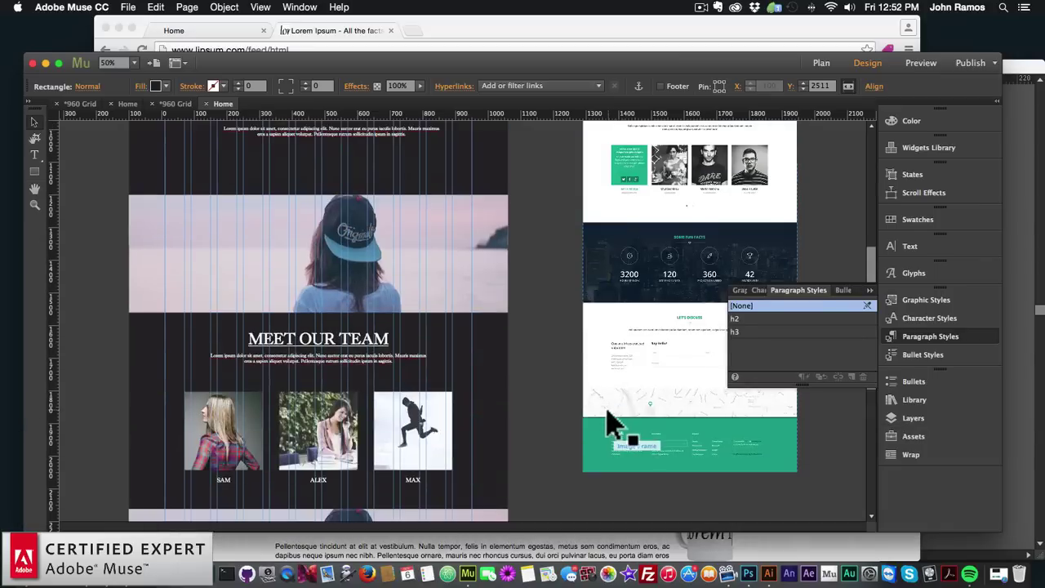
pyautogui.scroll(5, 661, 327)
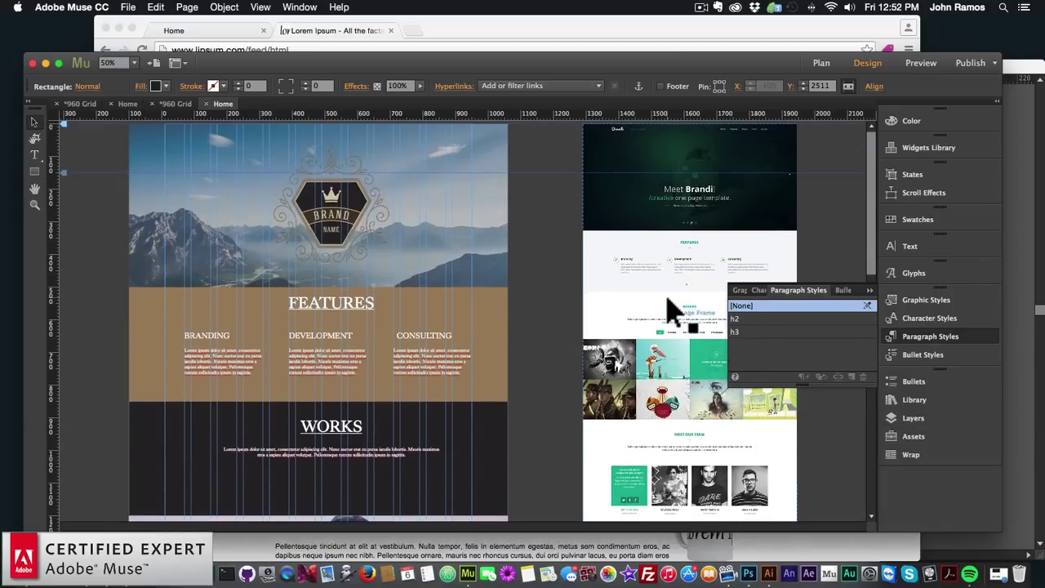
pyautogui.moveTo(669, 326); pyautogui.dragTo(649, 339)
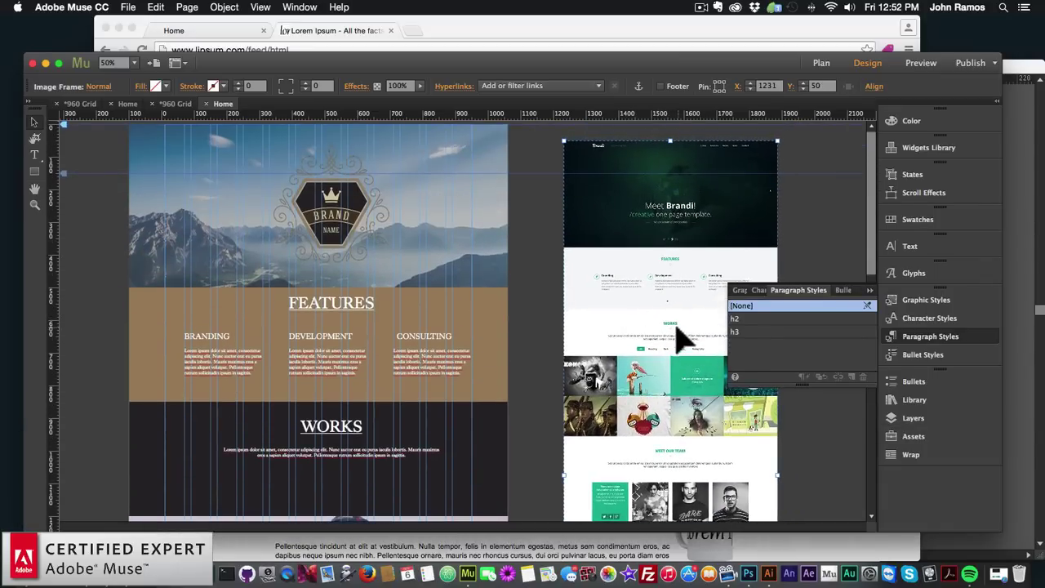
pyautogui.scroll(-6, 689, 472)
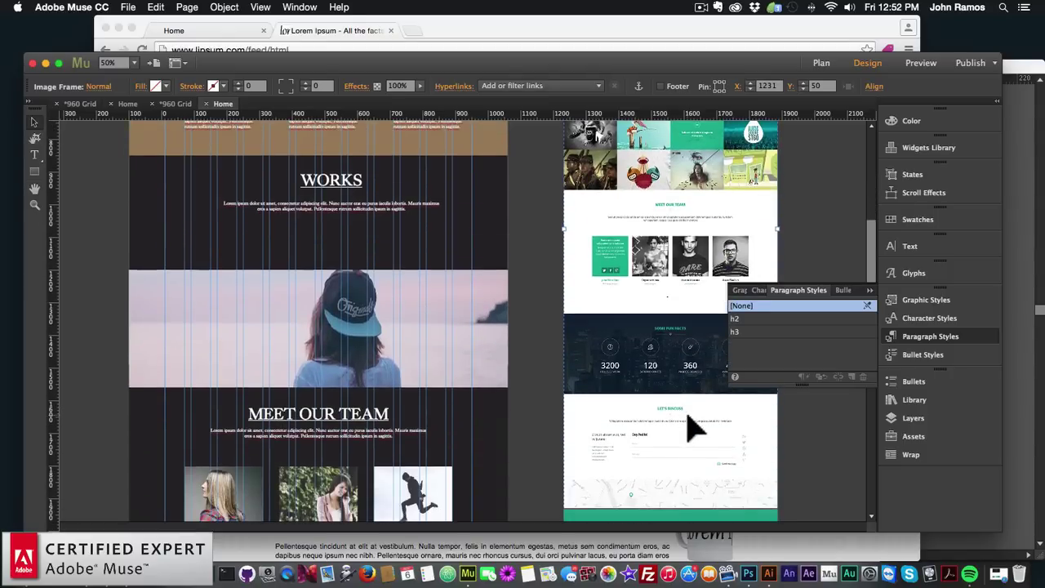
pyautogui.scroll(-5, 690, 426)
pyautogui.scroll(5, 684, 427)
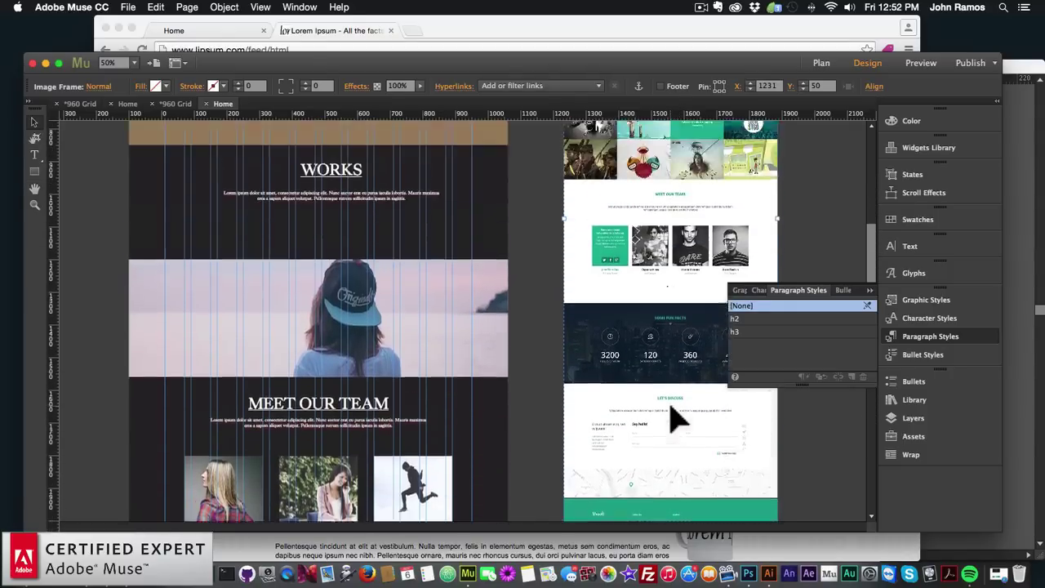
pyautogui.scroll(8, 676, 419)
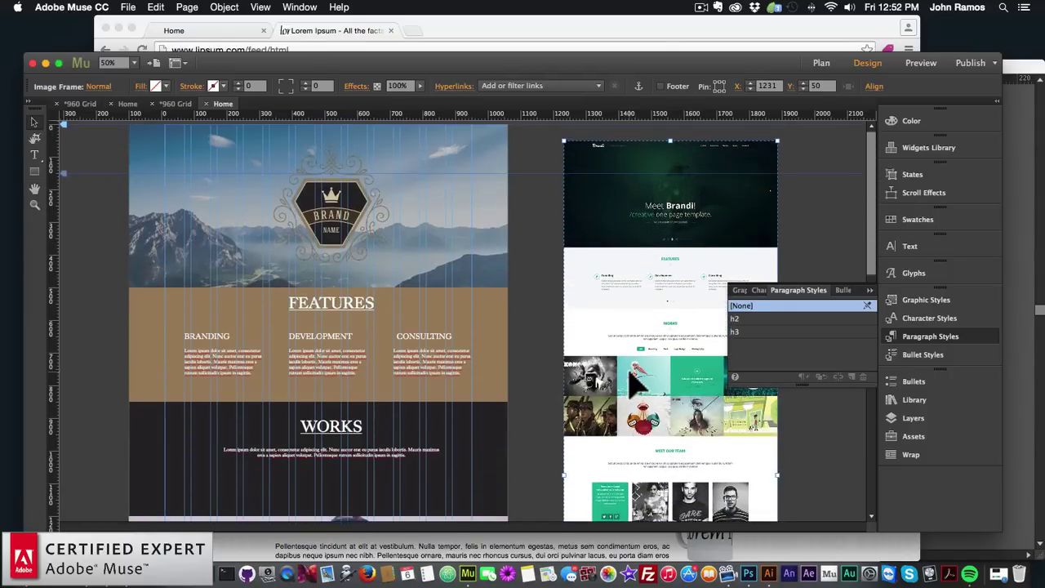
# Select the Brandi reference screenshot and delete it from the canvas
pyautogui.click(531, 366)
pyautogui.scroll(-5, 535, 367)
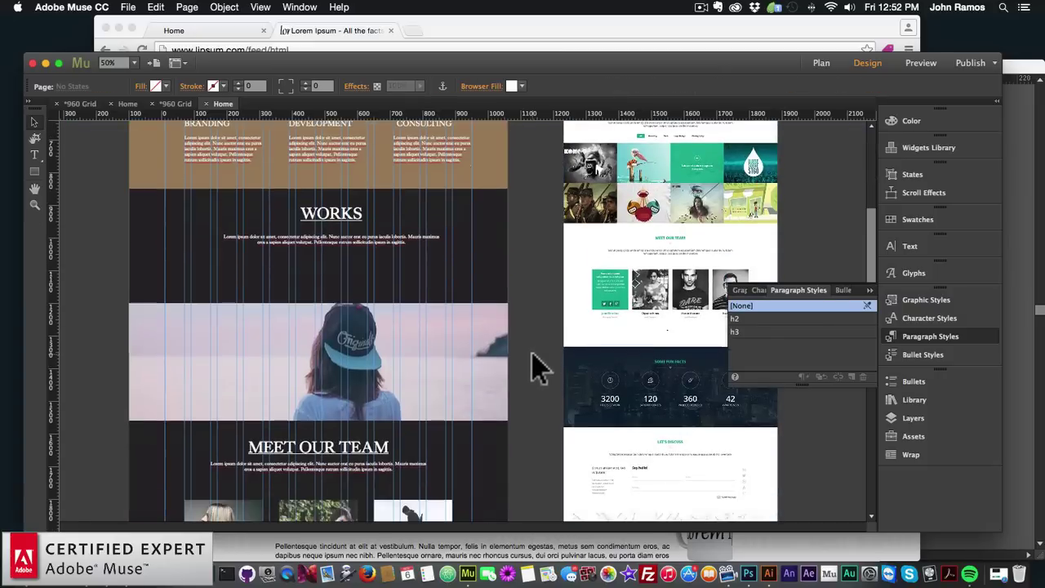
pyautogui.click(482, 271)
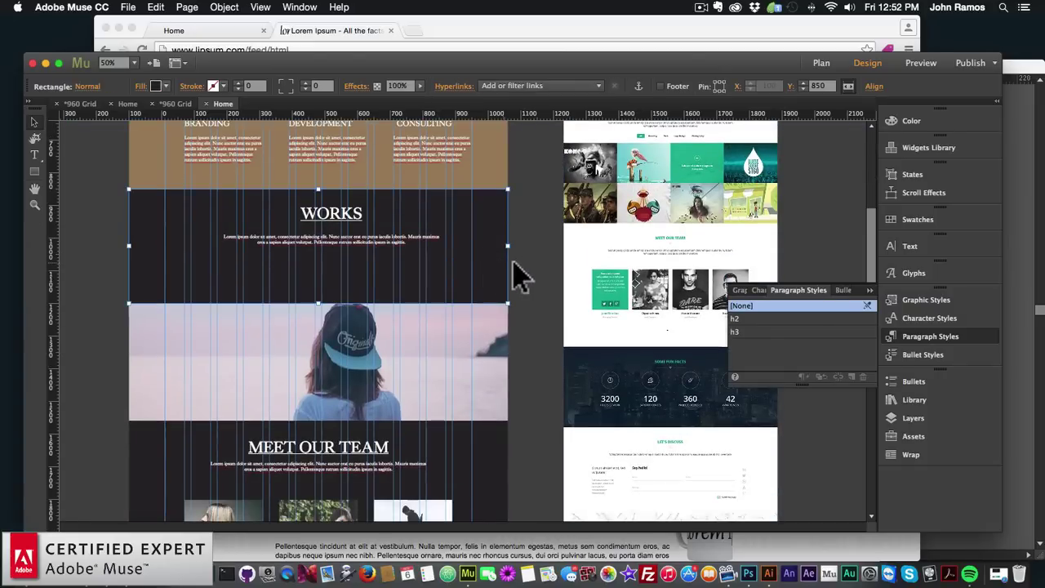
pyautogui.click(526, 308)
pyautogui.scroll(5, 482, 237)
pyautogui.scroll(-7, 495, 315)
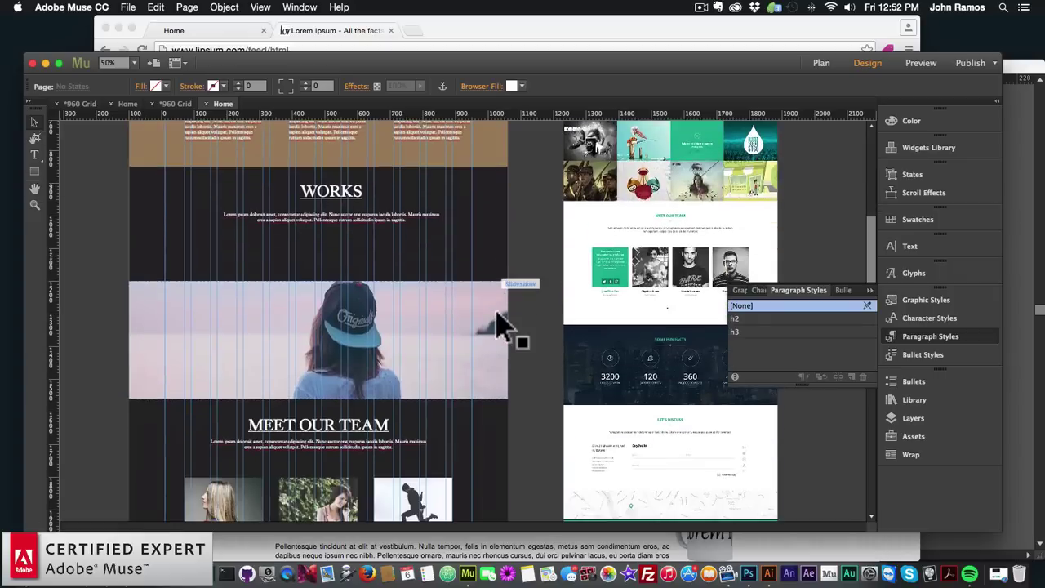
pyautogui.scroll(-7, 497, 323)
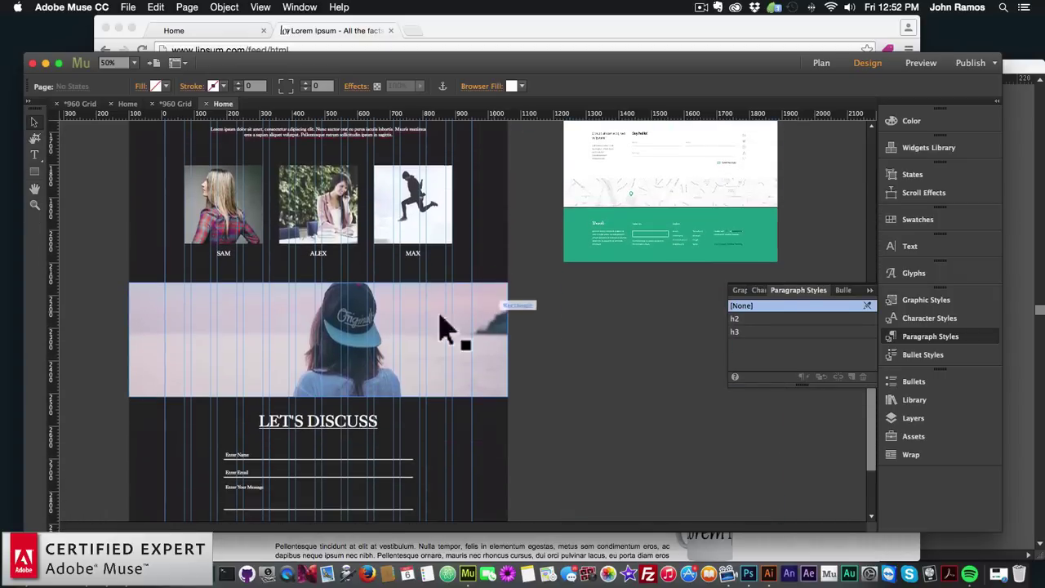
pyautogui.scroll(-2, 482, 331)
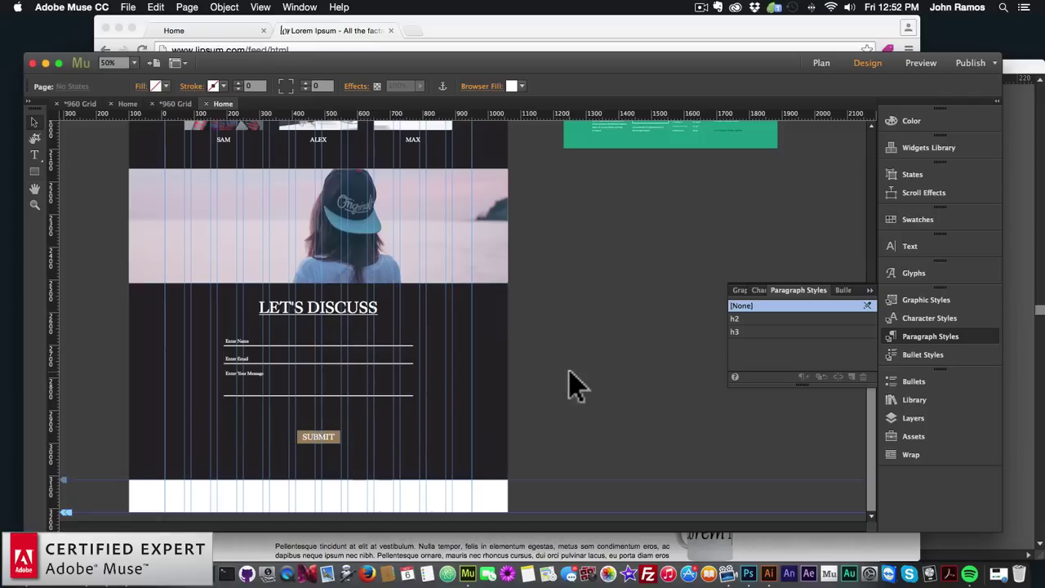
pyautogui.scroll(15, 575, 383)
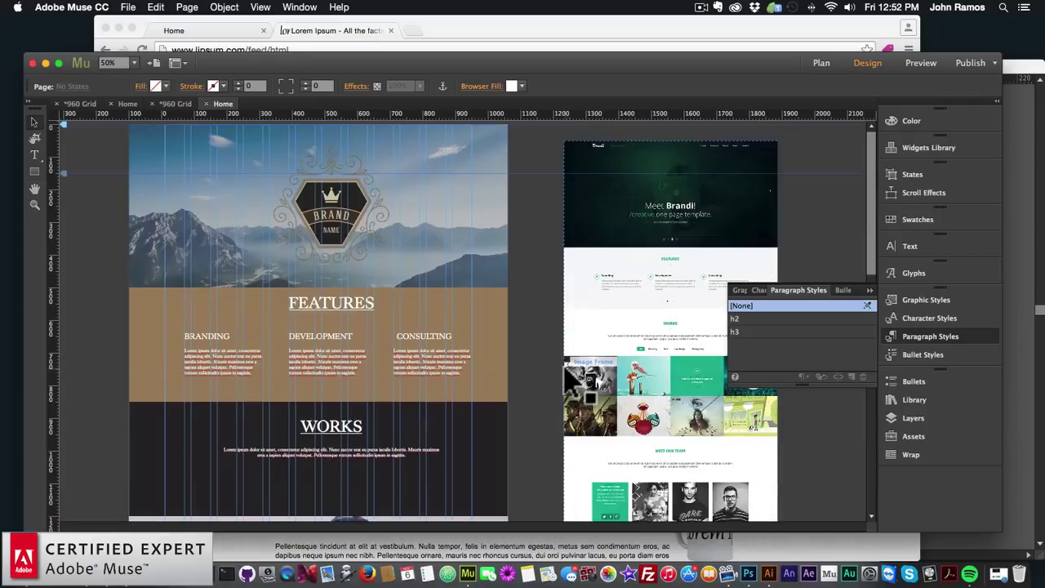
pyautogui.click(600, 284)
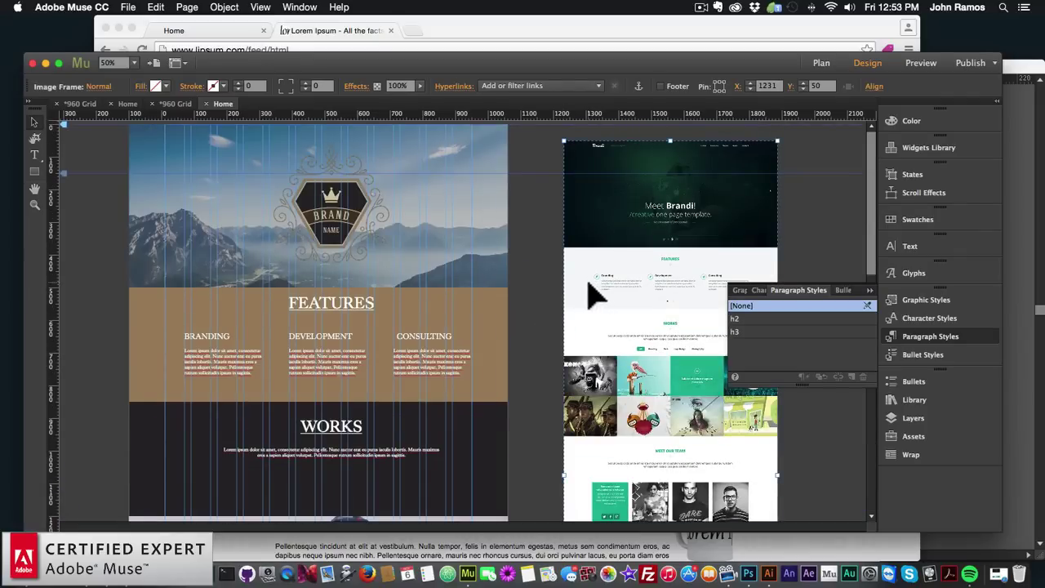
pyautogui.press('BackSpace')
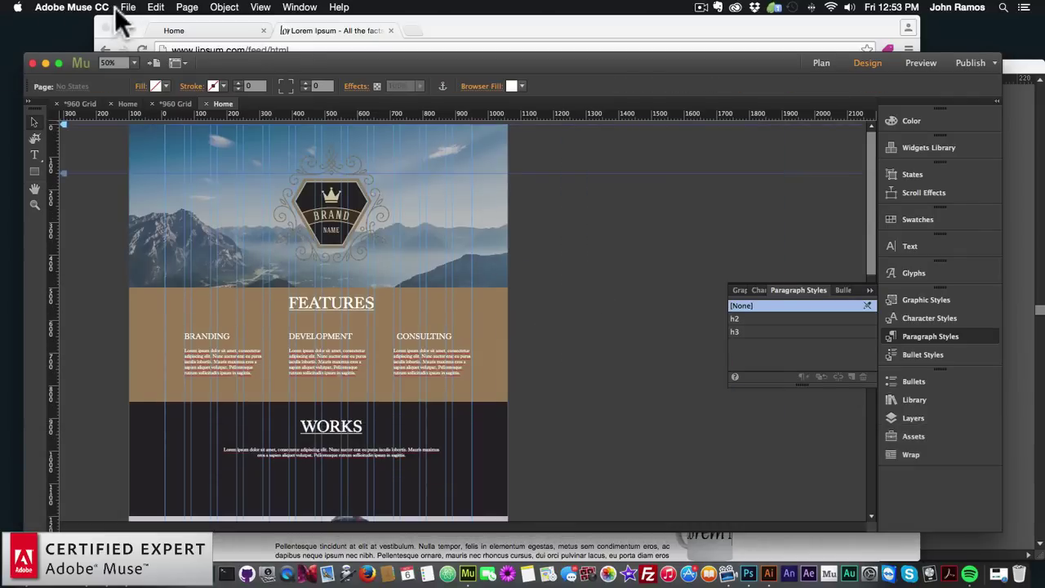
pyautogui.click(128, 7)
# Preview the page in Chrome, scroll down to the LET'S DISCUSS form, then return to Muse
pyautogui.click(163, 217)
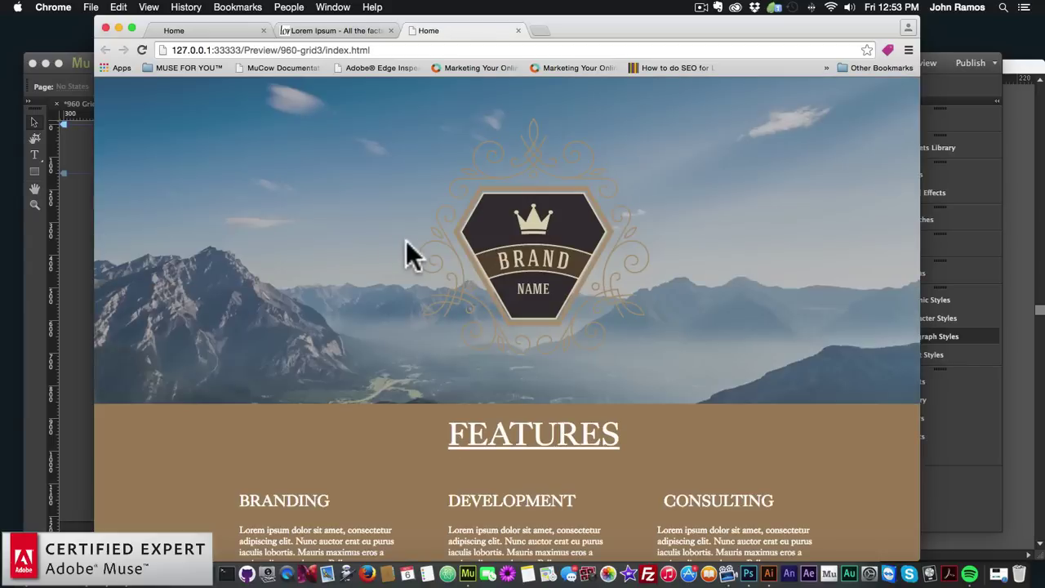
pyautogui.scroll(-6, 410, 259)
pyautogui.scroll(-5, 409, 243)
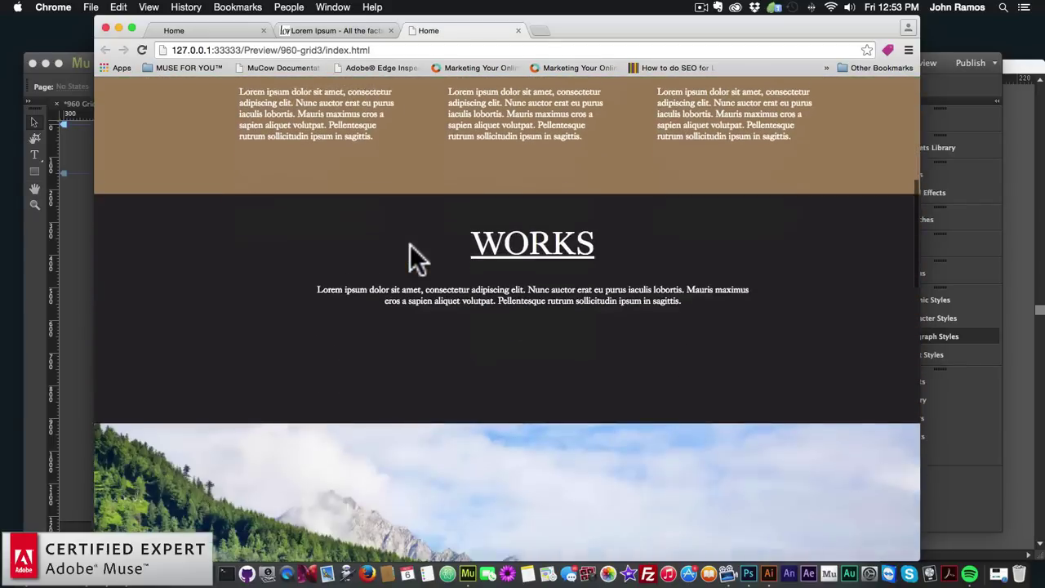
pyautogui.scroll(-5, 410, 245)
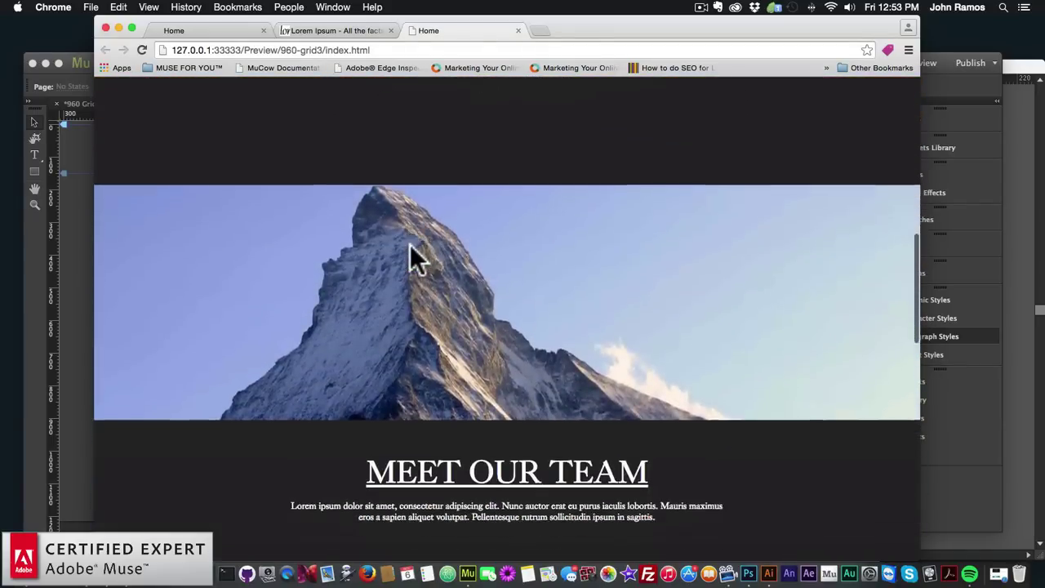
pyautogui.scroll(-6, 482, 236)
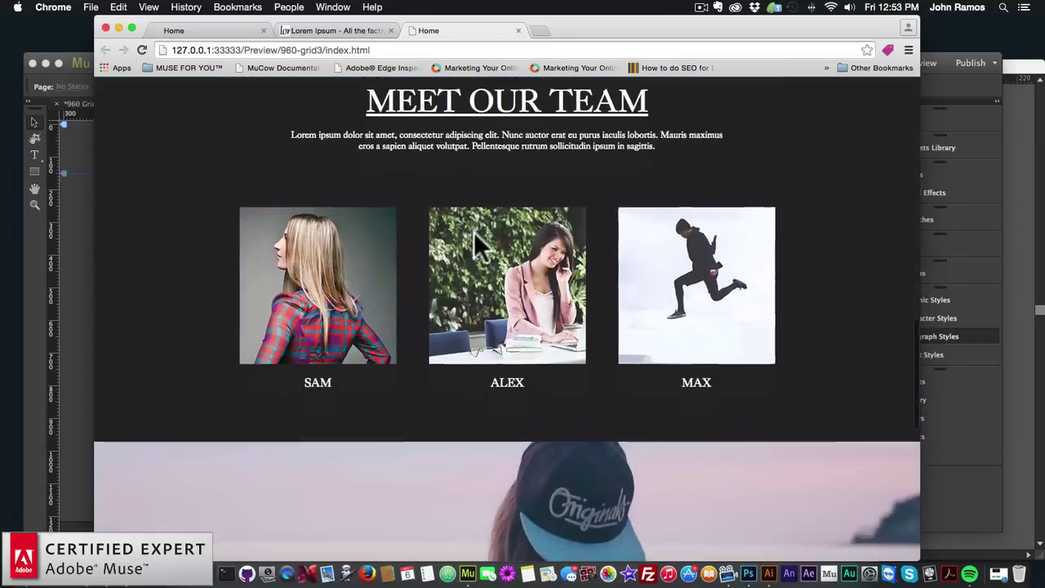
pyautogui.scroll(-3, 470, 233)
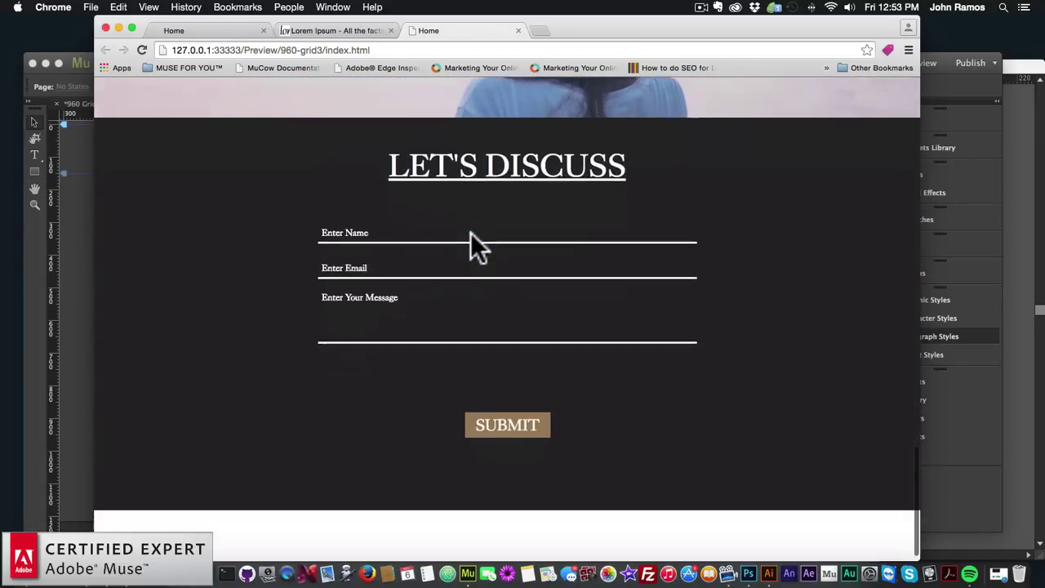
pyautogui.scroll(8, 471, 233)
pyautogui.scroll(10, 469, 232)
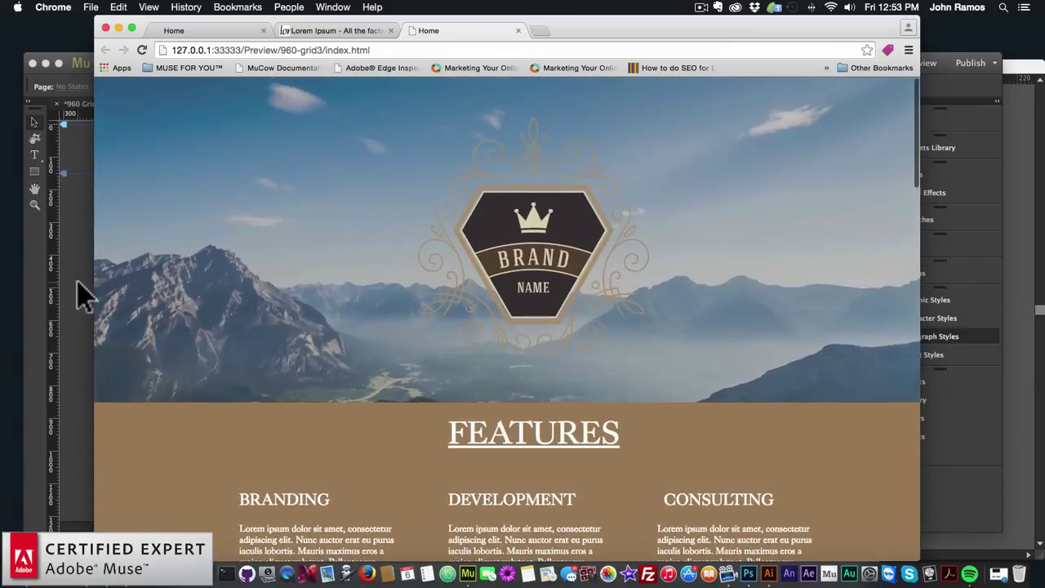
pyautogui.click(78, 294)
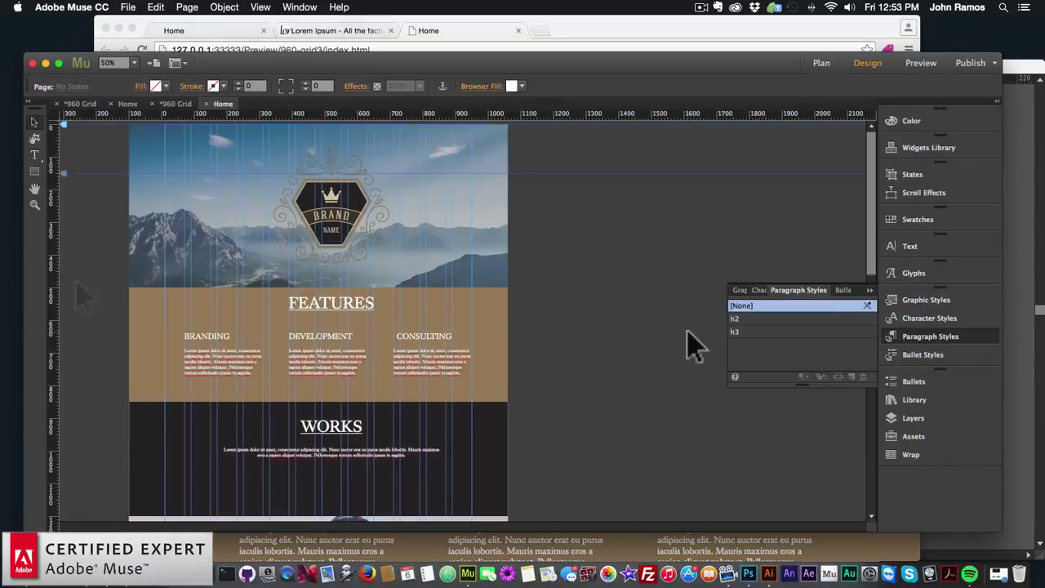
# Place the Font Smoother Light widget at the header's top left, then preview in the browser
pyautogui.click(914, 399)
pyautogui.scroll(-15, 676, 298)
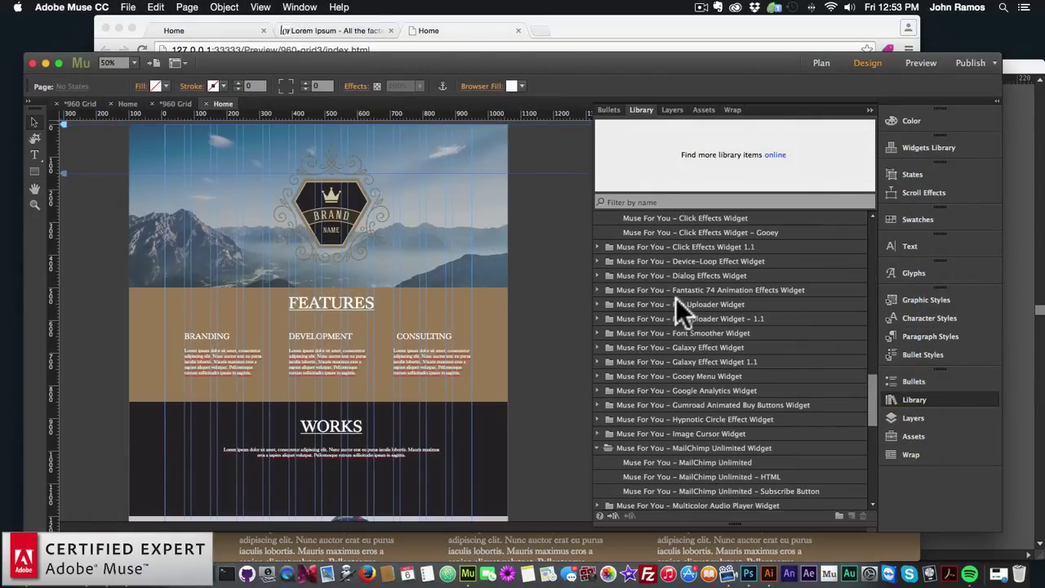
pyautogui.scroll(2, 652, 291)
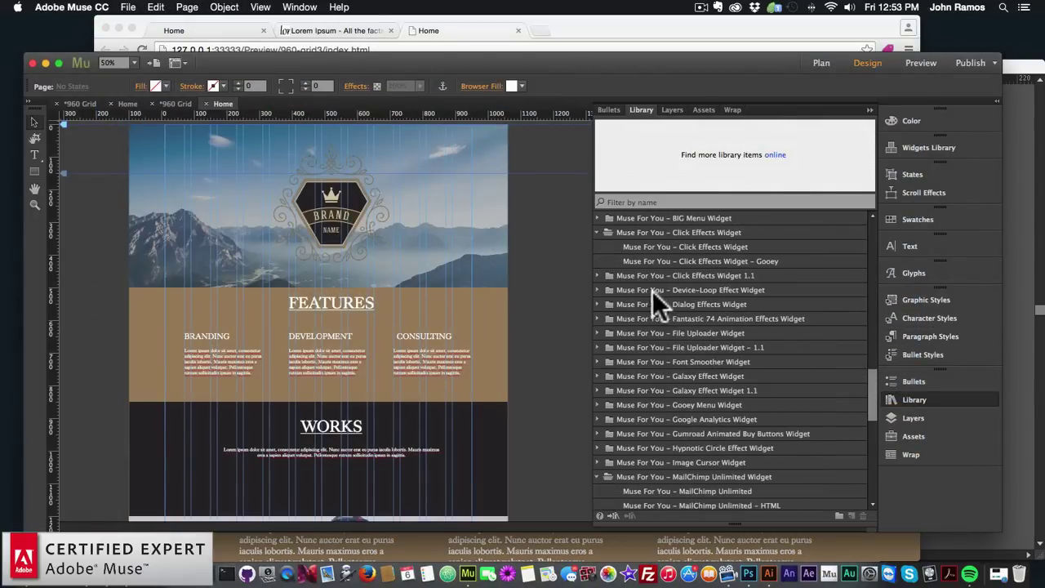
pyautogui.click(596, 362)
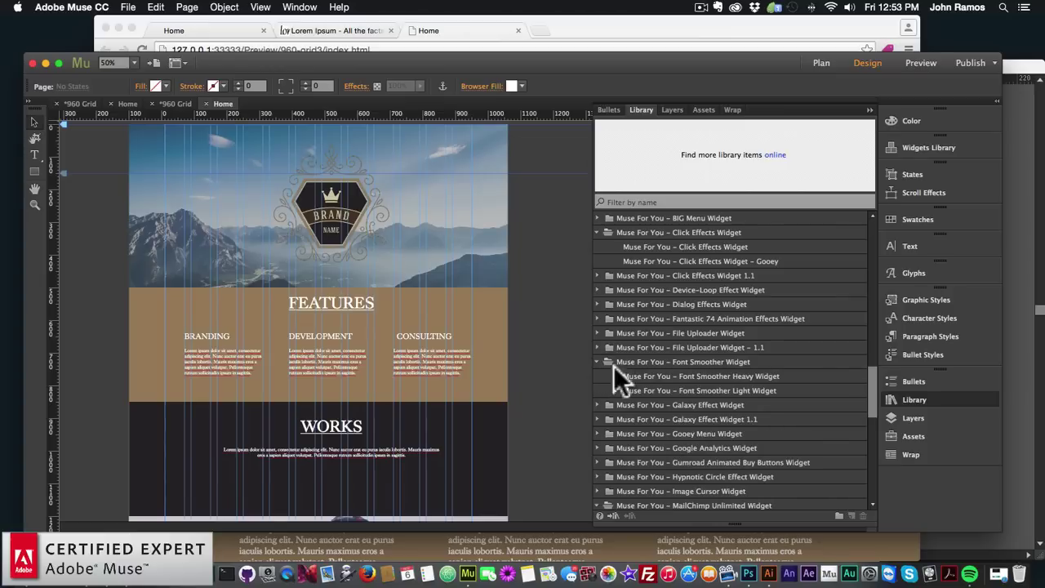
pyautogui.click(699, 389)
pyautogui.moveTo(706, 387); pyautogui.dragTo(150, 176)
pyautogui.click(157, 173)
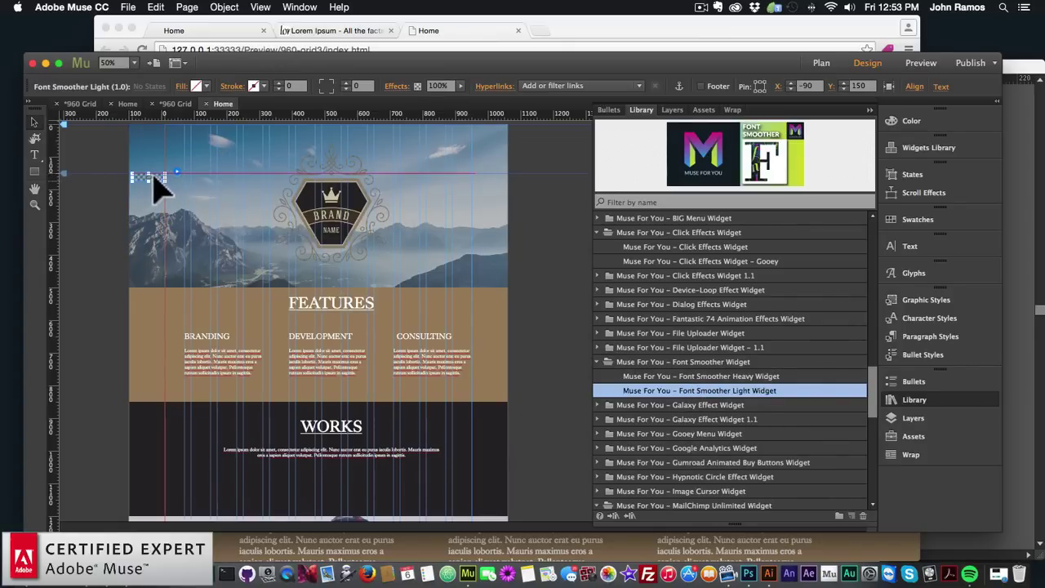
pyautogui.click(902, 399)
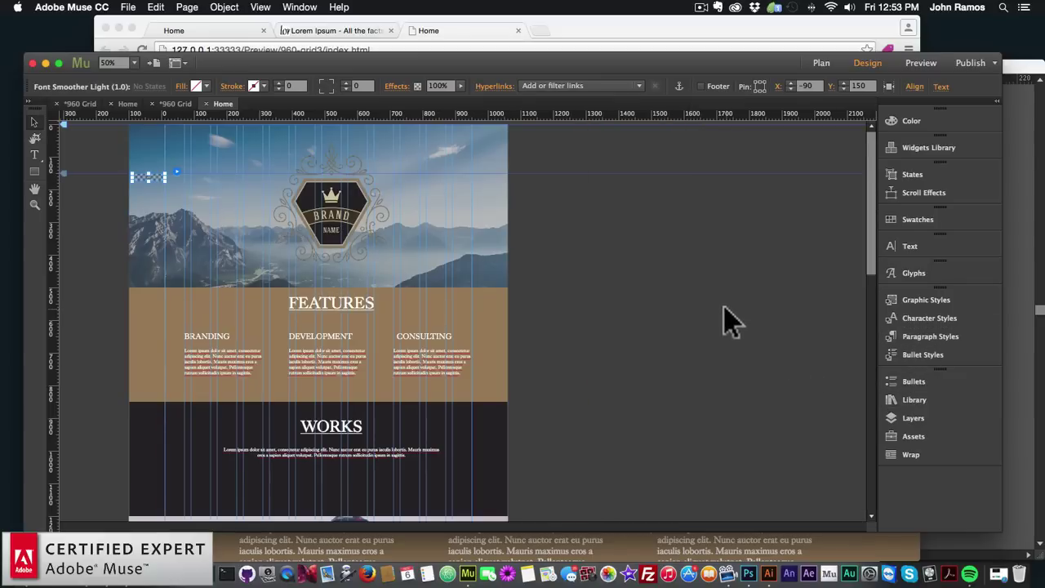
pyautogui.click(128, 6)
pyautogui.click(184, 212)
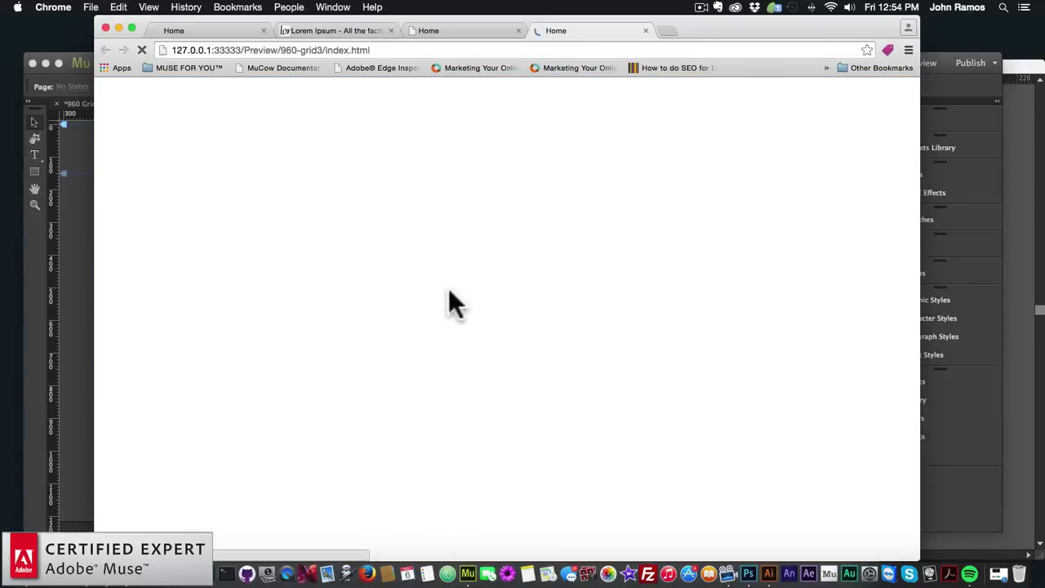
# Scroll the Chrome preview through FEATURES and WORKS, then nudge the FEATURES heading left in Muse
pyautogui.scroll(-2, 449, 288)
pyautogui.scroll(-10, 450, 294)
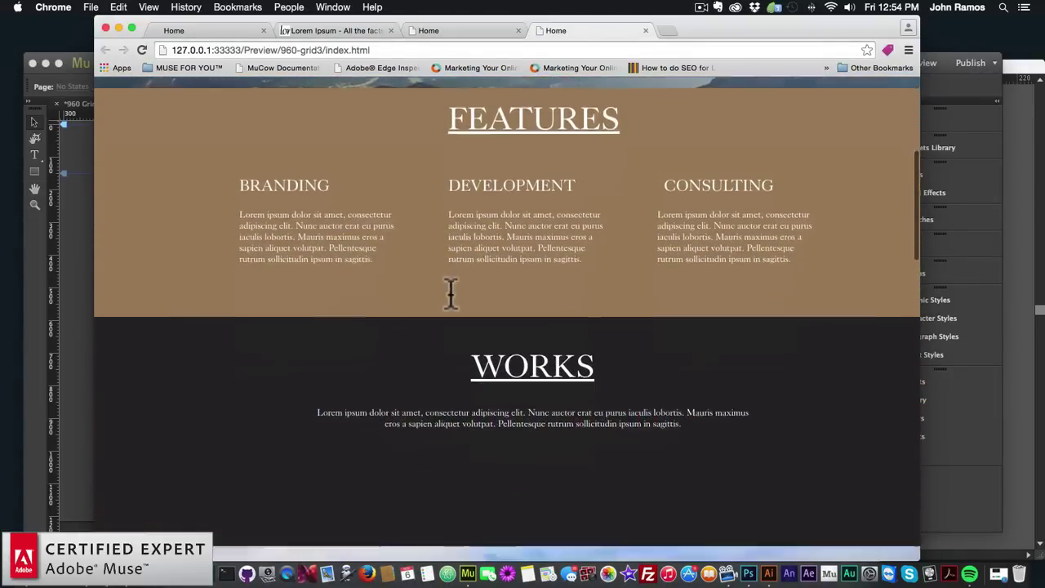
pyautogui.scroll(12, 378, 272)
pyautogui.scroll(-8, 378, 273)
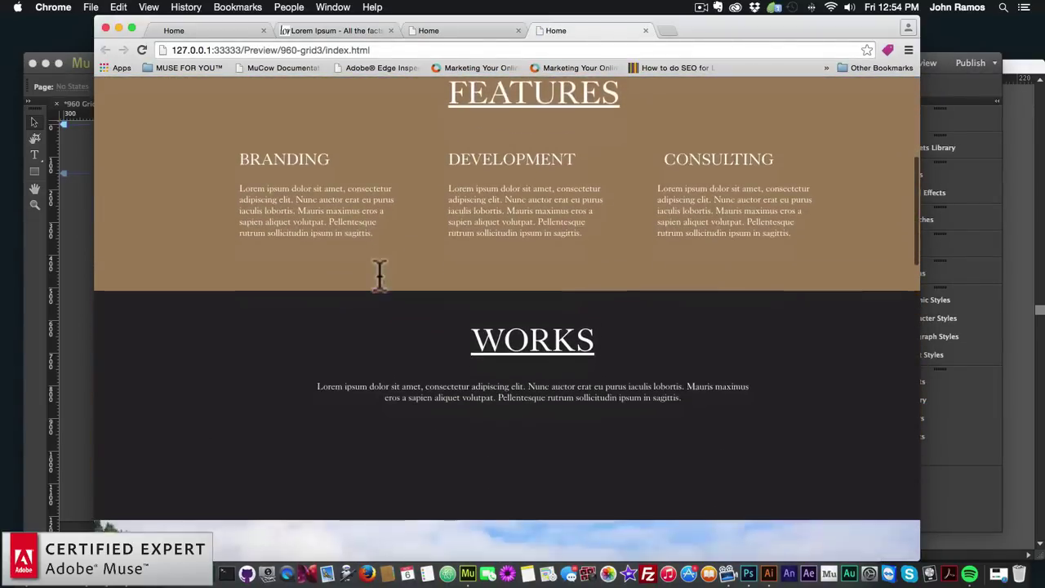
pyautogui.click(86, 282)
pyautogui.moveTo(342, 308)
pyautogui.mouseDown()
pyautogui.moveTo(335, 314)
pyautogui.moveTo(347, 315)
pyautogui.moveTo(331, 299)
pyautogui.mouseUp()
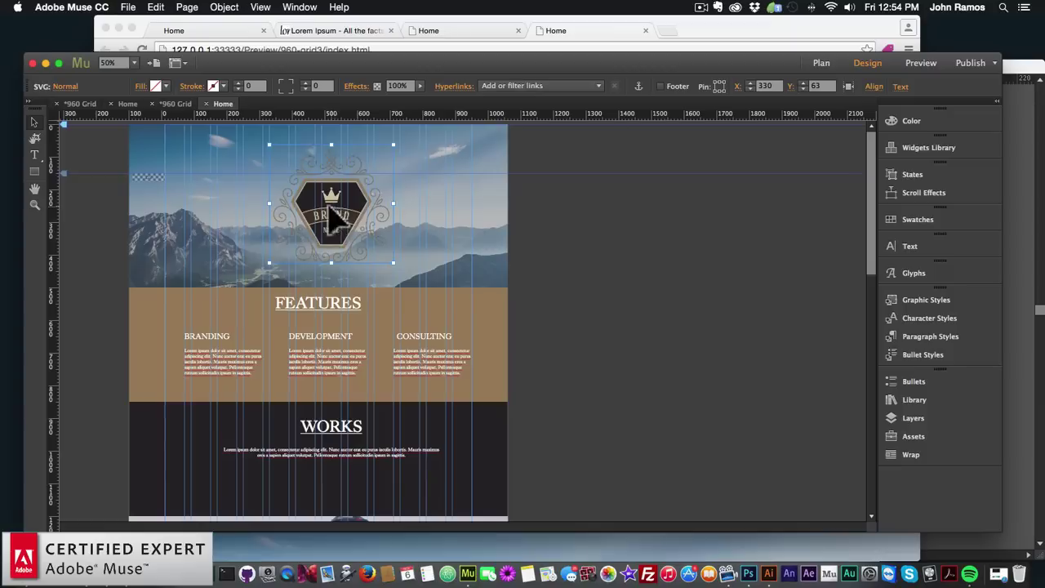
# Centre the BRAND logo and FEATURES and WORKS headings, narrowing the WORKS frame to 520 px
pyautogui.moveTo(328, 208)
pyautogui.mouseDown()
pyautogui.moveTo(336, 213)
pyautogui.moveTo(325, 213)
pyautogui.mouseUp()
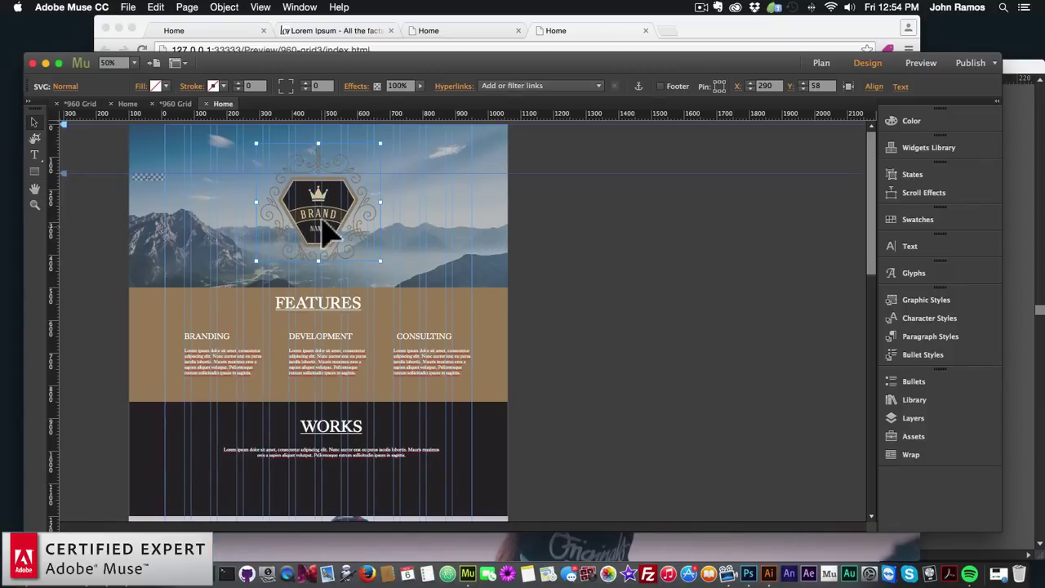
pyautogui.moveTo(338, 315); pyautogui.dragTo(338, 301)
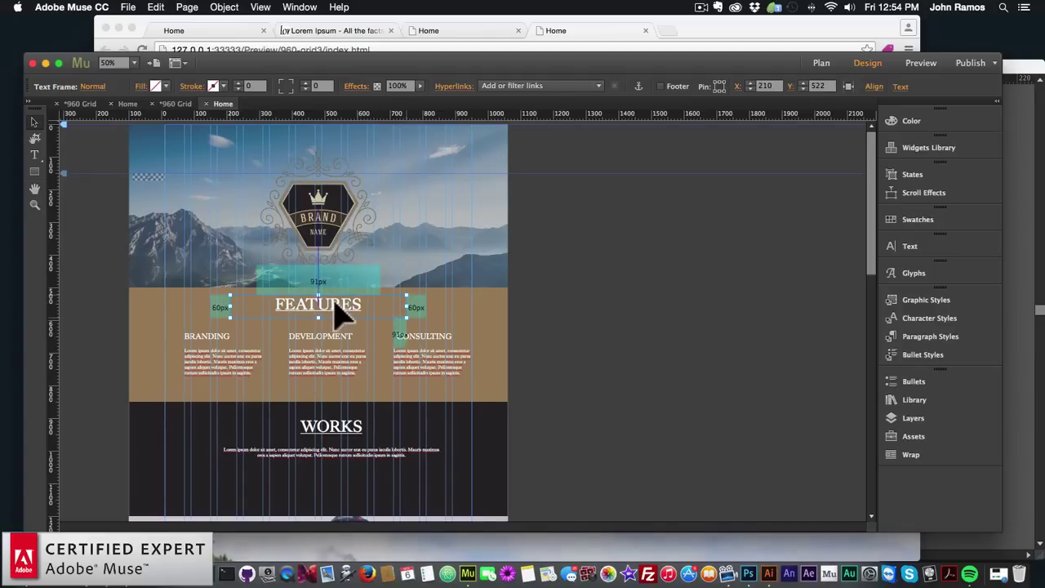
pyautogui.click(337, 437)
pyautogui.moveTo(336, 439); pyautogui.dragTo(323, 440)
pyautogui.click(447, 441)
pyautogui.click(404, 432)
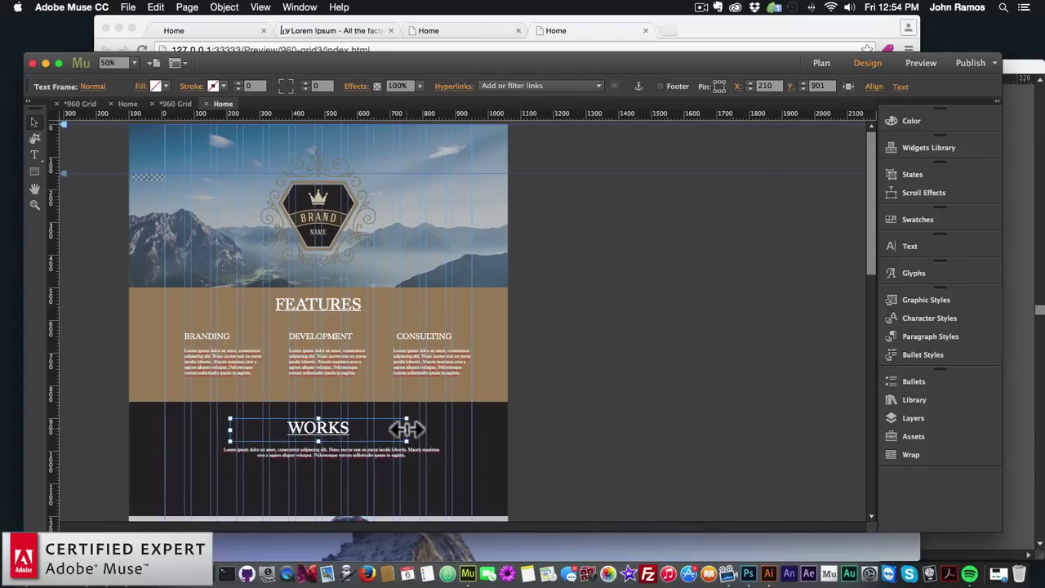
pyautogui.moveTo(406, 428); pyautogui.dragTo(399, 428)
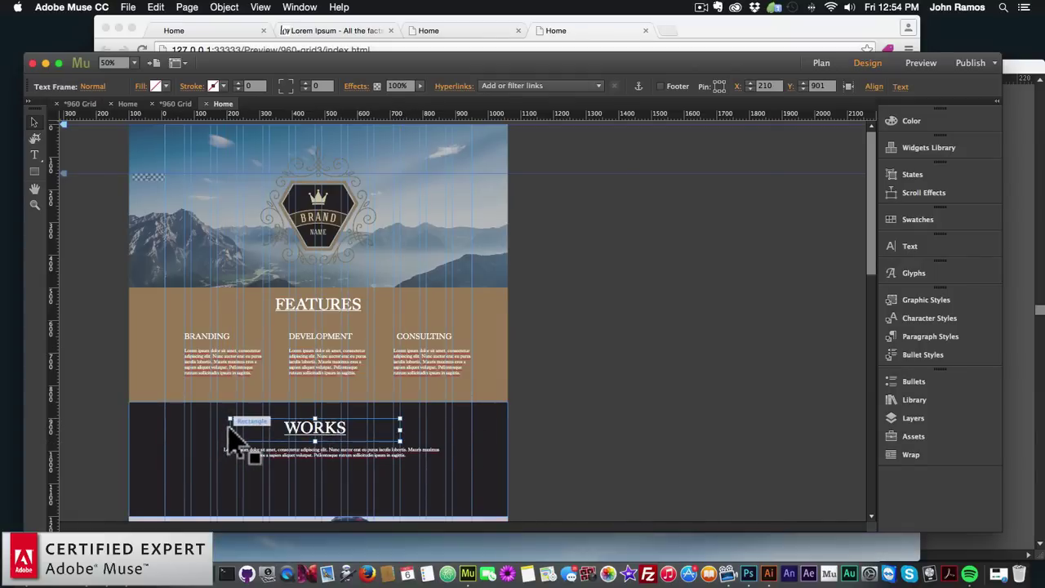
pyautogui.click(231, 428)
pyautogui.click(231, 428)
pyautogui.moveTo(231, 427); pyautogui.dragTo(236, 430)
# Trim the FEATURES heading frame to about 490 px so it sits centred
pyautogui.click(327, 236)
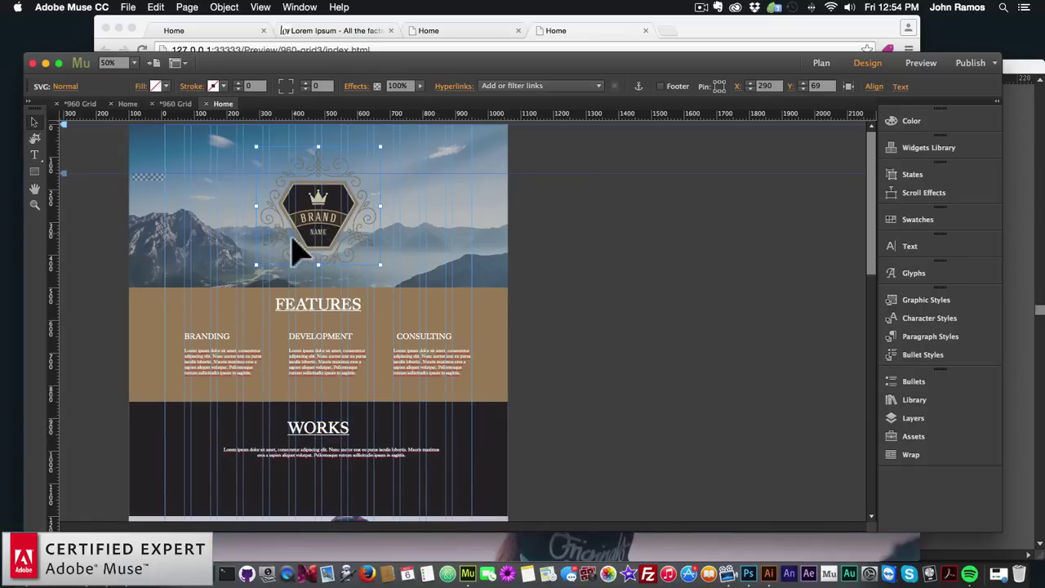
pyautogui.click(240, 315)
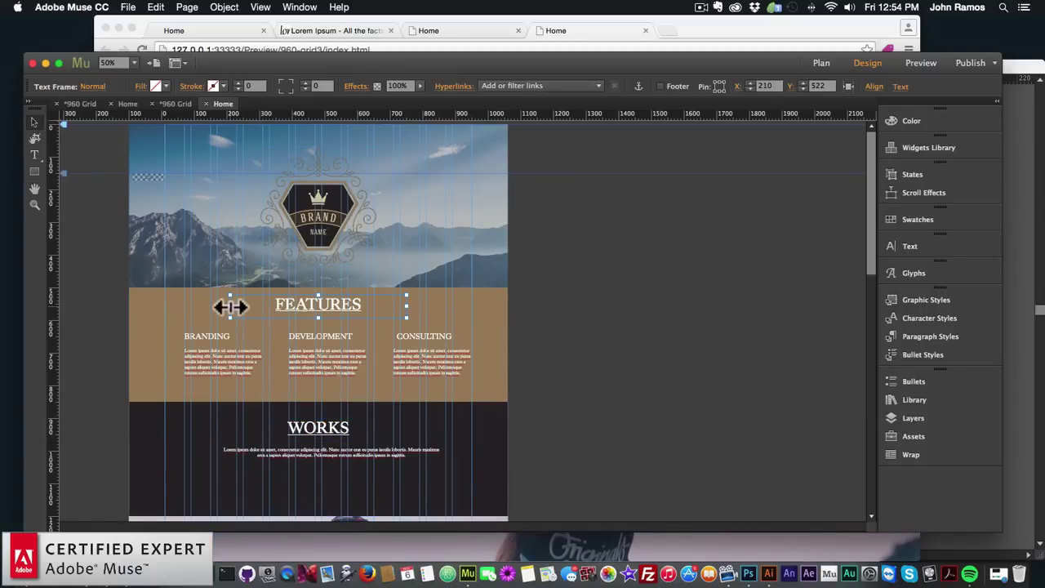
pyautogui.moveTo(226, 304); pyautogui.dragTo(242, 307)
pyautogui.moveTo(407, 306); pyautogui.dragTo(400, 306)
pyautogui.moveTo(239, 306); pyautogui.dragTo(235, 305)
# Centre the MEET OUR TEAM heading and move the team paragraph down below it
pyautogui.scroll(-10, 355, 299)
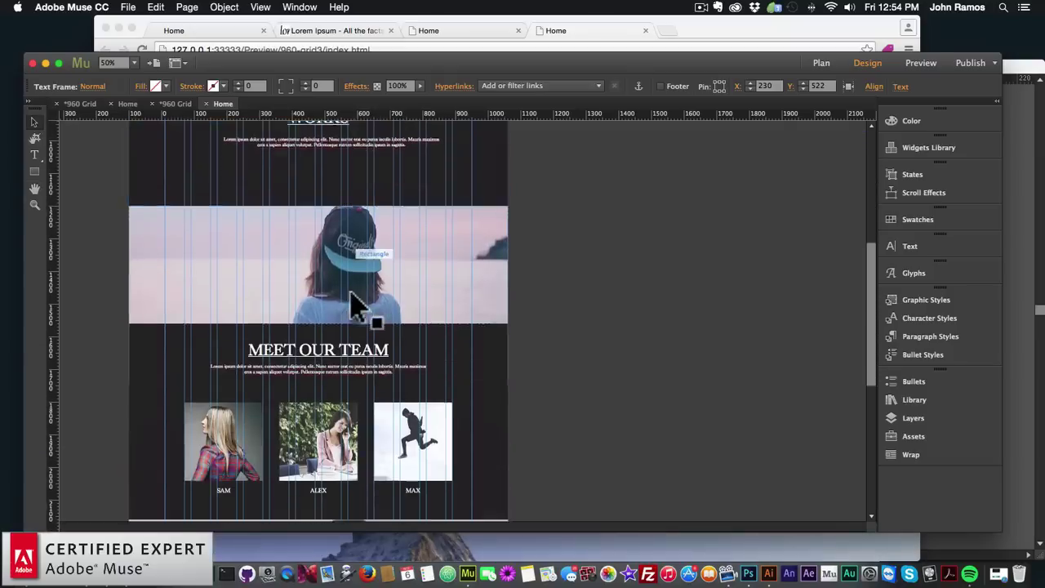
pyautogui.moveTo(325, 305)
pyautogui.mouseDown()
pyautogui.moveTo(315, 308)
pyautogui.moveTo(333, 311)
pyautogui.moveTo(307, 308)
pyautogui.moveTo(320, 321)
pyautogui.mouseUp()
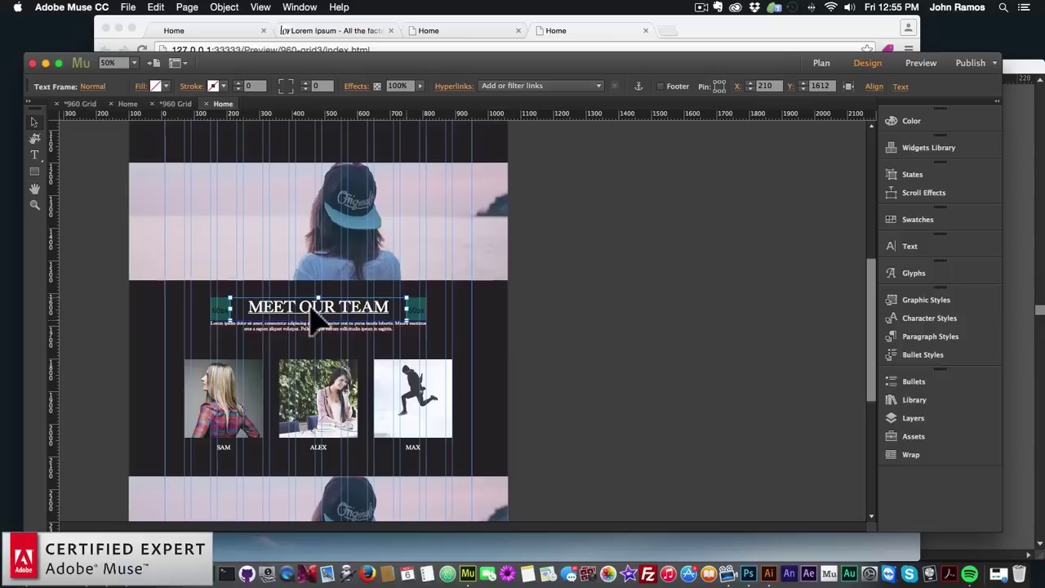
pyautogui.click(427, 305)
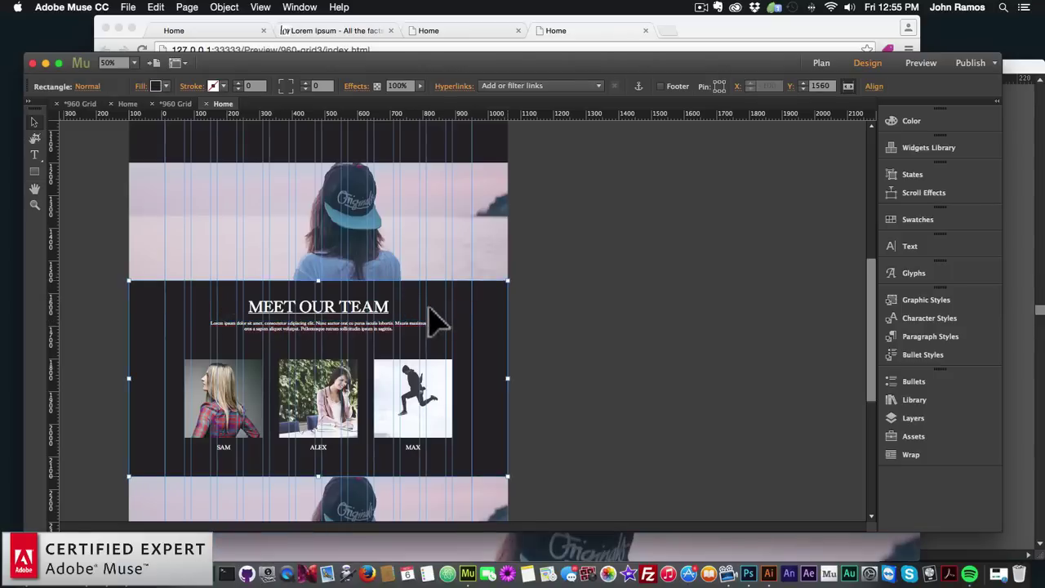
pyautogui.click(335, 321)
pyautogui.moveTo(335, 321); pyautogui.dragTo(337, 330)
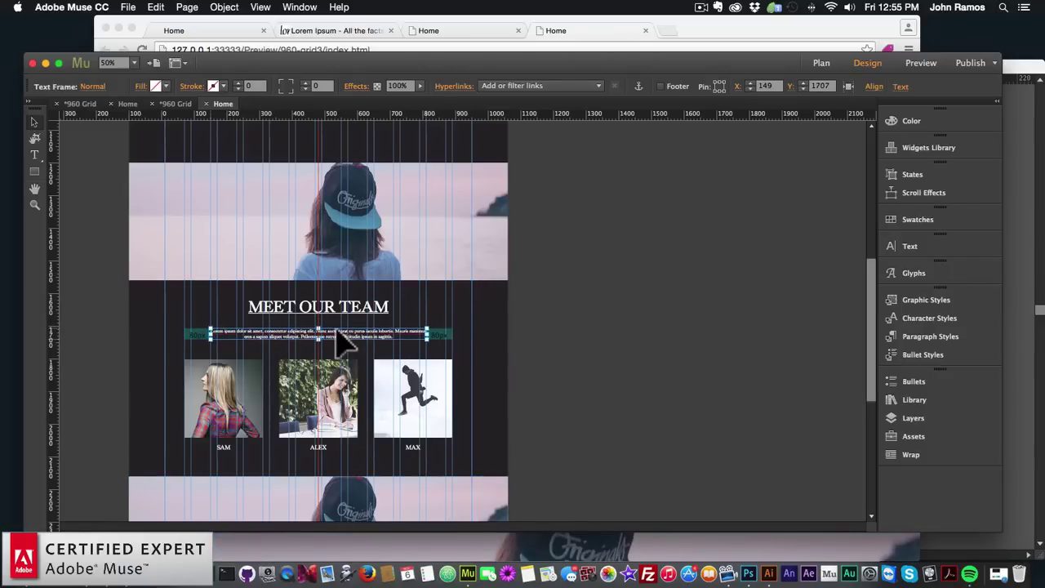
pyautogui.click(462, 345)
pyautogui.scroll(-5, 460, 346)
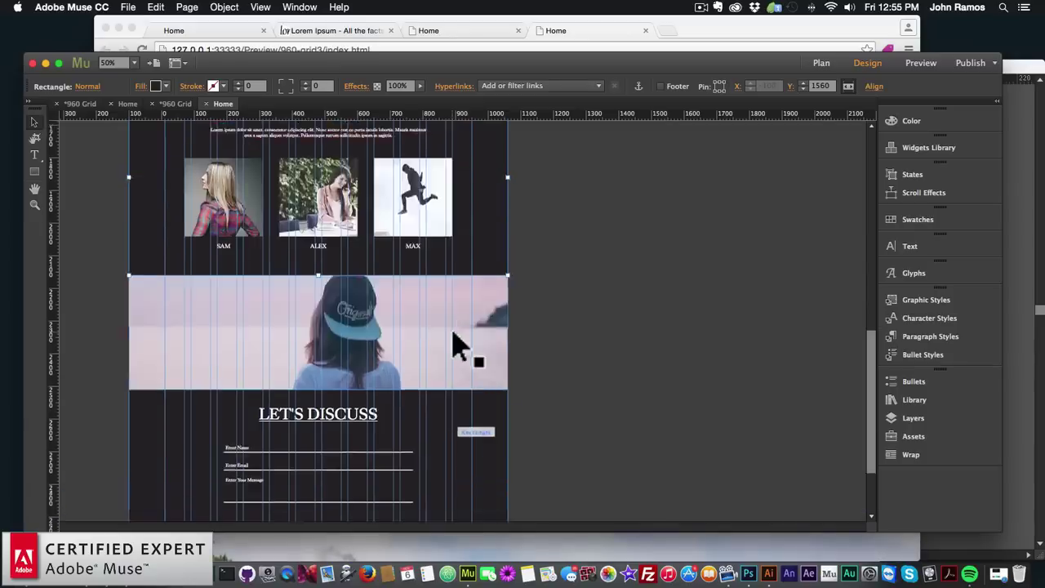
pyautogui.scroll(15, 460, 346)
pyautogui.click(575, 294)
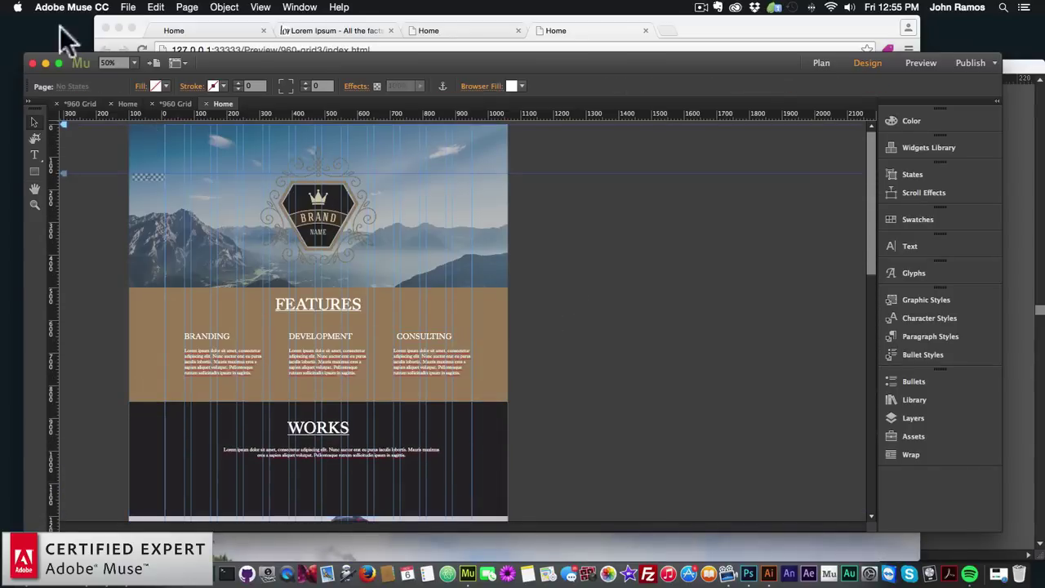
pyautogui.click(128, 8)
# Preview the updated Home page in Chrome and scroll down to the WORKS section
pyautogui.click(147, 213)
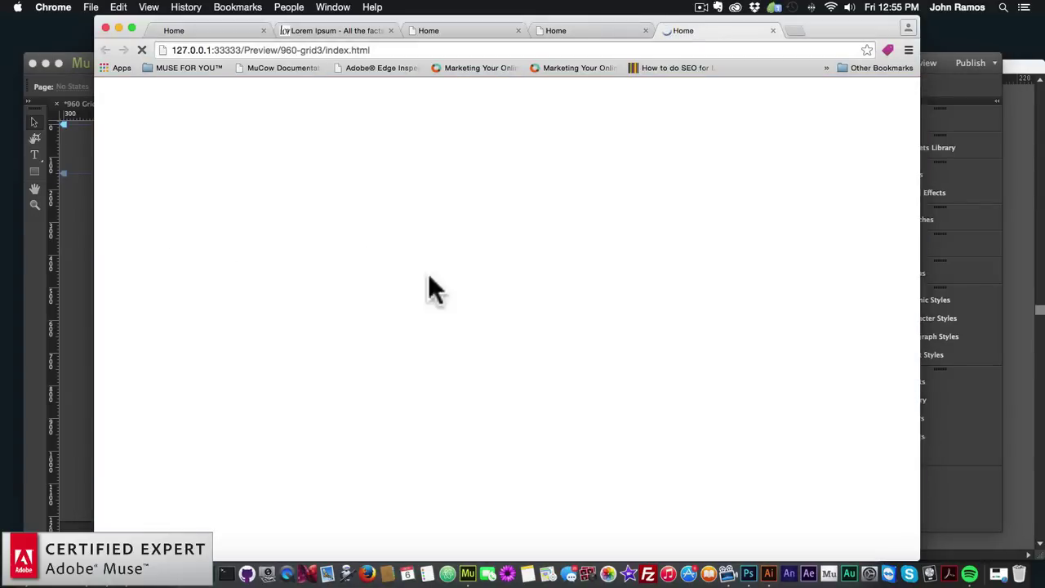
pyautogui.scroll(-10, 427, 273)
pyautogui.scroll(2, 427, 272)
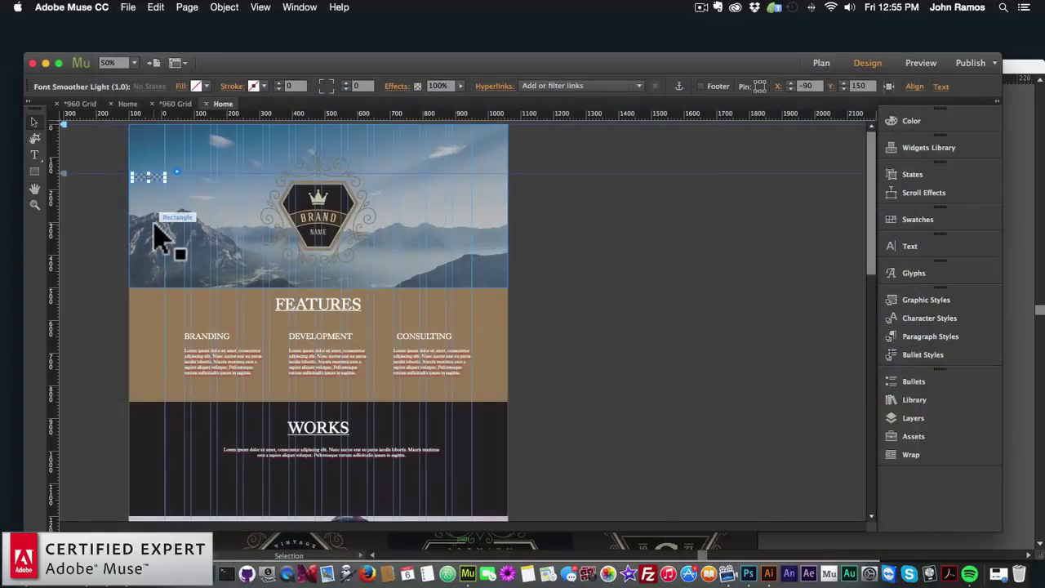
# Open the A-Master page and drop a BIG Menu Door widget from the Library onto it
pyautogui.scroll(-10, 265, 285)
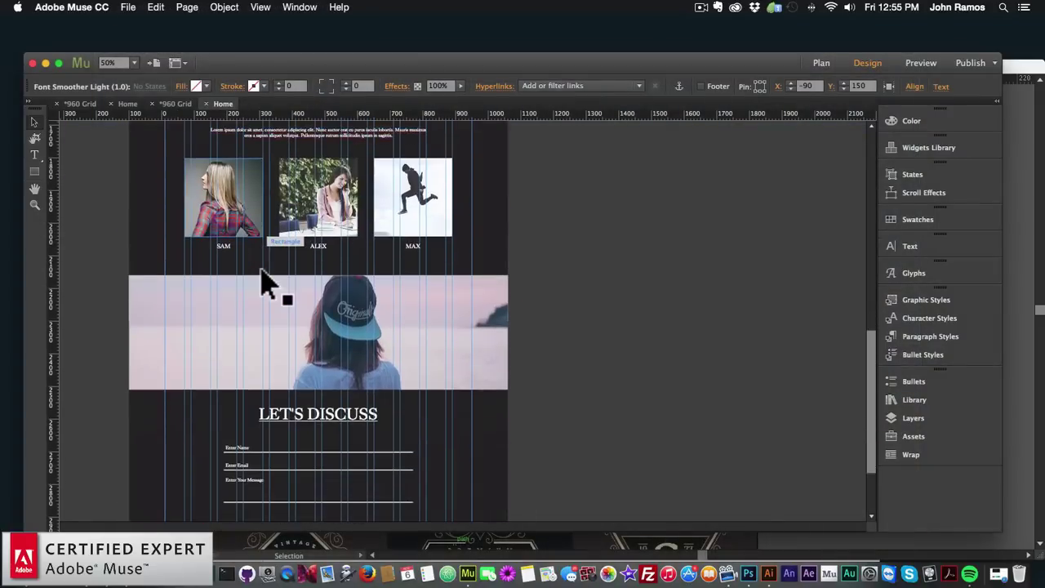
pyautogui.click(820, 63)
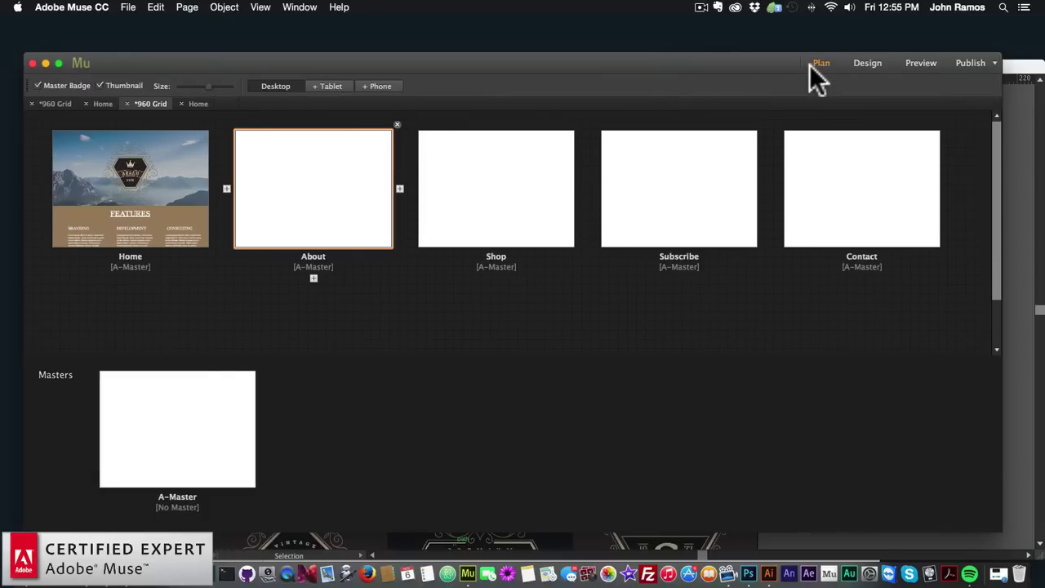
pyautogui.doubleClick(169, 424)
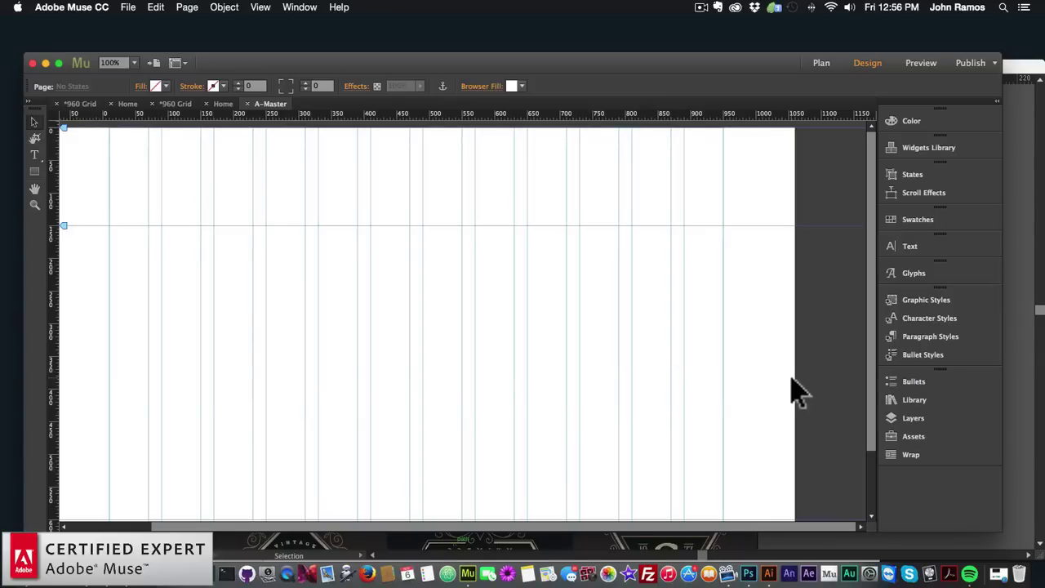
pyautogui.click(910, 398)
pyautogui.scroll(-15, 833, 333)
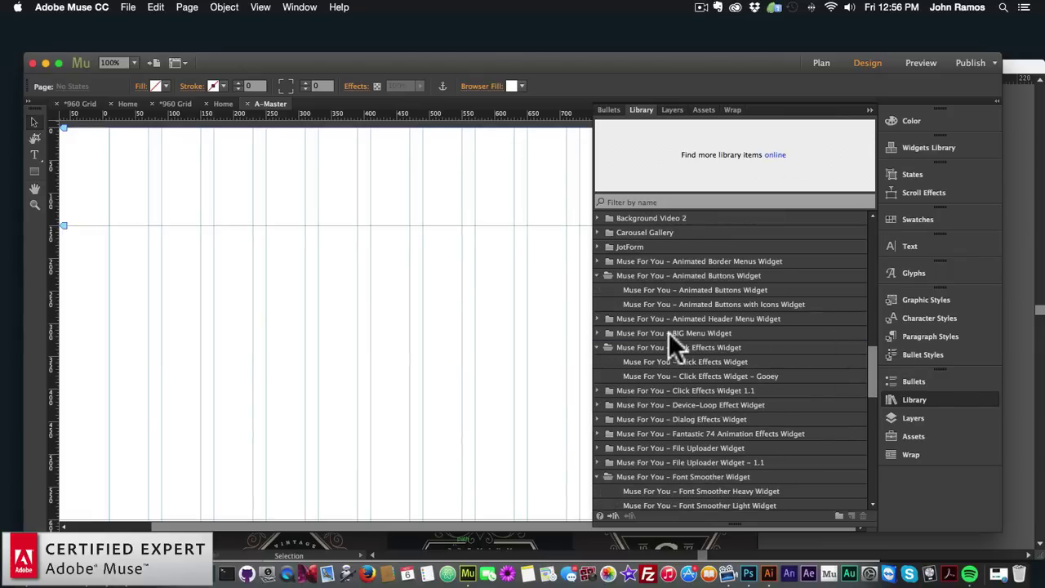
pyautogui.click(598, 333)
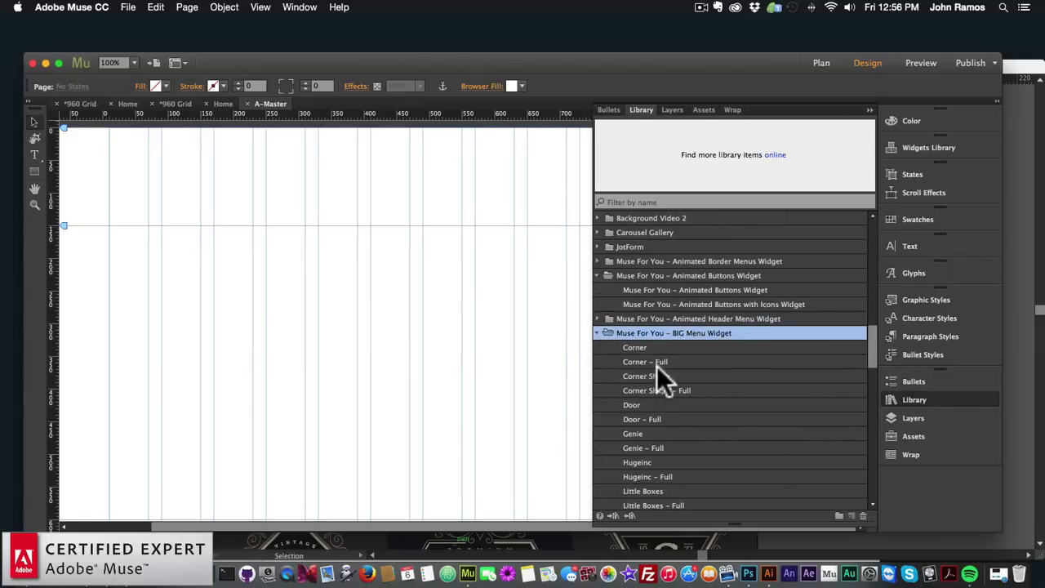
pyautogui.click(649, 404)
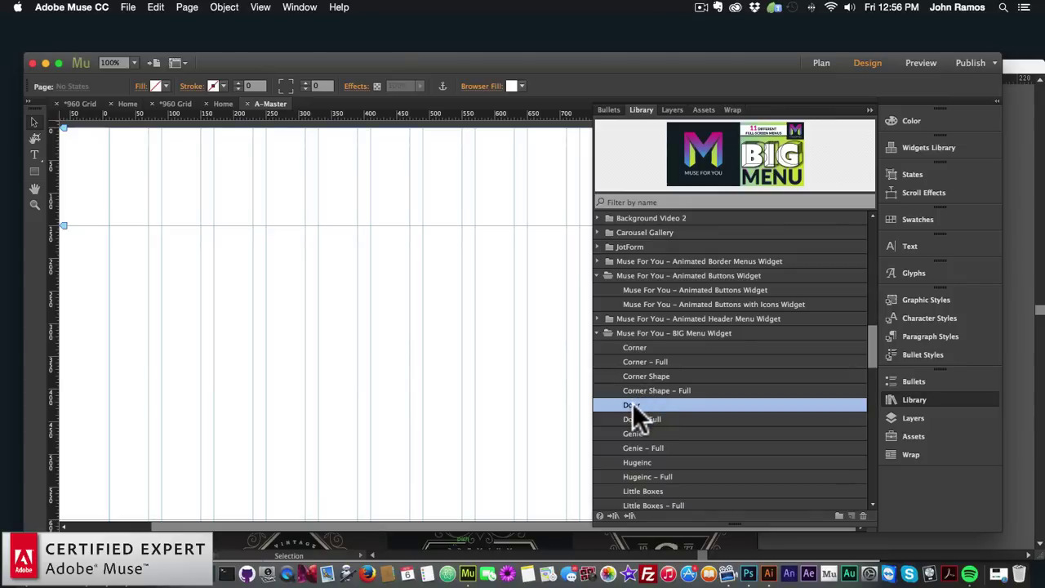
pyautogui.moveTo(633, 402); pyautogui.dragTo(329, 193)
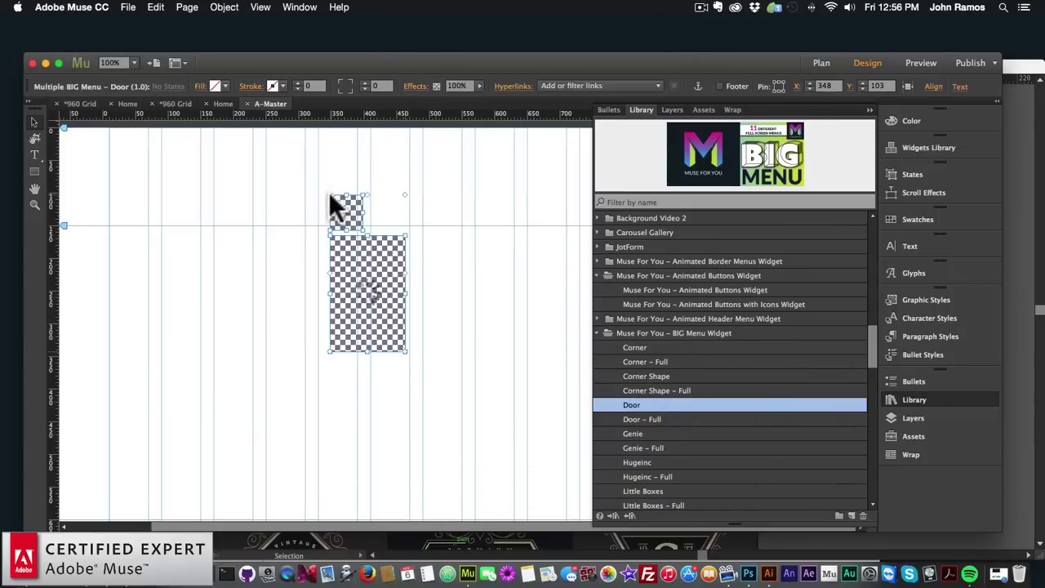
# Place the BIG MENU trigger at top left and the OPEN MENU box at top right
pyautogui.click(908, 399)
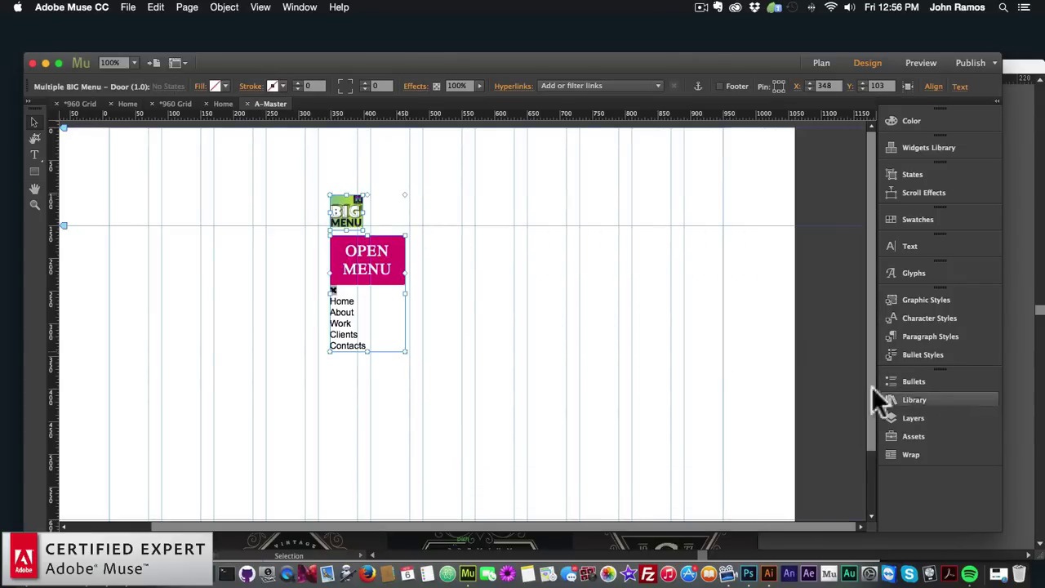
pyautogui.click(481, 326)
pyautogui.click(396, 215)
pyautogui.moveTo(397, 215); pyautogui.dragTo(131, 214)
pyautogui.click(634, 200)
pyautogui.click(655, 275)
pyautogui.moveTo(656, 275); pyautogui.dragTo(666, 201)
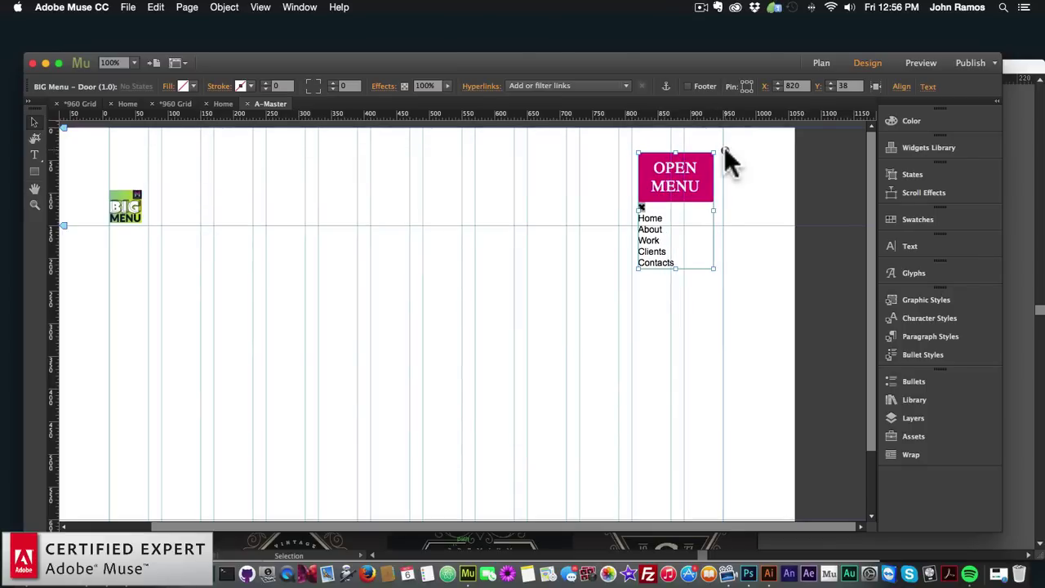
# Change the BIG Menu open button's label to MENU
pyautogui.click(723, 151)
pyautogui.click(939, 107)
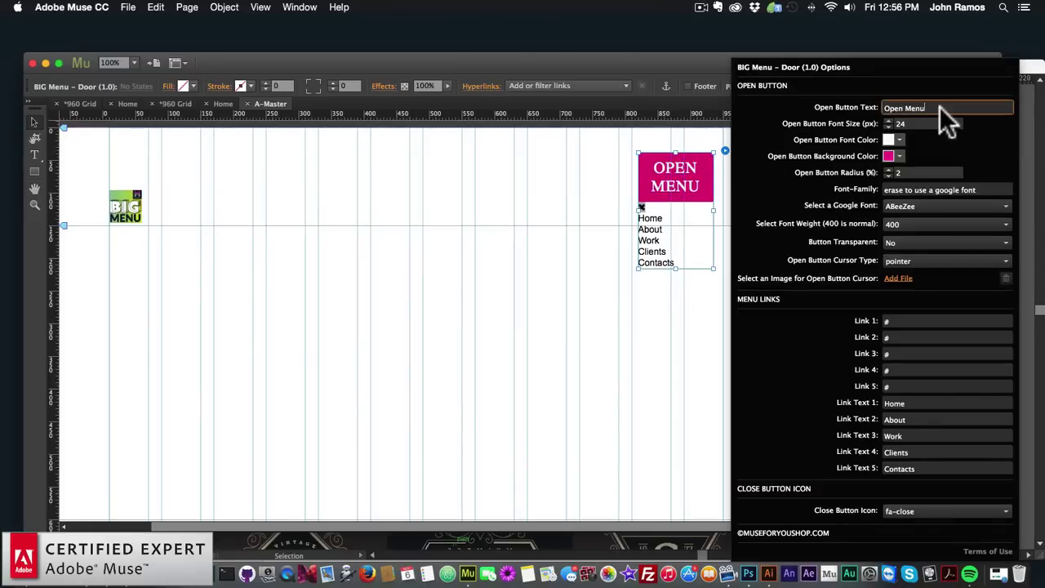
pyautogui.press('super+a')
pyautogui.write('MENU')
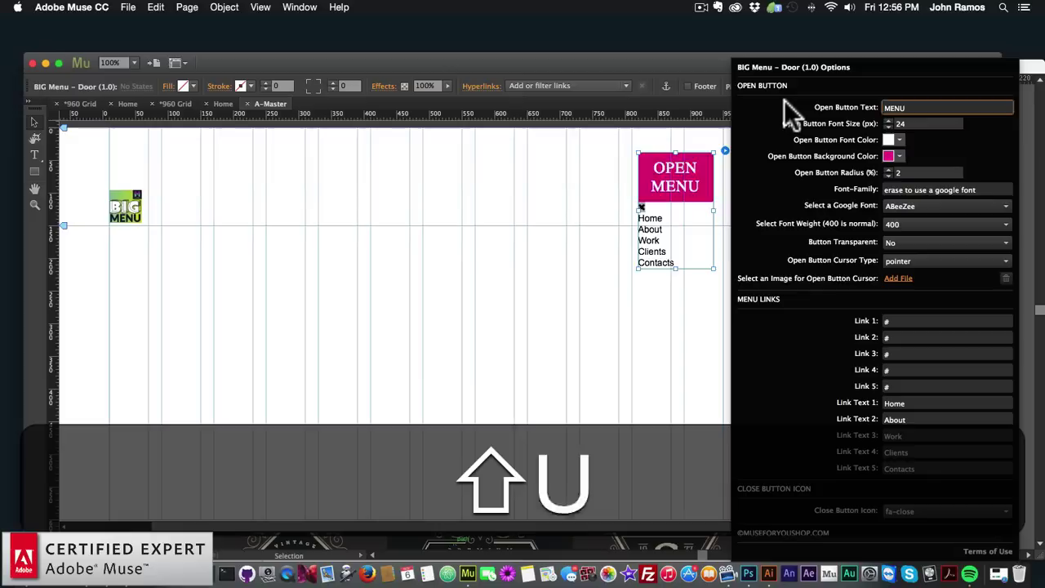
pyautogui.hotkey('shift', 'Return')
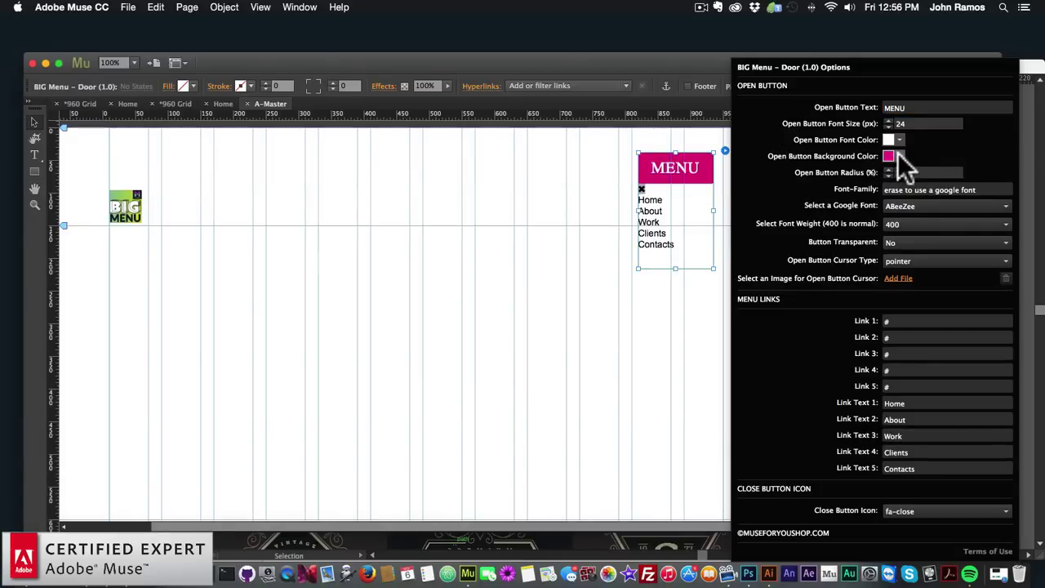
# Give the open button a dark 292528 background and a 0 corner radius
pyautogui.click(895, 156)
pyautogui.click(835, 235)
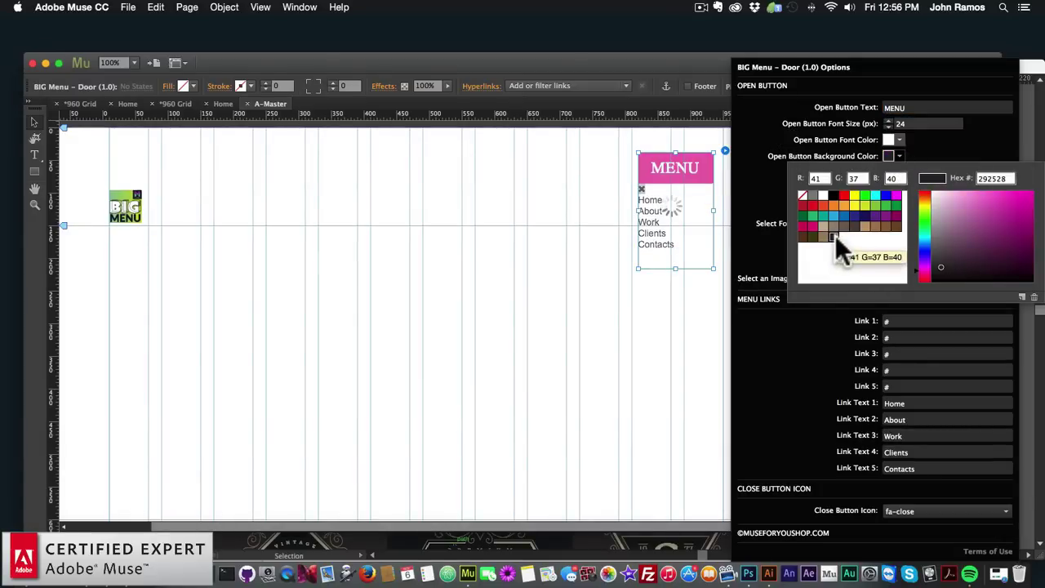
pyautogui.click(815, 160)
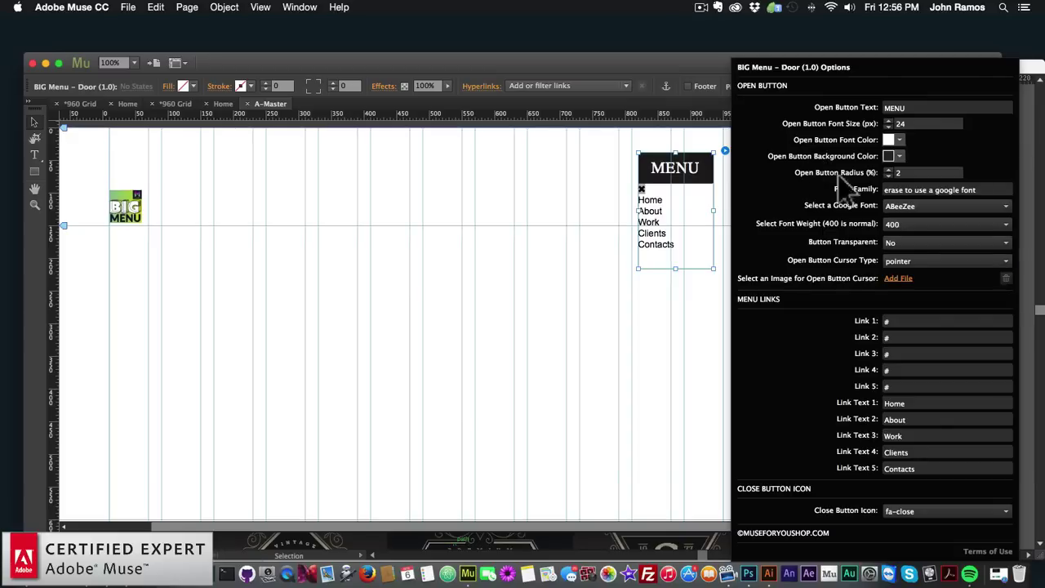
pyautogui.click(890, 172)
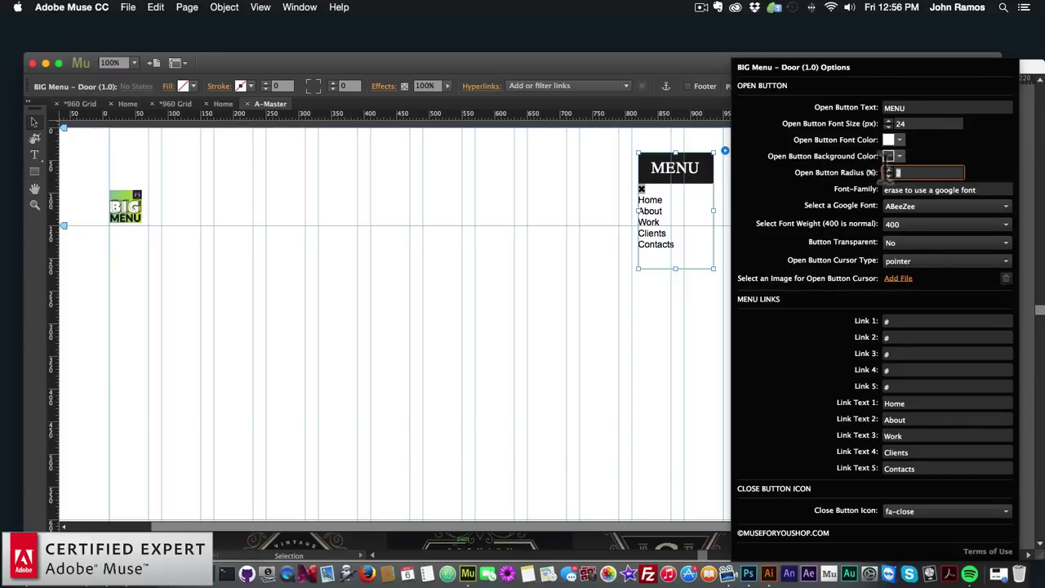
pyautogui.write('0')
pyautogui.press('Return')
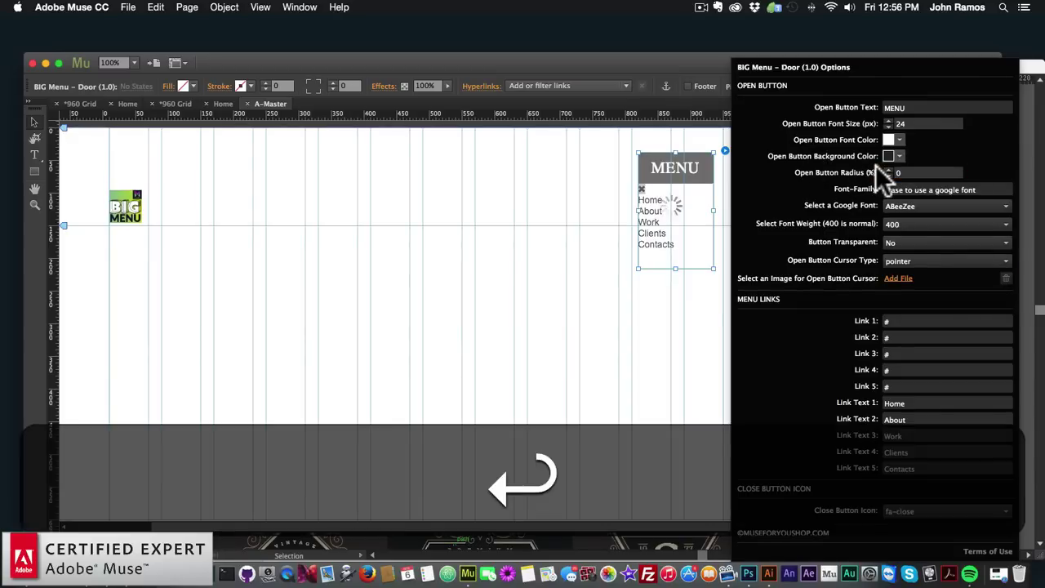
pyautogui.press('Return')
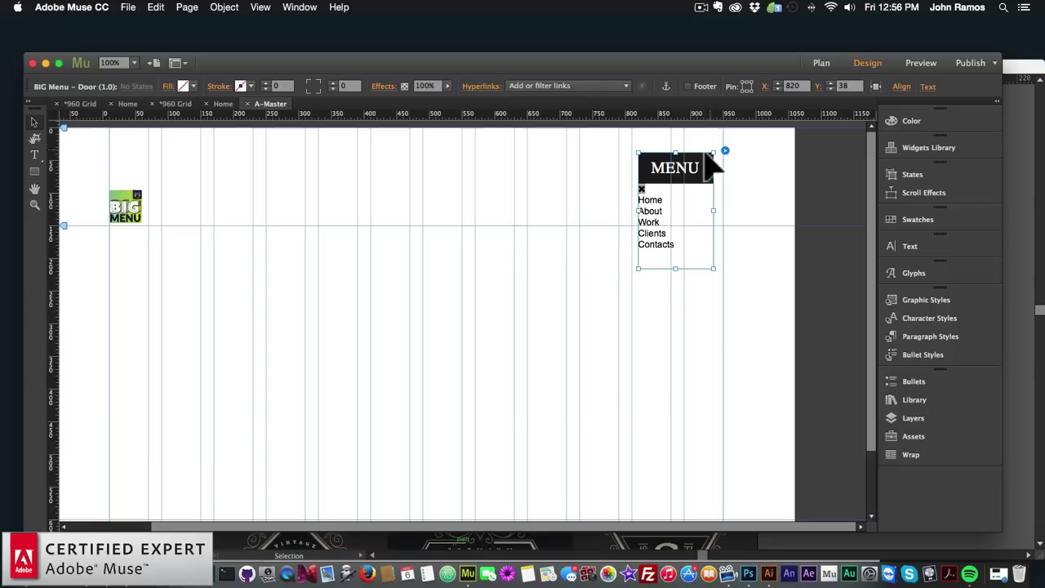
pyautogui.click(726, 151)
pyautogui.click(897, 172)
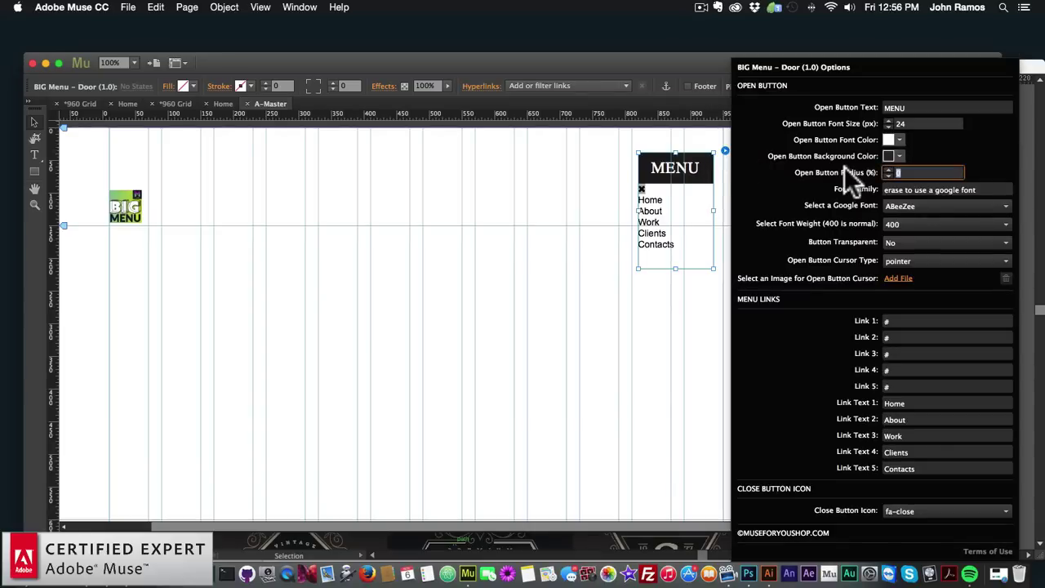
pyautogui.press('Return')
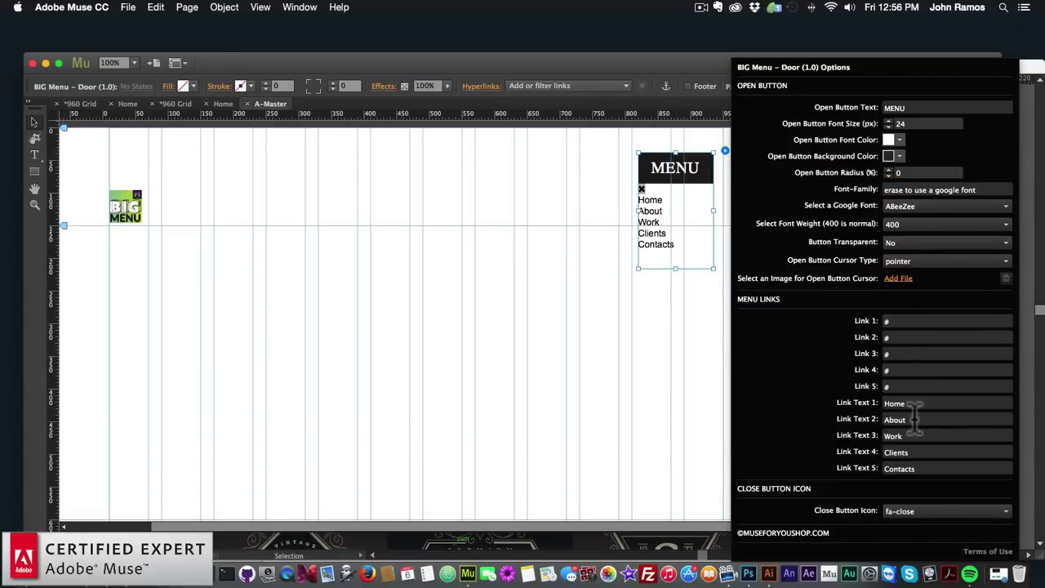
# Rename menu links 3–5 to SHOP, SUBSCRIBE and CONTACT
pyautogui.moveTo(914, 418); pyautogui.dragTo(886, 419)
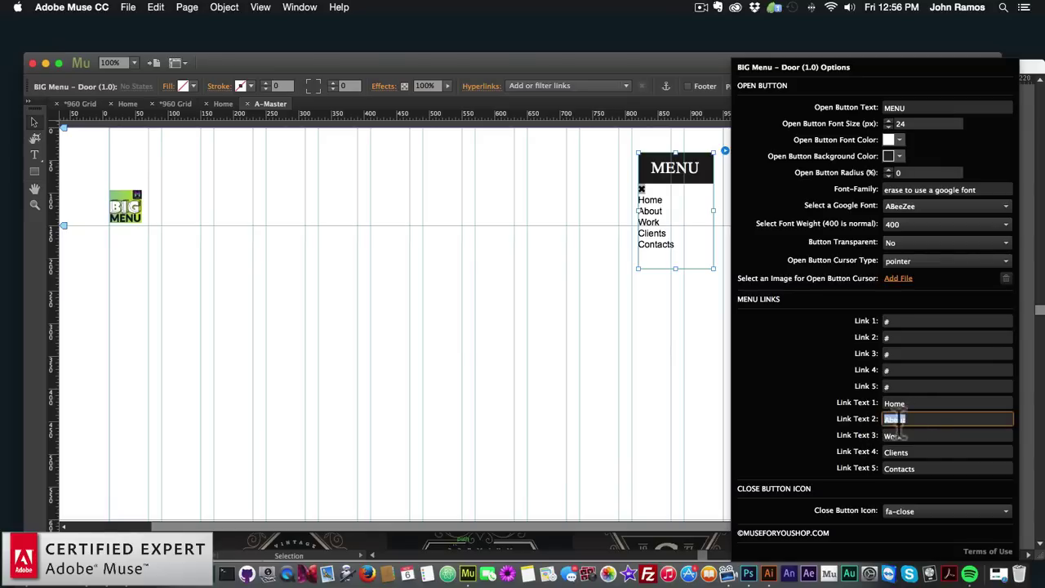
pyautogui.press('Tab')
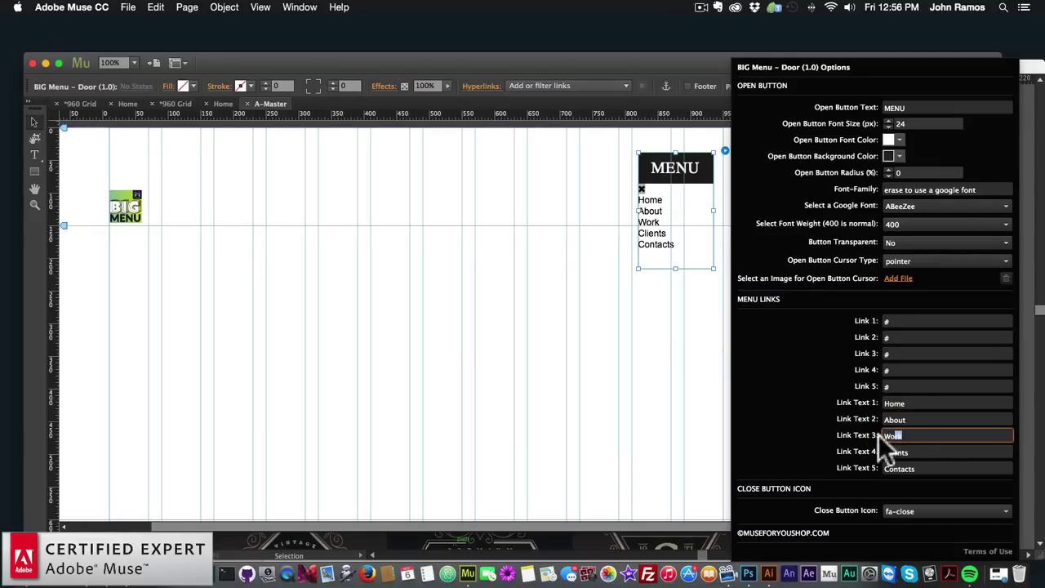
pyautogui.write('SHOP')
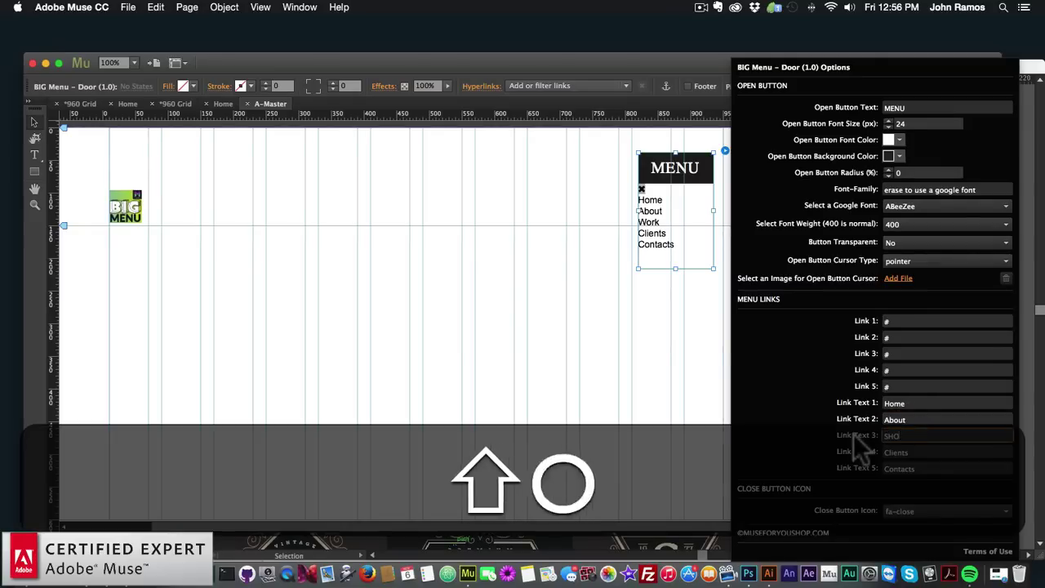
pyautogui.hotkey('shift', 'Return')
pyautogui.moveTo(926, 456); pyautogui.dragTo(862, 469)
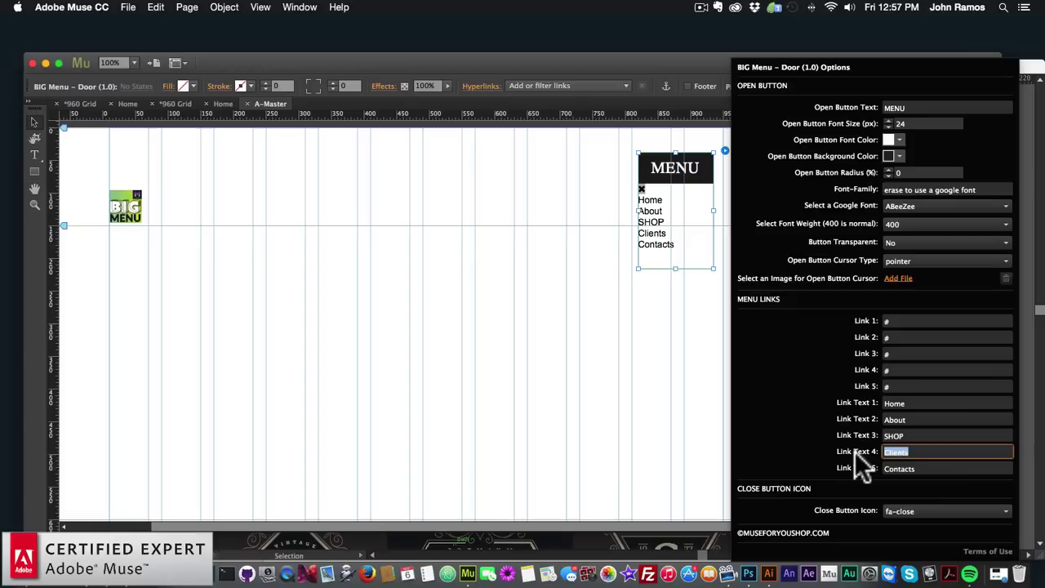
pyautogui.write('SUBSCRIBE')
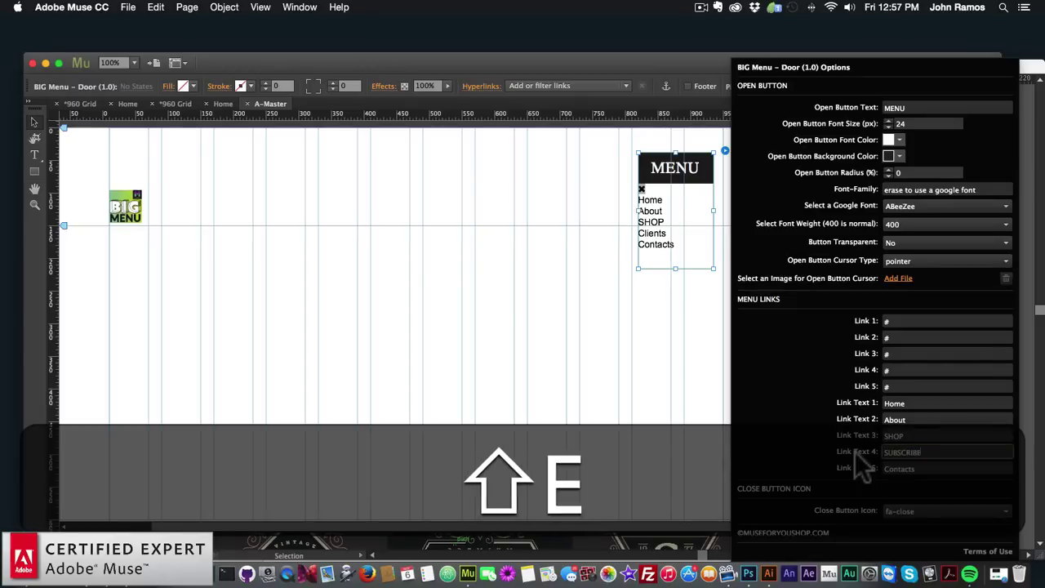
pyautogui.hotkey('shift', 'Return')
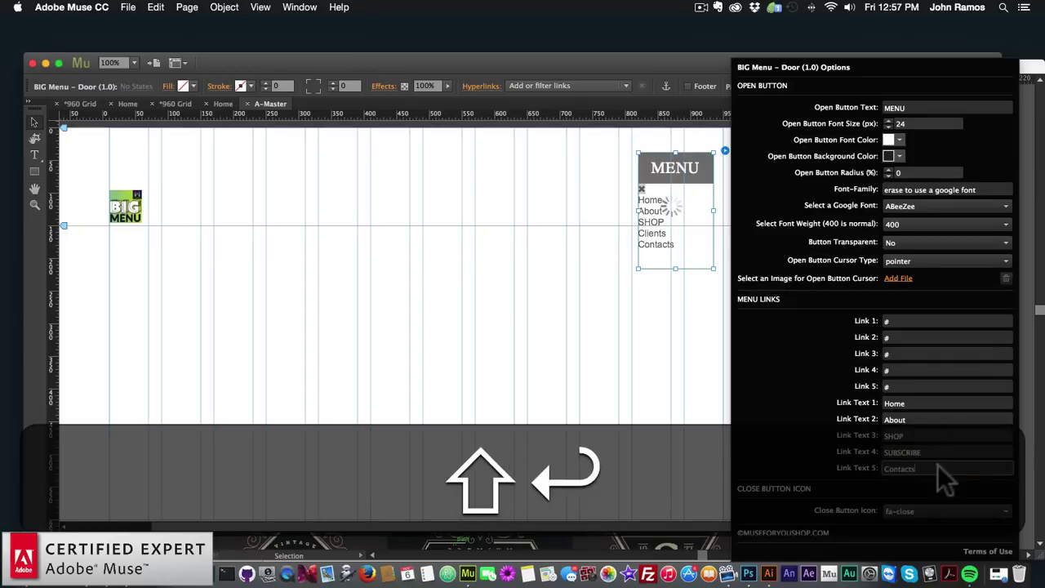
pyautogui.moveTo(937, 465); pyautogui.dragTo(829, 461)
pyautogui.write('CONTACT')
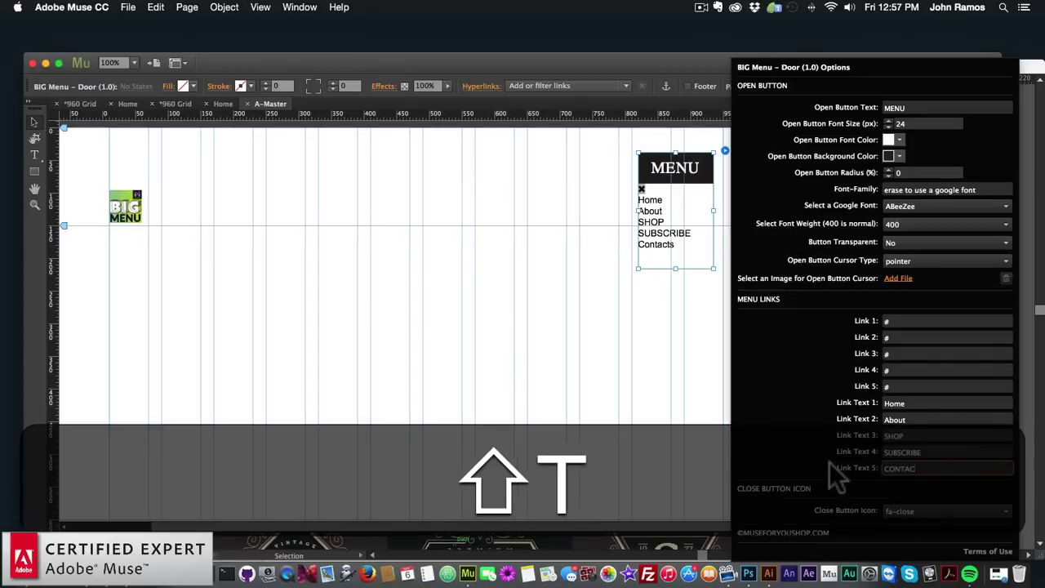
pyautogui.hotkey('shift', 'Return')
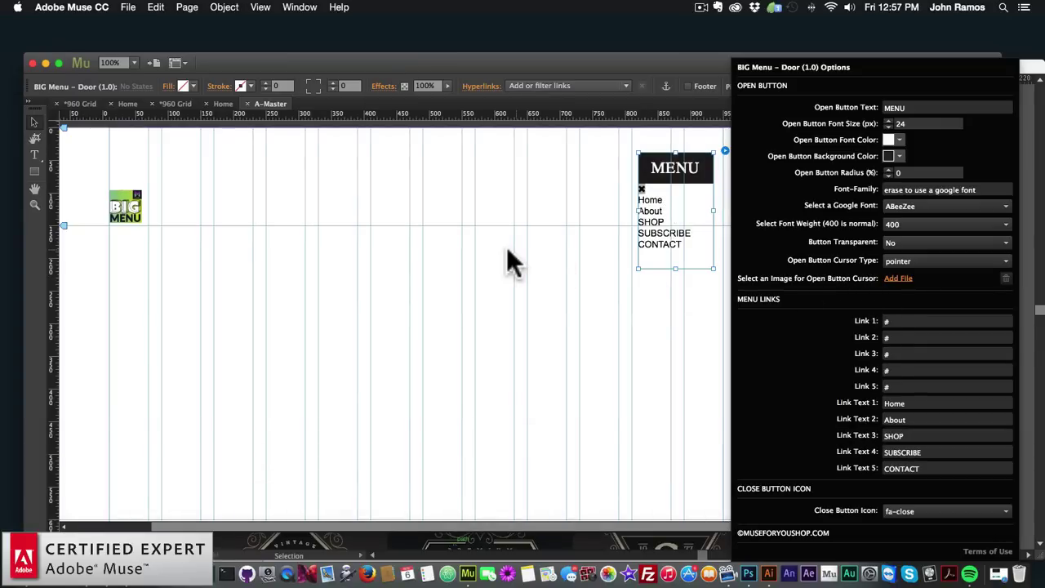
# Return to the Home page and preview it in the browser
pyautogui.click(189, 206)
pyautogui.click(131, 208)
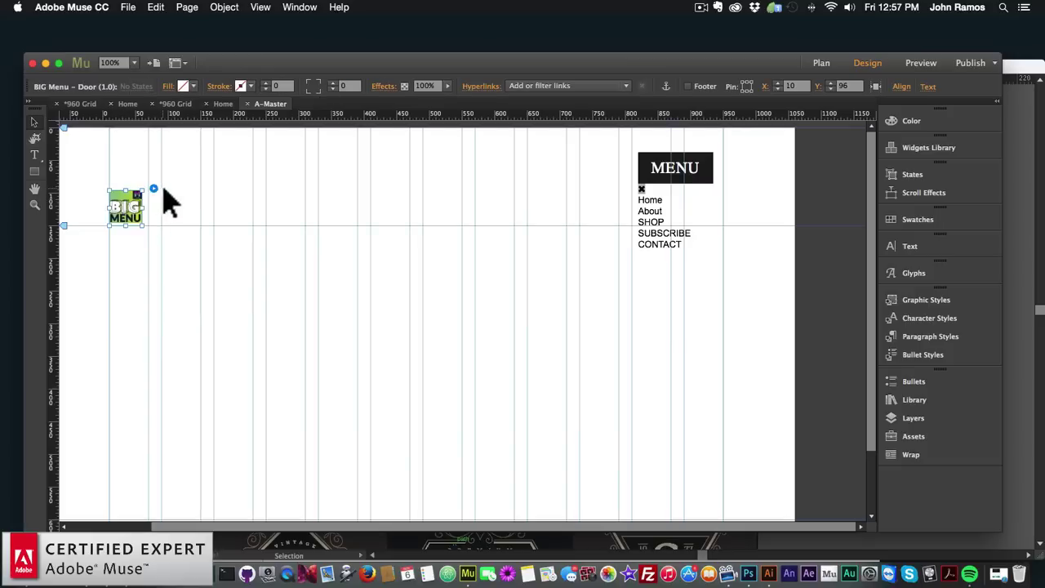
pyautogui.click(153, 188)
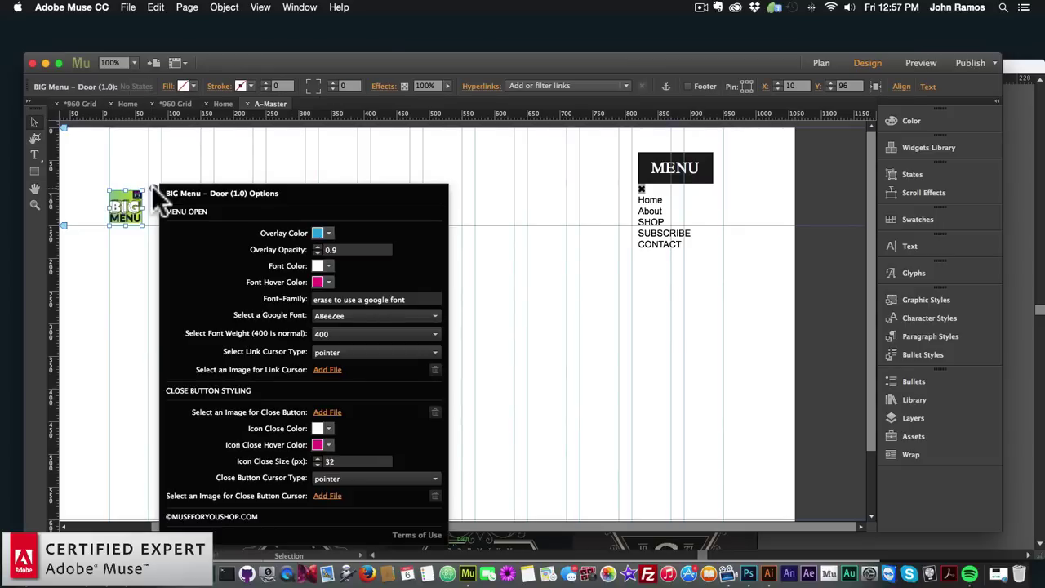
pyautogui.click(162, 152)
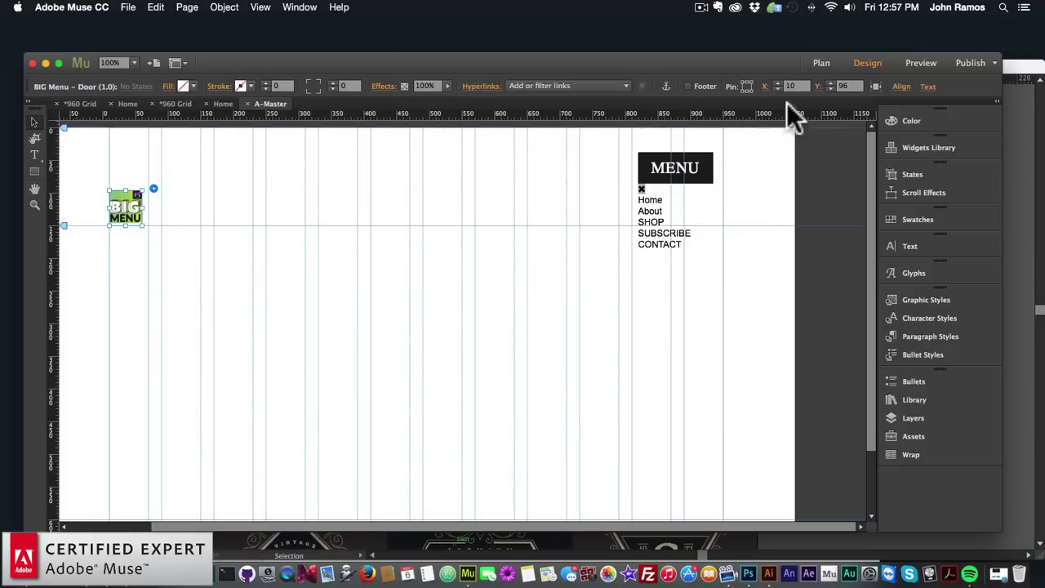
pyautogui.click(821, 65)
pyautogui.doubleClick(154, 195)
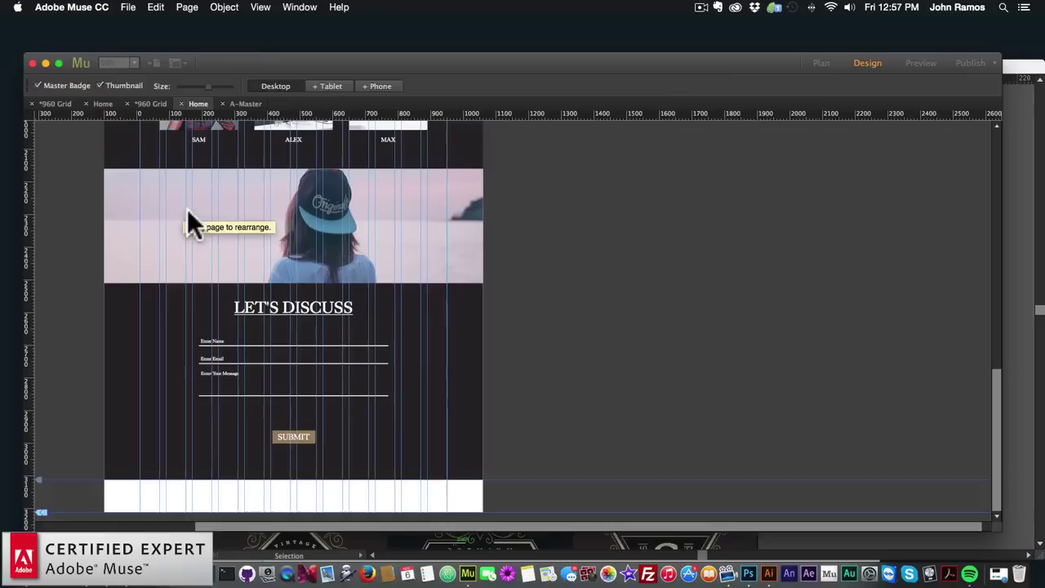
pyautogui.click(300, 314)
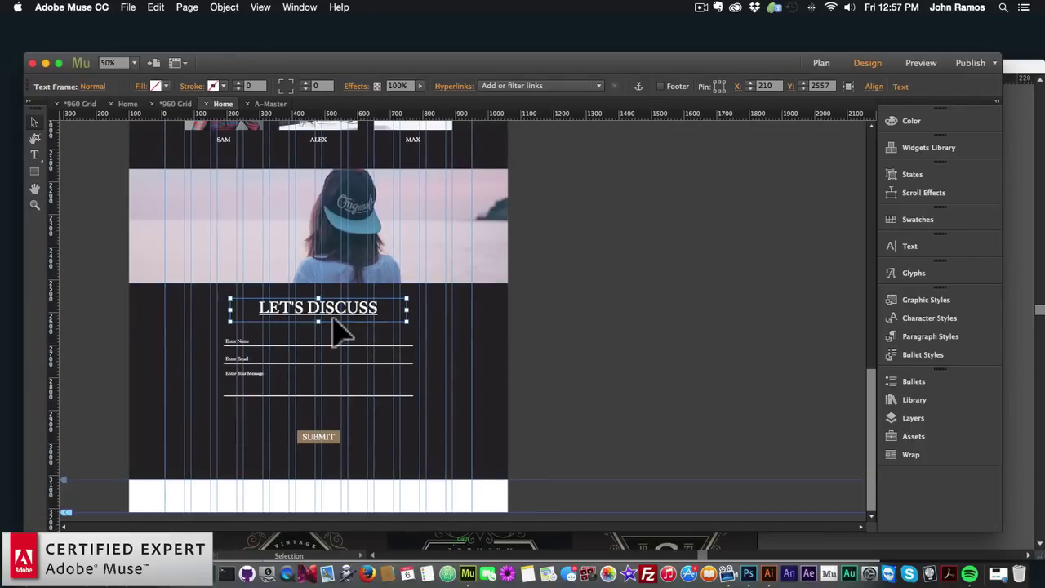
pyautogui.click(128, 7)
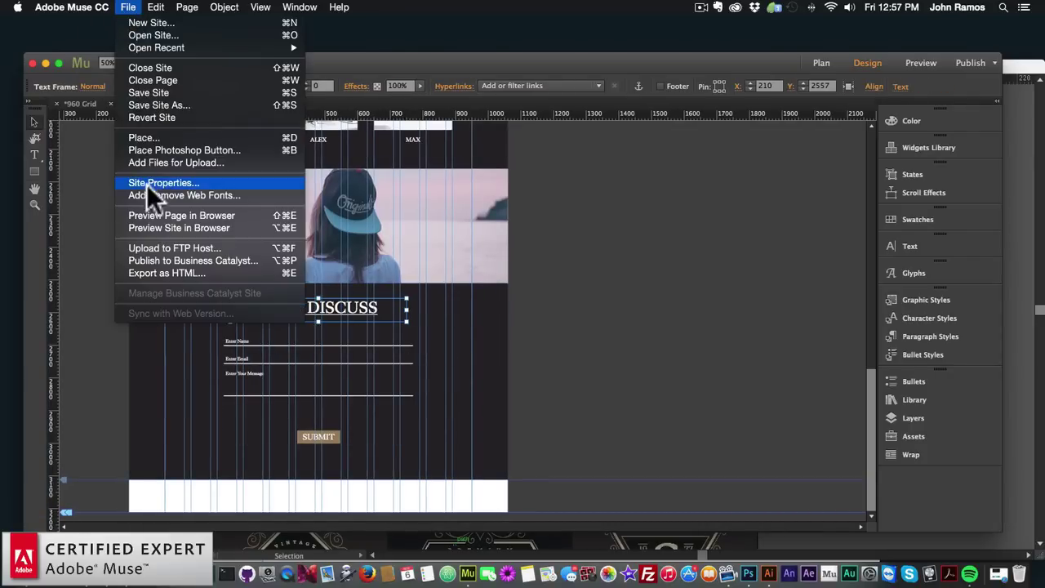
pyautogui.click(153, 214)
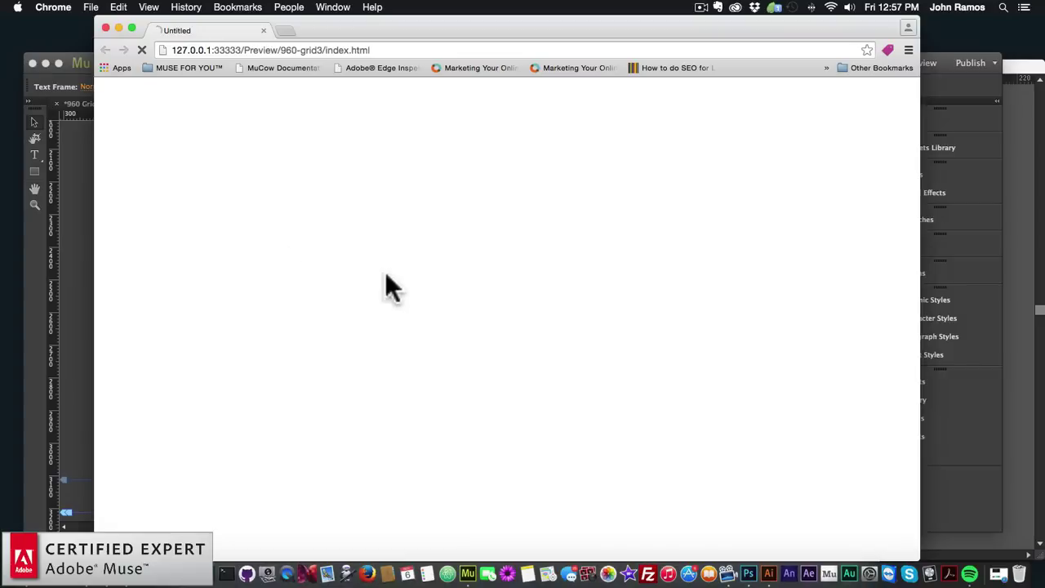
# Inspect the FEATURES heading in Chrome DevTools down to its 48px King's Caslon h2 styles
pyautogui.scroll(-2, 485, 338)
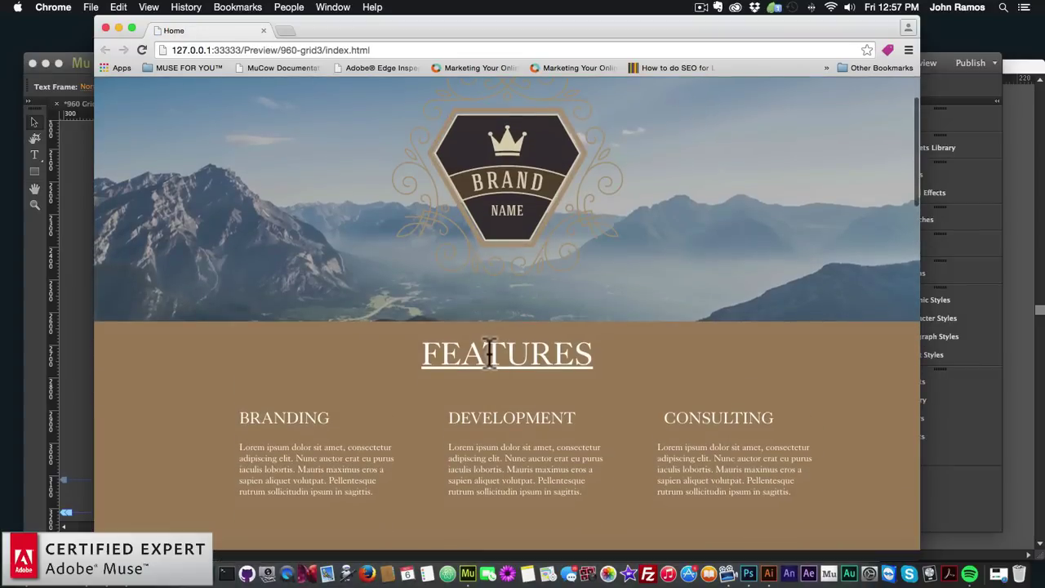
pyautogui.rightClick(486, 351)
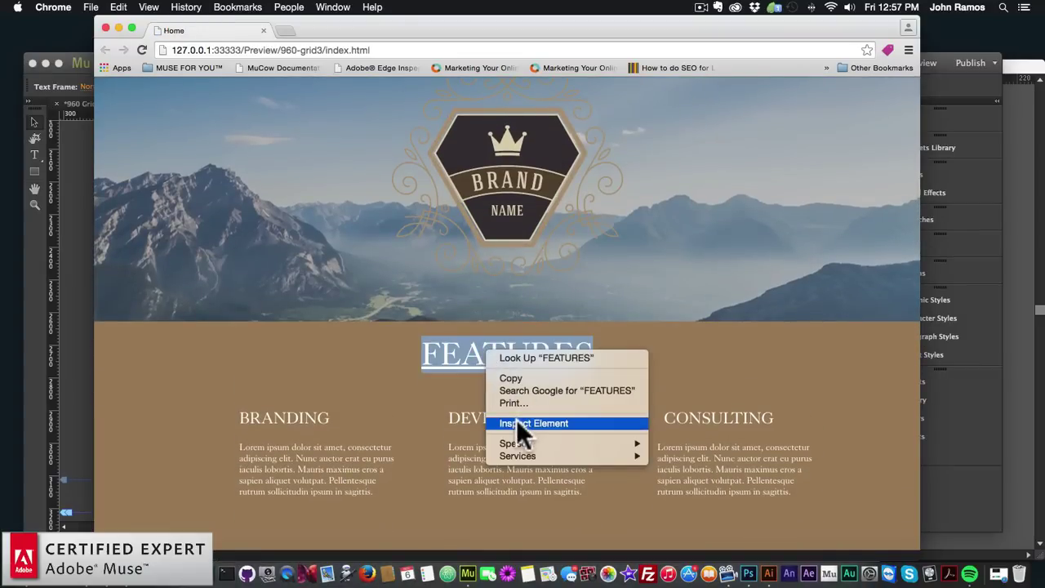
pyautogui.click(521, 421)
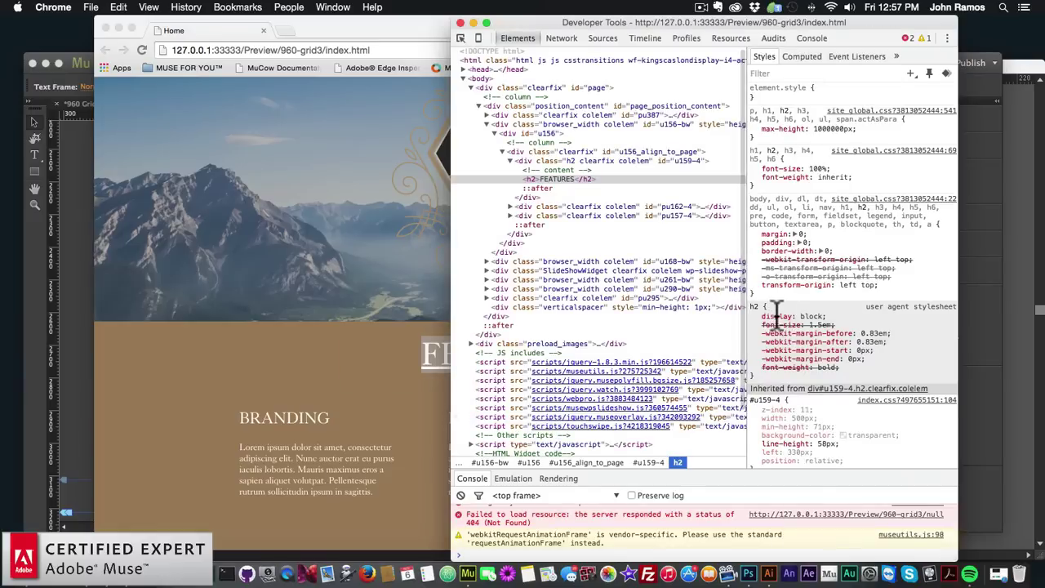
pyautogui.scroll(-4, 776, 319)
pyautogui.scroll(-2, 775, 319)
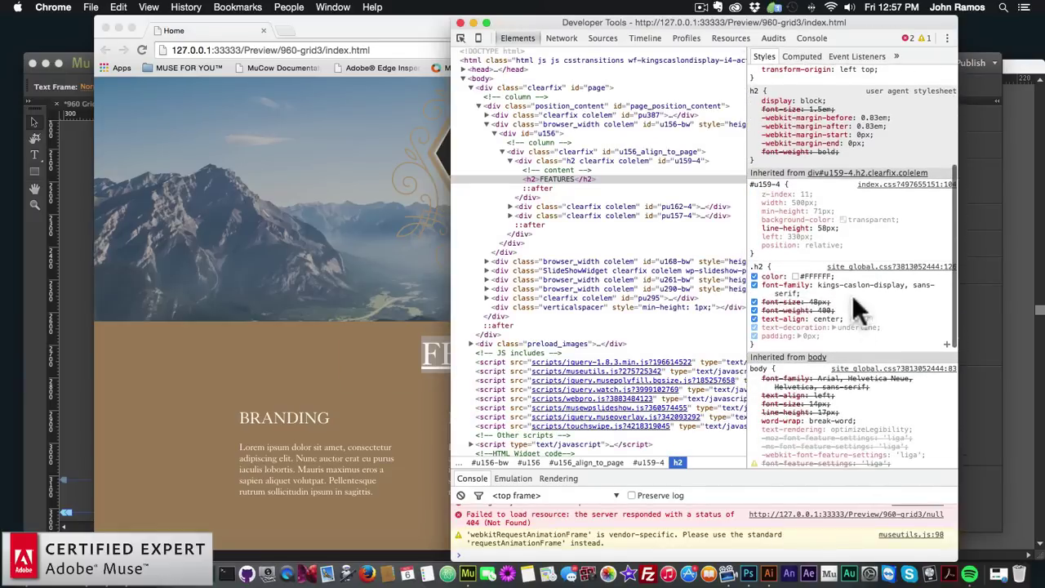
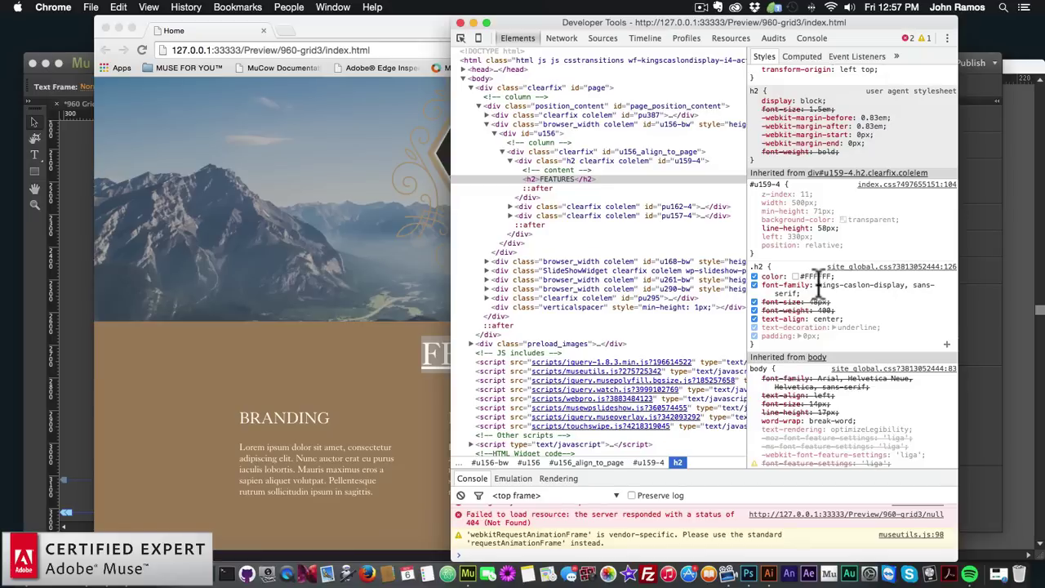
# Copy the h2 font-family value 'kings-caslon-display, sans-serif' from DevTools and switch back to Muse
pyautogui.click(830, 285)
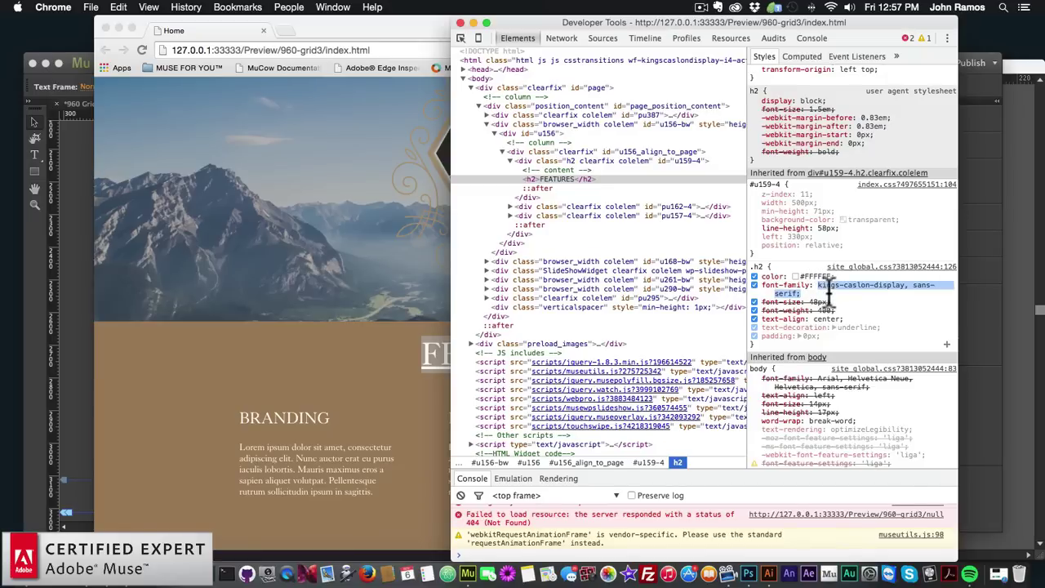
pyautogui.click(822, 286)
pyautogui.moveTo(817, 285); pyautogui.dragTo(826, 296)
pyautogui.press('super+c')
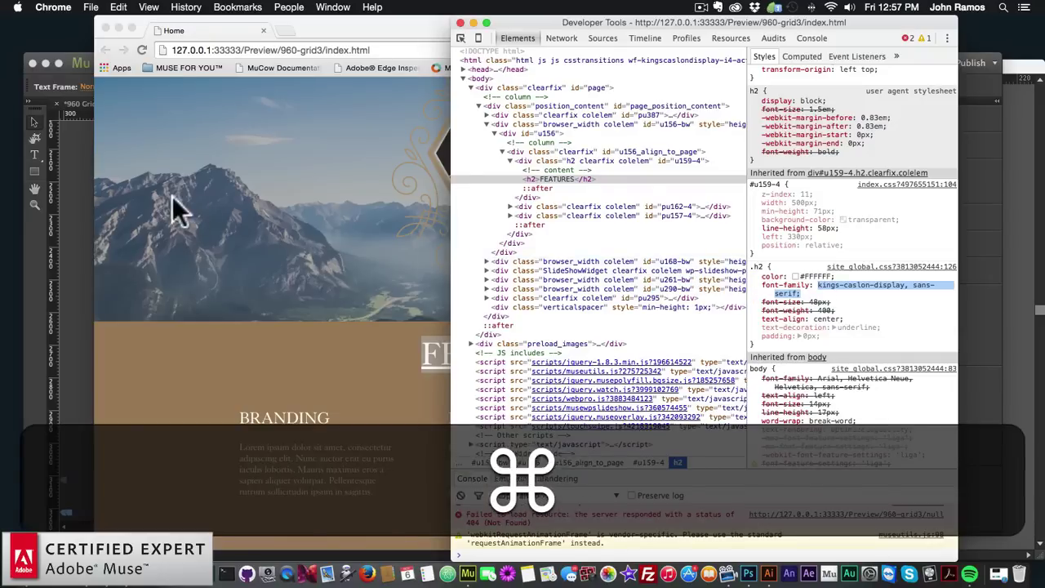
pyautogui.click(75, 201)
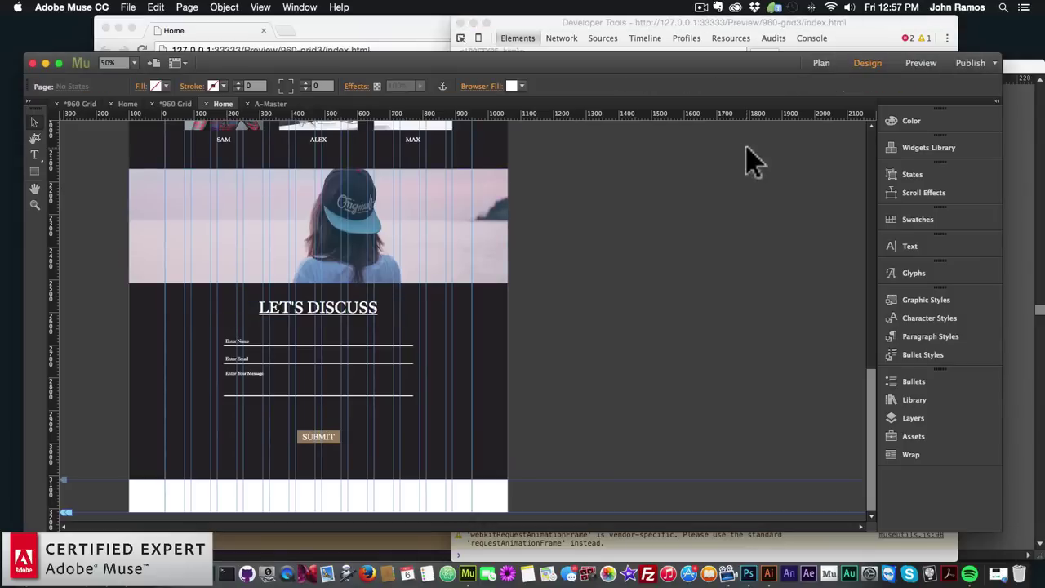
# Open A-Master and paste kings-caslon-display, sans-serif into the MENU widget's Font-Family
pyautogui.click(820, 63)
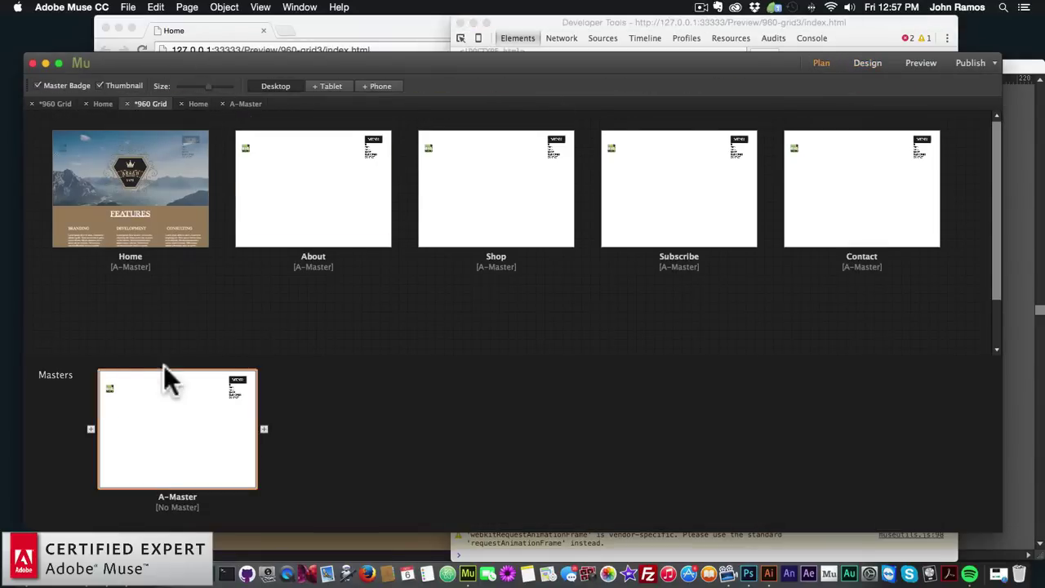
pyautogui.doubleClick(163, 424)
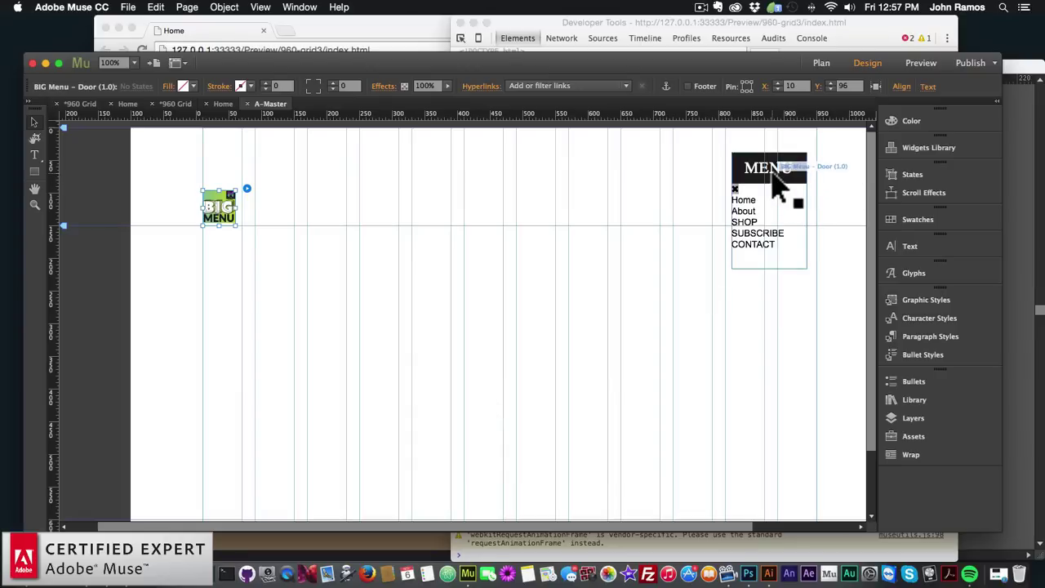
pyautogui.click(768, 173)
pyautogui.click(817, 151)
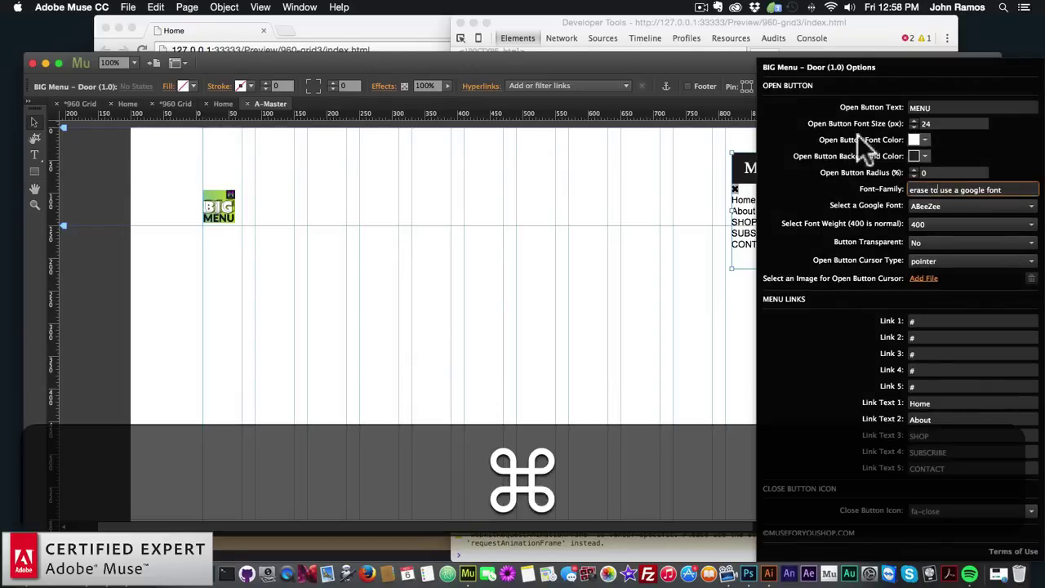
pyautogui.press('super+a')
pyautogui.press('super+v')
pyautogui.press('super+Return')
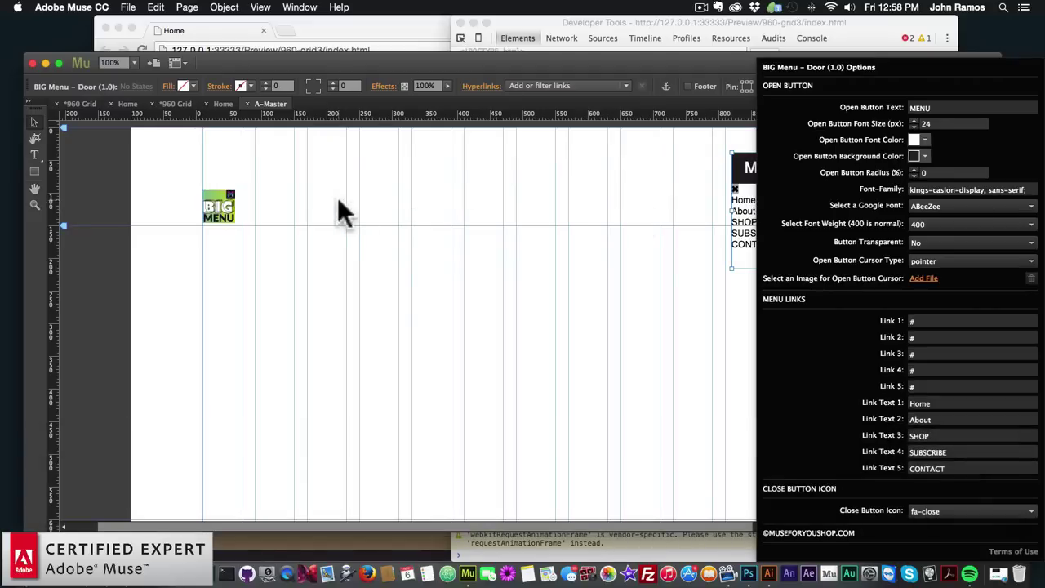
# Paste kings-caslon-display, sans-serif into the BIG MENU widget's Font-Family option
pyautogui.click(230, 198)
pyautogui.click(247, 189)
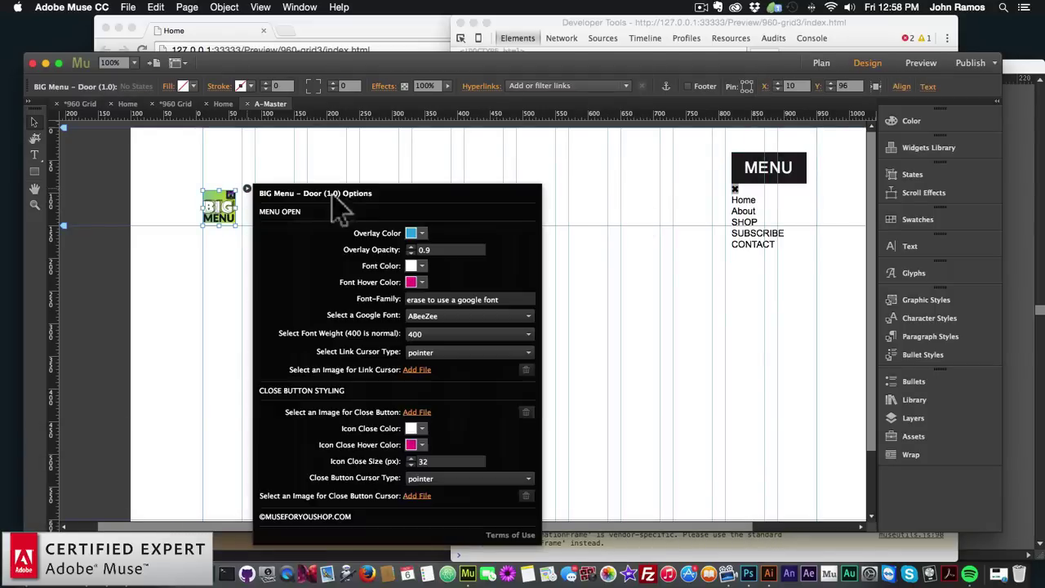
pyautogui.click(471, 298)
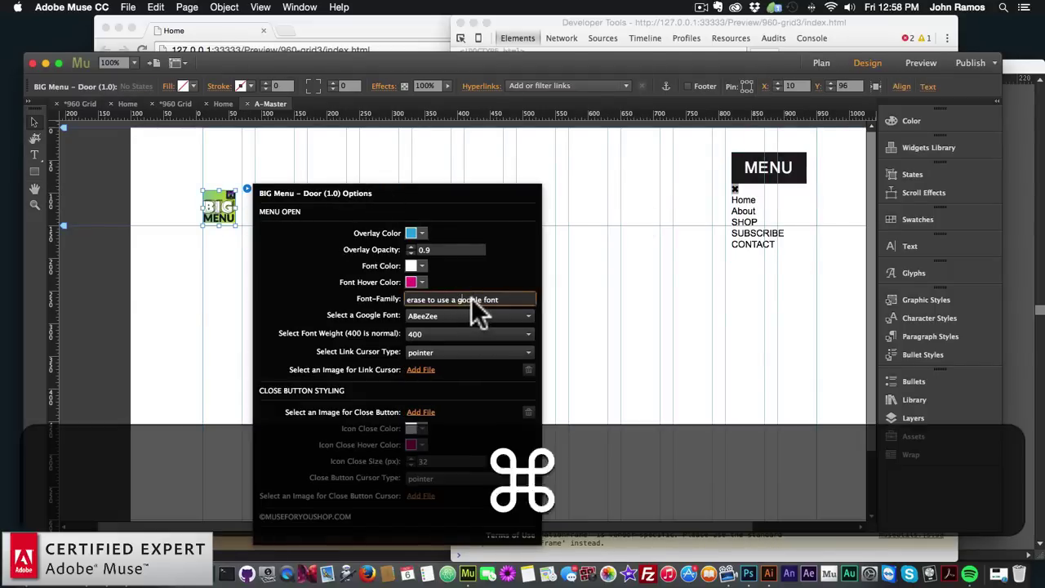
pyautogui.press('super+a')
pyautogui.press('super+v')
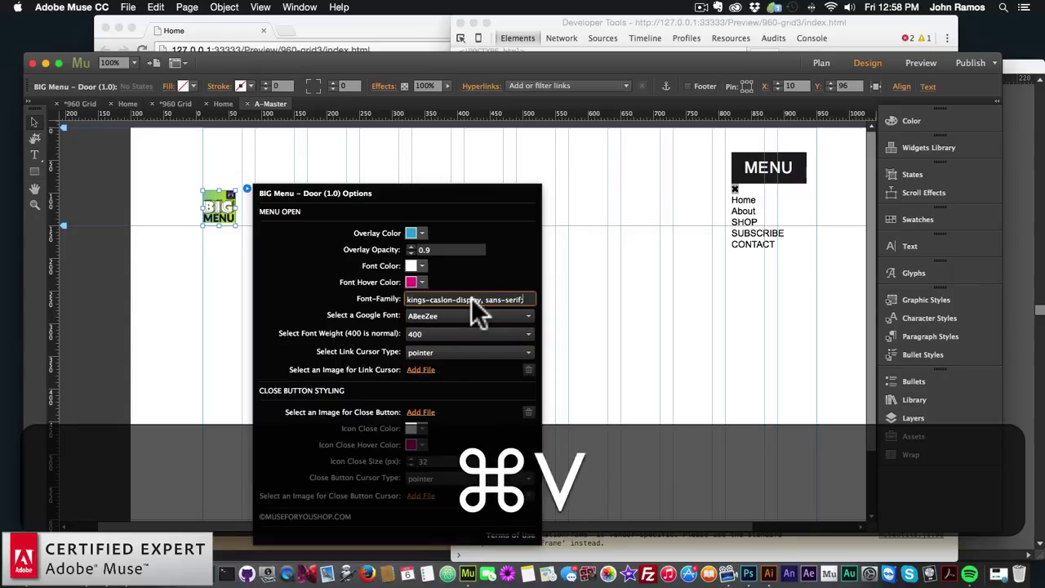
pyautogui.press('super+Return')
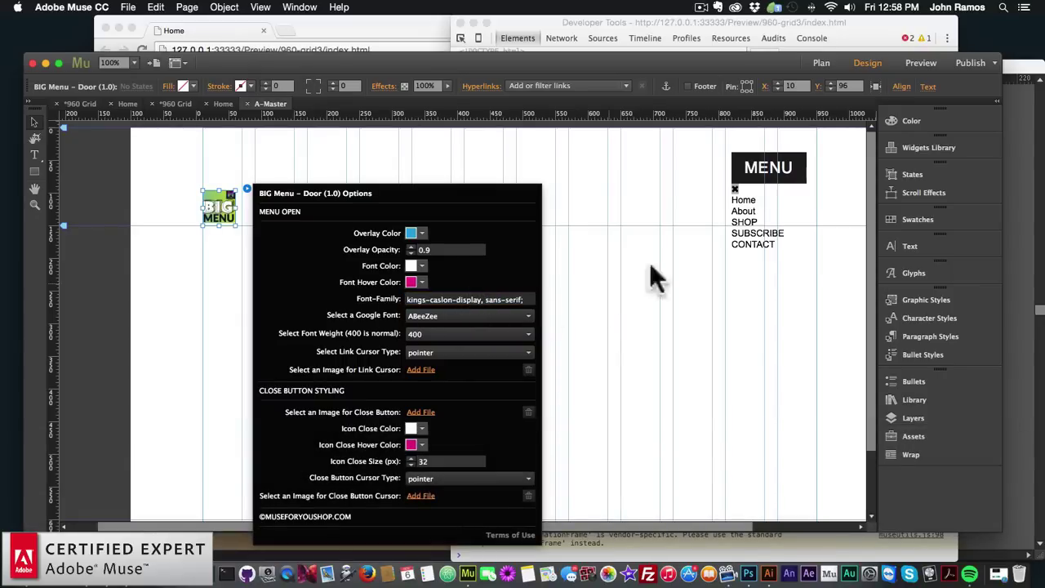
# Change the MENU widget's first two link texts to HOME and ABOUT
pyautogui.click(786, 205)
pyautogui.click(816, 152)
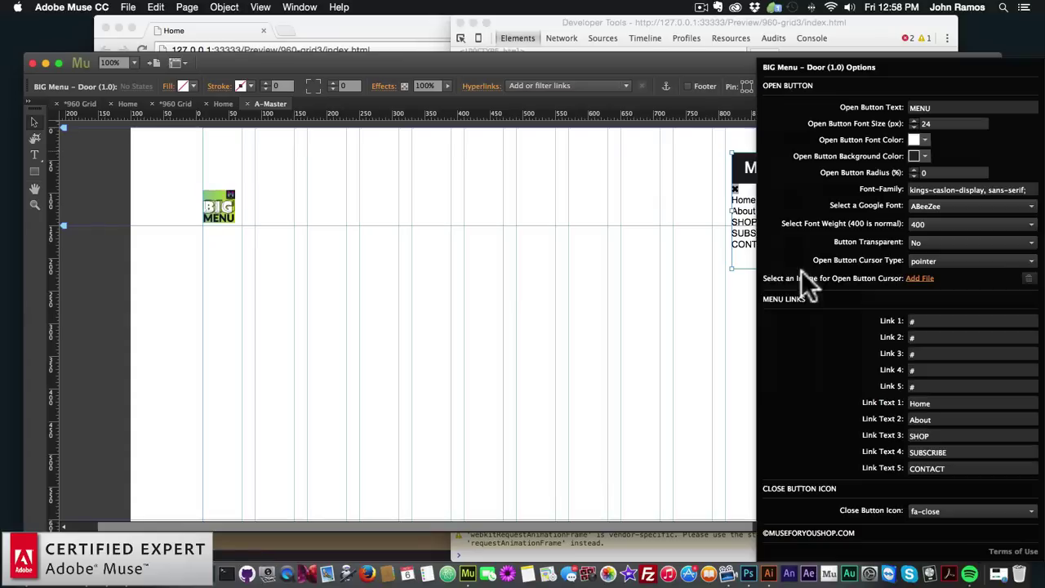
pyautogui.click(933, 401)
pyautogui.press('cmd+a')
pyautogui.write('HOME')
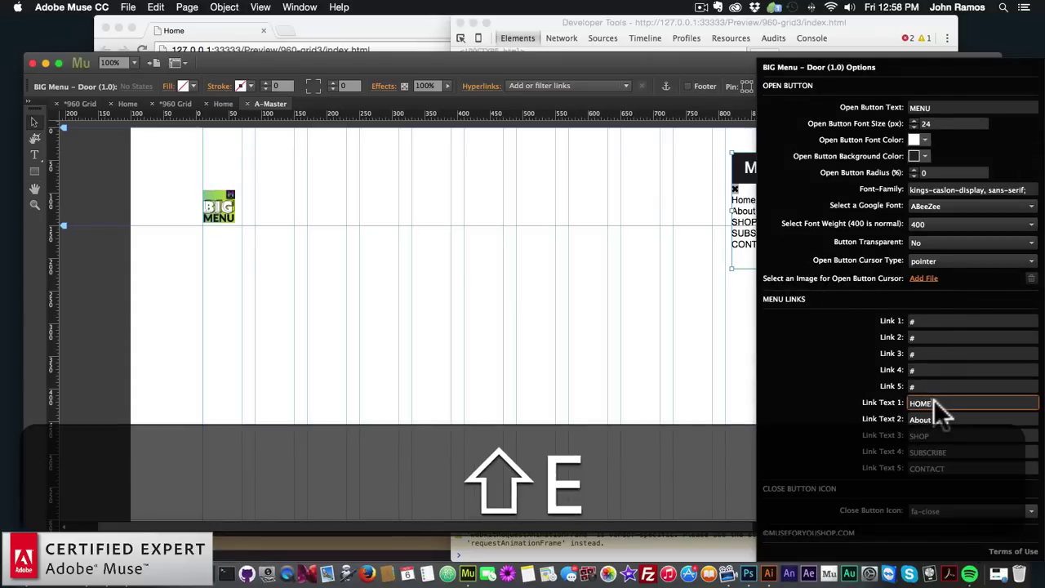
pyautogui.hotkey('shift', 'Return')
pyautogui.click(935, 421)
pyautogui.press('cmd+shift+a')
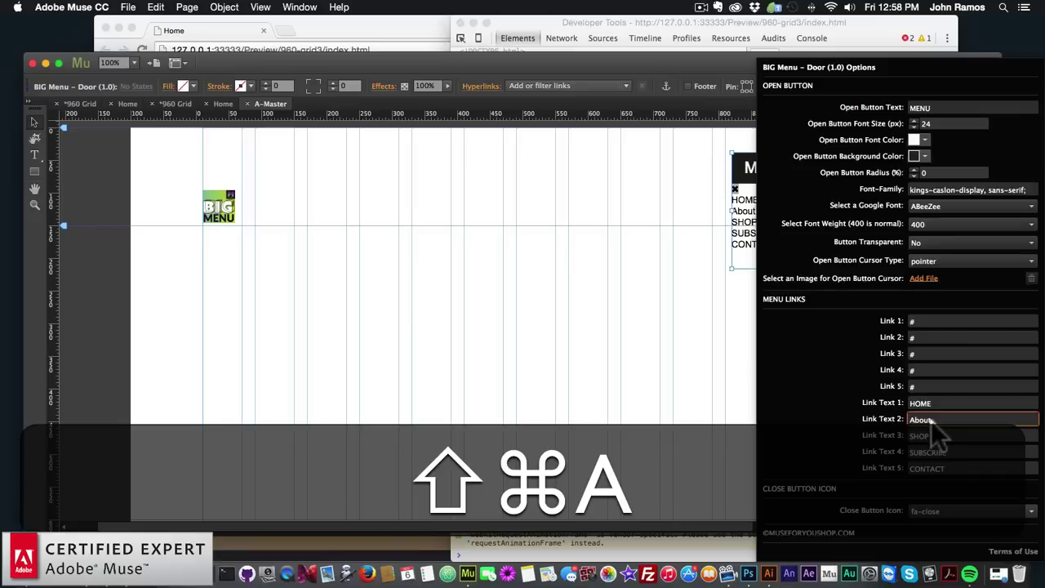
pyautogui.write('ABOUT')
pyautogui.hotkey('shift', 'Return')
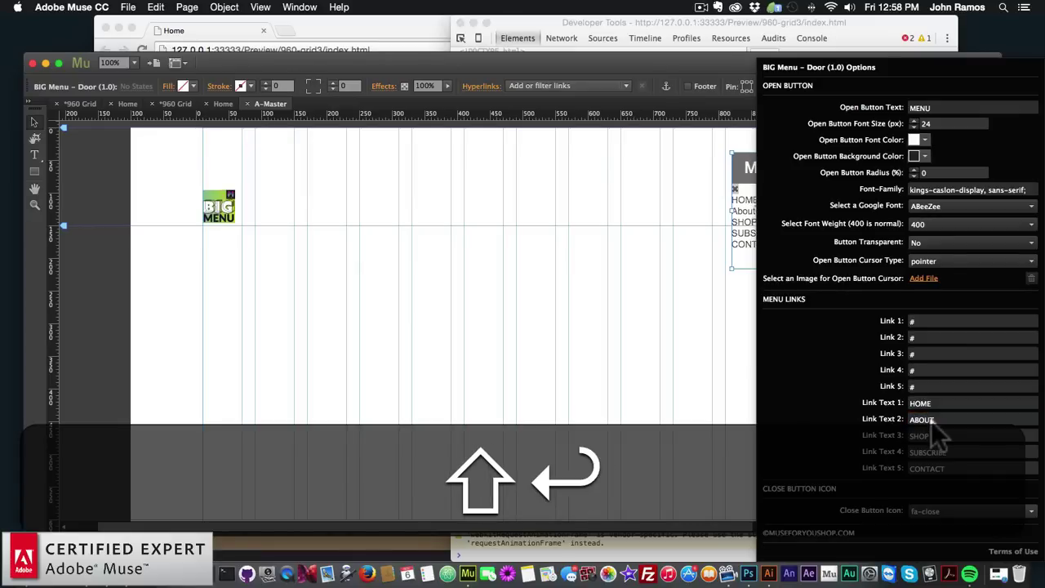
pyautogui.press('Return')
# Set the BIG Menu overlay colour to dark grey 292528
pyautogui.click(219, 209)
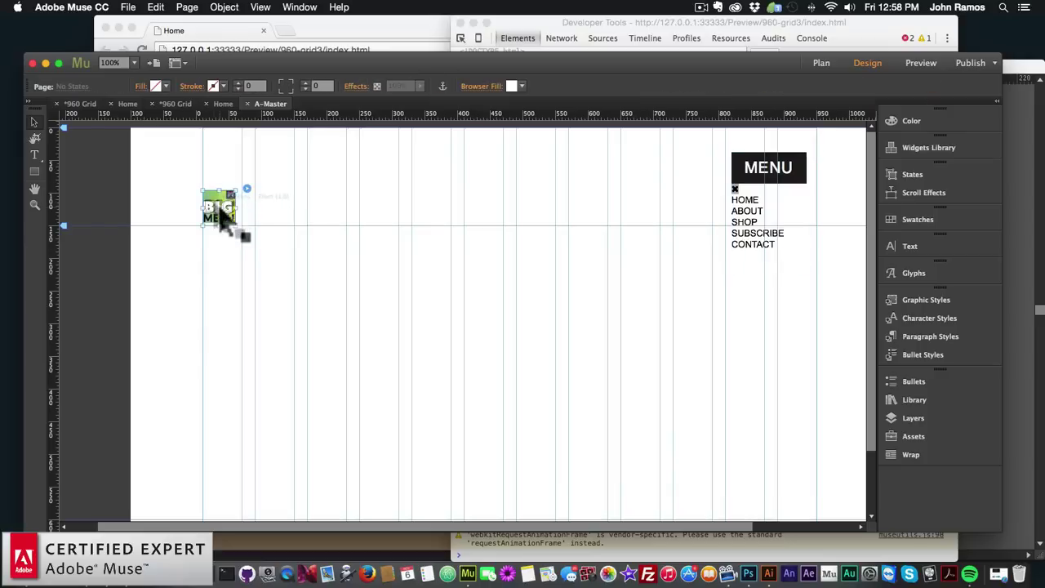
pyautogui.click(246, 189)
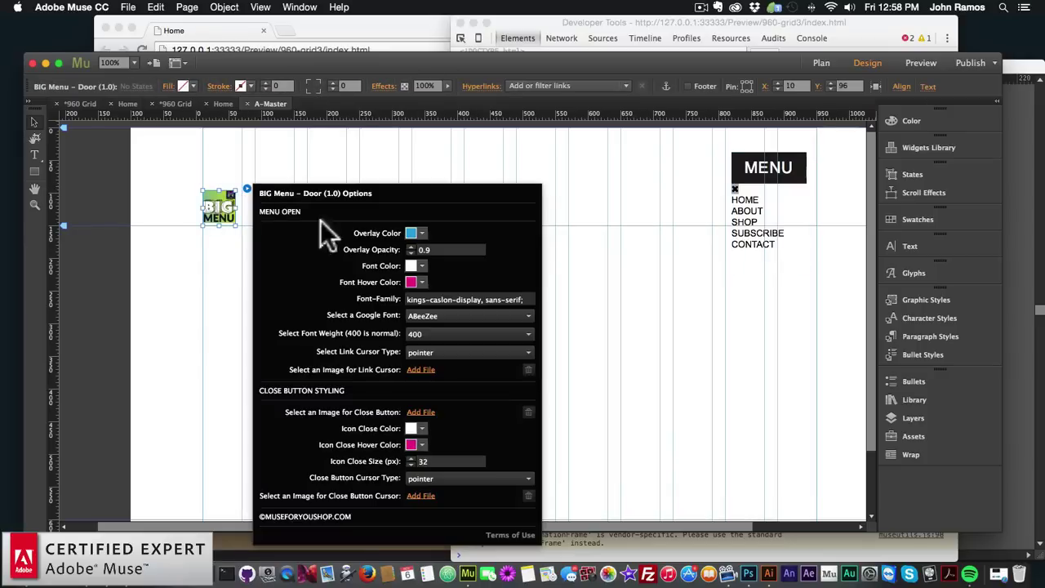
pyautogui.click(413, 232)
pyautogui.click(450, 314)
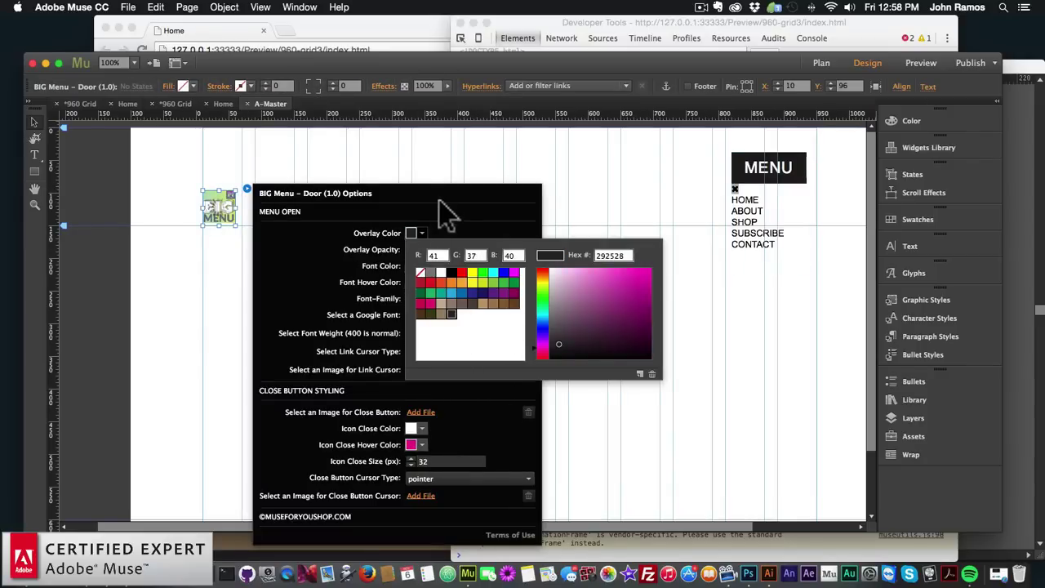
pyautogui.click(412, 234)
pyautogui.click(421, 265)
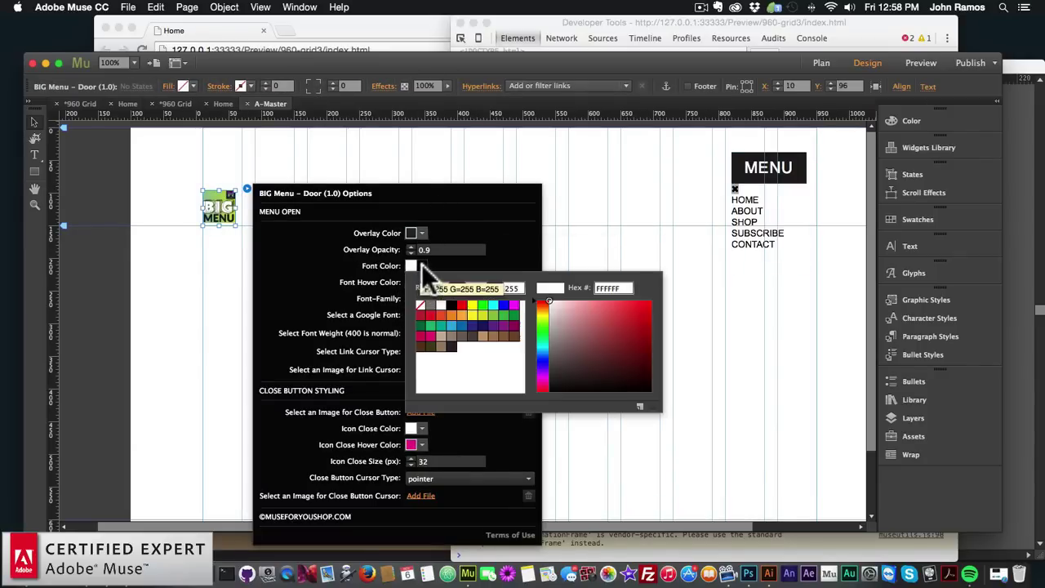
pyautogui.click(411, 281)
# Set the Font Hover and Icon Close Hover colours to brown A08463
pyautogui.click(421, 335)
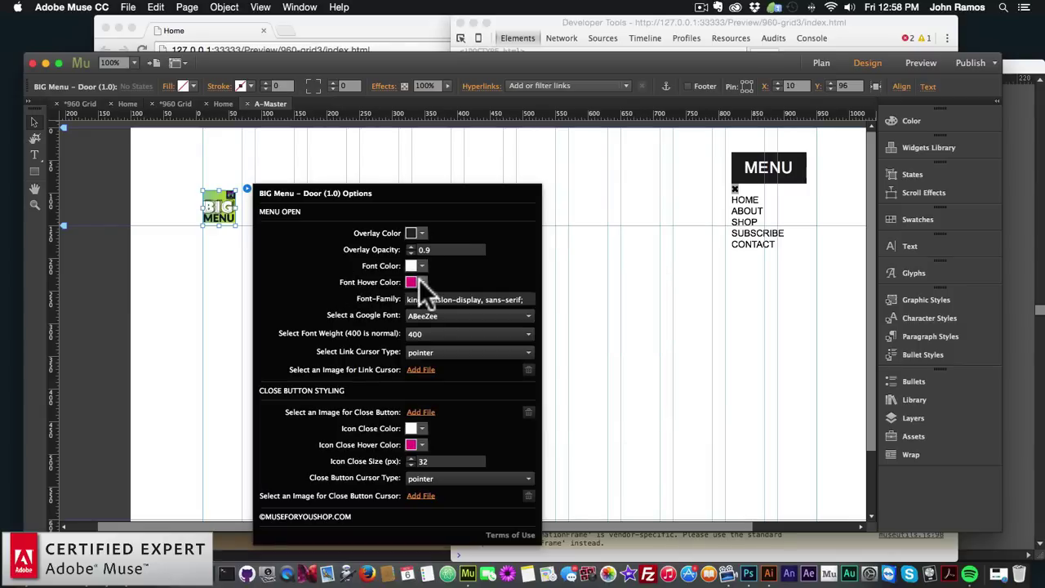
pyautogui.click(419, 279)
pyautogui.click(441, 362)
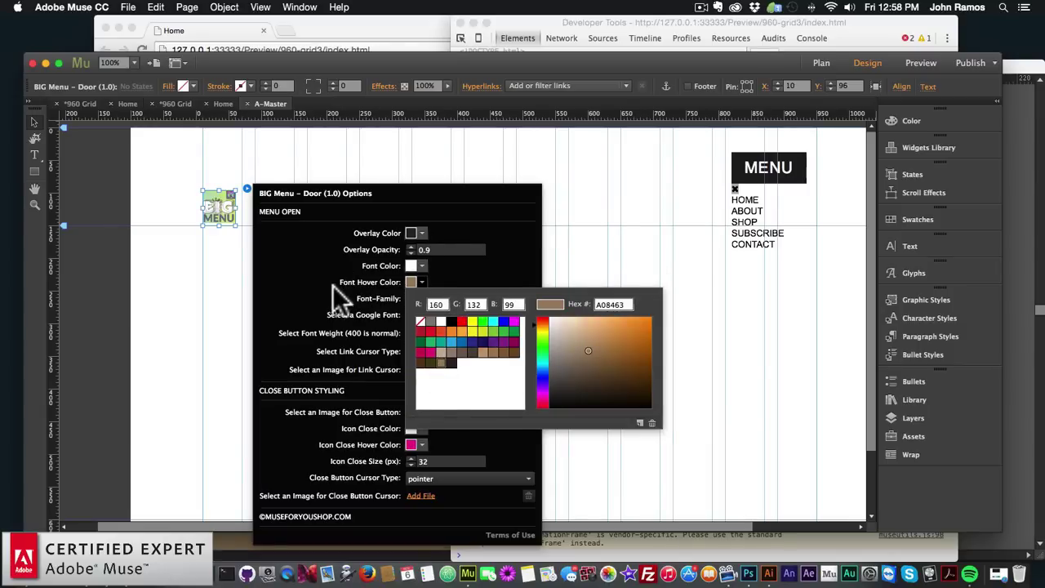
pyautogui.click(332, 285)
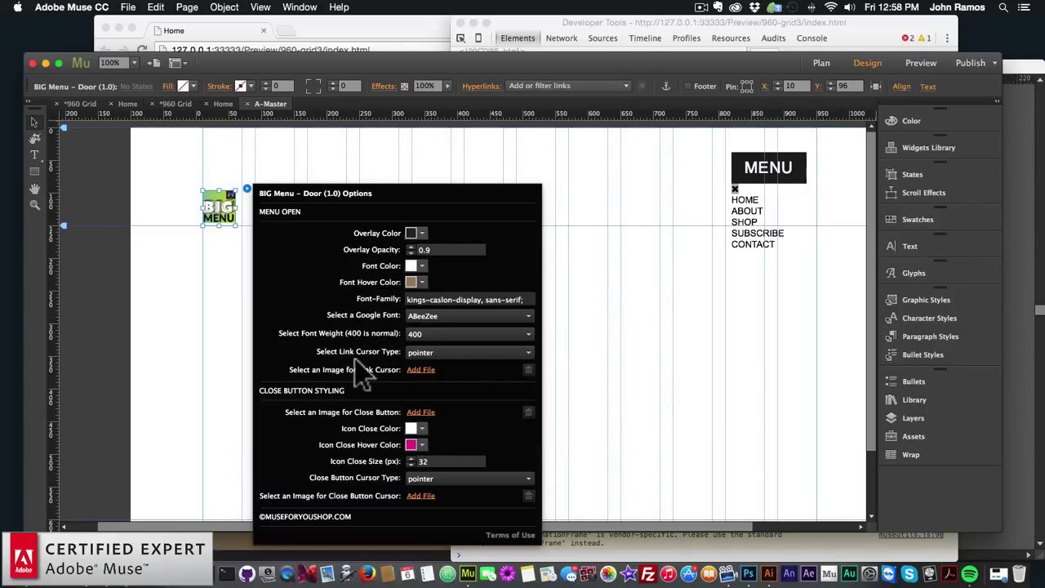
pyautogui.click(420, 443)
pyautogui.click(439, 371)
pyautogui.click(625, 320)
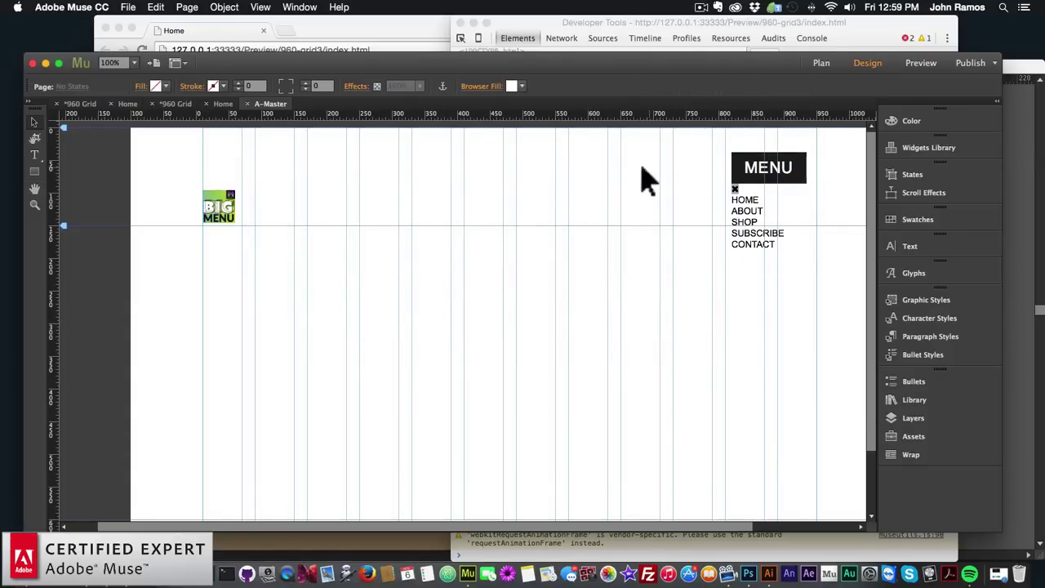
# Create Layer 2 and move both BIG Menu items from Layer 1 into it
pyautogui.click(904, 414)
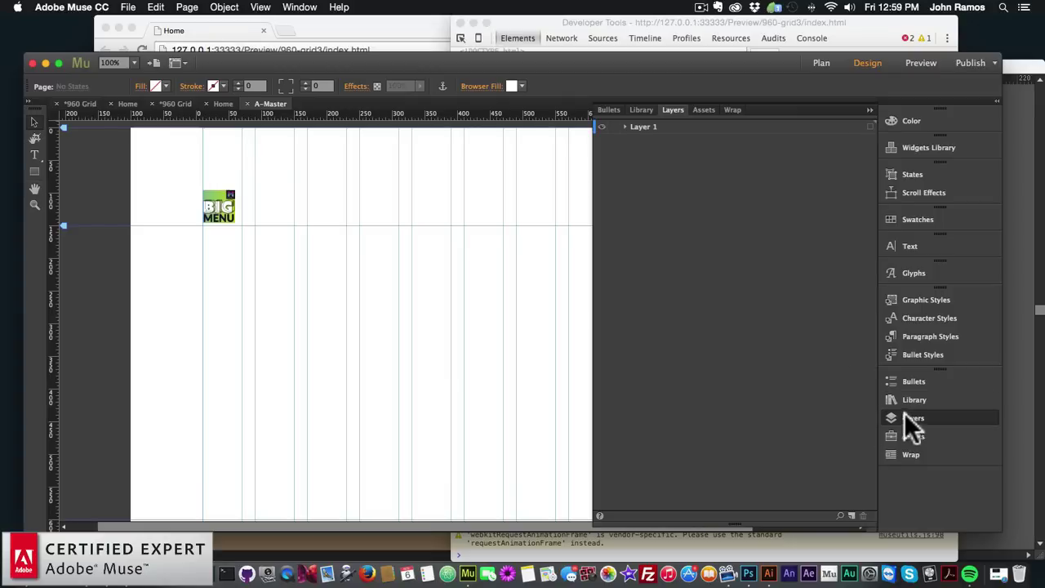
pyautogui.click(851, 514)
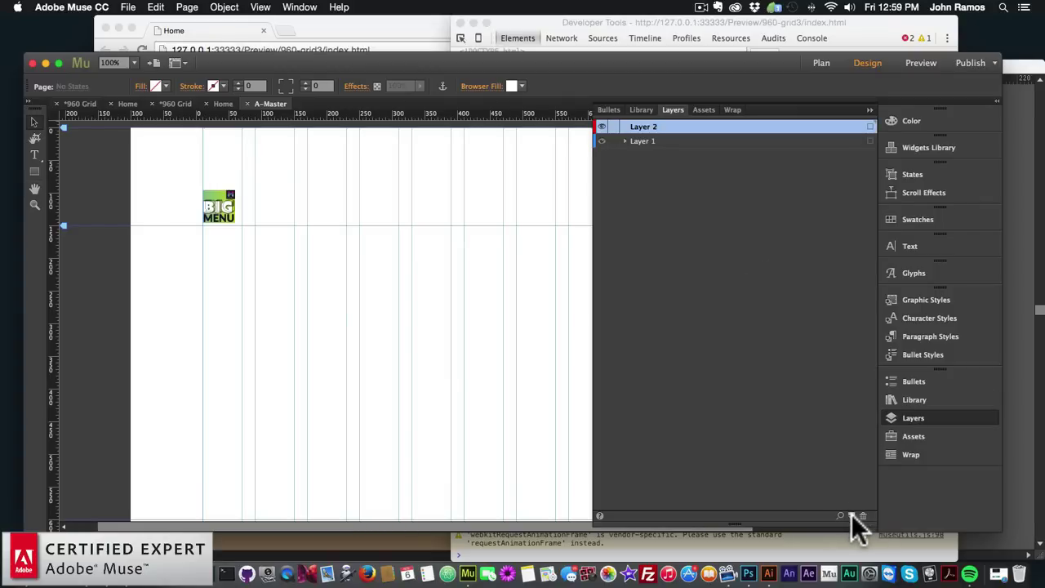
pyautogui.click(623, 138)
pyautogui.click(663, 162)
pyautogui.keyDown('shift'); pyautogui.click(662, 167); pyautogui.keyUp('shift')
pyautogui.moveTo(662, 153); pyautogui.dragTo(661, 135)
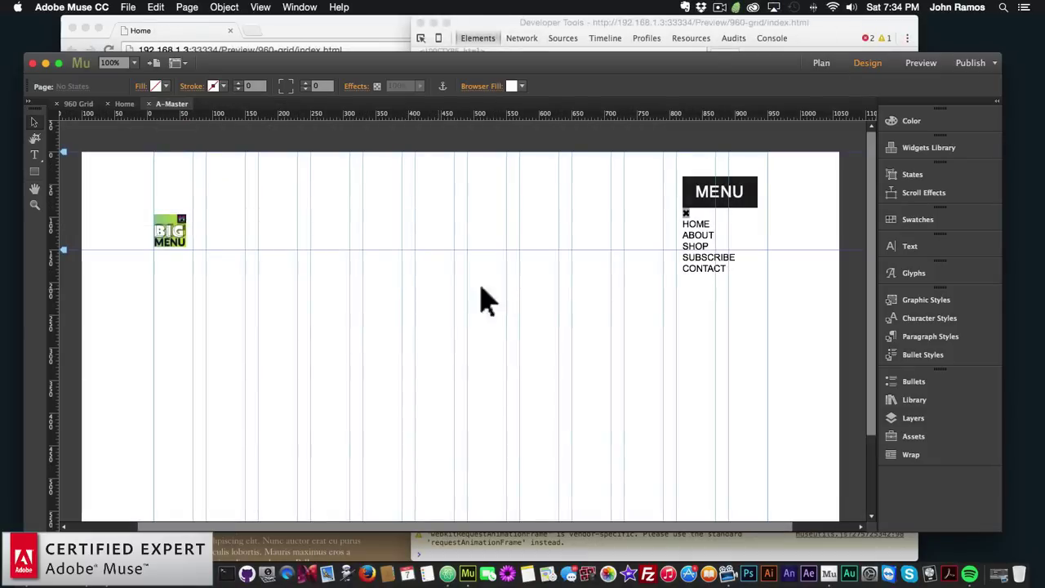
# Leave A-Master and open the Home page from Plan view, with the File menu ready
pyautogui.click(720, 204)
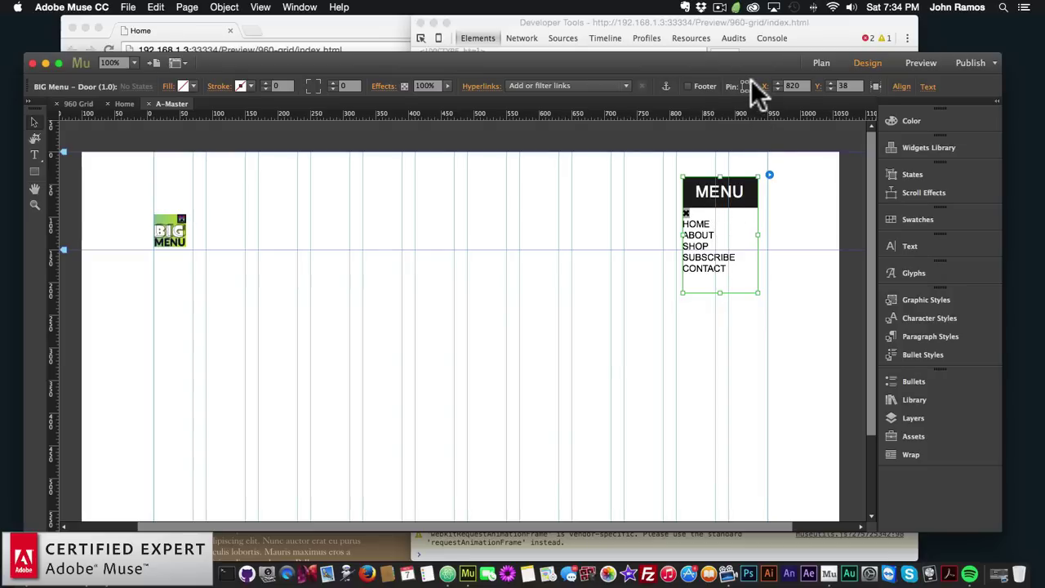
pyautogui.click(821, 62)
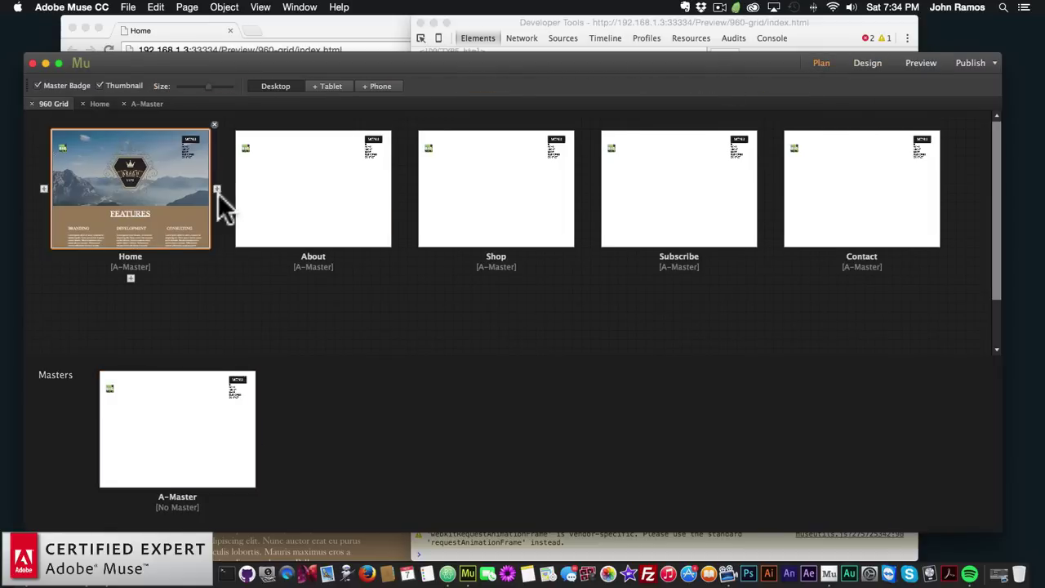
pyautogui.doubleClick(186, 201)
pyautogui.click(128, 7)
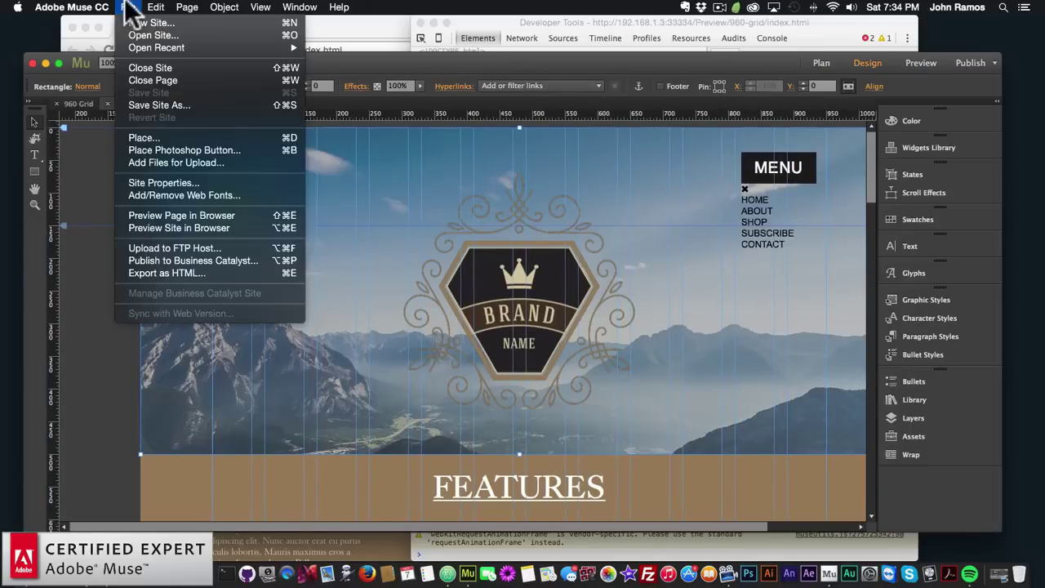
# Preview the Home page in Chrome and open then close its MENU overlay
pyautogui.click(153, 215)
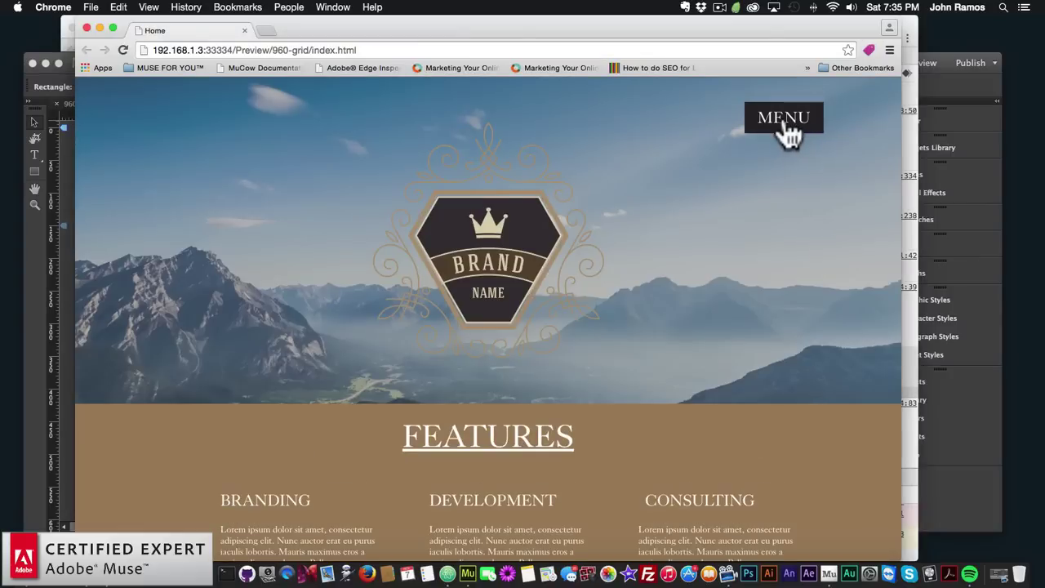
pyautogui.click(787, 124)
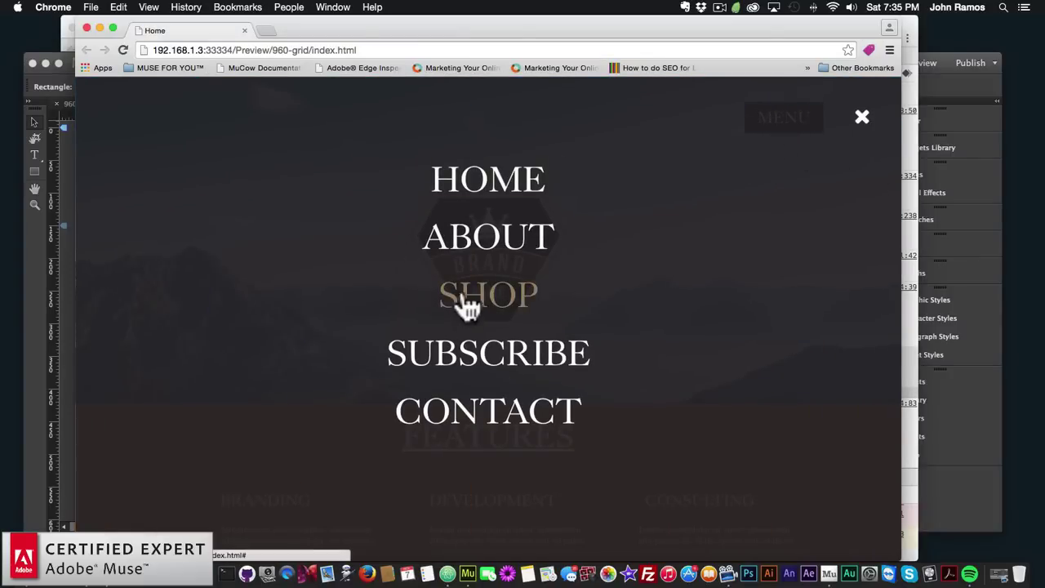
pyautogui.click(862, 116)
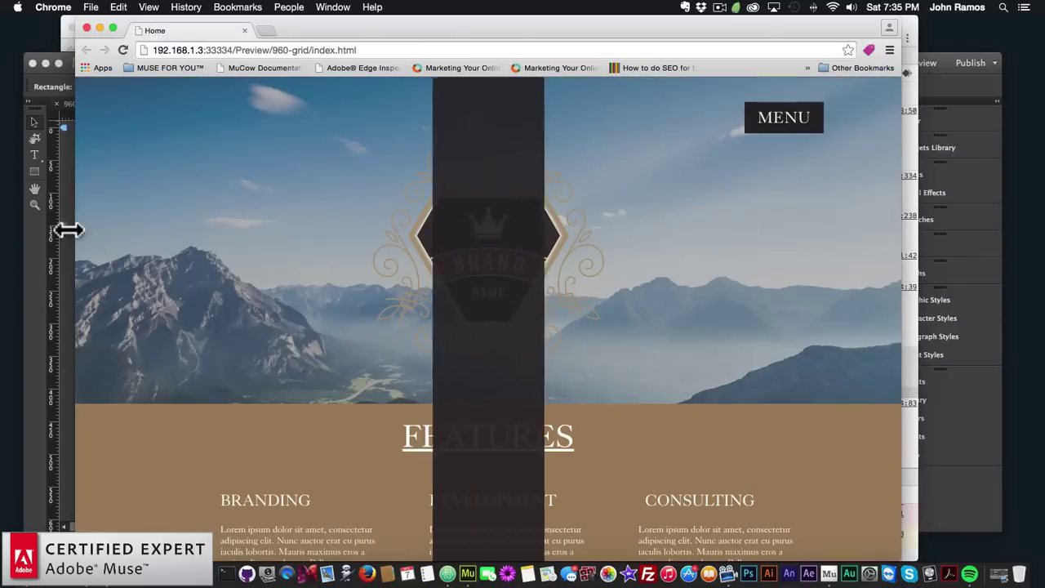
# Visit A-Master in Muse, re-preview Home, open the MENU overlay, then switch back
pyautogui.click(42, 245)
pyautogui.click(818, 63)
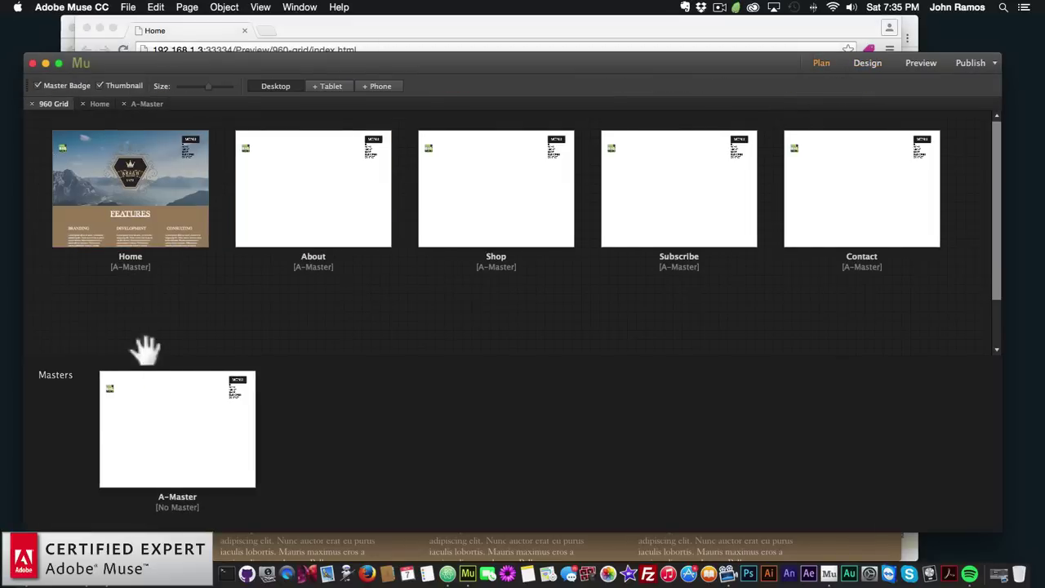
pyautogui.doubleClick(198, 409)
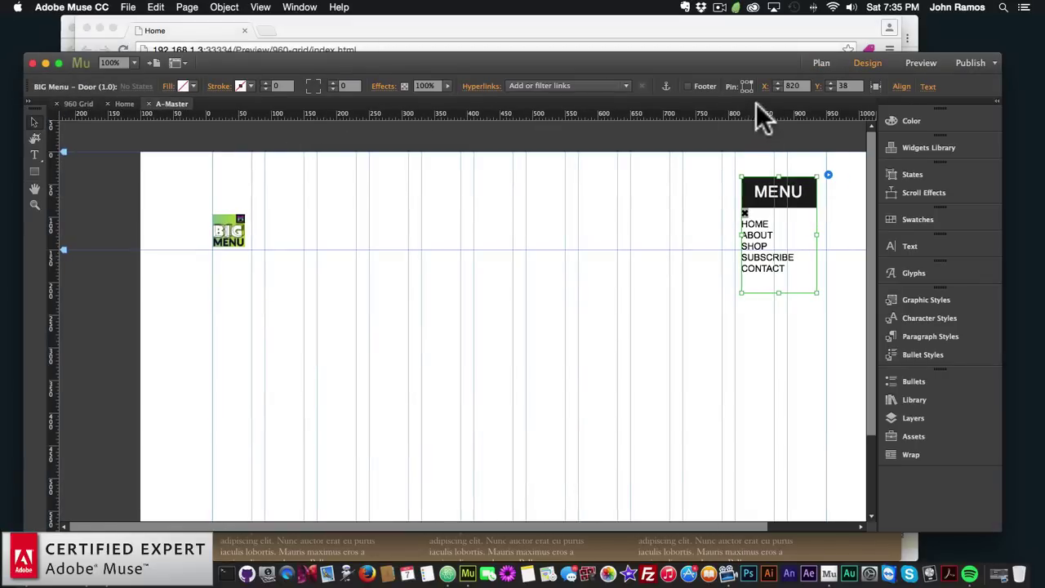
pyautogui.click(821, 65)
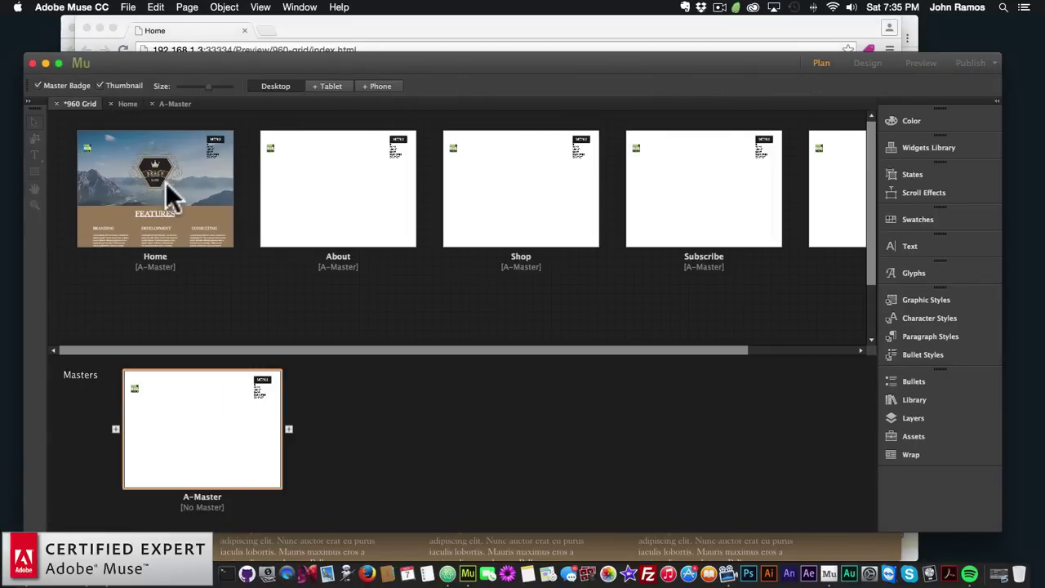
pyautogui.doubleClick(166, 182)
pyautogui.click(127, 8)
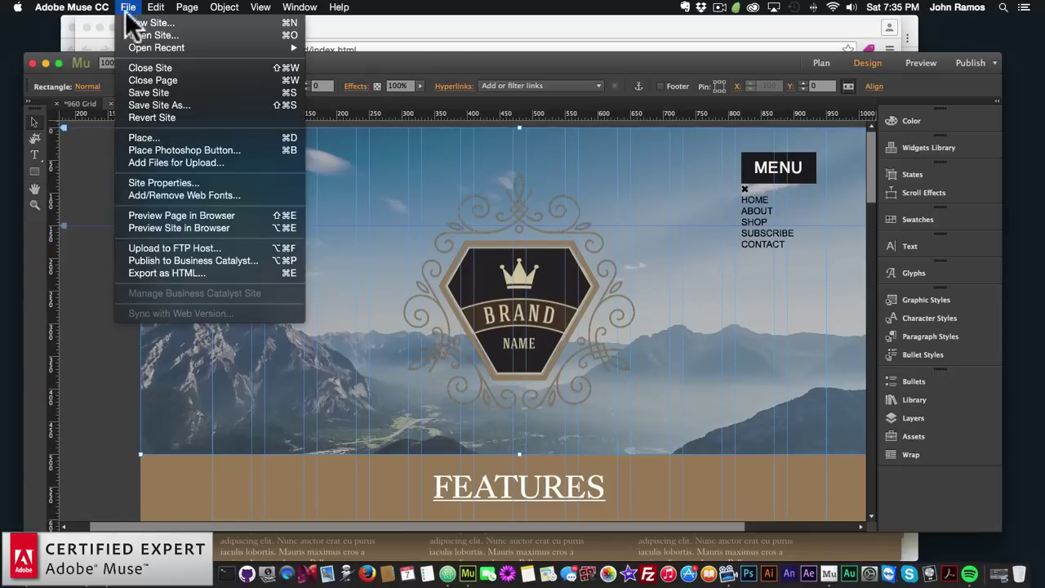
pyautogui.click(154, 216)
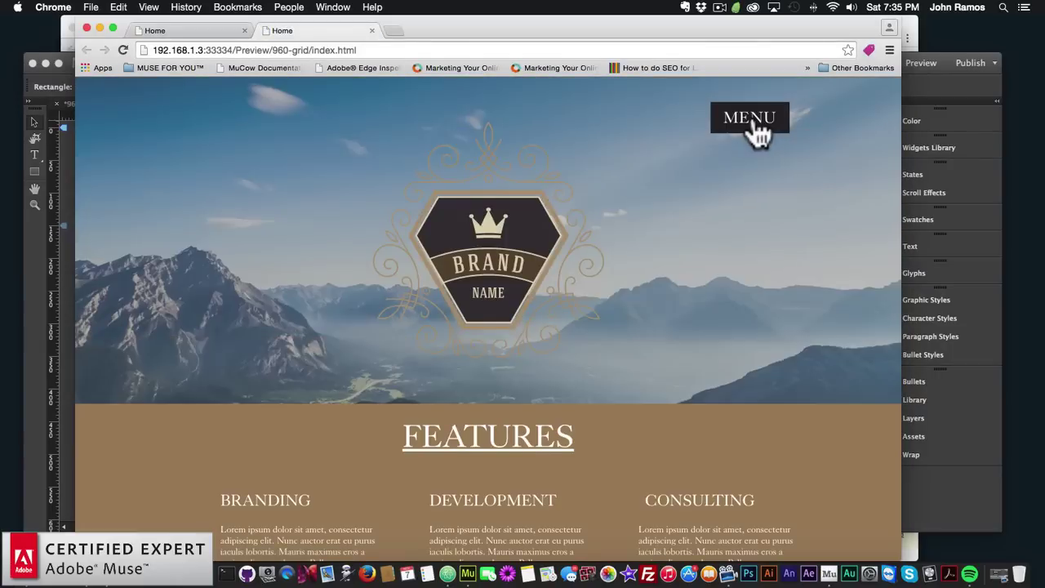
pyautogui.click(756, 129)
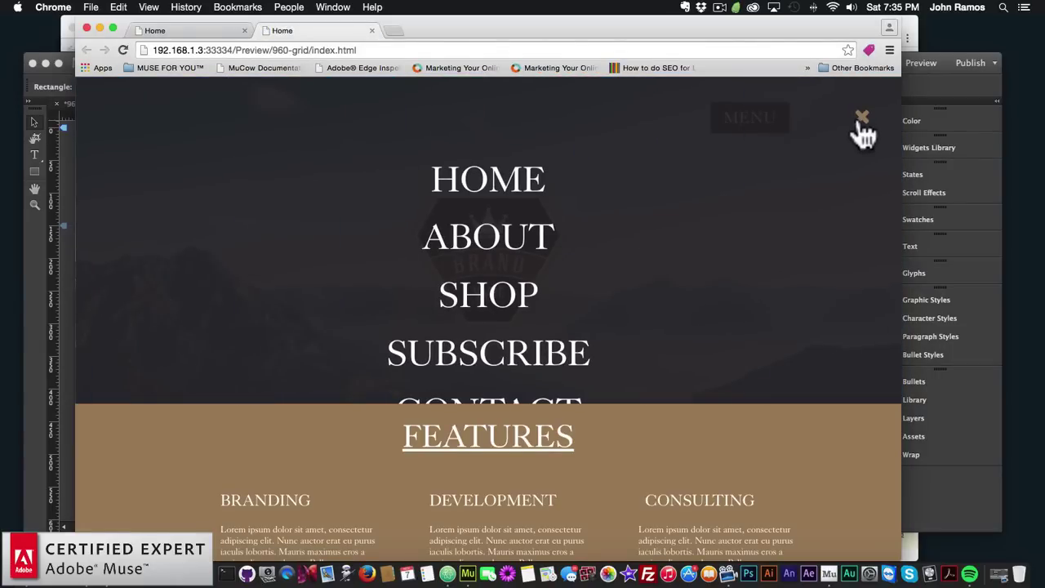
pyautogui.press('super+Tab')
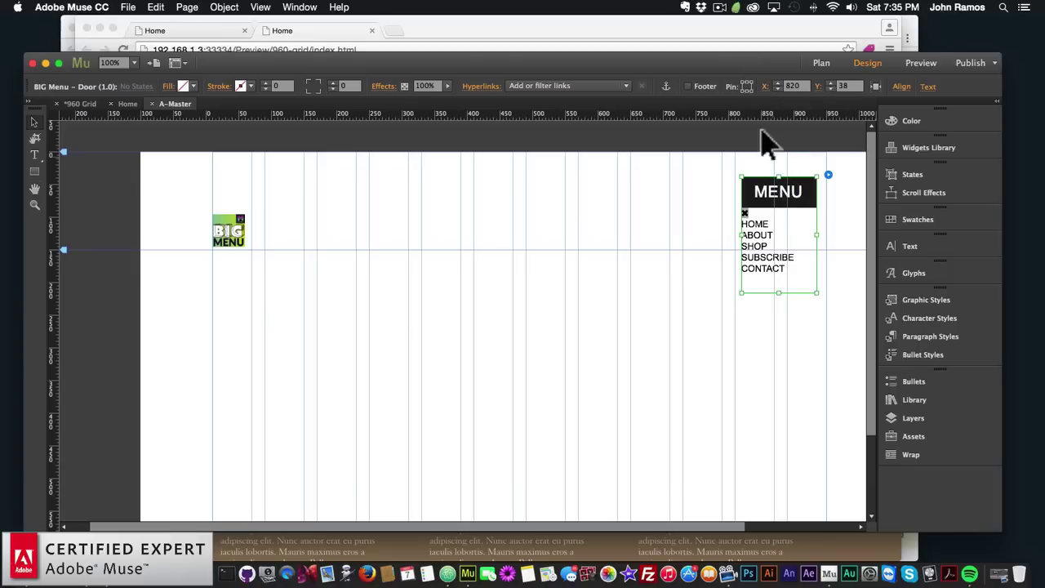
# Preview Home in a new Chrome tab and open then close the full-screen MENU overlay
pyautogui.click(749, 82)
pyautogui.click(822, 63)
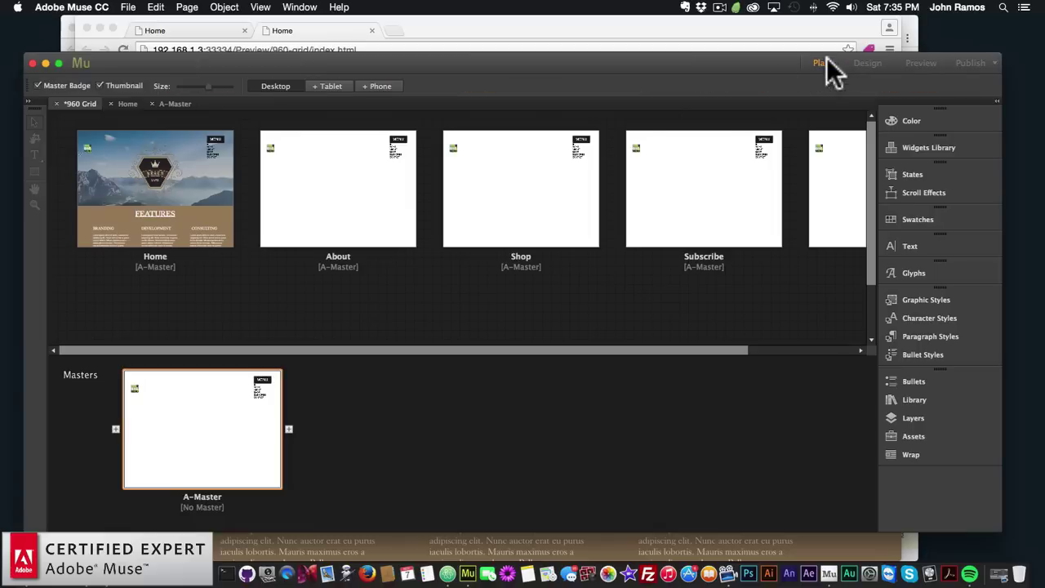
pyautogui.doubleClick(147, 187)
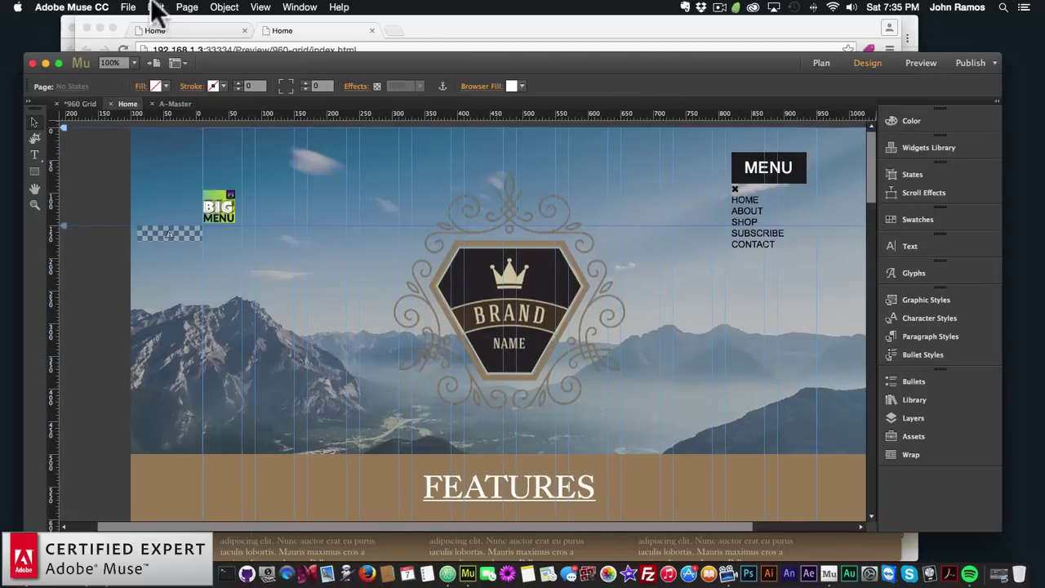
pyautogui.click(129, 7)
pyautogui.click(160, 216)
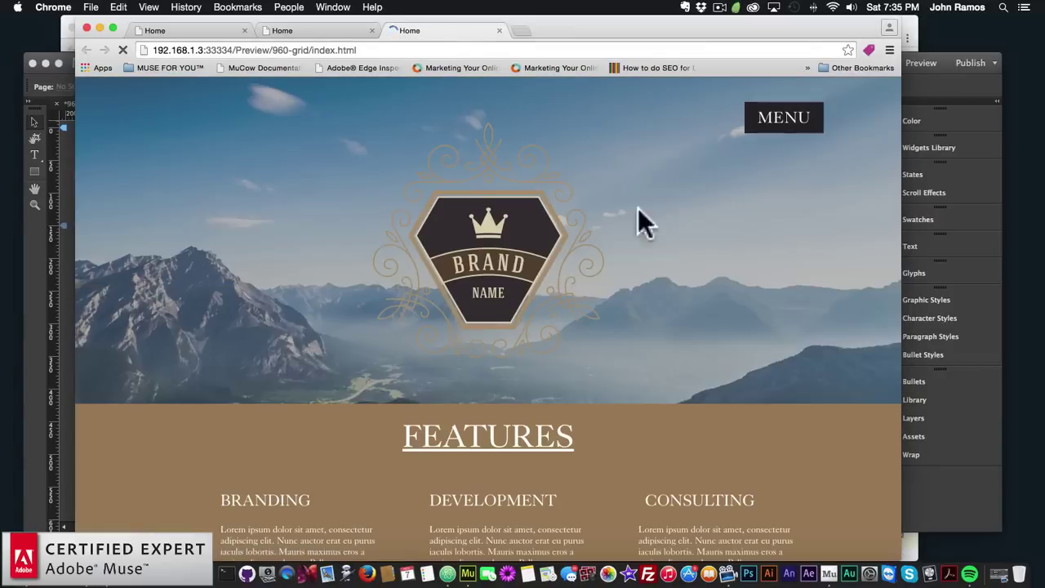
pyautogui.click(780, 123)
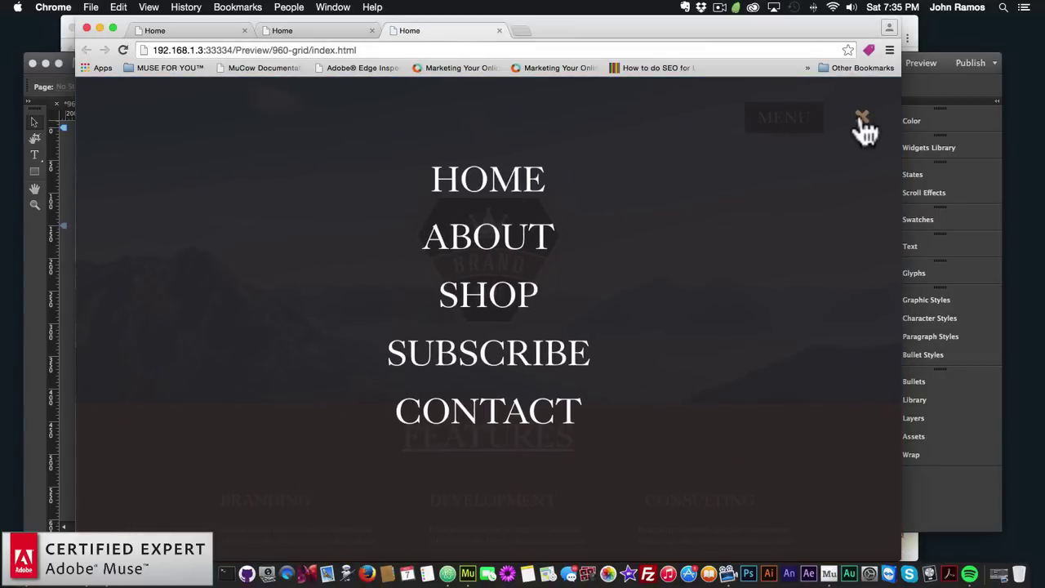
pyautogui.click(862, 120)
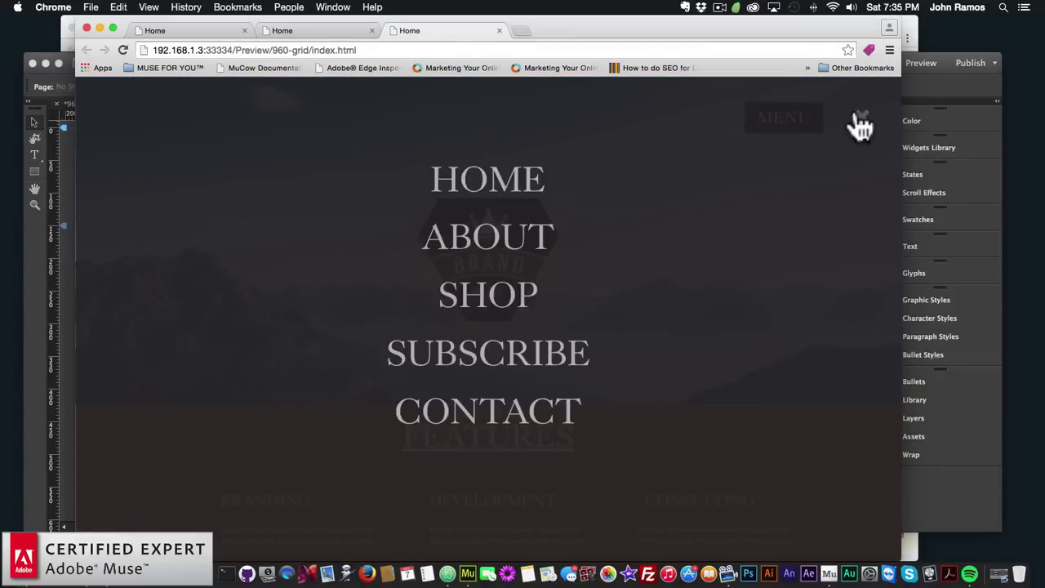
pyautogui.click(858, 127)
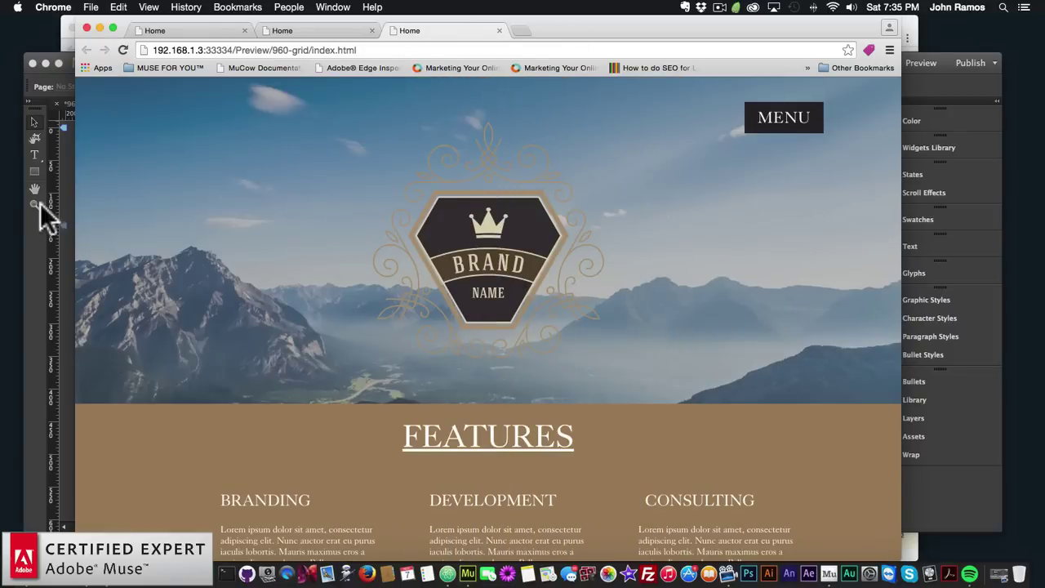
# Return to Muse and open the A-Master page, scrolled to its bottom edge
pyautogui.click(72, 199)
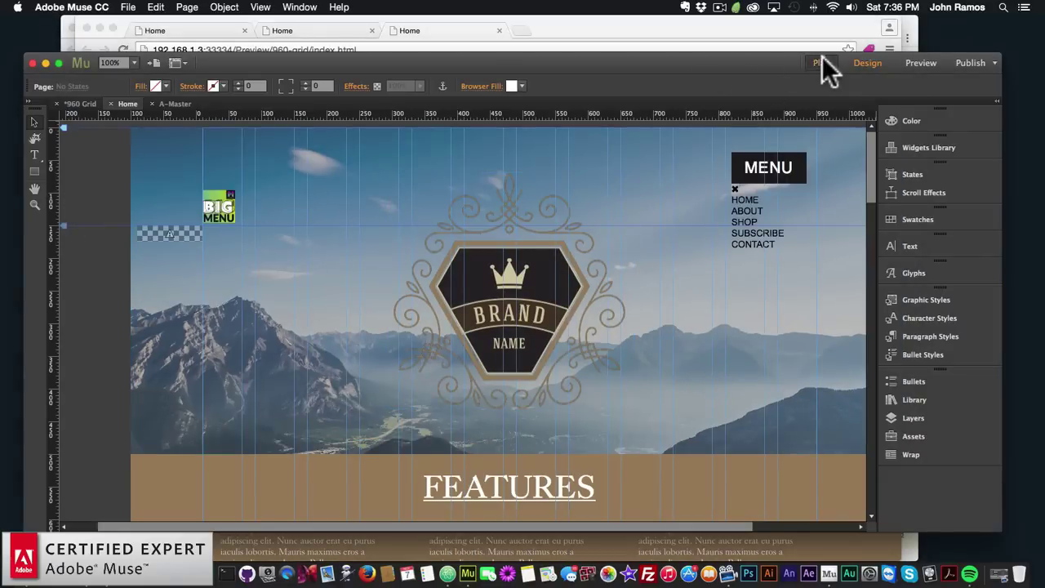
pyautogui.click(822, 61)
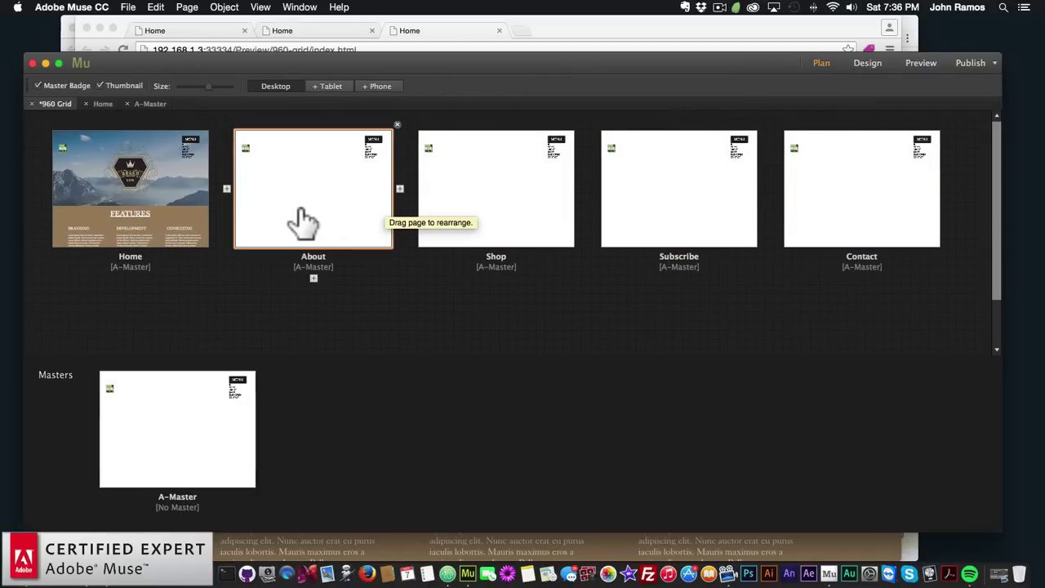
pyautogui.doubleClick(198, 403)
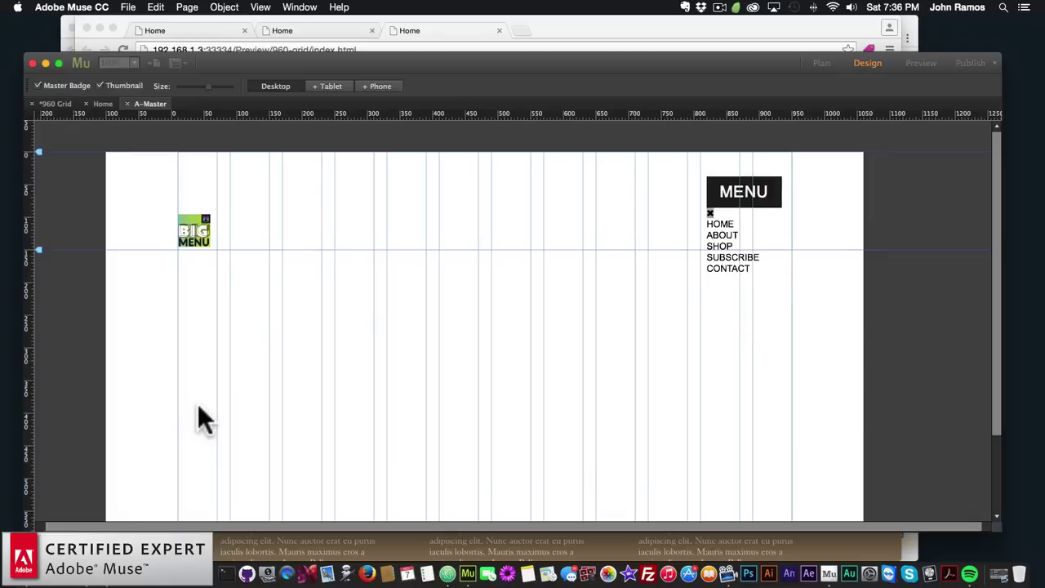
pyautogui.scroll(-3, 411, 364)
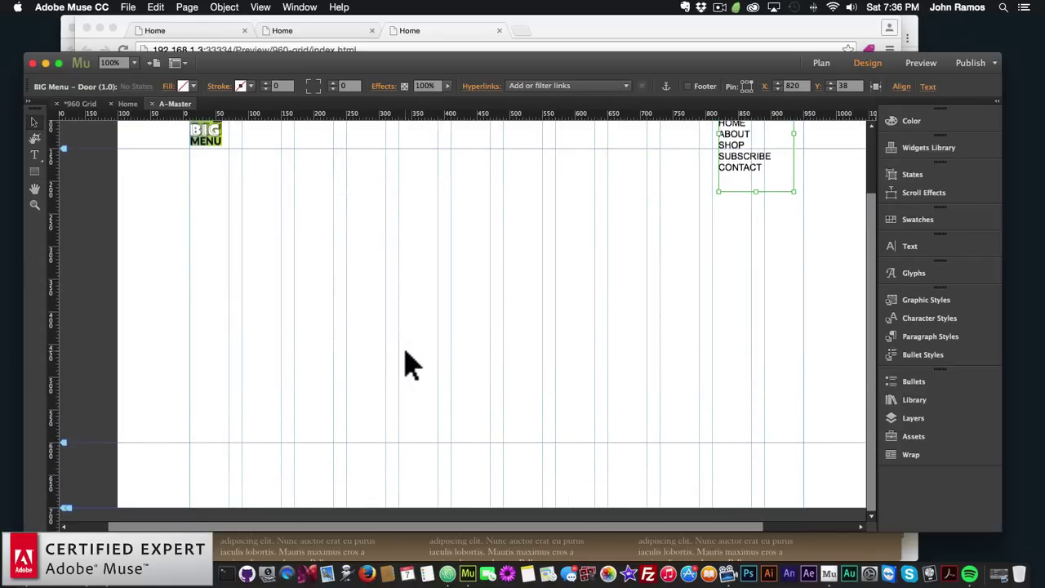
pyautogui.hscroll(1, 410, 359)
pyautogui.hscroll(2, 400, 353)
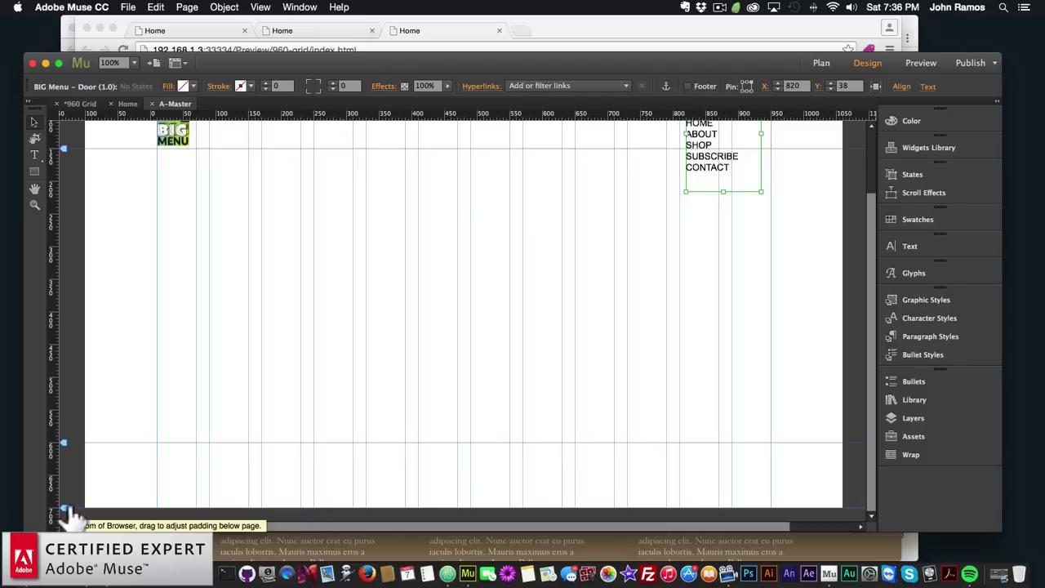
# Drag the browser-bottom marker to 0px padding and the page-bottom marker to 773px
pyautogui.moveTo(66, 515); pyautogui.dragTo(77, 461)
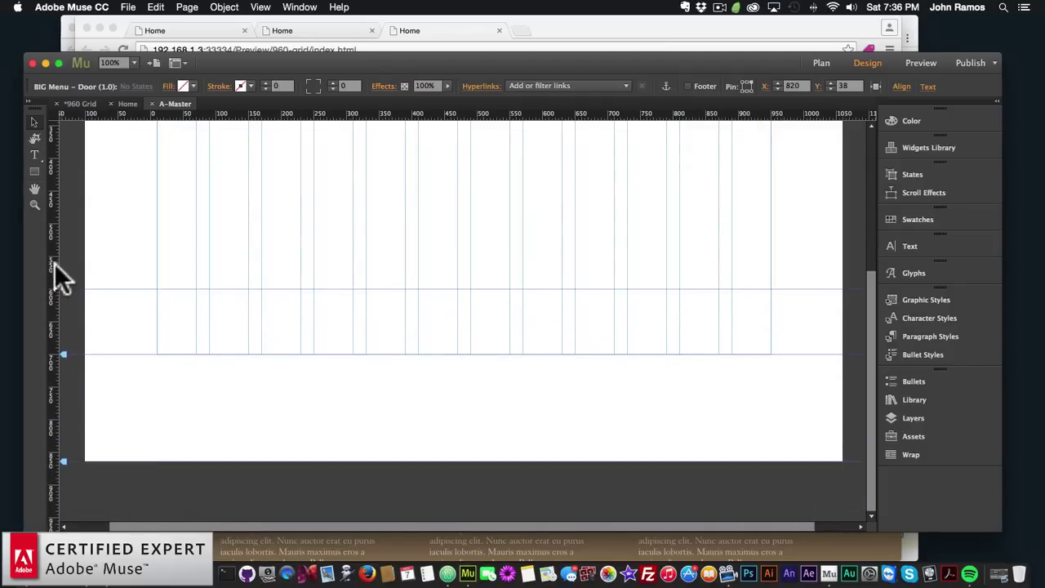
pyautogui.moveTo(57, 462); pyautogui.dragTo(64, 327)
pyautogui.scroll(3, 65, 342)
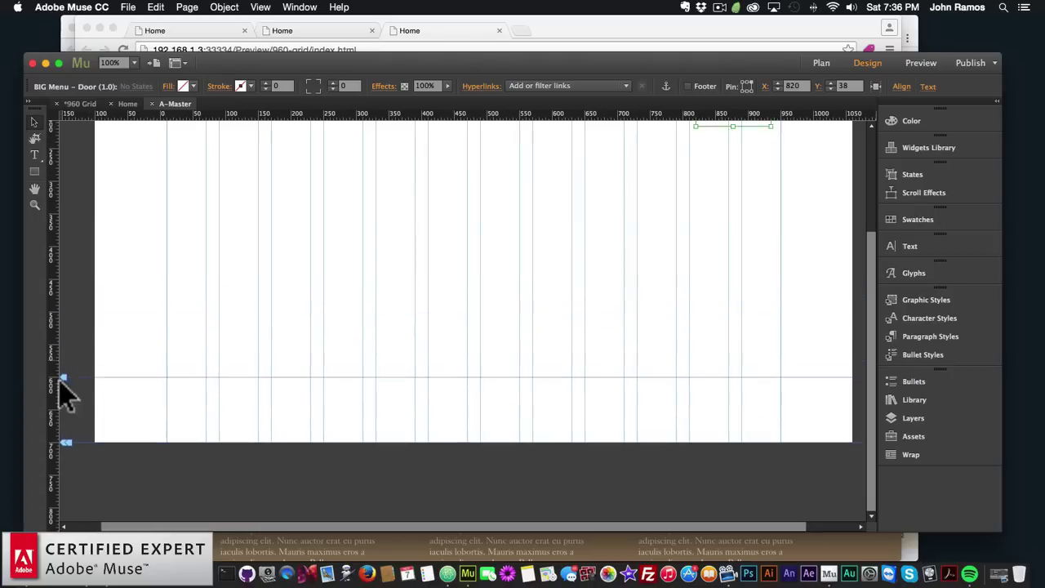
pyautogui.moveTo(67, 446); pyautogui.dragTo(65, 512)
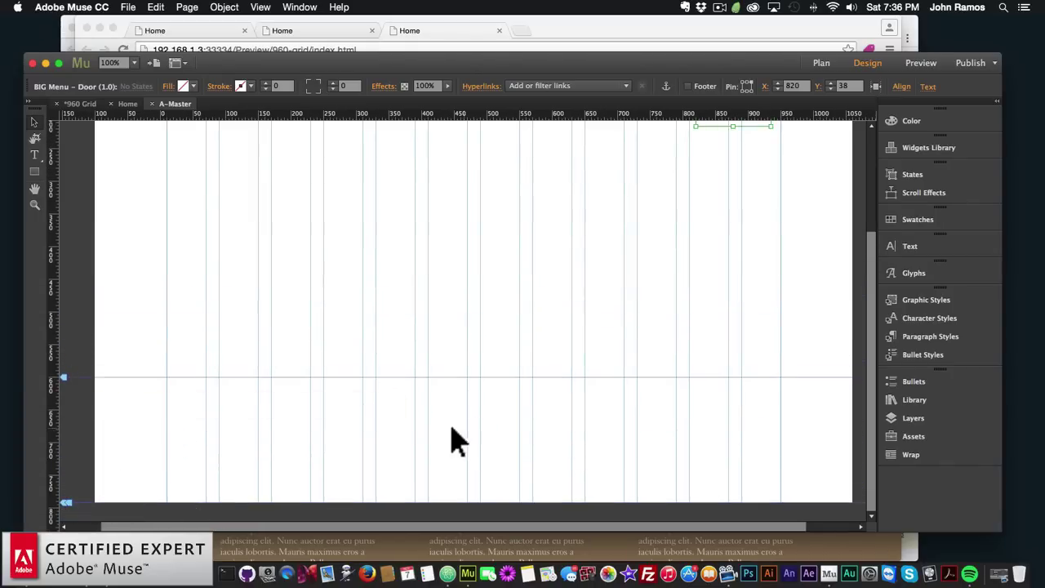
# Draw a full-width rectangle about 185px tall across the page bottom and fill it brown
pyautogui.click(34, 172)
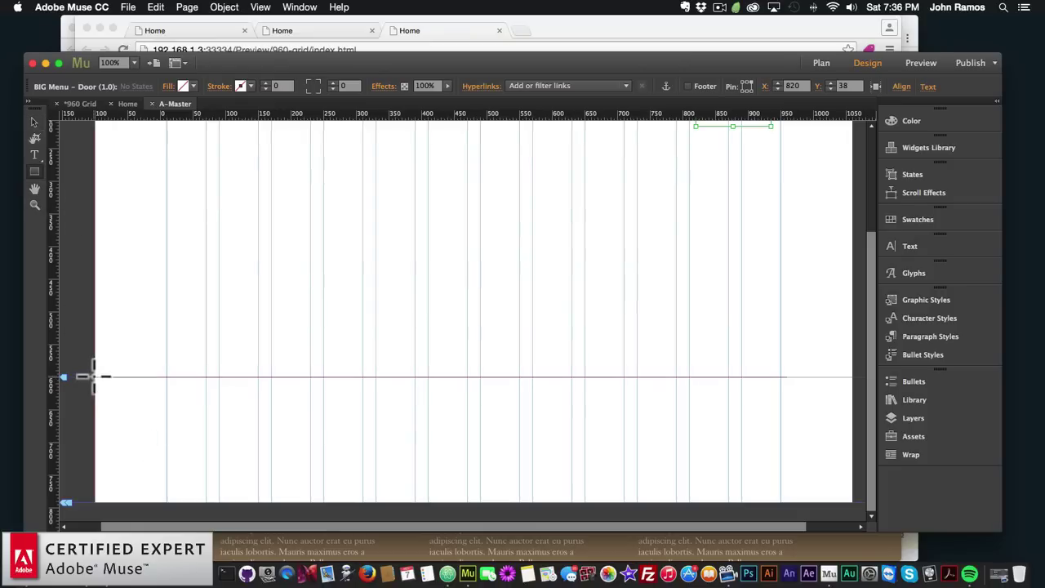
pyautogui.moveTo(95, 377); pyautogui.dragTo(316, 450)
pyautogui.moveTo(398, 468)
pyautogui.mouseDown()
pyautogui.moveTo(683, 495)
pyautogui.moveTo(786, 485)
pyautogui.moveTo(831, 460)
pyautogui.moveTo(849, 471)
pyautogui.moveTo(819, 460)
pyautogui.mouseUp()
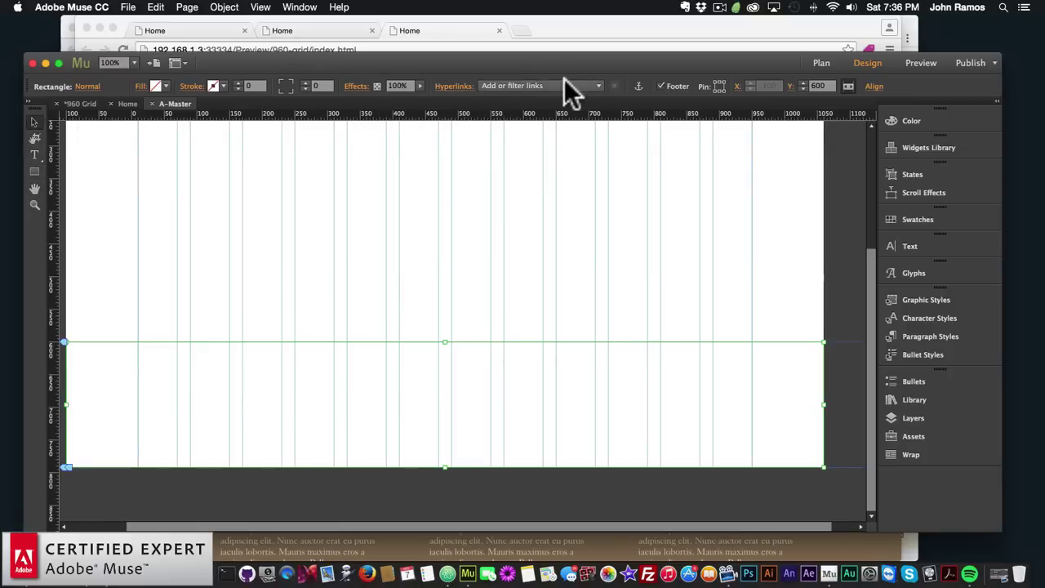
pyautogui.click(166, 86)
pyautogui.click(164, 86)
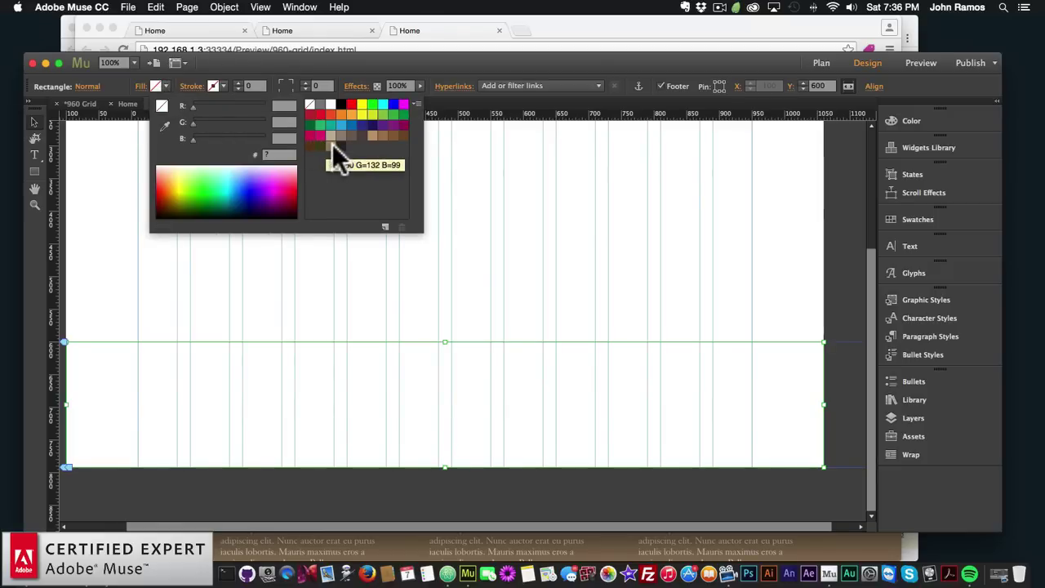
pyautogui.click(330, 145)
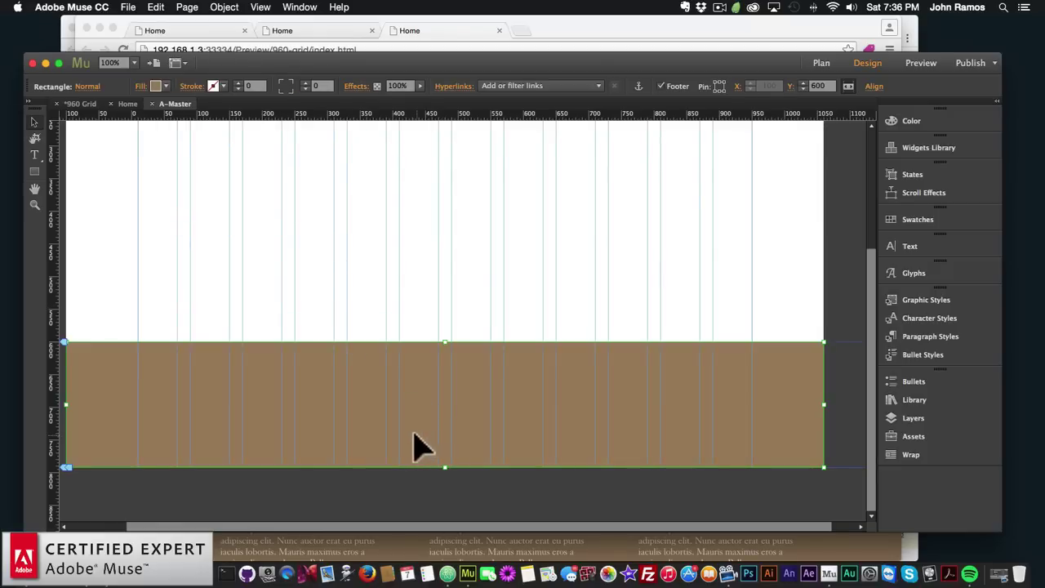
pyautogui.hscroll(-2, 392, 422)
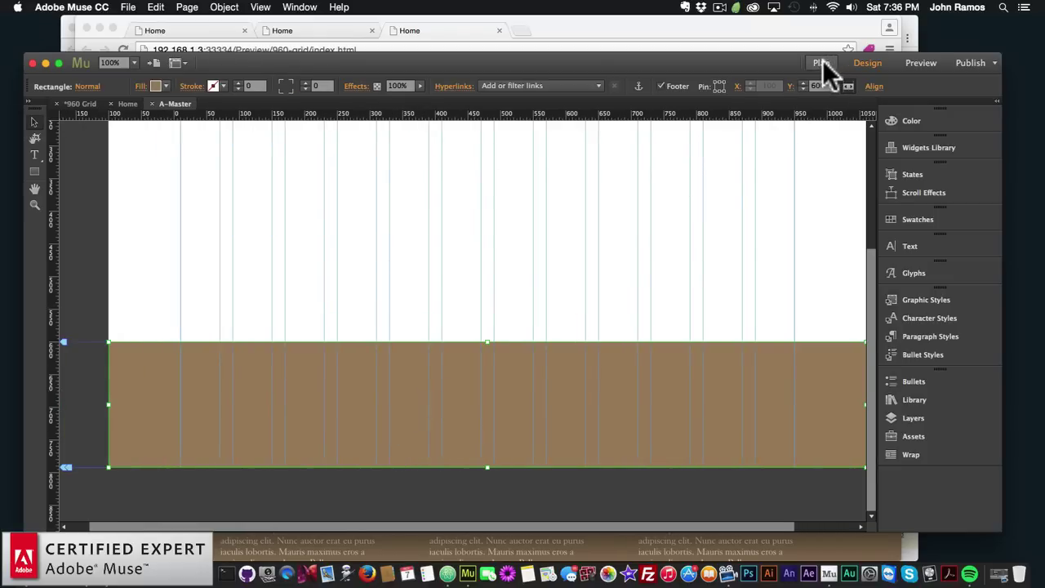
# On A-Master, align the footer guide at 572px with the brown rectangle's top, then return to Plan view
pyautogui.click(822, 62)
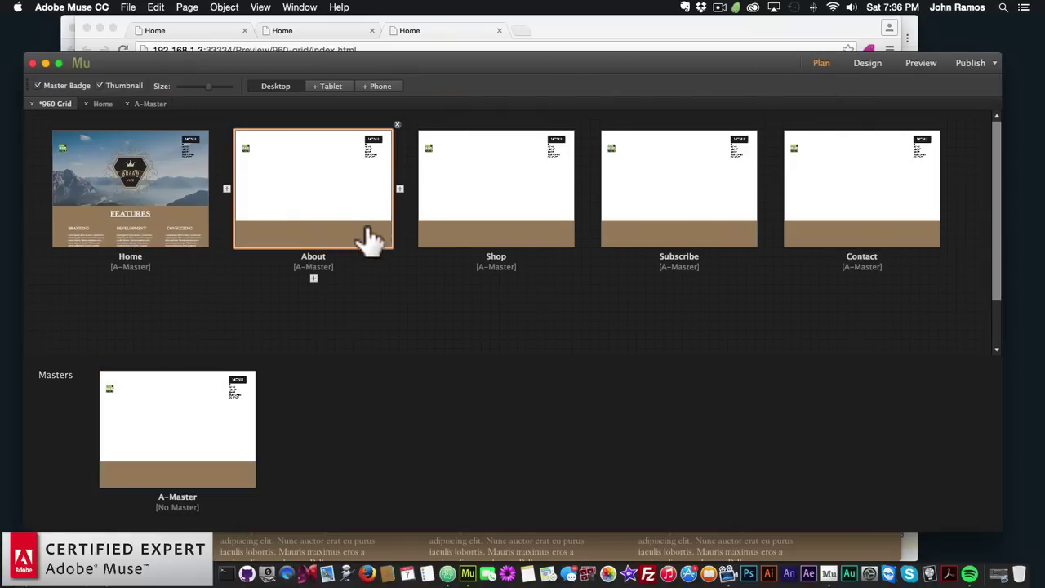
pyautogui.doubleClick(184, 438)
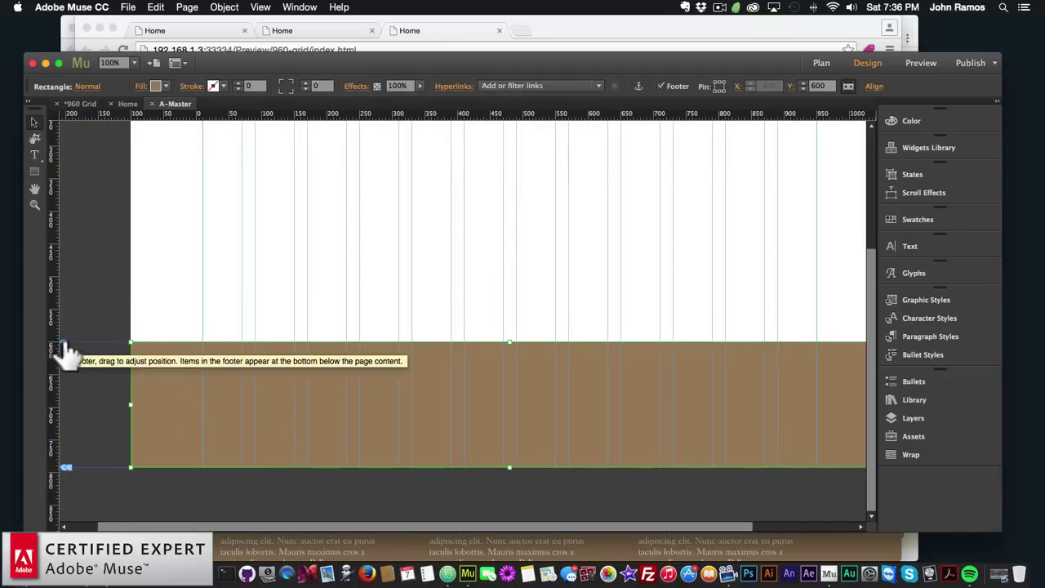
pyautogui.moveTo(64, 344); pyautogui.dragTo(66, 301)
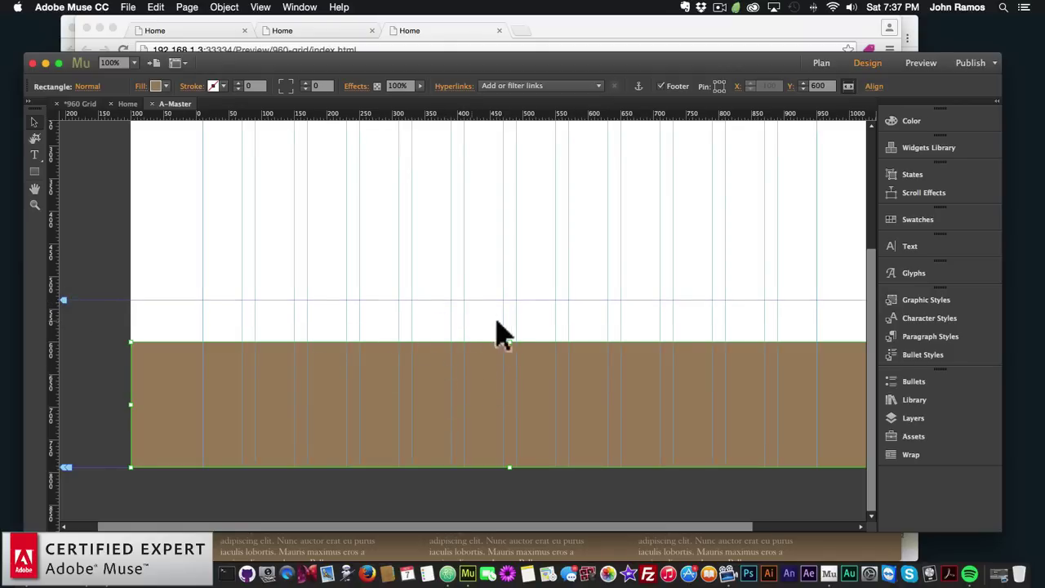
pyautogui.moveTo(507, 341)
pyautogui.mouseDown()
pyautogui.moveTo(508, 300)
pyautogui.moveTo(511, 325)
pyautogui.mouseUp()
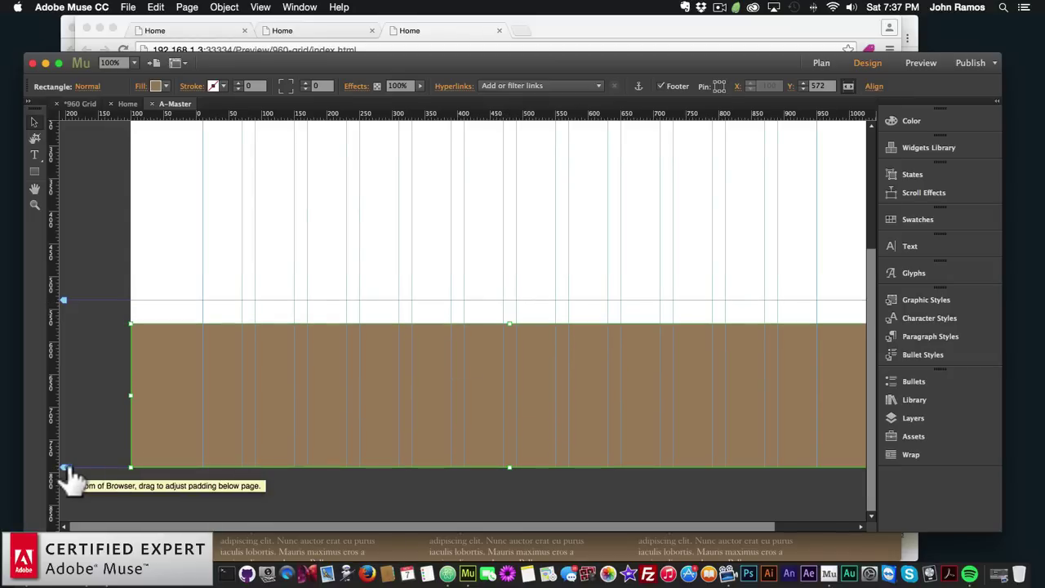
pyautogui.moveTo(65, 310)
pyautogui.mouseDown()
pyautogui.moveTo(63, 284)
pyautogui.moveTo(65, 313)
pyautogui.moveTo(64, 298)
pyautogui.mouseUp()
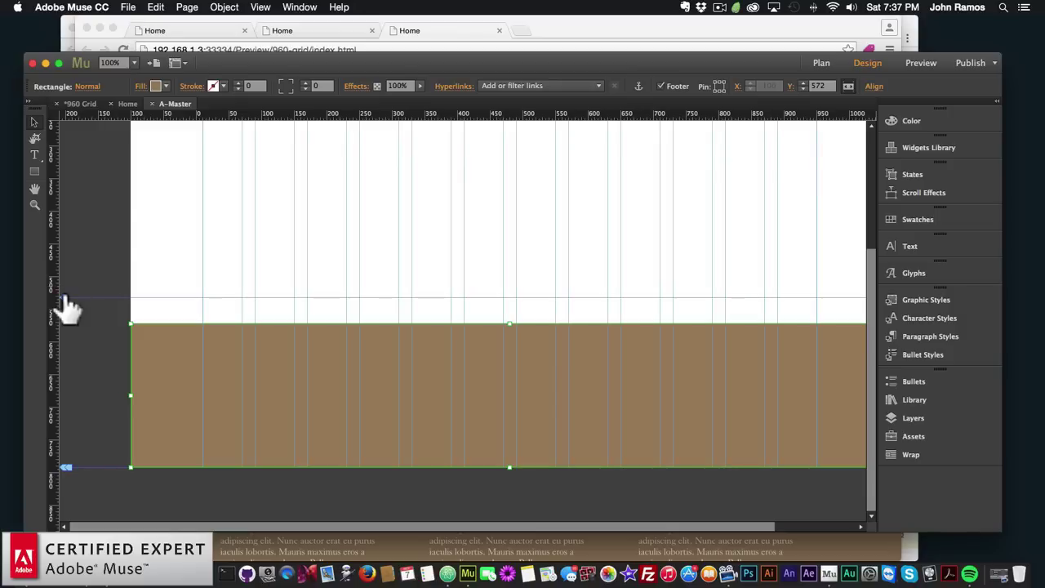
pyautogui.moveTo(63, 302); pyautogui.dragTo(62, 324)
pyautogui.click(822, 63)
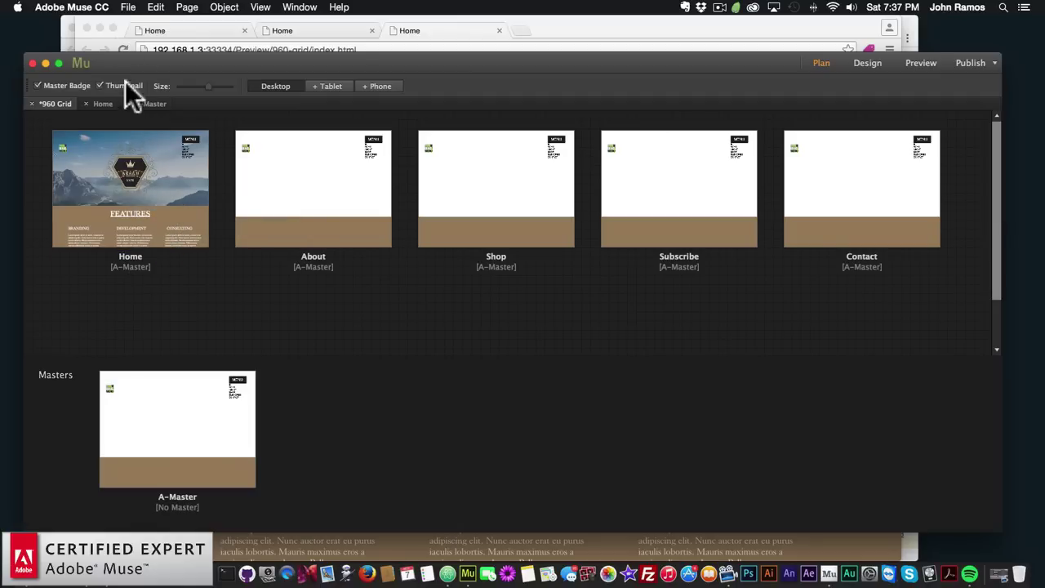
# Open the Home page and preview it in Chrome with File > Preview Page in Browser
pyautogui.doubleClick(134, 147)
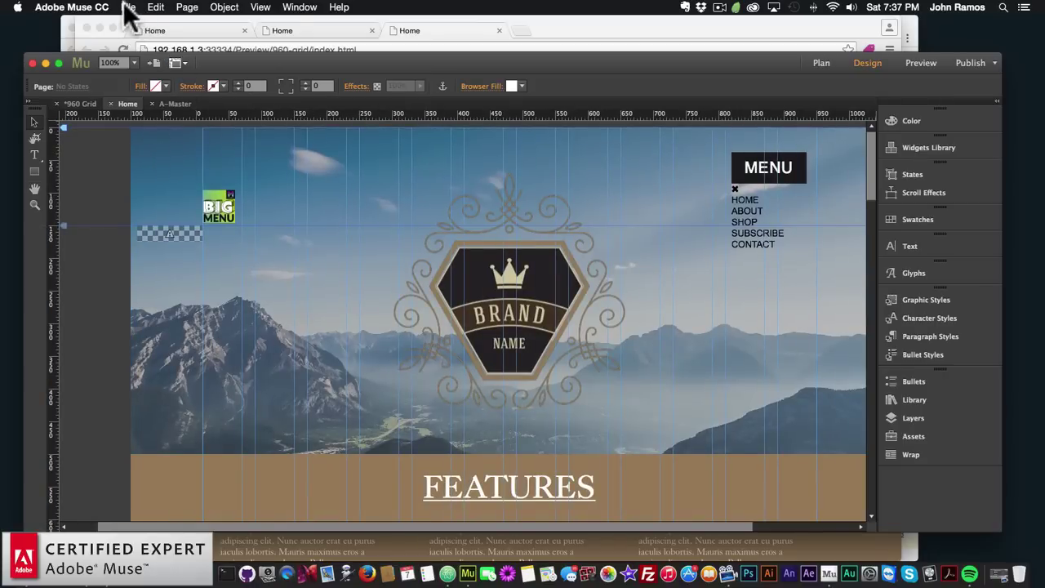
pyautogui.click(126, 6)
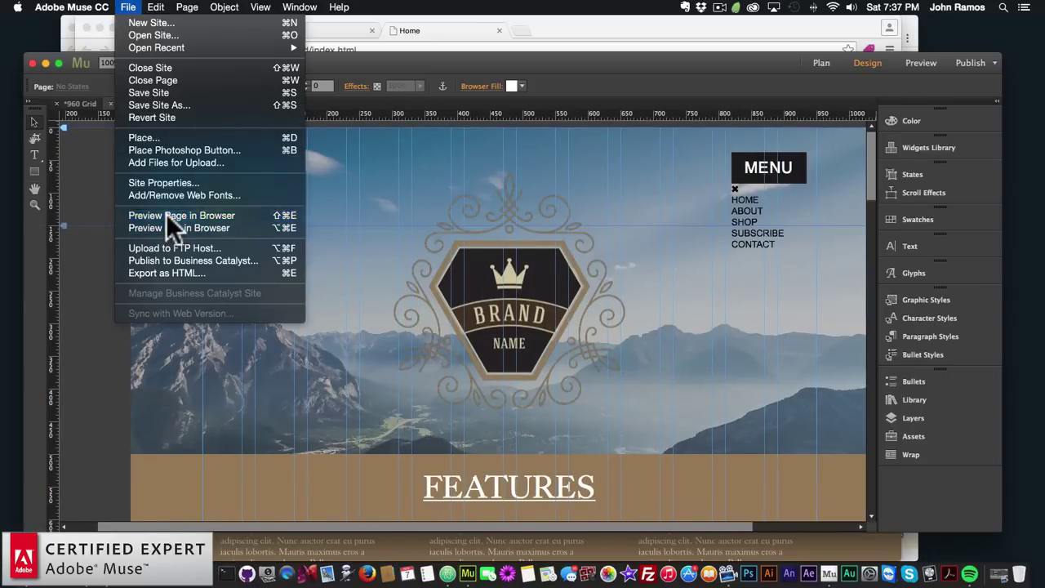
pyautogui.click(165, 214)
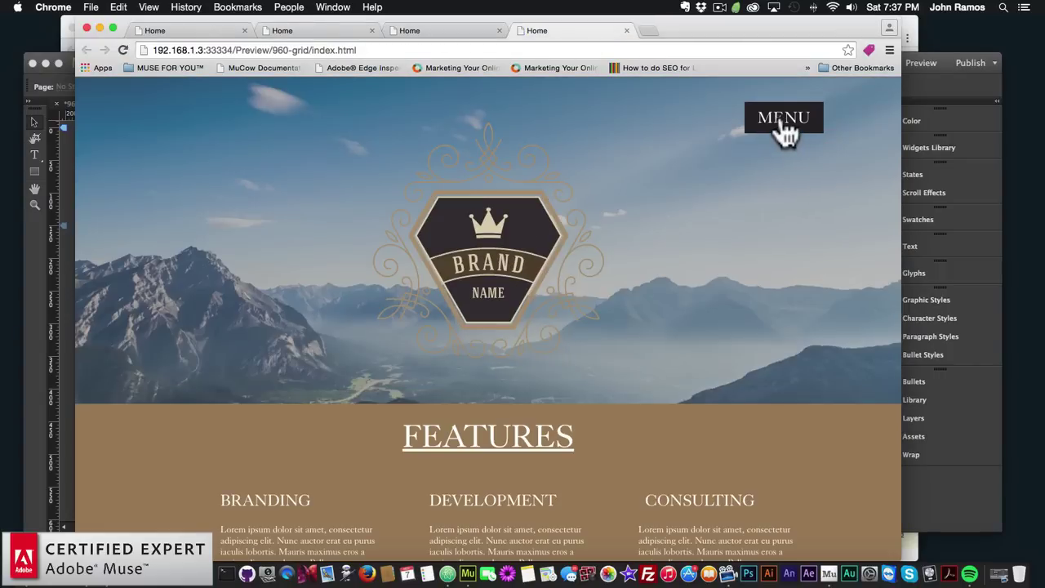
# Try the full-screen MENU and close it, then scroll down to the LET'S DISCUSS contact form
pyautogui.click(783, 122)
pyautogui.click(867, 120)
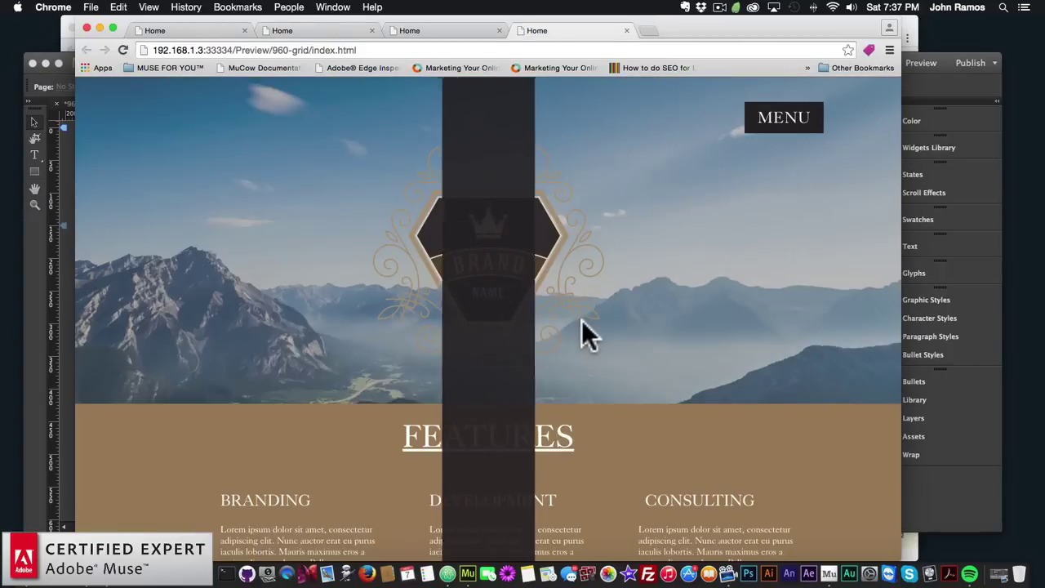
pyautogui.scroll(-5, 582, 320)
pyautogui.scroll(2, 582, 320)
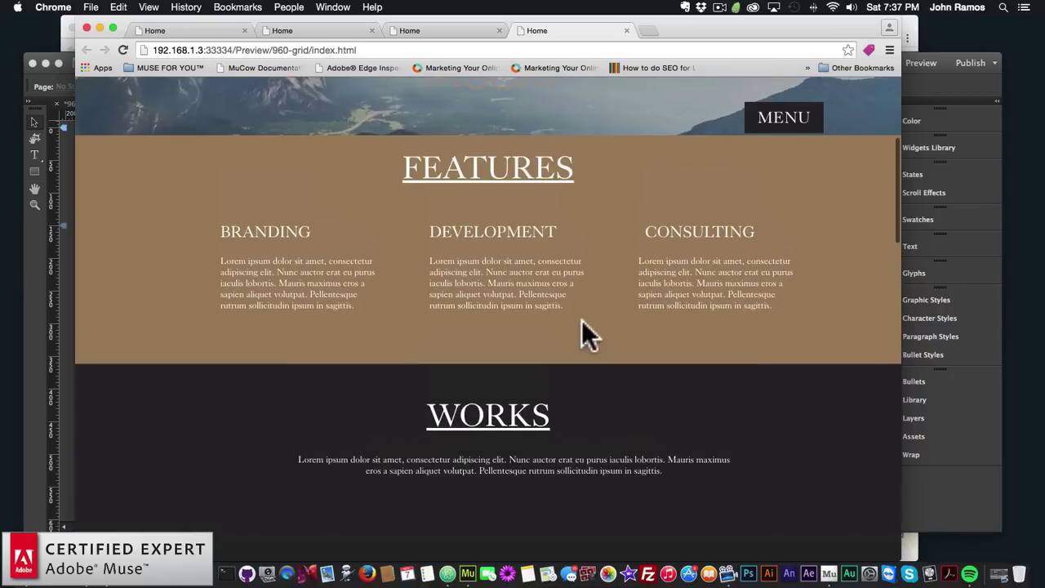
pyautogui.scroll(-7, 516, 306)
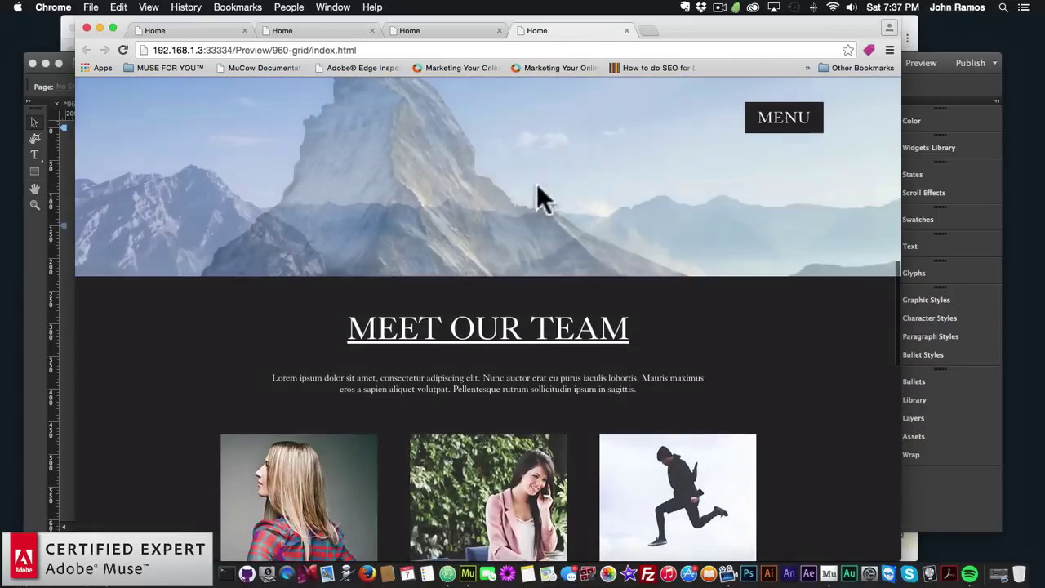
pyautogui.scroll(-3, 533, 229)
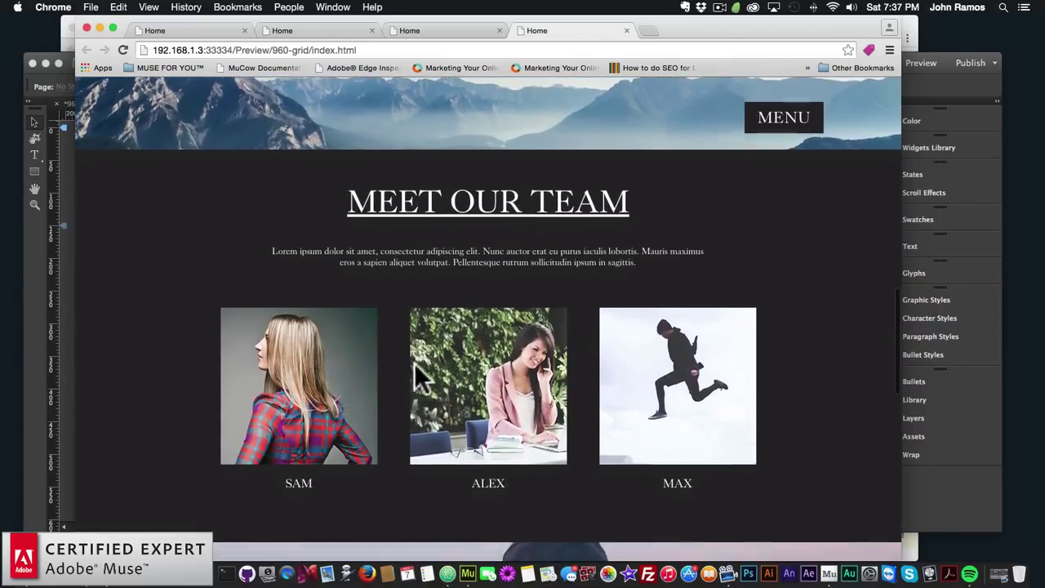
pyautogui.scroll(-8, 416, 375)
pyautogui.scroll(-1, 595, 315)
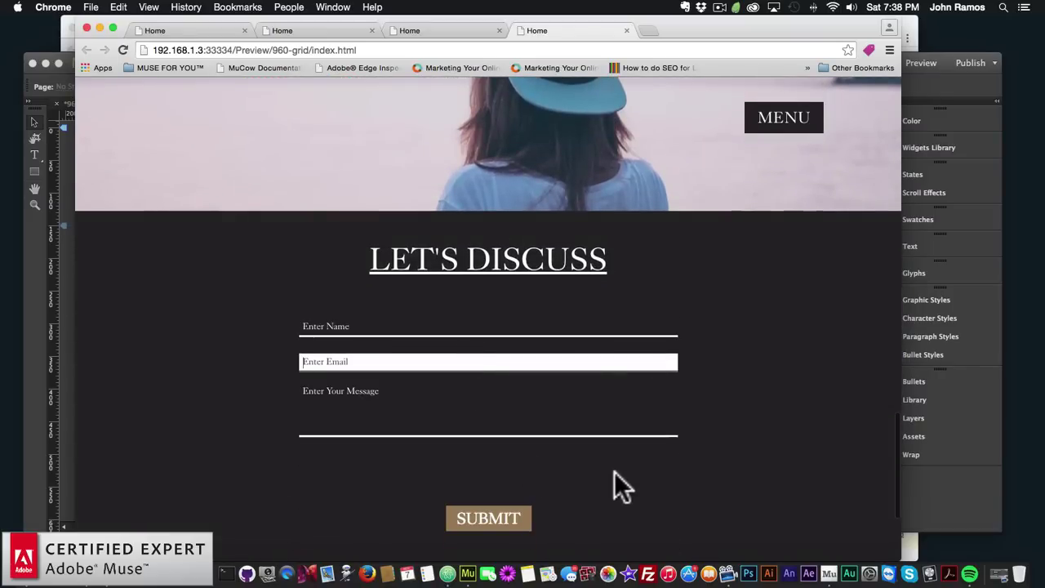
pyautogui.scroll(-3, 612, 470)
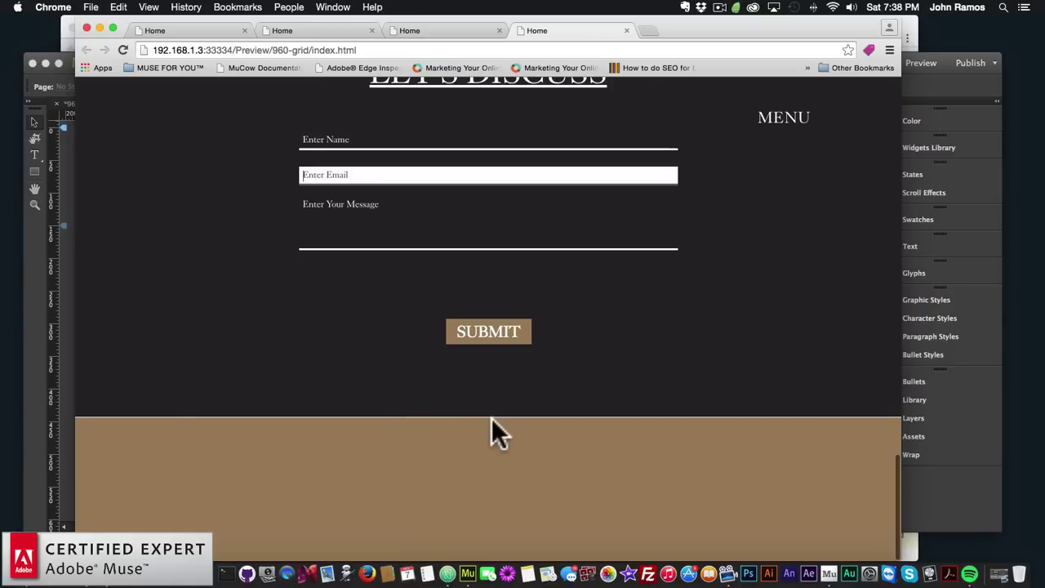
# On the A-Master page, move the footer start to Y 573 px
pyautogui.click(16, 379)
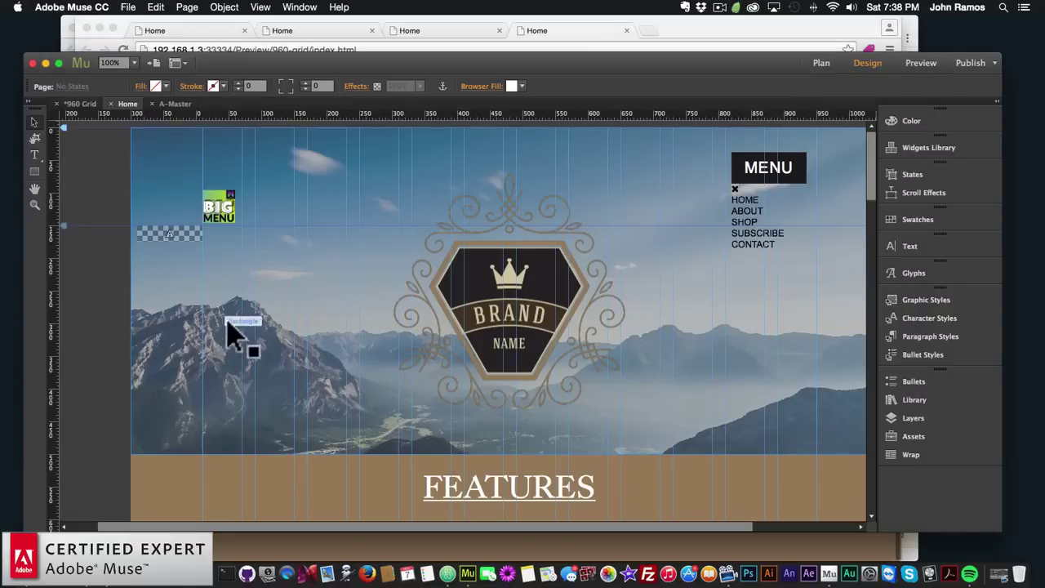
pyautogui.click(833, 62)
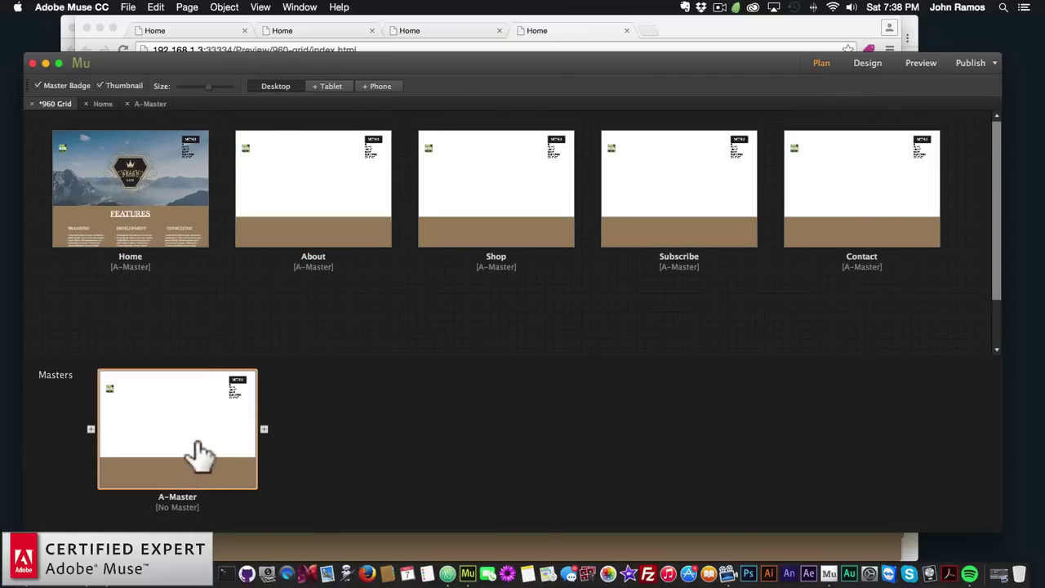
pyautogui.doubleClick(200, 449)
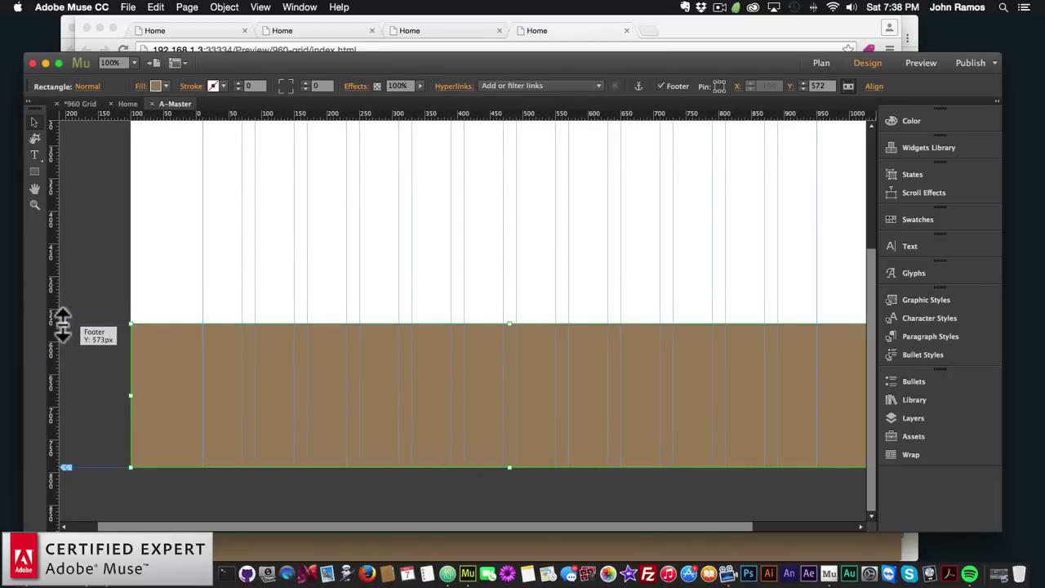
pyautogui.moveTo(63, 325); pyautogui.dragTo(63, 324)
# Open the Home page and preview it in the browser again
pyautogui.click(821, 63)
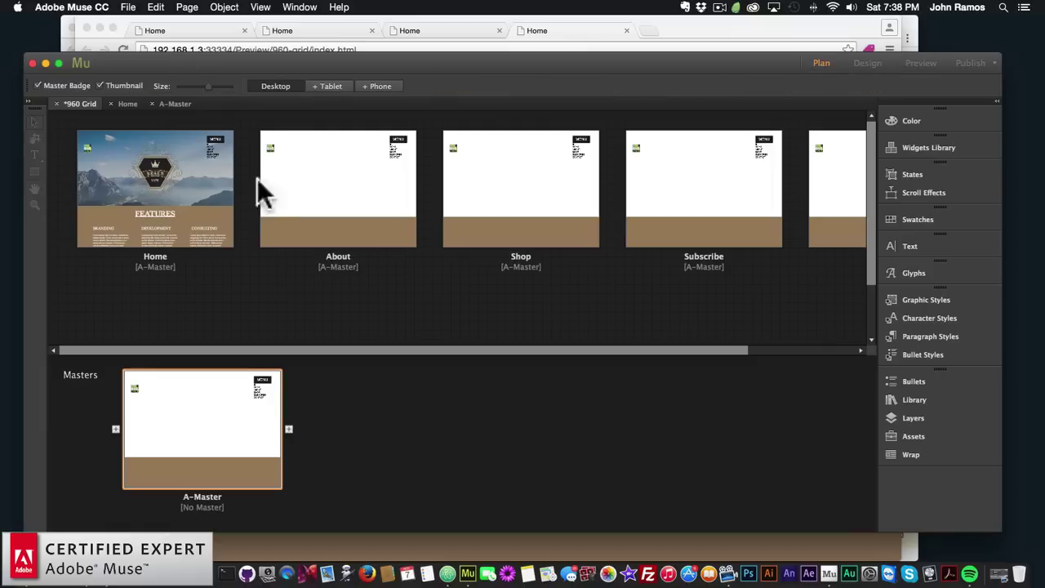
pyautogui.doubleClick(131, 188)
pyautogui.scroll(-20, 380, 404)
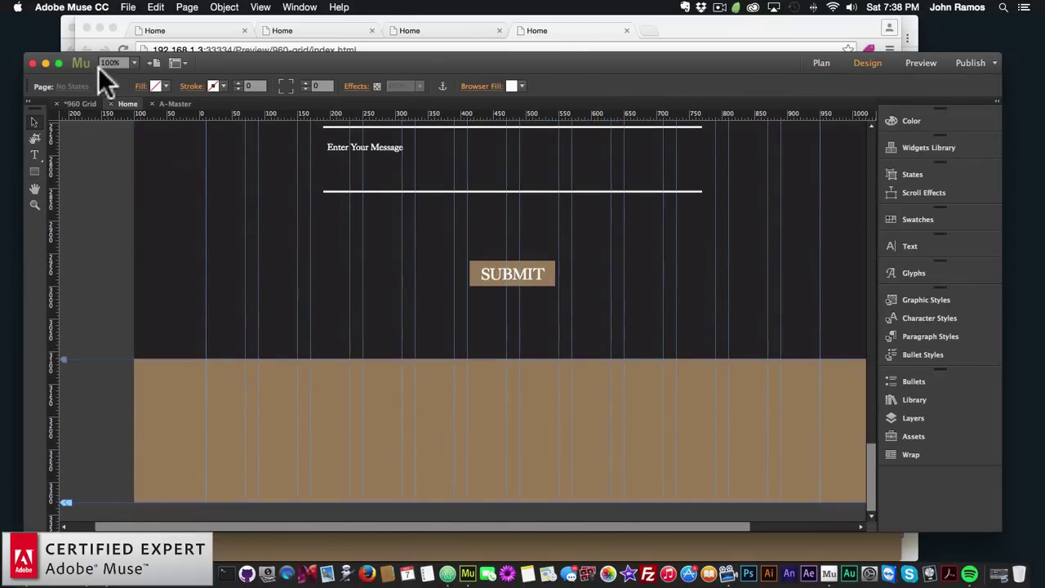
pyautogui.click(128, 6)
pyautogui.click(159, 215)
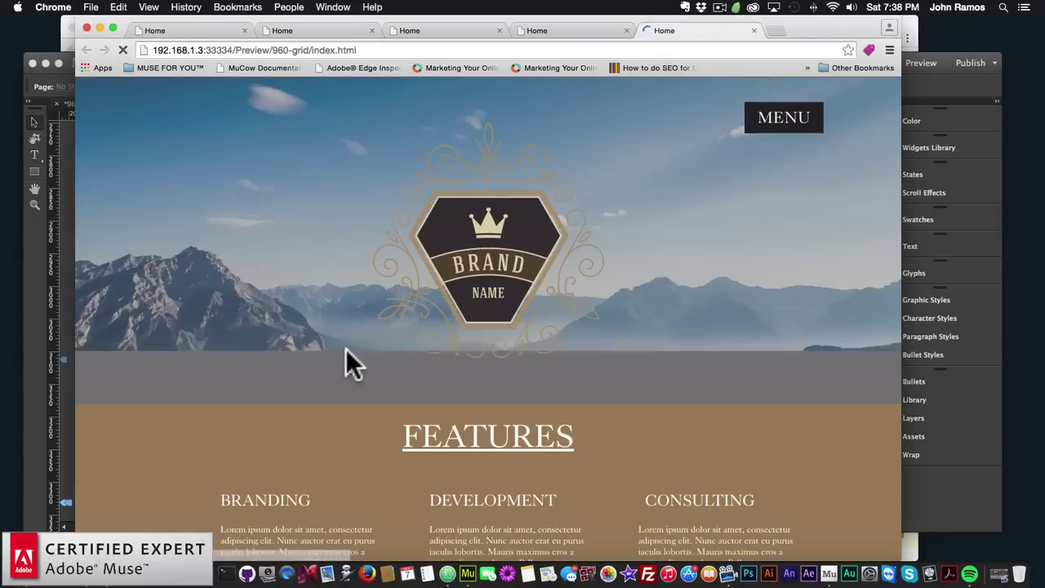
# Scroll the refreshed preview down to the brown footer and back up, then return to Muse
pyautogui.scroll(-15, 345, 348)
pyautogui.scroll(-5, 345, 348)
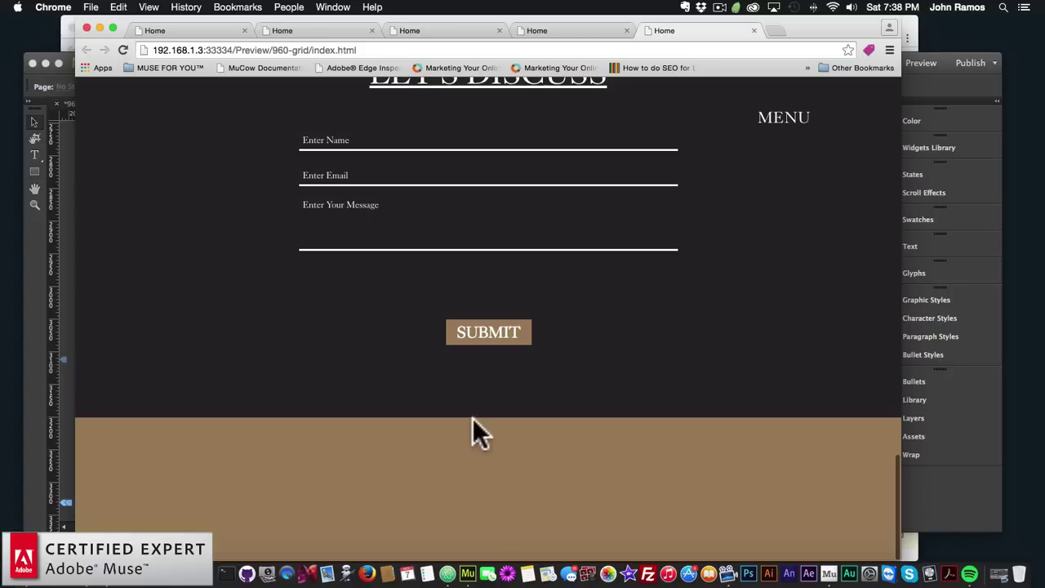
pyautogui.scroll(20, 441, 415)
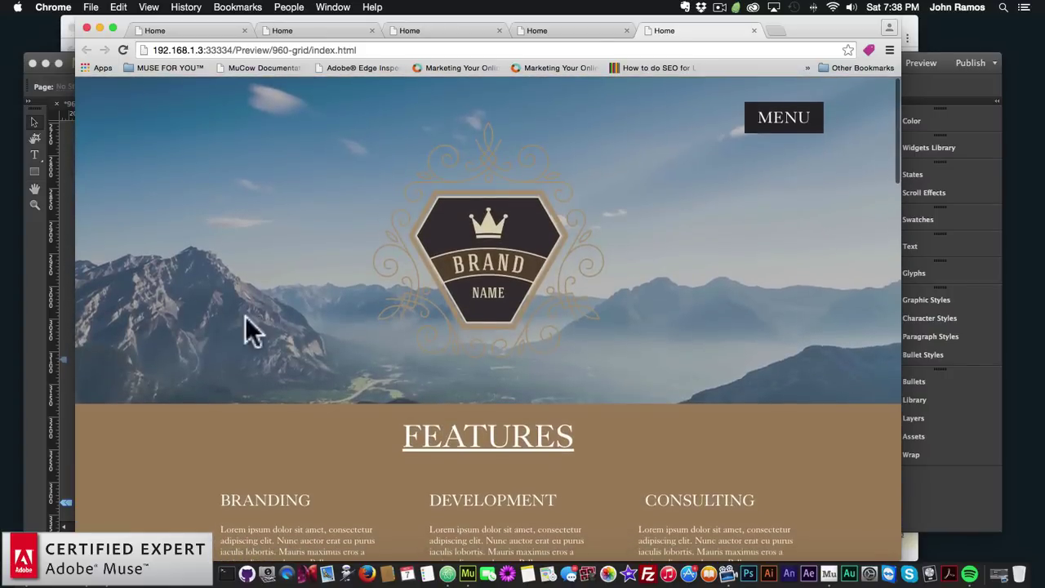
pyautogui.click(30, 278)
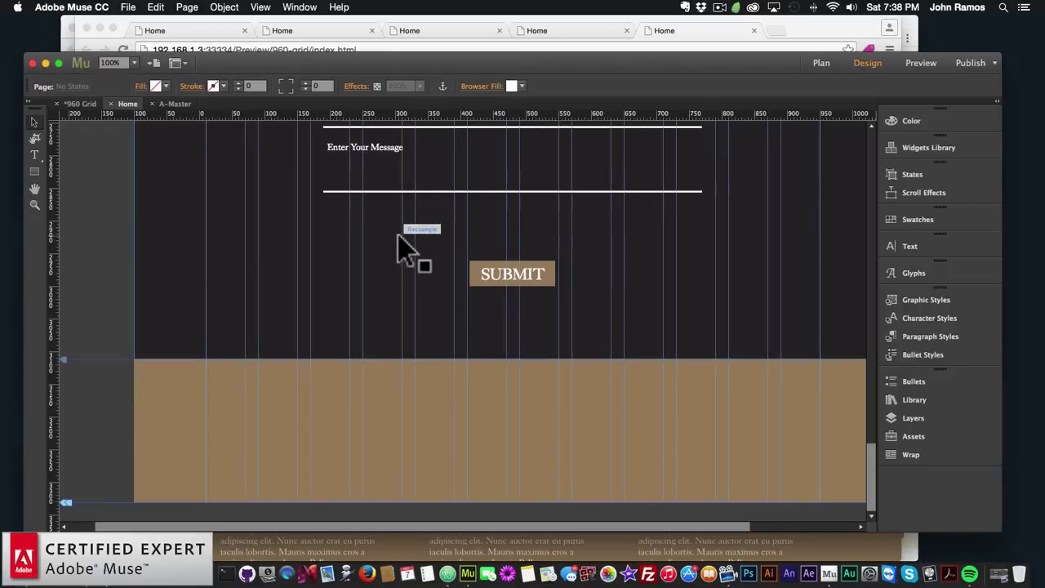
# Set the About page's browser fill to dark grey 292528 (R41 G37 B40)
pyautogui.scroll(10, 408, 245)
pyautogui.click(820, 63)
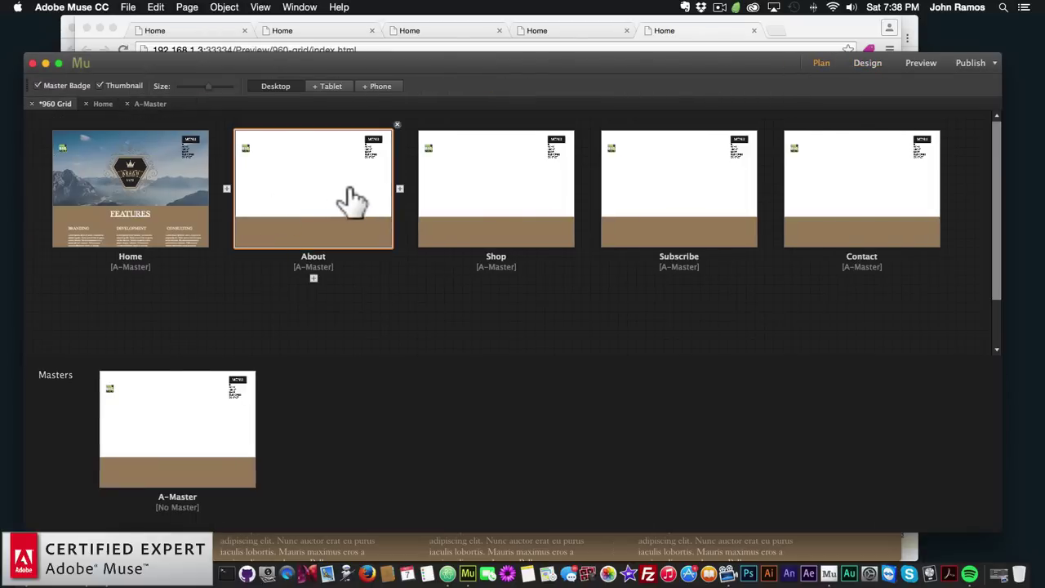
pyautogui.doubleClick(308, 195)
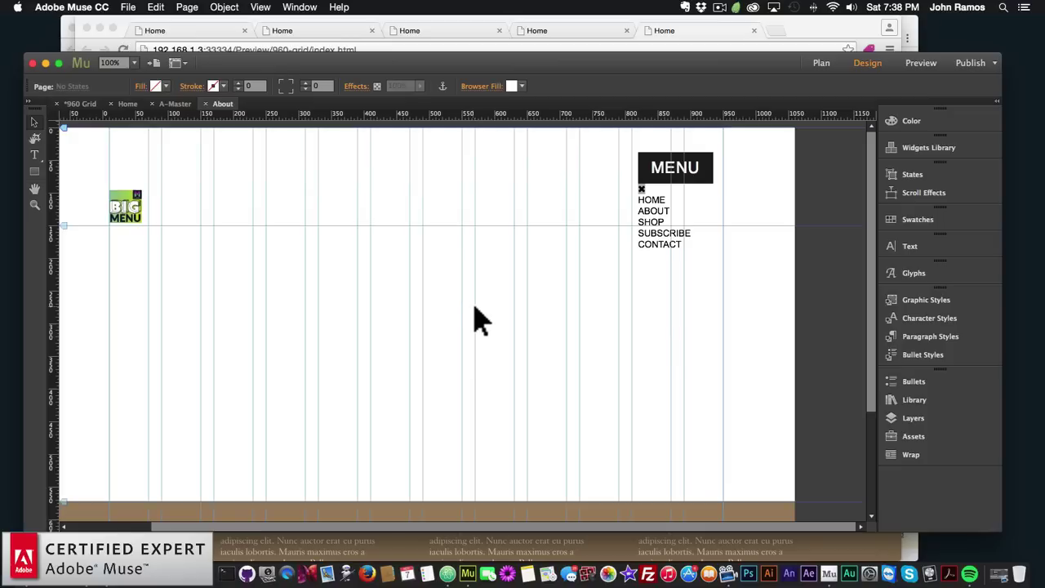
pyautogui.click(537, 85)
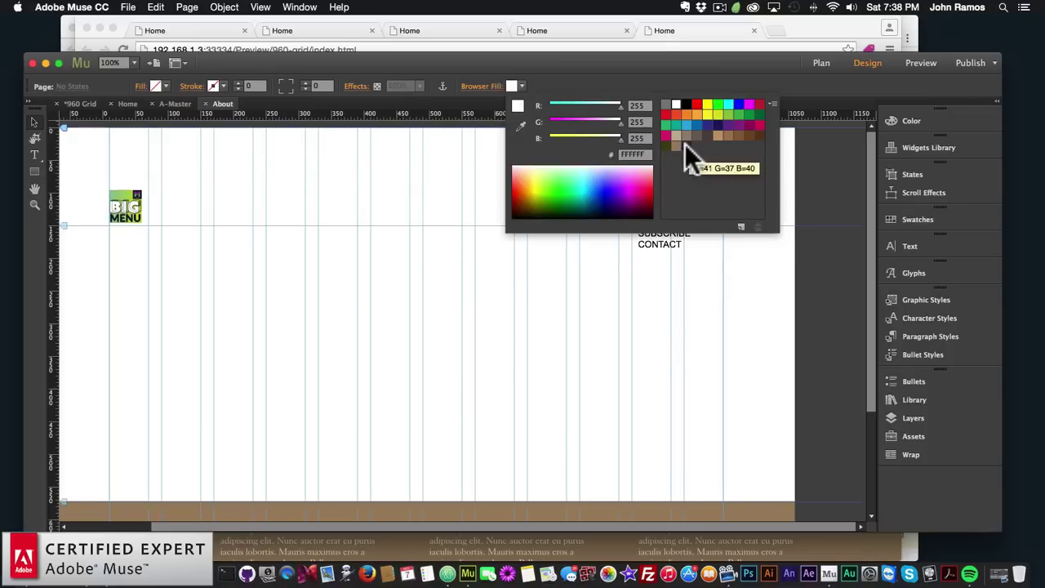
pyautogui.click(685, 145)
pyautogui.click(856, 100)
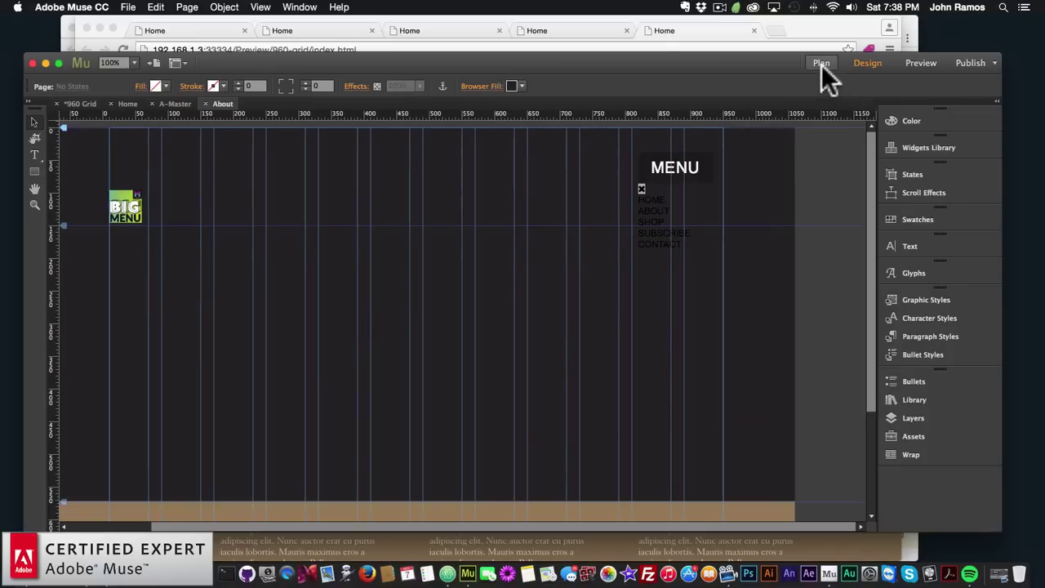
pyautogui.click(822, 64)
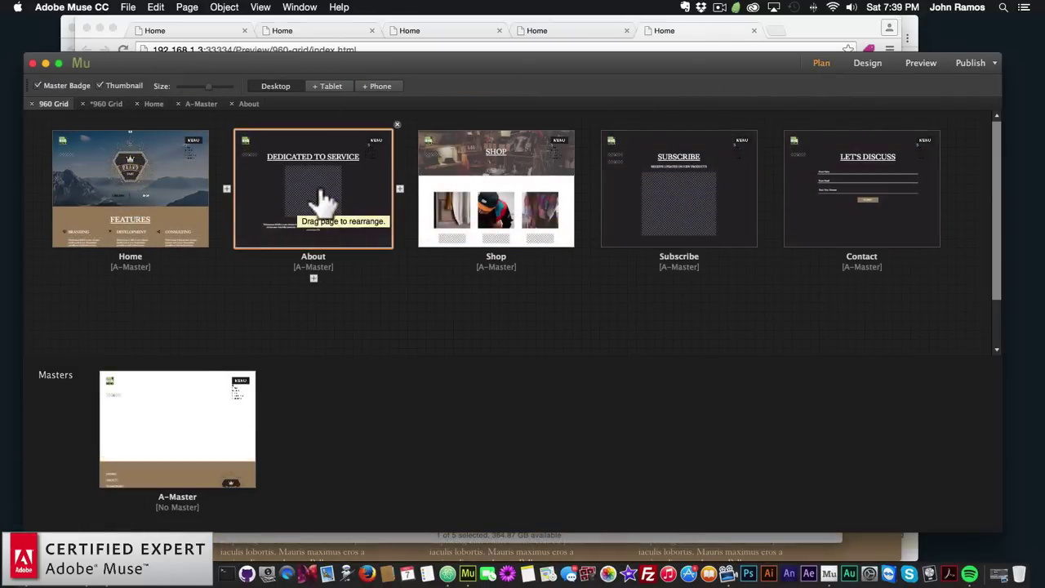
pyautogui.doubleClick(320, 192)
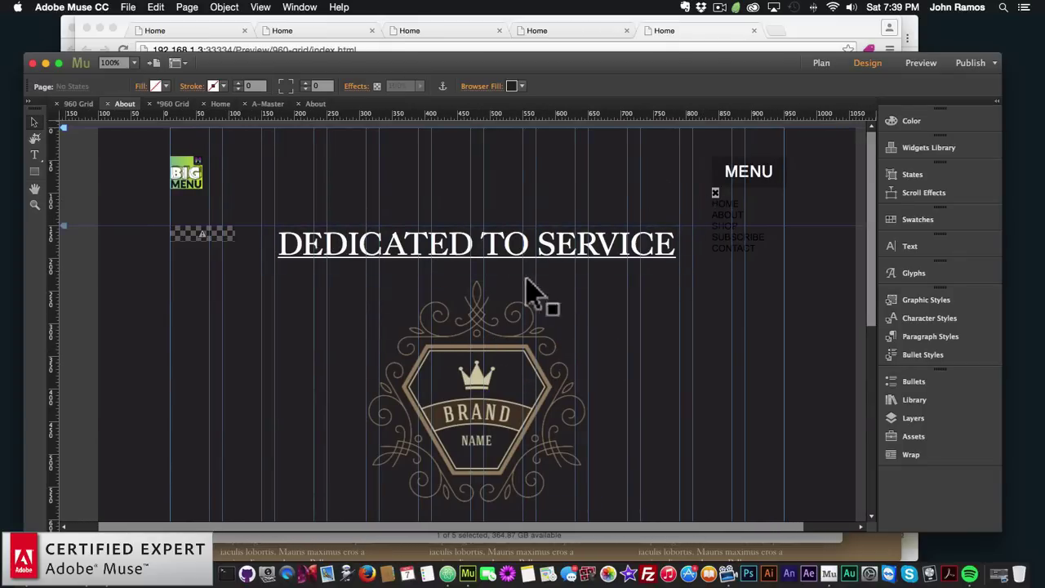
pyautogui.scroll(-3, 531, 293)
pyautogui.scroll(3, 481, 327)
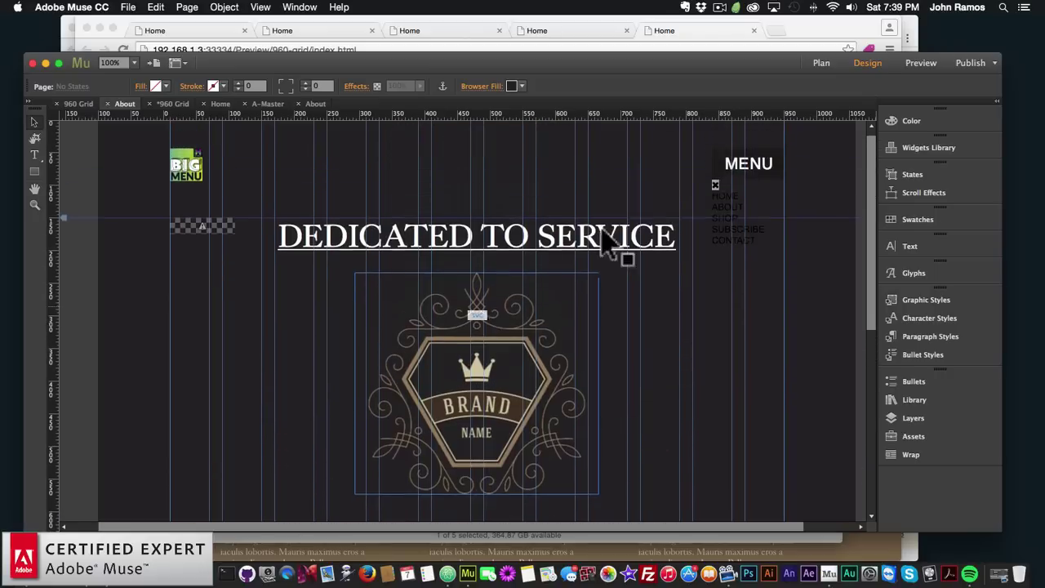
pyautogui.click(819, 64)
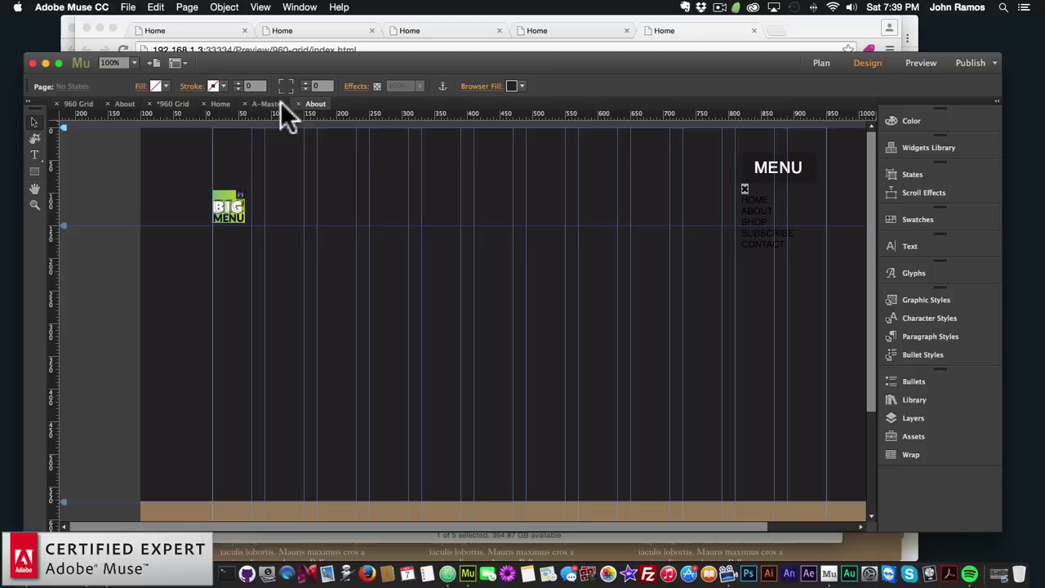
# Copy the FEATURES heading from the Home page and paste it centred on the About page
pyautogui.click(219, 103)
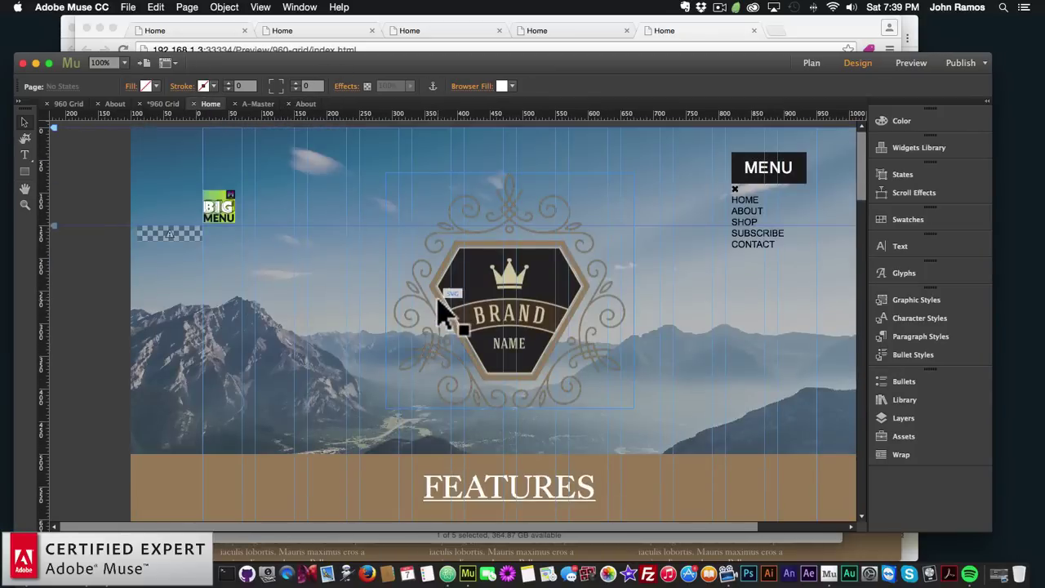
pyautogui.click(516, 500)
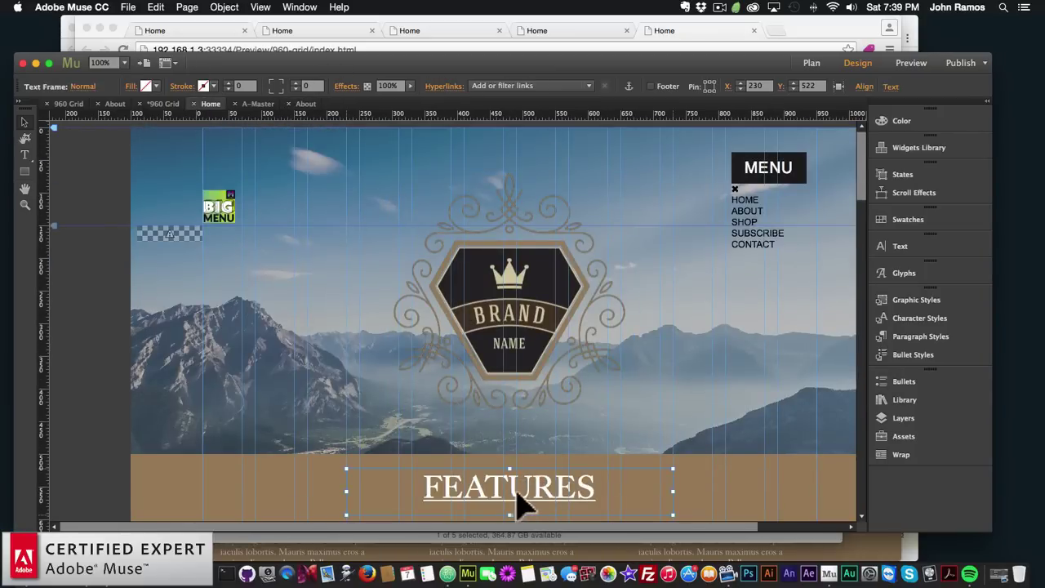
pyautogui.press('super+c')
pyautogui.click(305, 104)
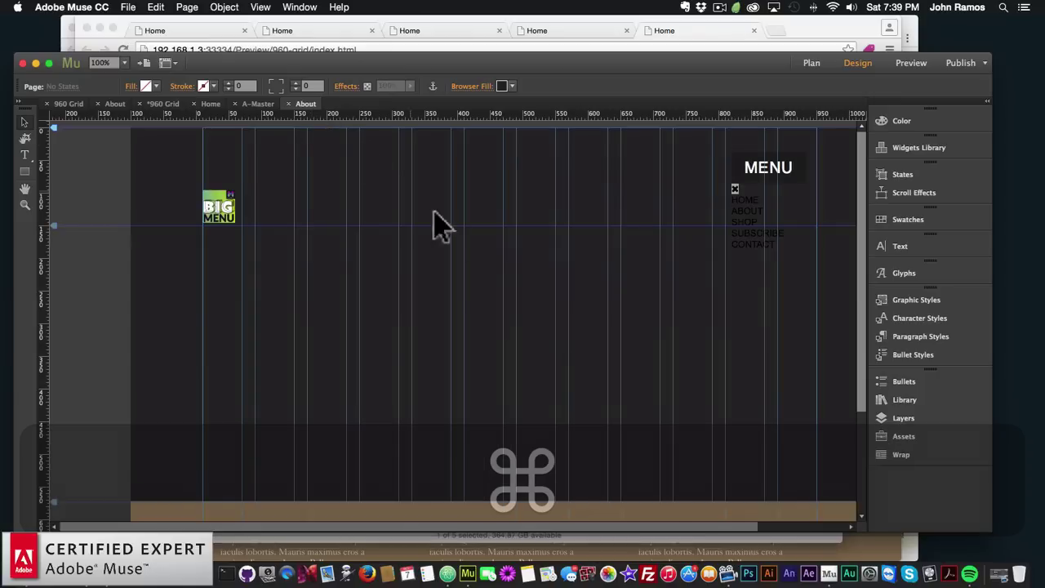
pyautogui.press('super+v')
pyautogui.moveTo(454, 310); pyautogui.dragTo(507, 255)
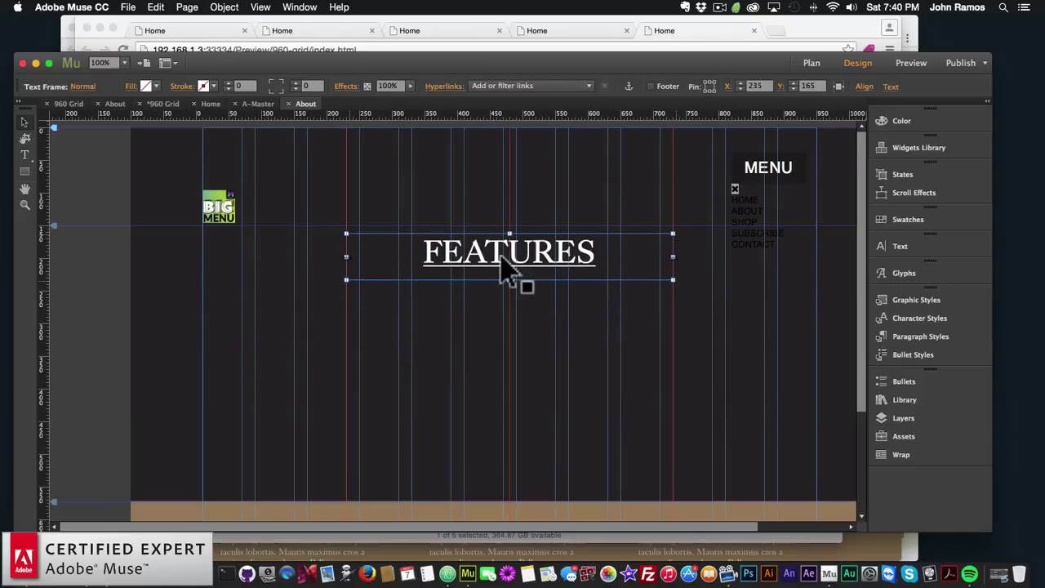
pyautogui.click(907, 319)
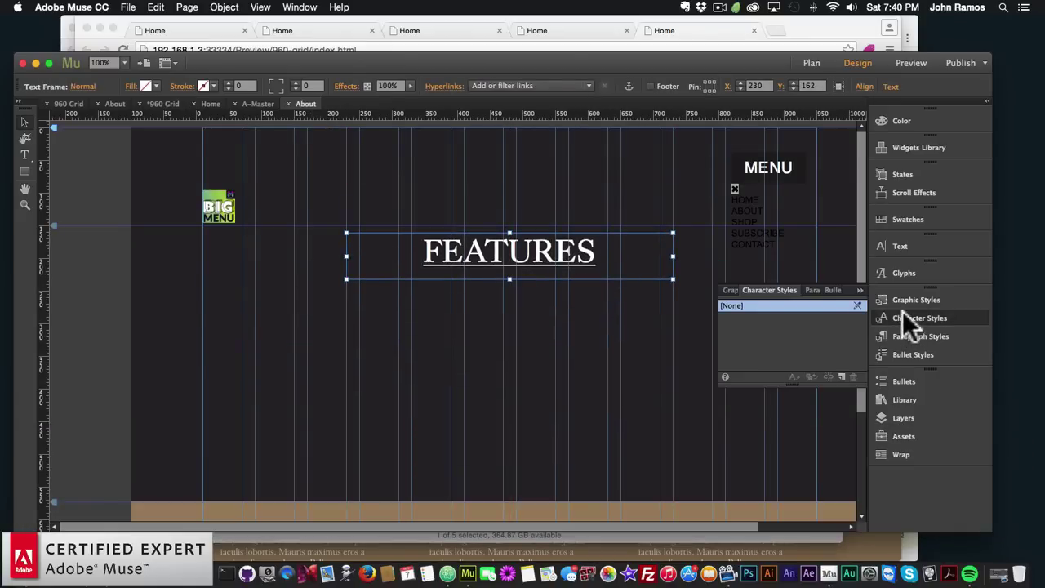
pyautogui.click(901, 333)
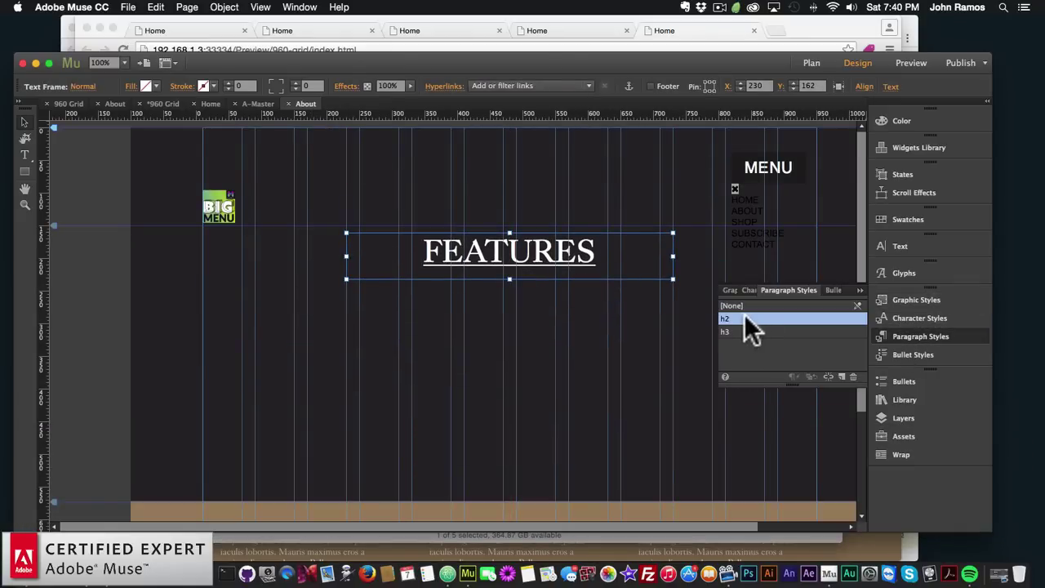
pyautogui.moveTo(495, 269); pyautogui.dragTo(448, 250)
# Retype the heading as DEDICATED TO SERVICE and widen its frame to fit one line
pyautogui.hscroll(5, 532, 257)
pyautogui.doubleClick(481, 249)
pyautogui.write('DEDICA')
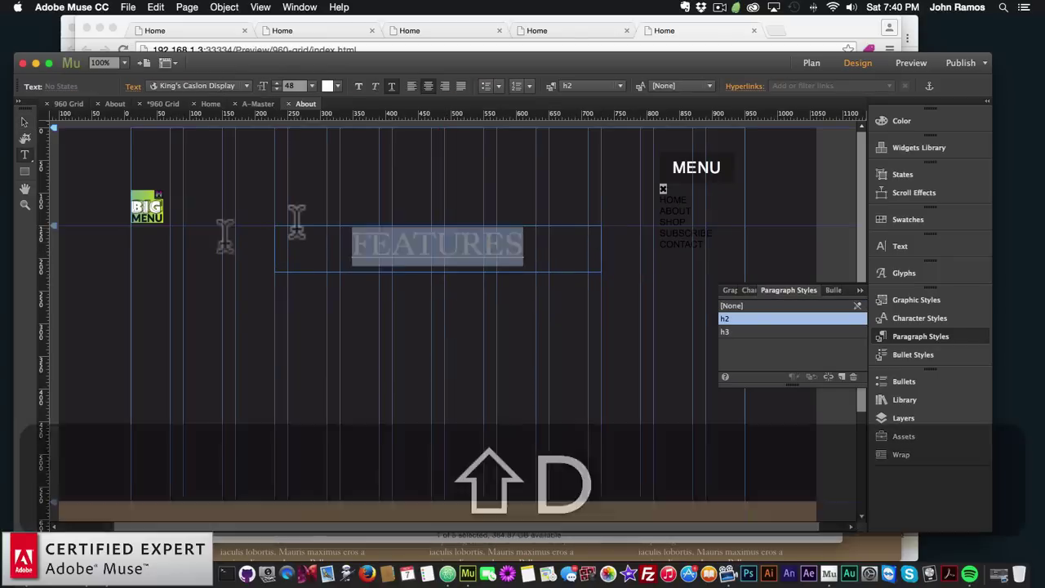
pyautogui.write('TEWD')
pyautogui.press('BackSpace')
pyautogui.press('BackSpace')
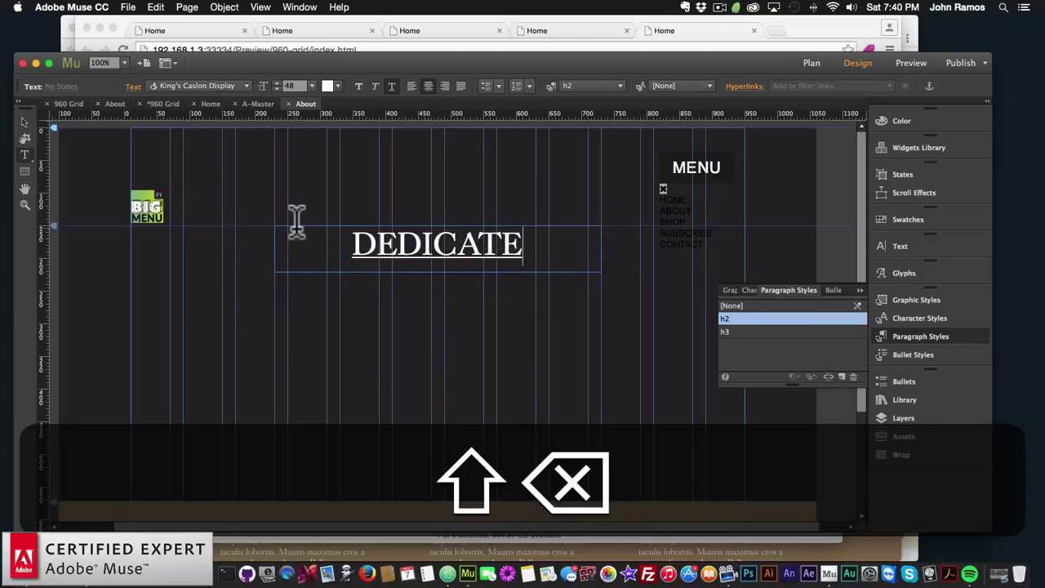
pyautogui.write('D')
pyautogui.write(' TO SERVICE')
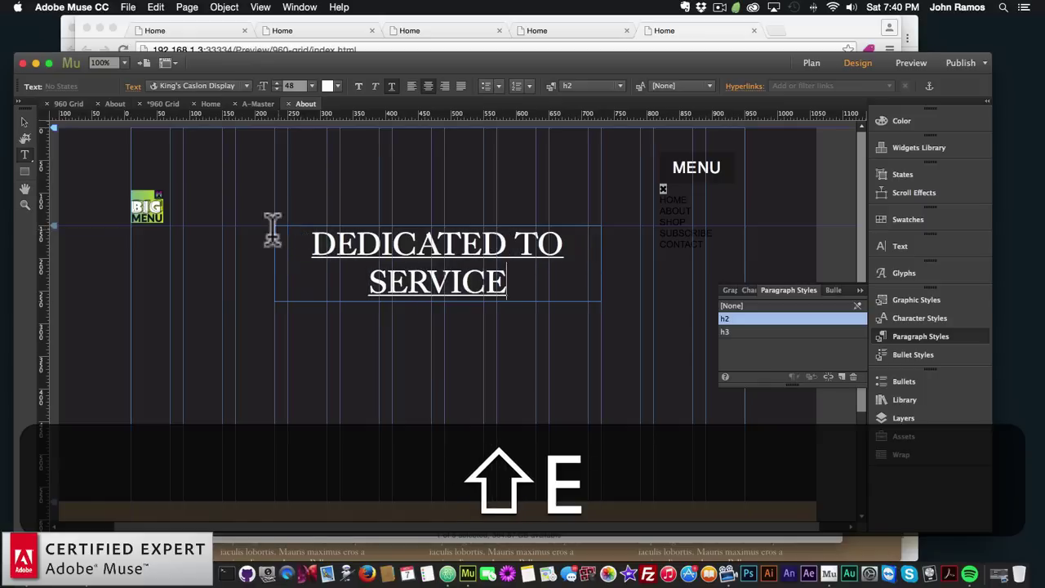
pyautogui.click(24, 123)
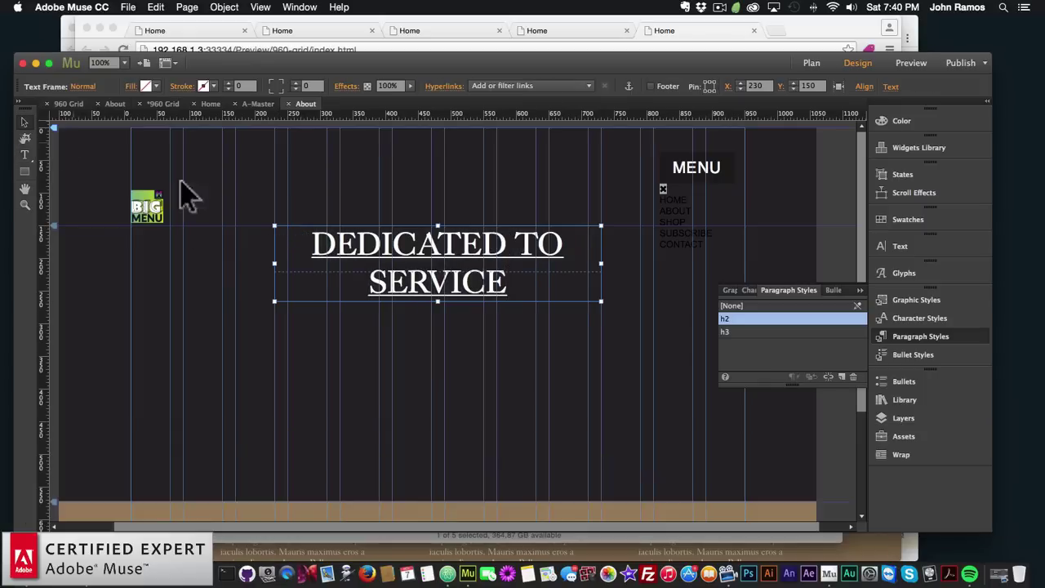
pyautogui.moveTo(602, 262); pyautogui.dragTo(543, 264)
pyautogui.click(497, 343)
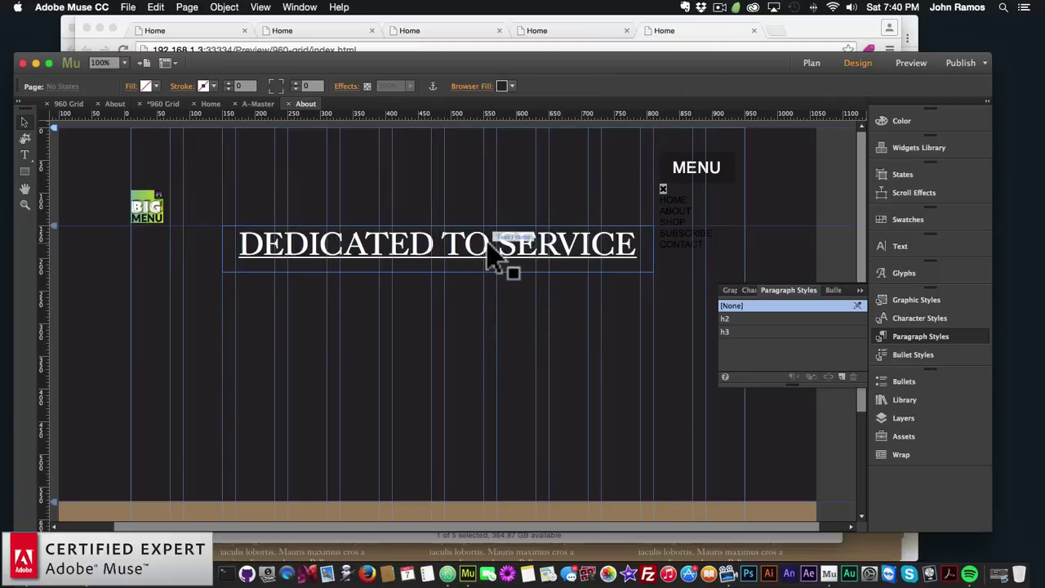
pyautogui.click(22, 535)
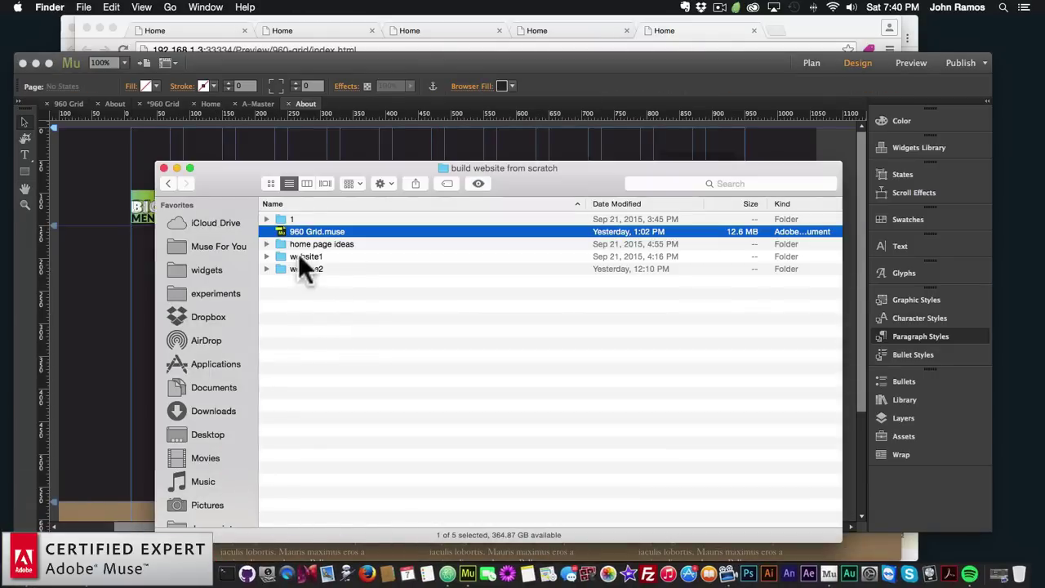
# Open Set of Monogram logo template 12.eps from website2 > Dollarphotoclub_87903117 in Illustrator CC 2015
pyautogui.doubleClick(300, 266)
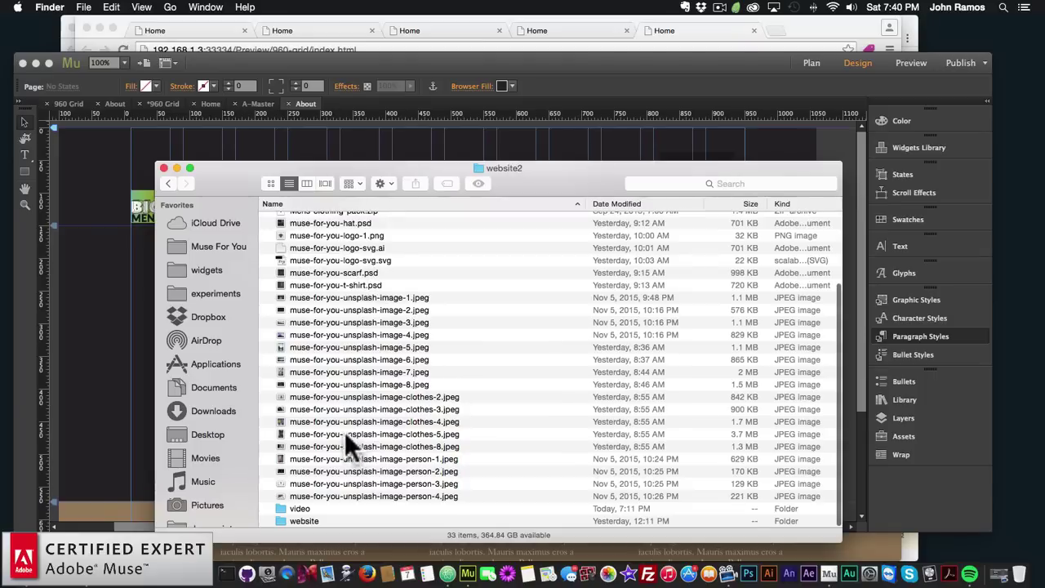
pyautogui.scroll(5, 344, 432)
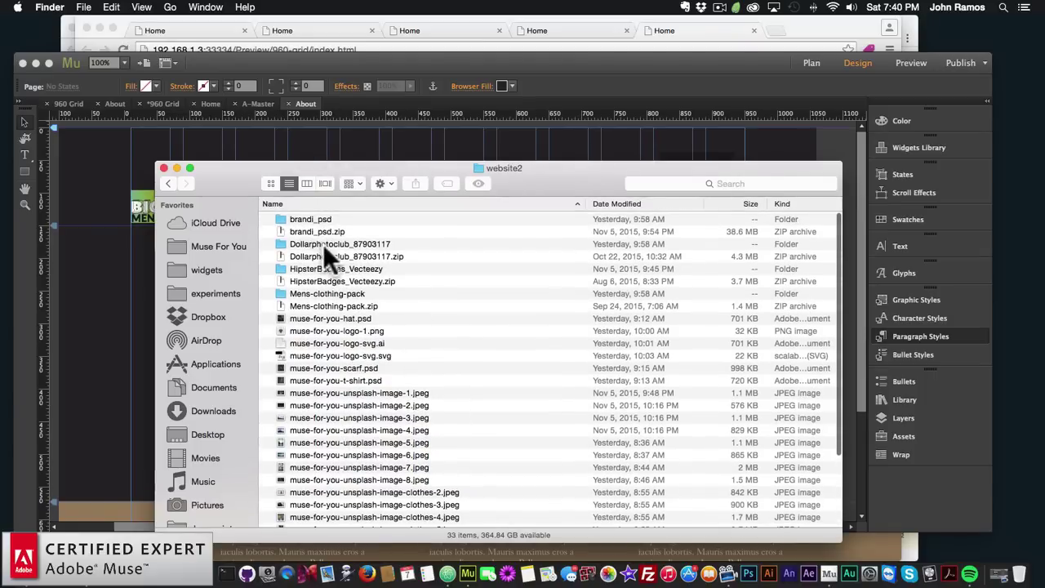
pyautogui.doubleClick(322, 244)
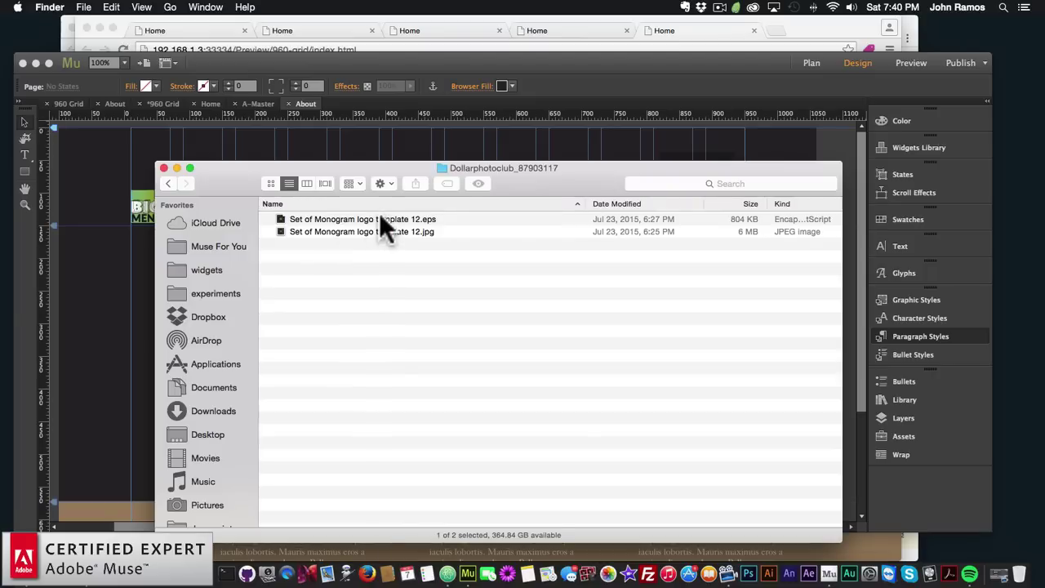
pyautogui.rightClick(381, 221)
pyautogui.moveTo(604, 238)
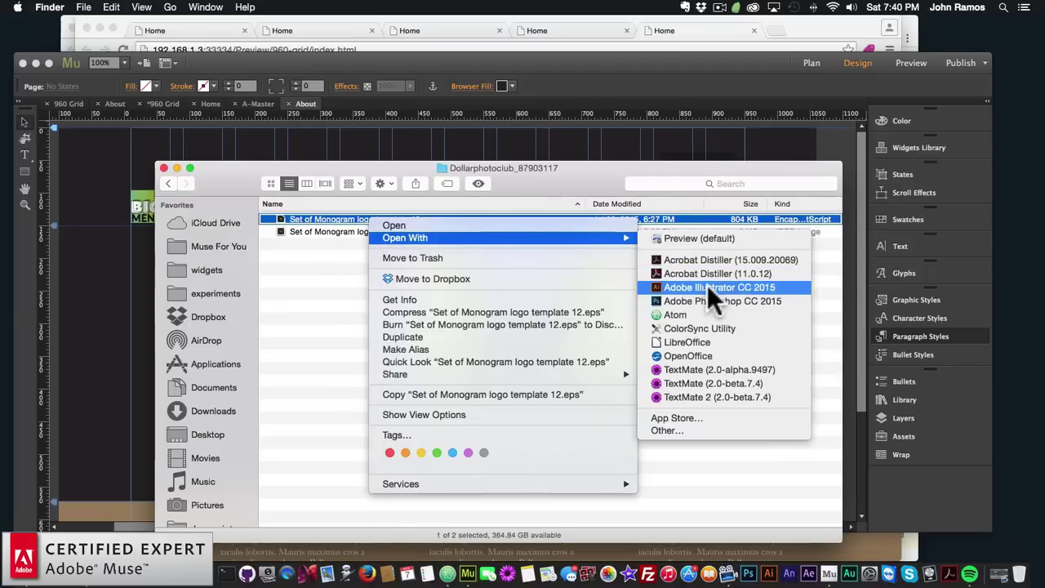
pyautogui.click(709, 287)
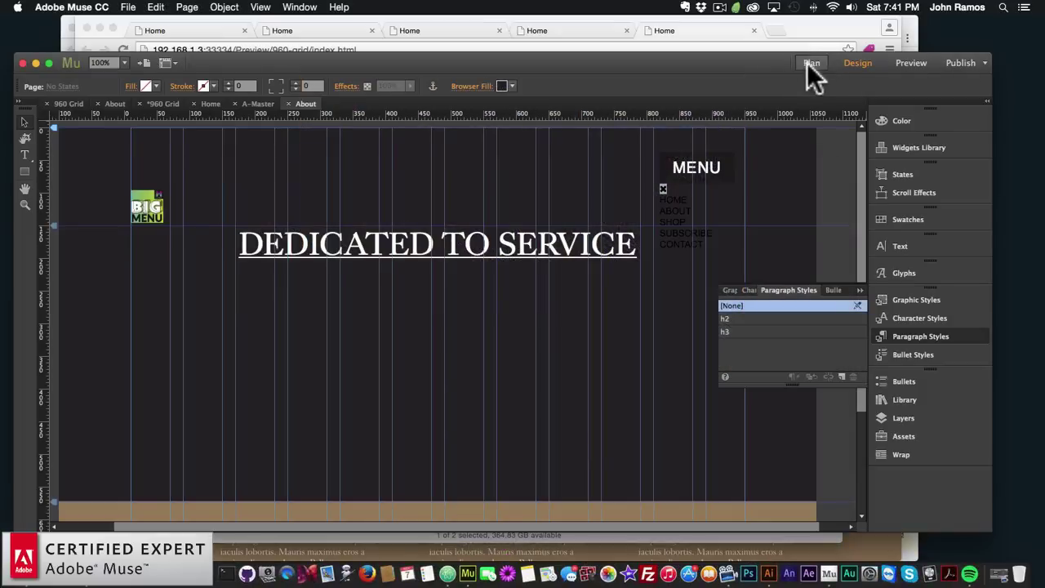
pyautogui.click(811, 63)
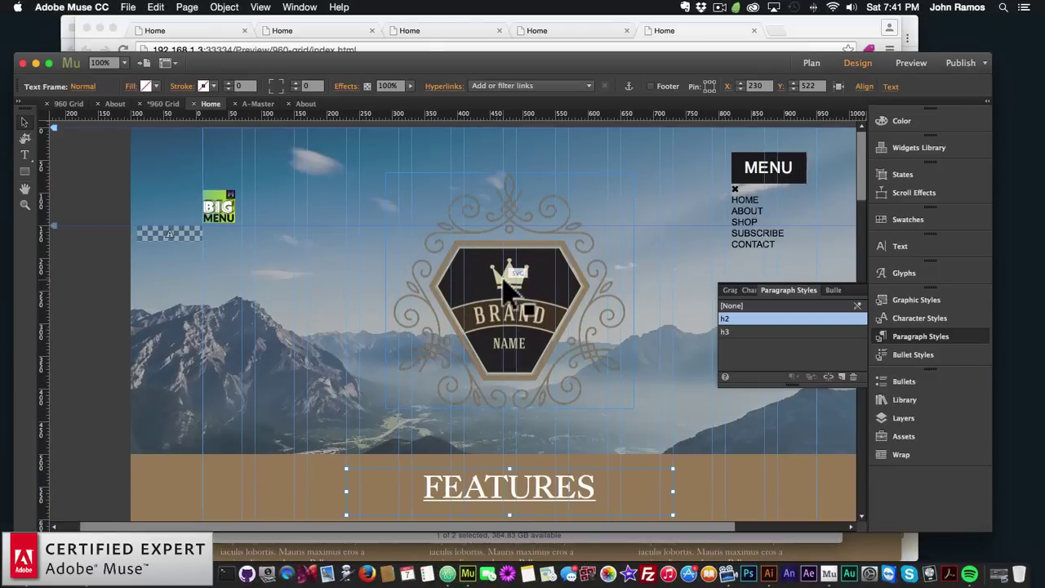
# Paste a copy of the Home page's Brand logo onto the About page below the heading
pyautogui.press('super+c')
pyautogui.click(812, 63)
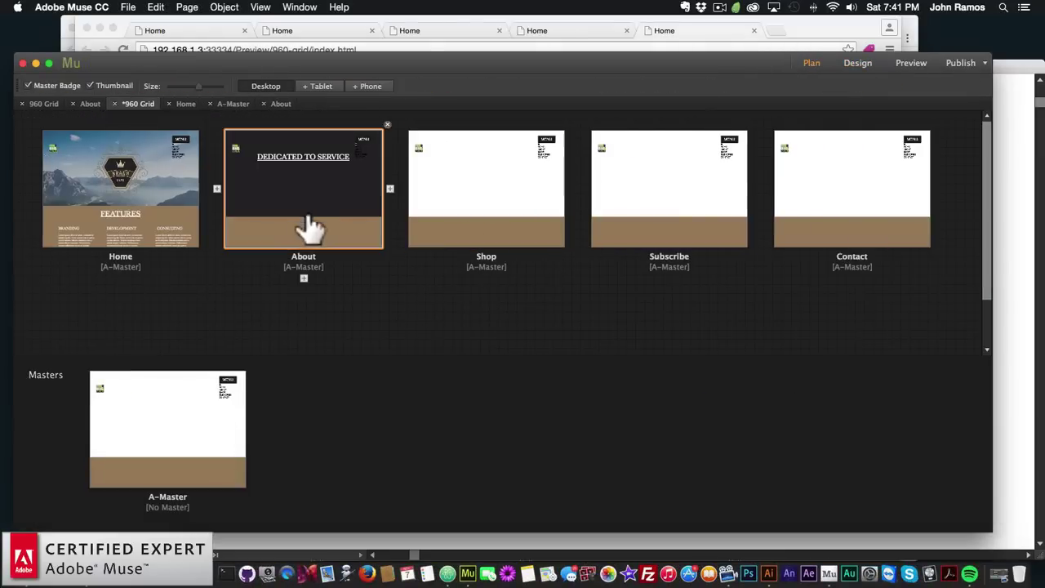
pyautogui.doubleClick(303, 224)
pyautogui.press('super+v')
pyautogui.moveTo(516, 396); pyautogui.dragTo(578, 400)
pyautogui.click(669, 420)
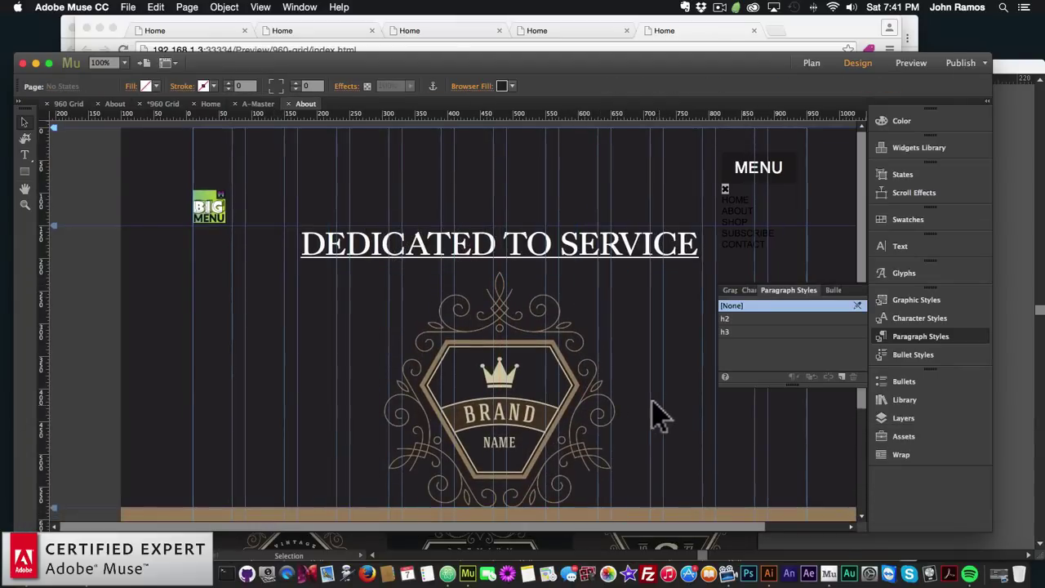
# Select and copy the paragraph under the WORKS heading on the Home page
pyautogui.click(806, 64)
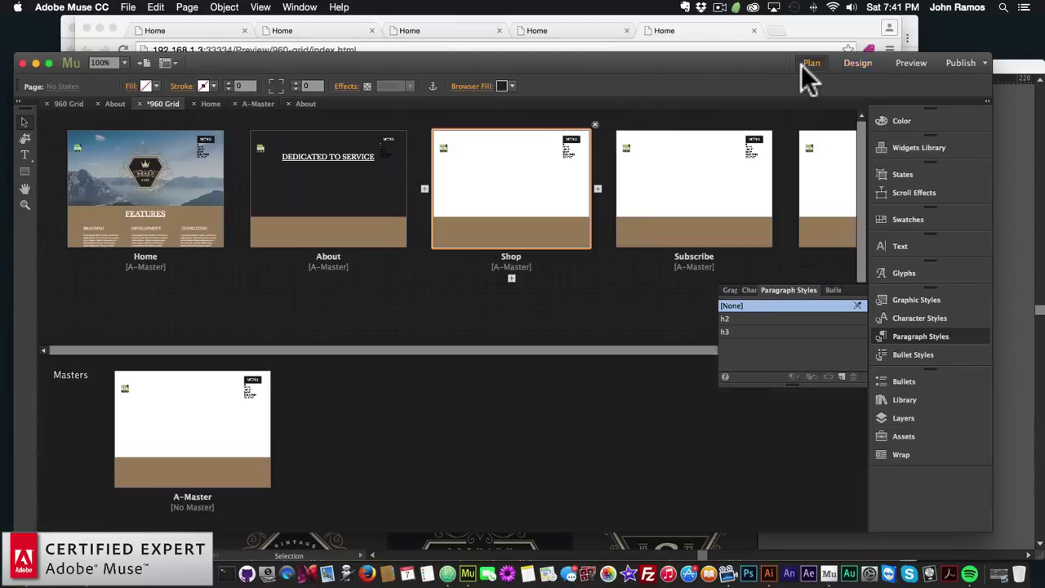
pyautogui.doubleClick(139, 198)
pyautogui.scroll(-10, 418, 378)
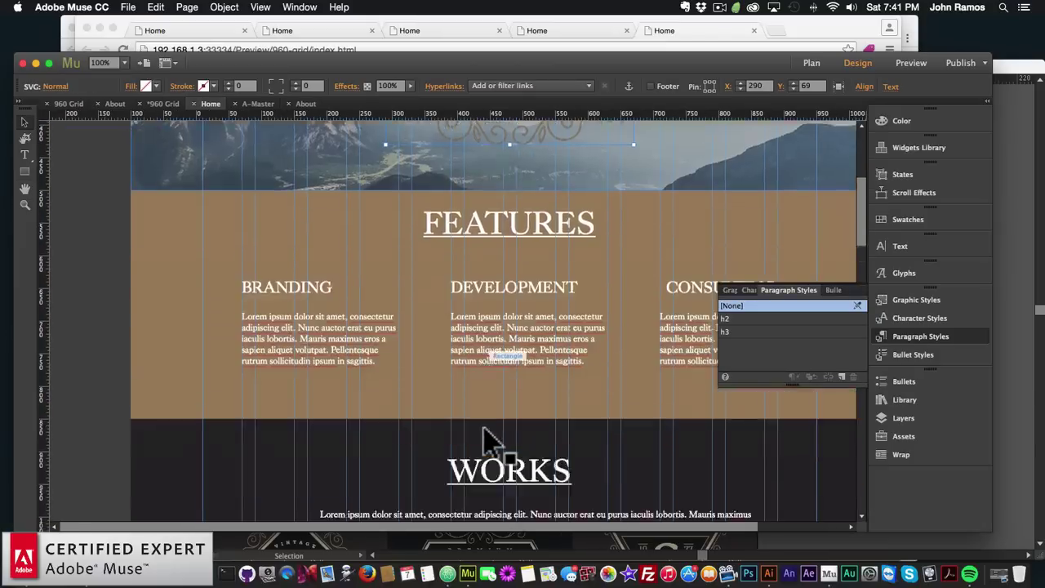
pyautogui.click(481, 425)
pyautogui.moveTo(496, 433)
pyautogui.mouseDown()
pyautogui.moveTo(467, 427)
pyautogui.moveTo(492, 431)
pyautogui.mouseUp()
pyautogui.press('super+c')
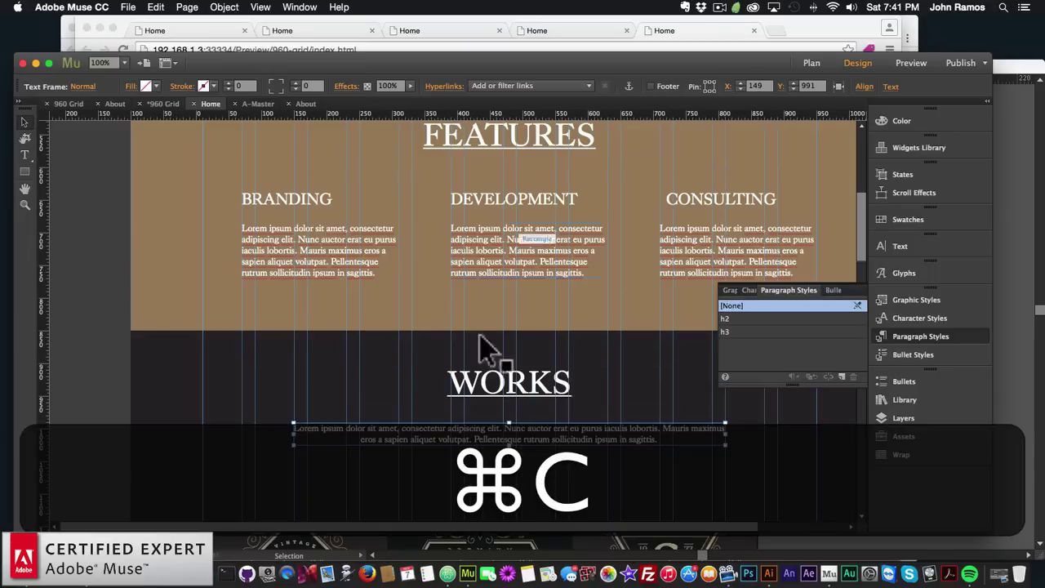
pyautogui.press('super+minus')
pyautogui.scroll(4, 500, 350)
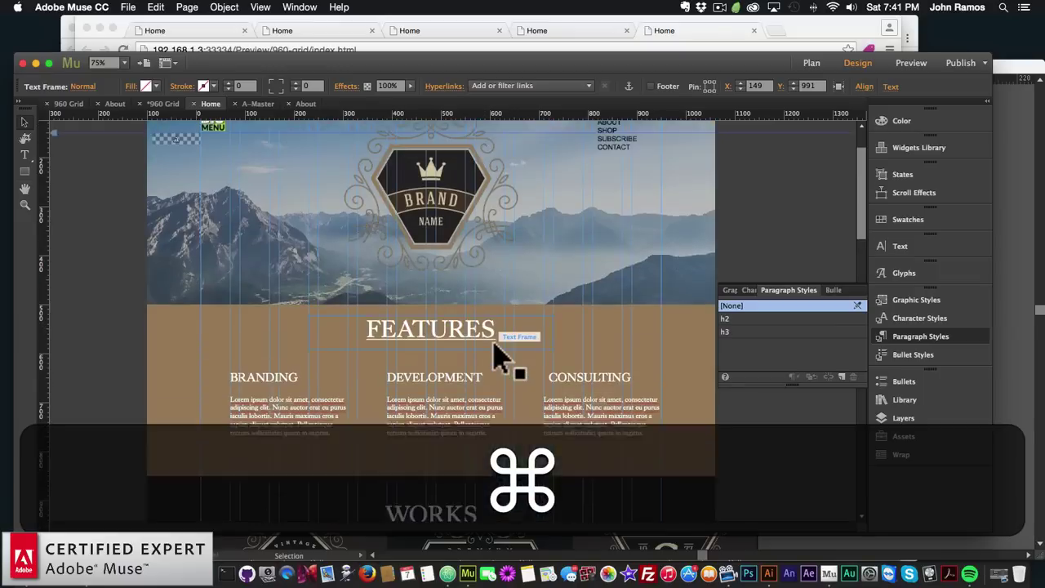
pyautogui.scroll(-4, 499, 351)
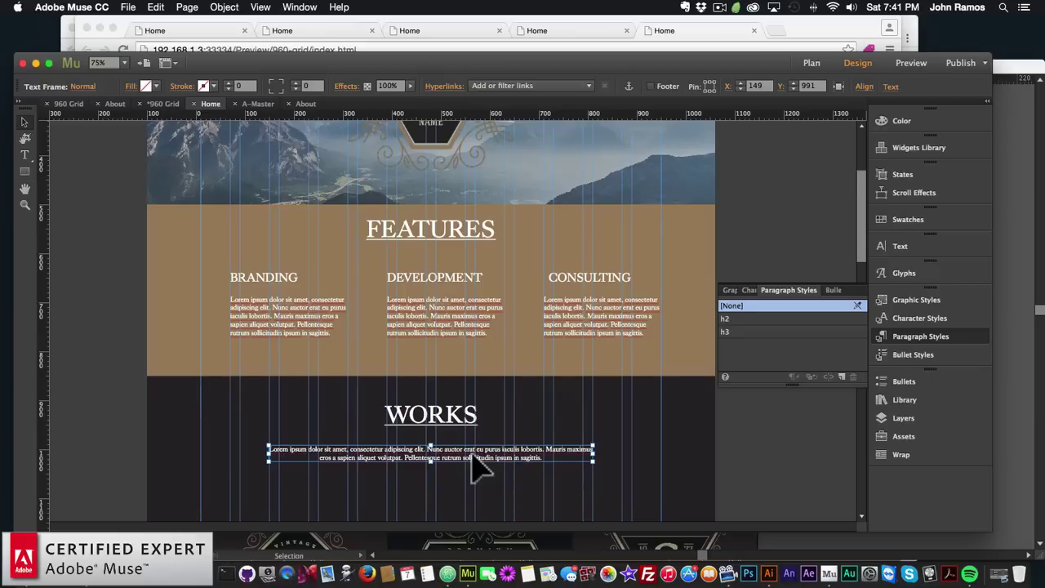
pyautogui.press('super+c')
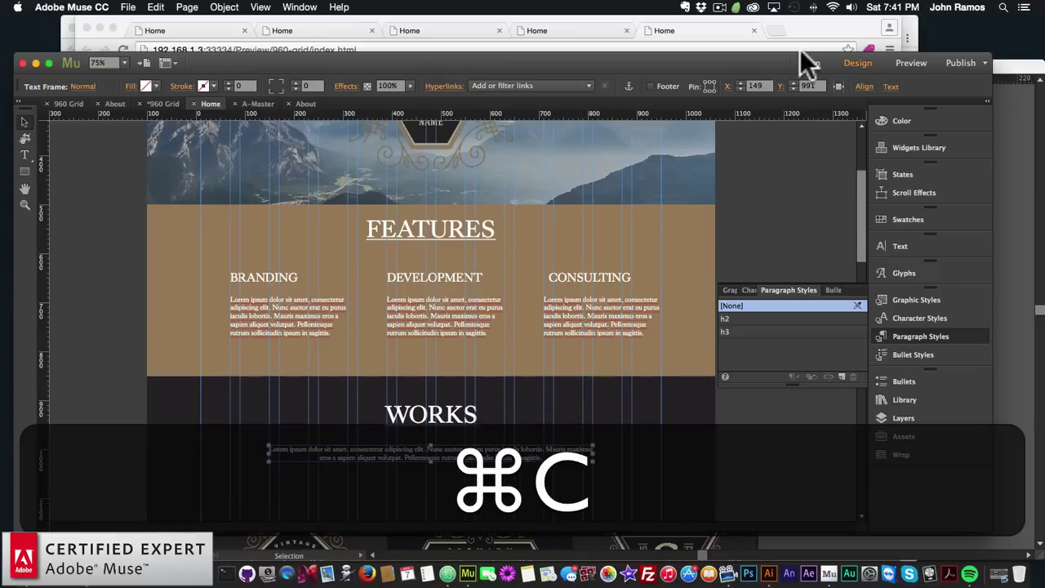
# Paste the Works paragraph onto the About page beneath the logo
pyautogui.click(811, 63)
pyautogui.doubleClick(350, 194)
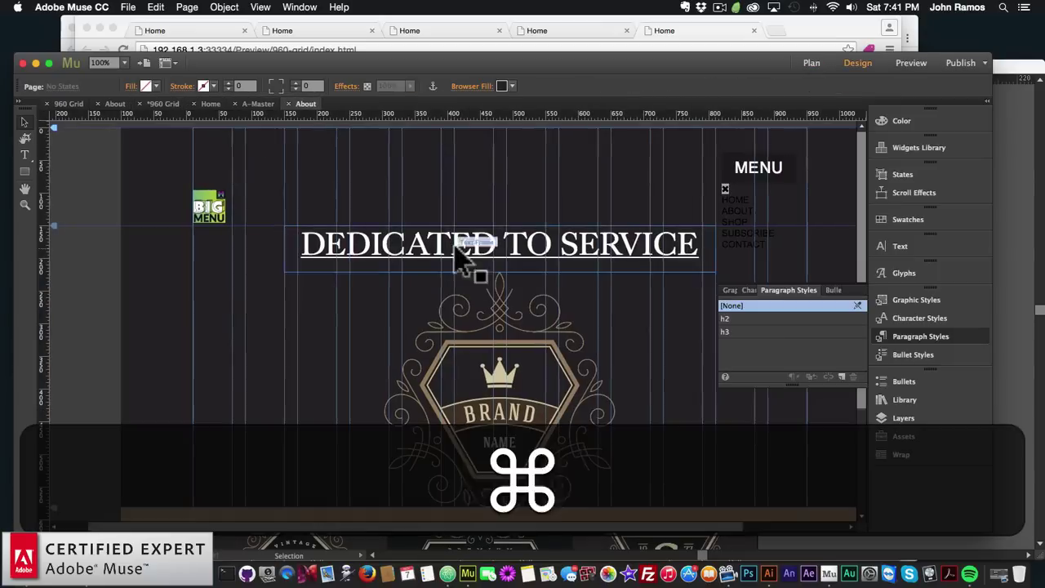
pyautogui.press('super+v')
pyautogui.moveTo(497, 346); pyautogui.dragTo(534, 413)
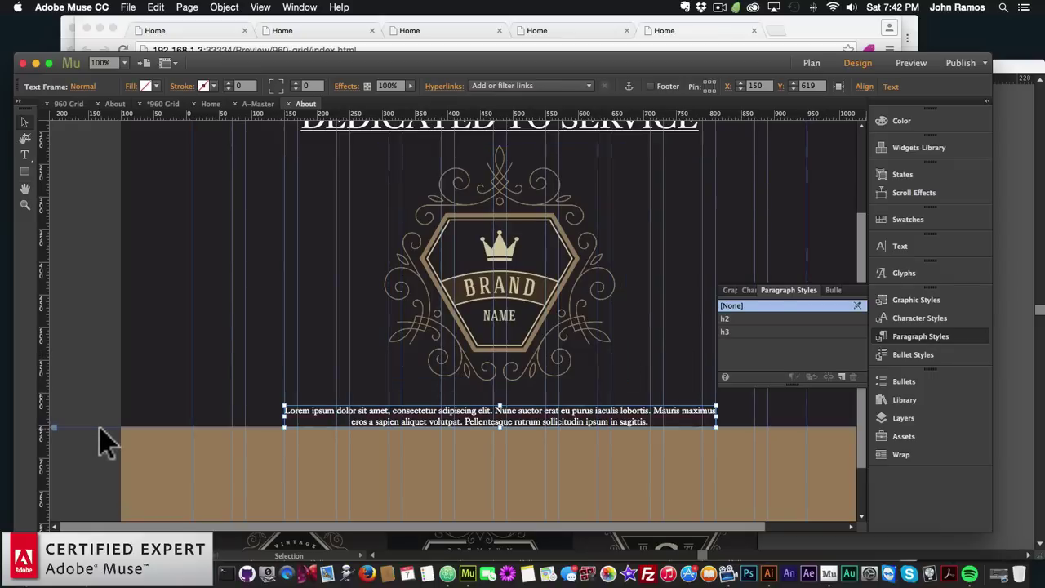
# Drag the About page's Bottom of Page marker down so the tan footer sits lower
pyautogui.scroll(-3, 93, 451)
pyautogui.scroll(-3, 55, 512)
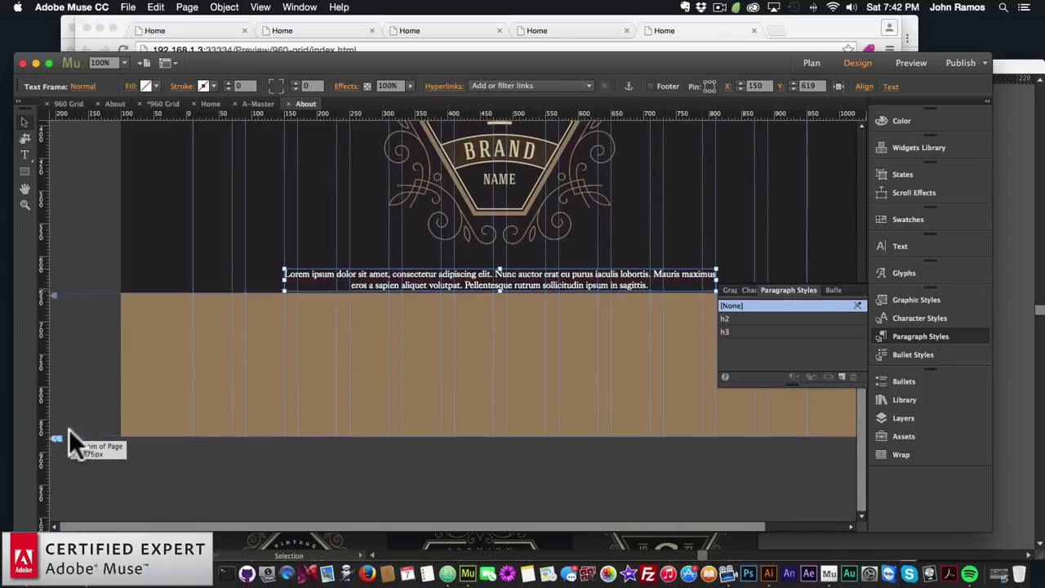
pyautogui.moveTo(51, 432); pyautogui.dragTo(53, 534)
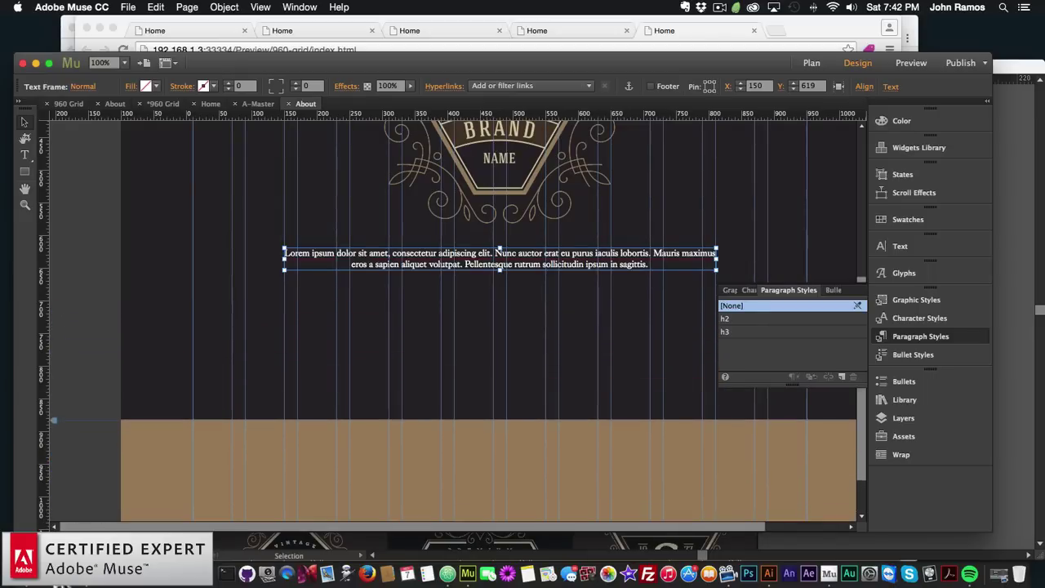
# Nudge the Lorem ipsum paragraph down to Y 633
pyautogui.scroll(5, 243, 340)
pyautogui.scroll(-5, 249, 351)
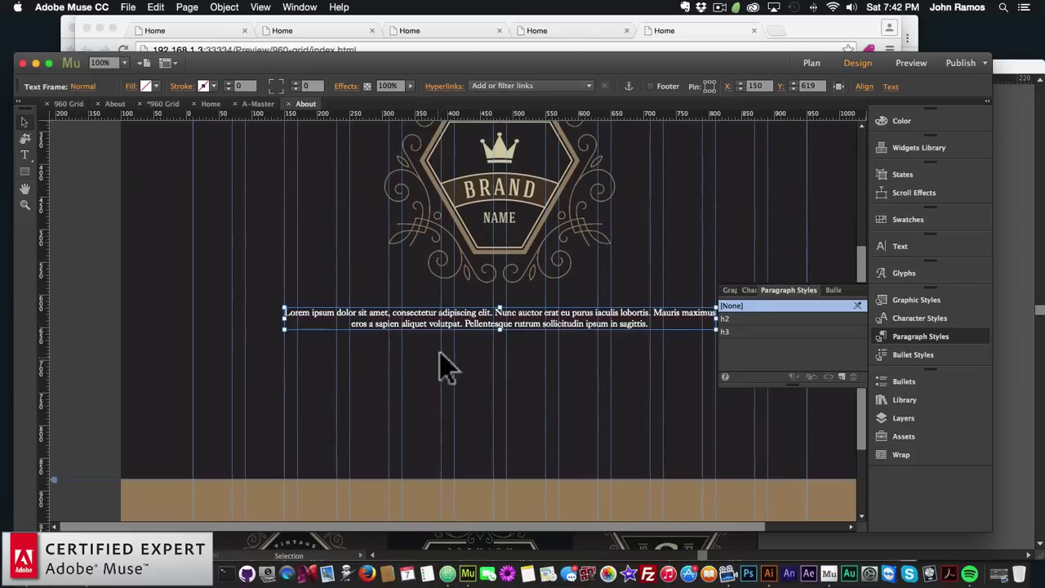
pyautogui.moveTo(428, 322)
pyautogui.mouseDown()
pyautogui.moveTo(433, 333)
pyautogui.moveTo(423, 334)
pyautogui.mouseUp()
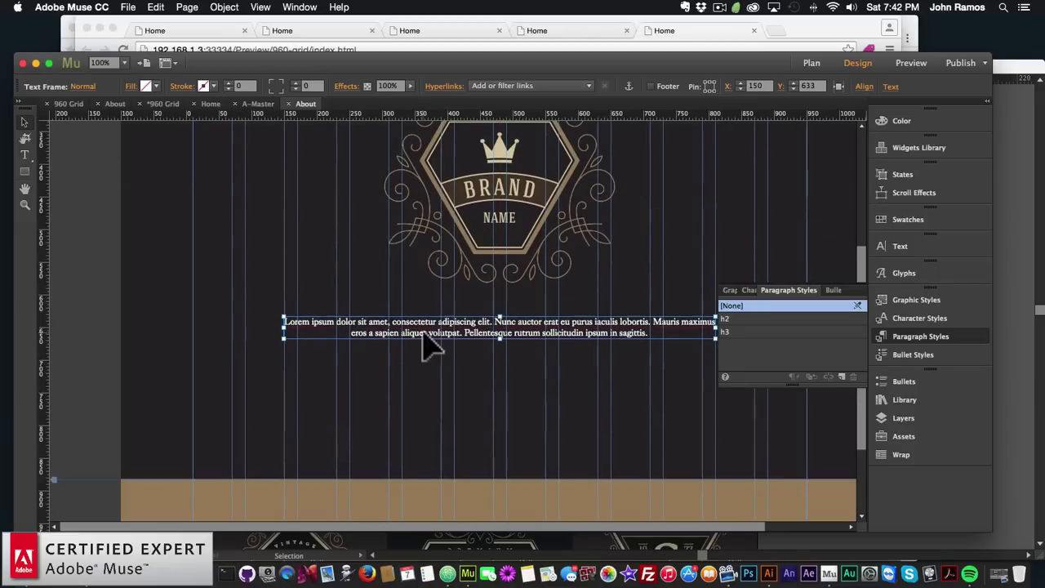
pyautogui.click(812, 60)
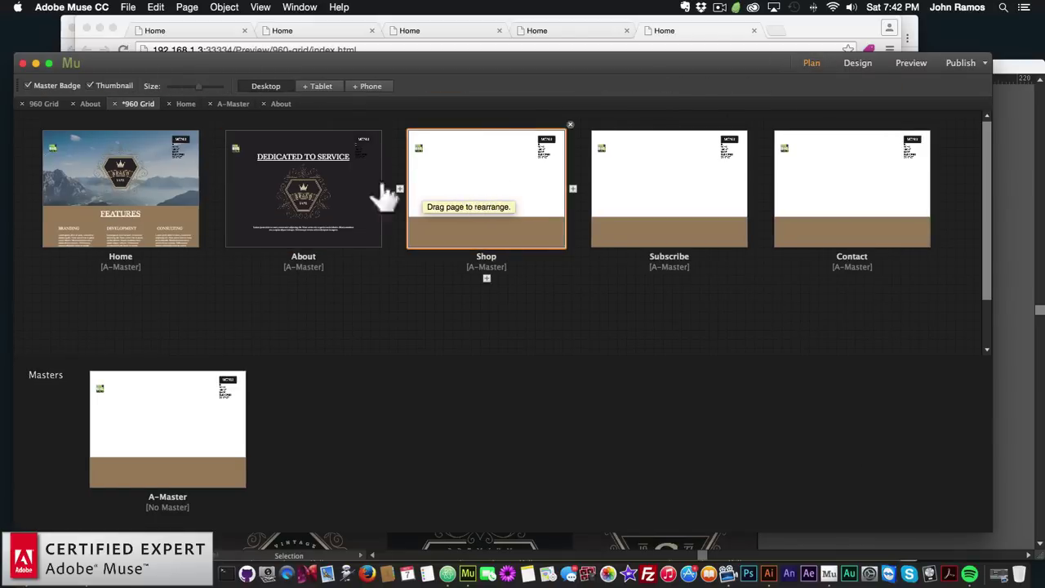
# On the Shop page, draw a full-width header rectangle 1160 px wide and 300 px tall
pyautogui.doubleClick(461, 187)
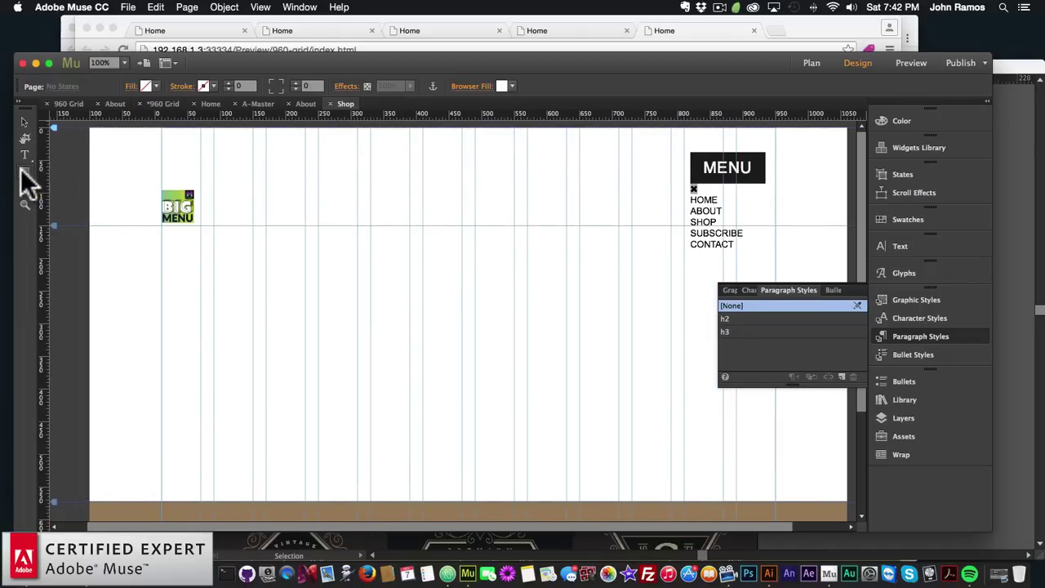
pyautogui.moveTo(88, 129)
pyautogui.mouseDown()
pyautogui.moveTo(195, 202)
pyautogui.moveTo(306, 252)
pyautogui.moveTo(737, 294)
pyautogui.moveTo(808, 288)
pyautogui.mouseUp()
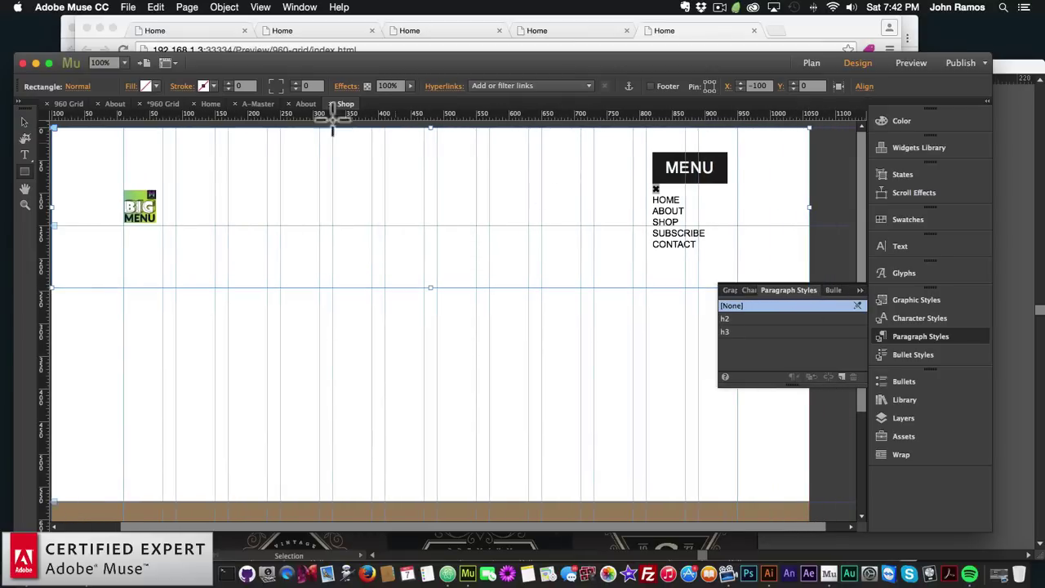
pyautogui.click(789, 86)
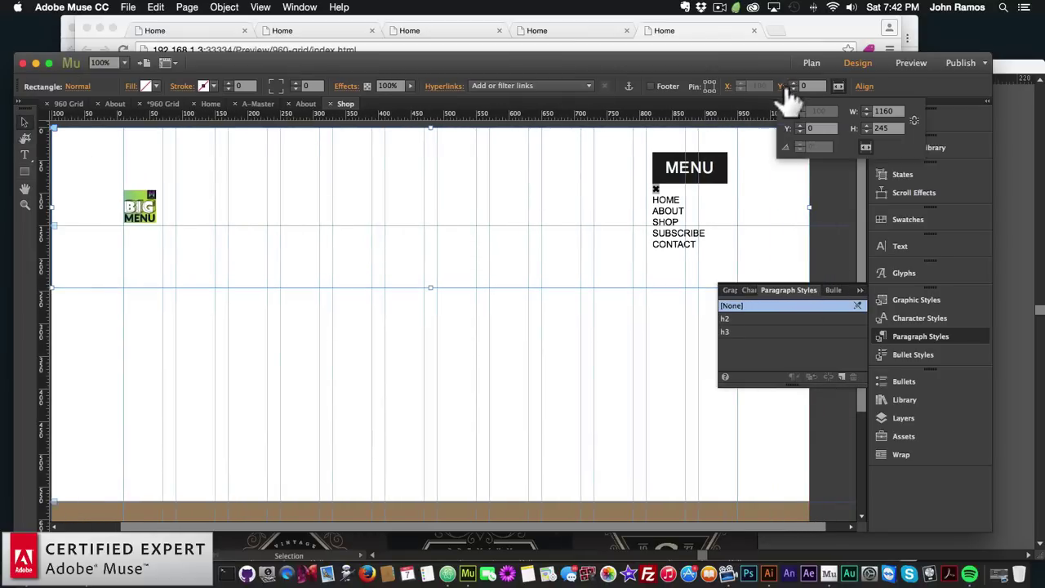
pyautogui.write('300')
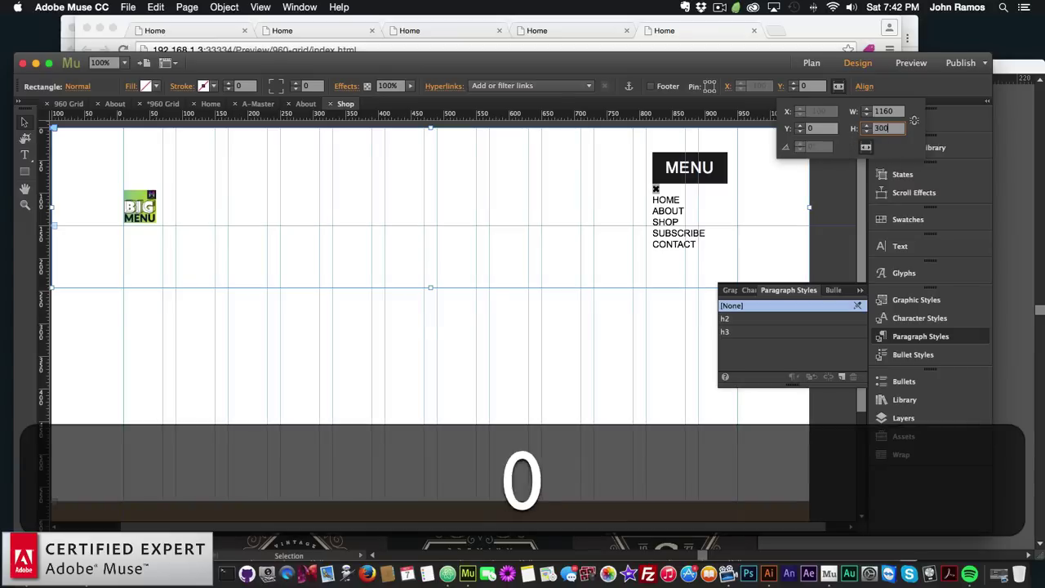
pyautogui.press('Return')
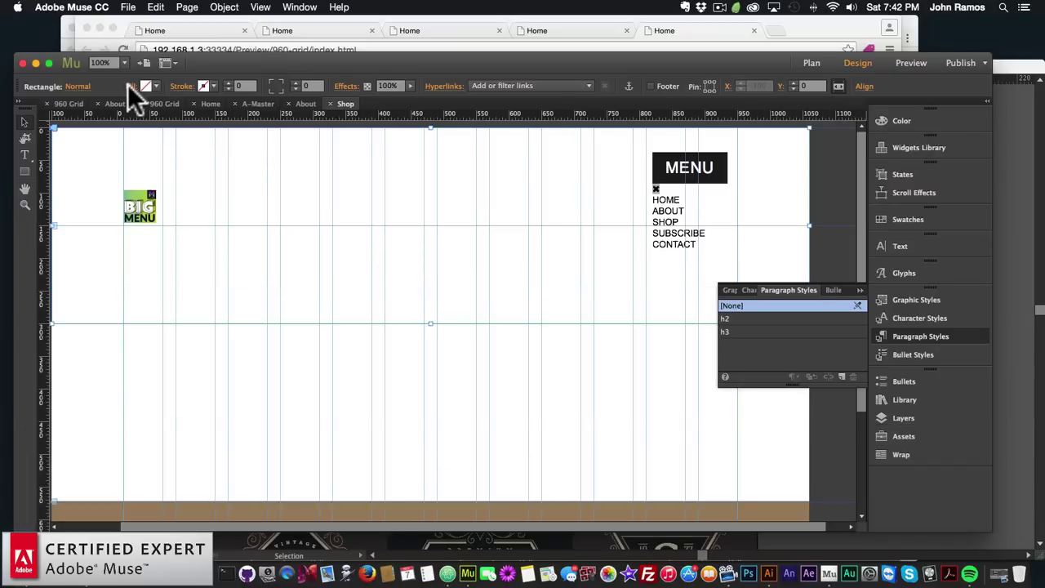
pyautogui.click(128, 85)
# Fill the header with the ge-8 shop-interior photo set to Scale To Fill, then open About
pyautogui.click(185, 196)
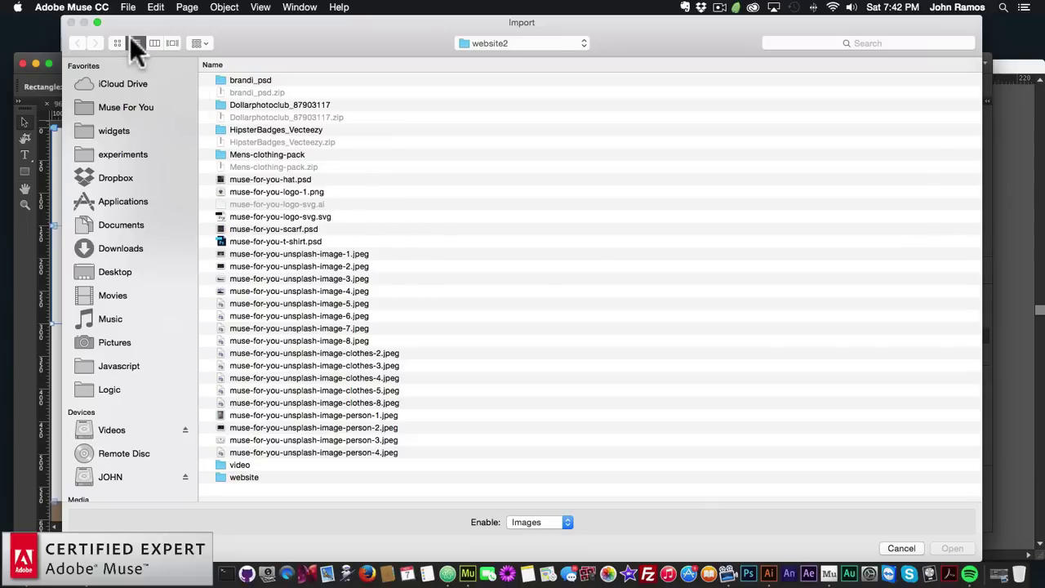
pyautogui.click(118, 42)
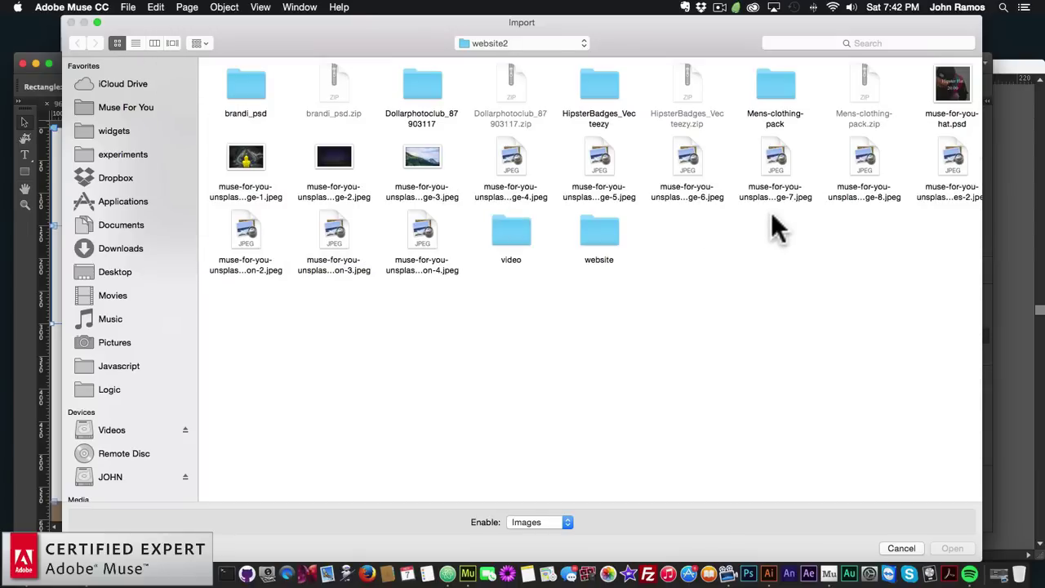
pyautogui.doubleClick(861, 164)
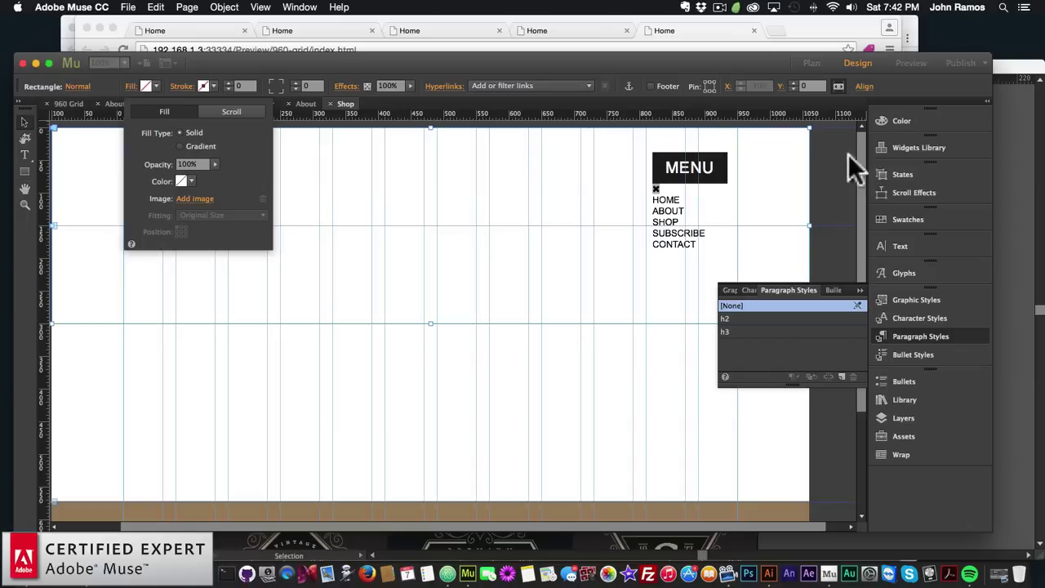
pyautogui.click(223, 216)
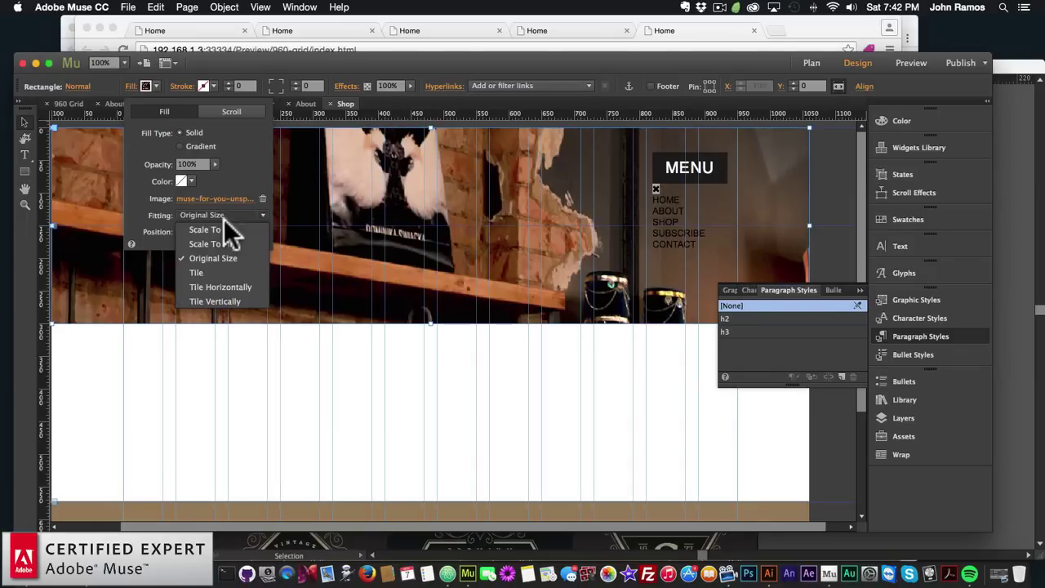
pyautogui.click(220, 226)
pyautogui.click(182, 229)
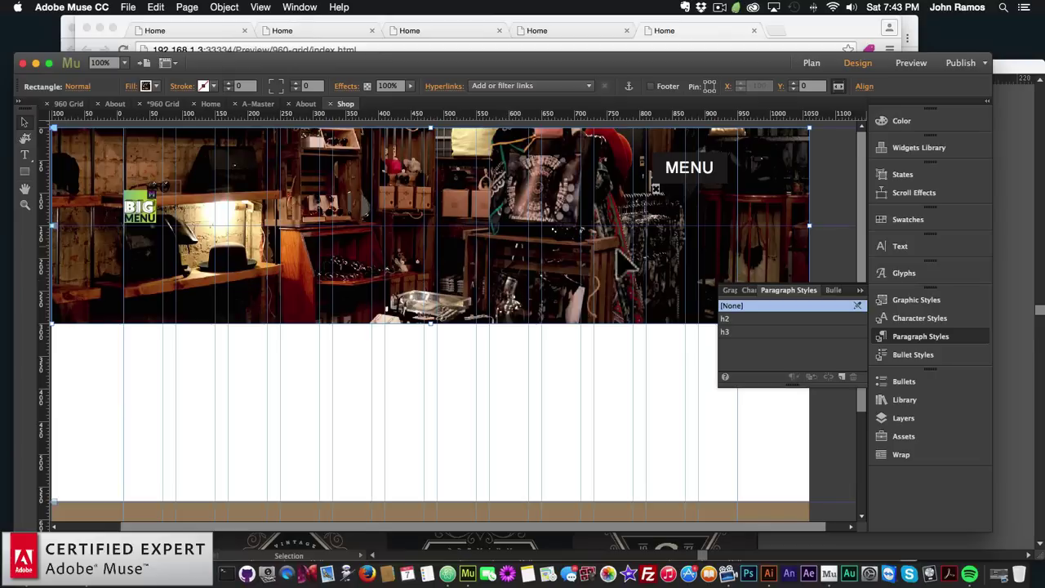
pyautogui.click(812, 63)
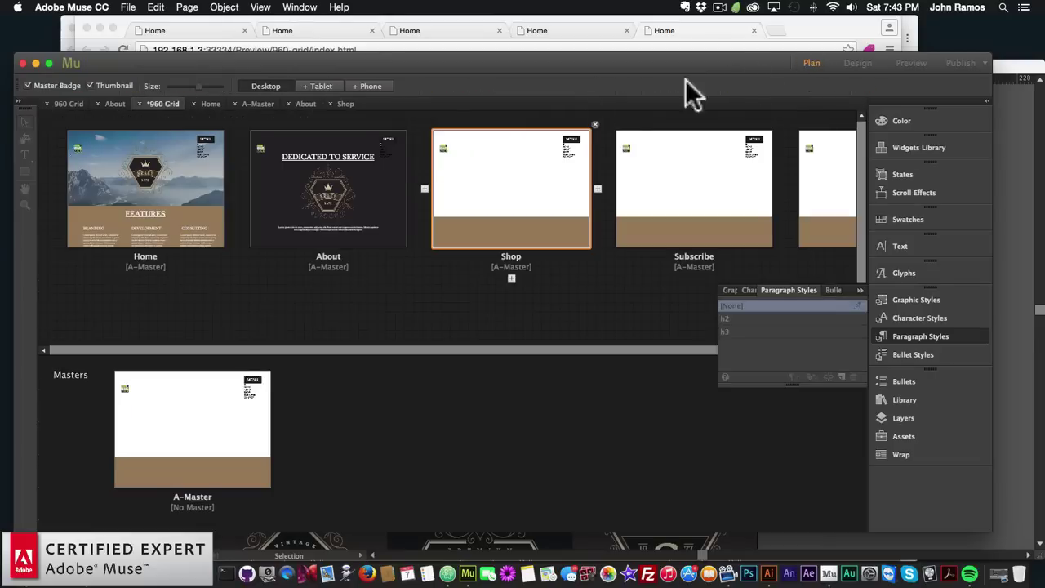
pyautogui.doubleClick(295, 189)
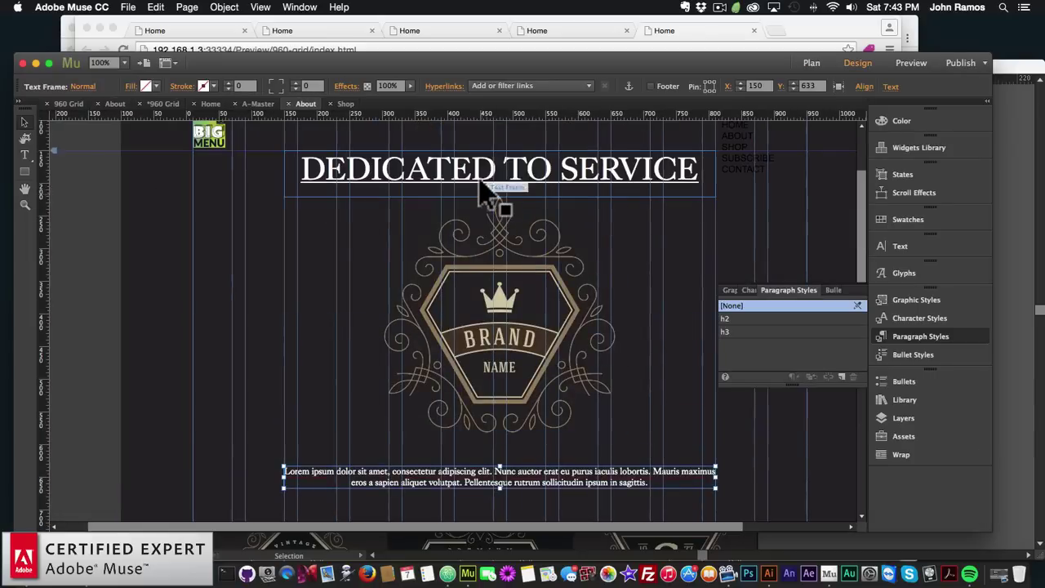
# Copy the DEDICATED TO SERVICE heading and paste it onto the Shop page's header photo
pyautogui.click(496, 193)
pyautogui.press('super+c')
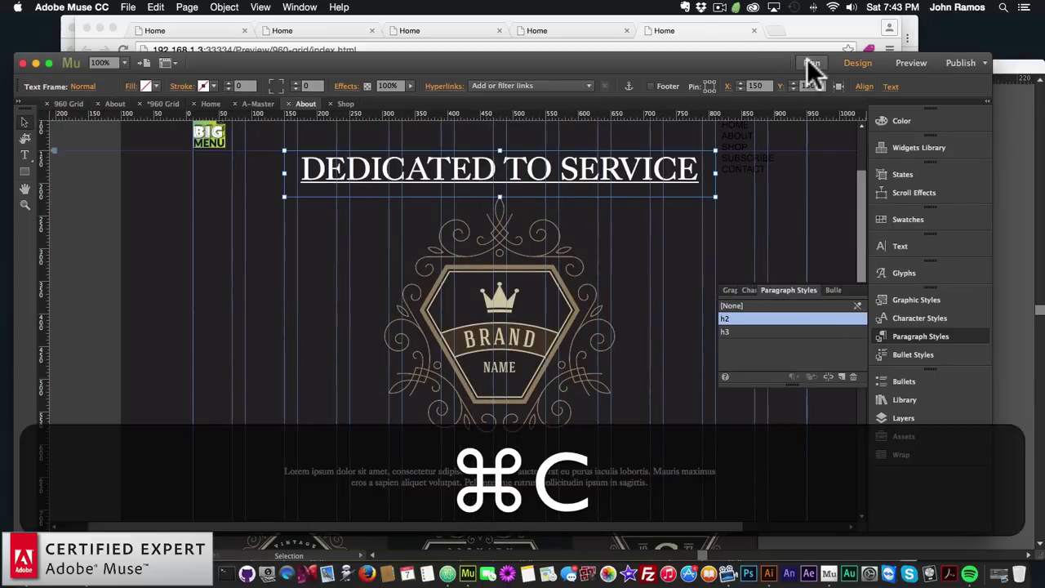
pyautogui.click(810, 62)
pyautogui.doubleClick(483, 196)
pyautogui.press('super+v')
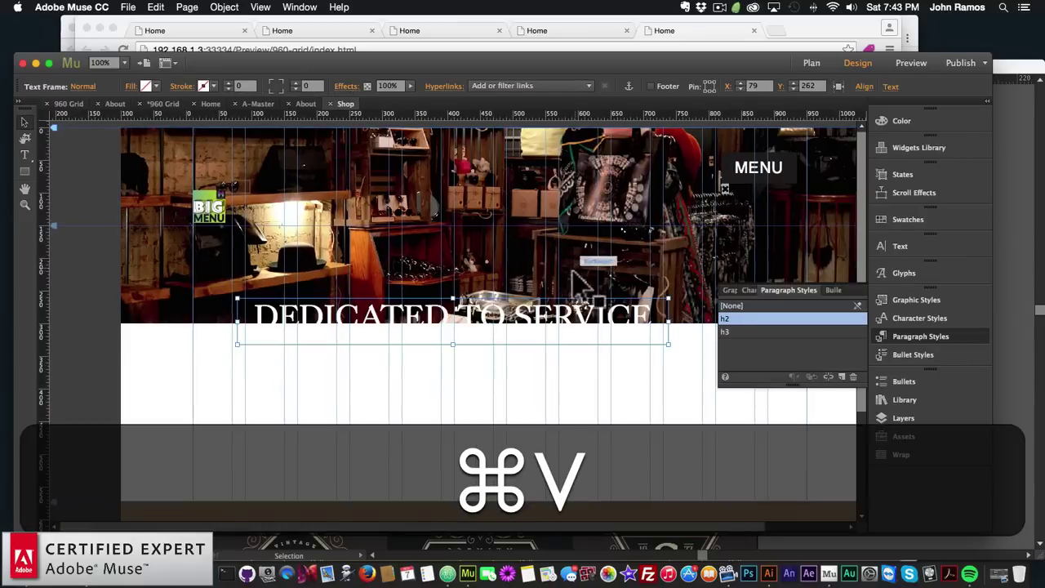
pyautogui.moveTo(499, 327); pyautogui.dragTo(533, 204)
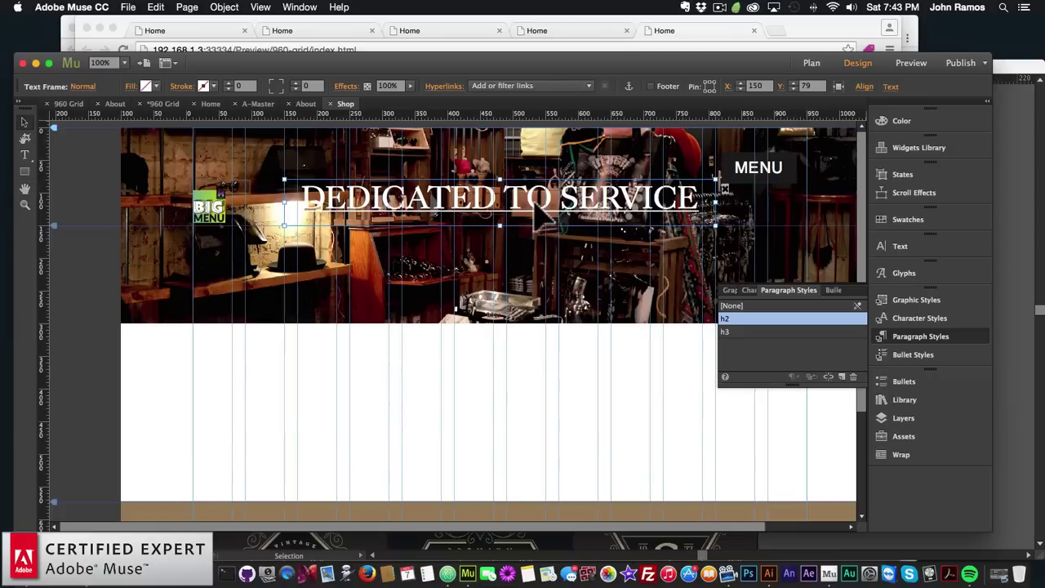
# Retype the pasted heading as SHOP and nudge it slightly lower
pyautogui.doubleClick(685, 196)
pyautogui.moveTo(698, 196); pyautogui.dragTo(268, 180)
pyautogui.hotkey('shift', 's')
pyautogui.write('HOP')
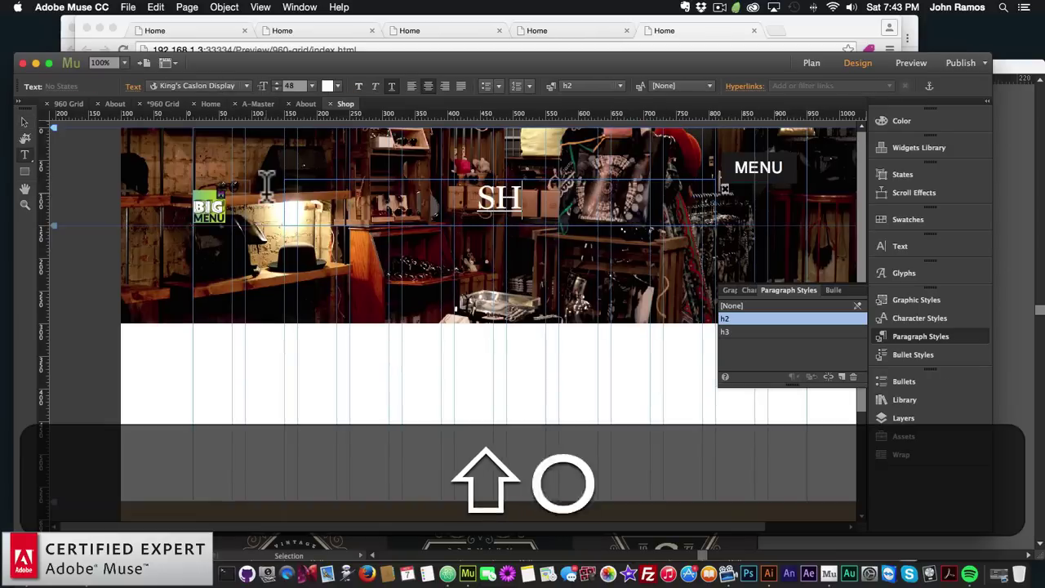
pyautogui.click(24, 122)
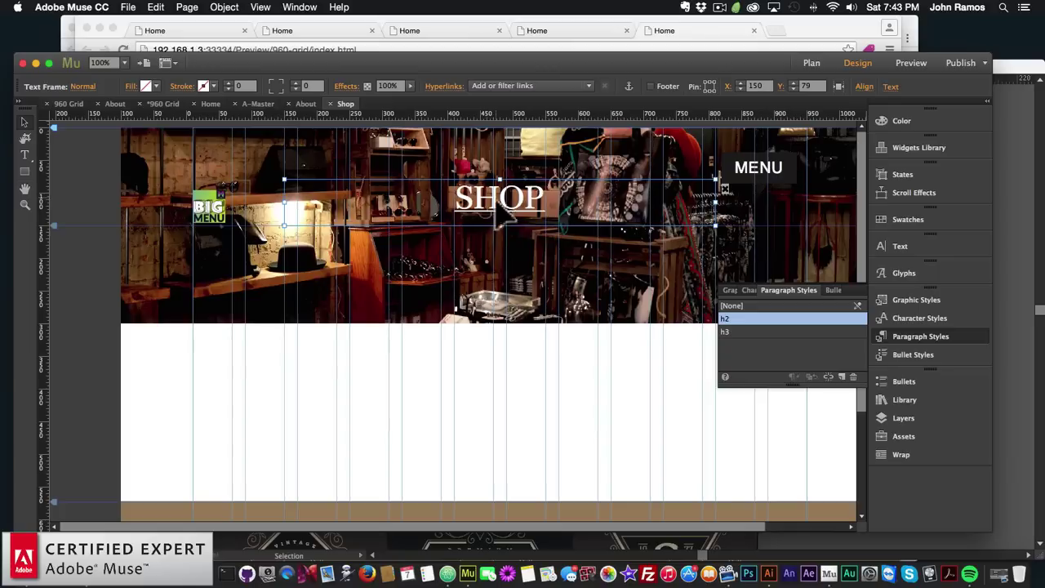
pyautogui.moveTo(496, 205); pyautogui.dragTo(550, 221)
# Give the header photo rectangle a black fill at 60% opacity
pyautogui.click(380, 269)
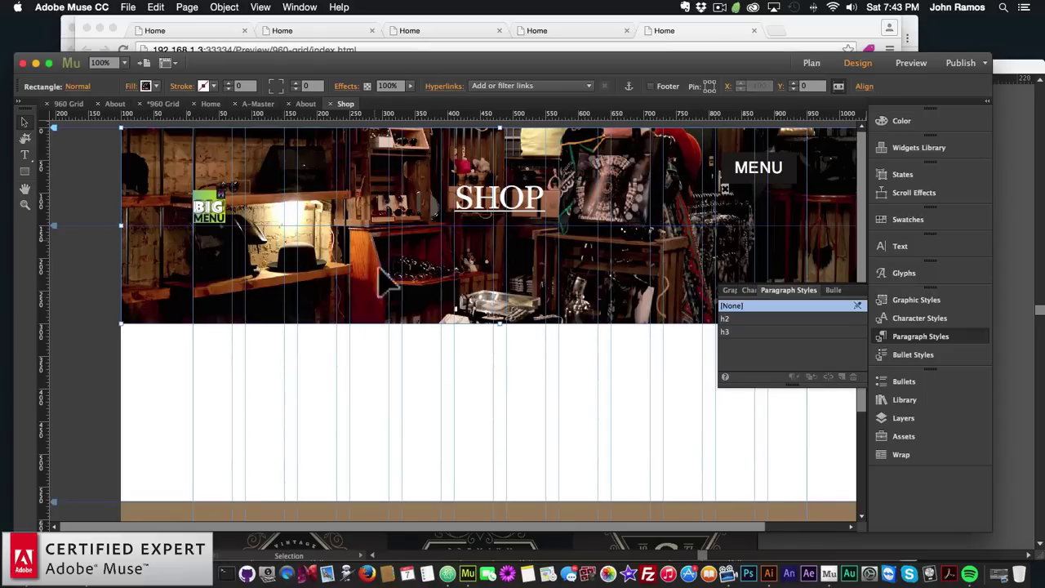
pyautogui.click(133, 92)
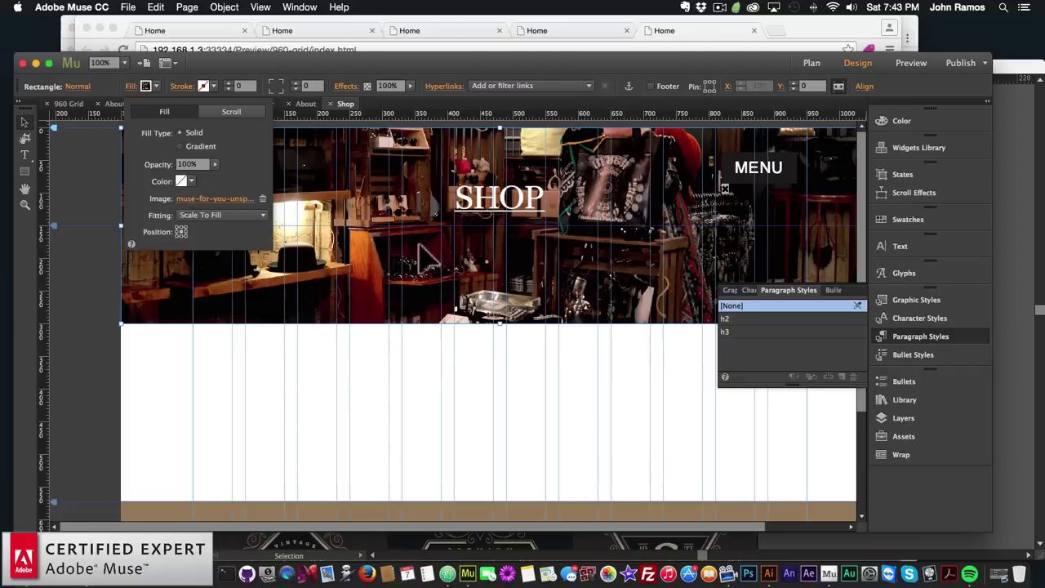
pyautogui.click(419, 247)
pyautogui.click(131, 86)
pyautogui.click(193, 181)
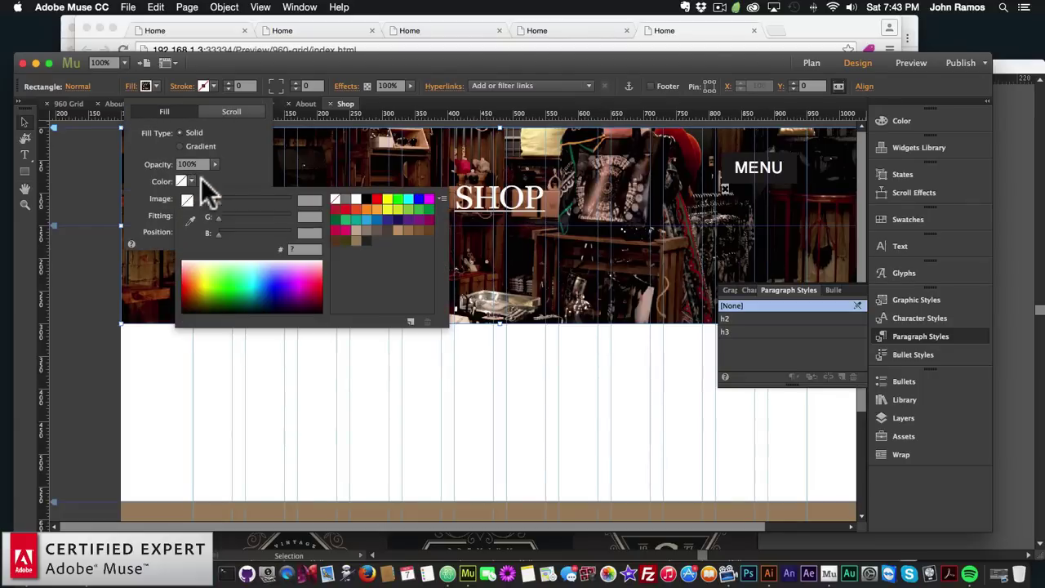
pyautogui.click(368, 239)
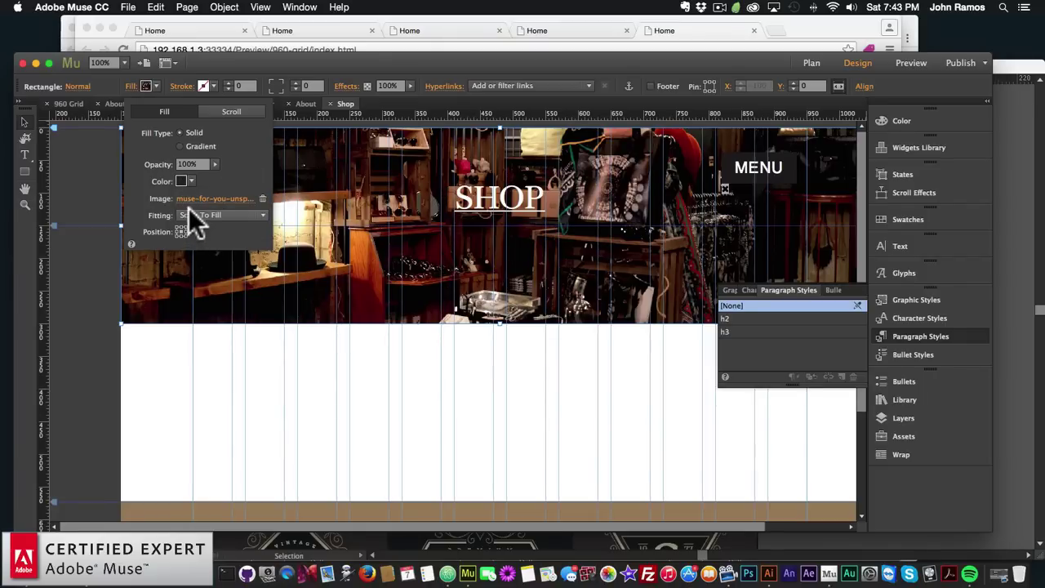
pyautogui.click(215, 163)
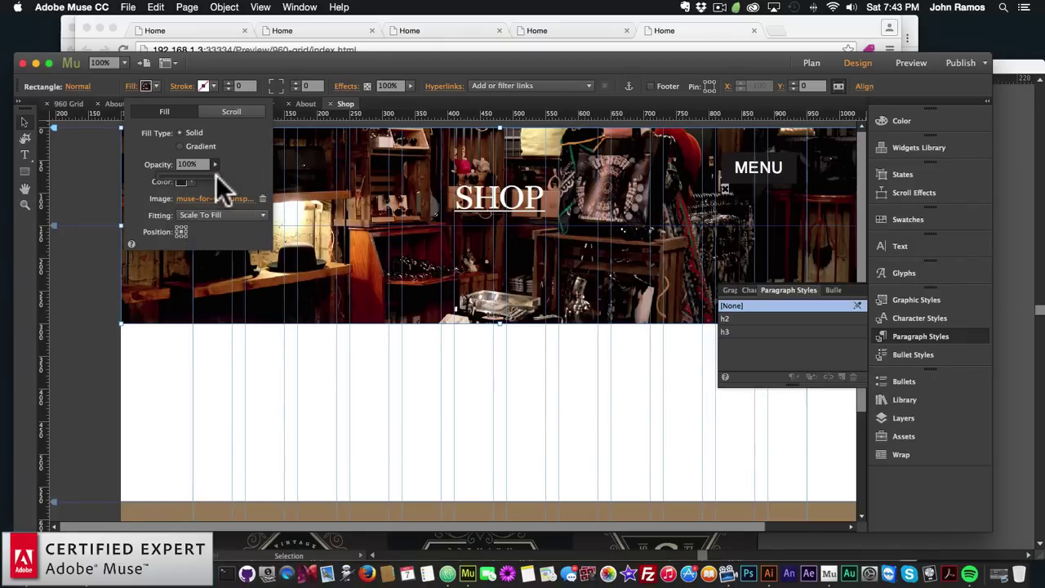
pyautogui.moveTo(216, 174); pyautogui.dragTo(194, 176)
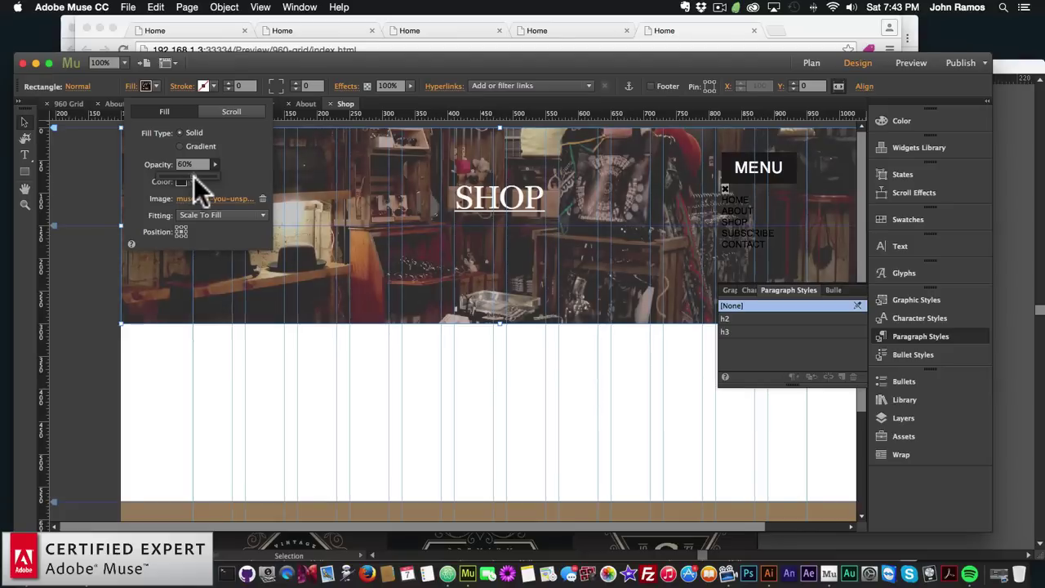
pyautogui.write('60')
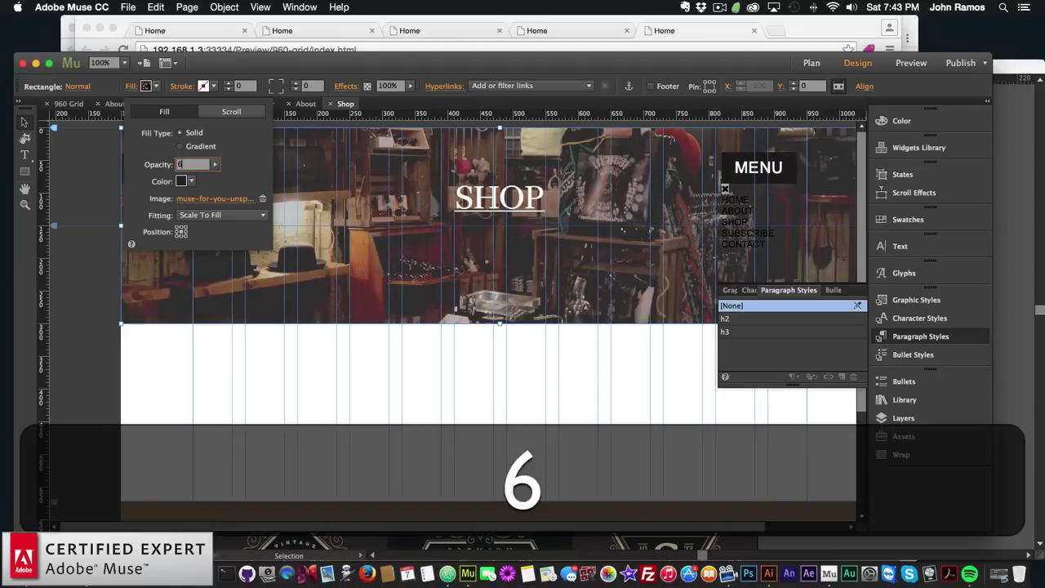
pyautogui.press('Return')
pyautogui.click(563, 265)
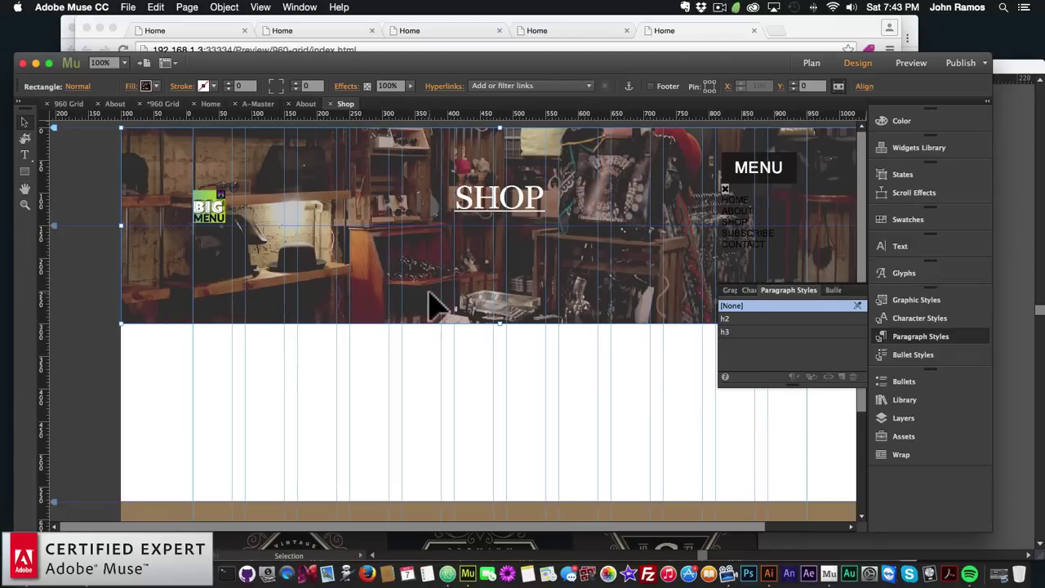
# Set the Contact page's browser fill to a dark swatch and return to Plan view
pyautogui.click(462, 393)
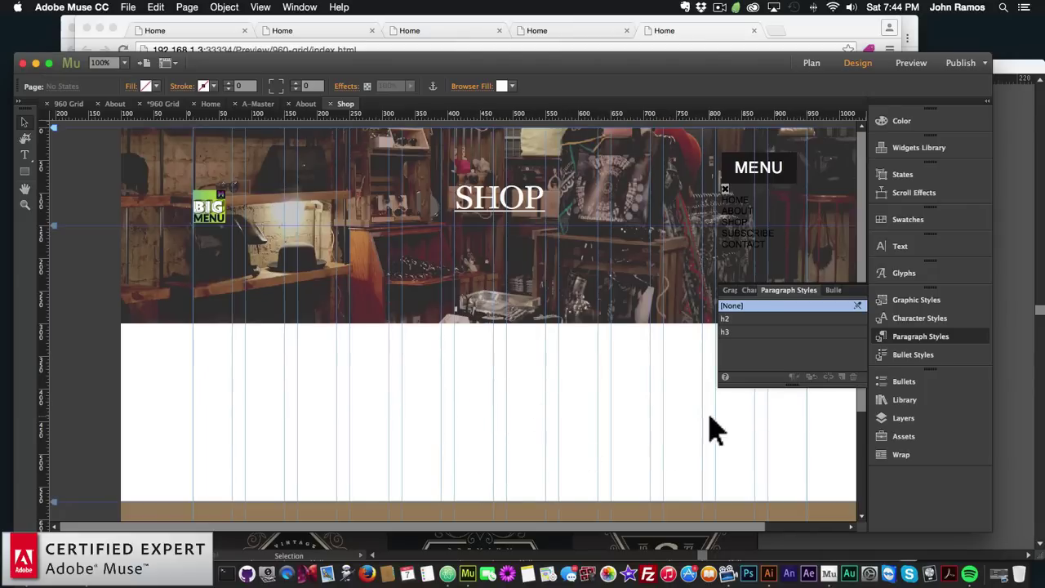
pyautogui.click(809, 62)
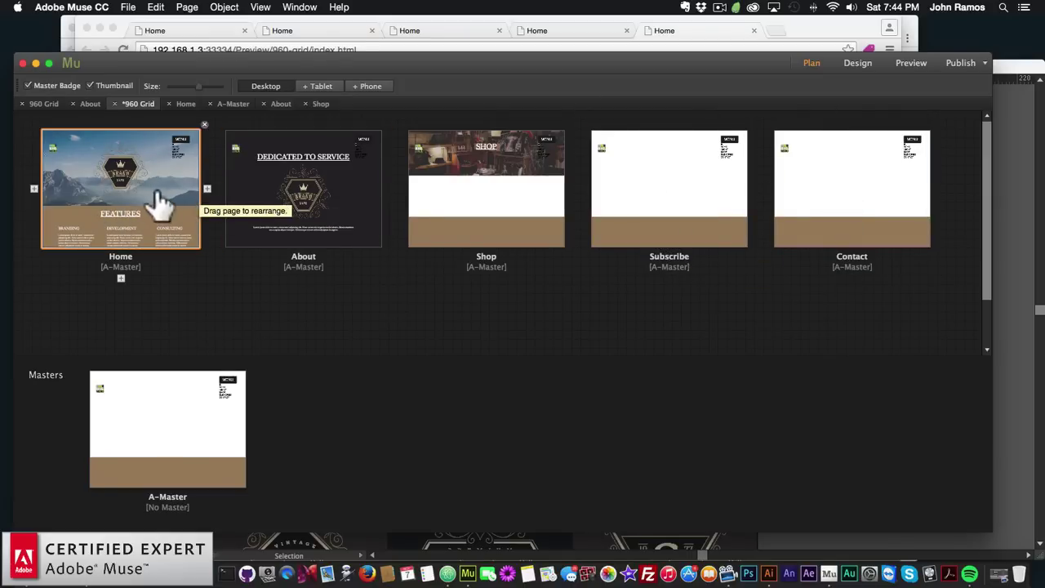
pyautogui.doubleClick(815, 182)
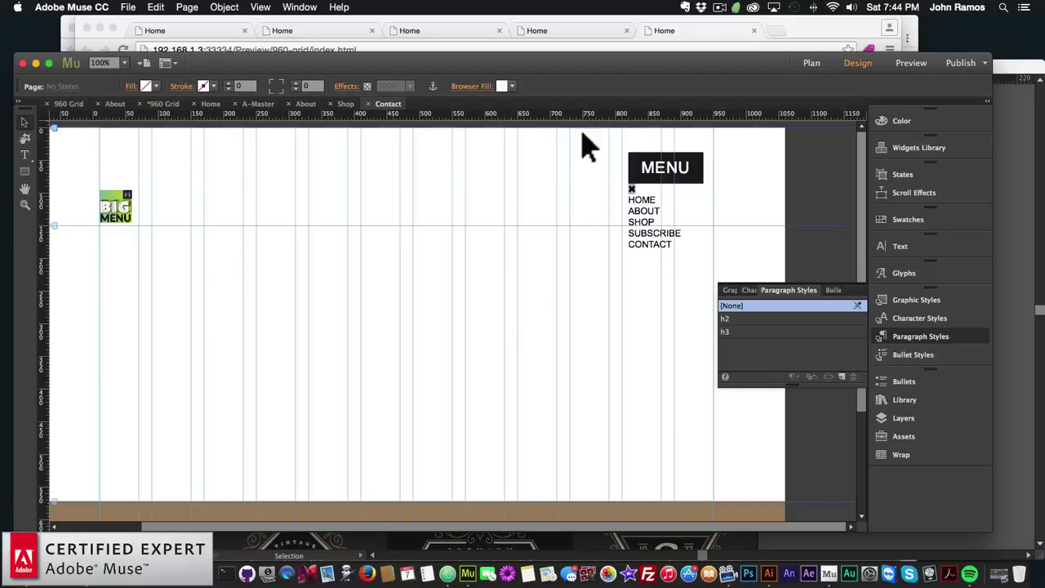
pyautogui.click(511, 85)
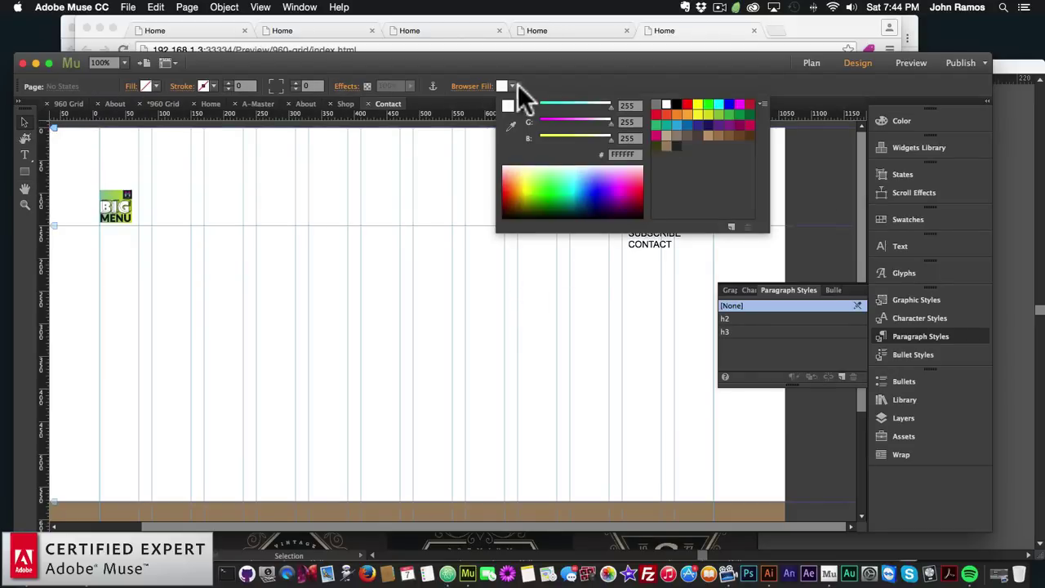
pyautogui.click(678, 144)
pyautogui.click(394, 277)
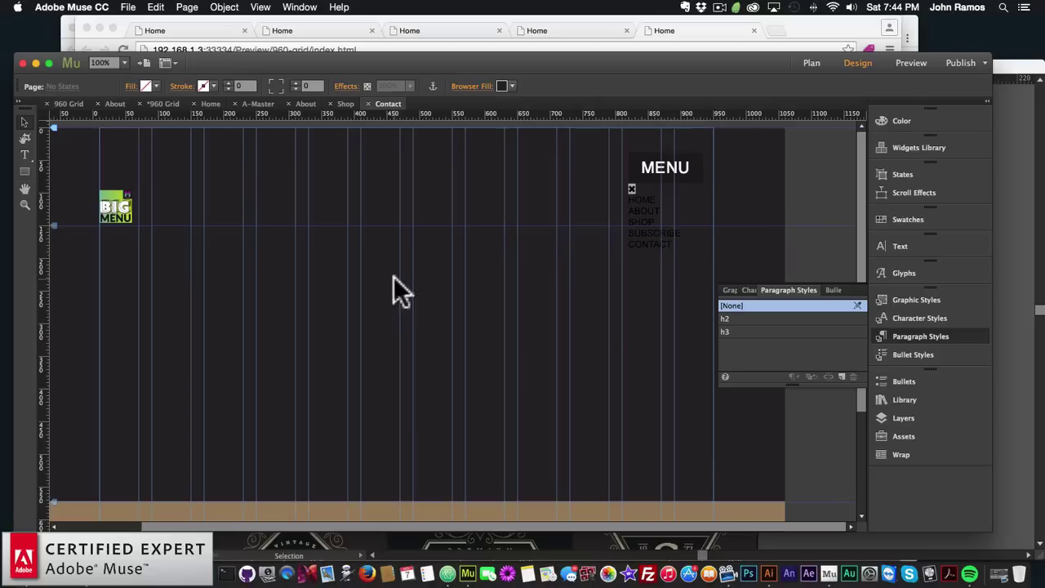
pyautogui.click(811, 63)
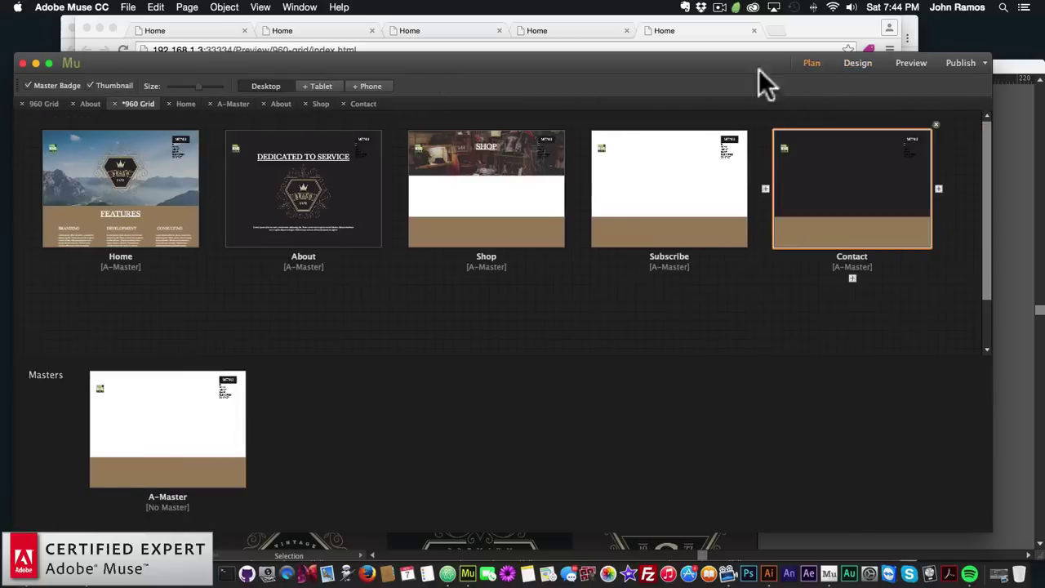
# Copy the LET'S DISCUSS heading and contact form from Home onto the Contact page, centred
pyautogui.doubleClick(132, 213)
pyautogui.scroll(-10, 466, 375)
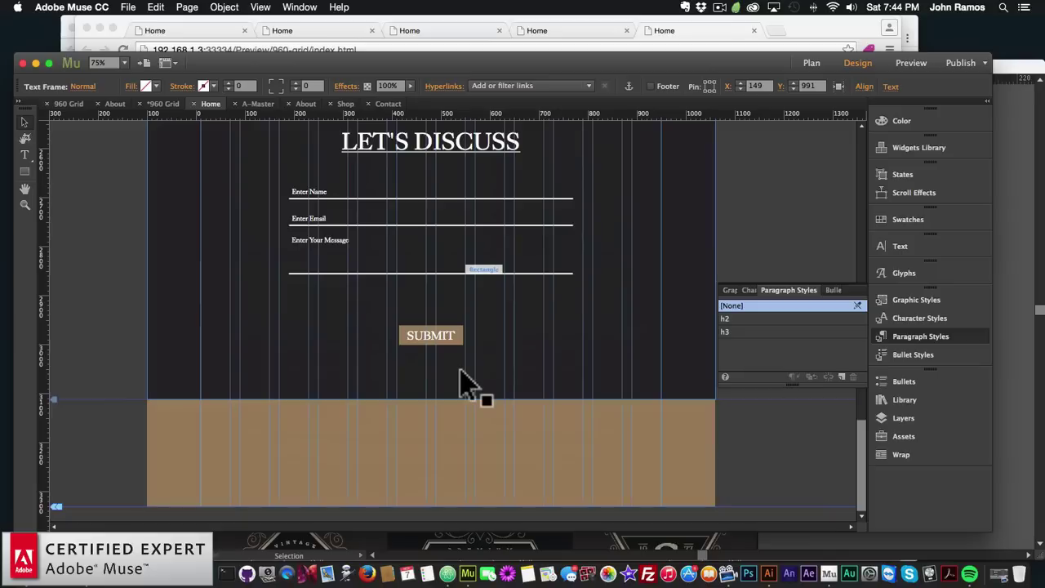
pyautogui.scroll(2, 461, 359)
pyautogui.click(428, 287)
pyautogui.keyDown('shift'); pyautogui.click(432, 348); pyautogui.keyUp('shift')
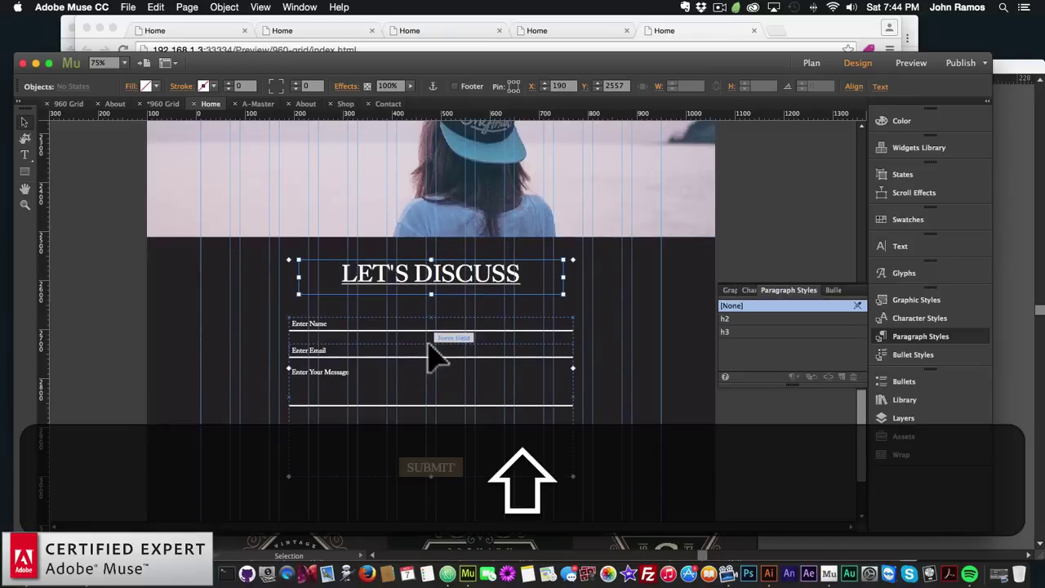
pyautogui.press('super+c')
pyautogui.click(811, 63)
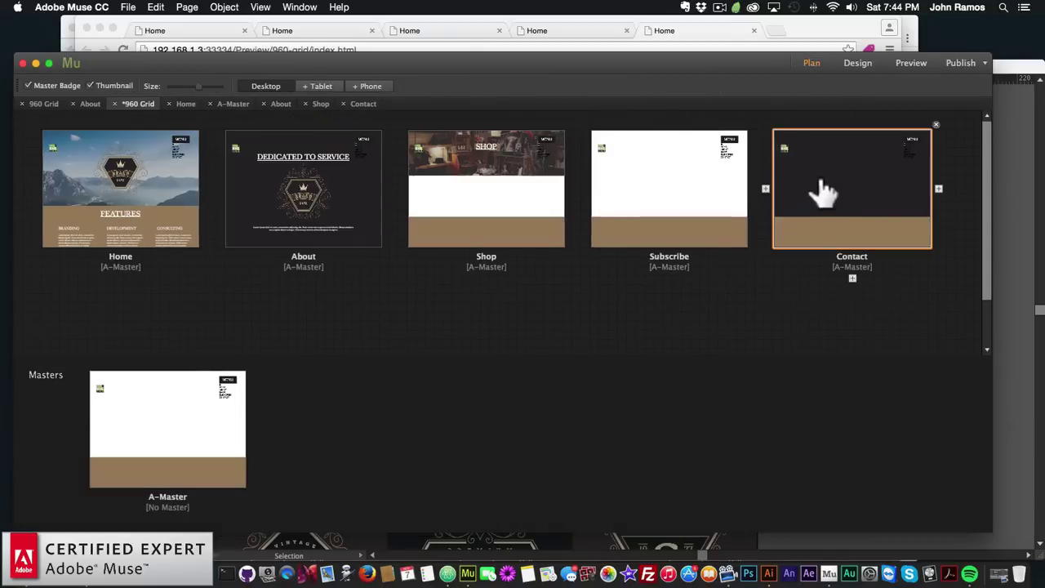
pyautogui.doubleClick(821, 188)
pyautogui.press('super+v')
pyautogui.moveTo(502, 206); pyautogui.dragTo(537, 245)
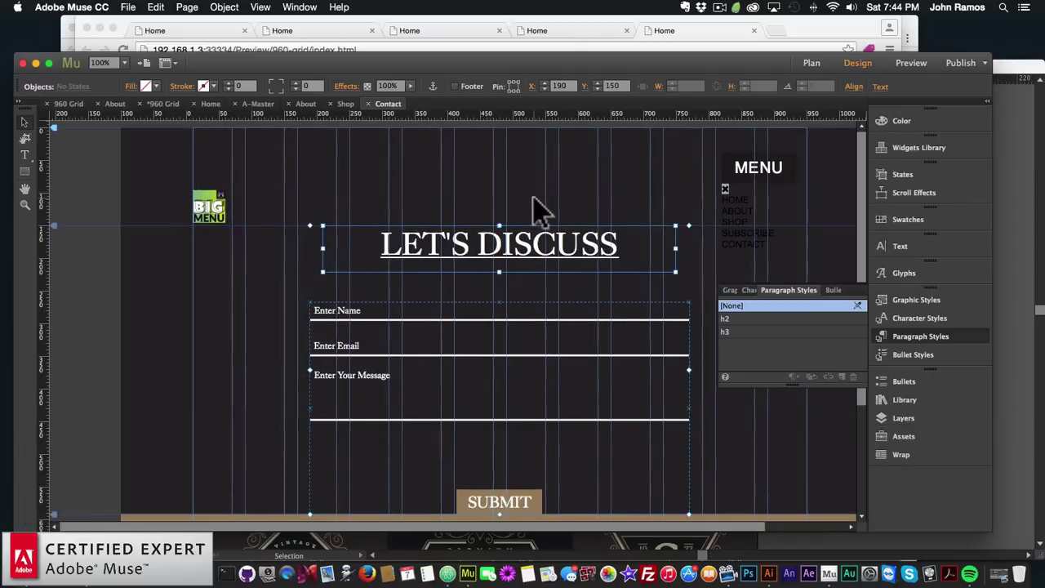
pyautogui.click(532, 211)
# Move the Contact page's bottom to 959 px and show the page overview
pyautogui.scroll(-3, 514, 286)
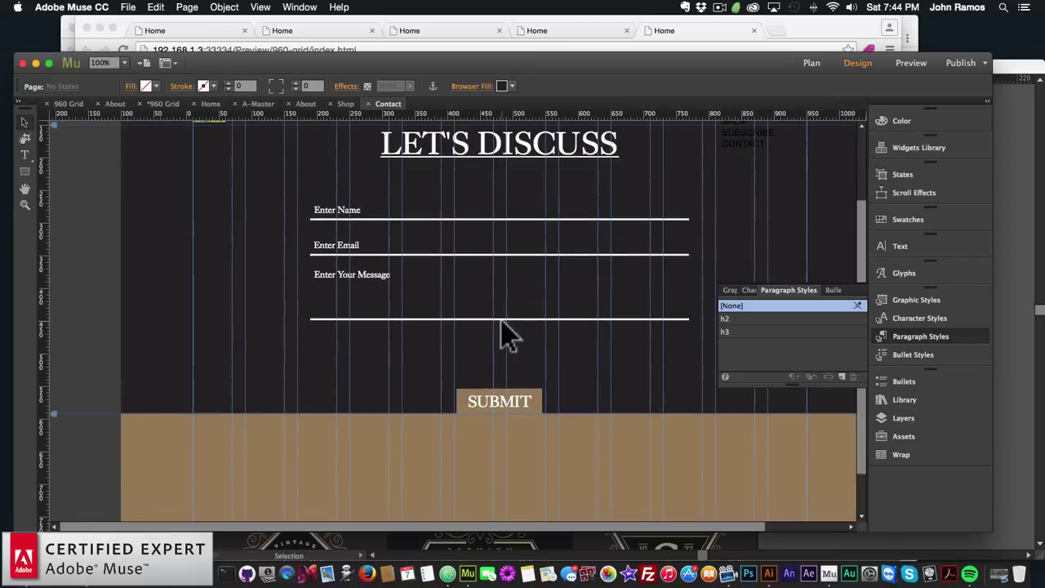
pyautogui.scroll(-2, 60, 444)
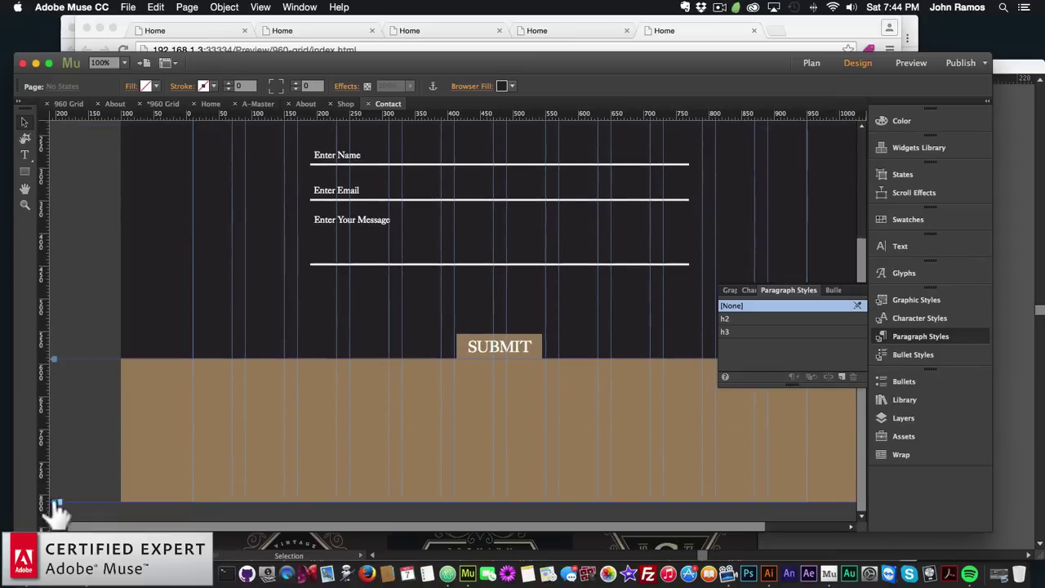
pyautogui.moveTo(57, 506)
pyautogui.mouseDown()
pyautogui.moveTo(65, 494)
pyautogui.moveTo(55, 491)
pyautogui.mouseUp()
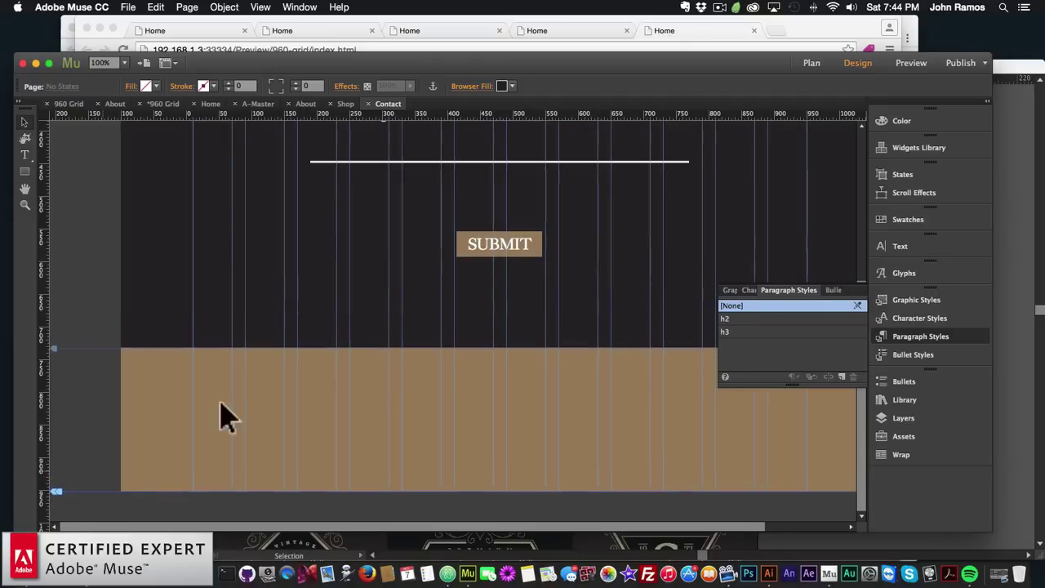
pyautogui.scroll(10, 483, 302)
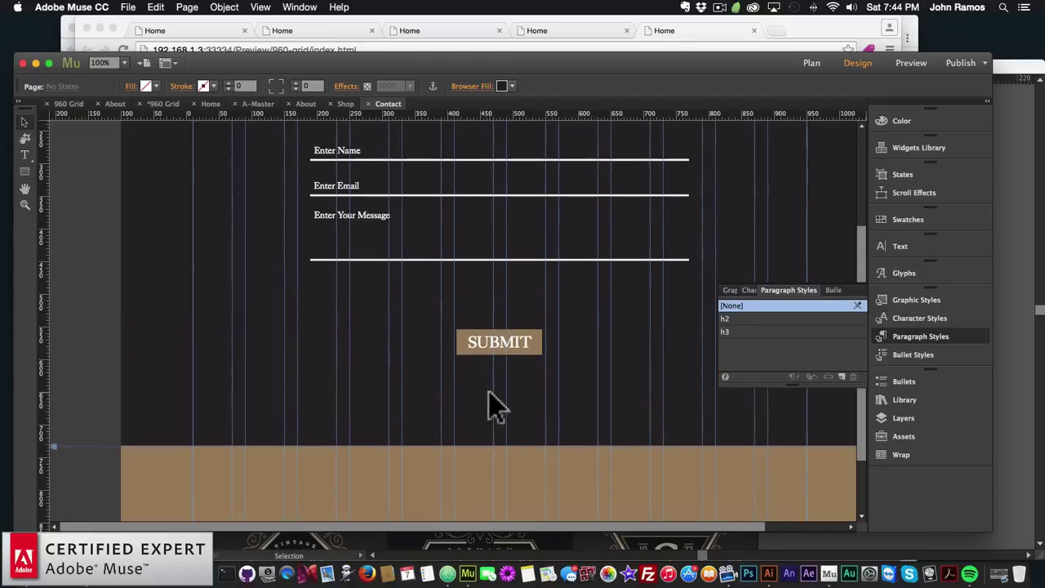
pyautogui.click(818, 61)
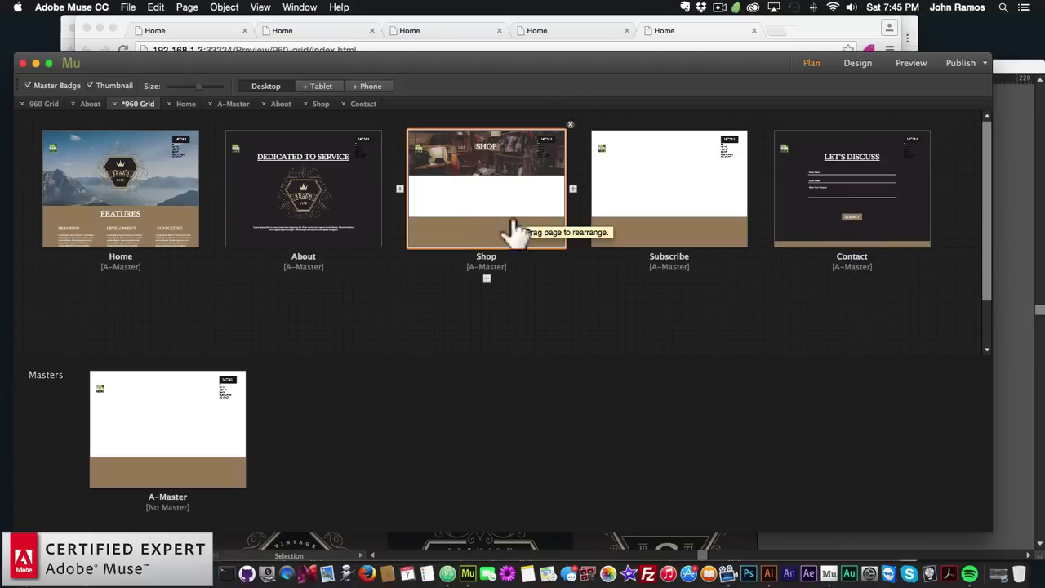
# On the Shop page, draw a 160 px square box below the header
pyautogui.doubleClick(485, 181)
pyautogui.scroll(-3, 516, 331)
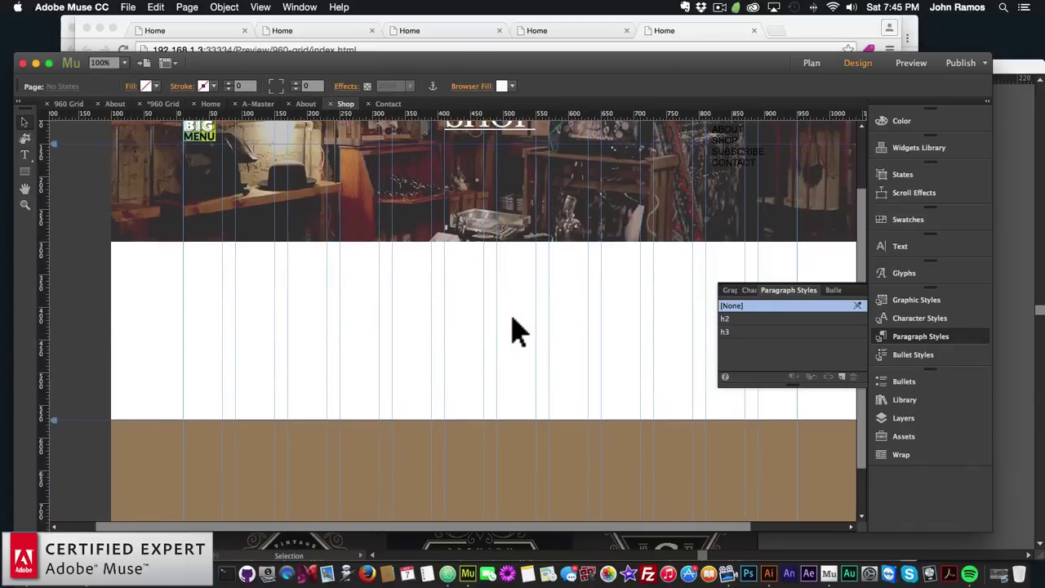
pyautogui.click(24, 170)
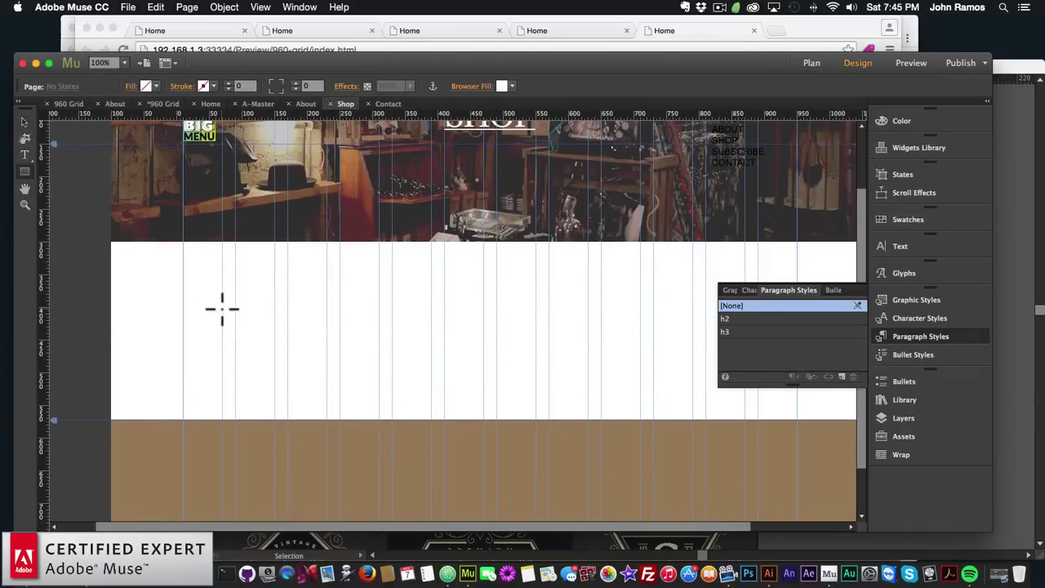
pyautogui.moveTo(221, 270)
pyautogui.mouseDown()
pyautogui.moveTo(305, 347)
pyautogui.moveTo(363, 377)
pyautogui.moveTo(382, 424)
pyautogui.mouseUp()
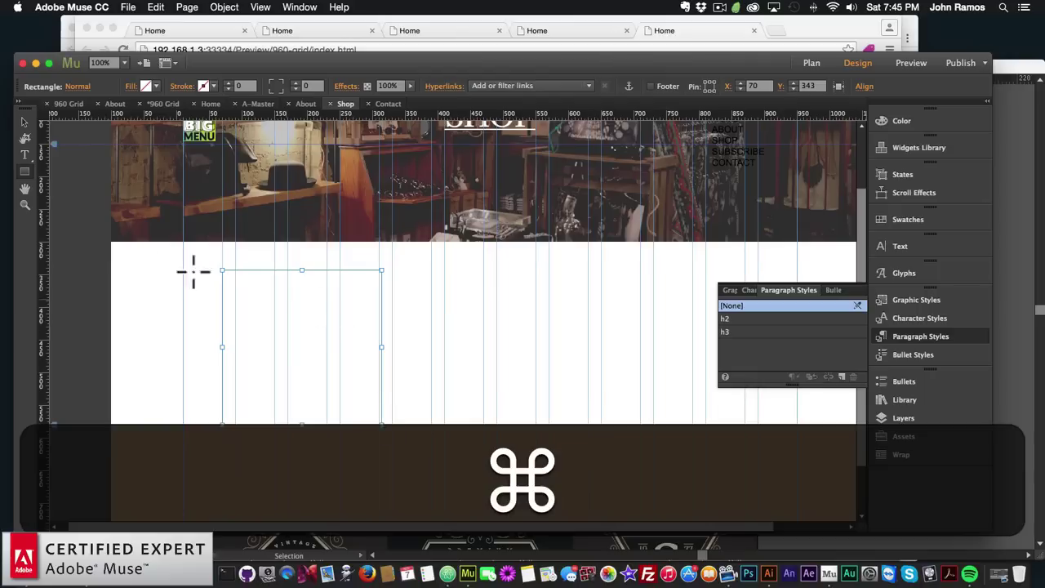
pyautogui.click(26, 123)
pyautogui.press('BackSpace')
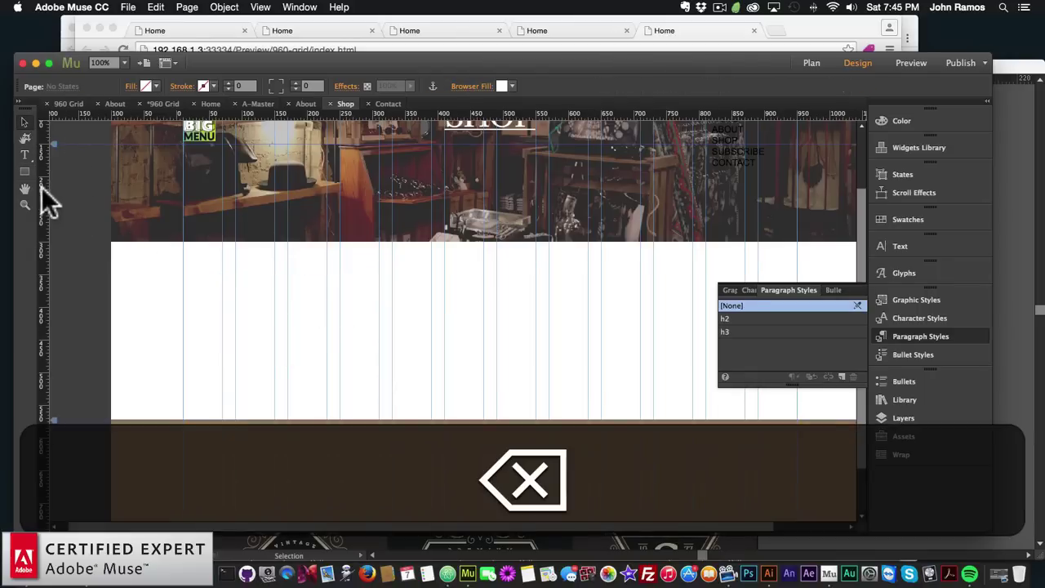
pyautogui.click(25, 172)
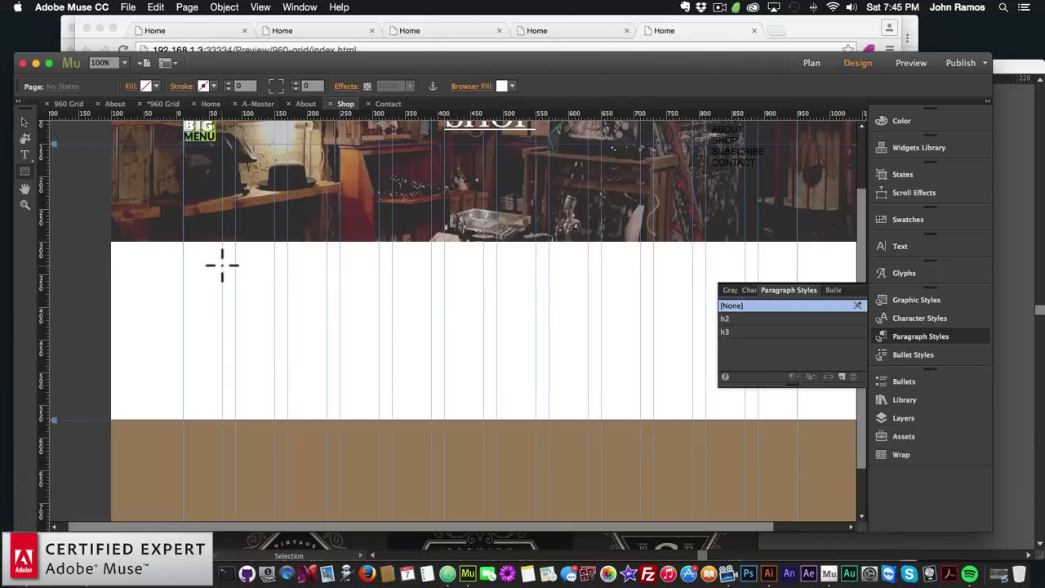
pyautogui.press('shift')
pyautogui.moveTo(221, 264)
pyautogui.mouseDown()
pyautogui.moveTo(331, 383)
pyautogui.moveTo(377, 407)
pyautogui.mouseUp()
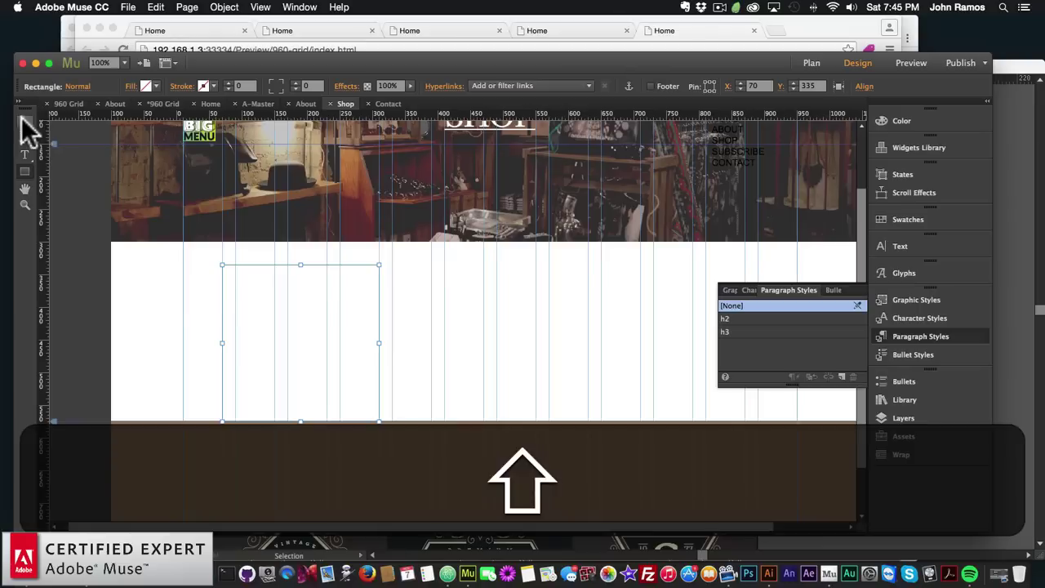
pyautogui.click(25, 121)
pyautogui.moveTo(309, 259); pyautogui.dragTo(302, 322)
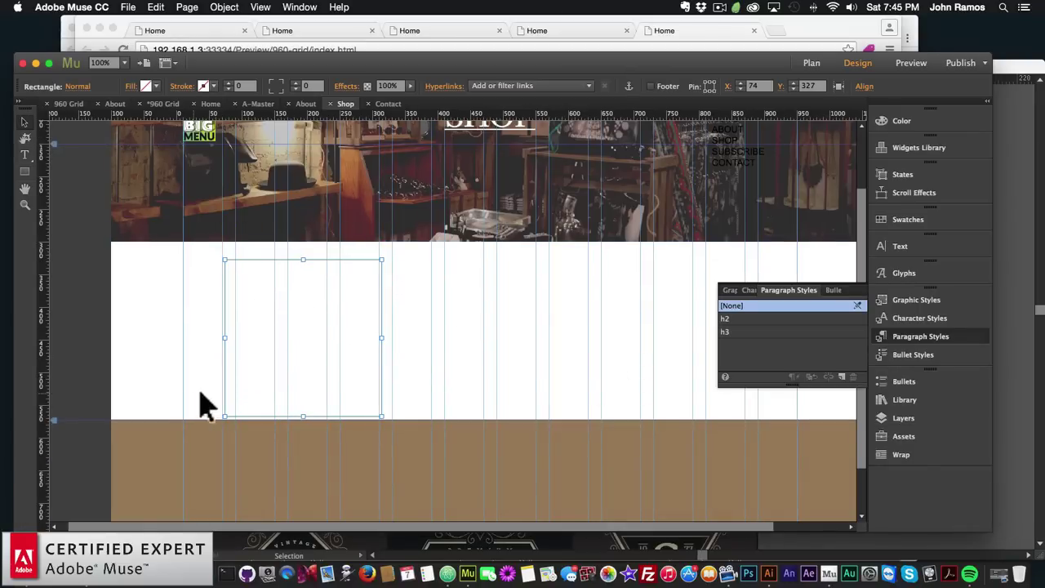
# Extend the Shop page's bottom and move the square a little lower
pyautogui.scroll(-3, 90, 437)
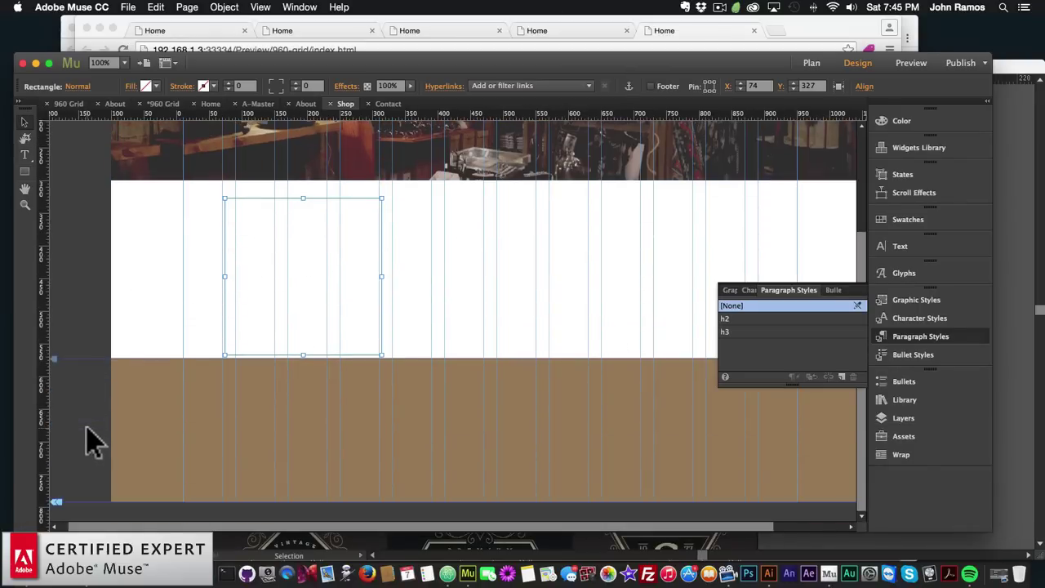
pyautogui.moveTo(55, 510); pyautogui.dragTo(51, 499)
pyautogui.scroll(5, 249, 383)
pyautogui.moveTo(299, 254); pyautogui.dragTo(297, 273)
# Fill the square with black and delete the stray unfilled copy
pyautogui.press('super+c')
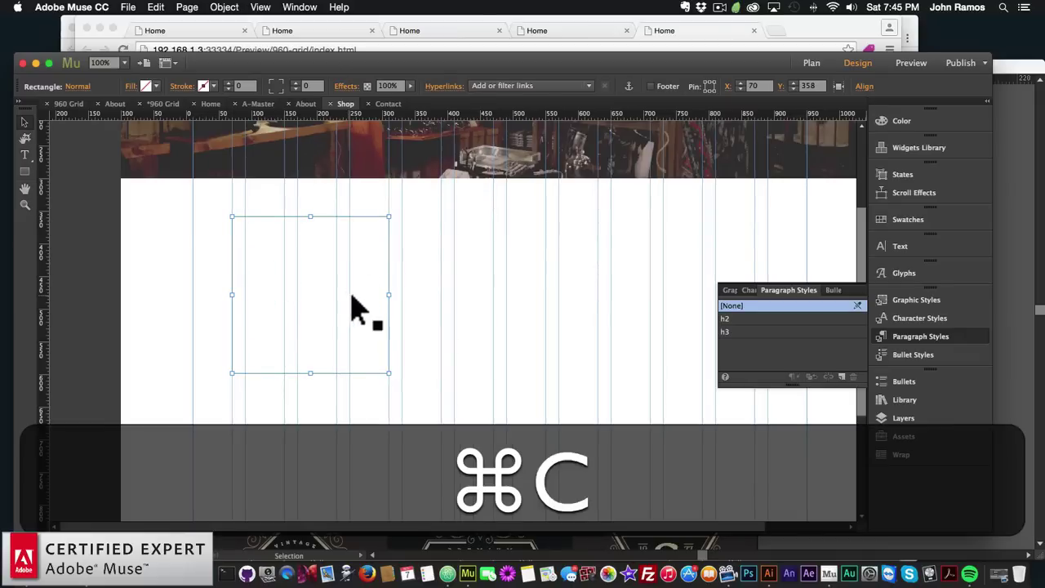
pyautogui.press('super+v')
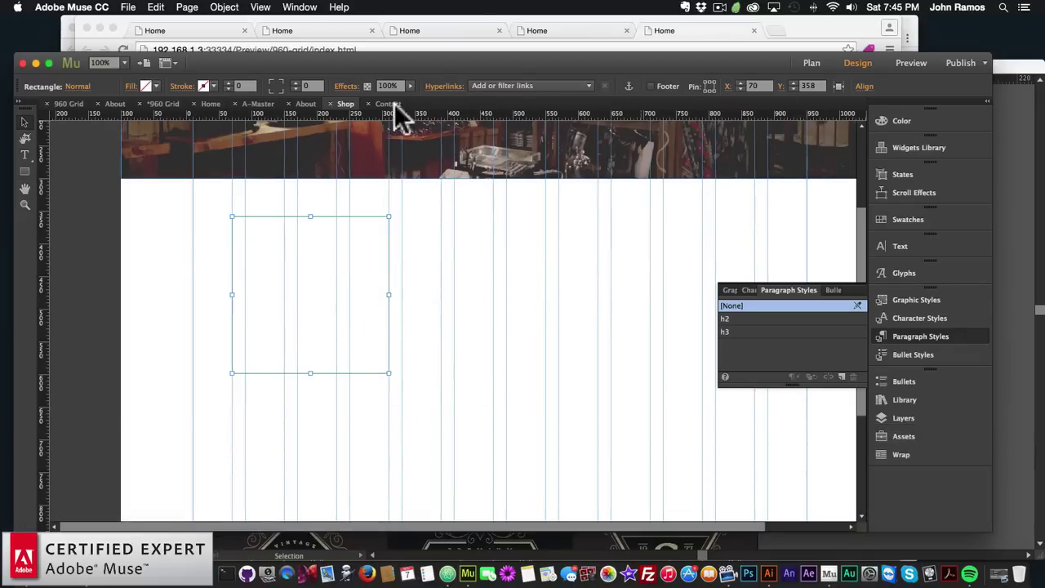
pyautogui.click(149, 86)
pyautogui.click(331, 143)
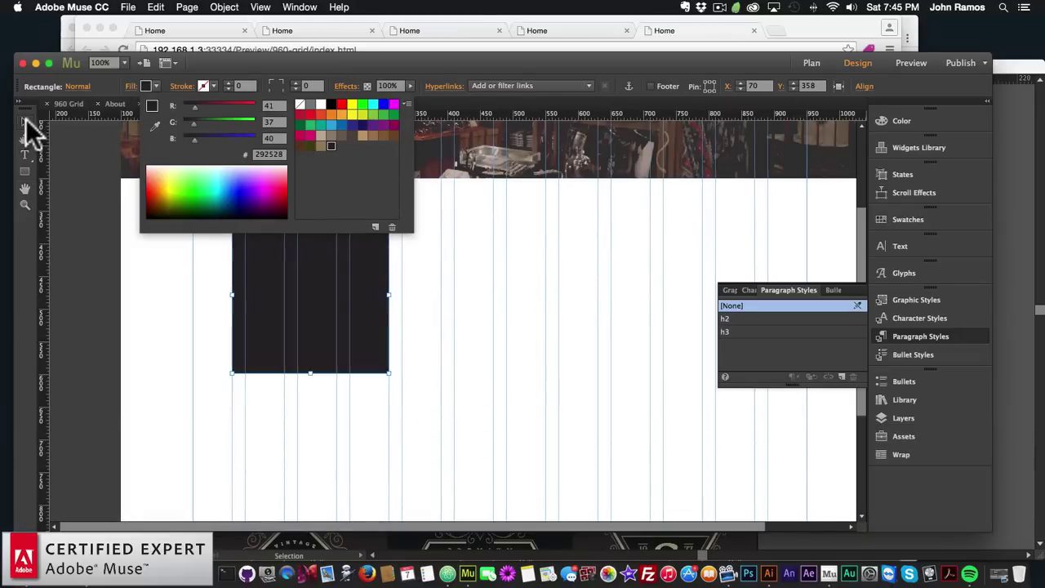
pyautogui.click(23, 122)
pyautogui.press('super+v')
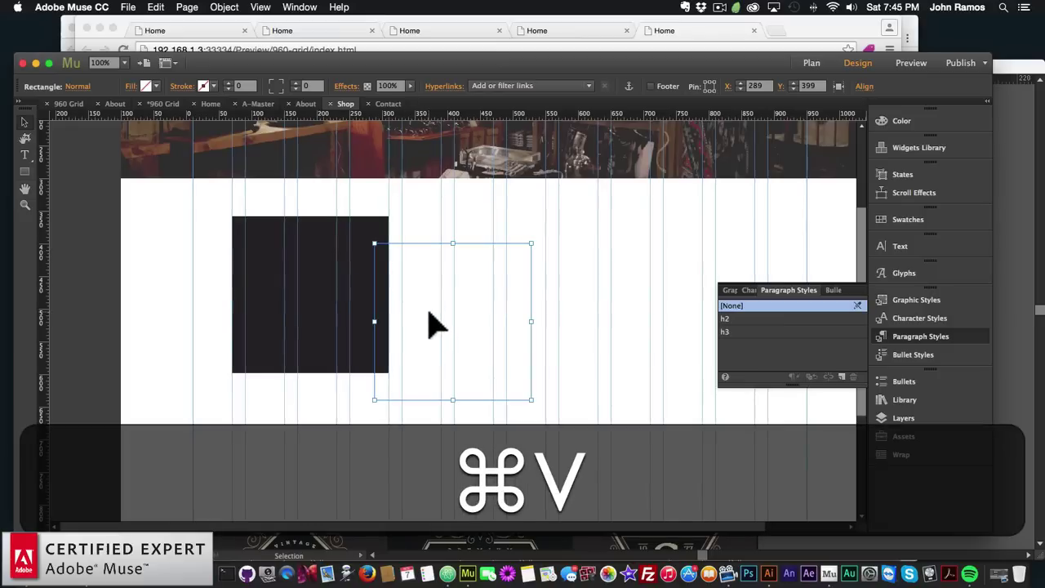
pyautogui.press('BackSpace')
# Paste two copies of the black square and line all three up with 50 px gaps
pyautogui.click(337, 269)
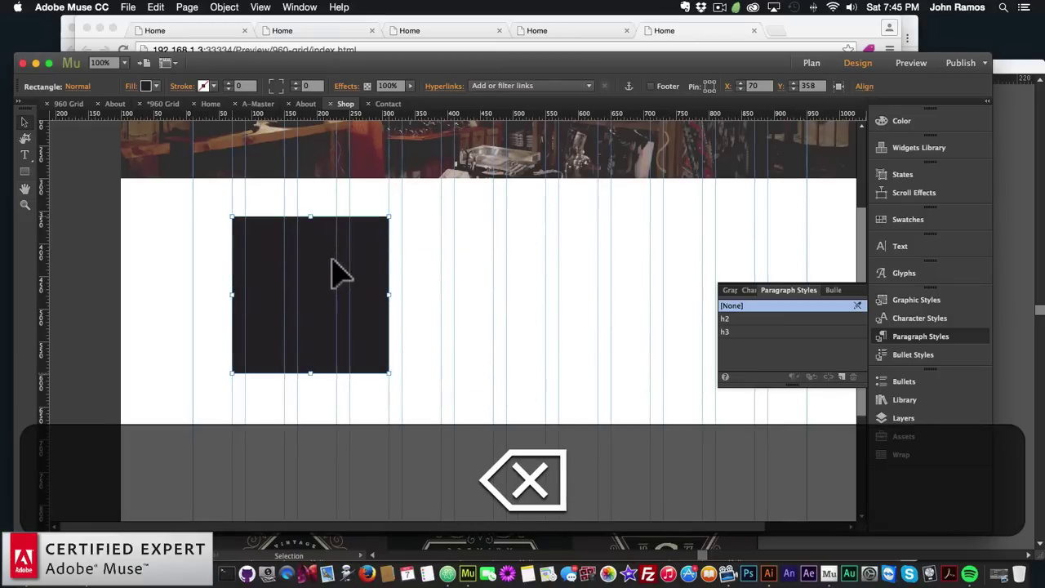
pyautogui.press('super+c')
pyautogui.press('super+v')
pyautogui.moveTo(413, 303); pyautogui.dragTo(486, 274)
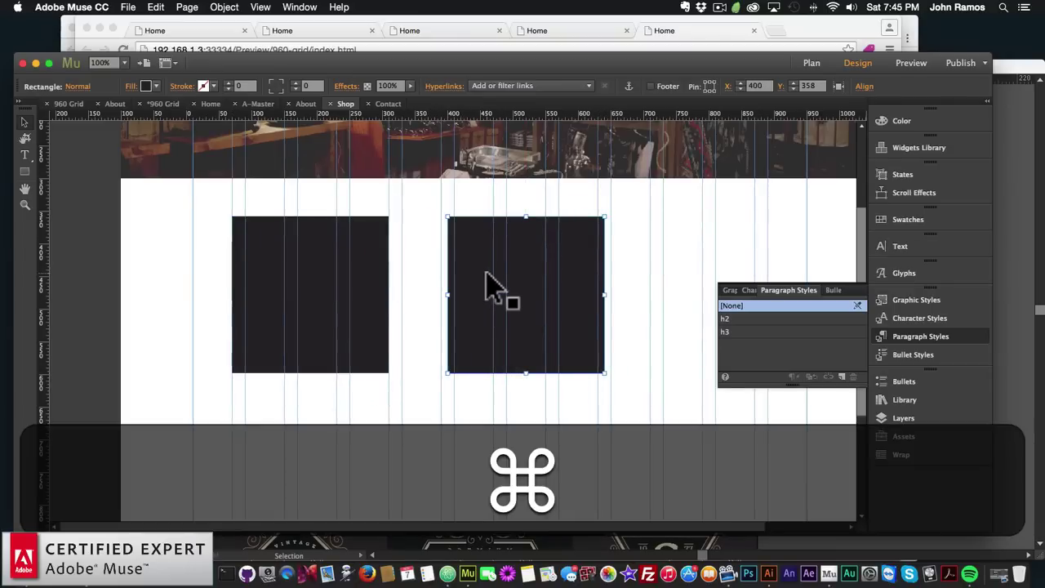
pyautogui.scroll(4, 506, 277)
pyautogui.moveTo(518, 385); pyautogui.dragTo(491, 387)
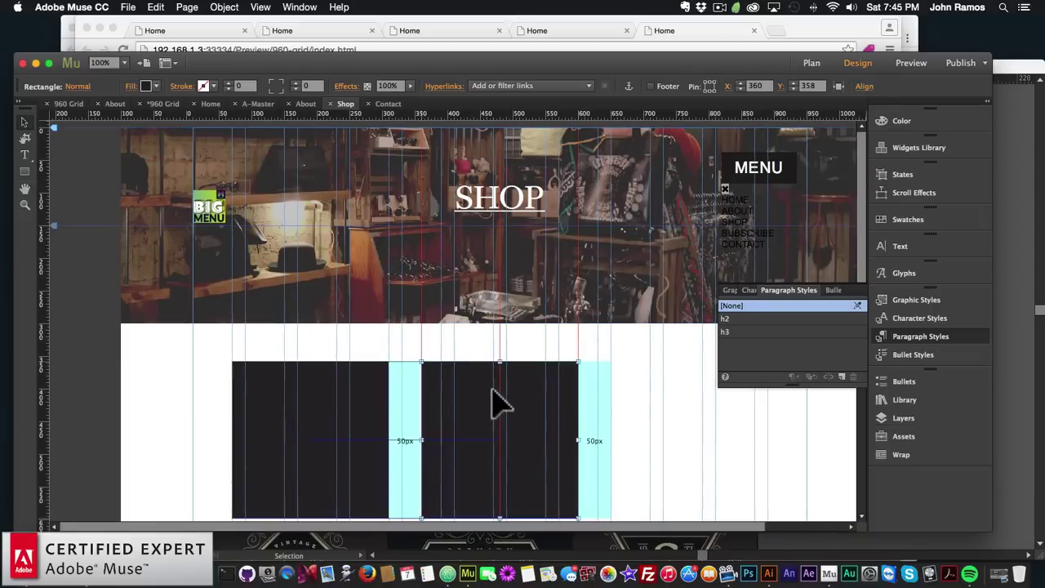
pyautogui.press('super+v')
pyautogui.moveTo(458, 343); pyautogui.dragTo(693, 450)
pyautogui.click(919, 336)
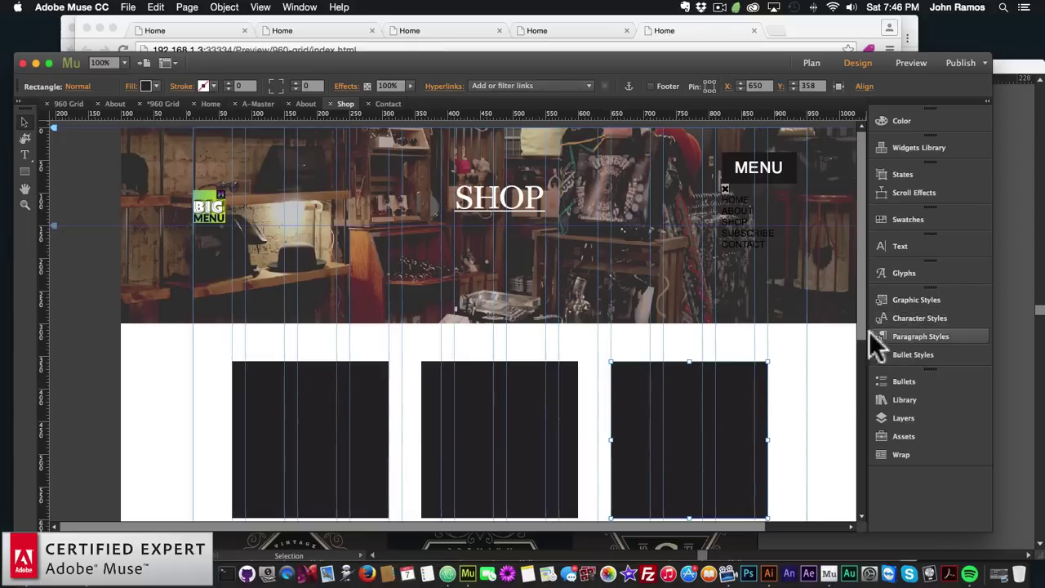
pyautogui.scroll(-3, 630, 371)
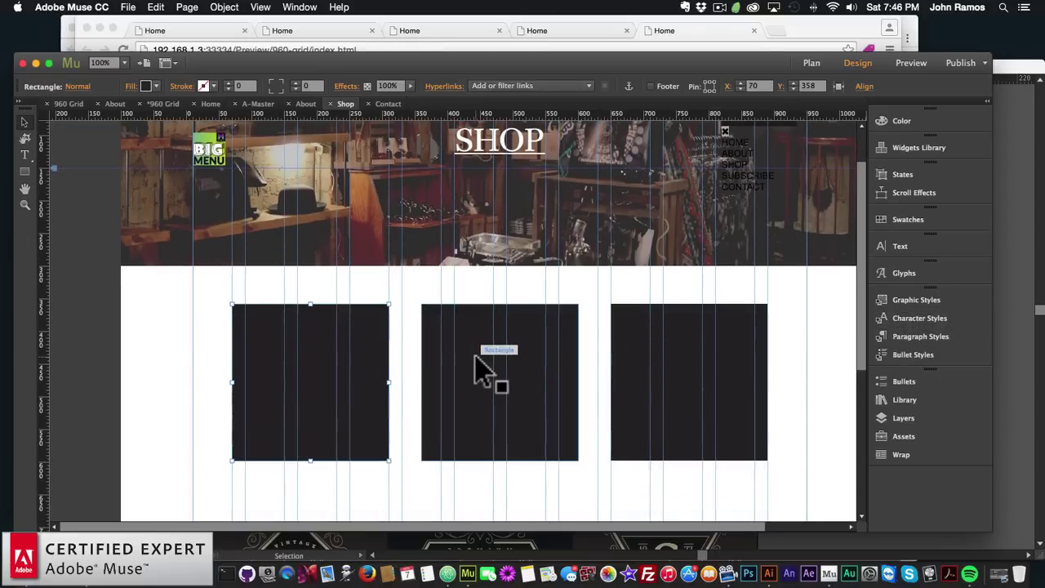
# Fill the first black square with the muse-for-you-unsplash-image-clothes-3.jpeg photo
pyautogui.click(328, 363)
pyautogui.click(147, 86)
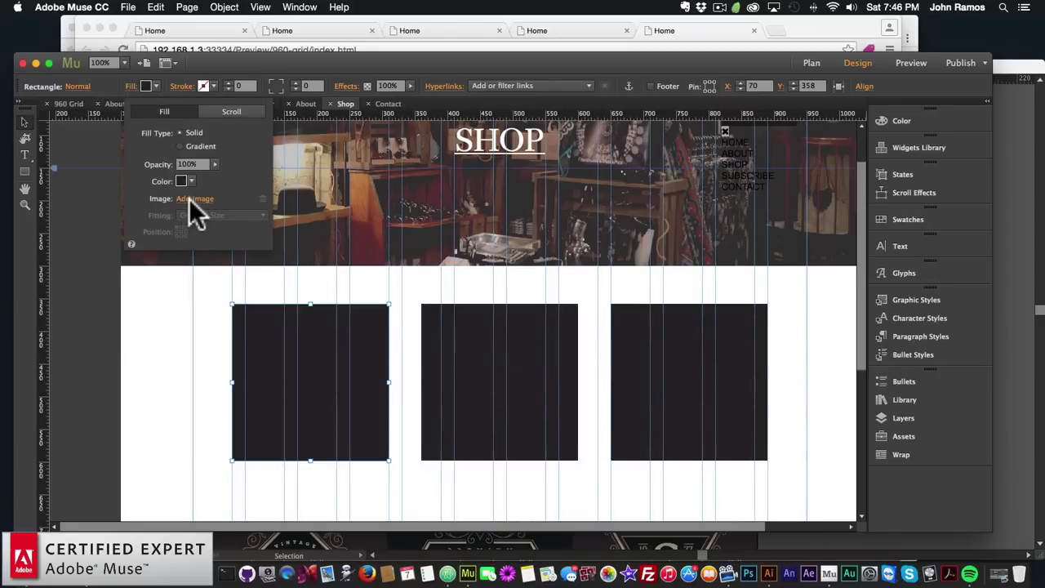
pyautogui.click(189, 200)
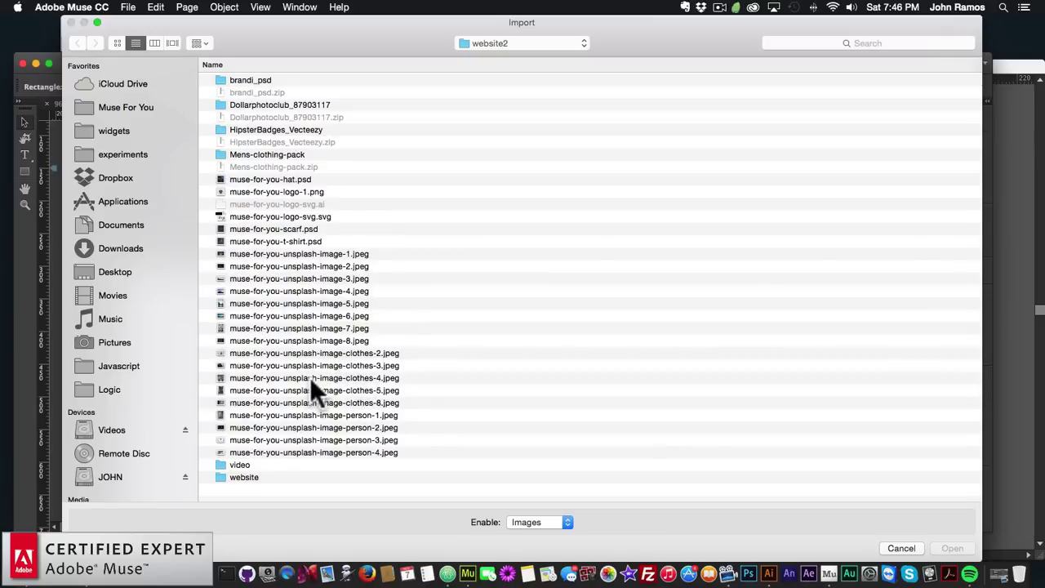
pyautogui.click(299, 414)
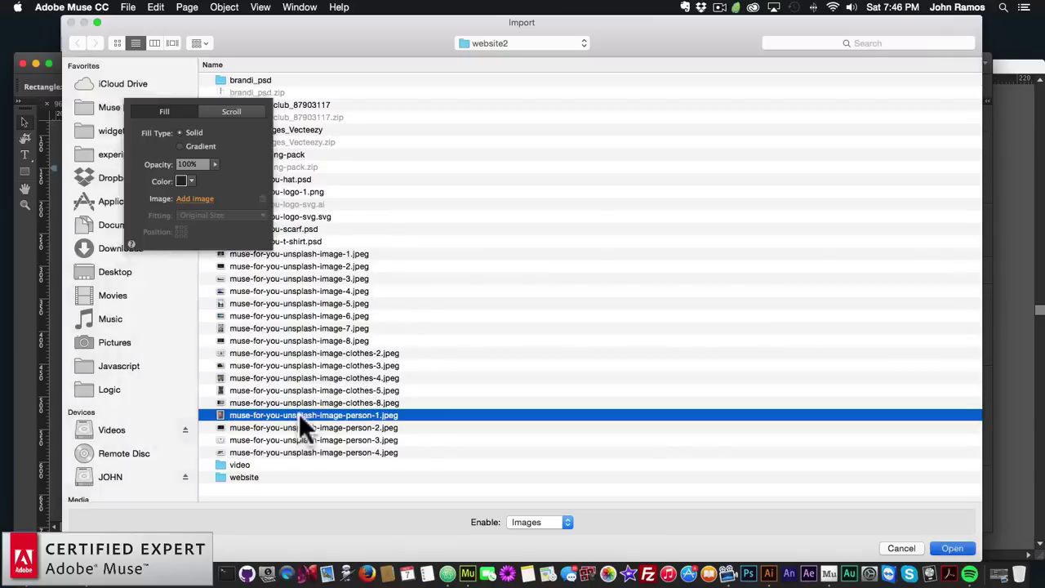
pyautogui.doubleClick(299, 414)
pyautogui.click(212, 199)
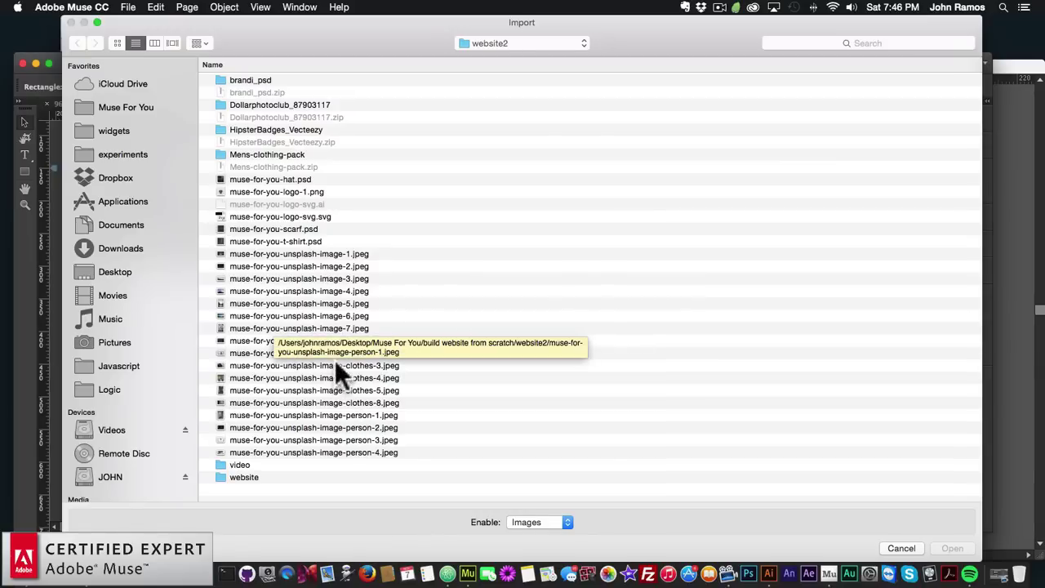
pyautogui.click(383, 364)
pyautogui.doubleClick(250, 348)
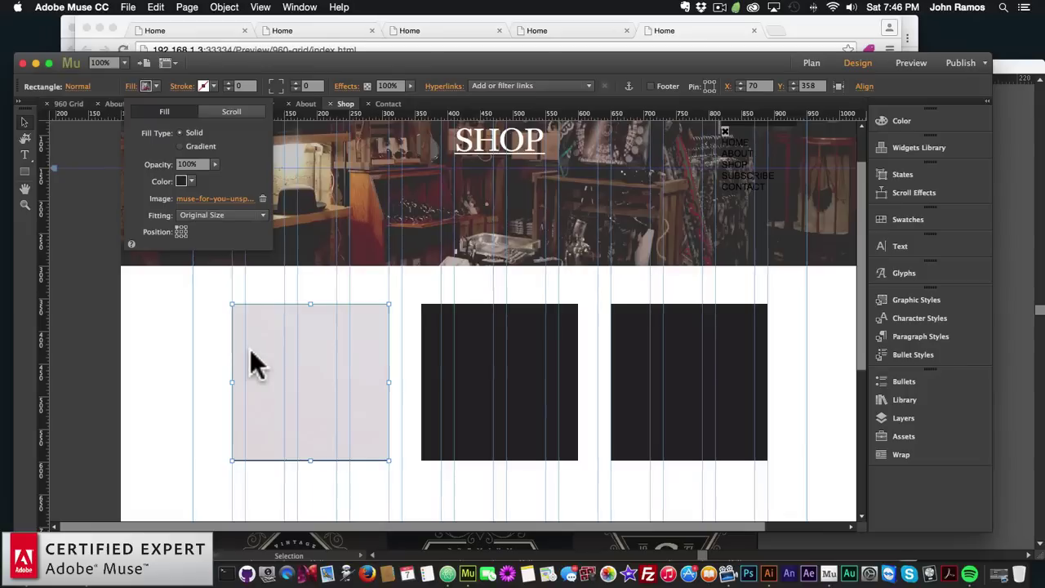
# Set the photo's fitting to Scale To Fill with a centred position
pyautogui.click(193, 212)
pyautogui.click(200, 228)
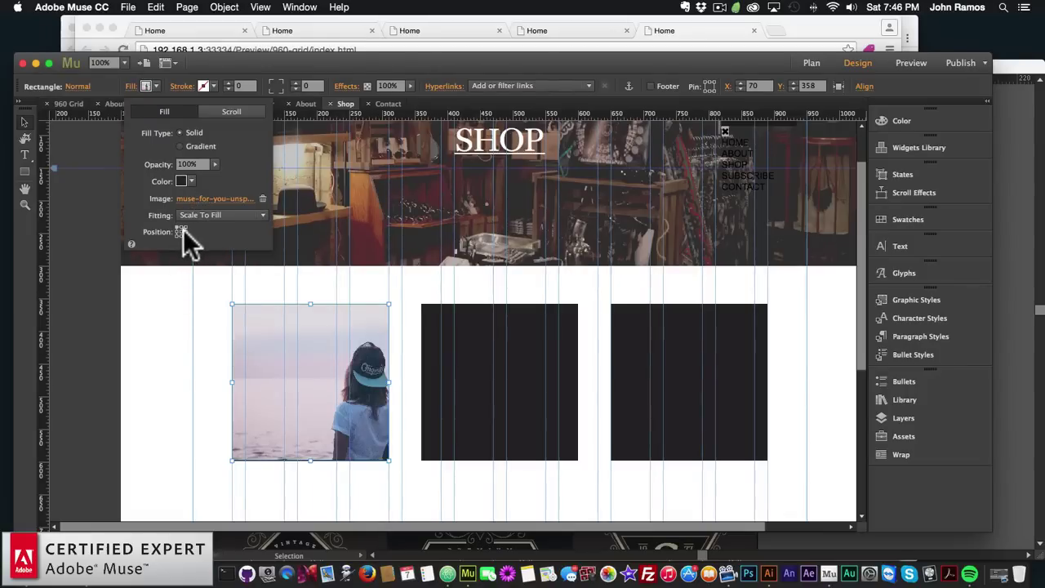
pyautogui.click(181, 231)
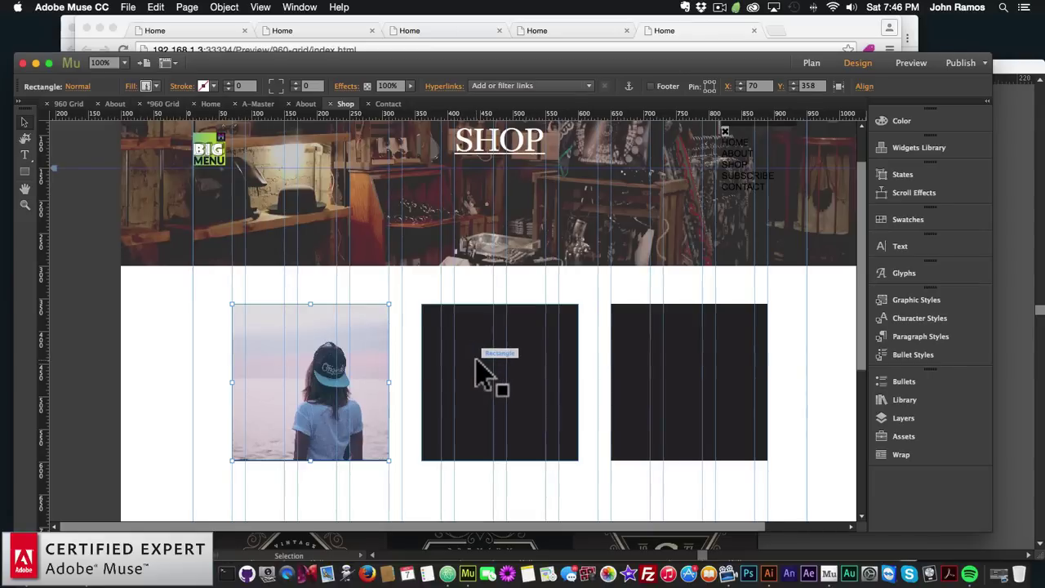
pyautogui.click(526, 390)
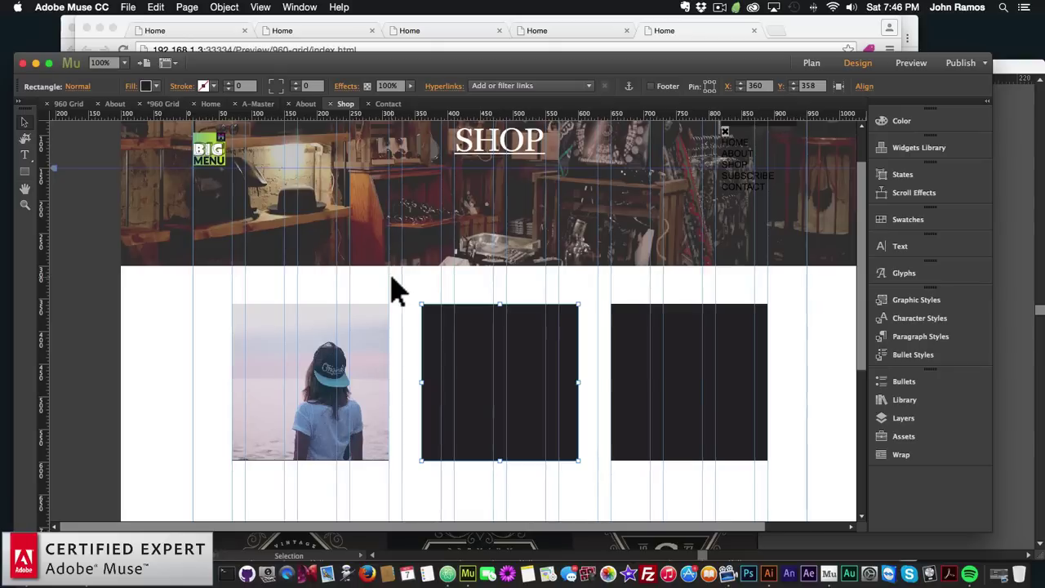
pyautogui.click(427, 288)
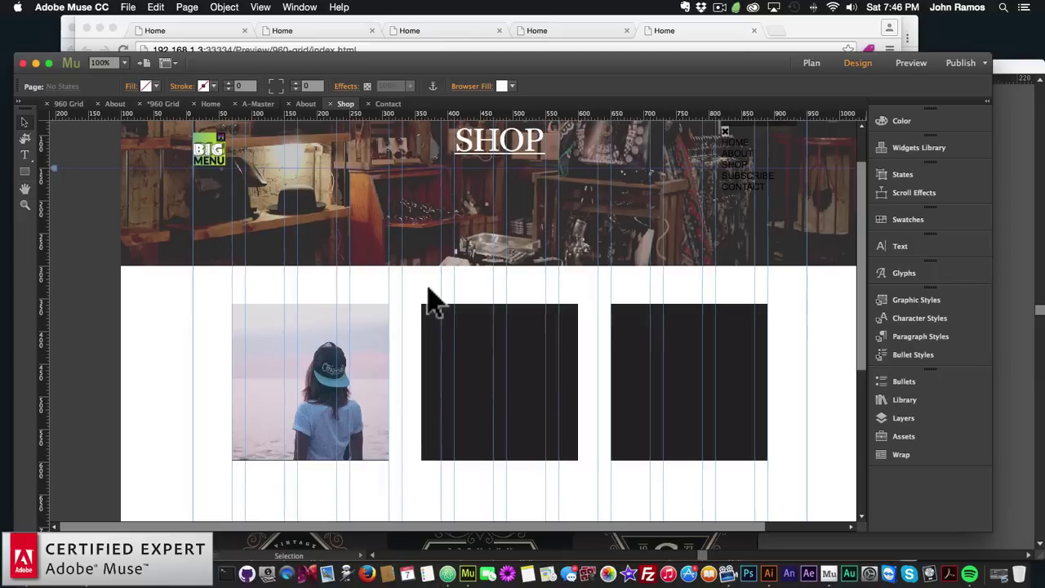
pyautogui.click(450, 319)
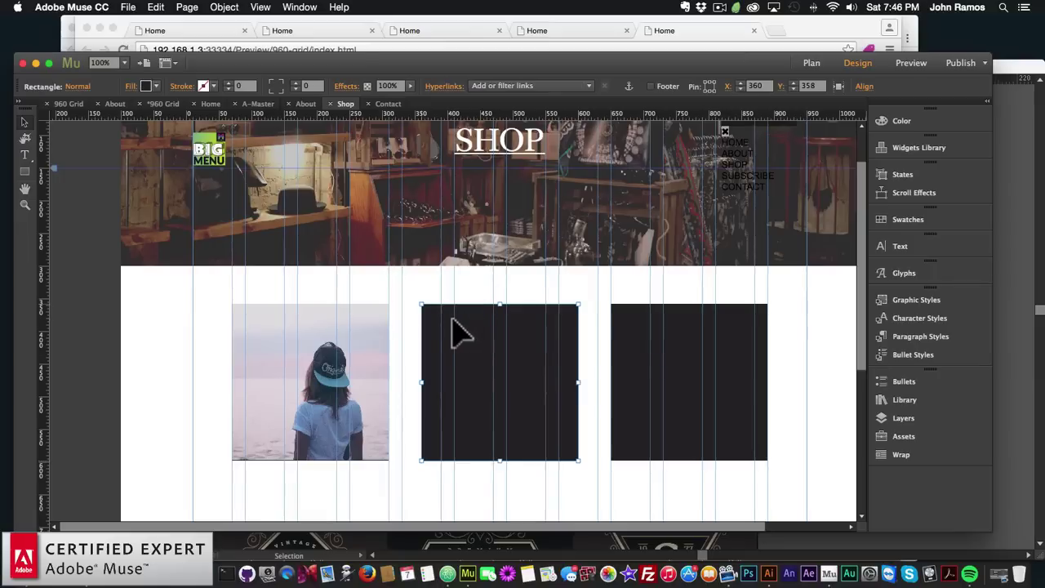
pyautogui.click(400, 347)
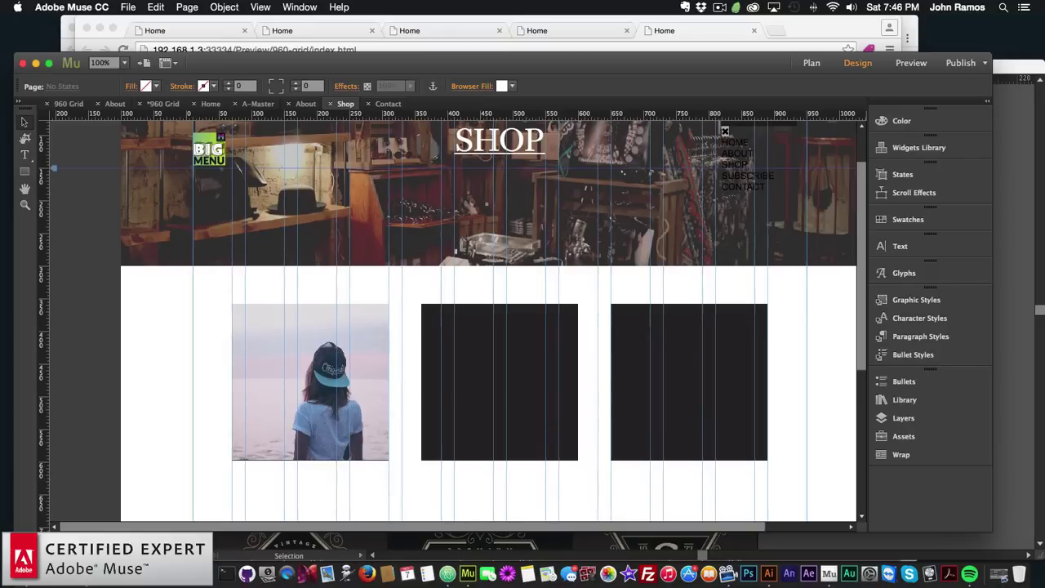
pyautogui.click(28, 573)
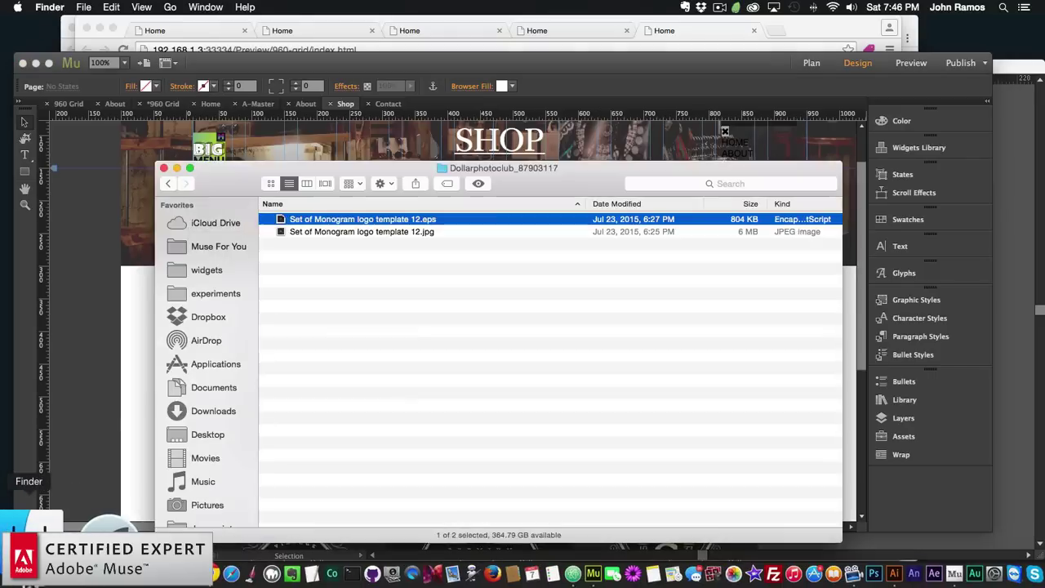
# Show the website2 folder as icons, select muse-for-you-hat.psd, then return to Muse's Plan view
pyautogui.click(168, 183)
pyautogui.scroll(-5, 342, 343)
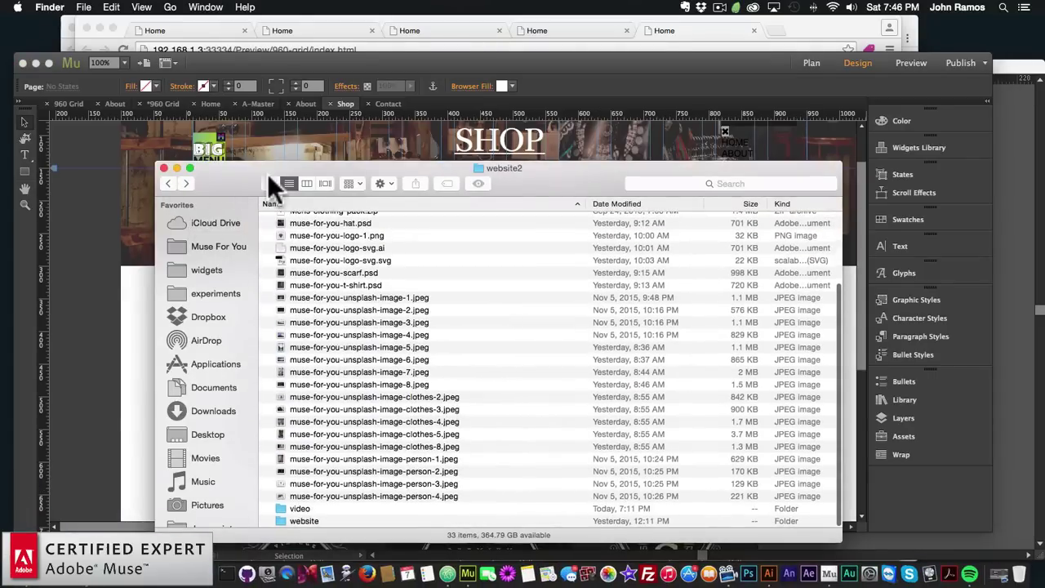
pyautogui.click(270, 183)
pyautogui.moveTo(317, 164); pyautogui.dragTo(299, 150)
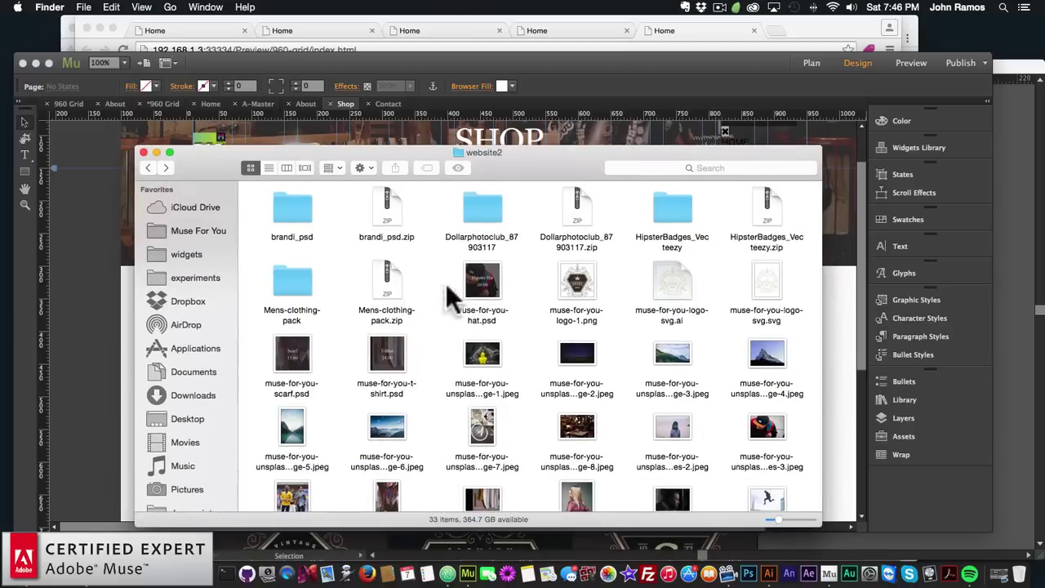
pyautogui.click(473, 294)
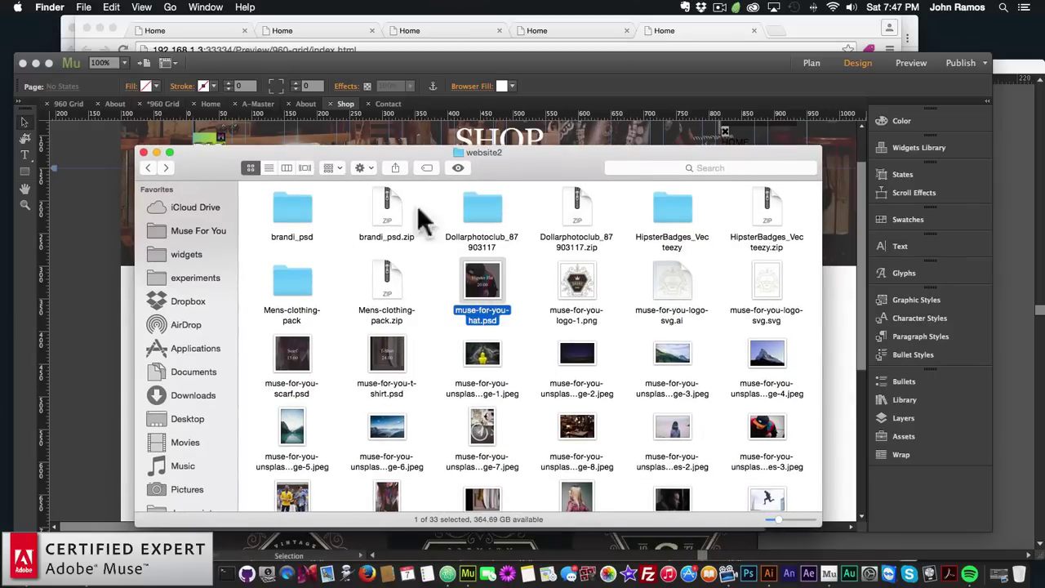
pyautogui.click(428, 62)
pyautogui.click(812, 63)
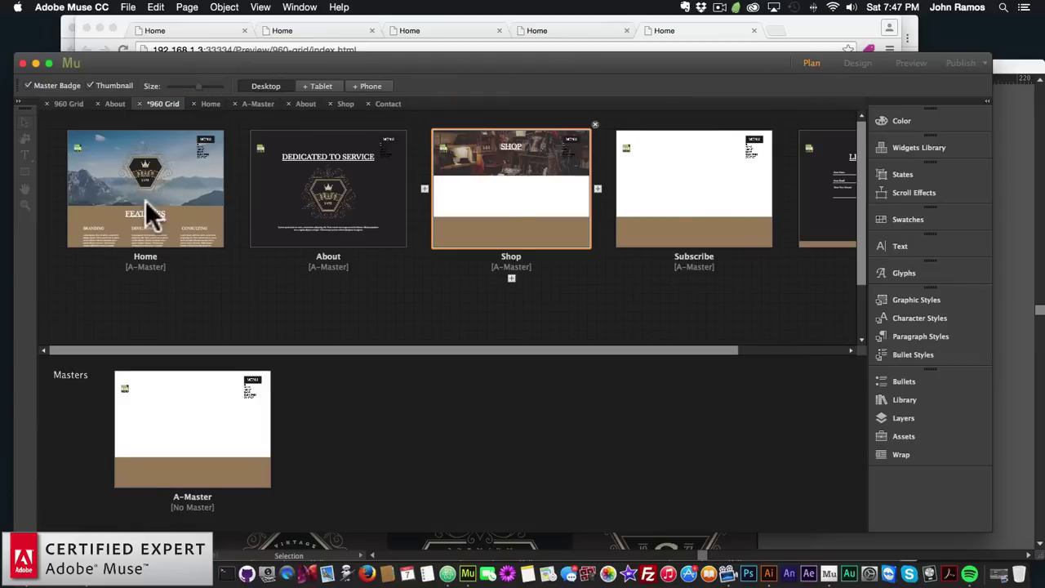
# Open the 960 Grid site's Shop page and preview it in the browser
pyautogui.click(43, 103)
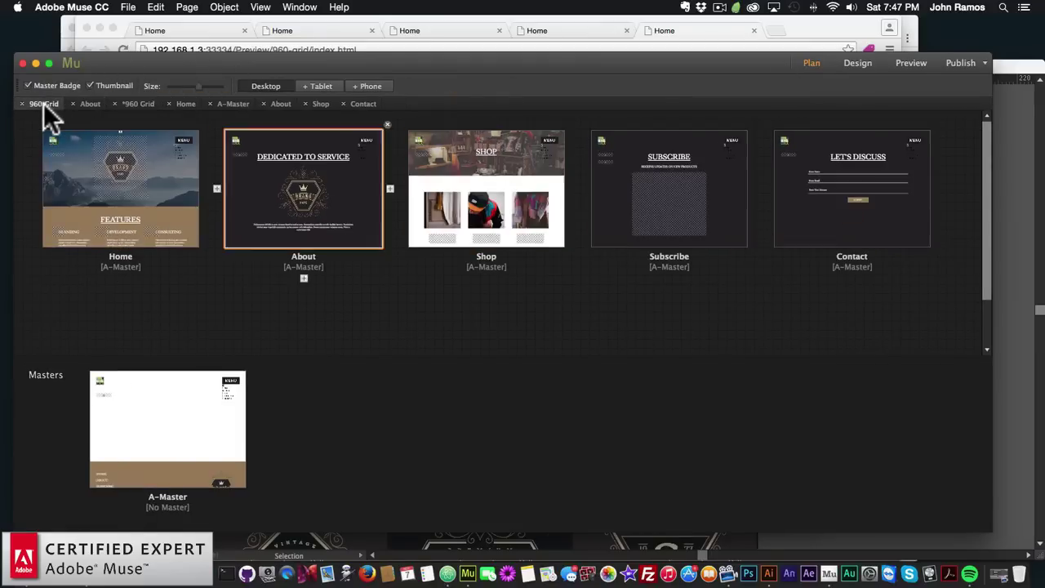
pyautogui.doubleClick(500, 200)
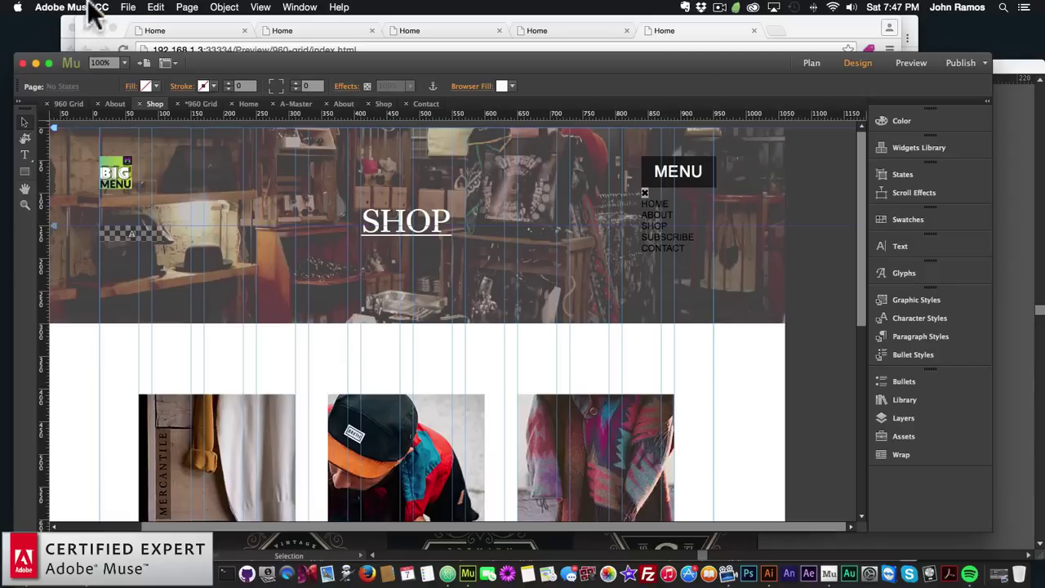
pyautogui.click(128, 7)
pyautogui.click(166, 215)
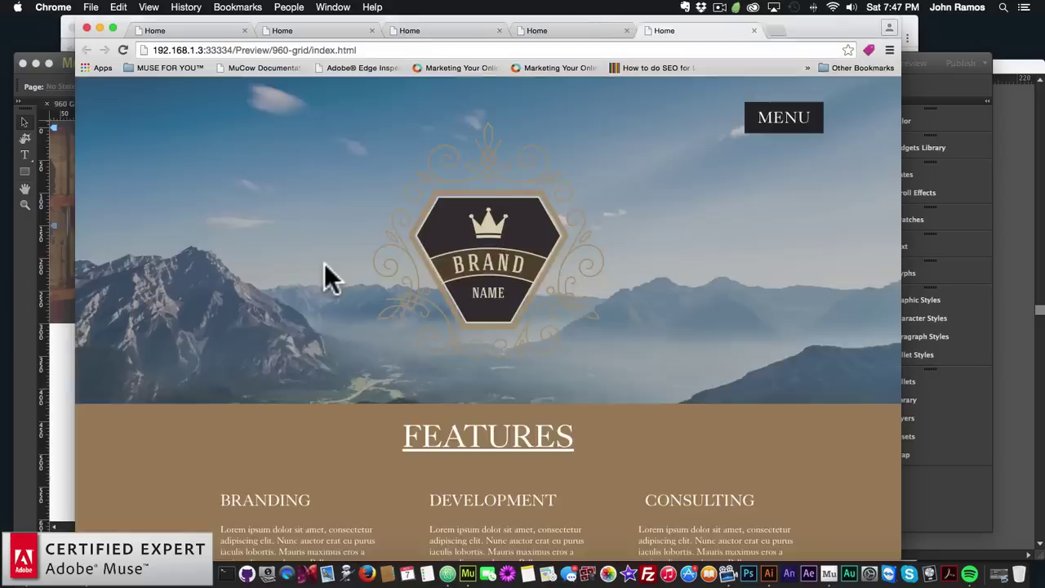
# Scroll the Chrome preview to the three product photos priced 24.00, 20.00 and 15.00
pyautogui.scroll(-3, 459, 326)
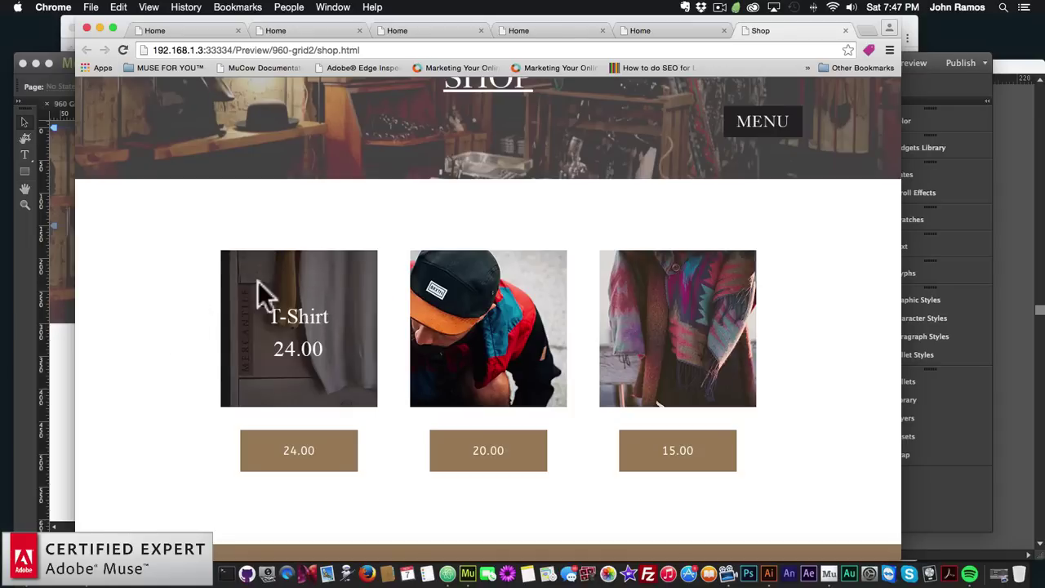
pyautogui.click(49, 375)
# Open muse-for-you-unsplash-image-clothes-8.jpeg from the website2 folder in Adobe Photoshop CC 2015
pyautogui.click(37, 574)
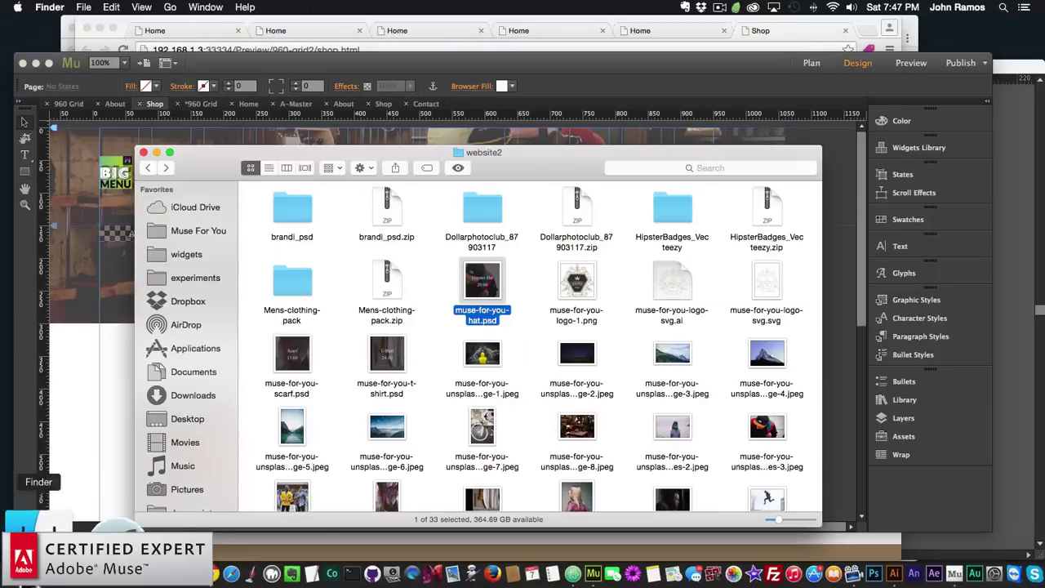
pyautogui.scroll(-2, 477, 355)
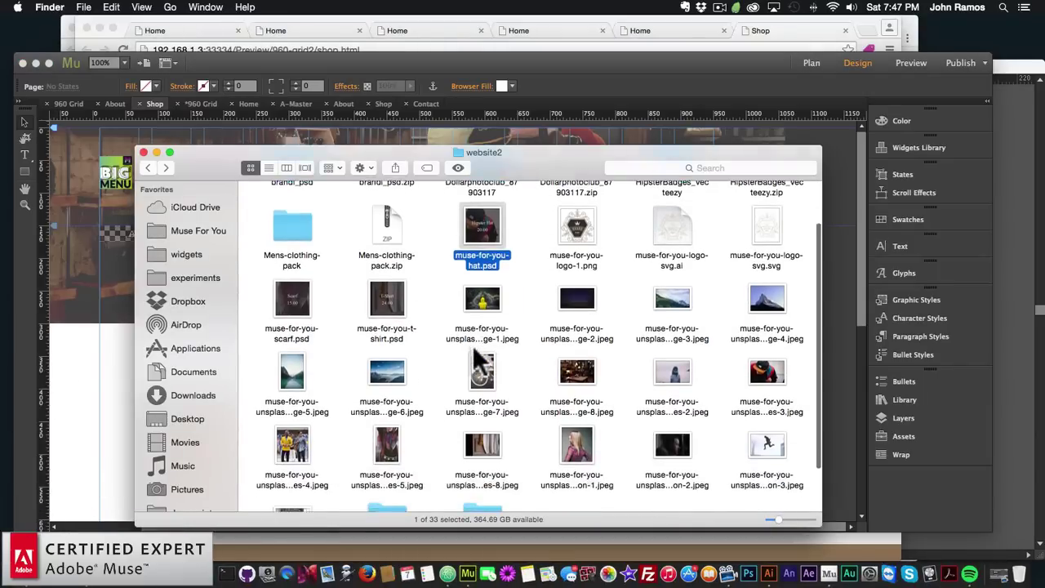
pyautogui.scroll(-2, 480, 359)
pyautogui.scroll(1, 472, 347)
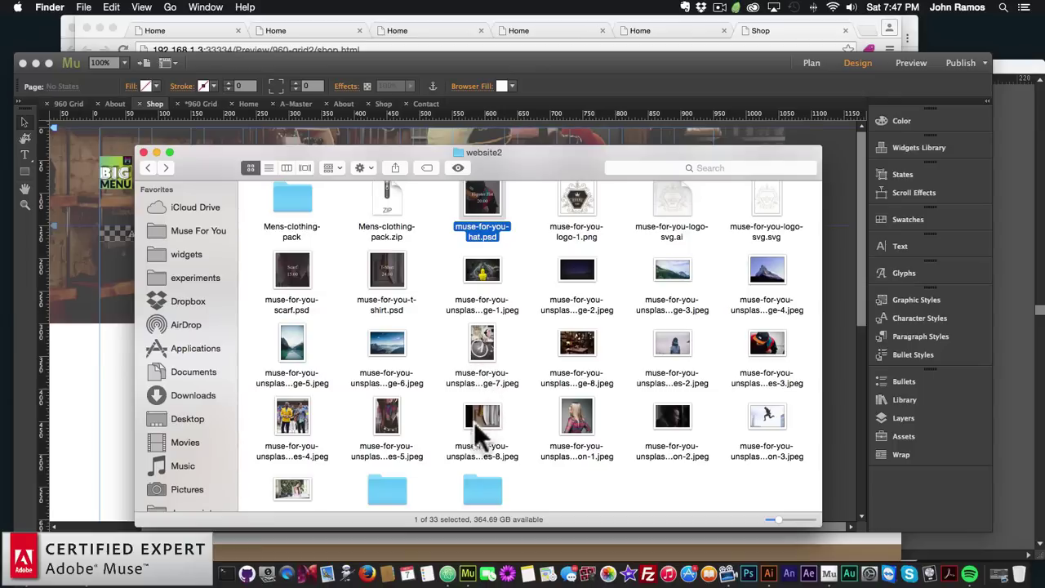
pyautogui.click(505, 420)
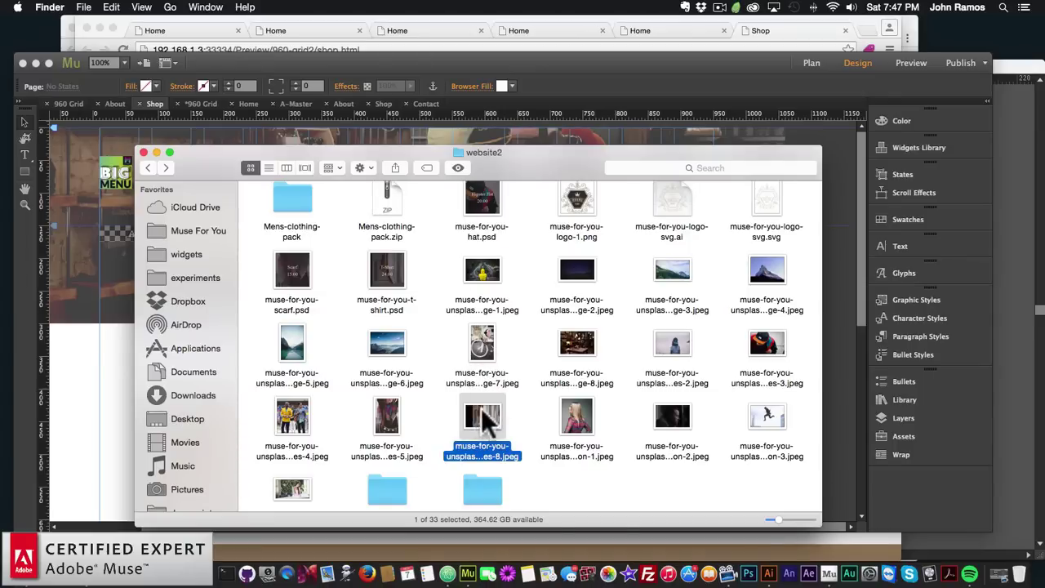
pyautogui.rightClick(482, 413)
pyautogui.moveTo(543, 307)
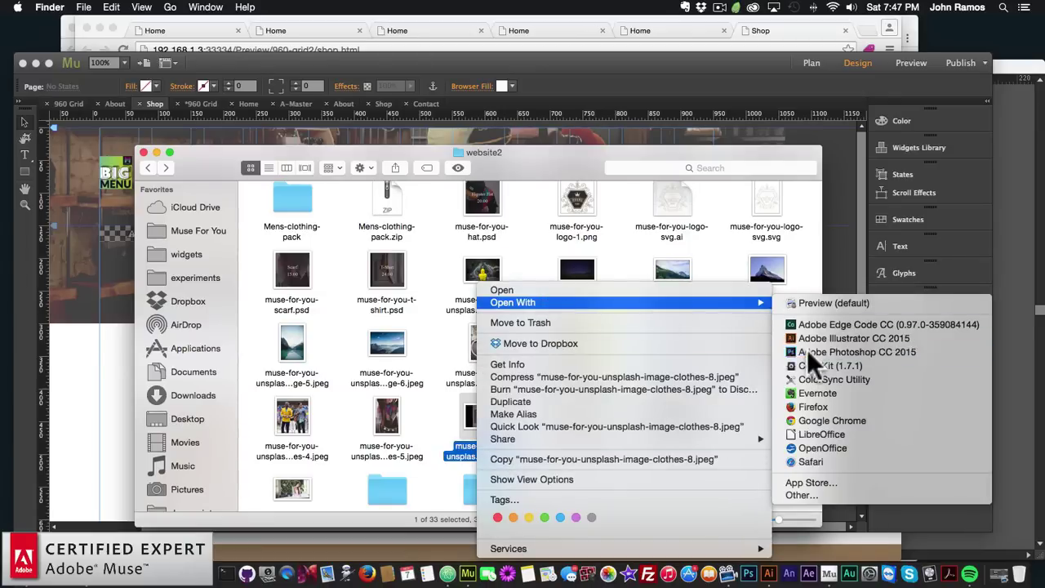
pyautogui.click(807, 352)
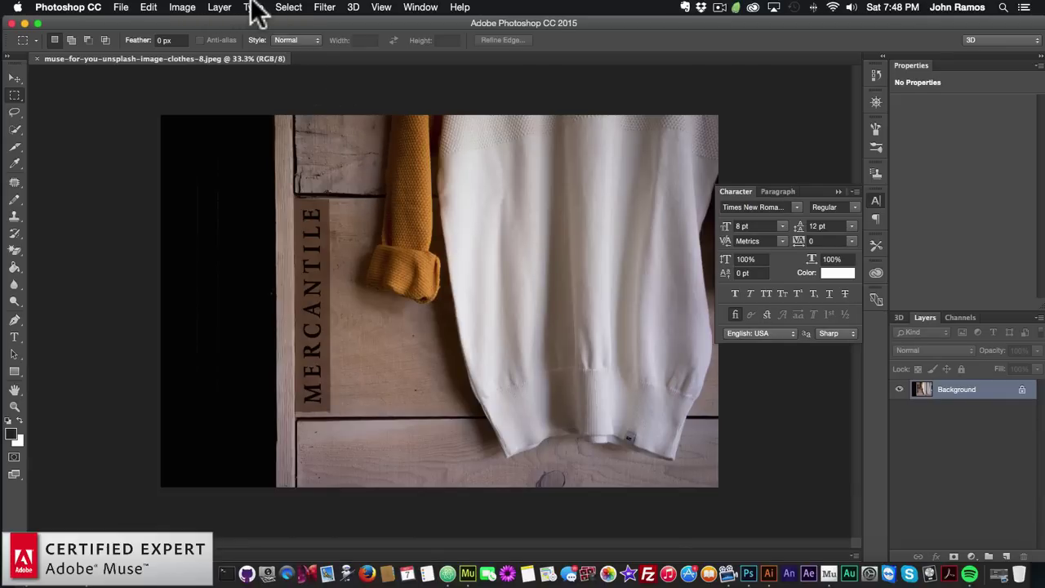
# In Image Size, set the clothes photo's height to 240 so it scales proportionally to 360 × 240 px
pyautogui.click(180, 7)
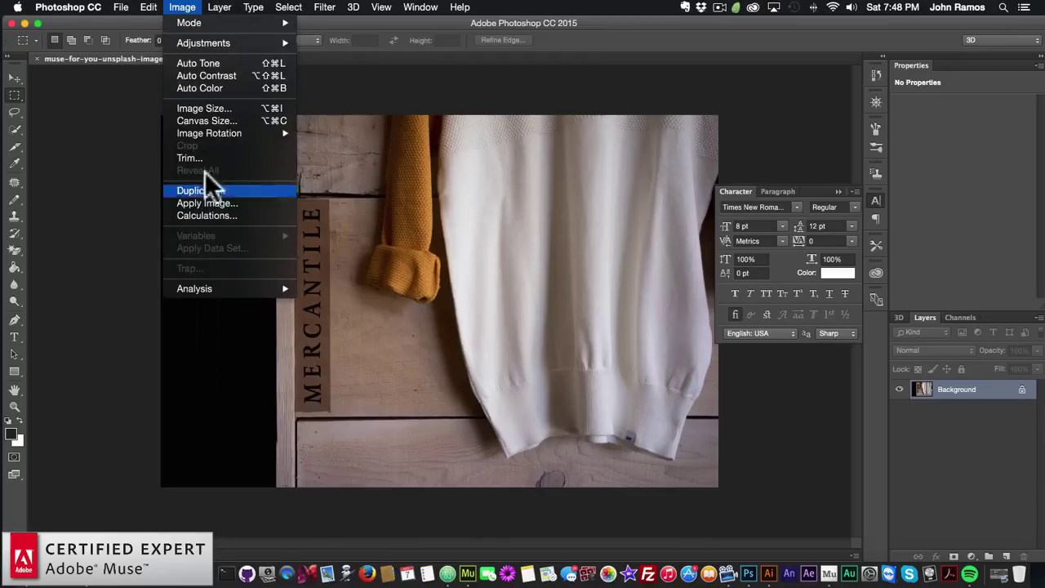
pyautogui.click(204, 108)
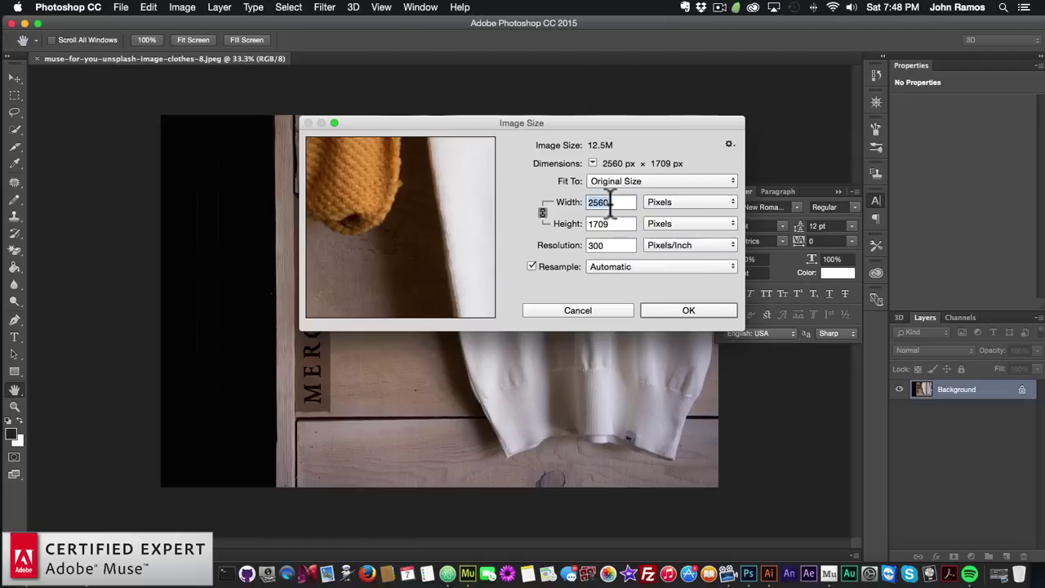
pyautogui.press('Tab')
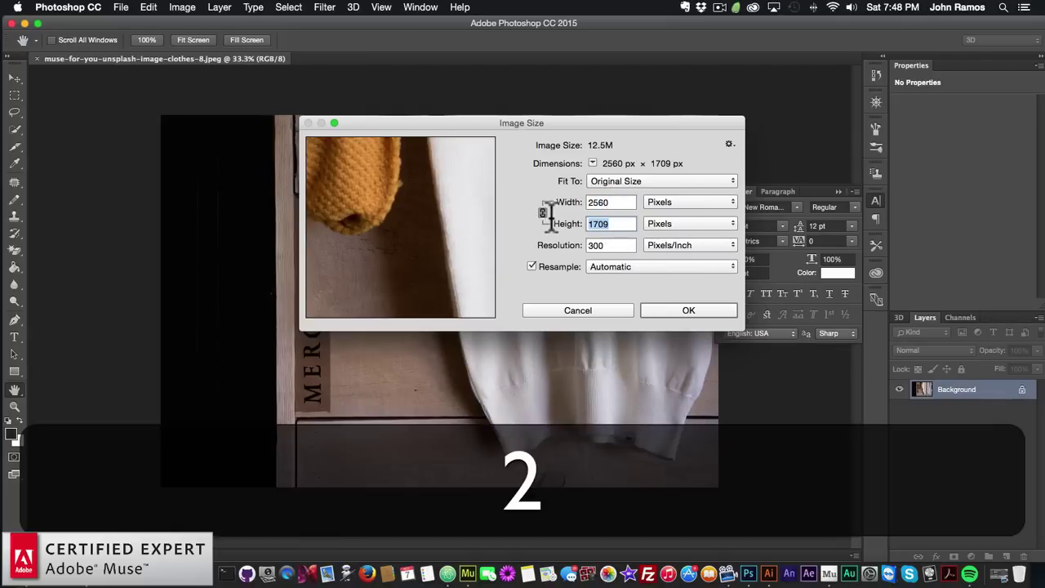
pyautogui.write('240')
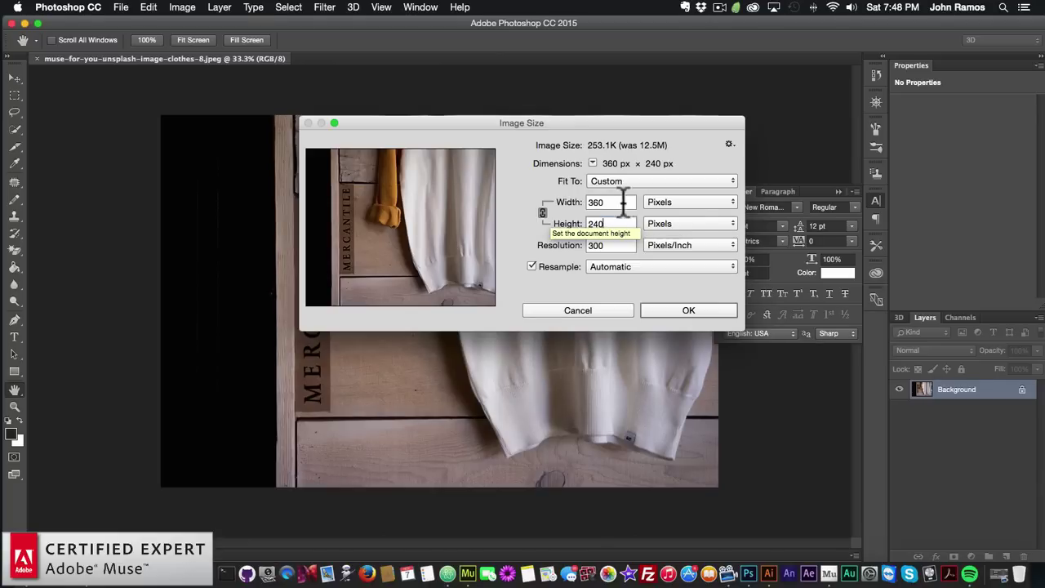
pyautogui.hotkey('shift', 'Tab')
pyautogui.write('240')
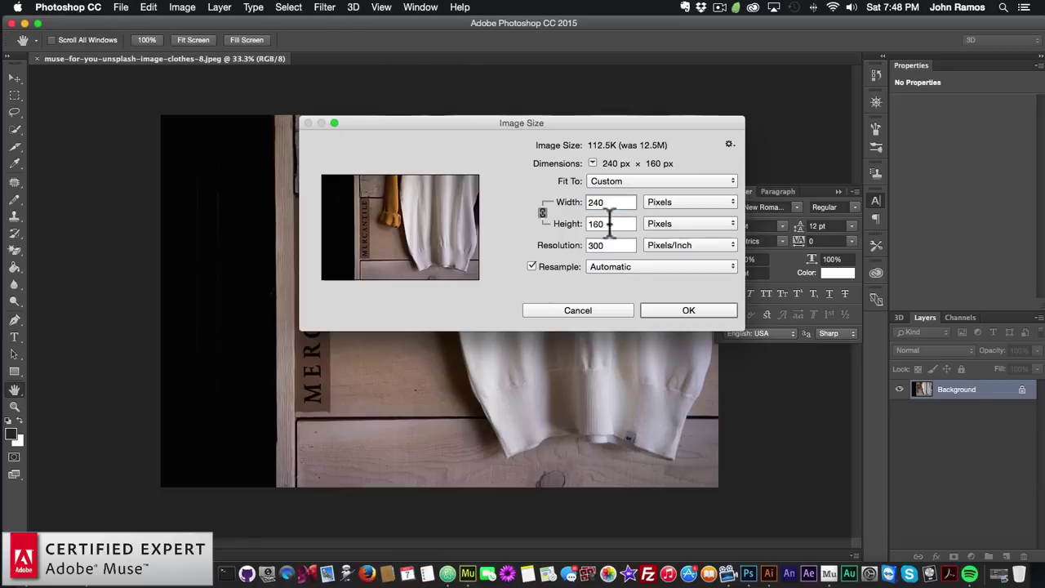
pyautogui.press('Tab')
pyautogui.write('240')
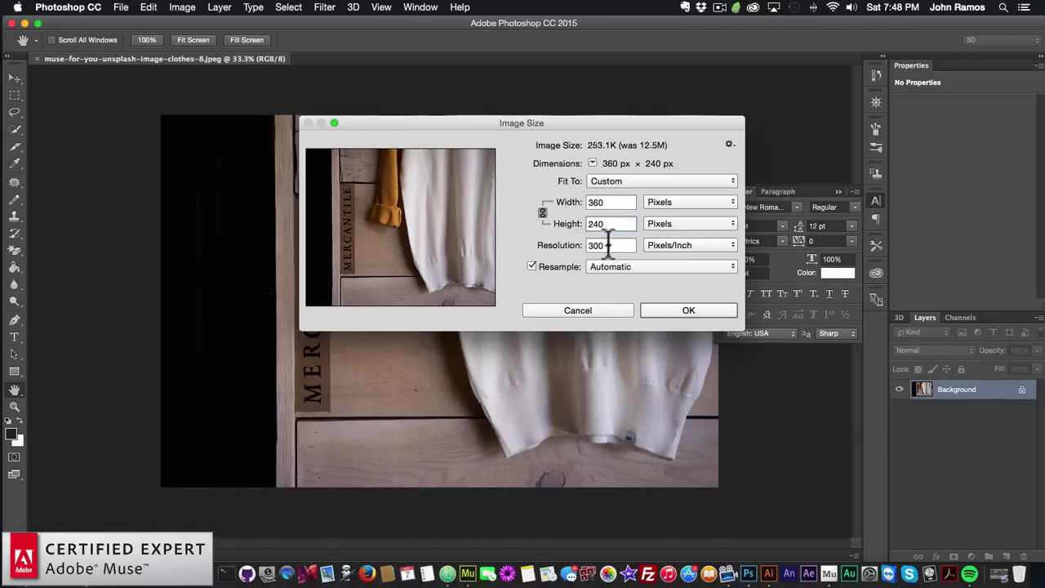
# Apply the 360 × 240 resize, then select and copy the whole image
pyautogui.click(685, 311)
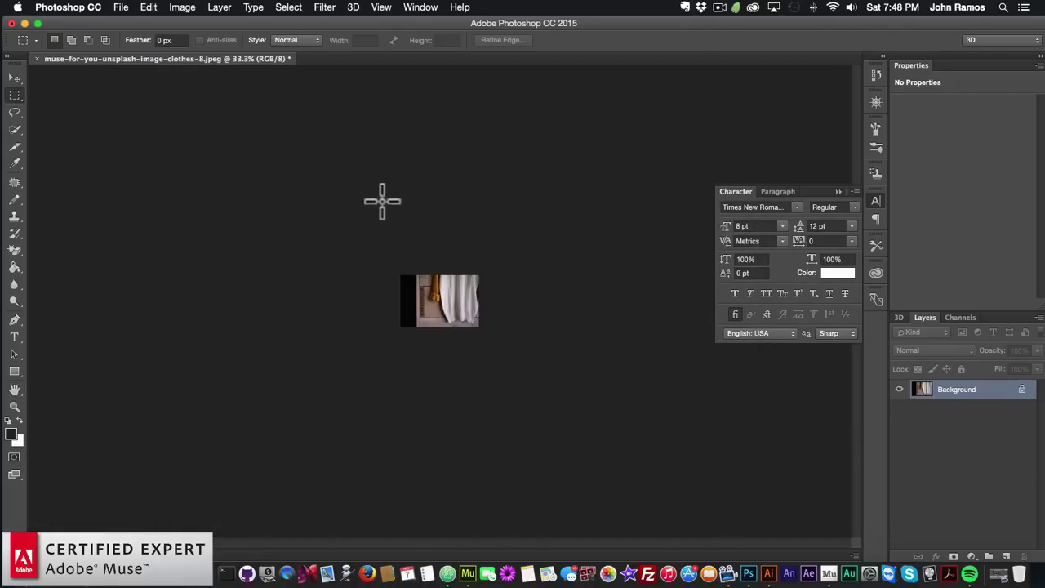
pyautogui.press('super+a')
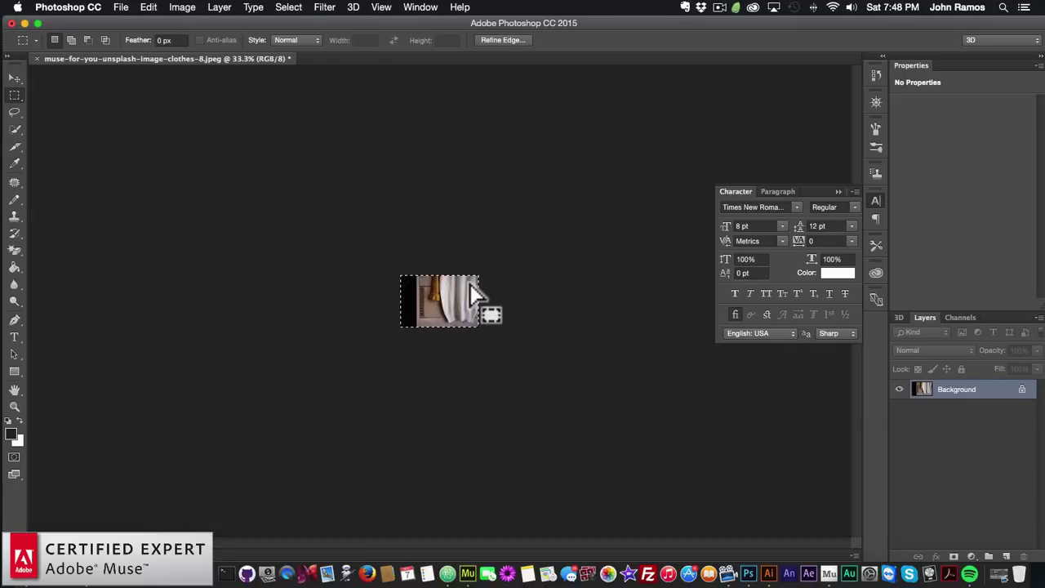
pyautogui.press('super+c')
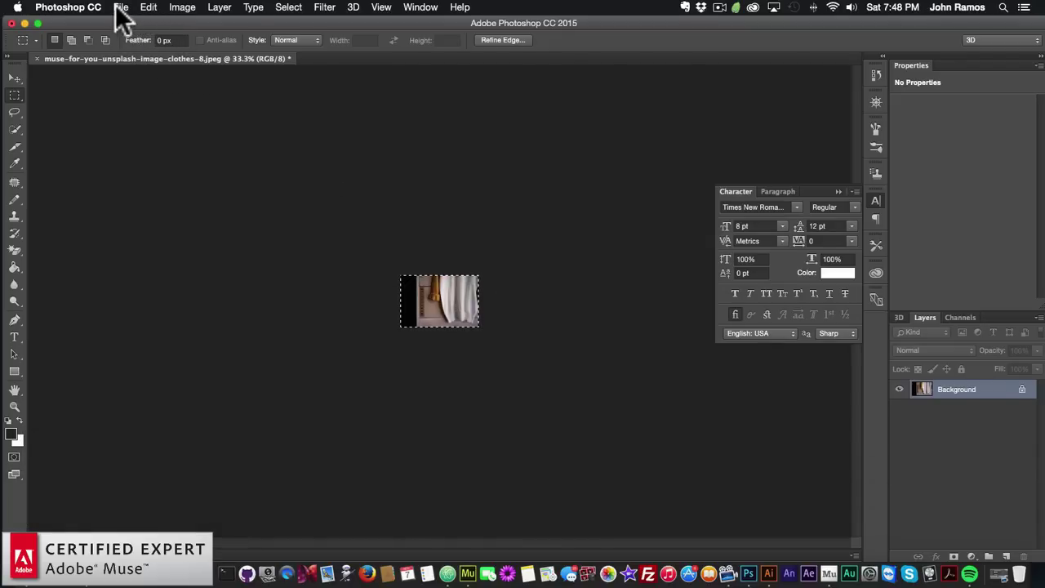
# Create a new blank 240 × 240 white document
pyautogui.click(121, 7)
pyautogui.click(132, 24)
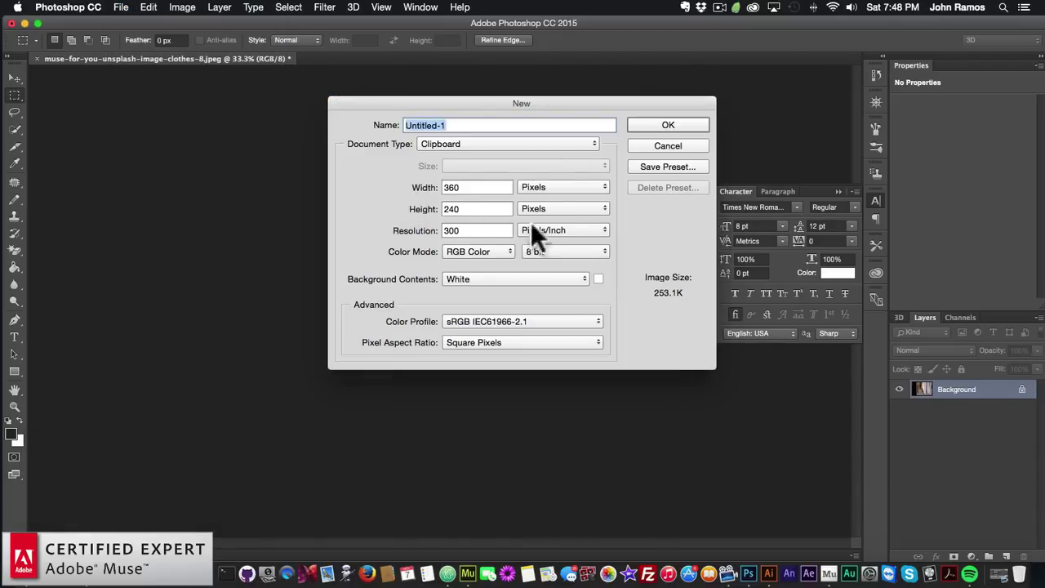
pyautogui.press('Tab')
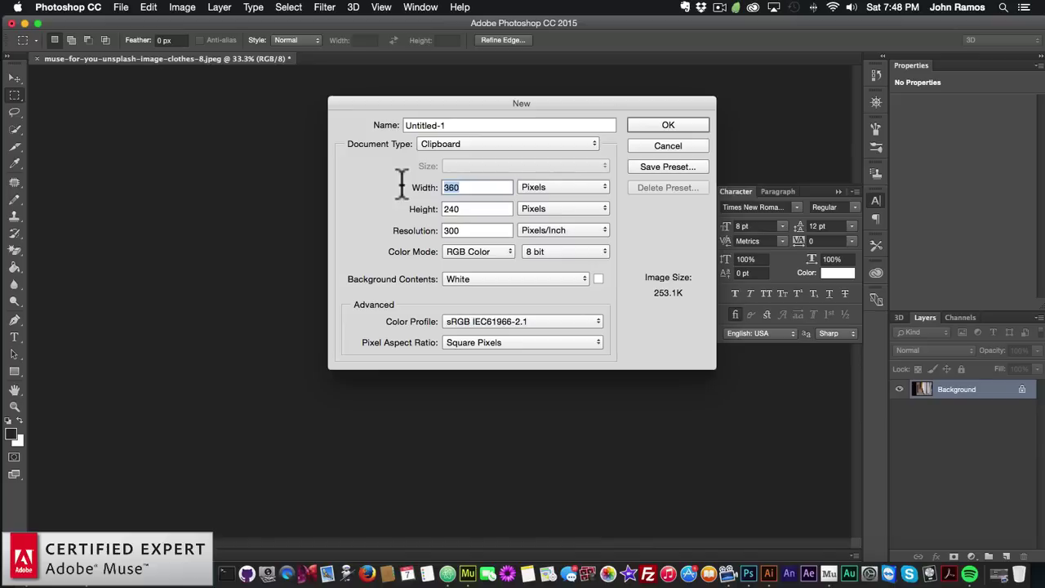
pyautogui.write('240')
pyautogui.click(666, 125)
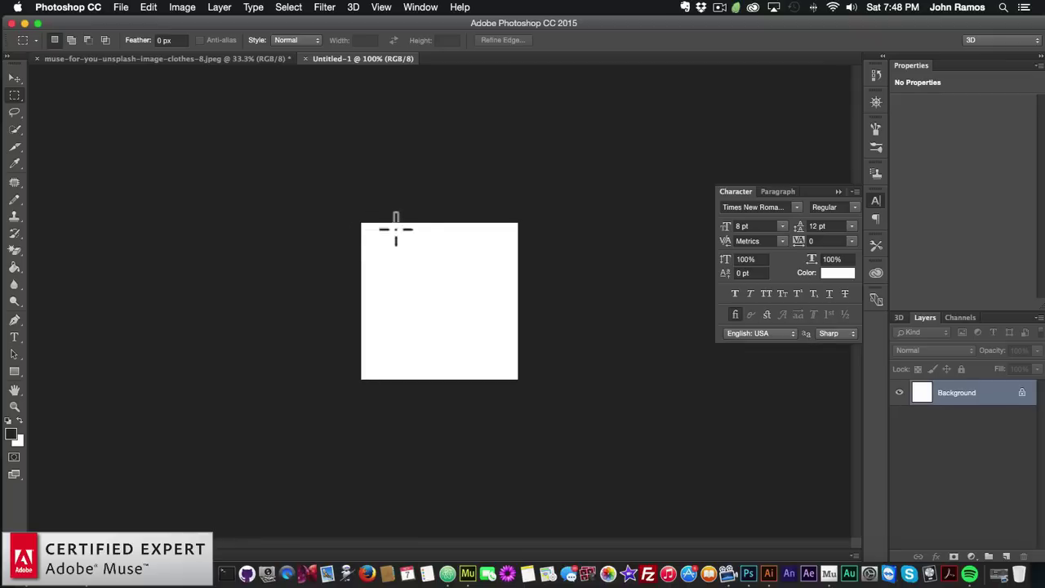
# Paste the resized photo, shift it left on the canvas, and add an empty layer above
pyautogui.press('super+v')
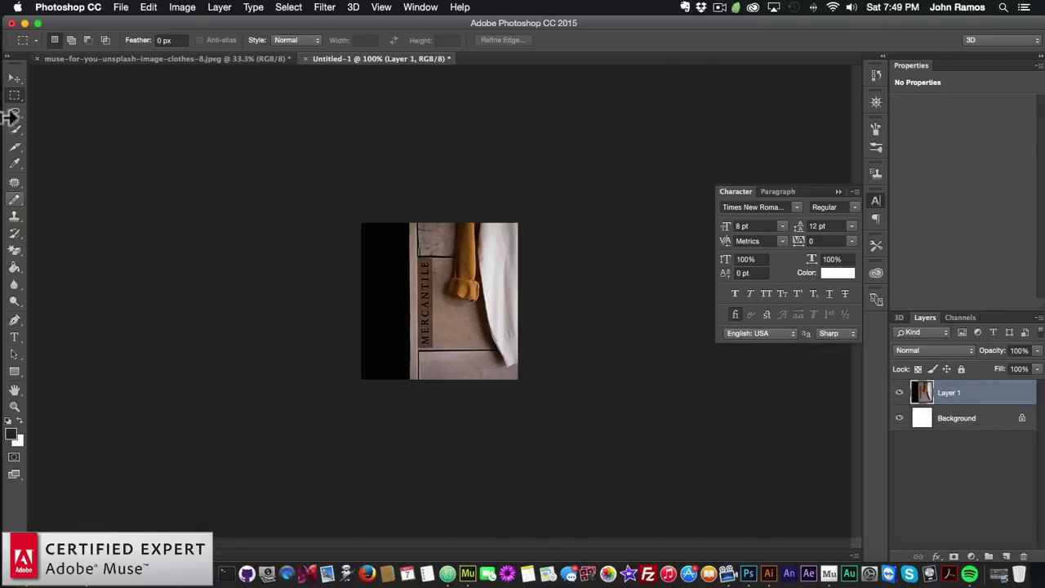
pyautogui.click(15, 78)
pyautogui.moveTo(544, 296); pyautogui.dragTo(505, 296)
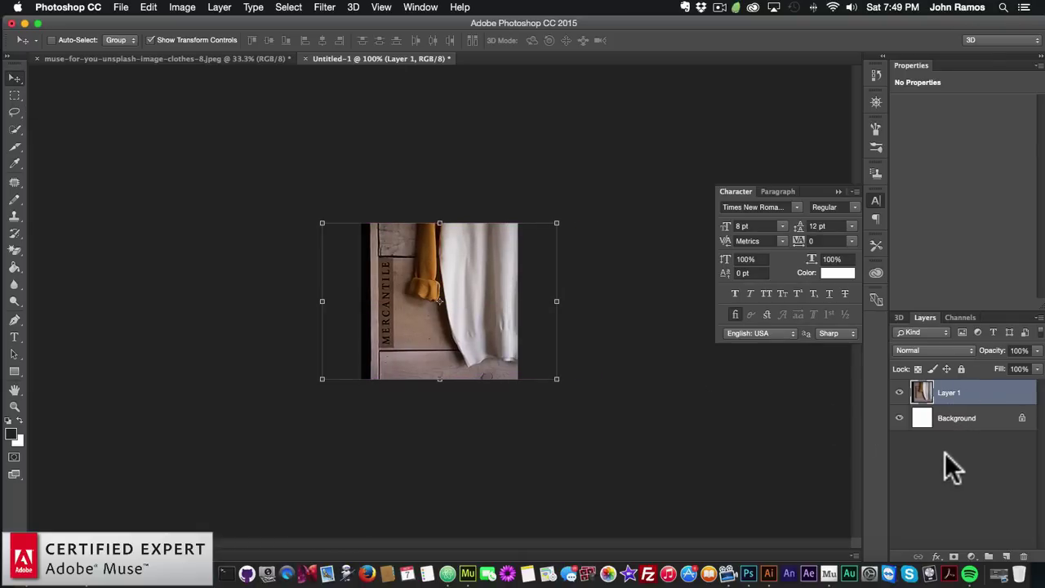
pyautogui.click(1005, 556)
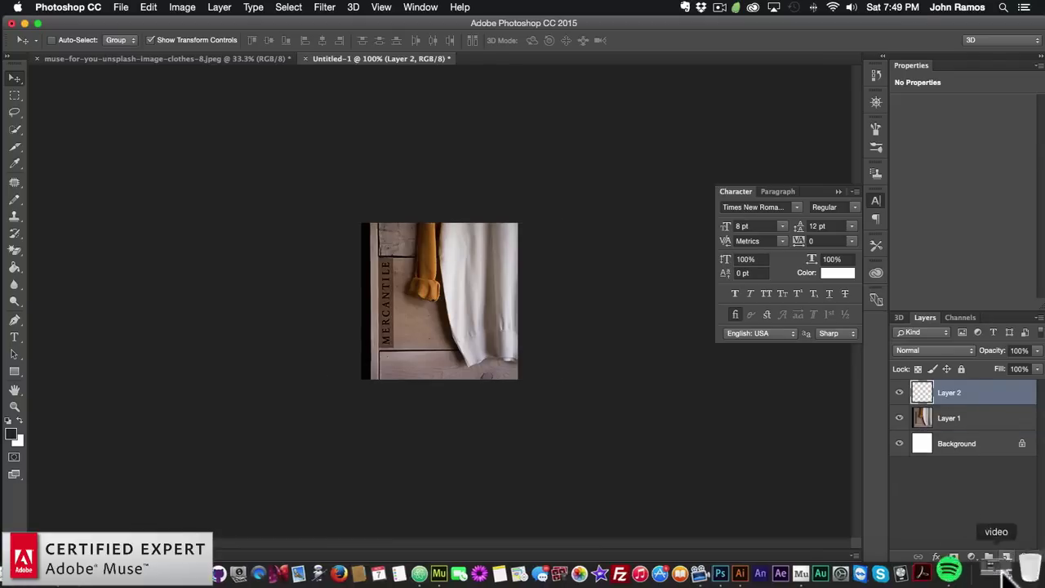
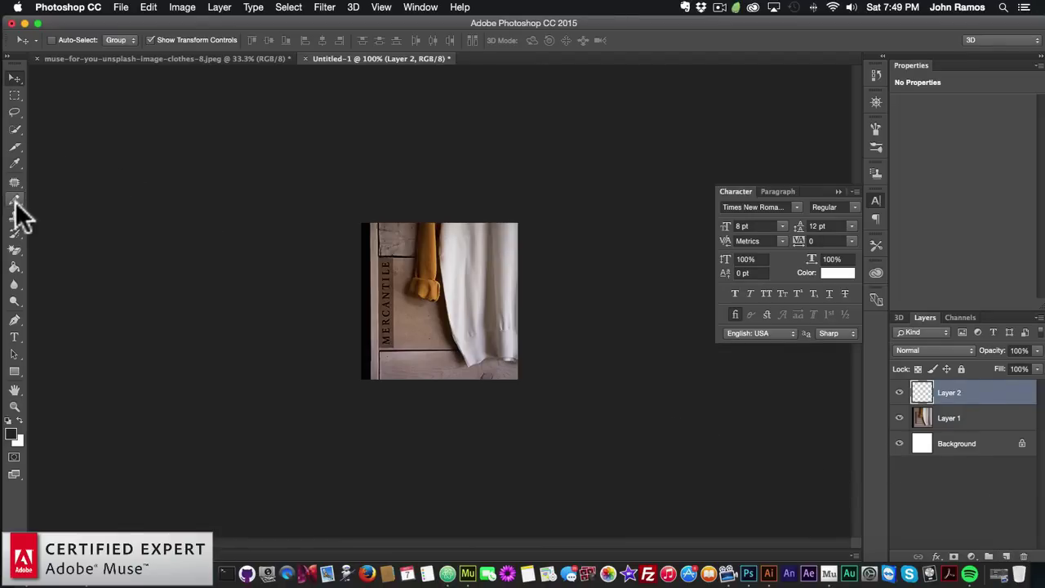
# Draw a white Rectangle 1 shape from the photo's top-left corner over the entire sweater image
pyautogui.click(14, 372)
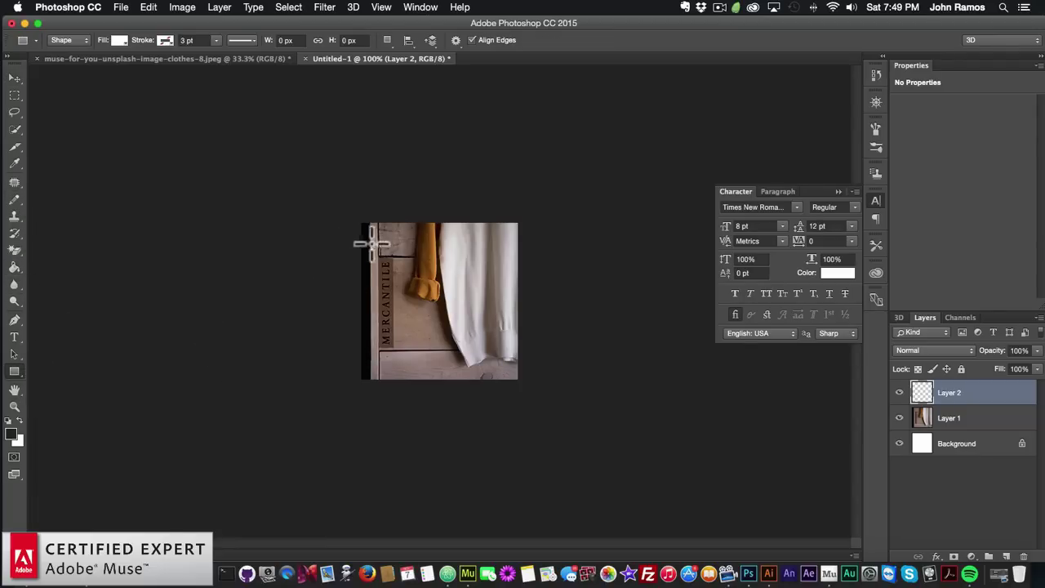
pyautogui.moveTo(362, 222); pyautogui.dragTo(516, 380)
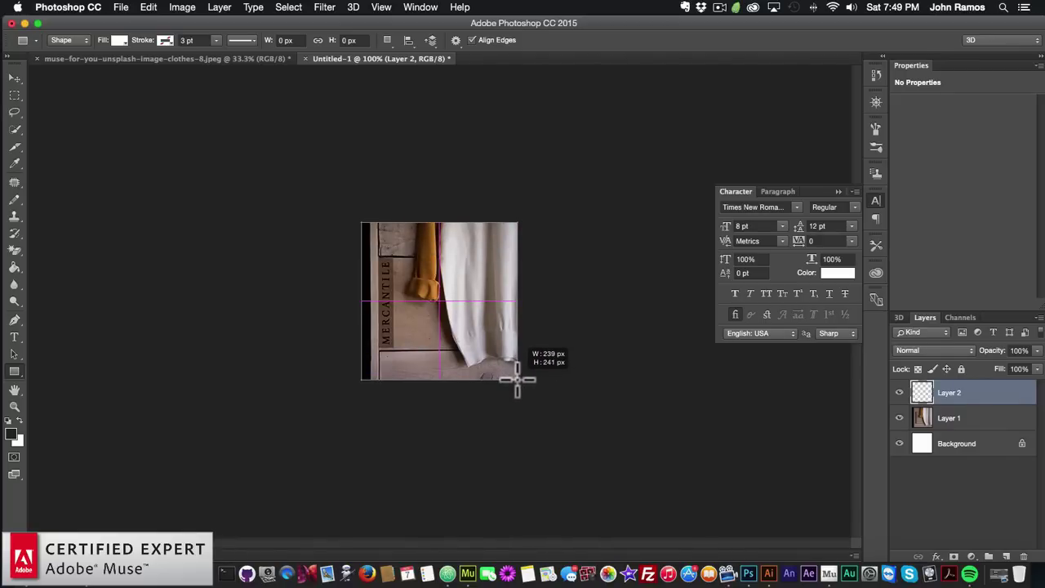
pyautogui.moveTo(516, 378); pyautogui.dragTo(517, 378)
pyautogui.click(15, 77)
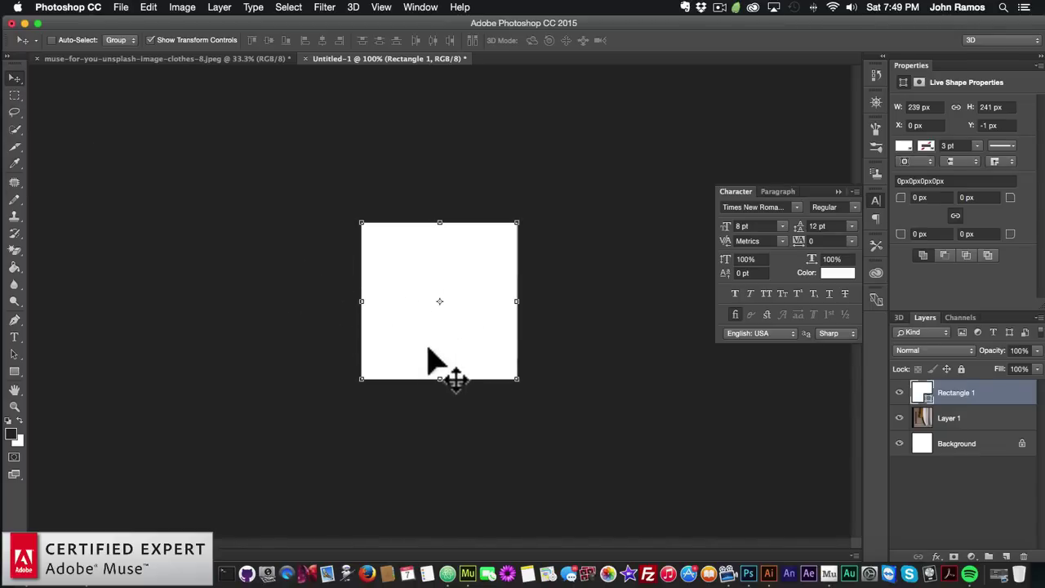
# In Muse, copy the hex value 292528 from the dark Browser Fill swatch
pyautogui.click(479, 563)
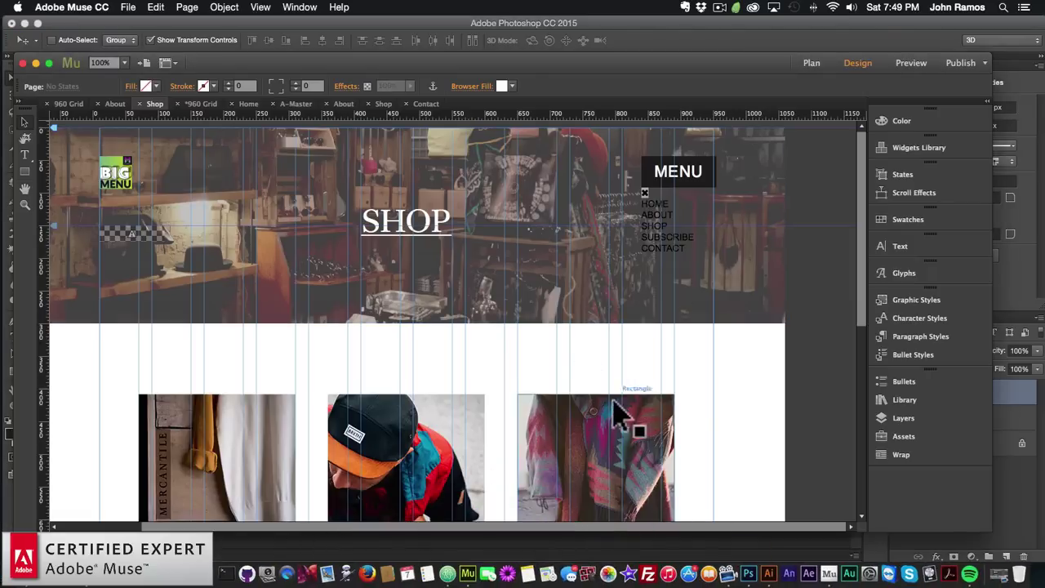
pyautogui.click(507, 87)
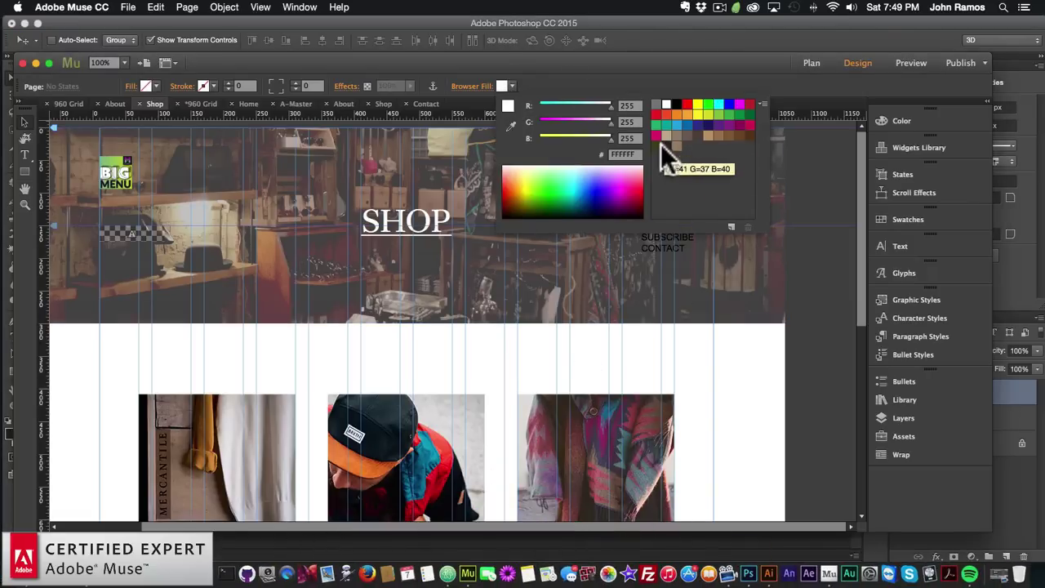
pyautogui.click(666, 145)
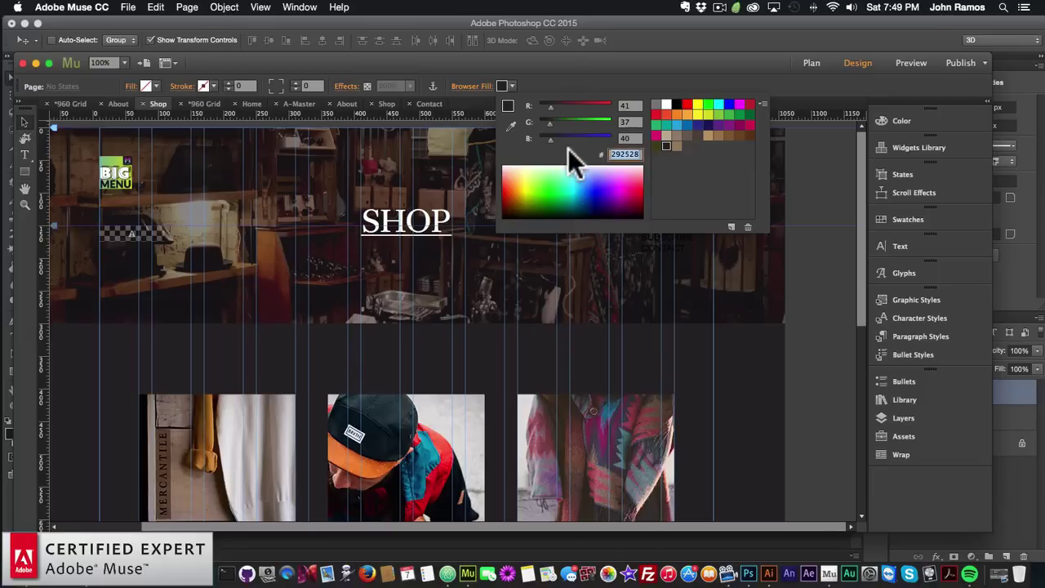
pyautogui.press('super+c')
pyautogui.click(743, 369)
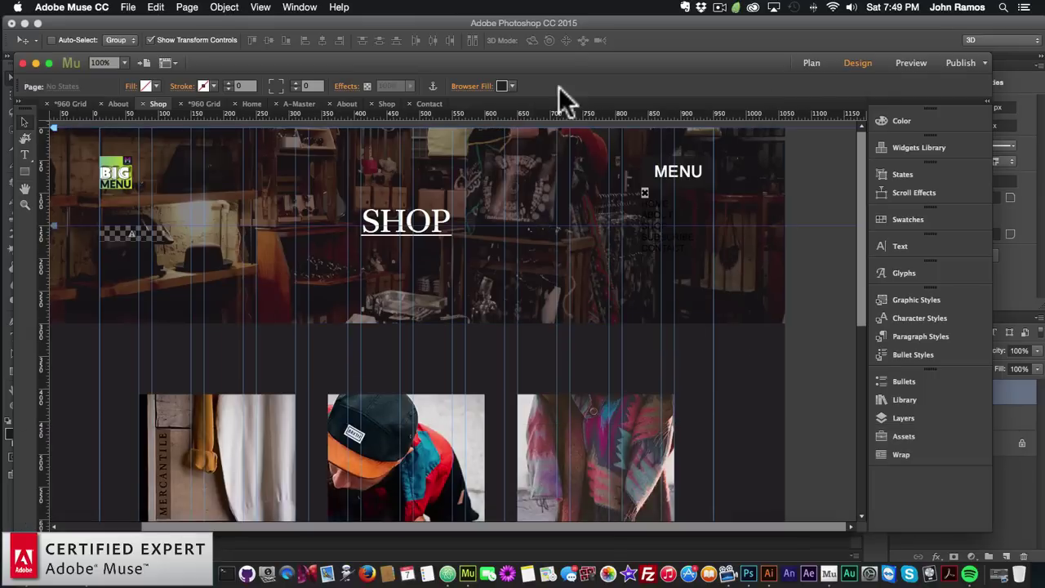
# Reset the Shop page's Browser Fill to white and go back to Photoshop
pyautogui.click(504, 86)
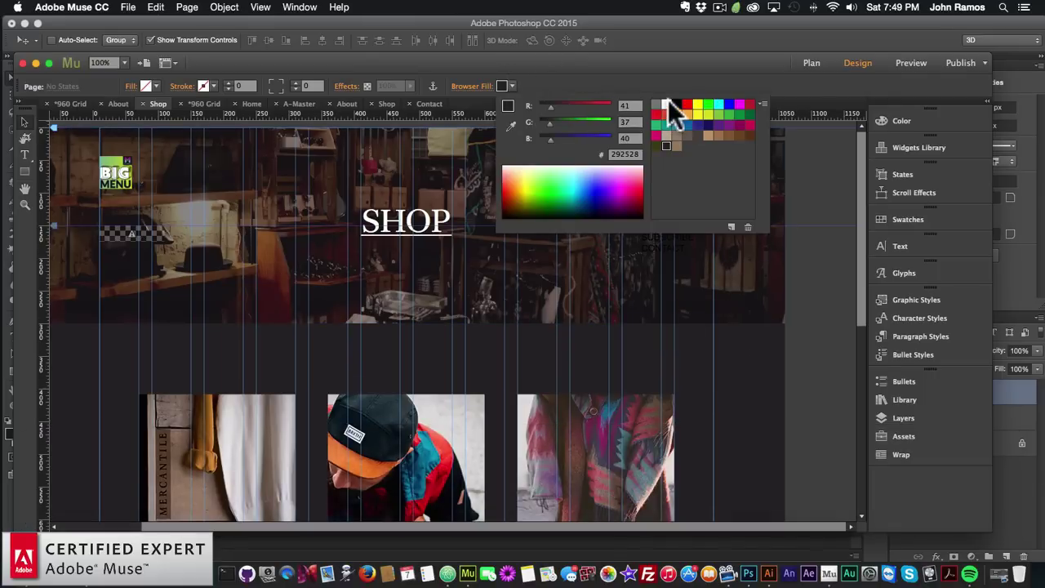
pyautogui.click(666, 104)
pyautogui.click(380, 30)
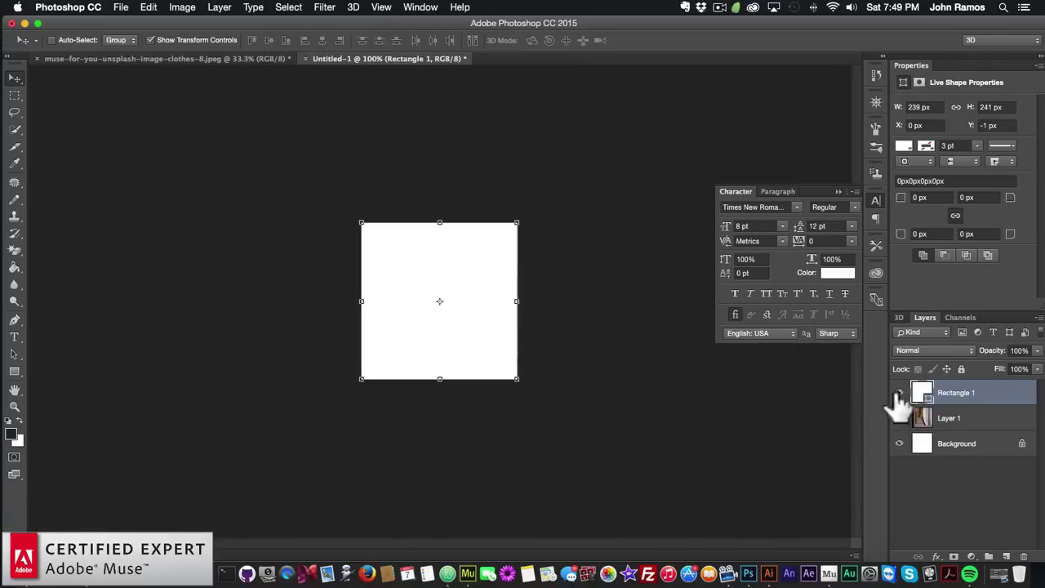
# Give Rectangle 1 a Color Overlay using the pasted colour 292528
pyautogui.rightClick(945, 393)
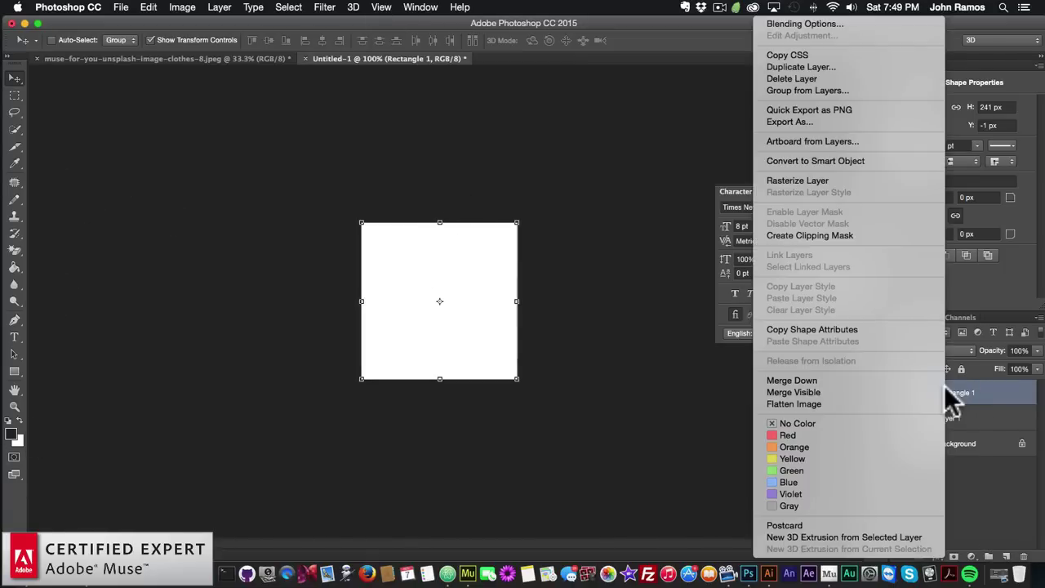
pyautogui.click(781, 25)
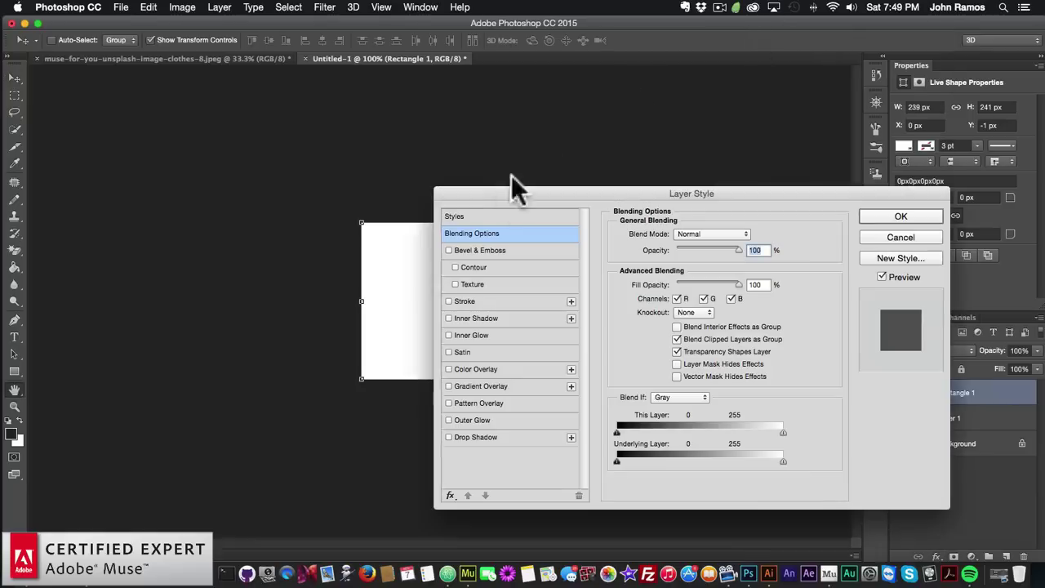
pyautogui.click(462, 369)
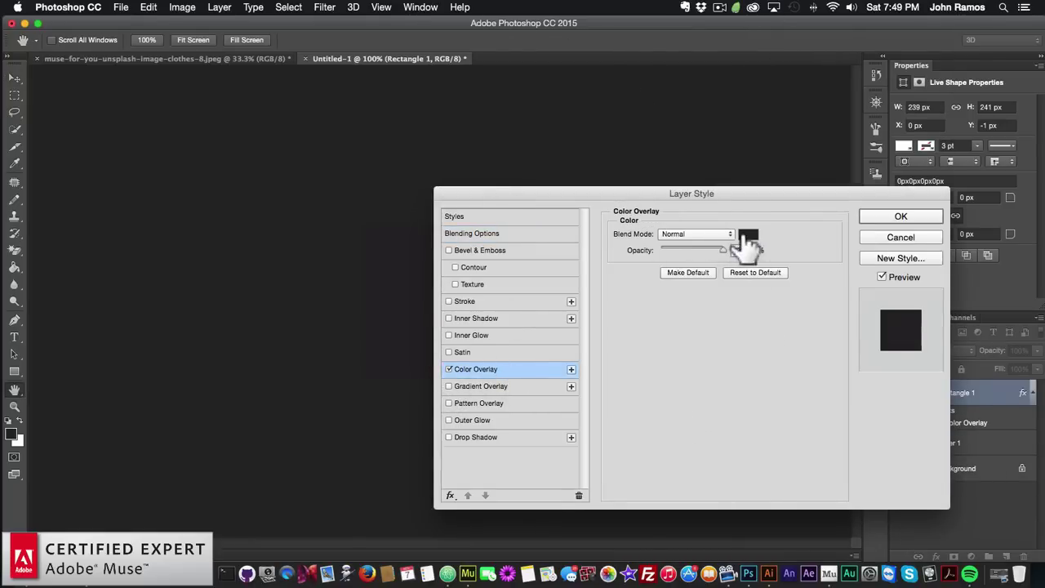
pyautogui.click(747, 236)
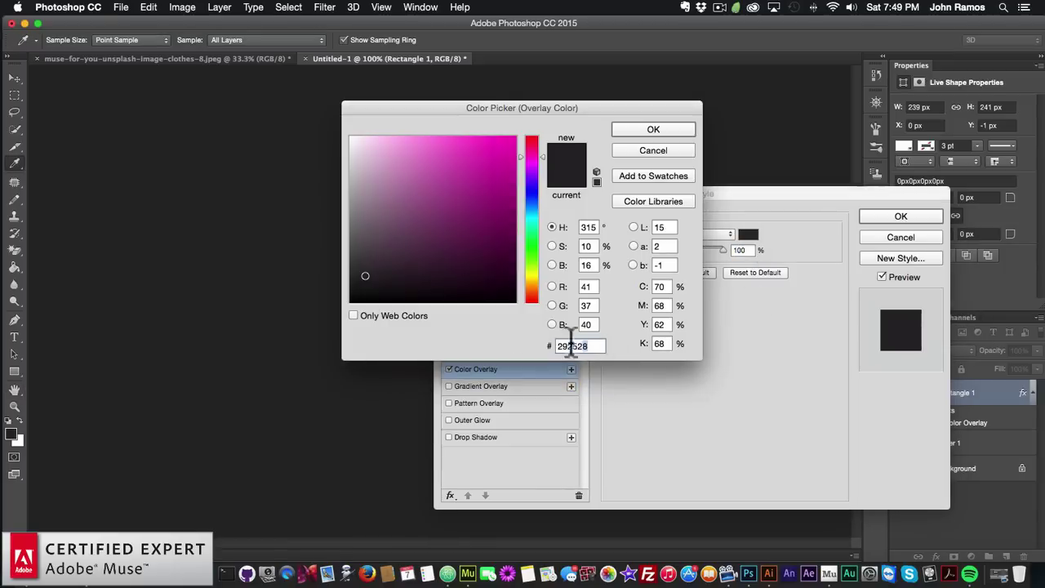
pyautogui.press('super+v')
pyautogui.click(636, 130)
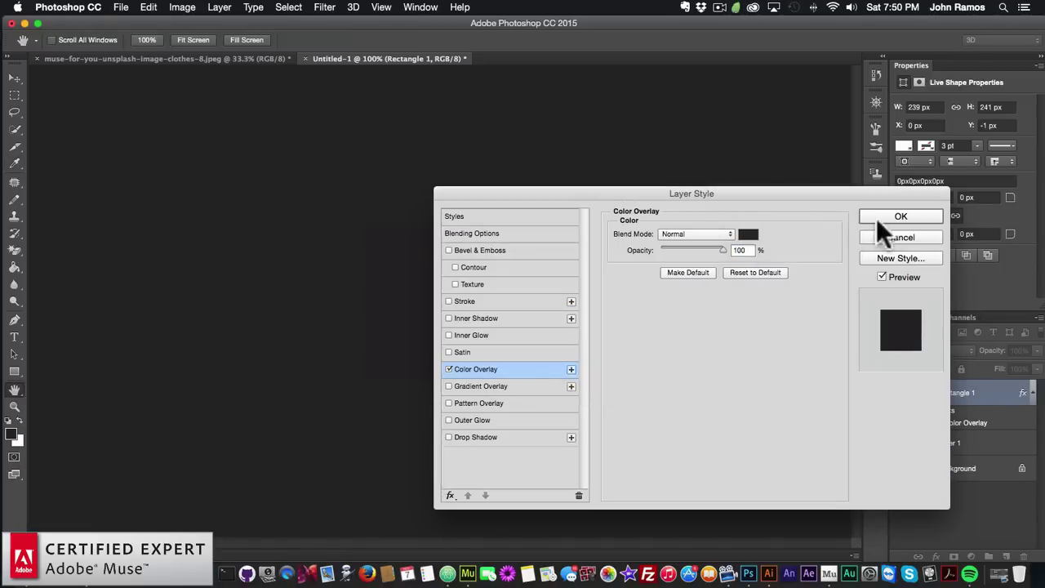
pyautogui.click(890, 216)
# Widen the rectangle to about 252 px with Free Transform, shifting it left over the photo edge
pyautogui.press('v')
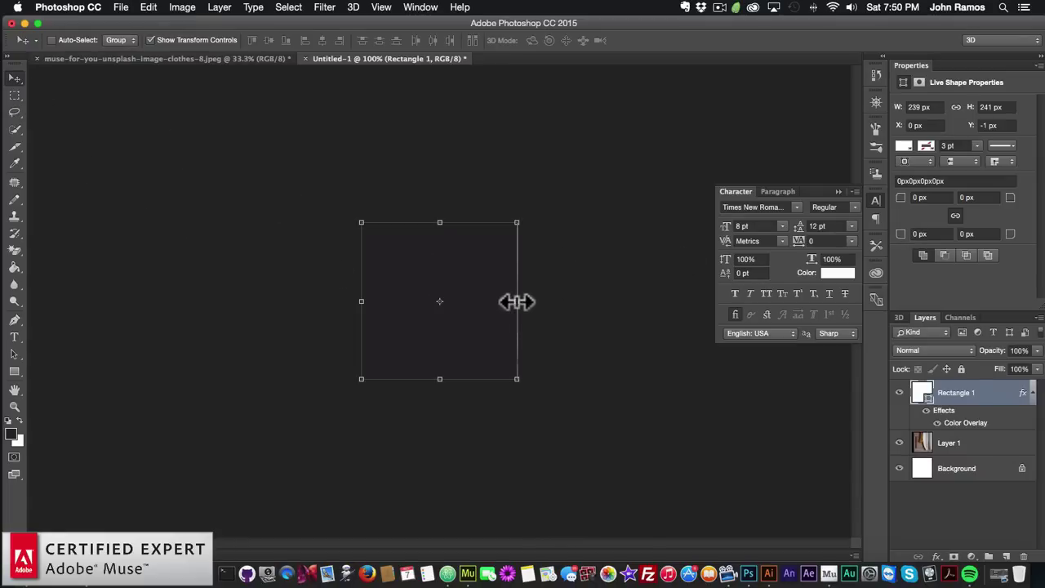
pyautogui.moveTo(517, 301); pyautogui.dragTo(528, 298)
pyautogui.moveTo(466, 321); pyautogui.dragTo(466, 323)
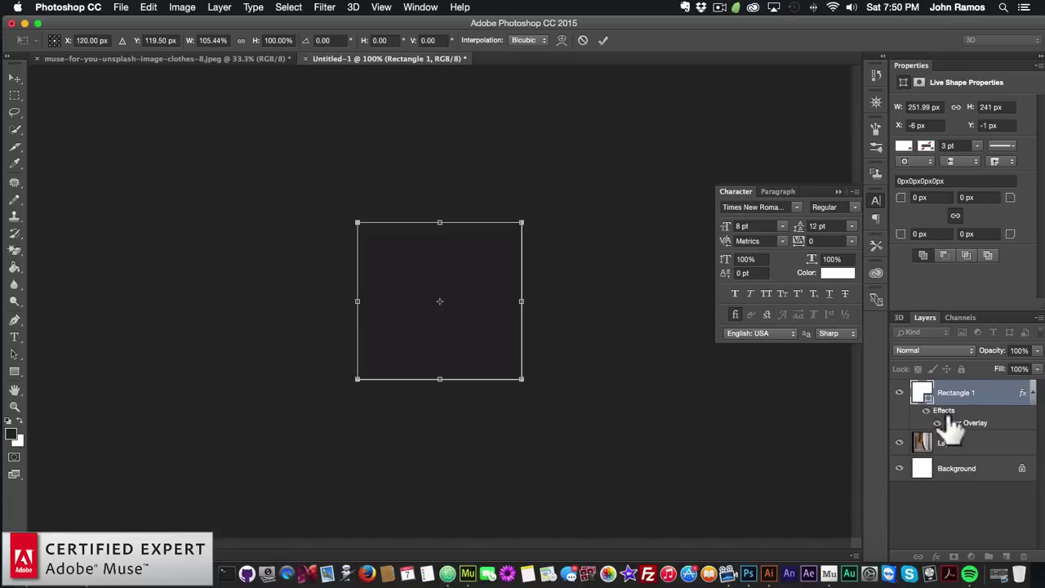
pyautogui.click(14, 77)
pyautogui.click(631, 207)
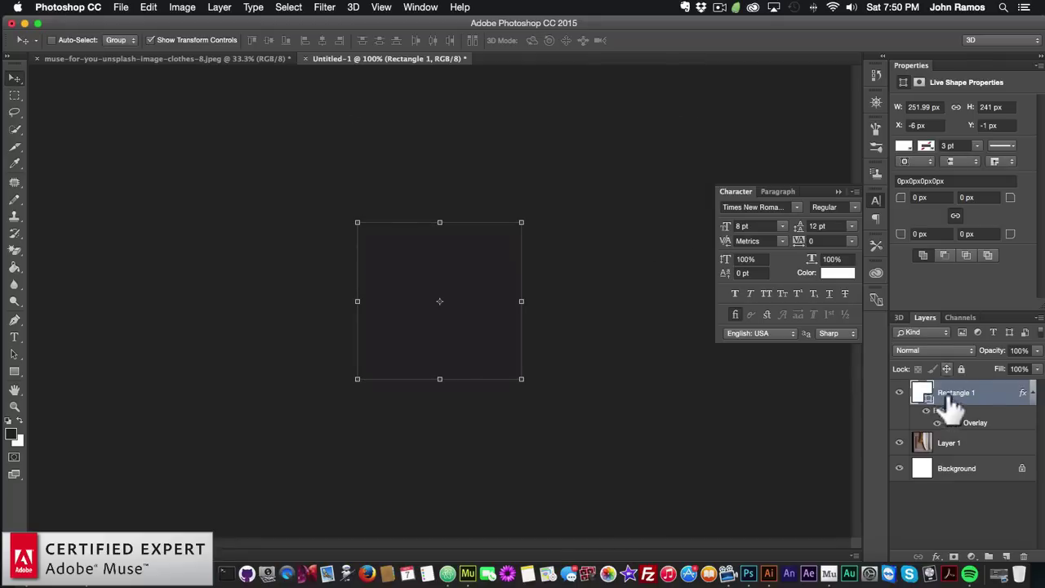
# Lower Rectangle 1's opacity to 60% in its layer style settings
pyautogui.rightClick(949, 383)
pyautogui.click(797, 25)
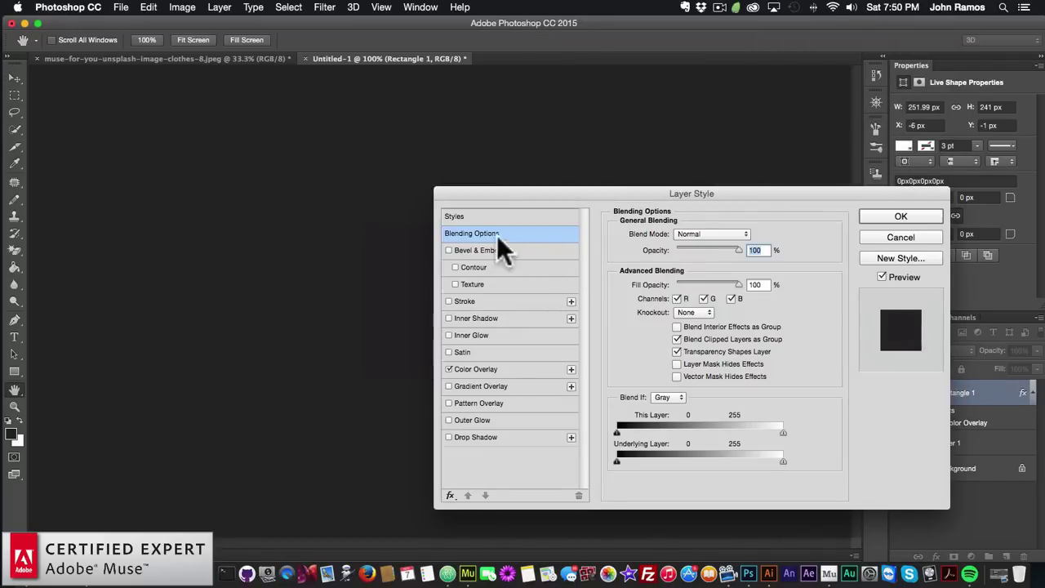
pyautogui.moveTo(737, 249); pyautogui.dragTo(711, 249)
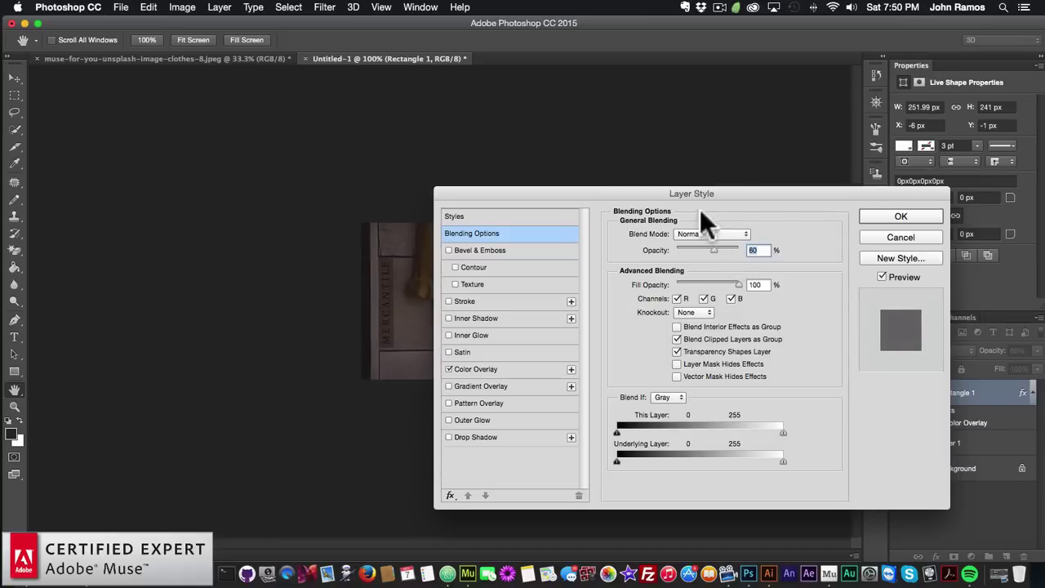
pyautogui.click(901, 215)
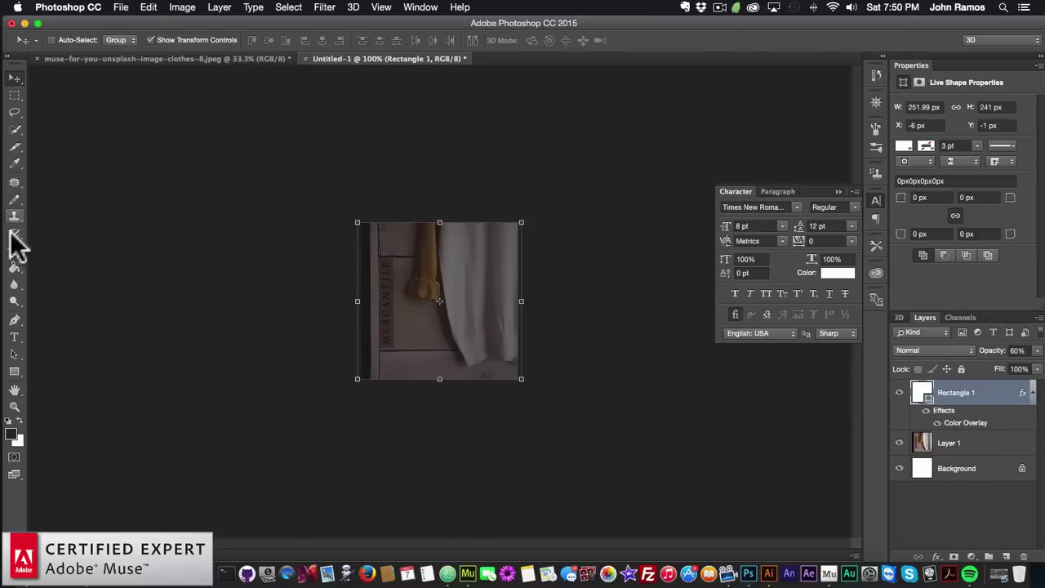
# Type a two-line text label 'SWEATER' / '21.00' over the darkened photo
pyautogui.click(14, 338)
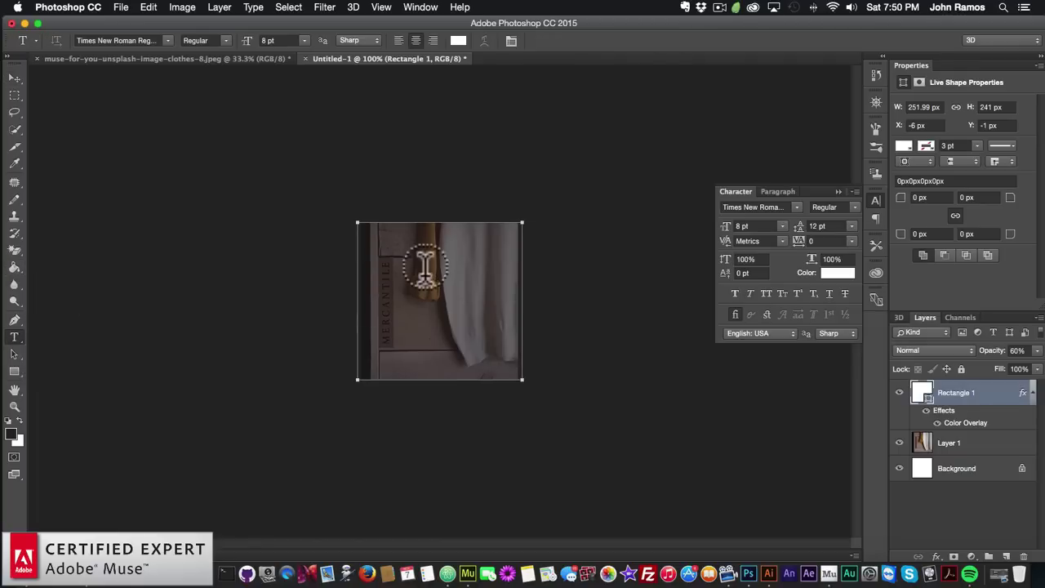
pyautogui.click(383, 259)
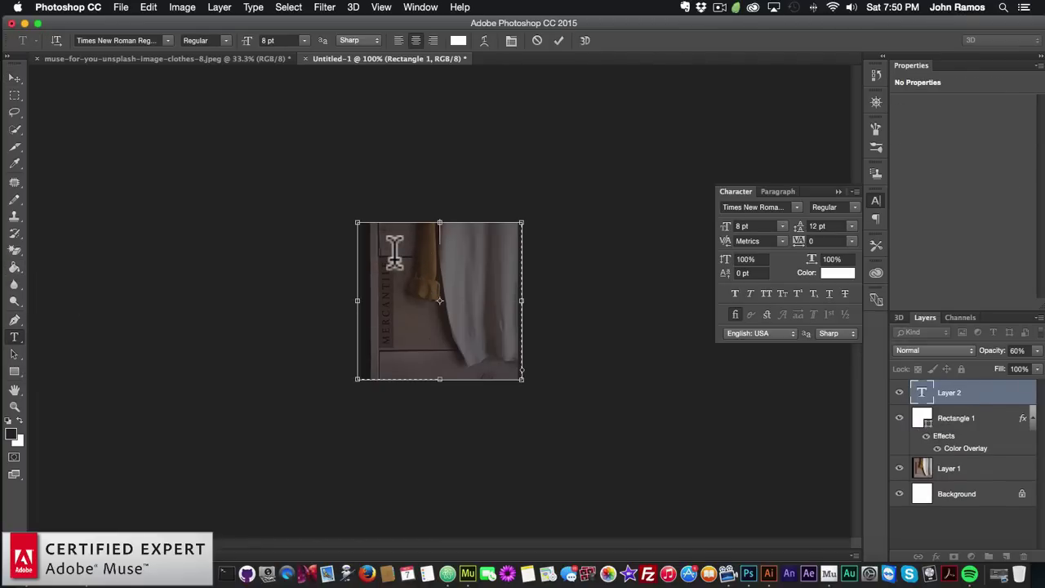
pyautogui.write('SWEA')
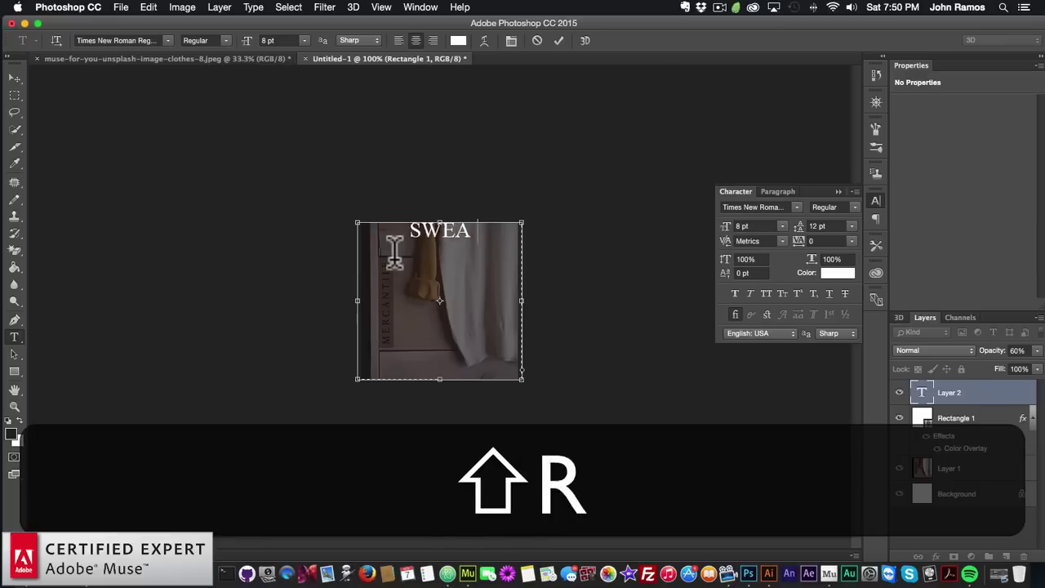
pyautogui.write('RTER')
pyautogui.press('BackSpace')
pyautogui.press('BackSpace')
pyautogui.press('BackSpace')
pyautogui.press('BackSpace')
pyautogui.write('TER')
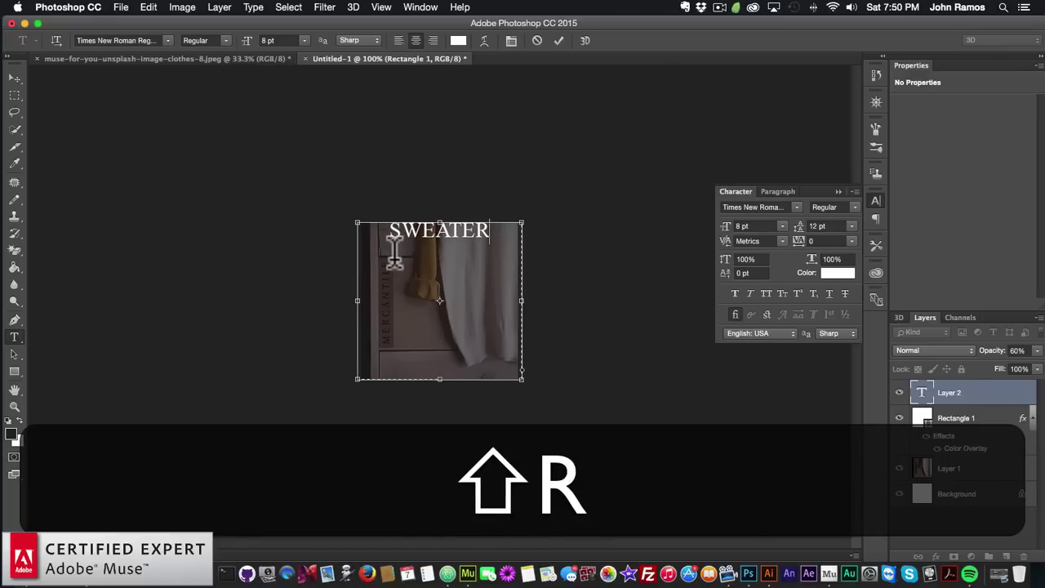
pyautogui.hotkey('shift', 'Return')
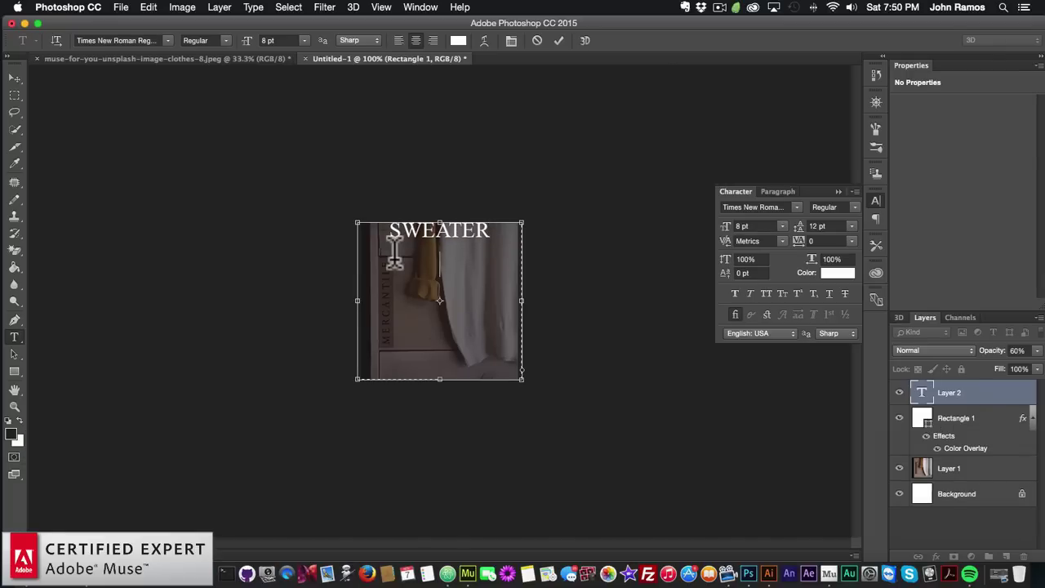
pyautogui.write('21.00')
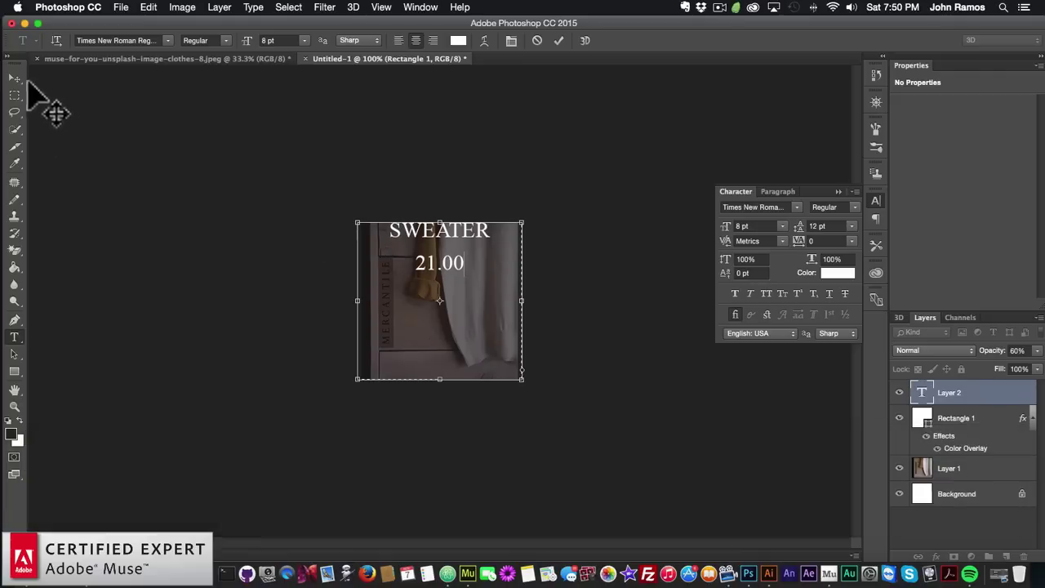
# Move the SWEATER 21.00 text down and nudge it to centre it over the photo
pyautogui.click(14, 77)
pyautogui.moveTo(443, 253); pyautogui.dragTo(442, 306)
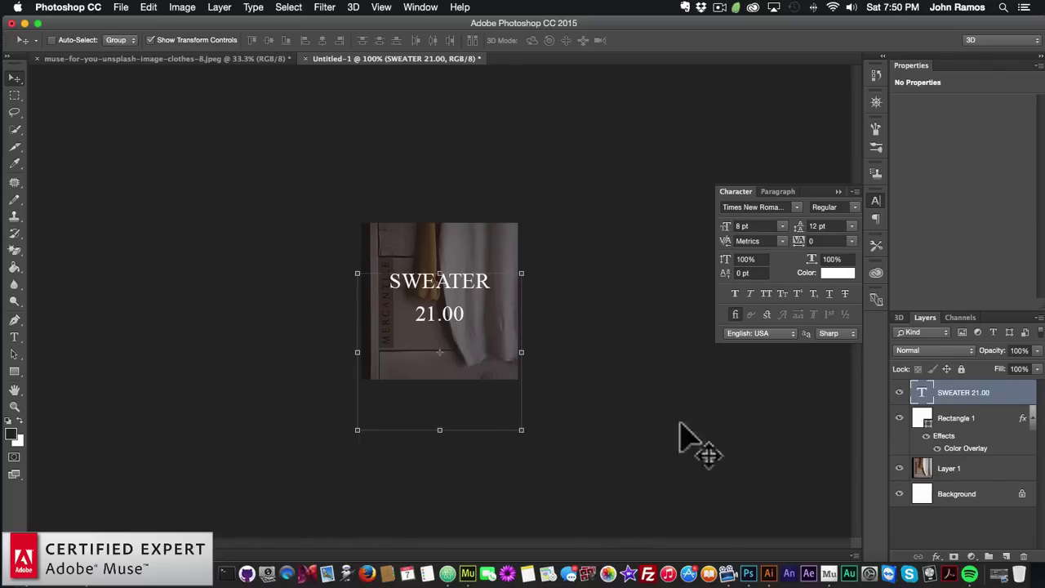
pyautogui.click(954, 419)
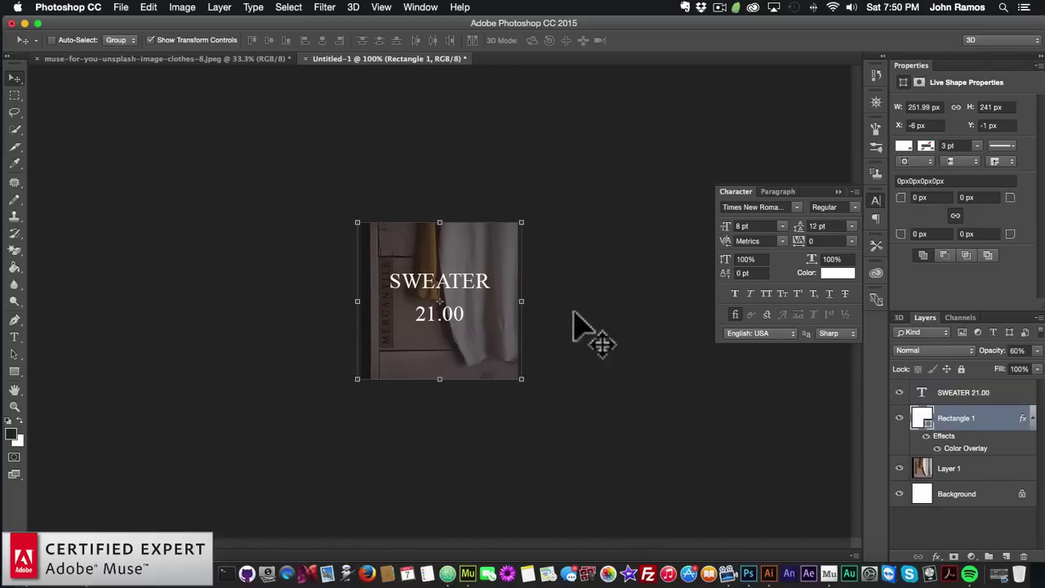
pyautogui.click(970, 395)
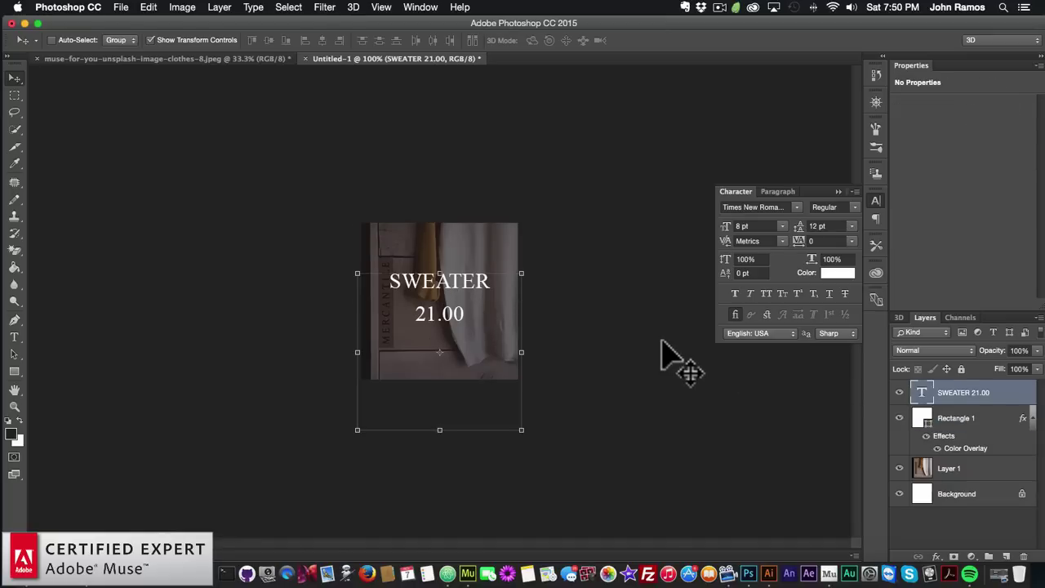
pyautogui.hotkey('shift', 'Down')
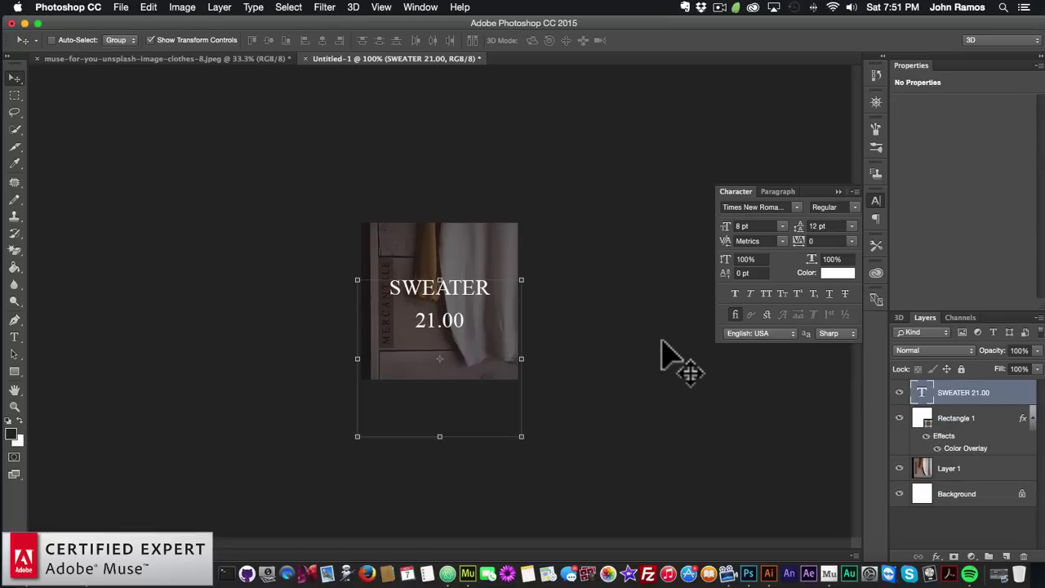
pyautogui.press('Up')
pyautogui.press('Up')
pyautogui.press('Up')
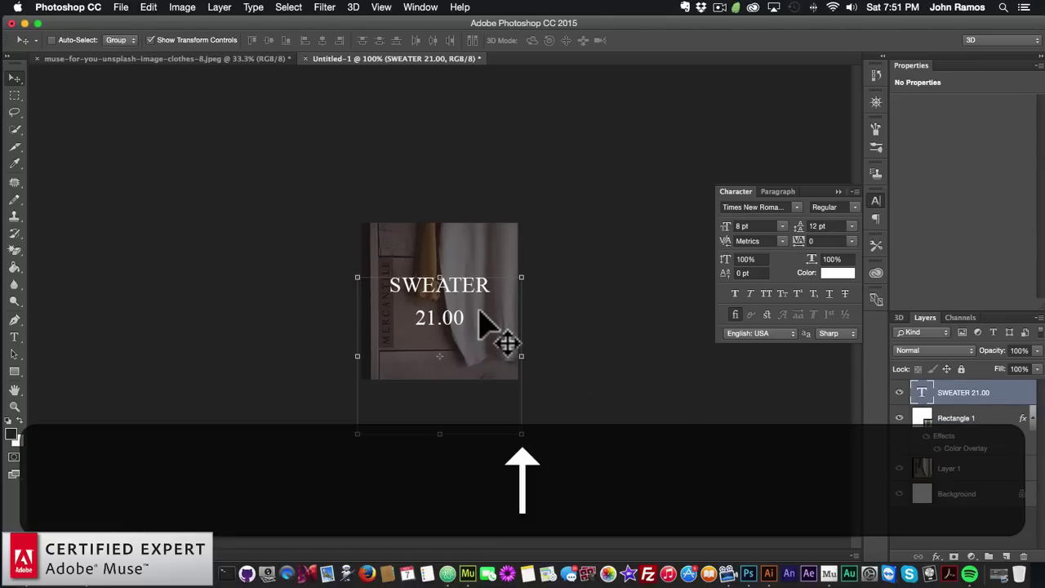
pyautogui.press('Down')
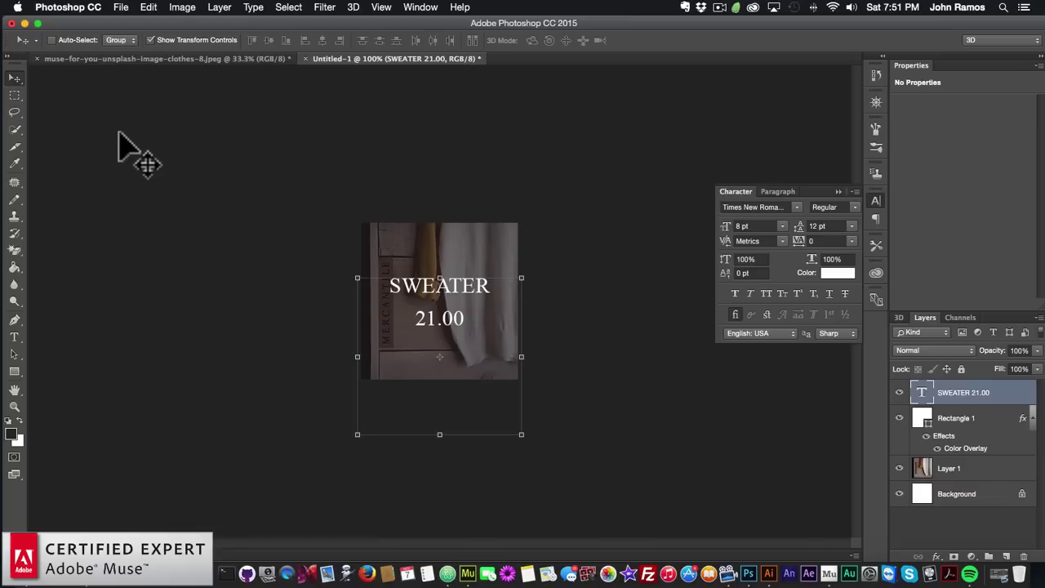
# Save the card as sweater.psd in the website2 folder, then switch back to Muse
pyautogui.click(121, 7)
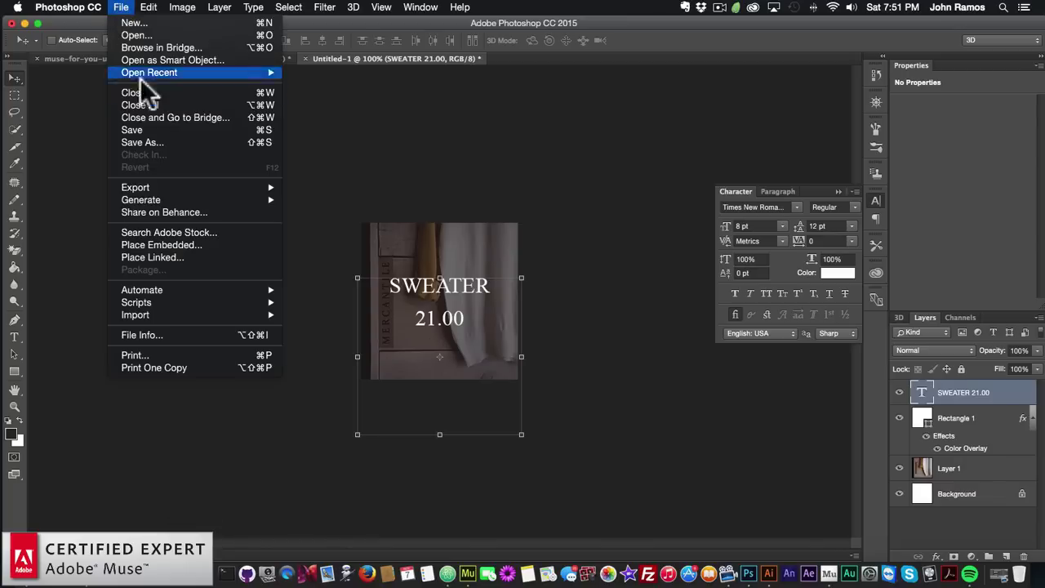
pyautogui.click(140, 126)
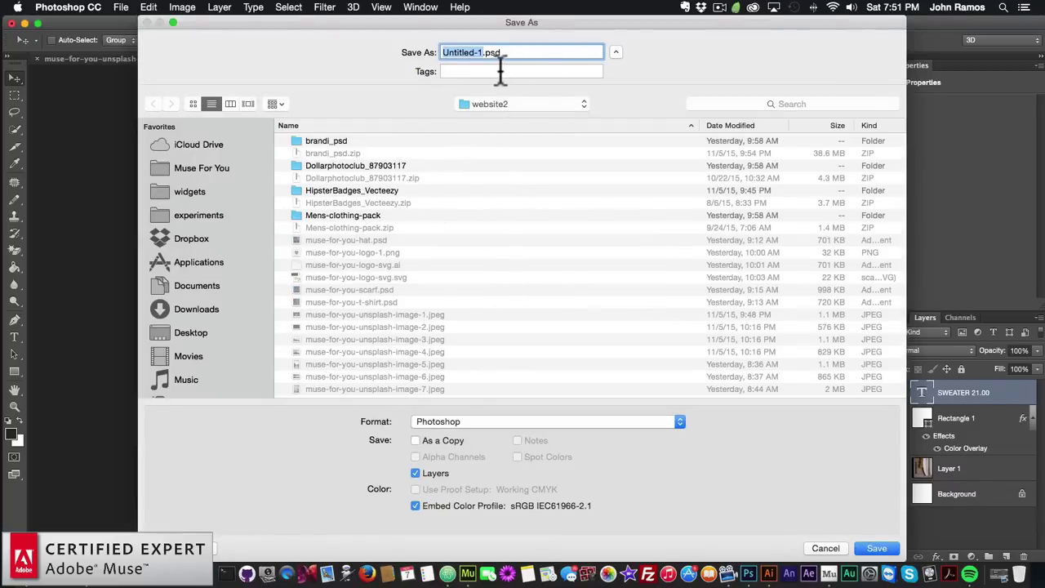
pyautogui.write('sweater')
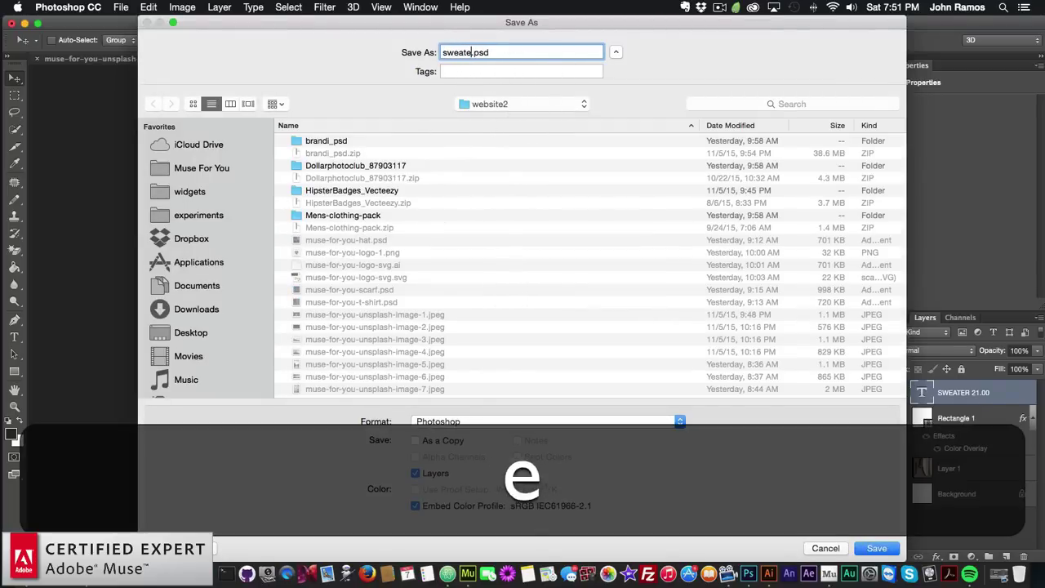
pyautogui.press('Return')
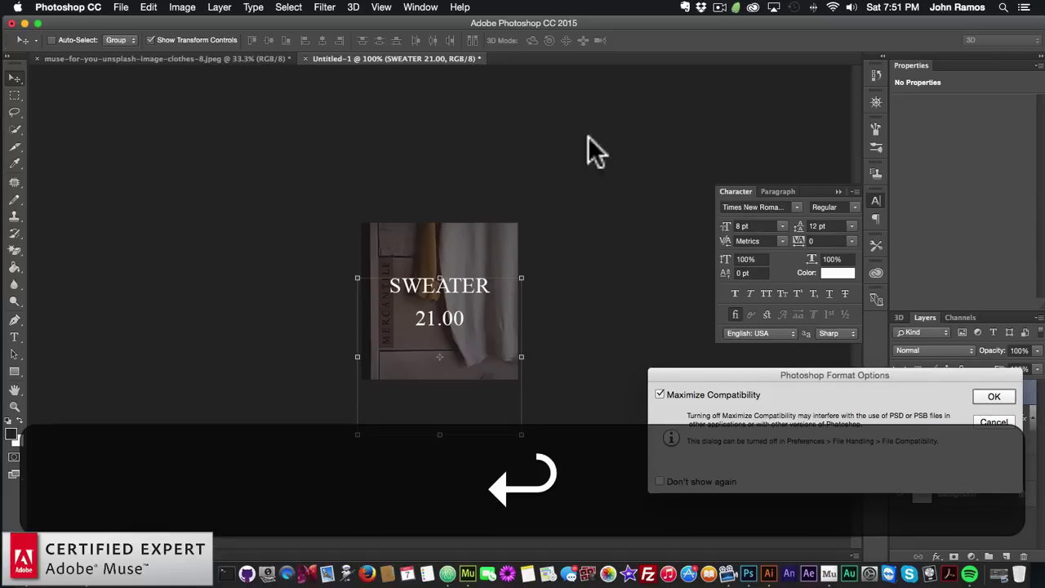
pyautogui.click(995, 397)
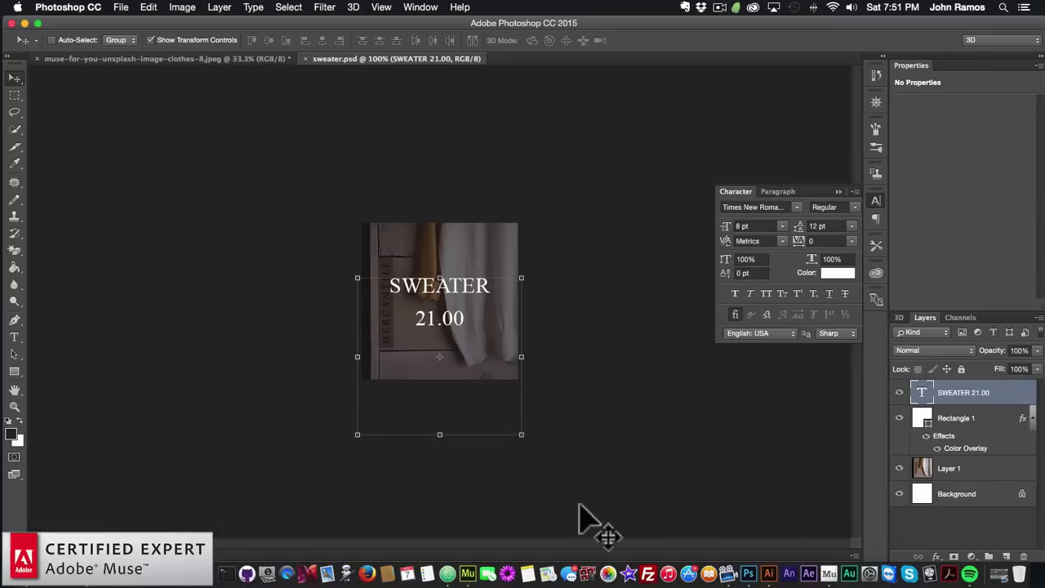
pyautogui.click(467, 563)
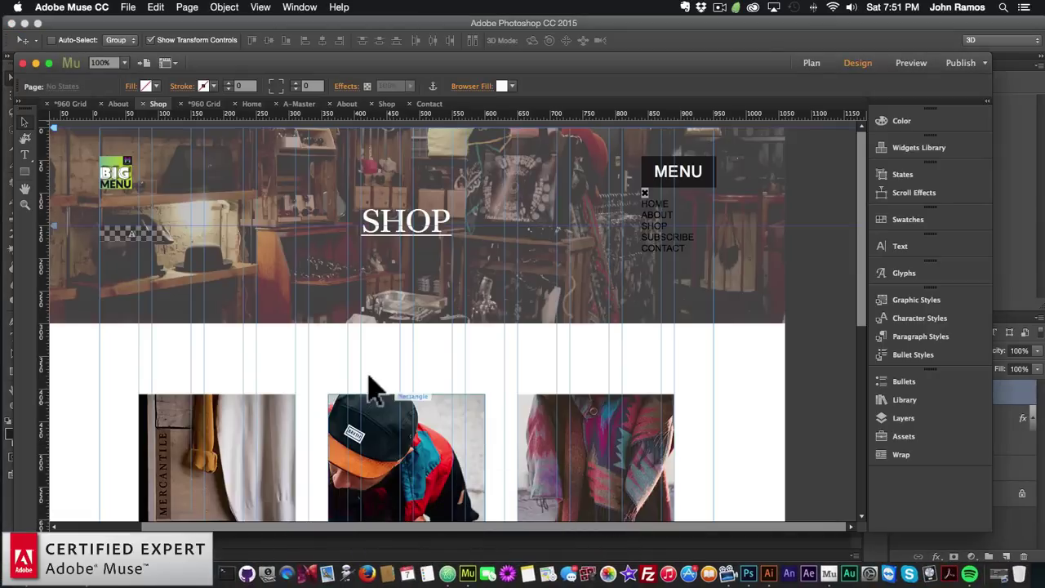
# On the second Shop layout, start Place Photoshop Button with sweater.psd
pyautogui.click(387, 104)
pyautogui.click(321, 354)
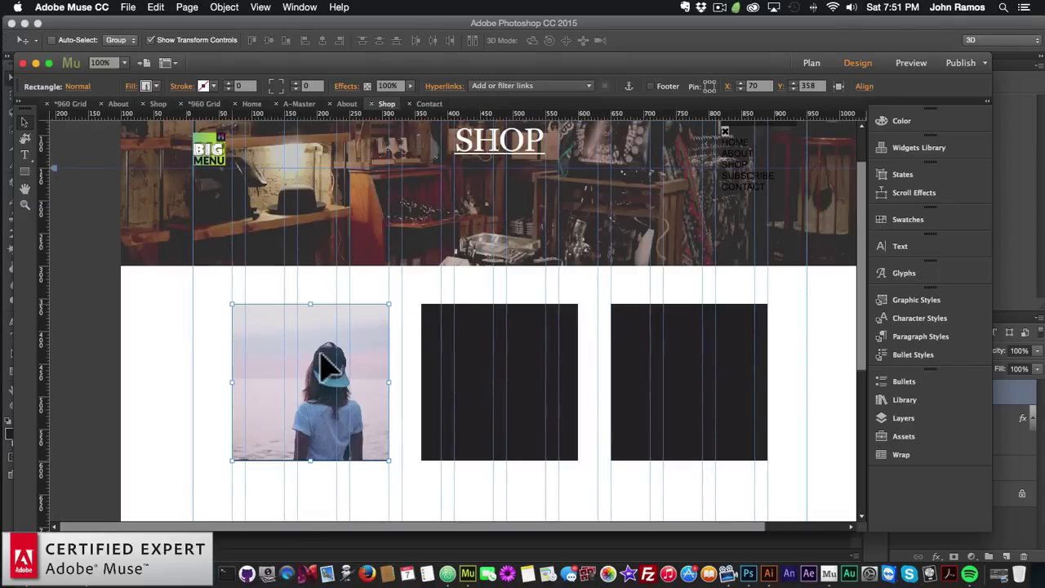
pyautogui.click(187, 326)
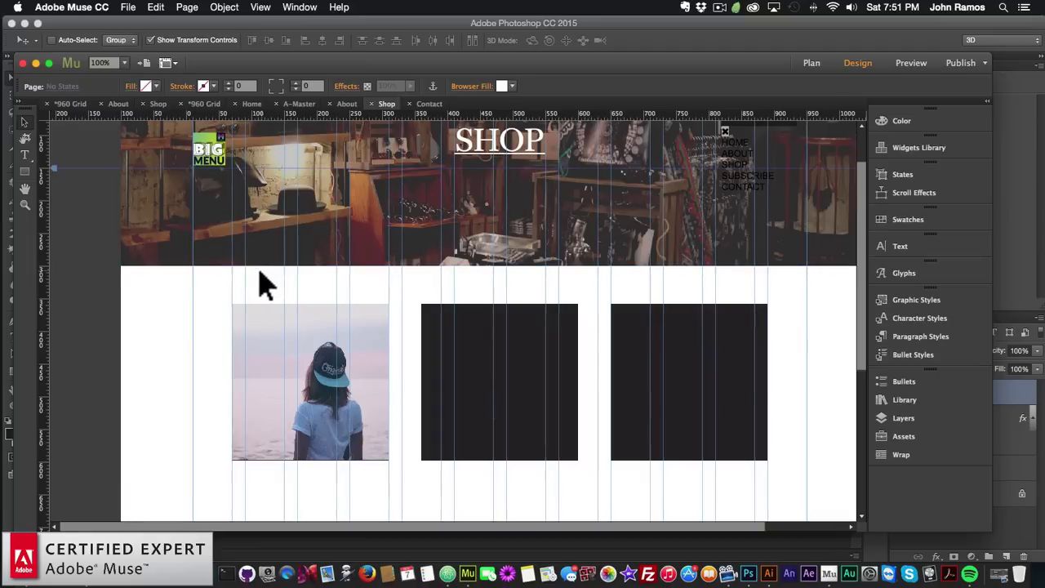
pyautogui.click(126, 8)
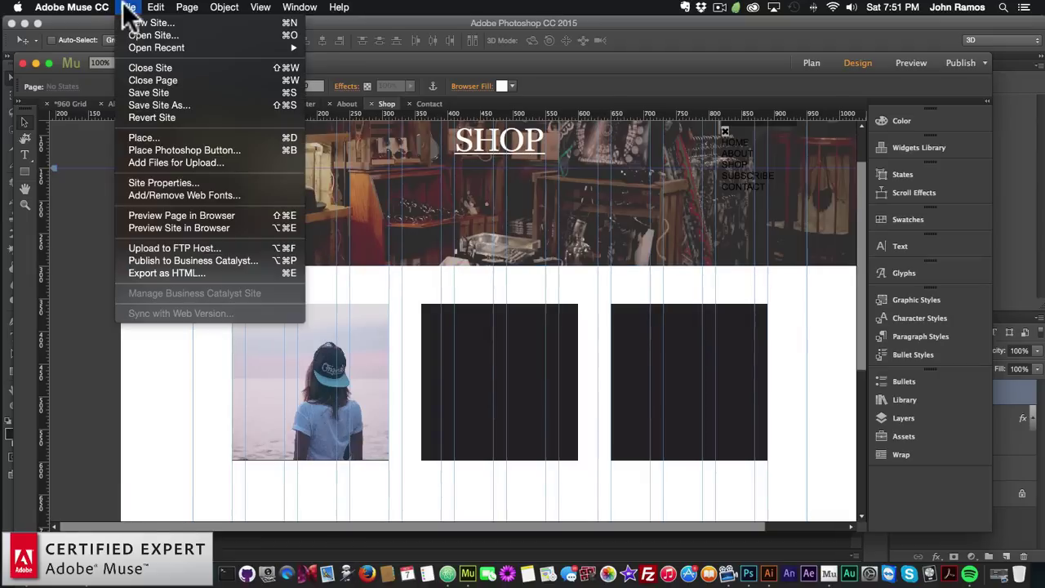
pyautogui.click(176, 151)
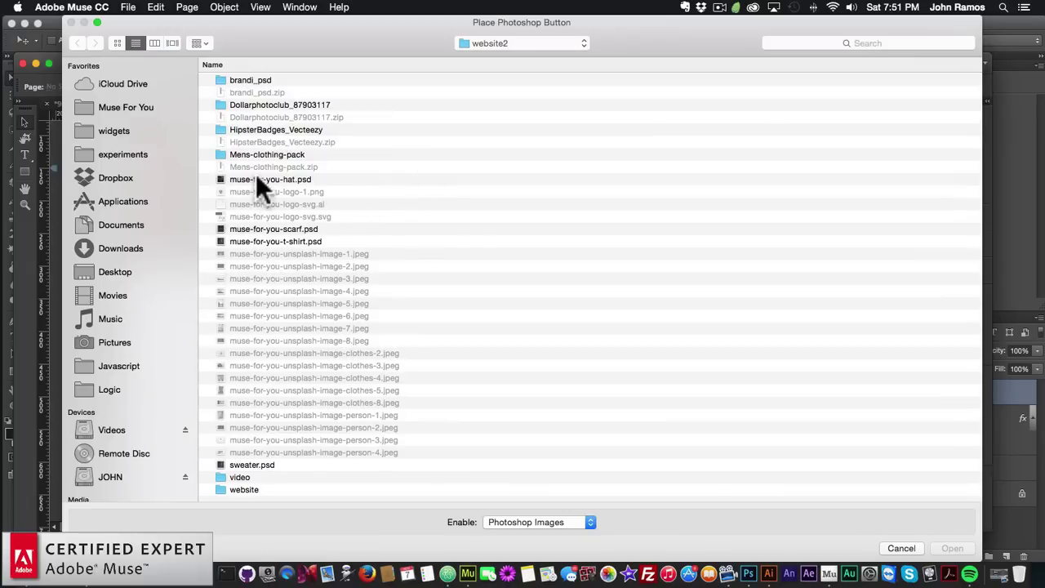
pyautogui.click(227, 466)
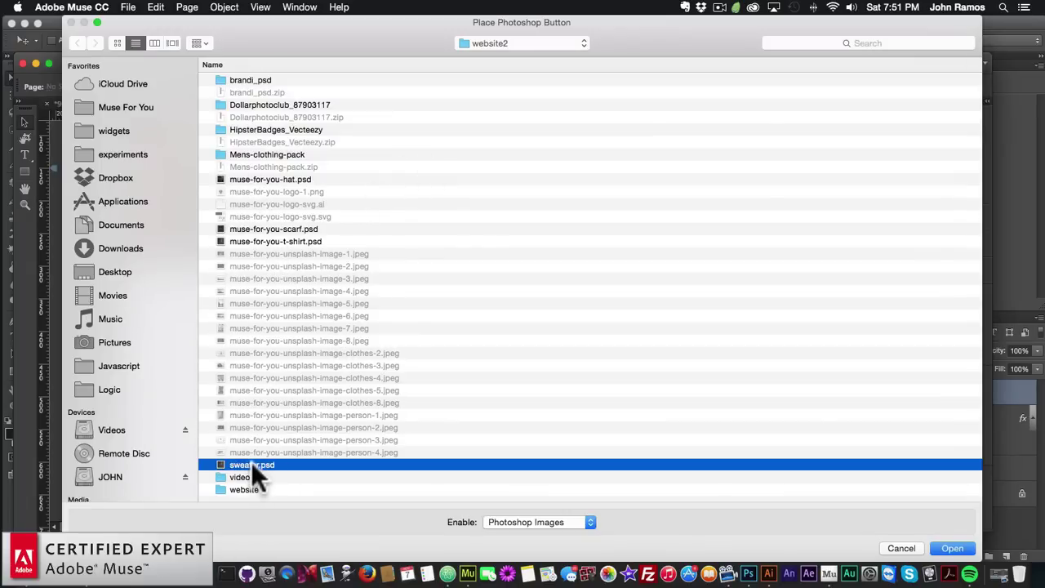
pyautogui.press('Return')
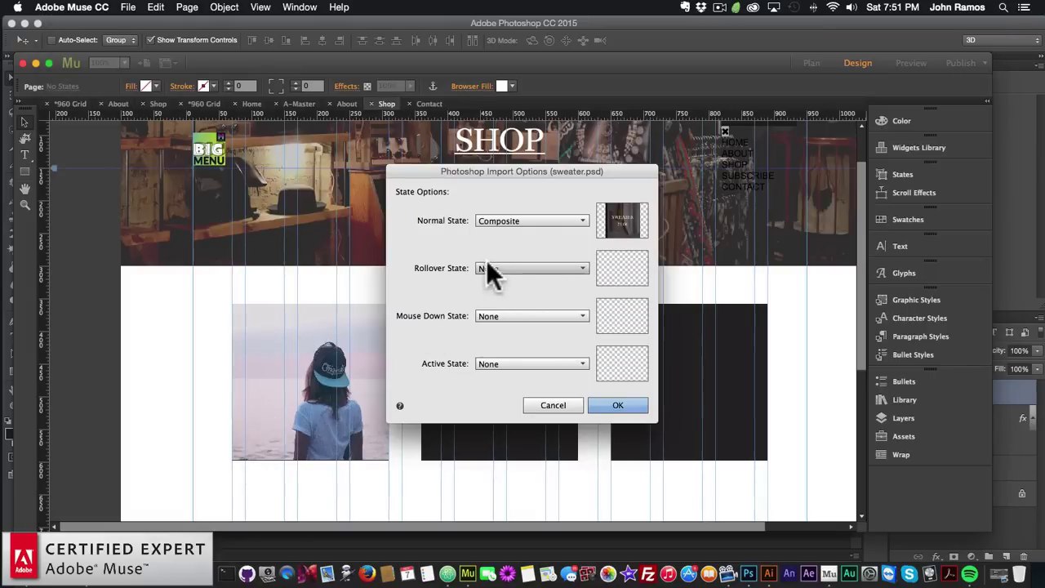
# Set Normal to Layer 1 and Rollover, Mouse Down and Active to Composite, then place the button
pyautogui.click(489, 223)
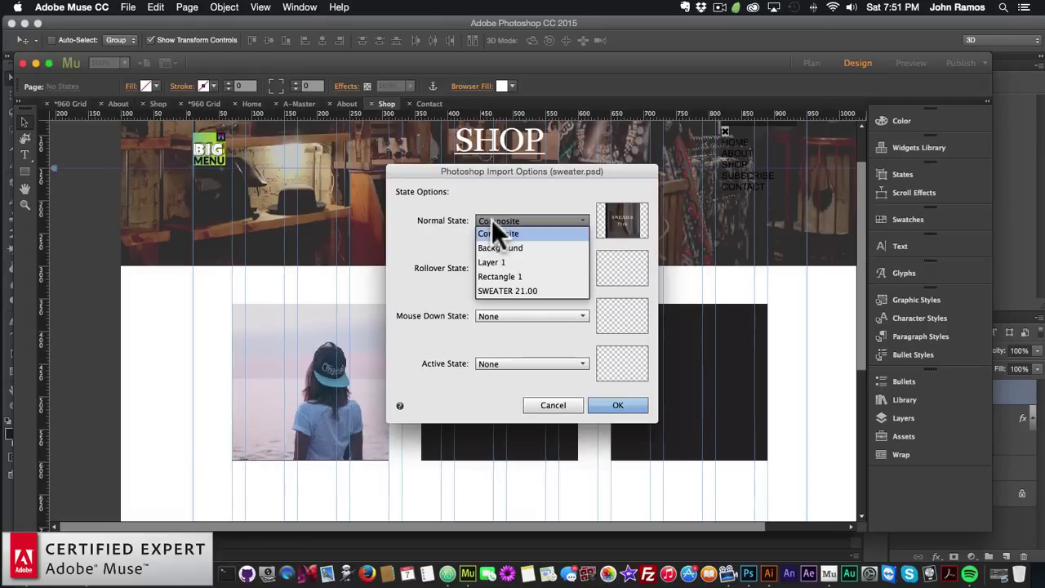
pyautogui.click(494, 261)
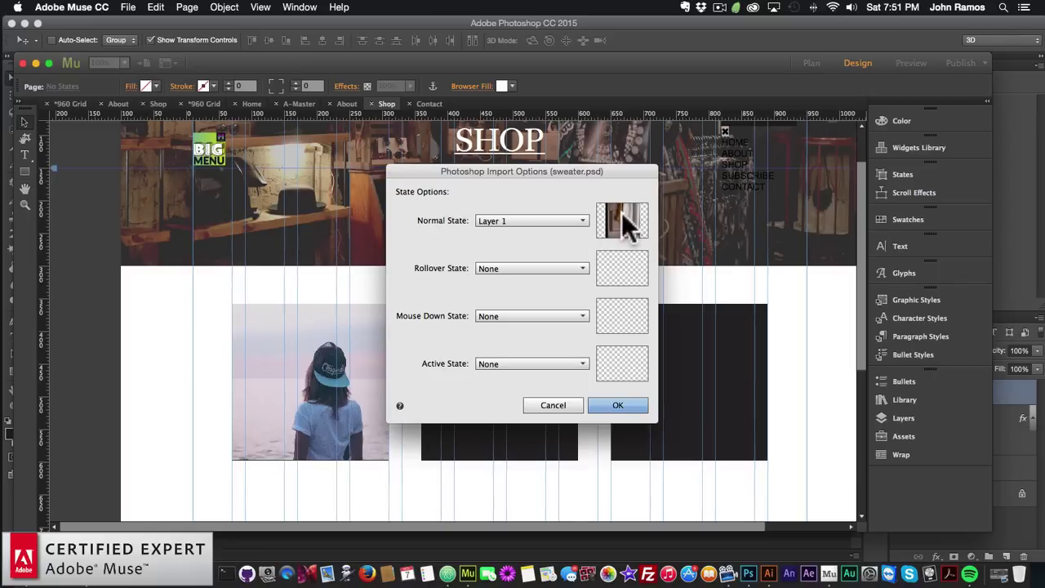
pyautogui.click(501, 268)
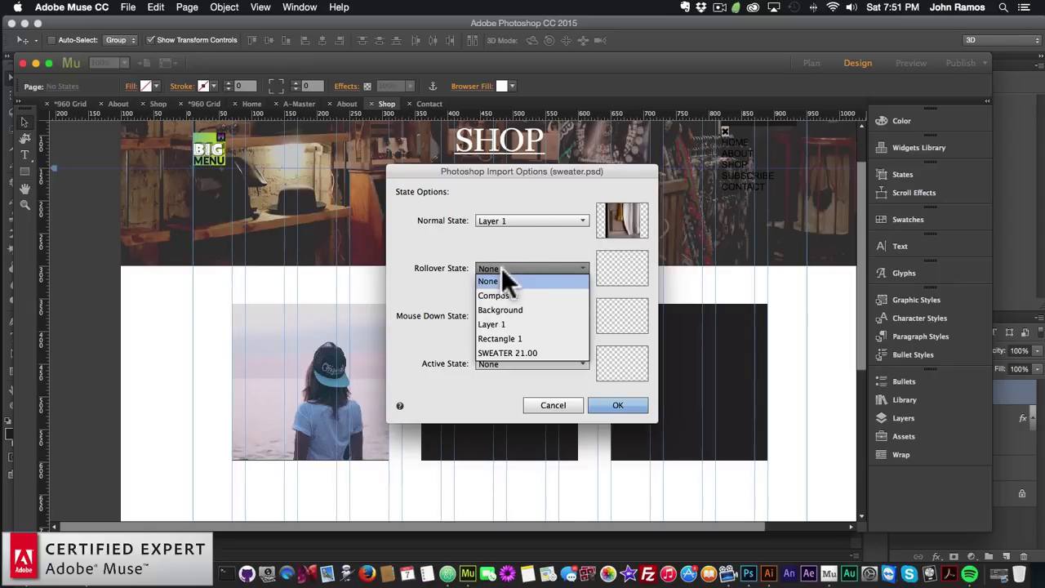
pyautogui.click(499, 295)
pyautogui.click(515, 317)
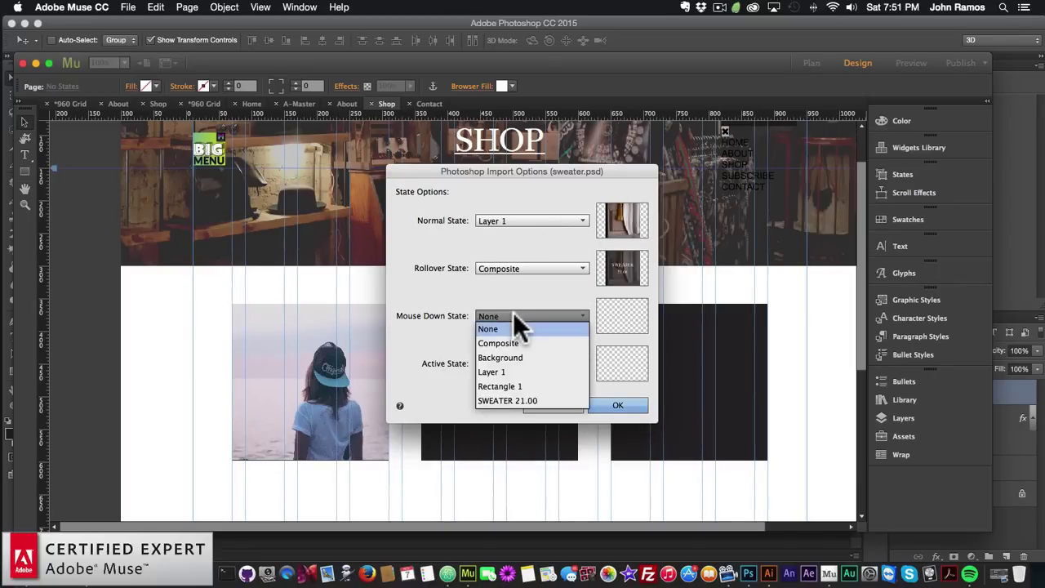
pyautogui.click(503, 342)
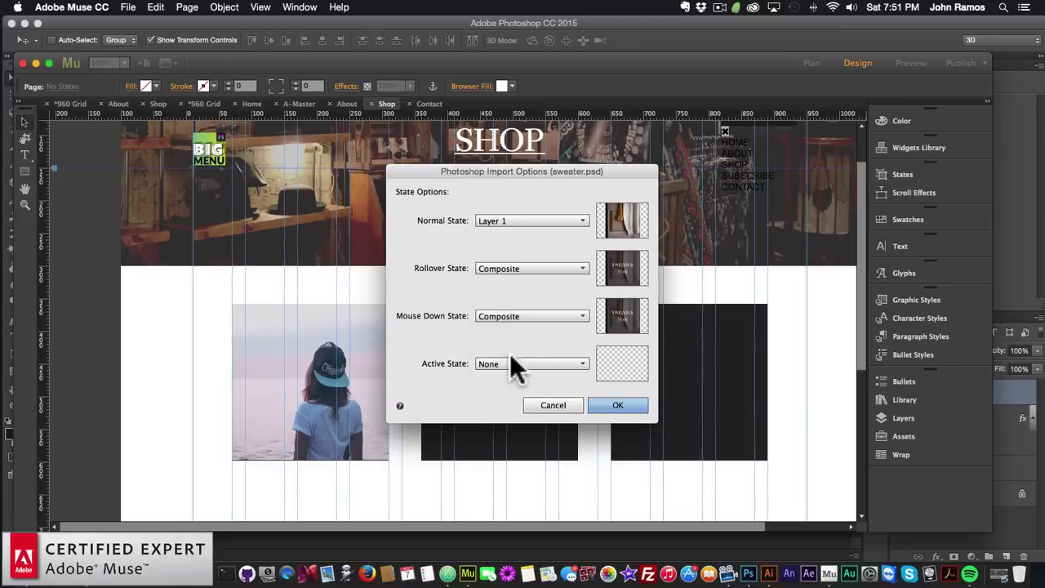
pyautogui.click(503, 362)
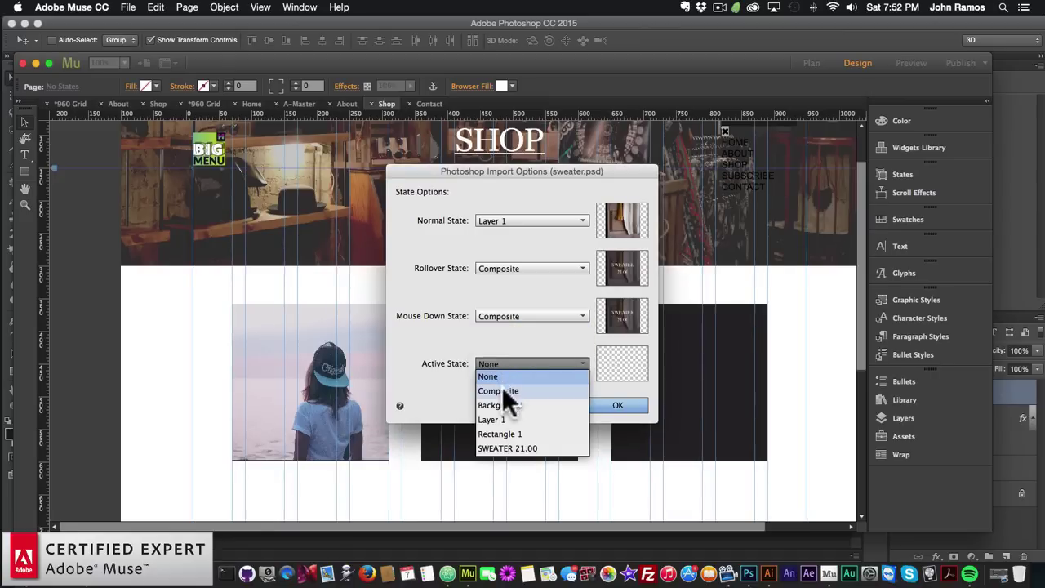
pyautogui.click(502, 388)
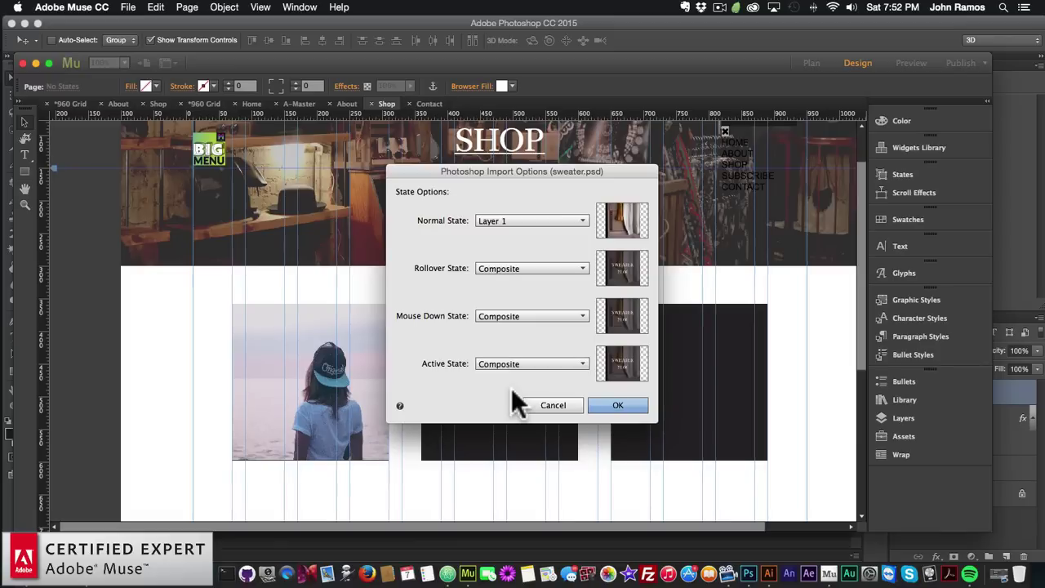
pyautogui.click(618, 404)
pyautogui.click(178, 310)
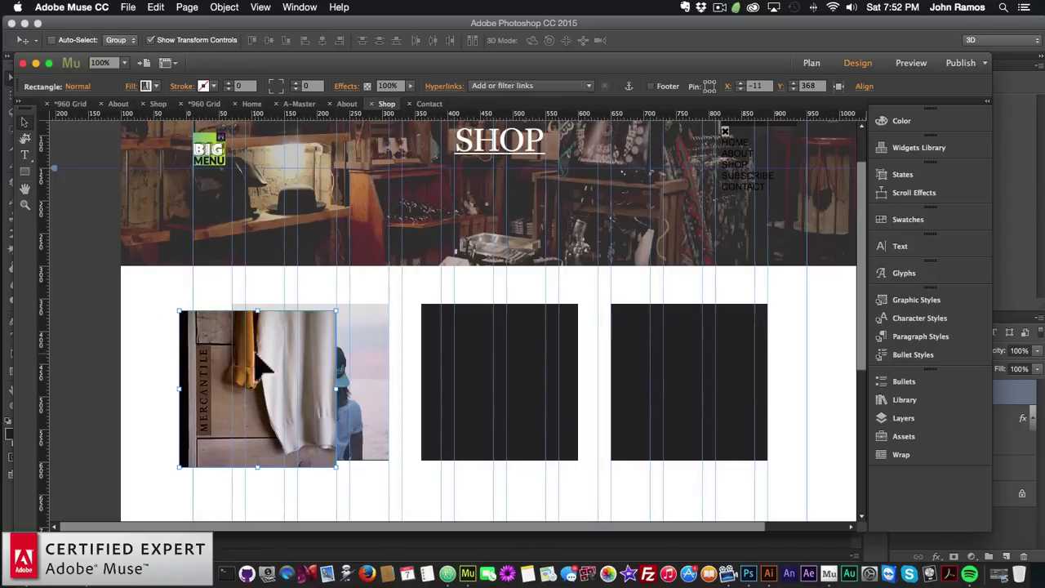
# Move the sweater button onto the first tile, delete the girl photo, and preview the site in browser
pyautogui.moveTo(257, 353); pyautogui.dragTo(311, 390)
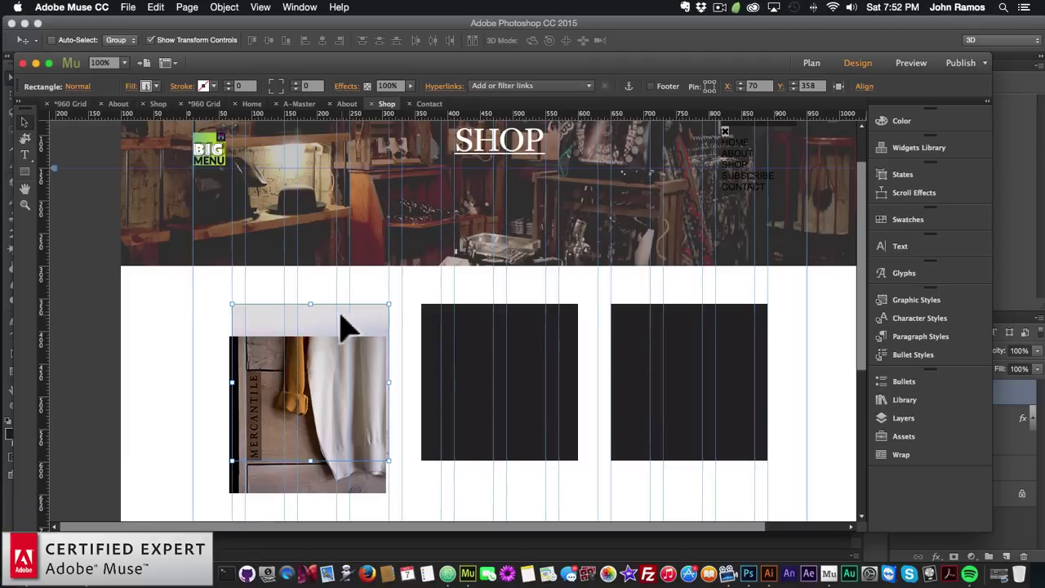
pyautogui.press('BackSpace')
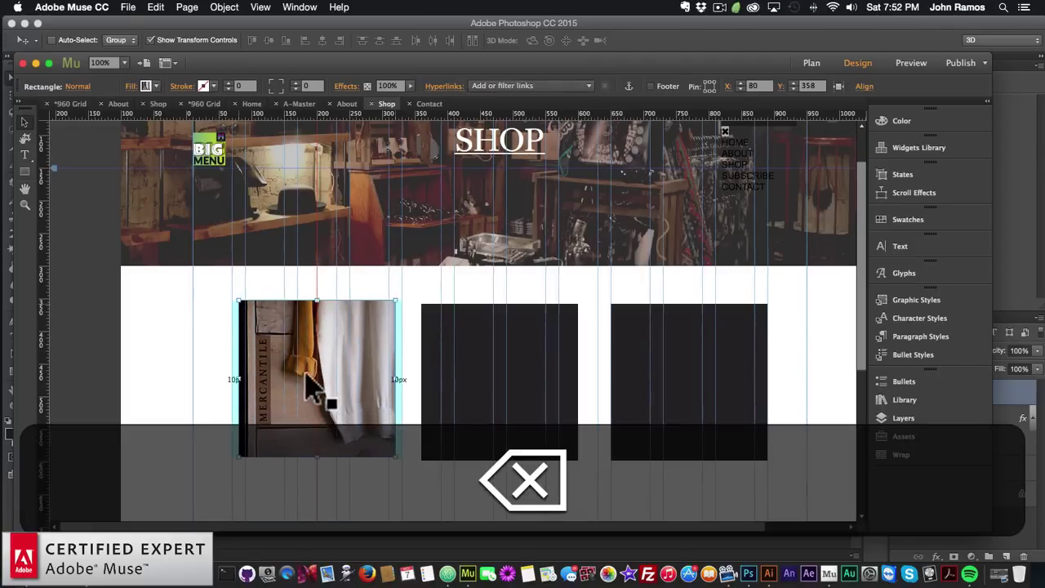
pyautogui.click(175, 361)
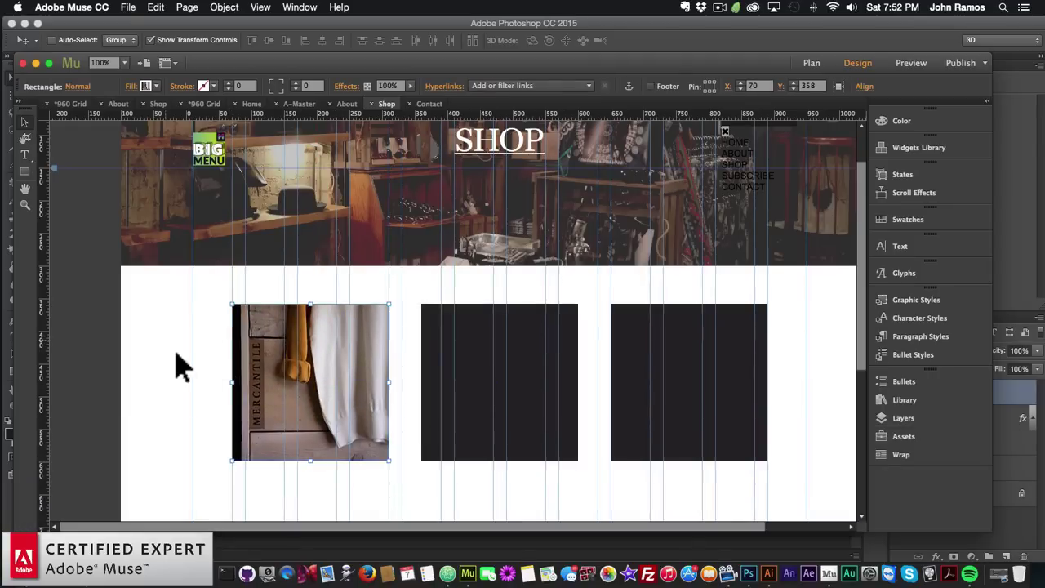
pyautogui.click(128, 7)
pyautogui.click(164, 222)
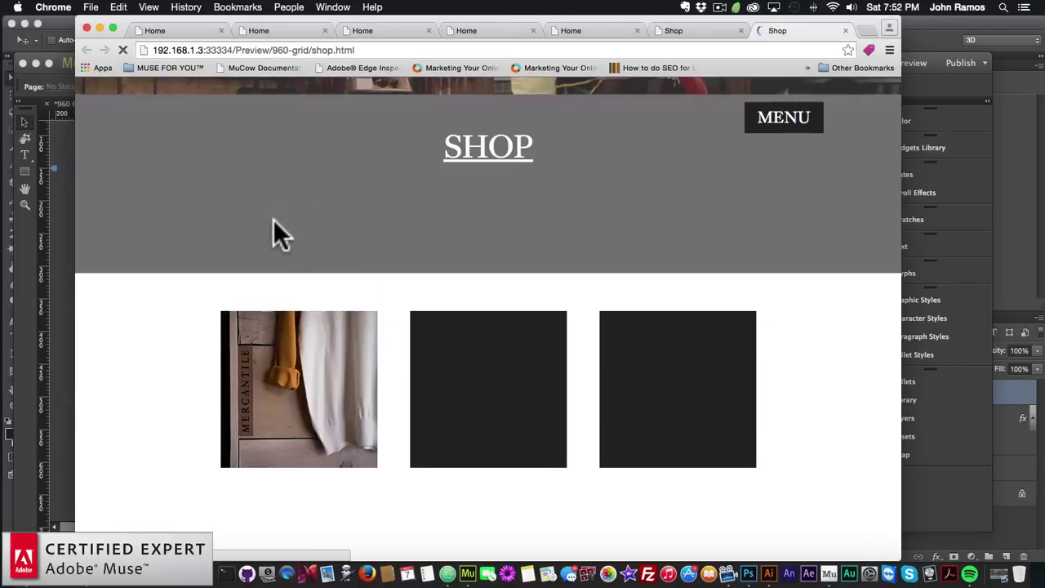
# Check the first tile's SWEATER 21.00 rollover in the Chrome preview, then return to Photoshop
pyautogui.scroll(-2, 270, 219)
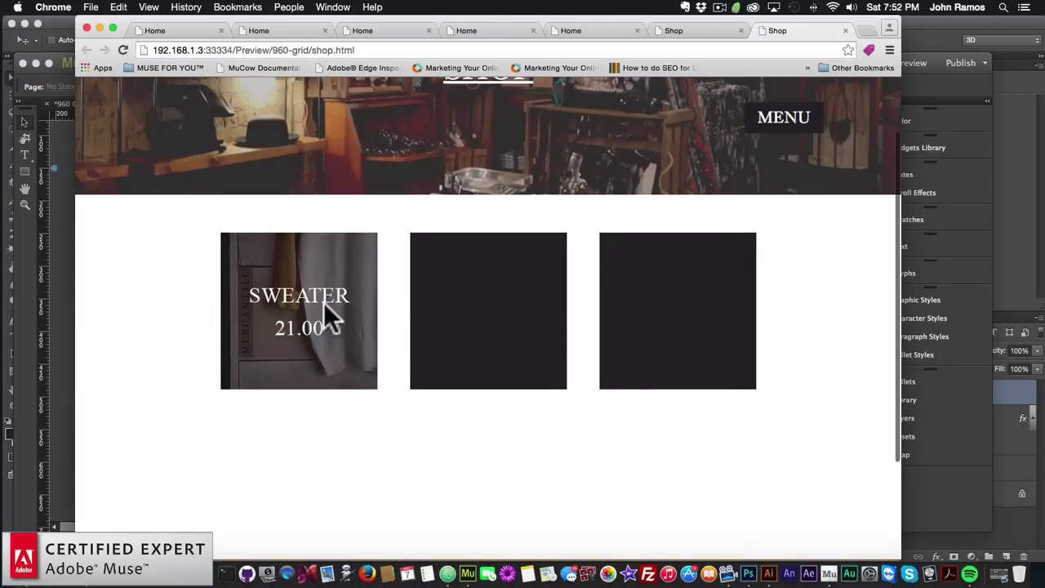
pyautogui.scroll(2, 324, 311)
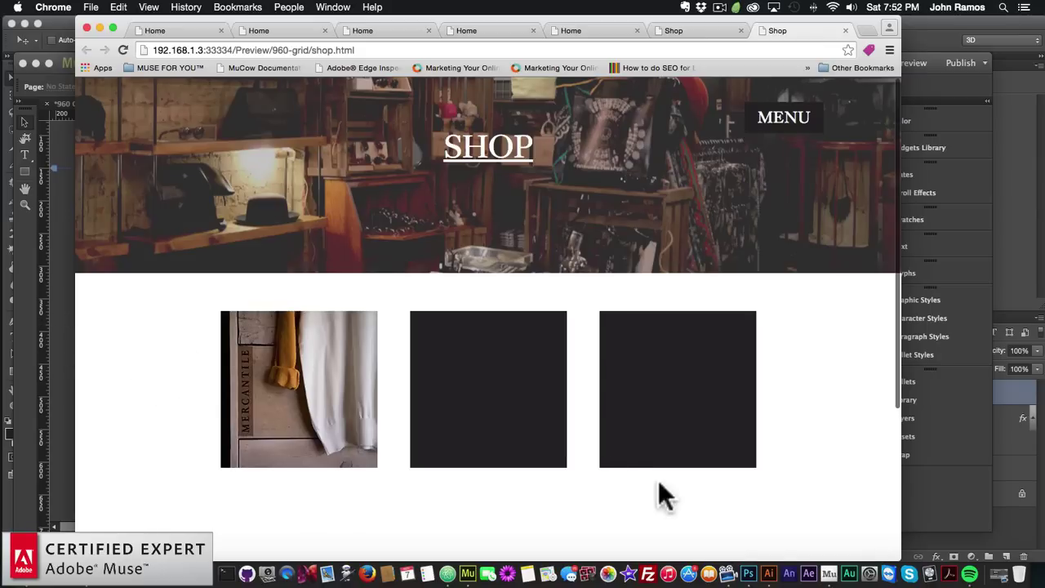
pyautogui.click(751, 567)
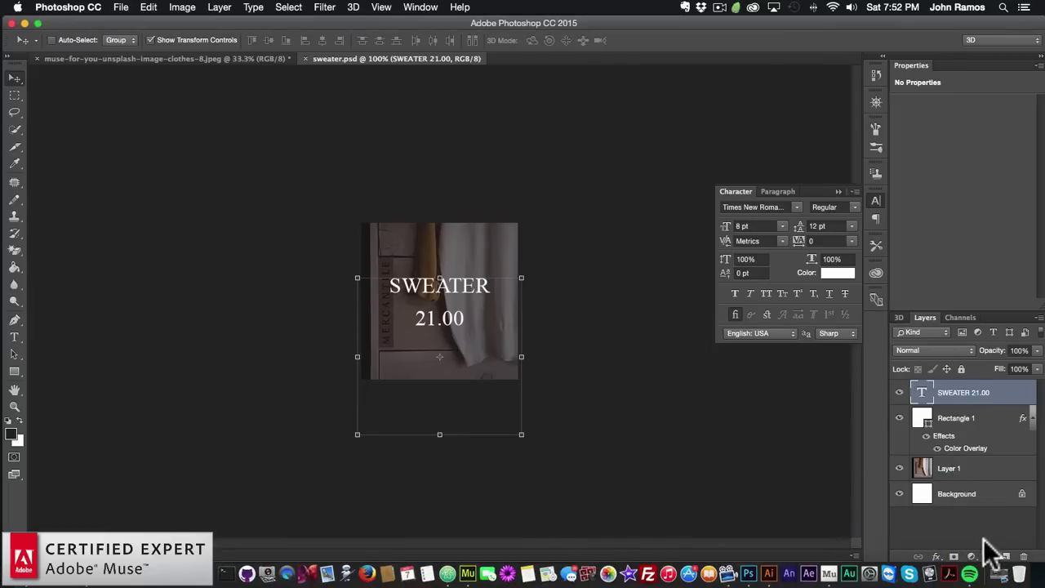
# Add an empty Layer 2 to sweater.psd and open clothes-3.jpeg from Finder in Photoshop CC 2015
pyautogui.click(1005, 556)
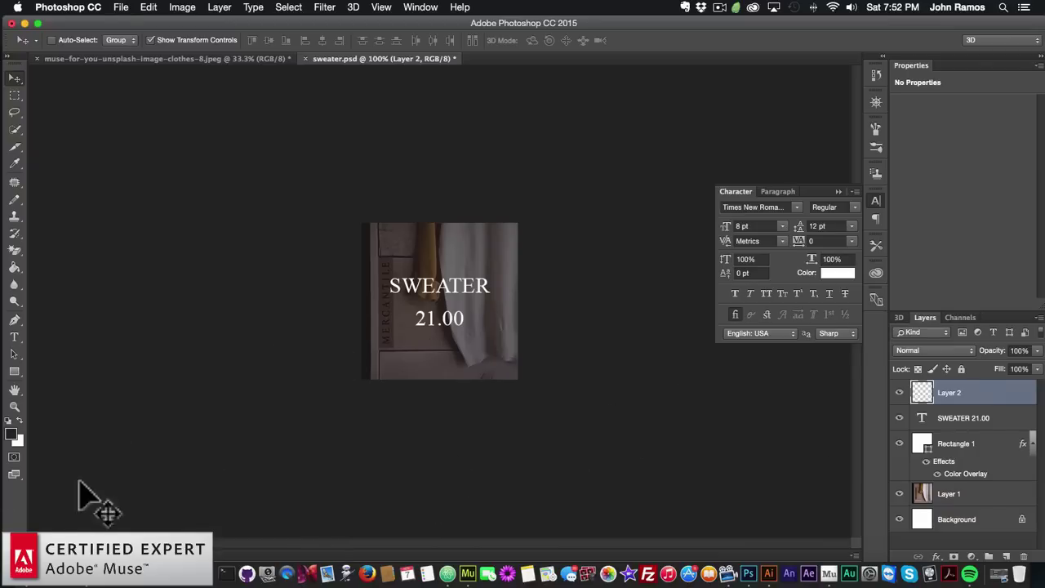
pyautogui.click(28, 573)
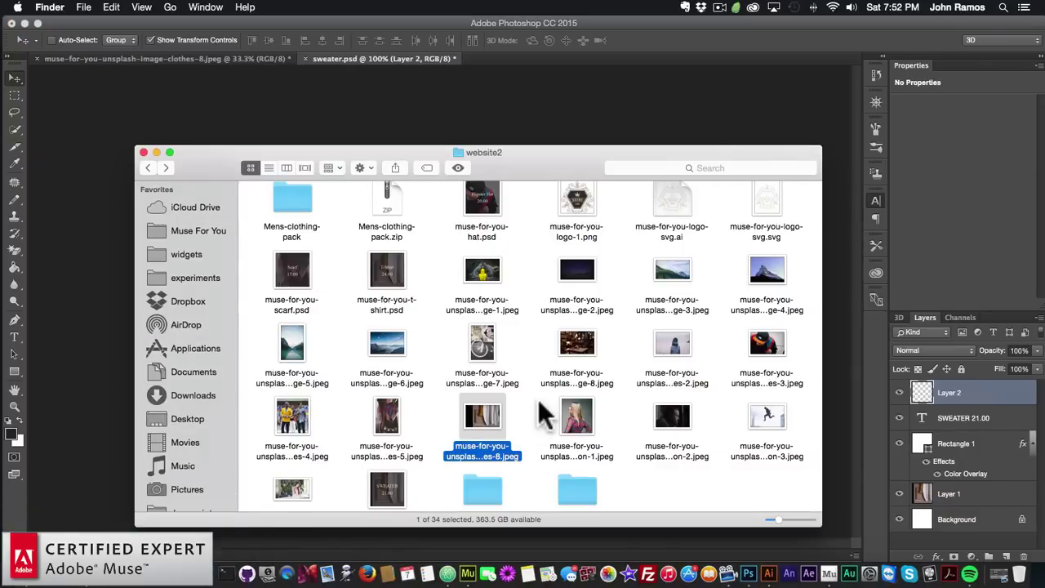
pyautogui.click(764, 381)
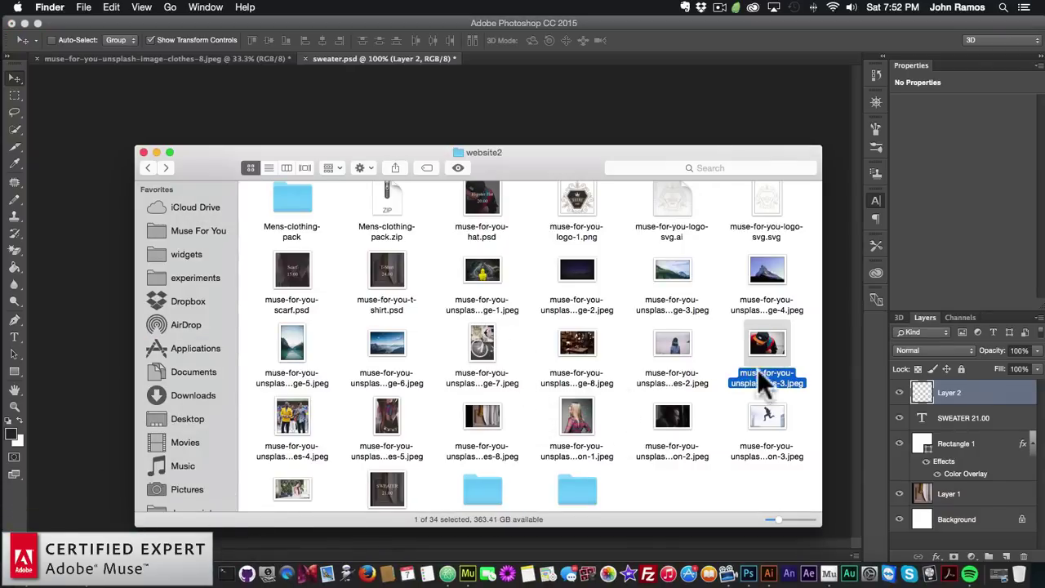
pyautogui.rightClick(767, 349)
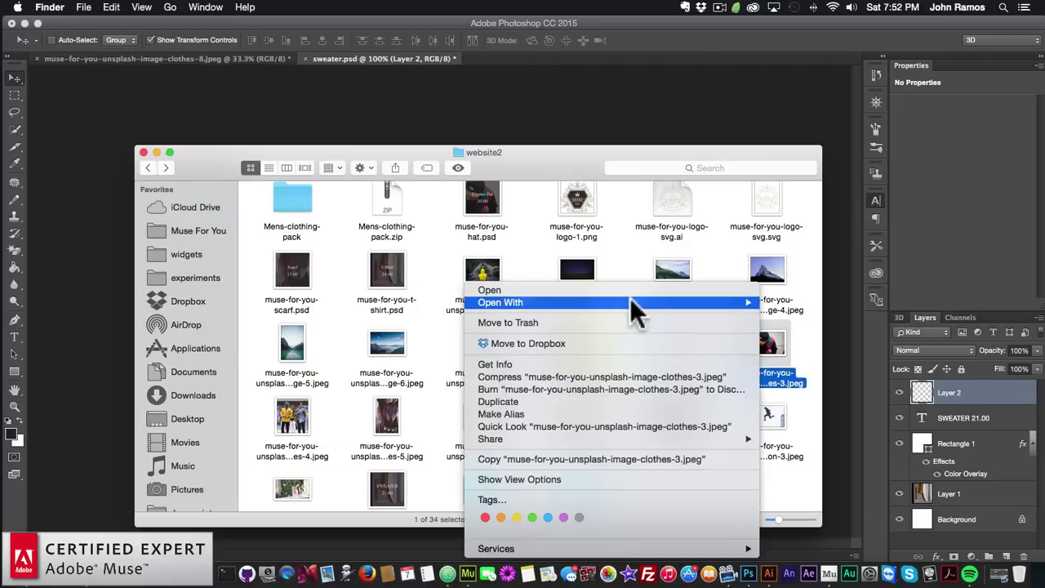
pyautogui.moveTo(652, 299)
pyautogui.click(808, 351)
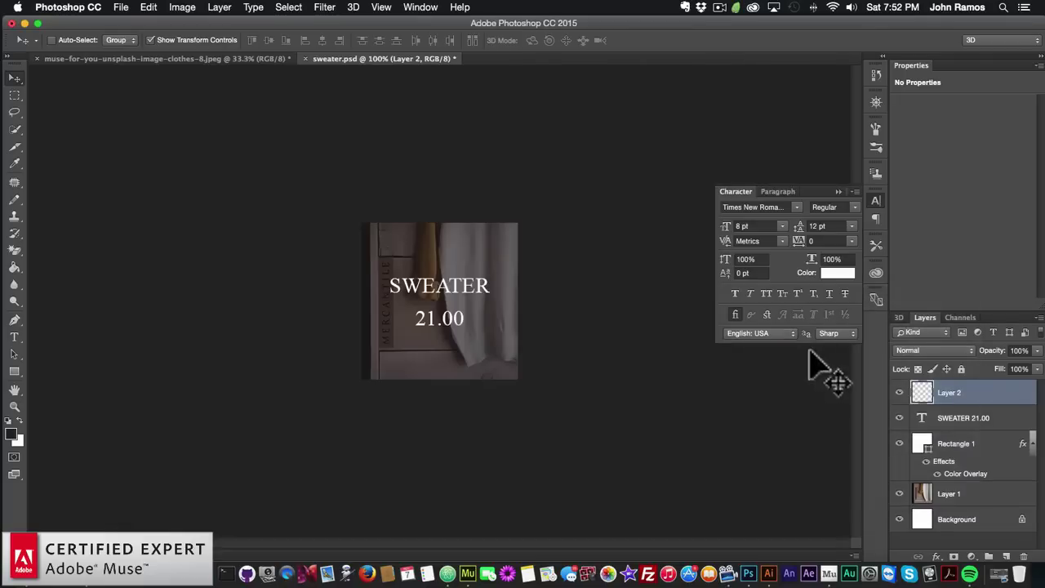
# Set the cap photo's height to 240 px (360 × 240) and copy the entire image
pyautogui.click(194, 8)
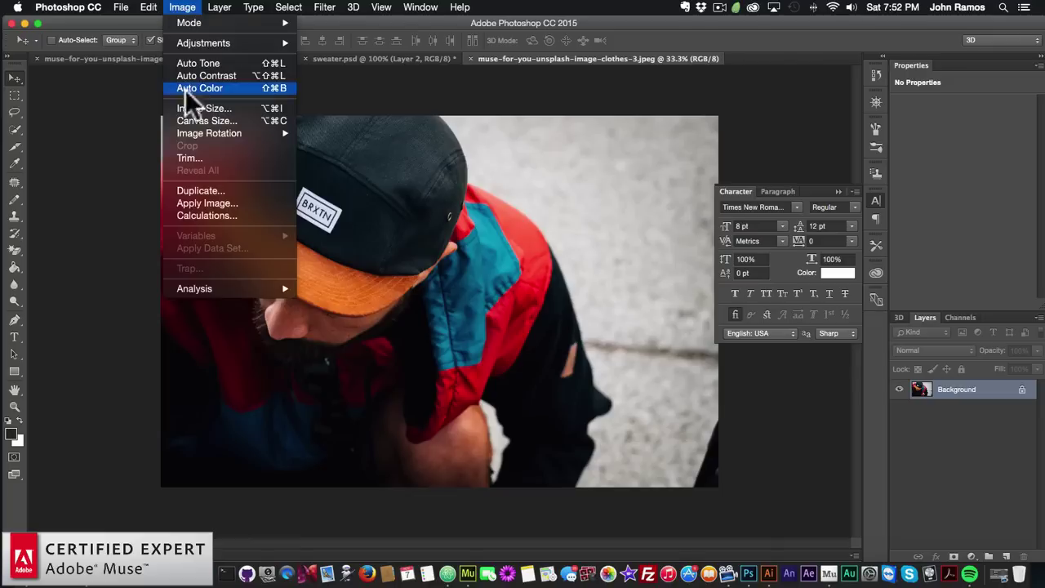
pyautogui.click(196, 107)
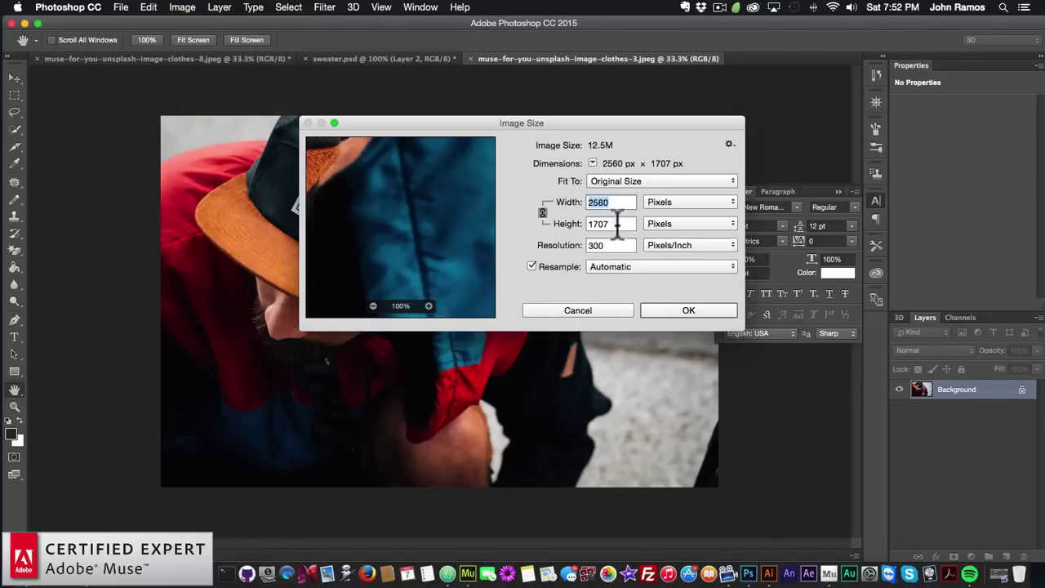
pyautogui.press('Tab')
pyautogui.write('240')
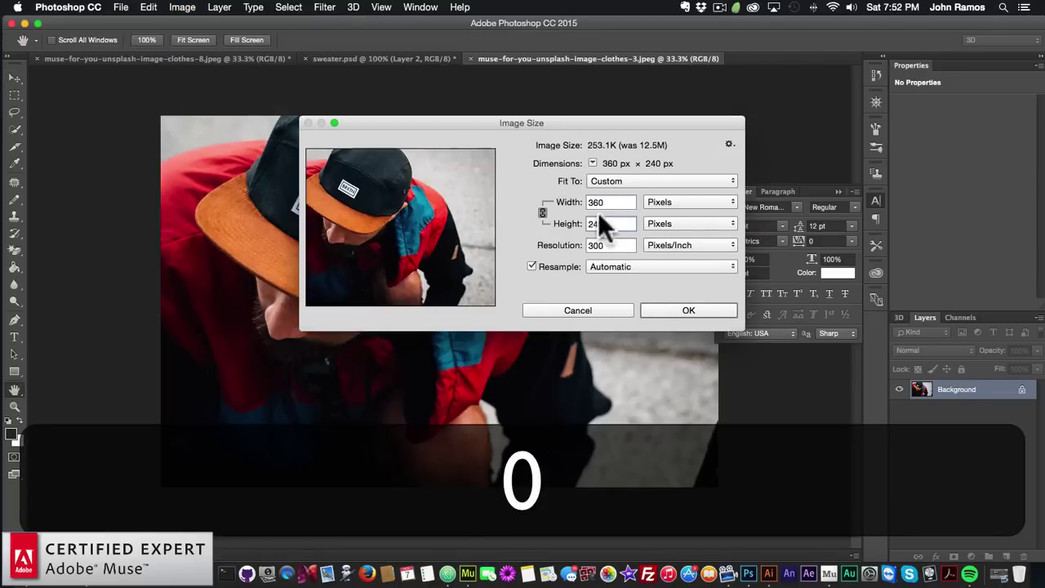
pyautogui.click(679, 310)
pyautogui.press('super')
pyautogui.press('super+a')
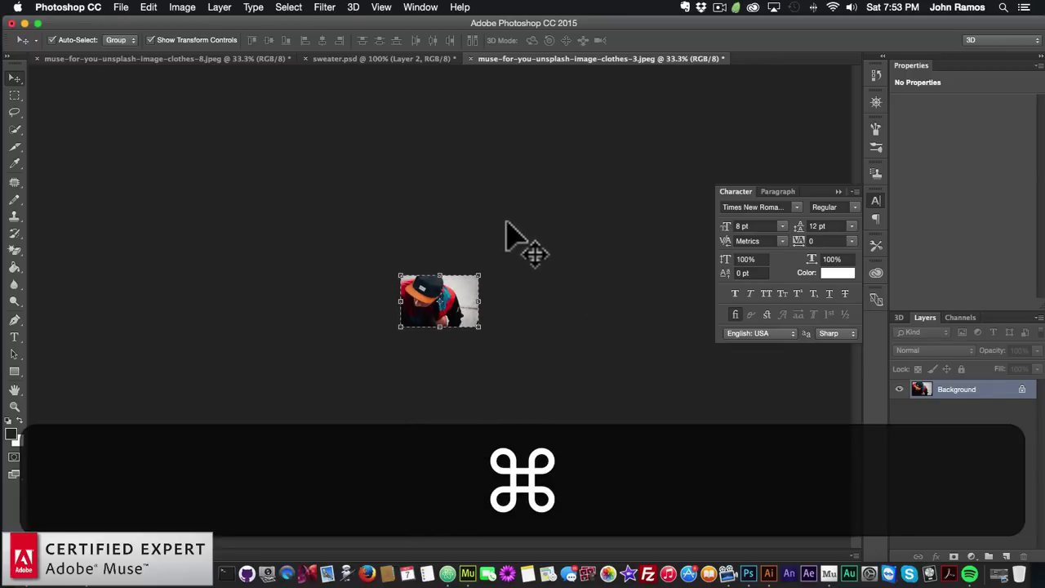
pyautogui.press('super+c')
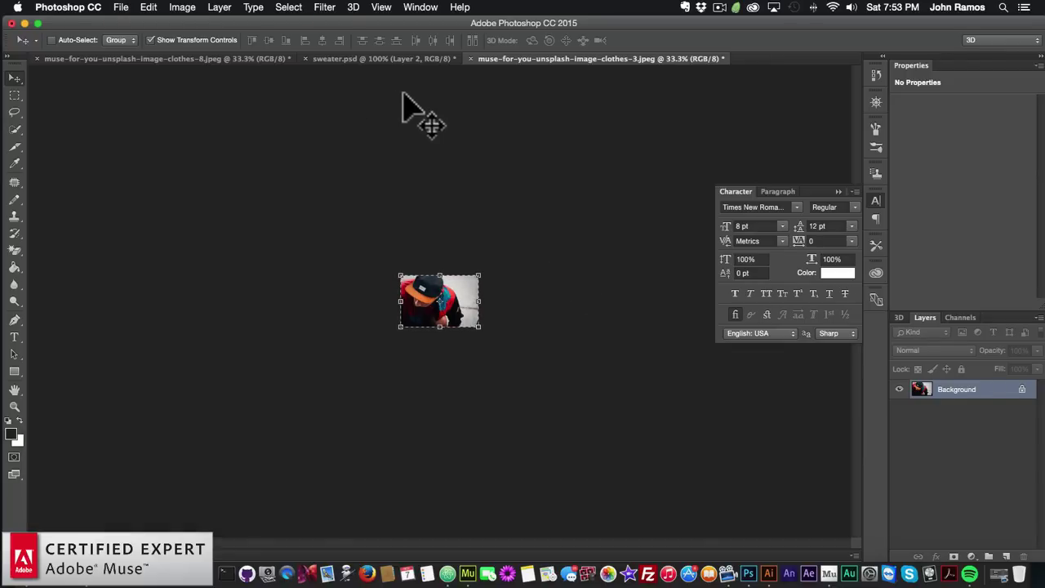
pyautogui.press('super+c')
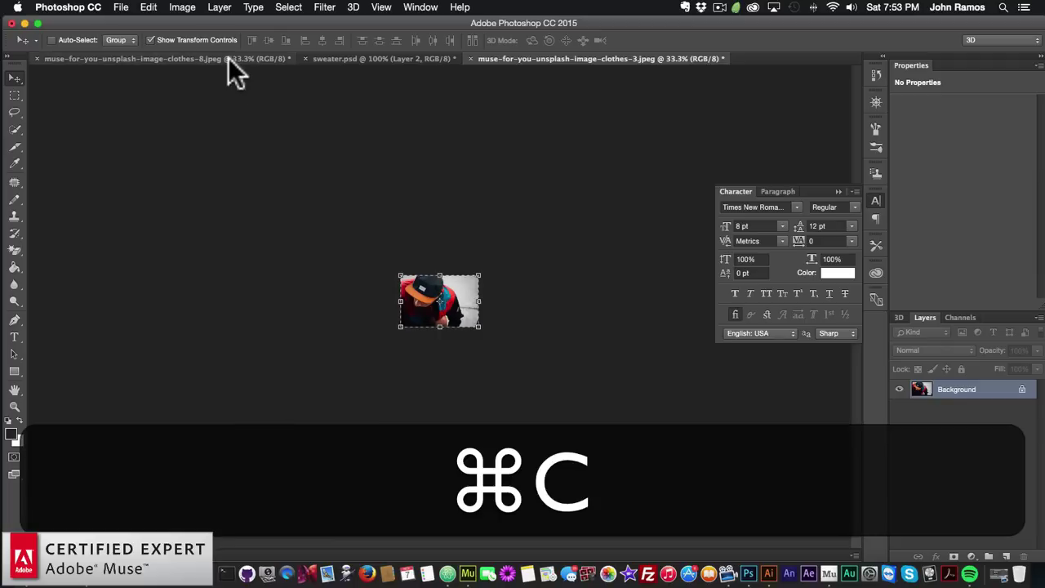
# Paste the cap photo into sweater.psd and move the text and darkening rectangle layers above it
pyautogui.click(228, 58)
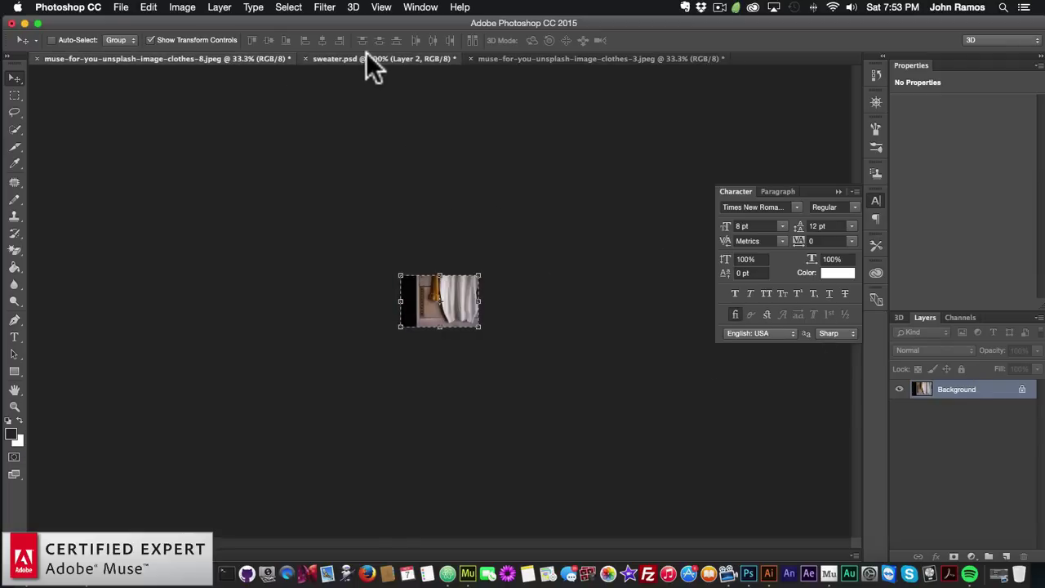
pyautogui.click(368, 58)
pyautogui.press('super+v')
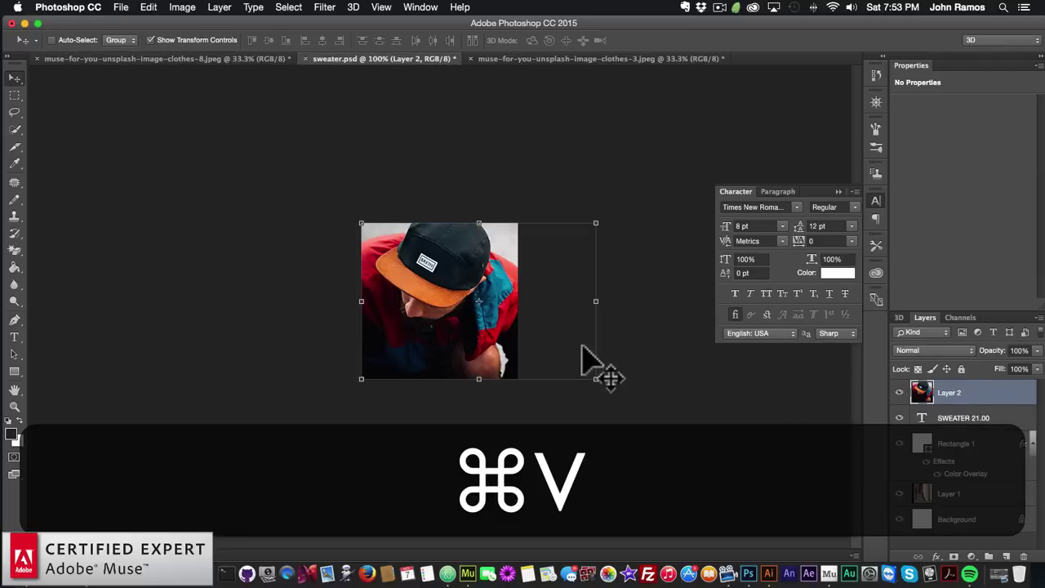
pyautogui.moveTo(500, 330); pyautogui.dragTo(451, 331)
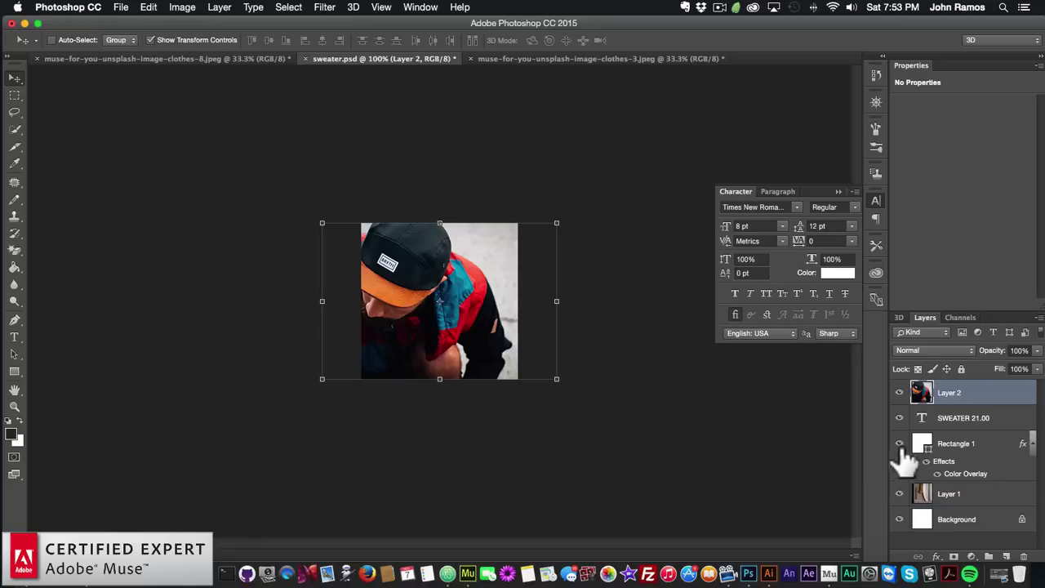
pyautogui.moveTo(967, 419); pyautogui.dragTo(950, 388)
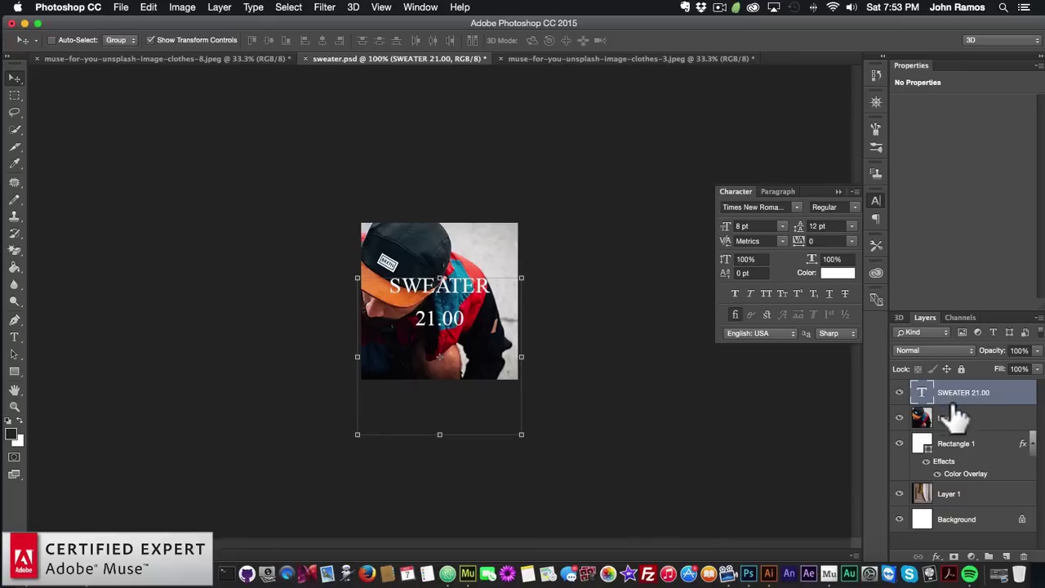
pyautogui.moveTo(947, 447); pyautogui.dragTo(955, 418)
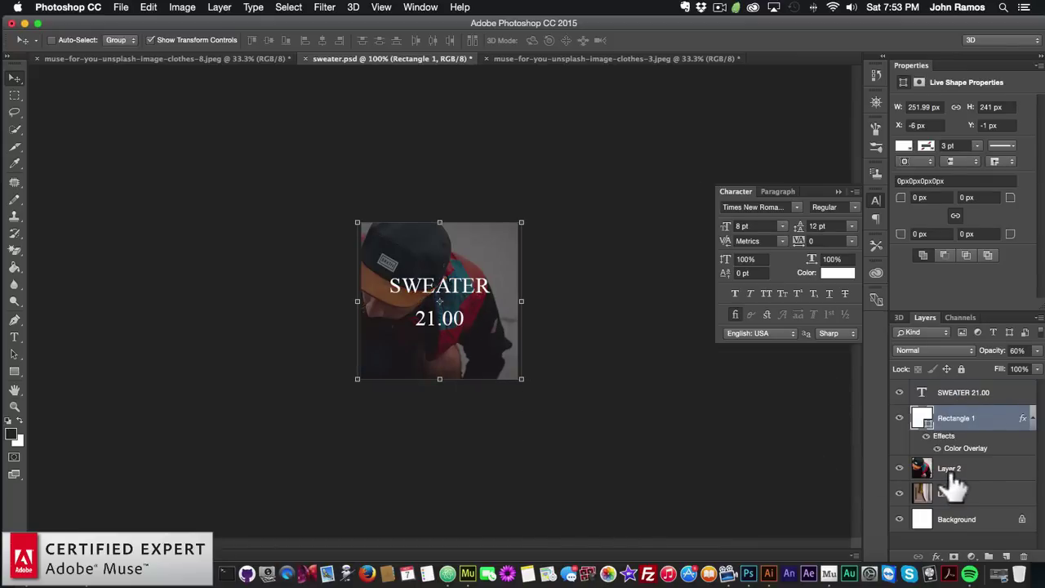
# Replace the SWEATER label with HIPSTER HAT
pyautogui.click(927, 468)
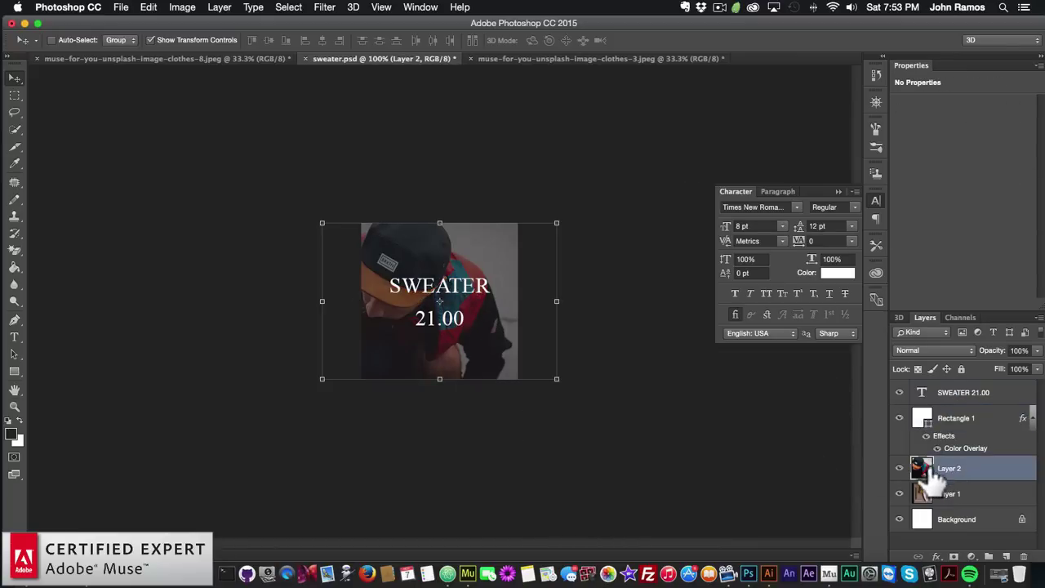
pyautogui.click(960, 394)
pyautogui.click(14, 337)
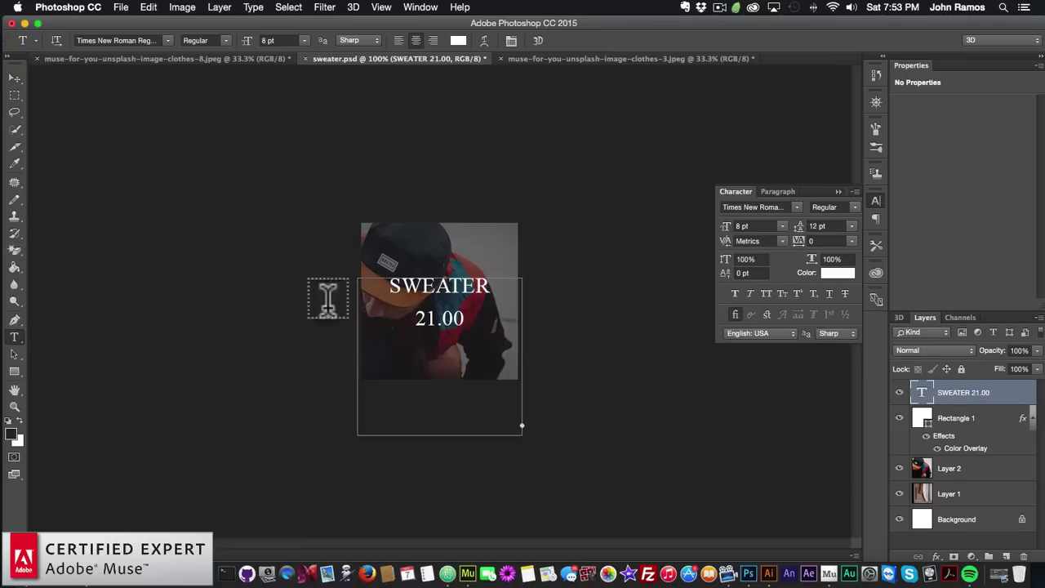
pyautogui.moveTo(490, 285); pyautogui.dragTo(328, 283)
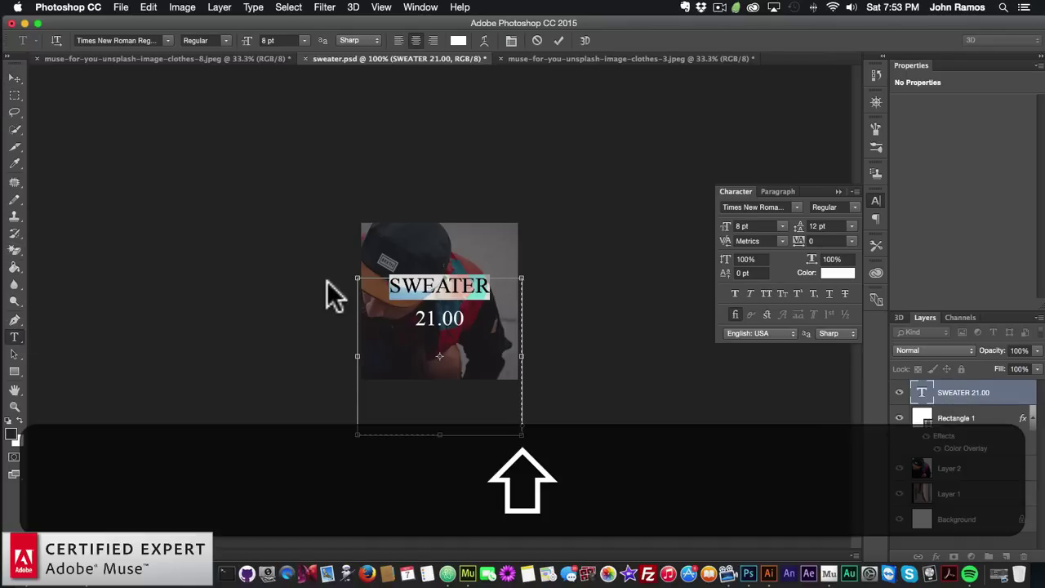
pyautogui.write('HIPSTER HAT')
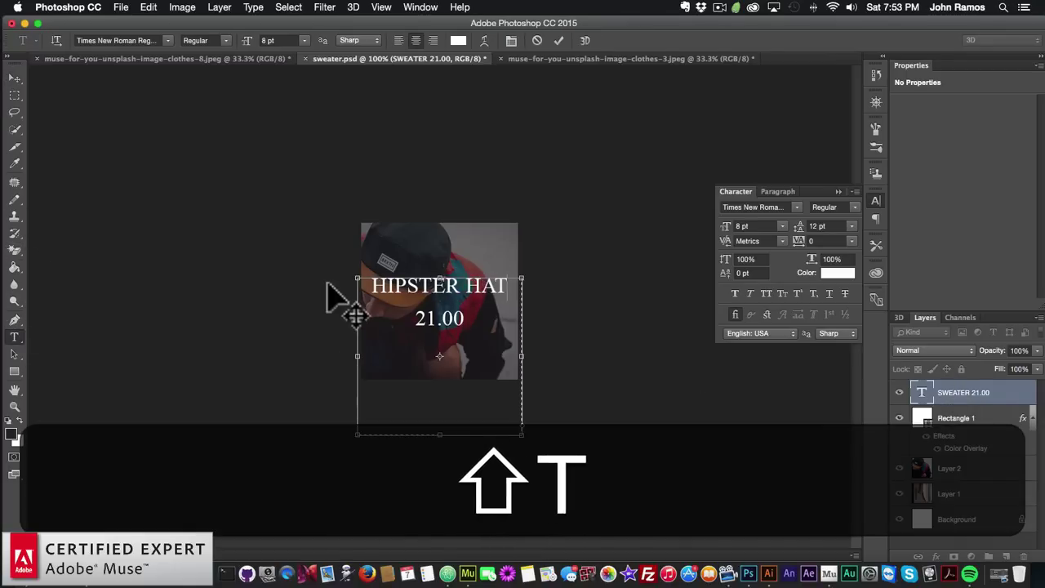
pyautogui.click(14, 78)
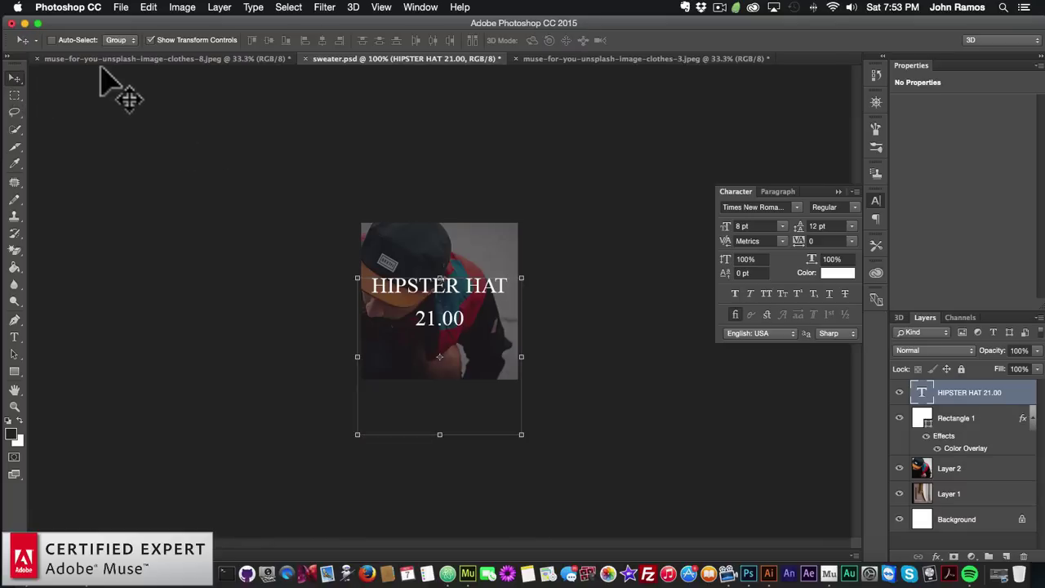
# Save the graphic as hipster-hat.psd with the compatibility options, then return to Muse
pyautogui.click(120, 7)
pyautogui.click(157, 144)
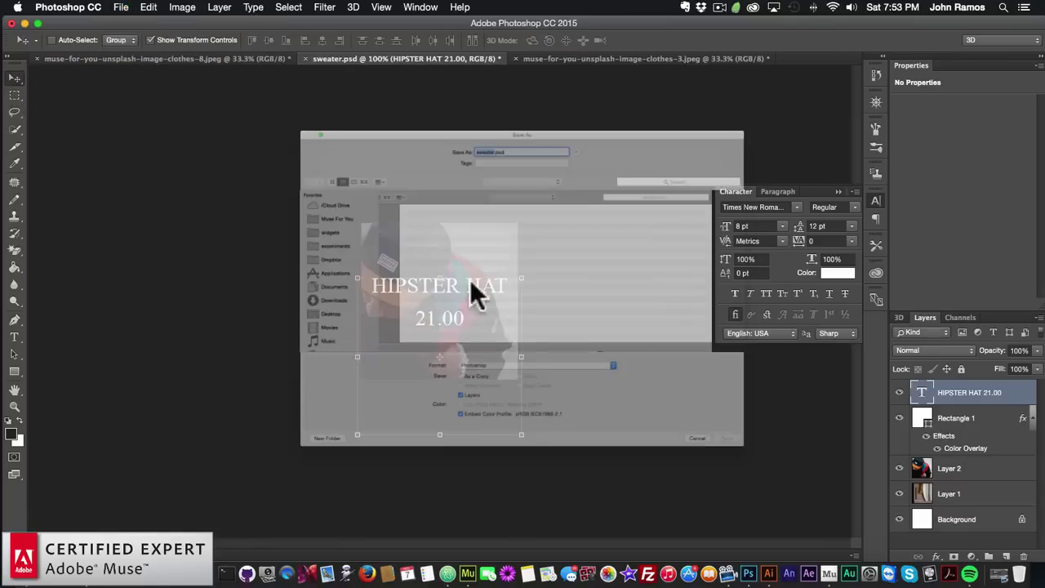
pyautogui.write('hipst')
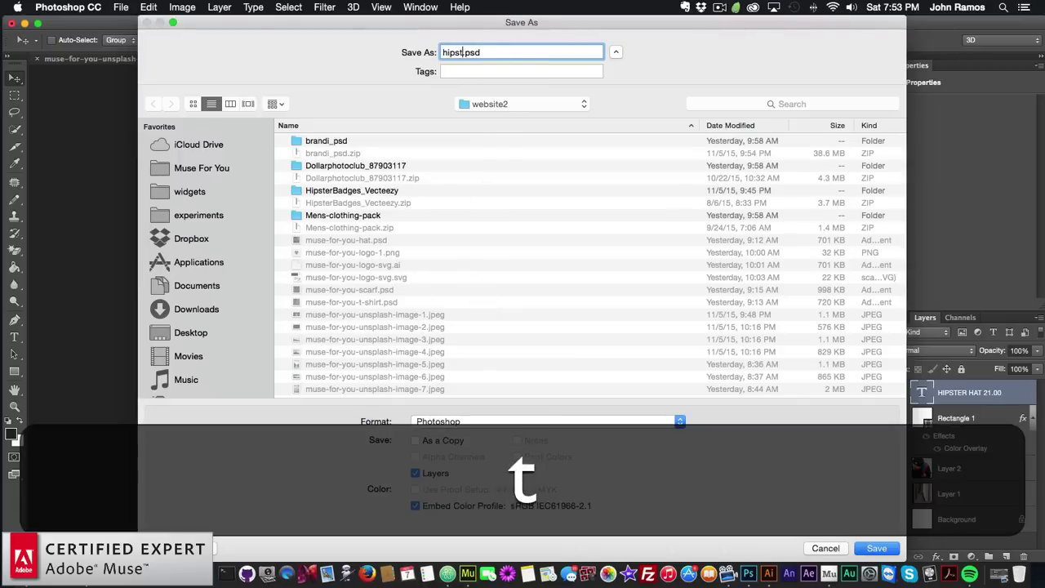
pyautogui.write('er-hat')
pyautogui.press('Return')
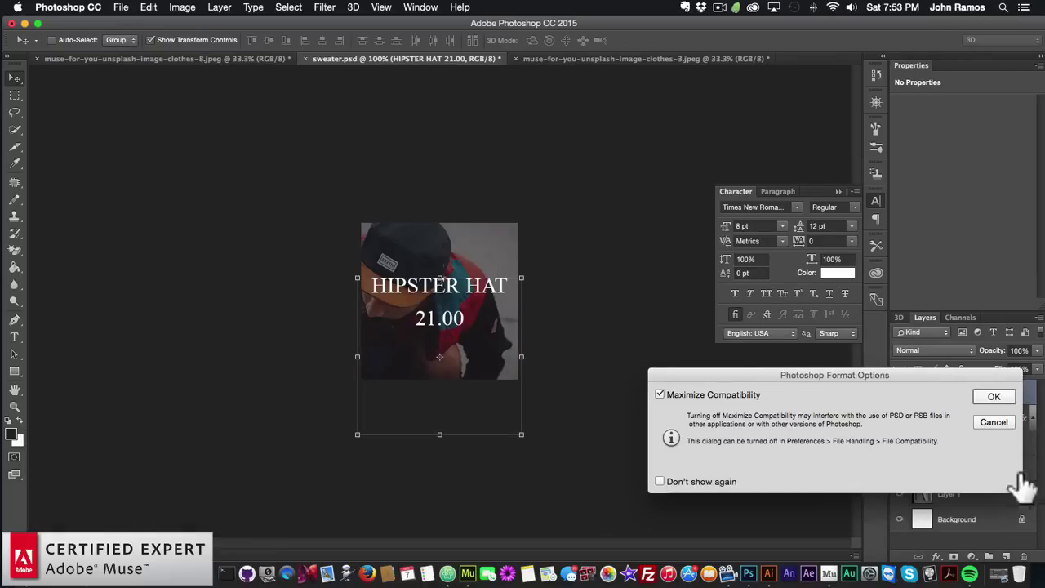
pyautogui.click(989, 397)
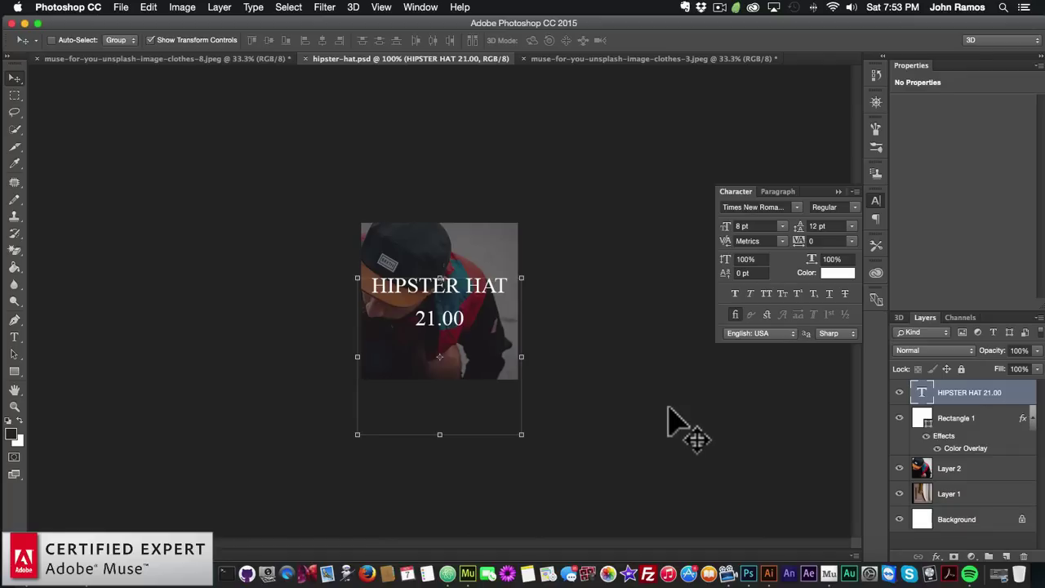
pyautogui.click(478, 543)
# With the middle placeholder selected, choose hipster-hat.psd to place as a Photoshop button
pyautogui.click(478, 362)
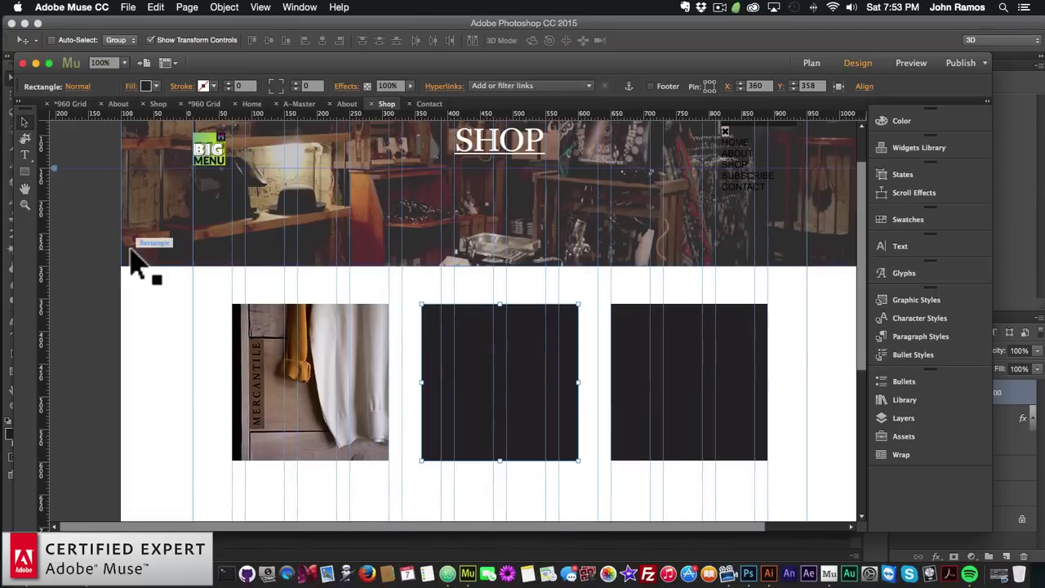
pyautogui.click(128, 7)
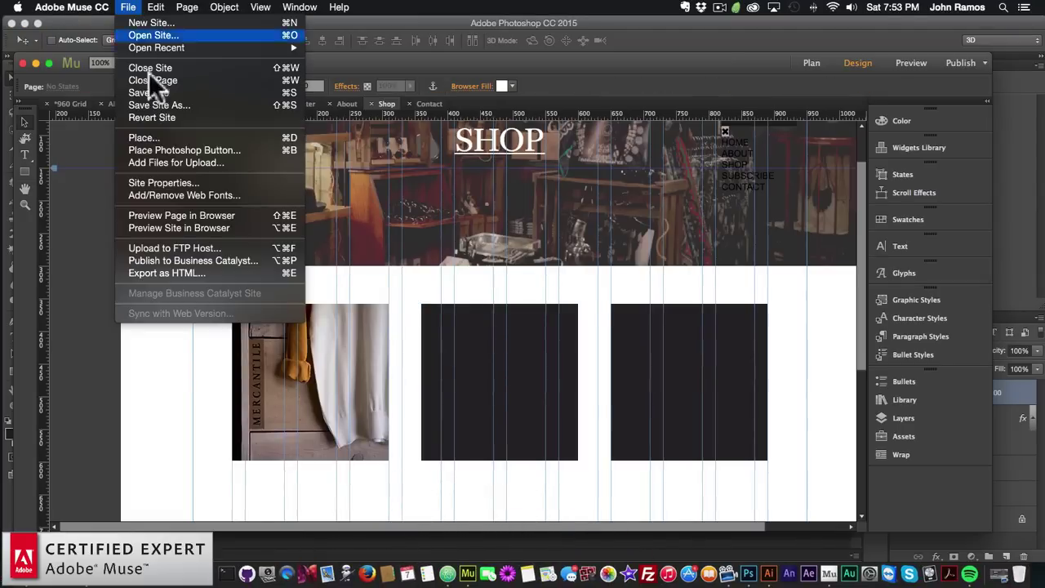
pyautogui.click(151, 149)
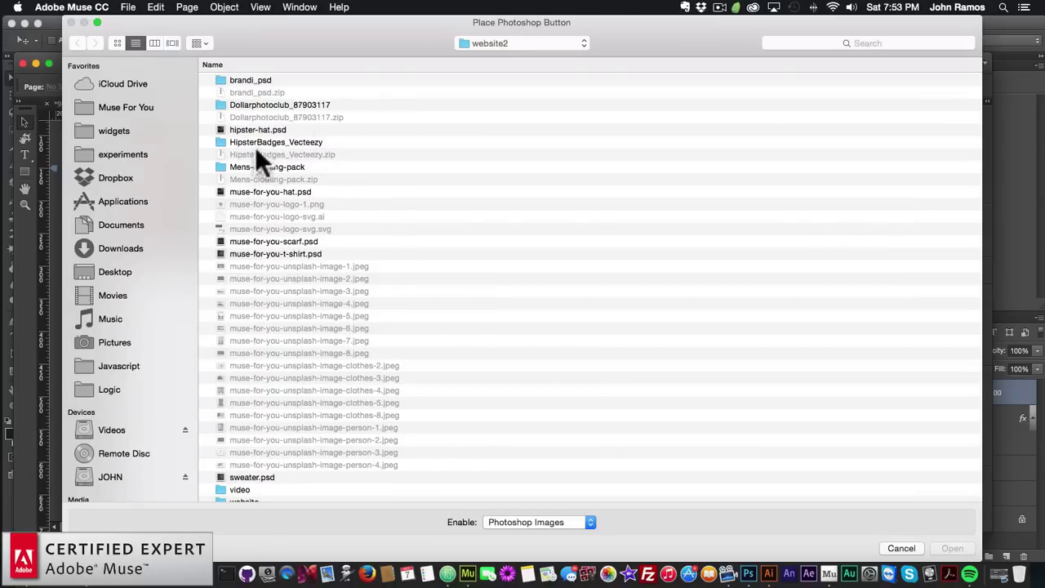
pyautogui.scroll(-2, 274, 213)
pyautogui.scroll(1, 275, 227)
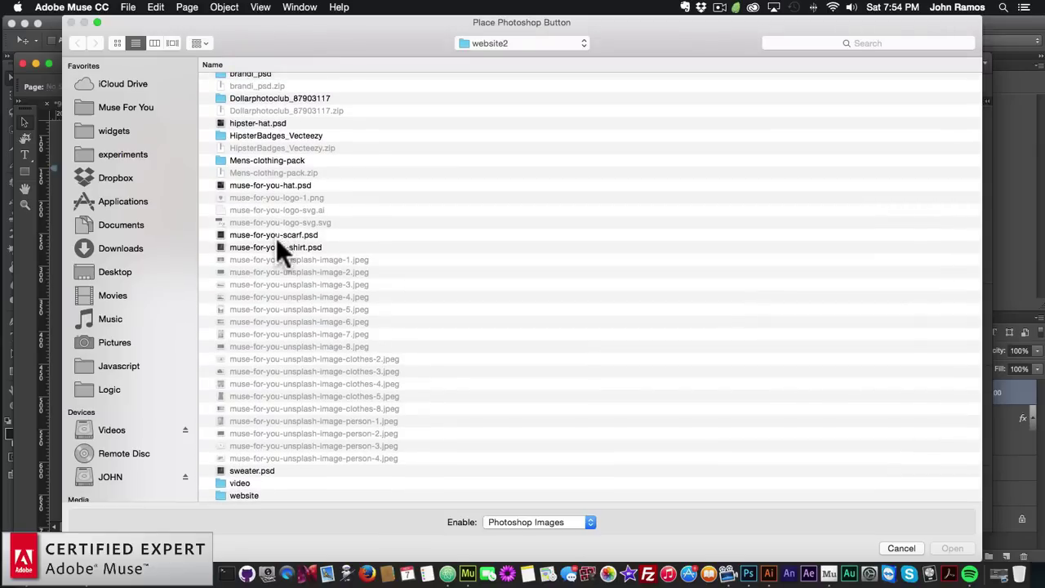
pyautogui.doubleClick(250, 122)
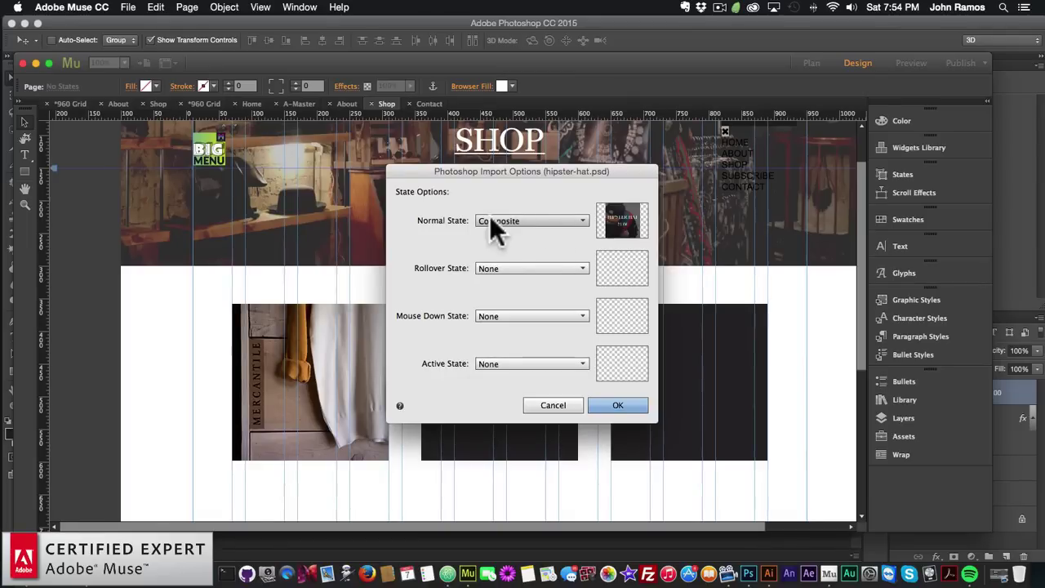
# Show the photo layer for Normal and the Composite for Rollover, Mouse Down and Active
pyautogui.click(533, 222)
pyautogui.click(513, 277)
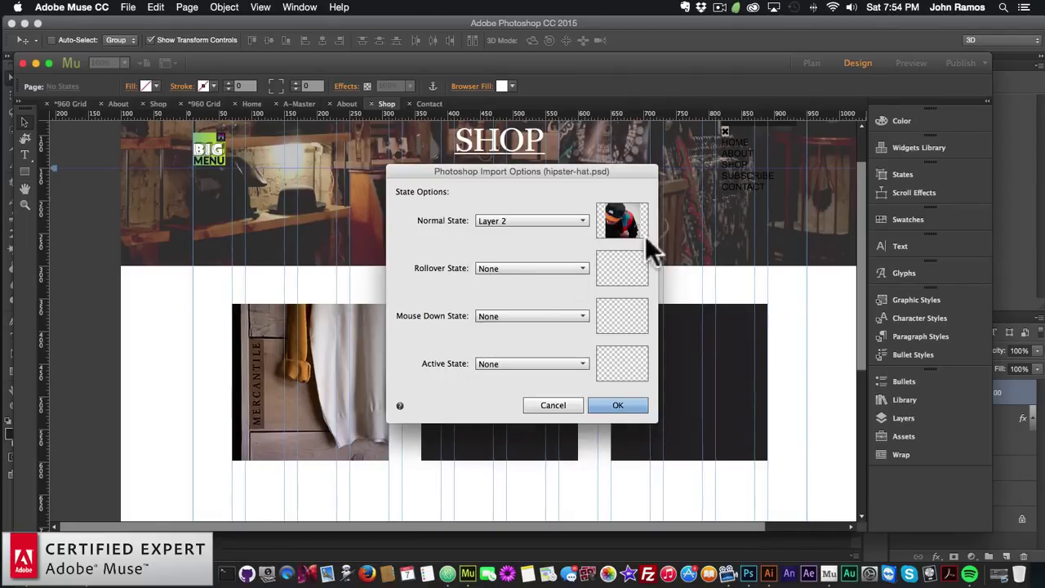
pyautogui.click(519, 268)
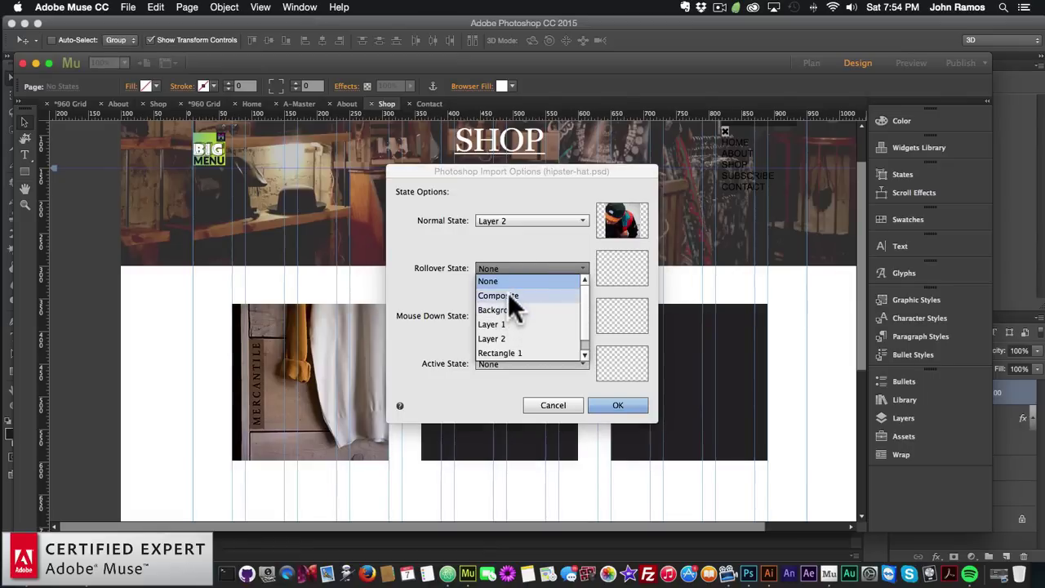
pyautogui.click(508, 292)
pyautogui.click(525, 316)
pyautogui.click(494, 341)
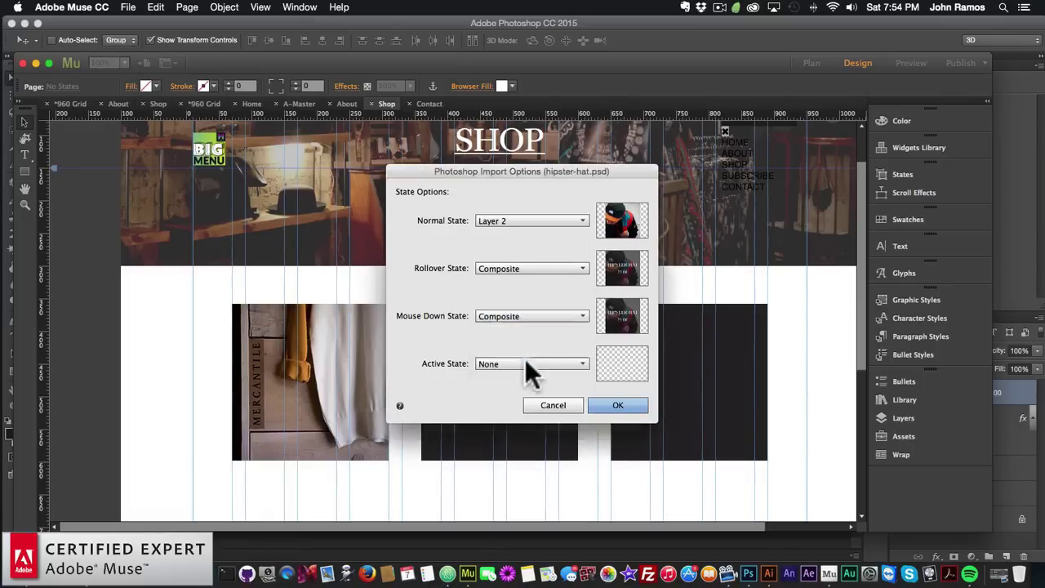
pyautogui.click(518, 363)
pyautogui.click(512, 384)
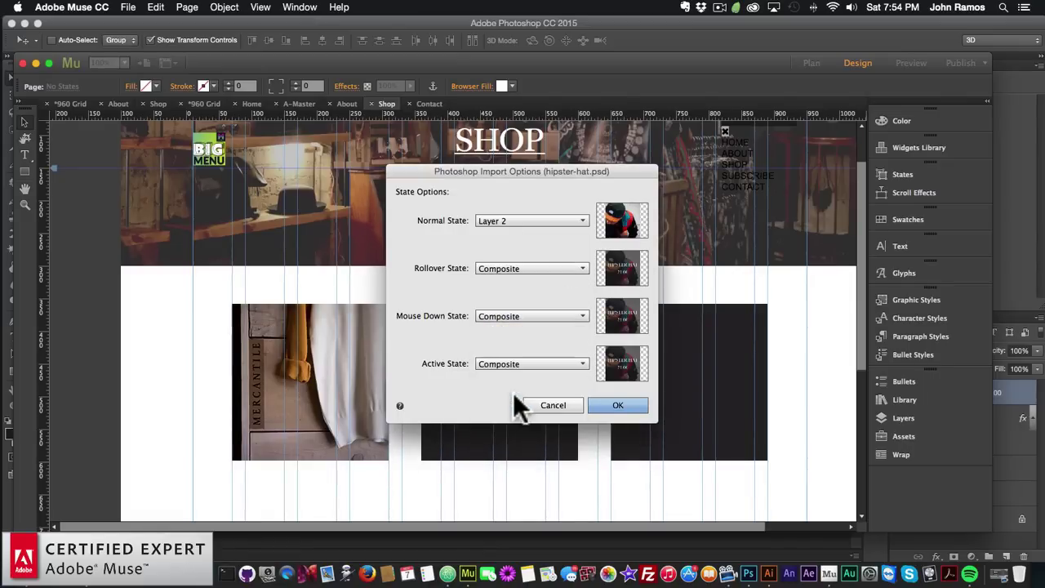
pyautogui.click(510, 364)
pyautogui.click(500, 384)
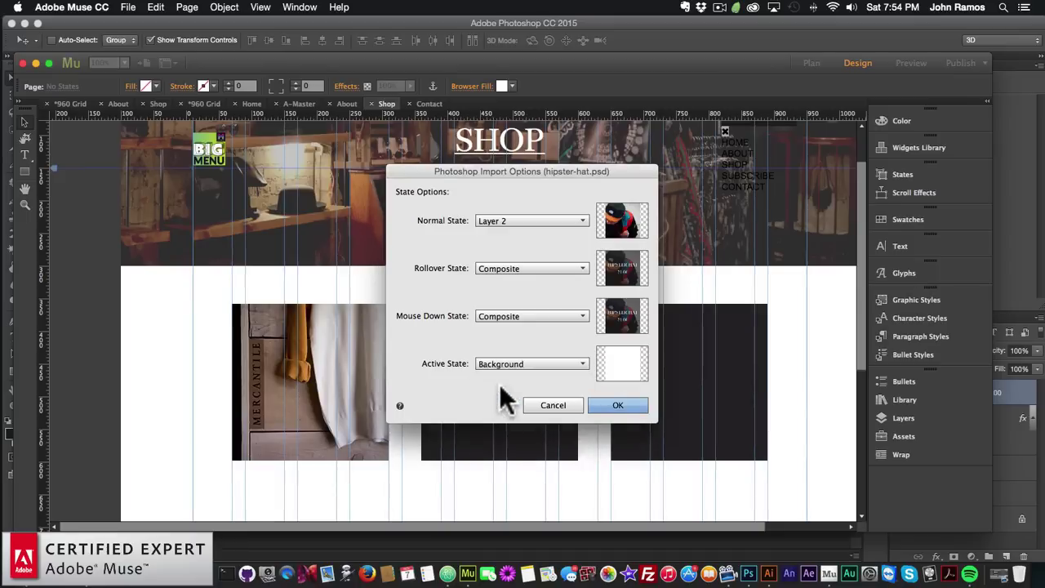
pyautogui.click(509, 365)
pyautogui.click(502, 376)
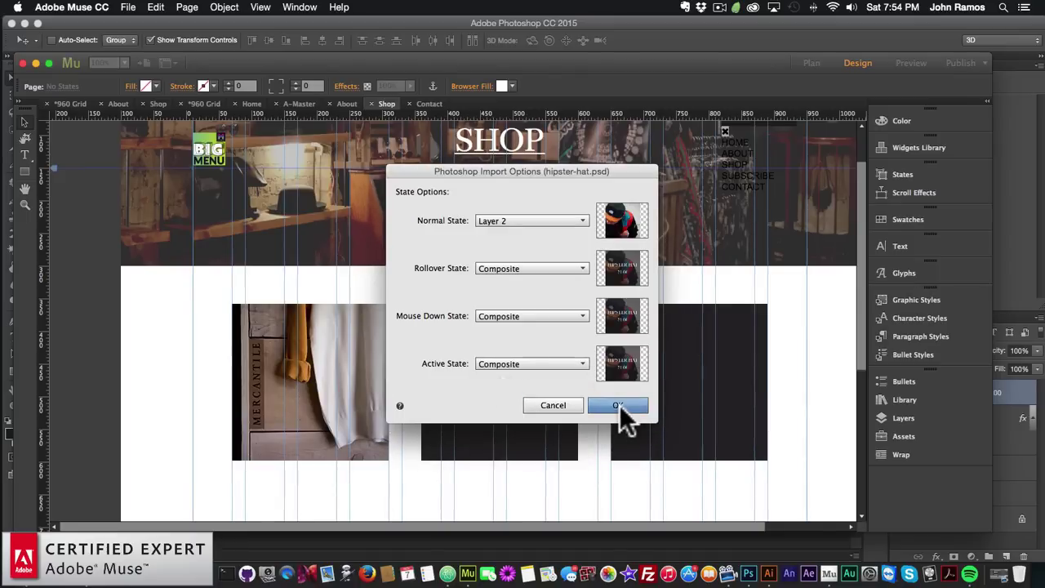
pyautogui.click(620, 404)
# Drop the cap button into the middle slot, delete the black rectangle, and move it up
pyautogui.click(443, 362)
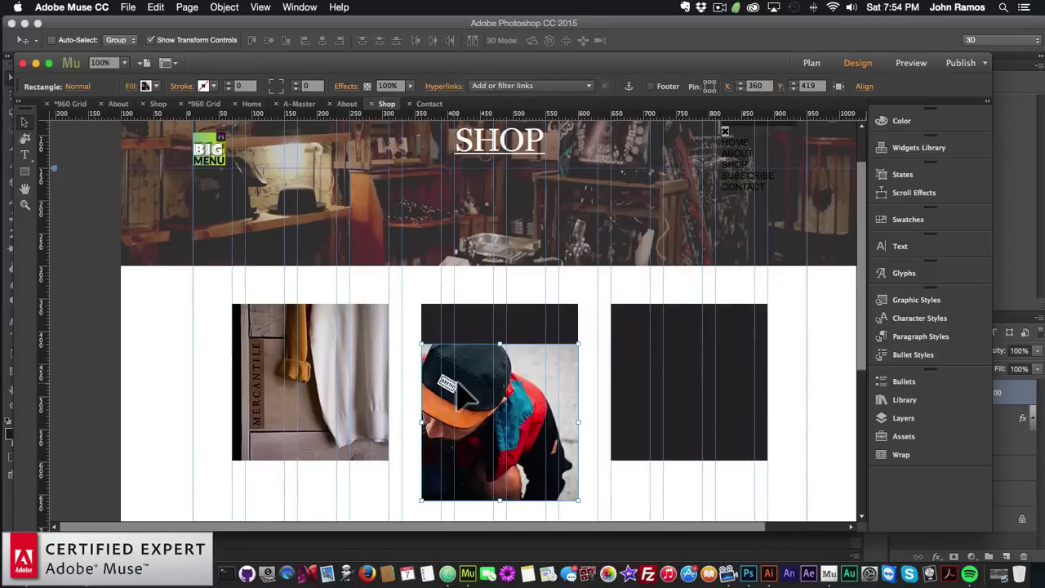
pyautogui.press('BackSpace')
pyautogui.moveTo(502, 449); pyautogui.dragTo(501, 401)
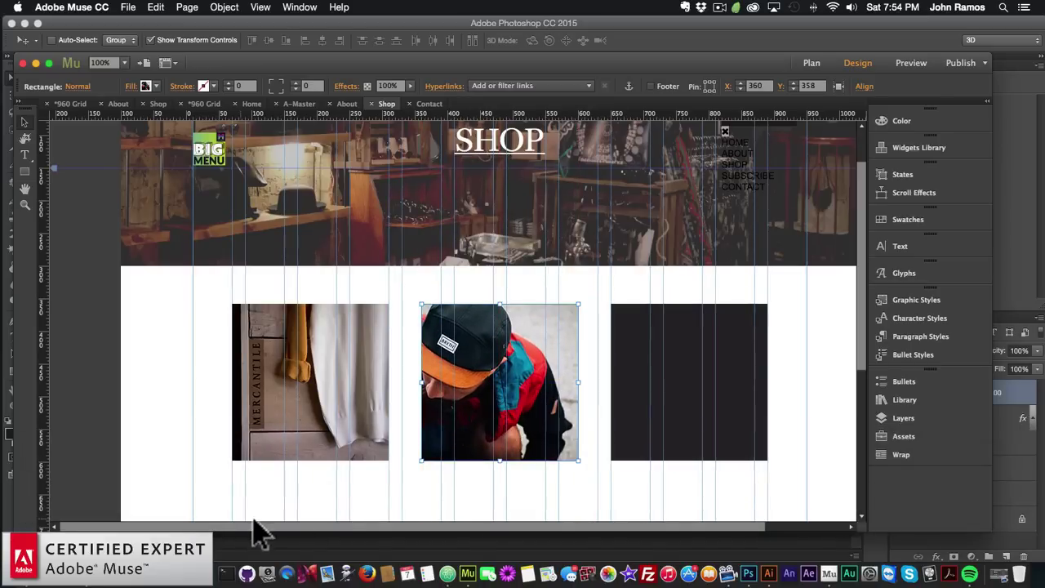
# In the website2 folder, bring up the file options for the clothes-5 scarf photo
pyautogui.click(25, 563)
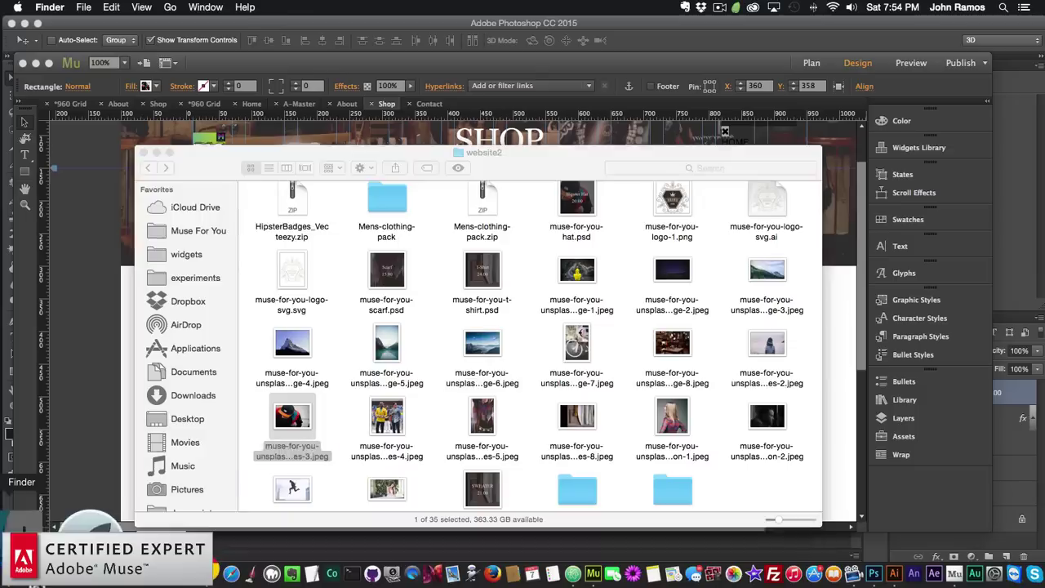
pyautogui.click(488, 420)
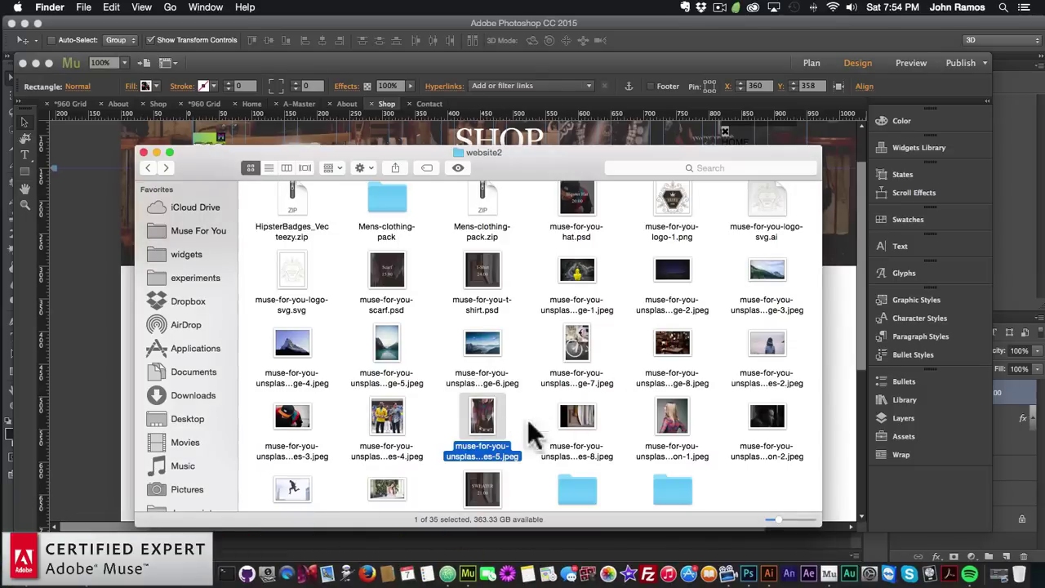
pyautogui.rightClick(484, 416)
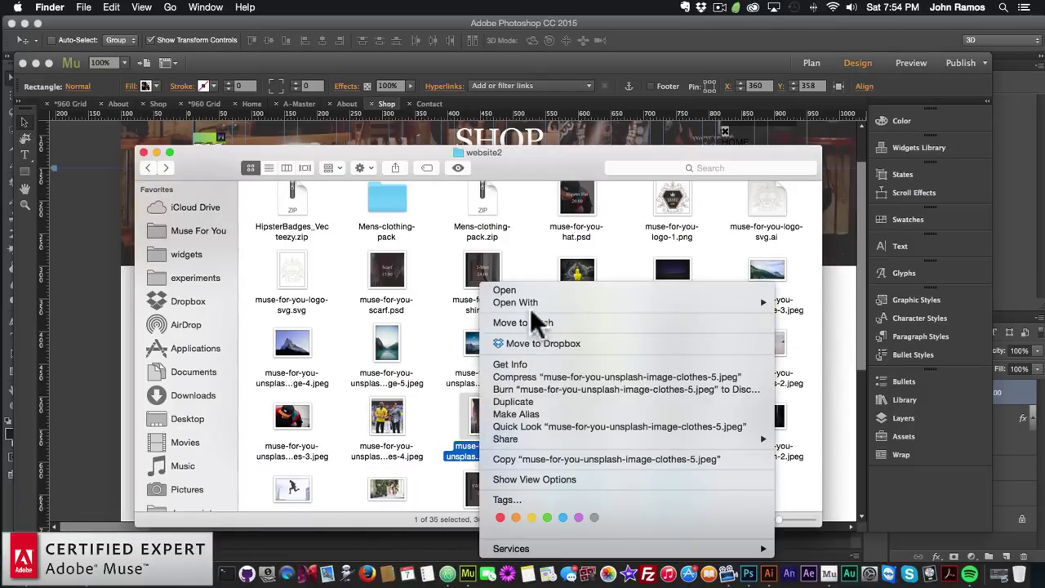
# Open the scarf photo in Photoshop and resize it to 240 × 360 px
pyautogui.click(826, 356)
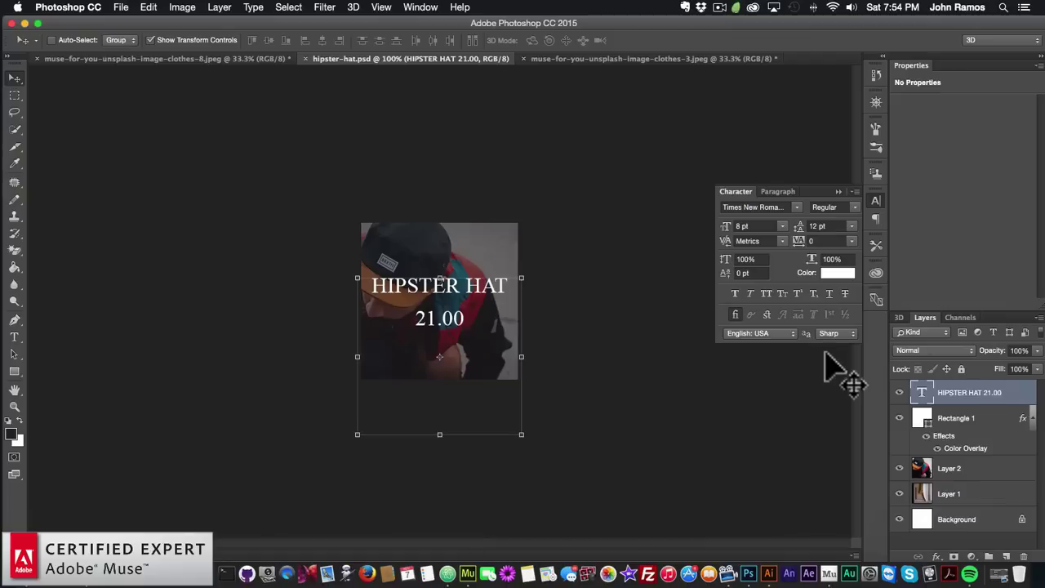
pyautogui.click(182, 7)
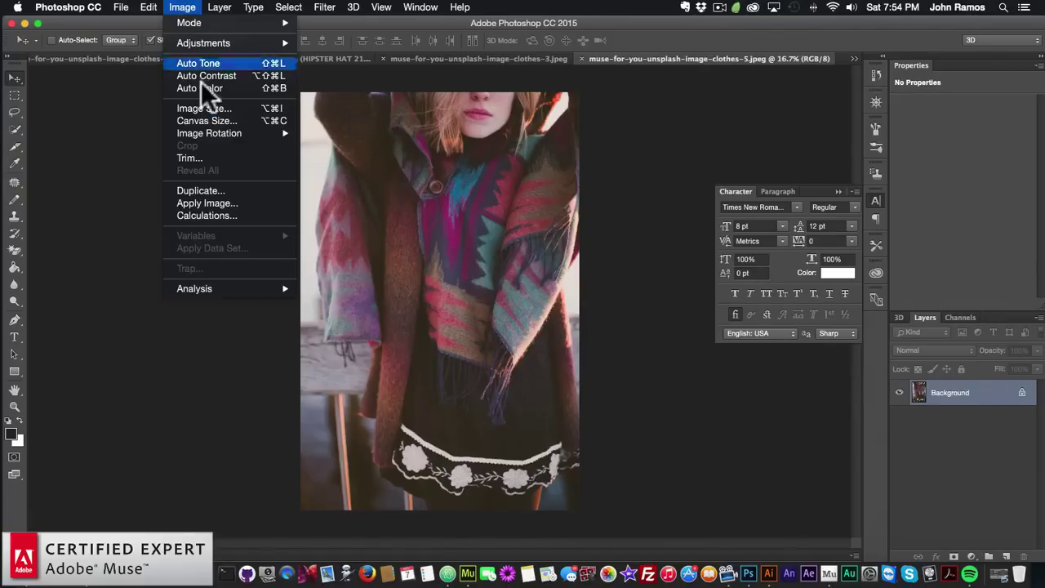
pyautogui.click(204, 107)
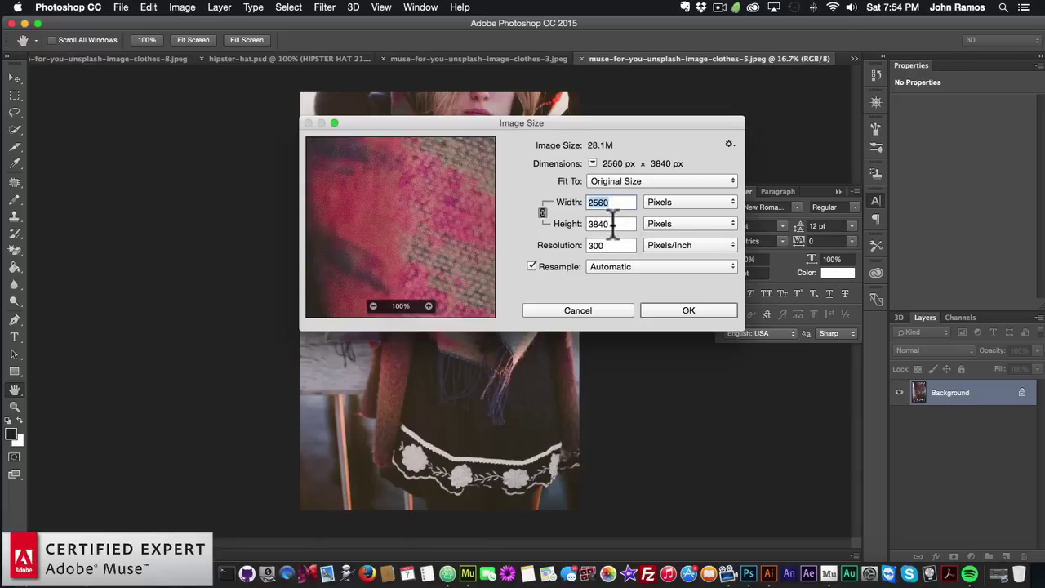
pyautogui.press('Tab')
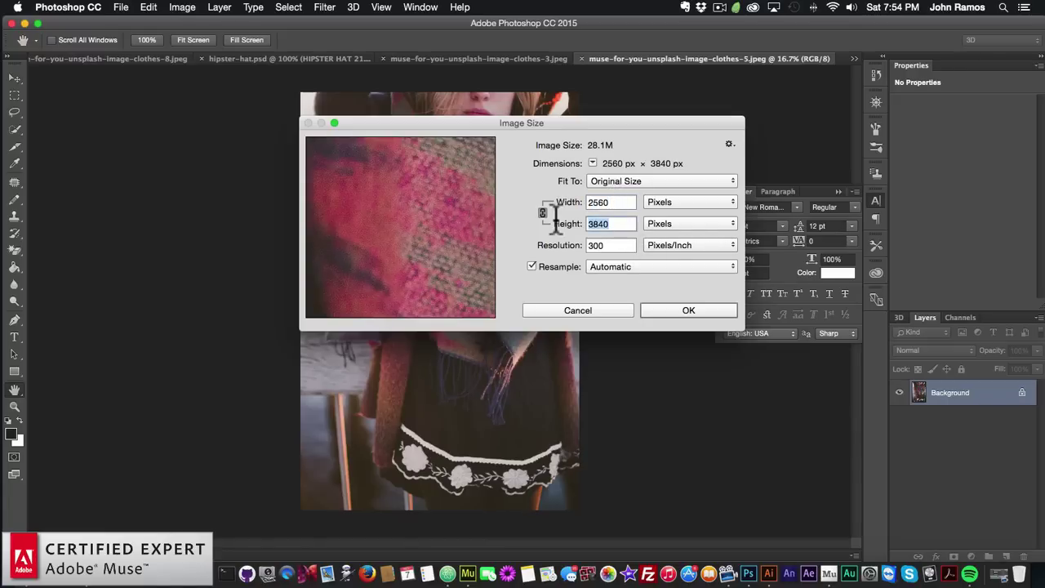
pyautogui.write('240')
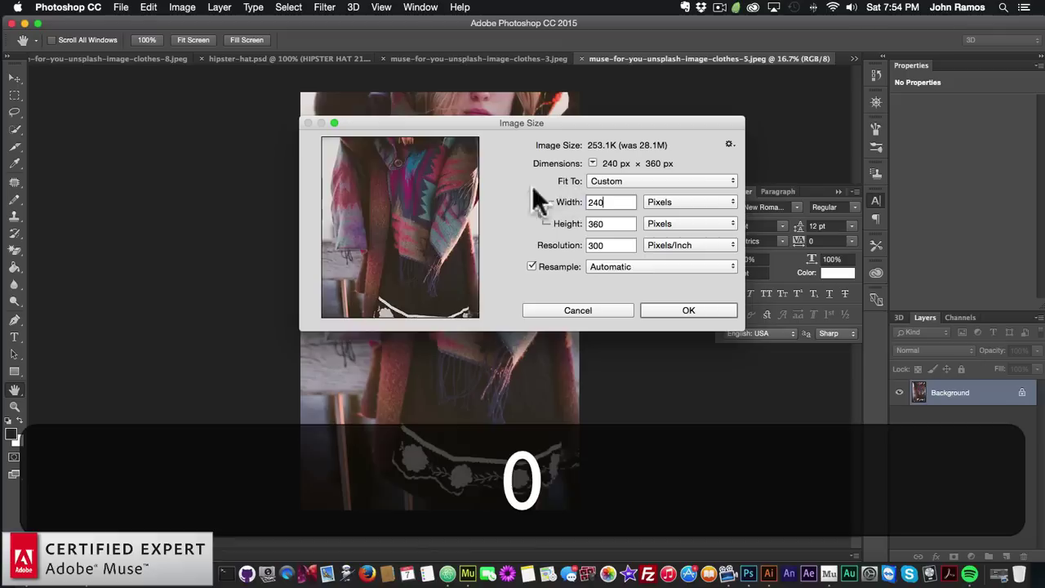
pyautogui.click(684, 310)
# Copy the whole resized scarf photo for the hipster-hat card
pyautogui.press('super+a')
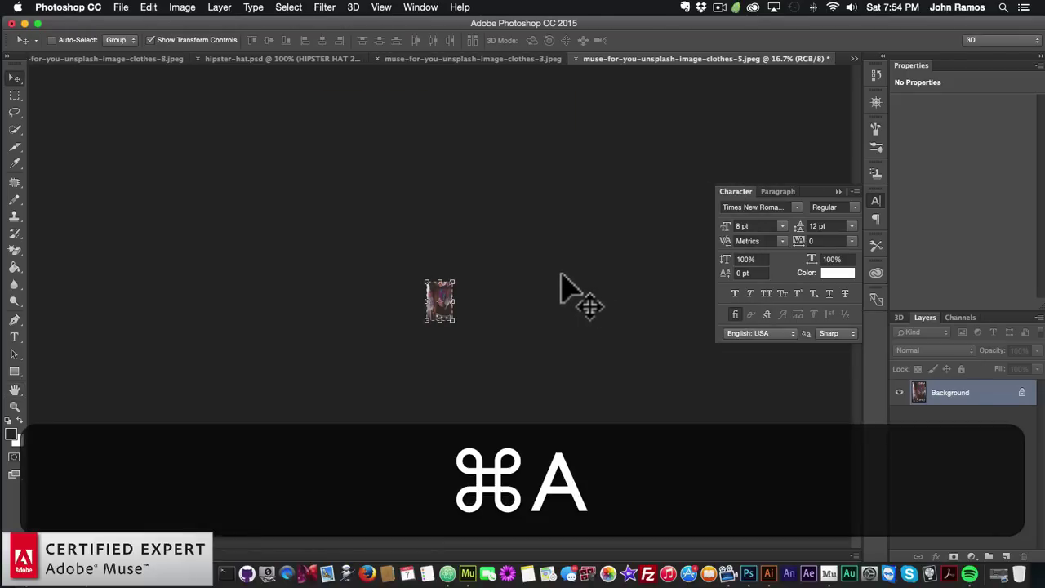
pyautogui.press('super')
pyautogui.press('super+c')
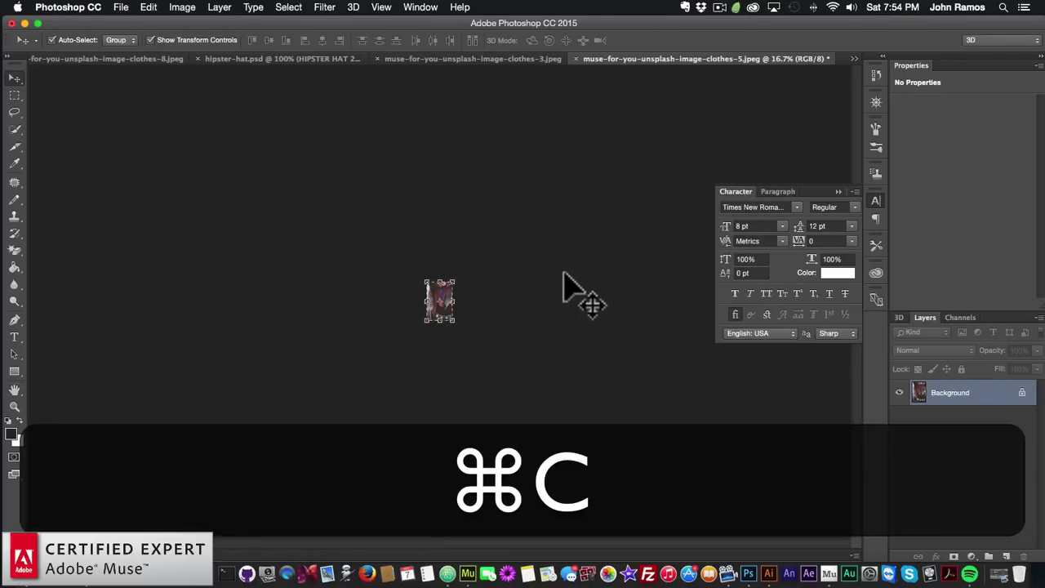
pyautogui.click(235, 58)
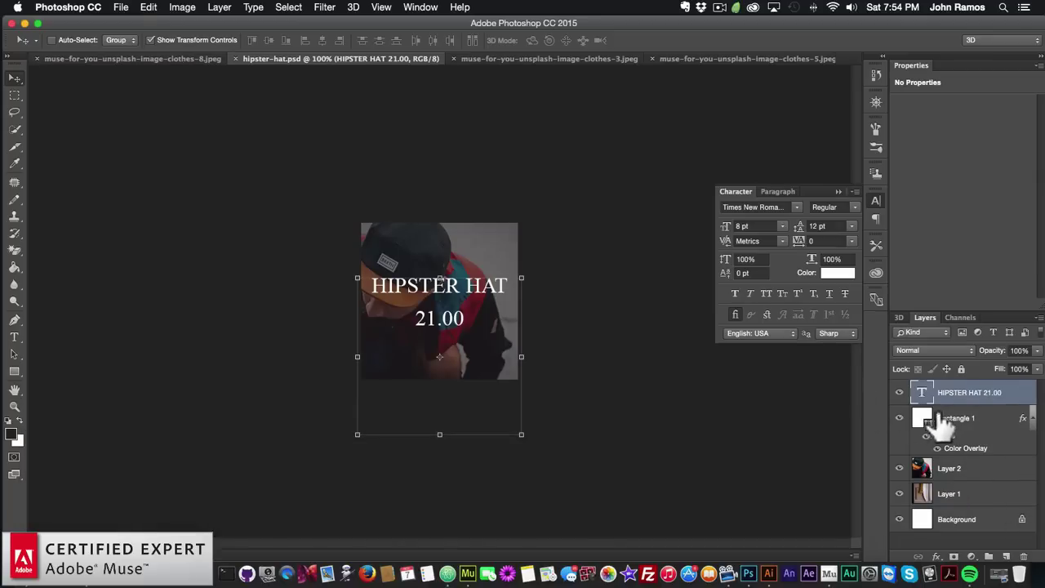
# Paste the scarf photo on a new layer beneath the dark rectangle and title text
pyautogui.click(1006, 556)
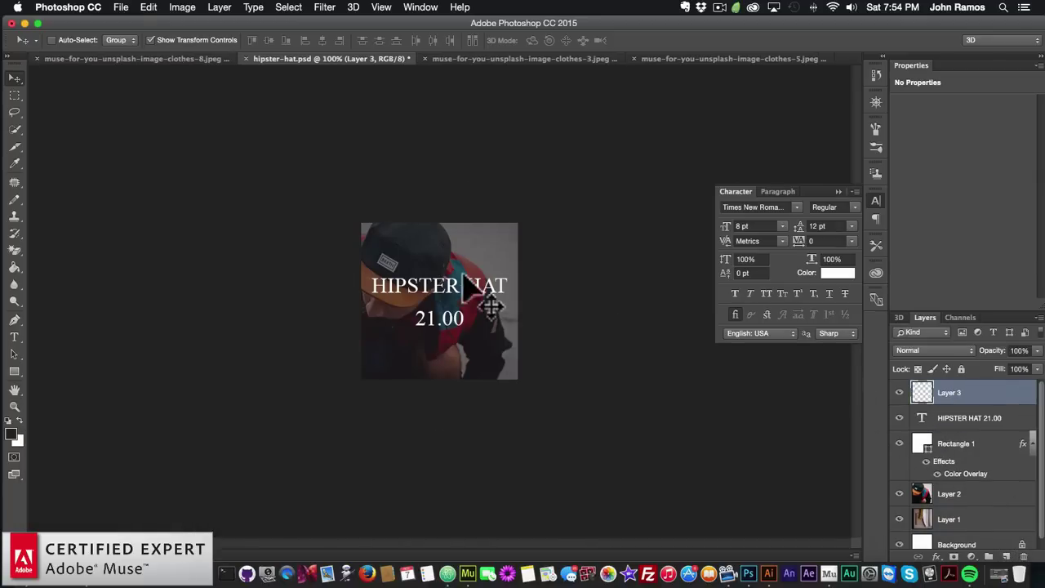
pyautogui.press('super+v')
pyautogui.moveTo(526, 309); pyautogui.dragTo(451, 277)
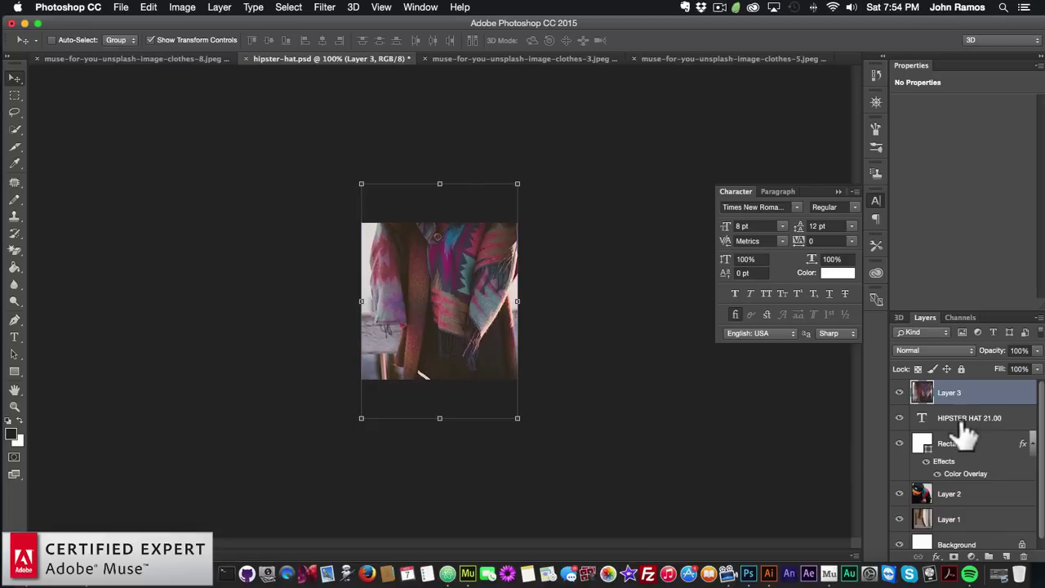
pyautogui.moveTo(963, 447); pyautogui.dragTo(935, 388)
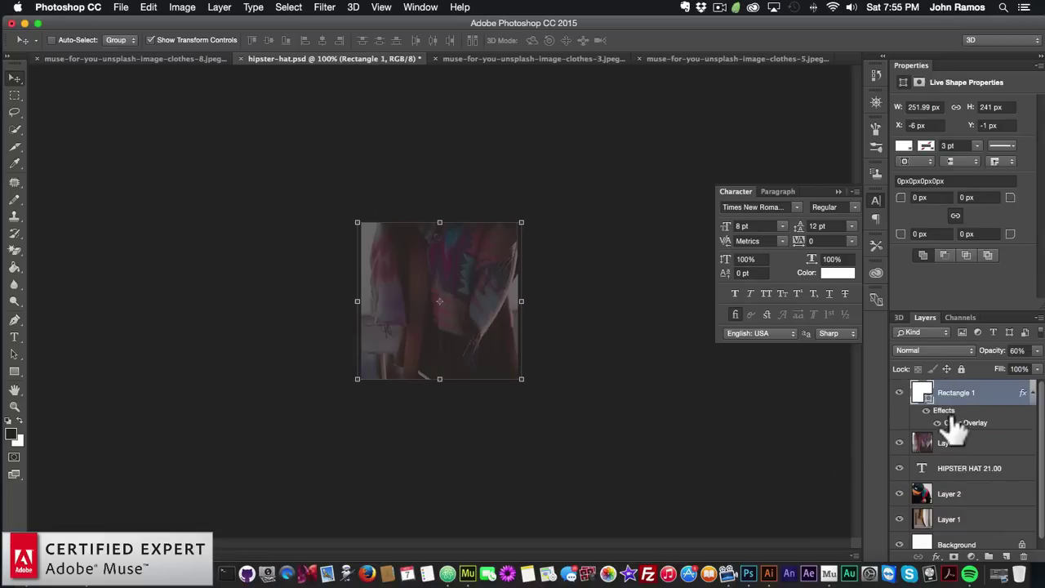
pyautogui.click(947, 442)
pyautogui.doubleClick(973, 469)
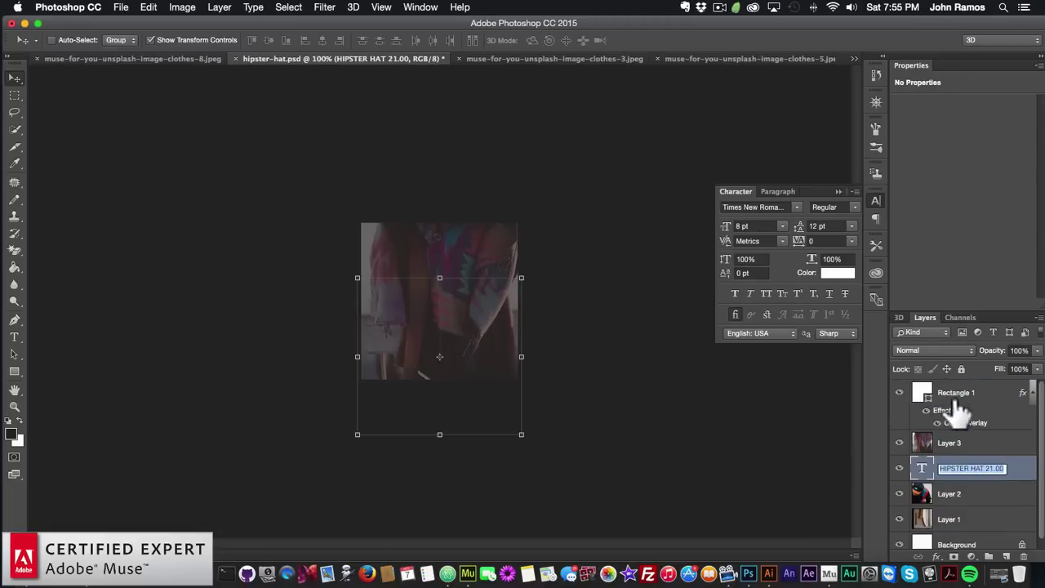
pyautogui.moveTo(961, 473); pyautogui.dragTo(960, 377)
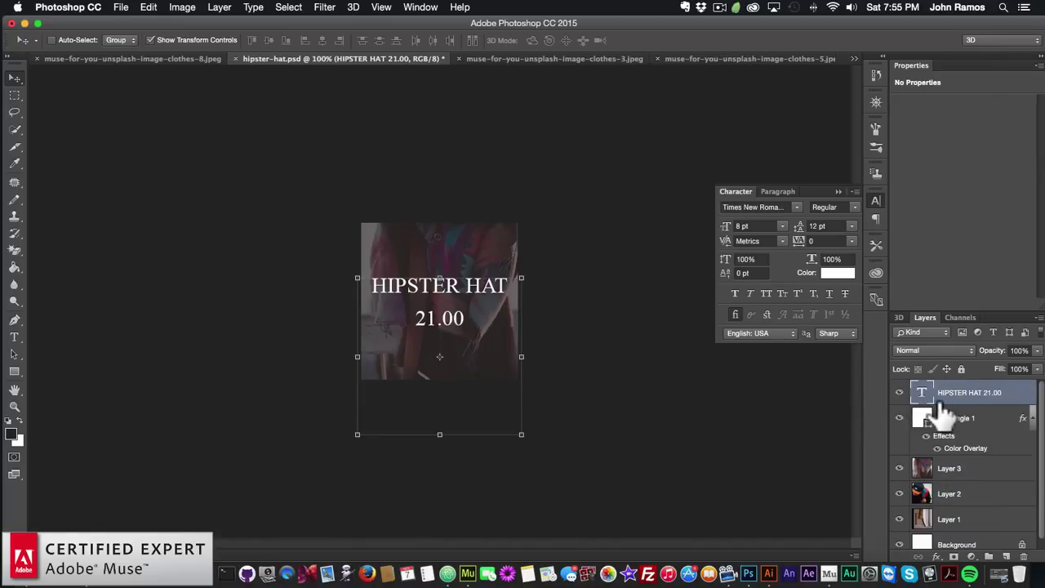
# Relabel the card from HIPSTER HAT 21.00 to SCARF 15.00
pyautogui.click(13, 337)
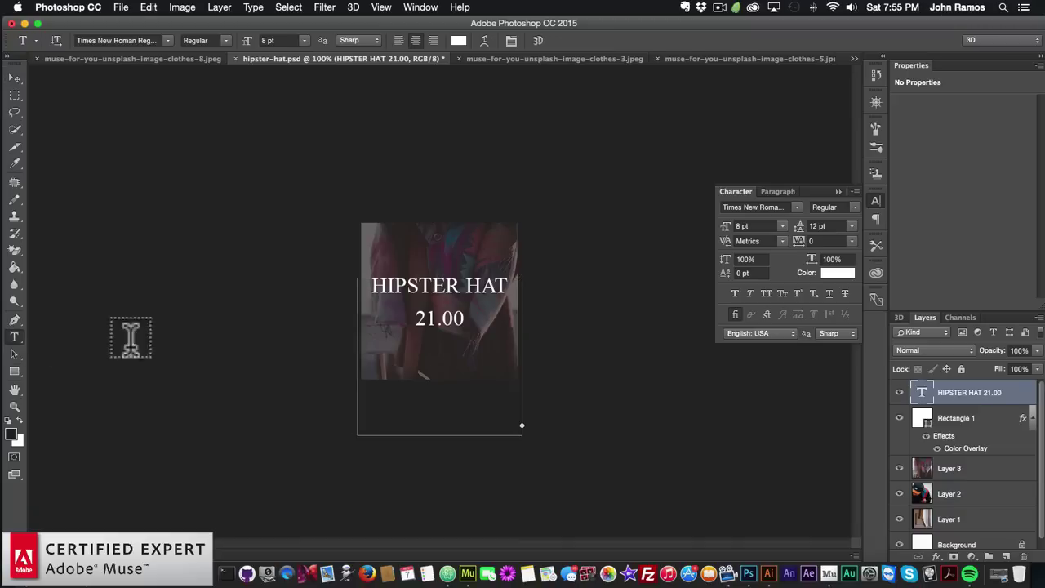
pyautogui.click(424, 281)
pyautogui.hotkey('shift', 'Home')
pyautogui.write('SC')
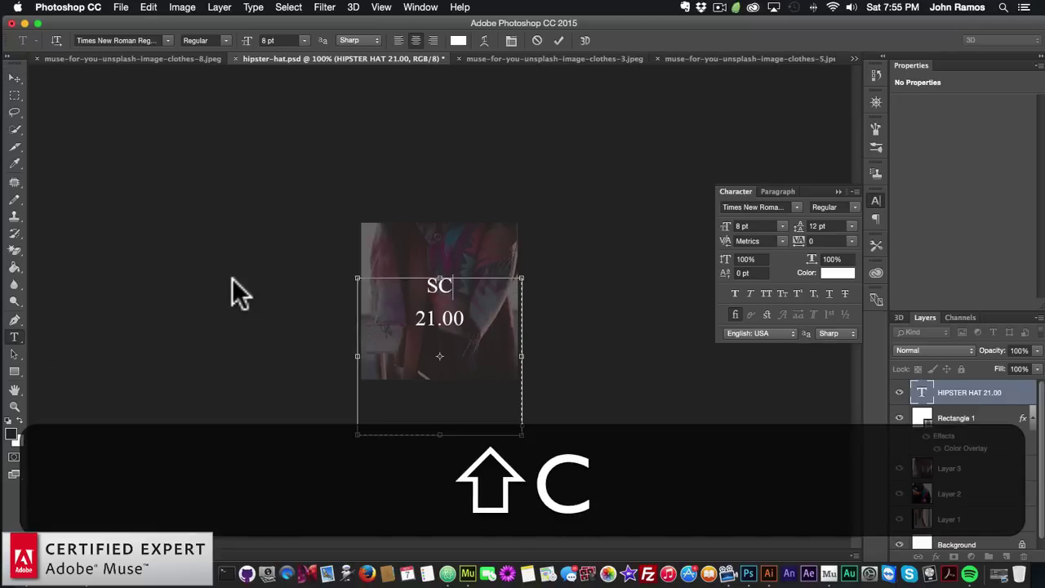
pyautogui.write('ARF')
pyautogui.moveTo(430, 315); pyautogui.dragTo(440, 318)
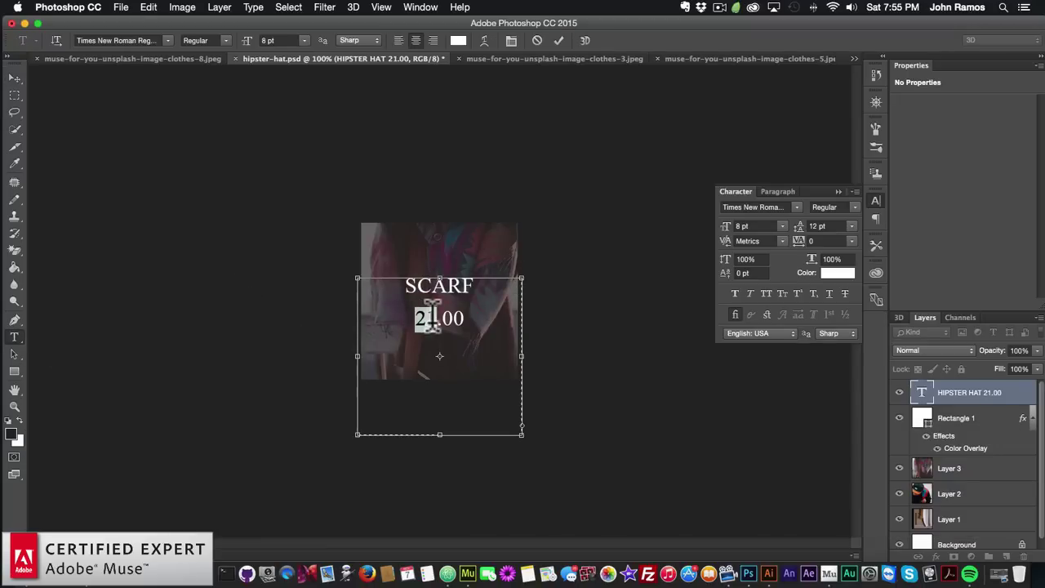
pyautogui.write('15')
pyautogui.click(14, 76)
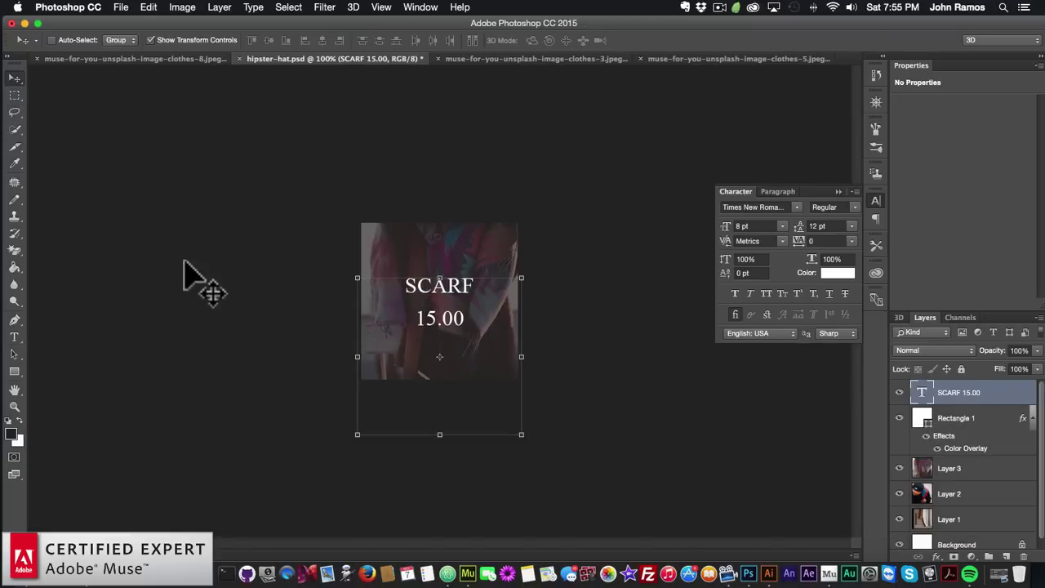
# Save the card as scarf-2.psd with Maximize Compatibility
pyautogui.click(121, 7)
pyautogui.click(141, 143)
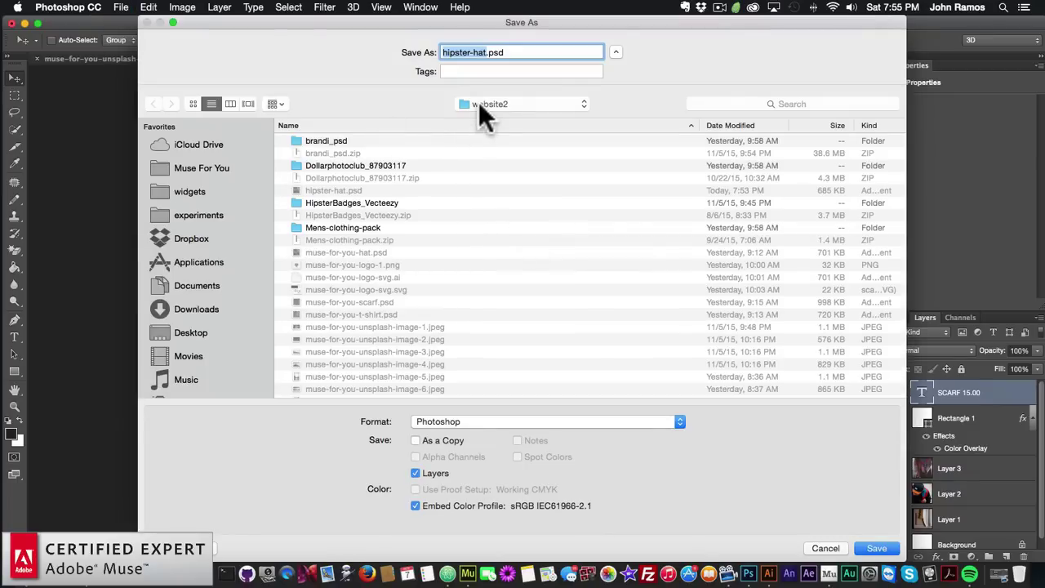
pyautogui.write('scarf')
pyautogui.press('Return')
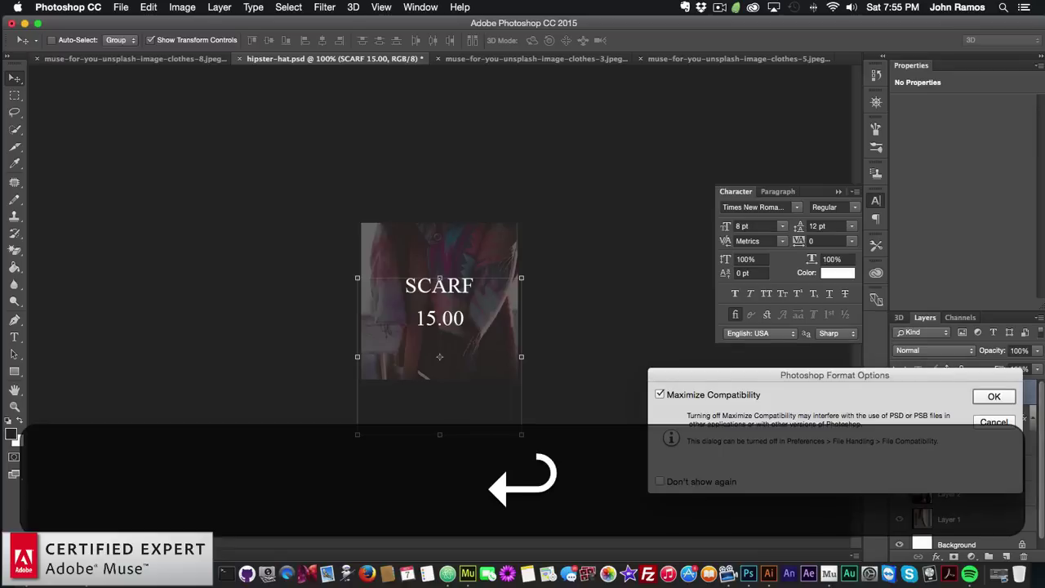
pyautogui.click(993, 397)
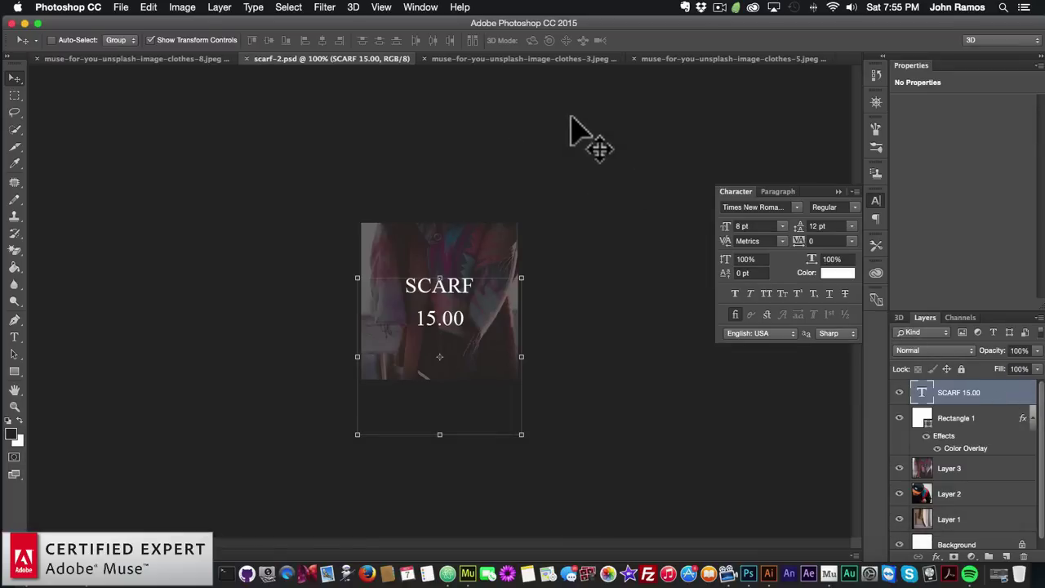
pyautogui.click(37, 572)
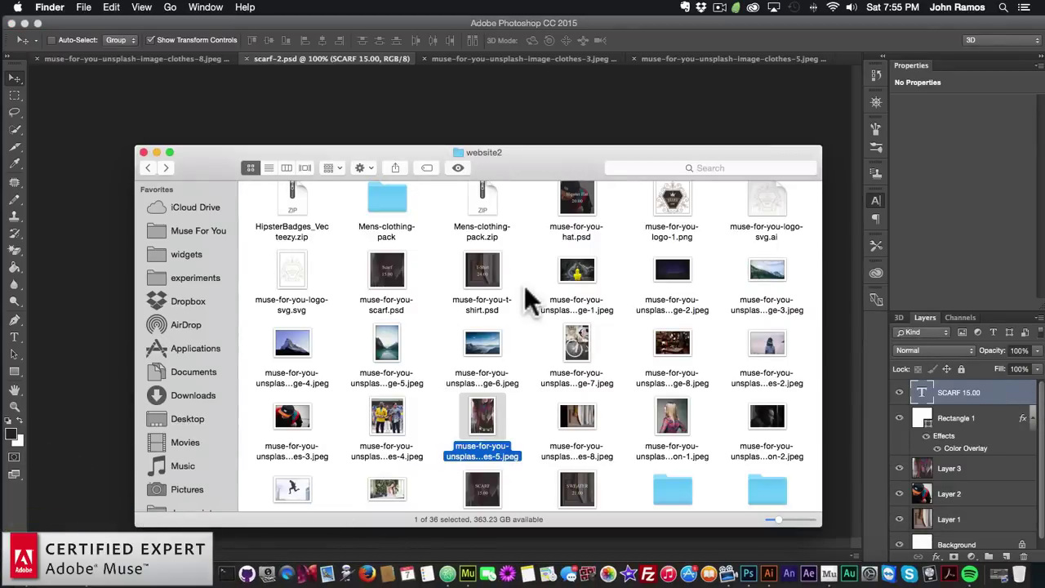
# Switch the website2 folder to list view and open hipster-hat.psd in Photoshop
pyautogui.scroll(1, 558, 273)
pyautogui.click(269, 167)
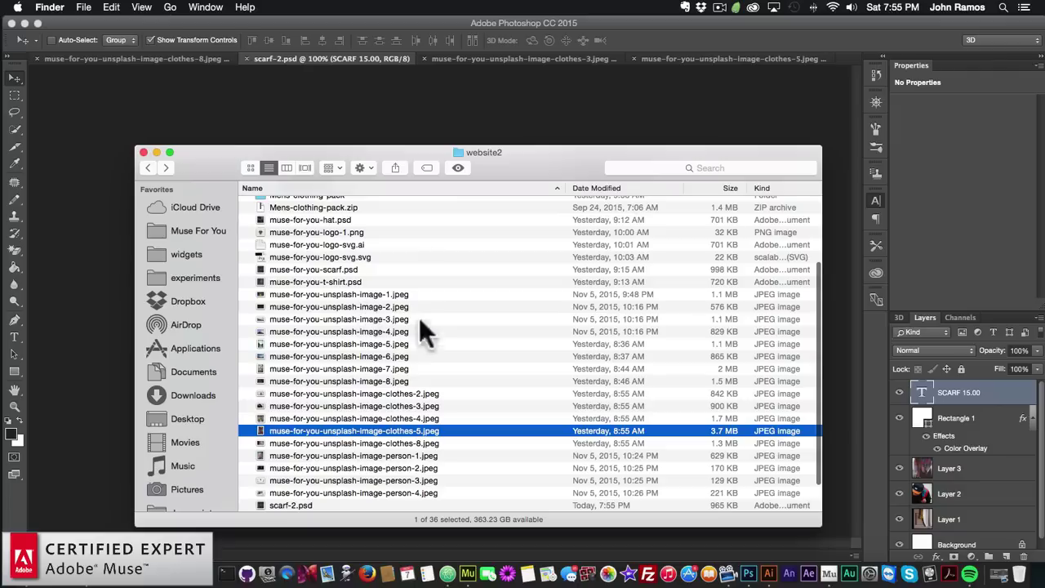
pyautogui.scroll(5, 329, 285)
pyautogui.click(319, 314)
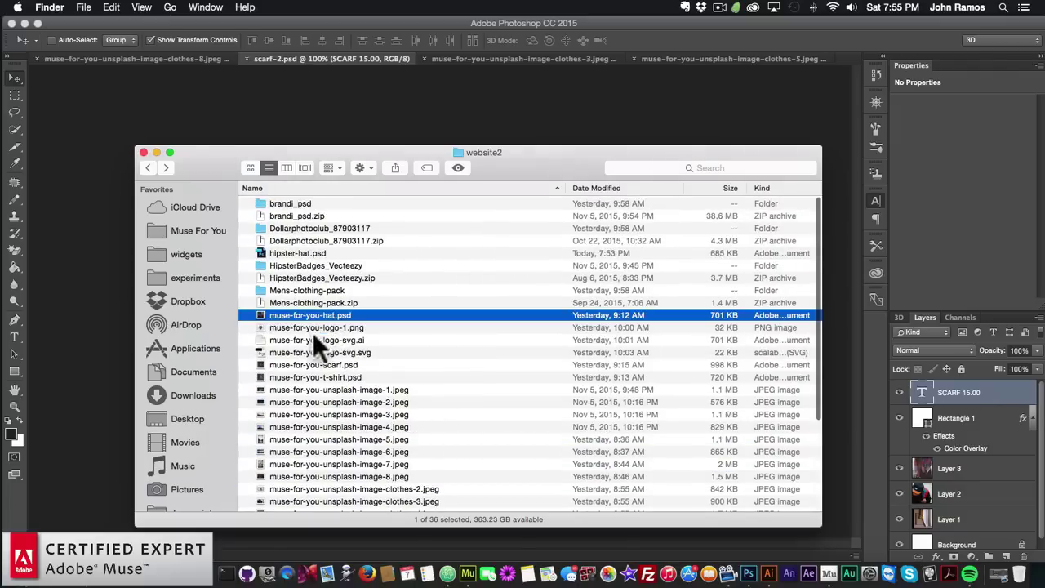
pyautogui.scroll(-5, 314, 377)
pyautogui.scroll(5, 315, 376)
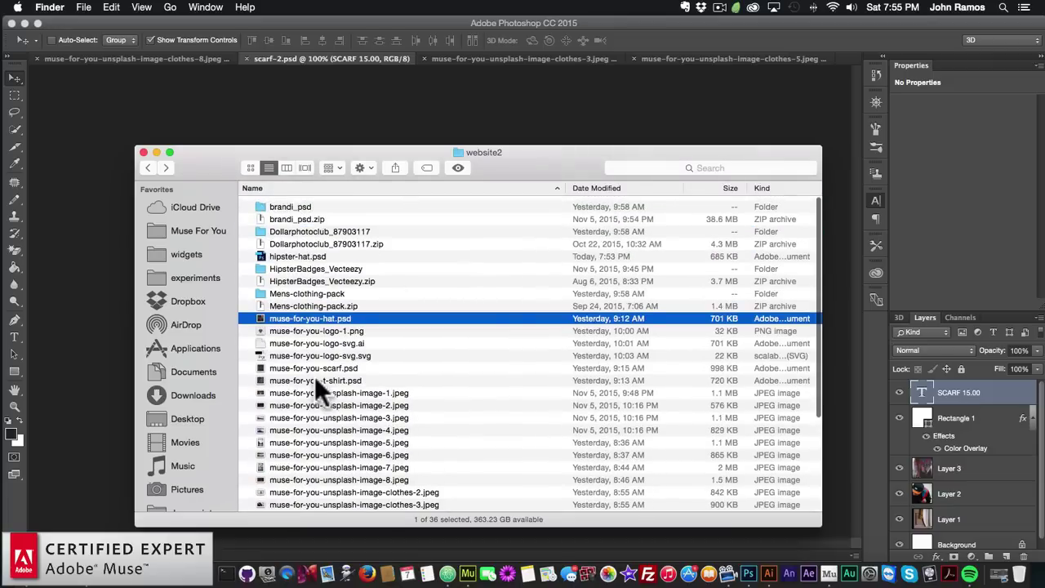
pyautogui.click(295, 278)
pyautogui.click(294, 253)
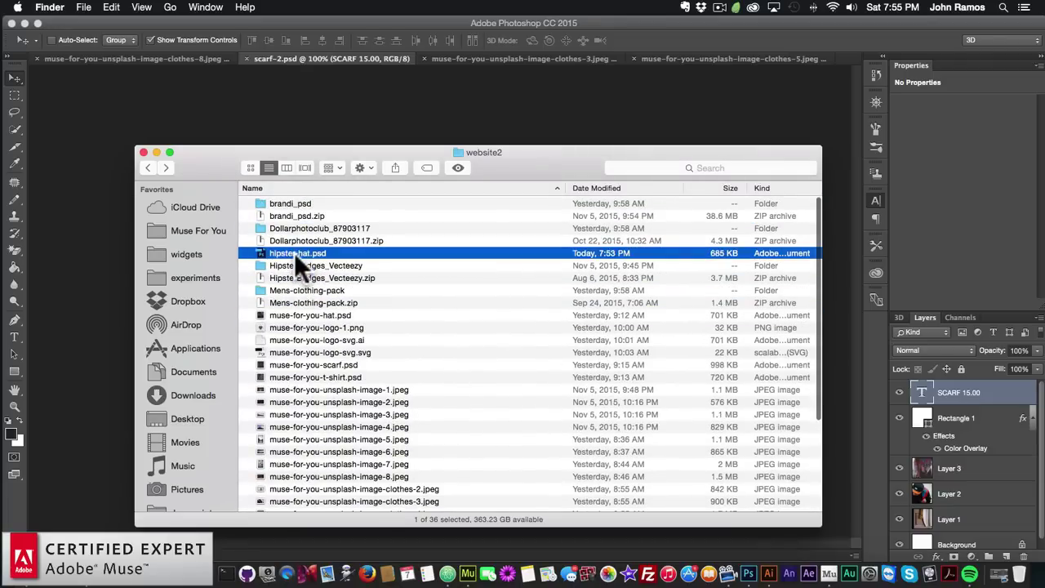
pyautogui.doubleClick(294, 252)
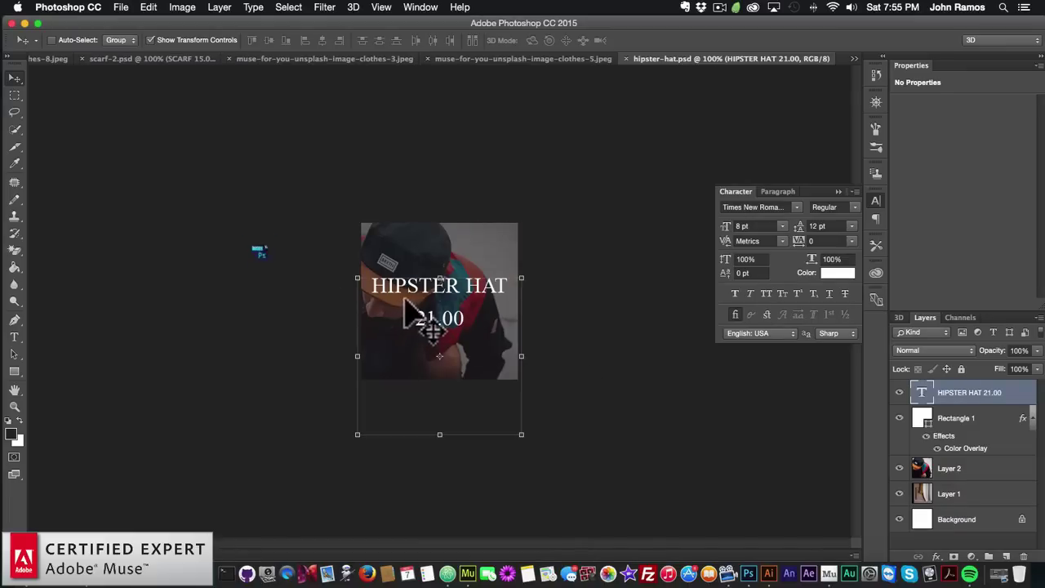
# Retype the hat's price from 21.00 to 17.00
pyautogui.click(14, 337)
pyautogui.moveTo(417, 317); pyautogui.dragTo(472, 317)
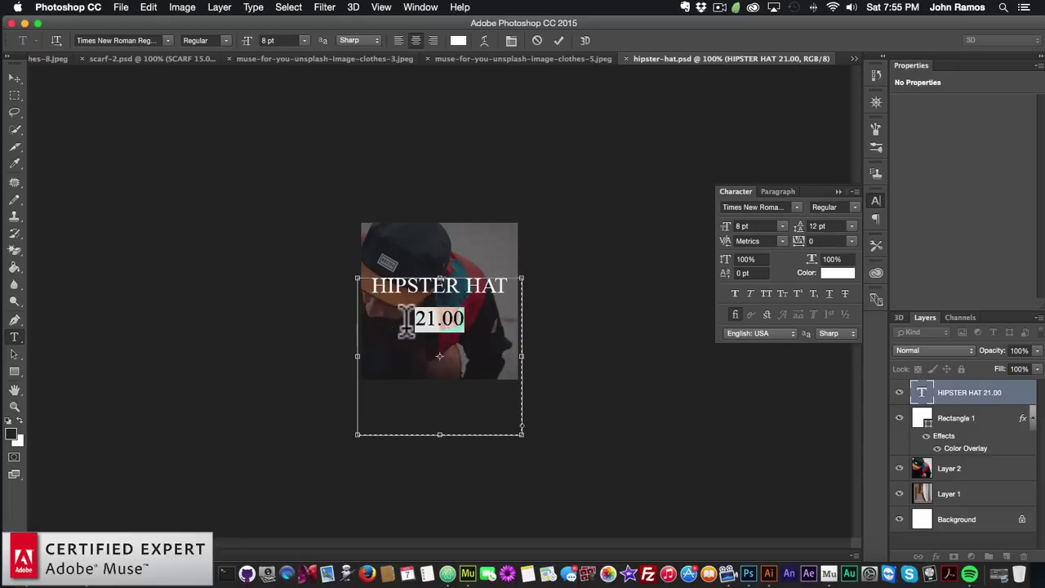
pyautogui.write('1')
pyautogui.press('BackSpace')
pyautogui.write('1')
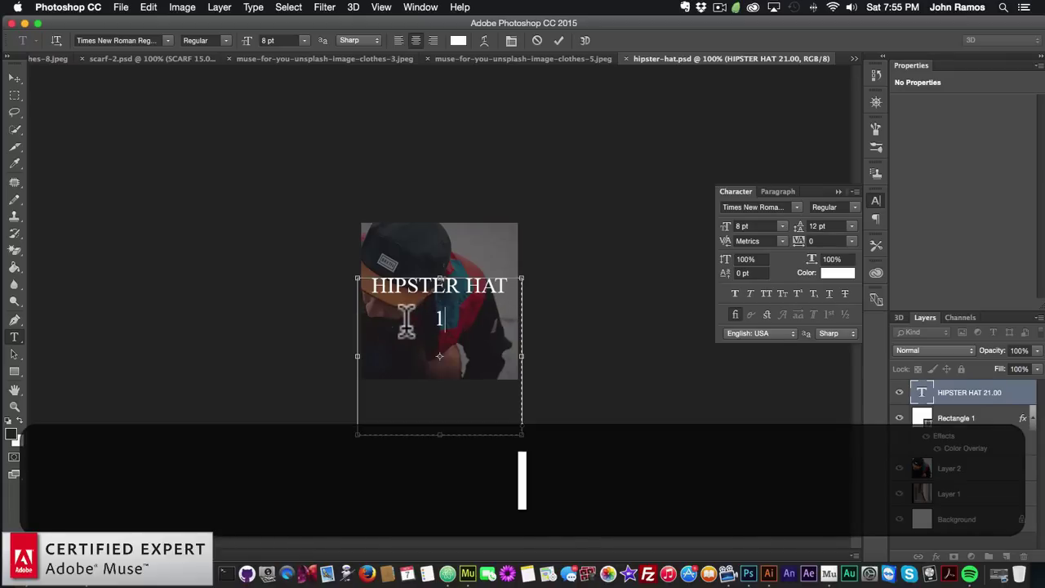
pyautogui.write('7.00')
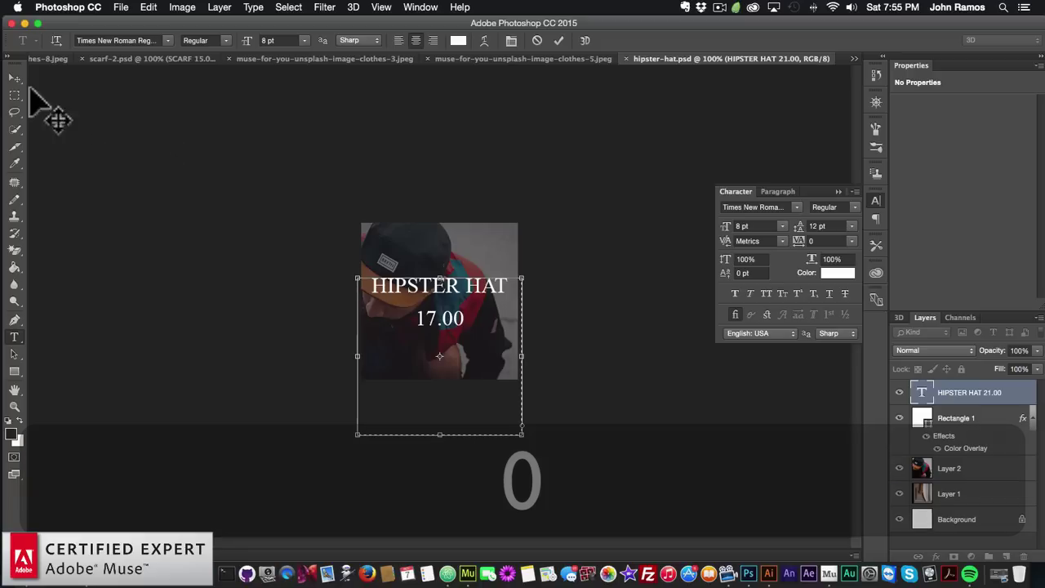
pyautogui.click(15, 78)
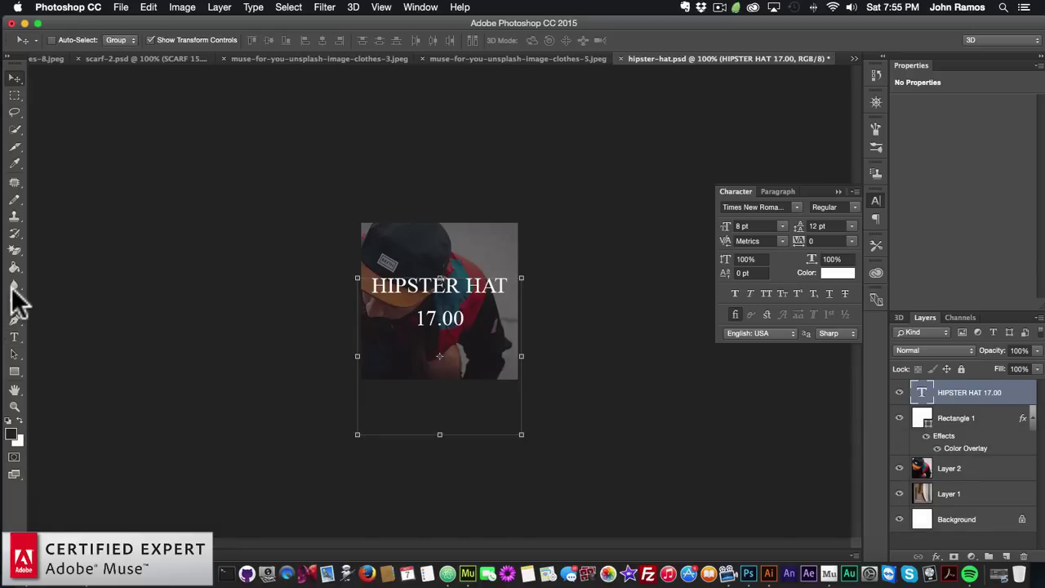
# Change the price to 14.00 and save hipster-hat.psd
pyautogui.click(15, 336)
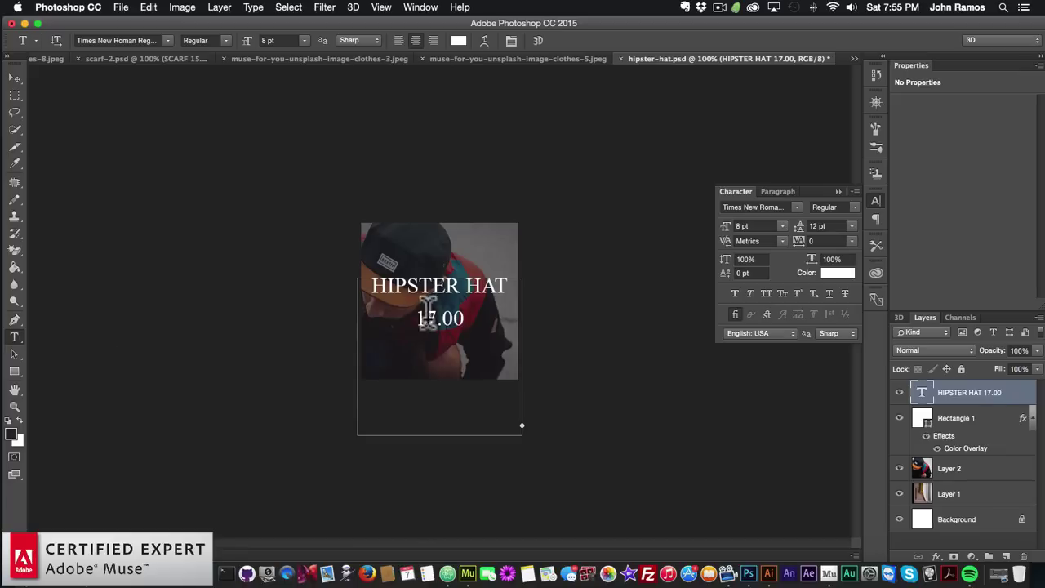
pyautogui.moveTo(417, 316); pyautogui.dragTo(490, 317)
pyautogui.write('14.0')
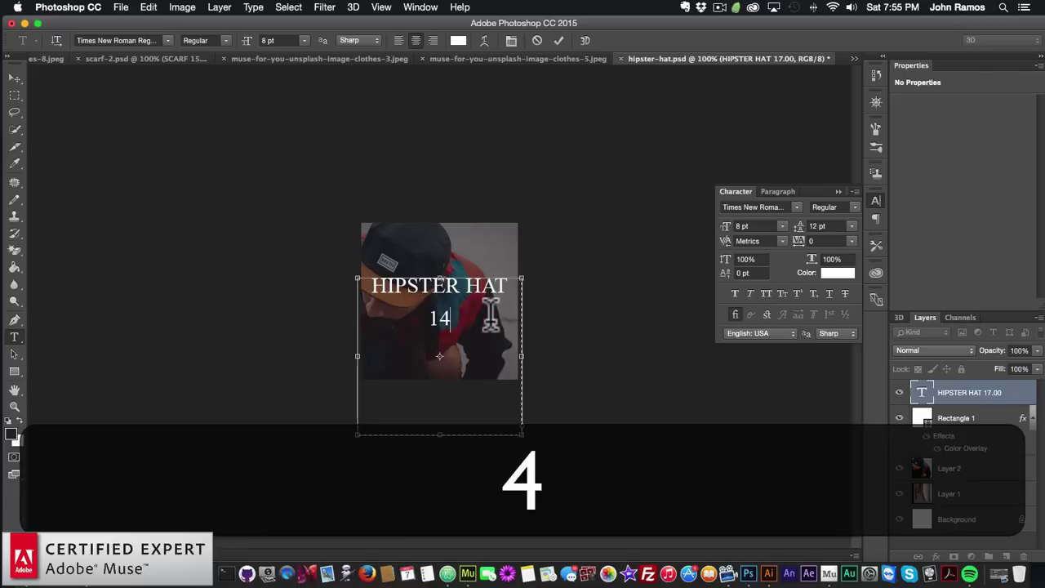
pyautogui.click(15, 78)
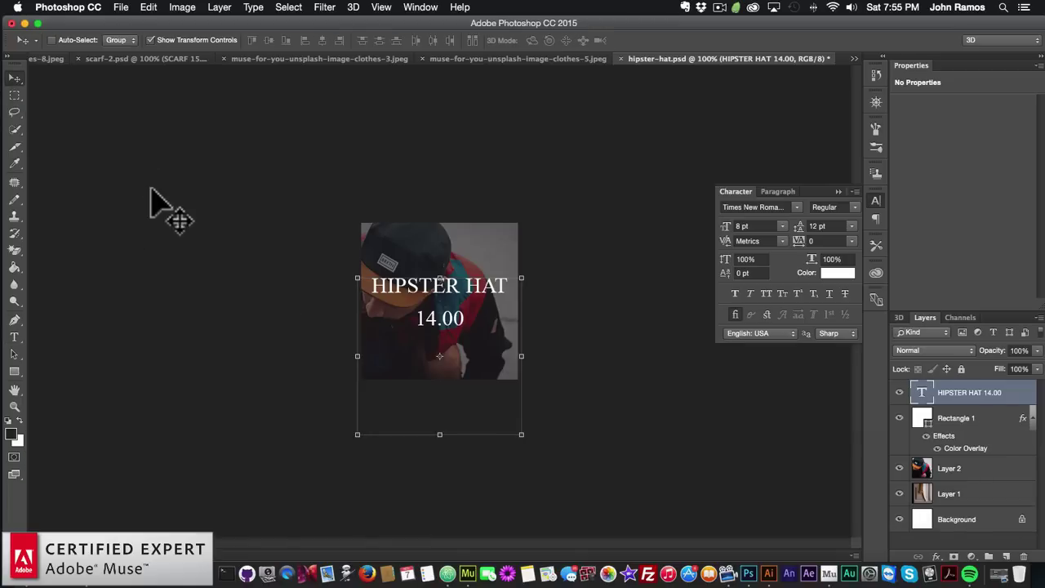
pyautogui.click(114, 7)
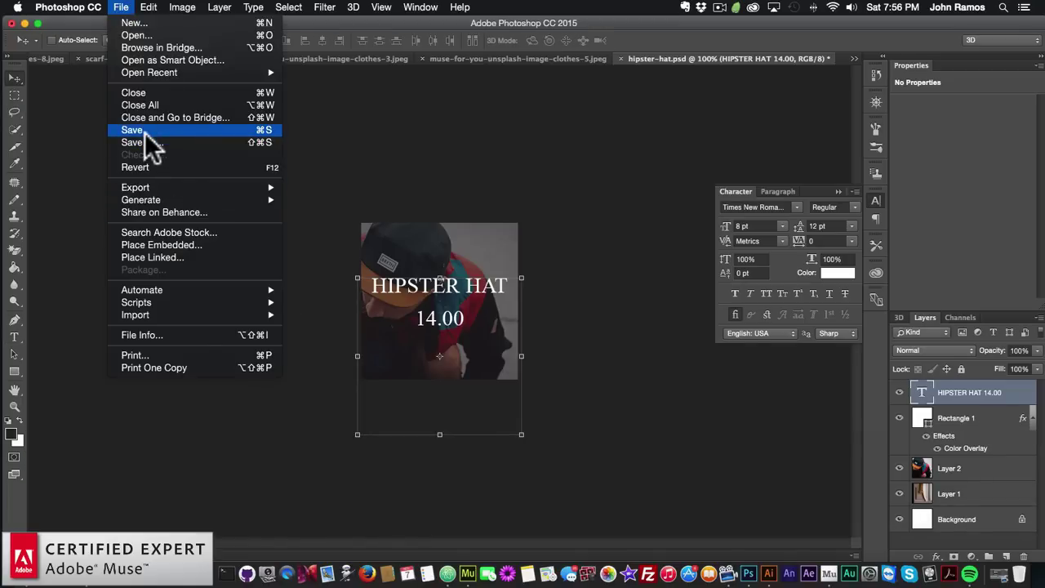
pyautogui.click(144, 133)
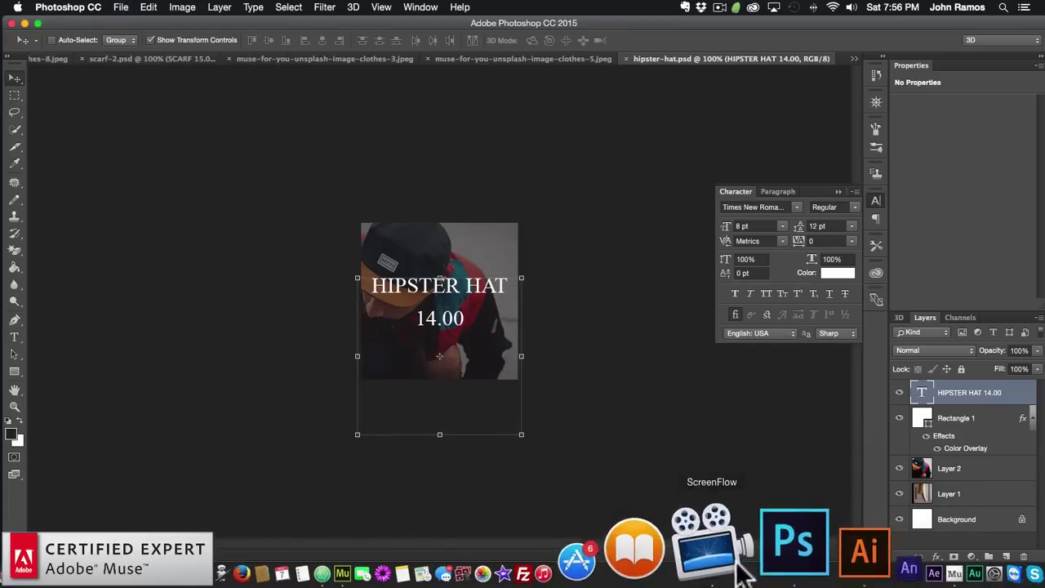
# Save the Muse site and update both hipster-hat.psd entries in the Assets panel
pyautogui.click(455, 531)
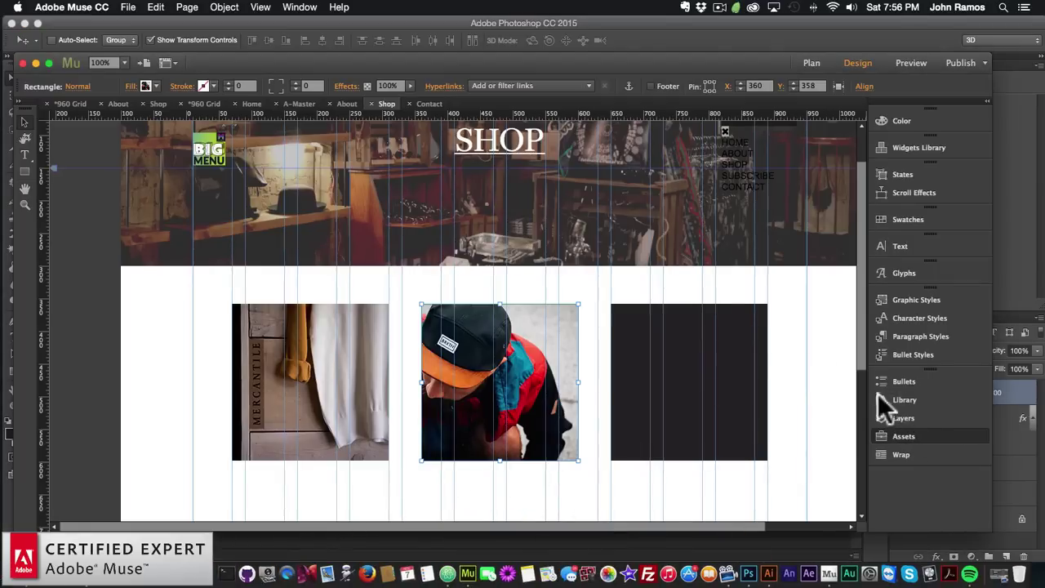
pyautogui.press('super+s')
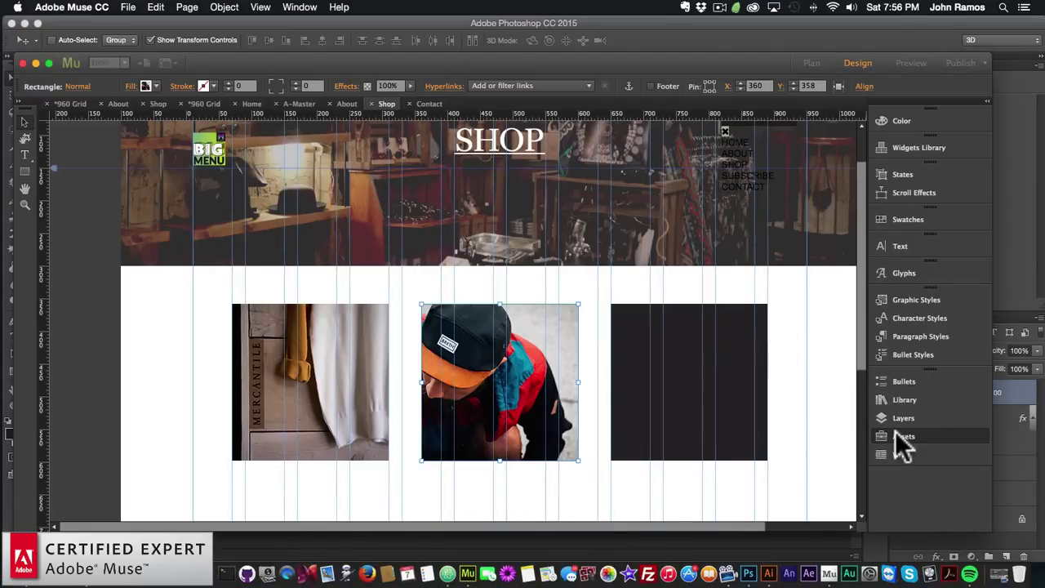
pyautogui.click(897, 434)
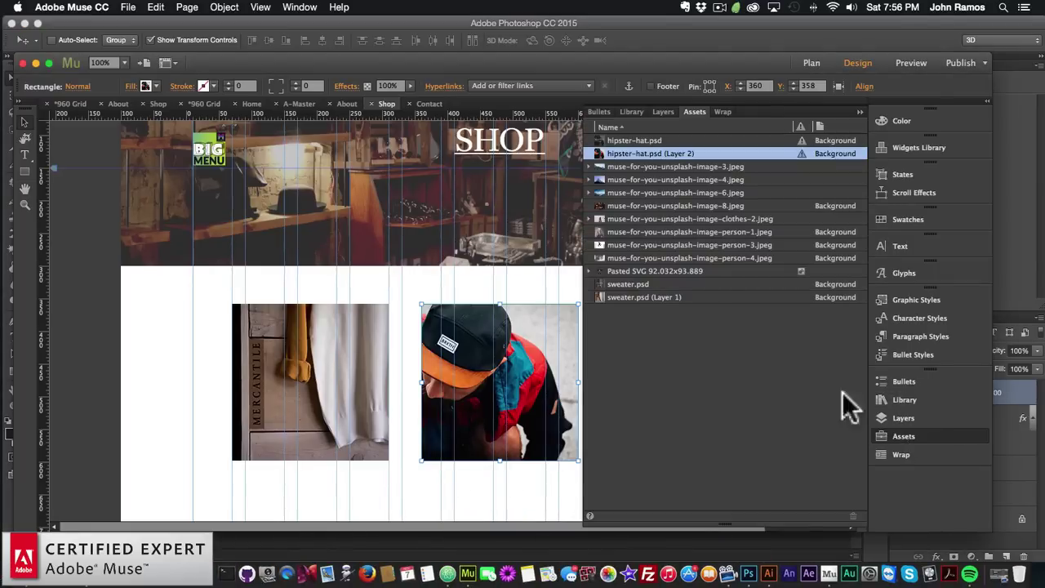
pyautogui.rightClick(650, 151)
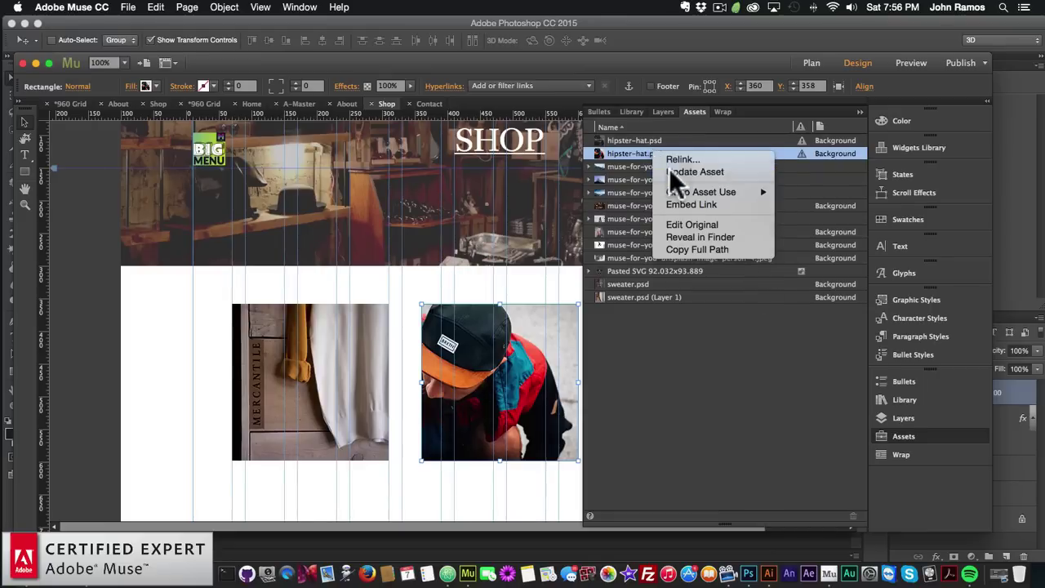
pyautogui.click(668, 168)
pyautogui.click(649, 139)
pyautogui.rightClick(650, 137)
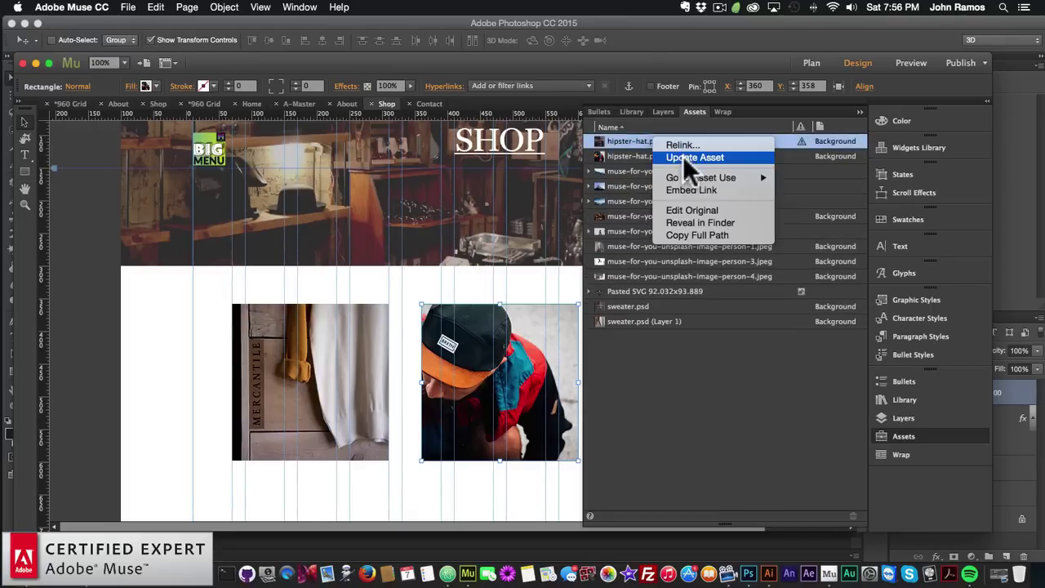
pyautogui.click(682, 156)
# Select the third dark placeholder and choose scarf-2.psd to place as a Photoshop button
pyautogui.click(952, 433)
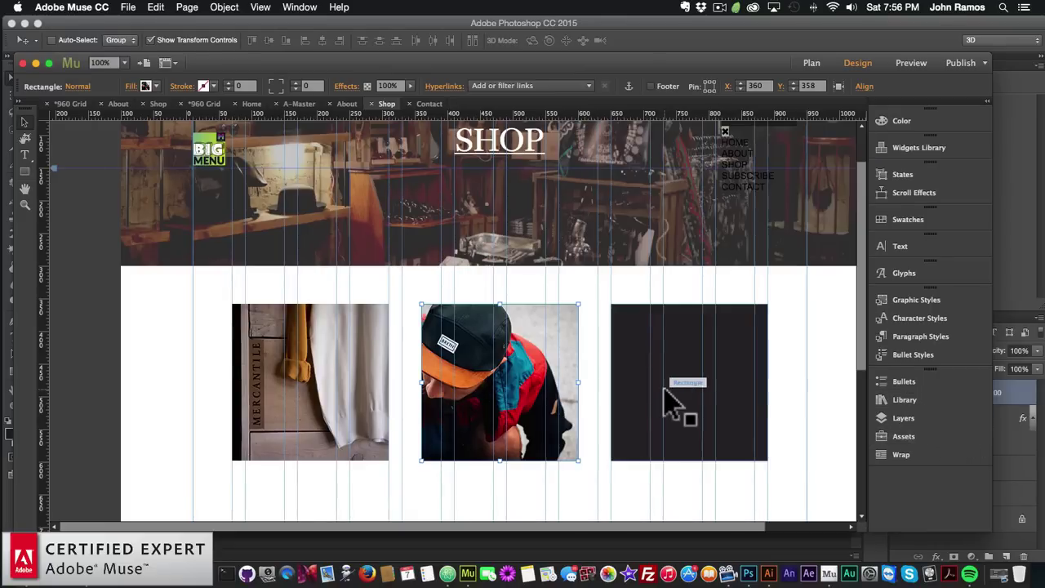
pyautogui.click(666, 404)
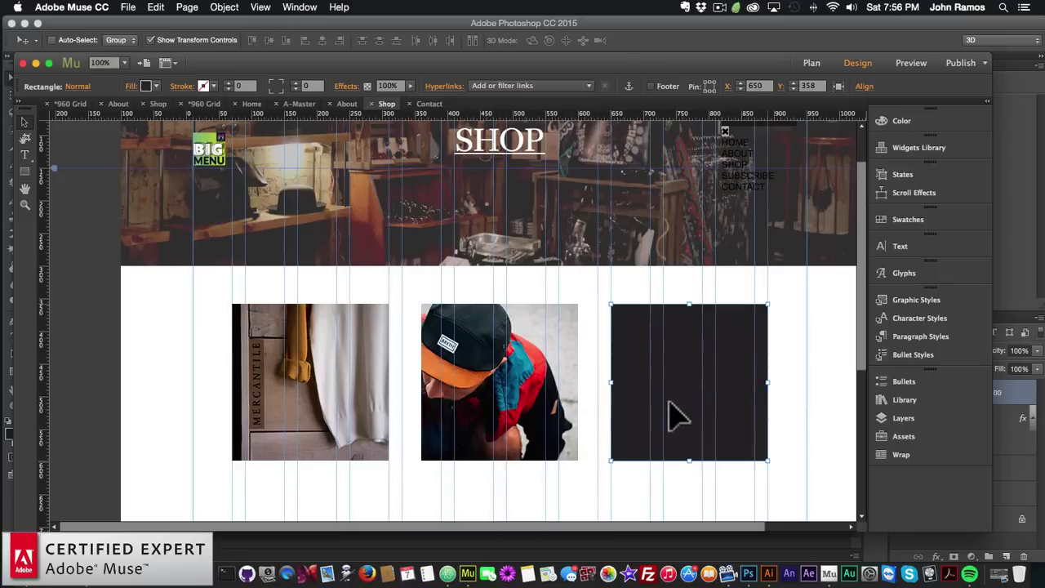
pyautogui.click(130, 8)
pyautogui.click(163, 148)
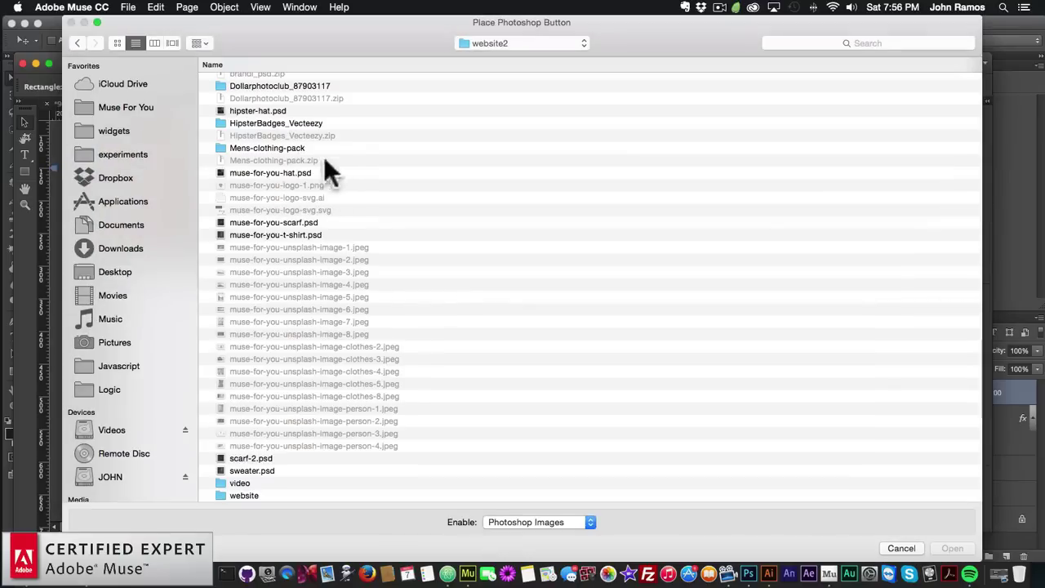
pyautogui.doubleClick(244, 458)
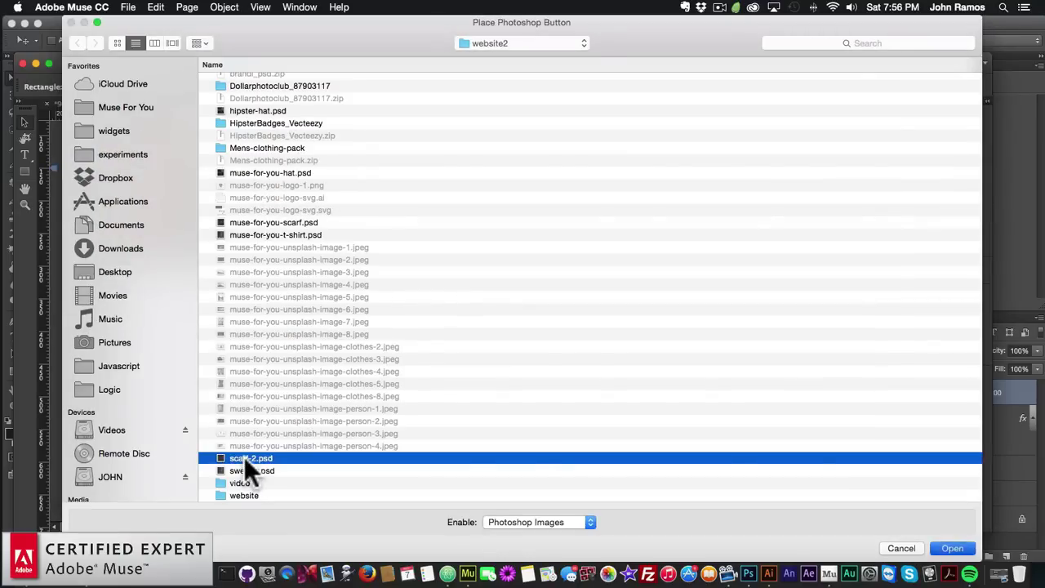
# Use Layer 3 for Normal and Composite for Rollover, Mouse Down and Active
pyautogui.click(514, 221)
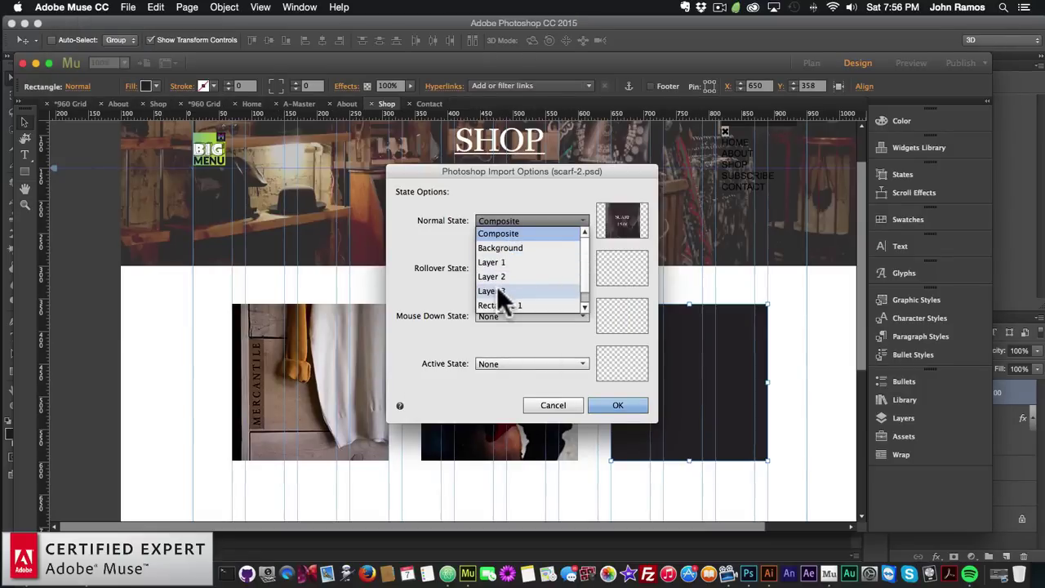
pyautogui.click(495, 291)
pyautogui.click(518, 266)
pyautogui.click(504, 296)
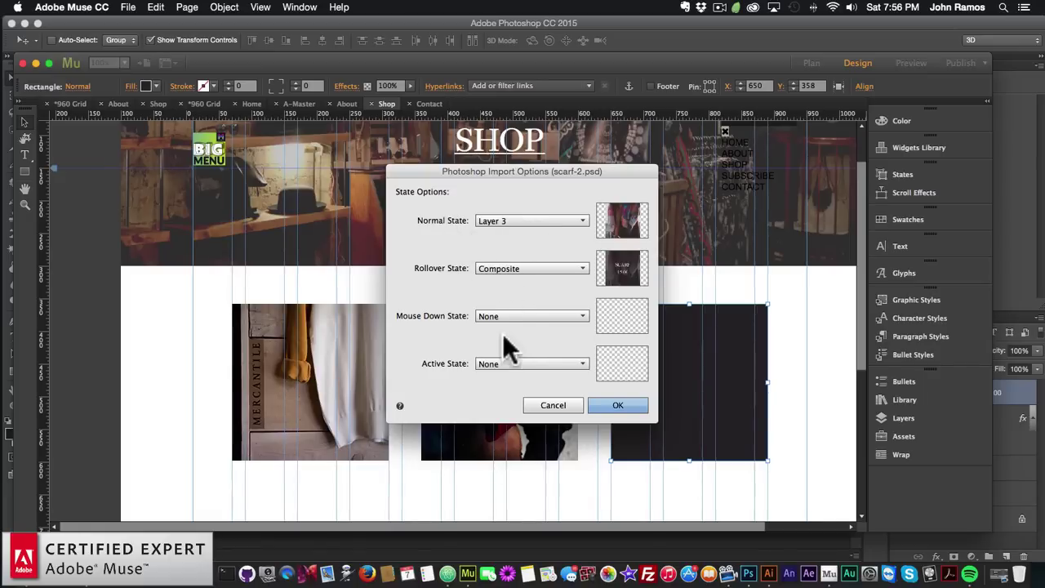
pyautogui.click(499, 321)
pyautogui.click(496, 342)
pyautogui.click(495, 365)
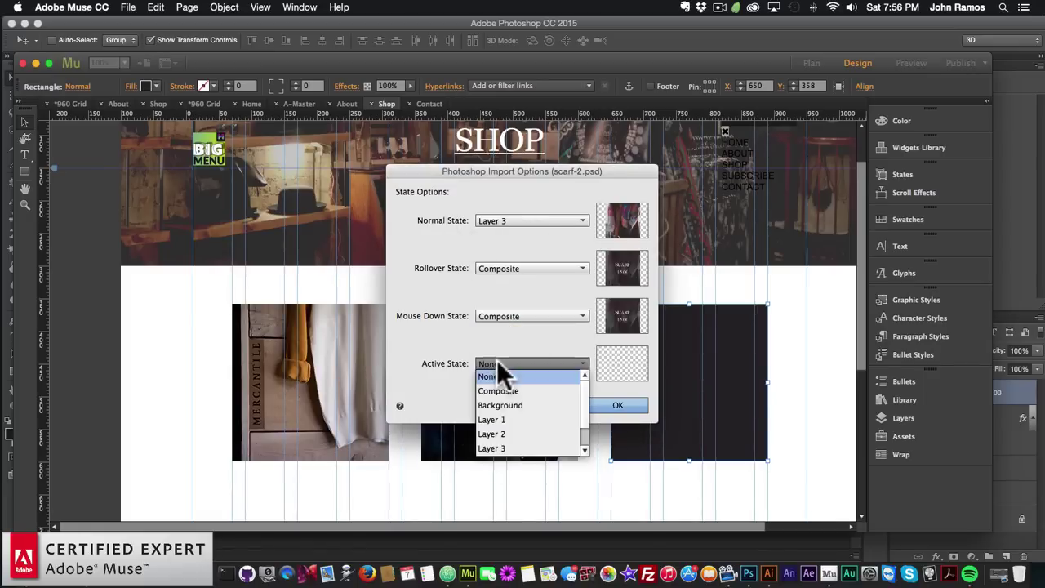
pyautogui.click(497, 391)
pyautogui.click(621, 405)
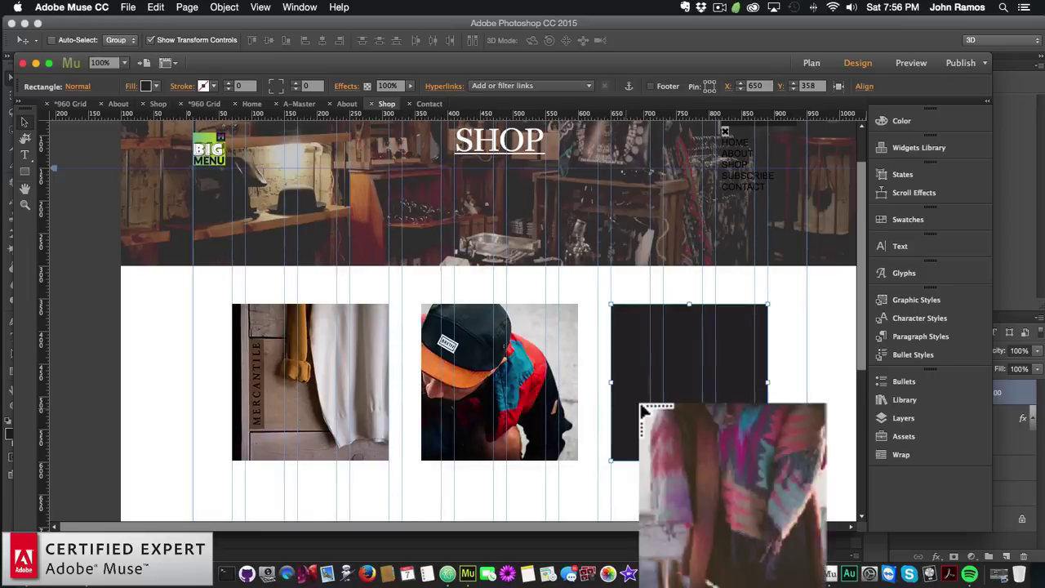
# Place the scarf button, delete the dark box, and align it with the other products
pyautogui.click(611, 349)
pyautogui.press('BackSpace')
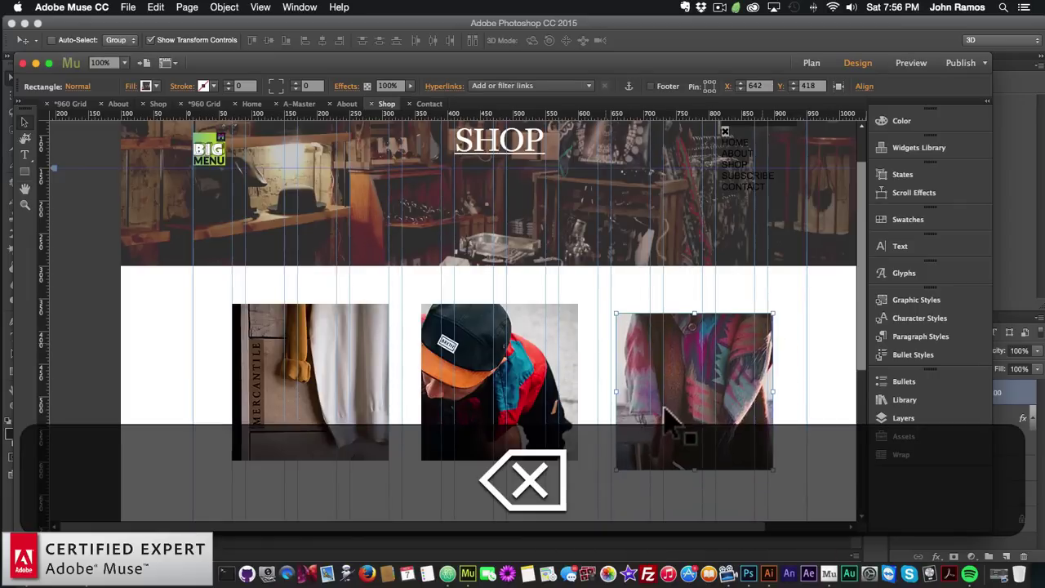
pyautogui.moveTo(665, 412); pyautogui.dragTo(681, 427)
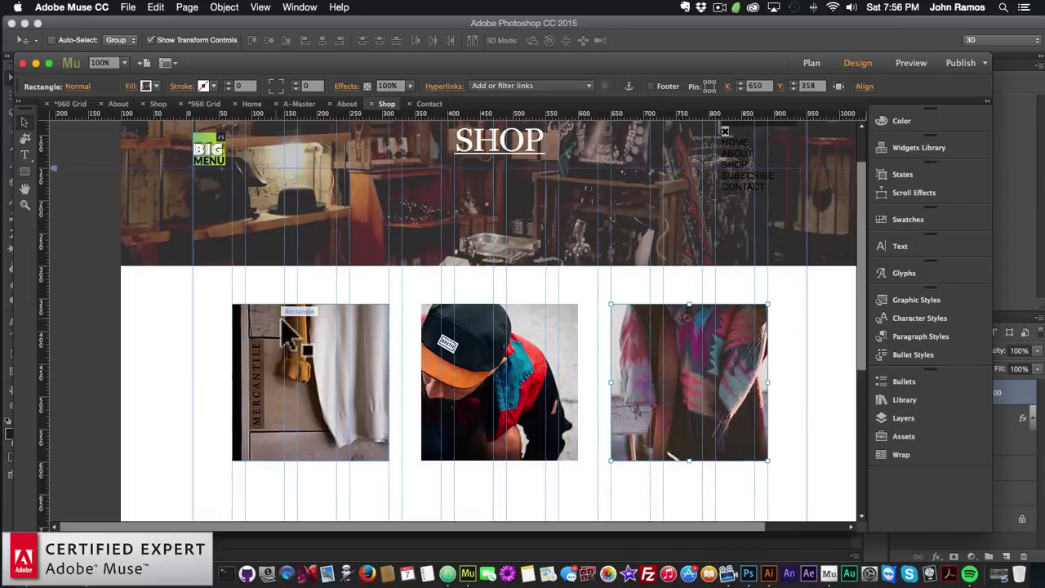
pyautogui.click(64, 293)
pyautogui.click(128, 7)
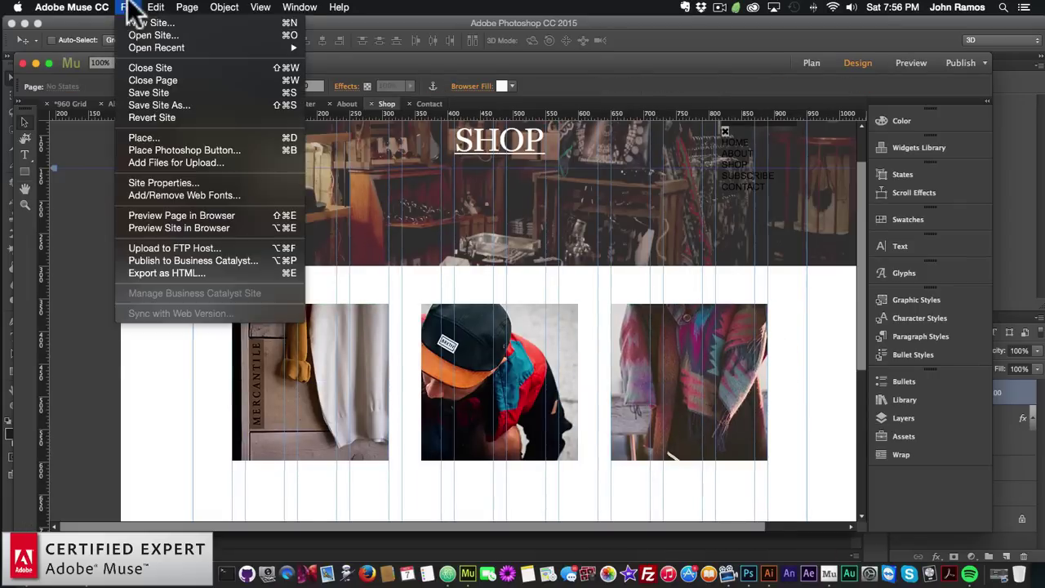
# Preview shop.html in Chrome and check each product's name-and-price rollover
pyautogui.click(157, 210)
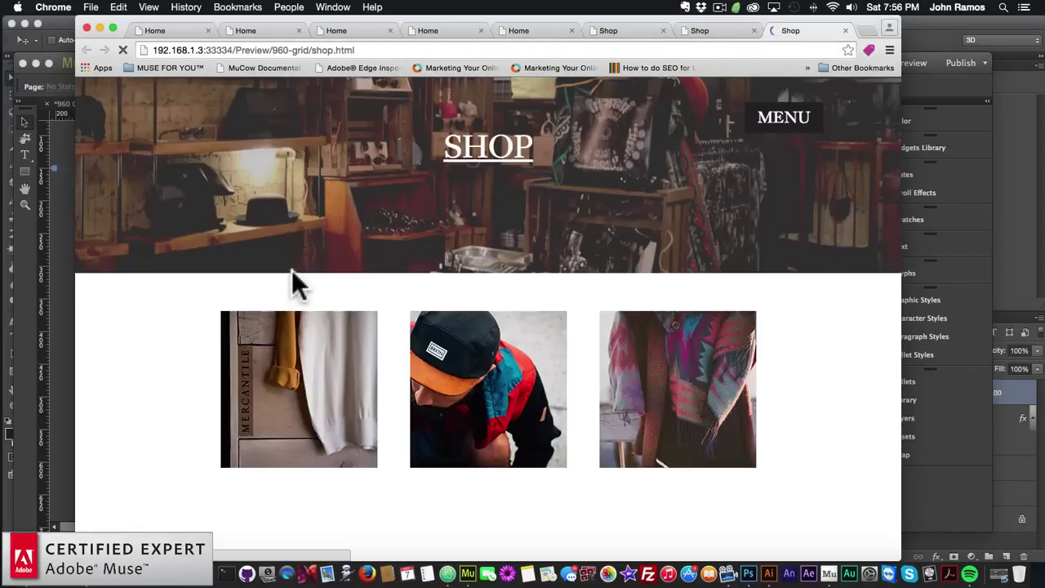
pyautogui.moveTo(337, 398)
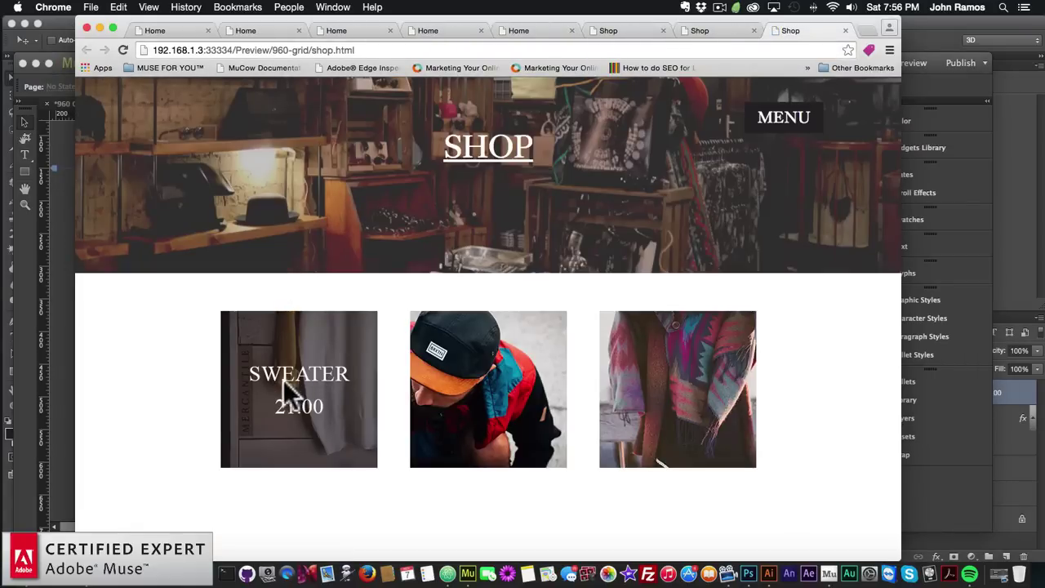
pyautogui.moveTo(507, 395)
pyautogui.moveTo(704, 392)
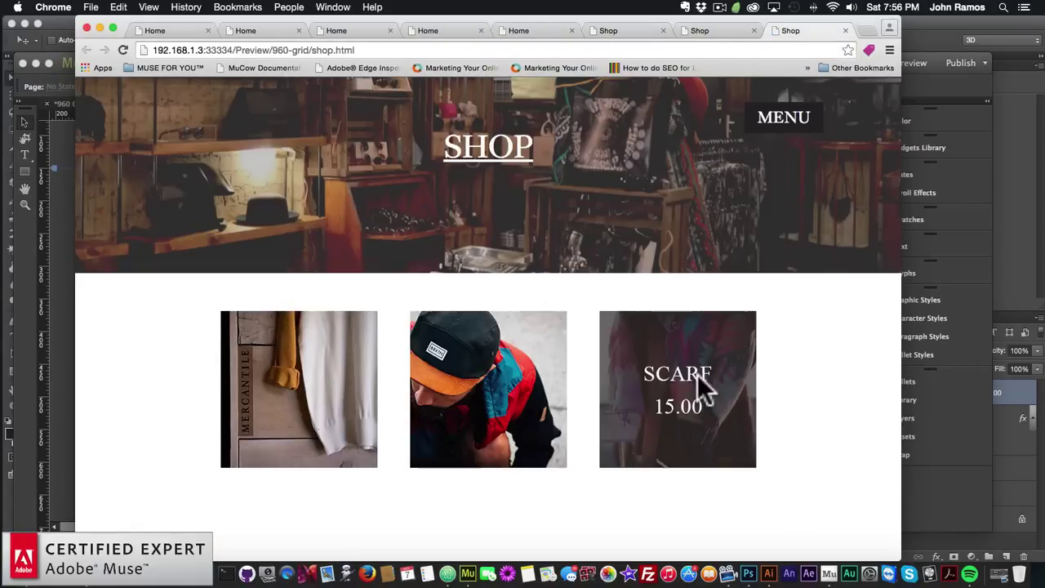
pyautogui.click(931, 490)
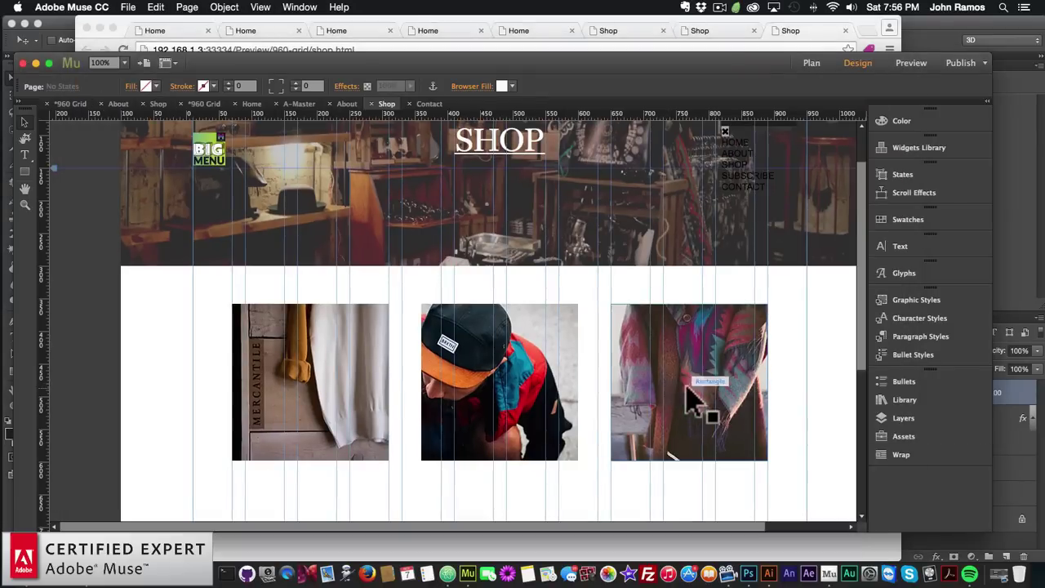
# Open the Library panel and expand the PayPal Animated Buy Buttons widget folder
pyautogui.scroll(-3, 790, 392)
pyautogui.scroll(-2, 790, 392)
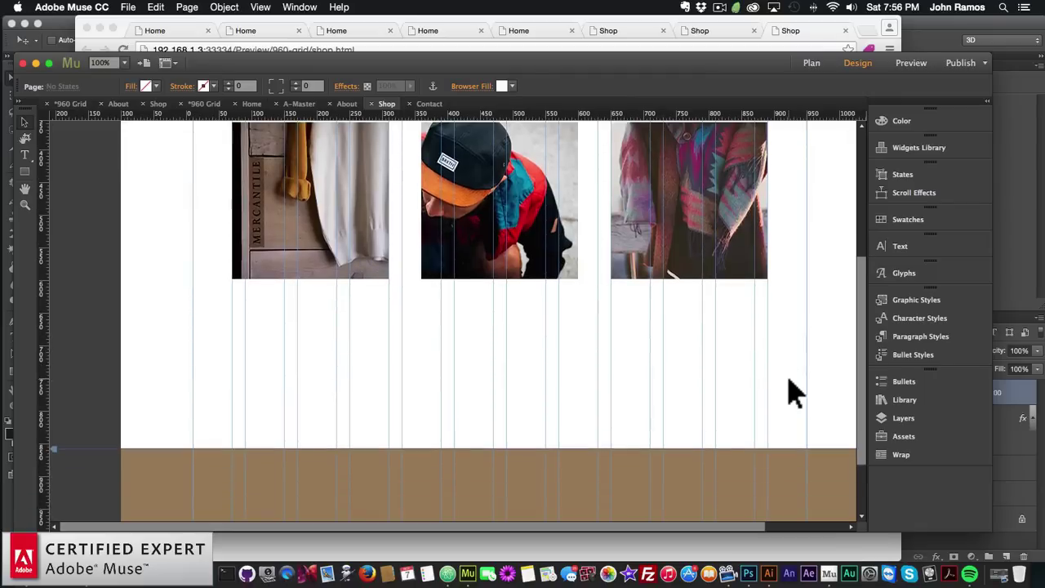
pyautogui.scroll(1, 306, 335)
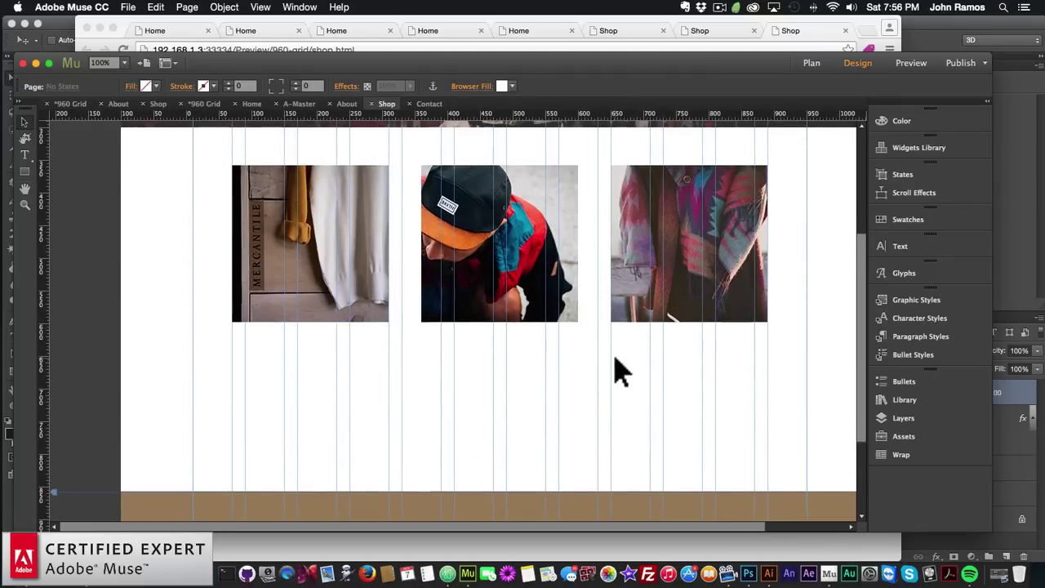
pyautogui.click(898, 405)
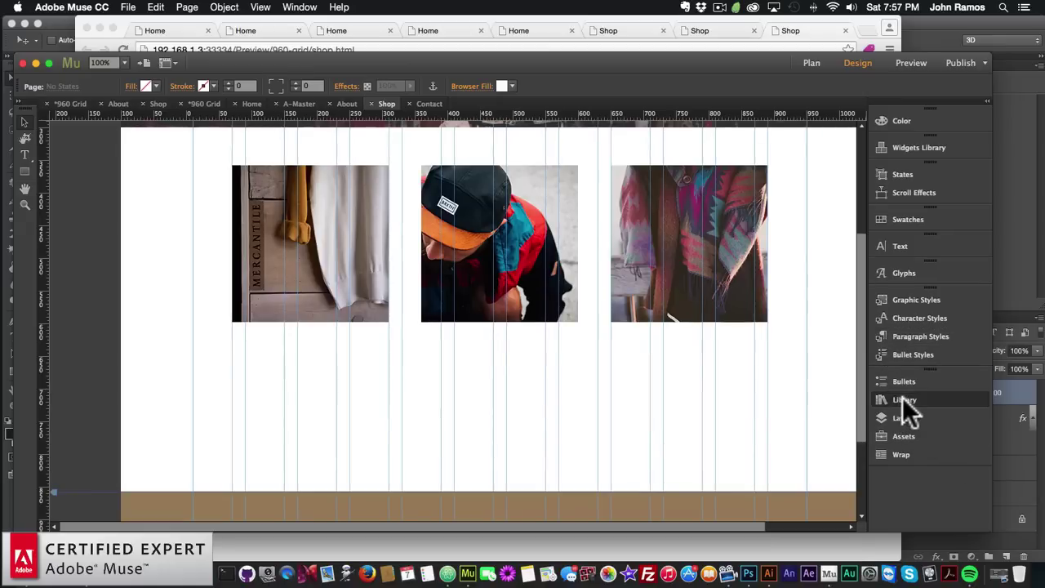
pyautogui.scroll(-10, 749, 359)
pyautogui.scroll(-10, 751, 364)
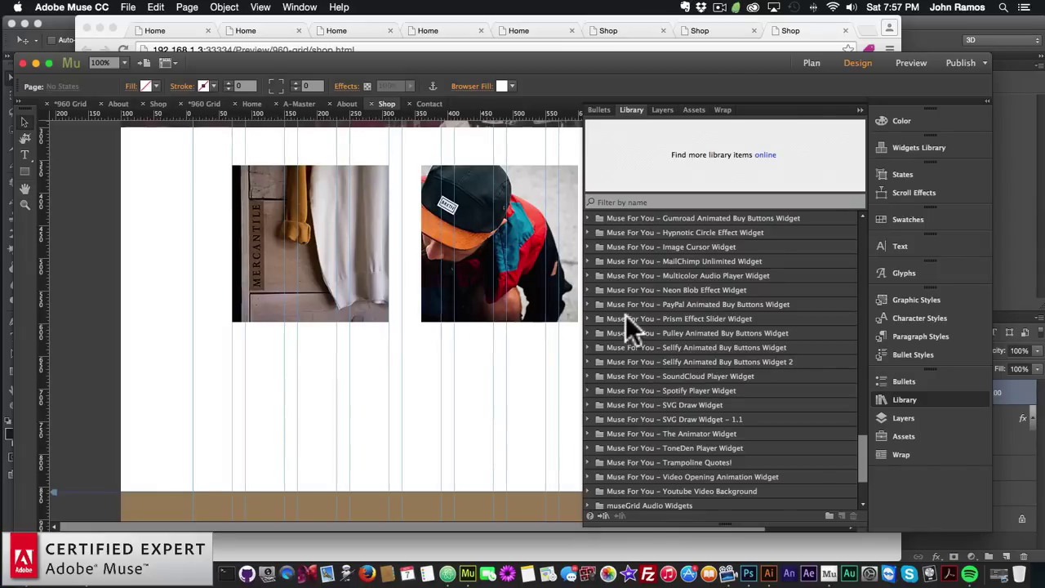
pyautogui.click(727, 304)
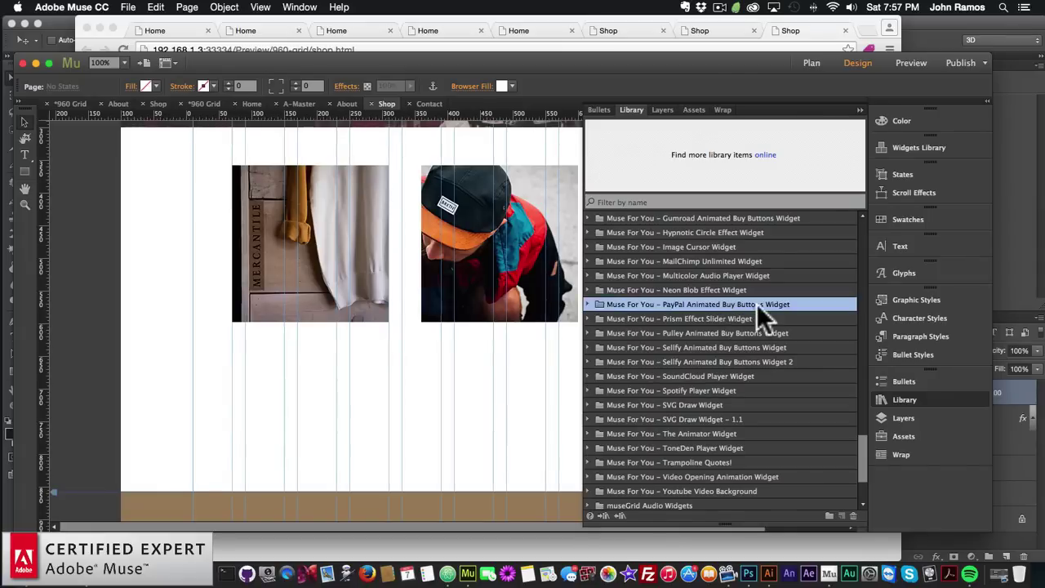
pyautogui.click(589, 304)
# Place the PayPal animated BUY NOW widget beneath the first product photo, the sweater
pyautogui.click(665, 321)
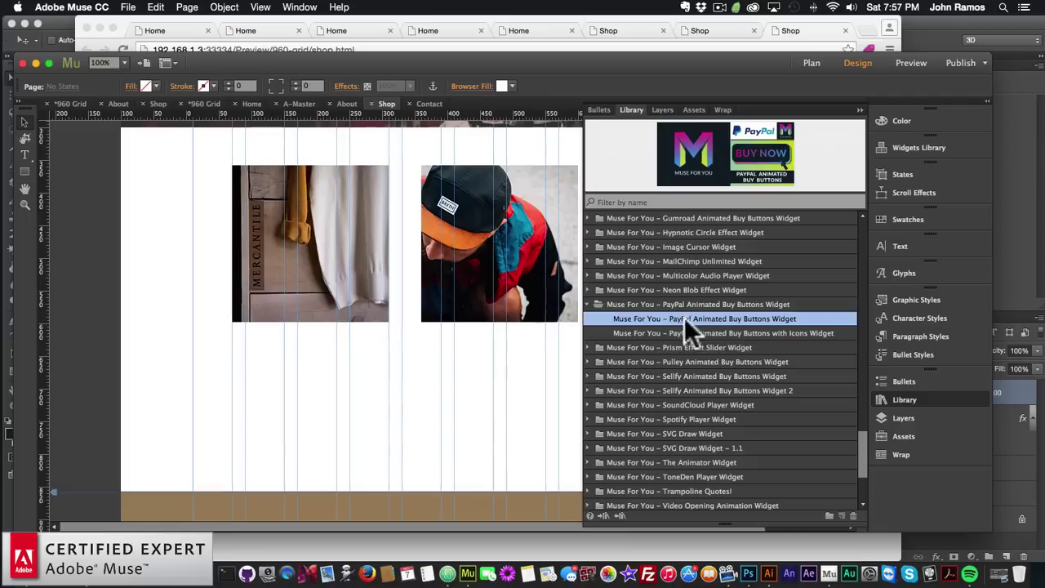
pyautogui.moveTo(738, 318); pyautogui.dragTo(223, 346)
pyautogui.click(349, 392)
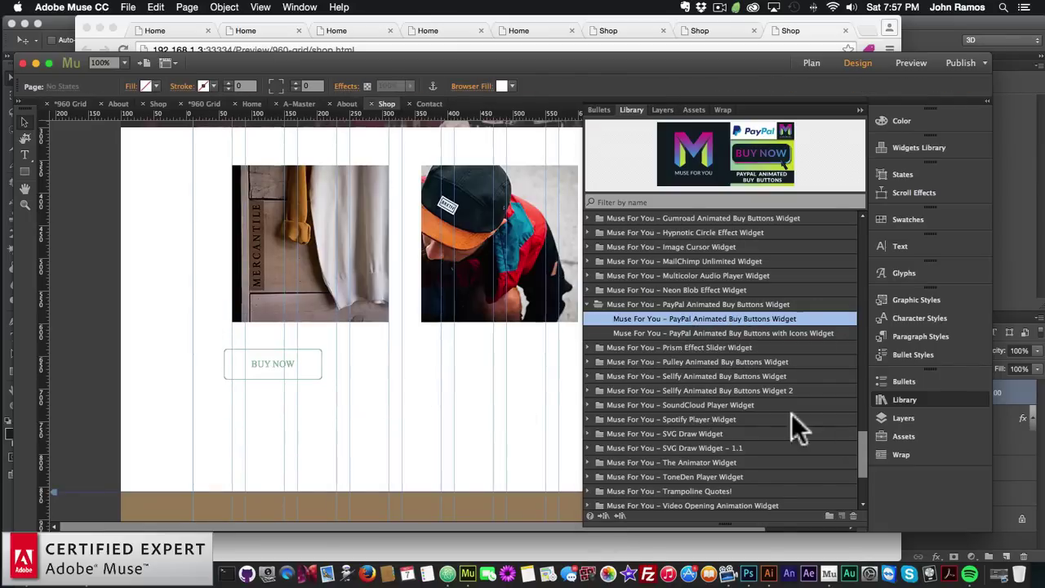
pyautogui.click(911, 396)
pyautogui.moveTo(263, 371); pyautogui.dragTo(299, 353)
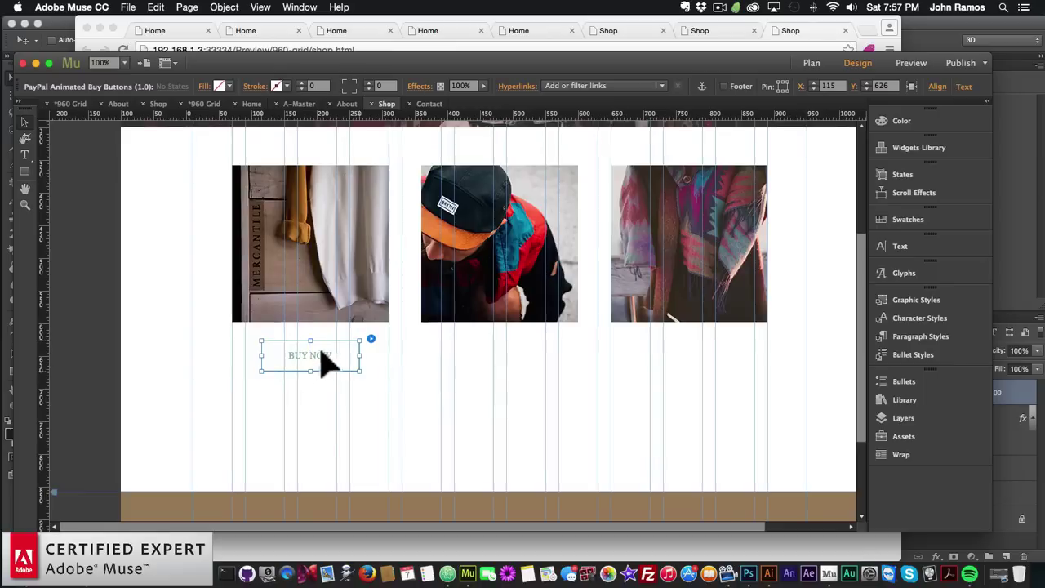
# Set the buy button's amount to 21.00, item name Sweater and item number 1
pyautogui.click(369, 338)
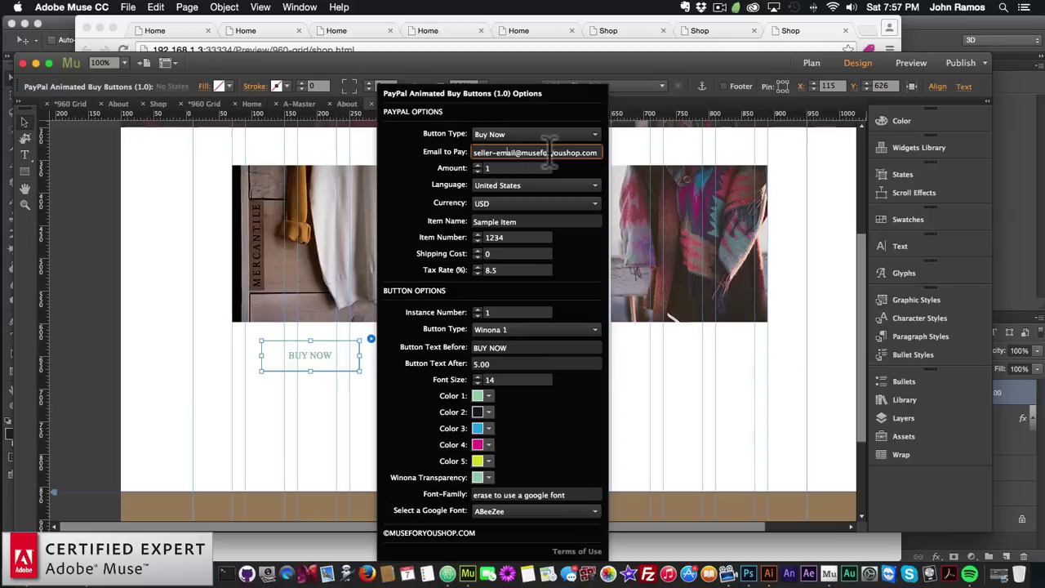
pyautogui.click(495, 167)
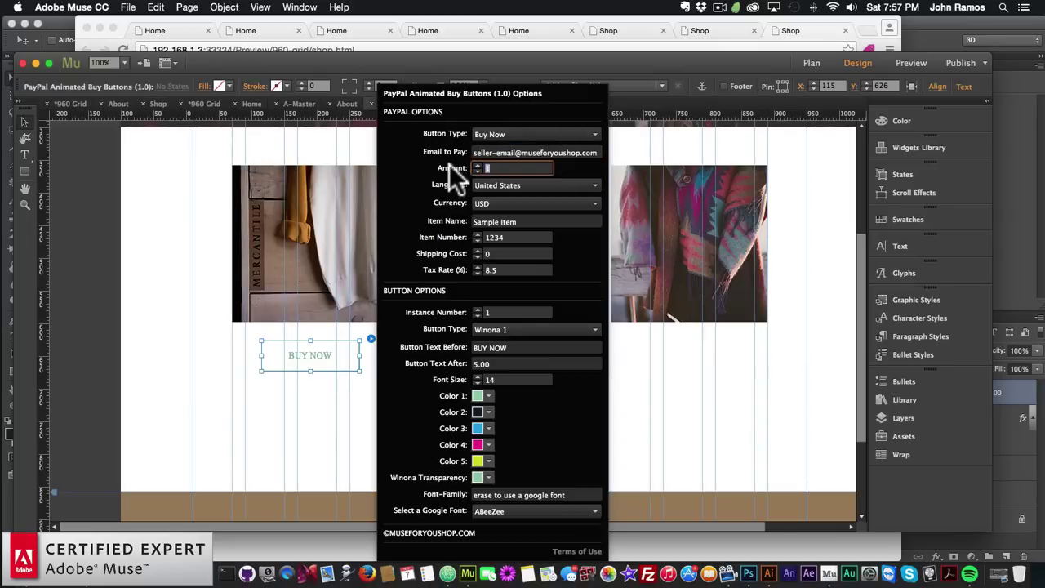
pyautogui.write('21.00')
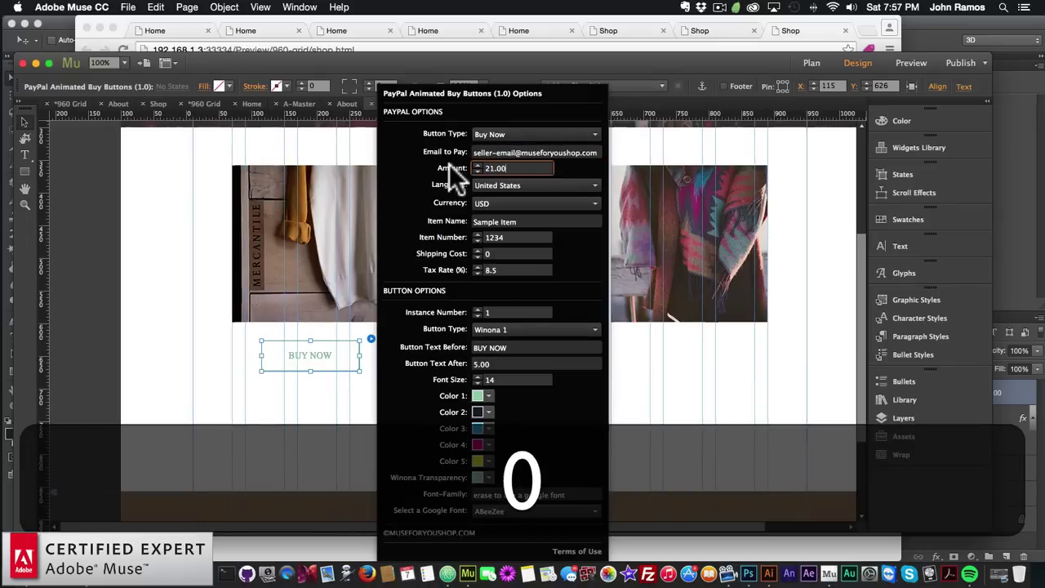
pyautogui.press('Return')
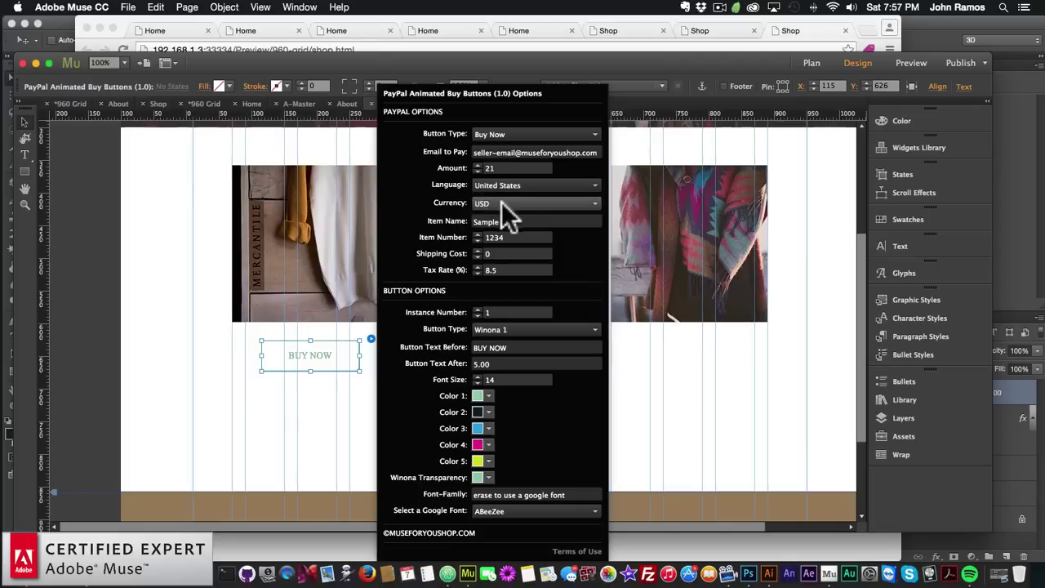
pyautogui.click(512, 220)
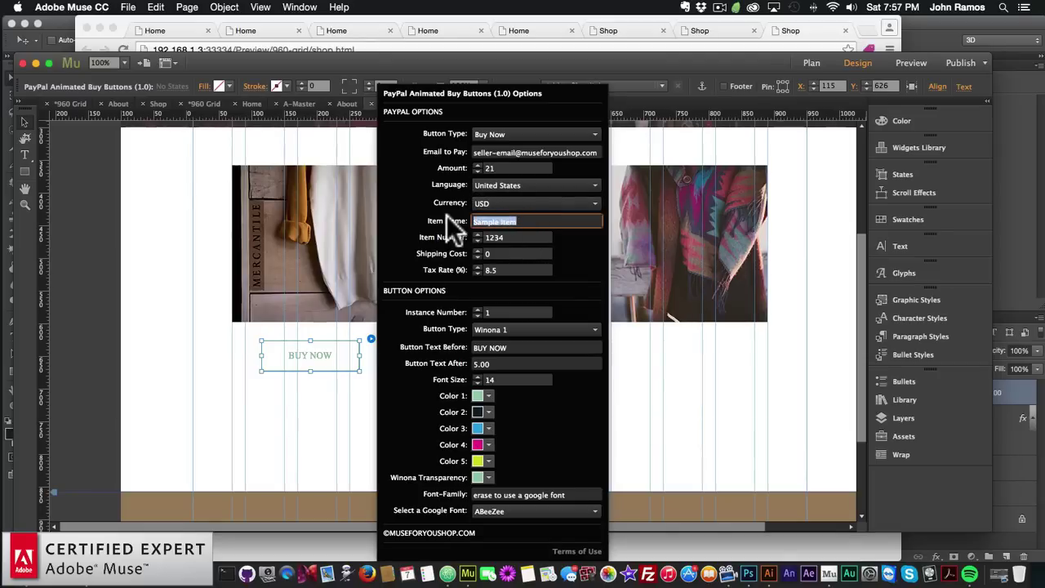
pyautogui.write('Sweater')
pyautogui.press('Return')
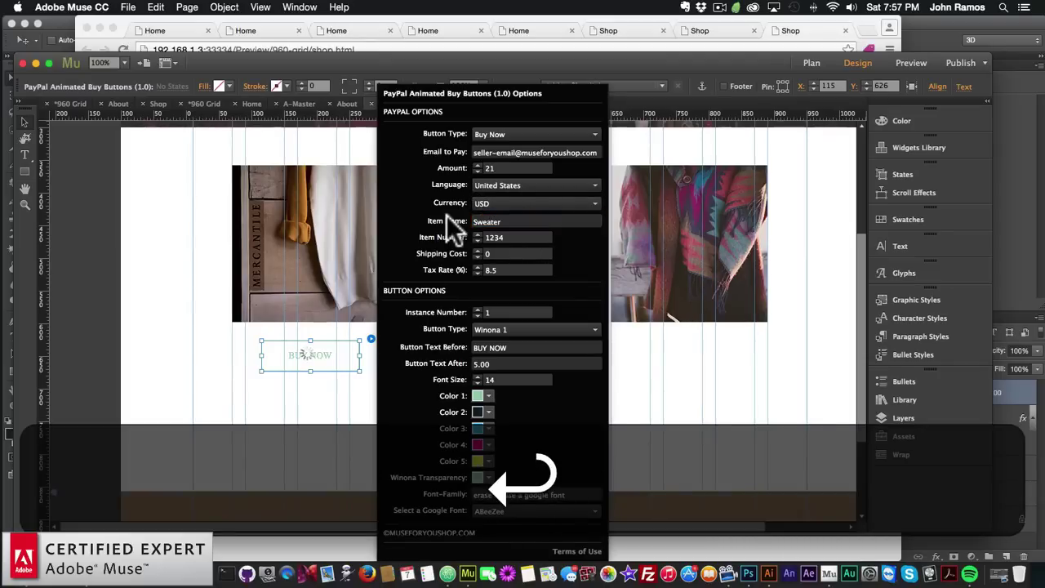
pyautogui.click(515, 236)
pyautogui.write('1')
pyautogui.press('Return')
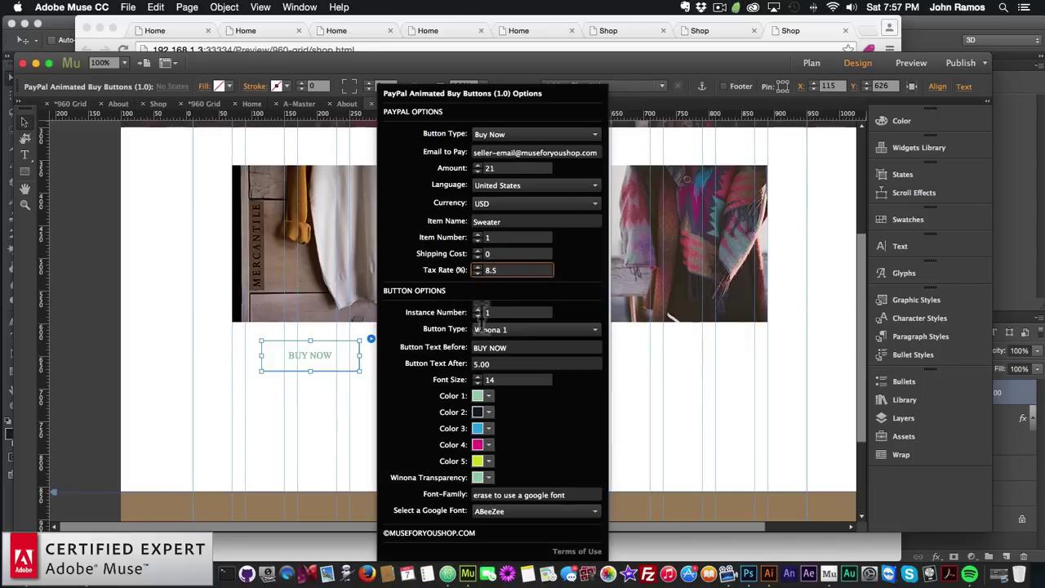
# Choose Tamaya 1 as the buy button's style
pyautogui.click(480, 312)
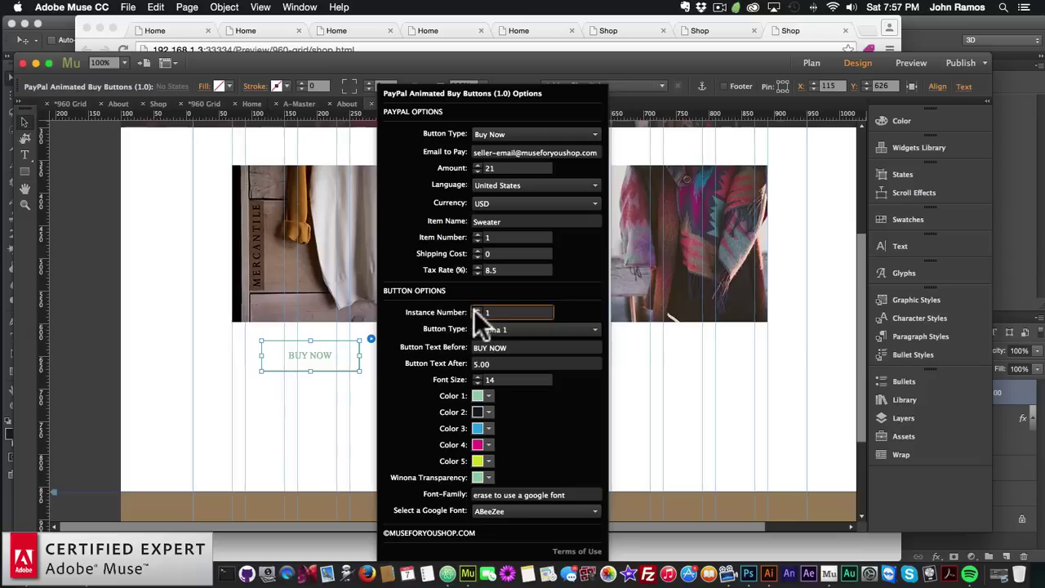
pyautogui.click(504, 329)
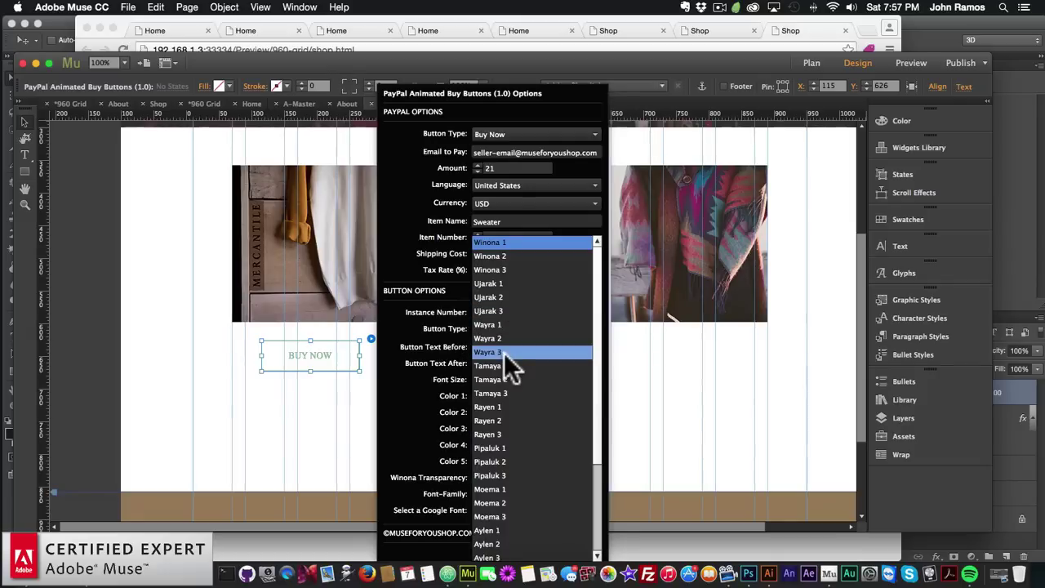
pyautogui.click(429, 323)
pyautogui.click(508, 331)
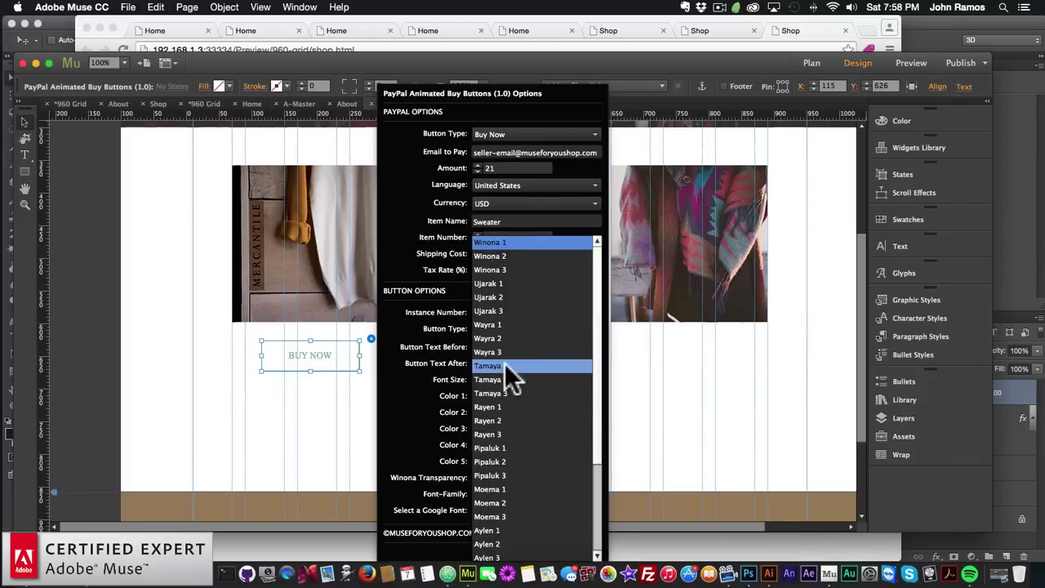
pyautogui.click(506, 367)
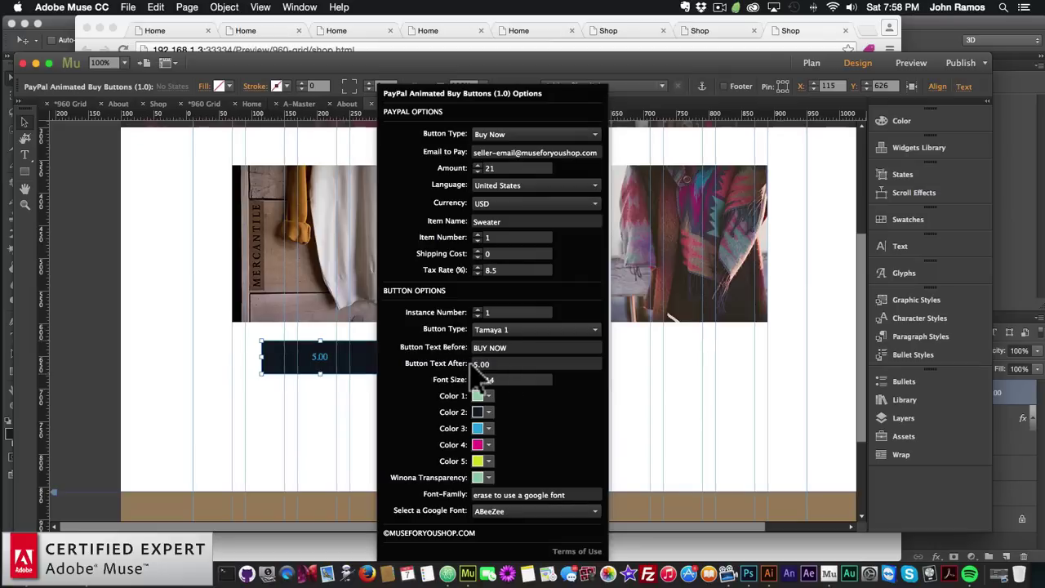
# Set the button's after-hover text to 21.00 and its font size to 18
pyautogui.moveTo(529, 347); pyautogui.dragTo(425, 347)
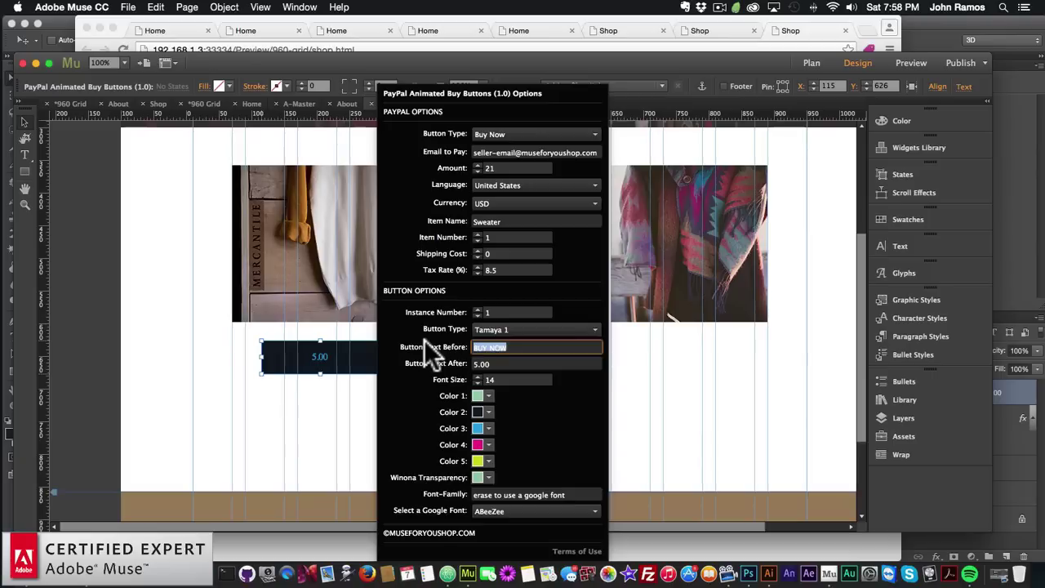
pyautogui.click(510, 363)
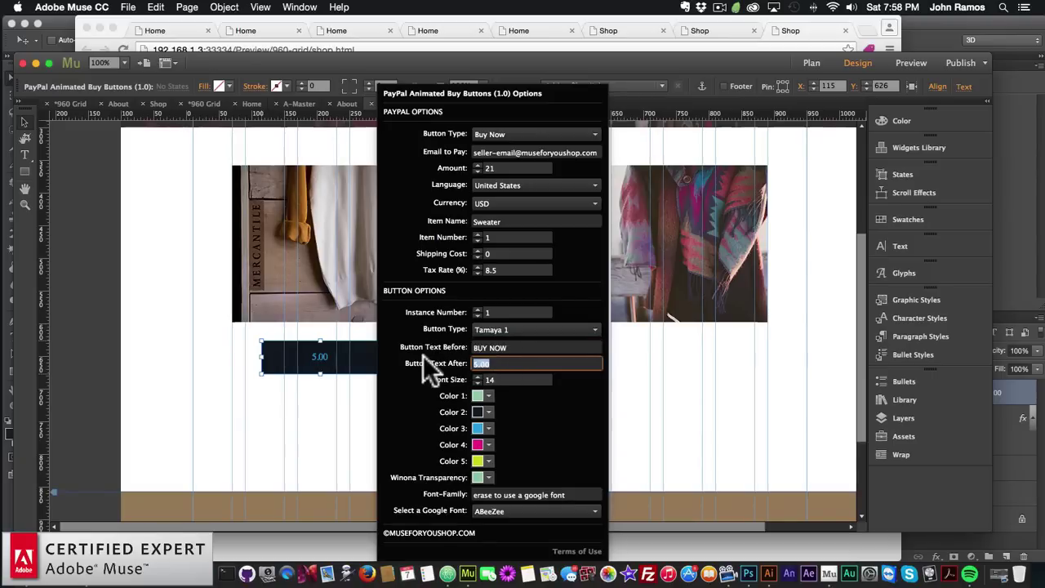
pyautogui.write('21.00')
pyautogui.press('Return')
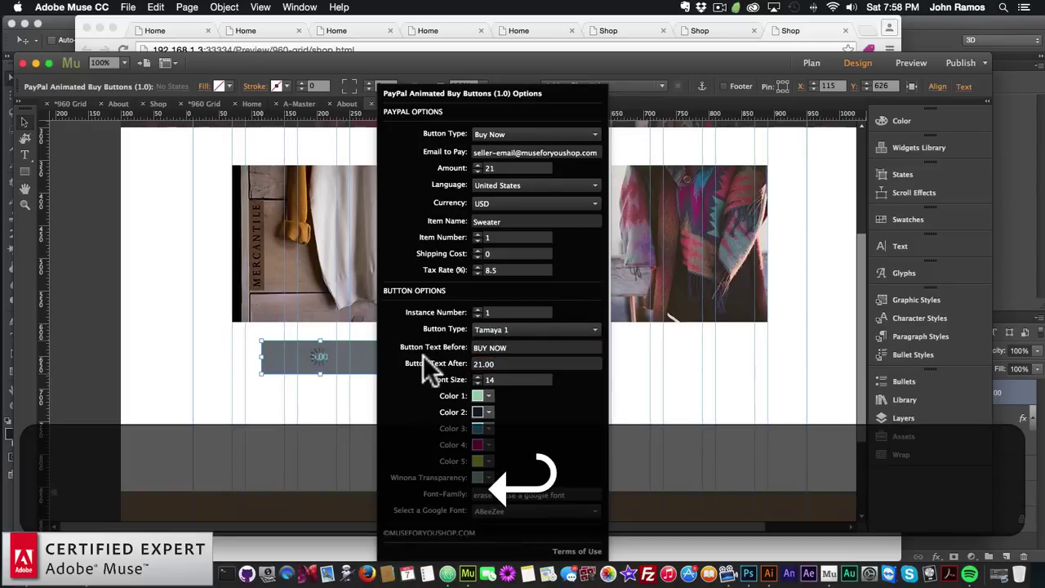
pyautogui.click(507, 380)
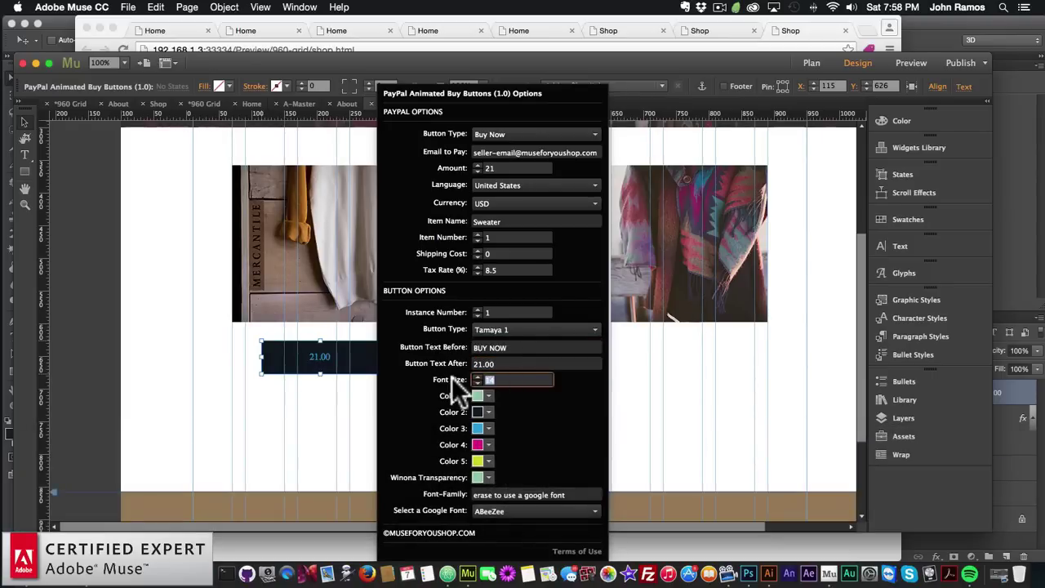
pyautogui.write('18')
pyautogui.press('Return')
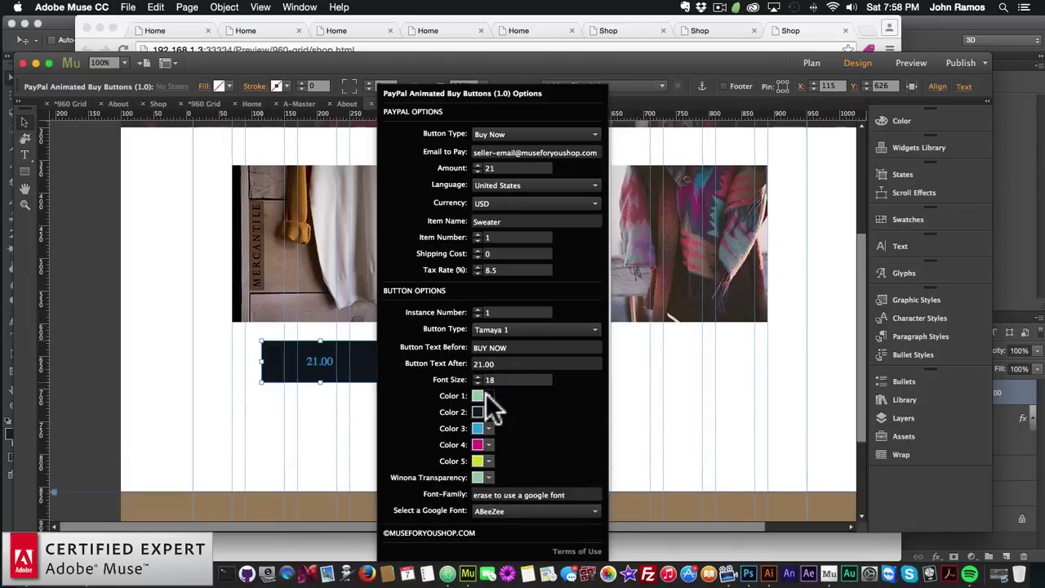
# Colour the button brown for colours 1–2, white for colour 3 and dark for colours 4–5
pyautogui.click(489, 396)
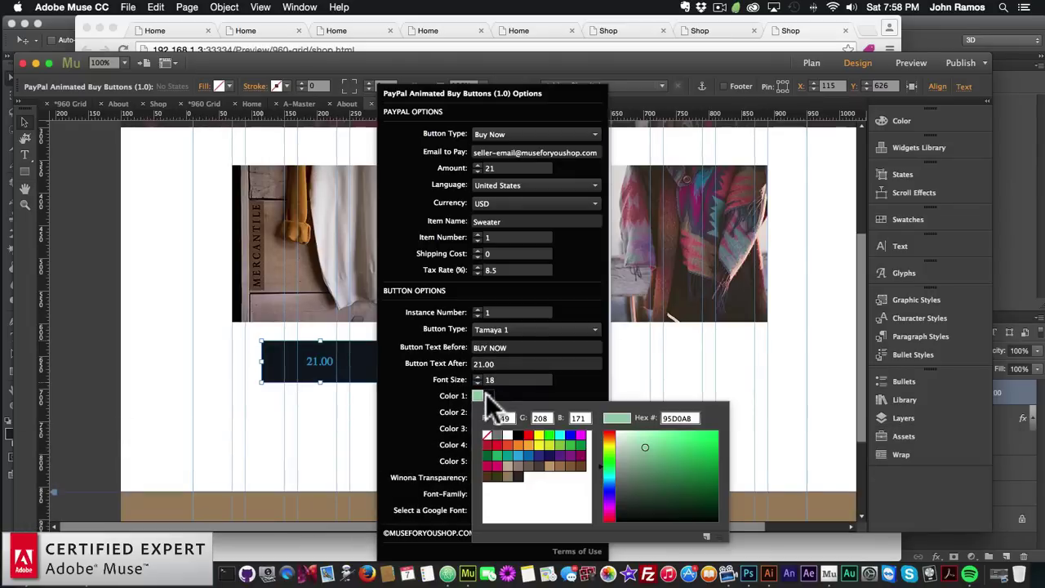
pyautogui.click(508, 474)
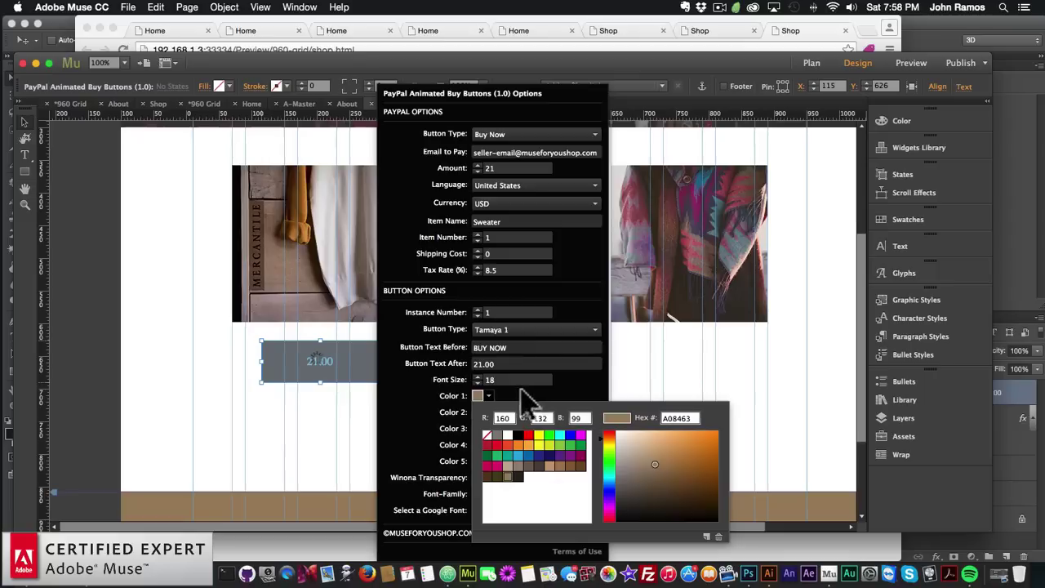
pyautogui.click(489, 414)
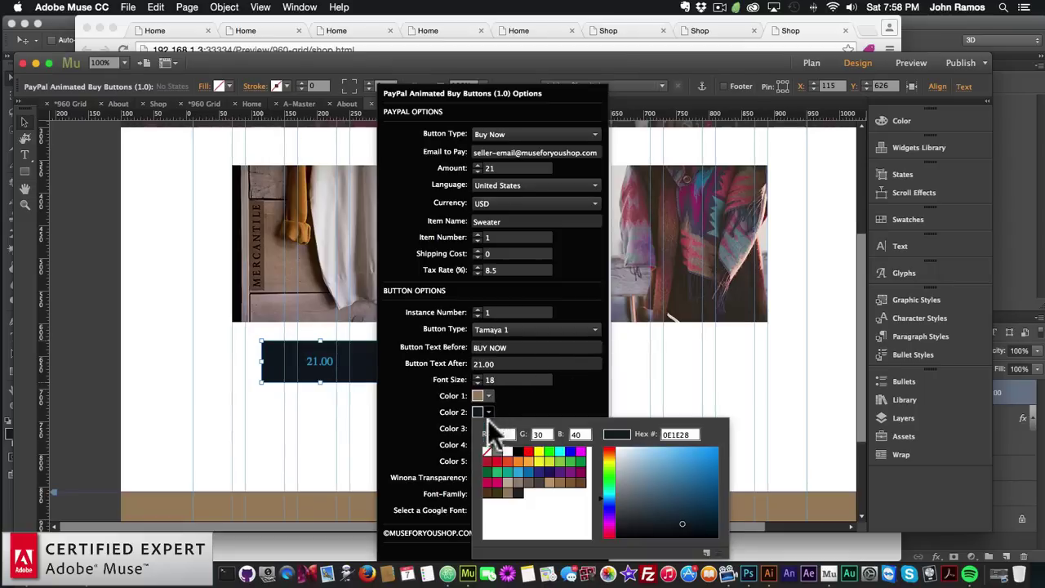
pyautogui.click(506, 492)
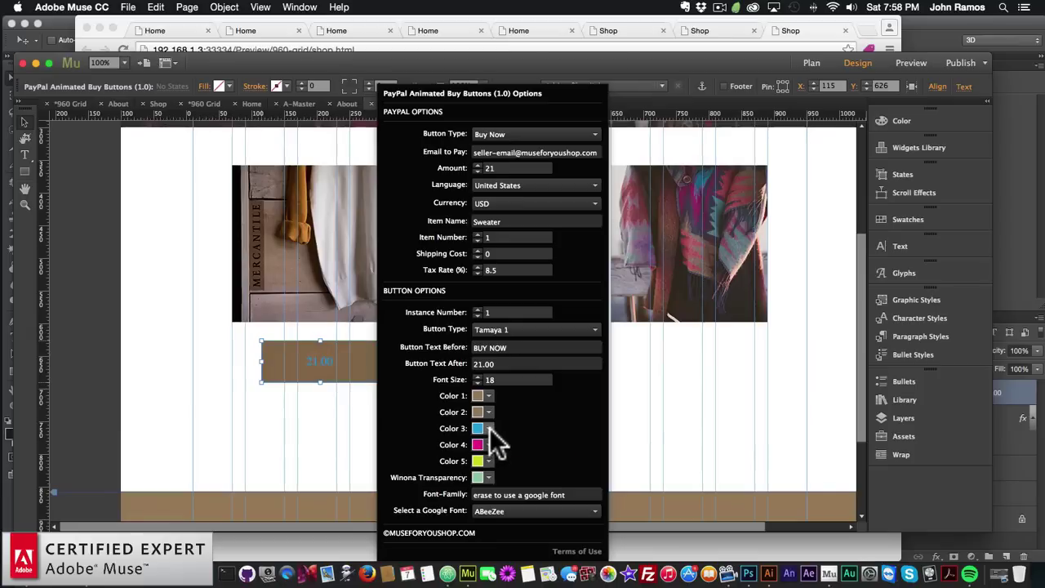
pyautogui.click(488, 429)
pyautogui.click(507, 314)
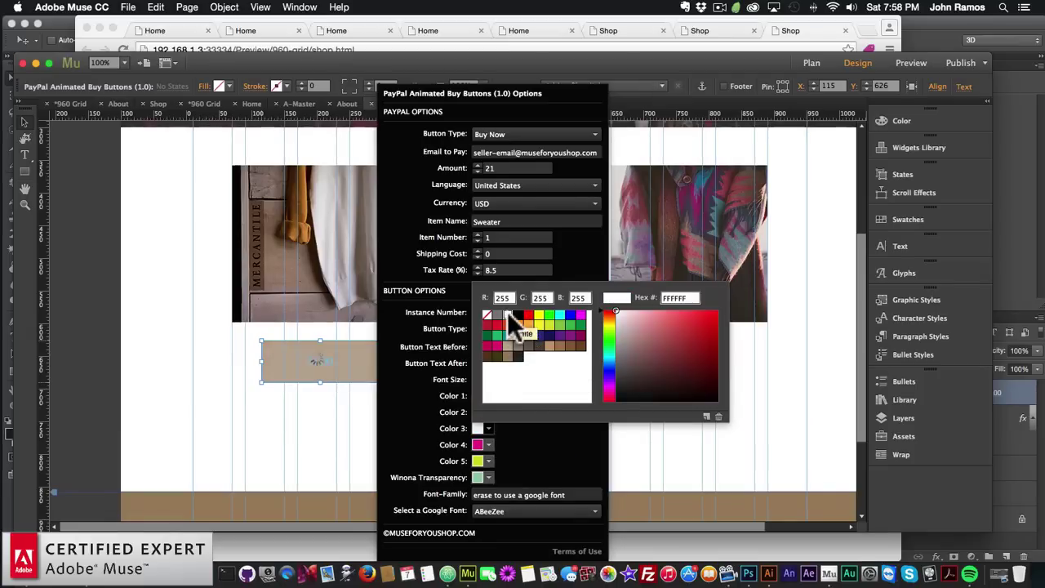
pyautogui.click(493, 444)
pyautogui.click(494, 444)
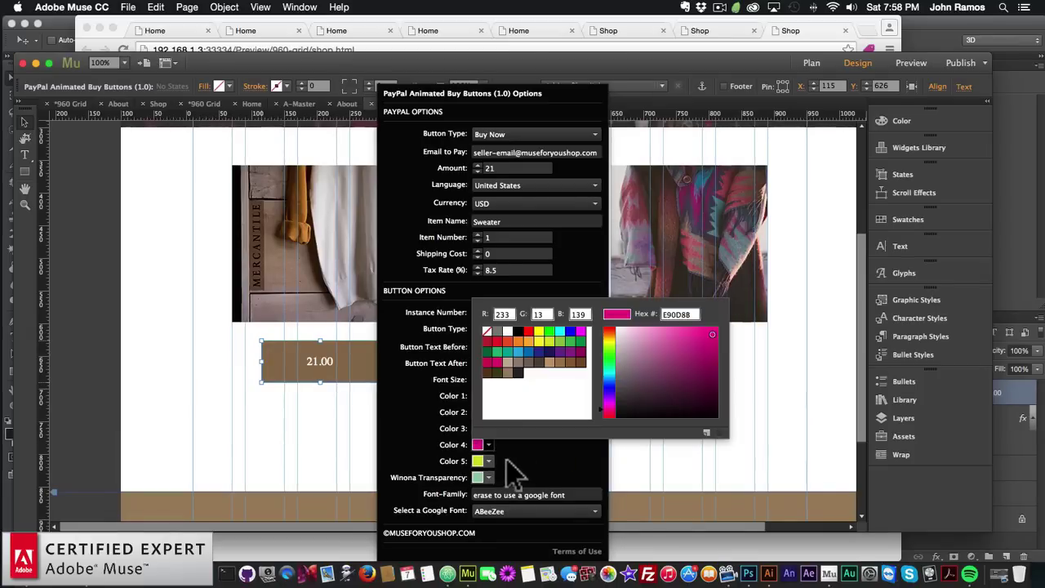
pyautogui.click(488, 461)
pyautogui.click(488, 461)
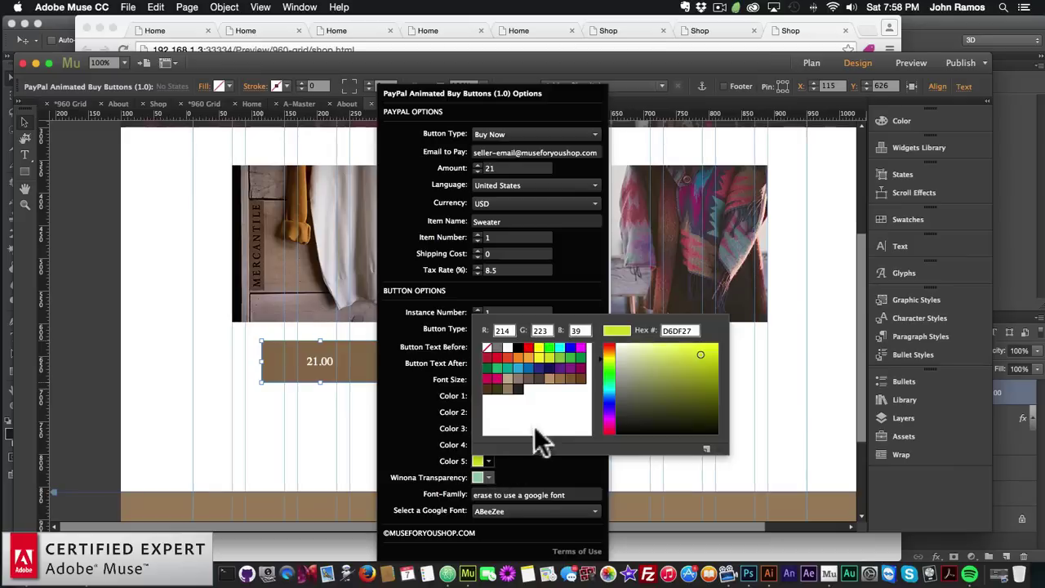
pyautogui.click(516, 387)
pyautogui.click(528, 482)
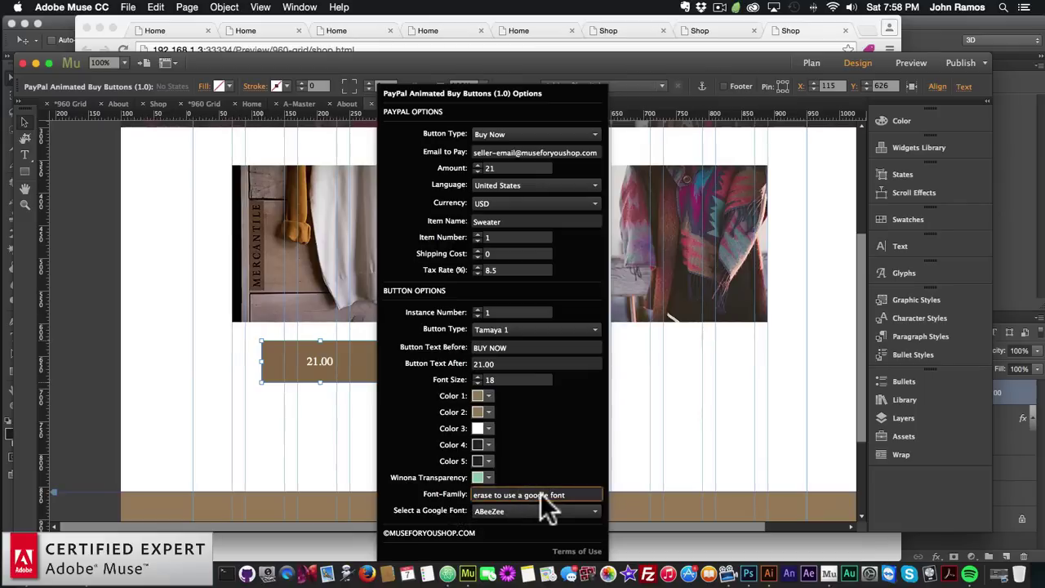
# Close the button settings and preview the Home page in the web browser
pyautogui.click(644, 424)
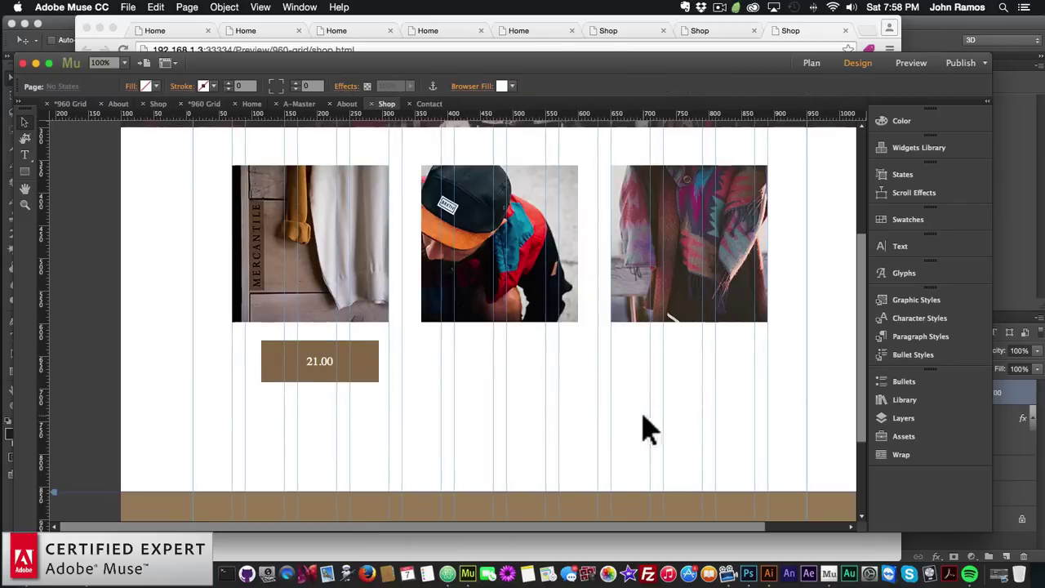
pyautogui.click(810, 64)
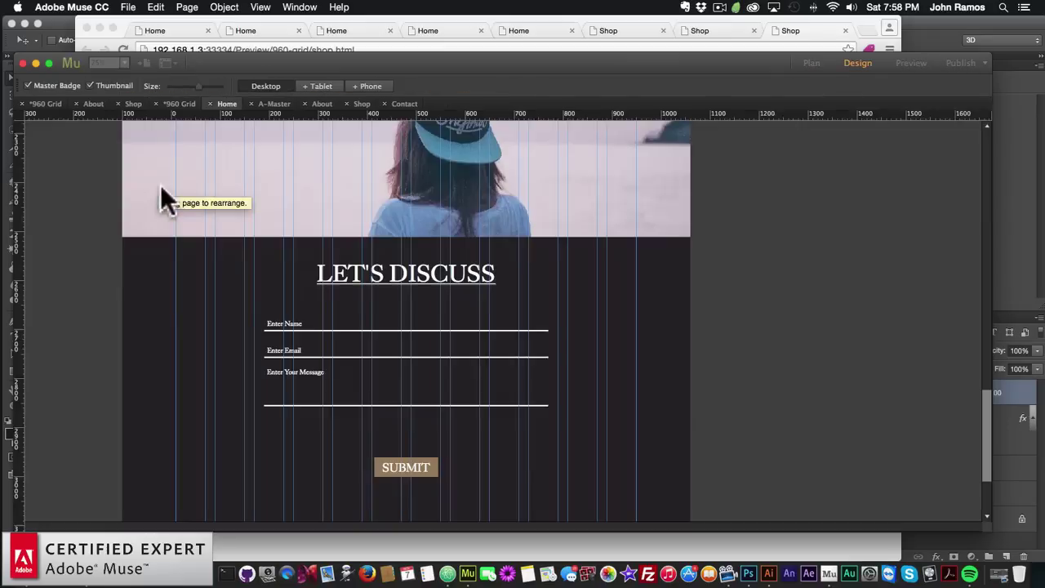
pyautogui.click(129, 7)
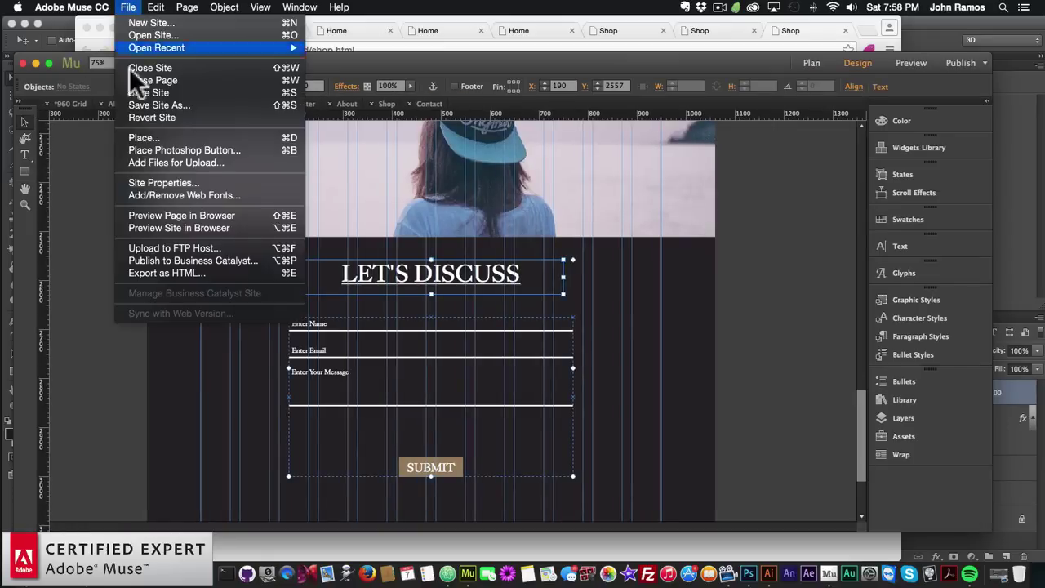
pyautogui.click(158, 215)
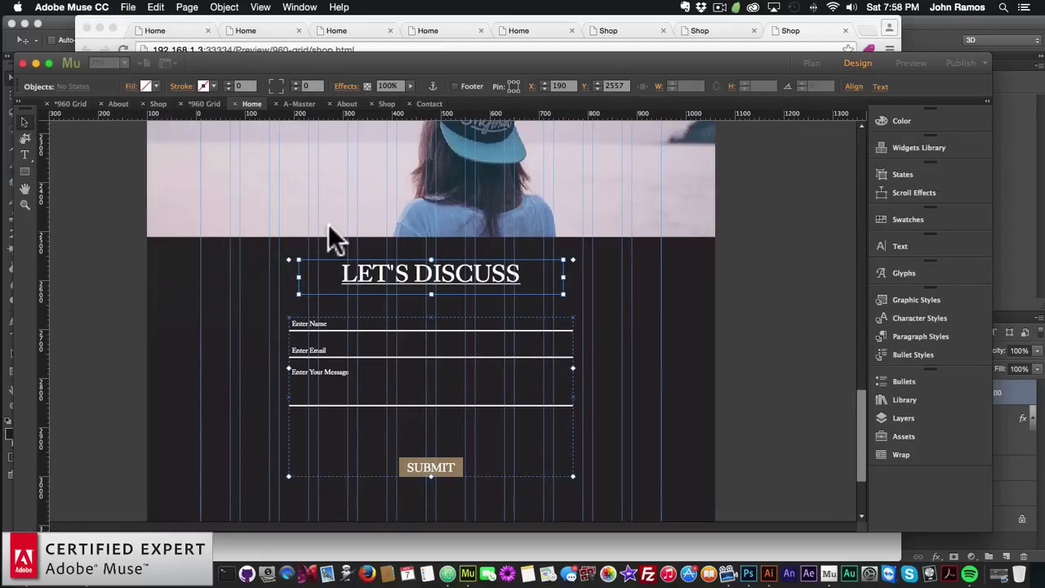
pyautogui.press('super+shift+e')
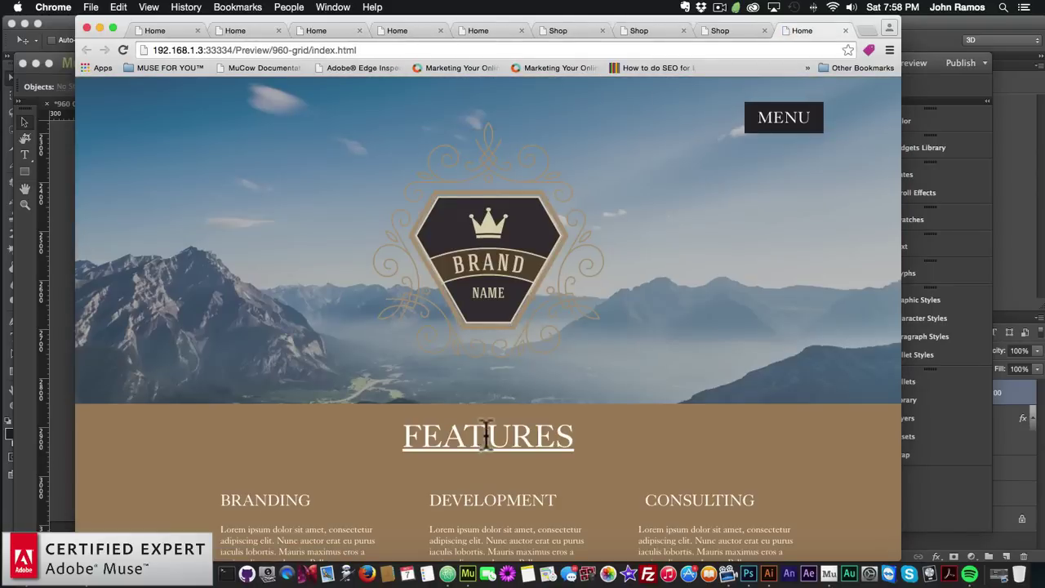
# Inspect the FEATURES heading and copy its font-family value, kings-caslon-display, sans-serif
pyautogui.rightClick(478, 442)
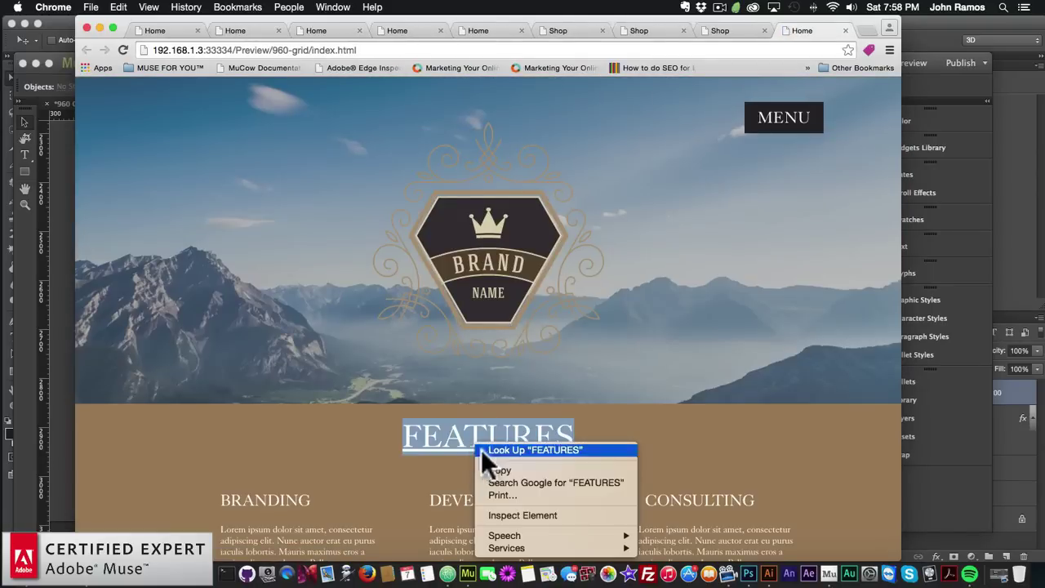
pyautogui.click(518, 514)
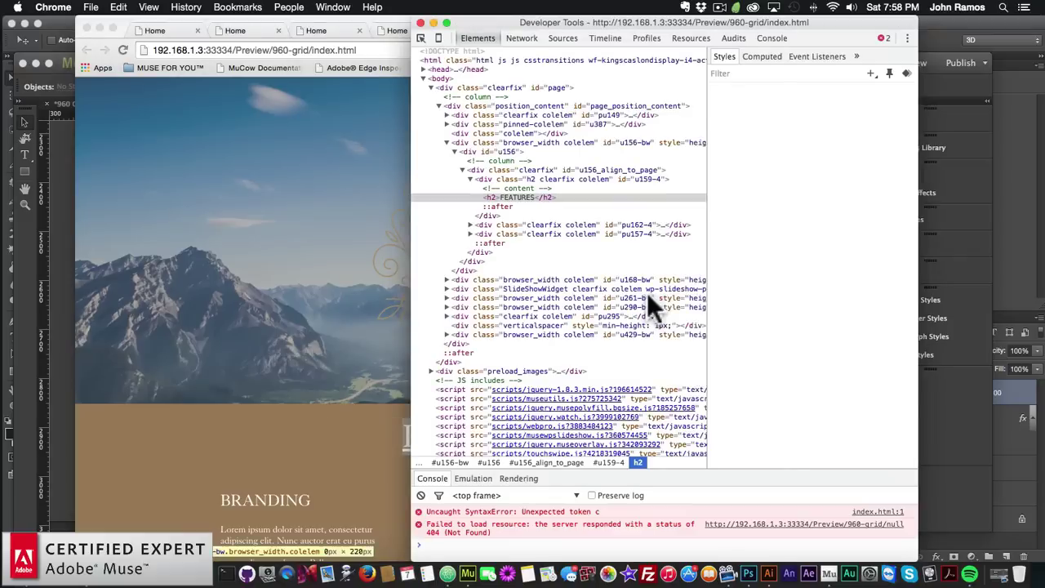
pyautogui.scroll(-5, 796, 343)
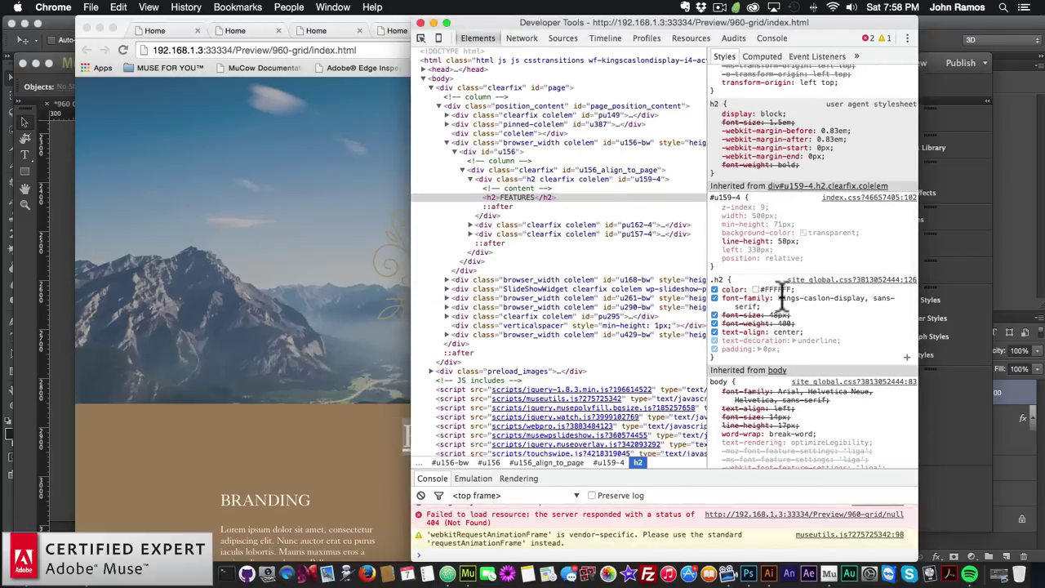
pyautogui.click(788, 299)
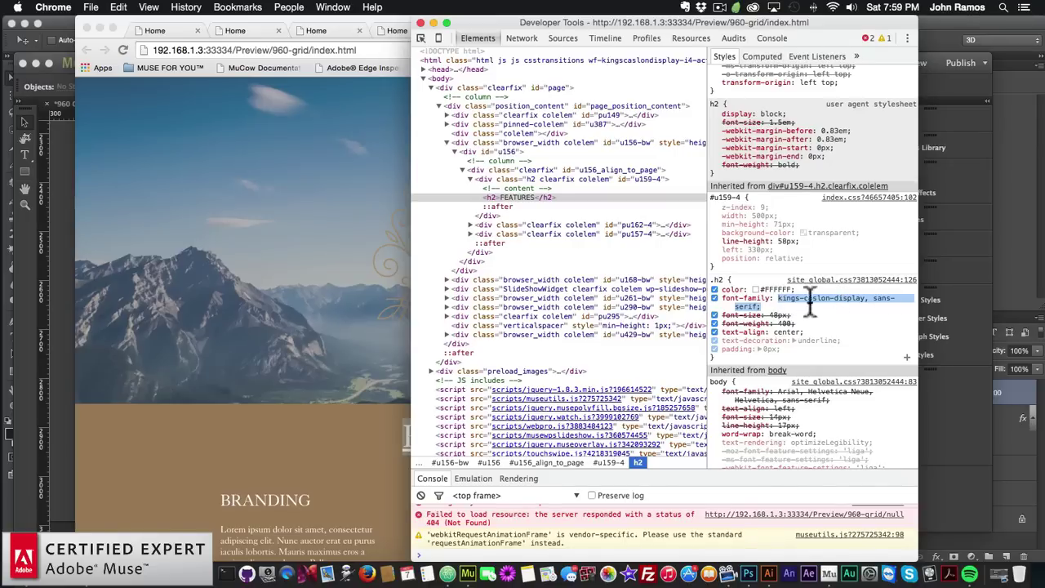
pyautogui.press('super+c')
pyautogui.click(313, 254)
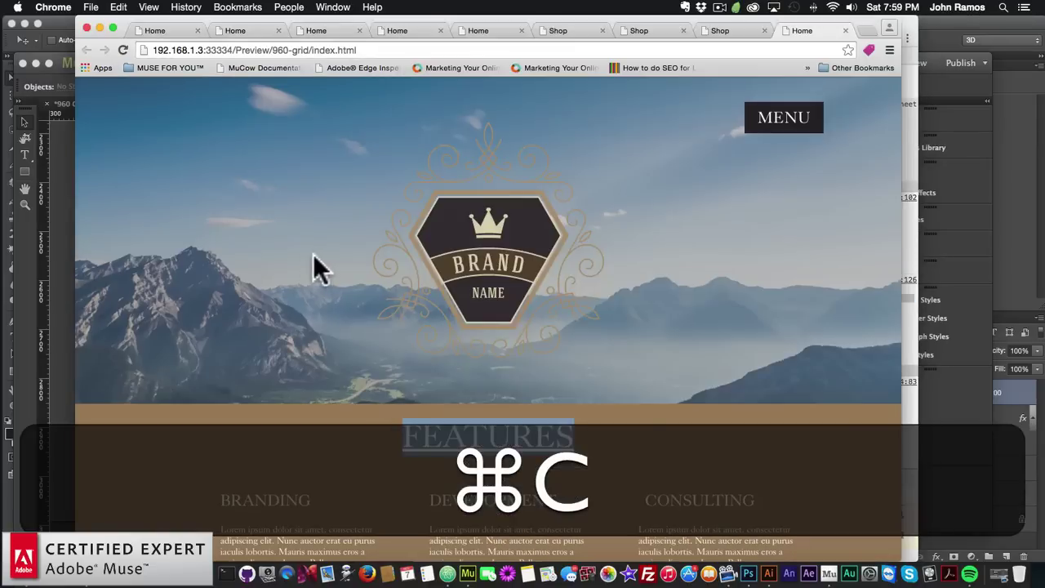
# Open the Shop page and set the 21.00 buy button's font family to kings-caslon-display, sans-serif
pyautogui.click(61, 241)
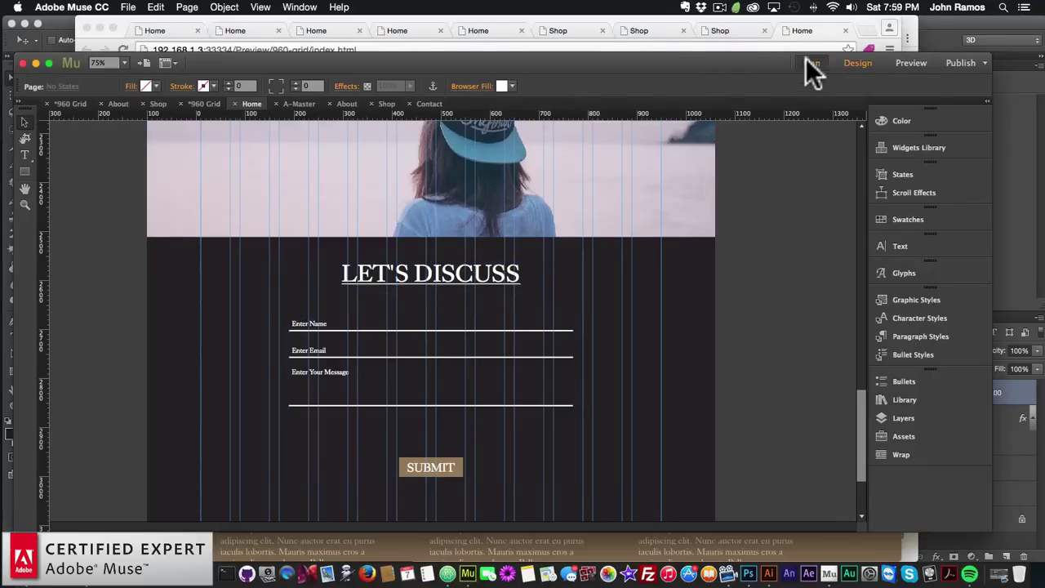
pyautogui.click(810, 63)
pyautogui.doubleClick(531, 219)
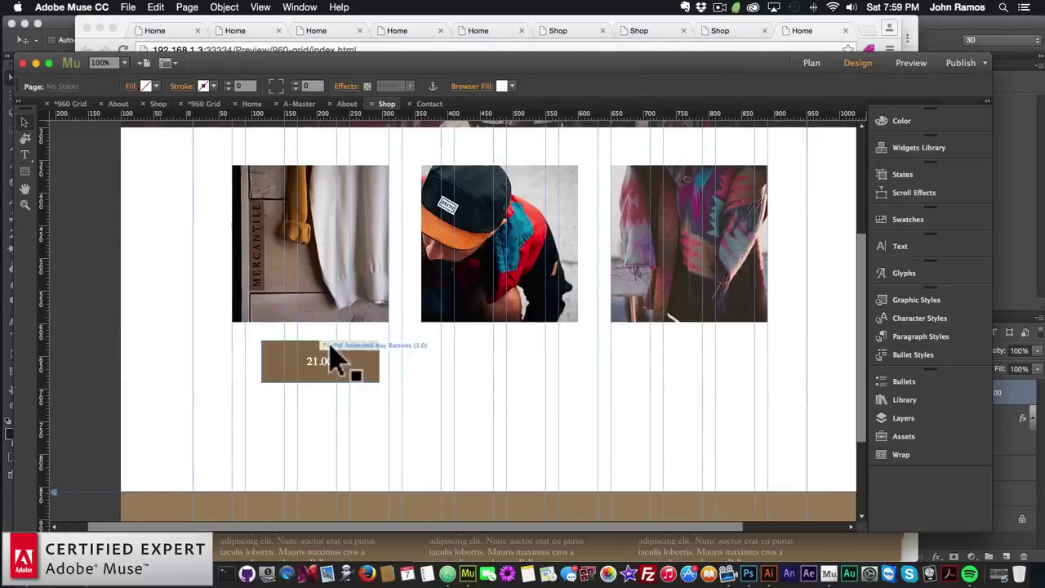
pyautogui.click(335, 359)
pyautogui.click(391, 338)
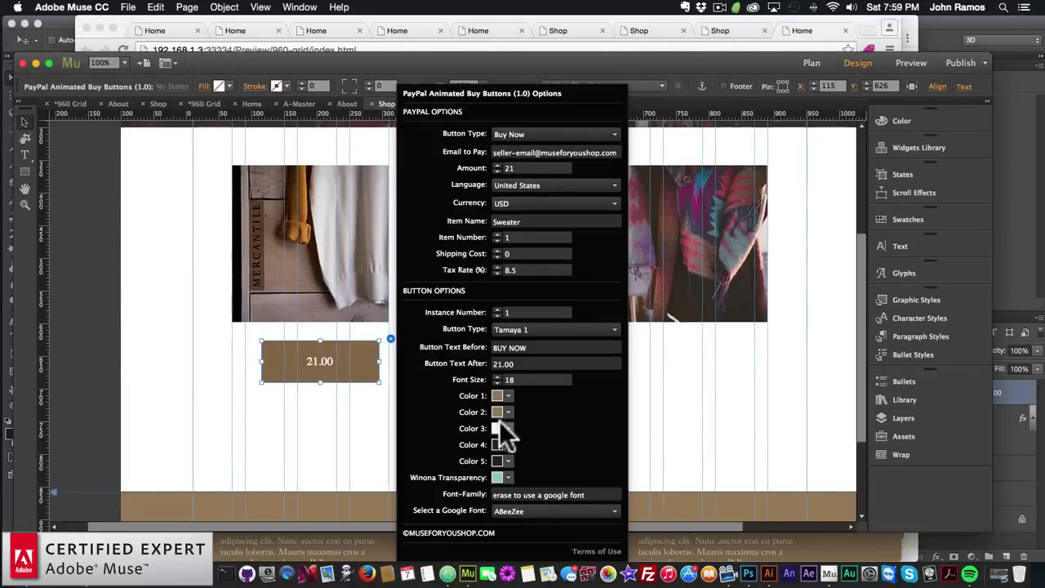
pyautogui.click(591, 494)
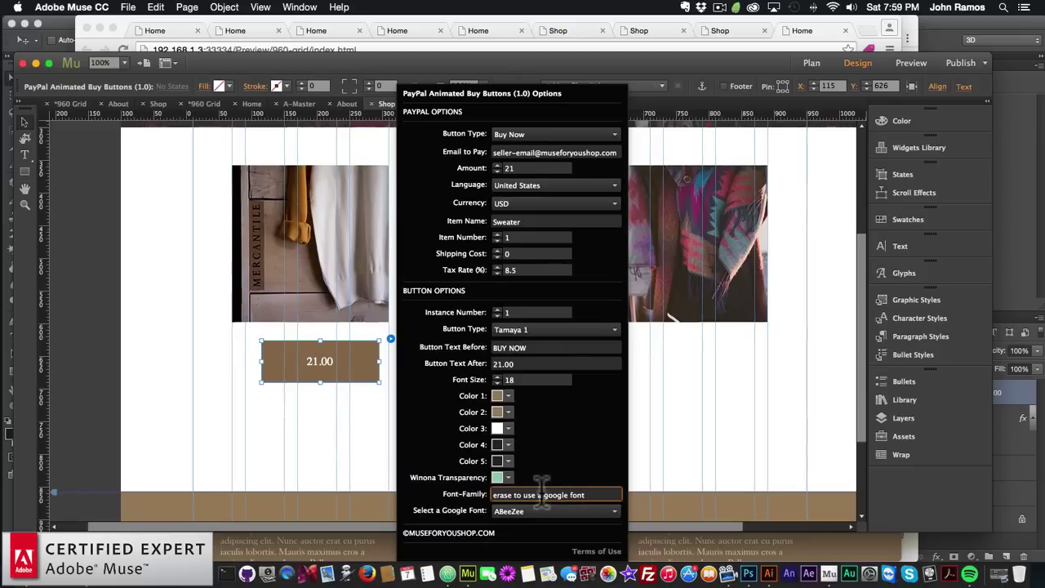
pyautogui.press('super+a')
pyautogui.press('super+BackSpace')
pyautogui.press('BackSpace')
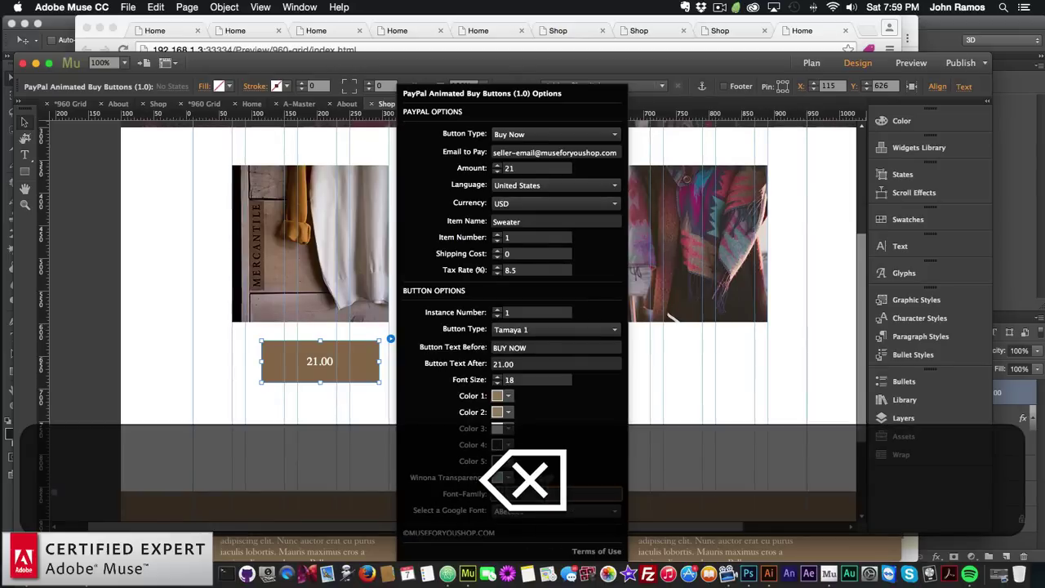
pyautogui.press('super+v')
pyautogui.press('super+Return')
pyautogui.press('Return')
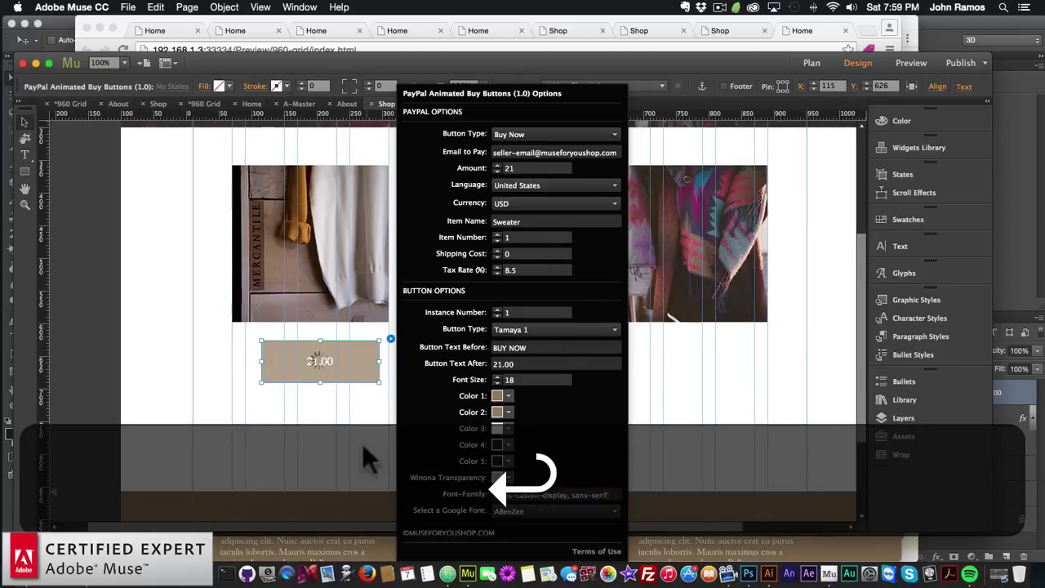
pyautogui.click(339, 416)
# Paste two copies of the buy button beneath the middle and third product photos
pyautogui.click(363, 376)
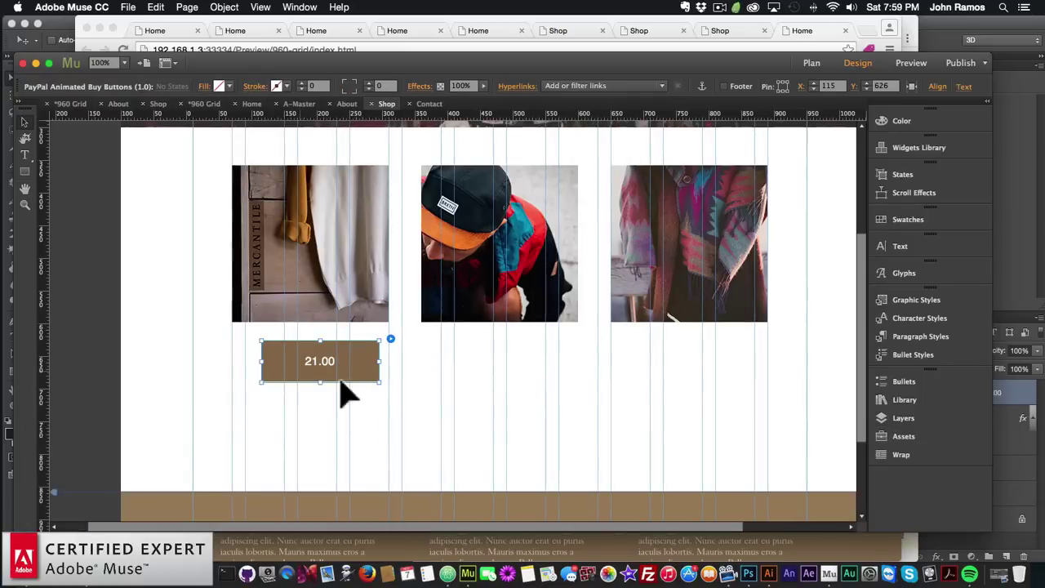
pyautogui.scroll(2, 354, 367)
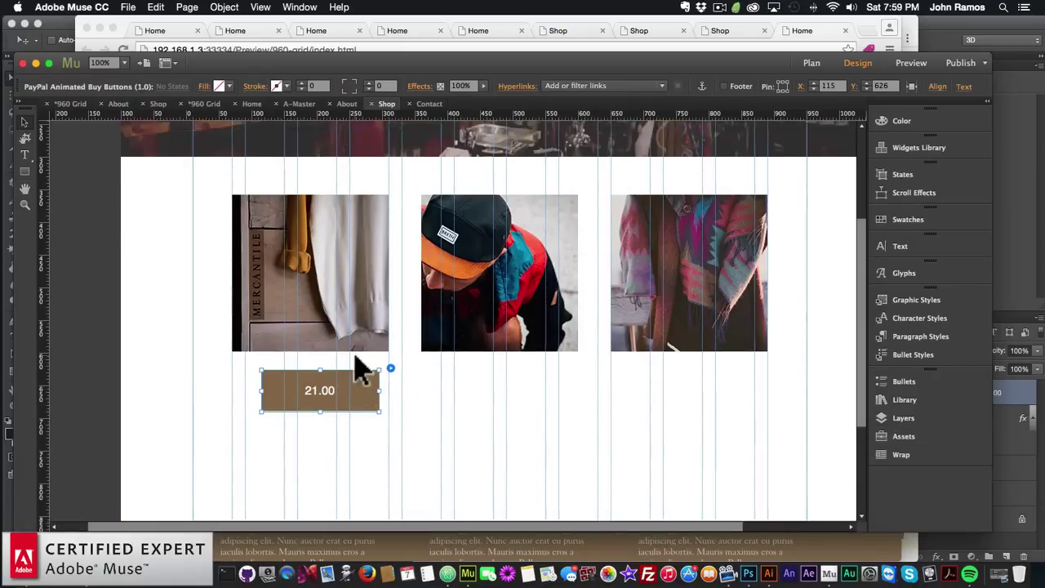
pyautogui.click(391, 352)
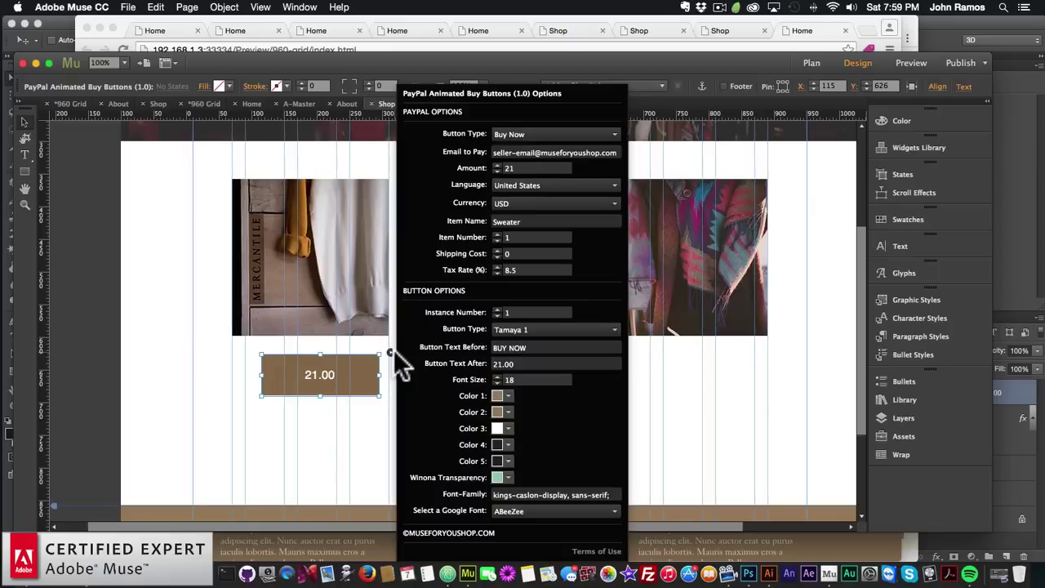
pyautogui.click(315, 361)
pyautogui.press('cmd+v')
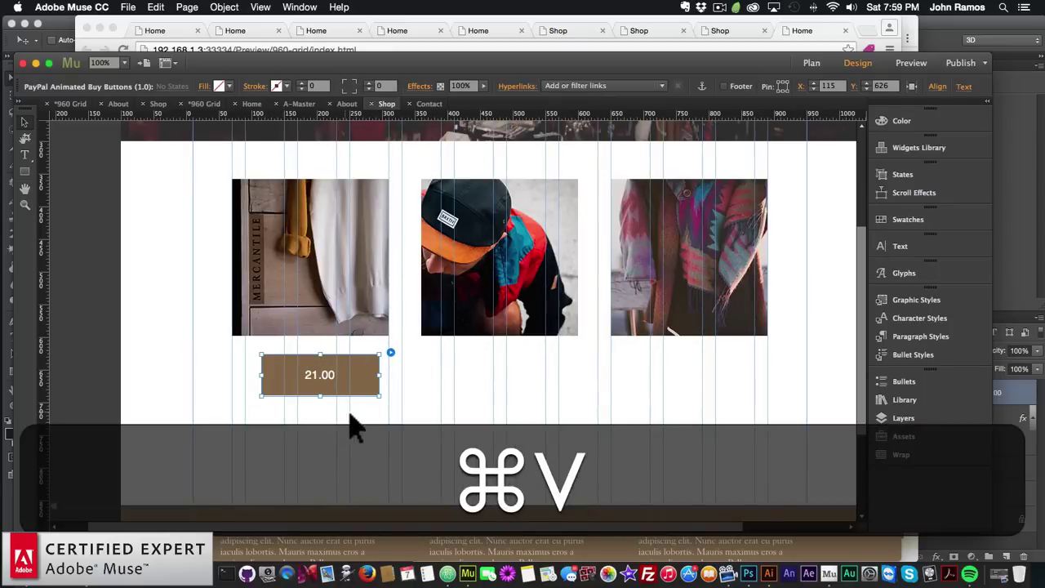
pyautogui.moveTo(482, 367); pyautogui.dragTo(498, 378)
pyautogui.press('super+v')
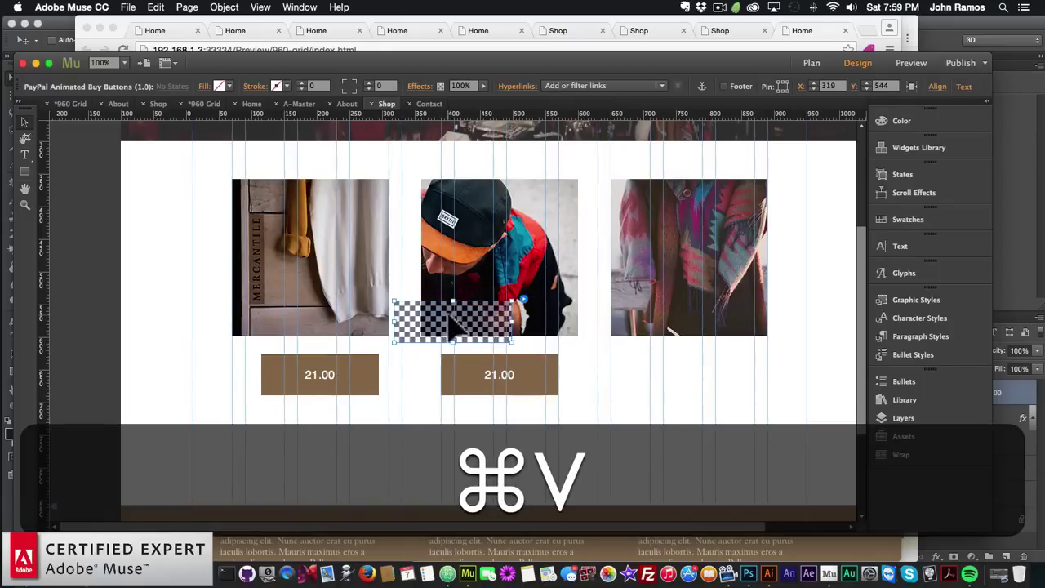
pyautogui.moveTo(455, 326); pyautogui.dragTo(689, 378)
# Give the middle buy button amount 14, item number 2 and button label 14.00
pyautogui.click(459, 391)
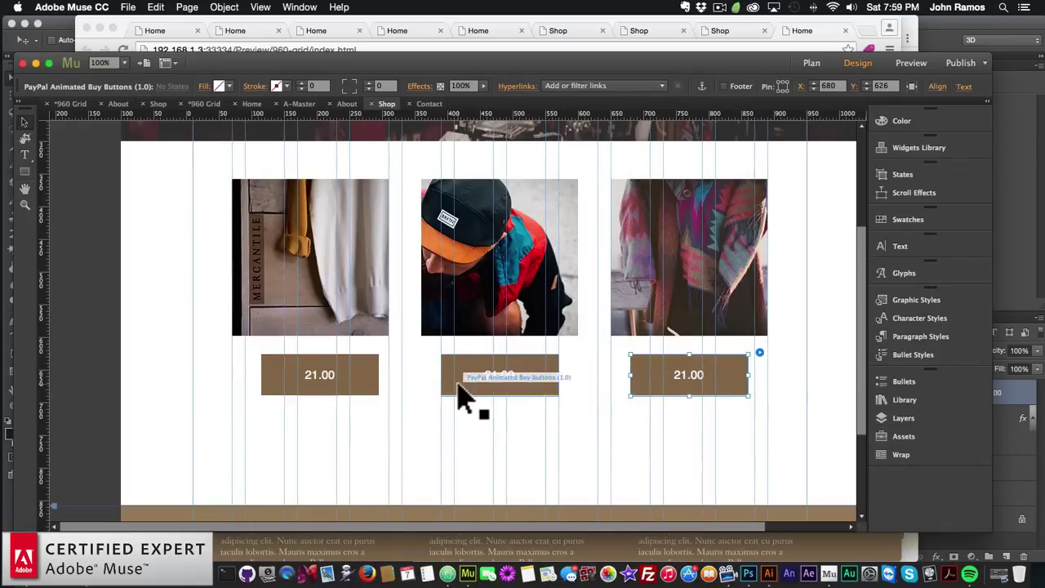
pyautogui.click(570, 353)
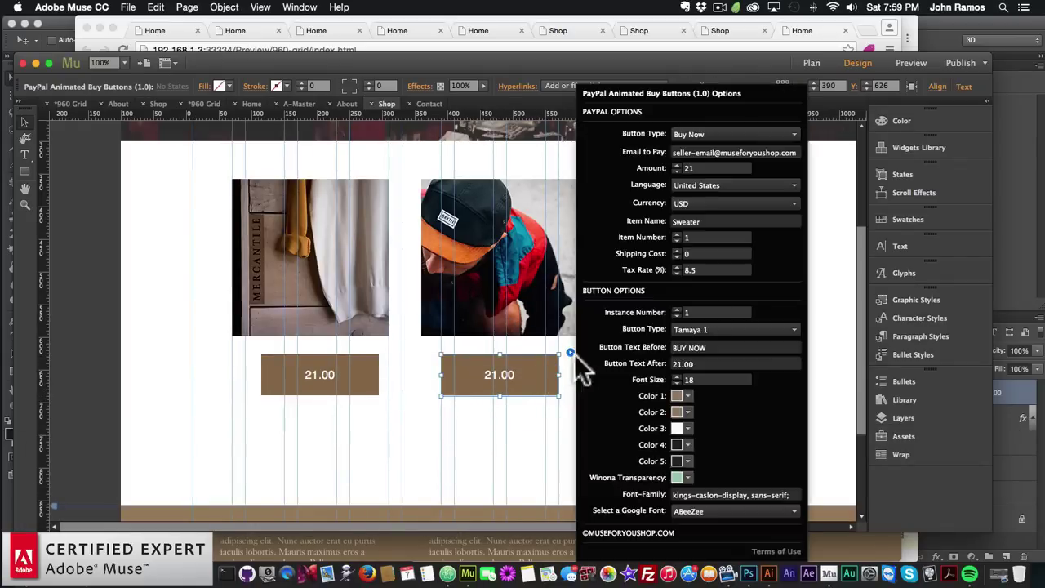
pyautogui.doubleClick(709, 168)
pyautogui.write('14')
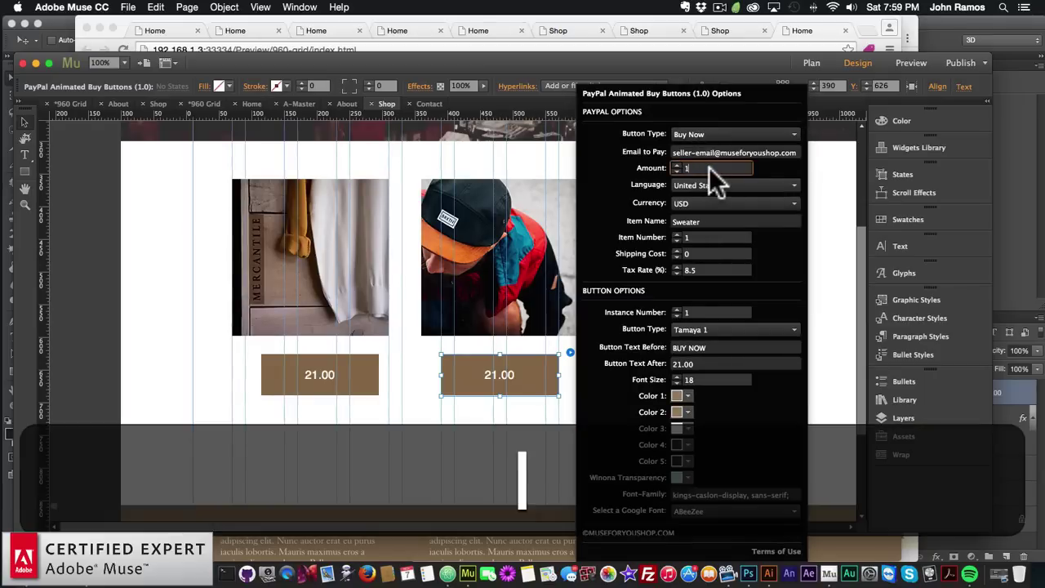
pyautogui.press('Return')
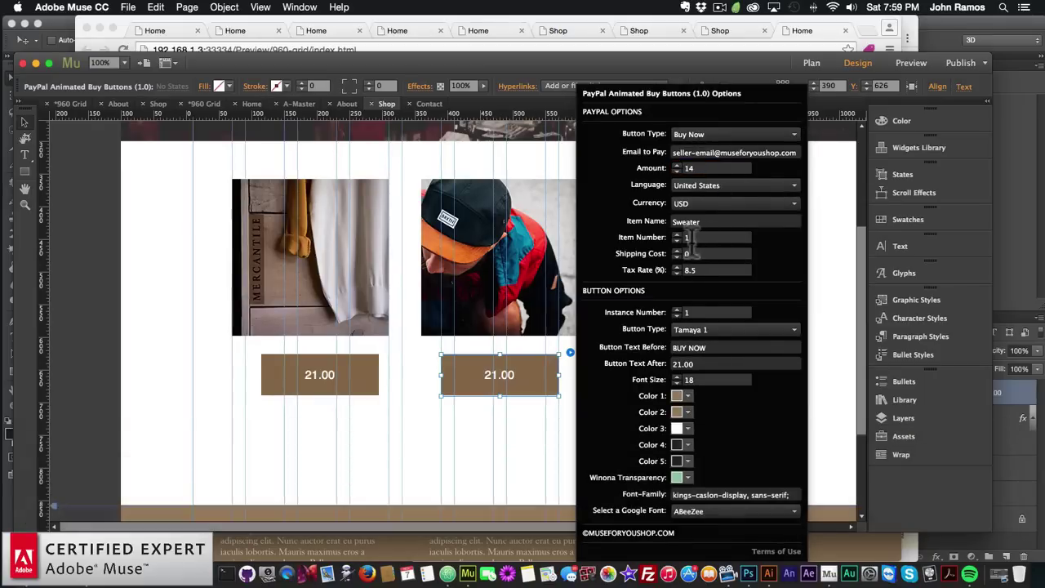
pyautogui.click(688, 237)
pyautogui.press('BackSpace')
pyautogui.write('2')
pyautogui.press('Return')
pyautogui.click(698, 364)
pyautogui.write('14.')
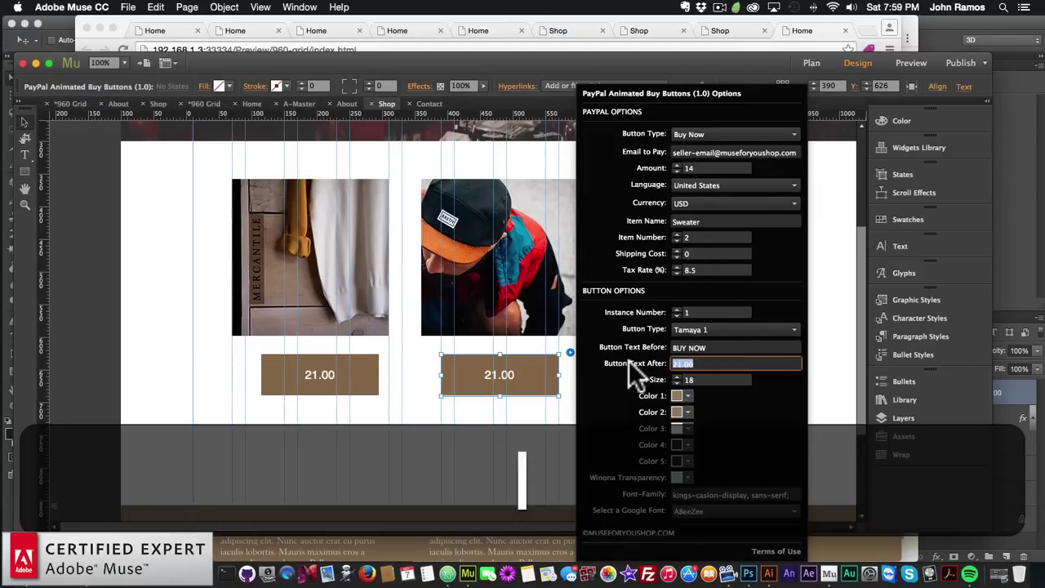
pyautogui.write('00')
pyautogui.press('Return')
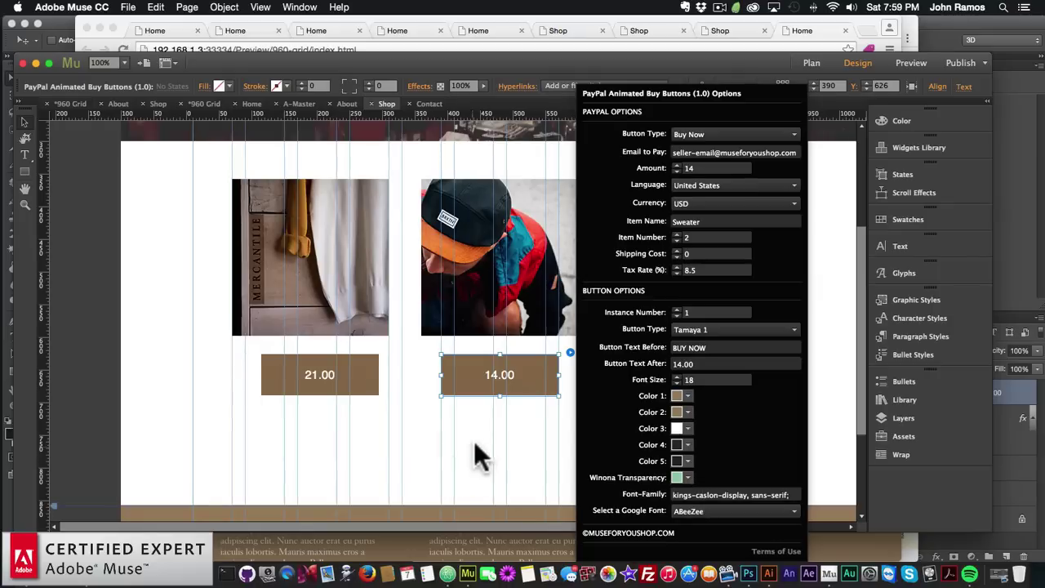
pyautogui.click(477, 444)
# Name the third product Scarf and the middle product Hipster-Hat
pyautogui.click(660, 377)
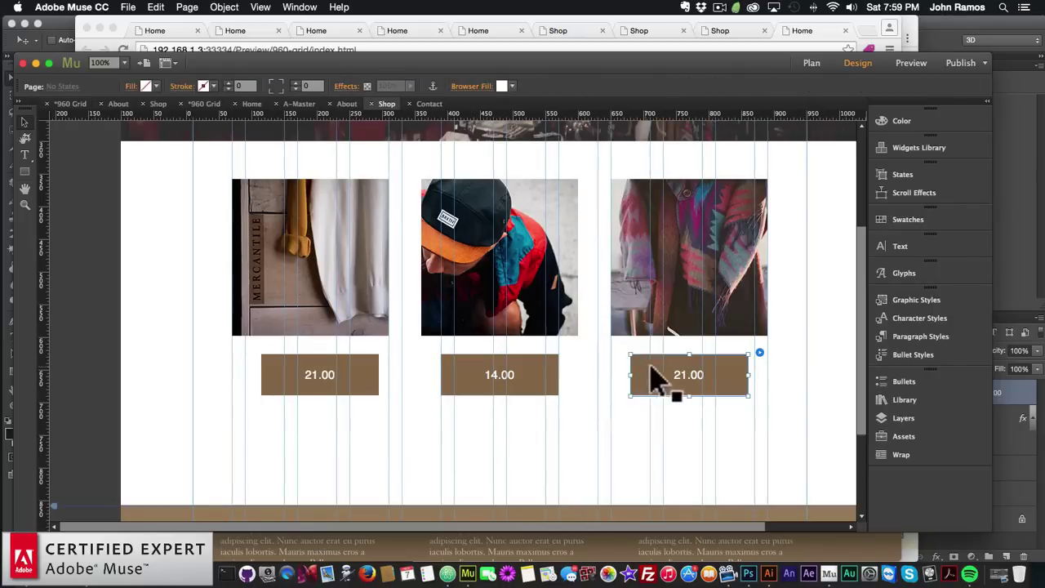
pyautogui.click(759, 353)
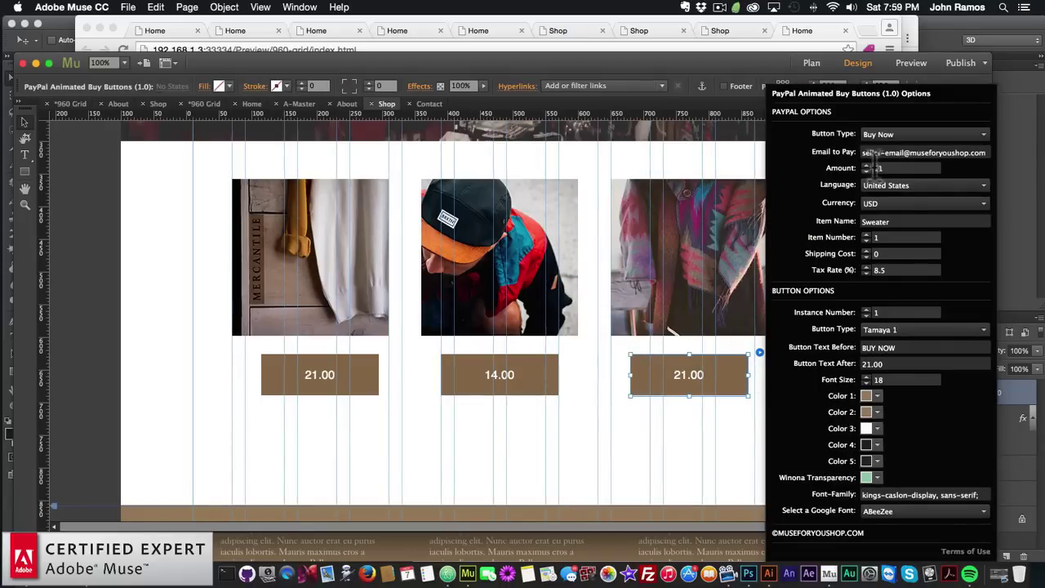
pyautogui.doubleClick(886, 220)
pyautogui.write('Scarf')
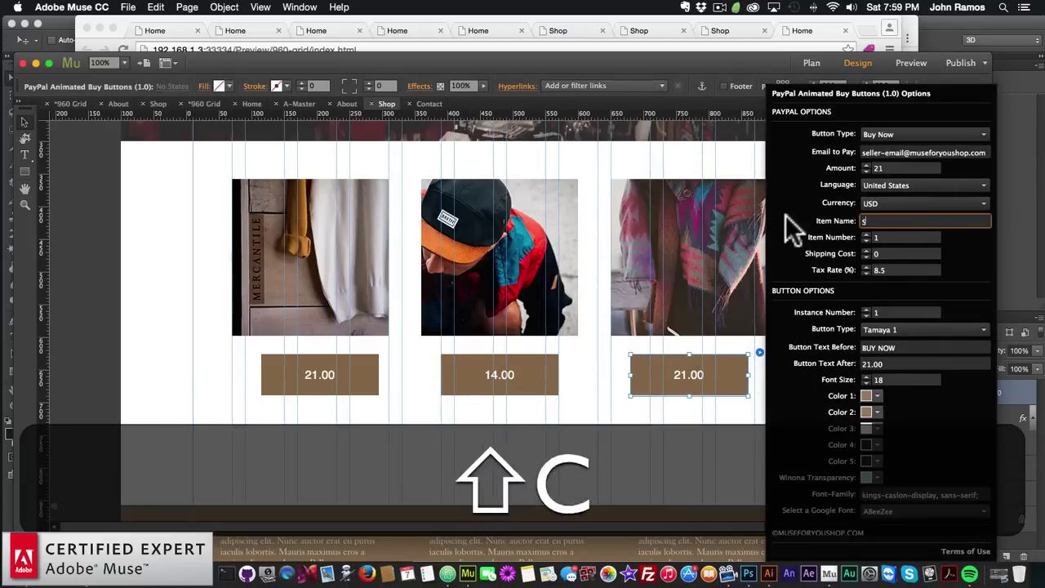
pyautogui.press('Return')
pyautogui.click(527, 376)
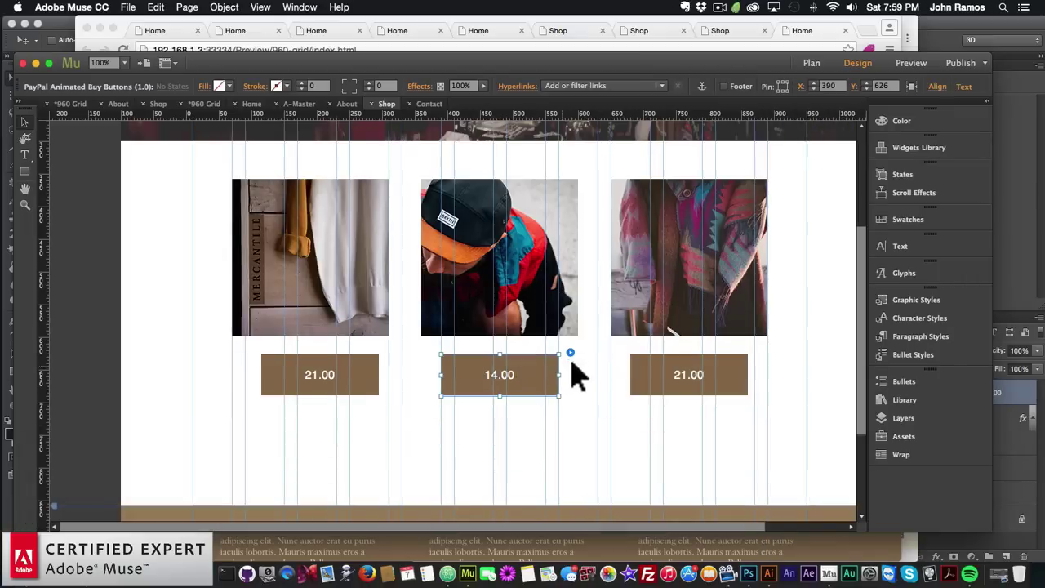
pyautogui.click(569, 352)
pyautogui.click(704, 218)
pyautogui.press('shift+super+a')
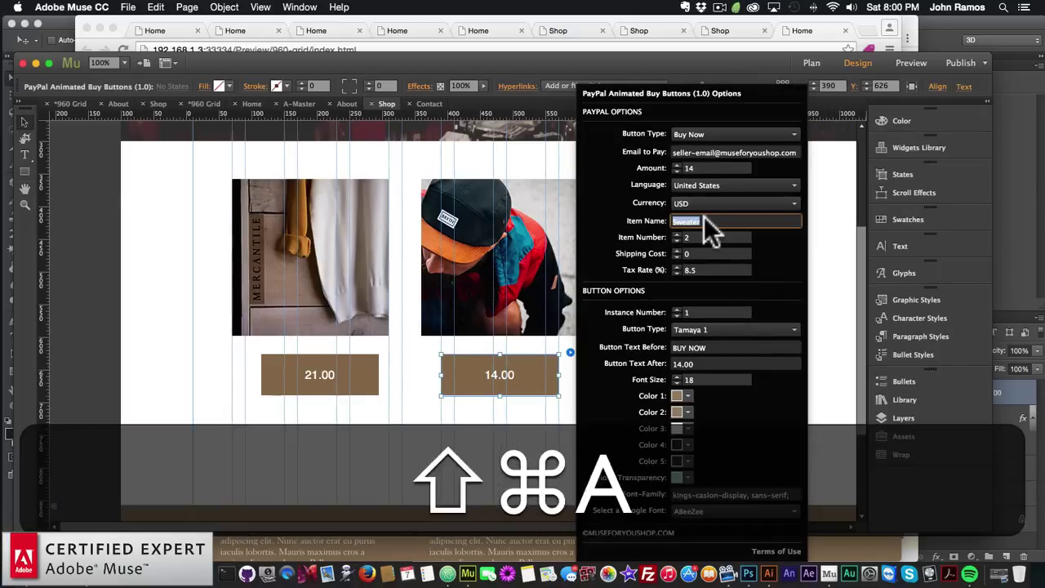
pyautogui.write('Hipster-Hat')
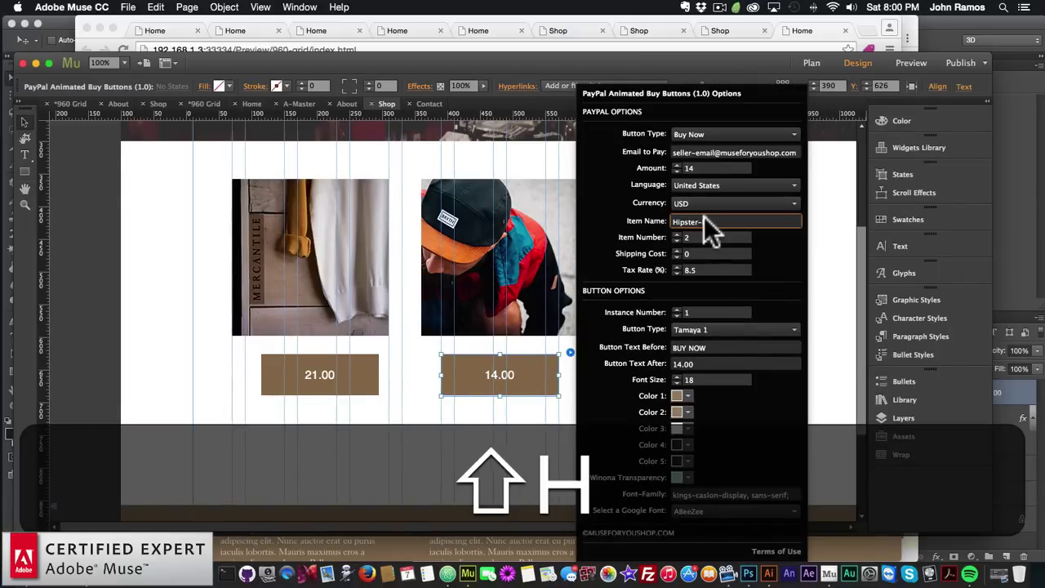
pyautogui.press('Return')
pyautogui.click(588, 392)
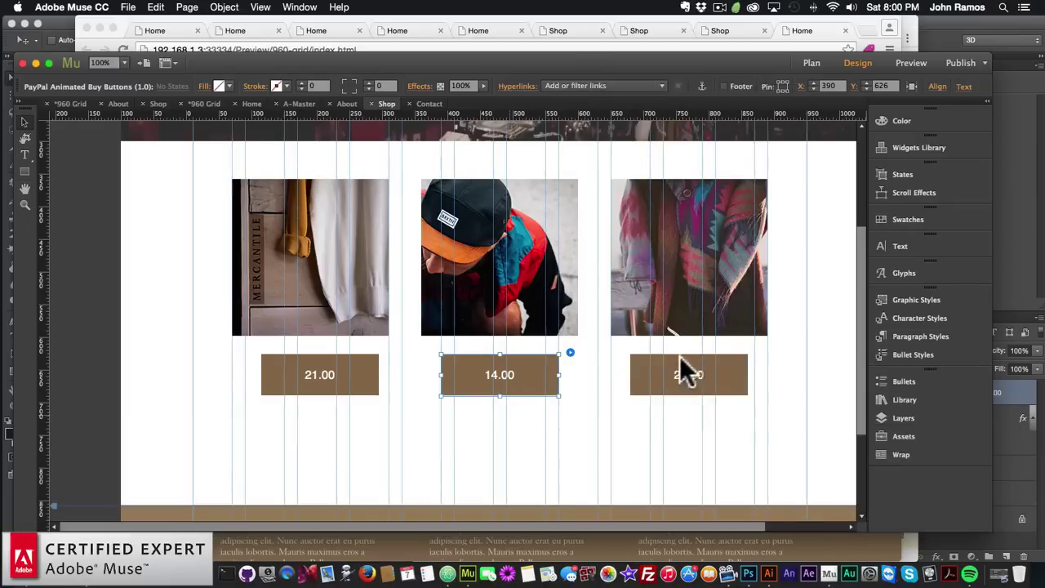
# Set the third buy button's amount to 15.00 and its label to 15.00
pyautogui.click(679, 369)
pyautogui.click(759, 353)
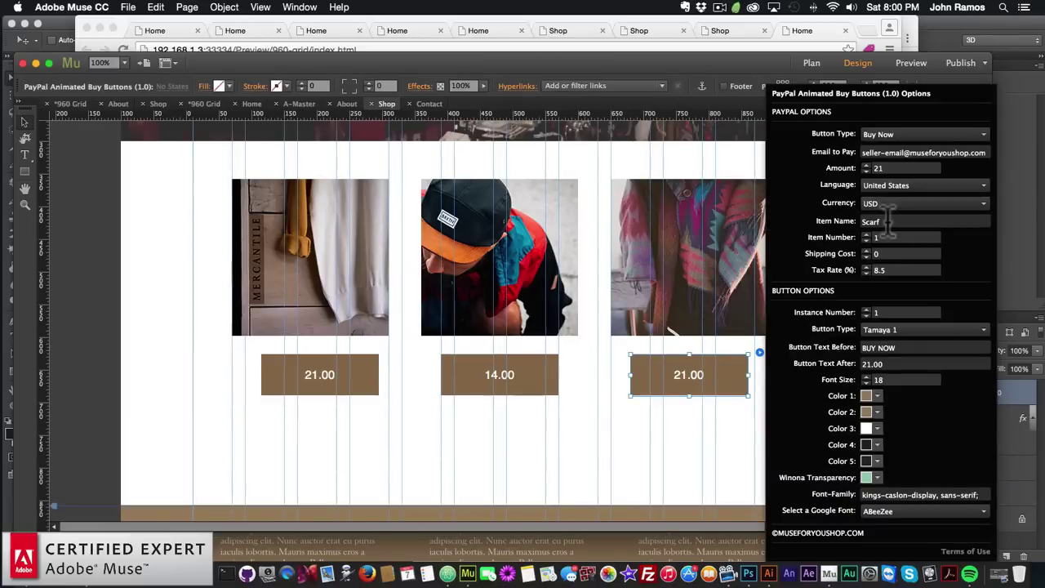
pyautogui.doubleClick(890, 168)
pyautogui.write('15.00')
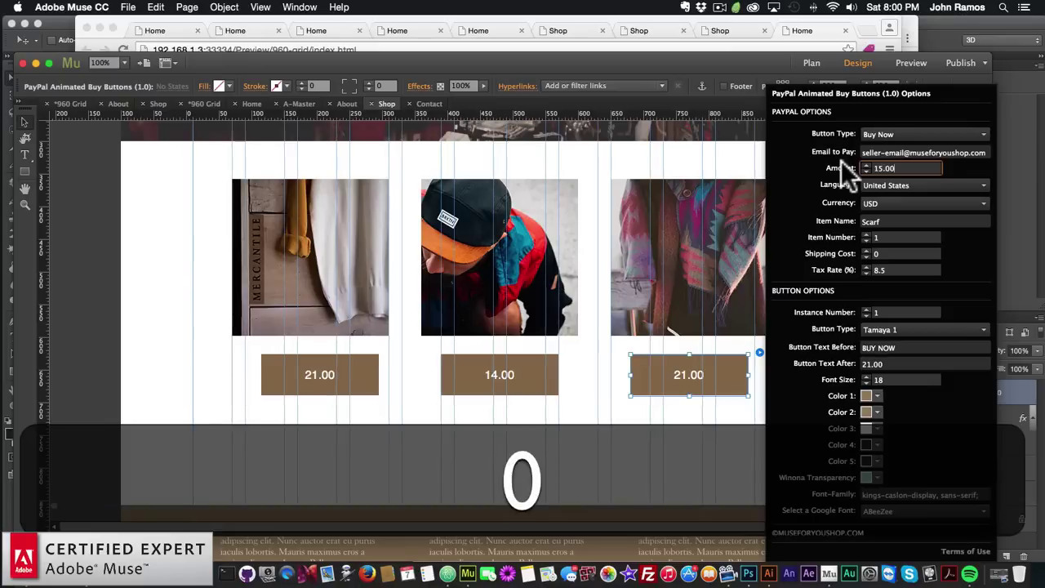
pyautogui.press('Return')
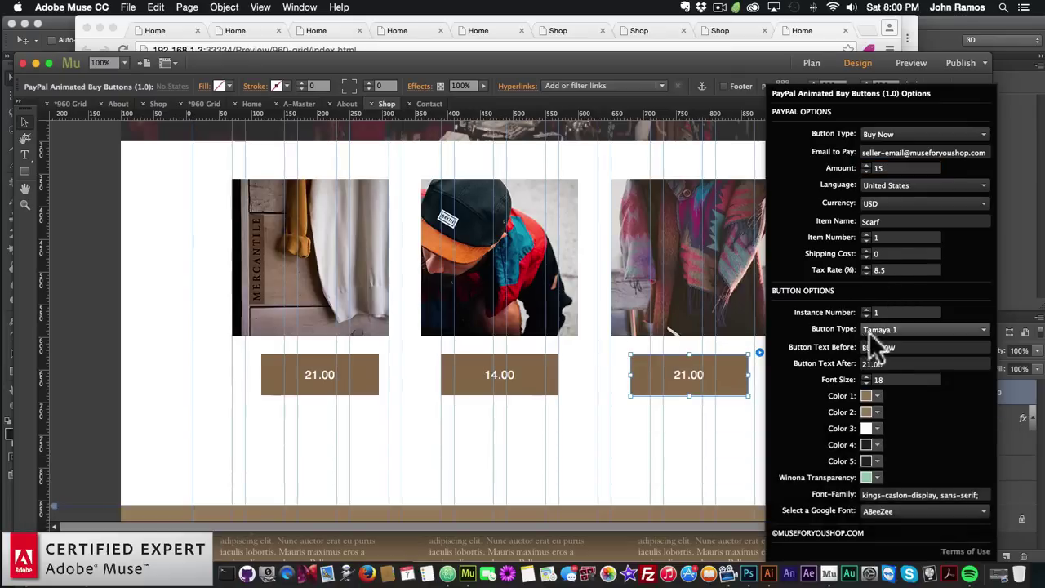
pyautogui.doubleClick(879, 364)
pyautogui.write('15.00')
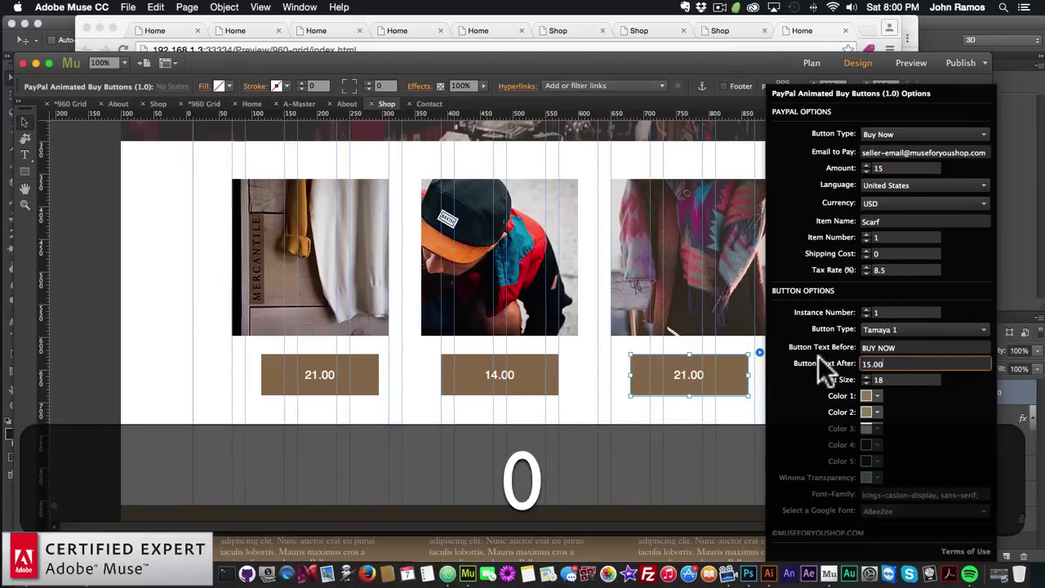
pyautogui.press('Return')
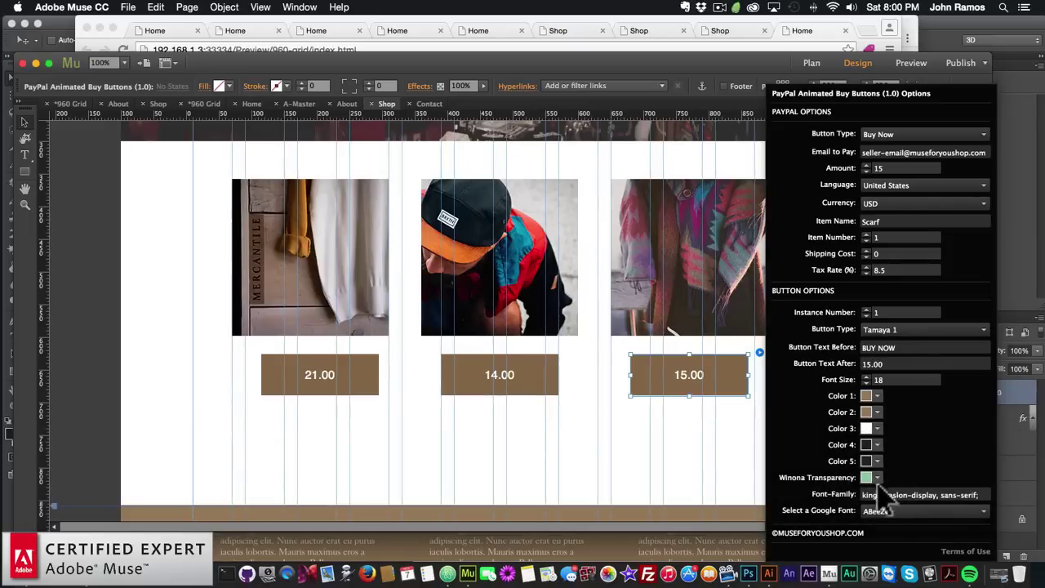
pyautogui.click(650, 459)
# Preview the Shop page in the browser and start a PayPal purchase of the 21.00 Sweater
pyautogui.click(131, 8)
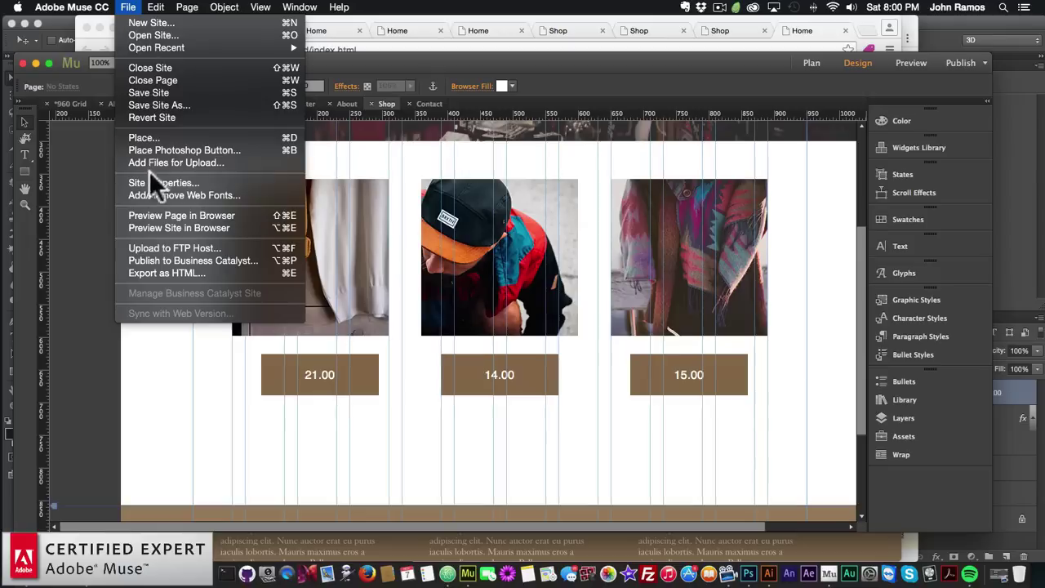
pyautogui.click(163, 214)
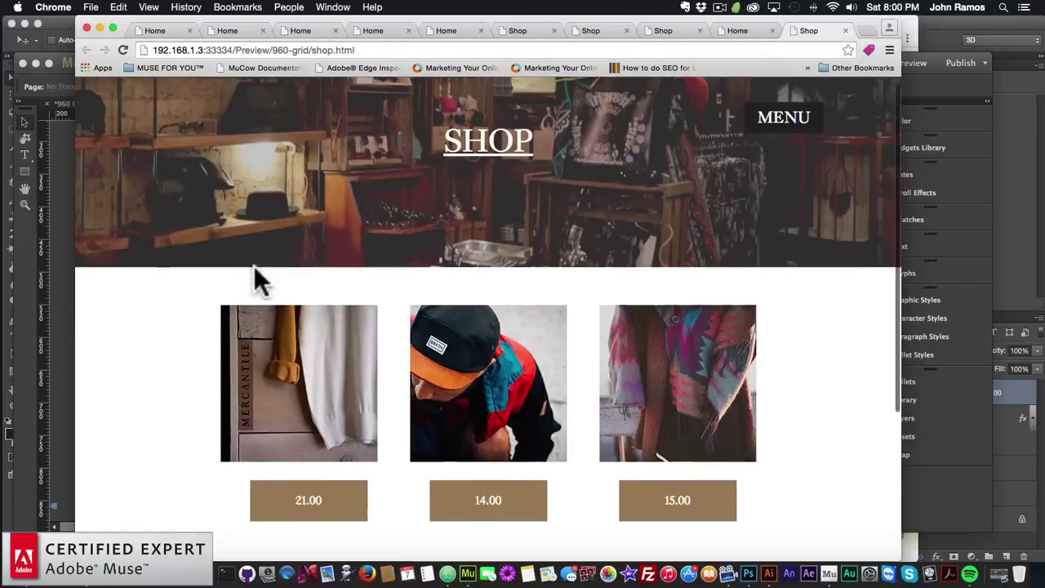
pyautogui.scroll(-3, 270, 343)
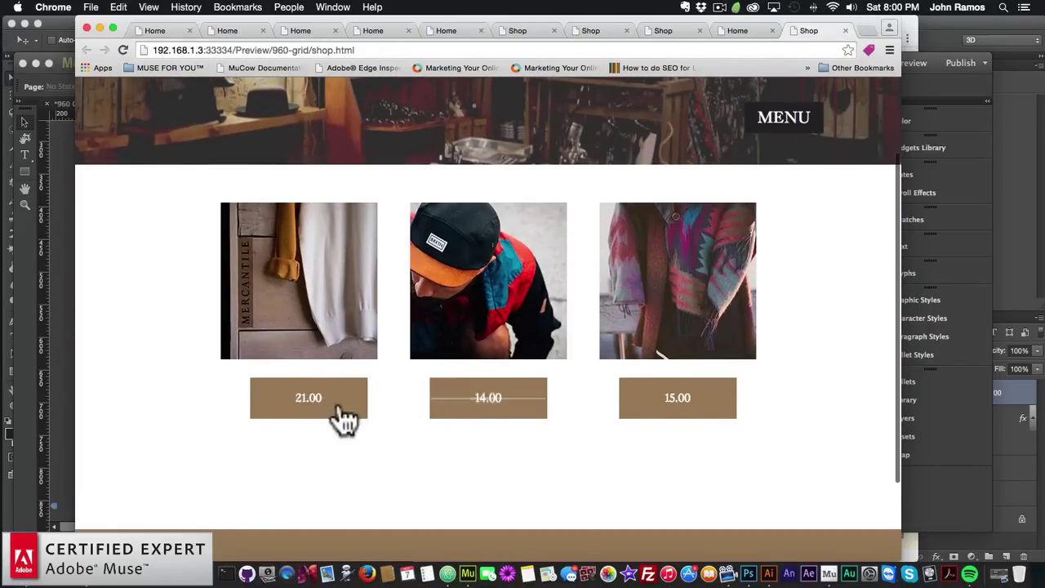
pyautogui.click(315, 408)
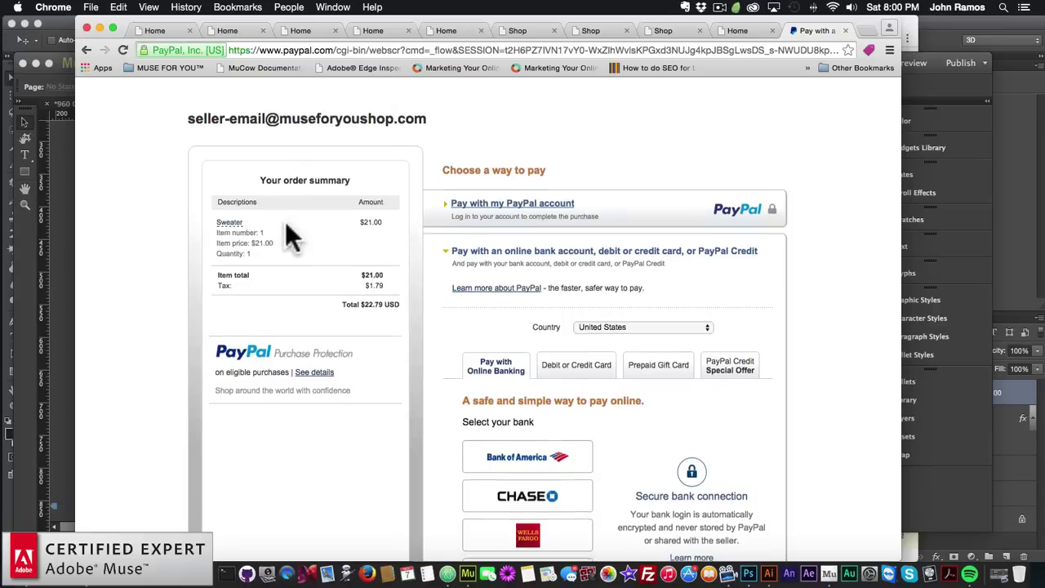
# Review the PayPal summary: Sweater $21.00 plus $1.79 tax, $22.79 total
pyautogui.scroll(-2, 289, 234)
pyautogui.scroll(2, 289, 235)
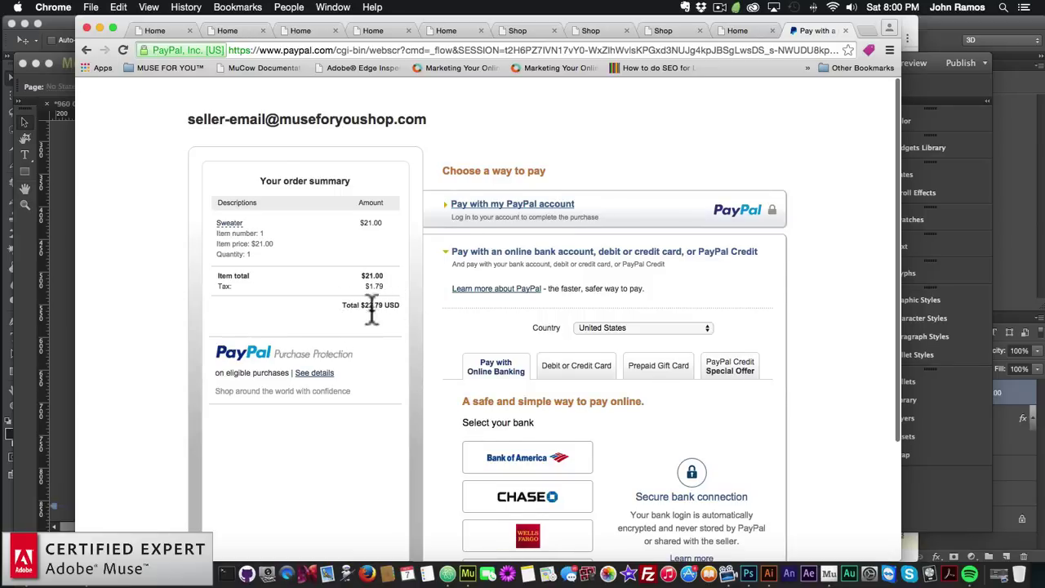
pyautogui.scroll(-5, 372, 311)
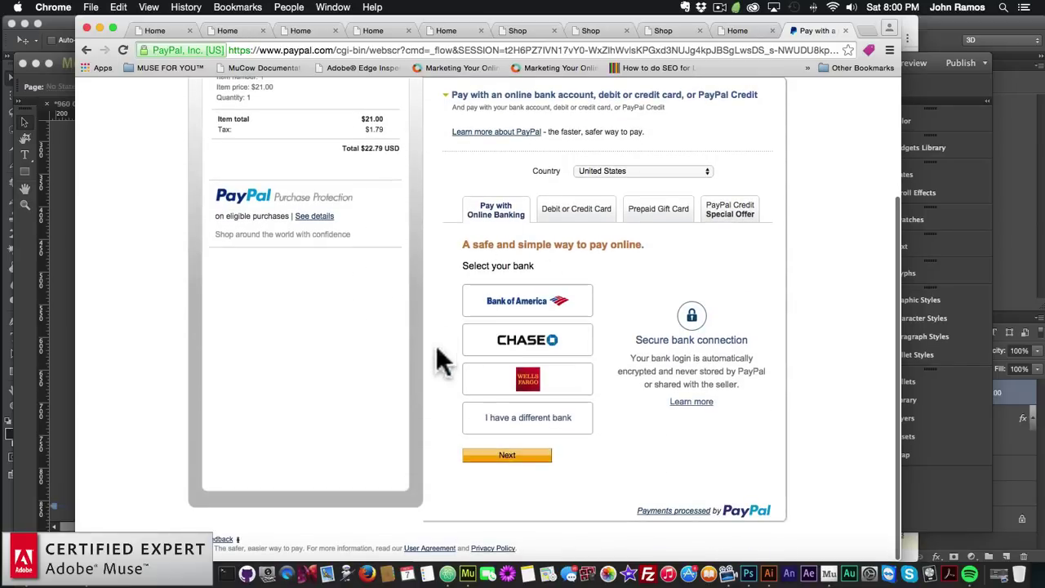
pyautogui.scroll(2, 432, 280)
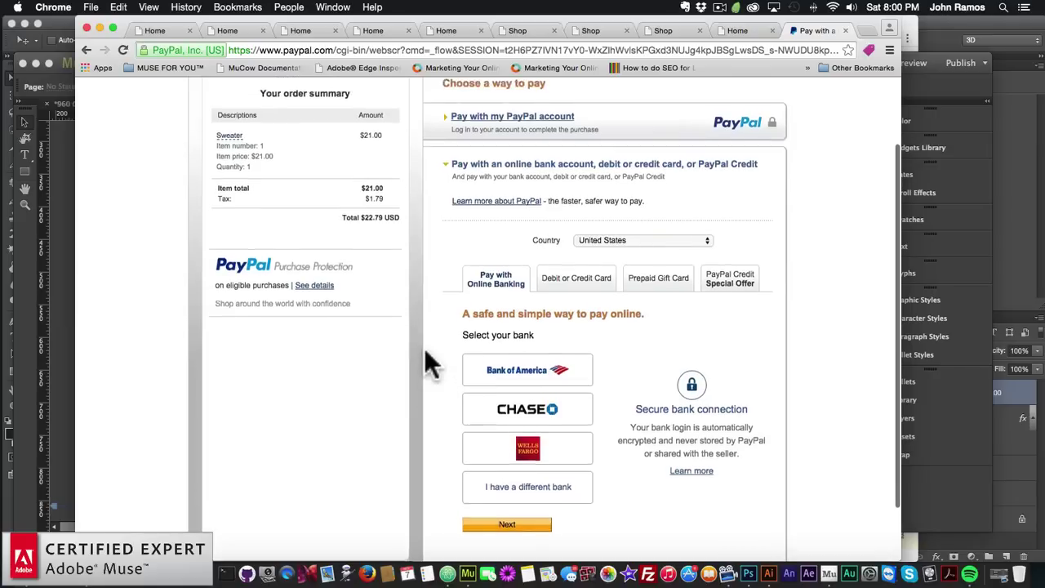
pyautogui.scroll(2, 426, 351)
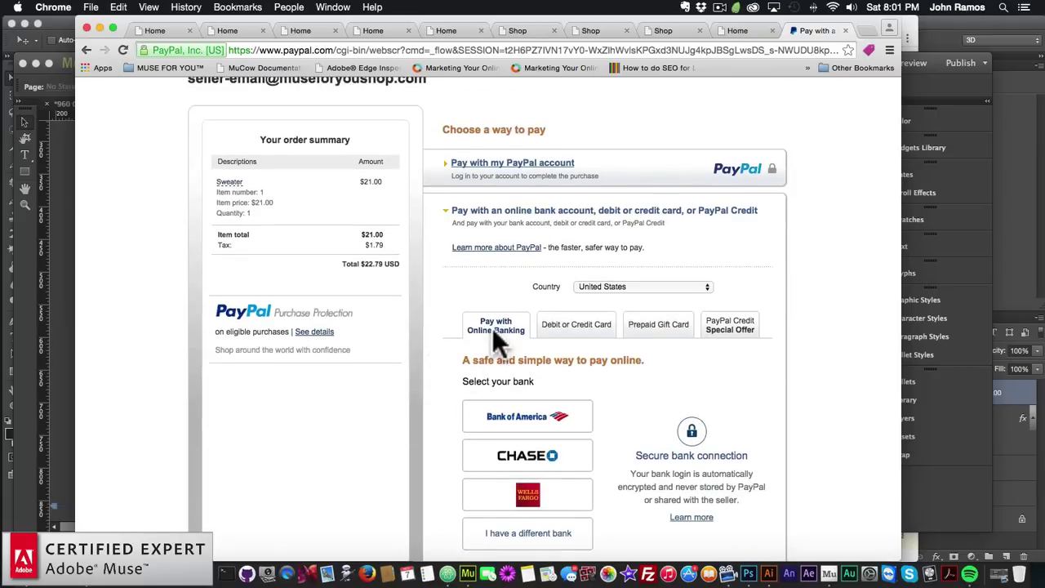
pyautogui.scroll(-3, 433, 336)
pyautogui.scroll(-1, 432, 331)
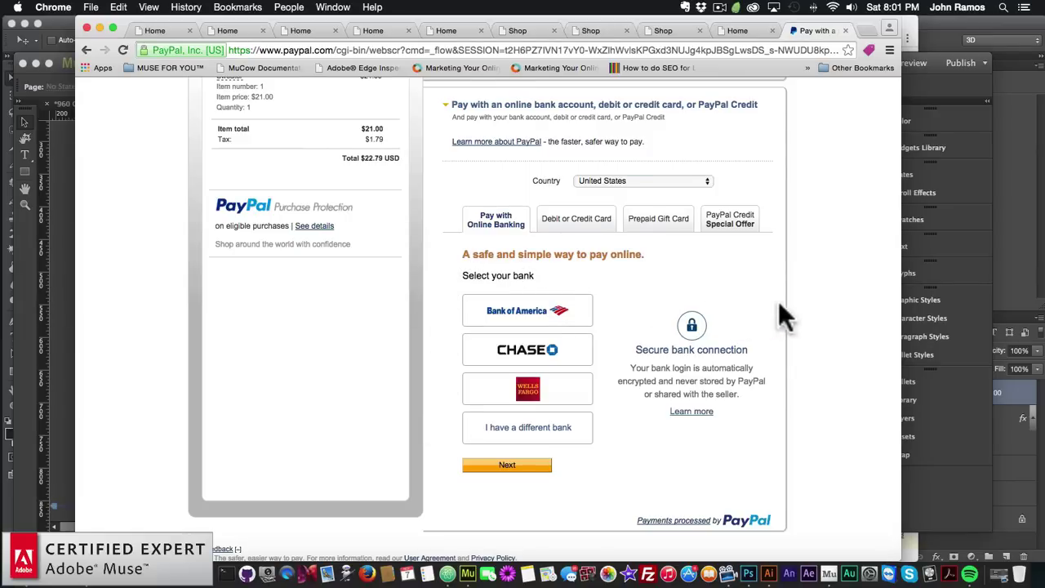
pyautogui.scroll(4, 779, 303)
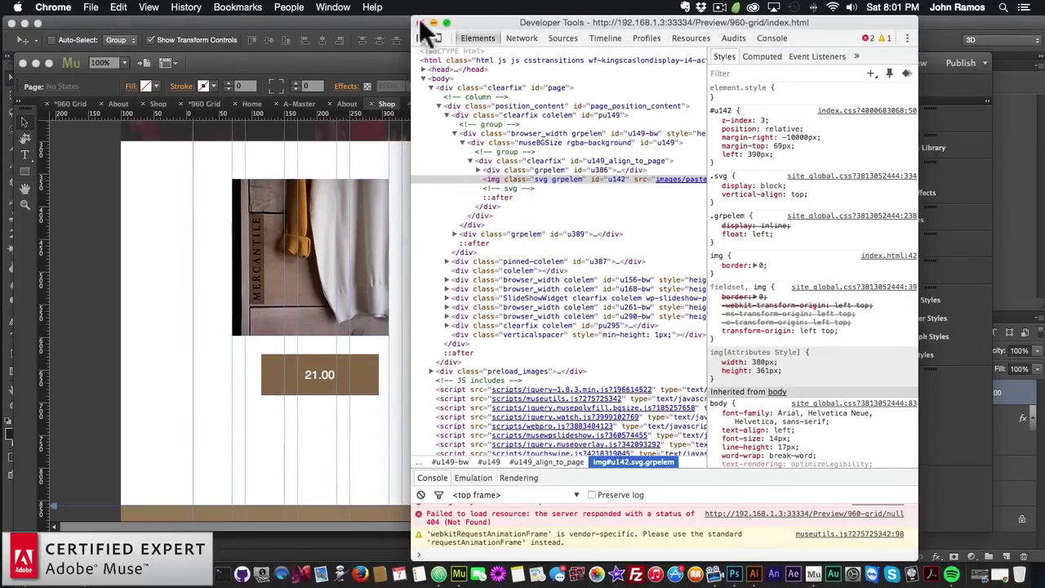
pyautogui.click(421, 23)
# Marquee-select the three product photos with their 21.00, 14.00 and 15.00 buttons and reposition them
pyautogui.click(28, 291)
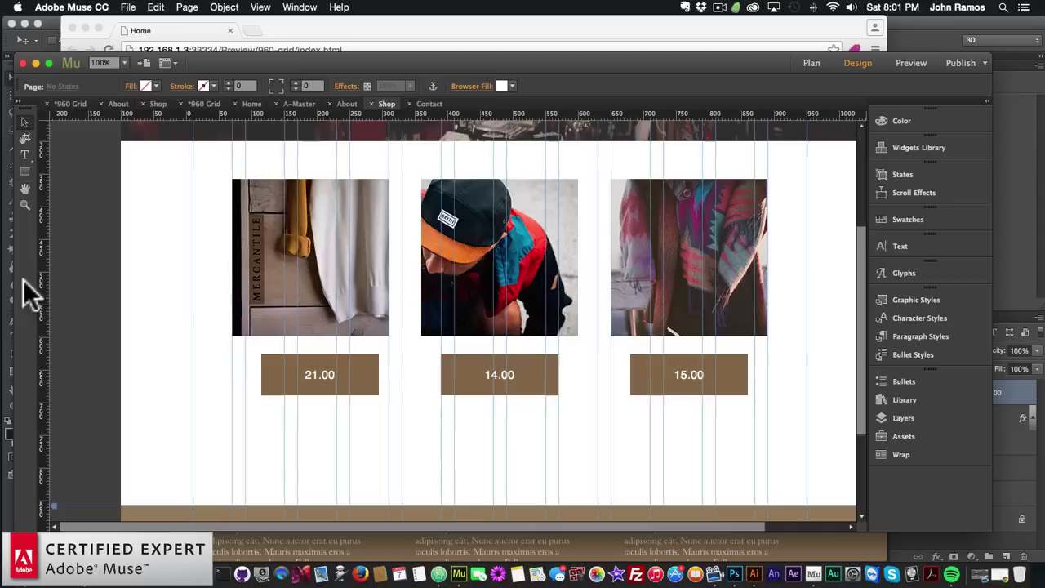
pyautogui.click(344, 384)
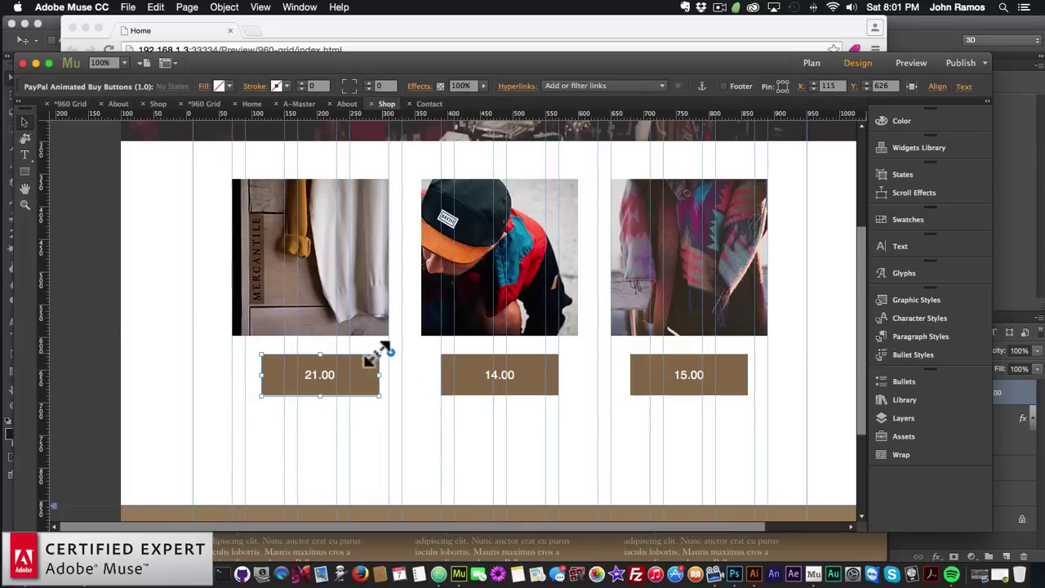
pyautogui.click(534, 391)
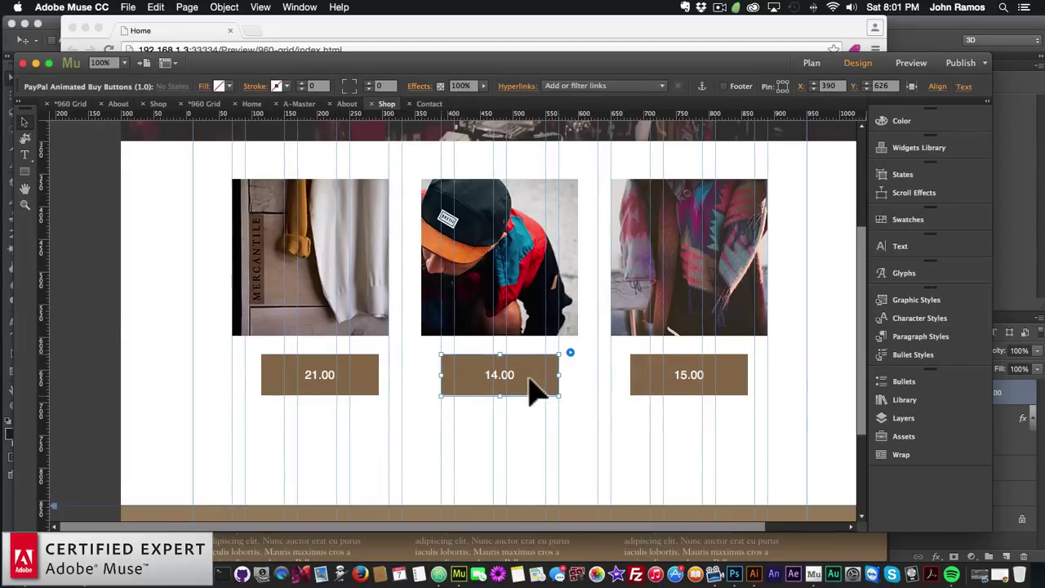
pyautogui.scroll(3, 530, 392)
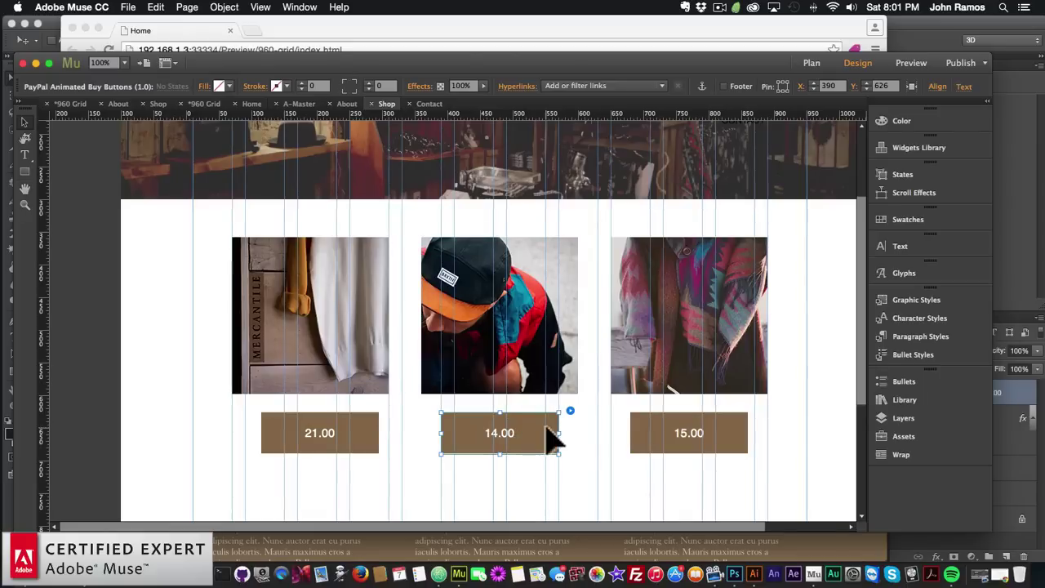
pyautogui.scroll(-3, 548, 441)
pyautogui.moveTo(762, 443); pyautogui.dragTo(312, 253)
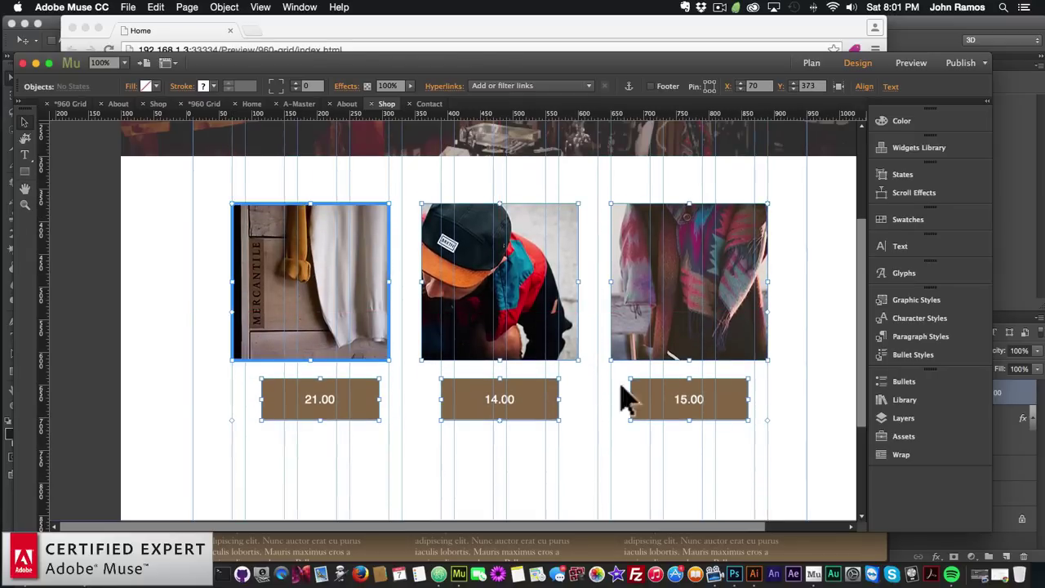
pyautogui.click(788, 255)
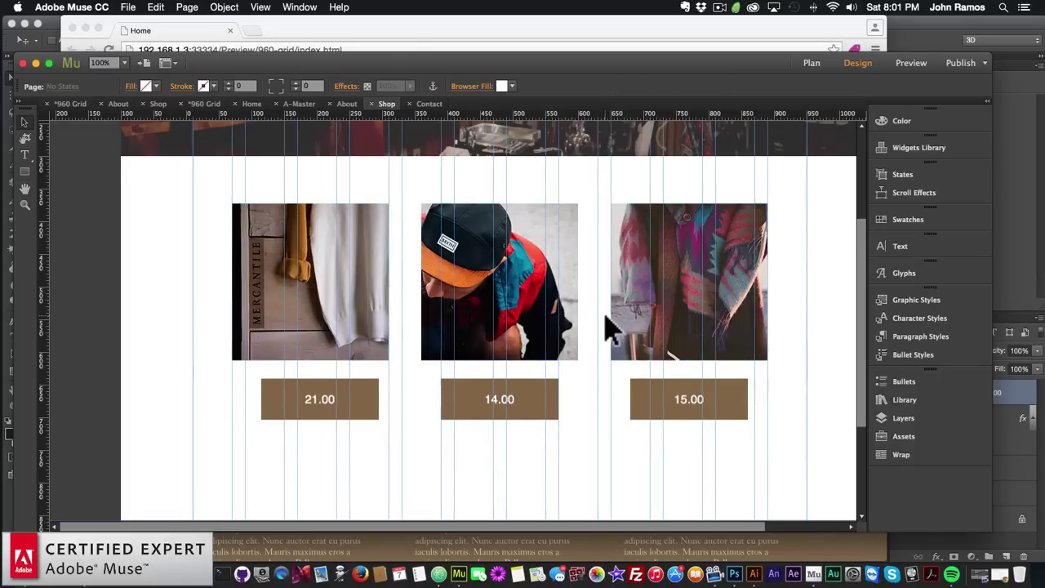
pyautogui.scroll(-3, 611, 328)
pyautogui.scroll(7, 613, 328)
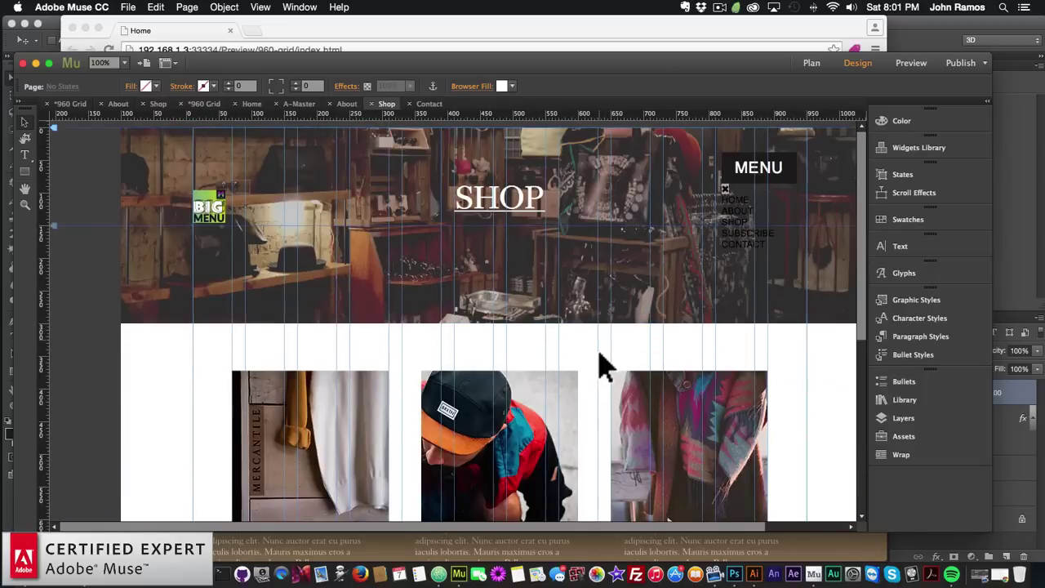
# Check the Shop page, then go to Plan view and open the empty Subscribe page
pyautogui.click(810, 63)
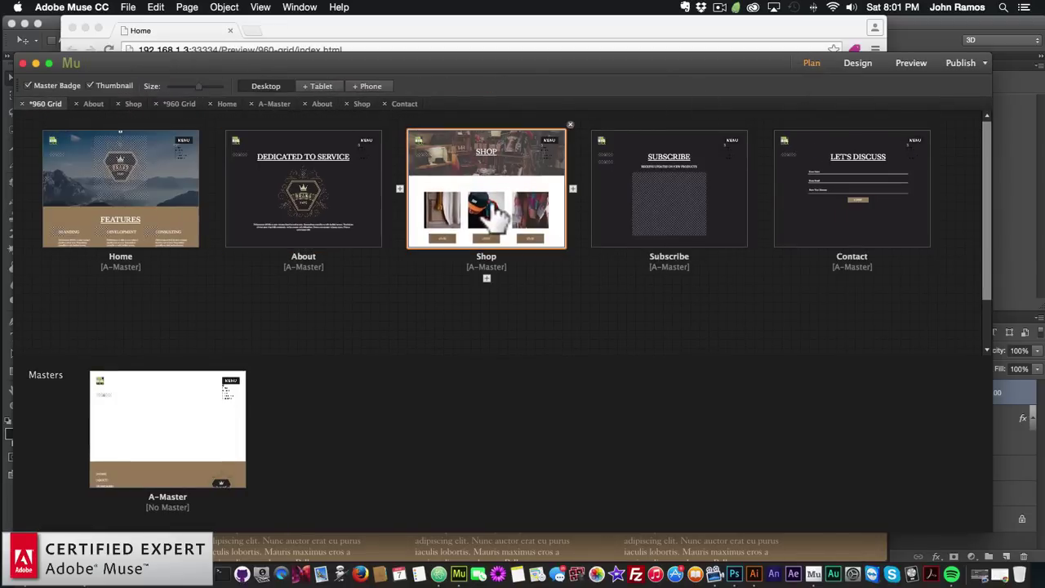
pyautogui.doubleClick(497, 212)
pyautogui.scroll(-5, 508, 291)
pyautogui.scroll(5, 517, 291)
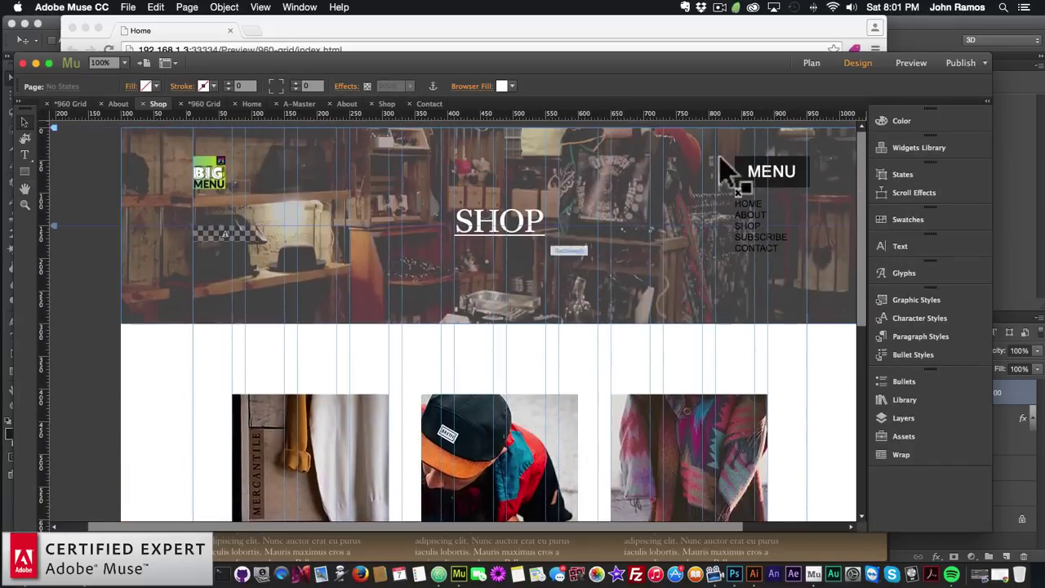
pyautogui.click(816, 61)
pyautogui.click(360, 102)
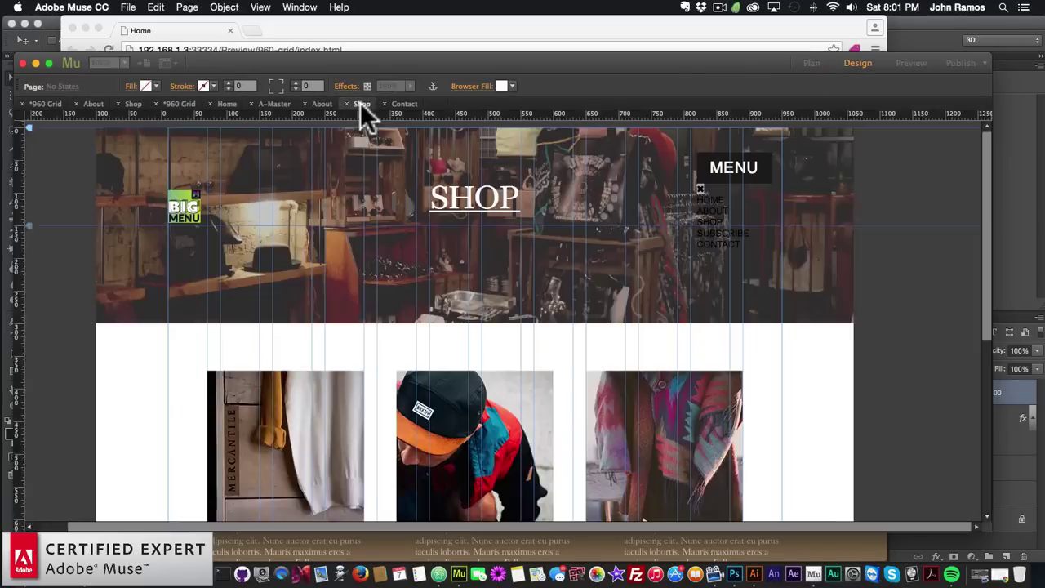
pyautogui.click(811, 63)
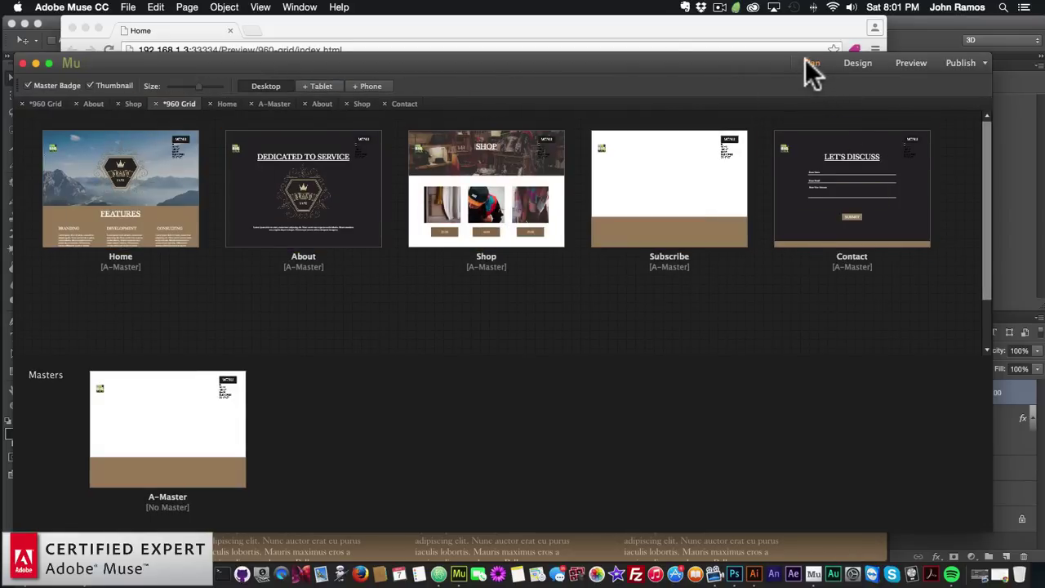
pyautogui.doubleClick(675, 200)
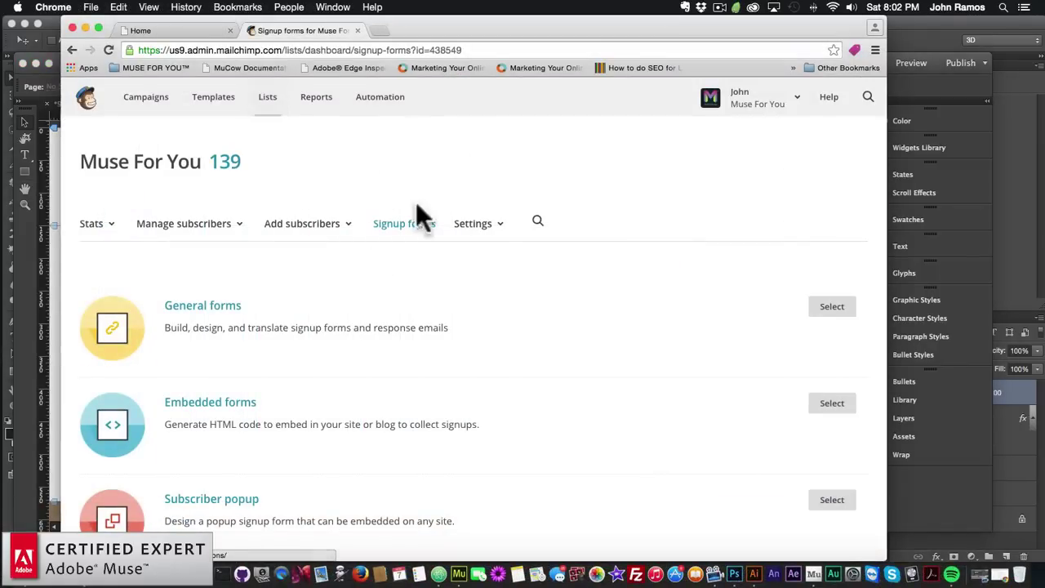
# Copy the Naked embedded form code from MailChimp's Embedded forms, then return to Muse
pyautogui.scroll(-2, 397, 299)
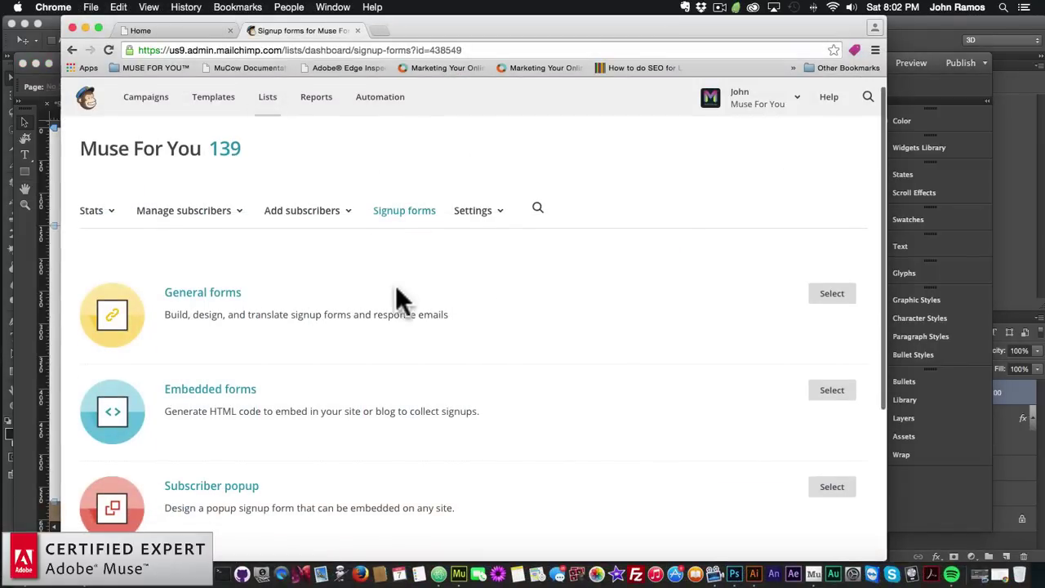
pyautogui.click(208, 351)
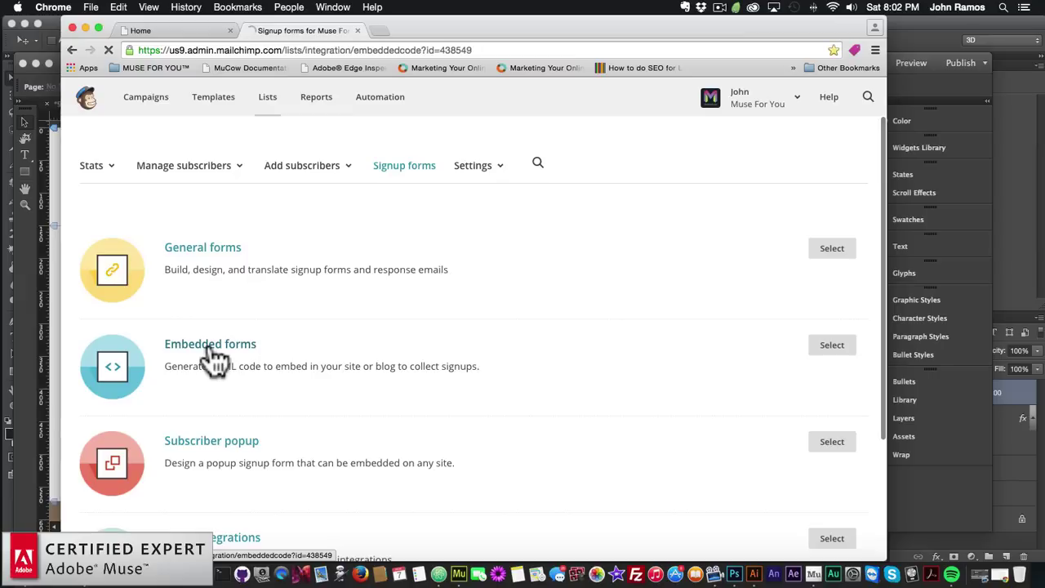
pyautogui.scroll(-2, 253, 339)
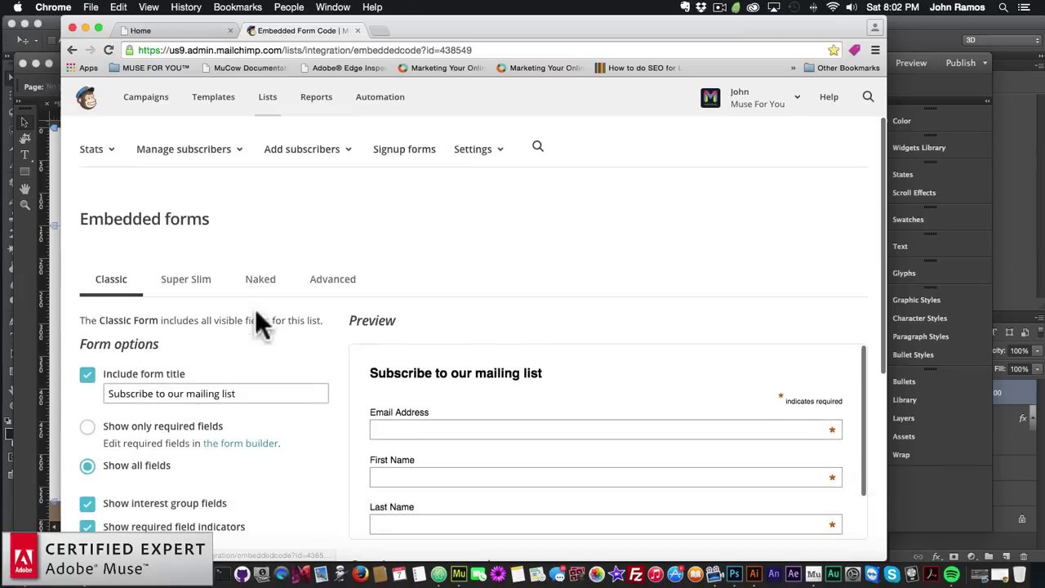
pyautogui.click(263, 292)
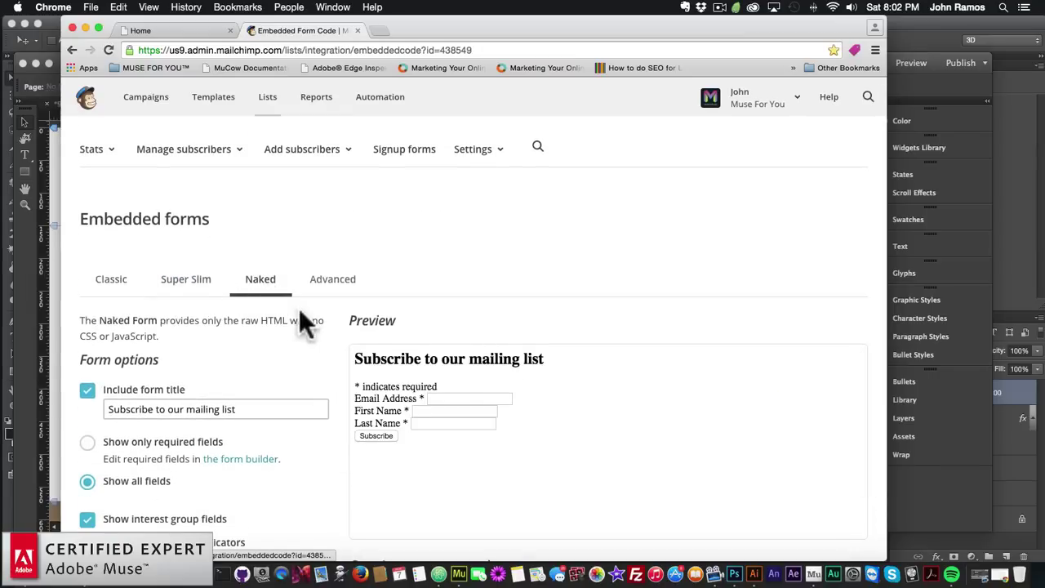
pyautogui.scroll(-3, 259, 196)
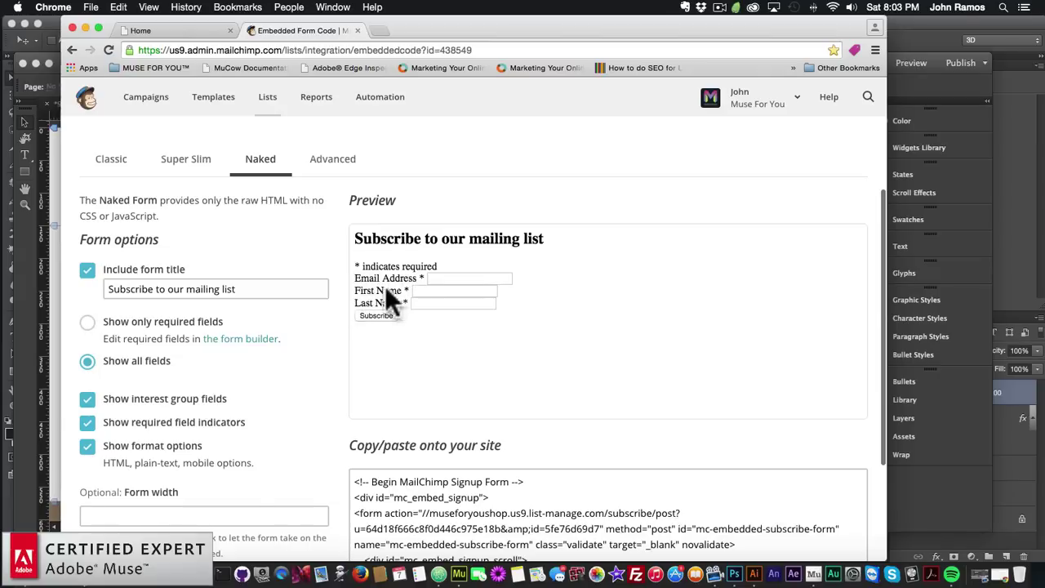
pyautogui.scroll(-3, 443, 362)
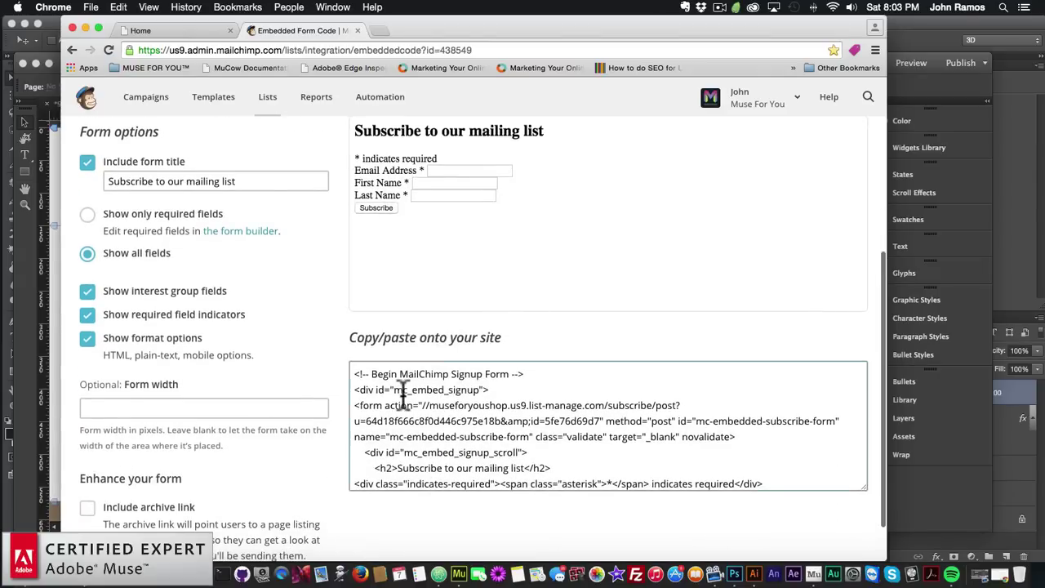
pyautogui.click(402, 395)
pyautogui.press('super+c')
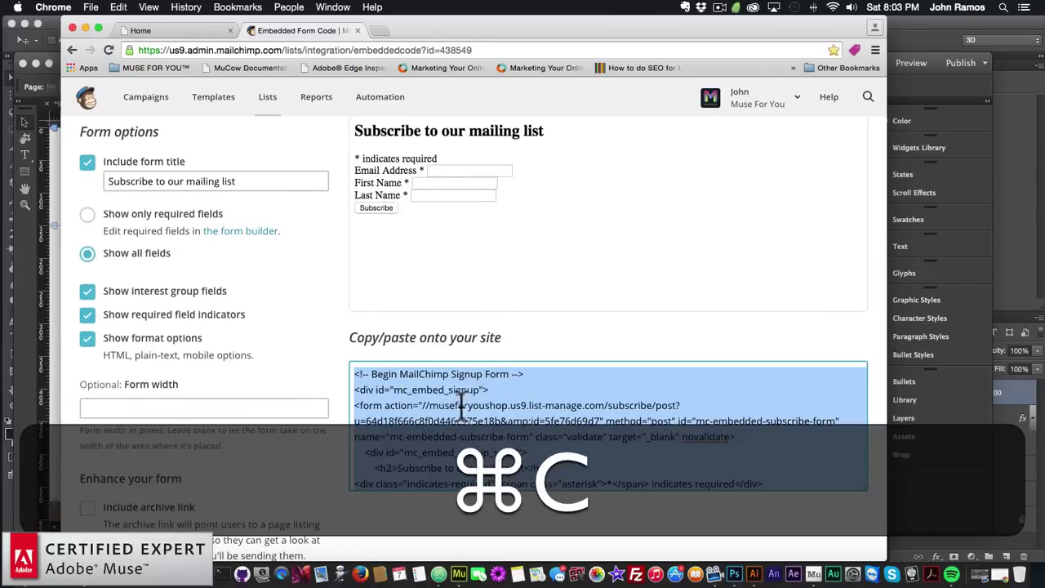
pyautogui.click(928, 517)
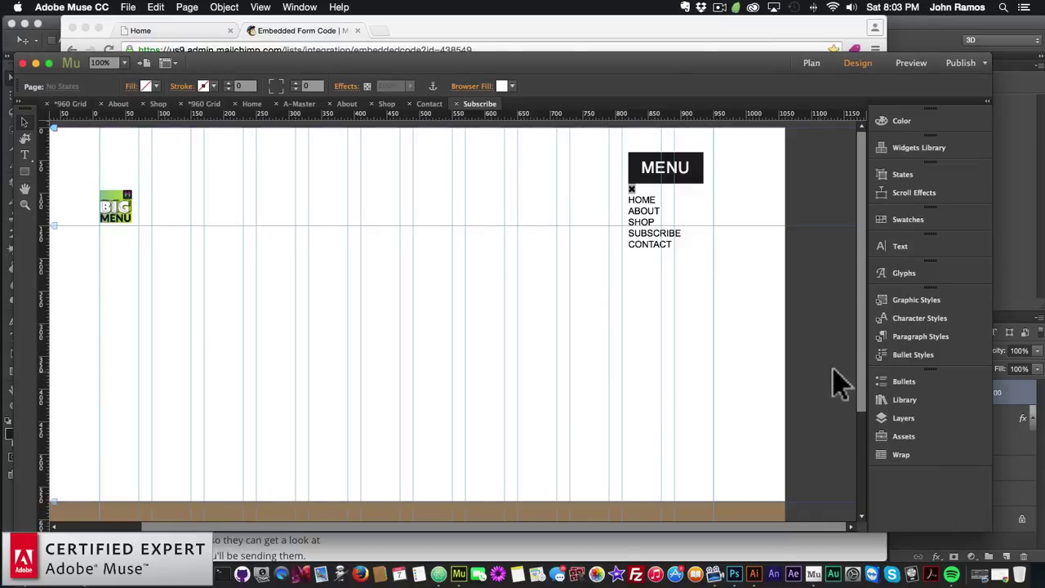
# Drag the MailChimp Unlimited item from the Library's MailChimp Unlimited Widget folder onto the Subscribe page
pyautogui.click(900, 397)
pyautogui.scroll(-10, 717, 334)
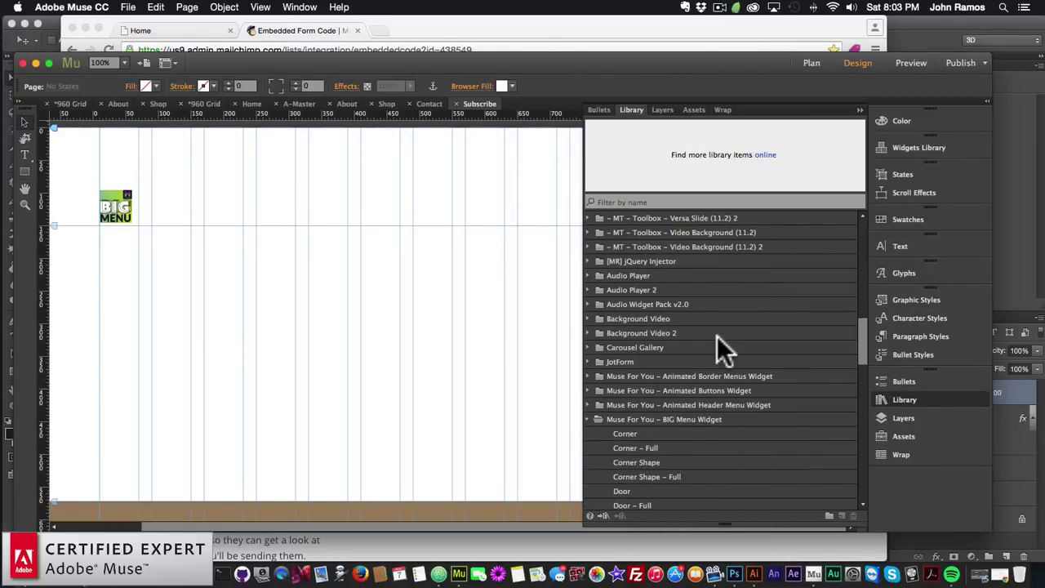
pyautogui.scroll(-15, 717, 336)
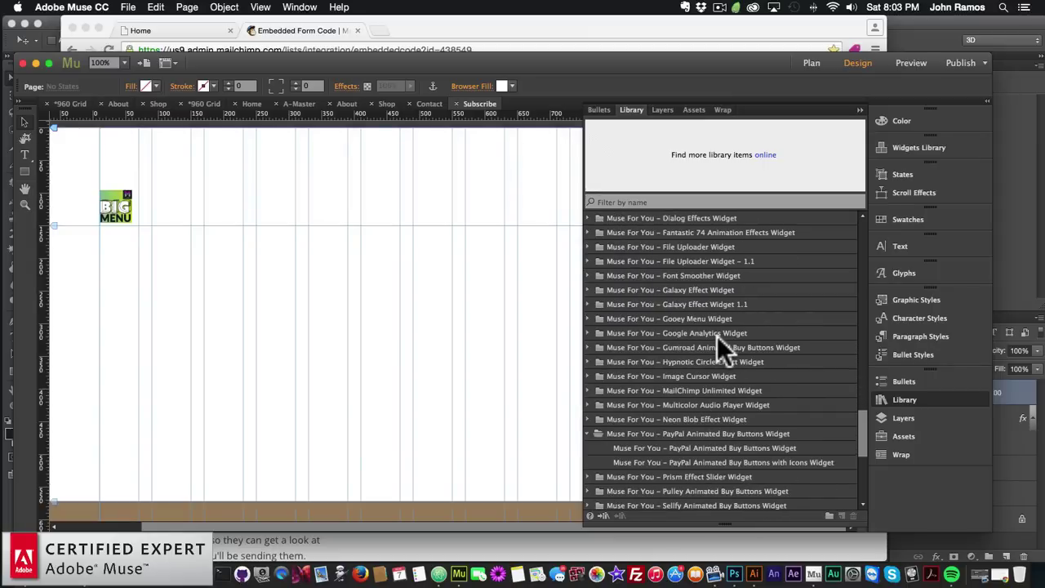
pyautogui.click(609, 392)
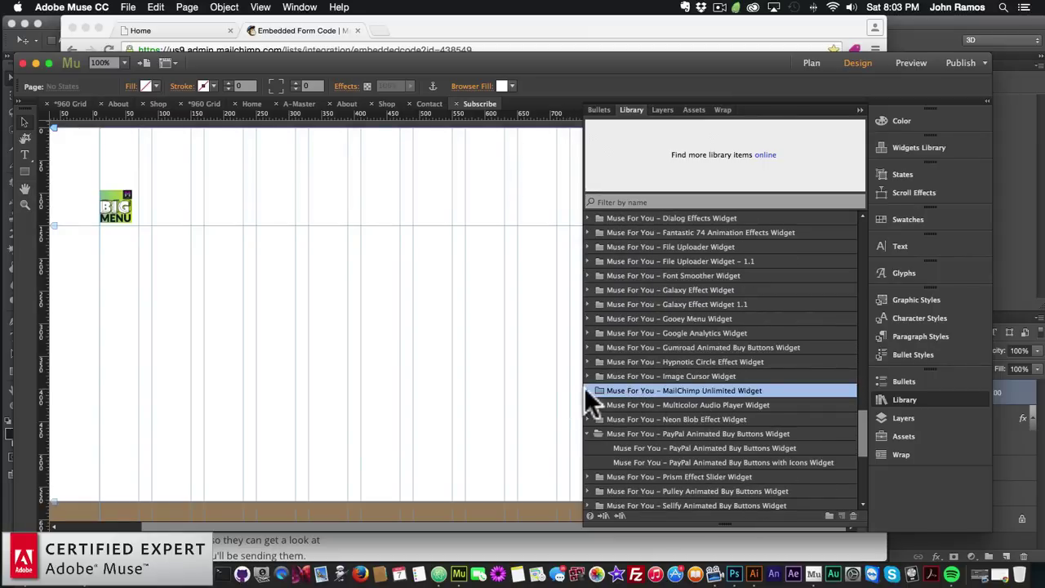
pyautogui.click(586, 390)
pyautogui.click(661, 405)
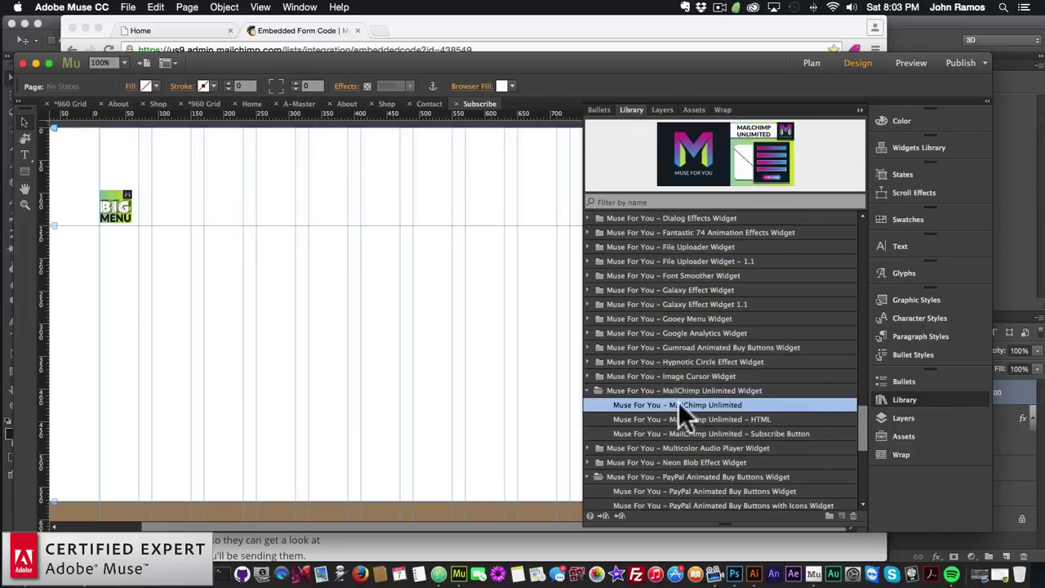
pyautogui.moveTo(693, 402); pyautogui.dragTo(292, 243)
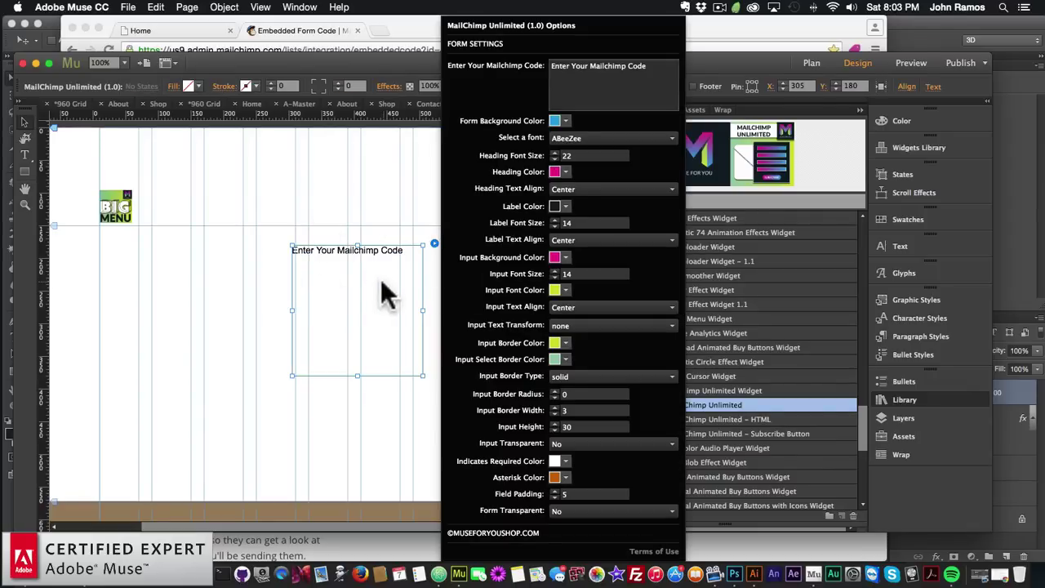
# Replace the widget's Mailchimp Code placeholder with the pasted MailChimp embed code
pyautogui.click(392, 278)
pyautogui.click(910, 399)
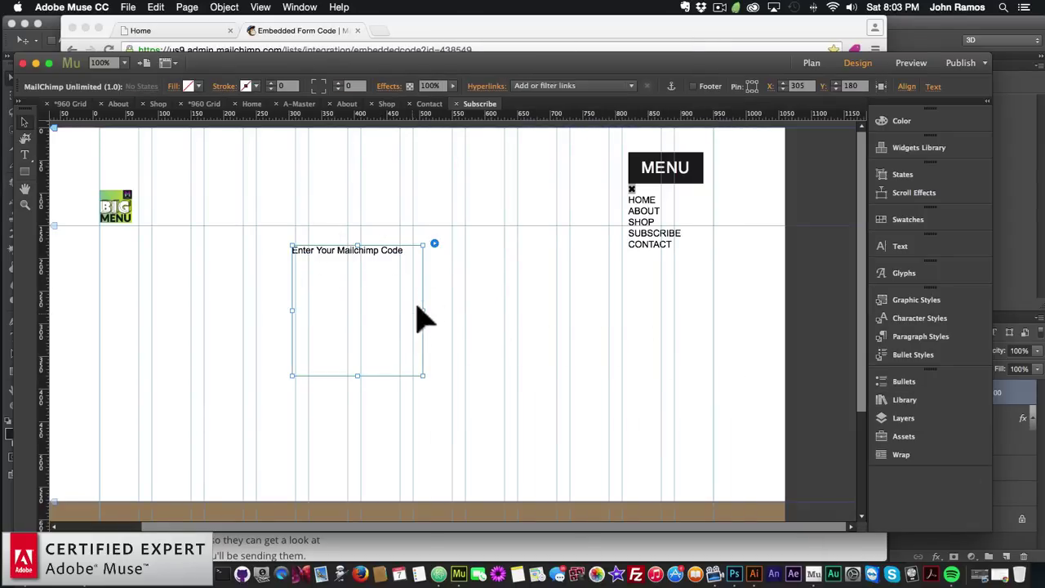
pyautogui.click(434, 244)
pyautogui.click(608, 89)
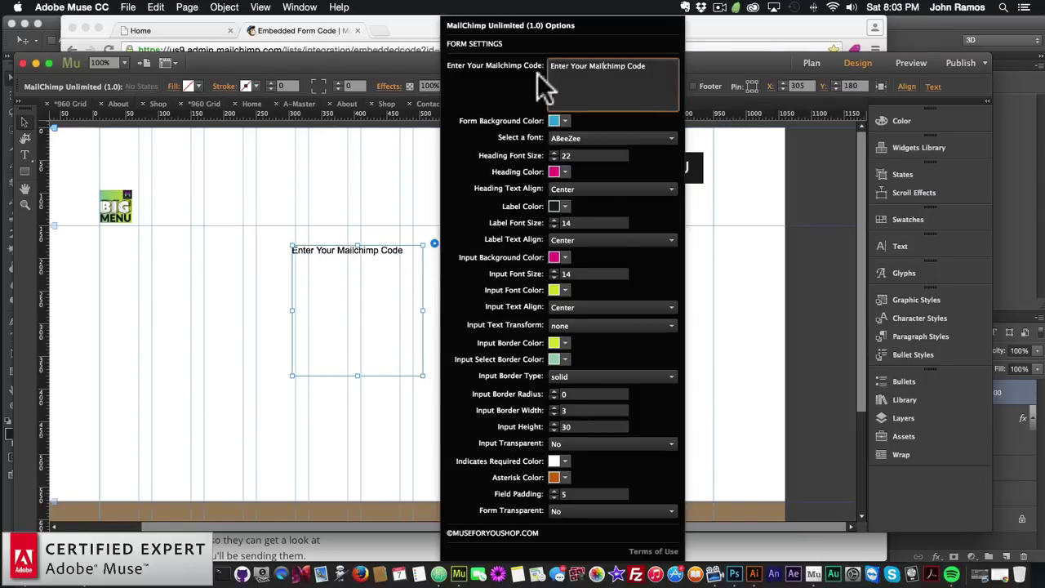
pyautogui.press('super+a')
pyautogui.press('super+v')
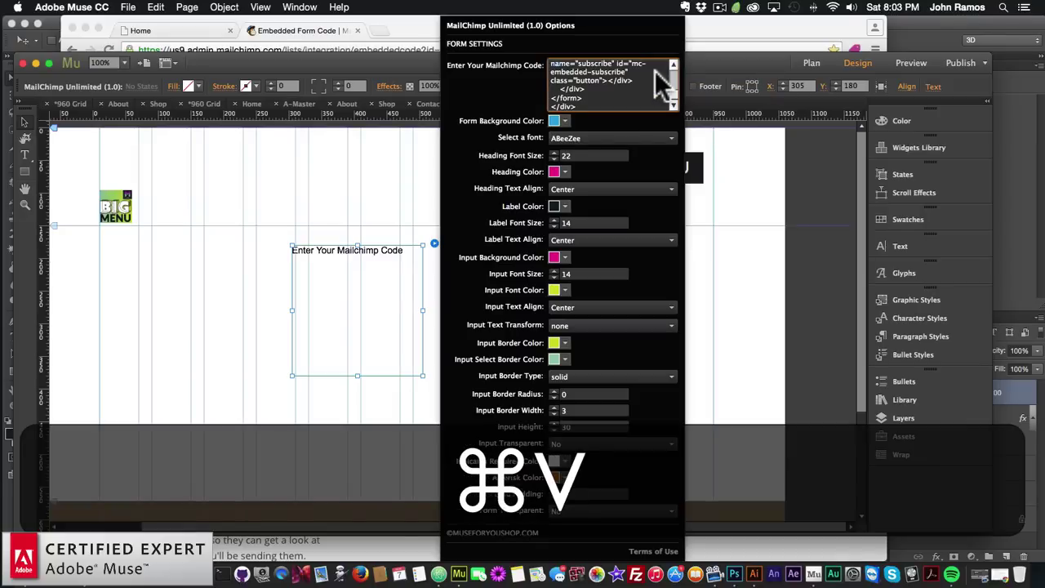
pyautogui.press('Return')
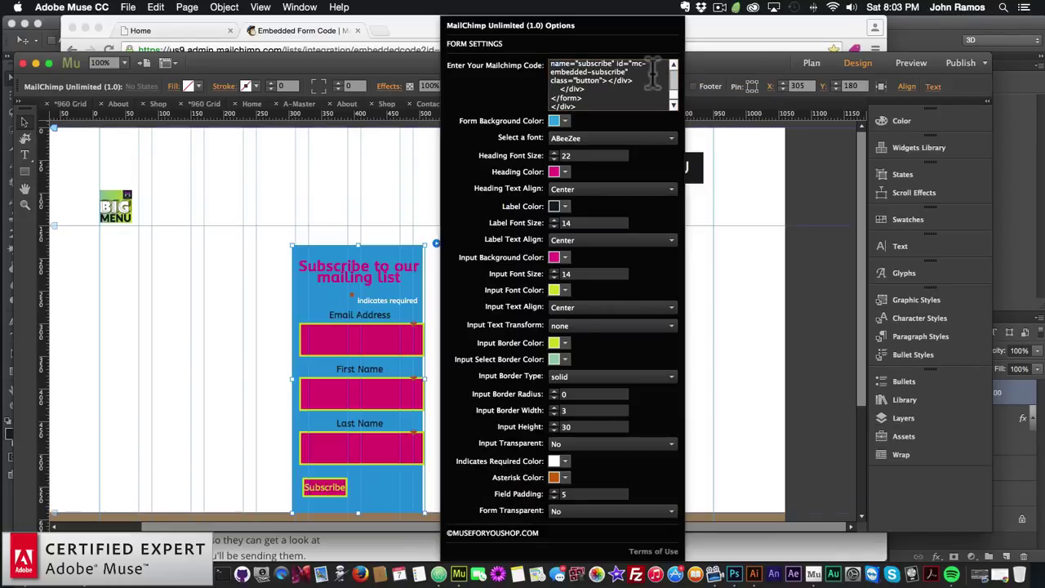
pyautogui.click(395, 326)
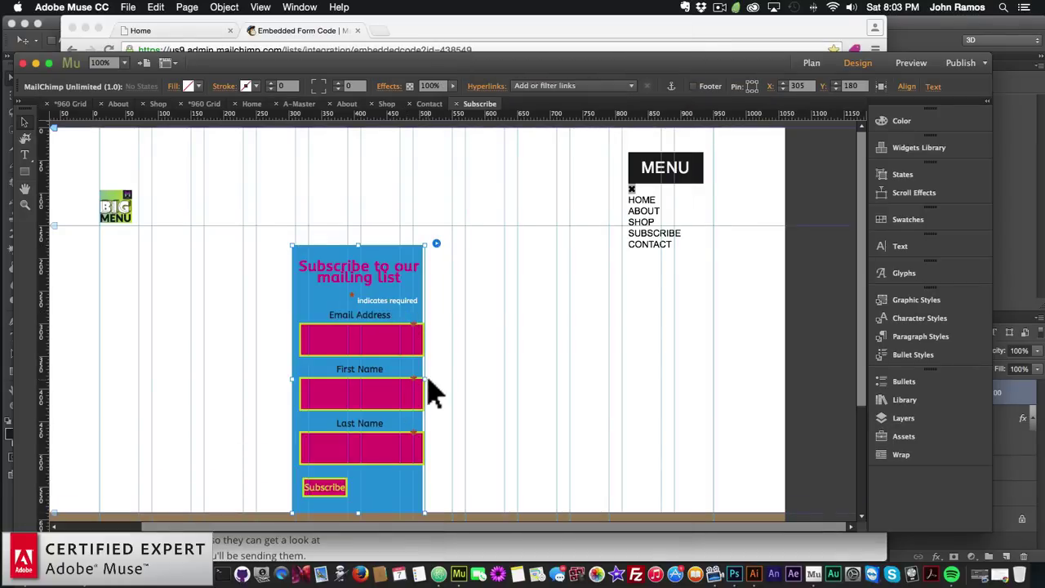
# Widen and centre the signup form and set the page's Browser Fill to dark grey
pyautogui.moveTo(425, 378); pyautogui.dragTo(589, 372)
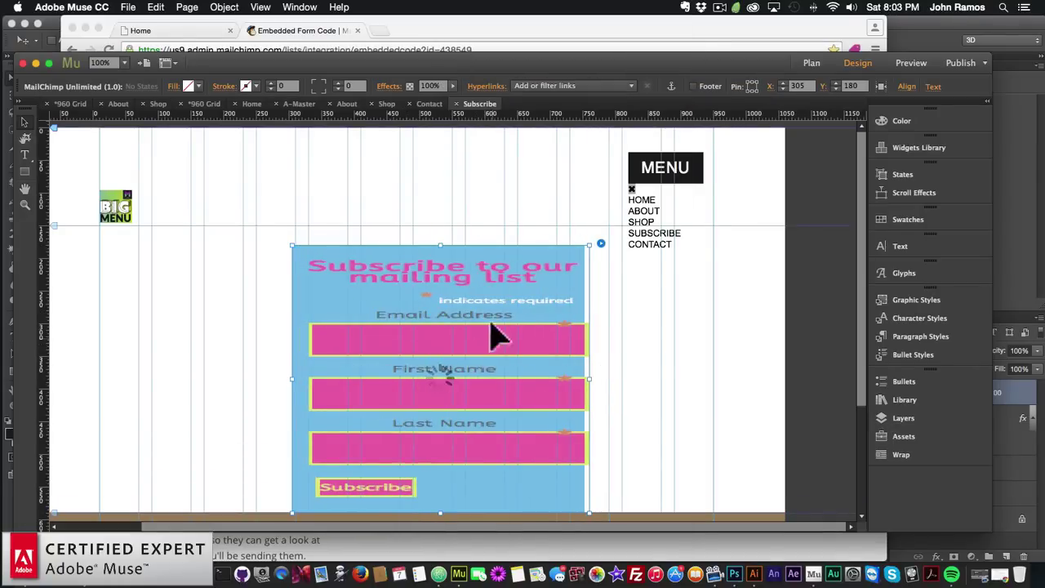
pyautogui.moveTo(478, 303); pyautogui.dragTo(467, 287)
pyautogui.click(695, 326)
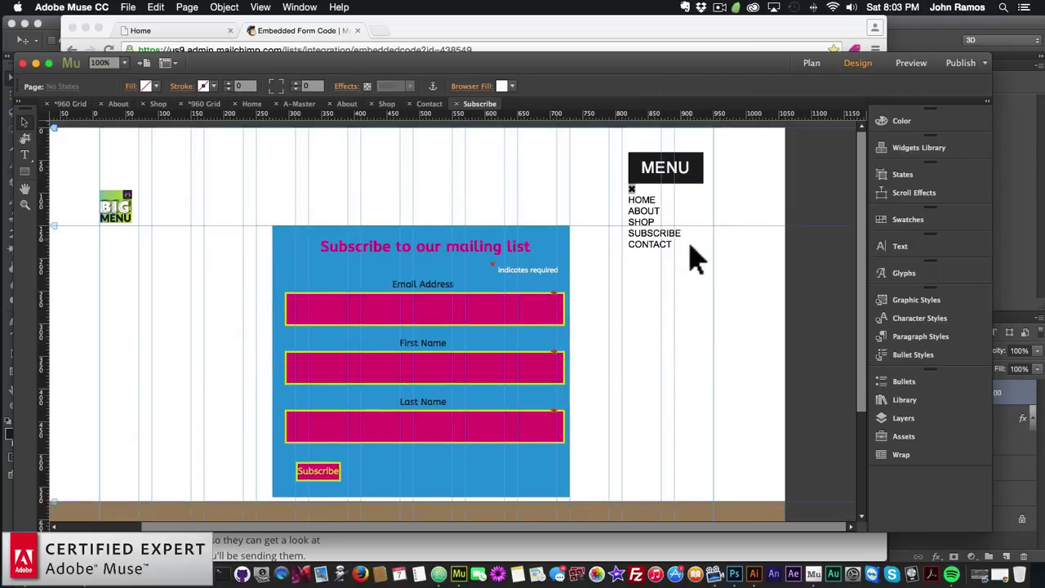
pyautogui.click(502, 87)
pyautogui.click(676, 146)
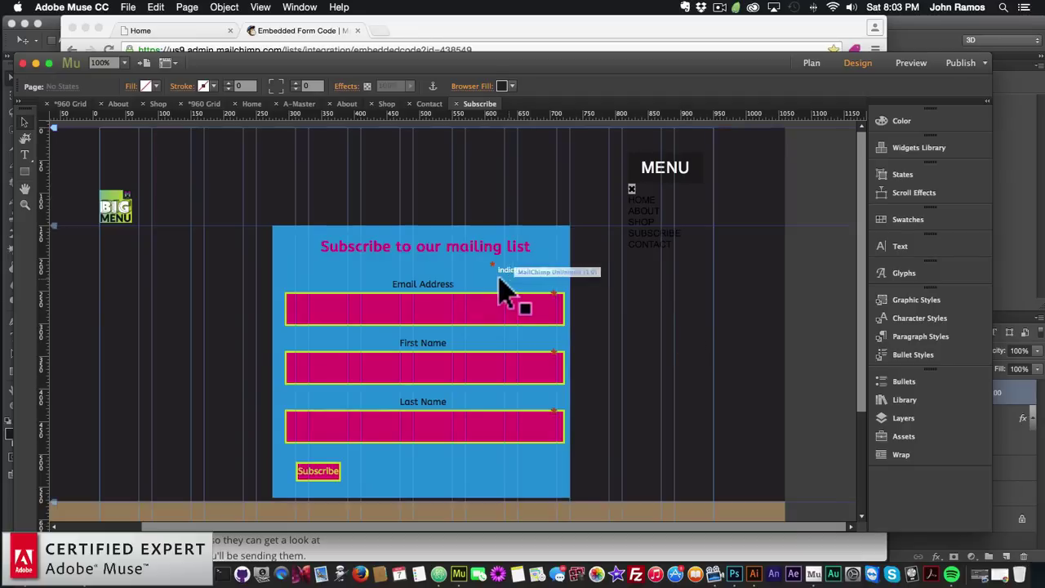
pyautogui.moveTo(500, 288); pyautogui.dragTo(454, 266)
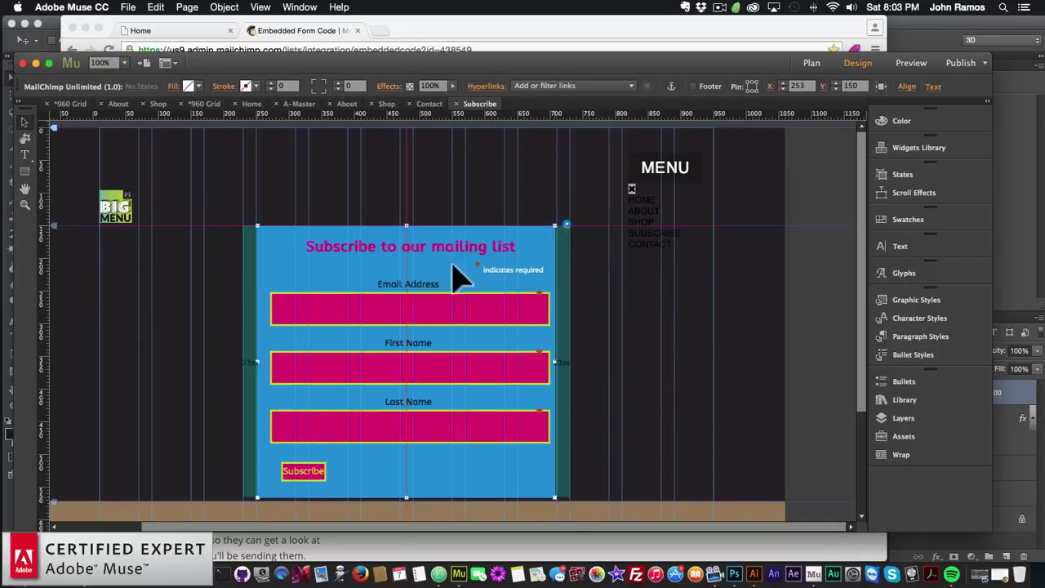
# Set the signup widget's Form Transparent option to Yes
pyautogui.click(566, 223)
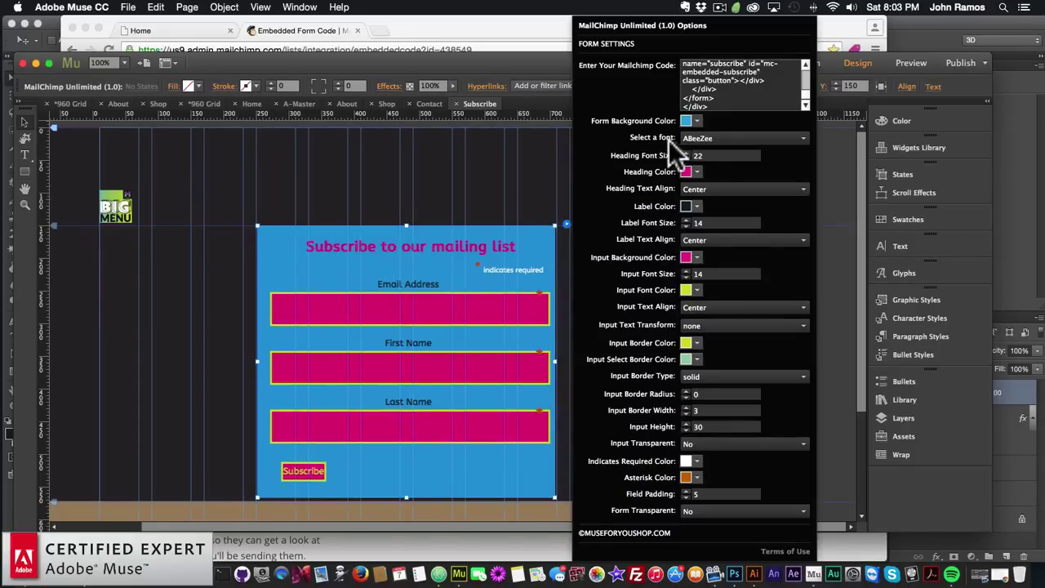
pyautogui.click(697, 121)
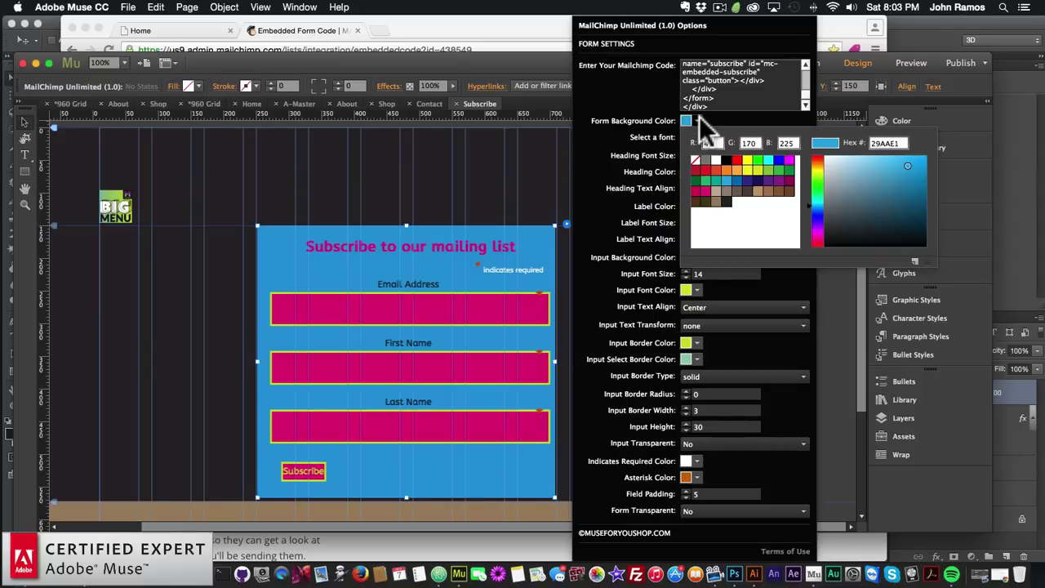
pyautogui.click(642, 119)
pyautogui.click(694, 511)
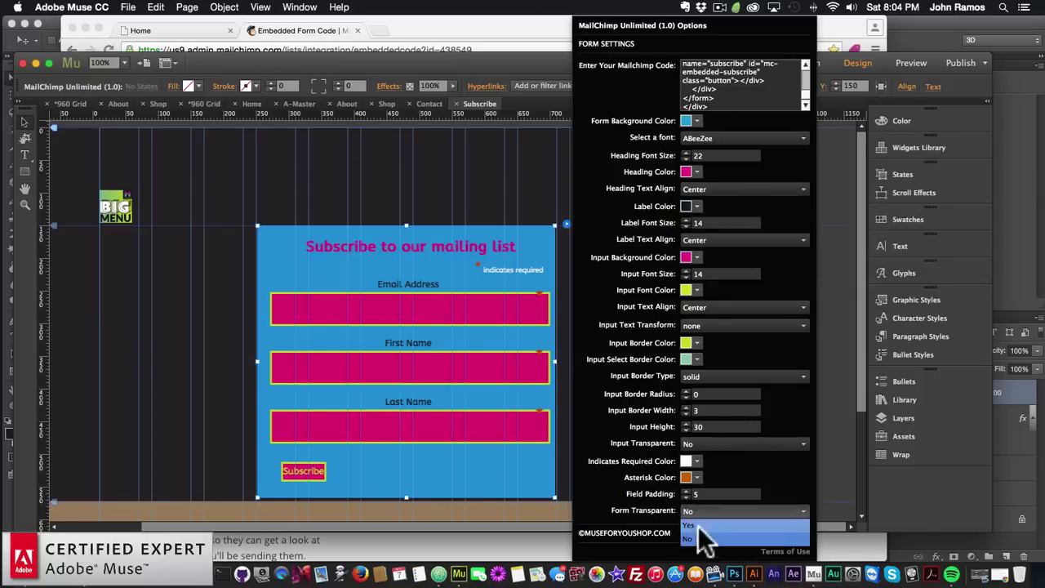
pyautogui.click(698, 525)
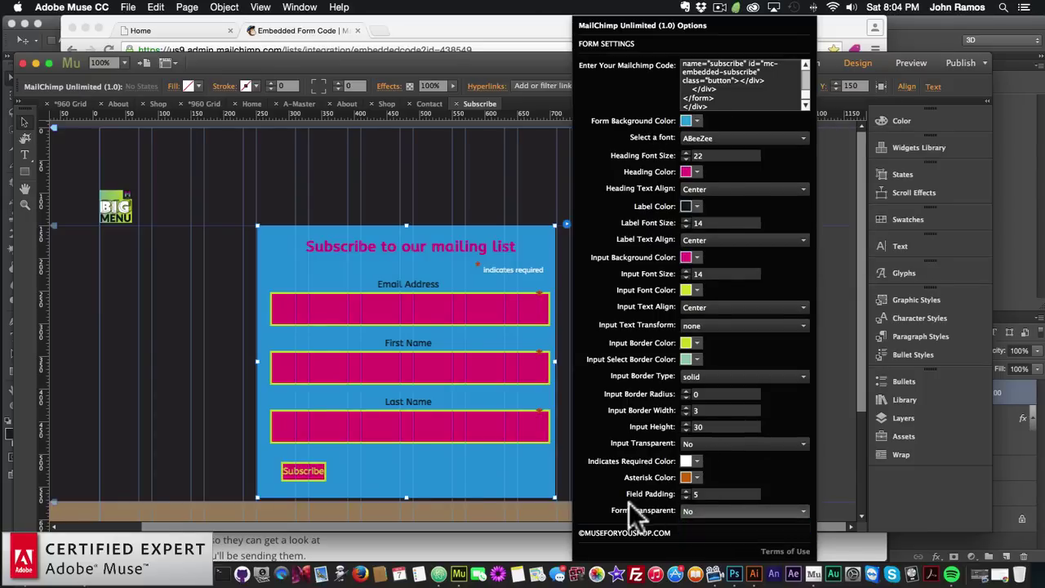
pyautogui.click(713, 510)
pyautogui.click(690, 522)
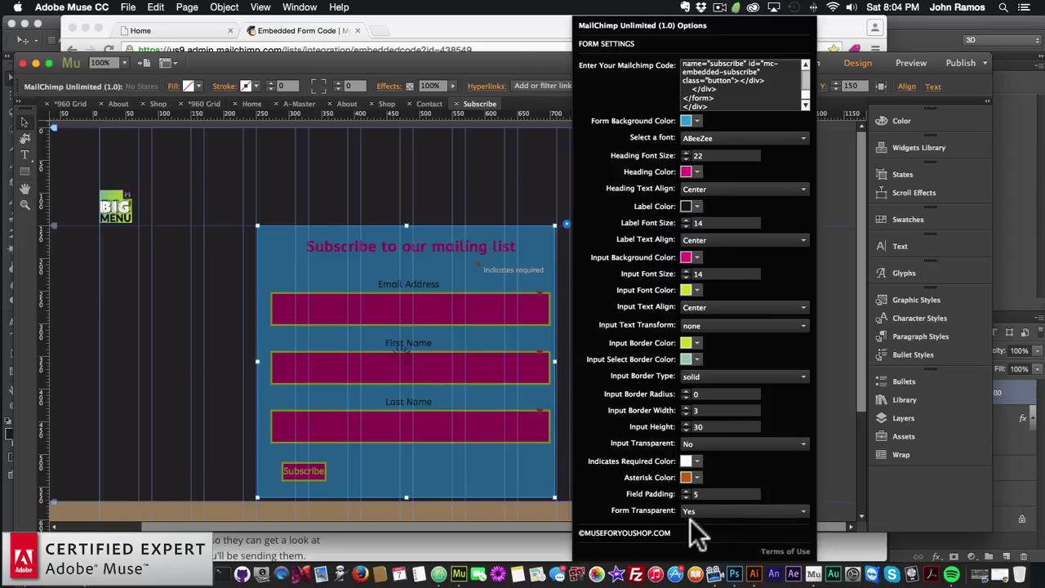
# Change the form font to Angkor, after briefly trying Alegreya Sans
pyautogui.click(702, 137)
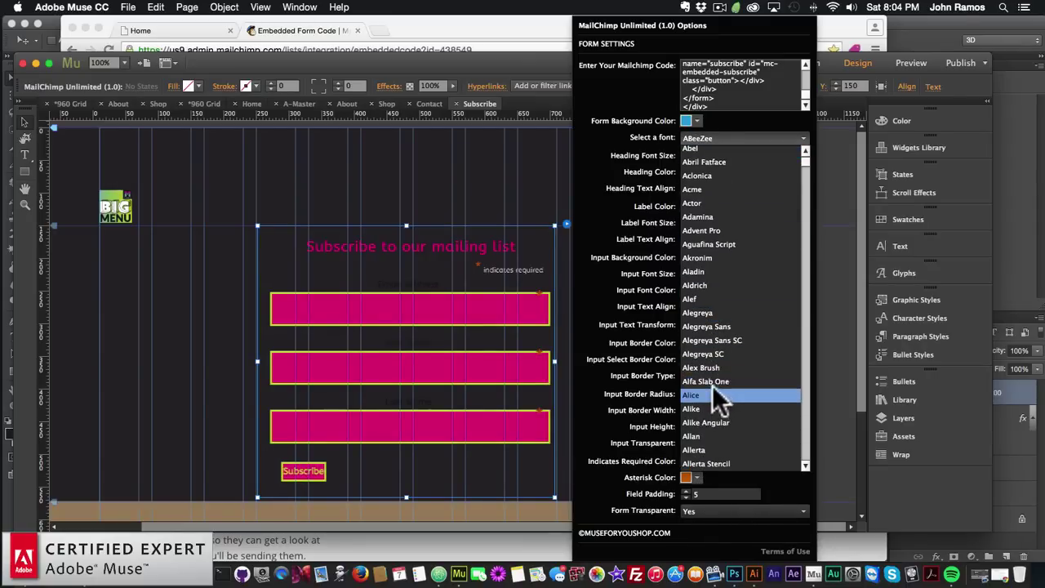
pyautogui.click(706, 326)
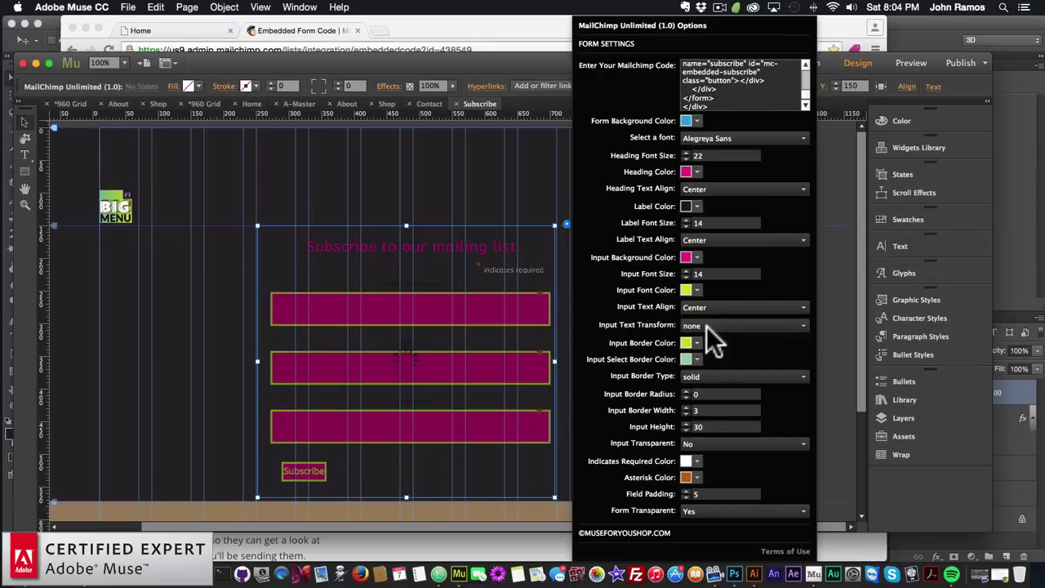
pyautogui.click(708, 137)
pyautogui.scroll(-2, 694, 409)
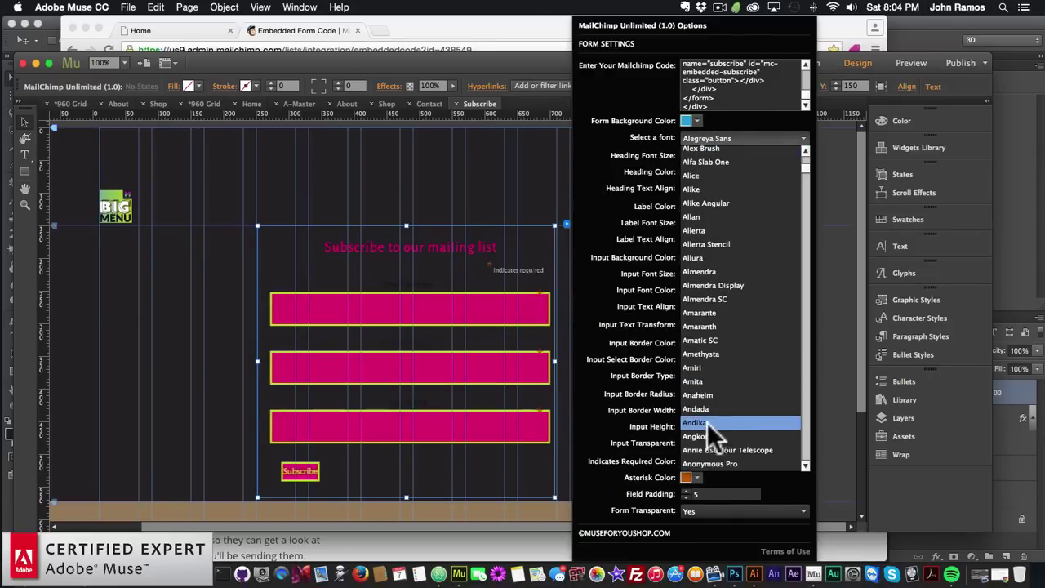
pyautogui.click(704, 433)
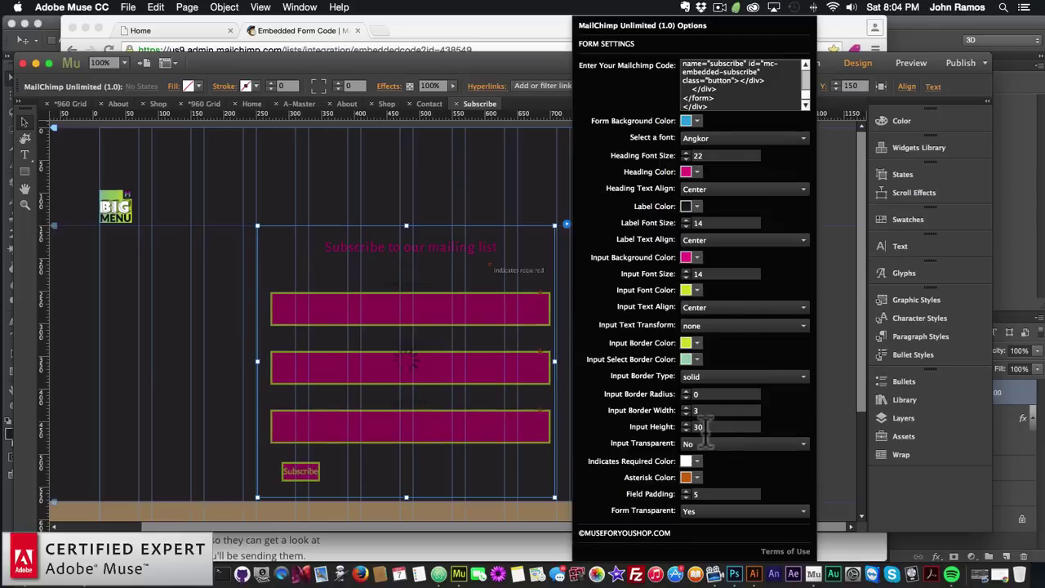
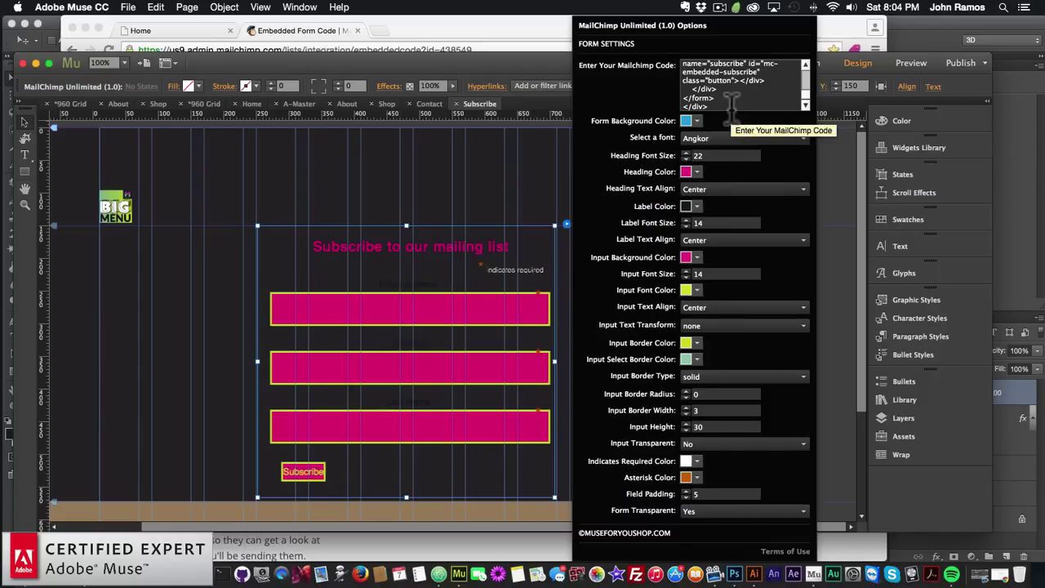
# Find the 'Subscribe to our mailing list' heading line in the MailChimp embed code
pyautogui.scroll(3, 732, 102)
pyautogui.scroll(5, 732, 98)
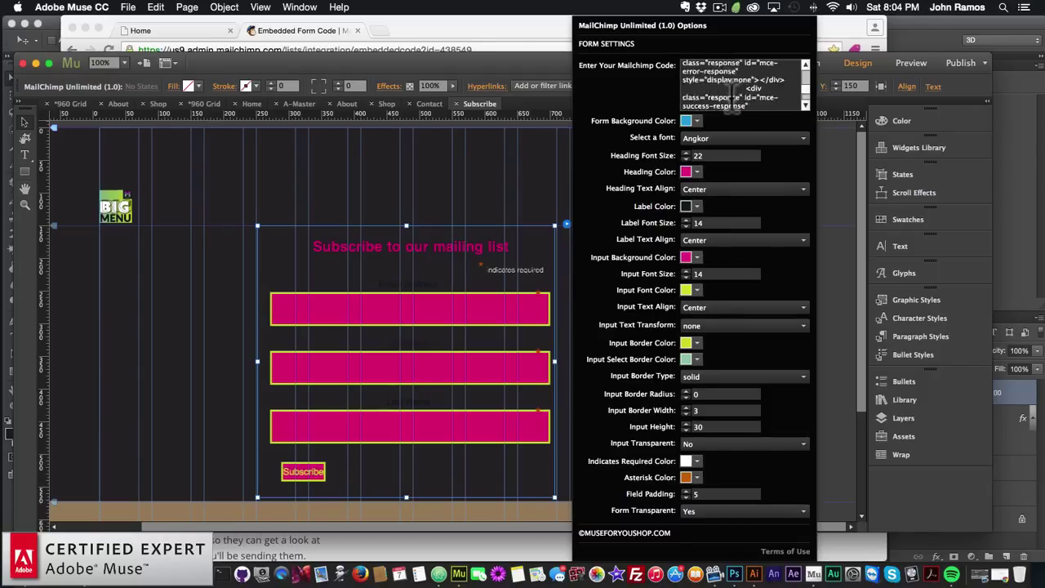
pyautogui.scroll(3, 732, 96)
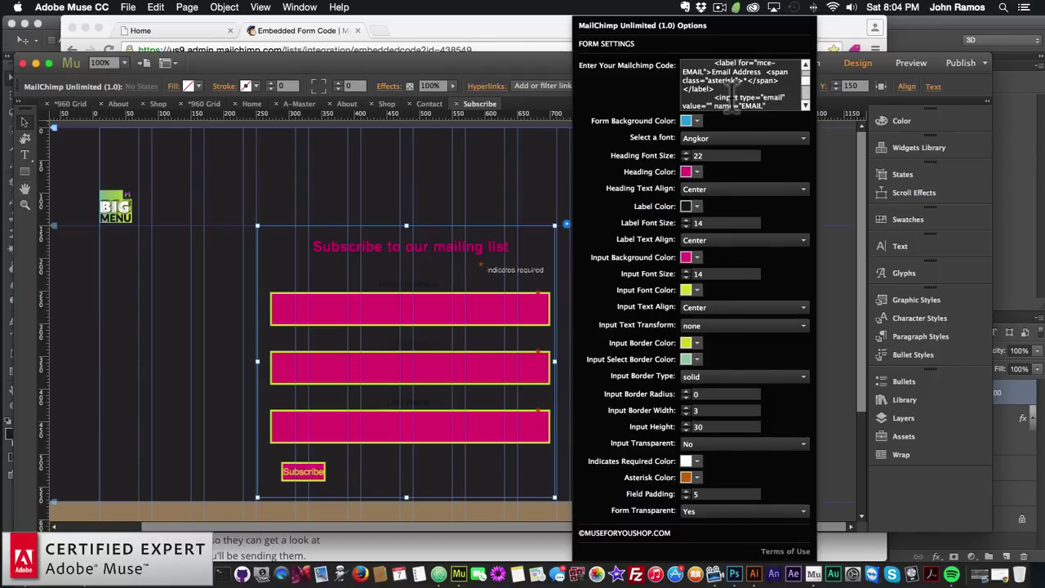
pyautogui.scroll(-1, 731, 102)
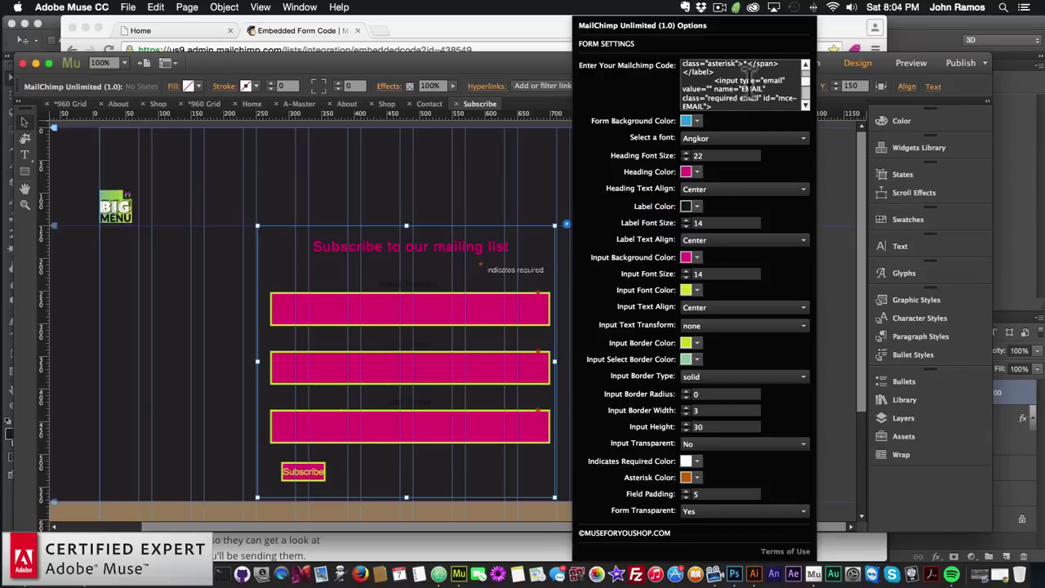
pyautogui.click(744, 85)
pyautogui.scroll(-3, 748, 82)
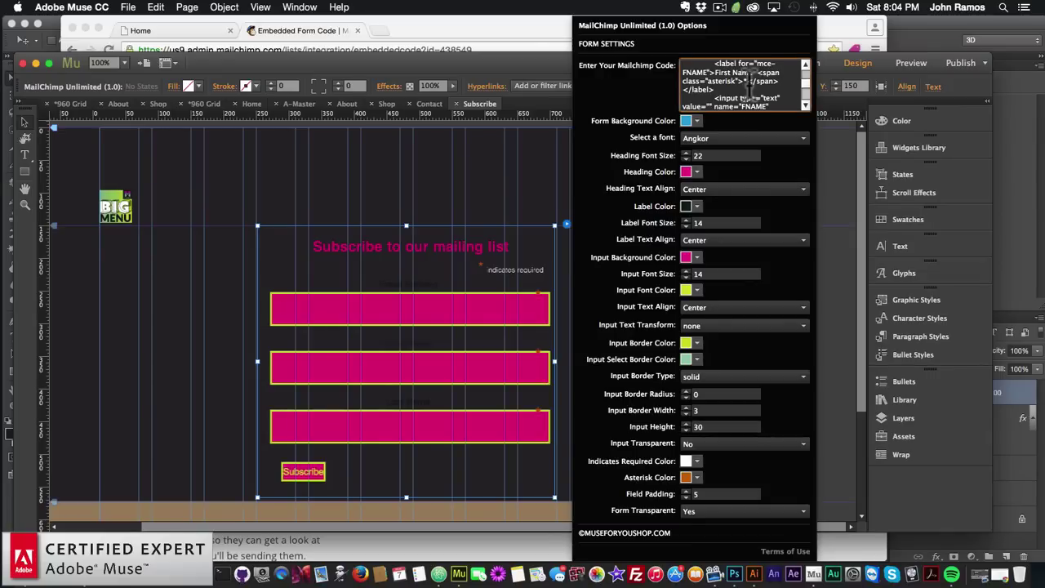
pyautogui.scroll(2, 745, 86)
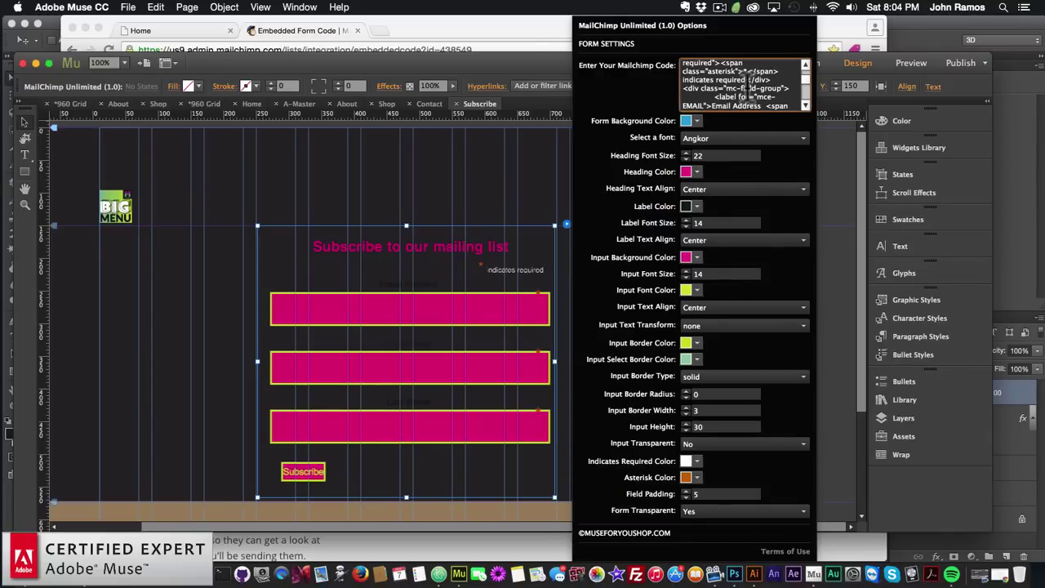
pyautogui.scroll(2, 747, 87)
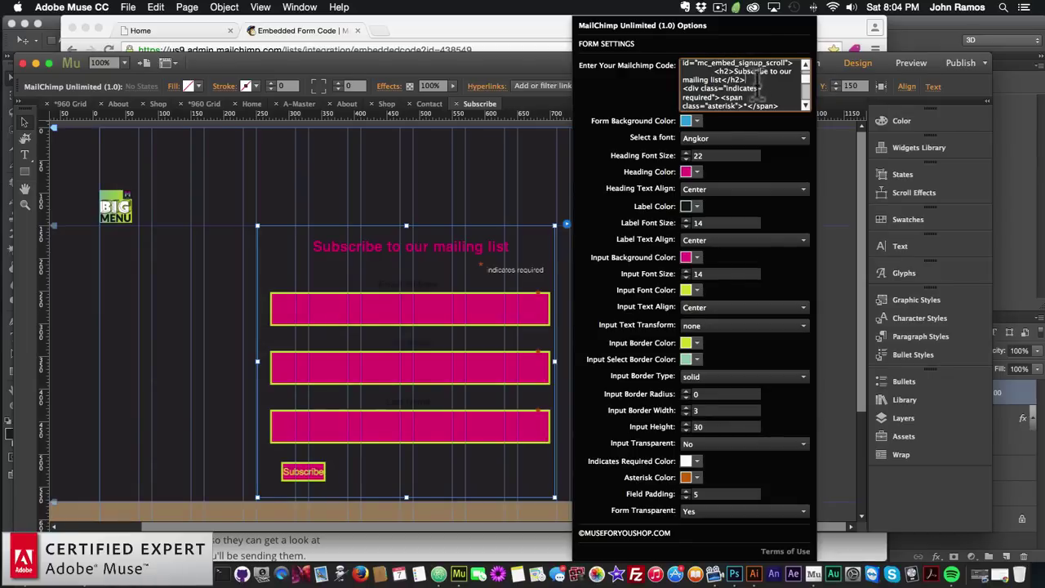
# Delete the <h2>Subscribe to our mailing list</h2> line and apply the edited code
pyautogui.press('BackSpace')
pyautogui.press('BackSpace')
pyautogui.press('BackSpace')
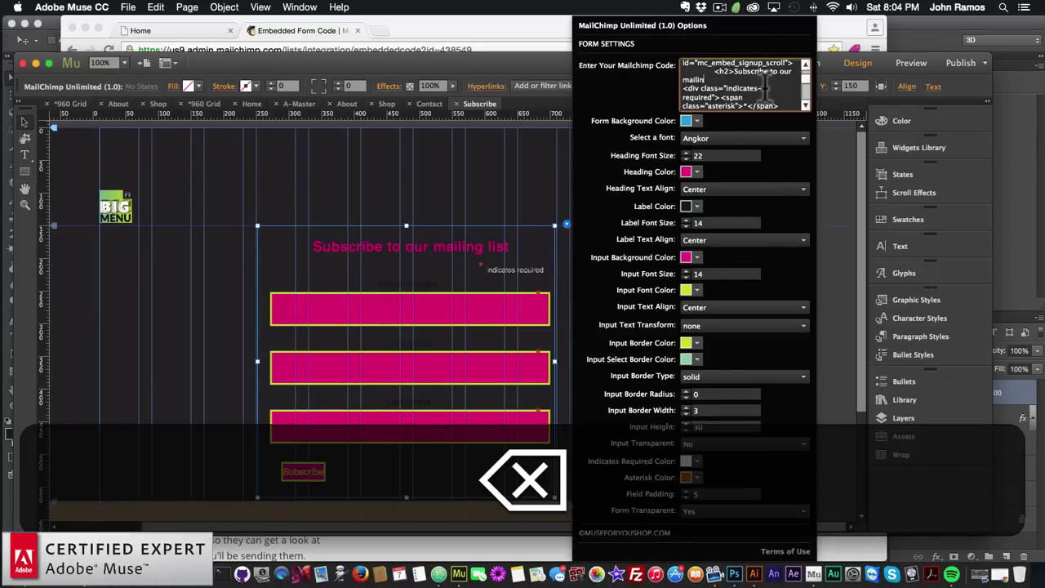
pyautogui.press('BackSpace')
pyautogui.press('BackSpace')
pyautogui.press('BackSpace')
pyautogui.press('BackSpace')
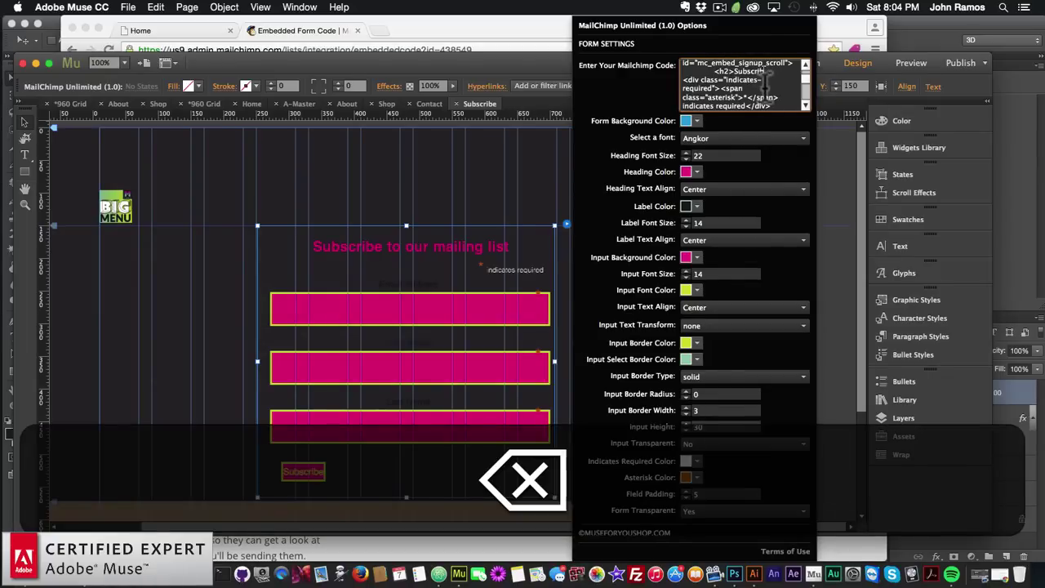
pyautogui.press('BackSpace')
pyautogui.press('BackSpace')
pyautogui.press('BackSpace')
pyautogui.press('BackSpace')
pyautogui.press('BackSpace')
pyautogui.press('BackSpace')
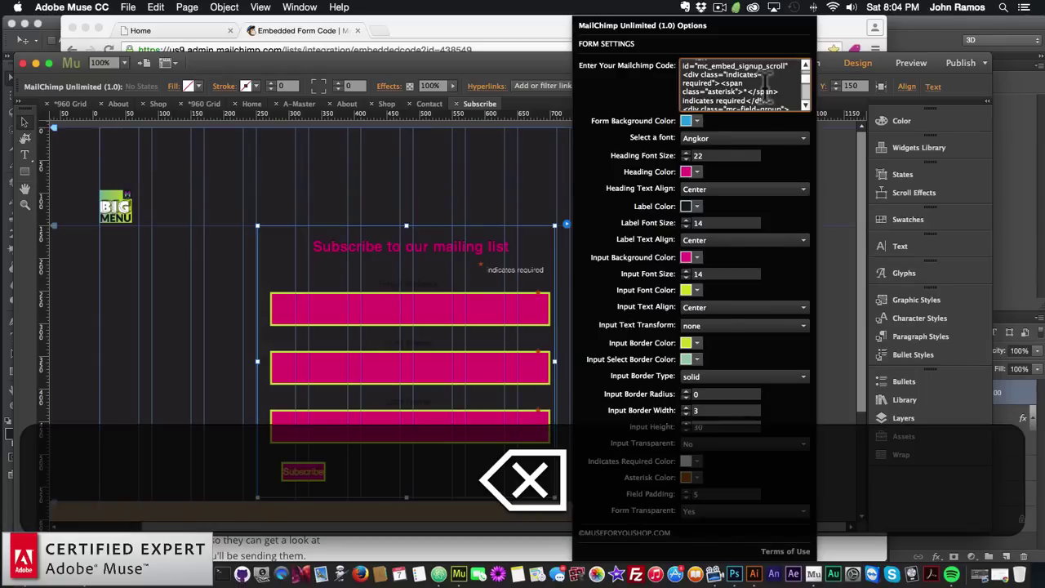
pyautogui.press('super+z')
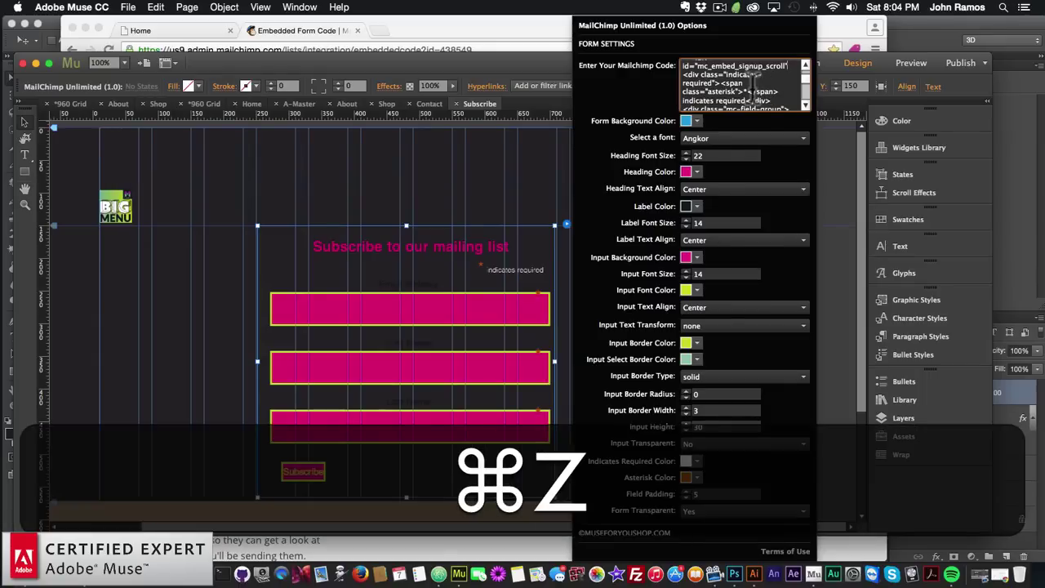
pyautogui.press('super+shift+z')
pyautogui.hotkey('shift', 'Return')
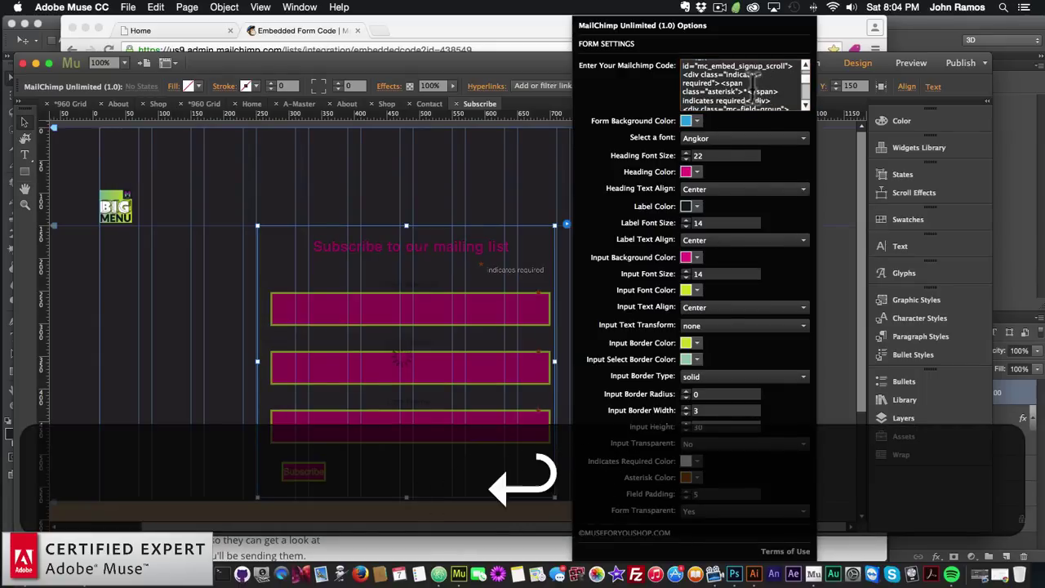
# Set the form label colour to white and the input background to tan A08463
pyautogui.click(696, 205)
pyautogui.click(714, 241)
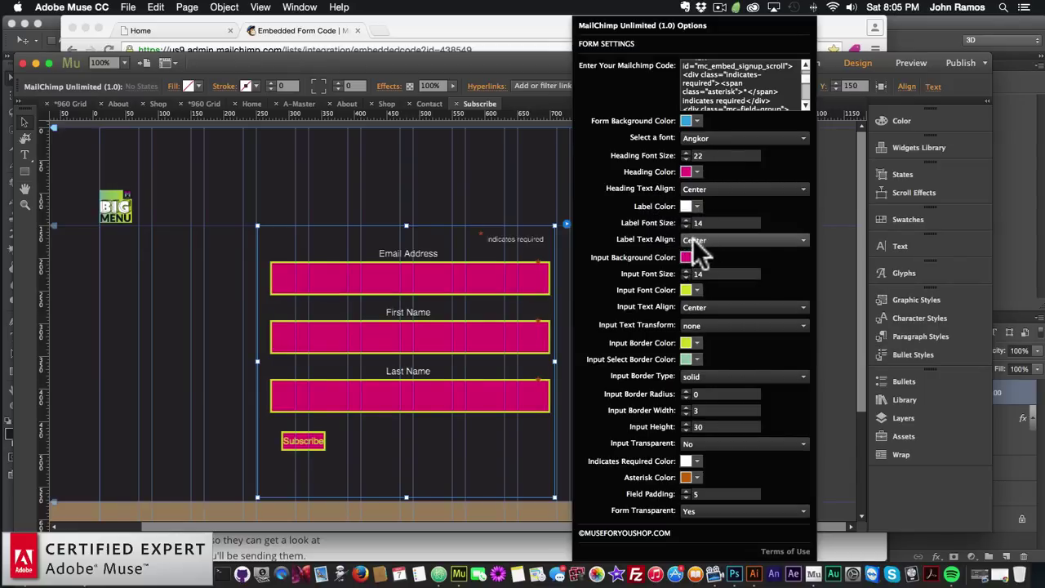
pyautogui.click(693, 255)
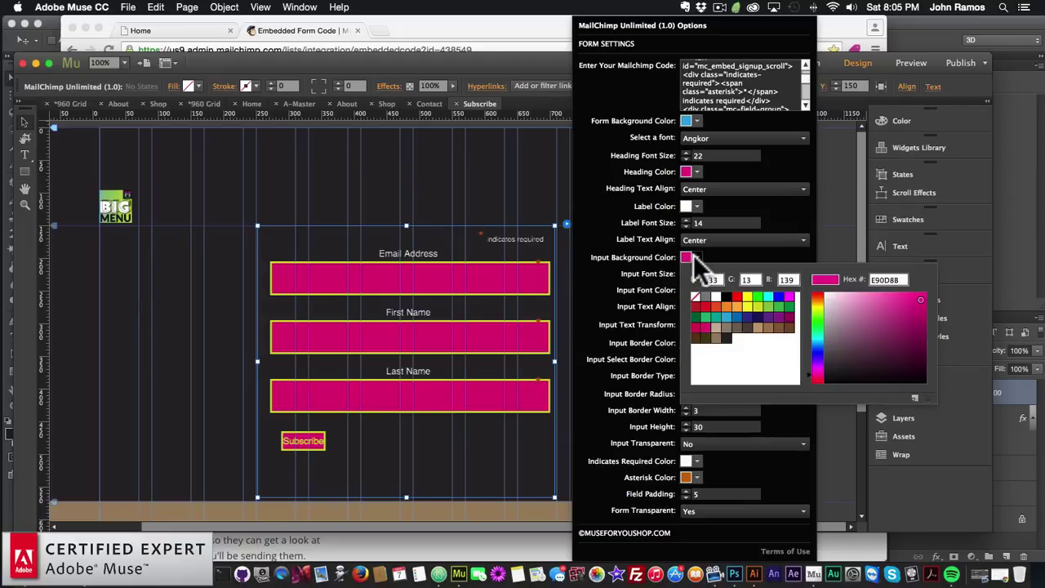
pyautogui.click(710, 331)
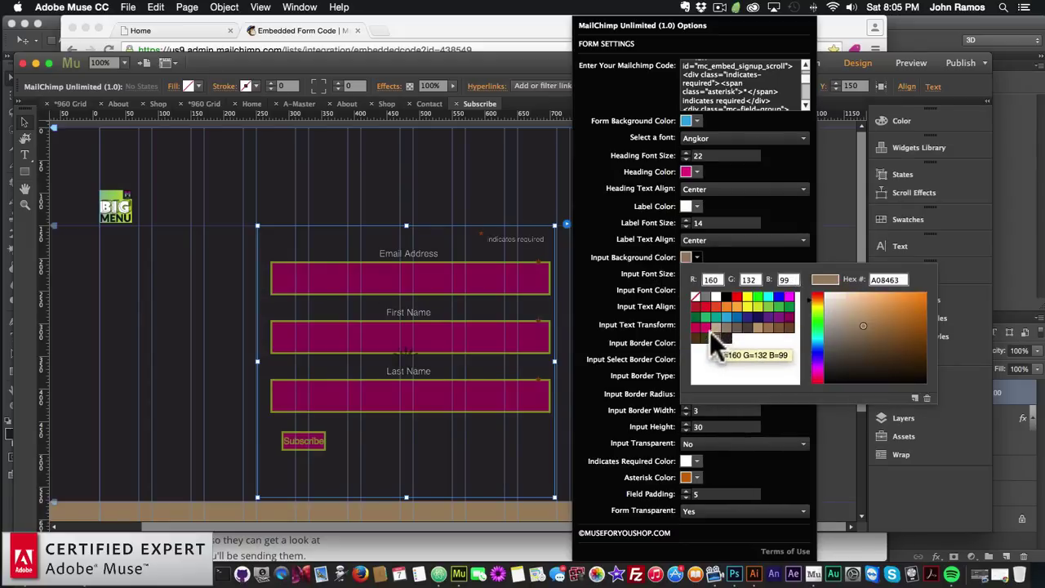
pyautogui.click(640, 258)
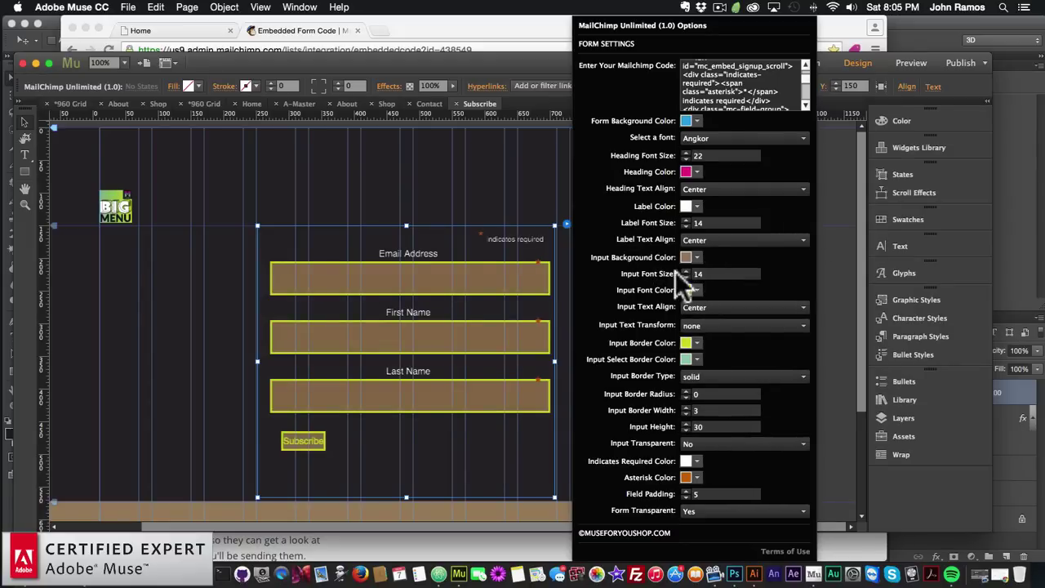
# Make the input text size 18, white and UPPERCASE
pyautogui.write('18')
pyautogui.press('Return')
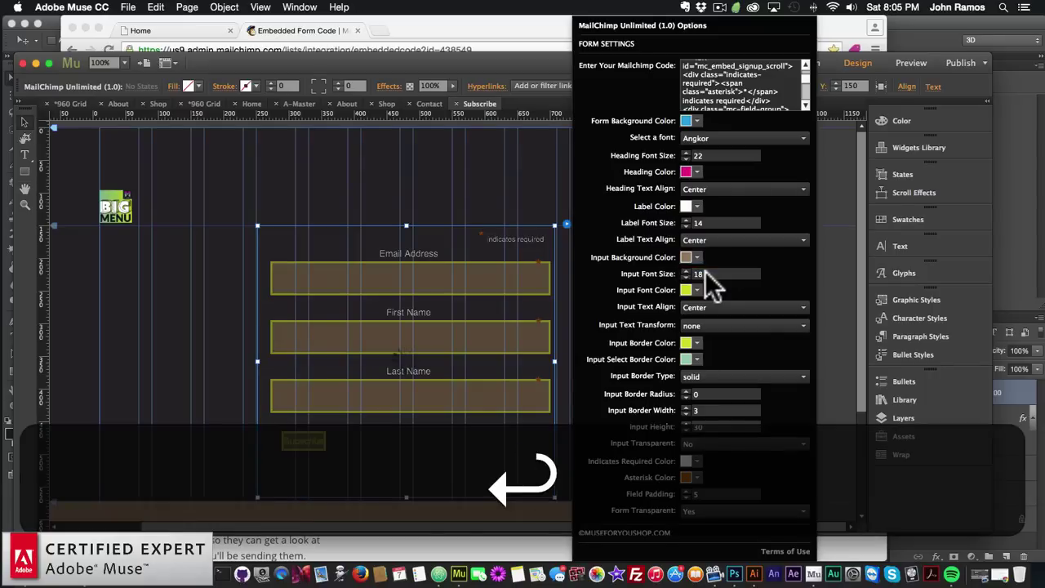
pyautogui.click(695, 290)
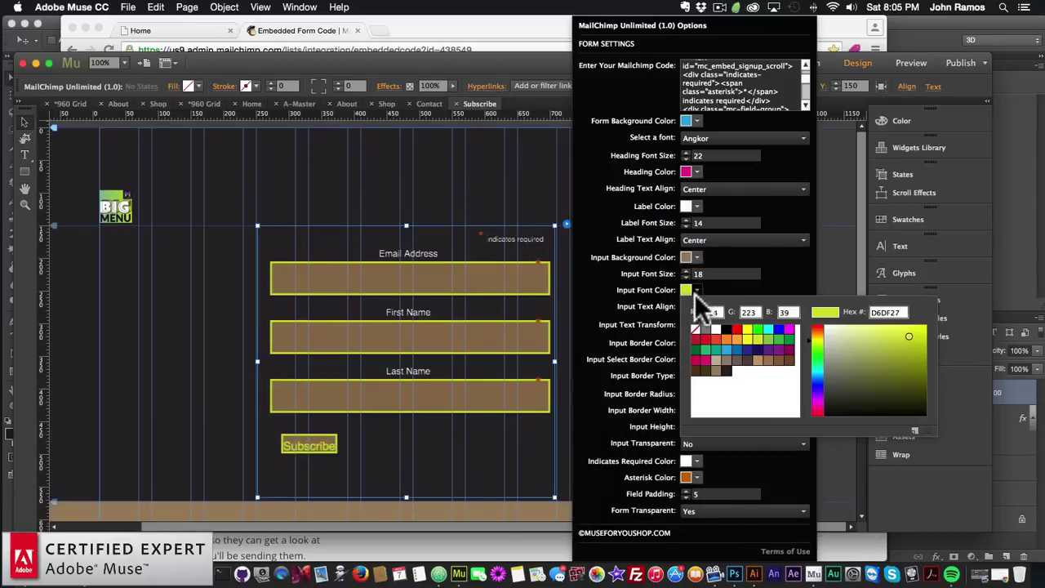
pyautogui.click(716, 328)
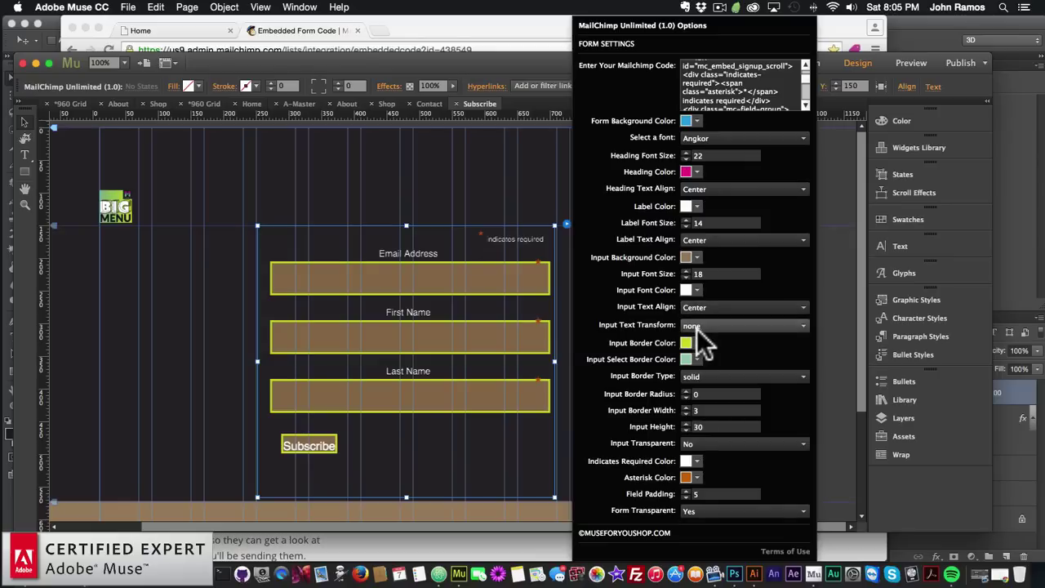
pyautogui.click(711, 324)
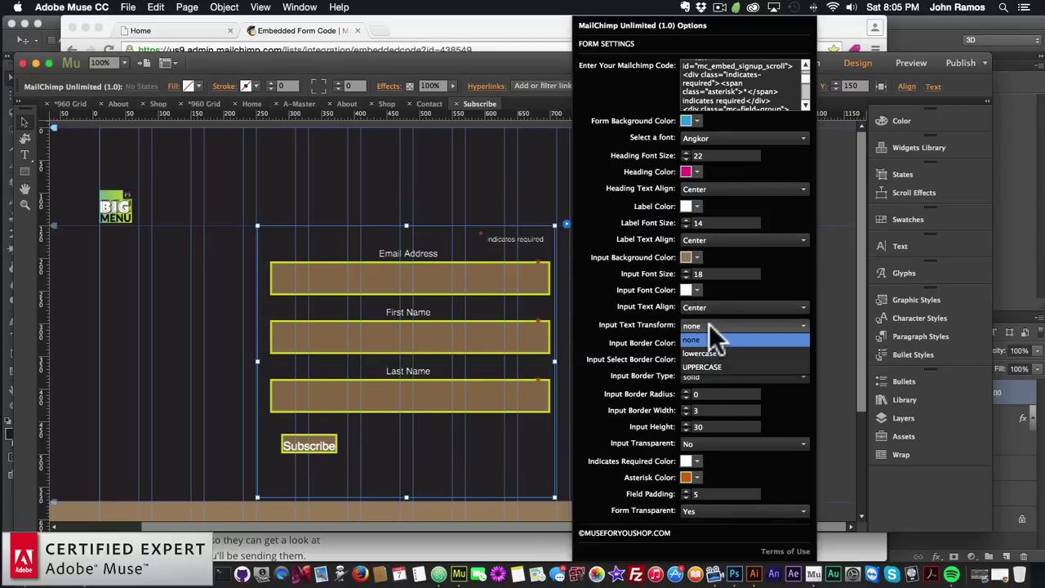
pyautogui.click(702, 365)
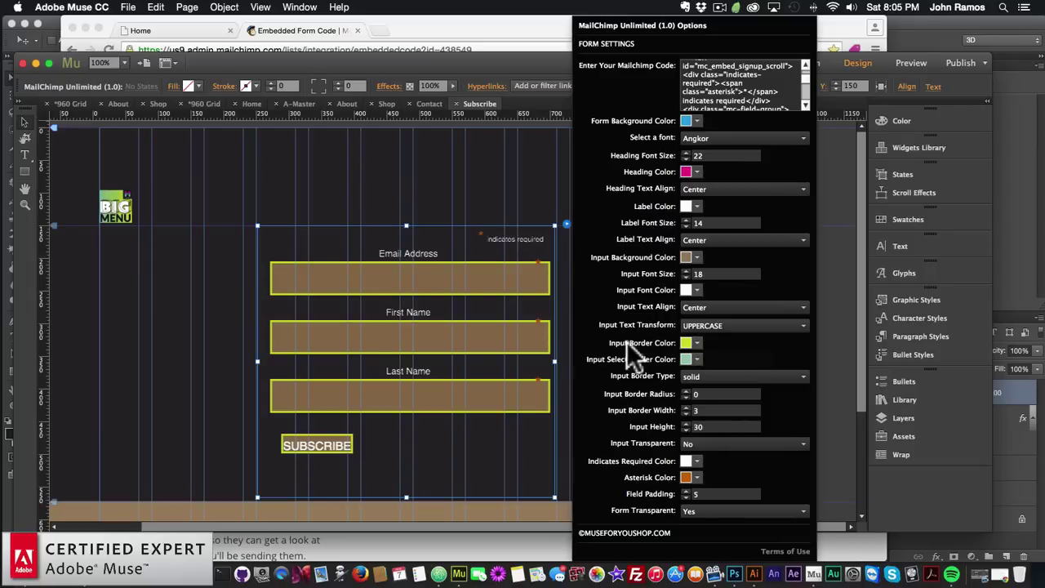
# Remove the borders from the signup form's input fields
pyautogui.click(700, 343)
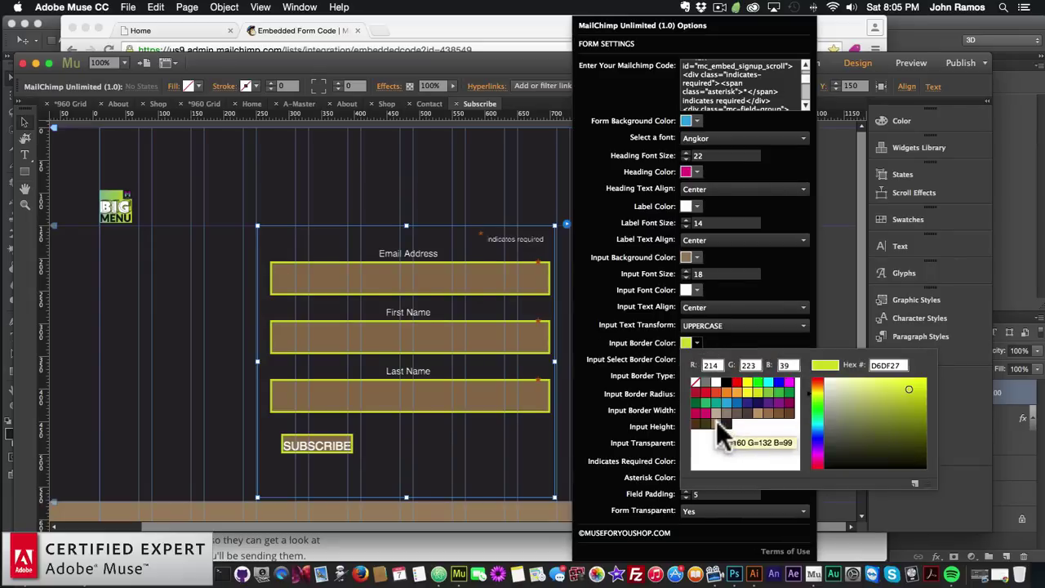
pyautogui.click(698, 375)
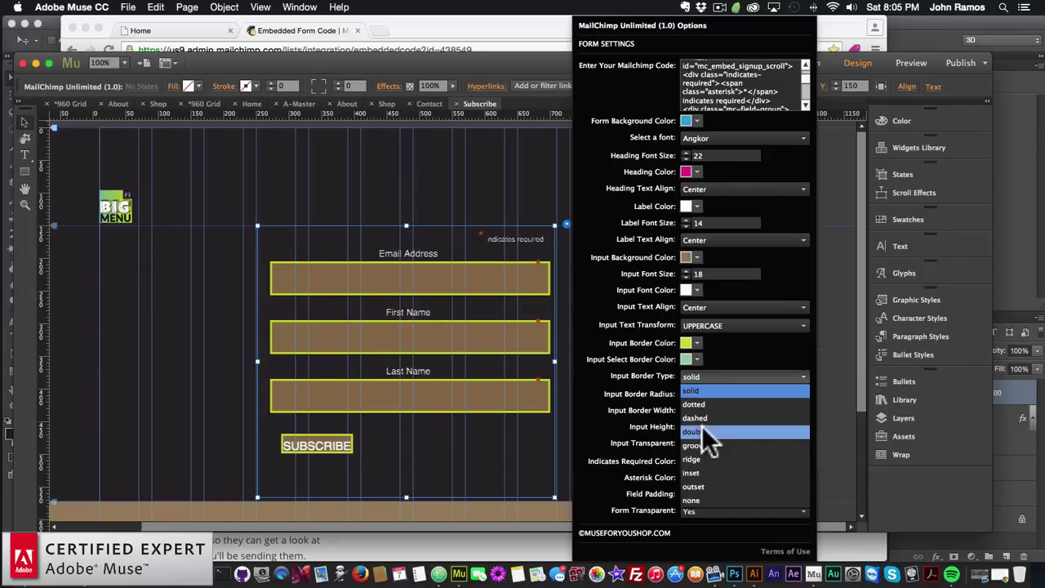
pyautogui.click(688, 500)
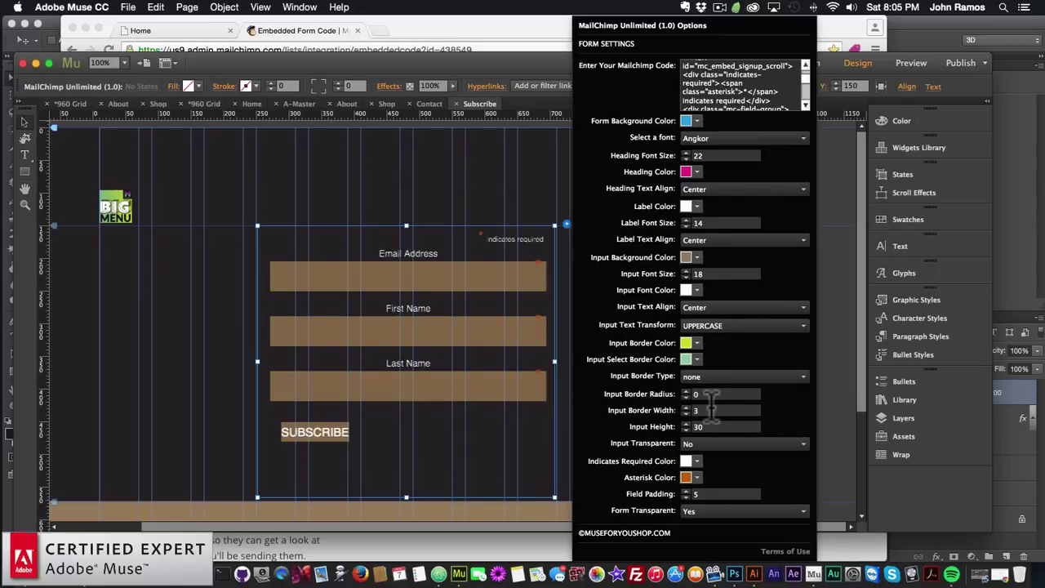
pyautogui.click(712, 410)
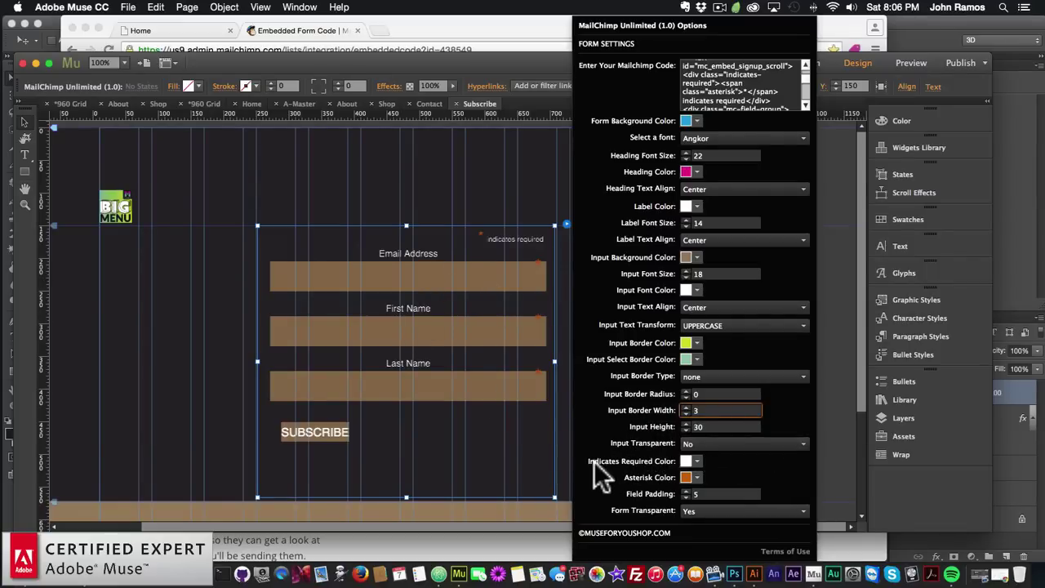
# Set the Indicates Required colour and the Asterisk colour to white (FFFFFF)
pyautogui.click(696, 462)
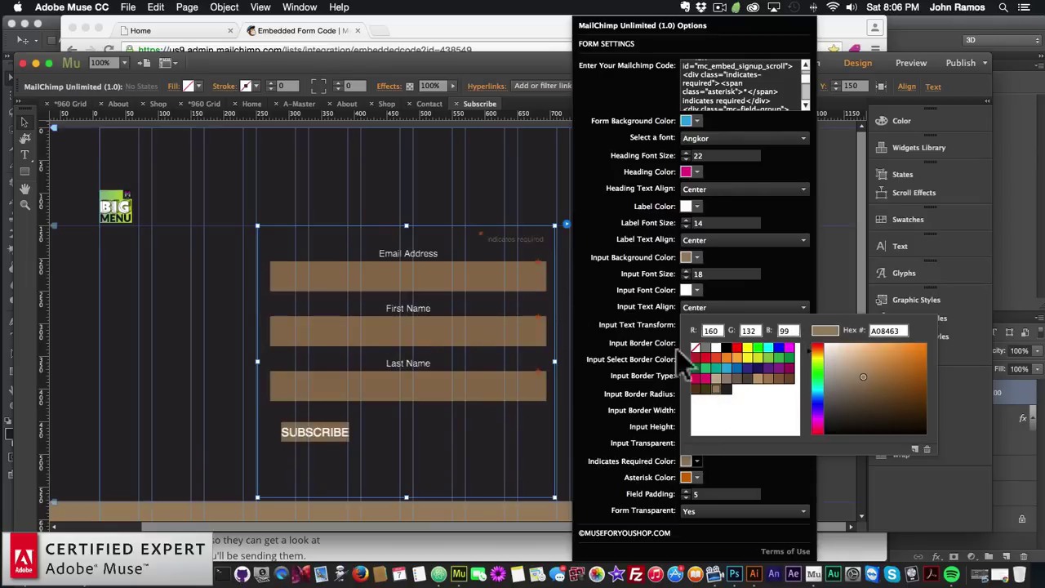
pyautogui.click(715, 347)
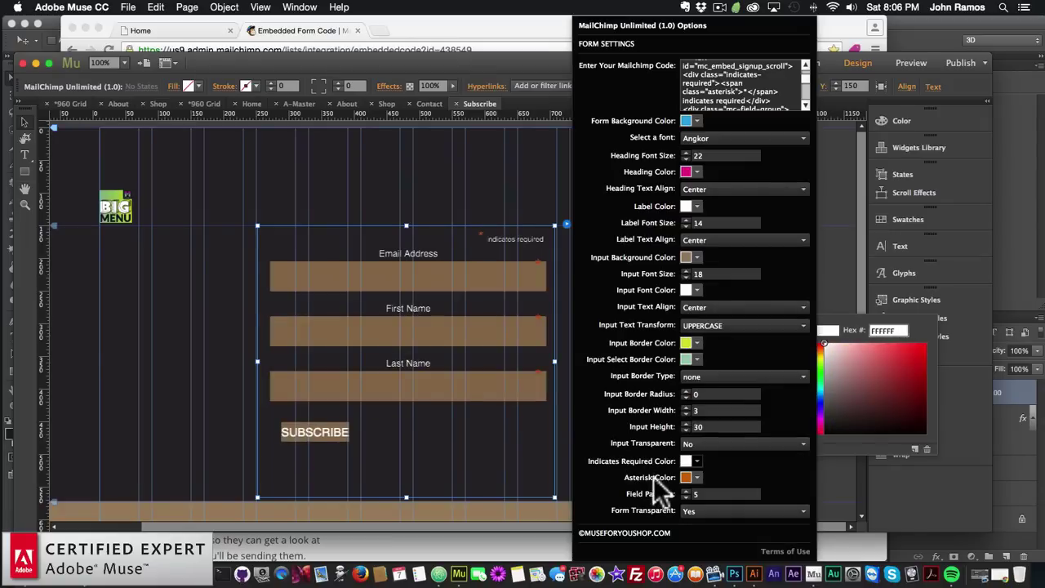
pyautogui.click(697, 477)
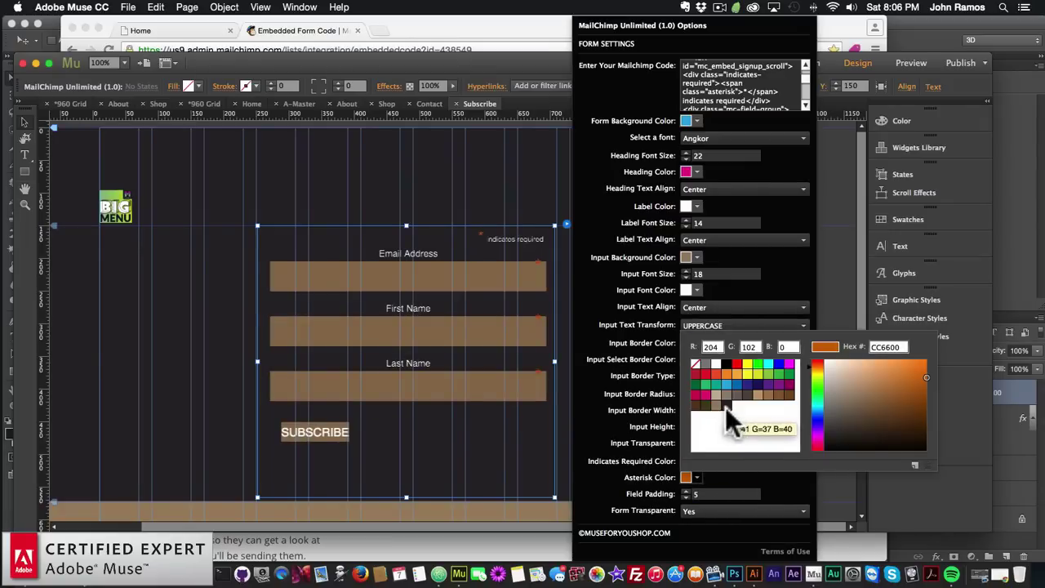
pyautogui.click(694, 365)
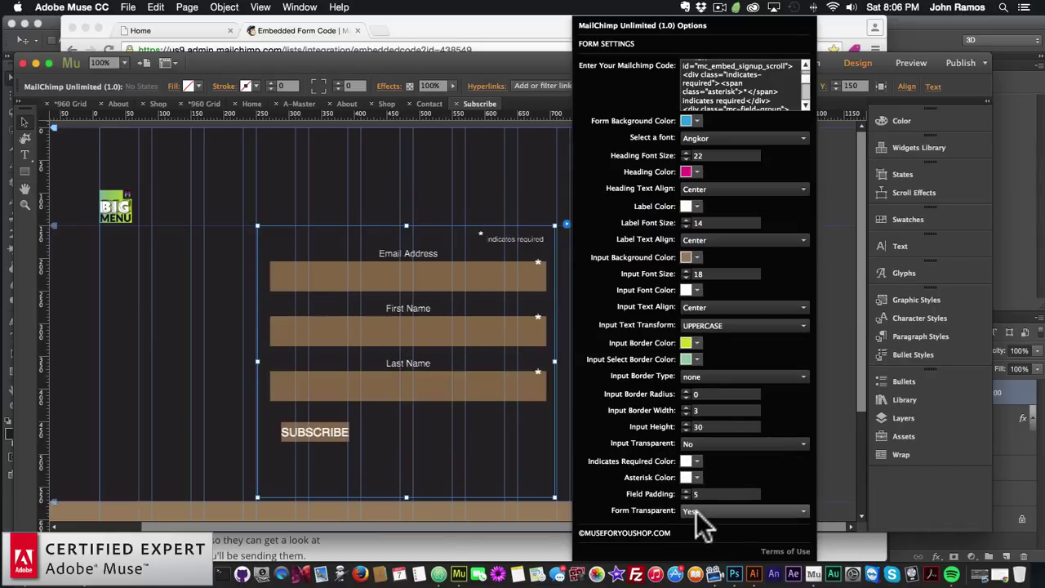
# Close the form options, expand the Library panel, and run File > Preview Page in Browser
pyautogui.click(487, 344)
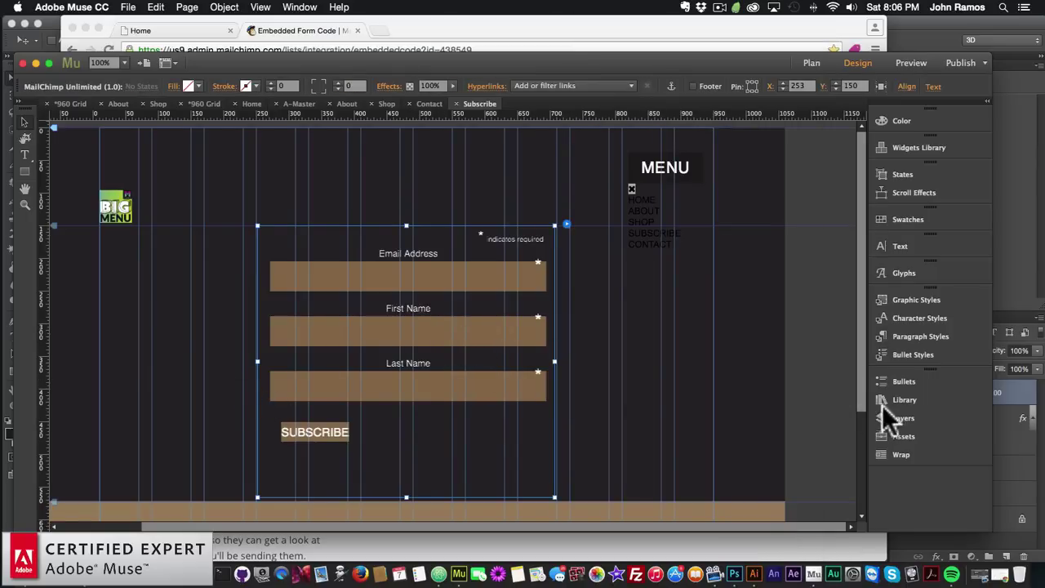
pyautogui.click(902, 399)
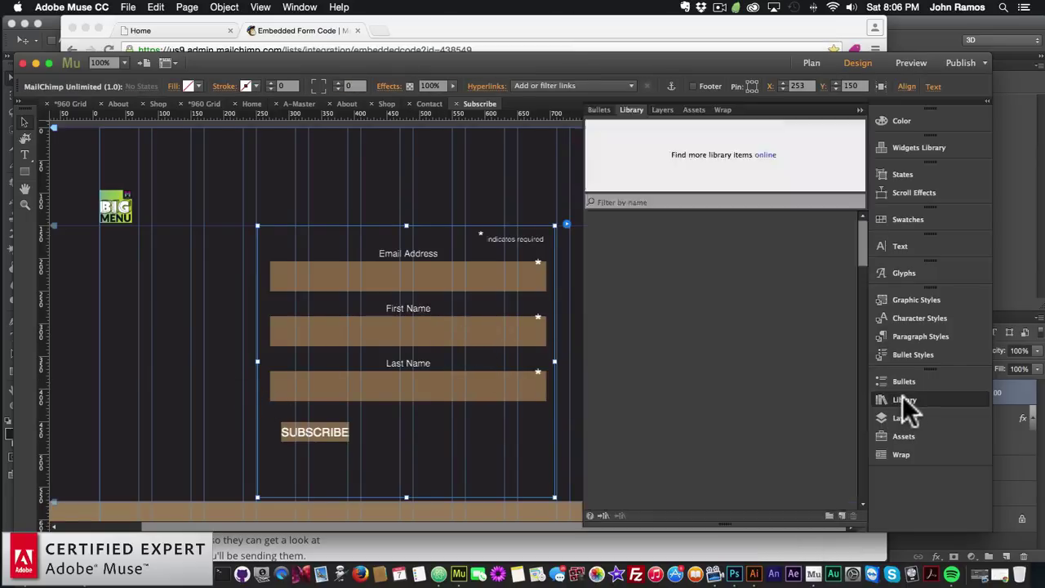
pyautogui.scroll(-3, 702, 352)
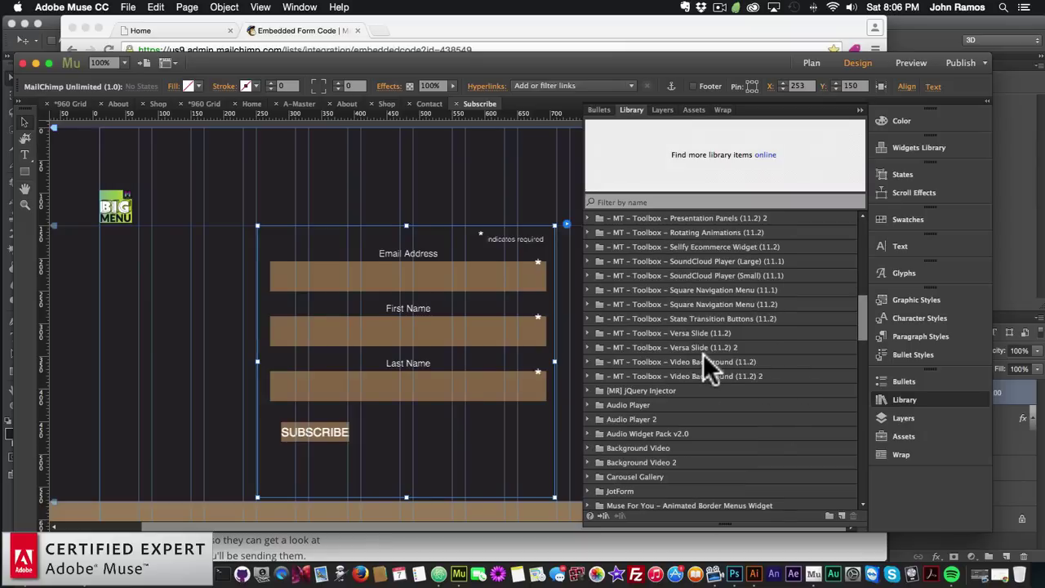
pyautogui.click(187, 326)
pyautogui.click(127, 6)
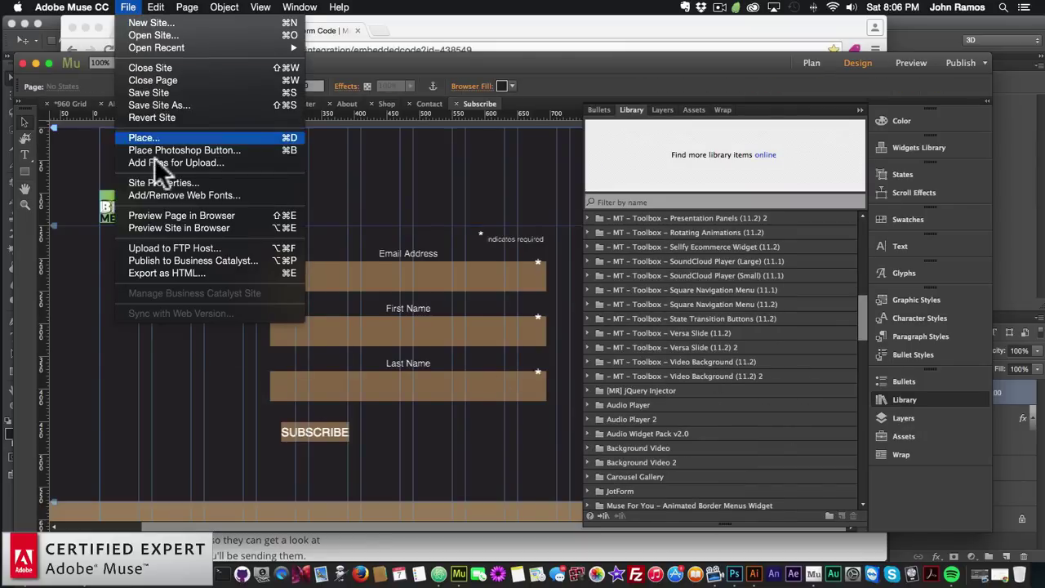
pyautogui.click(193, 214)
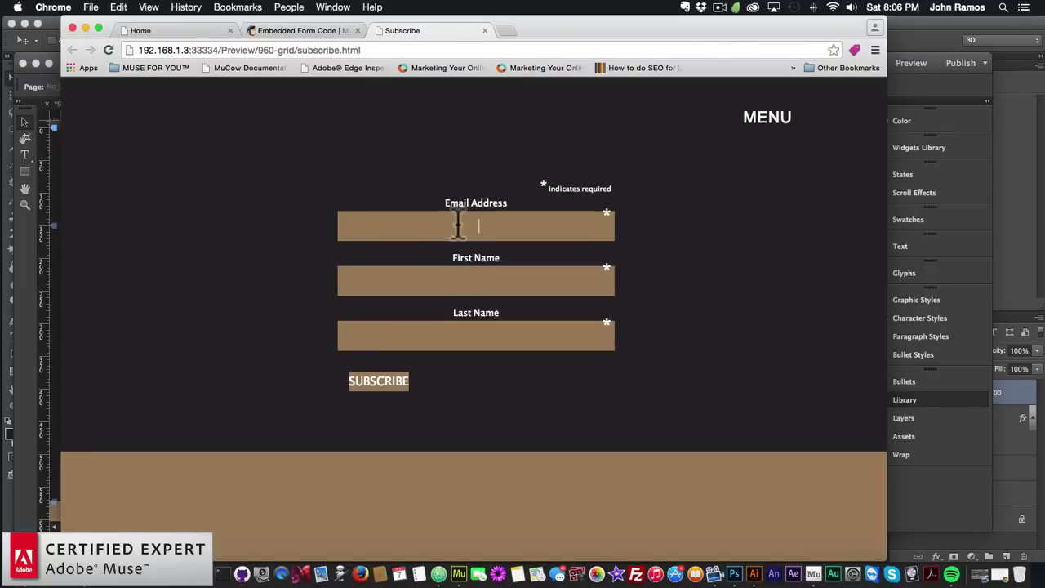
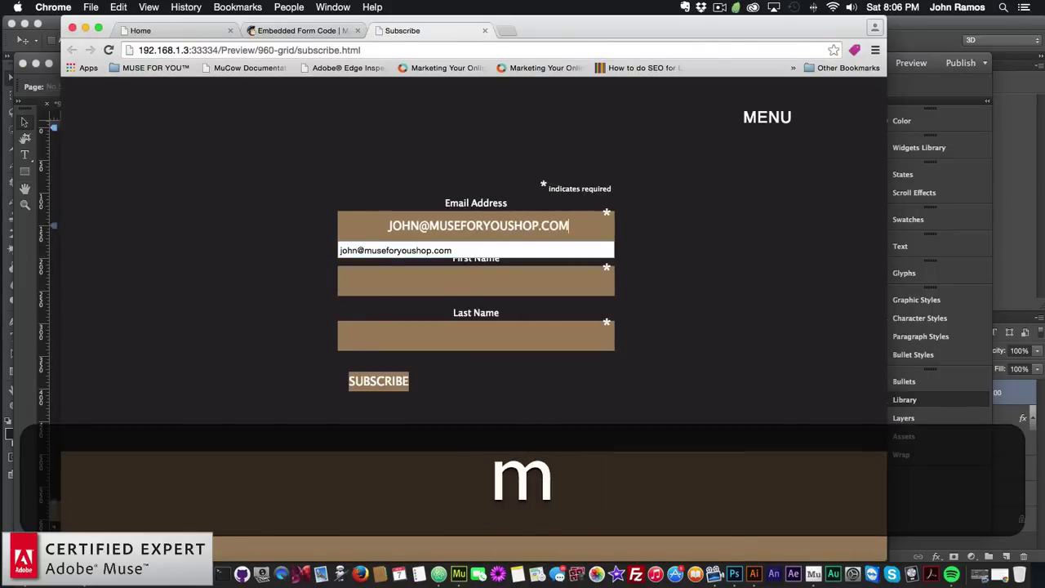
# Fill the preview form with a test e-mail, first name and last name, and submit it
pyautogui.press('Tab')
pyautogui.press('Tab')
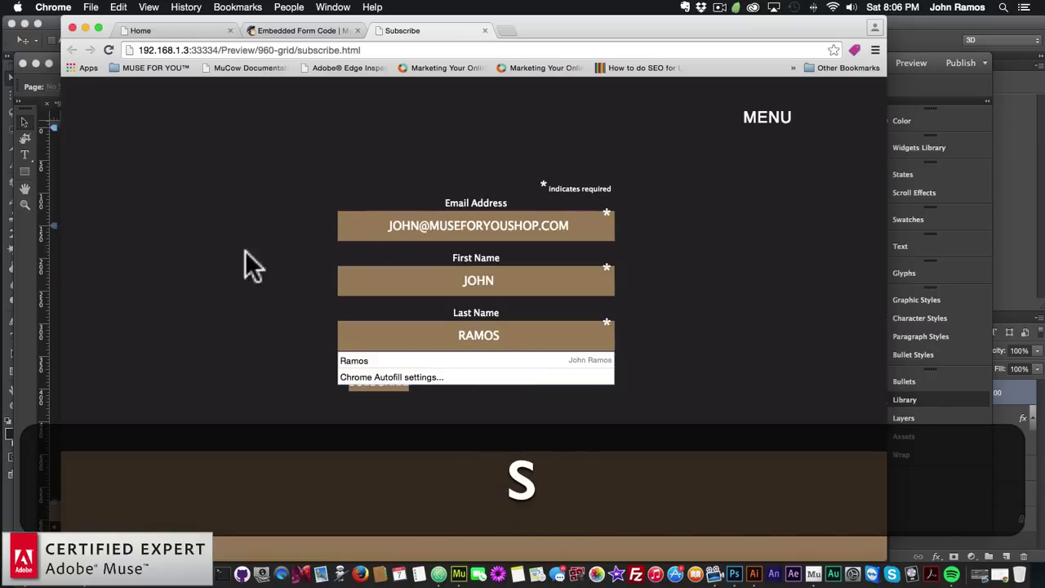
pyautogui.click(353, 389)
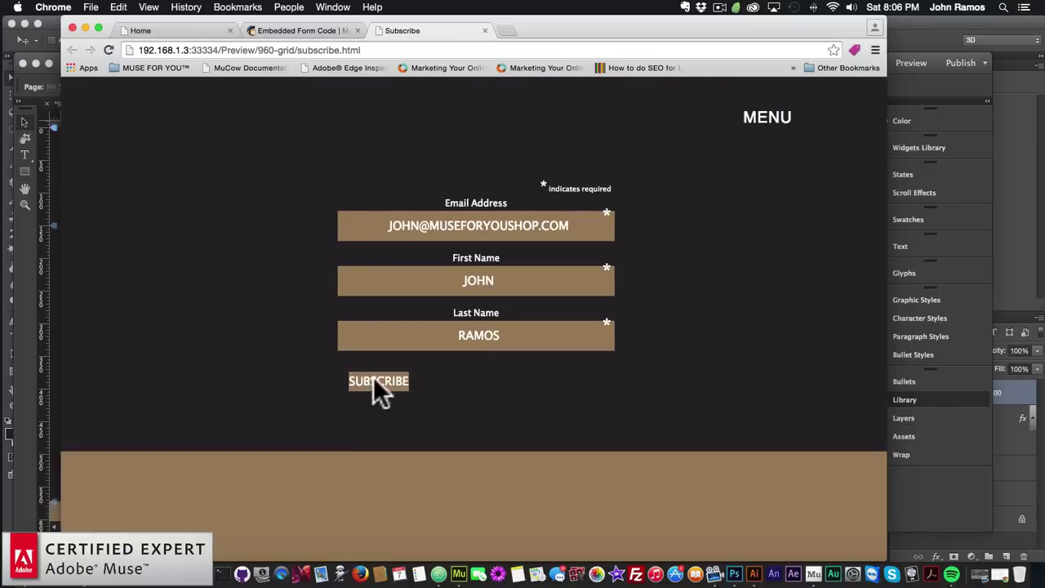
pyautogui.click(373, 380)
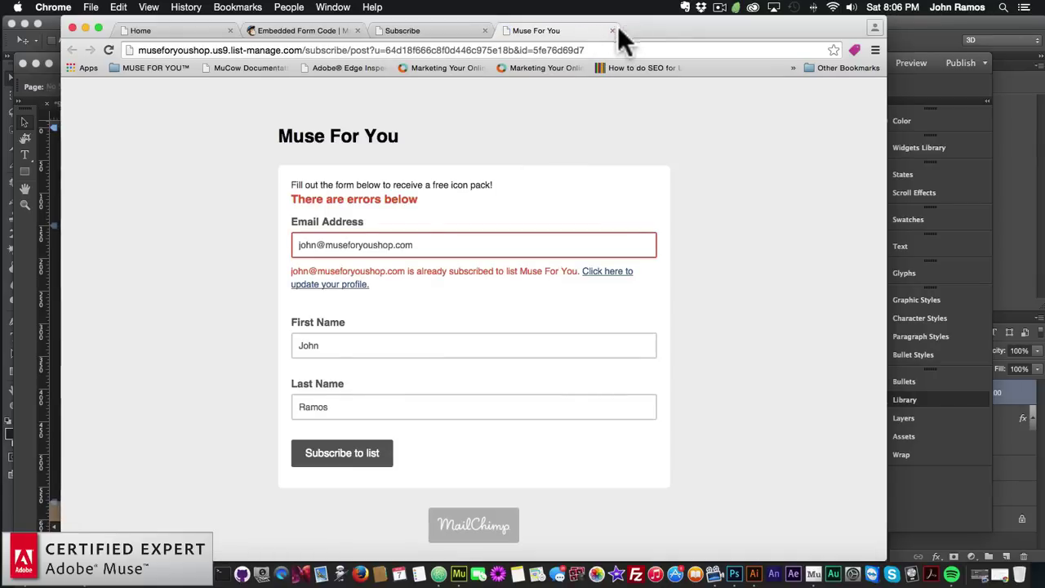
# Close MailChimp's already-subscribed response tab and return to Muse
pyautogui.click(612, 30)
pyautogui.moveTo(547, 26); pyautogui.dragTo(554, 23)
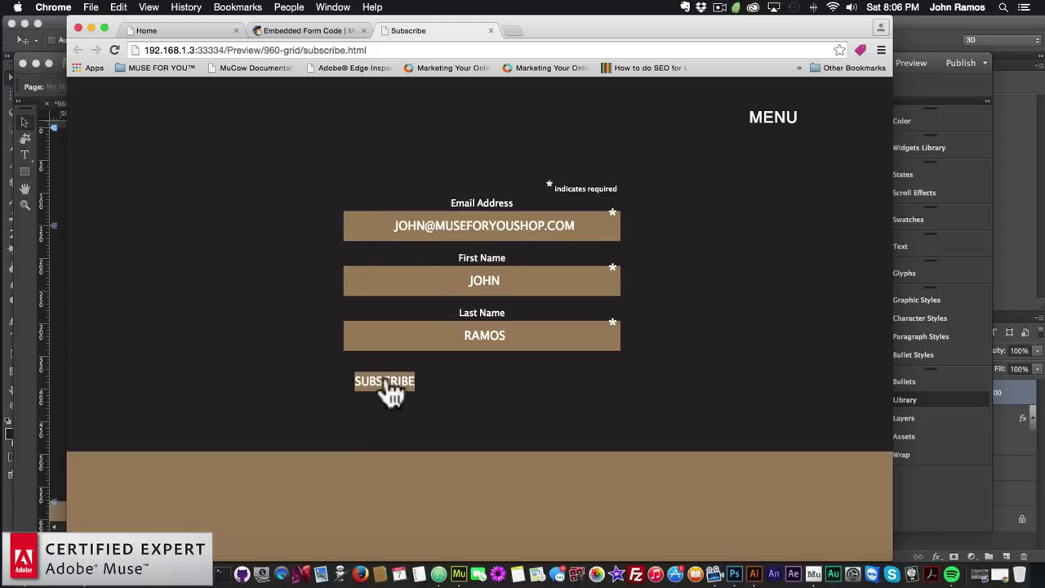
pyautogui.click(51, 361)
# Place a MailChimp Subscribe Button widget from the Library beside the signup form
pyautogui.moveTo(461, 379); pyautogui.dragTo(367, 457)
pyautogui.scroll(-10, 695, 383)
pyautogui.scroll(-5, 694, 384)
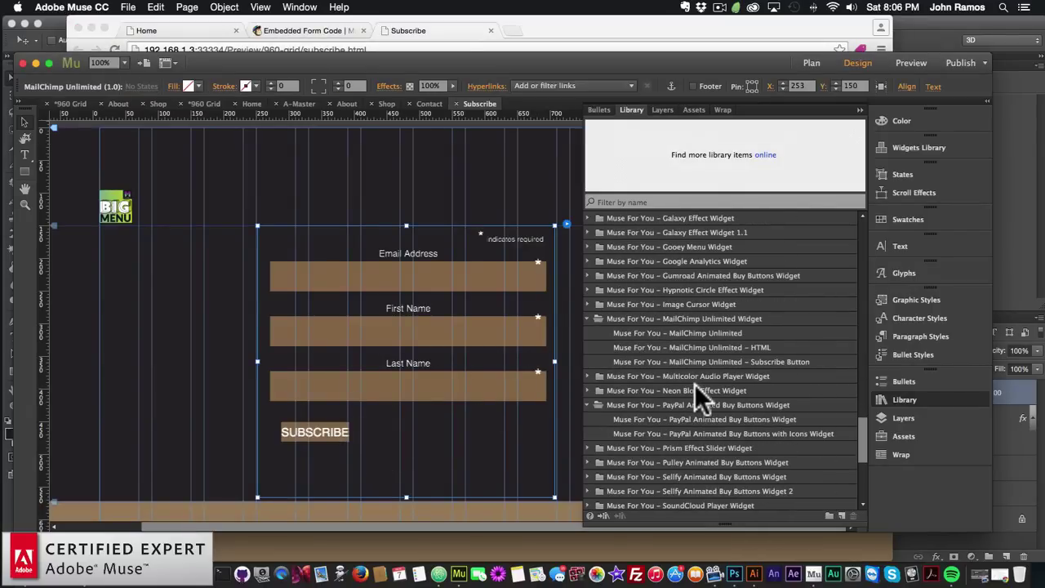
pyautogui.scroll(-6, 695, 384)
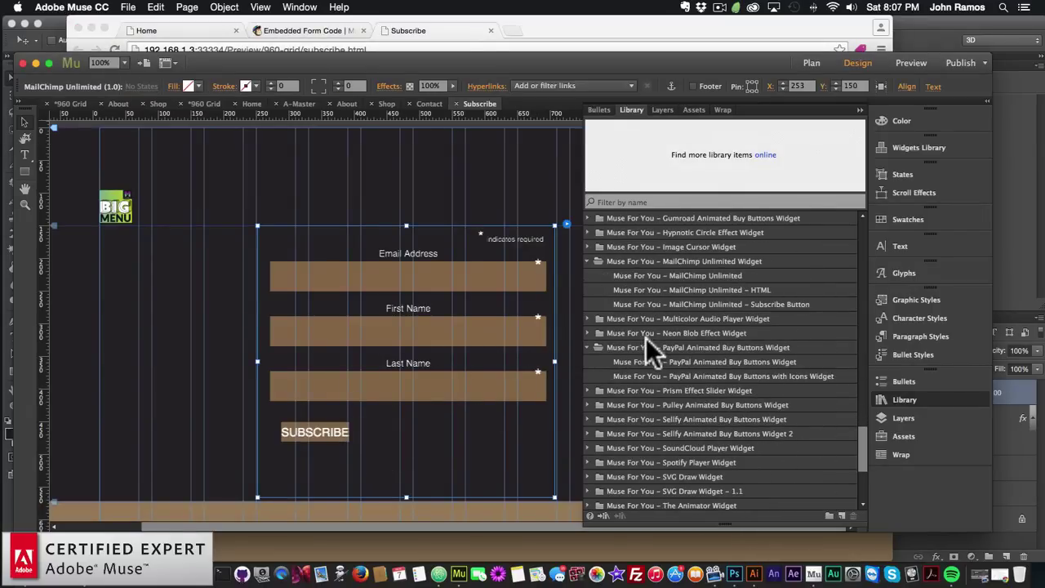
pyautogui.click(691, 276)
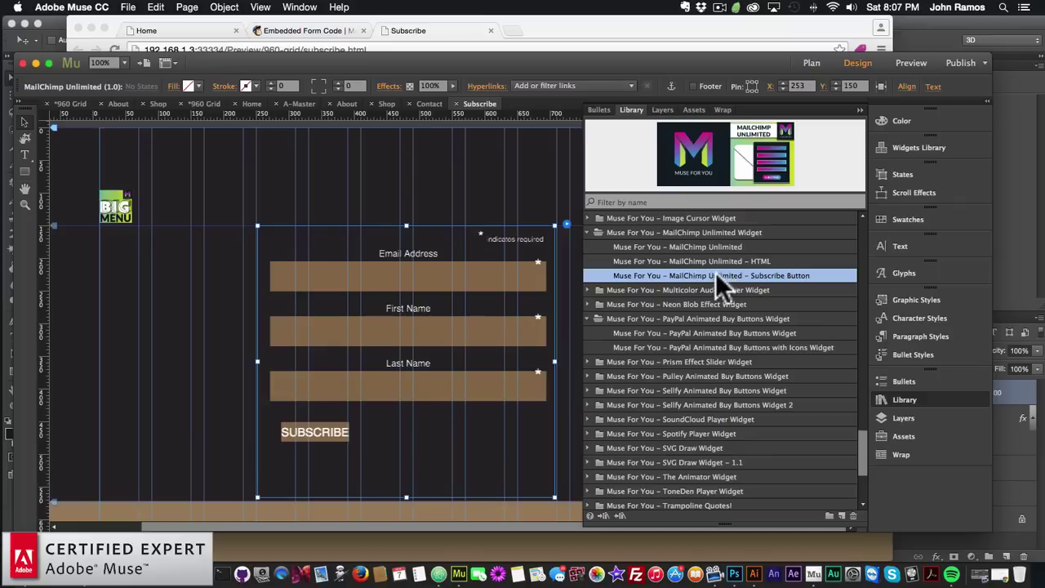
pyautogui.moveTo(718, 271); pyautogui.dragTo(125, 317)
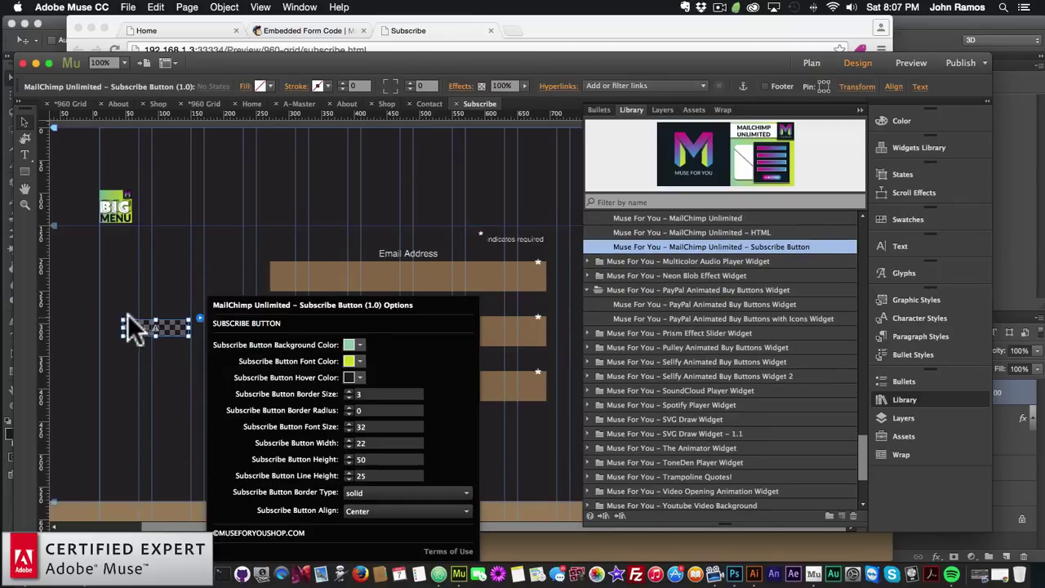
pyautogui.click(152, 333)
# Give the subscribe button a brown background, white text and a dark hover colour
pyautogui.click(200, 318)
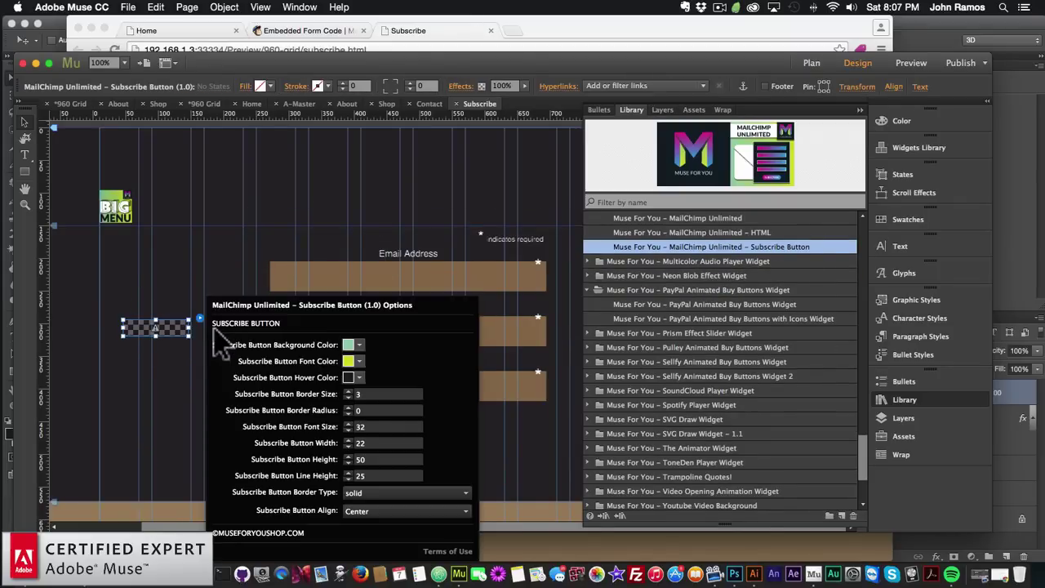
pyautogui.click(359, 346)
pyautogui.click(381, 424)
pyautogui.click(282, 373)
pyautogui.click(360, 363)
pyautogui.click(378, 400)
pyautogui.click(245, 373)
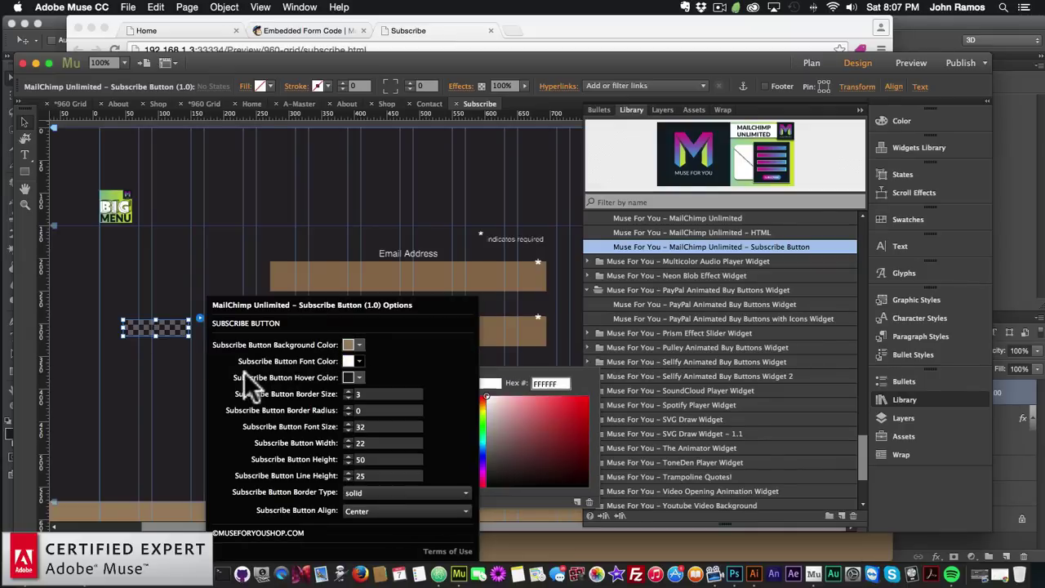
pyautogui.click(359, 377)
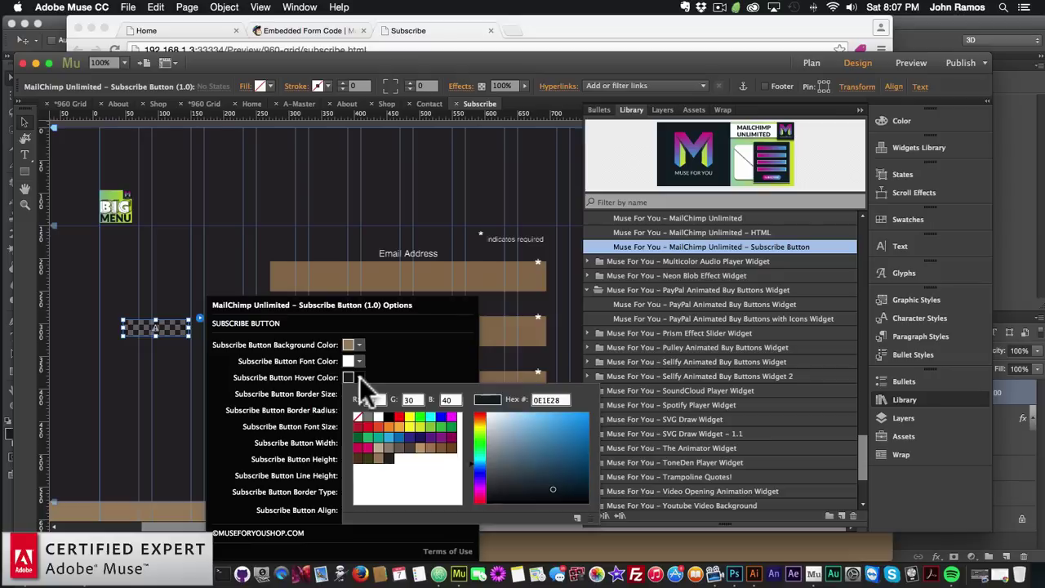
pyautogui.click(374, 456)
pyautogui.click(288, 396)
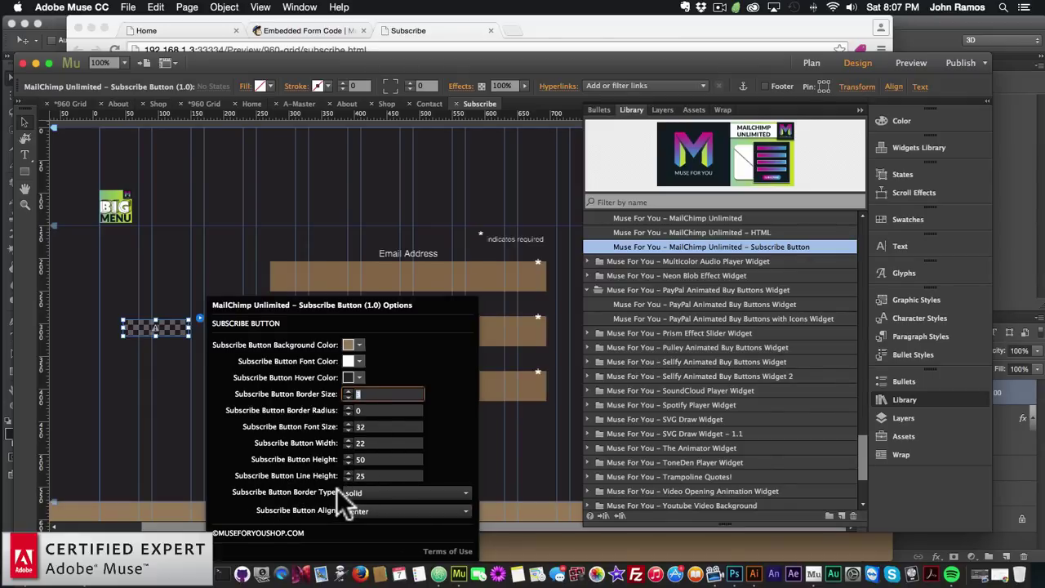
# Keep a solid border and Center alignment, then move the button widget off the form
pyautogui.click(388, 491)
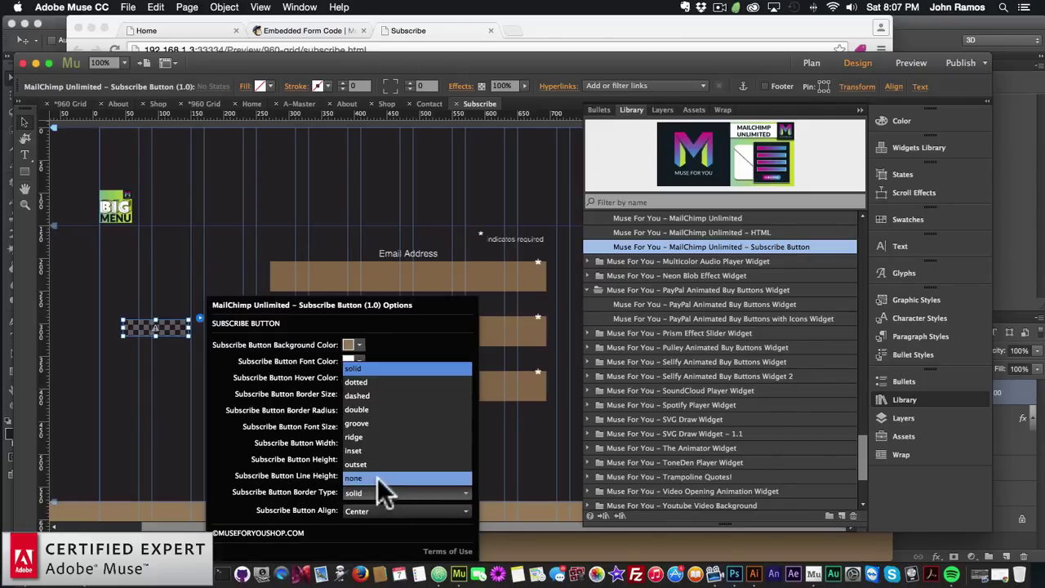
pyautogui.click(288, 471)
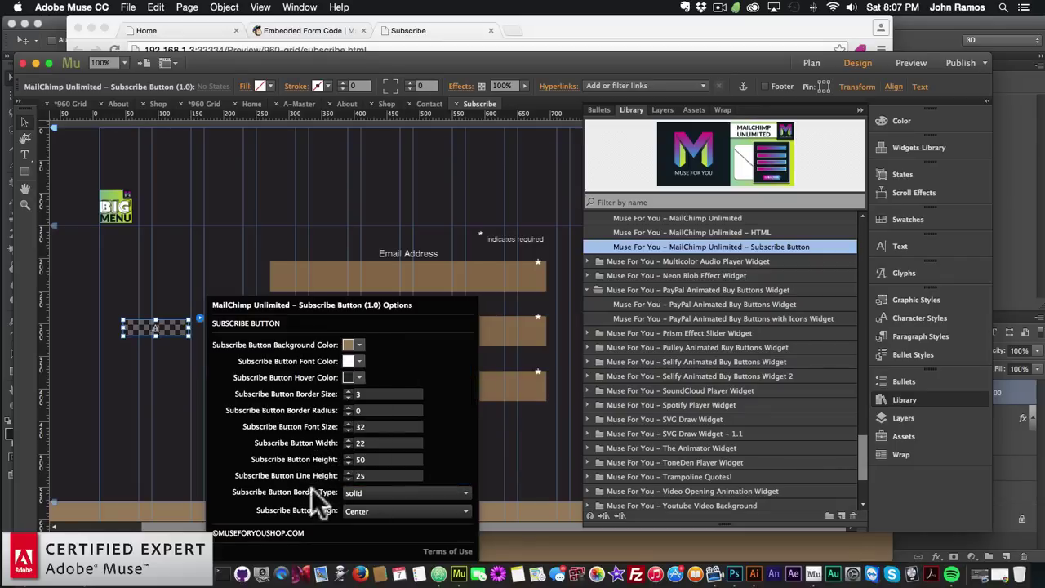
pyautogui.click(372, 509)
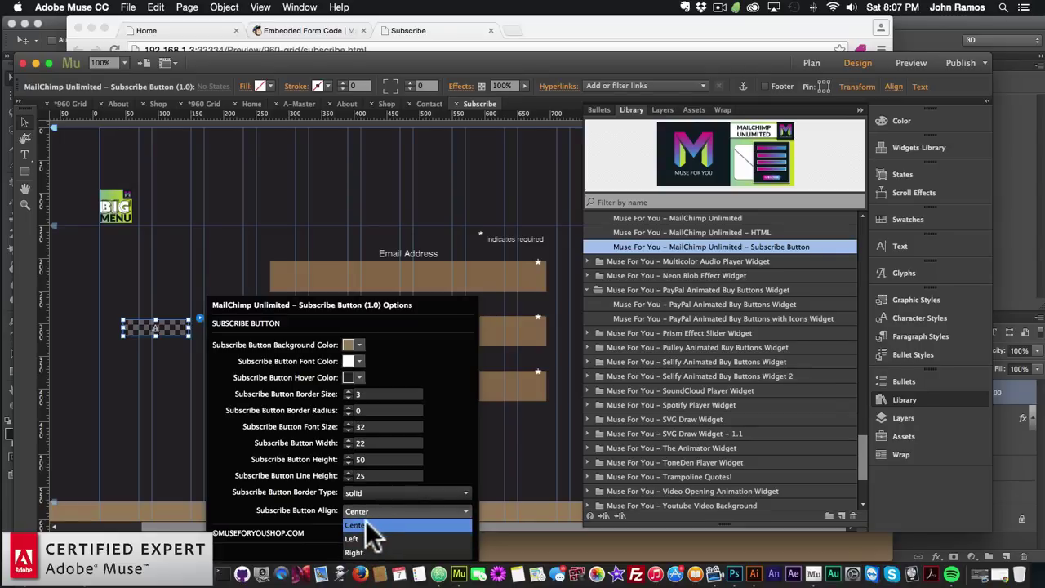
pyautogui.click(365, 522)
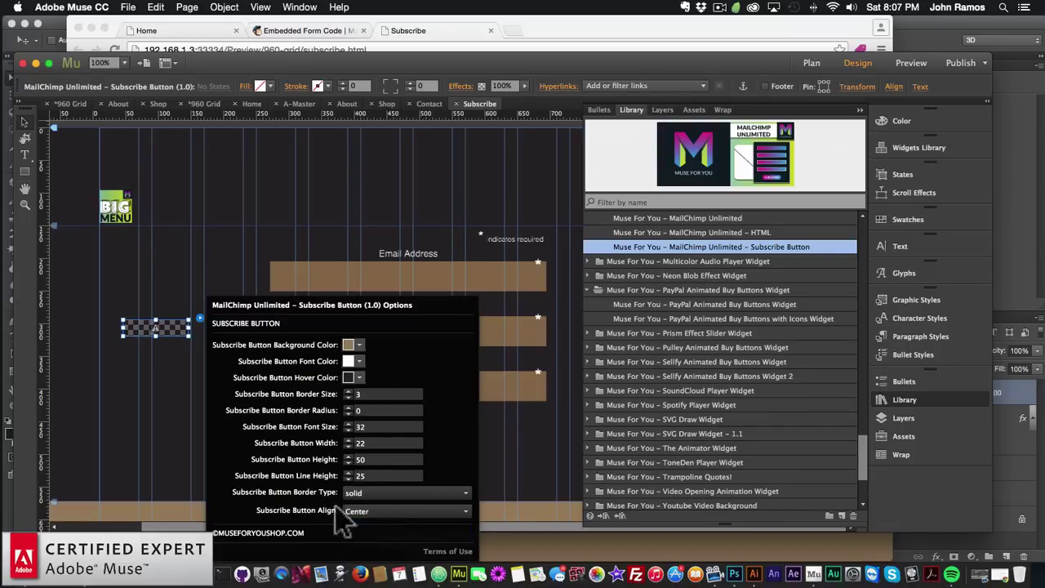
pyautogui.click(161, 389)
pyautogui.moveTo(149, 331); pyautogui.dragTo(135, 302)
# Collapse the Library and preview the Subscribe page in Chrome, trying the Last Name field
pyautogui.click(135, 380)
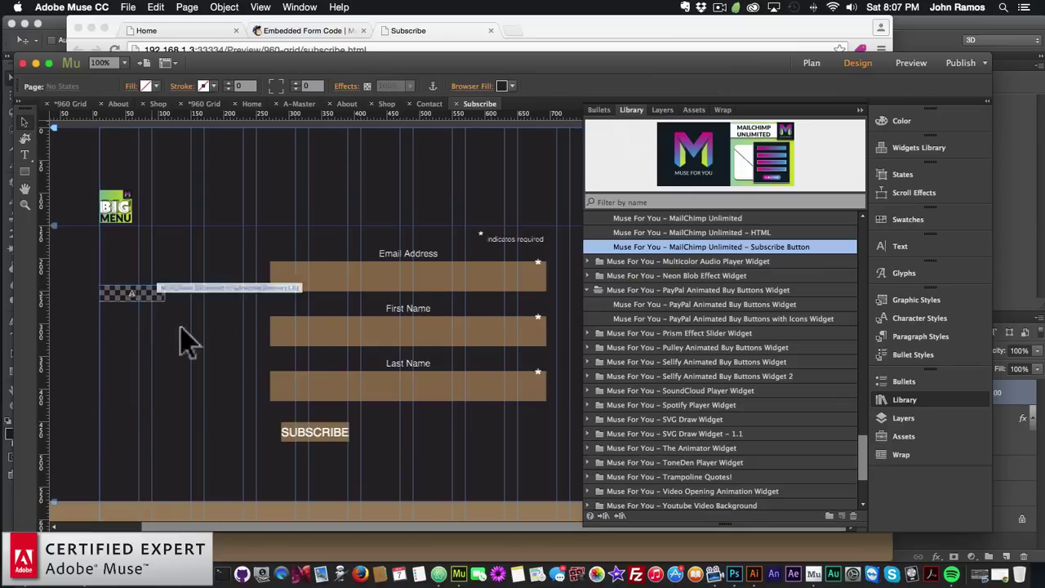
pyautogui.click(901, 399)
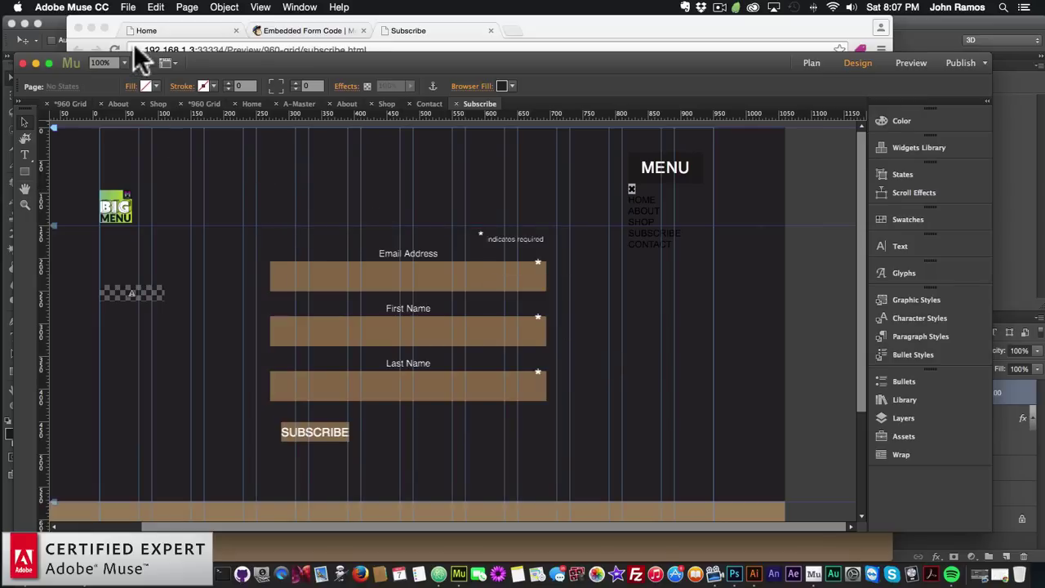
pyautogui.click(128, 8)
pyautogui.click(149, 215)
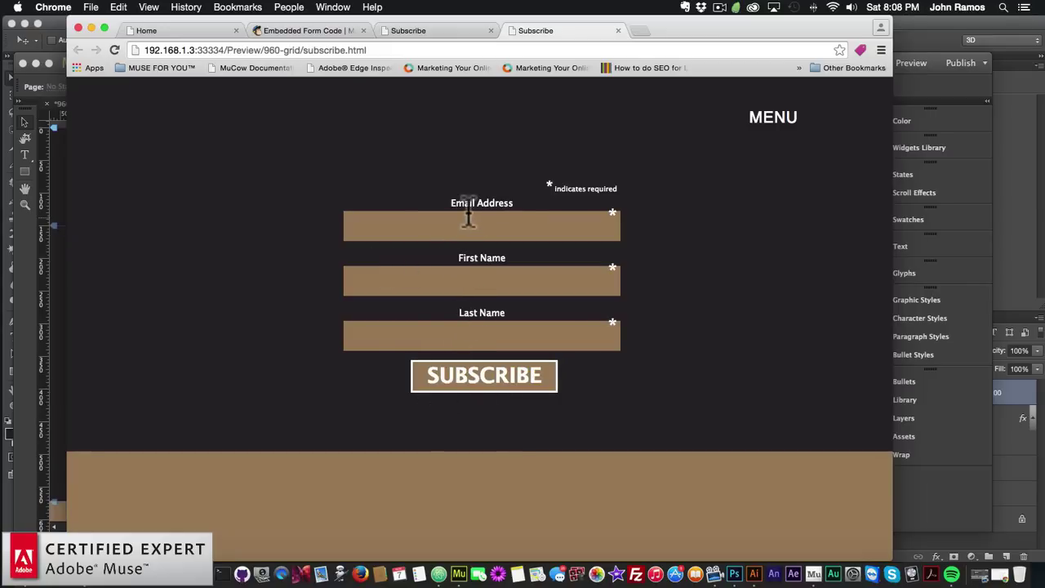
pyautogui.click(466, 336)
pyautogui.click(53, 347)
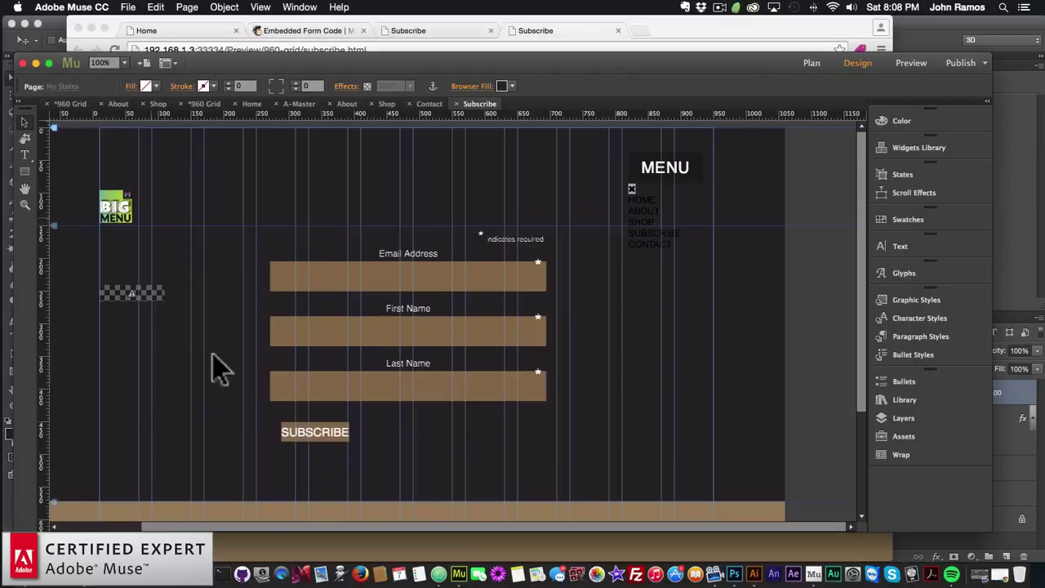
# Try Averia Libre as the signup form's font
pyautogui.click(565, 223)
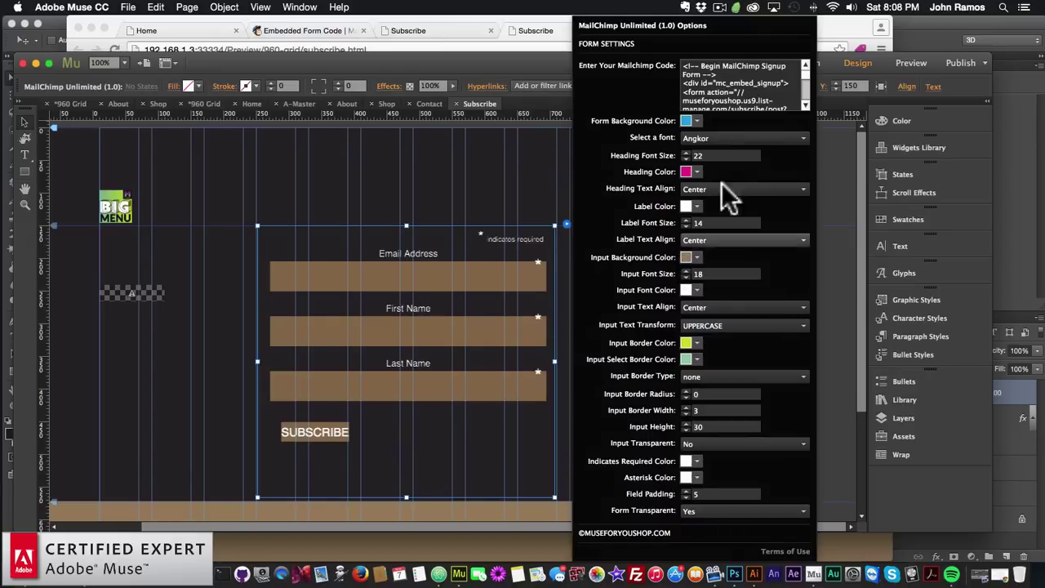
pyautogui.click(724, 138)
pyautogui.scroll(-5, 717, 335)
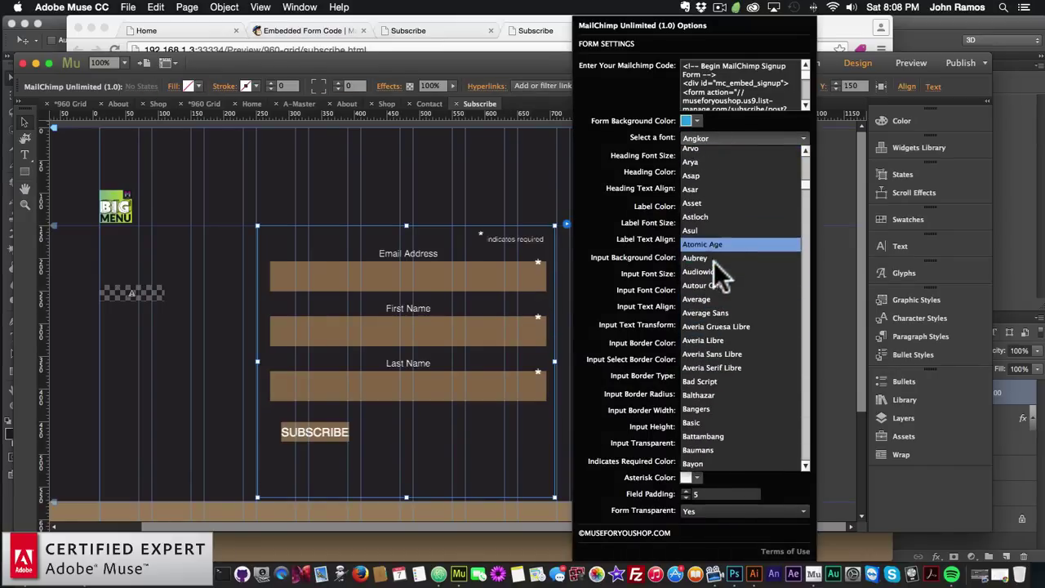
pyautogui.scroll(-2, 722, 376)
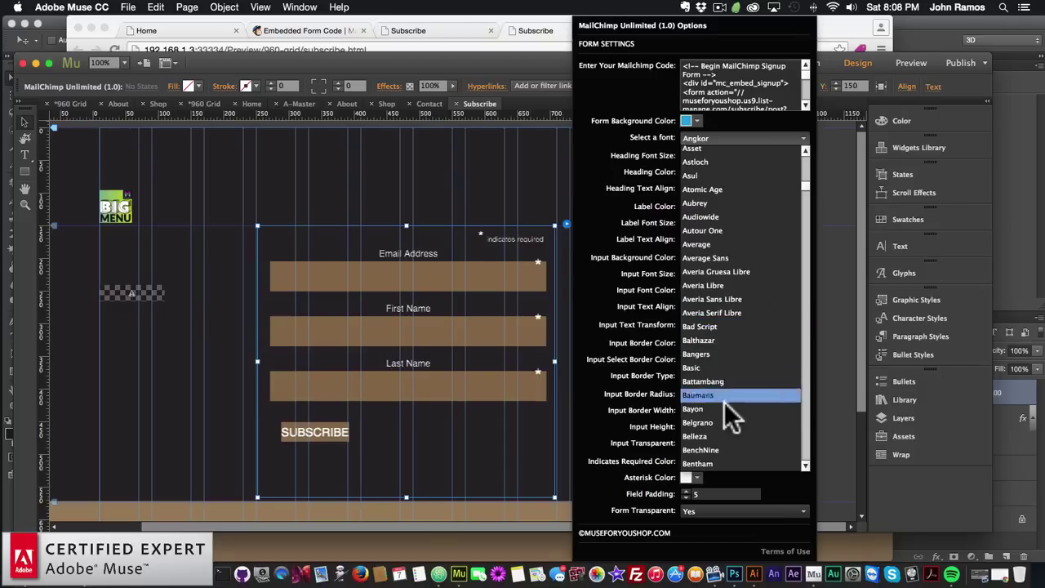
pyautogui.click(716, 286)
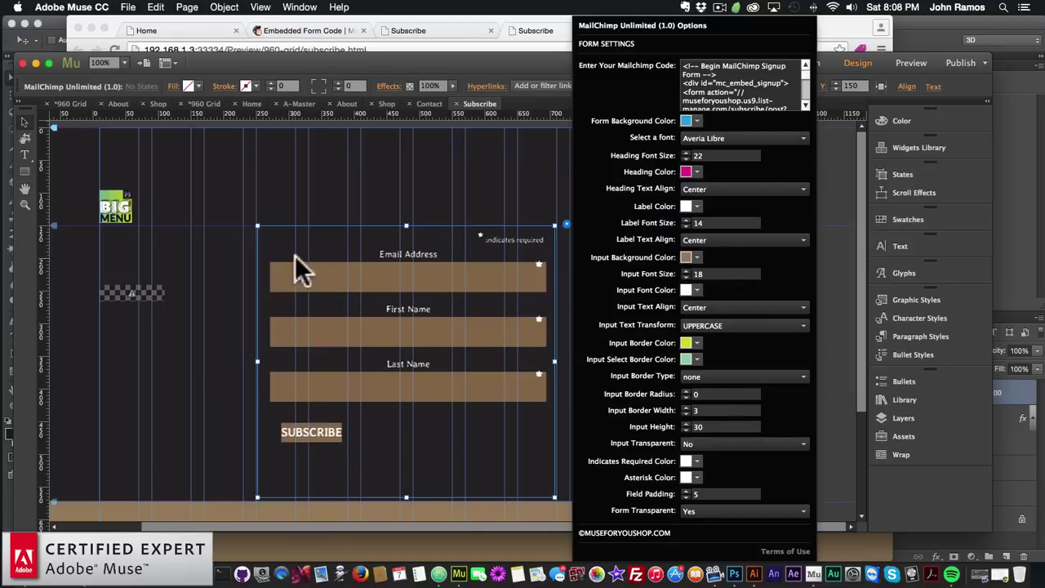
pyautogui.click(711, 138)
pyautogui.scroll(-5, 712, 326)
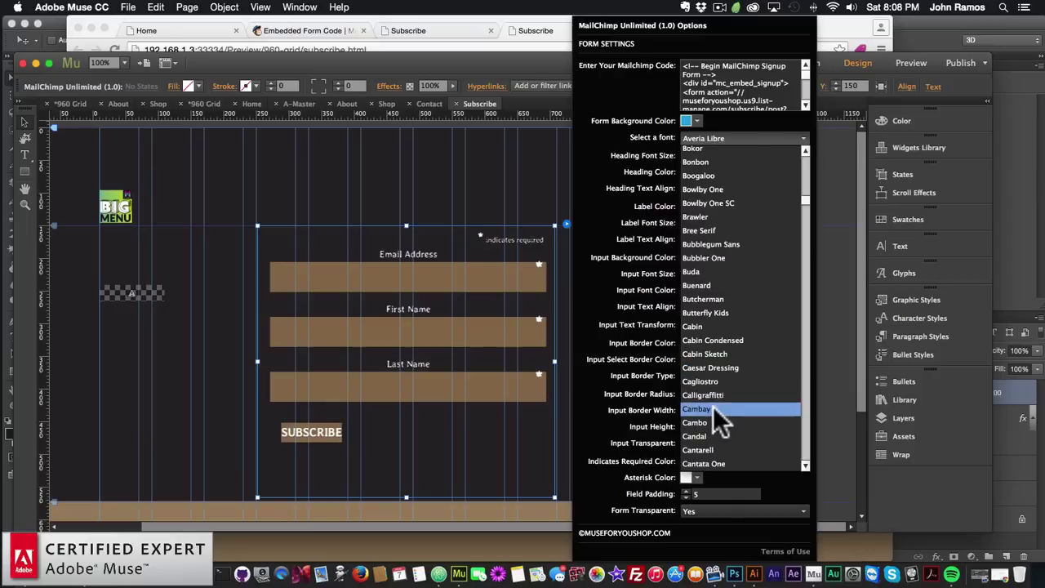
pyautogui.scroll(-5, 710, 372)
pyautogui.scroll(-3, 709, 370)
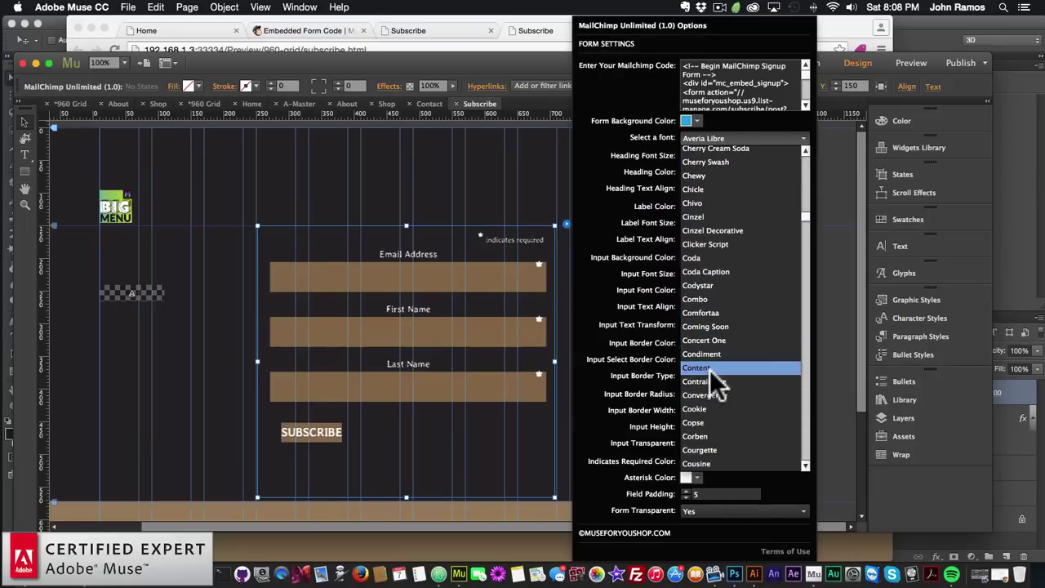
pyautogui.scroll(8, 710, 370)
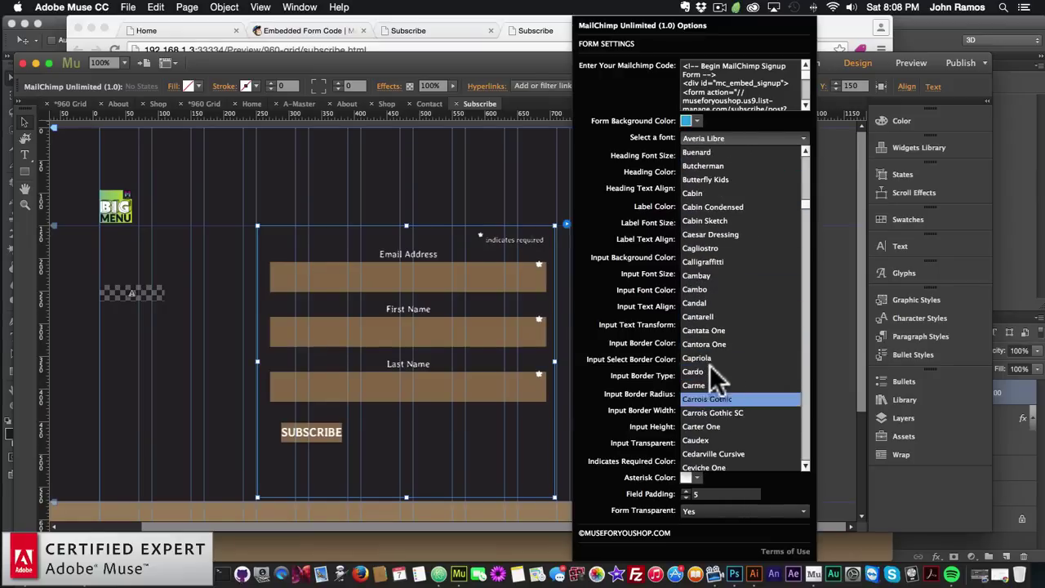
pyautogui.scroll(10, 705, 294)
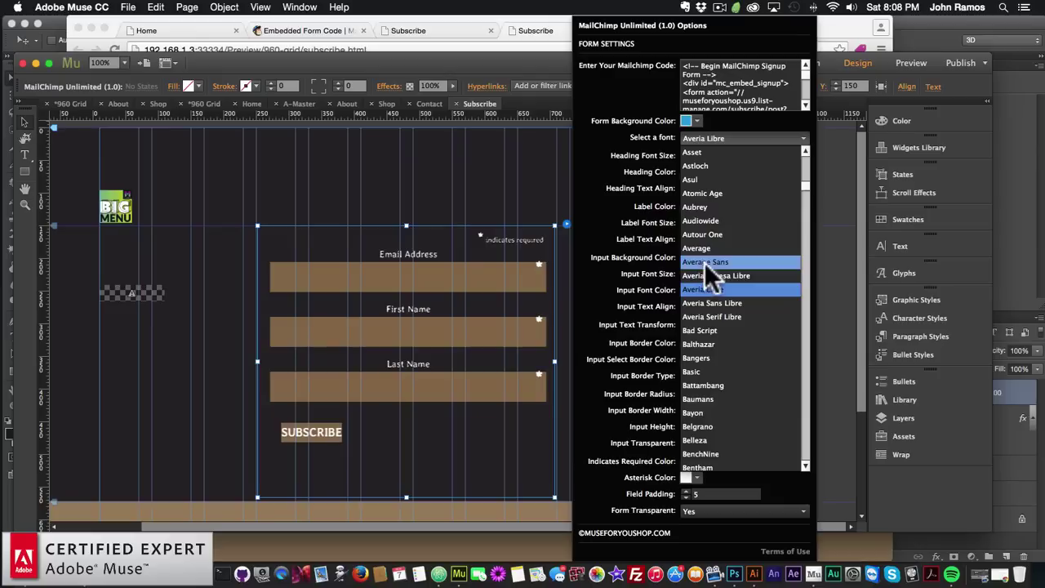
pyautogui.scroll(6, 710, 226)
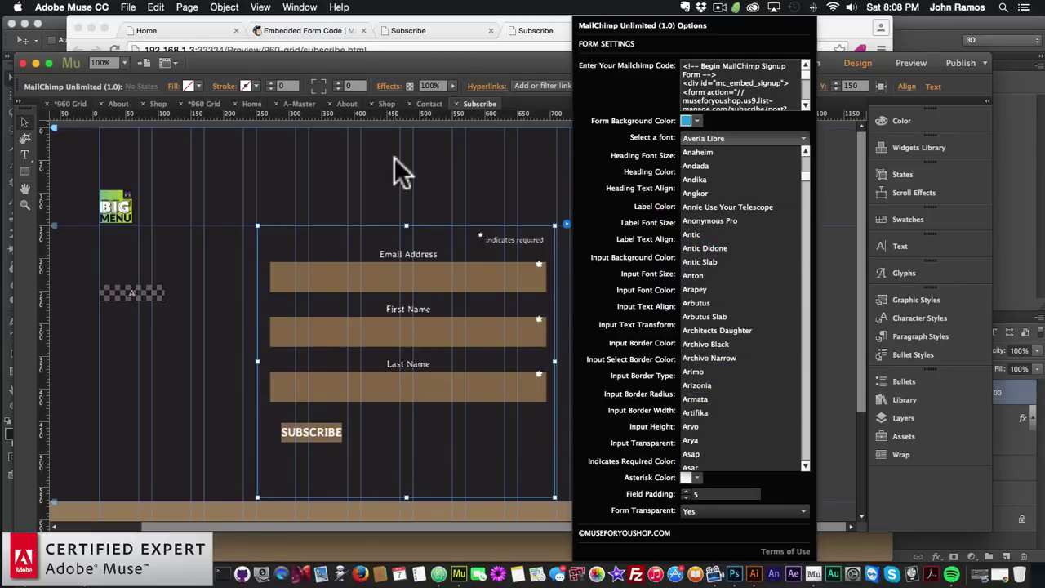
pyautogui.click(816, 78)
pyautogui.click(376, 71)
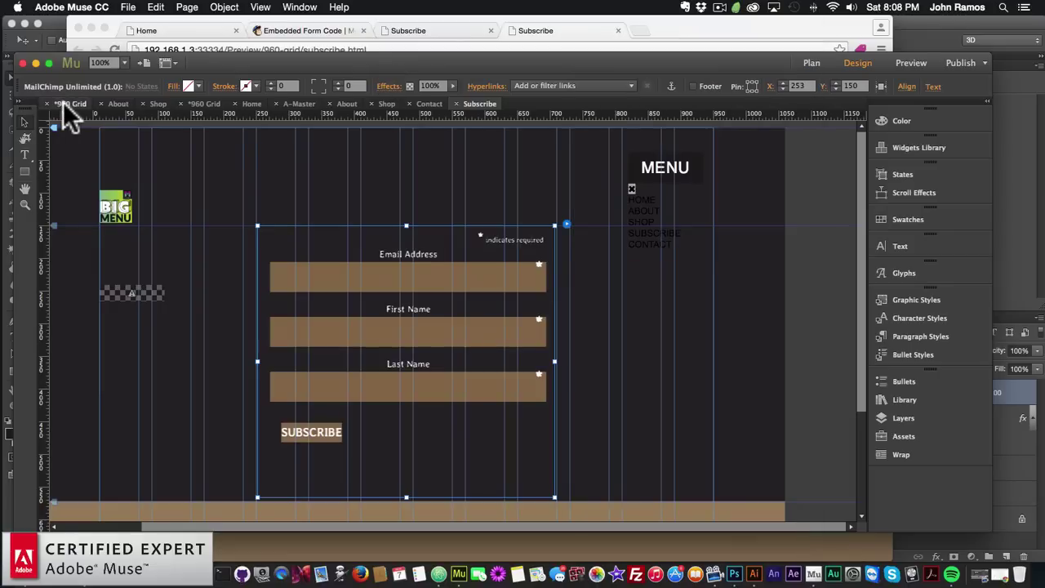
# Check the signup form settings on the other Subscribe page via Plan view
pyautogui.press('super+m')
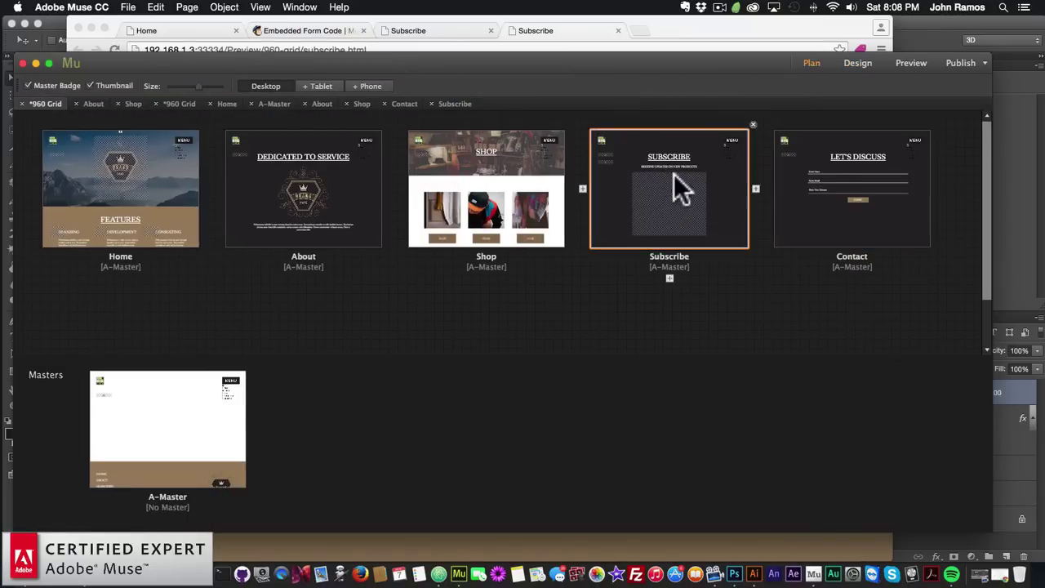
pyautogui.doubleClick(675, 182)
pyautogui.click(563, 323)
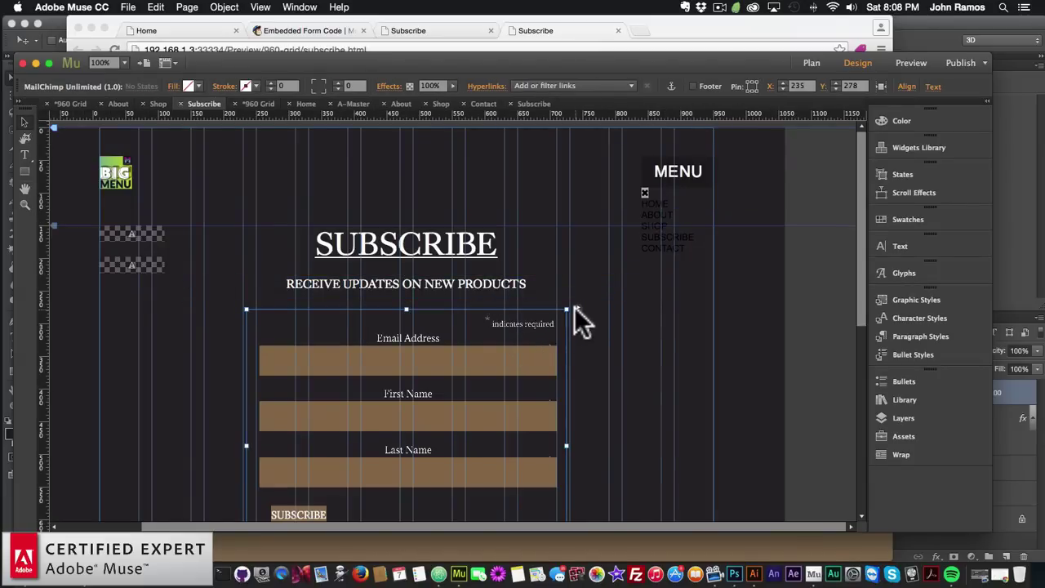
pyautogui.click(575, 308)
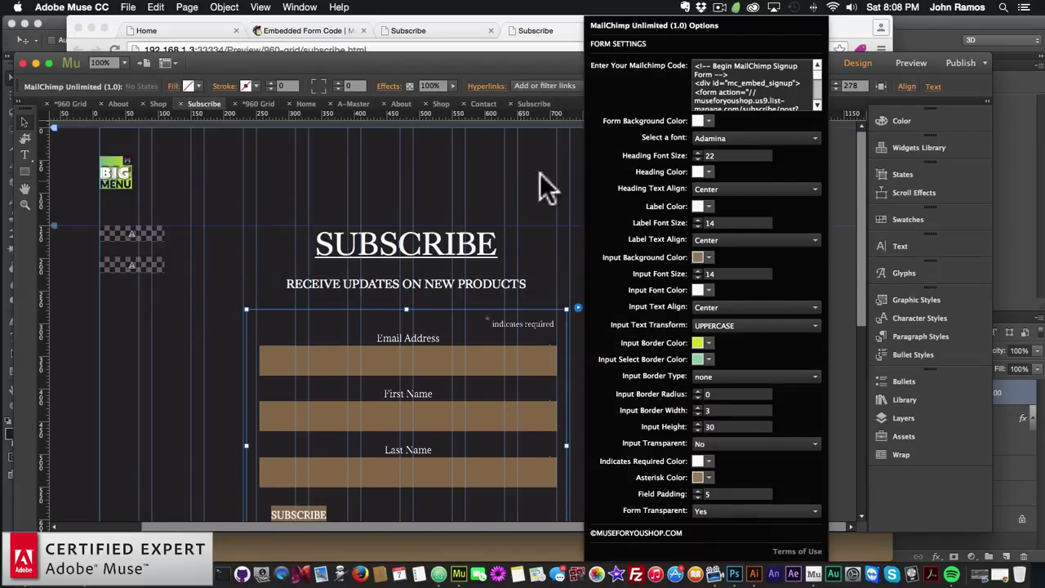
pyautogui.click(540, 176)
pyautogui.click(533, 104)
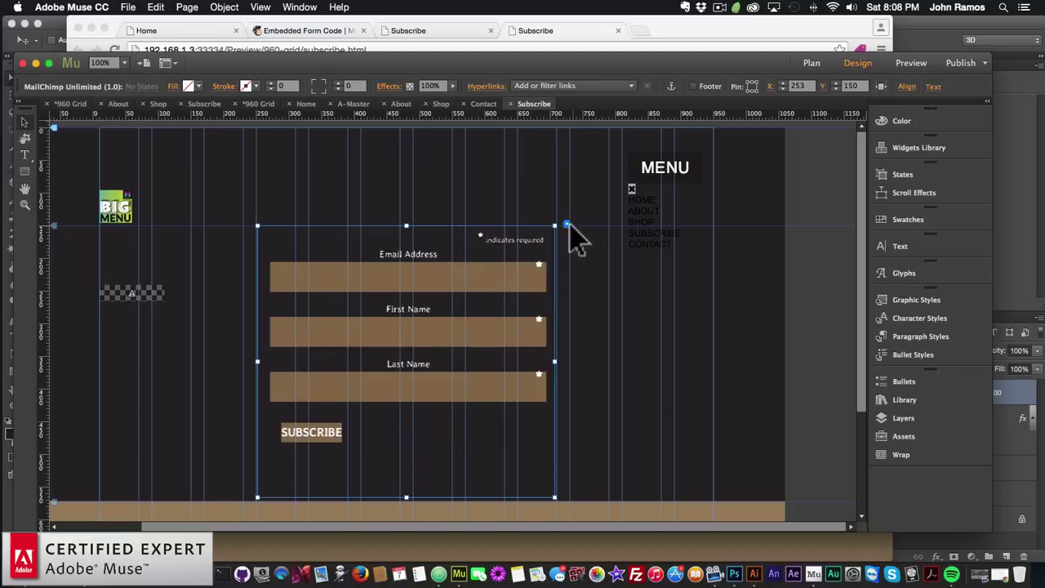
# Set the signup form's font to Adamina
pyautogui.click(567, 223)
pyautogui.click(728, 136)
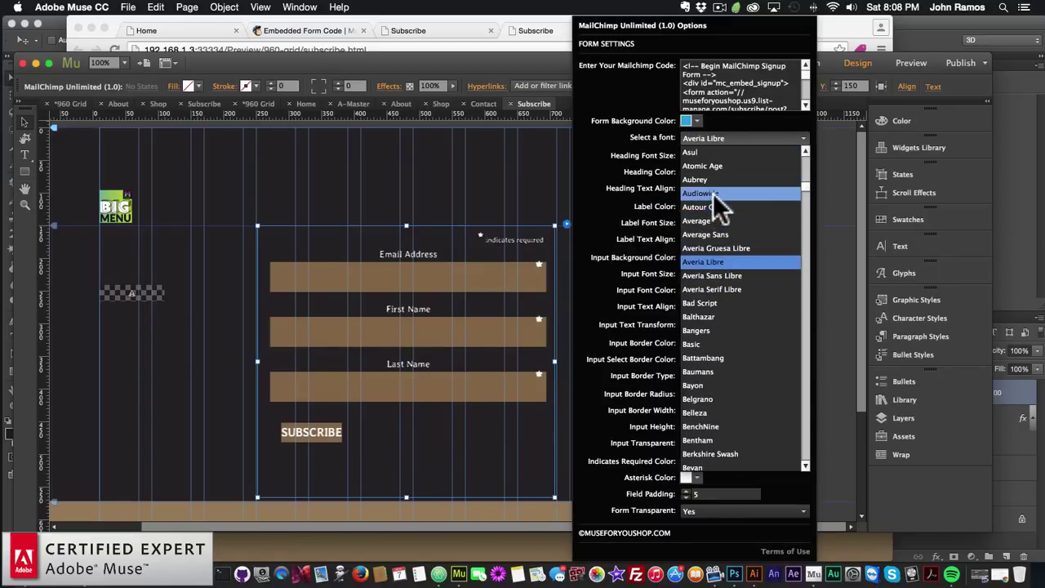
pyautogui.scroll(5, 712, 192)
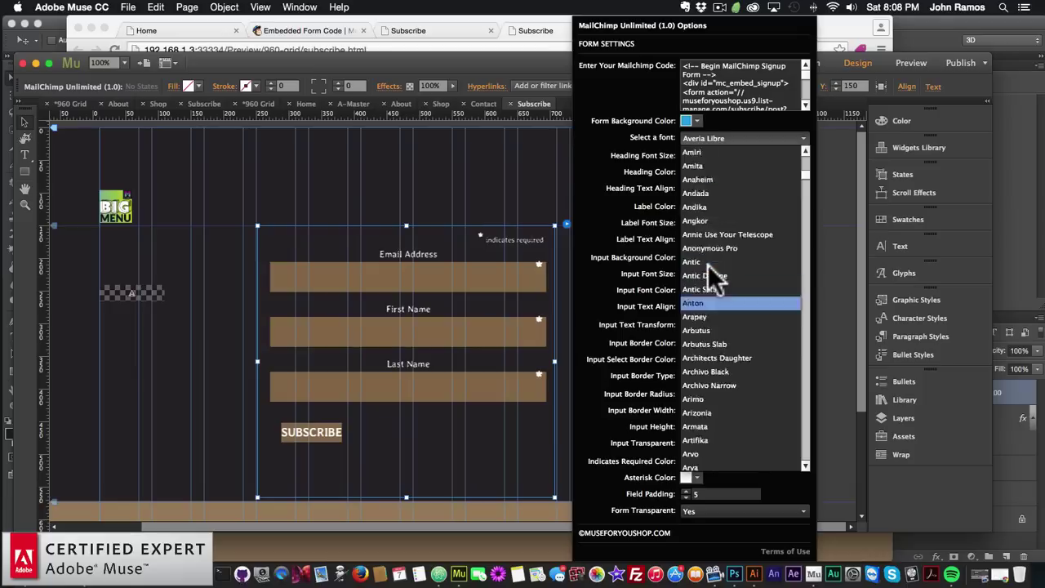
pyautogui.scroll(5, 707, 264)
pyautogui.click(707, 237)
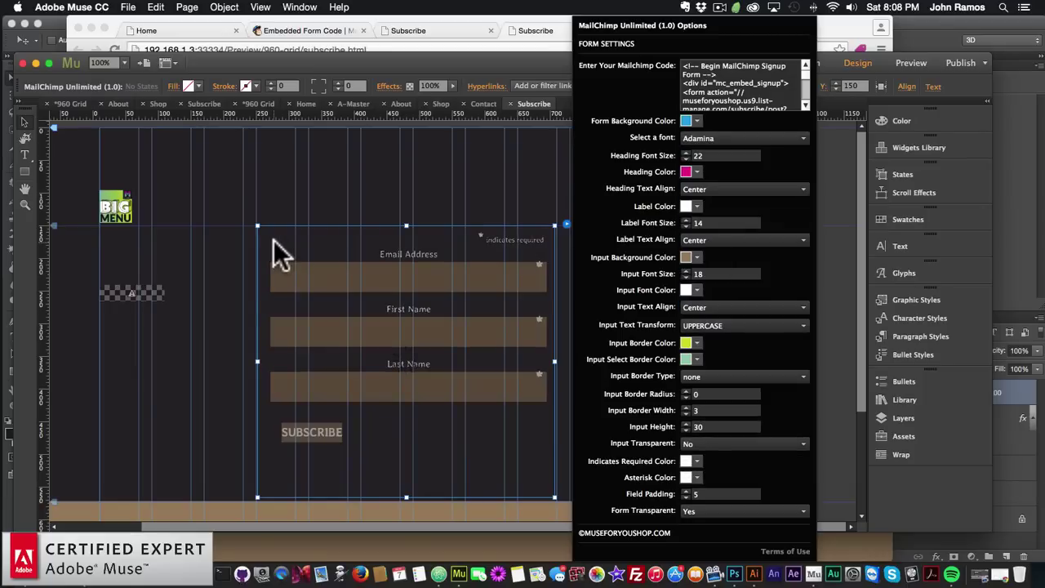
pyautogui.click(222, 198)
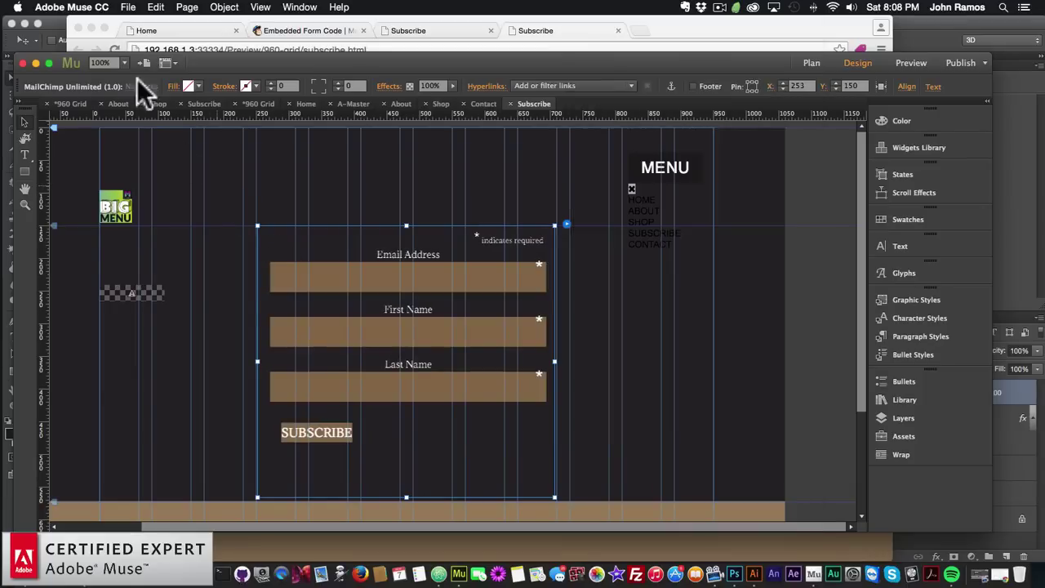
pyautogui.click(128, 7)
# Preview subscribe.html in Chrome, then drag the signup form about 50 px lower
pyautogui.click(161, 213)
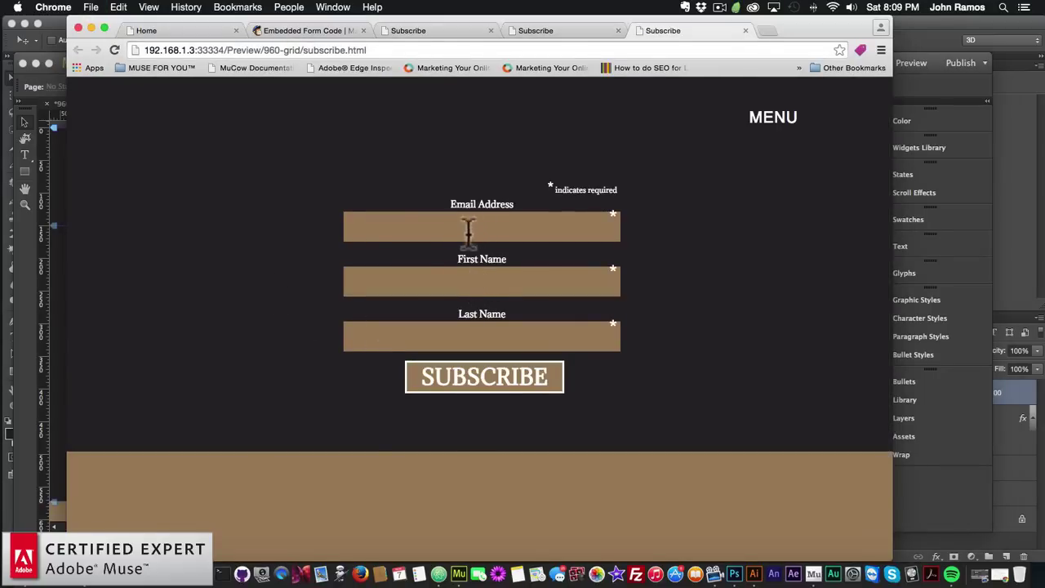
pyautogui.press('super+Tab')
pyautogui.click(392, 278)
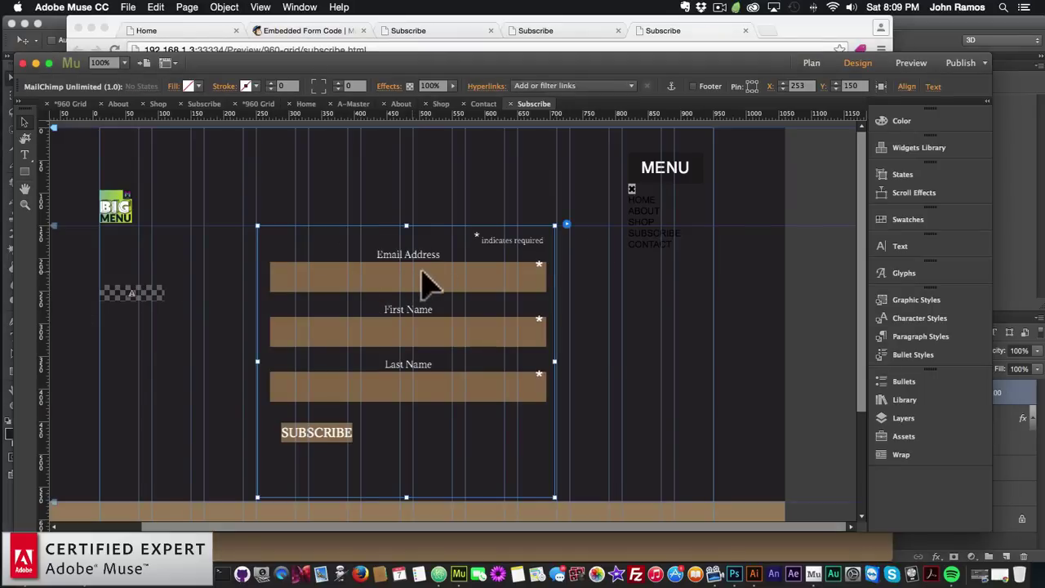
pyautogui.click(771, 32)
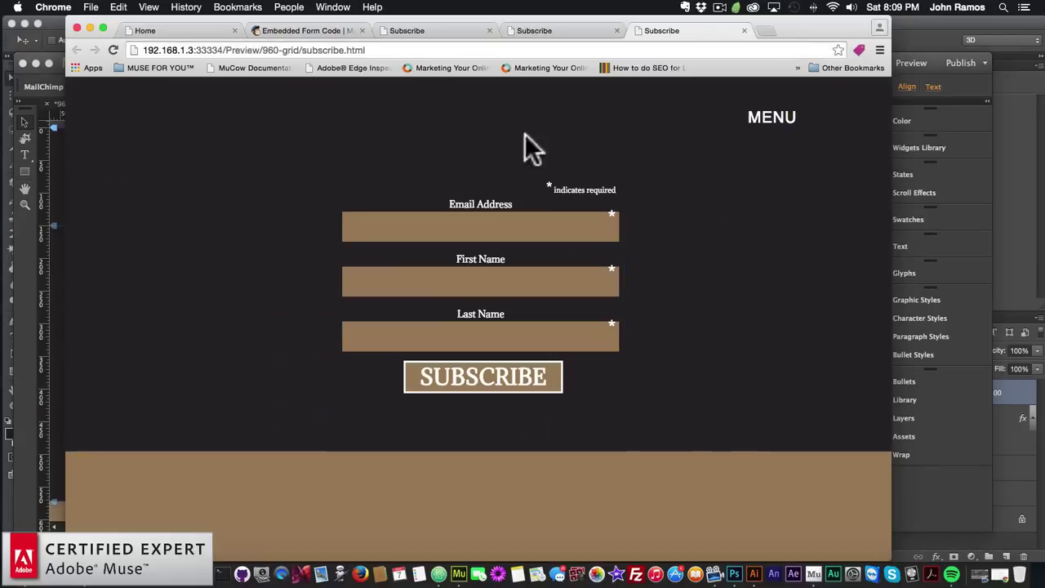
pyautogui.click(46, 255)
pyautogui.moveTo(427, 310); pyautogui.dragTo(435, 341)
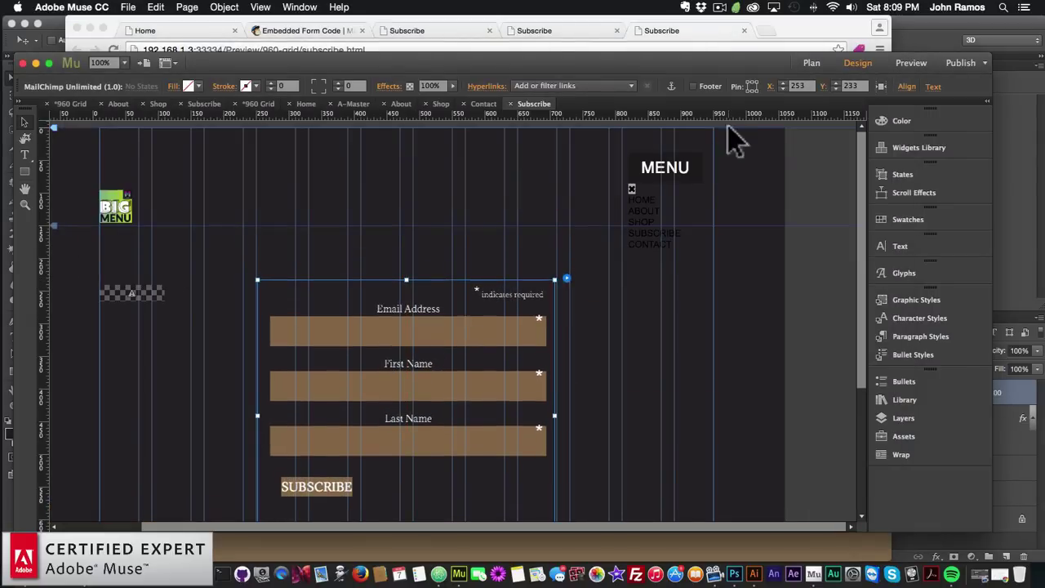
# Copy the SHOP heading from the Shop page
pyautogui.click(811, 63)
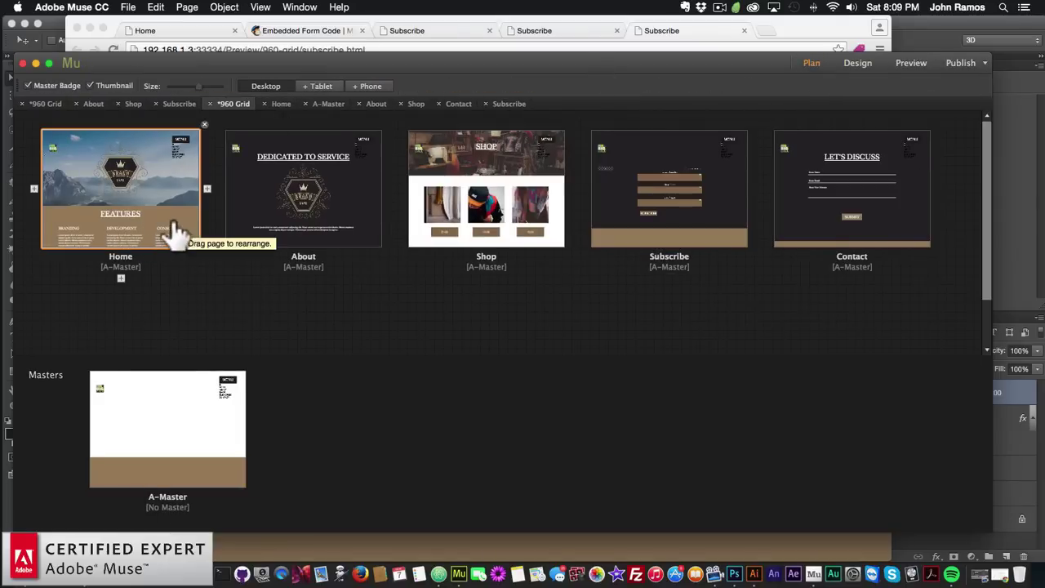
pyautogui.click(45, 104)
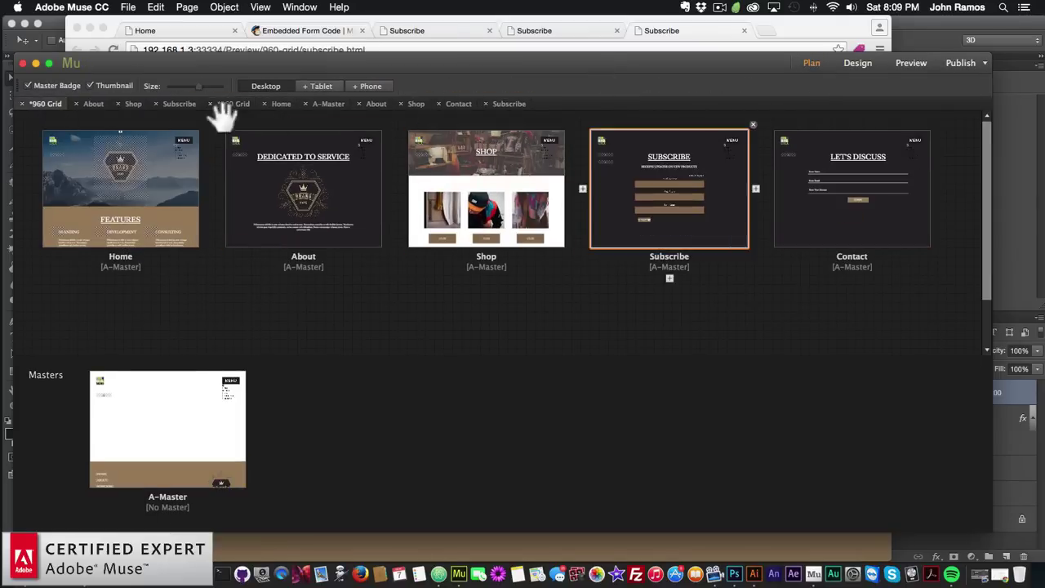
pyautogui.doubleClick(680, 176)
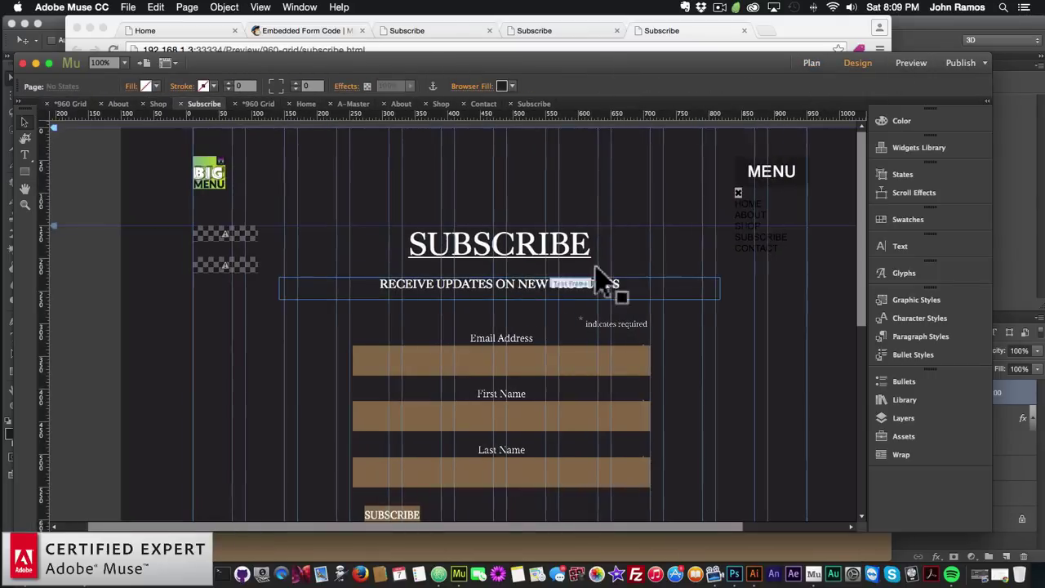
pyautogui.click(811, 63)
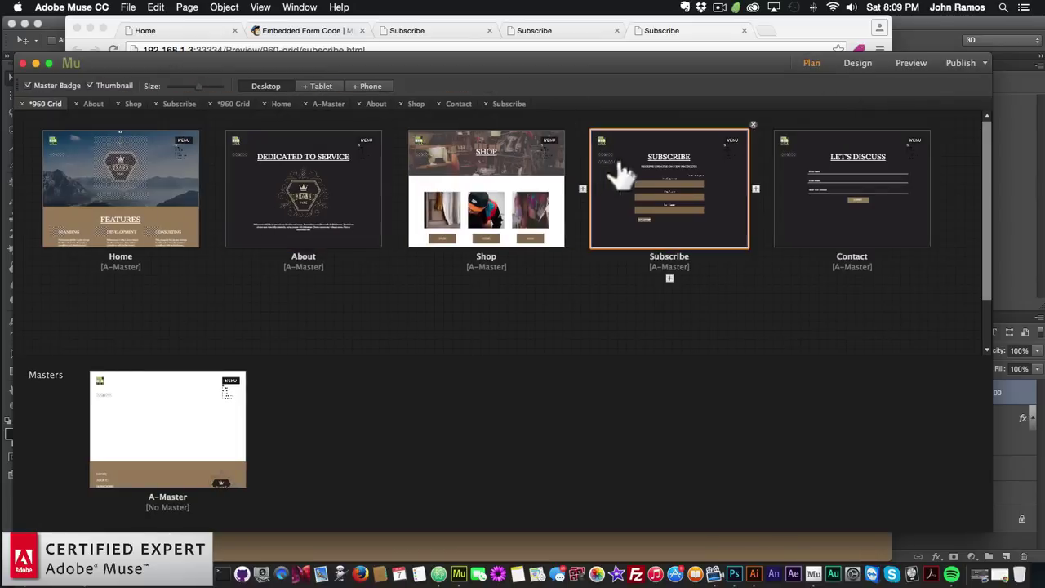
pyautogui.click(508, 104)
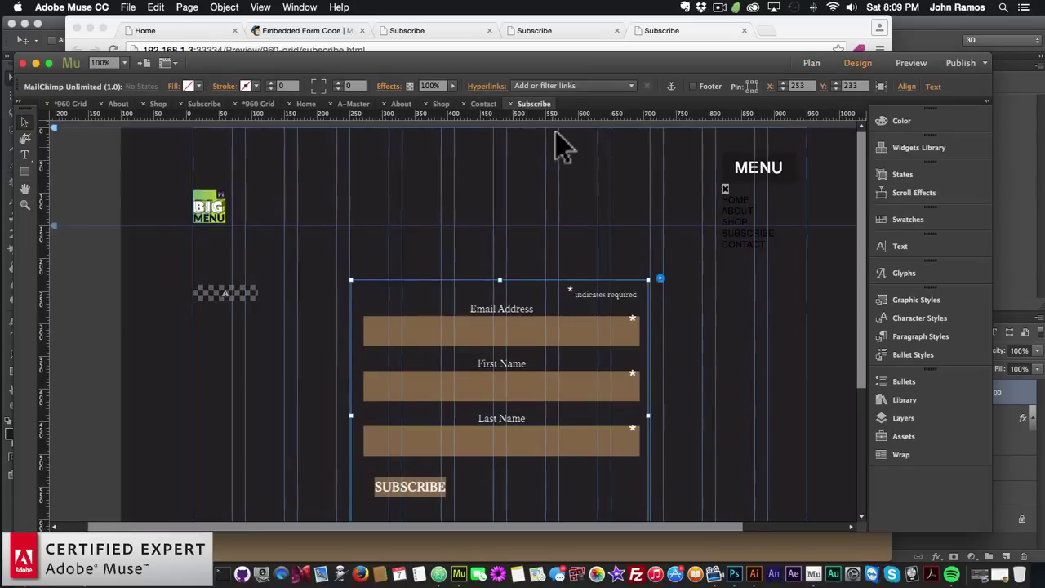
pyautogui.click(441, 104)
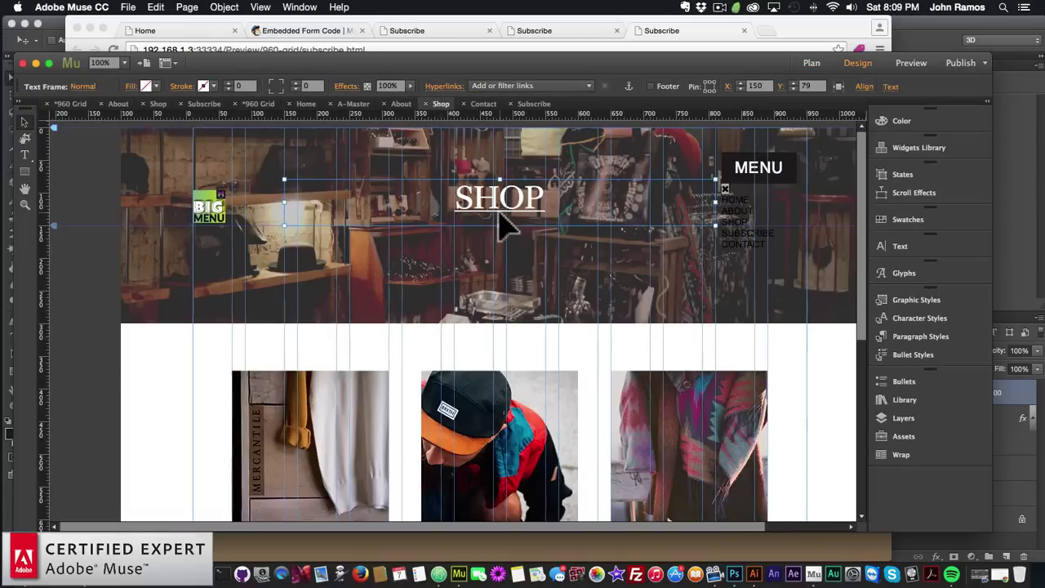
pyautogui.press('super+c')
# Paste the heading at the top of the Subscribe page and retype it as SUBSCRIBE
pyautogui.click(811, 63)
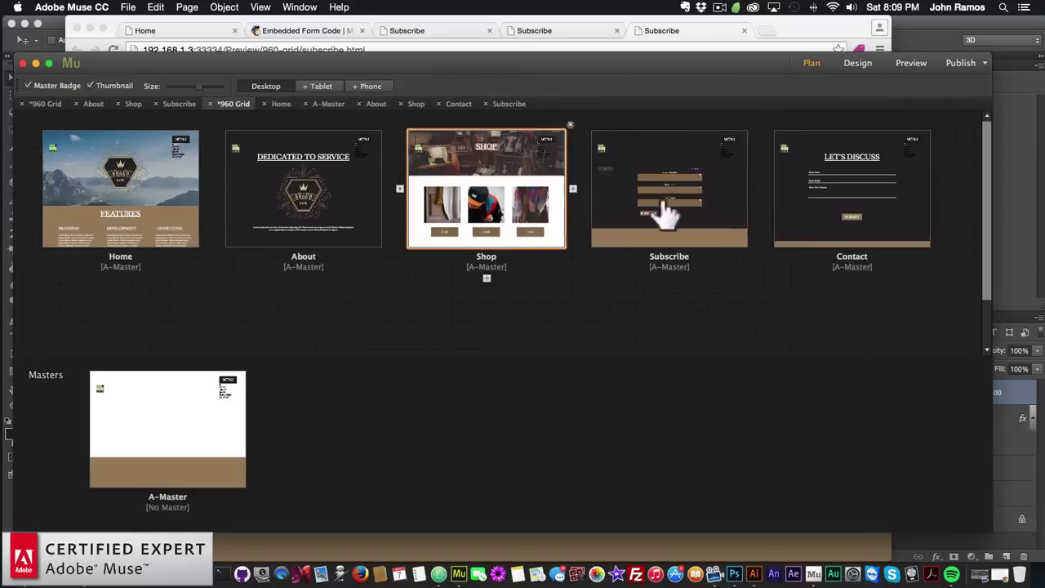
pyautogui.doubleClick(698, 186)
pyautogui.press('super+v')
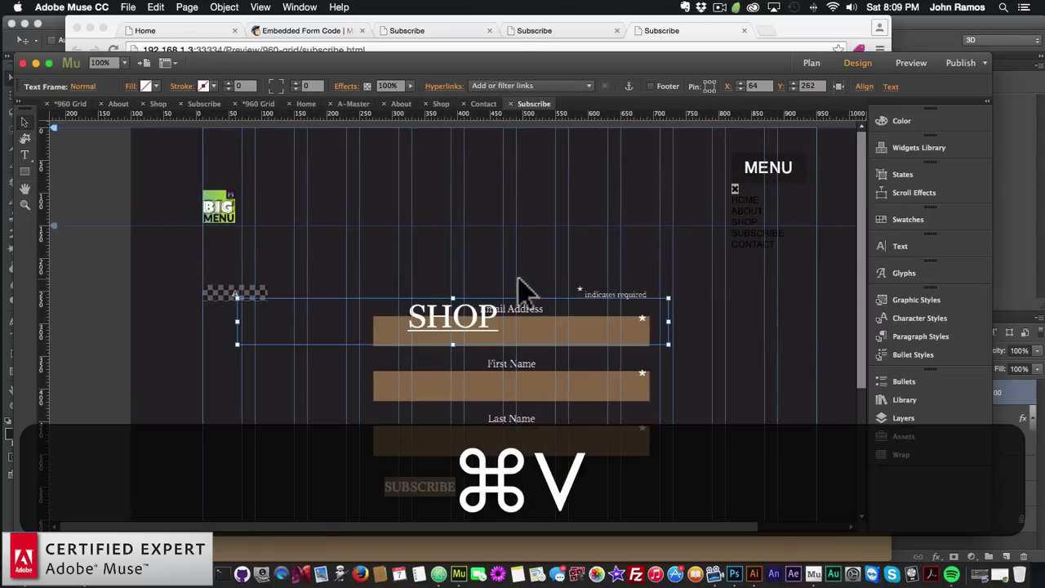
pyautogui.moveTo(478, 330); pyautogui.dragTo(534, 261)
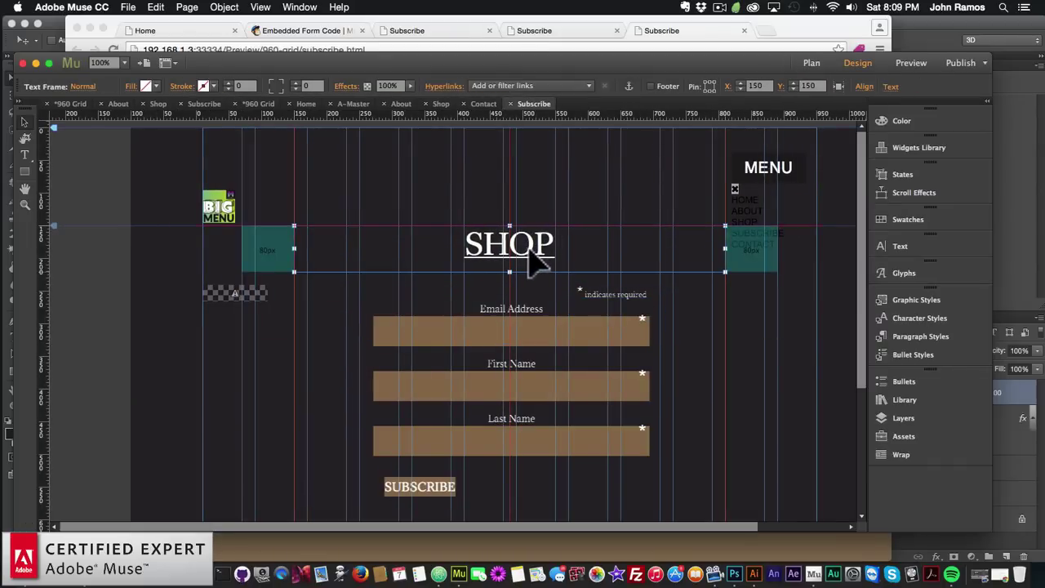
pyautogui.doubleClick(531, 260)
pyautogui.write('SUBS')
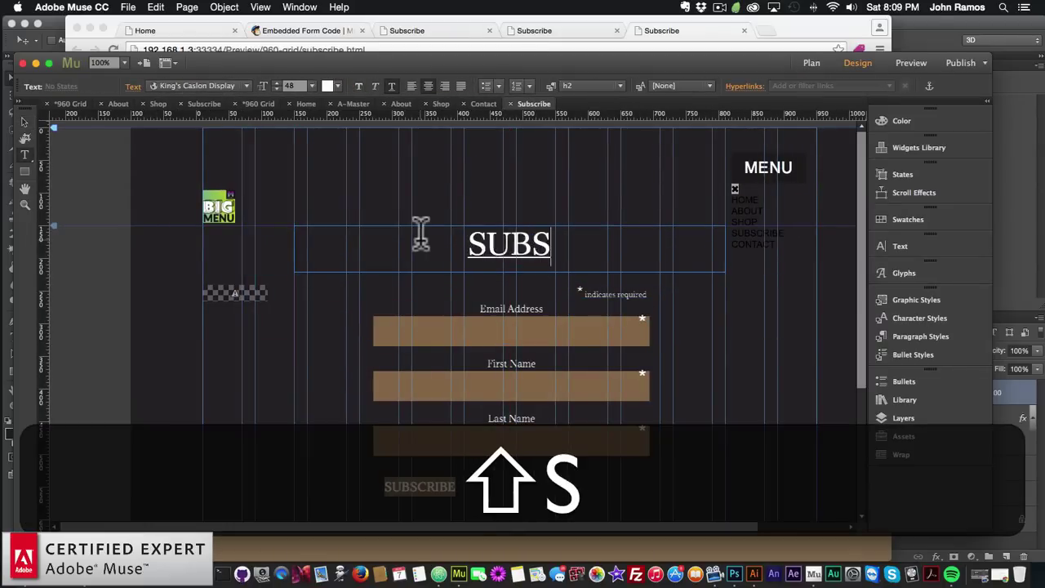
pyautogui.write('CRI')
pyautogui.press('BackSpace')
pyautogui.write('RIBE')
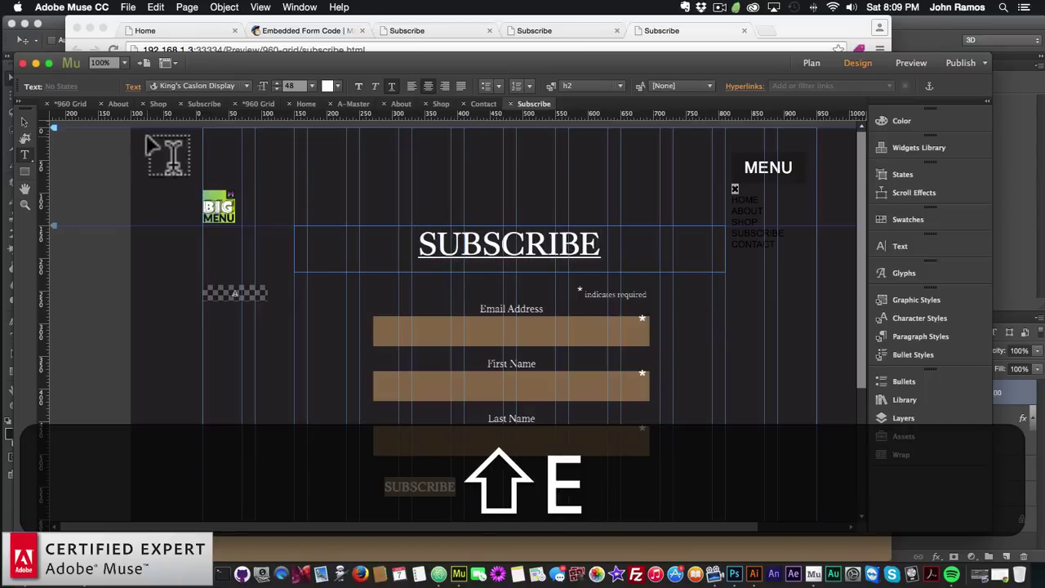
pyautogui.click(22, 123)
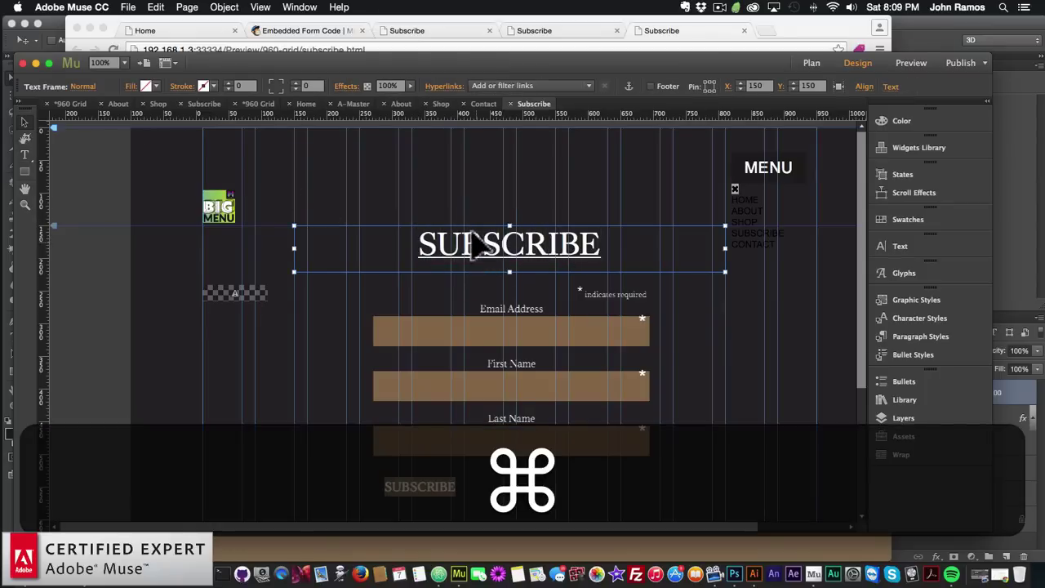
pyautogui.click(420, 205)
# Add a 'RECEIVE UPDATES ON NEW PRODUCTS' subtitle text frame below the SUBSCRIBE heading
pyautogui.click(25, 154)
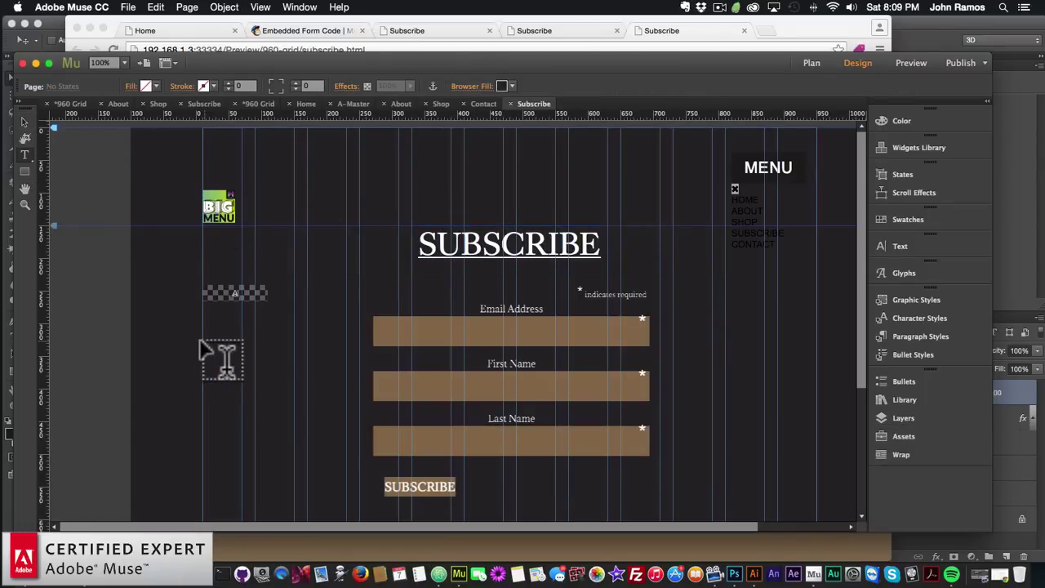
pyautogui.moveTo(202, 342); pyautogui.dragTo(507, 368)
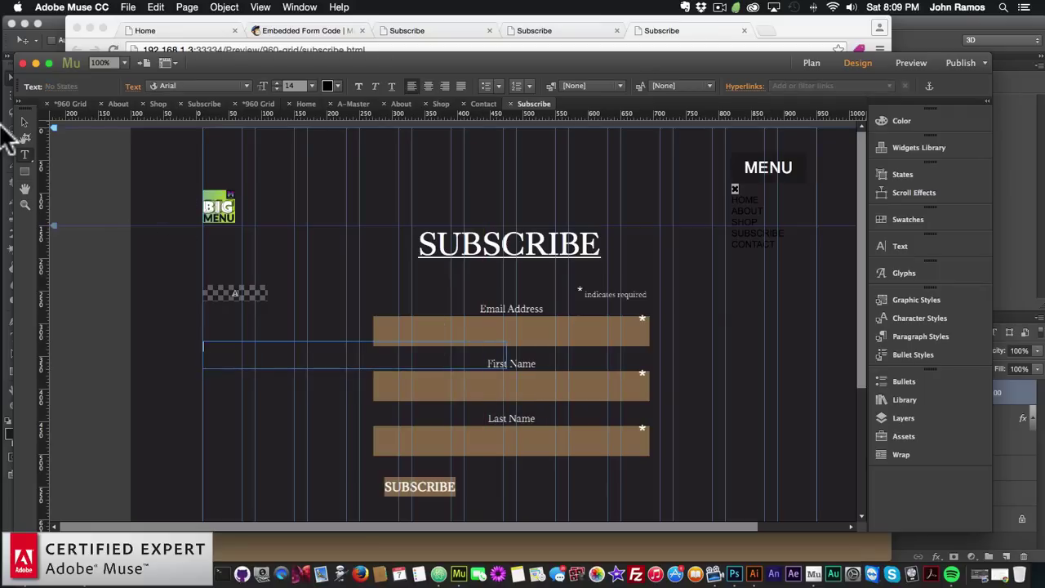
pyautogui.click(24, 123)
pyautogui.moveTo(306, 362); pyautogui.dragTo(506, 286)
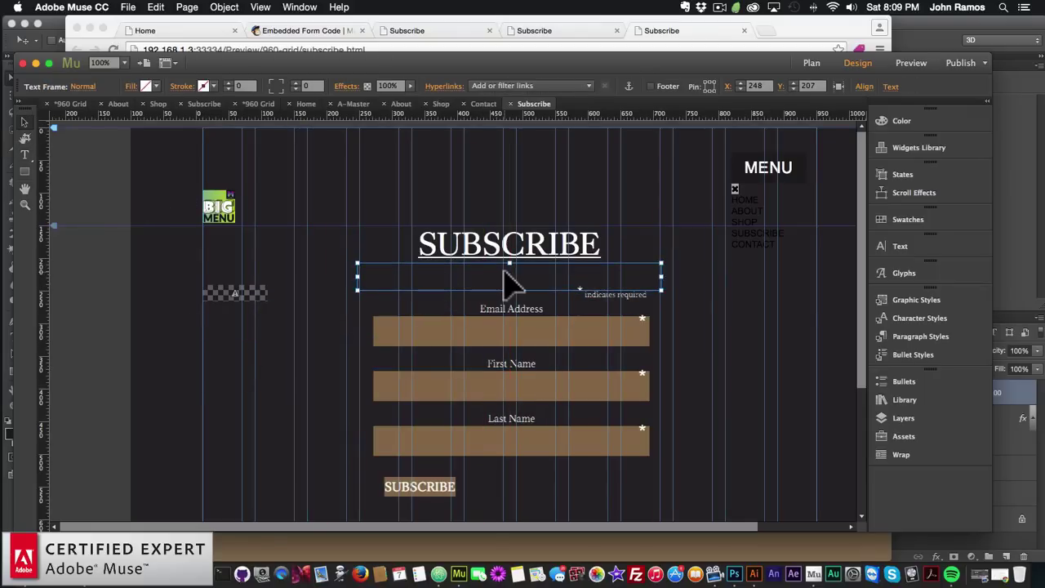
pyautogui.doubleClick(535, 277)
pyautogui.write('RECEIVE ')
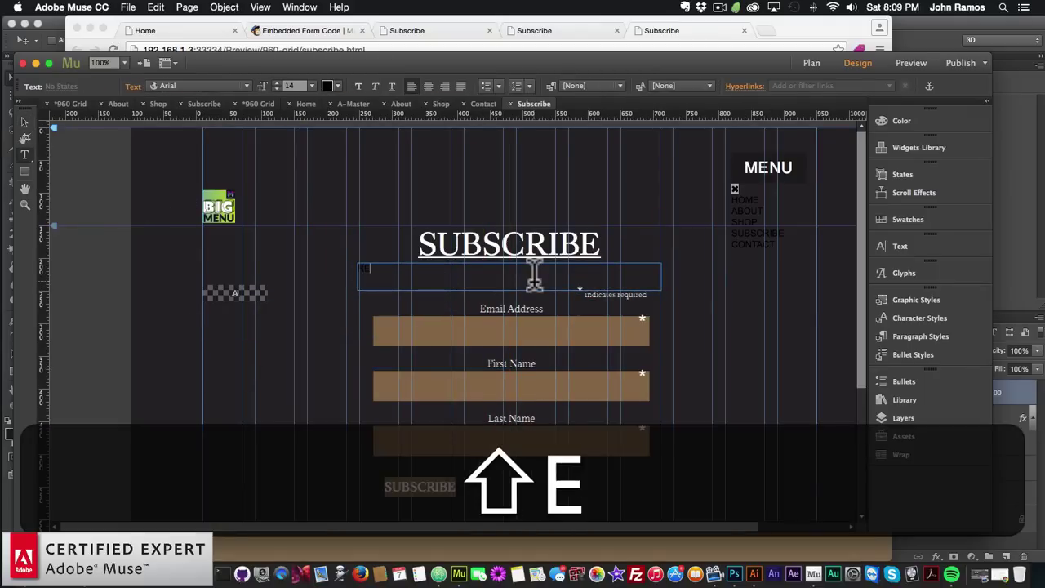
pyautogui.write('UPDATES')
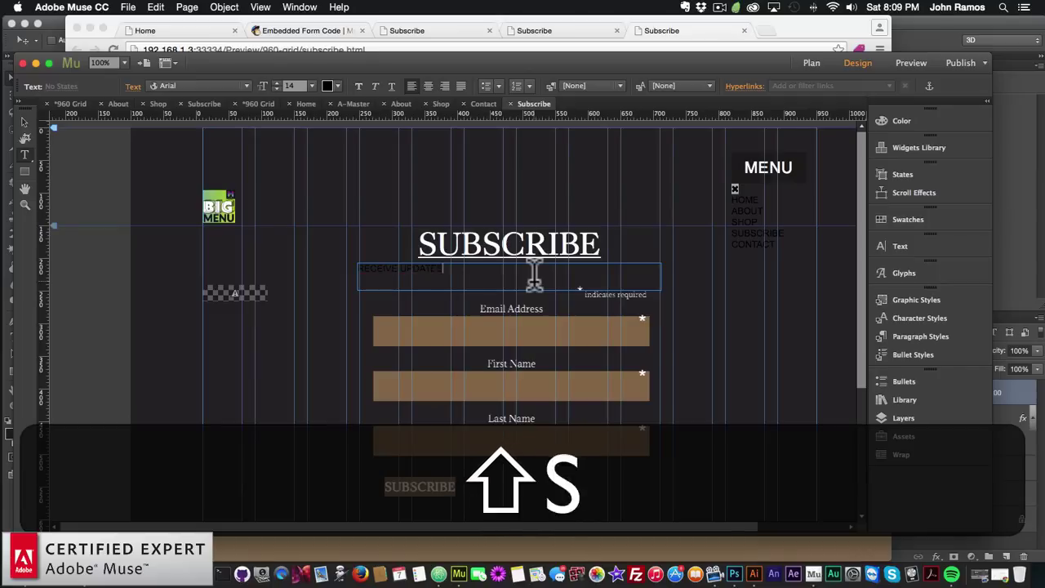
pyautogui.write(' ON NEW PRODUCTS')
pyautogui.press('shift+super+a')
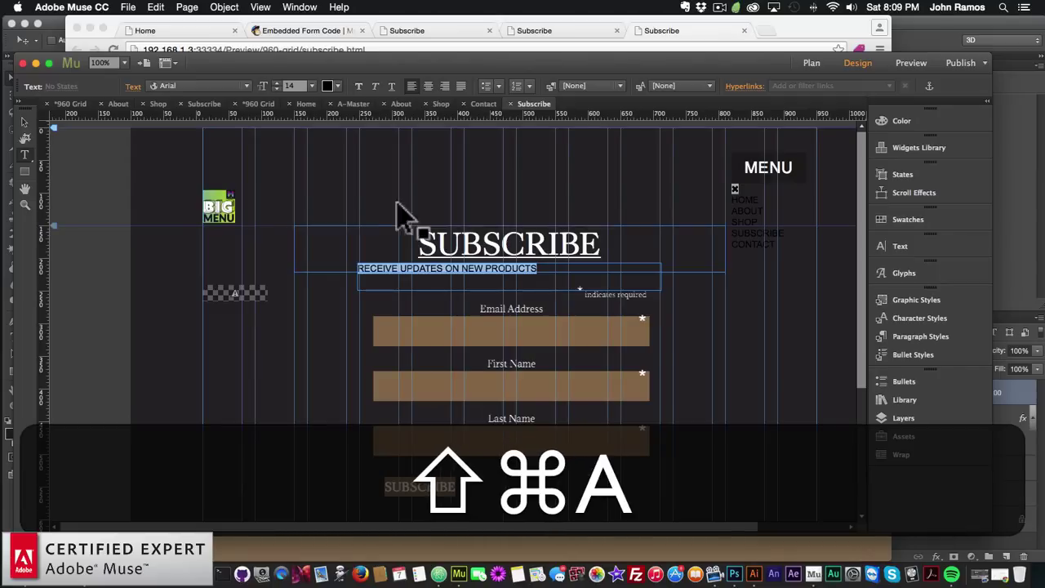
pyautogui.click(242, 82)
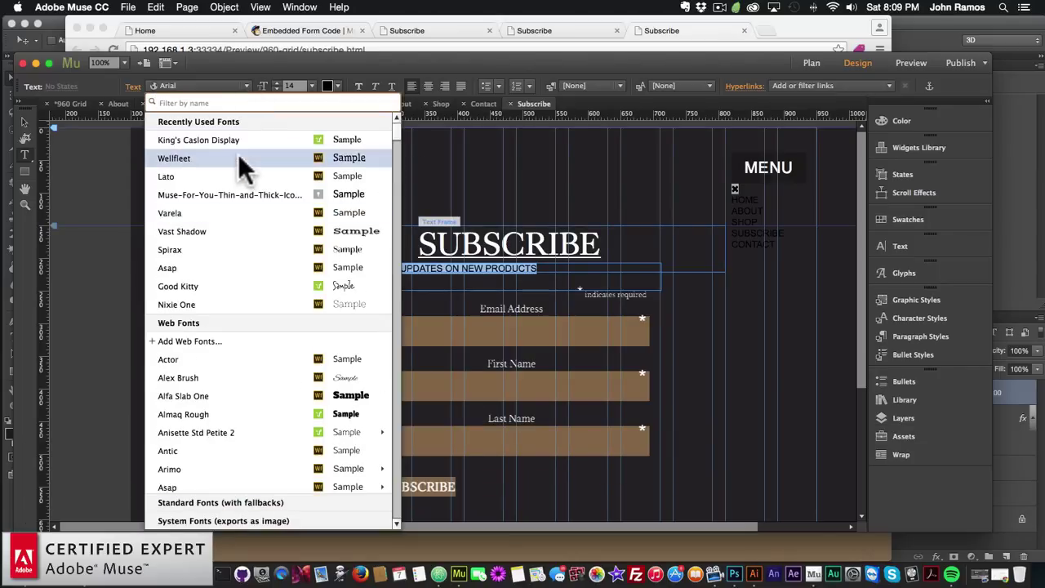
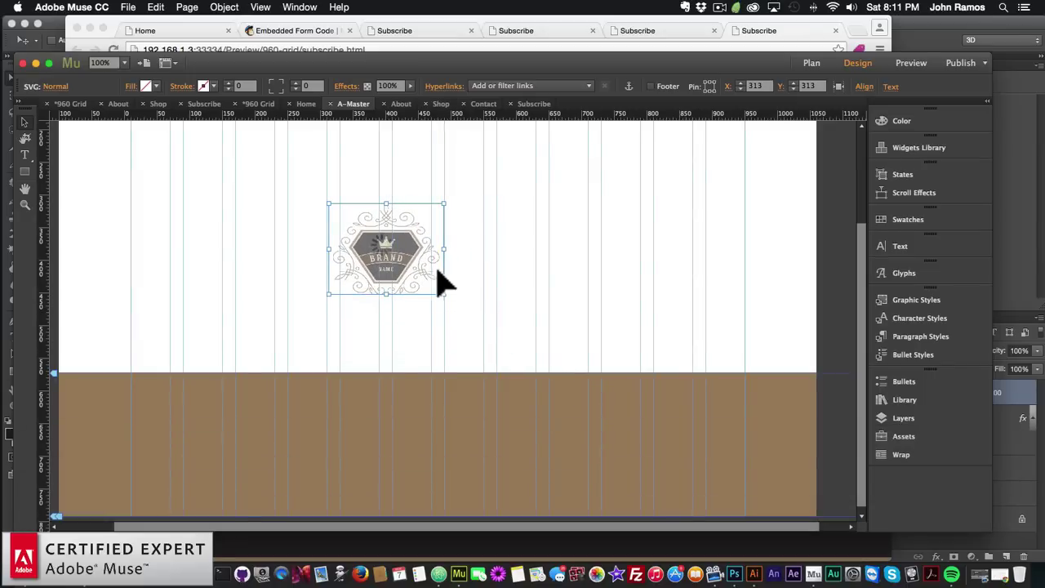
# Move the brand logo onto Layer 3
pyautogui.moveTo(390, 249); pyautogui.dragTo(691, 425)
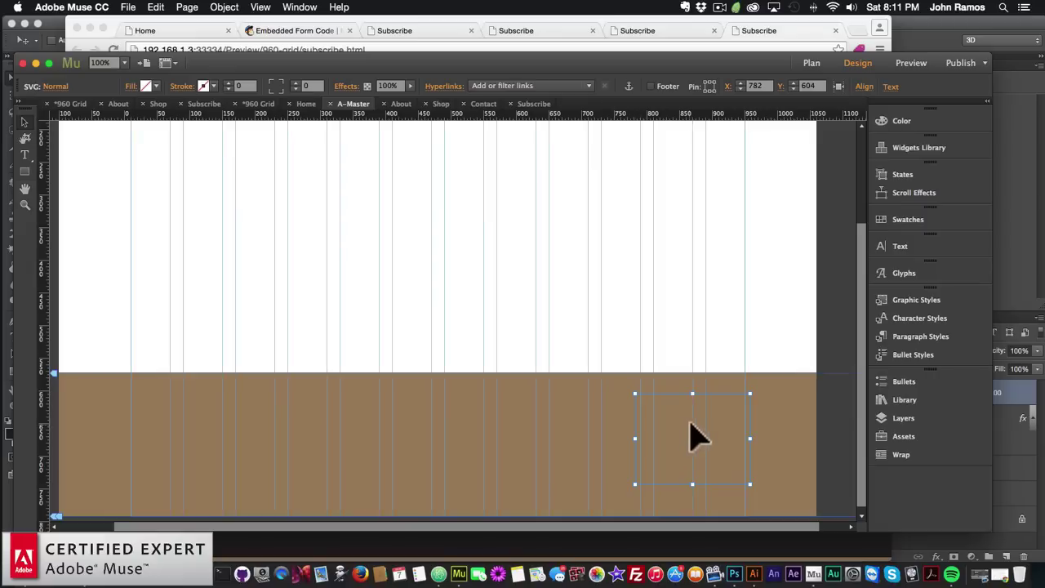
pyautogui.moveTo(661, 367); pyautogui.dragTo(578, 272)
pyautogui.rightClick(579, 258)
pyautogui.moveTo(625, 341)
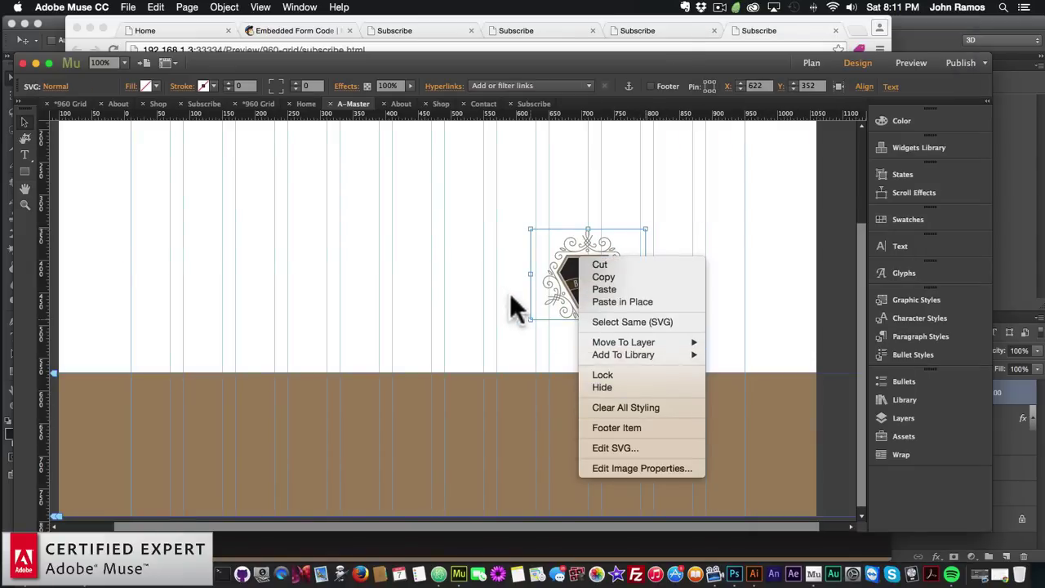
pyautogui.click(732, 342)
# Position the logo at the bottom right of the brown footer band and deselect it
pyautogui.moveTo(574, 280); pyautogui.dragTo(596, 378)
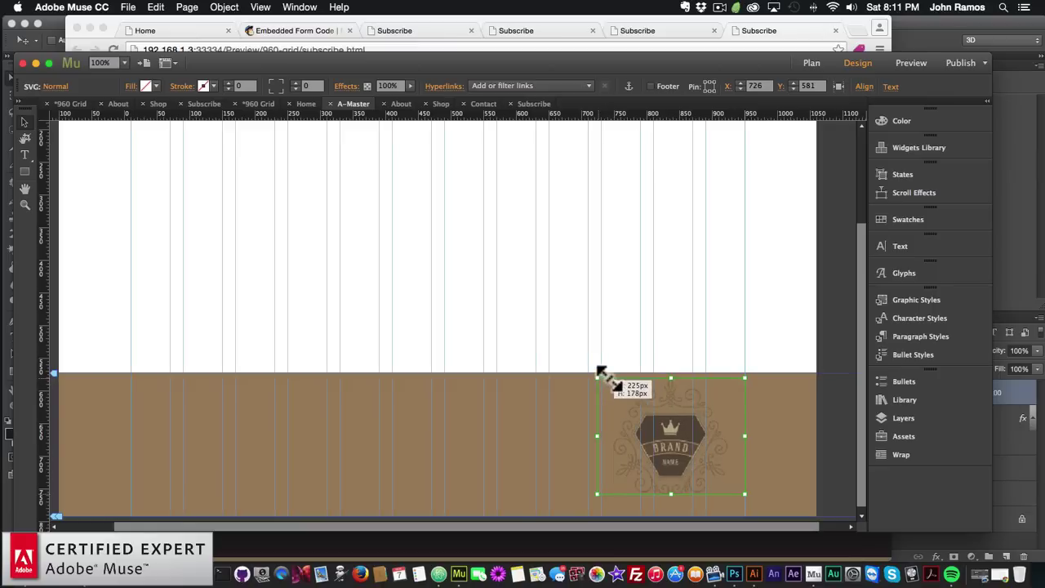
pyautogui.scroll(-1, 648, 375)
pyautogui.moveTo(669, 420); pyautogui.dragTo(669, 432)
pyautogui.click(480, 317)
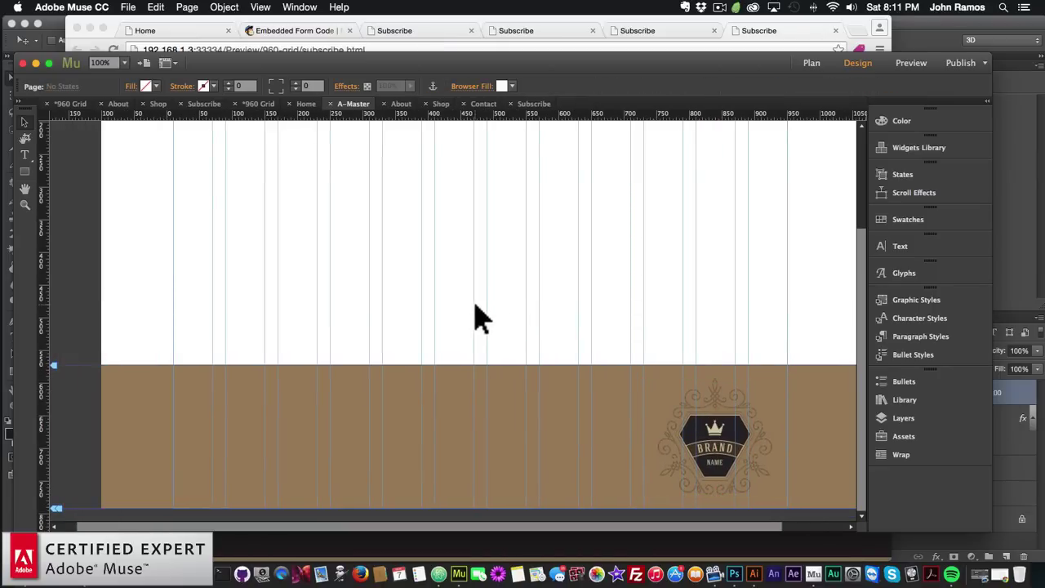
pyautogui.click(25, 154)
# Create a [HOME] footer text frame in white King's Caslon Display and narrow it
pyautogui.moveTo(173, 385); pyautogui.dragTo(278, 410)
pyautogui.write('HOME')
pyautogui.press('BackSpace')
pyautogui.press('BackSpace')
pyautogui.press('BackSpace')
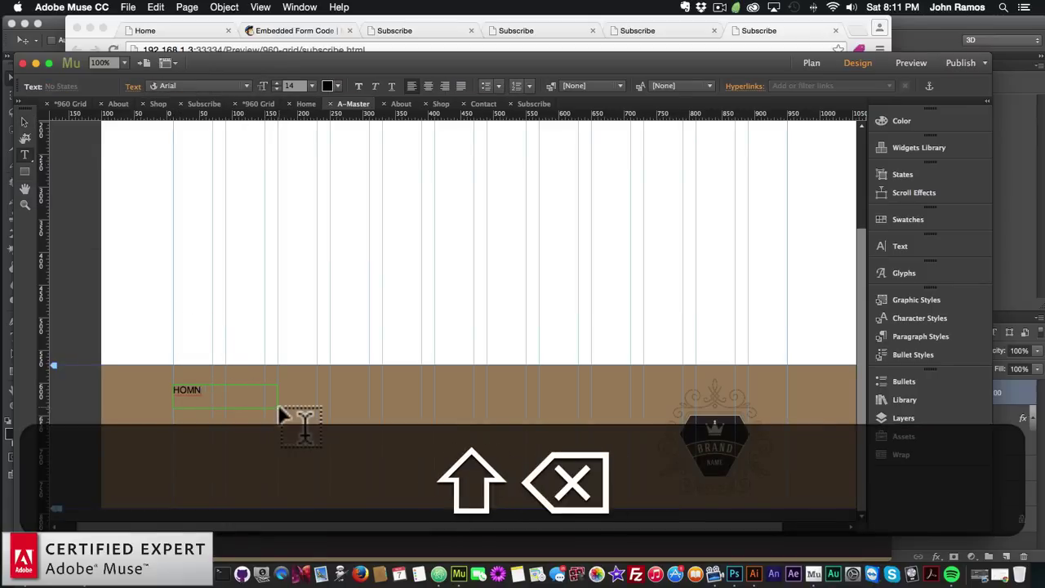
pyautogui.write('[H')
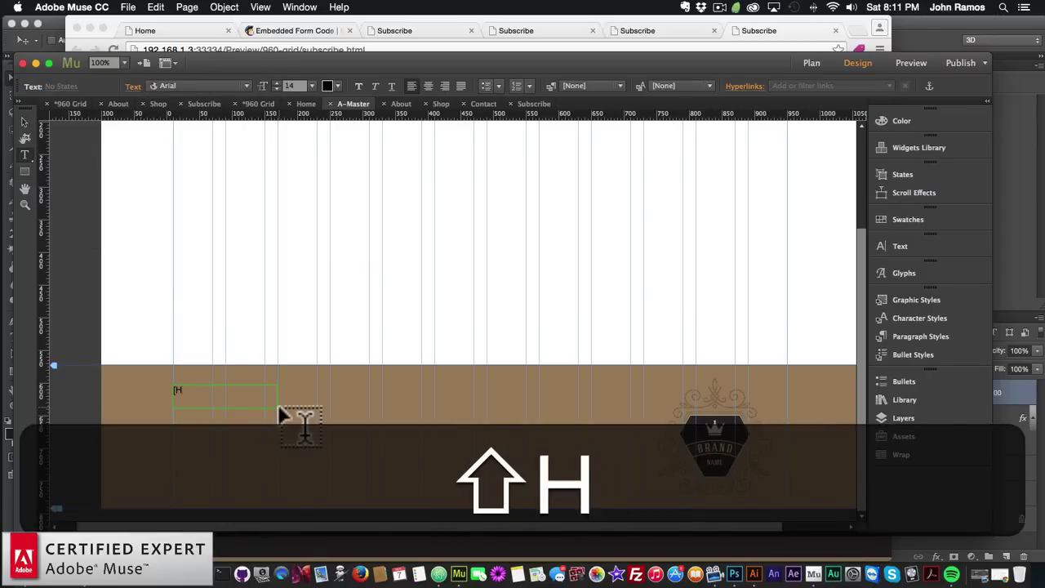
pyautogui.write('OME]')
pyautogui.press('super+a')
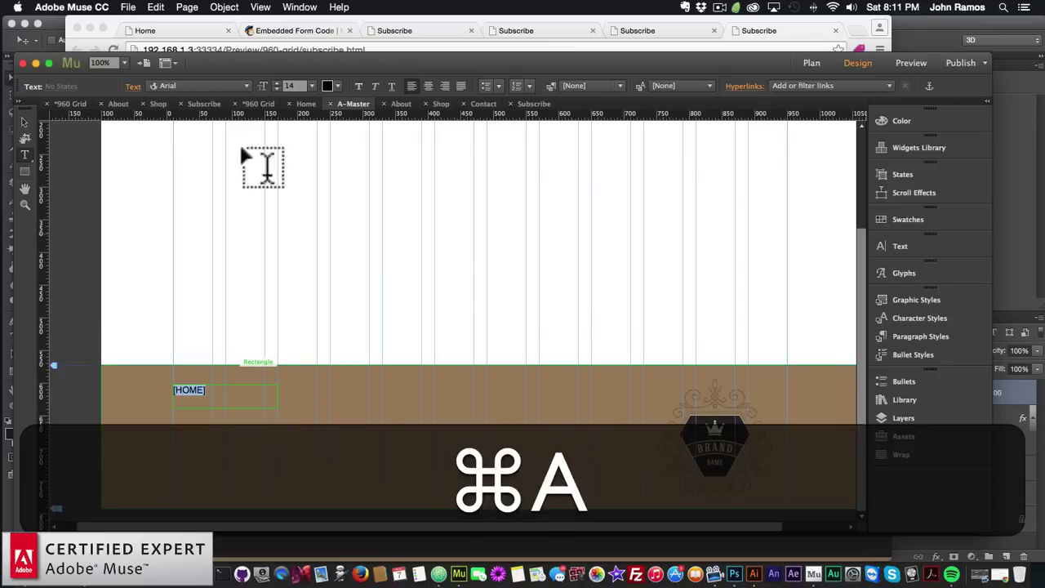
pyautogui.click(243, 86)
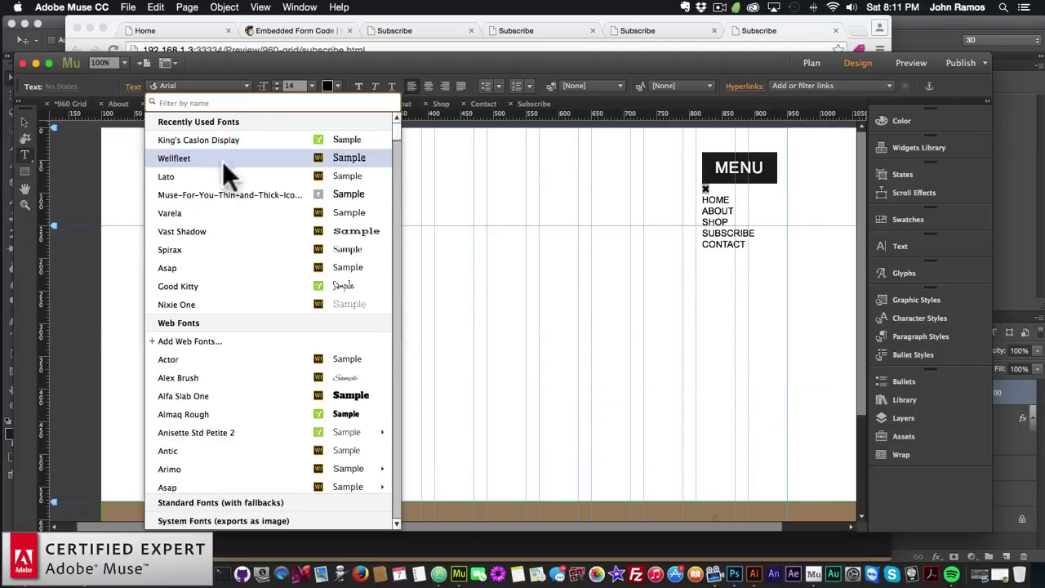
pyautogui.click(211, 139)
pyautogui.scroll(-4, 304, 287)
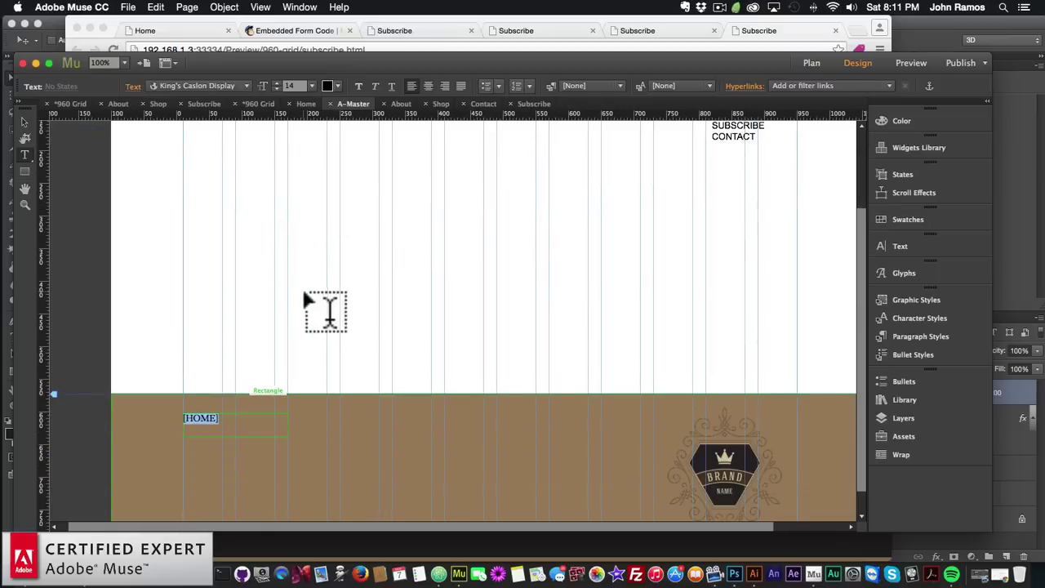
pyautogui.click(328, 85)
pyautogui.click(514, 105)
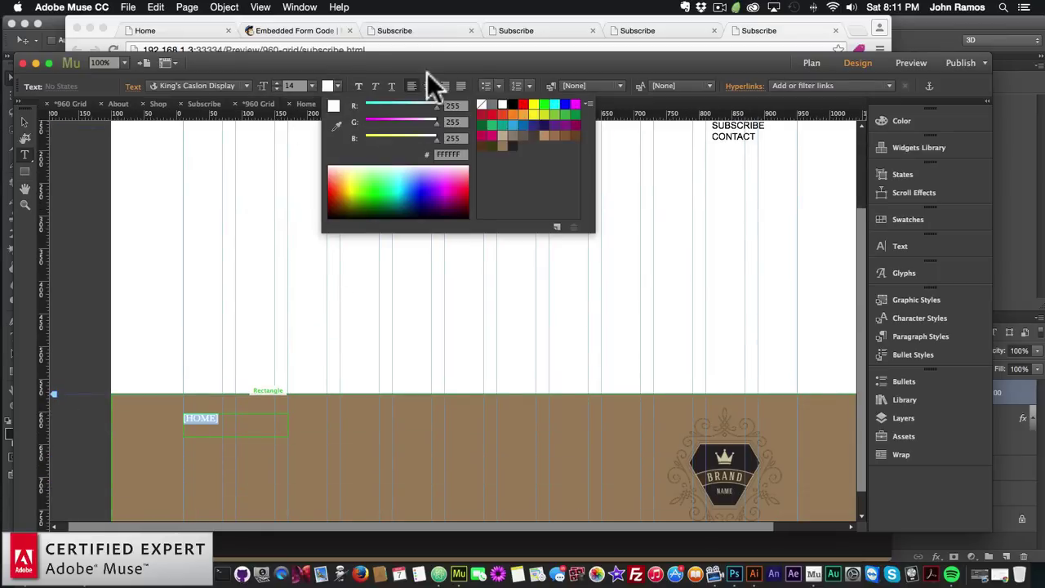
pyautogui.click(24, 121)
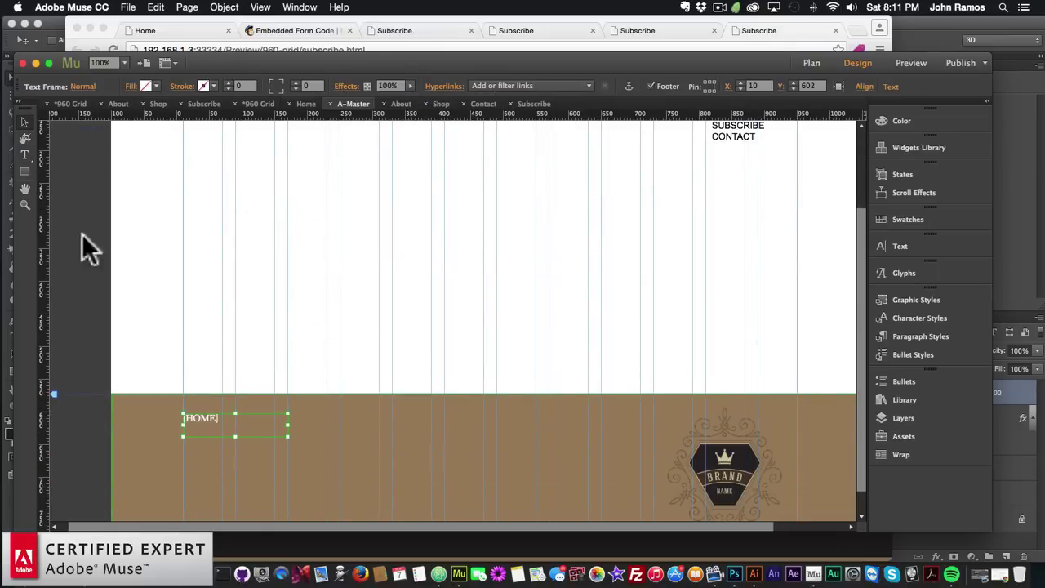
pyautogui.moveTo(287, 422); pyautogui.dragTo(236, 422)
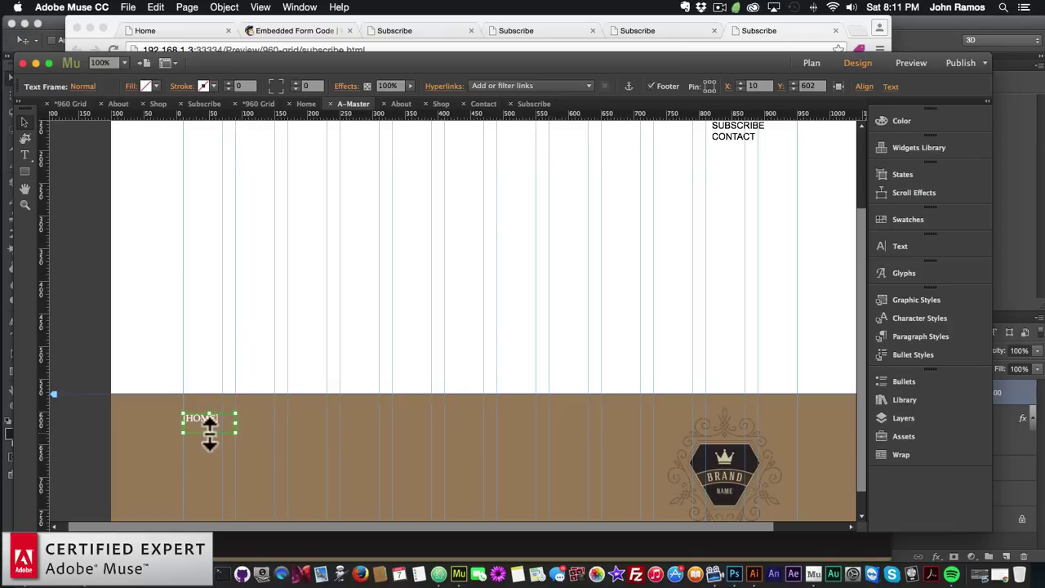
# Paste copies below [HOME] and retype them as ABOUT and SHOP
pyautogui.press('super+v')
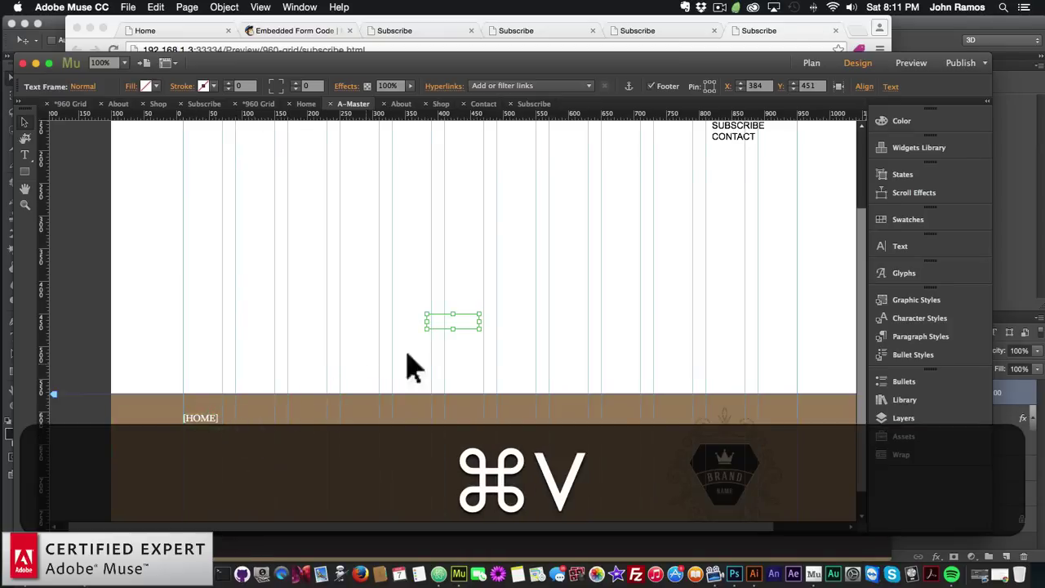
pyautogui.moveTo(444, 333); pyautogui.dragTo(156, 440)
pyautogui.doubleClick(204, 445)
pyautogui.write('ABOUT')
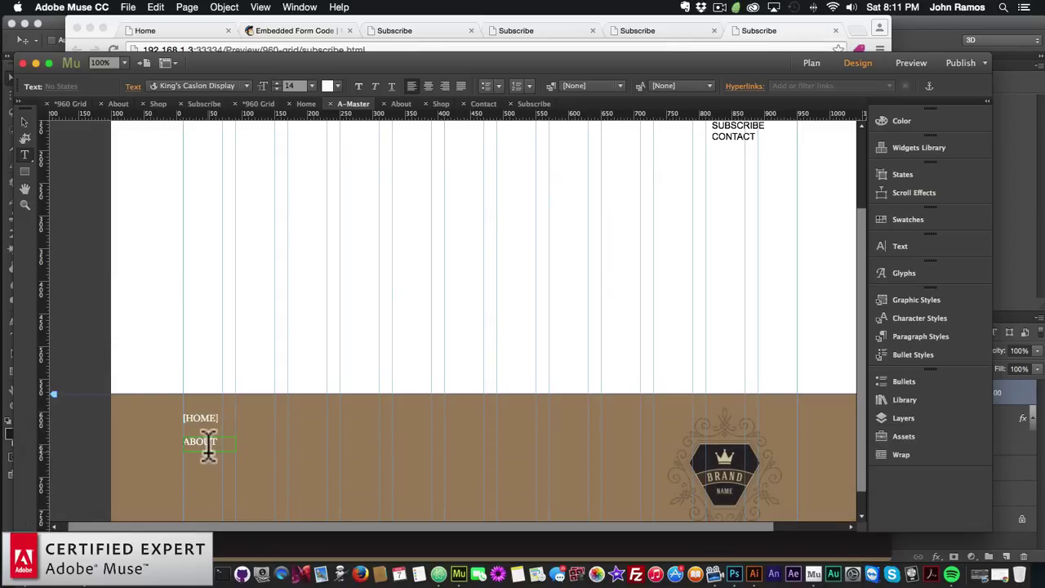
pyautogui.write('[')
pyautogui.write(']')
pyautogui.click(24, 123)
pyautogui.click(202, 441)
pyautogui.press('super+v')
pyautogui.moveTo(460, 327); pyautogui.dragTo(216, 467)
pyautogui.doubleClick(222, 462)
pyautogui.tripleClick(214, 462)
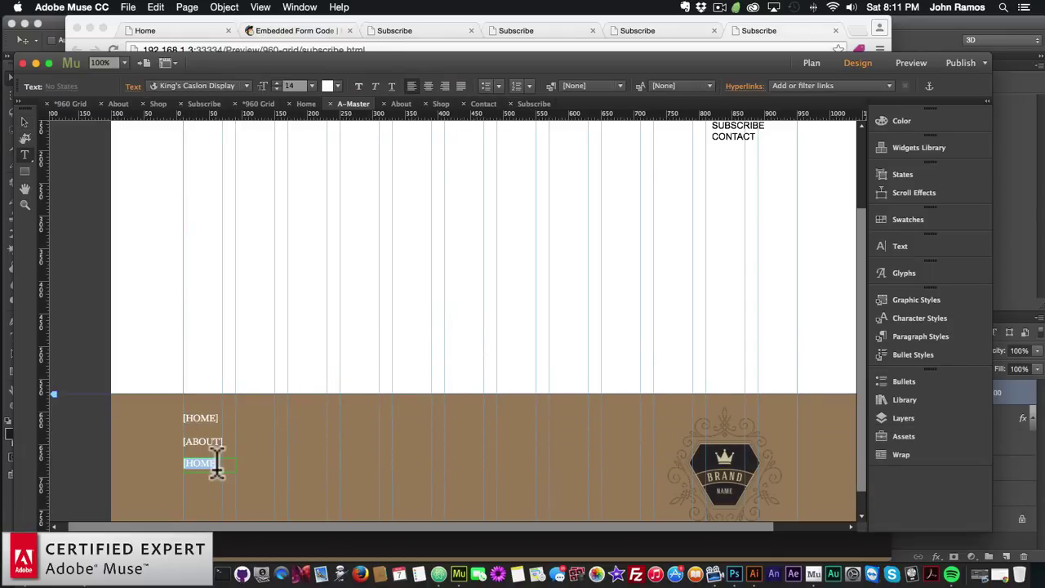
pyautogui.write('SHOP')
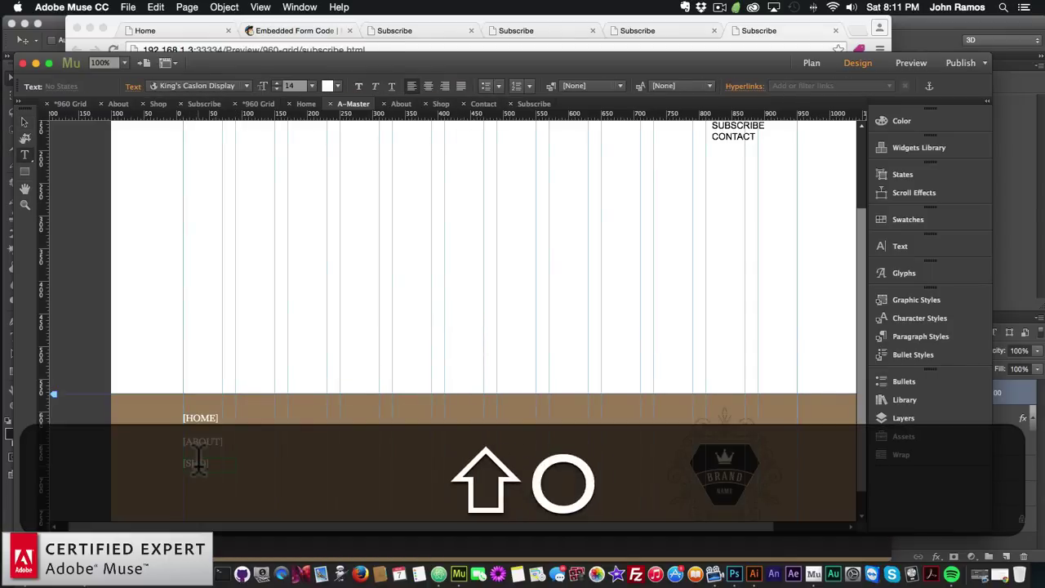
pyautogui.click(24, 120)
# Add SUBSCRIBE and CONTACT copies below SHOP, undoing an accidental shift of CONTACT
pyautogui.press('super+v')
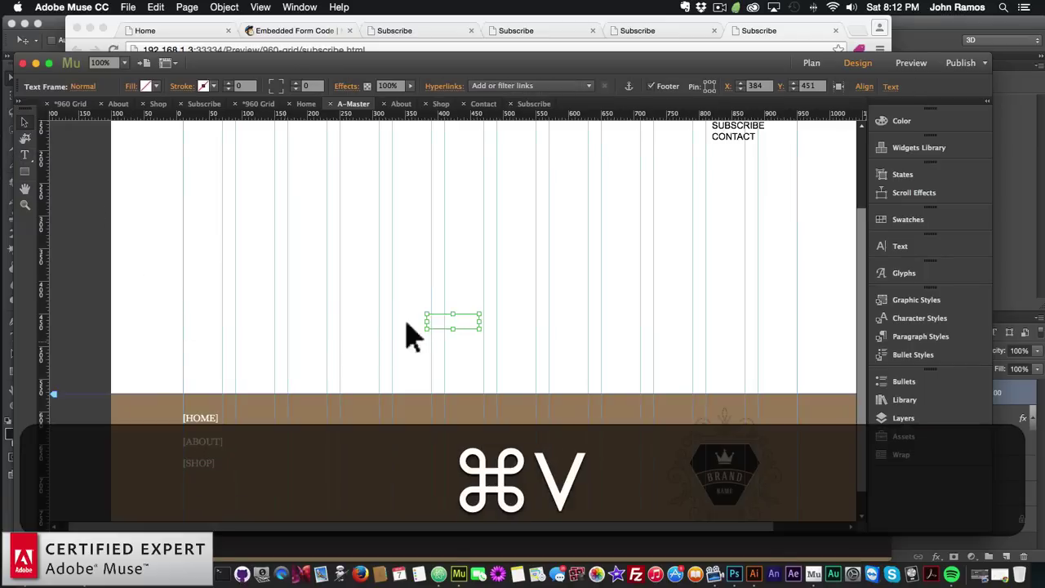
pyautogui.moveTo(455, 320); pyautogui.dragTo(210, 485)
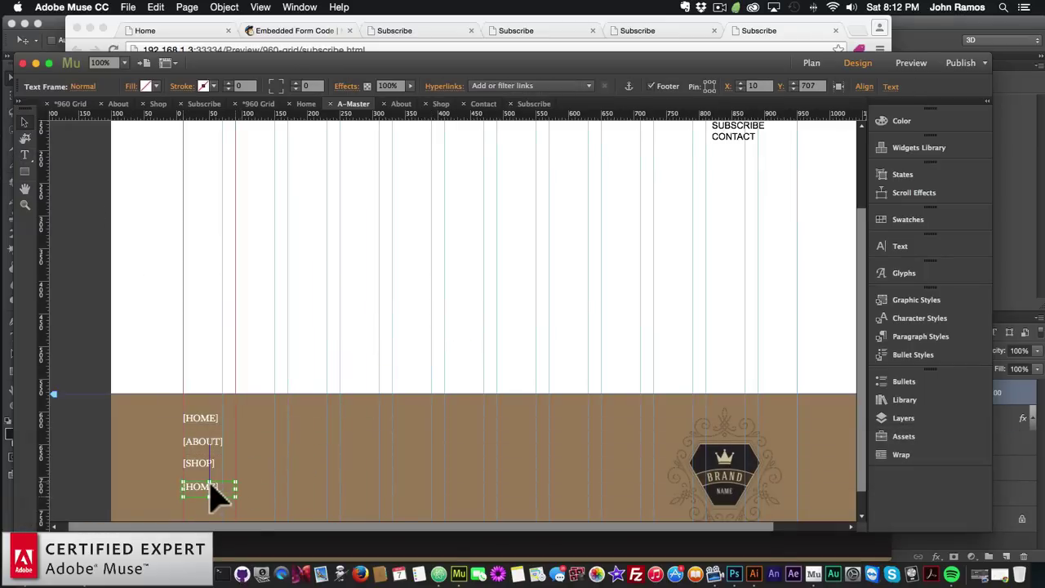
pyautogui.doubleClick(204, 485)
pyautogui.write('SUB')
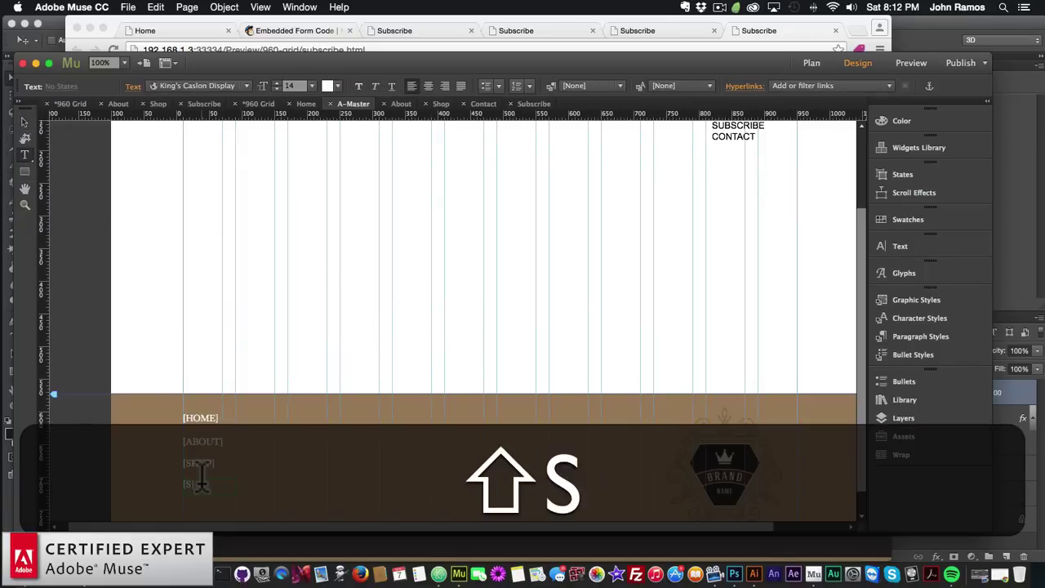
pyautogui.write('SCRIBE')
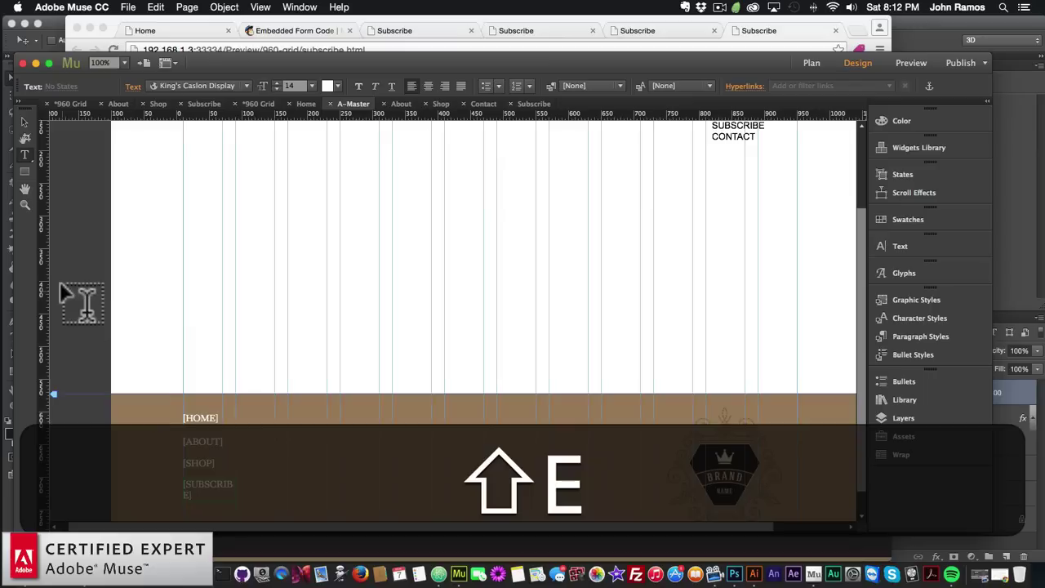
pyautogui.click(24, 122)
pyautogui.moveTo(235, 491); pyautogui.dragTo(269, 497)
pyautogui.scroll(-1, 256, 501)
pyautogui.press('super+v')
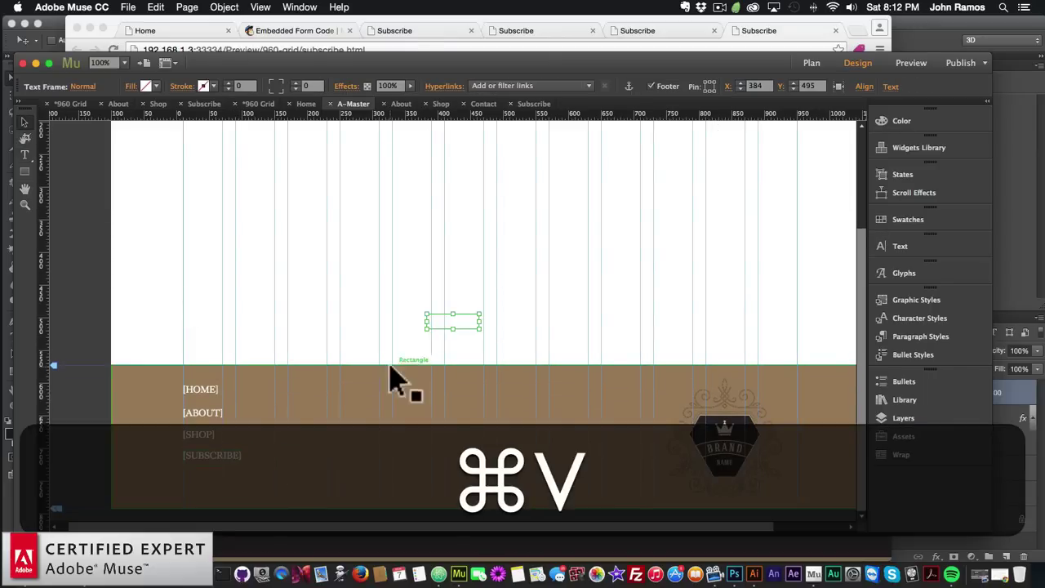
pyautogui.moveTo(441, 327); pyautogui.dragTo(198, 484)
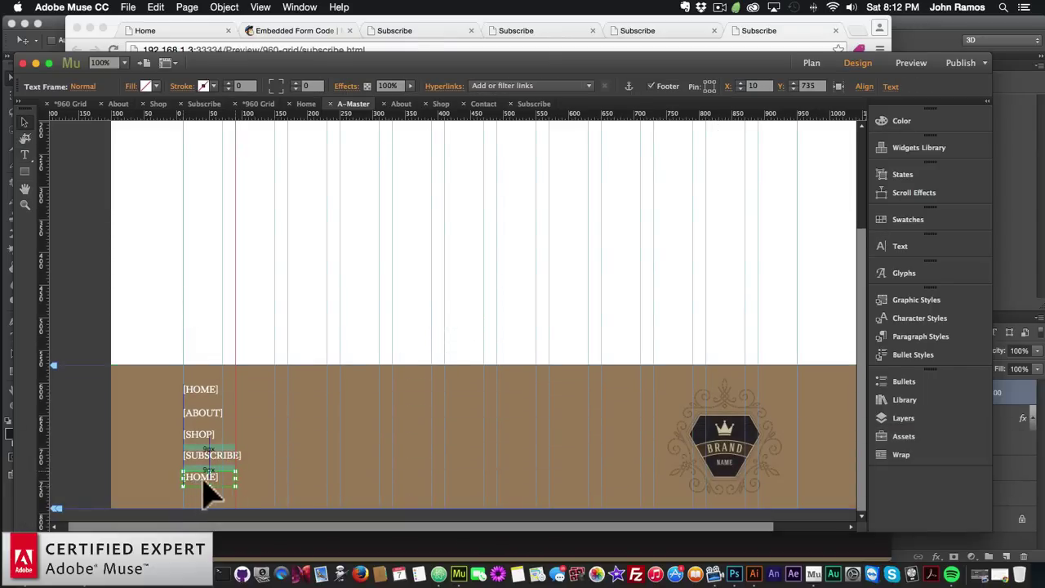
pyautogui.doubleClick(203, 474)
pyautogui.write('CONTACT')
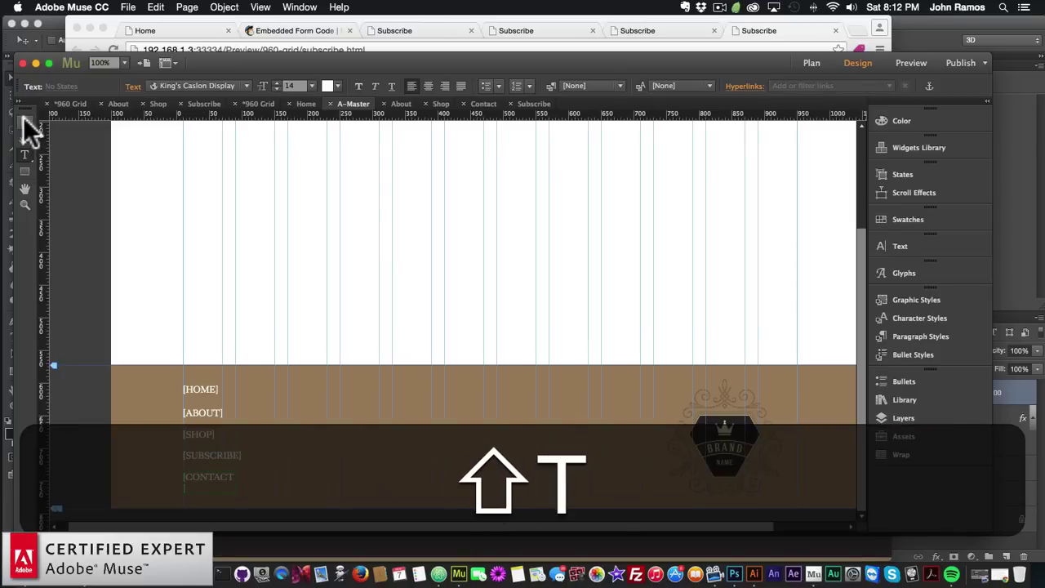
pyautogui.click(24, 121)
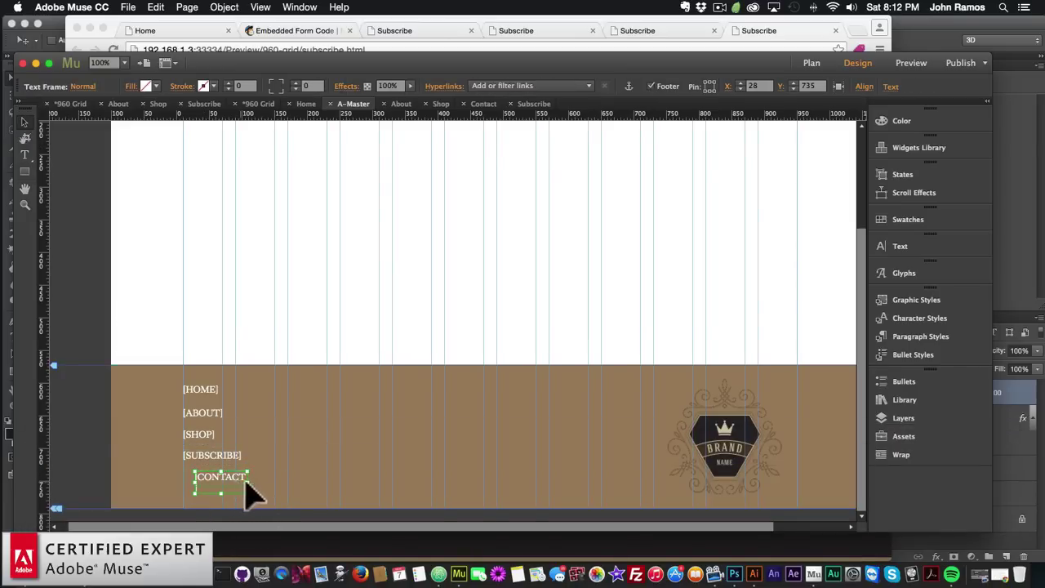
pyautogui.press('super+z')
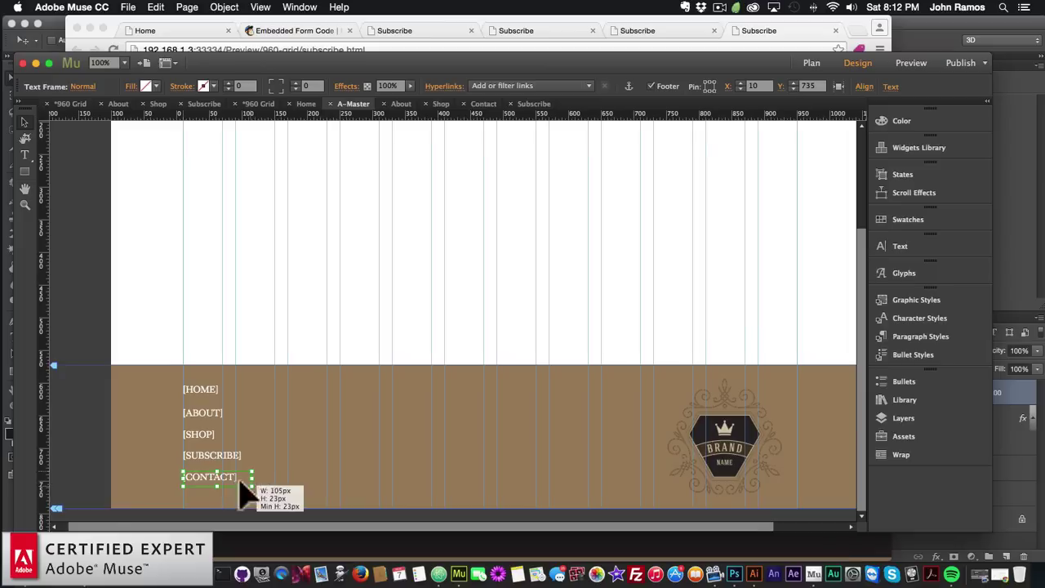
# Select four footer links and set alignment to be relative to the selection
pyautogui.keyDown('shift'); pyautogui.click(210, 449); pyautogui.keyUp('shift')
pyautogui.keyDown('shift'); pyautogui.click(200, 434); pyautogui.keyUp('shift')
pyautogui.keyDown('shift'); pyautogui.click(210, 416); pyautogui.keyUp('shift')
pyautogui.keyDown('shift'); pyautogui.click(204, 390); pyautogui.keyUp('shift')
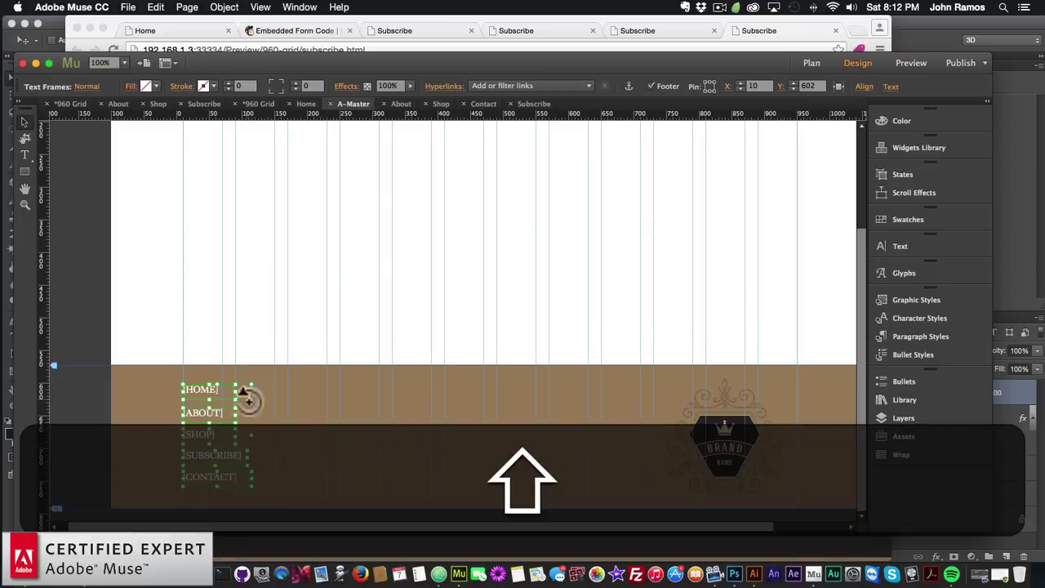
pyautogui.click(864, 87)
pyautogui.click(979, 188)
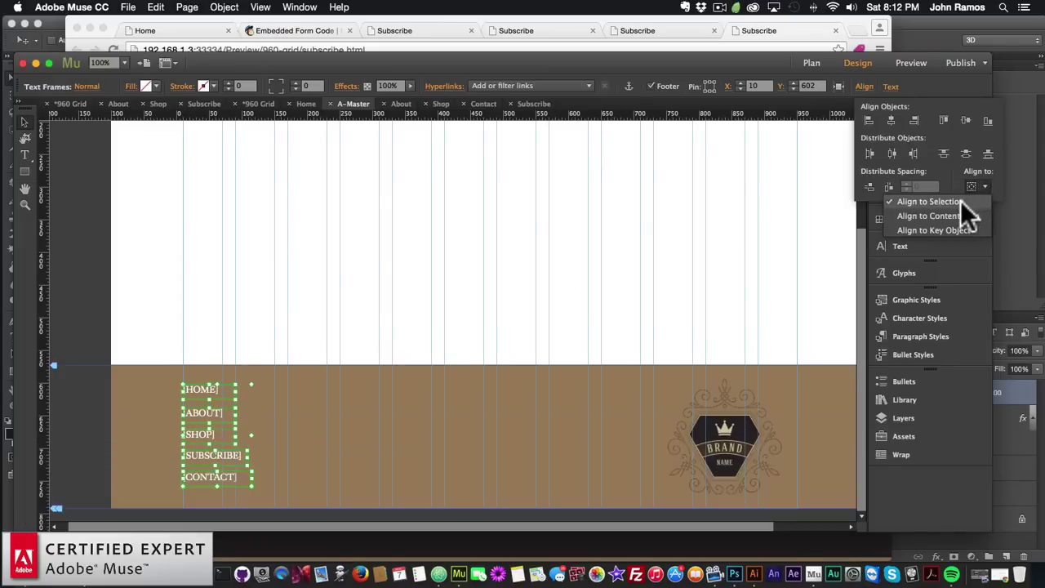
pyautogui.click(952, 200)
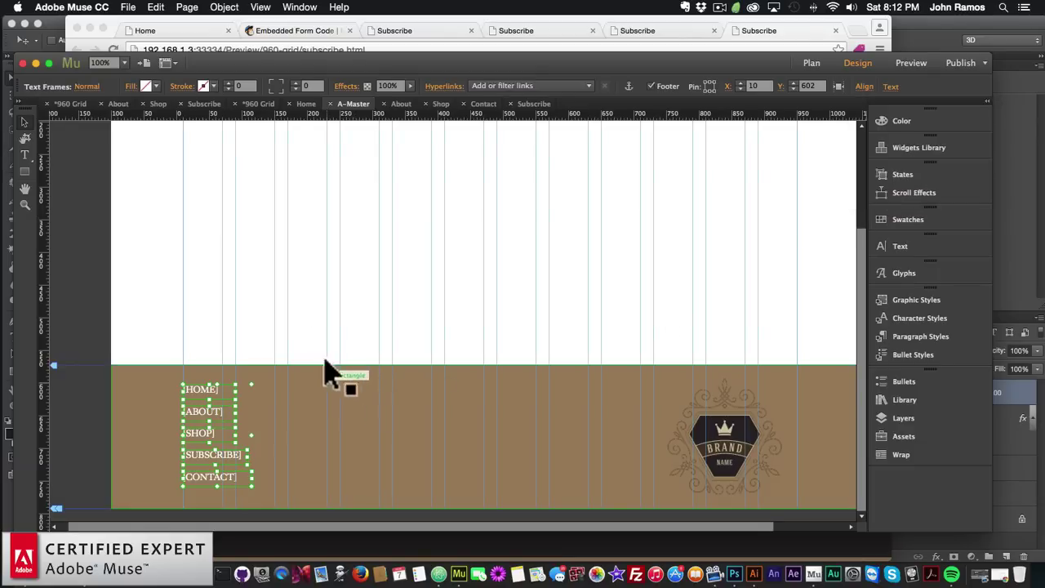
pyautogui.click(311, 334)
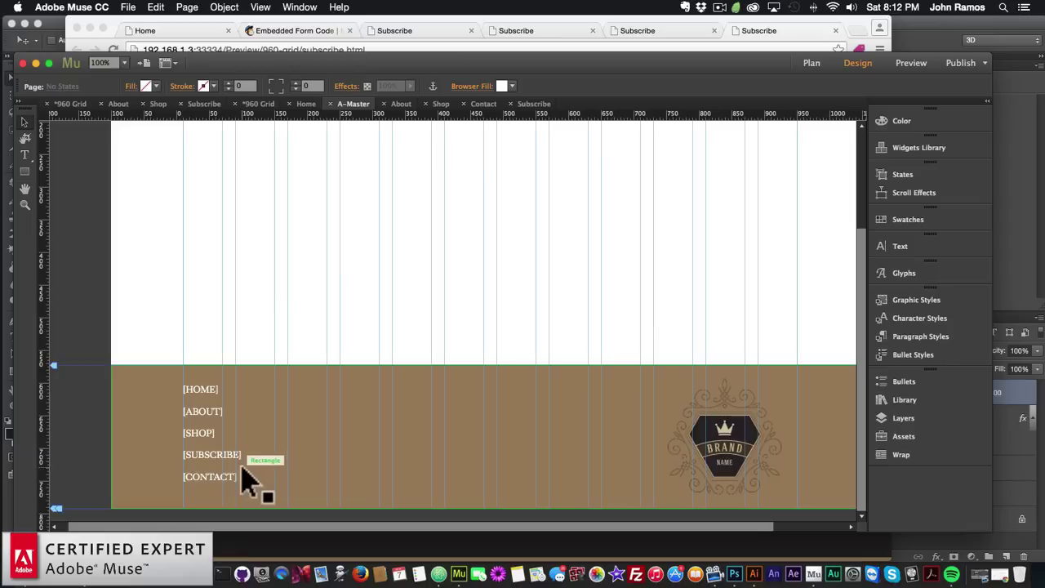
# Nudge all five footer links (HOME to CONTACT) down by 8 pixels
pyautogui.click(204, 396)
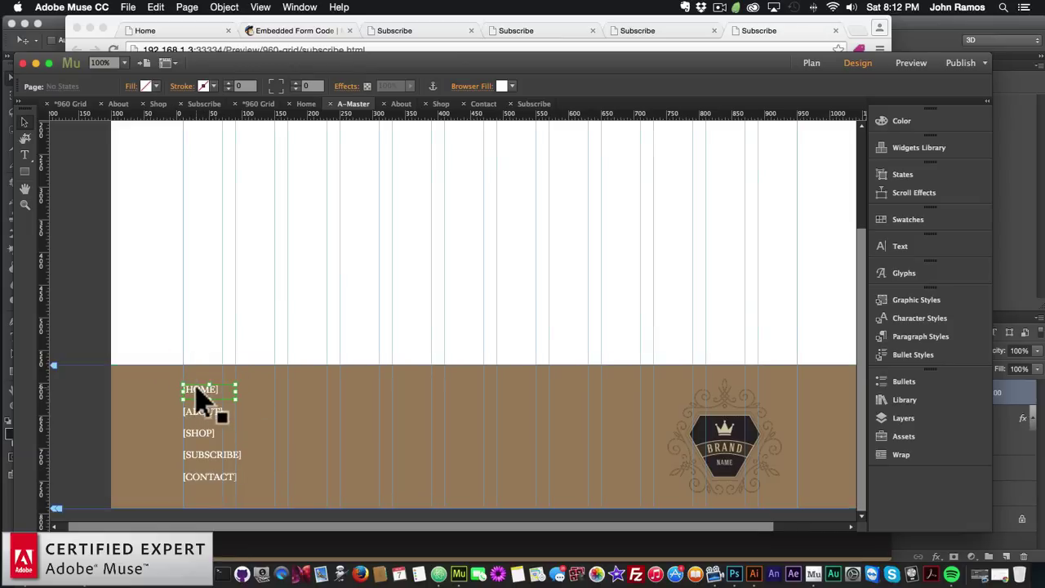
pyautogui.keyDown('shift'); pyautogui.click(205, 416); pyautogui.keyUp('shift')
pyautogui.keyDown('shift'); pyautogui.click(198, 433); pyautogui.keyUp('shift')
pyautogui.keyDown('shift'); pyautogui.click(208, 455); pyautogui.keyUp('shift')
pyautogui.keyDown('shift'); pyautogui.click(206, 477); pyautogui.keyUp('shift')
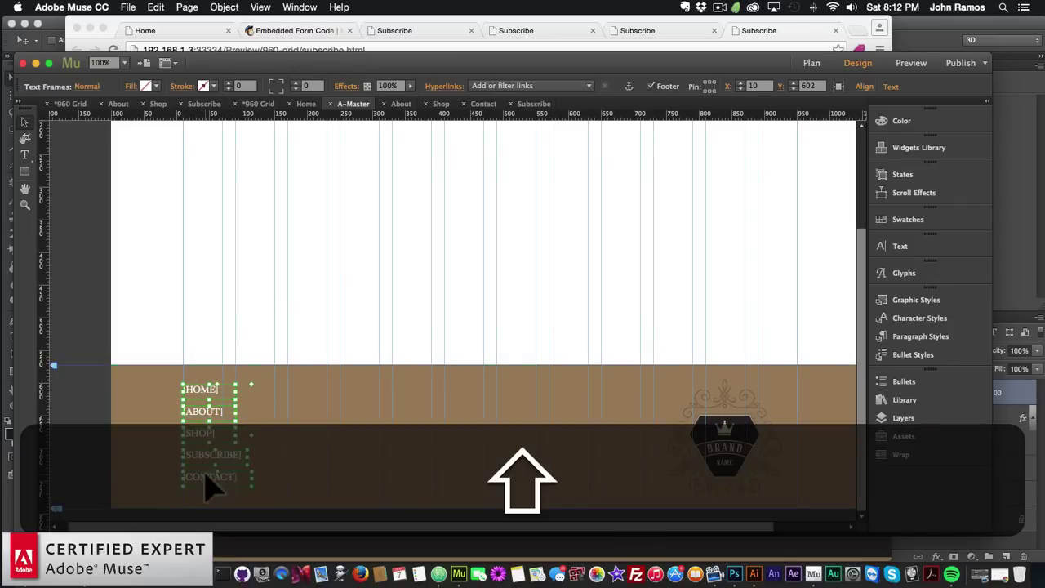
pyautogui.hotkey('shift', 'Down')
pyautogui.press('Up')
pyautogui.press('Up')
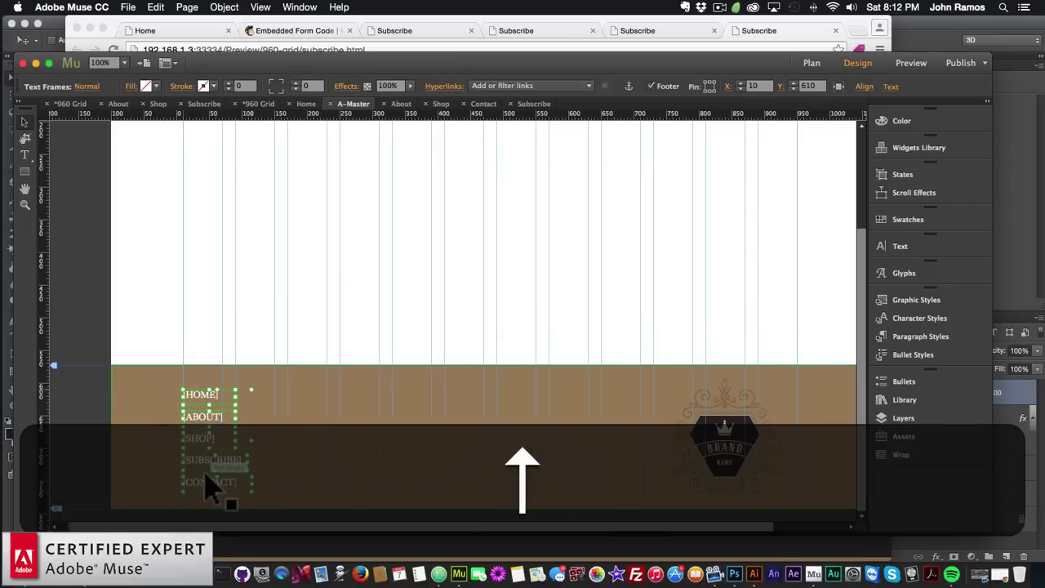
pyautogui.click(319, 324)
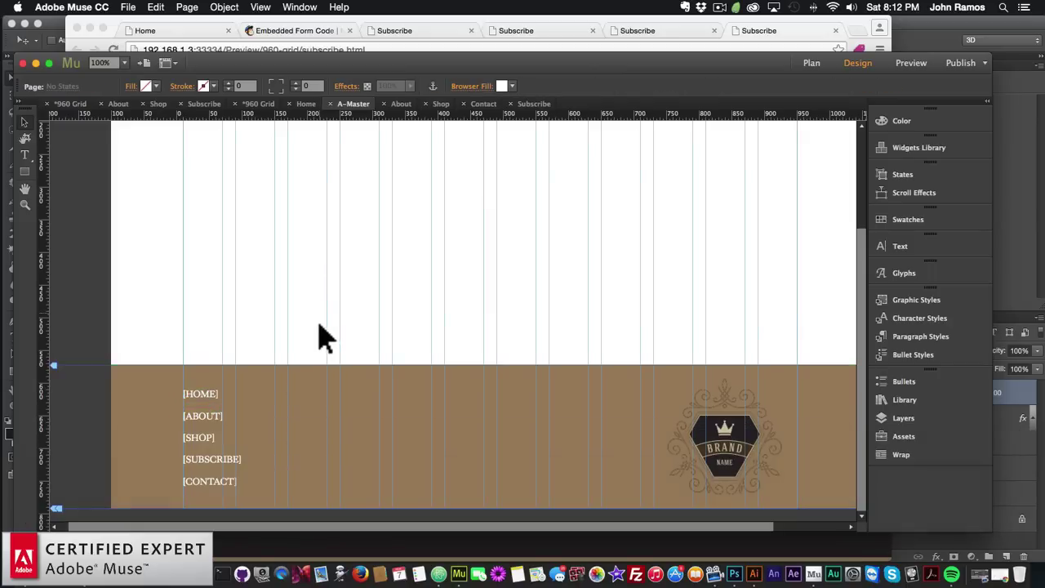
# Link the HOME and ABOUT footer items to the Home and About pages
pyautogui.click(205, 397)
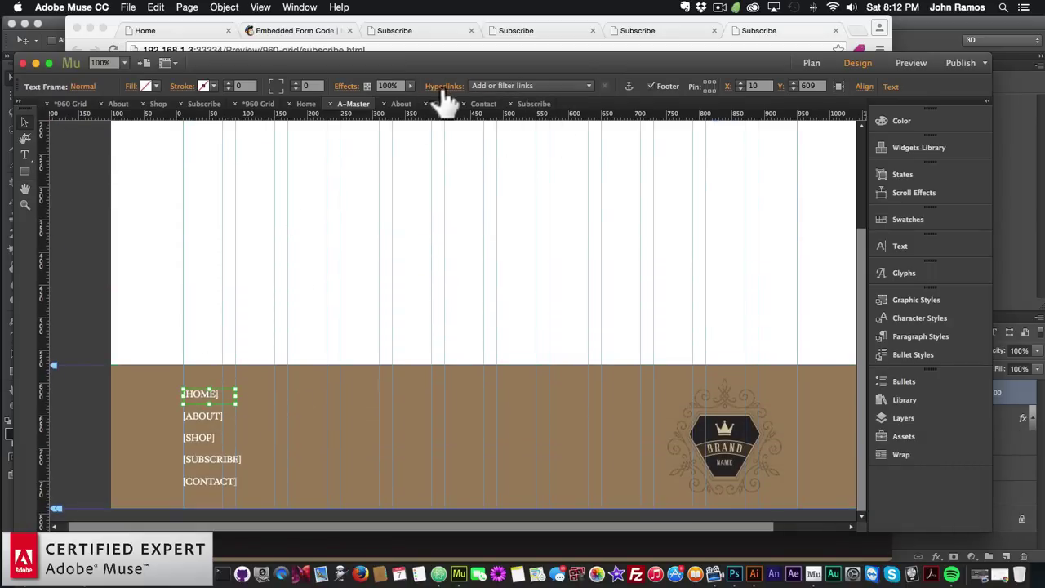
pyautogui.click(499, 85)
pyautogui.click(494, 140)
pyautogui.click(208, 420)
pyautogui.click(205, 420)
pyautogui.click(492, 86)
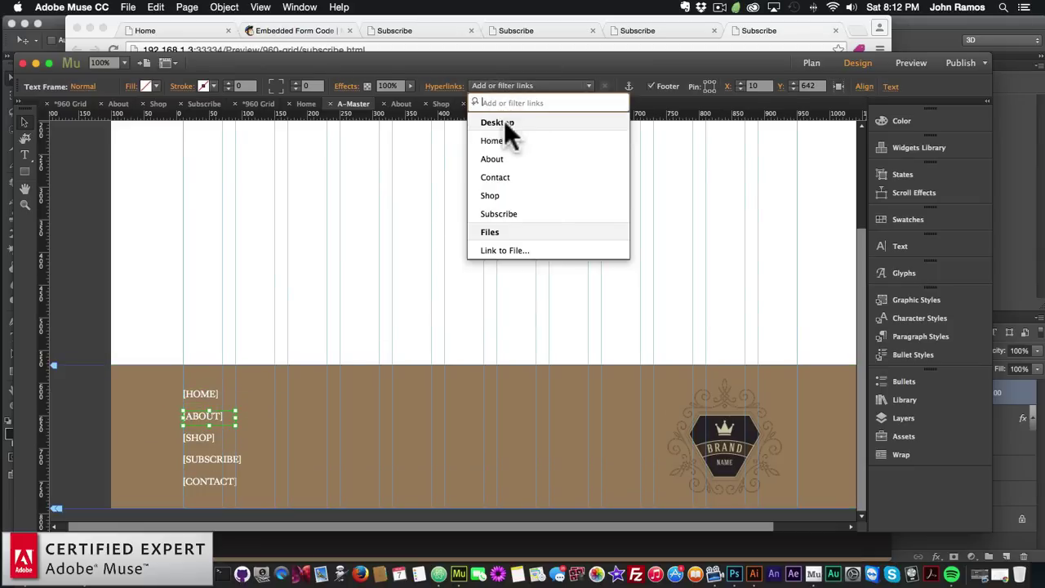
# Link SHOP, SUBSCRIBE and CONTACT to the Shop, Subscribe and Contact pages
pyautogui.click(201, 438)
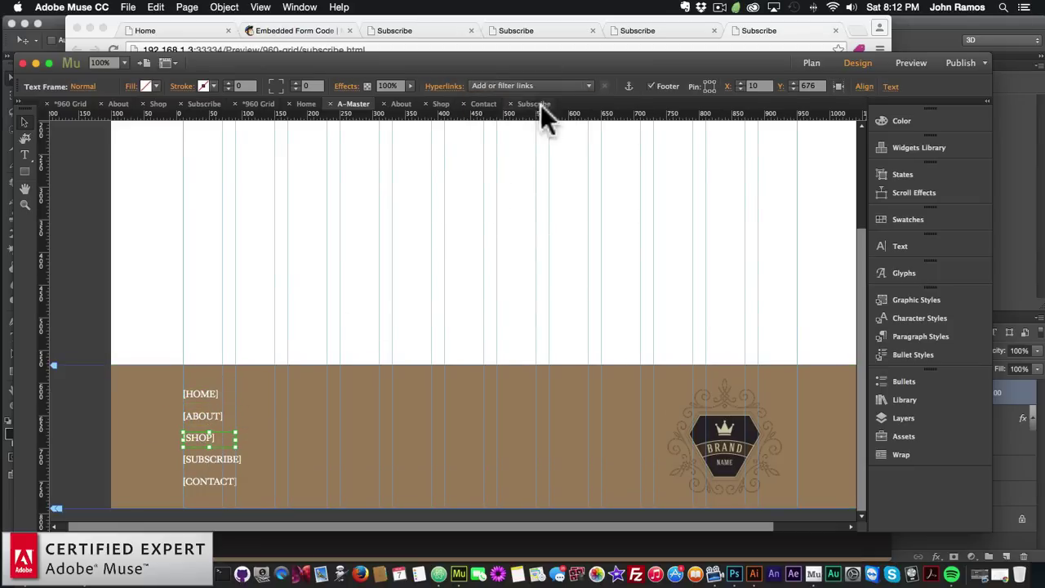
pyautogui.click(522, 86)
pyautogui.click(494, 196)
pyautogui.click(208, 460)
pyautogui.click(490, 86)
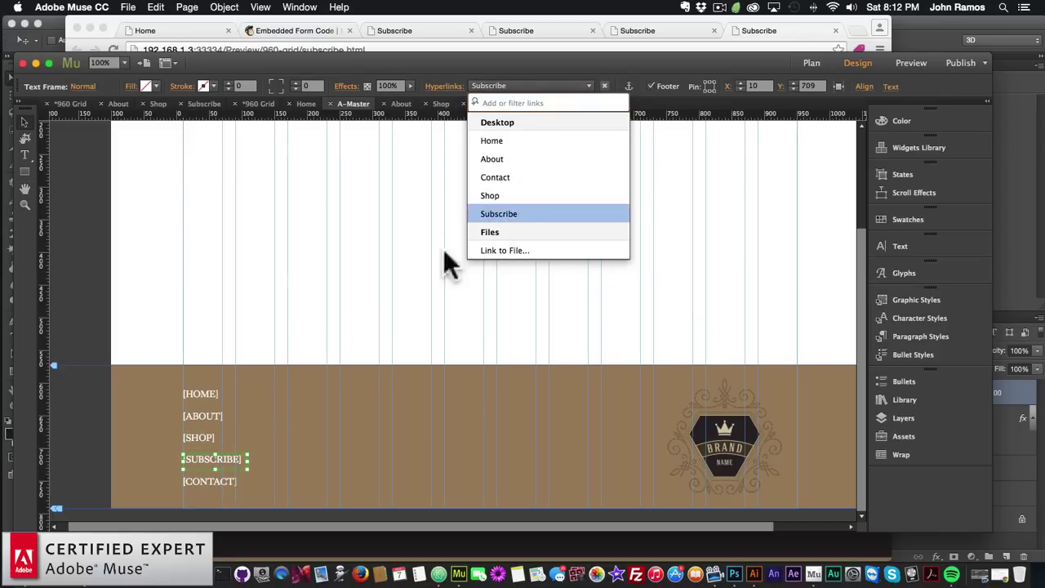
pyautogui.click(489, 214)
pyautogui.click(209, 482)
pyautogui.click(522, 85)
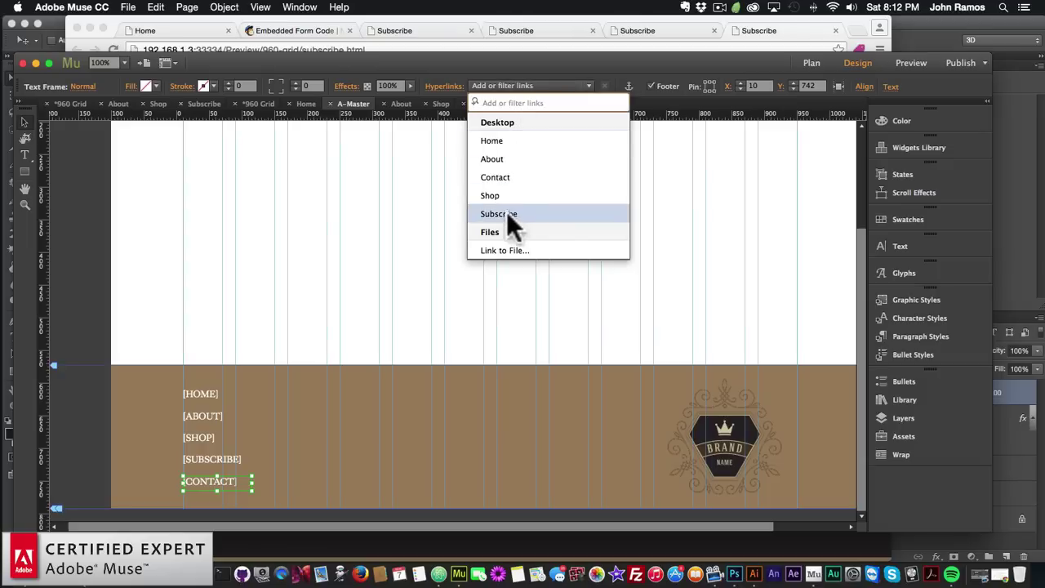
pyautogui.click(498, 176)
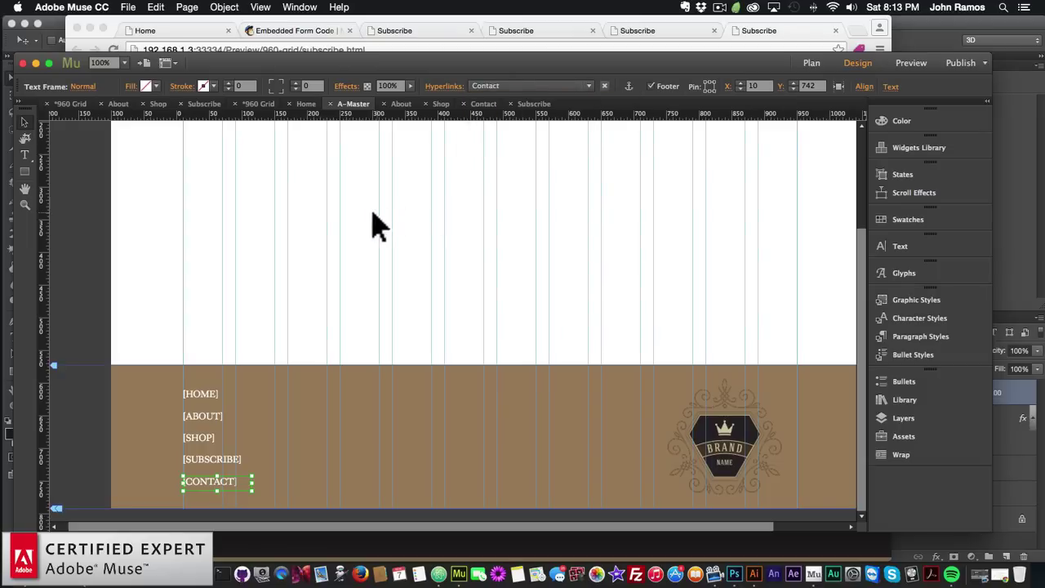
pyautogui.click(362, 228)
# Open the About page from Plan view and check its footer links
pyautogui.click(808, 65)
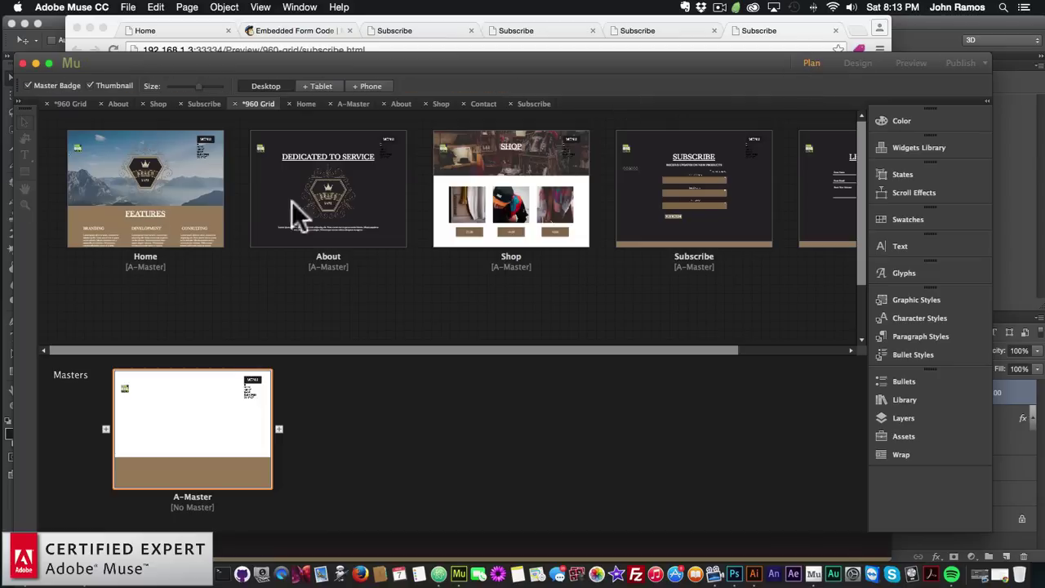
pyautogui.doubleClick(324, 196)
pyautogui.scroll(-5, 345, 276)
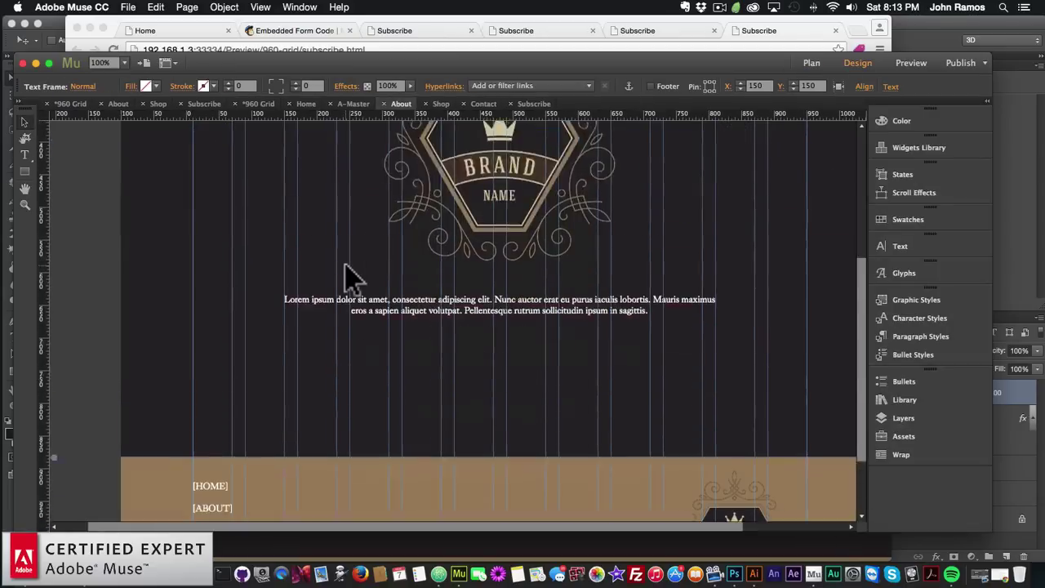
pyautogui.scroll(4, 346, 275)
pyautogui.scroll(-5, 346, 275)
pyautogui.scroll(2, 345, 275)
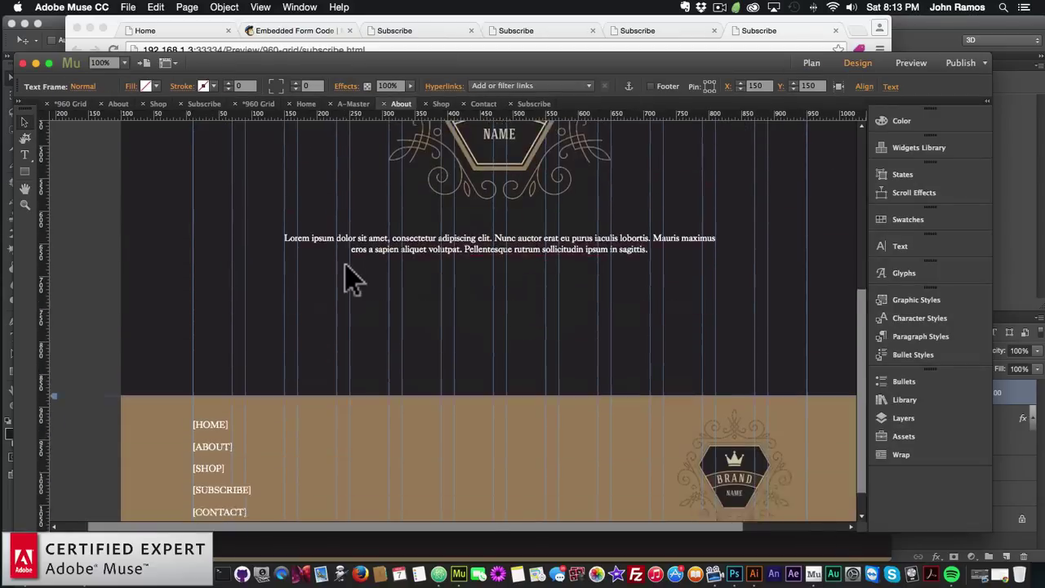
pyautogui.scroll(-3, 259, 363)
# Open the Home page and preview it in the browser
pyautogui.click(810, 61)
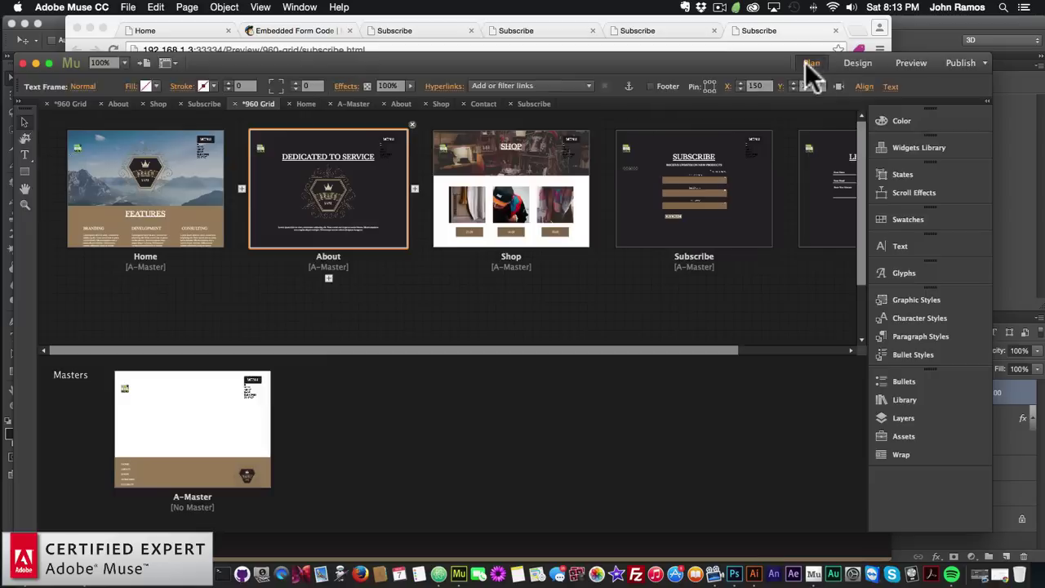
pyautogui.doubleClick(160, 200)
pyautogui.click(128, 6)
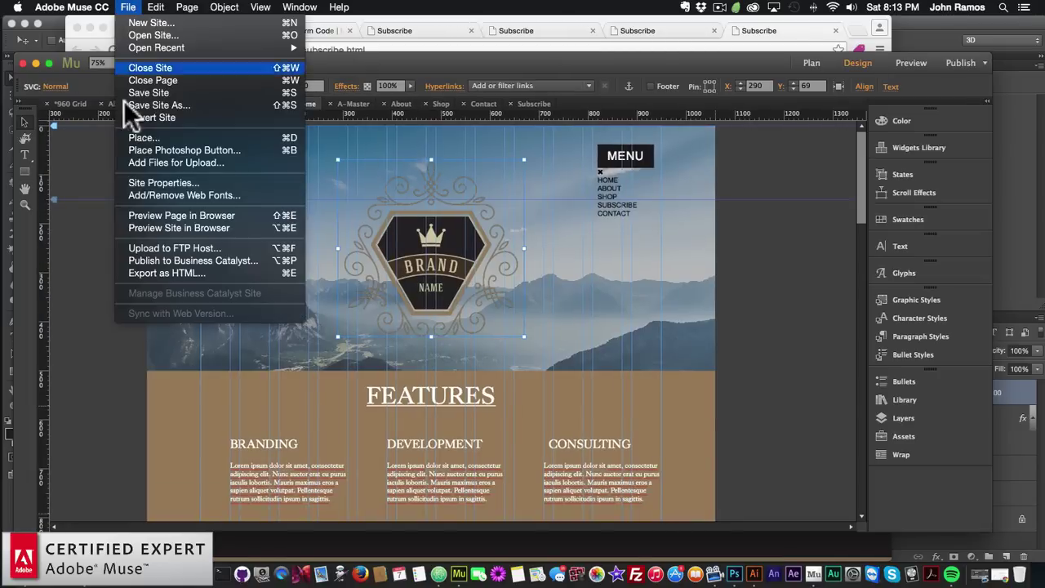
pyautogui.click(143, 214)
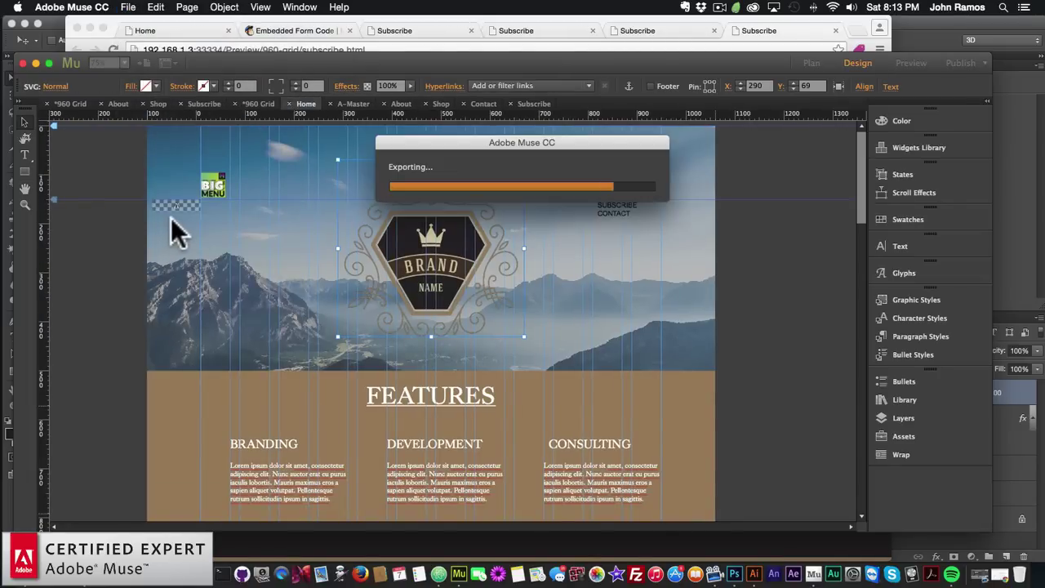
# Test the footer [ABOUT] link in Chrome, go back to Home, then return to Muse
pyautogui.scroll(-20, 304, 247)
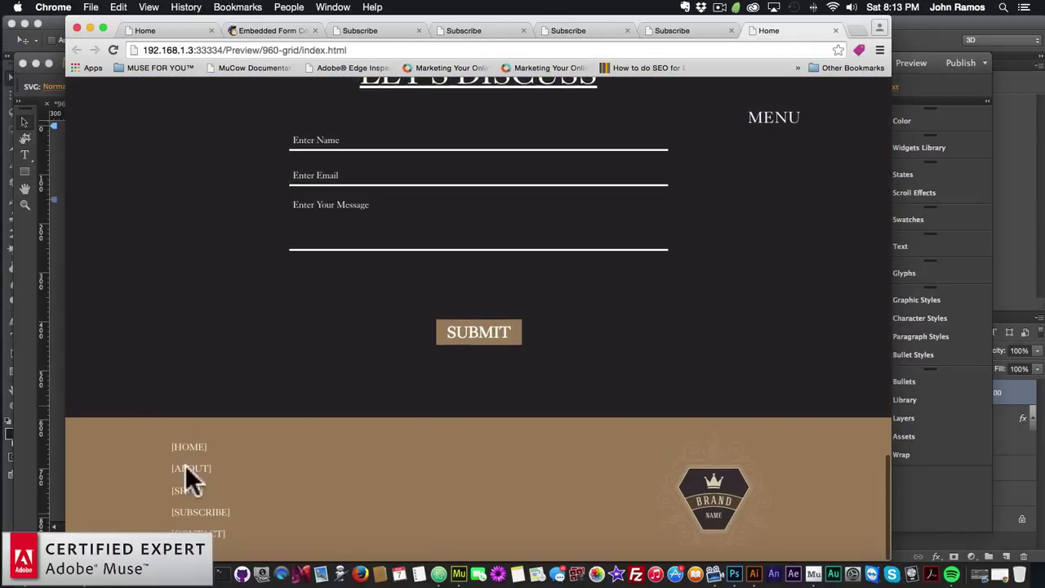
pyautogui.click(193, 467)
pyautogui.click(77, 49)
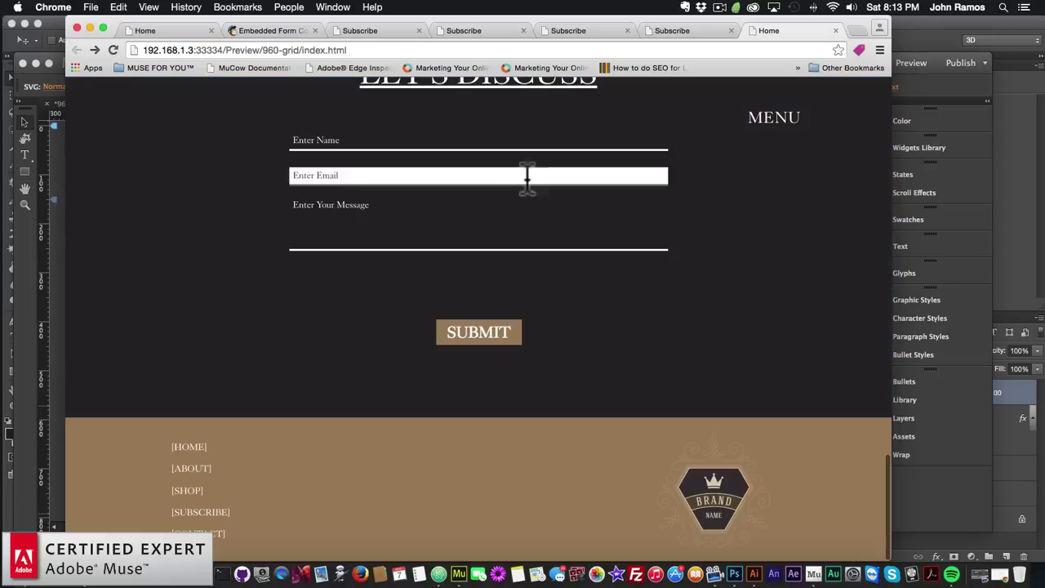
pyautogui.click(27, 287)
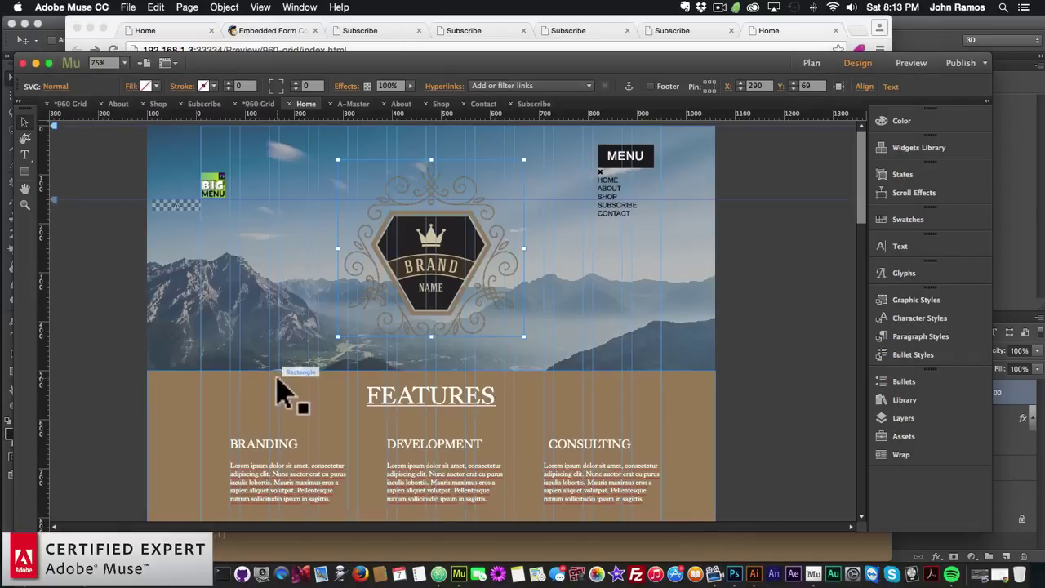
# Open A-Master from Plan view and bring up the BIG Menu widget's options
pyautogui.scroll(-10, 245, 427)
pyautogui.scroll(-5, 214, 451)
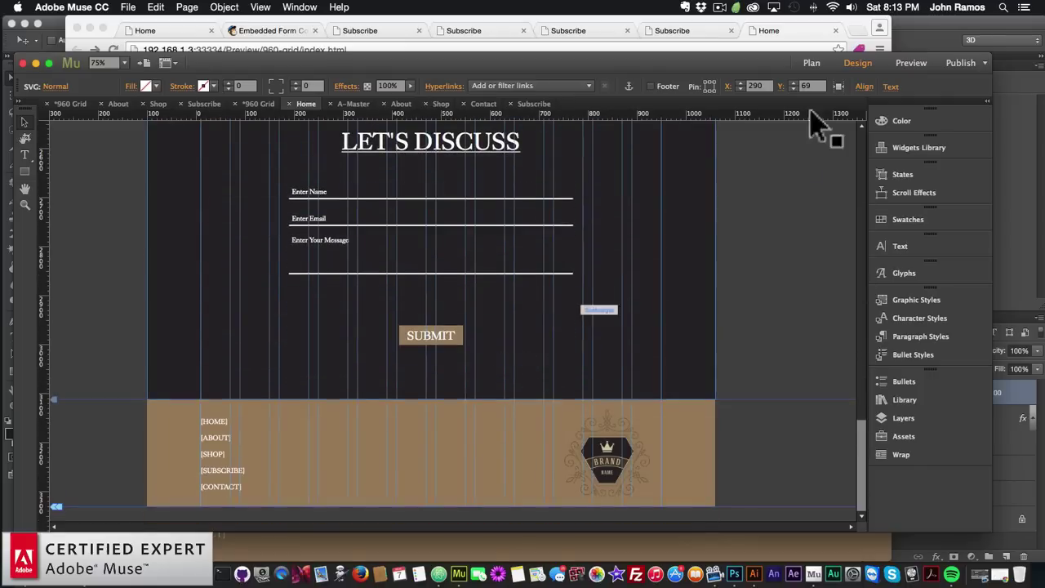
pyautogui.click(814, 62)
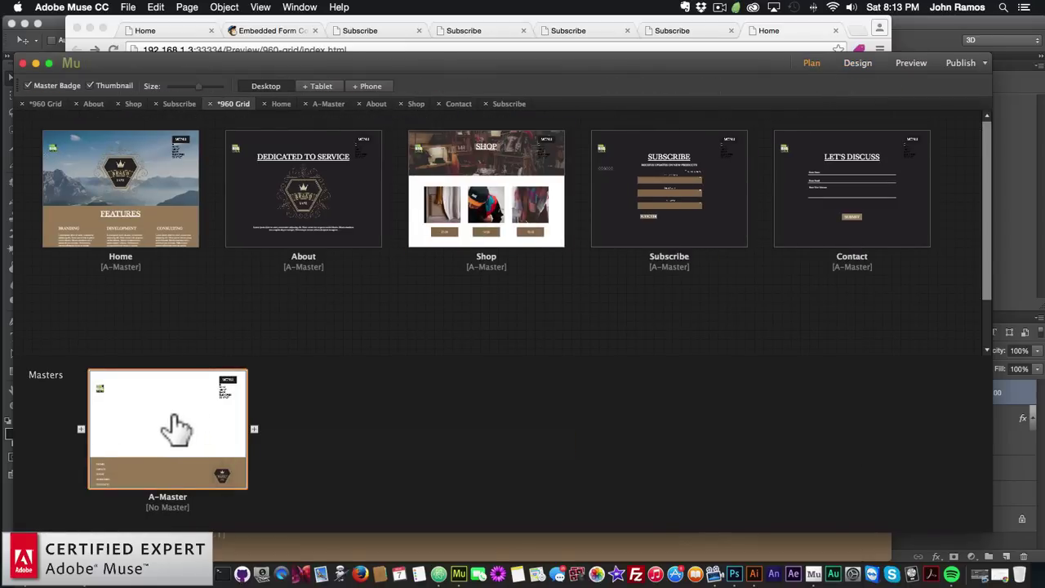
pyautogui.doubleClick(176, 420)
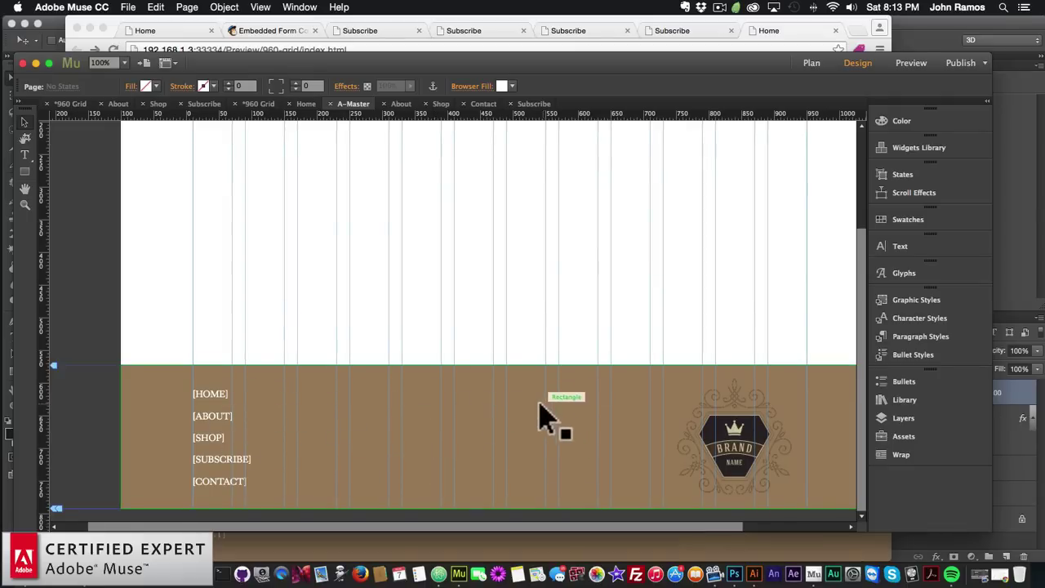
pyautogui.scroll(5, 539, 417)
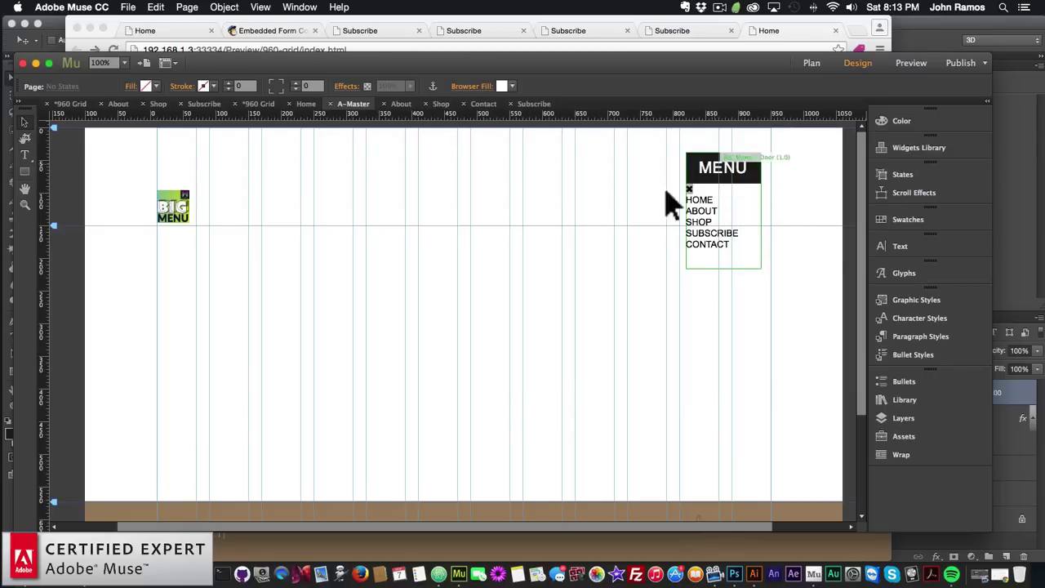
pyautogui.click(719, 186)
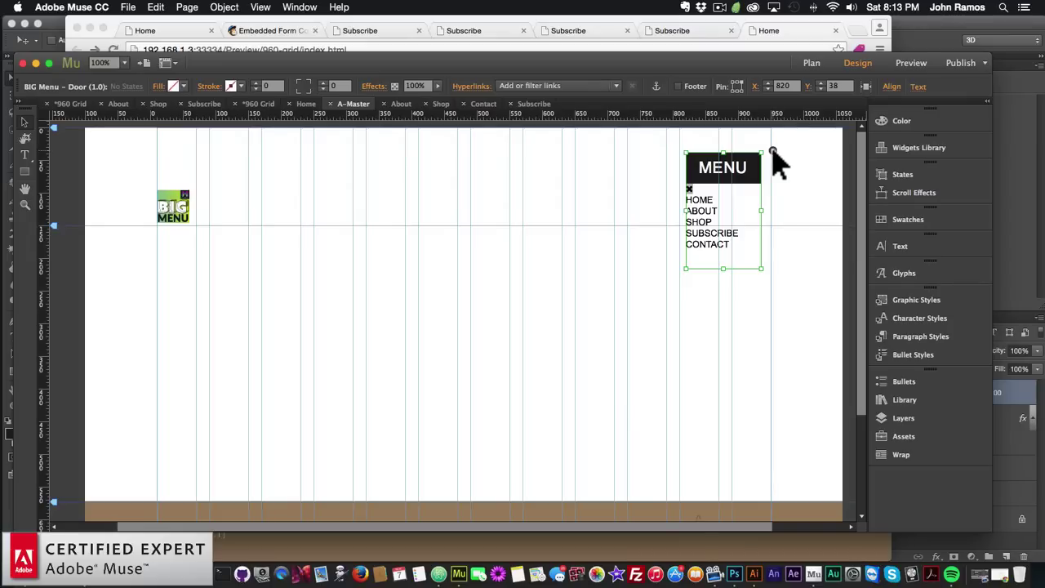
pyautogui.click(773, 152)
# Set BIG Menu Links 1–3 to ./index.html, ./about.html and ./shop.html
pyautogui.click(740, 160)
pyautogui.click(773, 152)
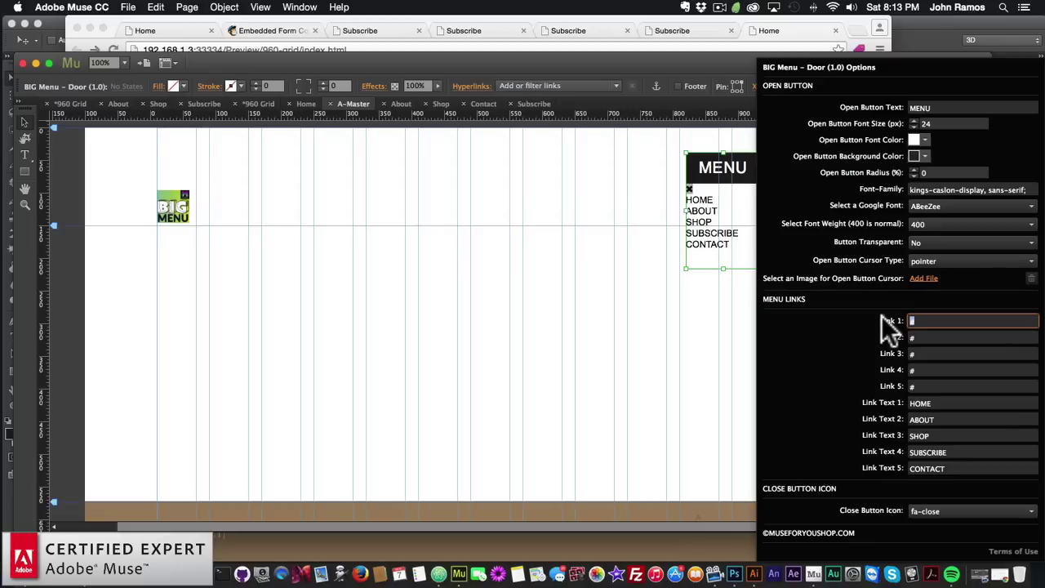
pyautogui.write('./index.html')
pyautogui.press('Tab')
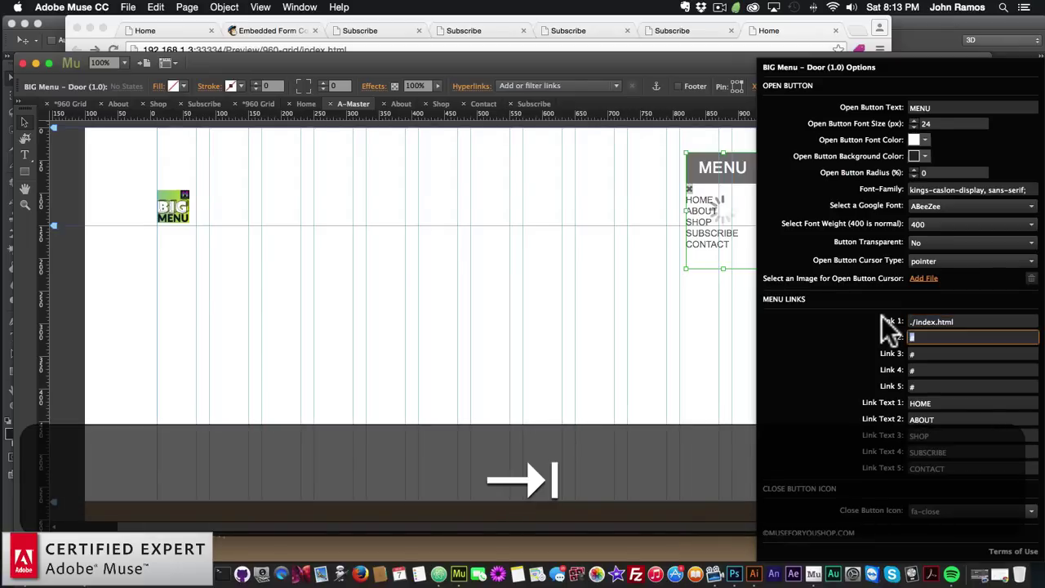
pyautogui.write('./about.htm;')
pyautogui.press('BackSpace')
pyautogui.write('l')
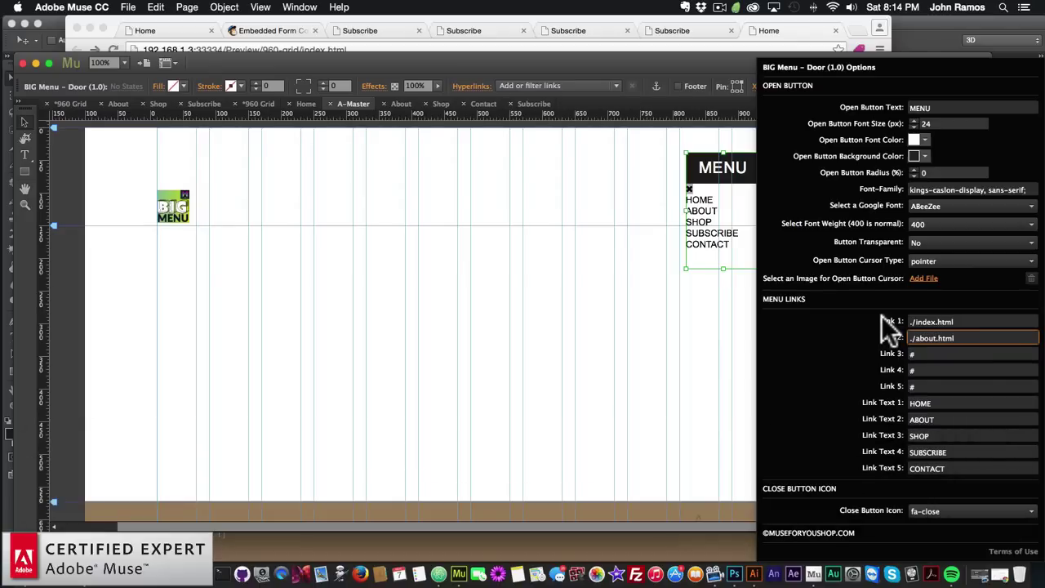
pyautogui.press('Tab')
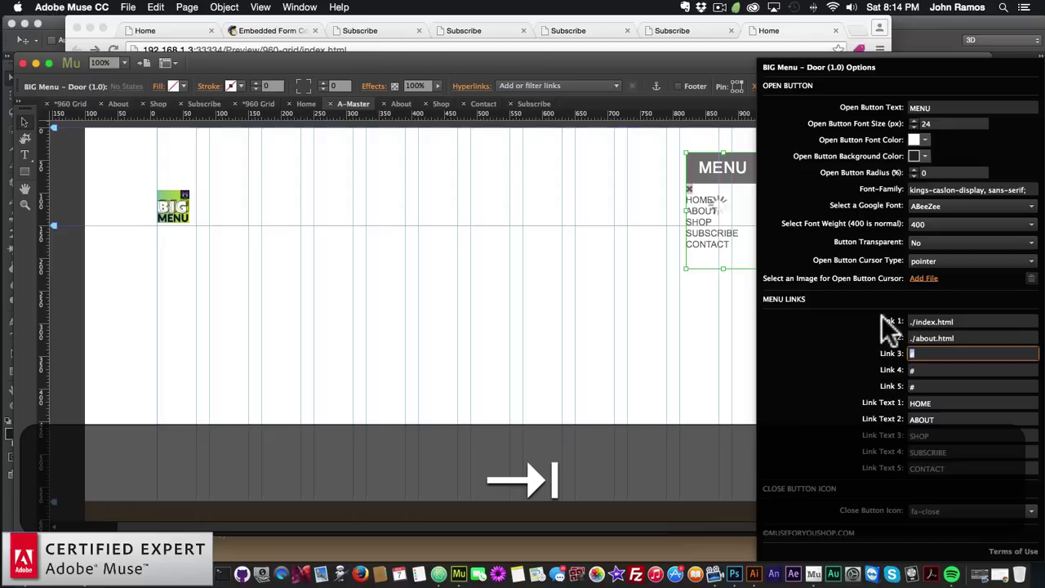
pyautogui.write('./')
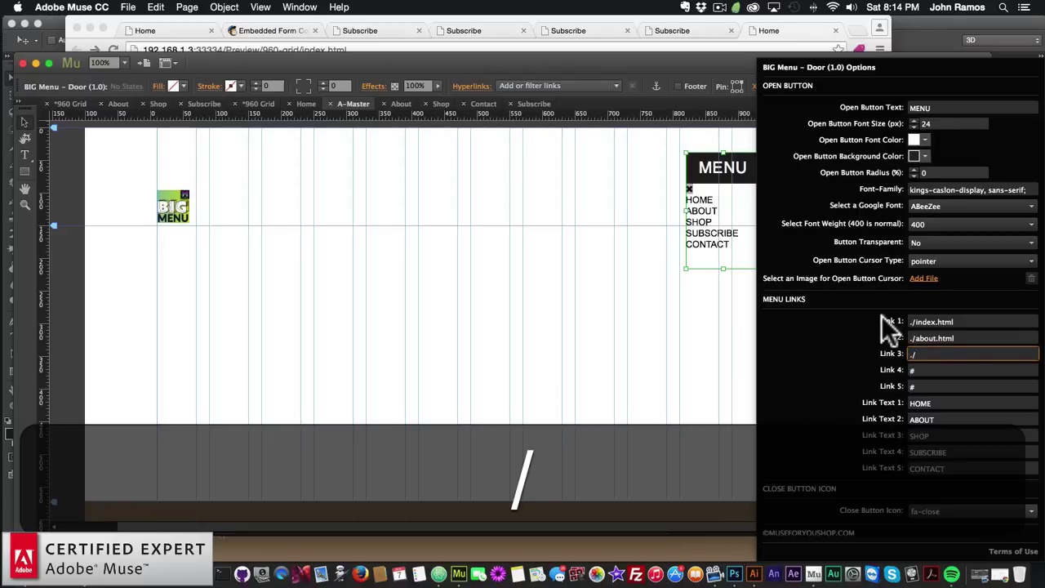
pyautogui.write('shop.html')
pyautogui.press('Return')
pyautogui.press('Tab')
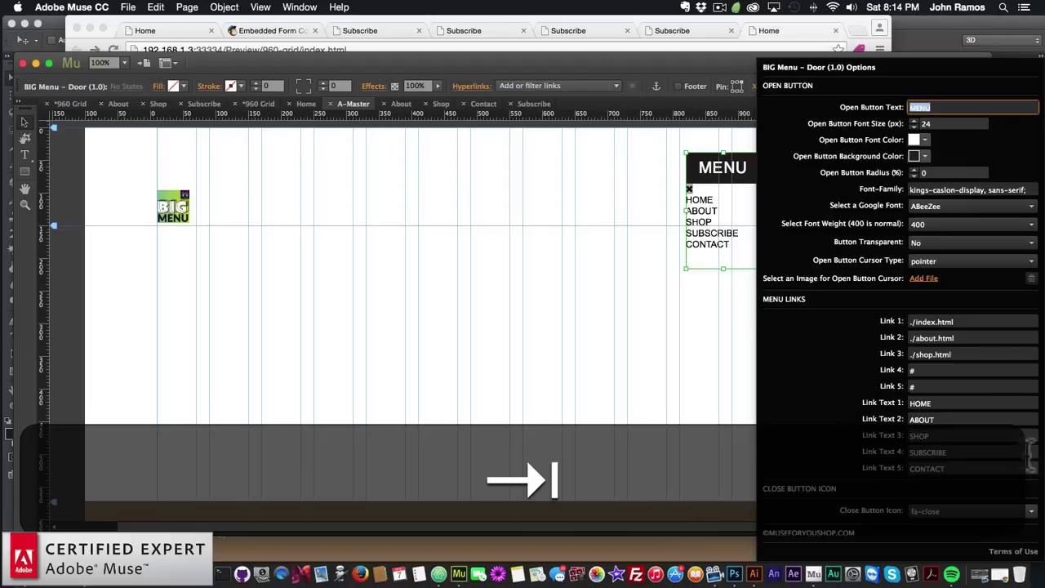
# Set Link 4 to ./subscribe.html and Link 5 to ./contact.html, then close the options
pyautogui.click(931, 371)
pyautogui.write('.')
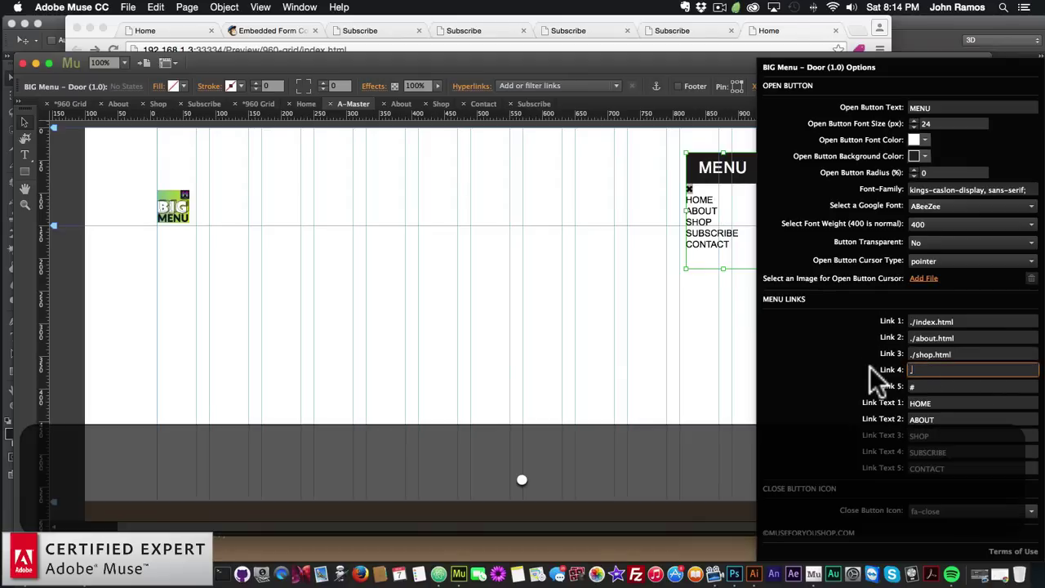
pyautogui.write('/subscribe.html')
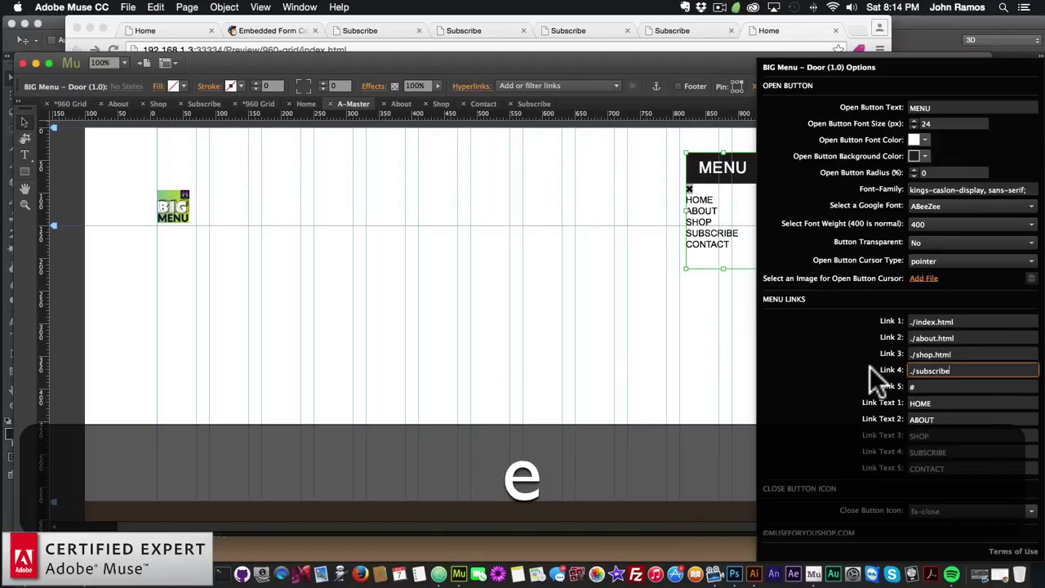
pyautogui.press('Return')
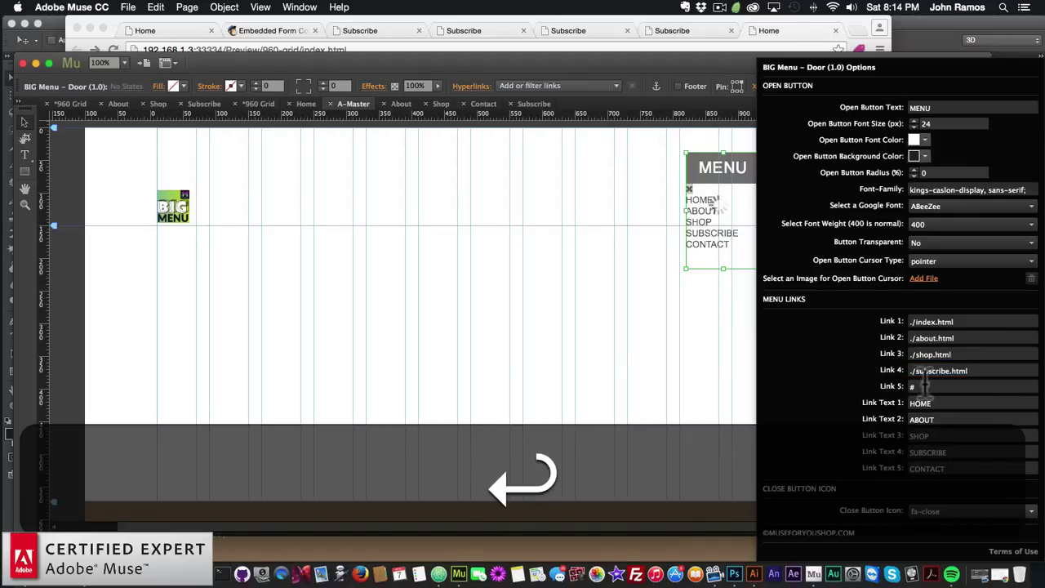
pyautogui.click(929, 386)
pyautogui.press('BackSpace')
pyautogui.write('./c')
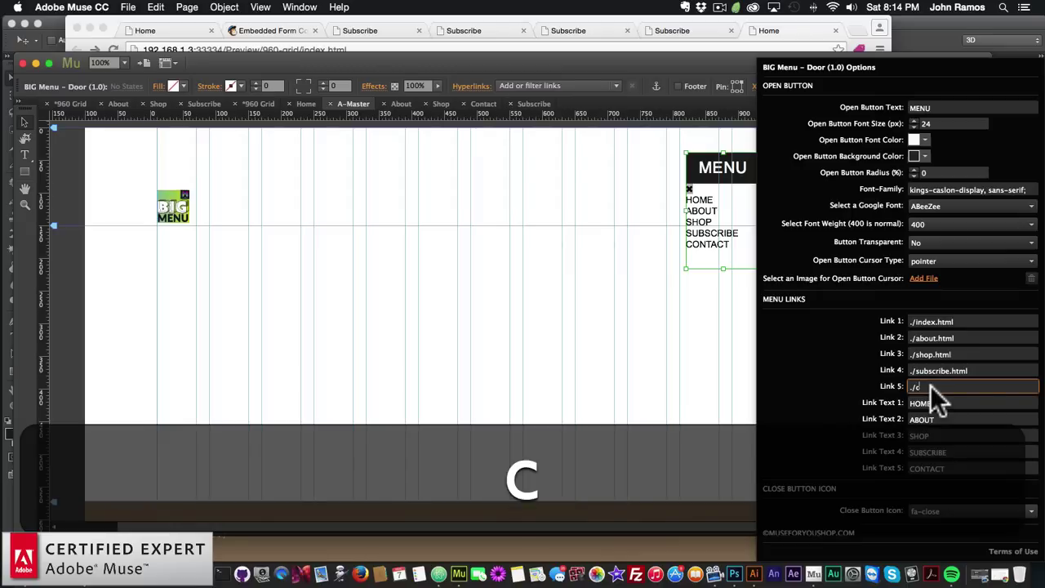
pyautogui.write('ontact.h')
pyautogui.press('Return')
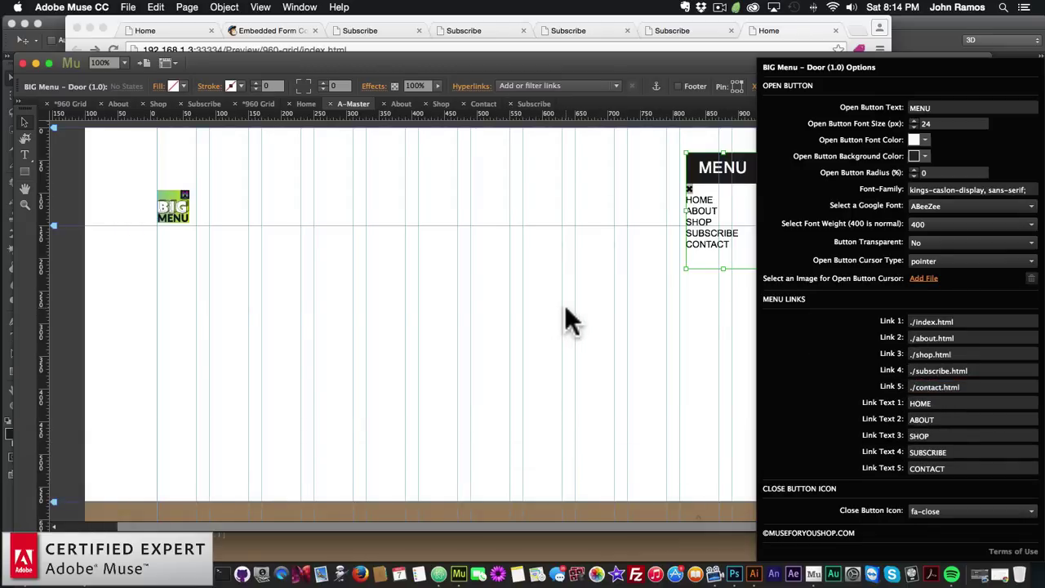
pyautogui.click(566, 303)
pyautogui.click(808, 63)
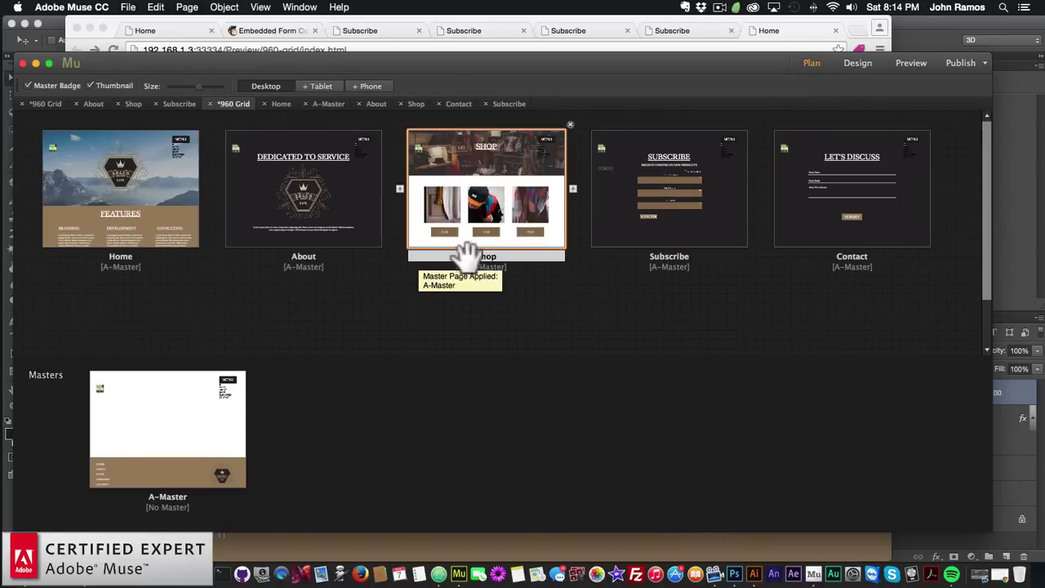
# Open A-Master and recheck the BIG Menu widget's link settings
pyautogui.click(835, 256)
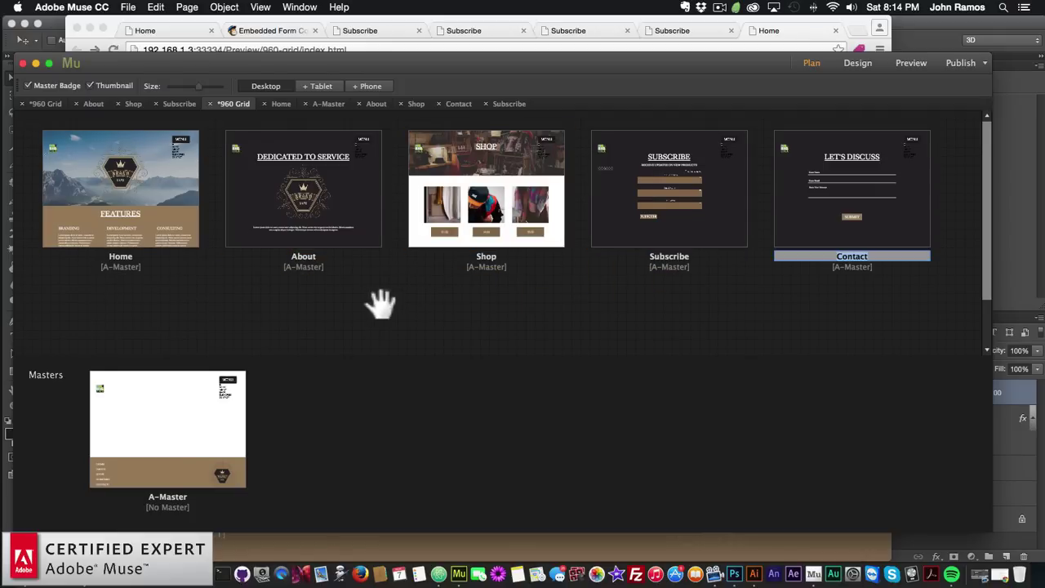
pyautogui.doubleClick(199, 413)
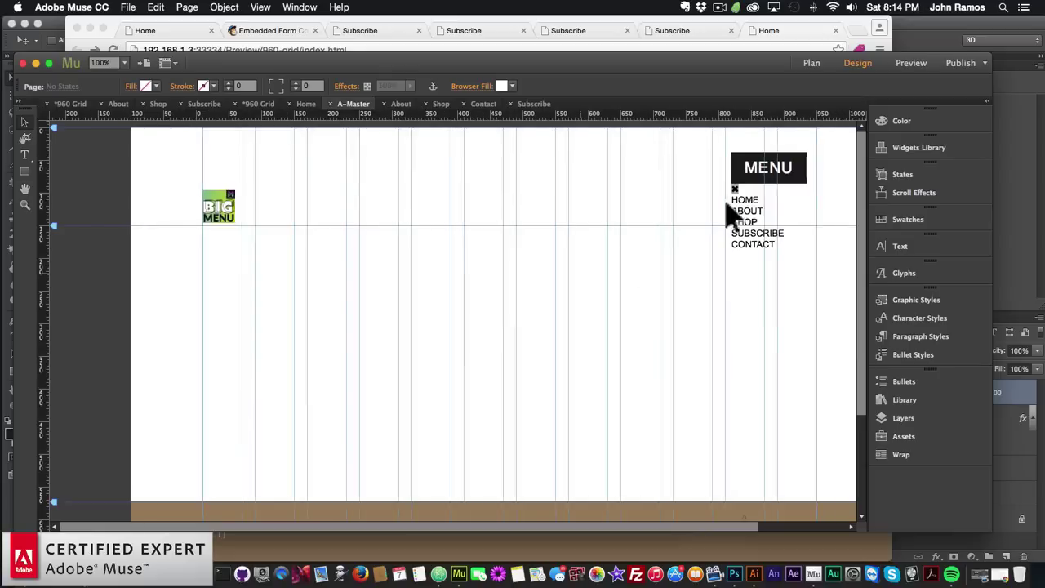
pyautogui.click(785, 173)
pyautogui.click(816, 150)
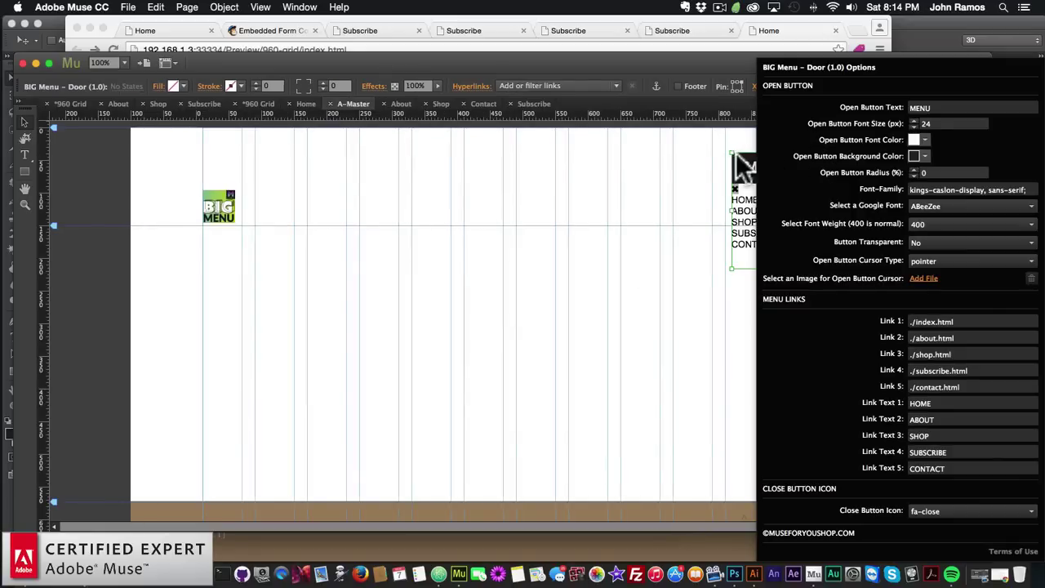
pyautogui.click(646, 177)
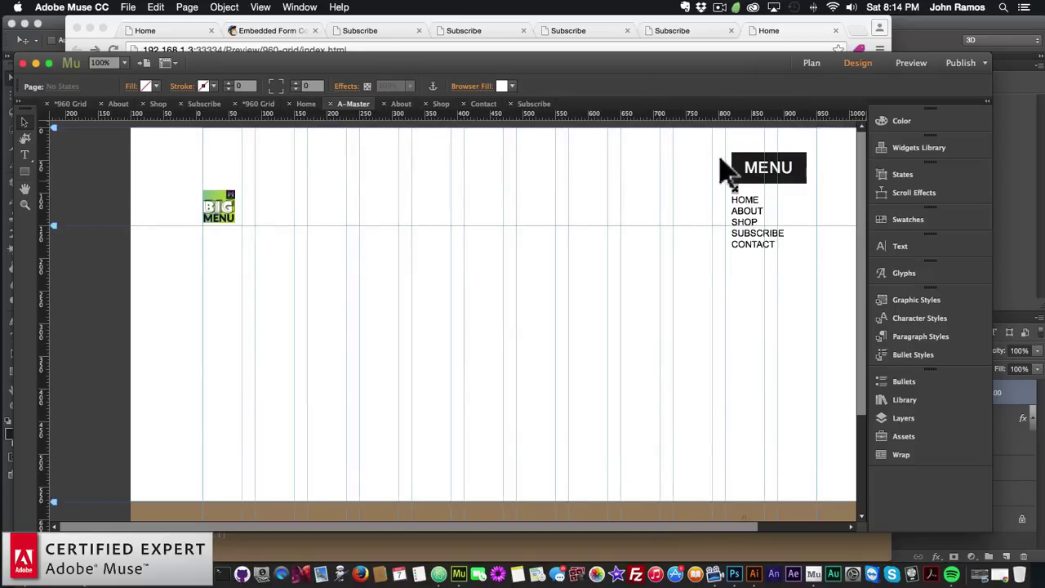
# Return to Plan view, open the Home page, and bring up the File menu
pyautogui.click(810, 63)
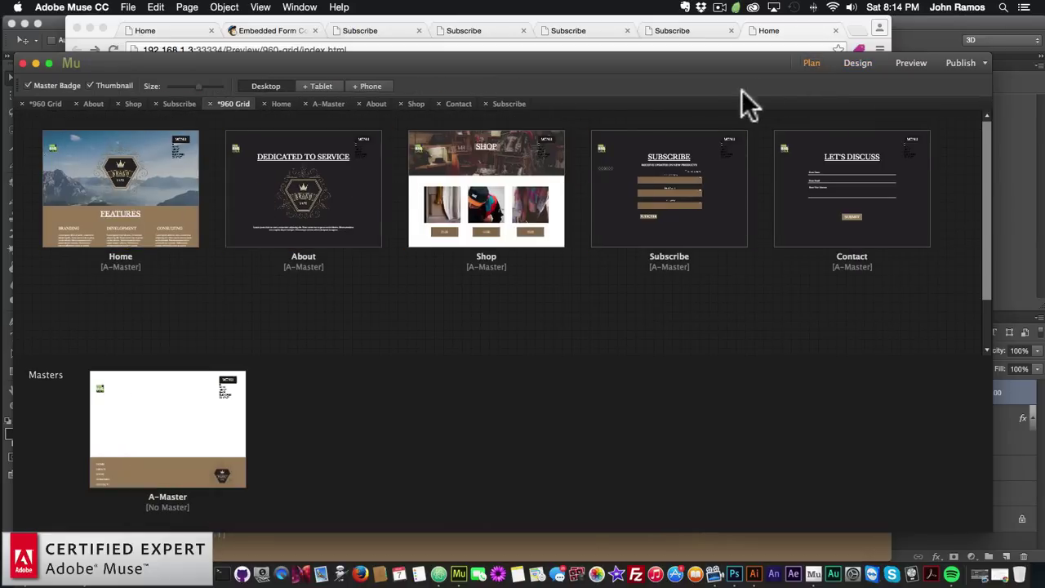
pyautogui.doubleClick(126, 177)
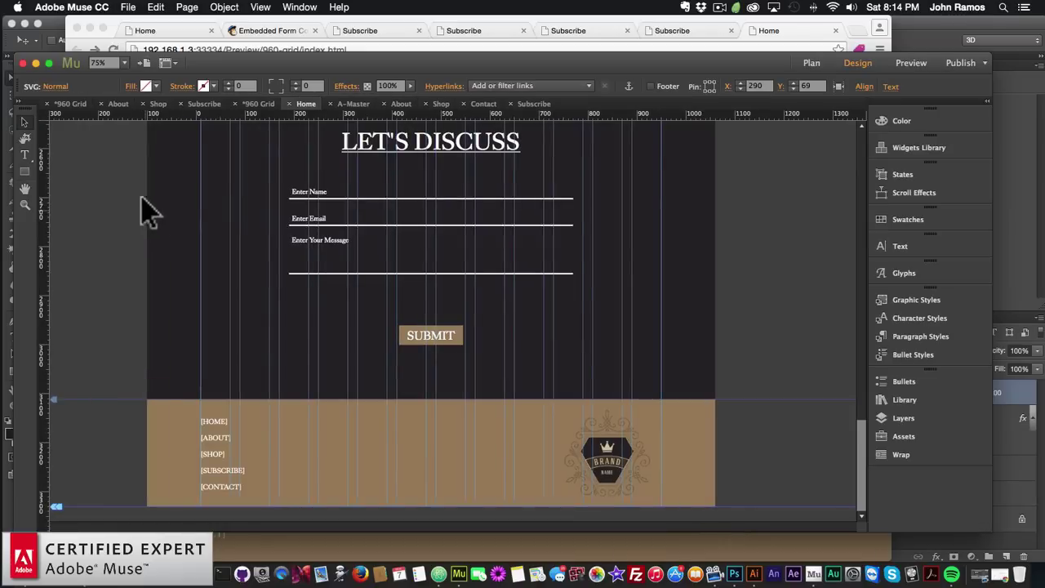
pyautogui.click(127, 8)
pyautogui.click(127, 8)
# Preview the whole site in Chrome and scroll the Home page down to its footer
pyautogui.click(129, 7)
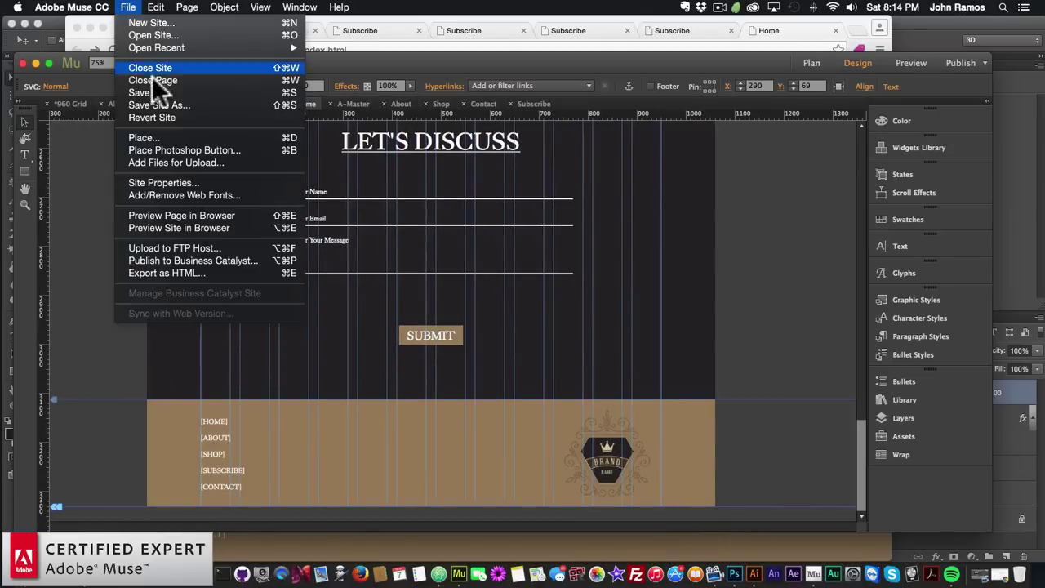
pyautogui.click(169, 226)
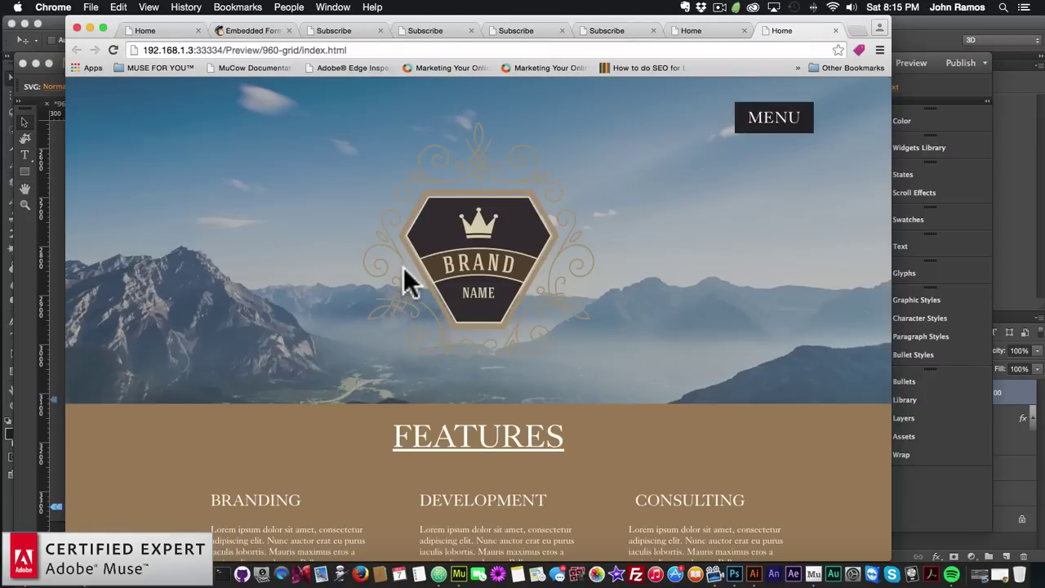
pyautogui.scroll(-15, 395, 267)
pyautogui.scroll(-10, 394, 267)
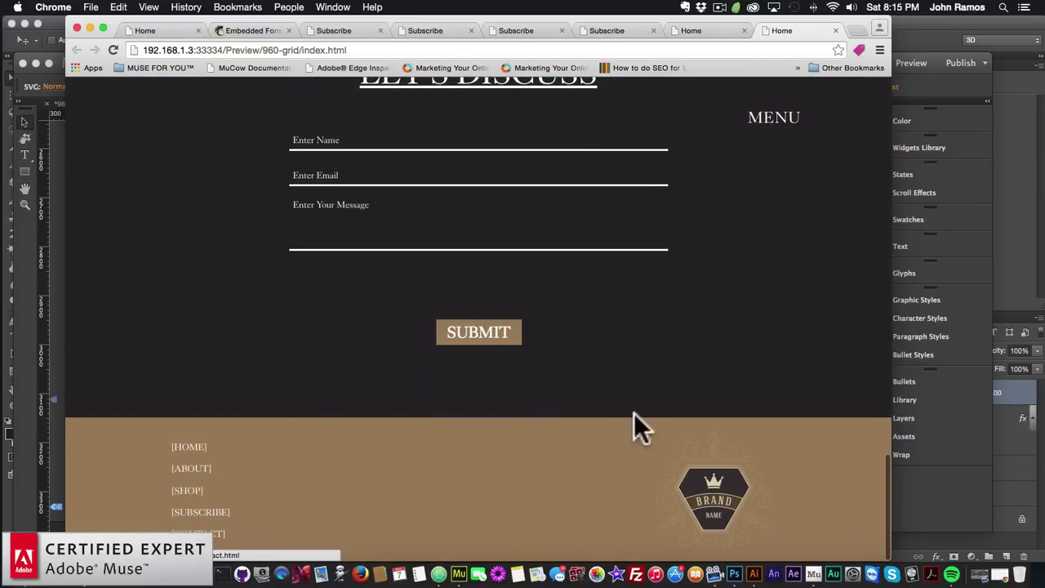
pyautogui.scroll(5, 635, 415)
pyautogui.scroll(-5, 635, 415)
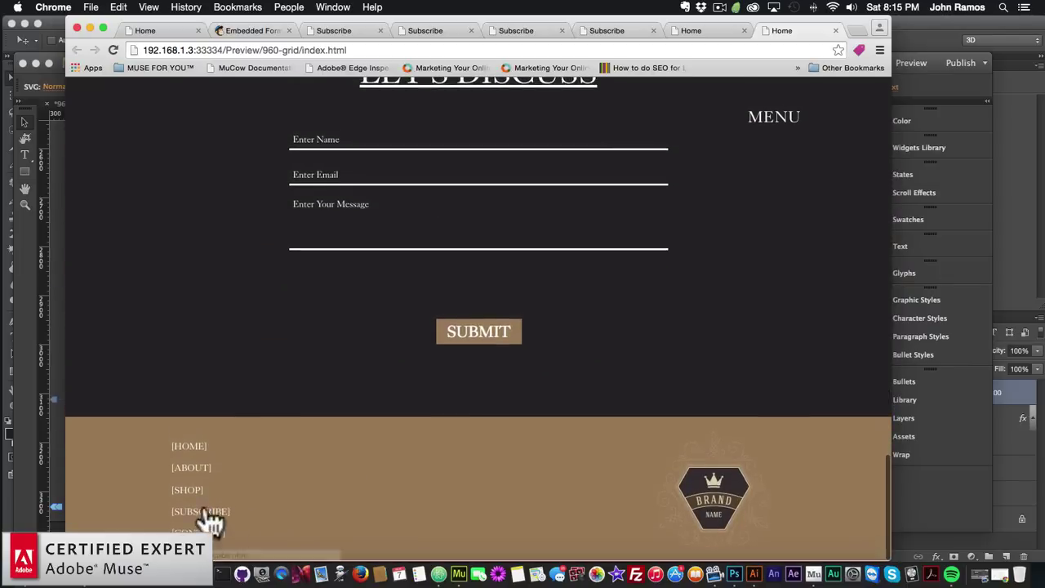
# Follow the footer links SHOP, ABOUT, CONTACT and HOME to confirm each page opens
pyautogui.click(196, 494)
pyautogui.scroll(-5, 212, 457)
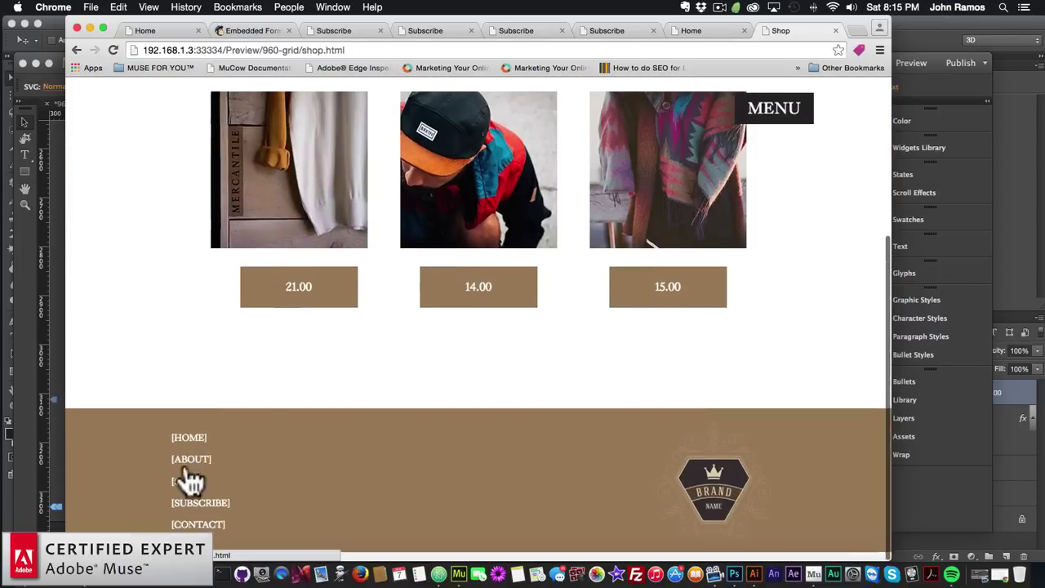
pyautogui.click(204, 477)
pyautogui.scroll(-5, 212, 482)
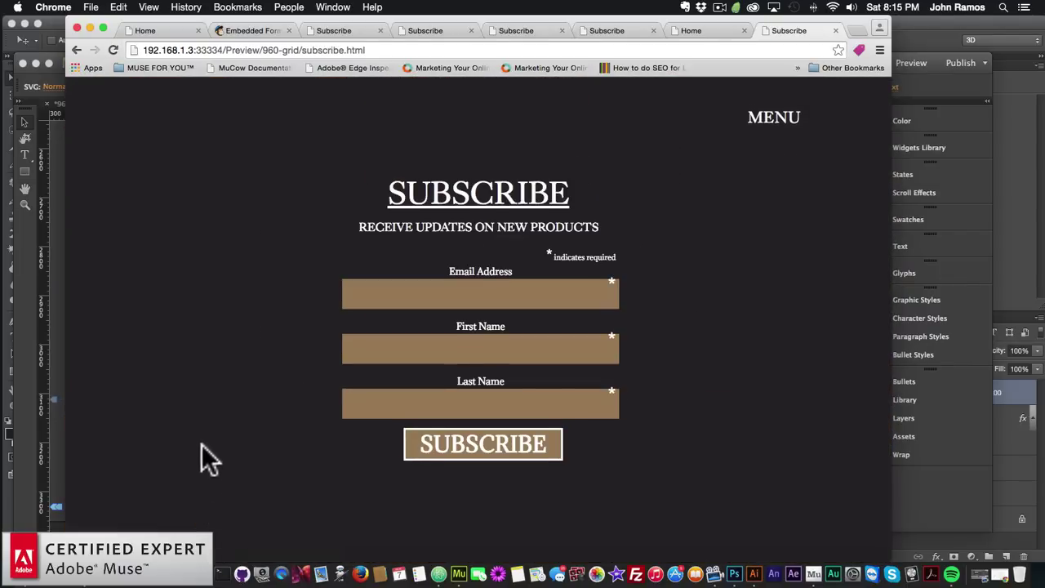
pyautogui.scroll(-5, 205, 459)
pyautogui.click(196, 533)
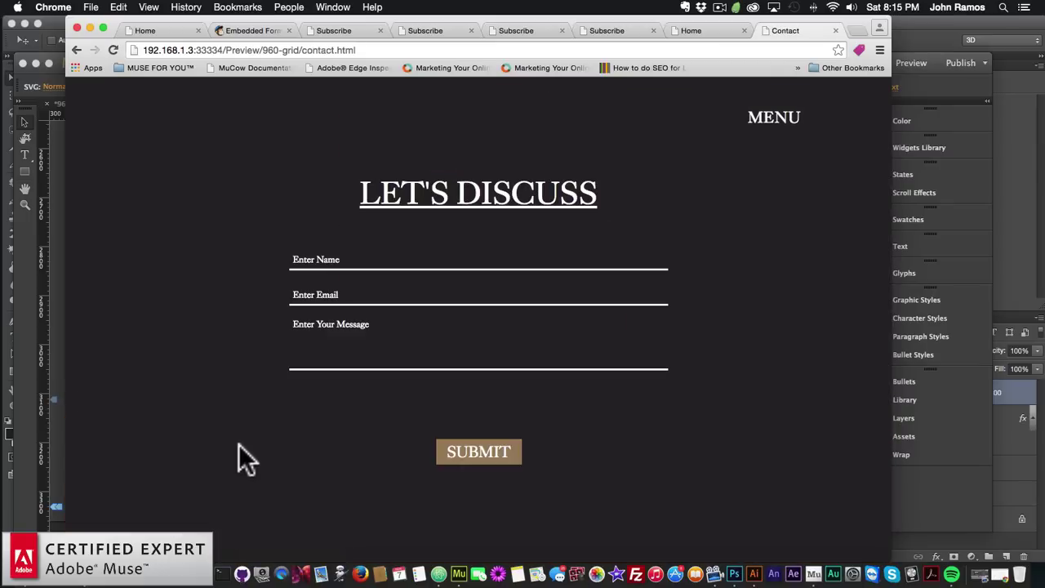
pyautogui.scroll(-3, 247, 442)
pyautogui.scroll(3, 245, 436)
pyautogui.scroll(-3, 238, 416)
pyautogui.click(189, 448)
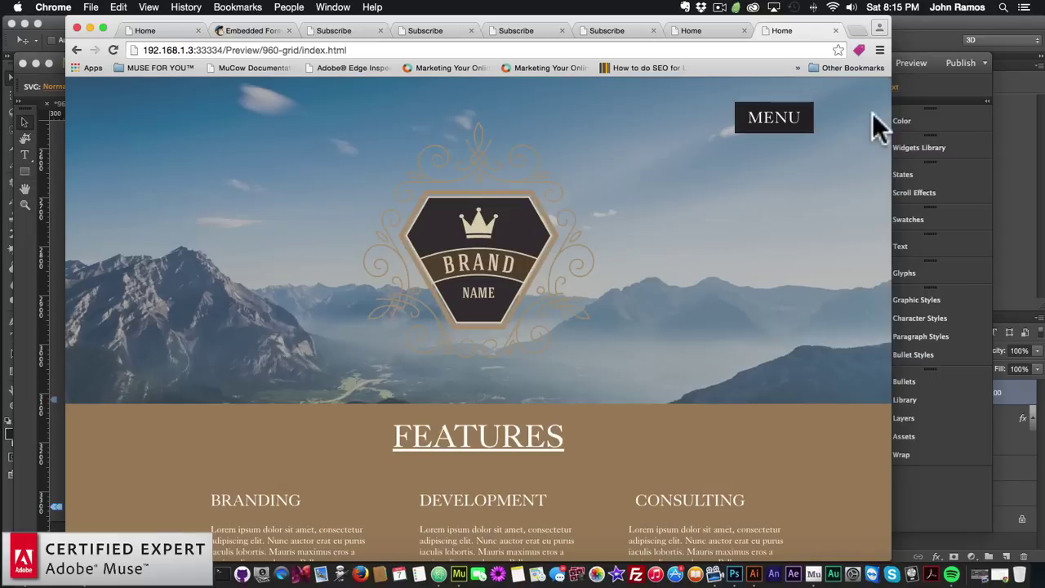
# Check that the MENU items ABOUT, SHOP, SUBSCRIBE, CONTACT and HOME each open their page
pyautogui.click(774, 123)
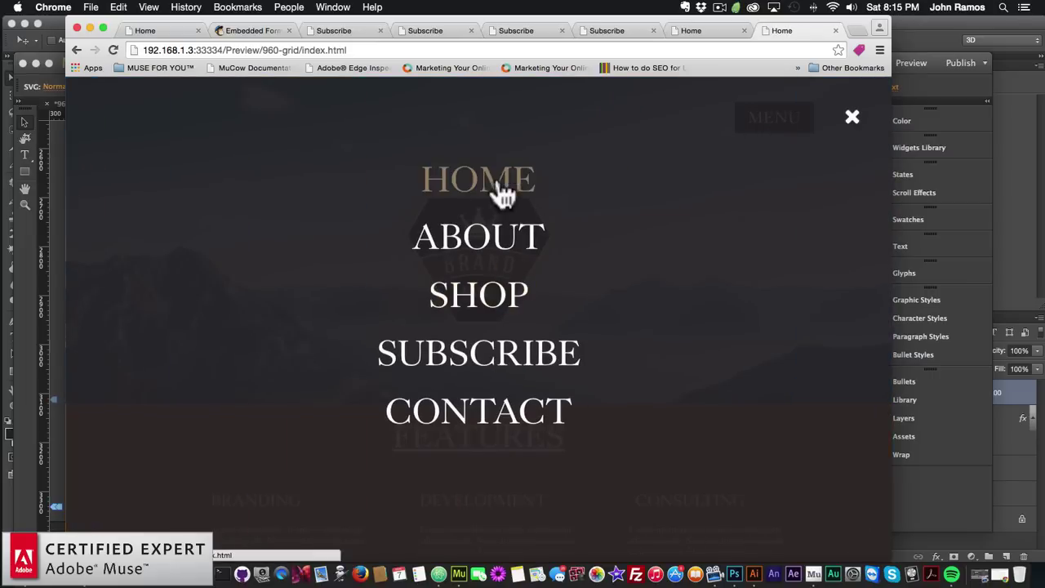
pyautogui.click(481, 245)
pyautogui.click(789, 124)
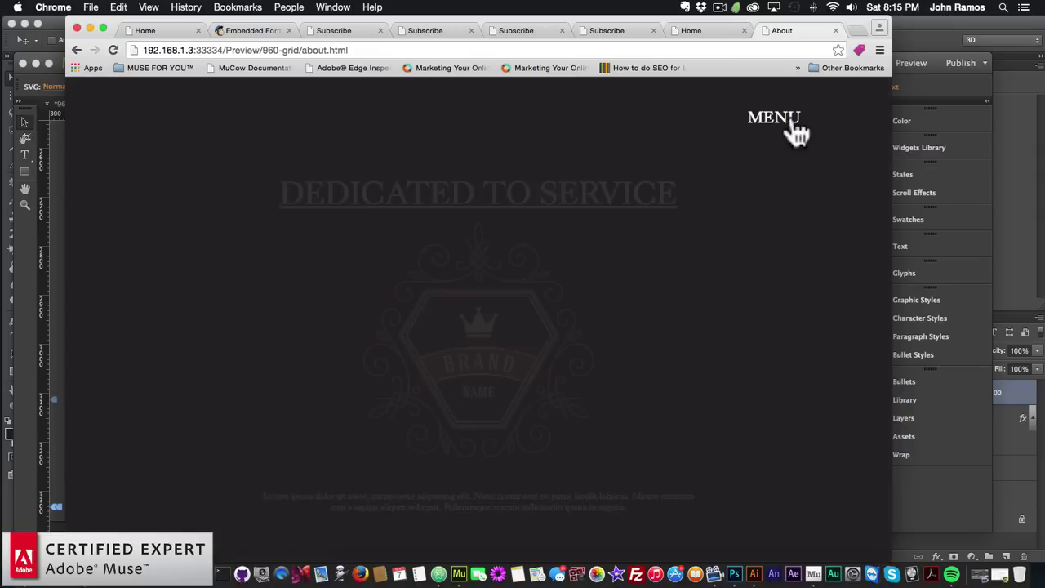
pyautogui.click(478, 298)
pyautogui.click(782, 121)
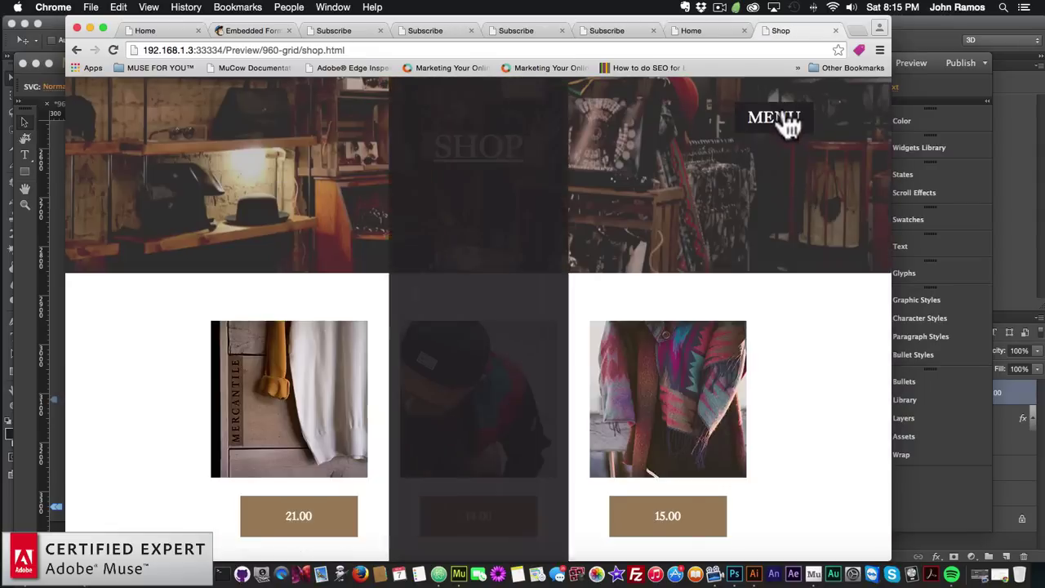
pyautogui.click(478, 364)
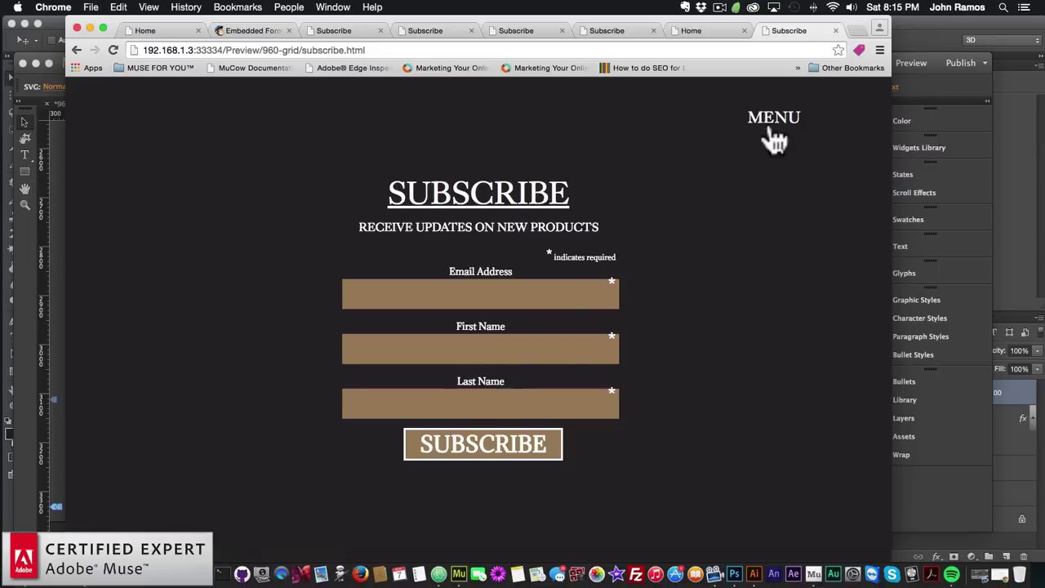
pyautogui.click(771, 127)
pyautogui.click(485, 417)
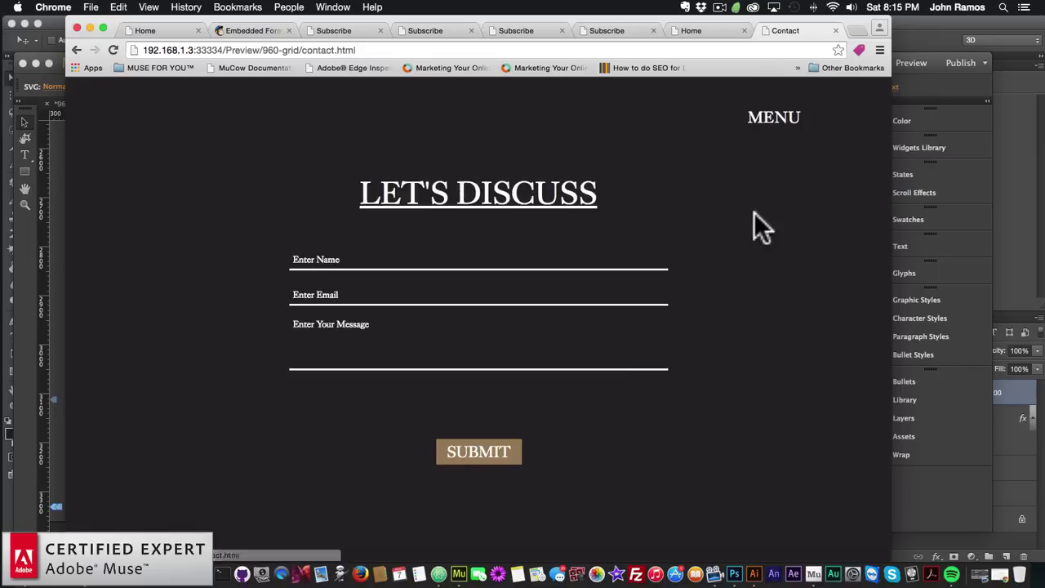
pyautogui.click(761, 123)
pyautogui.click(480, 194)
# Scroll through the Home page preview, then bring Adobe Muse back to the front
pyautogui.scroll(-2, 547, 260)
pyautogui.scroll(-20, 548, 259)
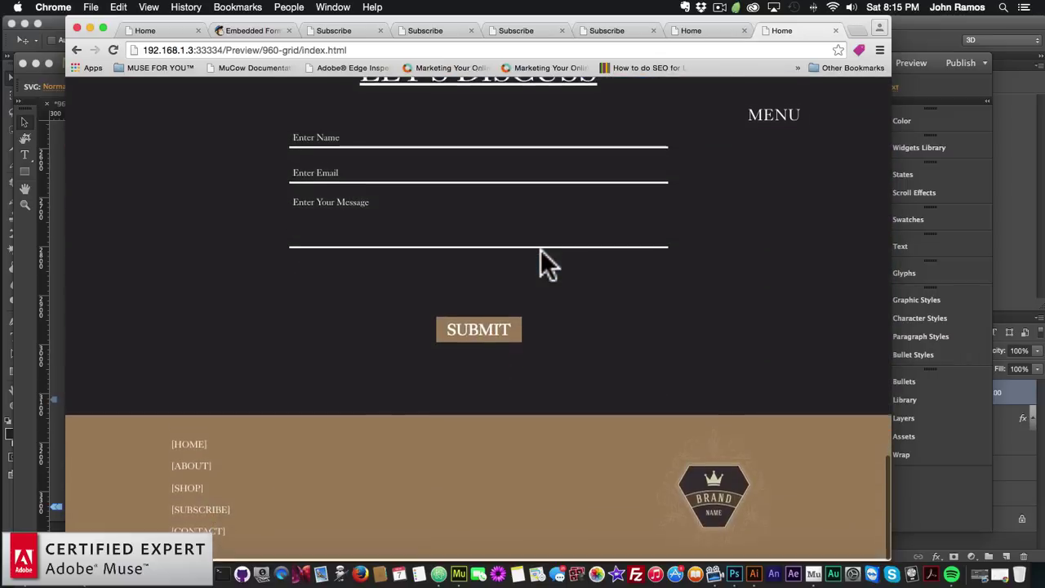
pyautogui.scroll(15, 541, 251)
pyautogui.scroll(-5, 541, 251)
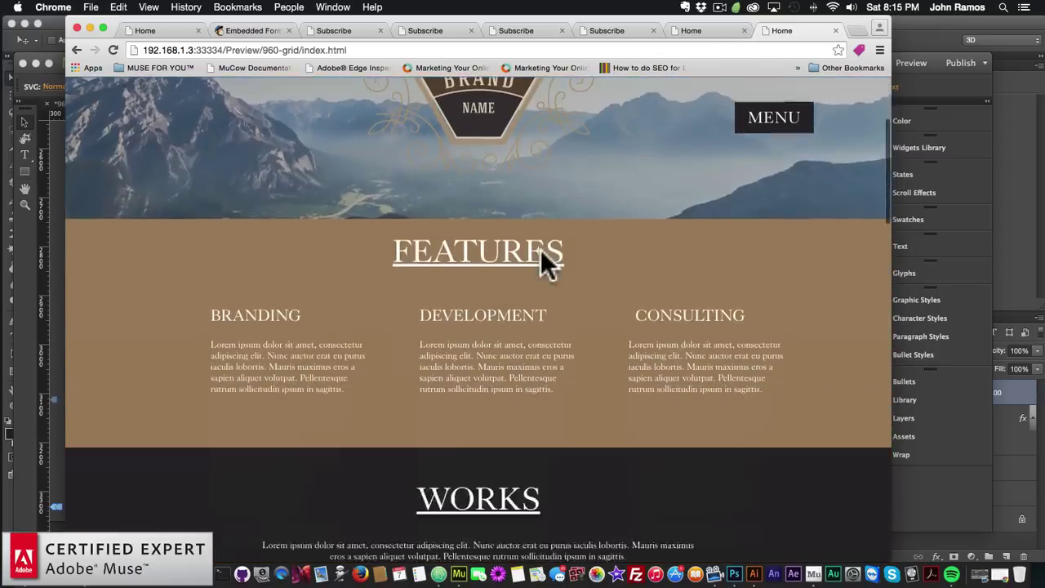
pyautogui.scroll(5, 539, 248)
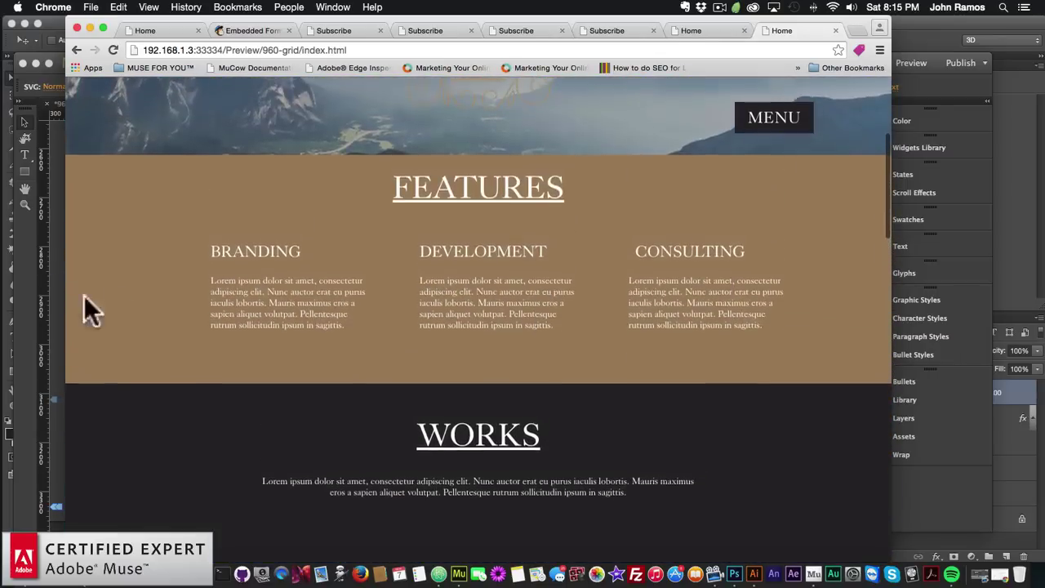
pyautogui.click(22, 307)
# Cut the small text frame beside BIG MENU from the Home page, then open A-Master
pyautogui.click(811, 63)
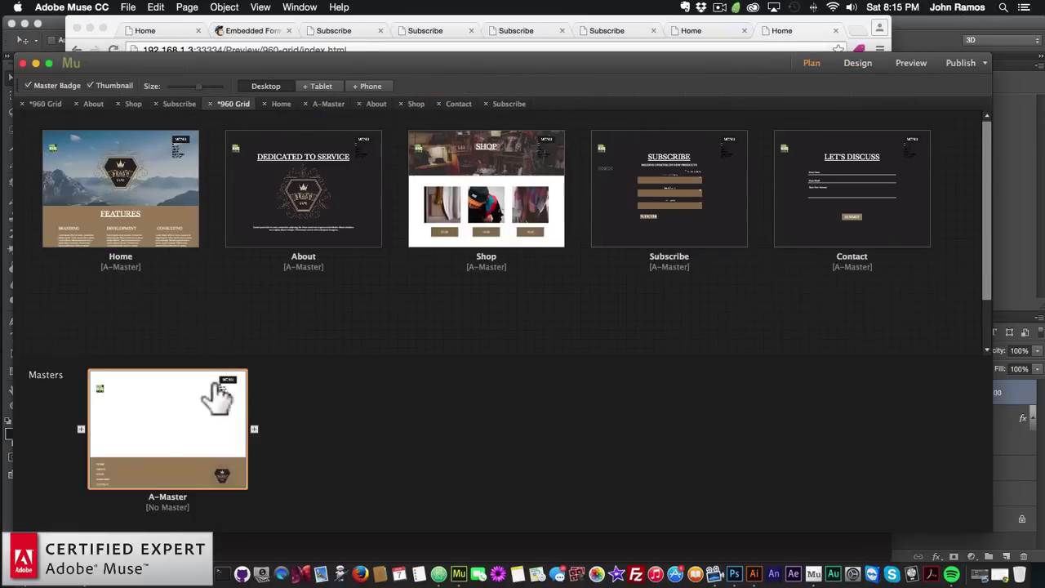
pyautogui.doubleClick(123, 211)
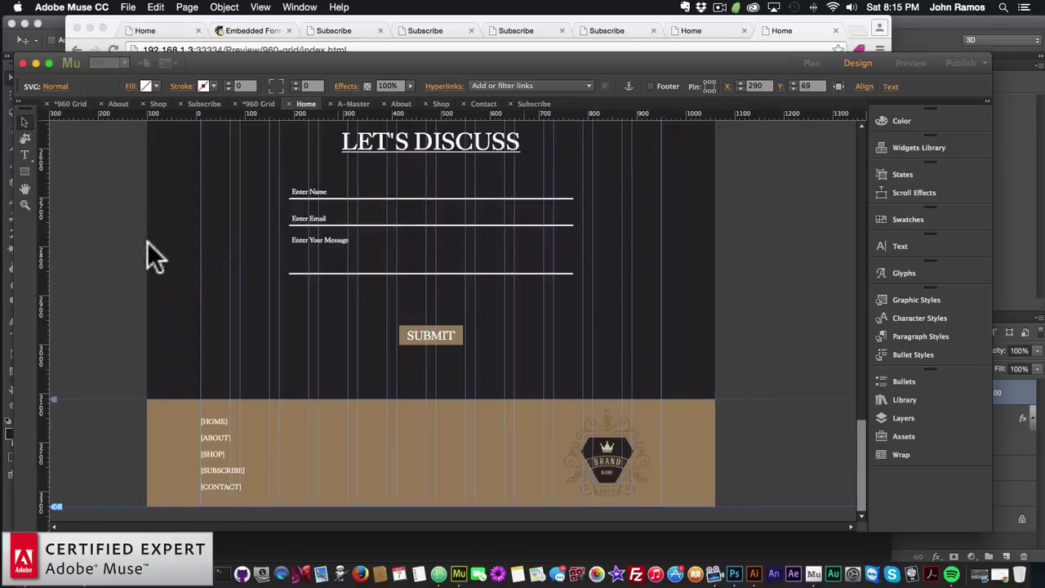
pyautogui.scroll(10, 237, 208)
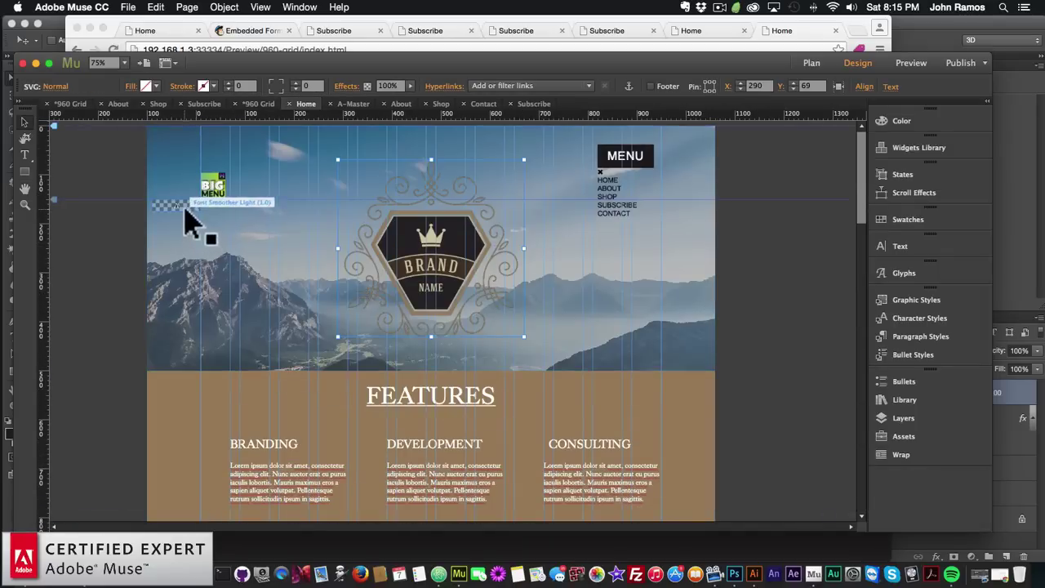
pyautogui.click(198, 206)
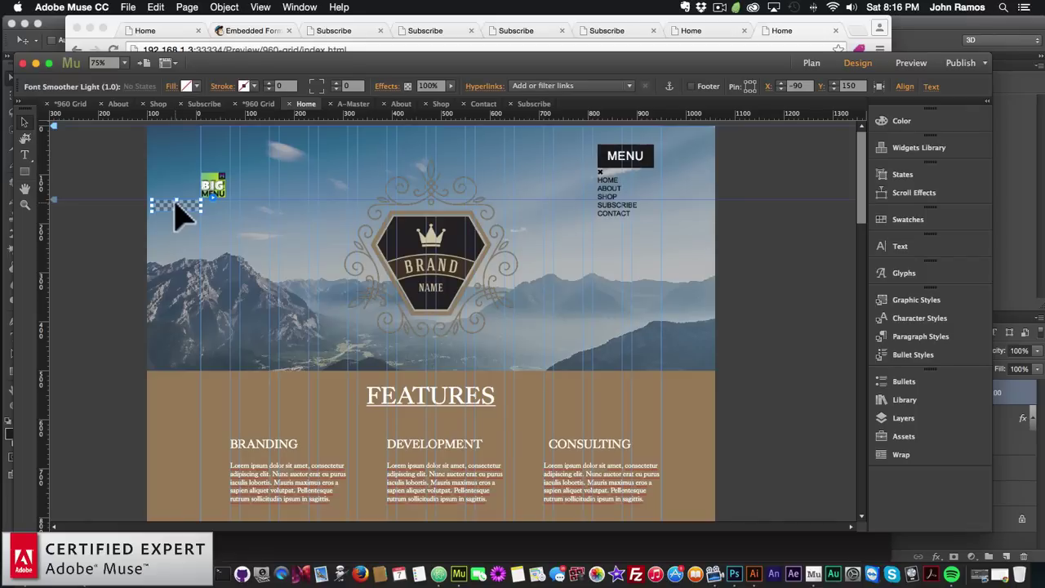
pyautogui.press('super')
pyautogui.press('super+x')
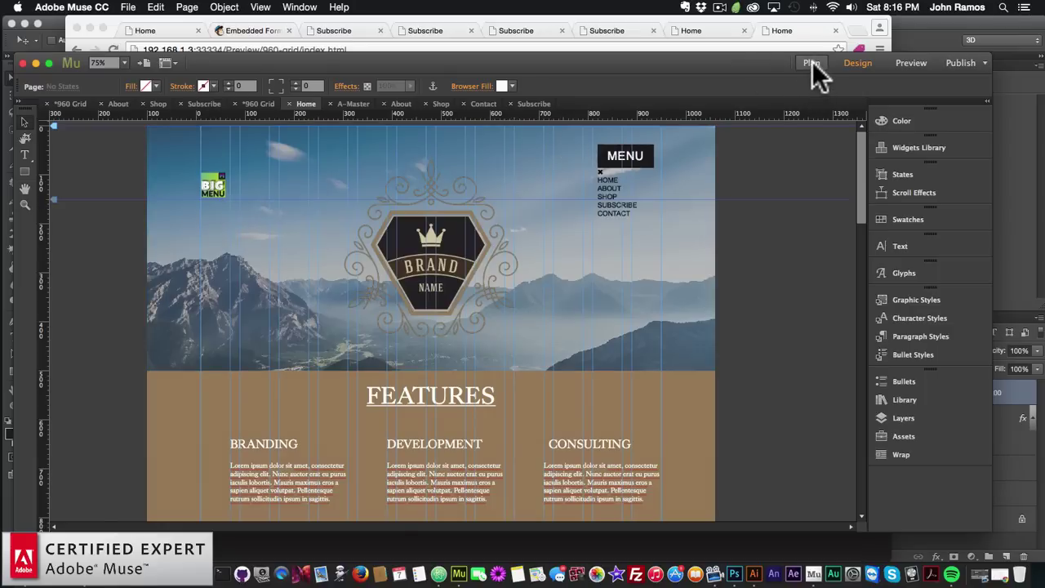
pyautogui.click(811, 63)
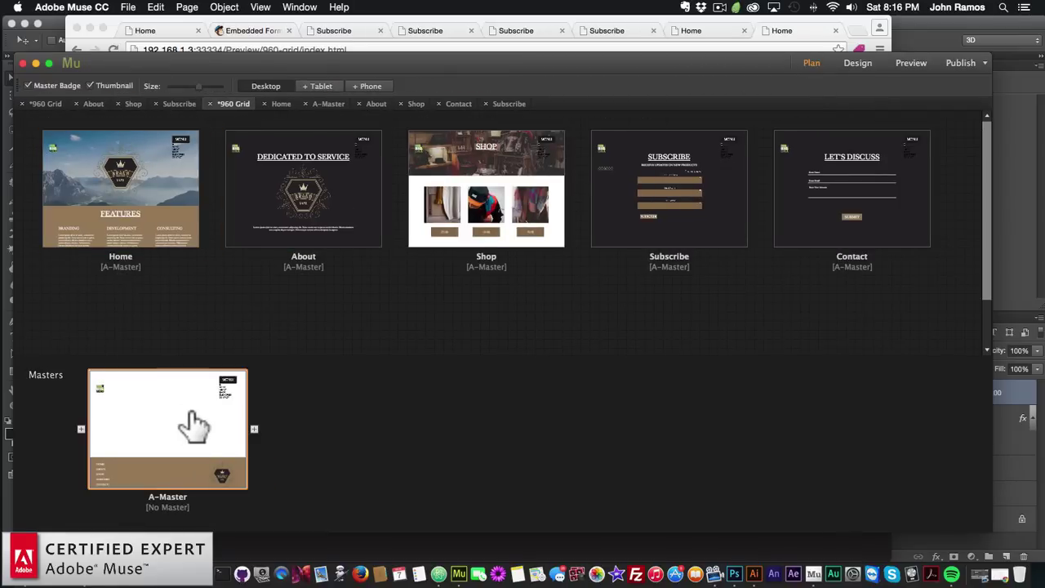
pyautogui.doubleClick(196, 422)
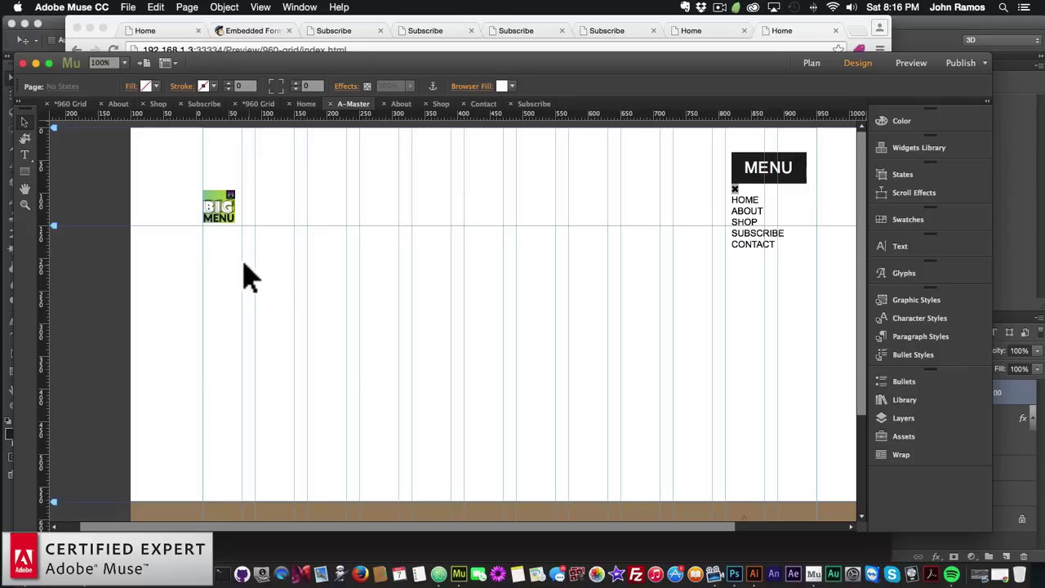
# Paste the cut text frame onto the A-Master and shift it further left
pyautogui.press('super+v')
pyautogui.moveTo(446, 331); pyautogui.dragTo(220, 276)
pyautogui.click(811, 64)
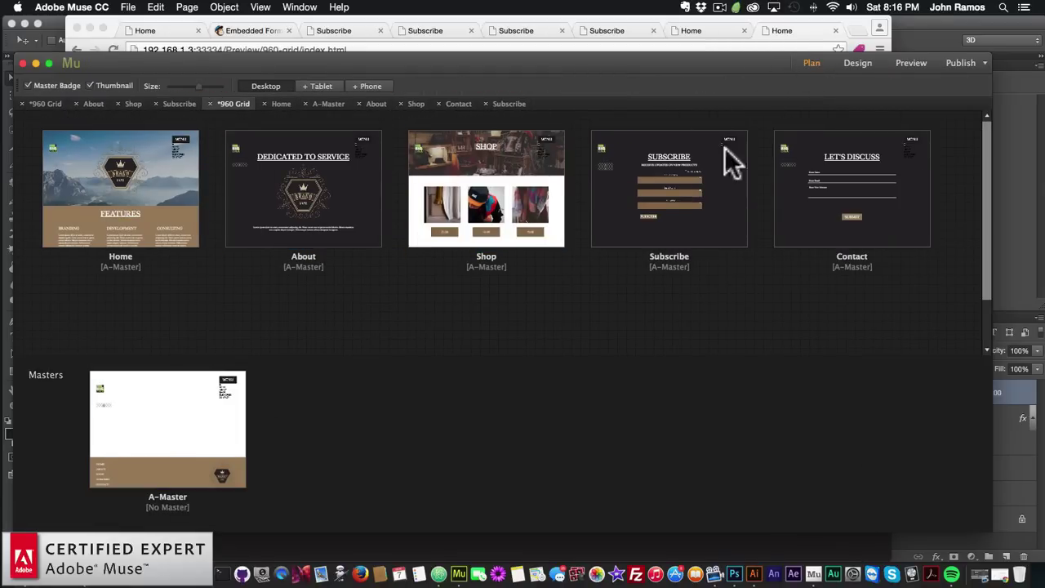
# On the Subscribe page, move the MailChimp subscribe-button widget lower and check its options
pyautogui.doubleClick(645, 191)
pyautogui.moveTo(237, 294); pyautogui.dragTo(233, 321)
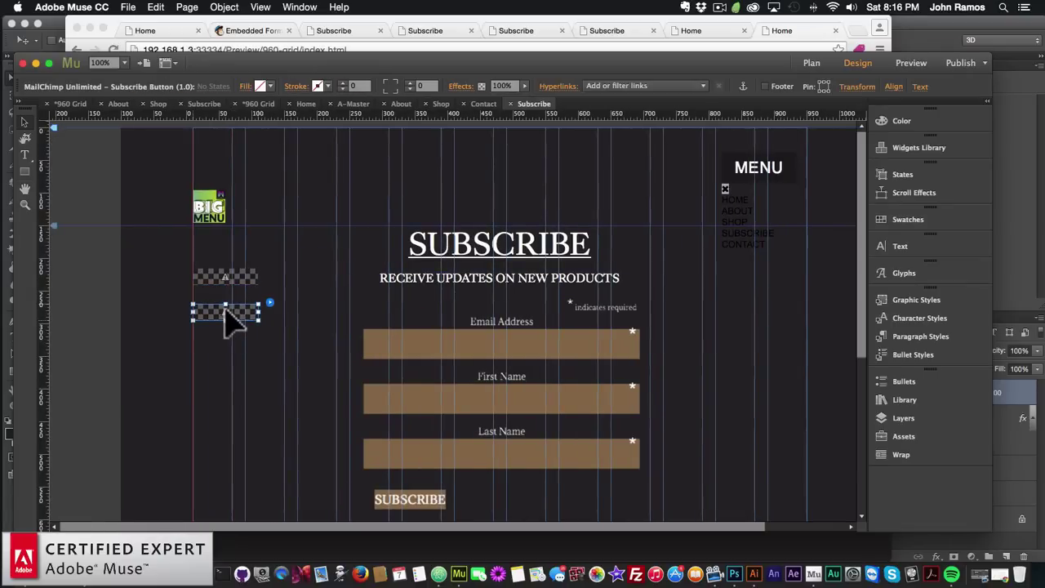
pyautogui.click(269, 302)
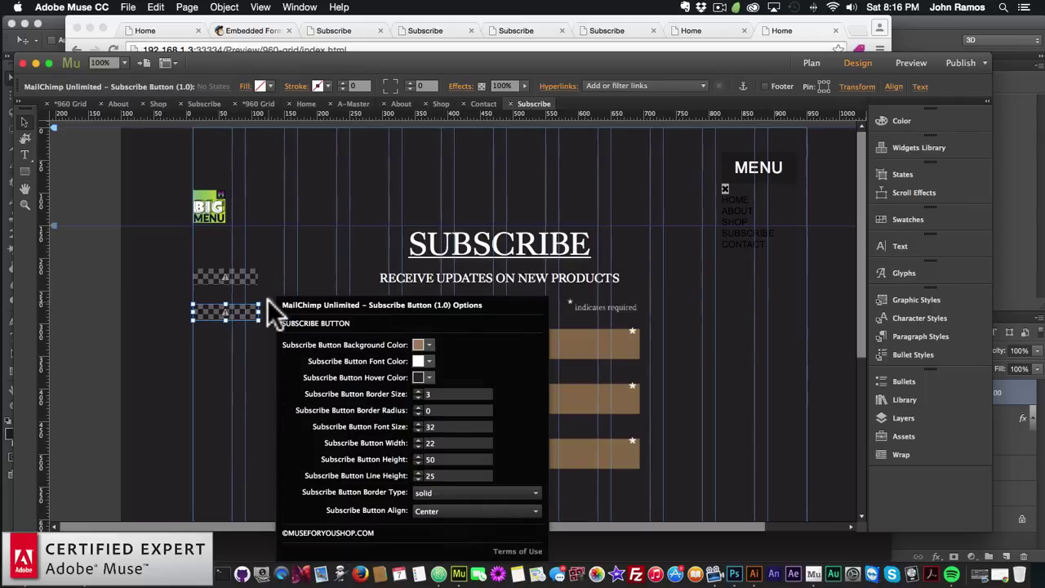
pyautogui.click(234, 349)
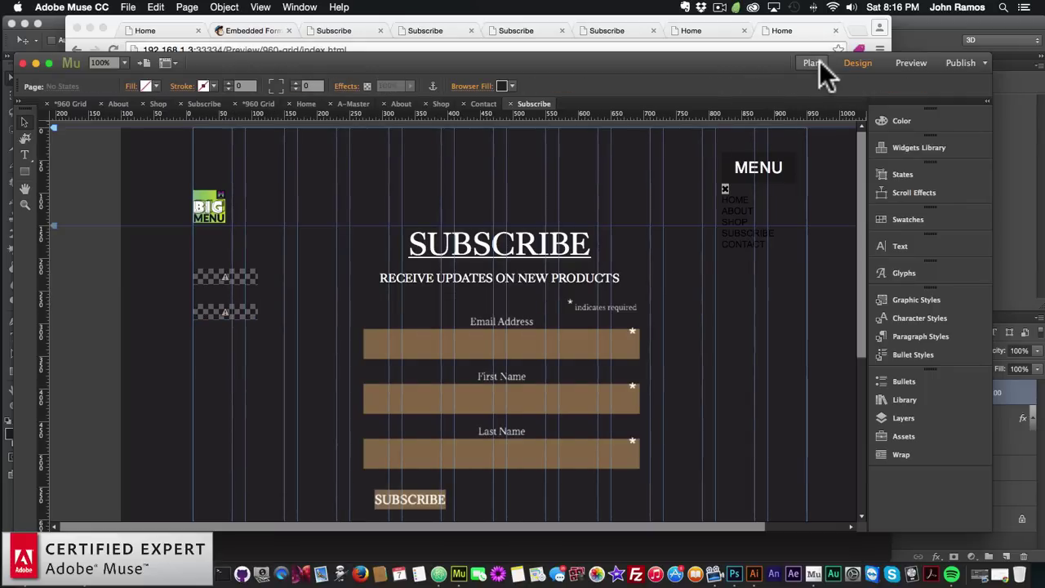
pyautogui.click(816, 63)
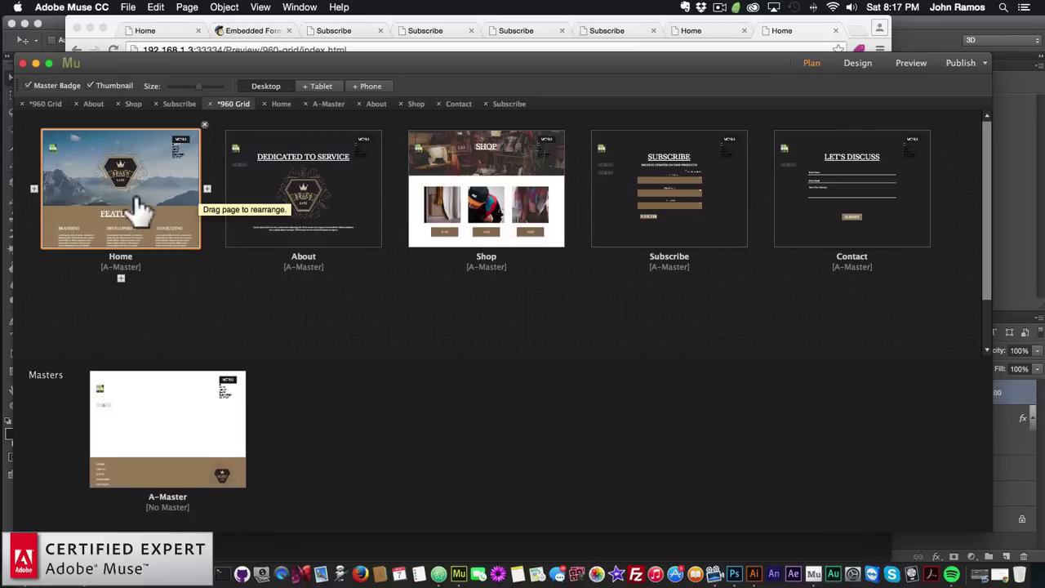
pyautogui.doubleClick(133, 194)
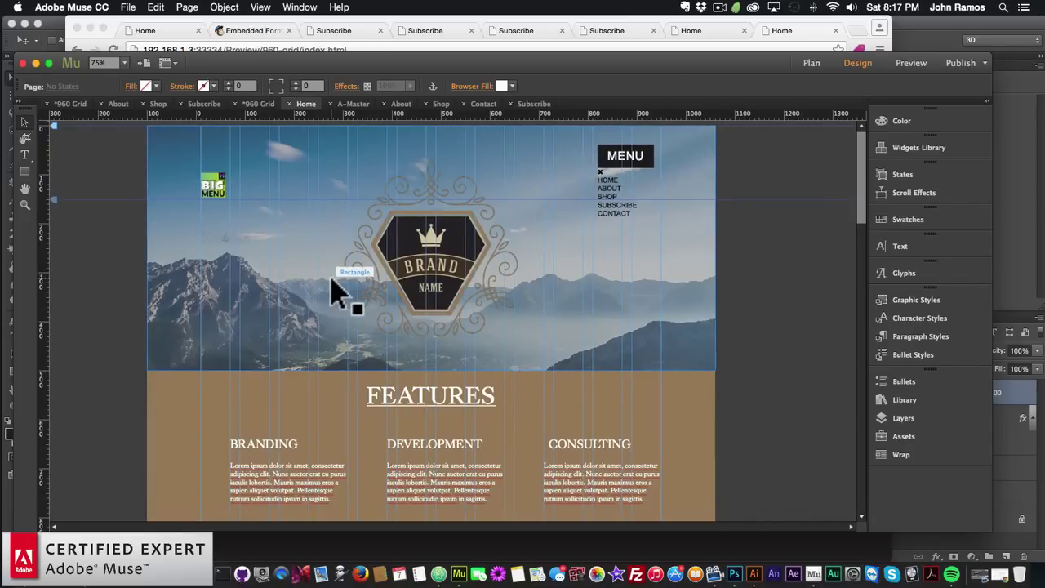
pyautogui.click(466, 240)
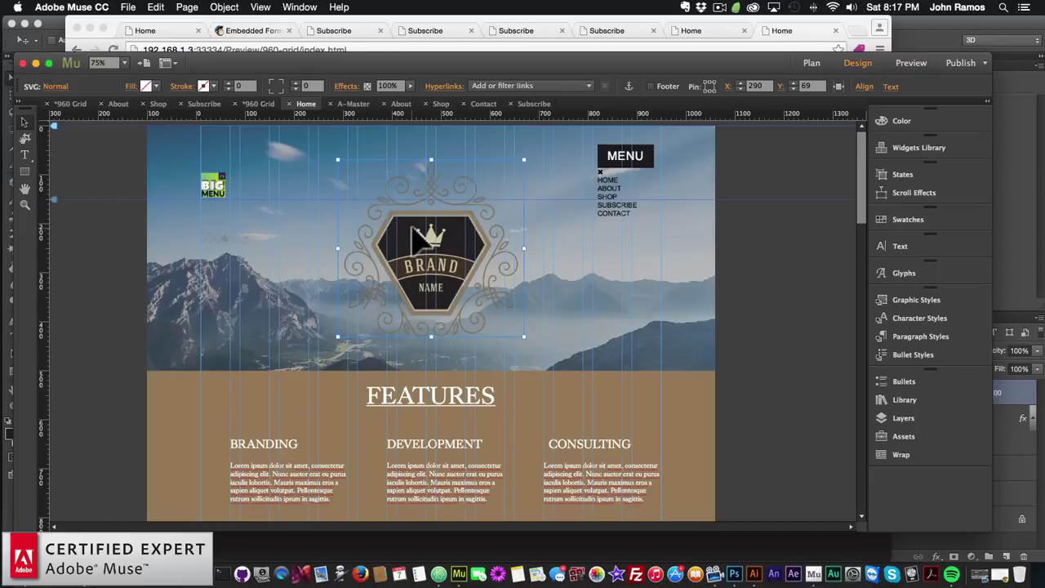
pyautogui.scroll(-5, 414, 238)
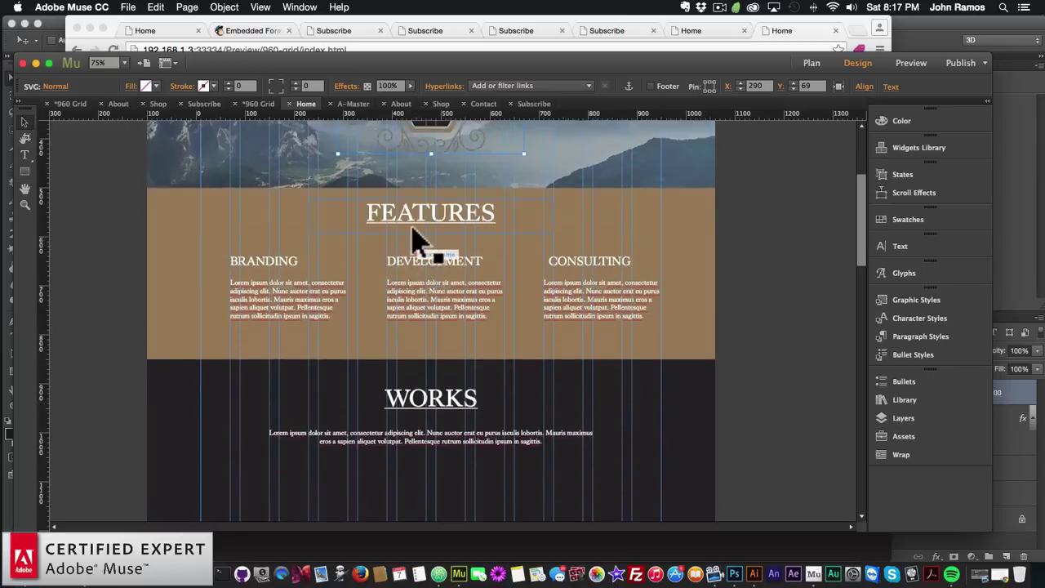
pyautogui.scroll(1, 375, 245)
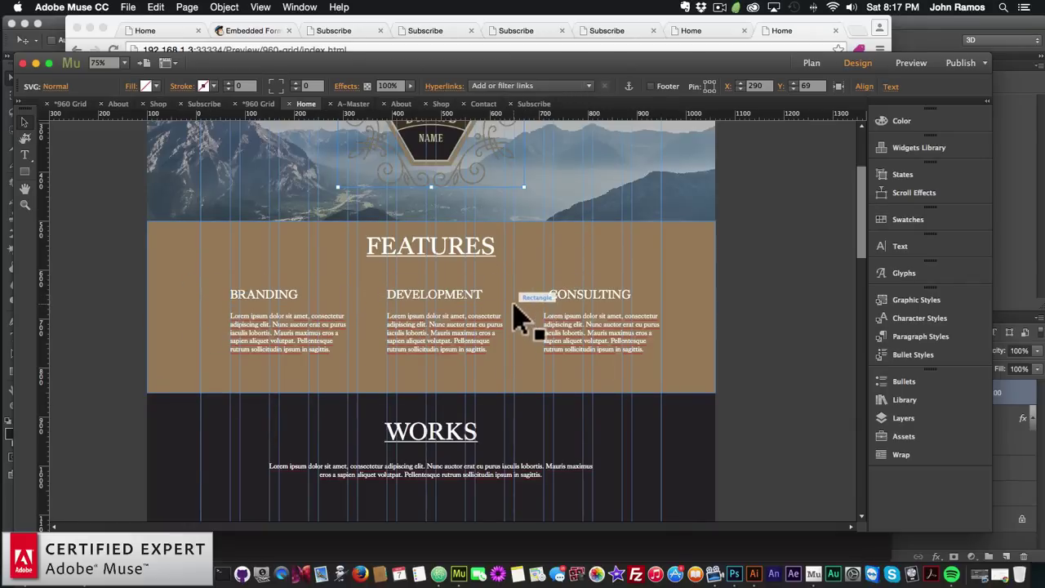
pyautogui.scroll(-3, 516, 306)
pyautogui.scroll(-20, 516, 319)
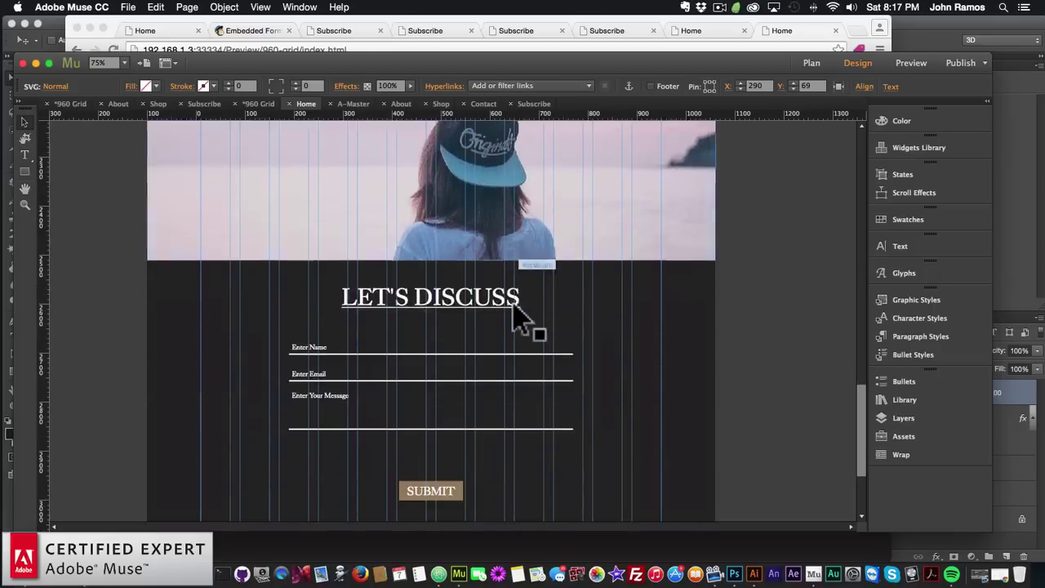
pyautogui.scroll(10, 516, 318)
pyautogui.click(304, 298)
pyautogui.click(574, 314)
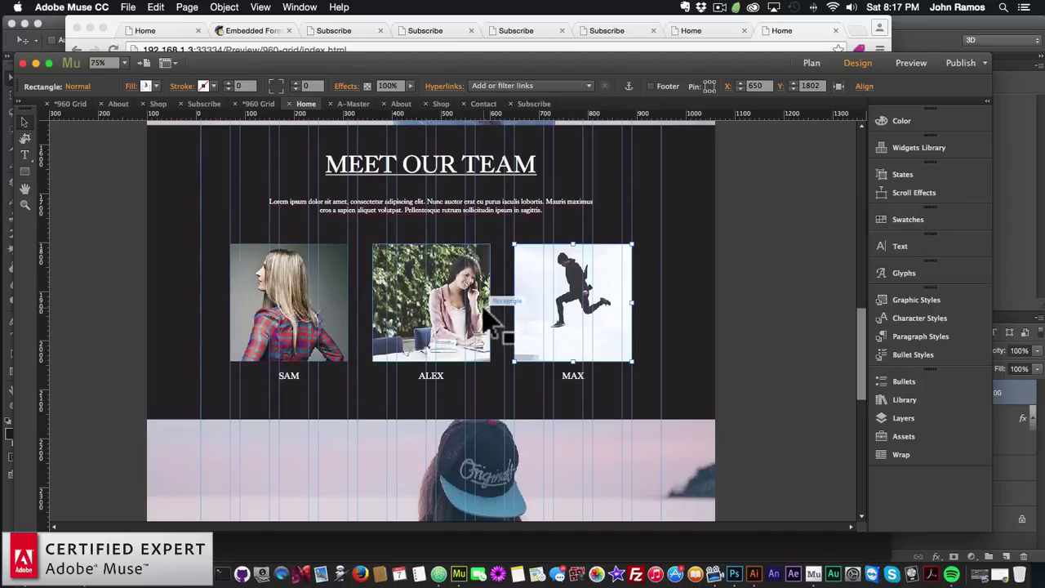
pyautogui.scroll(-1, 384, 335)
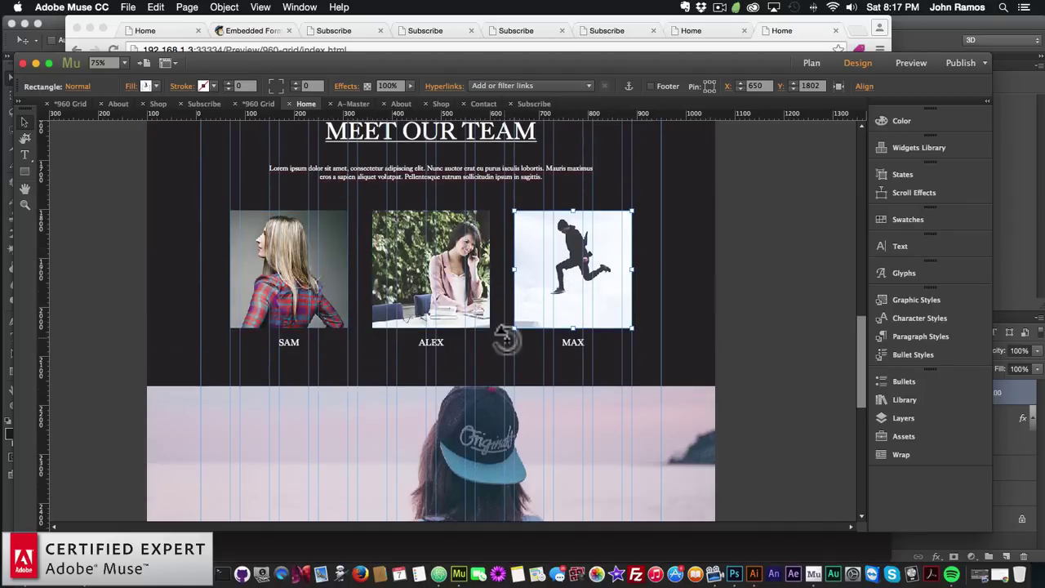
pyautogui.scroll(-10, 503, 339)
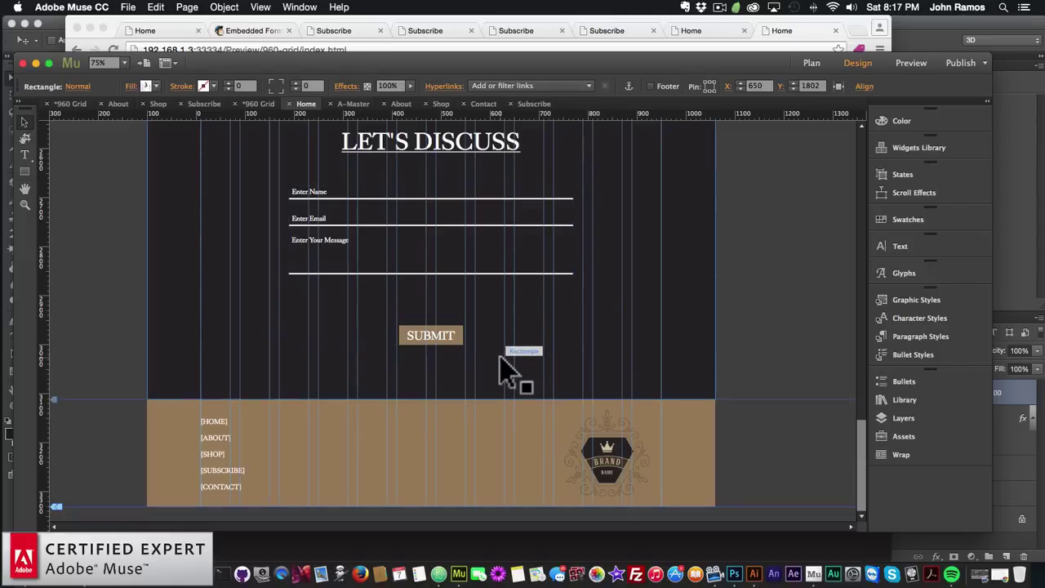
pyautogui.scroll(10, 503, 348)
pyautogui.scroll(5, 502, 359)
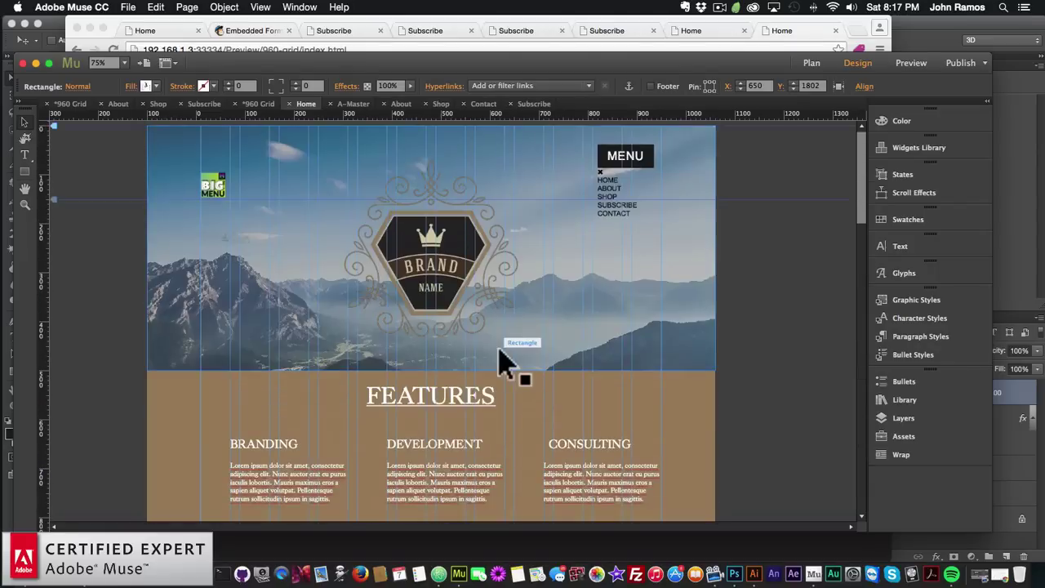
pyautogui.click(804, 64)
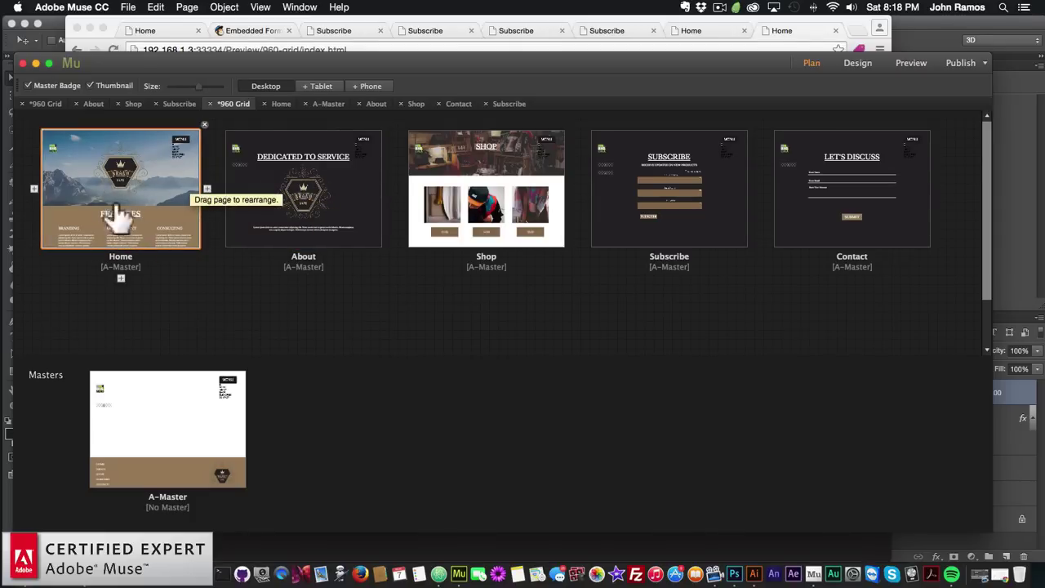
# Open the Home page, select the brand logo graphic, and scroll through the page and back up
pyautogui.doubleClick(123, 180)
pyautogui.click(448, 255)
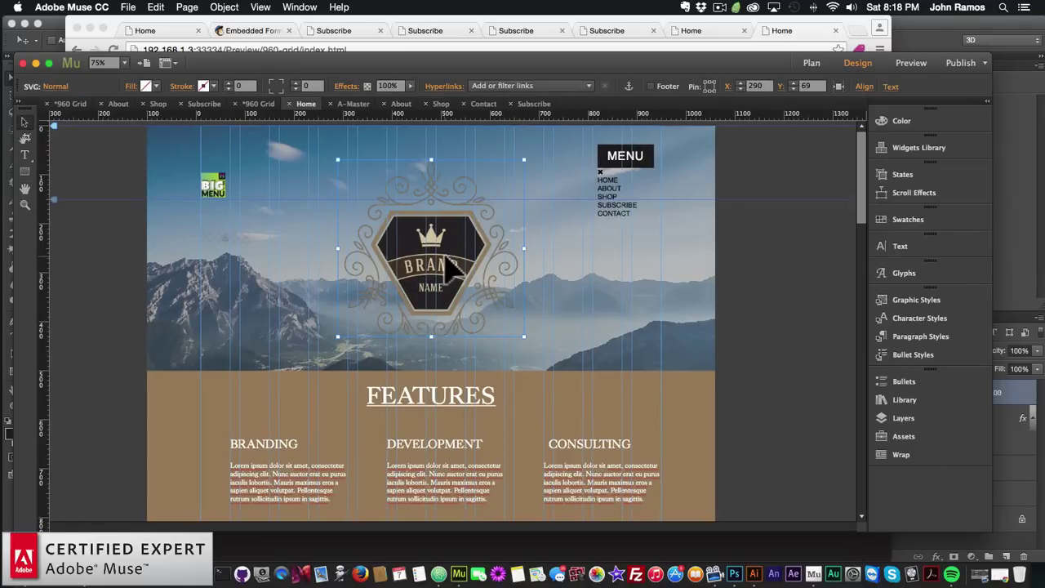
pyautogui.scroll(-15, 560, 376)
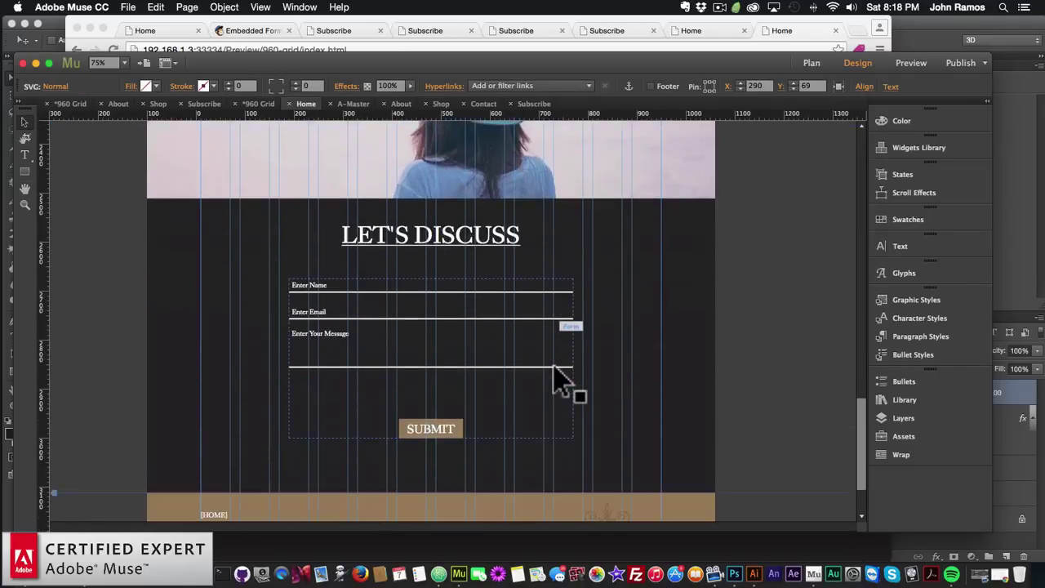
pyautogui.scroll(-2, 555, 377)
pyautogui.scroll(17, 555, 377)
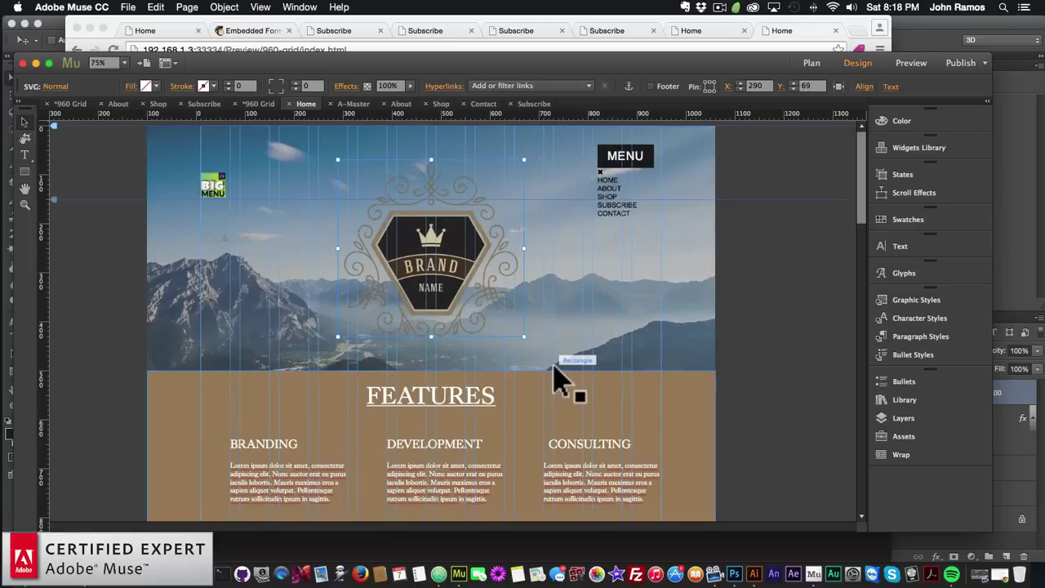
pyautogui.scroll(-15, 555, 378)
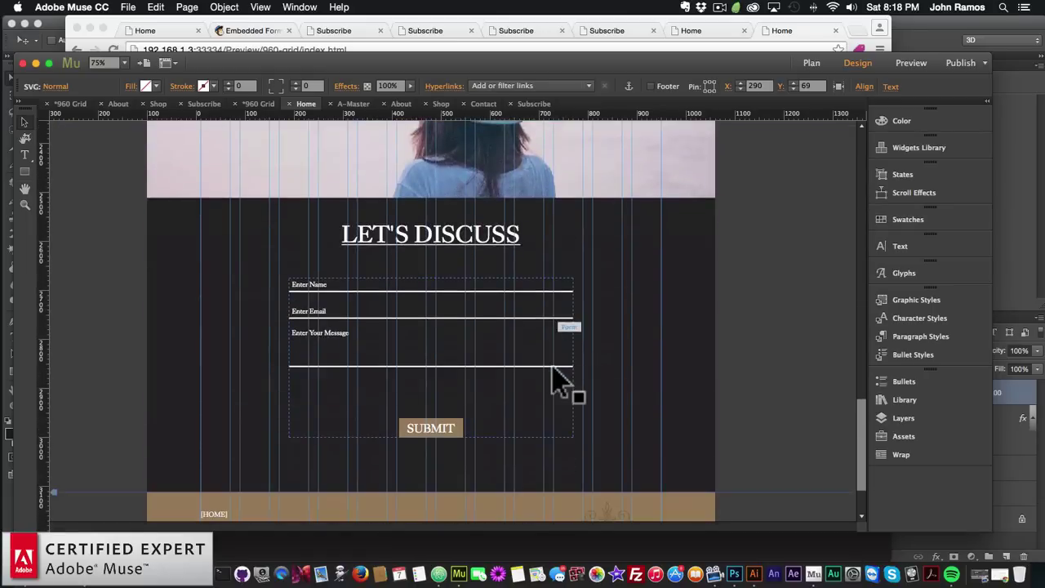
pyautogui.scroll(-2, 642, 431)
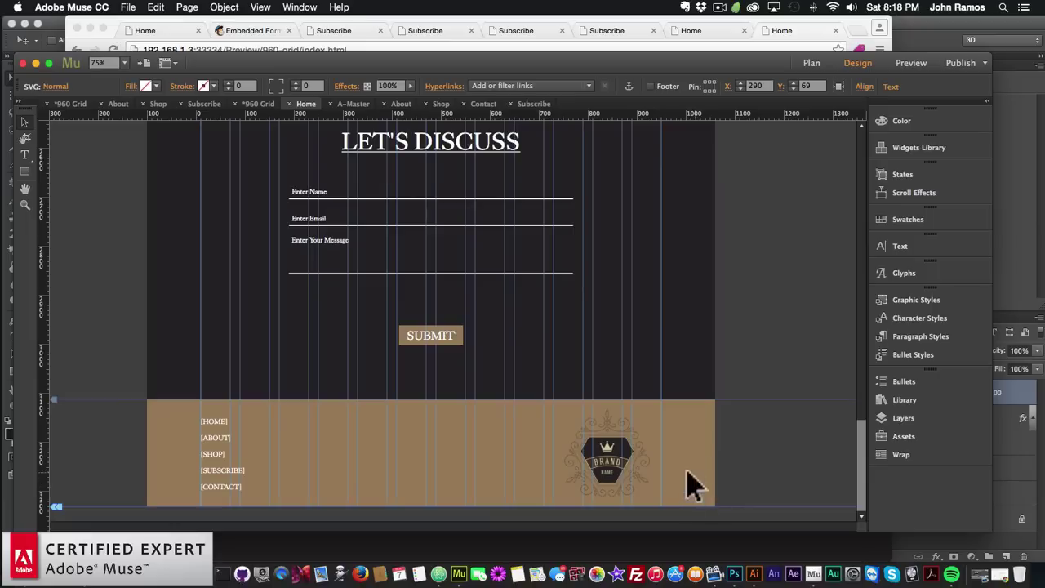
pyautogui.scroll(15, 682, 467)
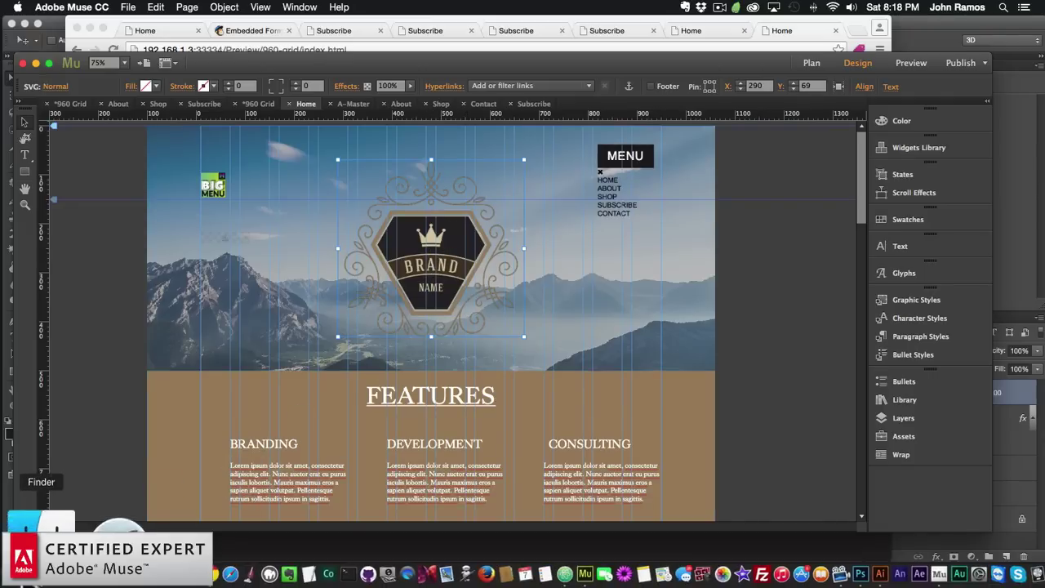
pyautogui.click(45, 522)
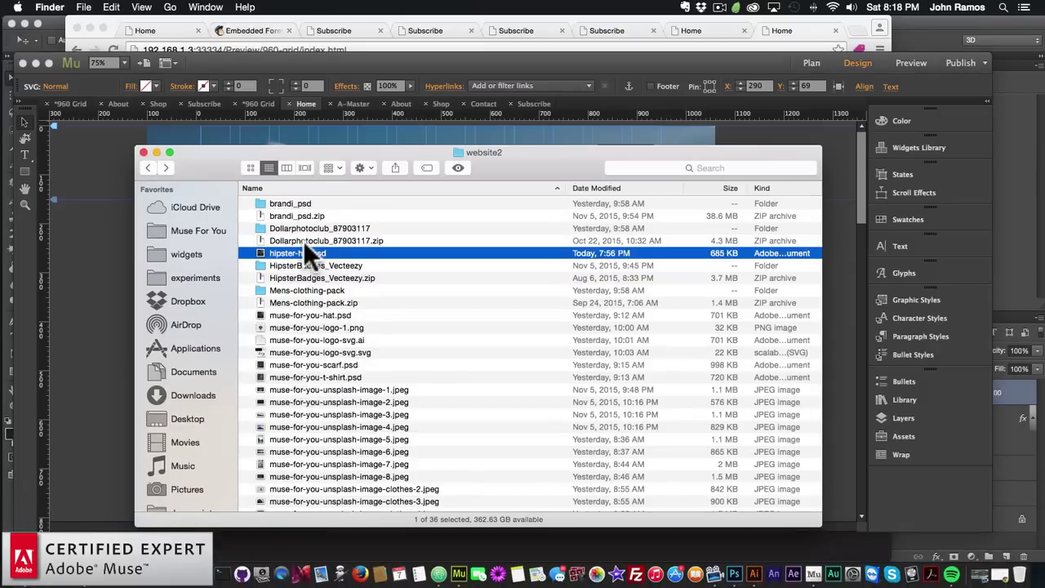
# Open Set of Monogram logo template 12.eps from the Dollarphotoclub_87903117 folder in Illustrator CC 2015
pyautogui.click(289, 203)
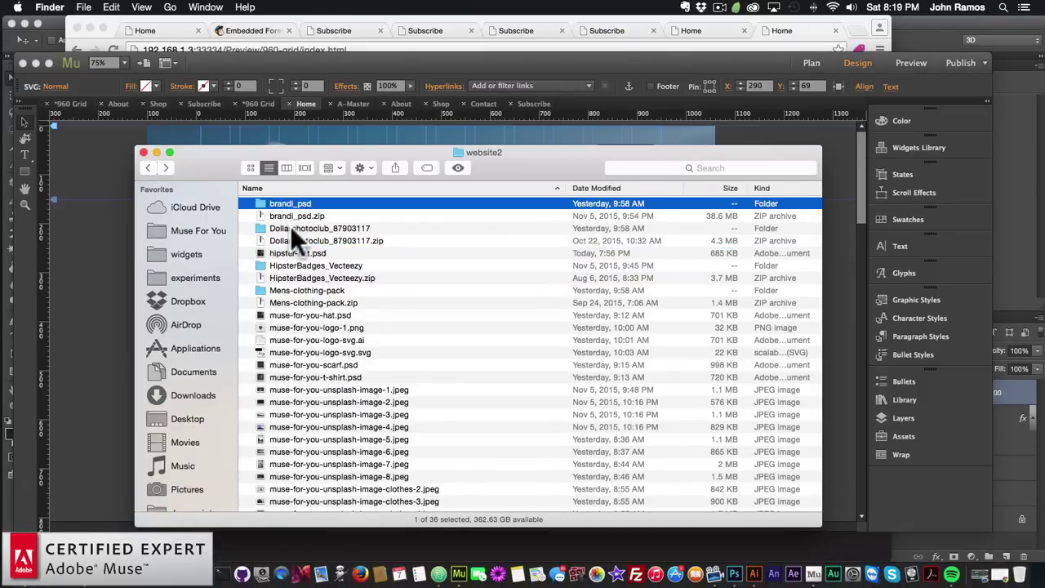
pyautogui.doubleClick(292, 228)
pyautogui.click(330, 204)
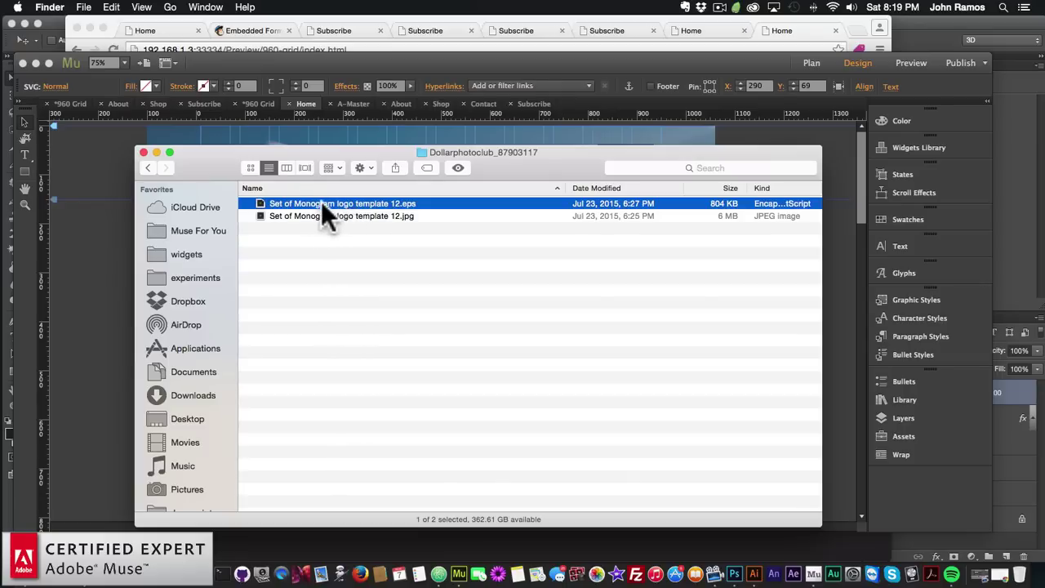
pyautogui.rightClick(321, 201)
pyautogui.moveTo(375, 222)
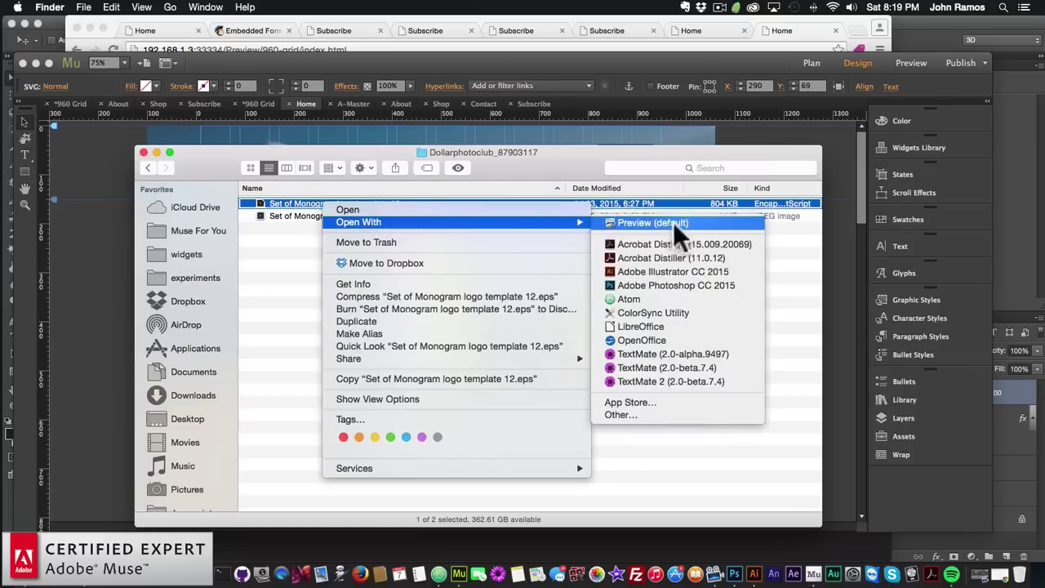
pyautogui.click(643, 271)
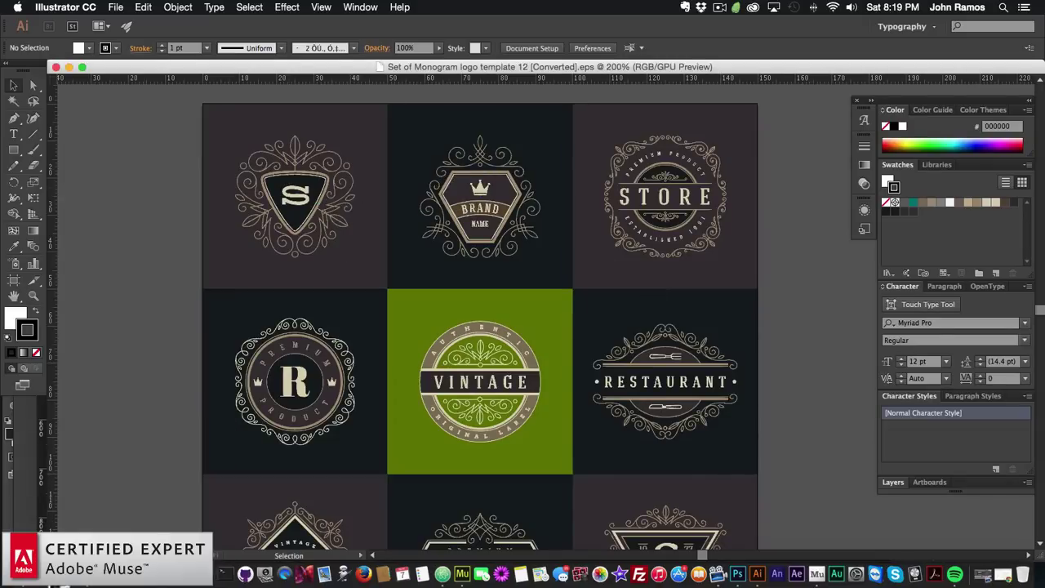
# Check the logo's position and size on the Muse page before returning to the template
pyautogui.click(443, 563)
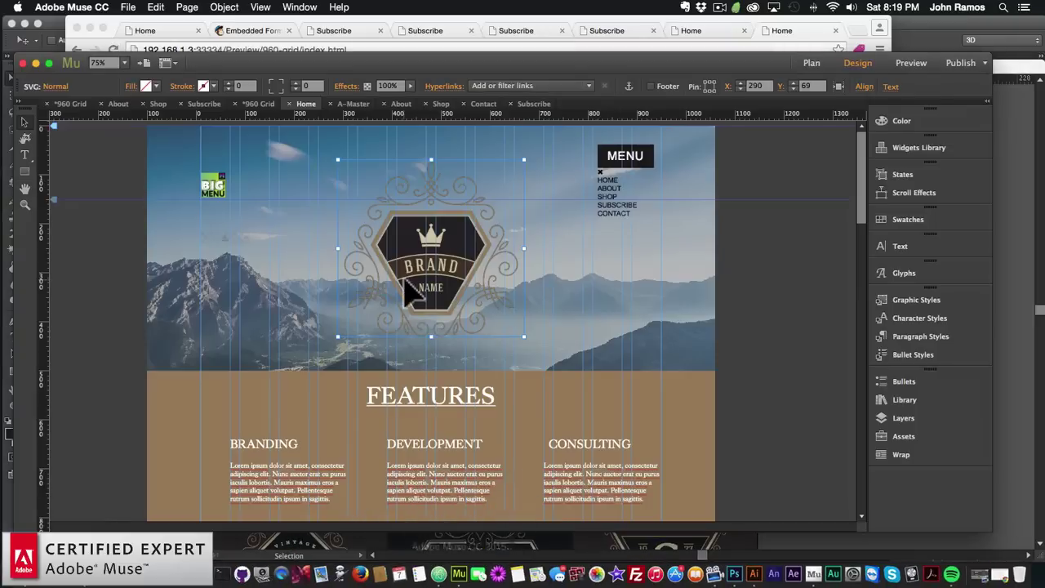
pyautogui.click(729, 85)
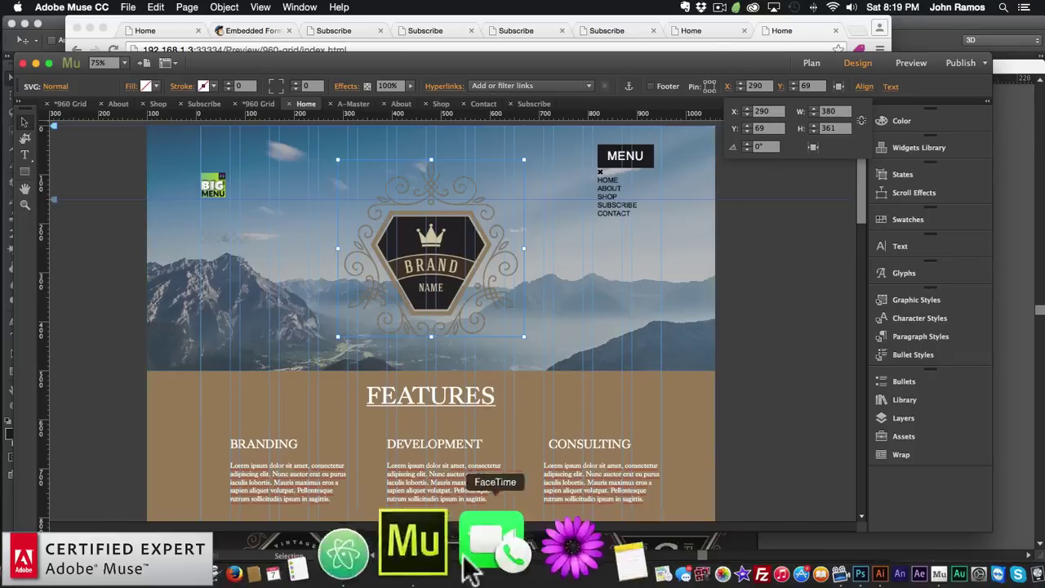
pyautogui.click(739, 500)
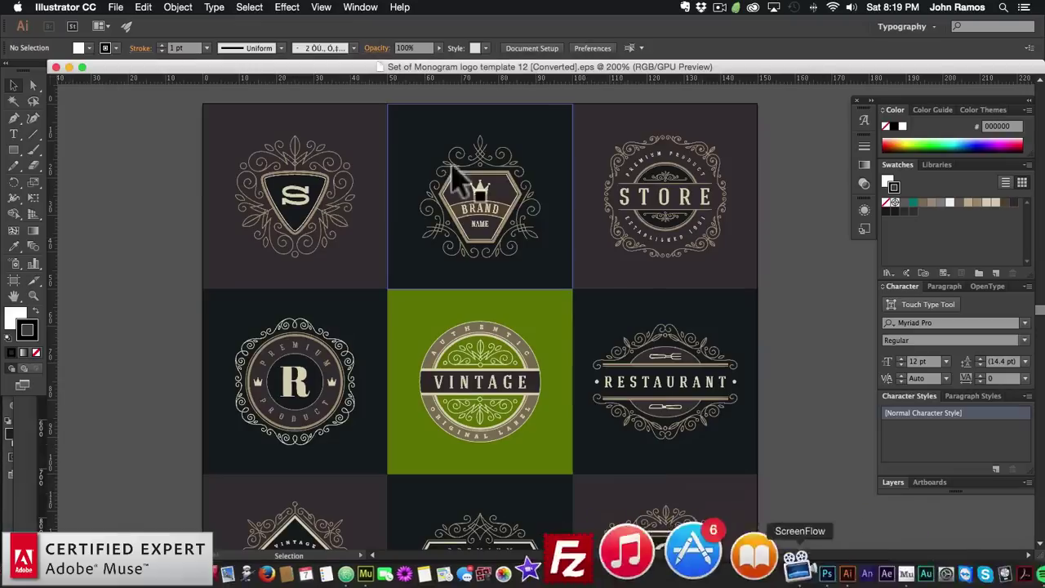
# Delete the dark cell behind the BRAND emblem and copy the emblem without the background
pyautogui.click(423, 130)
pyautogui.press('BackSpace')
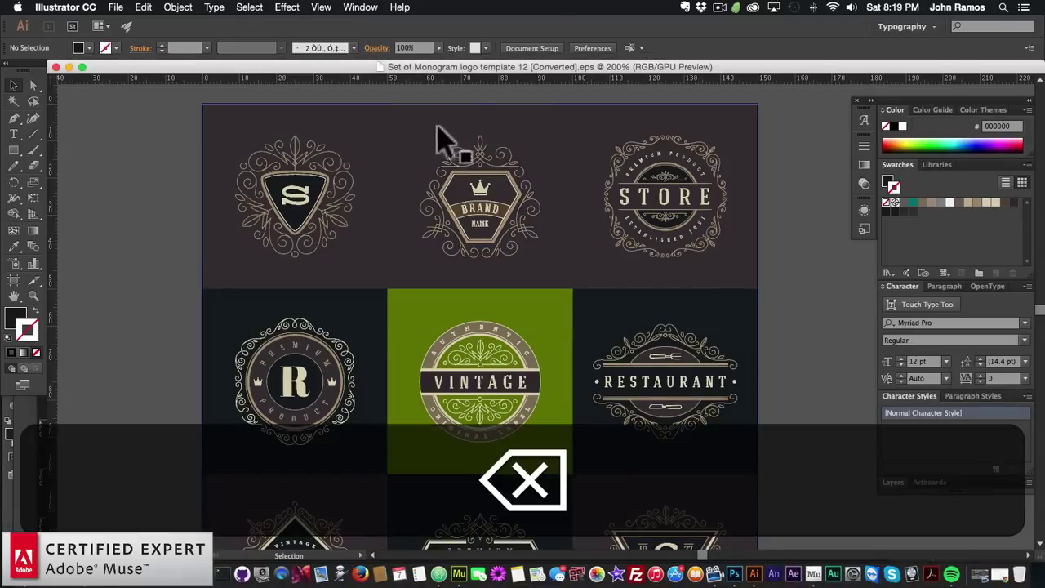
pyautogui.moveTo(415, 92); pyautogui.dragTo(555, 280)
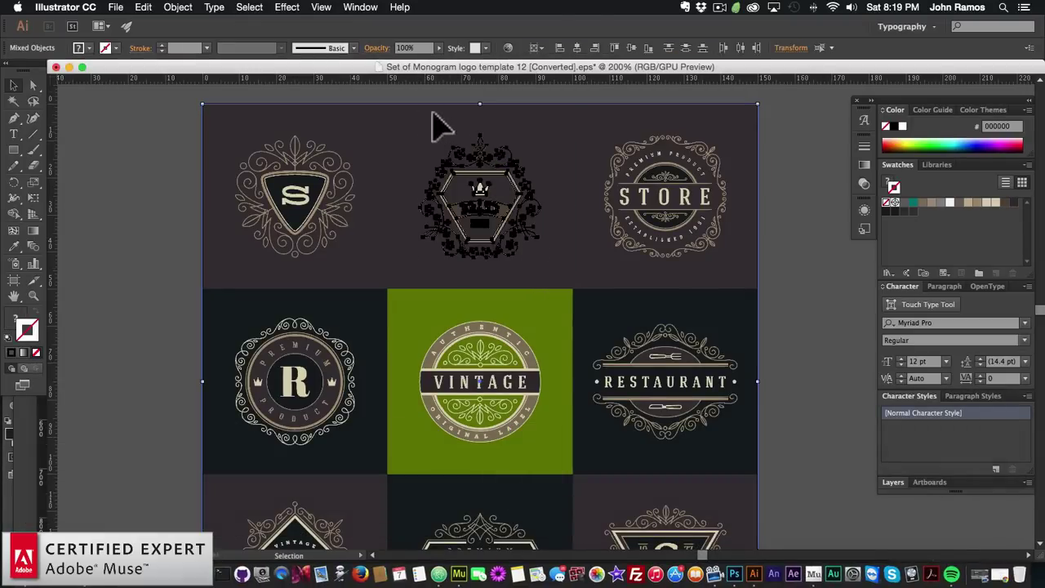
pyautogui.keyDown('shift'); pyautogui.click(405, 132); pyautogui.keyUp('shift')
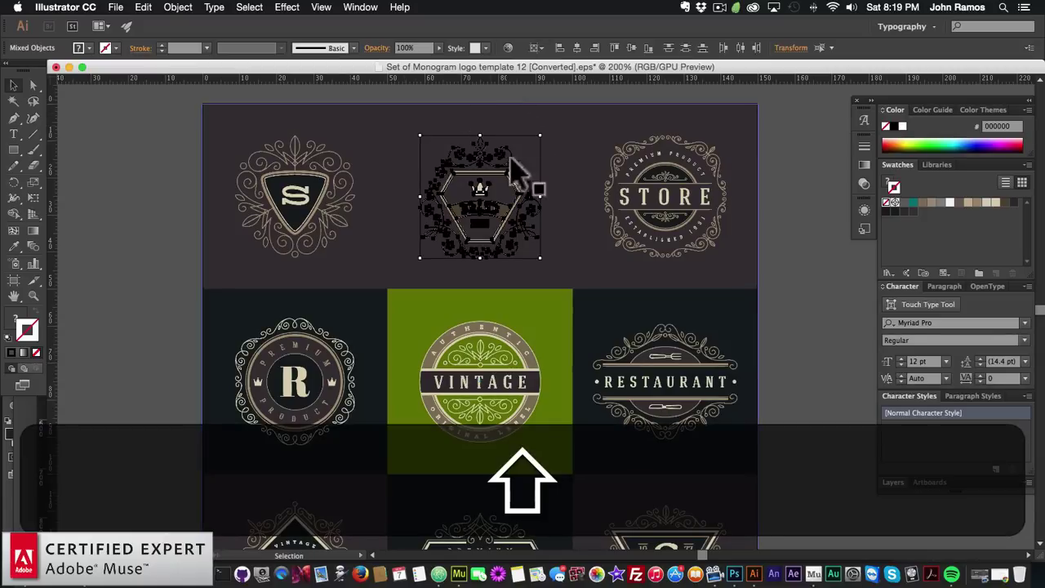
pyautogui.press('super+c')
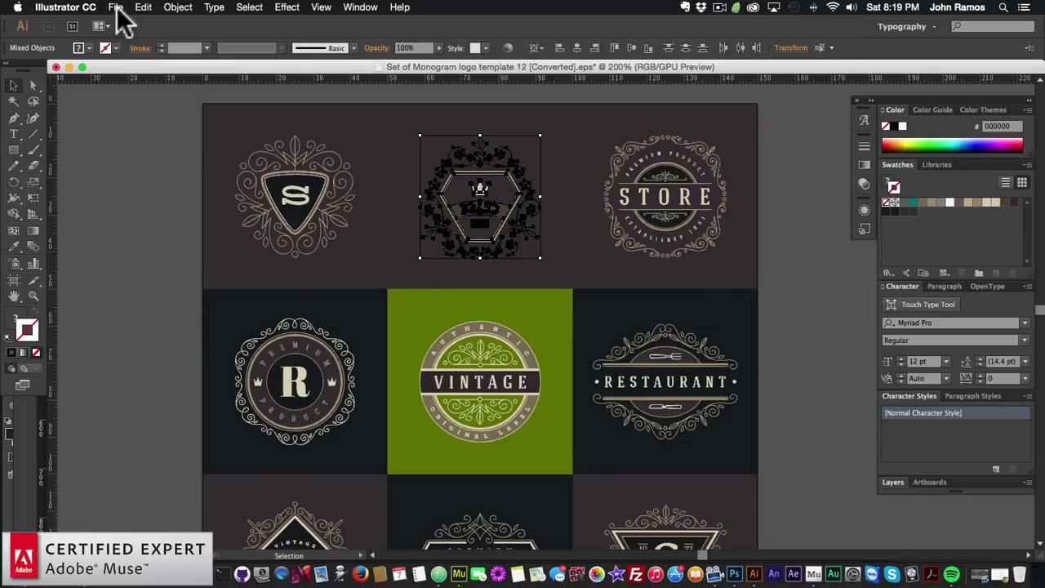
# Create a new Illustrator document, accepting the default settings
pyautogui.click(118, 17)
pyautogui.click(384, 163)
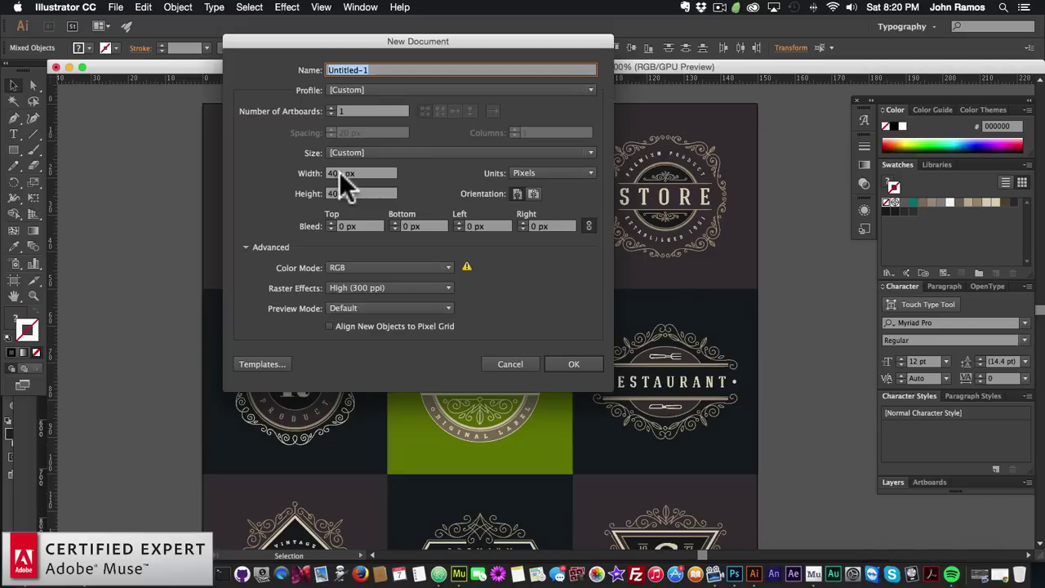
pyautogui.click(571, 364)
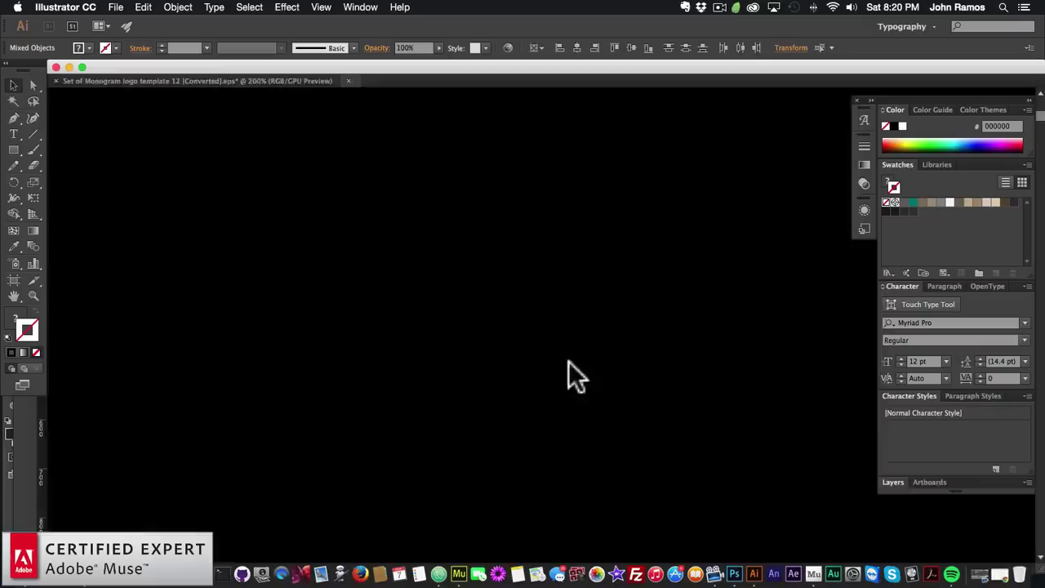
# Paste the BRAND NAME emblem and set its width to 380 px
pyautogui.press('super+v')
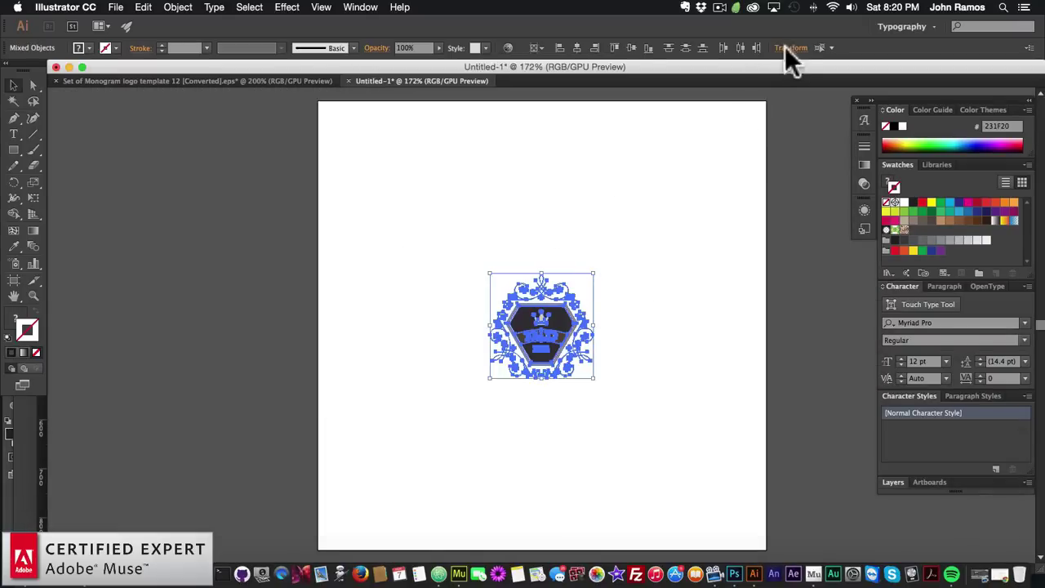
pyautogui.click(787, 49)
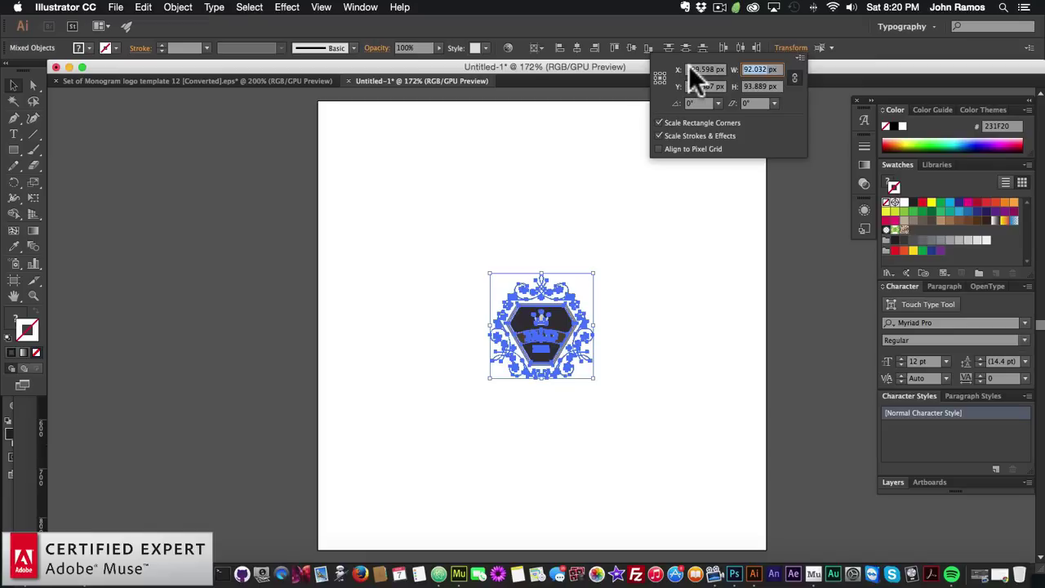
pyautogui.write('380')
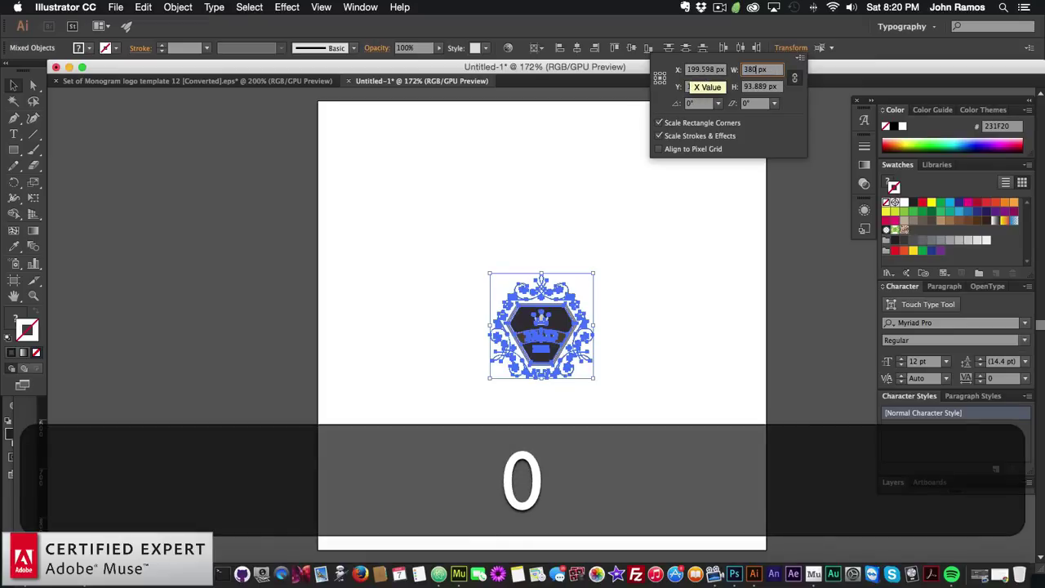
pyautogui.press('Return')
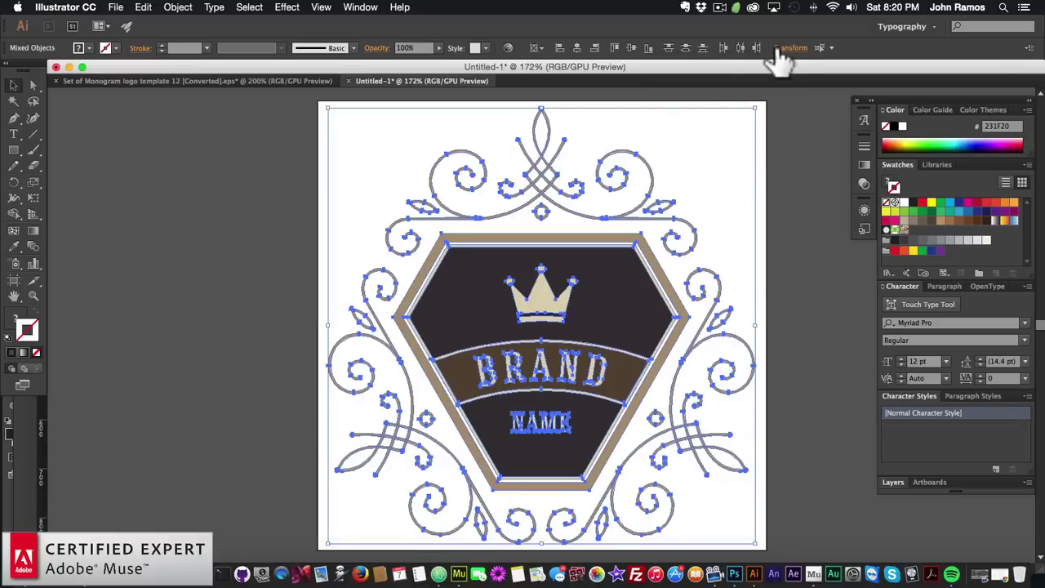
pyautogui.click(786, 47)
pyautogui.click(804, 265)
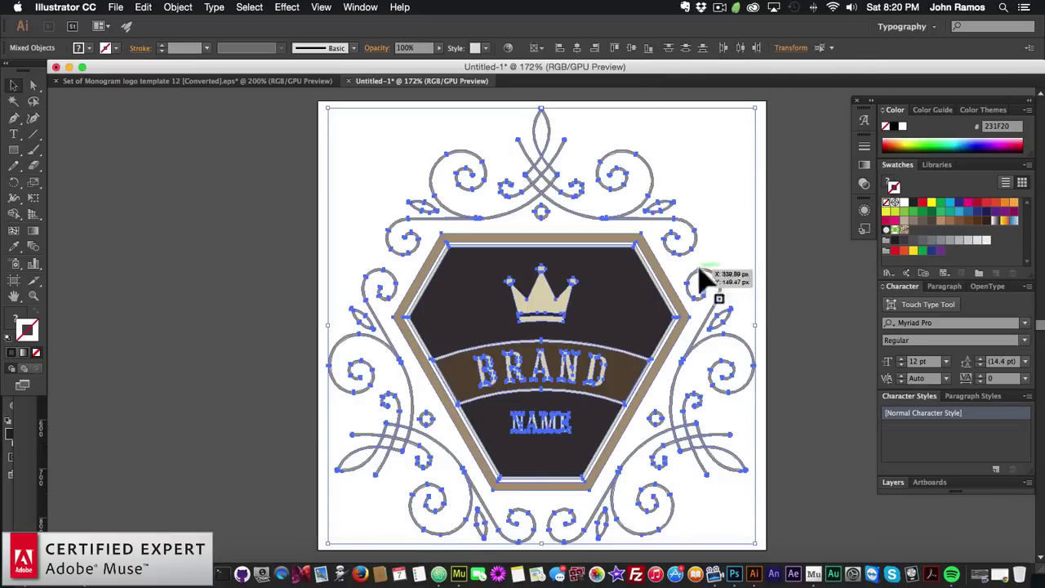
pyautogui.click(781, 256)
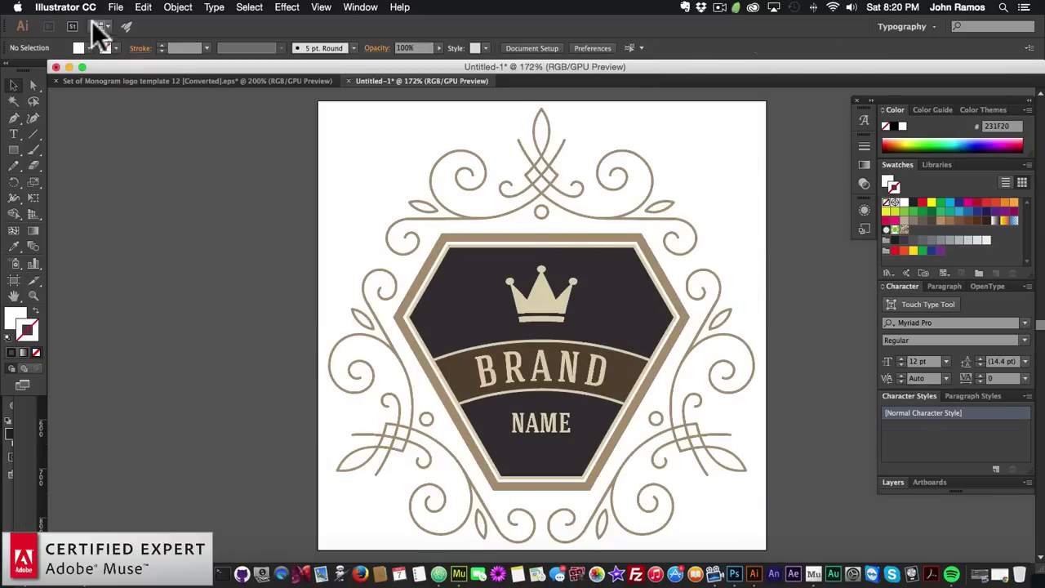
pyautogui.click(115, 6)
# Save for Web as a transparent PNG-24 named 'logo-1' in the website2 folder
pyautogui.click(140, 155)
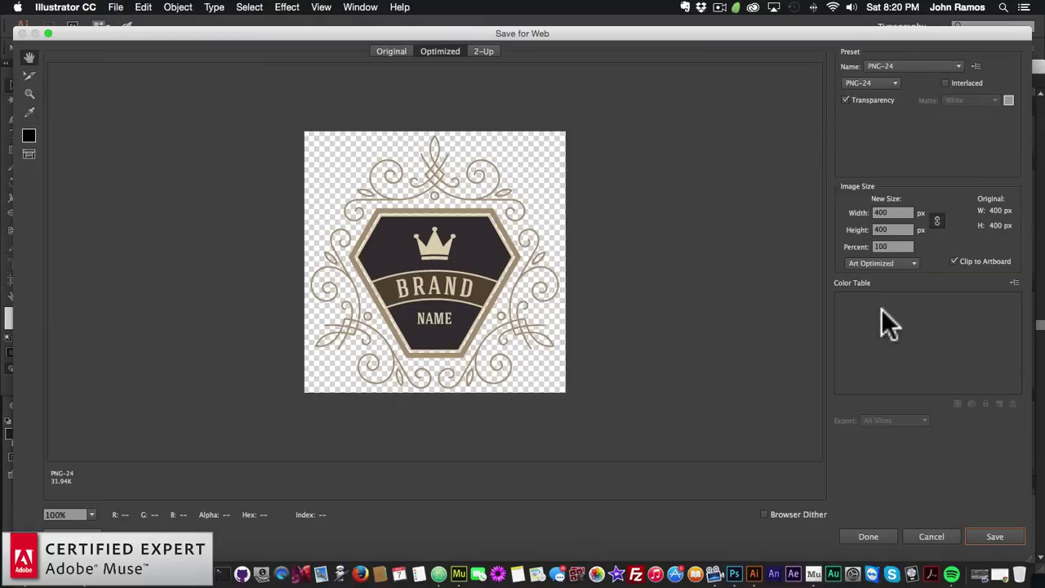
pyautogui.click(986, 532)
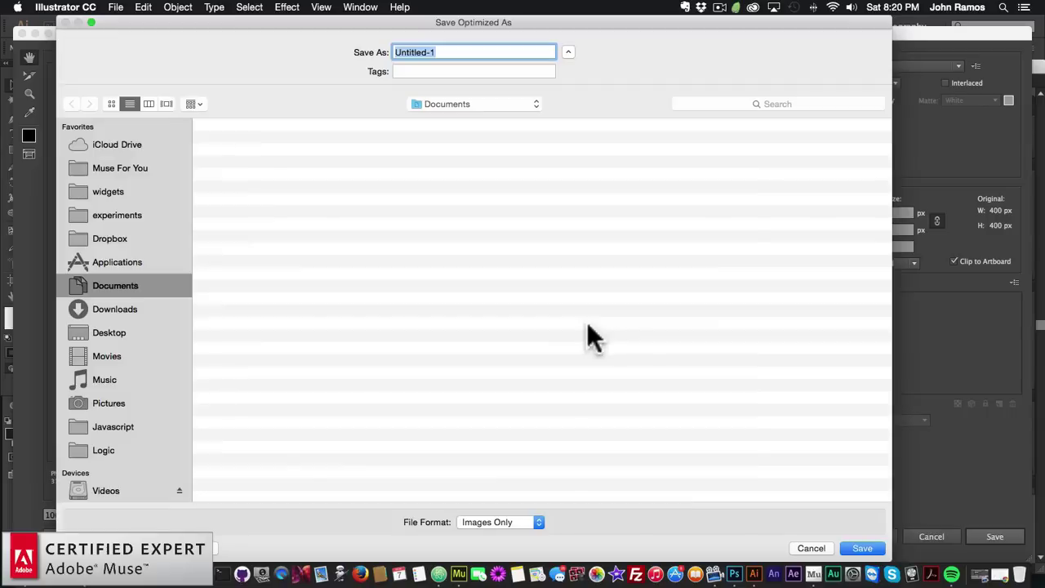
pyautogui.click(430, 104)
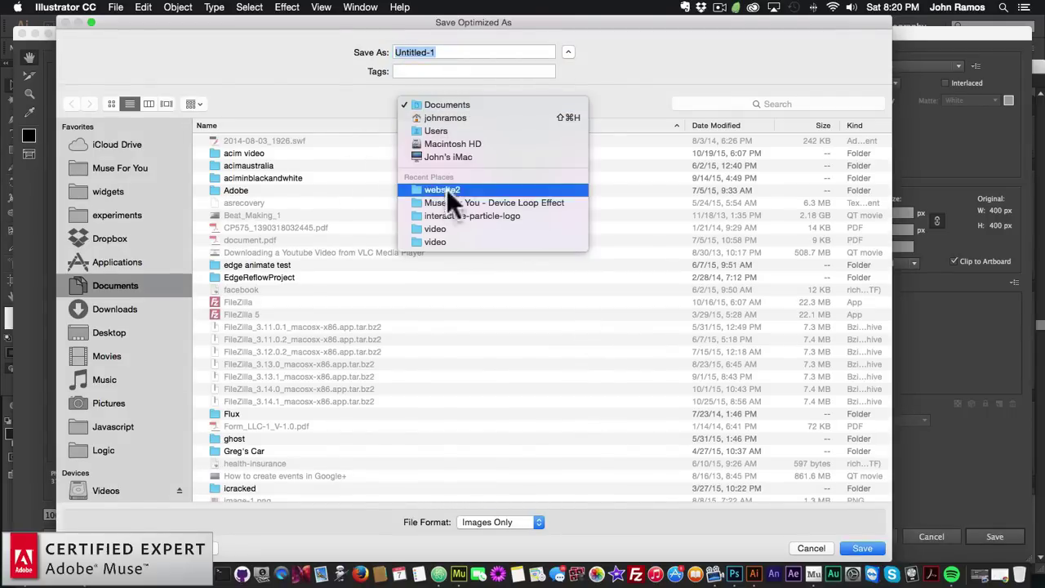
pyautogui.click(447, 187)
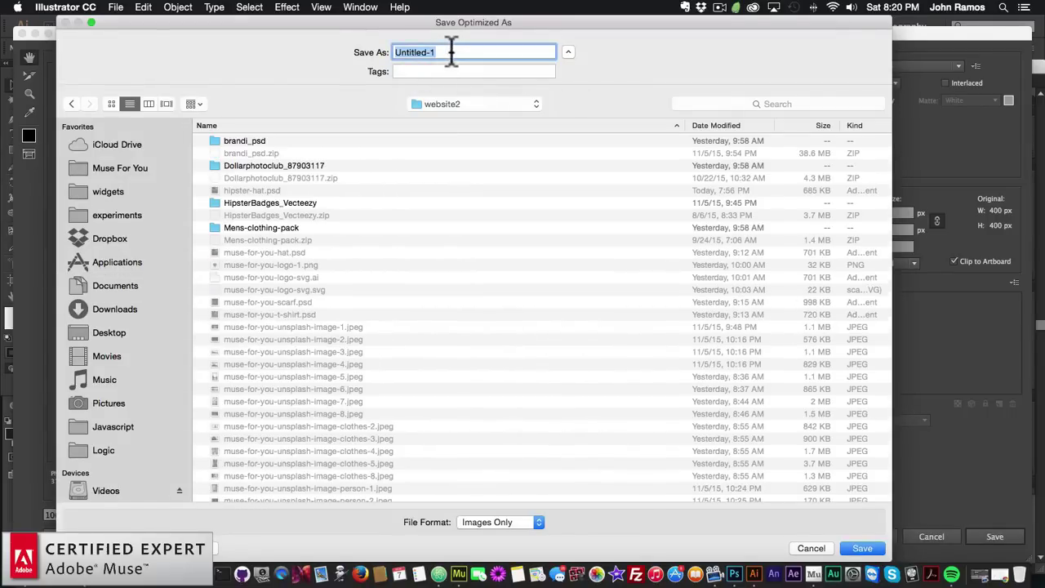
pyautogui.write('log')
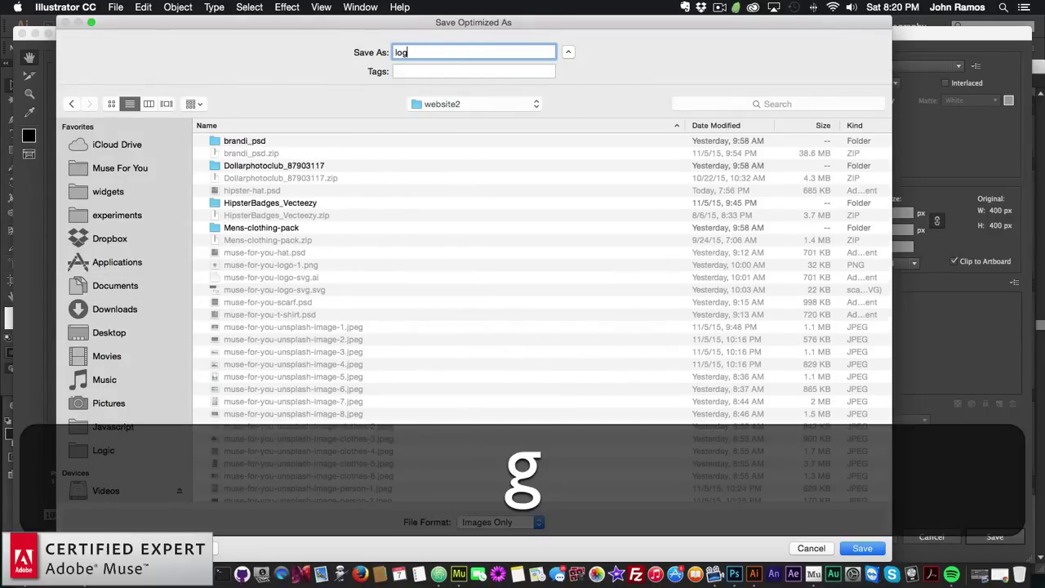
pyautogui.press('BackSpace')
pyautogui.press('BackSpace')
pyautogui.press('BackSpace')
pyautogui.write('logo-')
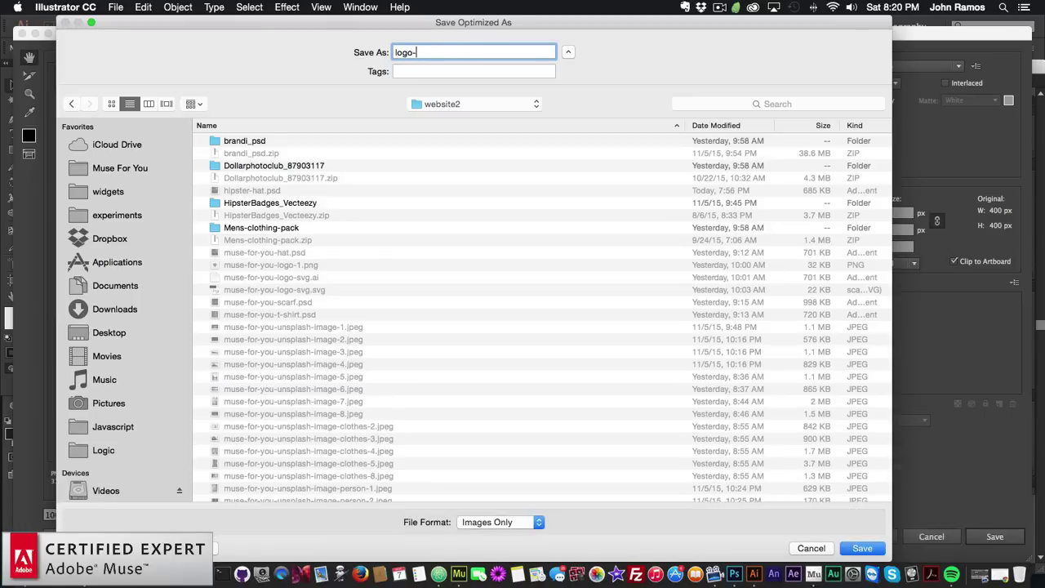
pyautogui.write('1')
pyautogui.press('Return')
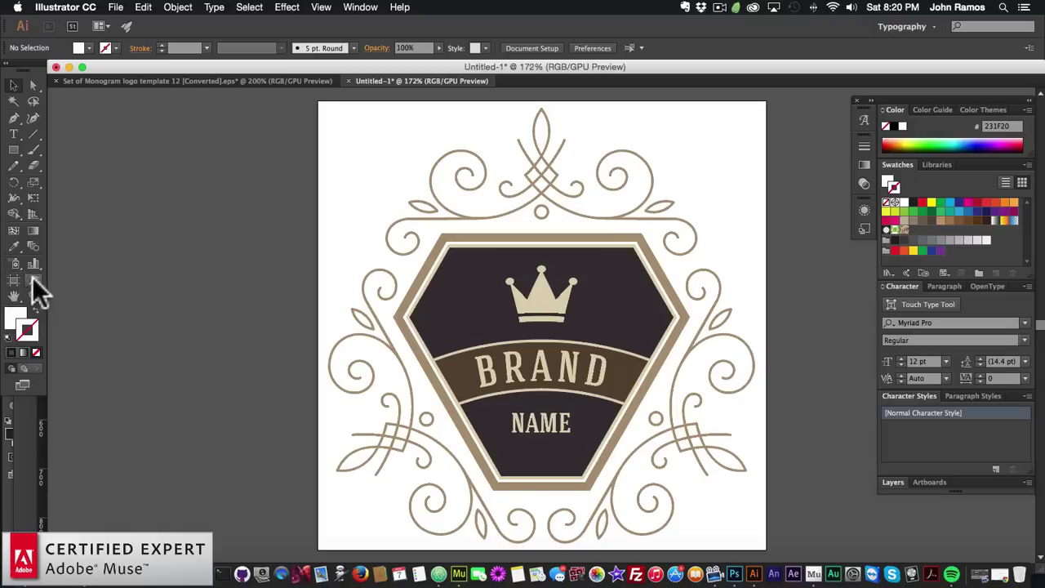
# Sample the tan colour from the artwork with the eyedropper and copy its hex value
pyautogui.click(14, 245)
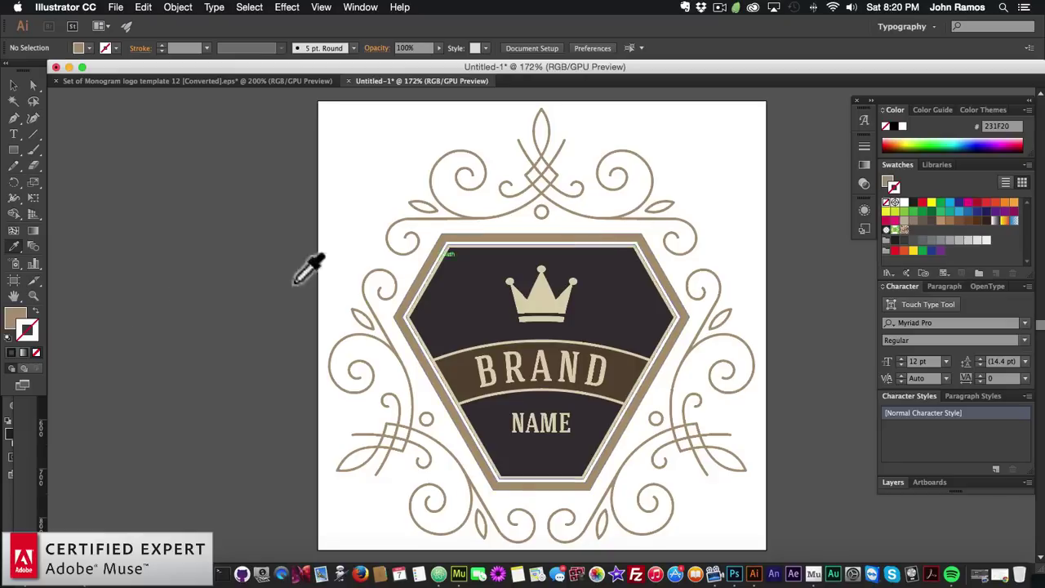
pyautogui.doubleClick(14, 315)
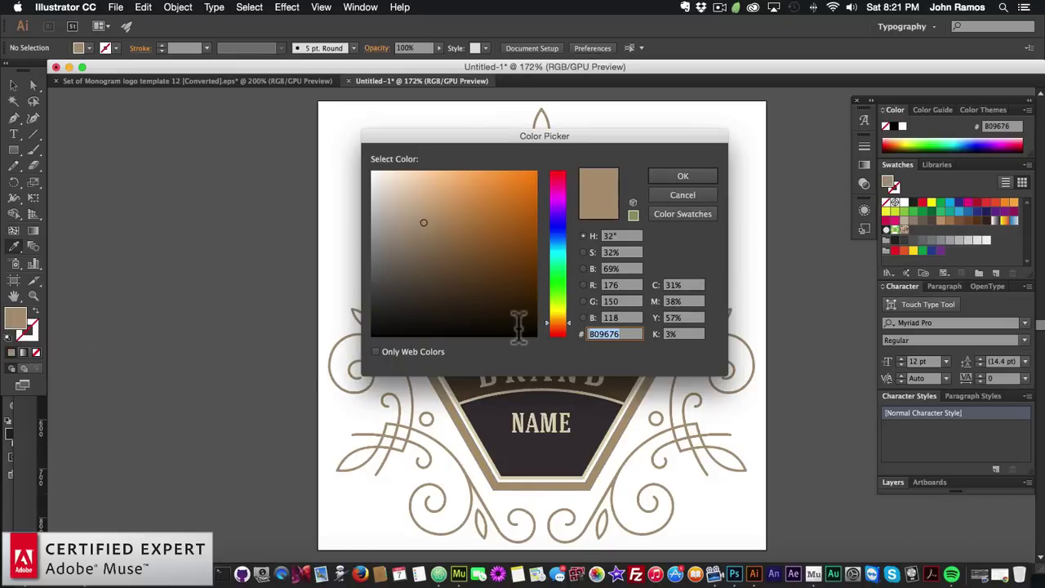
pyautogui.press('super+c')
pyautogui.click(690, 182)
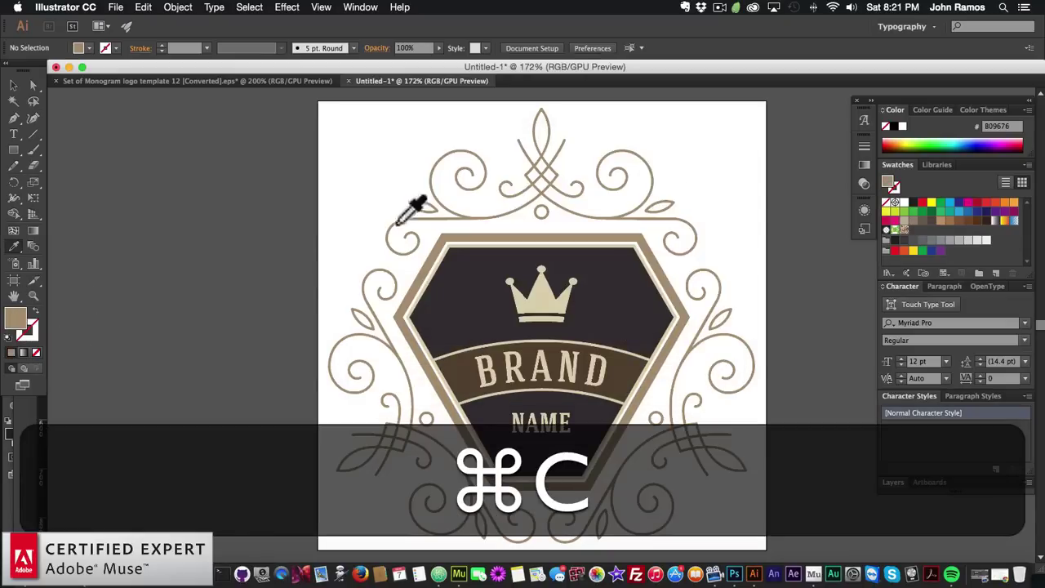
# Select the whole emblem, remove its fill, and give the outlines 0.75 pt strokes
pyautogui.click(13, 85)
pyautogui.moveTo(297, 102); pyautogui.dragTo(782, 554)
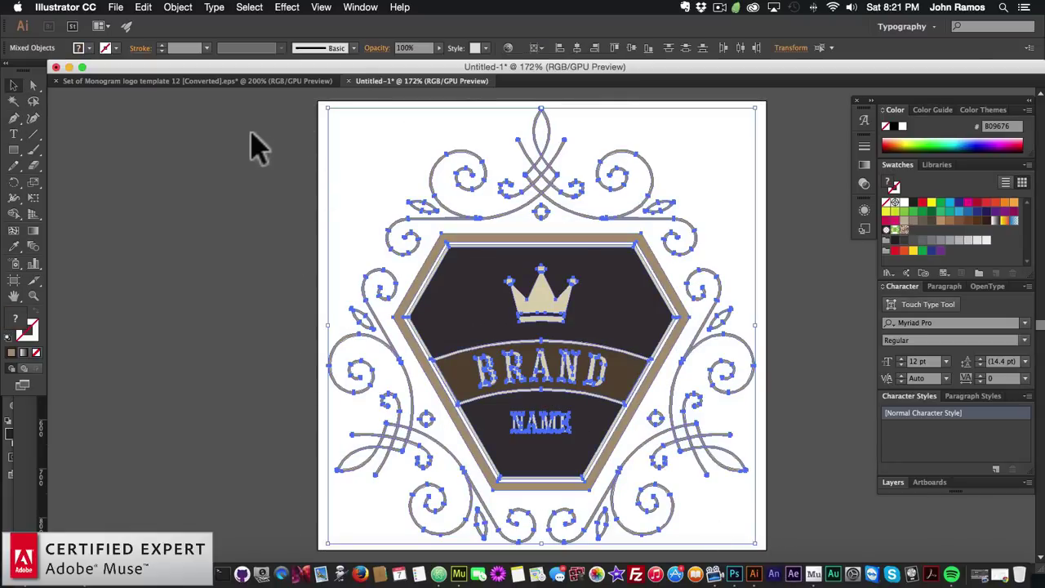
pyautogui.click(81, 47)
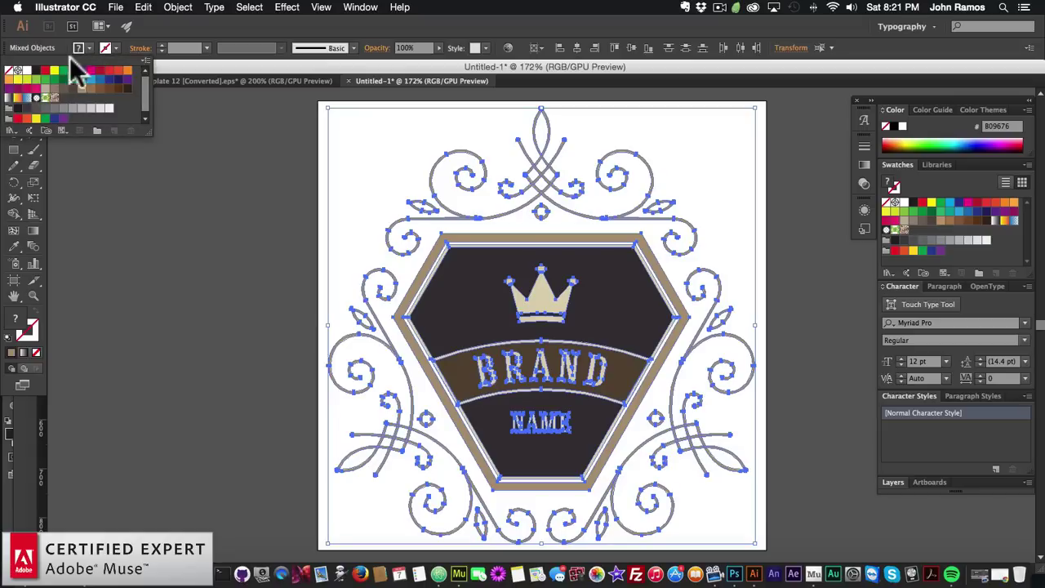
pyautogui.click(12, 73)
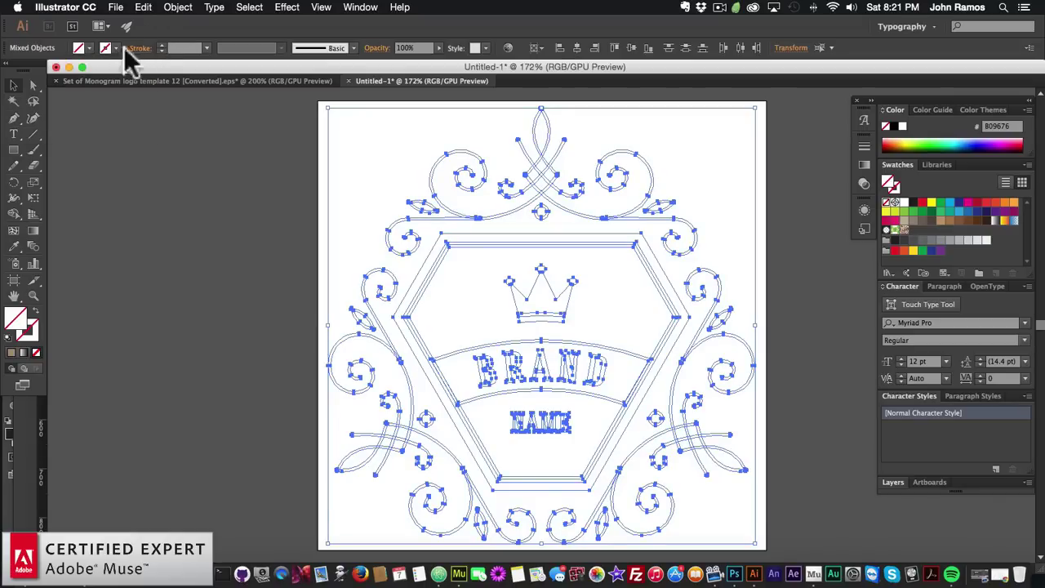
pyautogui.click(204, 48)
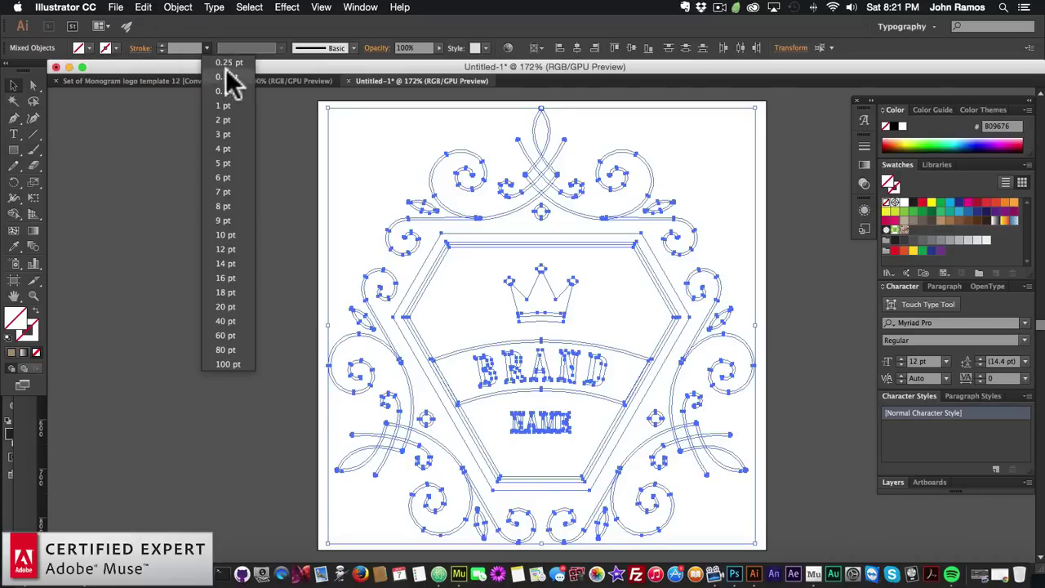
pyautogui.click(224, 100)
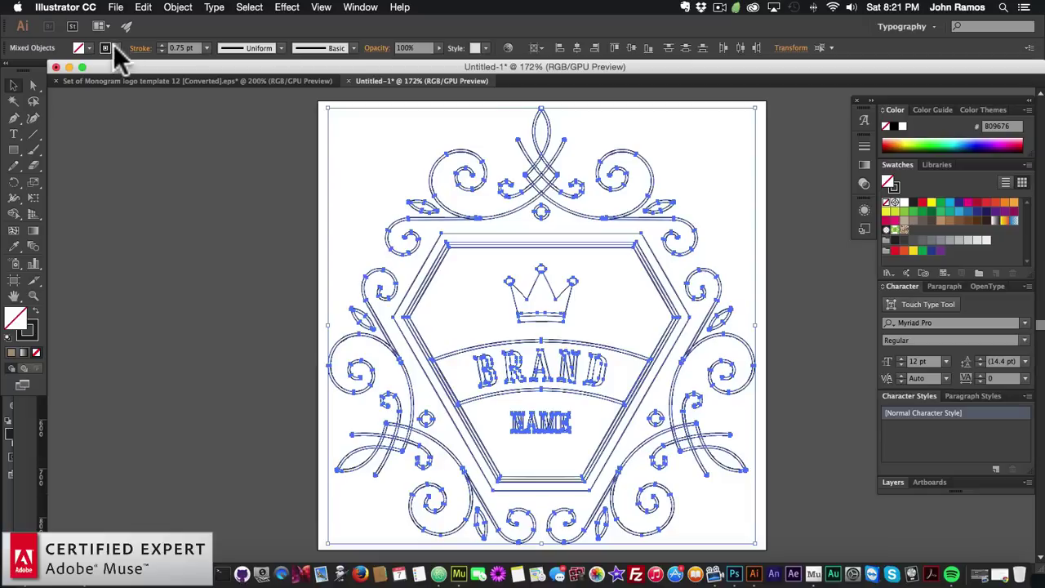
# Set the stroke colour of all outlines to tan B09676
pyautogui.click(34, 323)
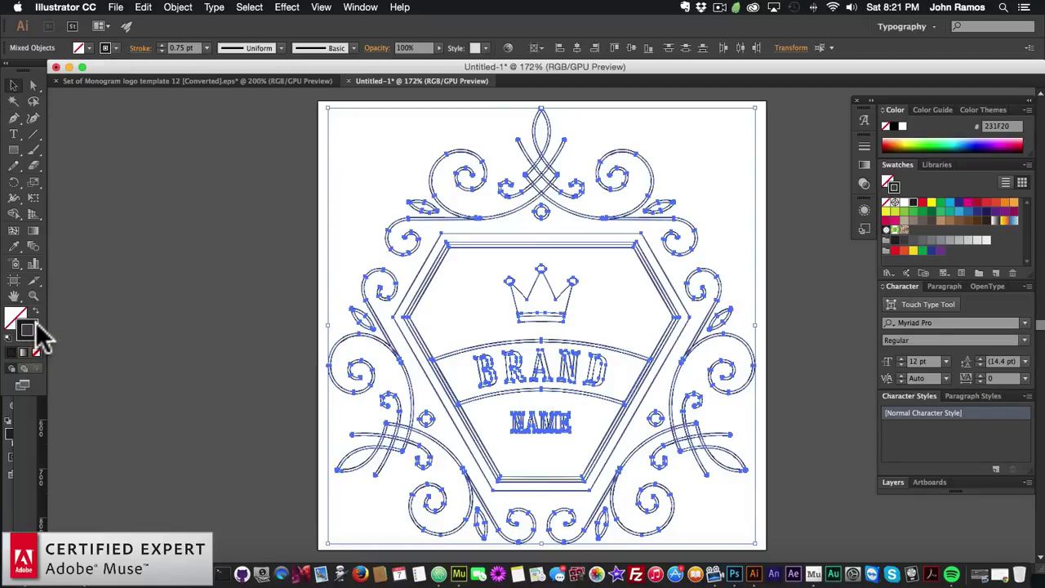
pyautogui.doubleClick(37, 327)
pyautogui.press('super+v')
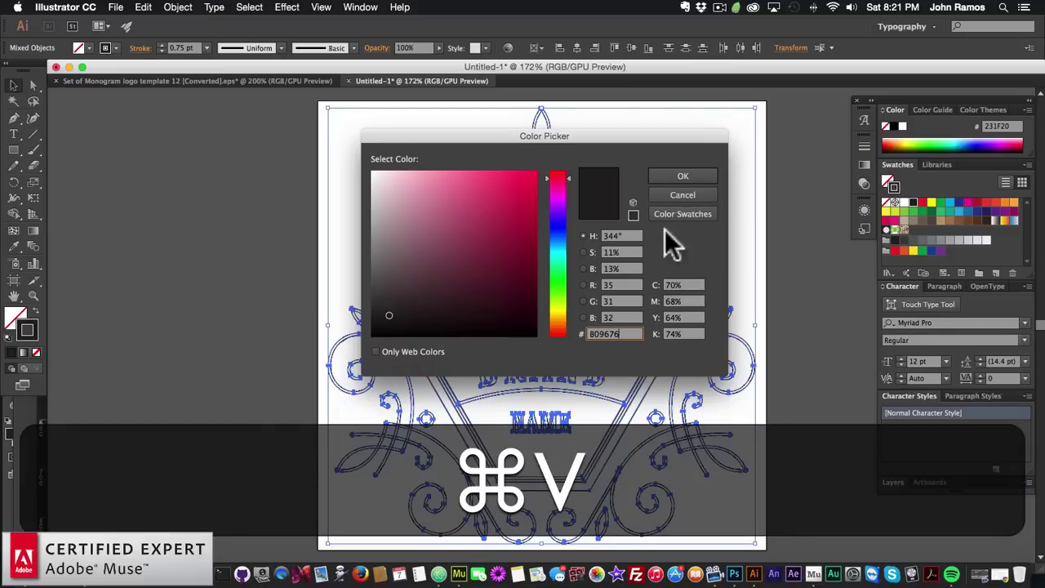
pyautogui.click(682, 176)
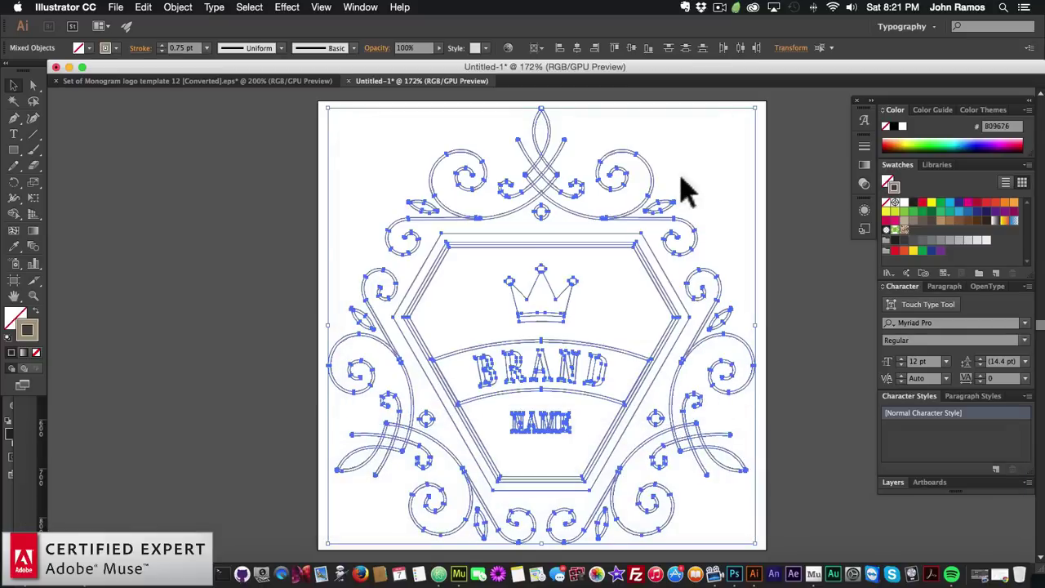
pyautogui.click(173, 156)
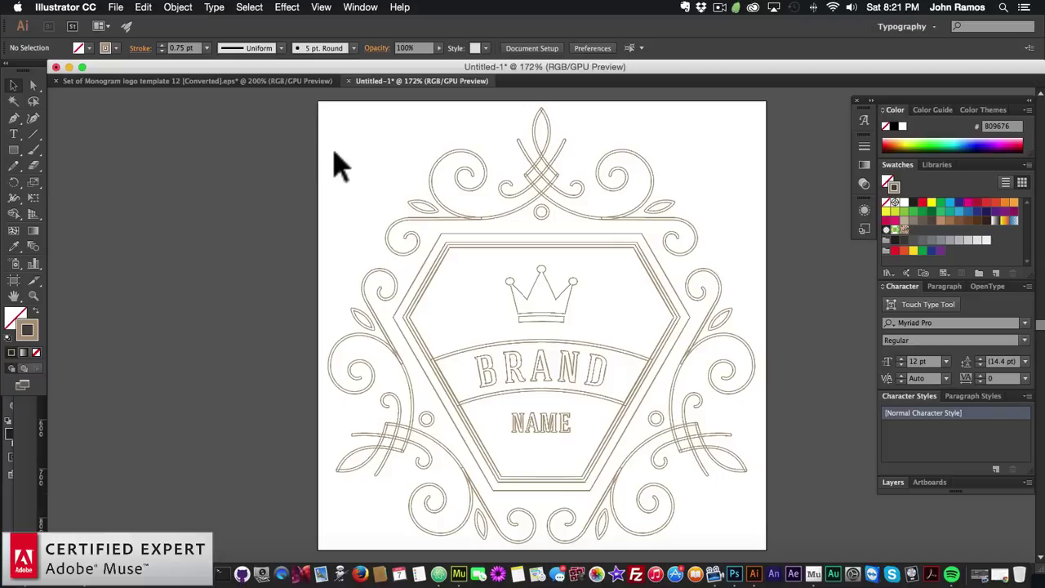
# Try a 1 pt stroke weight on all the artwork, then revert it to 0.75 pt
pyautogui.press('super+a')
pyautogui.click(207, 47)
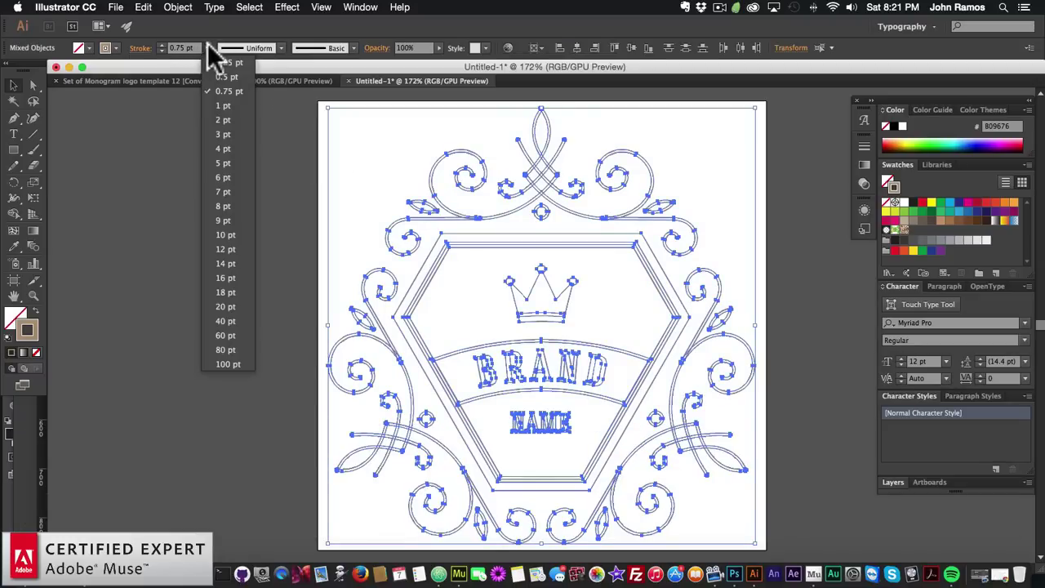
pyautogui.click(234, 108)
pyautogui.click(216, 193)
pyautogui.press('super+a')
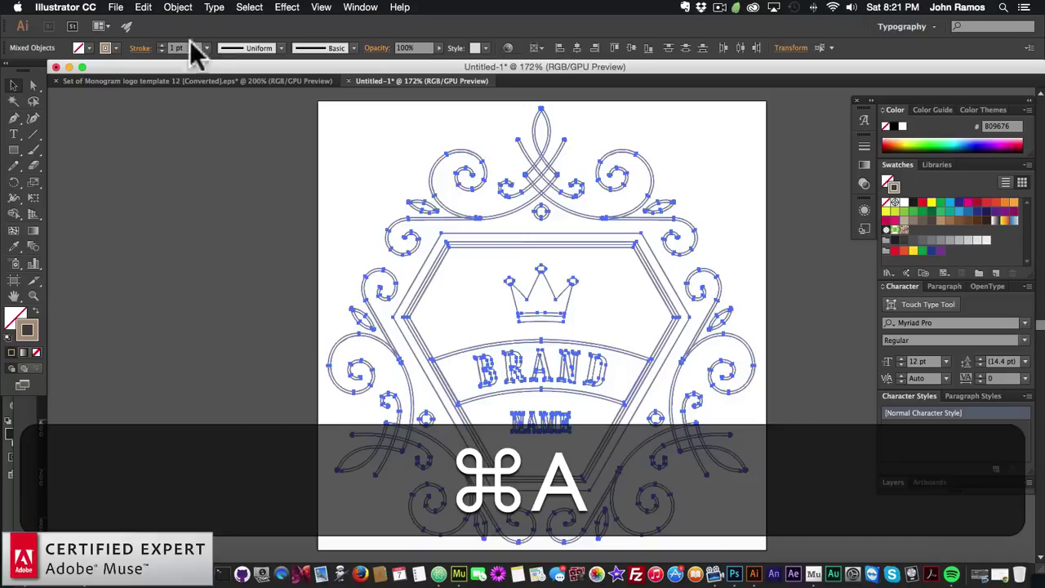
pyautogui.click(206, 47)
pyautogui.click(226, 104)
pyautogui.click(206, 49)
pyautogui.click(234, 98)
pyautogui.click(236, 143)
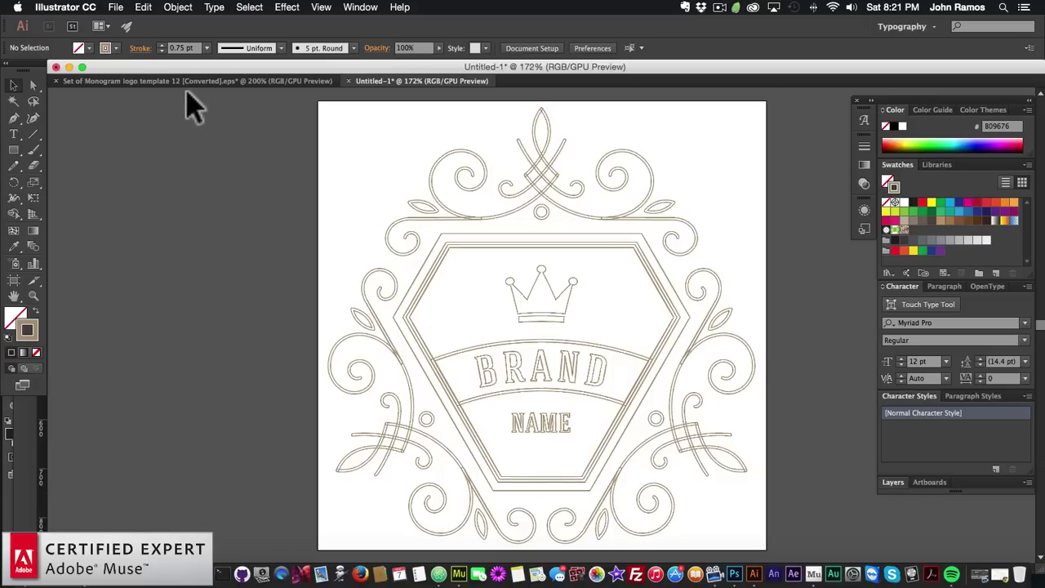
# Save the tan outline logo in Illustrator as SVG file logo-1.svg with default SVG options
pyautogui.click(115, 8)
pyautogui.click(137, 117)
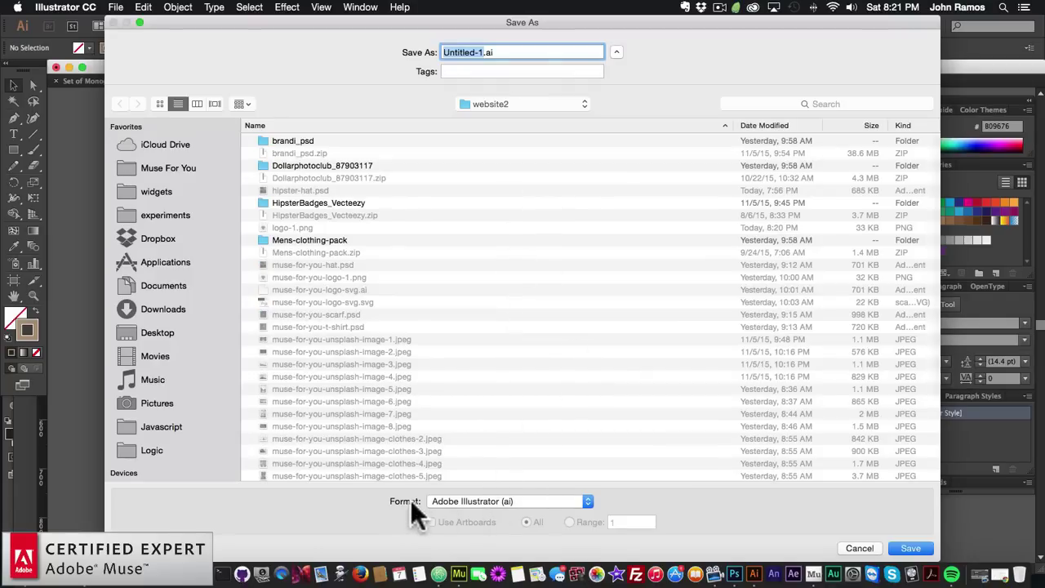
pyautogui.click(483, 501)
pyautogui.click(460, 550)
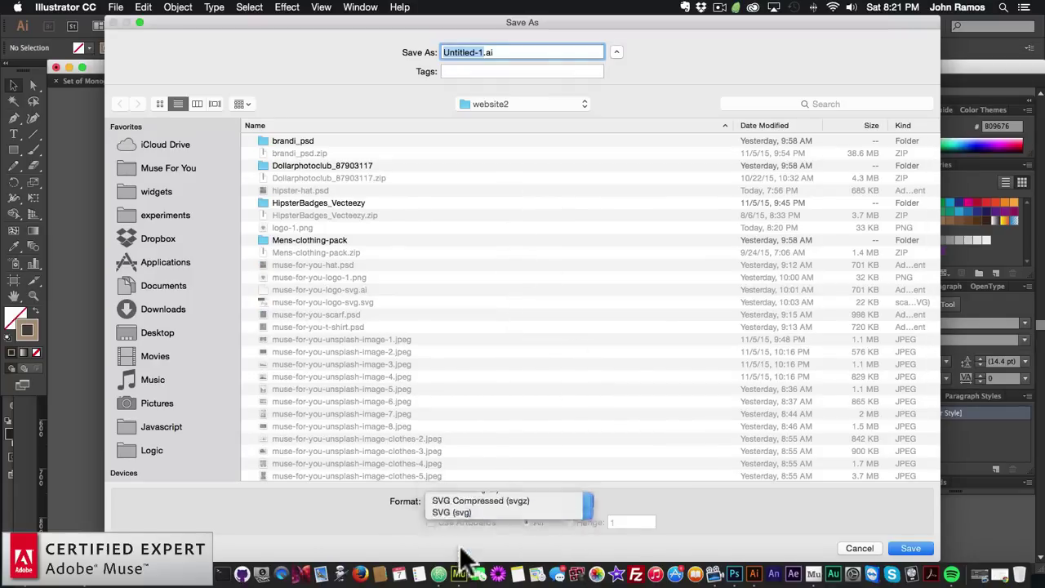
pyautogui.write('log-')
pyautogui.press('BackSpace')
pyautogui.write('o-1.svg')
pyautogui.press('Return')
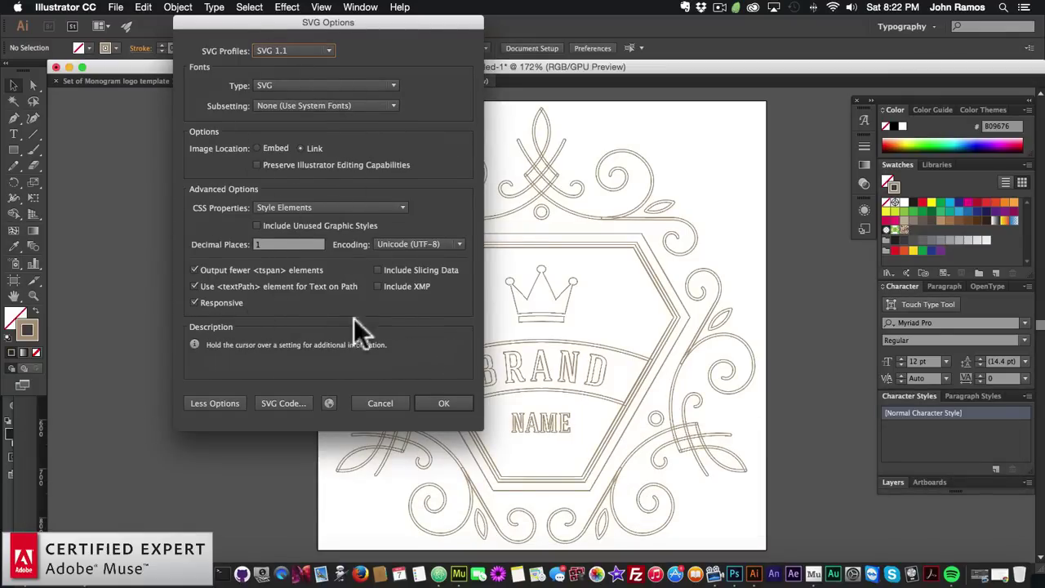
pyautogui.click(436, 400)
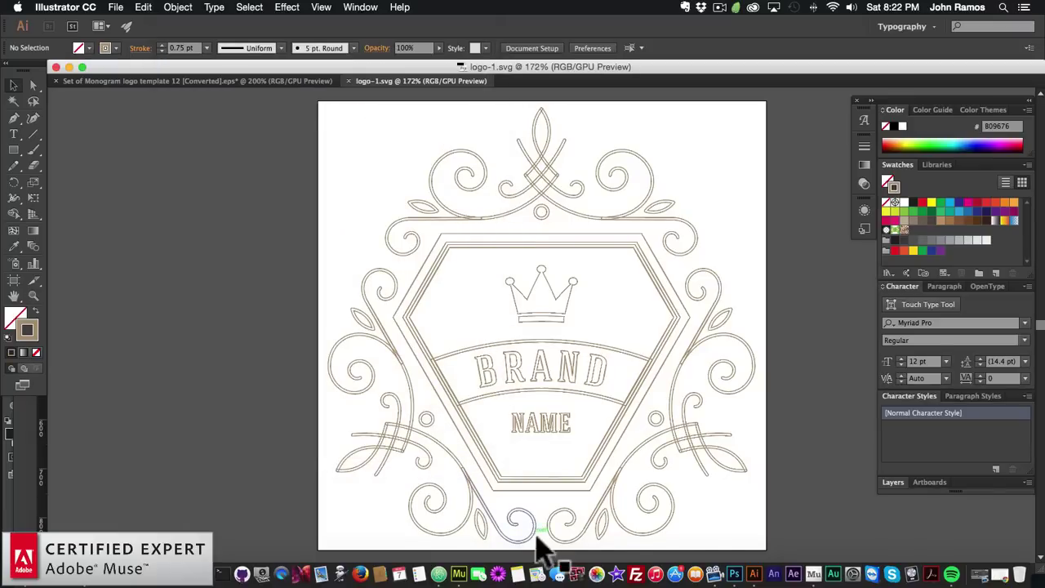
# Back in Muse, drag the SVG Draw Widget 1.1 from the Library onto the Home page
pyautogui.click(463, 559)
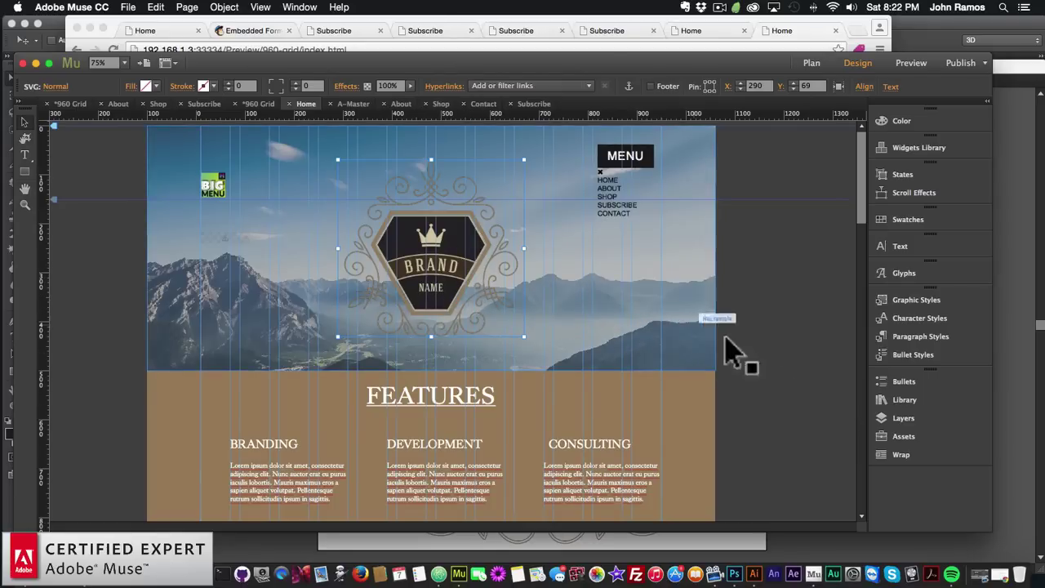
pyautogui.click(901, 397)
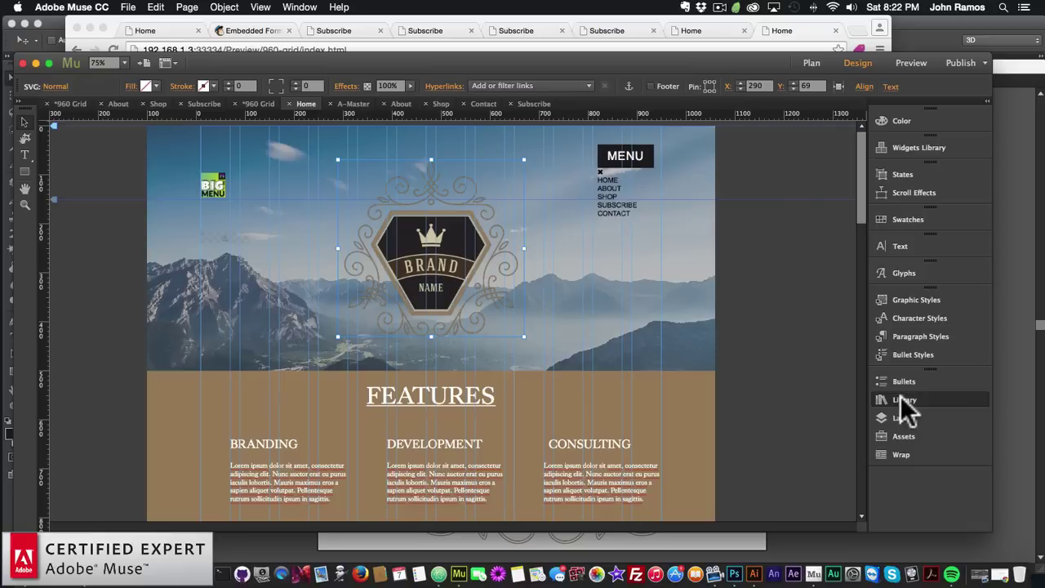
pyautogui.scroll(-10, 678, 322)
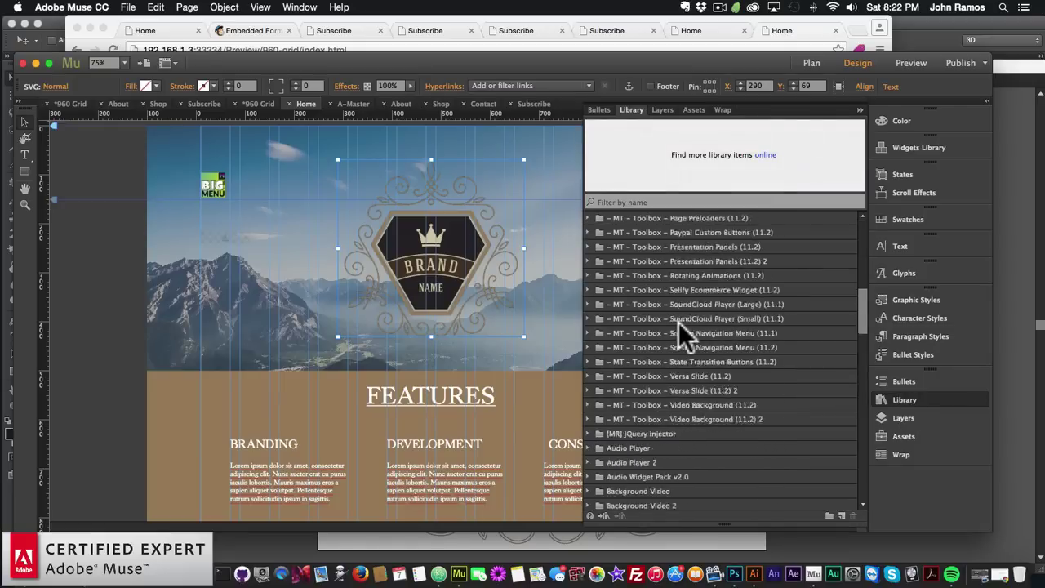
pyautogui.scroll(-5, 679, 322)
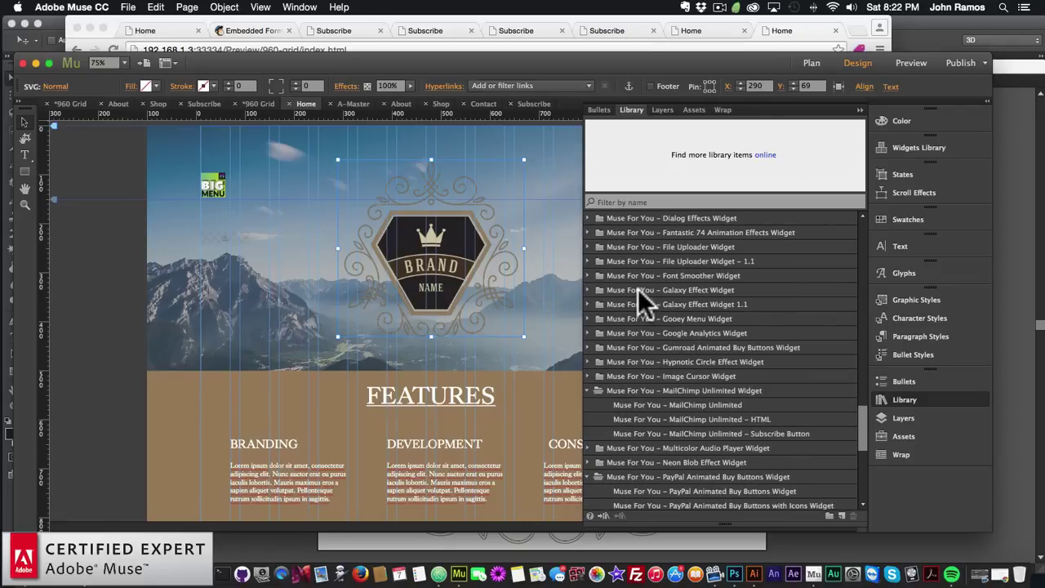
pyautogui.scroll(-6, 636, 294)
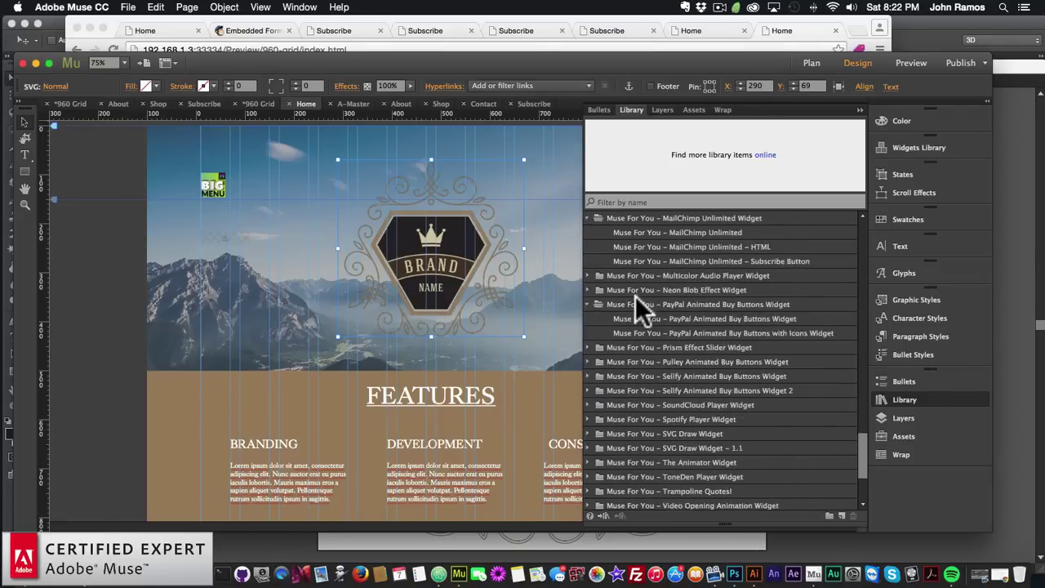
pyautogui.click(659, 390)
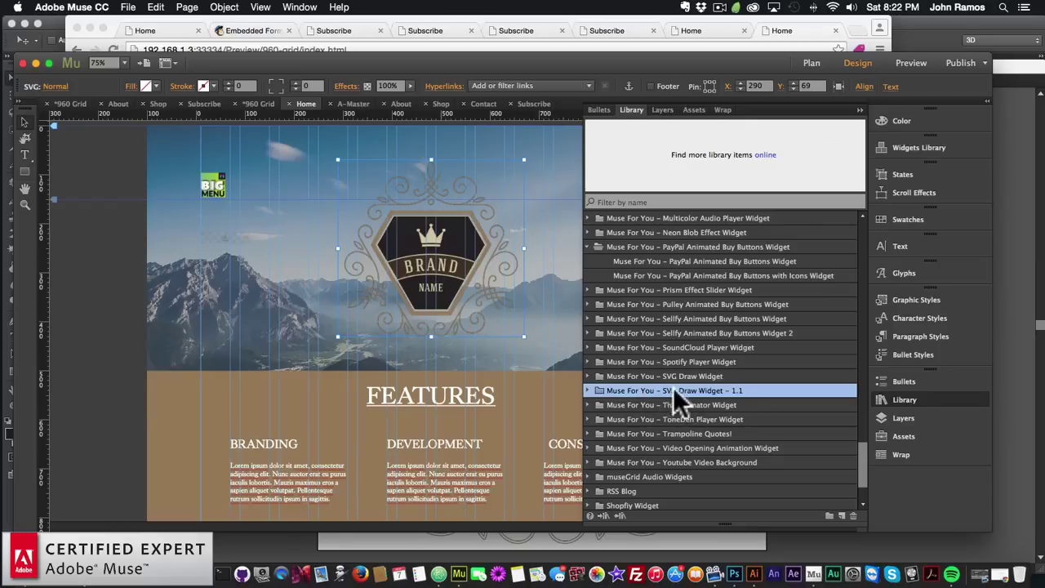
pyautogui.click(588, 391)
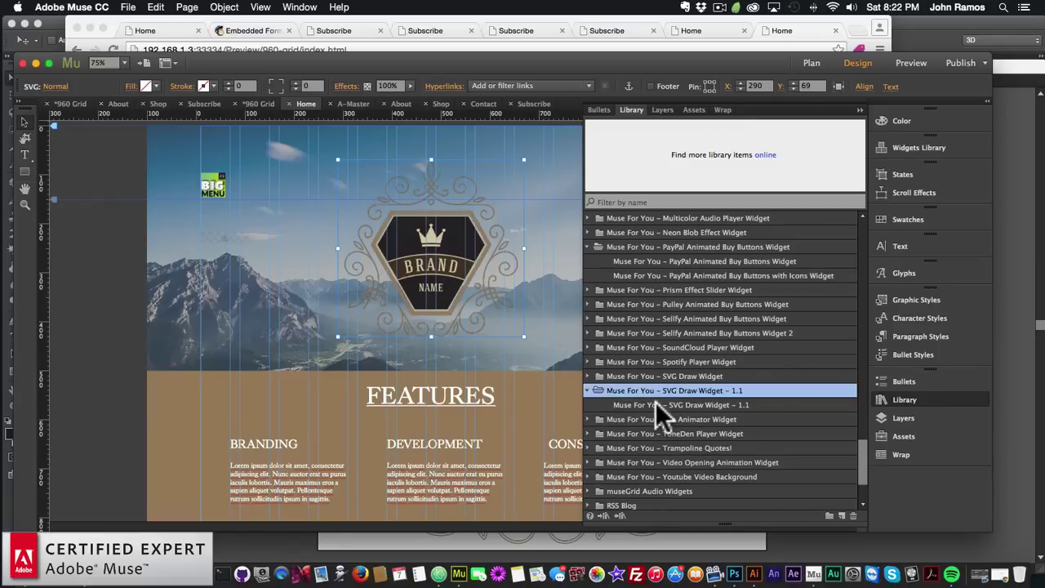
pyautogui.click(686, 405)
pyautogui.moveTo(693, 402)
pyautogui.mouseDown()
pyautogui.moveTo(244, 235)
pyautogui.moveTo(153, 235)
pyautogui.moveTo(182, 245)
pyautogui.moveTo(263, 234)
pyautogui.mouseUp()
# After checking the logo graphic's size, set the SVG Draw widget to 380 × 380
pyautogui.click(180, 243)
pyautogui.click(498, 235)
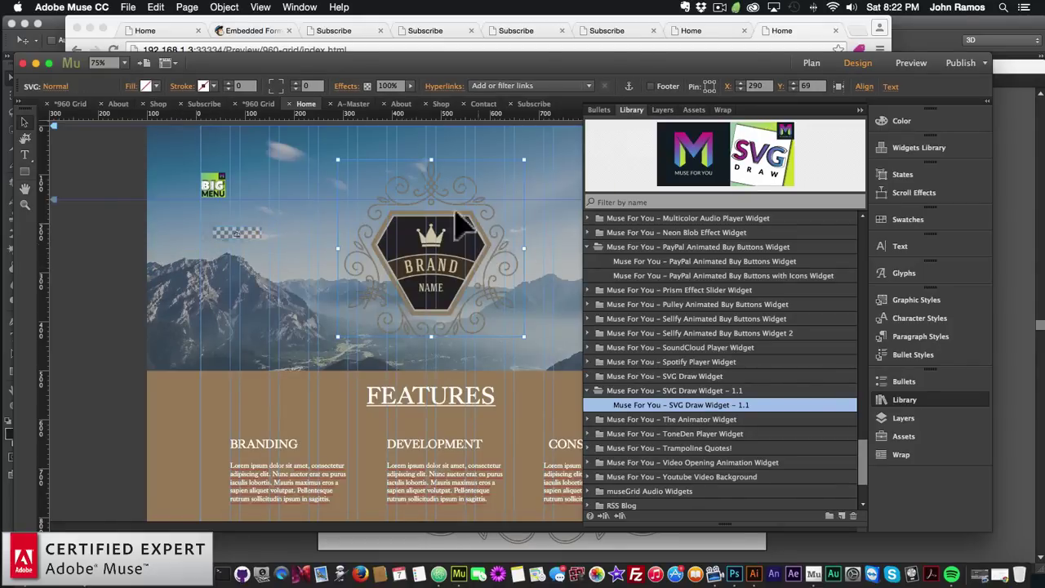
pyautogui.click(781, 96)
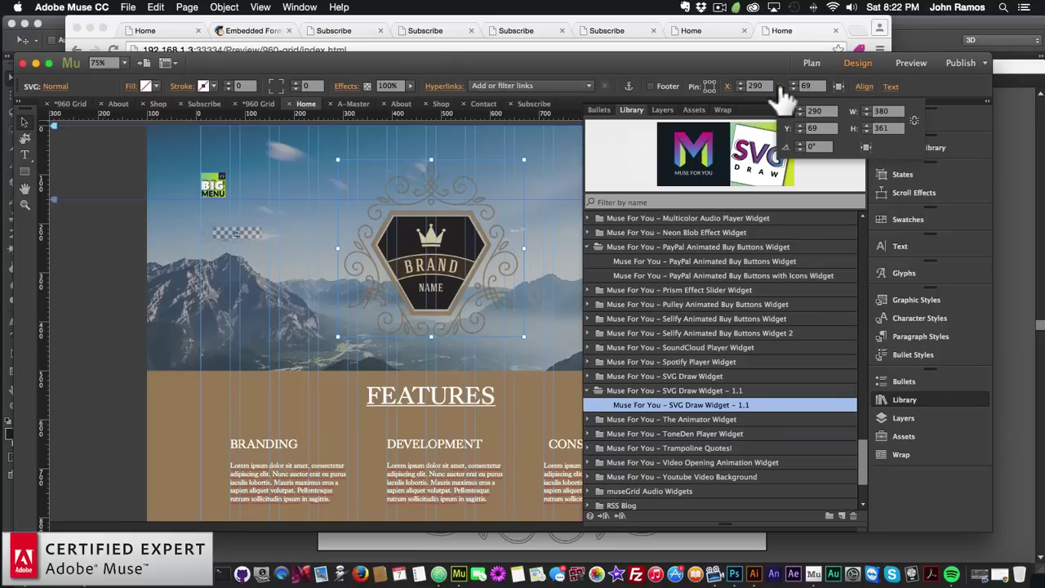
pyautogui.click(238, 234)
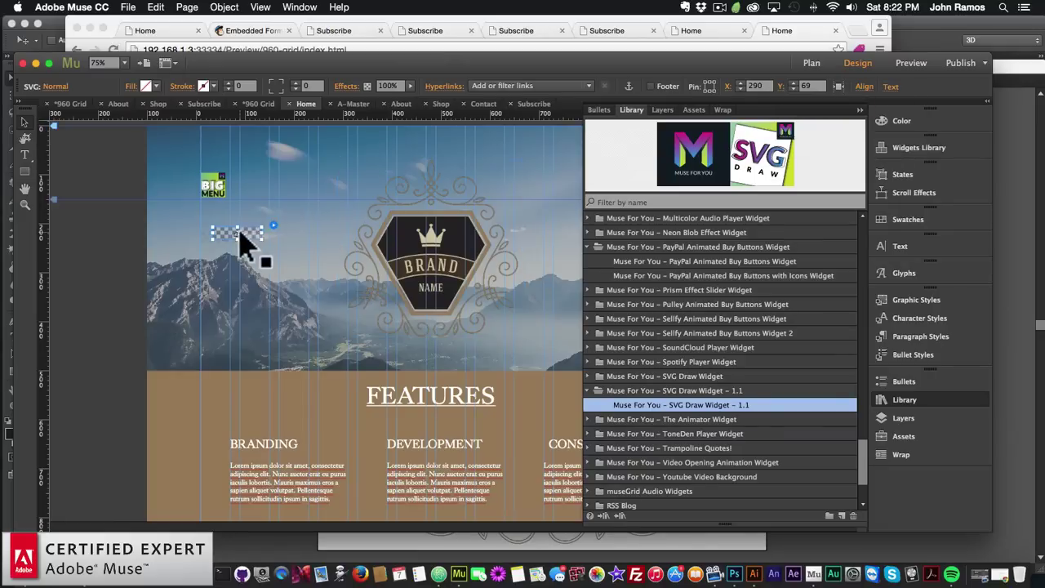
pyautogui.click(784, 94)
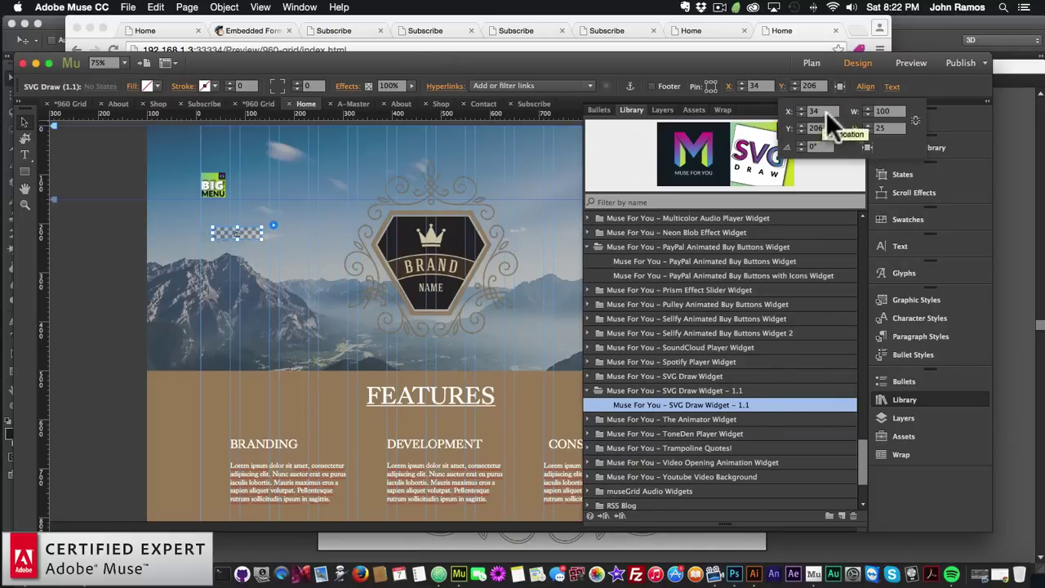
pyautogui.click(877, 111)
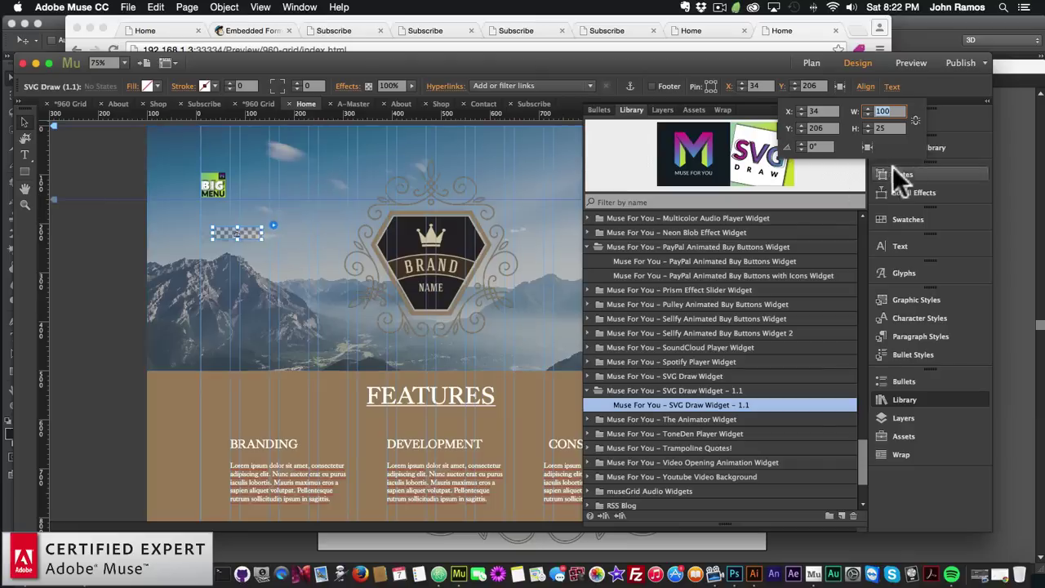
pyautogui.write('38')
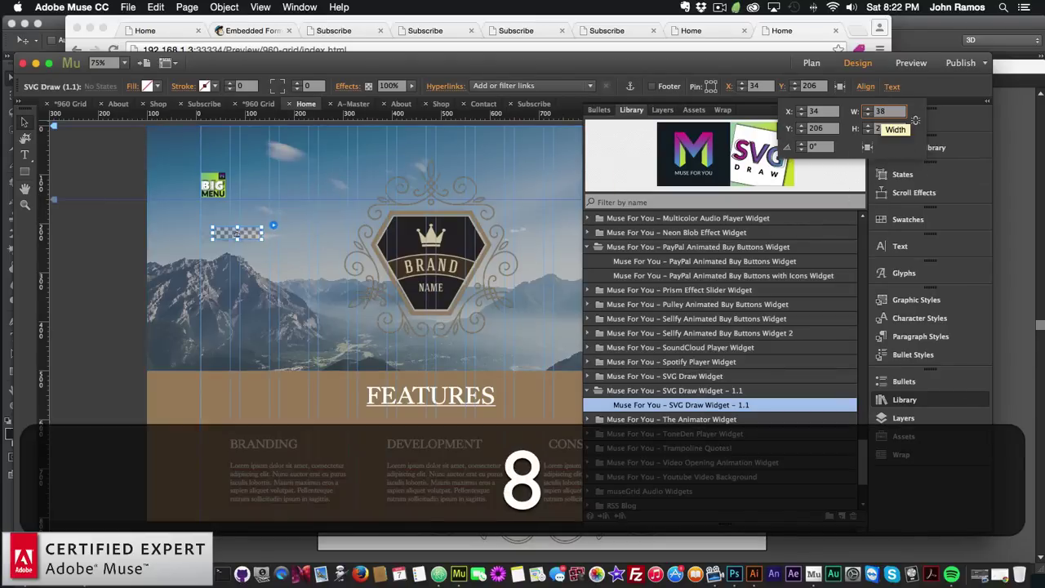
pyautogui.press('Tab')
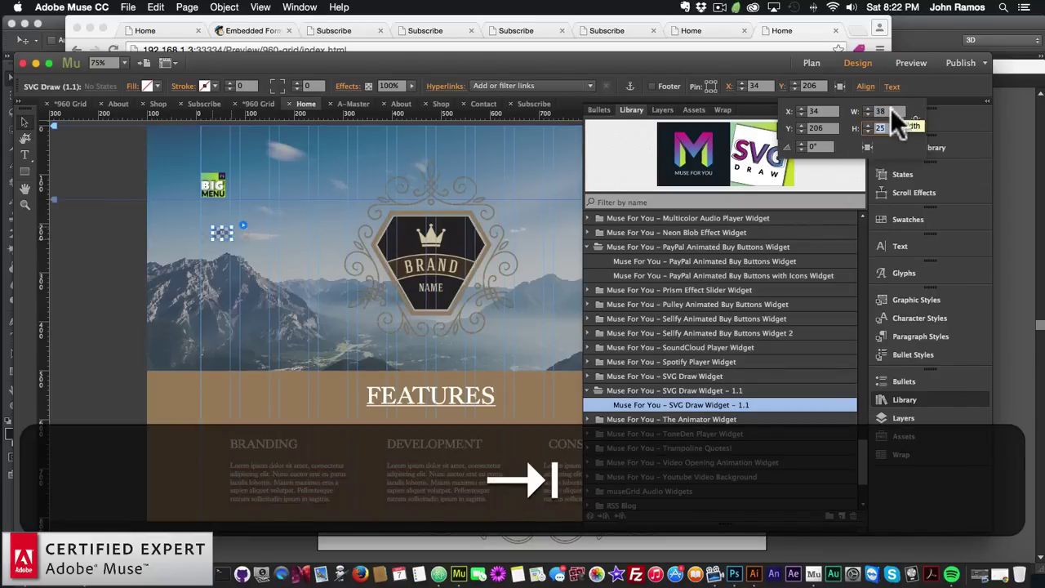
pyautogui.write('380')
pyautogui.press('Tab')
pyautogui.write('3')
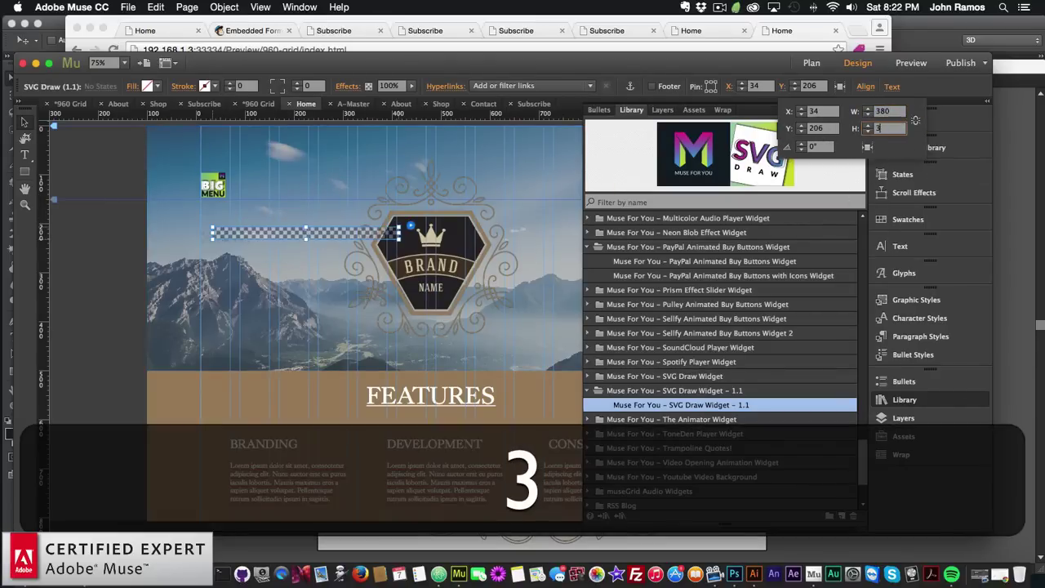
pyautogui.write('80')
pyautogui.press('Return')
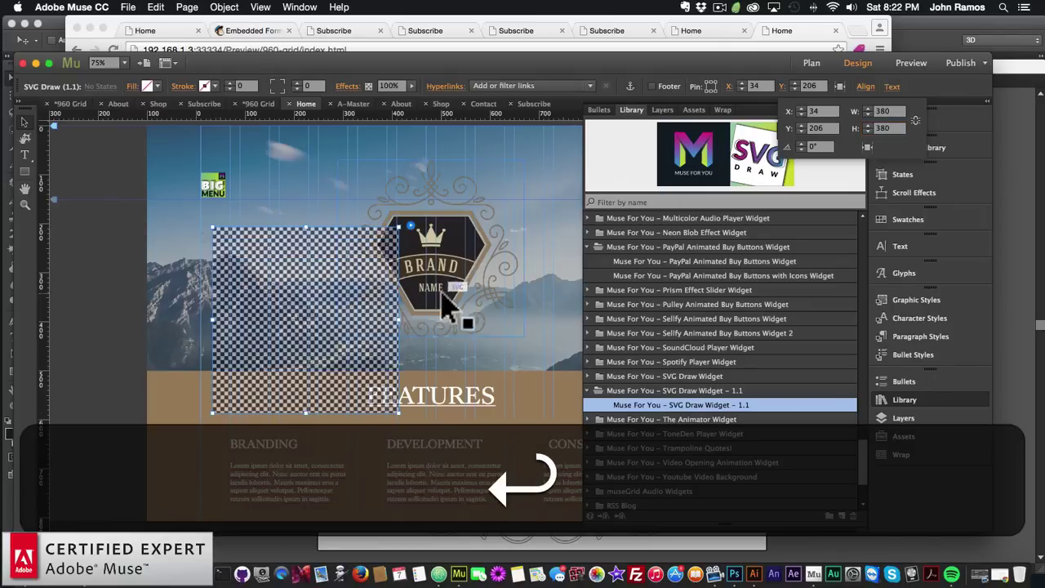
# Load logo-1.svg from the website2 folder into the SVG Draw widget
pyautogui.click(412, 227)
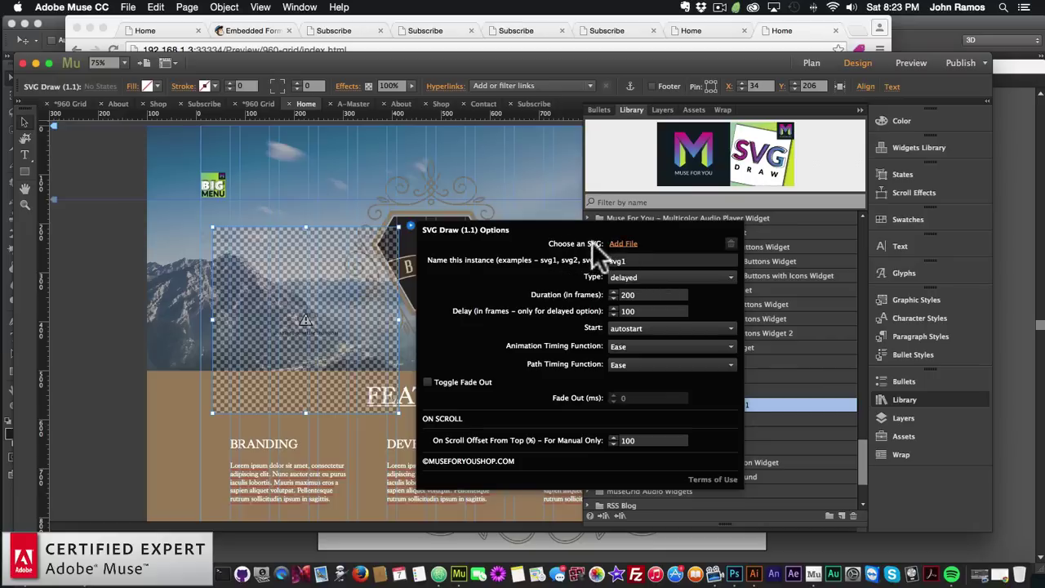
pyautogui.write('s')
pyautogui.click(624, 245)
pyautogui.click(489, 44)
pyautogui.click(489, 166)
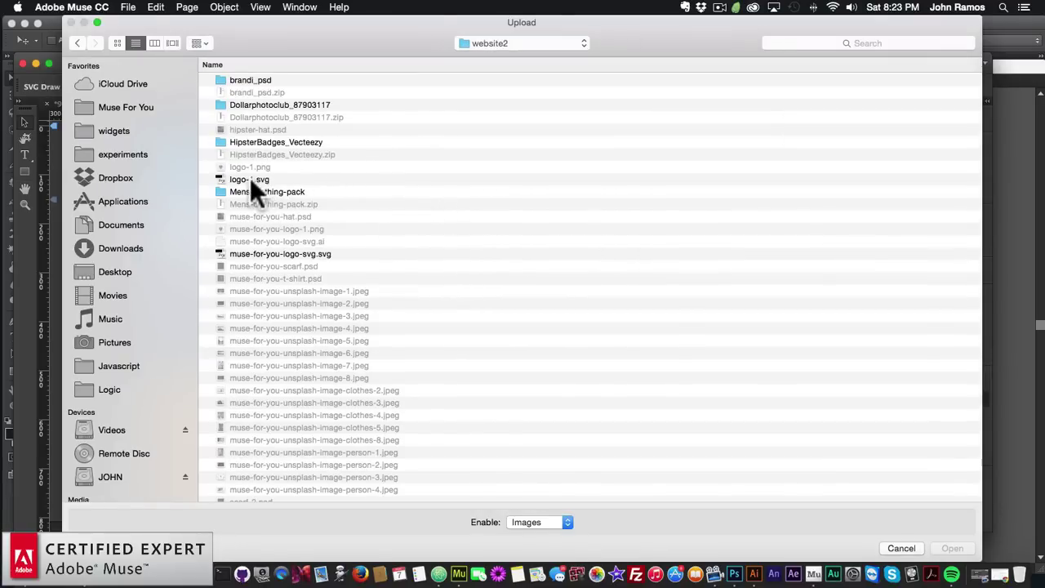
pyautogui.click(250, 178)
pyautogui.doubleClick(243, 179)
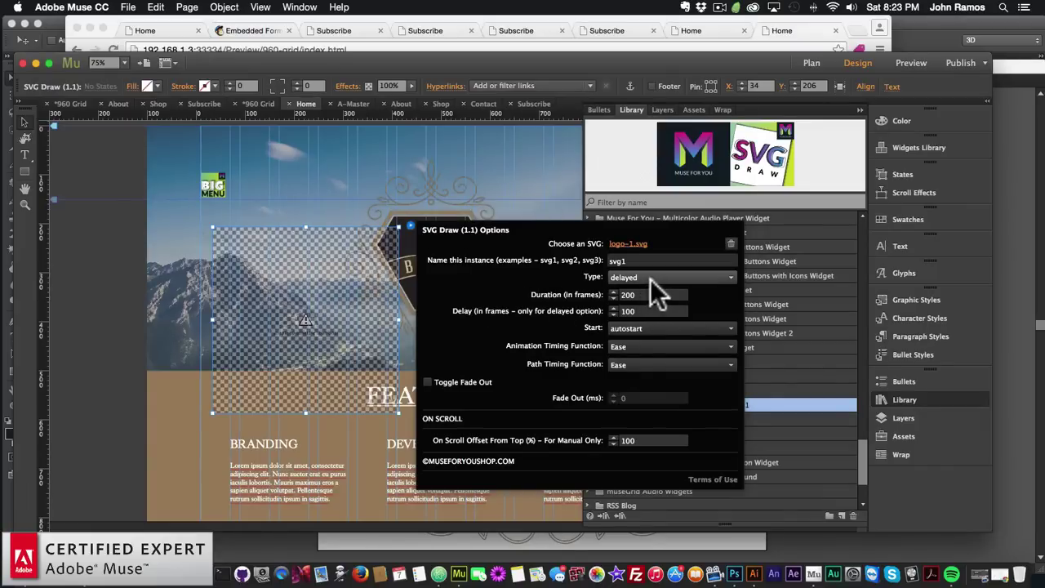
# Set the animation Type to async and move the widget onto the central emblem
pyautogui.click(628, 276)
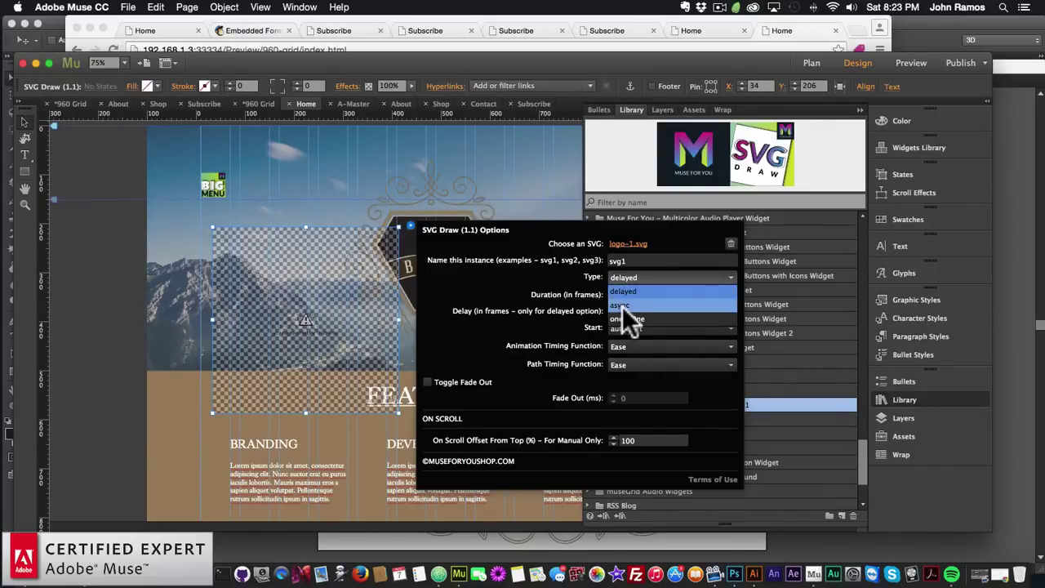
pyautogui.click(623, 304)
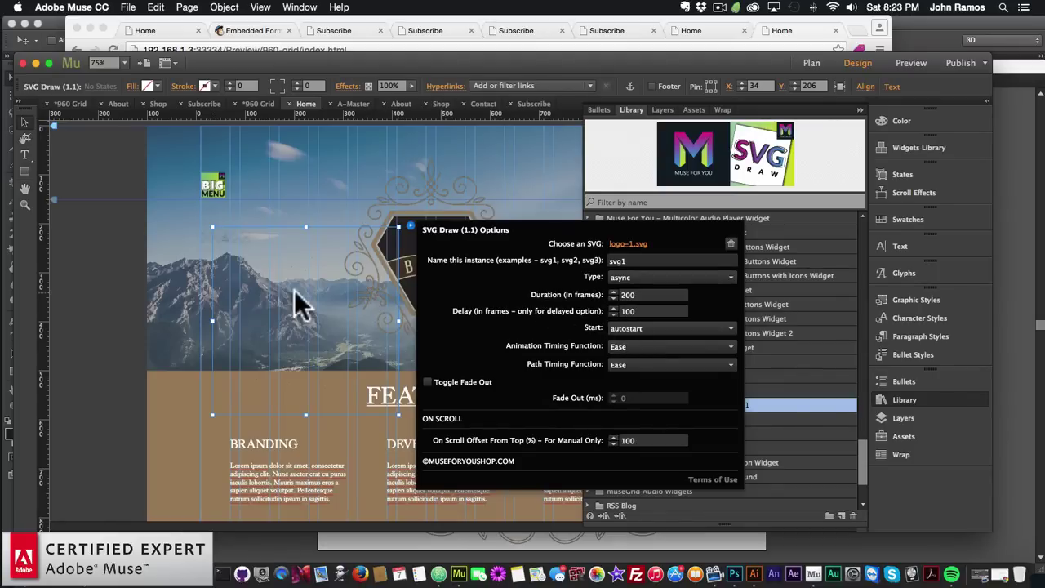
pyautogui.click(338, 315)
pyautogui.click(903, 397)
pyautogui.moveTo(278, 282)
pyautogui.mouseDown()
pyautogui.moveTo(345, 268)
pyautogui.moveTo(396, 206)
pyautogui.mouseUp()
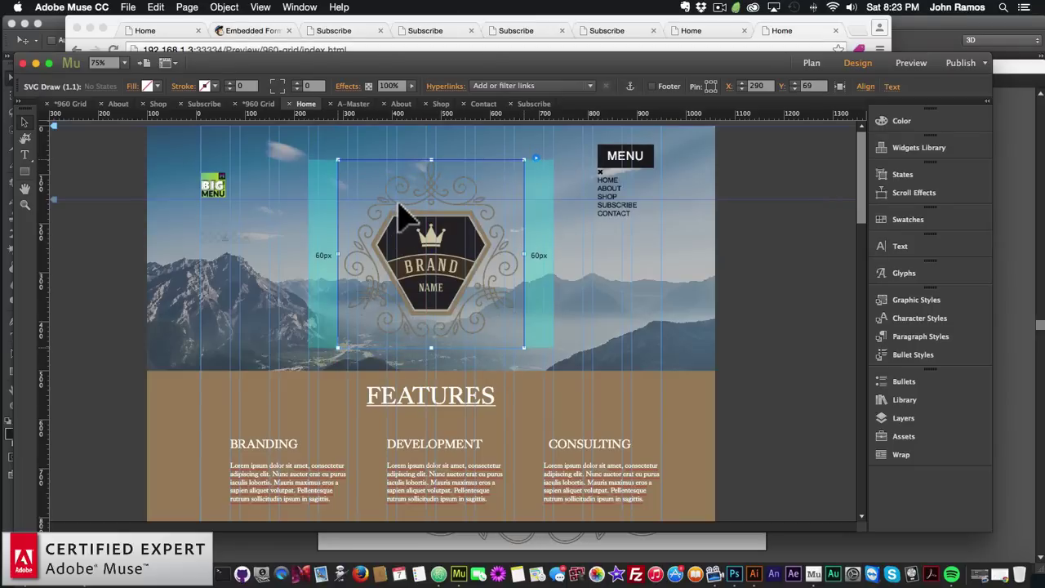
# Delete the static emblem graphic and nudge the SVG Draw frame into position
pyautogui.moveTo(400, 219); pyautogui.dragTo(419, 215)
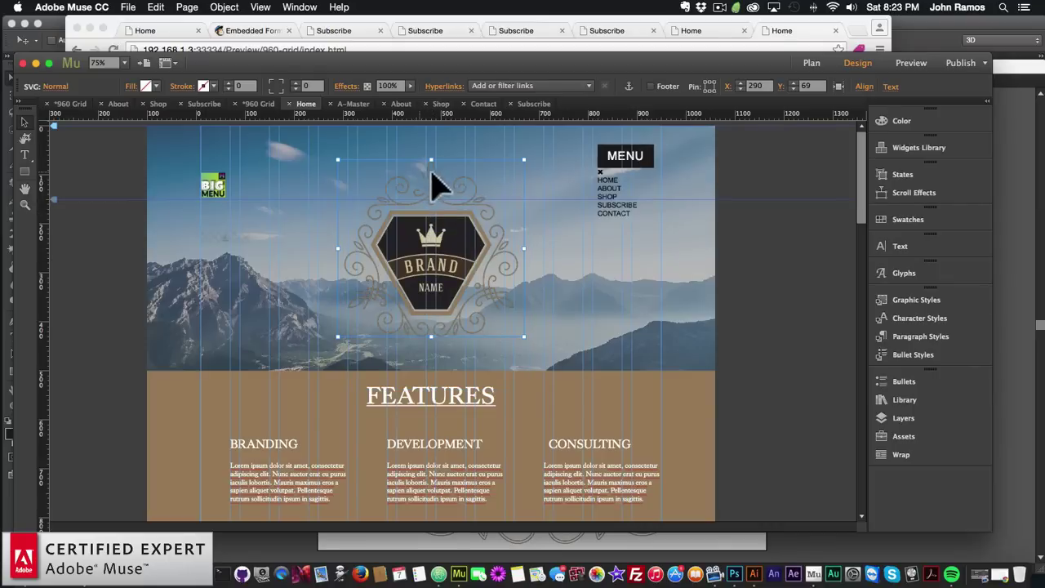
pyautogui.press('BackSpace')
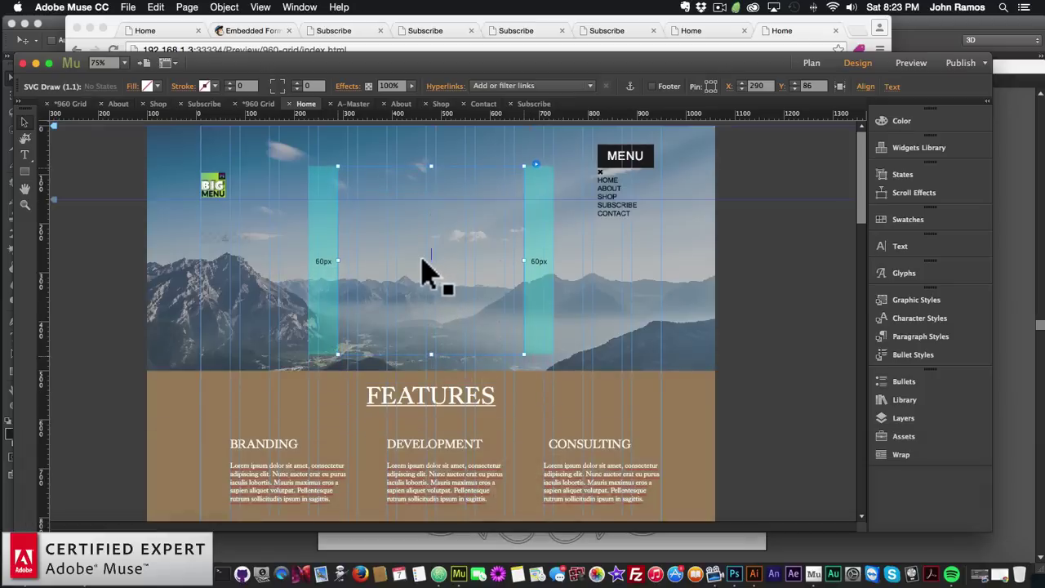
pyautogui.moveTo(420, 272); pyautogui.dragTo(422, 263)
# Preview the Home page in the browser
pyautogui.click(214, 261)
pyautogui.click(129, 6)
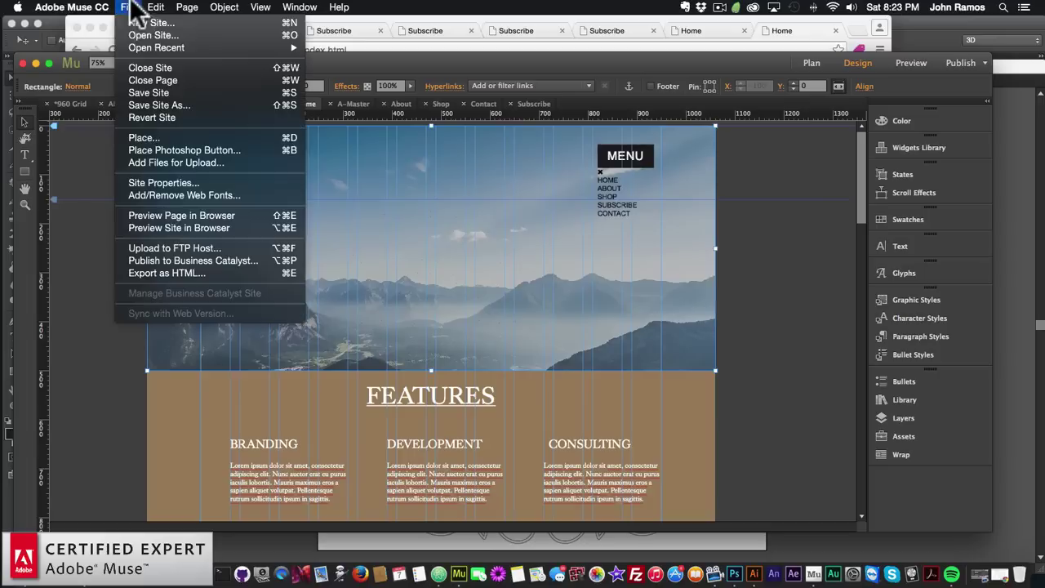
pyautogui.click(167, 216)
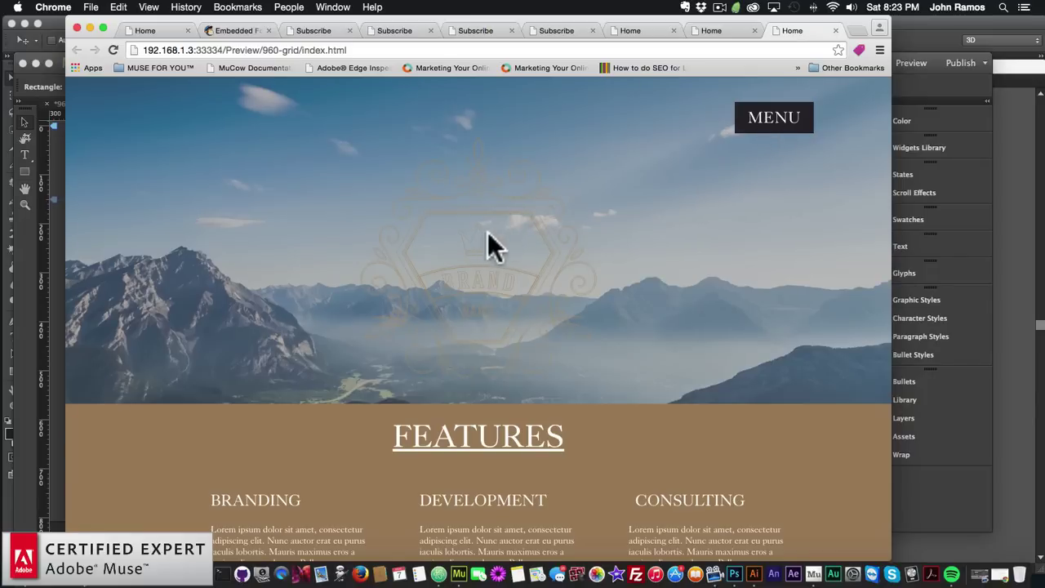
# After watching the logo outline draw over the mountains, return to the Muse design
pyautogui.click(26, 311)
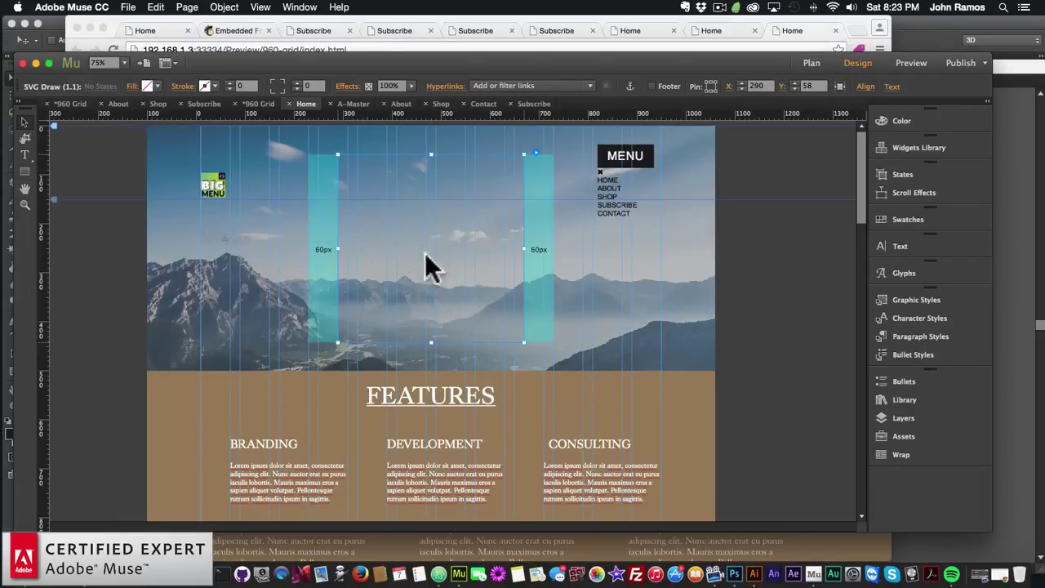
# Drag logo-1.png from Finder's website2 folder onto the Home page, centred in the hero
pyautogui.click(18, 563)
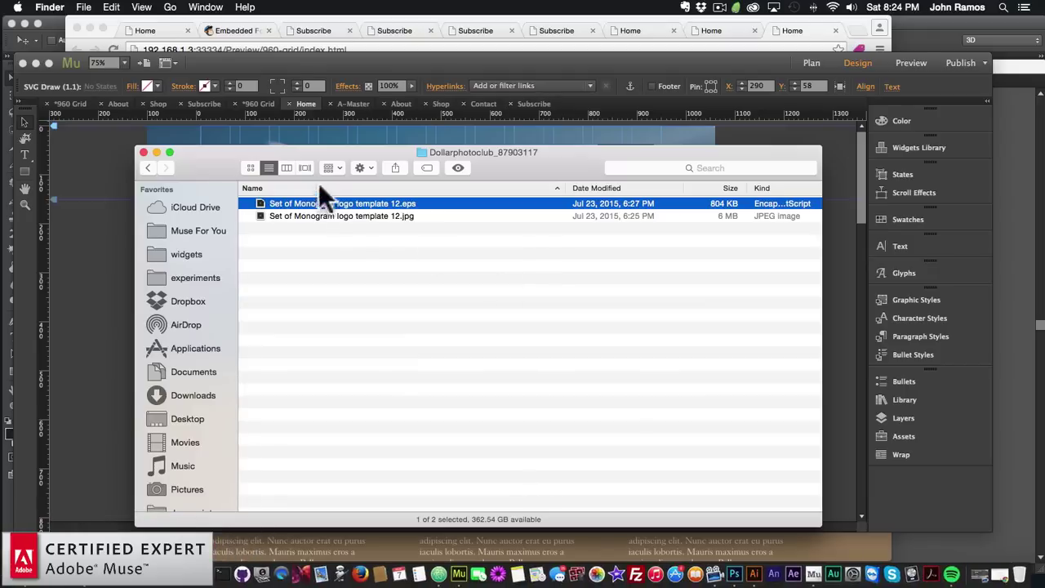
pyautogui.press('super+bracketleft')
pyautogui.moveTo(239, 155); pyautogui.dragTo(389, 210)
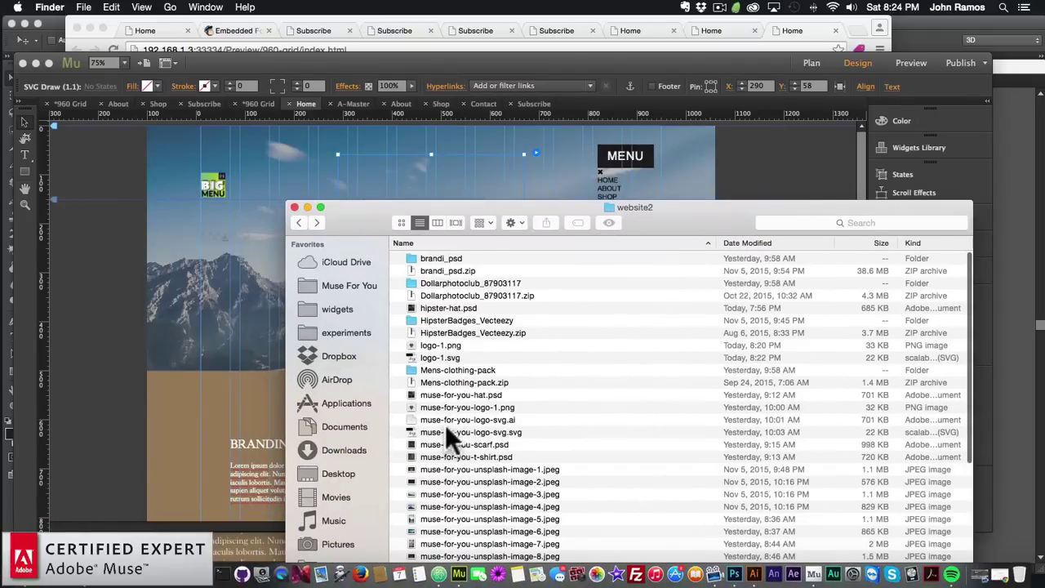
pyautogui.scroll(-1, 444, 392)
pyautogui.click(420, 341)
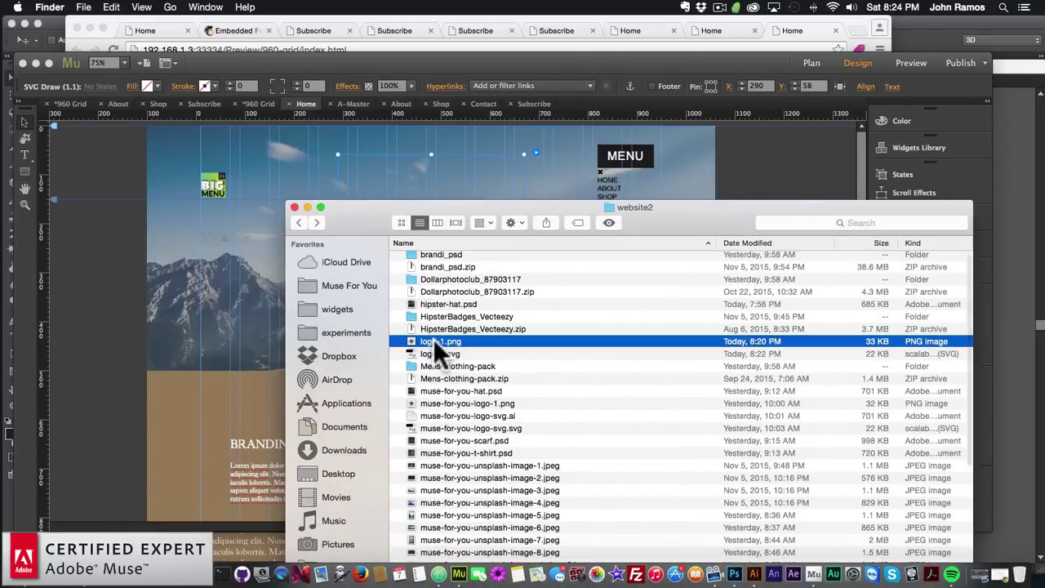
pyautogui.moveTo(433, 339); pyautogui.dragTo(204, 261)
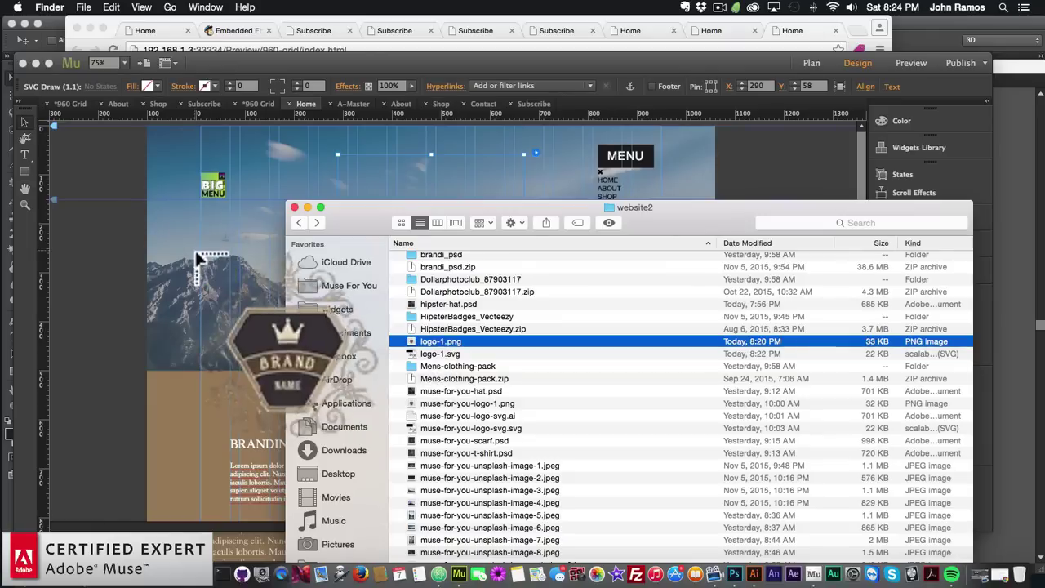
pyautogui.moveTo(281, 380); pyautogui.dragTo(418, 248)
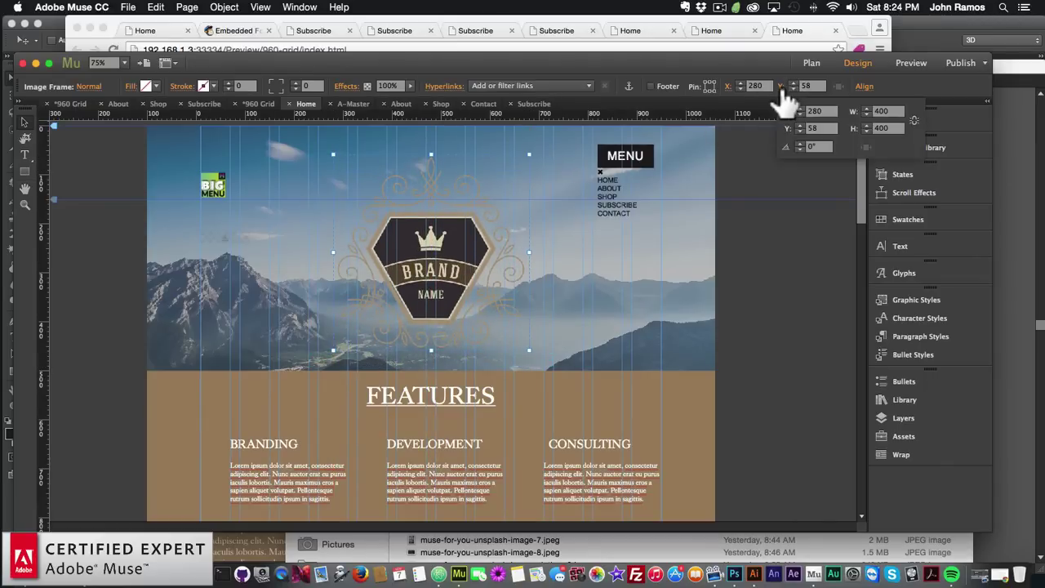
# Nudge the logo down, then try a 380 width and undo it
pyautogui.moveTo(459, 257); pyautogui.dragTo(457, 282)
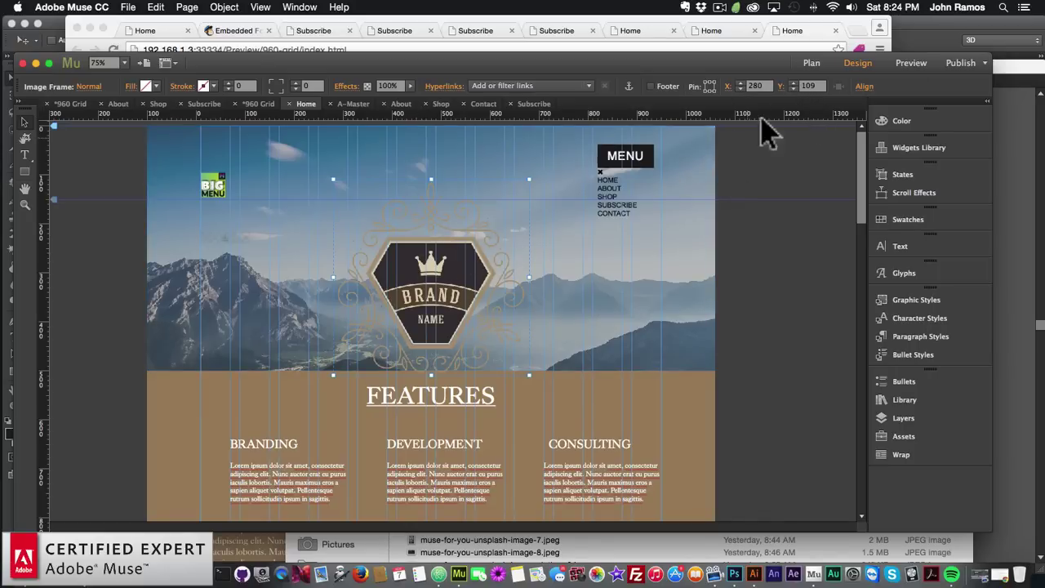
pyautogui.click(780, 85)
pyautogui.click(886, 111)
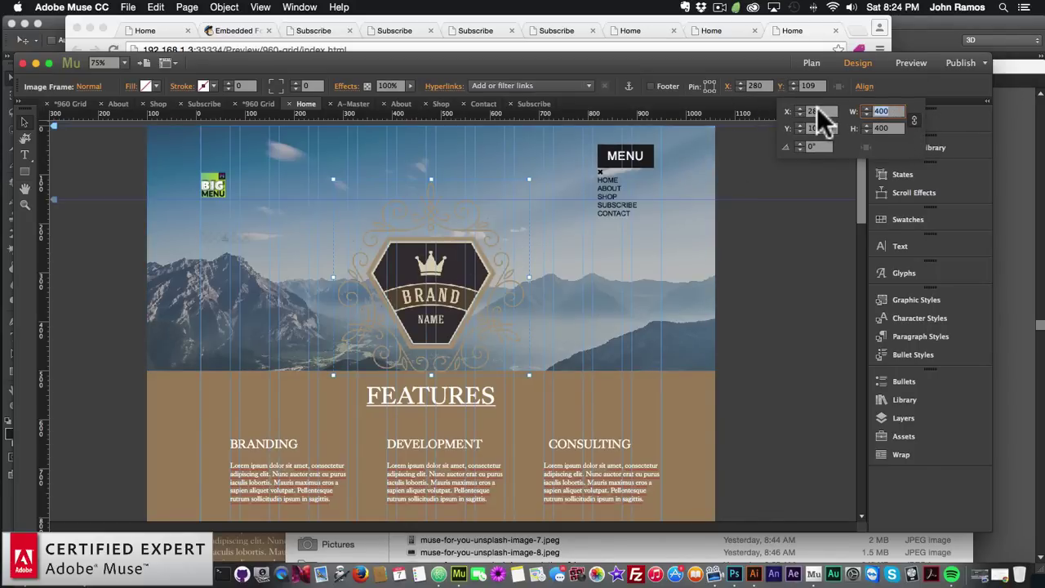
pyautogui.write('39')
pyautogui.press('BackSpace')
pyautogui.write('9')
pyautogui.press('BackSpace')
pyautogui.write('80')
pyautogui.press('Return')
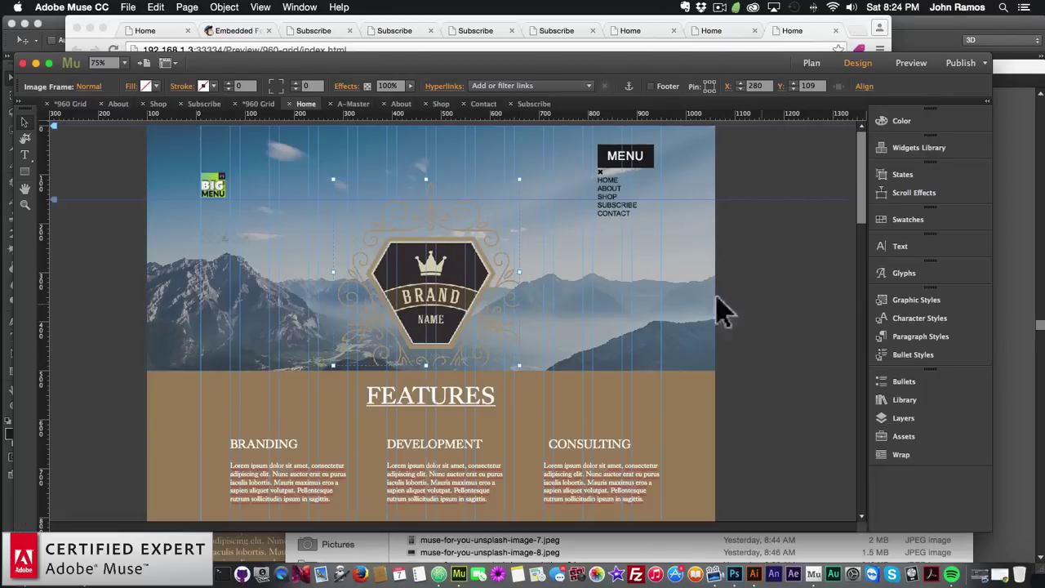
pyautogui.click(155, 7)
pyautogui.click(163, 22)
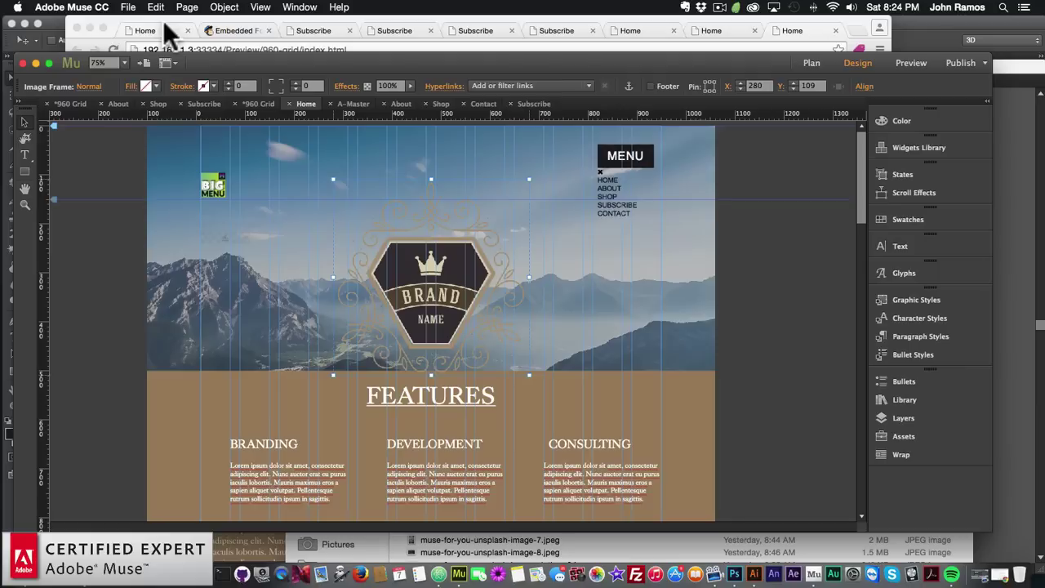
# Resize the logo image frame to 380 × 380 using the crop tool and Transform width
pyautogui.click(25, 137)
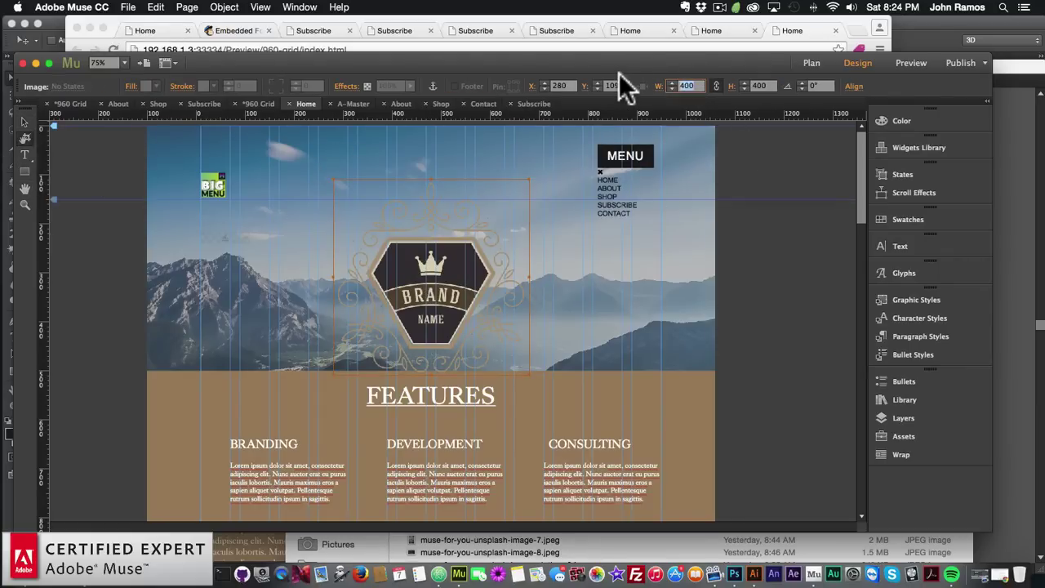
pyautogui.write('380')
pyautogui.press('Return')
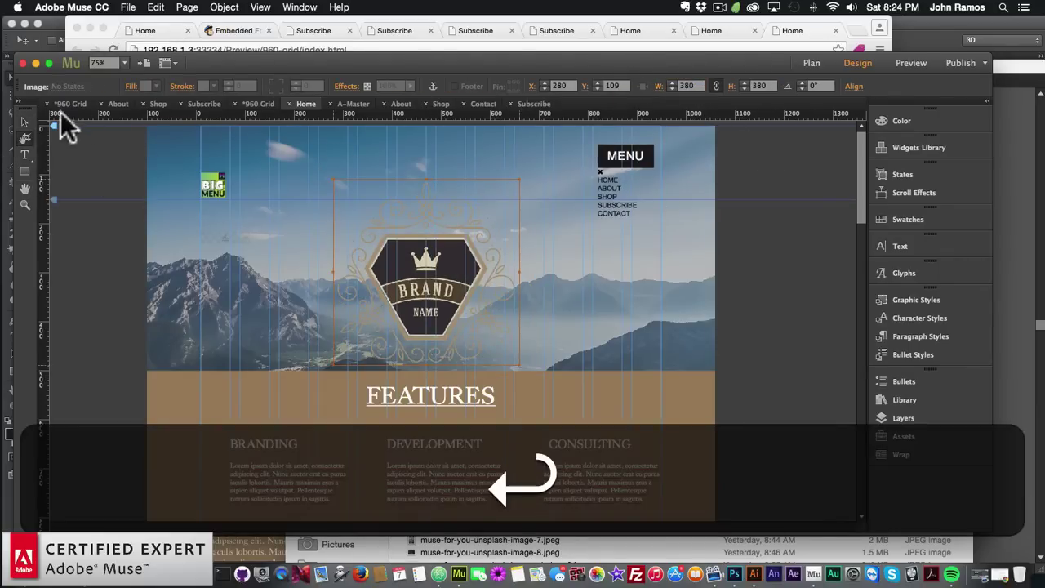
pyautogui.click(25, 121)
pyautogui.click(526, 333)
pyautogui.click(472, 326)
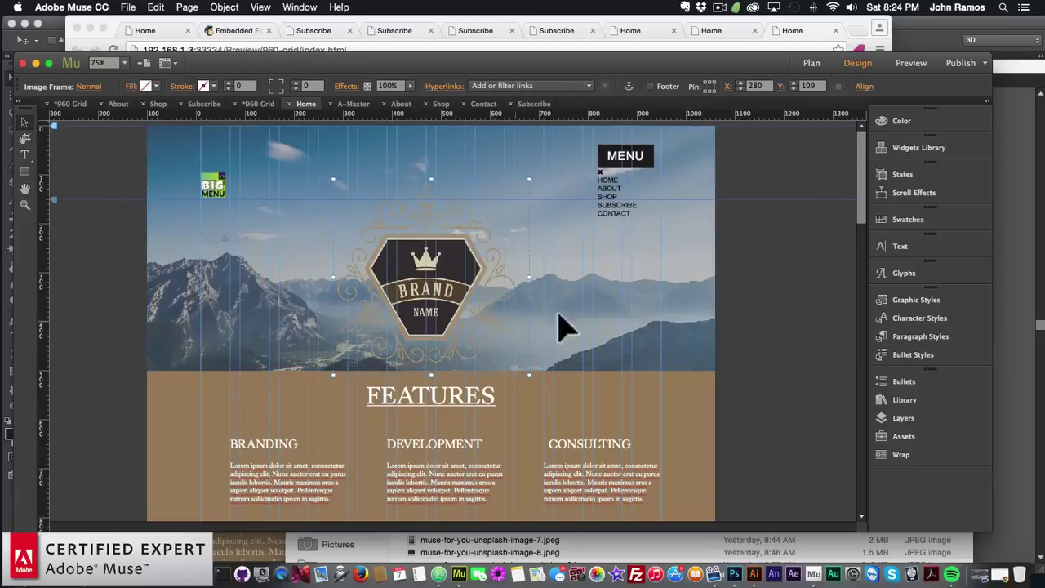
pyautogui.click(781, 86)
pyautogui.click(886, 112)
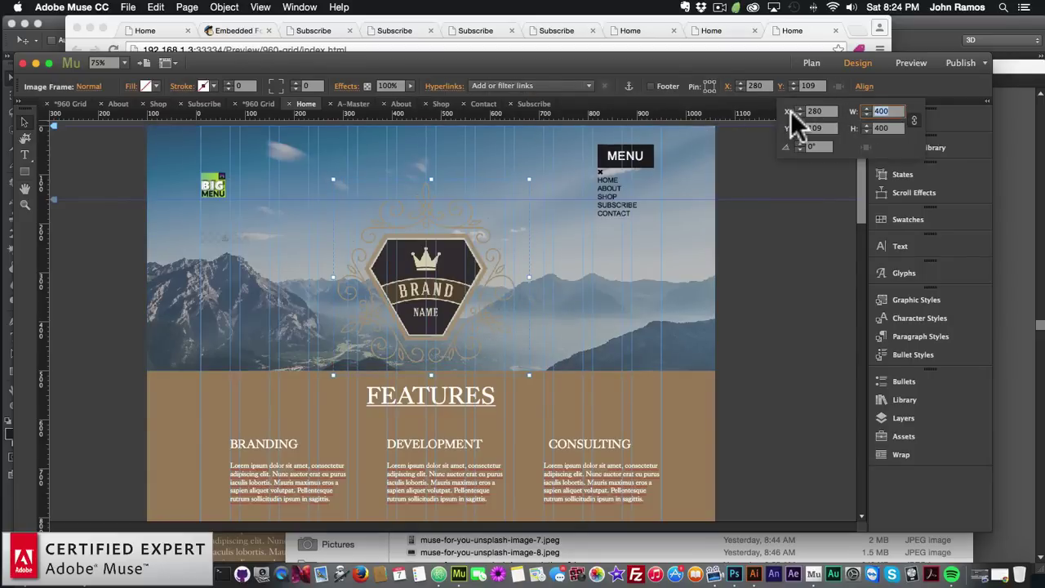
pyautogui.write('380')
pyautogui.press('Return')
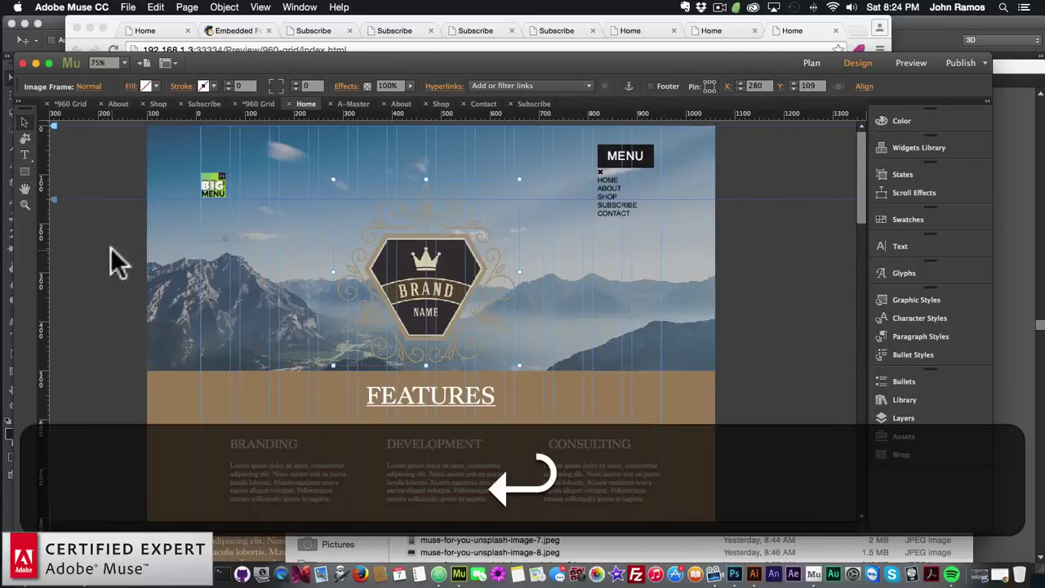
# Move the logo to X 290, Y 62 over the drawn outline
pyautogui.moveTo(408, 254)
pyautogui.mouseDown()
pyautogui.moveTo(418, 260)
pyautogui.moveTo(414, 231)
pyautogui.moveTo(416, 240)
pyautogui.mouseUp()
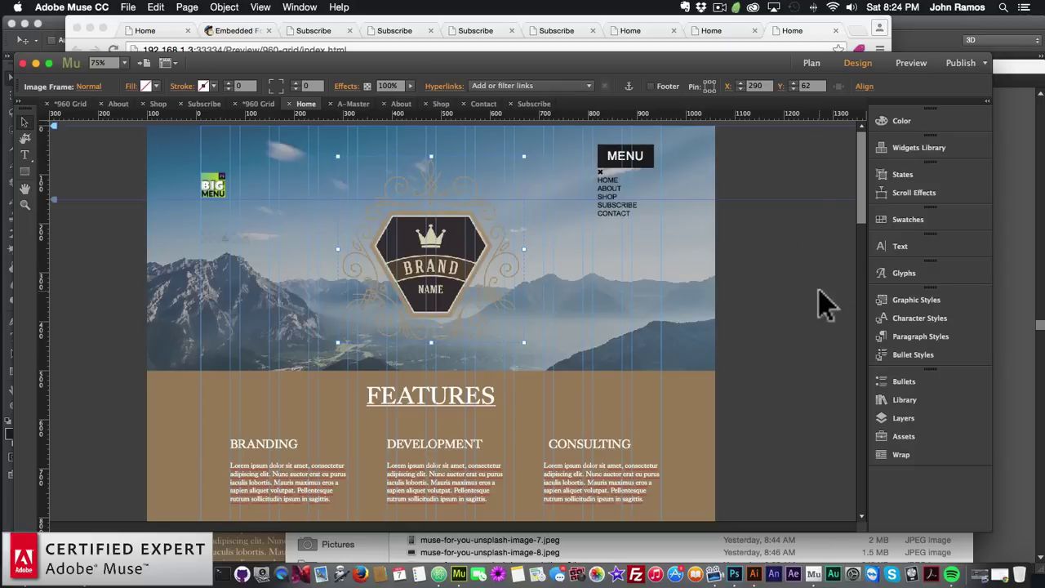
pyautogui.click(692, 359)
pyautogui.click(459, 249)
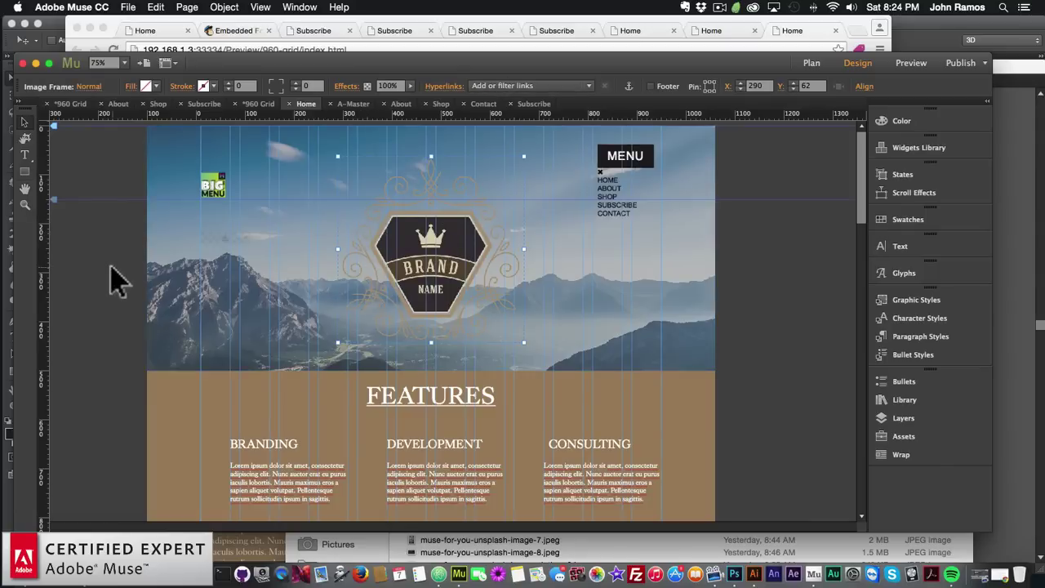
pyautogui.click(127, 7)
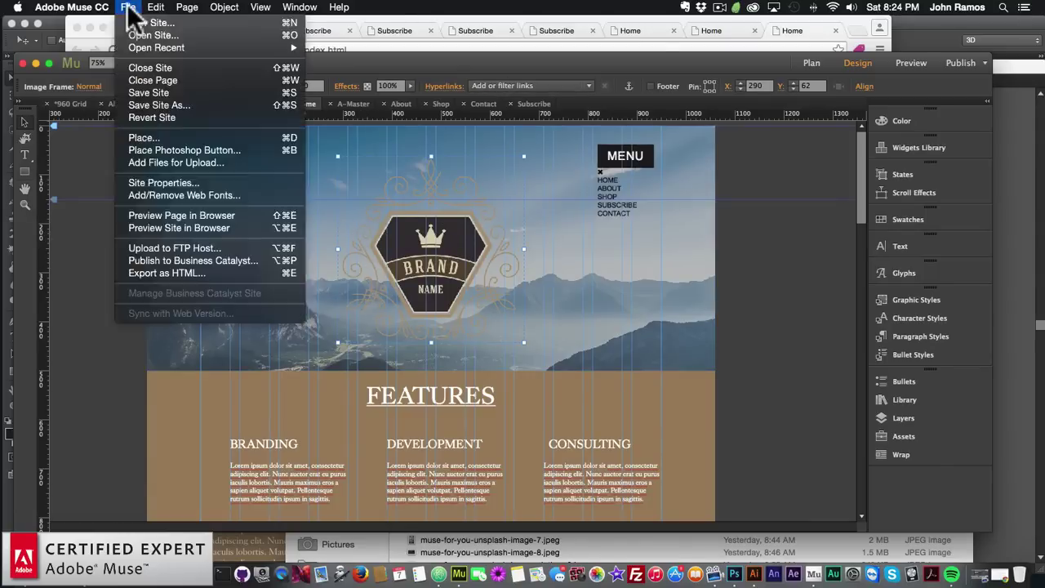
# Preview the page in Chrome, then nudge the logo with the arrow keys in Muse
pyautogui.click(173, 214)
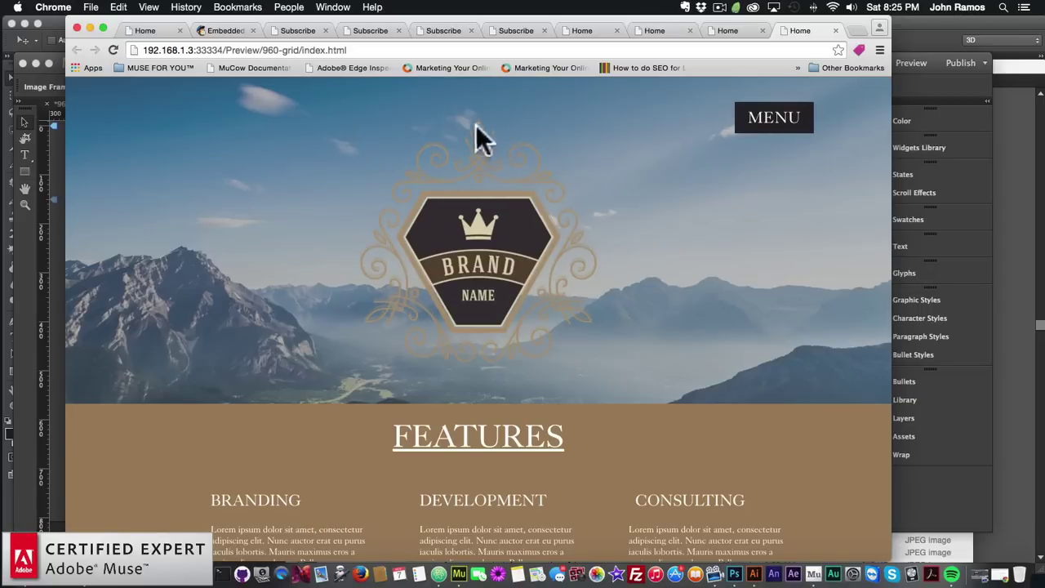
pyautogui.click(29, 245)
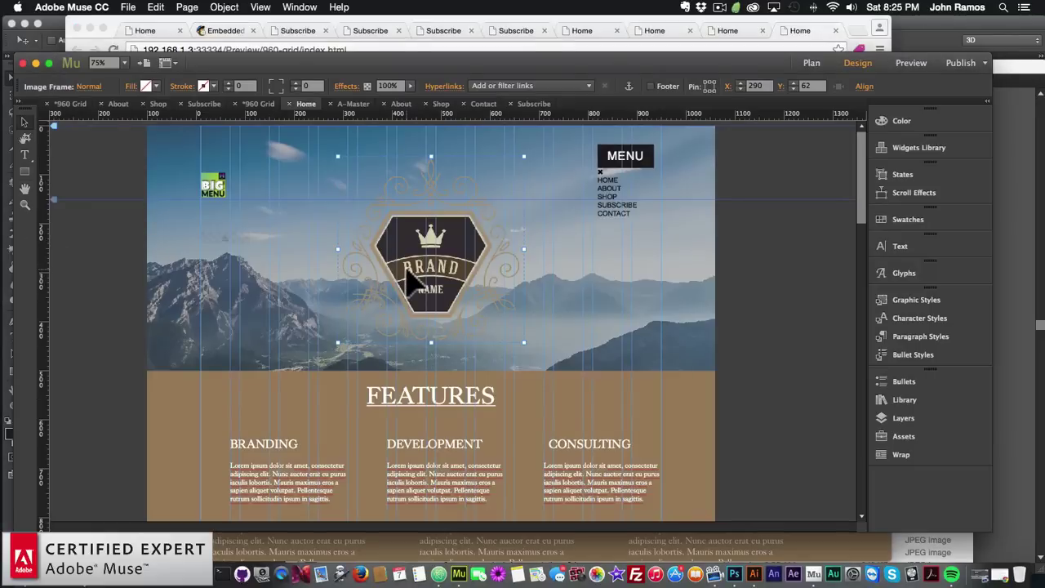
pyautogui.press('Up')
pyautogui.press('Up')
pyautogui.press('Down')
pyautogui.press('Up')
pyautogui.click(121, 252)
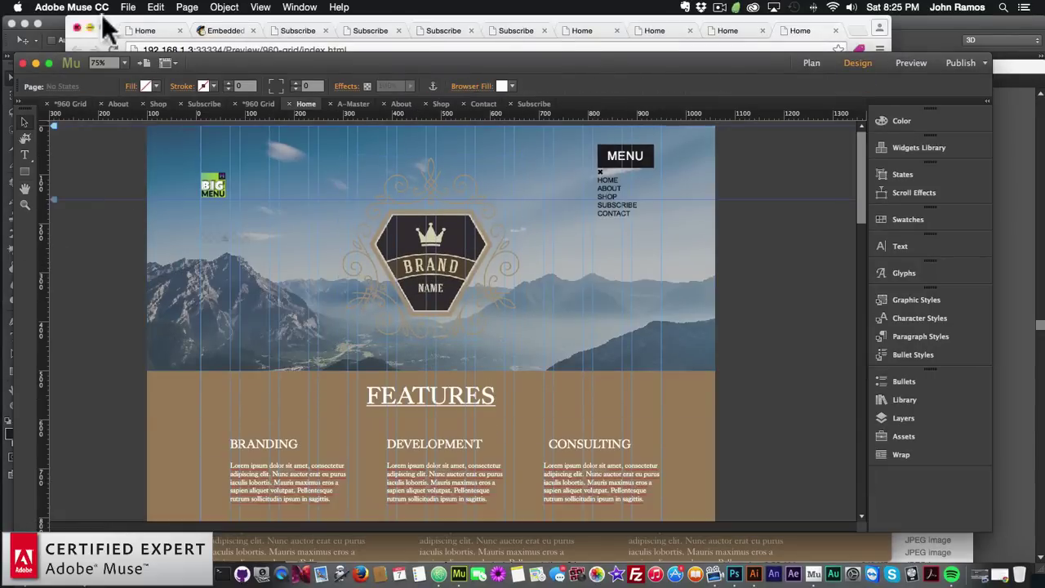
# Shift the logo slightly, preview again, then reselect the brand logo in Muse
pyautogui.moveTo(420, 220)
pyautogui.mouseDown()
pyautogui.moveTo(423, 231)
pyautogui.moveTo(416, 208)
pyautogui.mouseUp()
pyautogui.click(164, 236)
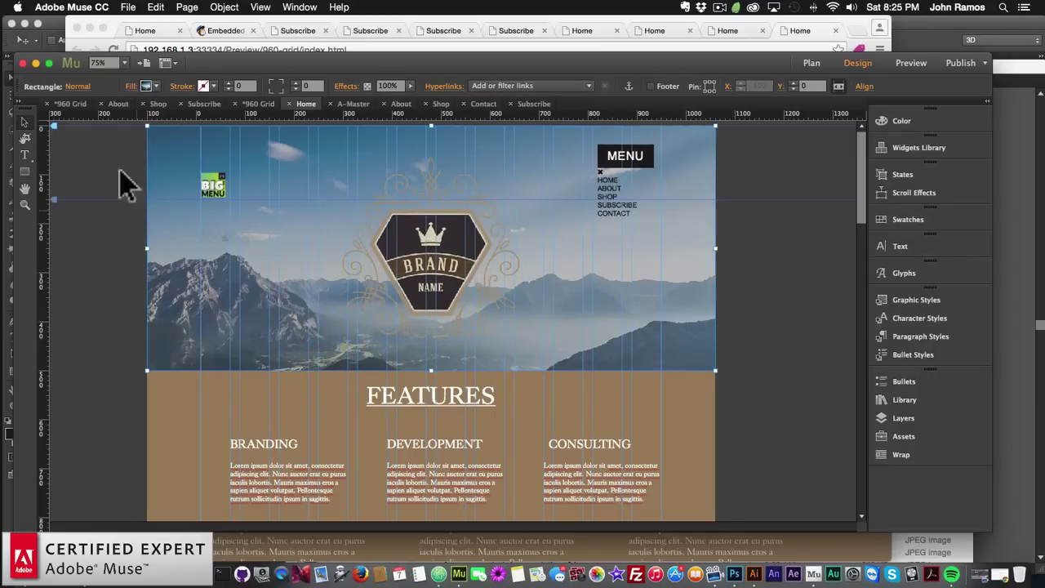
pyautogui.click(128, 6)
pyautogui.click(163, 214)
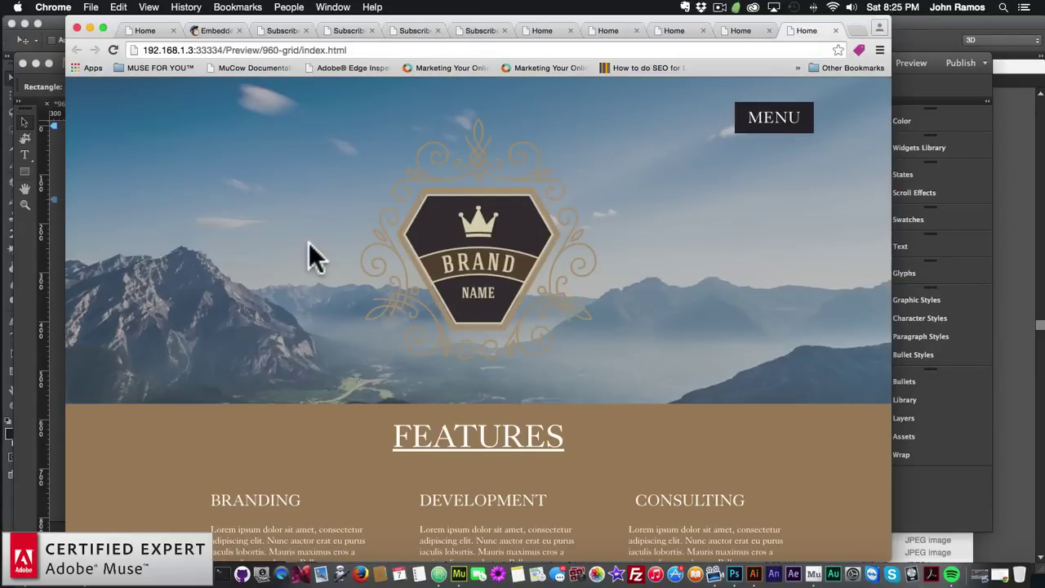
pyautogui.click(25, 295)
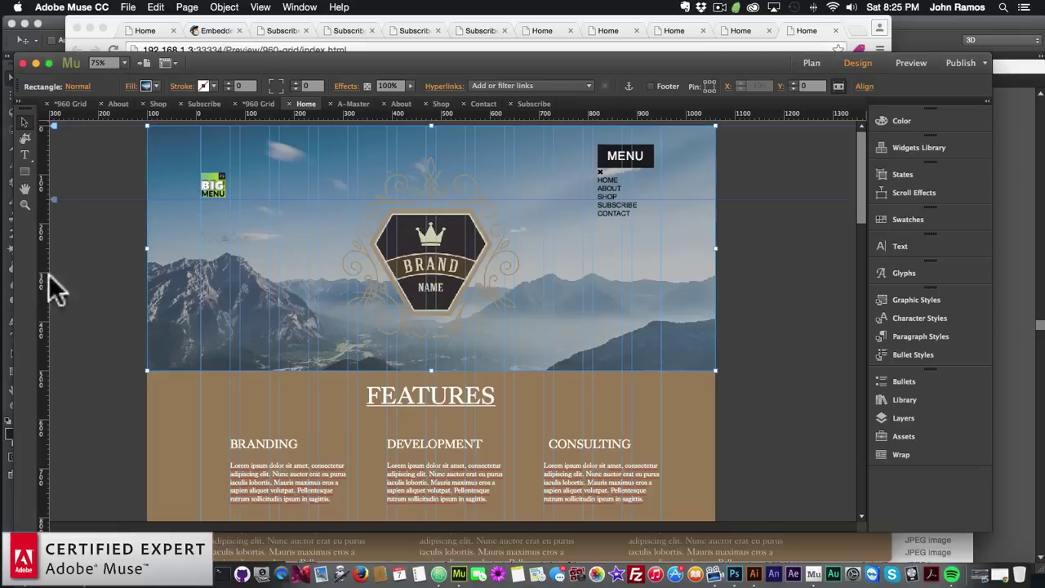
pyautogui.click(457, 237)
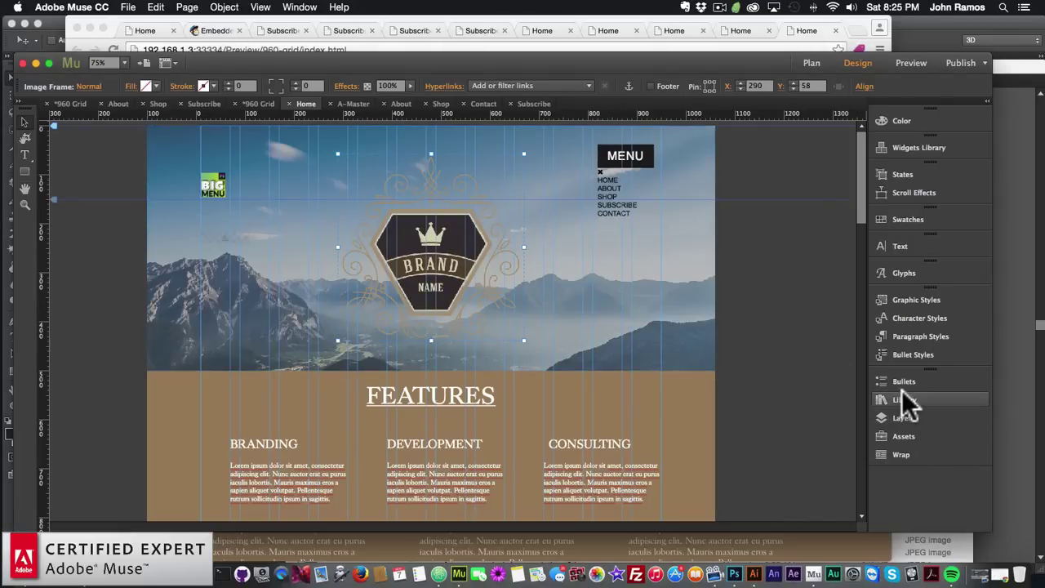
# Drag The Animator – Initial widget from the Library onto the header image
pyautogui.click(873, 399)
pyautogui.scroll(-15, 739, 363)
pyautogui.scroll(-10, 739, 365)
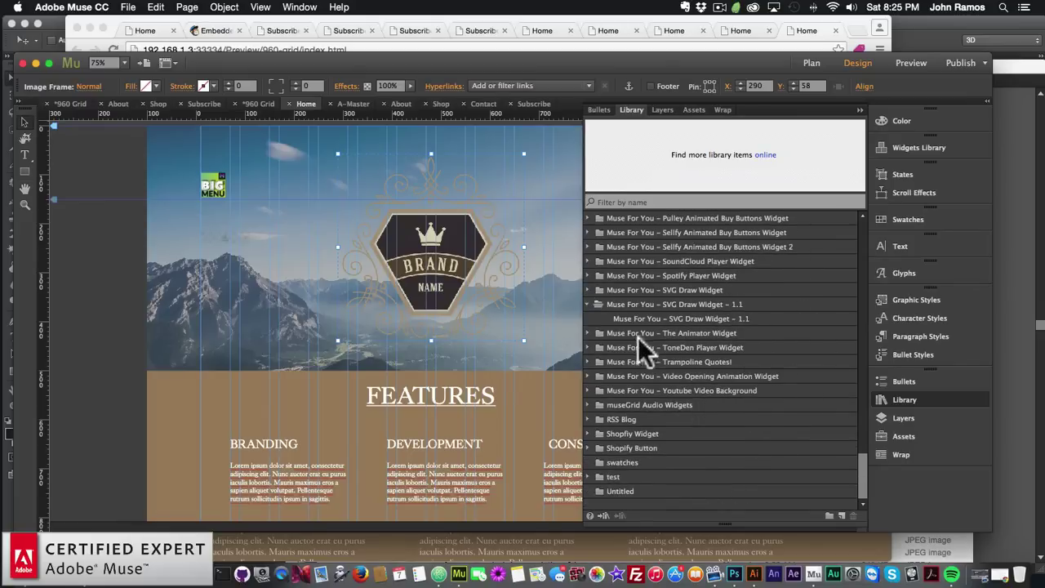
pyautogui.doubleClick(660, 333)
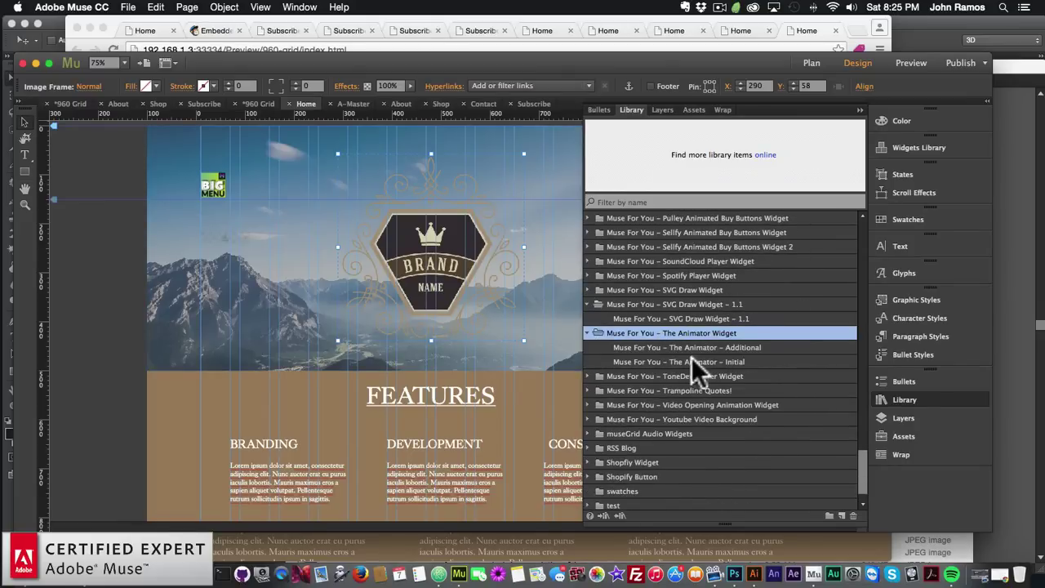
pyautogui.click(690, 362)
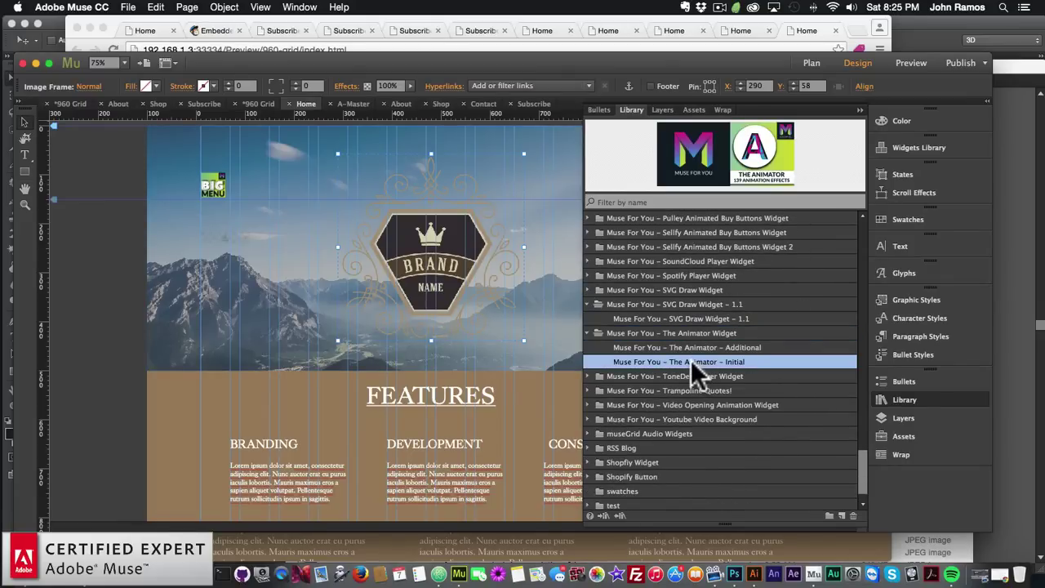
pyautogui.moveTo(684, 360); pyautogui.dragTo(217, 272)
pyautogui.click(920, 401)
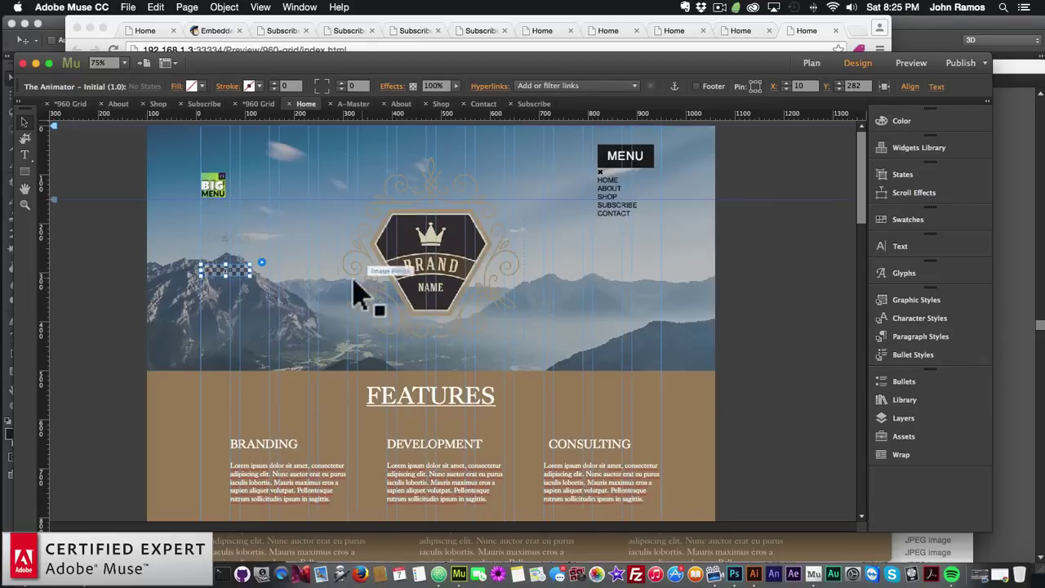
# Set The Animator to a fadeIn animation with a 7000 ms duration
pyautogui.click(262, 263)
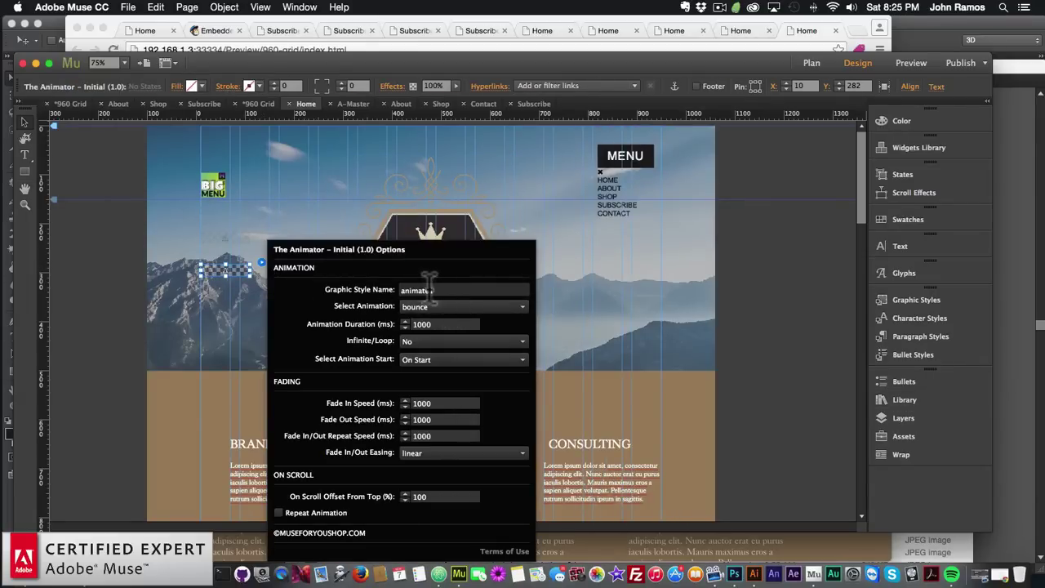
pyautogui.click(414, 305)
pyautogui.scroll(-8, 446, 395)
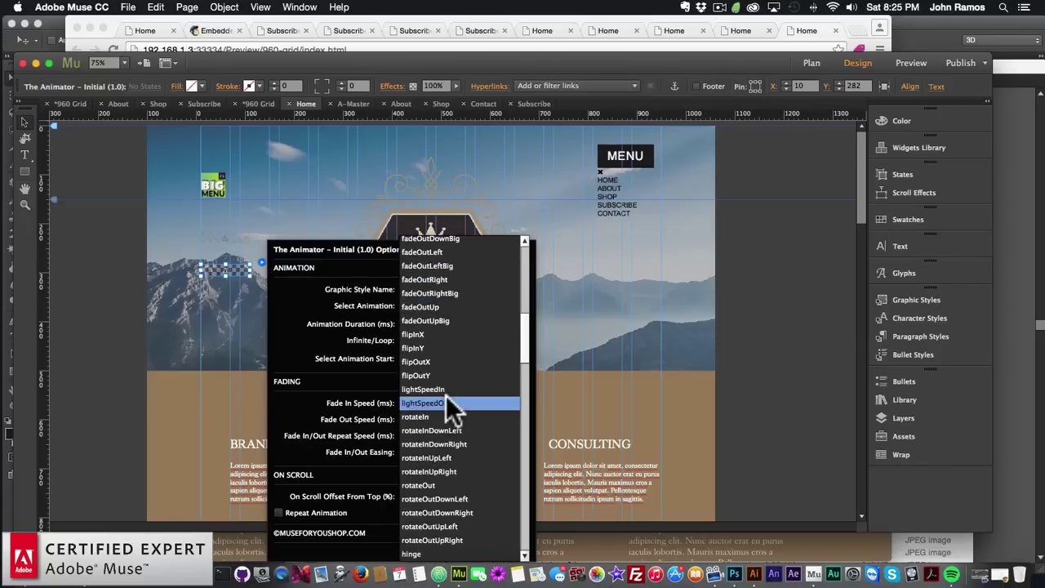
pyautogui.scroll(5, 435, 349)
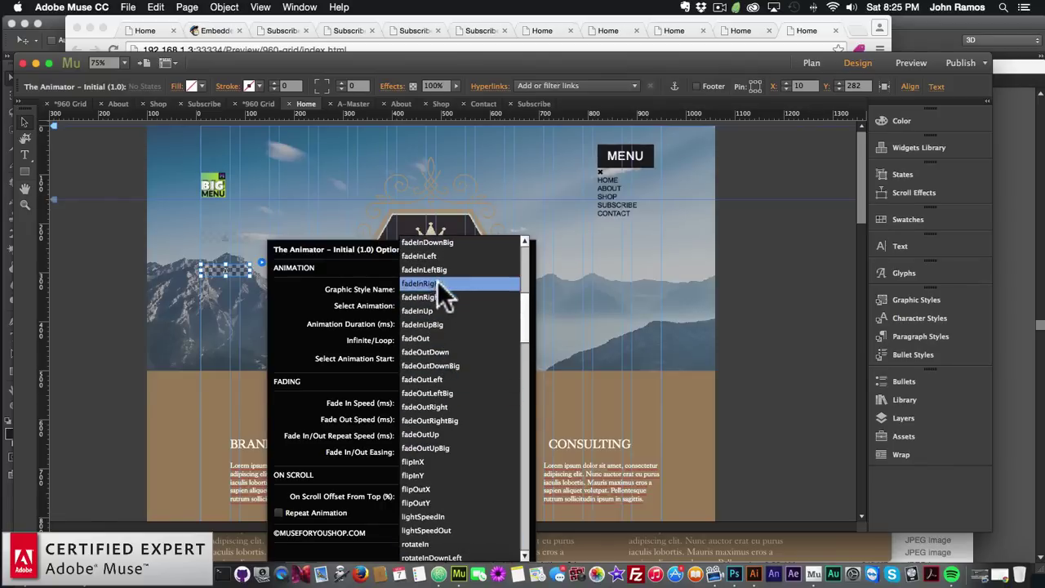
pyautogui.scroll(2, 437, 276)
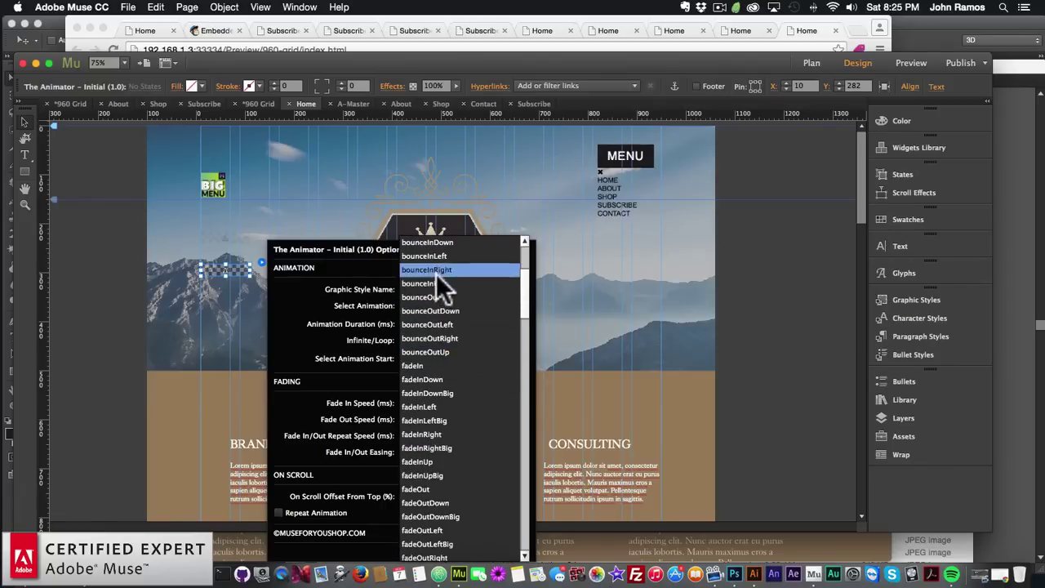
pyautogui.click(424, 365)
pyautogui.click(449, 324)
pyautogui.write('7000')
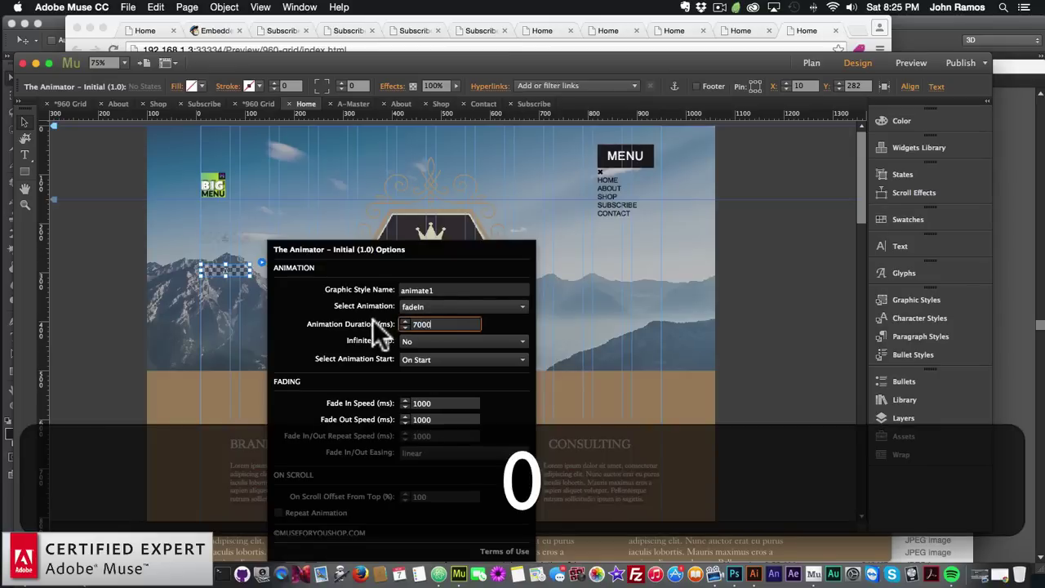
pyautogui.press('Return')
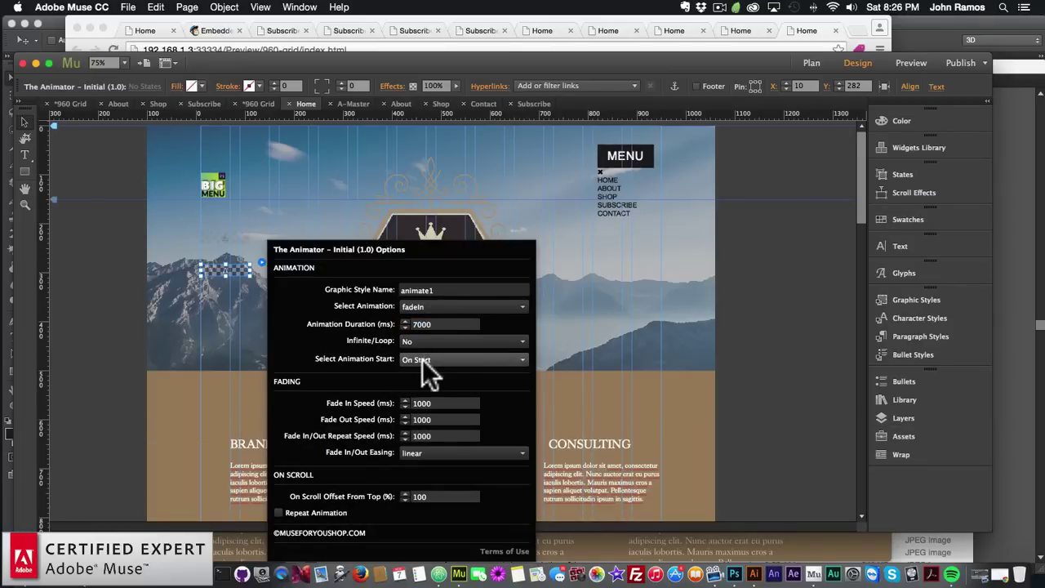
pyautogui.click(207, 315)
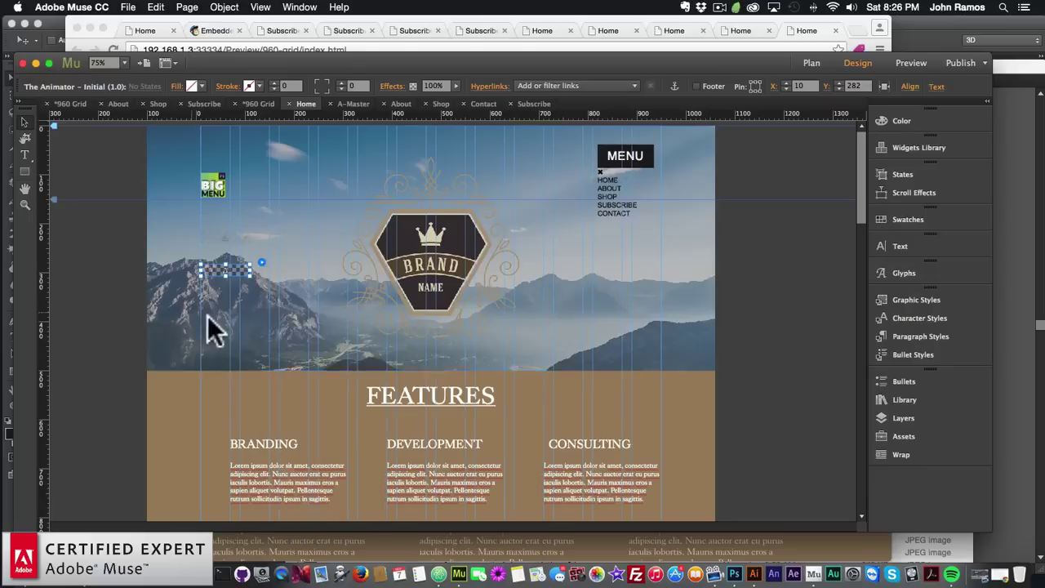
# Preview the Home page in the browser, then reselect the brand logo in Muse
pyautogui.click(128, 6)
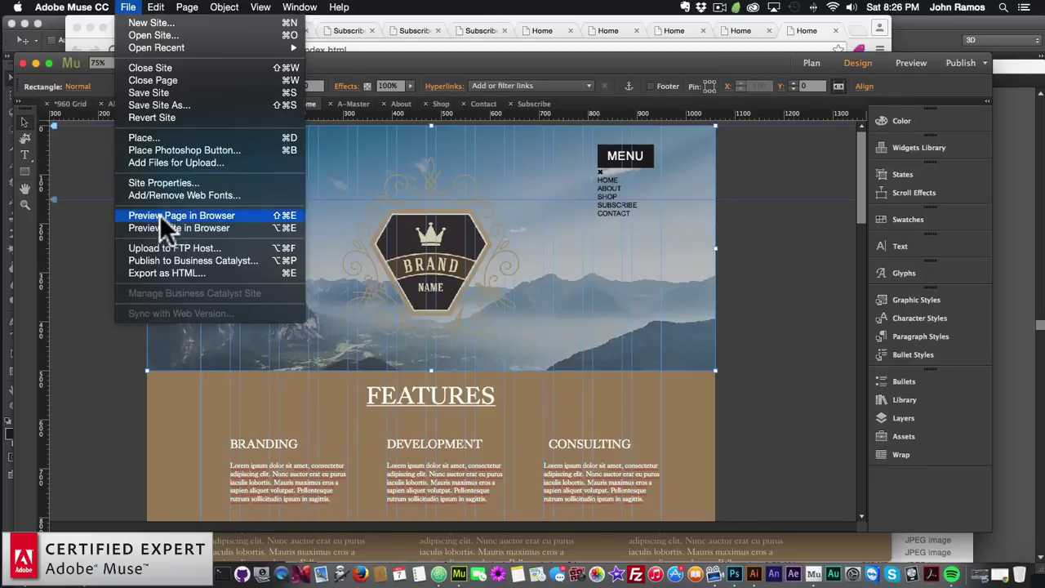
pyautogui.click(160, 216)
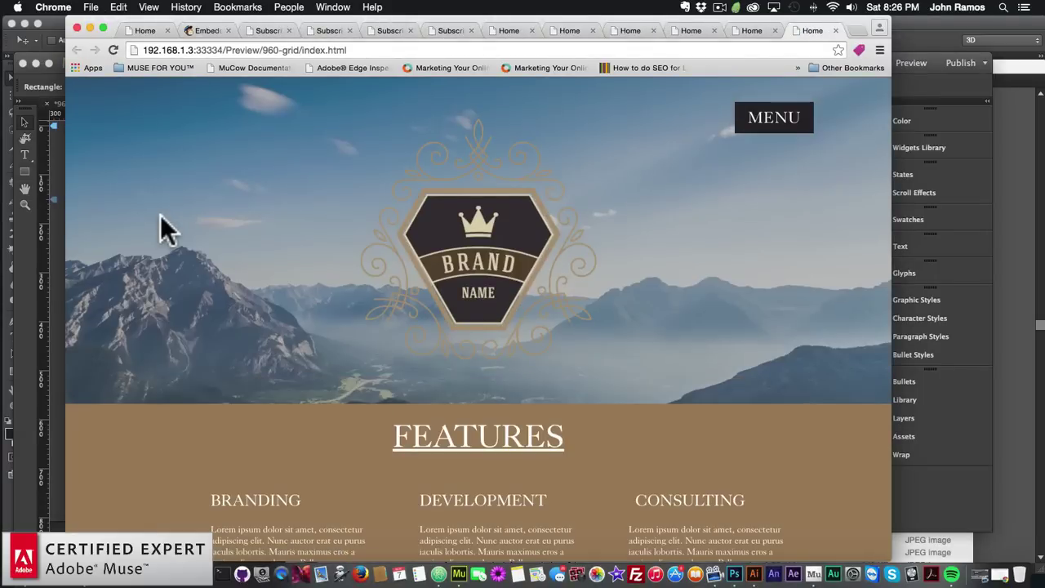
pyautogui.click(42, 245)
pyautogui.click(441, 245)
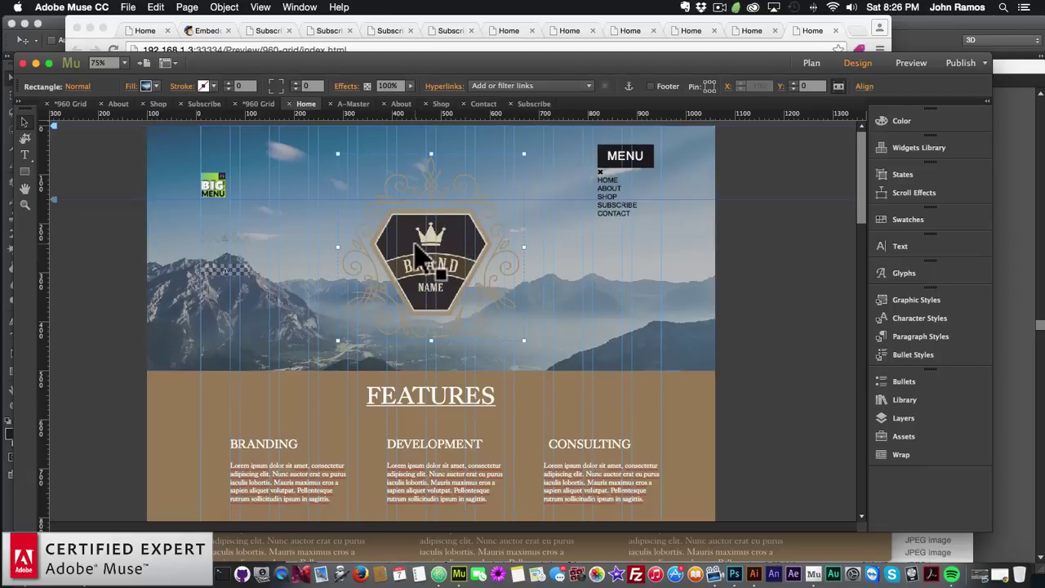
# Create a new graphic style for the logo and delete the extra Style 1
pyautogui.click(904, 300)
pyautogui.doubleClick(841, 374)
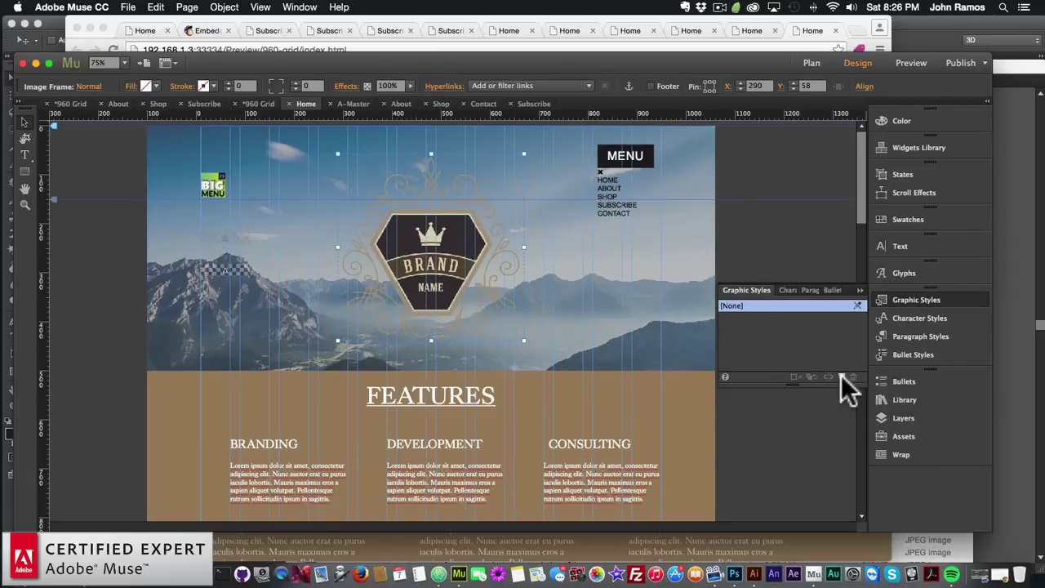
pyautogui.click(771, 330)
pyautogui.click(853, 376)
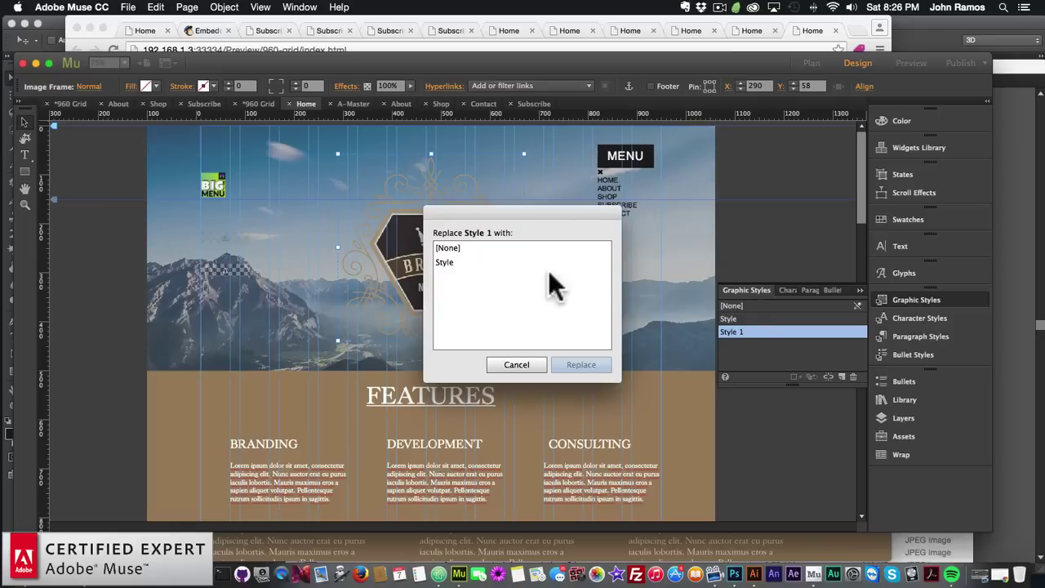
pyautogui.press('Return')
# Rename the remaining graphic style to animate1
pyautogui.click(746, 318)
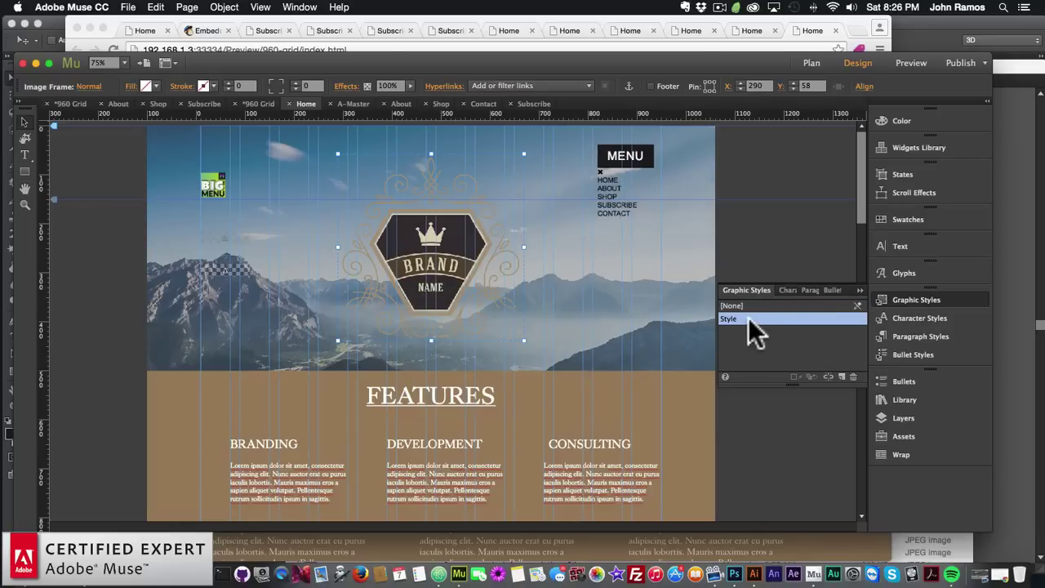
pyautogui.doubleClick(755, 318)
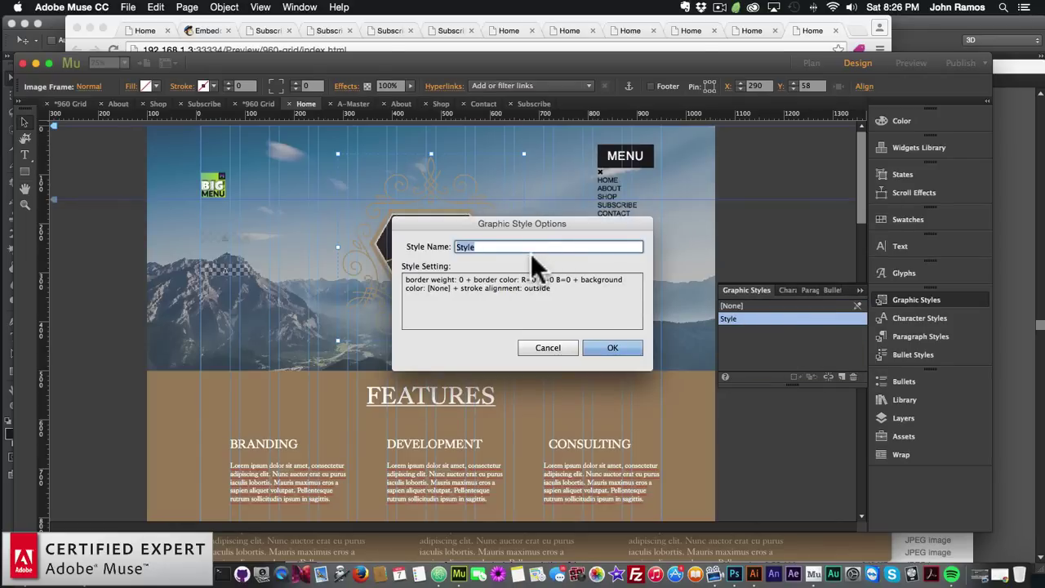
pyautogui.write('animate1')
pyautogui.press('Return')
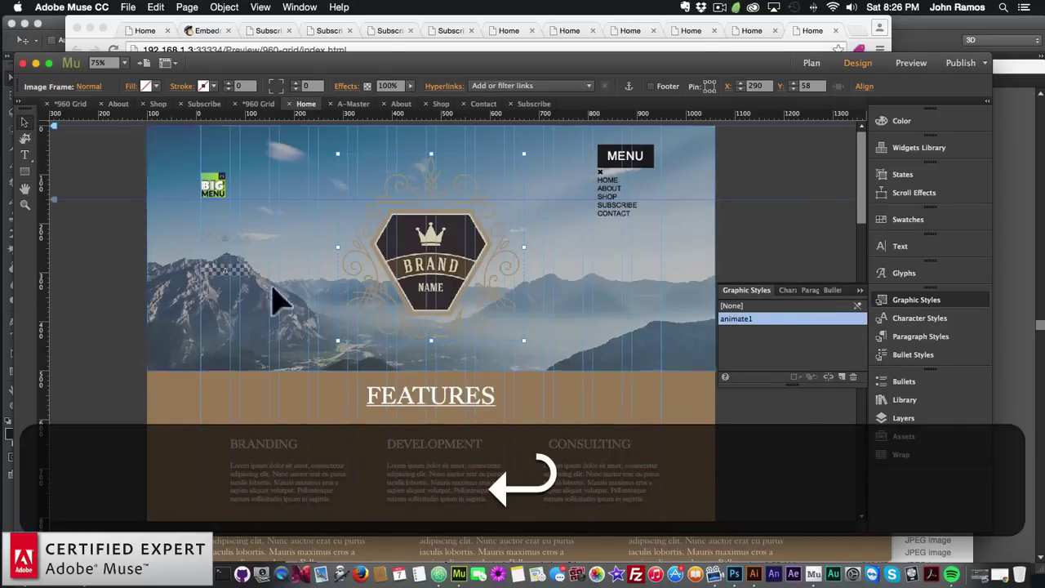
# Preview the Home page in the browser to see the logo fade in
pyautogui.click(98, 286)
pyautogui.click(128, 7)
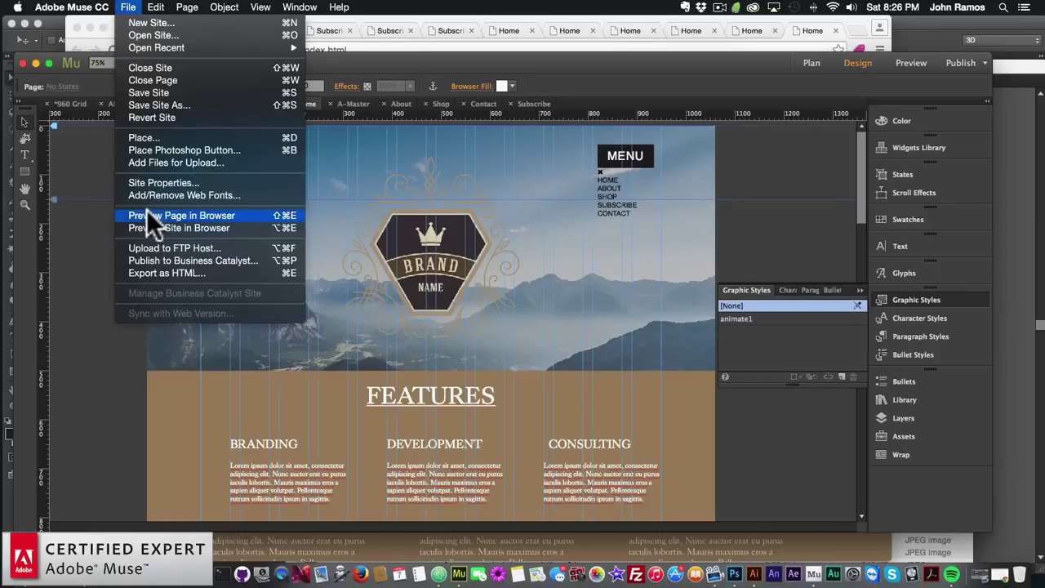
pyautogui.click(146, 209)
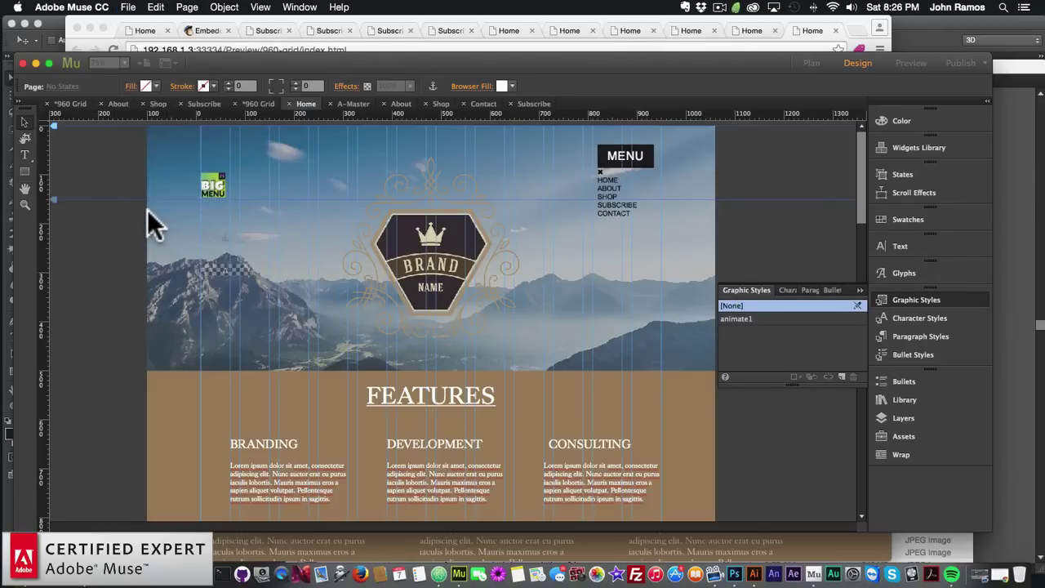
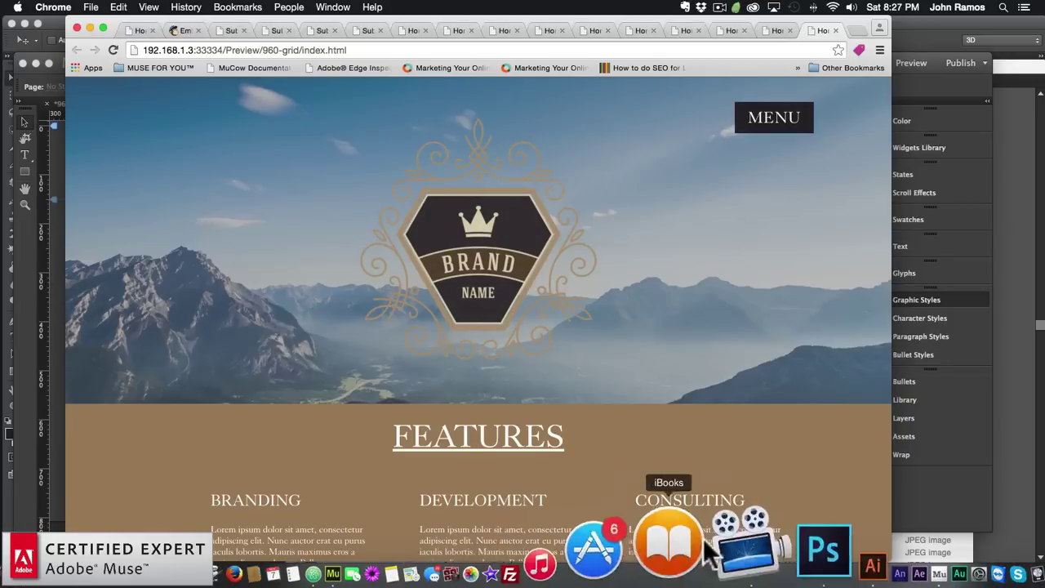
# Select all of the logo artwork in Illustrator and copy hex 292528 from Muse's WORKS fill
pyautogui.click(751, 552)
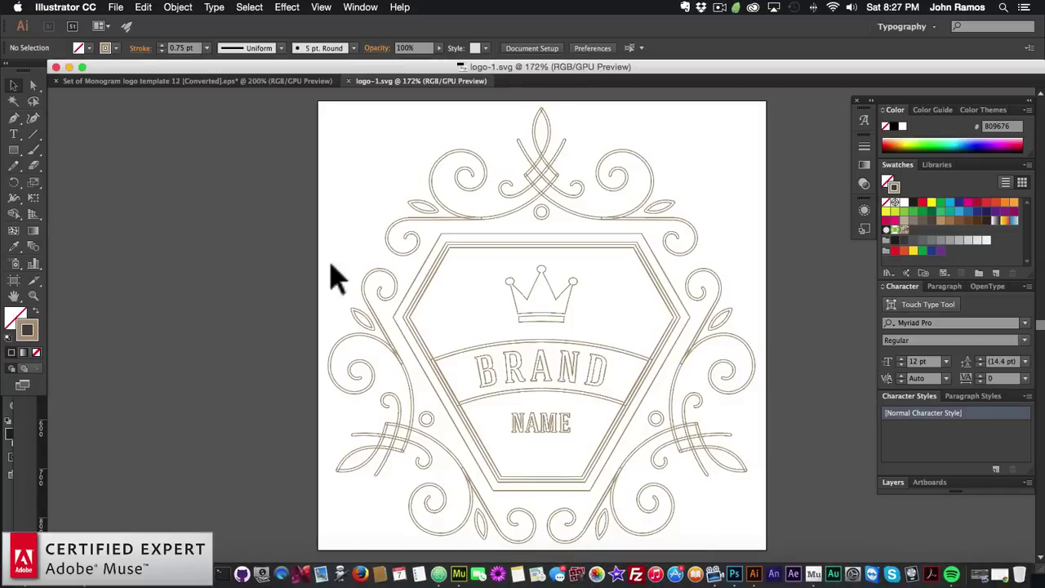
pyautogui.press('super+a')
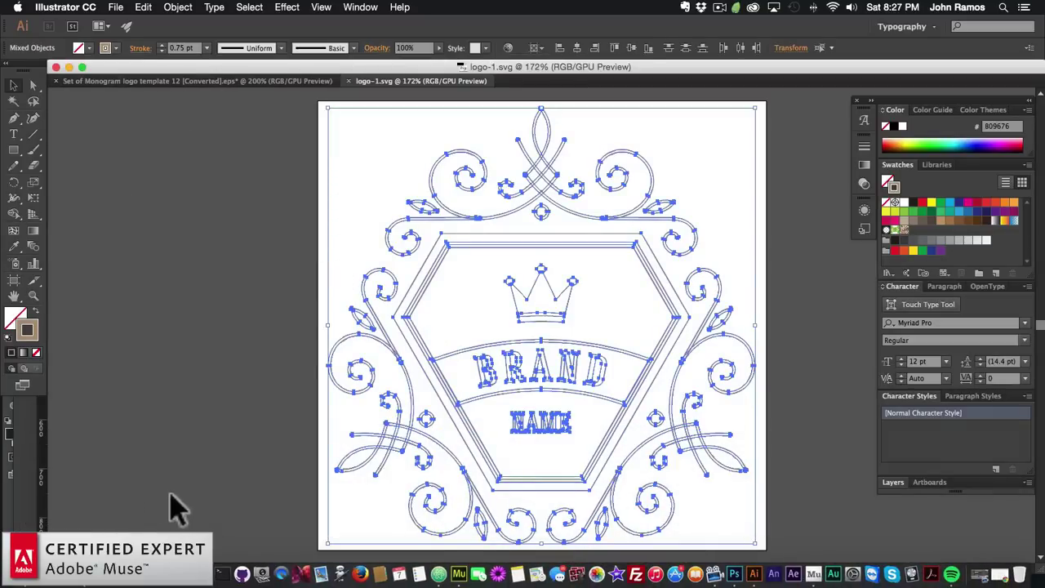
pyautogui.click(458, 573)
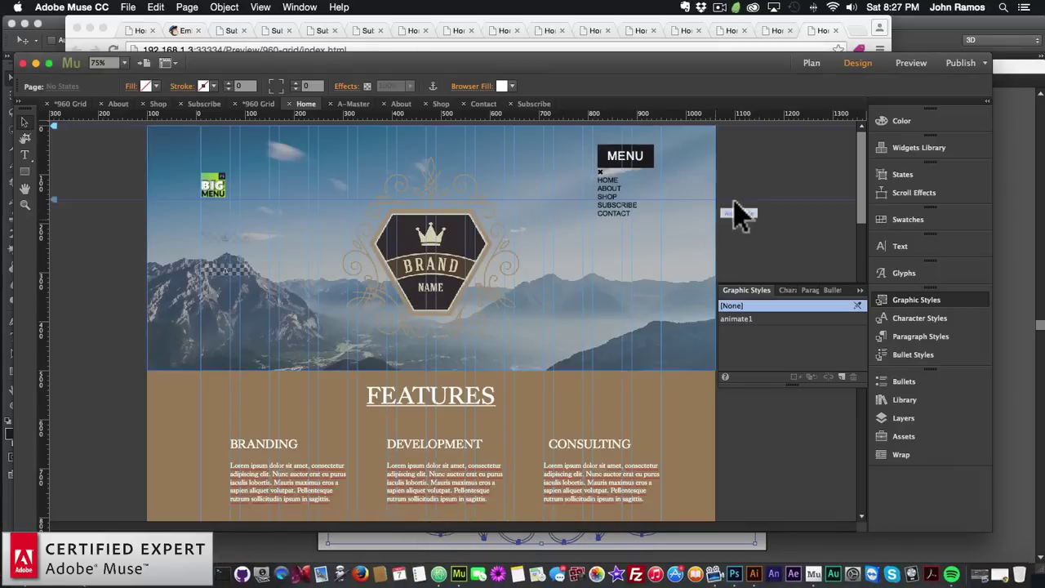
pyautogui.scroll(-10, 514, 310)
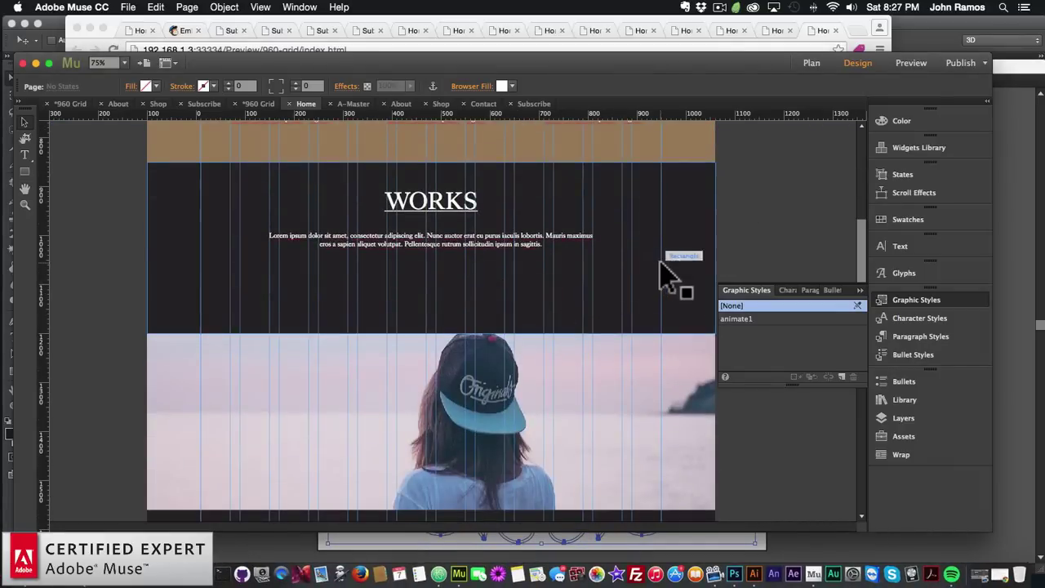
pyautogui.click(661, 262)
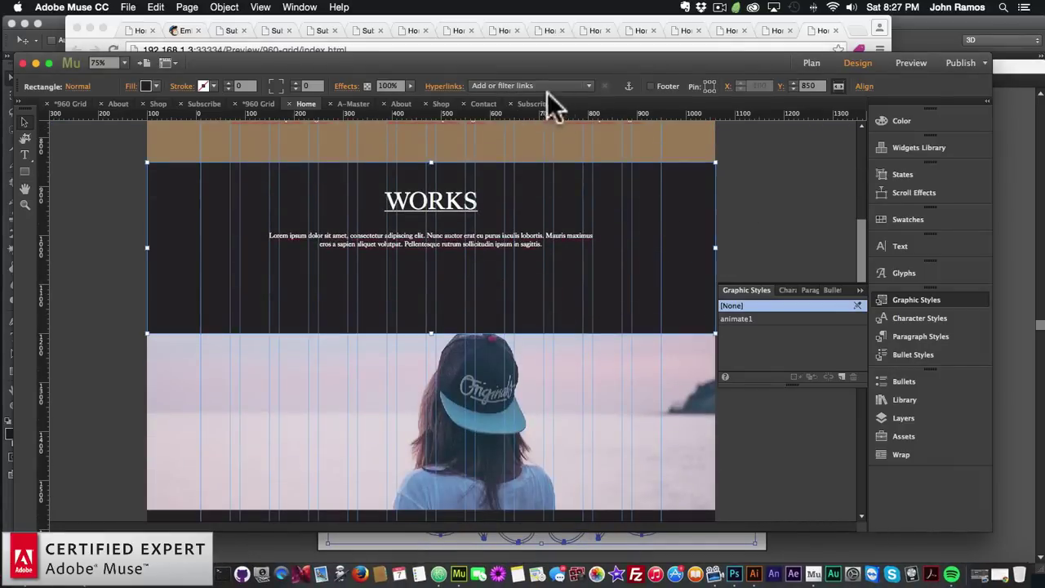
pyautogui.click(157, 86)
pyautogui.click(279, 152)
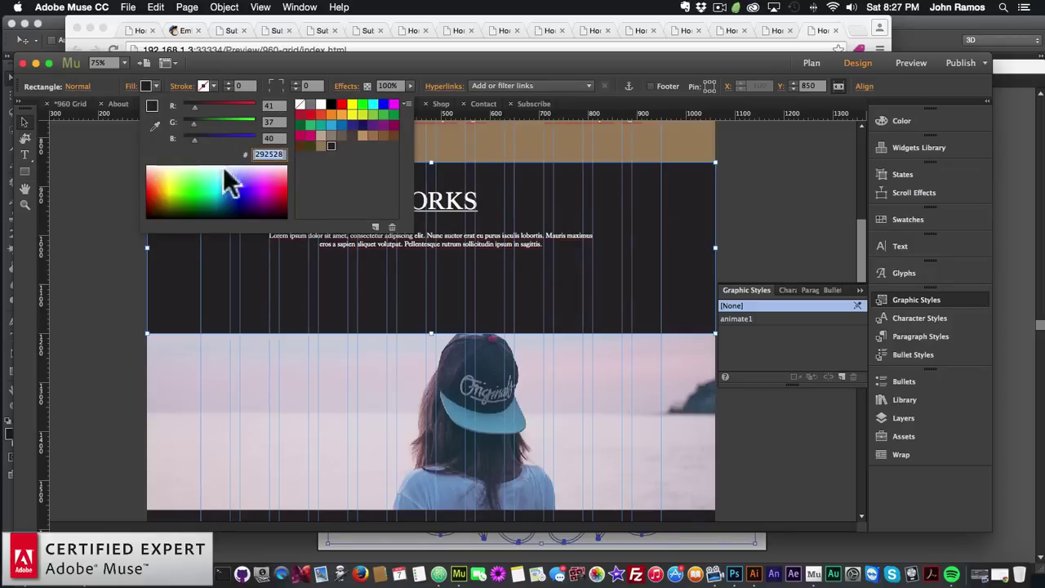
pyautogui.press('super+c')
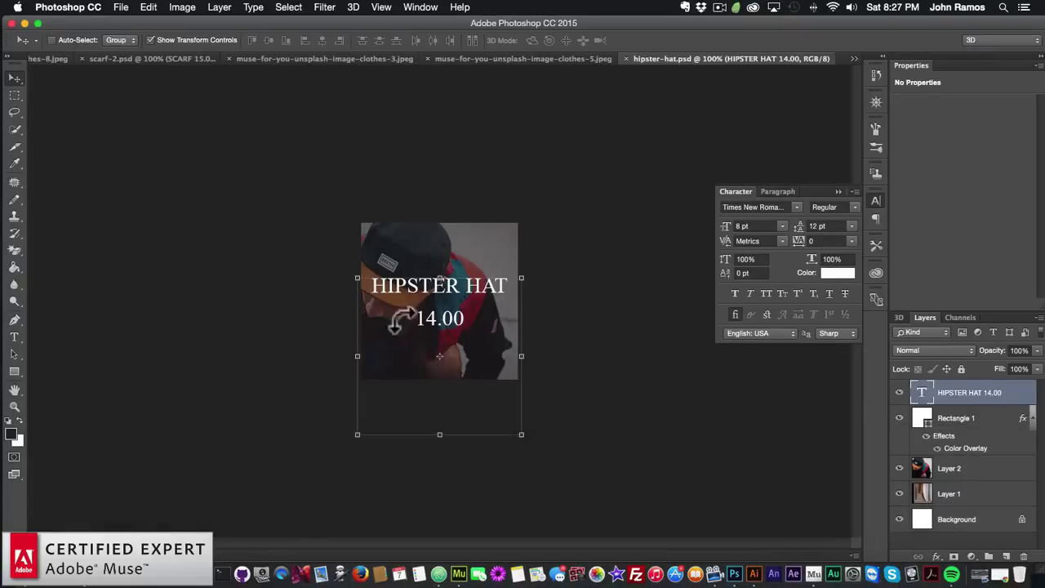
# Set the logo's stroke colour to 292528 and save logo-1.svg
pyautogui.click(754, 569)
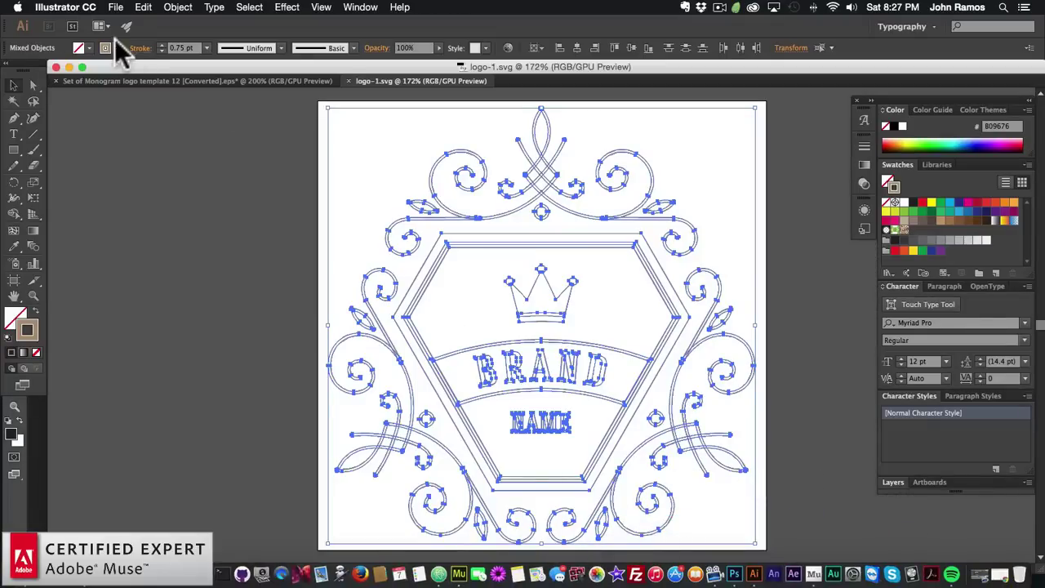
pyautogui.doubleClick(31, 326)
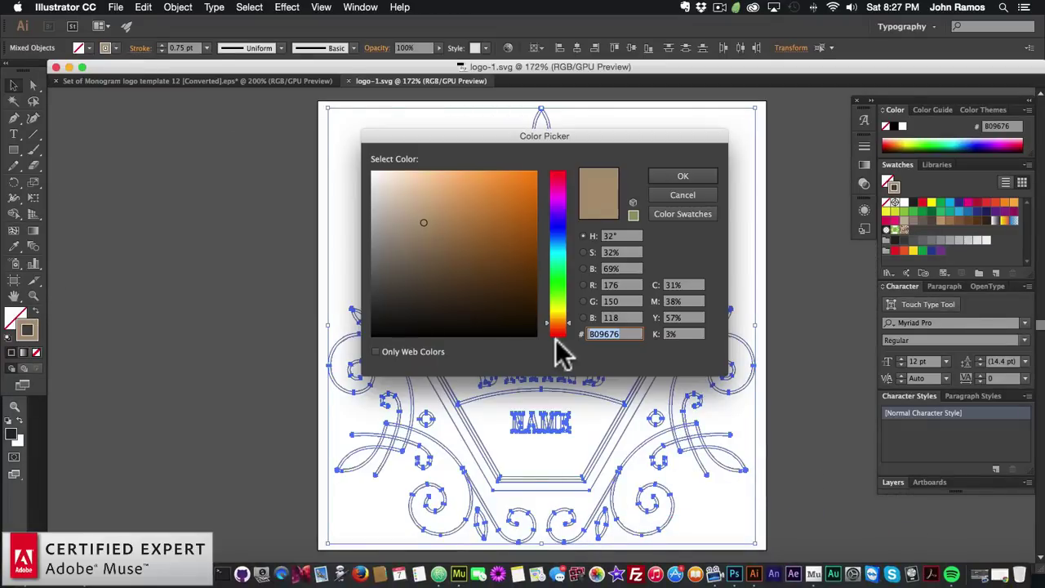
pyautogui.press('super+v')
pyautogui.click(672, 171)
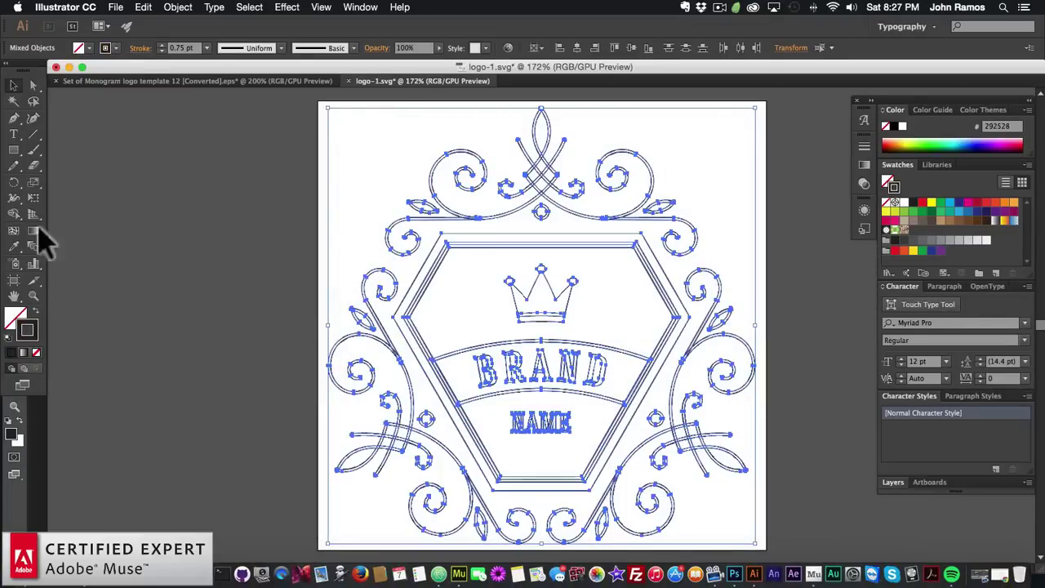
pyautogui.click(188, 318)
pyautogui.click(116, 7)
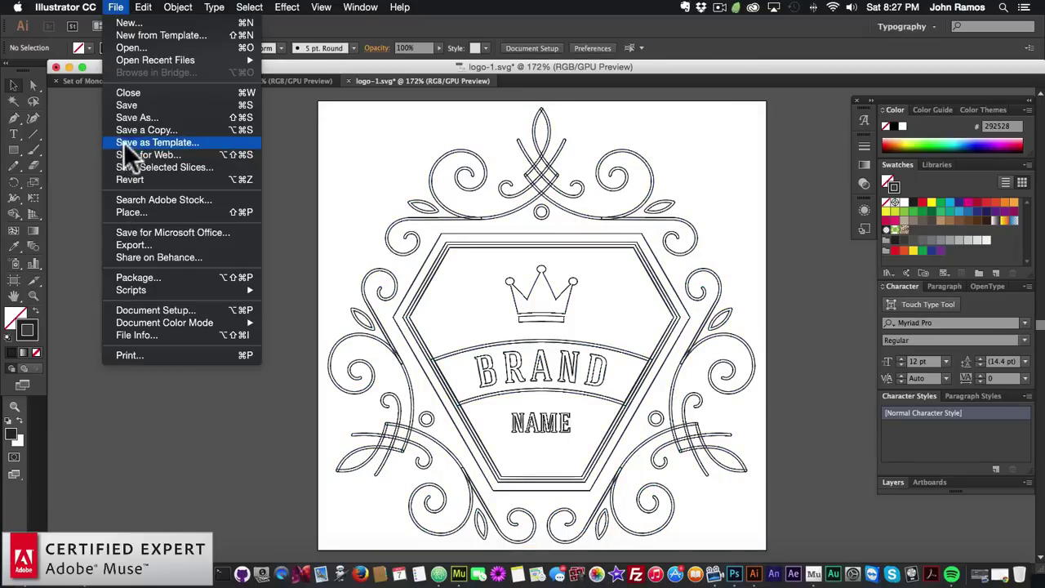
pyautogui.click(126, 105)
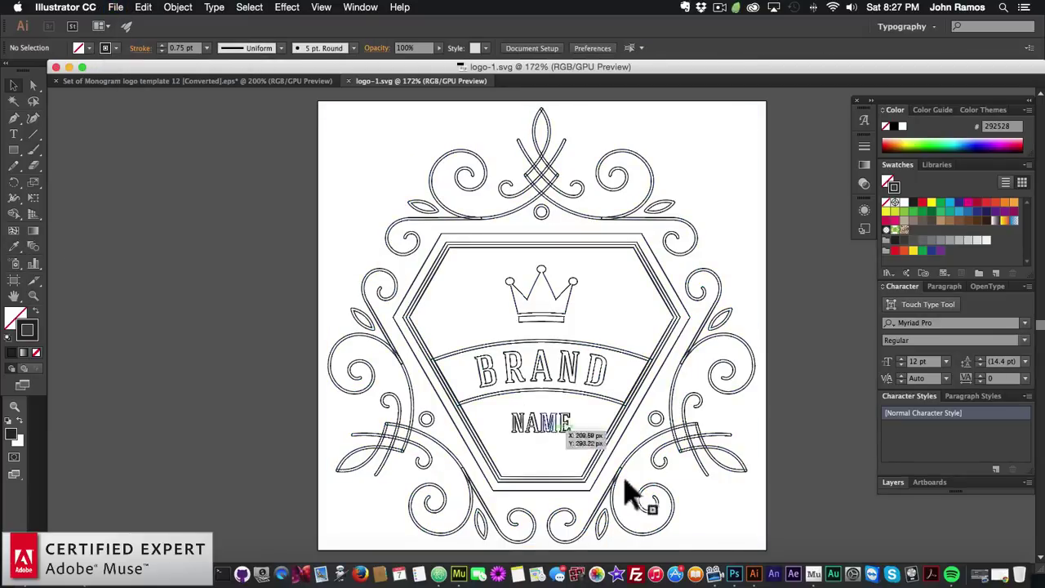
# Load the recoloured logo-1.svg into the header logo's SVG Draw widget
pyautogui.click(453, 560)
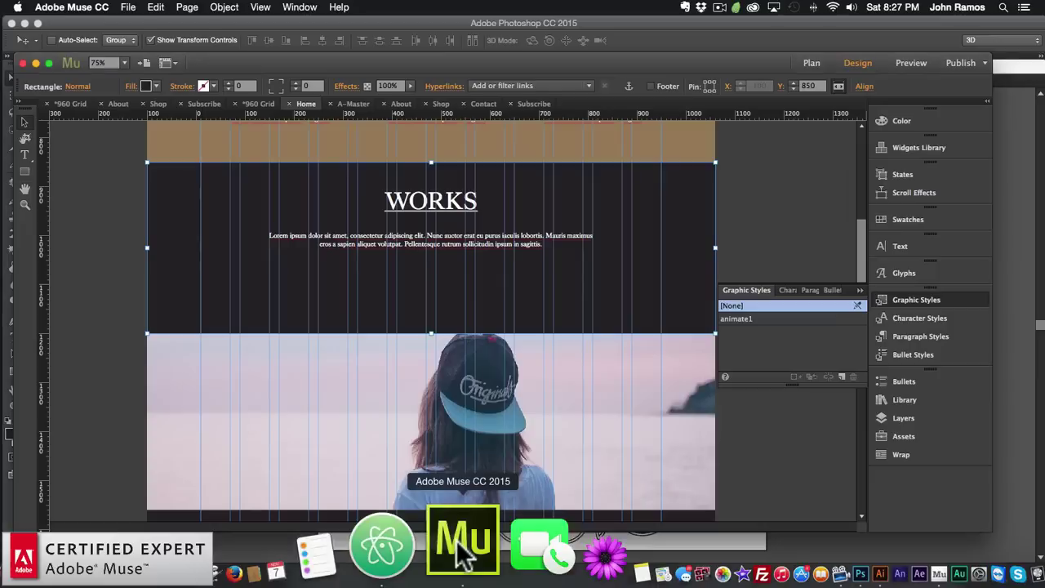
pyautogui.scroll(10, 425, 282)
pyautogui.click(431, 228)
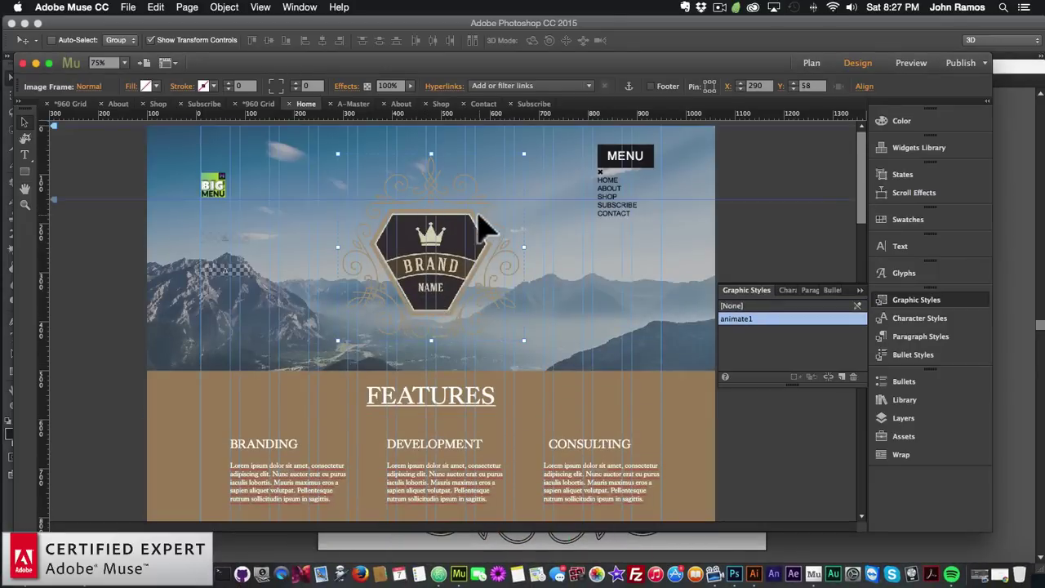
pyautogui.moveTo(433, 219); pyautogui.dragTo(432, 227)
pyautogui.click(438, 163)
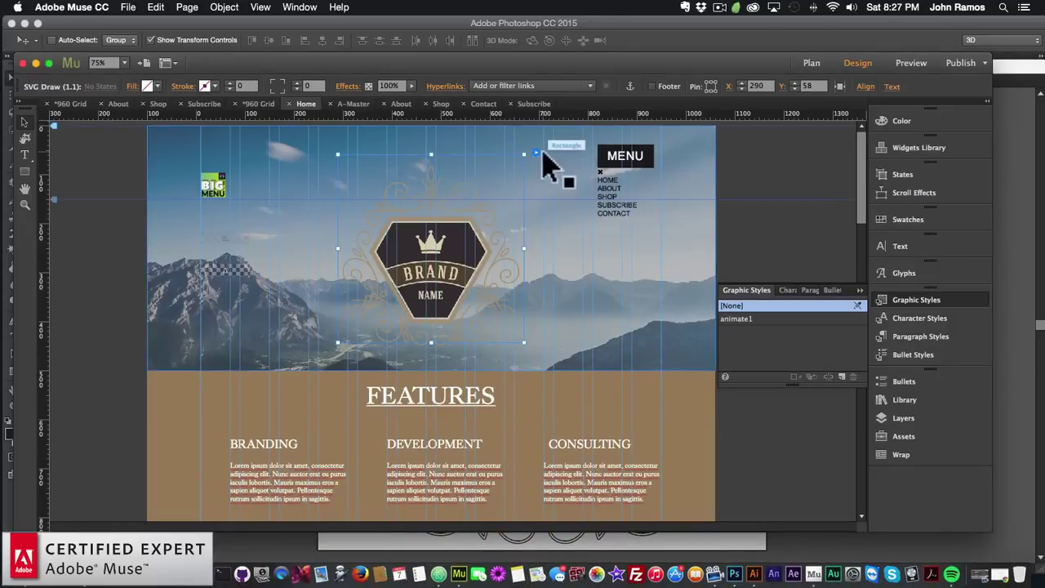
pyautogui.click(535, 152)
pyautogui.click(751, 171)
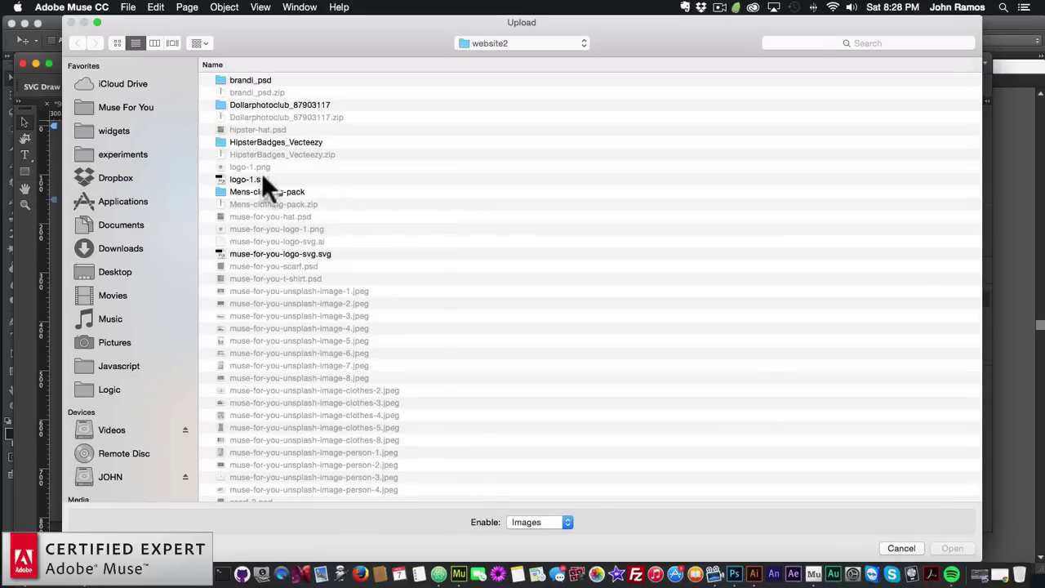
pyautogui.doubleClick(261, 178)
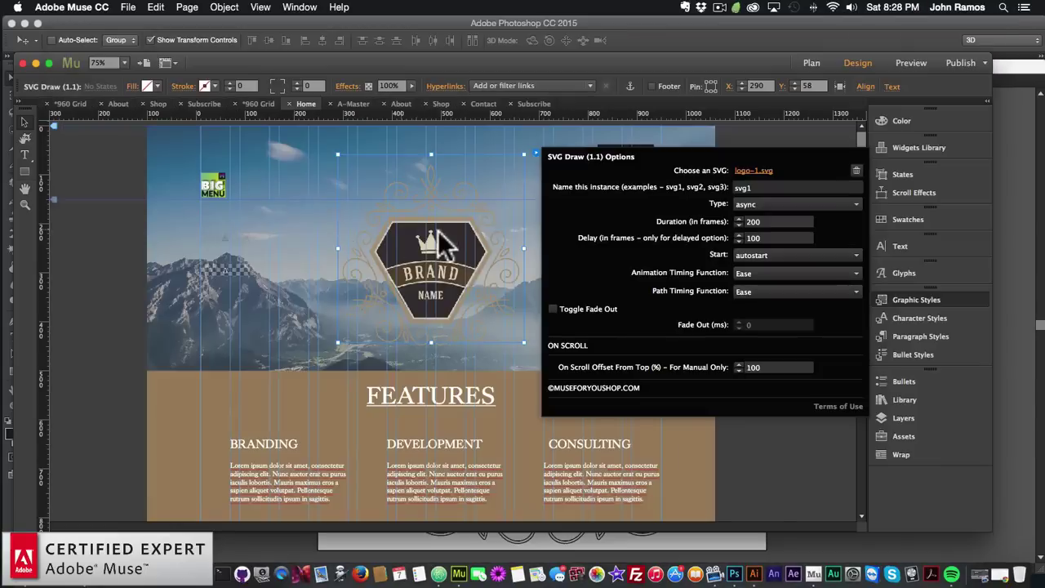
pyautogui.click(376, 243)
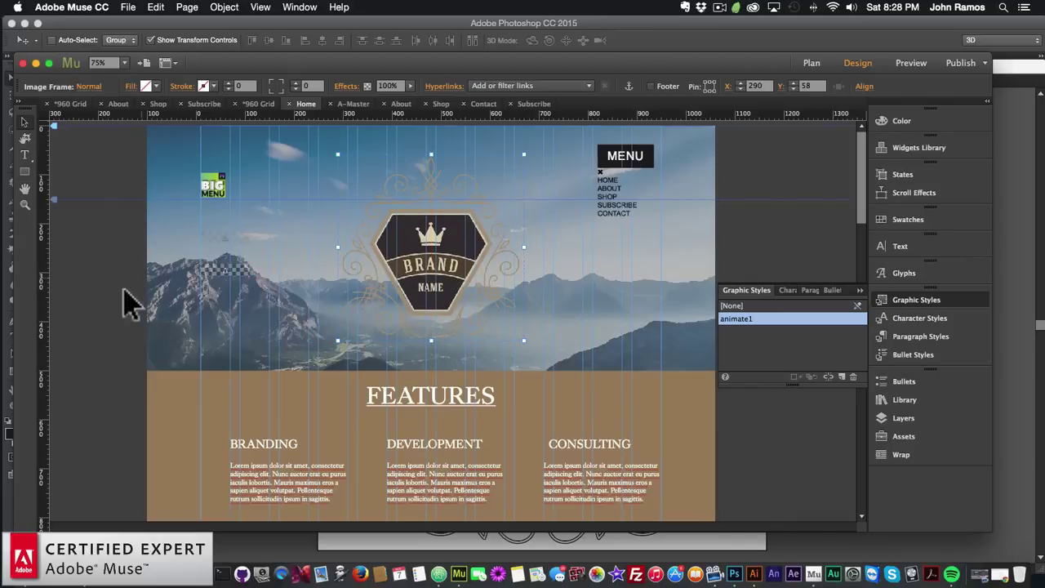
# Preview the Home page in the browser to check the dark logo
pyautogui.click(131, 180)
pyautogui.click(127, 7)
pyautogui.click(184, 215)
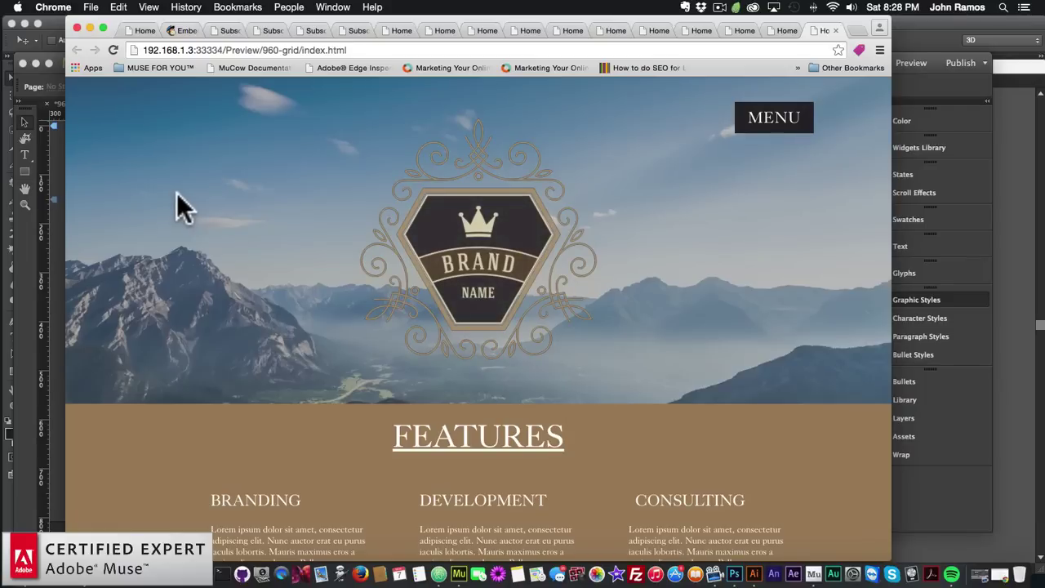
pyautogui.click(13, 274)
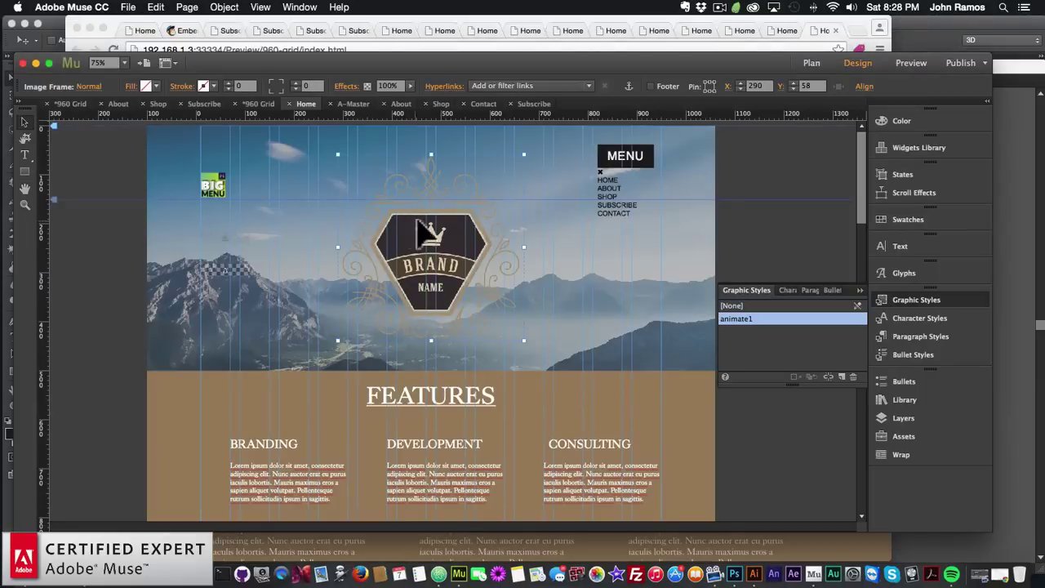
# Enable Toggle Fade Out on the logo's SVG Draw widget with a 12000 ms fade-out
pyautogui.click(413, 223)
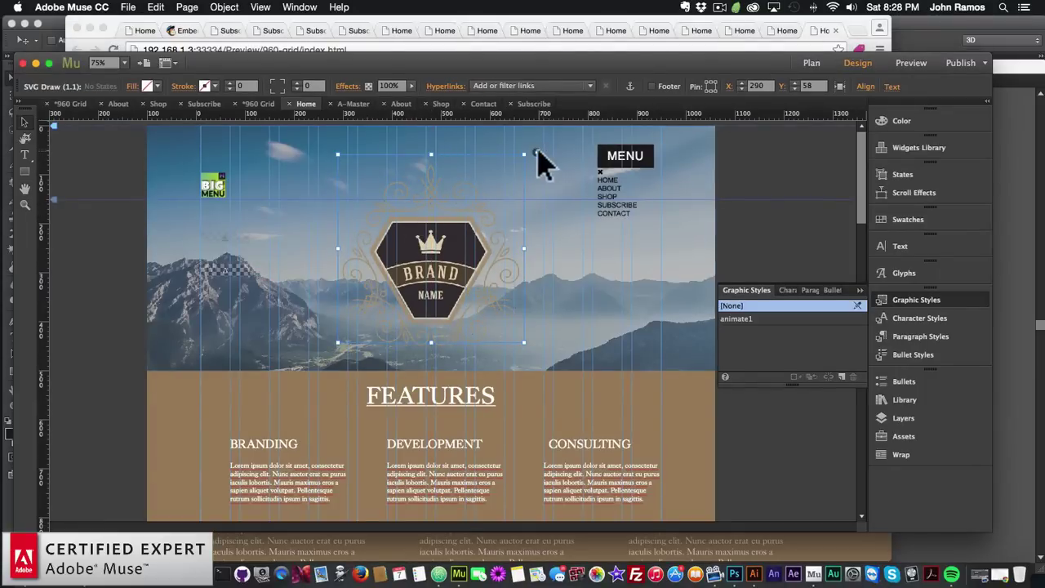
pyautogui.click(536, 153)
pyautogui.click(553, 308)
pyautogui.click(776, 324)
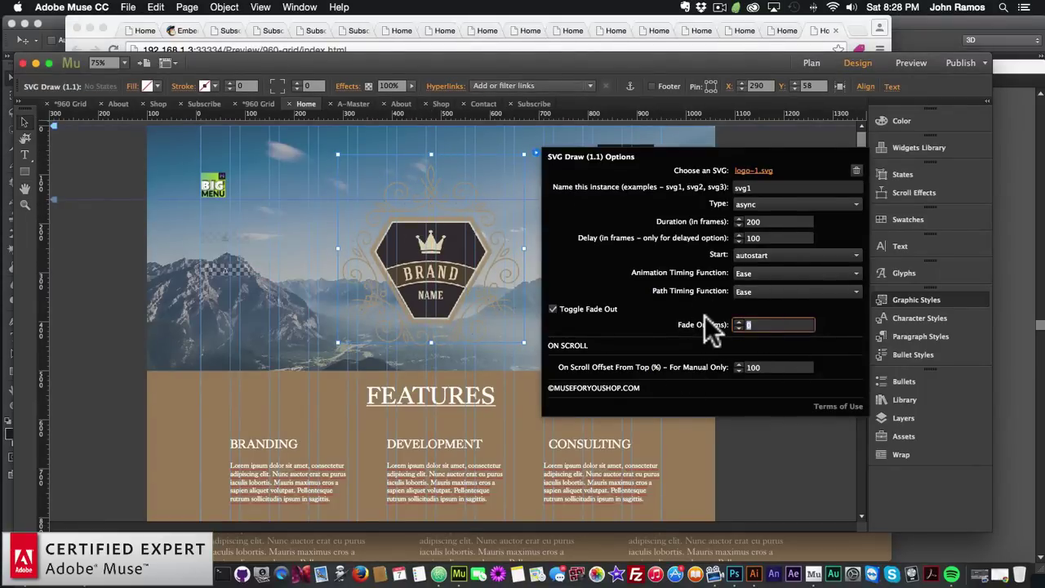
pyautogui.write('7000')
pyautogui.press('Return')
pyautogui.moveTo(763, 326); pyautogui.dragTo(700, 323)
pyautogui.write('12000')
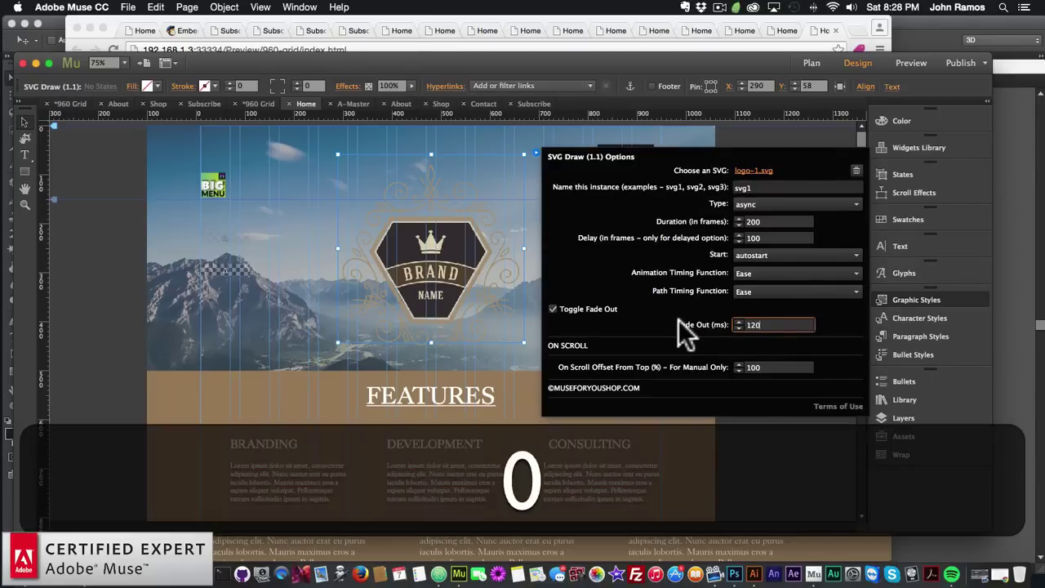
pyautogui.press('Return')
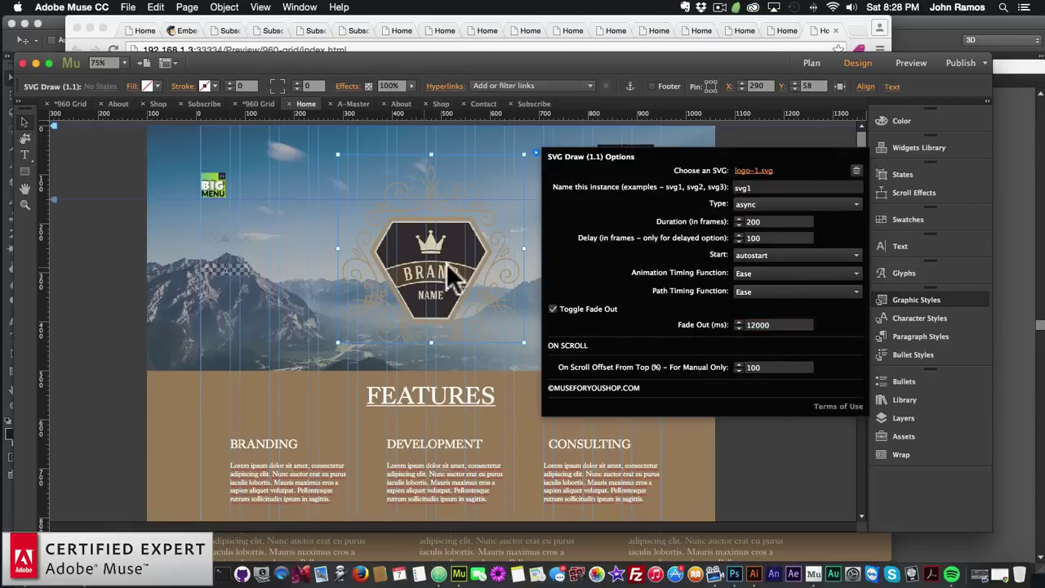
# Move the logo frame back up to Y 58
pyautogui.click(441, 302)
pyautogui.moveTo(440, 286); pyautogui.dragTo(439, 279)
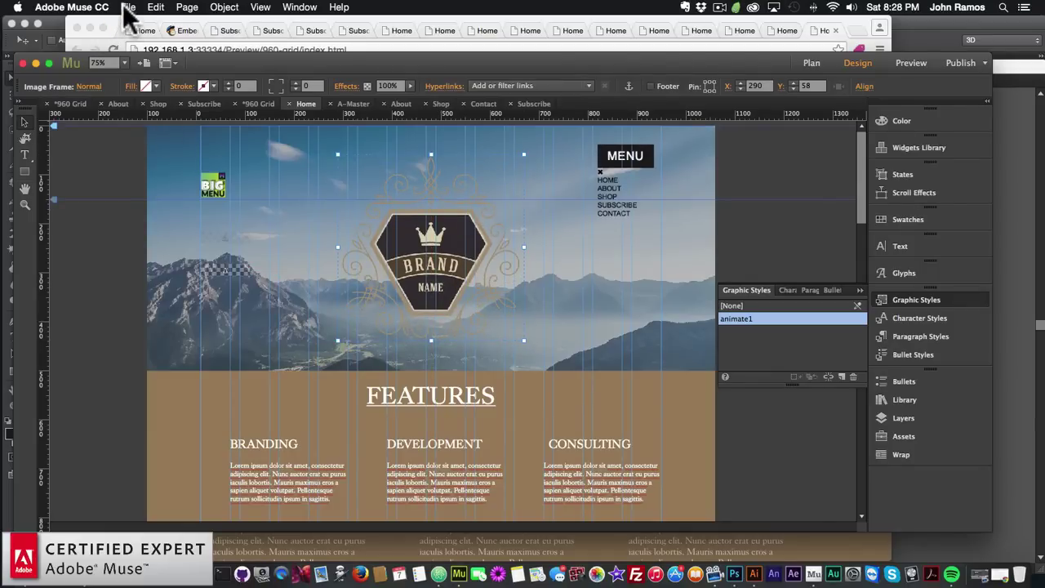
pyautogui.click(128, 7)
# Watch the logo draw and fade in the Chrome preview, scrolling through the sections below
pyautogui.click(157, 216)
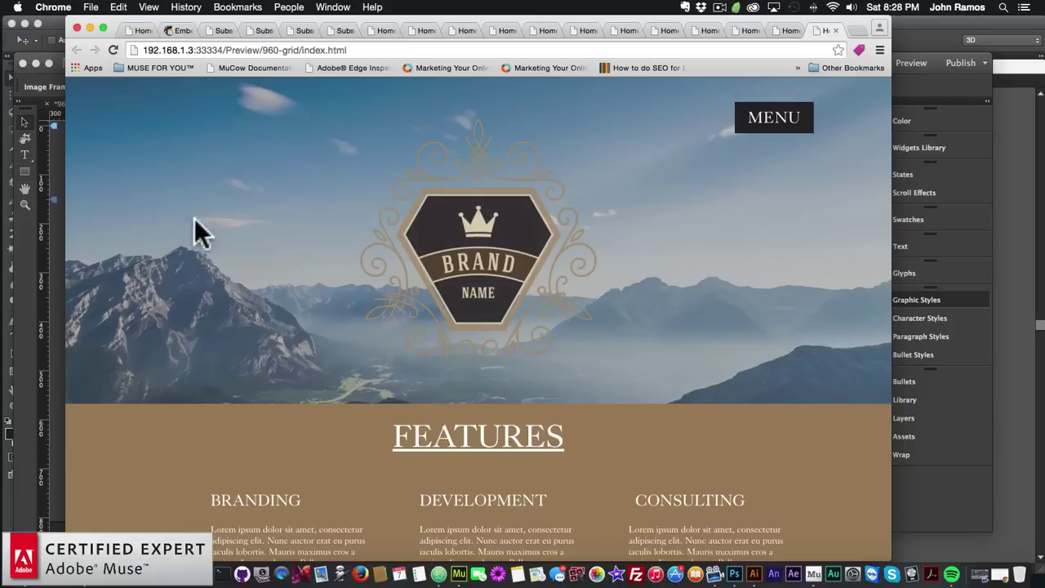
pyautogui.scroll(-1, 211, 253)
pyautogui.scroll(1, 210, 250)
pyautogui.scroll(-3, 211, 246)
pyautogui.scroll(-3, 211, 246)
pyautogui.scroll(5, 211, 246)
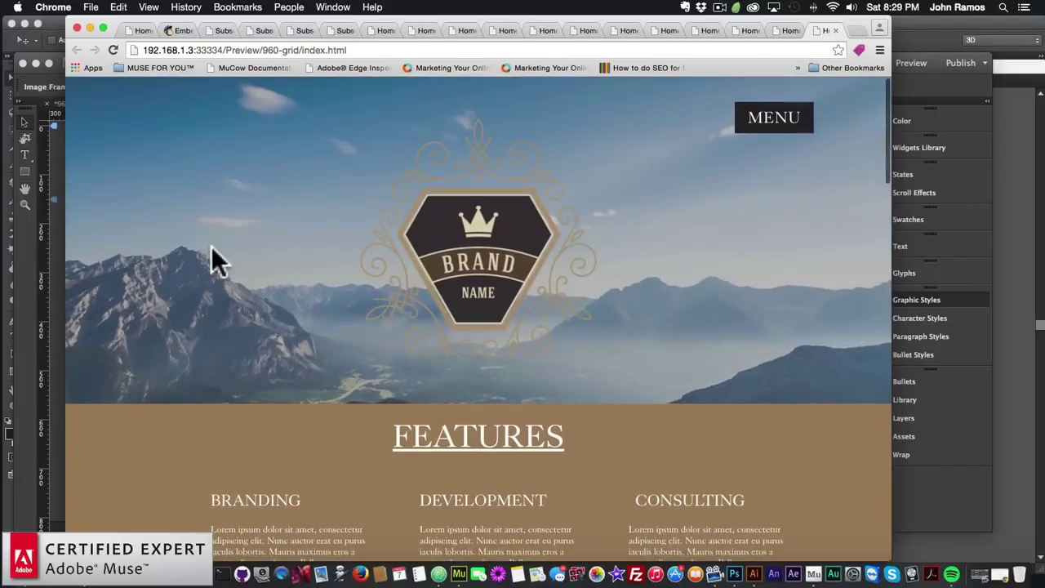
pyautogui.scroll(-5, 211, 246)
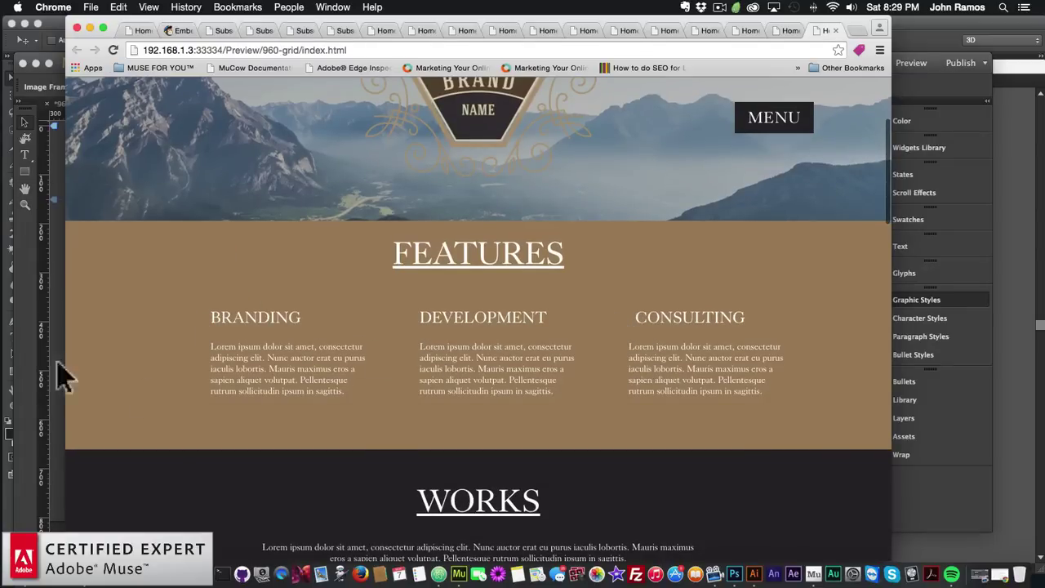
pyautogui.click(24, 343)
# Drag Click Effect Widget 1.1 from the Library onto the Features section beside BRANDING
pyautogui.scroll(-1, 457, 429)
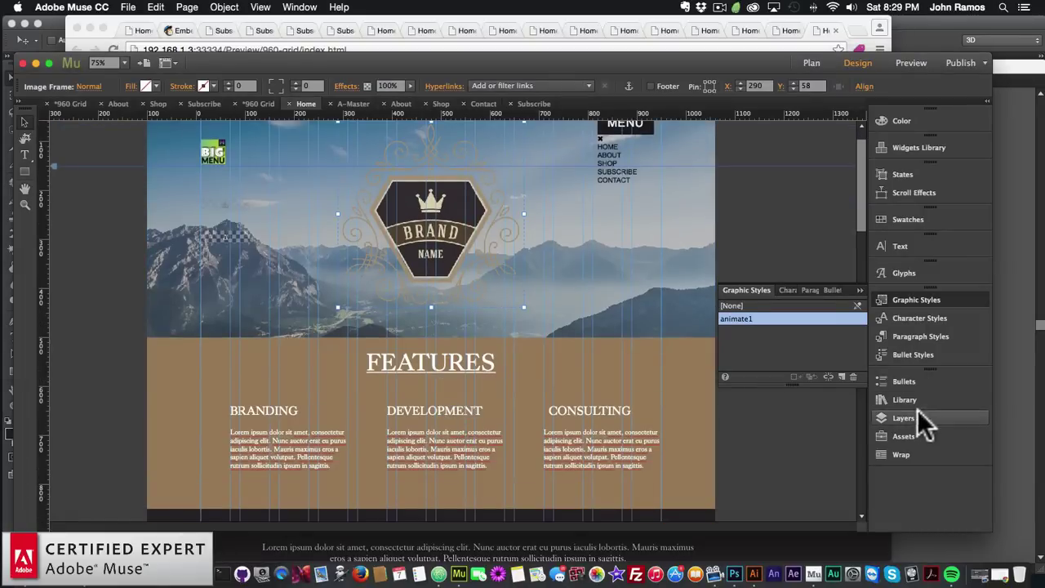
pyautogui.click(905, 399)
pyautogui.scroll(-10, 738, 354)
pyautogui.scroll(-15, 738, 356)
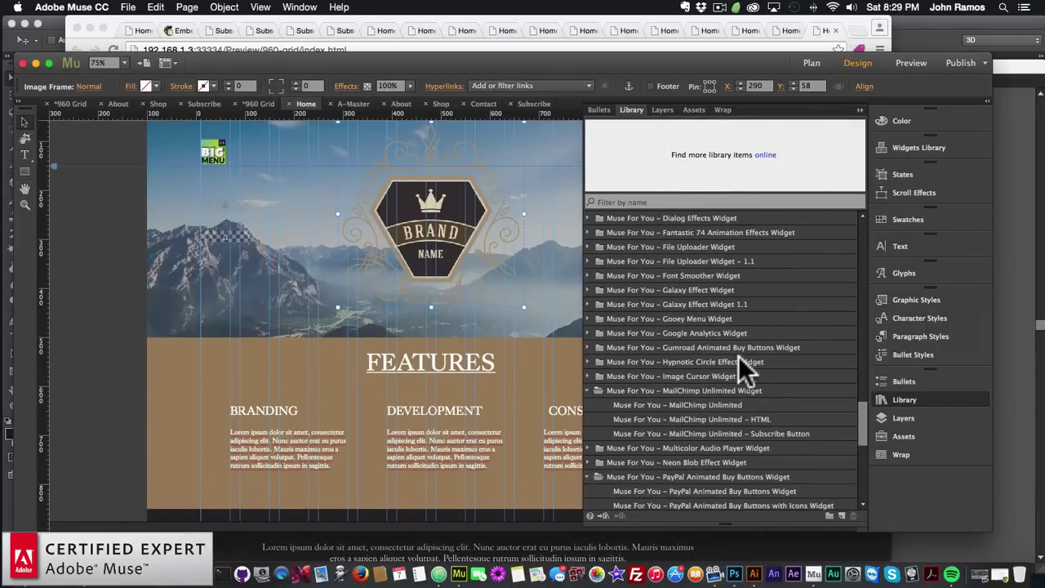
pyautogui.click(587, 390)
pyautogui.scroll(5, 633, 338)
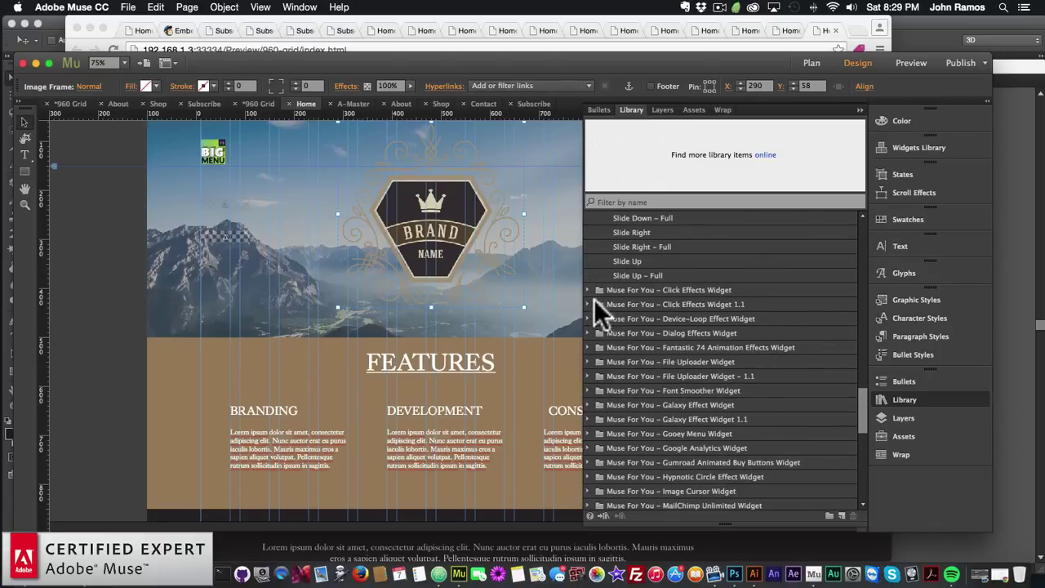
pyautogui.click(587, 304)
pyautogui.click(618, 319)
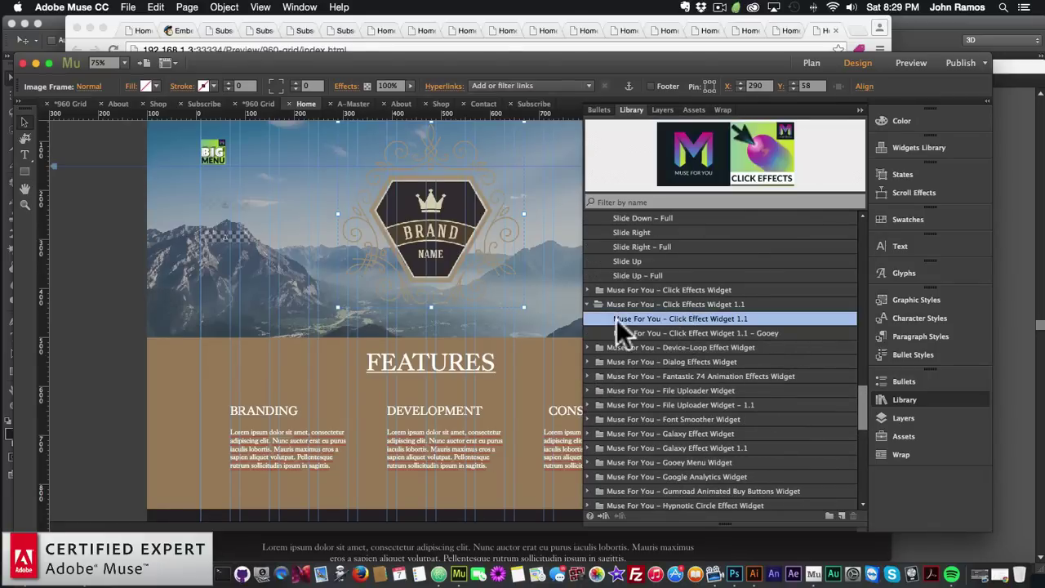
pyautogui.moveTo(708, 316); pyautogui.dragTo(192, 401)
pyautogui.click(182, 384)
pyautogui.click(905, 400)
pyautogui.click(212, 416)
# Set the click-effect icon to 32 px, dark before clicking and white after
pyautogui.click(248, 396)
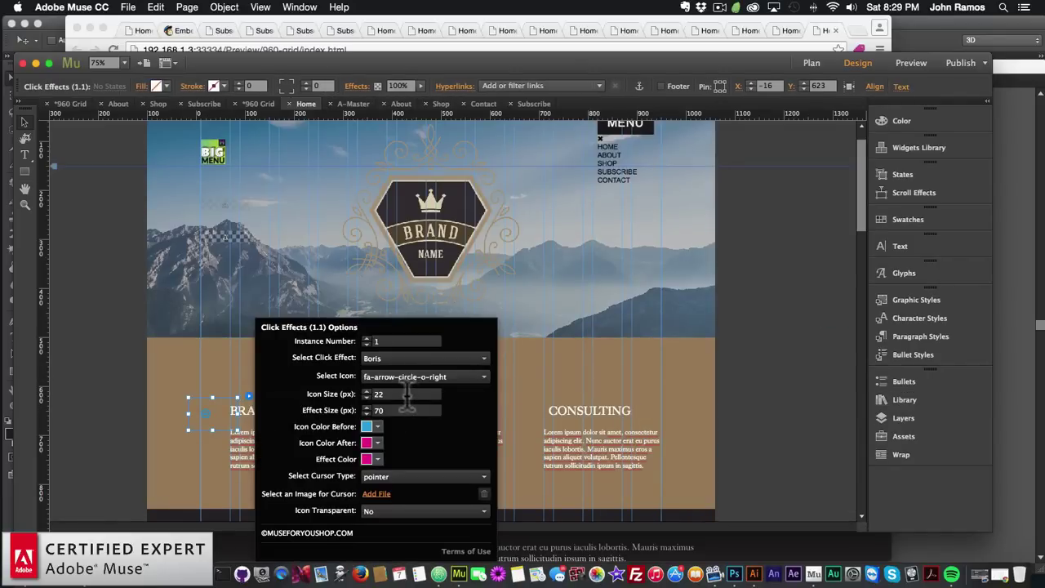
pyautogui.write('32')
pyautogui.press('Return')
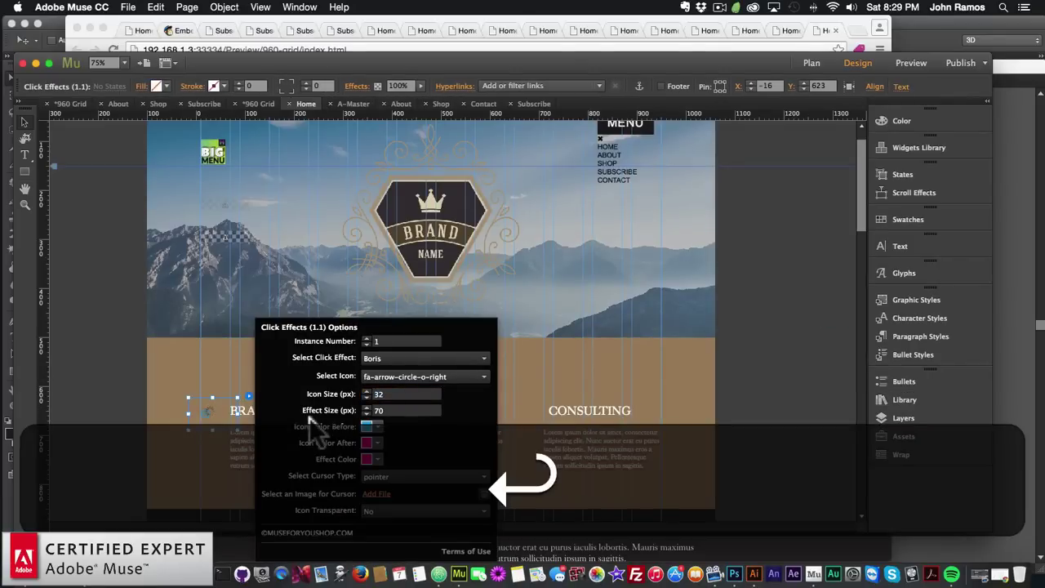
pyautogui.click(377, 425)
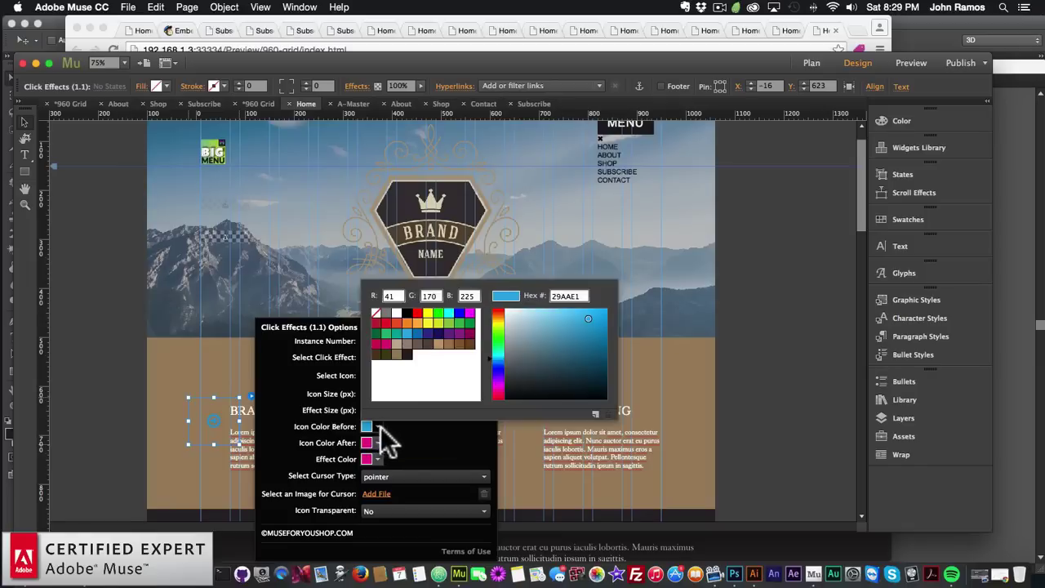
pyautogui.click(404, 352)
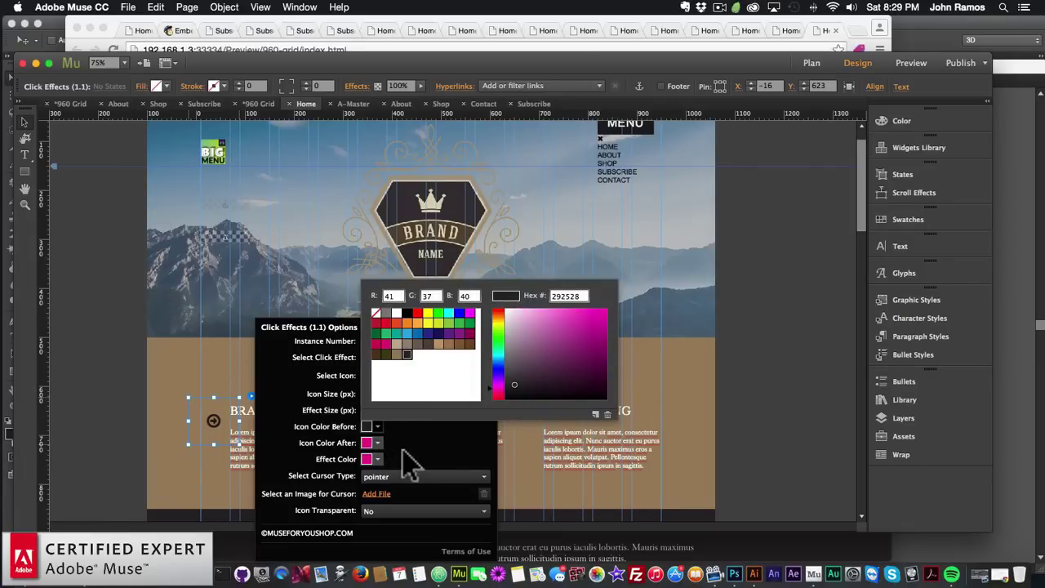
pyautogui.click(377, 443)
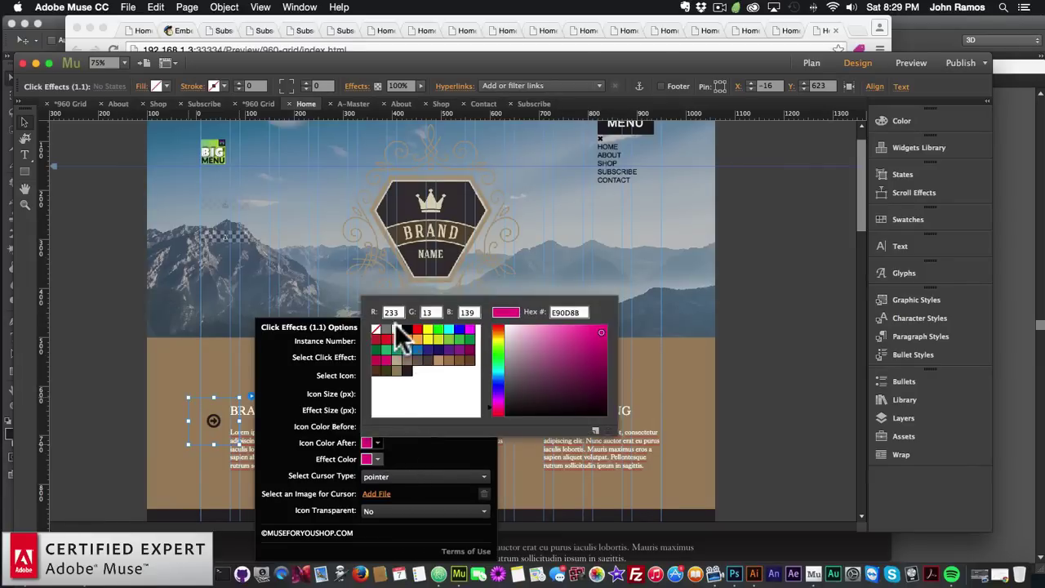
pyautogui.click(395, 328)
# Set the effect colour to 292528, restore dark/white icon colours, and keep the pointer cursor
pyautogui.click(377, 426)
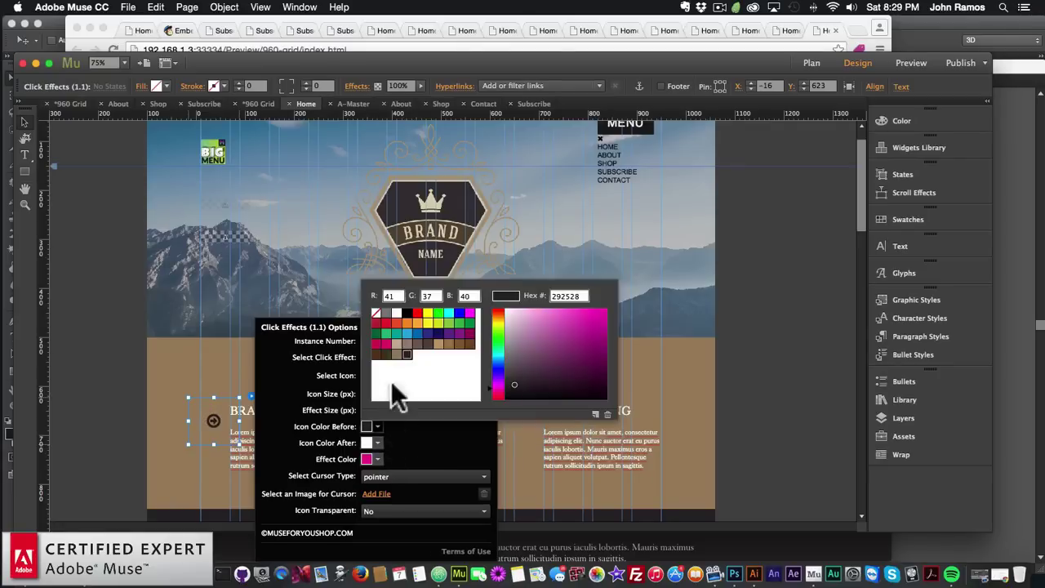
pyautogui.click(395, 312)
pyautogui.click(377, 443)
pyautogui.click(408, 369)
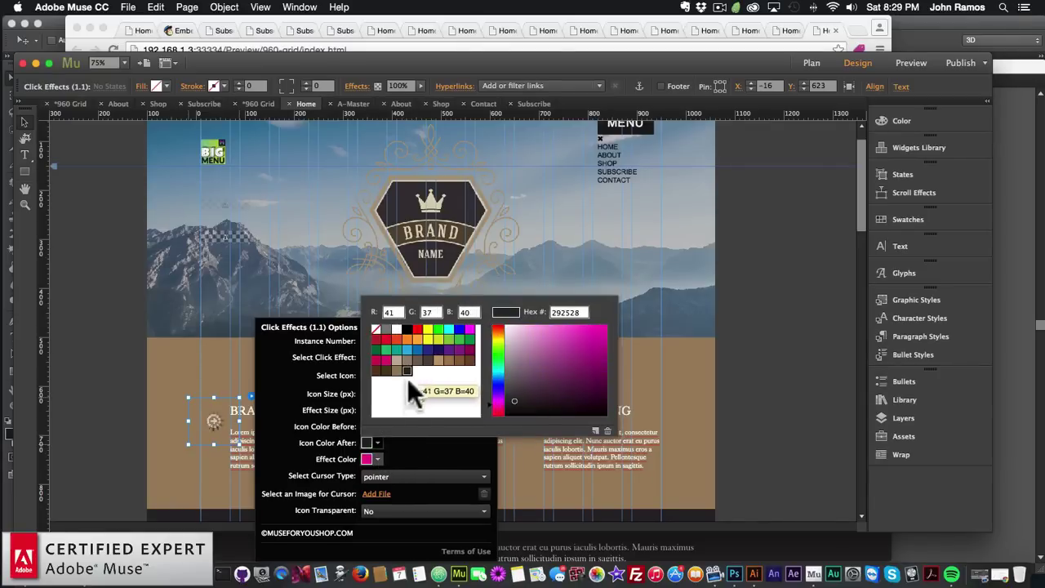
pyautogui.click(377, 458)
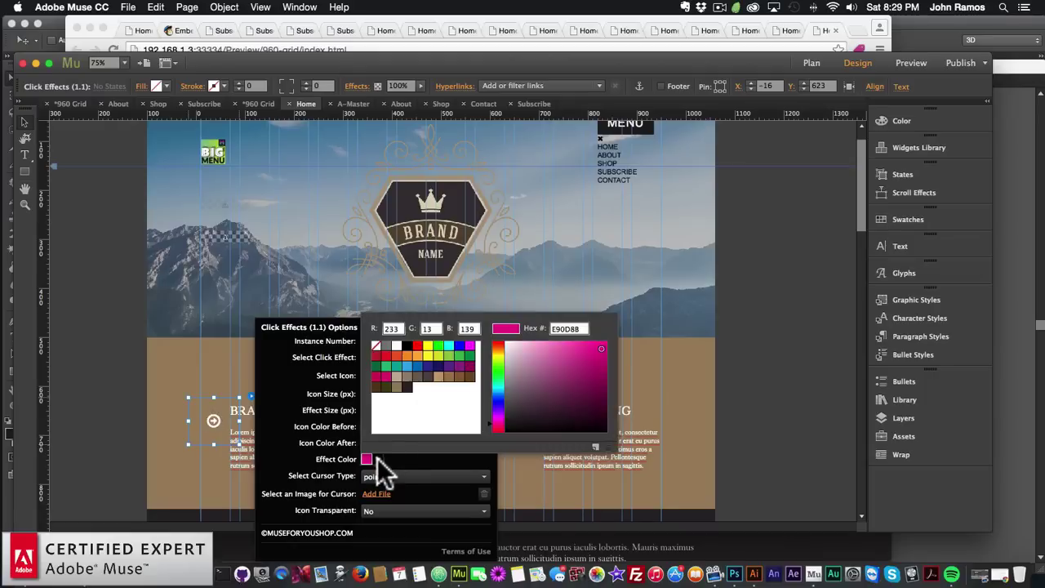
pyautogui.click(406, 385)
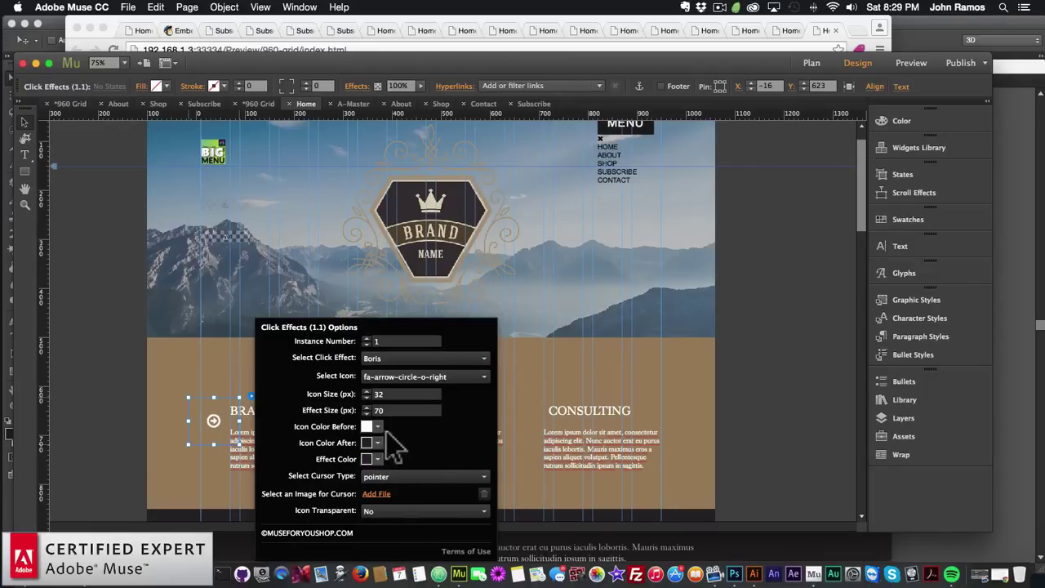
pyautogui.click(379, 427)
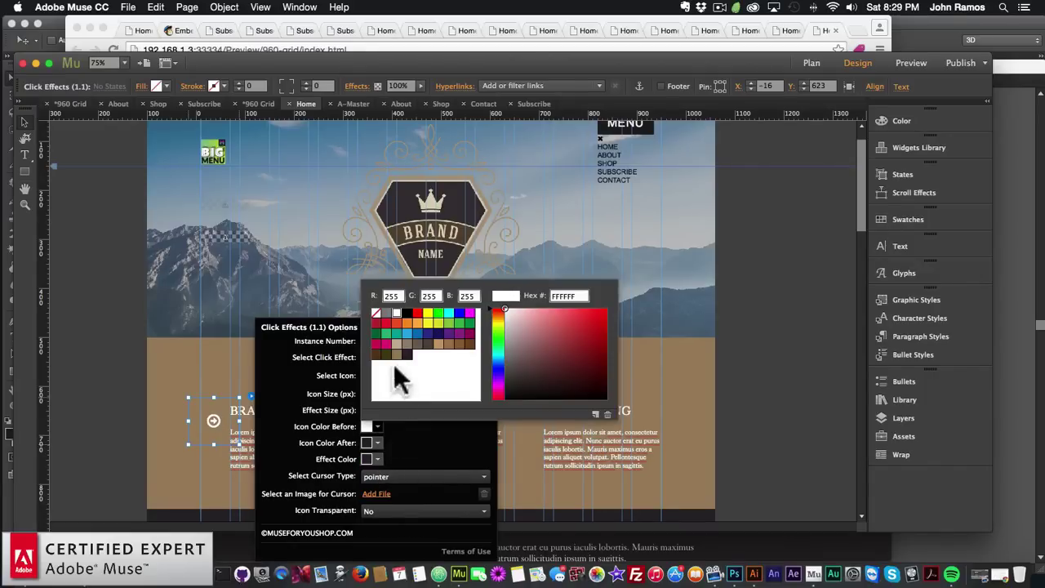
pyautogui.click(406, 352)
pyautogui.click(378, 443)
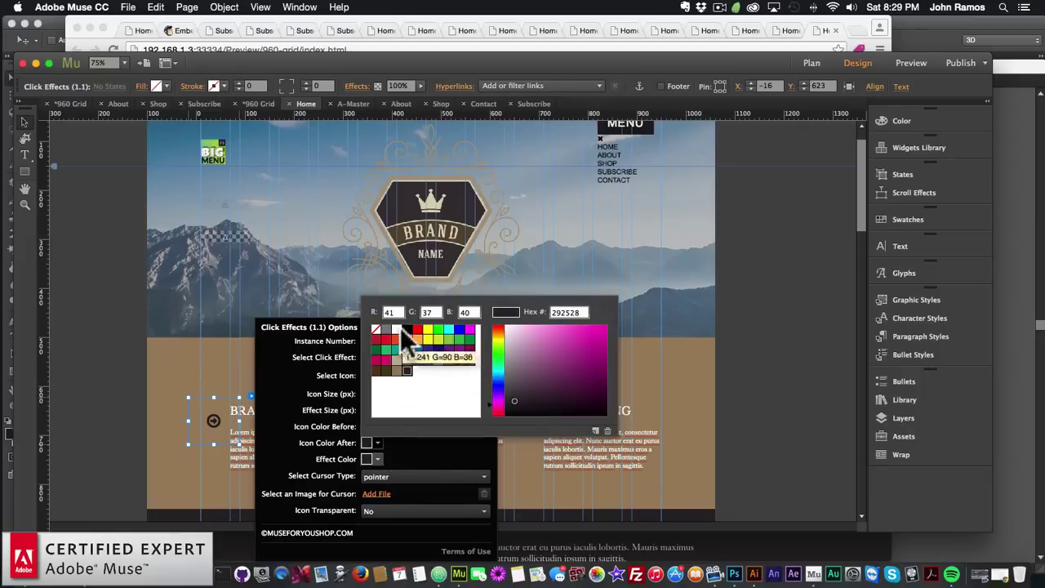
pyautogui.click(395, 326)
pyautogui.click(409, 473)
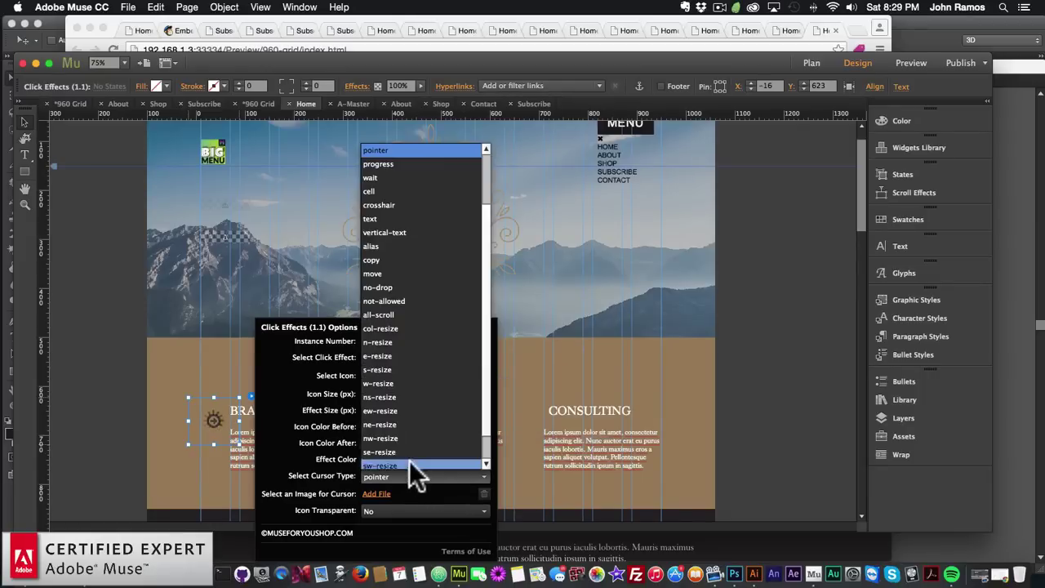
pyautogui.click(413, 478)
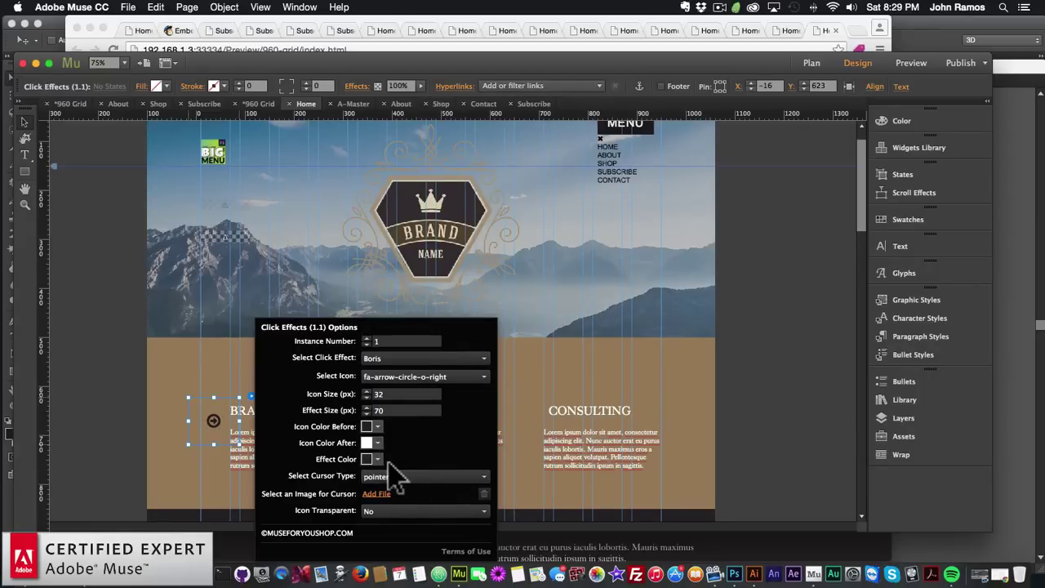
# Line the arrow icon up beside the BRANDING heading
pyautogui.click(210, 420)
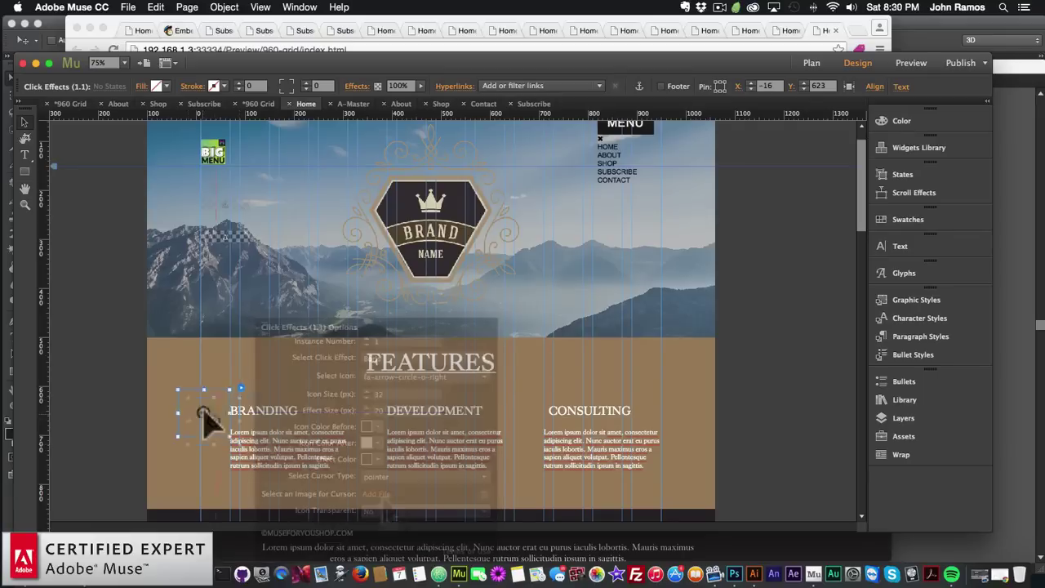
pyautogui.moveTo(220, 408); pyautogui.dragTo(213, 406)
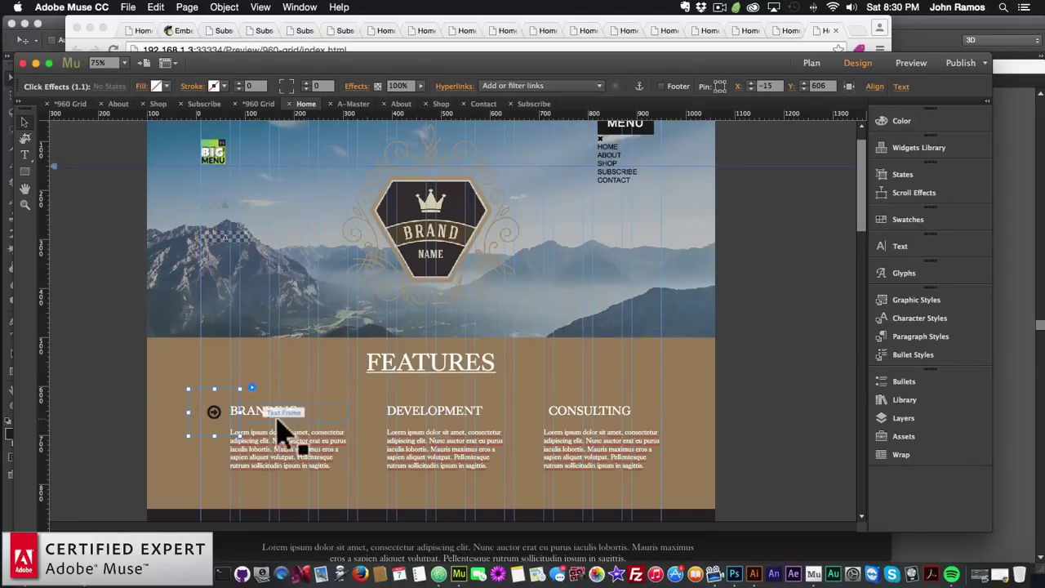
pyautogui.press('Up')
pyautogui.press('Down')
pyautogui.press('Right')
pyautogui.press('Up')
pyautogui.press('Right')
# Paste a copy of the icon beside the DEVELOPMENT heading
pyautogui.press('Down')
pyautogui.press('Right')
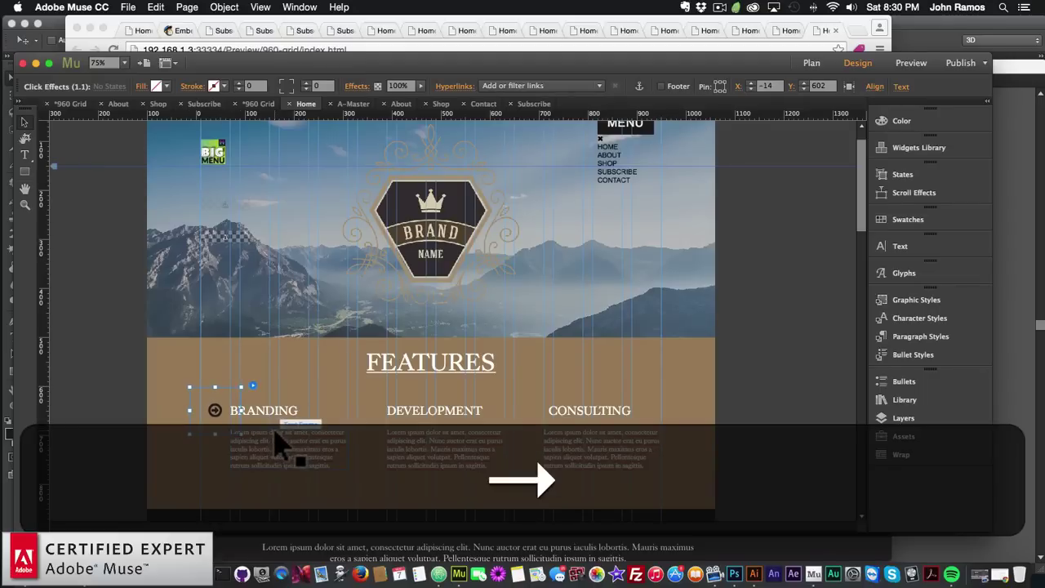
pyautogui.press('super+v')
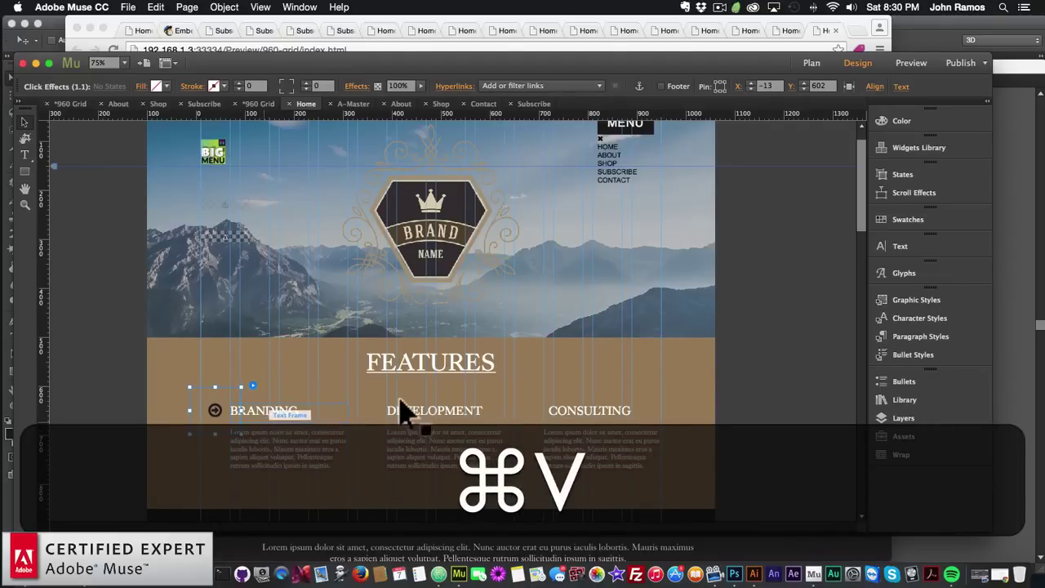
pyautogui.moveTo(408, 408); pyautogui.dragTo(376, 418)
# Change the BRANDING icon to fa-cubes
pyautogui.click(245, 421)
pyautogui.click(253, 386)
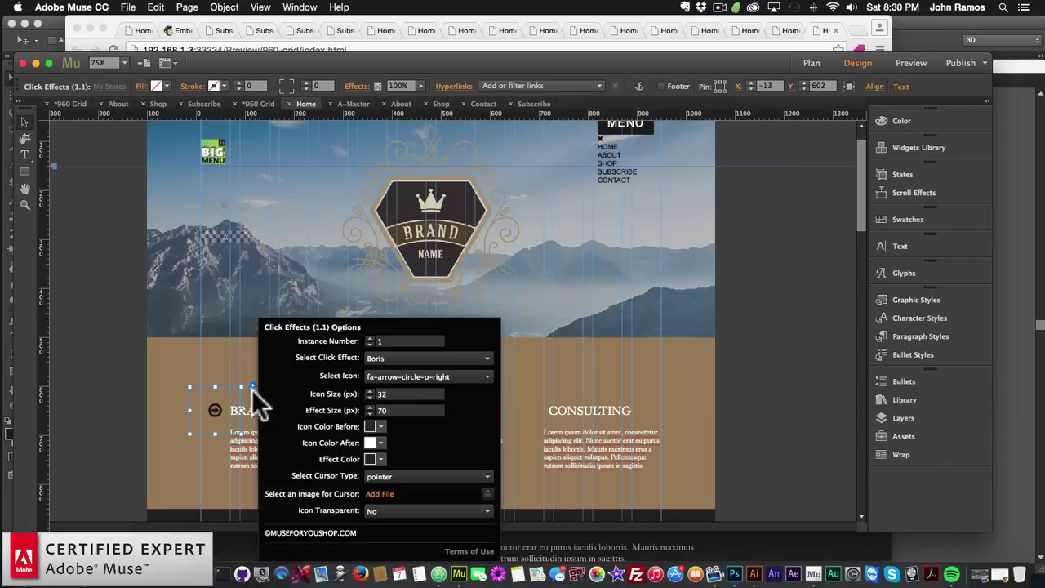
pyautogui.click(421, 376)
pyautogui.scroll(-10, 412, 330)
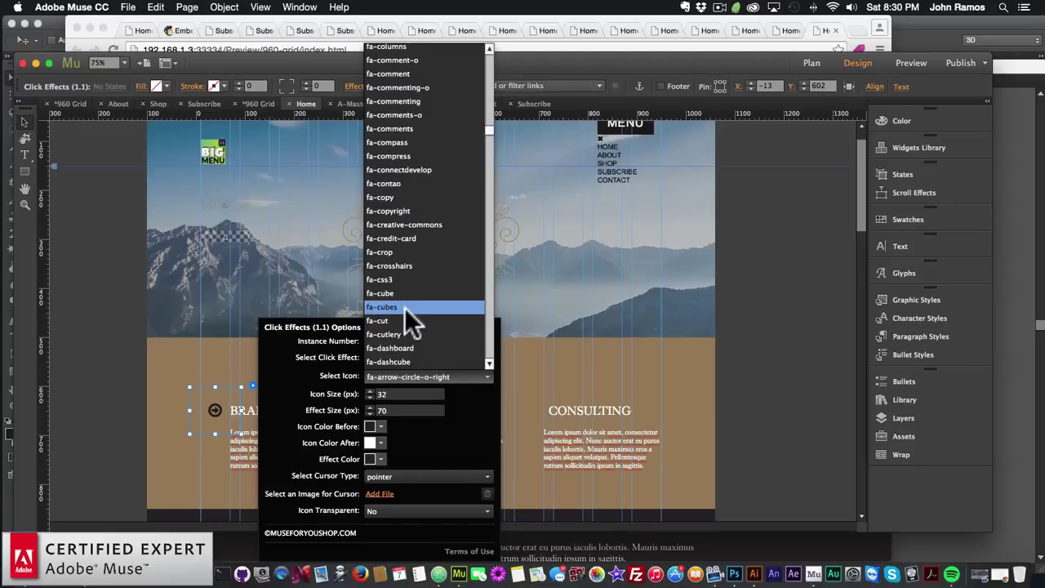
pyautogui.click(401, 306)
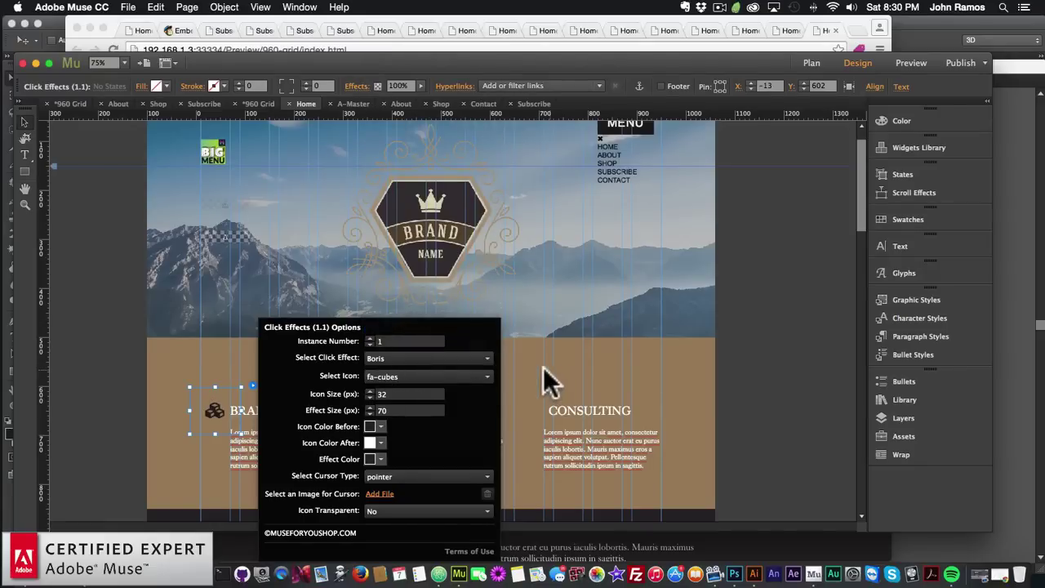
pyautogui.click(549, 369)
# Change the DEVELOPMENT icon to fa-font
pyautogui.click(373, 409)
pyautogui.click(411, 386)
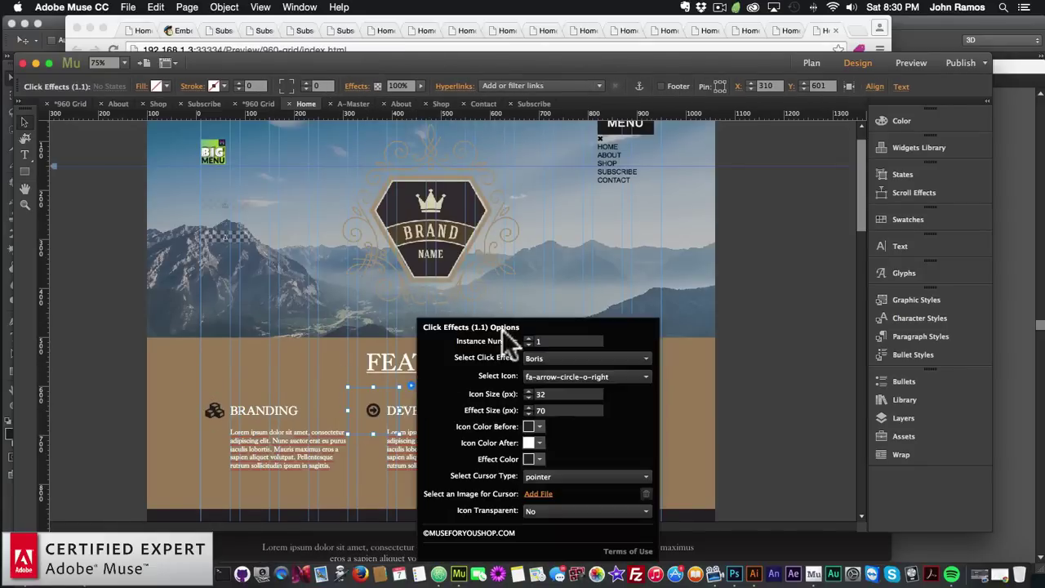
pyautogui.click(539, 377)
pyautogui.scroll(-15, 538, 351)
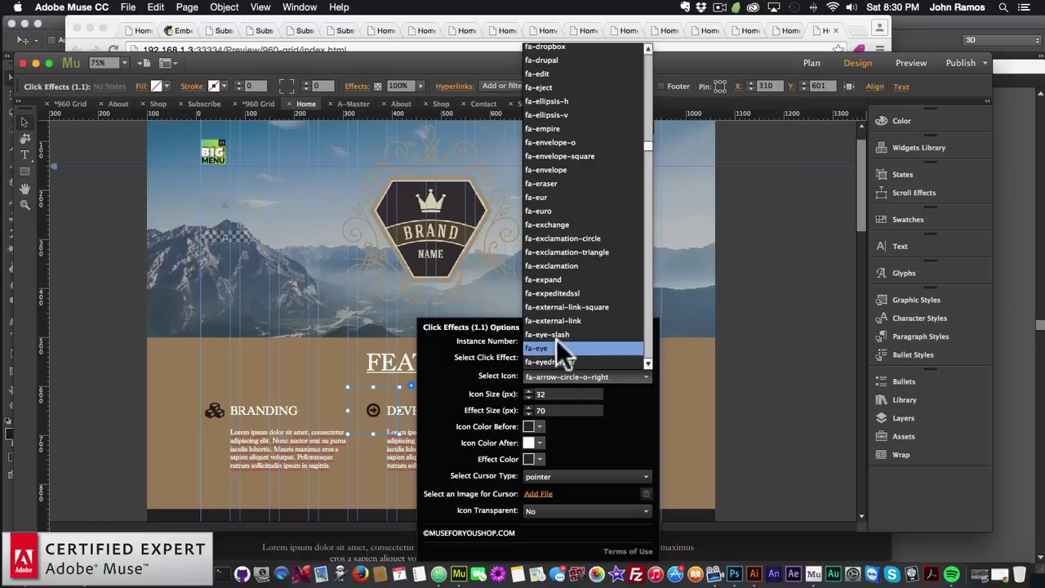
pyautogui.scroll(-20, 552, 345)
pyautogui.scroll(9, 549, 285)
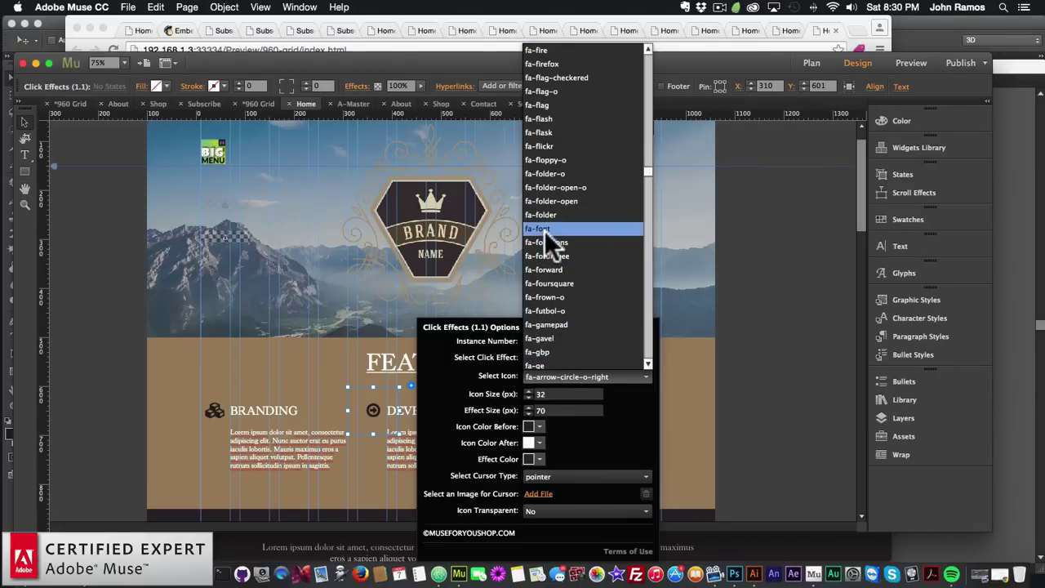
pyautogui.click(544, 230)
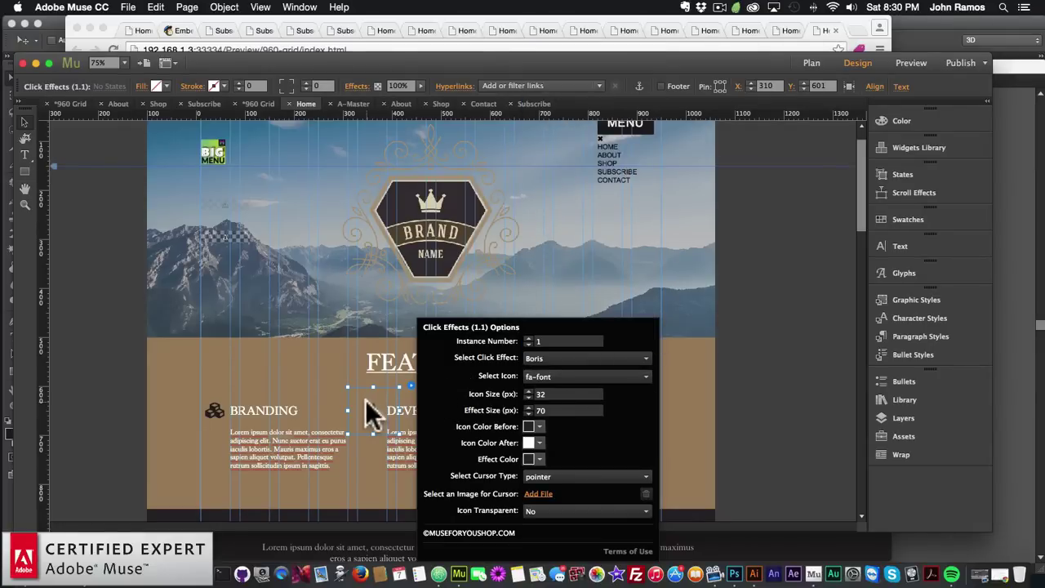
pyautogui.click(365, 400)
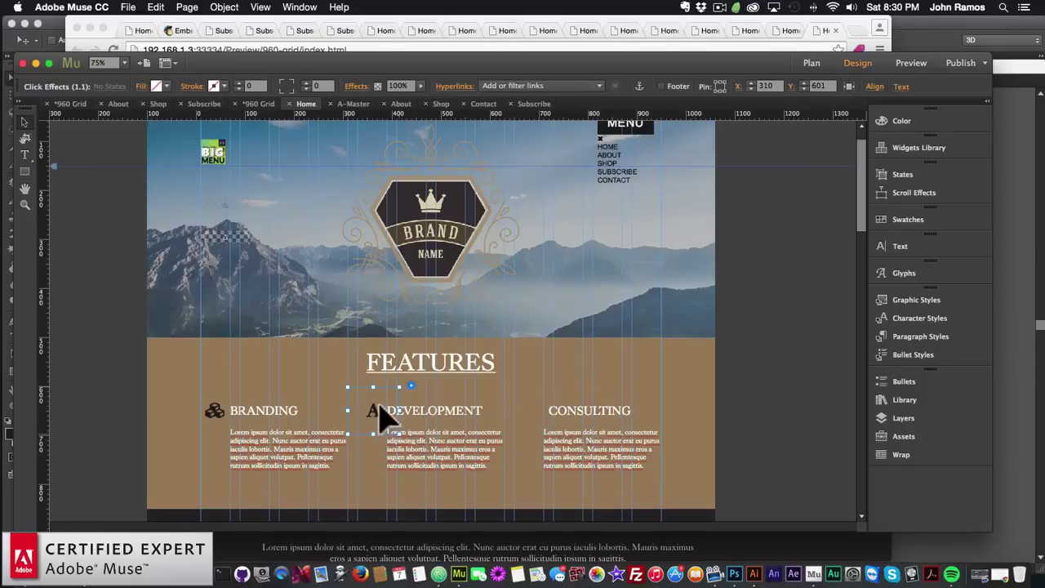
# Paste a third icon beside CONSULTING and set it to fa-globe
pyautogui.press('super+v')
pyautogui.moveTo(455, 330); pyautogui.dragTo(535, 420)
pyautogui.click(572, 387)
pyautogui.click(704, 375)
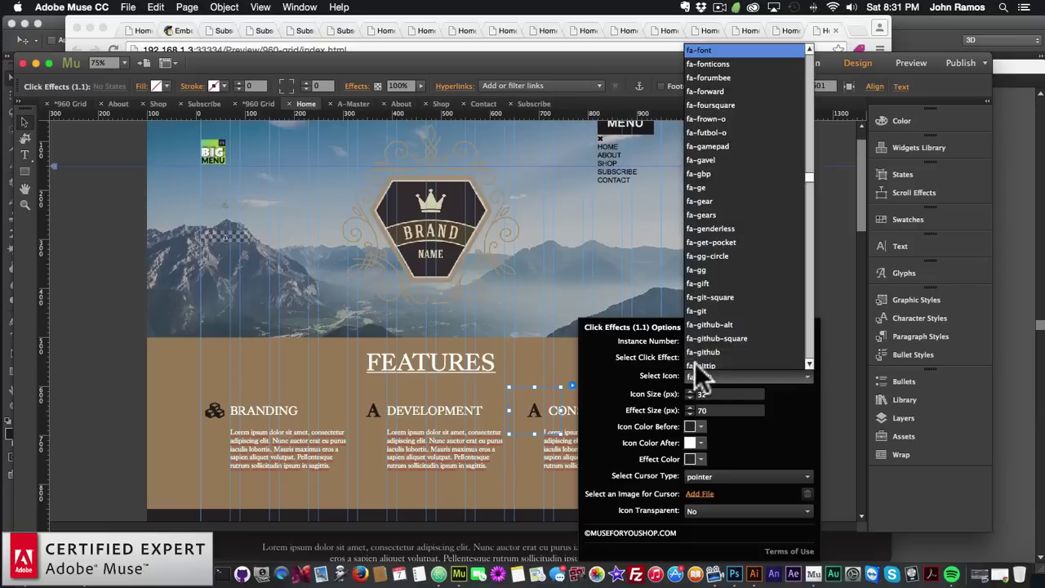
pyautogui.click(708, 283)
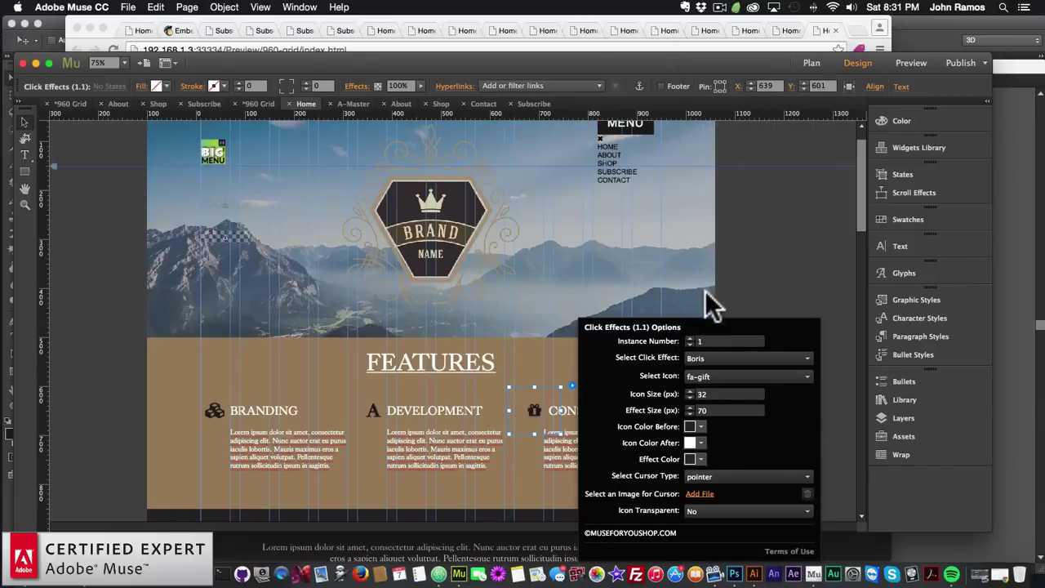
pyautogui.click(709, 376)
pyautogui.scroll(10, 710, 261)
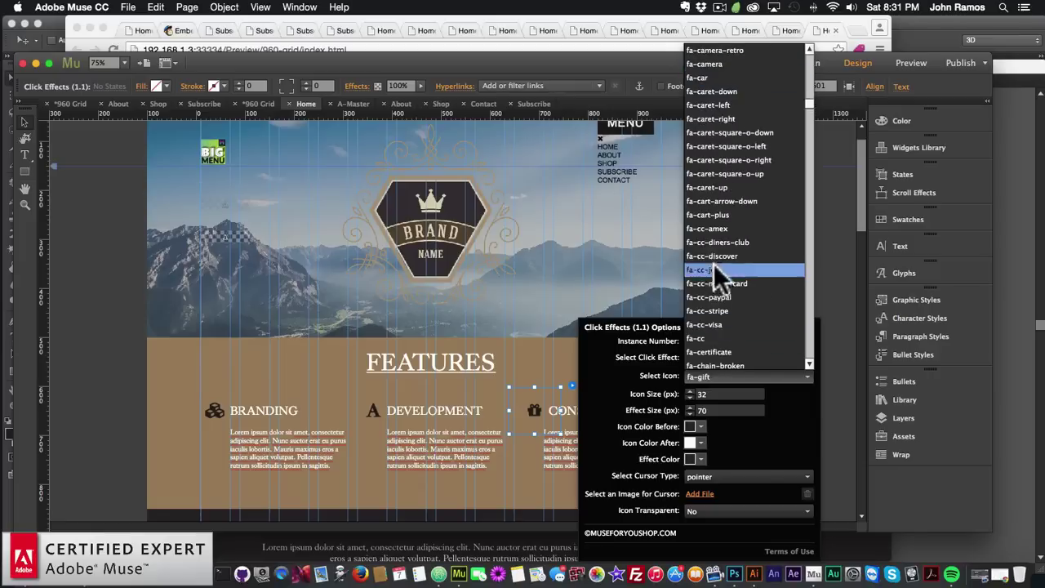
pyautogui.scroll(-8, 713, 253)
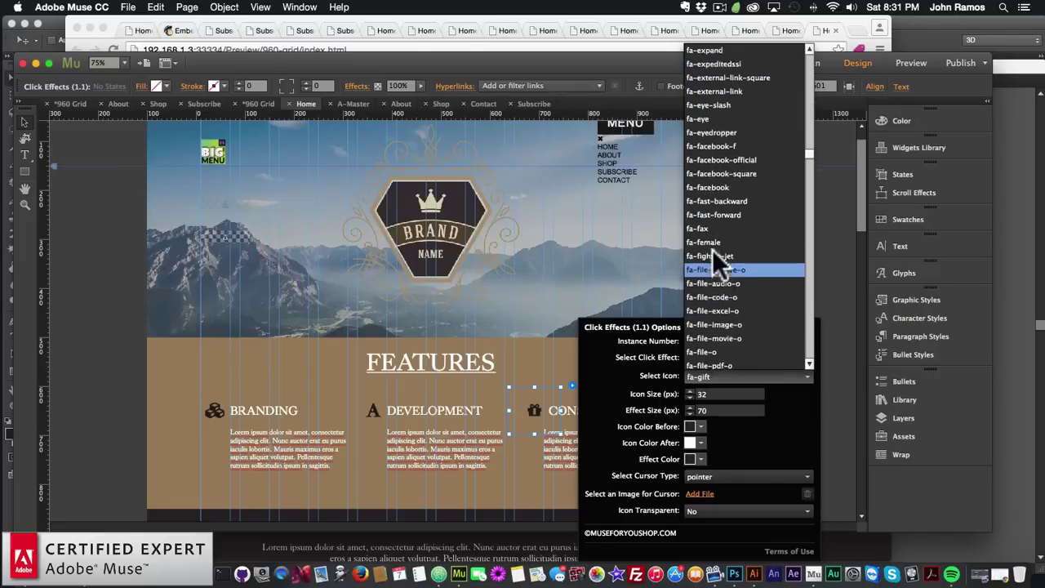
pyautogui.scroll(-10, 711, 249)
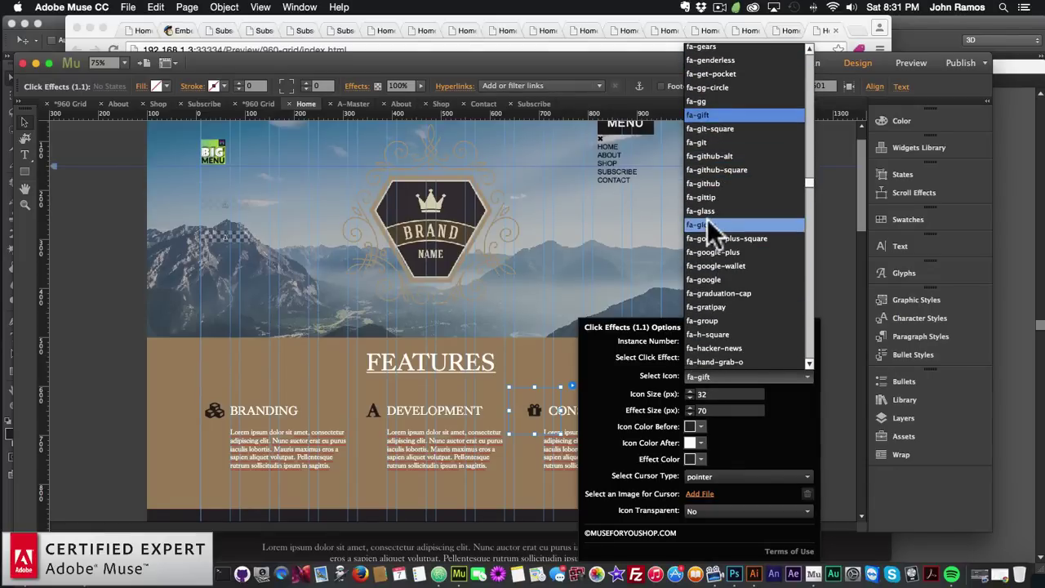
pyautogui.click(706, 221)
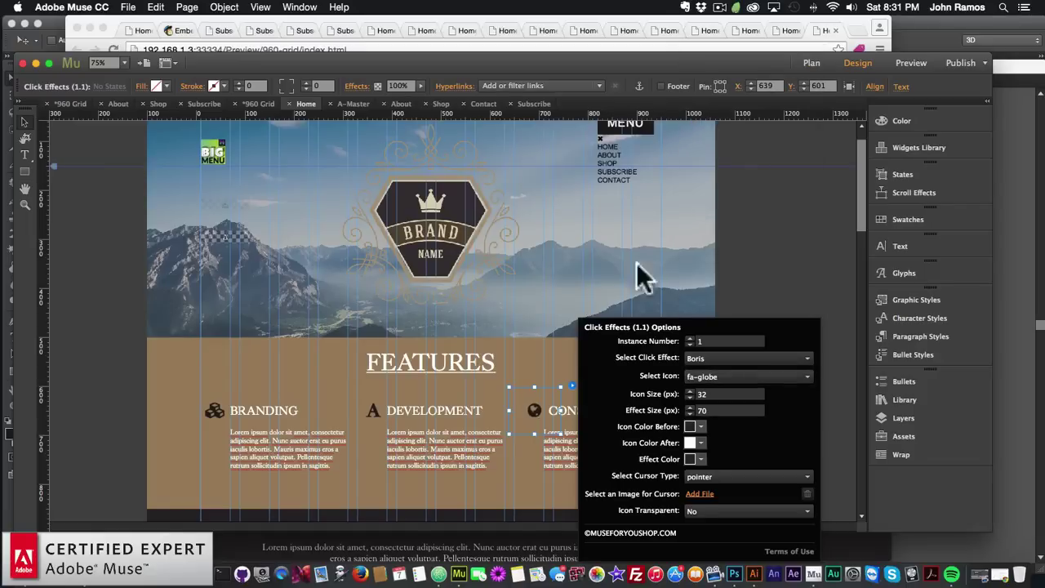
pyautogui.click(215, 416)
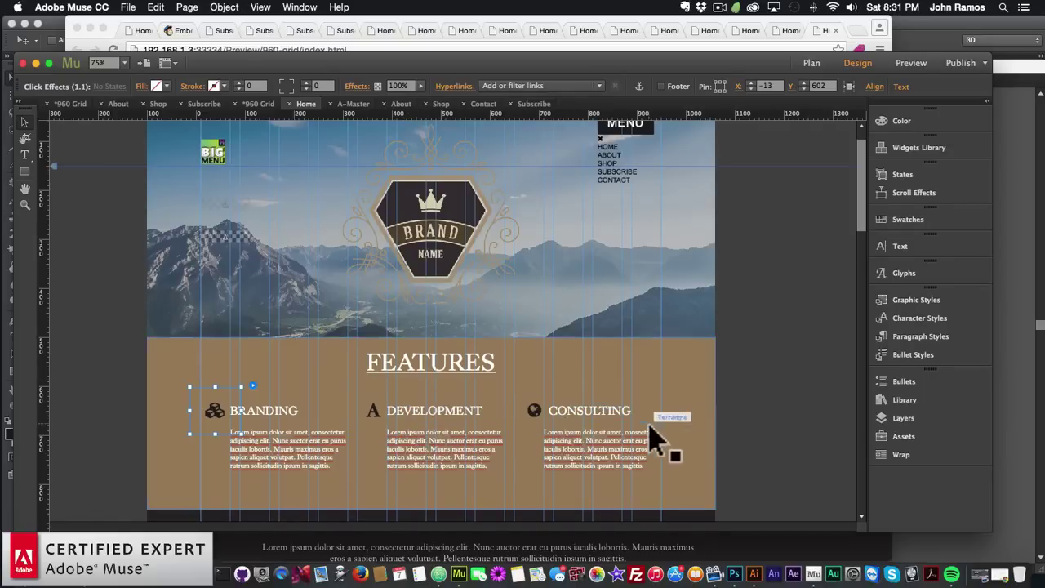
# Replace the old Chrome preview with a fresh one and scroll to the cubes, A and globe icons
pyautogui.click(113, 19)
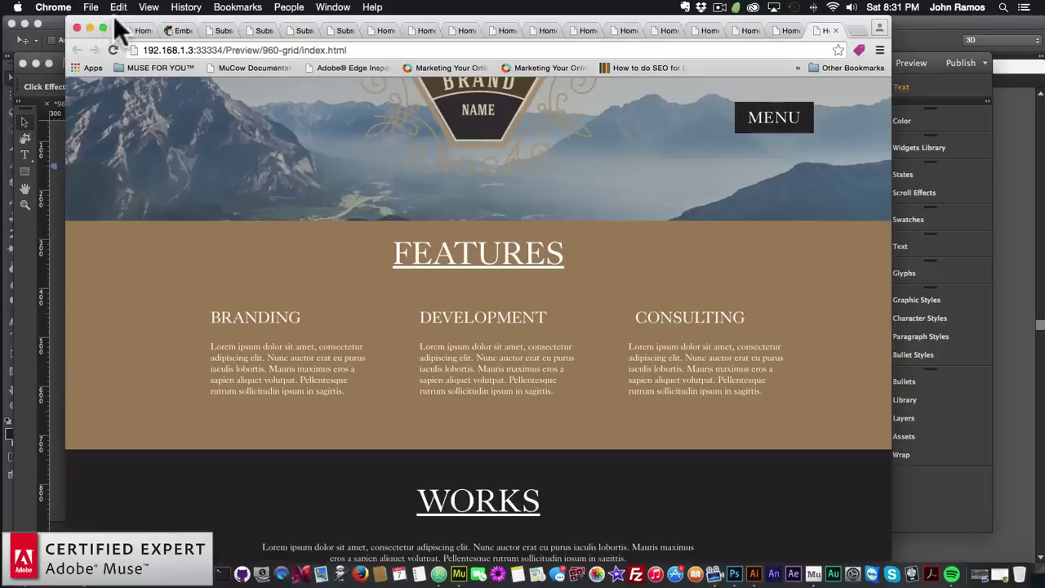
pyautogui.click(76, 26)
pyautogui.click(112, 221)
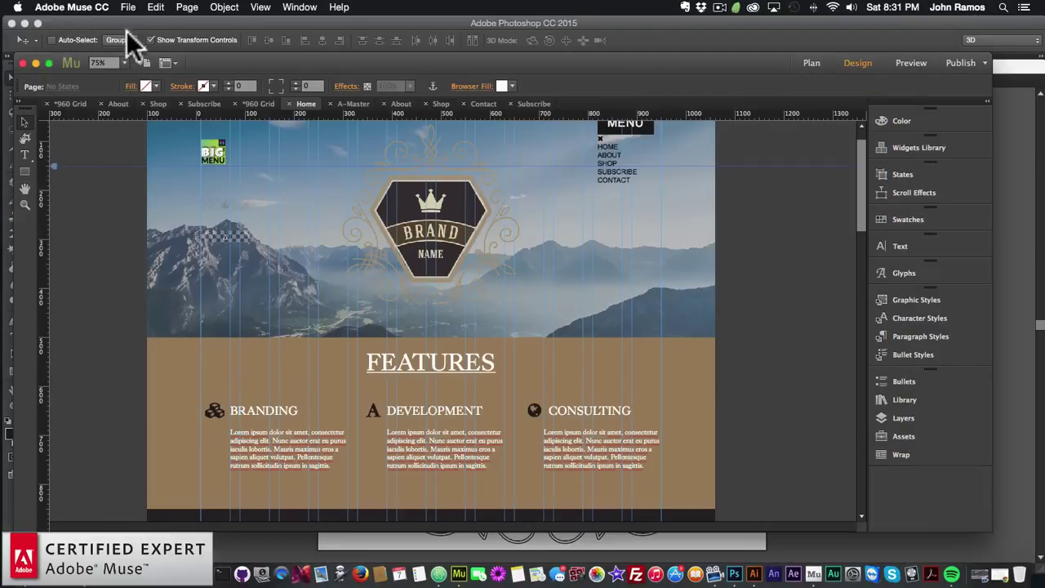
pyautogui.click(129, 7)
pyautogui.click(160, 216)
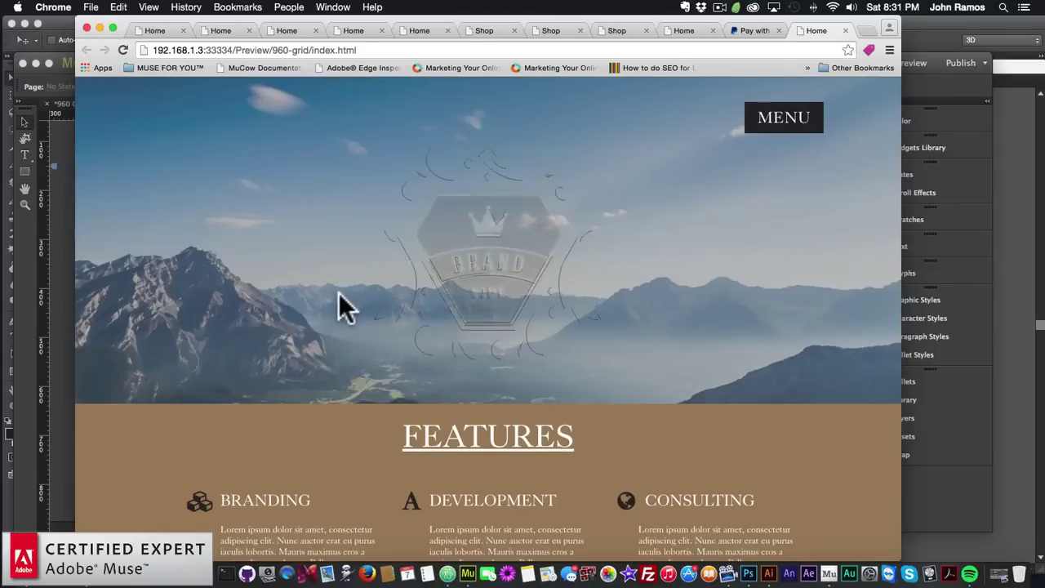
pyautogui.scroll(-4, 339, 294)
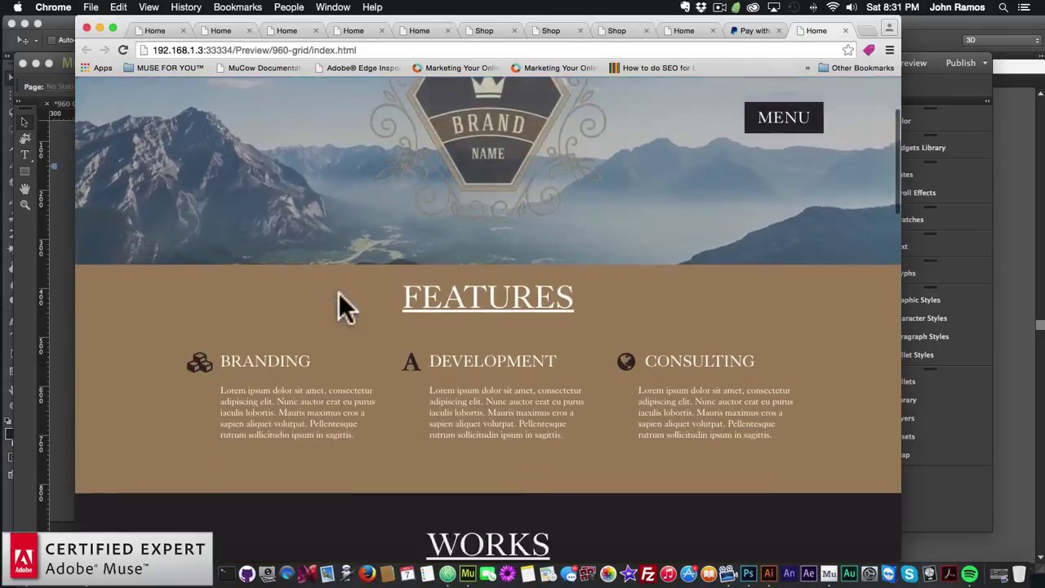
pyautogui.scroll(-2, 338, 294)
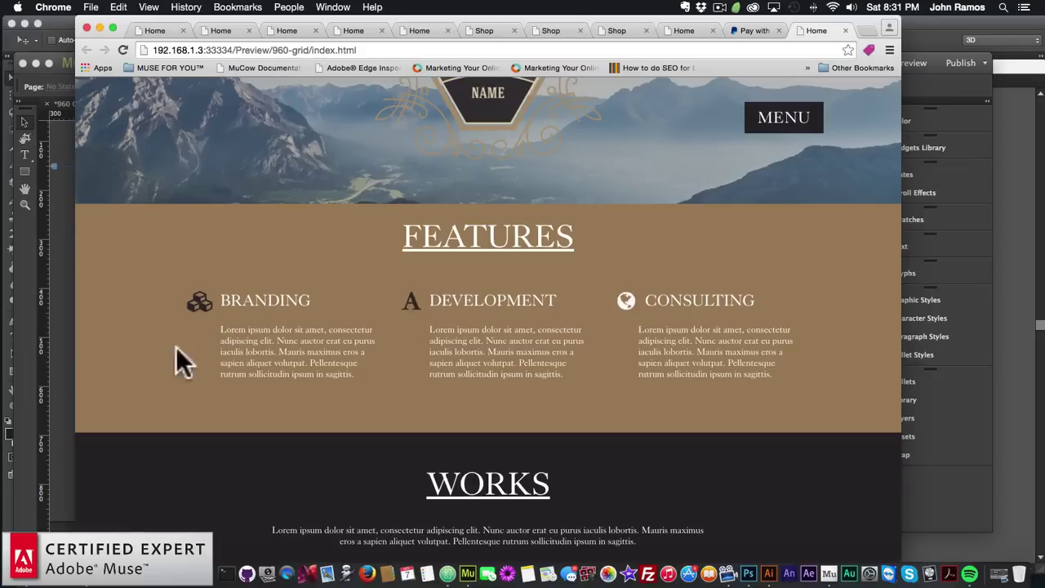
# Apply the Radomir click effect to the Branding icon widget
pyautogui.click(59, 334)
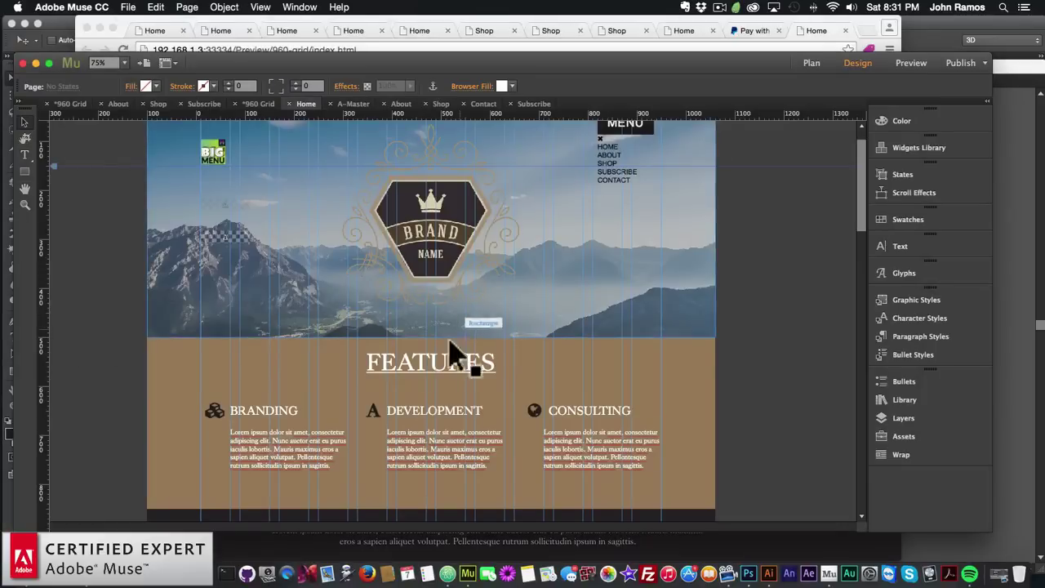
pyautogui.click(216, 412)
pyautogui.click(254, 387)
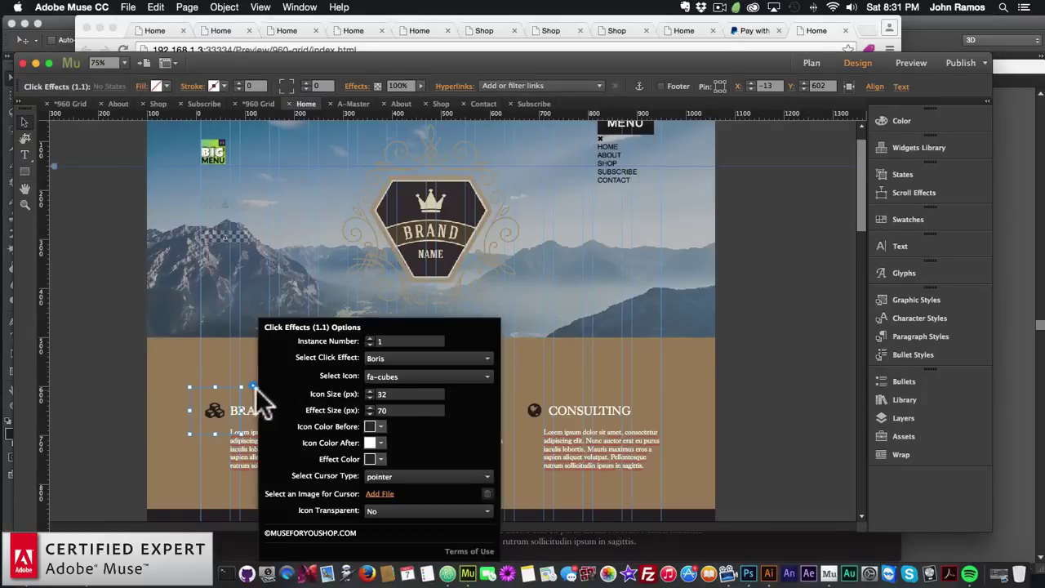
pyautogui.click(406, 376)
pyautogui.click(334, 357)
pyautogui.click(401, 358)
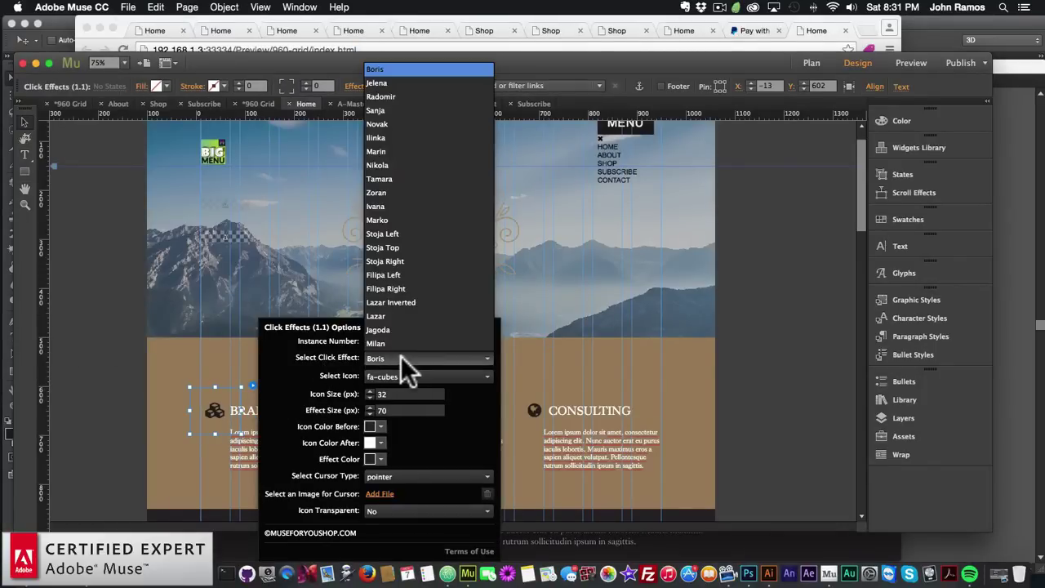
pyautogui.click(387, 96)
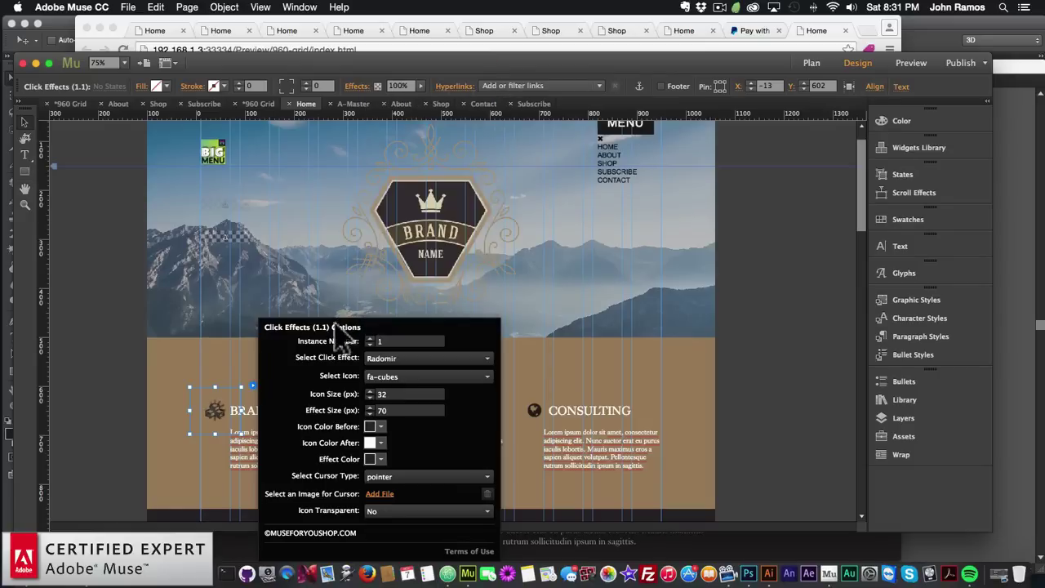
# Set the Development icon widget's instance number to 2
pyautogui.click(392, 410)
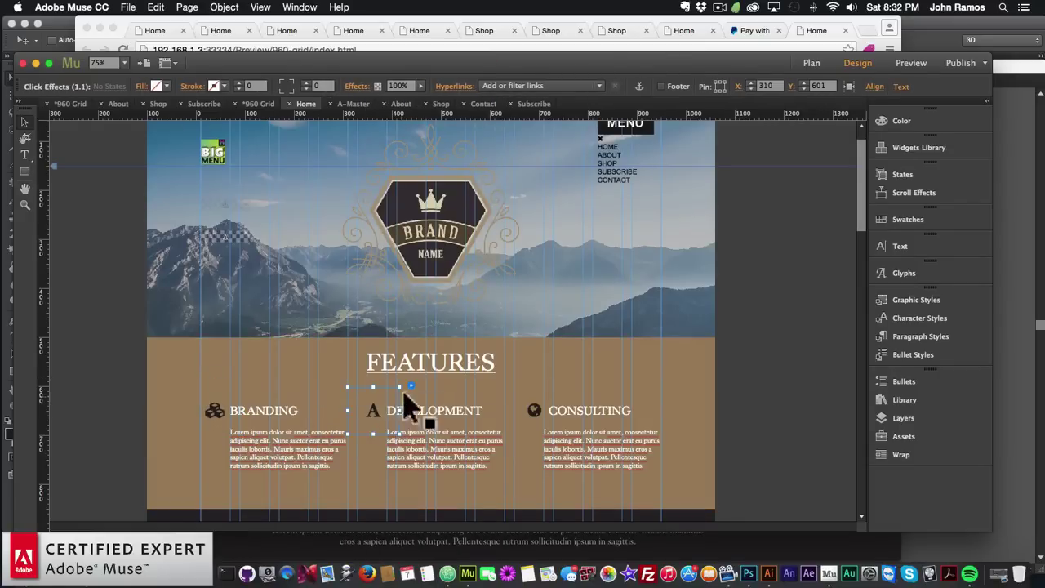
pyautogui.click(410, 385)
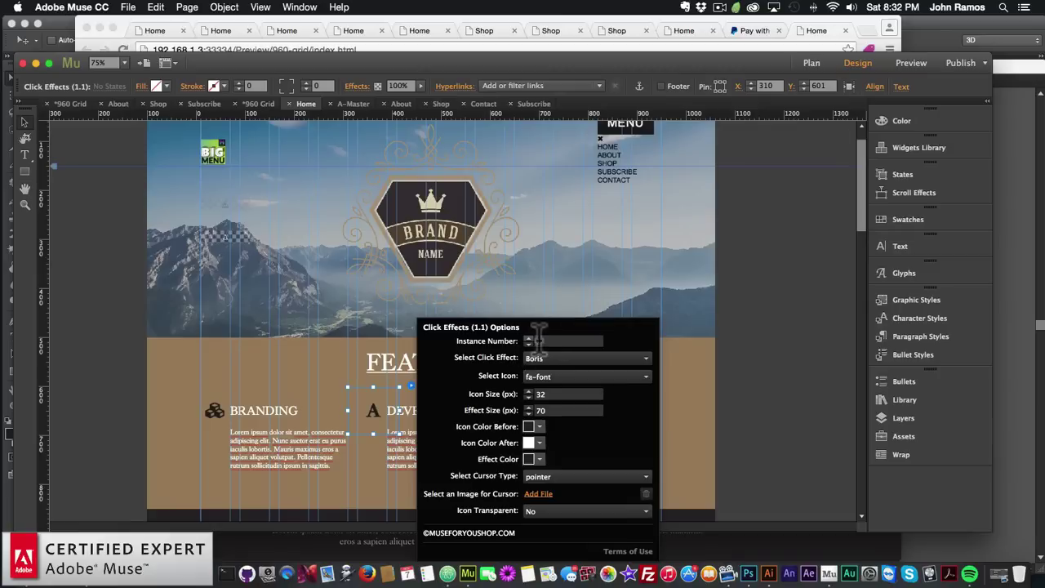
pyautogui.click(552, 340)
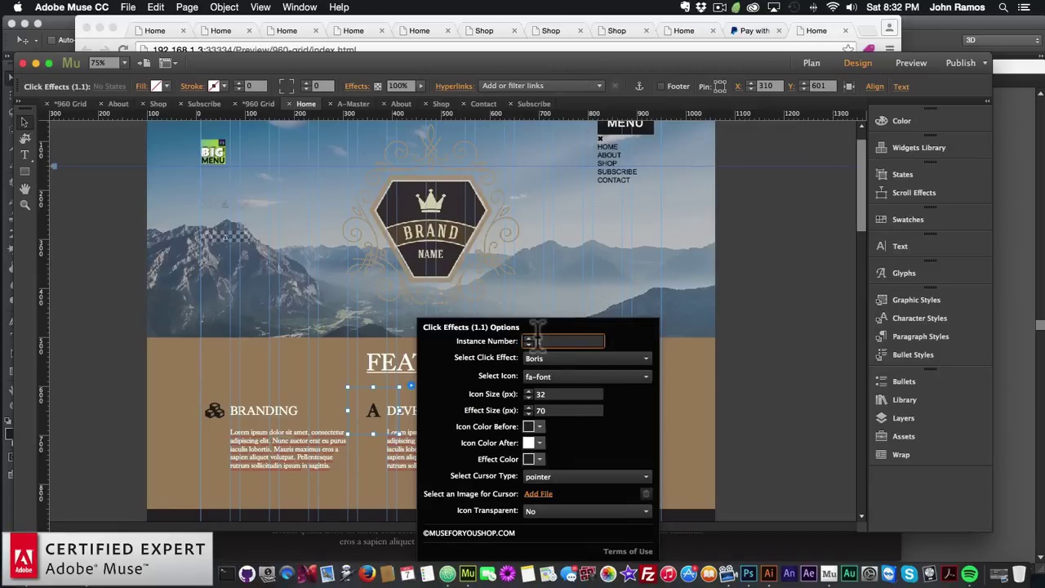
pyautogui.press('Right')
pyautogui.write('2')
pyautogui.press('Return')
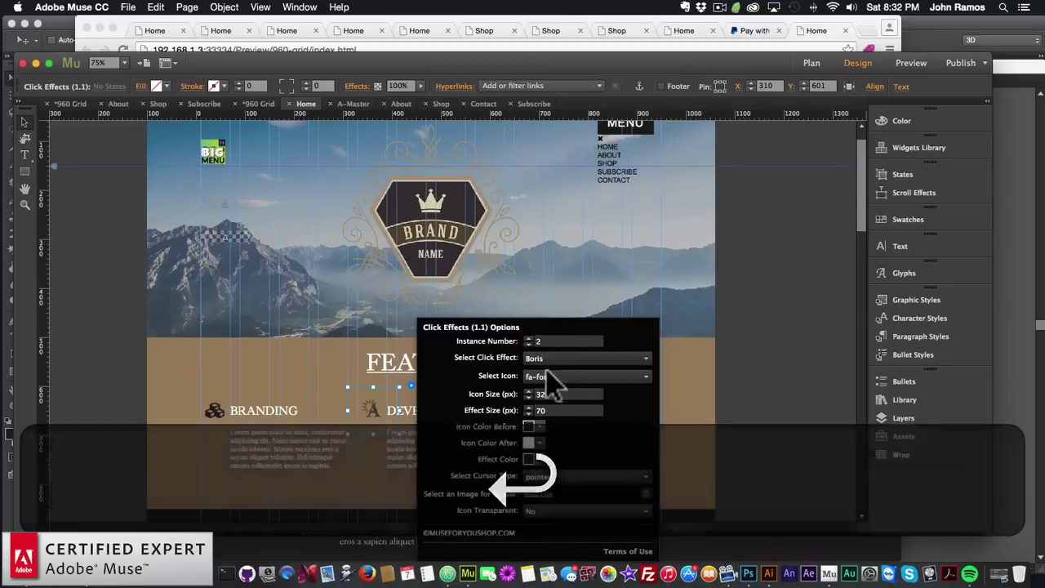
# Make the Consulting icon instance 3 with the Marin click effect
pyautogui.click(539, 413)
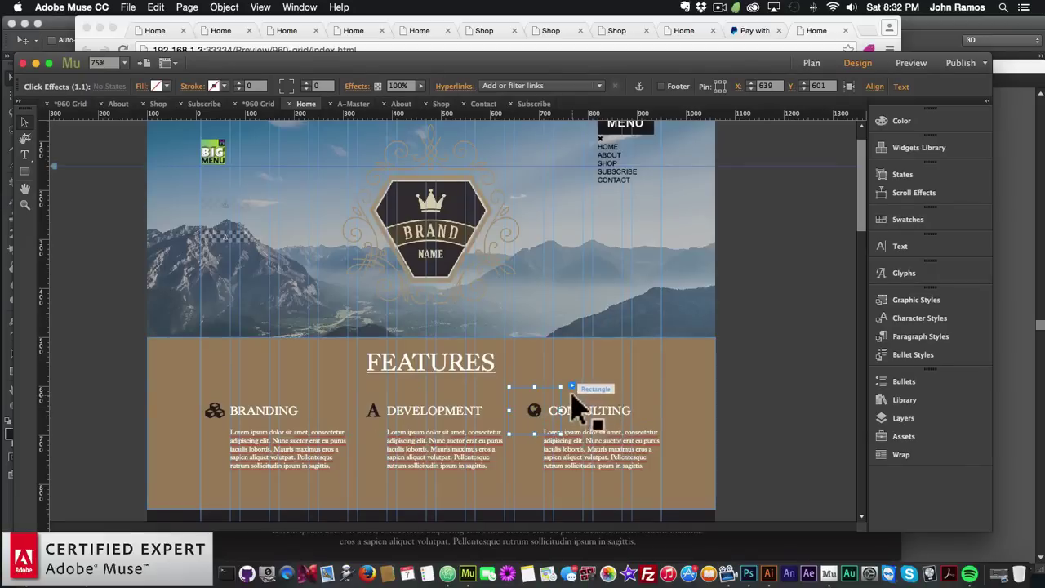
pyautogui.click(572, 387)
pyautogui.click(713, 339)
pyautogui.write('3')
pyautogui.press('Return')
pyautogui.click(701, 356)
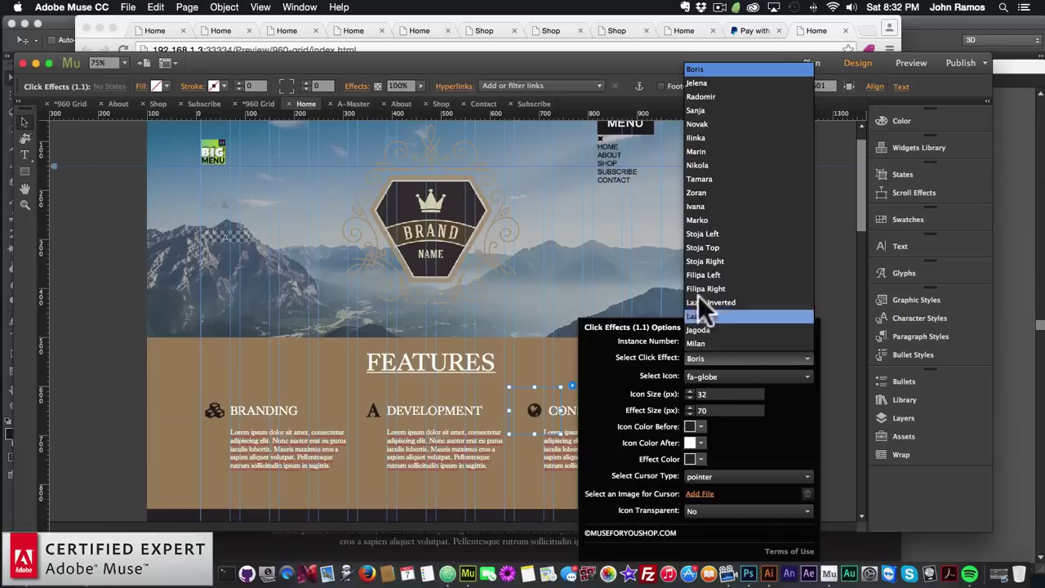
pyautogui.click(702, 151)
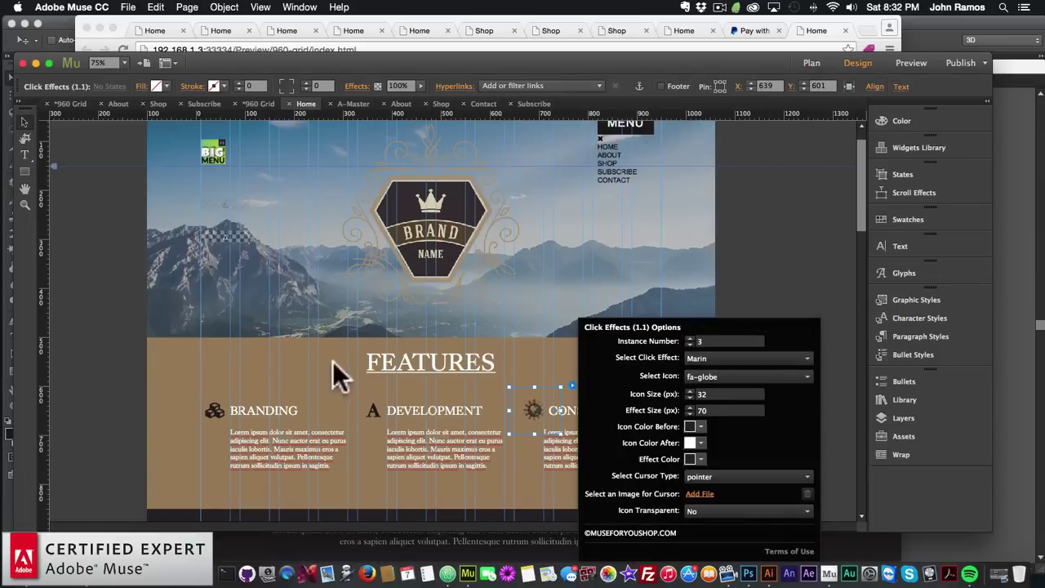
pyautogui.click(136, 399)
# Preview the Home page in the browser
pyautogui.click(128, 6)
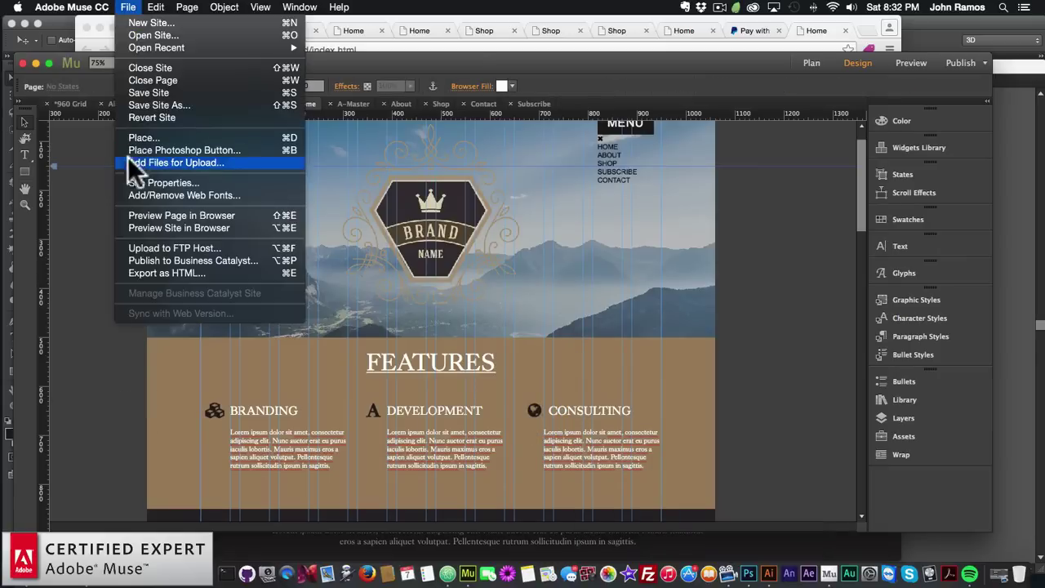
pyautogui.click(146, 212)
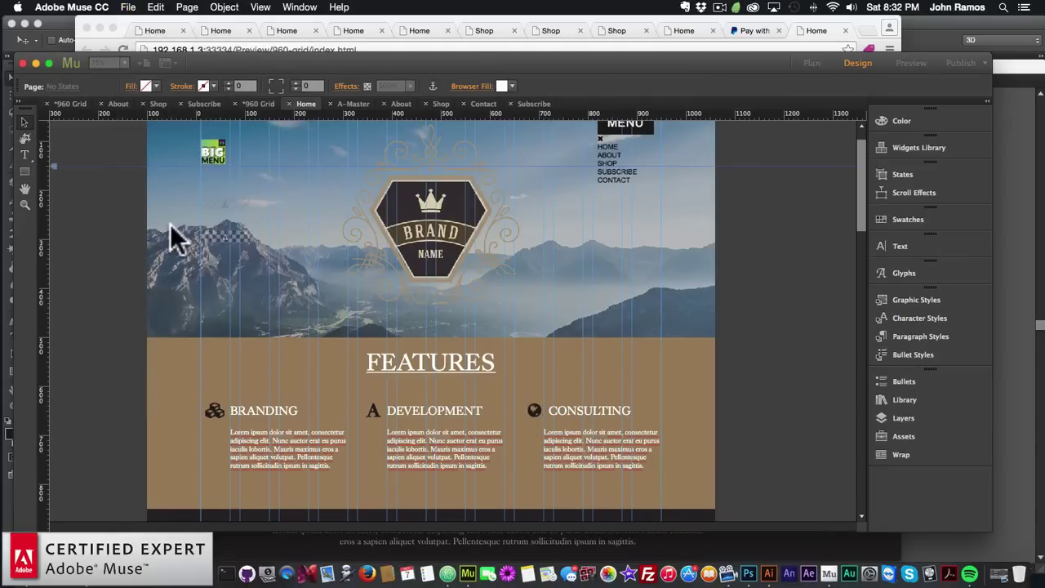
pyautogui.press('super+shift+e')
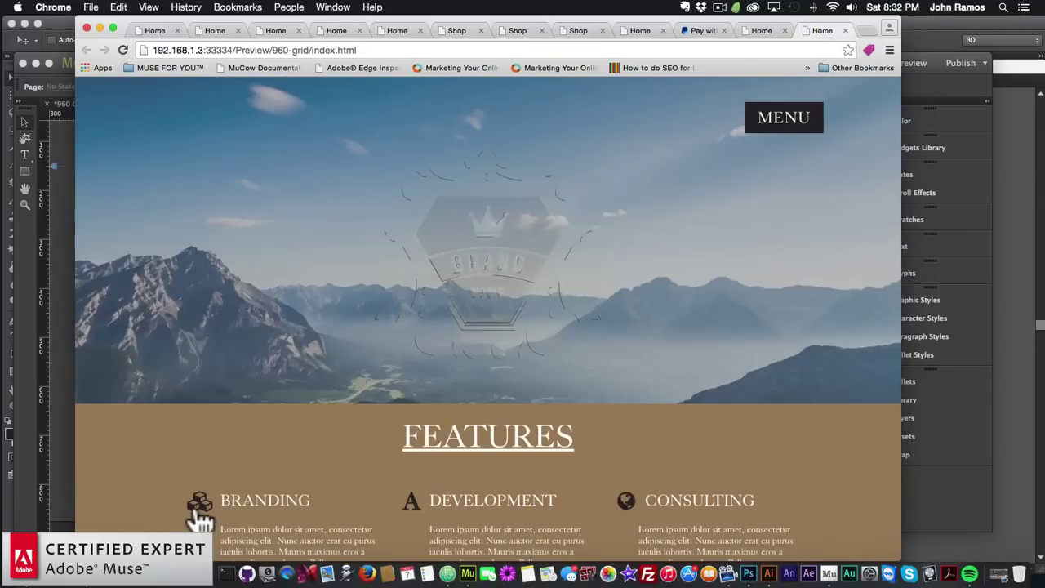
# Scroll the Chrome preview, then return to Muse and select the Branding icon widget
pyautogui.scroll(-2, 319, 436)
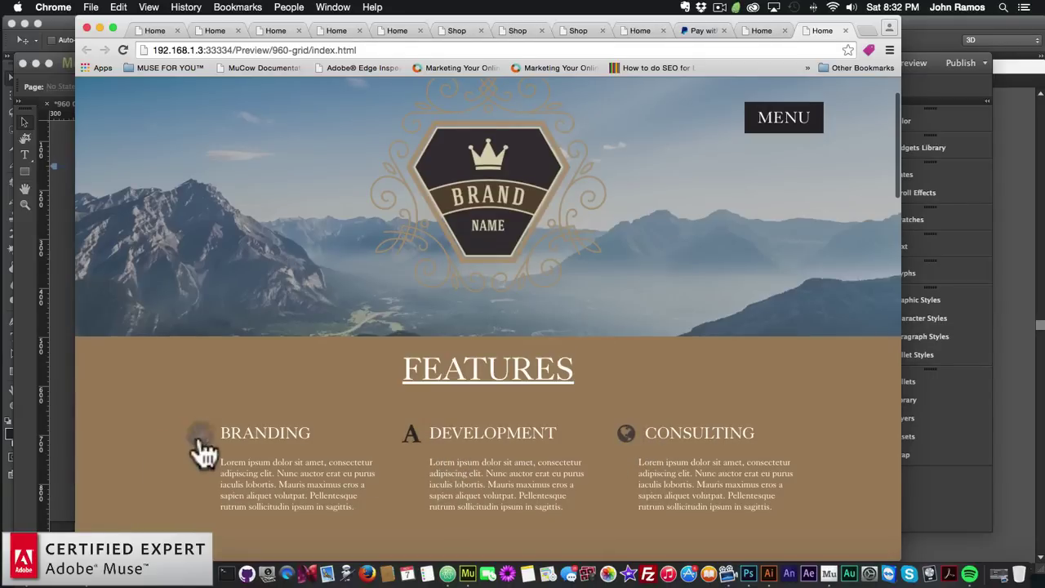
pyautogui.click(65, 386)
pyautogui.click(203, 420)
# Set the Development icon widget's instance number to 1
pyautogui.click(250, 386)
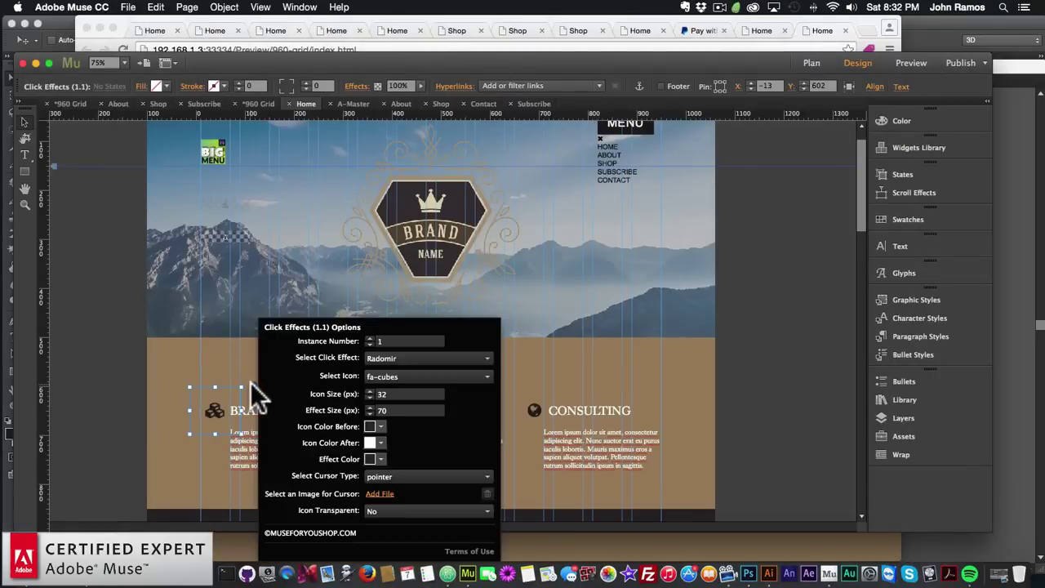
pyautogui.click(373, 416)
pyautogui.click(414, 386)
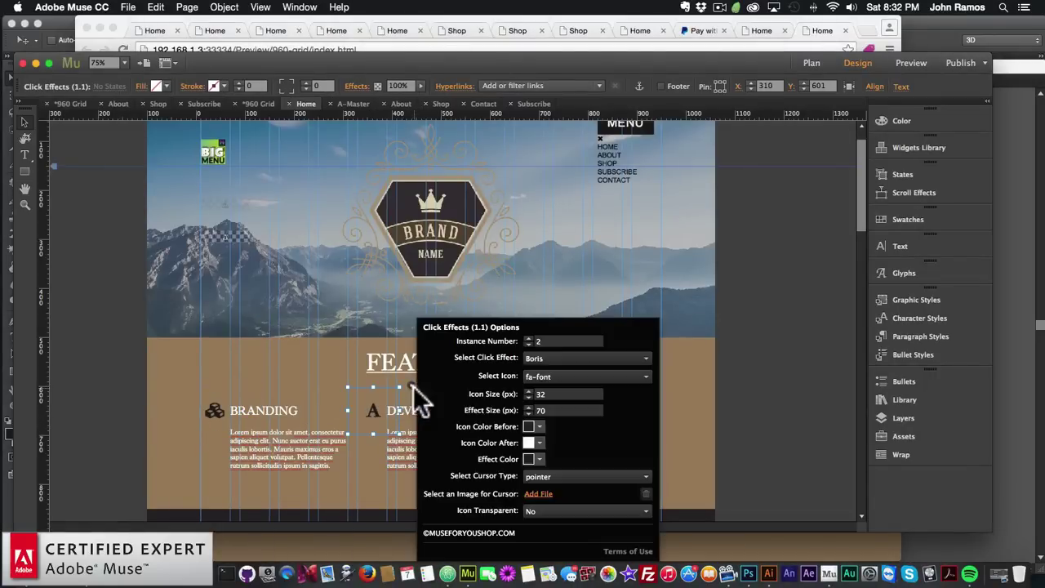
pyautogui.click(527, 340)
pyautogui.press('super+a')
pyautogui.write('1')
pyautogui.press('Return')
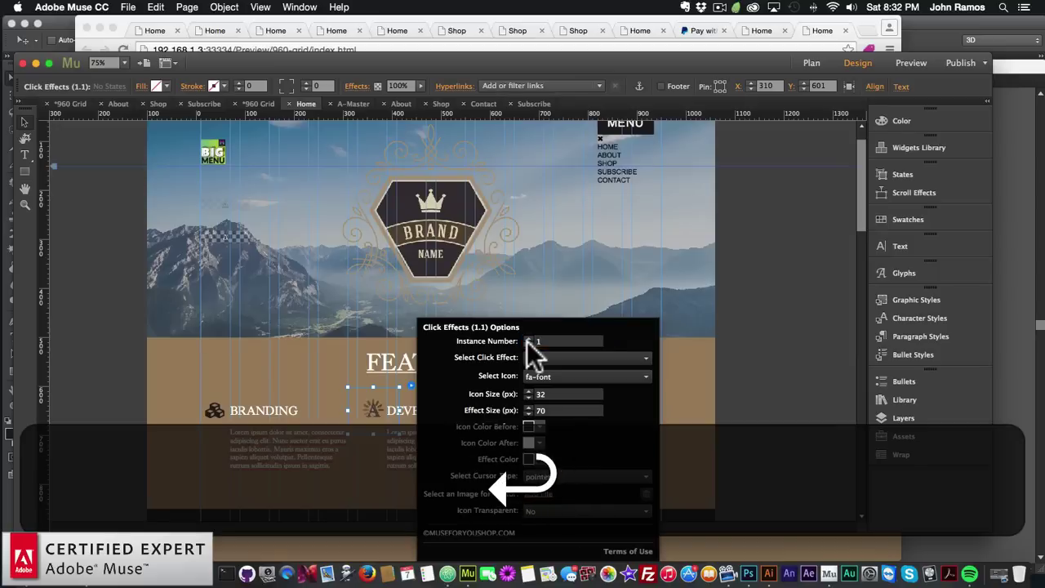
pyautogui.click(540, 358)
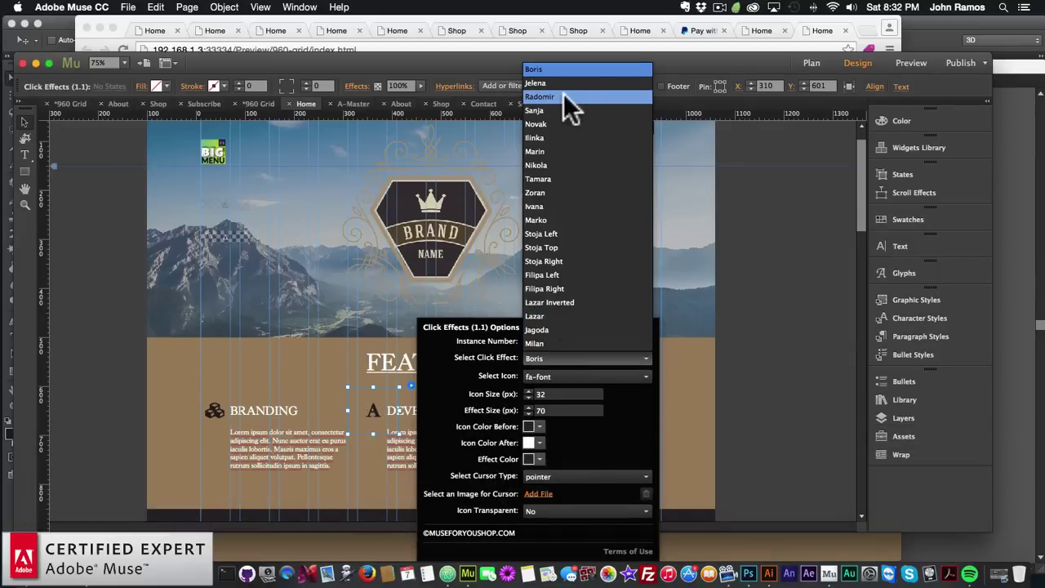
pyautogui.click(769, 337)
pyautogui.click(609, 365)
# Make the Consulting icon instance 1 with the Radomir click effect
pyautogui.click(534, 410)
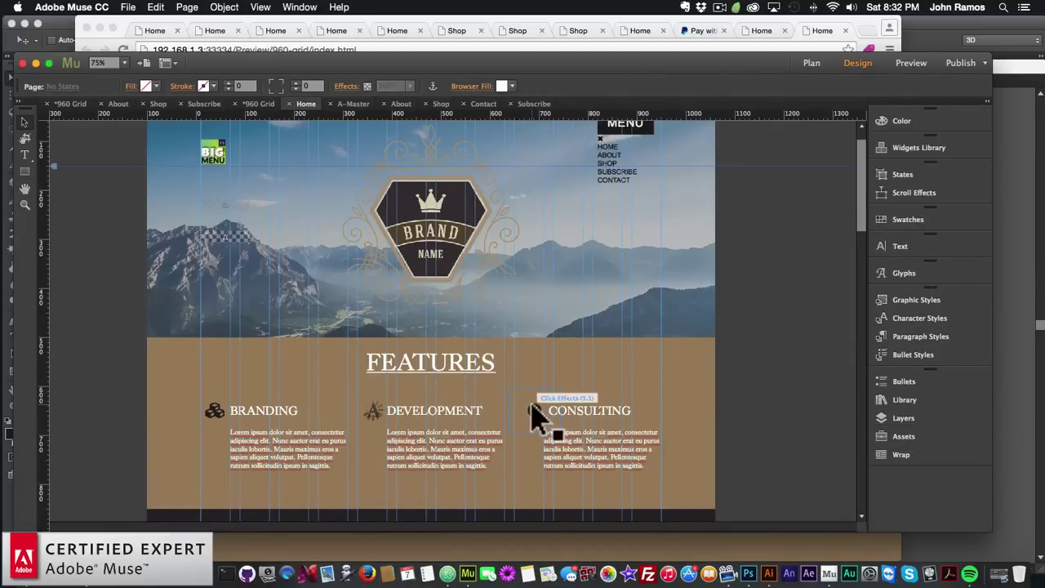
pyautogui.click(571, 386)
pyautogui.click(711, 343)
pyautogui.press('Return')
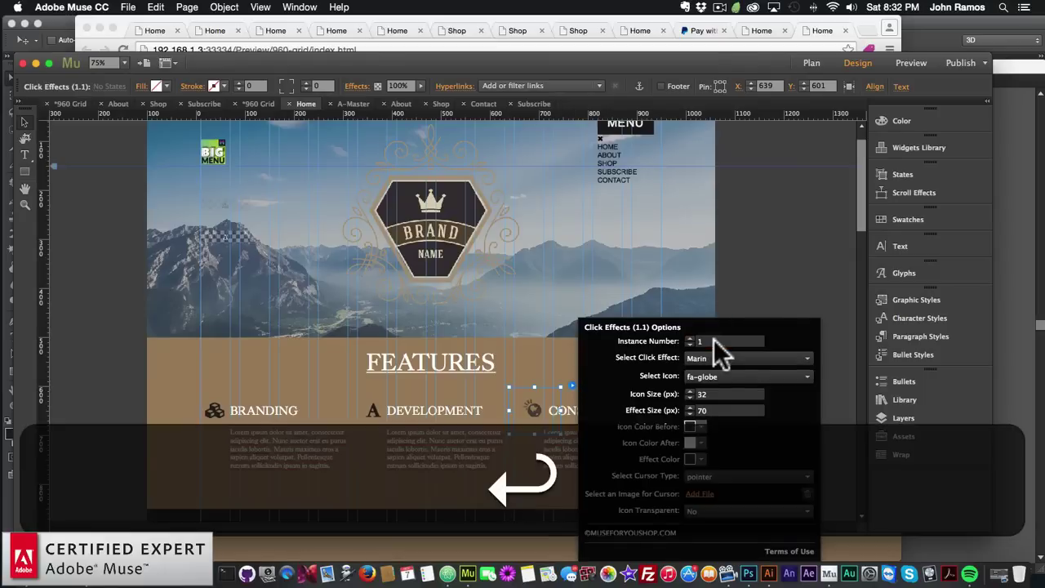
pyautogui.click(723, 360)
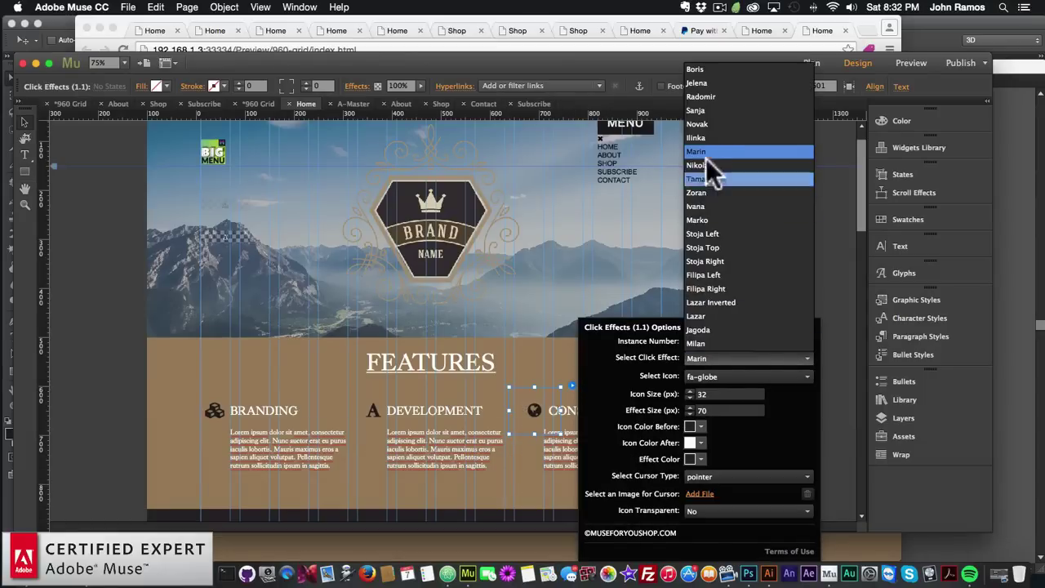
pyautogui.click(707, 97)
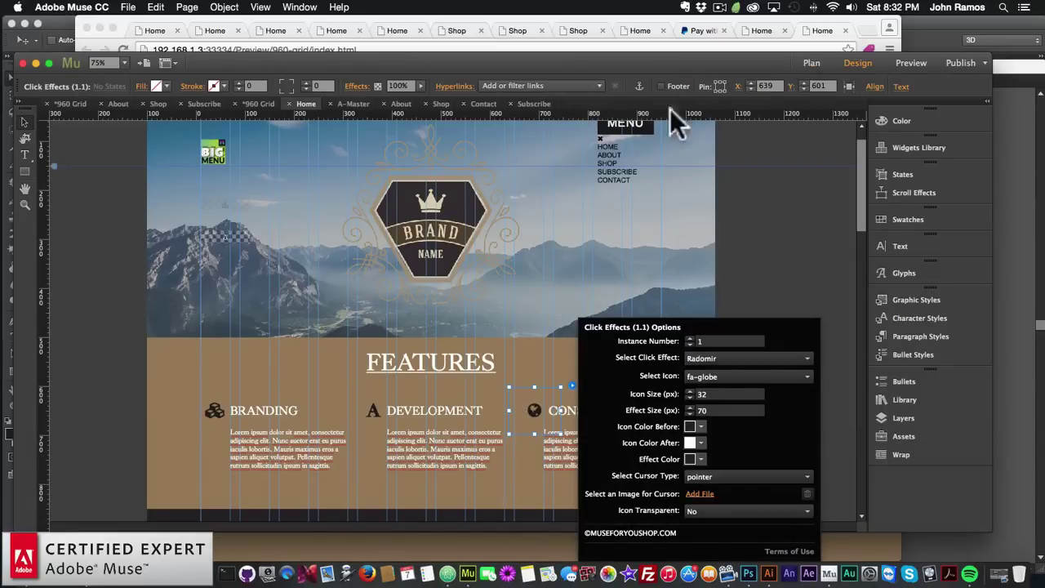
pyautogui.click(116, 318)
pyautogui.click(128, 7)
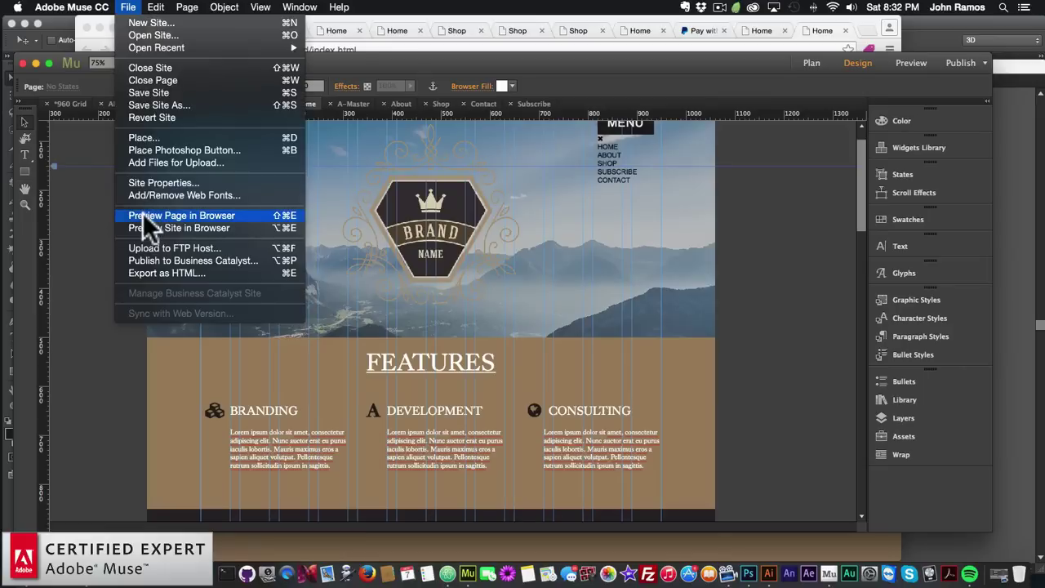
# Preview the Home page in Chrome, scrolling through Works to Meet Our Team, then return to Muse
pyautogui.click(159, 207)
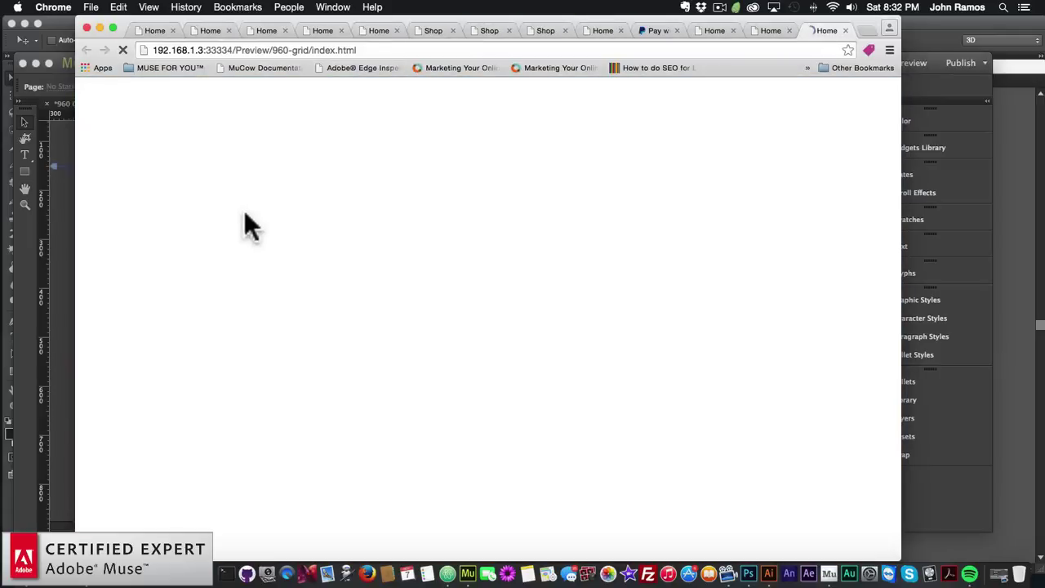
pyautogui.scroll(-1, 245, 310)
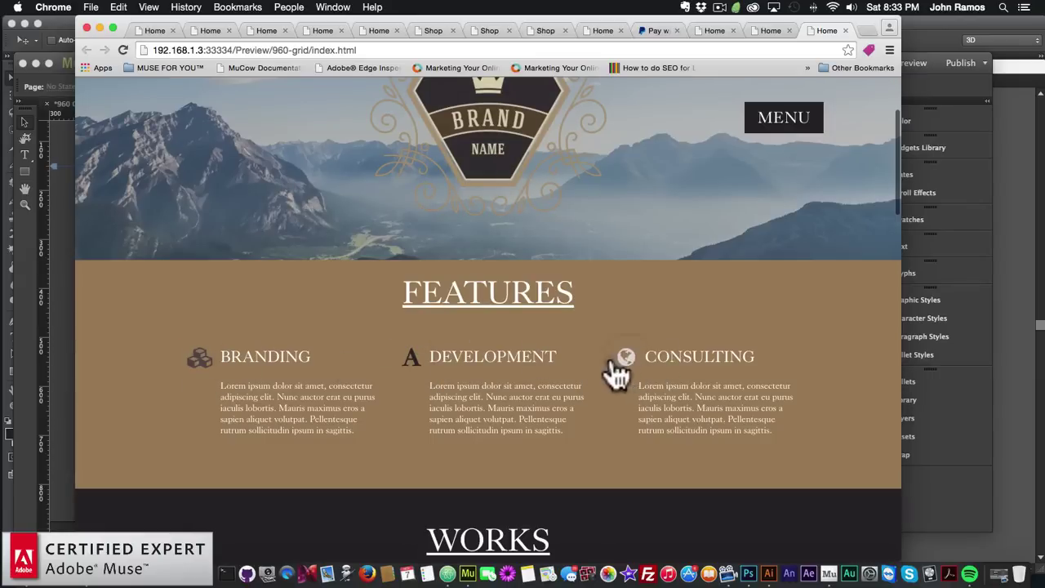
pyautogui.scroll(-3, 544, 364)
pyautogui.scroll(-4, 543, 357)
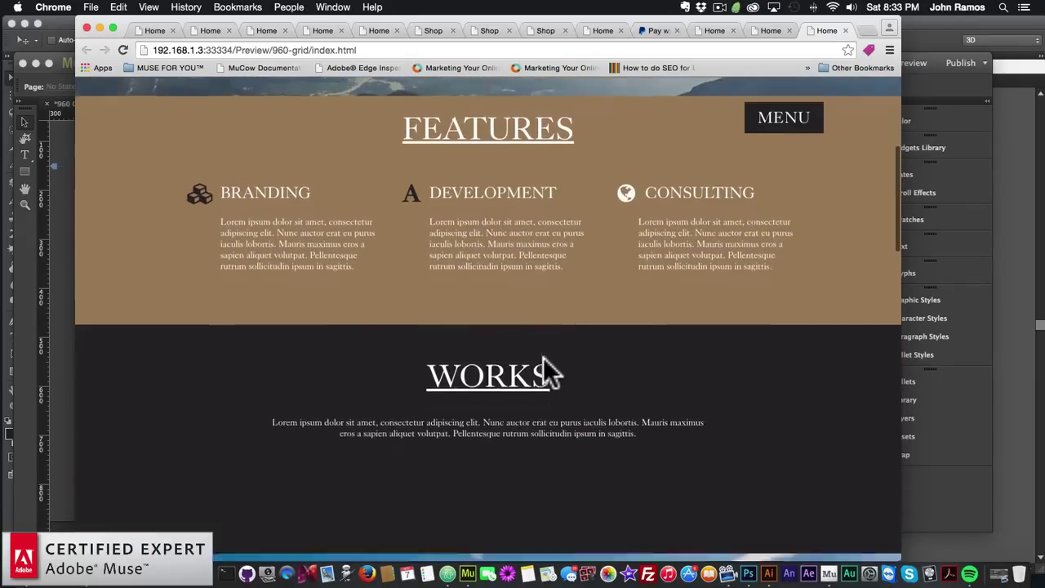
pyautogui.scroll(-2, 529, 343)
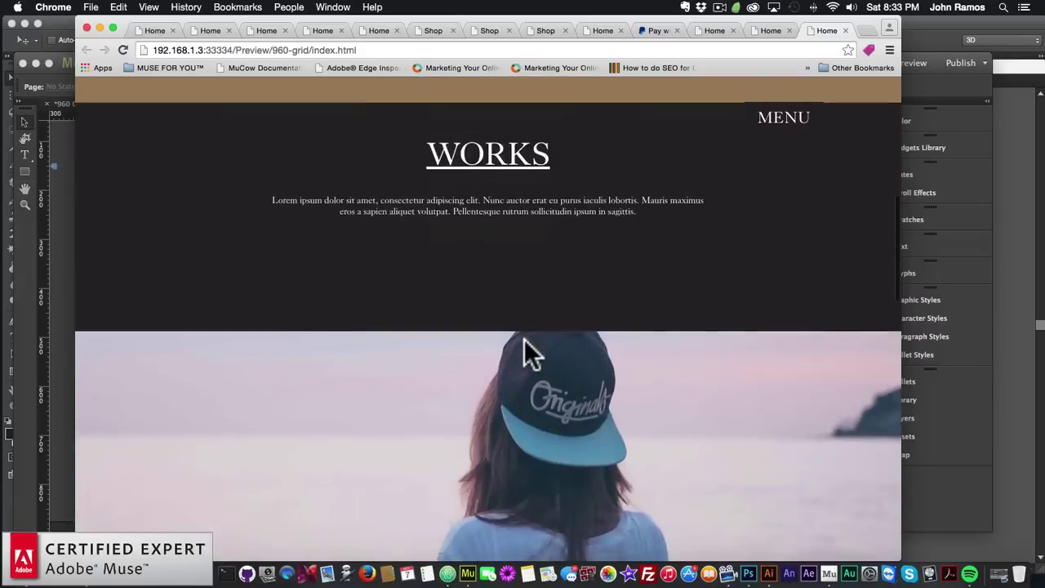
pyautogui.scroll(4, 531, 349)
pyautogui.scroll(-7, 523, 359)
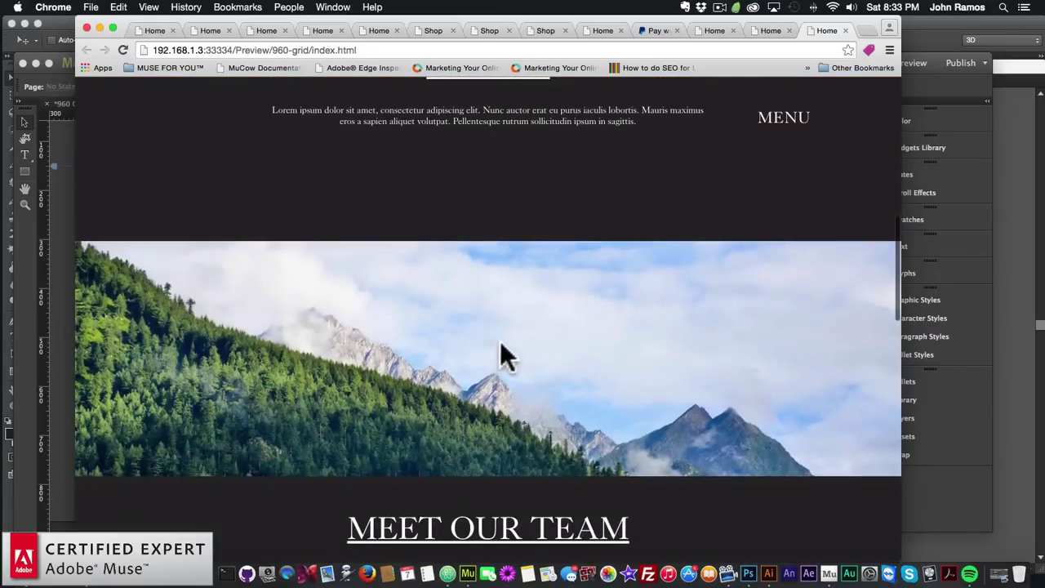
pyautogui.scroll(-8, 499, 354)
pyautogui.scroll(-1, 501, 346)
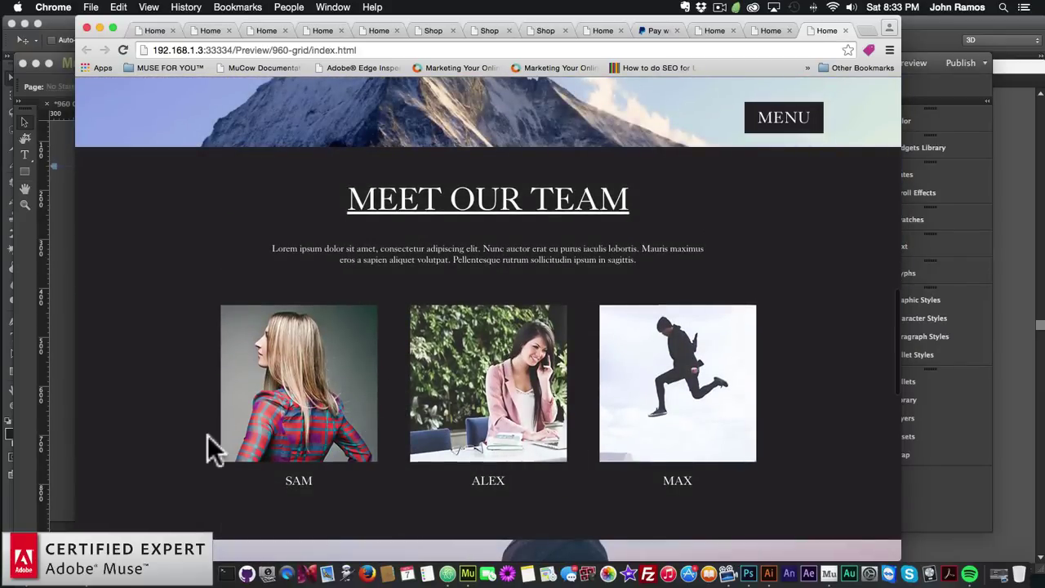
pyautogui.click(58, 385)
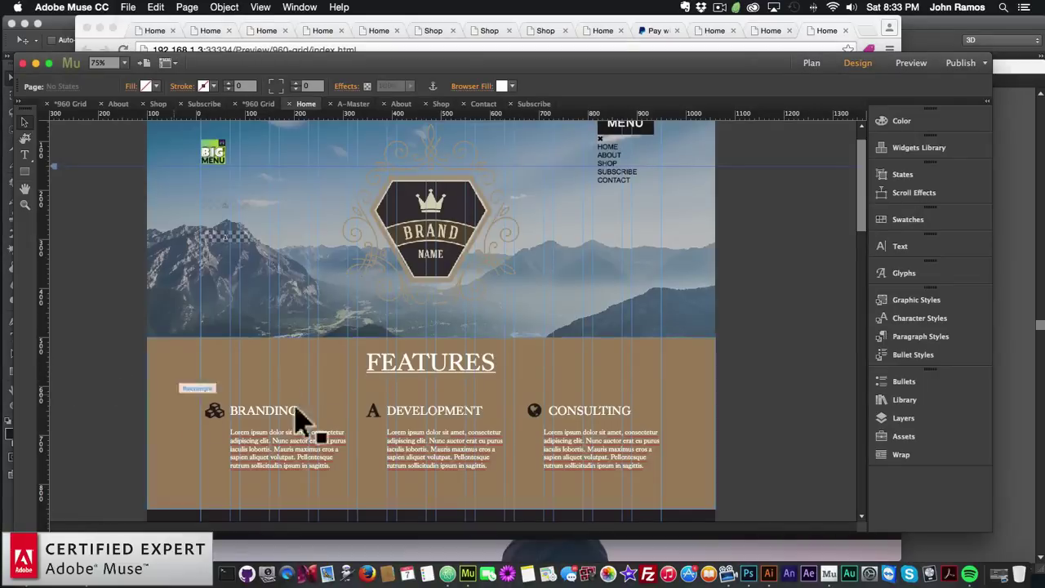
# Drag The Animator – Additional from the Library beside the Meet Our Team heading
pyautogui.scroll(-10, 723, 420)
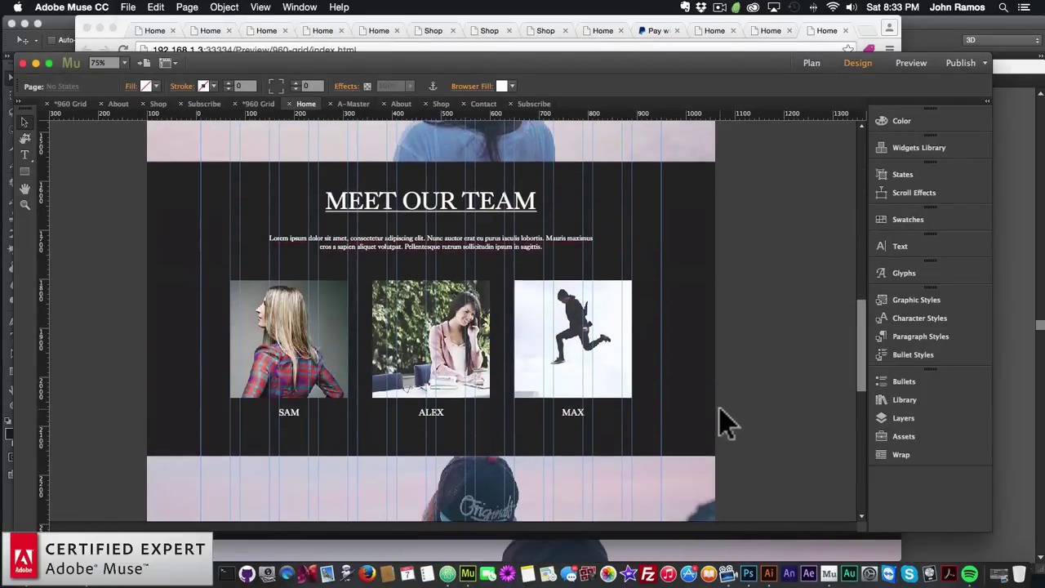
pyautogui.click(901, 399)
pyautogui.scroll(-3, 692, 400)
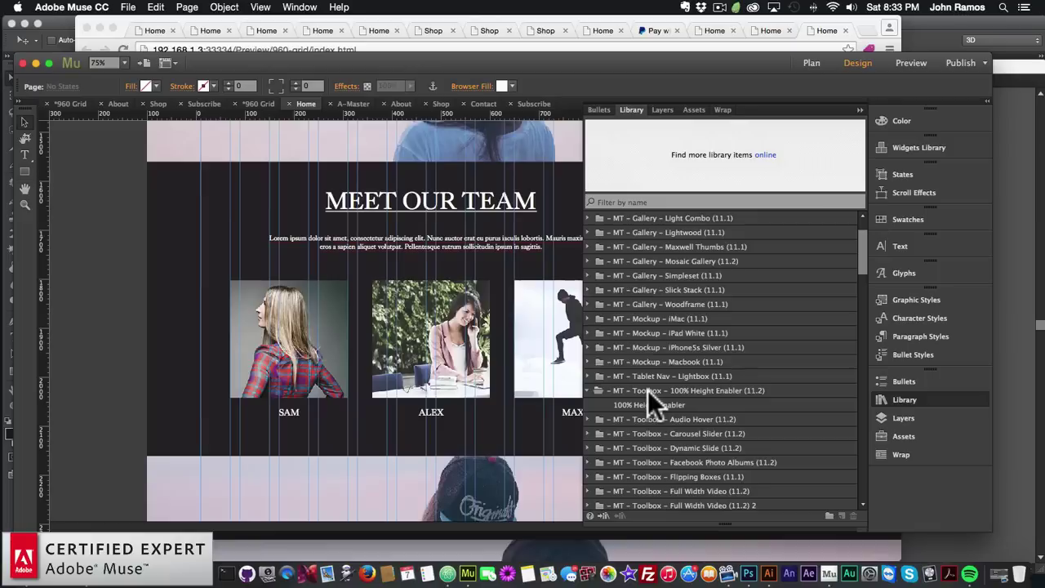
pyautogui.scroll(-15, 647, 390)
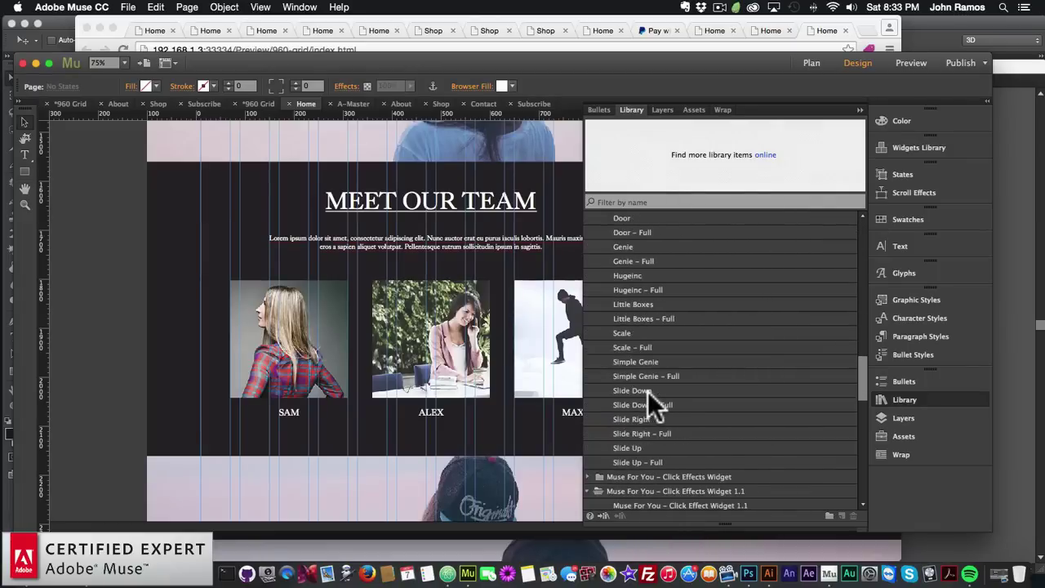
pyautogui.scroll(-15, 647, 391)
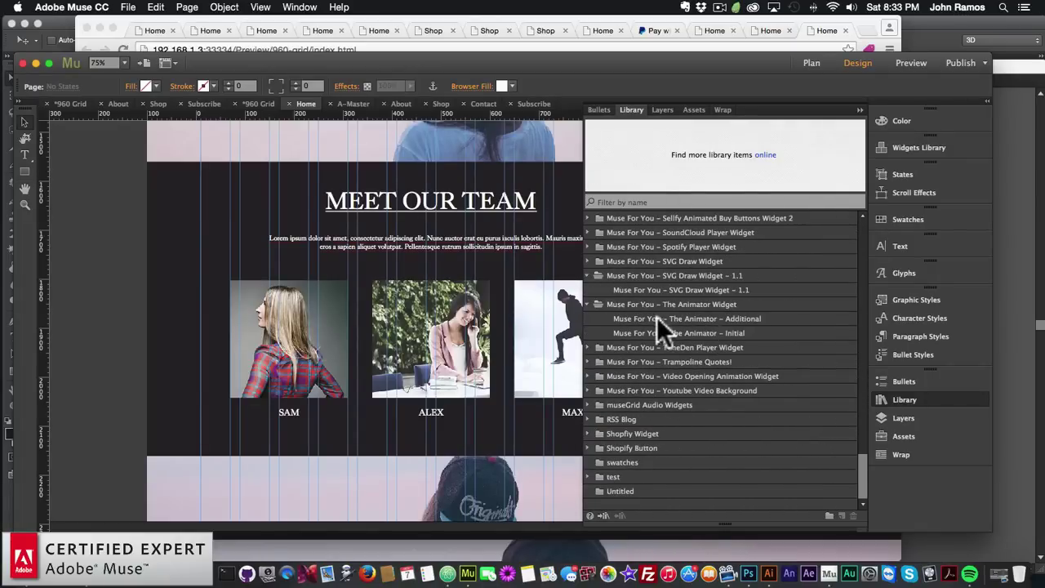
pyautogui.click(685, 319)
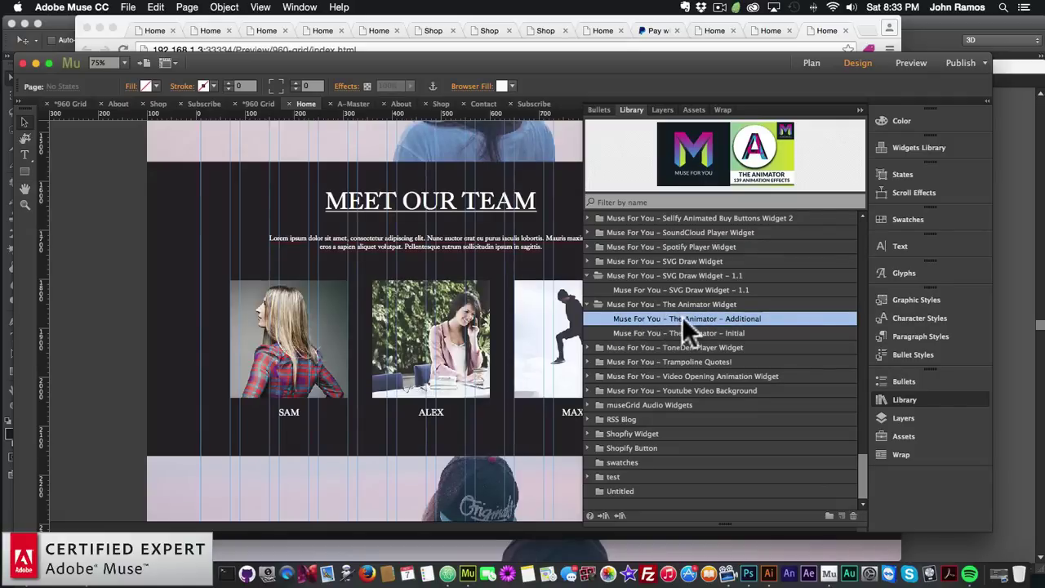
pyautogui.moveTo(690, 319); pyautogui.dragTo(187, 227)
# Choose fadeInUp as the Animator widget's animation
pyautogui.click(901, 393)
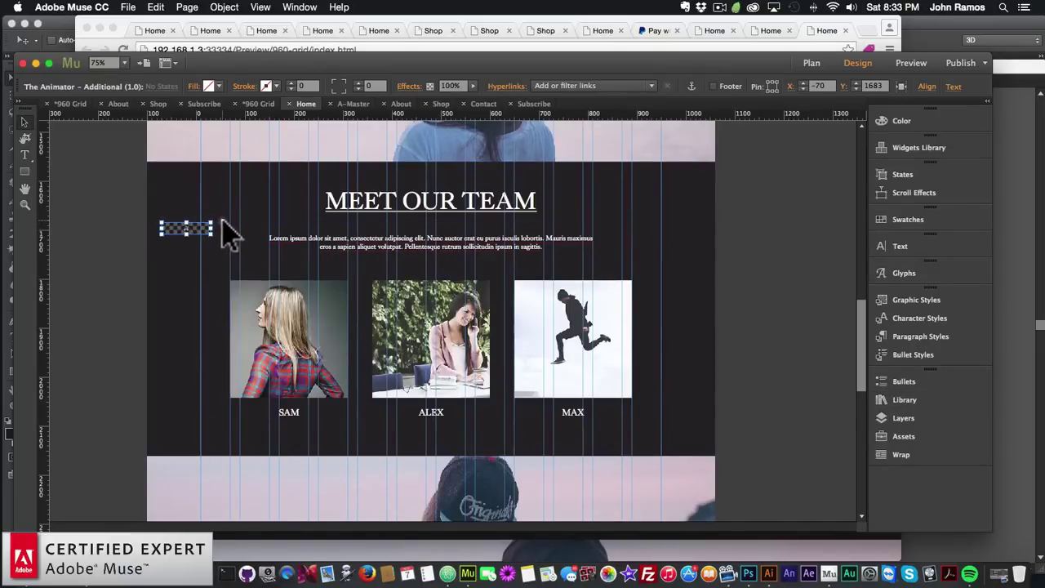
pyautogui.click(221, 221)
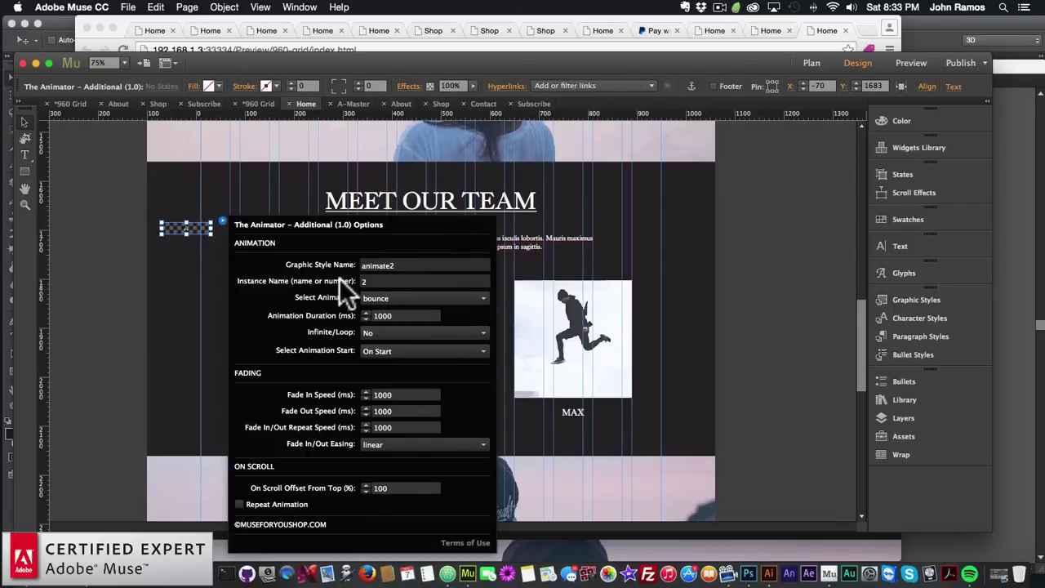
pyautogui.click(377, 297)
pyautogui.scroll(-10, 399, 369)
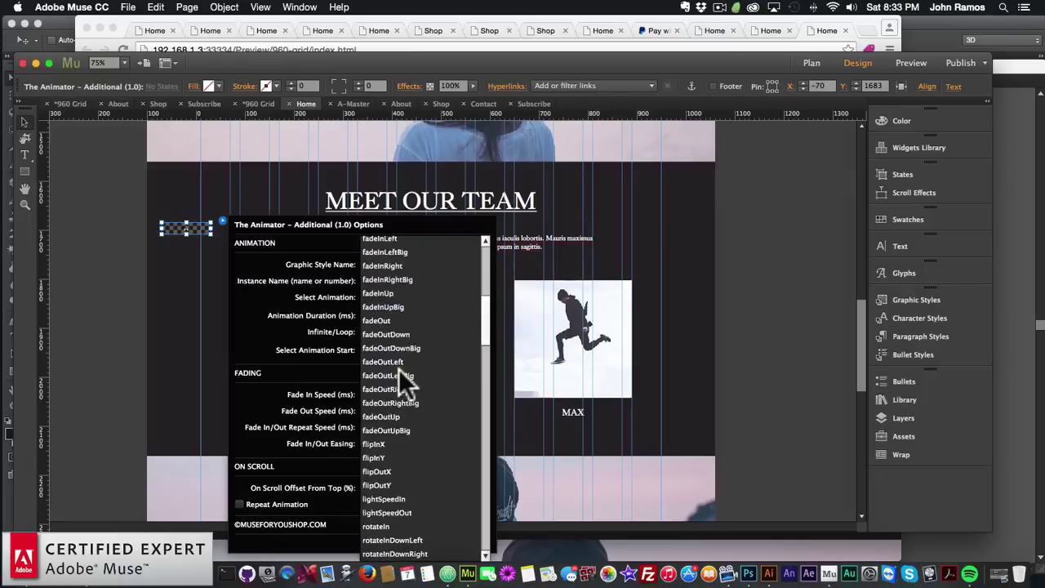
pyautogui.scroll(6, 398, 370)
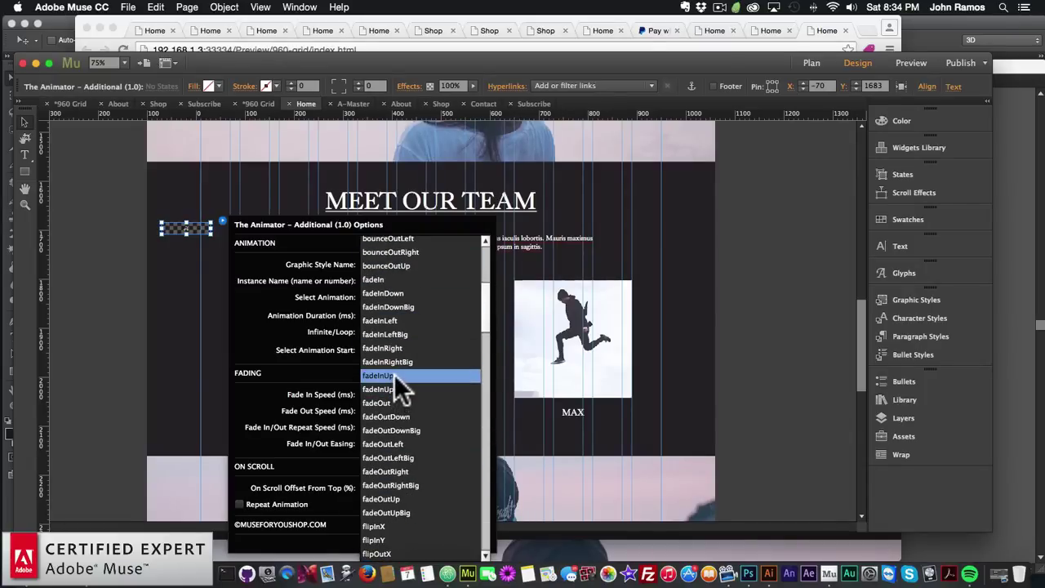
pyautogui.scroll(-10, 395, 376)
pyautogui.scroll(10, 391, 378)
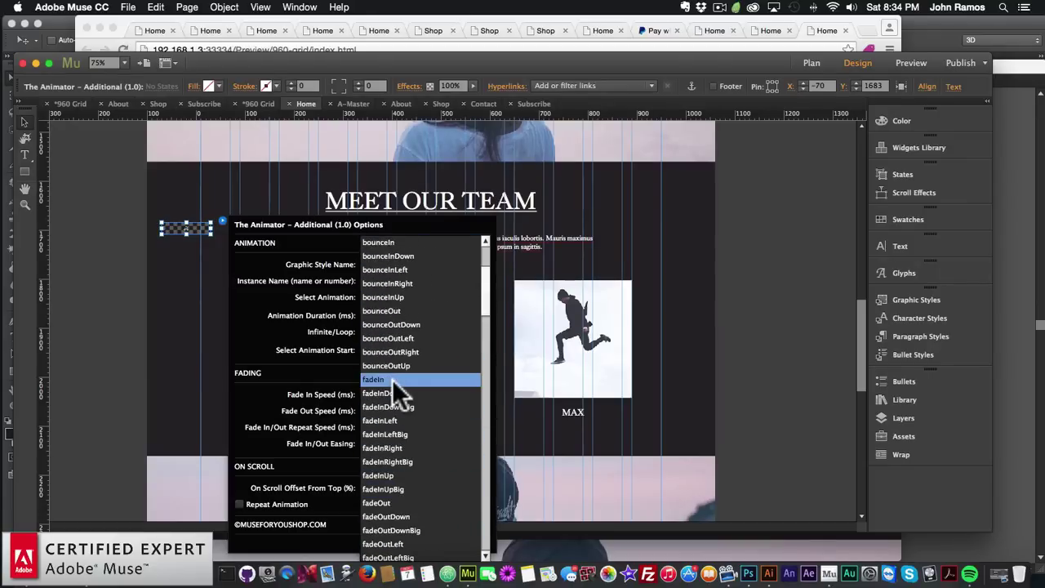
pyautogui.scroll(-2, 392, 378)
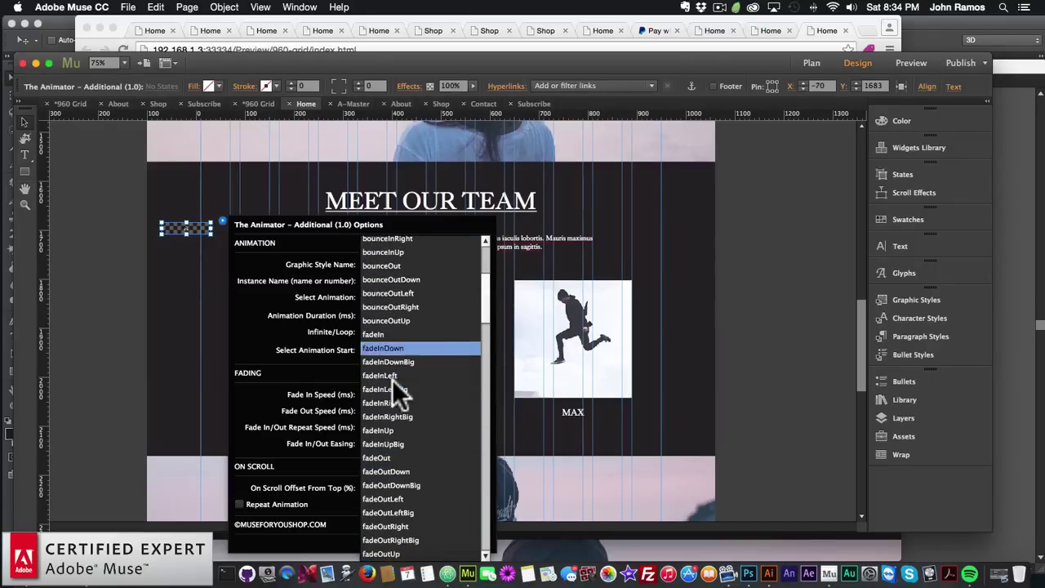
pyautogui.click(387, 429)
# Set the duration to 2000 ms, start On Scroll, and enable Repeat Animation
pyautogui.click(351, 314)
pyautogui.write('2000')
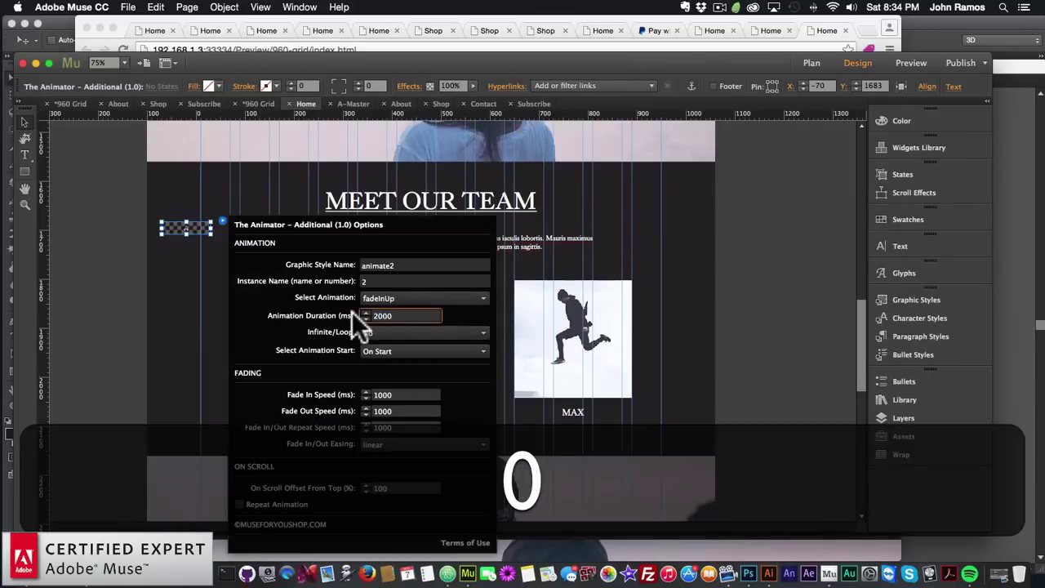
pyautogui.press('Return')
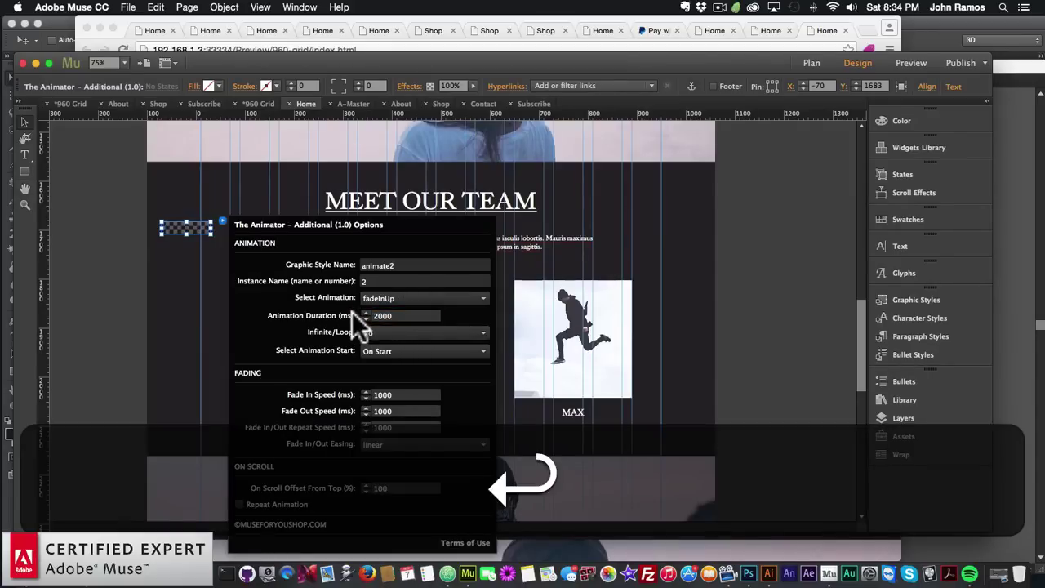
pyautogui.click(390, 349)
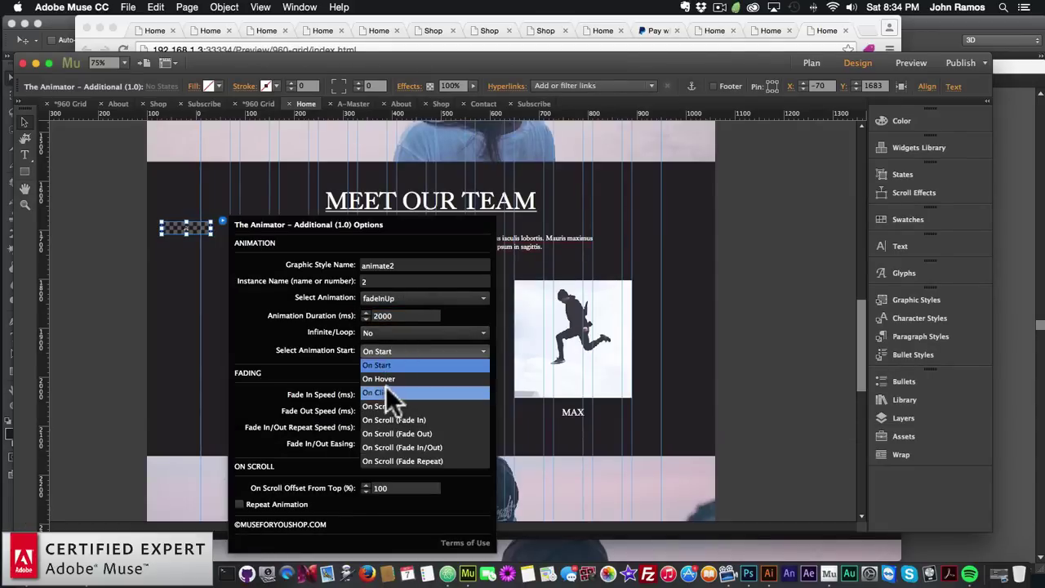
pyautogui.click(385, 400)
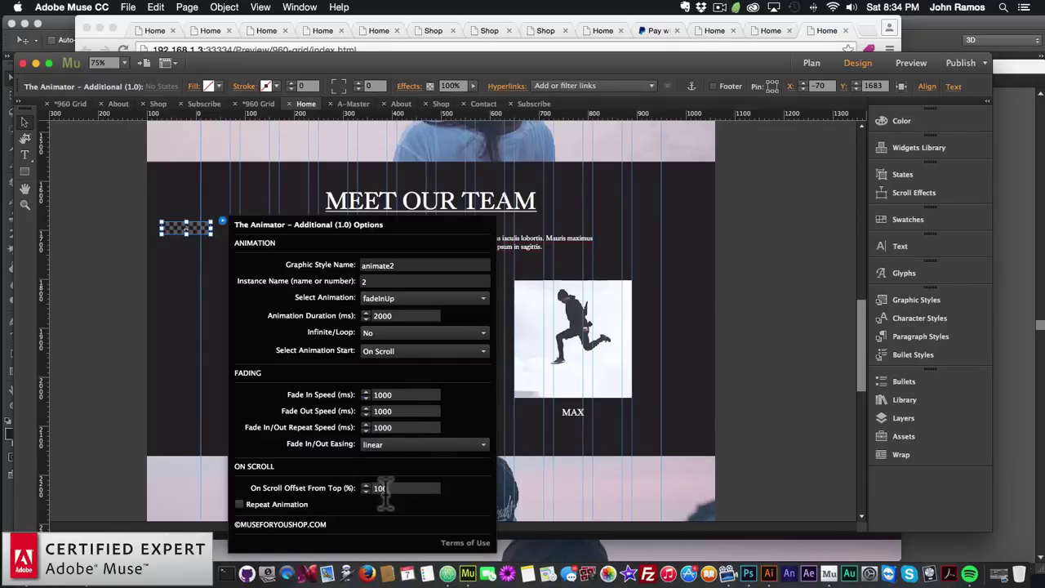
pyautogui.click(239, 504)
pyautogui.click(388, 350)
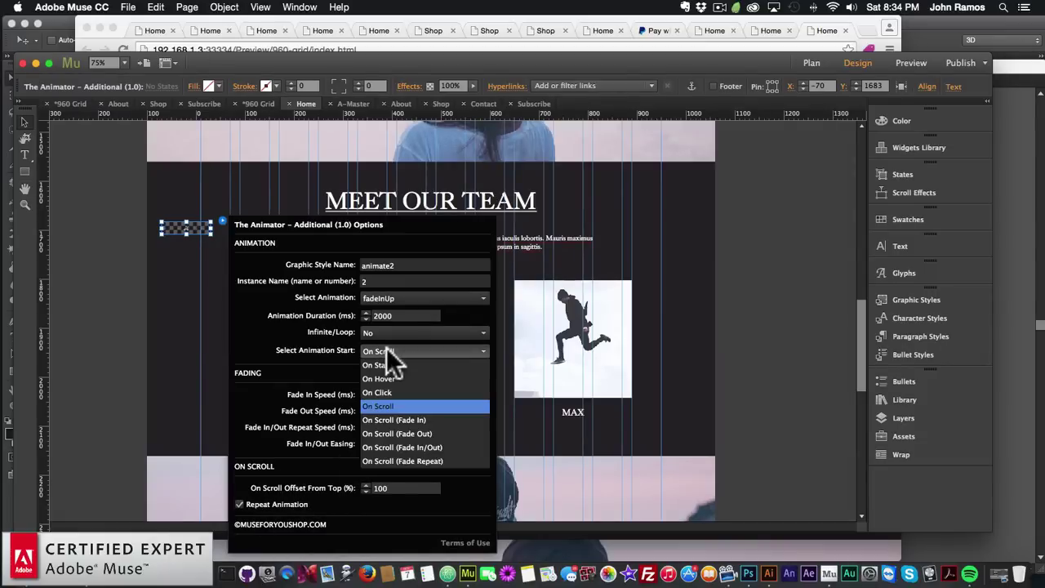
pyautogui.click(387, 349)
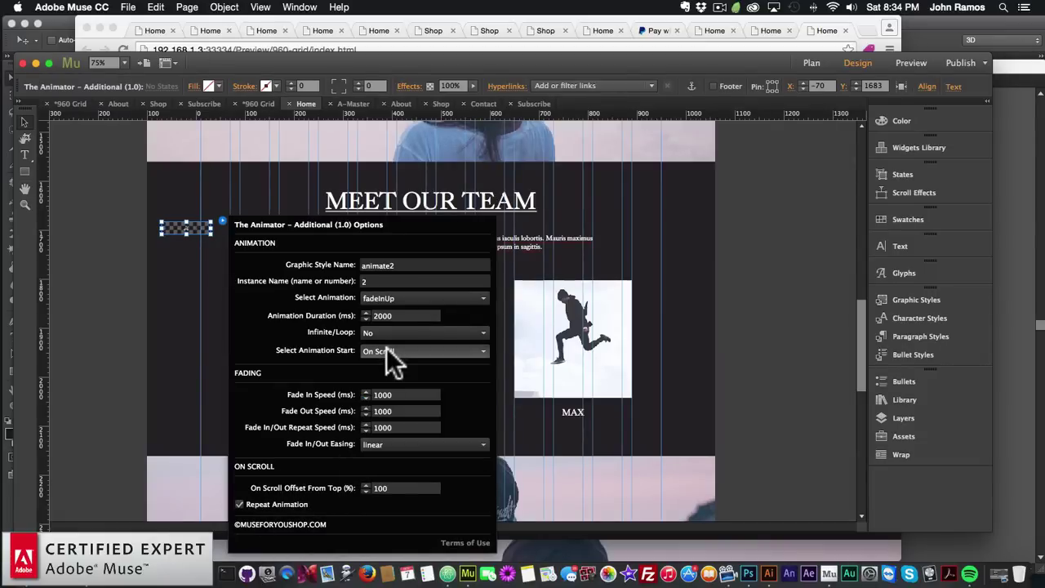
pyautogui.click(198, 249)
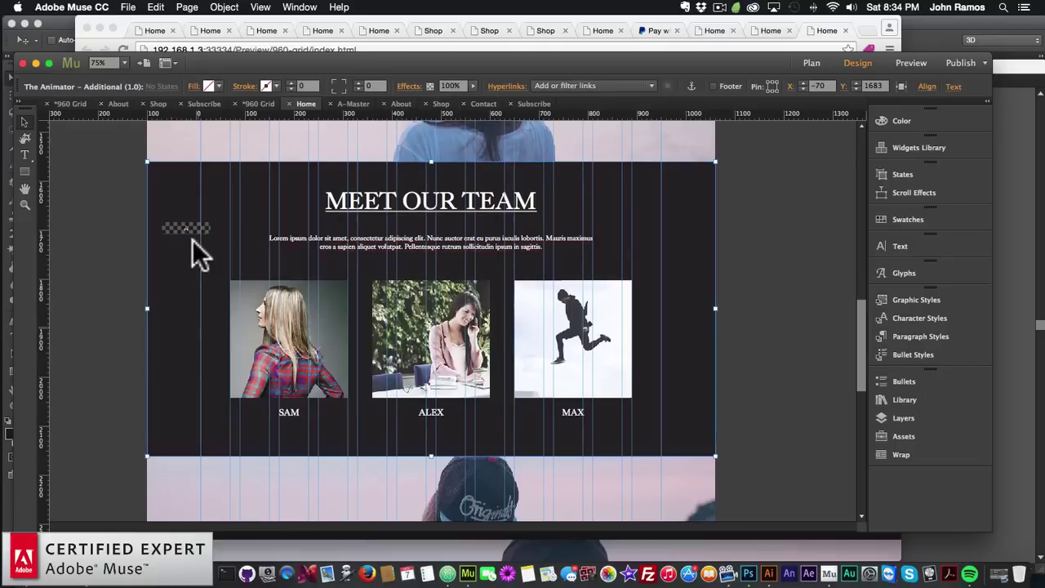
pyautogui.click(284, 319)
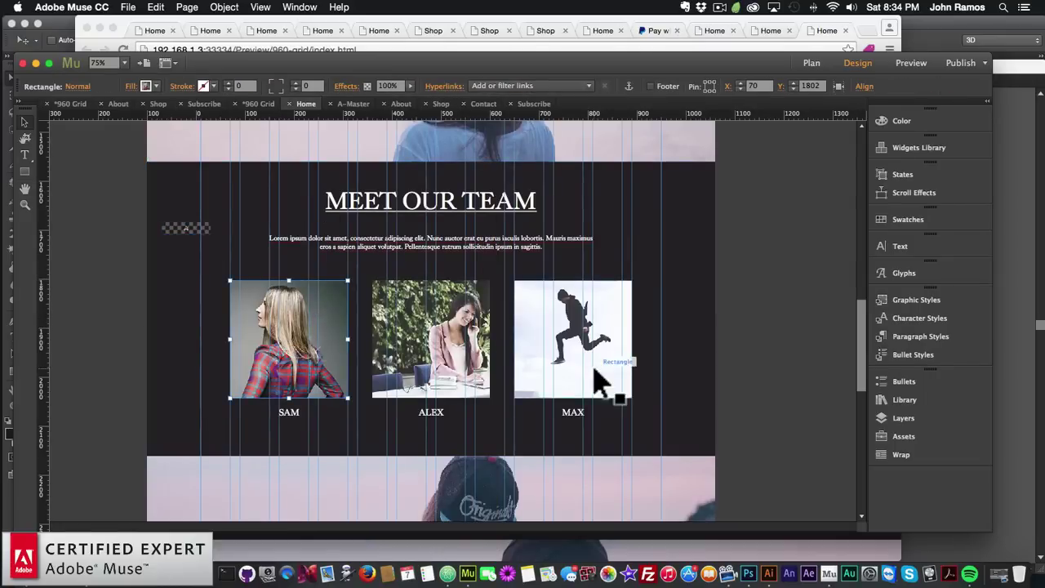
# Create a graphic style named animate2 from the SAM photo and check the widget's style name
pyautogui.click(936, 300)
pyautogui.click(840, 373)
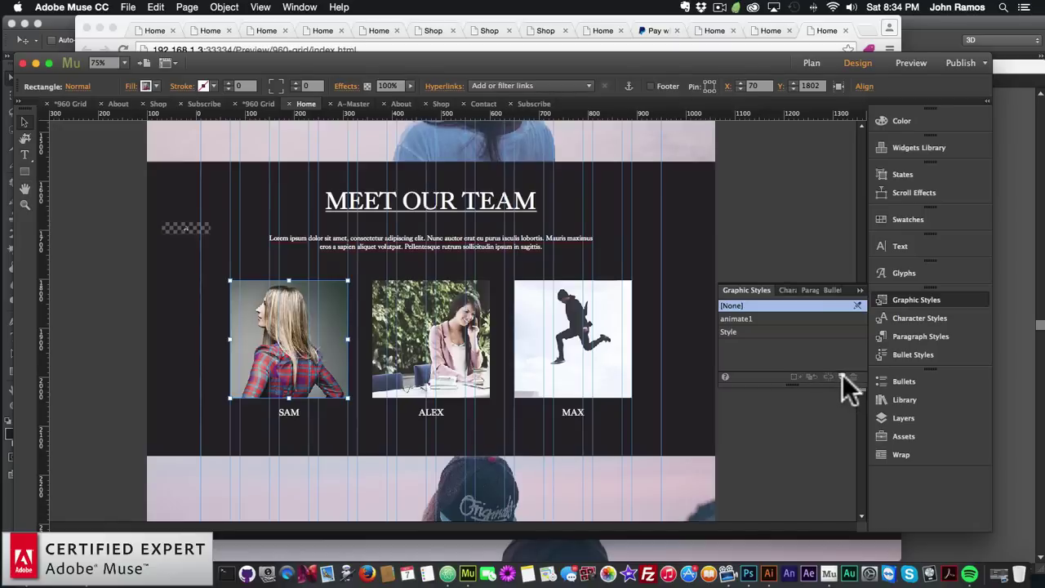
pyautogui.doubleClick(738, 331)
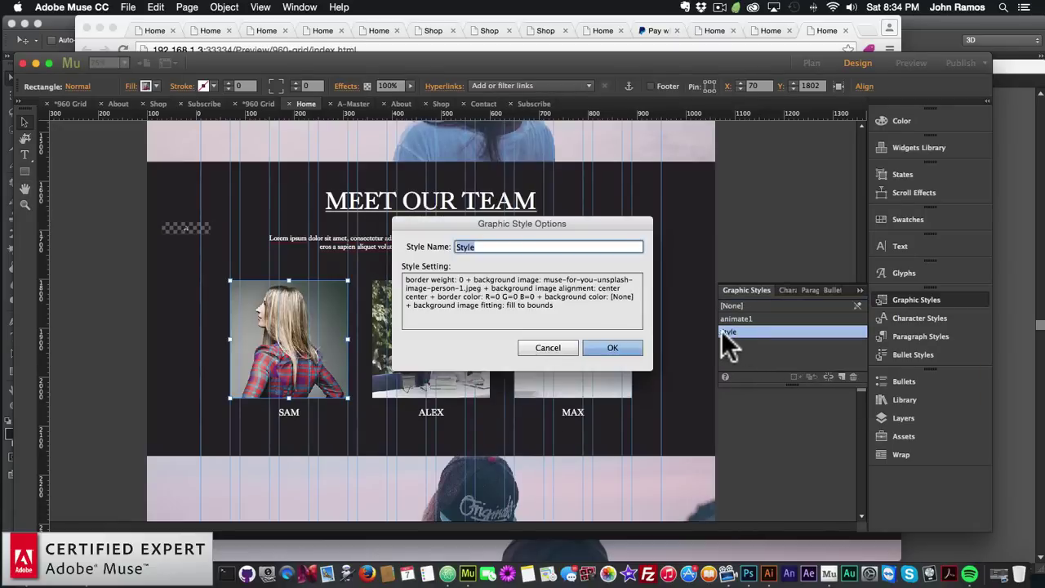
pyautogui.write('animate2')
pyautogui.press('Return')
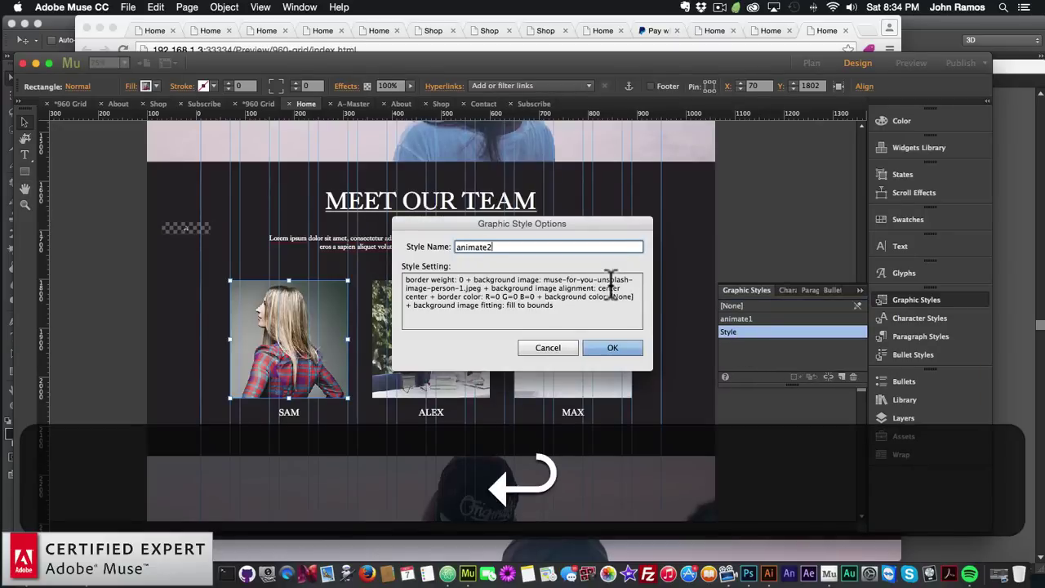
pyautogui.click(187, 227)
pyautogui.click(222, 222)
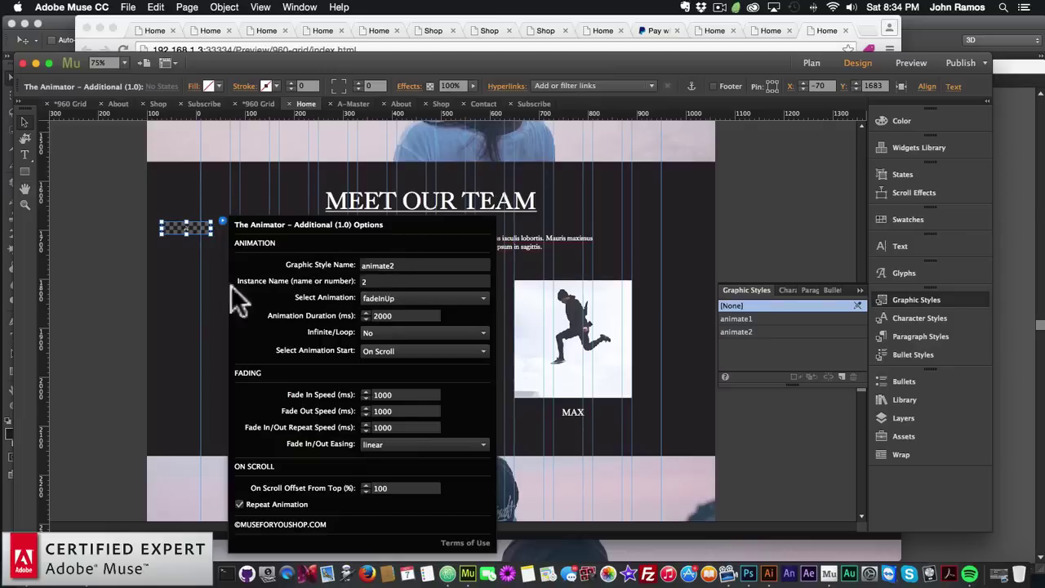
pyautogui.press('Escape')
# Duplicate the Animator widget and place the copy below the original
pyautogui.click(196, 231)
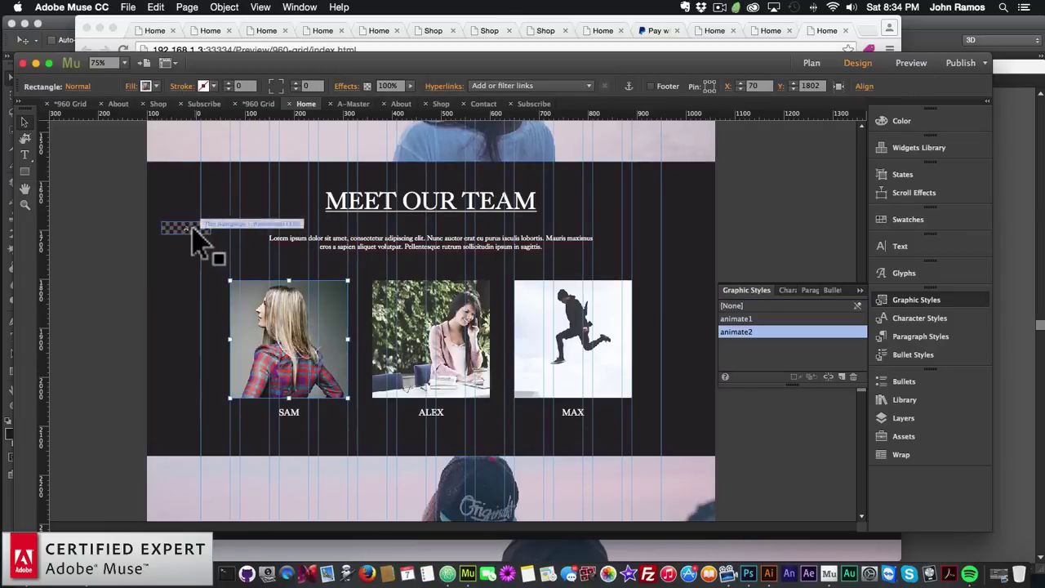
pyautogui.press('super+c')
pyautogui.press('super+v')
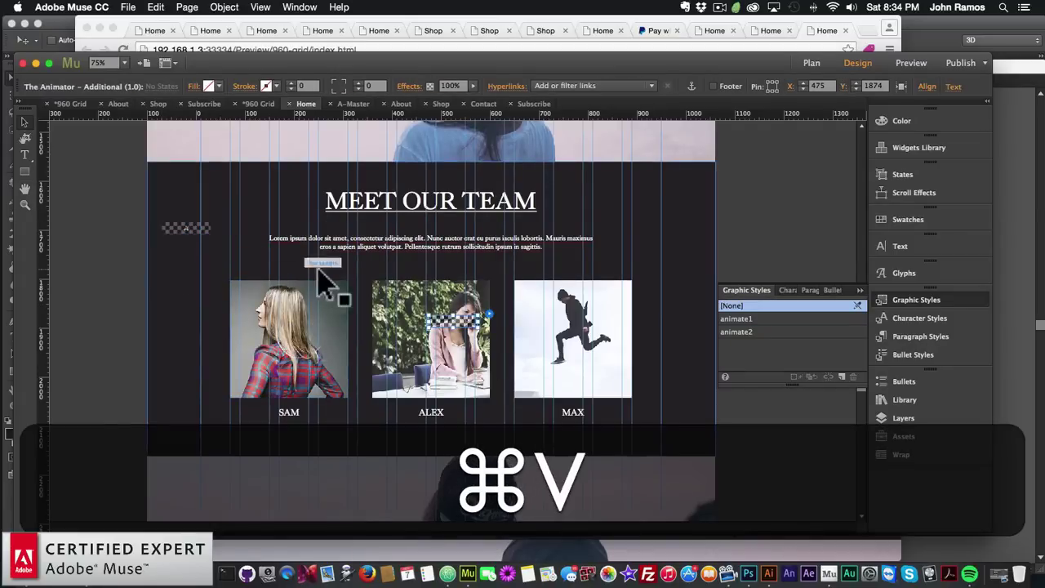
pyautogui.moveTo(446, 318); pyautogui.dragTo(202, 255)
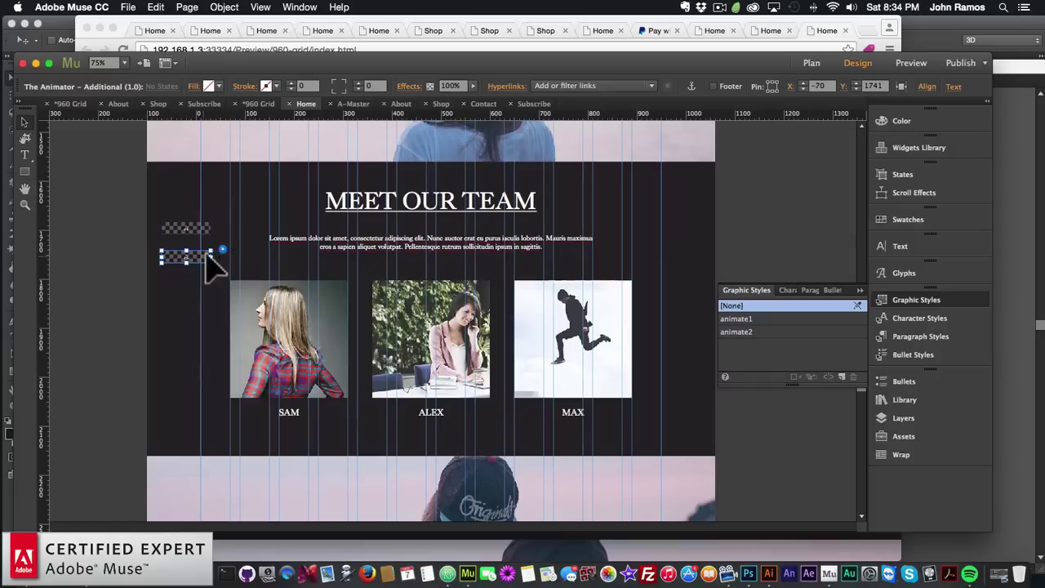
# Set the copy's graphic style to animate3, instance 3, and duration 4000 ms
pyautogui.click(222, 249)
pyautogui.click(412, 274)
pyautogui.press('BackSpace')
pyautogui.write('3')
pyautogui.press('Return')
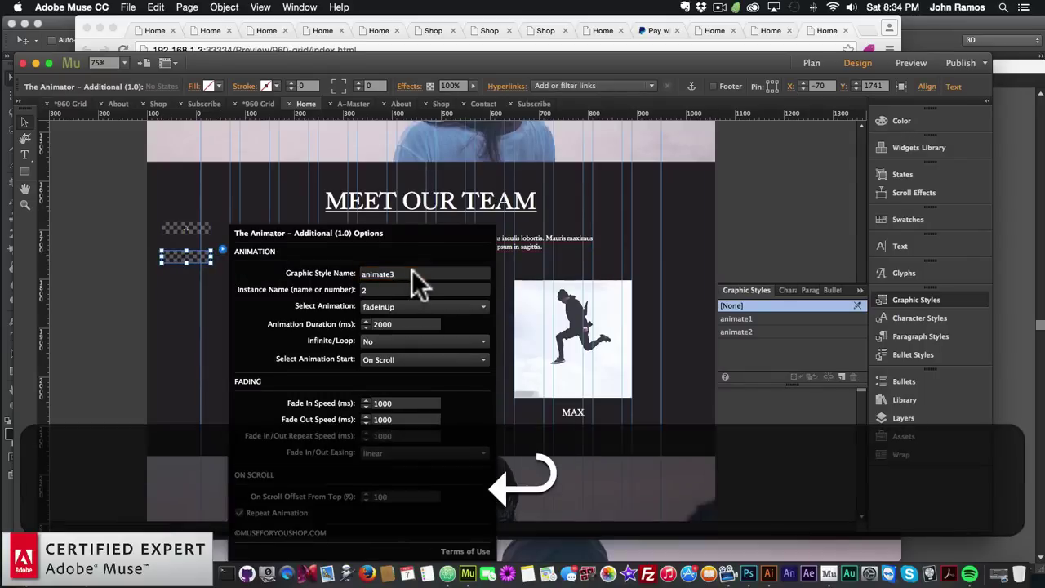
pyautogui.click(390, 288)
pyautogui.press('BackSpace')
pyautogui.write('3')
pyautogui.press('Return')
pyautogui.moveTo(414, 324); pyautogui.dragTo(322, 317)
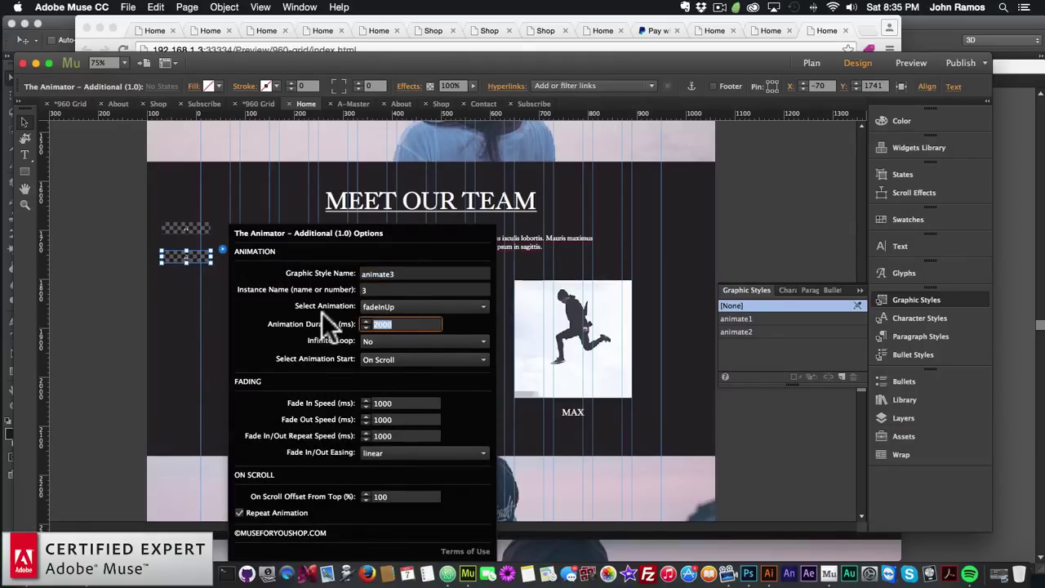
pyautogui.write('4000')
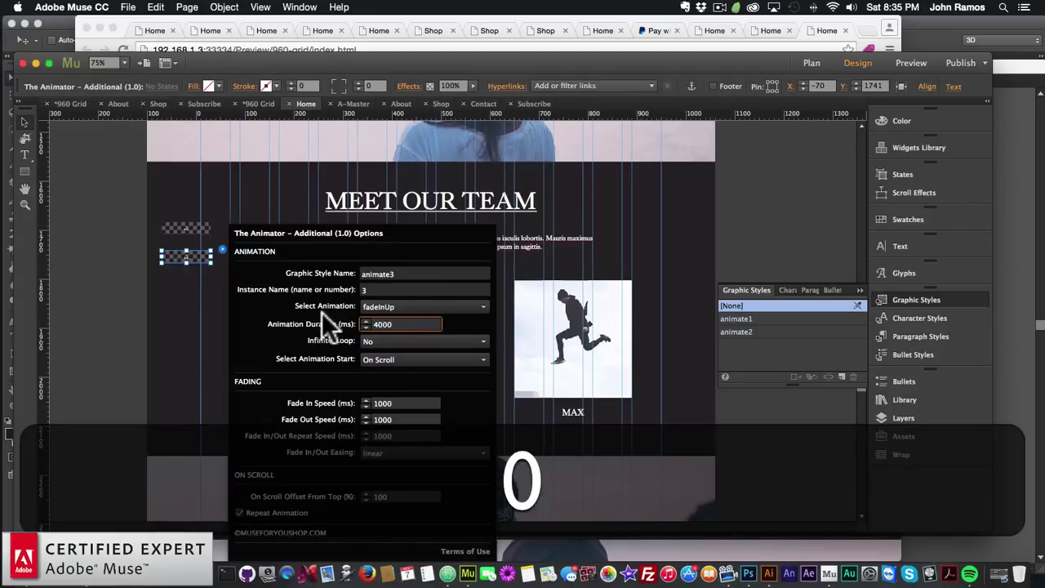
pyautogui.press('Return')
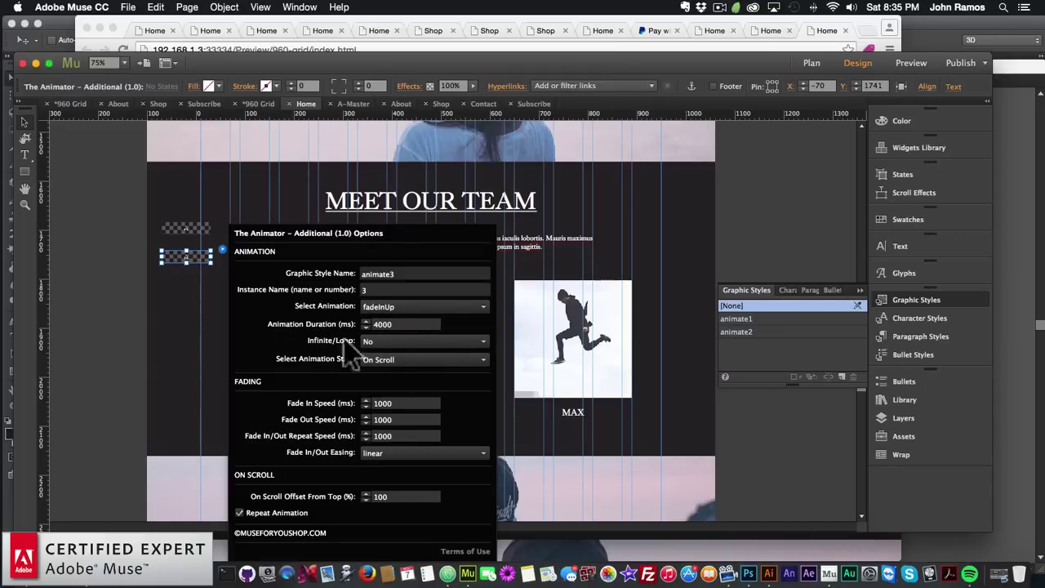
# Give the middle ALEX team photo a new graphic style named animate3
pyautogui.click(431, 339)
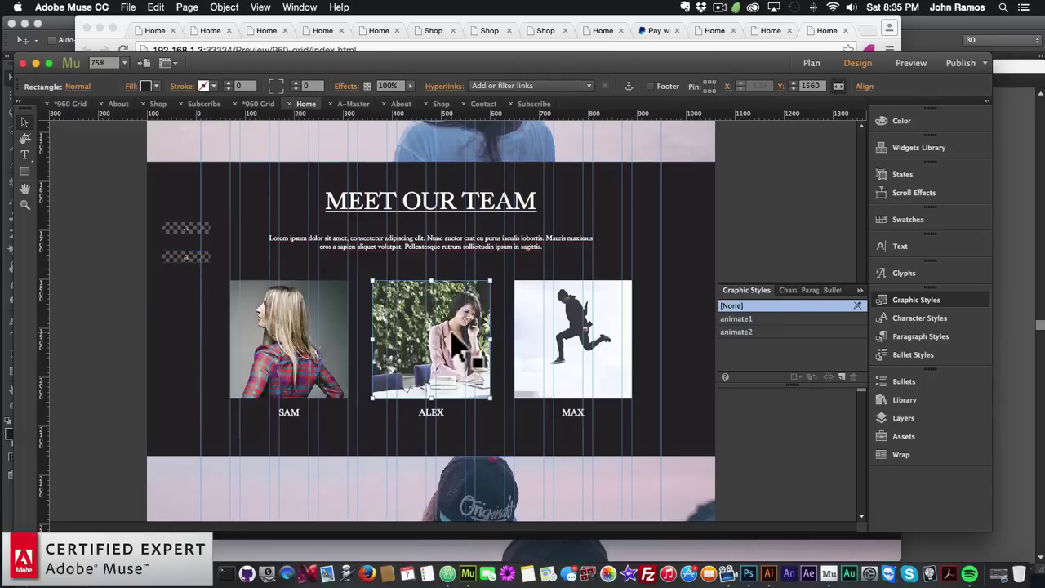
pyautogui.click(841, 375)
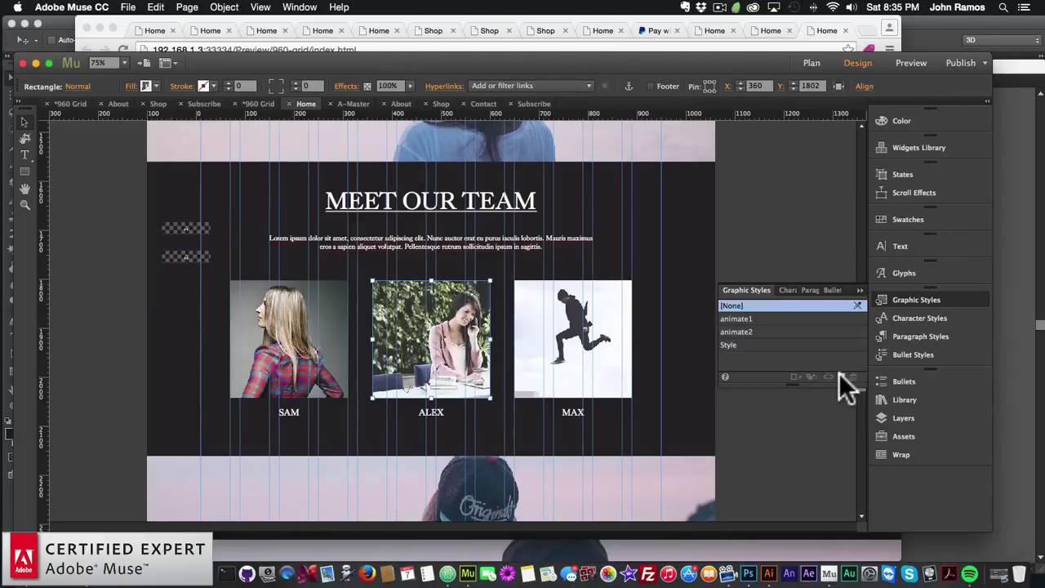
pyautogui.doubleClick(750, 343)
pyautogui.write('animate3')
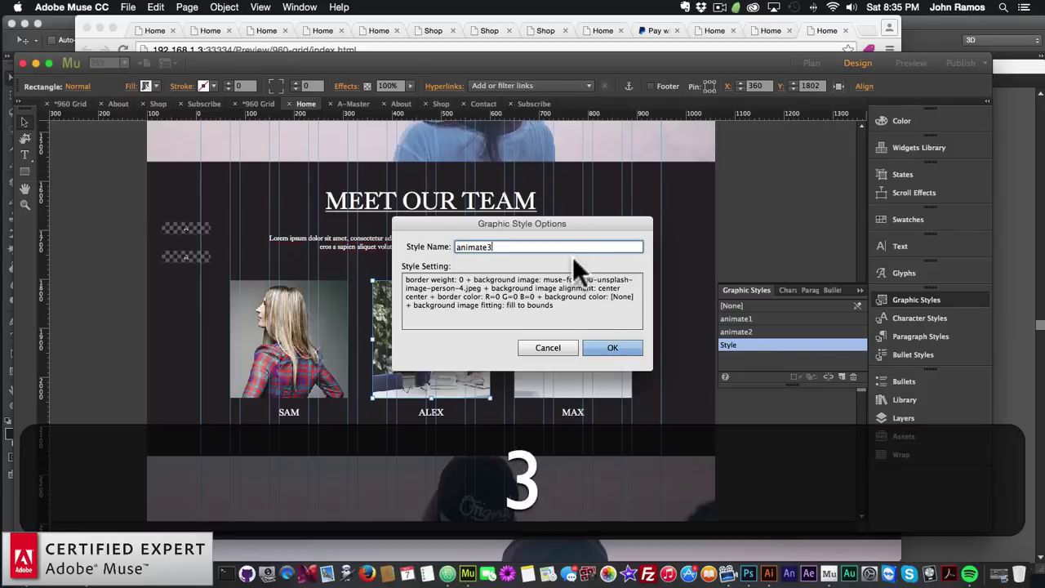
pyautogui.press('Return')
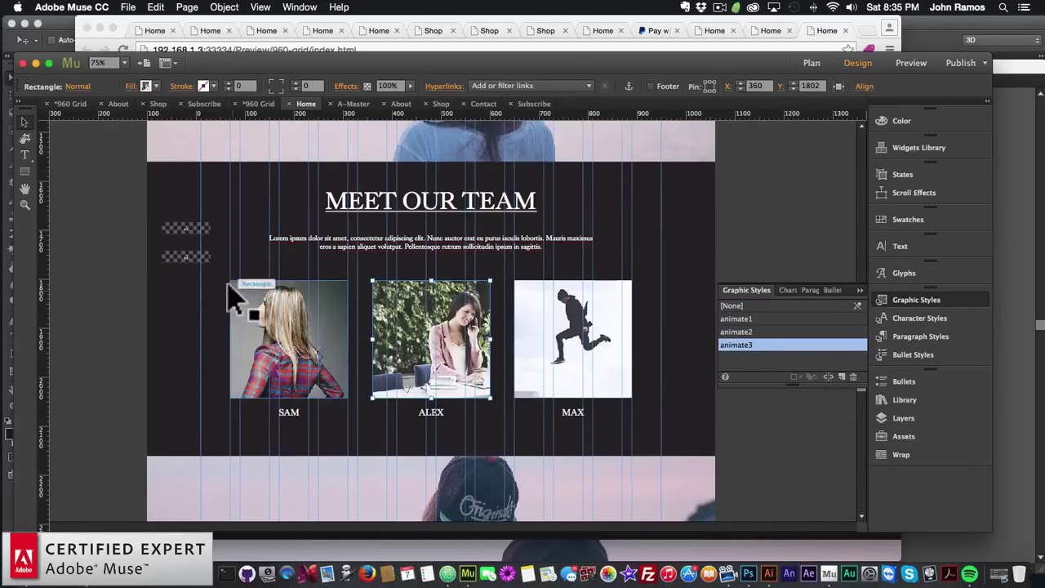
pyautogui.click(197, 259)
pyautogui.press('super+c')
# Paste another Animator widget below the others with graphic style animate4
pyautogui.press('super+v')
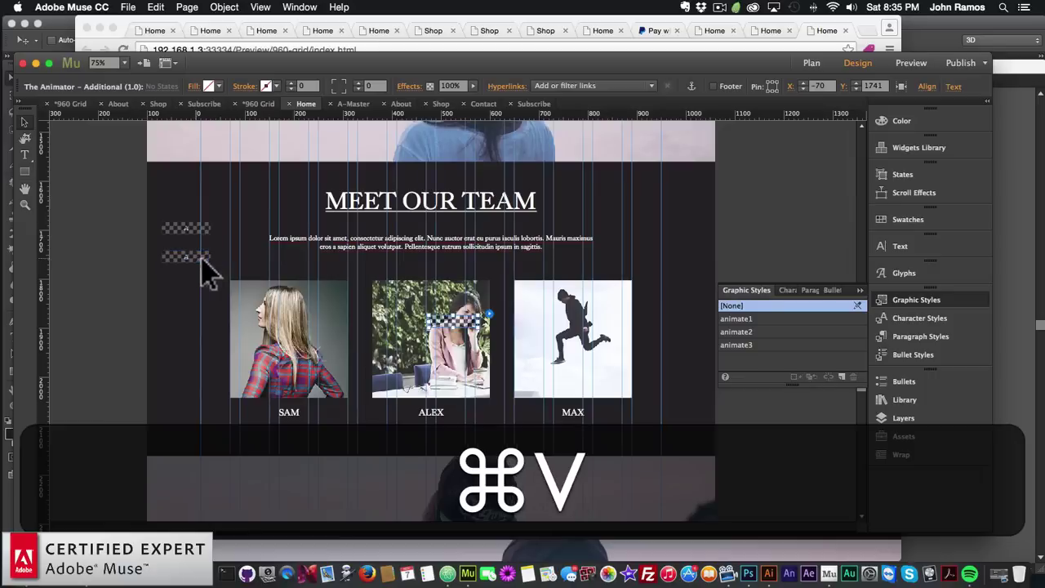
pyautogui.moveTo(457, 319); pyautogui.dragTo(196, 291)
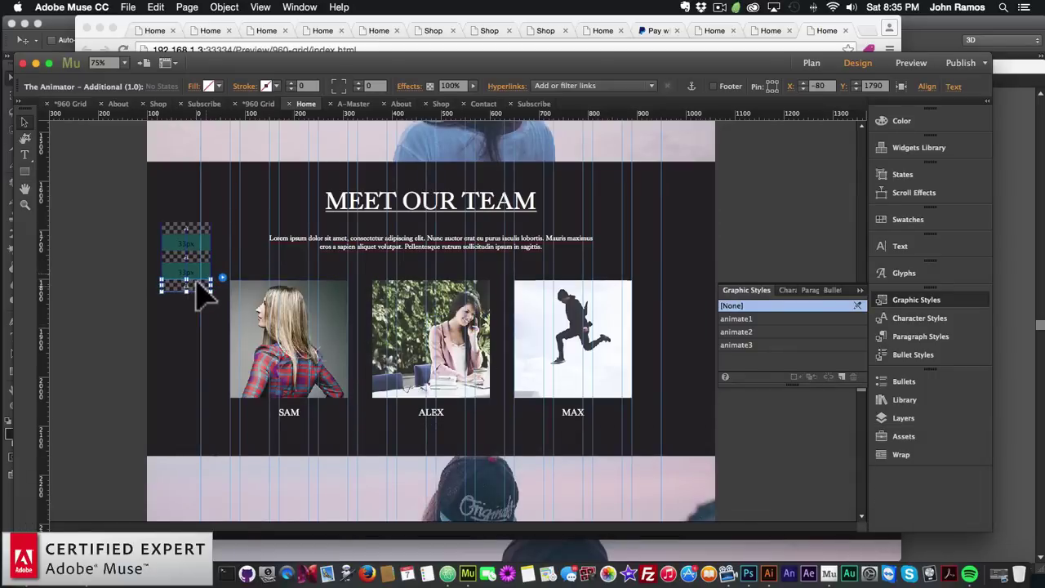
pyautogui.click(410, 273)
pyautogui.press('BackSpace')
pyautogui.write('4')
pyautogui.press('Return')
# Set the fourth widget's instance number to 4 and duration to 6000 ms
pyautogui.click(397, 288)
pyautogui.press('BackSpace')
pyautogui.write('4')
pyautogui.press('Return')
pyautogui.click(401, 324)
pyautogui.write('60000')
pyautogui.press('BackSpace')
pyautogui.press('Return')
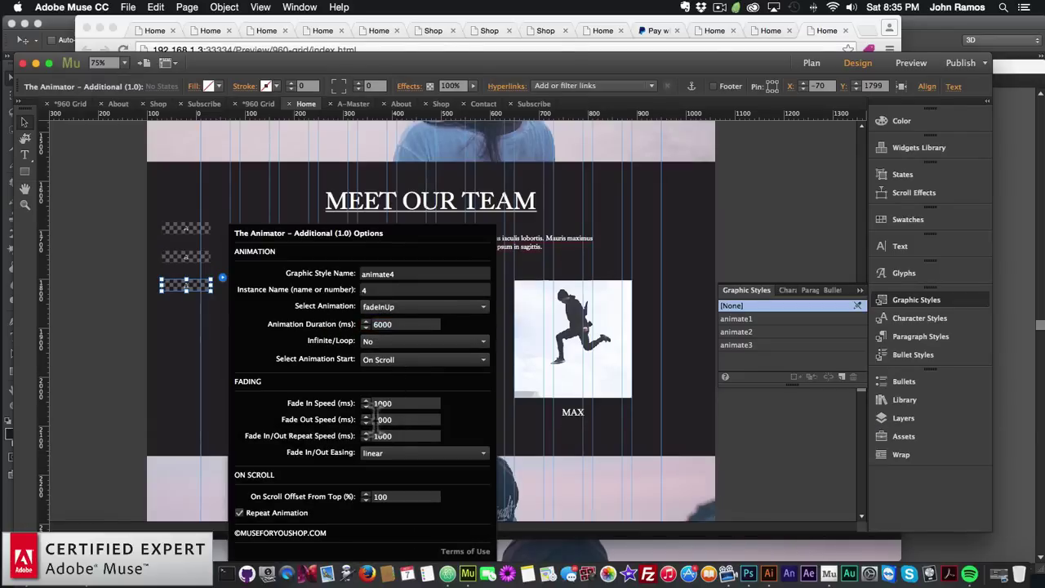
# Give the right-hand MAX photo a new graphic style named animate4
pyautogui.click(575, 347)
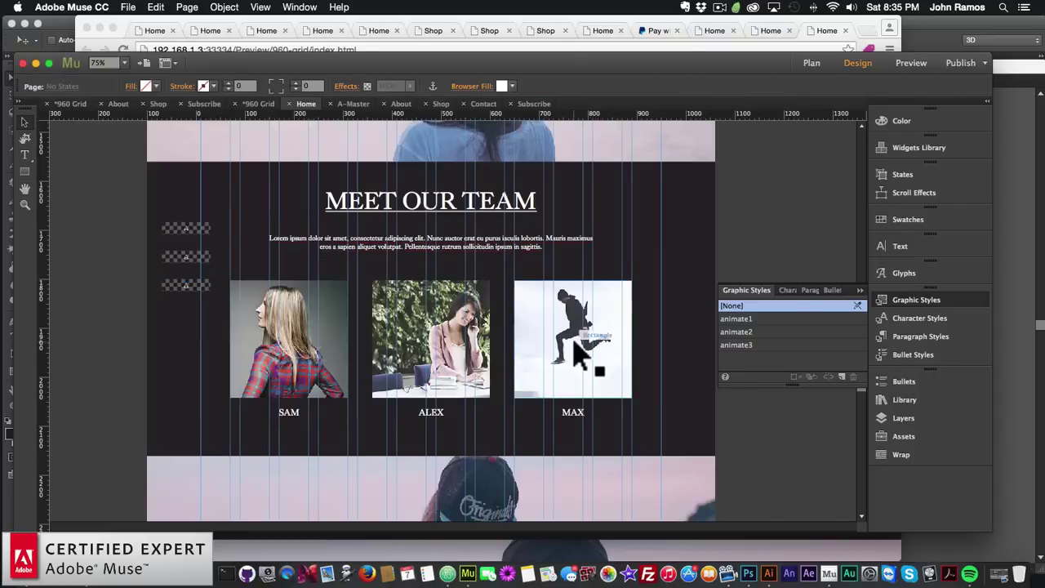
pyautogui.click(842, 377)
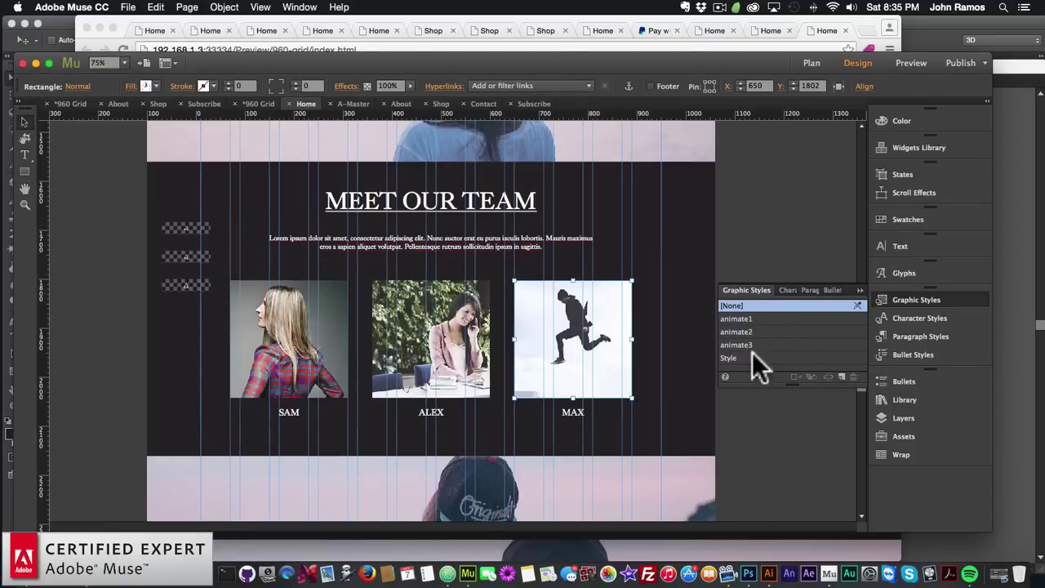
pyautogui.doubleClick(749, 359)
pyautogui.write('animate4')
pyautogui.press('Return')
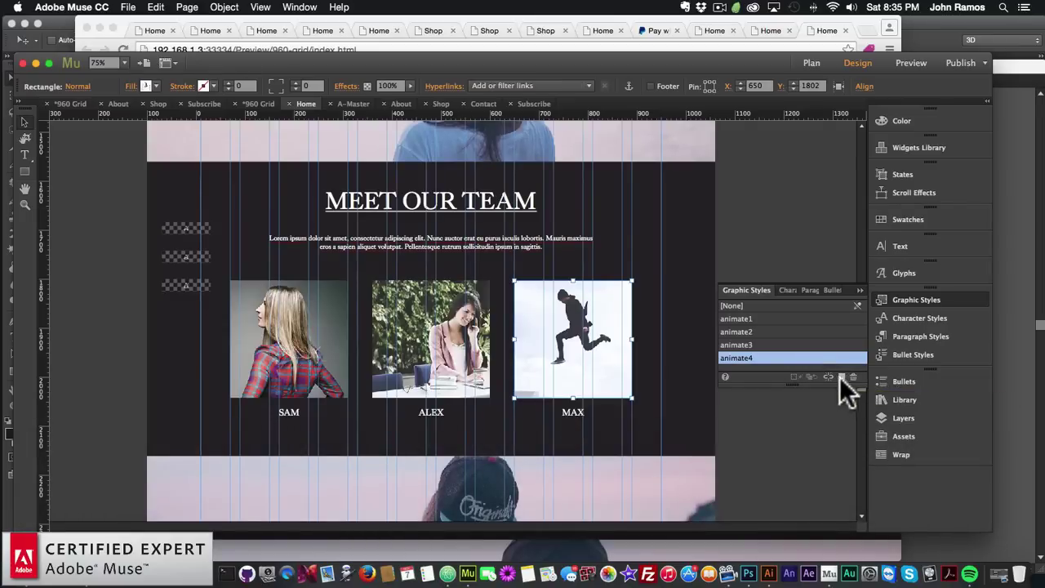
pyautogui.click(208, 285)
pyautogui.click(221, 276)
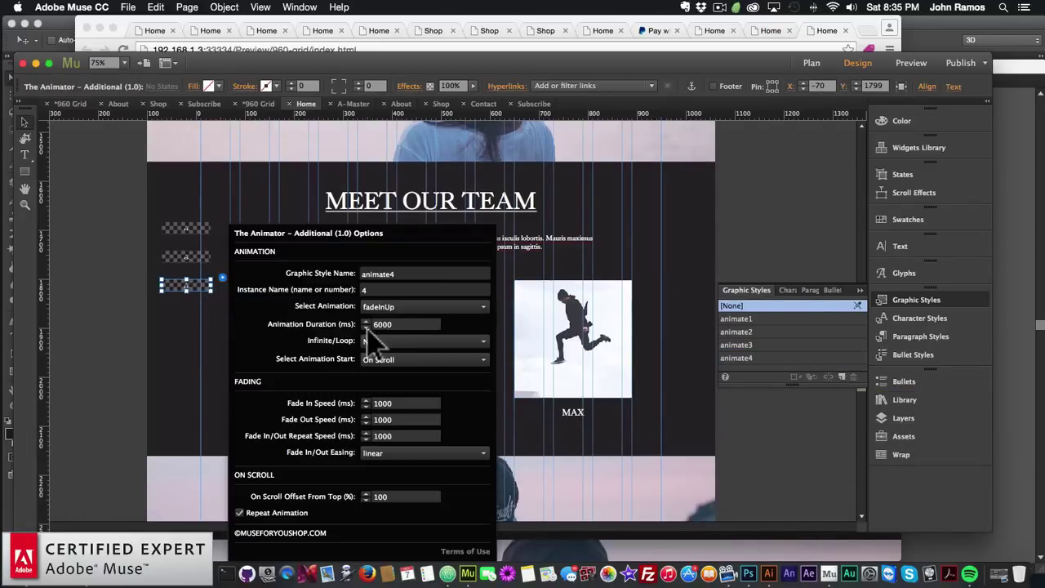
pyautogui.click(140, 364)
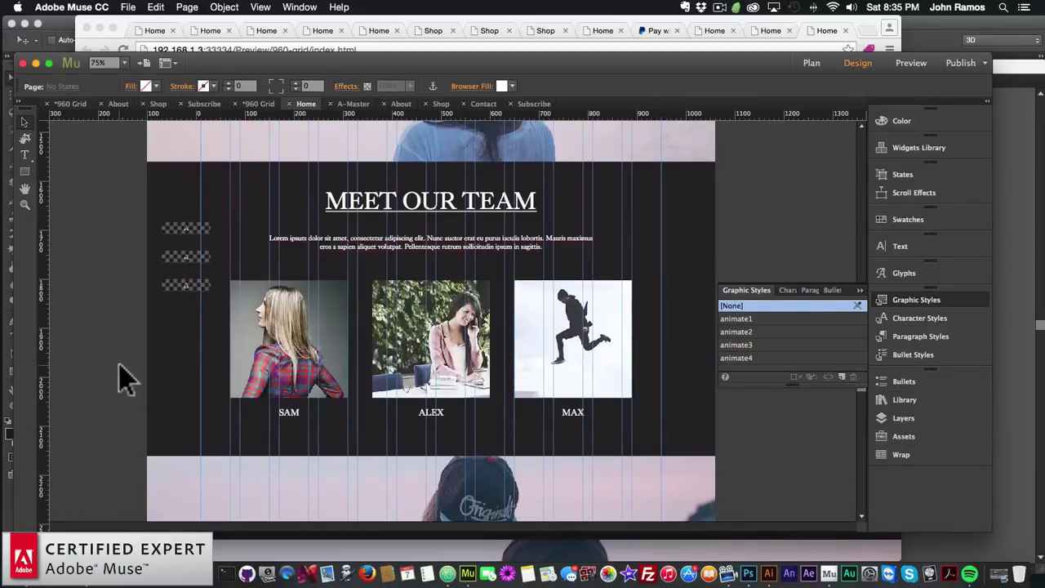
pyautogui.click(128, 7)
# Preview the Home page in Chrome and scroll to Meet Our Team, replaying the SAM, ALEX and MAX fade-ins
pyautogui.click(159, 214)
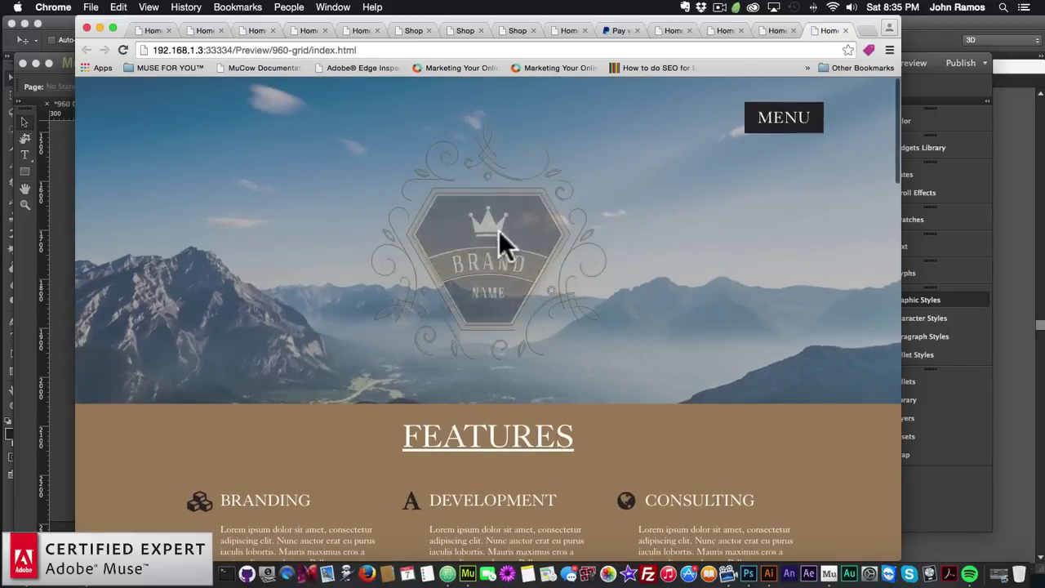
pyautogui.scroll(-1, 302, 256)
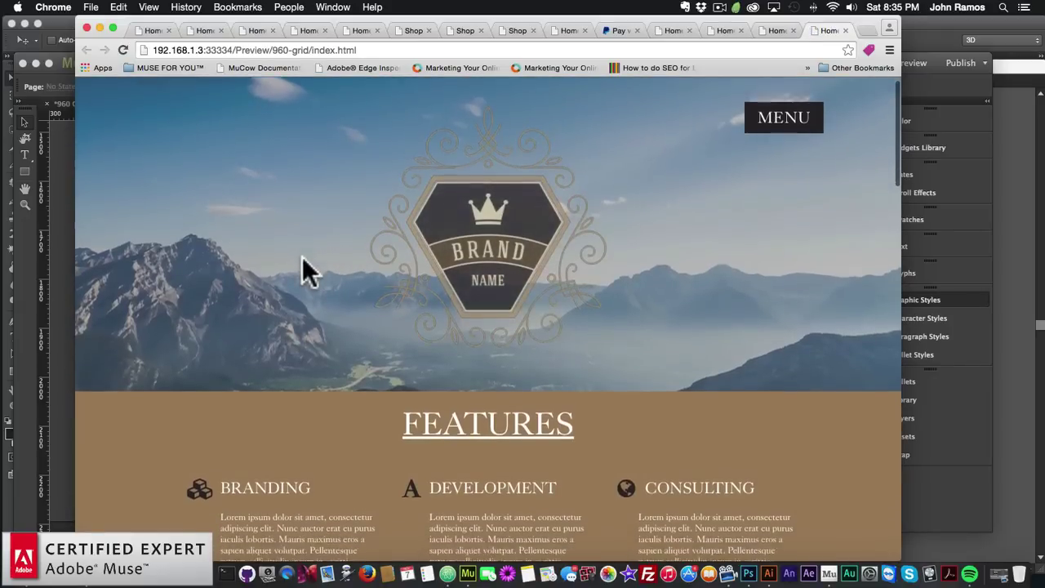
pyautogui.scroll(-5, 302, 270)
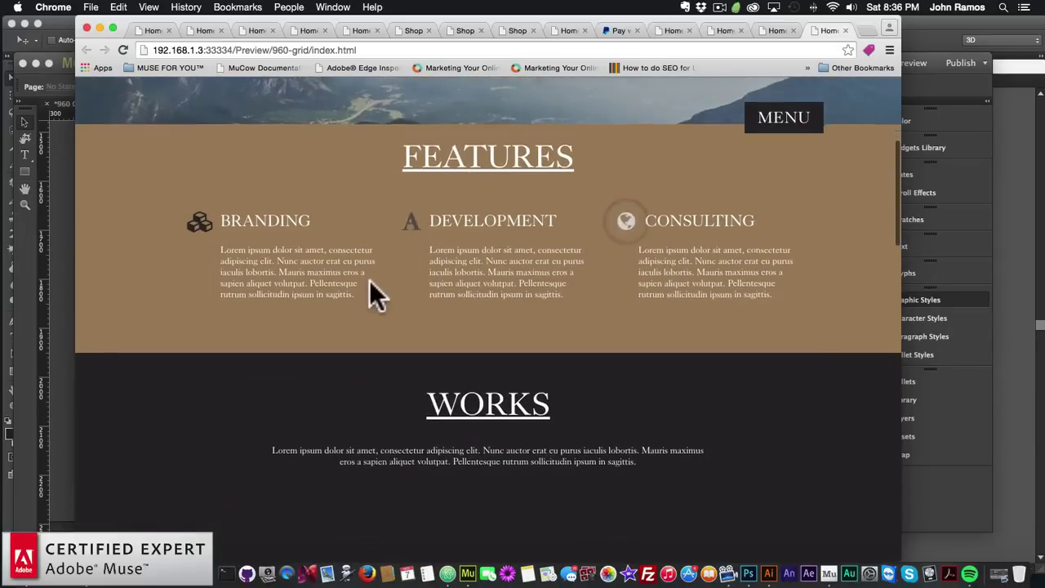
pyautogui.scroll(-15, 369, 280)
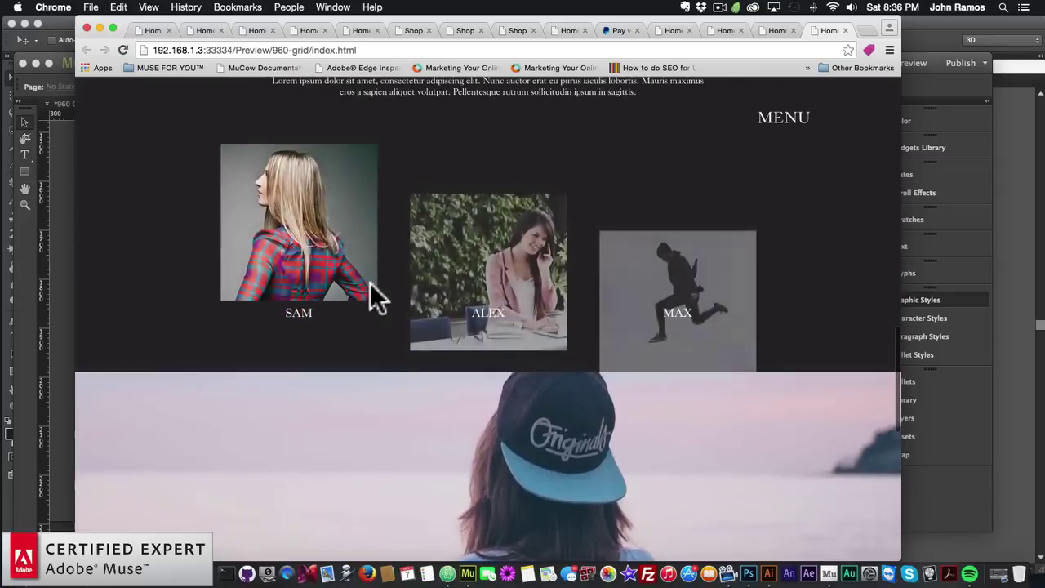
pyautogui.scroll(2, 370, 283)
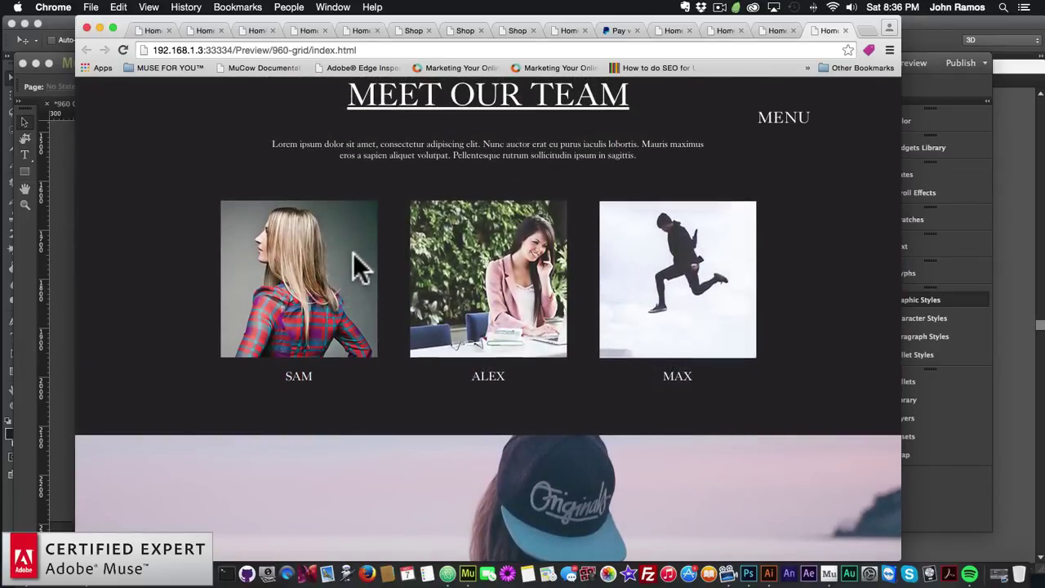
pyautogui.scroll(10, 312, 322)
pyautogui.scroll(-6, 312, 318)
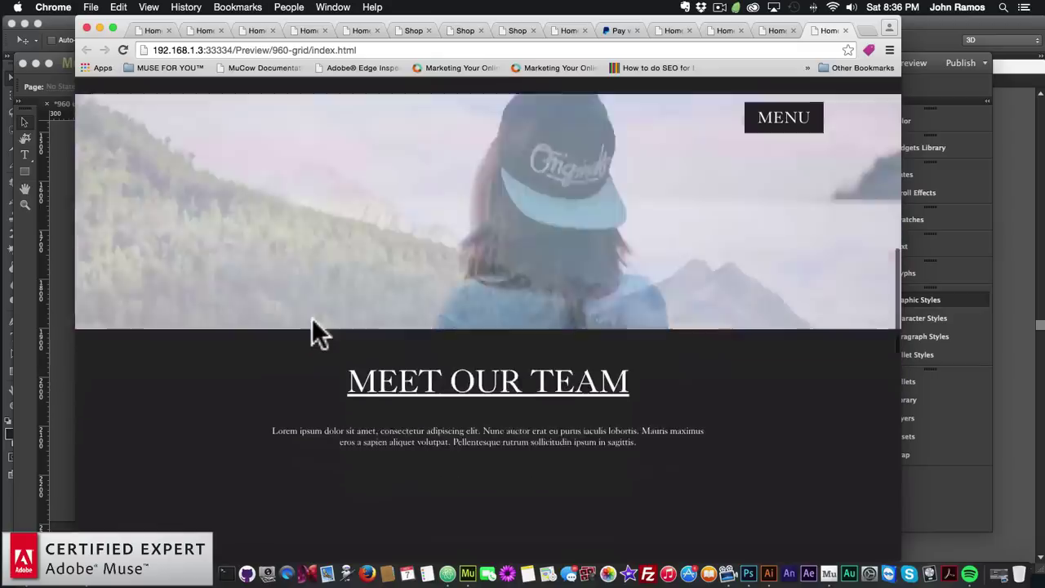
pyautogui.scroll(-5, 312, 317)
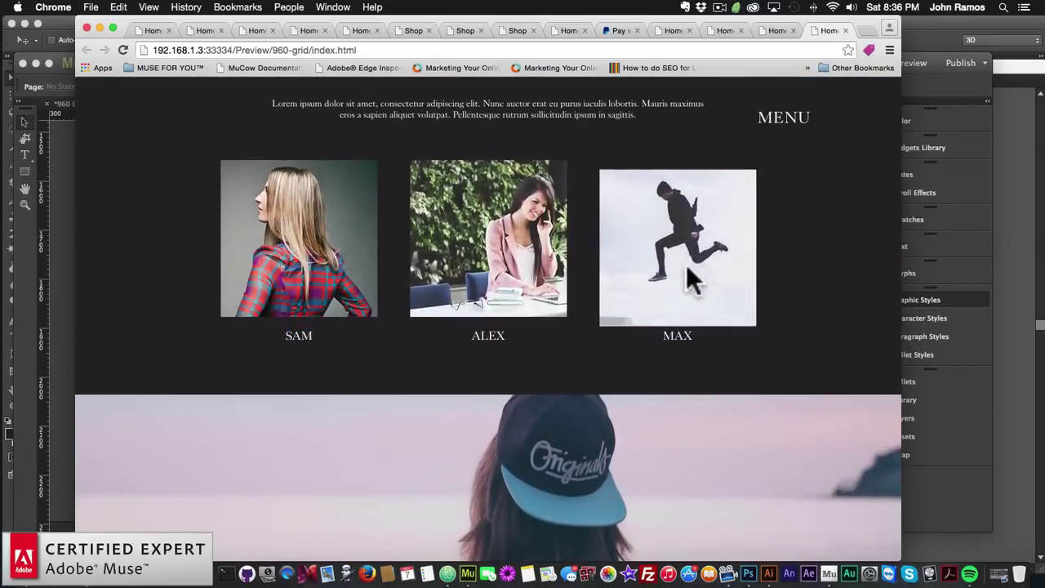
pyautogui.scroll(7, 386, 311)
pyautogui.scroll(4, 385, 312)
pyautogui.scroll(-10, 384, 313)
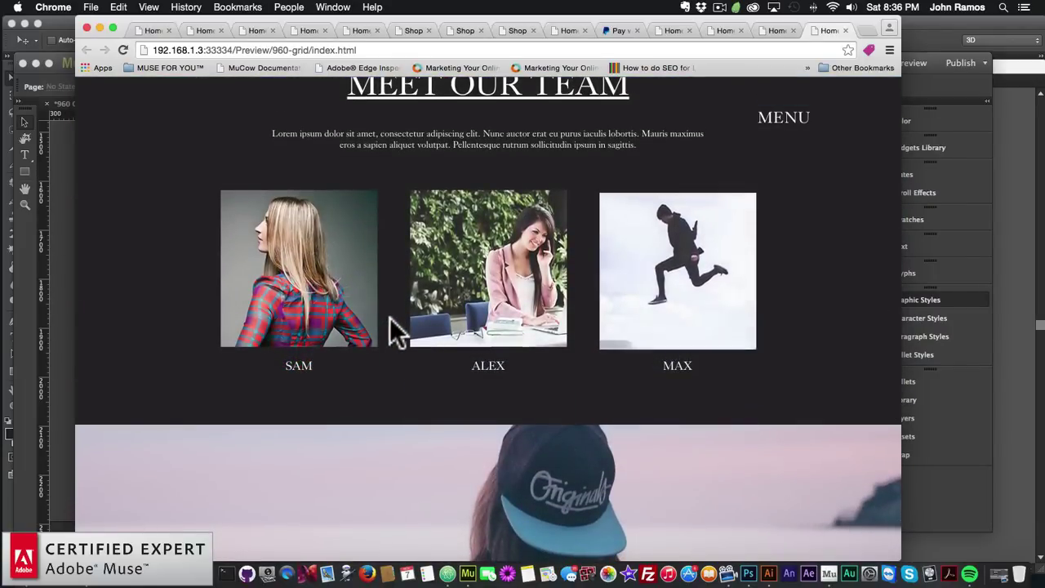
# Back in Muse, set the second Animator widget's animation duration to 3000 ms
pyautogui.click(60, 327)
pyautogui.click(208, 229)
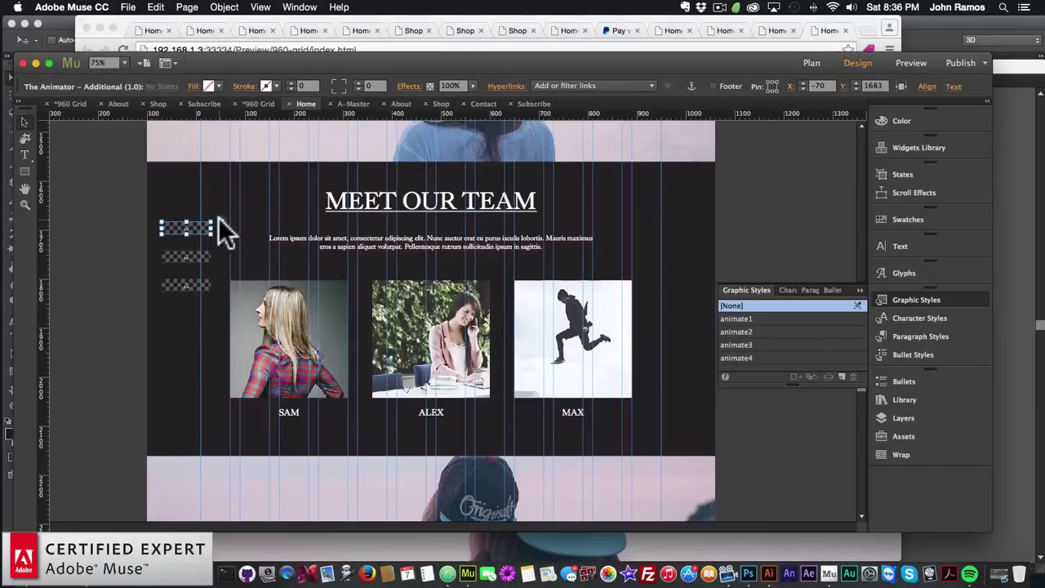
pyautogui.click(218, 220)
pyautogui.click(204, 257)
pyautogui.click(222, 248)
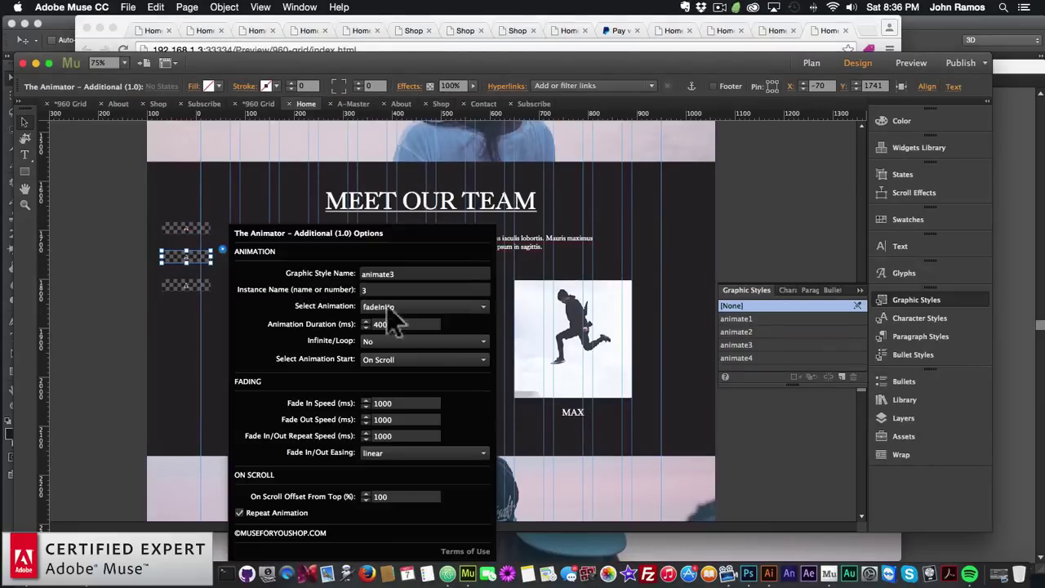
pyautogui.write('3000')
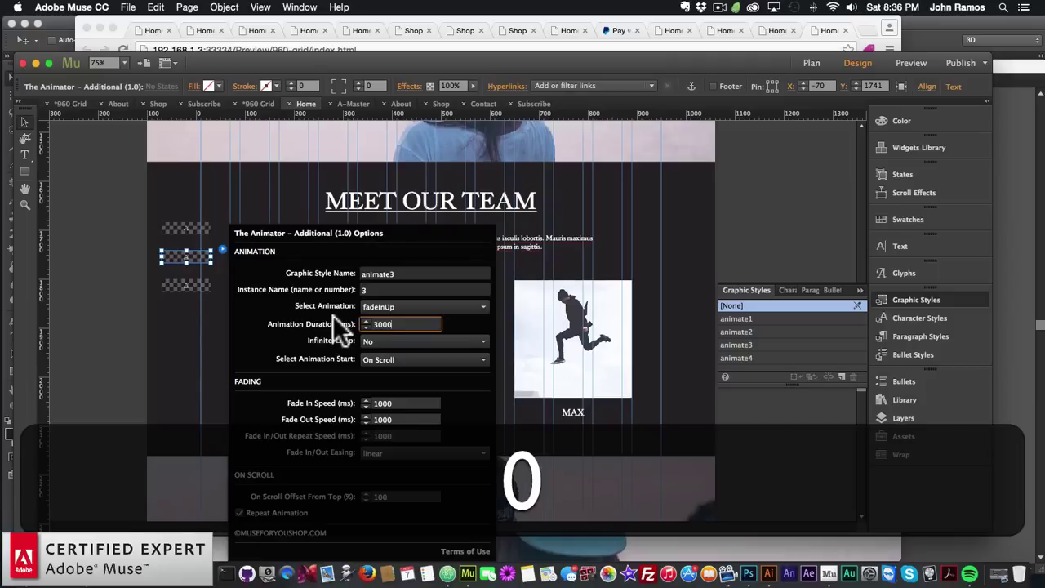
pyautogui.press('Return')
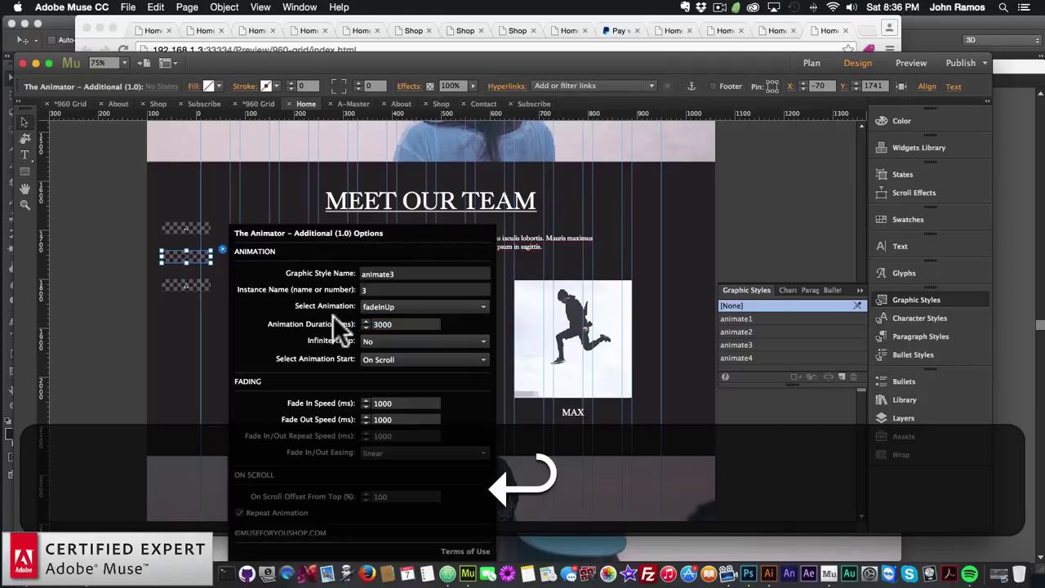
pyautogui.click(540, 423)
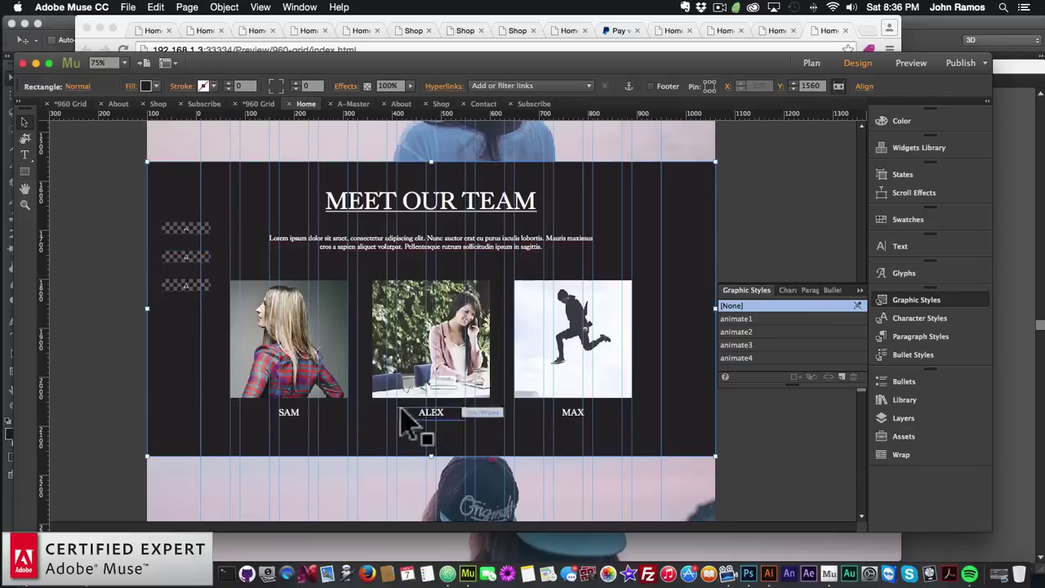
# Set the third Animator placeholder's duration to 4000 ms and preview the page in the browser
pyautogui.click(205, 258)
pyautogui.click(220, 248)
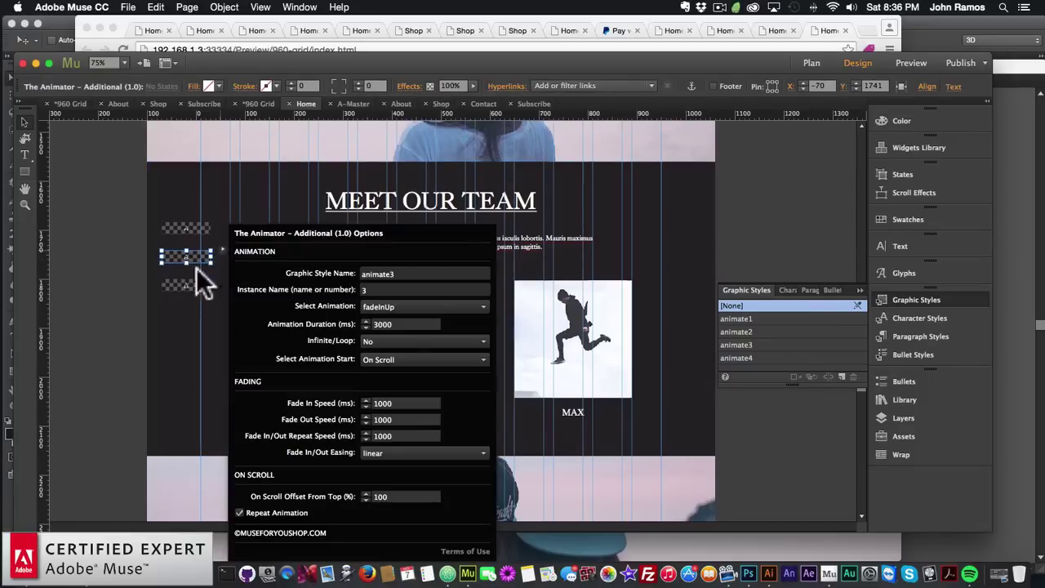
pyautogui.click(198, 287)
pyautogui.click(222, 278)
pyautogui.doubleClick(404, 322)
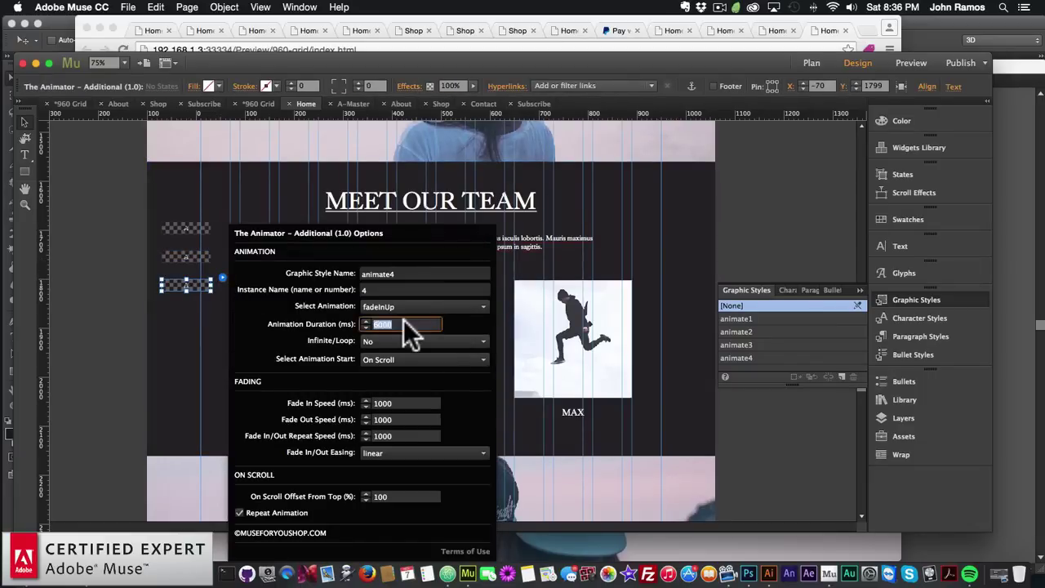
pyautogui.write('4000')
pyautogui.press('Return')
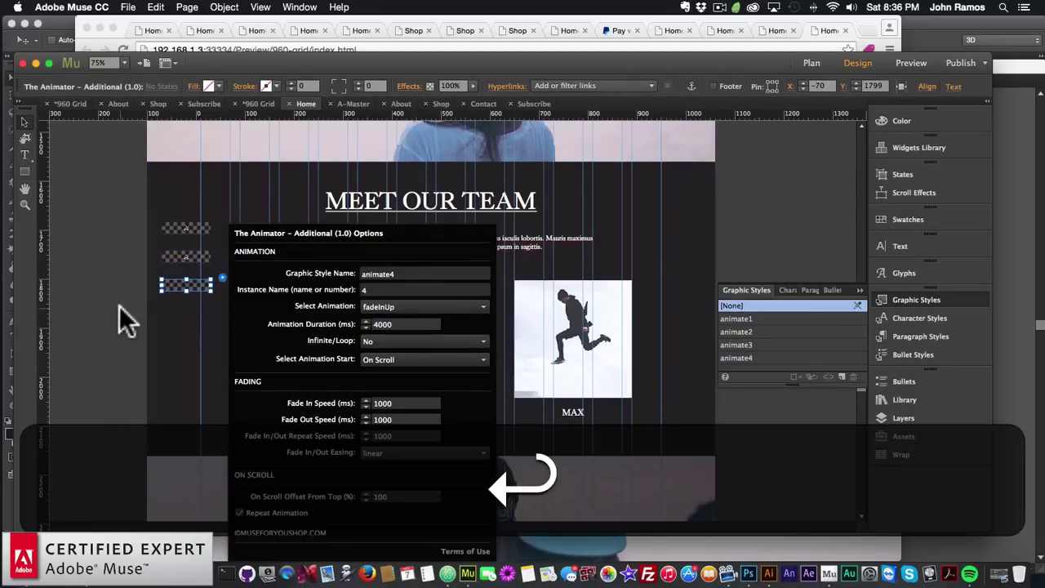
pyautogui.click(114, 319)
pyautogui.click(128, 7)
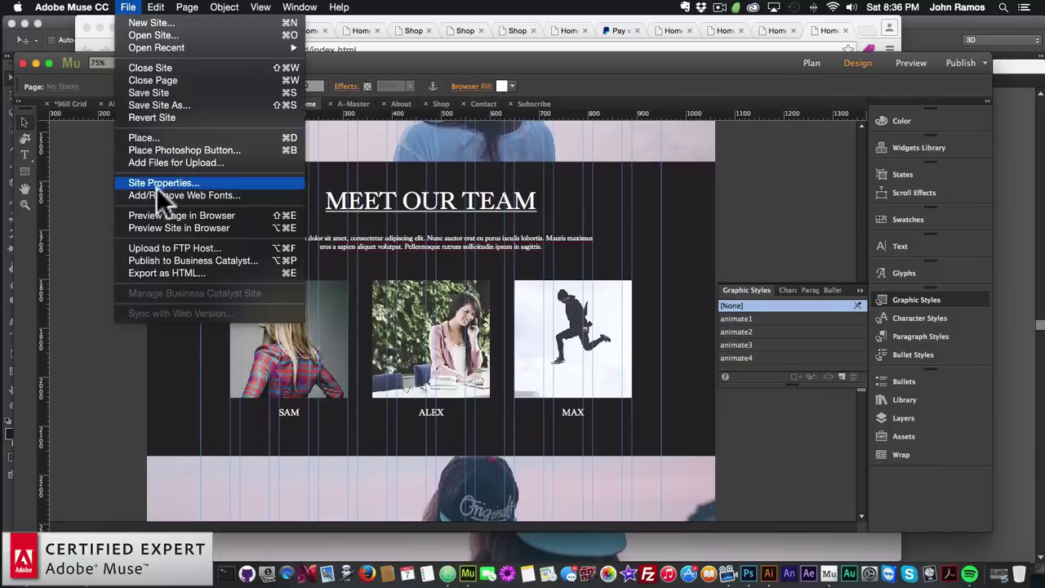
pyautogui.click(181, 214)
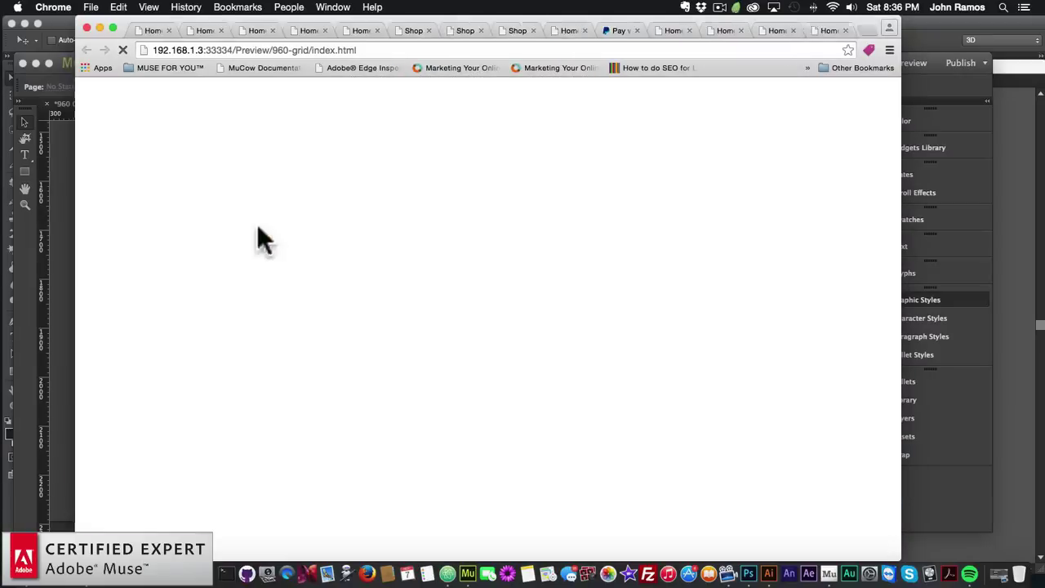
# Scroll the Chrome preview to the Meet Our Team photos to check the shorter timings
pyautogui.scroll(-5, 477, 302)
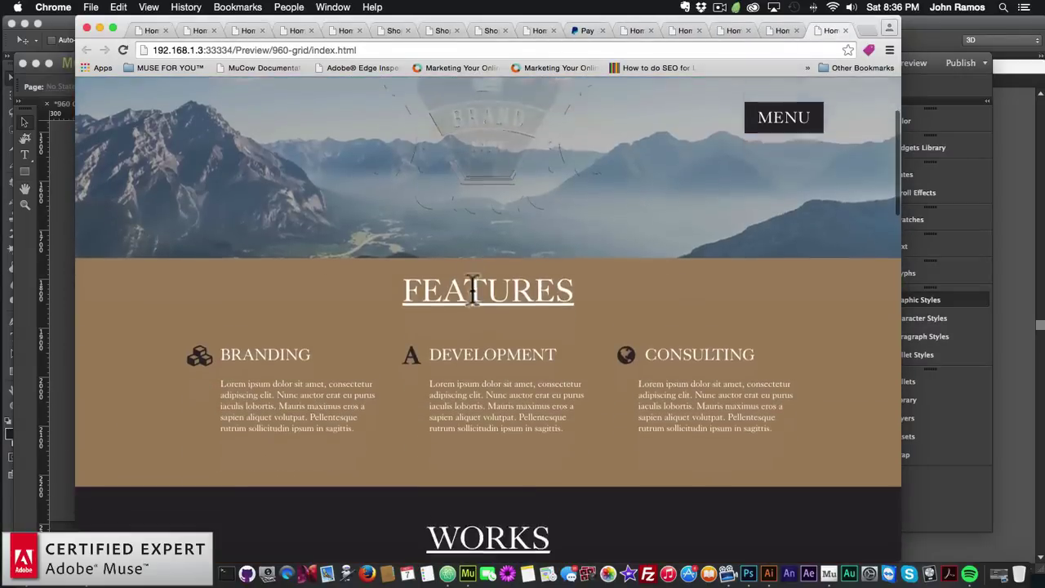
pyautogui.scroll(3, 470, 288)
pyautogui.scroll(-10, 470, 288)
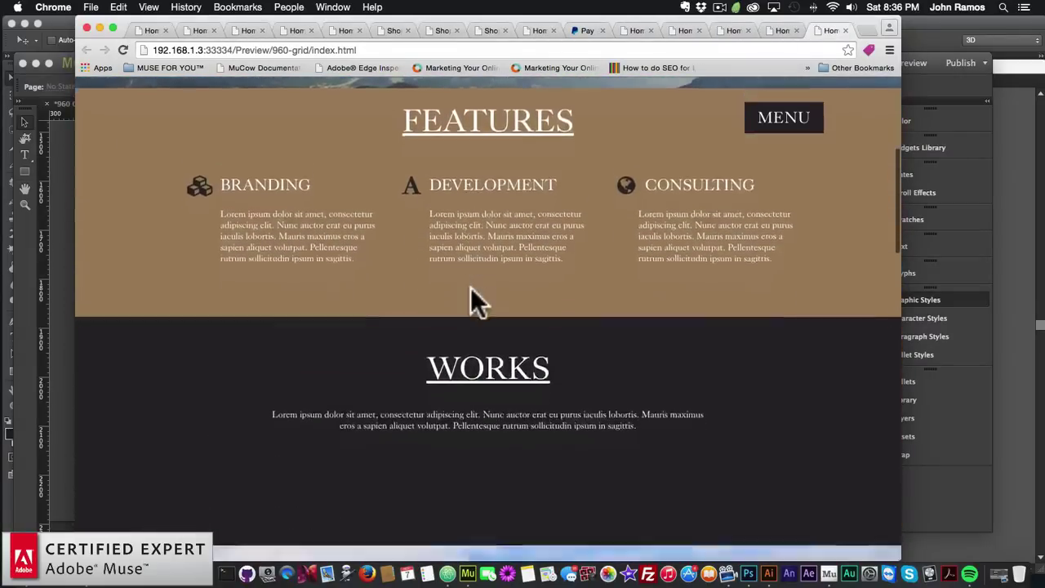
pyautogui.scroll(-5, 470, 287)
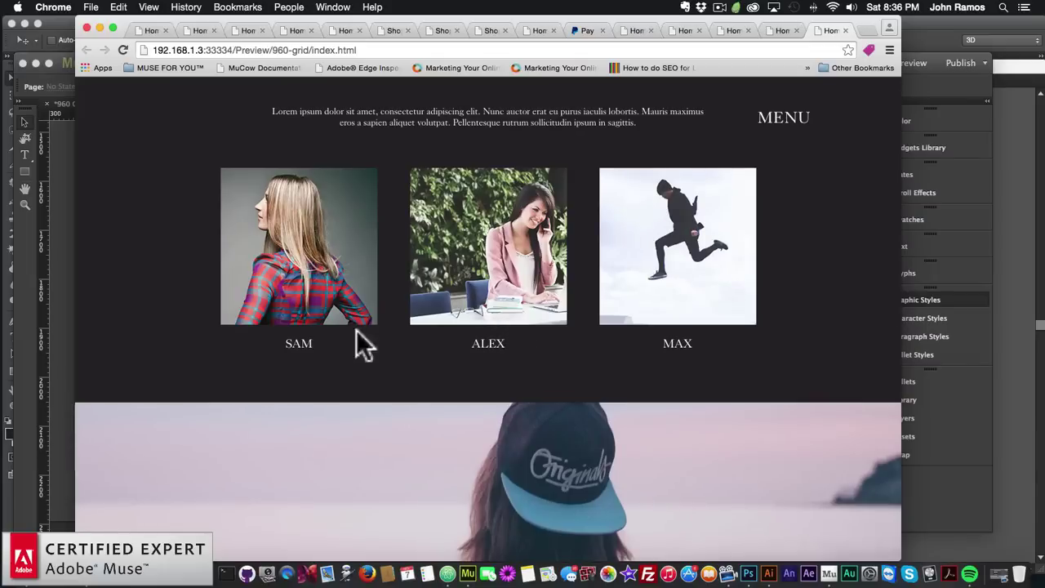
# Return to the Muse design and select the first and second Animator placeholders
pyautogui.click(51, 280)
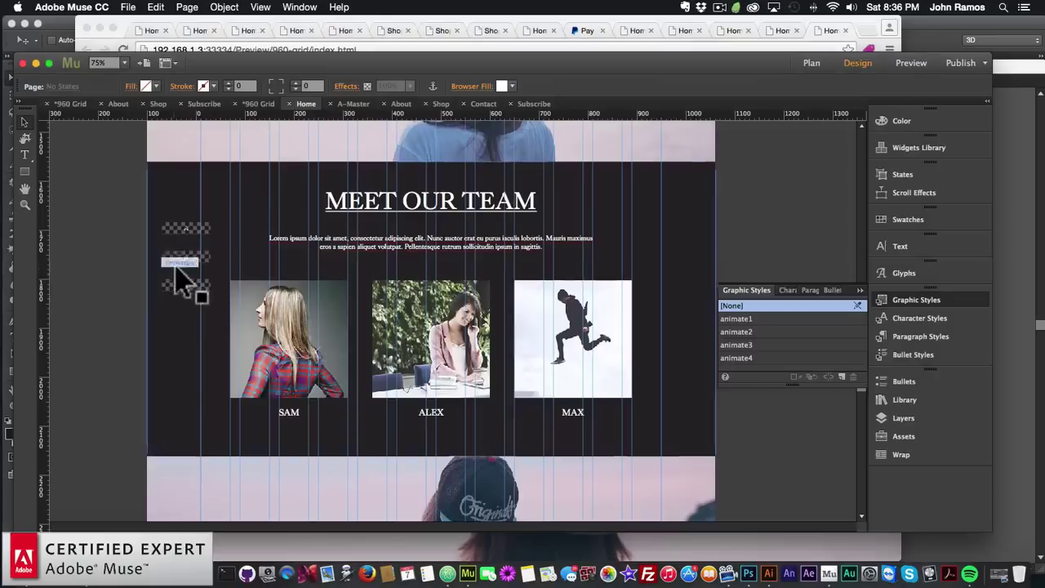
pyautogui.click(208, 231)
pyautogui.click(206, 256)
# Change the second Animator placeholder (animate3) duration to 4000 ms
pyautogui.click(222, 249)
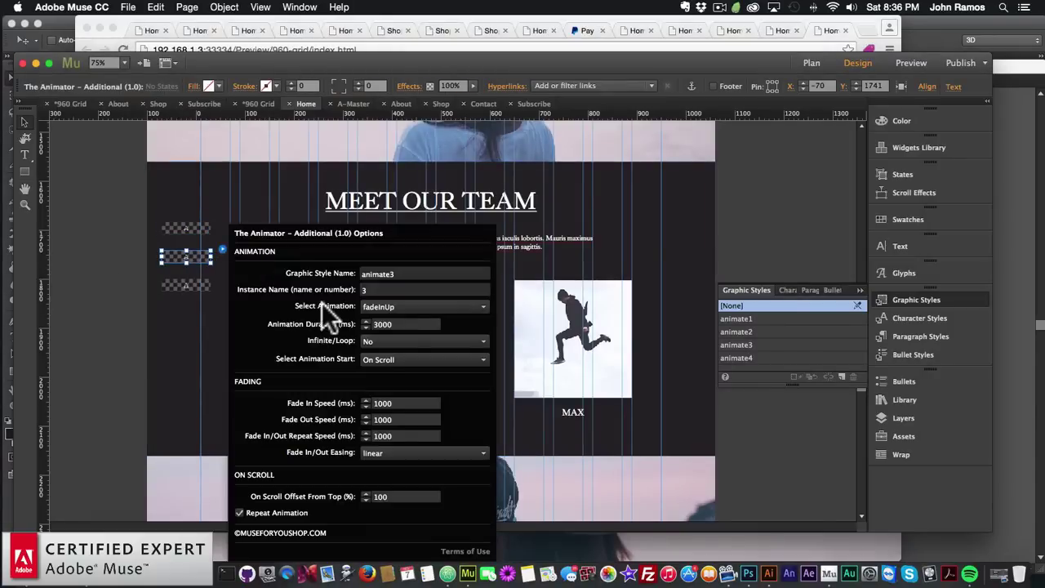
pyautogui.write('4000')
pyautogui.press('Return')
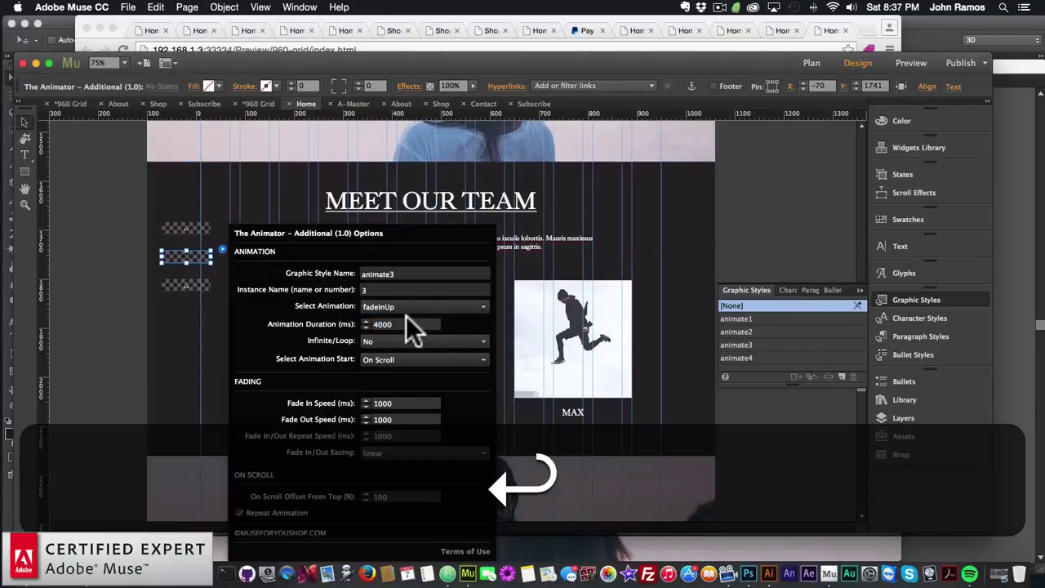
# Set the third placeholder (animate4) duration to 5000 ms and close its settings
pyautogui.click(195, 284)
pyautogui.click(222, 278)
pyautogui.doubleClick(416, 323)
pyautogui.write('6')
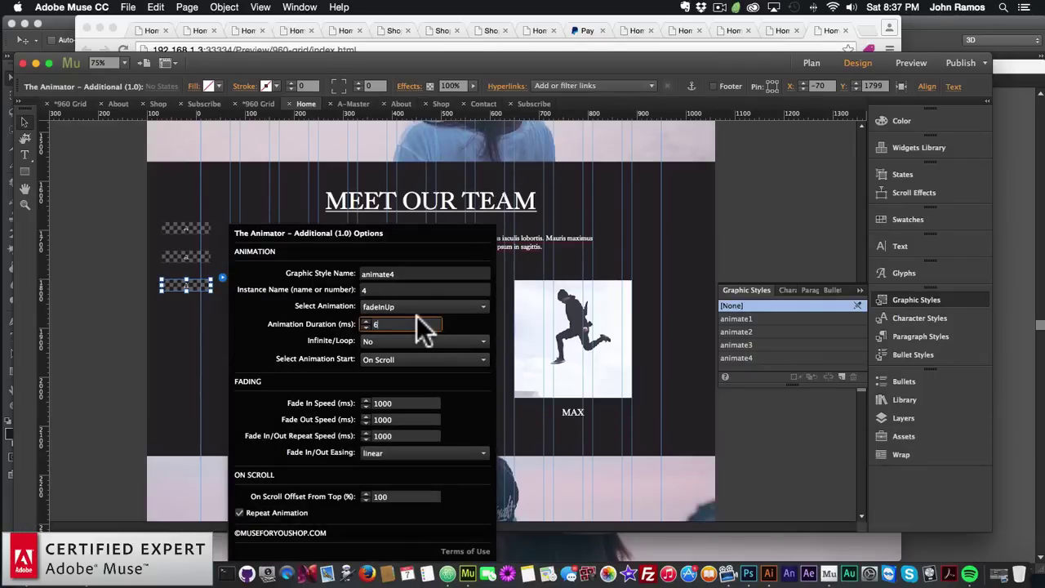
pyautogui.press('BackSpace')
pyautogui.write('5000')
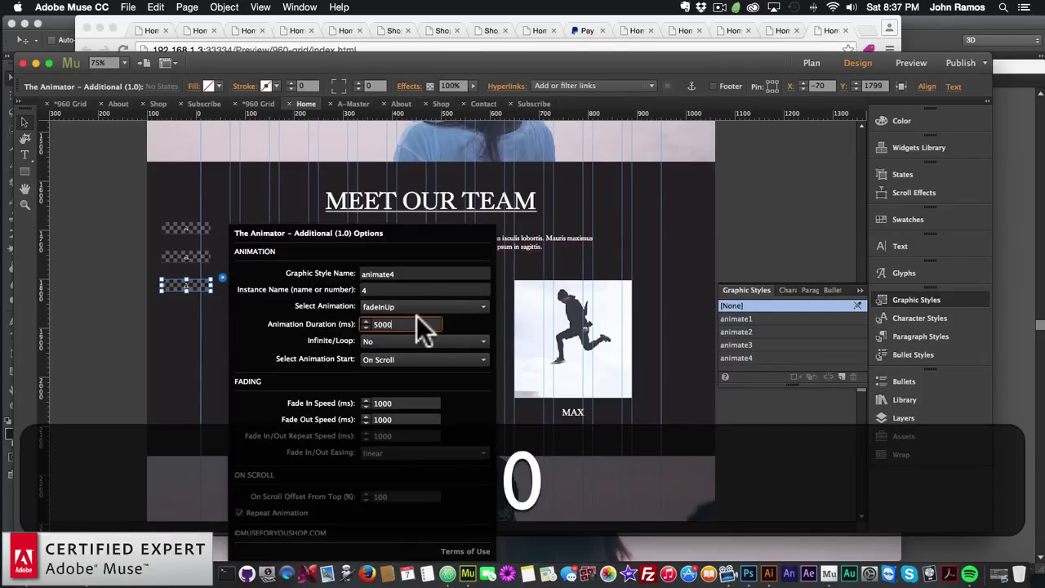
pyautogui.press('Return')
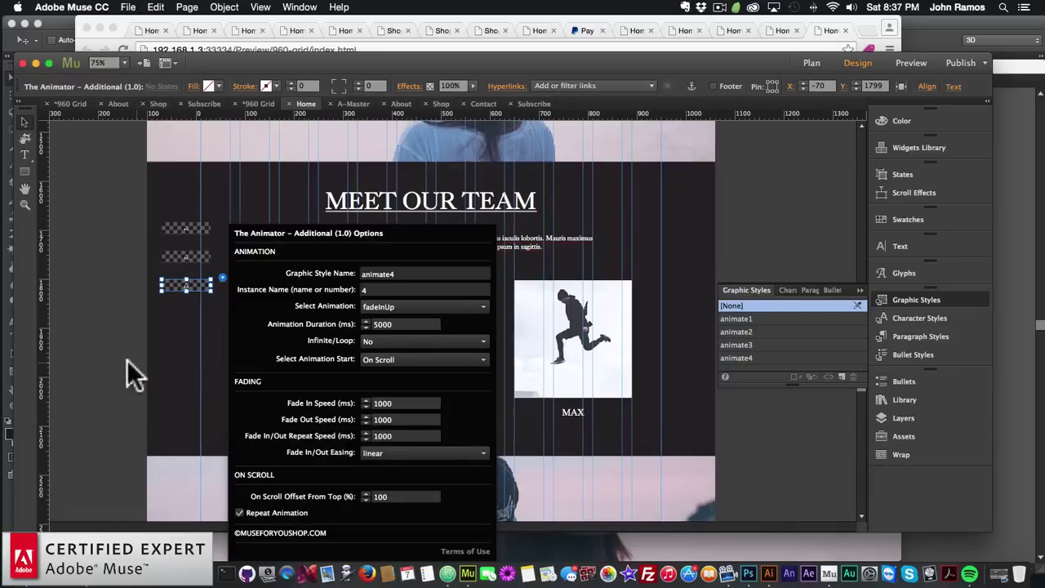
pyautogui.click(112, 373)
pyautogui.scroll(-2, 253, 363)
pyautogui.scroll(-3, 249, 359)
pyautogui.scroll(6, 249, 359)
pyautogui.scroll(-7, 249, 360)
pyautogui.scroll(-5, 249, 364)
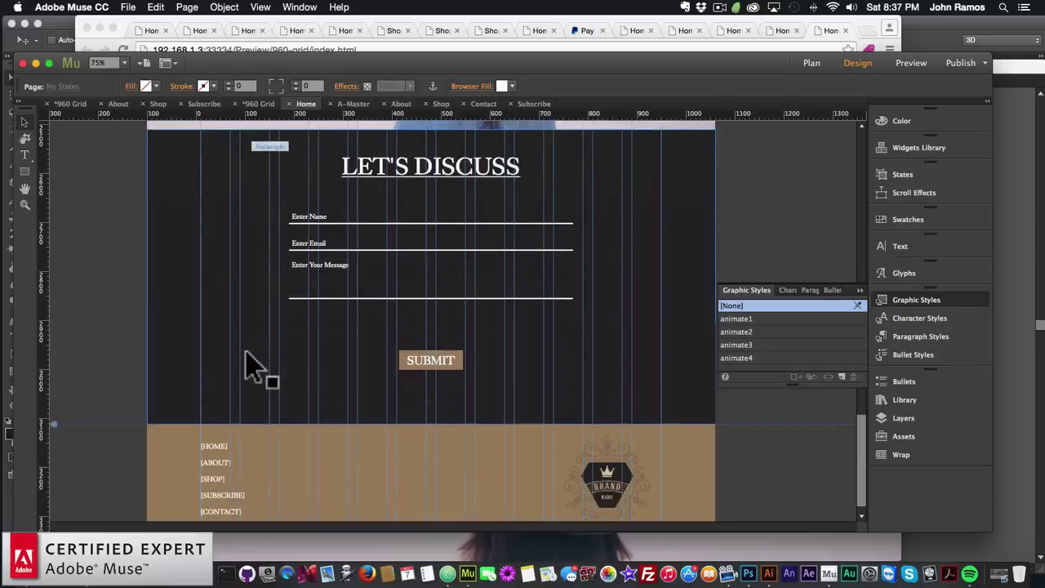
# Preview the updated page in Chrome, scroll to the team photos, then return to Muse
pyautogui.click(128, 7)
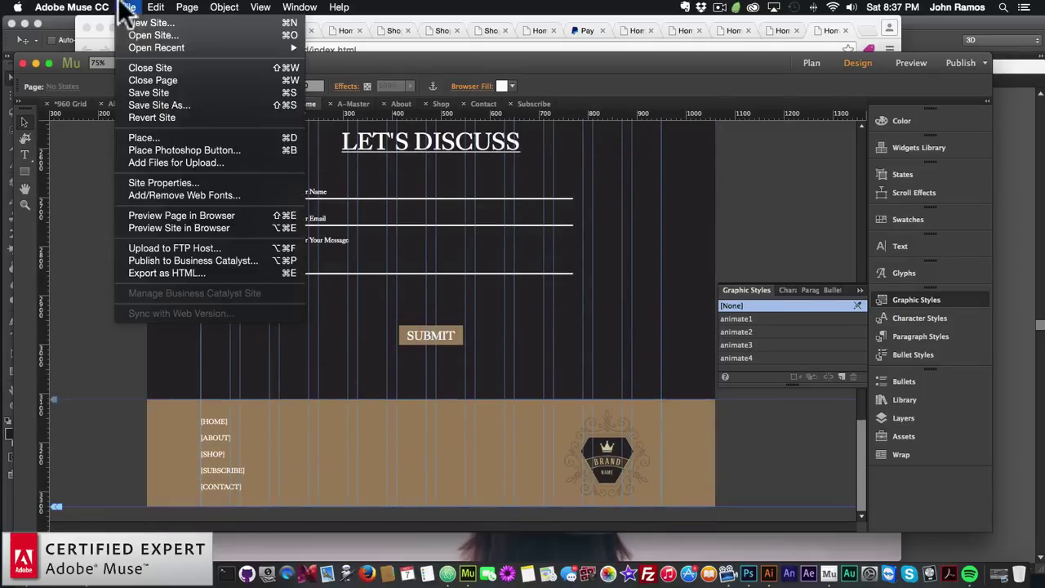
pyautogui.click(169, 214)
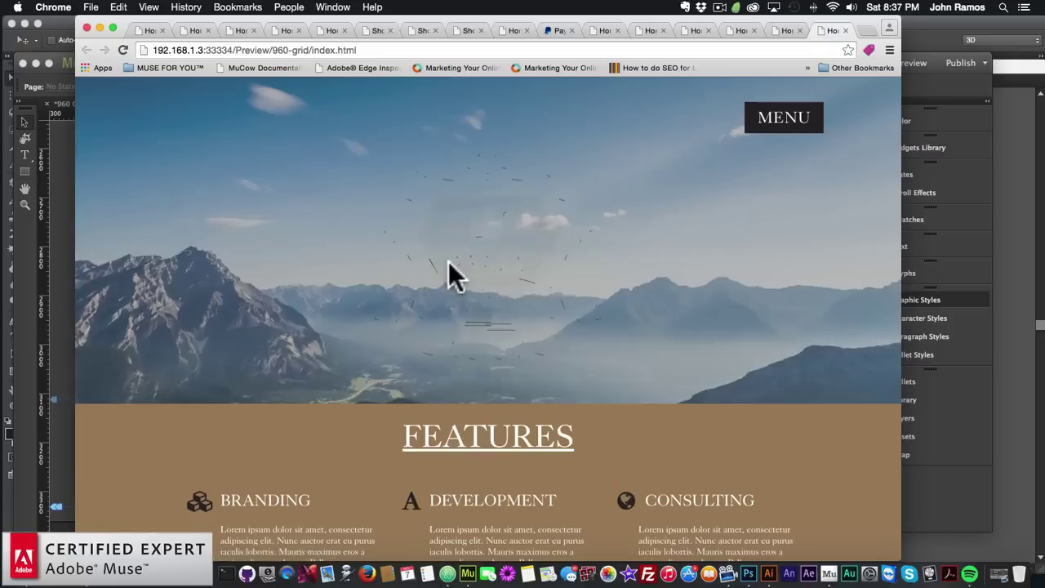
pyautogui.scroll(-3, 448, 261)
pyautogui.scroll(-10, 448, 262)
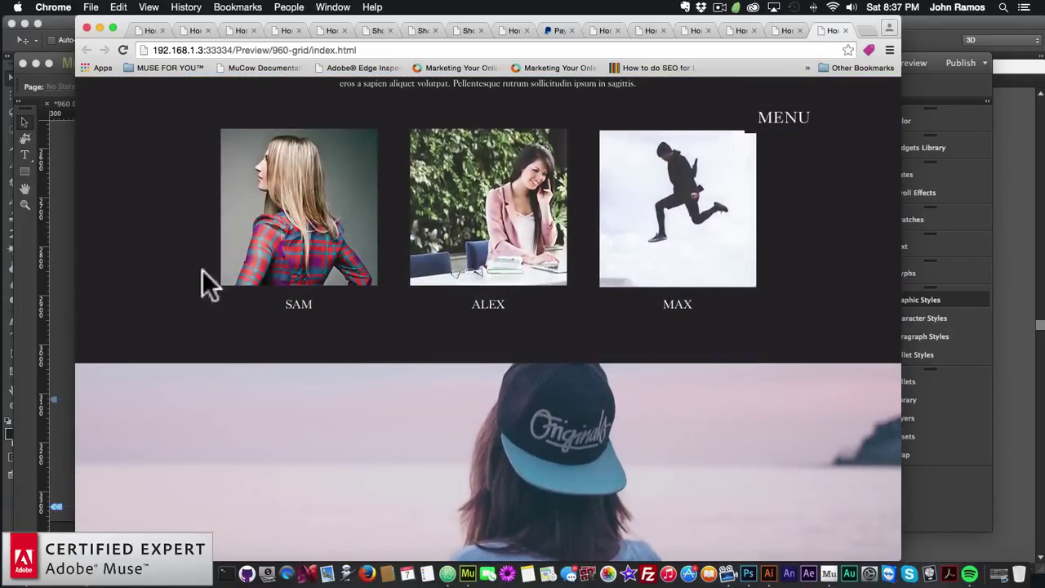
pyautogui.click(62, 275)
pyautogui.scroll(5, 212, 290)
# Change the third Animator placeholder's animation duration to 6000 ms
pyautogui.click(208, 291)
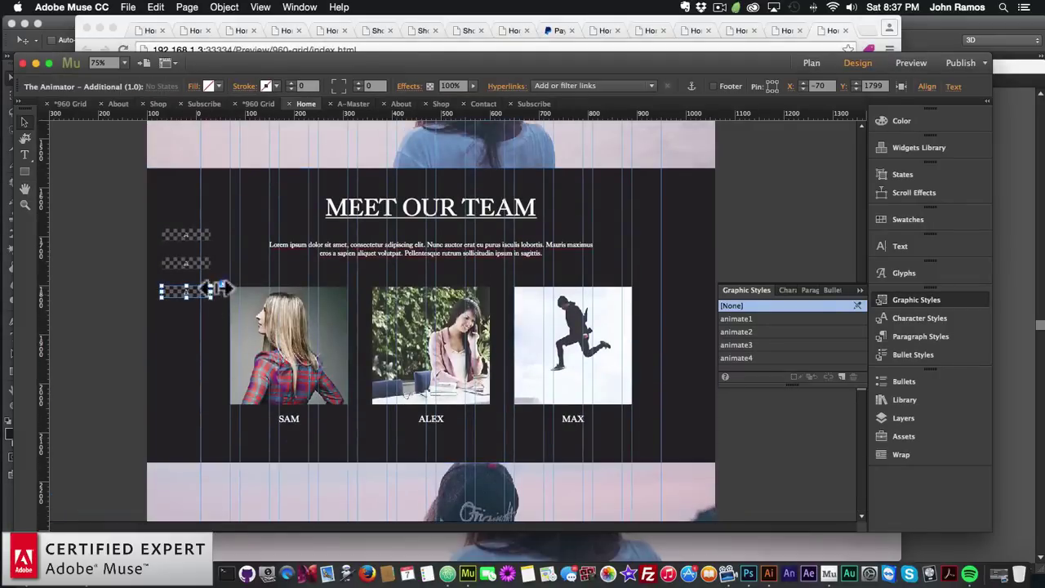
pyautogui.click(408, 324)
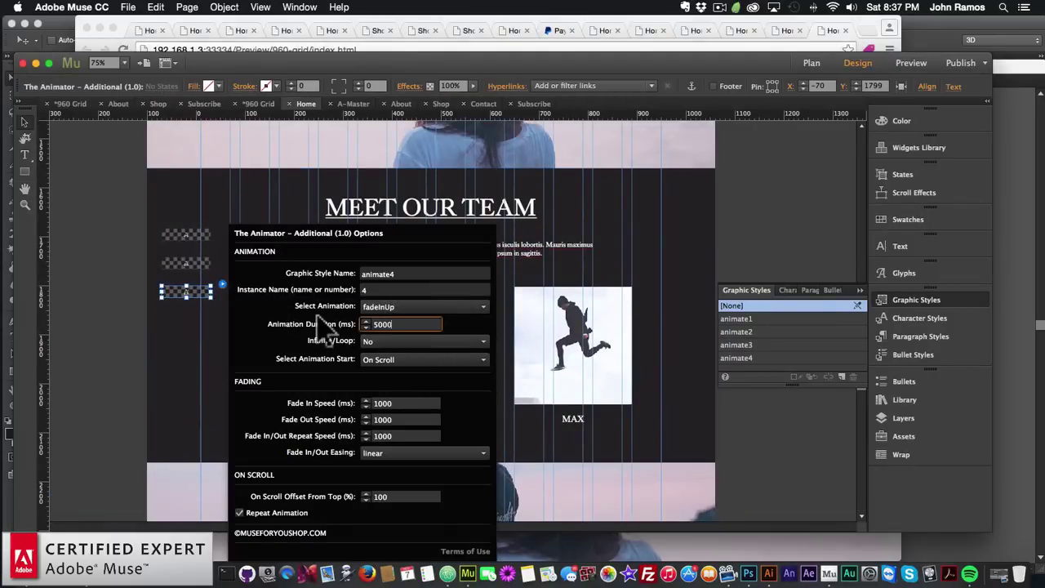
pyautogui.press('super+a')
pyautogui.write('6000')
pyautogui.press('Return')
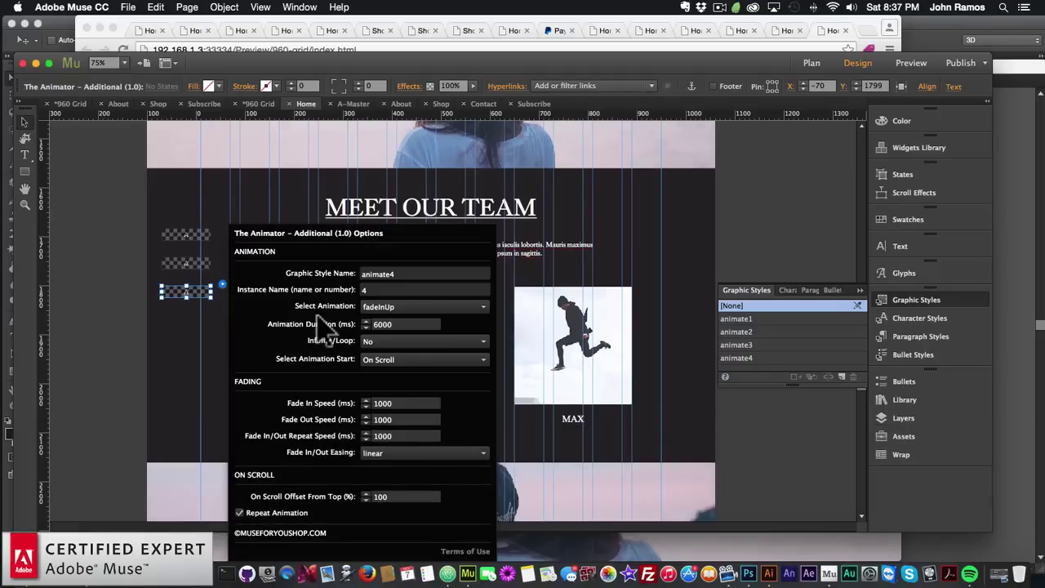
pyautogui.click(172, 362)
# Scroll the Home page layout down past LET'S DISCUSS to the tan footer
pyautogui.scroll(5, 171, 363)
pyautogui.scroll(5, 174, 367)
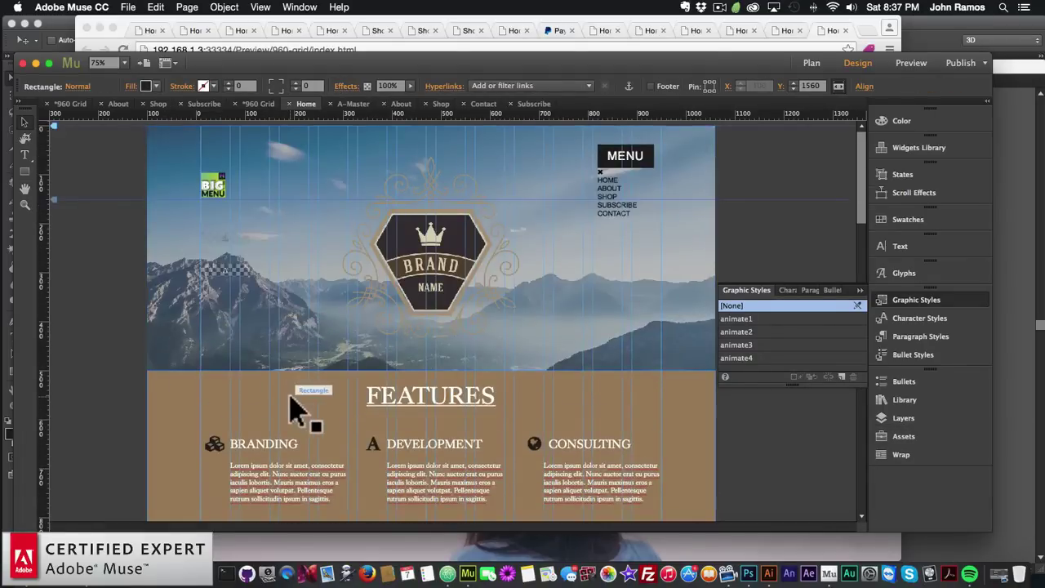
pyautogui.scroll(-2, 297, 407)
pyautogui.scroll(-6, 295, 408)
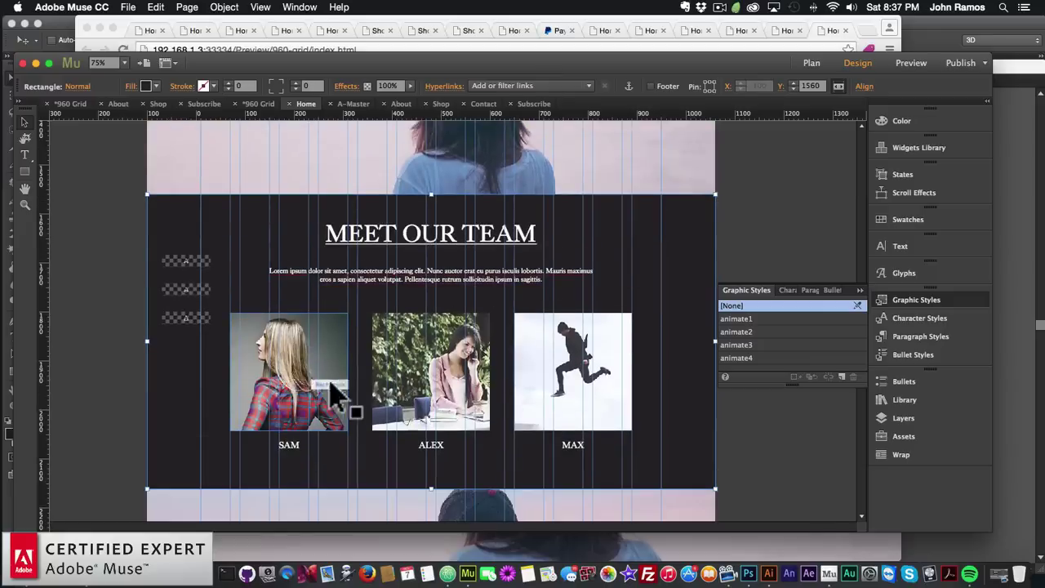
pyautogui.scroll(10, 338, 385)
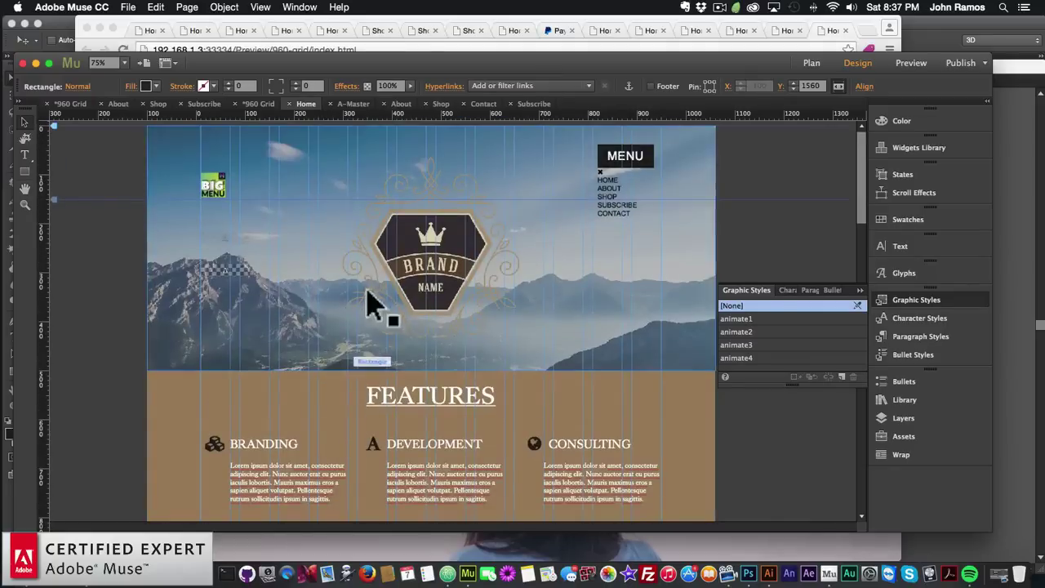
pyautogui.scroll(-8, 389, 362)
pyautogui.scroll(-8, 381, 352)
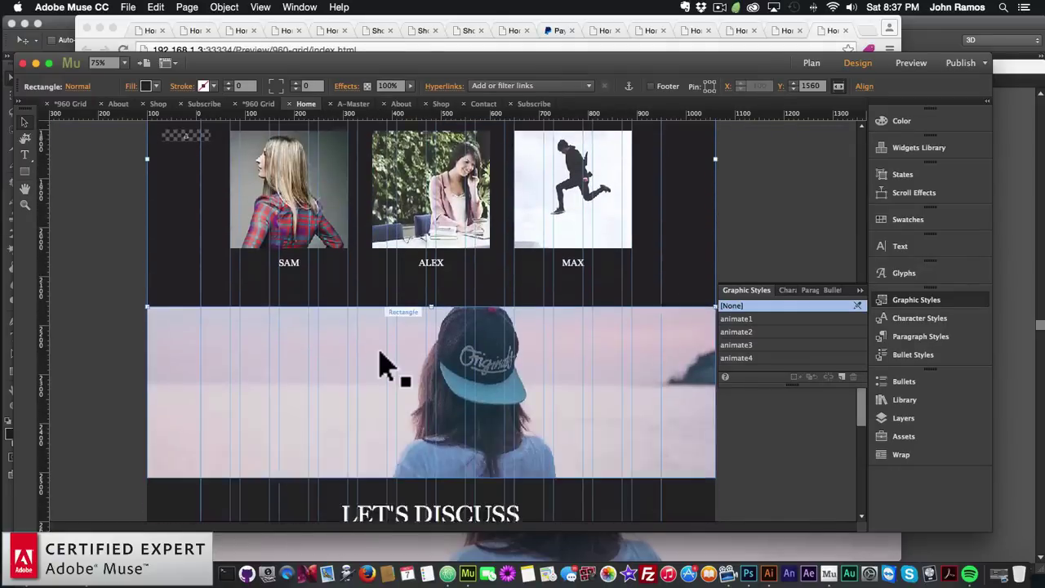
pyautogui.scroll(-6, 380, 355)
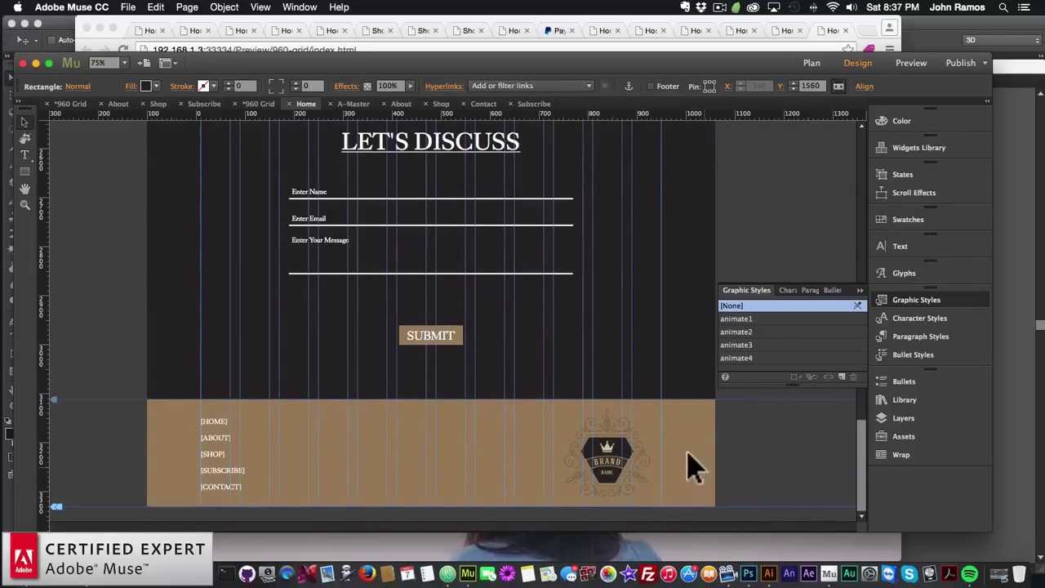
# Drag the Animated Buttons with Icons widget from the Library next to the SUBMIT button
pyautogui.click(906, 302)
pyautogui.click(905, 400)
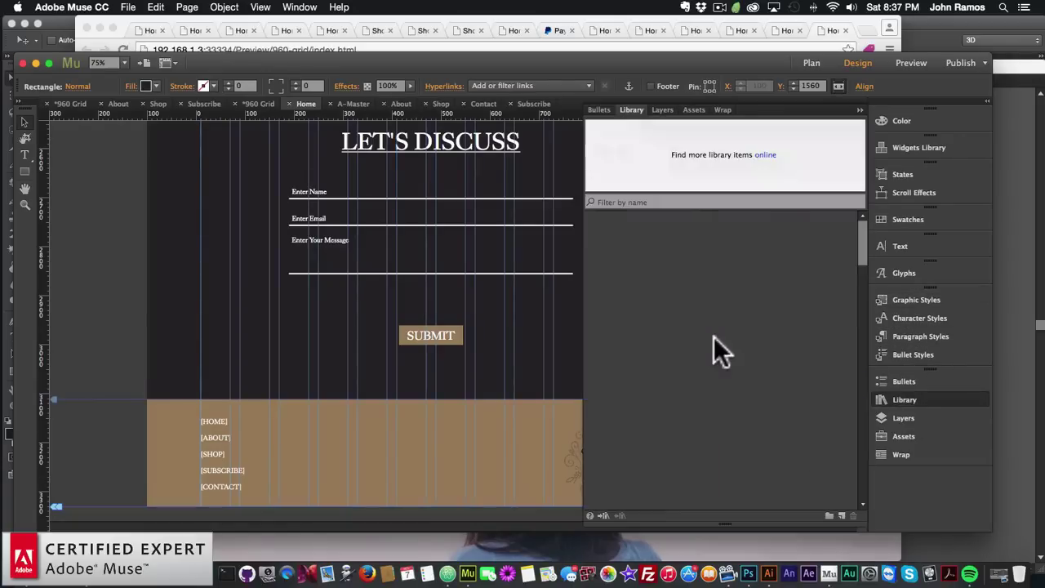
pyautogui.scroll(-8, 711, 330)
pyautogui.scroll(-10, 711, 329)
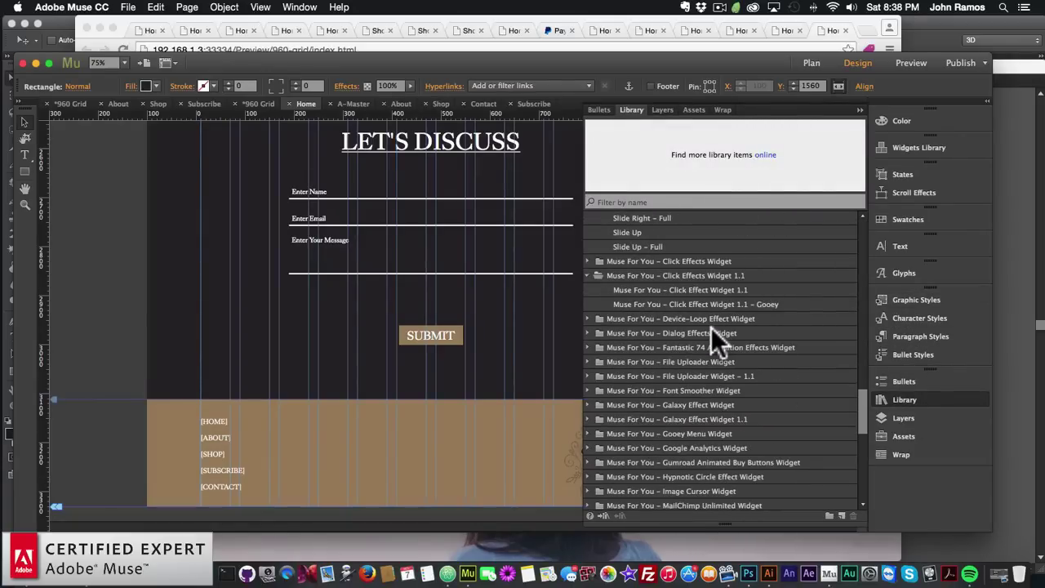
pyautogui.scroll(-5, 669, 362)
pyautogui.scroll(8, 669, 364)
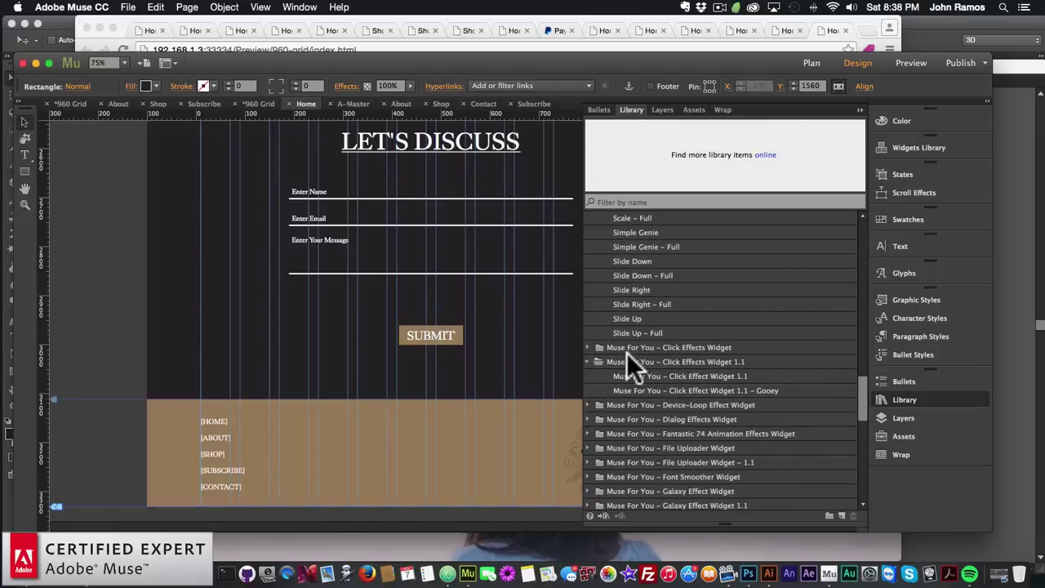
pyautogui.scroll(5, 628, 351)
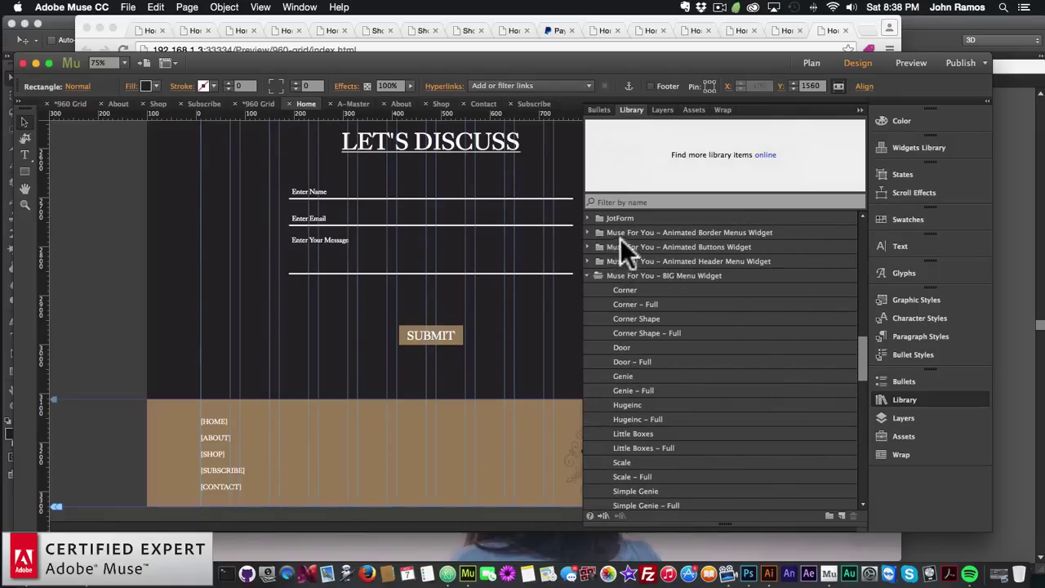
pyautogui.click(587, 245)
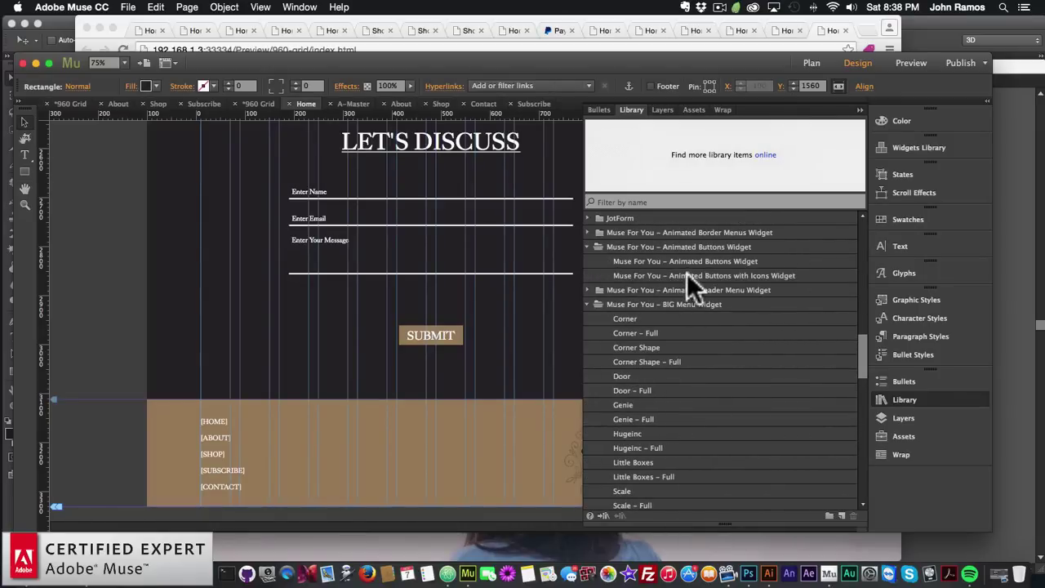
pyautogui.click(688, 275)
pyautogui.moveTo(734, 276); pyautogui.dragTo(358, 311)
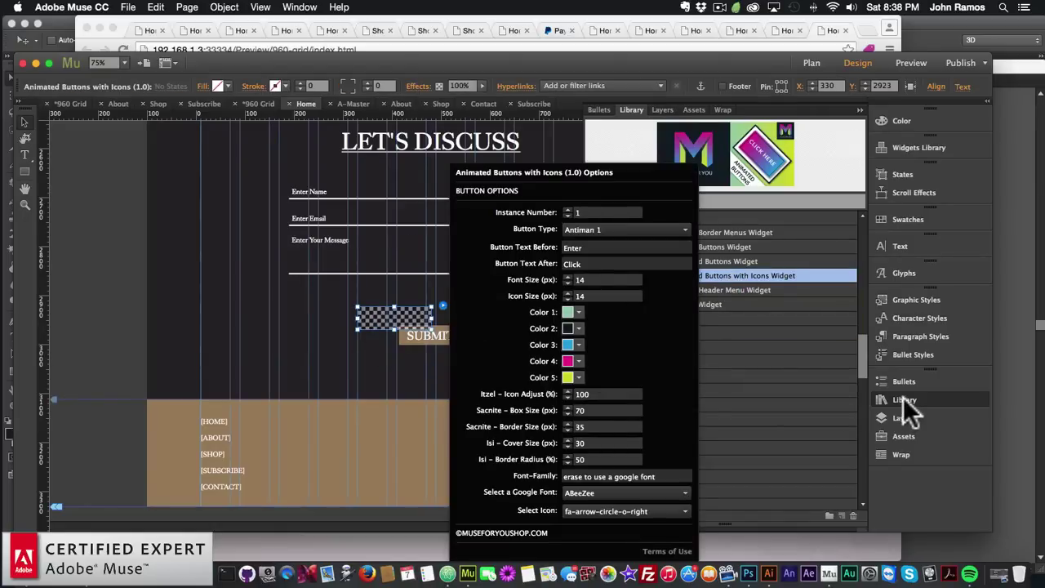
# Put the library away and show the animated button's Button Type choices
pyautogui.click(904, 398)
pyautogui.click(904, 398)
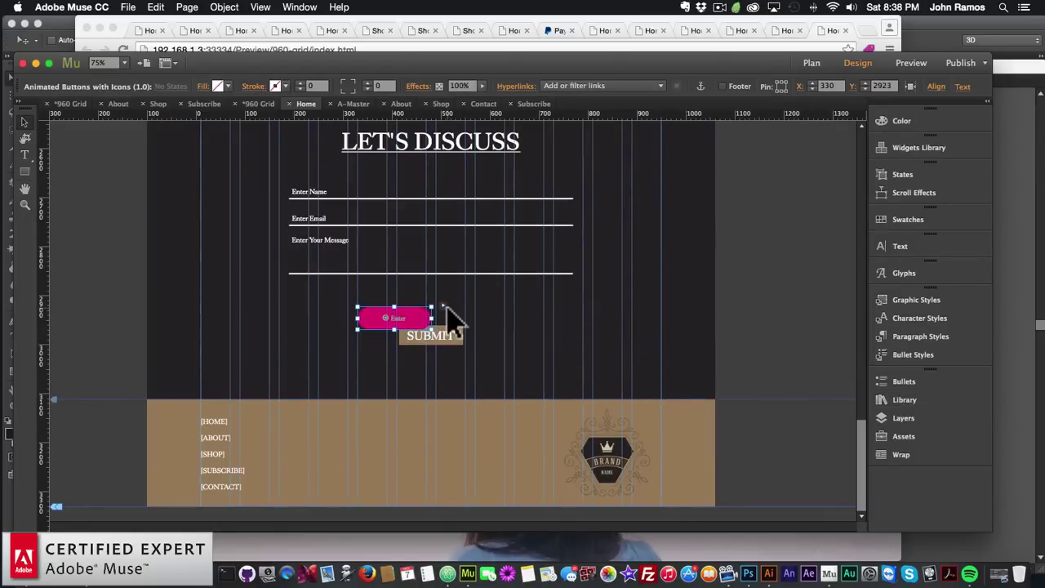
pyautogui.click(443, 306)
pyautogui.click(597, 229)
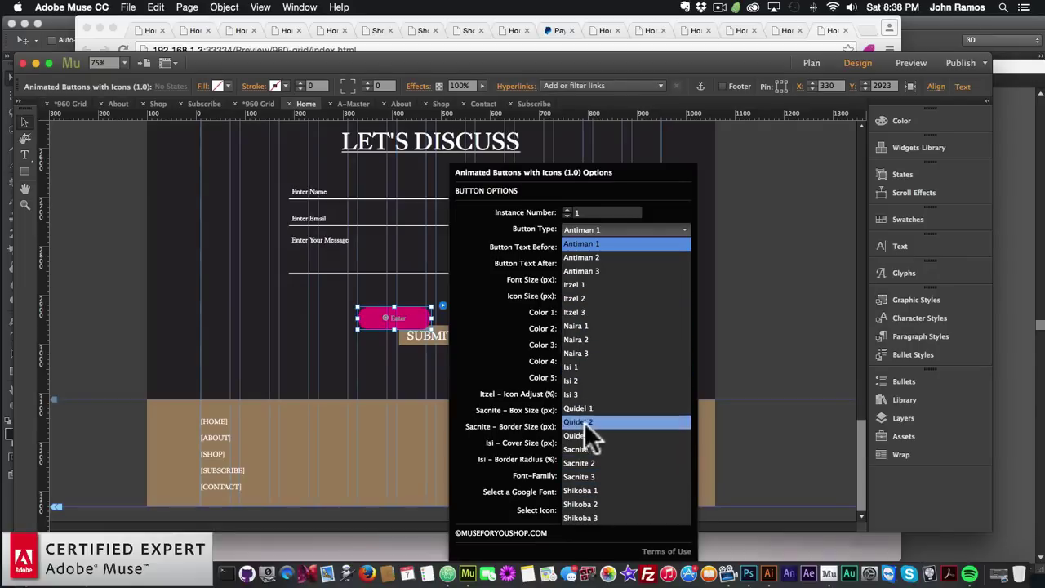
# Choose the Sacnite 1 button type, keep Font Size at 14, and set Icon Size to 32
pyautogui.click(584, 449)
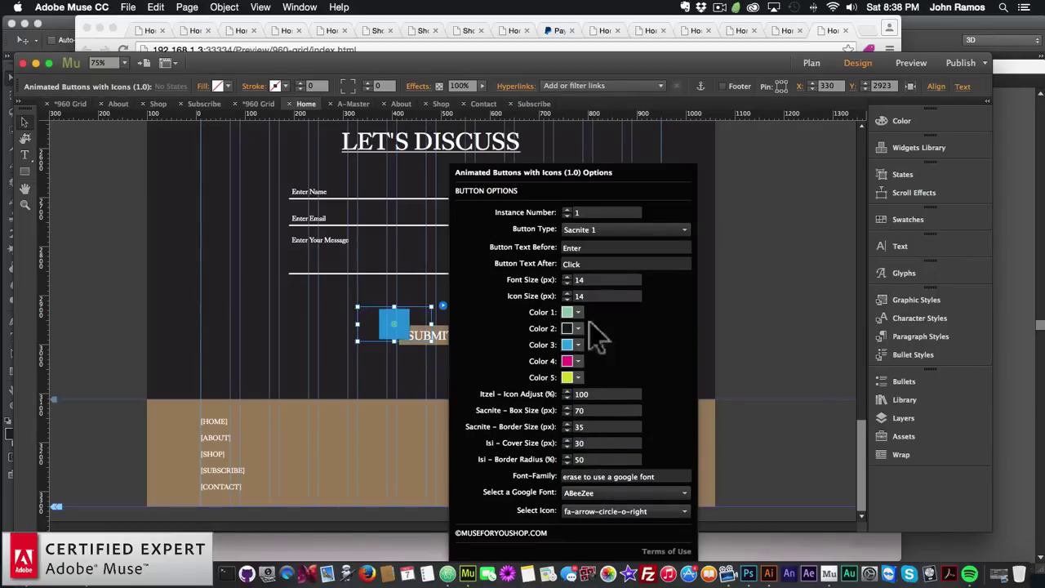
pyautogui.click(588, 247)
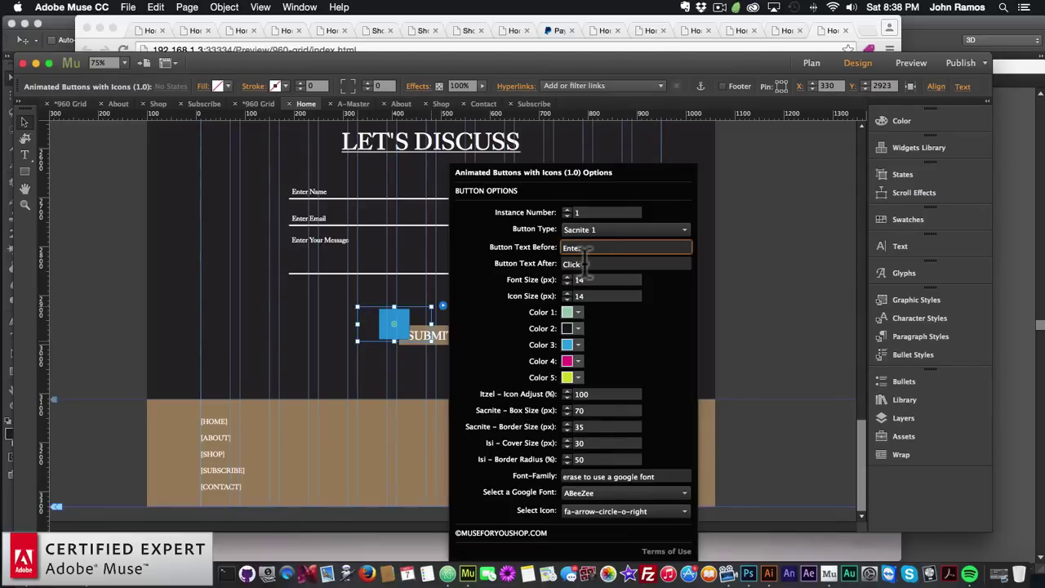
pyautogui.click(589, 280)
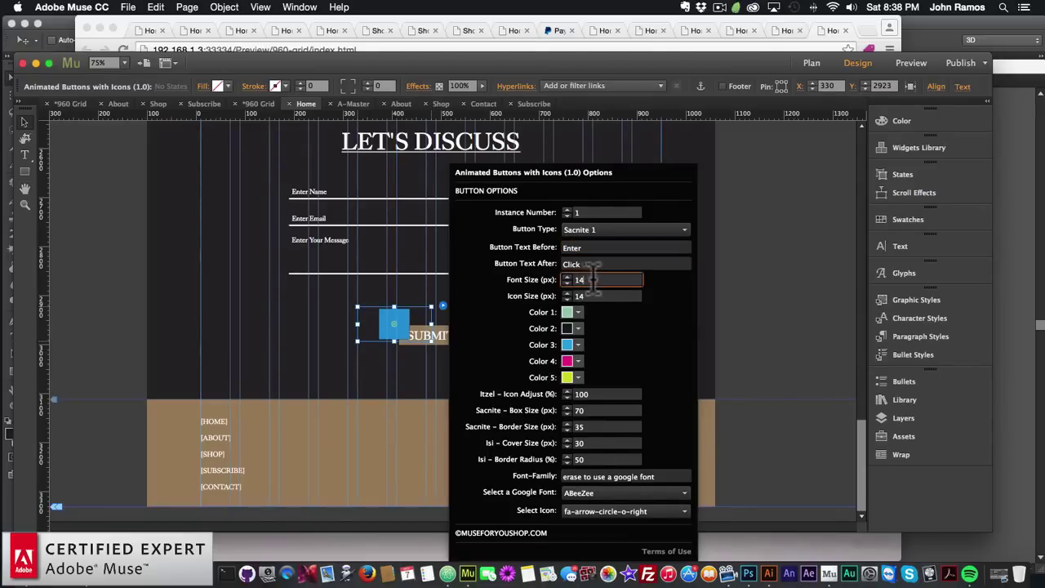
pyautogui.write('32')
pyautogui.press('Return')
pyautogui.write('14')
pyautogui.press('Return')
pyautogui.click(600, 295)
pyautogui.write('32')
pyautogui.press('Return')
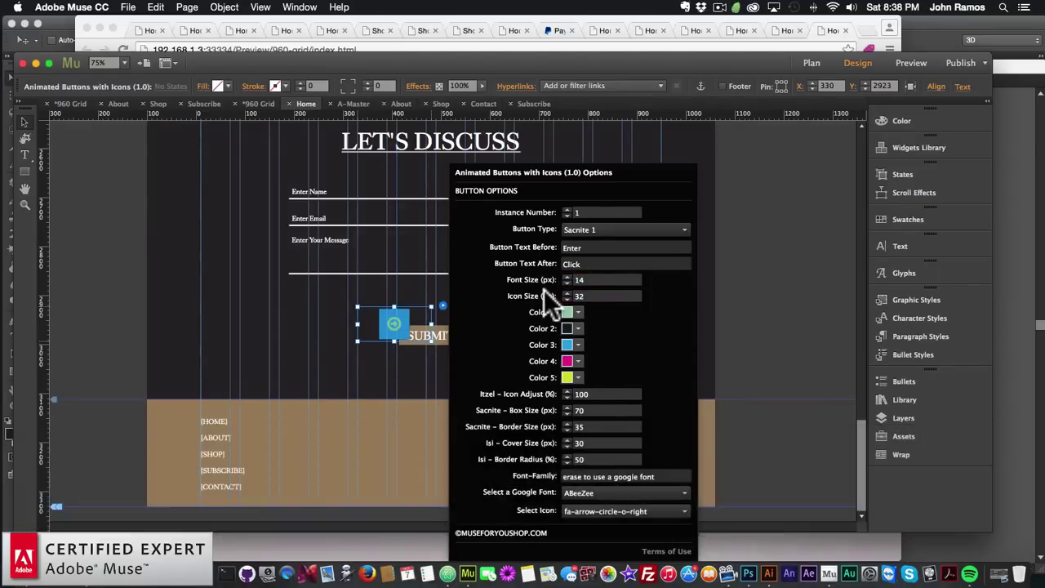
# Set the button's Color 1 to white and Color 3 to a dark colour
pyautogui.click(577, 310)
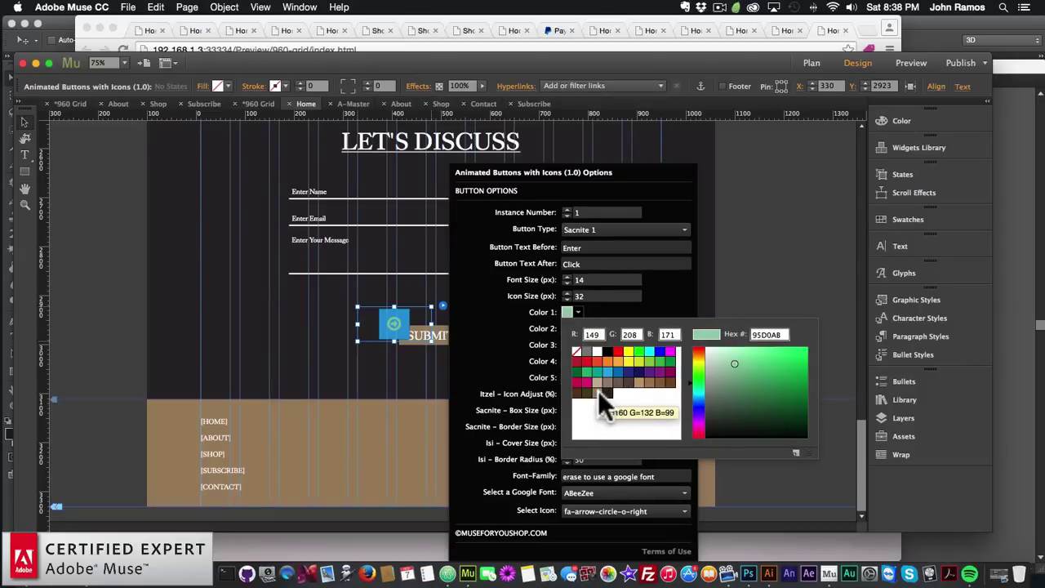
pyautogui.click(596, 350)
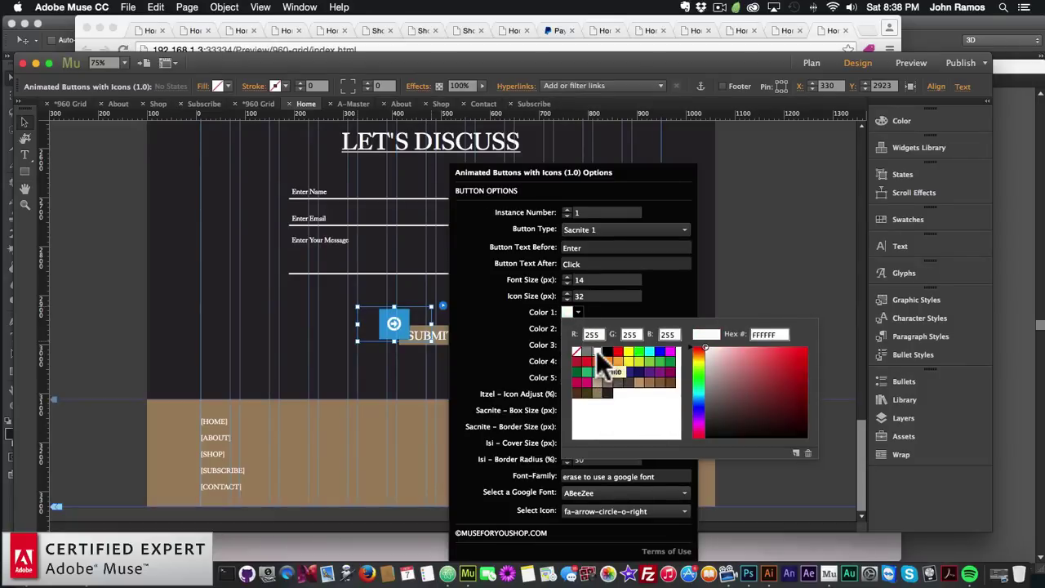
pyautogui.click(502, 333)
pyautogui.click(578, 328)
pyautogui.click(525, 322)
pyautogui.click(577, 344)
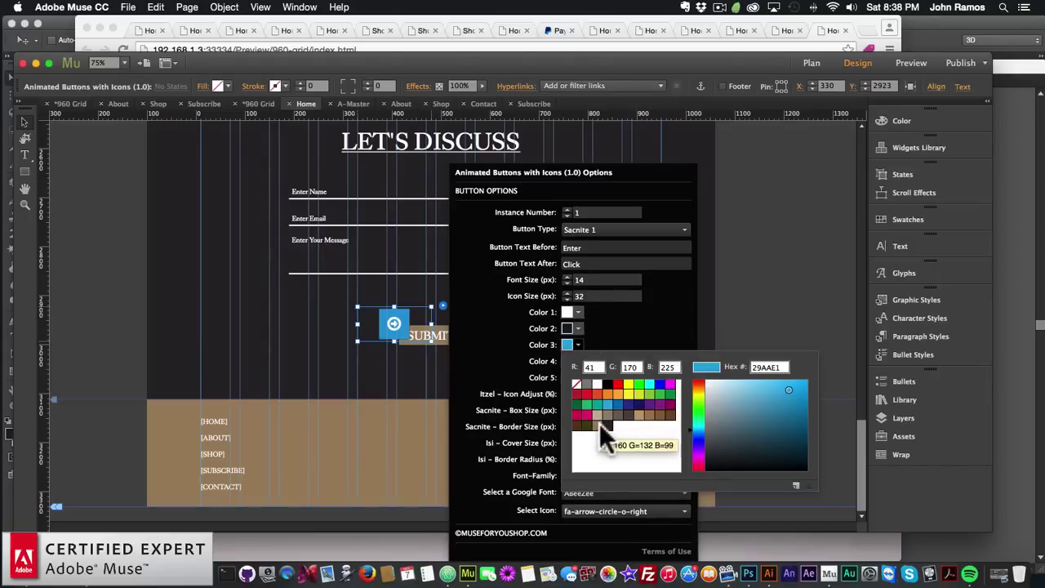
pyautogui.click(605, 422)
pyautogui.click(538, 376)
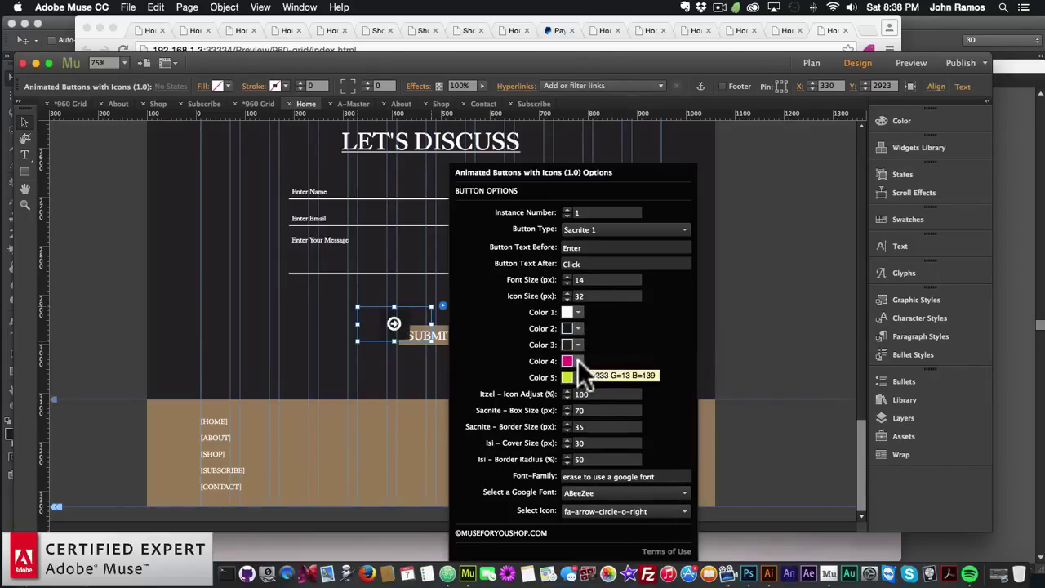
# Set Colors 4, 5 and 2 to tan A08463
pyautogui.click(578, 361)
pyautogui.click(600, 433)
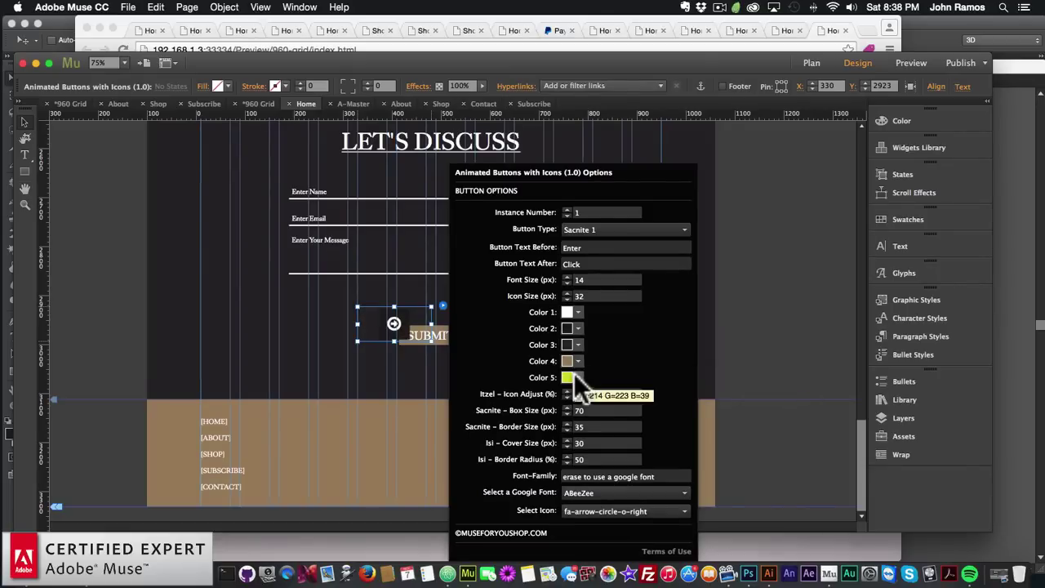
pyautogui.click(576, 374)
pyautogui.click(598, 457)
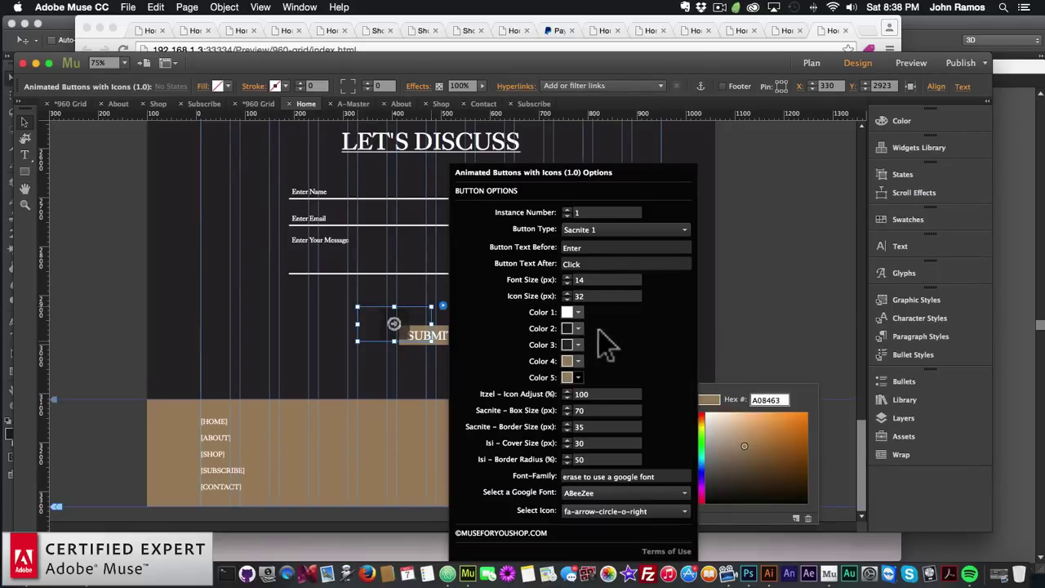
pyautogui.click(578, 329)
pyautogui.click(594, 406)
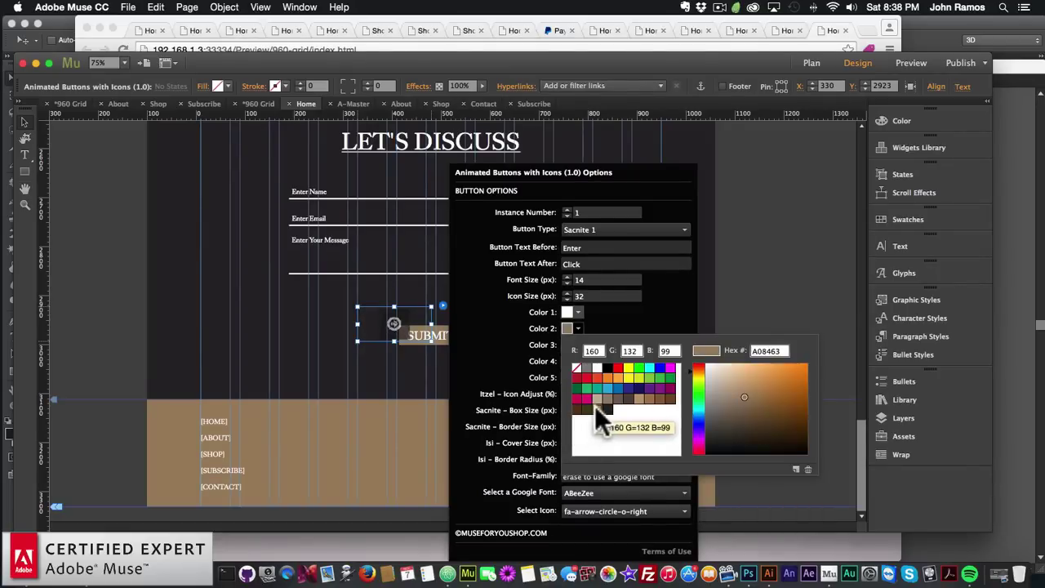
pyautogui.click(598, 296)
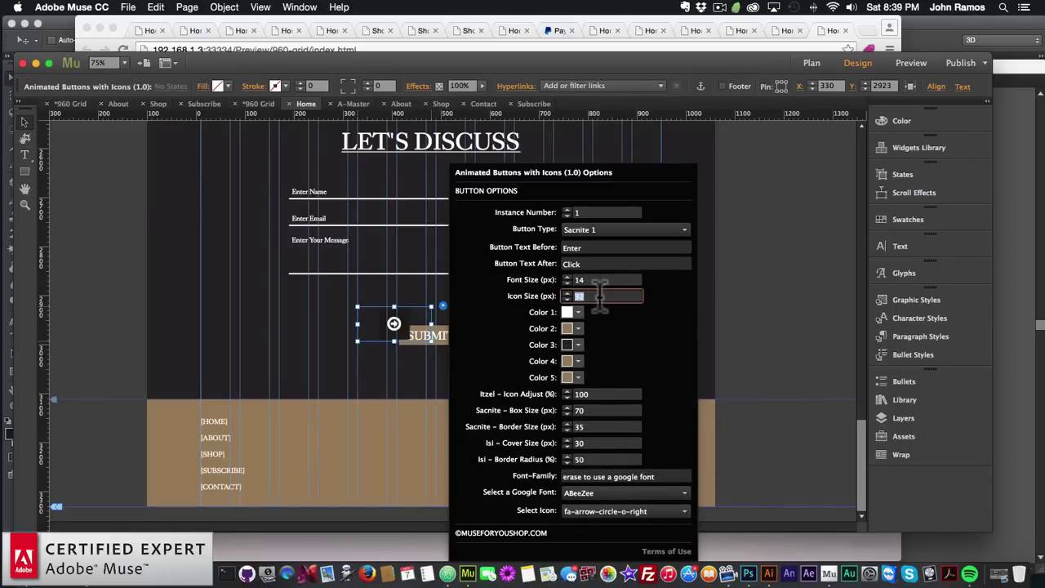
# Enter Icon Size 50, Sacnite Box Size 100 and Sacnite Border Size 50 in the widget options
pyautogui.write('50')
pyautogui.press('Return')
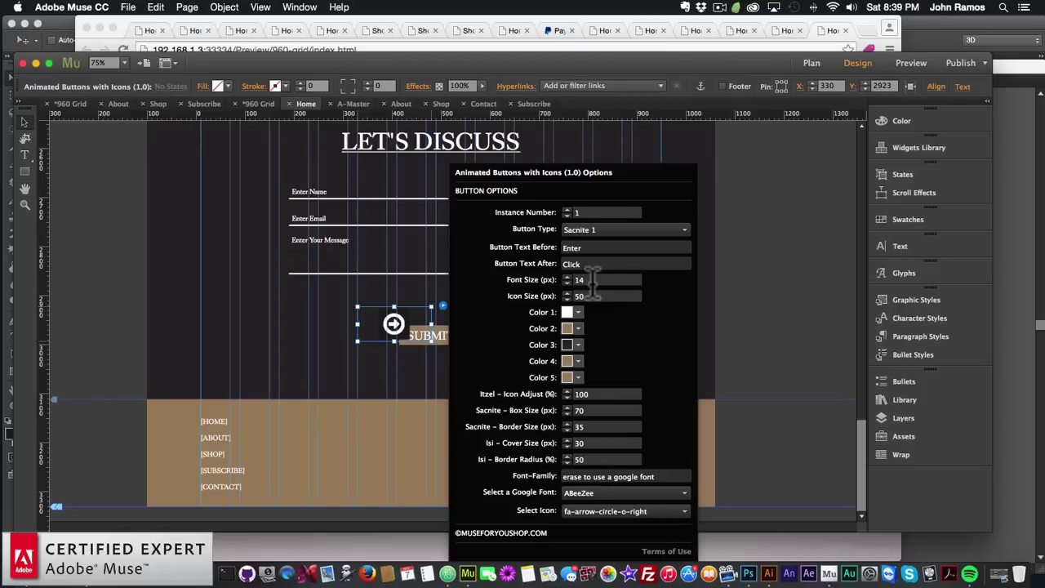
pyautogui.click(597, 411)
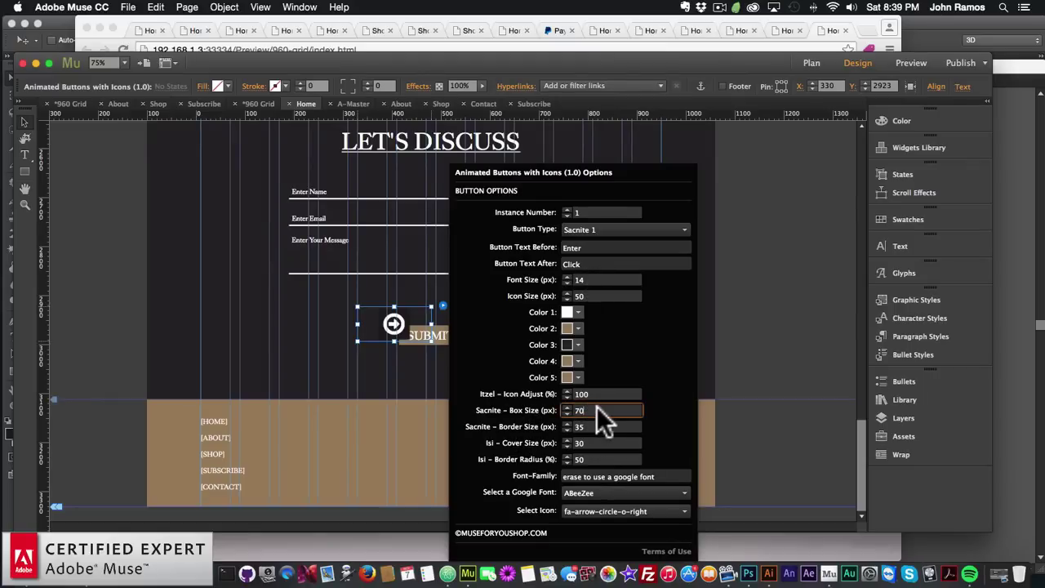
pyautogui.write('1002')
pyautogui.press('BackSpace')
pyautogui.press('Return')
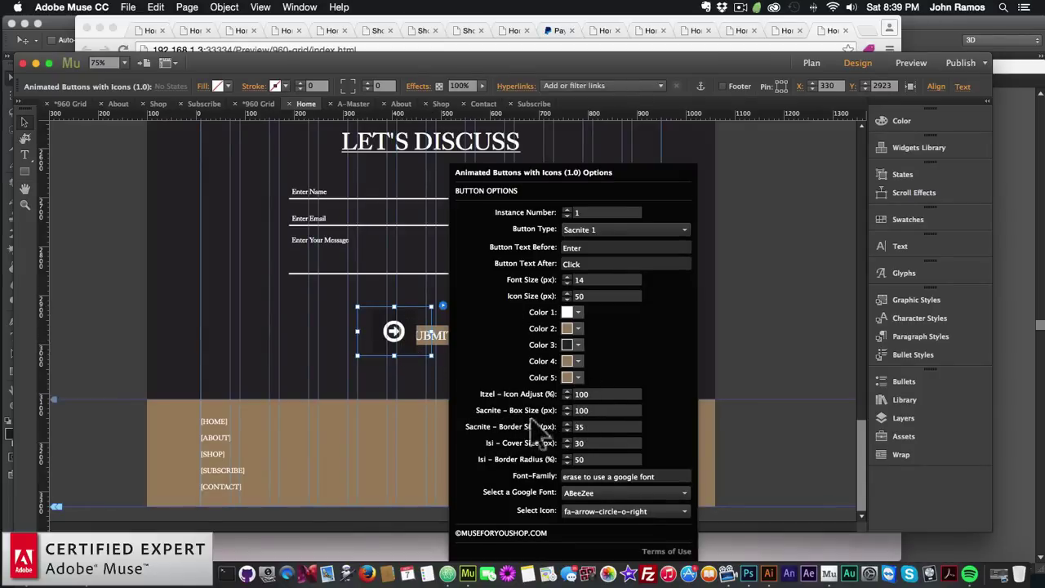
pyautogui.click(584, 426)
pyautogui.write('00')
pyautogui.press('Return')
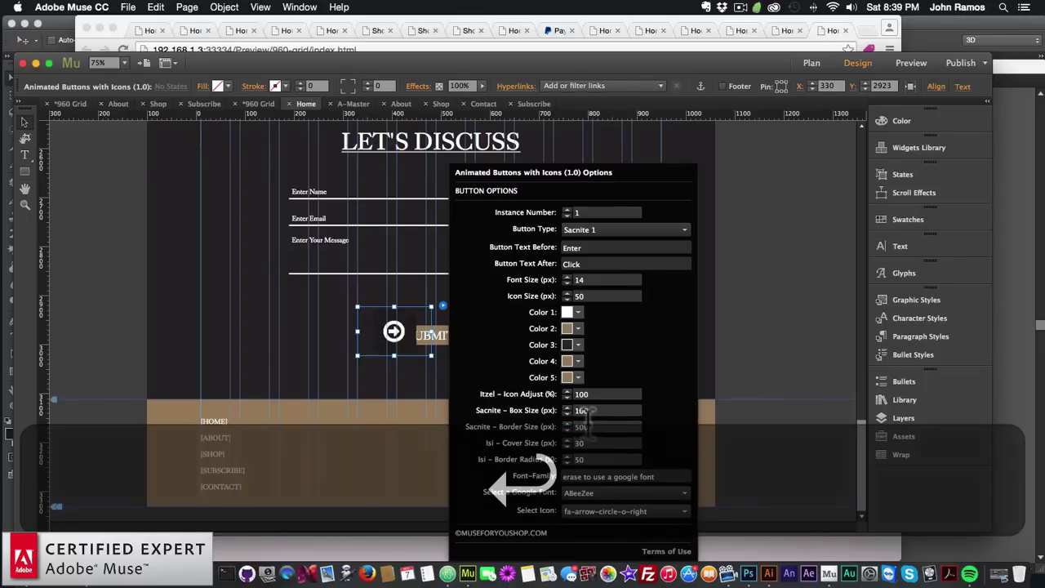
pyautogui.write('50')
pyautogui.press('Return')
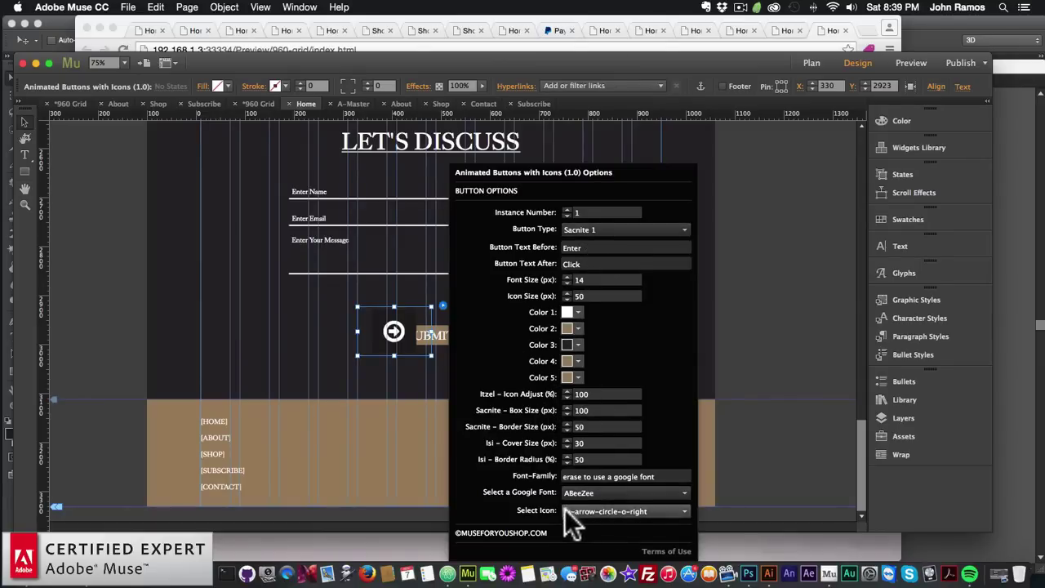
# Set the button icon to fa-arrow-circle-o-up after briefly trying fa-arrow-up
pyautogui.click(604, 511)
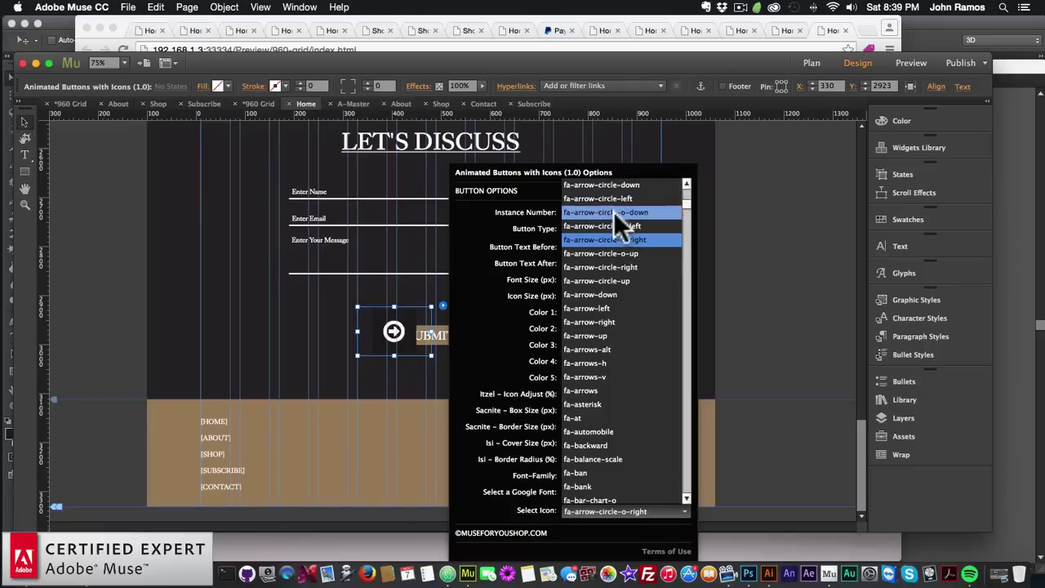
pyautogui.scroll(2, 613, 209)
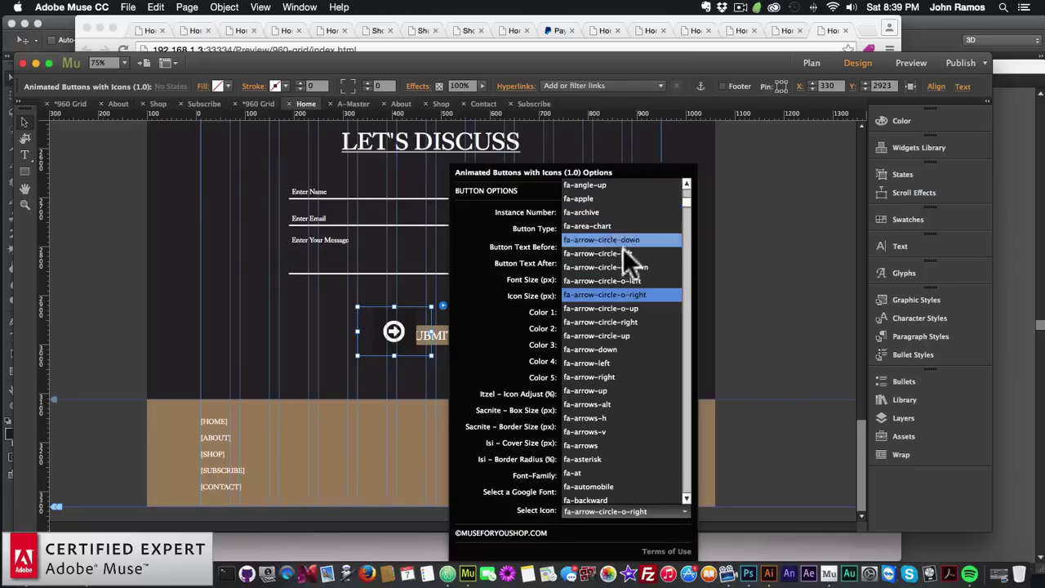
pyautogui.click(614, 306)
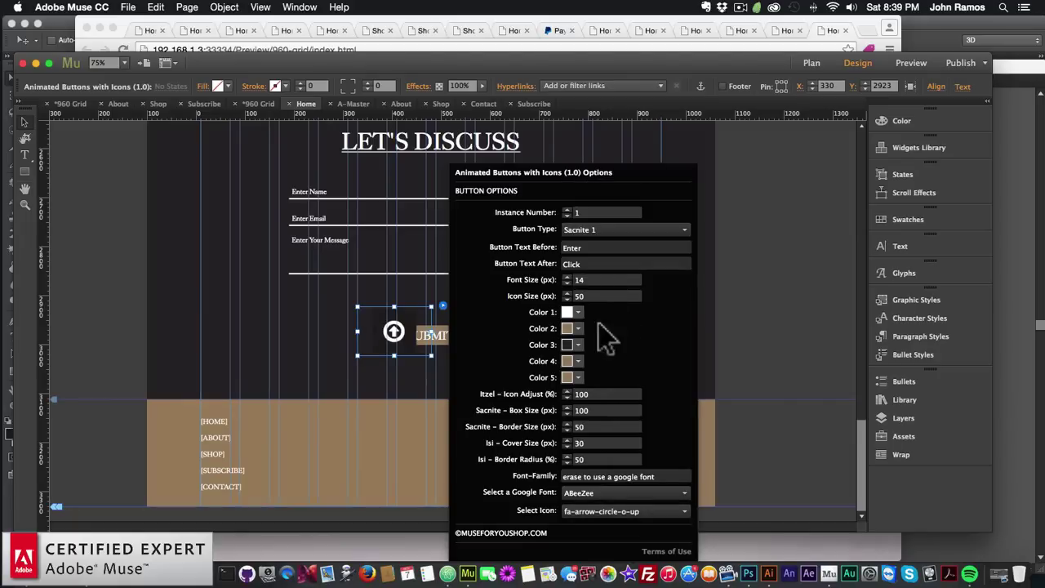
pyautogui.click(603, 511)
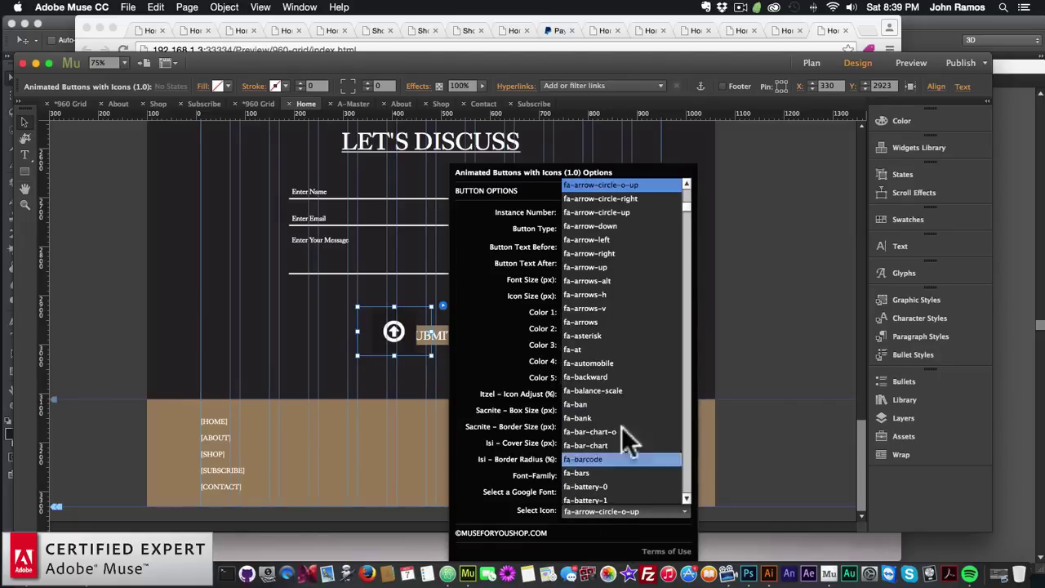
pyautogui.click(593, 267)
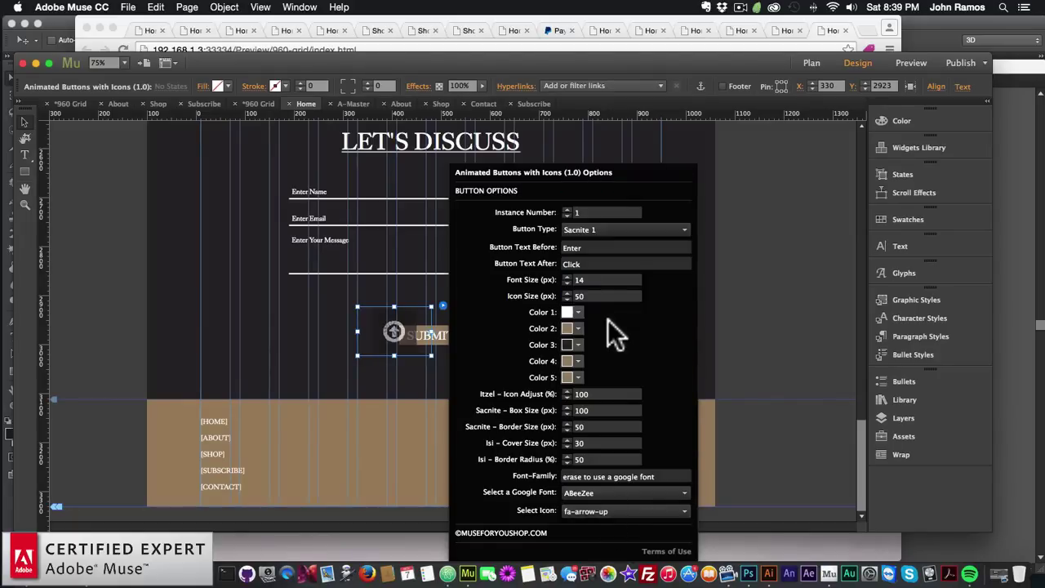
pyautogui.click(608, 223)
pyautogui.click(605, 223)
pyautogui.click(610, 511)
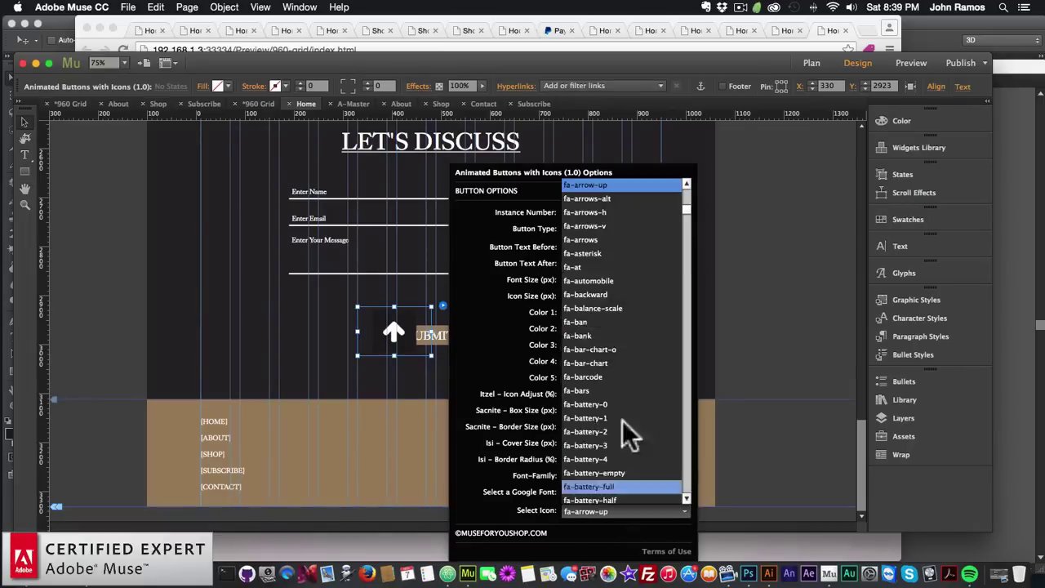
pyautogui.scroll(5, 604, 229)
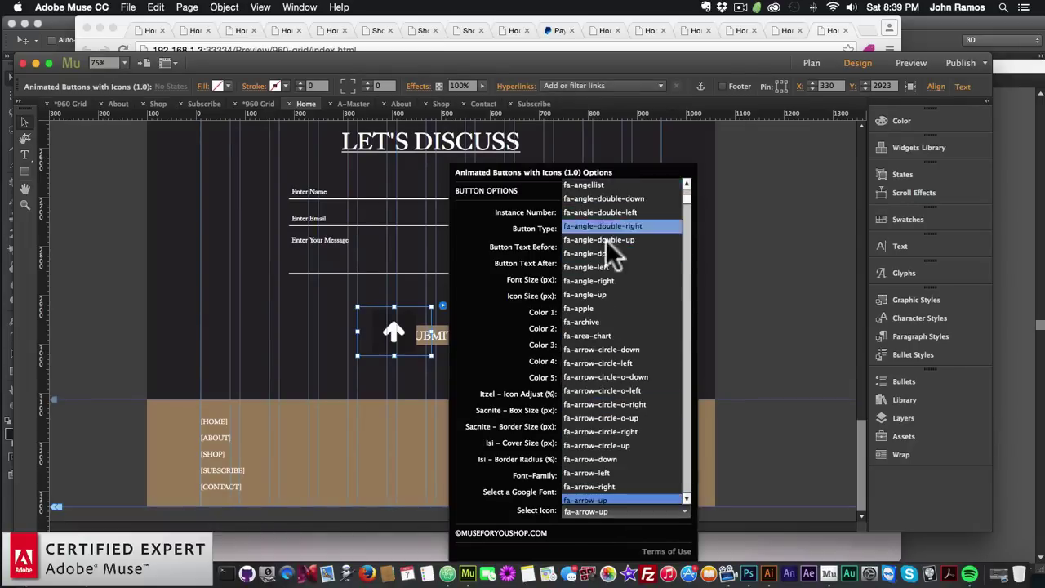
pyautogui.click(603, 418)
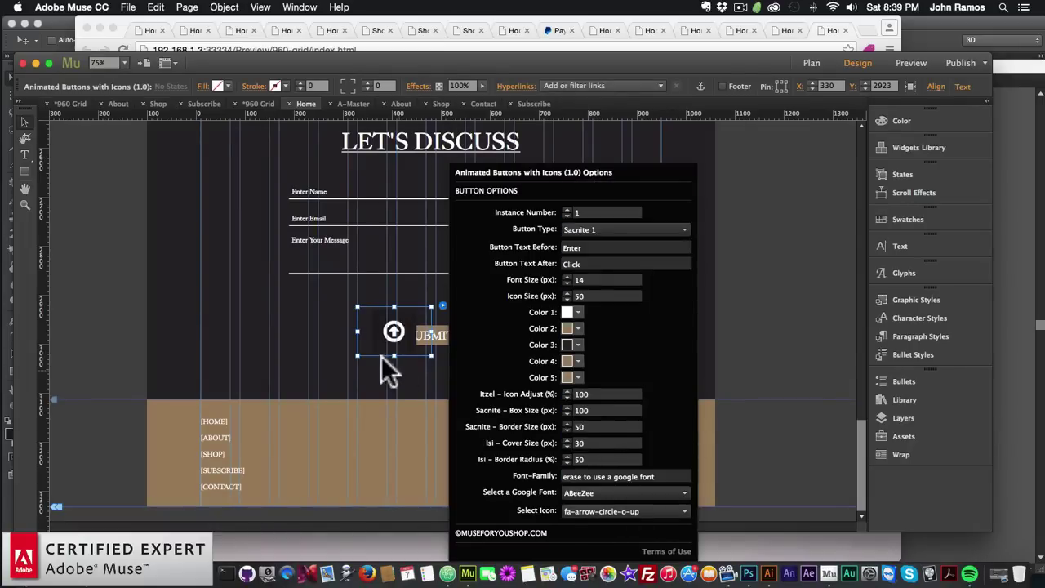
pyautogui.click(353, 331)
pyautogui.click(408, 331)
# Move the up-arrow button to the right so it sits just above the tan footer
pyautogui.moveTo(408, 331); pyautogui.dragTo(663, 438)
pyautogui.press('super+z')
pyautogui.moveTo(384, 334); pyautogui.dragTo(630, 367)
pyautogui.click(637, 368)
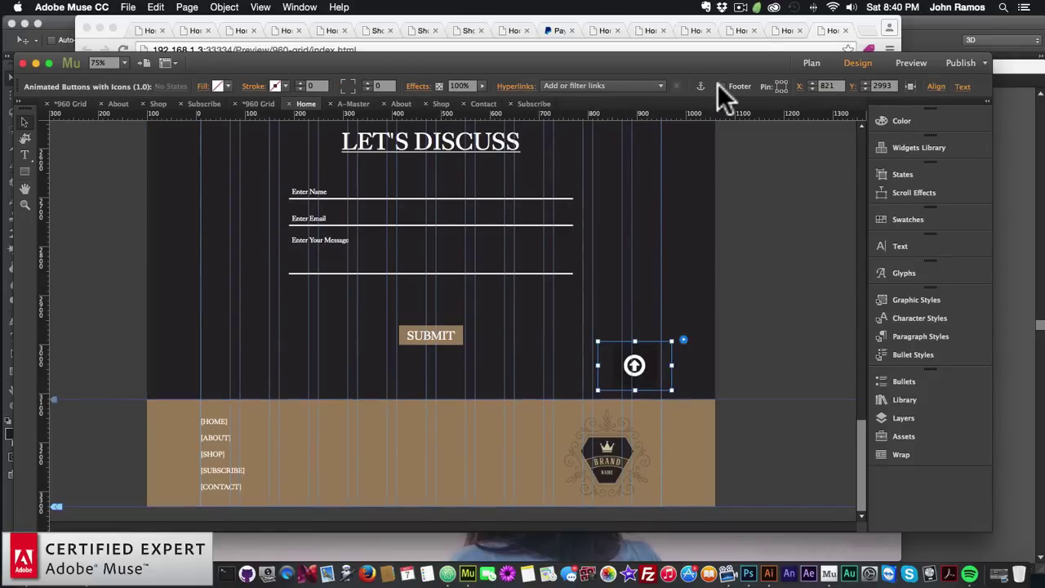
pyautogui.moveTo(637, 363)
pyautogui.mouseDown()
pyautogui.moveTo(660, 460)
pyautogui.moveTo(656, 365)
pyautogui.mouseUp()
# Drag the Animated Buttons with Icons layer up toward Layer 3, then move the button into the footer
pyautogui.rightClick(656, 369)
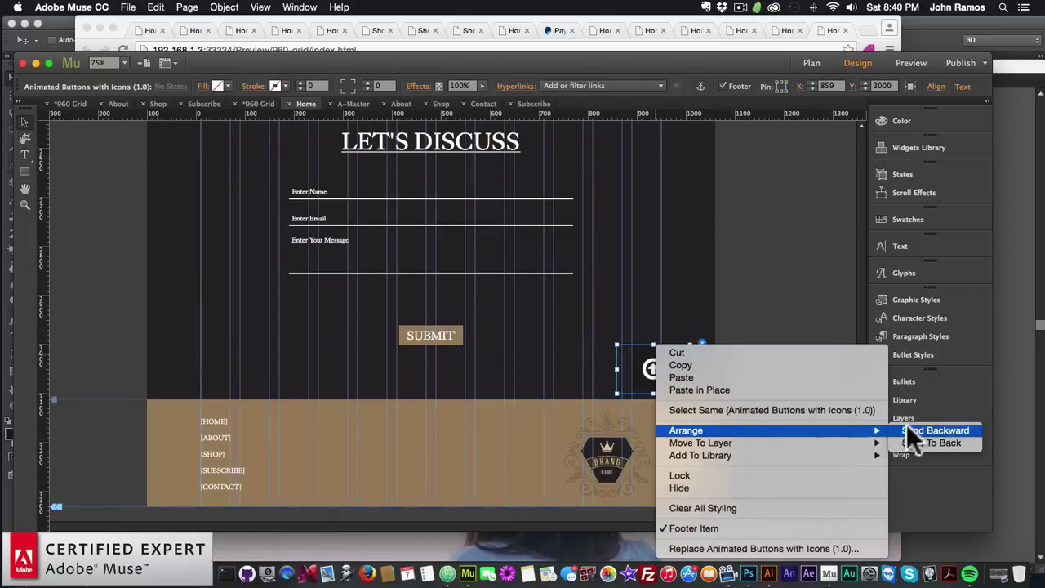
pyautogui.click(645, 367)
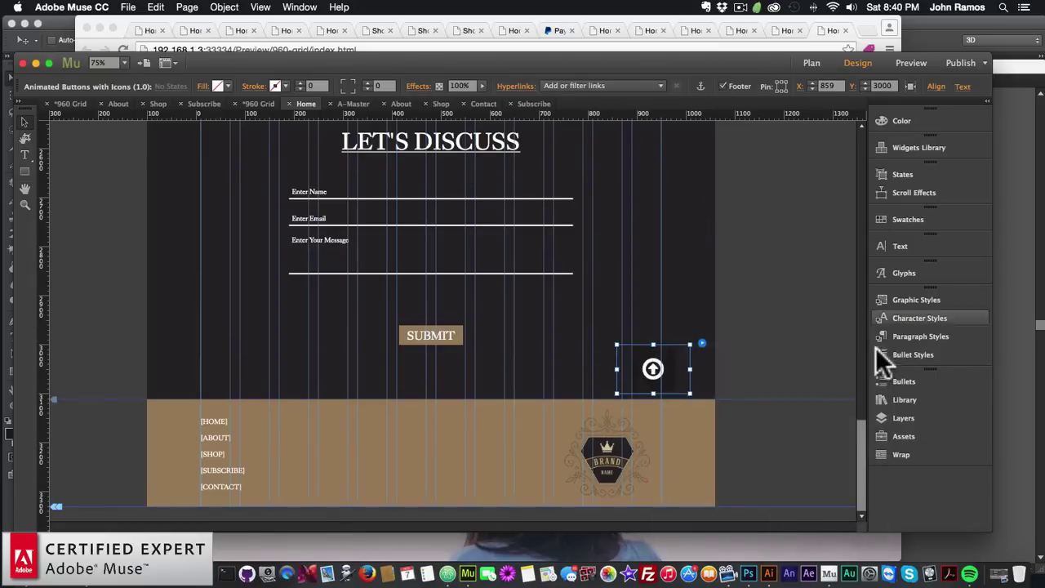
pyautogui.click(892, 415)
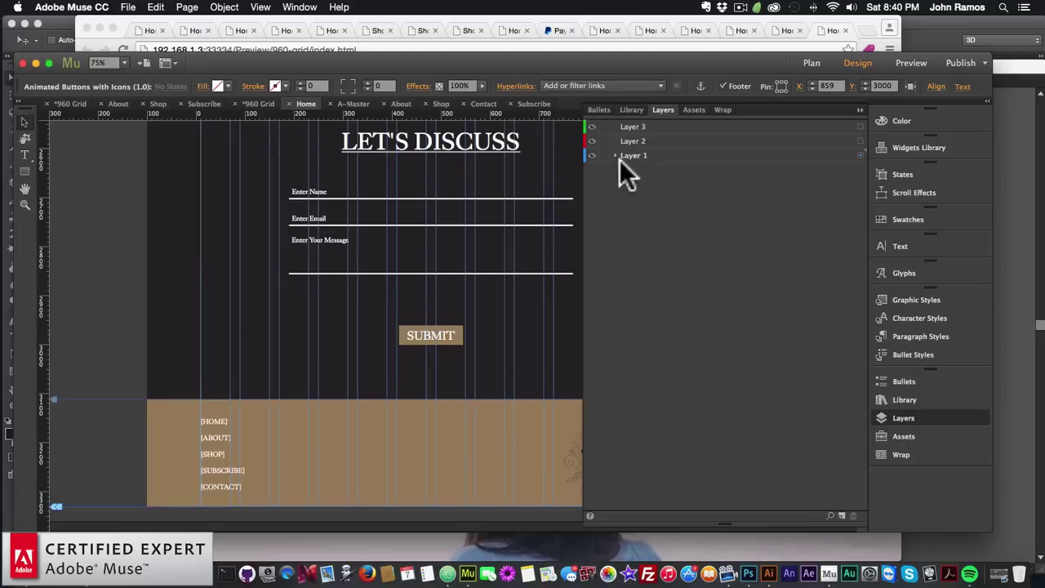
pyautogui.click(690, 168)
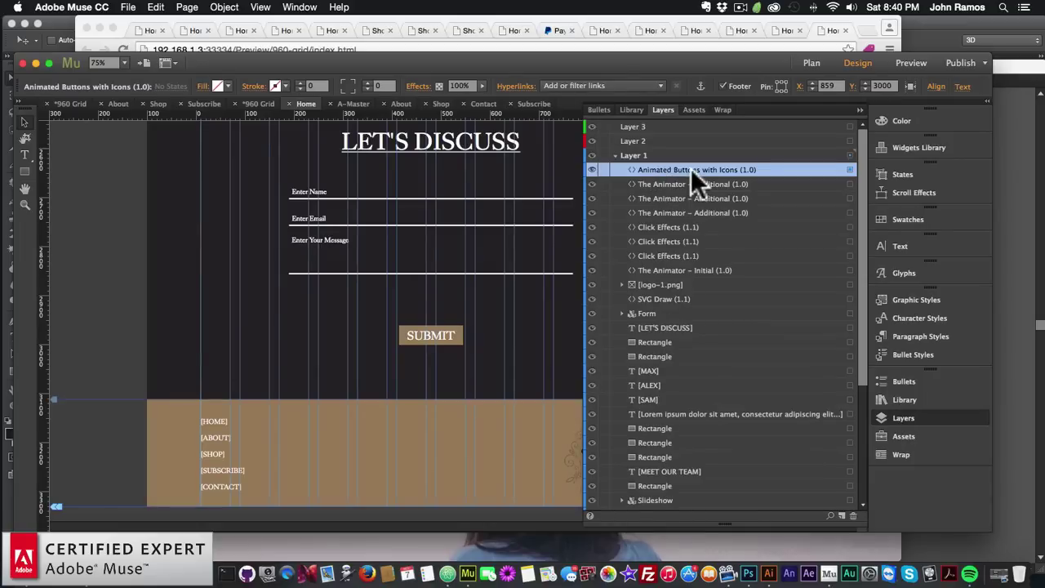
pyautogui.moveTo(674, 168)
pyautogui.mouseDown()
pyautogui.moveTo(682, 154)
pyautogui.moveTo(659, 131)
pyautogui.mouseUp()
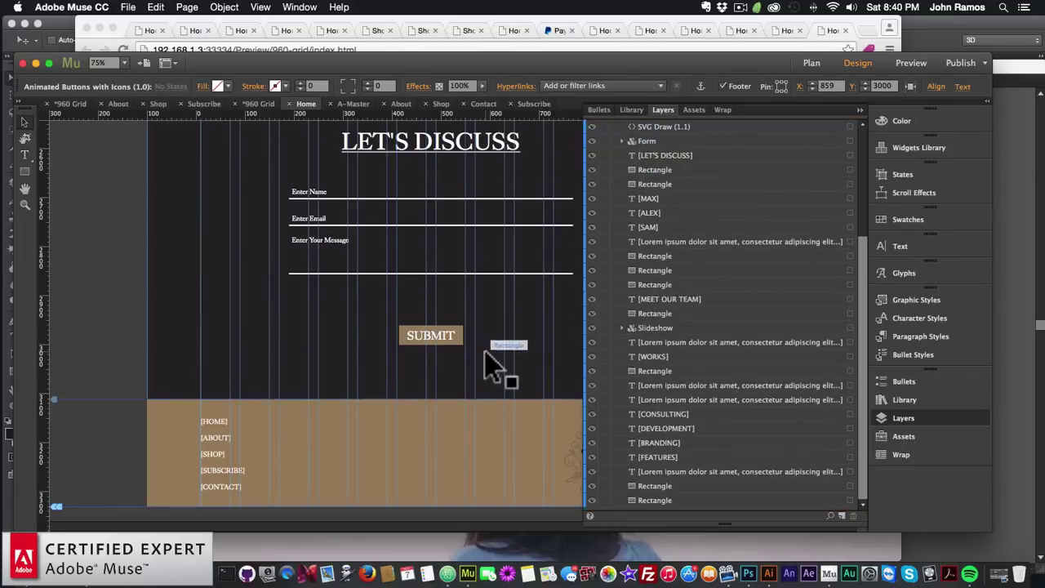
pyautogui.click(555, 367)
pyautogui.click(930, 416)
pyautogui.moveTo(658, 371); pyautogui.dragTo(692, 480)
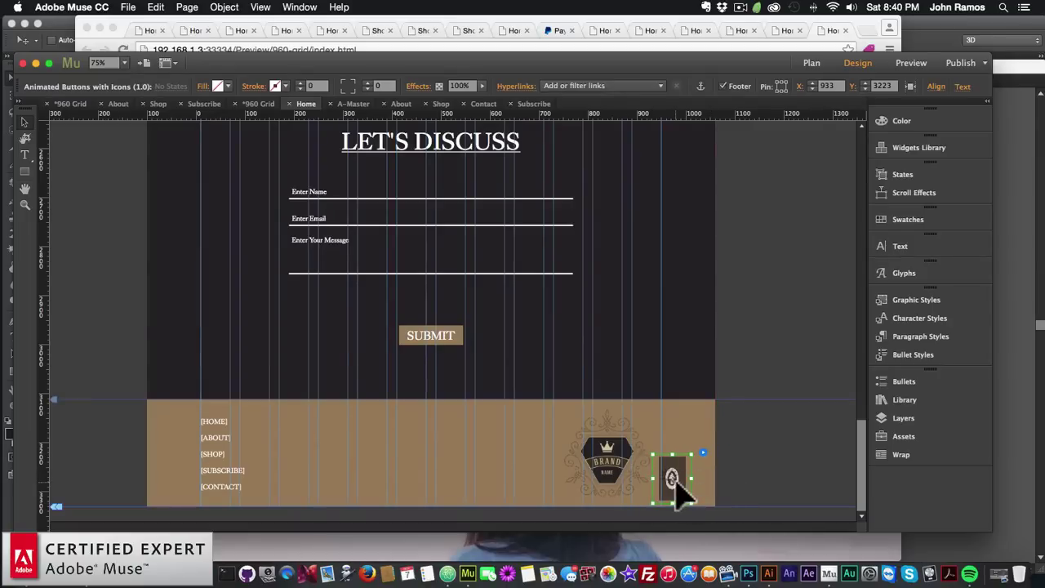
# Nudge the up-arrow button about 10 px lower beside the logo, to X 950, Y 3231
pyautogui.moveTo(688, 478); pyautogui.dragTo(689, 486)
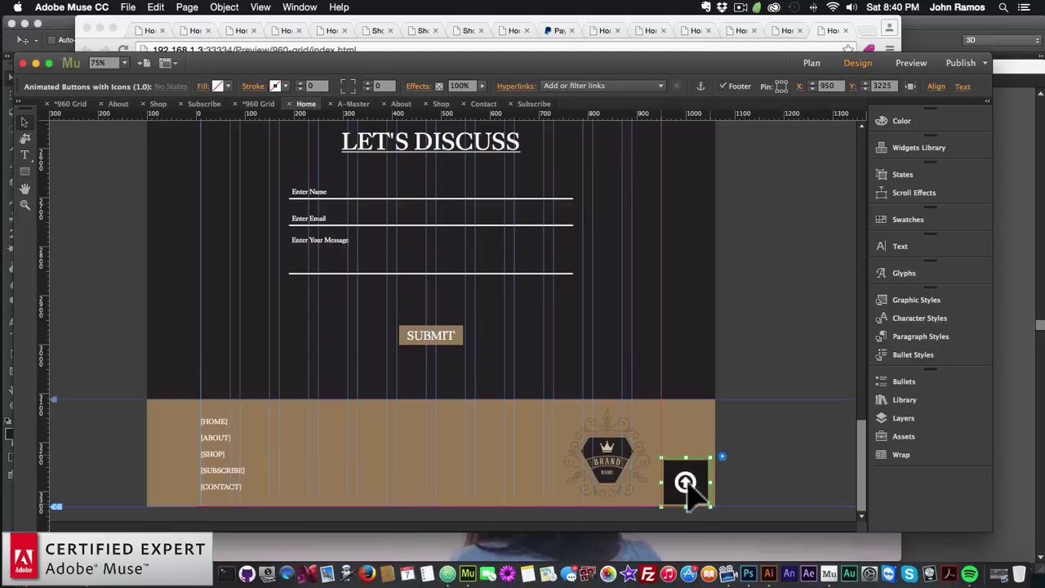
pyautogui.click(767, 488)
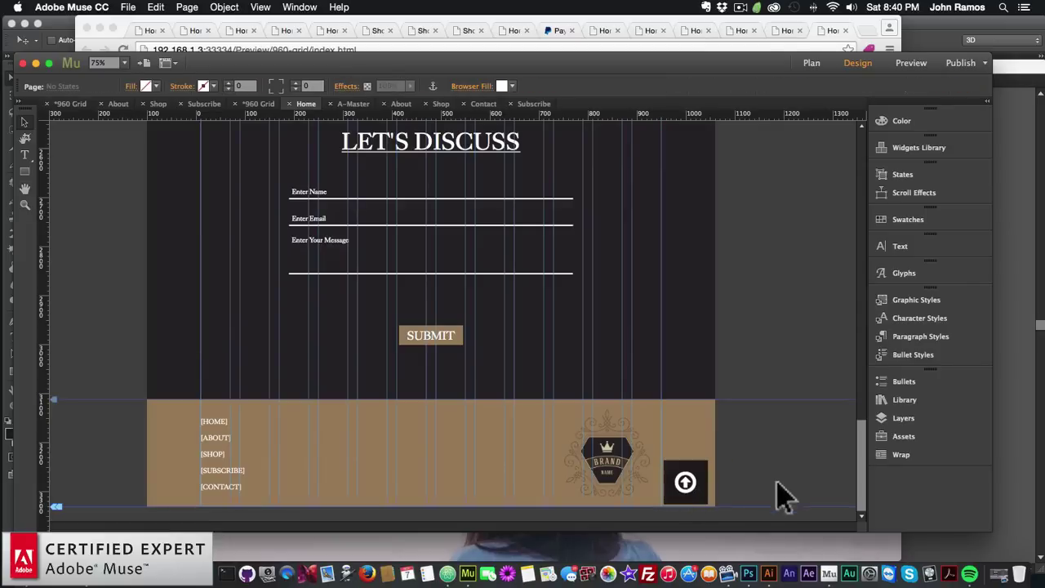
pyautogui.click(698, 500)
pyautogui.scroll(20, 678, 443)
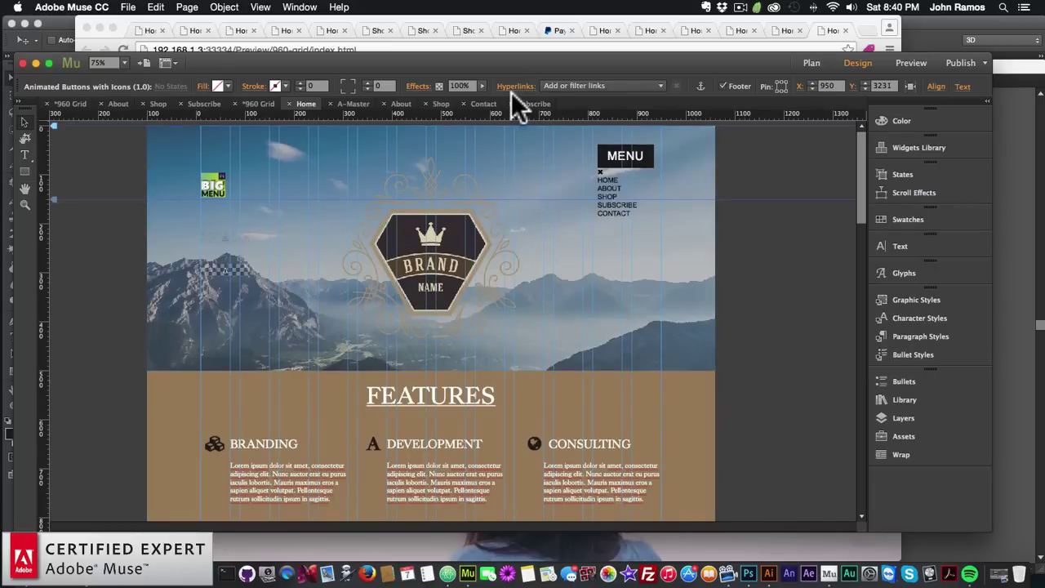
# Place an anchor named 'top' at the very top of the page
pyautogui.click(701, 86)
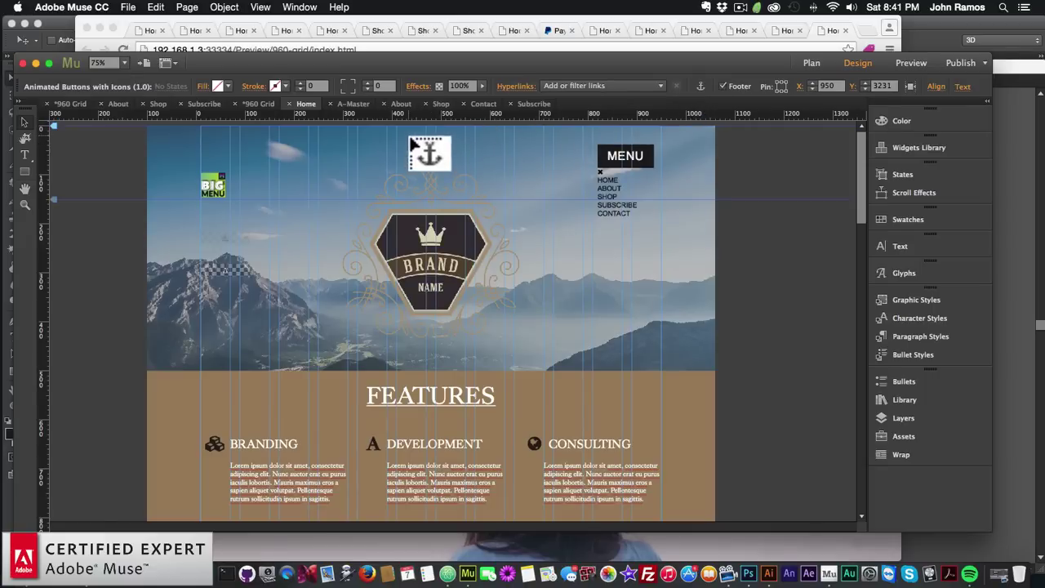
pyautogui.click(410, 137)
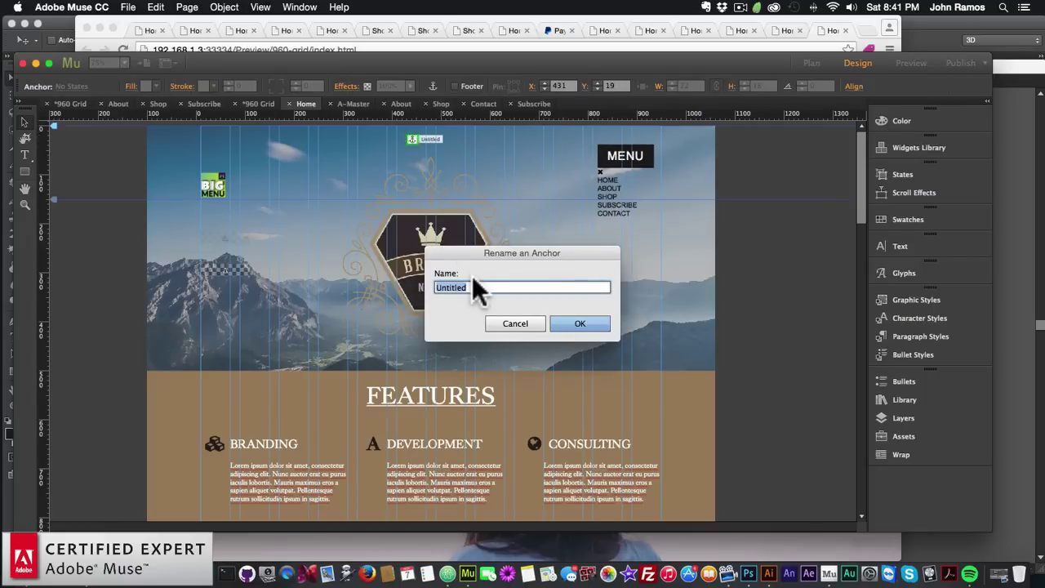
pyautogui.write('top')
pyautogui.press('Return')
pyautogui.moveTo(402, 137); pyautogui.dragTo(430, 186)
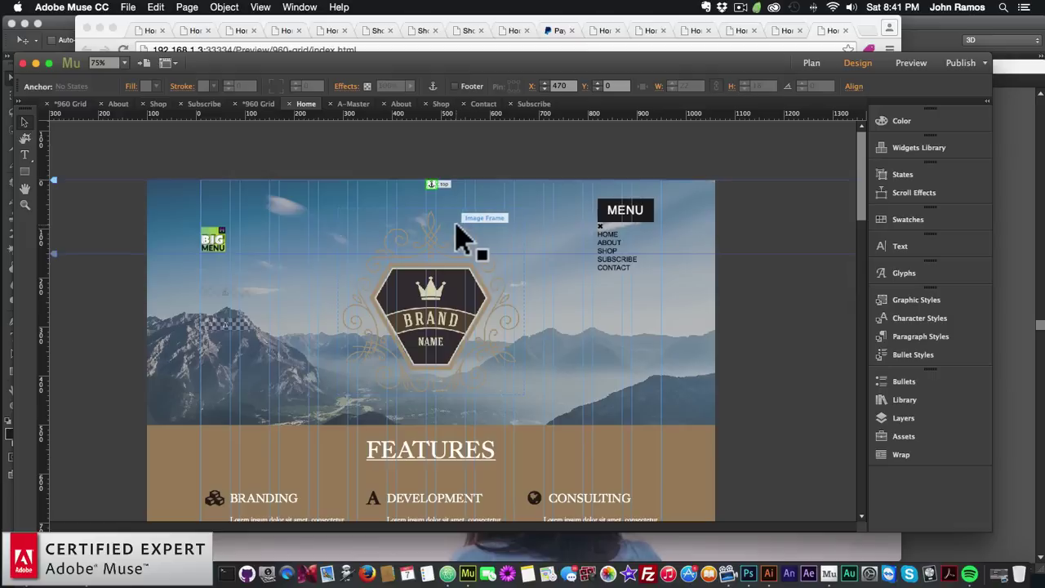
# Link the footer up-arrow button to the top anchor and preview the page in the browser
pyautogui.scroll(-15, 461, 237)
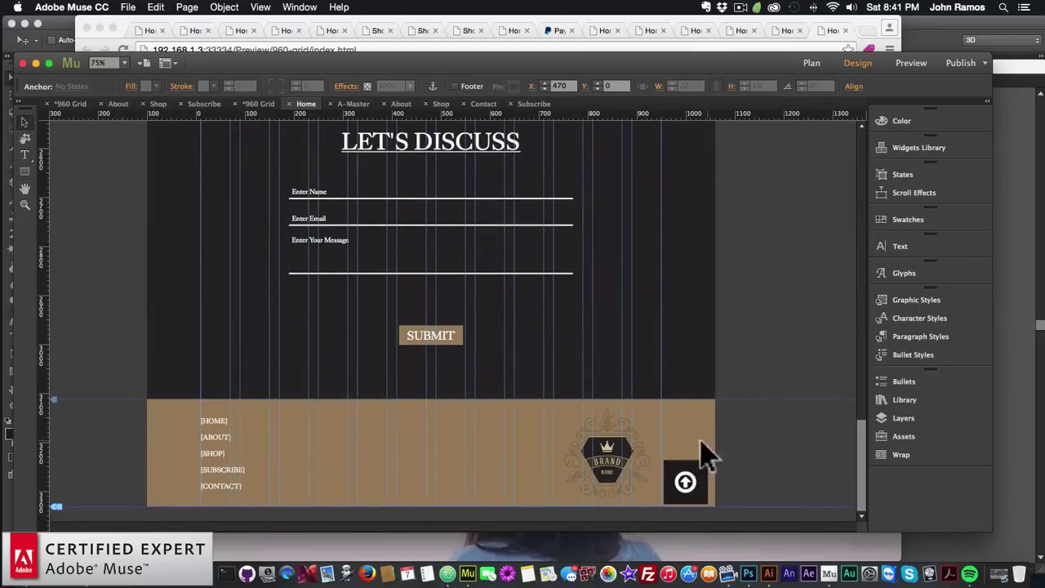
pyautogui.click(694, 483)
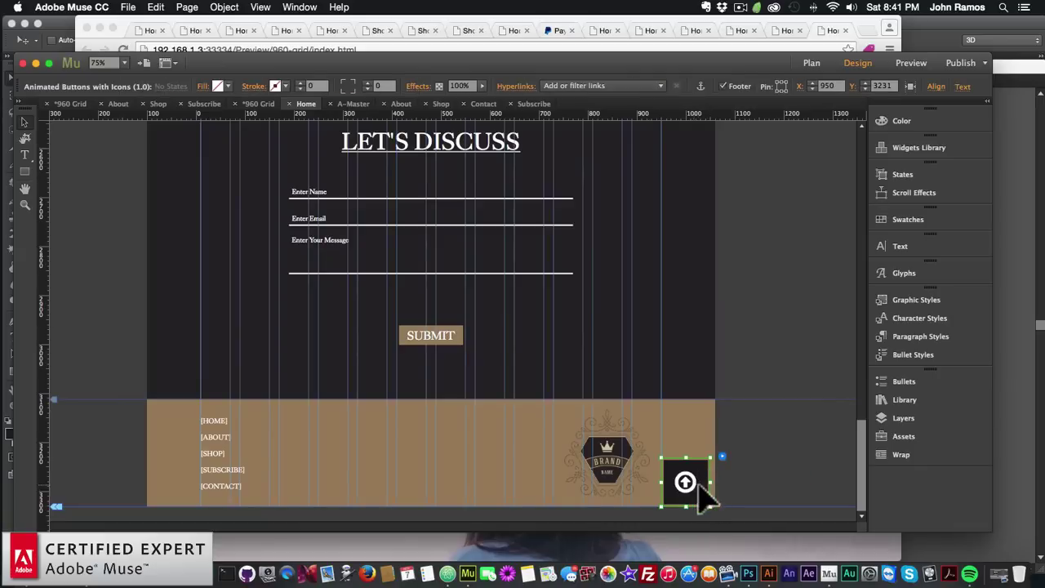
pyautogui.click(577, 85)
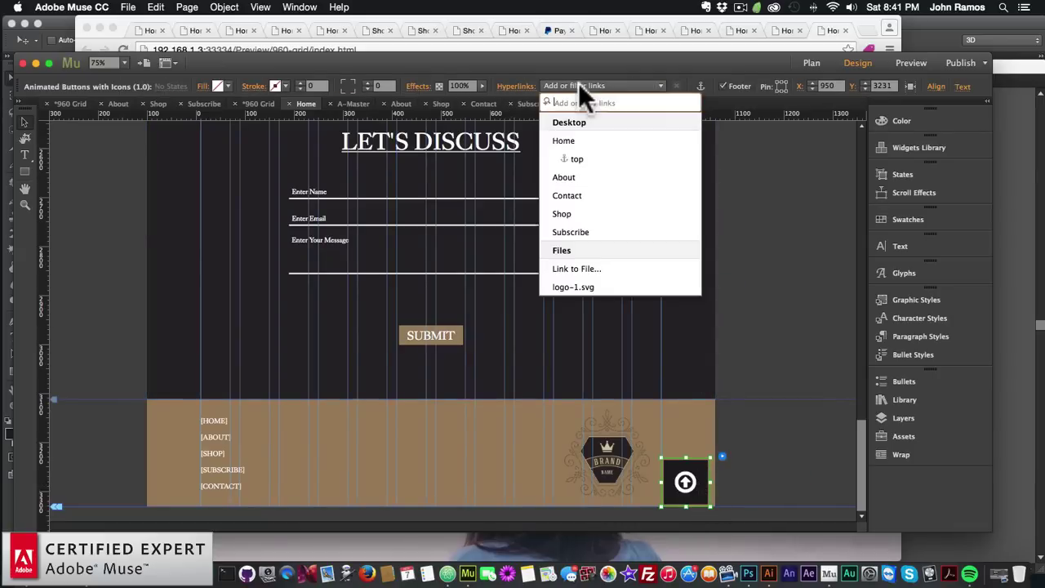
pyautogui.click(576, 159)
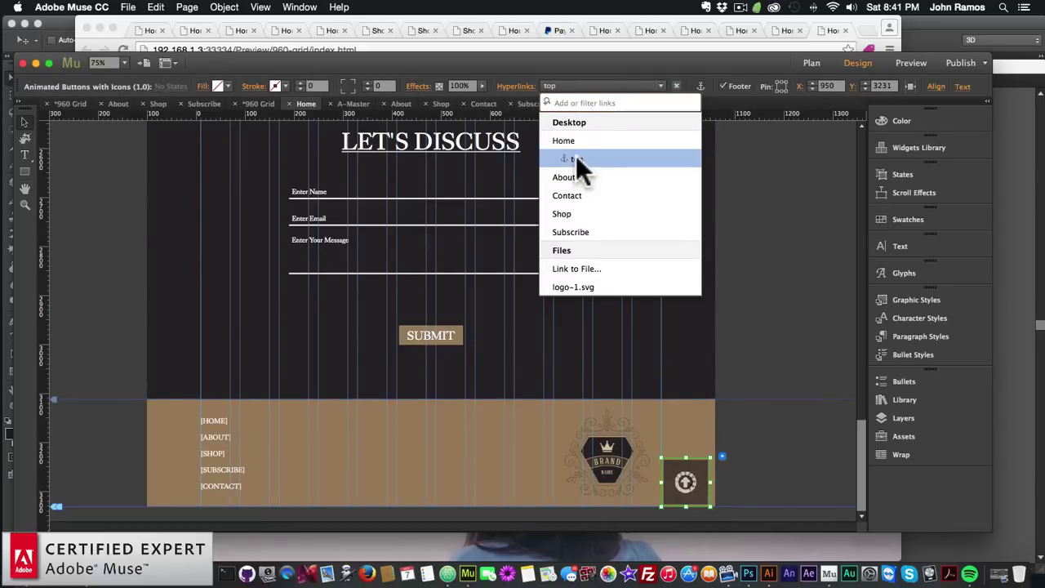
pyautogui.click(733, 232)
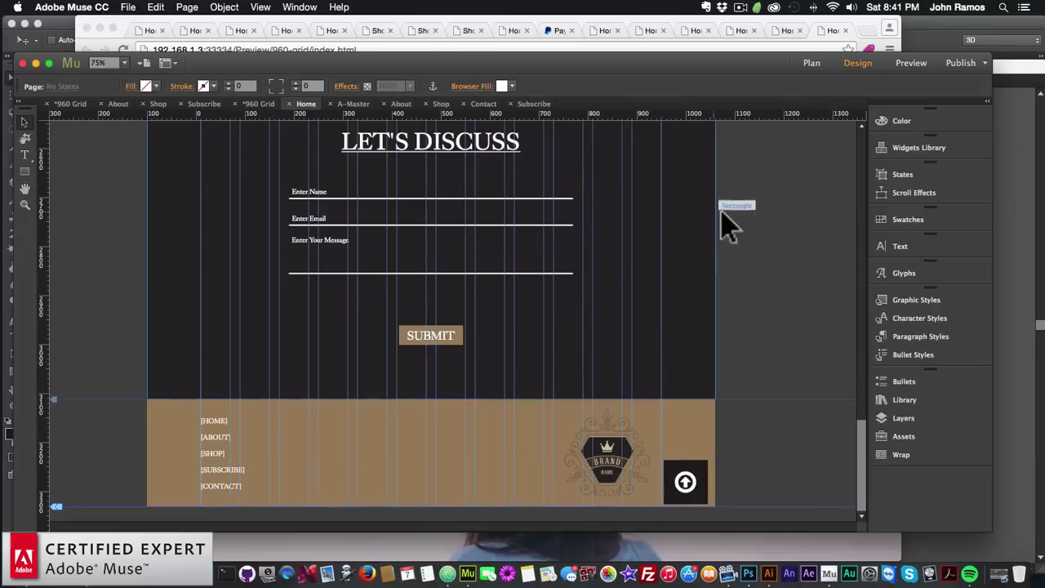
pyautogui.click(128, 8)
pyautogui.click(181, 211)
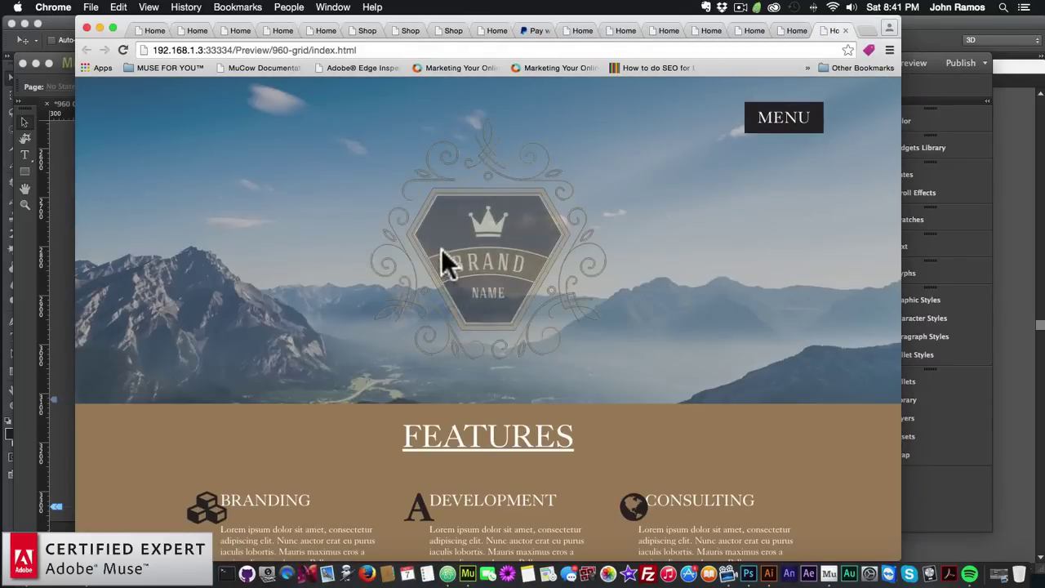
# In the Chrome preview, check that the footer up-arrow button jumps back to the page top
pyautogui.scroll(-3, 418, 245)
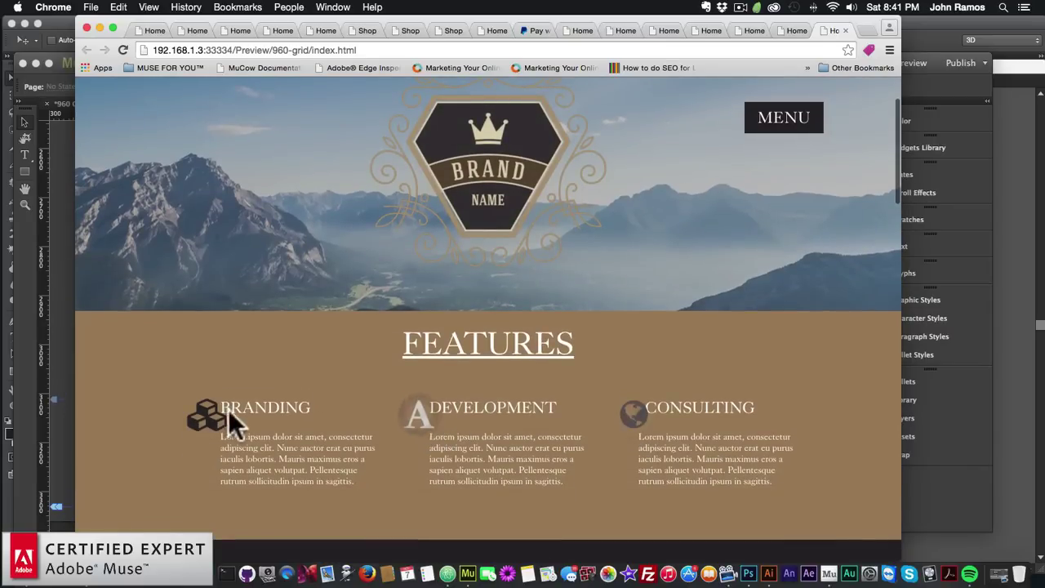
pyautogui.scroll(-5, 529, 412)
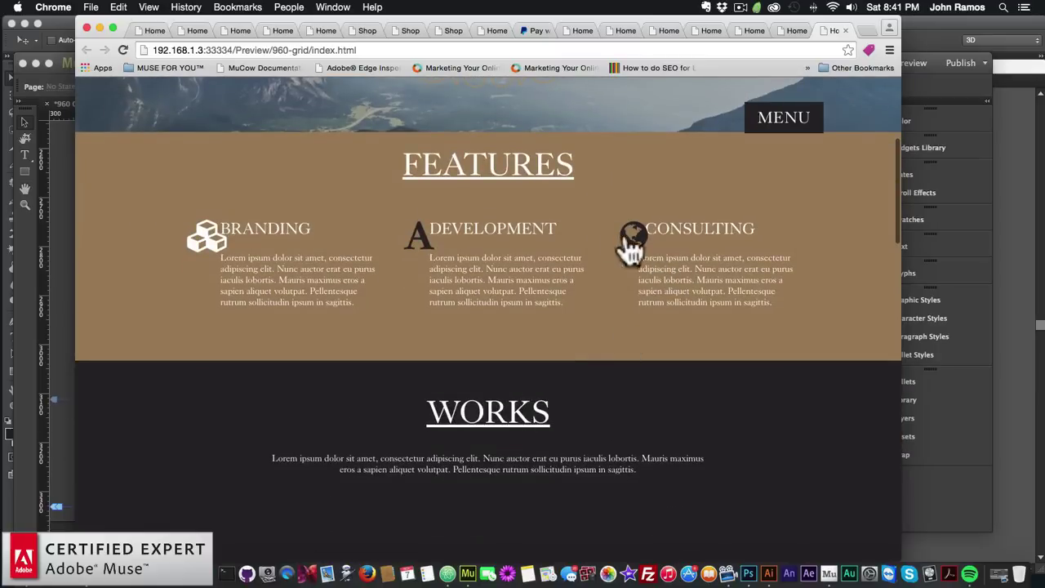
pyautogui.scroll(-5, 457, 344)
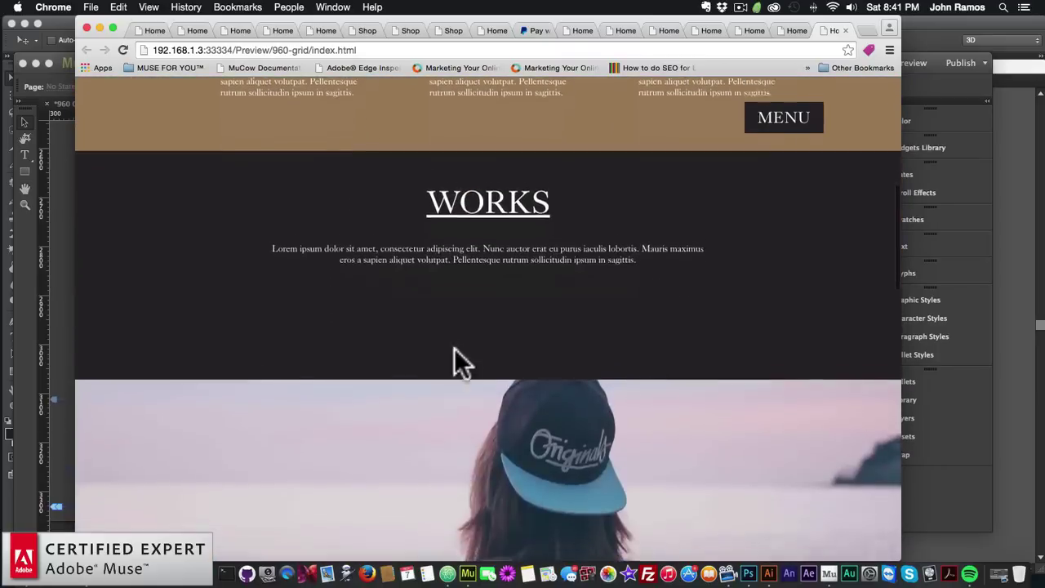
pyautogui.scroll(-10, 454, 347)
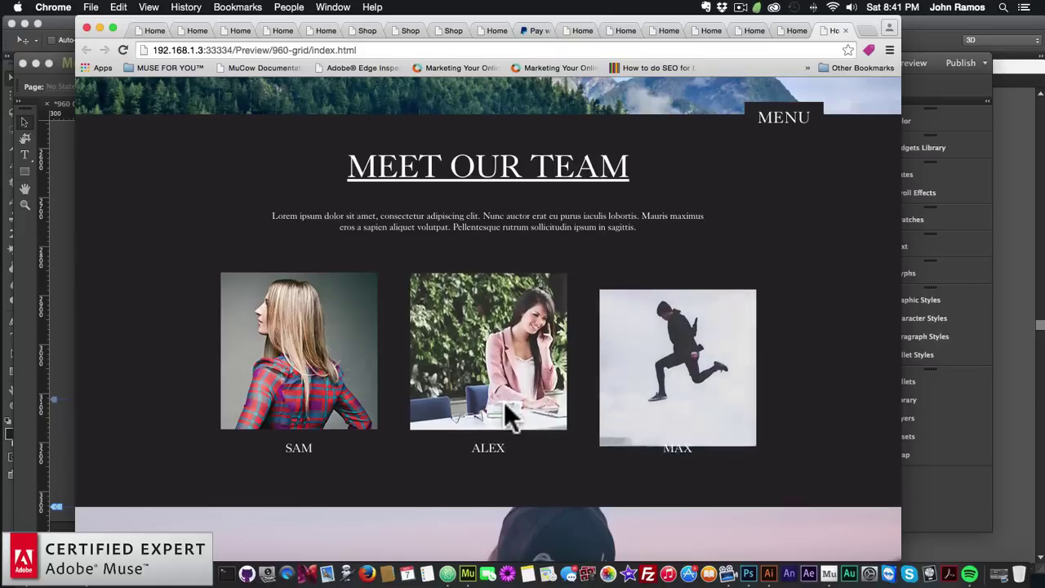
pyautogui.scroll(-2, 502, 400)
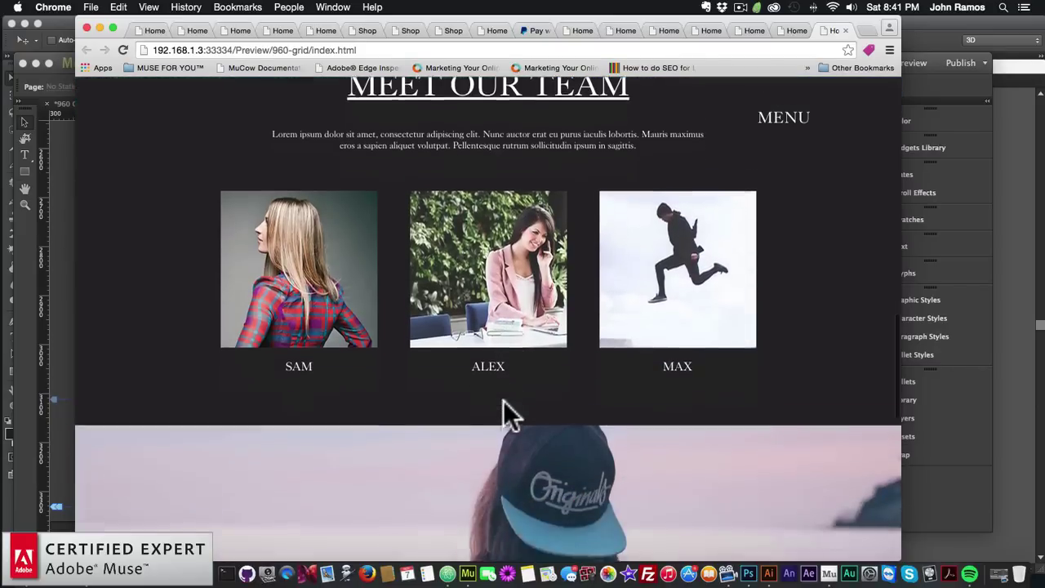
pyautogui.scroll(7, 502, 400)
pyautogui.scroll(-6, 462, 174)
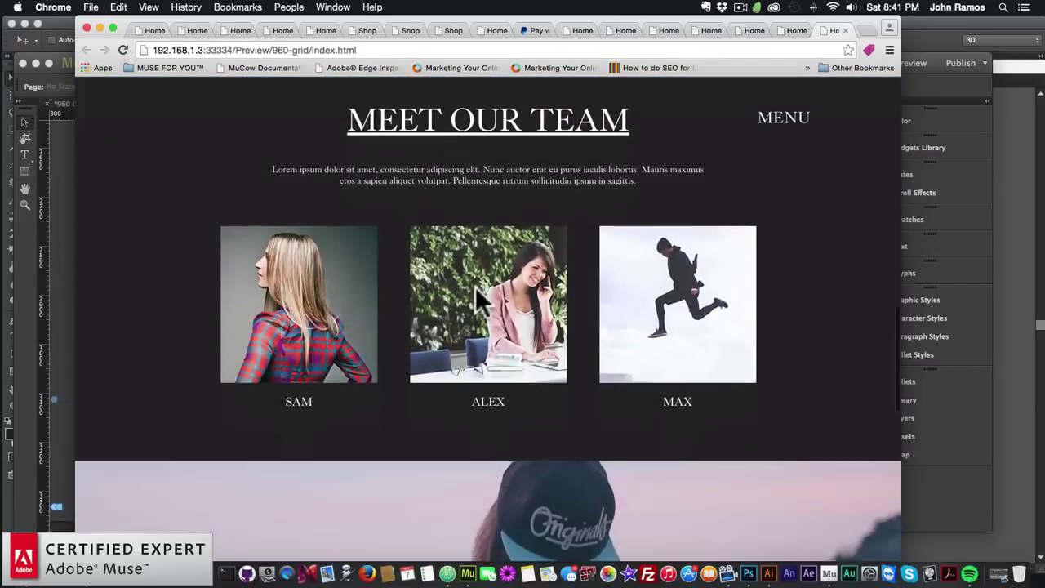
pyautogui.scroll(-15, 477, 293)
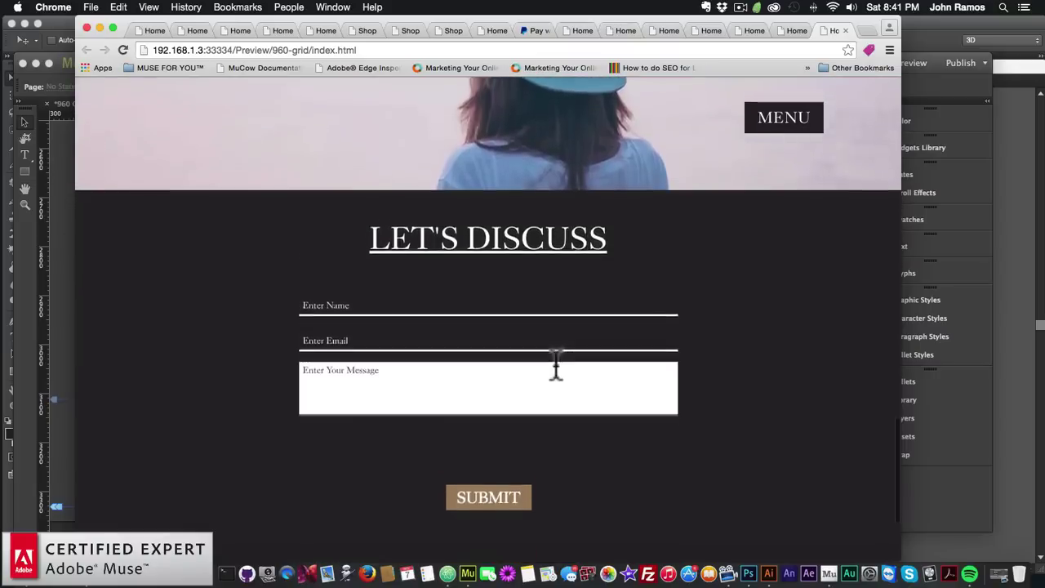
pyautogui.scroll(-5, 556, 367)
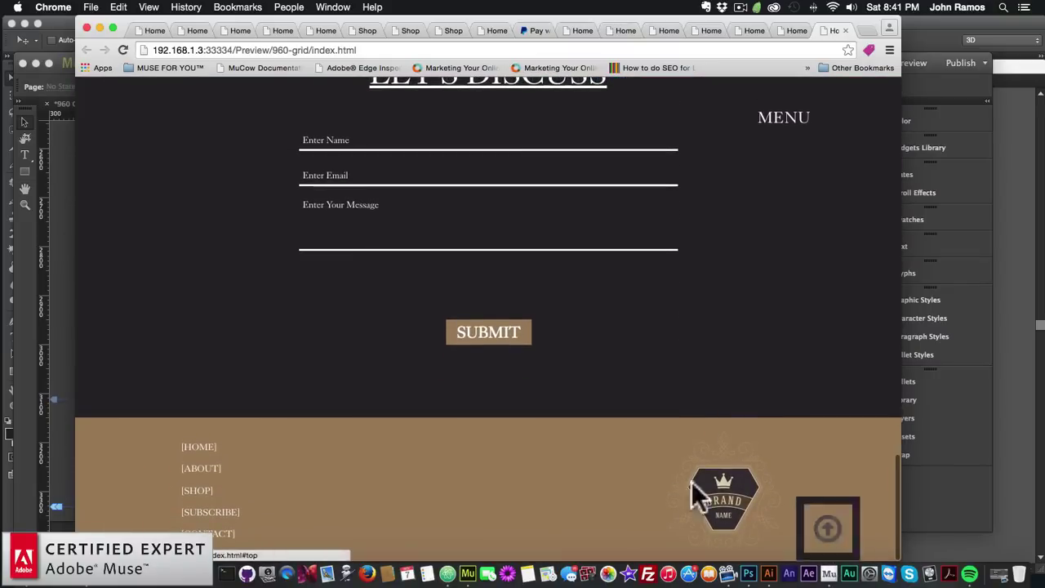
pyautogui.click(829, 530)
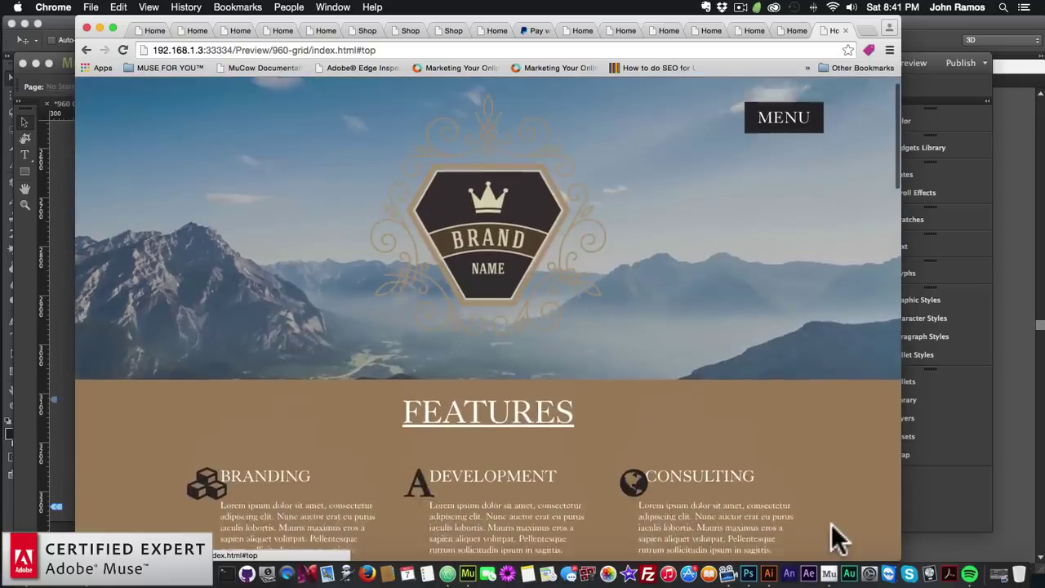
pyautogui.scroll(-10, 791, 488)
pyautogui.scroll(-10, 791, 488)
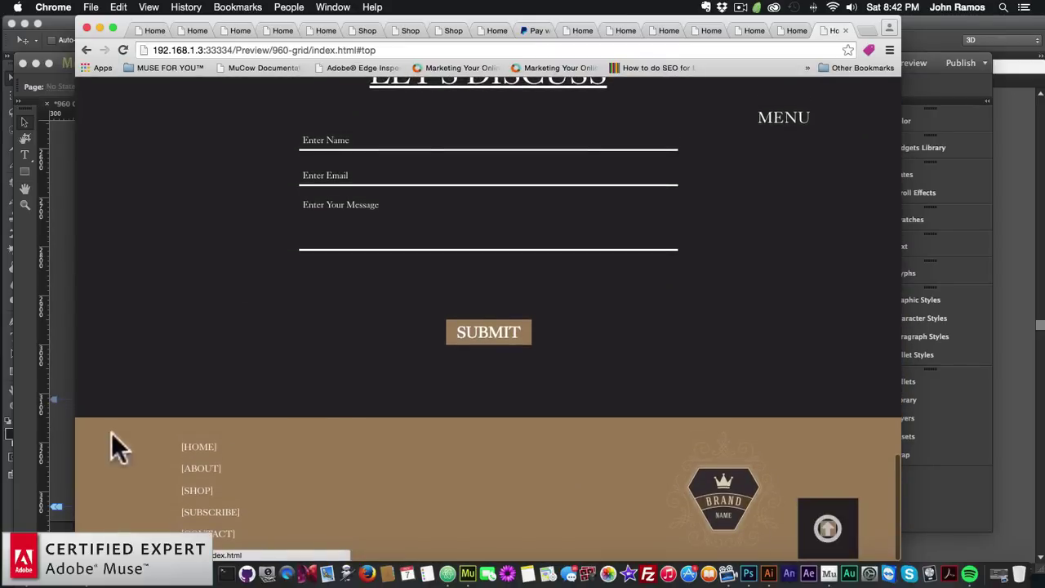
# Back in Muse, set the up-arrow button widget's Instance Number to 2
pyautogui.click(63, 435)
pyautogui.click(704, 490)
pyautogui.click(723, 457)
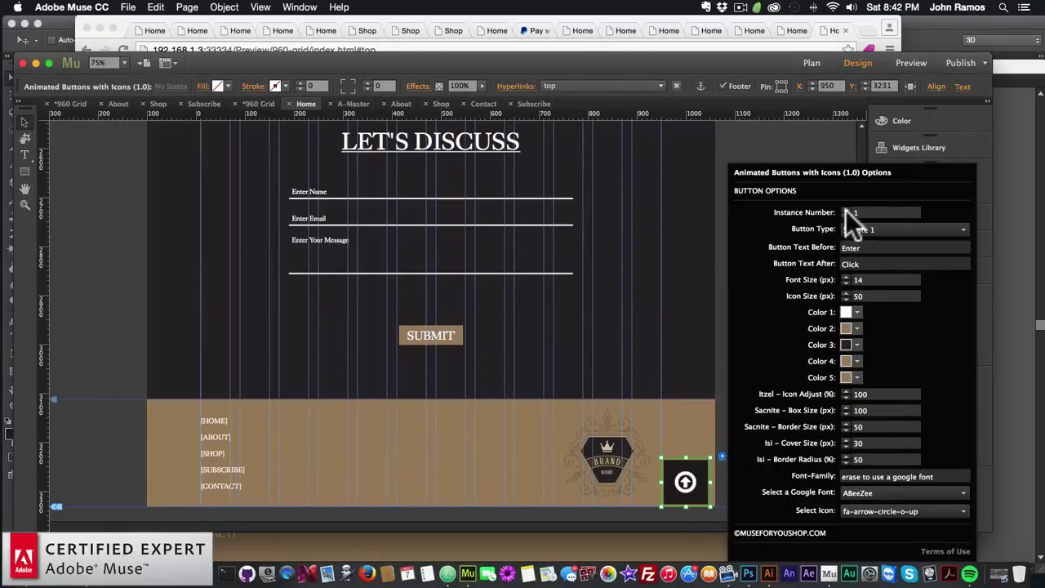
pyautogui.press('Return')
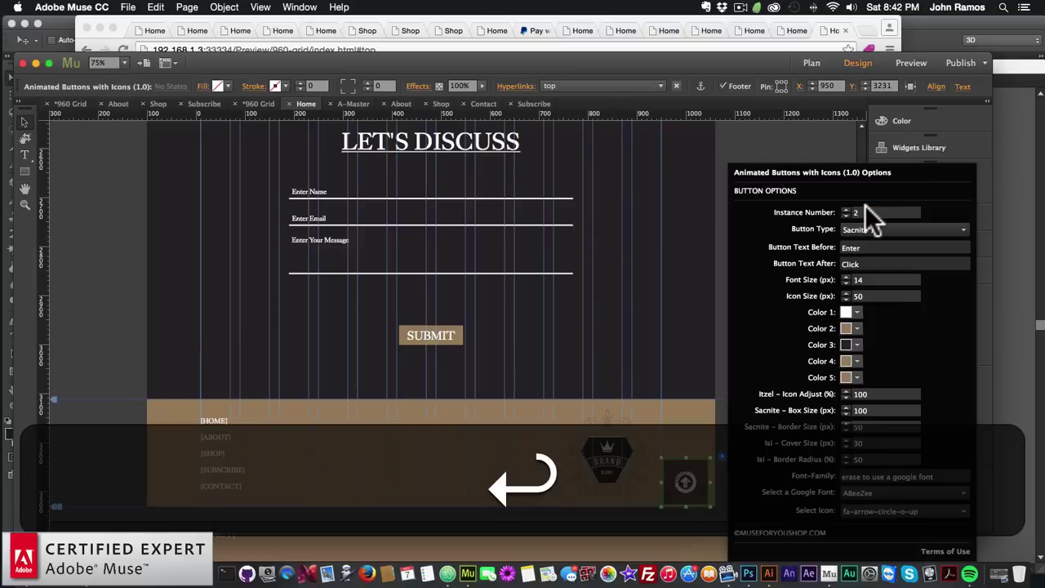
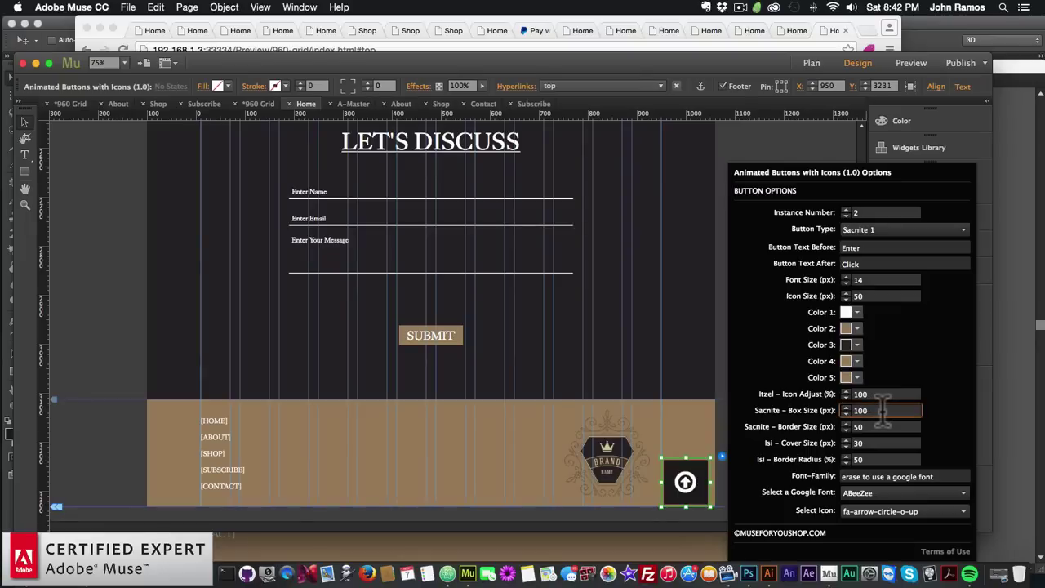
# Give the back-to-top animated button a Box Size of 70 and an Icon Size of 38, then close its options
pyautogui.press('super+a')
pyautogui.write('70')
pyautogui.press('Return')
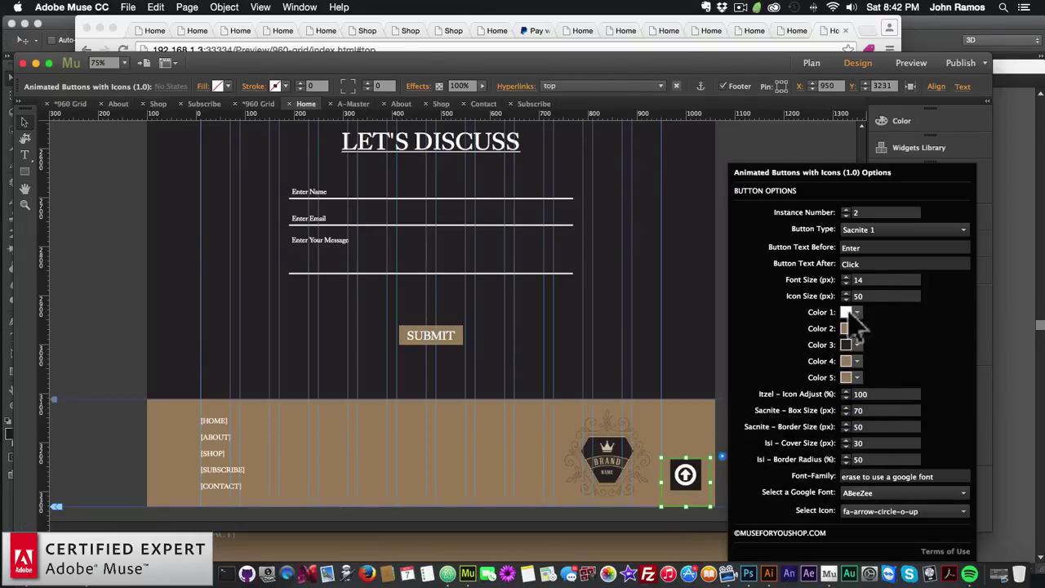
pyautogui.press('BackSpace')
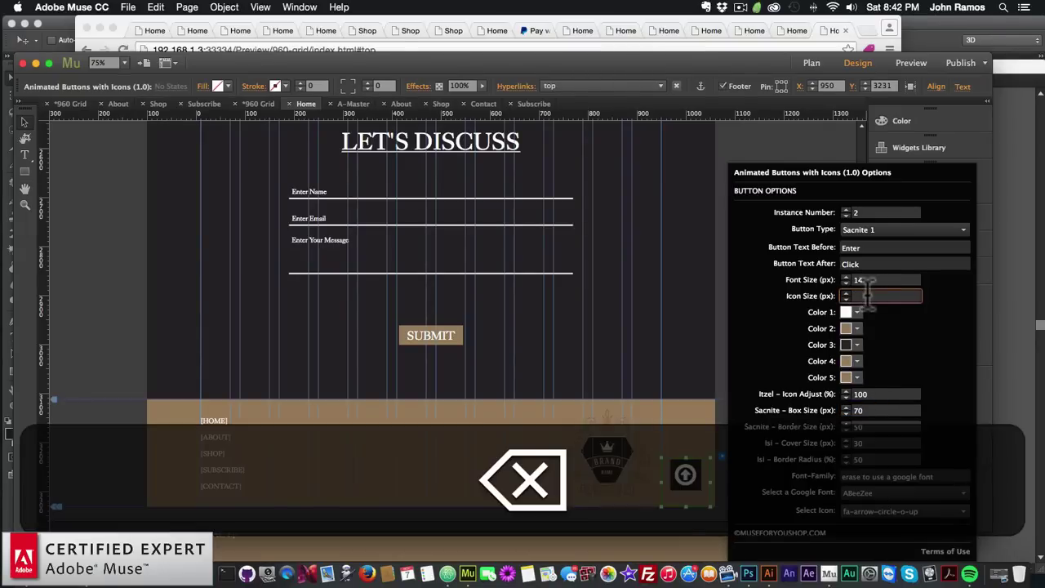
pyautogui.write('38')
pyautogui.press('Return')
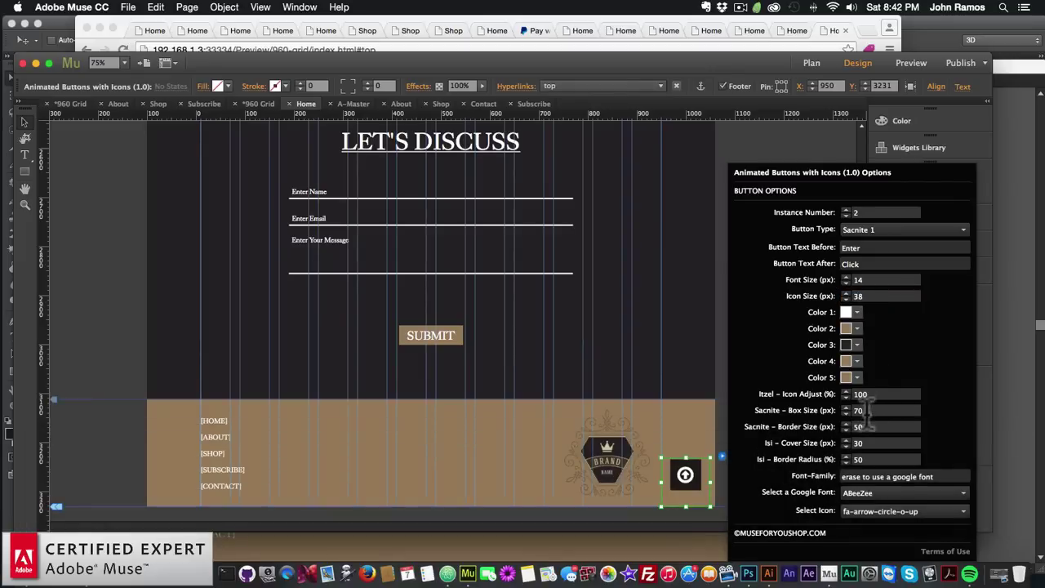
pyautogui.click(682, 502)
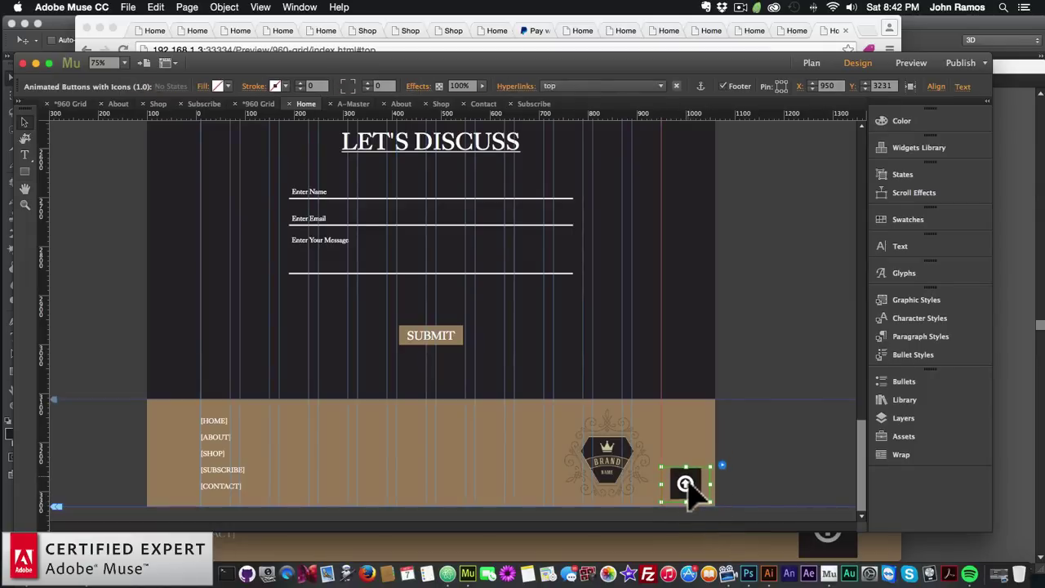
pyautogui.click(555, 303)
# Preview the home page in Chrome and scroll down to the footer
pyautogui.click(128, 6)
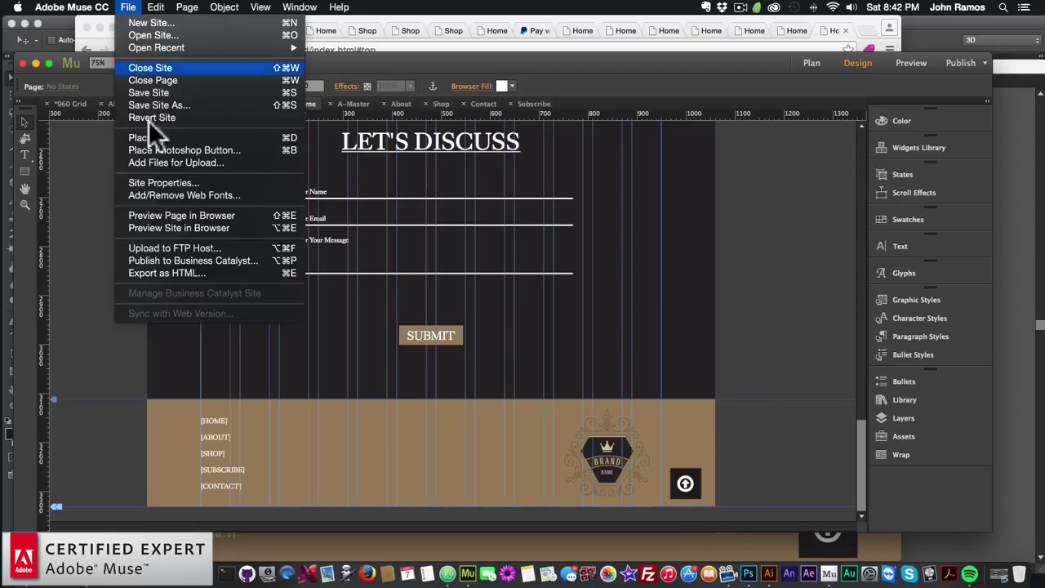
pyautogui.click(162, 211)
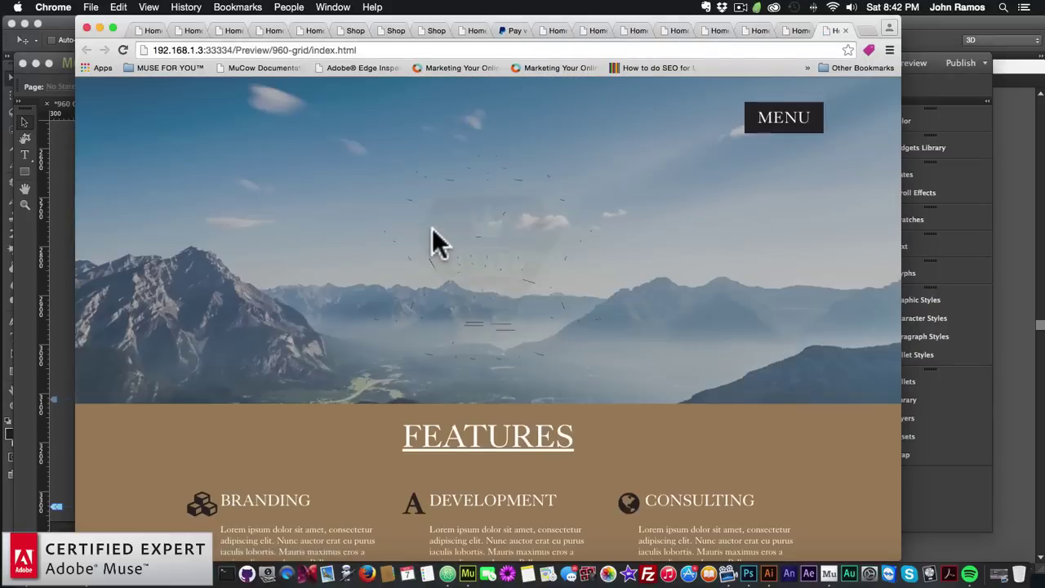
pyautogui.scroll(-2, 432, 236)
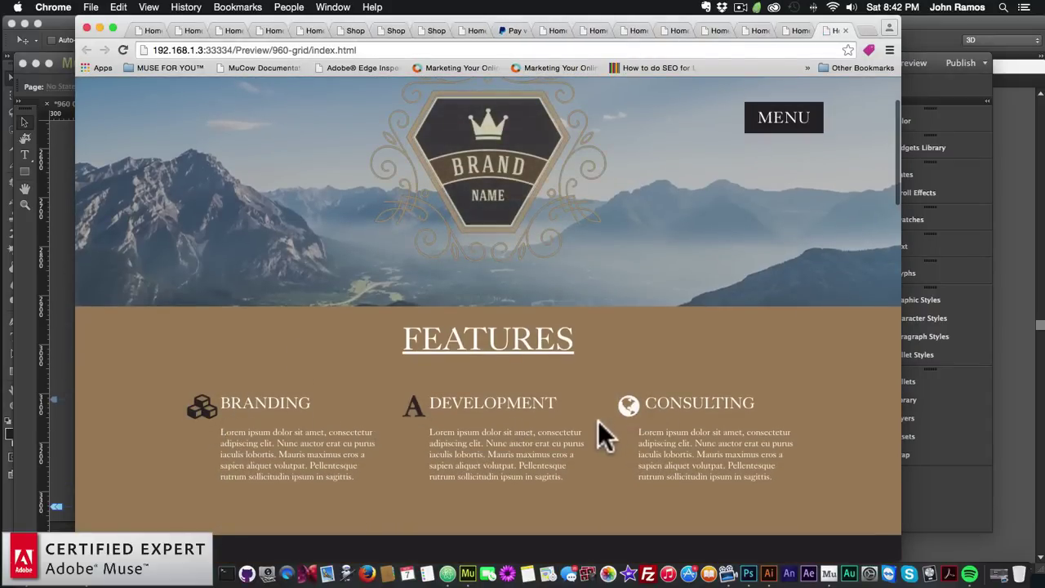
pyautogui.scroll(-2, 598, 420)
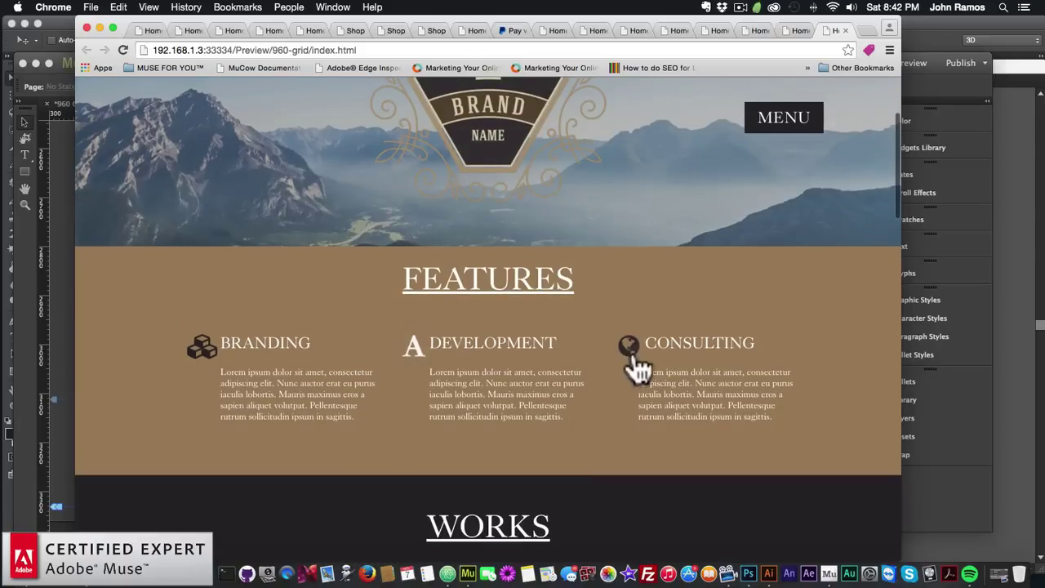
pyautogui.scroll(-2, 564, 412)
pyautogui.scroll(-4, 564, 413)
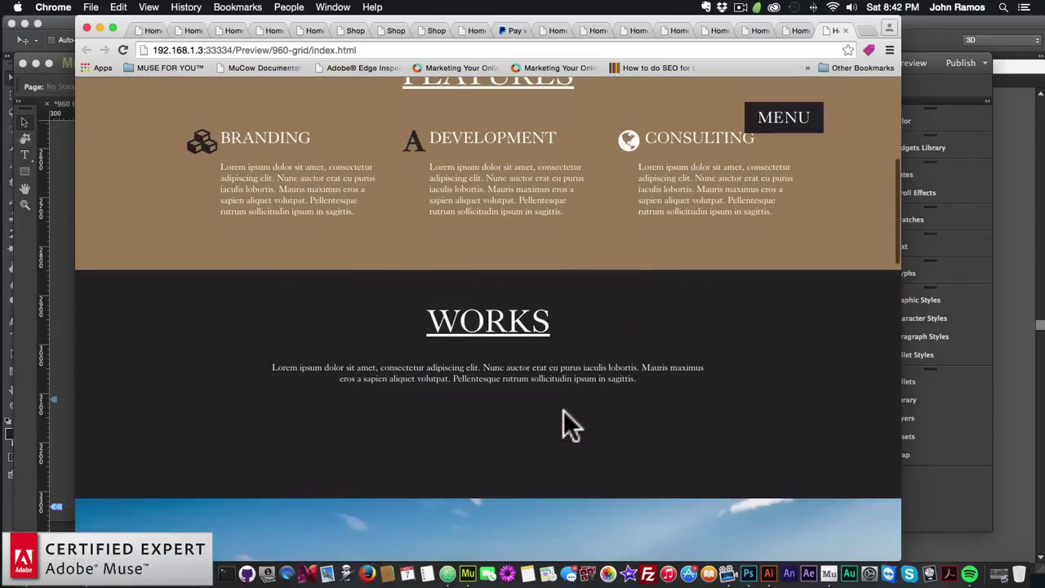
pyautogui.scroll(-15, 563, 412)
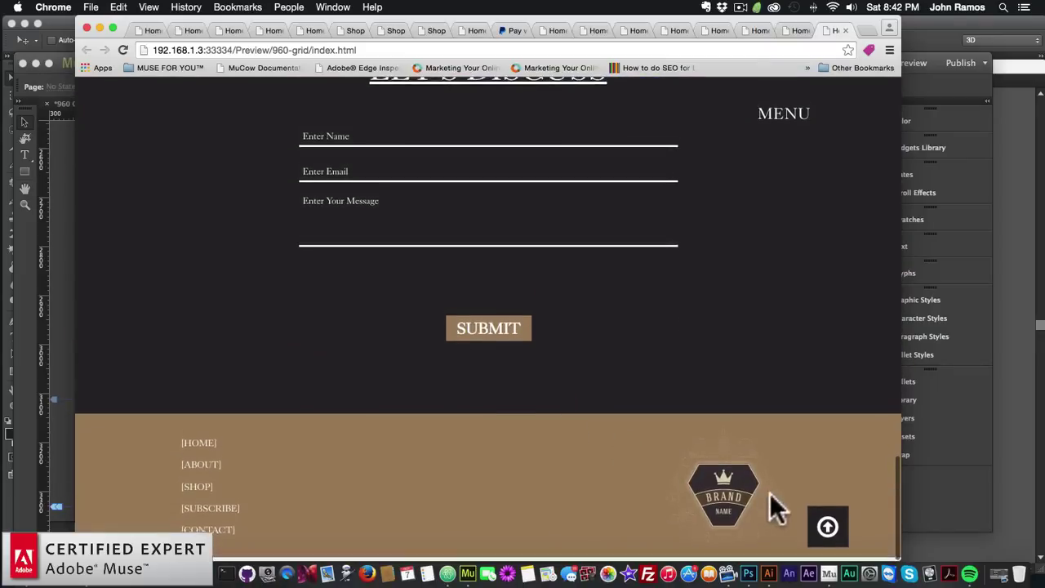
# Confirm the up-arrow button returns to the page top, then go back to Muse
pyautogui.click(829, 529)
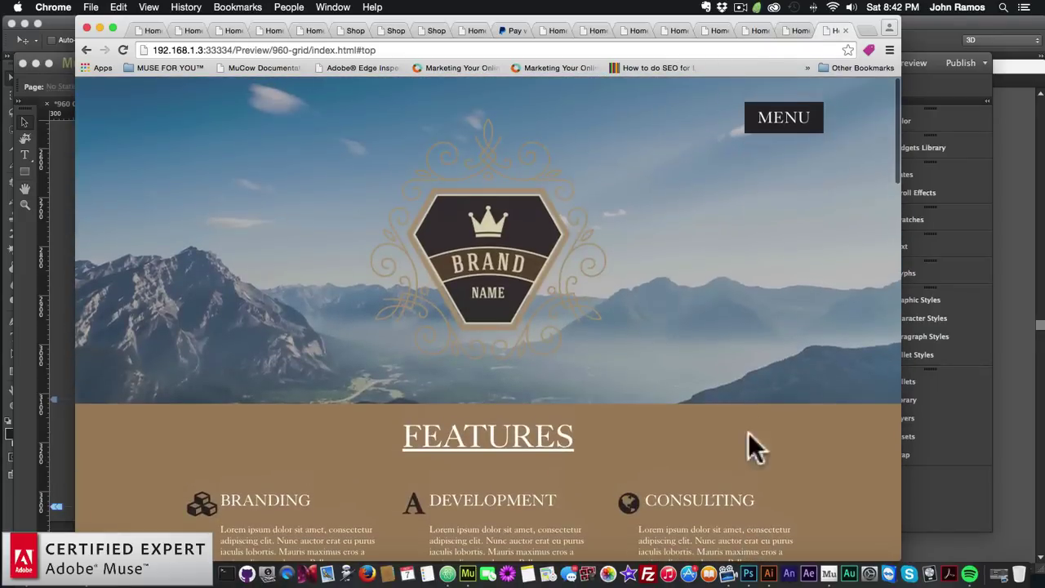
pyautogui.click(63, 368)
pyautogui.scroll(15, 187, 368)
# Inspect the Branding icon's click-effect options and the back-to-top button's options
pyautogui.click(214, 458)
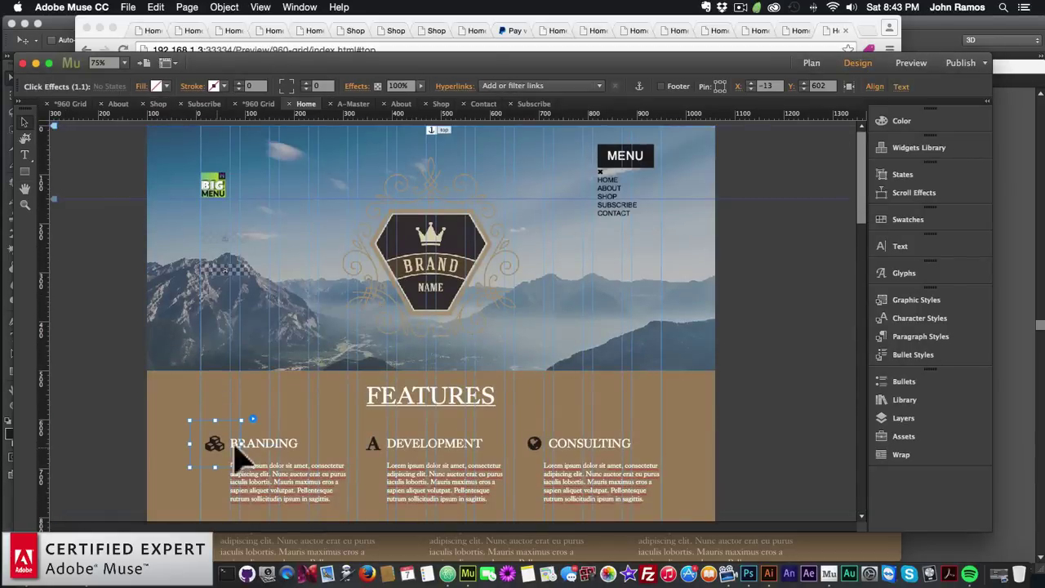
pyautogui.click(253, 420)
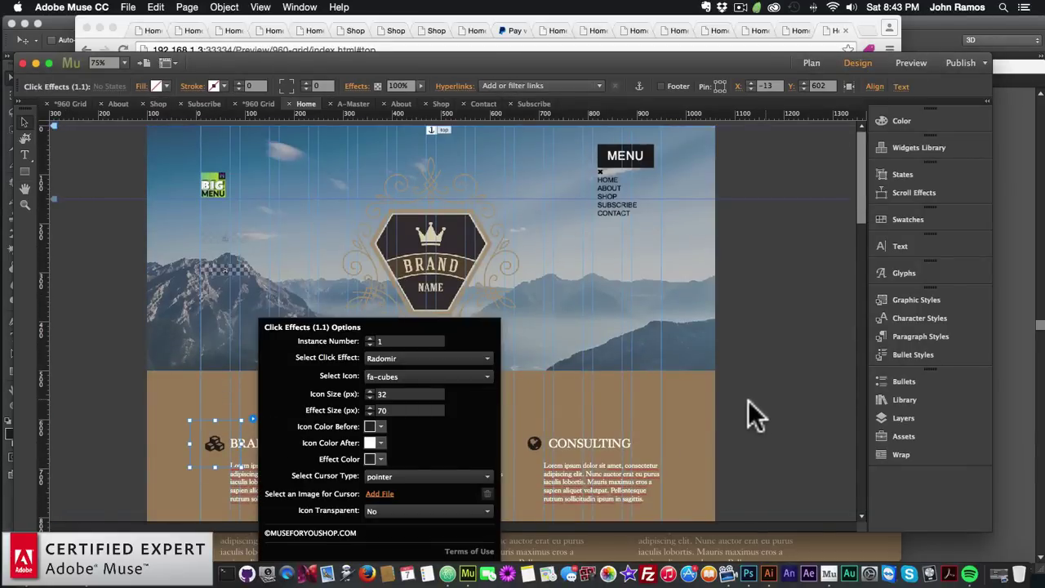
pyautogui.scroll(-15, 746, 408)
pyautogui.click(684, 483)
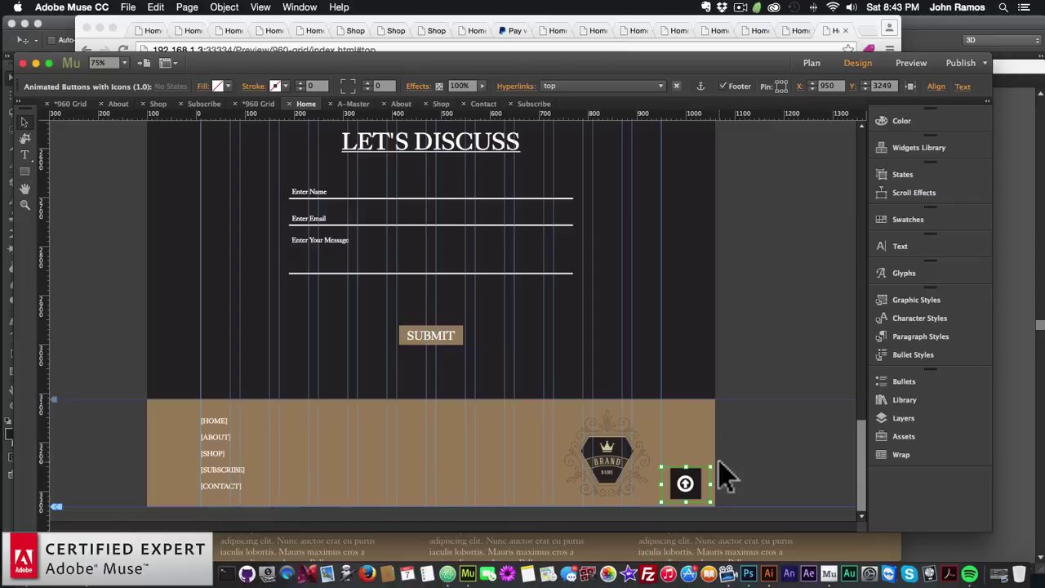
pyautogui.click(719, 464)
pyautogui.press('Escape')
pyautogui.click(737, 343)
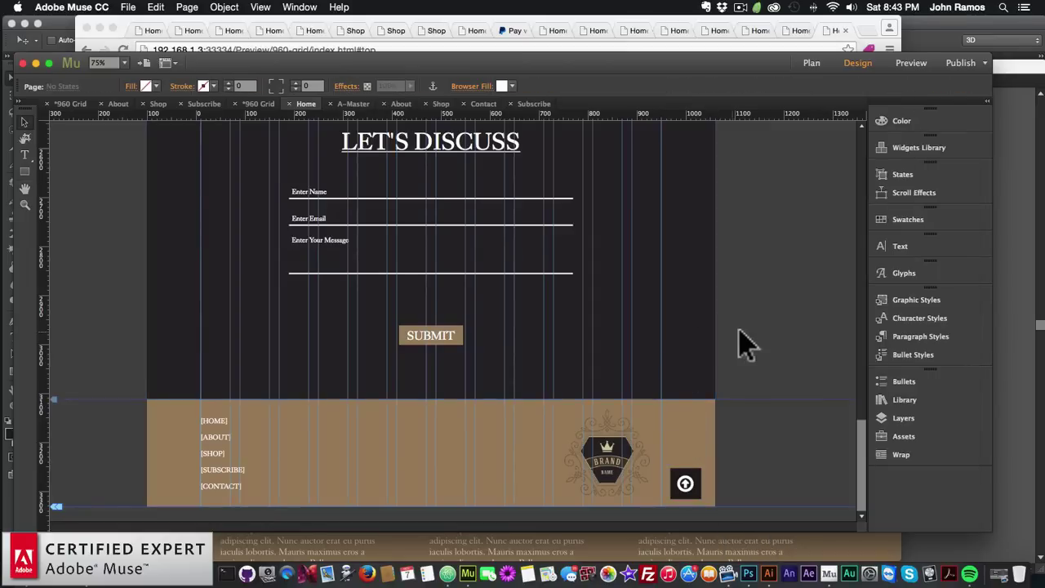
# Recheck the Branding icon's click-effect options, then preview the home page in Chrome
pyautogui.scroll(10, 737, 343)
pyautogui.scroll(10, 548, 374)
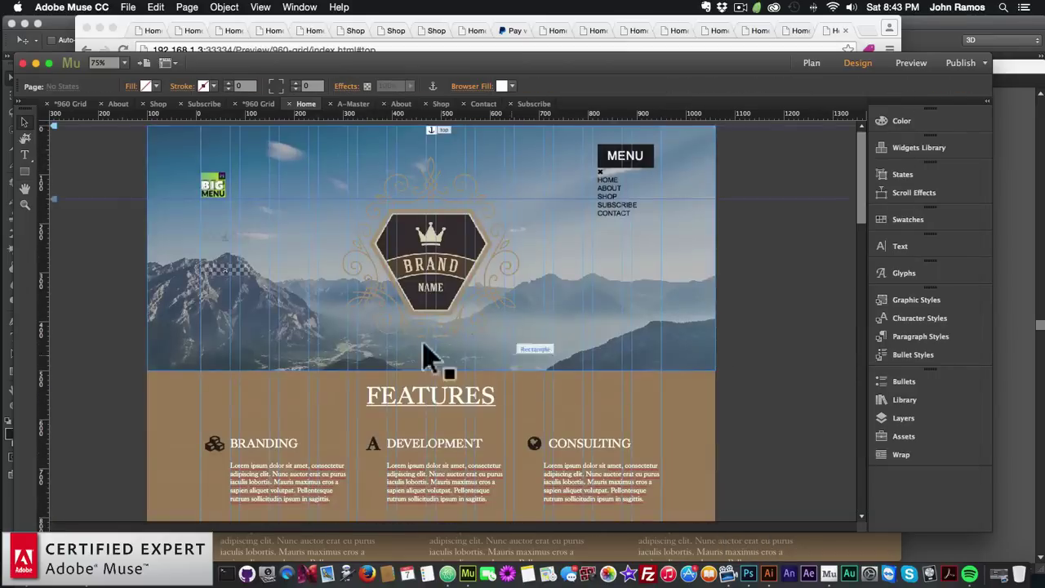
pyautogui.click(216, 443)
pyautogui.click(249, 421)
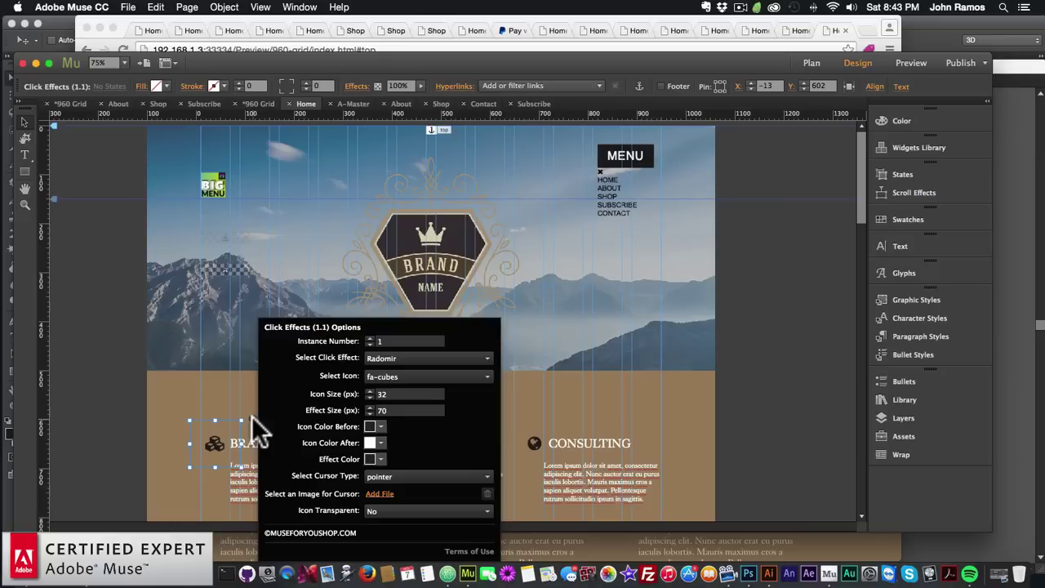
pyautogui.click(833, 387)
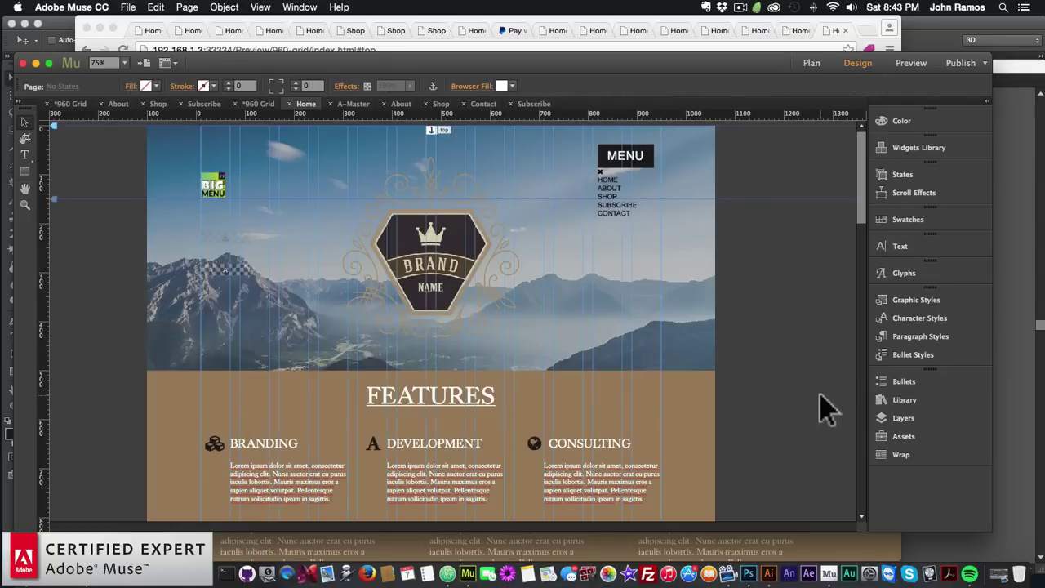
pyautogui.click(128, 6)
pyautogui.click(158, 214)
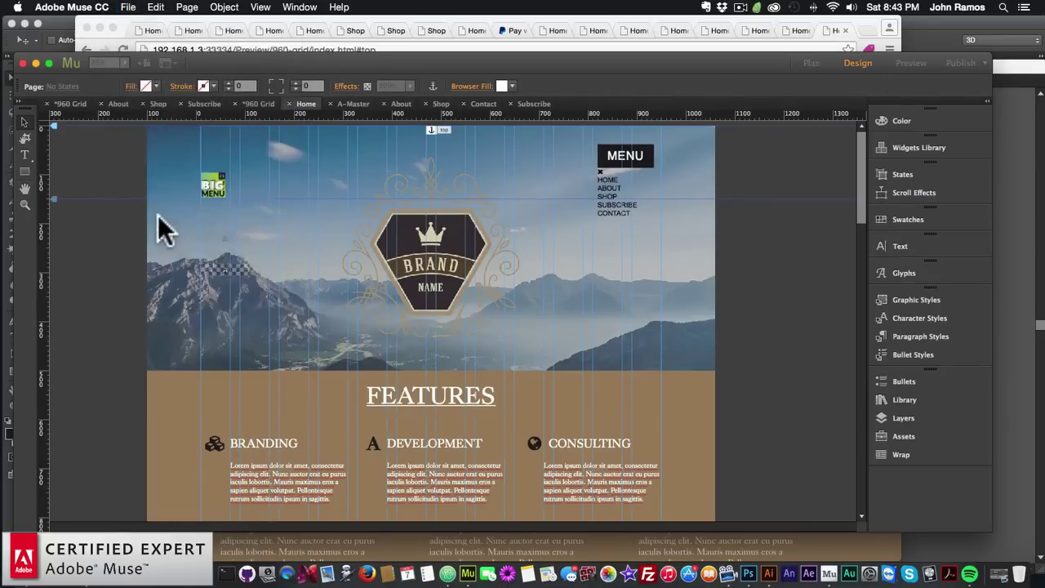
# Scroll the home page preview and check that the back-to-top arrow returns to the top
pyautogui.scroll(-5, 415, 349)
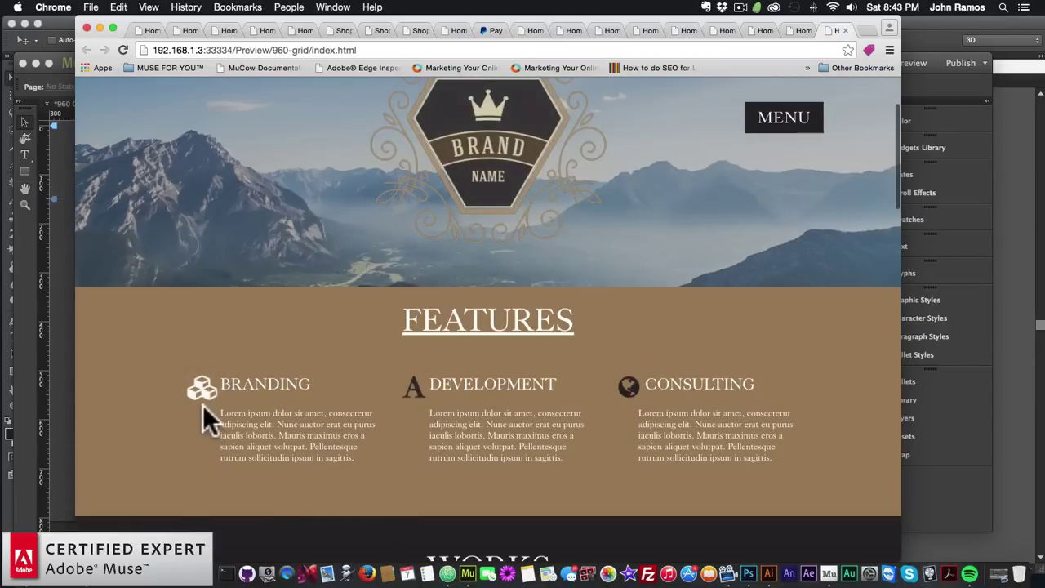
pyautogui.scroll(-10, 202, 405)
pyautogui.scroll(-5, 204, 403)
pyautogui.scroll(3, 204, 403)
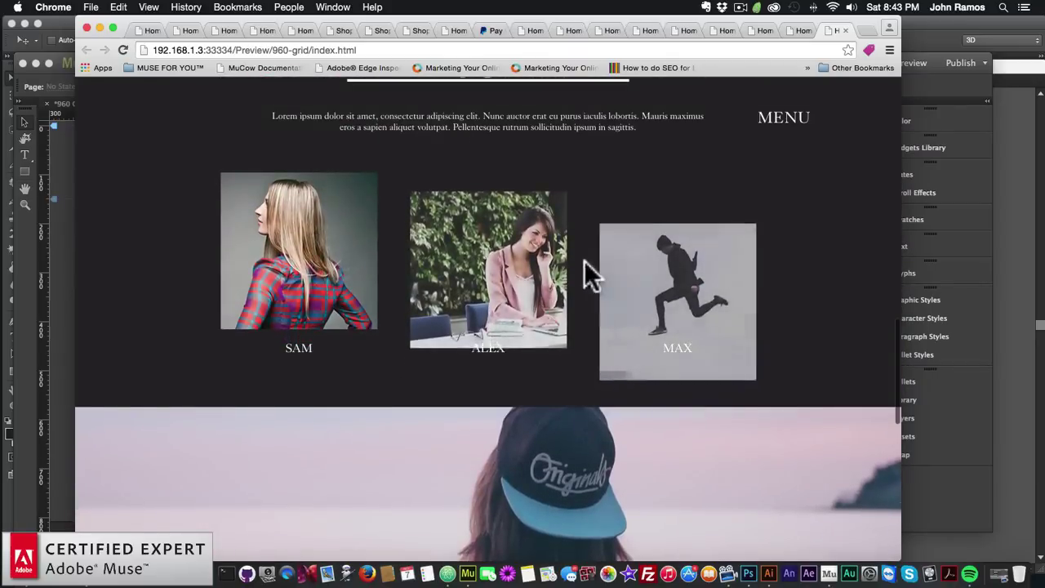
pyautogui.scroll(-6, 498, 308)
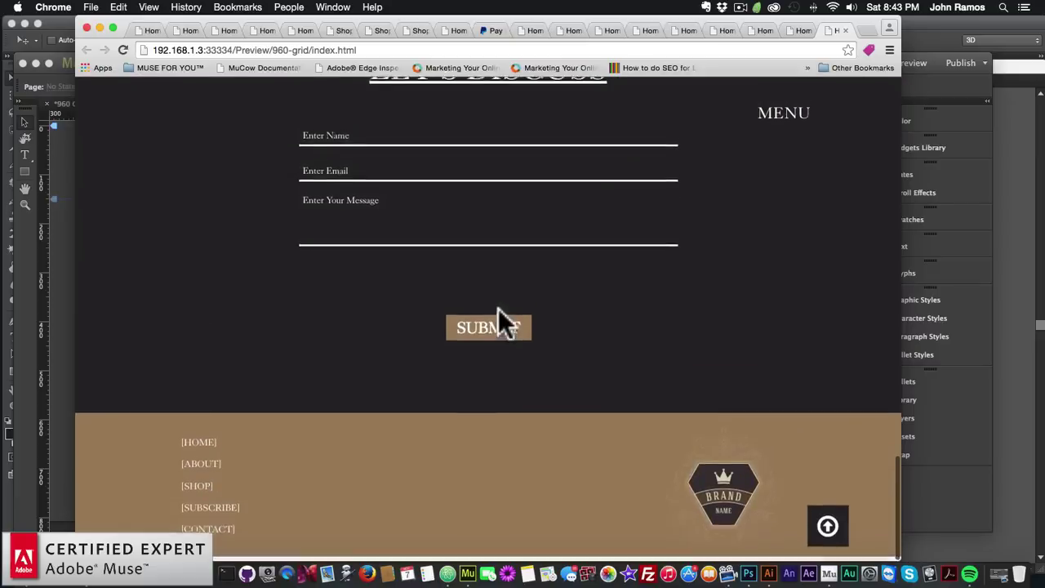
pyautogui.click(826, 537)
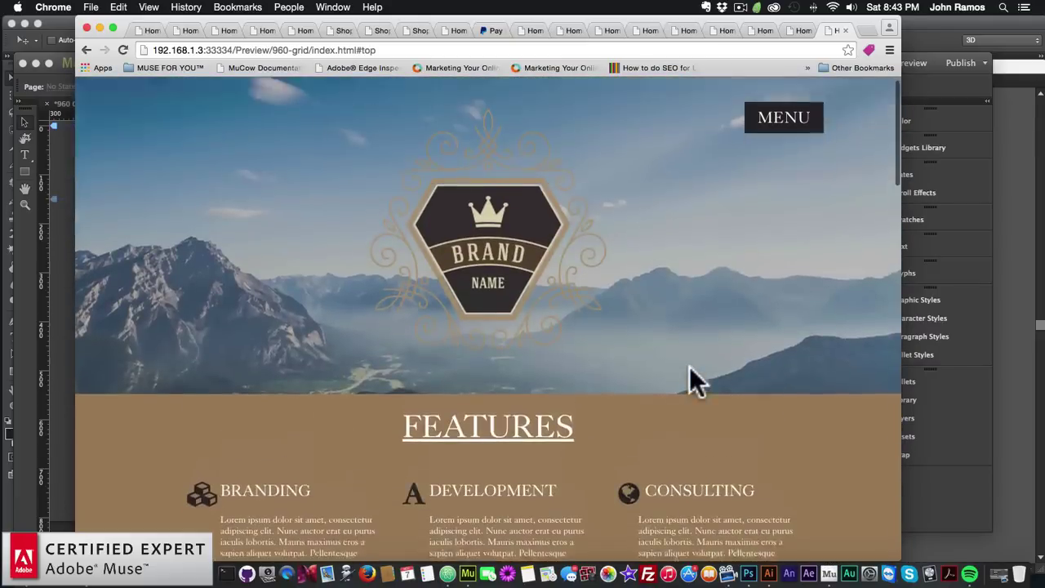
pyautogui.scroll(-1, 502, 220)
pyautogui.scroll(1, 513, 239)
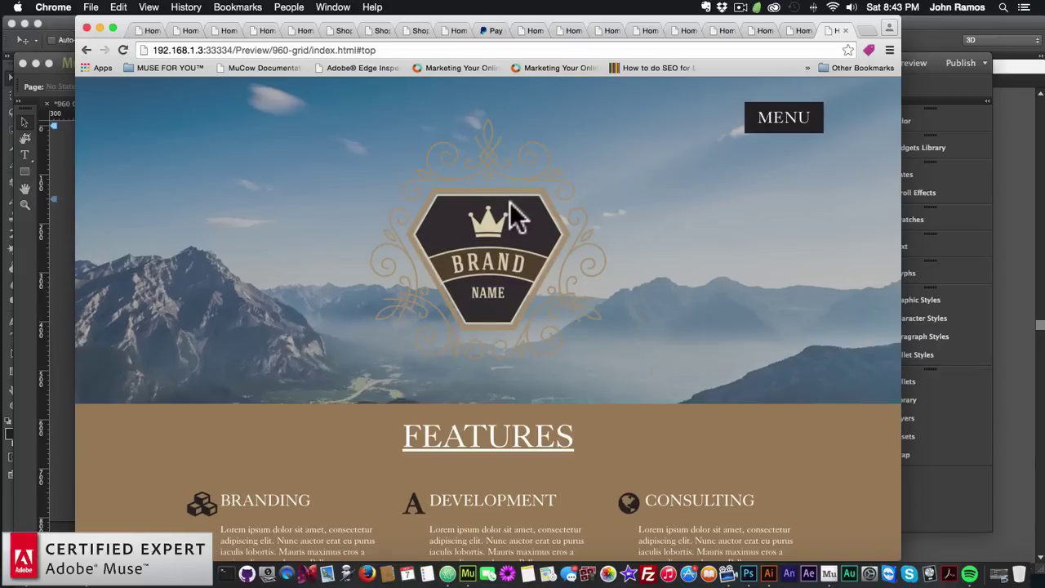
# Scroll down to the footer repeatedly and test the back-to-top arrow's smooth return several times
pyautogui.scroll(-5, 453, 278)
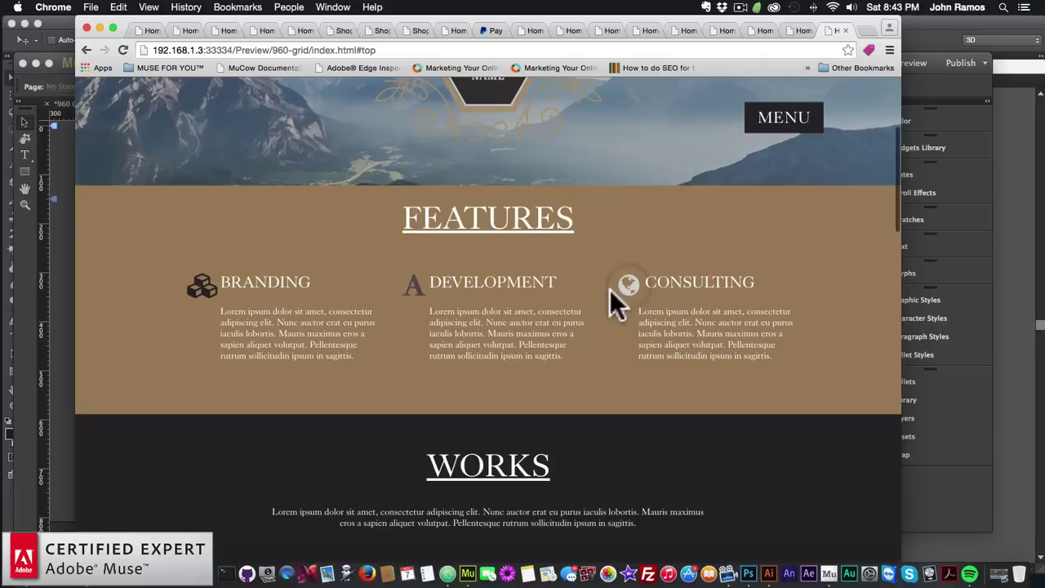
pyautogui.scroll(-5, 466, 315)
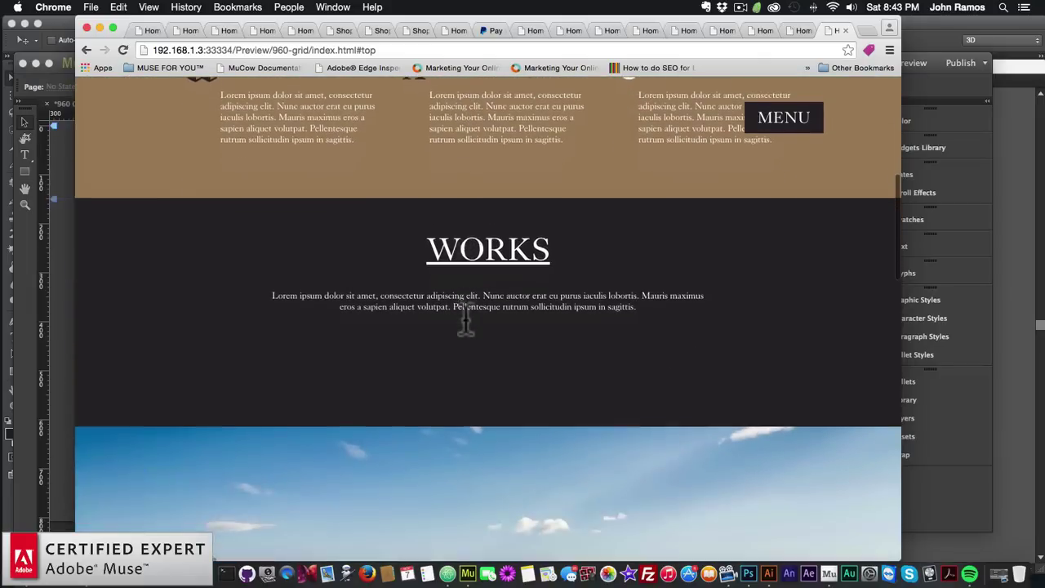
pyautogui.scroll(3, 469, 331)
pyautogui.scroll(-10, 464, 316)
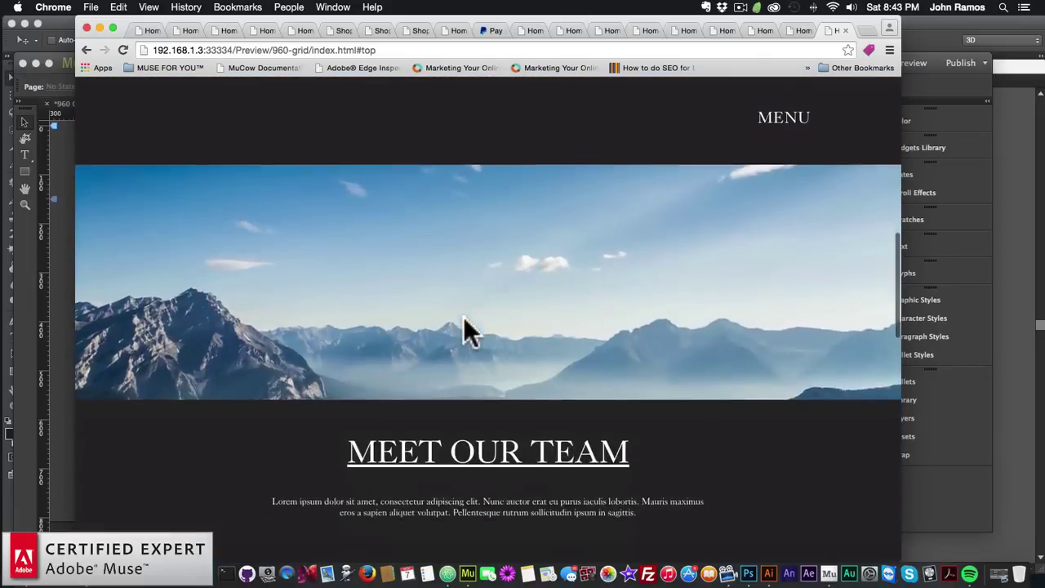
pyautogui.scroll(10, 463, 317)
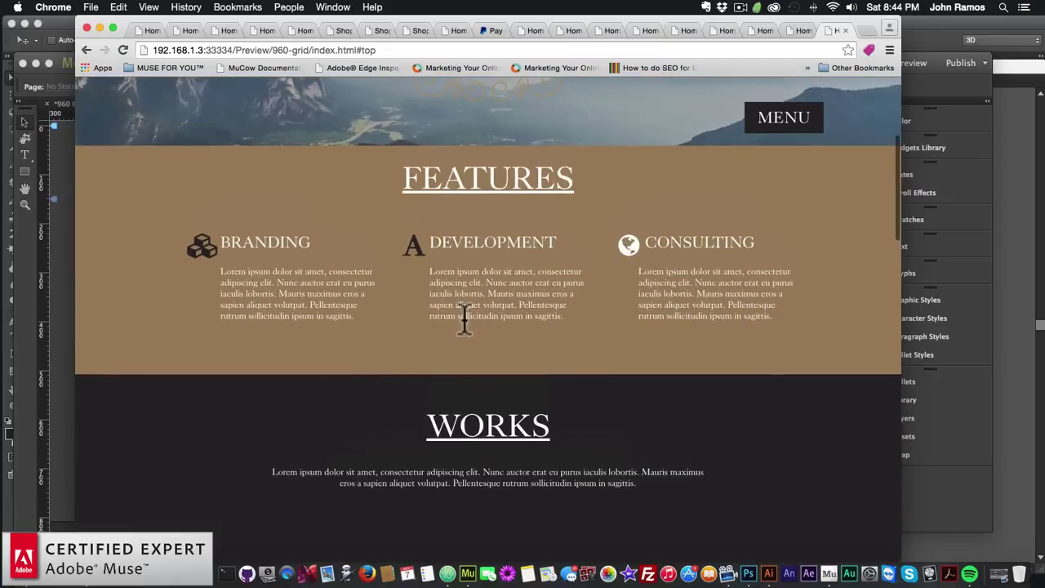
pyautogui.scroll(-8, 463, 318)
pyautogui.scroll(3, 461, 318)
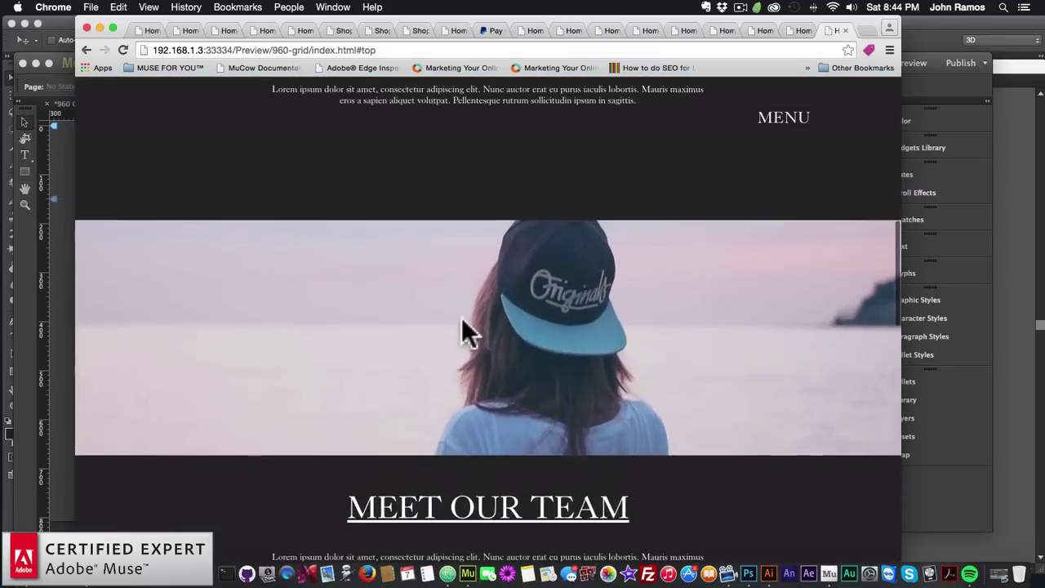
pyautogui.scroll(3, 482, 365)
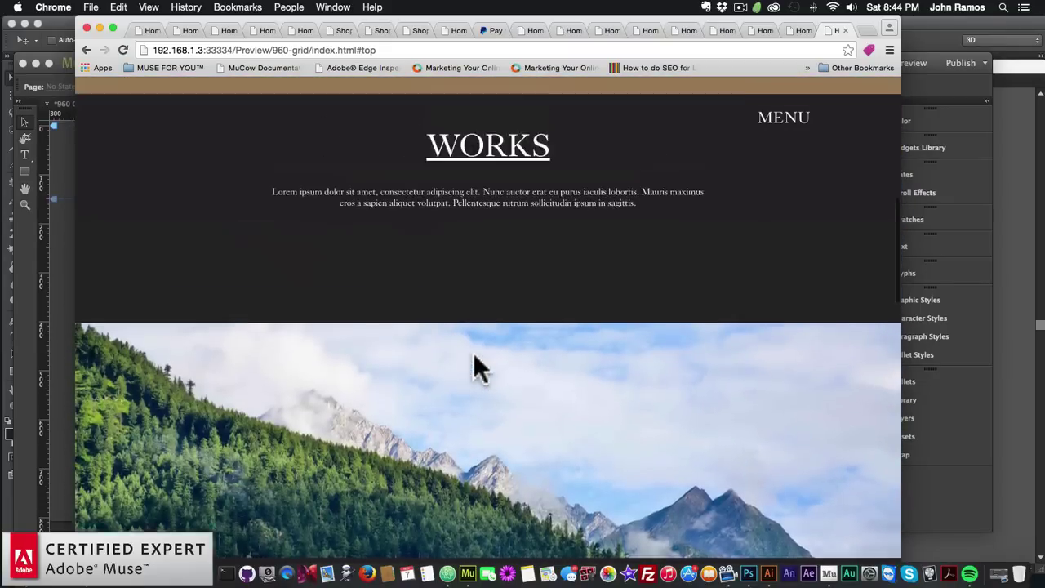
pyautogui.scroll(-5, 473, 354)
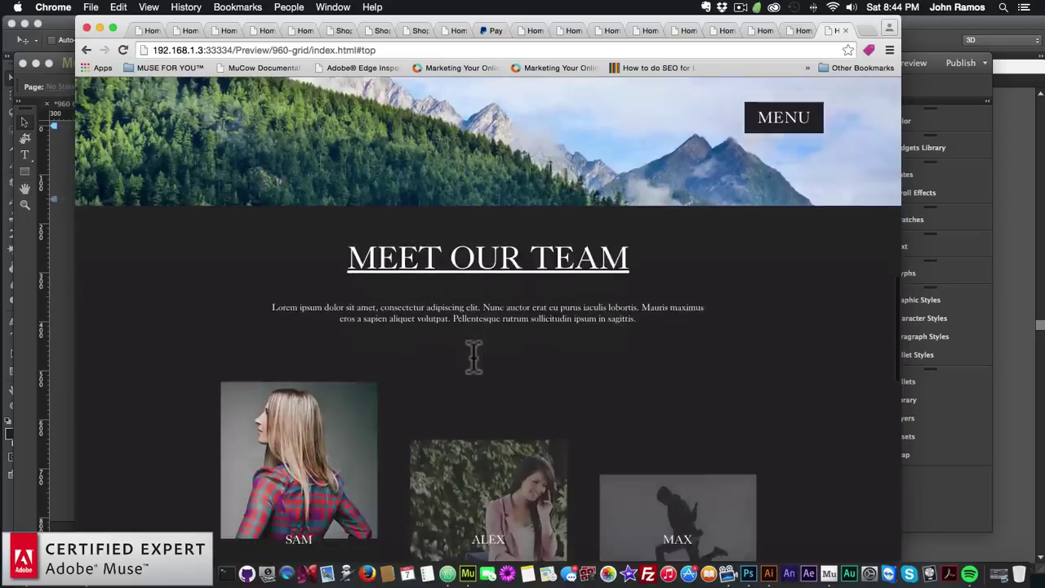
pyautogui.scroll(-1, 472, 354)
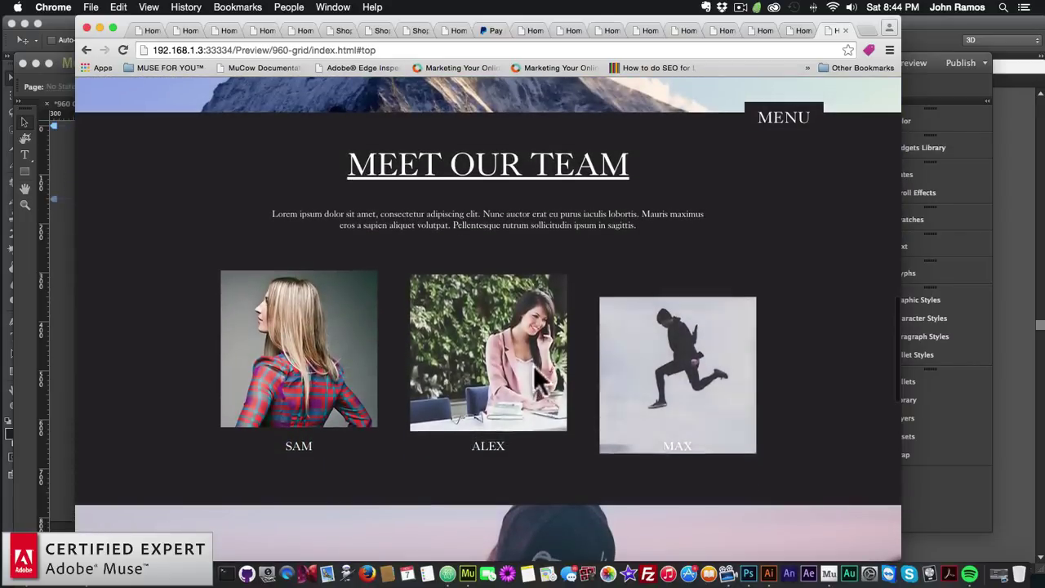
pyautogui.scroll(5, 309, 356)
pyautogui.scroll(-1, 311, 352)
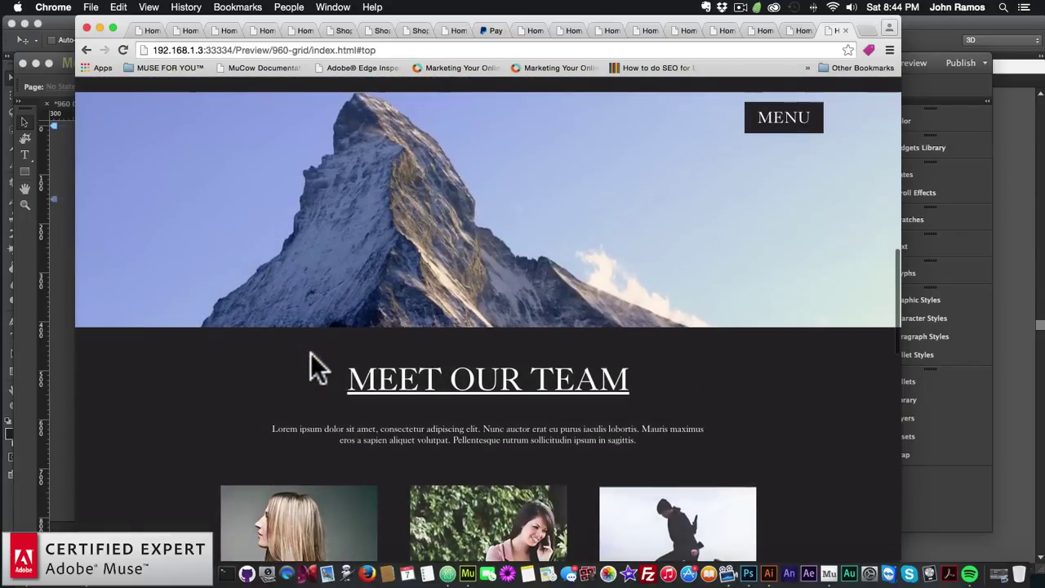
pyautogui.scroll(-3, 310, 383)
pyautogui.scroll(-2, 331, 420)
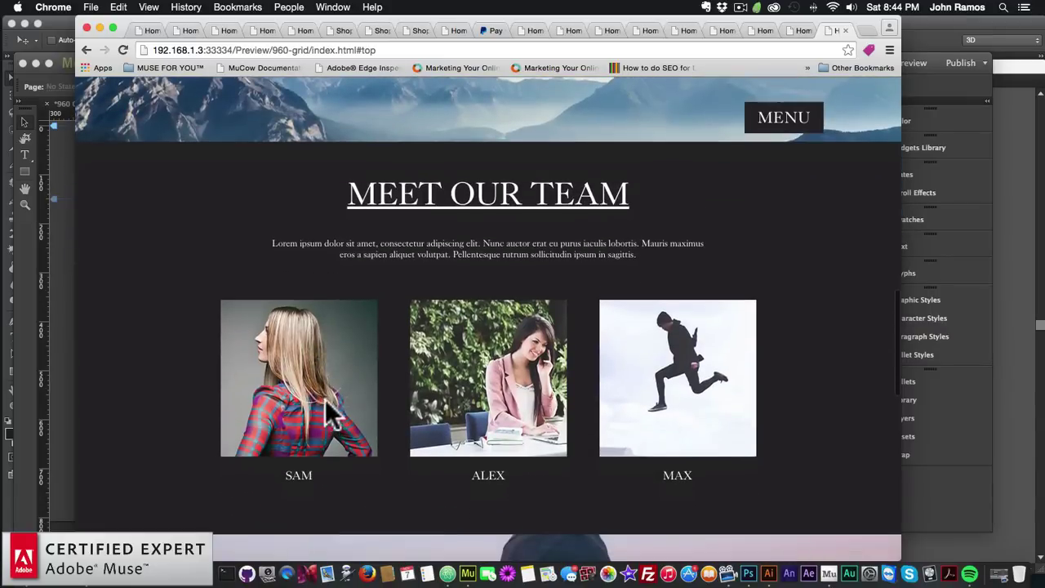
pyautogui.scroll(15, 466, 366)
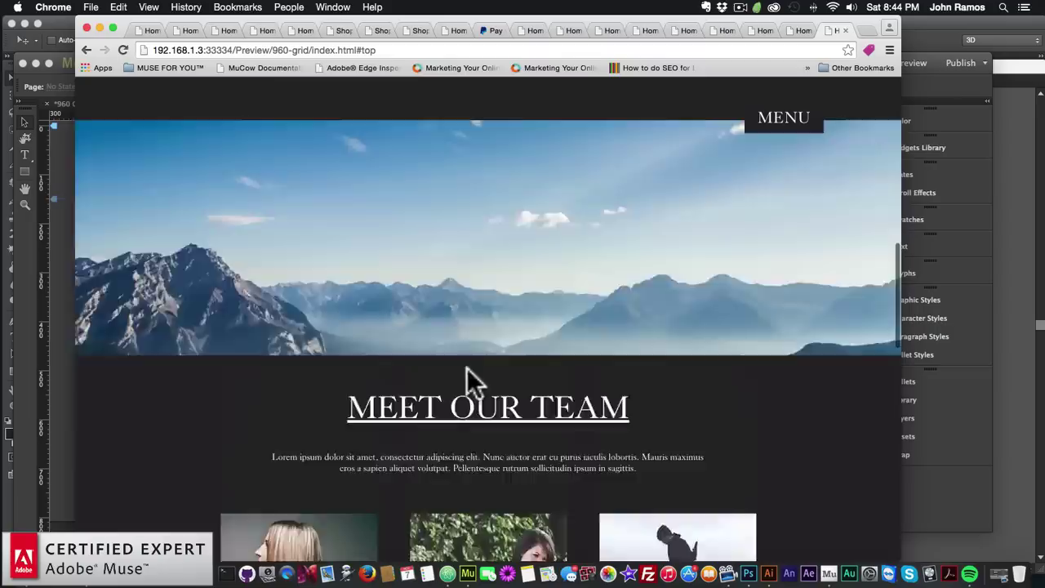
pyautogui.scroll(-15, 466, 370)
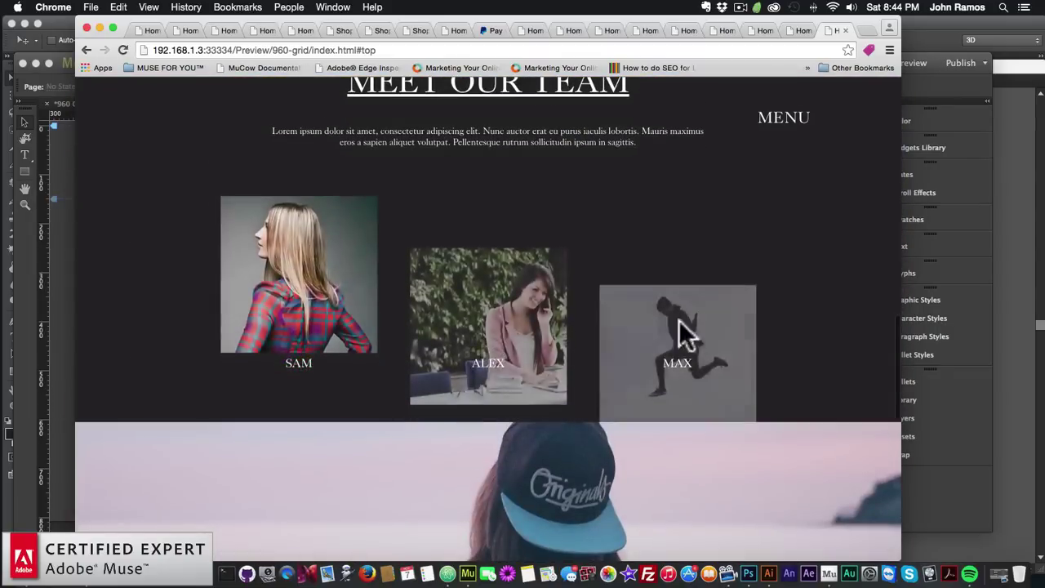
pyautogui.scroll(-2, 402, 349)
pyautogui.scroll(-10, 401, 349)
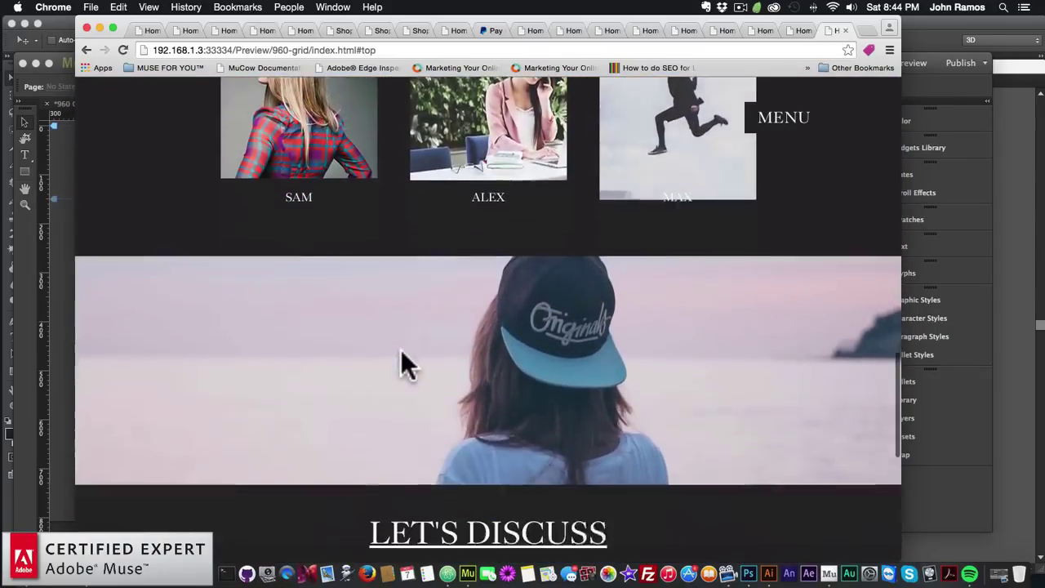
pyautogui.scroll(-2, 490, 363)
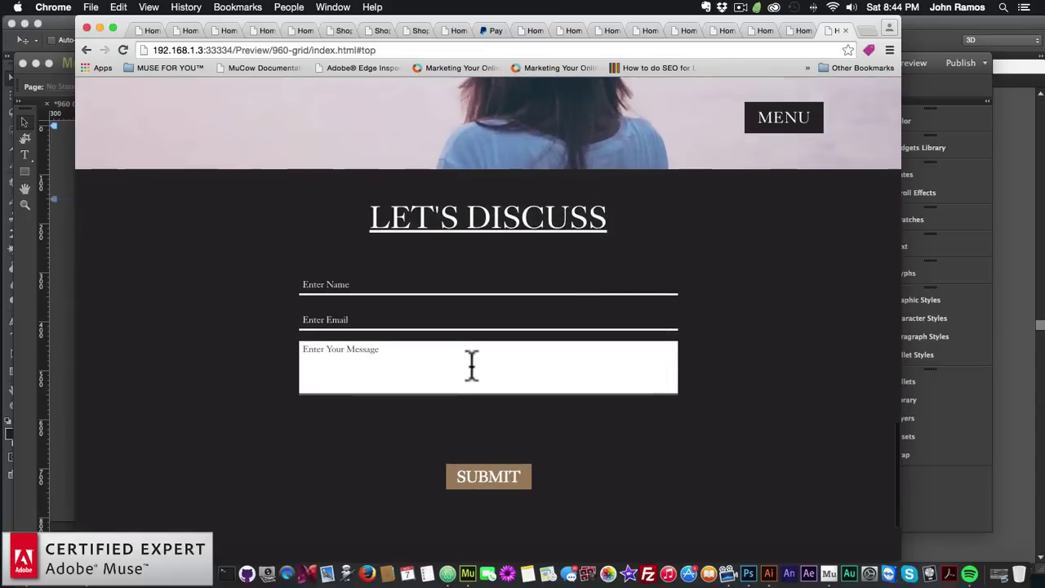
pyautogui.scroll(-4, 453, 403)
pyautogui.scroll(-1, 376, 389)
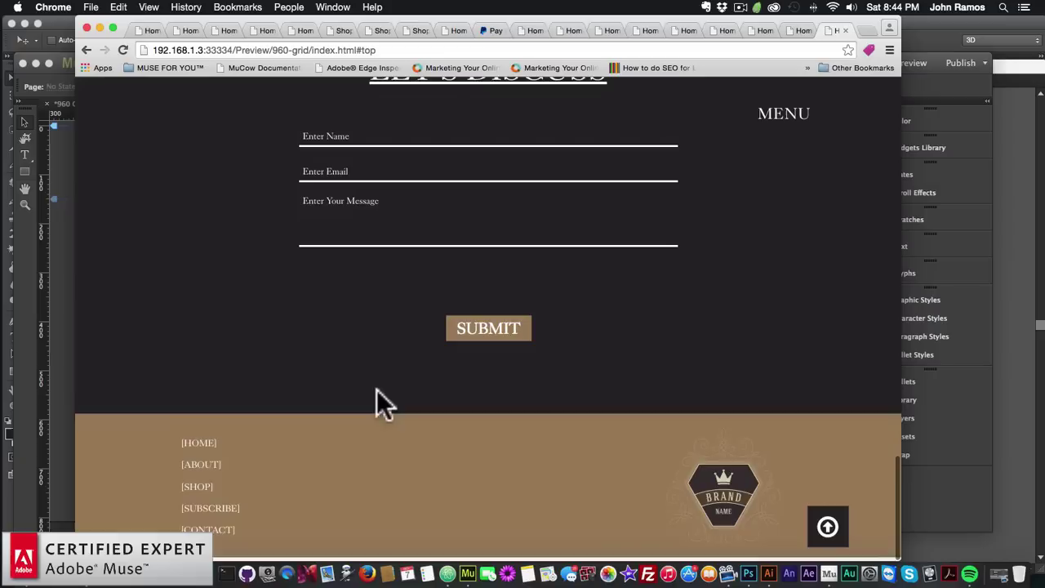
pyautogui.click(827, 532)
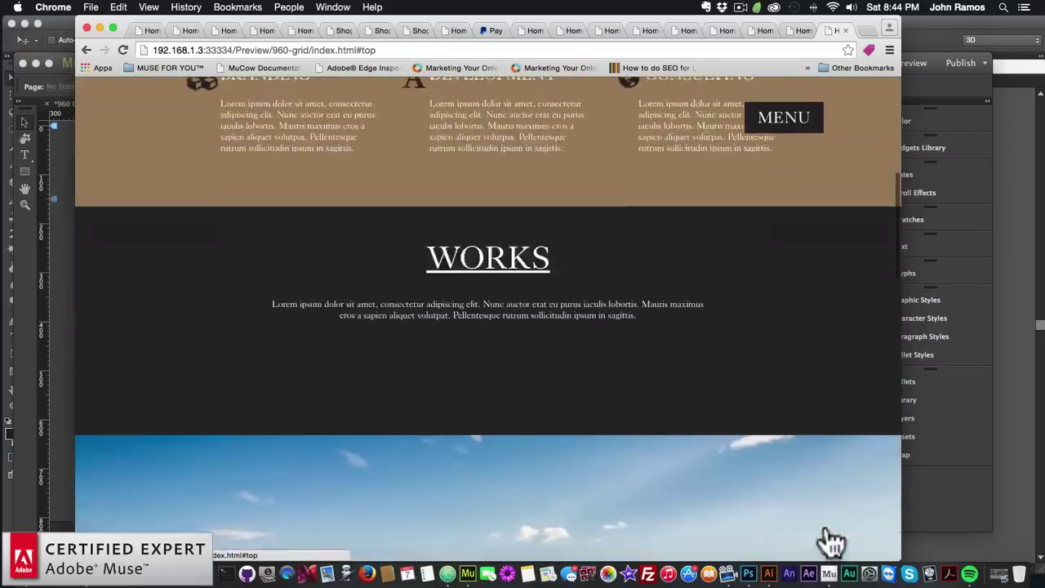
pyautogui.scroll(-15, 780, 489)
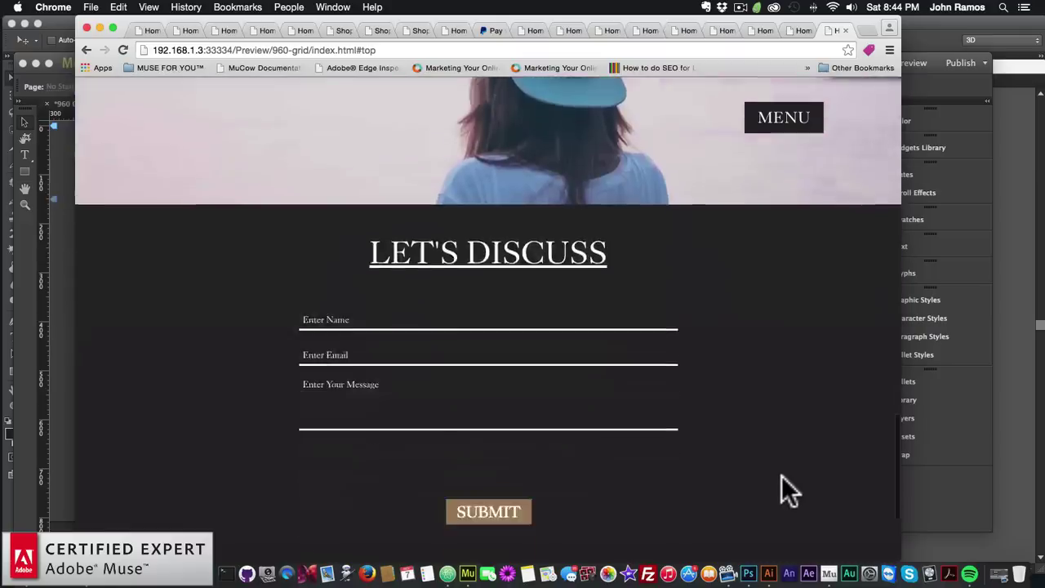
pyautogui.click(828, 532)
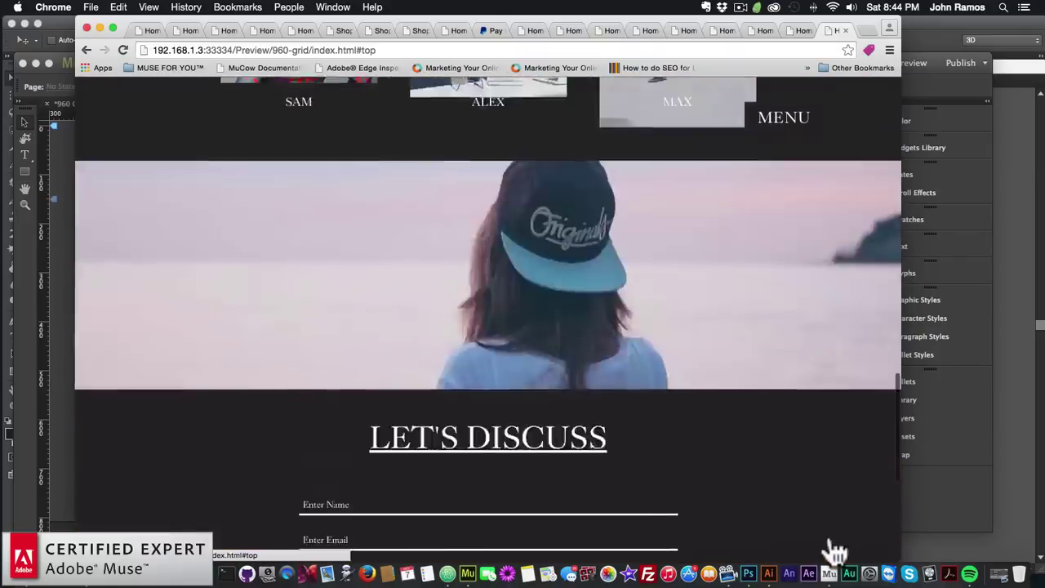
pyautogui.scroll(-10, 744, 483)
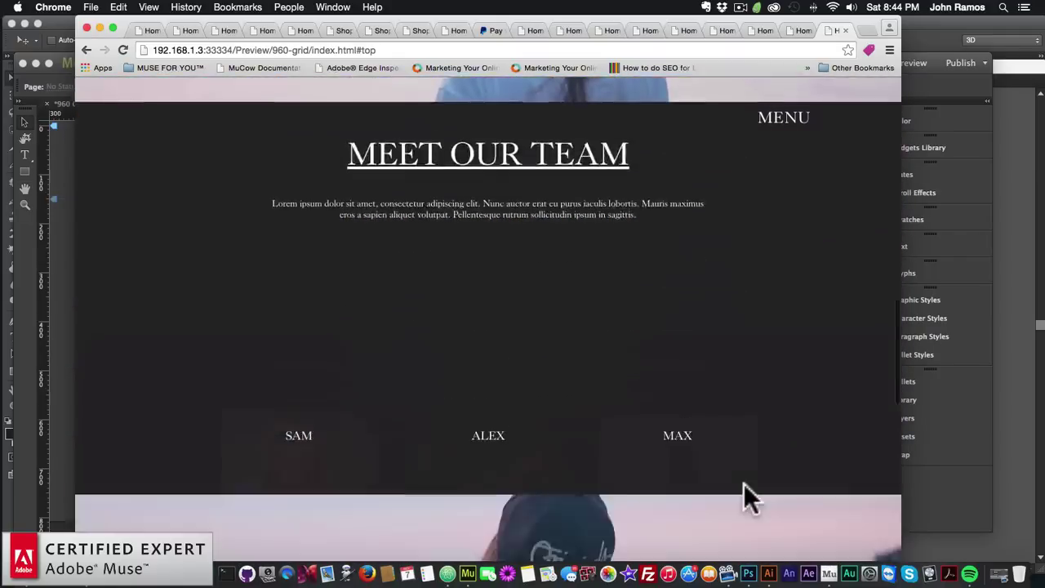
pyautogui.scroll(-3, 822, 519)
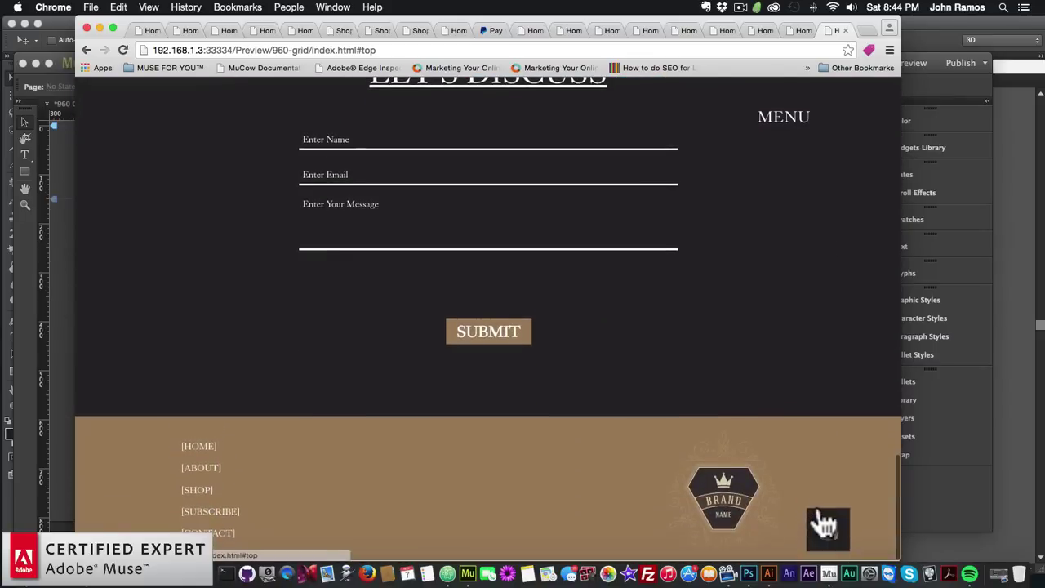
pyautogui.click(826, 523)
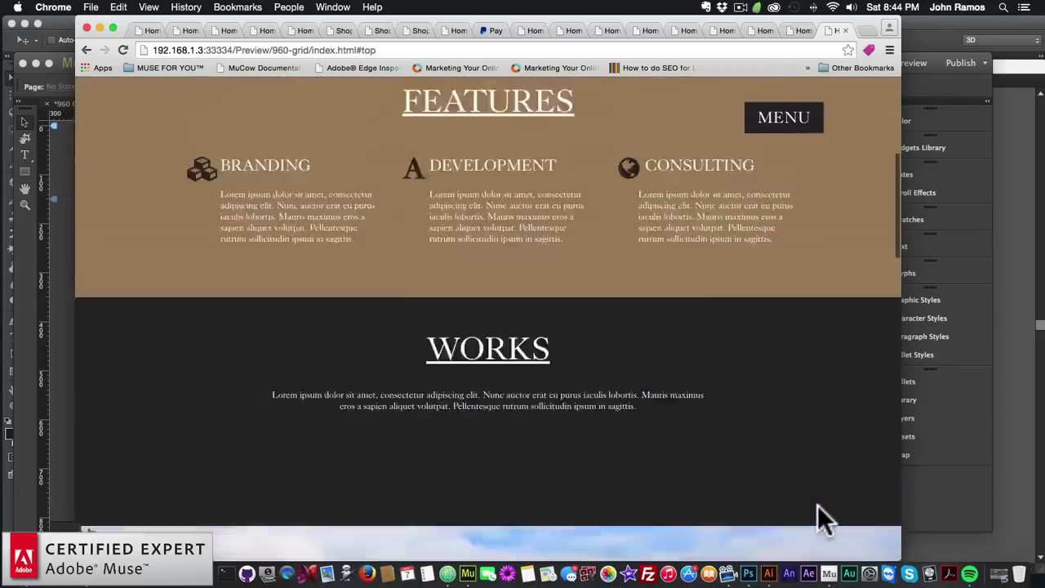
# Scroll down again and test the back-to-top arrow twice more
pyautogui.scroll(-5, 819, 510)
pyautogui.scroll(-6, 816, 505)
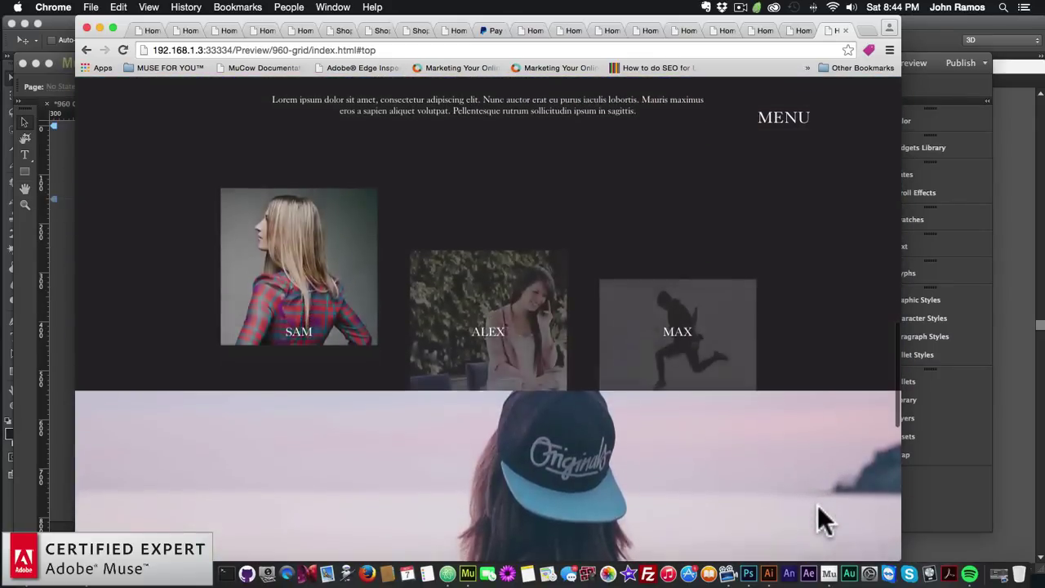
pyautogui.scroll(-10, 817, 504)
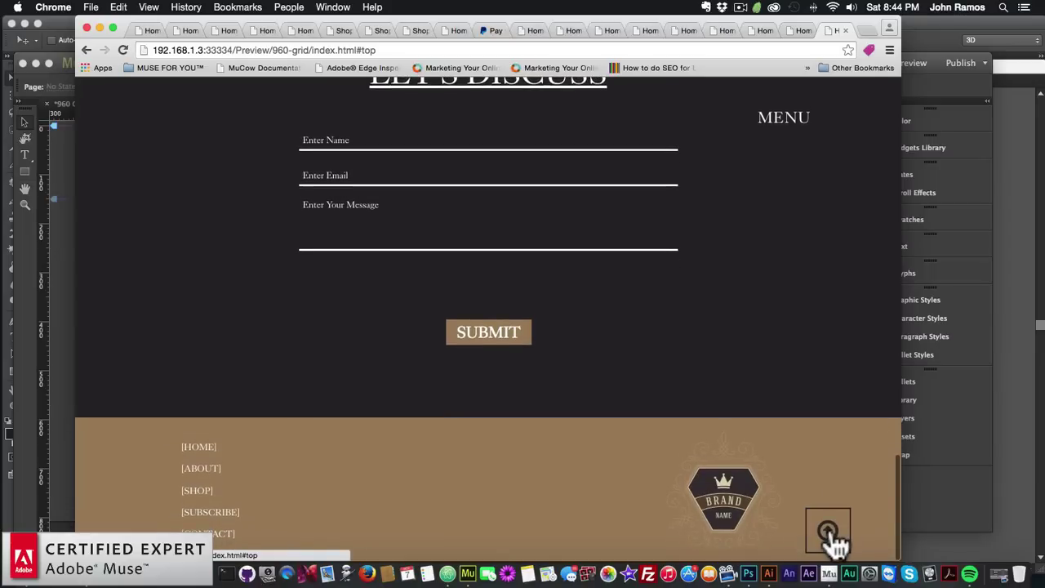
pyautogui.click(828, 535)
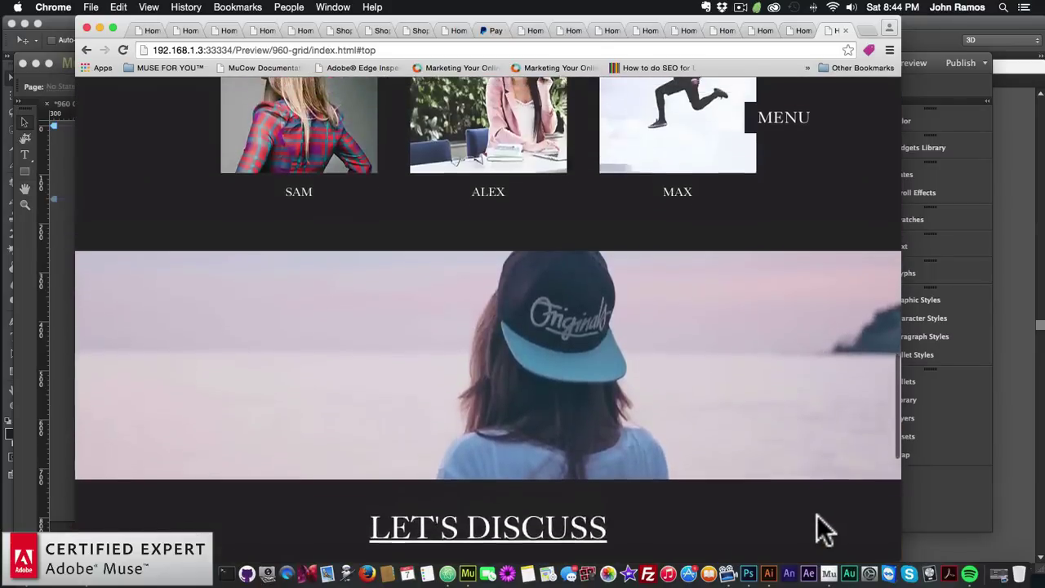
pyautogui.scroll(-15, 820, 529)
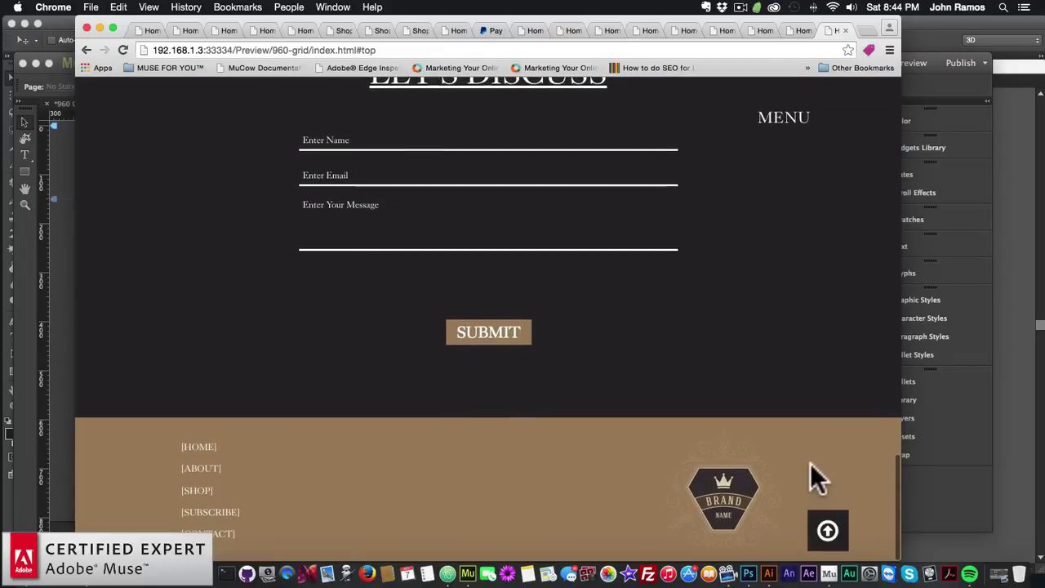
pyautogui.click(829, 529)
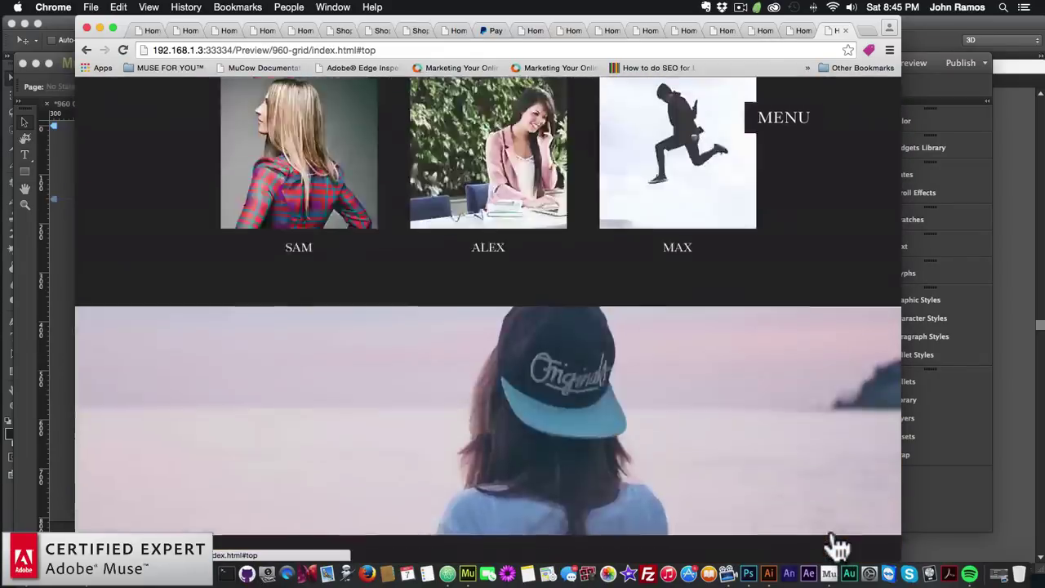
pyautogui.scroll(-15, 753, 365)
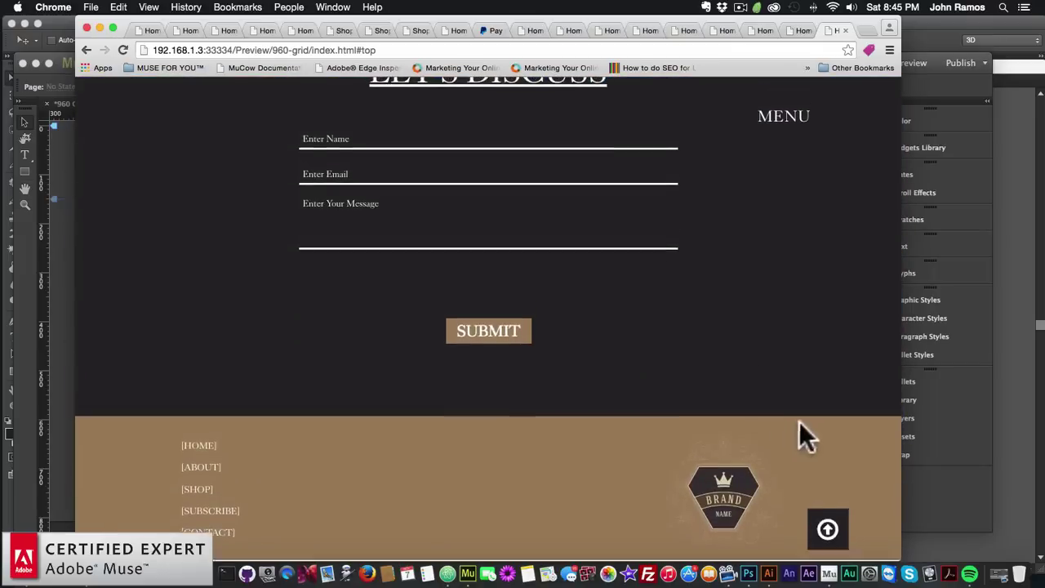
# Use the MENU overlay to reach the About page, then return to Muse
pyautogui.click(789, 122)
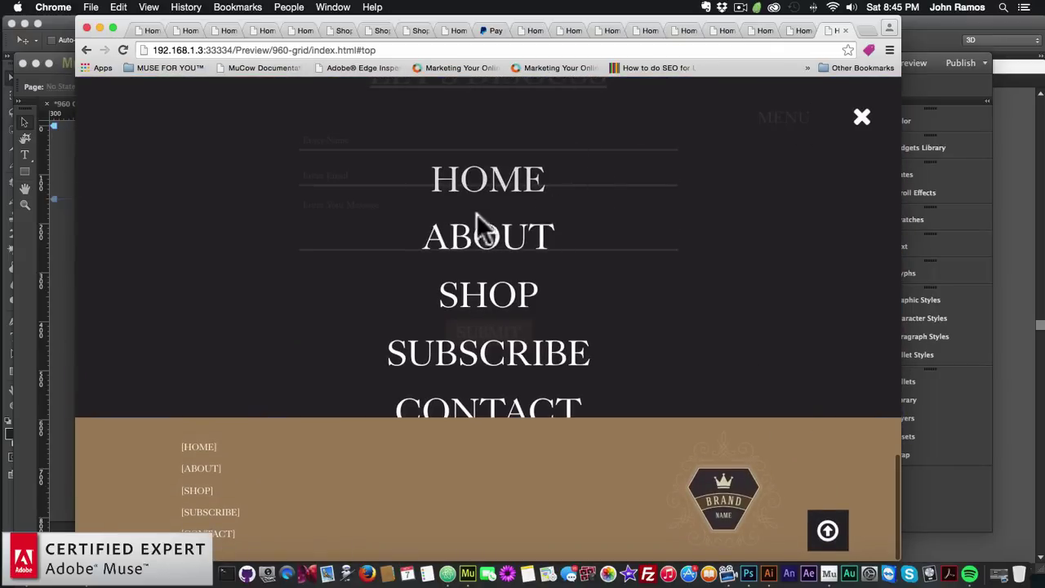
pyautogui.click(493, 242)
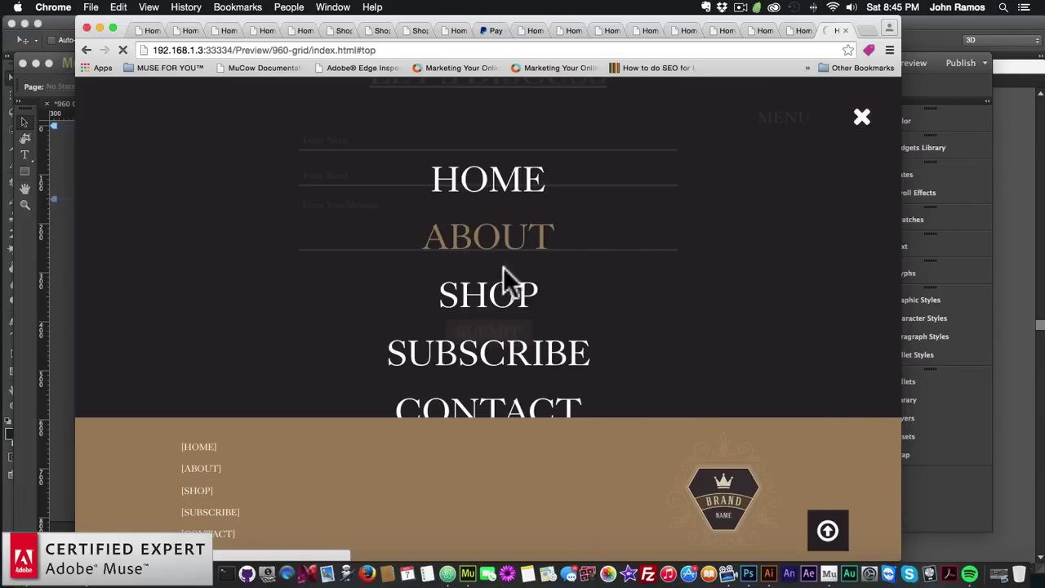
pyautogui.click(59, 333)
# On the A-Master, move both BIG Menu – Door items to the top of Layer 3
pyautogui.click(811, 63)
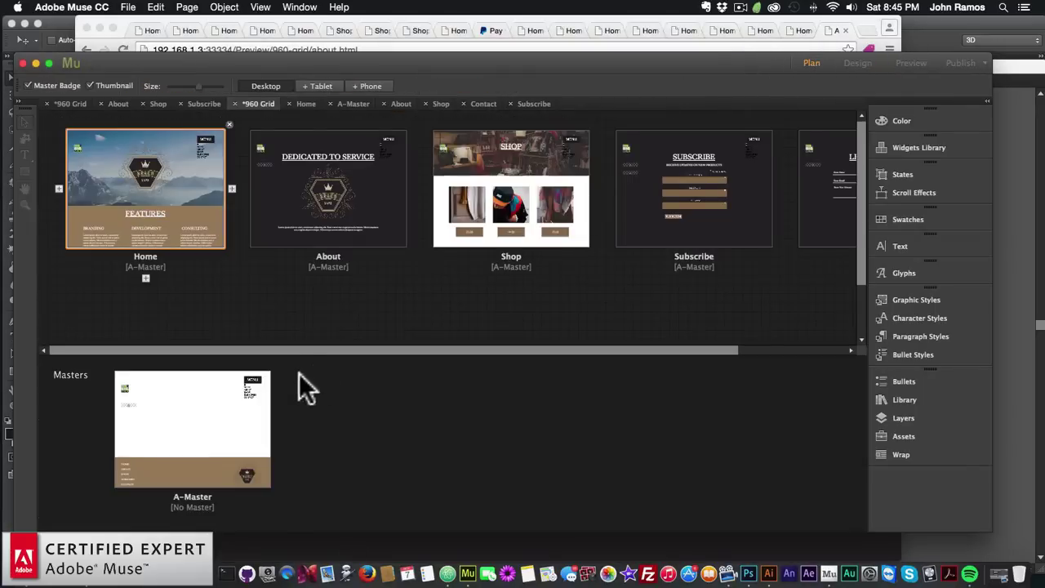
pyautogui.doubleClick(196, 441)
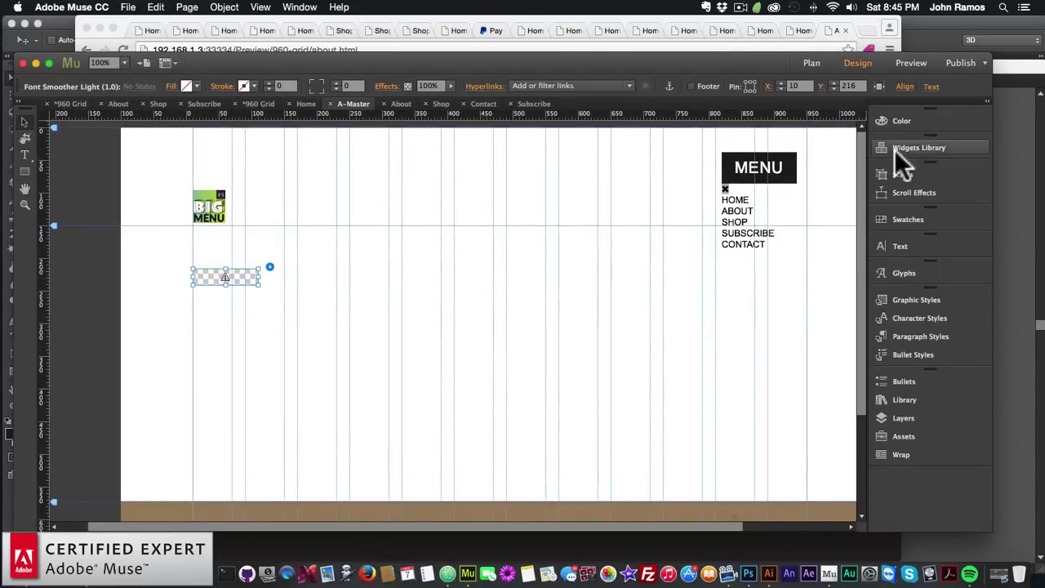
pyautogui.click(903, 419)
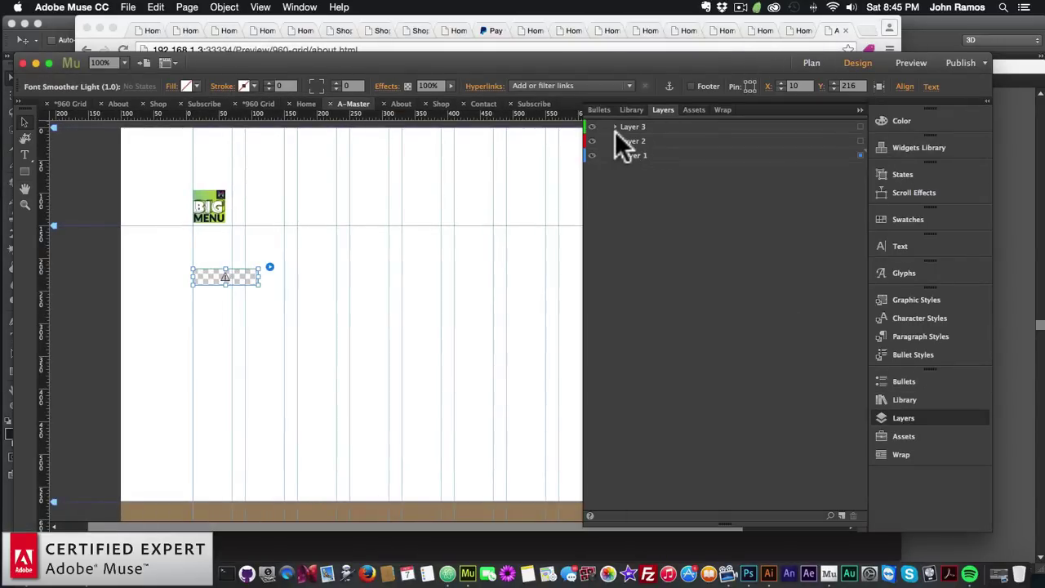
pyautogui.click(614, 126)
pyautogui.click(653, 127)
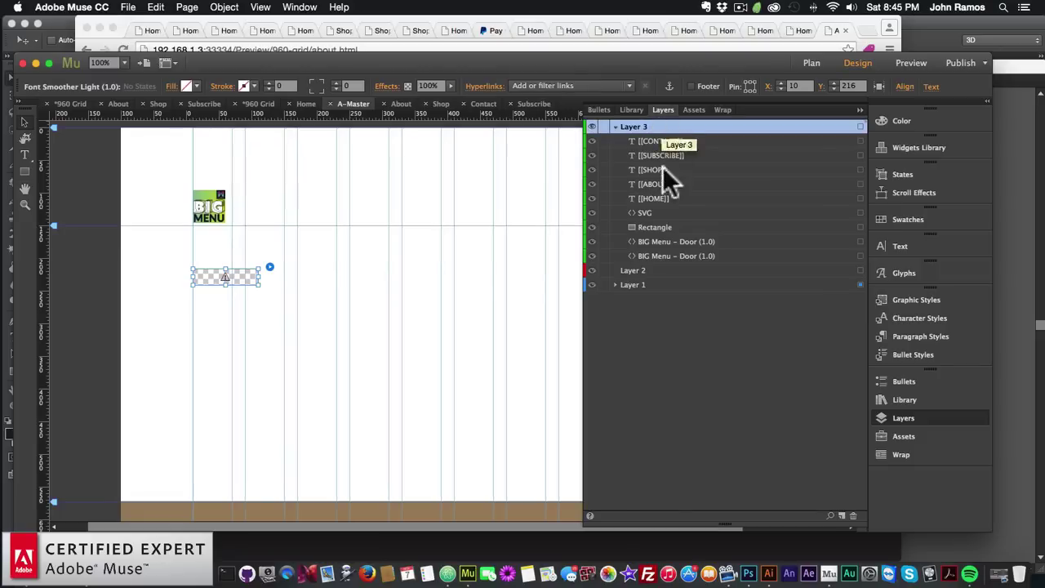
pyautogui.click(659, 242)
pyautogui.keyDown('shift'); pyautogui.click(661, 256); pyautogui.keyUp('shift')
pyautogui.moveTo(666, 242); pyautogui.dragTo(674, 138)
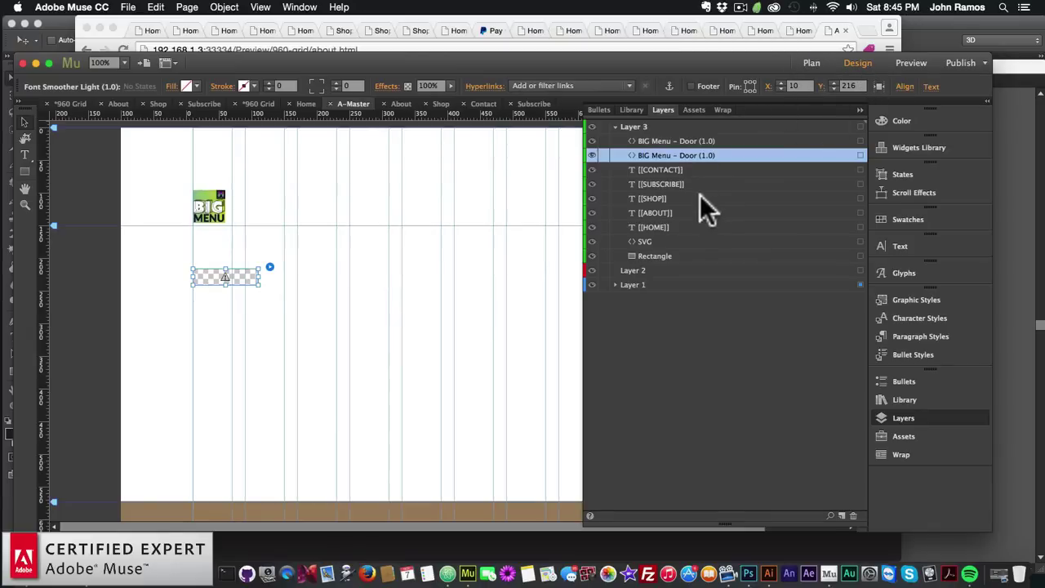
# Open the Home page from Plan view and preview it in the browser
pyautogui.click(809, 63)
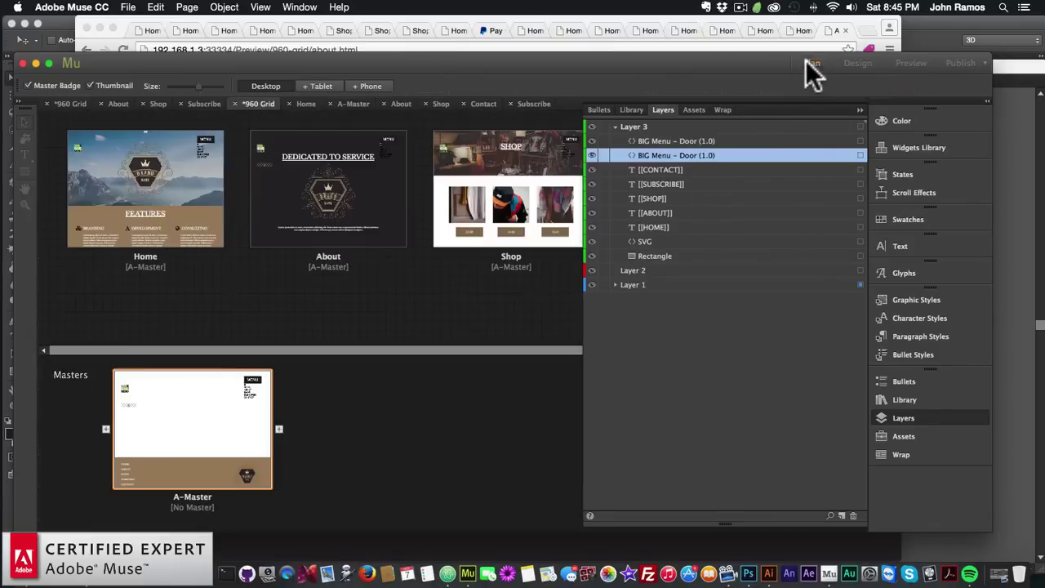
pyautogui.doubleClick(147, 200)
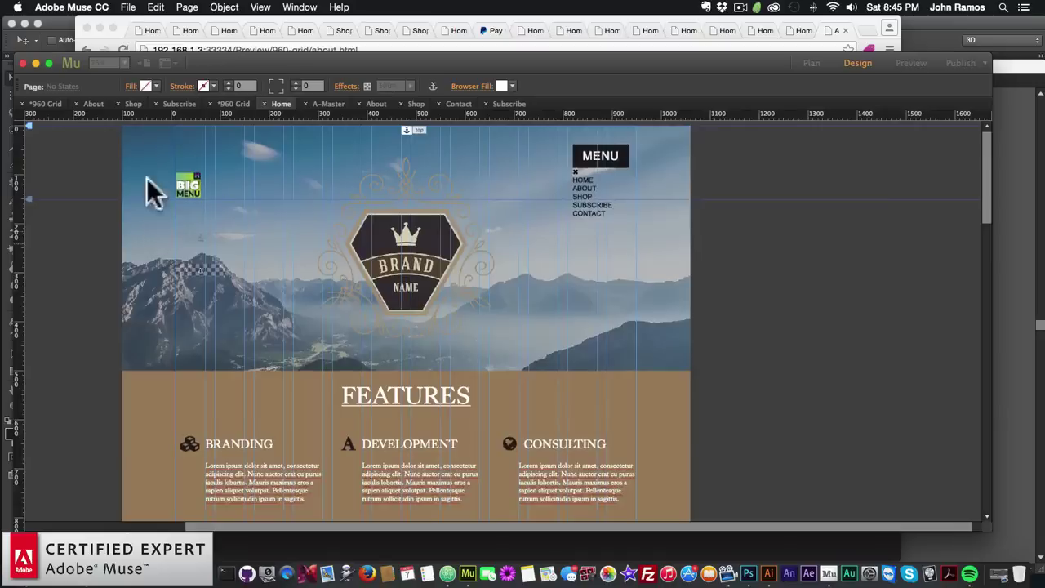
pyautogui.click(129, 6)
pyautogui.click(163, 215)
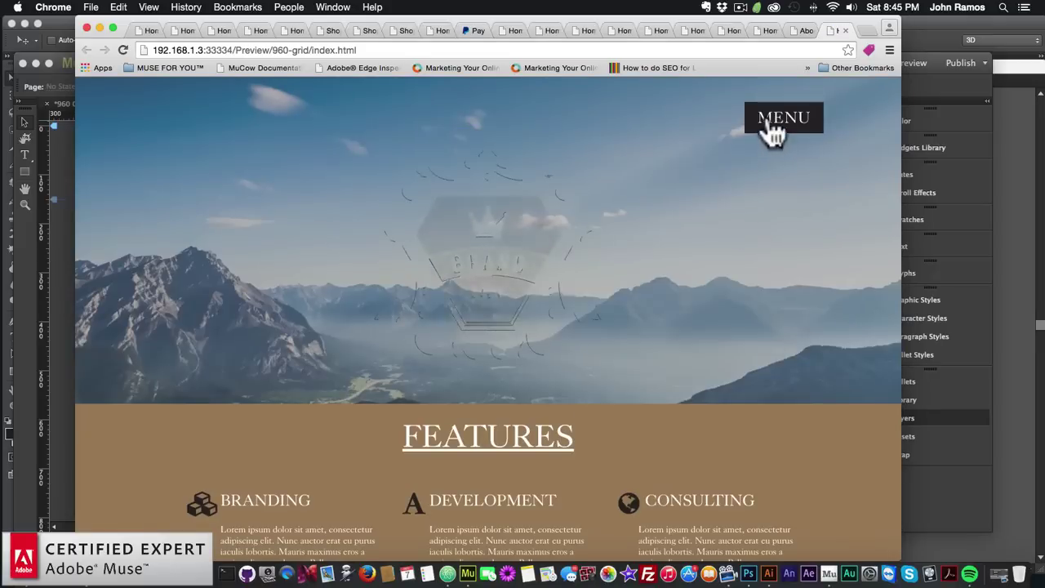
# Open the full-screen MENU overlay on the Home preview and scroll behind it
pyautogui.click(767, 122)
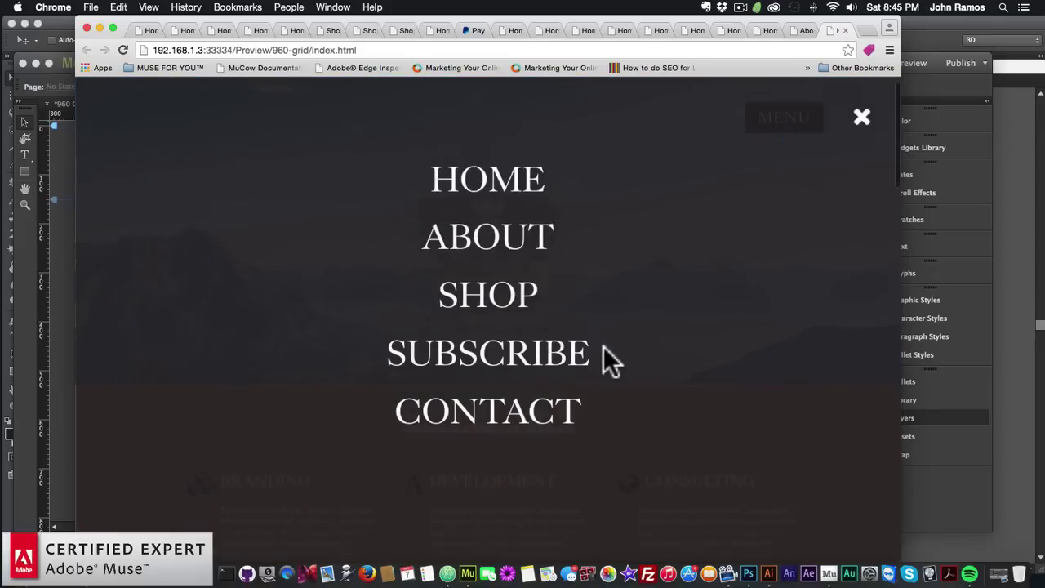
pyautogui.scroll(-10, 608, 347)
pyautogui.scroll(10, 666, 393)
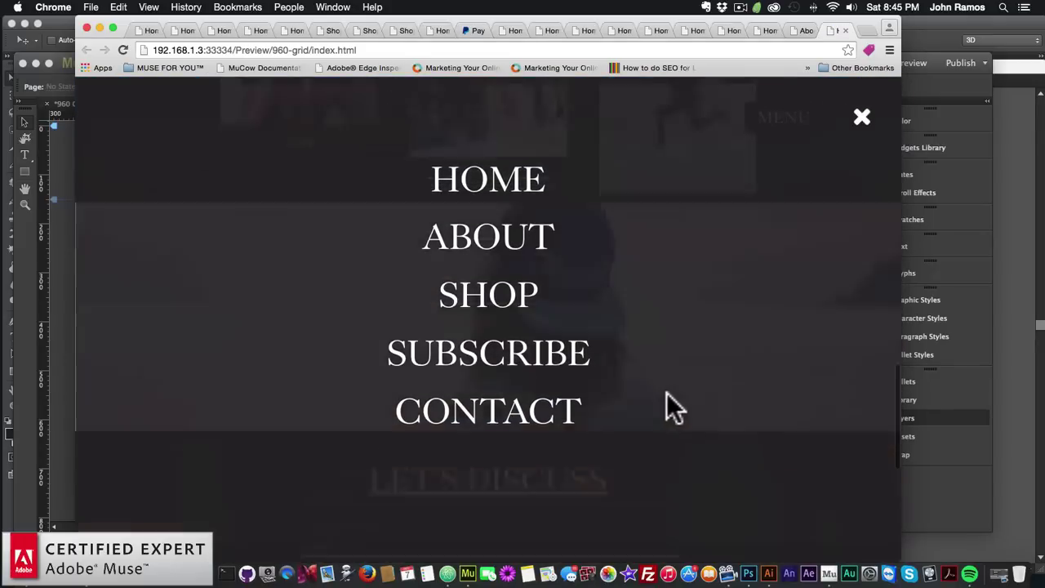
pyautogui.scroll(-10, 666, 393)
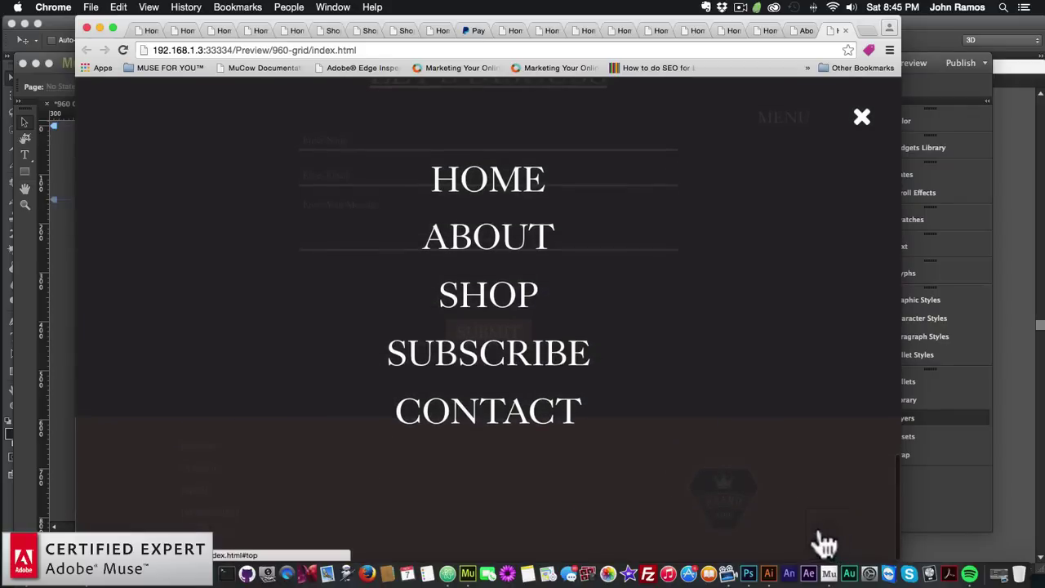
pyautogui.scroll(5, 590, 378)
pyautogui.scroll(-5, 592, 376)
pyautogui.scroll(4, 598, 487)
pyautogui.scroll(-5, 598, 487)
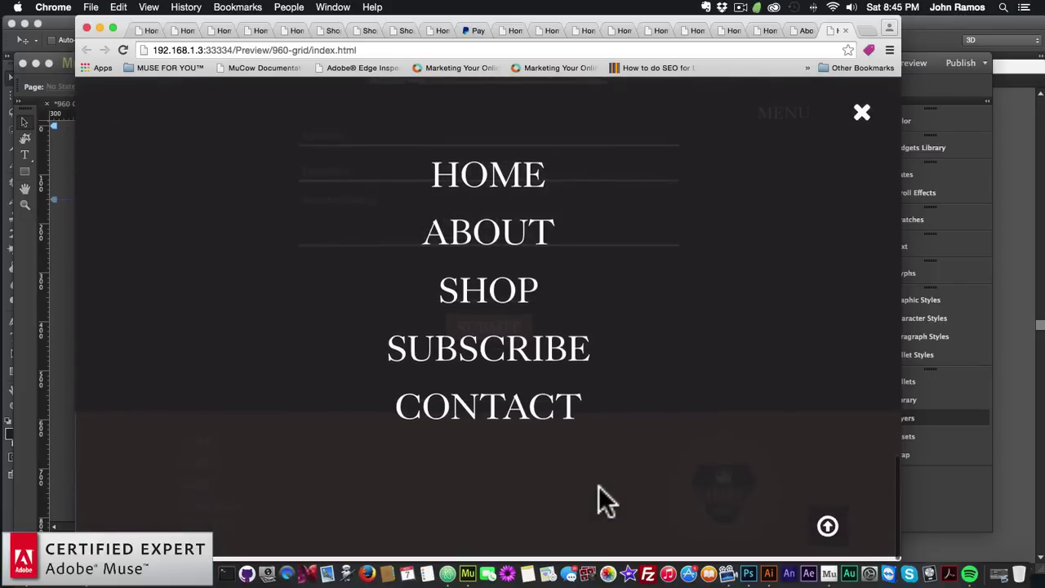
pyautogui.scroll(10, 598, 486)
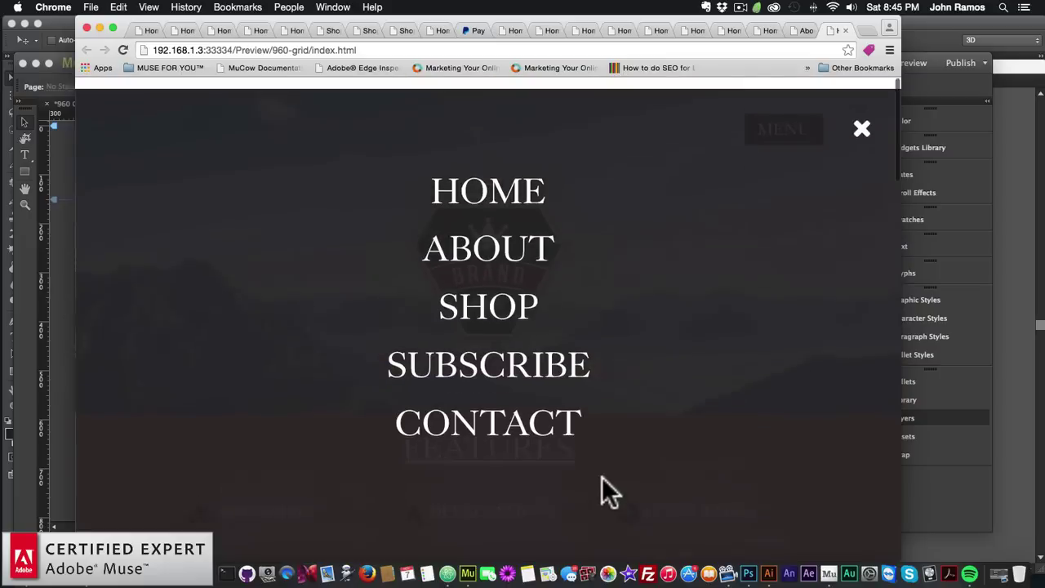
# Choose ABOUT in the overlay, then use MENU on About to go to SHOP
pyautogui.click(490, 240)
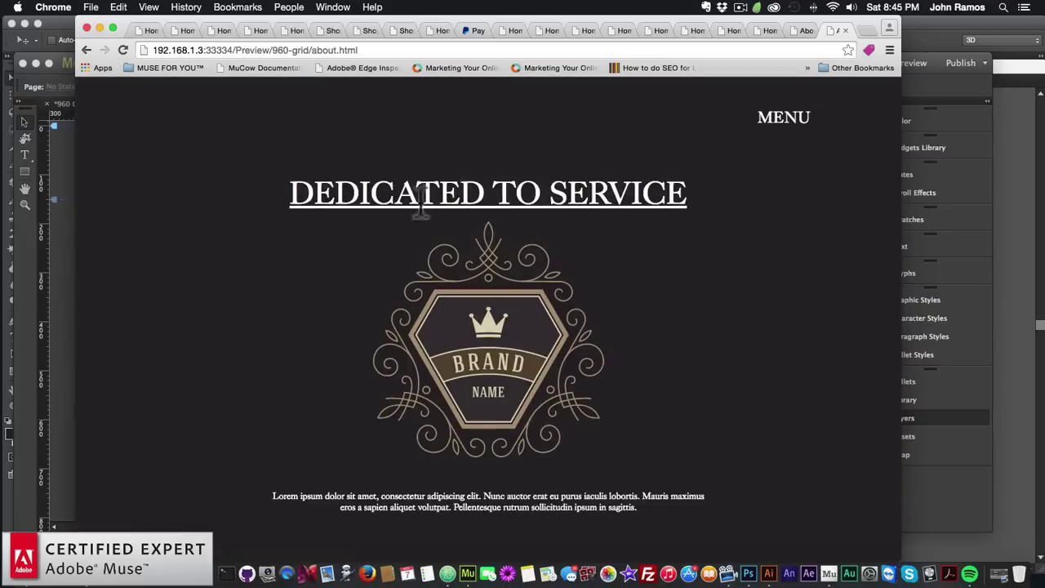
pyautogui.click(782, 122)
pyautogui.click(490, 301)
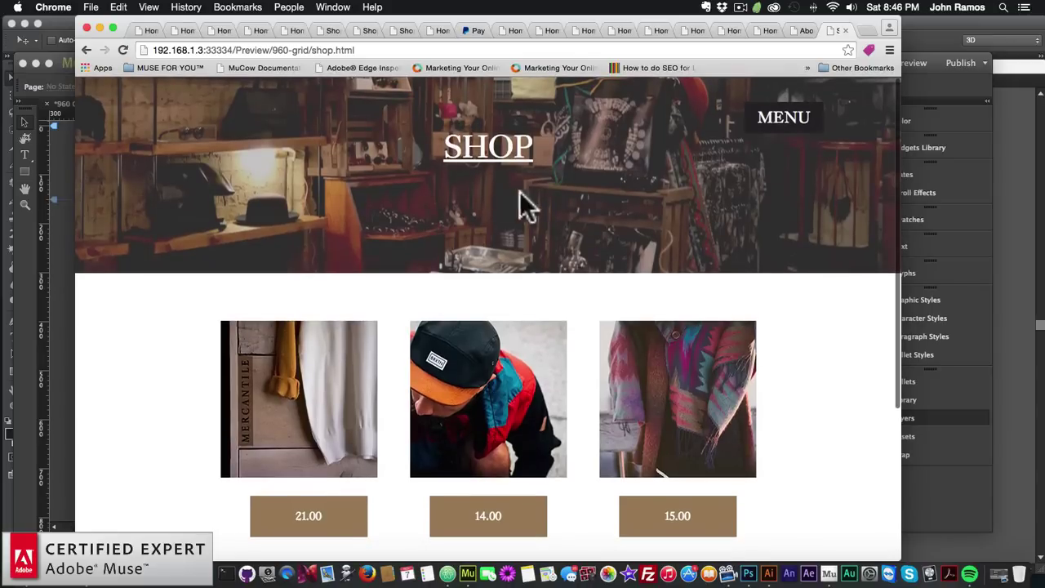
# Use the menu overlay to go from Shop to Subscribe and back to Shop
pyautogui.scroll(-5, 672, 204)
pyautogui.scroll(5, 672, 204)
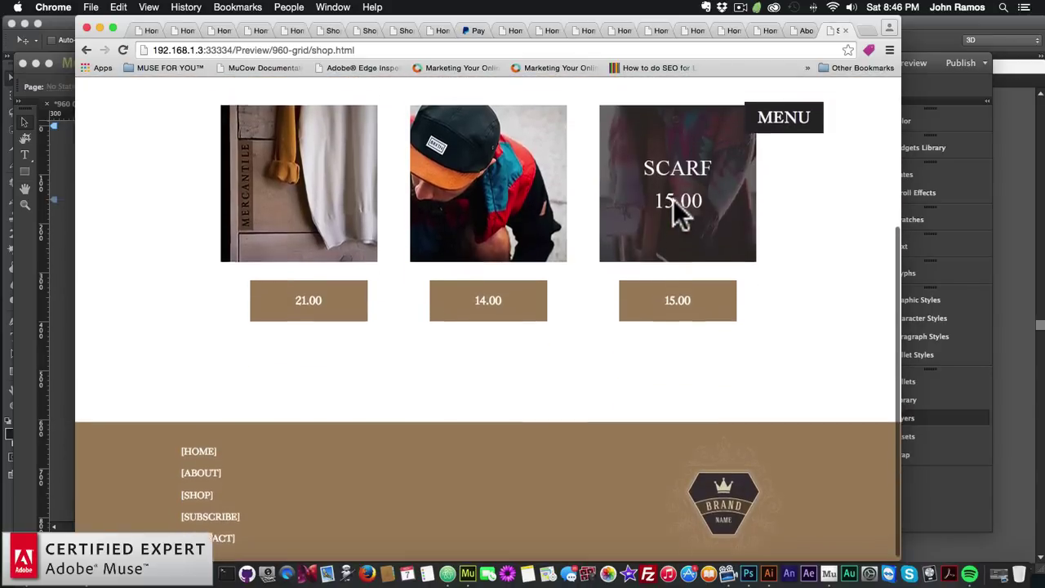
pyautogui.click(779, 127)
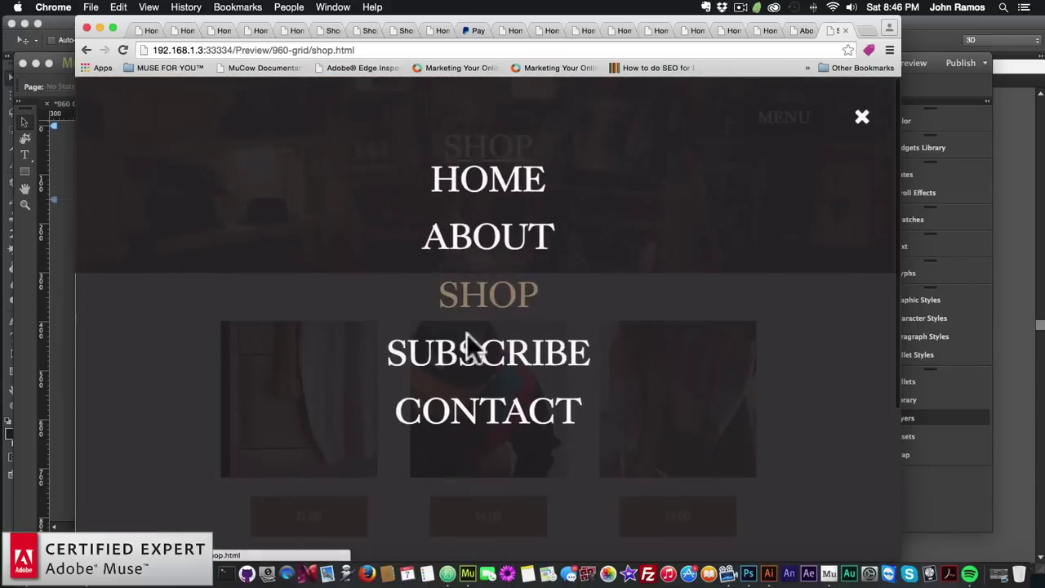
pyautogui.click(480, 352)
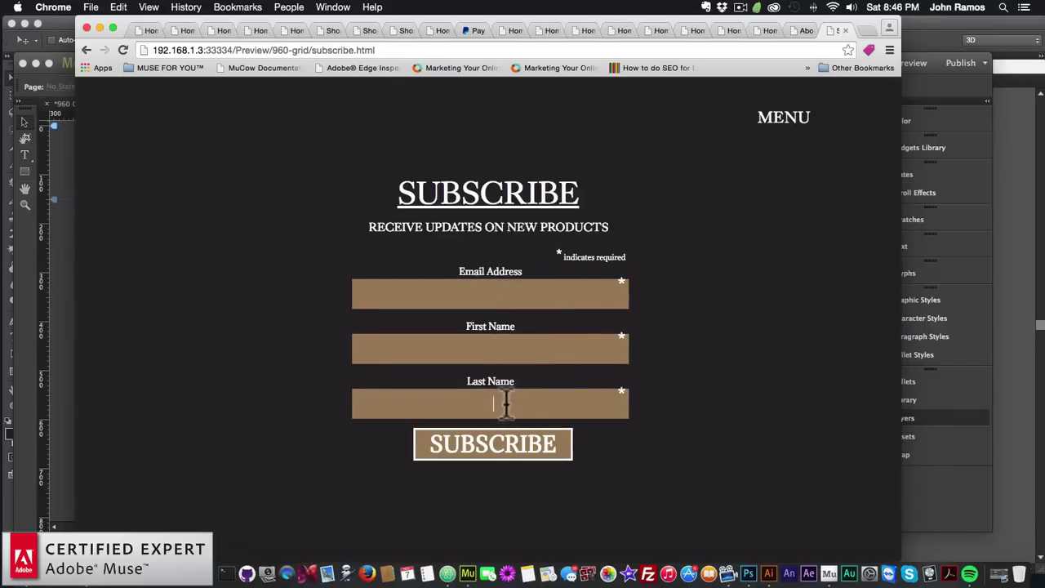
pyautogui.click(757, 131)
pyautogui.click(495, 304)
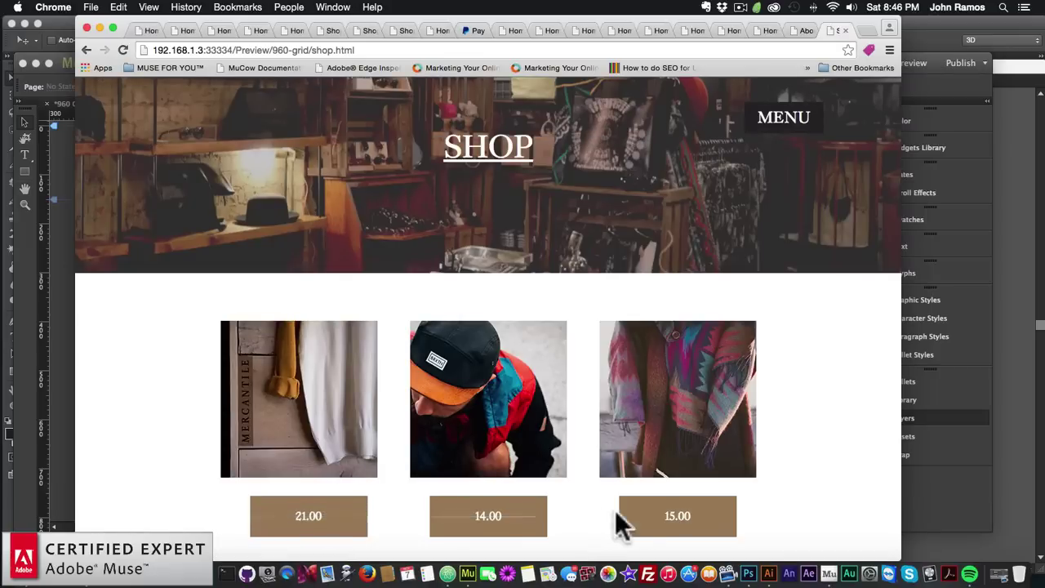
# Navigate through the menu overlay to Subscribe and then to the Contact page
pyautogui.click(778, 121)
pyautogui.click(492, 368)
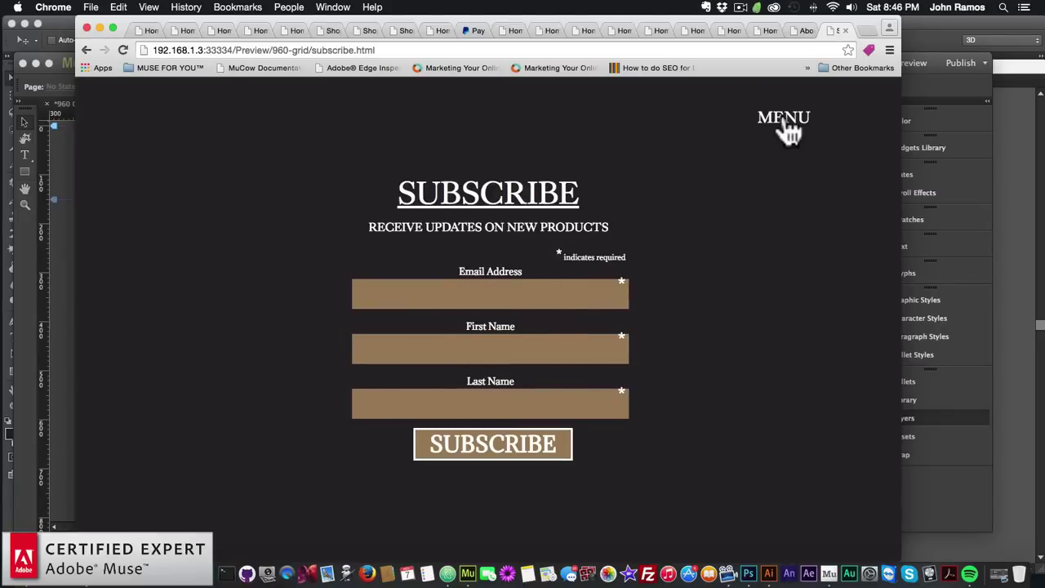
pyautogui.scroll(-5, 737, 221)
pyautogui.scroll(5, 737, 221)
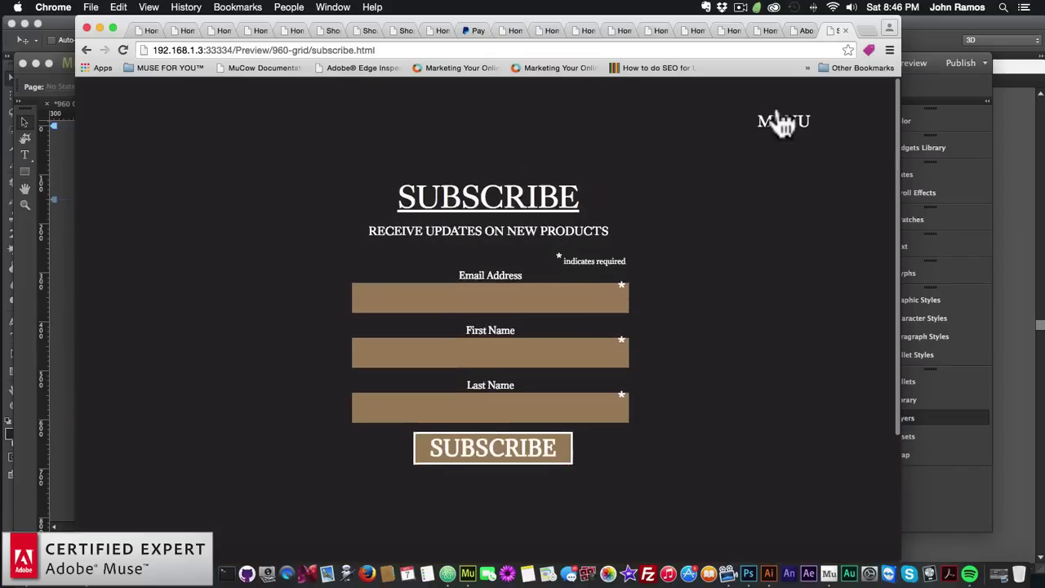
pyautogui.click(779, 120)
pyautogui.click(501, 430)
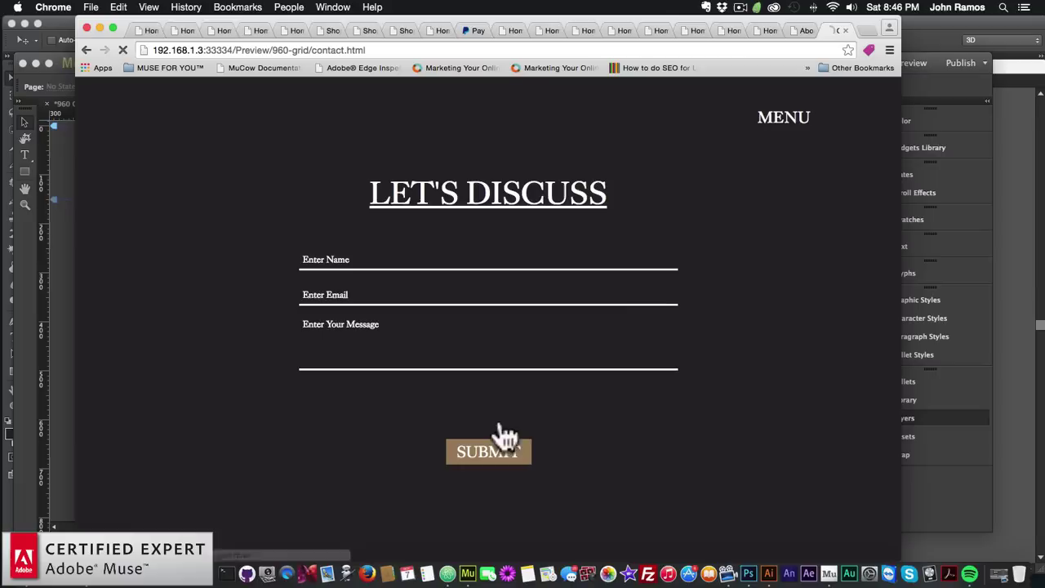
# On the Contact page, open the menu overlay, close it with X, and return to Muse
pyautogui.scroll(-4, 595, 405)
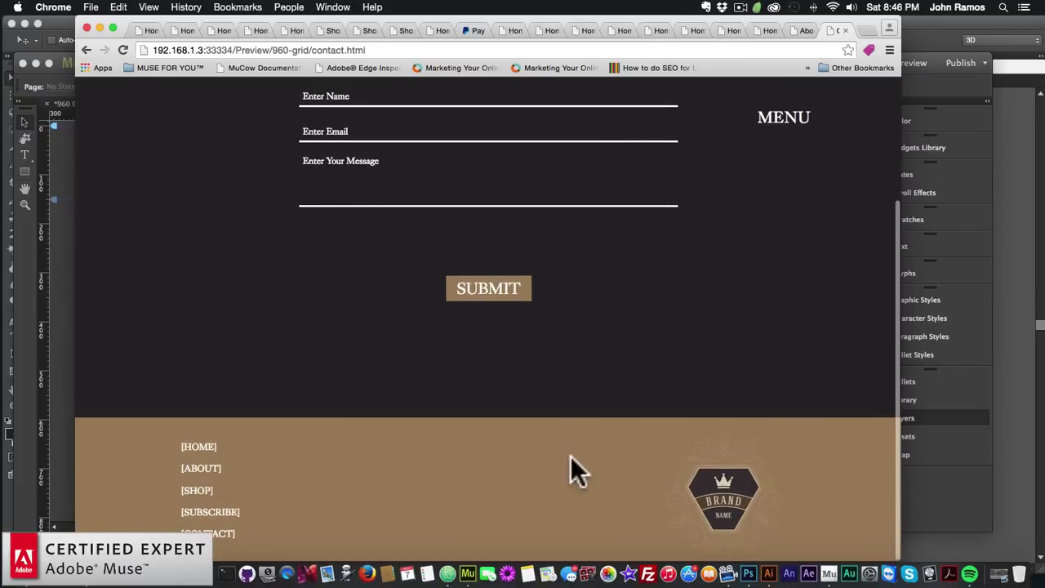
pyautogui.scroll(4, 572, 470)
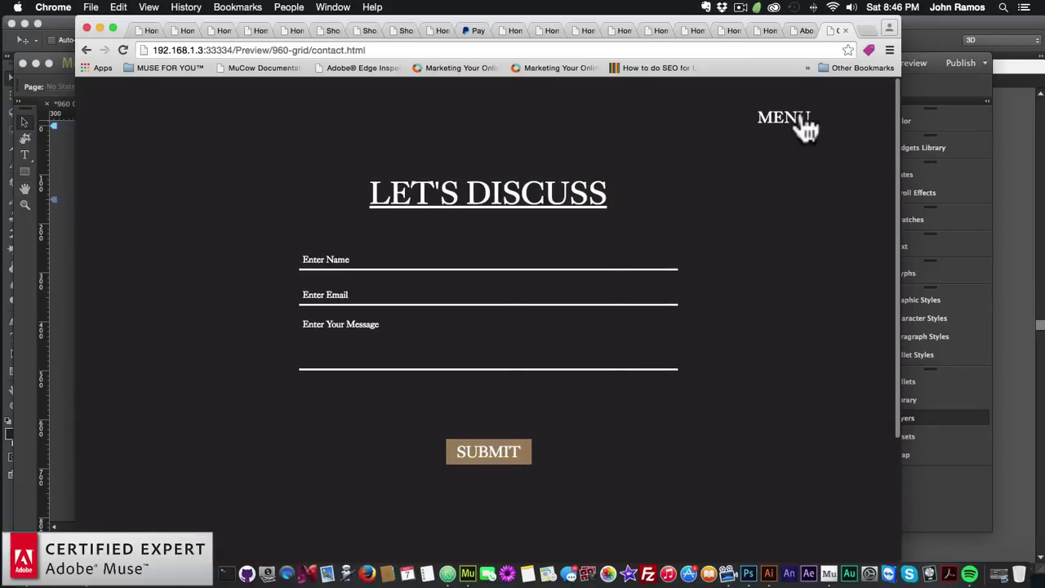
pyautogui.click(802, 119)
pyautogui.click(862, 116)
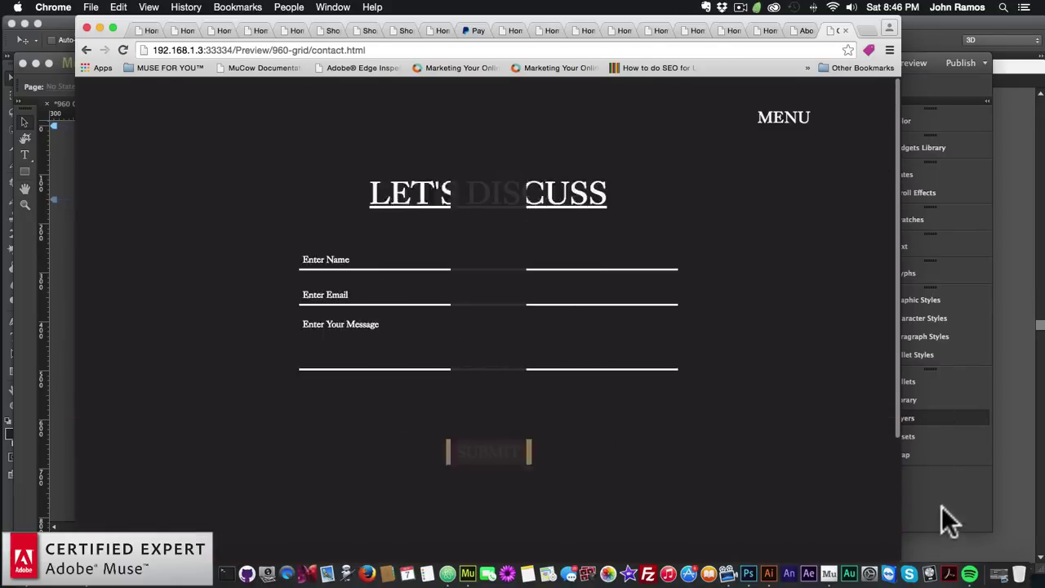
pyautogui.click(941, 508)
# Move the SUBMIT button up beneath the message field on both Home and Contact pages
pyautogui.click(887, 409)
pyautogui.scroll(-15, 548, 345)
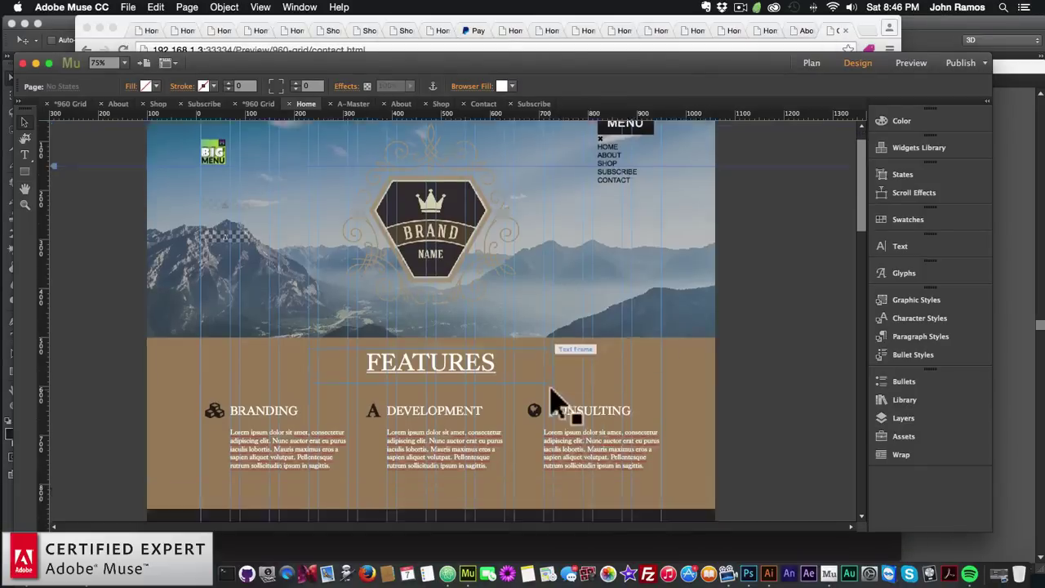
pyautogui.moveTo(429, 338); pyautogui.dragTo(434, 303)
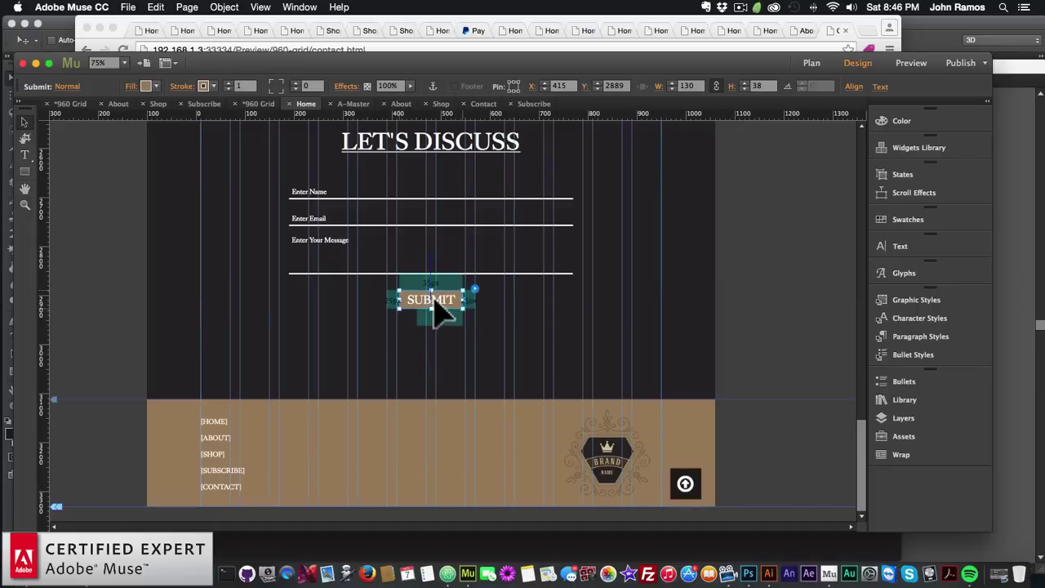
pyautogui.click(811, 63)
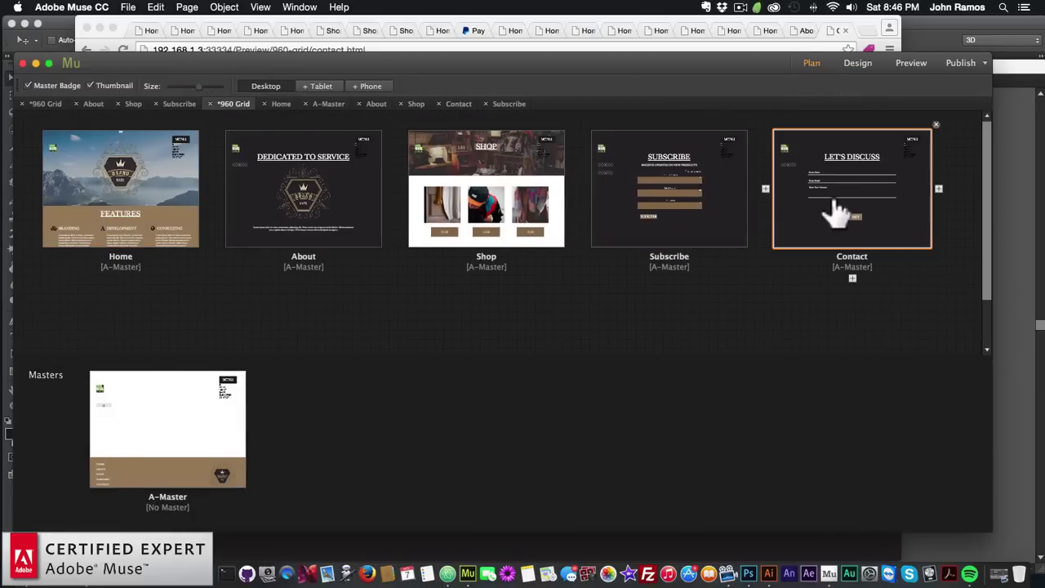
pyautogui.doubleClick(830, 202)
pyautogui.moveTo(498, 501); pyautogui.dragTo(496, 467)
pyautogui.click(496, 463)
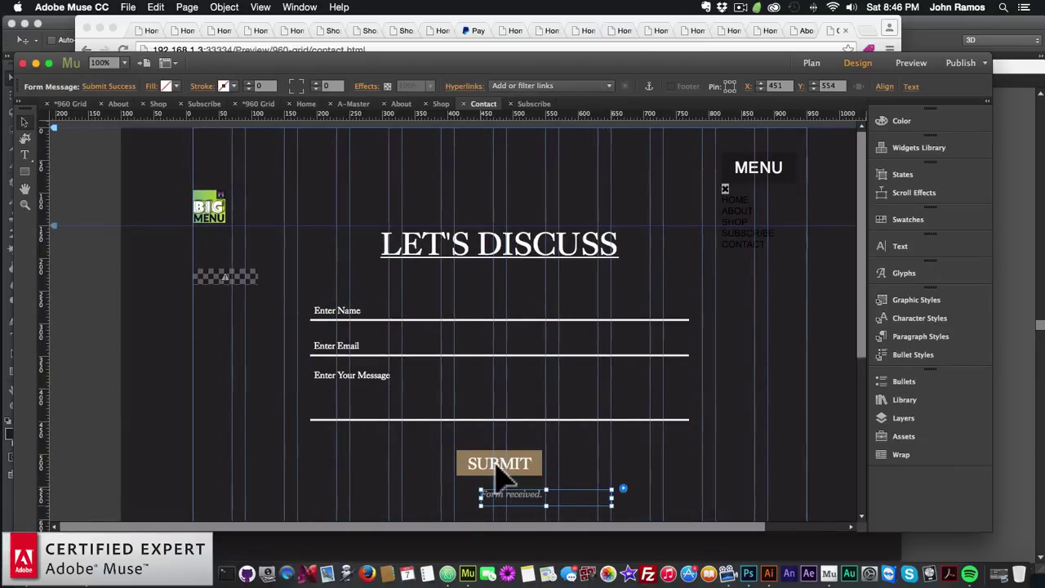
pyautogui.click(689, 487)
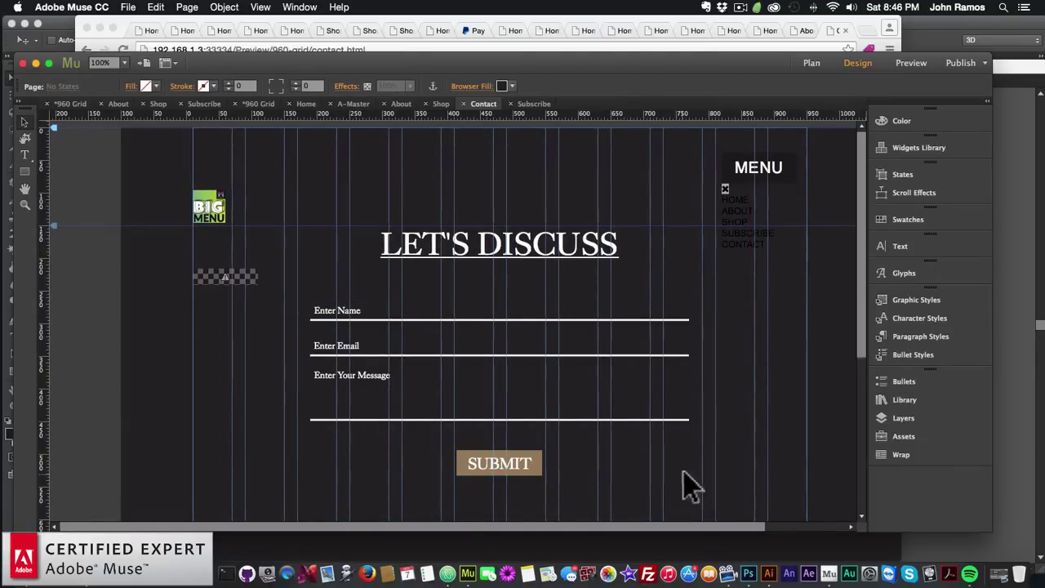
# Reopen the Home page from Plan view and preview it in the browser
pyautogui.click(809, 65)
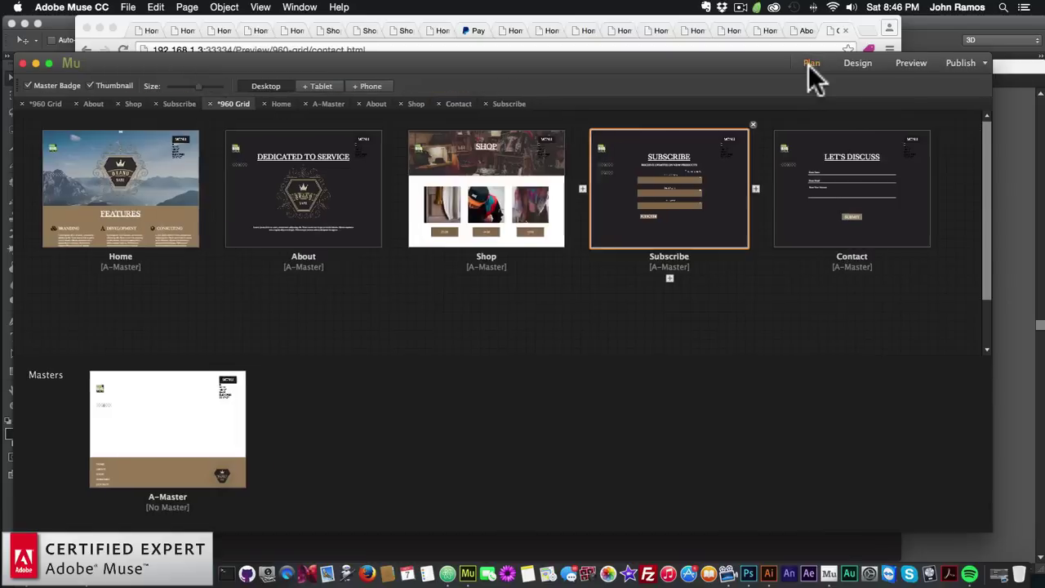
pyautogui.doubleClick(159, 196)
pyautogui.click(130, 6)
pyautogui.click(159, 198)
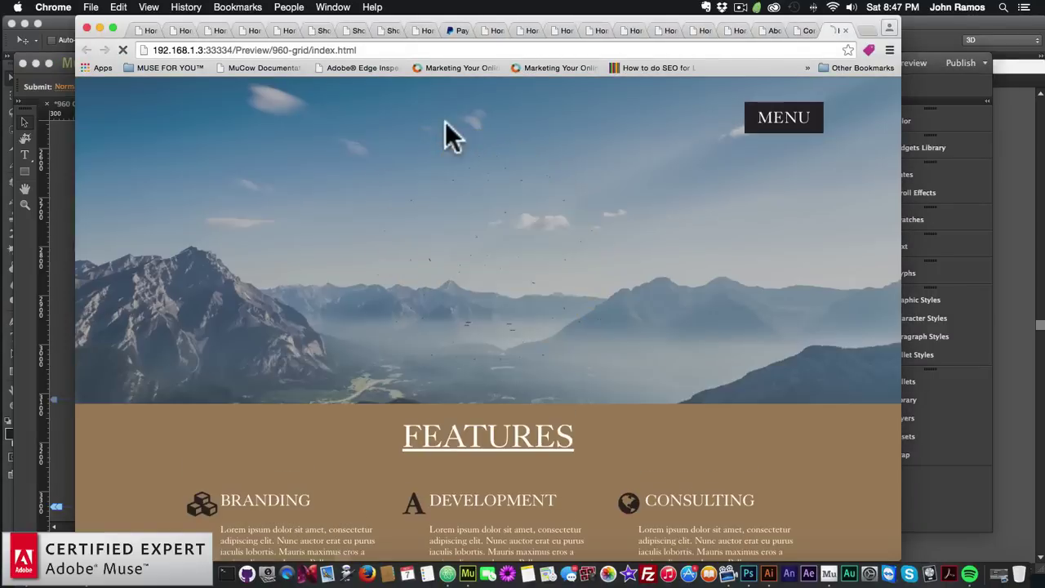
# Close the PayPal checkout tab in Chrome and switch back to Muse
pyautogui.click(455, 30)
pyautogui.press('super+w')
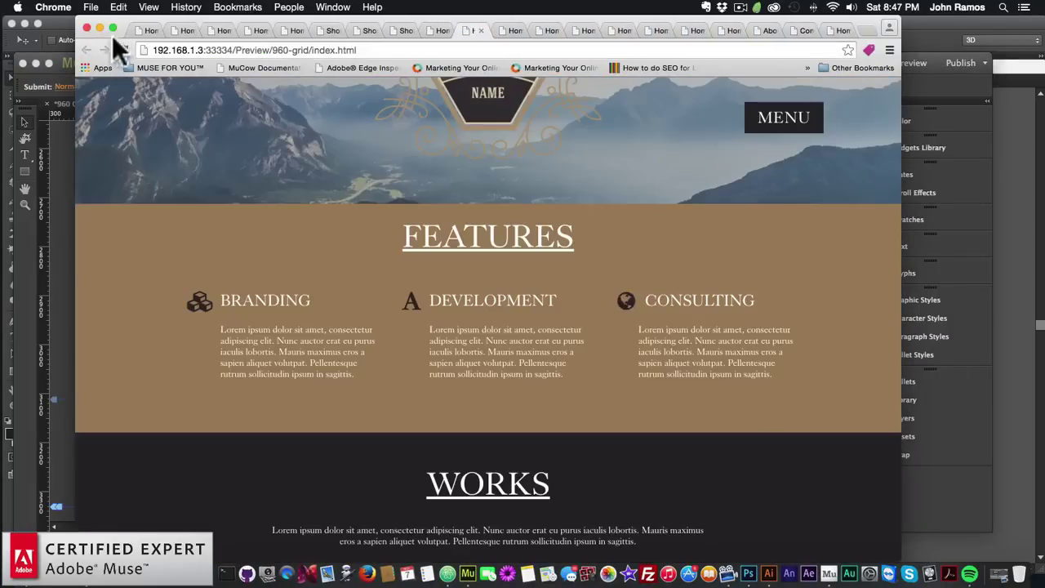
pyautogui.click(100, 29)
pyautogui.click(70, 69)
# Preview the Home page in Chrome down to the contact form, then select Muse's footer back-to-top button
pyautogui.click(128, 8)
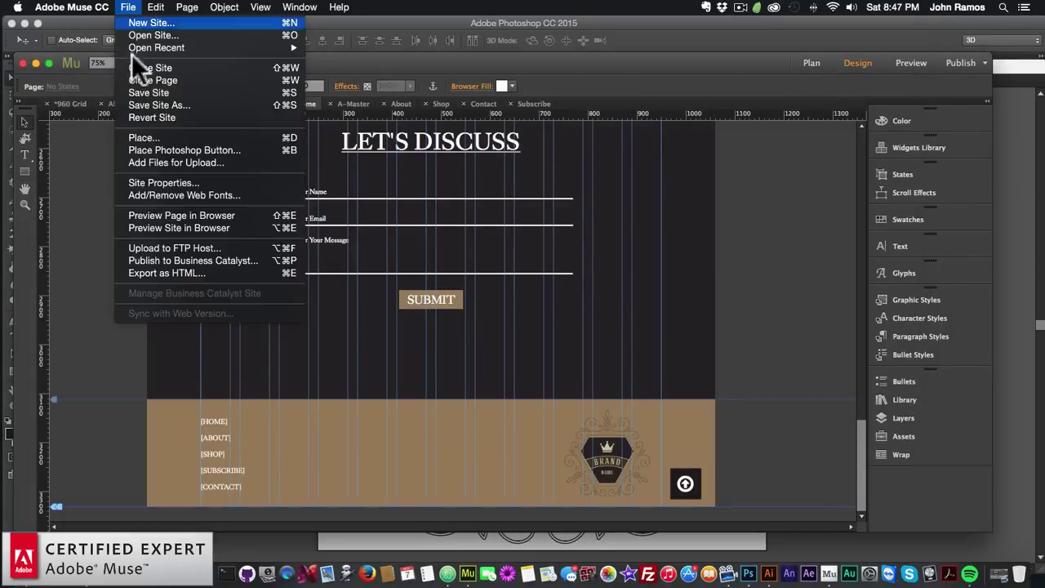
pyautogui.click(136, 215)
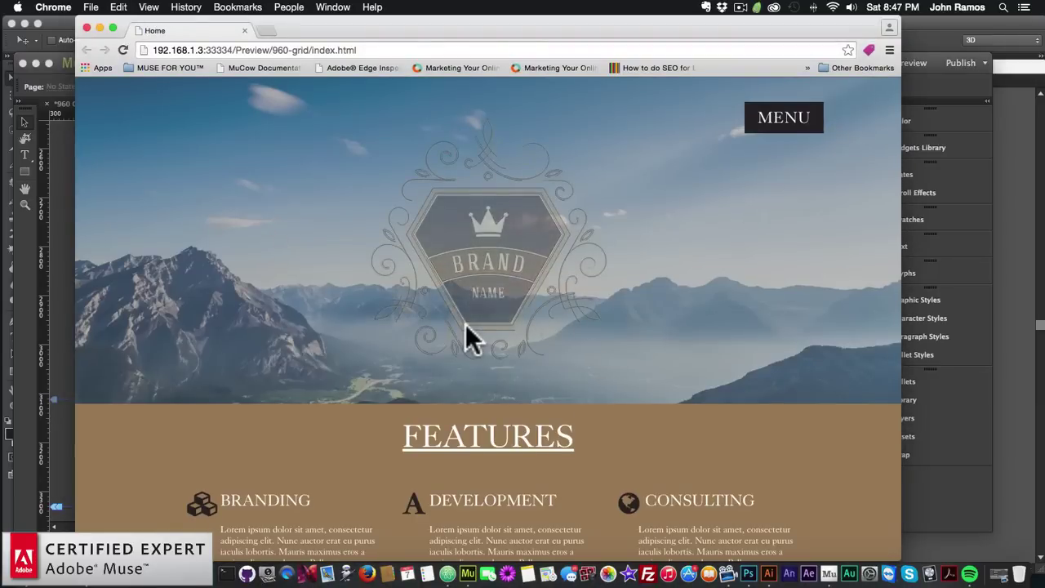
pyautogui.scroll(-5, 466, 321)
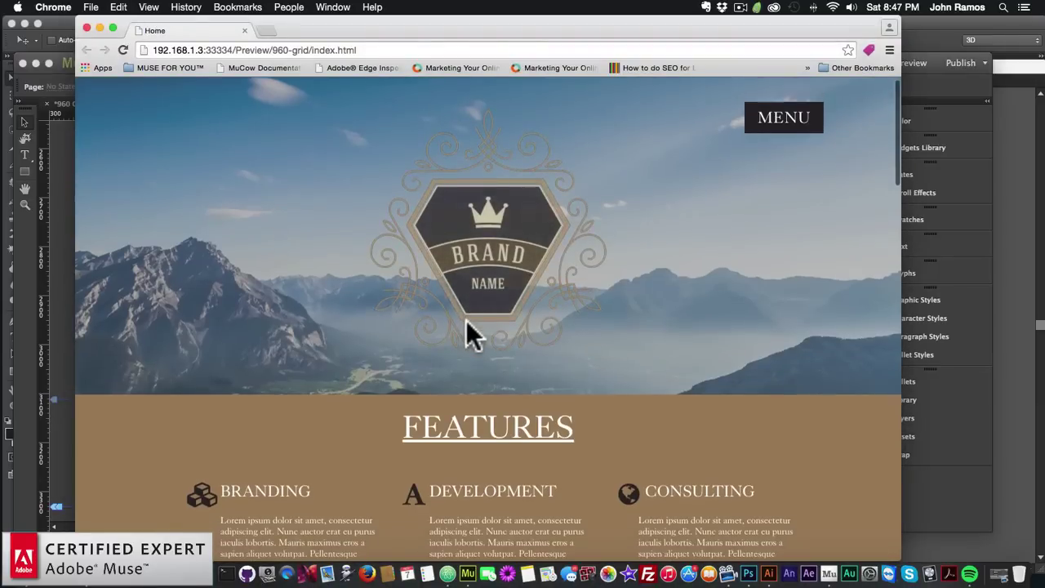
pyautogui.scroll(-20, 466, 320)
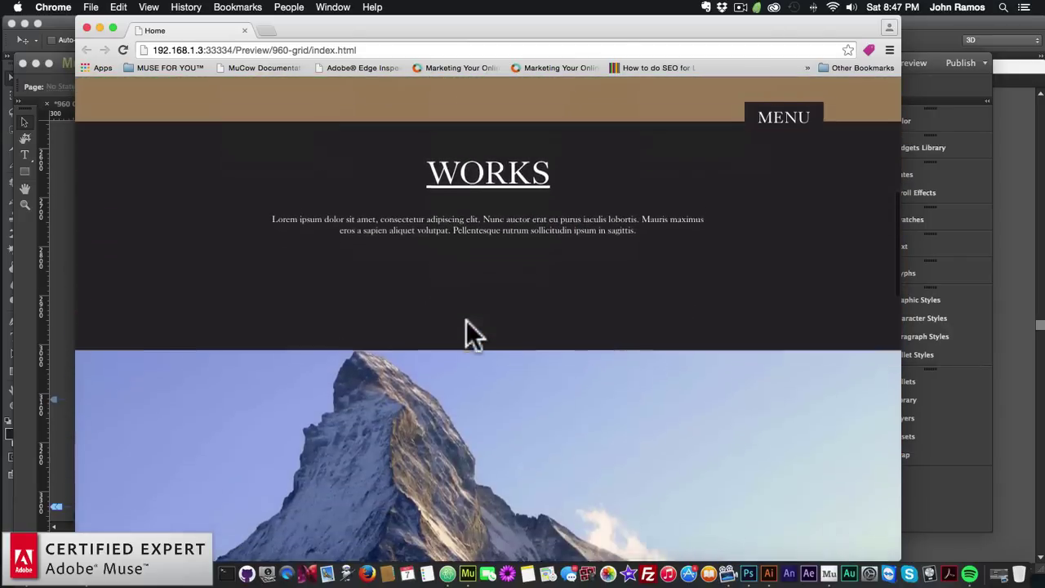
pyautogui.scroll(-8, 466, 320)
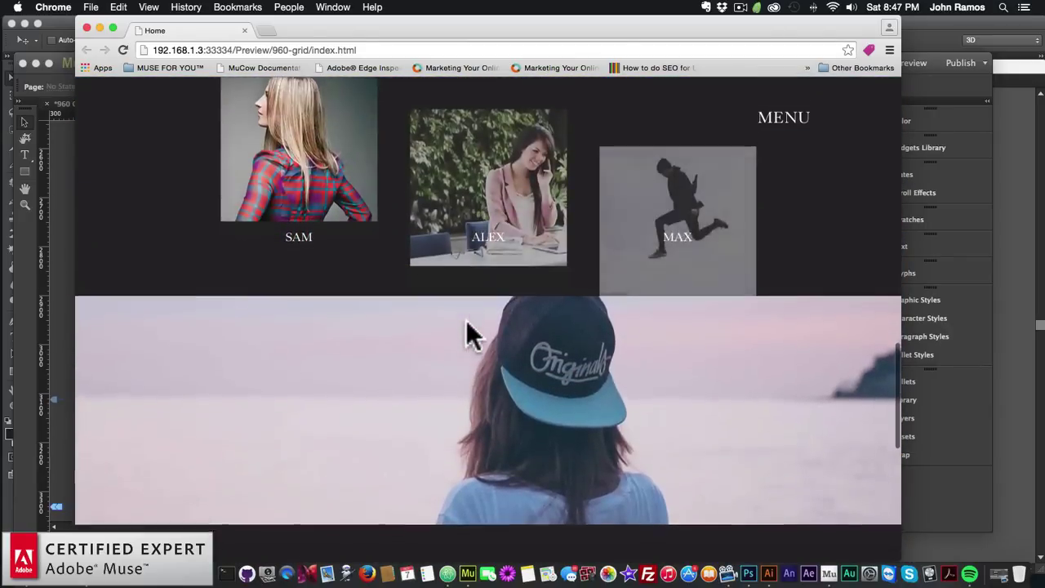
pyautogui.scroll(-12, 468, 333)
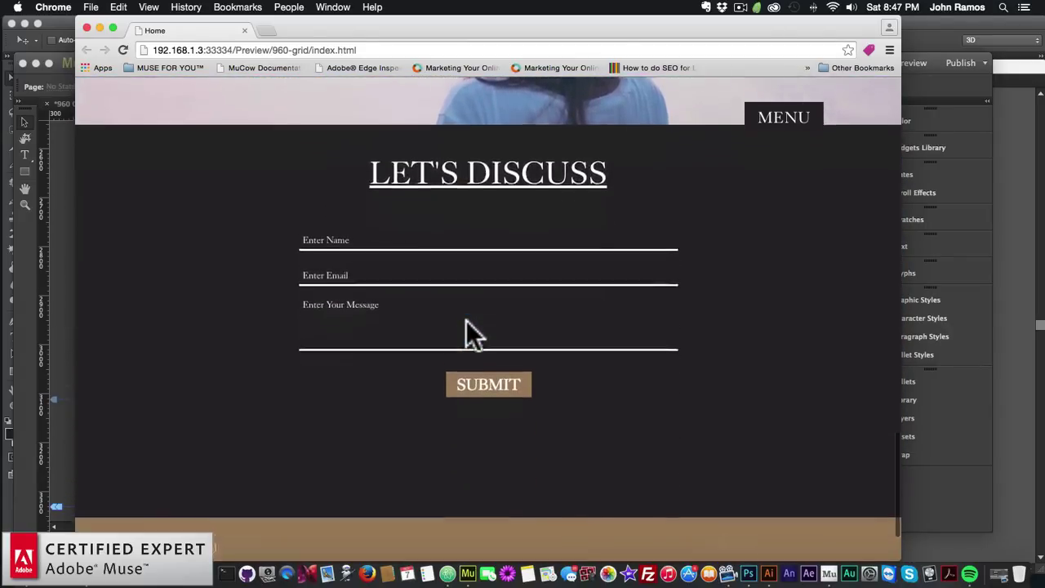
pyautogui.scroll(3, 284, 275)
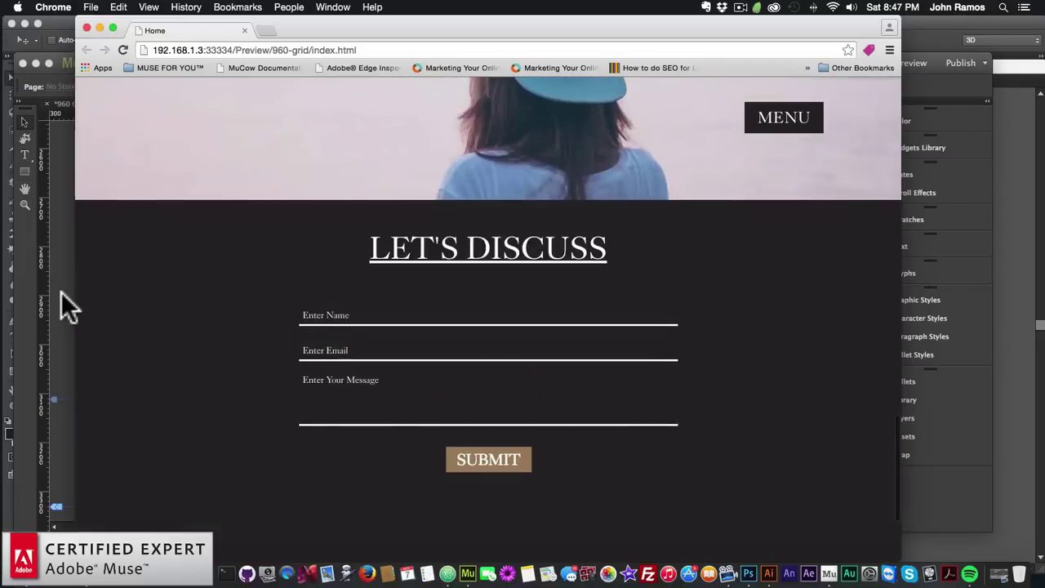
pyautogui.click(64, 286)
pyautogui.moveTo(688, 482); pyautogui.dragTo(688, 483)
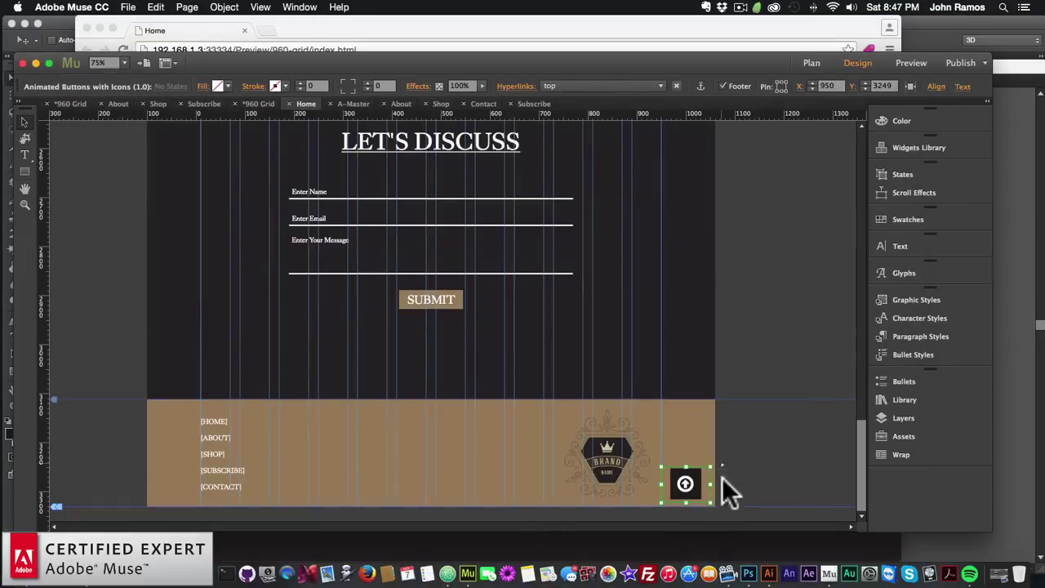
# Set the footer back-to-top button's Icon Size to 24
pyautogui.click(722, 466)
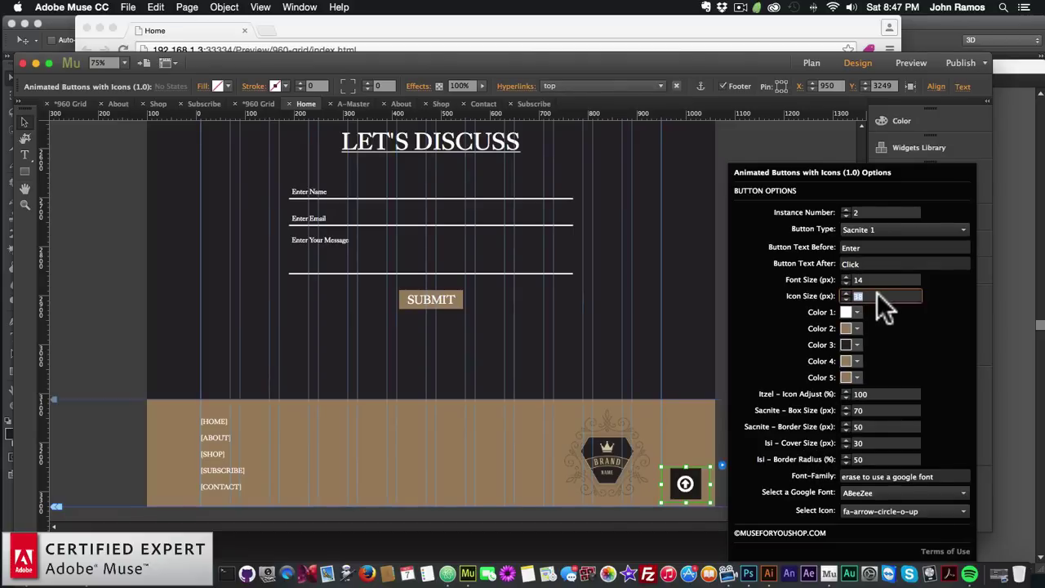
pyautogui.write('24')
pyautogui.press('Return')
pyautogui.click(110, 200)
# Preview the updated Home page in the browser again
pyautogui.scroll(10, 118, 216)
pyautogui.scroll(8, 130, 236)
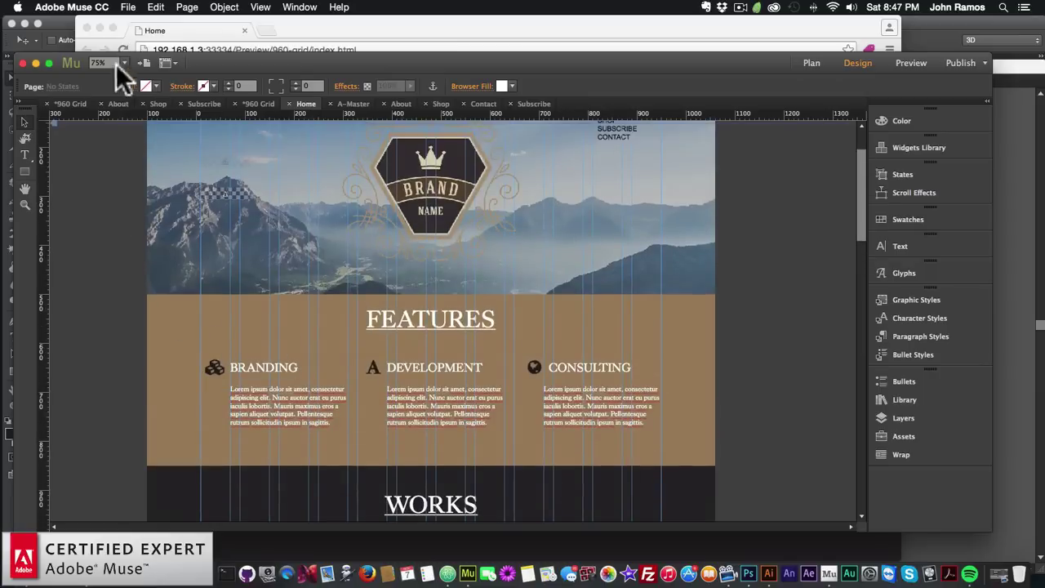
pyautogui.click(128, 7)
pyautogui.click(182, 216)
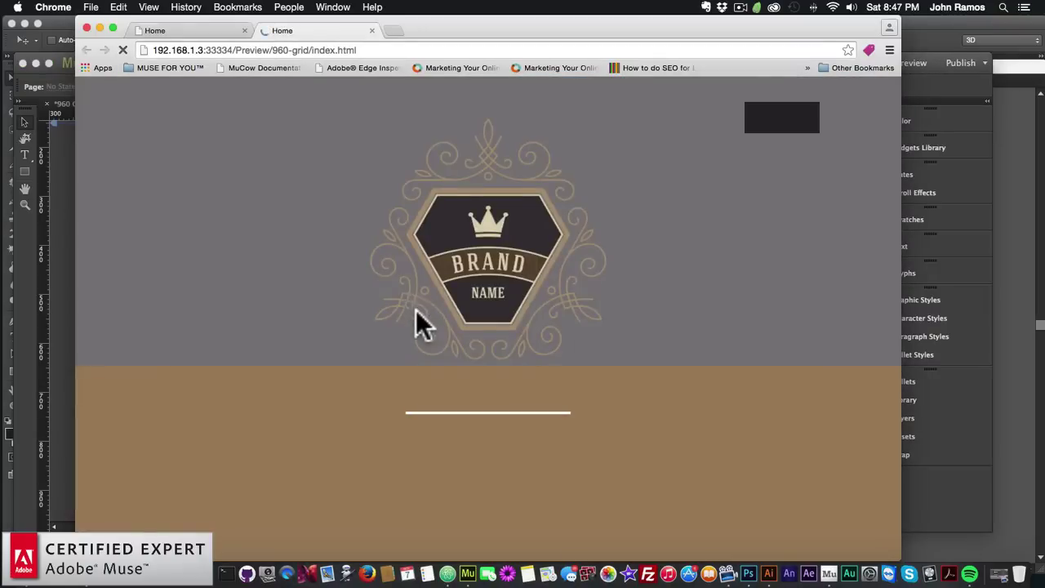
# Test the resized back-to-top arrow in the Chrome preview's footer, then return to Muse
pyautogui.scroll(-1, 417, 313)
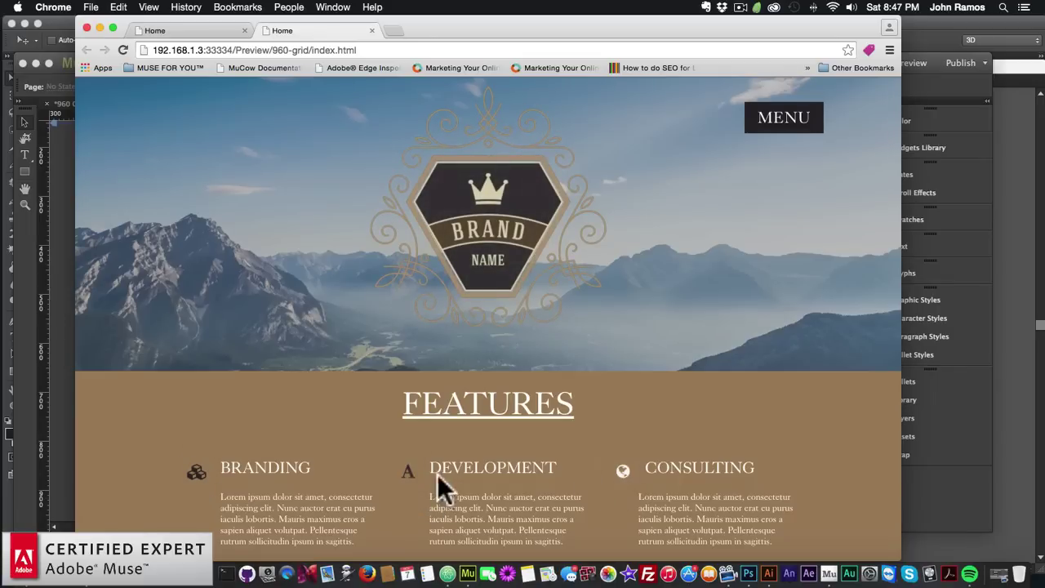
pyautogui.scroll(-15, 411, 485)
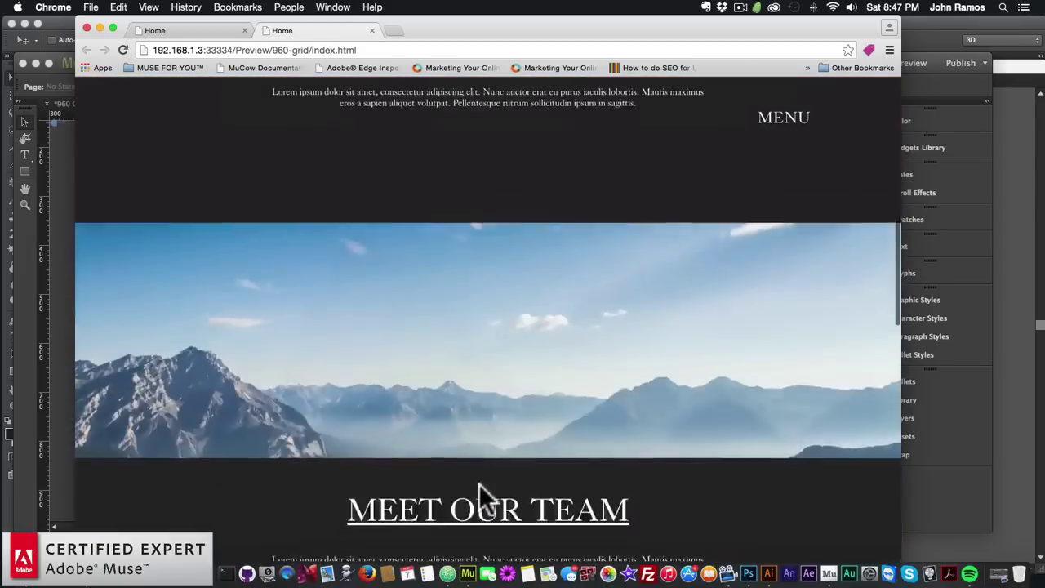
pyautogui.scroll(-5, 478, 484)
pyautogui.scroll(5, 478, 484)
pyautogui.scroll(-2, 478, 484)
pyautogui.scroll(-6, 478, 484)
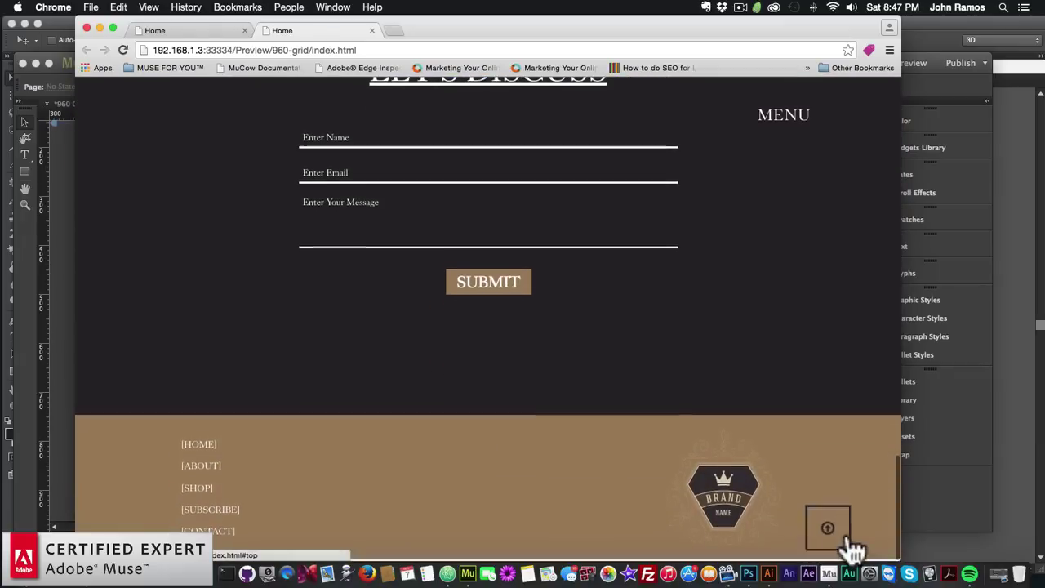
pyautogui.click(840, 543)
pyautogui.scroll(-10, 640, 464)
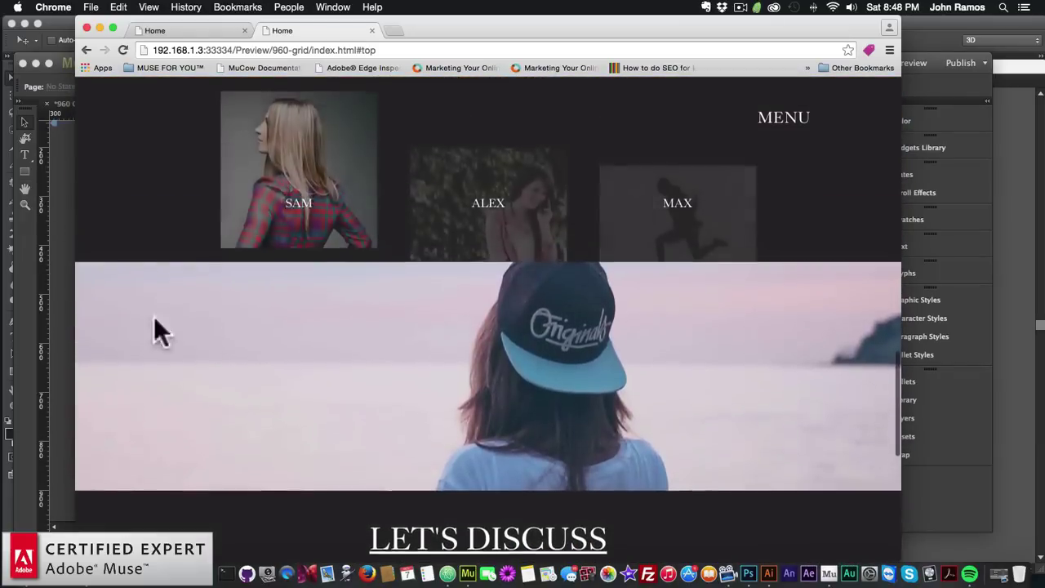
pyautogui.click(65, 318)
# Inspect the click effect options on the Branding, Development and Consulting icons
pyautogui.scroll(-5, 133, 310)
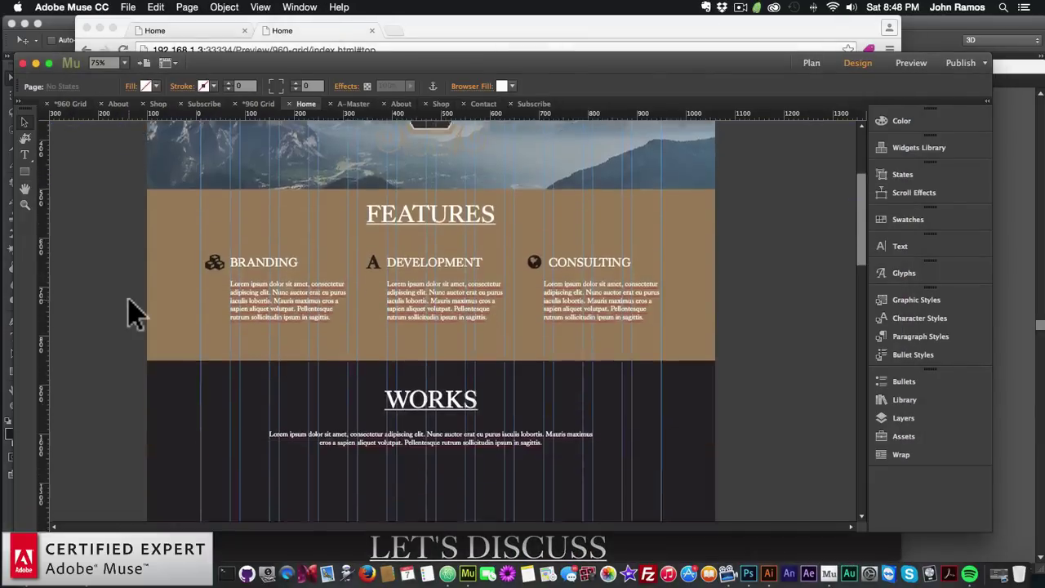
pyautogui.scroll(3, 224, 222)
pyautogui.click(228, 243)
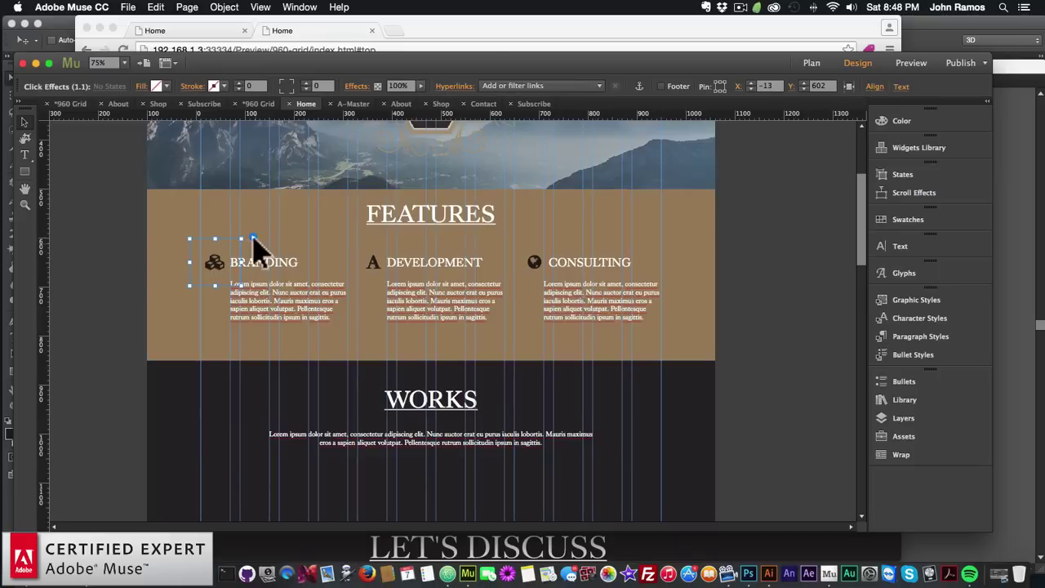
pyautogui.click(252, 236)
pyautogui.click(274, 231)
pyautogui.moveTo(388, 274); pyautogui.dragTo(545, 285)
pyautogui.click(411, 238)
pyautogui.click(573, 237)
# Check the footer back-to-top button's options: 24 px fa-arrow-circle-o-up icon in a 70 px box
pyautogui.click(711, 200)
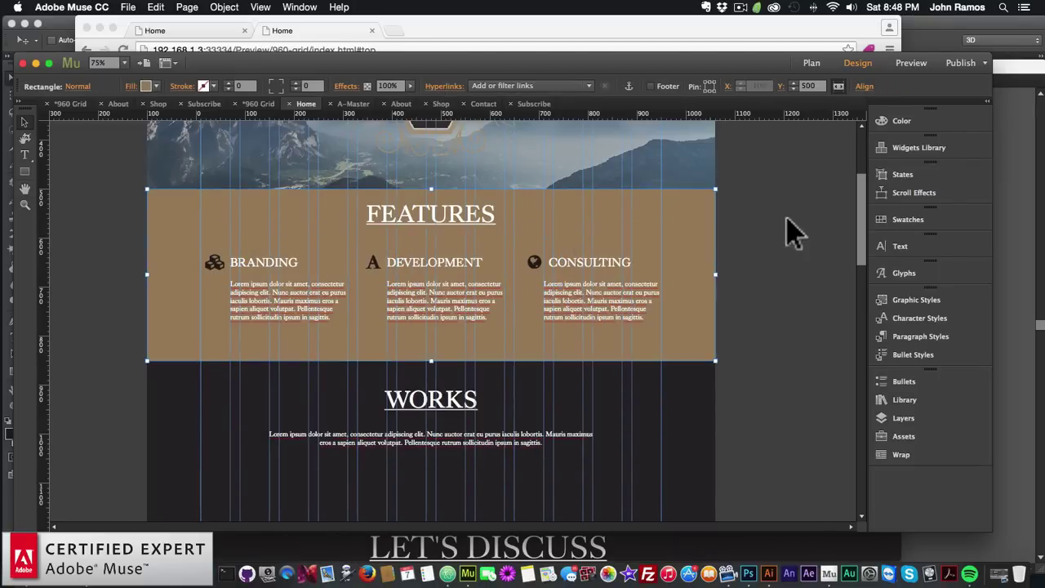
pyautogui.scroll(-10, 780, 261)
pyautogui.click(684, 484)
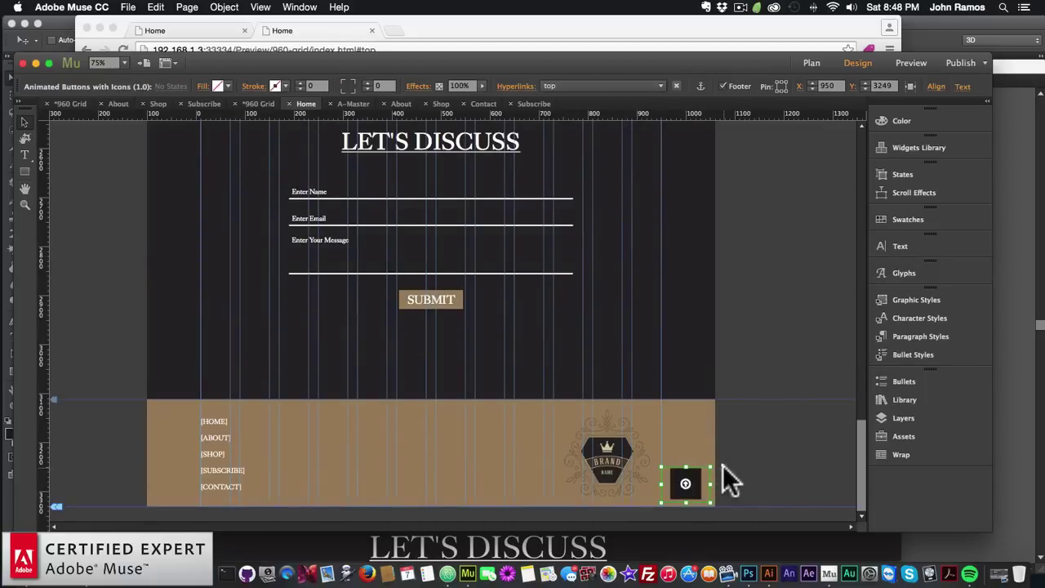
pyautogui.click(723, 465)
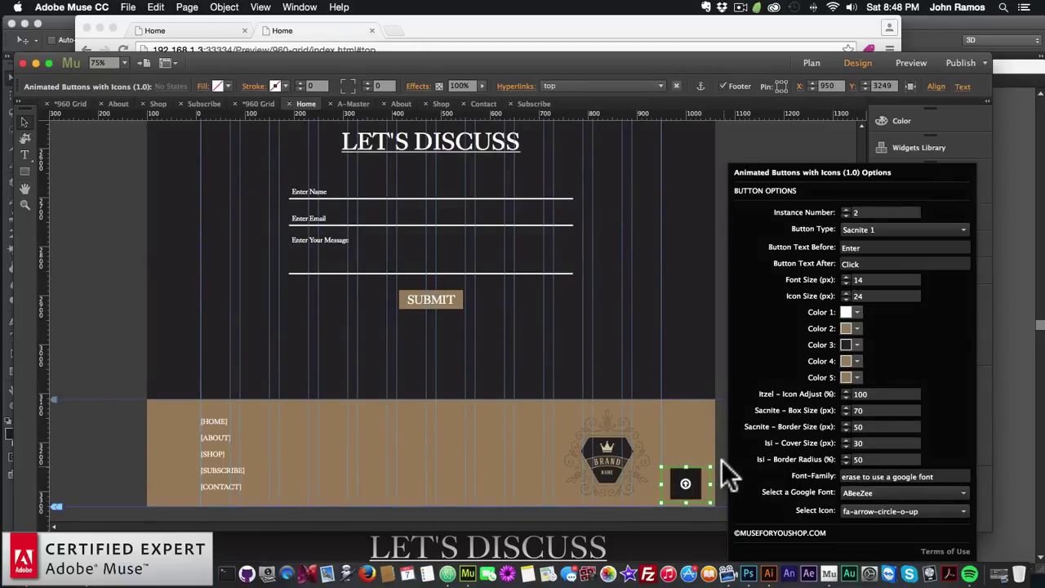
pyautogui.click(751, 382)
# Preview the Home page in the browser once more
pyautogui.scroll(15, 751, 383)
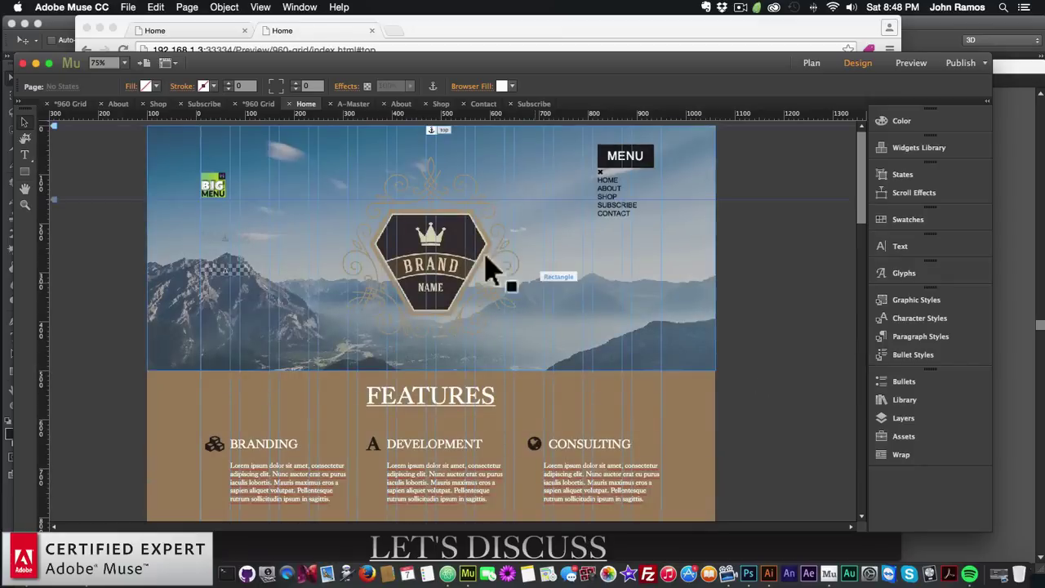
pyautogui.click(128, 8)
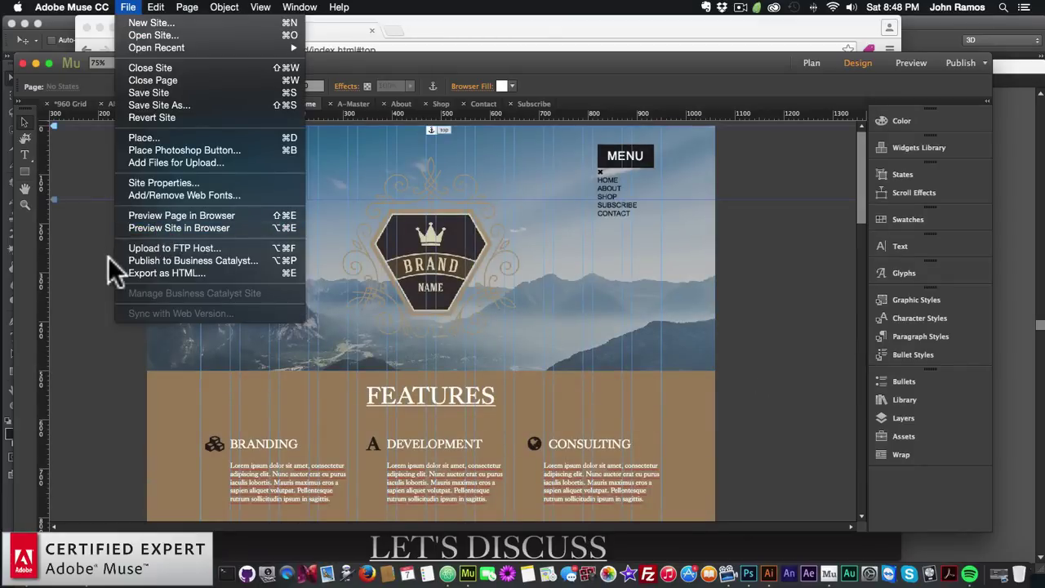
pyautogui.click(113, 276)
pyautogui.click(128, 8)
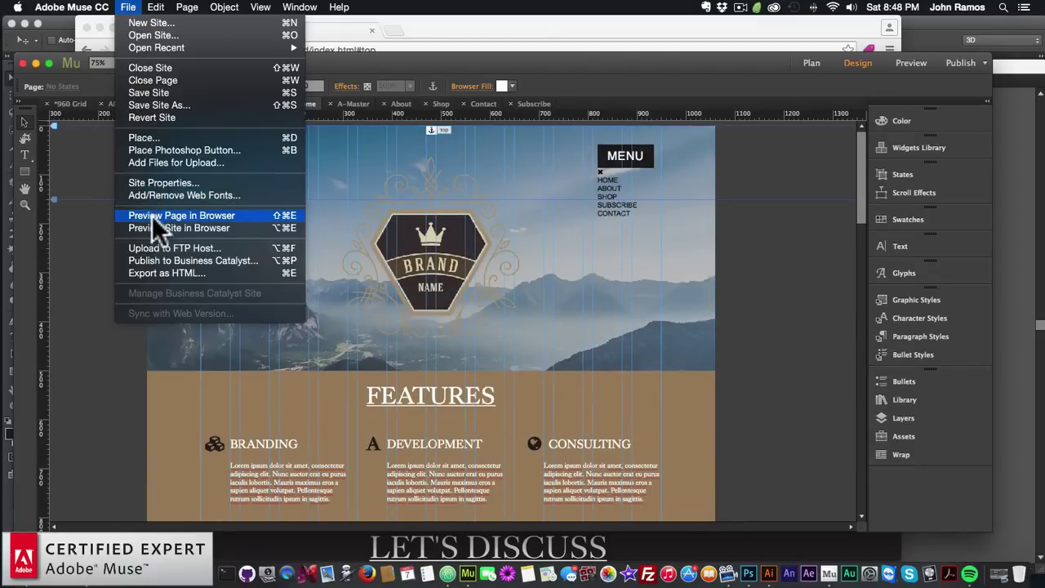
pyautogui.click(153, 216)
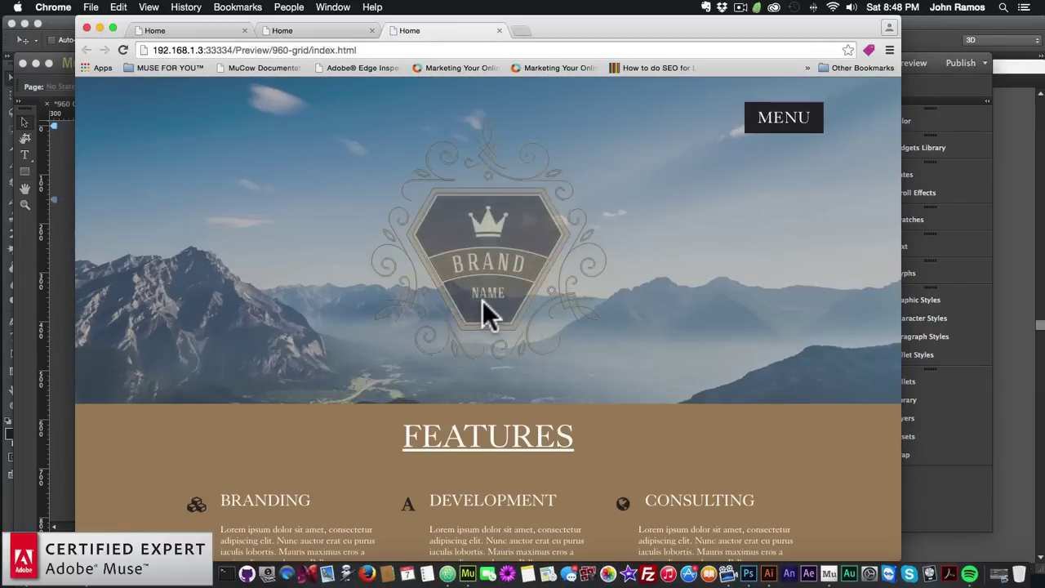
# Scroll the Chrome preview to the footer and use the back-to-top arrow to reach the BRAND NAME banner
pyautogui.scroll(-5, 482, 310)
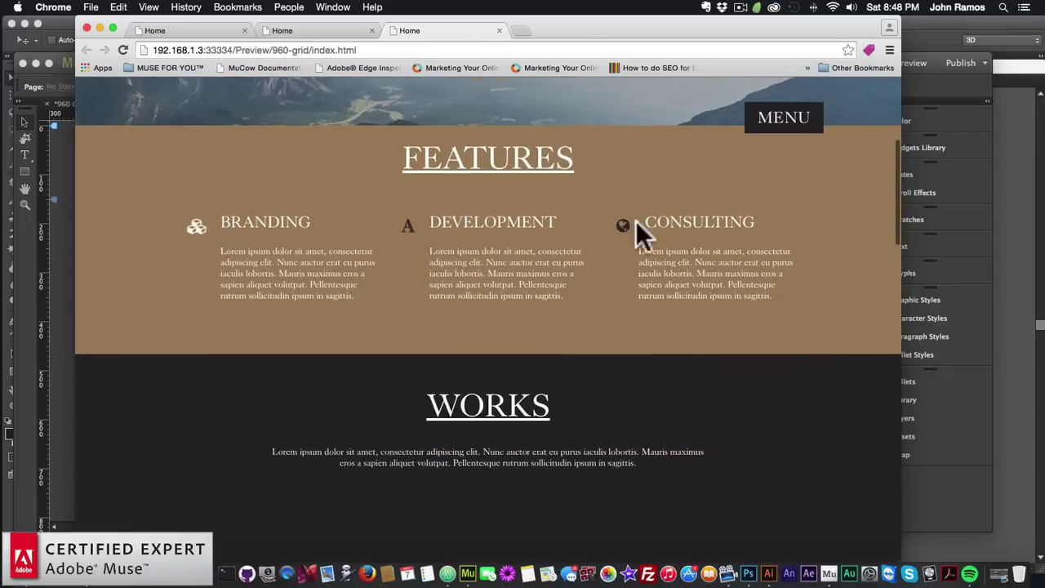
pyautogui.scroll(-10, 562, 307)
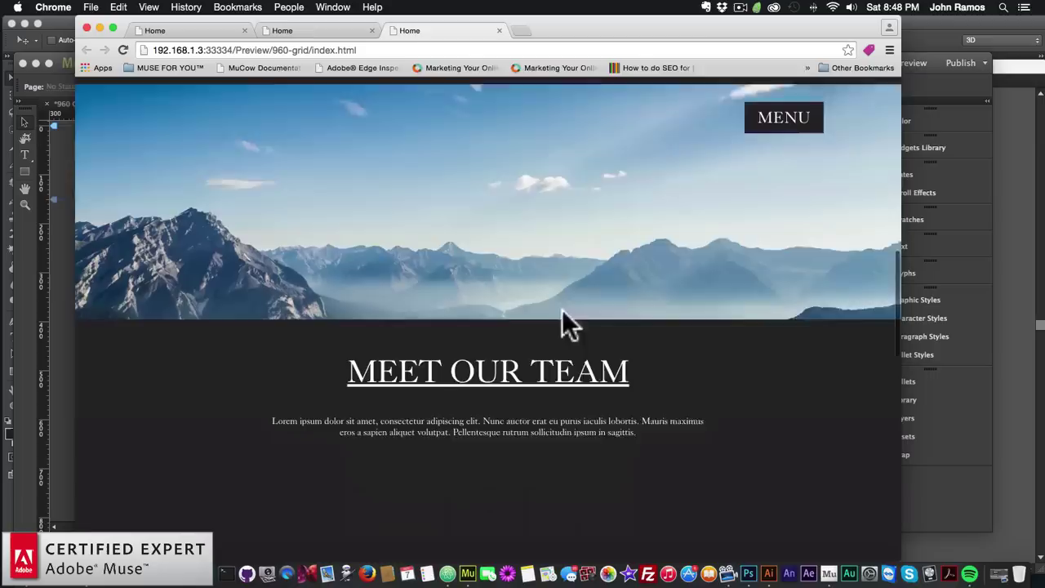
pyautogui.scroll(-3, 561, 310)
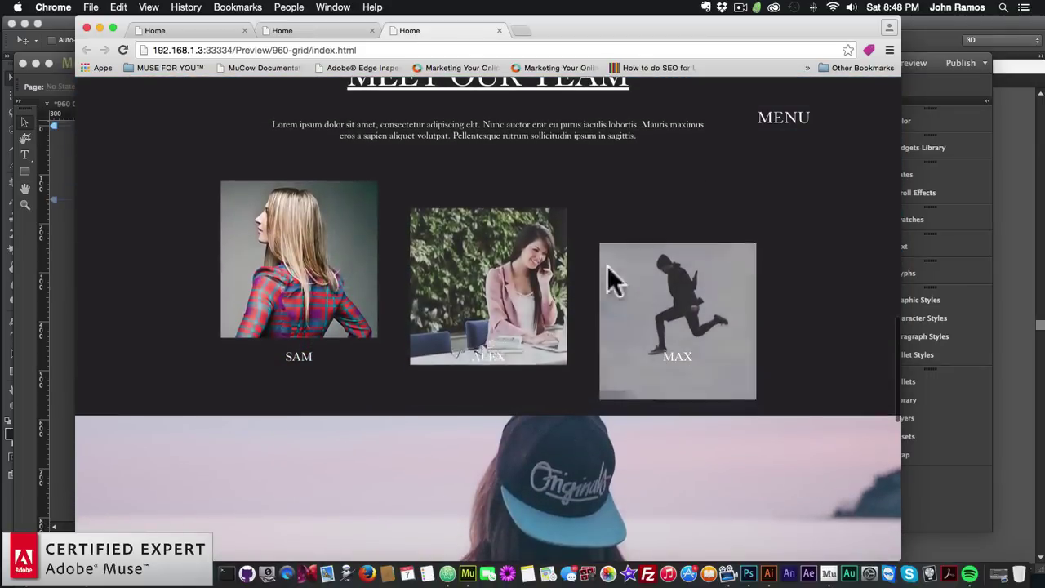
pyautogui.scroll(-2, 529, 317)
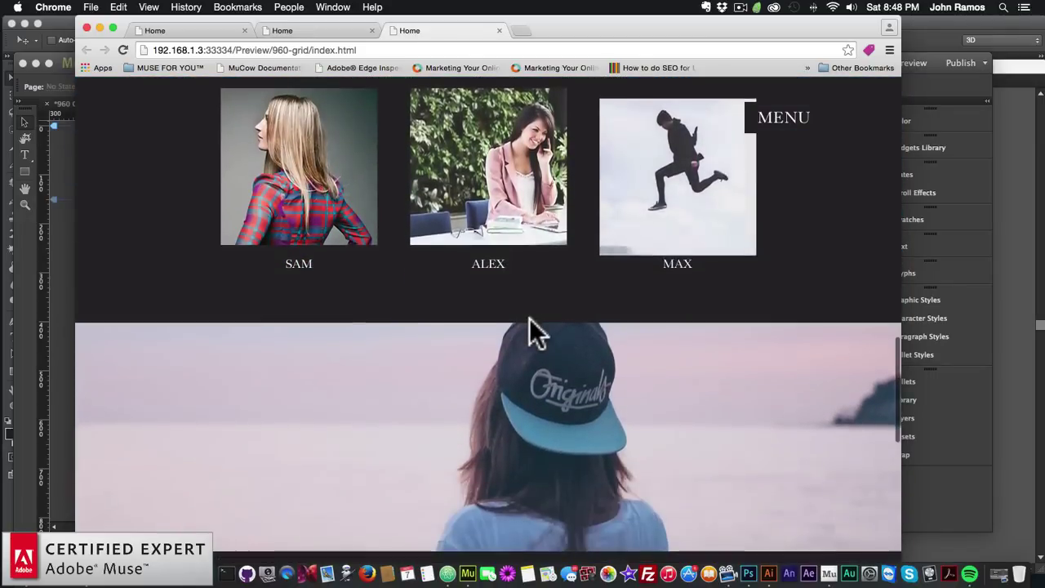
pyautogui.scroll(2, 529, 318)
pyautogui.scroll(-6, 529, 317)
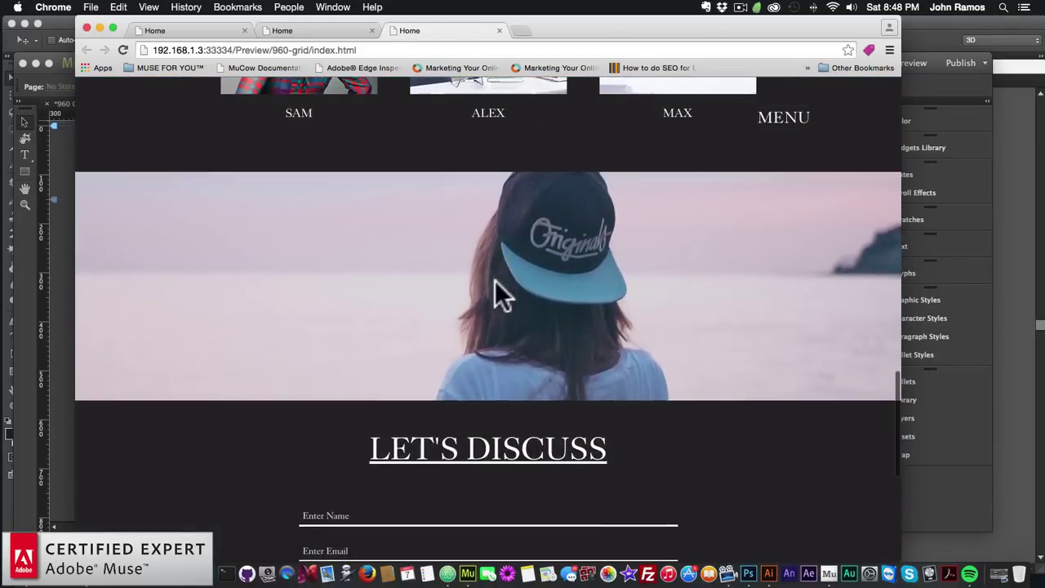
pyautogui.scroll(-1, 487, 294)
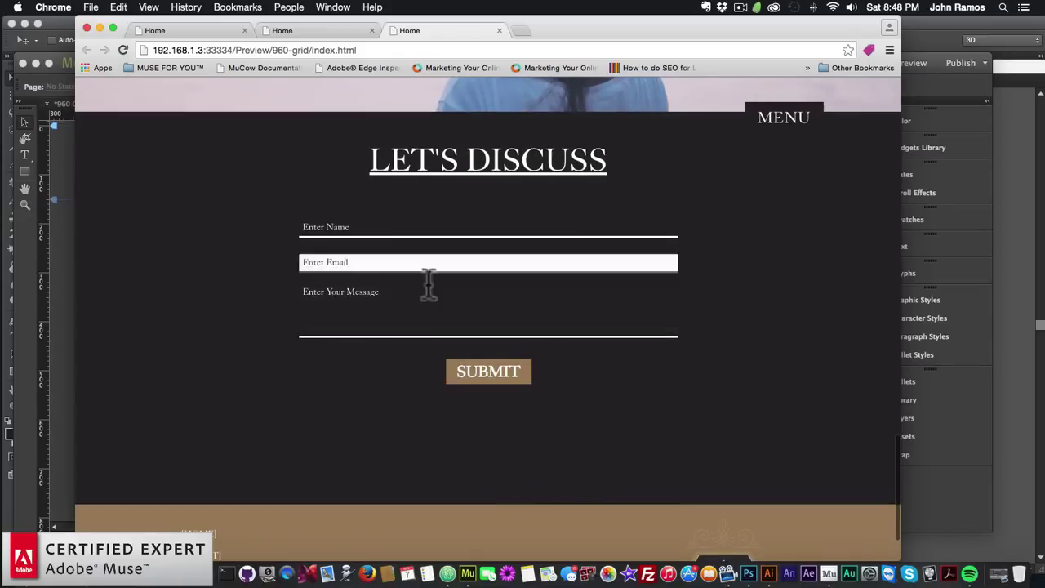
pyautogui.scroll(-1, 352, 424)
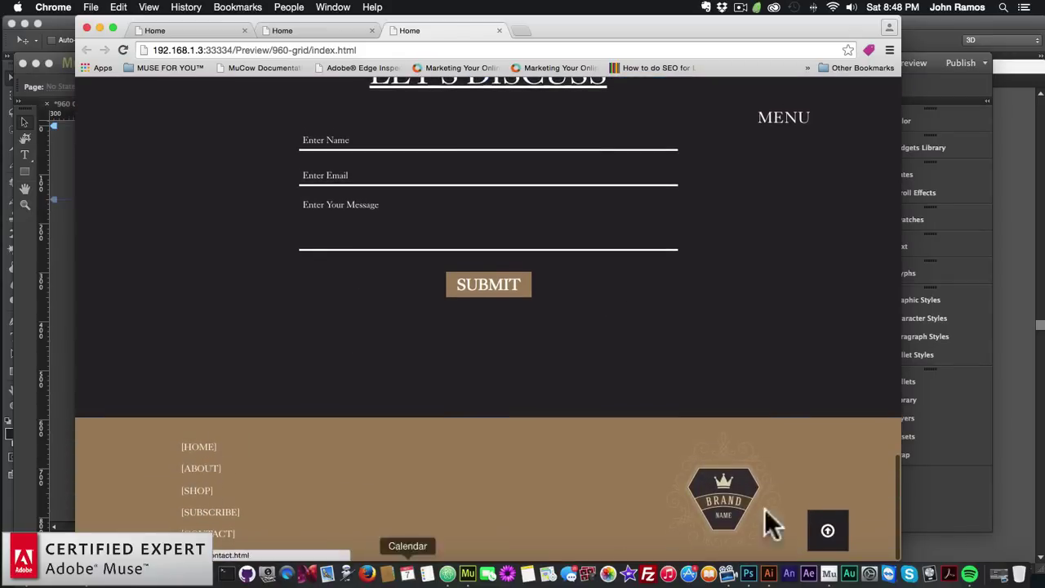
pyautogui.click(827, 537)
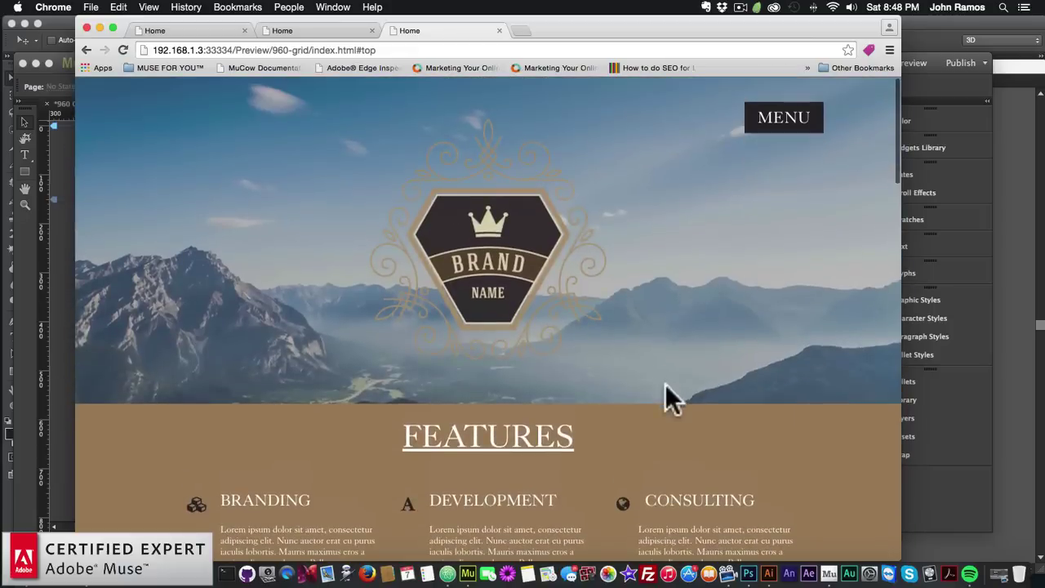
# Open the MENU overlay and go to the About page
pyautogui.click(772, 122)
pyautogui.click(480, 244)
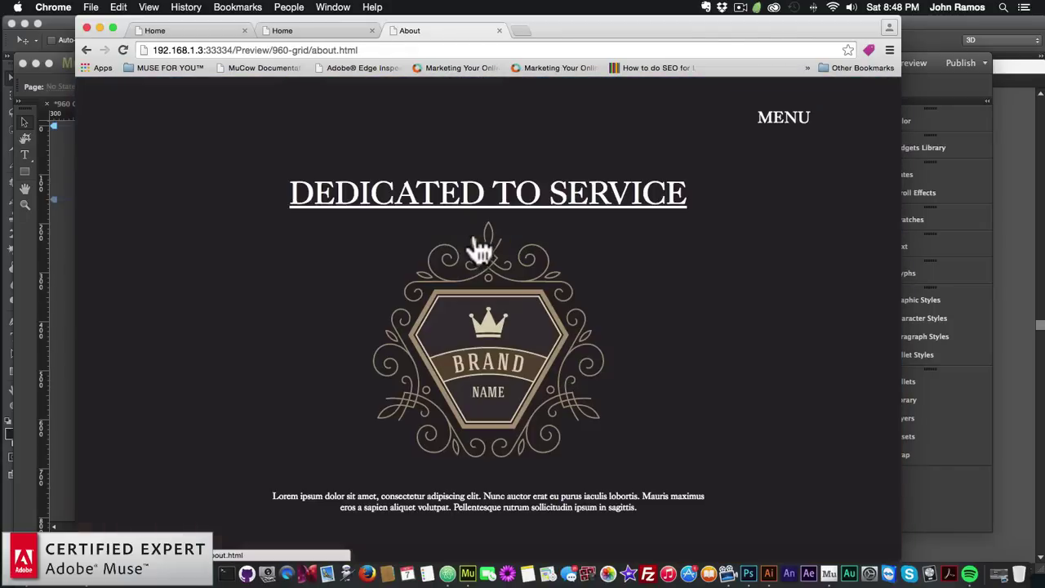
pyautogui.scroll(-3, 737, 218)
pyautogui.scroll(2, 736, 214)
pyautogui.scroll(-2, 736, 212)
pyautogui.scroll(3, 734, 203)
# Go to the Shop page through the menu overlay and close the older Home preview tabs
pyautogui.click(781, 135)
pyautogui.click(492, 309)
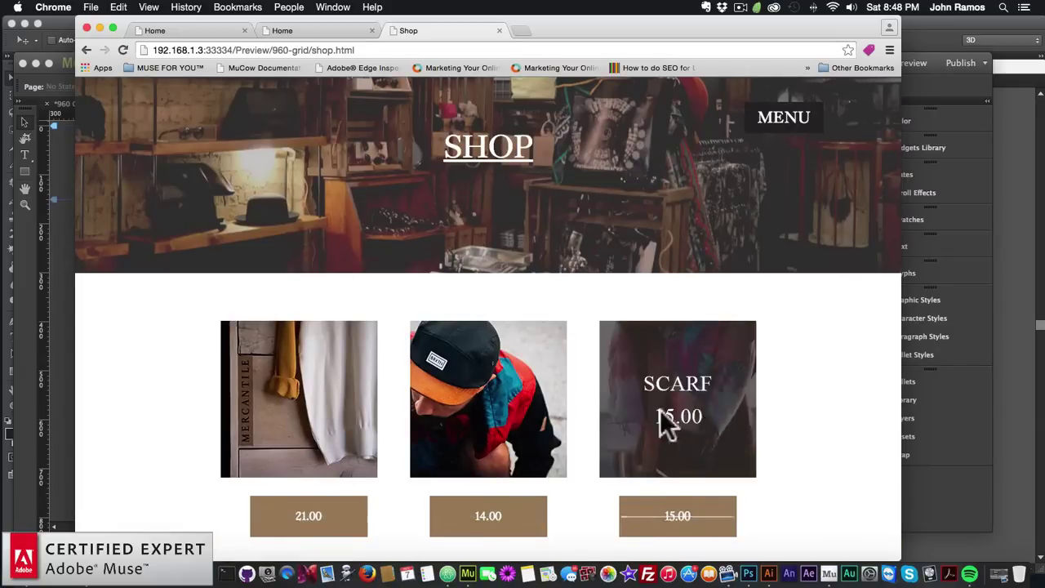
pyautogui.scroll(-3, 481, 392)
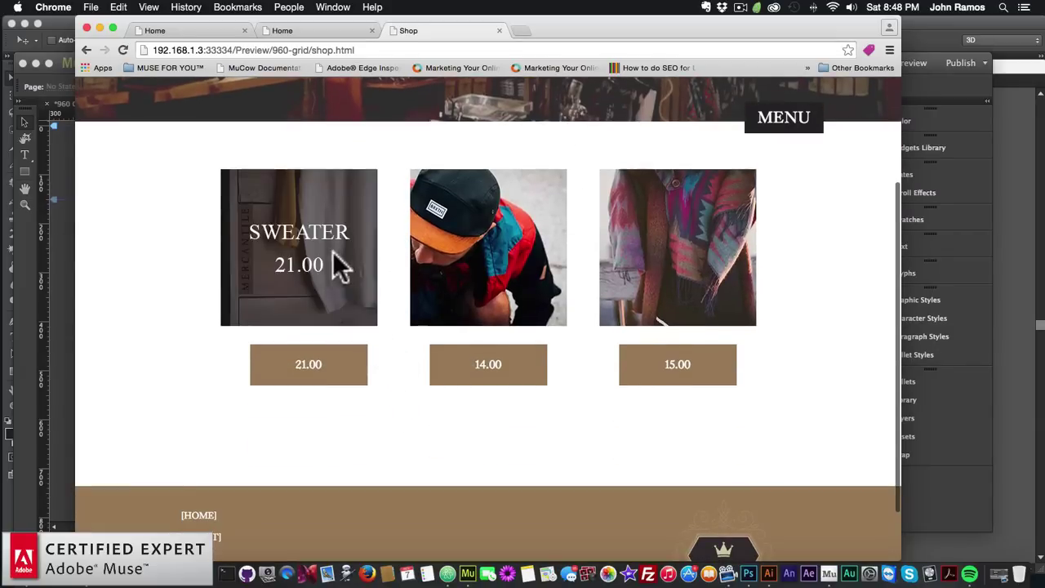
pyautogui.scroll(-2, 335, 273)
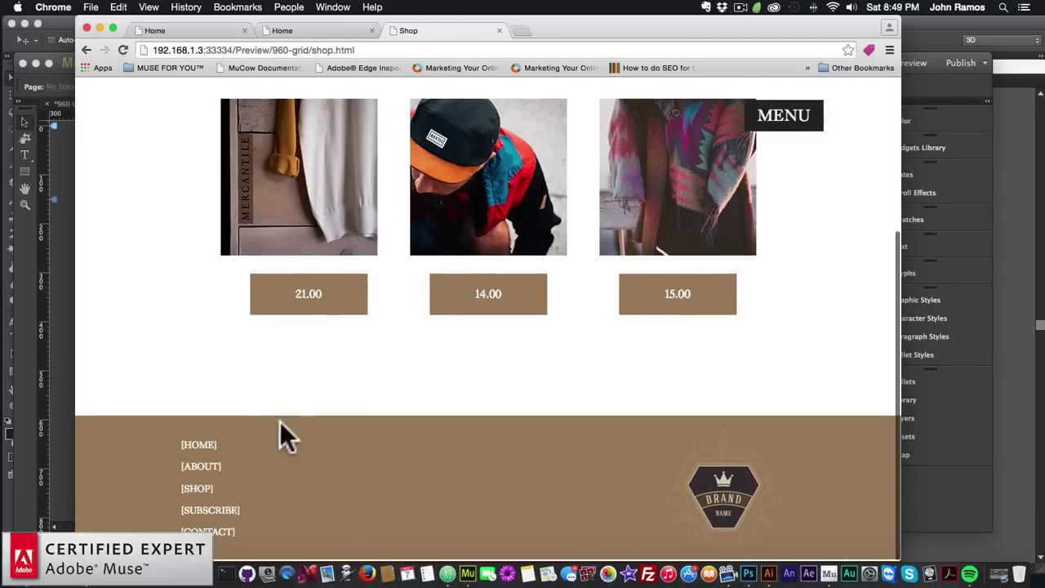
pyautogui.click(726, 482)
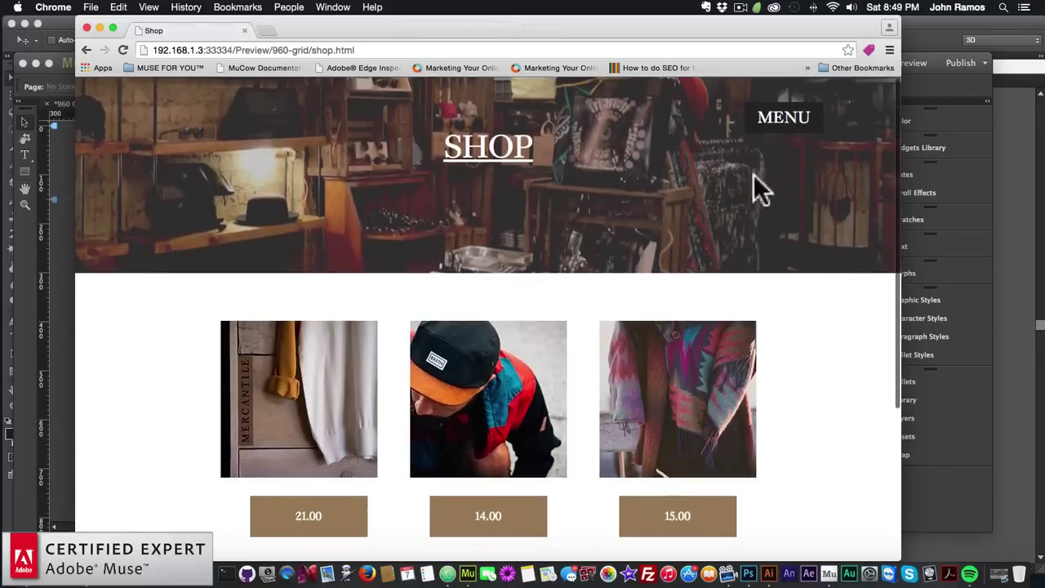
# Go to the Subscribe page through the menu overlay
pyautogui.click(771, 133)
pyautogui.click(474, 367)
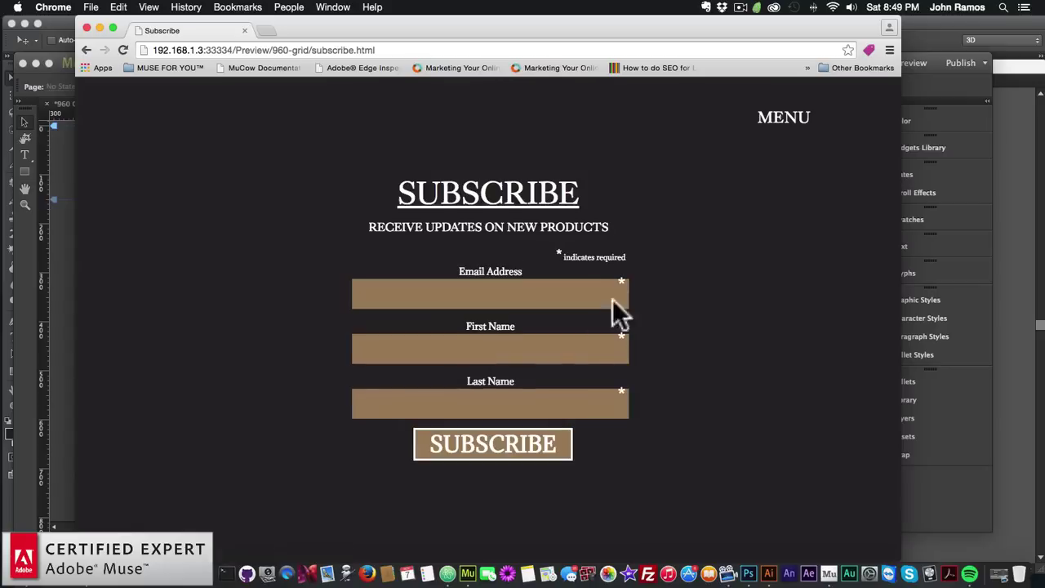
pyautogui.scroll(-5, 708, 287)
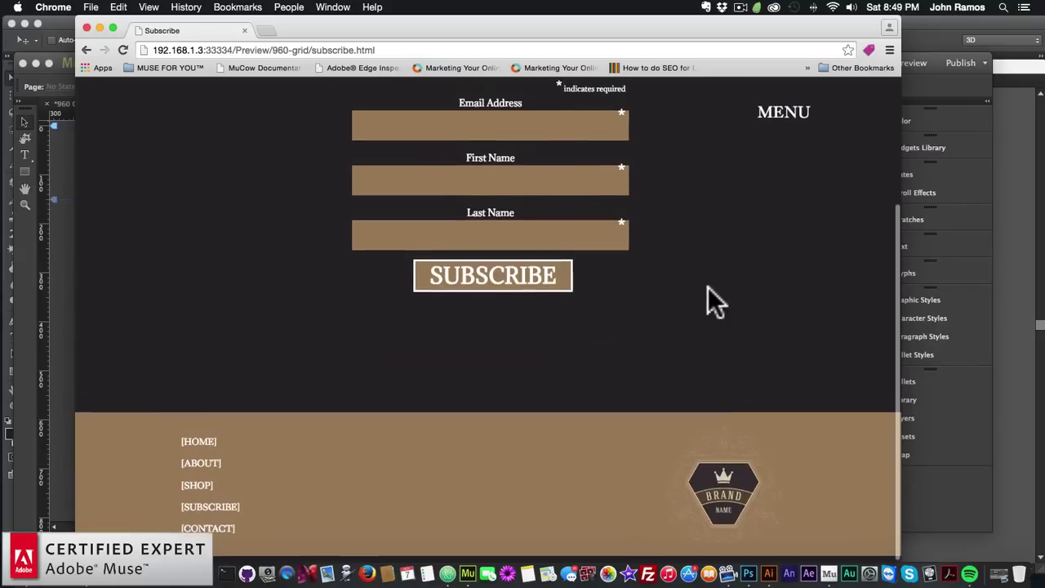
pyautogui.scroll(5, 708, 287)
# Go to the Contact page via the menu, then use footer links to About and Home
pyautogui.click(786, 127)
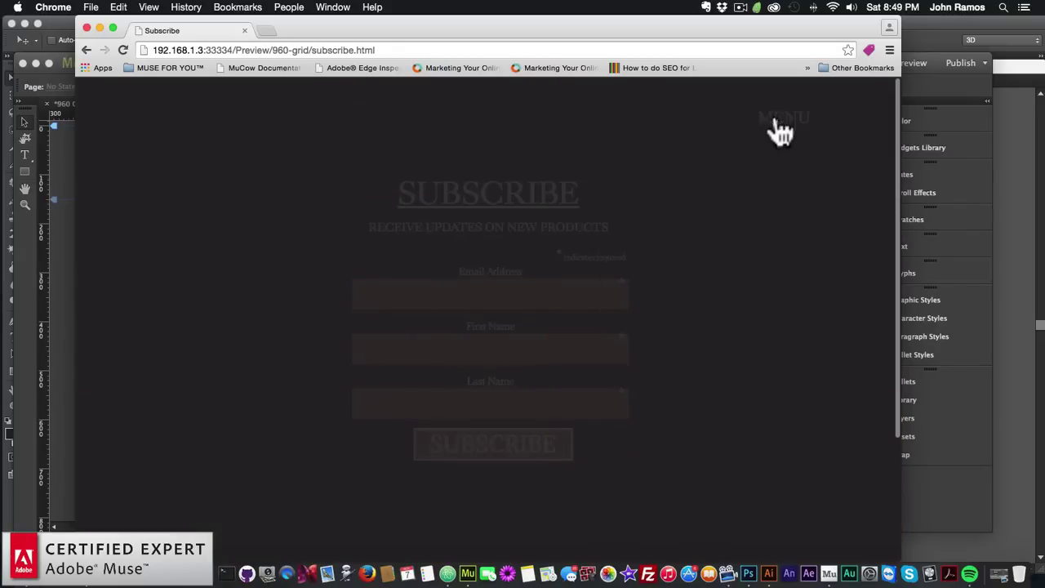
pyautogui.click(478, 433)
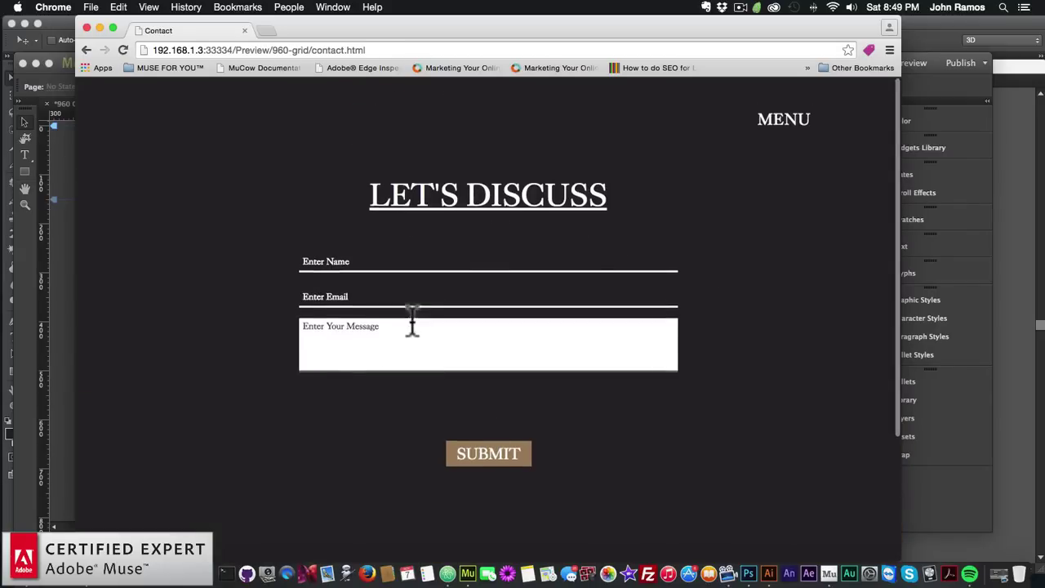
pyautogui.scroll(-5, 411, 322)
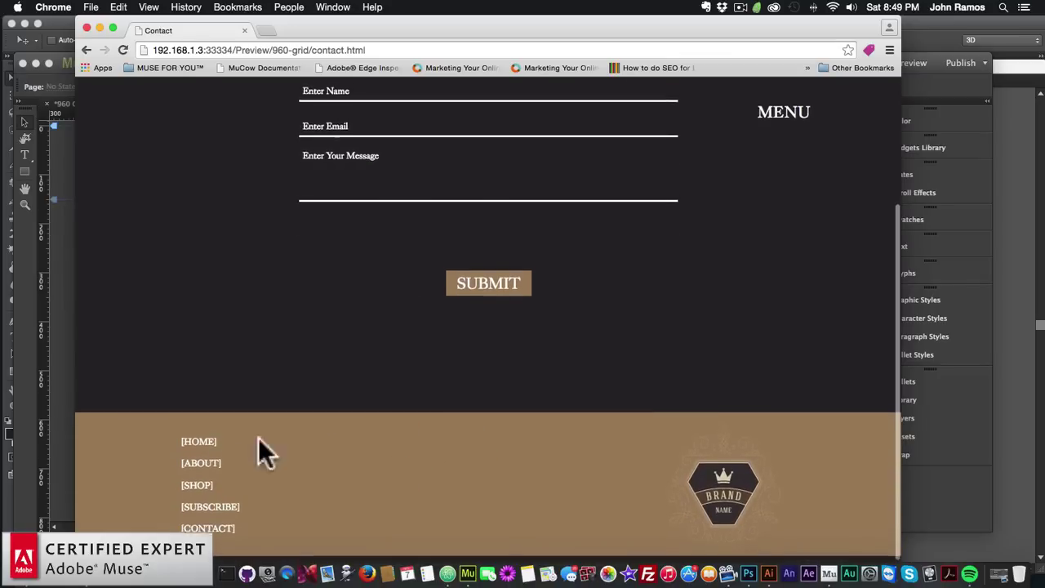
pyautogui.click(201, 472)
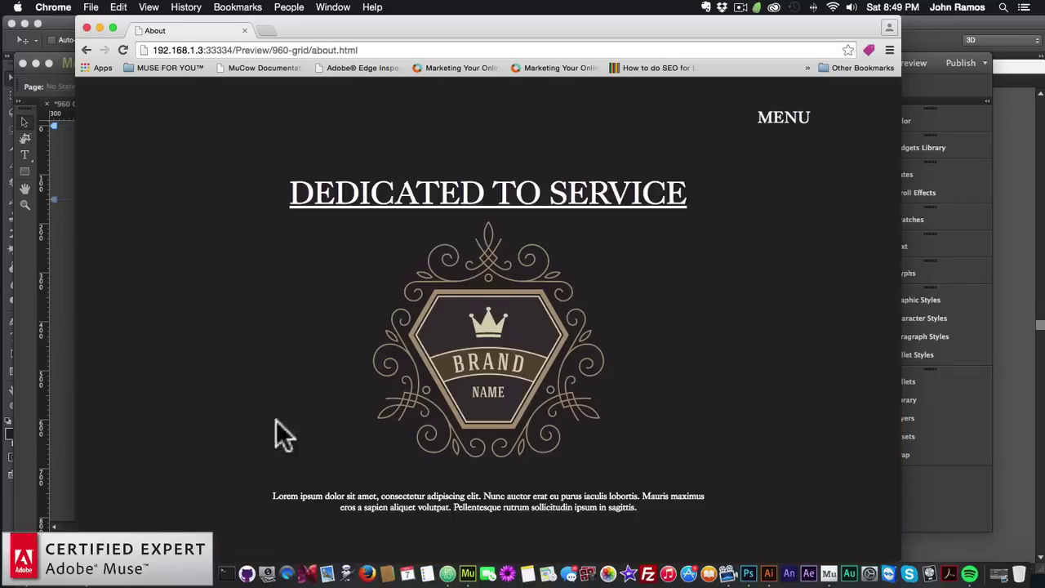
pyautogui.scroll(-5, 278, 432)
pyautogui.click(198, 445)
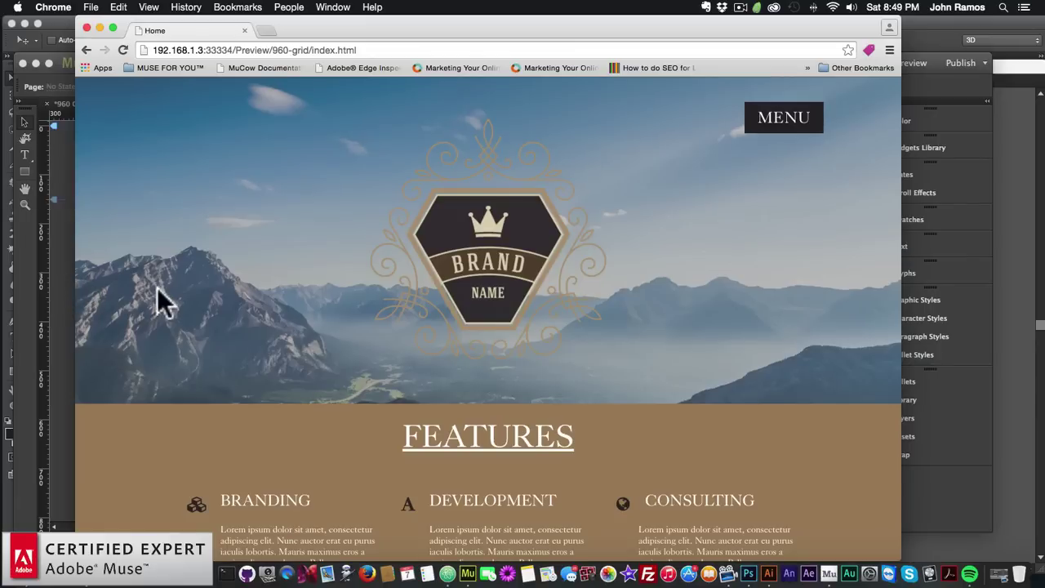
# Scroll through the whole Home page preview in Chrome, then bring the Muse window forward
pyautogui.scroll(-15, 158, 290)
pyautogui.scroll(-12, 154, 287)
pyautogui.scroll(-5, 154, 289)
pyautogui.scroll(1, 156, 286)
pyautogui.scroll(10, 156, 287)
pyautogui.scroll(5, 156, 288)
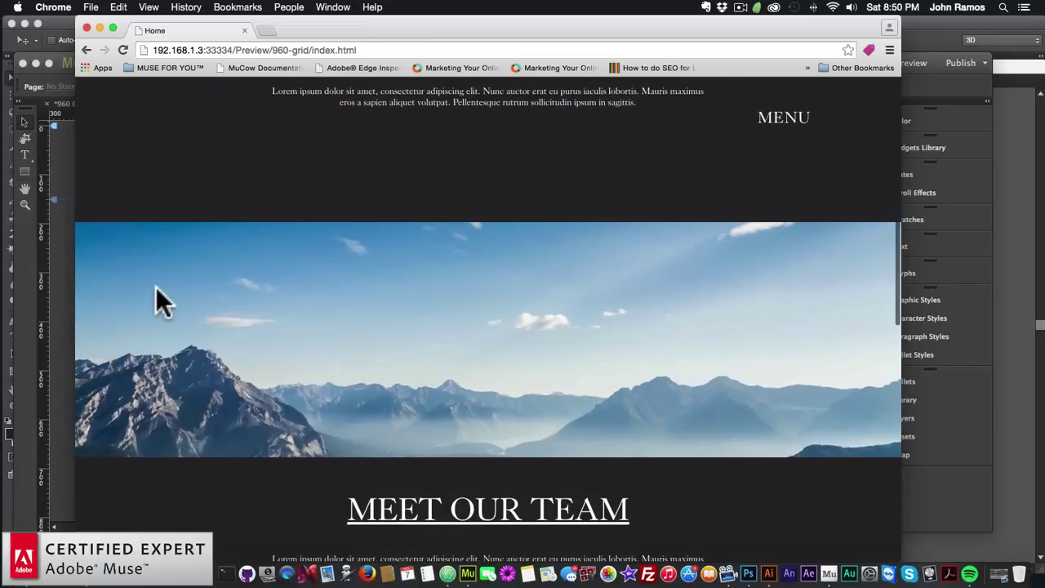
pyautogui.scroll(10, 156, 286)
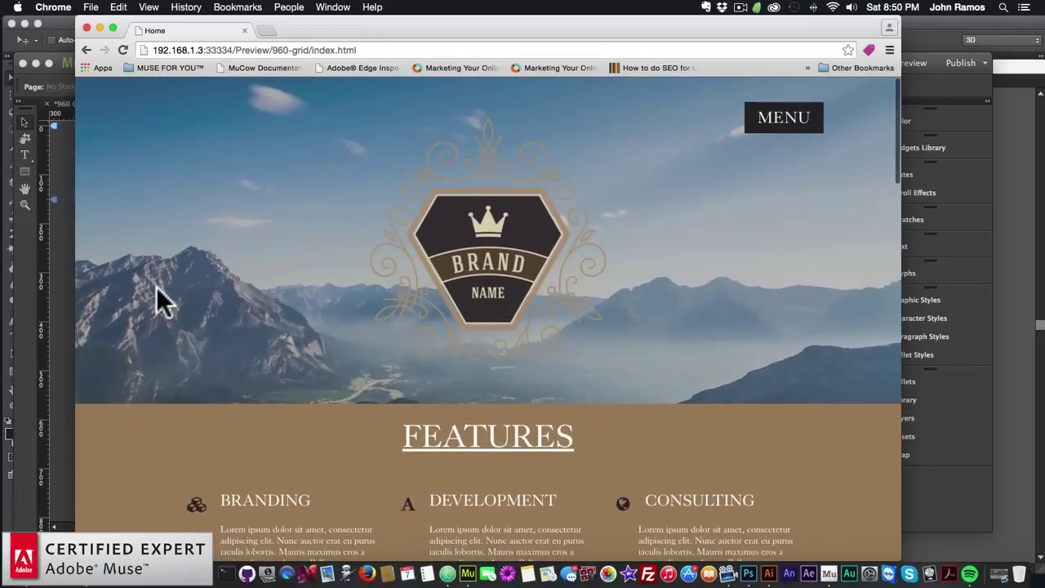
pyautogui.scroll(-5, 158, 288)
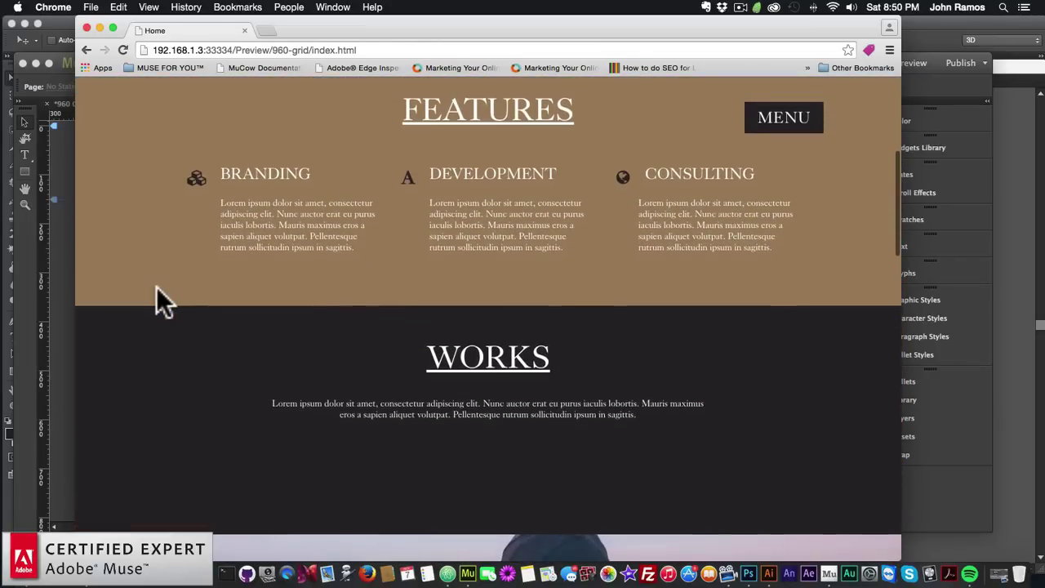
pyautogui.scroll(5, 156, 286)
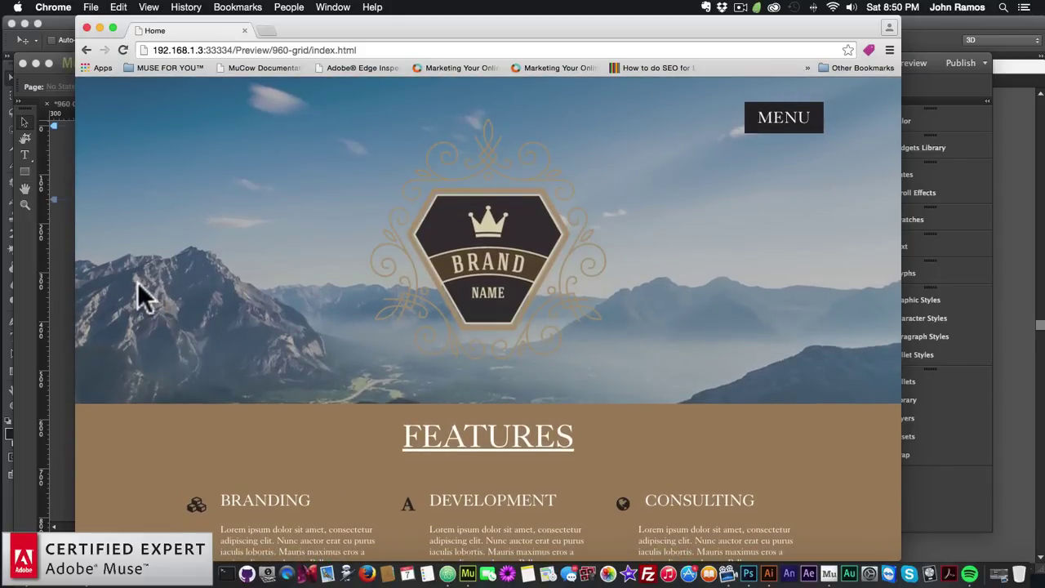
pyautogui.click(42, 263)
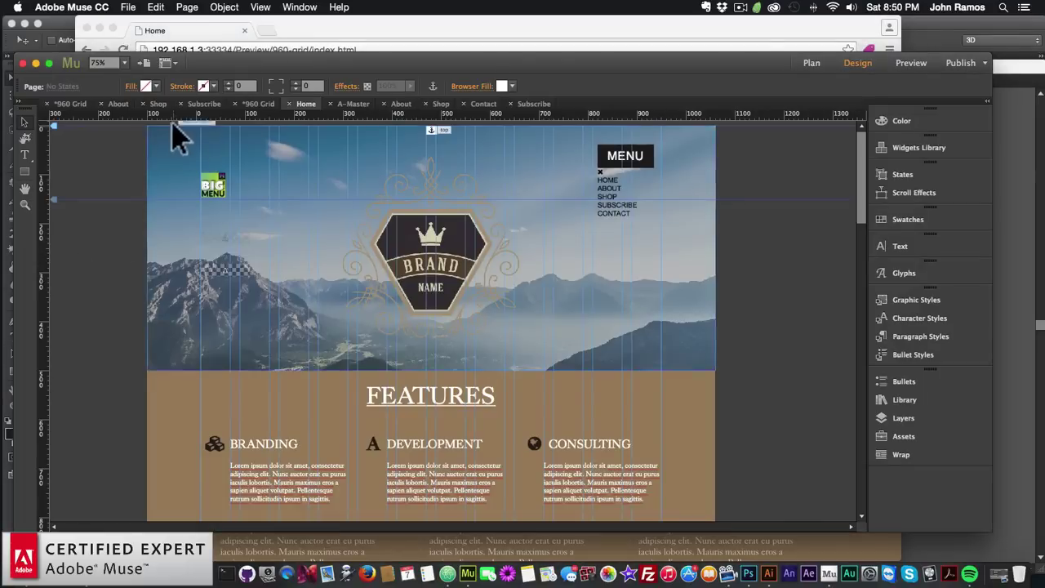
pyautogui.click(184, 7)
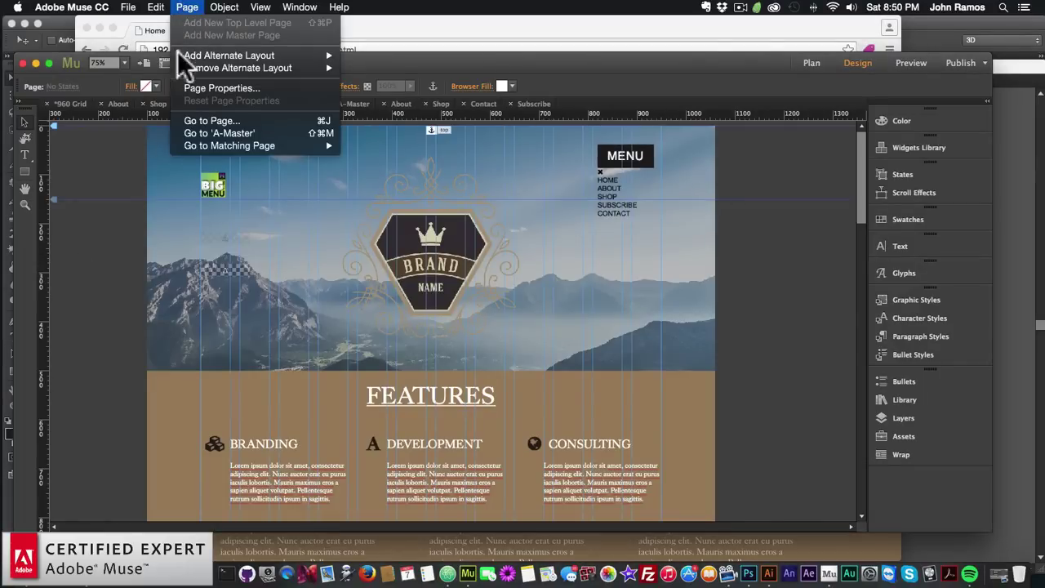
pyautogui.click(189, 88)
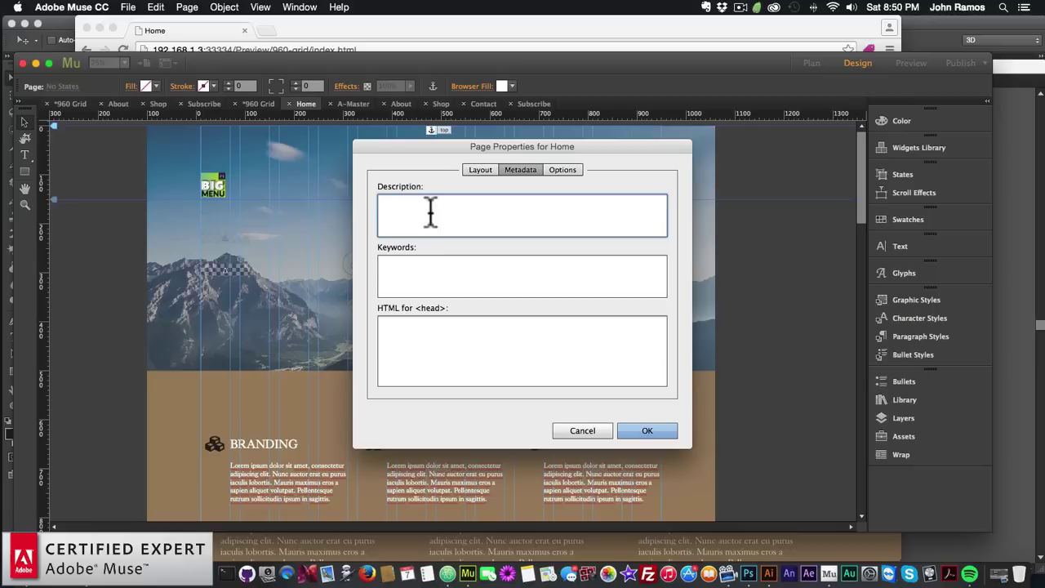
pyautogui.click(568, 169)
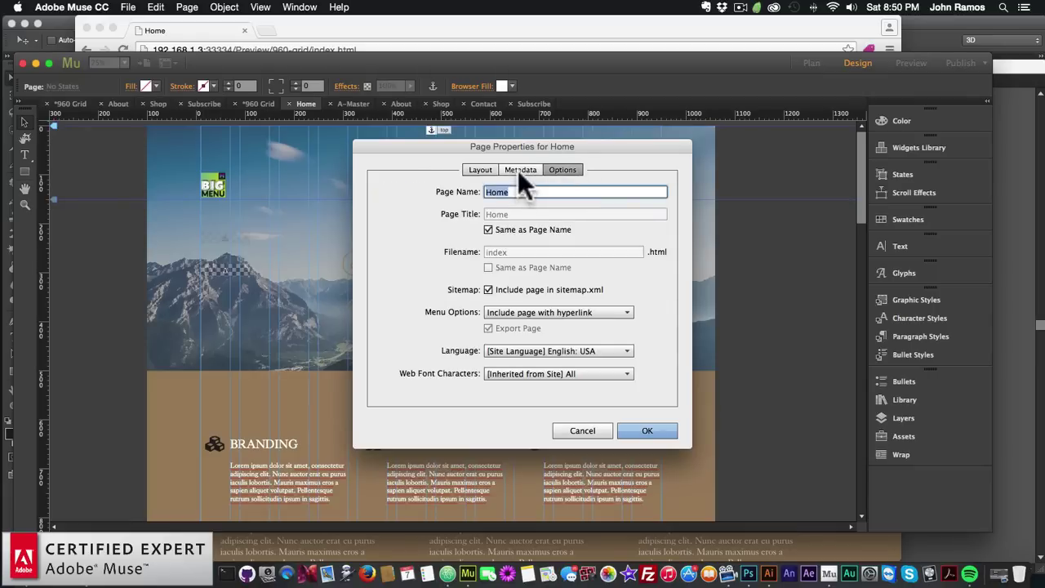
pyautogui.click(522, 169)
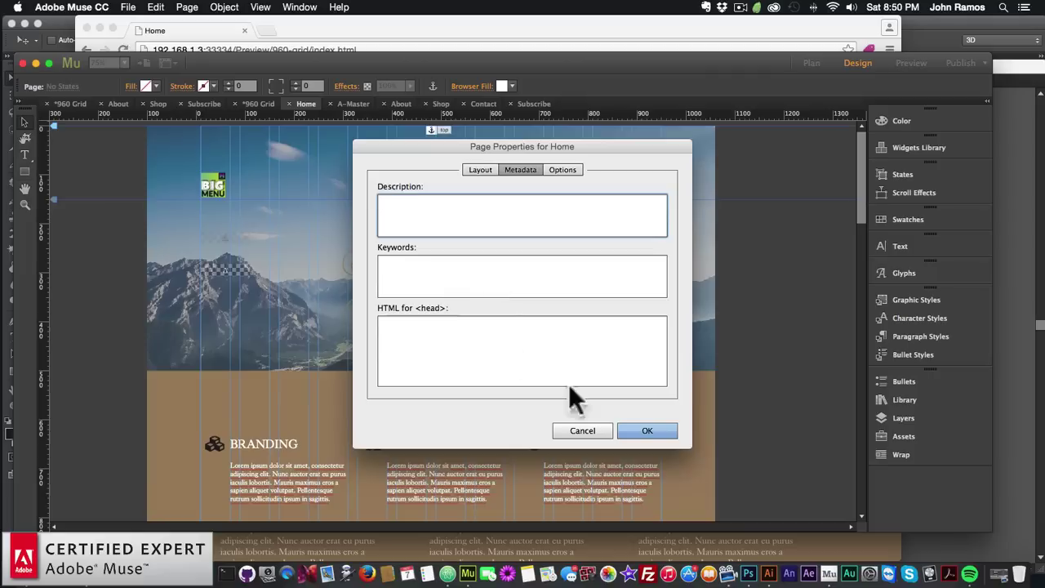
pyautogui.click(461, 275)
pyautogui.click(644, 433)
pyautogui.click(905, 399)
# Expand the Google Analytics widget folder in the Library panel
pyautogui.scroll(-5, 736, 341)
pyautogui.scroll(-8, 736, 341)
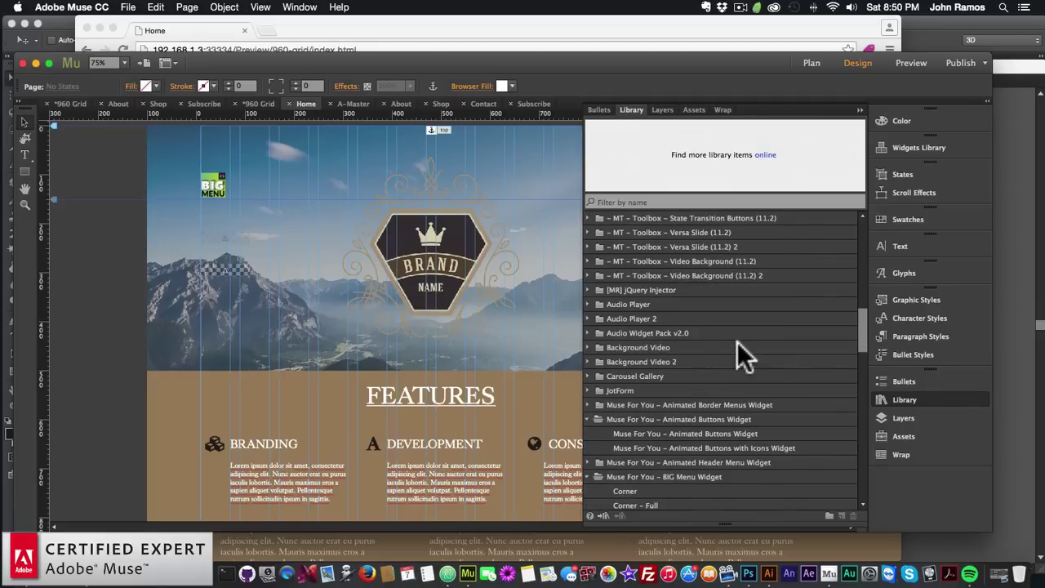
pyautogui.scroll(5, 735, 342)
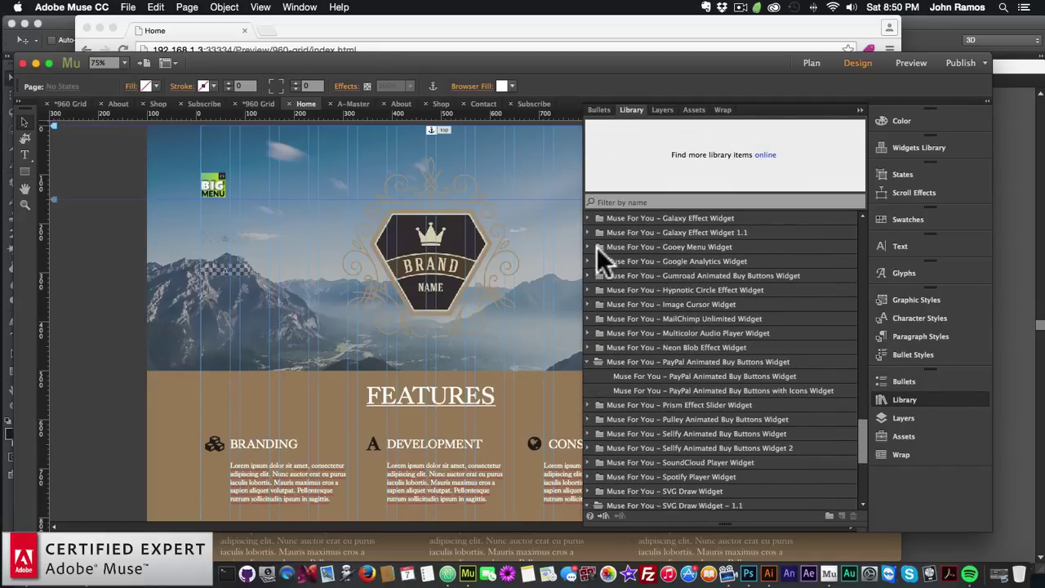
pyautogui.click(587, 261)
pyautogui.moveTo(646, 276)
pyautogui.mouseDown()
pyautogui.moveTo(424, 217)
pyautogui.moveTo(217, 310)
pyautogui.moveTo(627, 277)
pyautogui.mouseUp()
# Open the A-Master page, drop the Google Analytics widget on it and view its tracking options
pyautogui.click(811, 62)
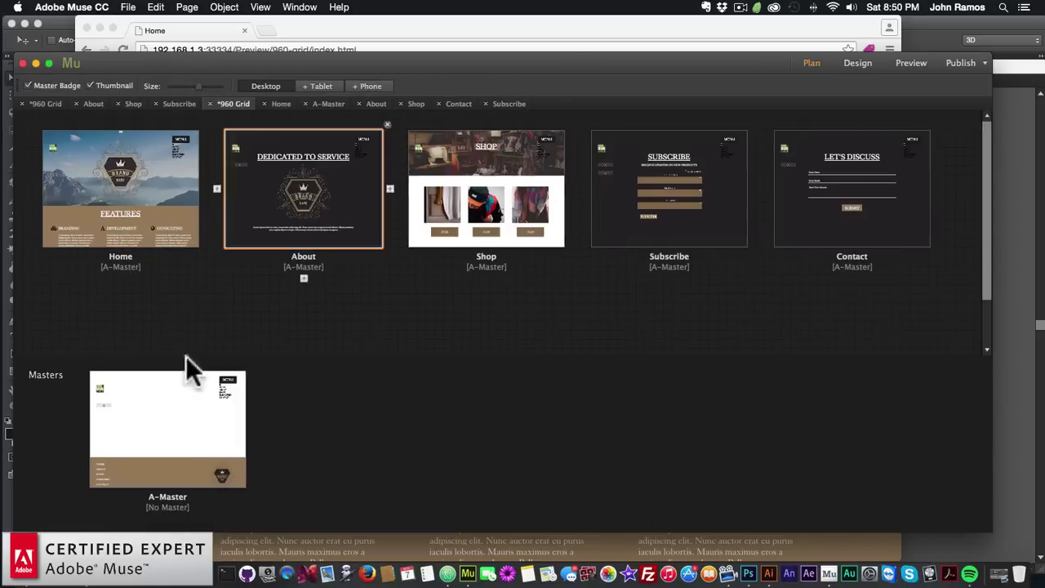
pyautogui.doubleClick(155, 412)
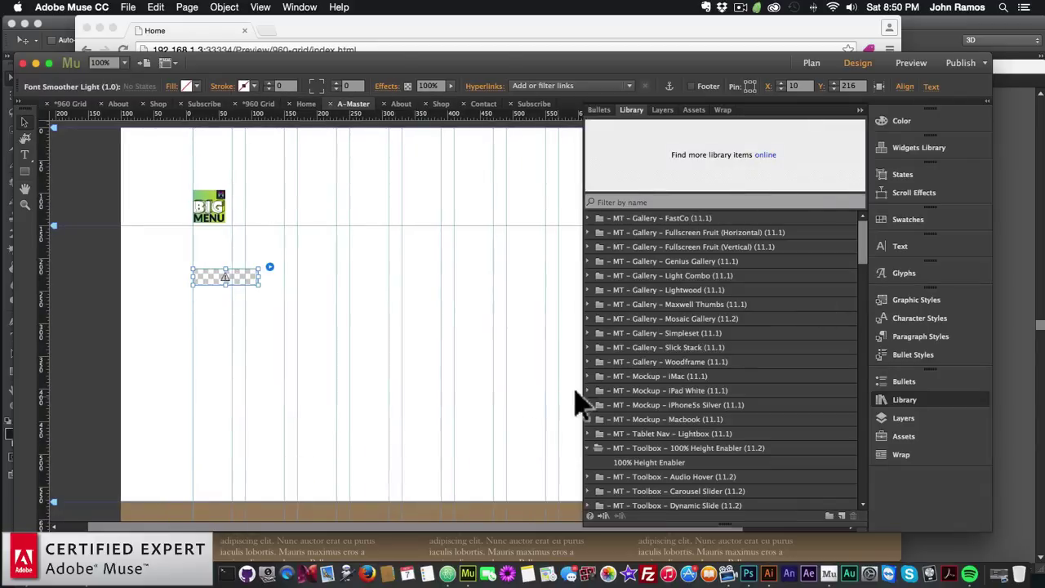
pyautogui.scroll(-10, 660, 331)
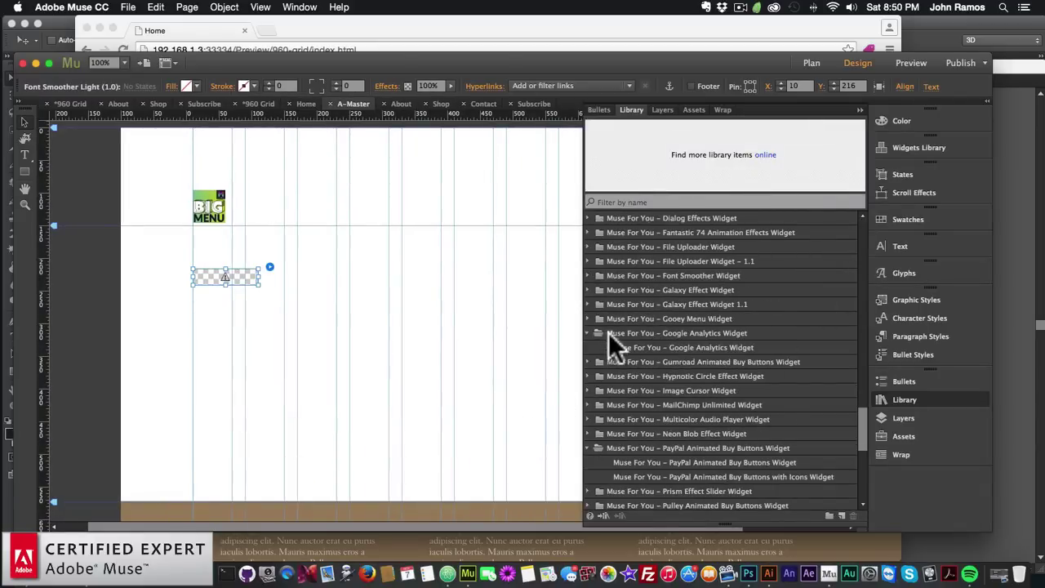
pyautogui.moveTo(636, 348); pyautogui.dragTo(199, 382)
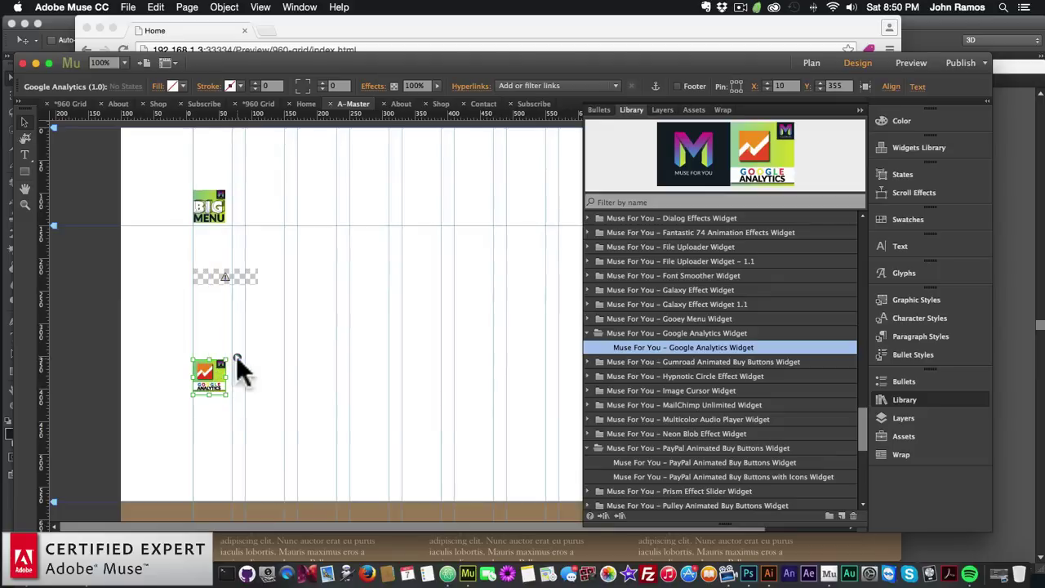
pyautogui.click(237, 359)
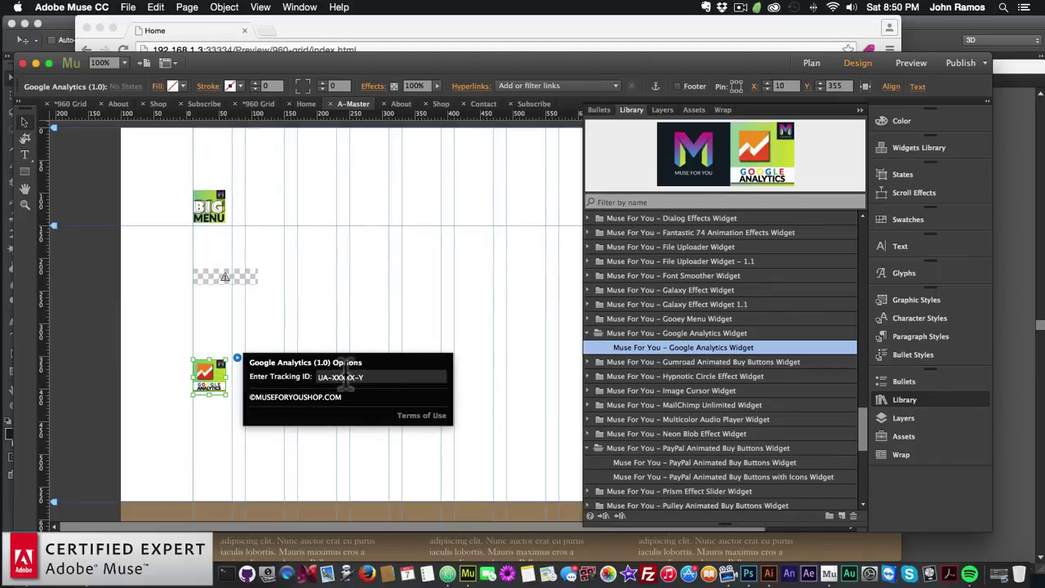
pyautogui.click(901, 396)
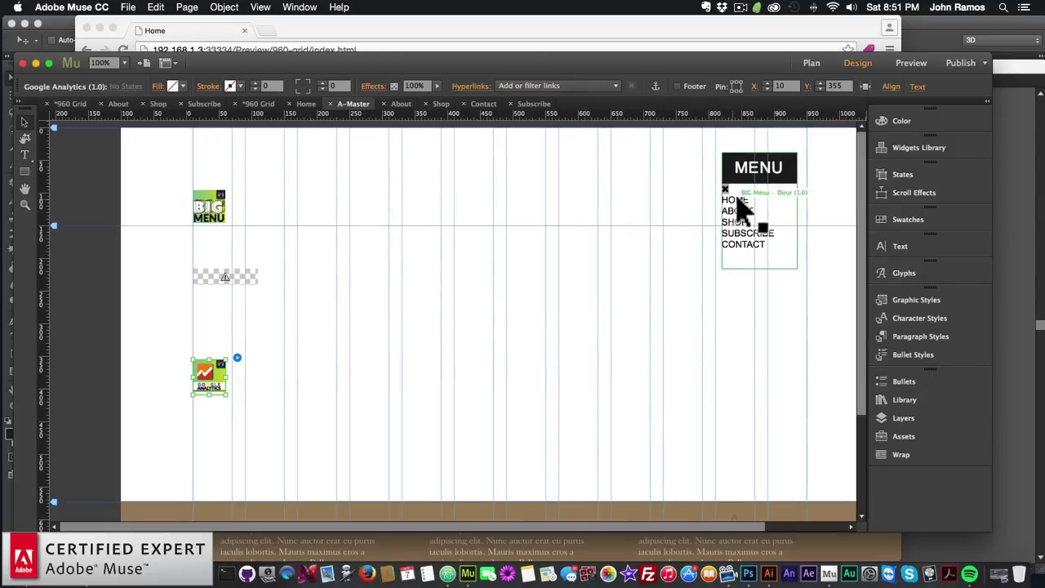
pyautogui.scroll(-5, 543, 318)
pyautogui.scroll(-5, 572, 392)
pyautogui.scroll(10, 408, 397)
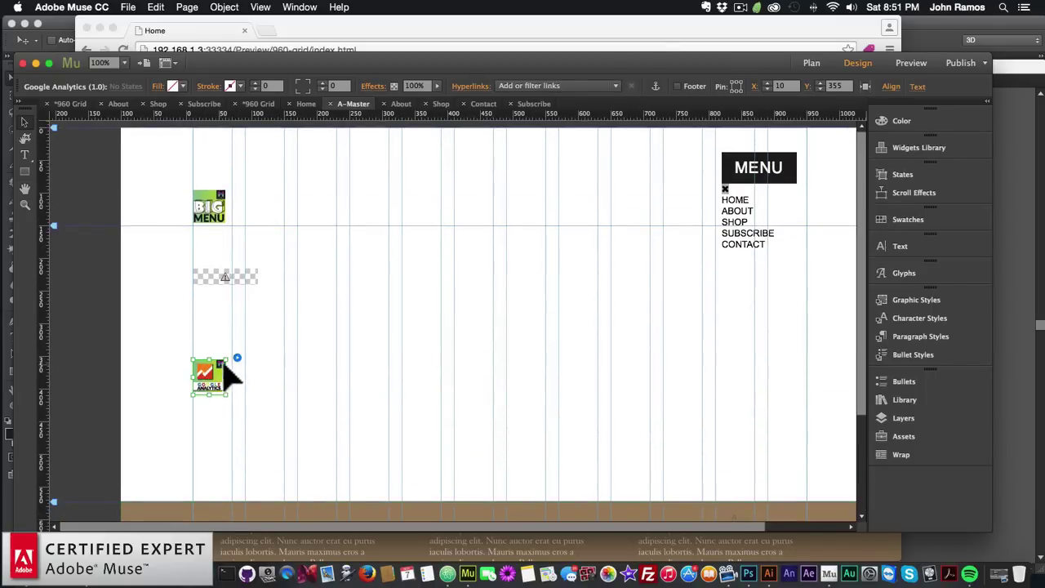
pyautogui.click(254, 278)
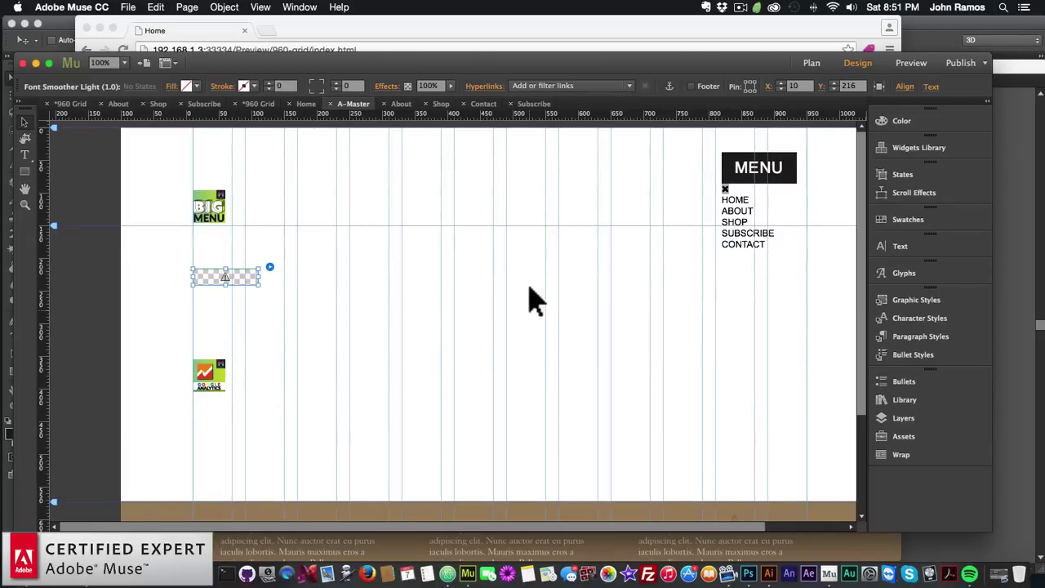
pyautogui.scroll(-5, 575, 422)
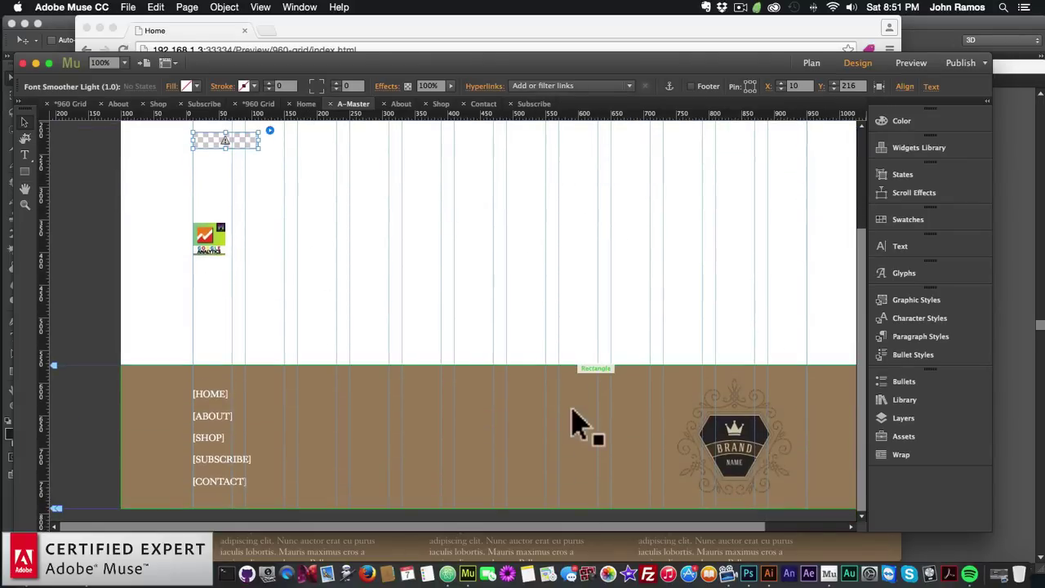
pyautogui.scroll(5, 457, 353)
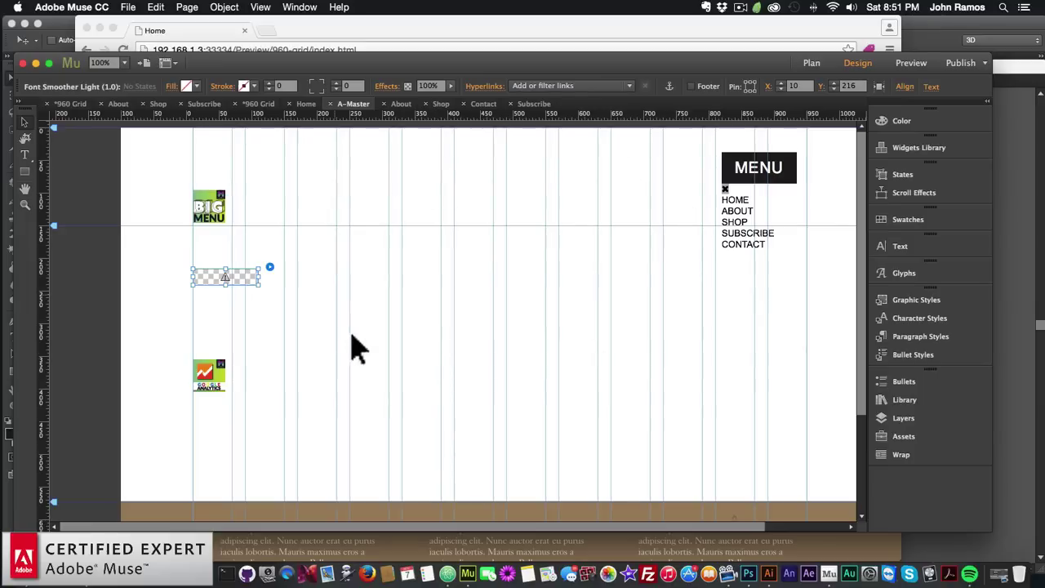
pyautogui.scroll(-5, 472, 371)
pyautogui.scroll(5, 472, 384)
pyautogui.click(811, 62)
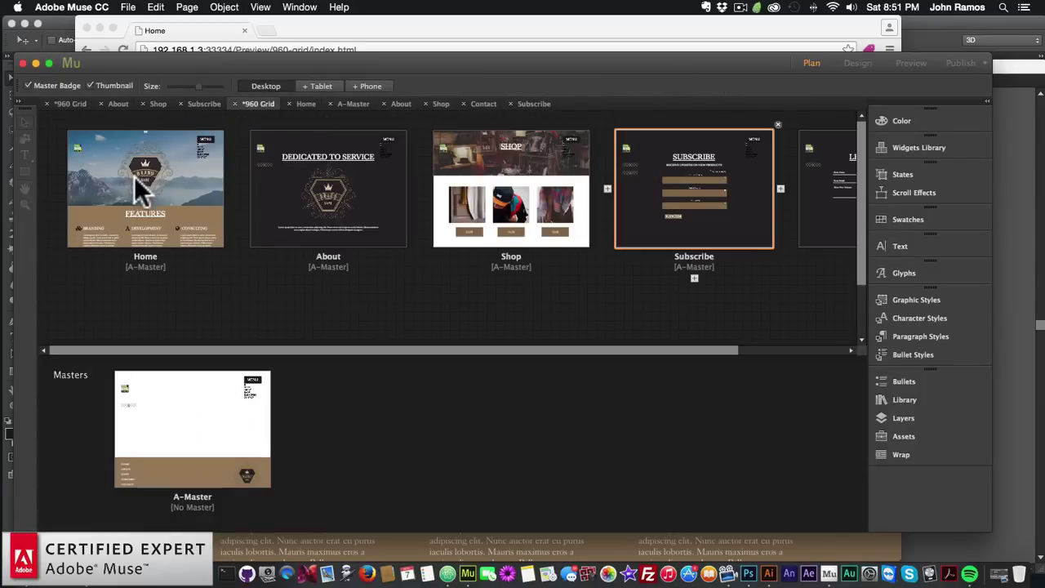
pyautogui.doubleClick(144, 202)
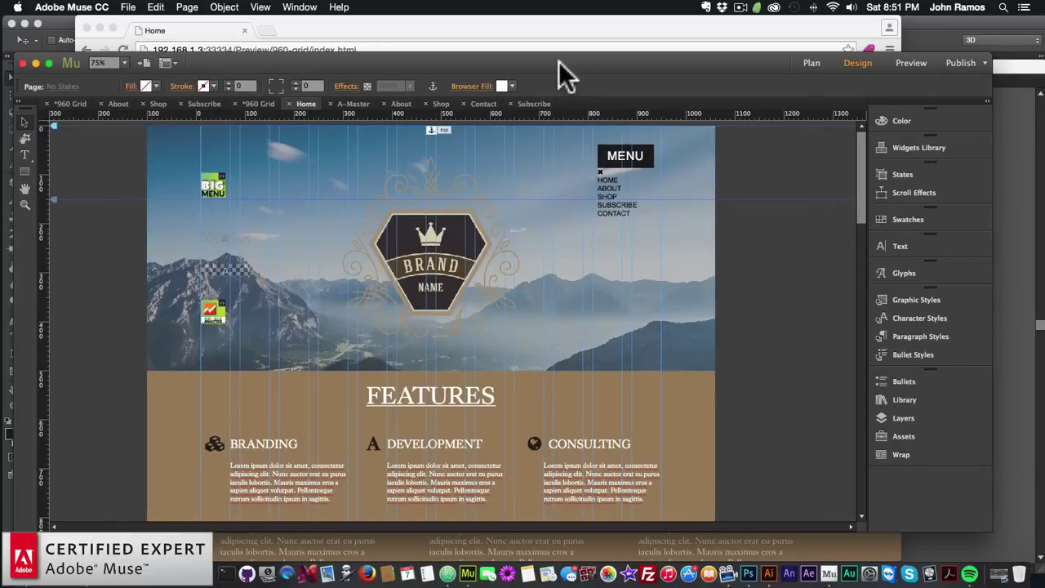
pyautogui.moveTo(559, 62); pyautogui.dragTo(560, 60)
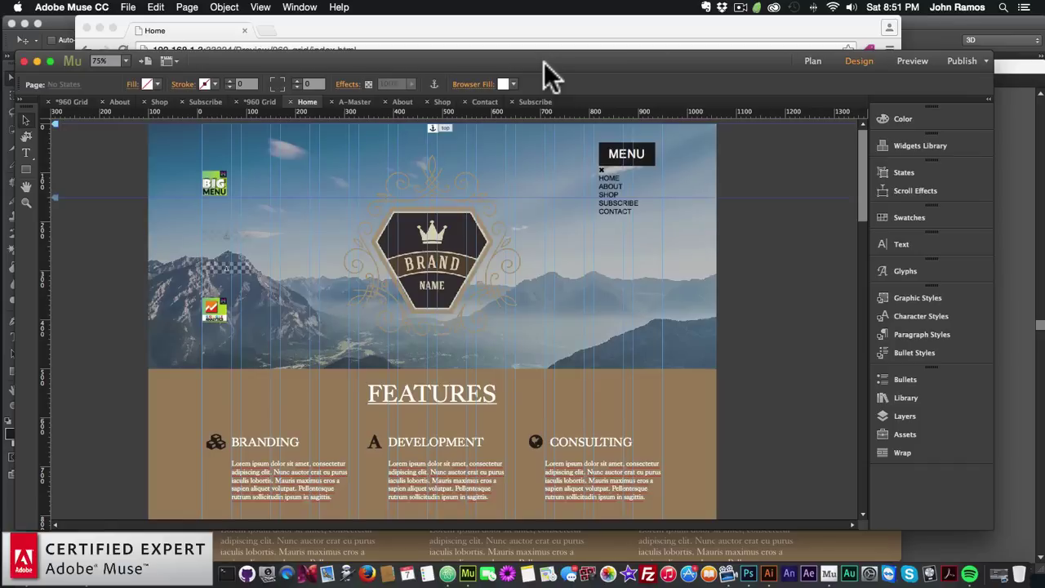
pyautogui.click(483, 394)
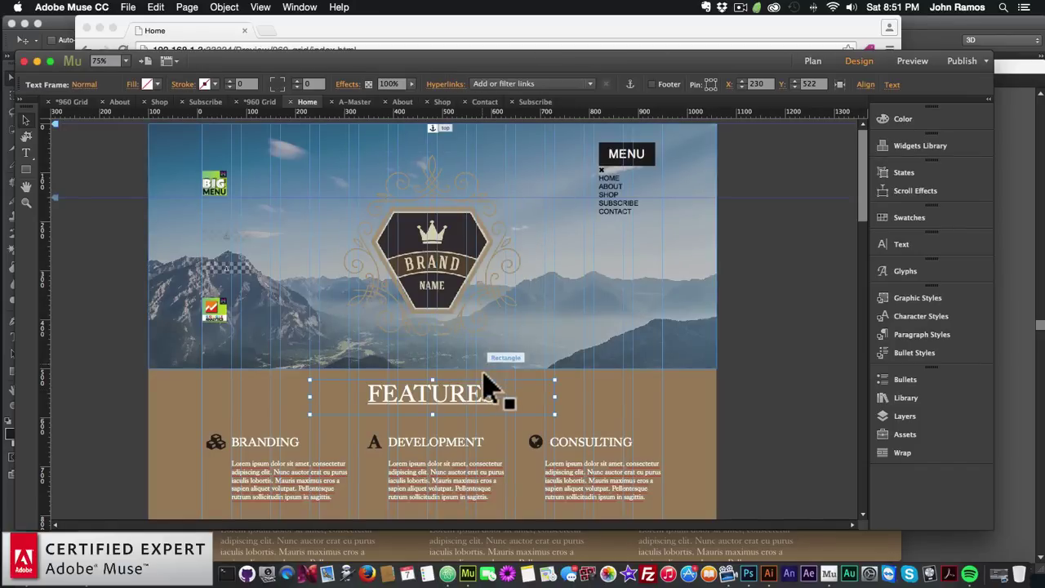
pyautogui.click(812, 60)
pyautogui.doubleClick(187, 454)
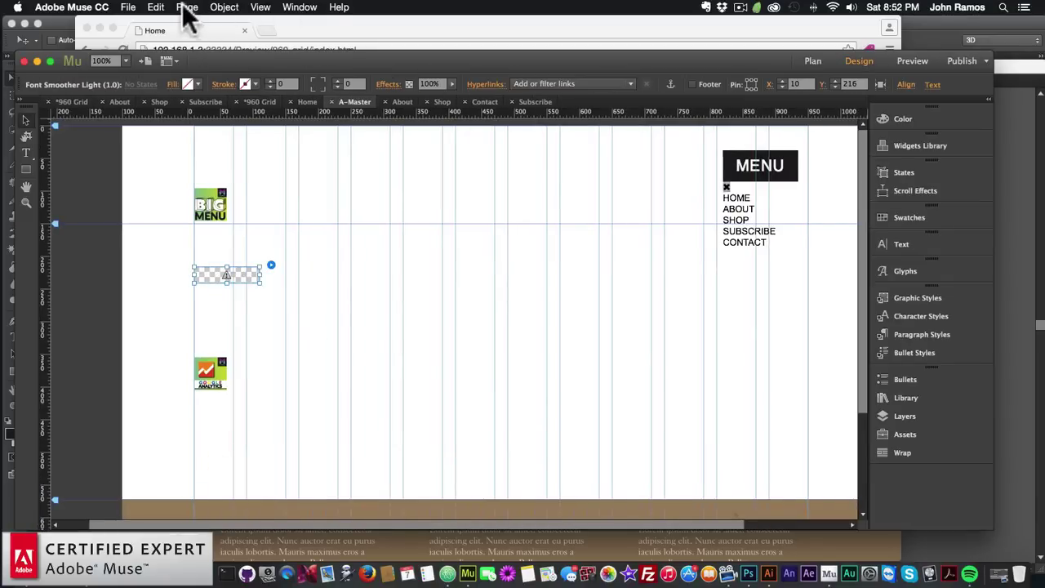
# In A-Master Page Properties, set the Page Title Prefix to 'MUSE FOR YOU |'
pyautogui.click(187, 7)
pyautogui.click(214, 88)
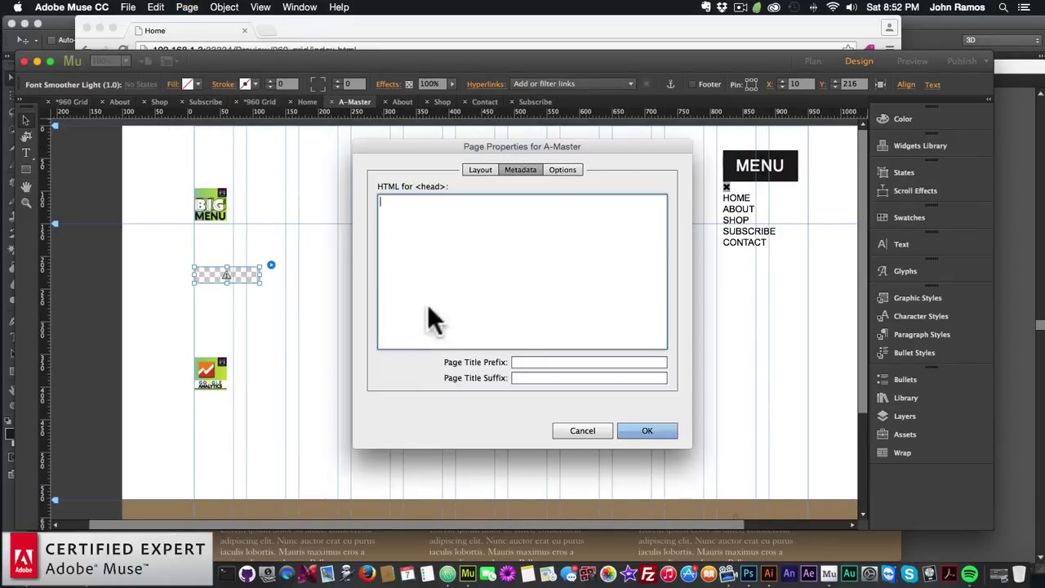
pyautogui.click(538, 360)
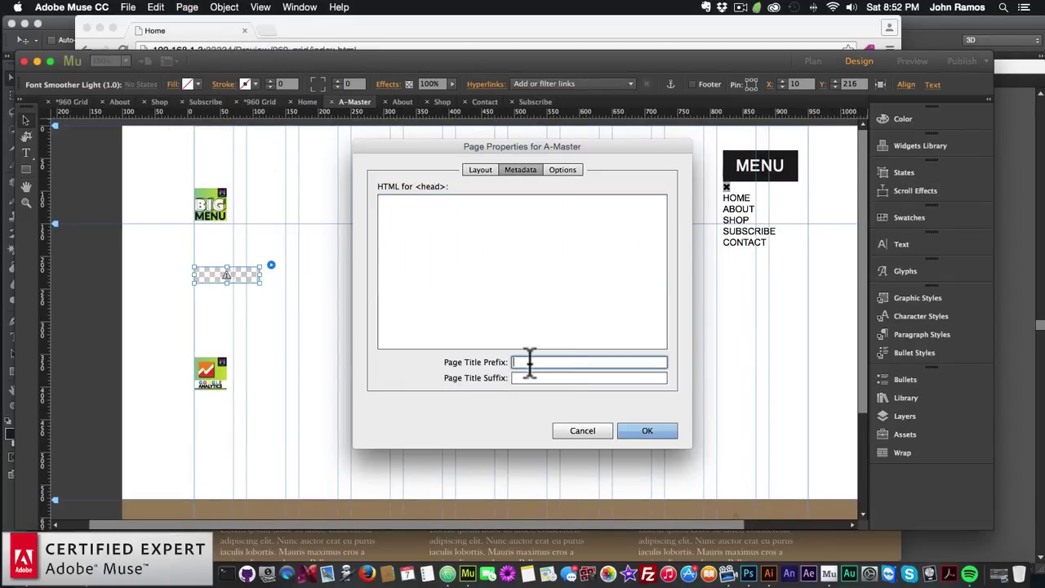
pyautogui.write('M')
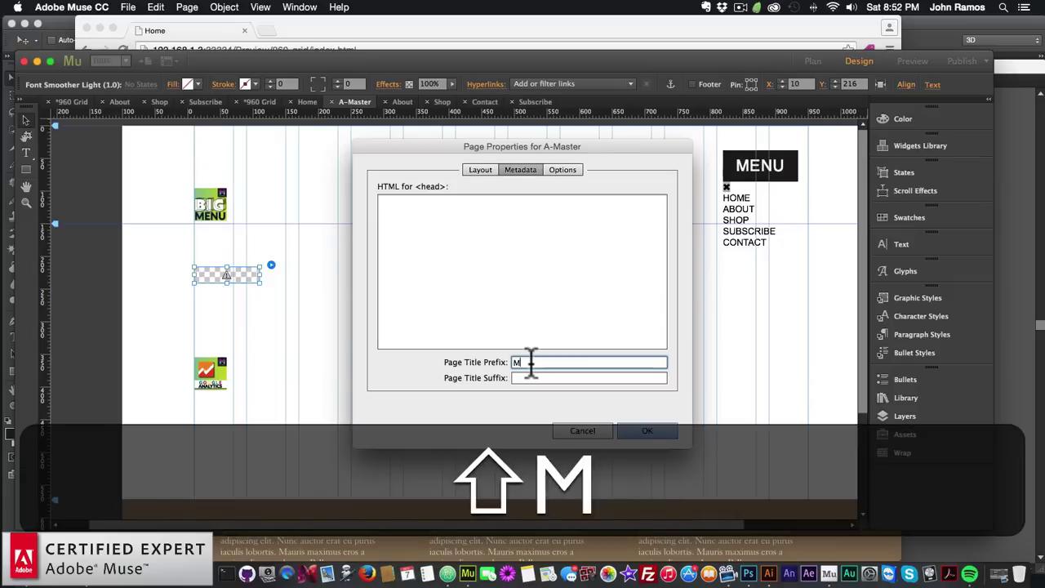
pyautogui.write('USE FOR YOU |')
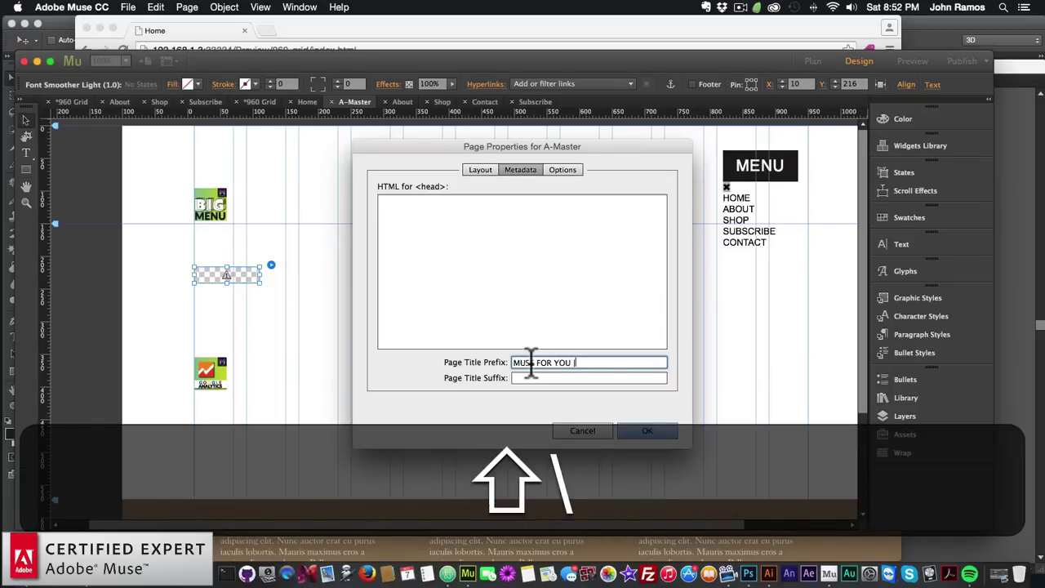
pyautogui.press('BackSpace')
pyautogui.write('|')
# Set the Page Title Suffix to '| Adobe Muse CC' and confirm with OK
pyautogui.press('Tab')
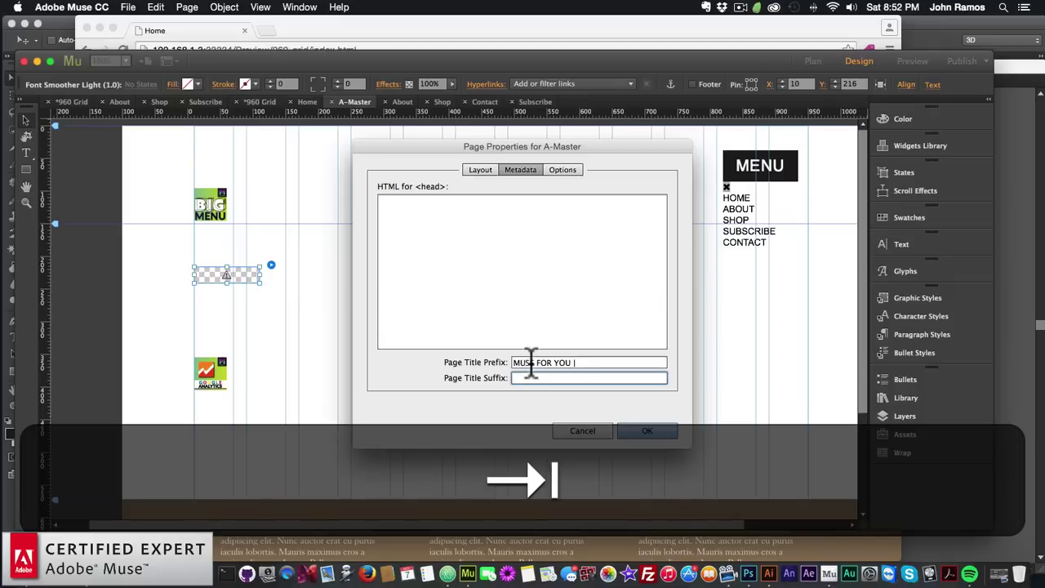
pyautogui.press('shift')
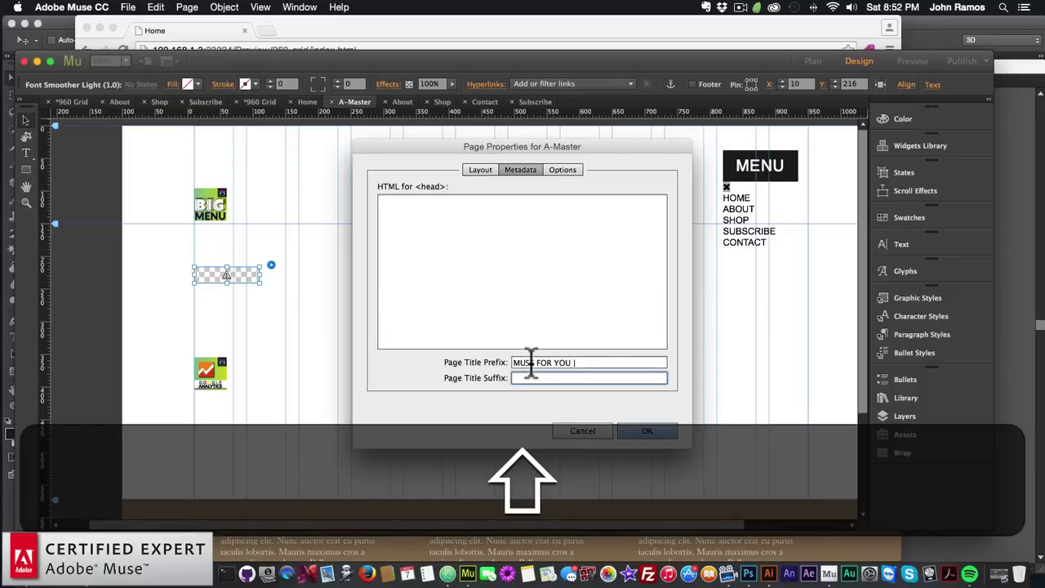
pyautogui.write('Adobe')
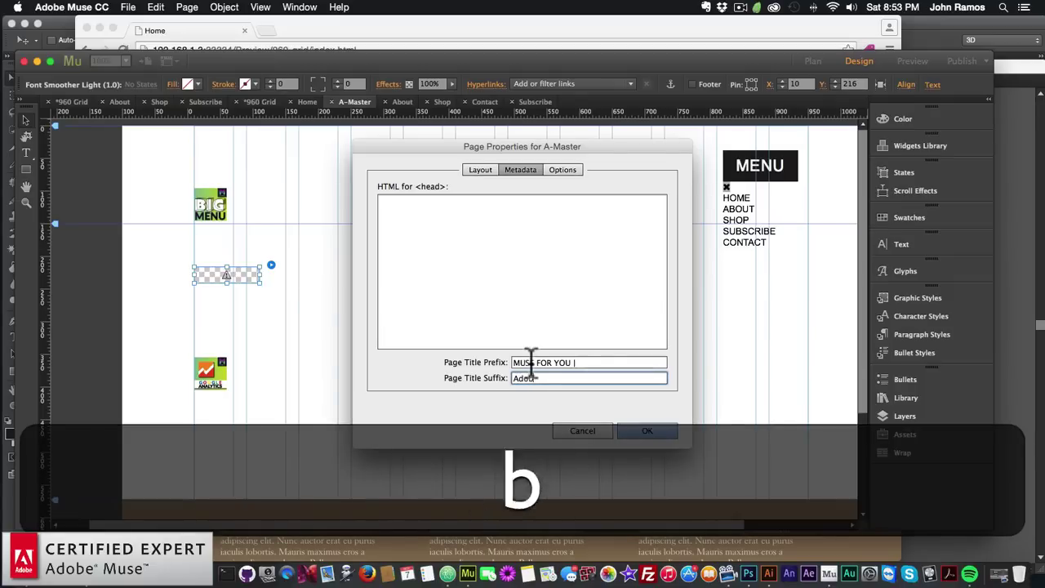
pyautogui.press('BackSpace')
pyautogui.press('BackSpace')
pyautogui.press('BackSpace')
pyautogui.press('BackSpace')
pyautogui.write('dobe Muse CC')
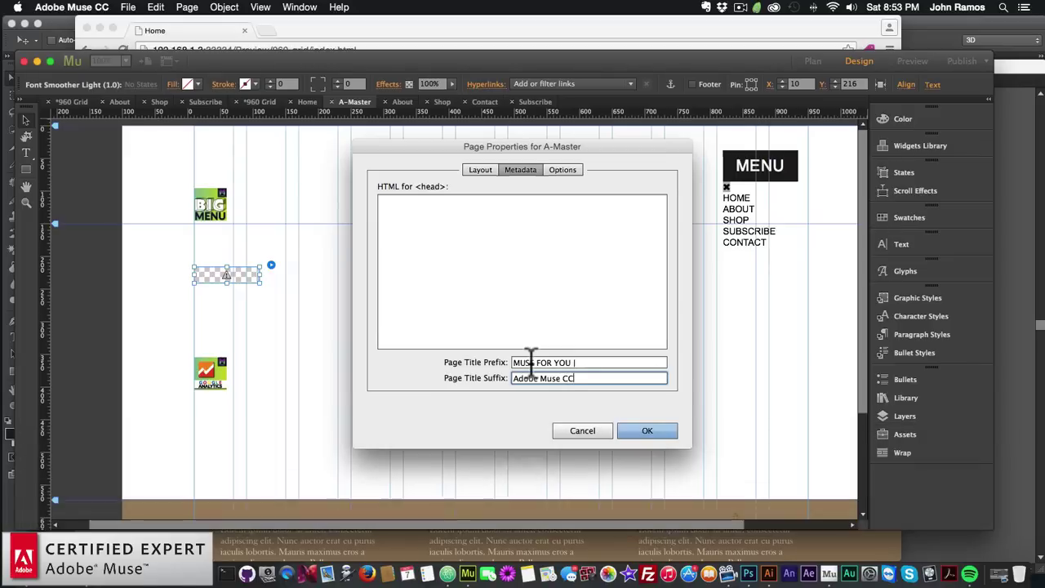
pyautogui.click(514, 379)
pyautogui.write('|')
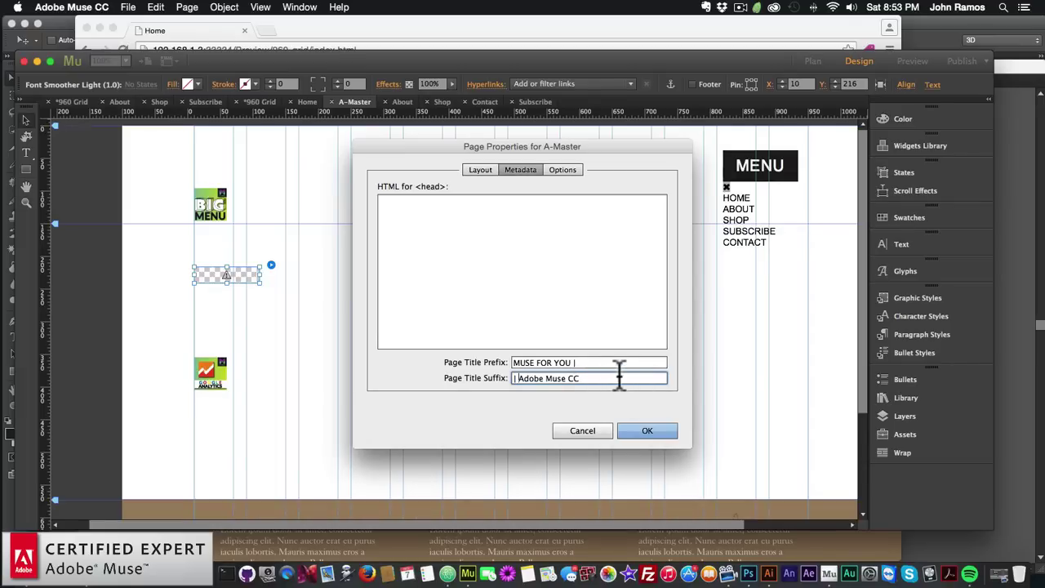
pyautogui.click(646, 431)
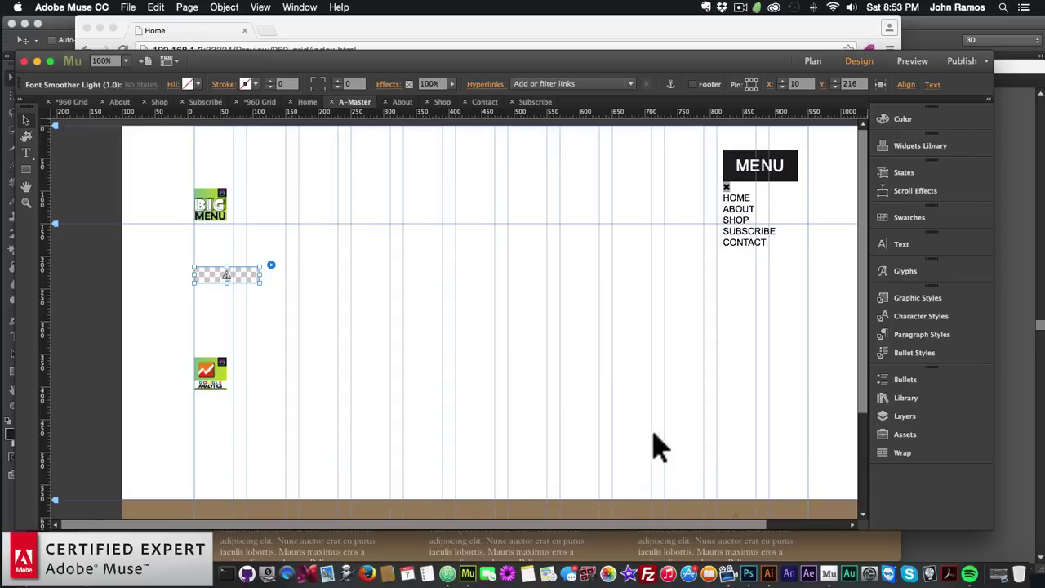
# Set muse-for-you-logo-favicon.png as the favicon in Site Properties
pyautogui.click(128, 7)
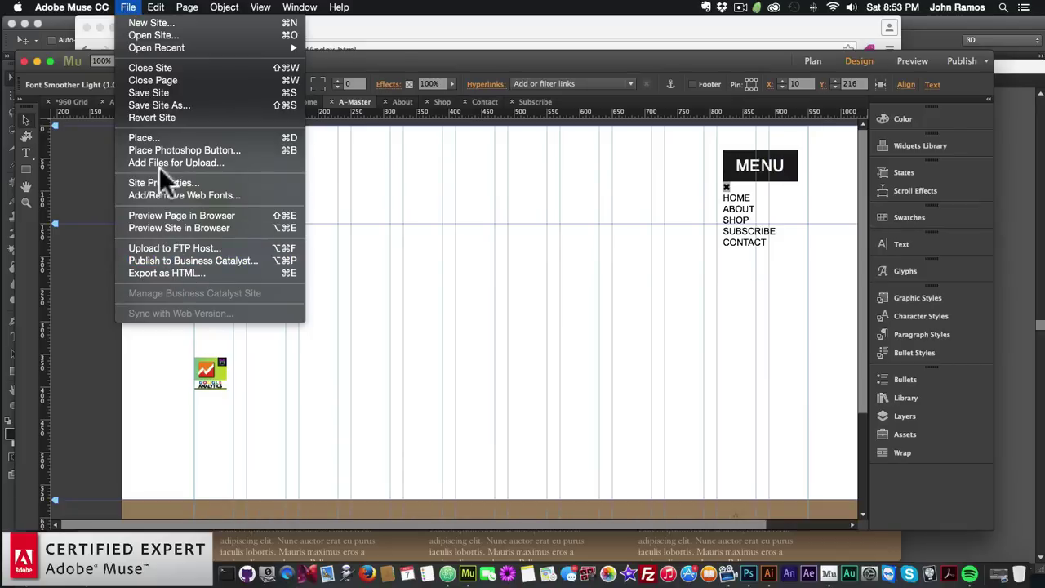
pyautogui.click(153, 181)
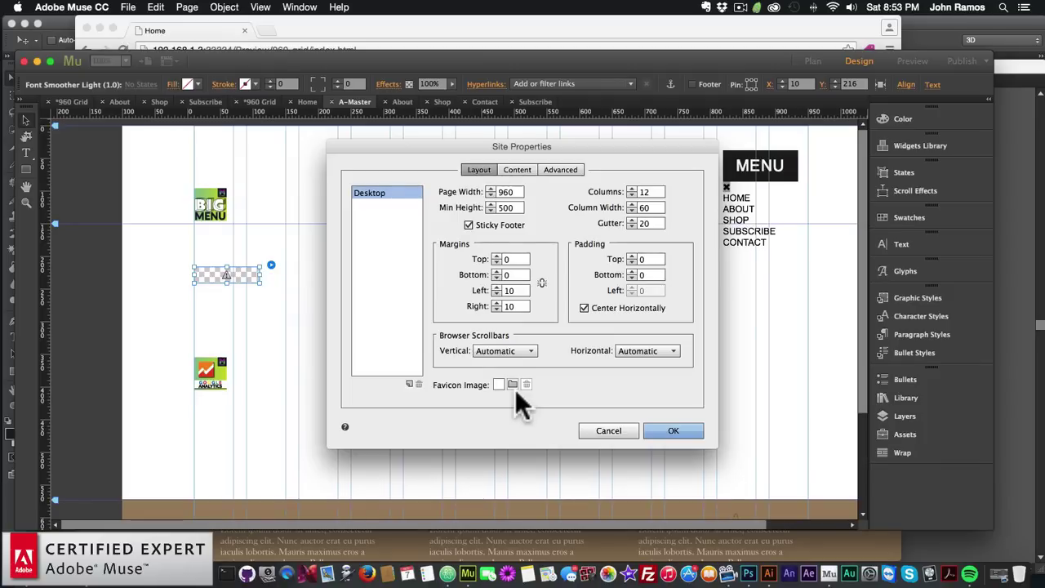
pyautogui.click(515, 389)
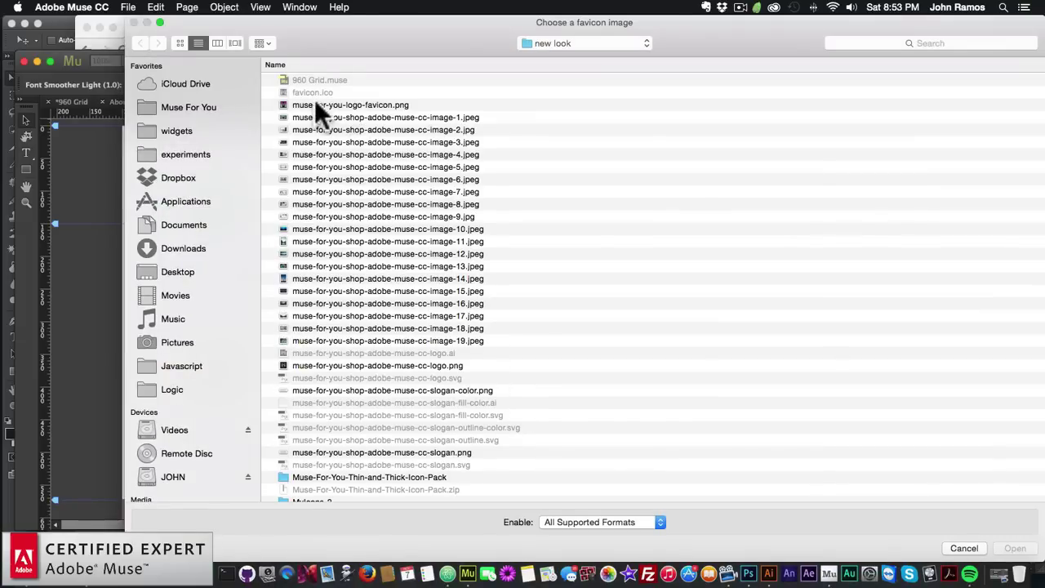
pyautogui.click(342, 106)
pyautogui.doubleClick(363, 104)
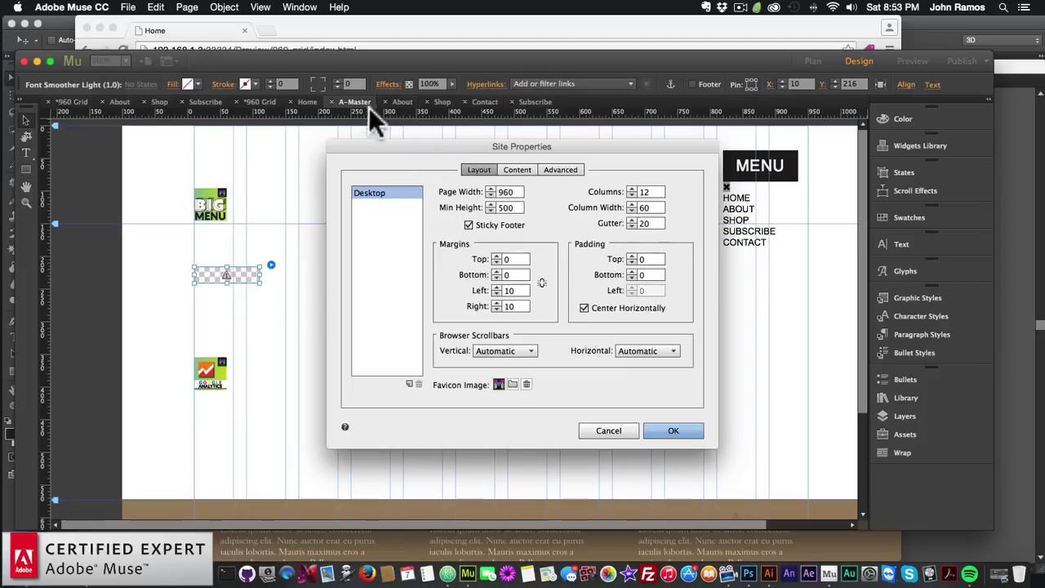
pyautogui.click(669, 430)
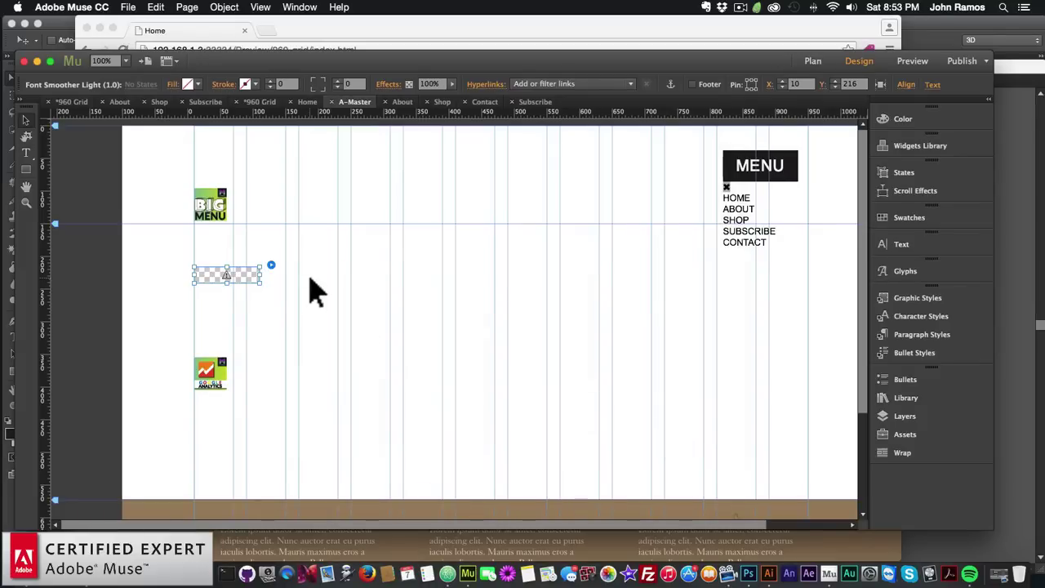
# Open the Home page from Plan view and preview the site in the browser
pyautogui.click(808, 61)
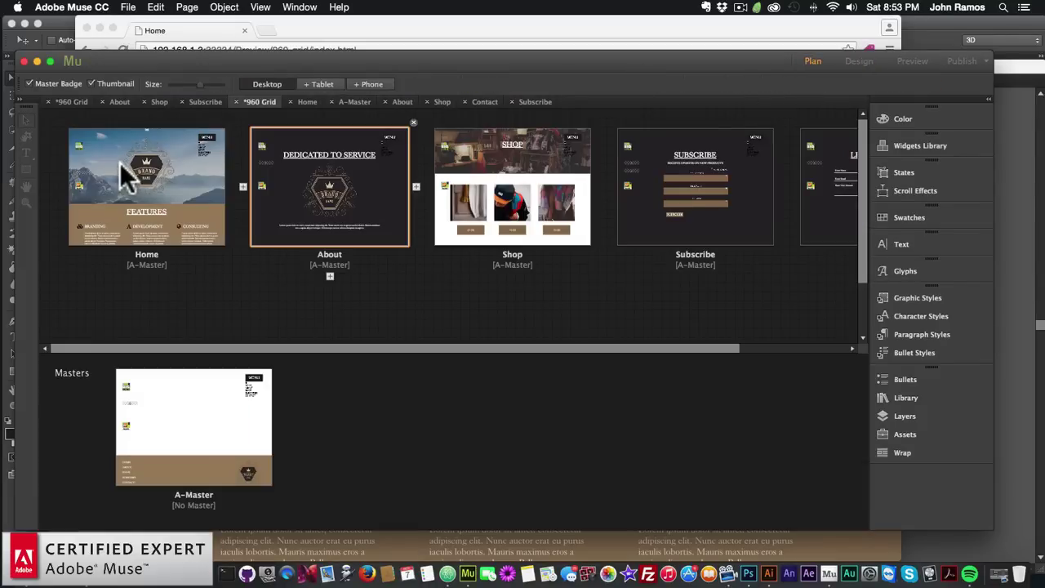
pyautogui.doubleClick(137, 180)
pyautogui.click(133, 7)
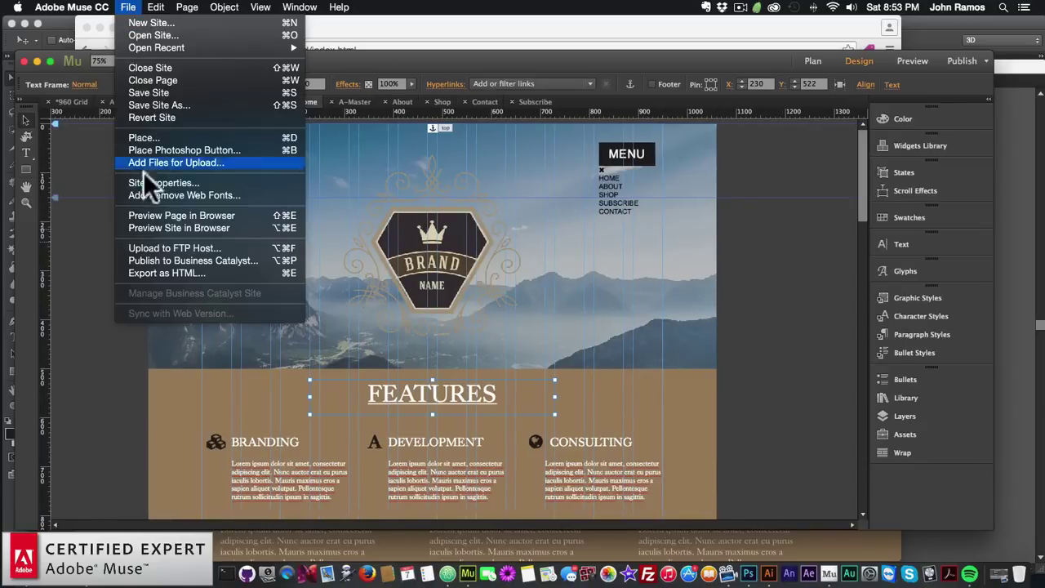
pyautogui.click(152, 229)
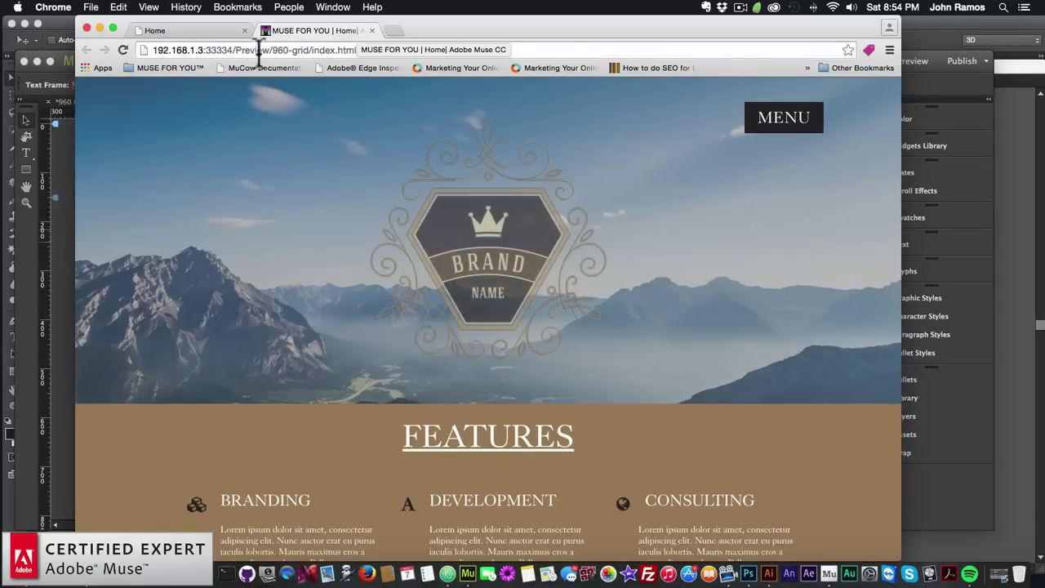
# Navigate from the previewed Home page to the About page, DEDICATED TO SERVICE, via MENU
pyautogui.click(766, 131)
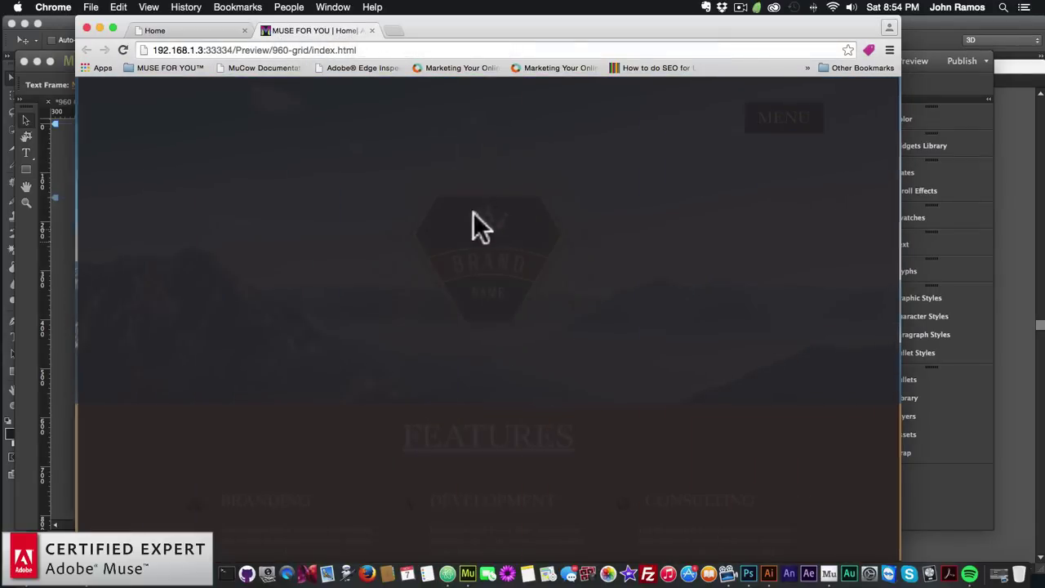
pyautogui.click(473, 255)
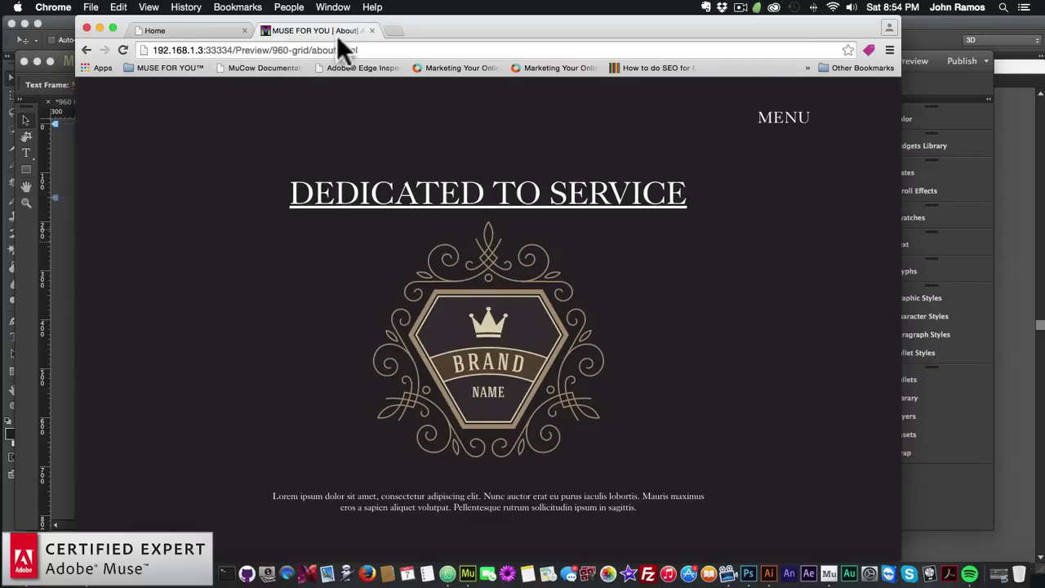
# Add a space before the A-Master page title suffix "| Adobe Muse CC" in Page Properties
pyautogui.click(73, 235)
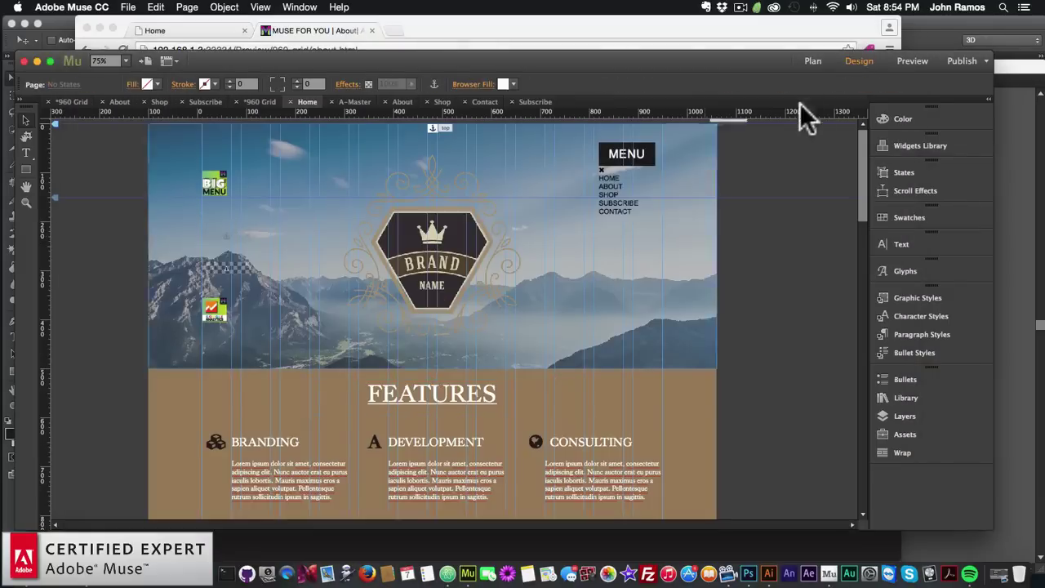
pyautogui.click(812, 62)
pyautogui.doubleClick(219, 412)
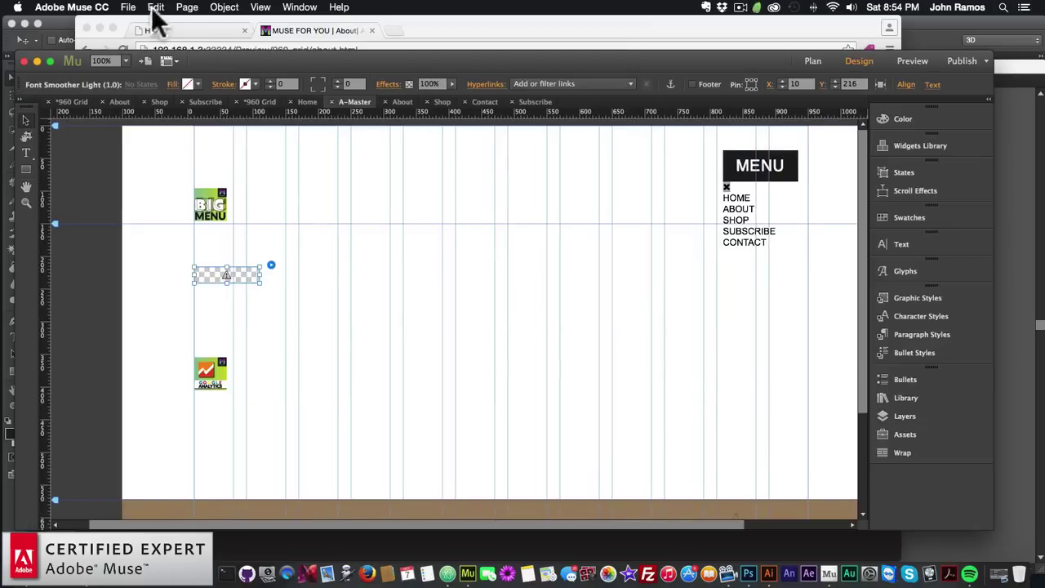
pyautogui.click(187, 7)
pyautogui.click(214, 88)
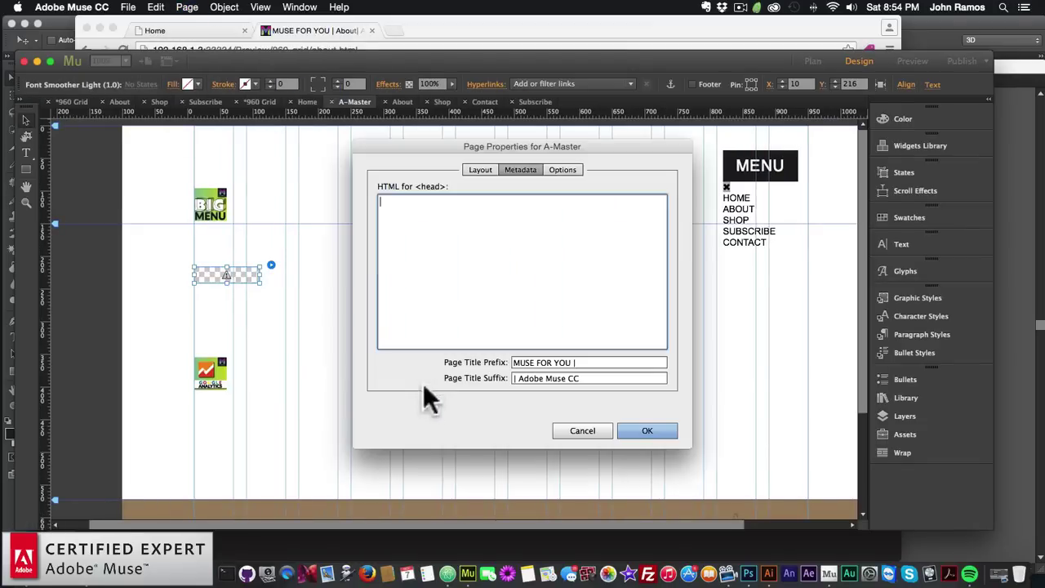
pyautogui.click(581, 362)
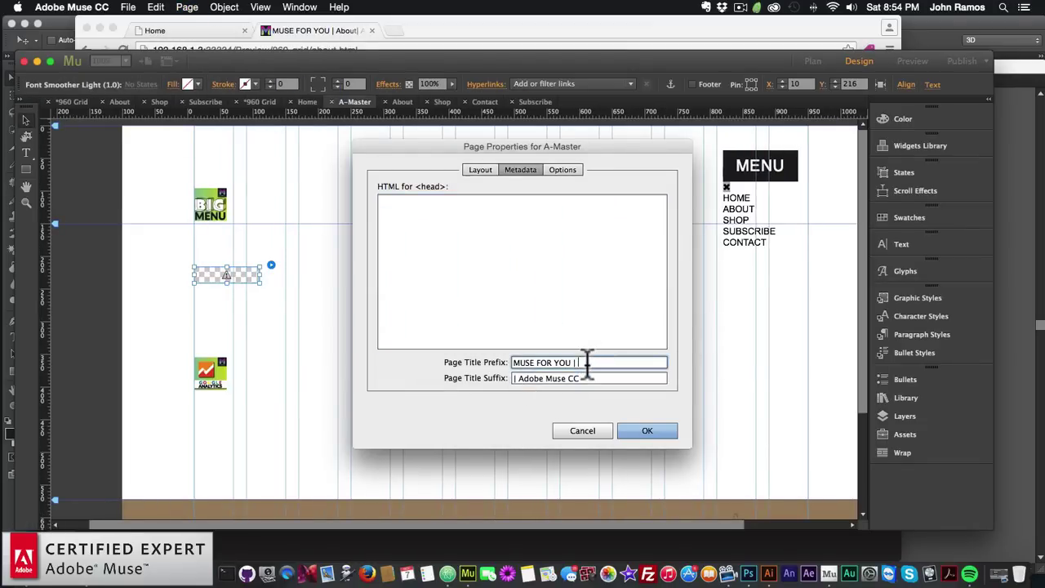
pyautogui.click(514, 378)
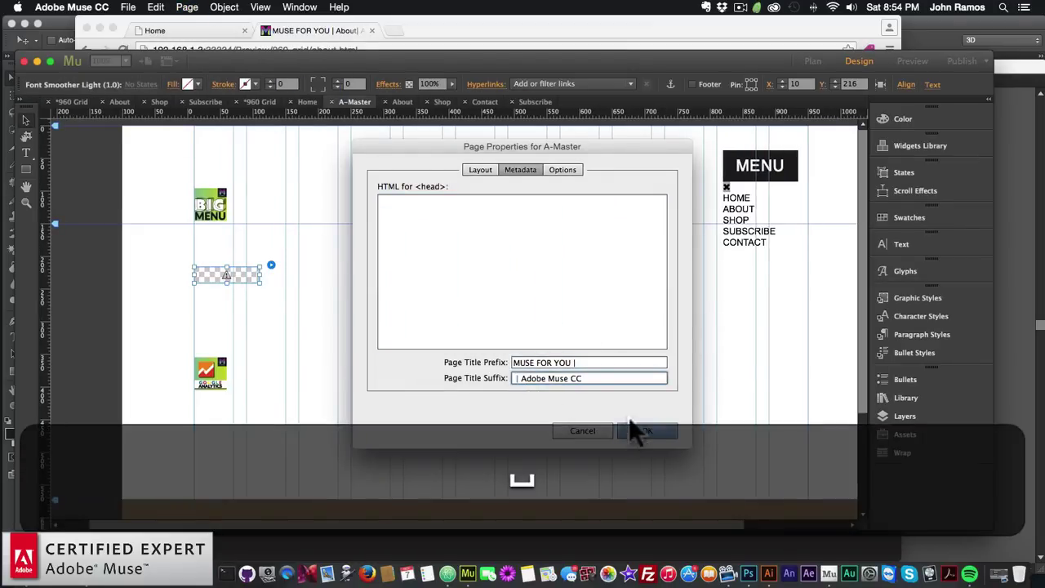
pyautogui.click(631, 428)
# Preview the Home page in Chrome again
pyautogui.click(814, 60)
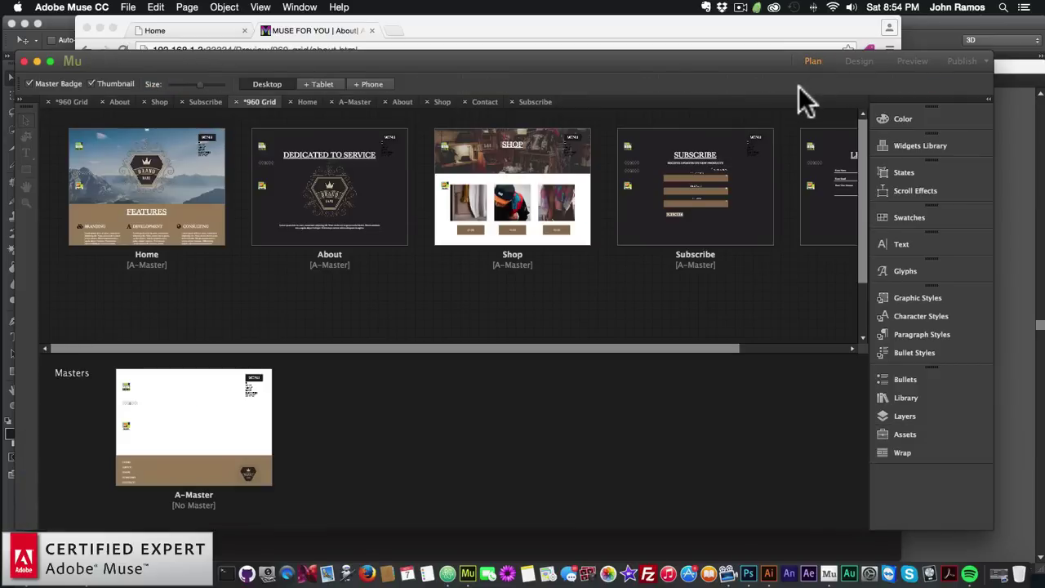
pyautogui.doubleClick(143, 161)
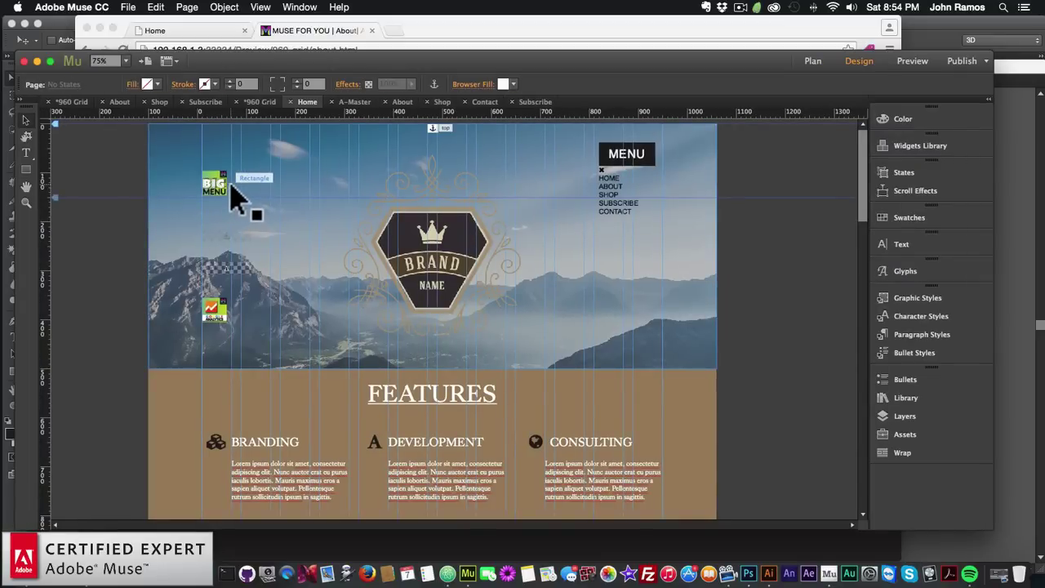
pyautogui.click(128, 7)
pyautogui.click(153, 215)
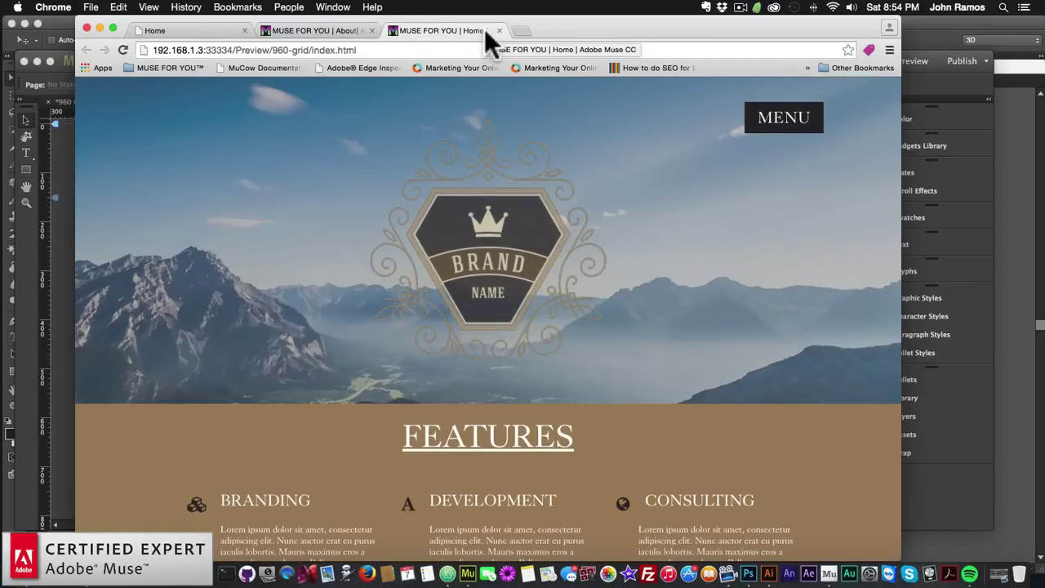
# Open the About page in the new preview and reload it to check its title
pyautogui.click(812, 137)
pyautogui.click(485, 249)
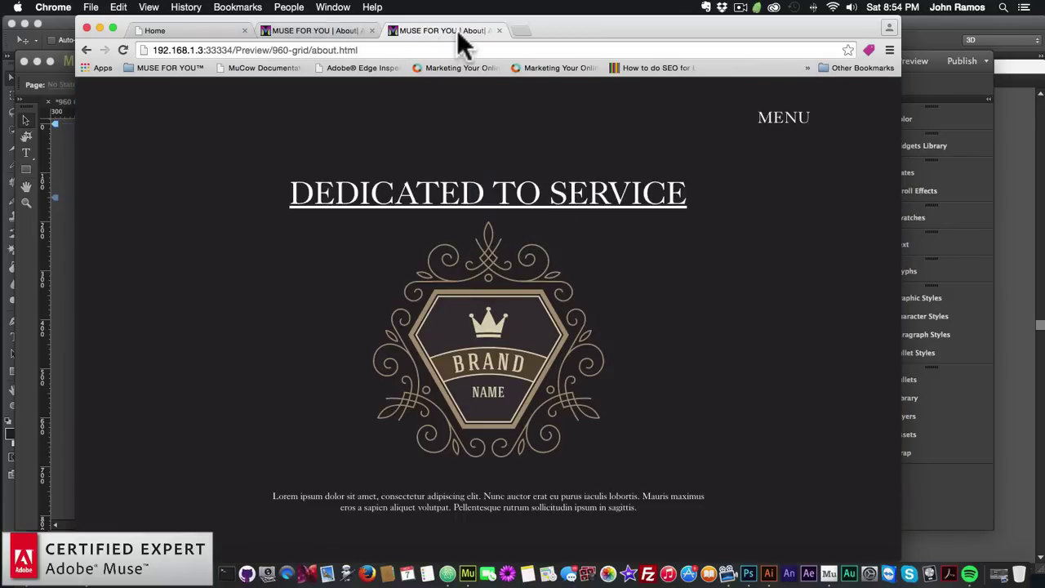
pyautogui.click(122, 49)
# Visit the Shop and Subscribe pages through the MENU overlay
pyautogui.click(774, 127)
pyautogui.click(497, 296)
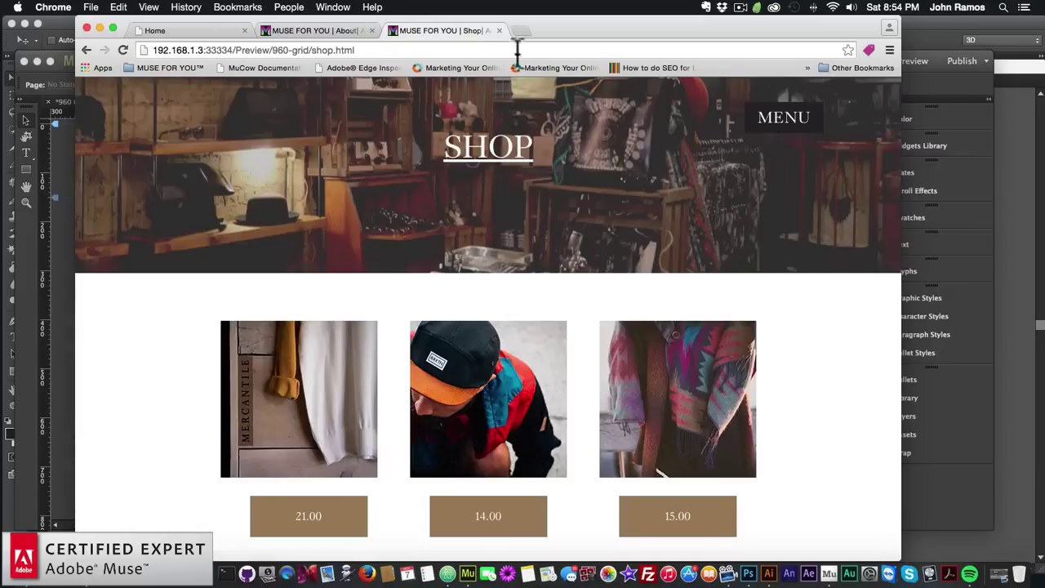
pyautogui.click(755, 131)
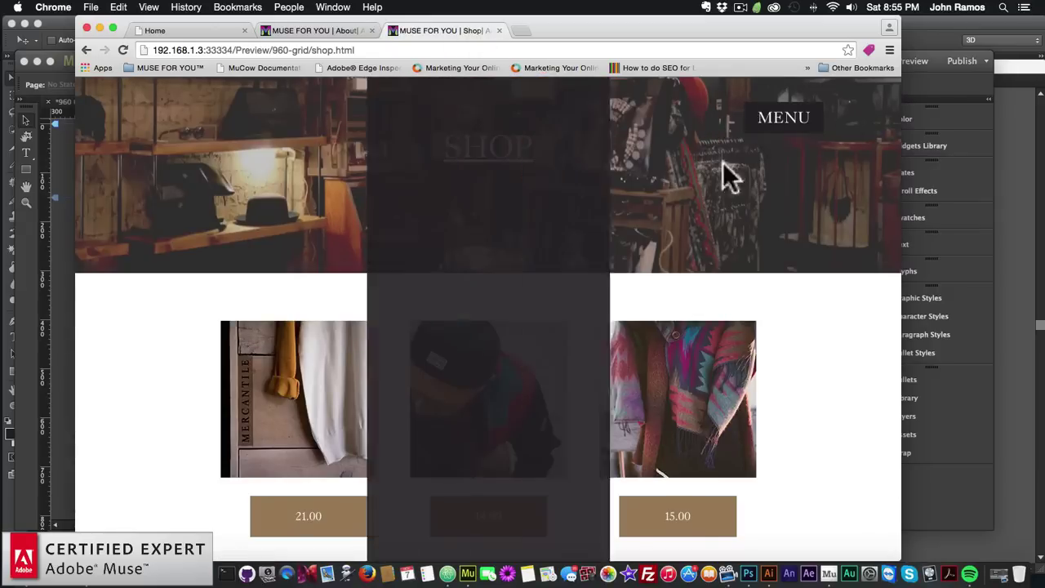
pyautogui.click(493, 362)
# Confirm the A-Master page title prefix and suffix, then preview the whole site in Chrome
pyautogui.click(956, 88)
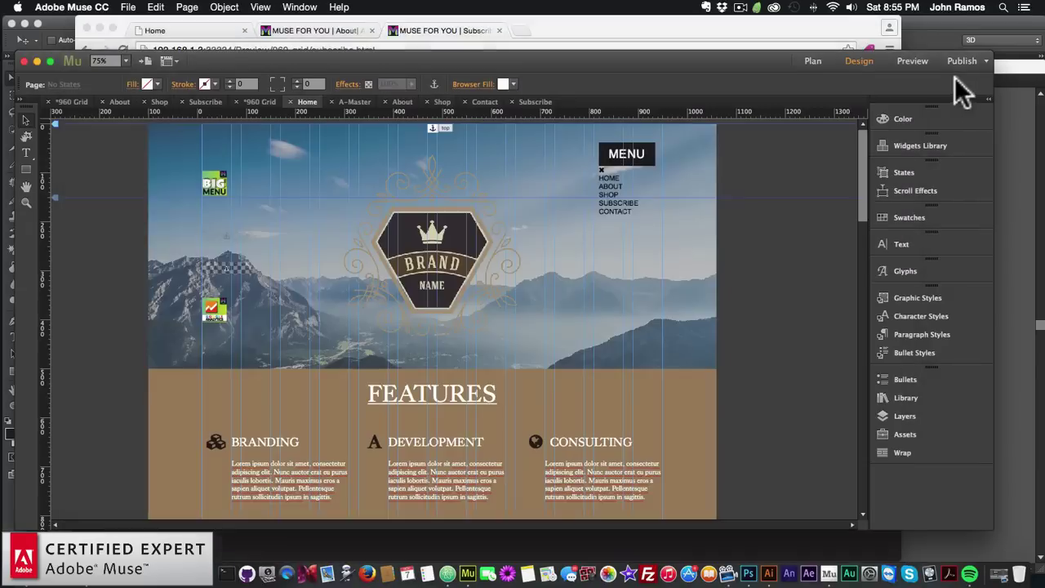
pyautogui.click(813, 61)
pyautogui.doubleClick(153, 440)
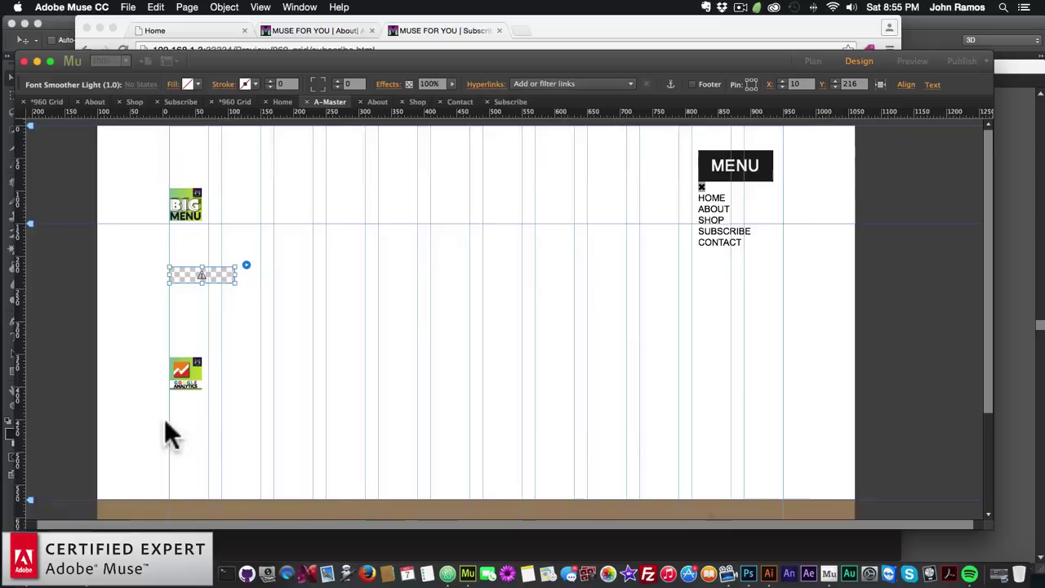
pyautogui.click(187, 8)
pyautogui.click(196, 87)
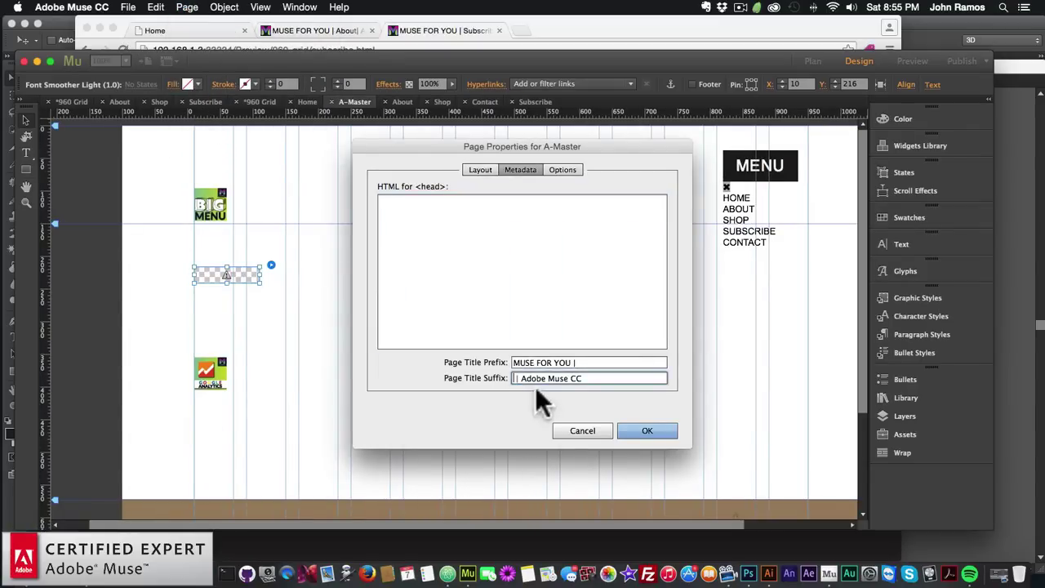
pyautogui.click(639, 430)
pyautogui.click(130, 8)
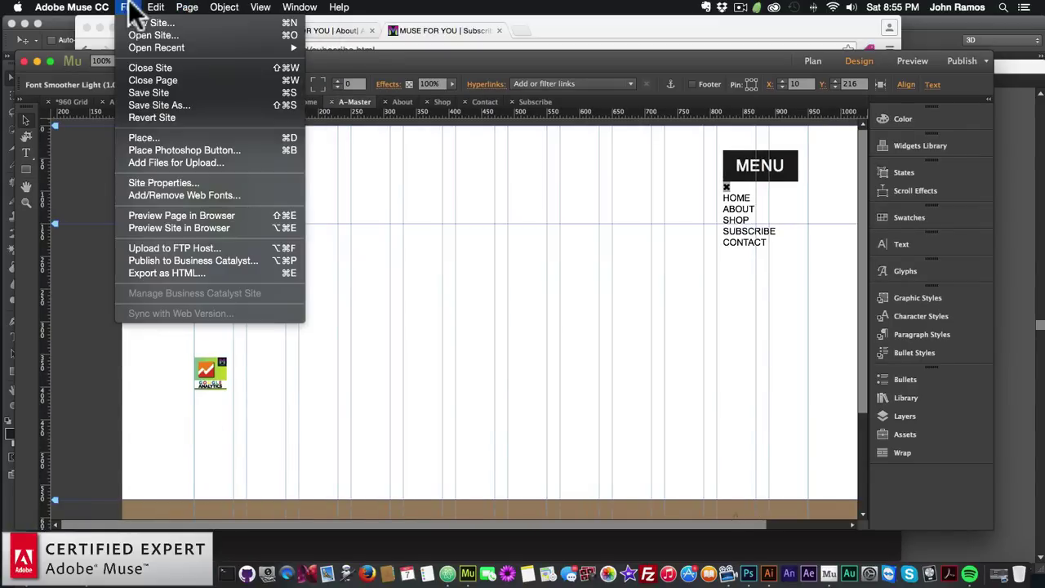
pyautogui.click(161, 228)
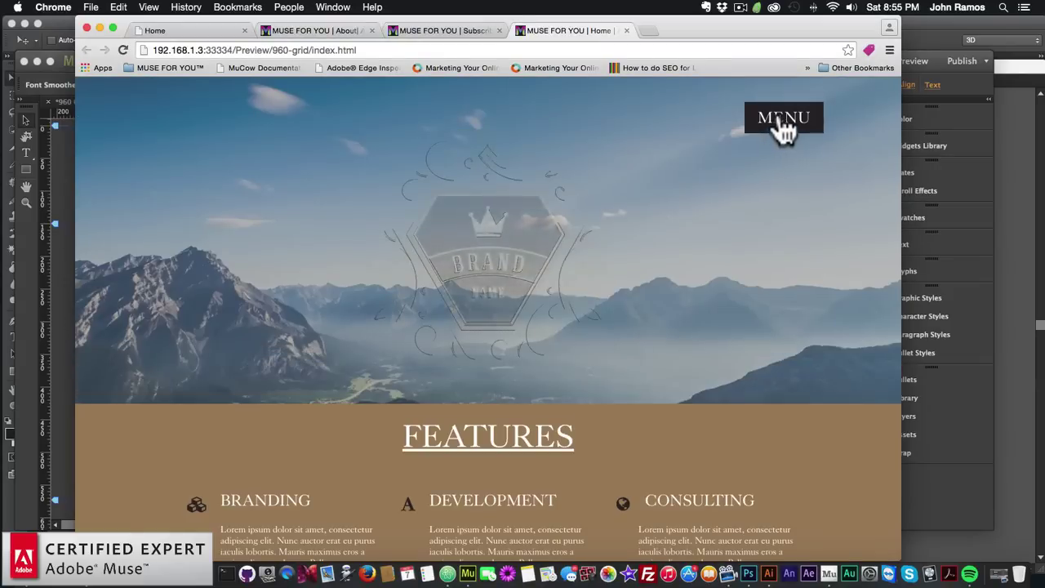
# Visit the About, Shop, Subscribe and Contact pages through the MENU overlay
pyautogui.click(780, 123)
pyautogui.click(499, 239)
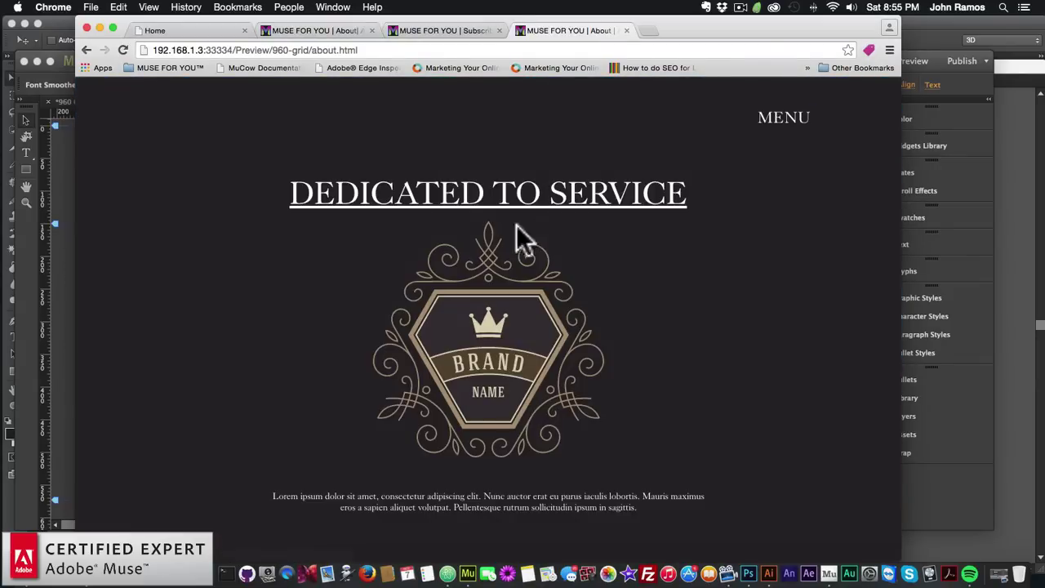
pyautogui.click(788, 126)
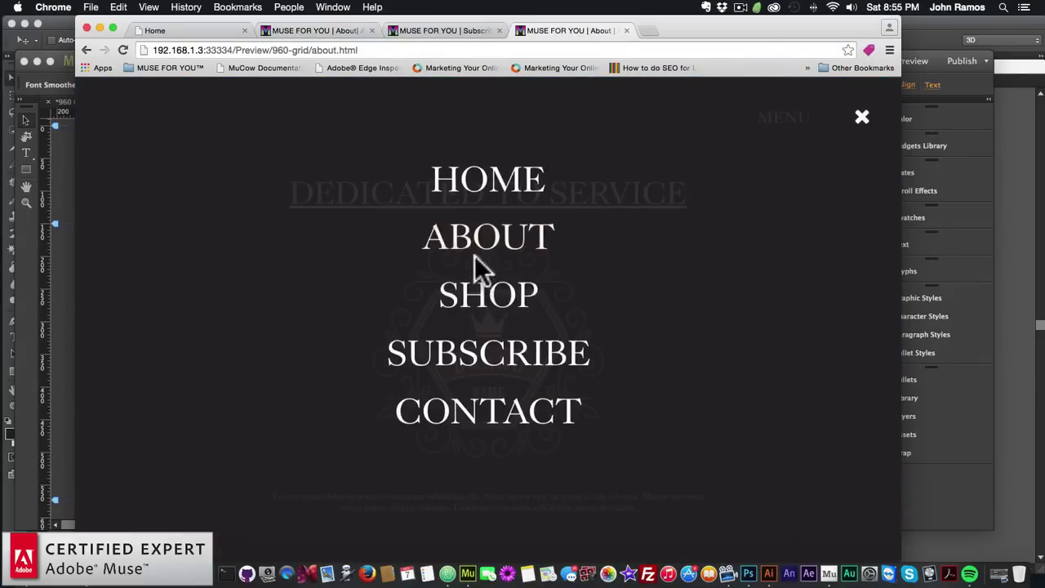
pyautogui.click(474, 297)
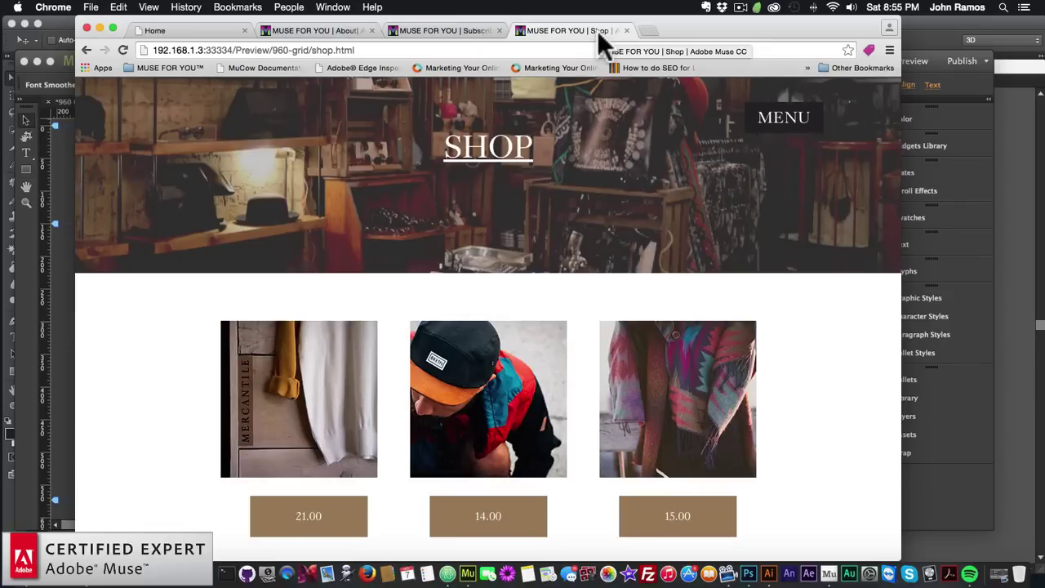
pyautogui.click(771, 117)
pyautogui.click(488, 359)
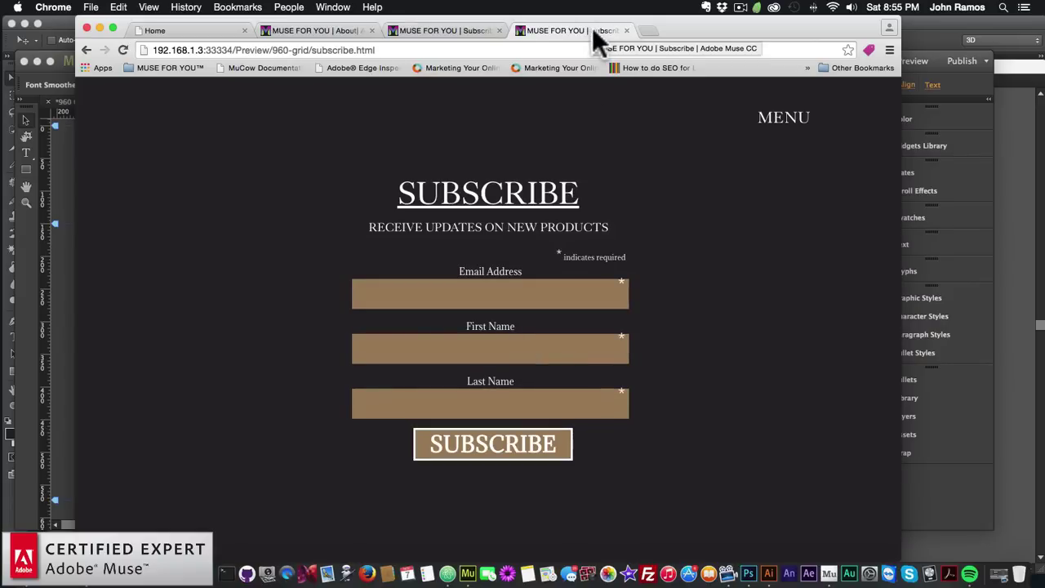
pyautogui.click(793, 124)
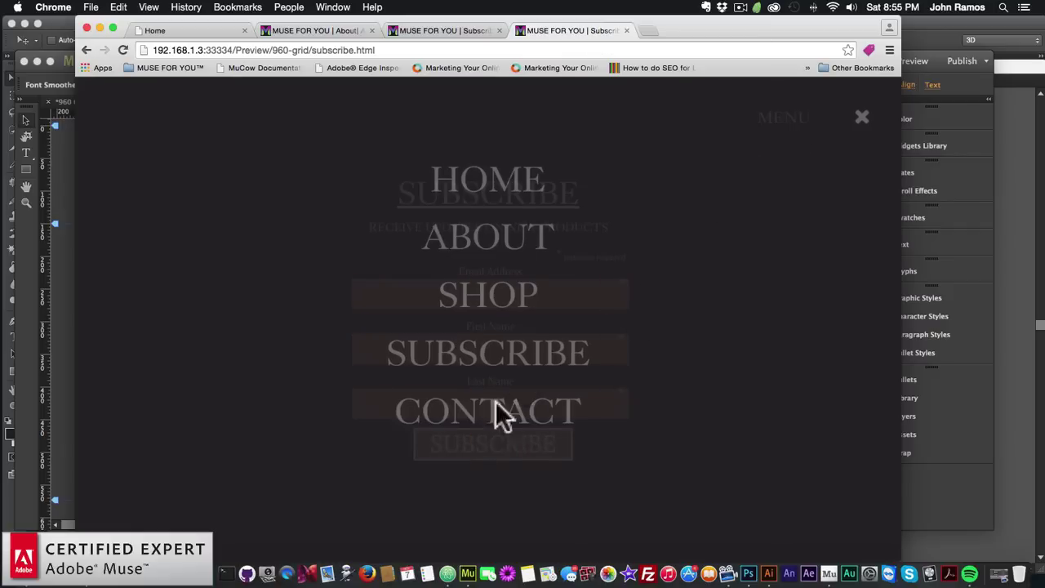
pyautogui.click(491, 416)
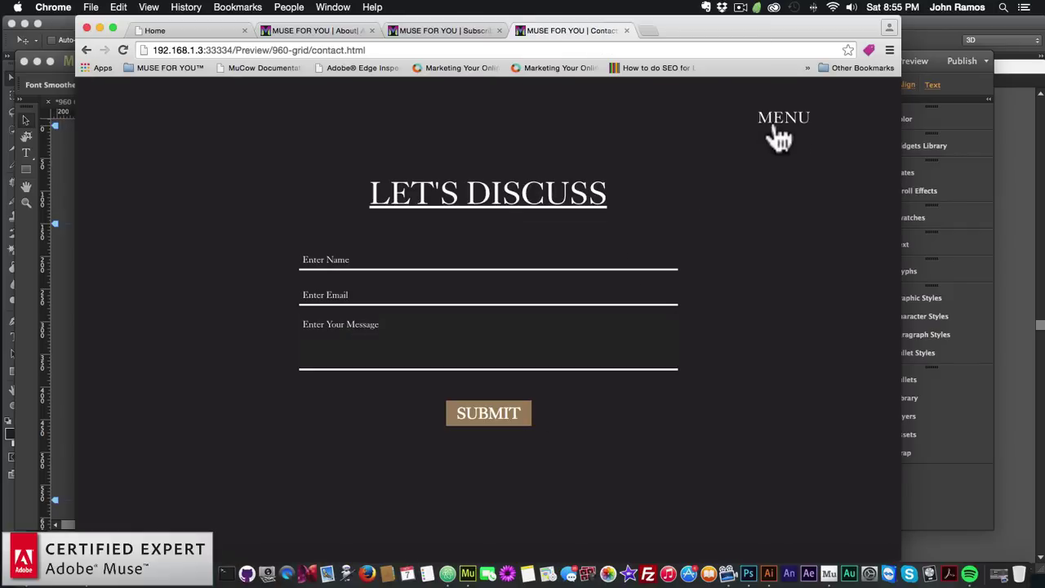
pyautogui.scroll(-5, 729, 205)
pyautogui.scroll(5, 734, 188)
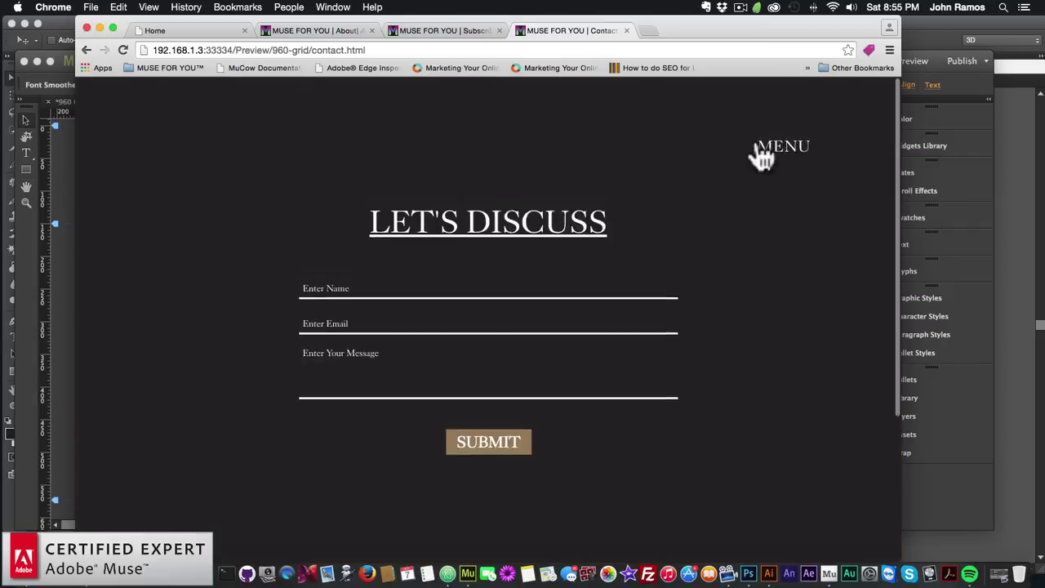
# Return to the Home page, scroll through it, and jump back to the top
pyautogui.click(772, 130)
pyautogui.click(490, 204)
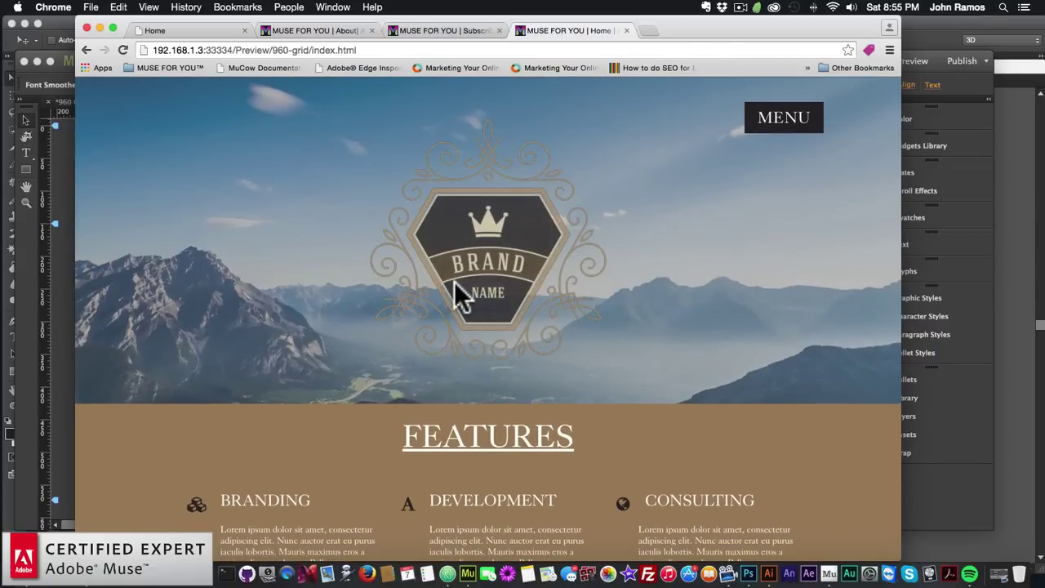
pyautogui.scroll(-5, 454, 282)
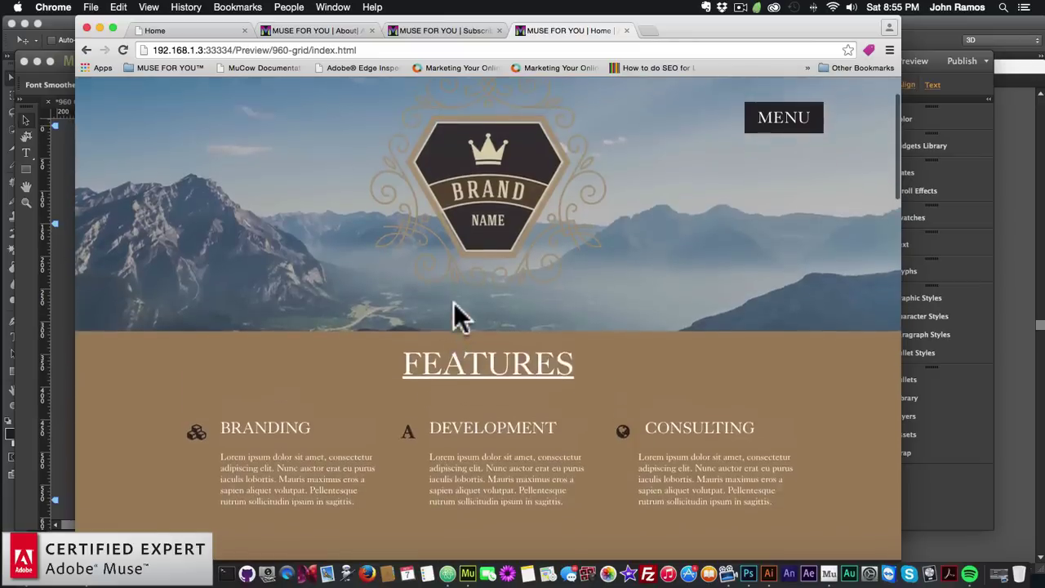
pyautogui.scroll(-20, 454, 306)
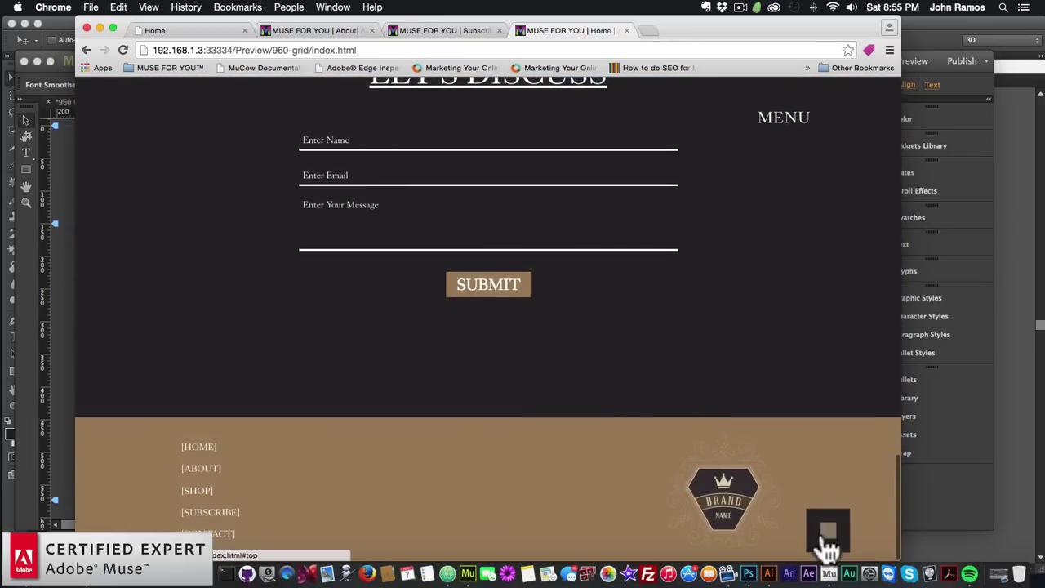
pyautogui.click(827, 537)
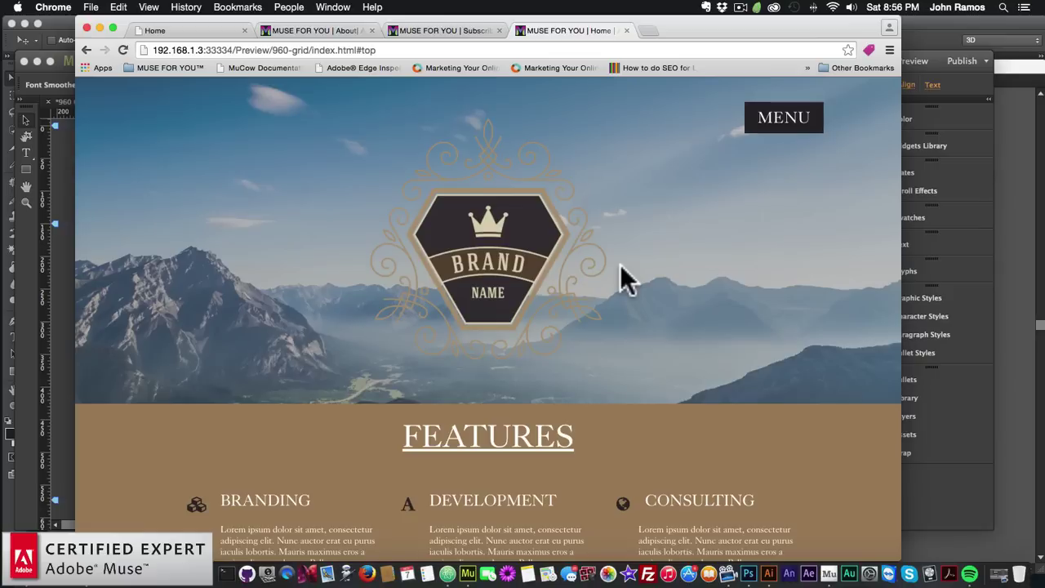
pyautogui.click(647, 29)
# Load museforyoushop.com and go to the Big Cartel shop's Featured widgets page
pyautogui.write('museforyoushop.com')
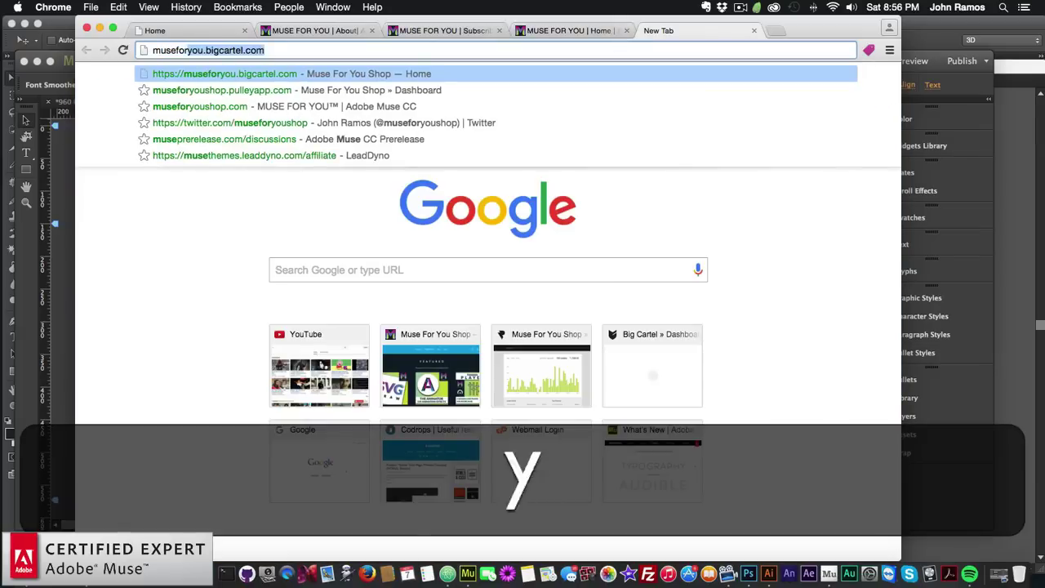
pyautogui.press('Return')
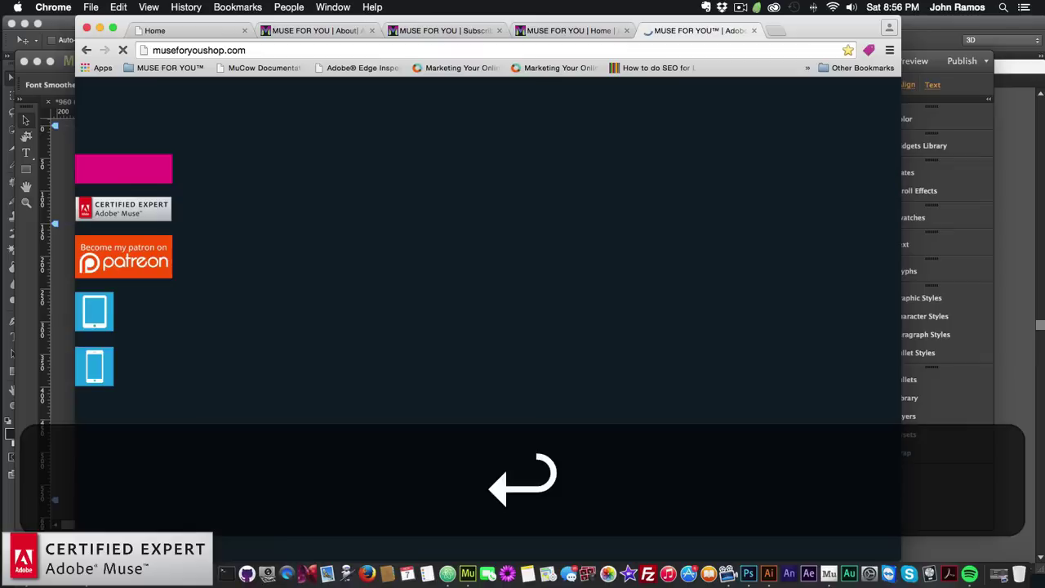
pyautogui.click(149, 173)
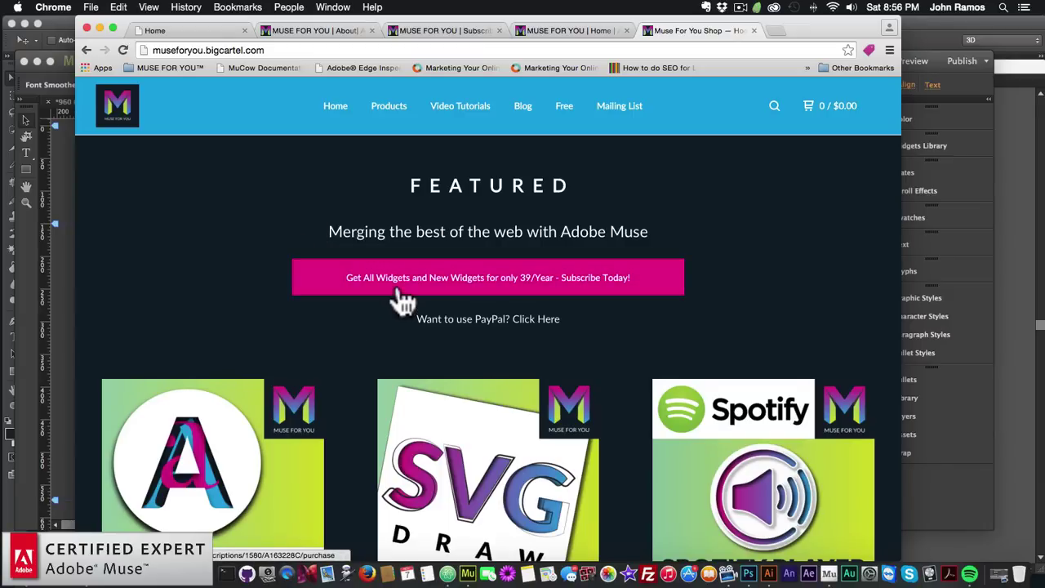
# Scroll through the Featured widgets, all offered for 39/Year, and back up
pyautogui.scroll(-5, 482, 351)
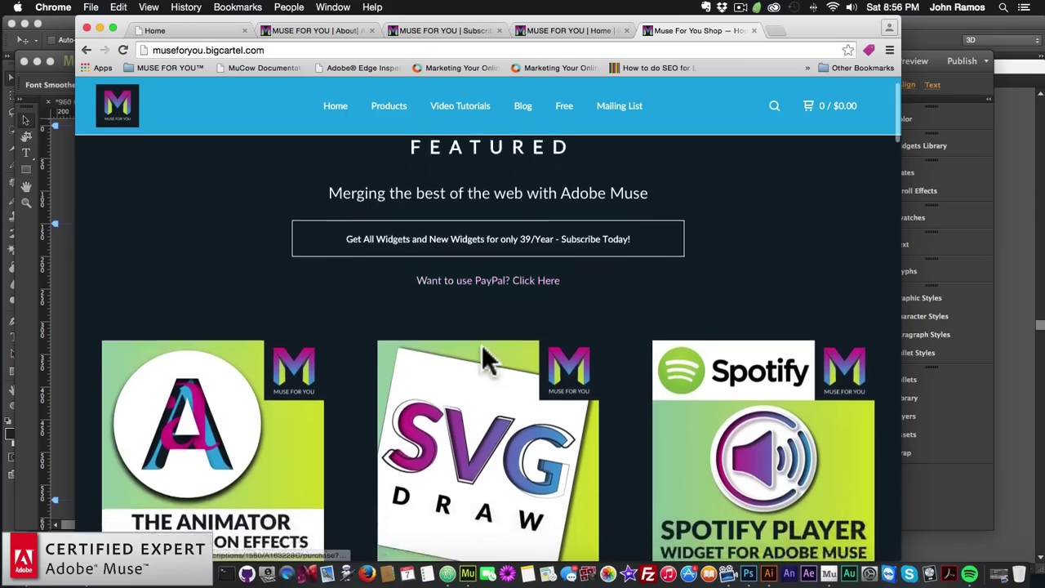
pyautogui.scroll(-20, 482, 359)
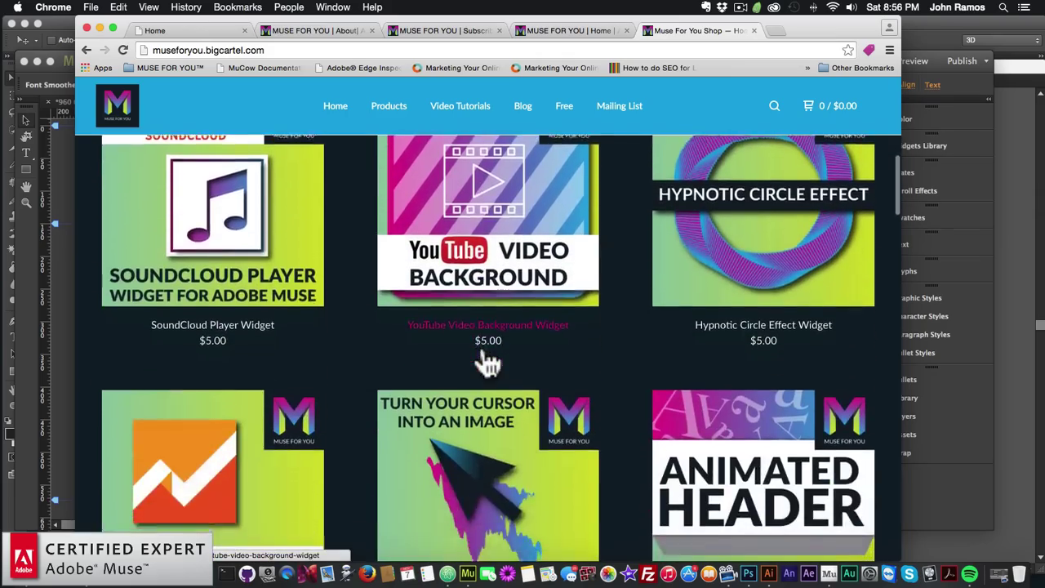
pyautogui.scroll(-9, 486, 359)
pyautogui.scroll(15, 482, 351)
pyautogui.scroll(17, 480, 358)
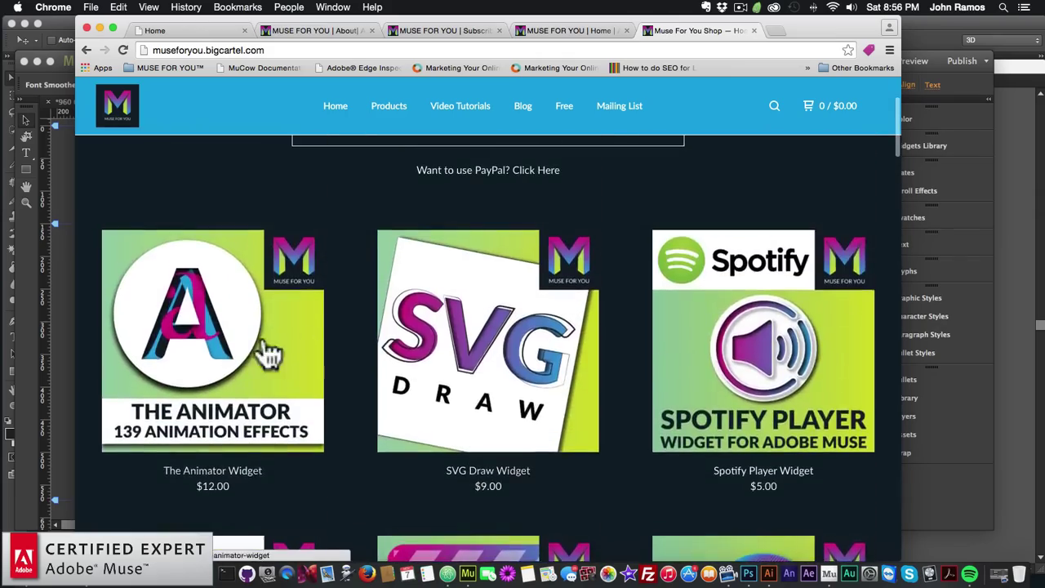
pyautogui.scroll(-1, 286, 347)
pyautogui.scroll(-12, 489, 394)
pyautogui.scroll(-6, 488, 390)
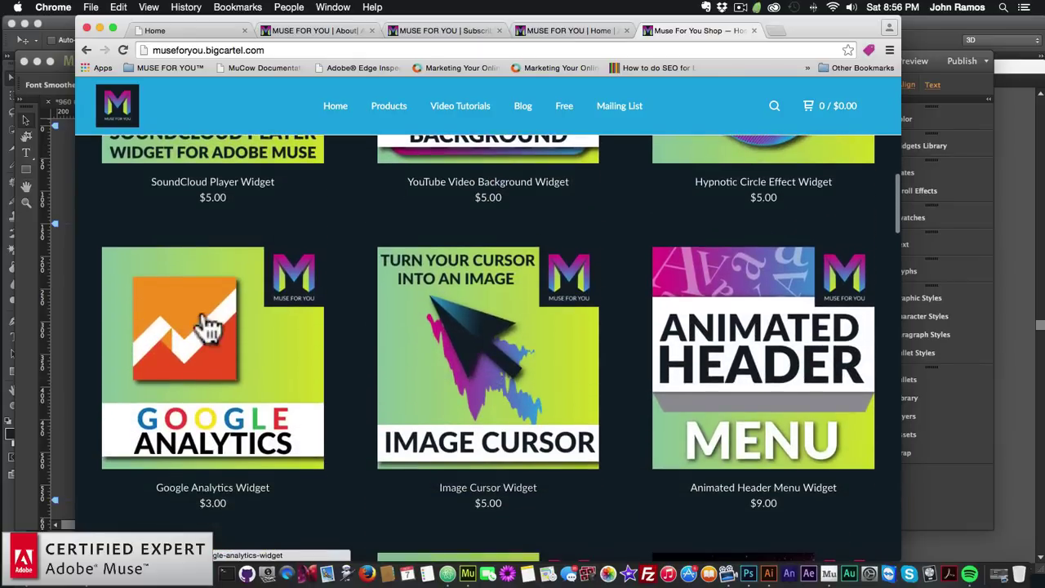
pyautogui.scroll(-12, 234, 346)
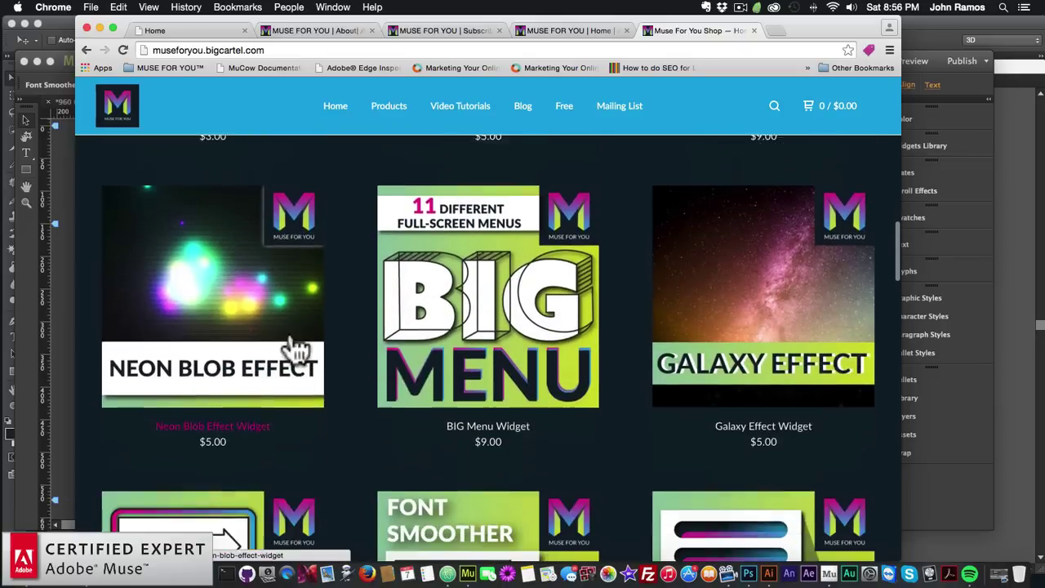
pyautogui.scroll(-5, 486, 308)
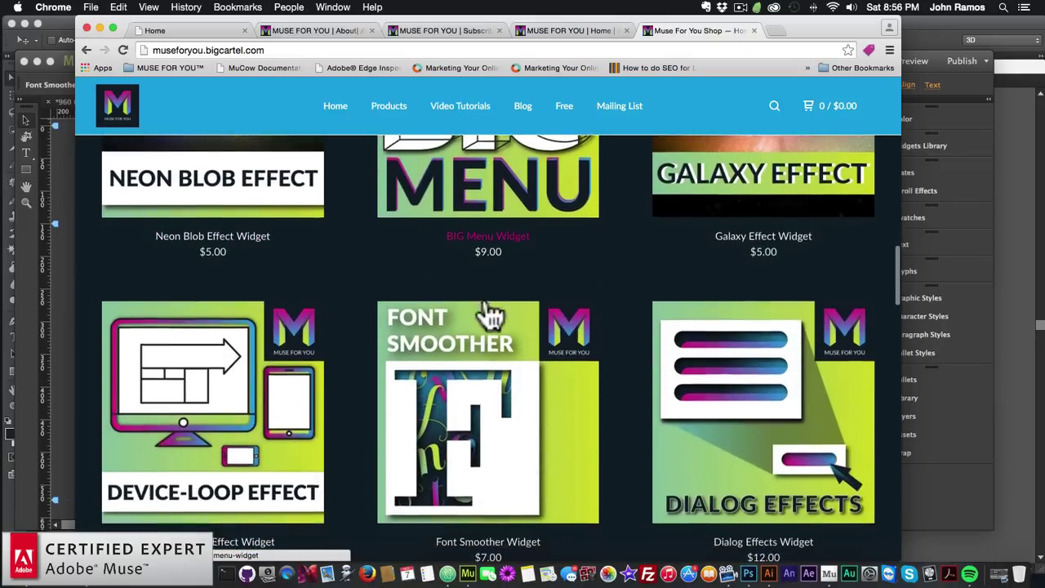
pyautogui.scroll(-13, 478, 368)
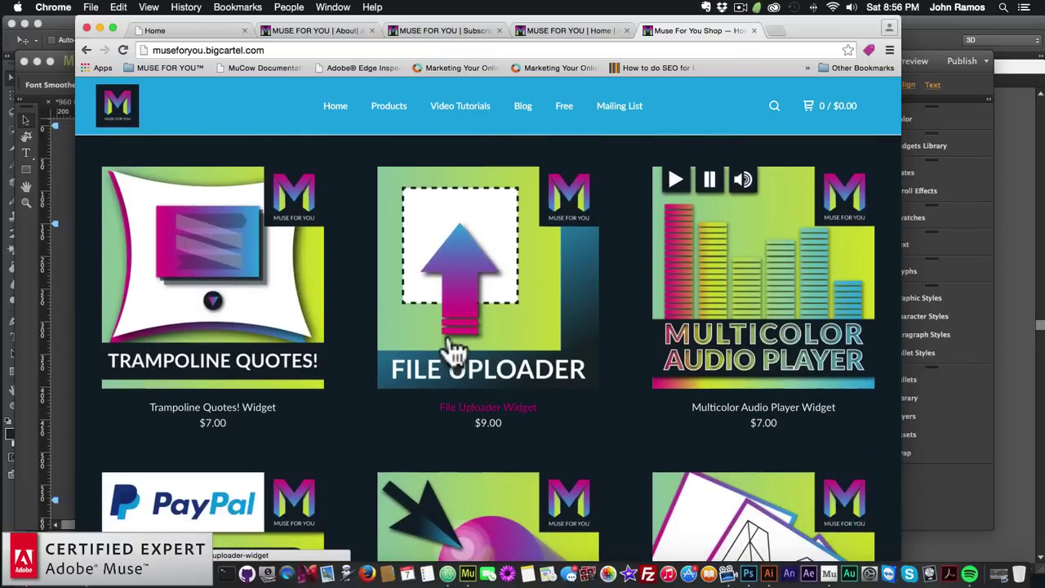
pyautogui.scroll(-3, 453, 351)
pyautogui.scroll(-3, 451, 349)
pyautogui.scroll(-2, 420, 351)
pyautogui.scroll(3, 417, 347)
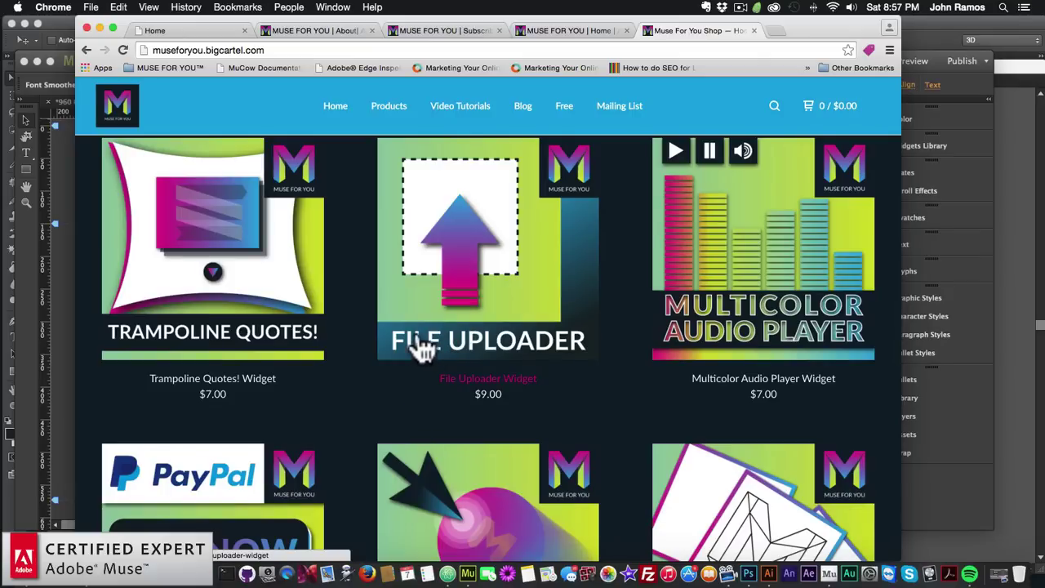
pyautogui.scroll(-3, 412, 391)
pyautogui.scroll(-2, 441, 390)
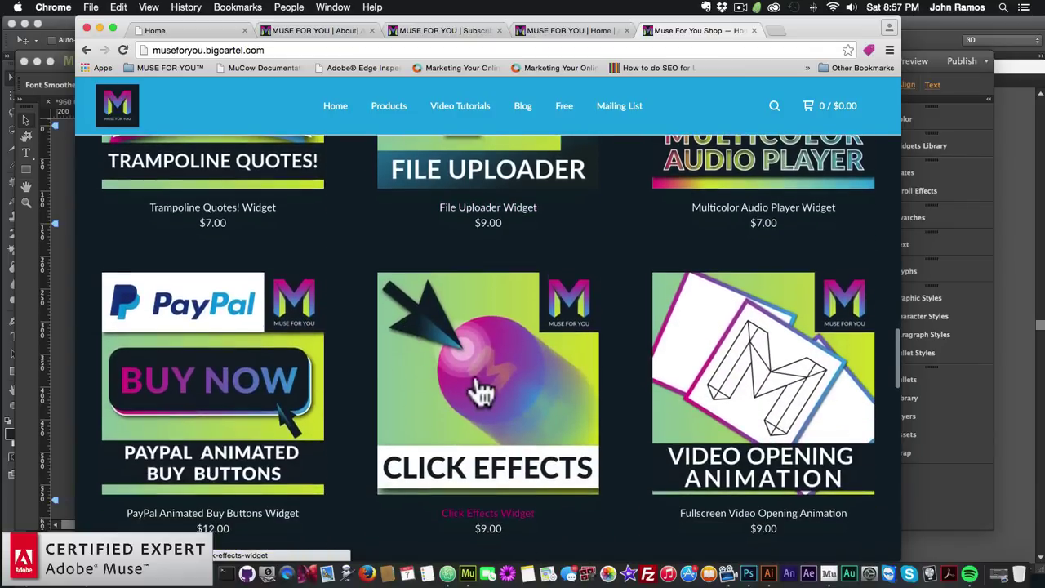
pyautogui.scroll(-2, 474, 389)
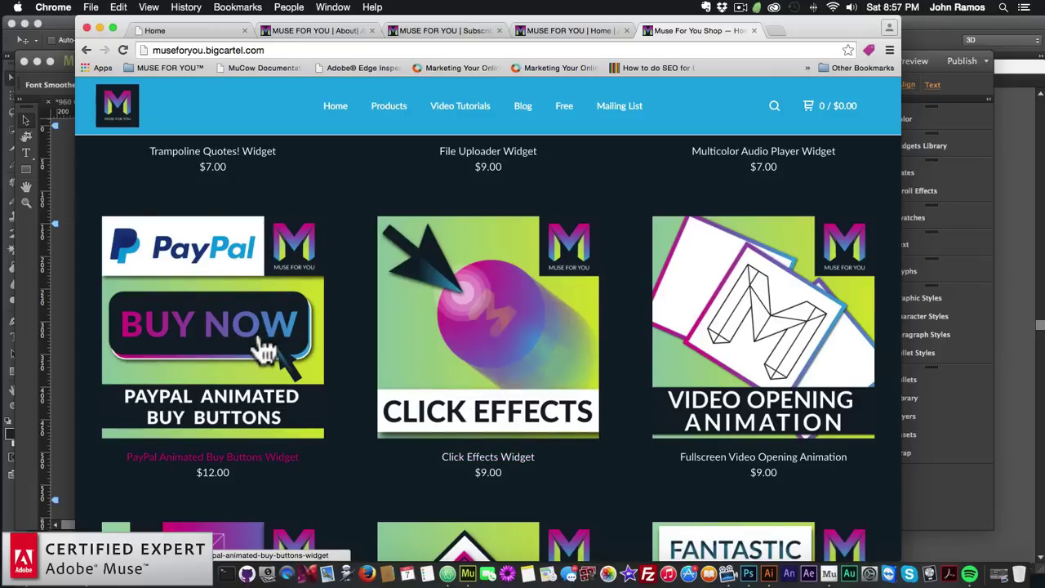
pyautogui.scroll(1, 256, 345)
pyautogui.scroll(-2, 260, 348)
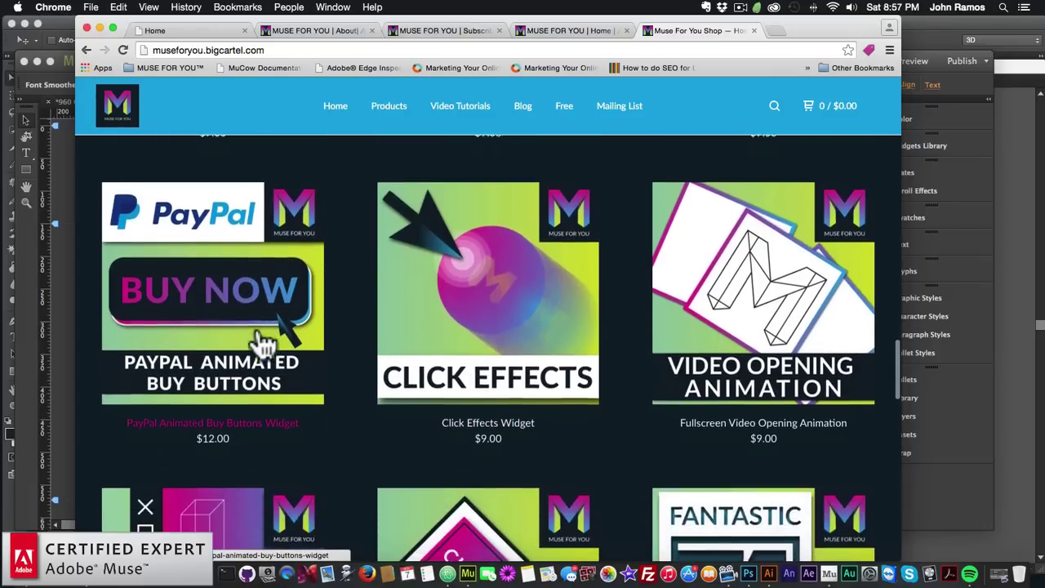
pyautogui.scroll(-1, 273, 326)
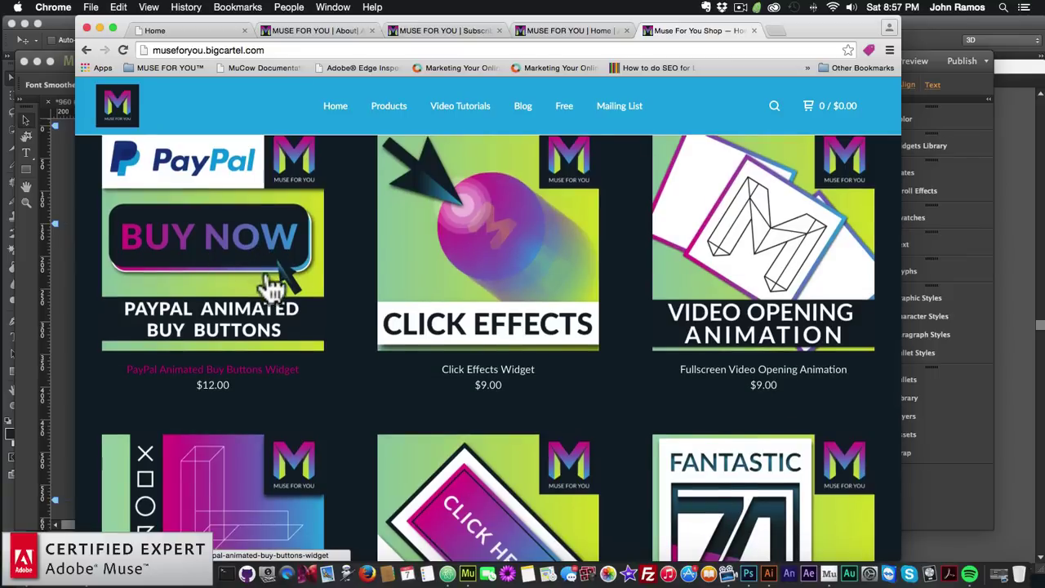
pyautogui.scroll(-2, 466, 187)
pyautogui.scroll(-1, 457, 326)
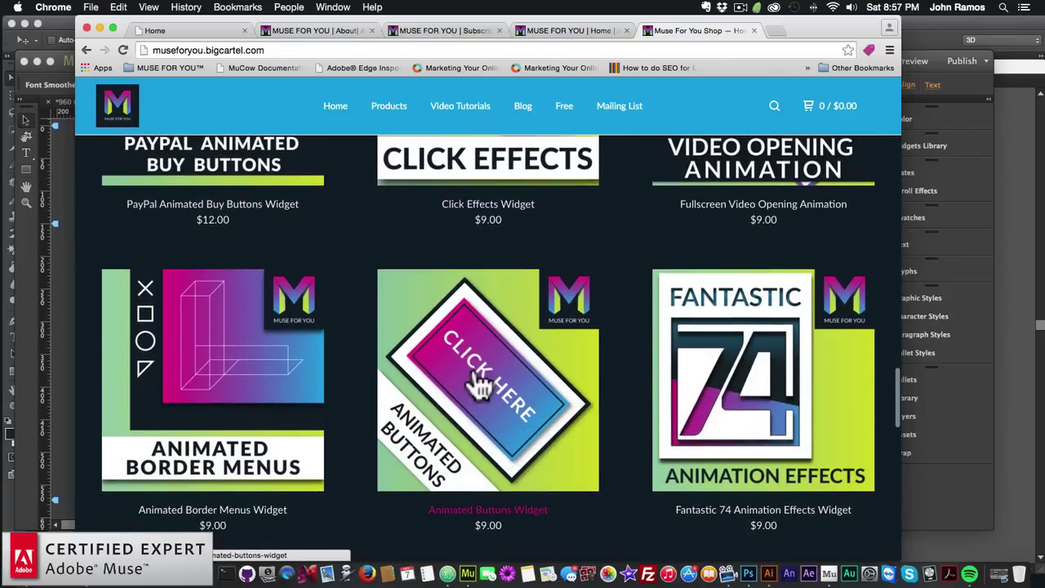
pyautogui.scroll(-2, 482, 349)
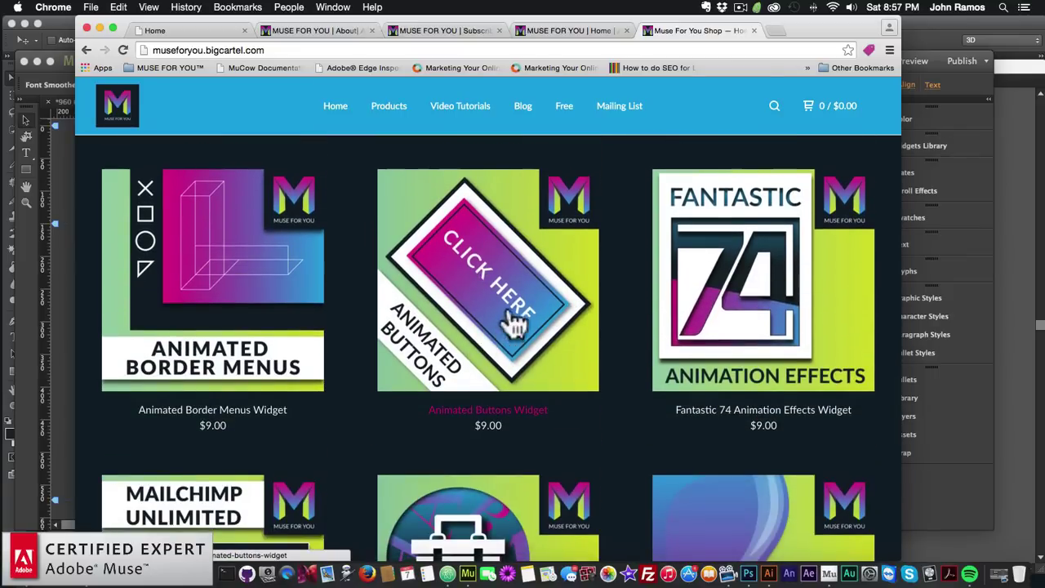
pyautogui.scroll(-2, 482, 345)
pyautogui.scroll(-3, 482, 335)
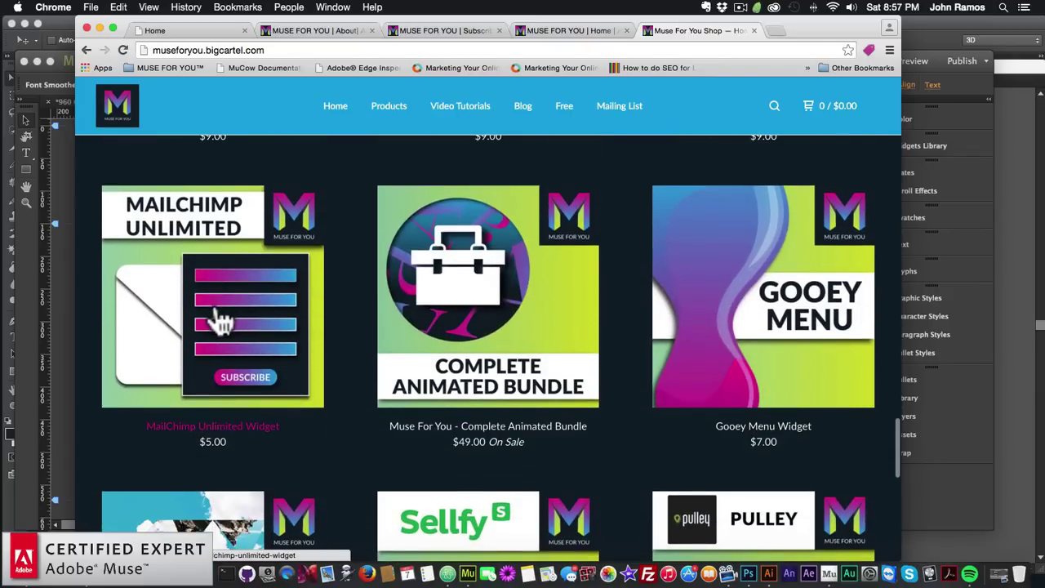
pyautogui.scroll(-2, 220, 322)
pyautogui.scroll(-5, 220, 318)
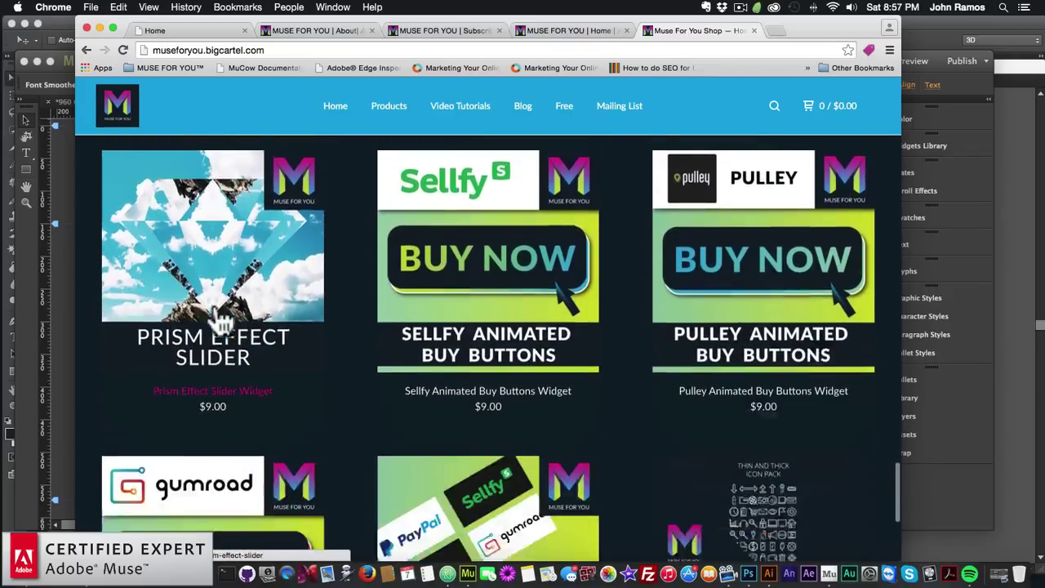
pyautogui.scroll(6, 221, 319)
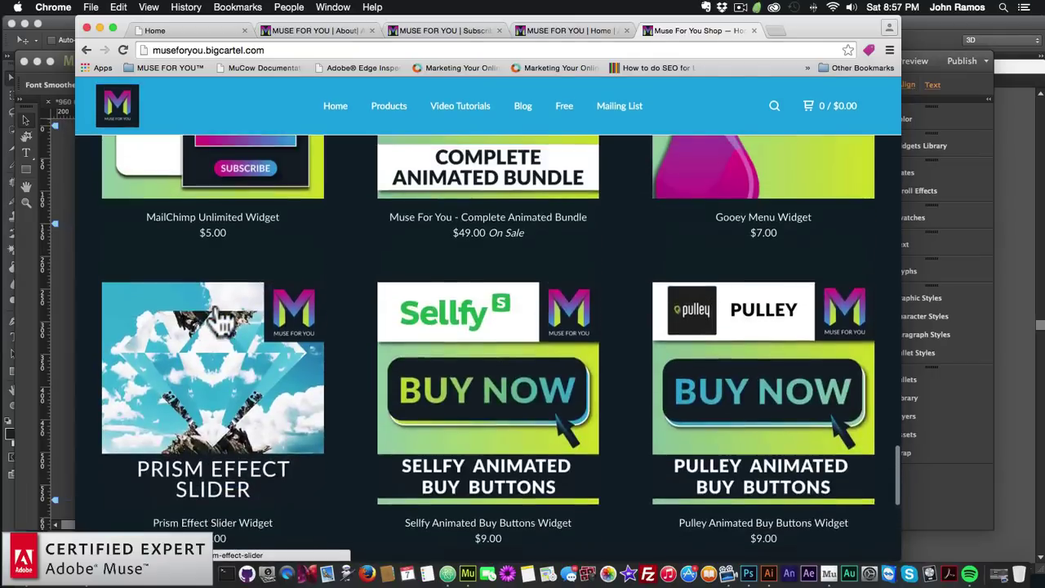
pyautogui.scroll(7, 235, 375)
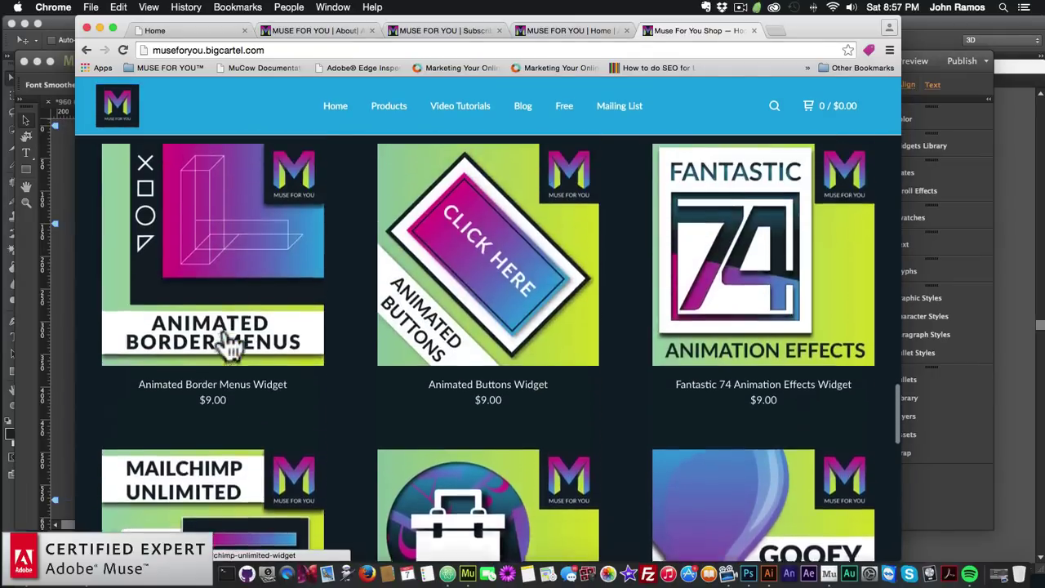
pyautogui.scroll(6, 494, 319)
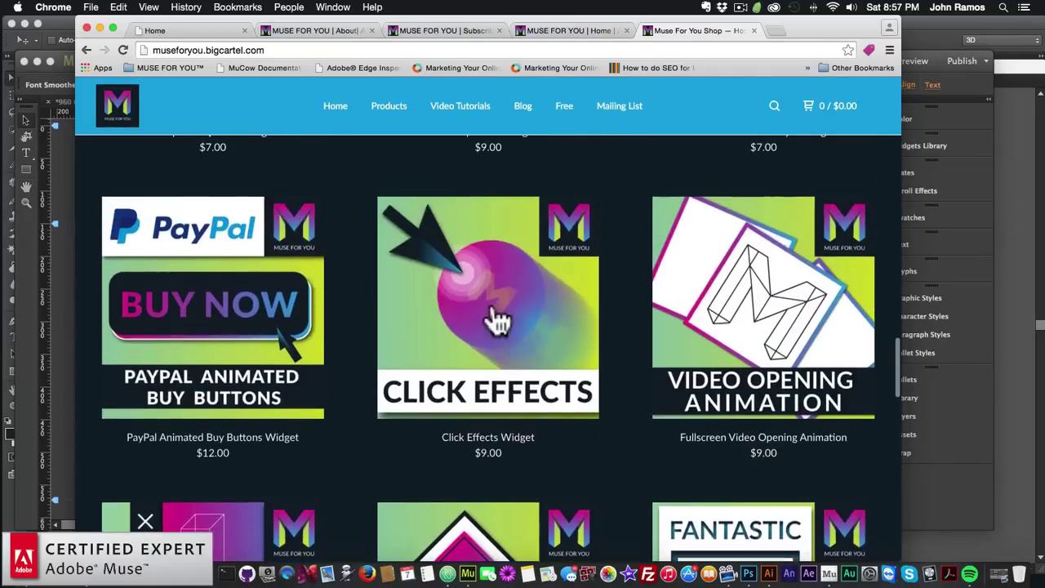
pyautogui.scroll(6, 298, 365)
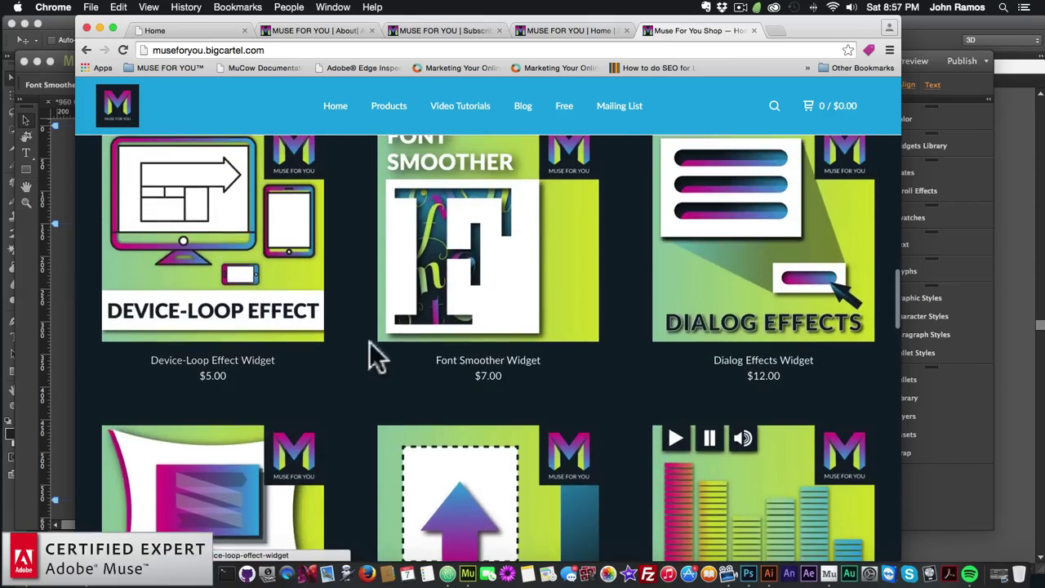
pyautogui.scroll(6, 467, 324)
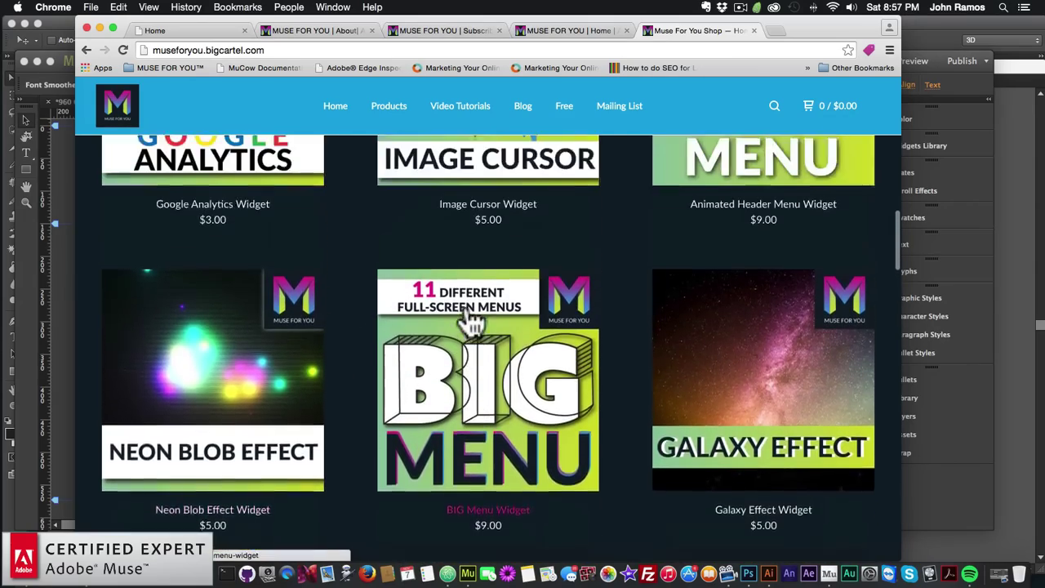
pyautogui.scroll(6, 265, 278)
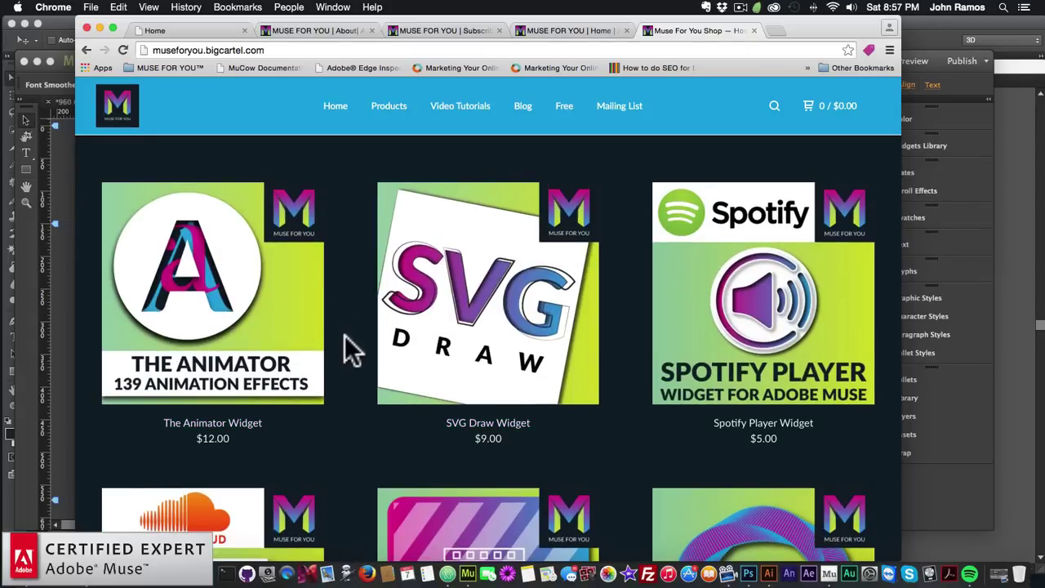
pyautogui.scroll(3, 367, 334)
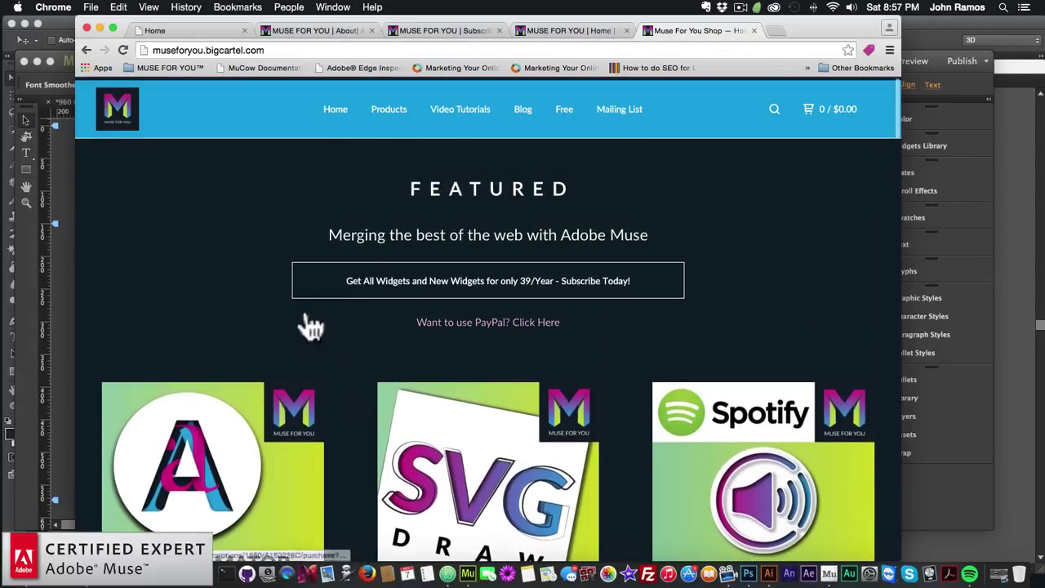